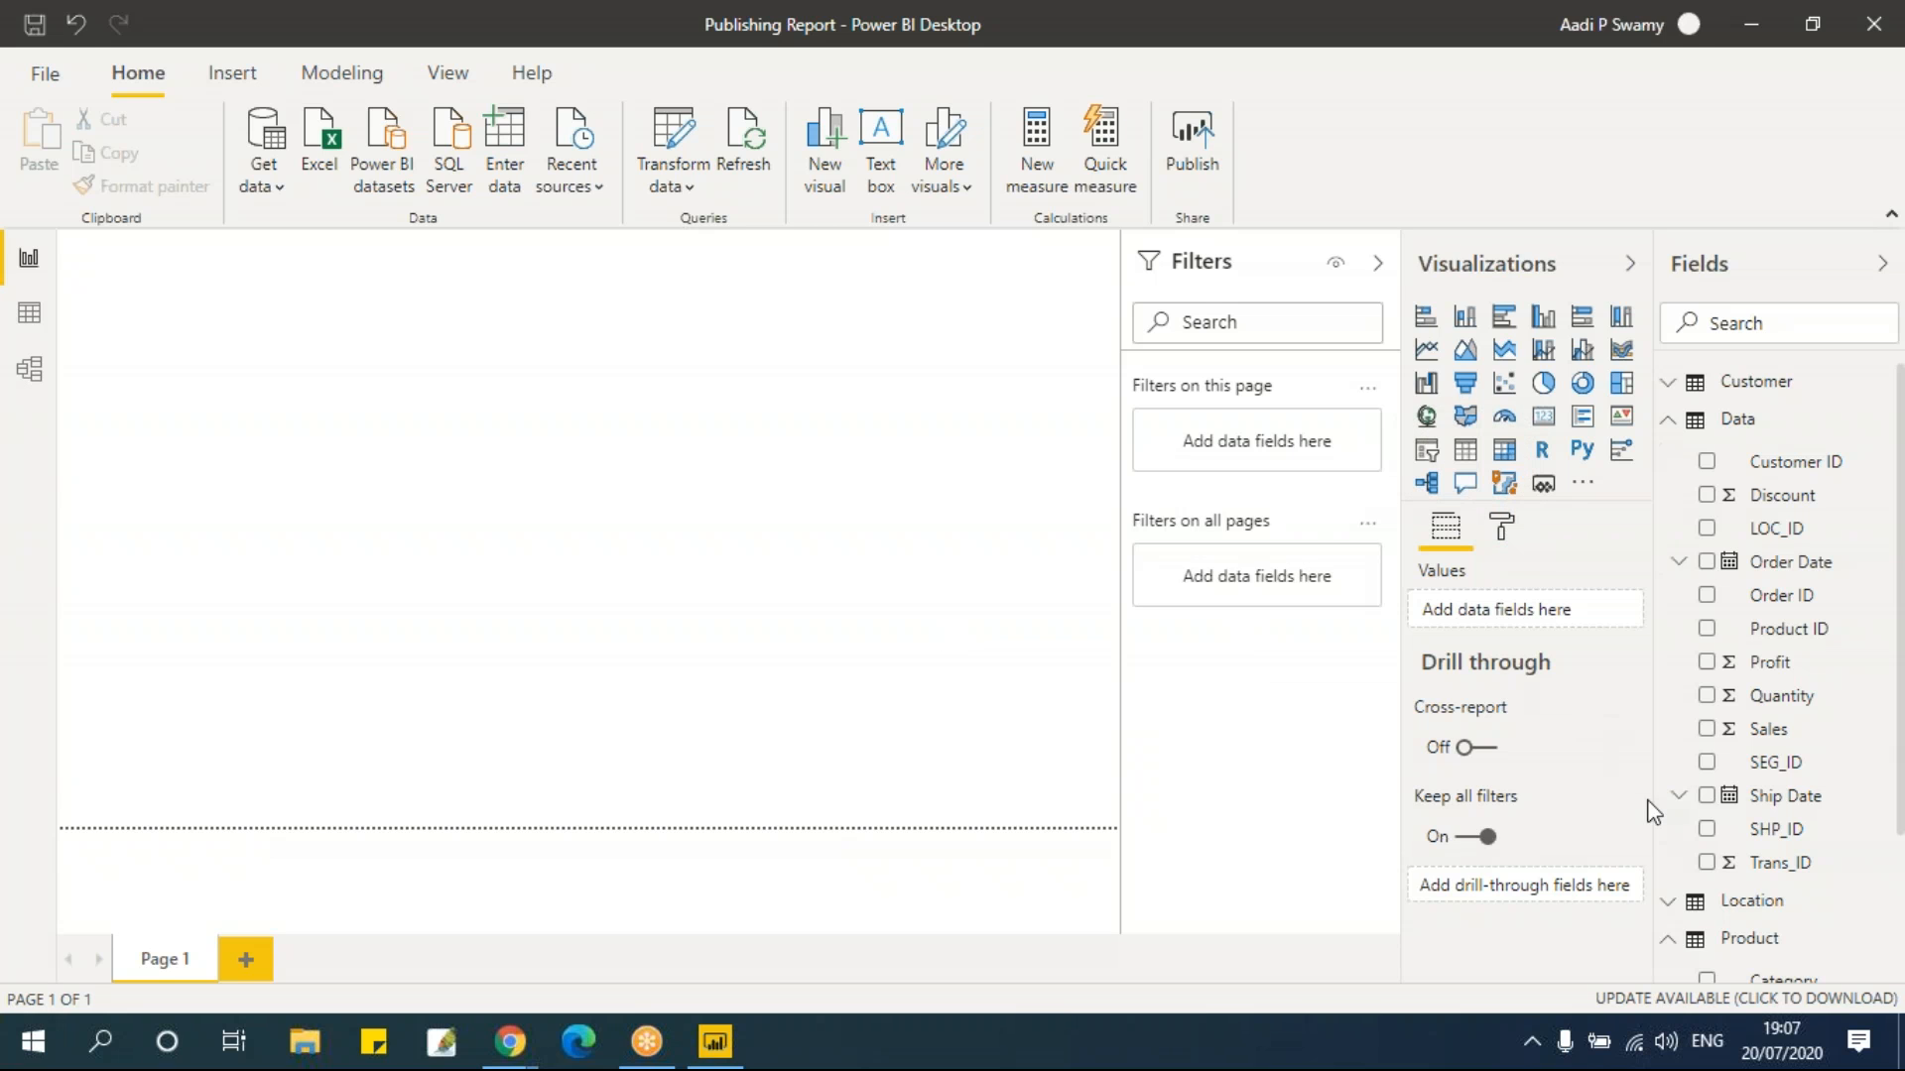
Create a table visual with Region from the Location table and Sales from the Data table
left_click(1674, 425)
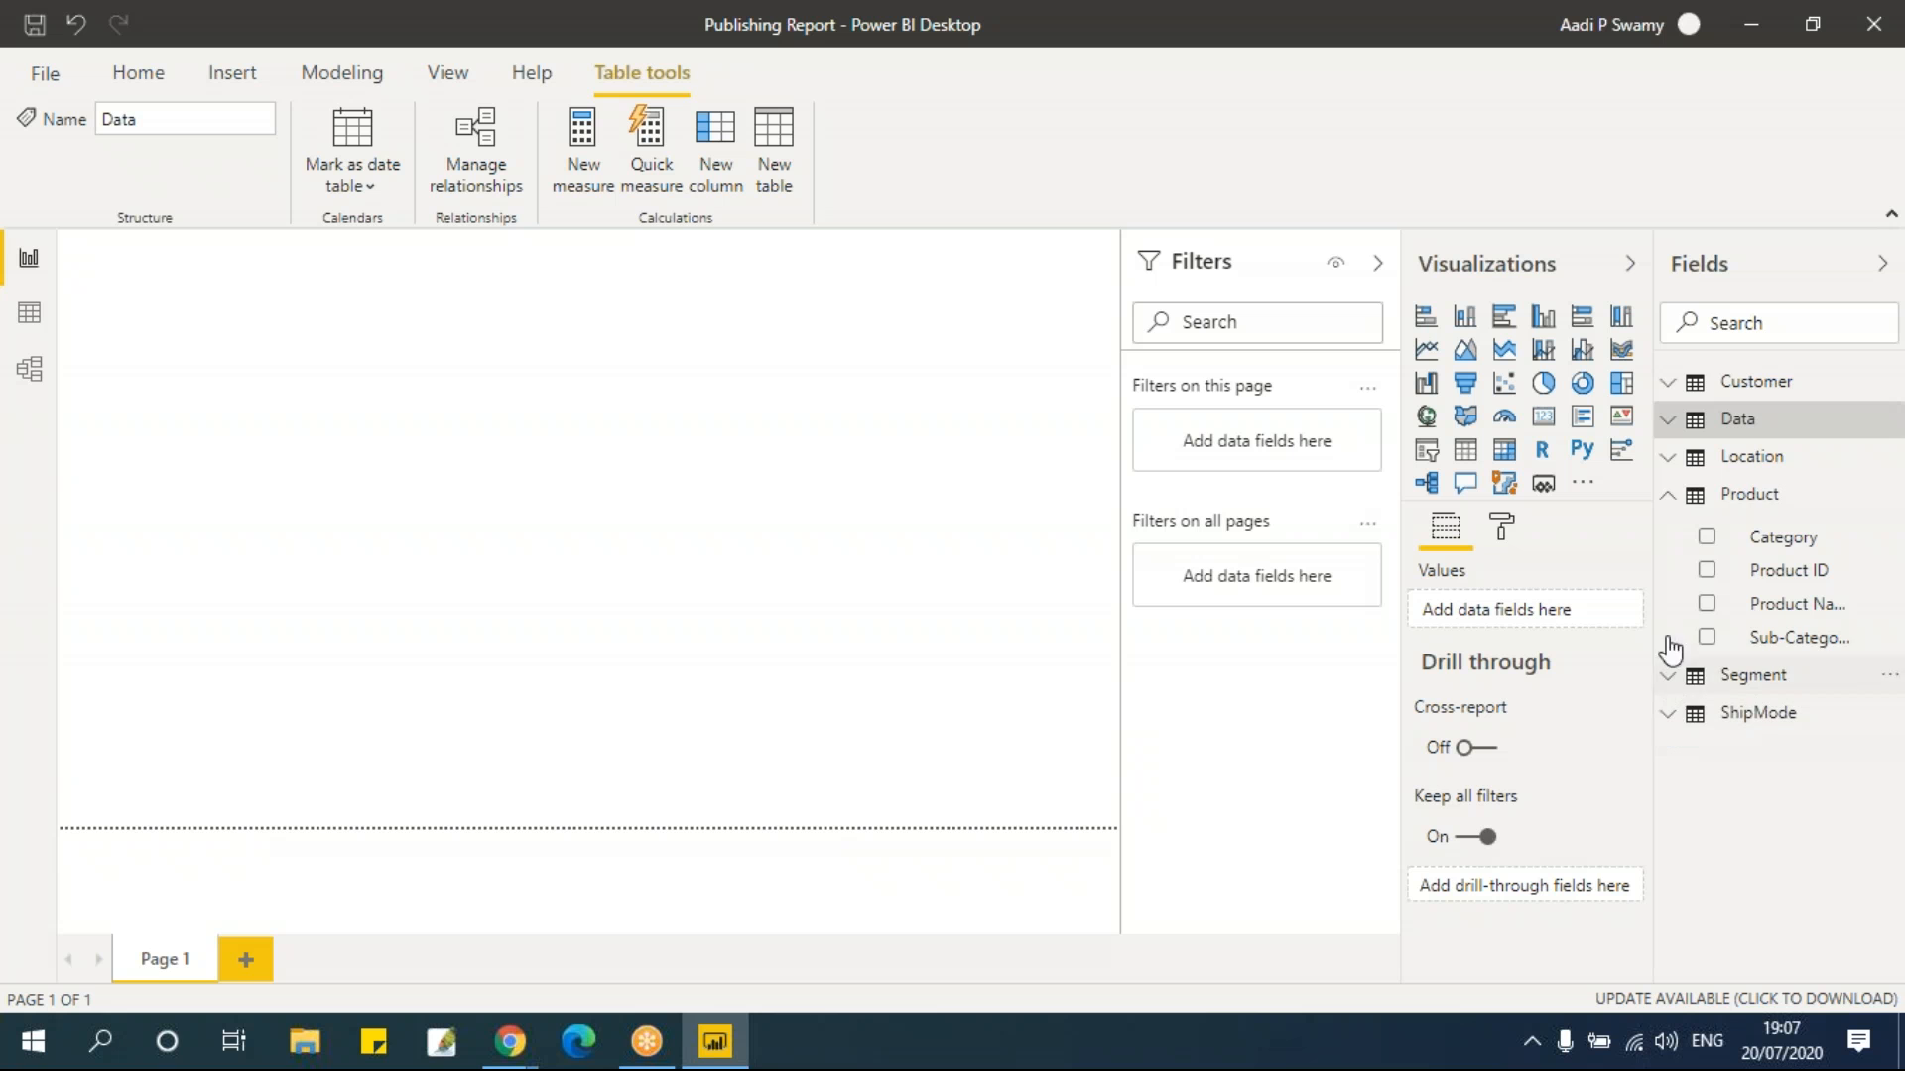
left_click(1673, 465)
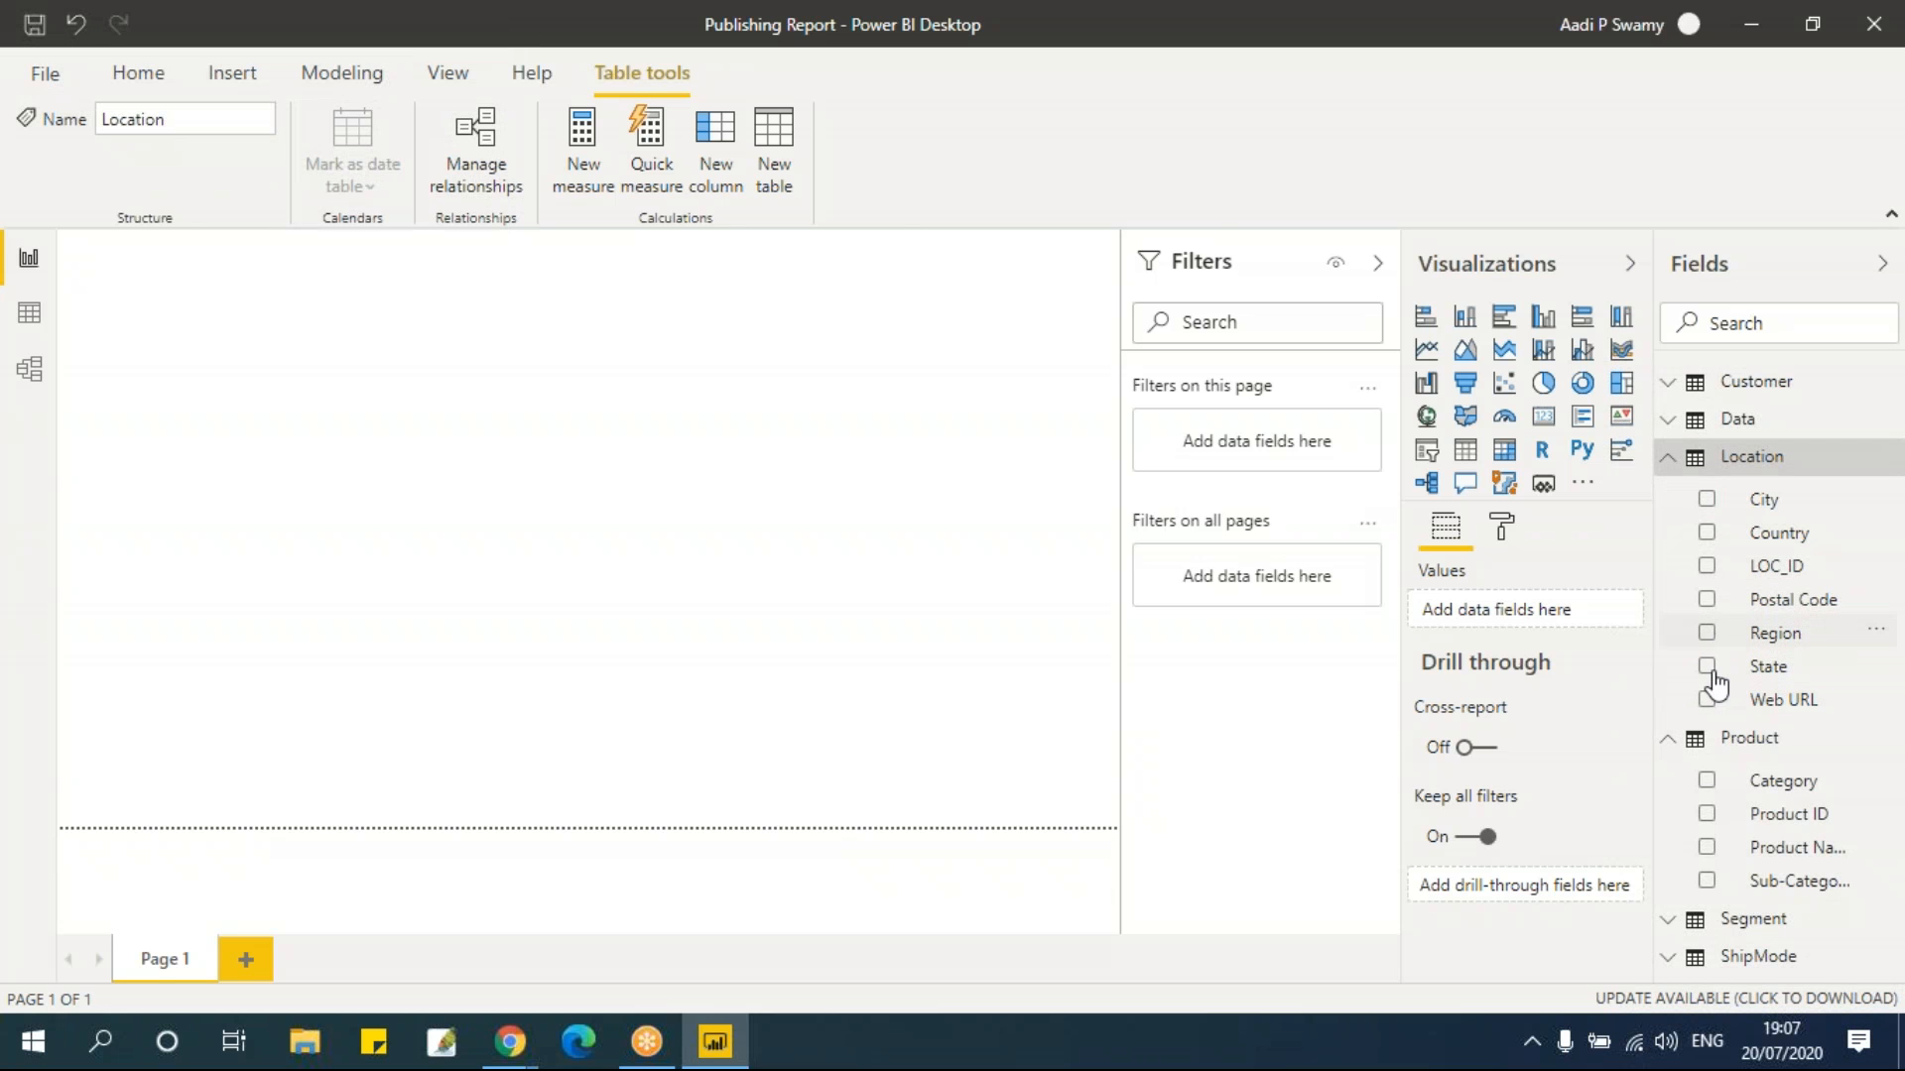
left_click(1706, 632)
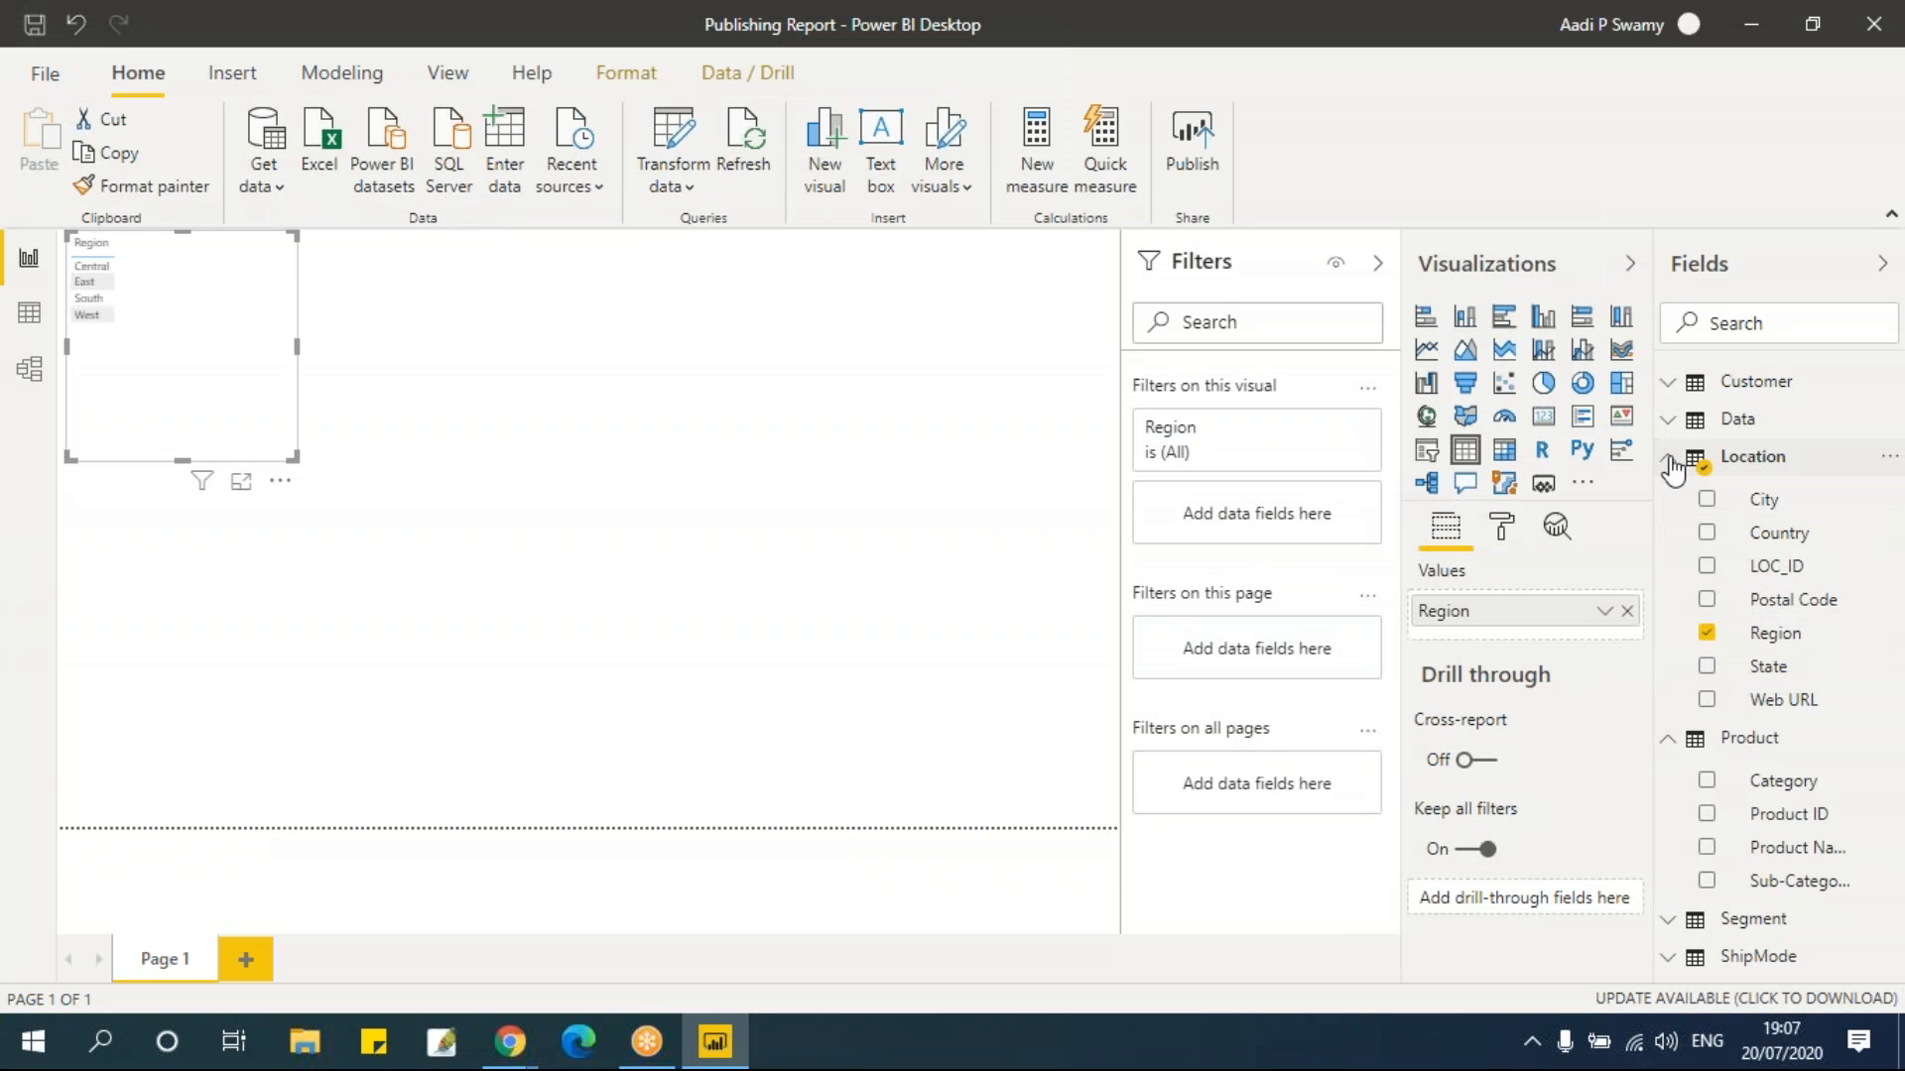
left_click(1674, 462)
left_click(1671, 428)
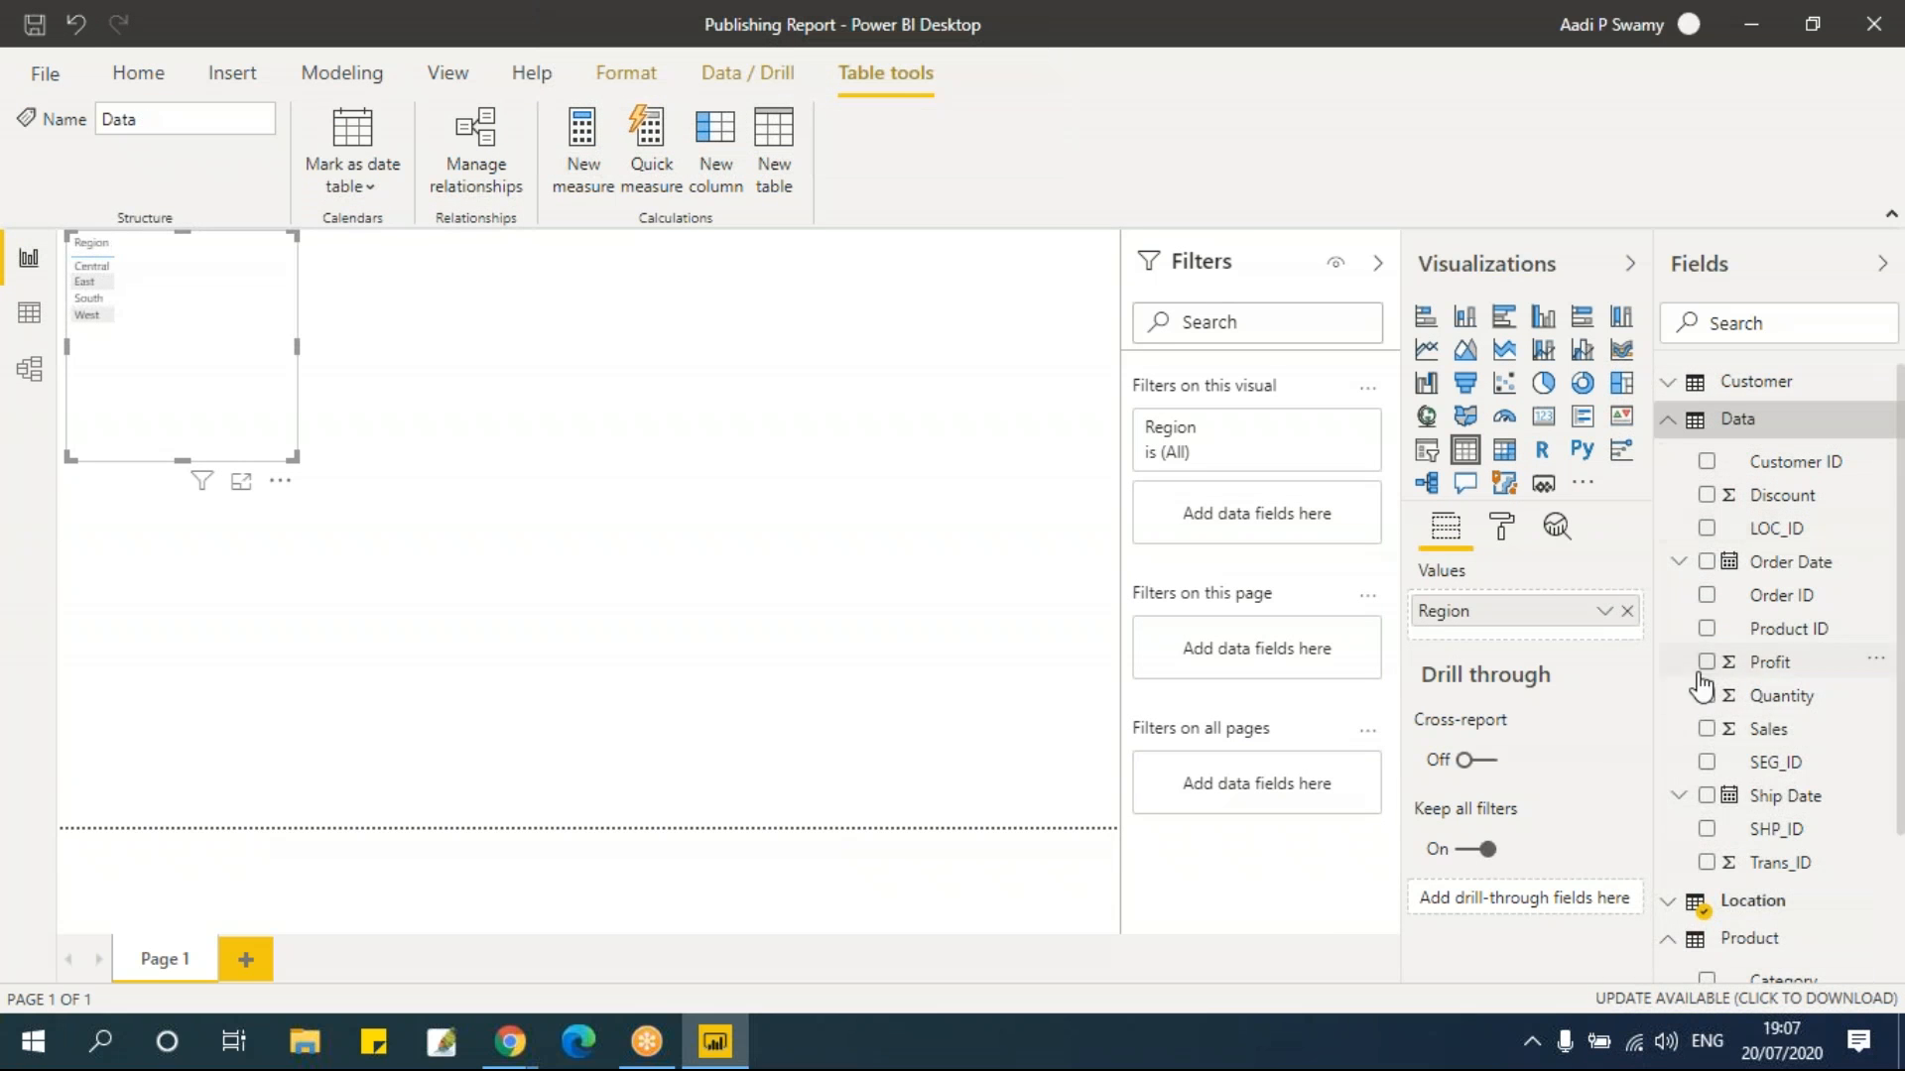
left_click(1706, 731)
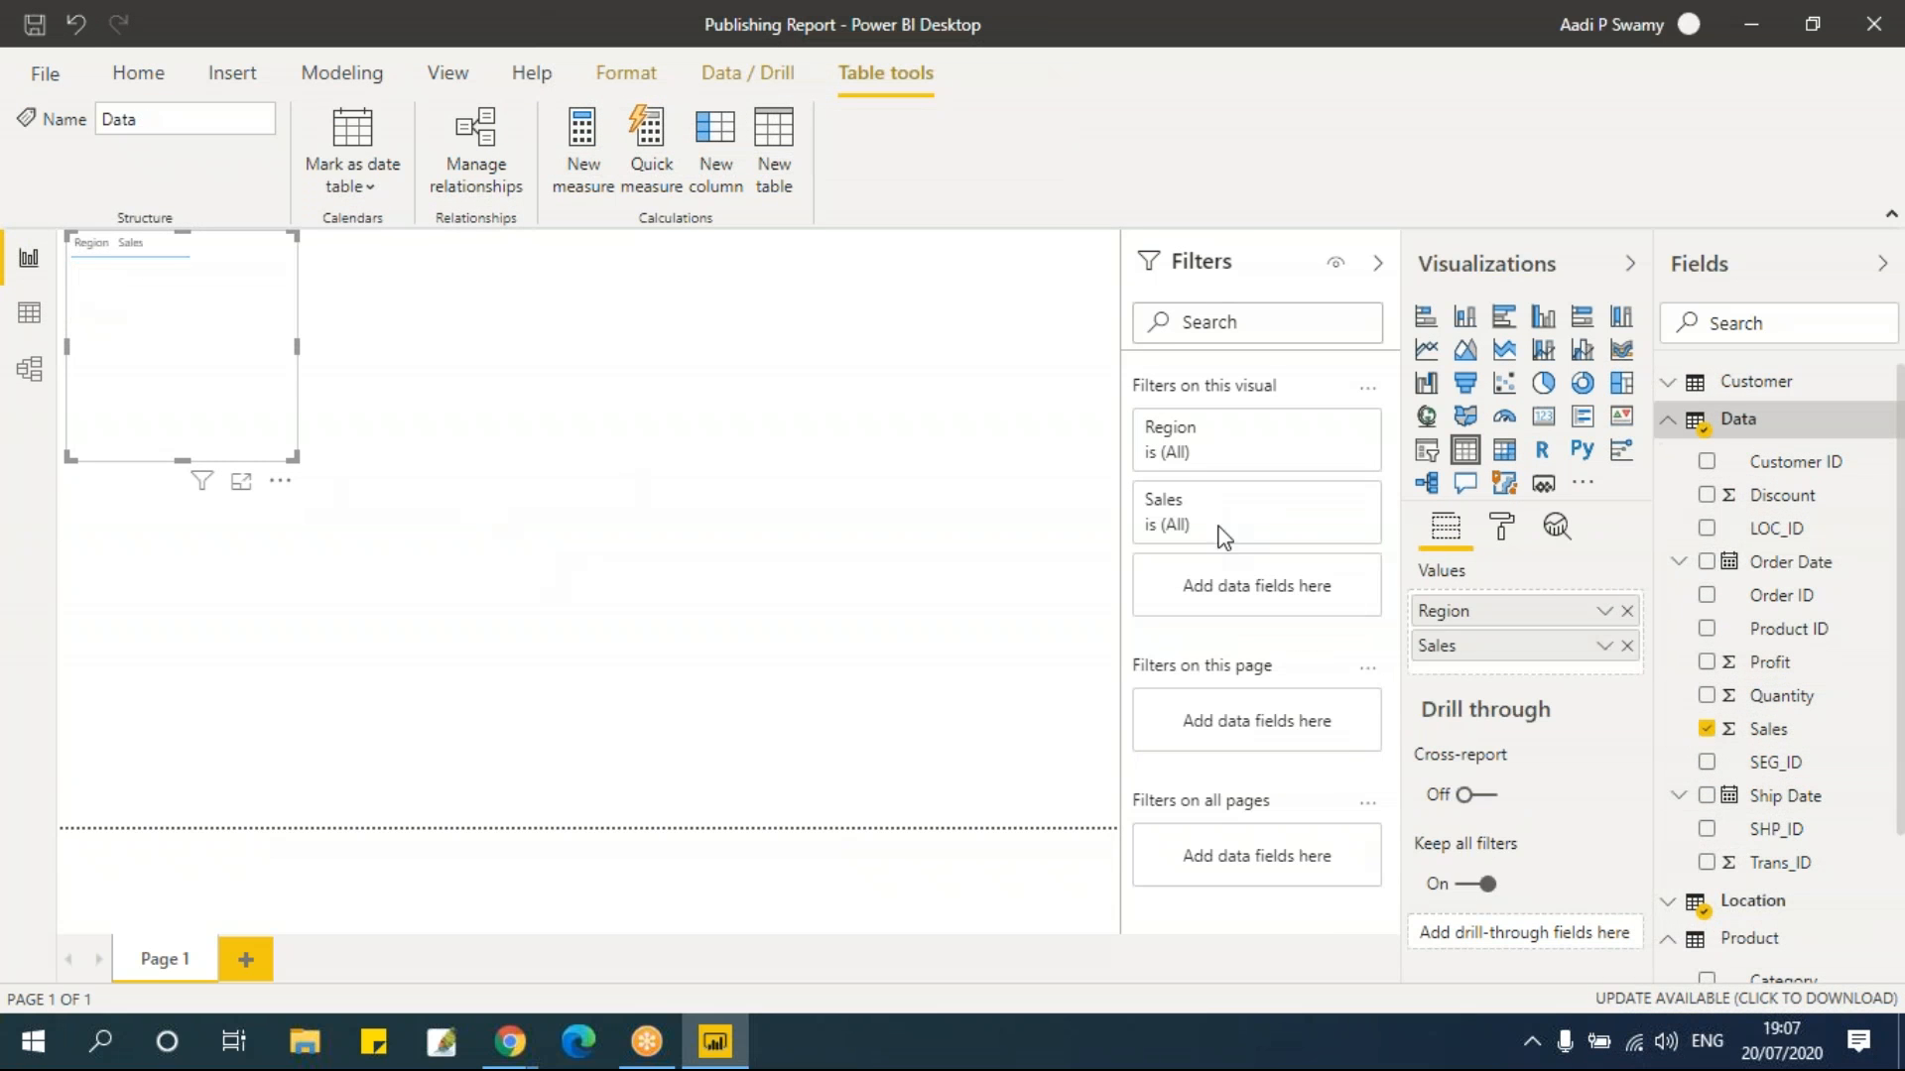
Set the text size of the table's values to 20 pt and move the table toward the middle of the page
left_click(1501, 526)
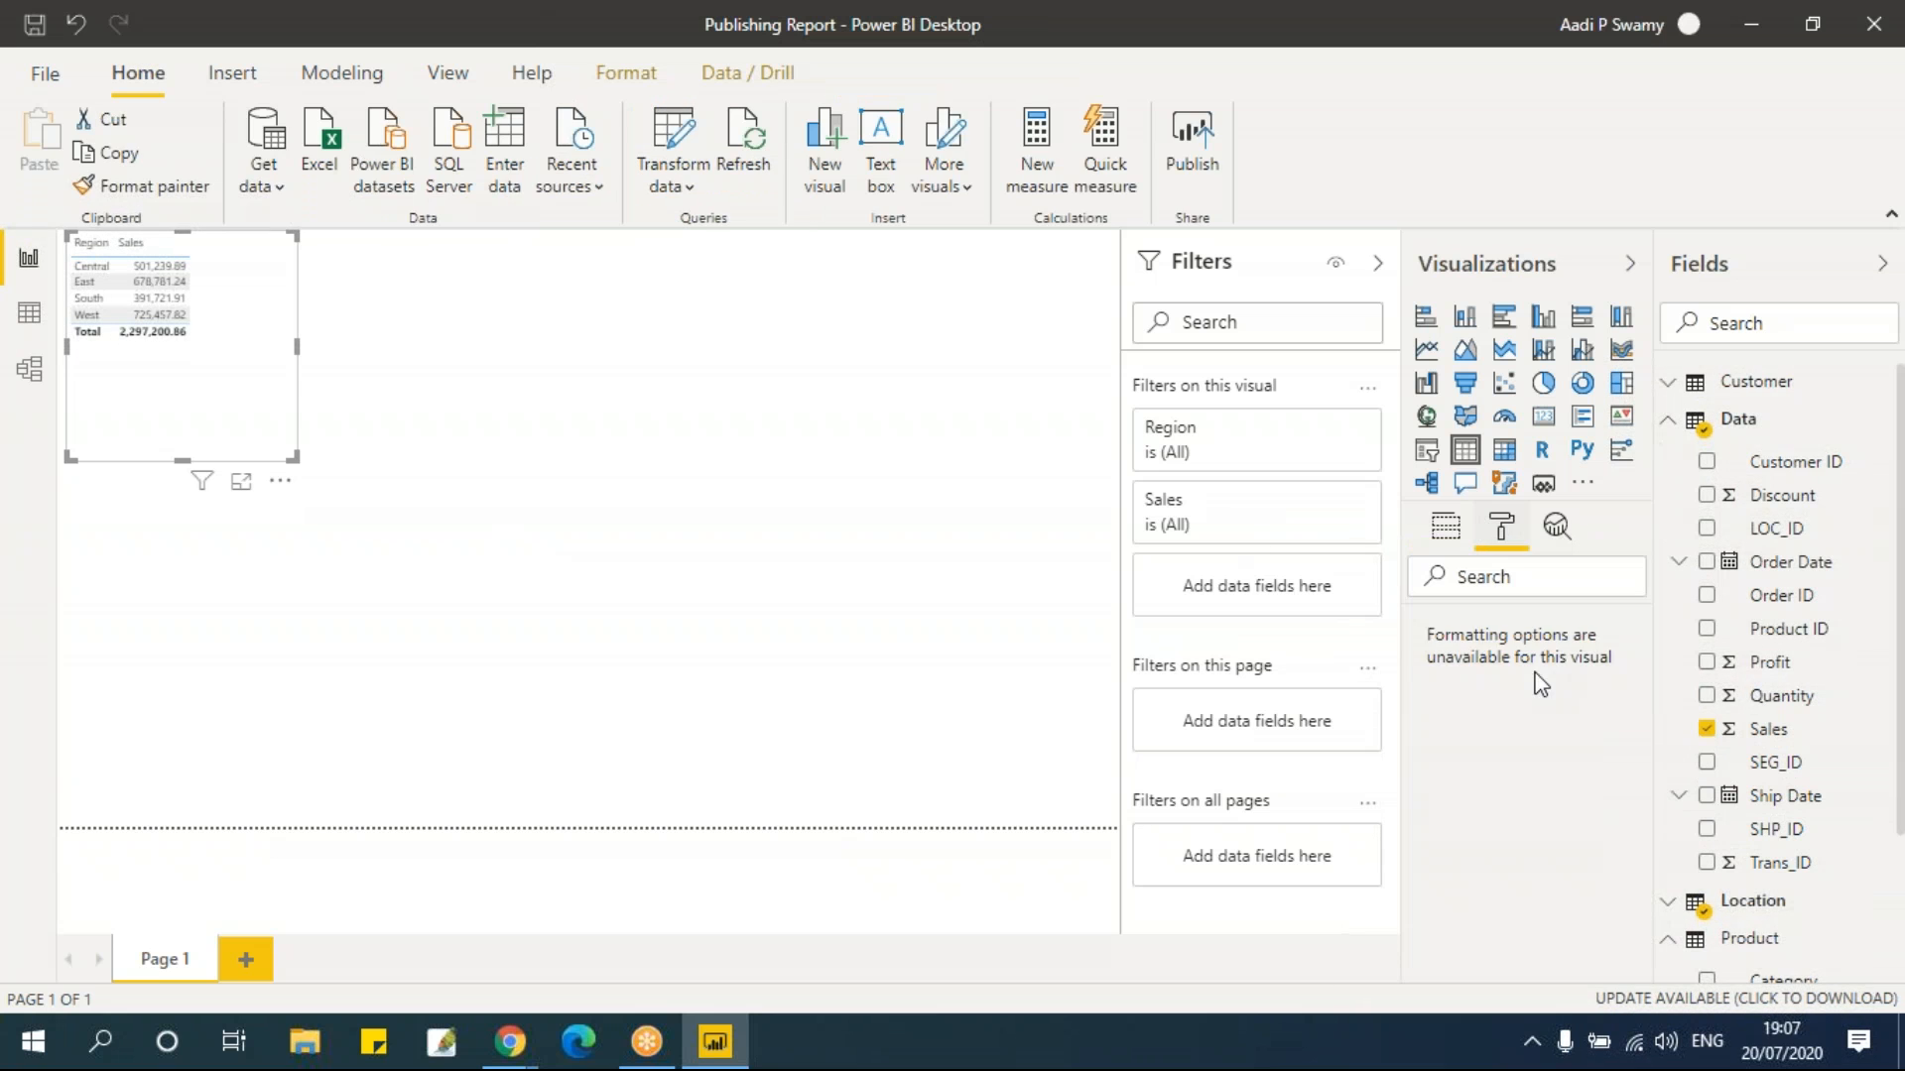
scroll(1517, 731, "down", 2)
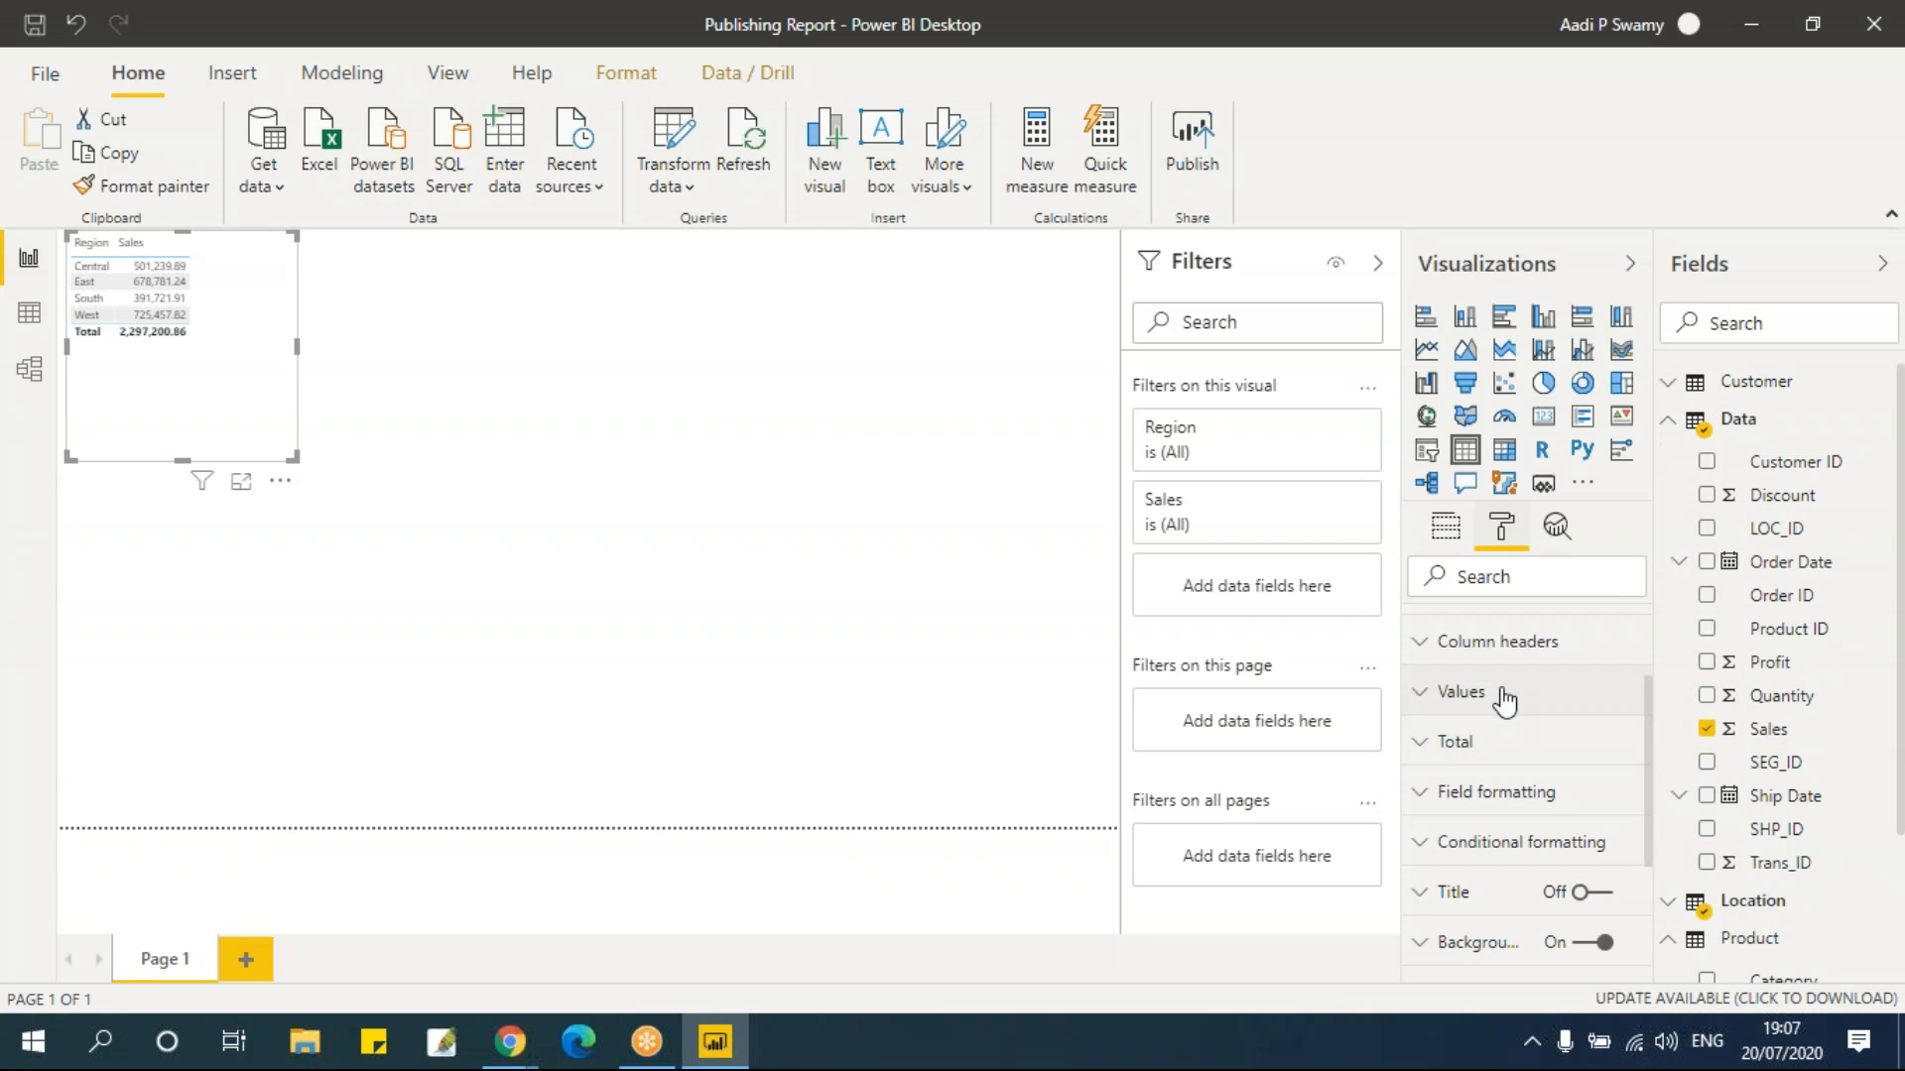
left_click(1503, 692)
scroll(1514, 786, "down", 4)
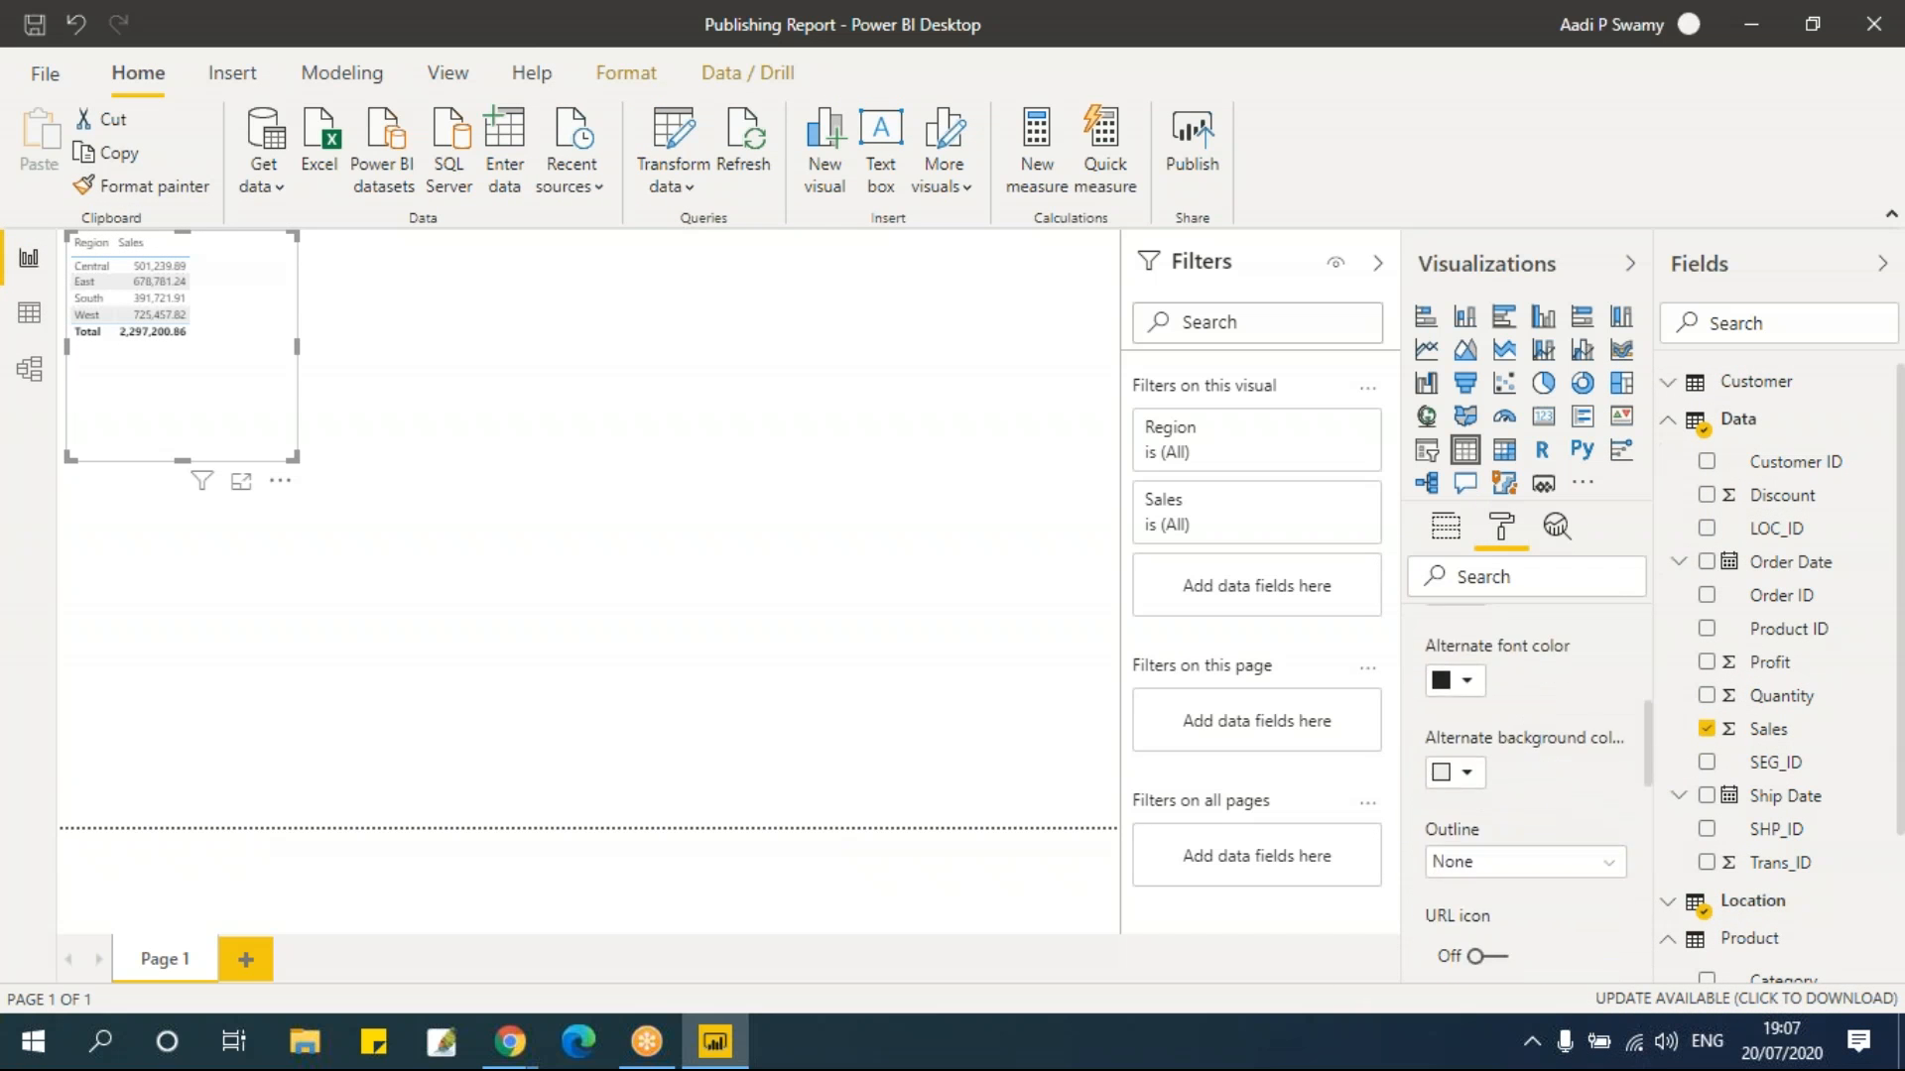
scroll(1515, 786, "down", 2)
scroll(1515, 786, "down", 2)
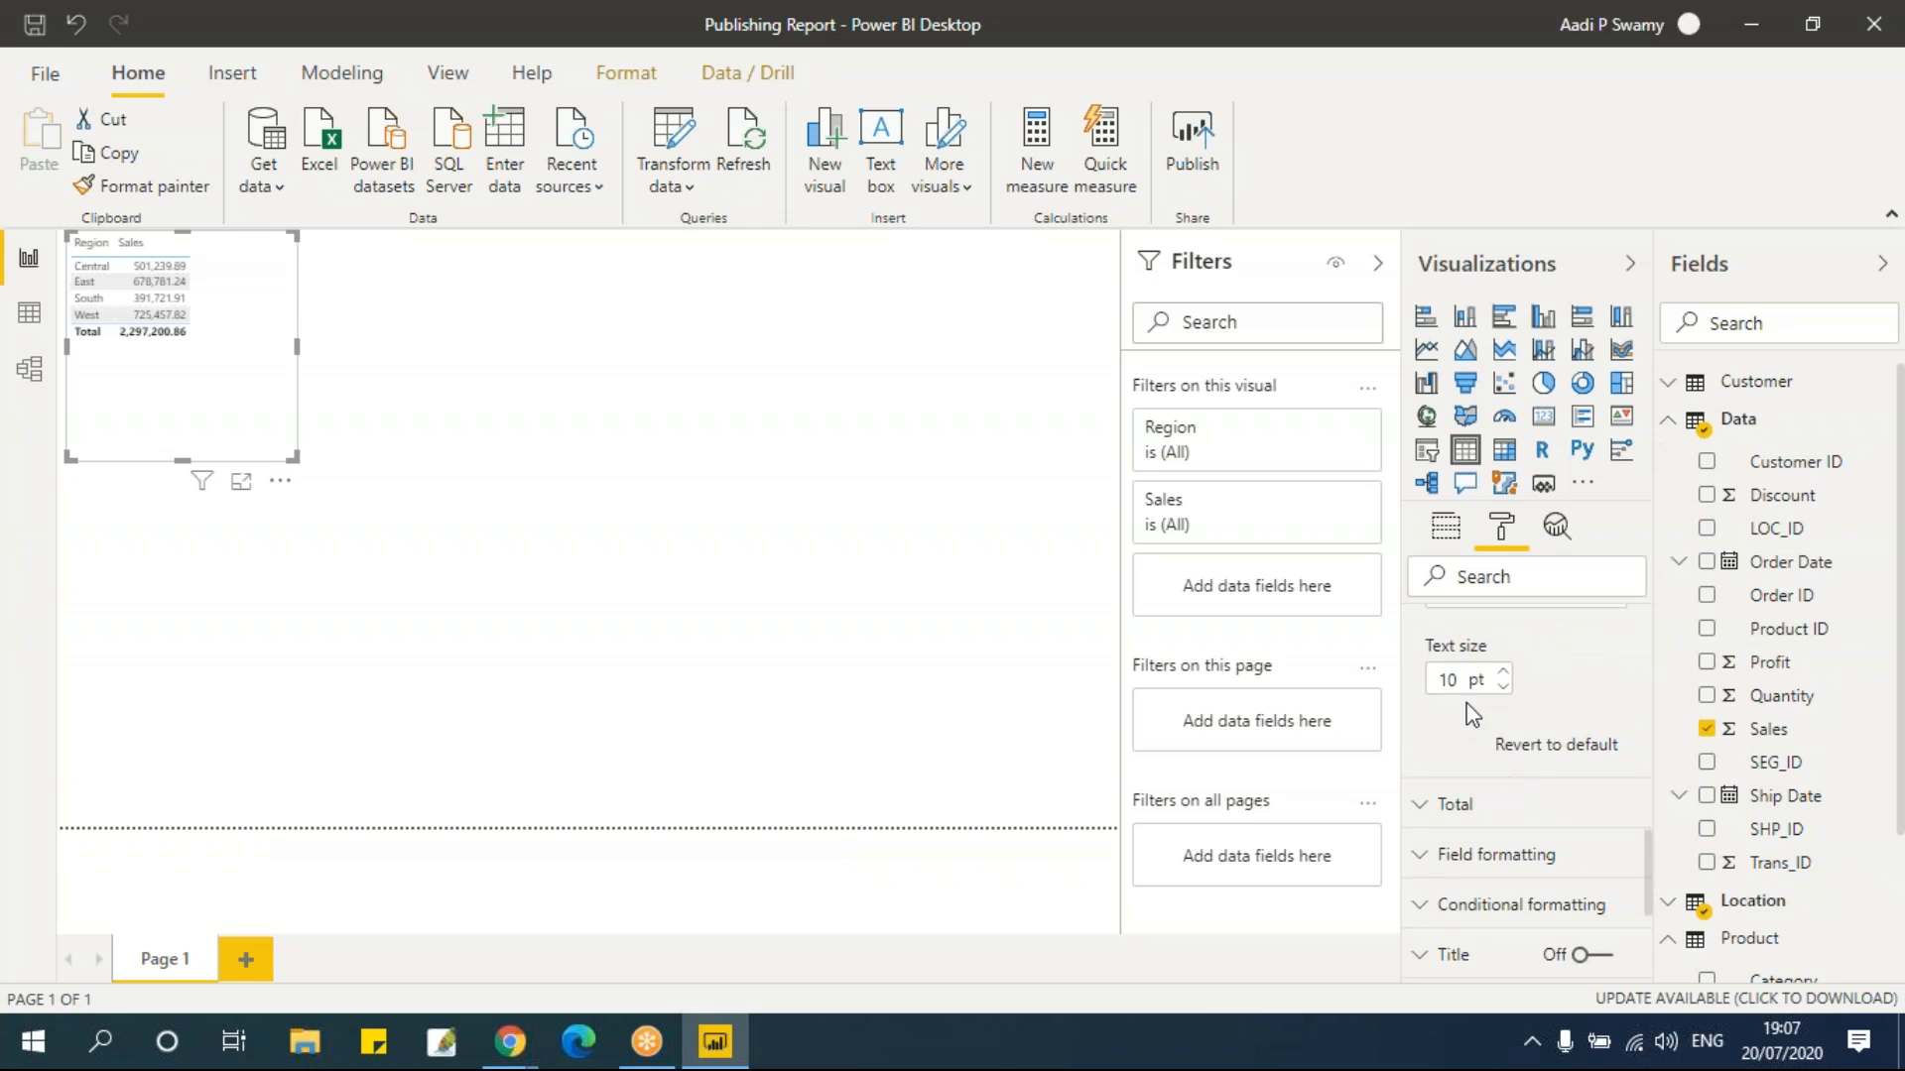
type("20")
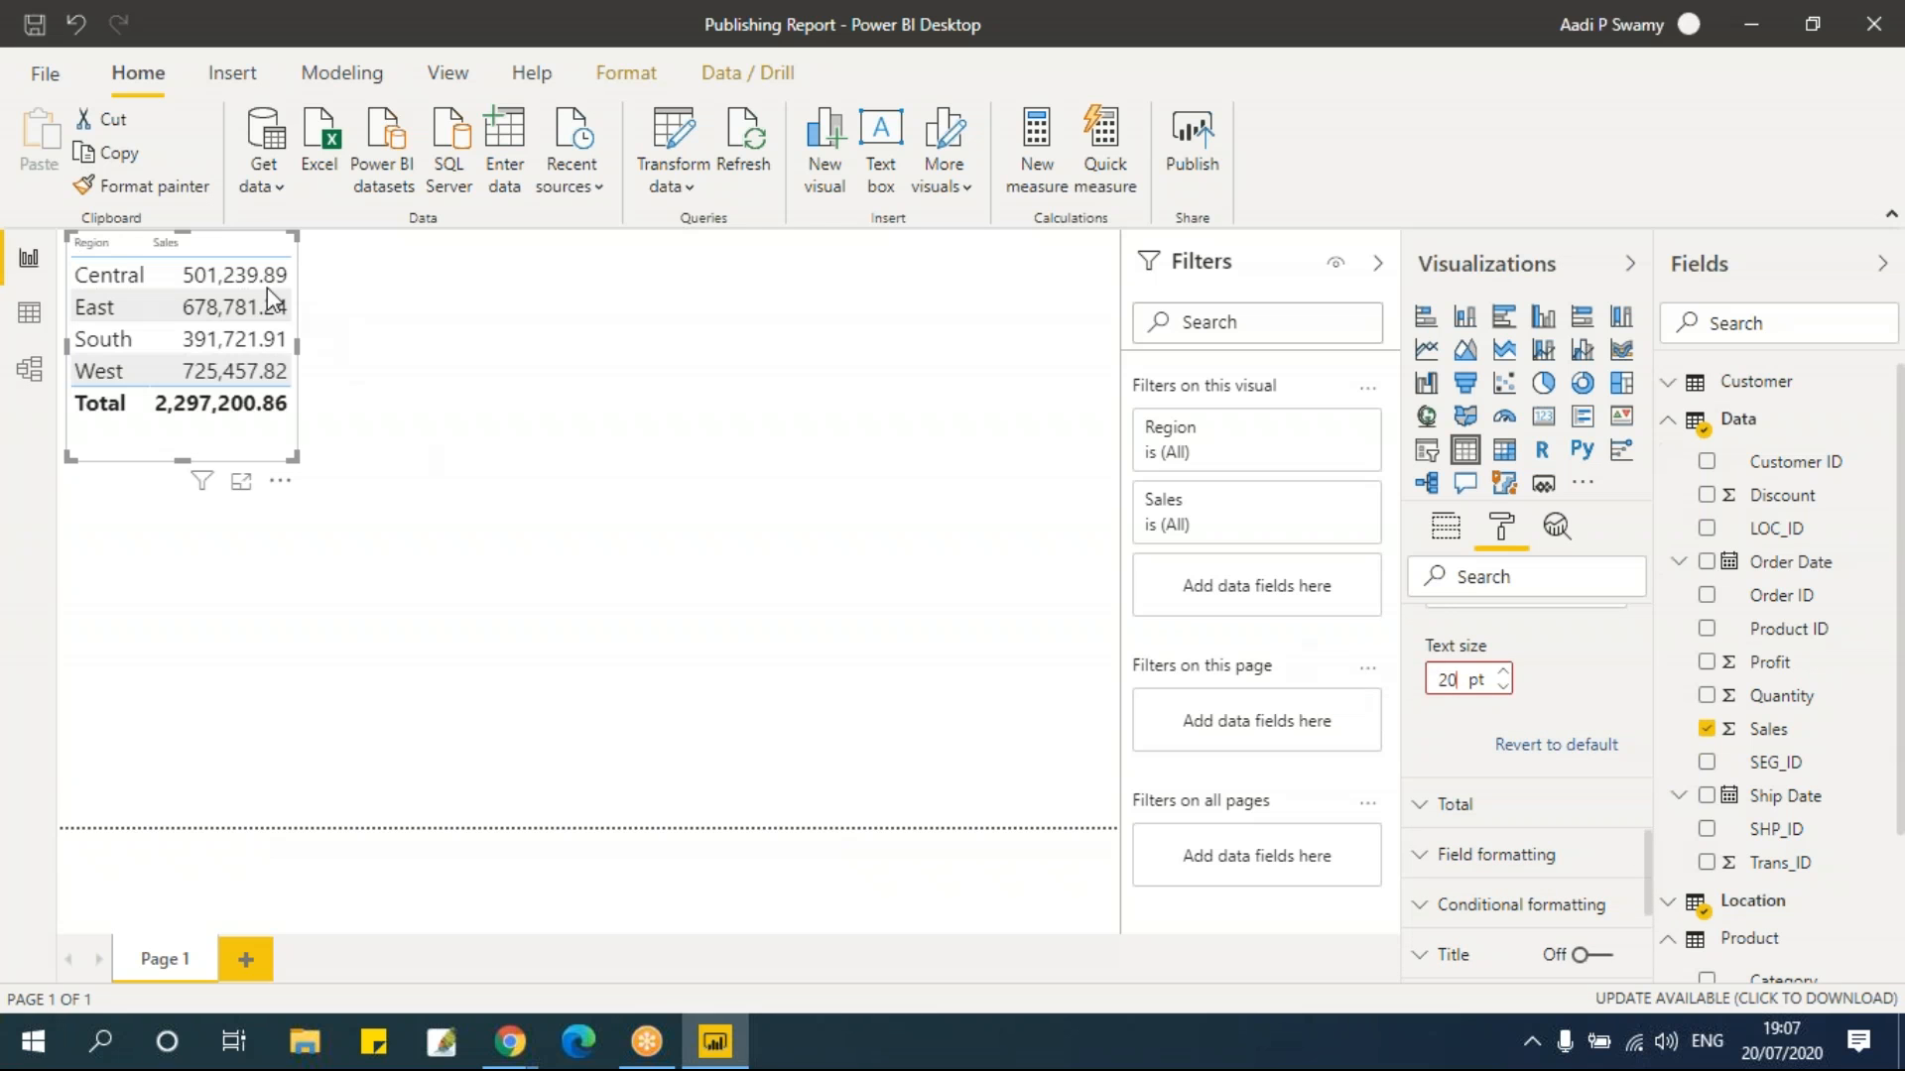
left_click_drag(452, 592, 499, 615)
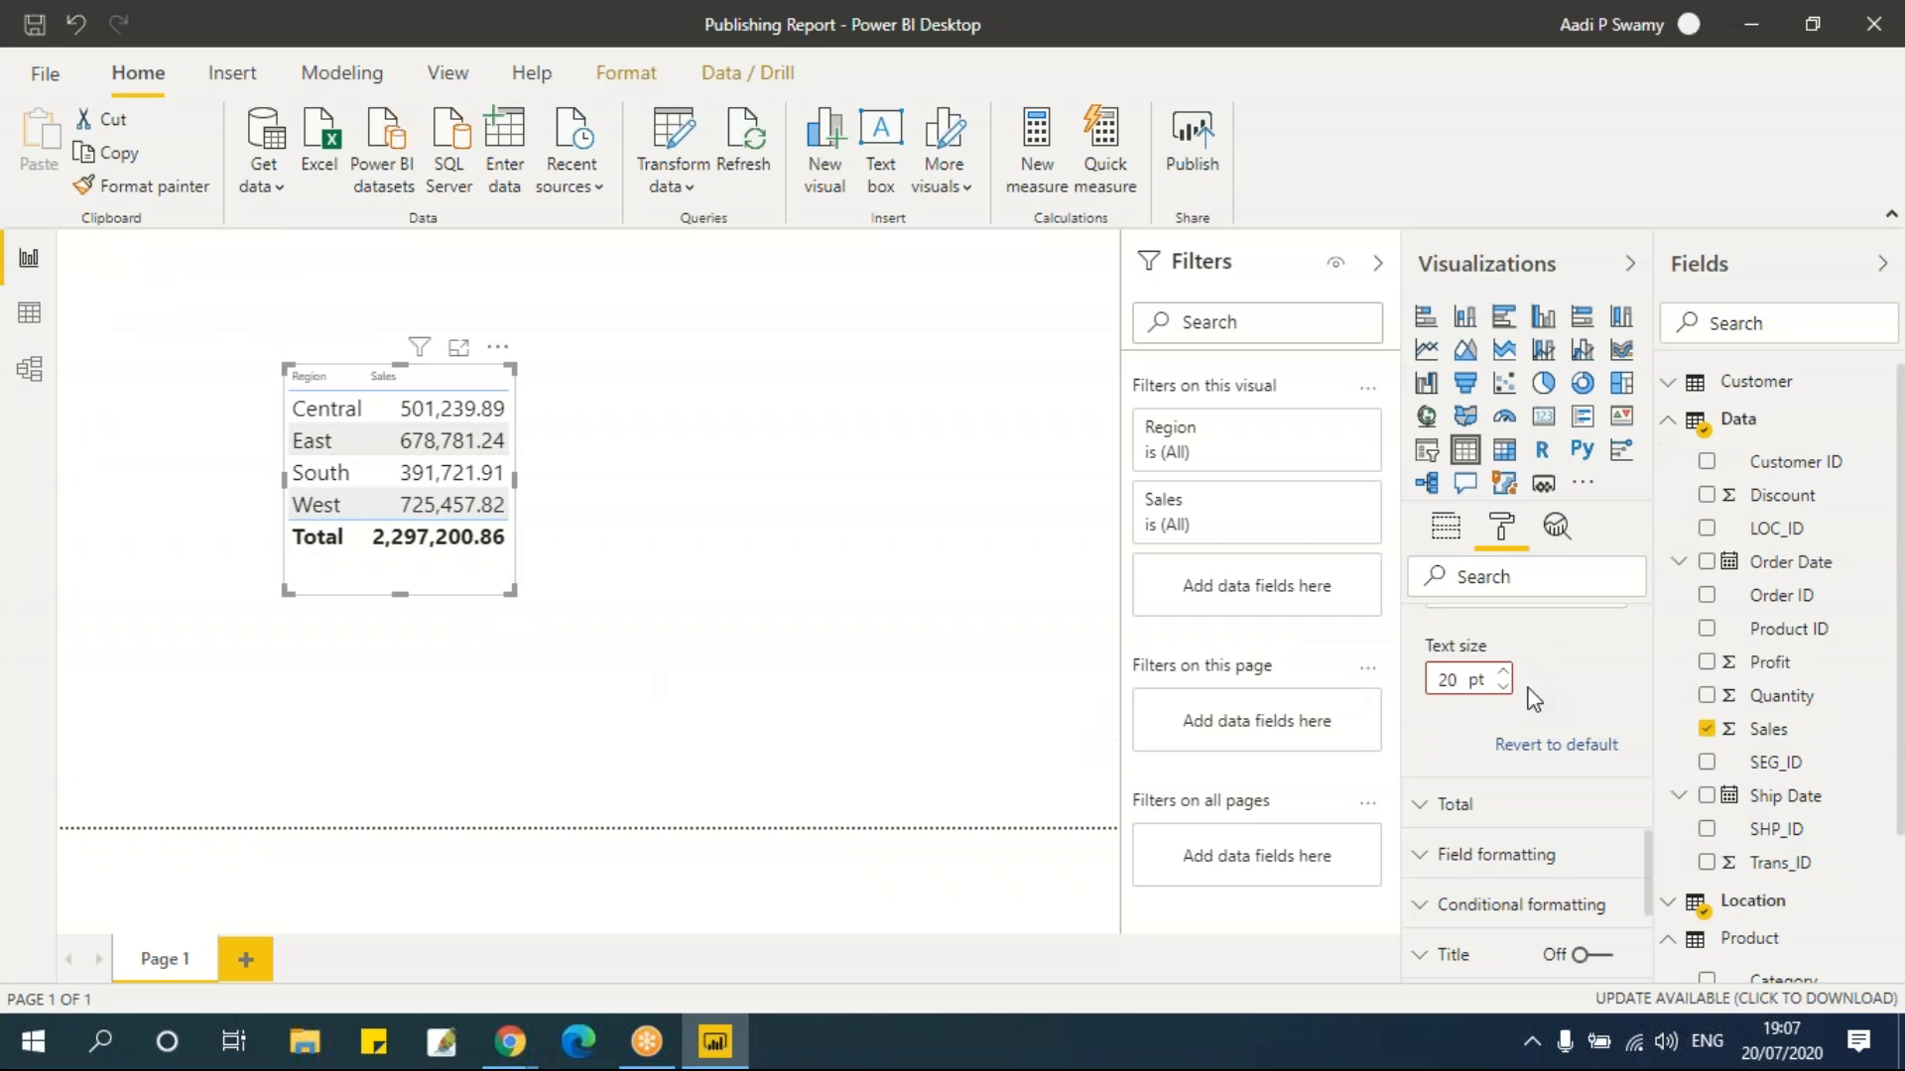
Set the table's column header text size to 20 pt and enlarge the table visual
scroll(1528, 675, "up", 3)
scroll(1537, 703, "up", 10)
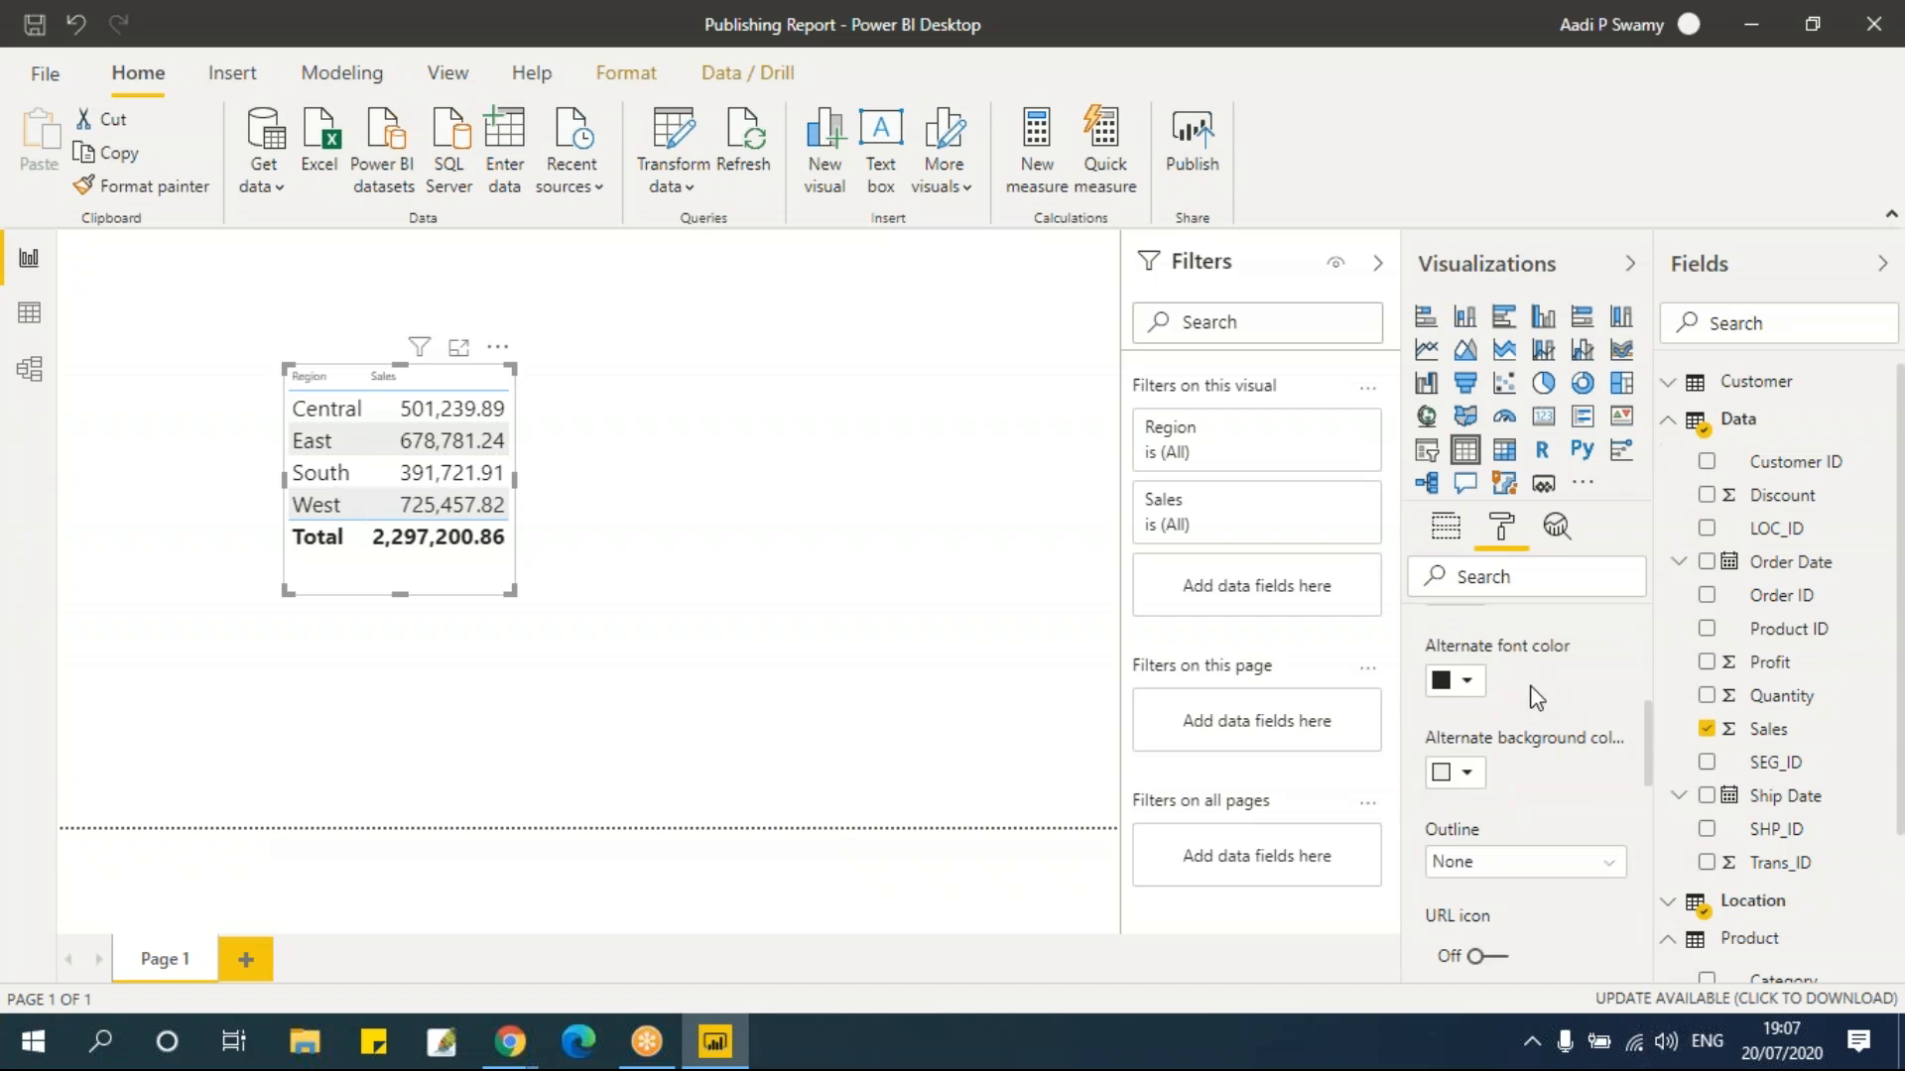
left_click(1500, 784)
scroll(1520, 825, "down", 2)
scroll(1528, 794, "down", 3)
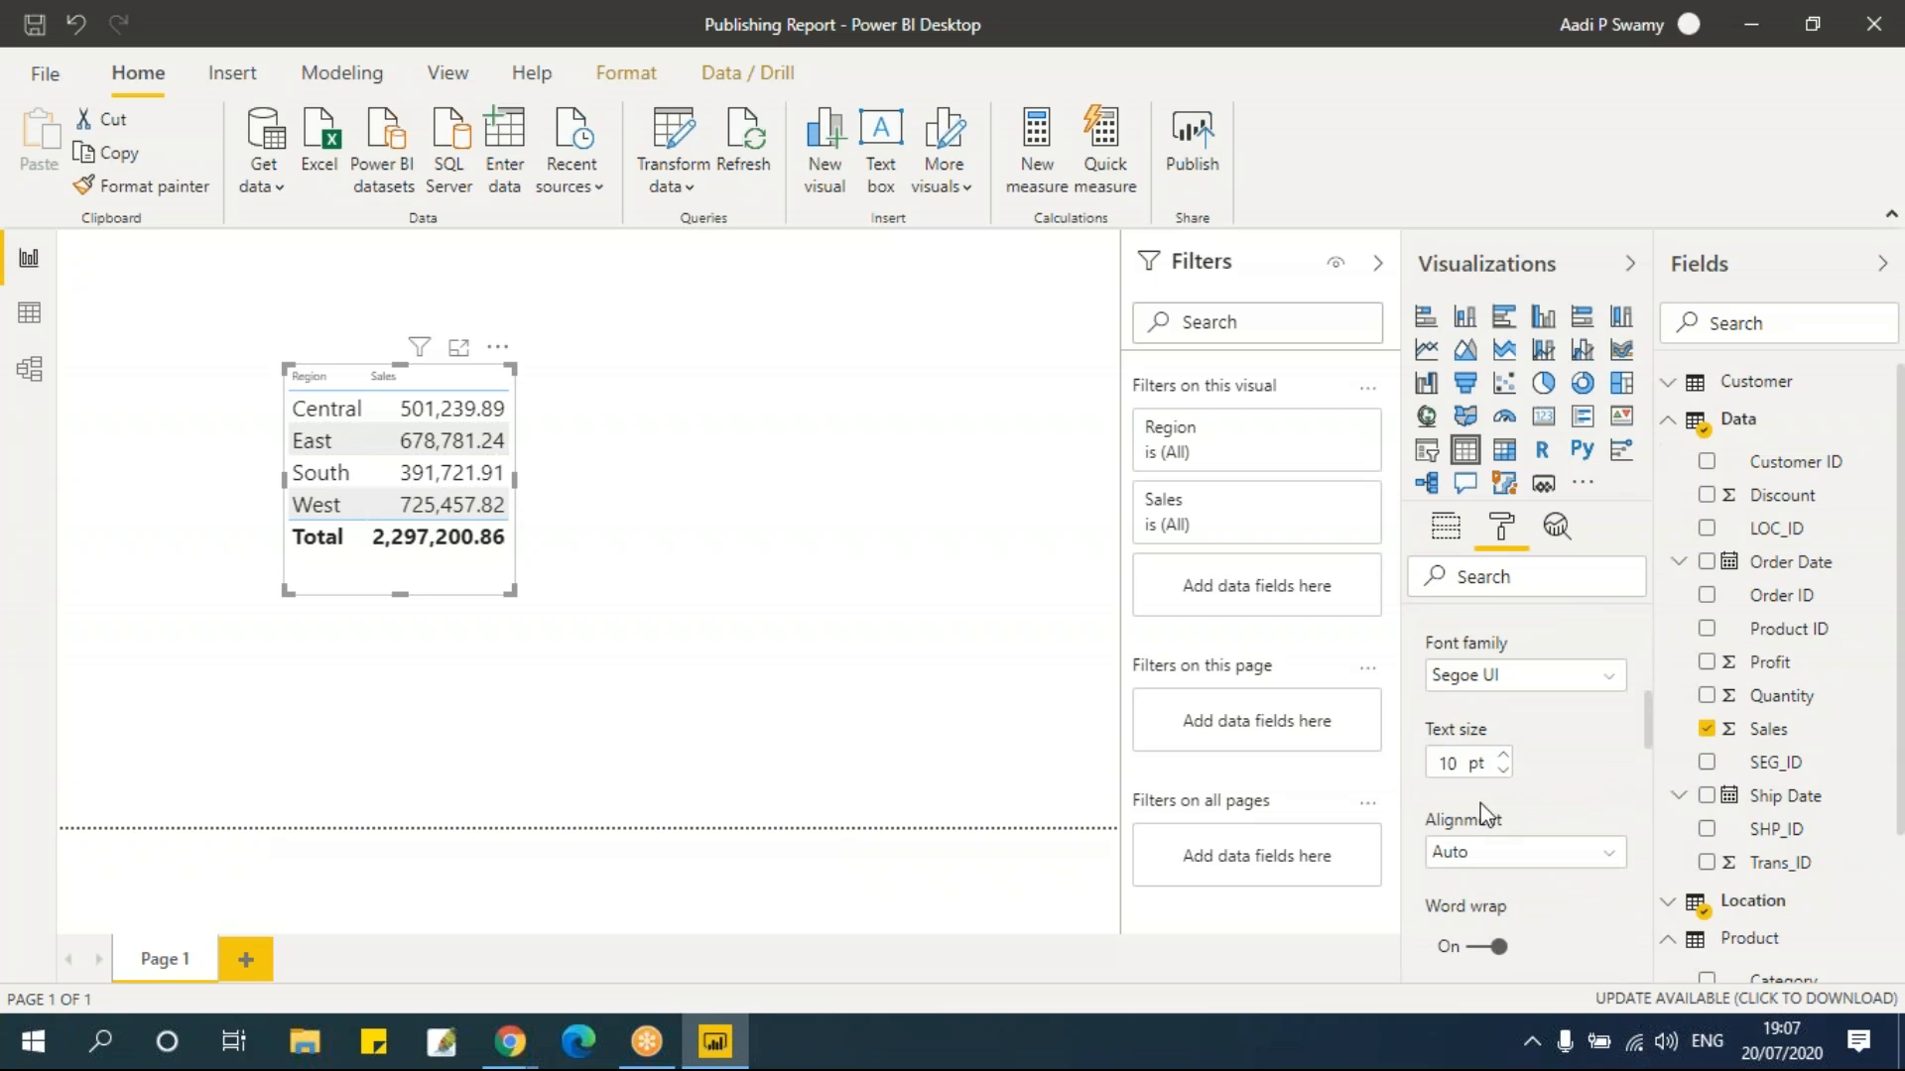
double_click(1444, 763)
left_click_drag(515, 602, 583, 649)
left_click(454, 467)
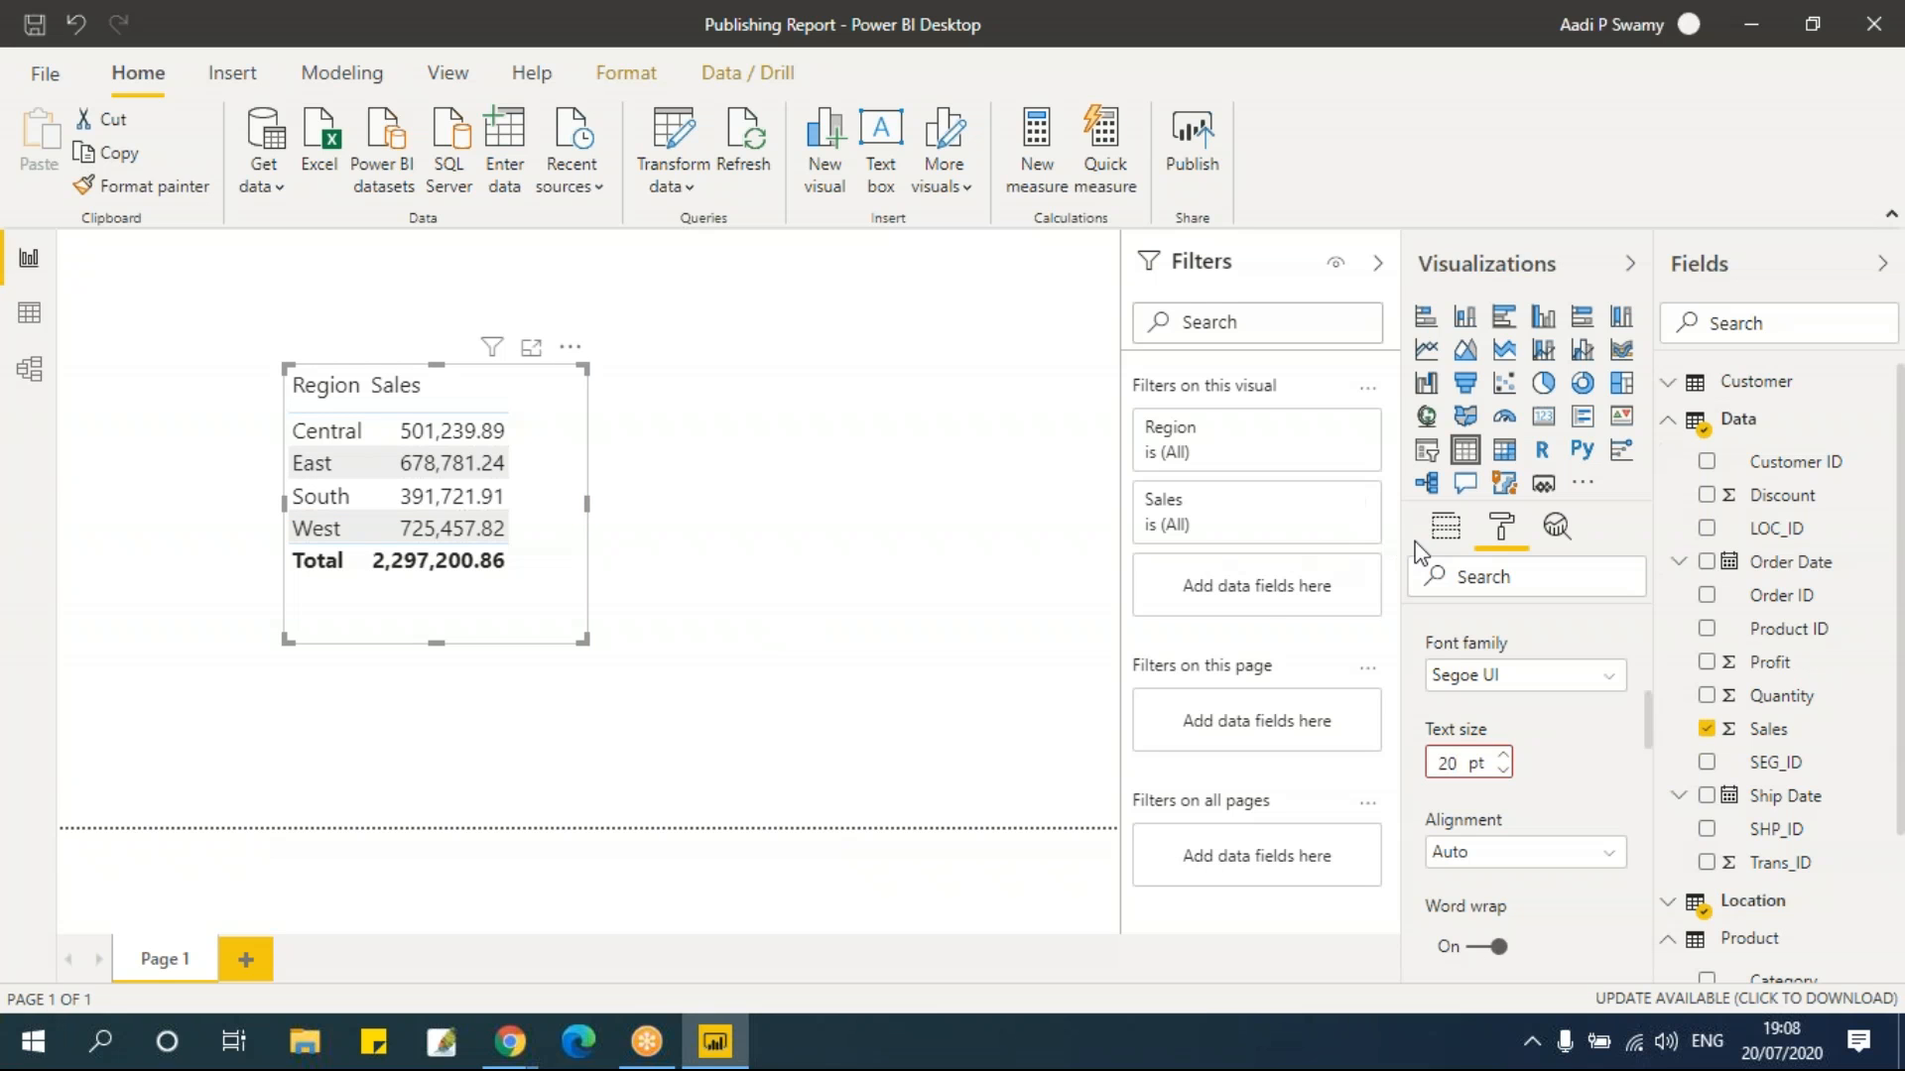
Examine which conditional formatting types are offered for the table's Region and Sales fields
left_click(1446, 527)
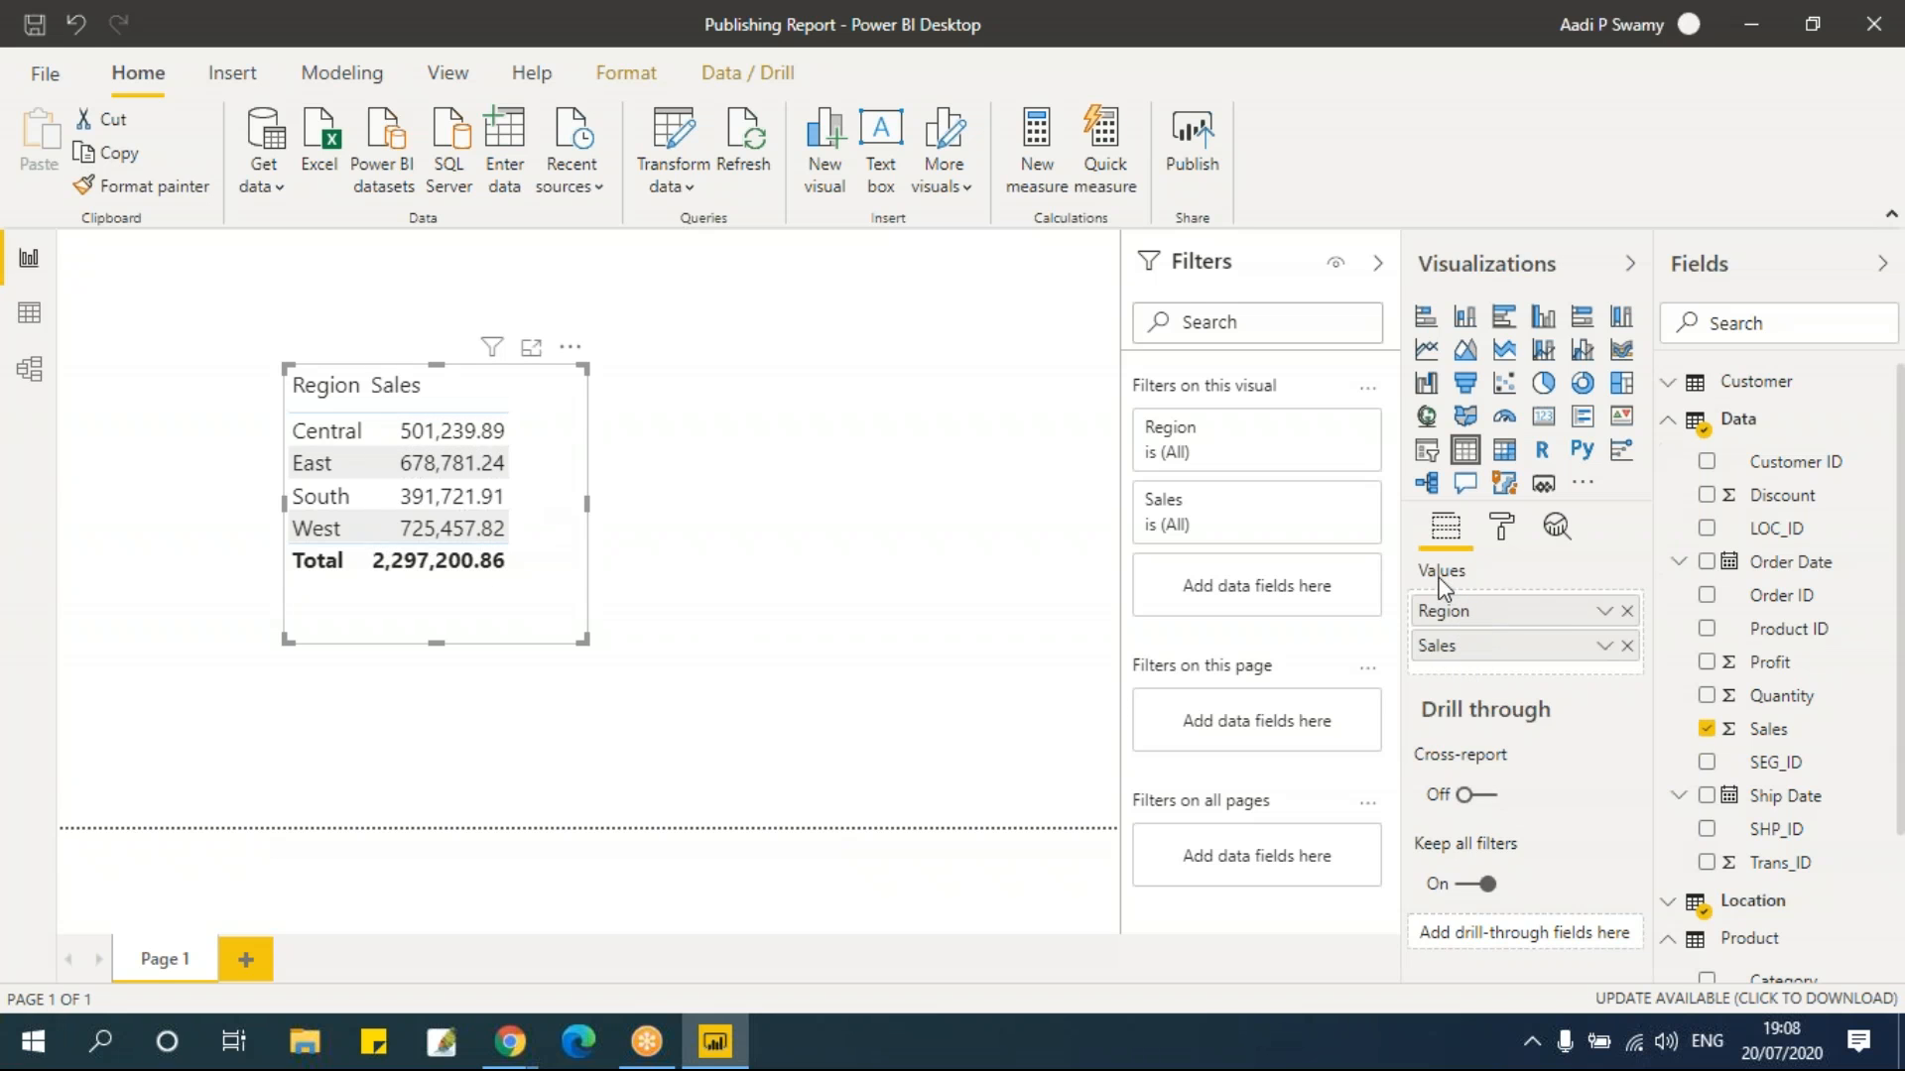
left_click(1604, 611)
mouse_move(1413, 290)
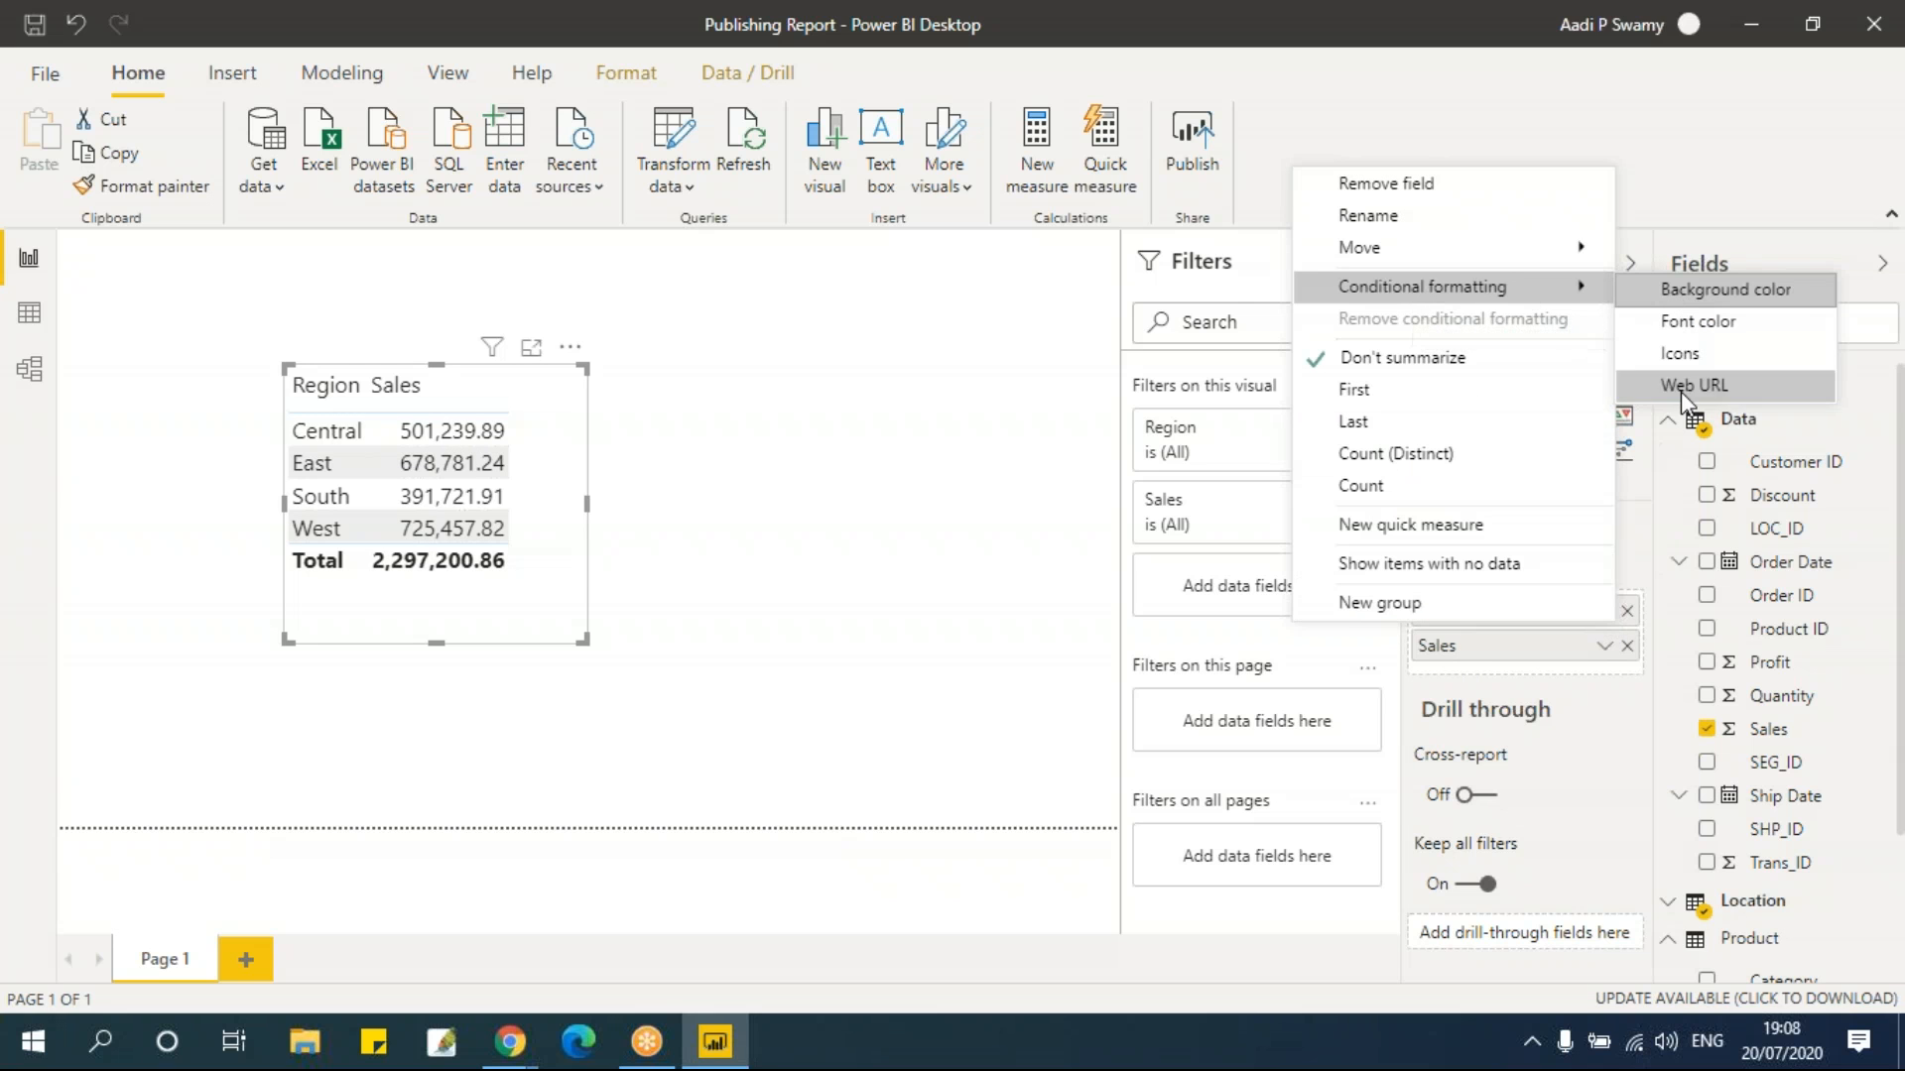
left_click(1611, 700)
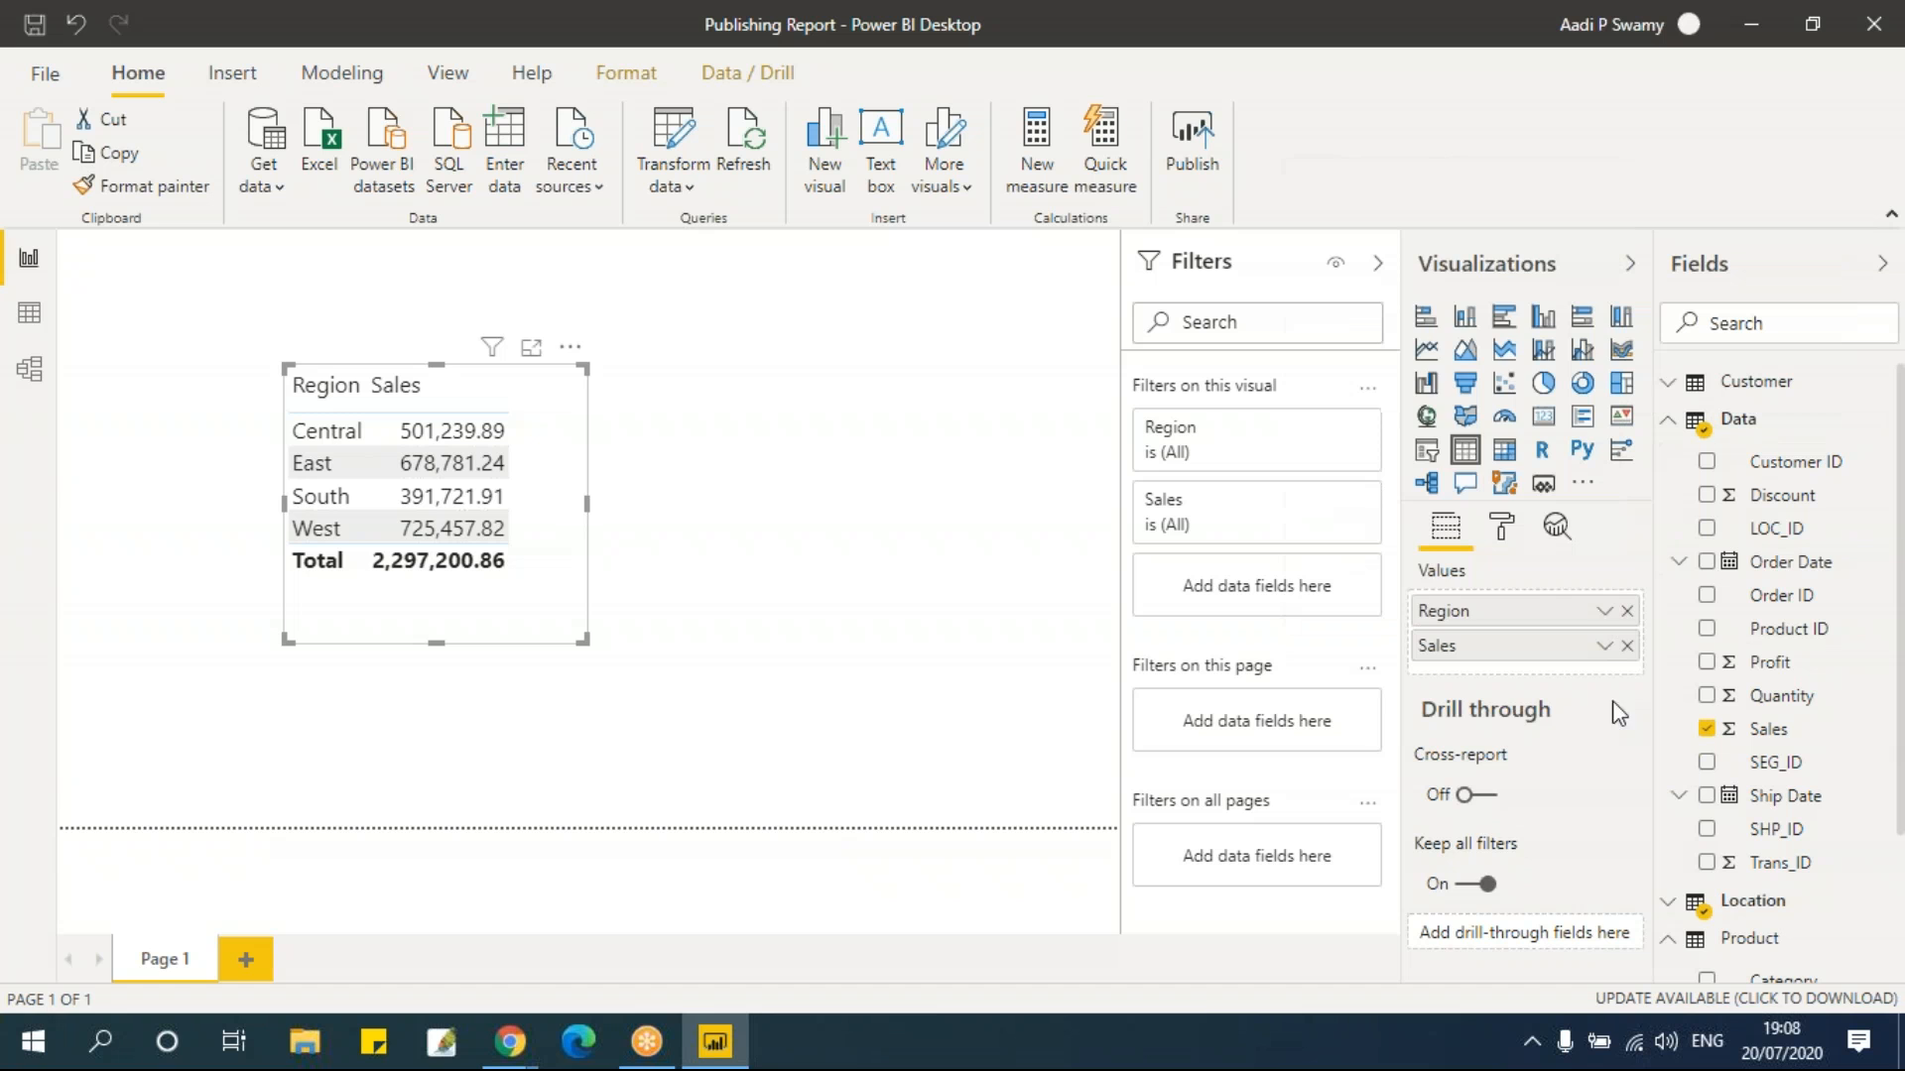
left_click(1603, 647)
mouse_move(1389, 206)
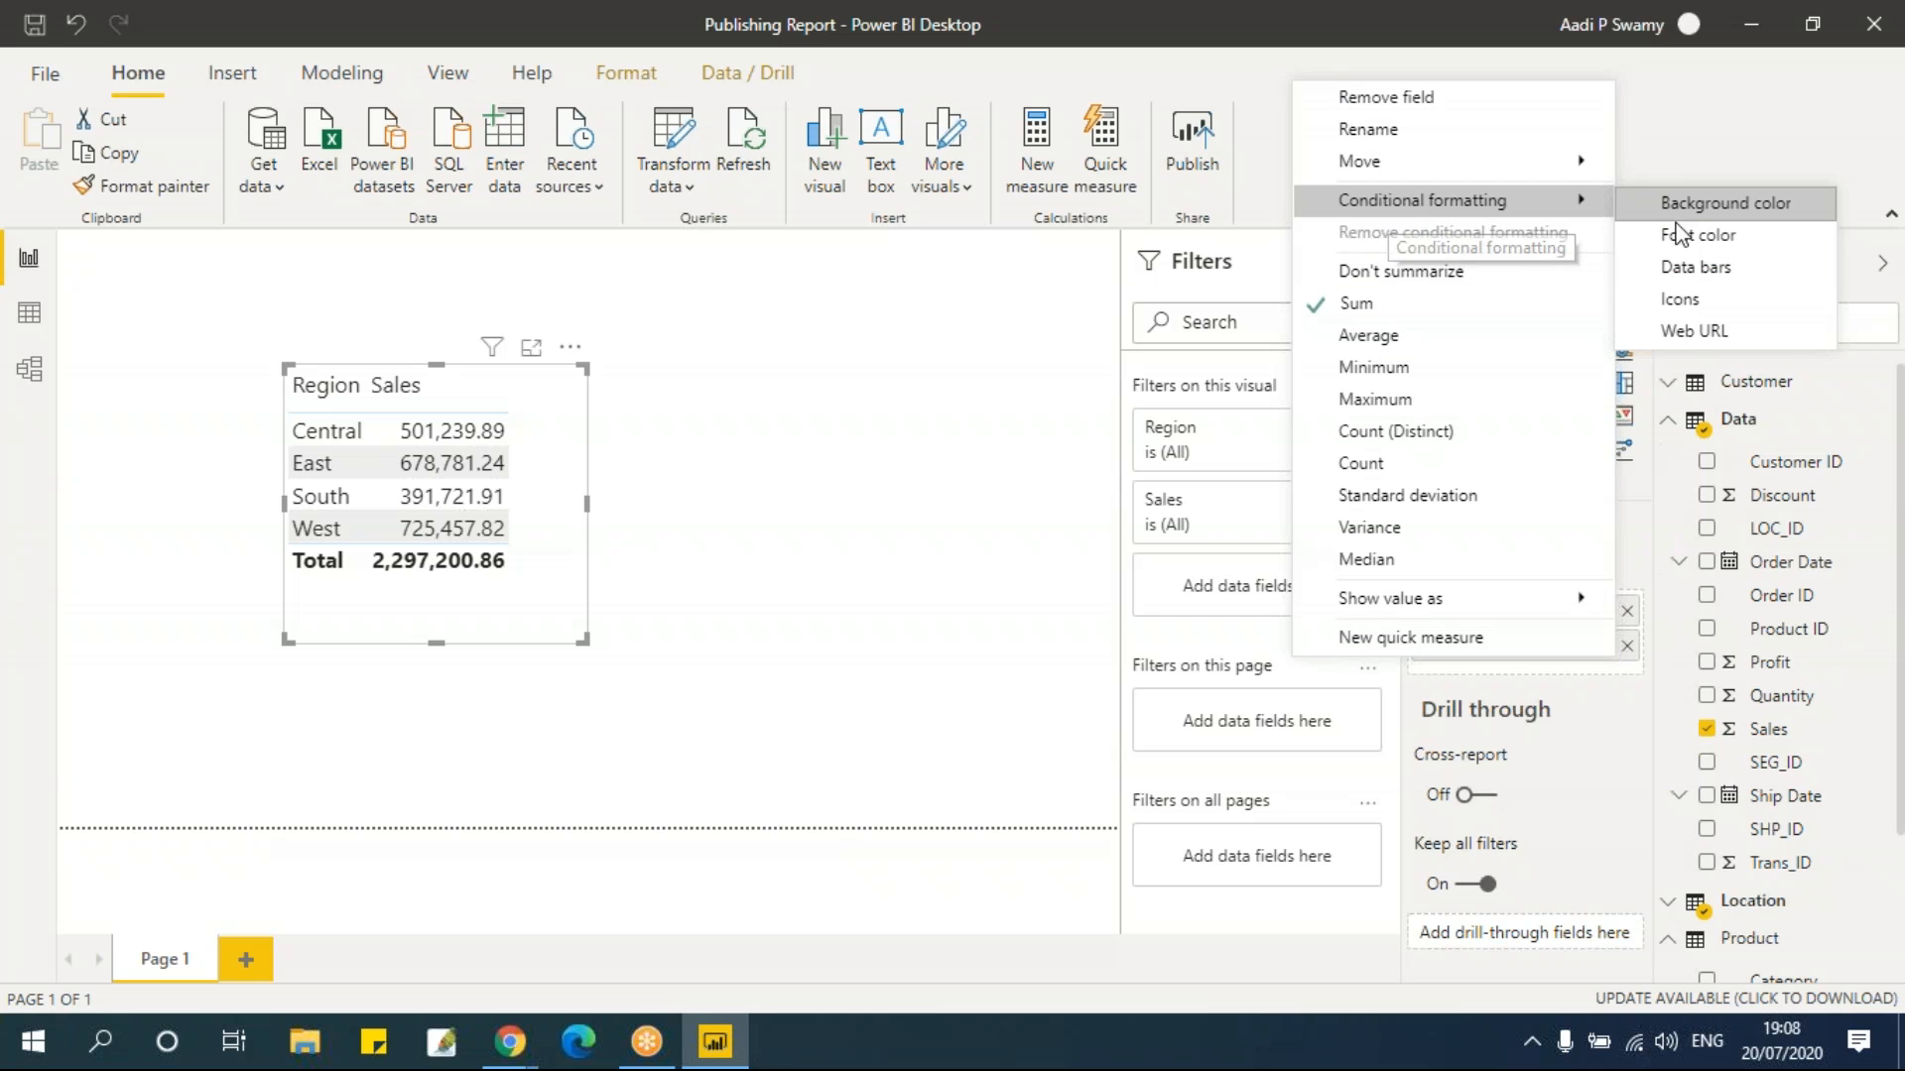
left_click(1633, 721)
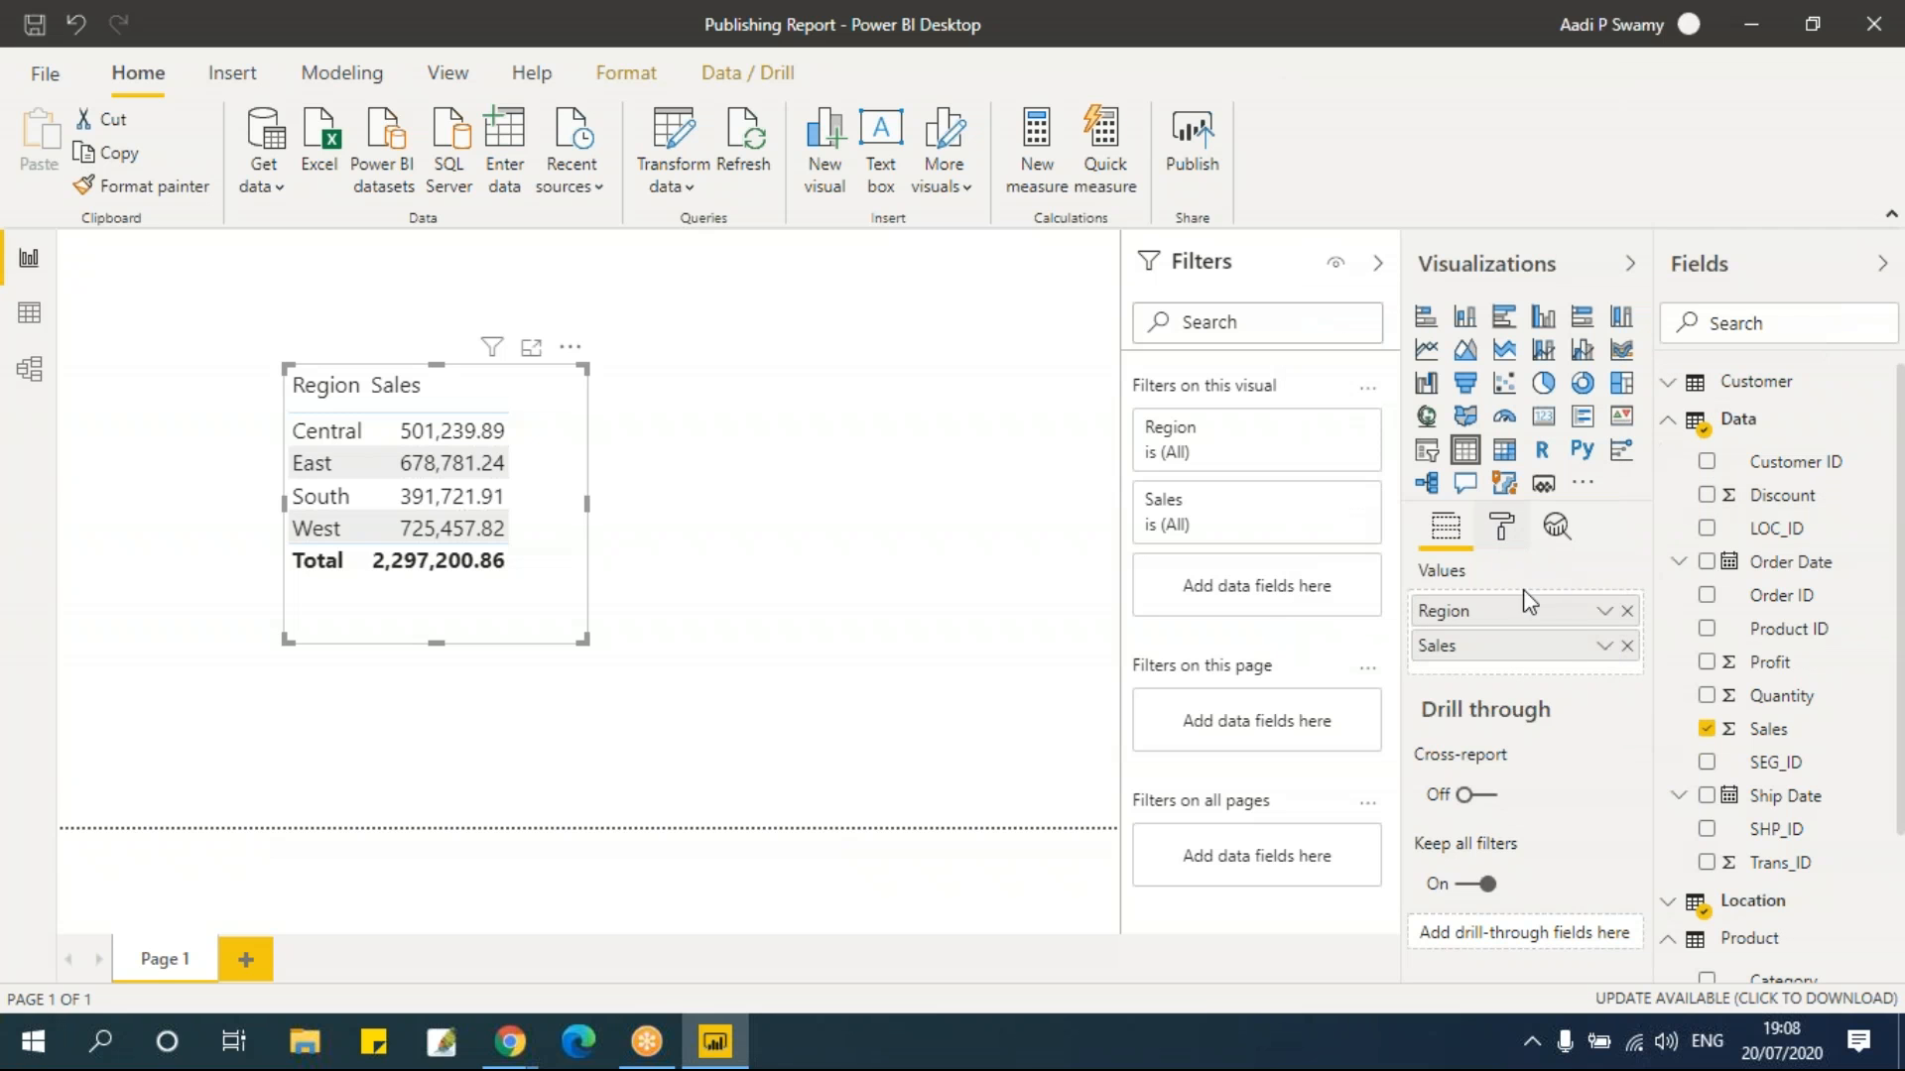
Examine the conditional formatting switches for Region in the table's format settings
left_click(1501, 526)
scroll(1554, 665, "down", 2)
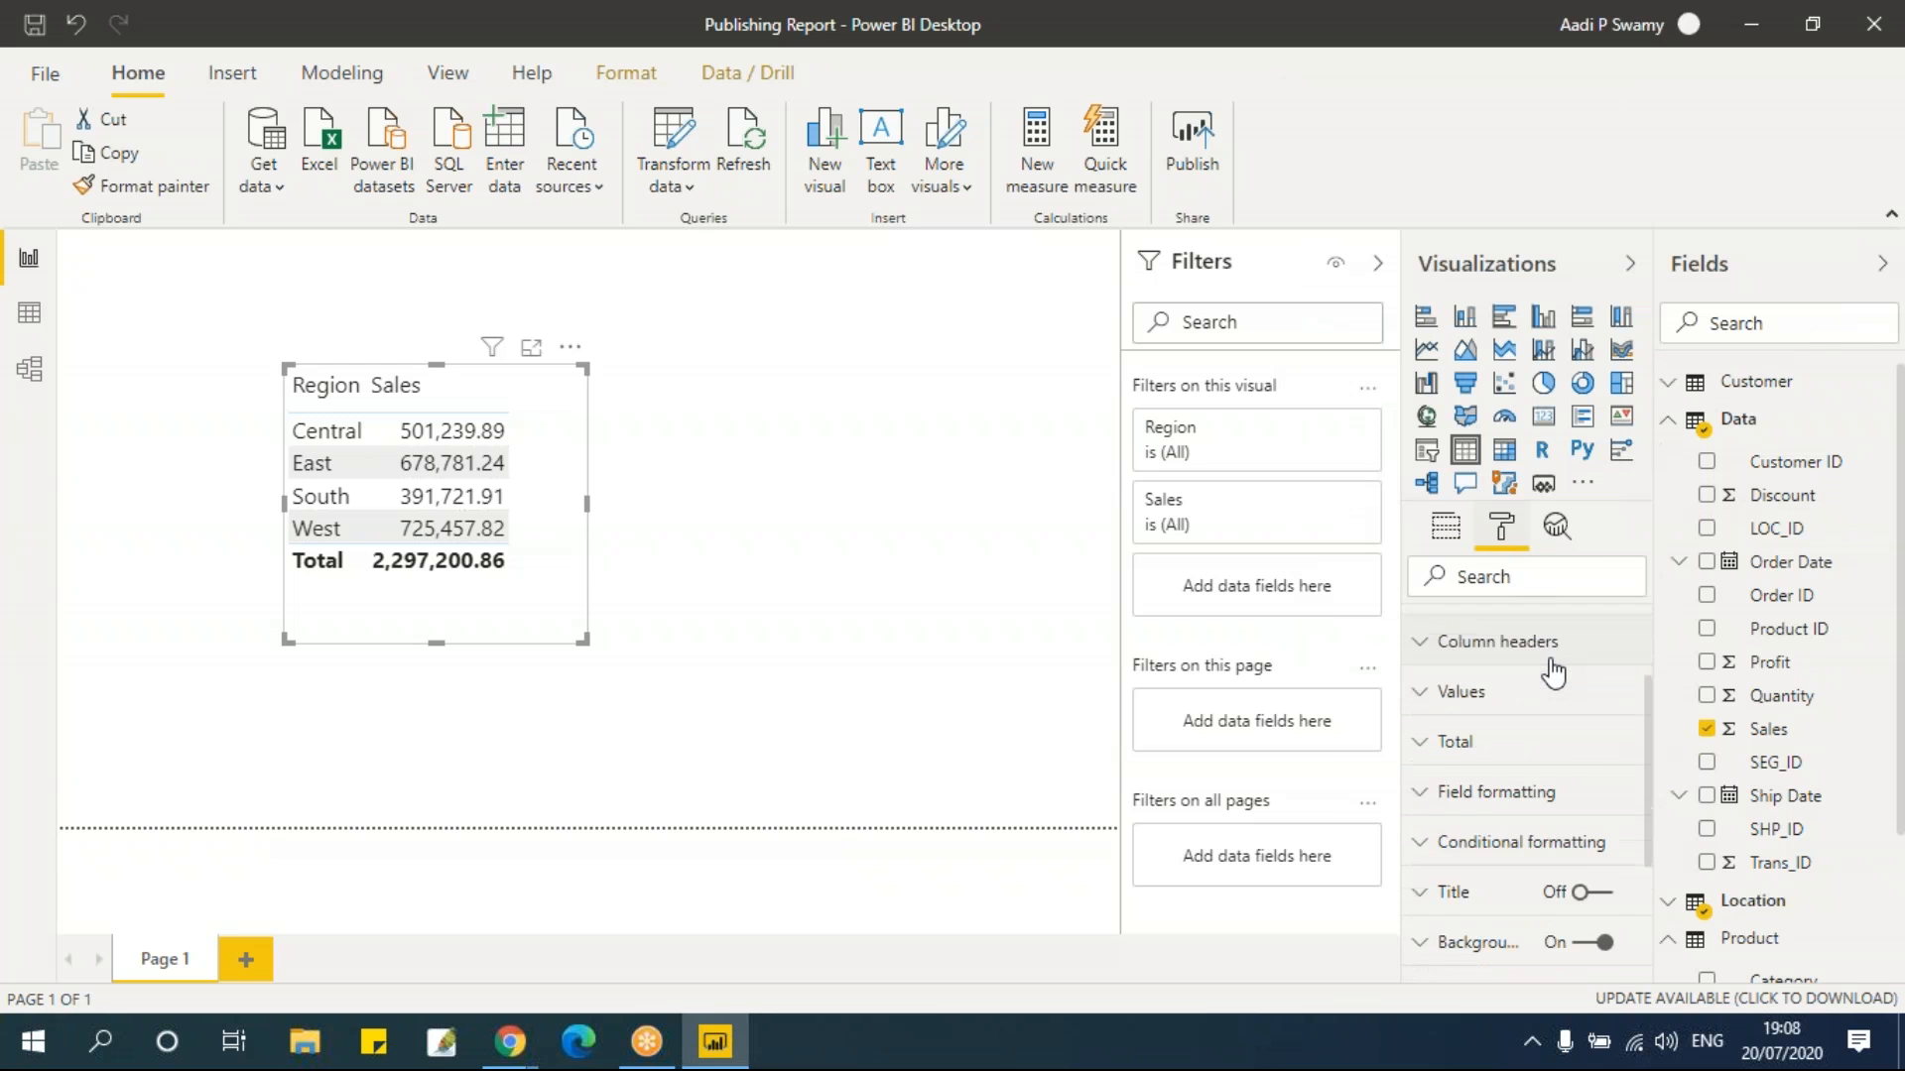
scroll(1554, 672, "down", 3)
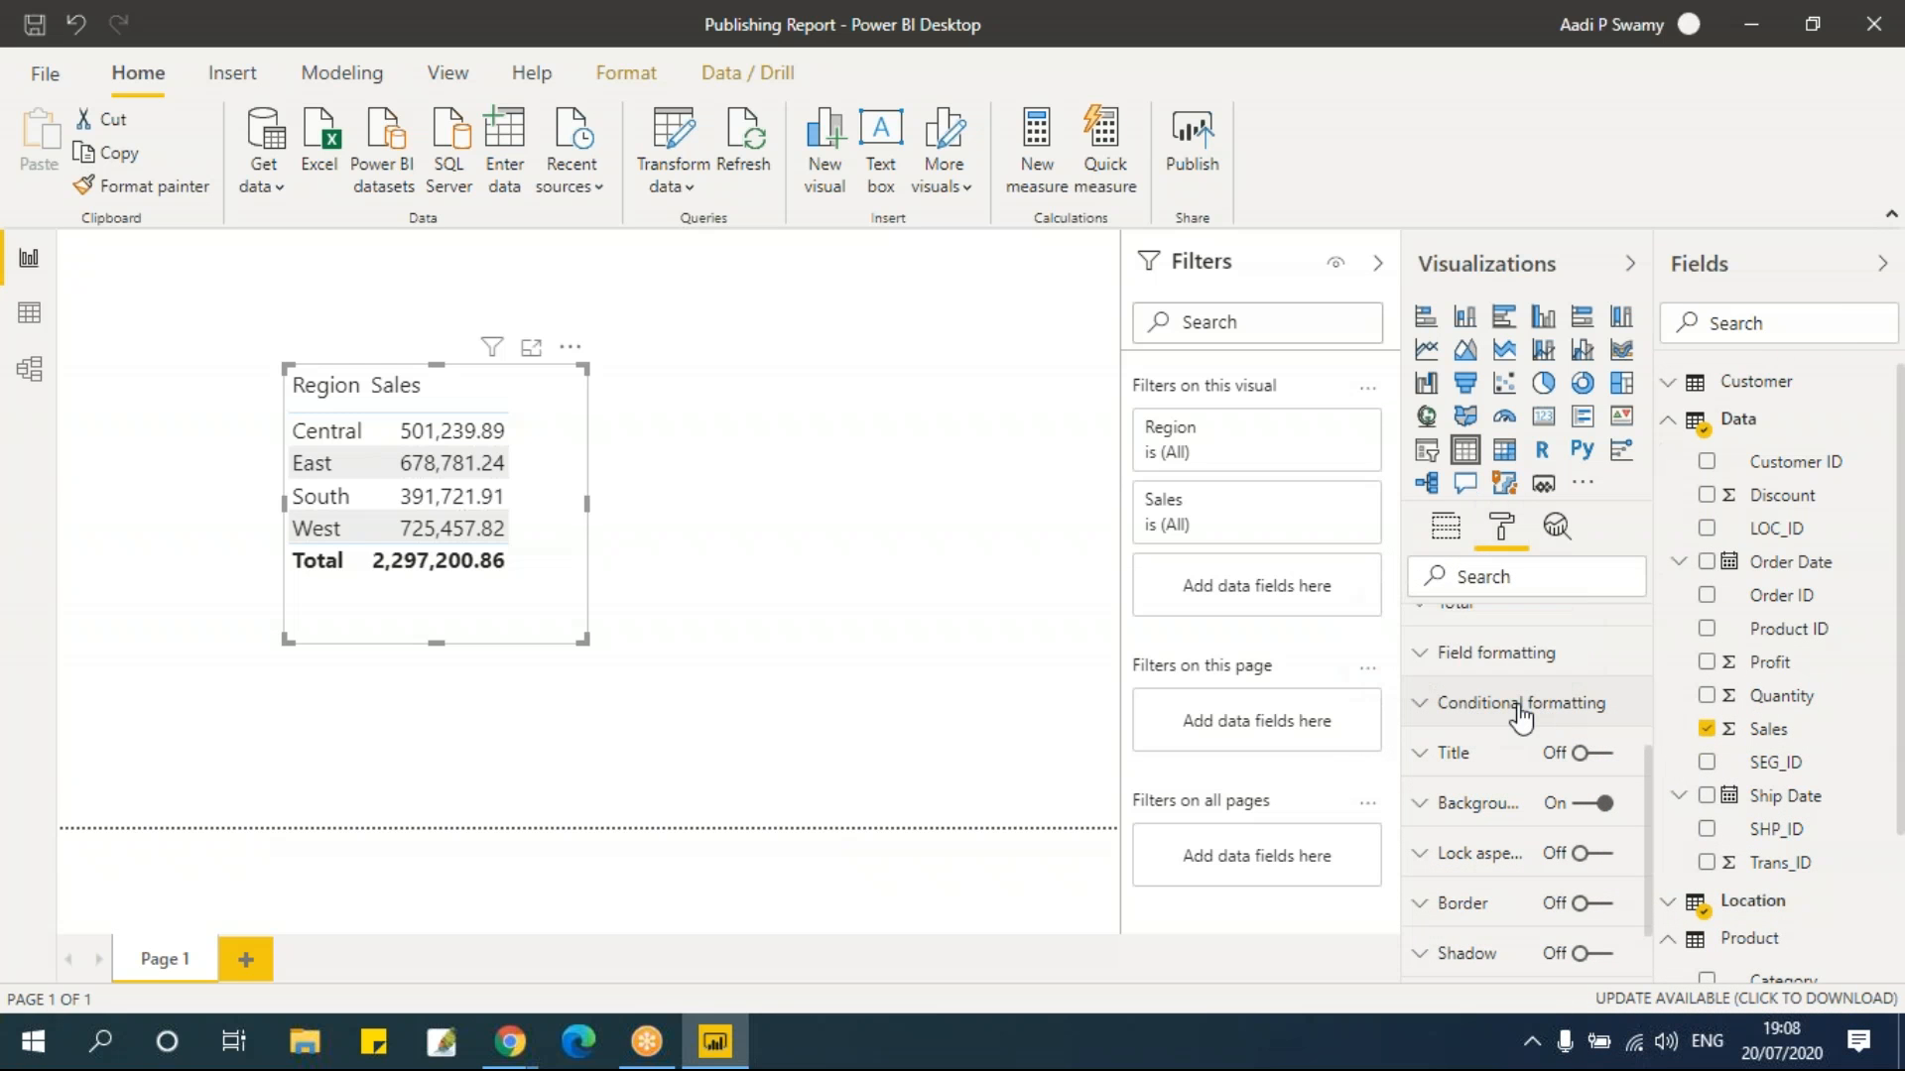
left_click(1521, 705)
scroll(1518, 710, "down", 3)
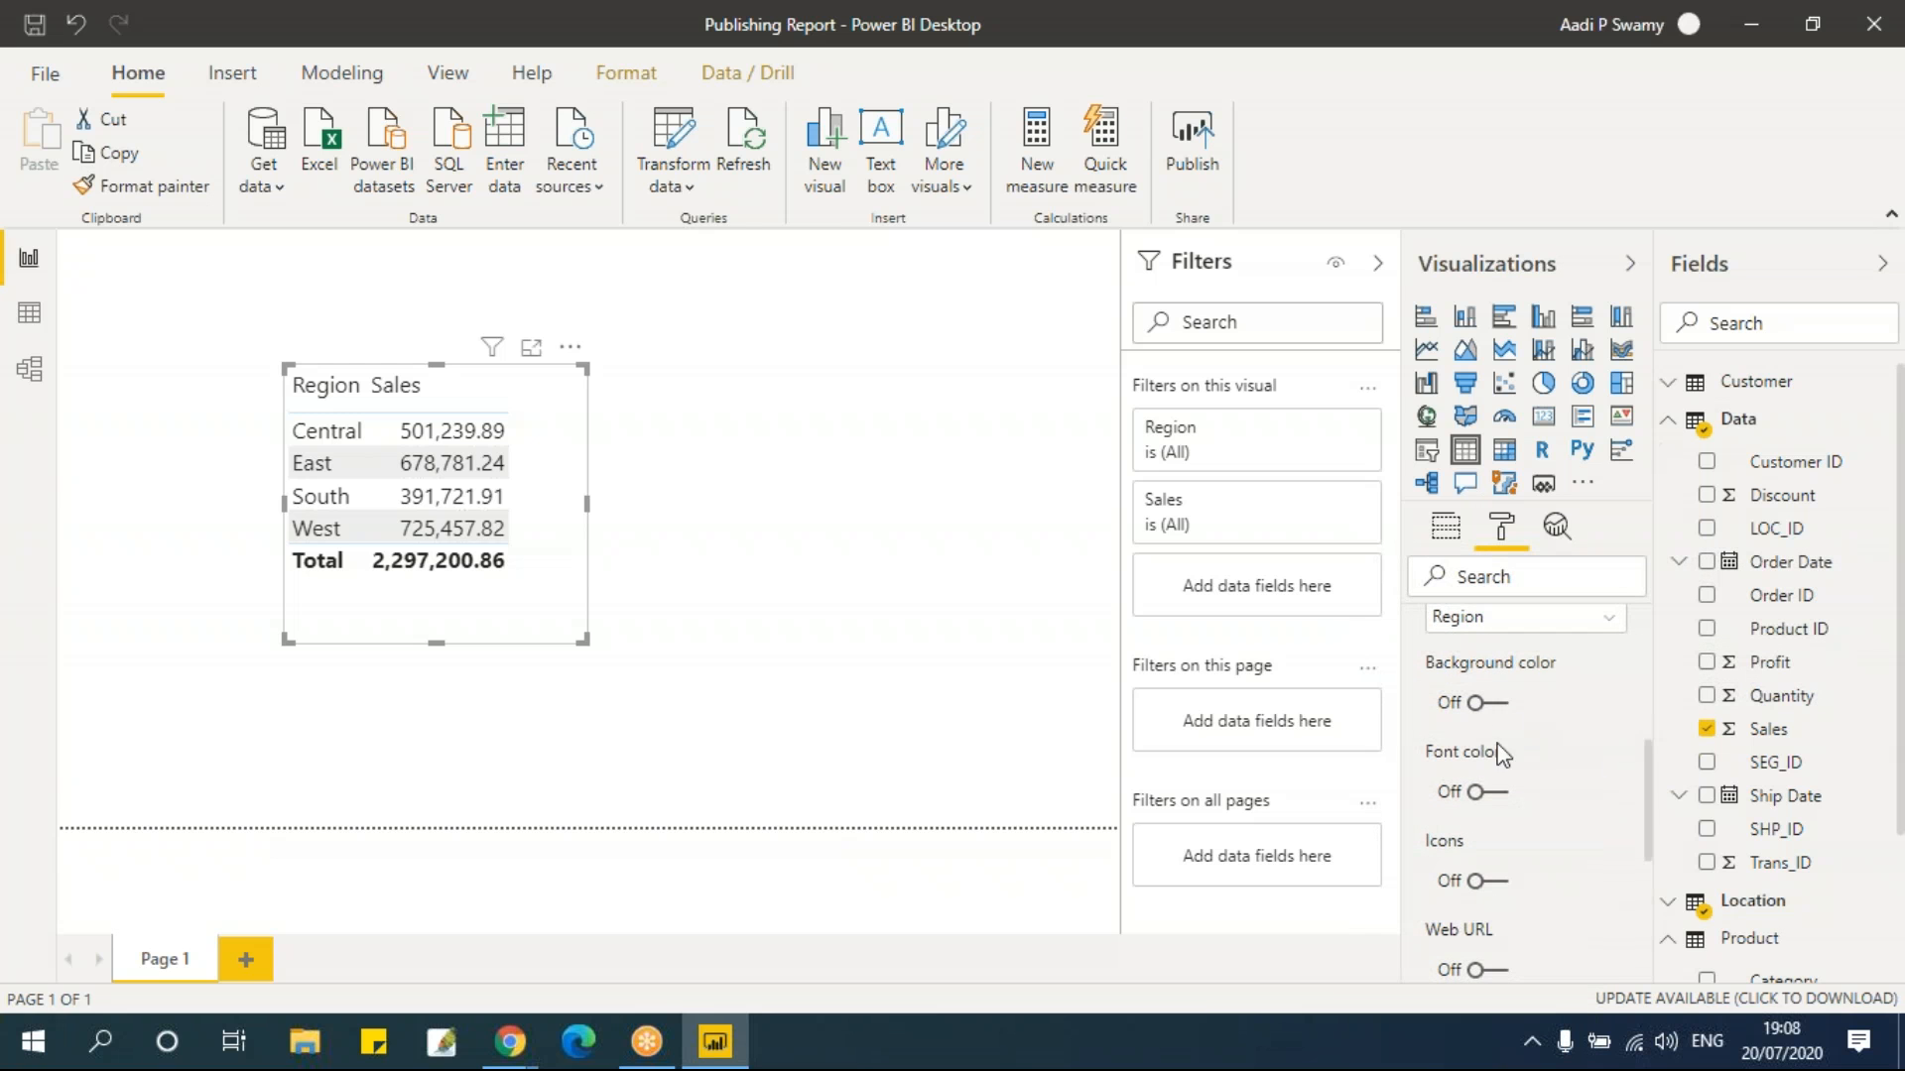
scroll(1552, 881, "down", 3)
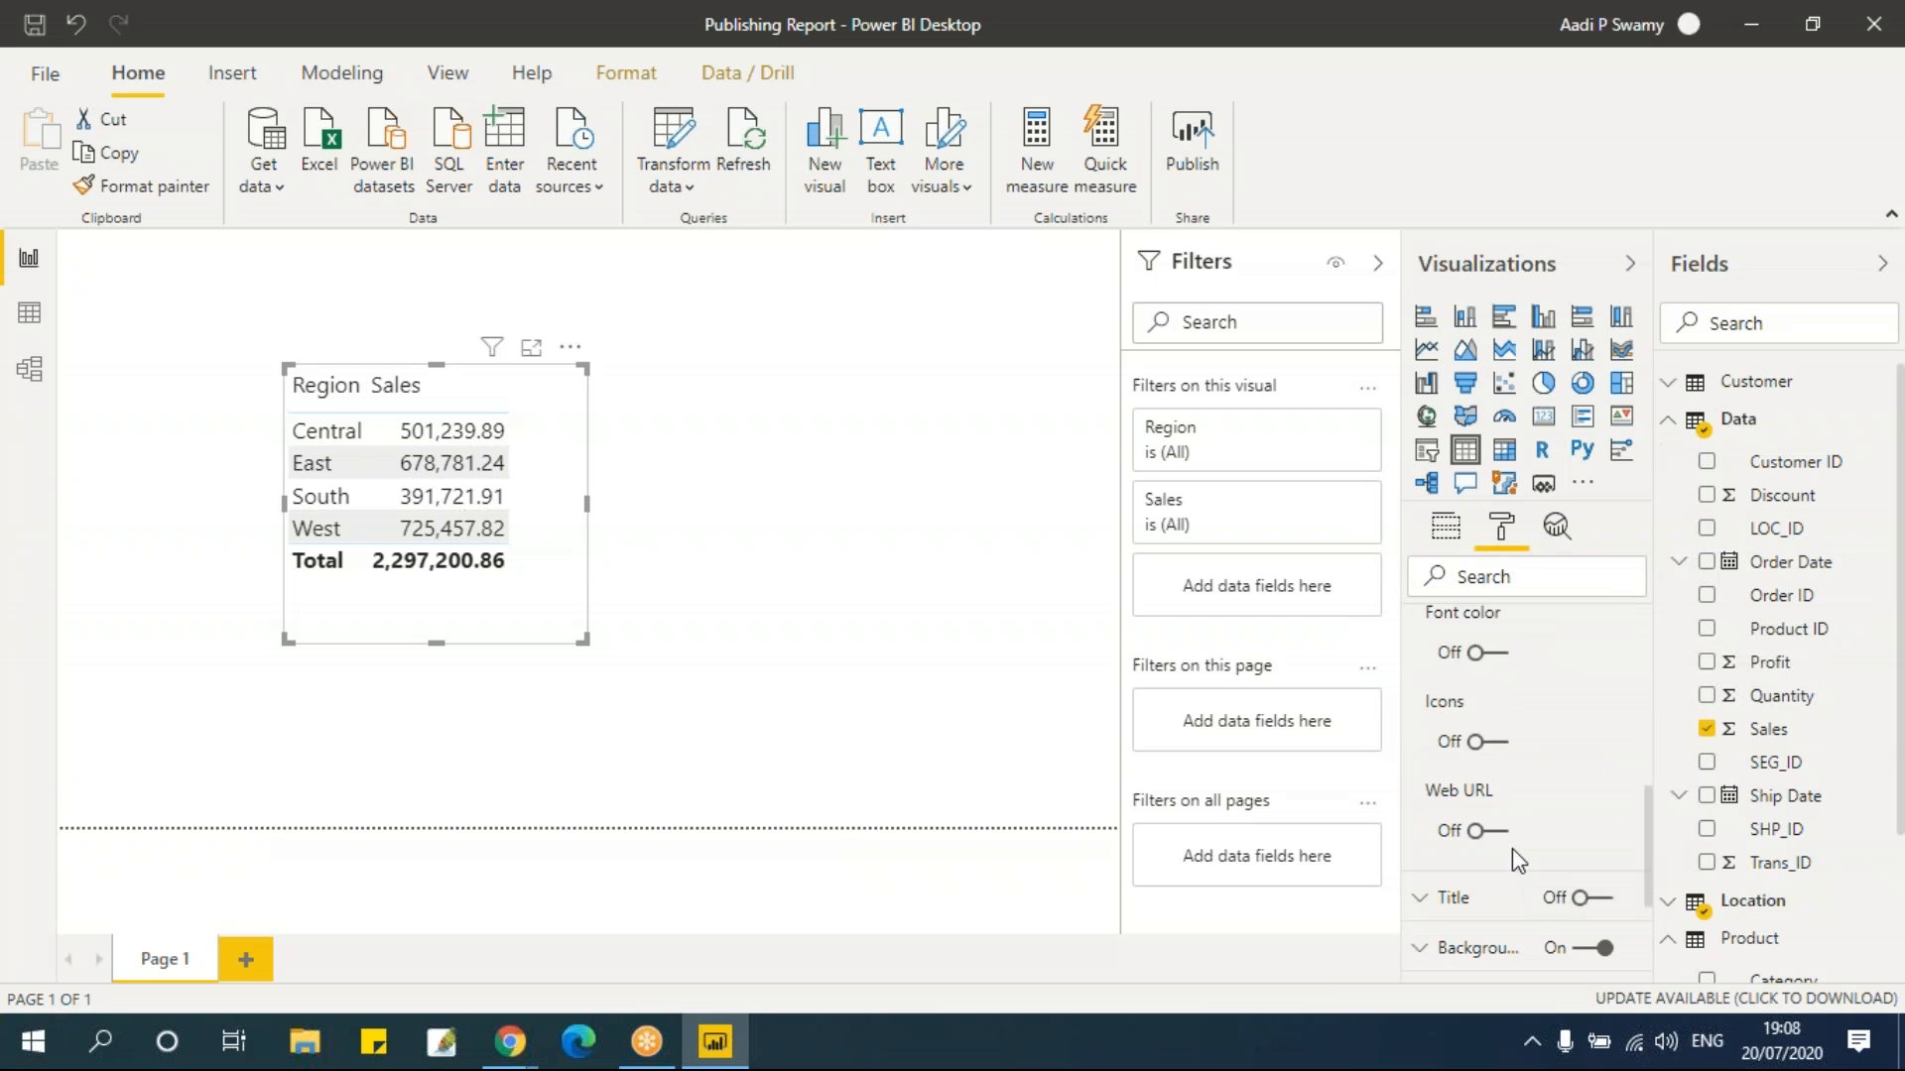
scroll(1509, 859, "up", 5)
left_click(1447, 528)
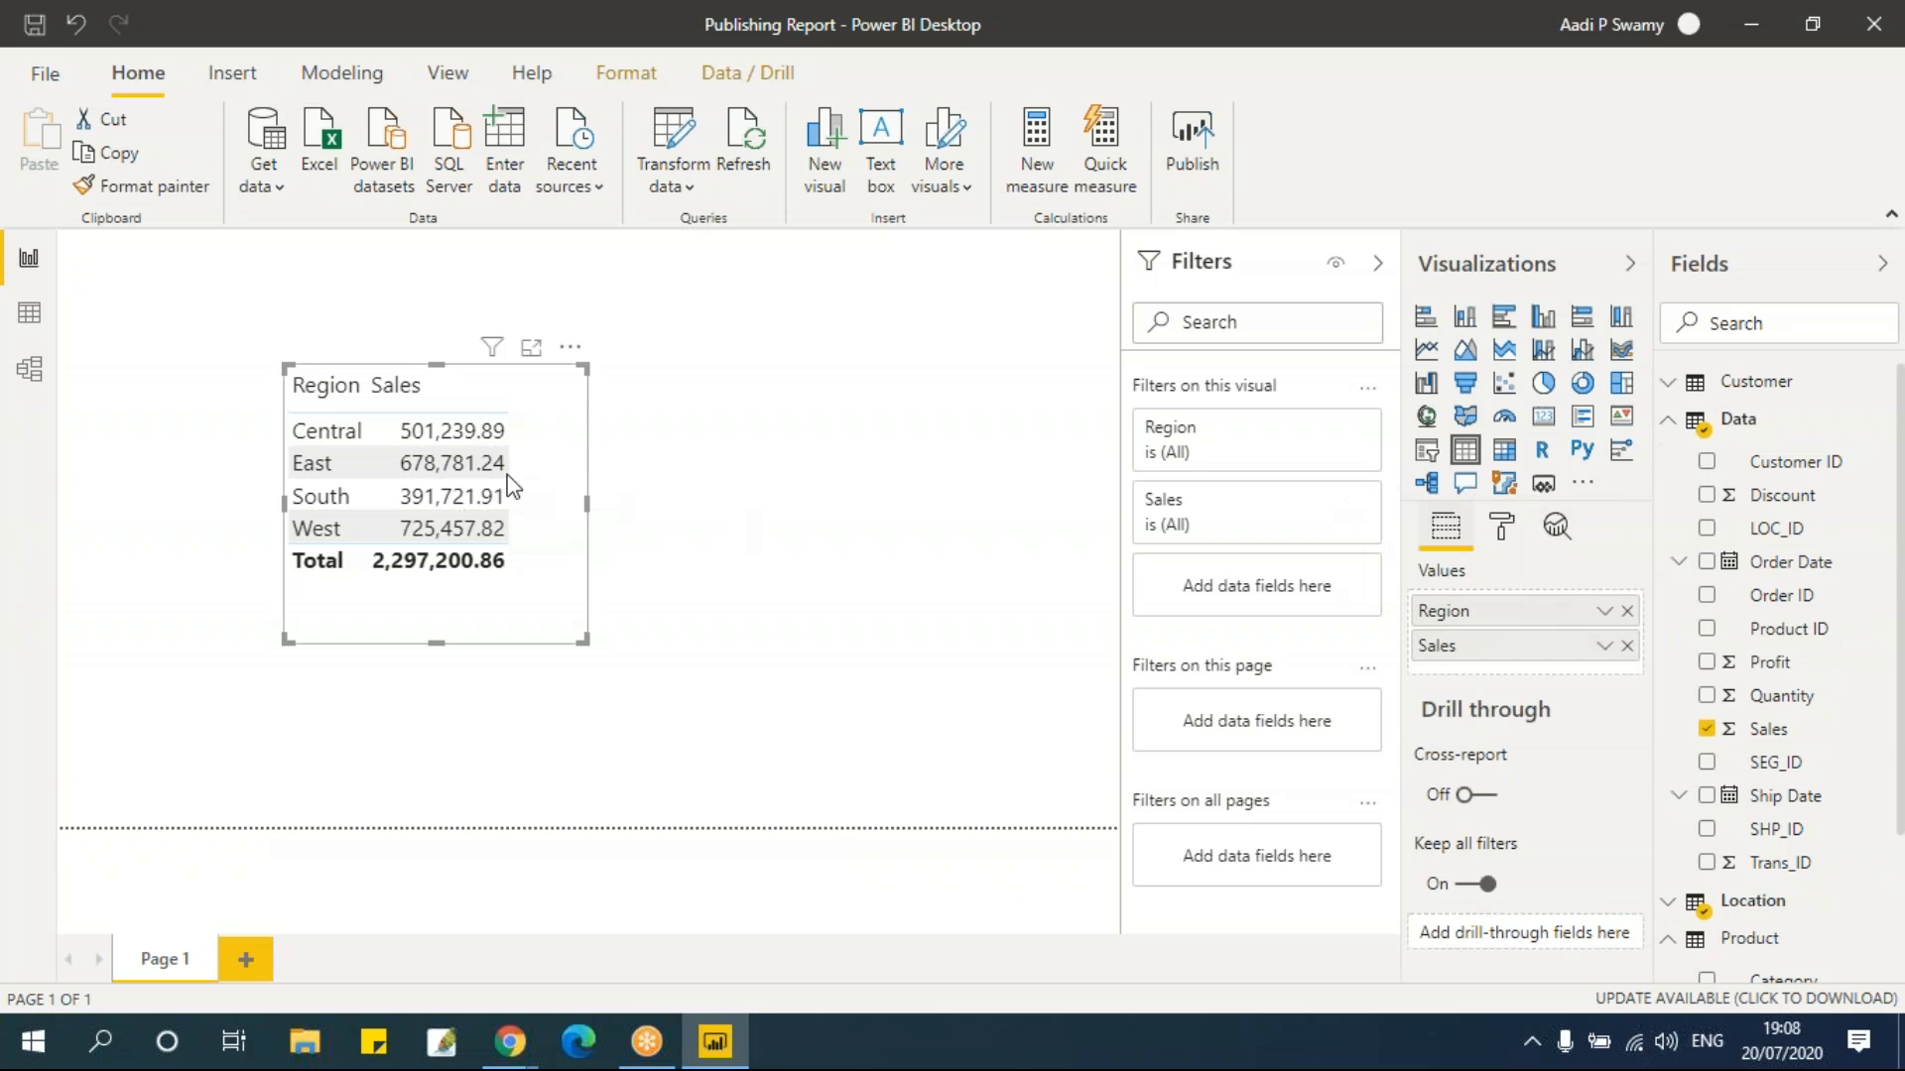
Convert the table to a clustered column chart of Sales by Region and enlarge the visual
right_click(1544, 338)
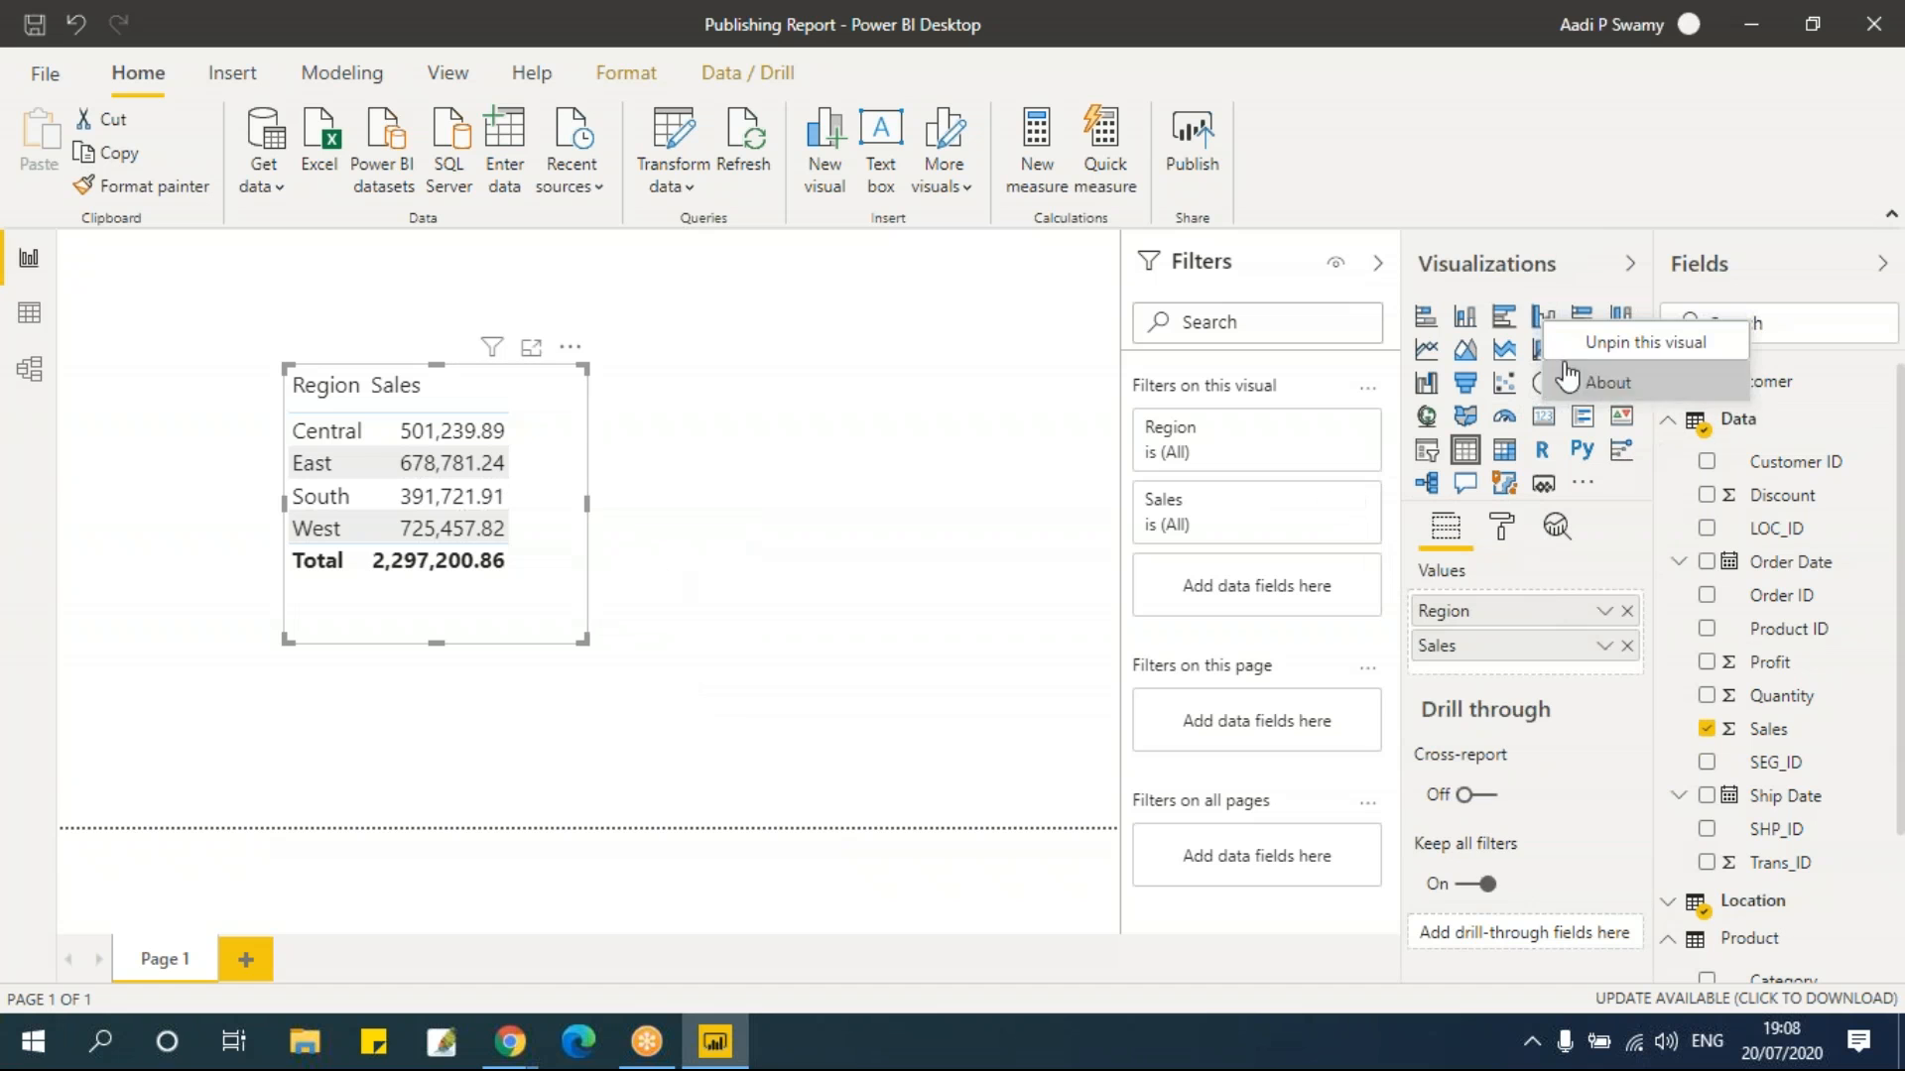
left_click(528, 423)
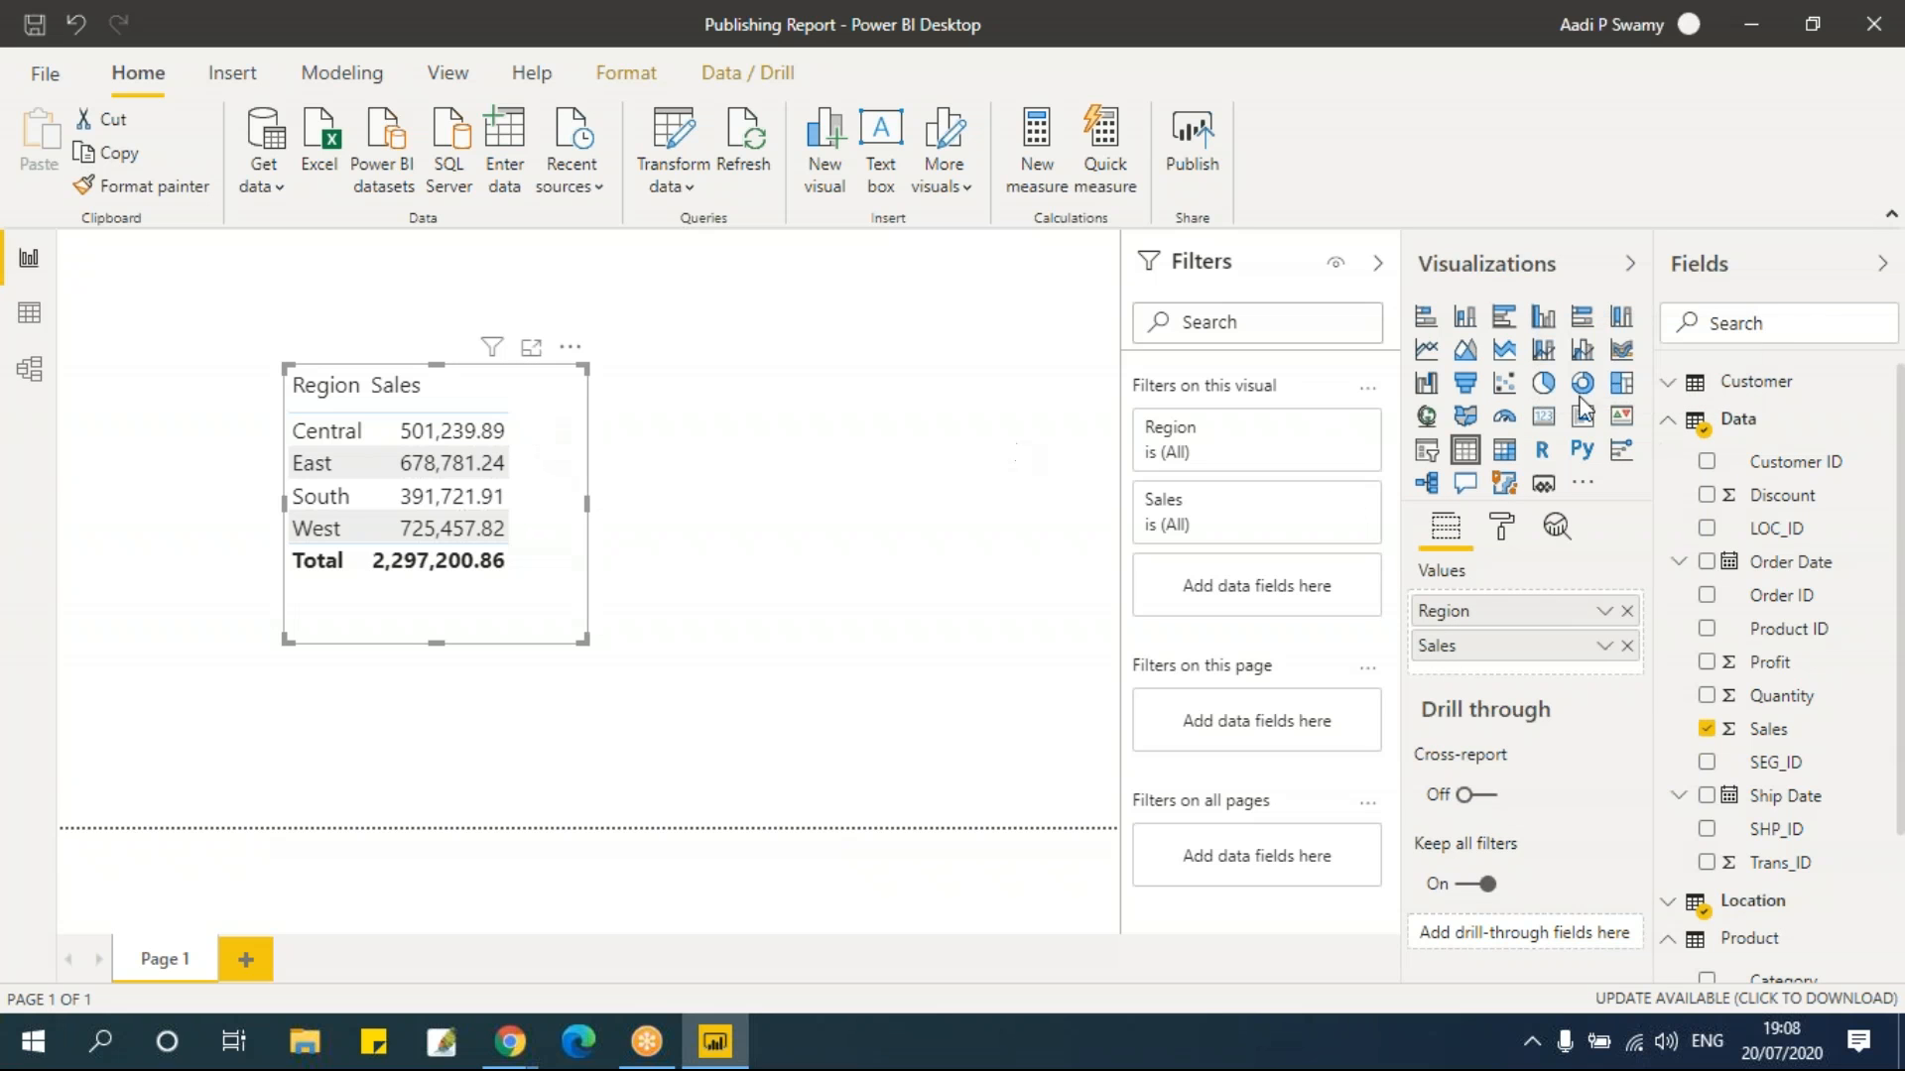
left_click(1543, 319)
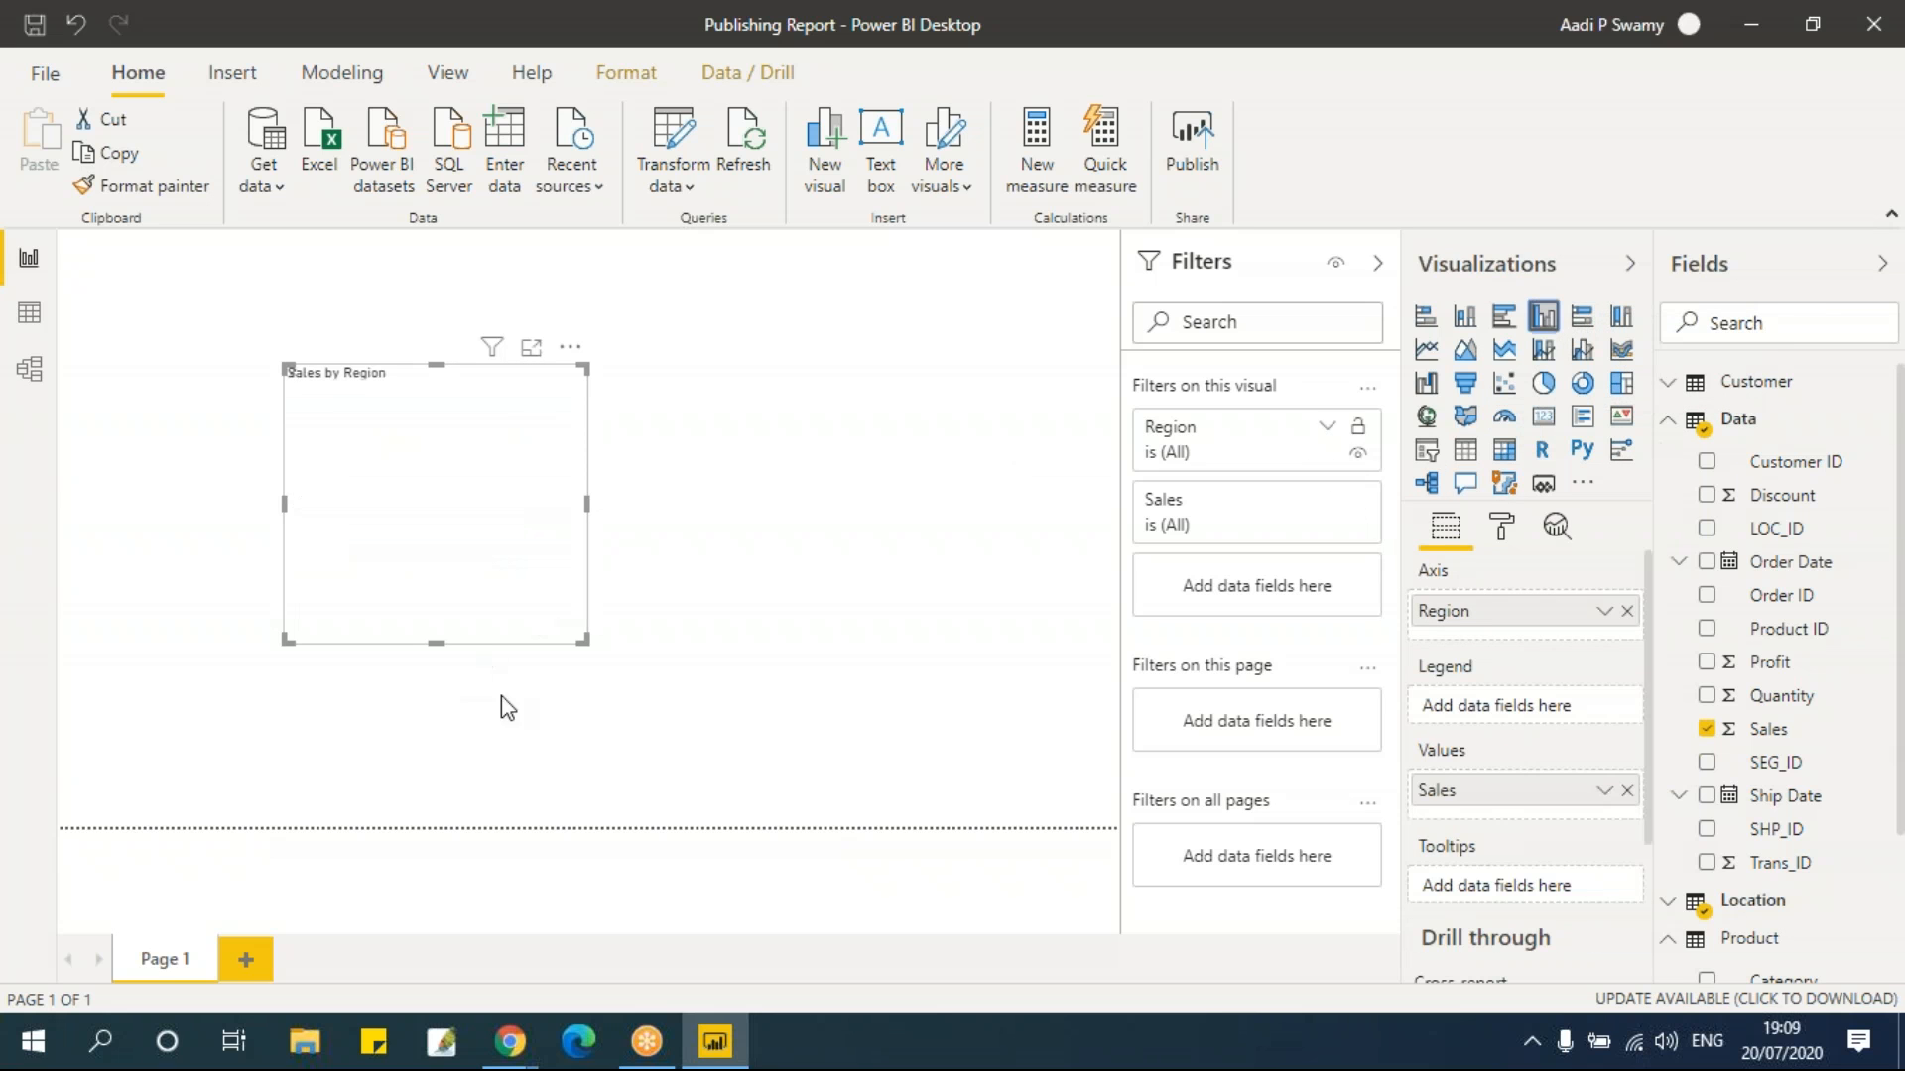
left_click_drag(584, 641, 728, 690)
Check the Region axis field's options and the chart's data color settings for conditional formatting
left_click(1604, 611)
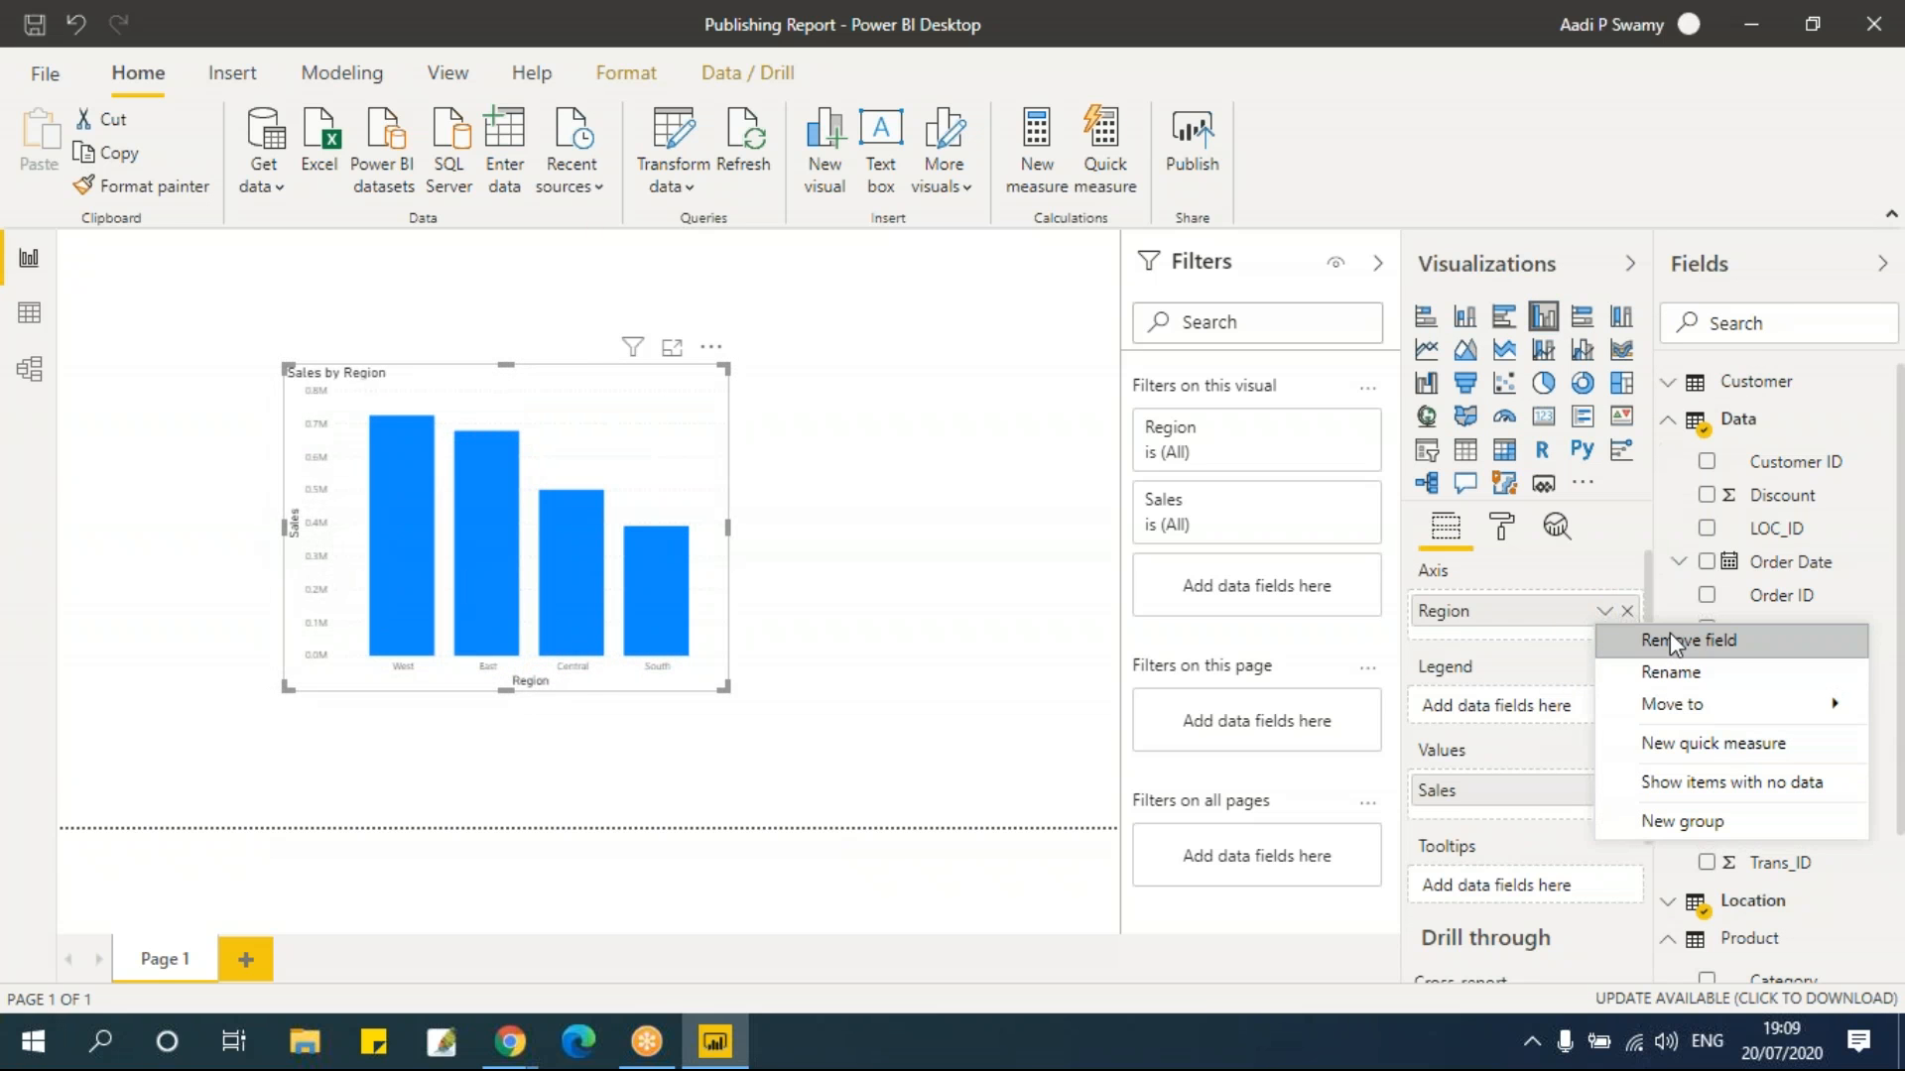
left_click(1559, 623)
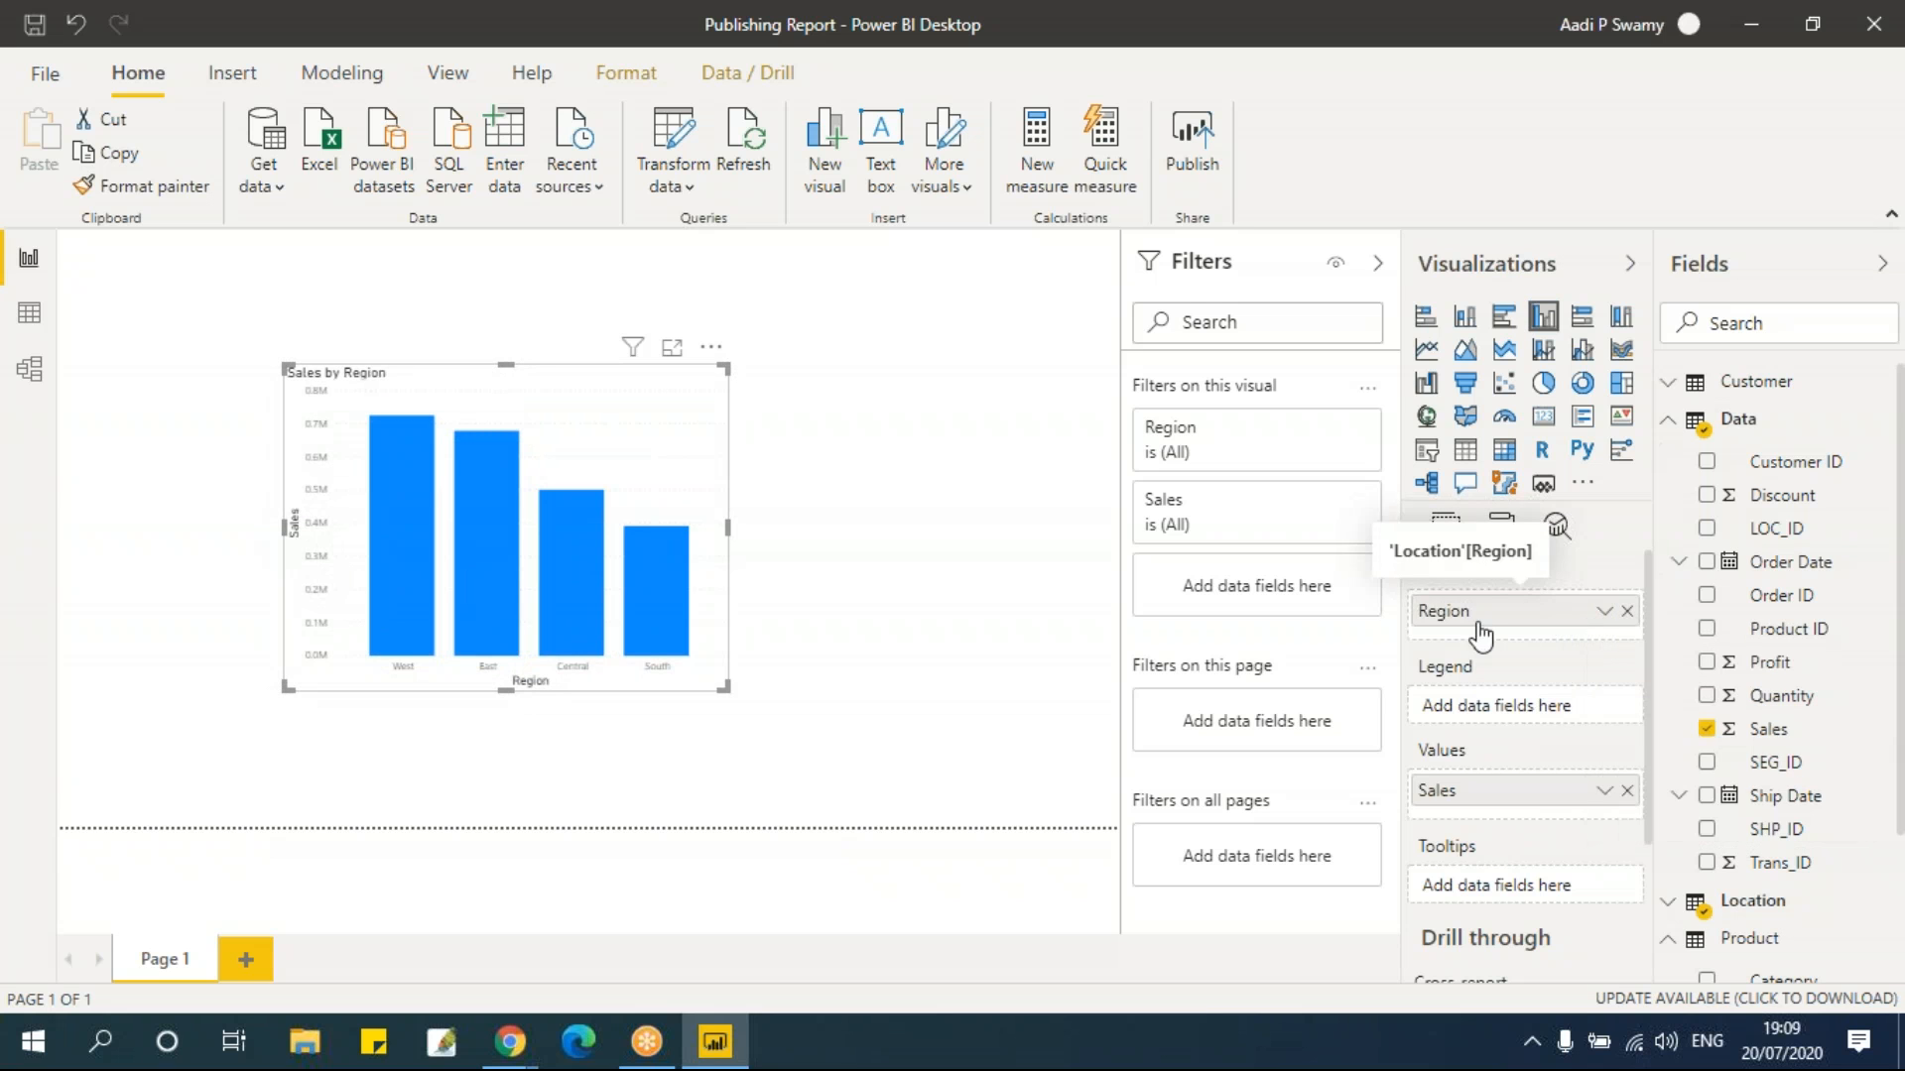
left_click(1502, 533)
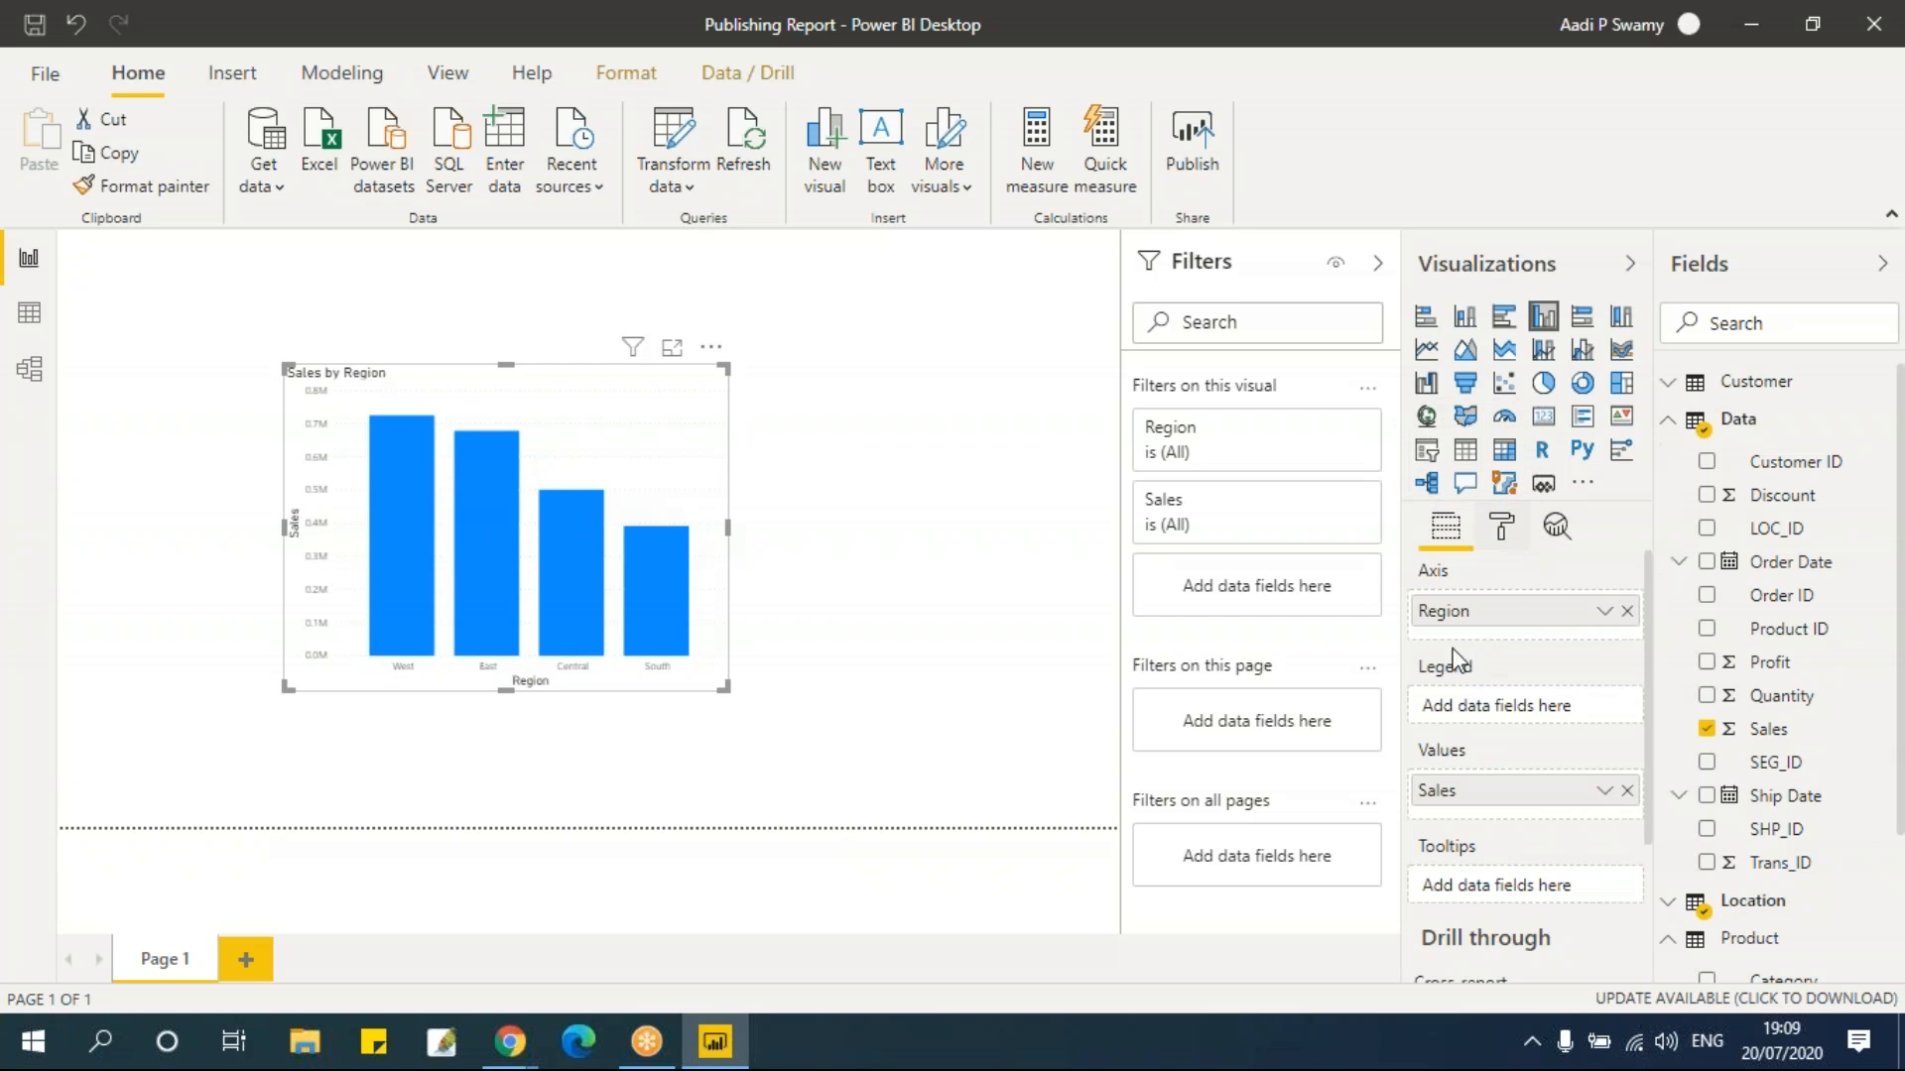
scroll(1528, 694, "down", 5)
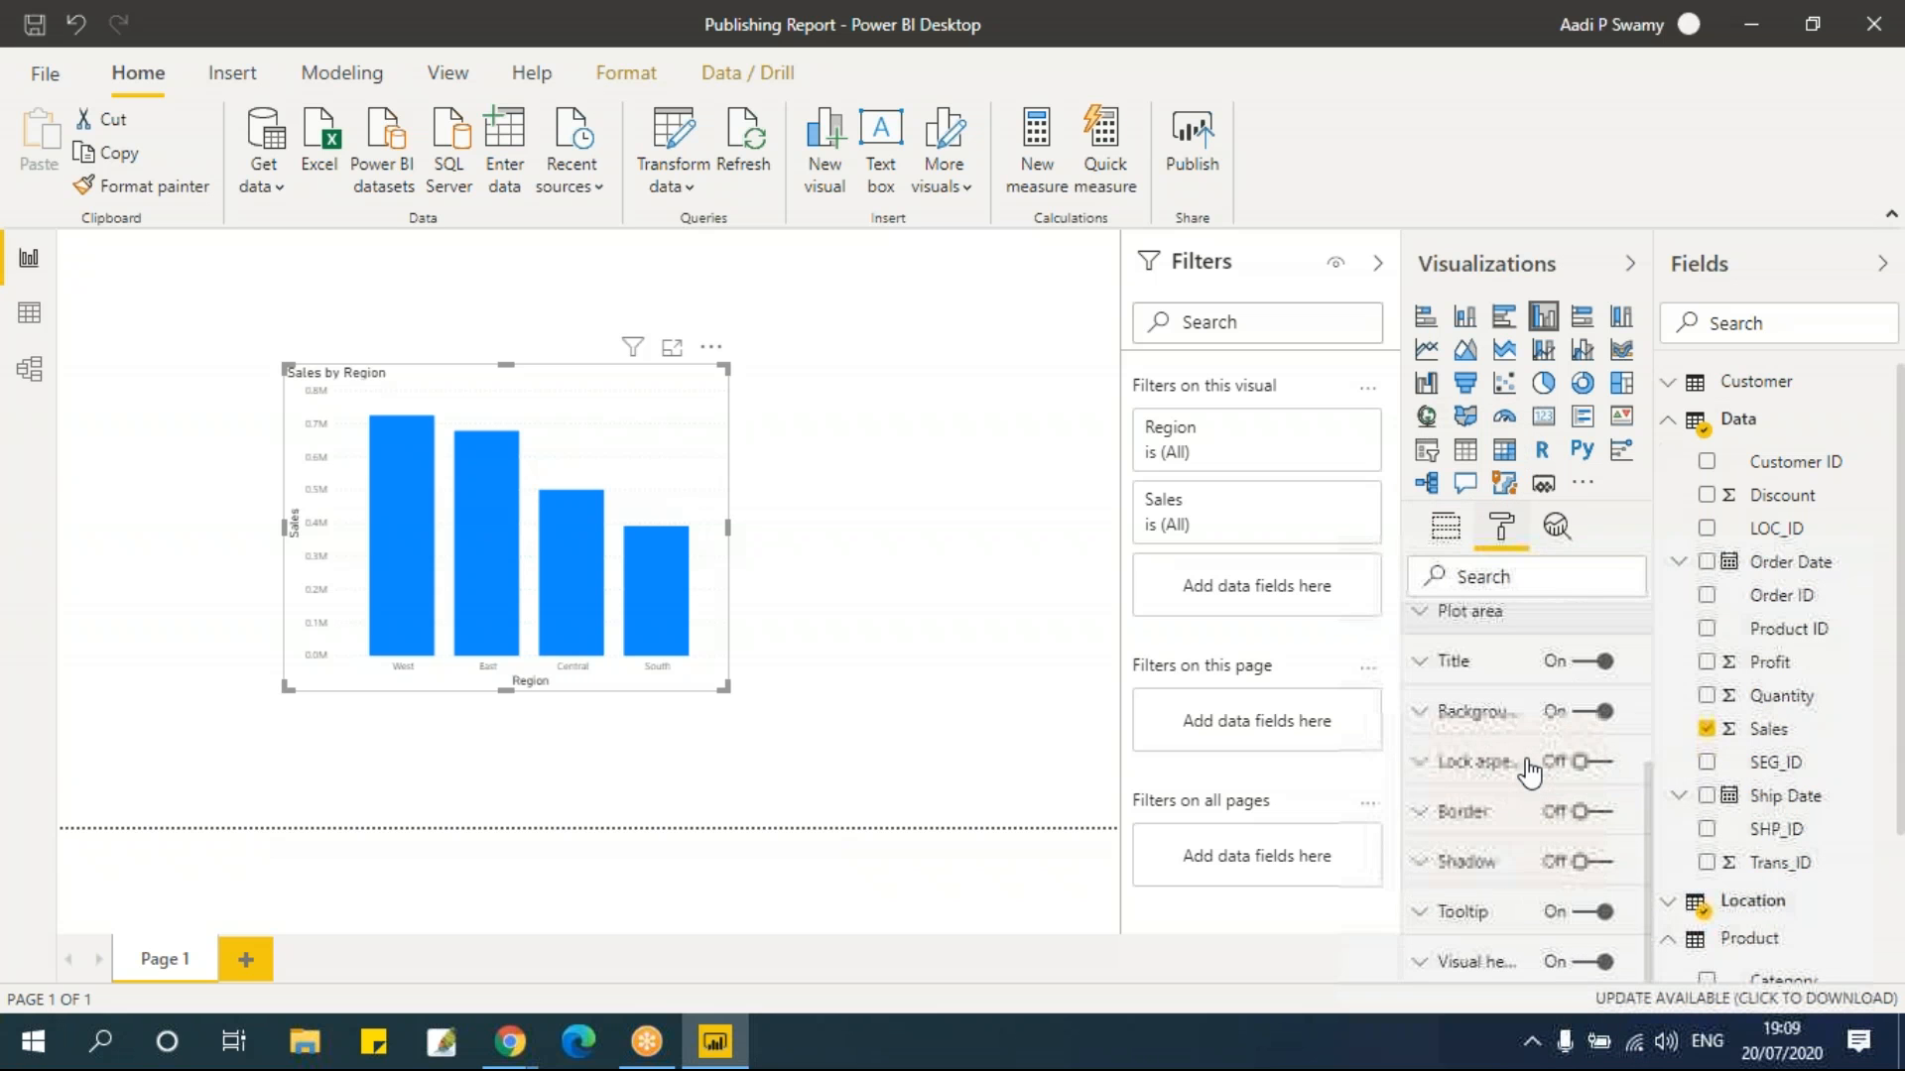
scroll(1518, 714, "up", 3)
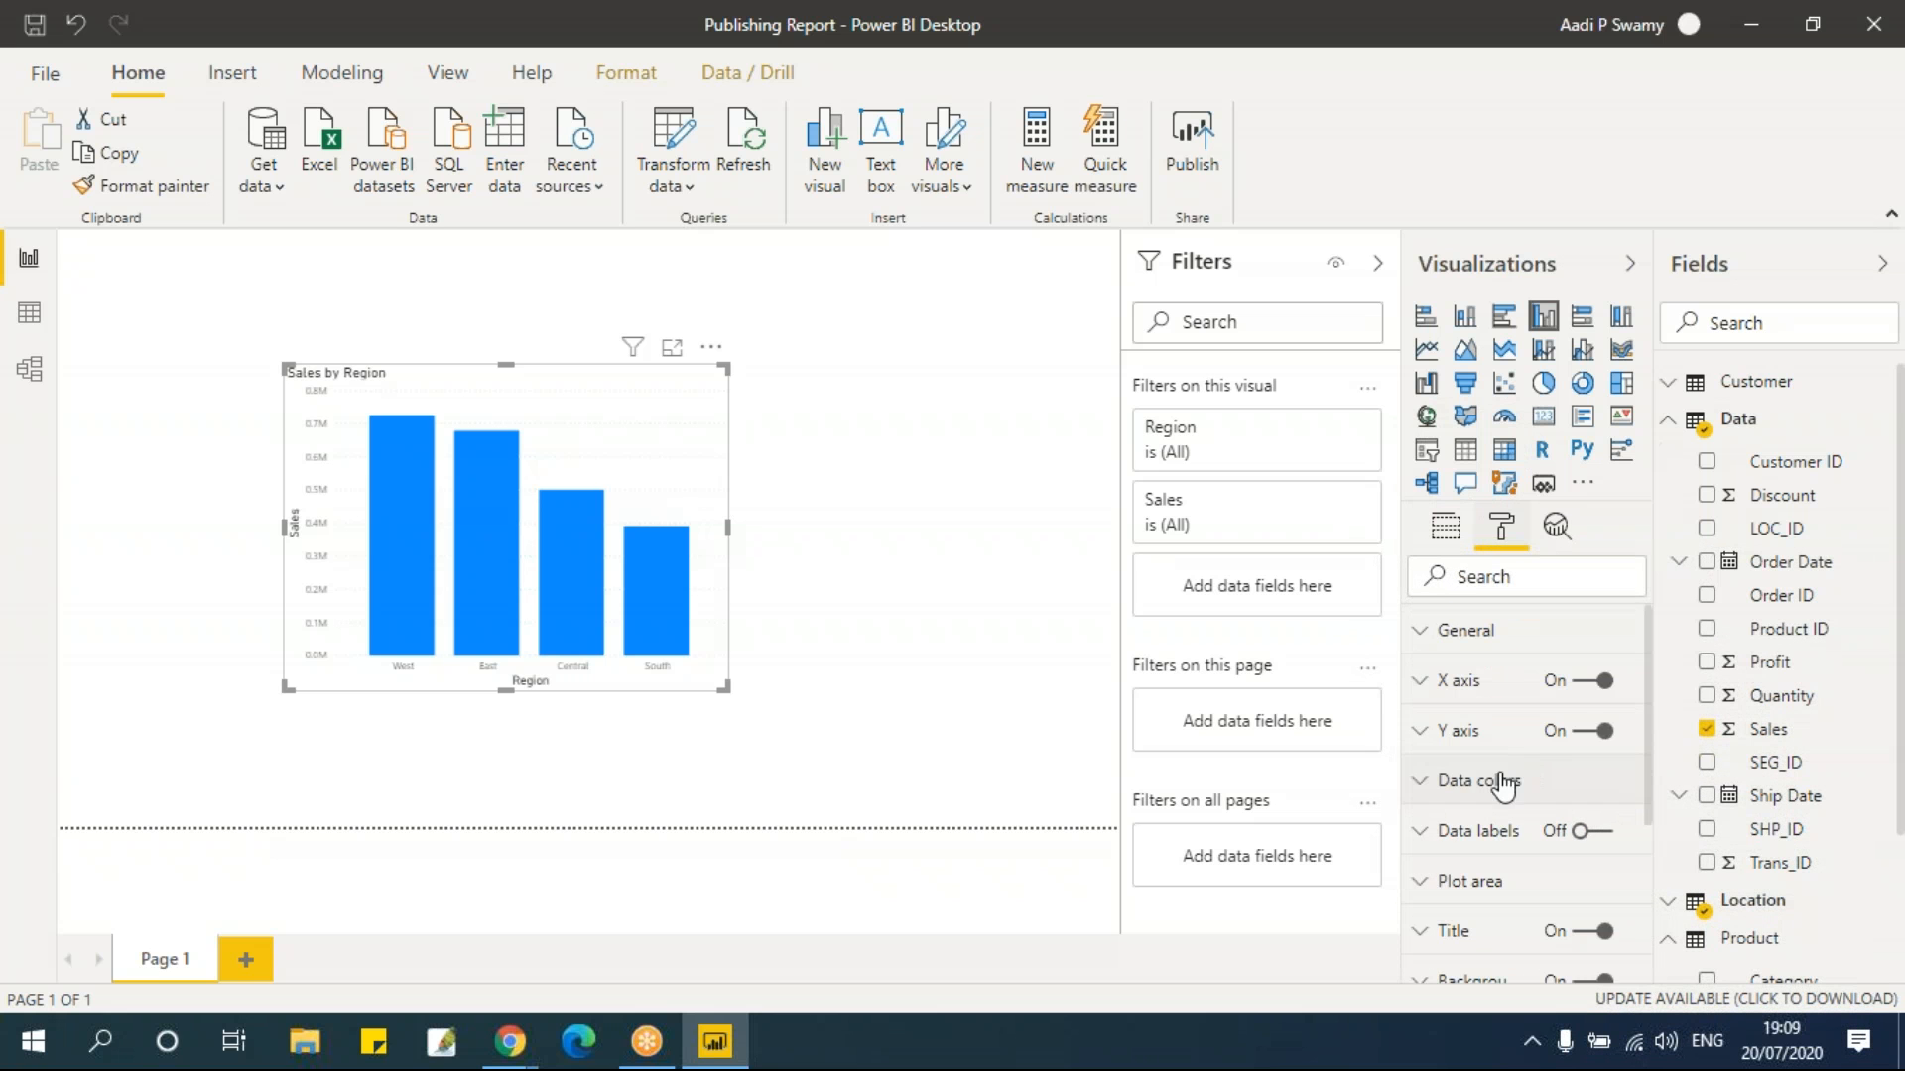
scroll(1526, 813, "down", 1)
scroll(1526, 826, "up", 1)
left_click(1518, 782)
scroll(1518, 784, "down", 1)
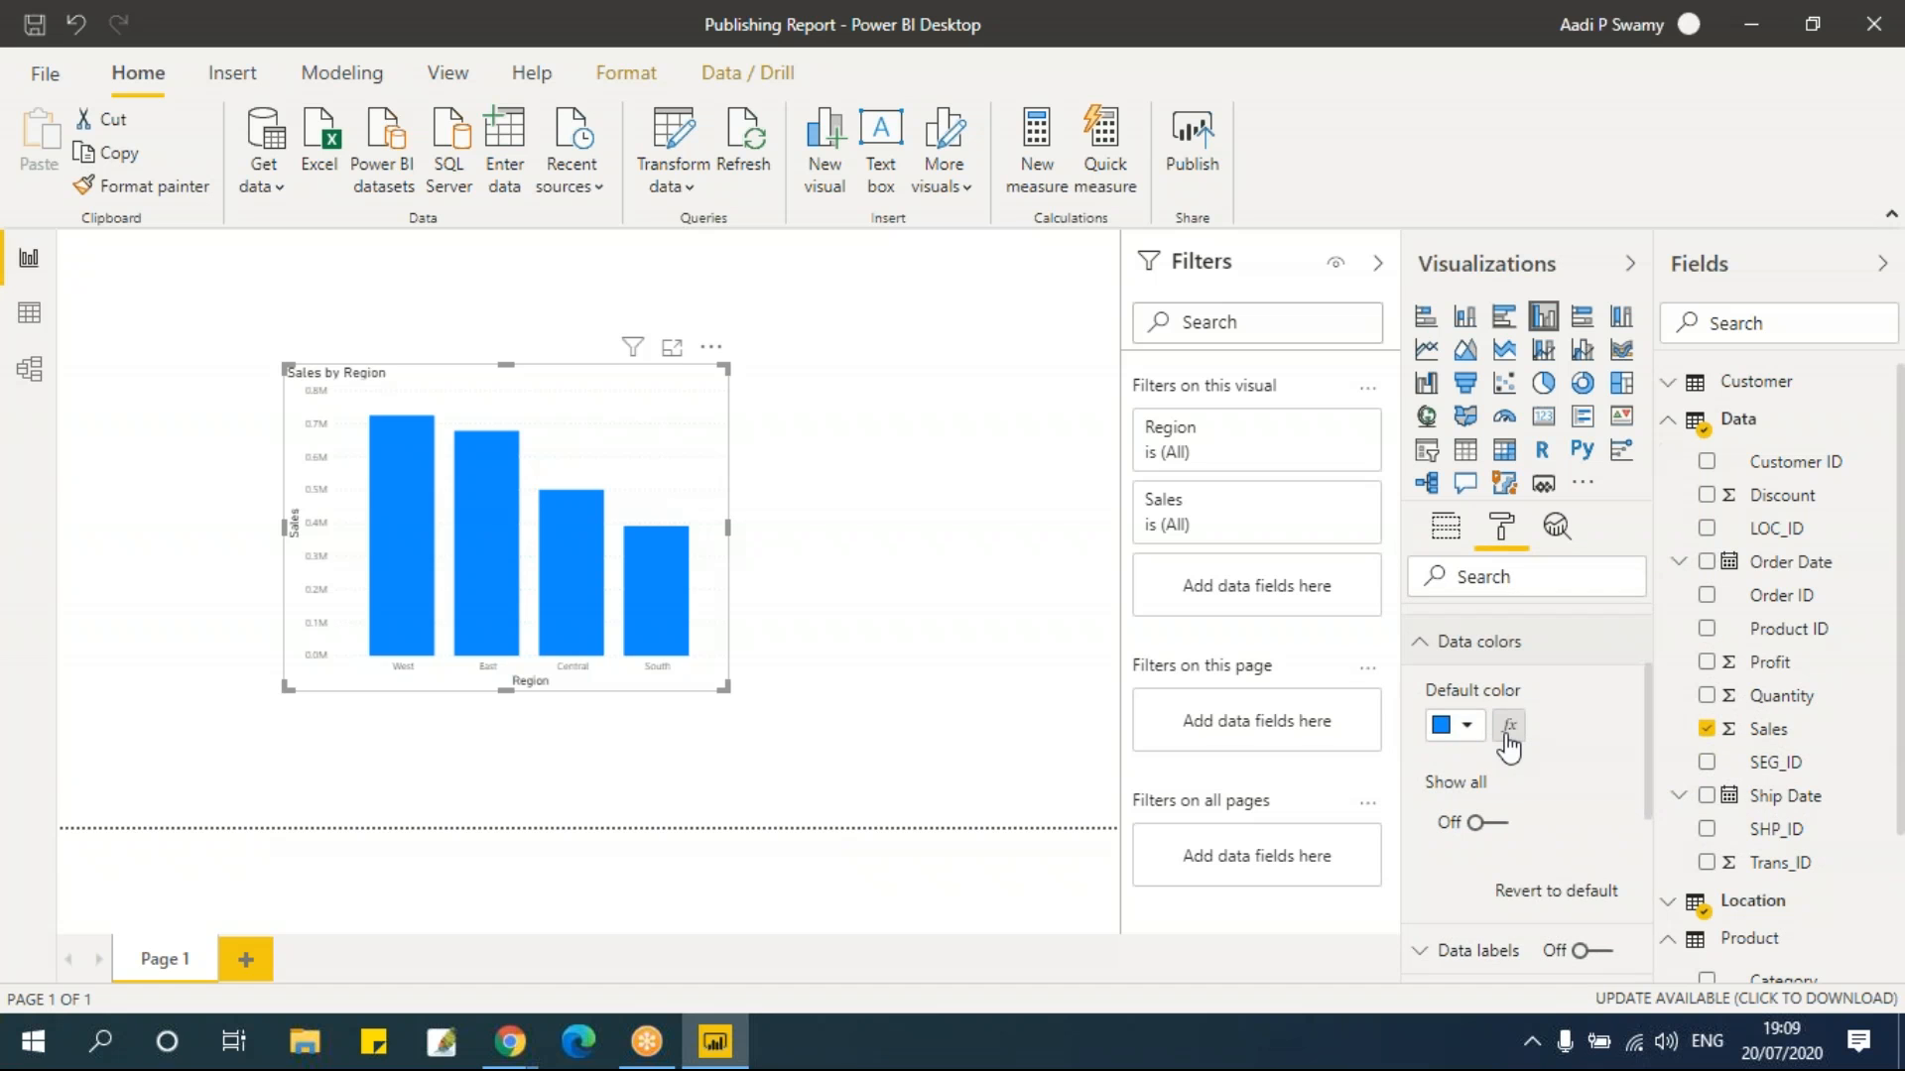
left_click(1508, 643)
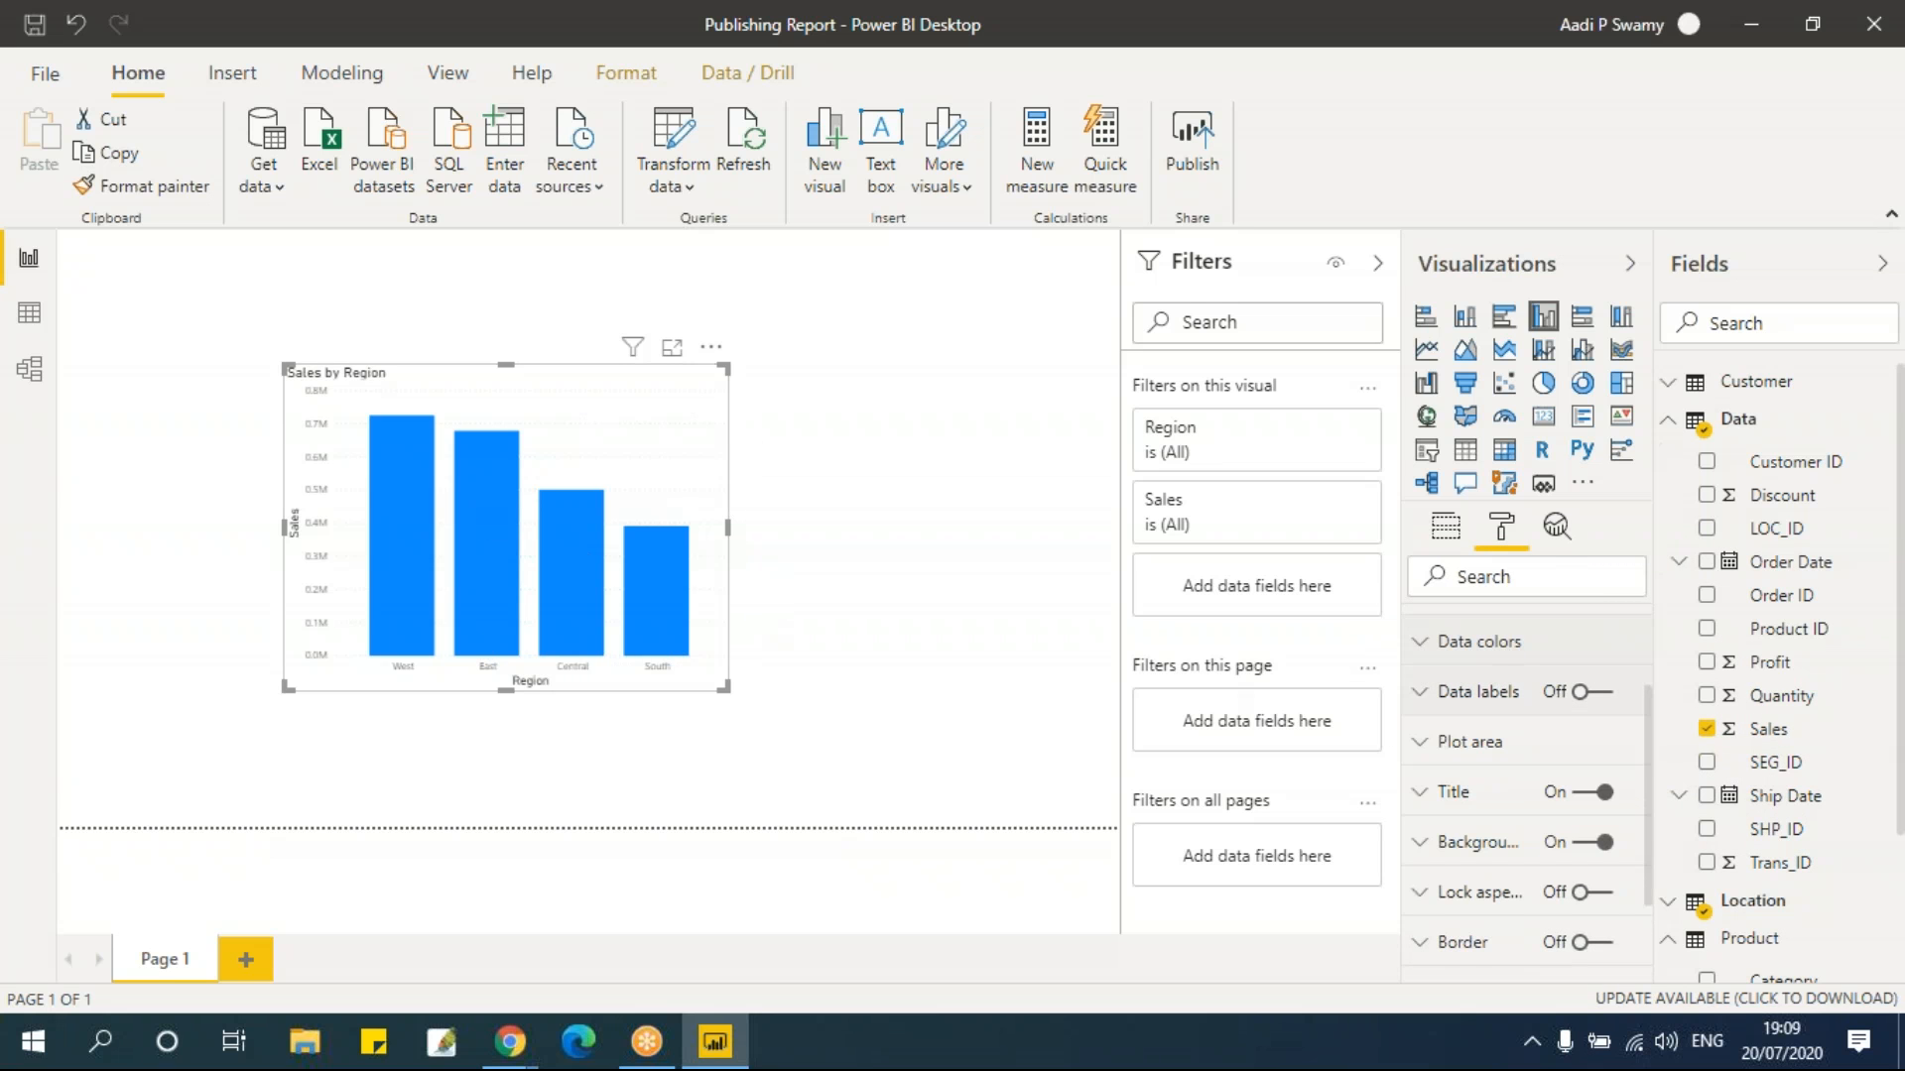
Convert the column chart back to a table of Region and Sales
scroll(1458, 695, "up", 3)
left_click(1448, 531)
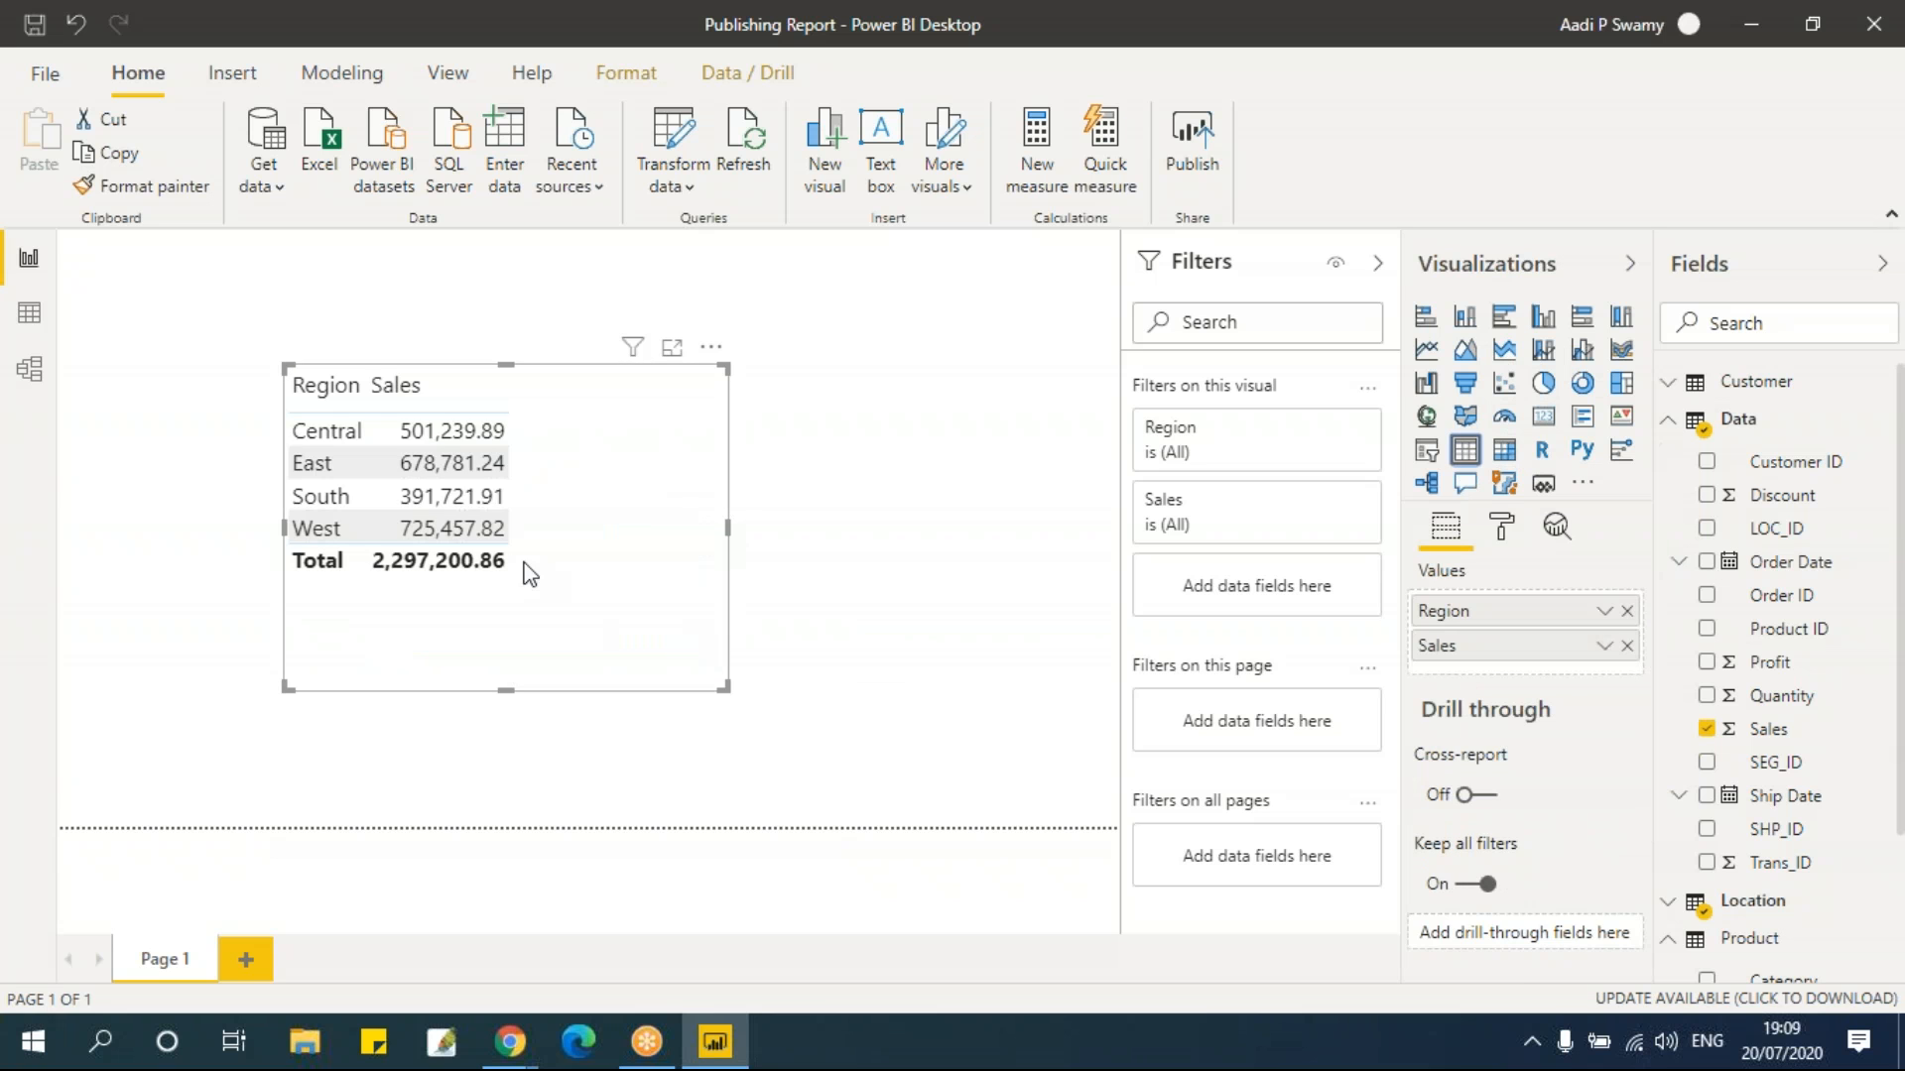
Open the background color conditional formatting settings for the table's Sales values
left_click(1604, 647)
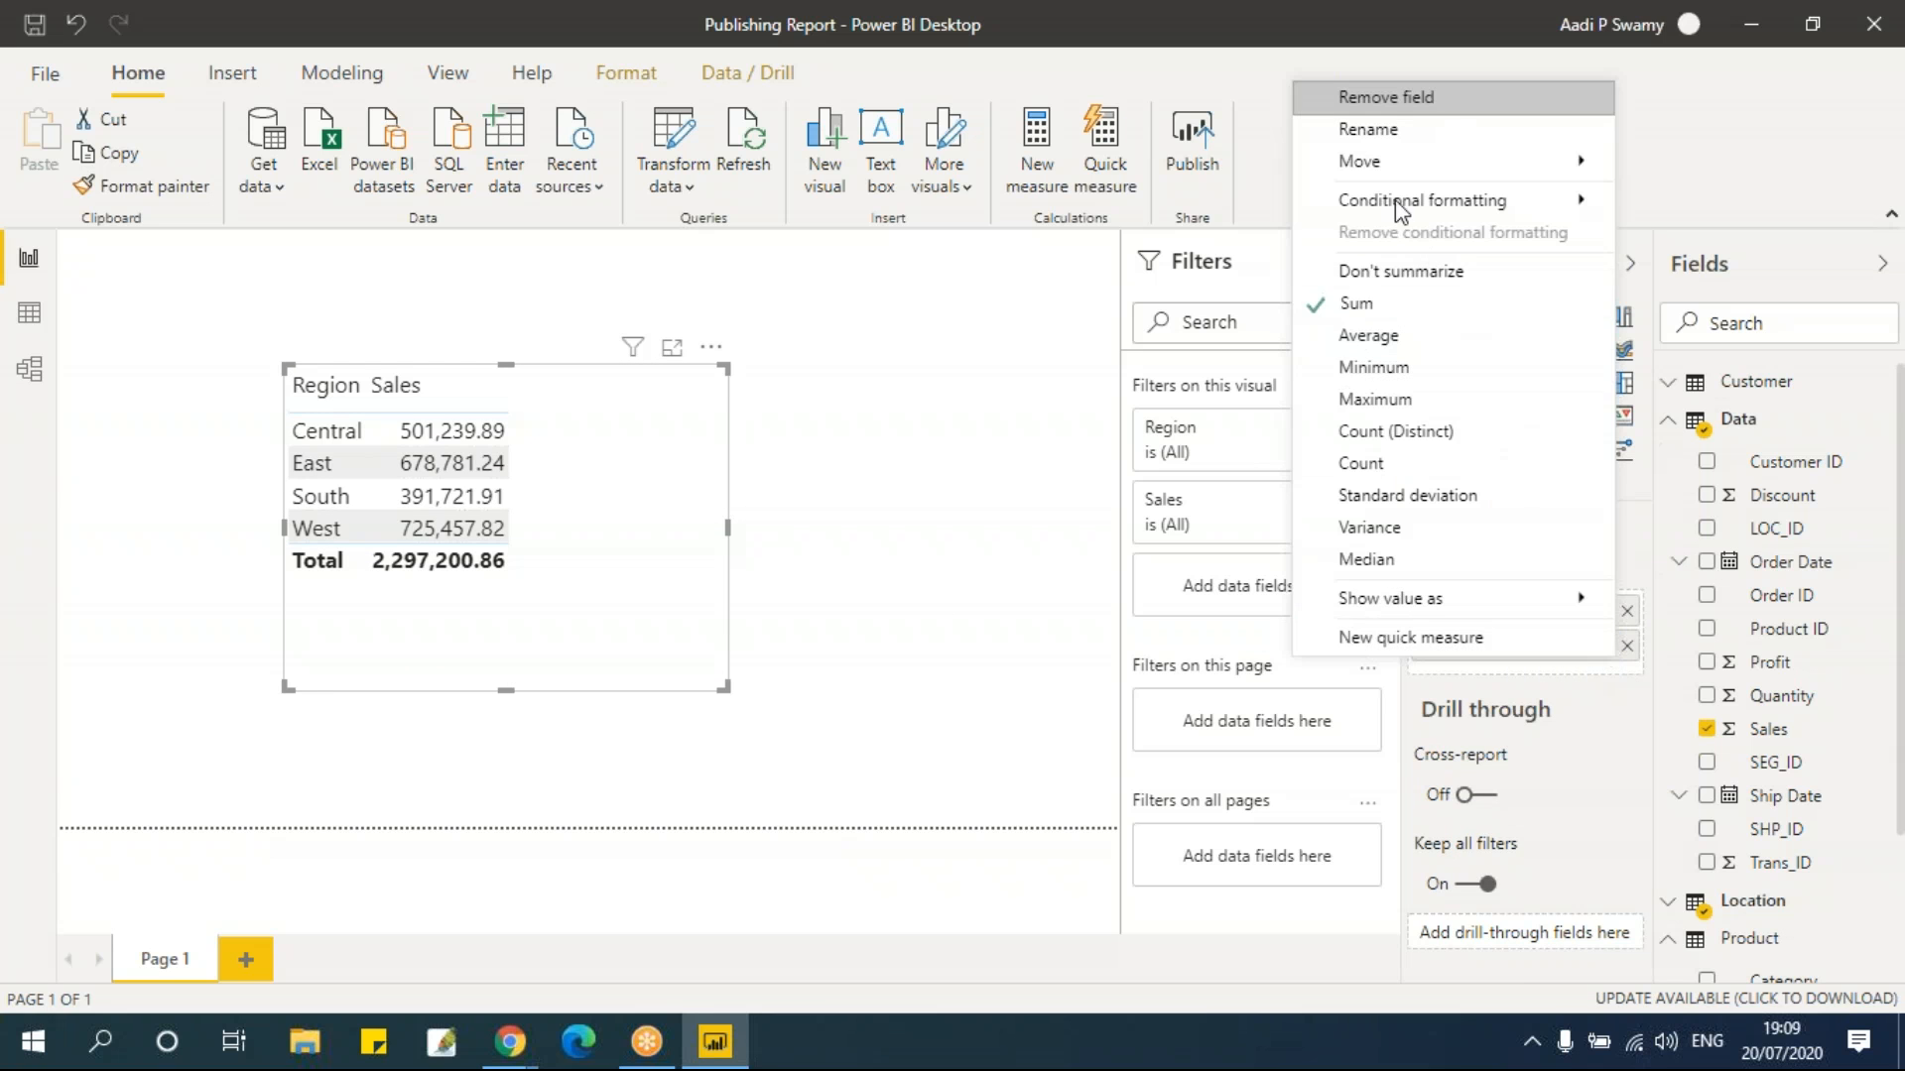
mouse_move(1399, 209)
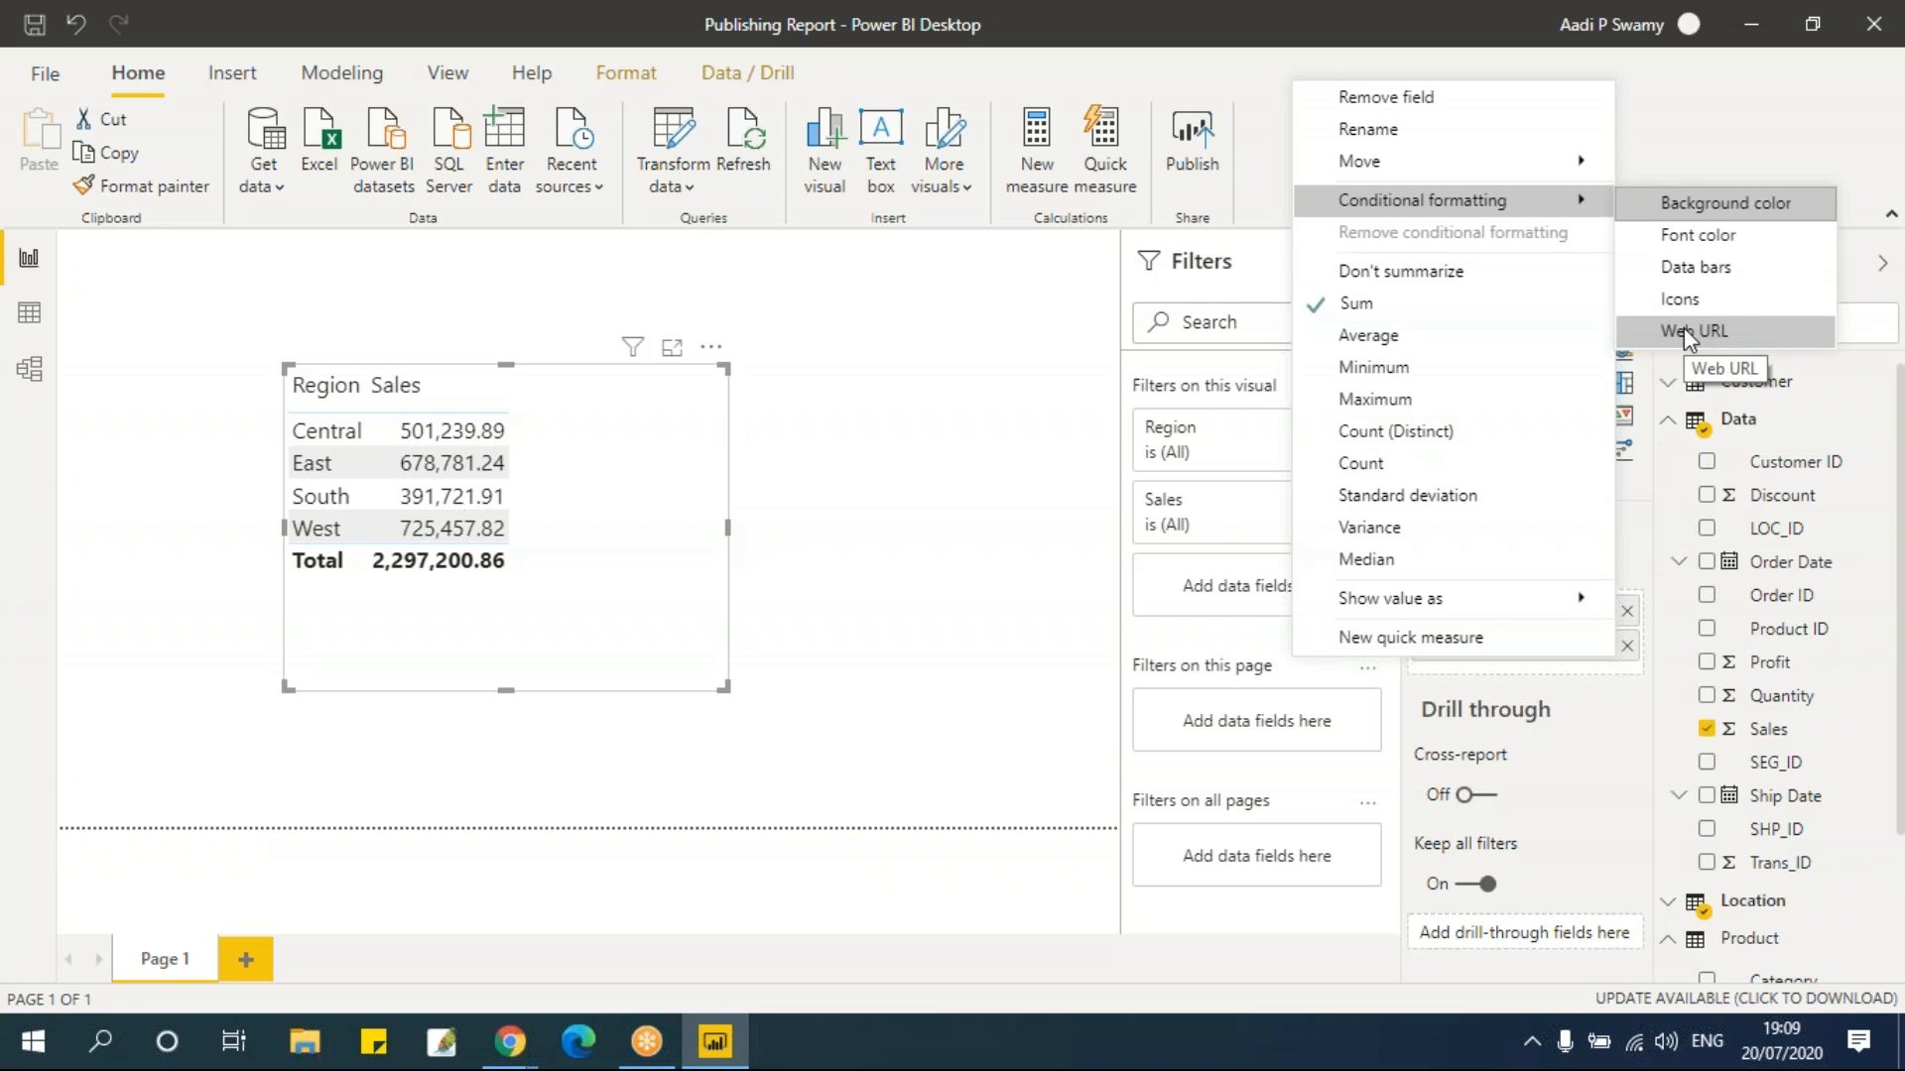
left_click(1717, 210)
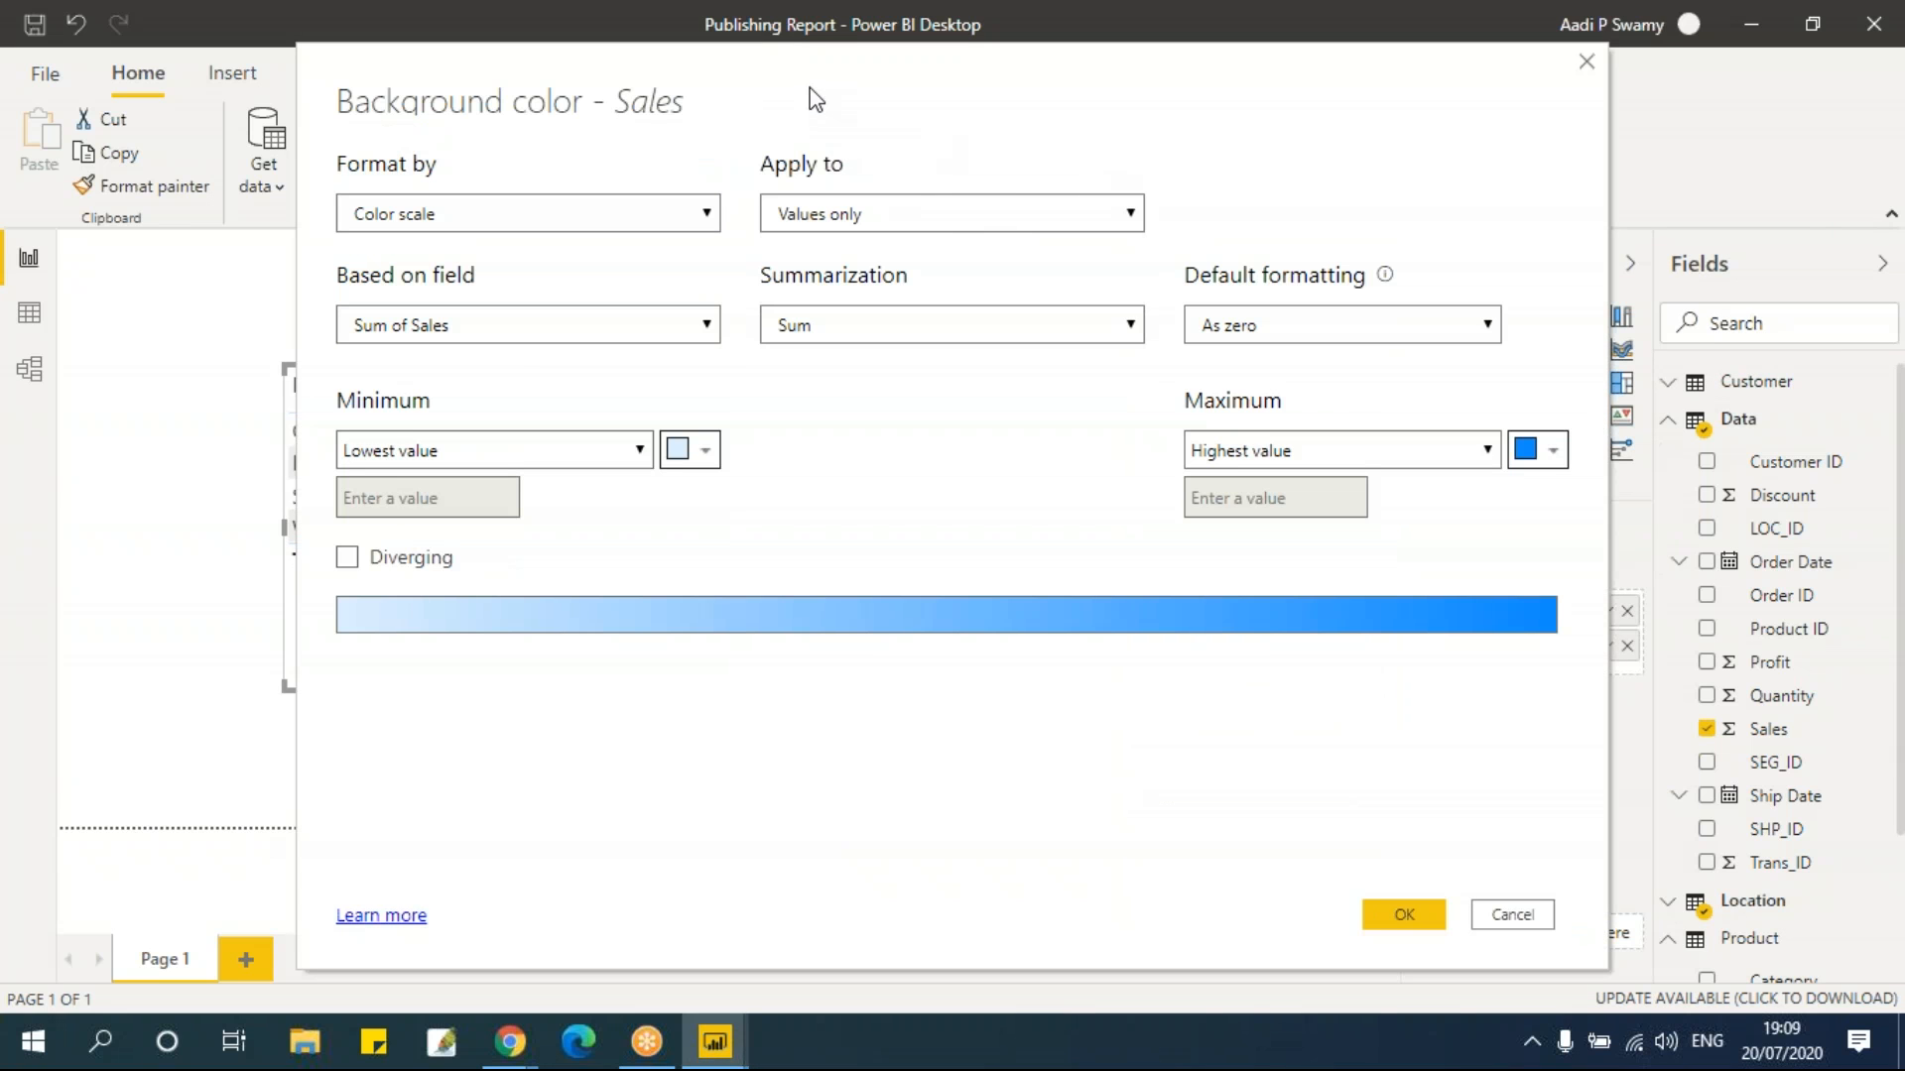
Try formatting the Sales background by Rules and by Field value, and return to Color scale
left_click(467, 224)
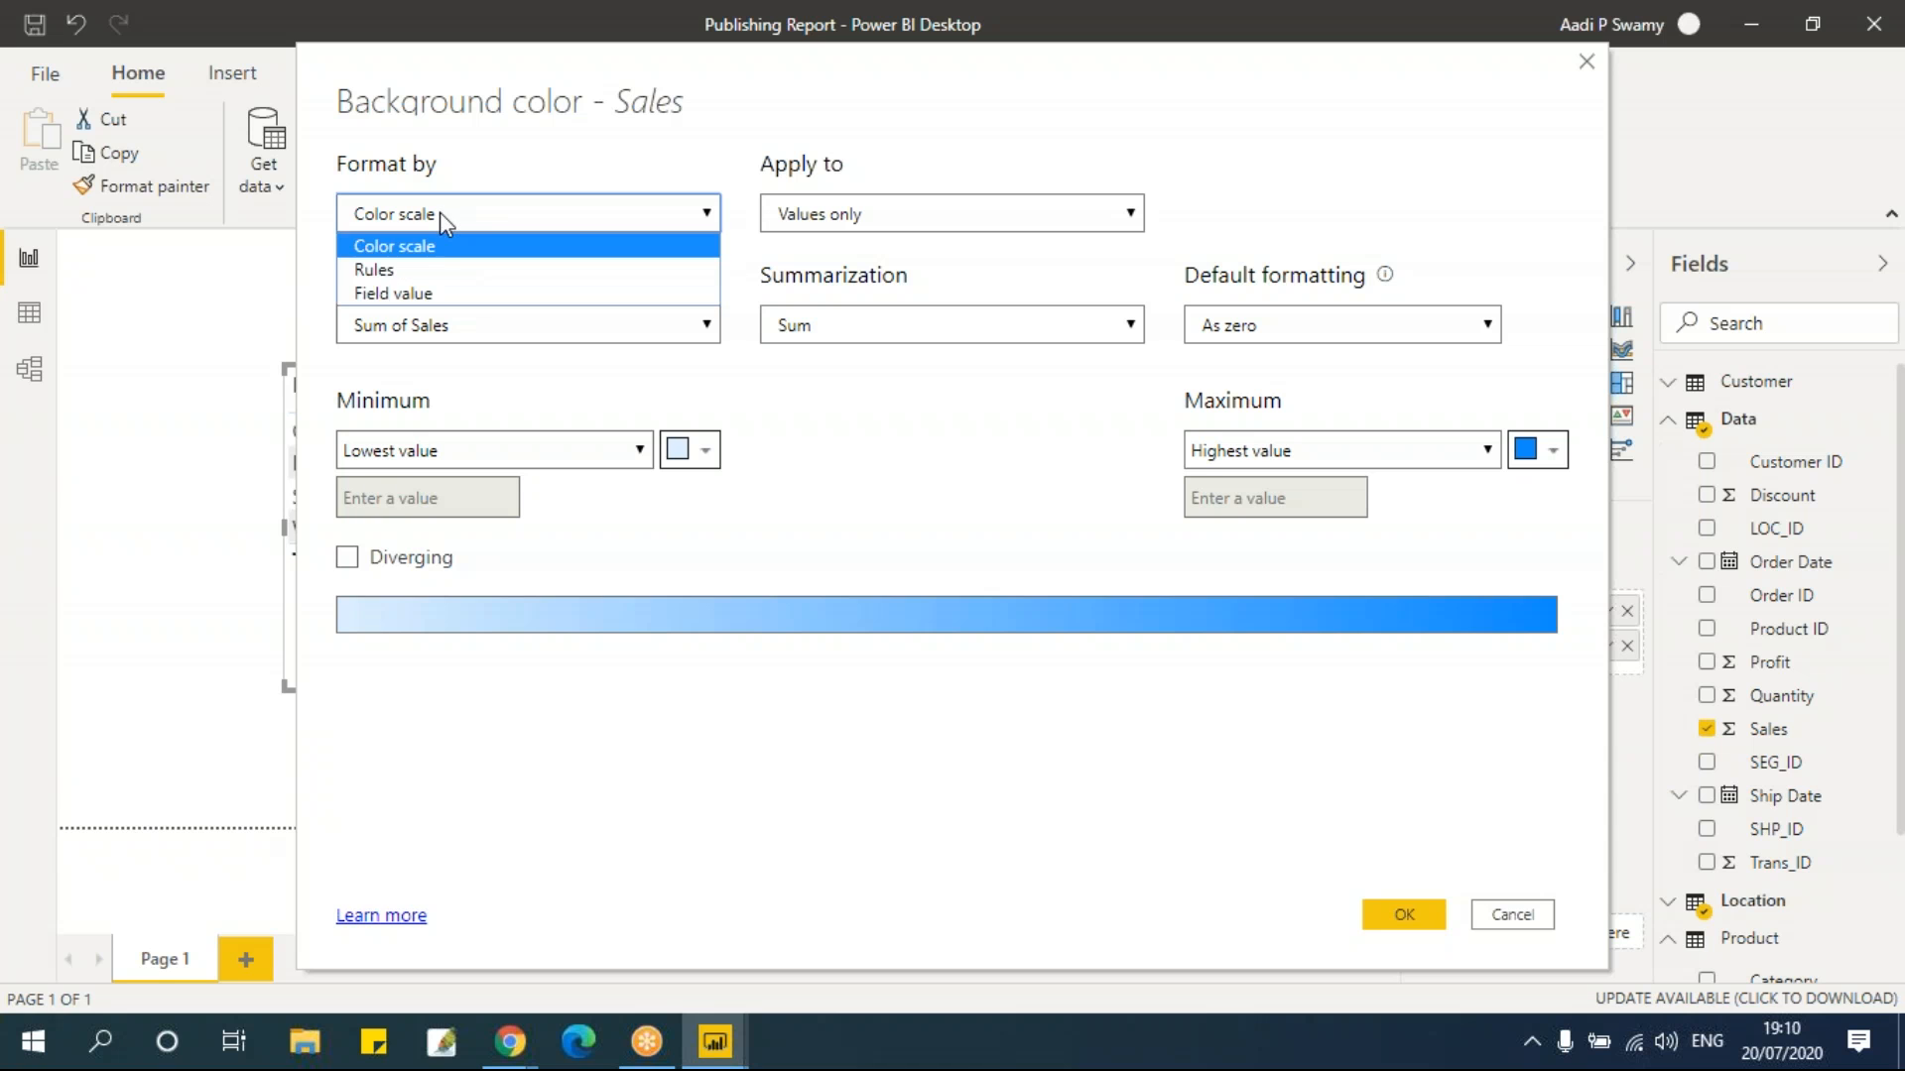
left_click(441, 270)
left_click(444, 216)
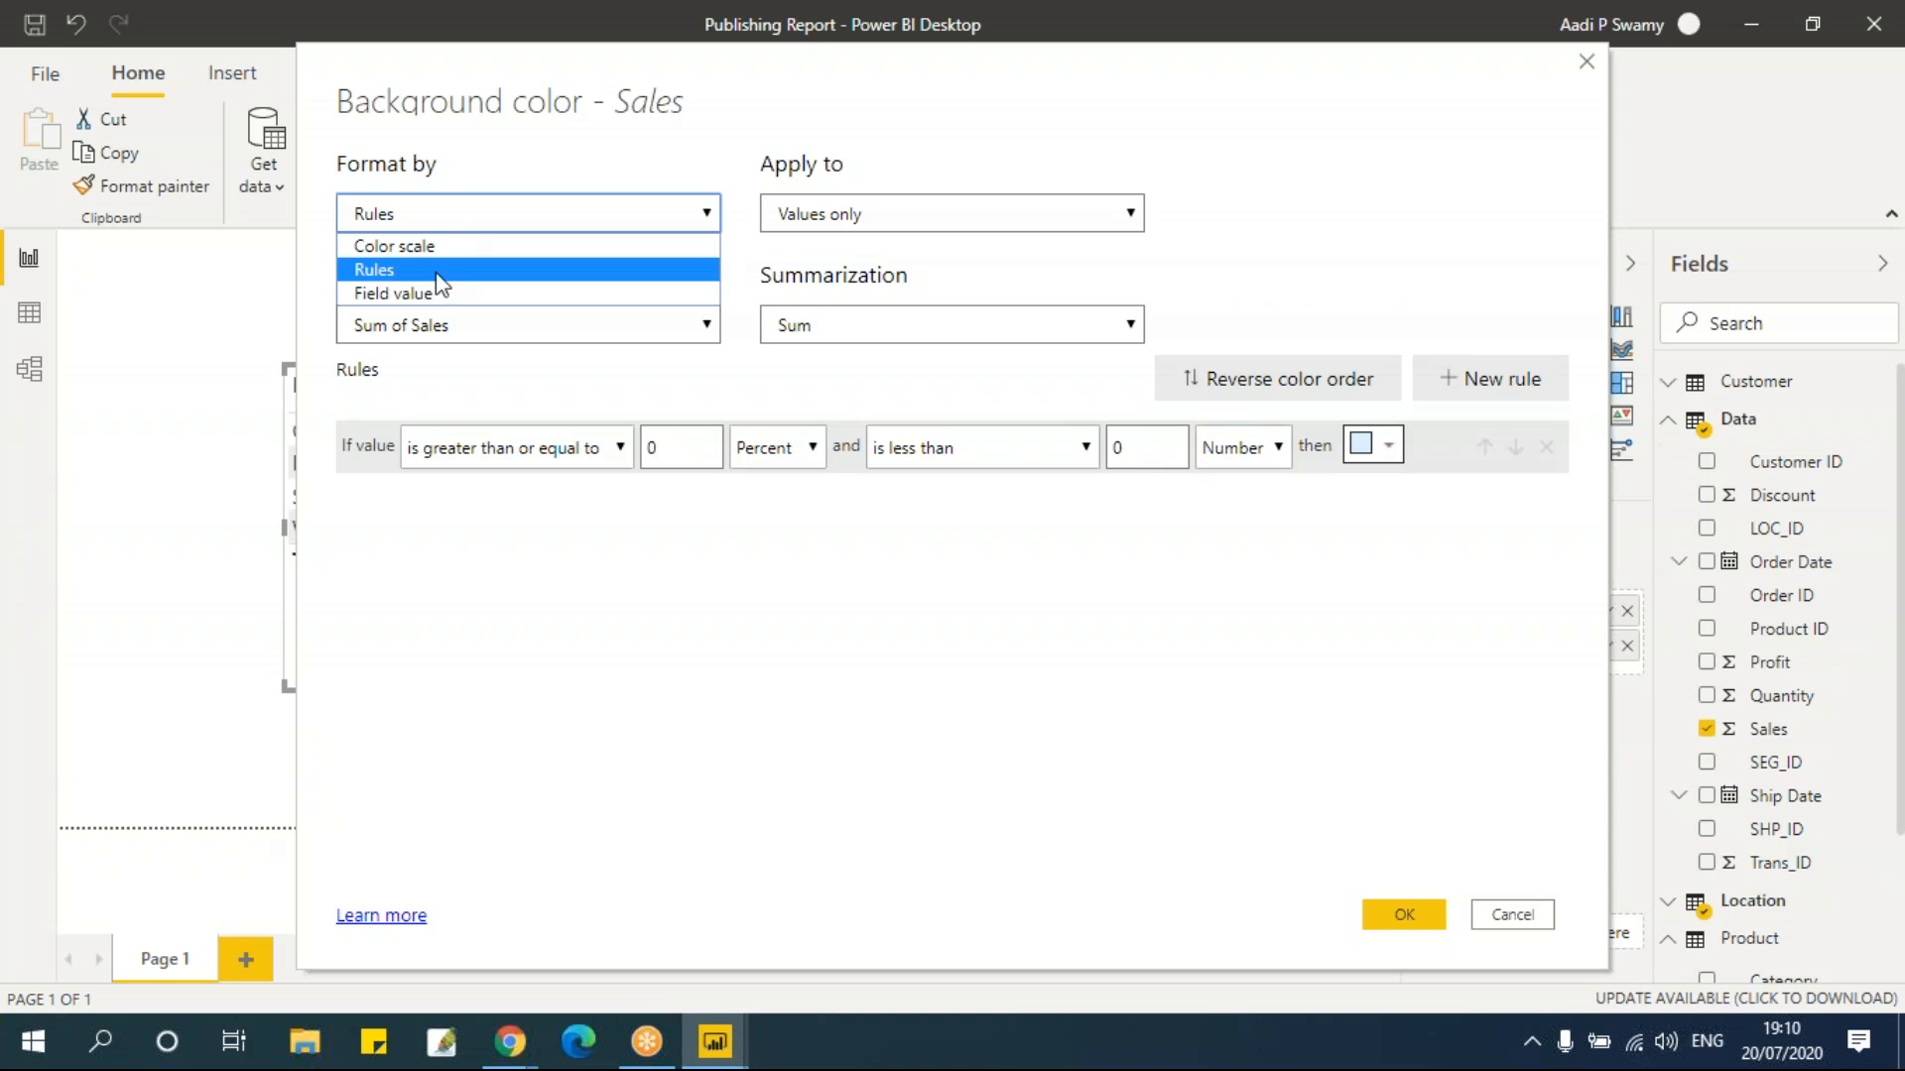
left_click(443, 290)
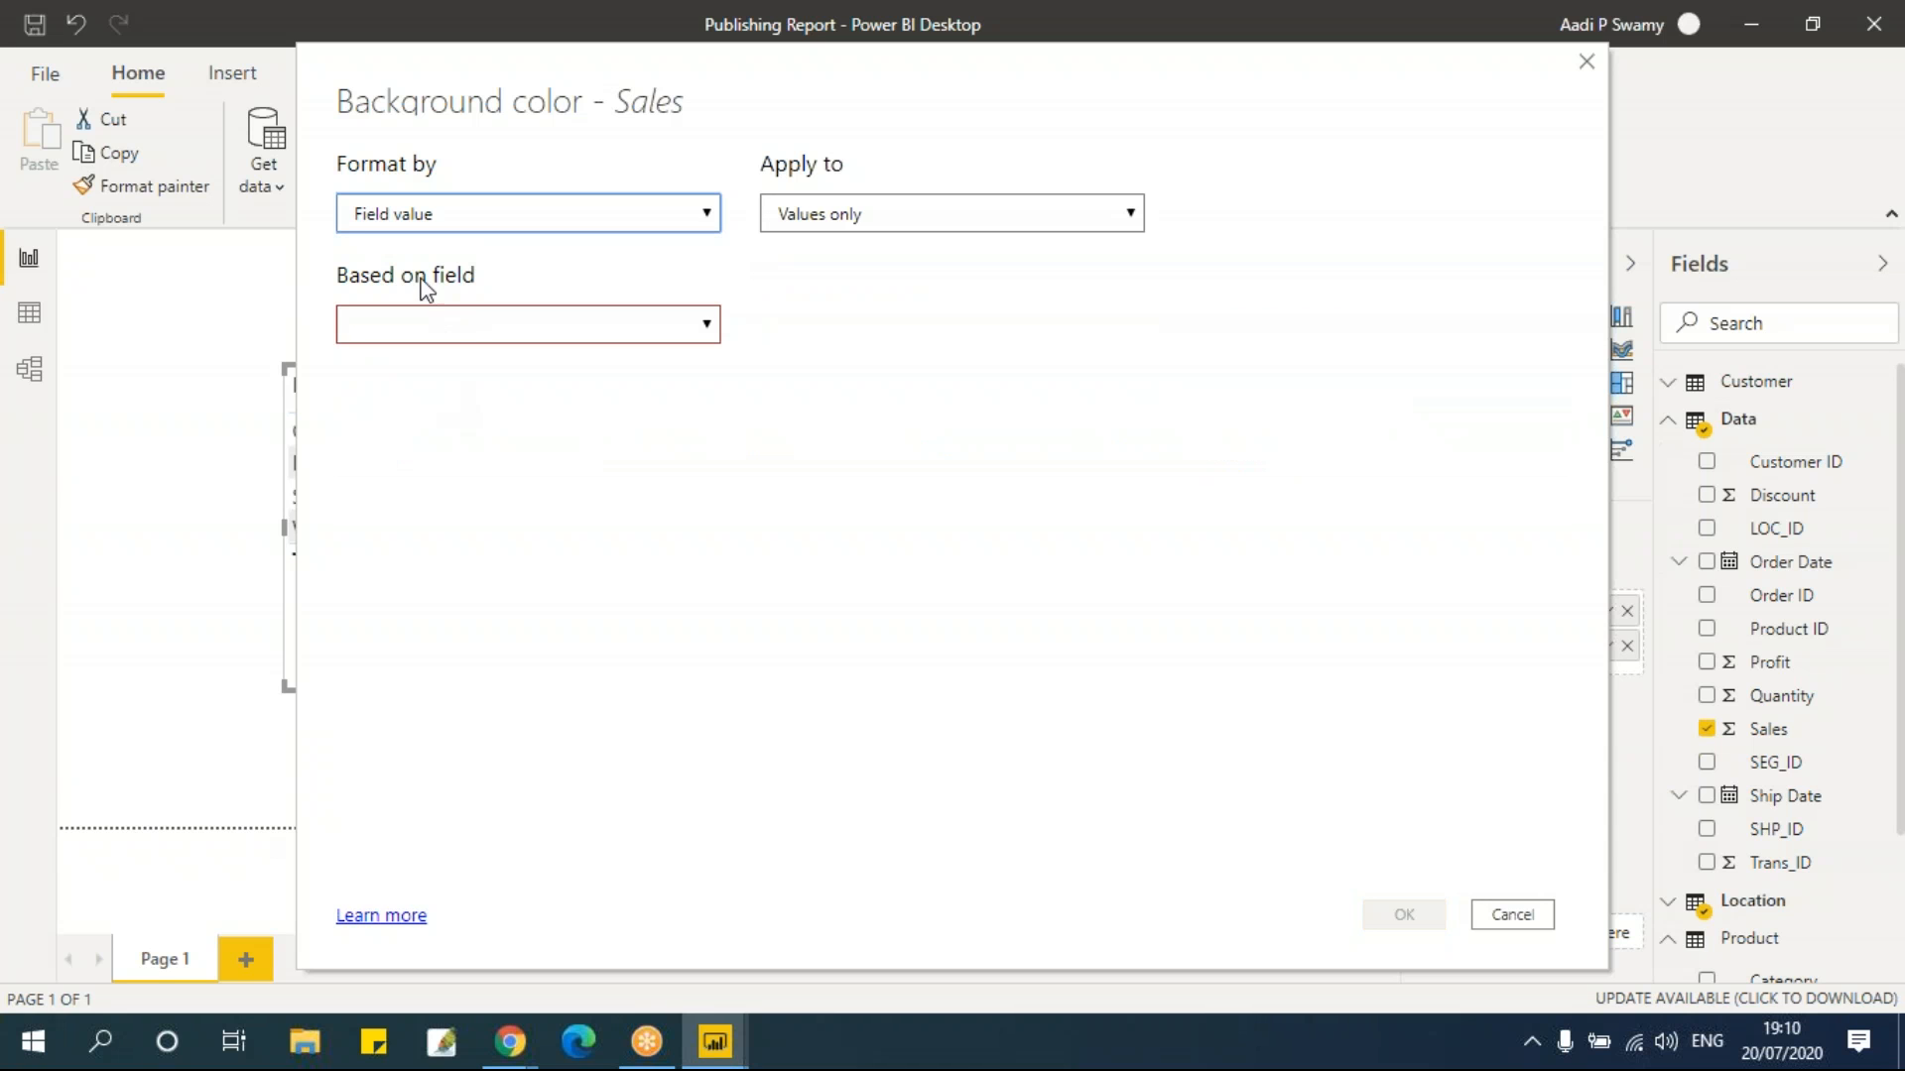
left_click(443, 213)
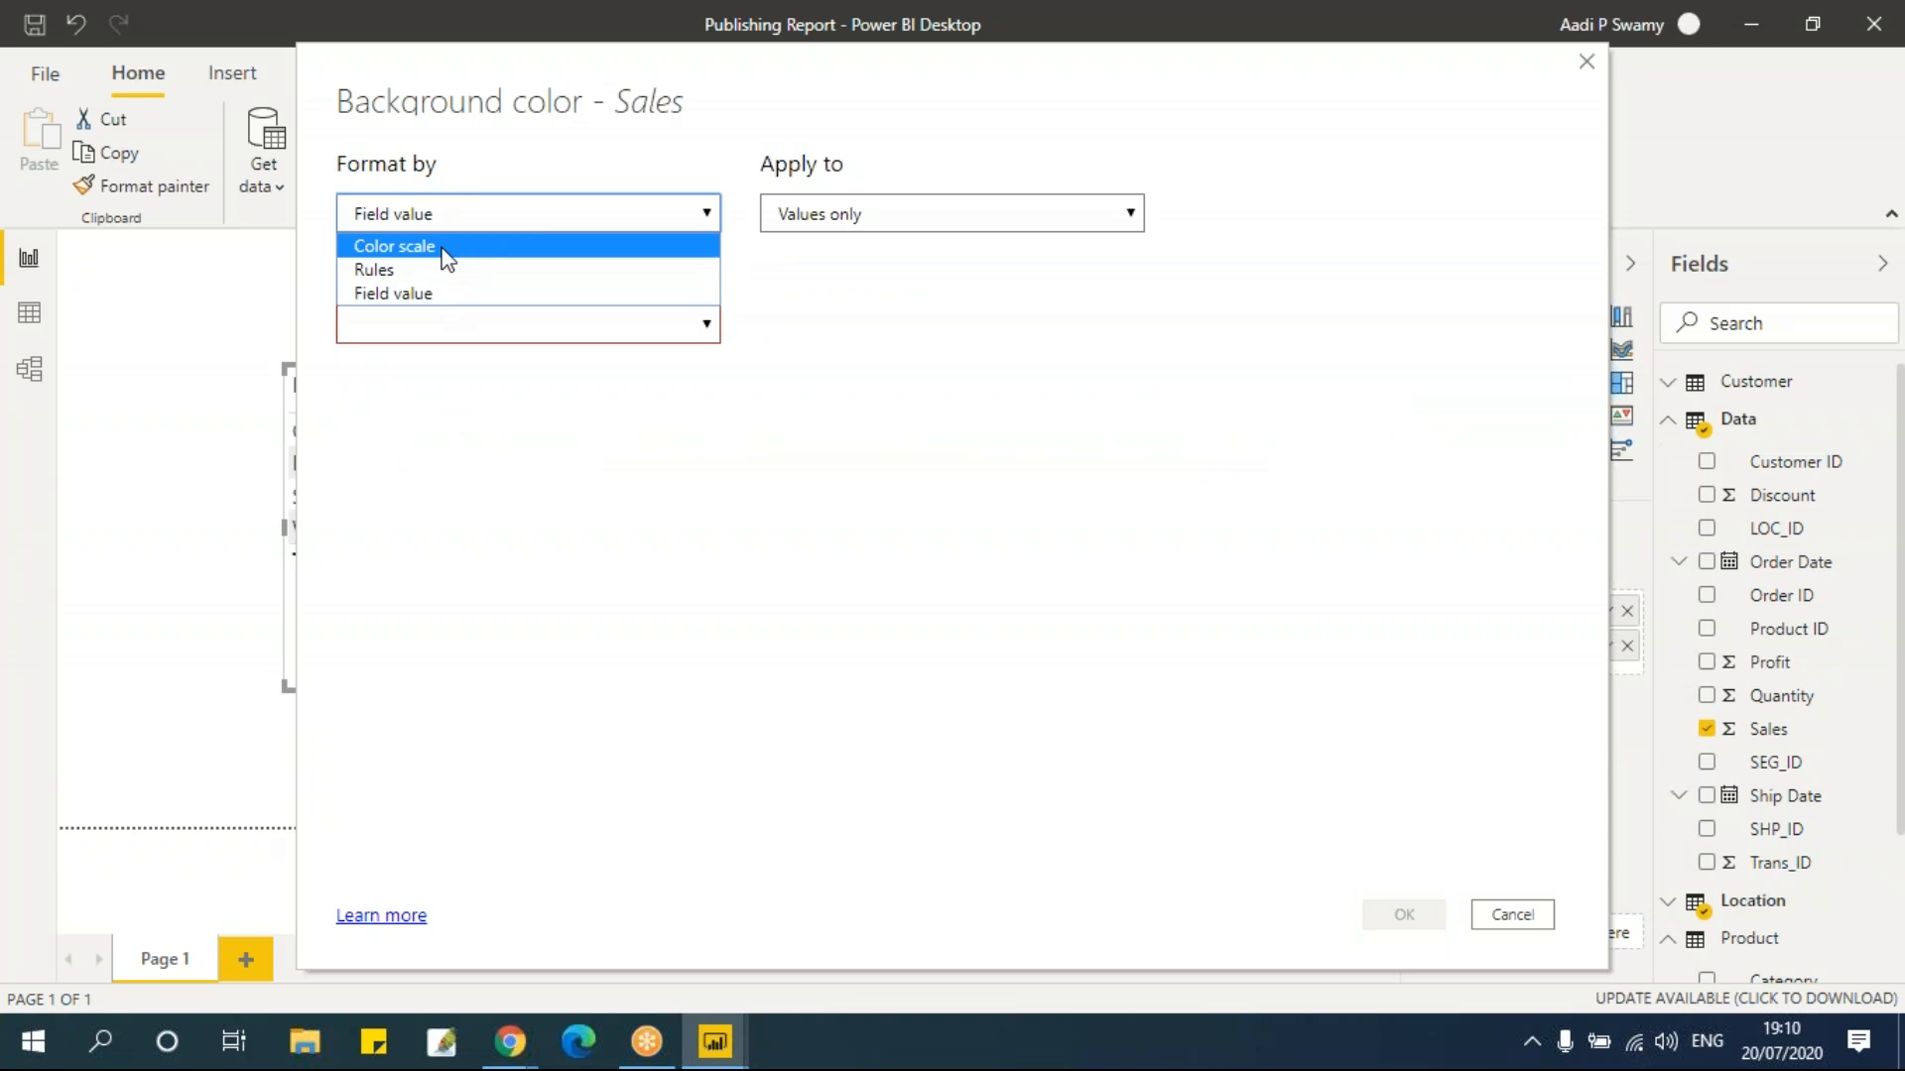
left_click(441, 250)
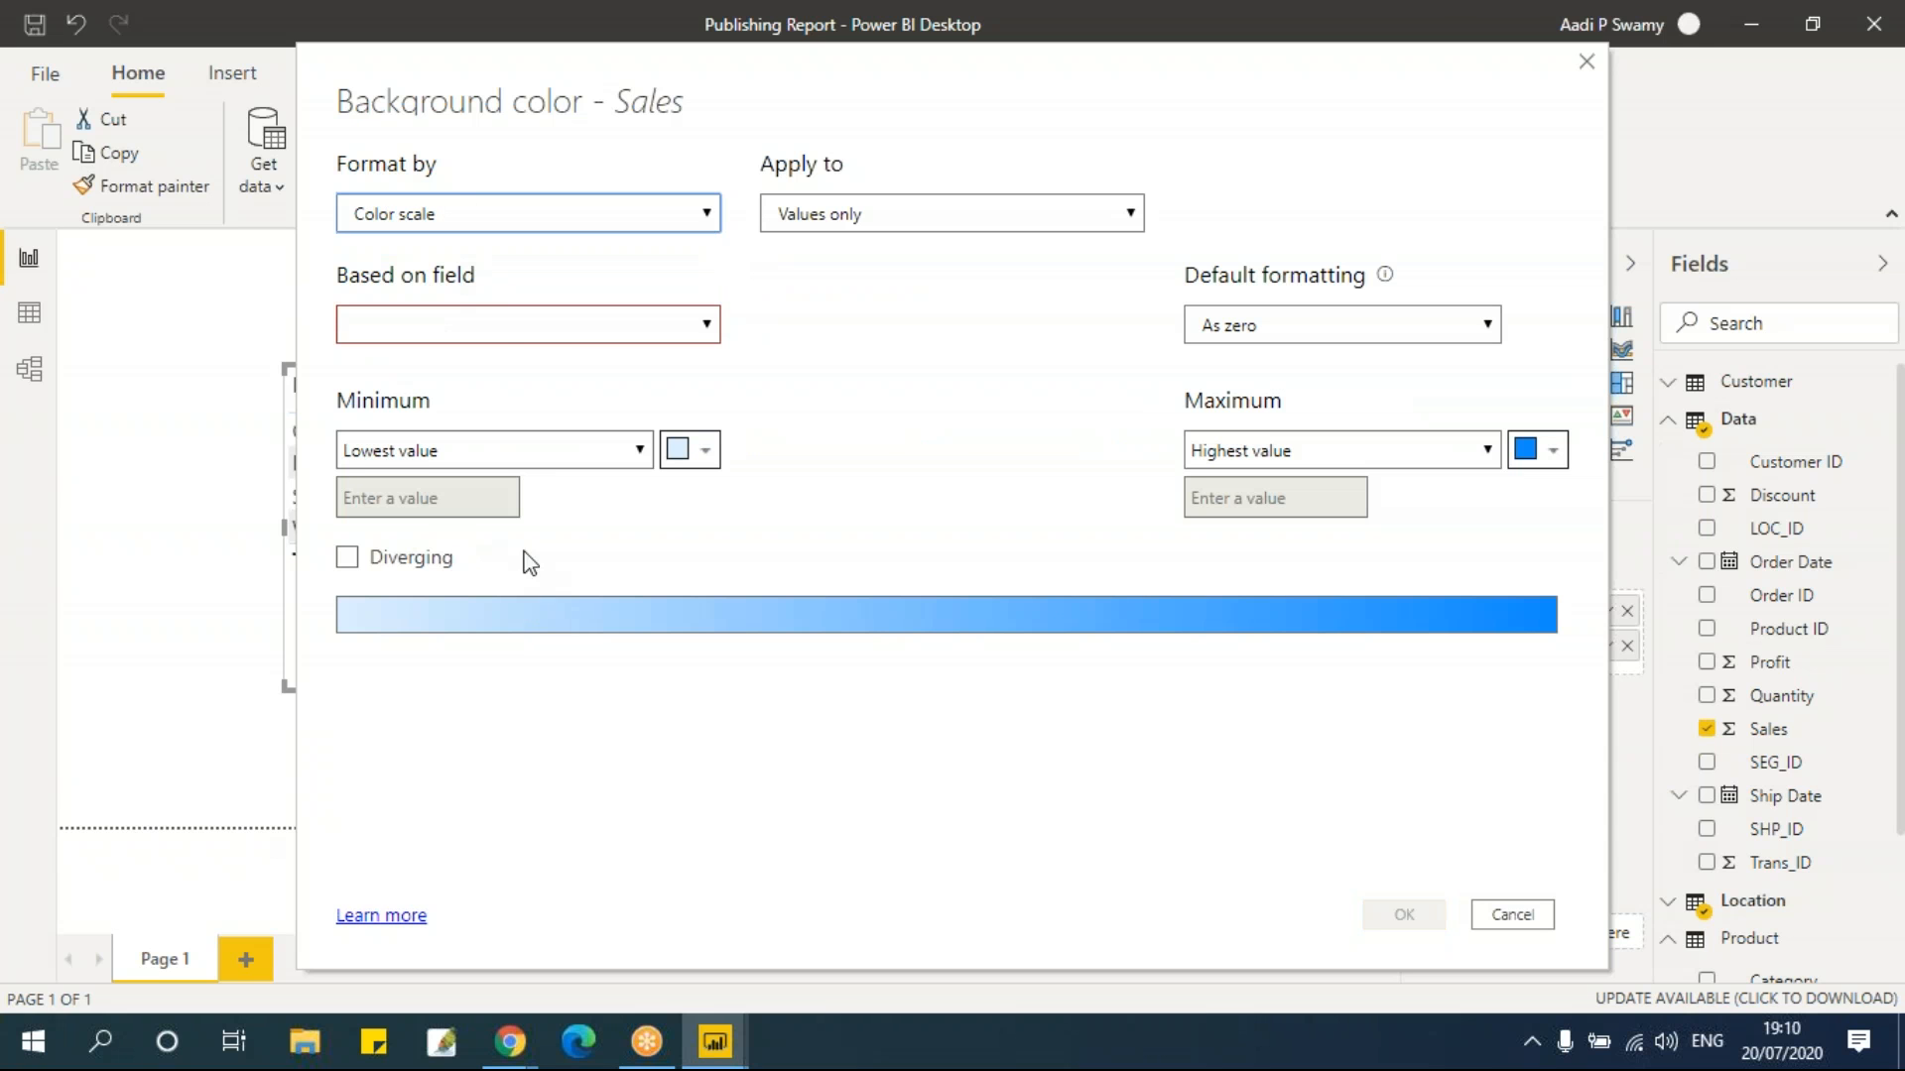
Try applying the background color to Values and totals, and return to Values only
left_click(838, 215)
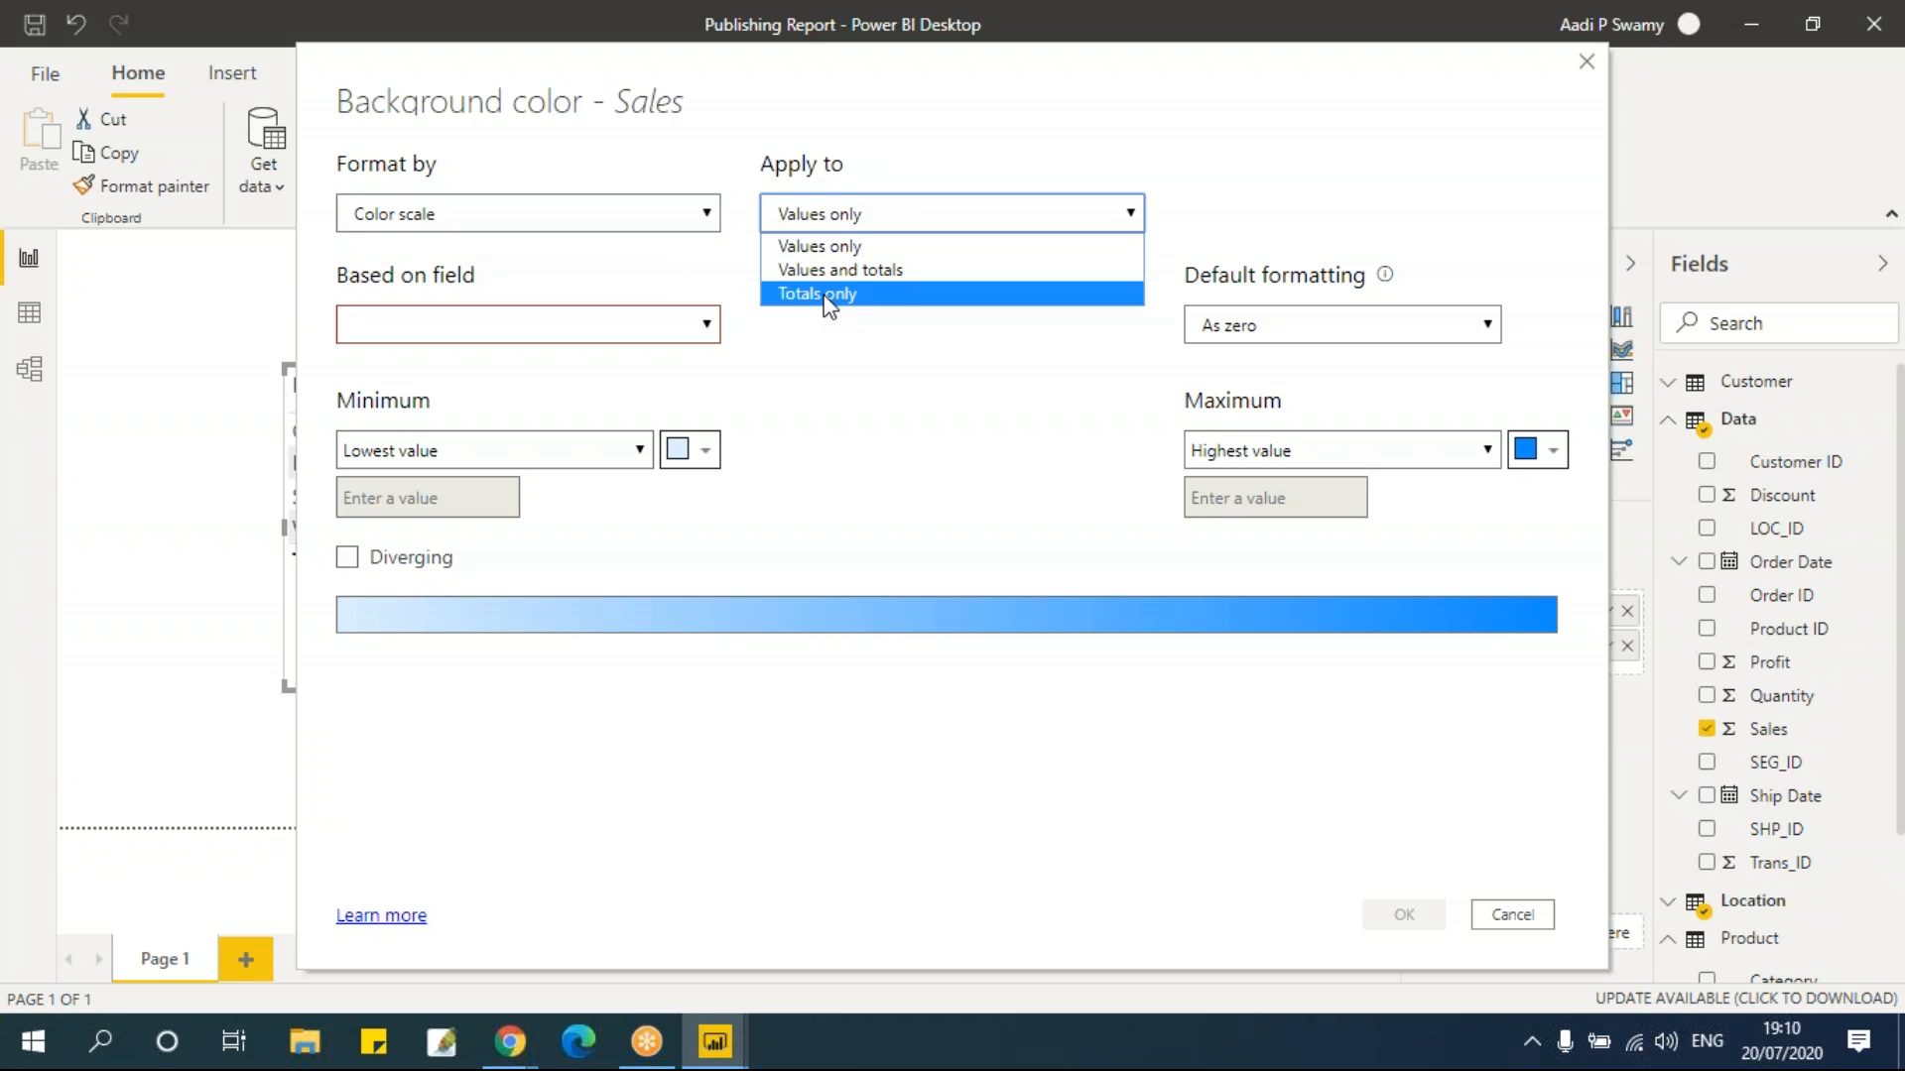
left_click(843, 250)
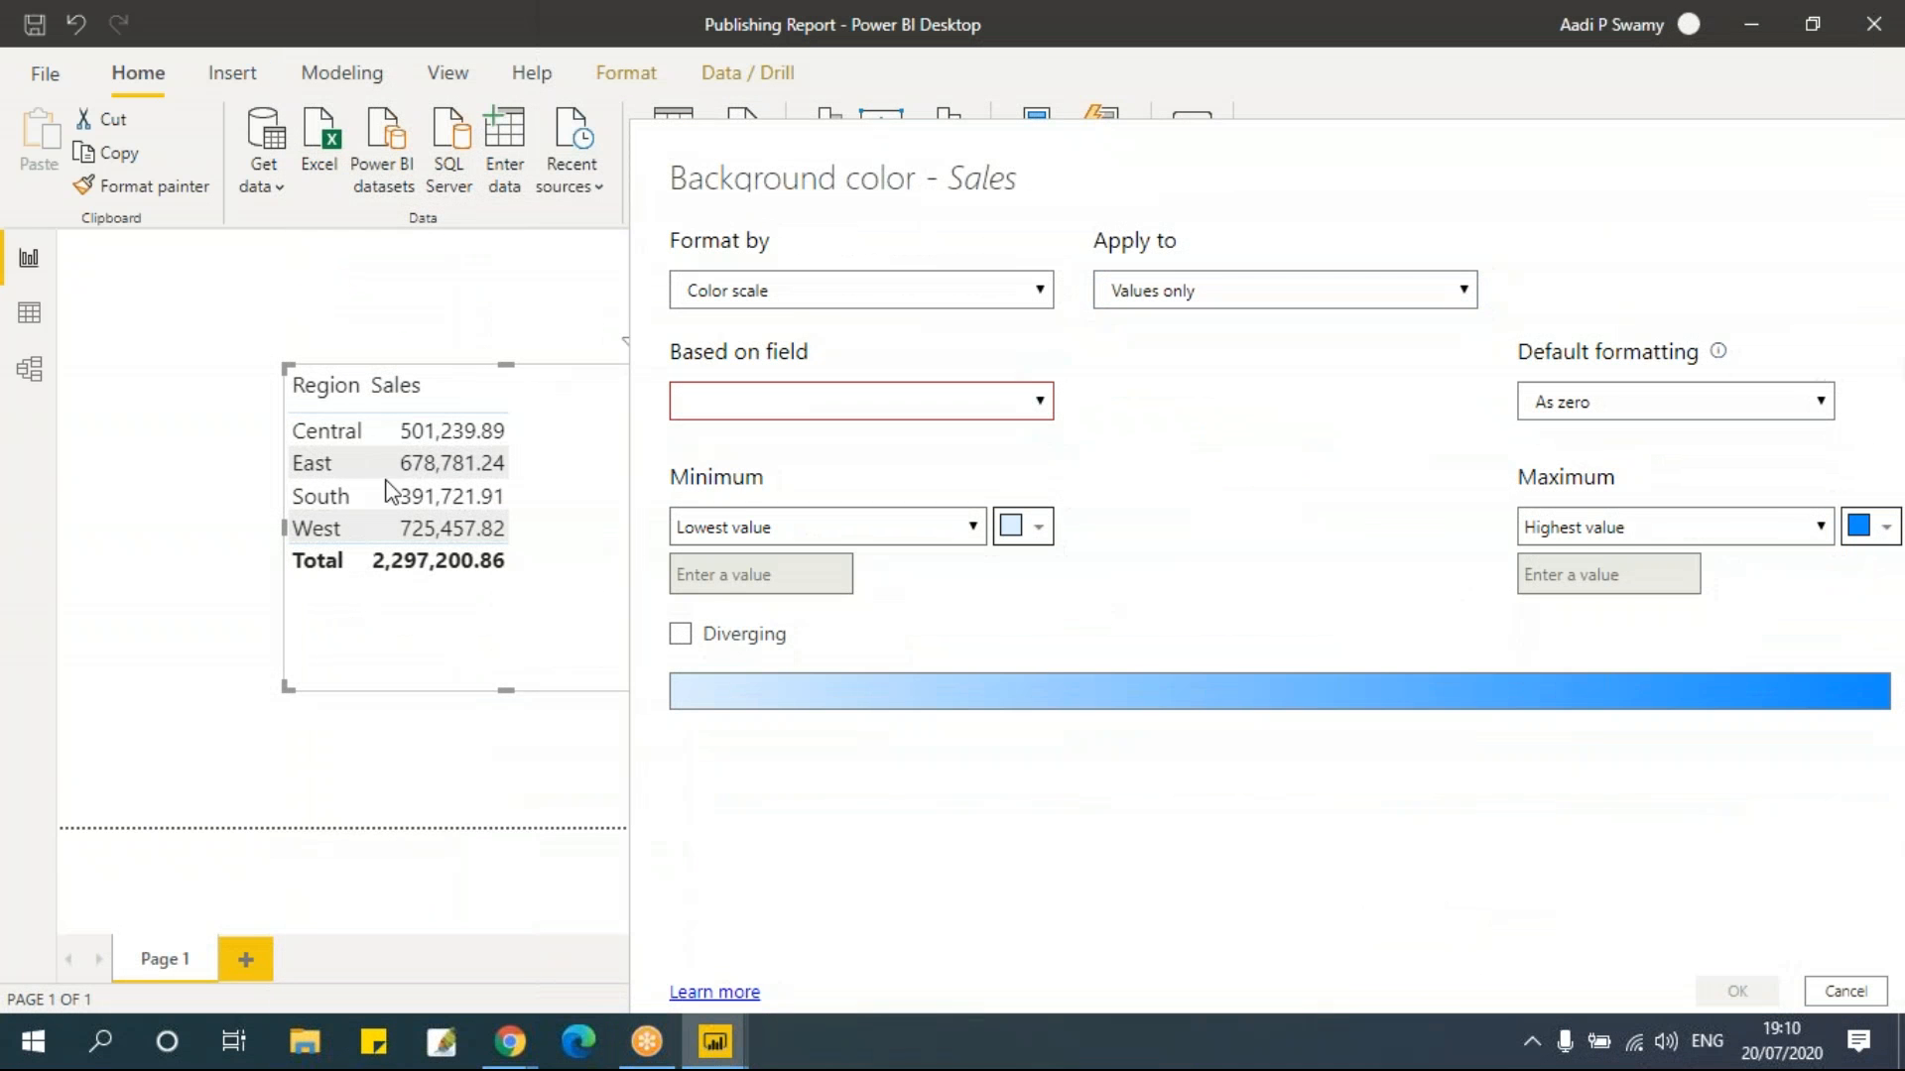
left_click(1175, 295)
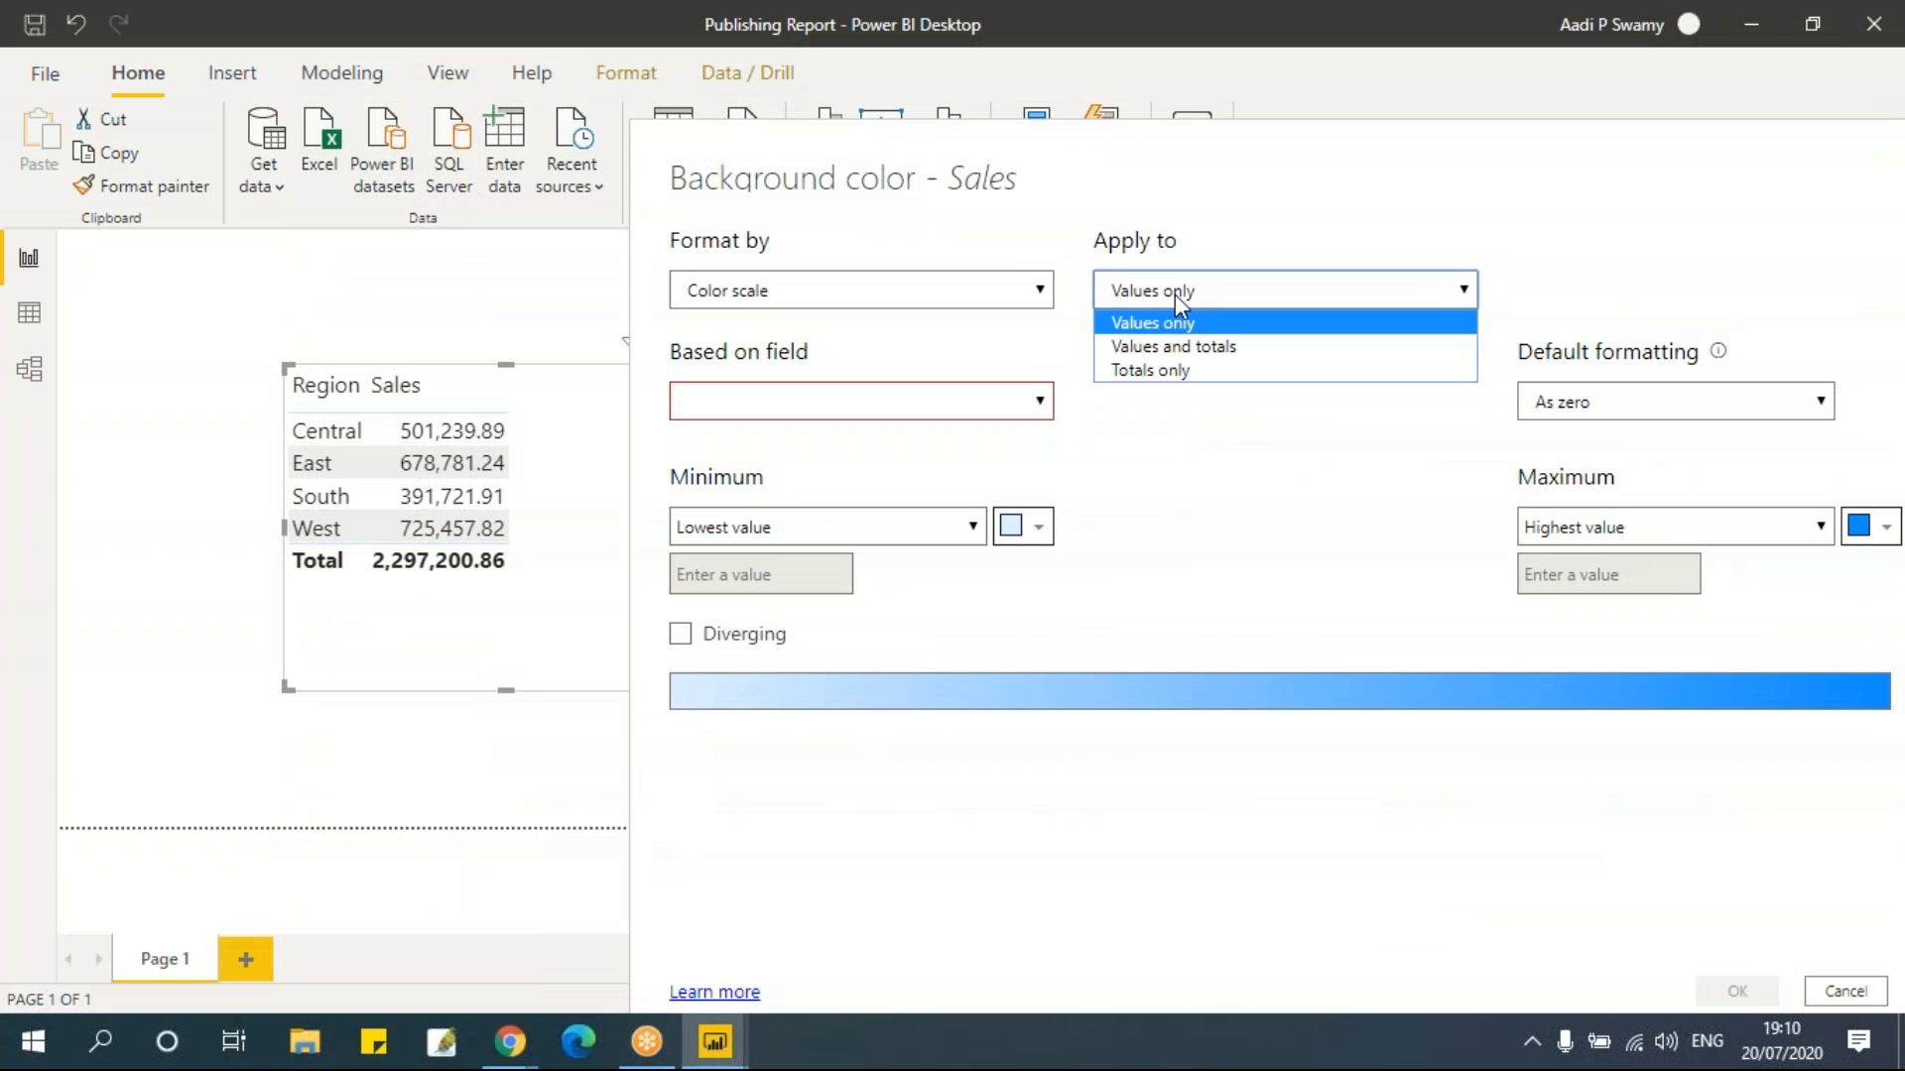
left_click(1177, 345)
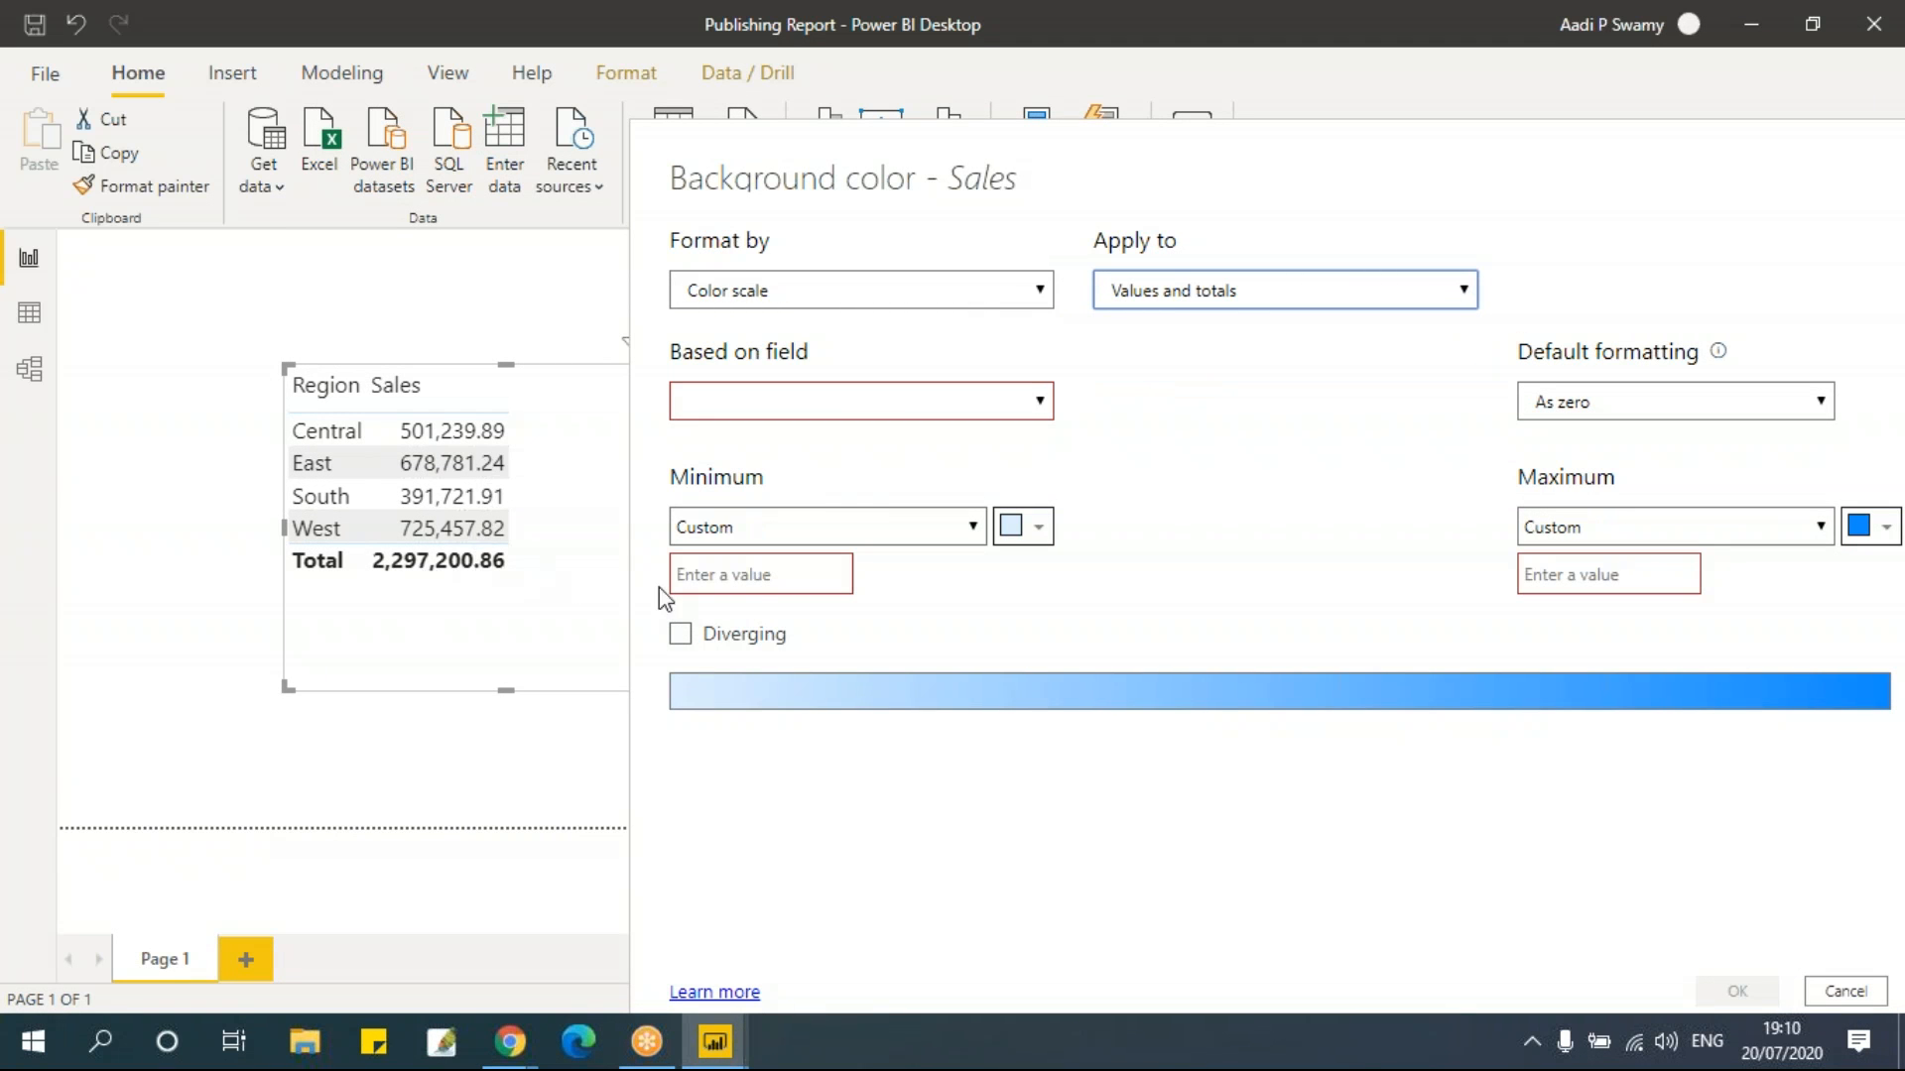
left_click(1177, 294)
left_click(1181, 322)
Base the color scale on the Sales field of the Data table, summarized by Sum
left_click(762, 414)
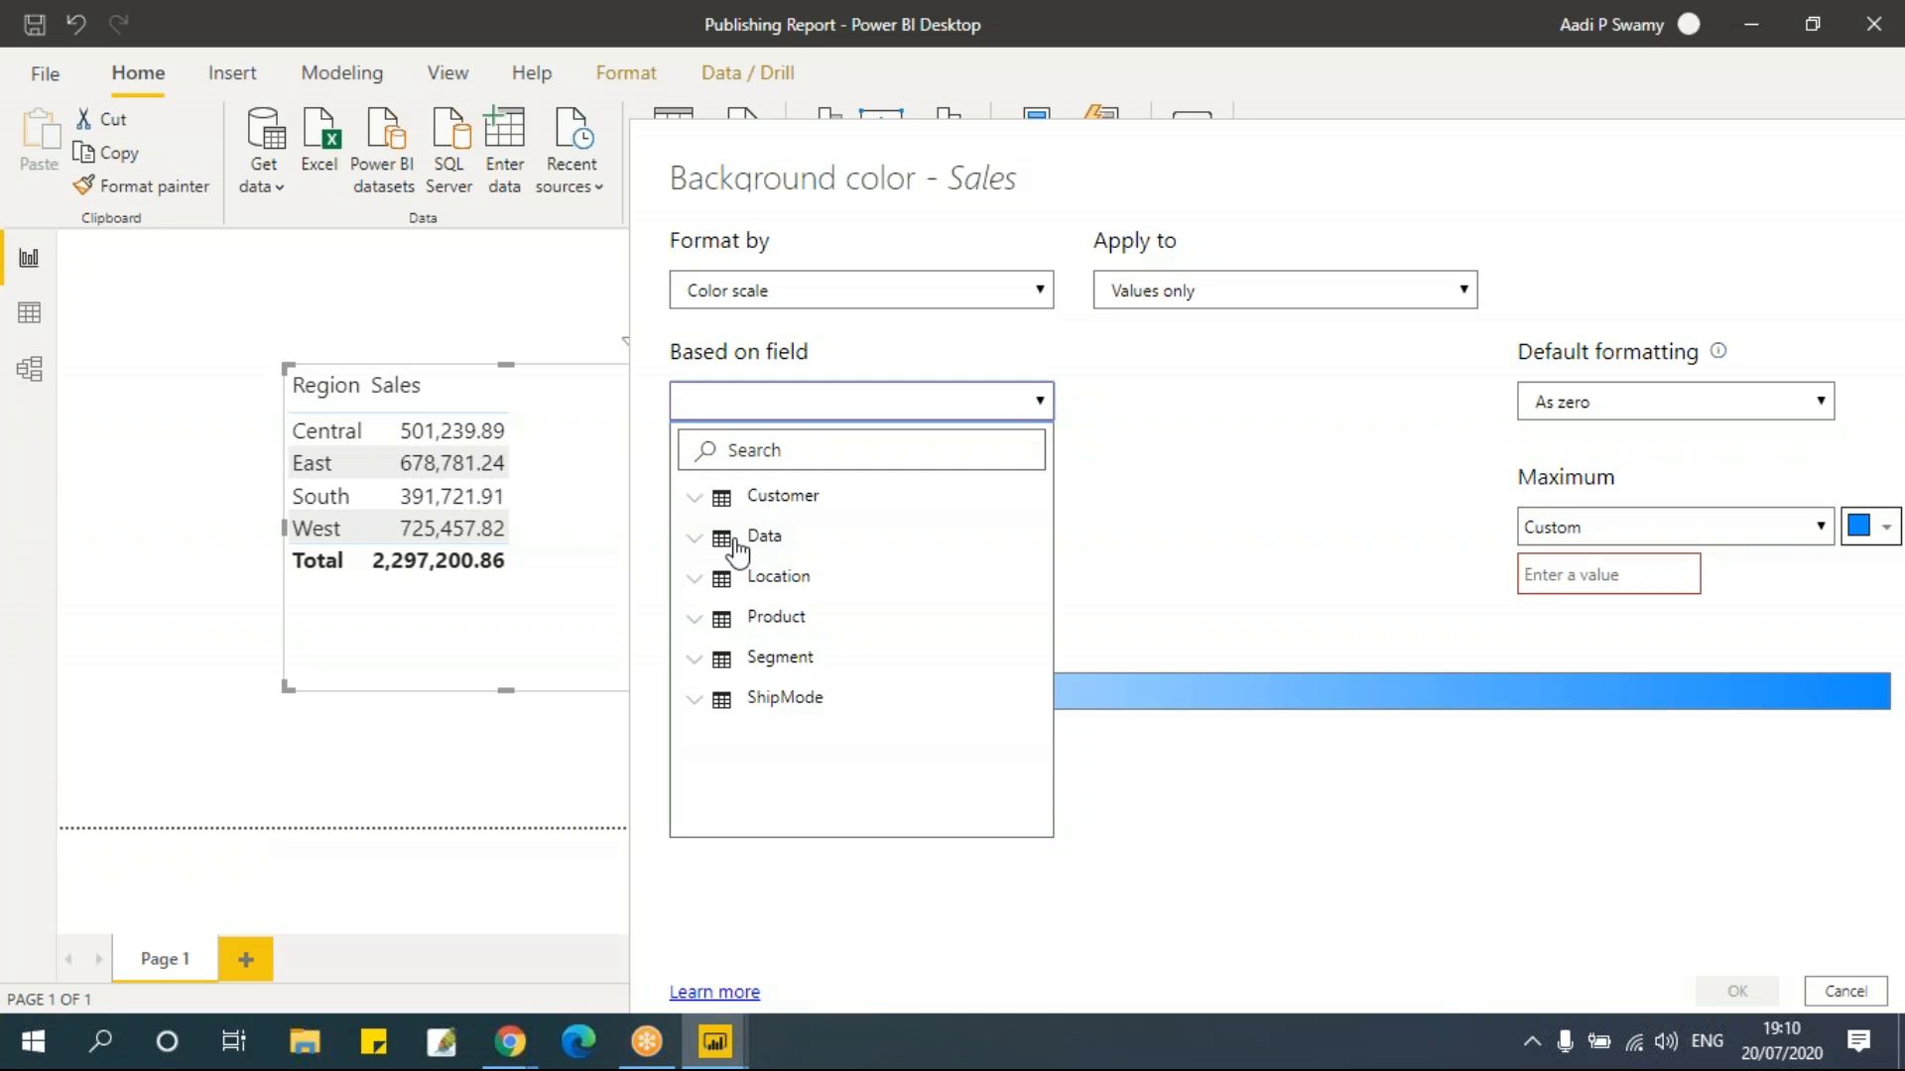
left_click(694, 538)
scroll(786, 755, "down", 4)
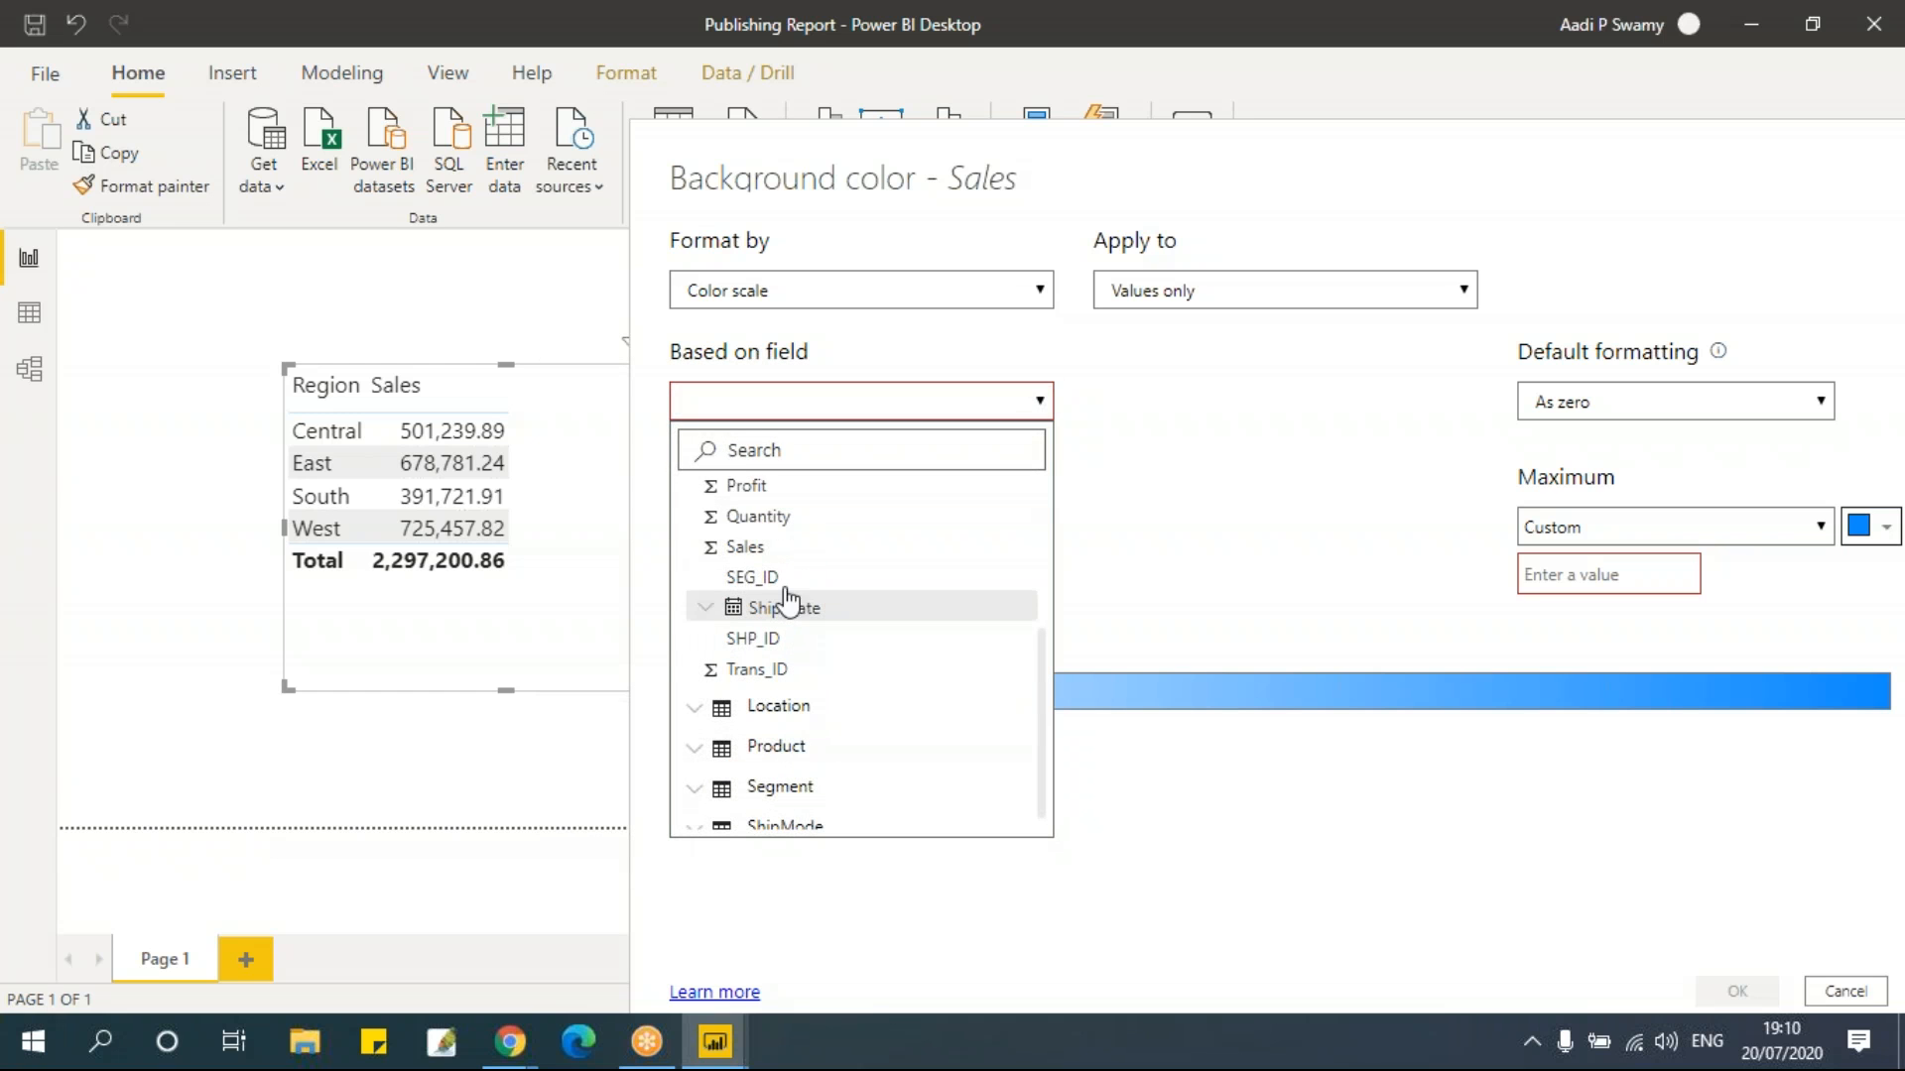
left_click(770, 551)
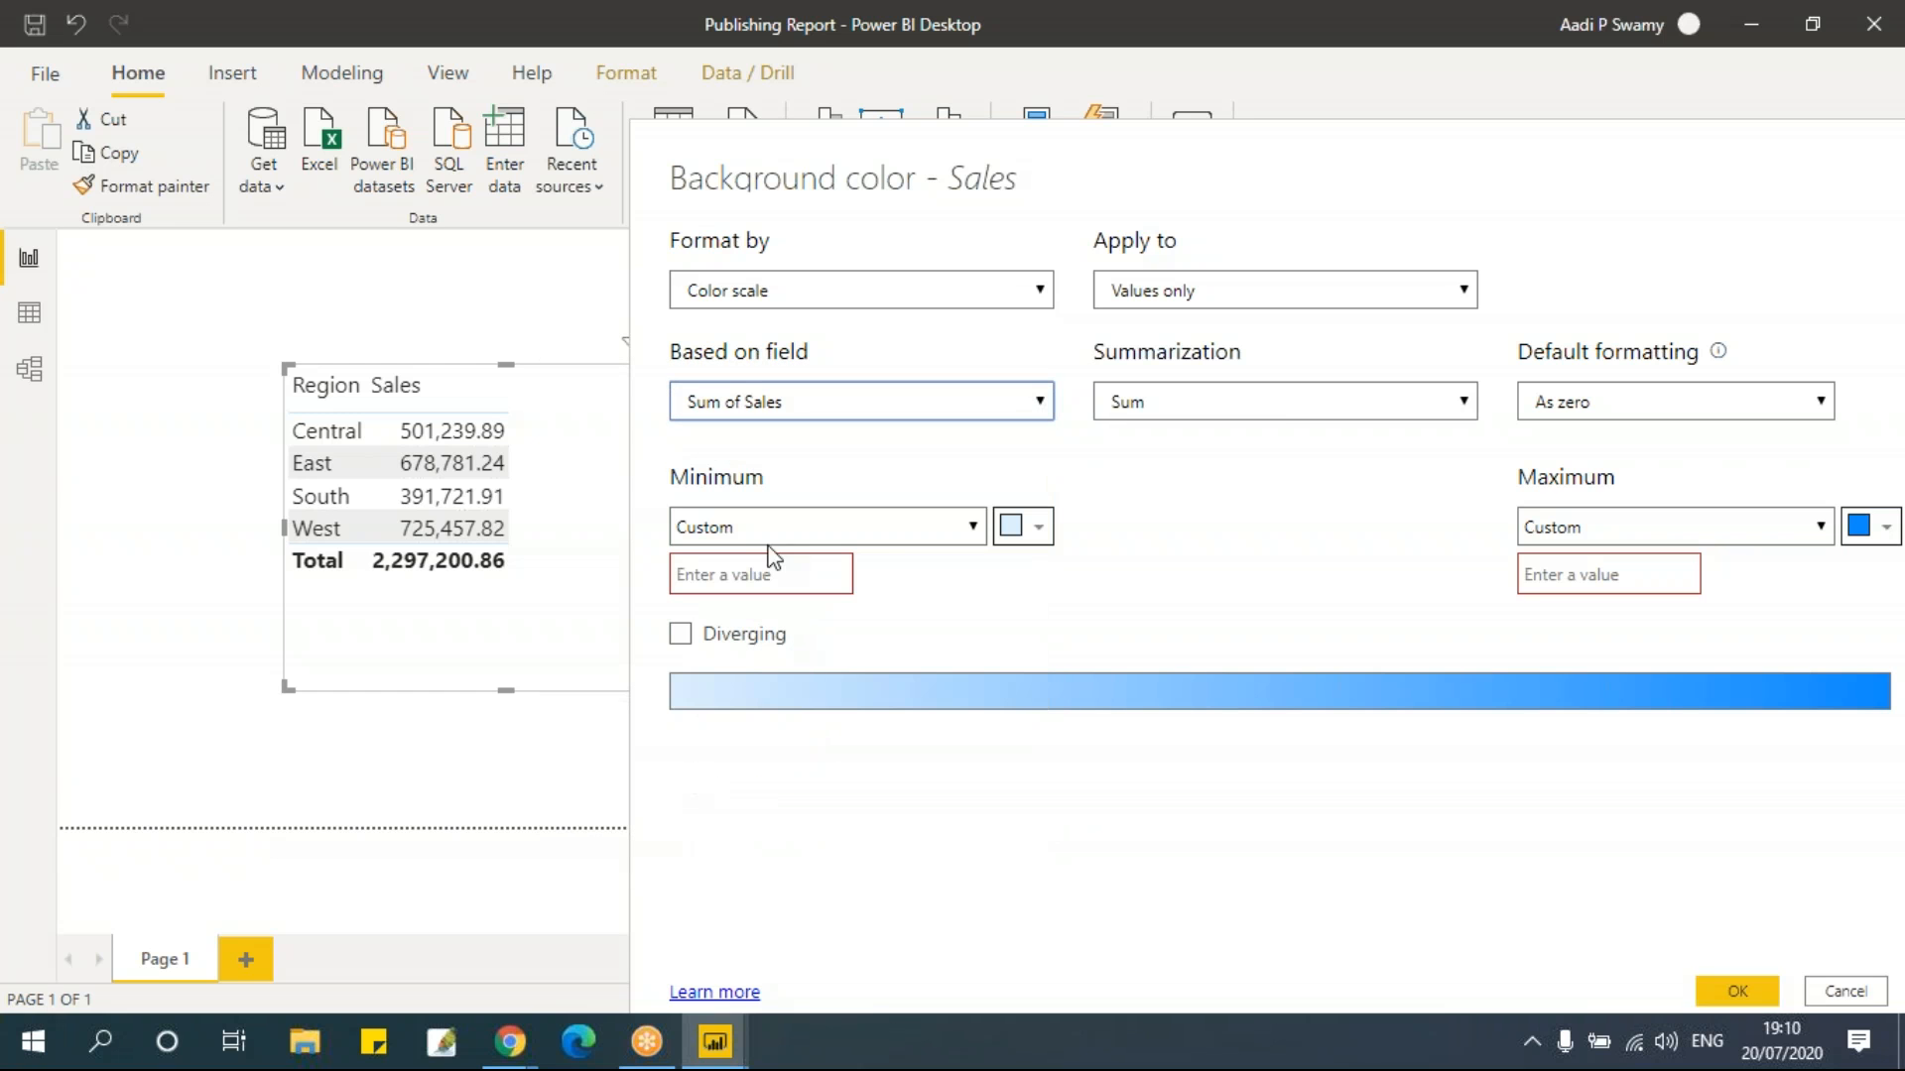
left_click(1216, 406)
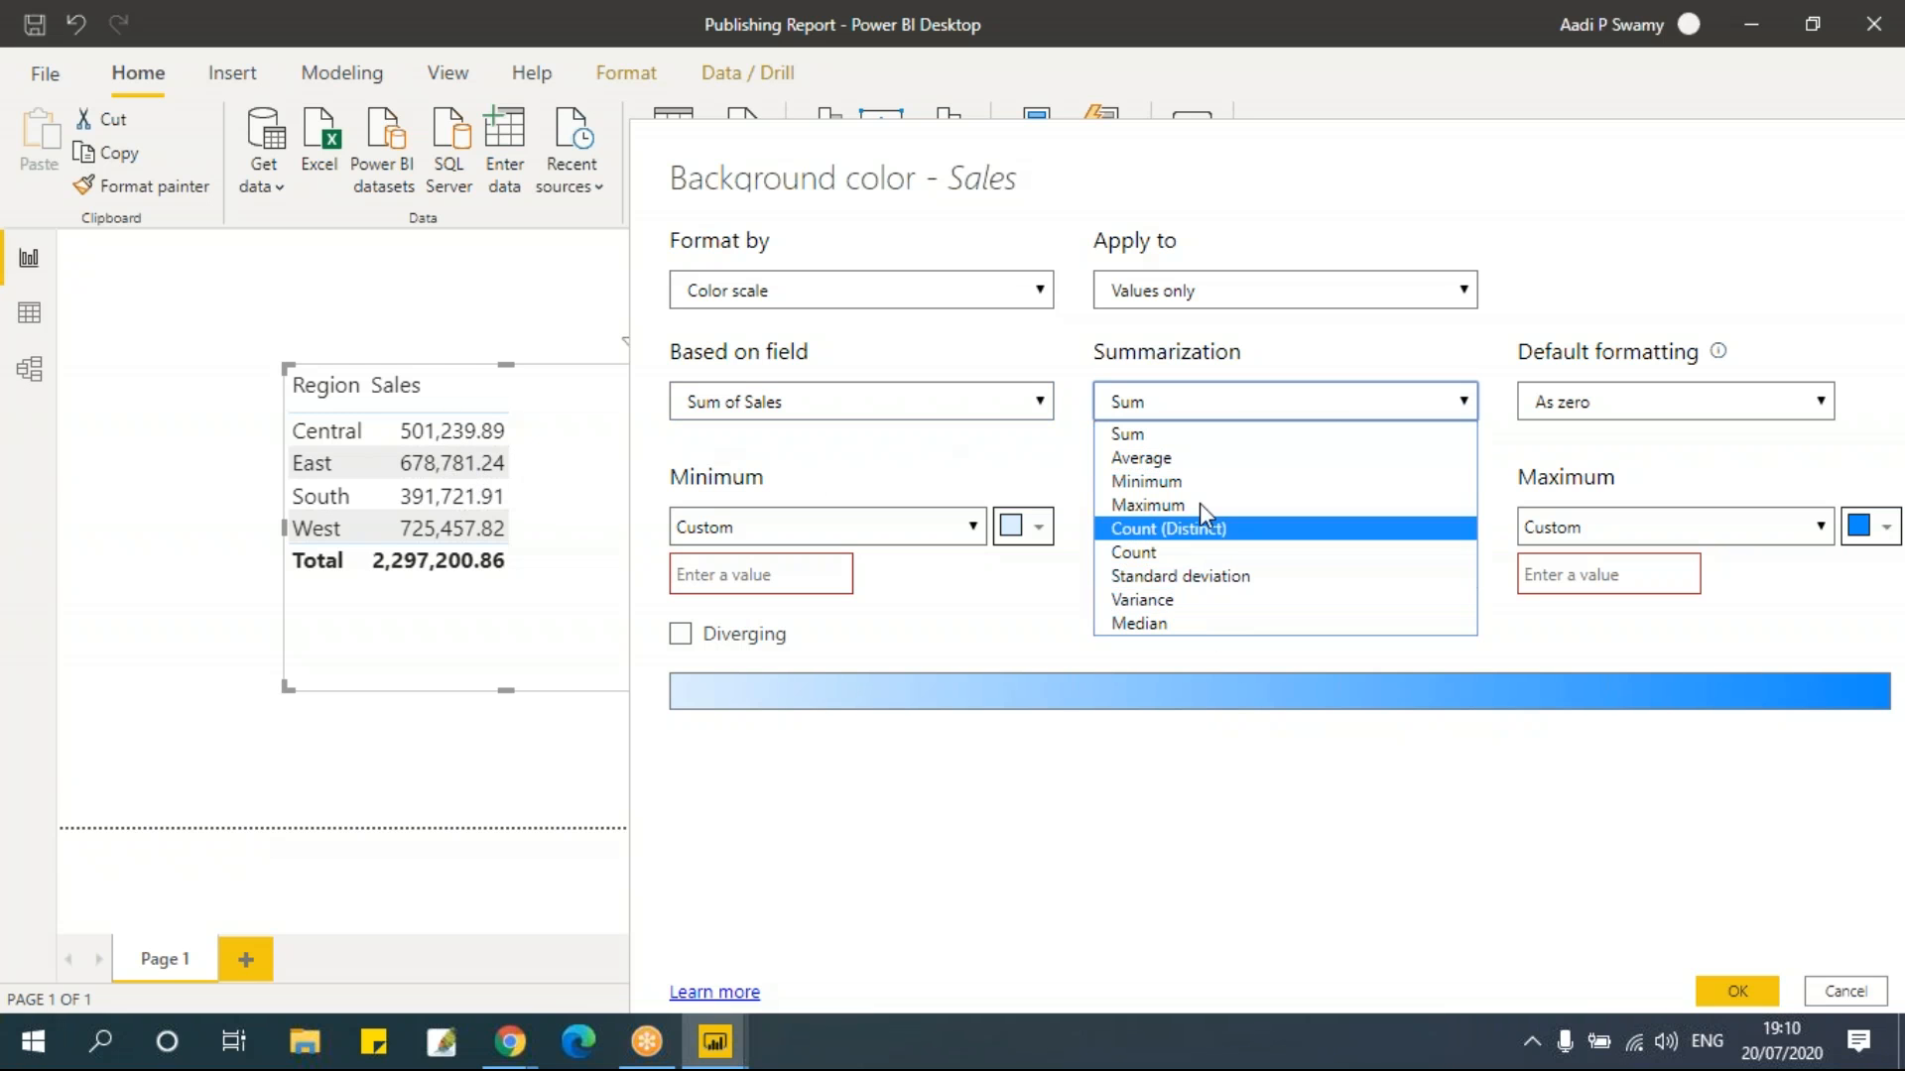
left_click(1181, 433)
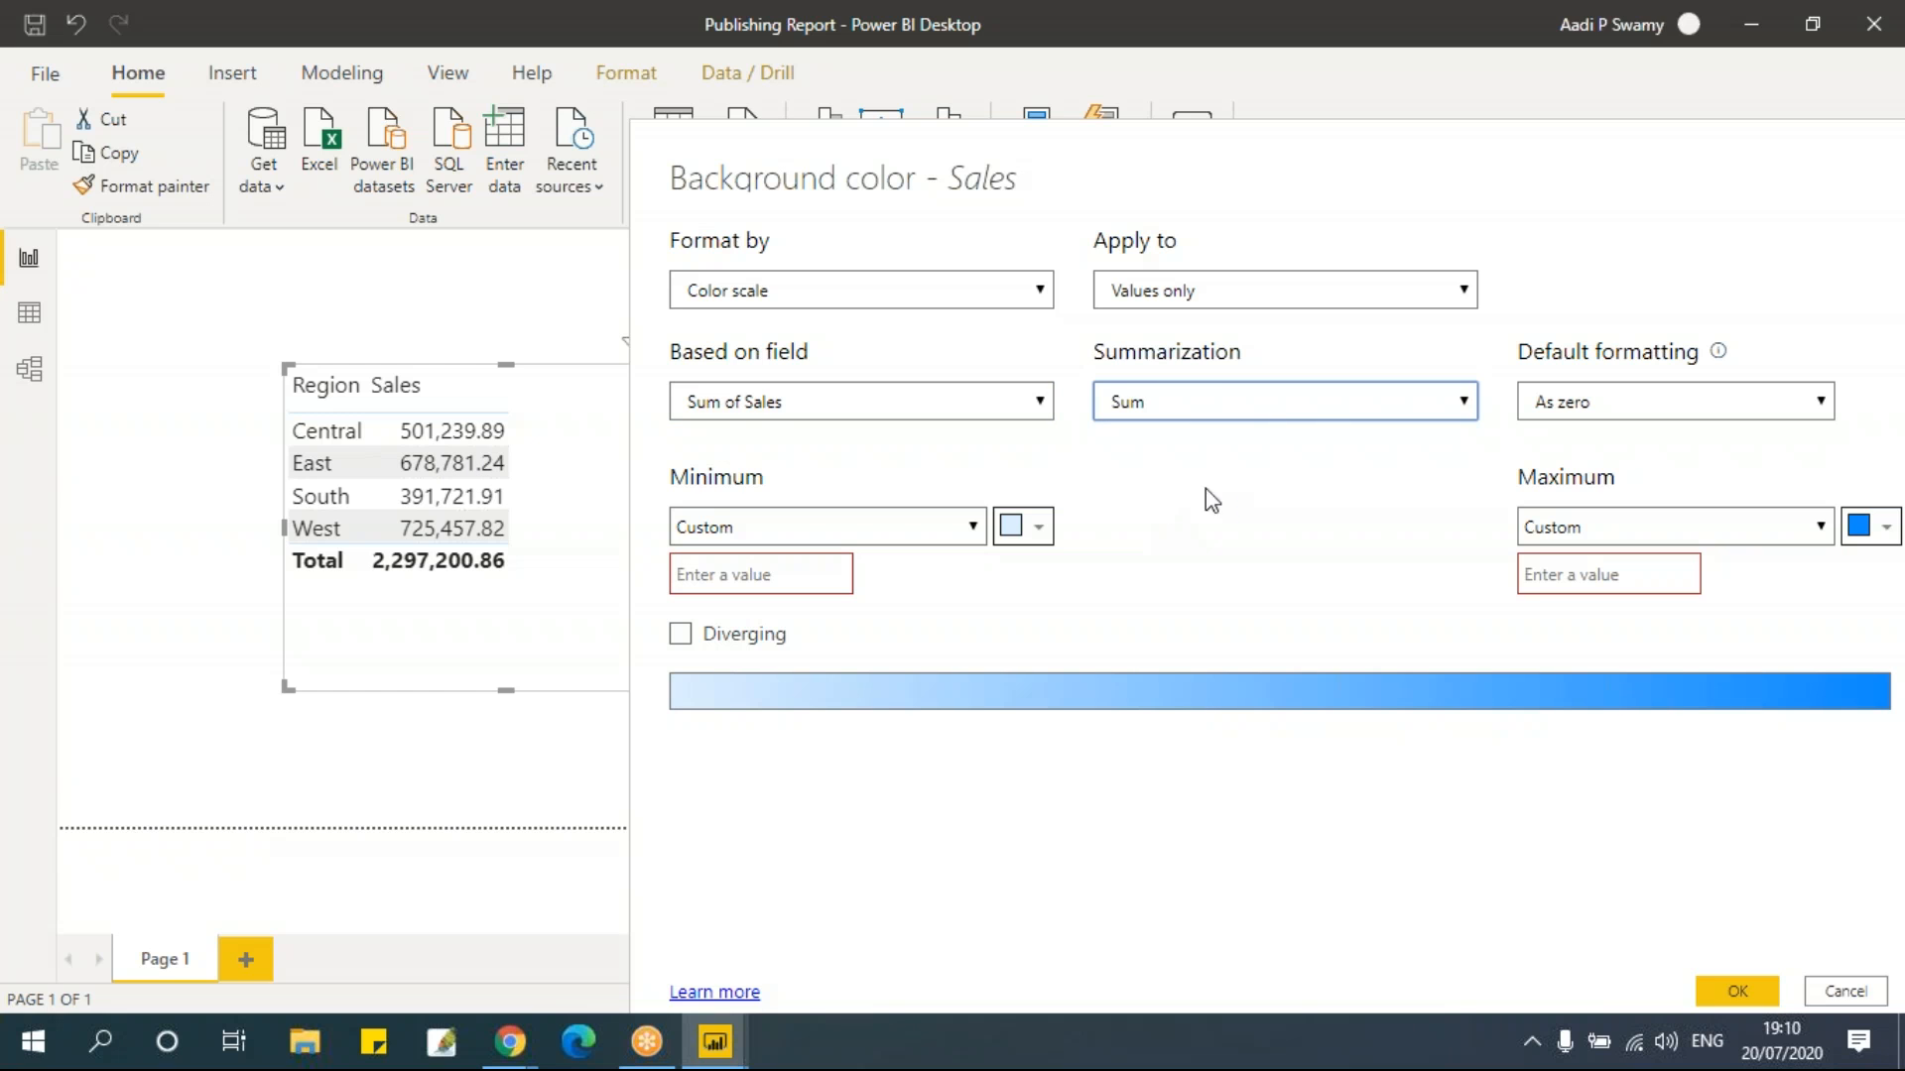
Try Specific color as the default formatting for empty values, and return to As zero
left_click(1587, 409)
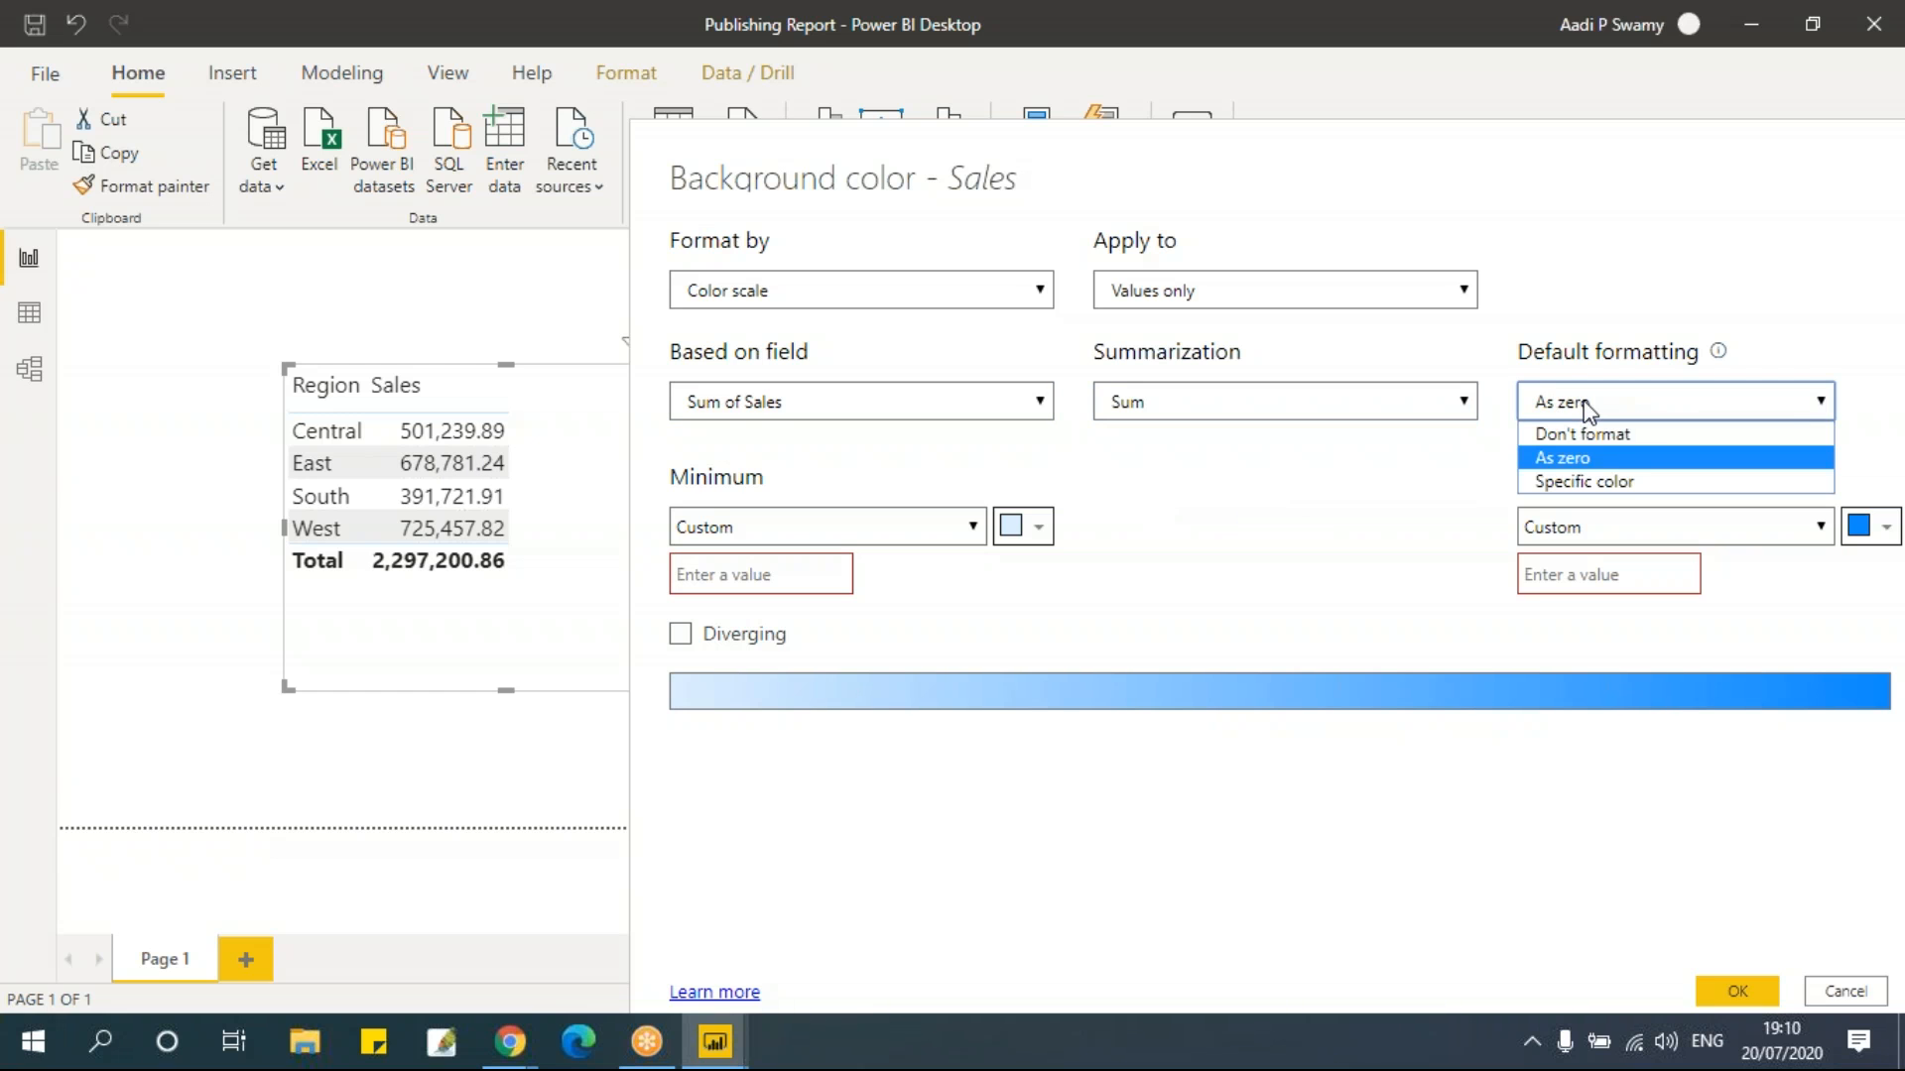
left_click(1588, 456)
left_click(1590, 409)
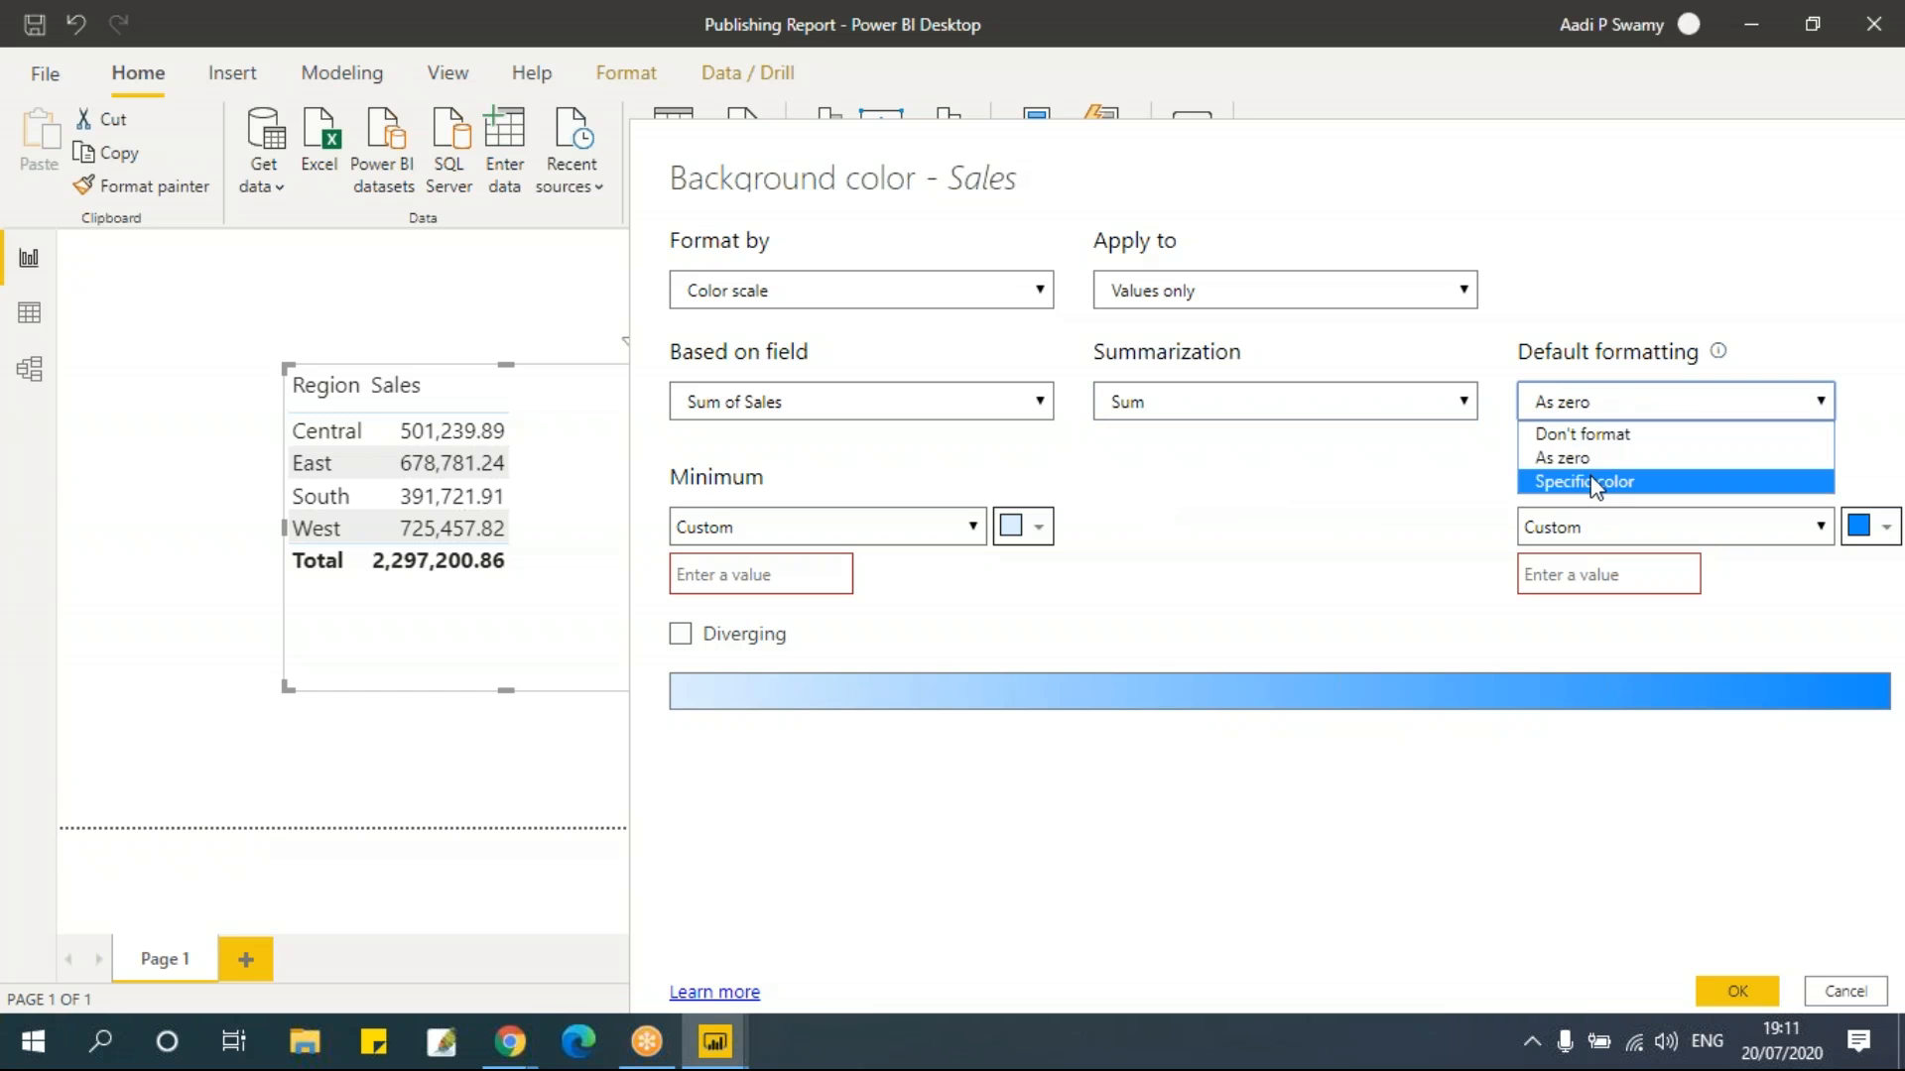
left_click(1592, 480)
left_click(1591, 409)
left_click(1587, 459)
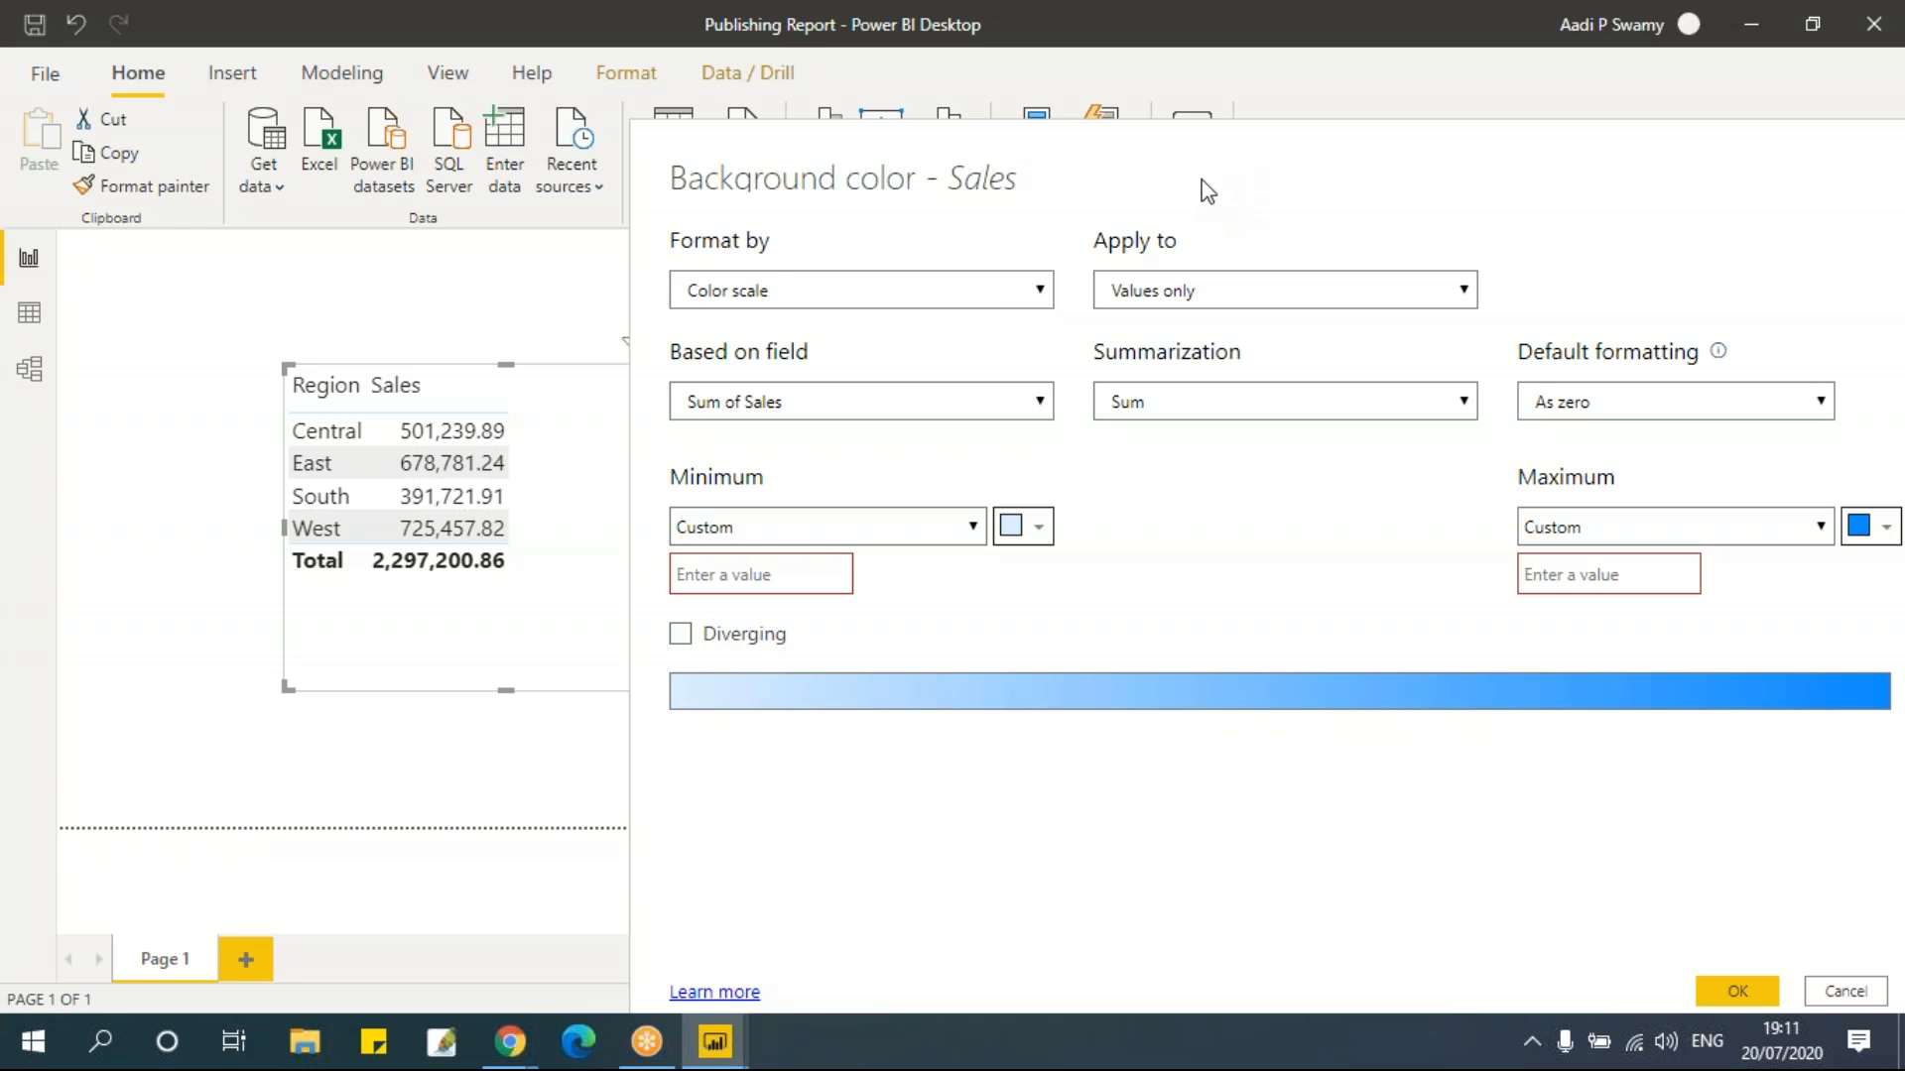
Set the color scale's minimum to Lowest value with the red theme color
left_click_drag(884, 219, 737, 180)
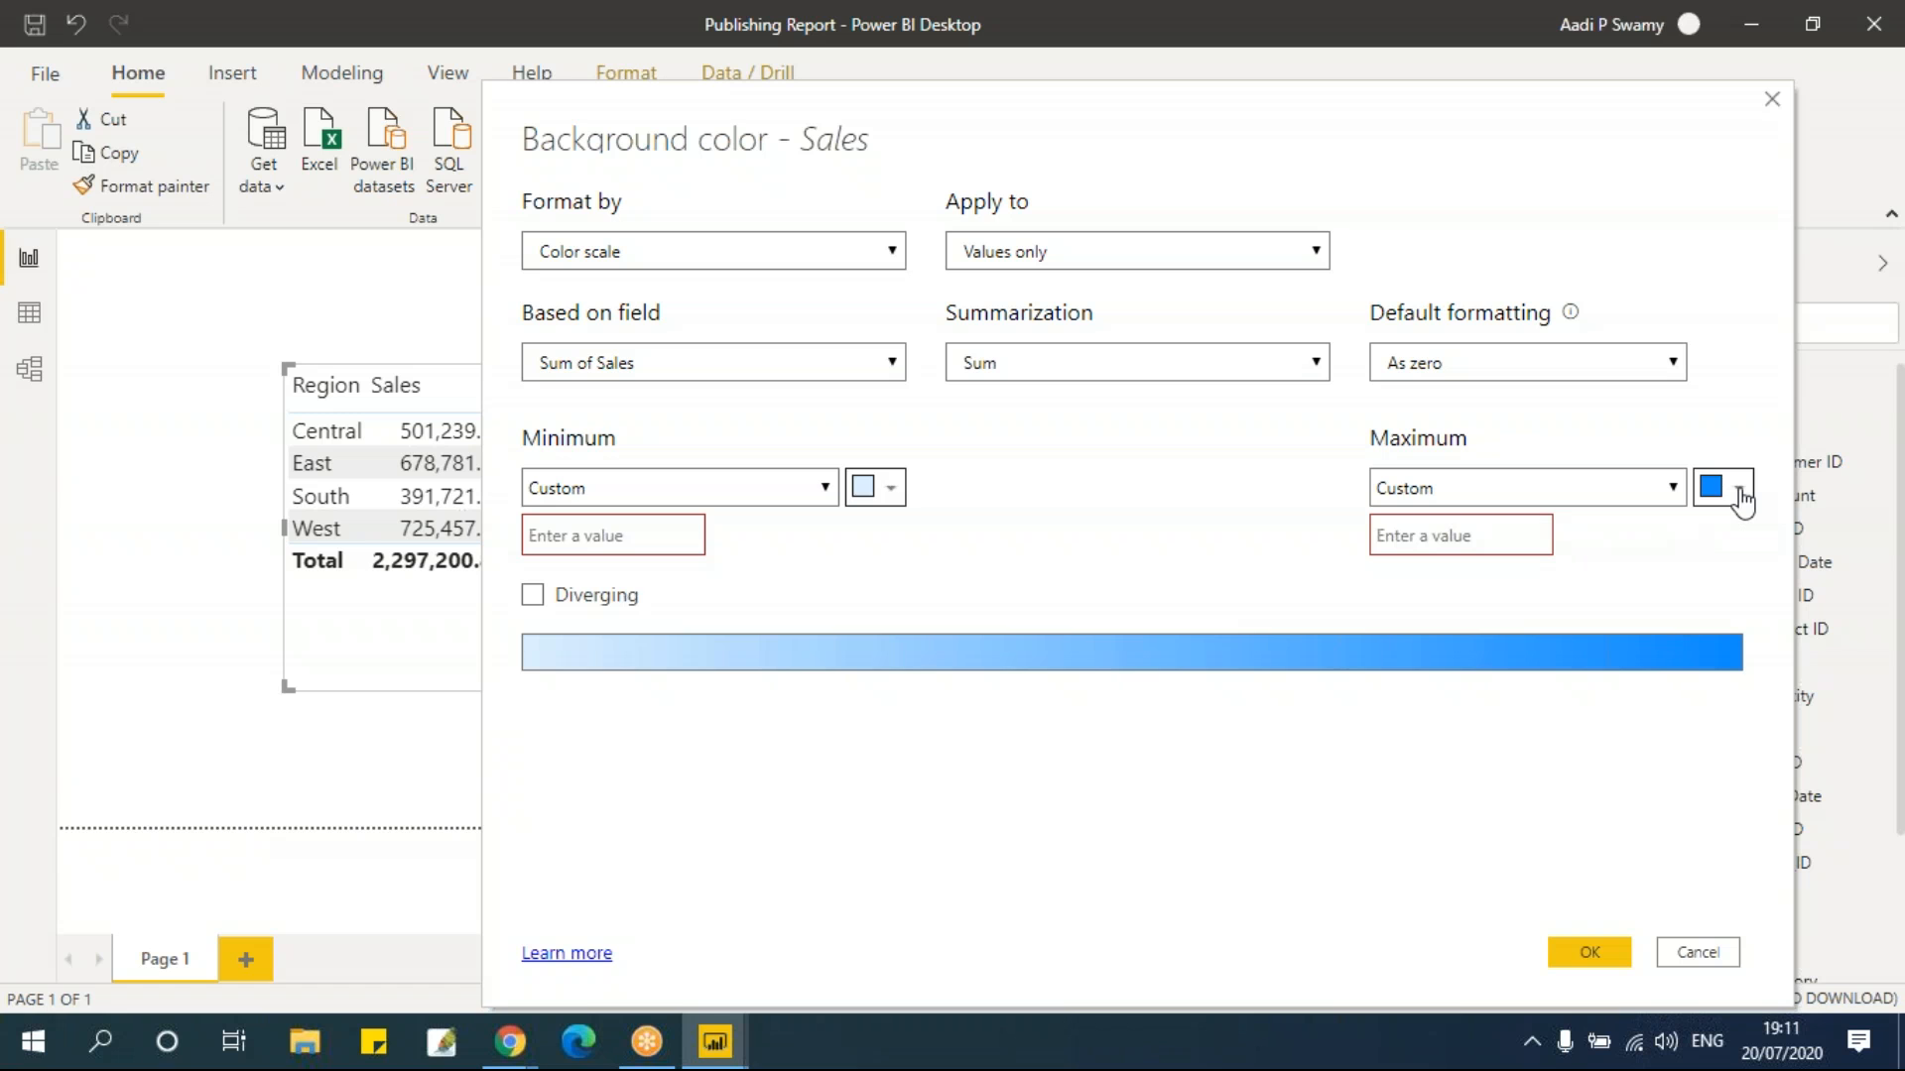
left_click(891, 491)
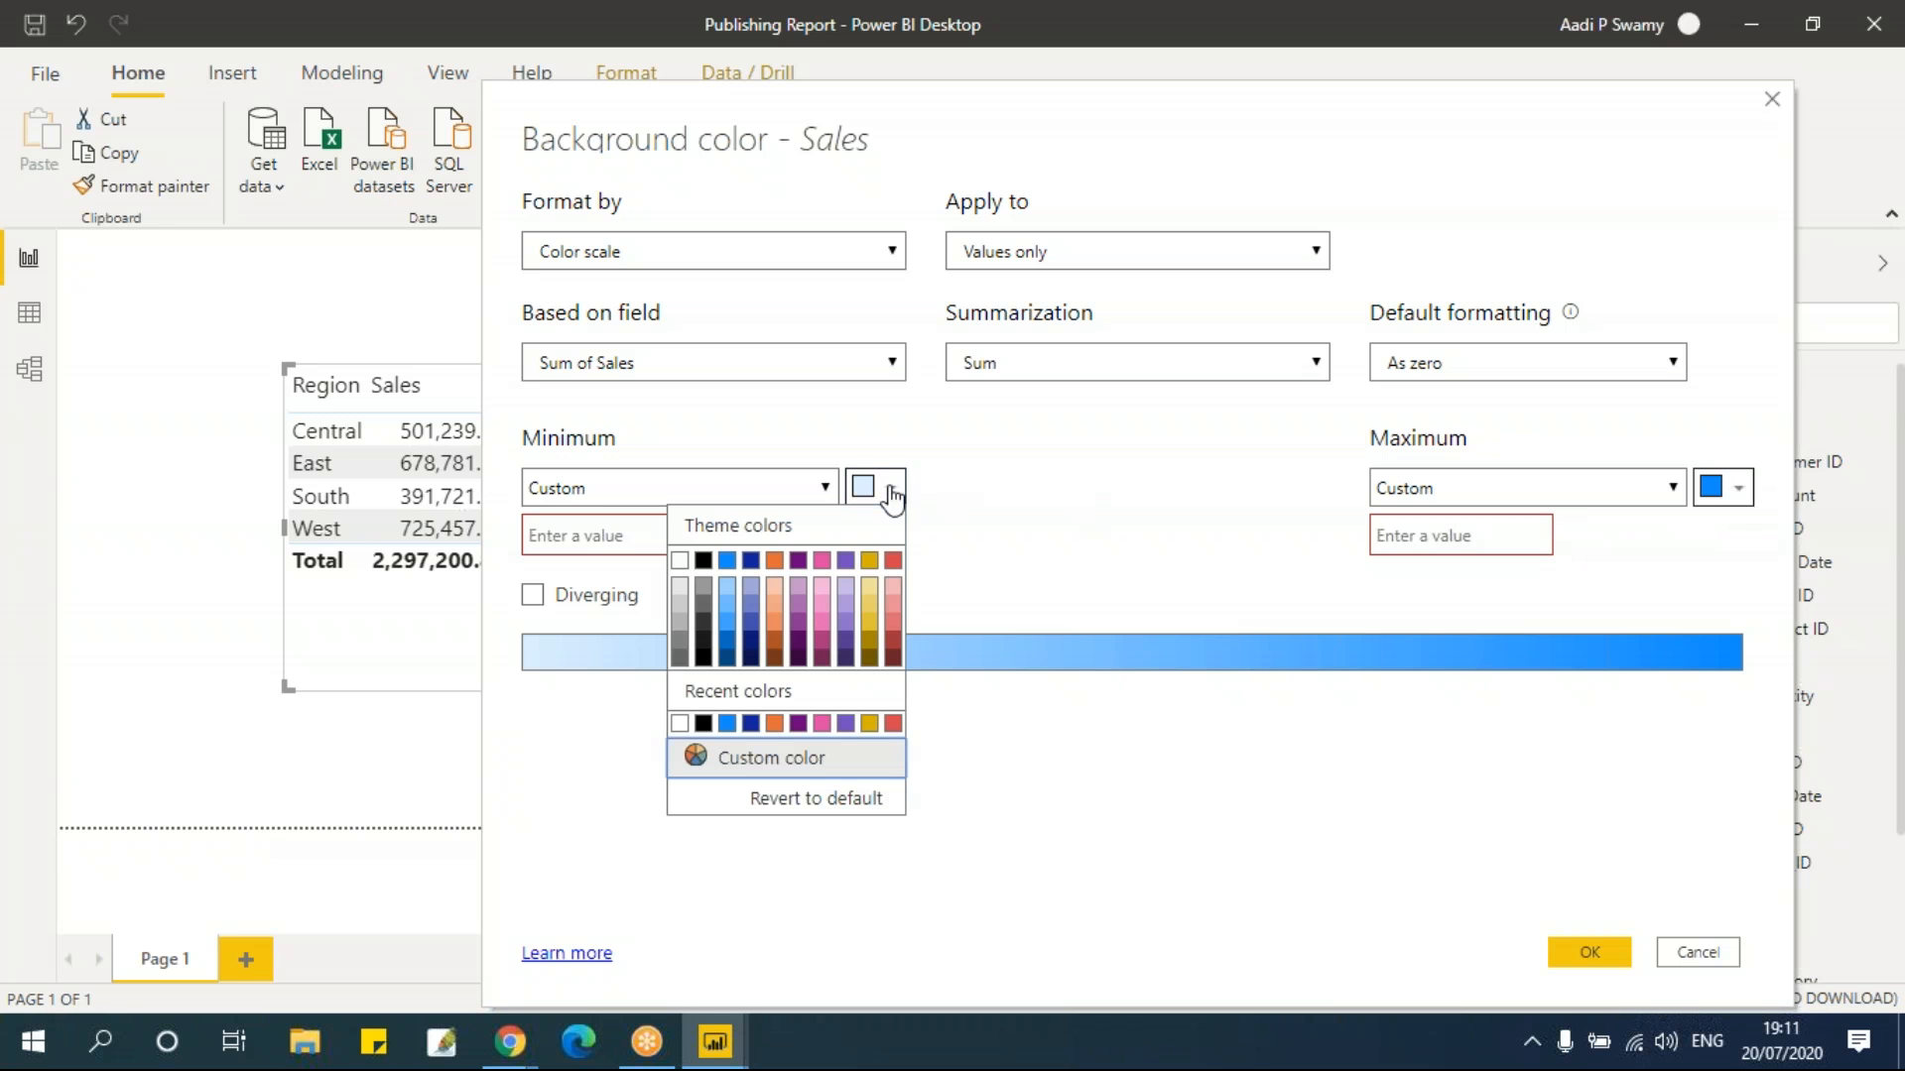
left_click(893, 562)
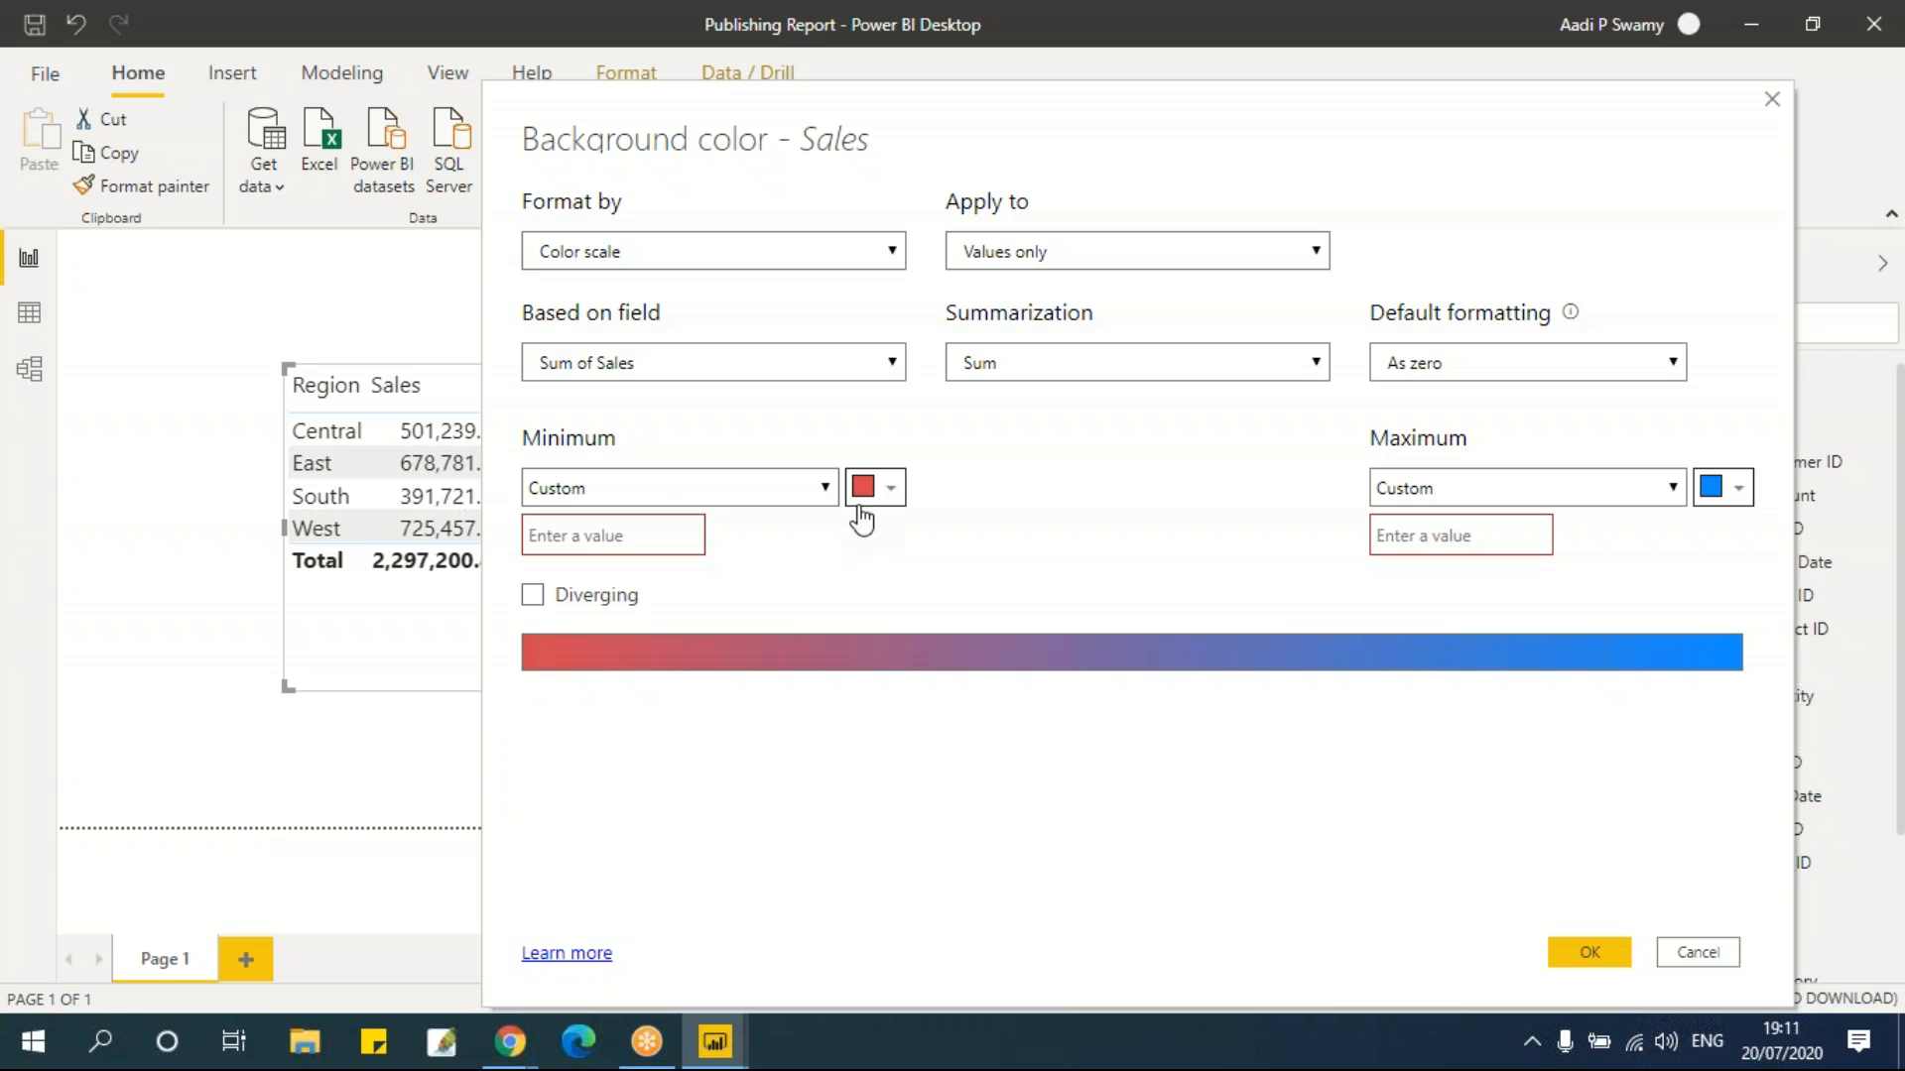
left_click(652, 480)
left_click(653, 512)
Set the color scale's maximum to Highest value and apply the background color formatting
left_click(1462, 484)
left_click(1465, 509)
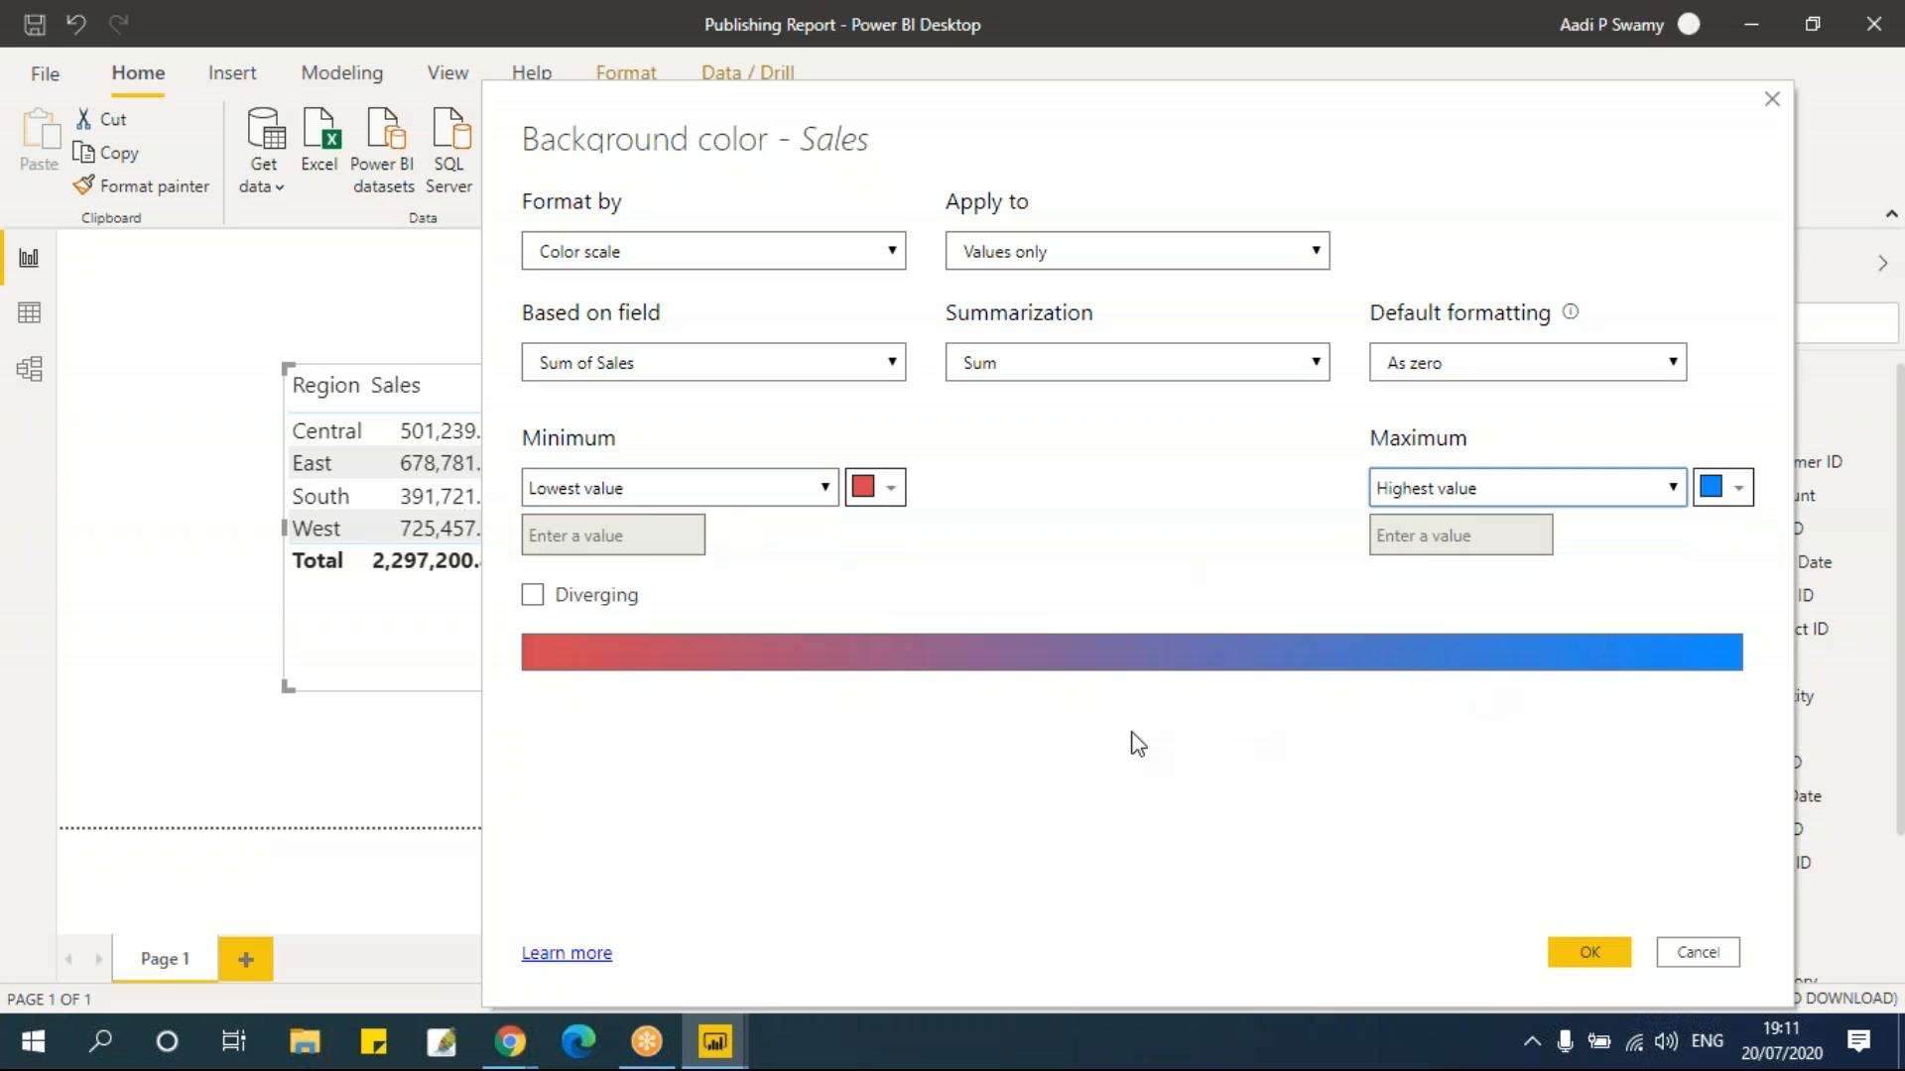
left_click(1589, 952)
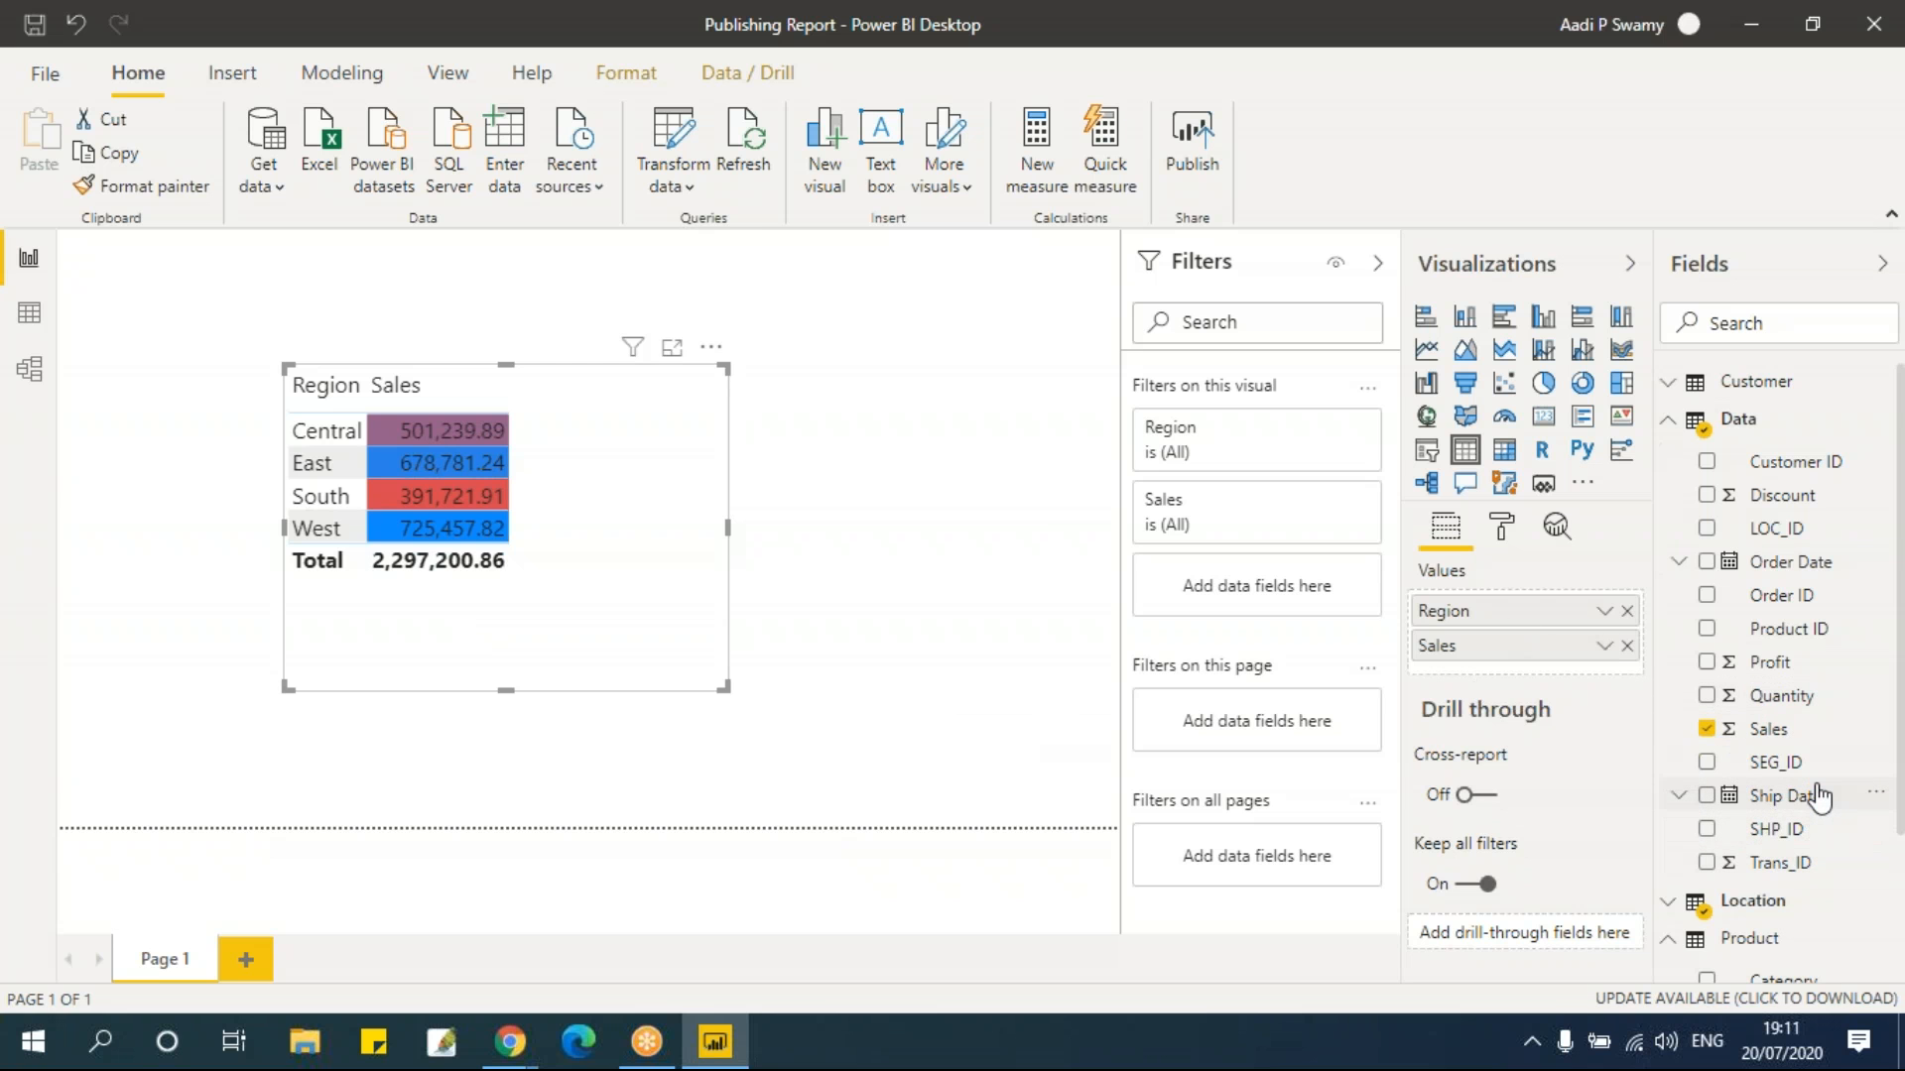
Replace Region with the Location table's State field in the table visual, placed before Sales
scroll(1817, 796, "down", 2)
scroll(1817, 796, "down", 1)
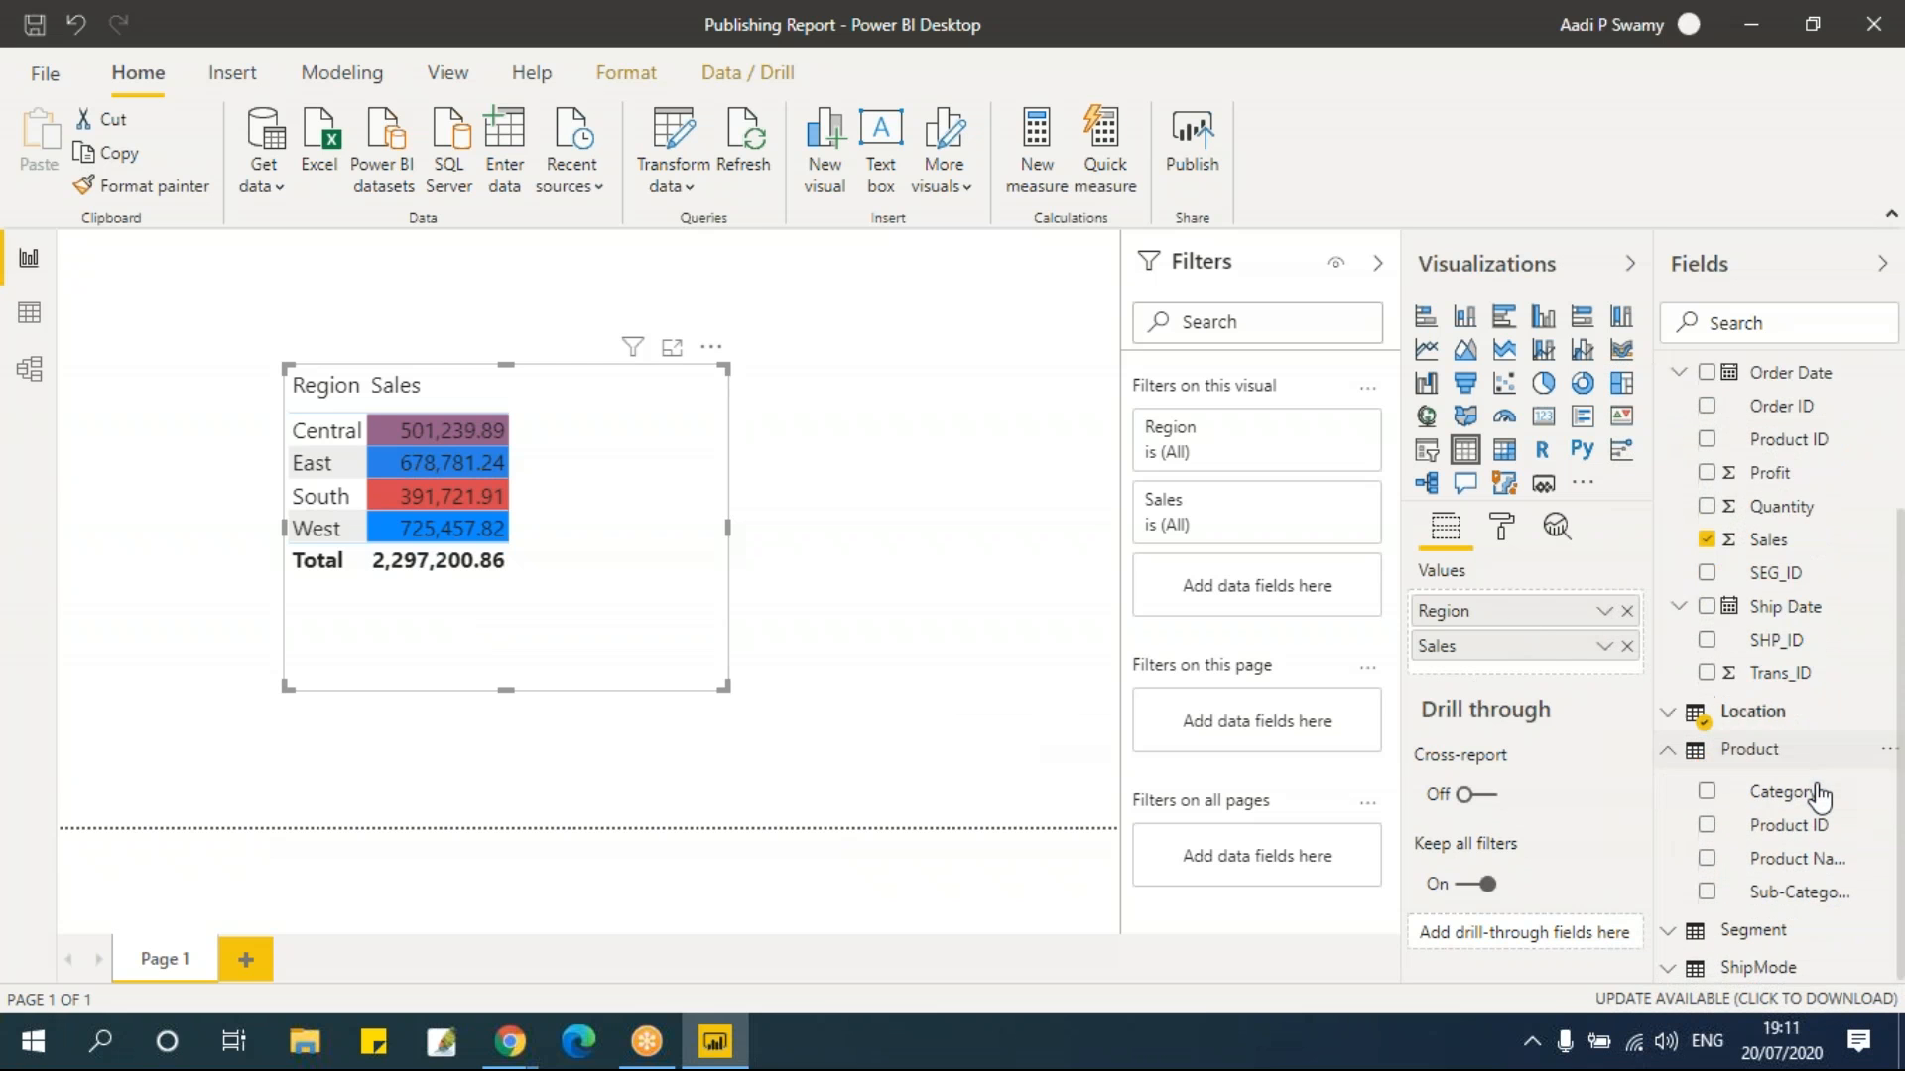
left_click(1671, 743)
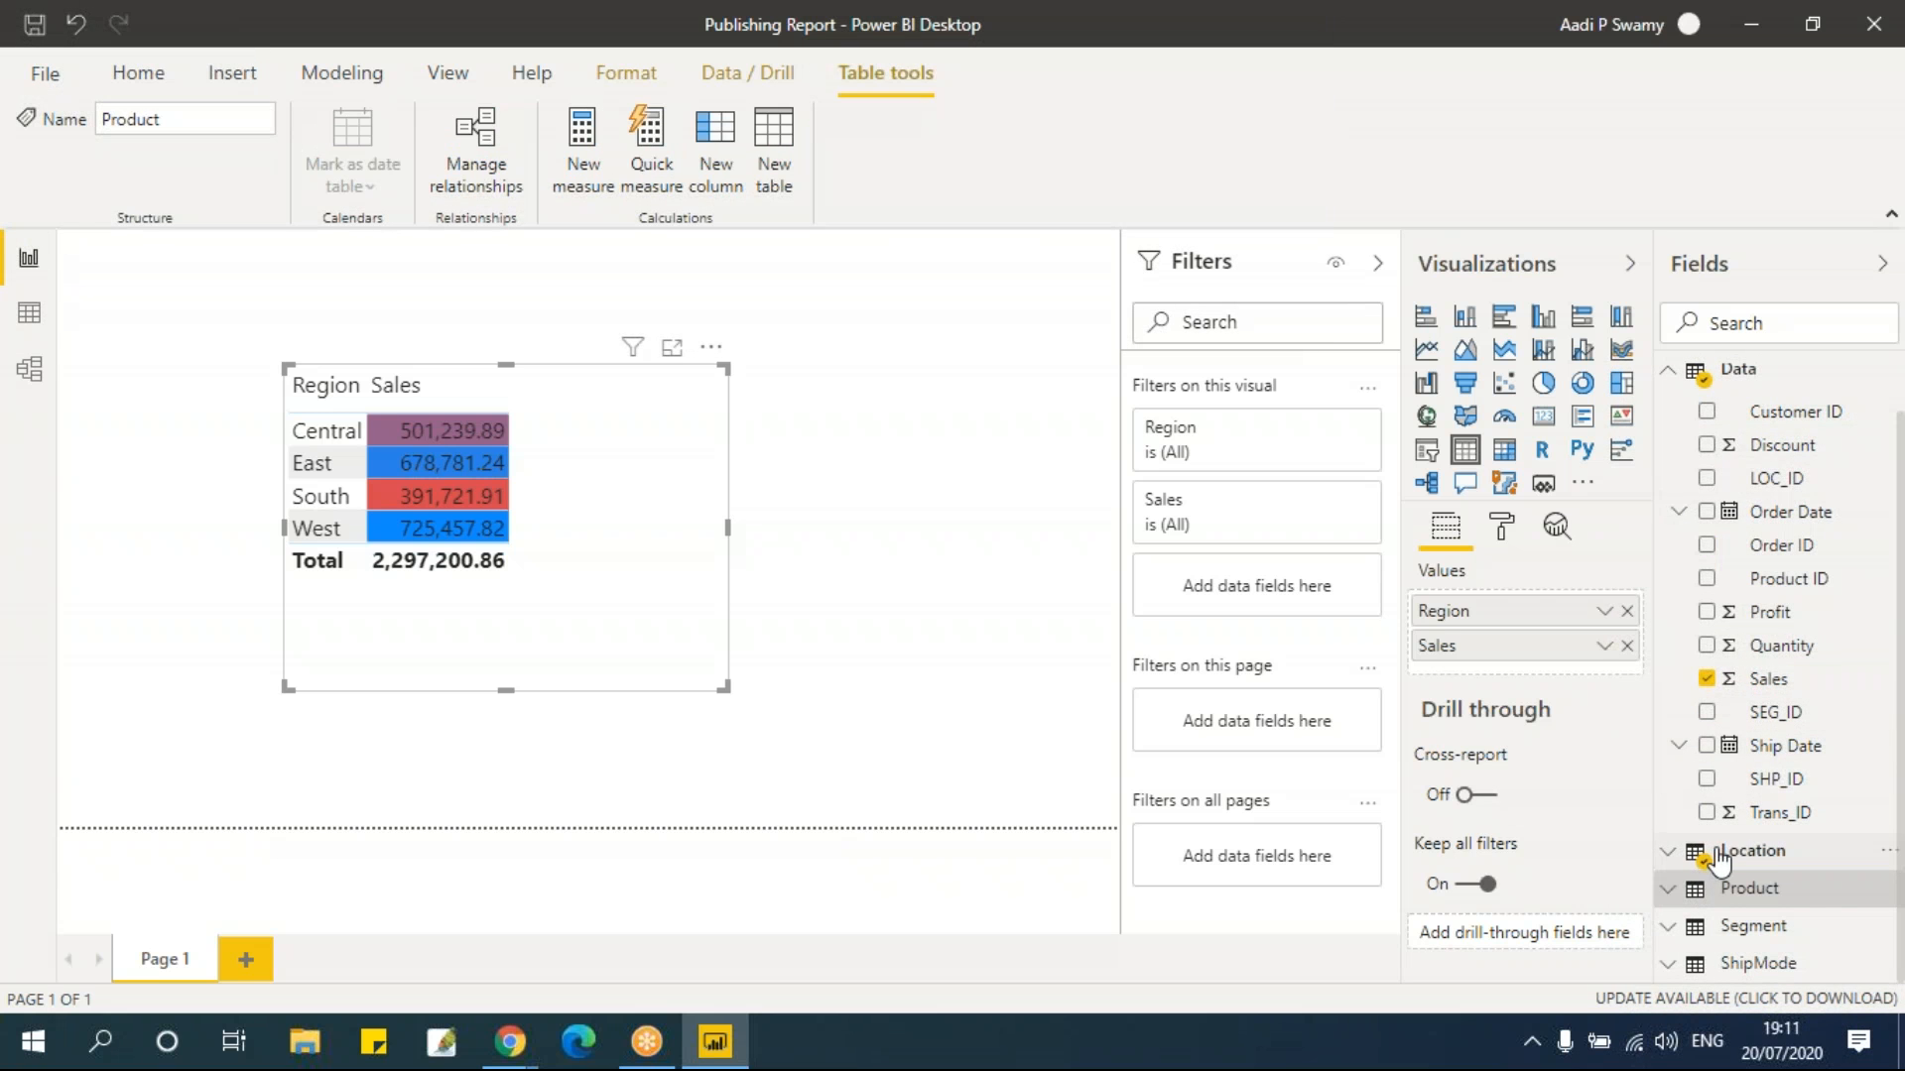
left_click(1670, 861)
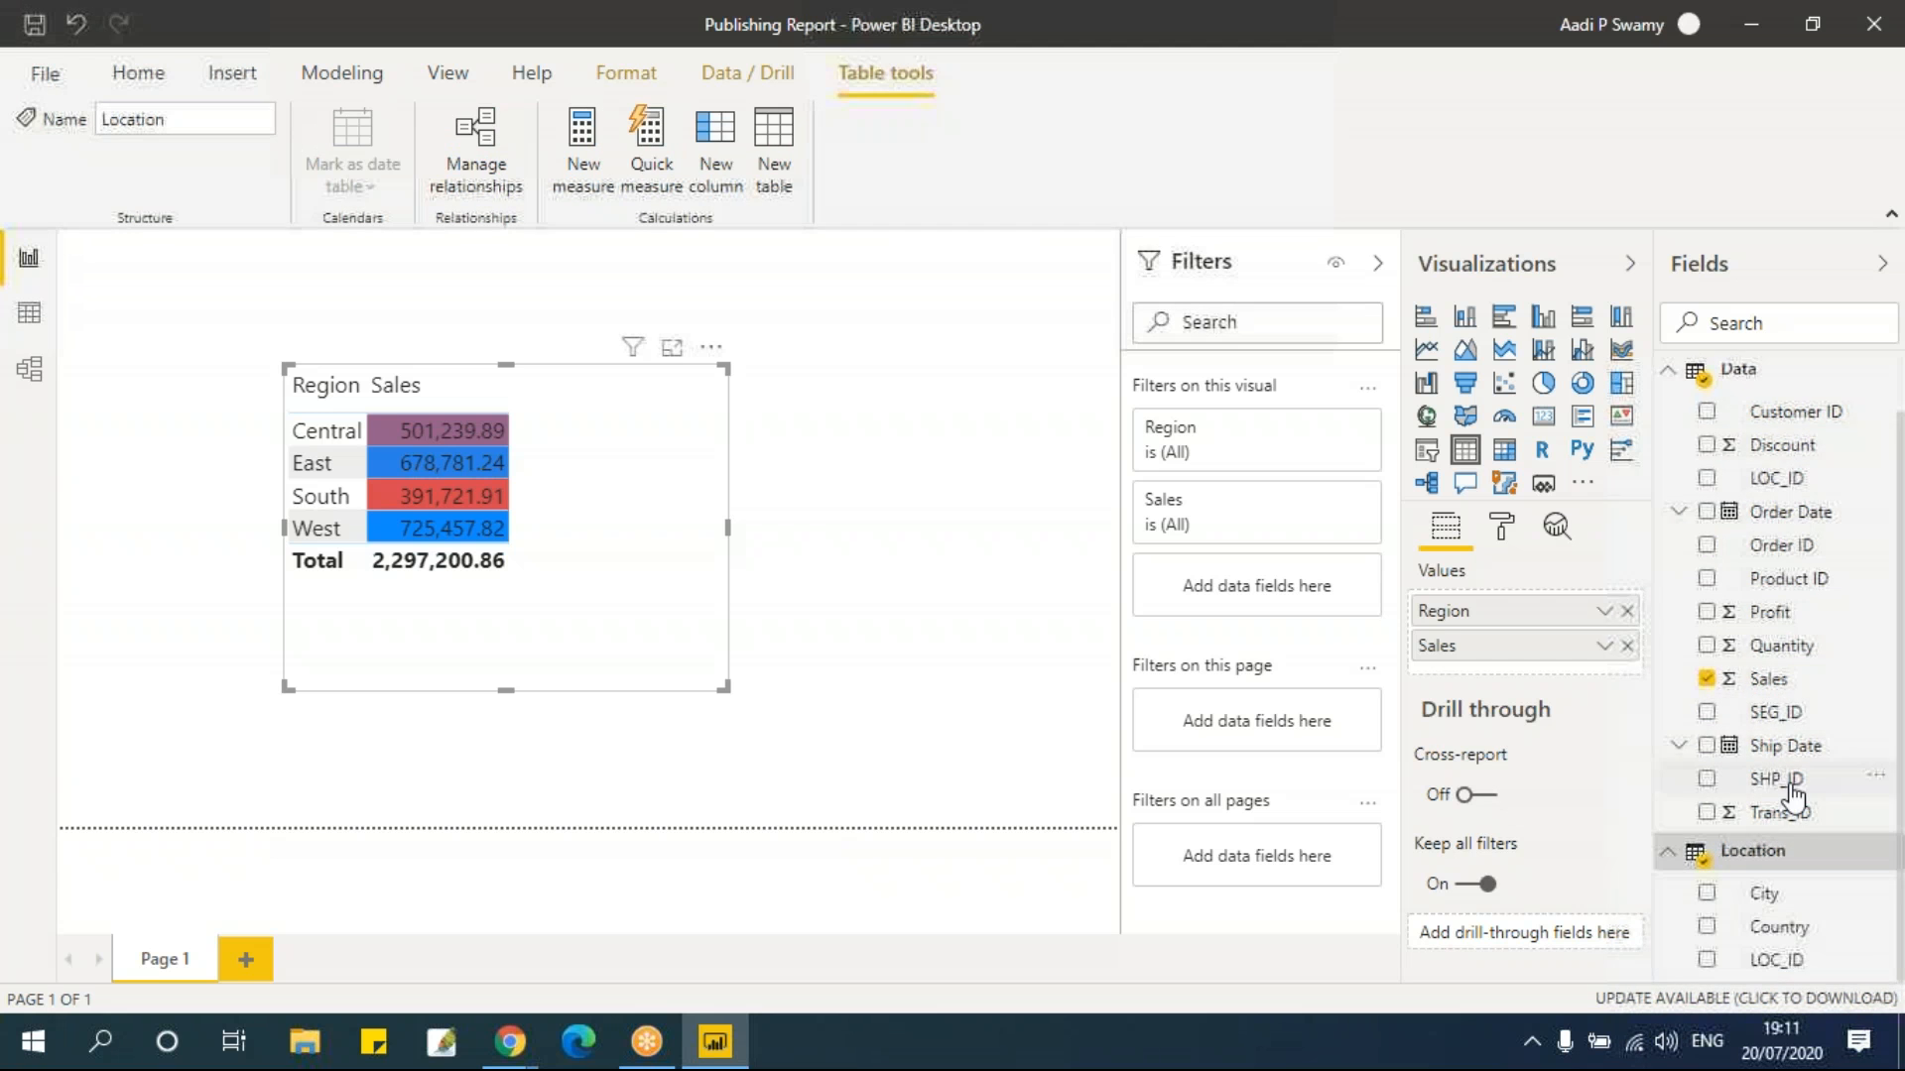
scroll(1793, 789, "down", 3)
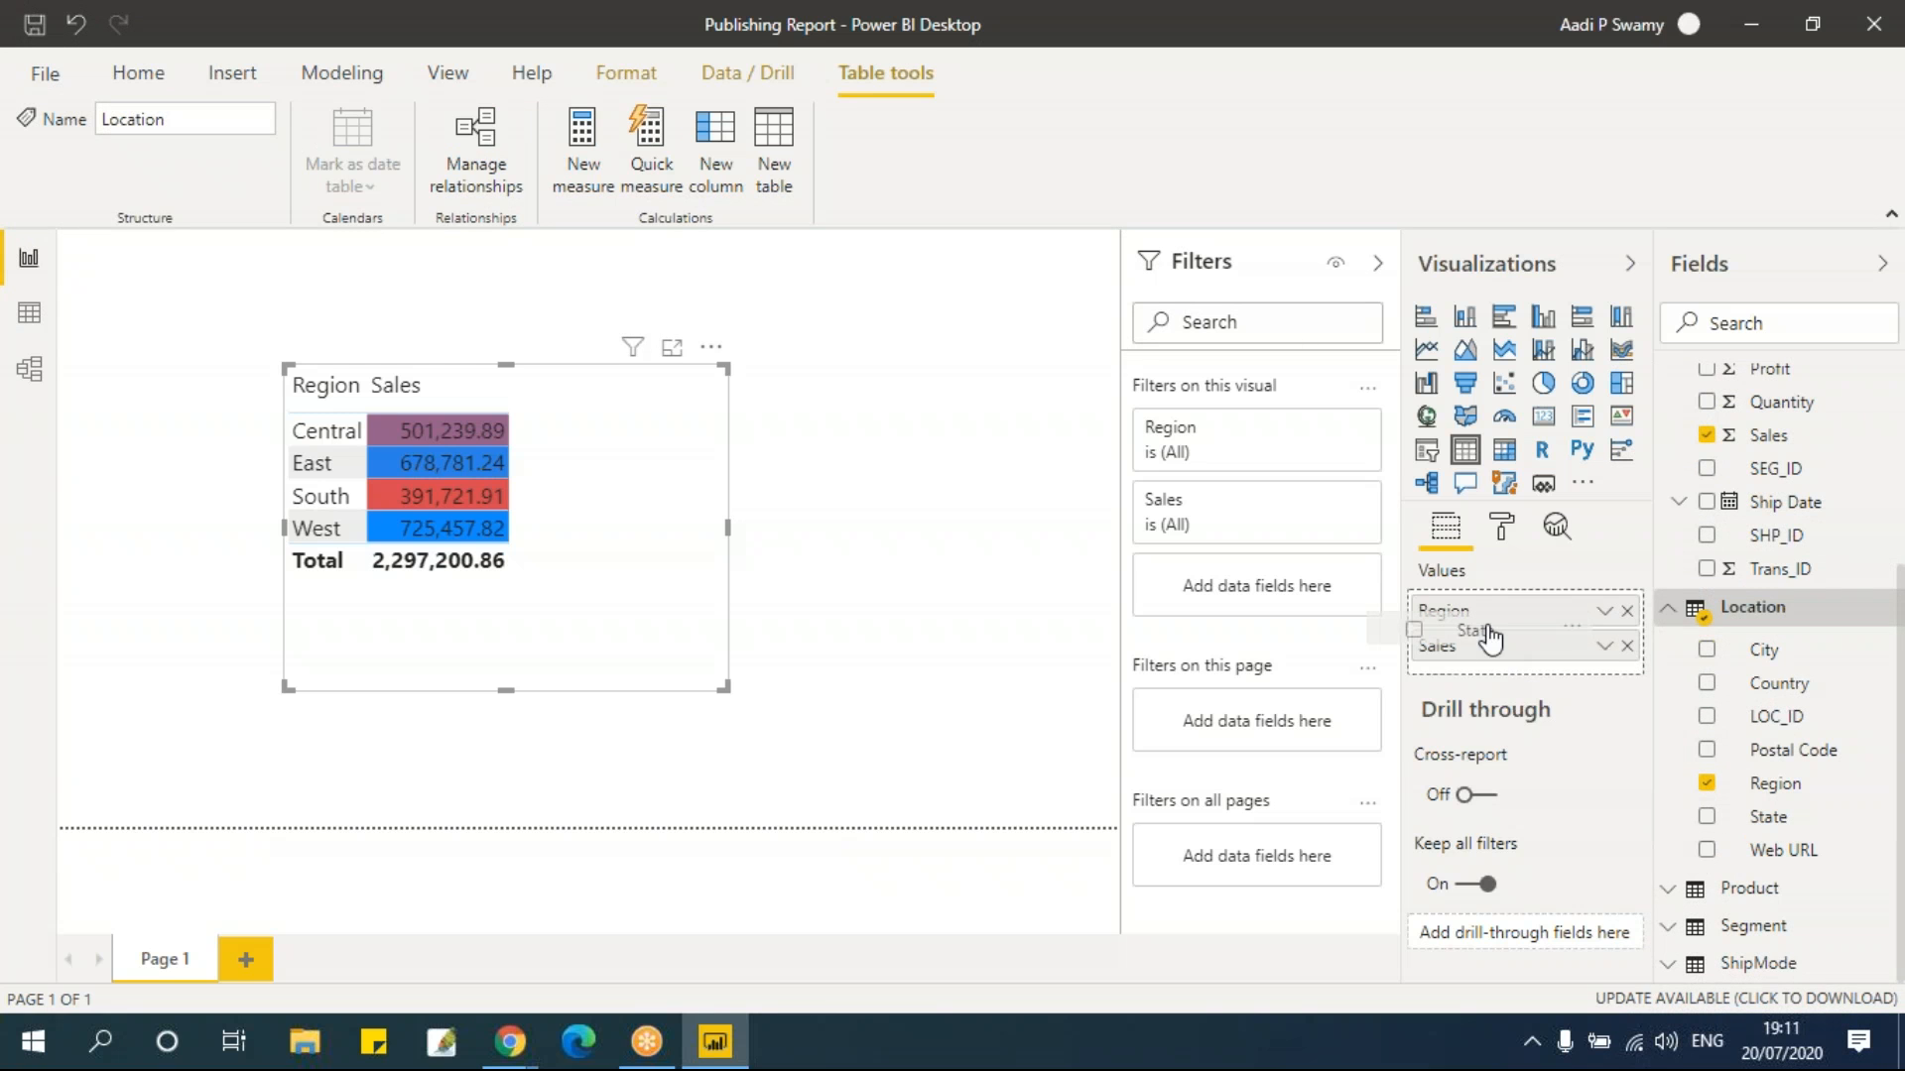
left_click_drag(1520, 637, 1520, 637)
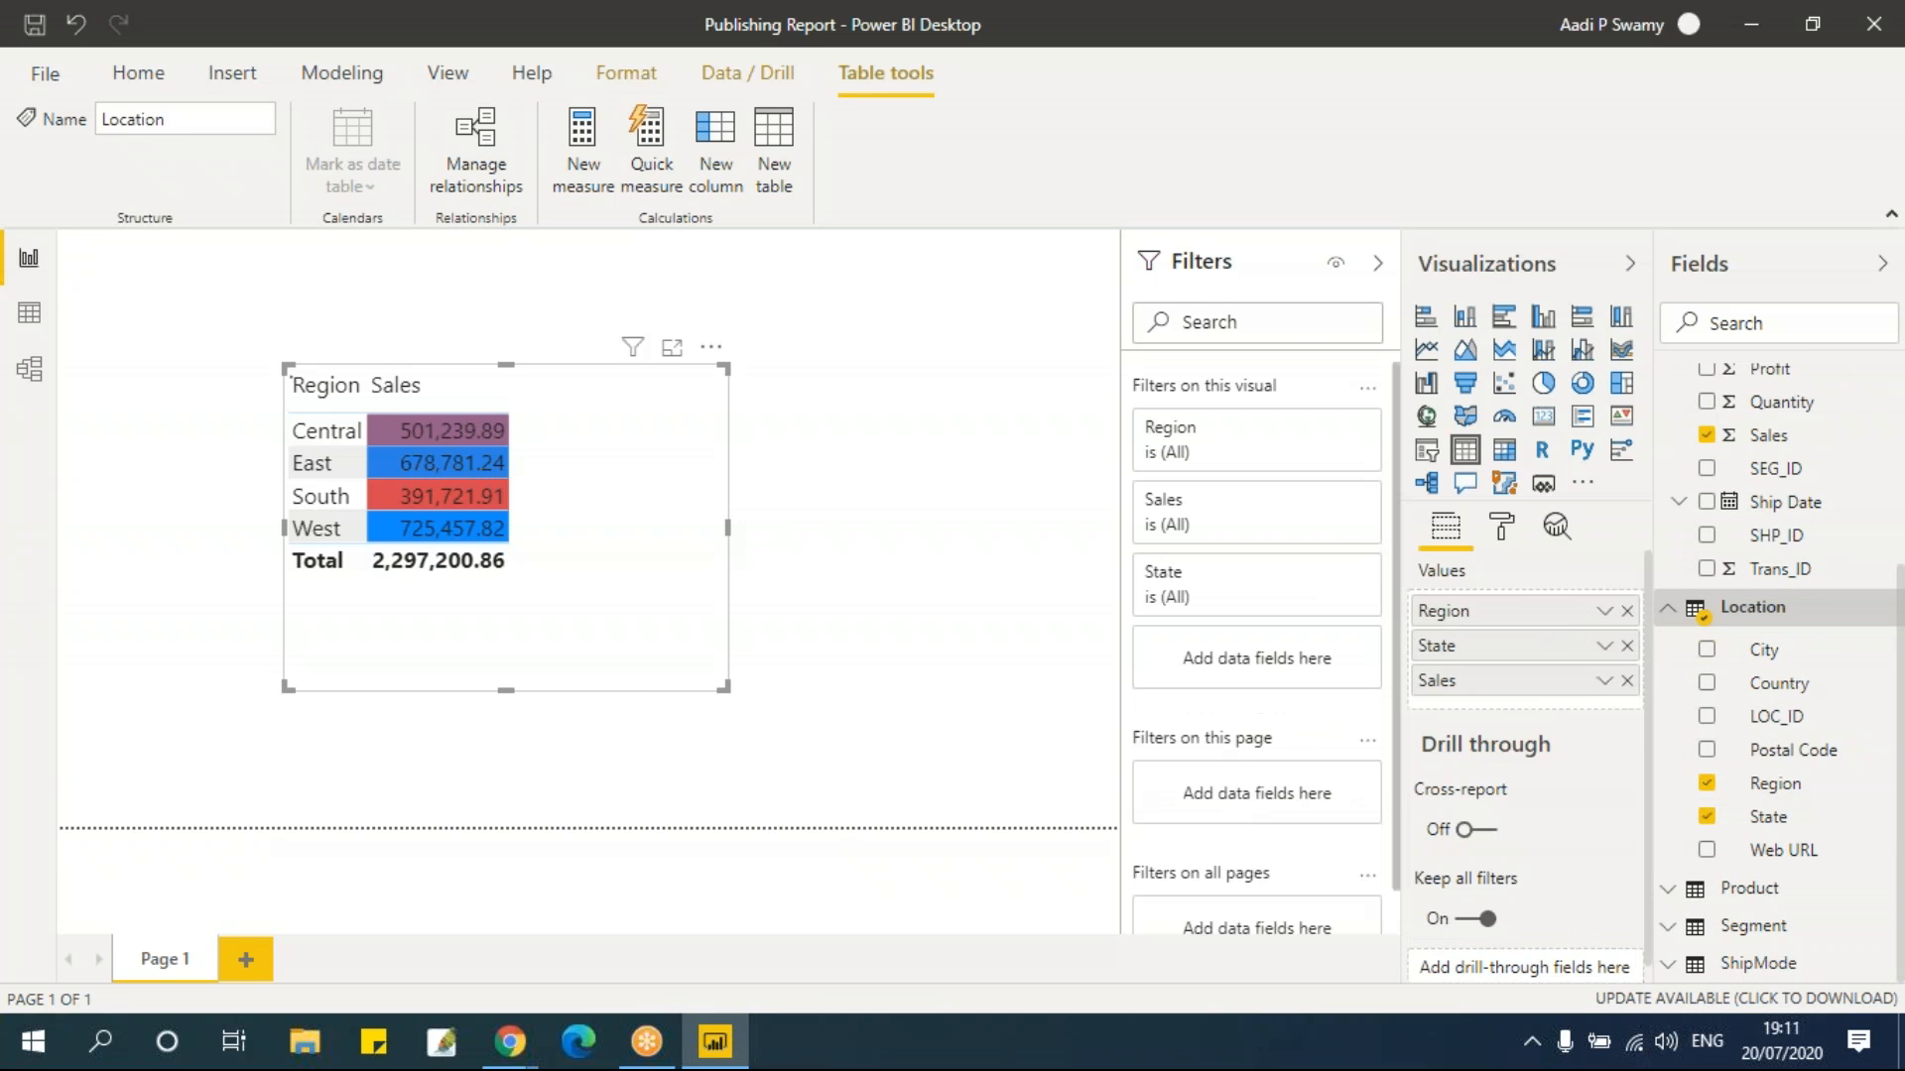
left_click(1628, 613)
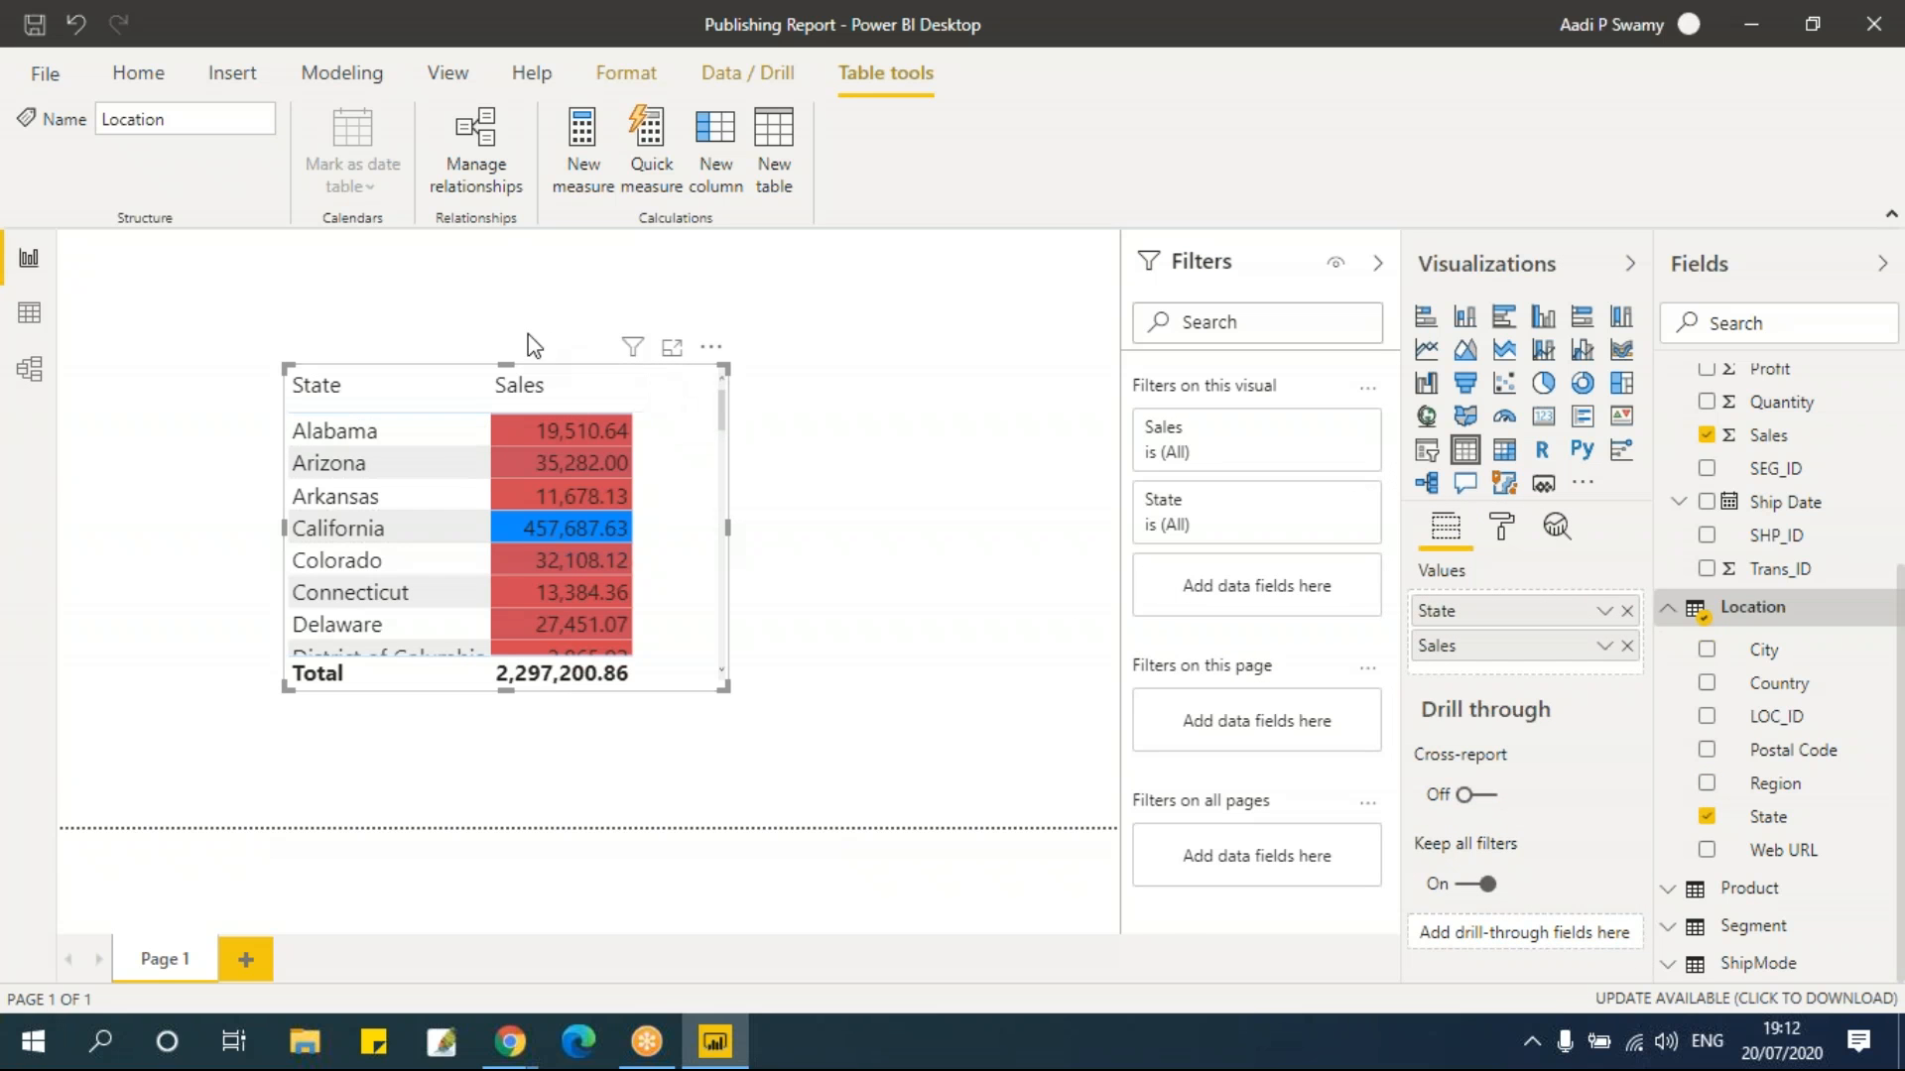
Move the State and Sales table toward the page's upper-left corner and enlarge it to fit more rows
left_click_drag(711, 357, 625, 290)
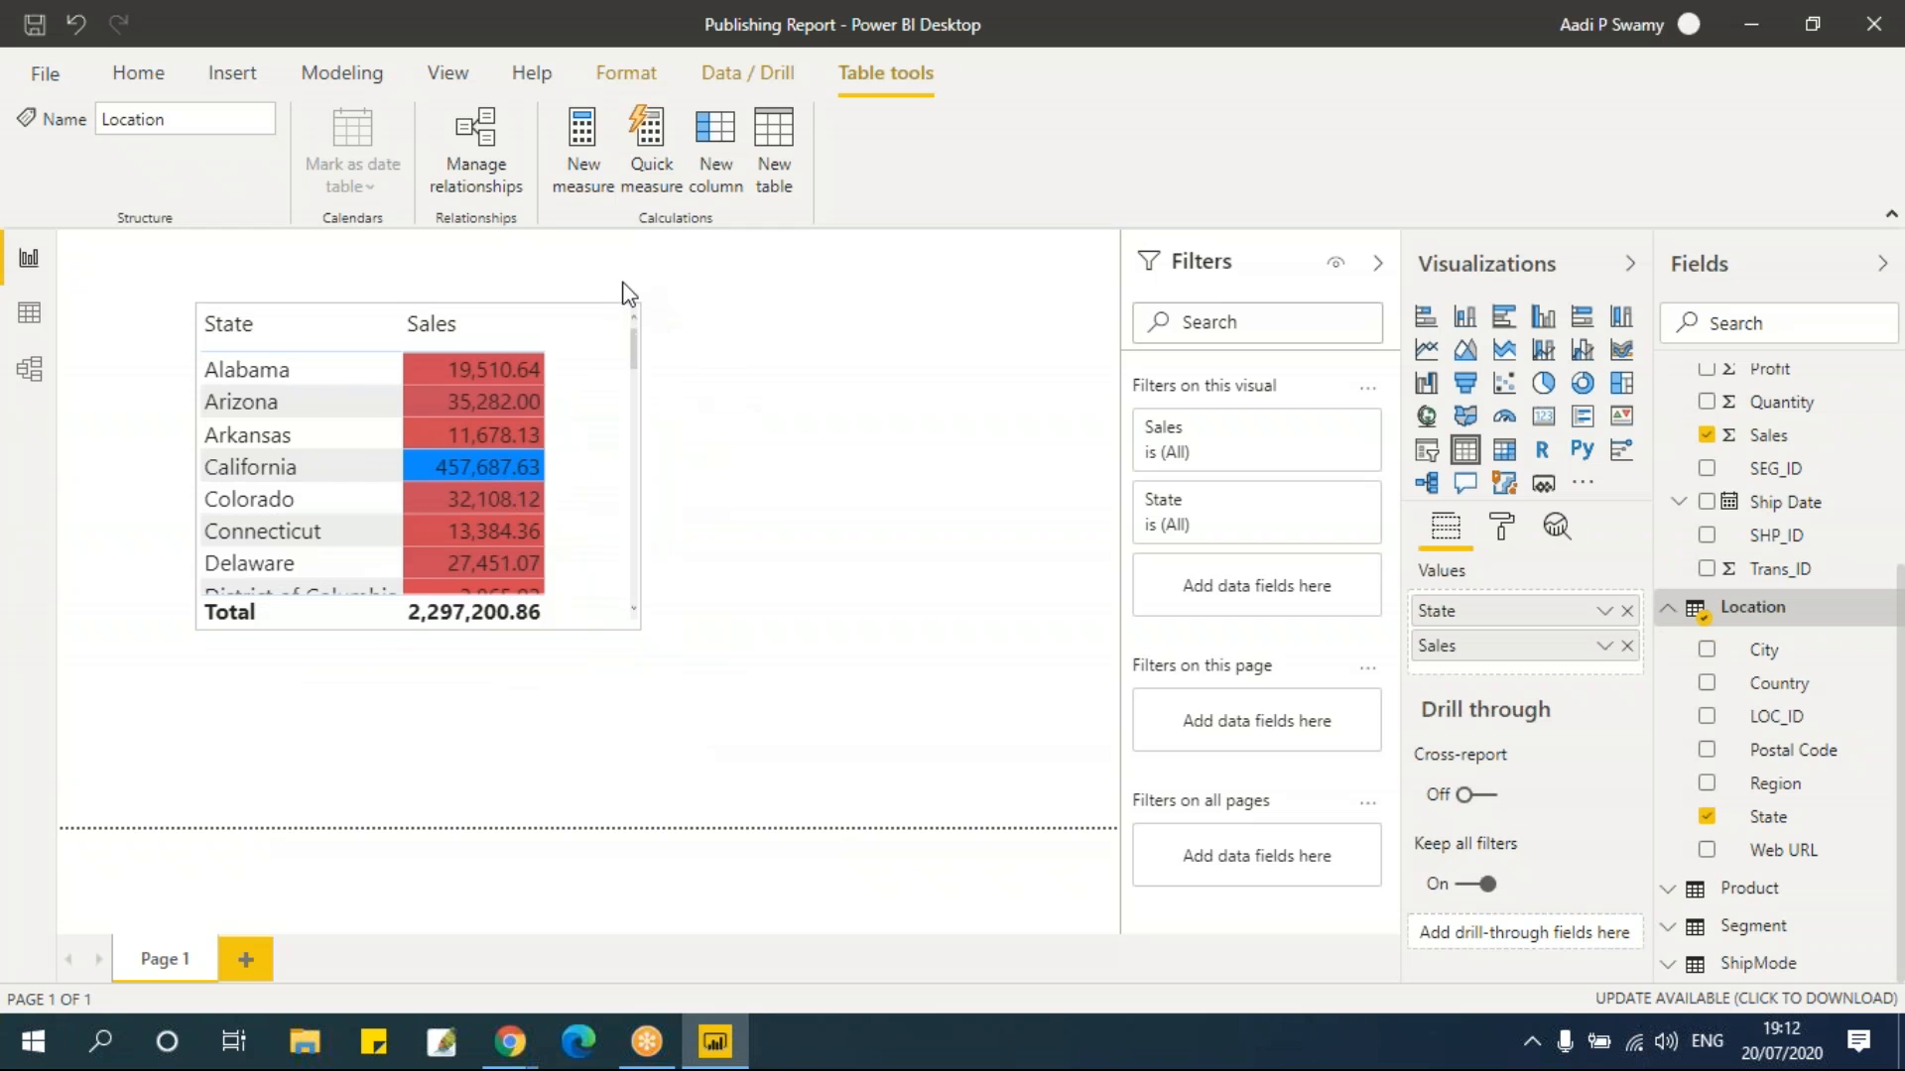
left_click_drag(635, 623, 714, 799)
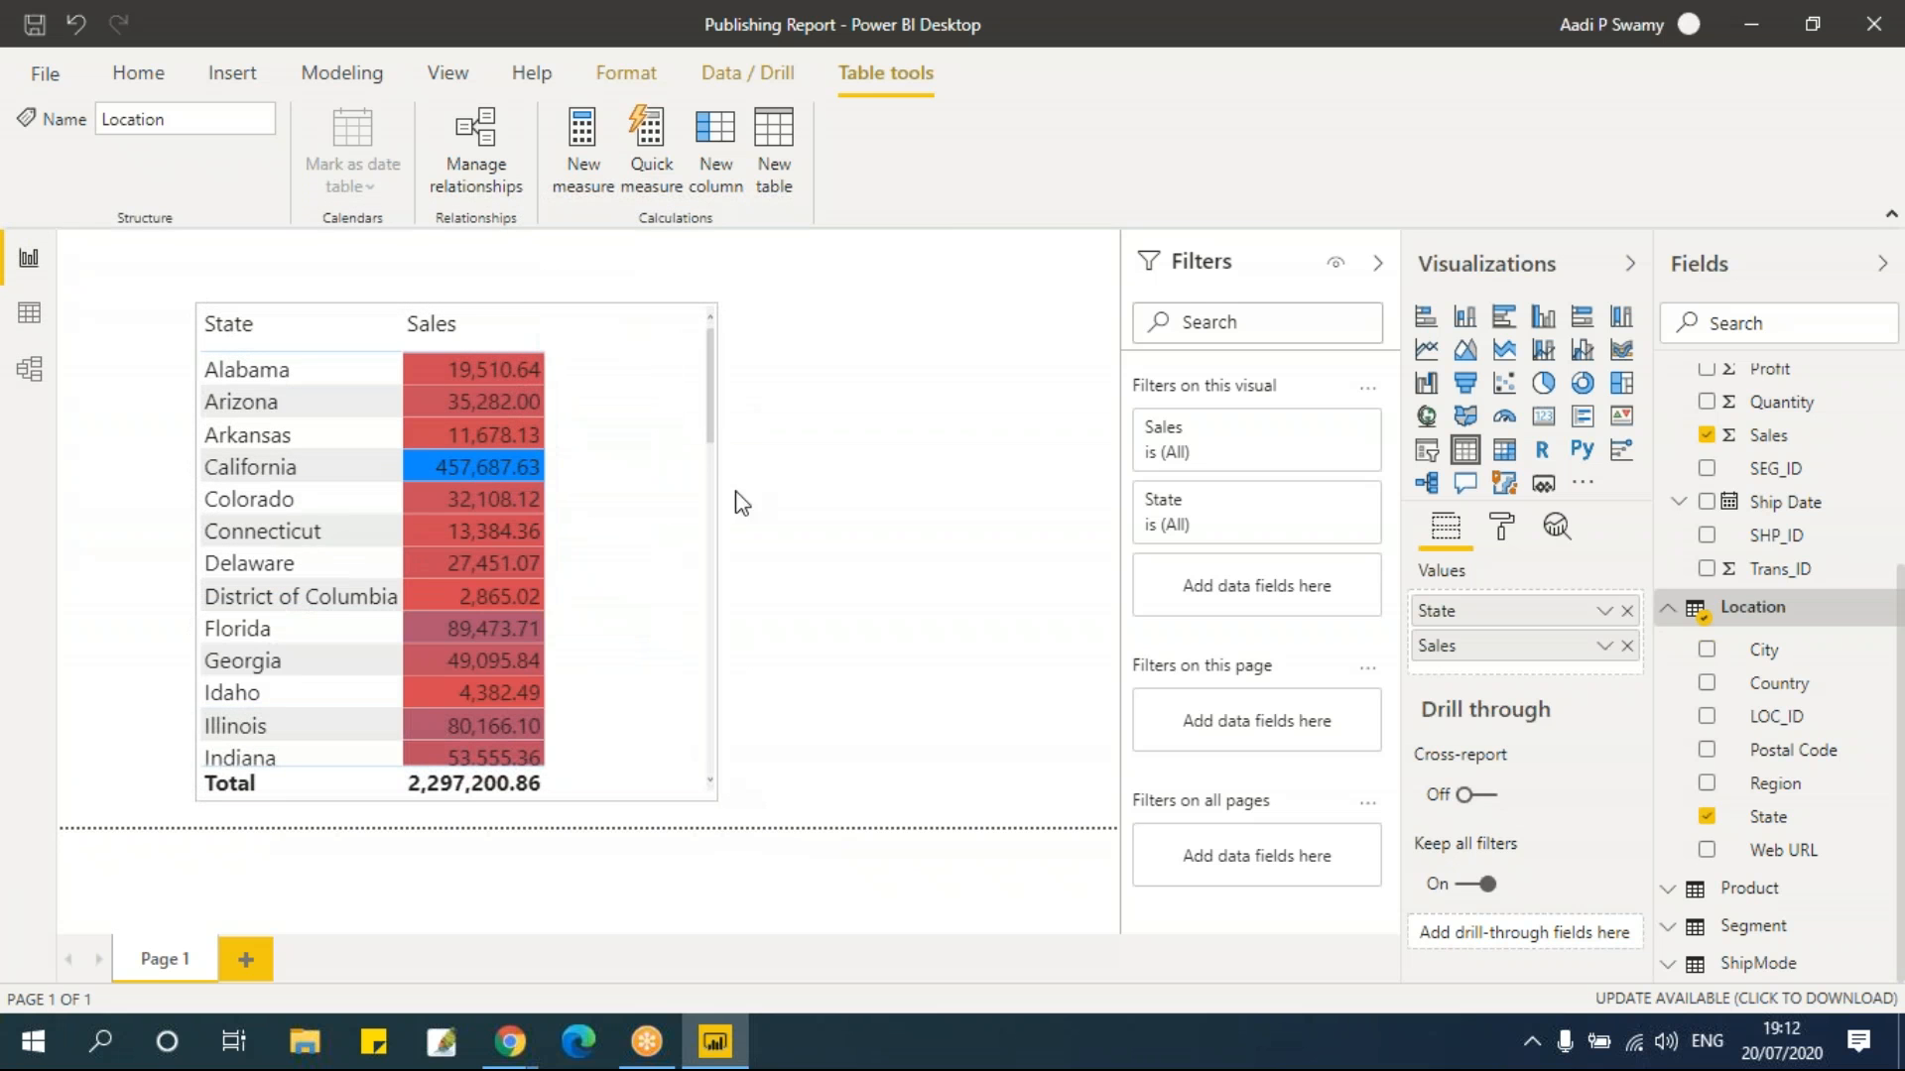
scroll(710, 592, "down", 3)
left_click_drag(706, 579, 747, 304)
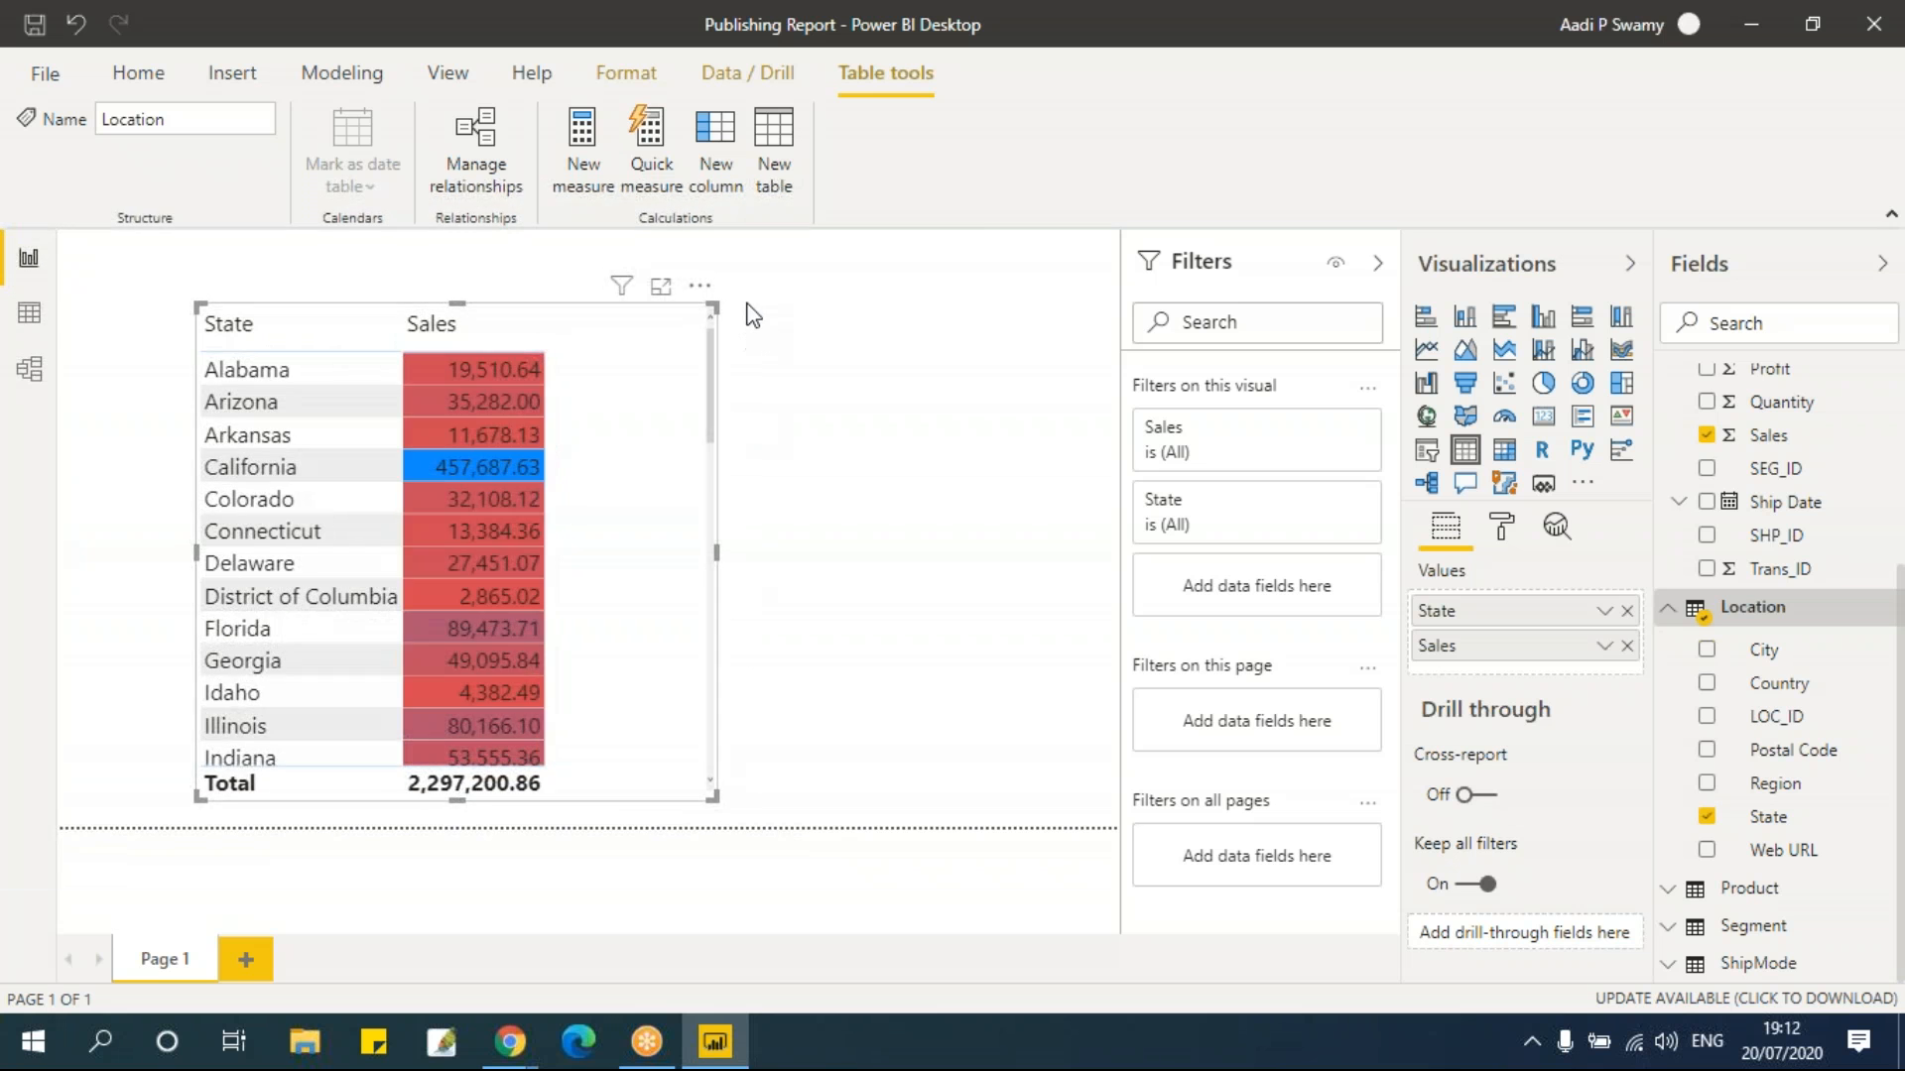
Sort the State and Sales table by Sales in descending order and check the shading down to the lowest state
left_click(699, 287)
mouse_move(806, 557)
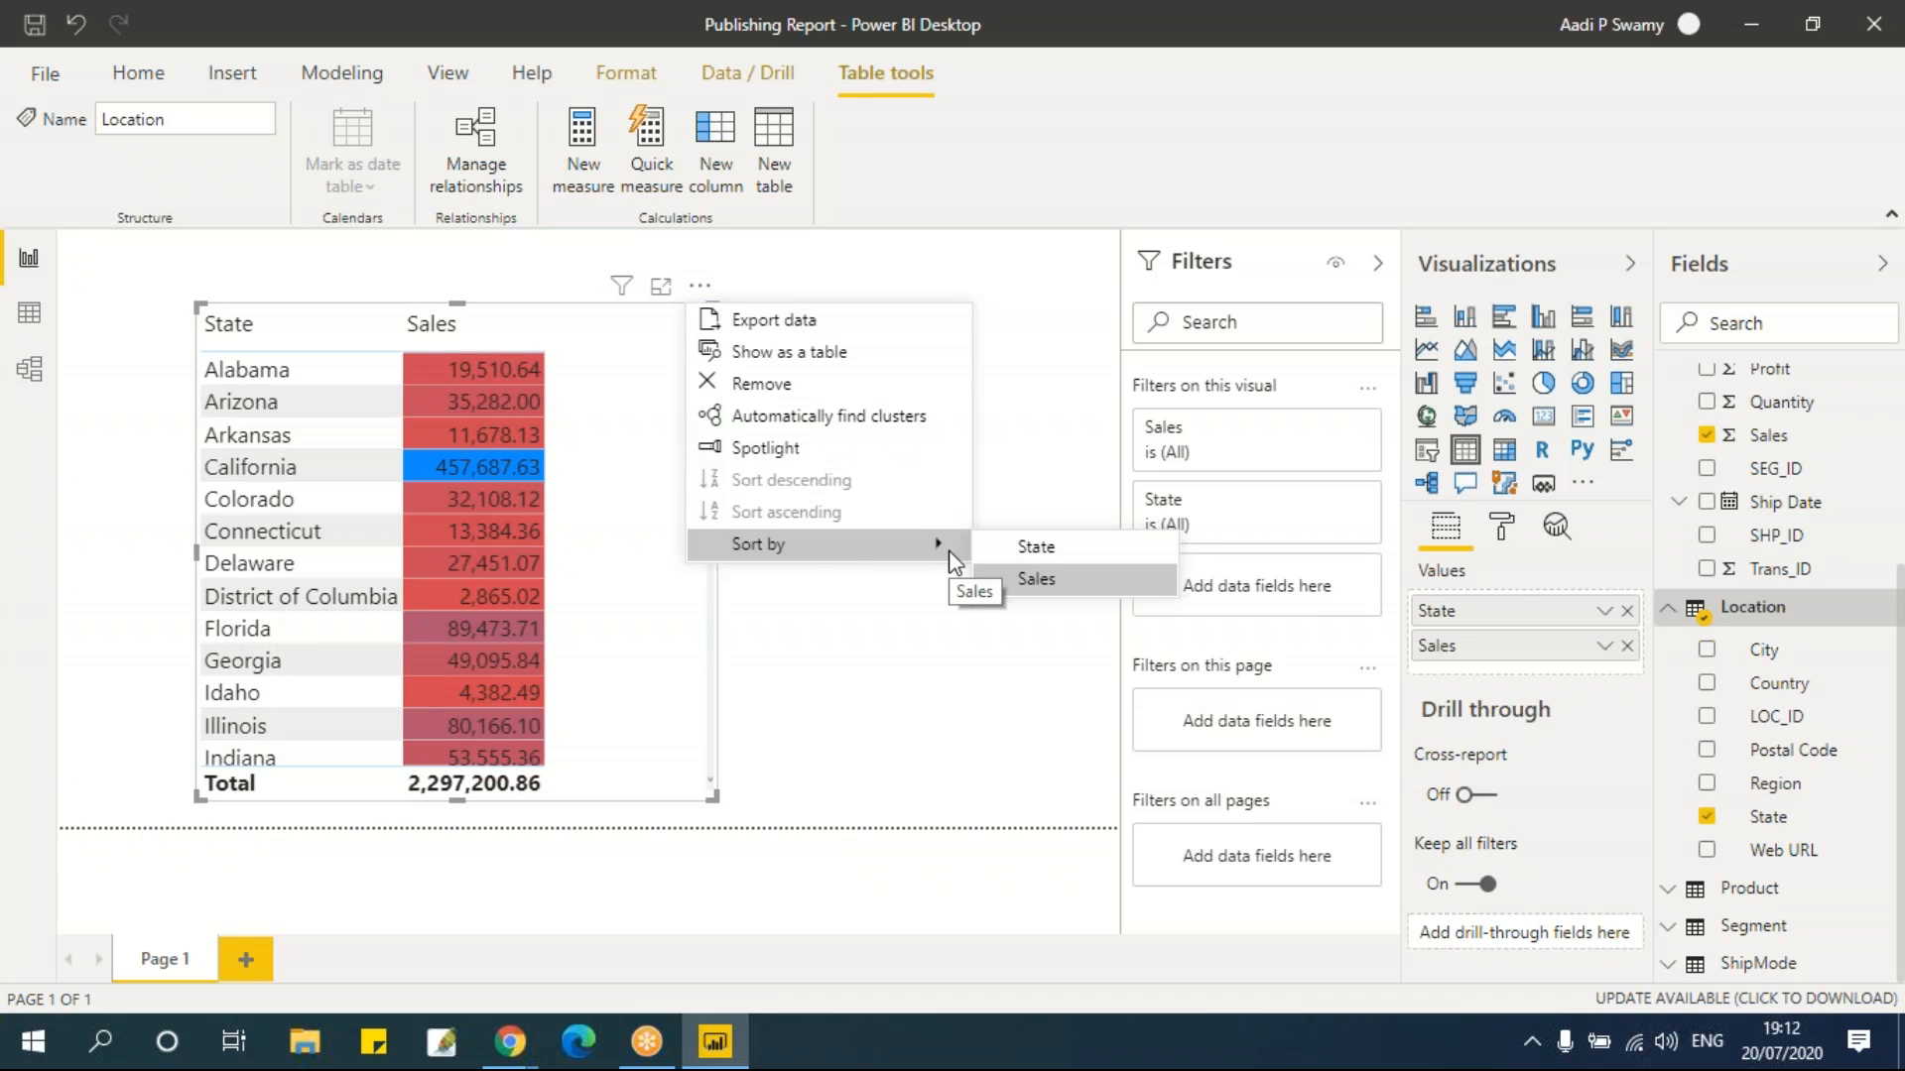
left_click(1010, 573)
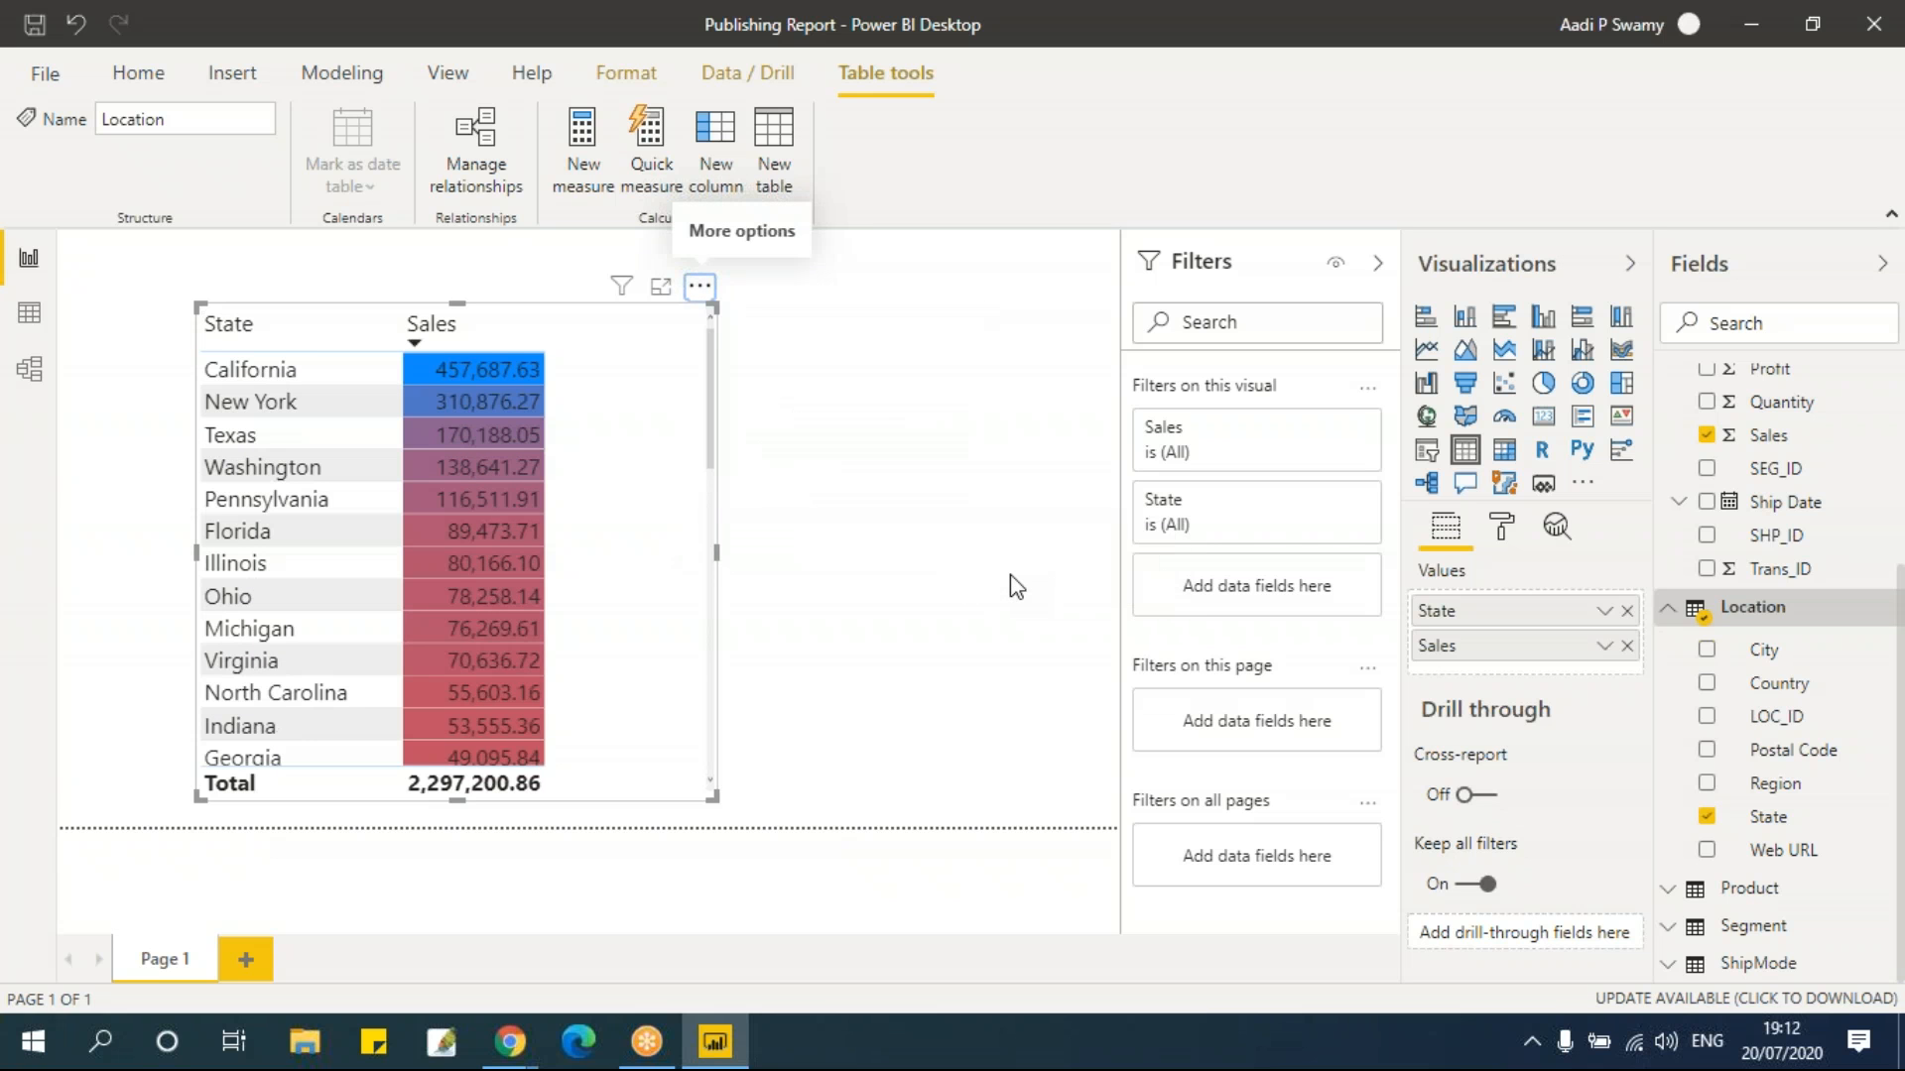
left_click_drag(711, 377, 717, 297)
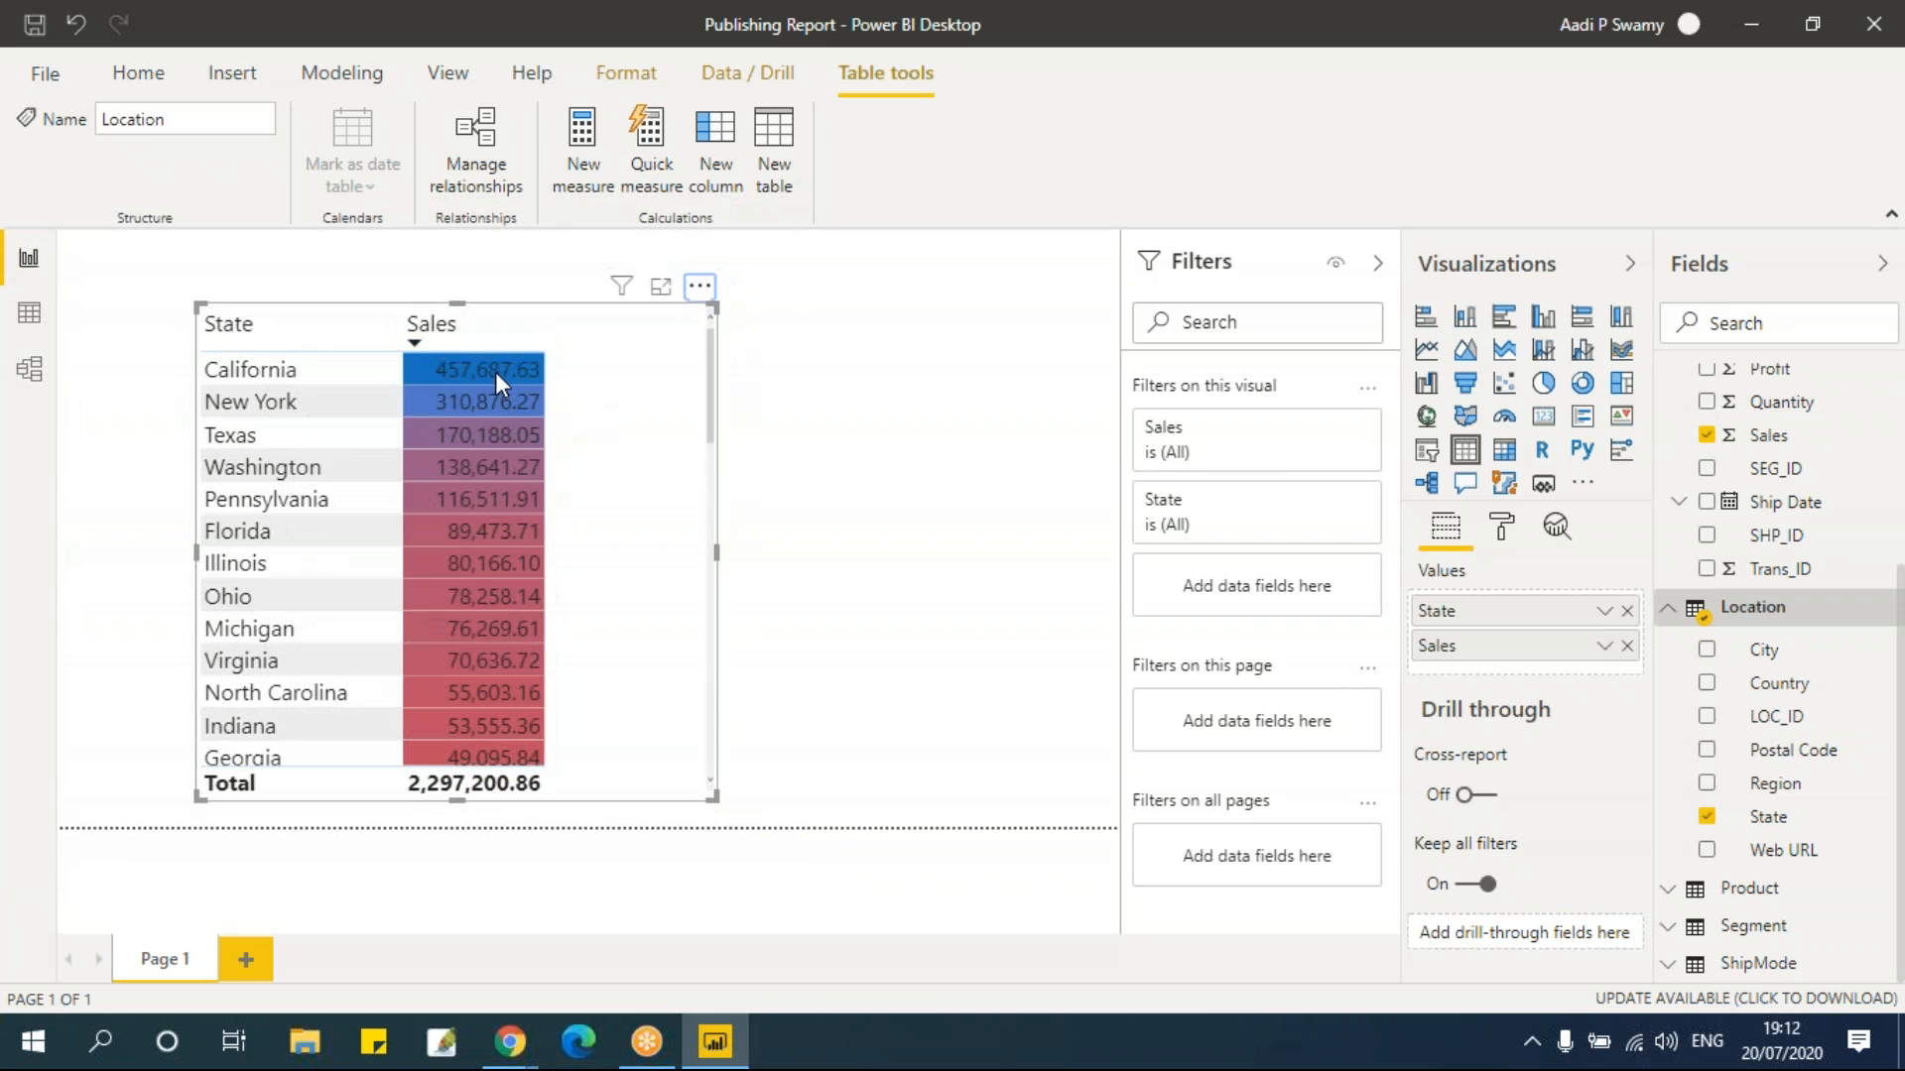
left_click_drag(716, 384, 704, 723)
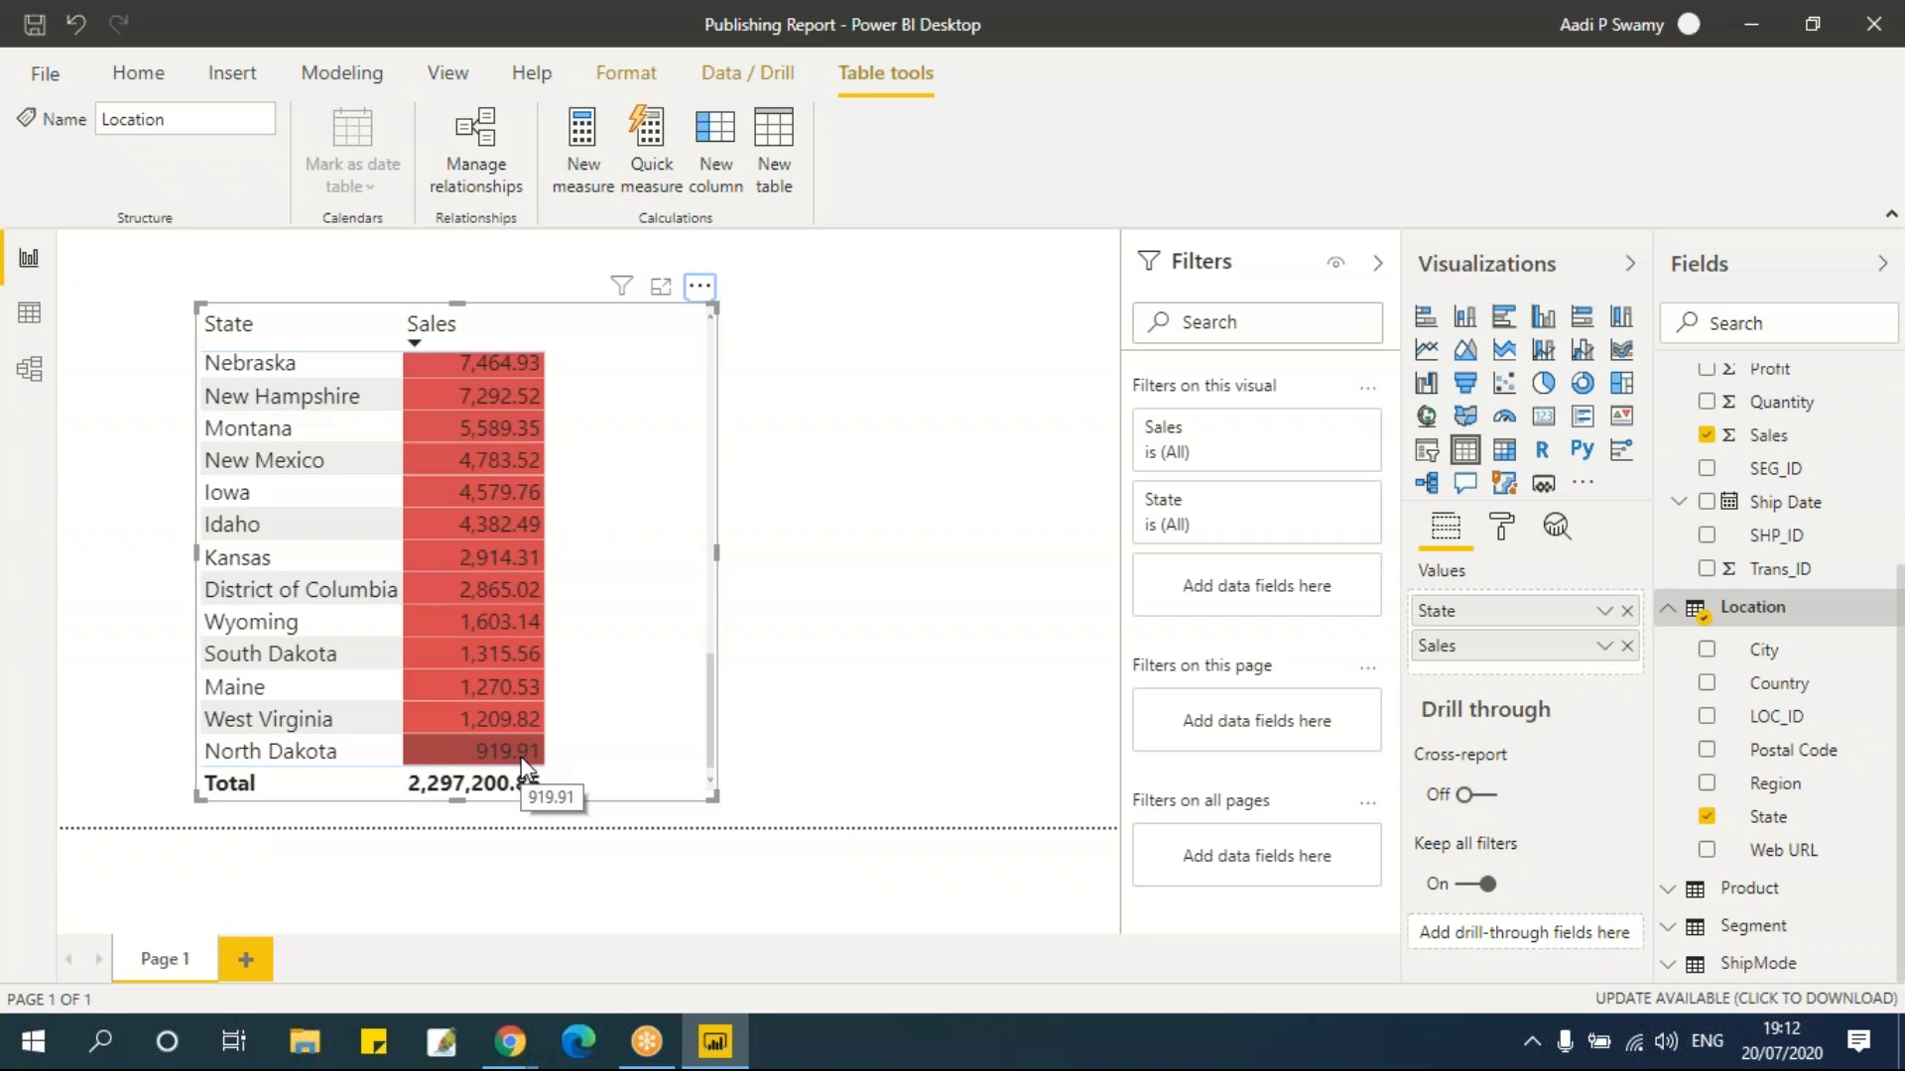
scroll(523, 764, "up", 8)
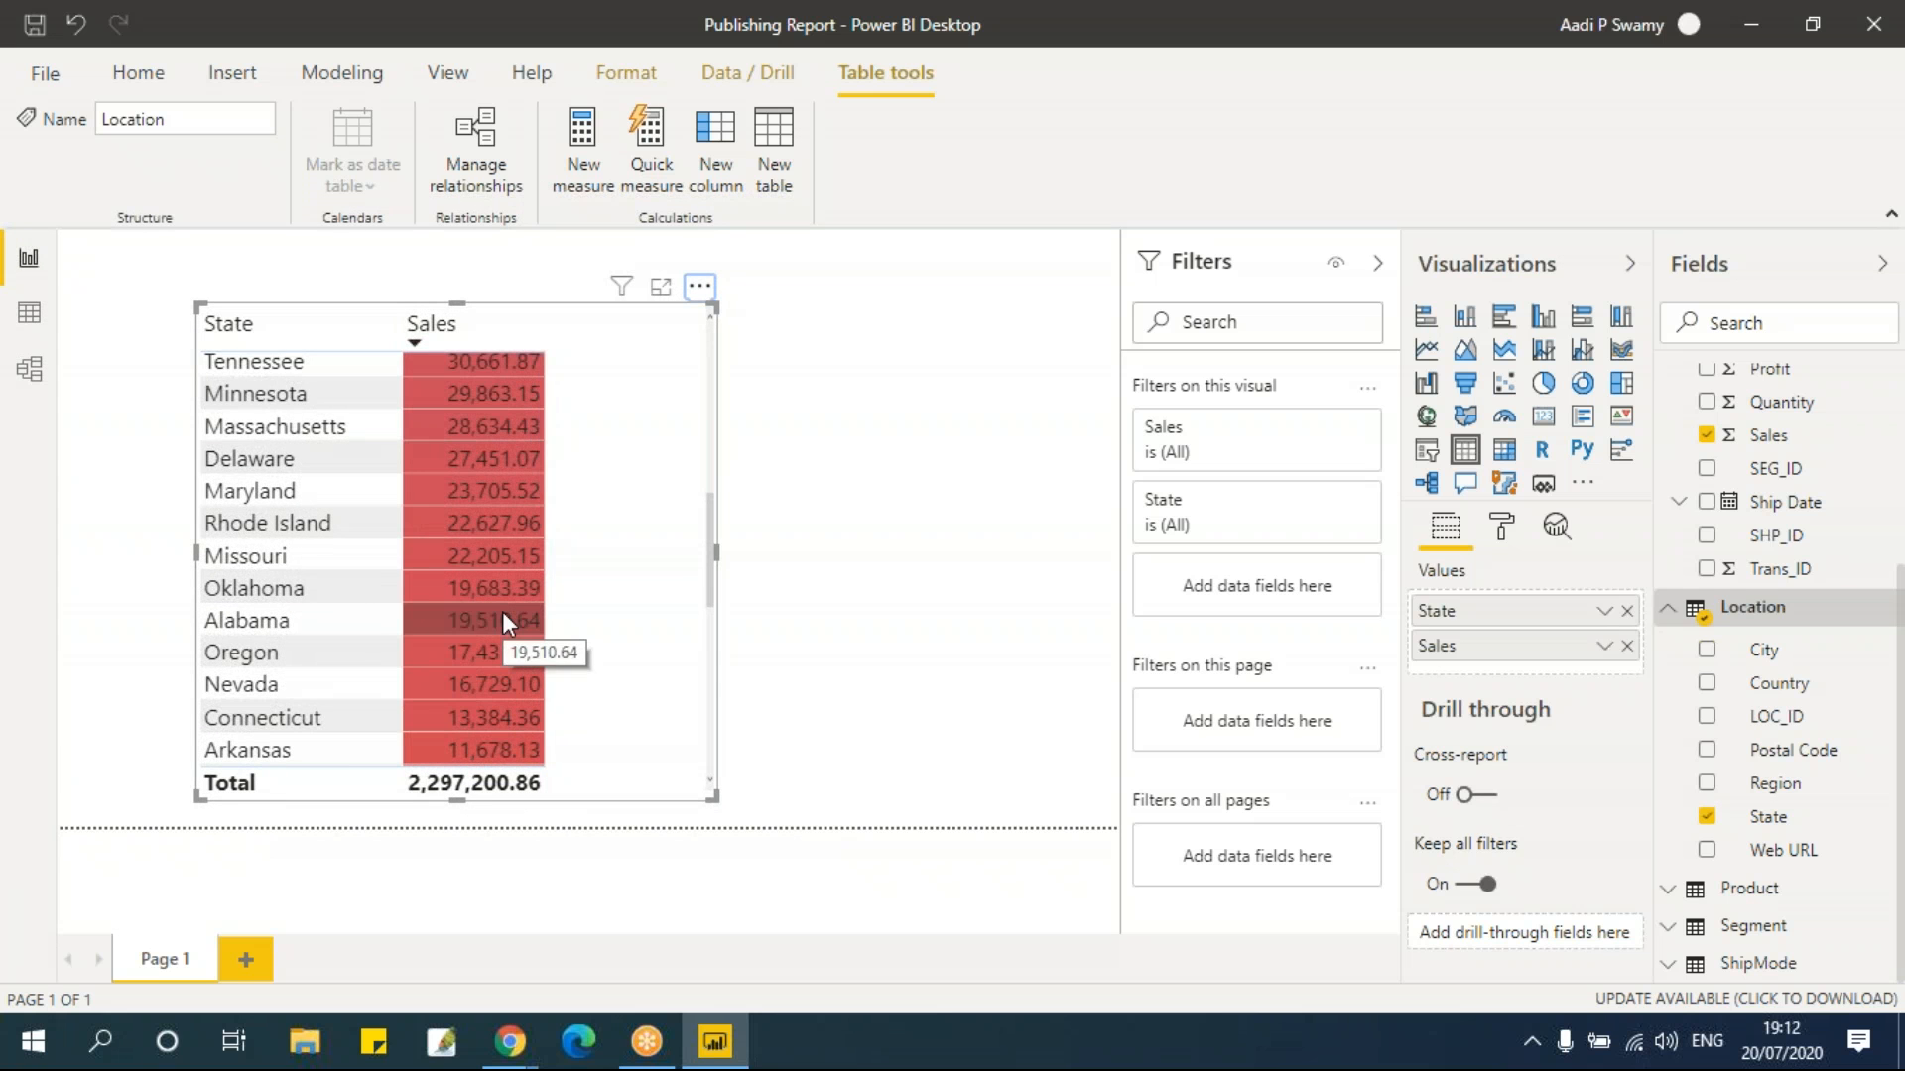
scroll(504, 615, "up", 5)
scroll(502, 611, "up", 1)
Enable the Diverging option in the Sales background color scale, apply it and check the shading through the table
left_click(1605, 648)
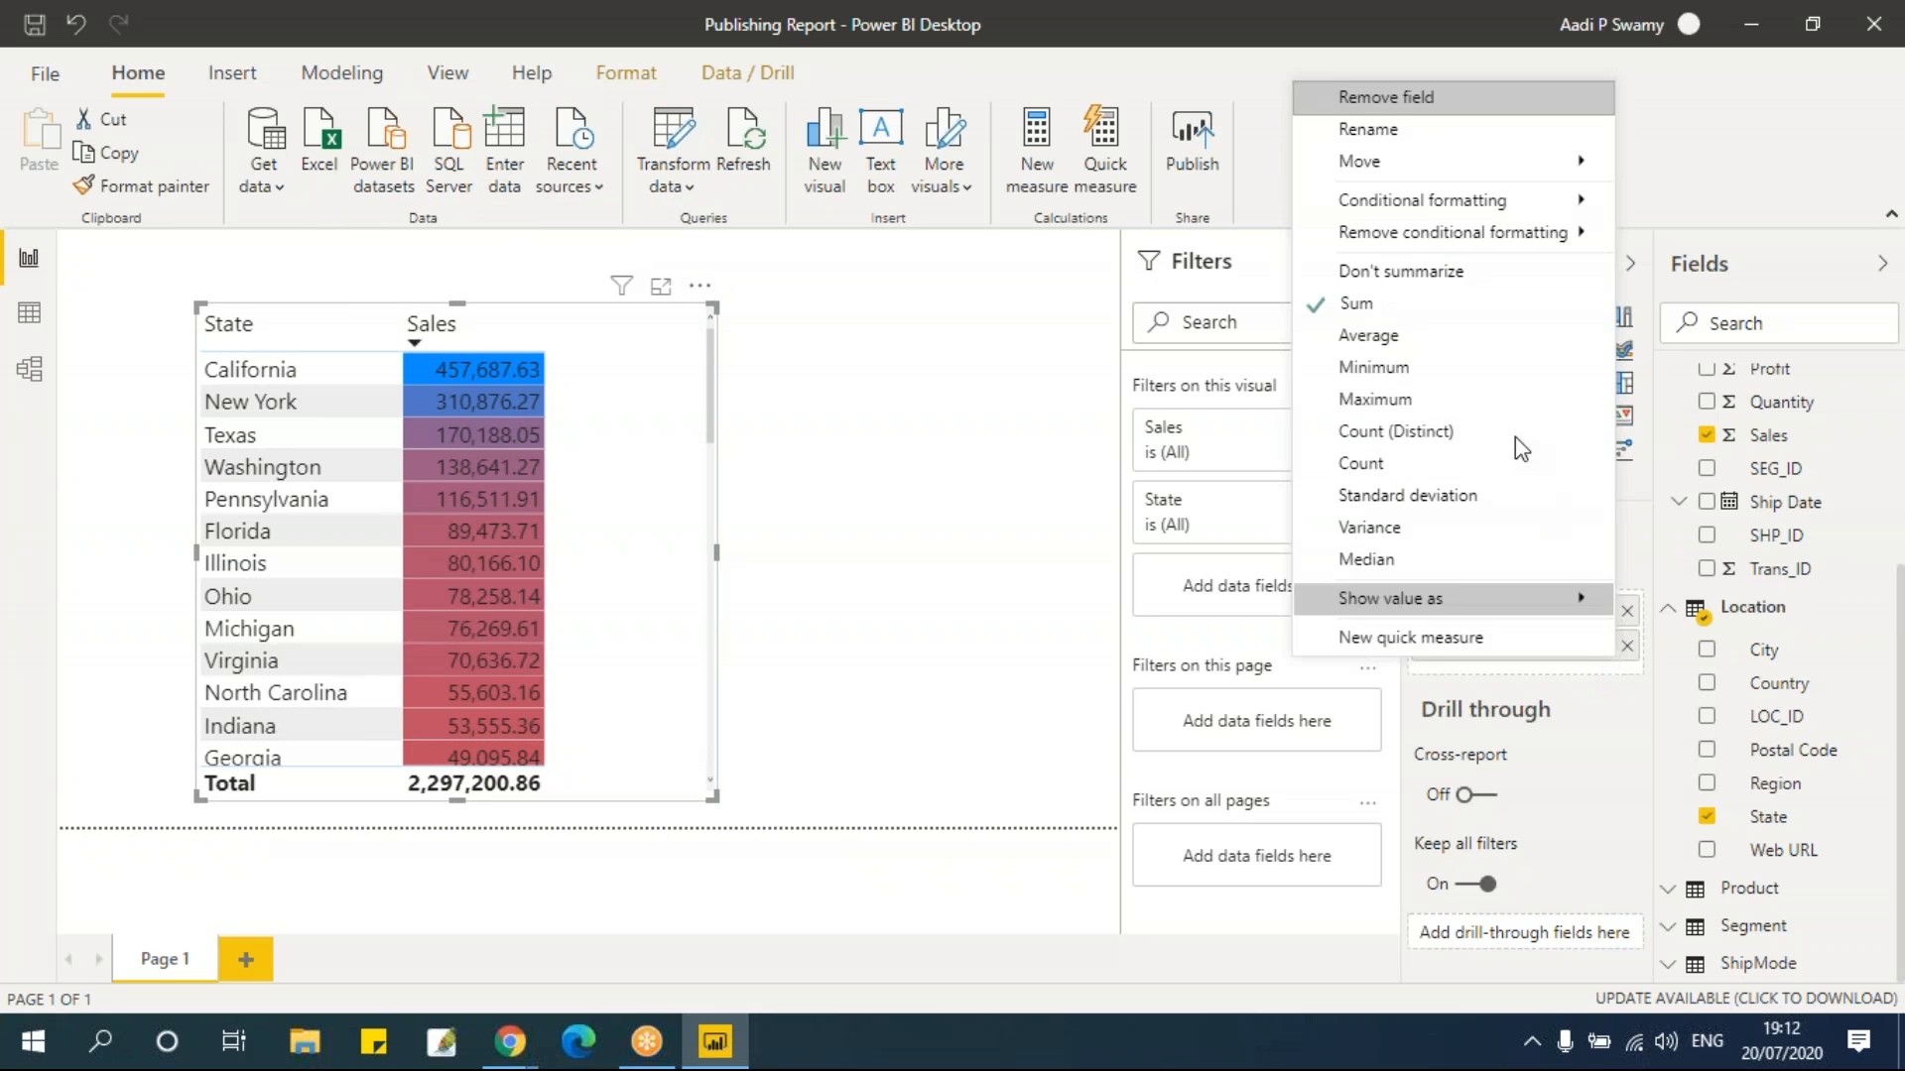
mouse_move(1455, 204)
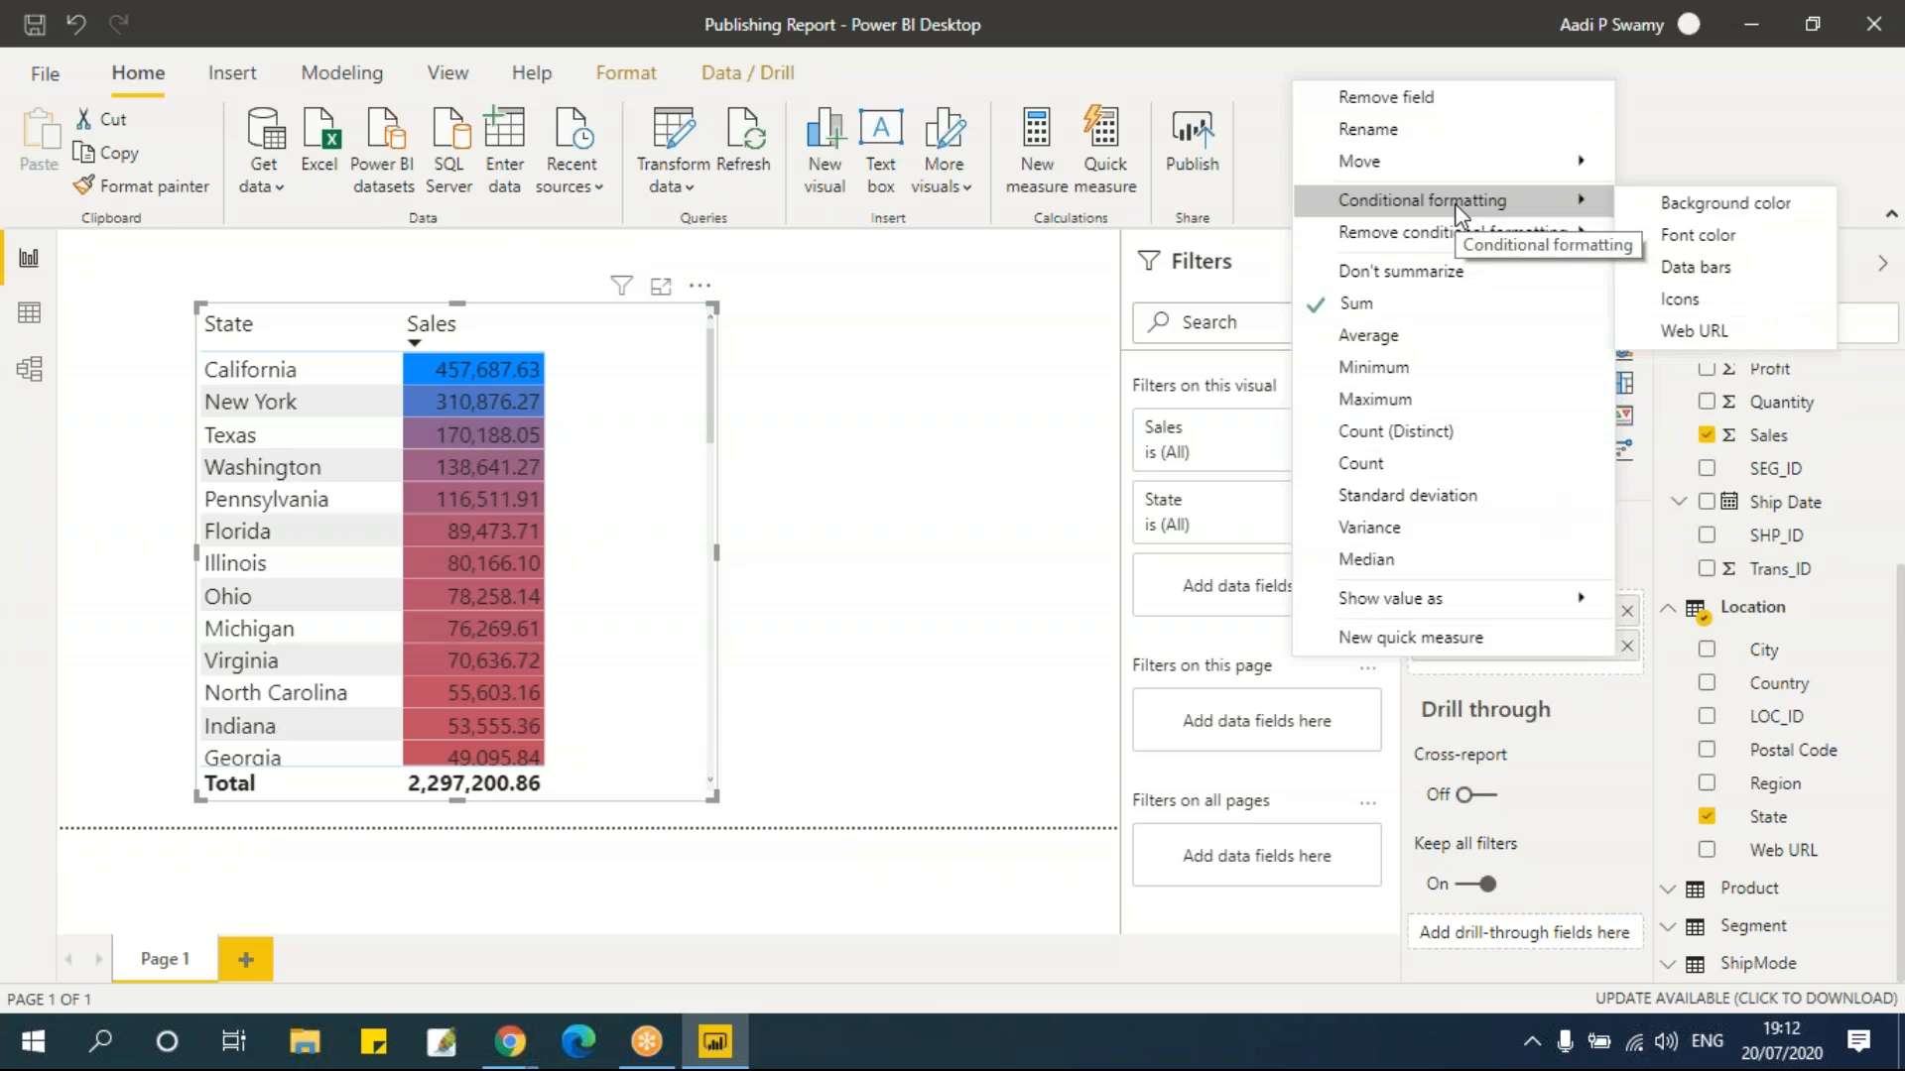
left_click(1722, 201)
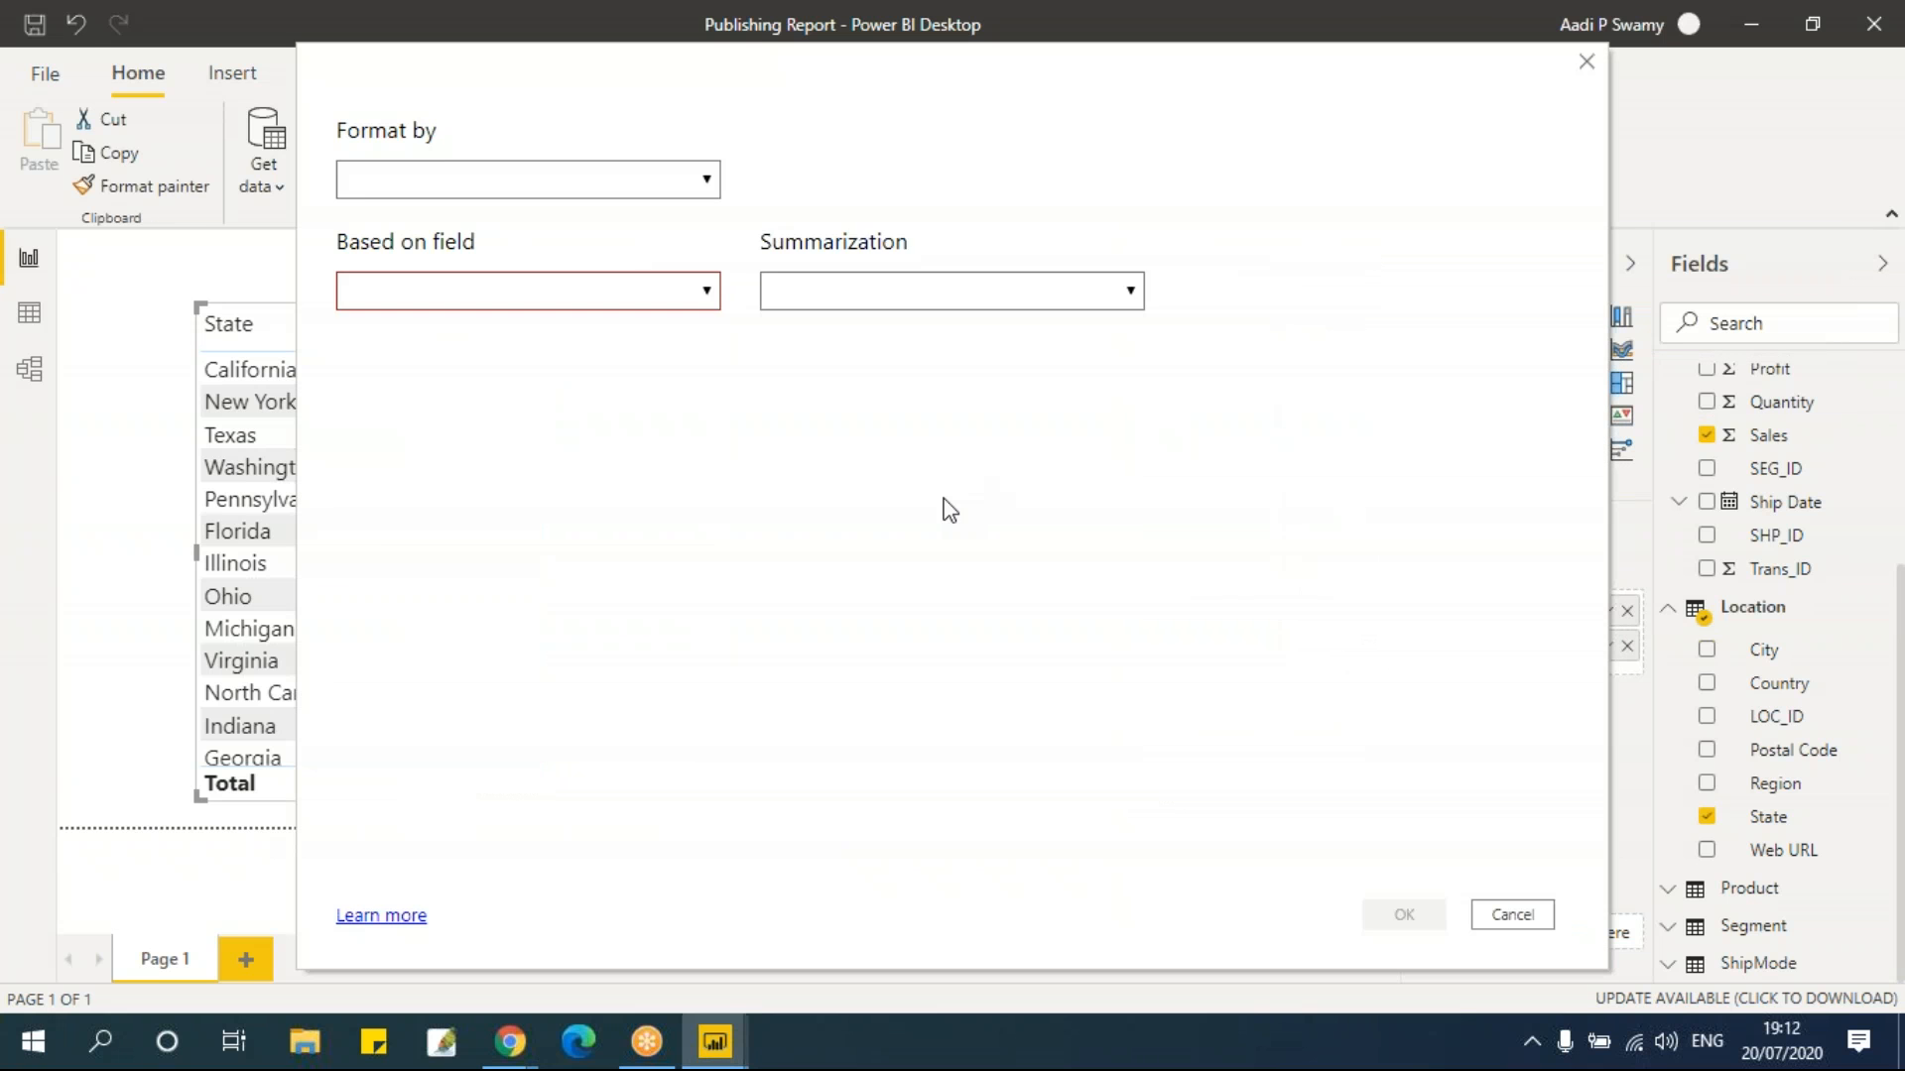
left_click_drag(719, 81, 1073, 184)
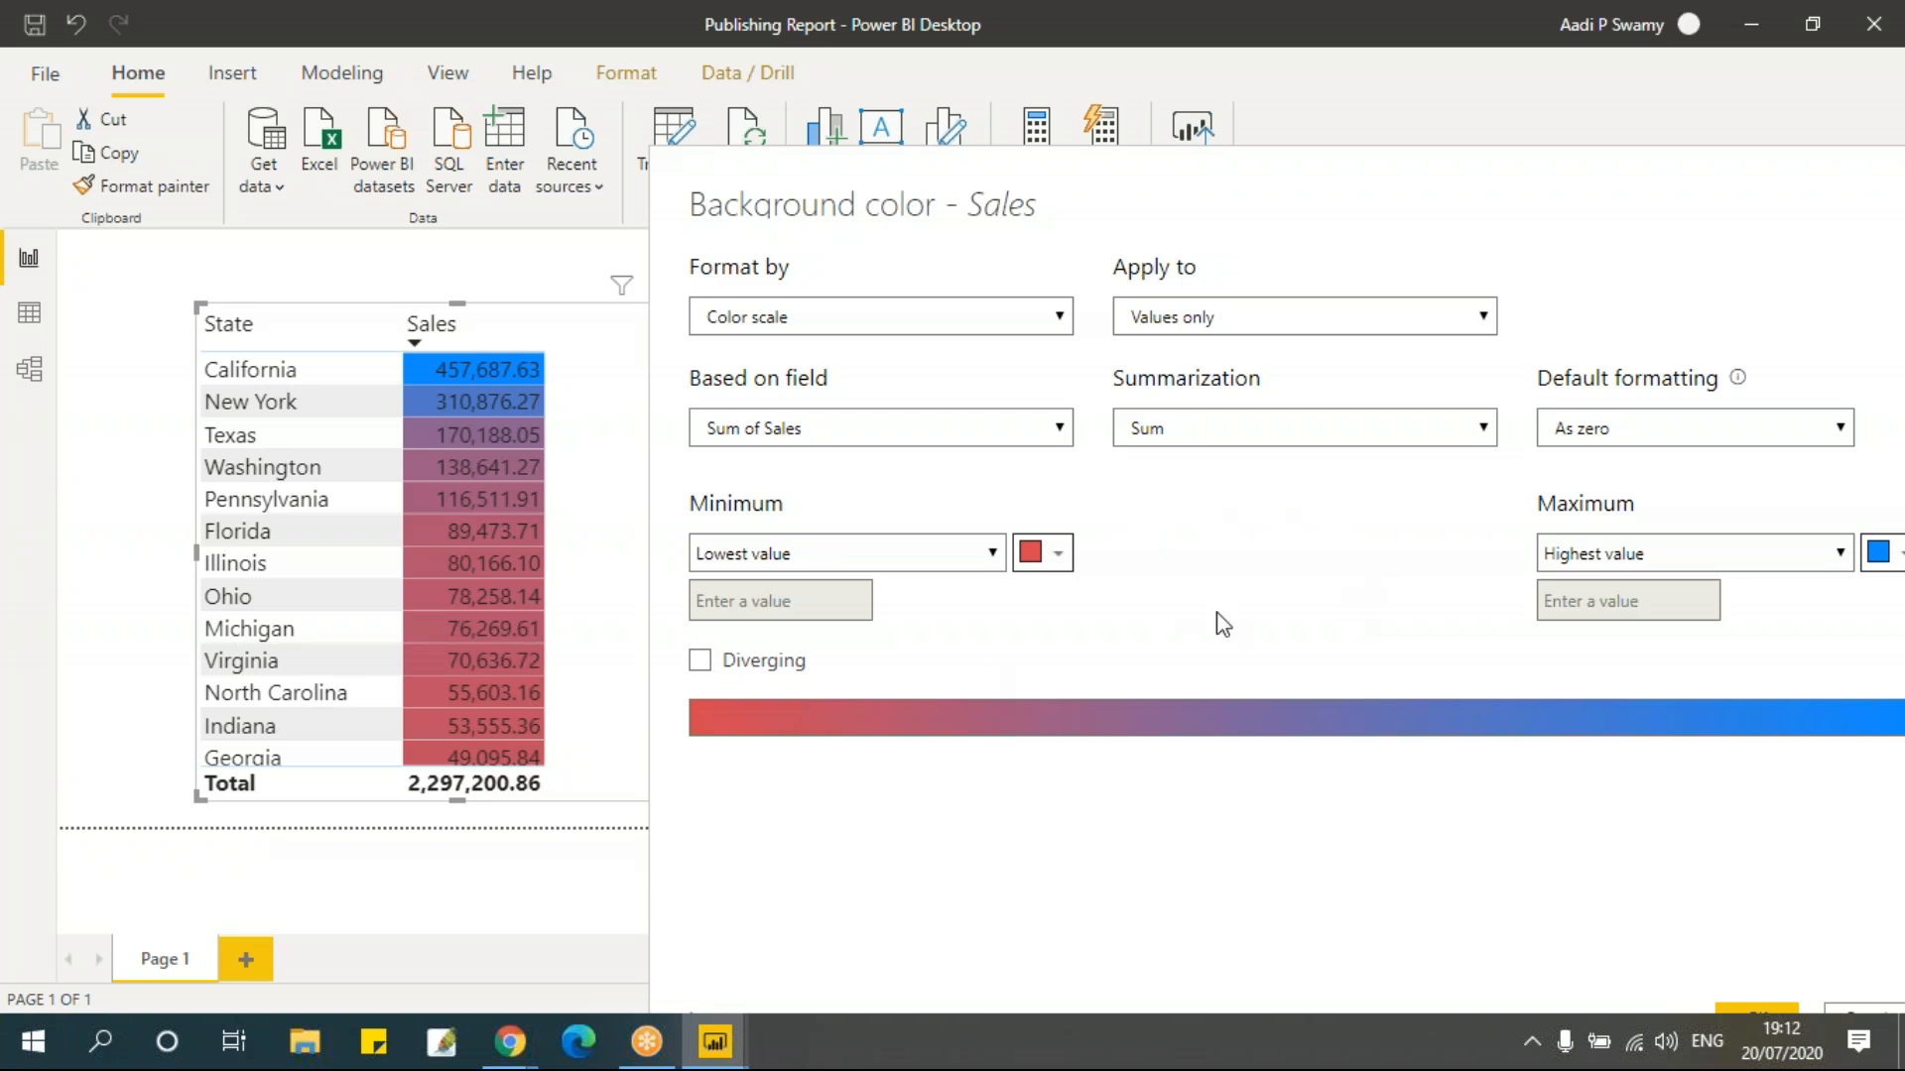
left_click(701, 662)
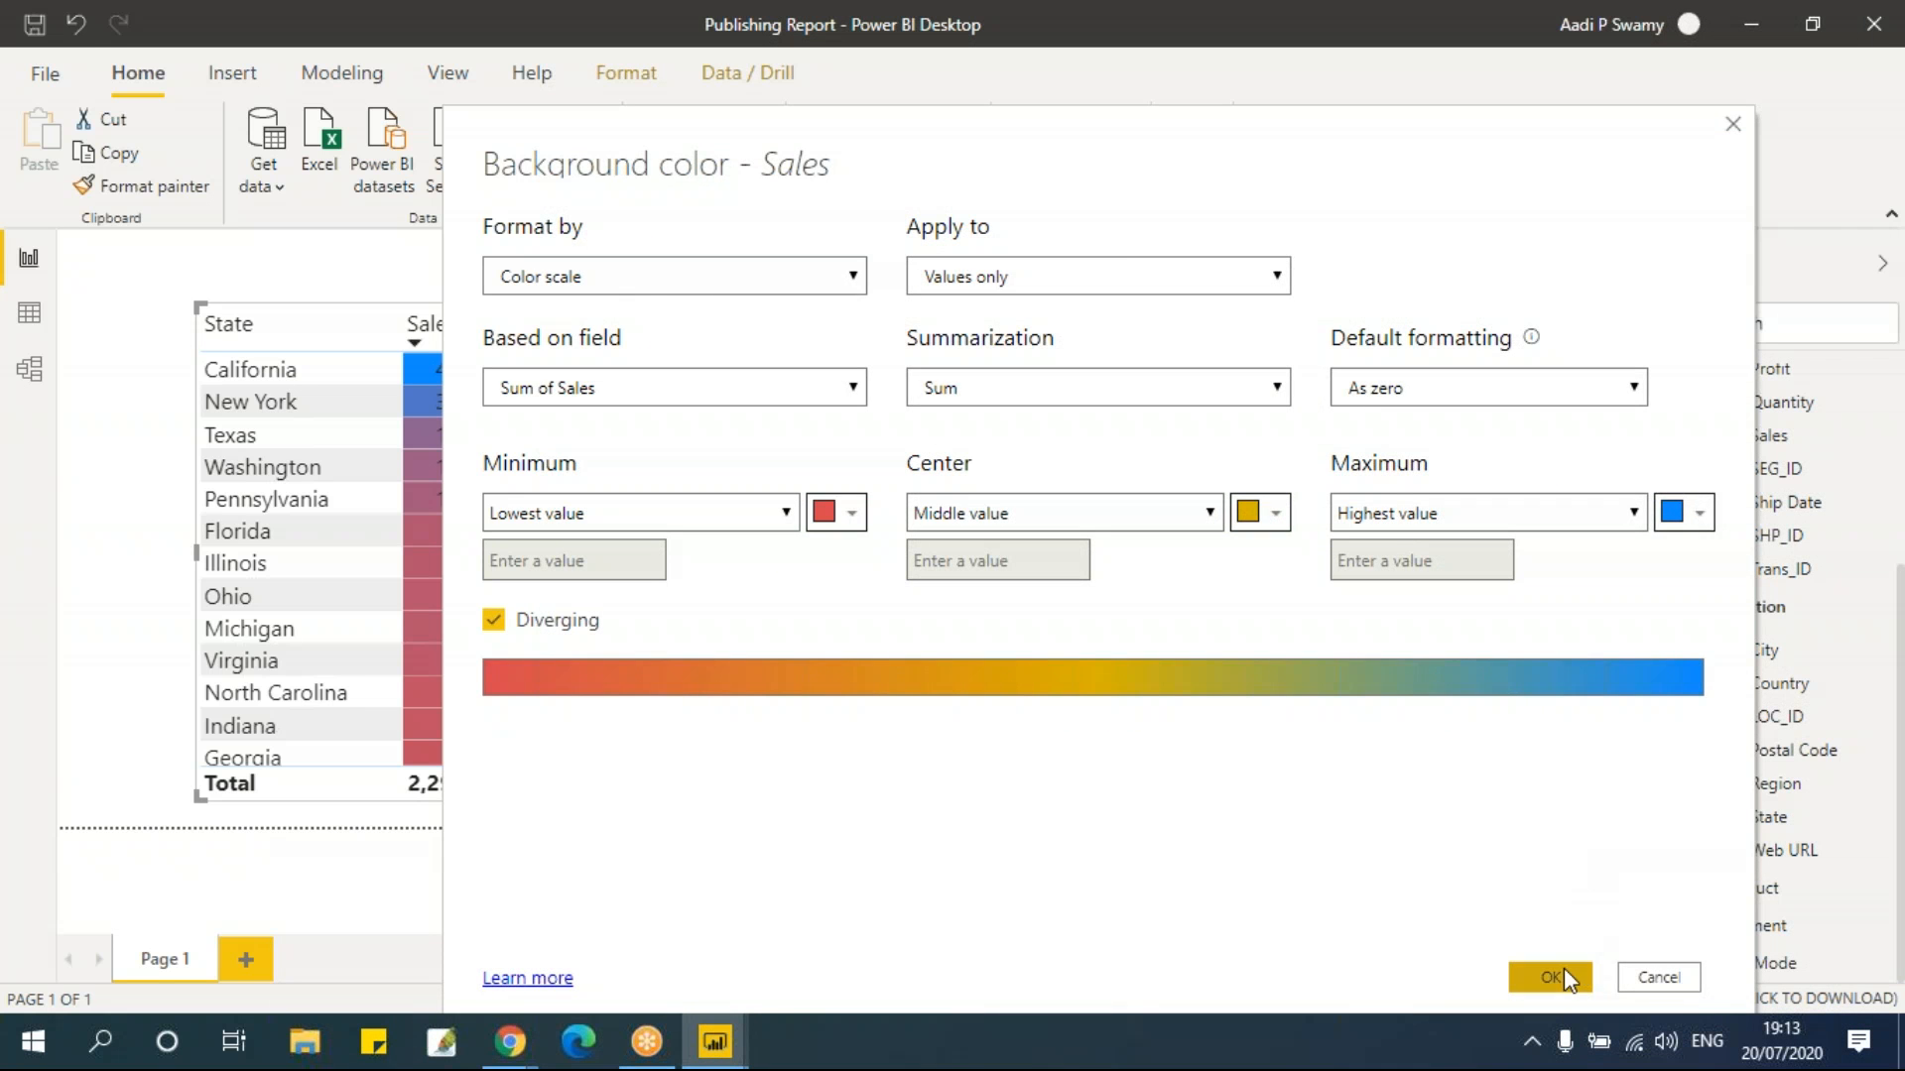
left_click(1553, 978)
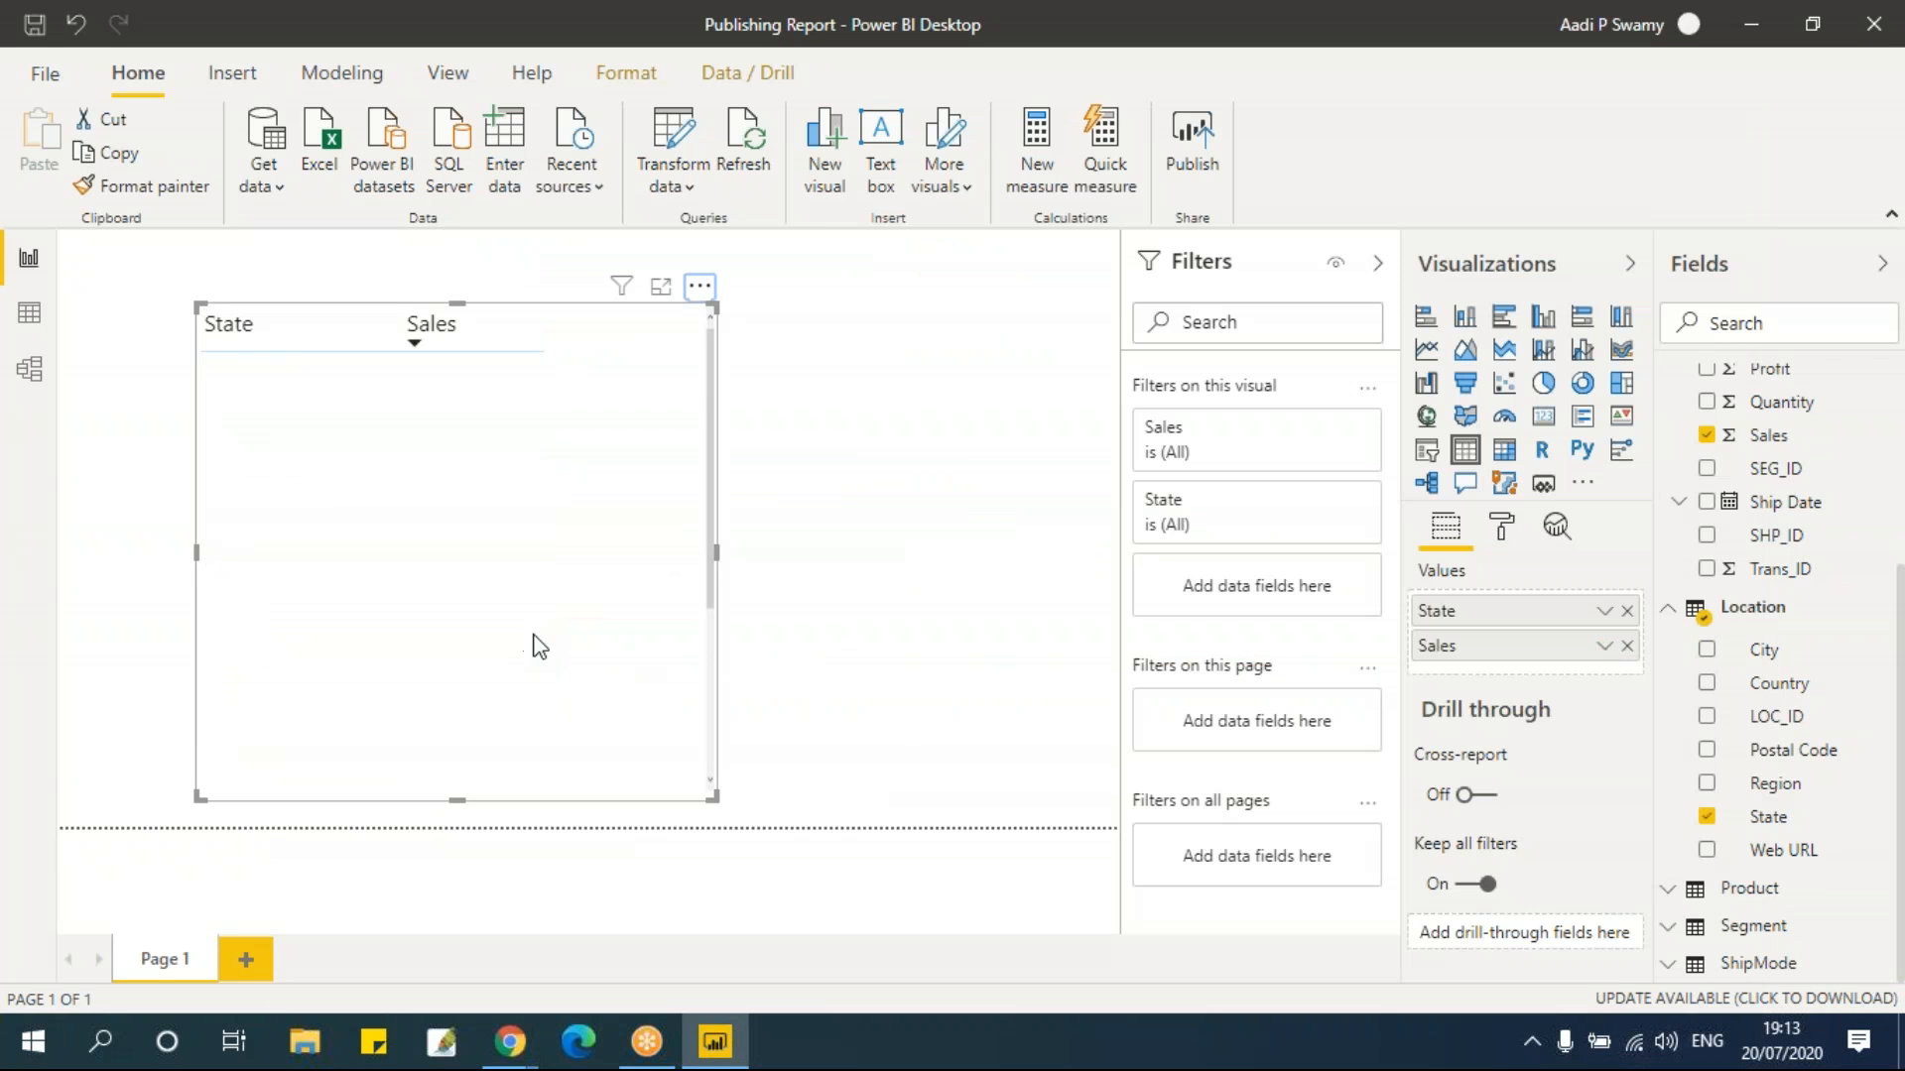
left_click_drag(714, 342, 693, 788)
left_click_drag(717, 586, 716, 330)
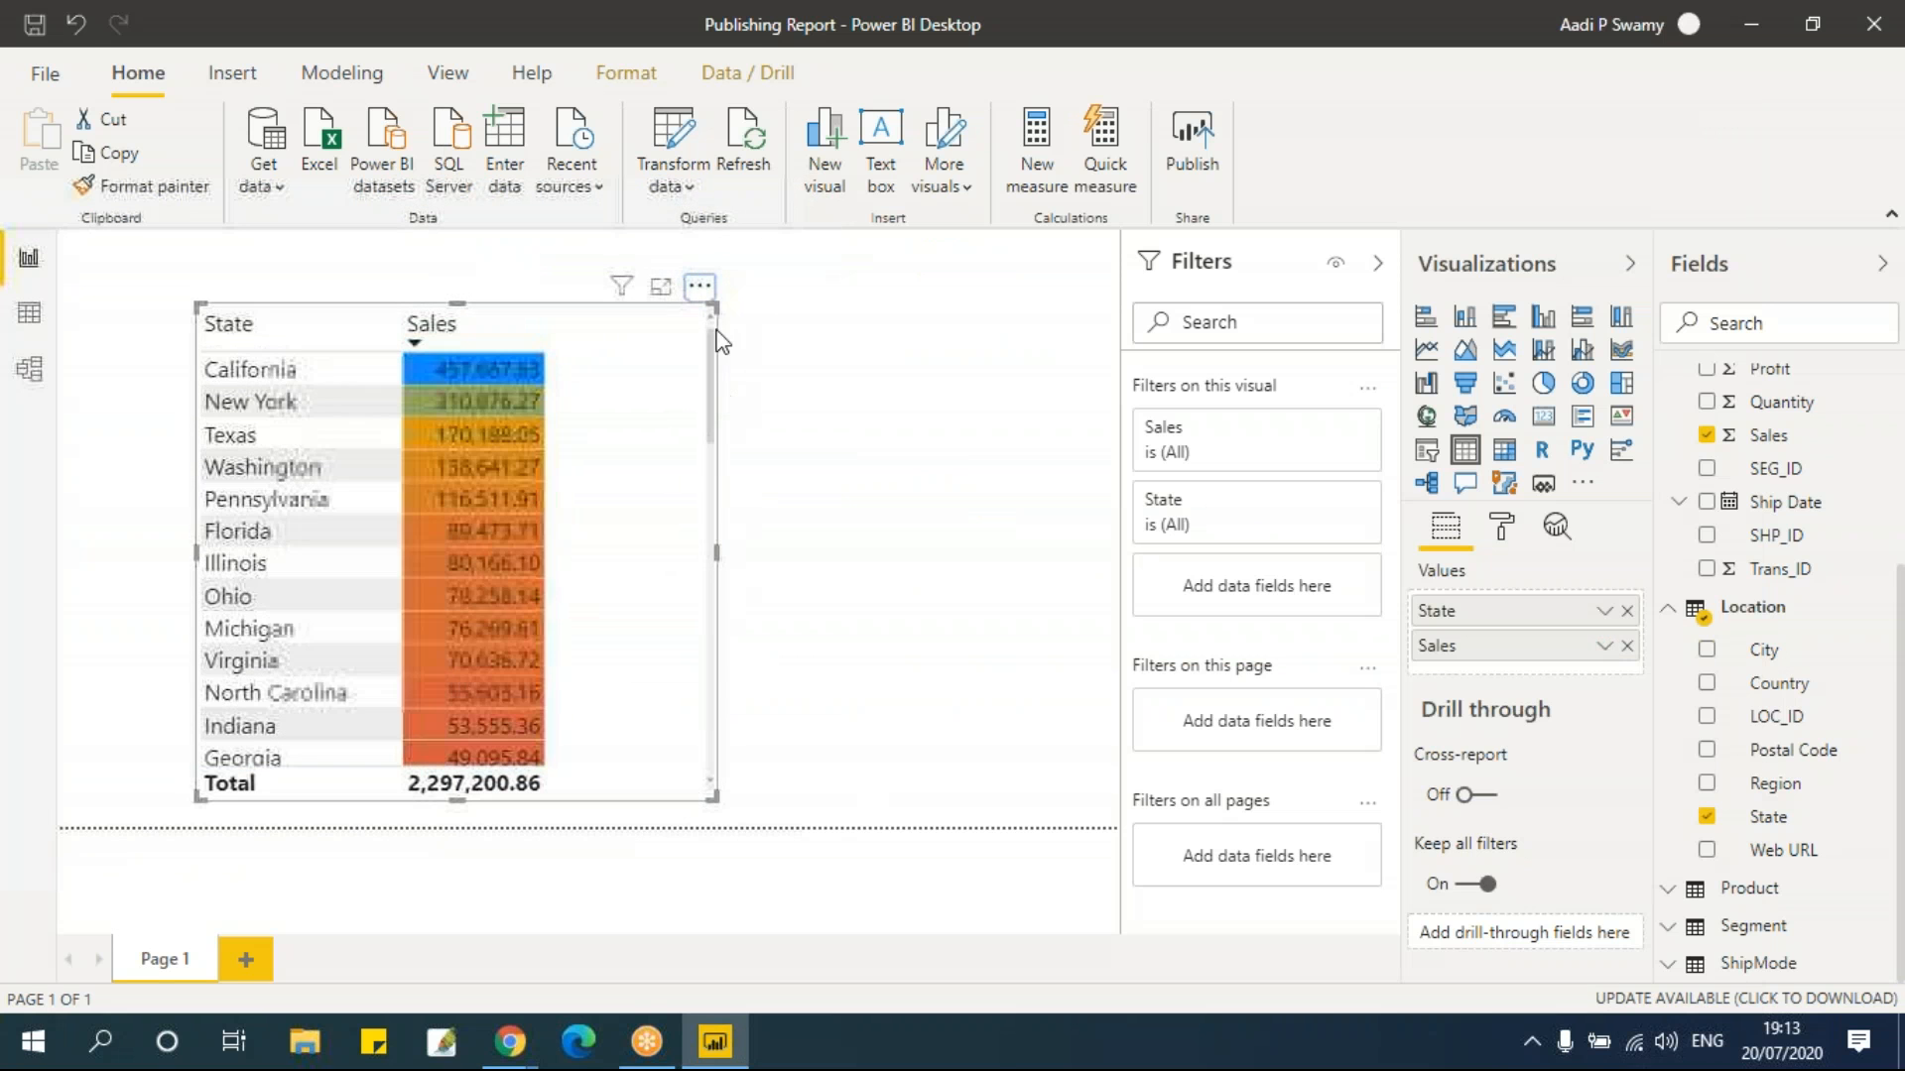
Turn off Diverging in the Sales background color scale and set a Custom minimum of 50000
left_click(1604, 646)
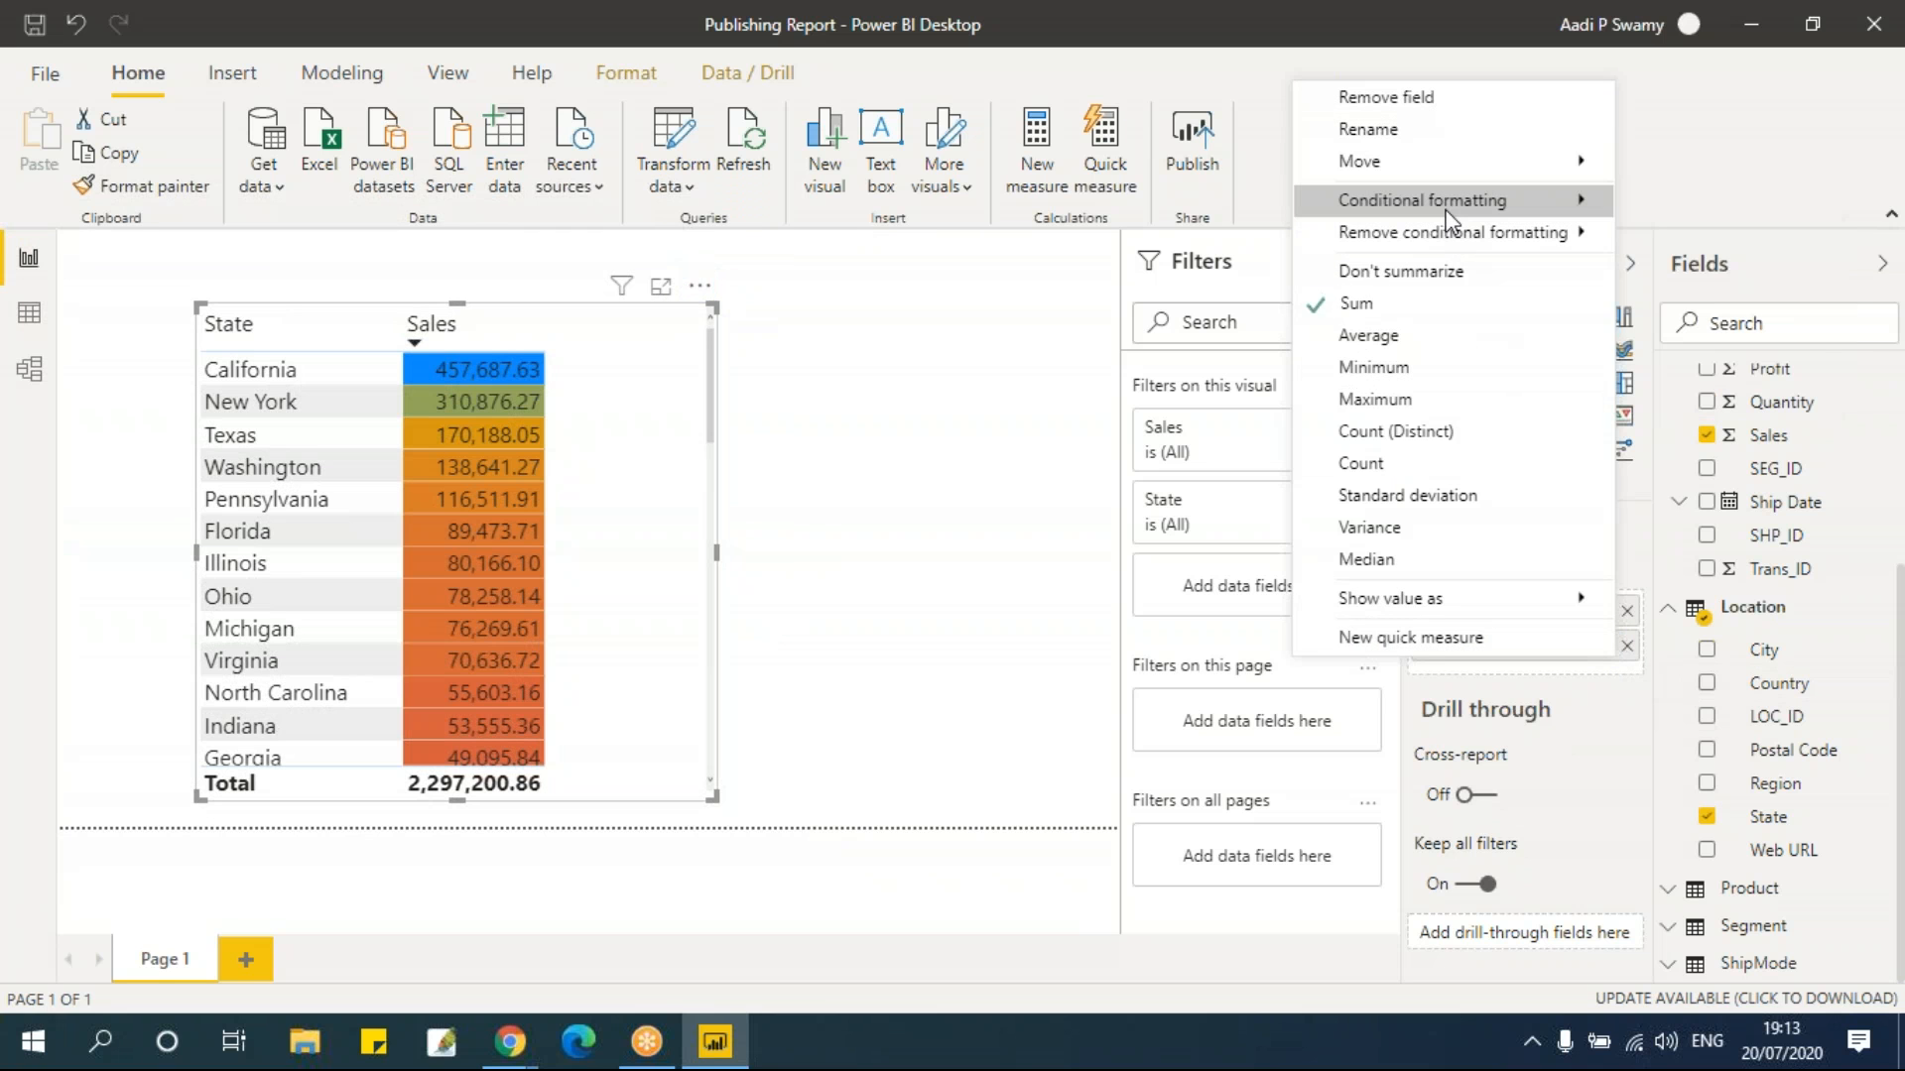
mouse_move(1449, 220)
left_click(1683, 204)
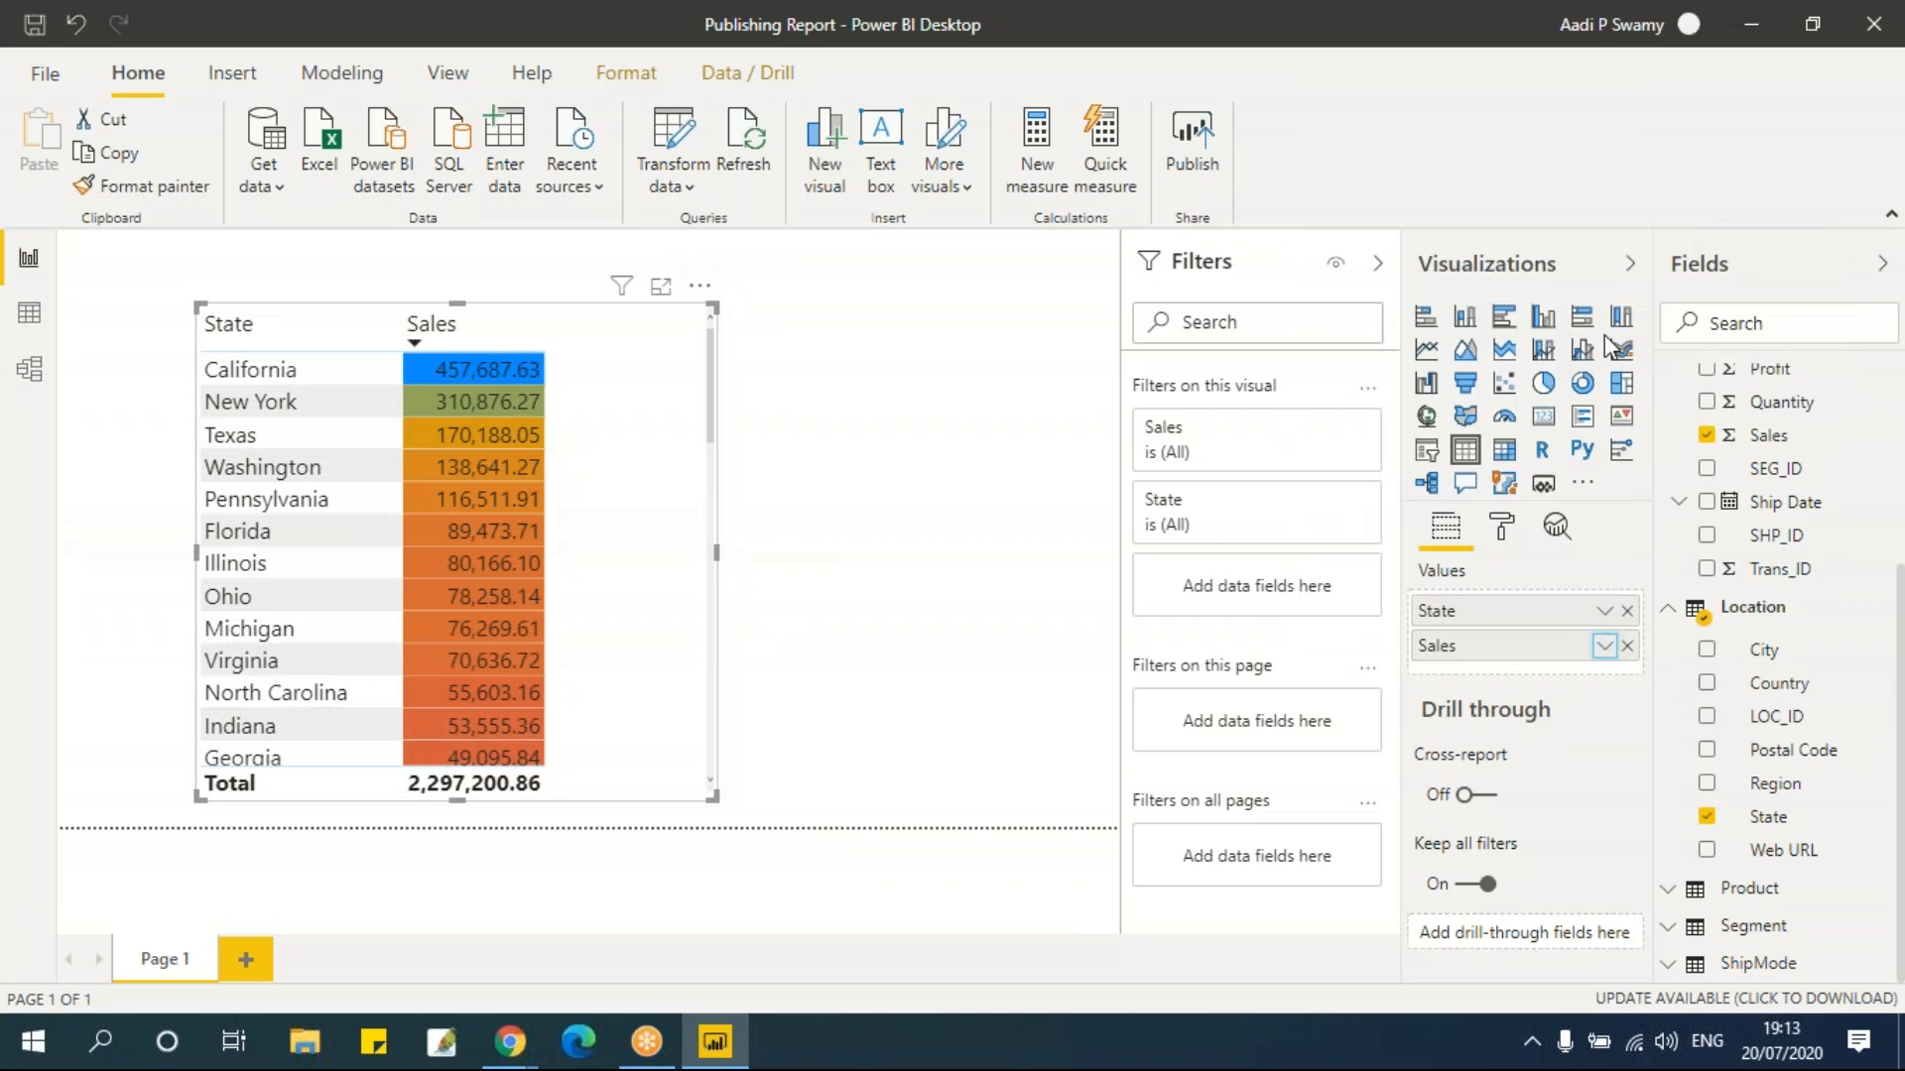
left_click_drag(797, 82, 1121, 162)
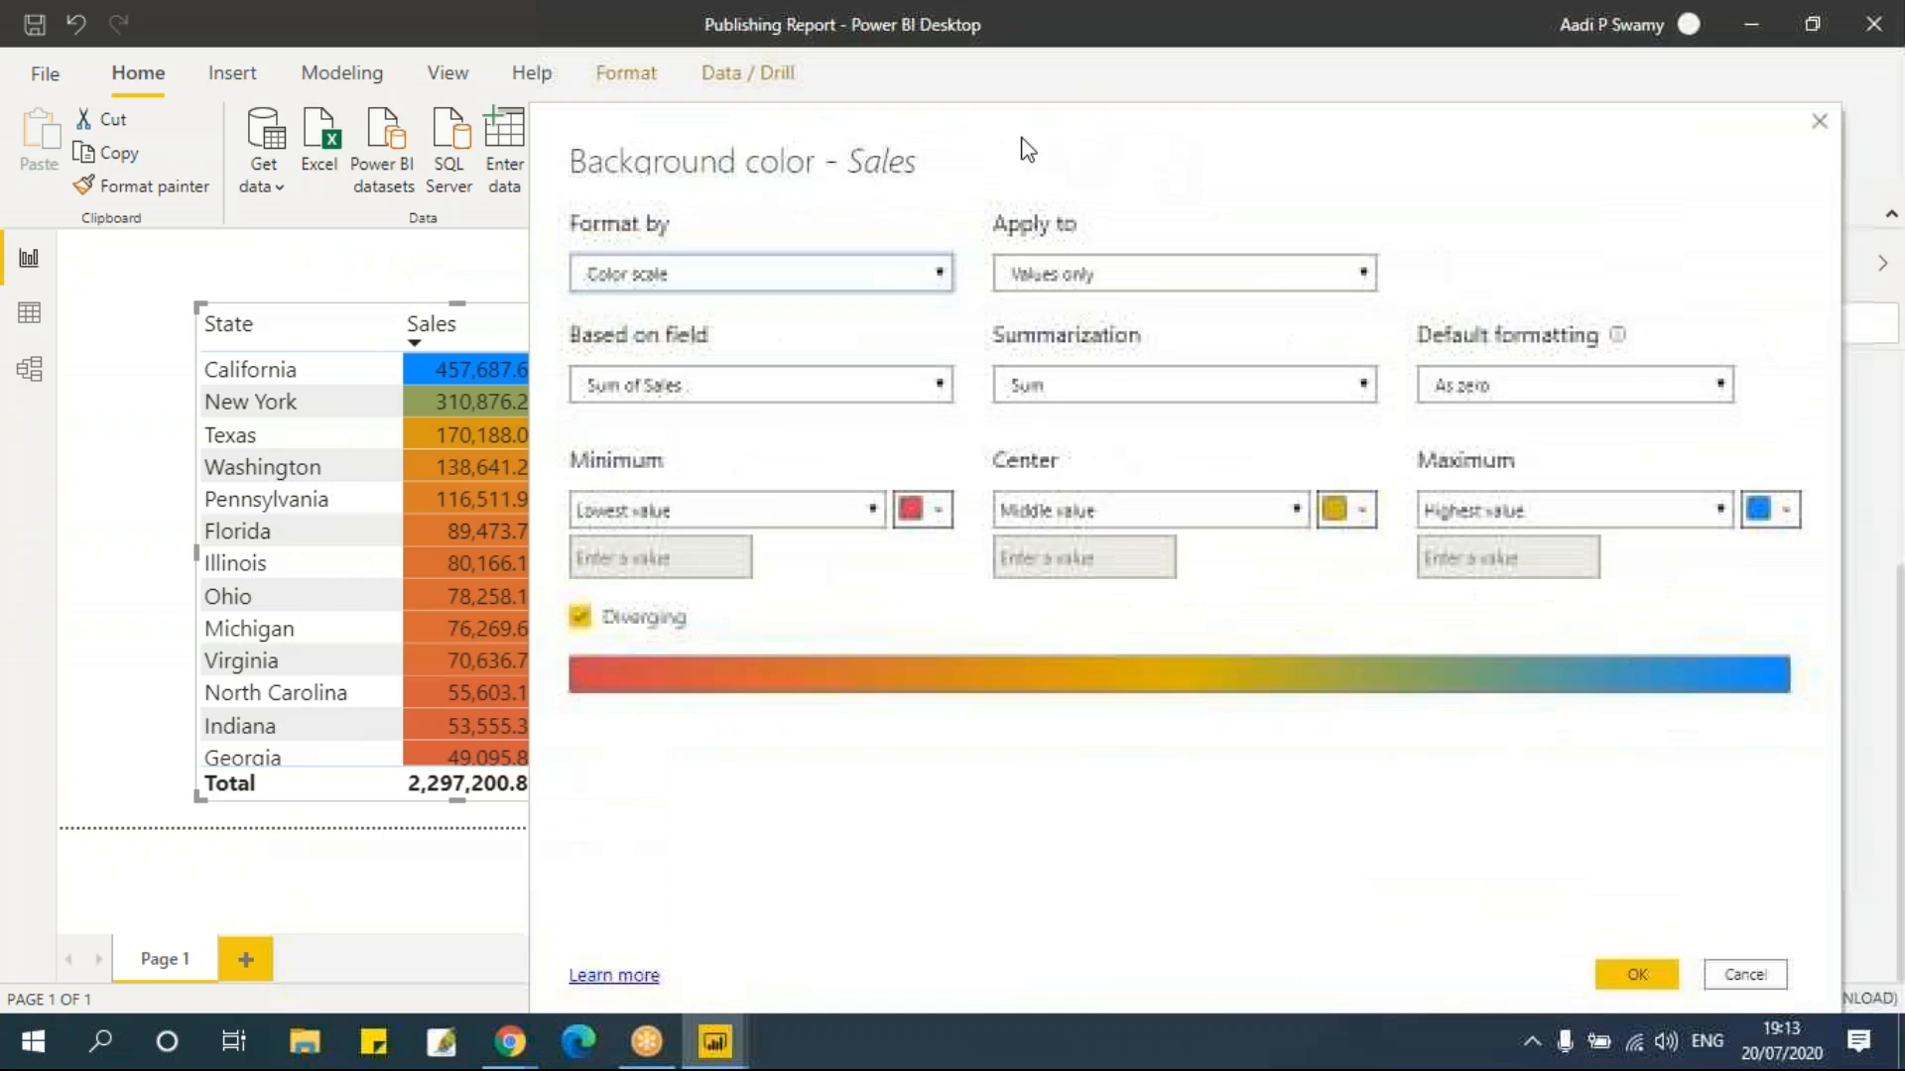
left_click(732, 510)
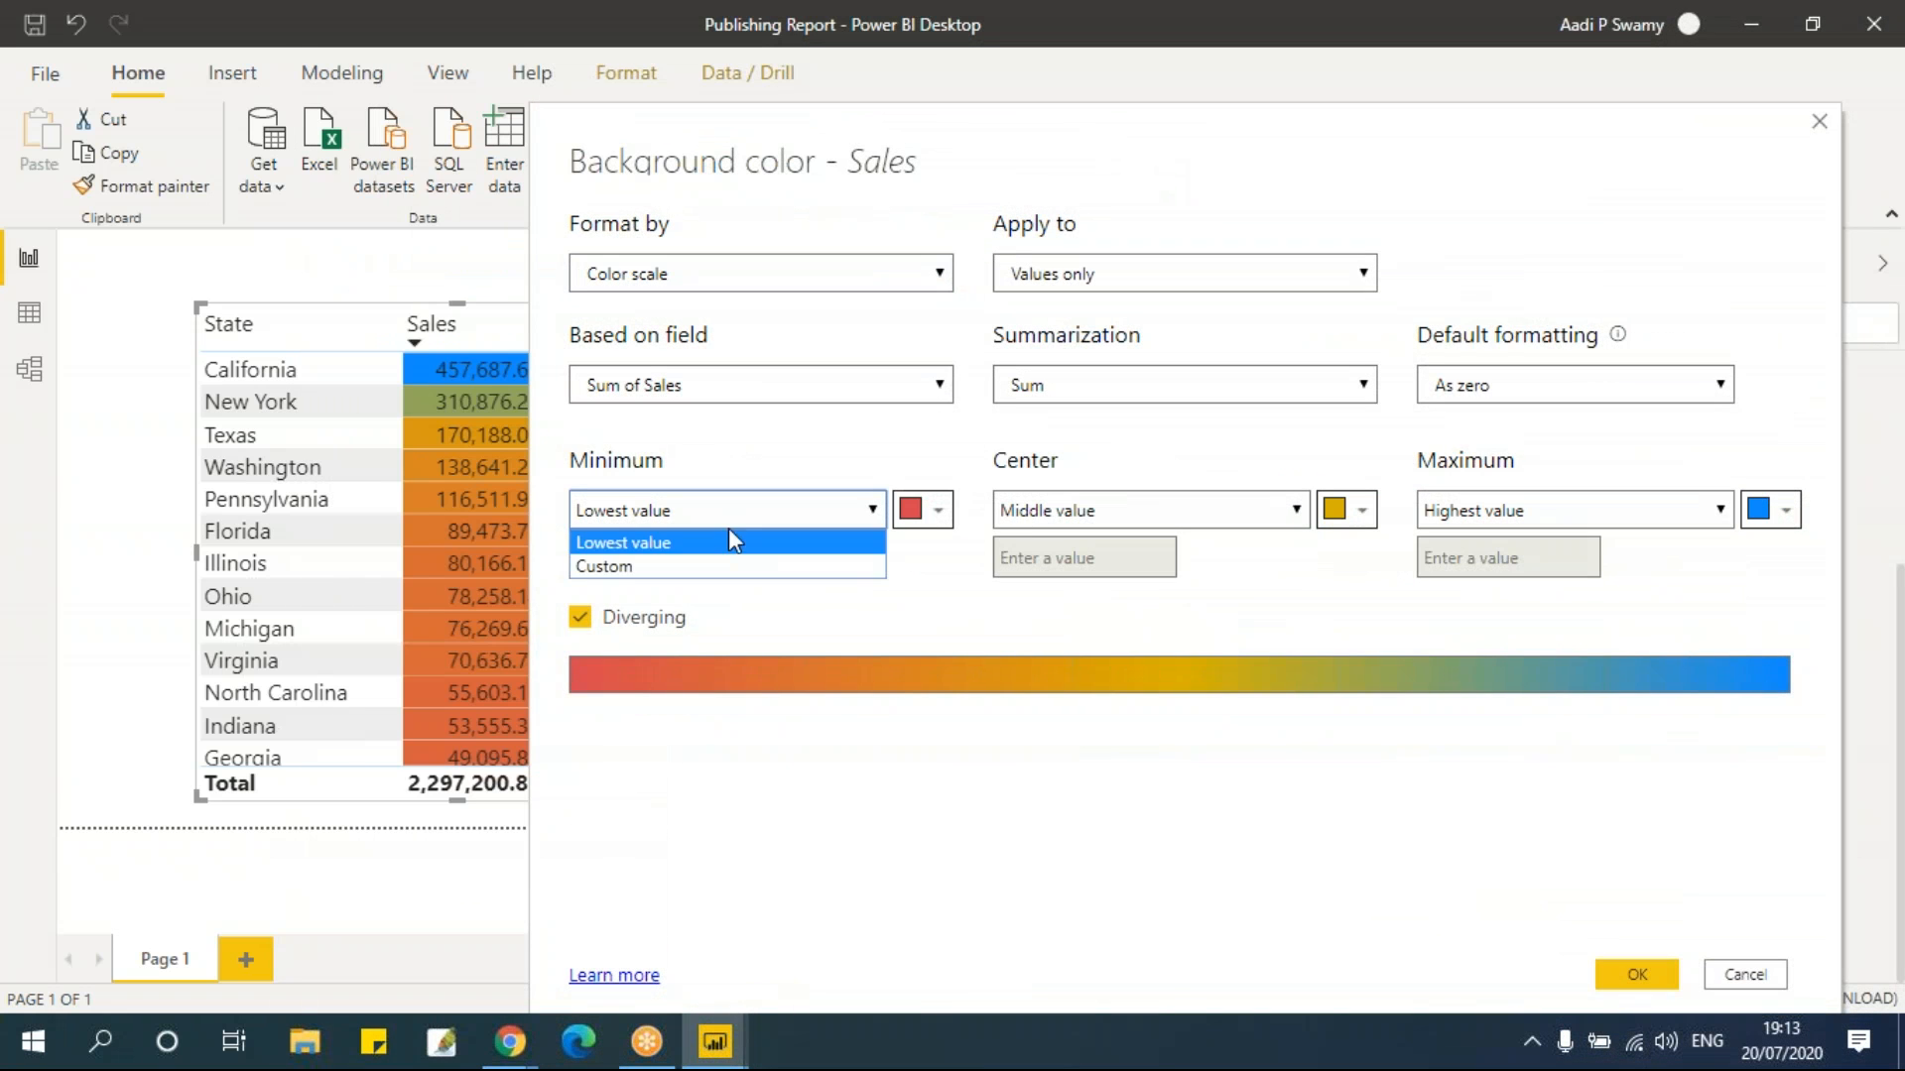
left_click(730, 564)
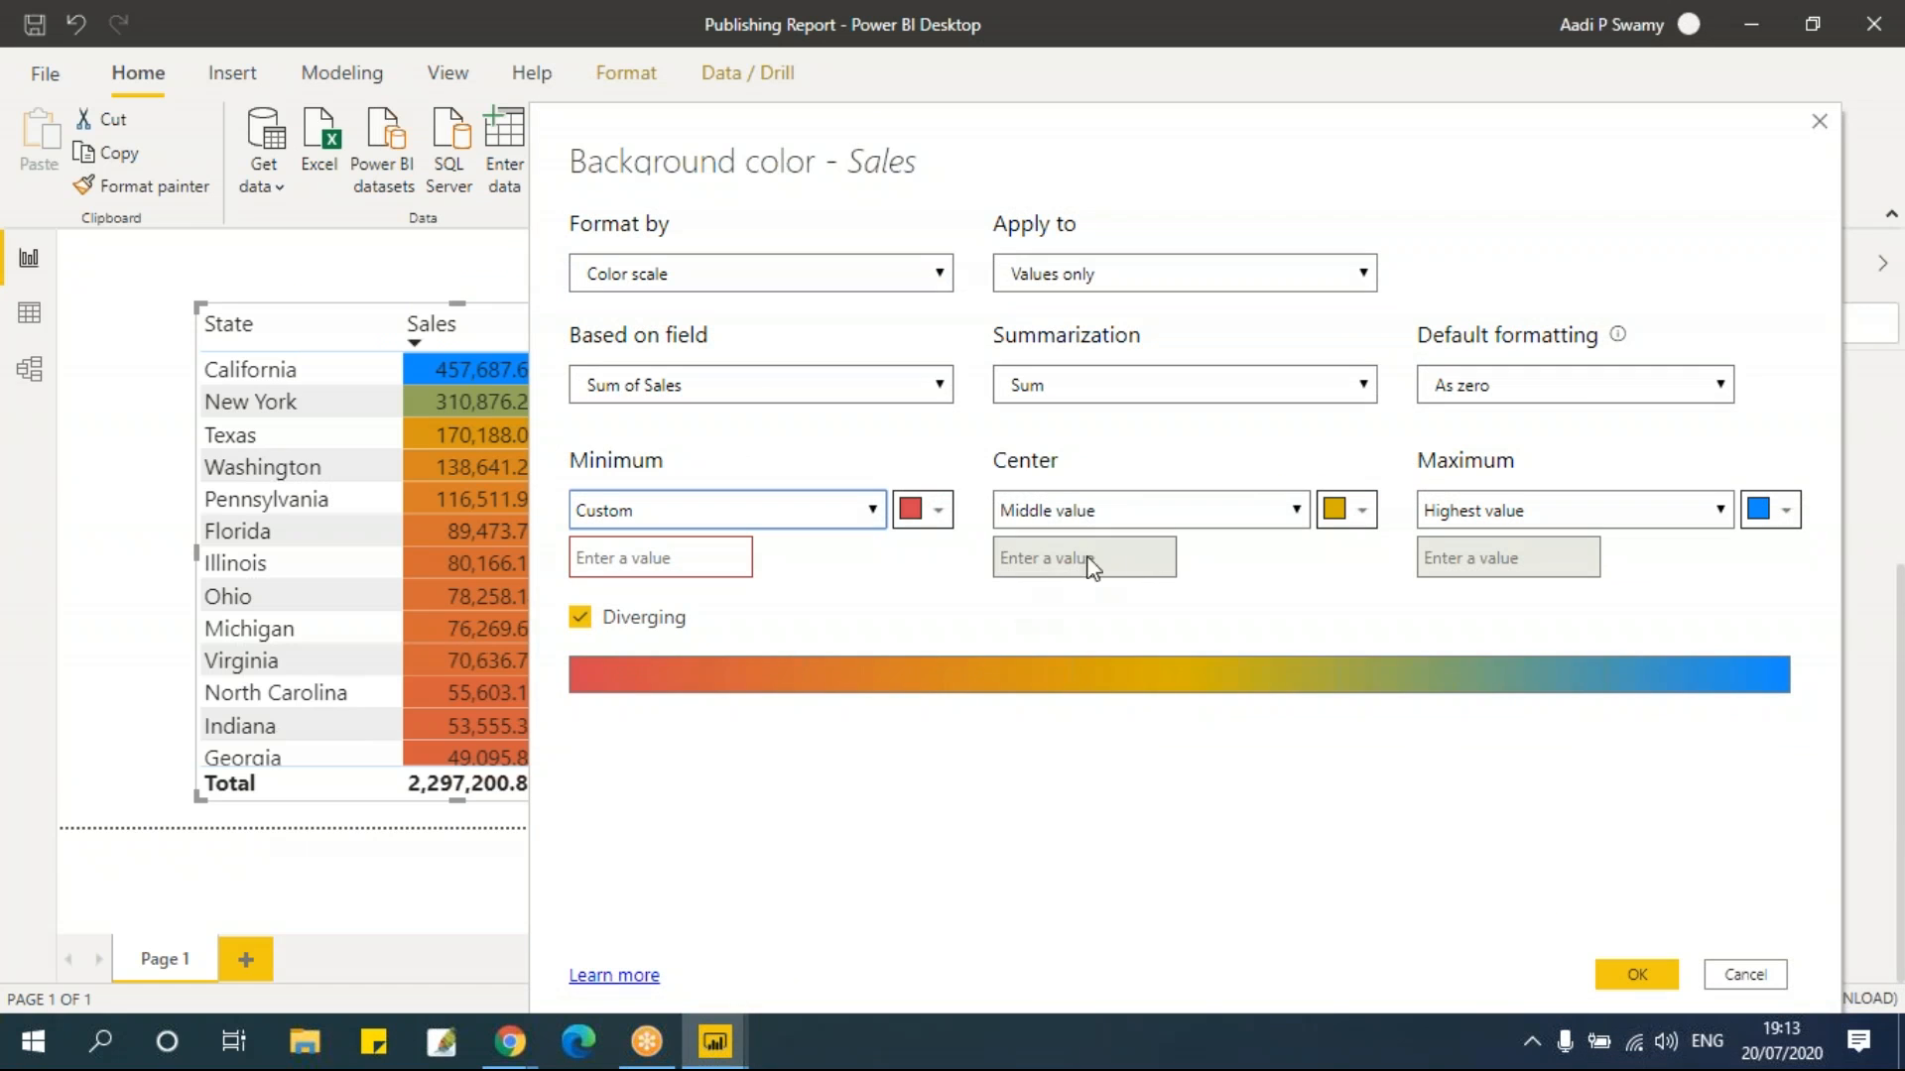
left_click(582, 618)
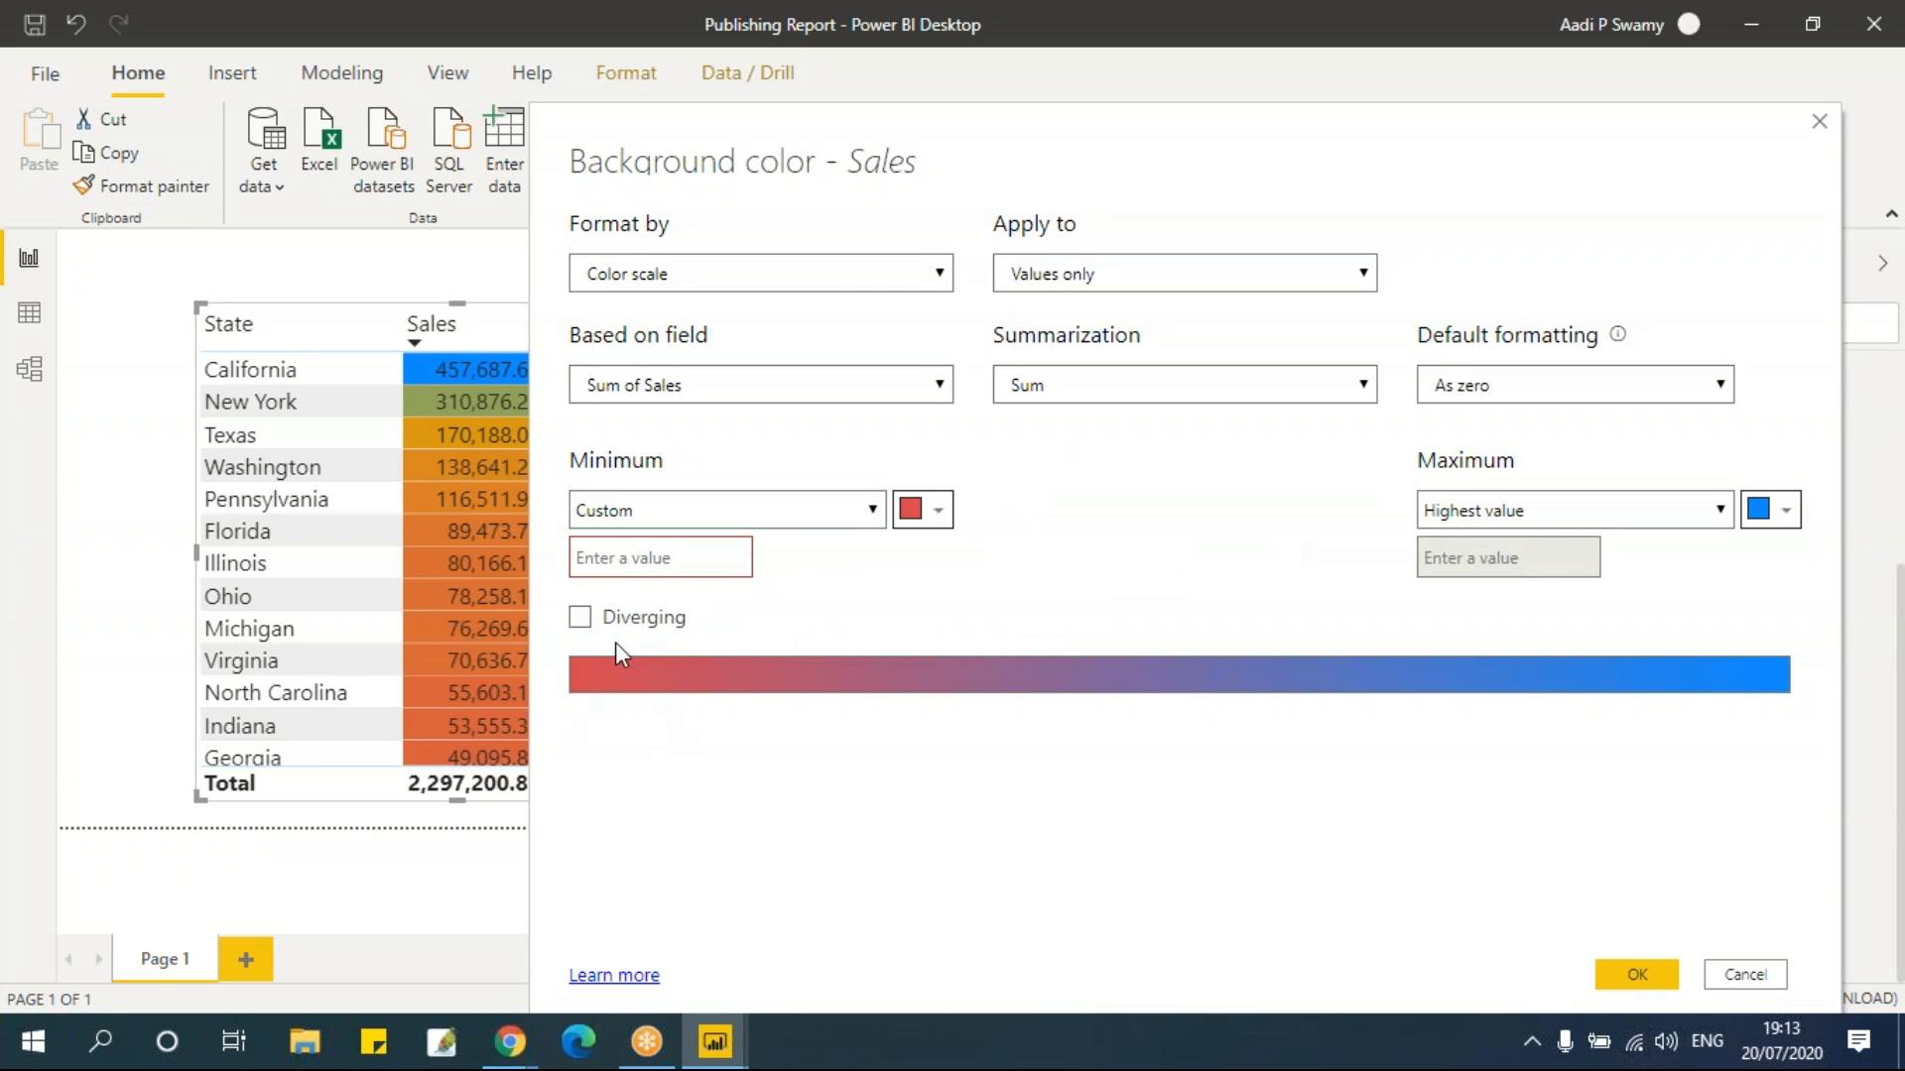
type("50000")
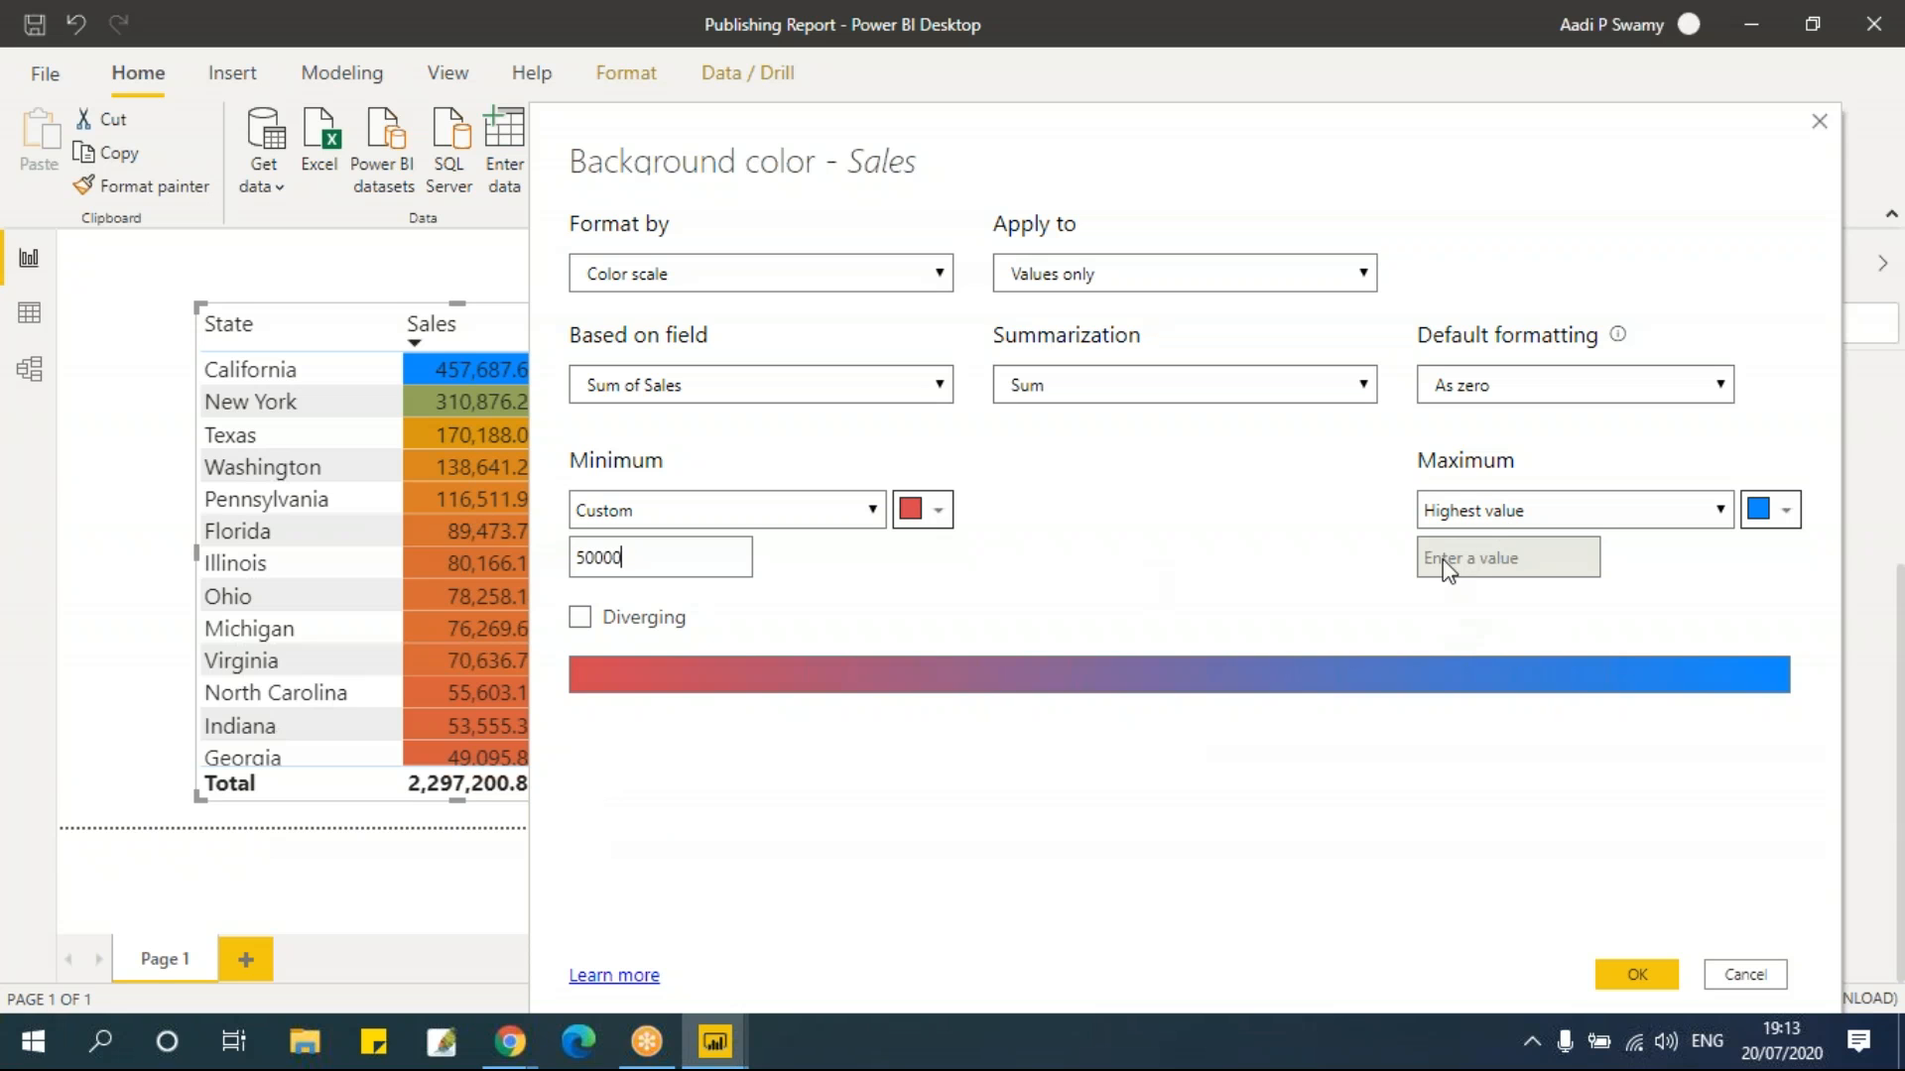
Set the color scale's maximum to Custom with a value of 100000 and apply the formatting
left_click(1478, 510)
left_click(1488, 567)
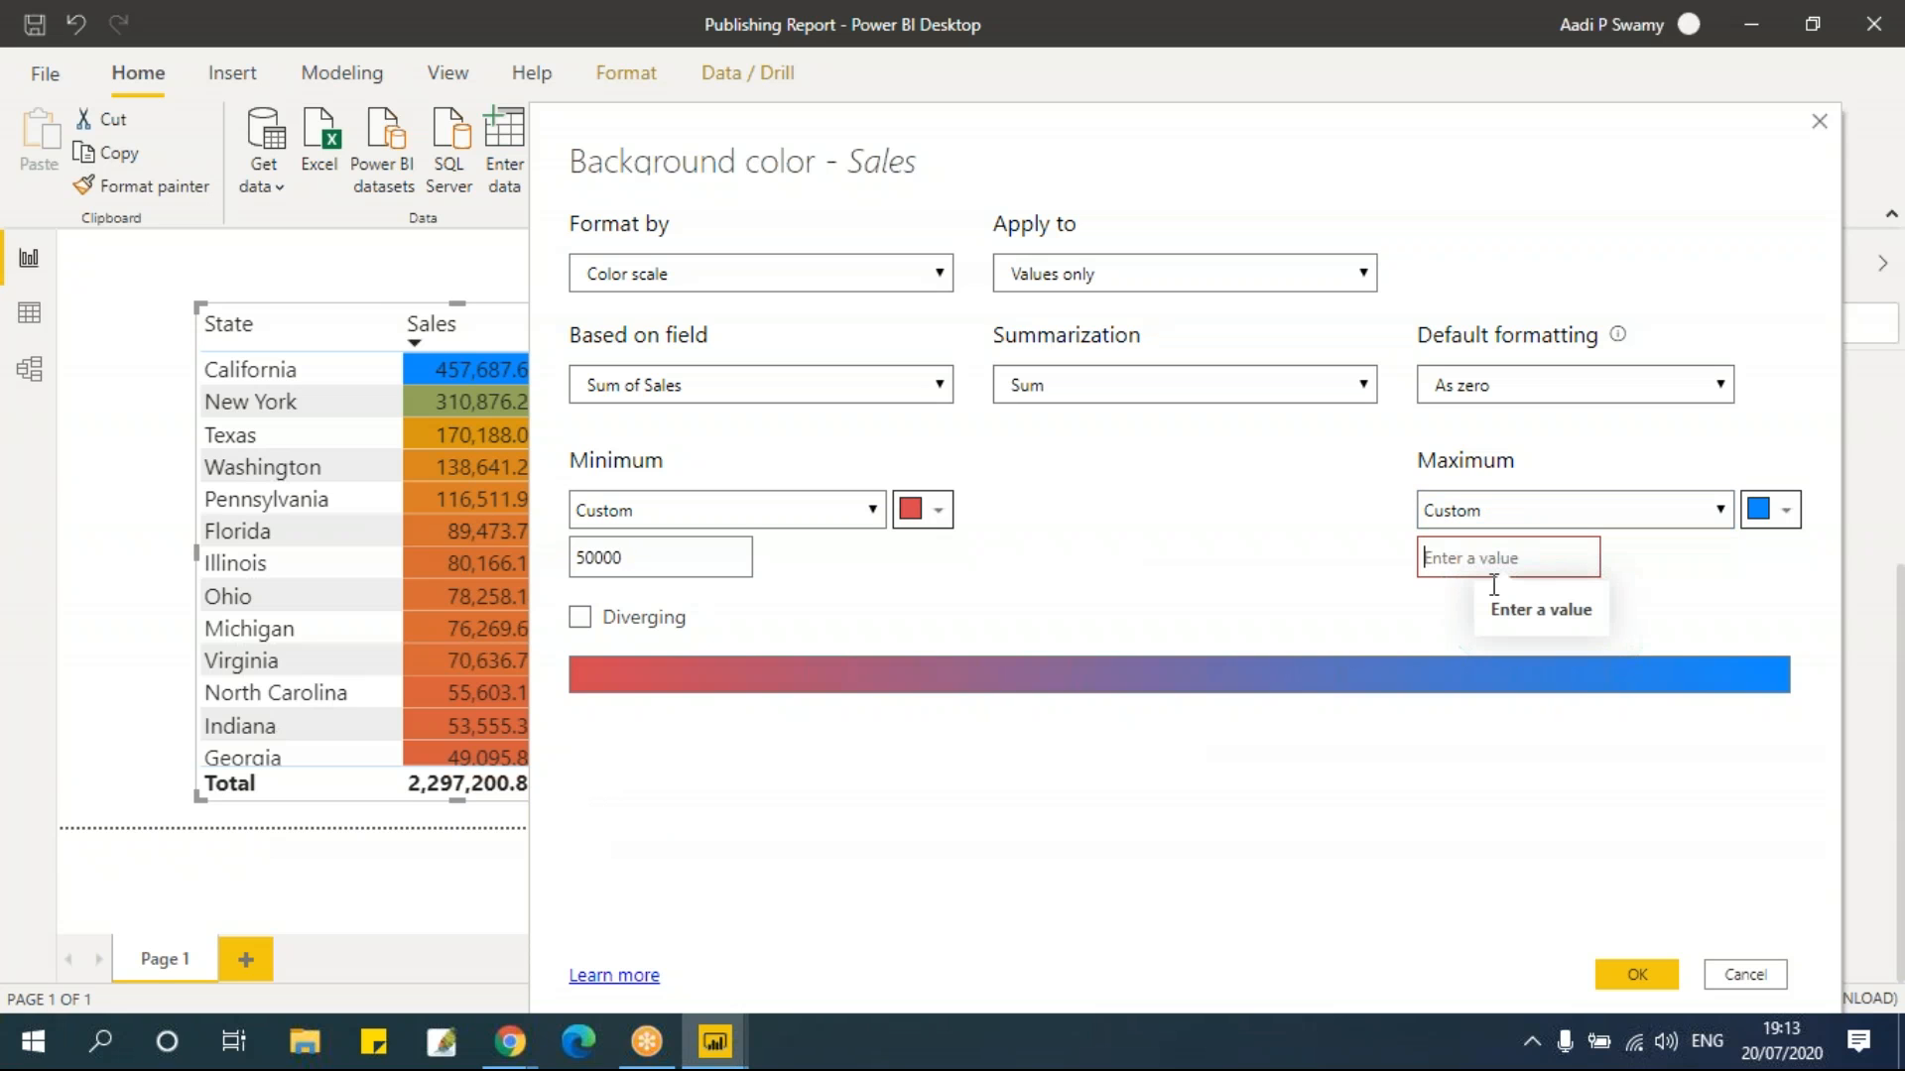
type("100000")
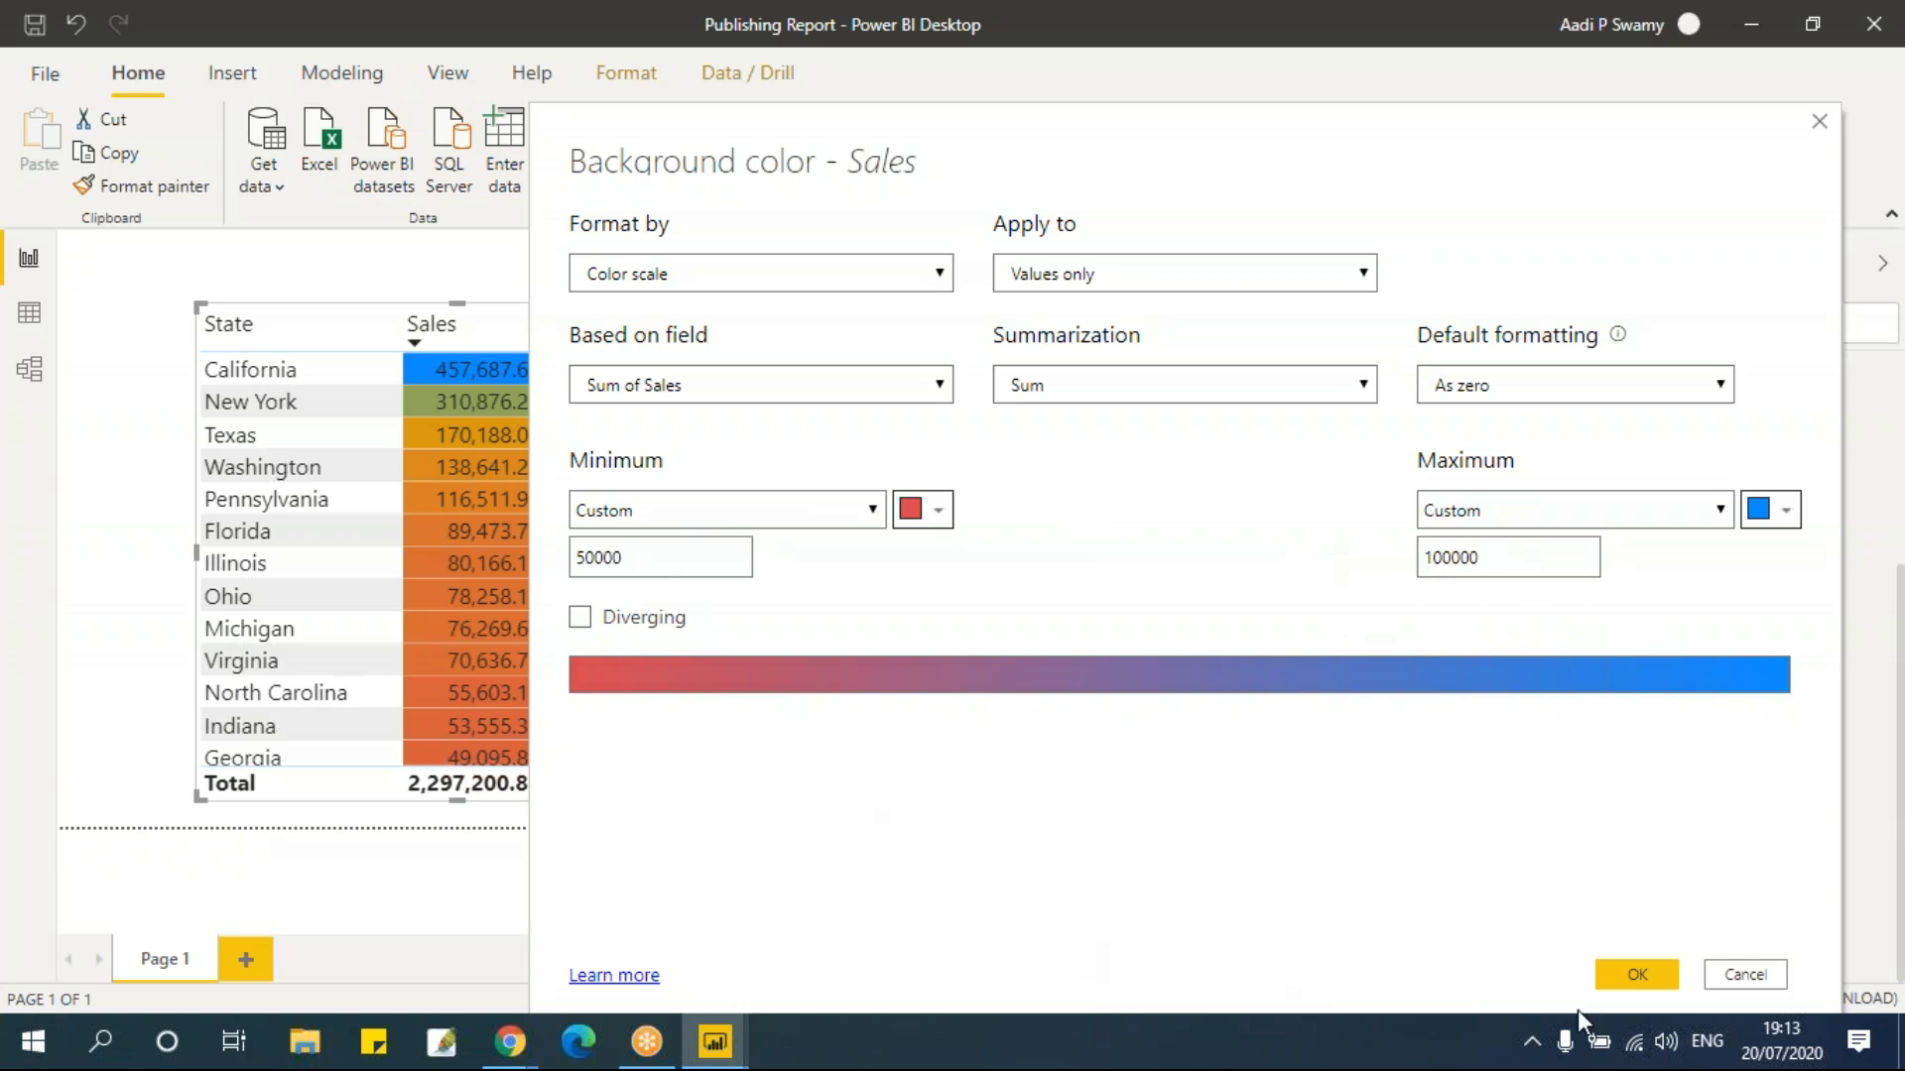
left_click(1635, 974)
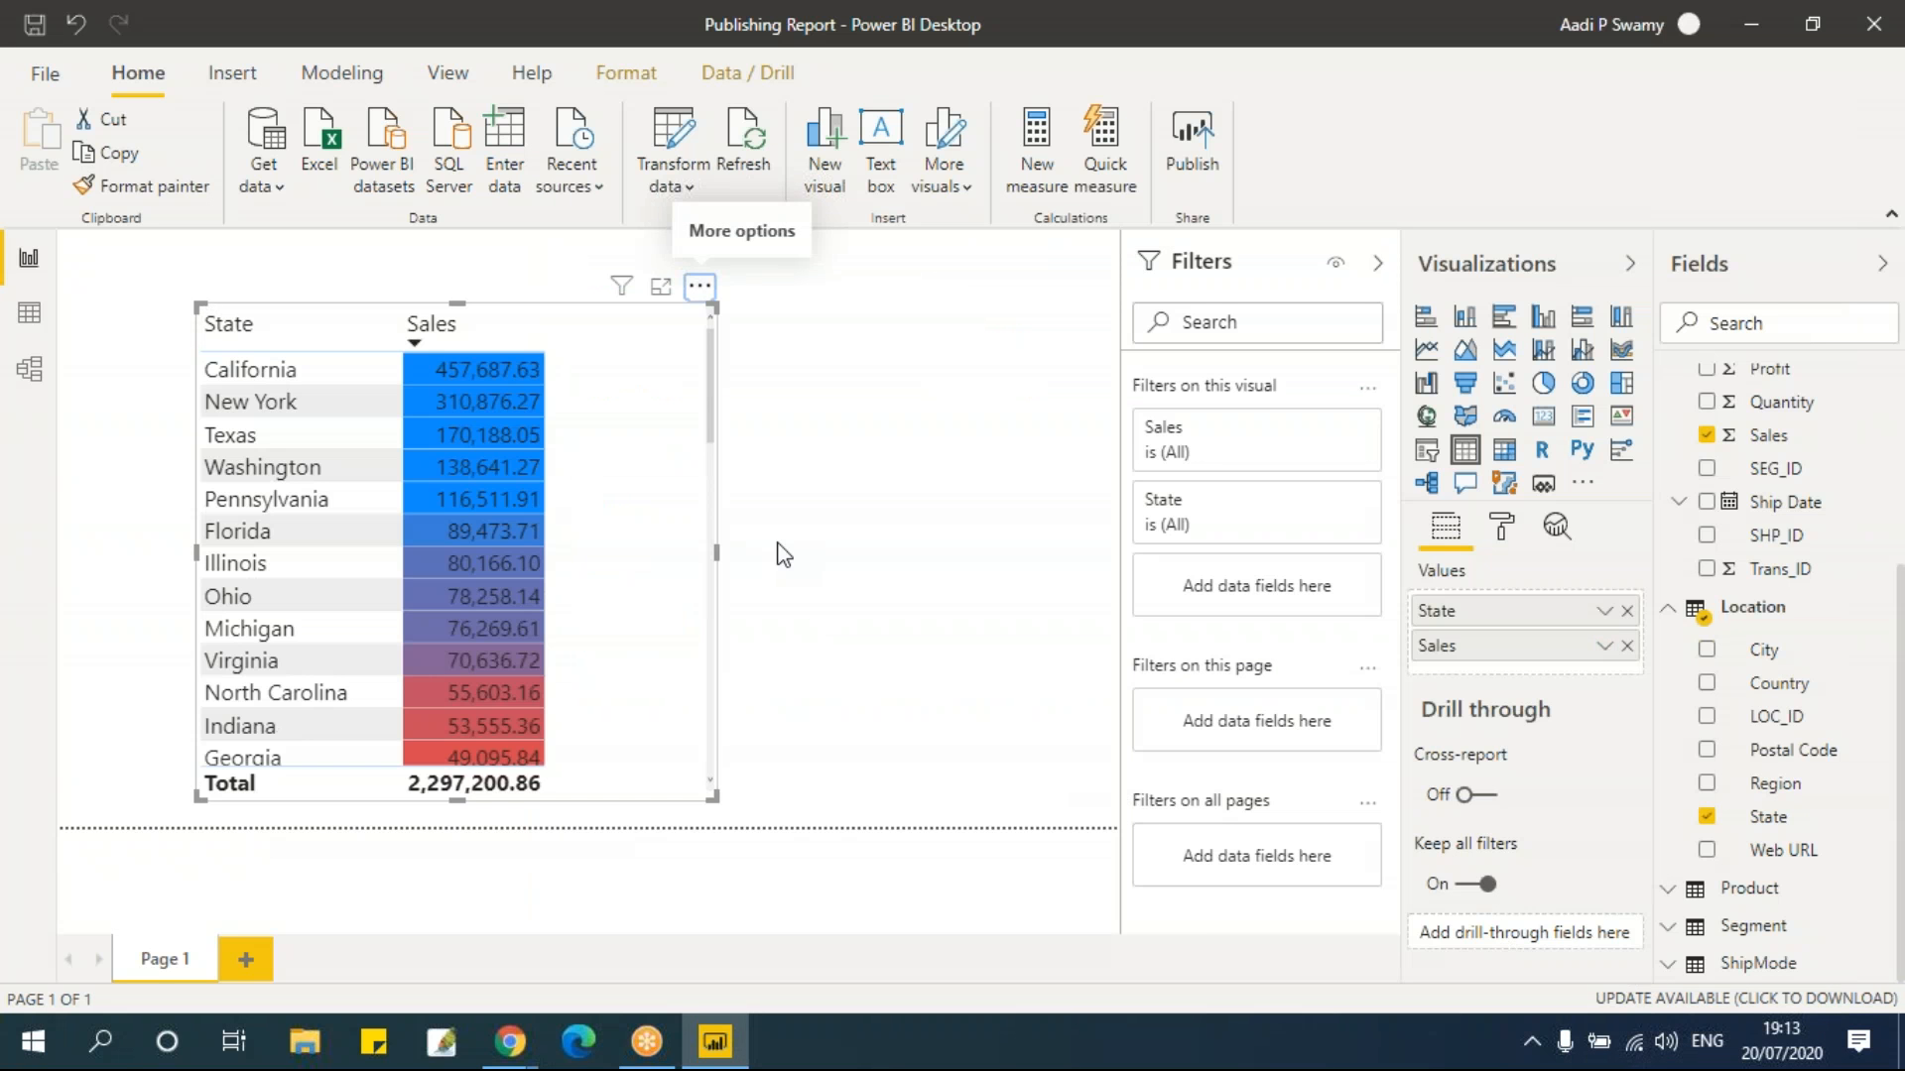
Examine how the Sales shading changes across the states below, within and above the 50000 to 100000 range
left_click_drag(711, 396, 707, 769)
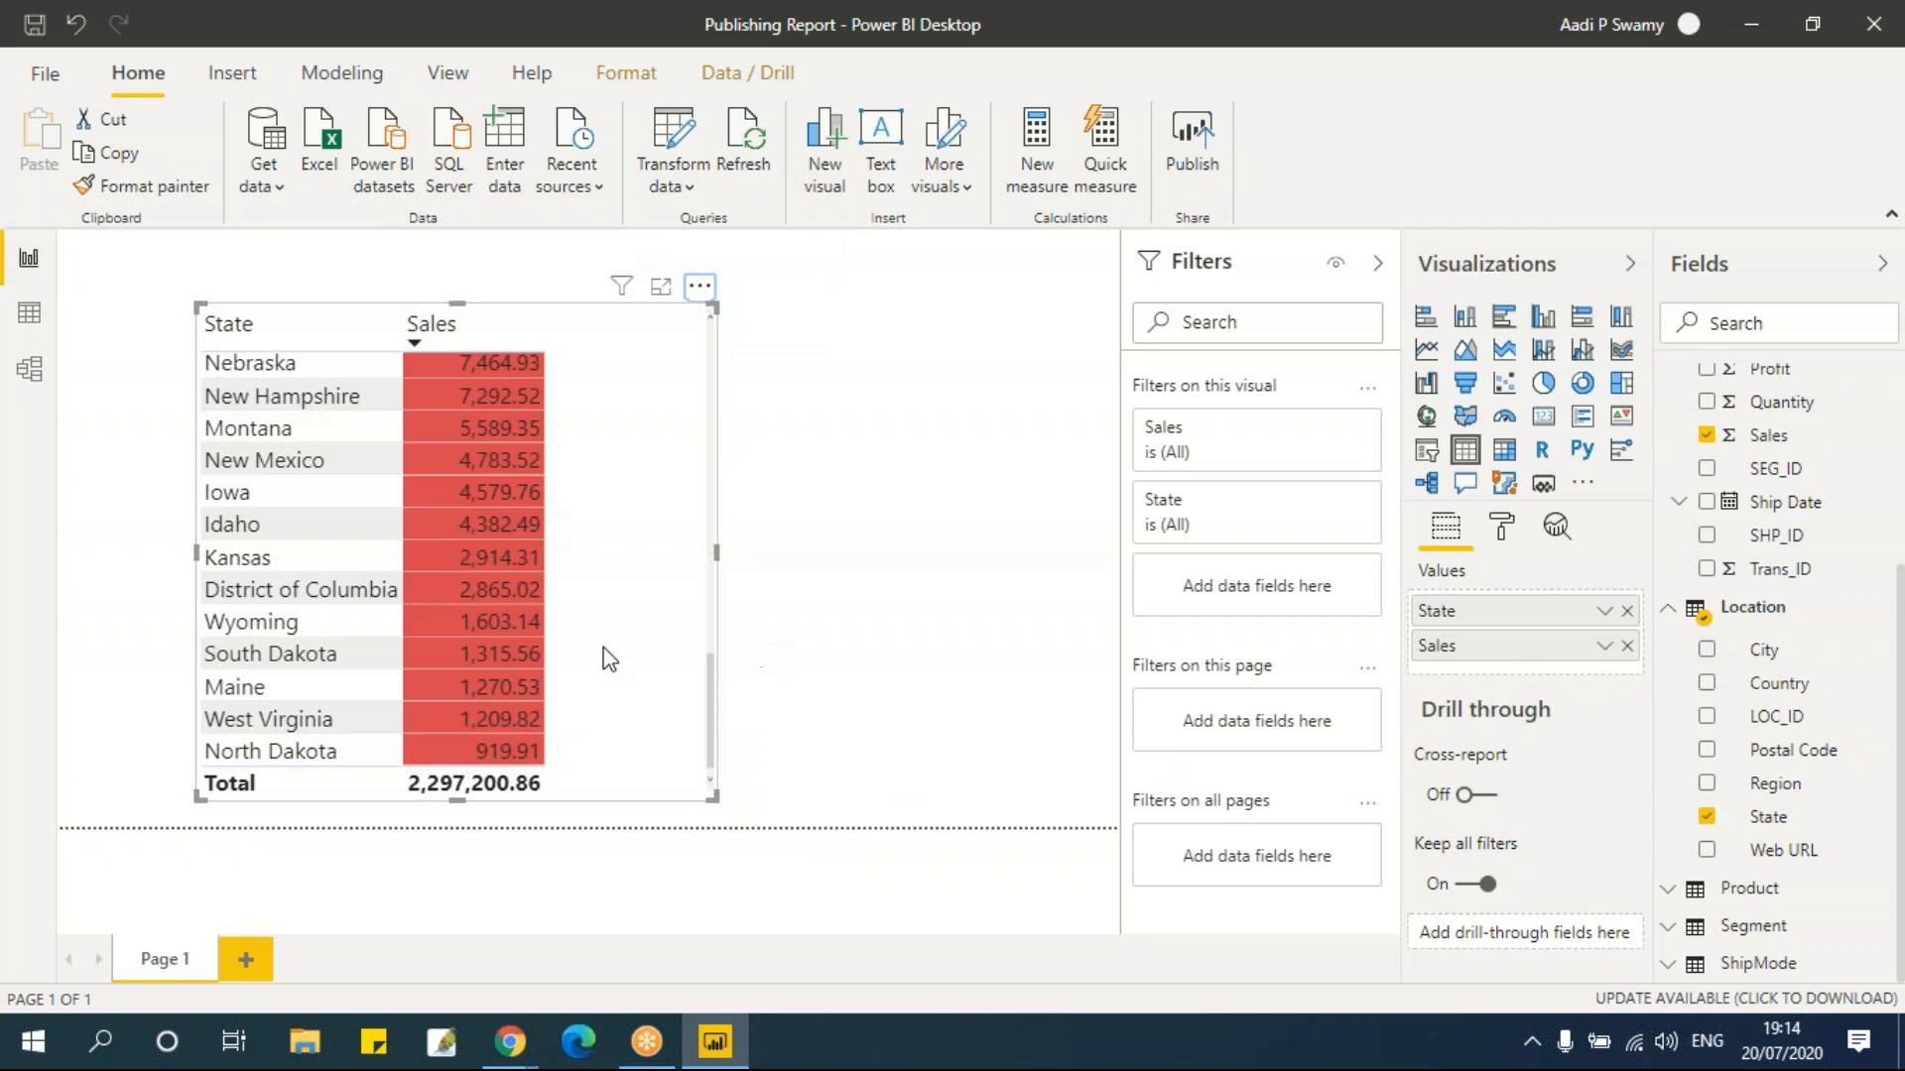
scroll(609, 660, "up", 5)
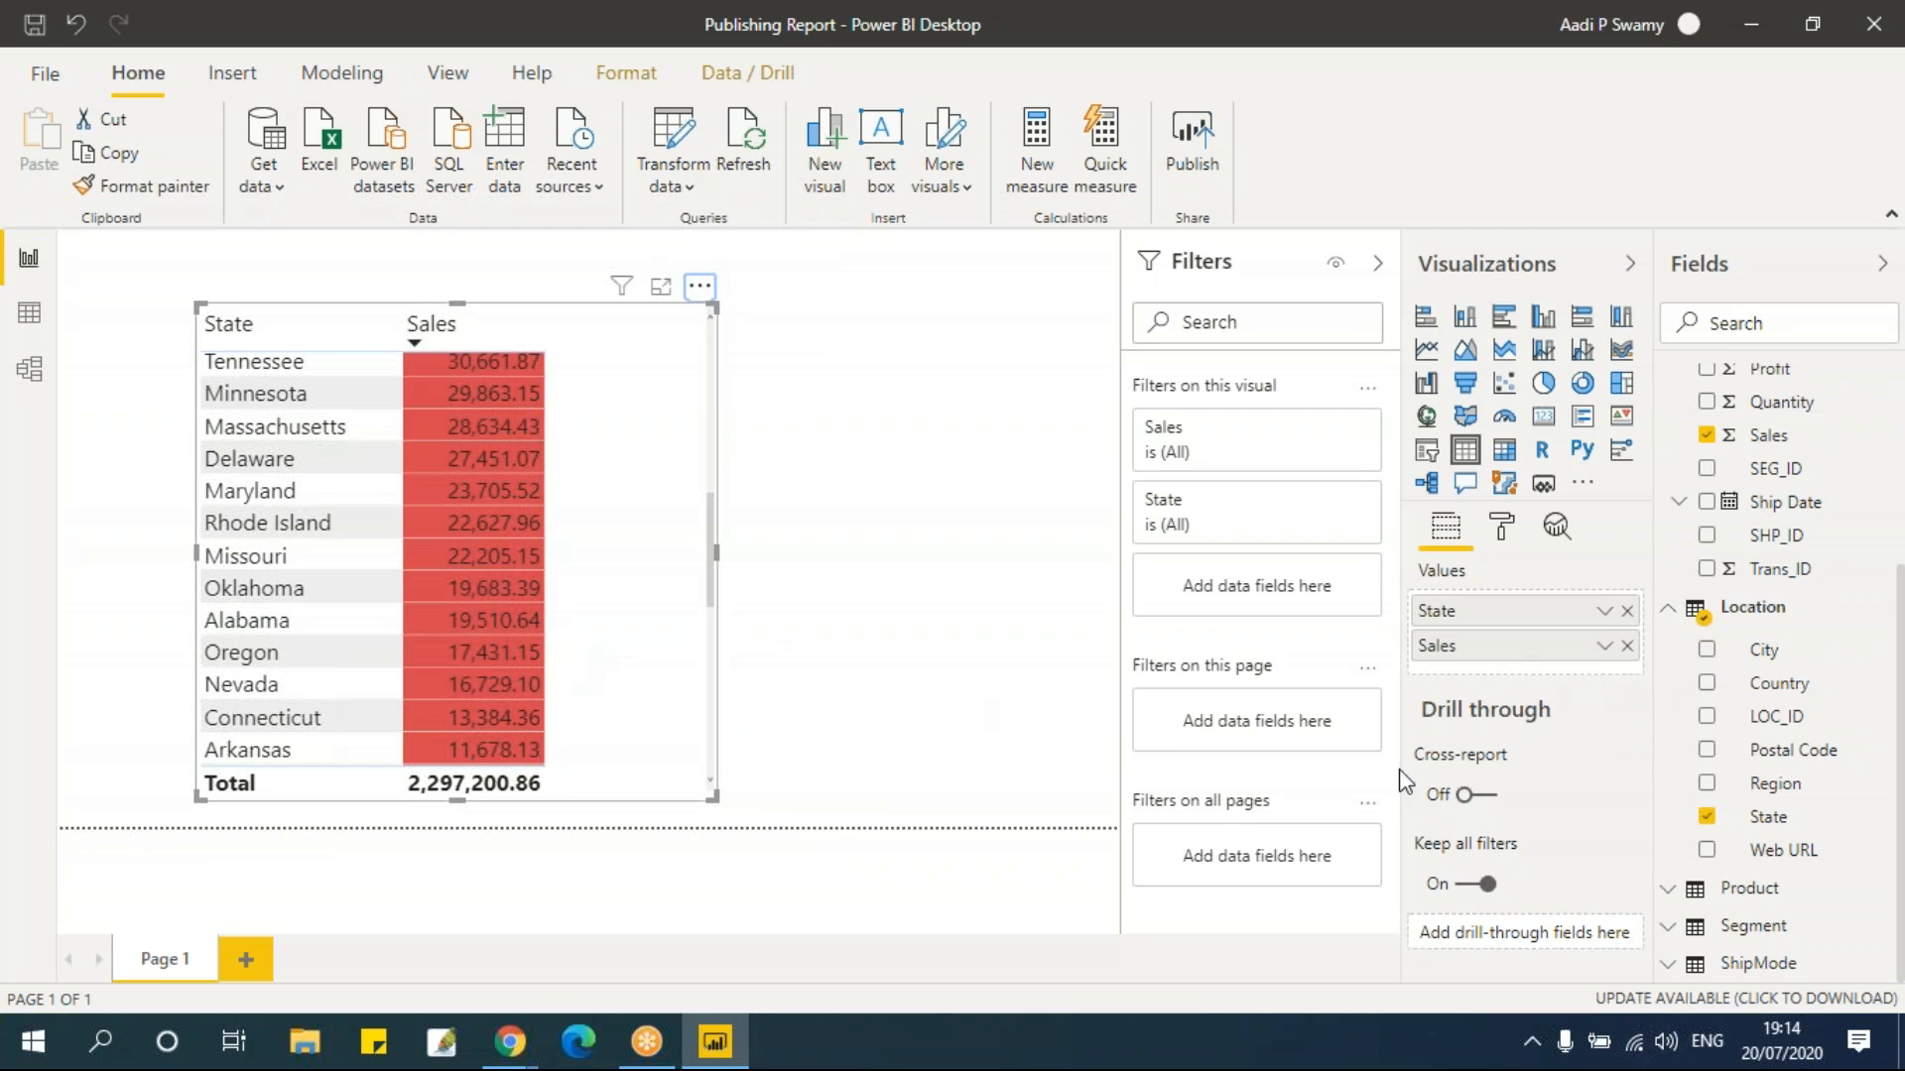
scroll(654, 615, "up", 2)
scroll(635, 610, "up", 3)
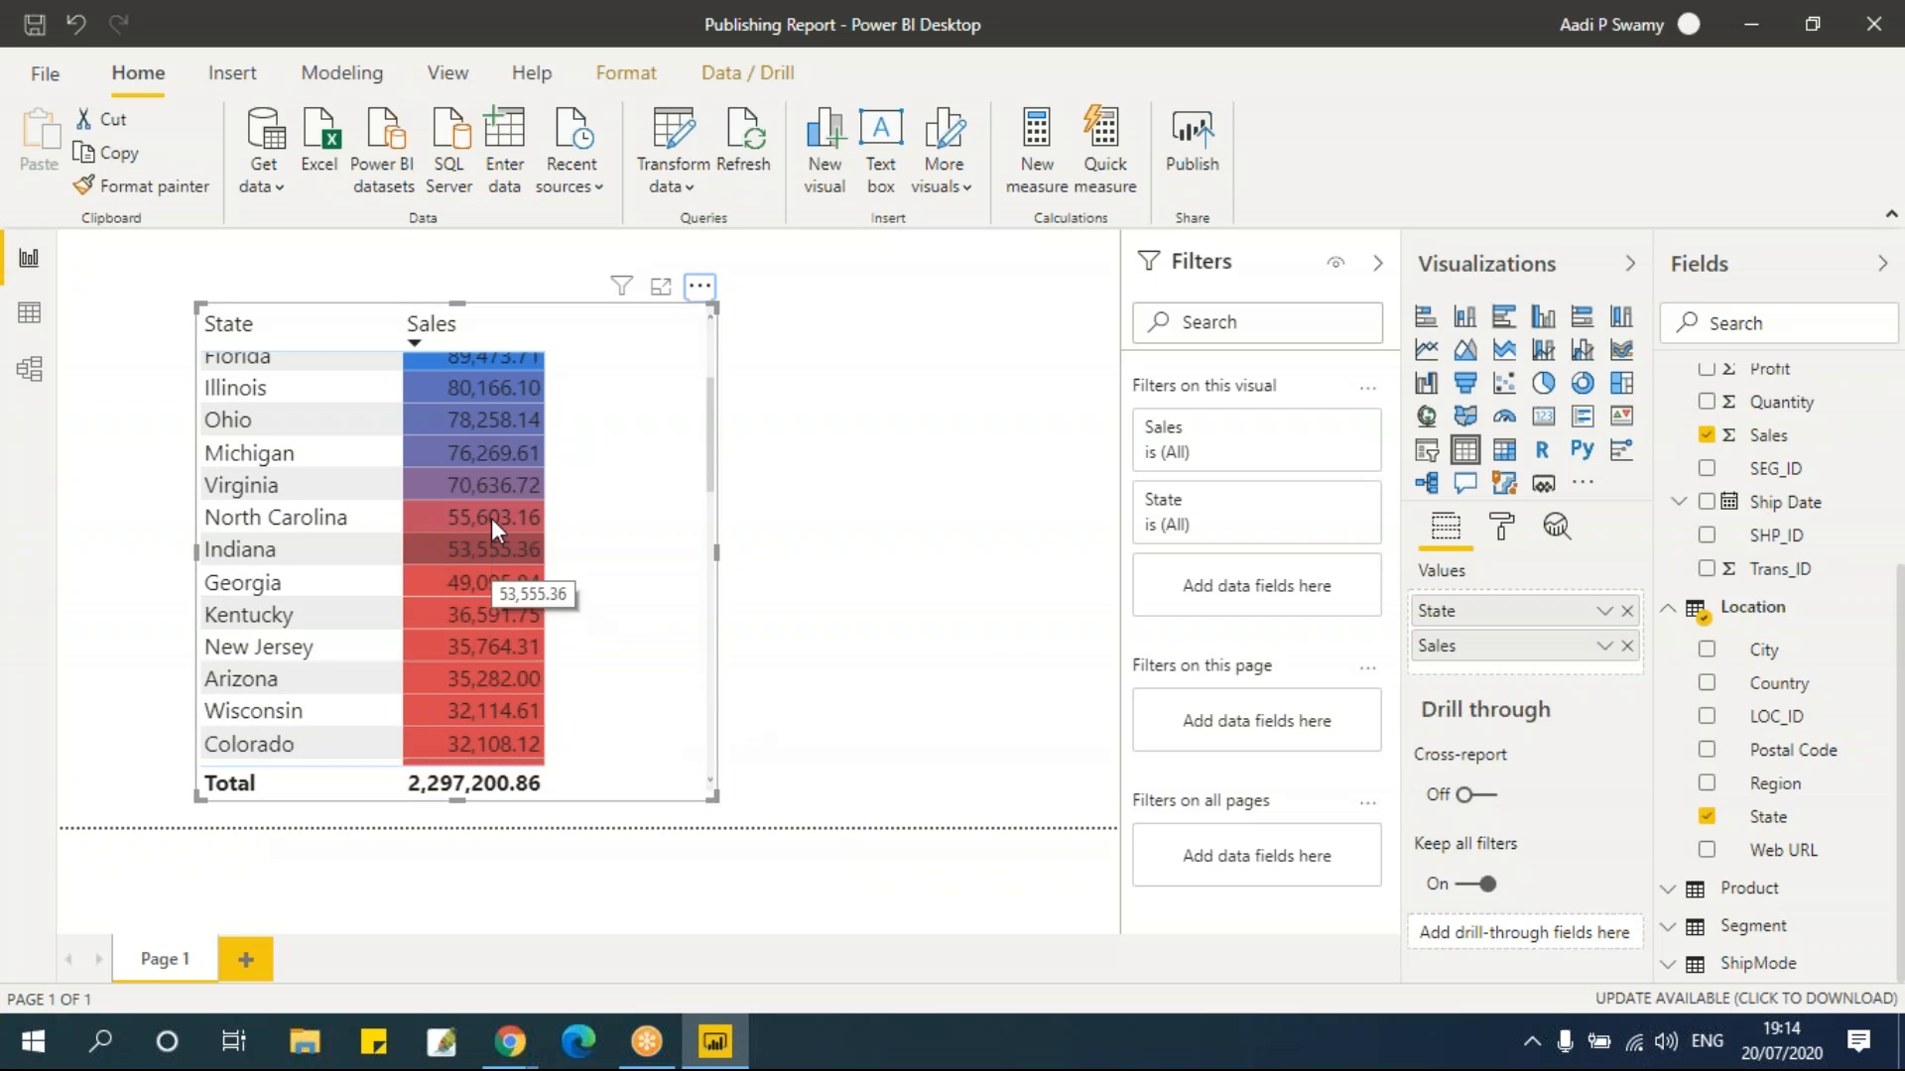
scroll(497, 484, "up", 3)
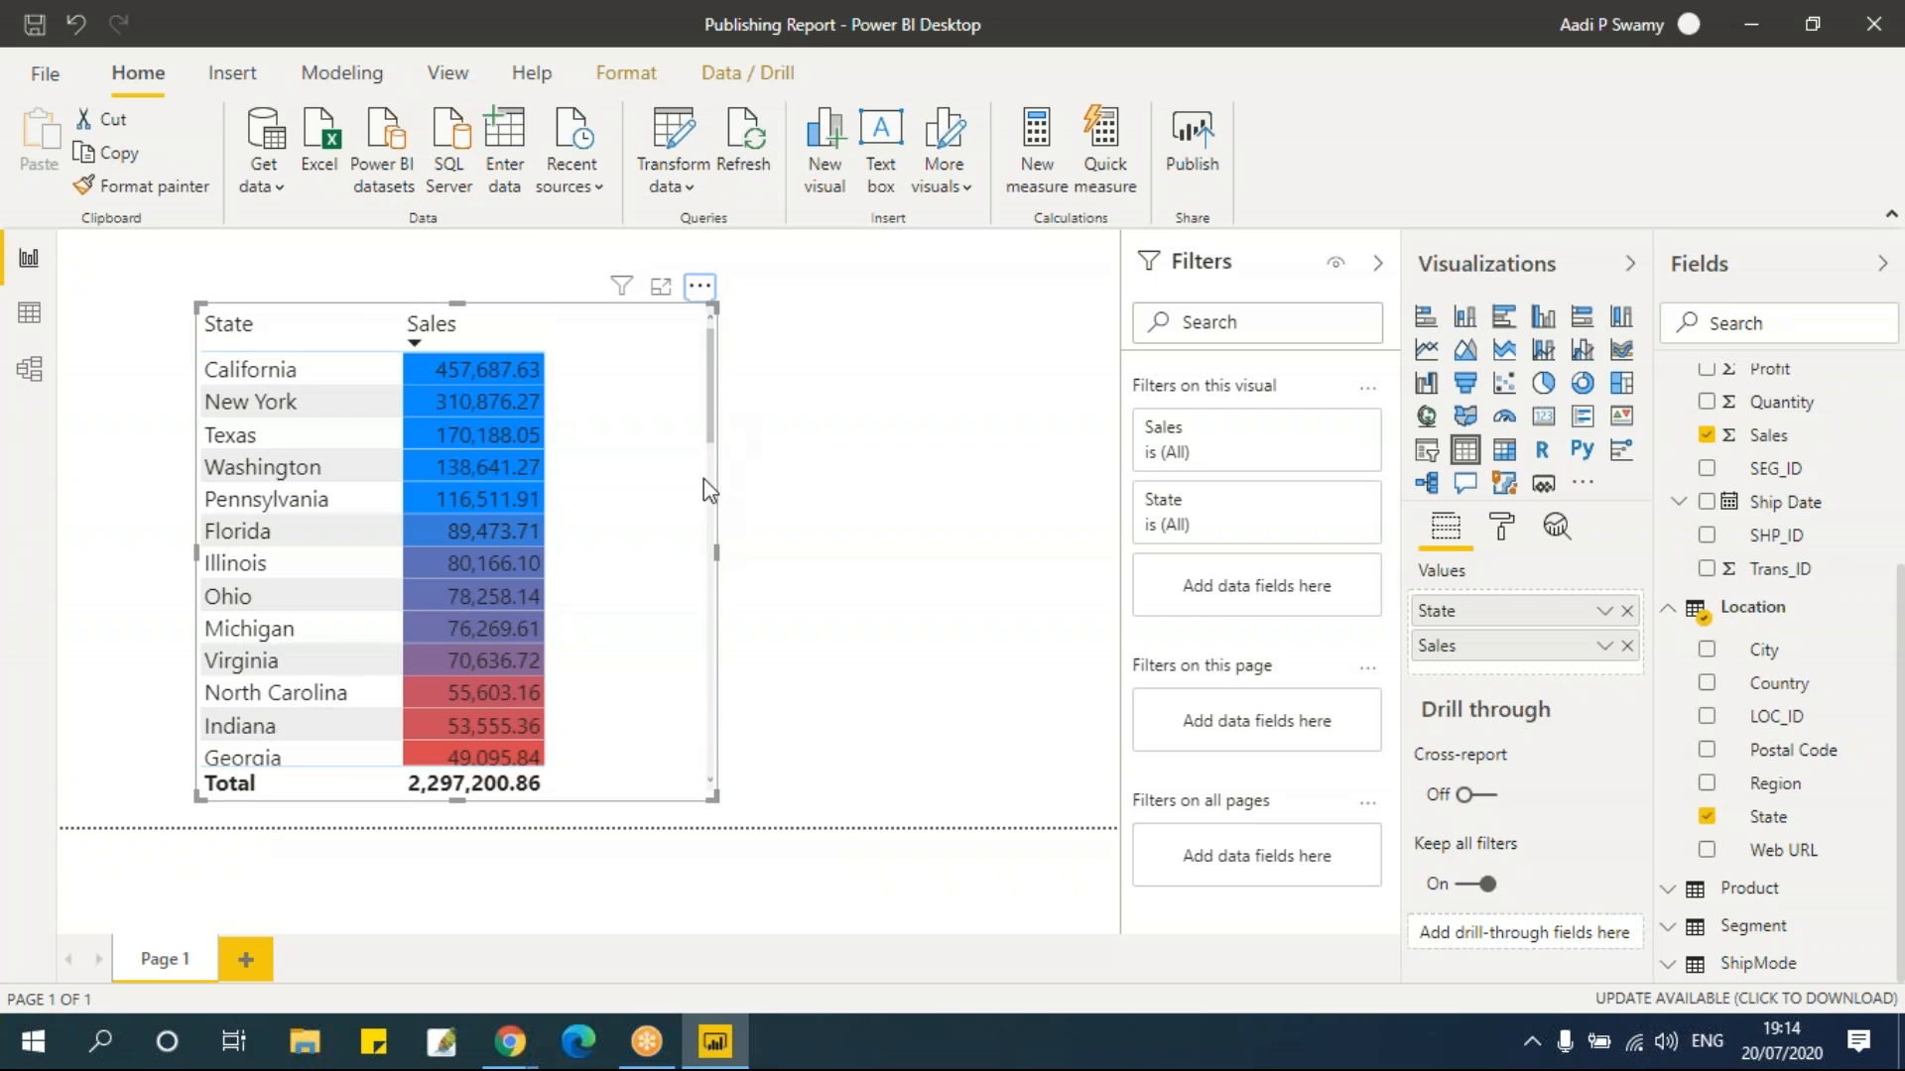
scroll(704, 478, "down", 5)
scroll(707, 618, "down", 3)
scroll(704, 603, "up", 4)
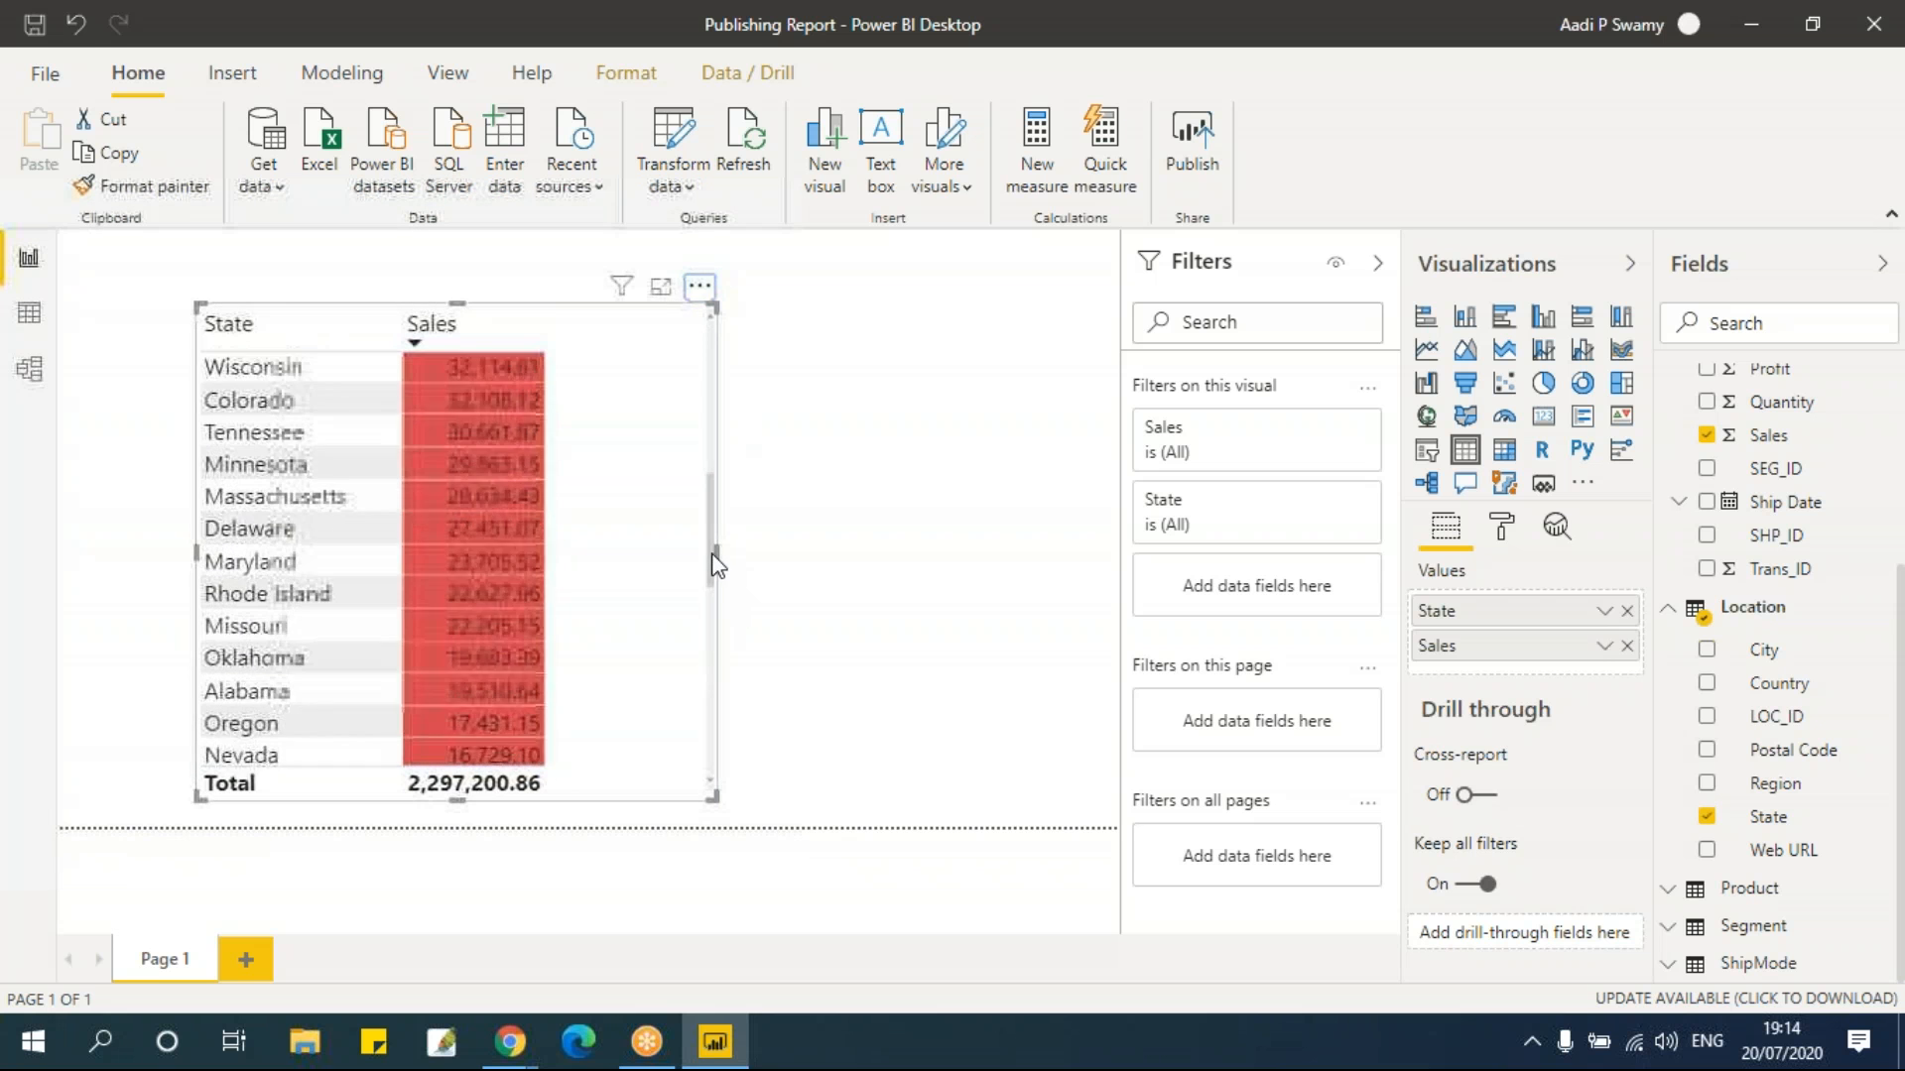
scroll(722, 523, "up", 2)
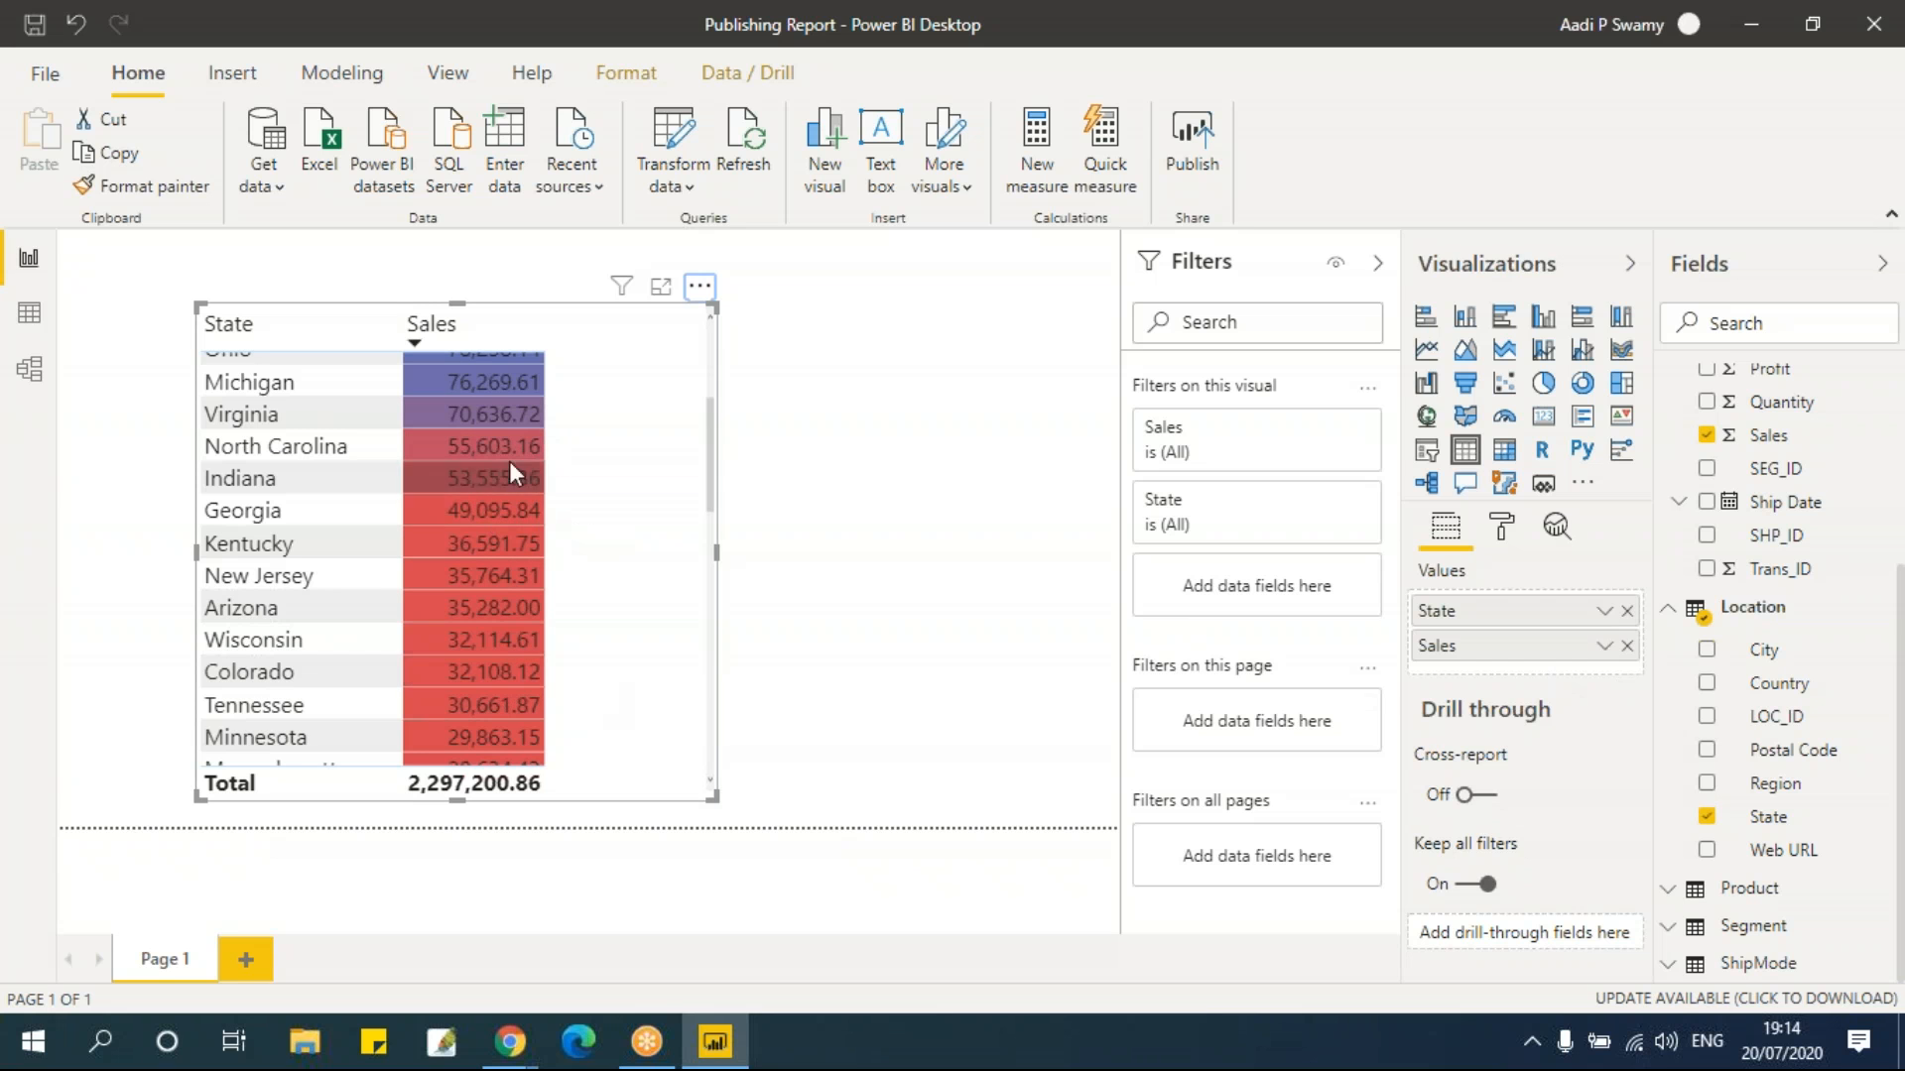
Set the Sales background color scale's custom minimum to 25000, apply it and check the shading across the states
left_click(1604, 646)
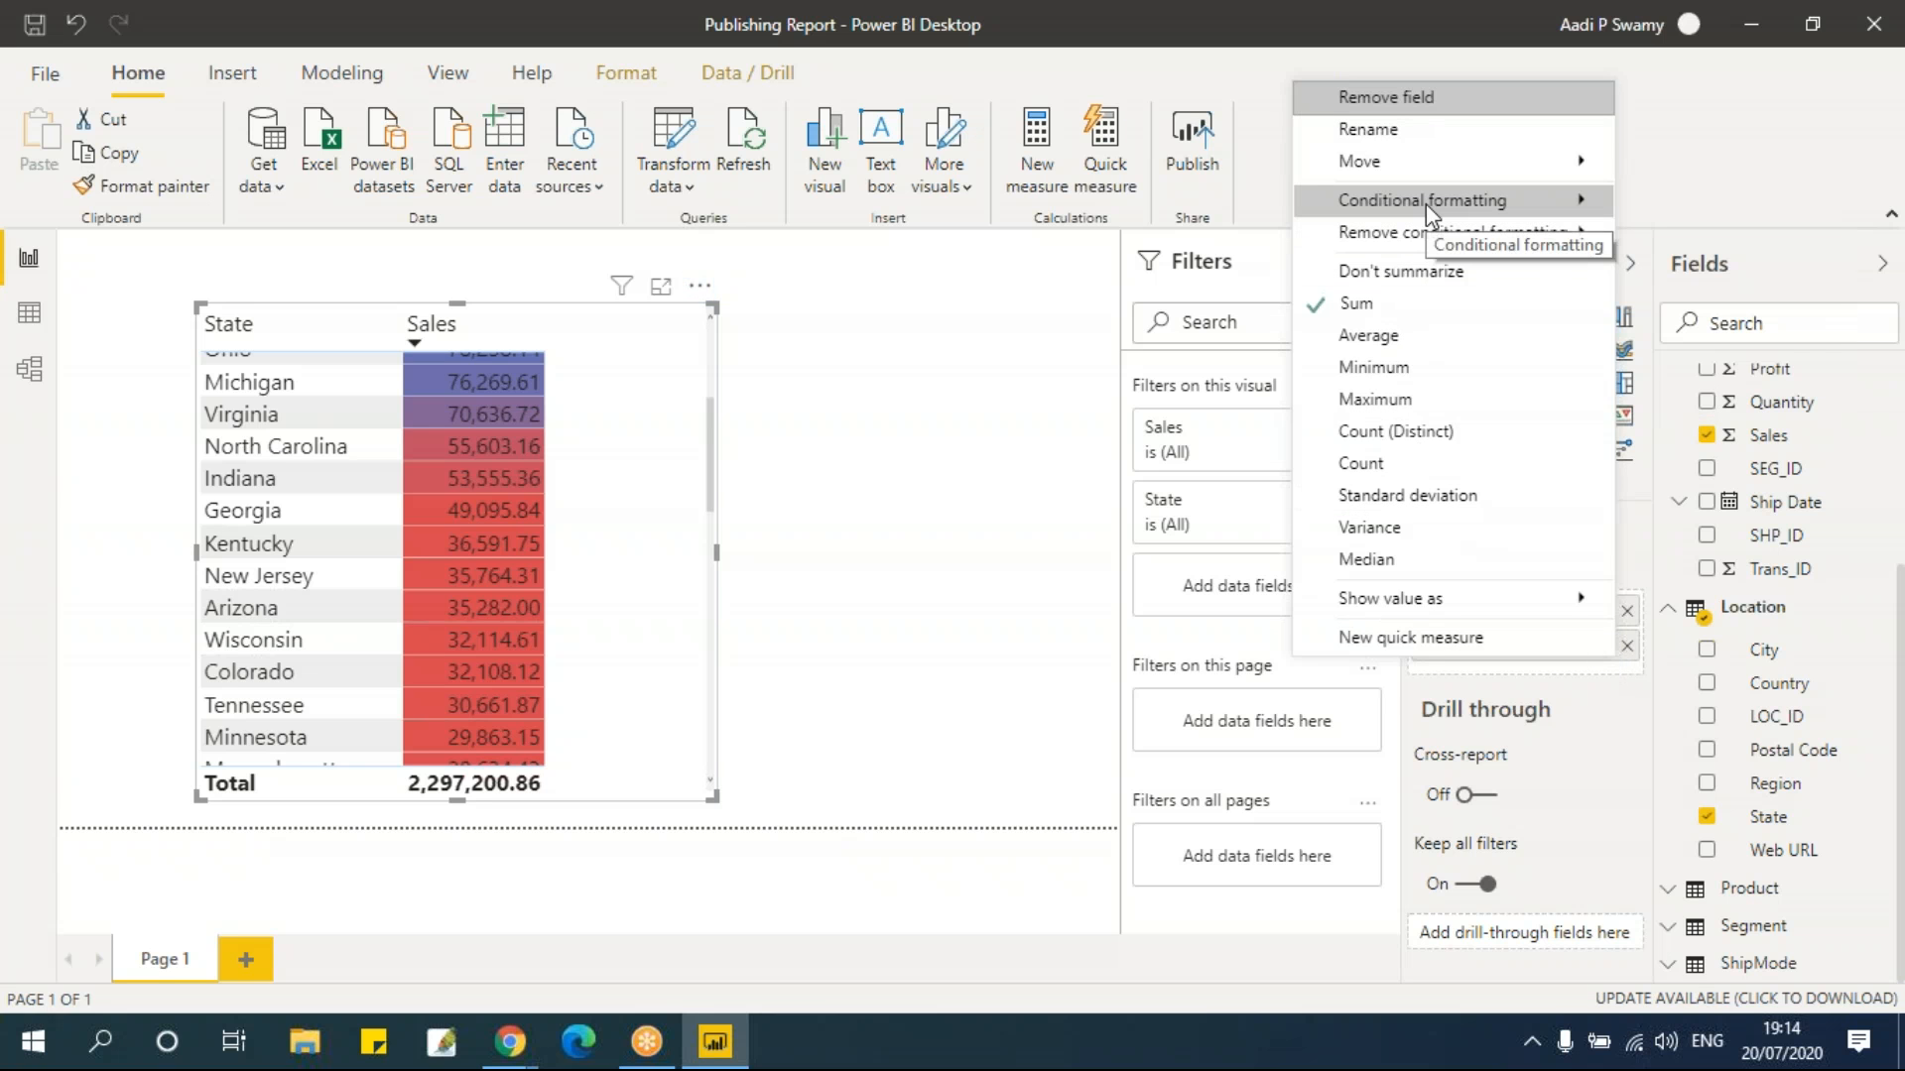
mouse_move(1427, 204)
left_click(1751, 202)
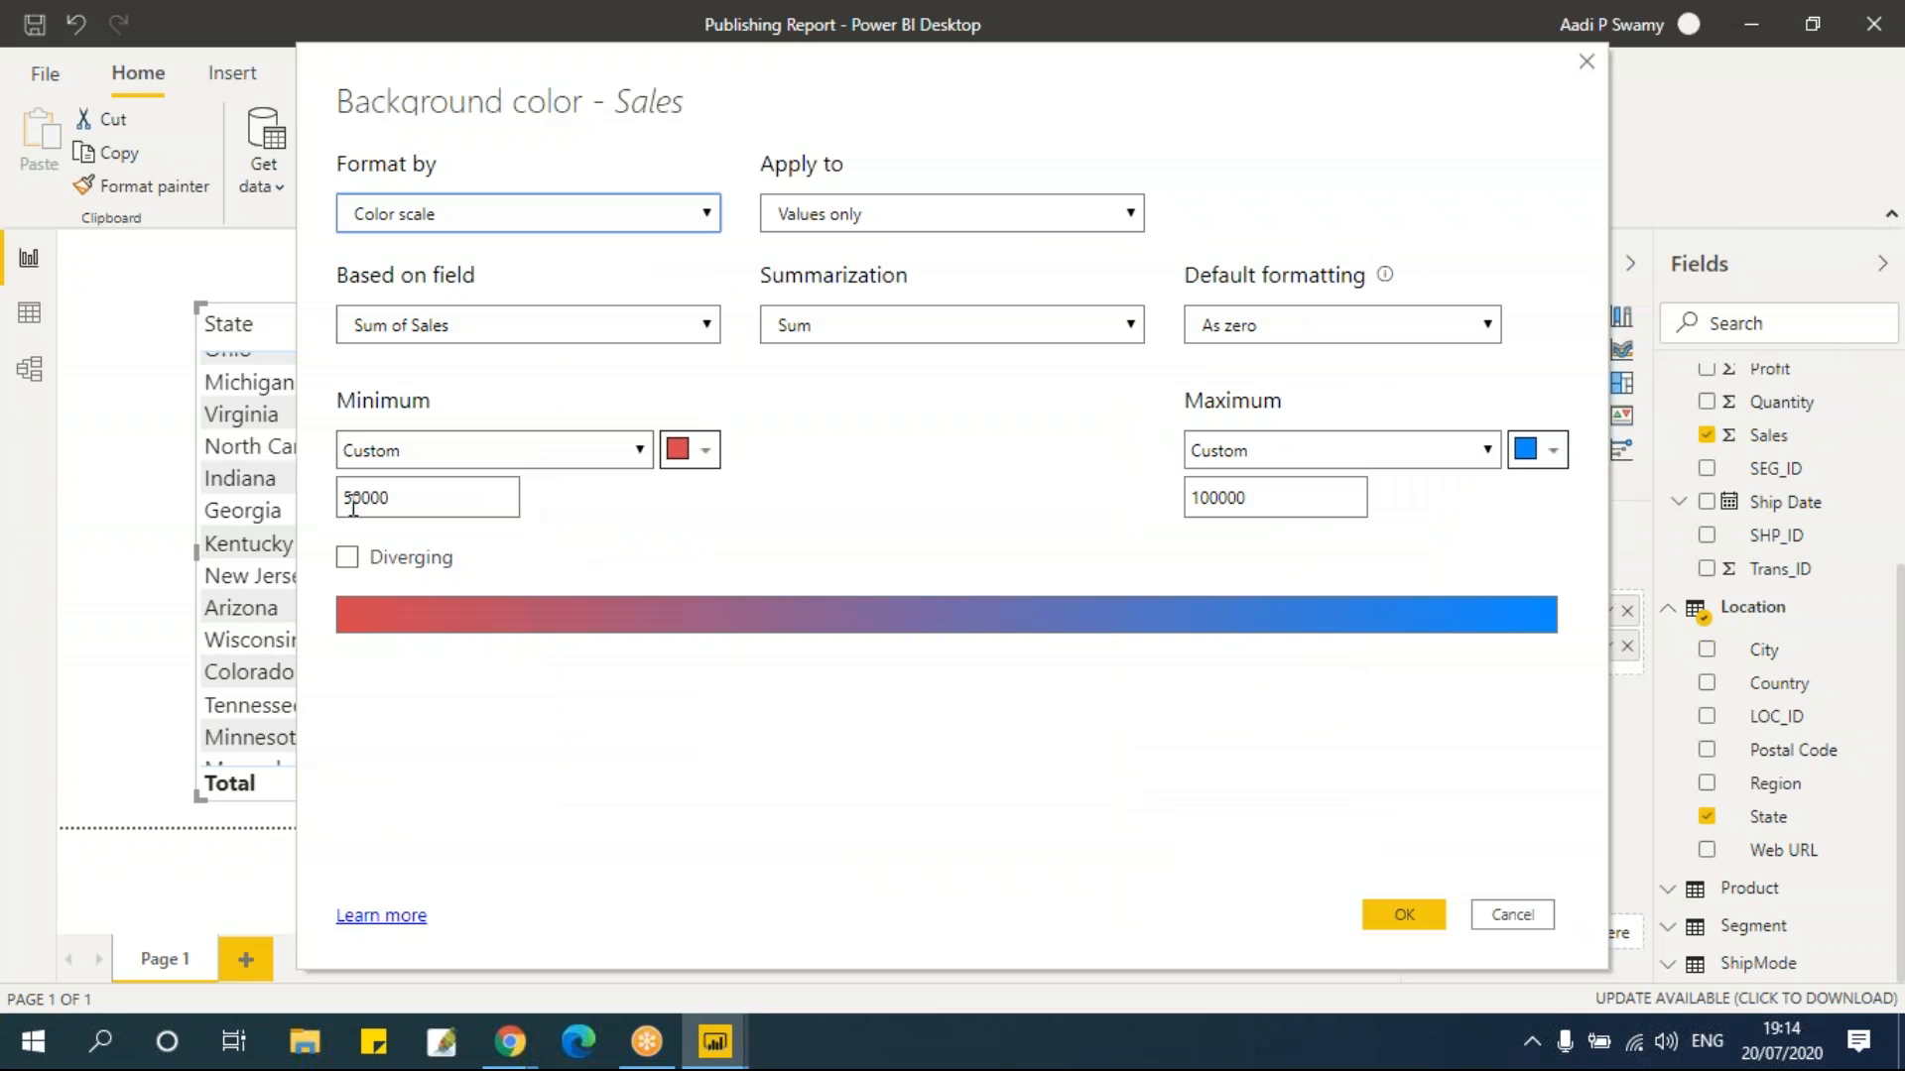
left_click_drag(360, 498, 343, 498)
type("2")
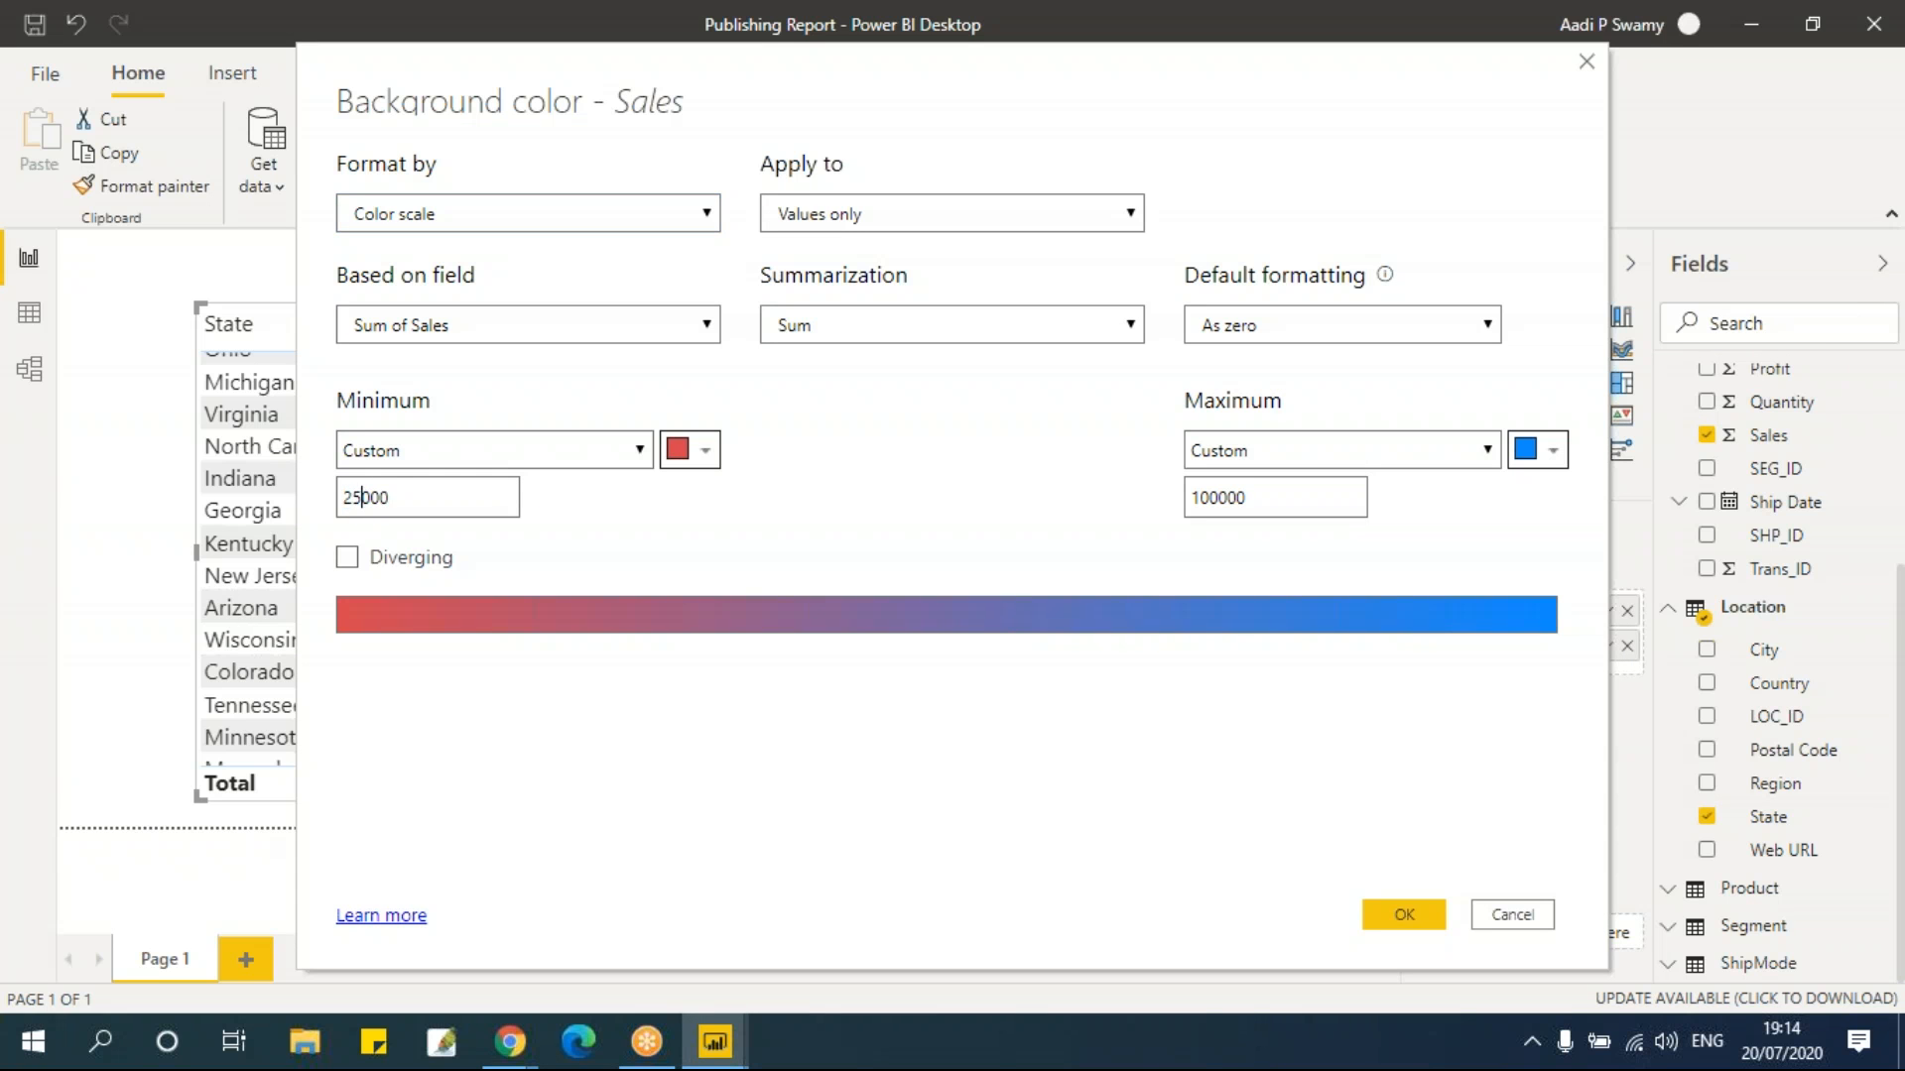
left_click(1413, 910)
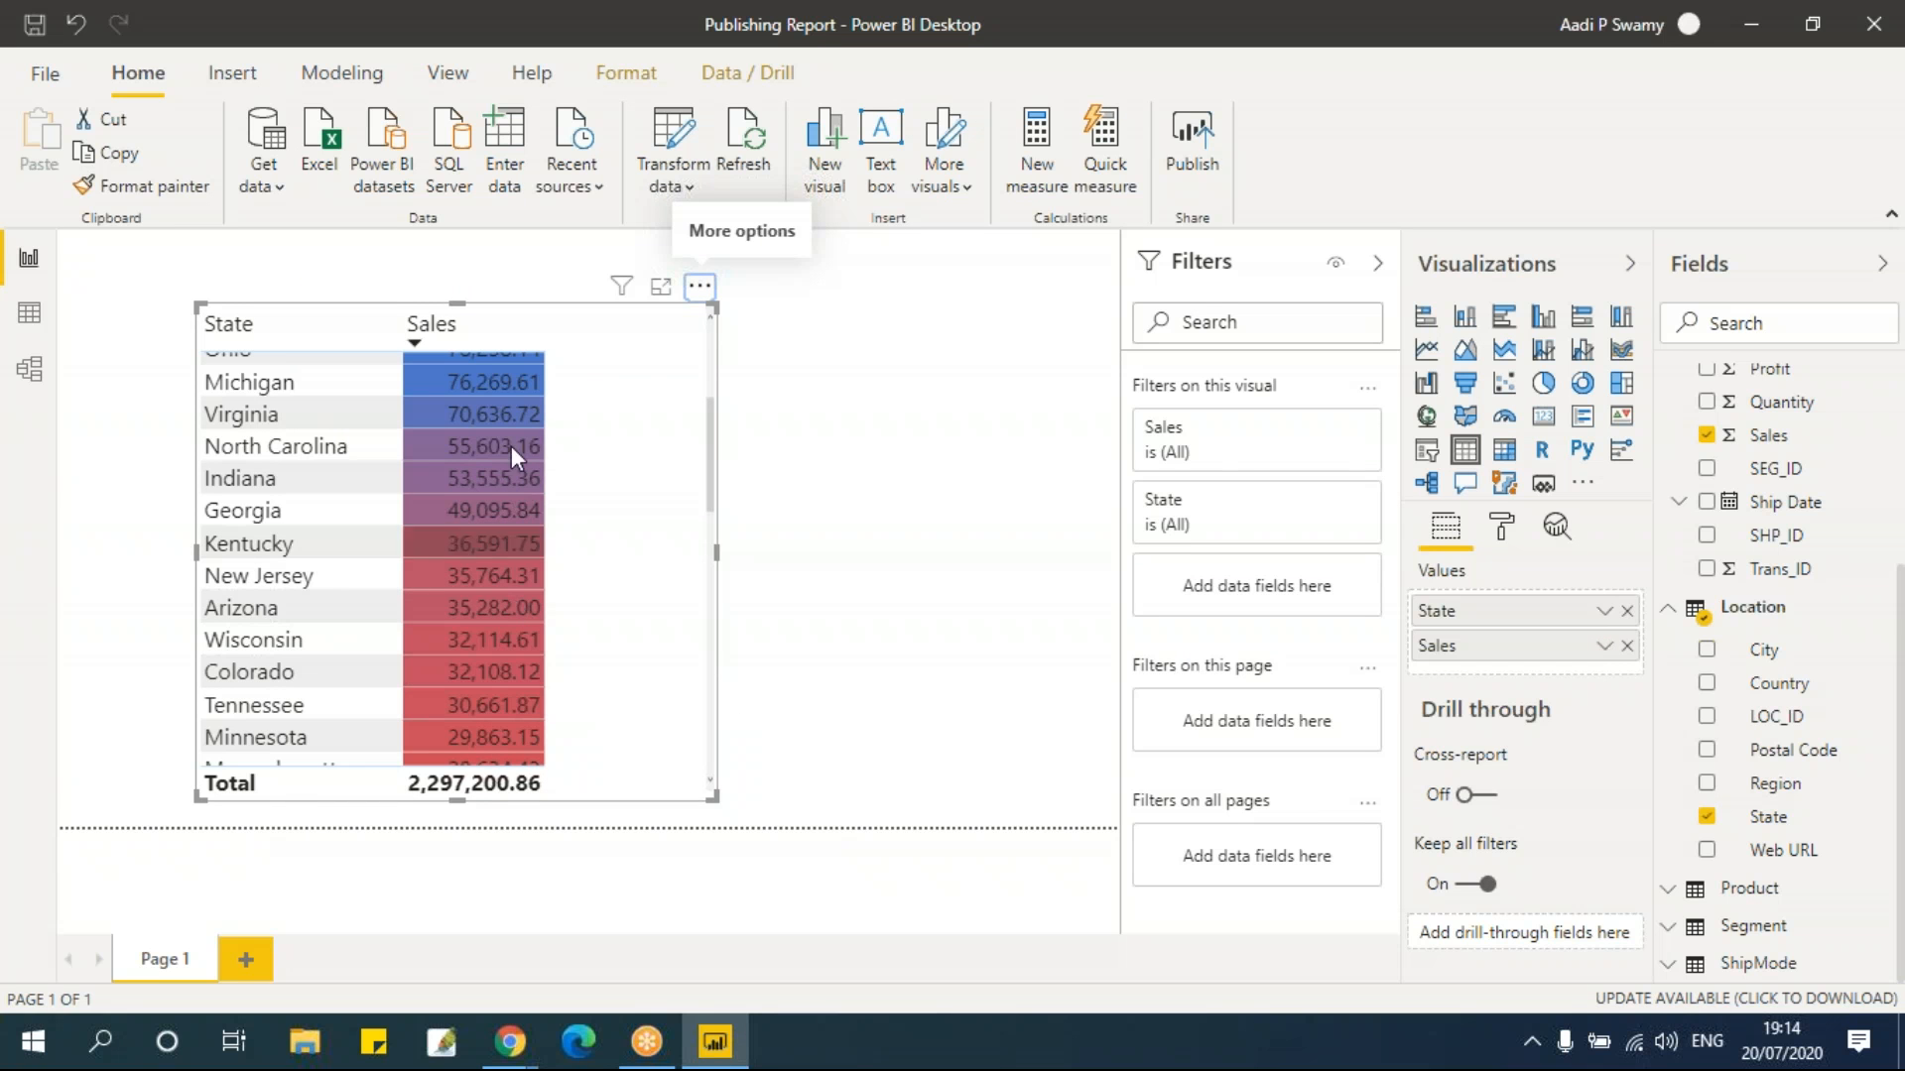
scroll(646, 602, "down", 1)
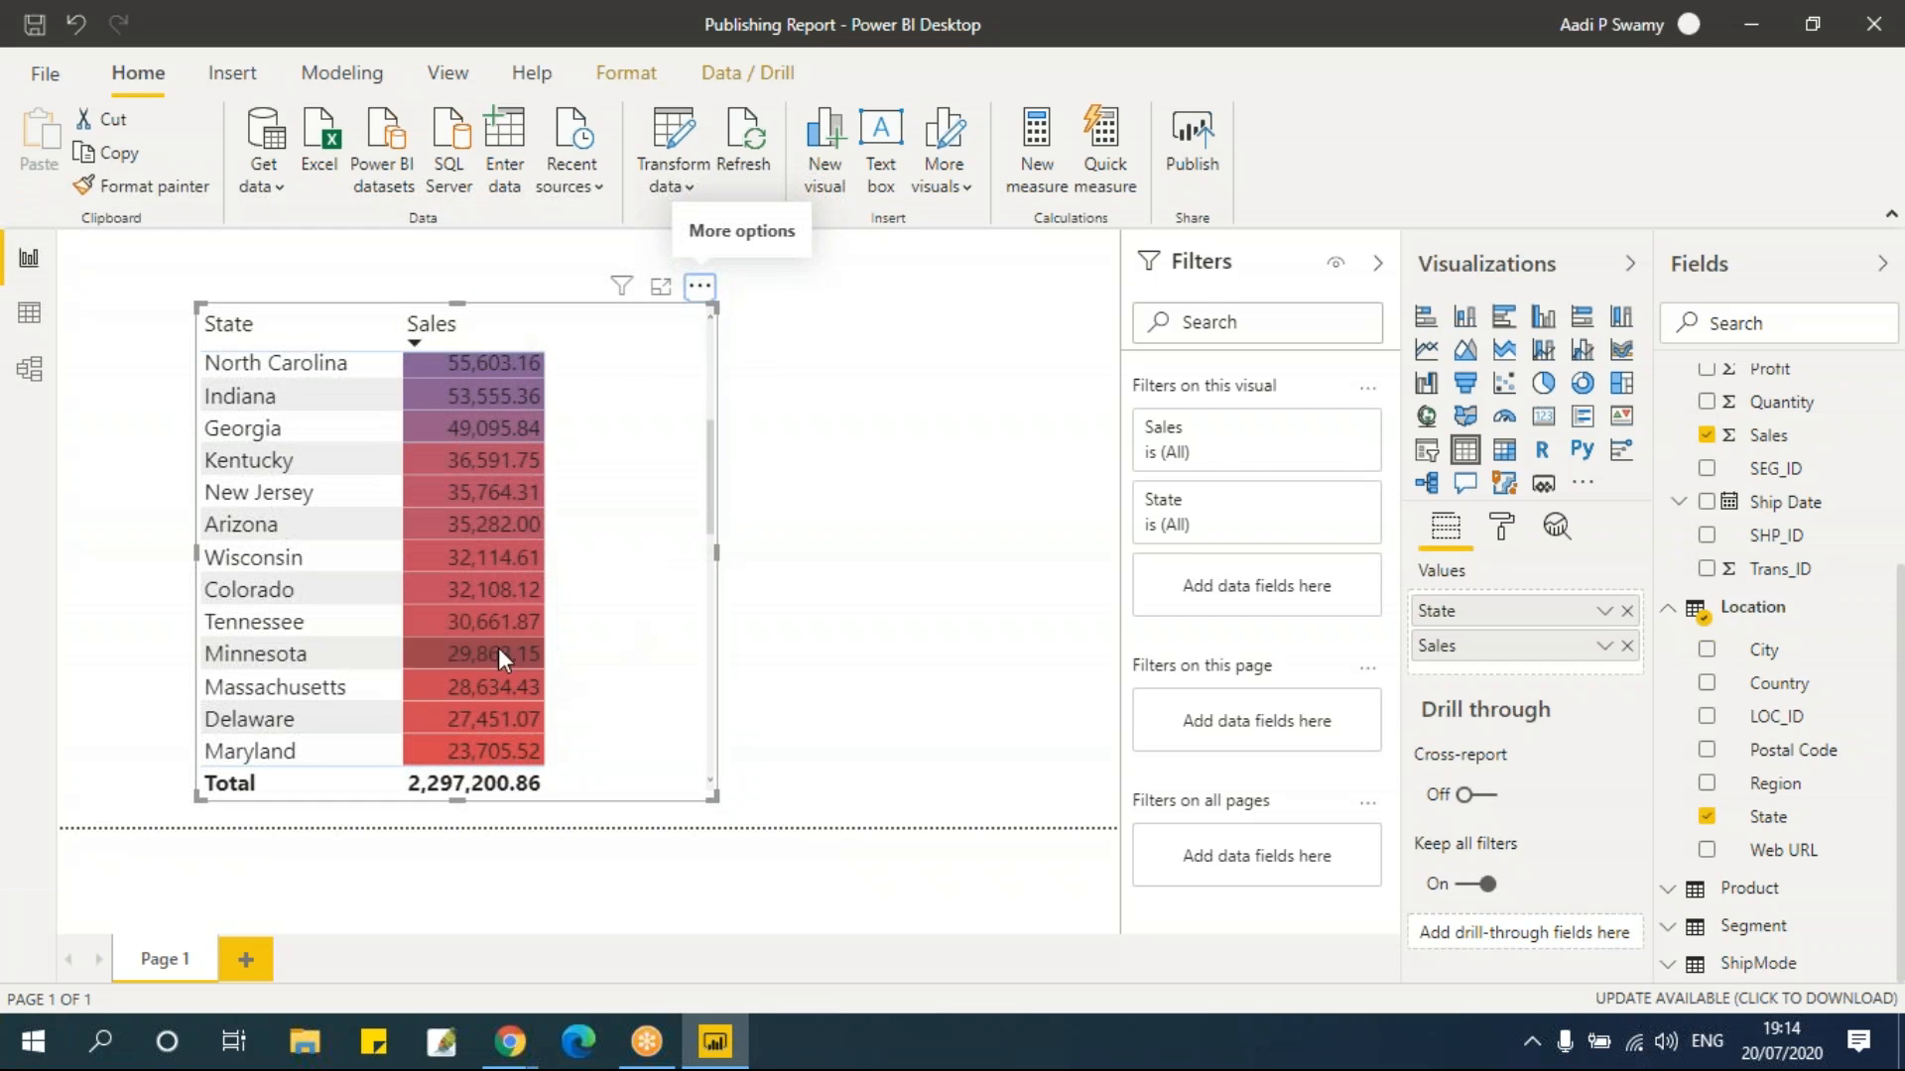
scroll(499, 667, "down", 6)
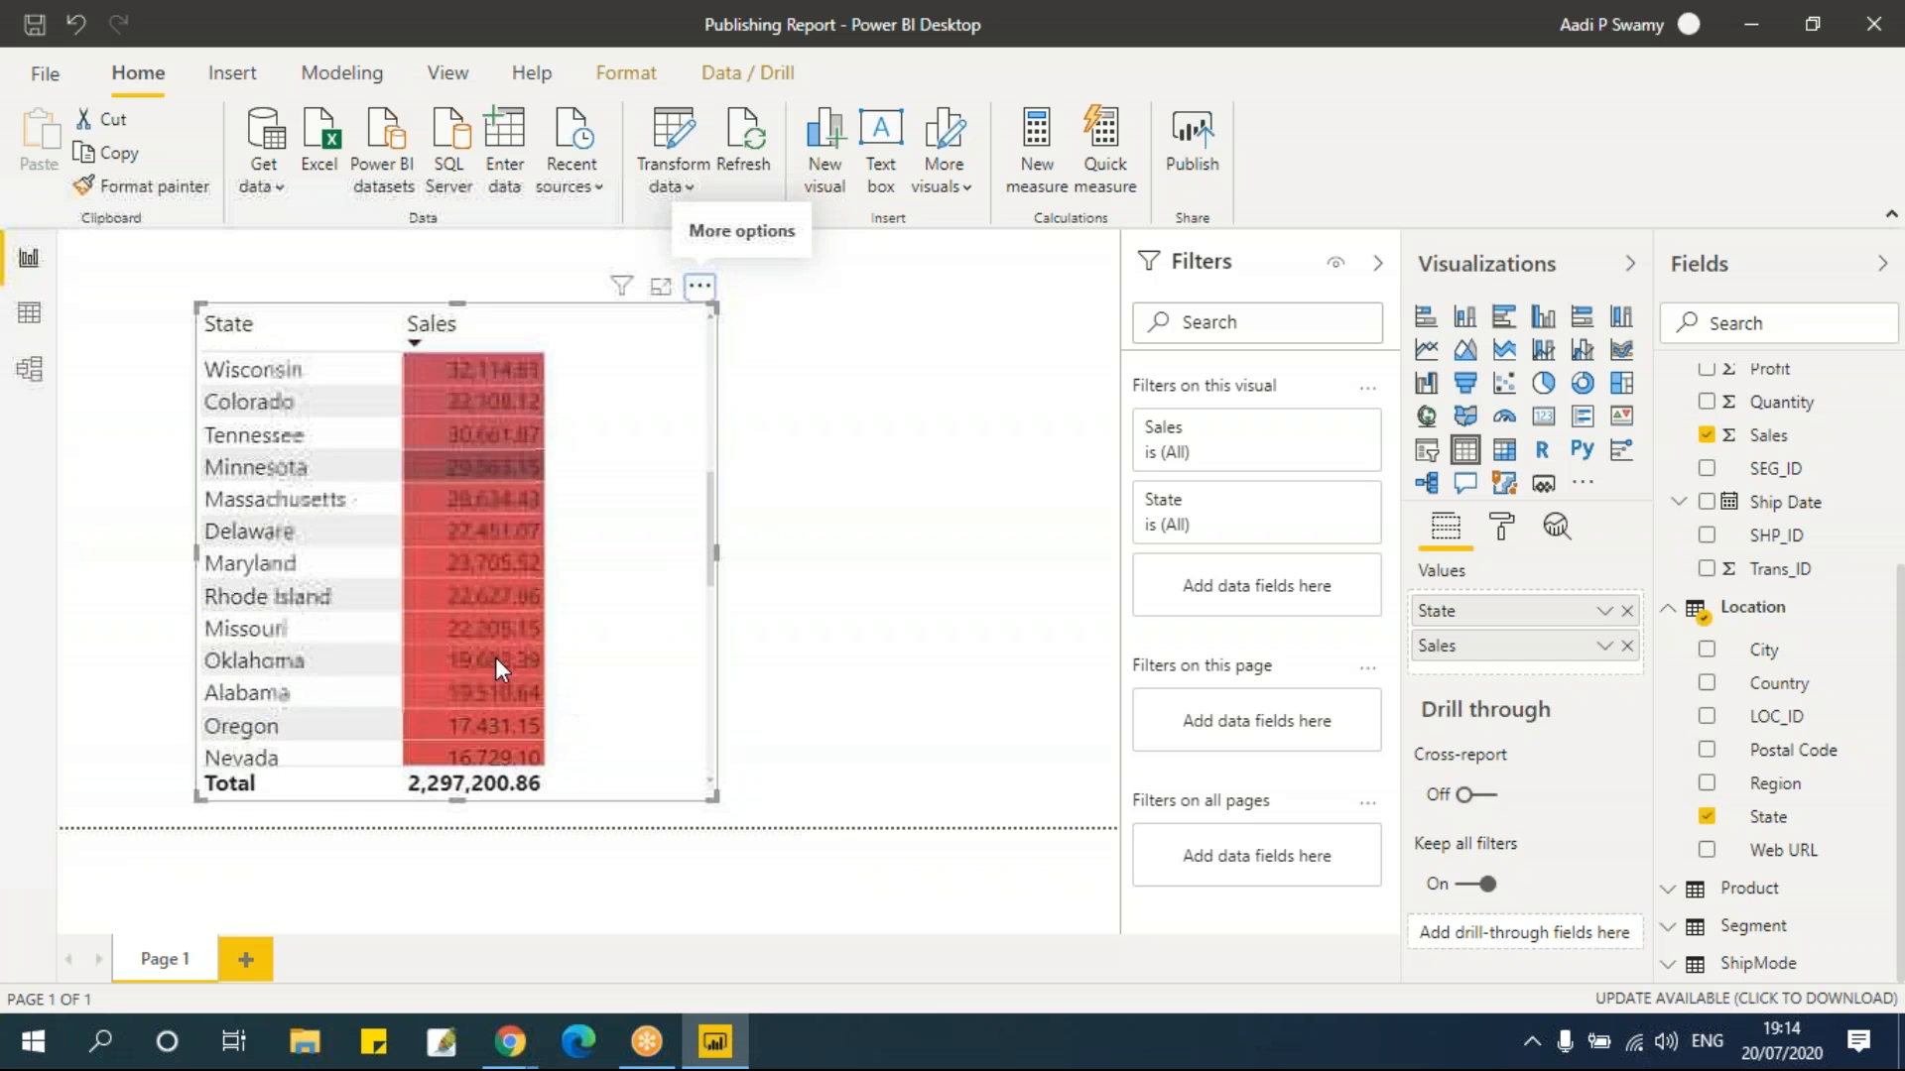
scroll(496, 660, "up", 10)
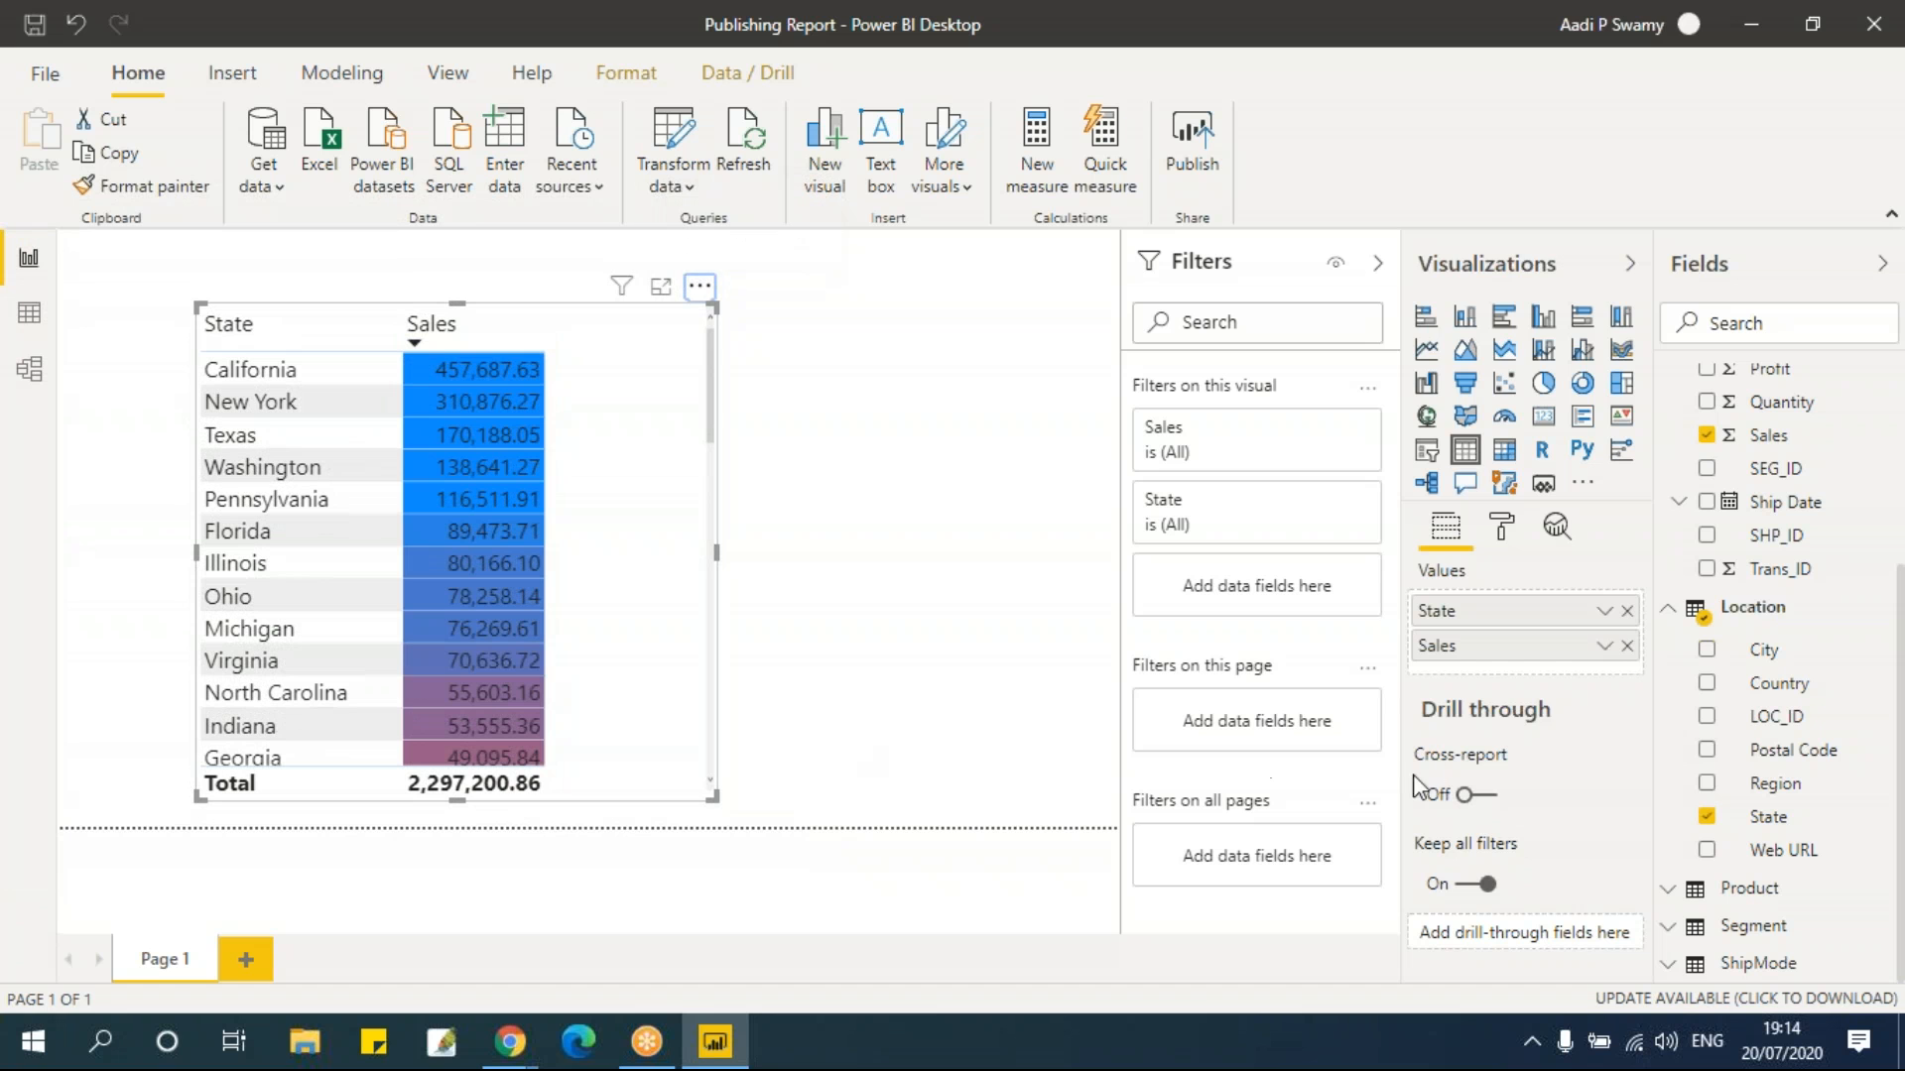
Reopen the Sales background color formatting, switch it to format by Rules and apply it to Values only
left_click(1604, 646)
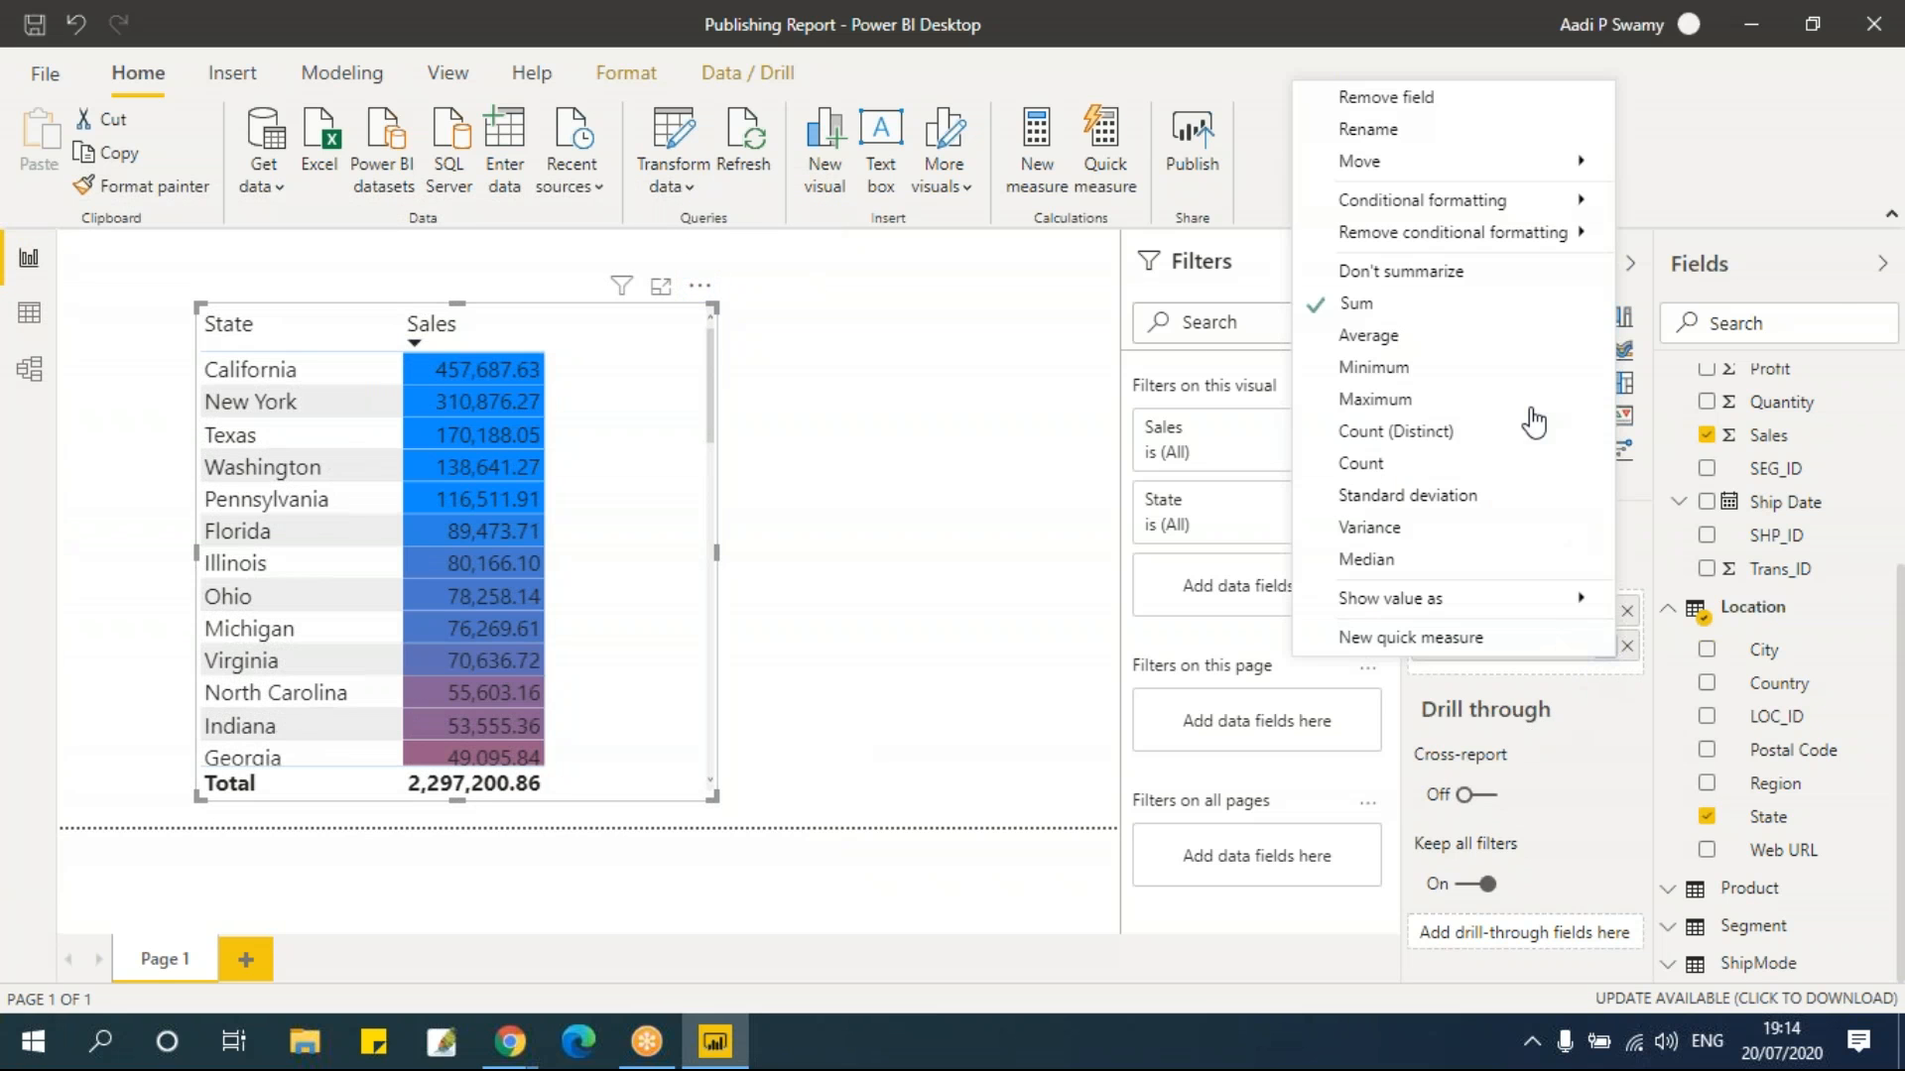
mouse_move(1439, 200)
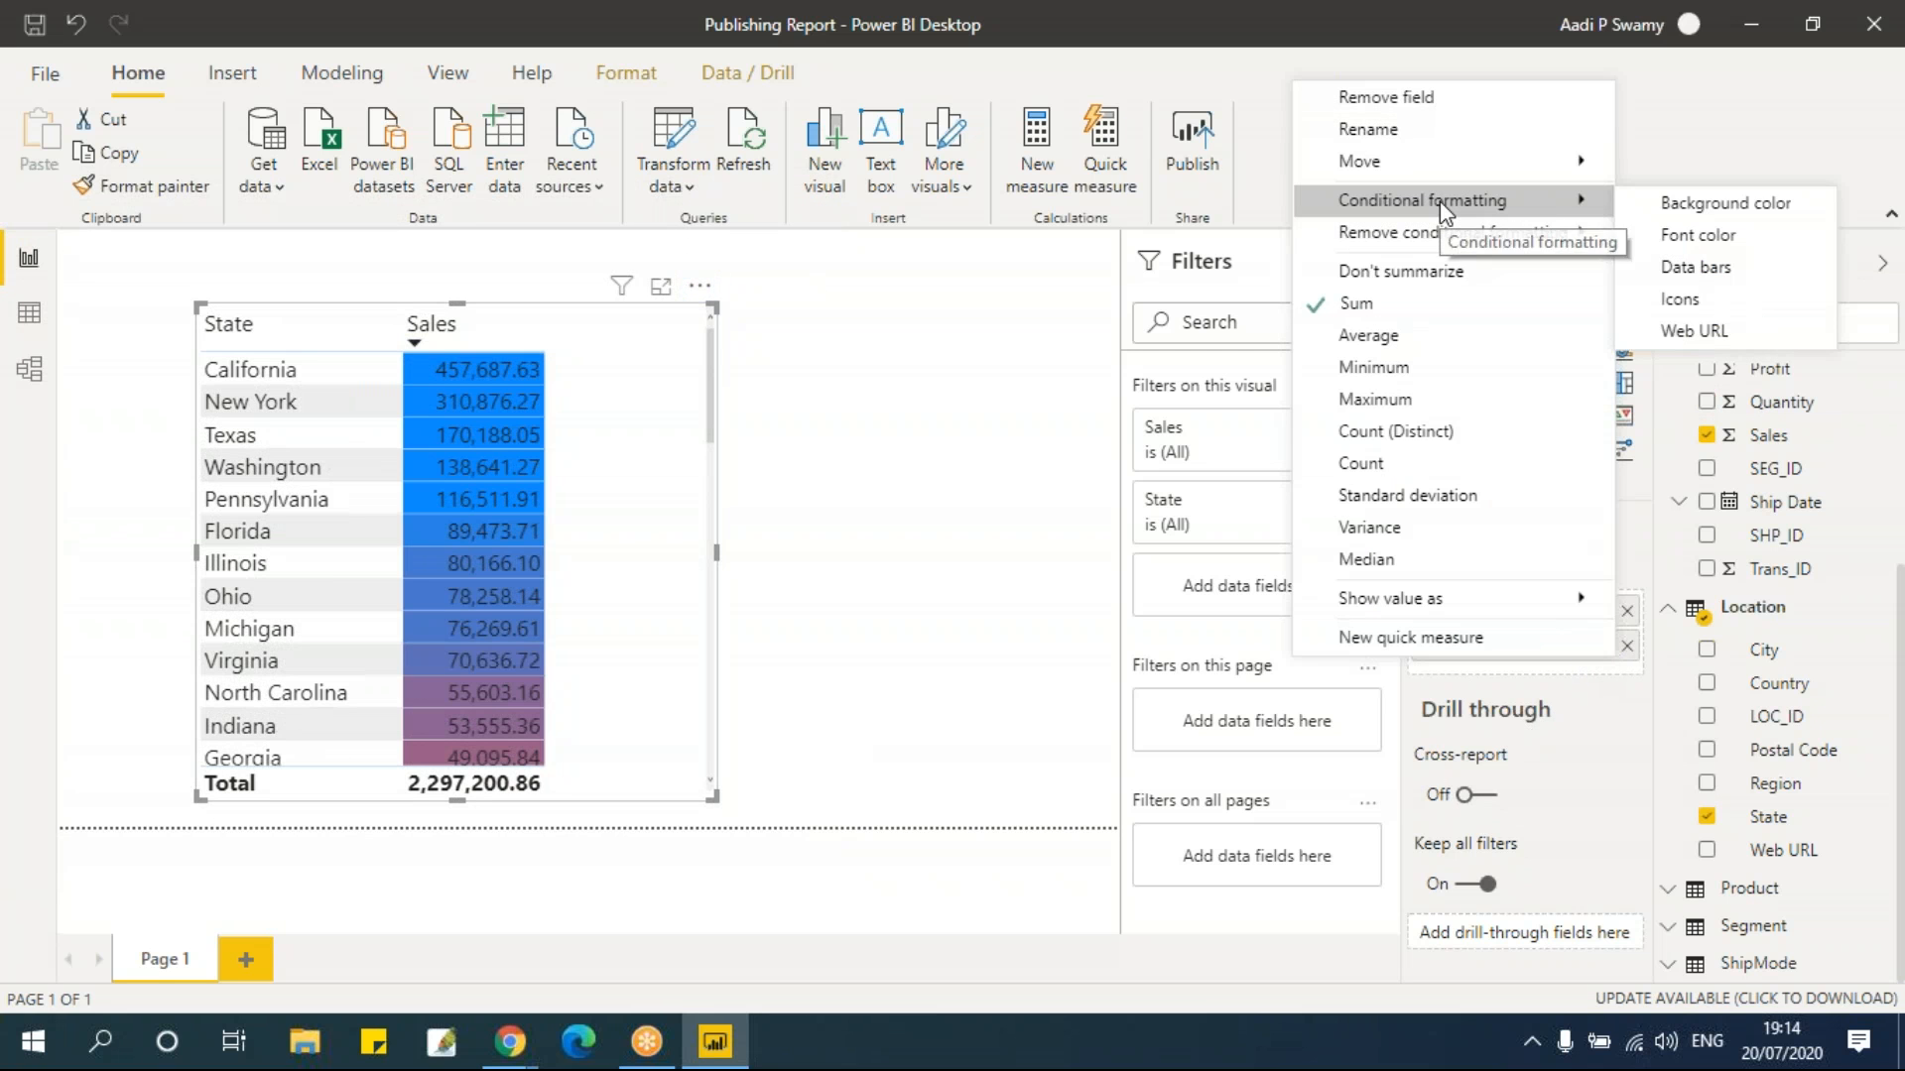
left_click(1704, 200)
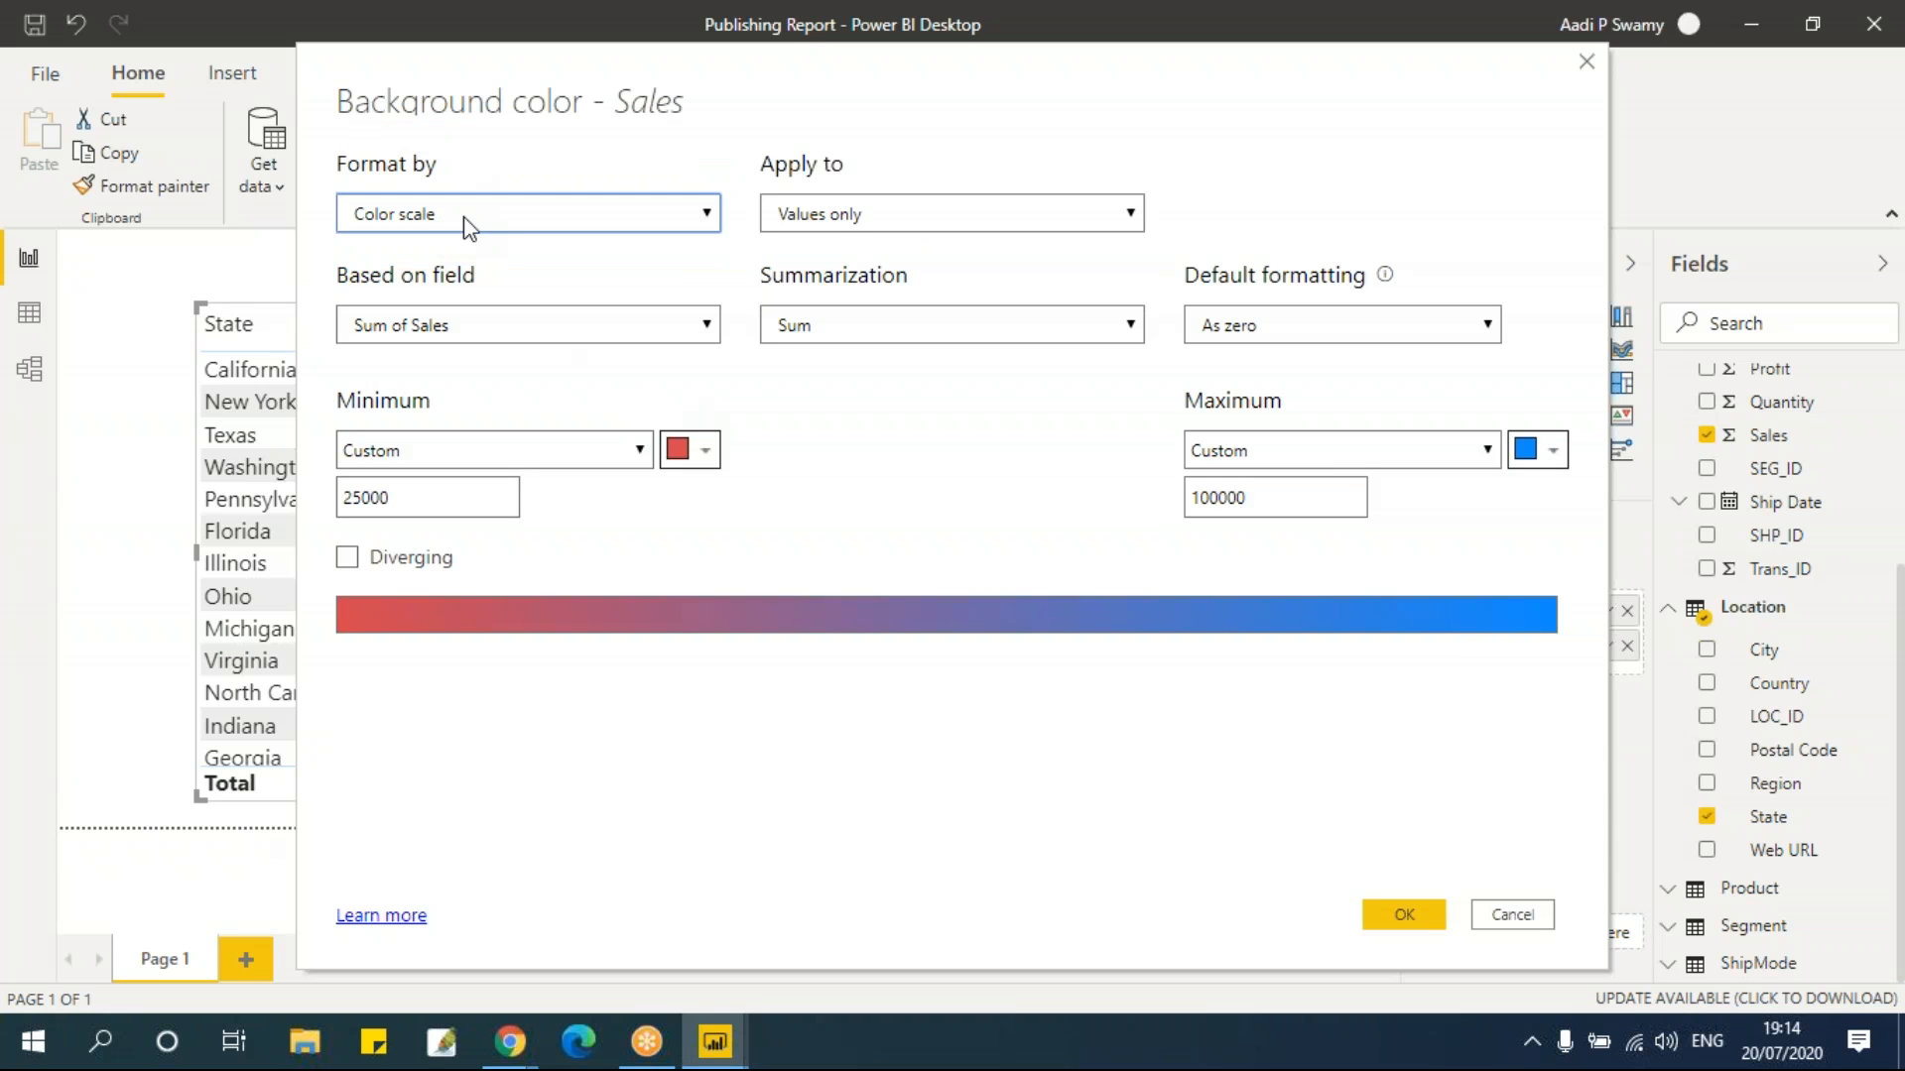
left_click(464, 214)
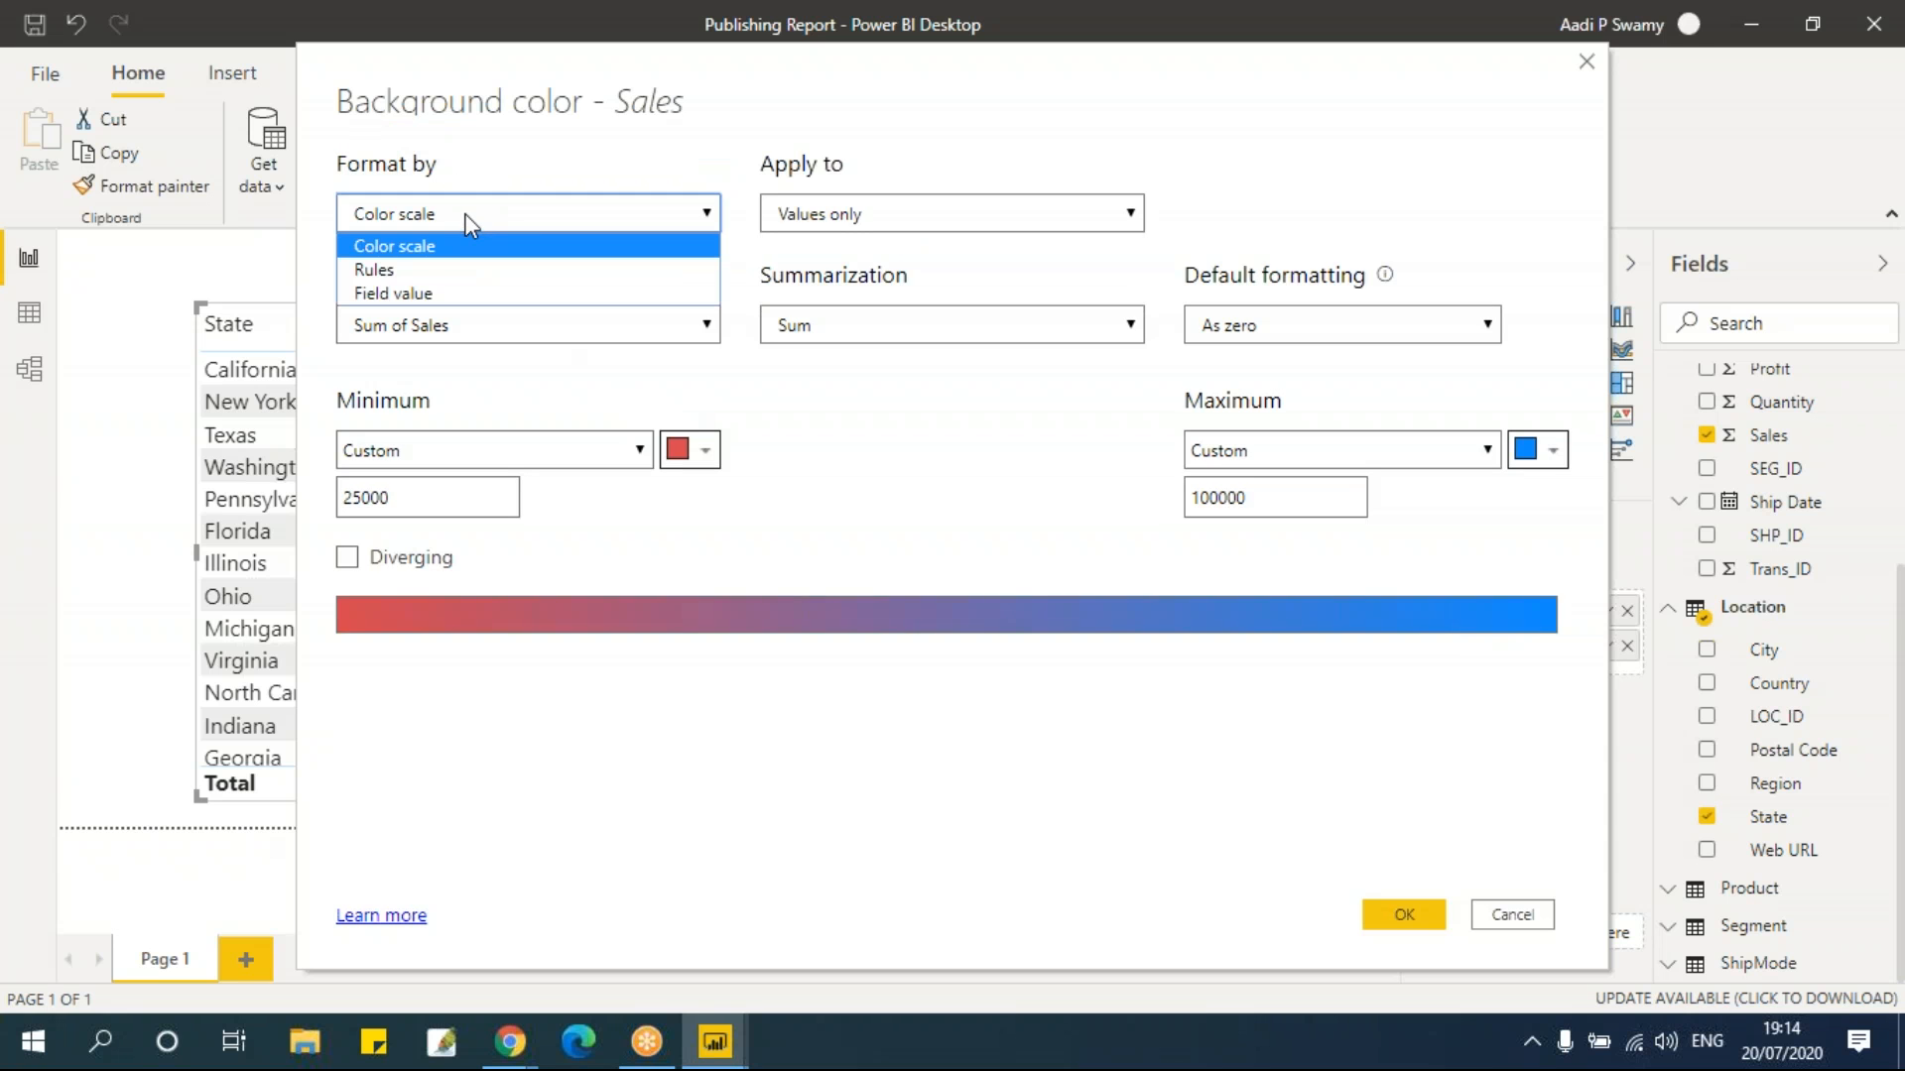
left_click(462, 272)
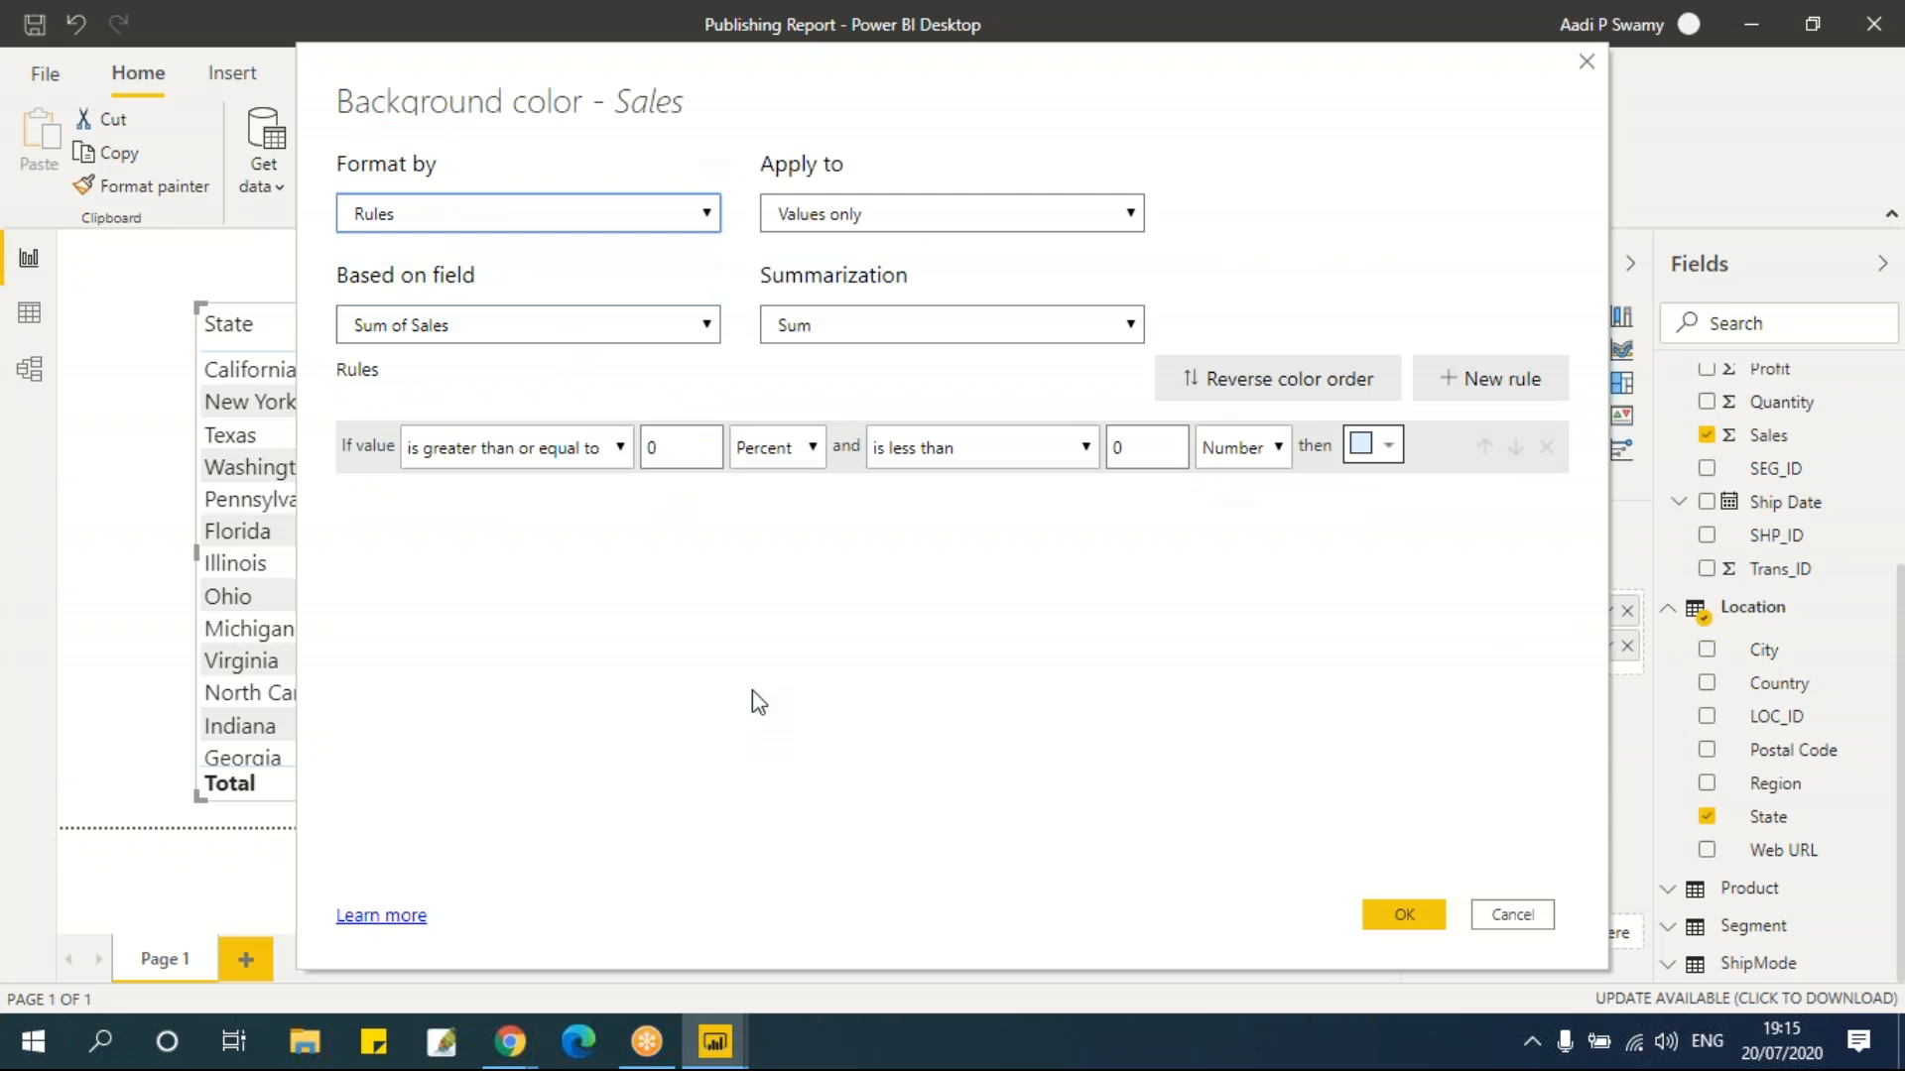
left_click_drag(773, 89, 1014, 116)
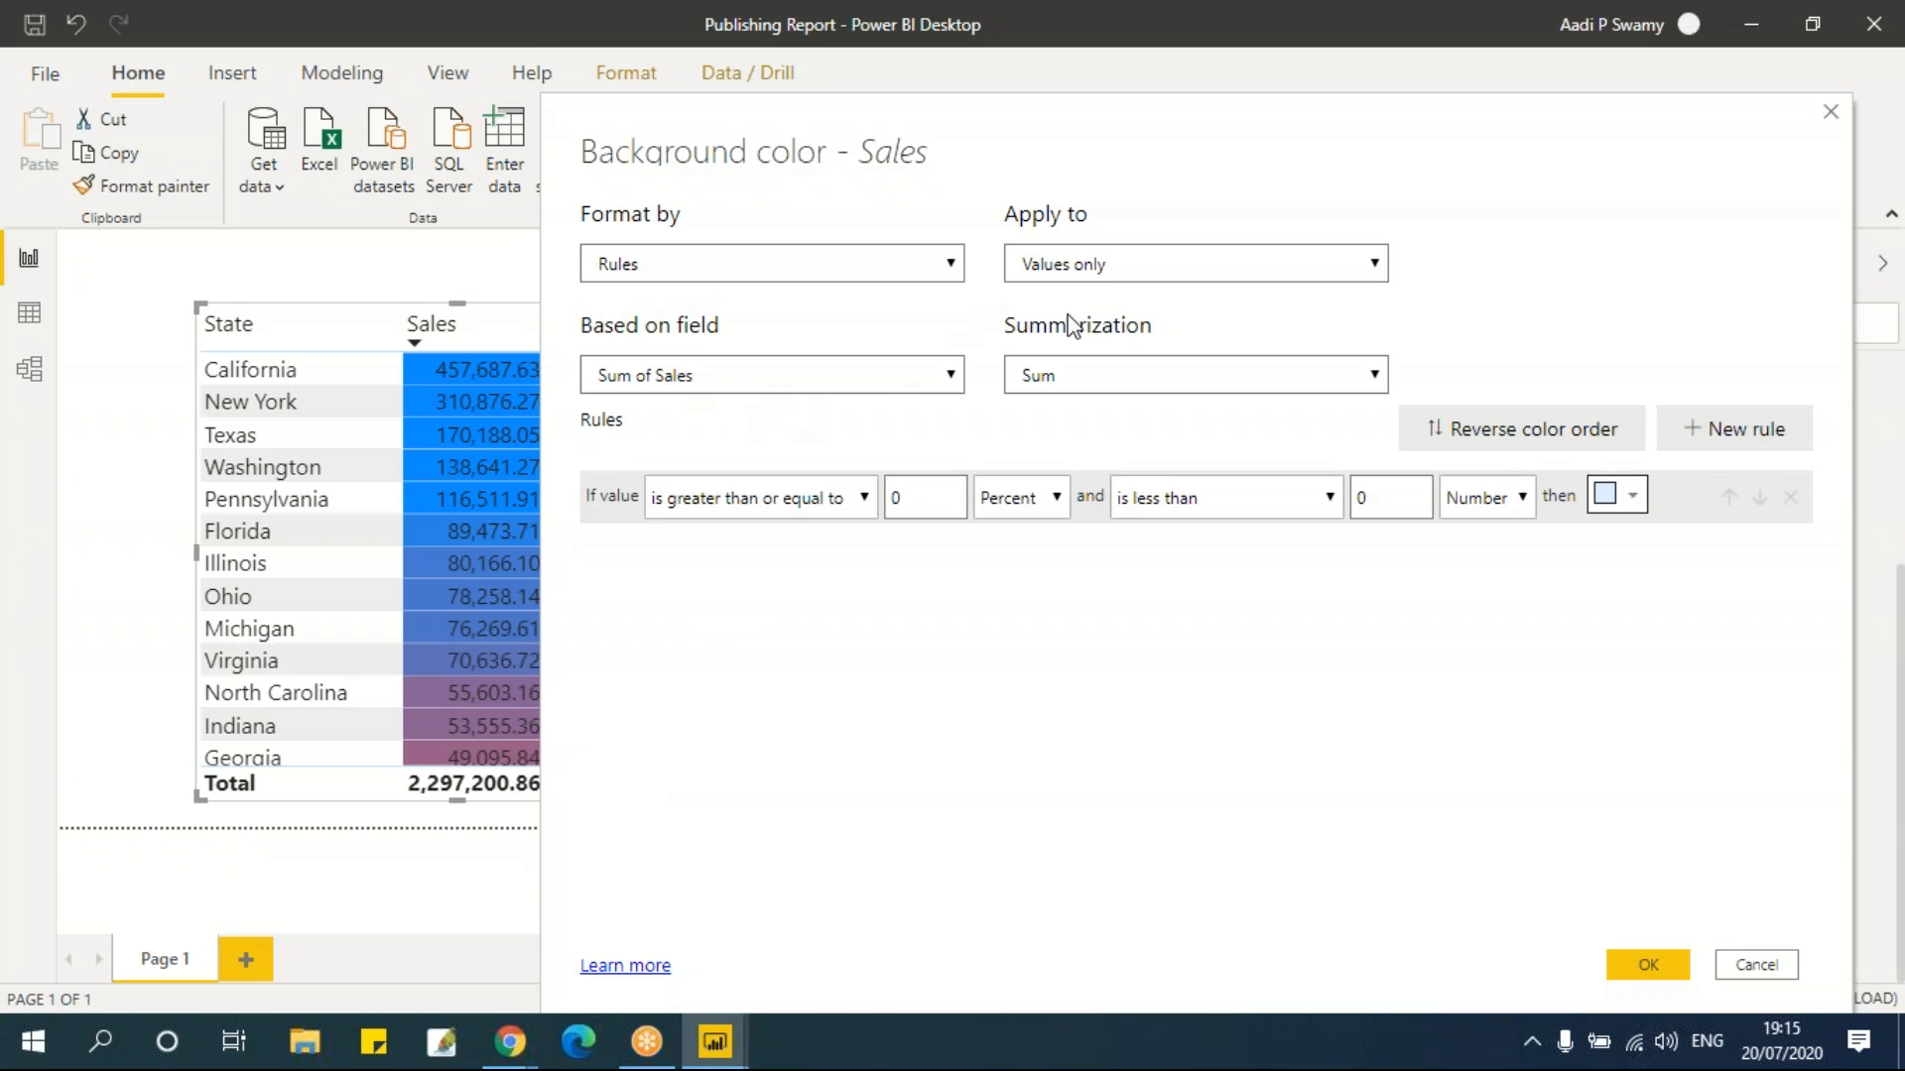
left_click(1102, 264)
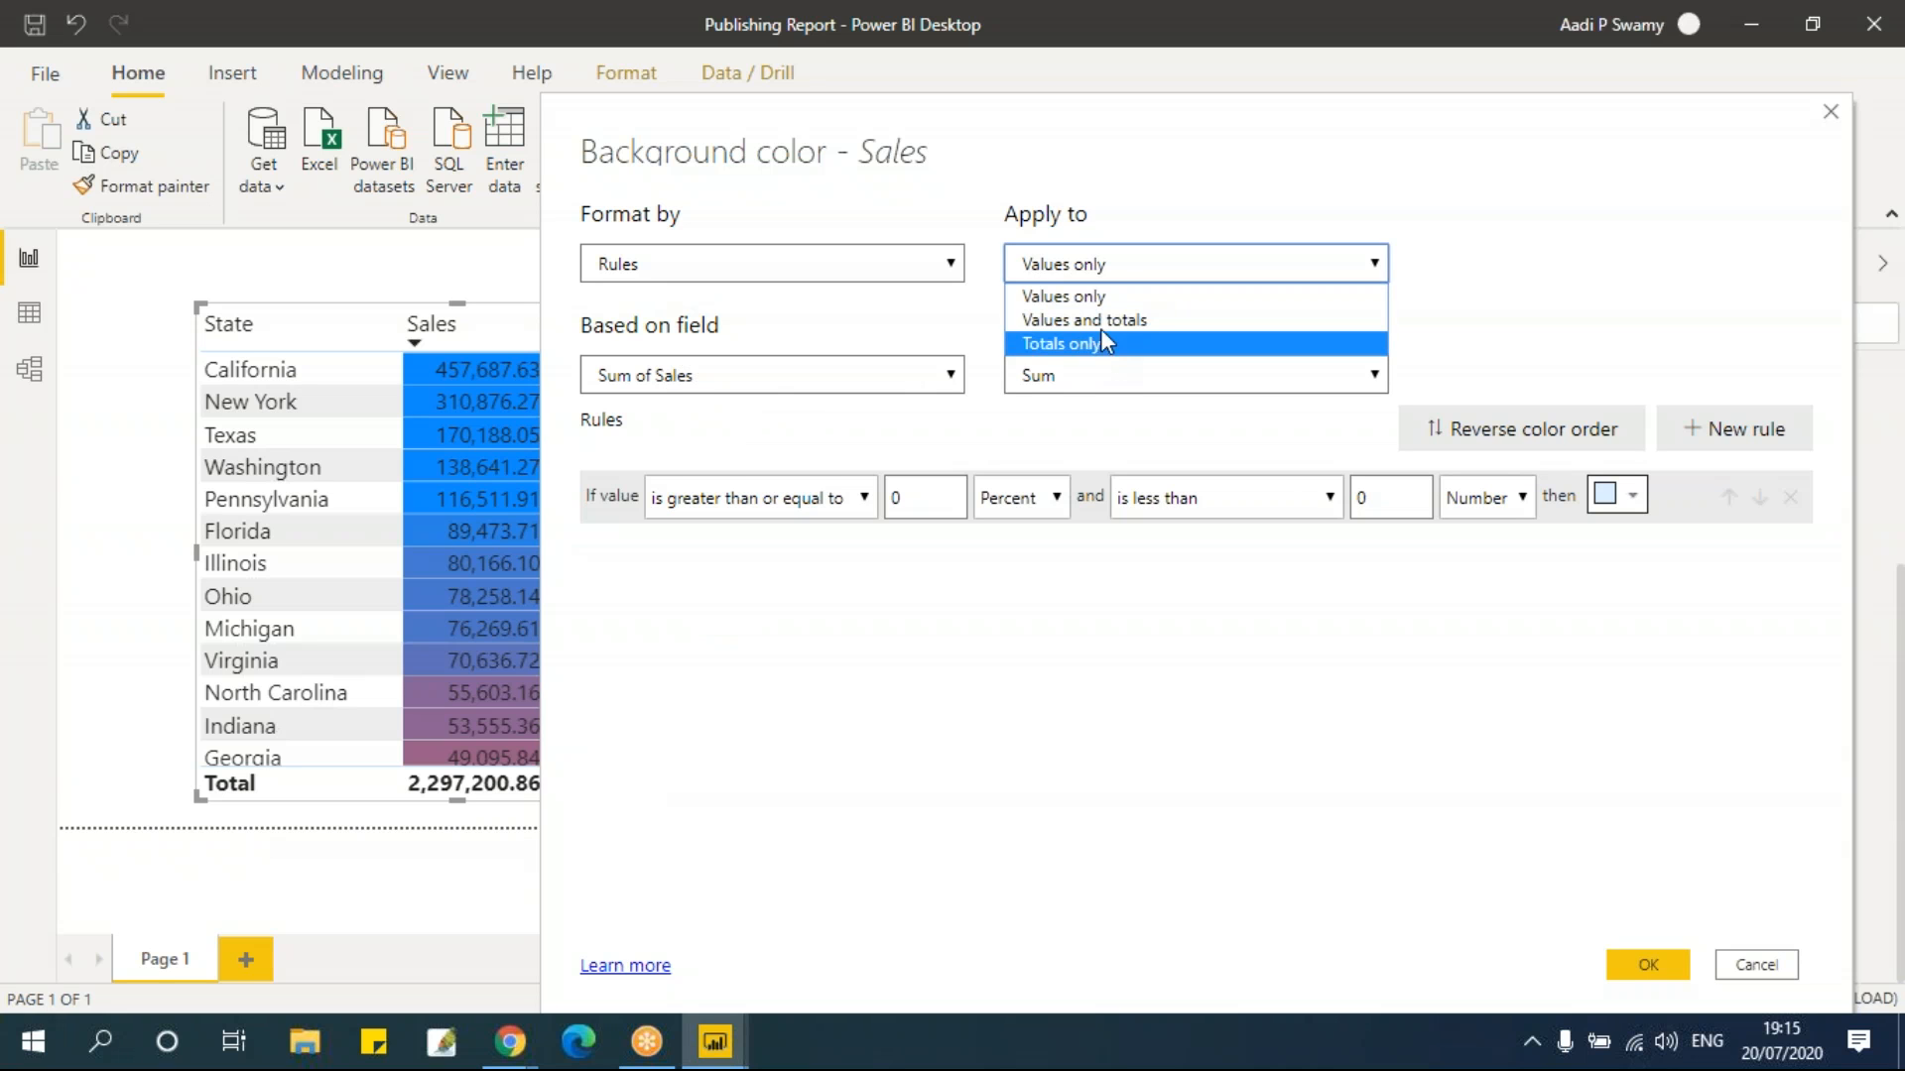
left_click(1089, 296)
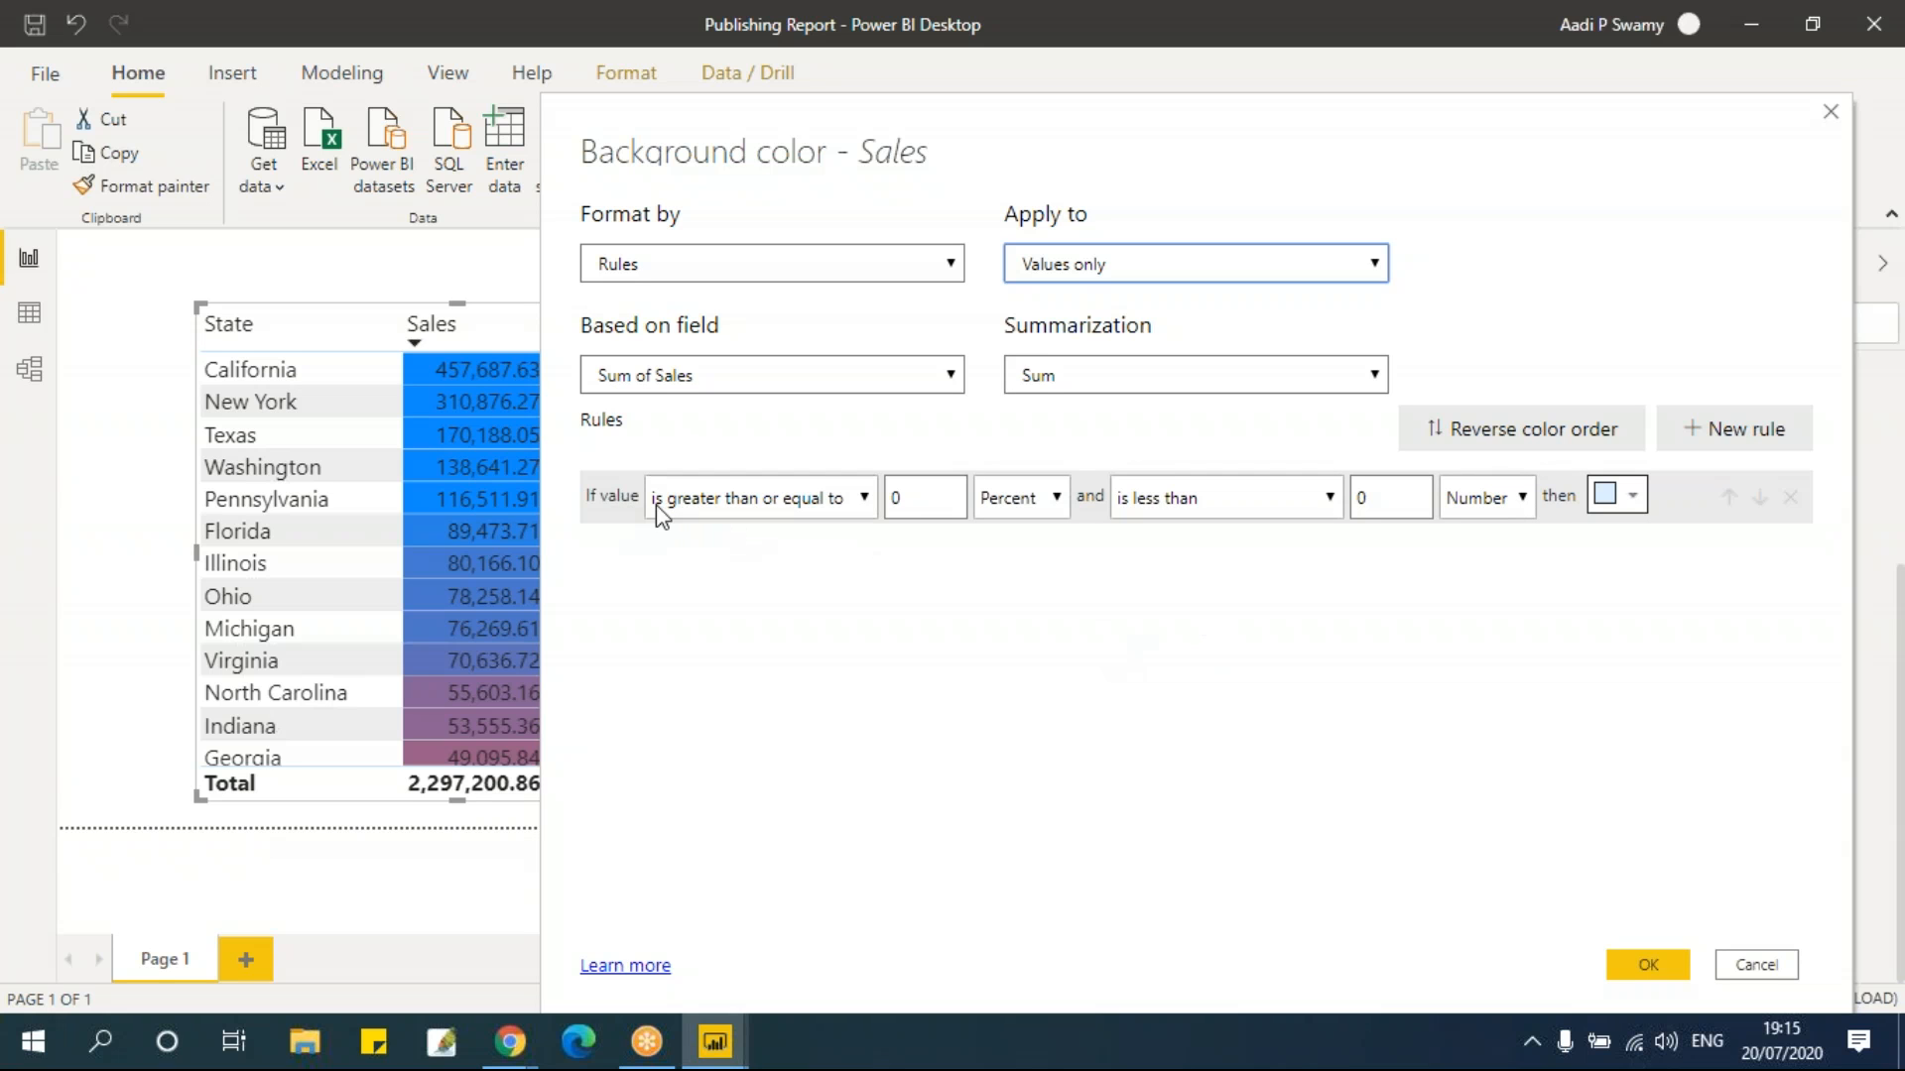
Define the first rule to color Sales red from 0 up to less than 25000, with both bounds as Number
left_click(935, 497)
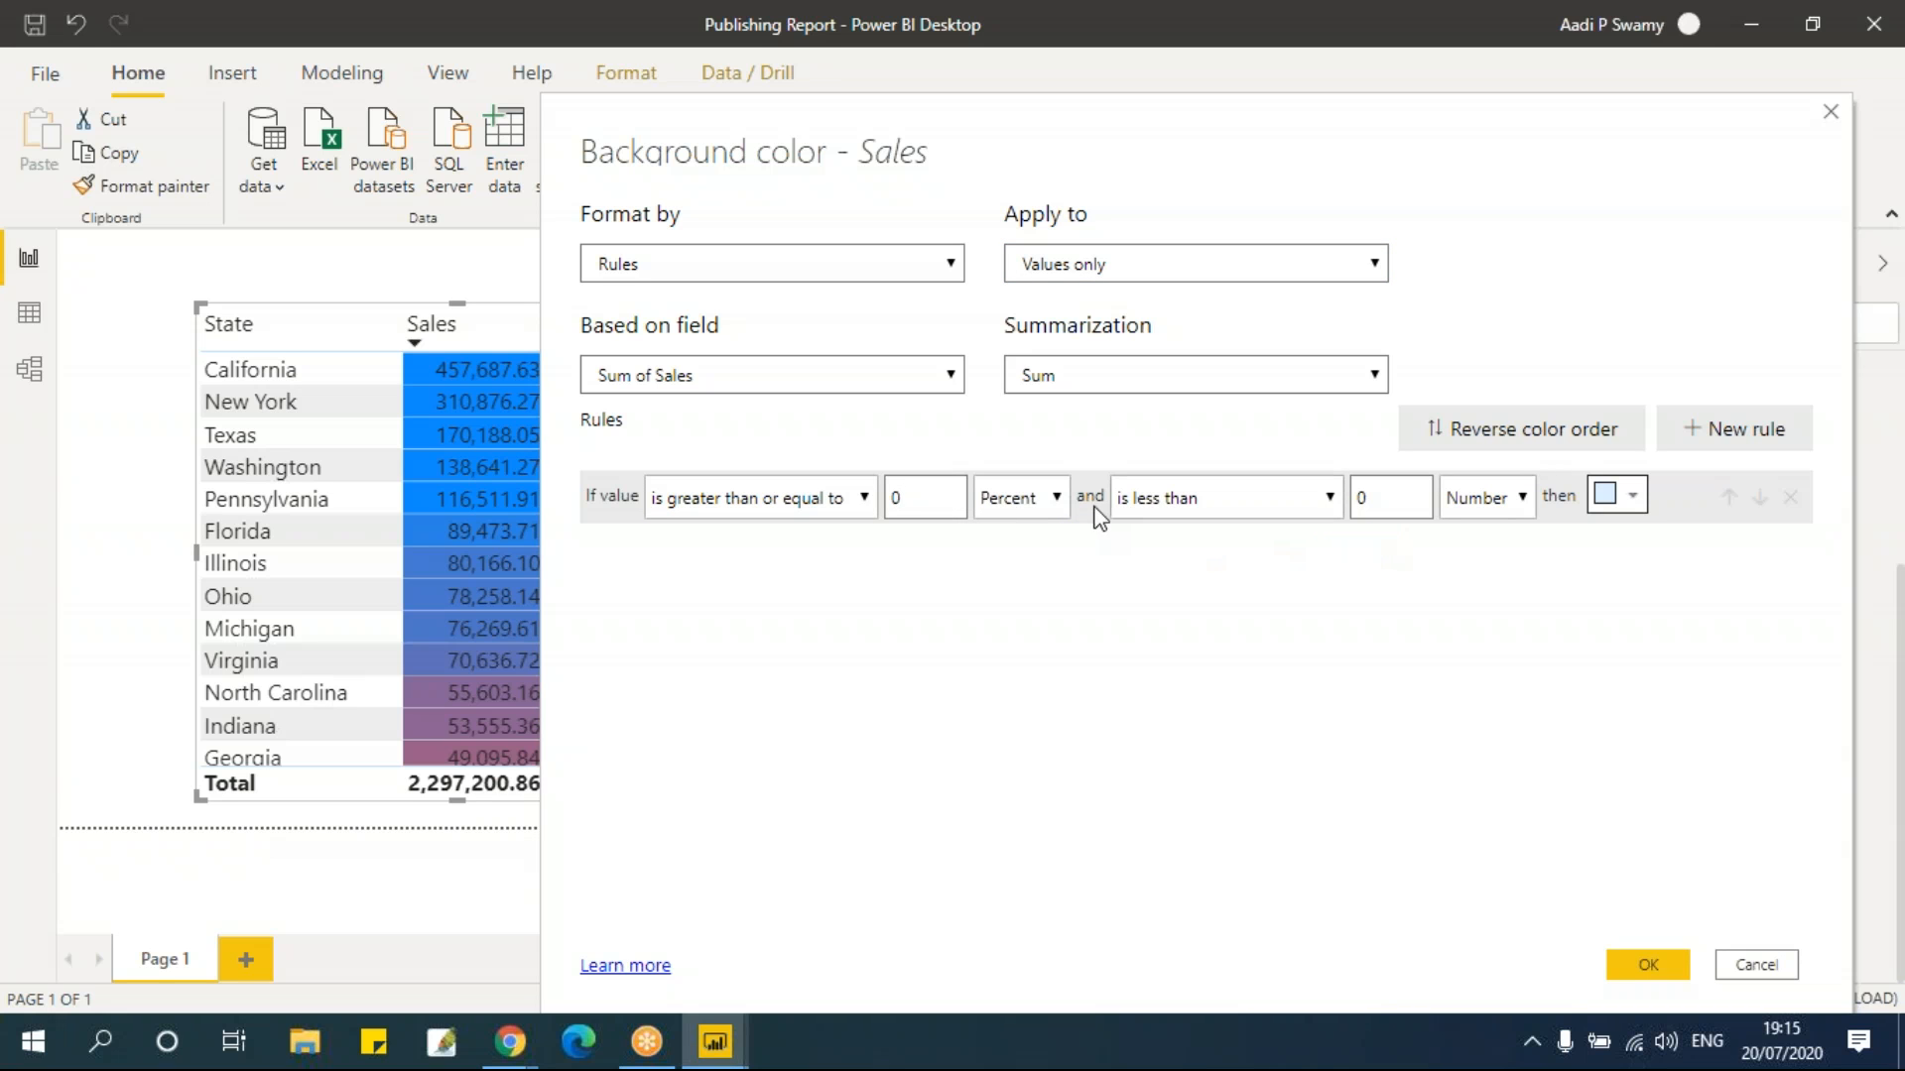
left_click(1053, 499)
left_click(1047, 532)
double_click(1392, 501)
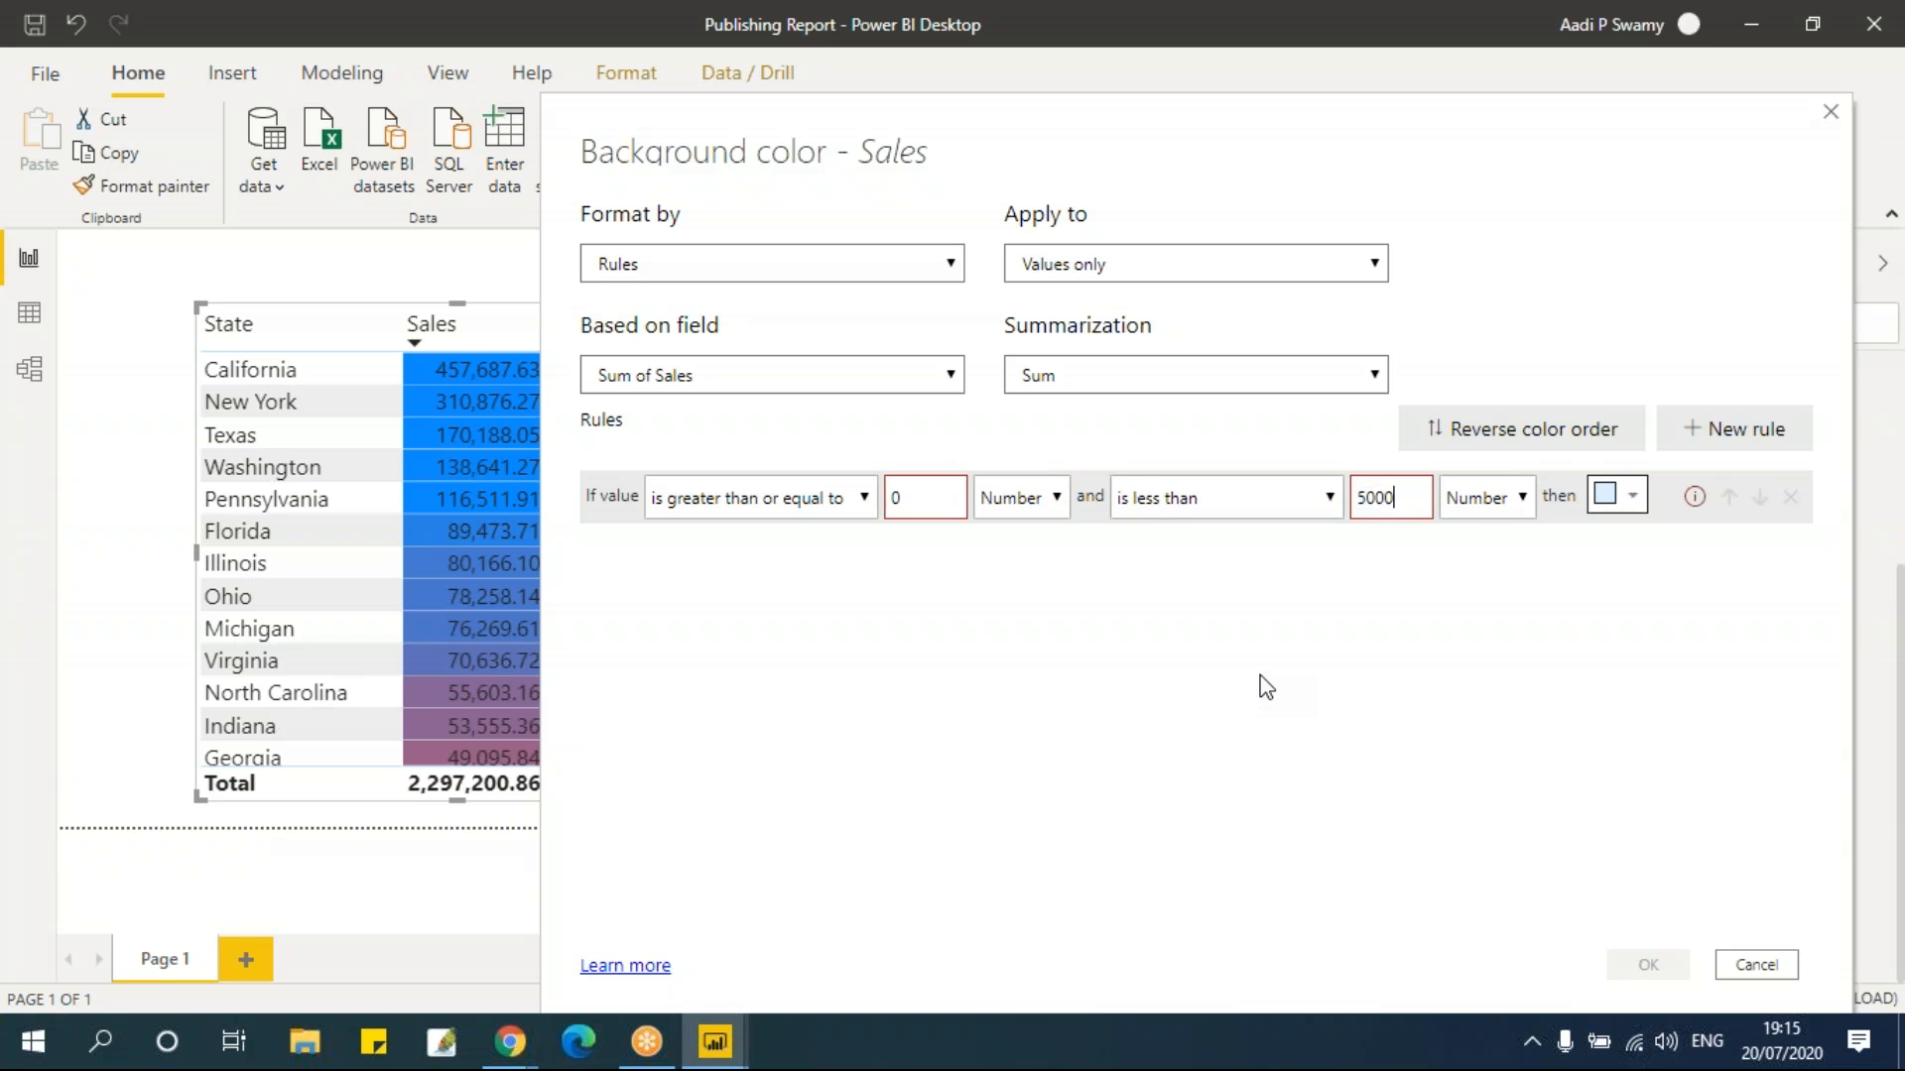
double_click(1389, 499)
type("25")
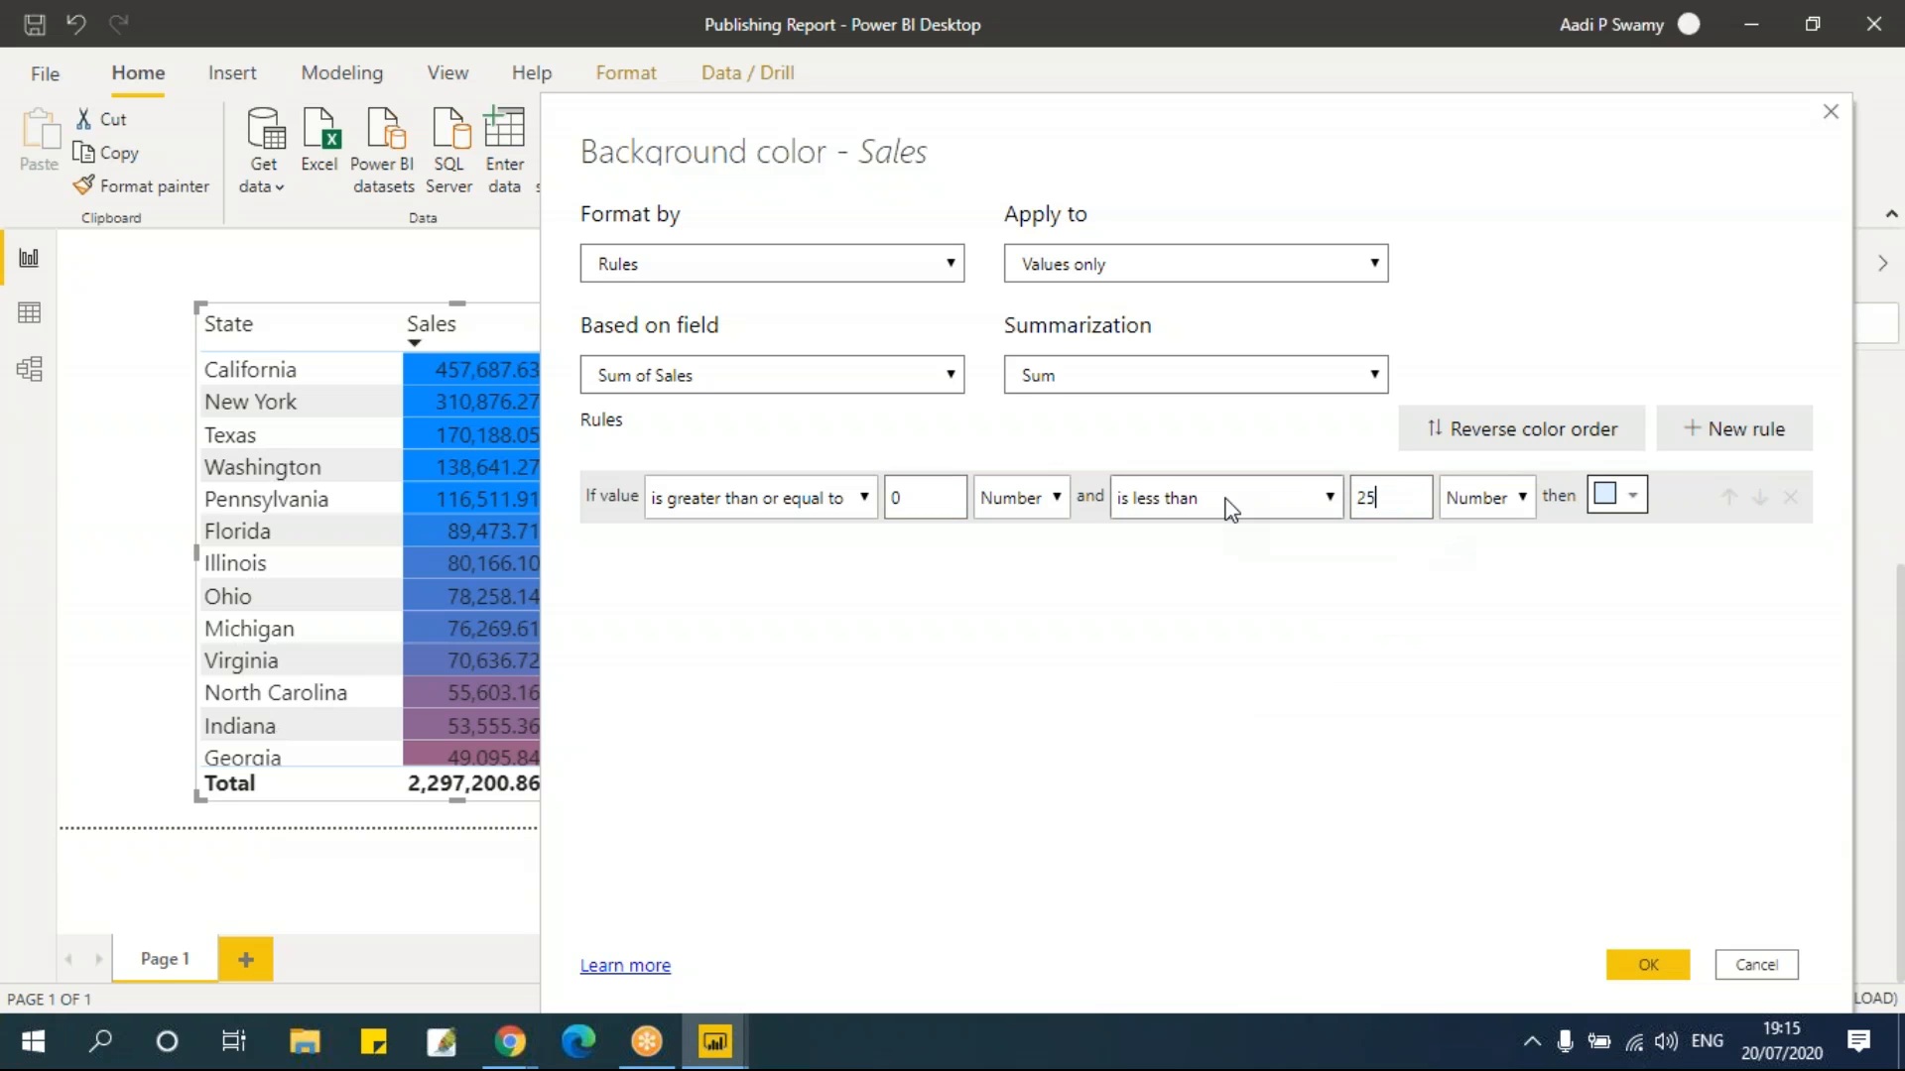
left_click(1626, 499)
left_click(1633, 569)
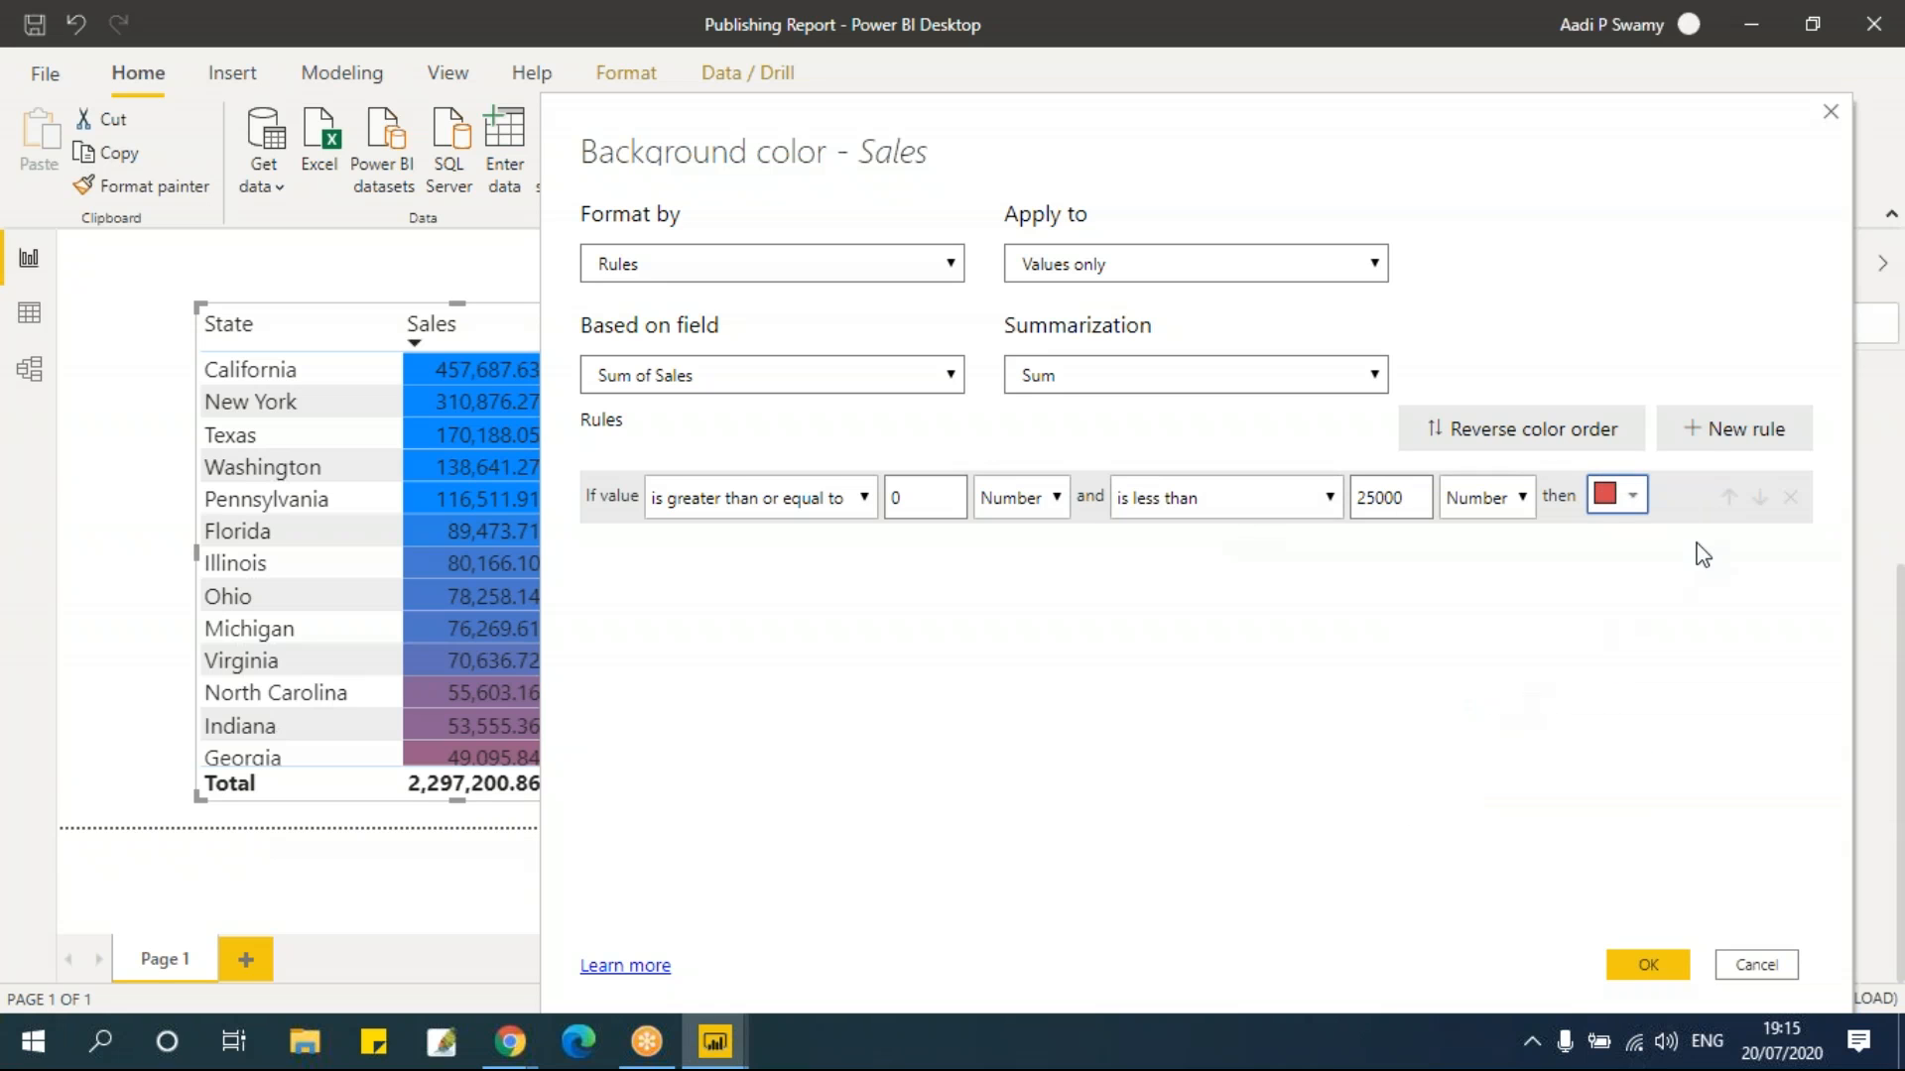
Add a second rule coloring Sales from 25000 to less than 50000 gold, with both bounds as Number
left_click(1726, 443)
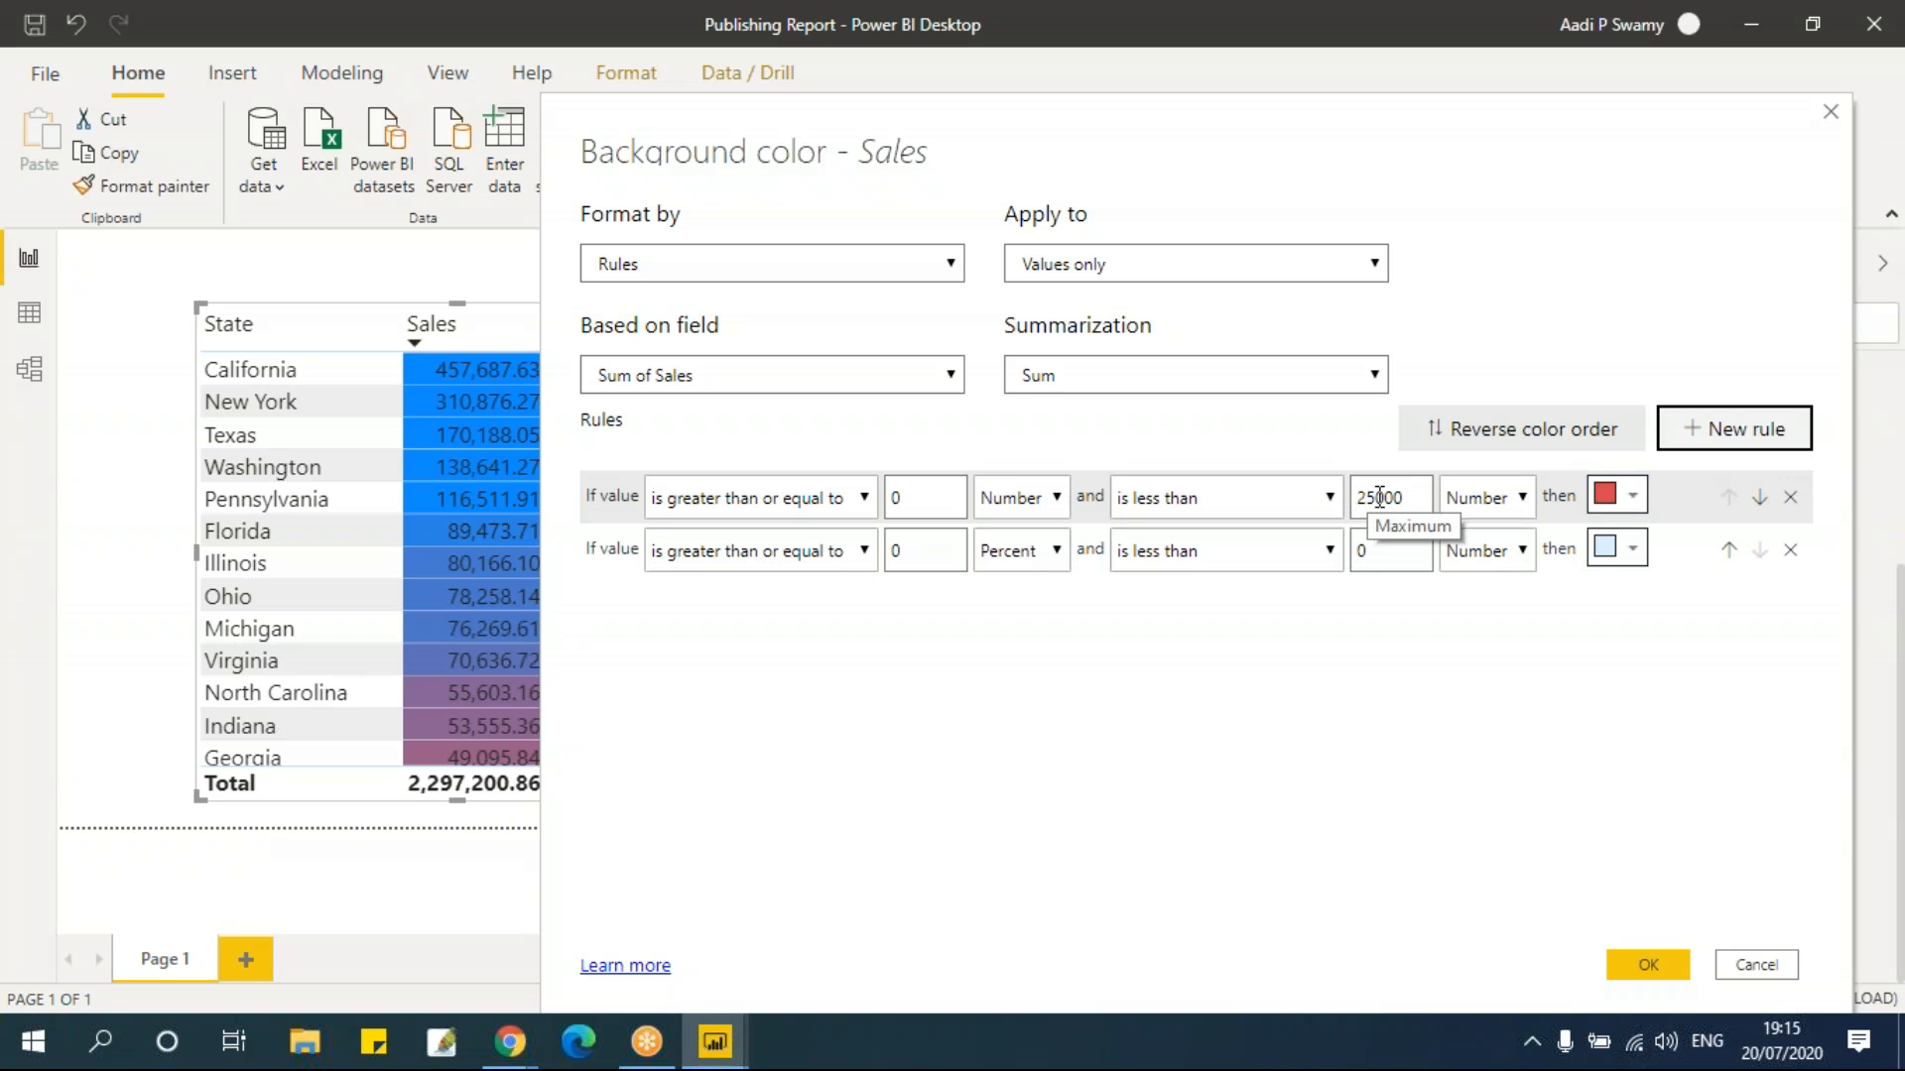
left_click(906, 549)
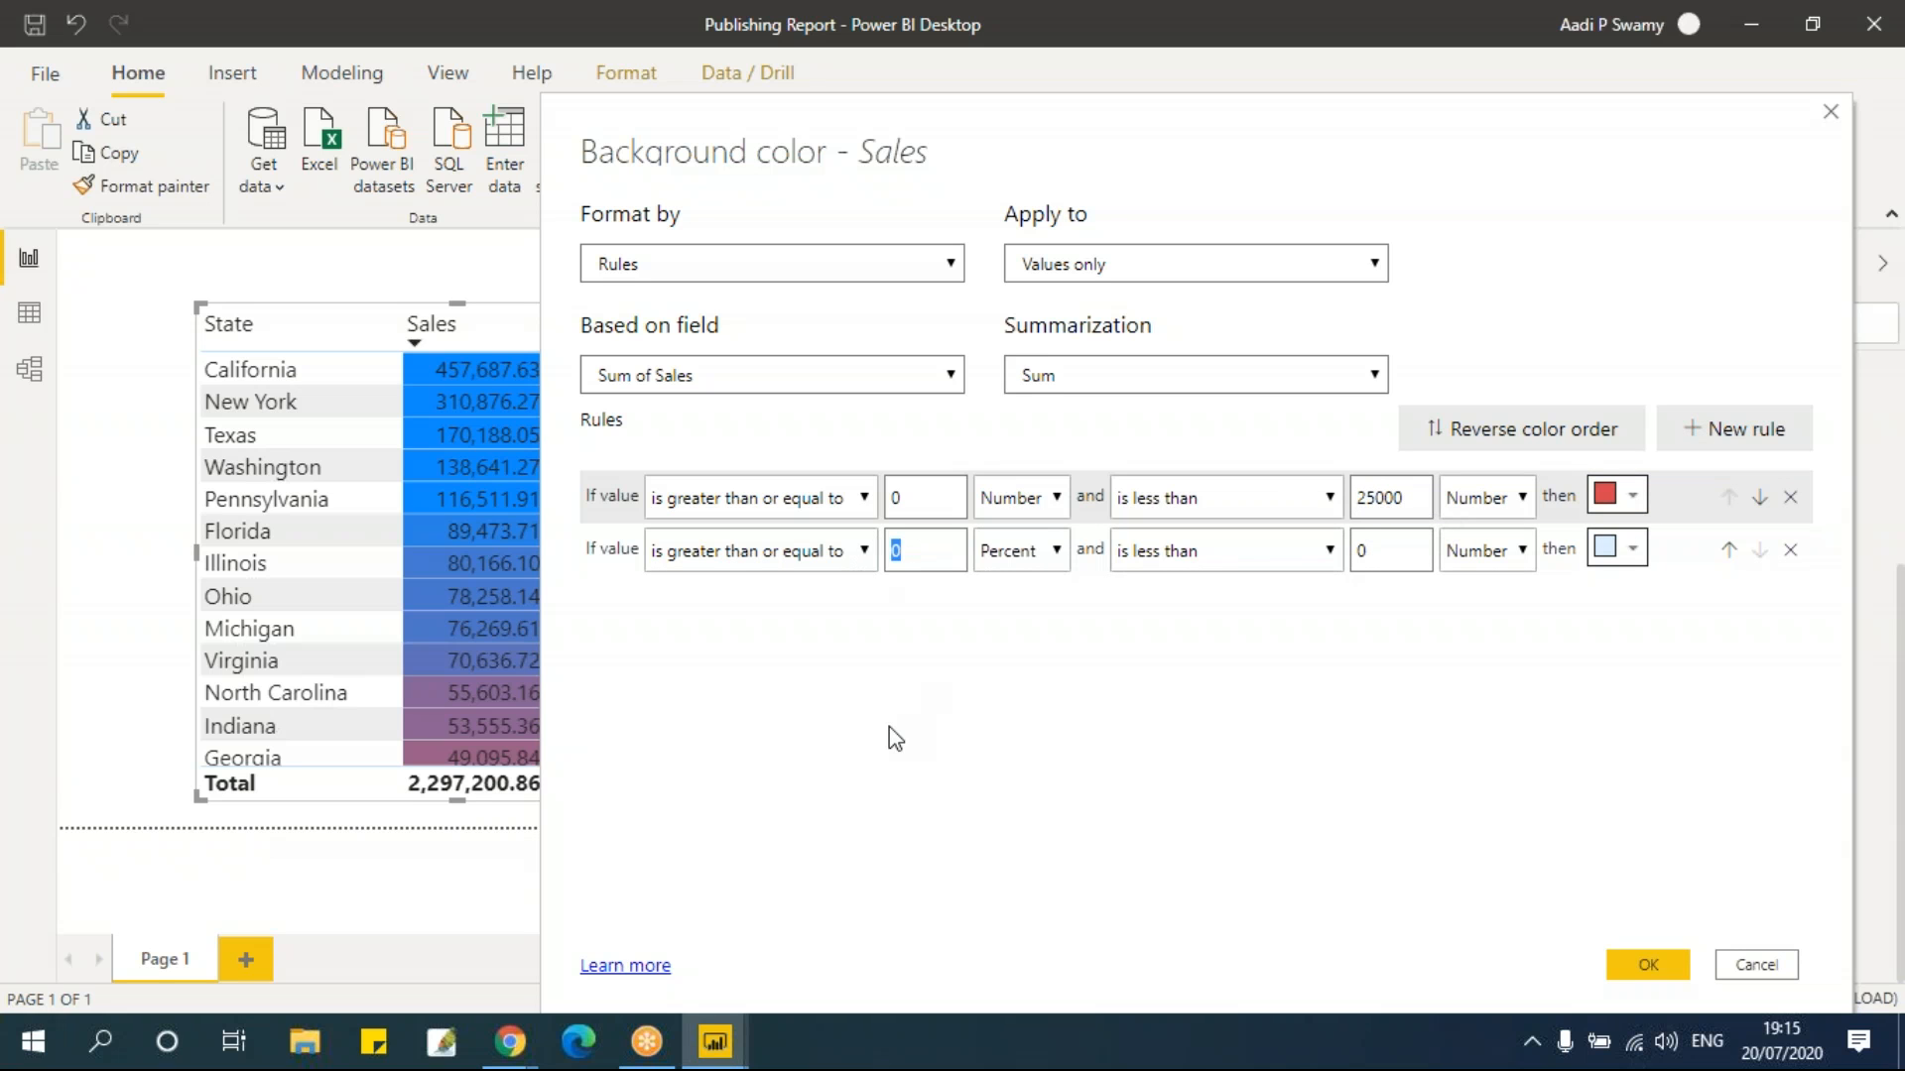
type("25000")
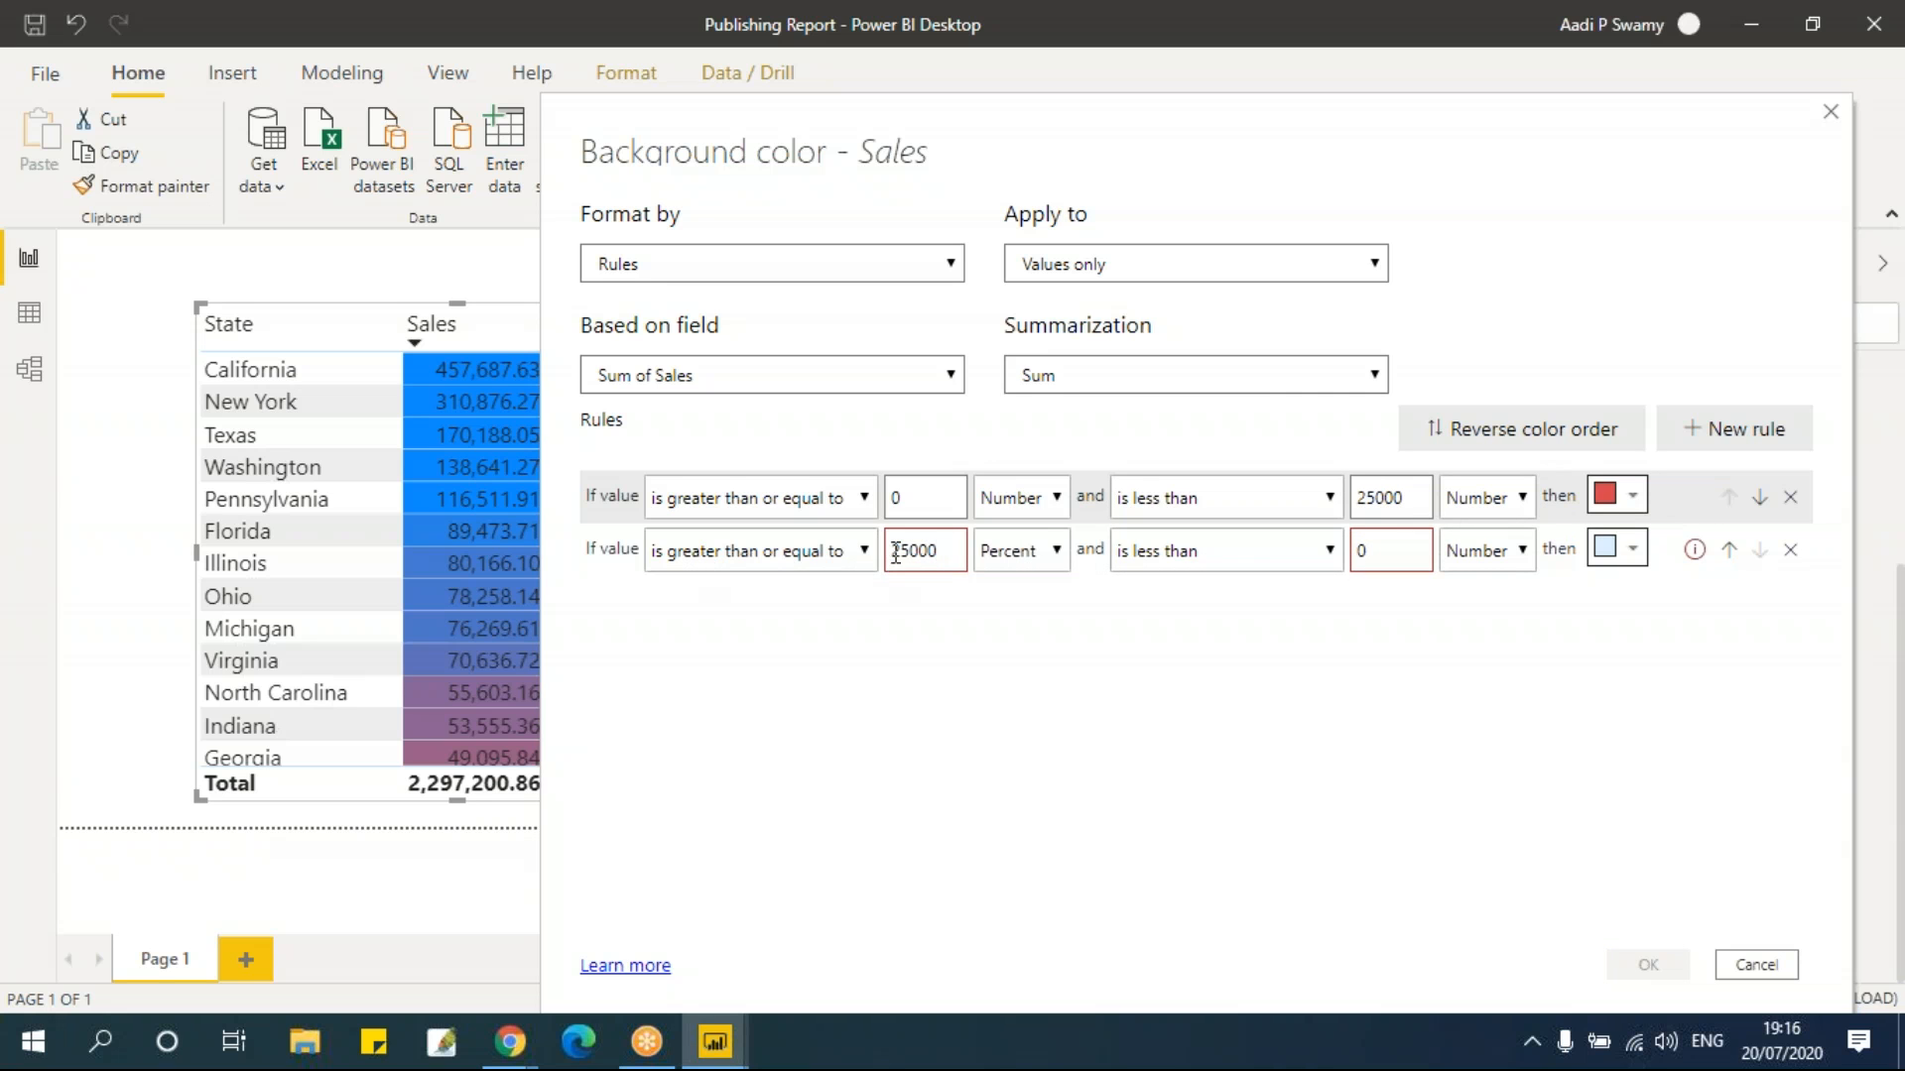
left_click(1033, 554)
left_click(1027, 586)
left_click(1393, 552)
type("50000")
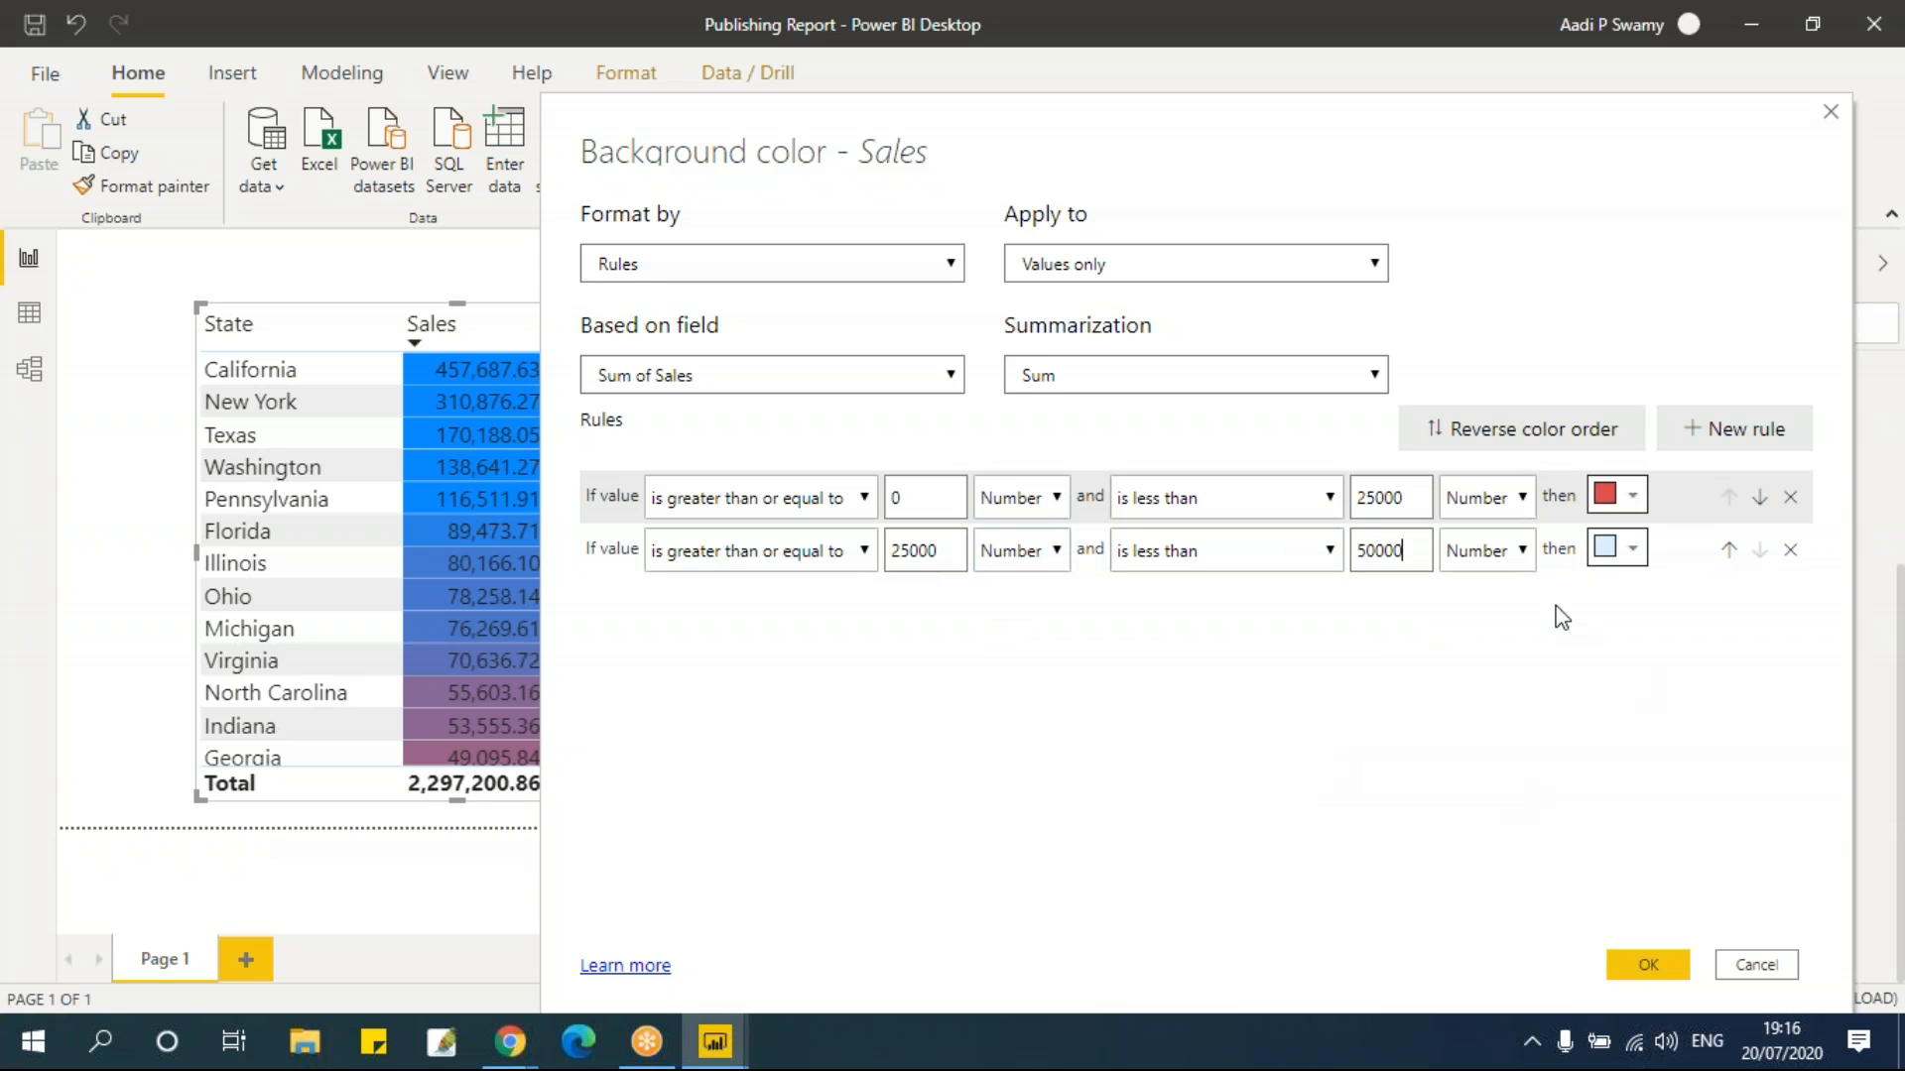
left_click(1617, 549)
left_click(1611, 620)
Add a third rule coloring Sales from 50000 to less than 100000 dark blue, using Number bounds, and insert a fourth rule
left_click(1724, 442)
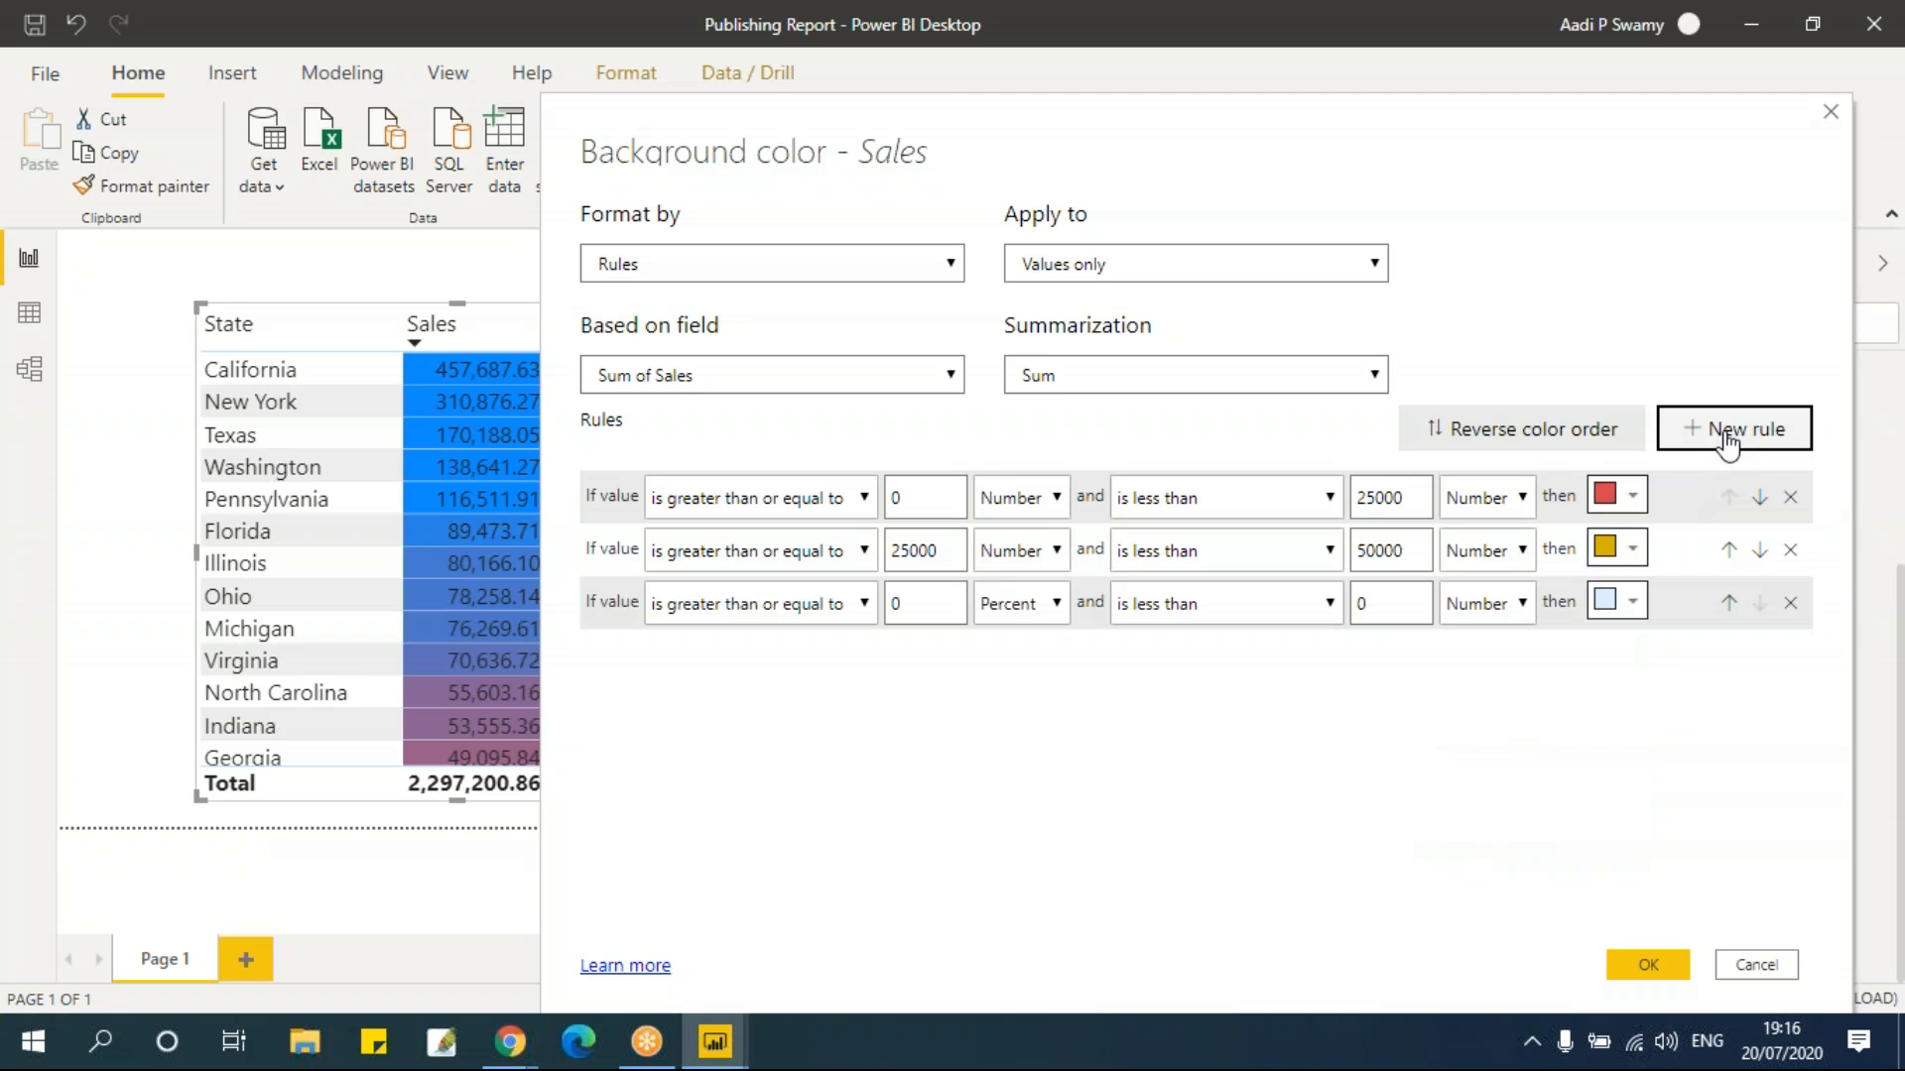
double_click(938, 615)
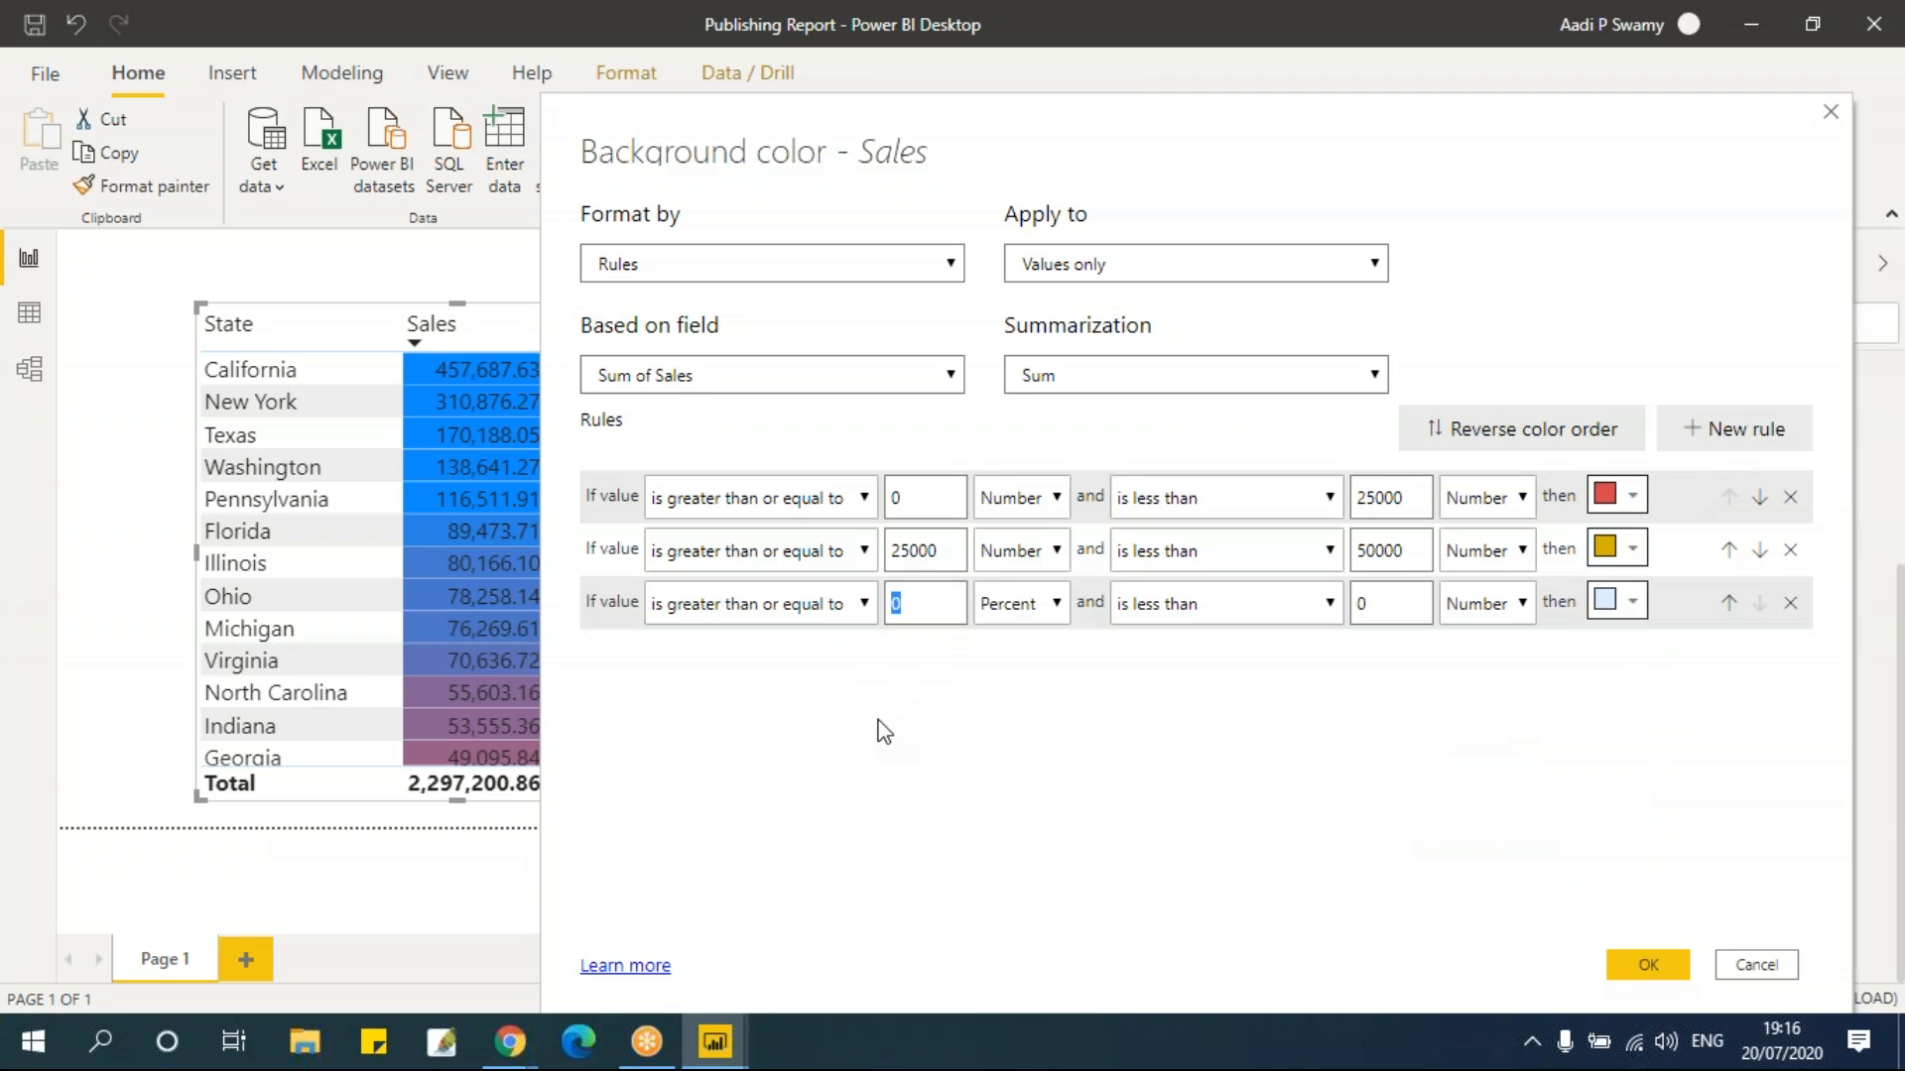
type("50000")
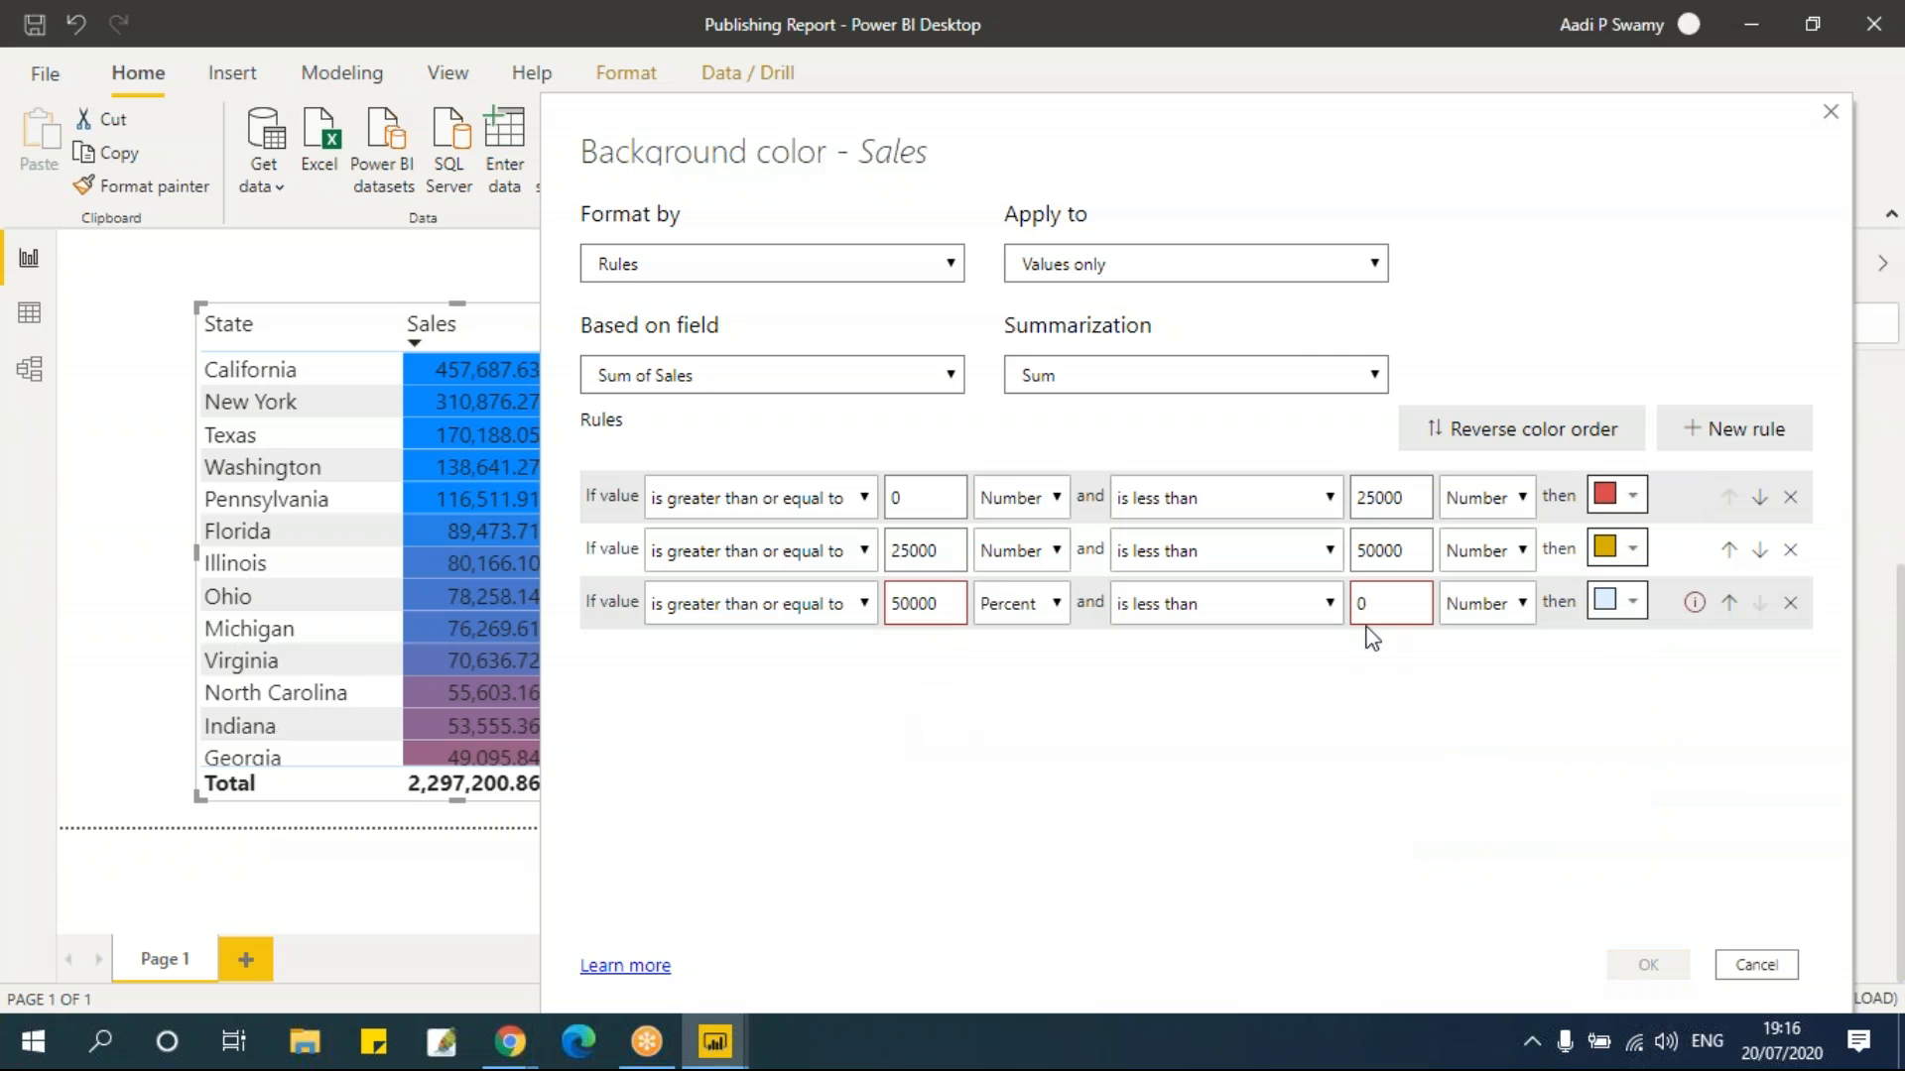
double_click(1362, 603)
type("100000")
left_click(1620, 603)
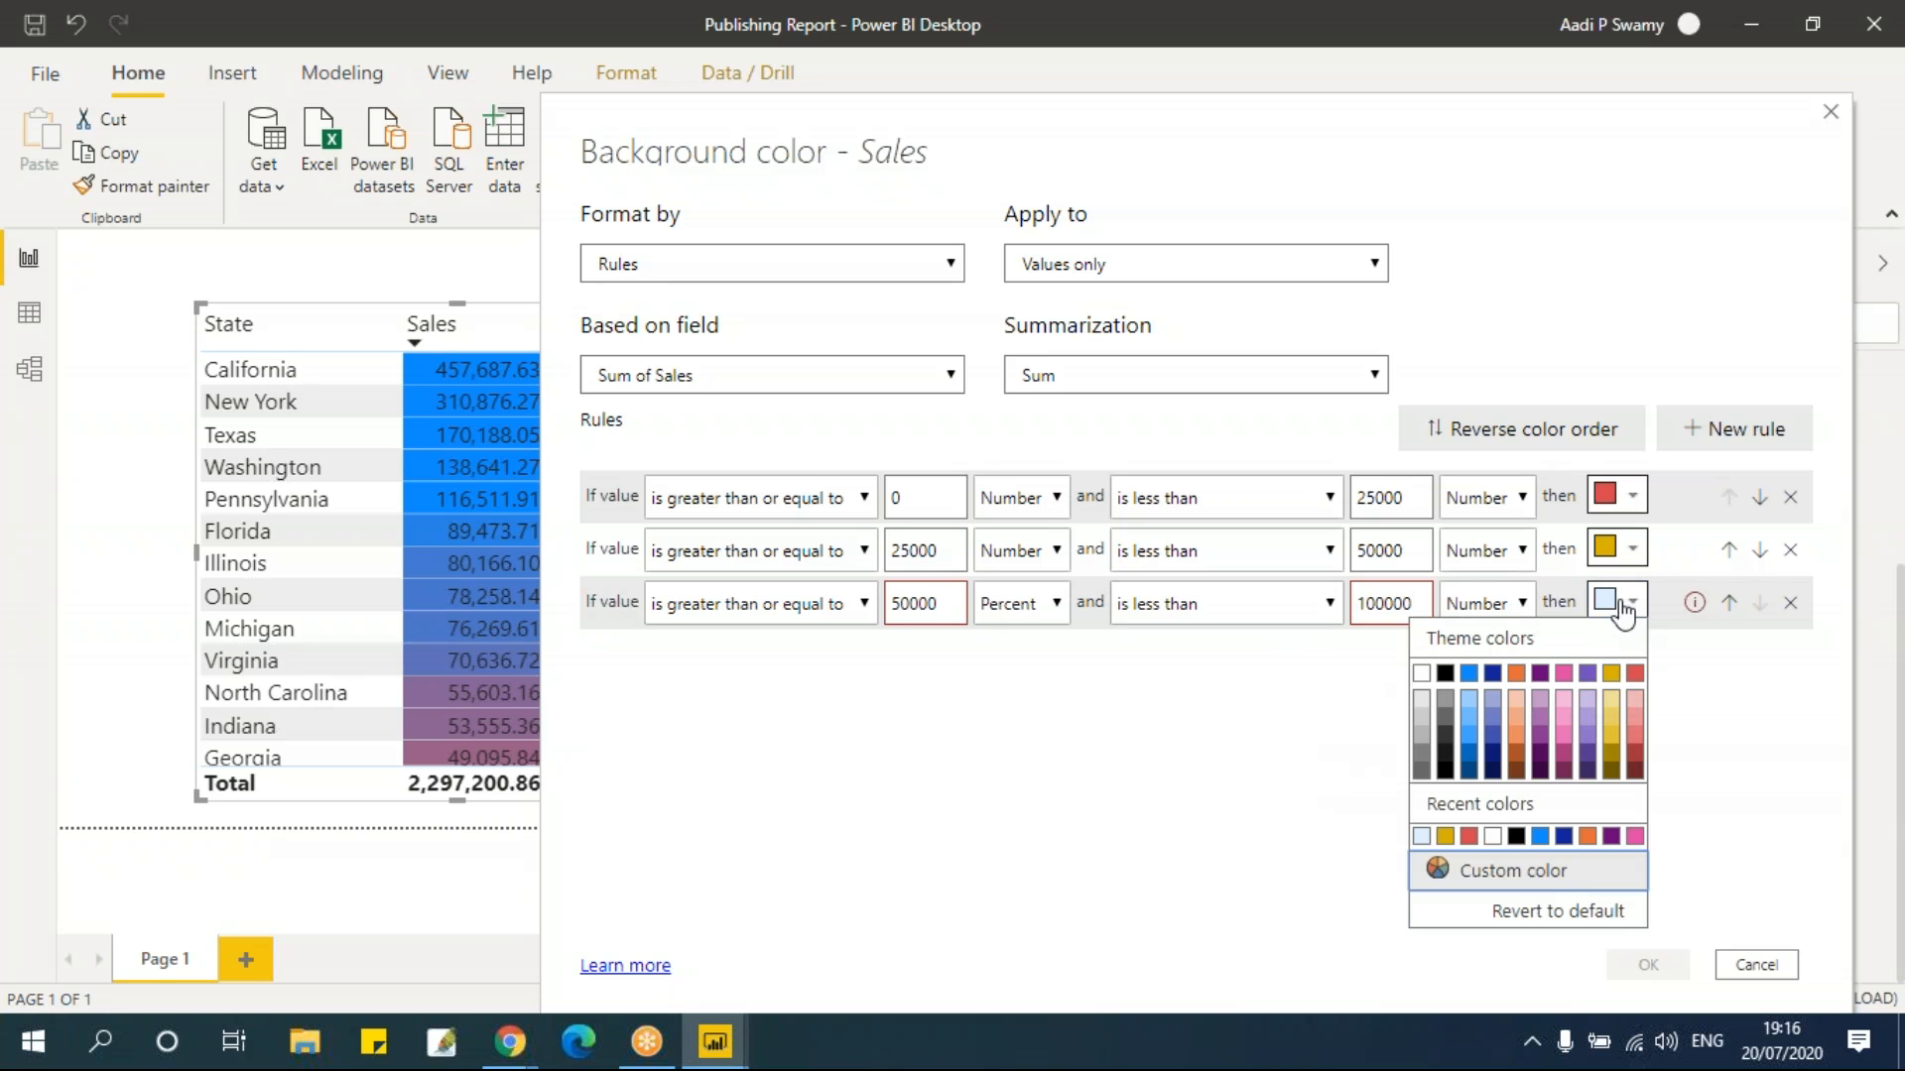
left_click(1493, 743)
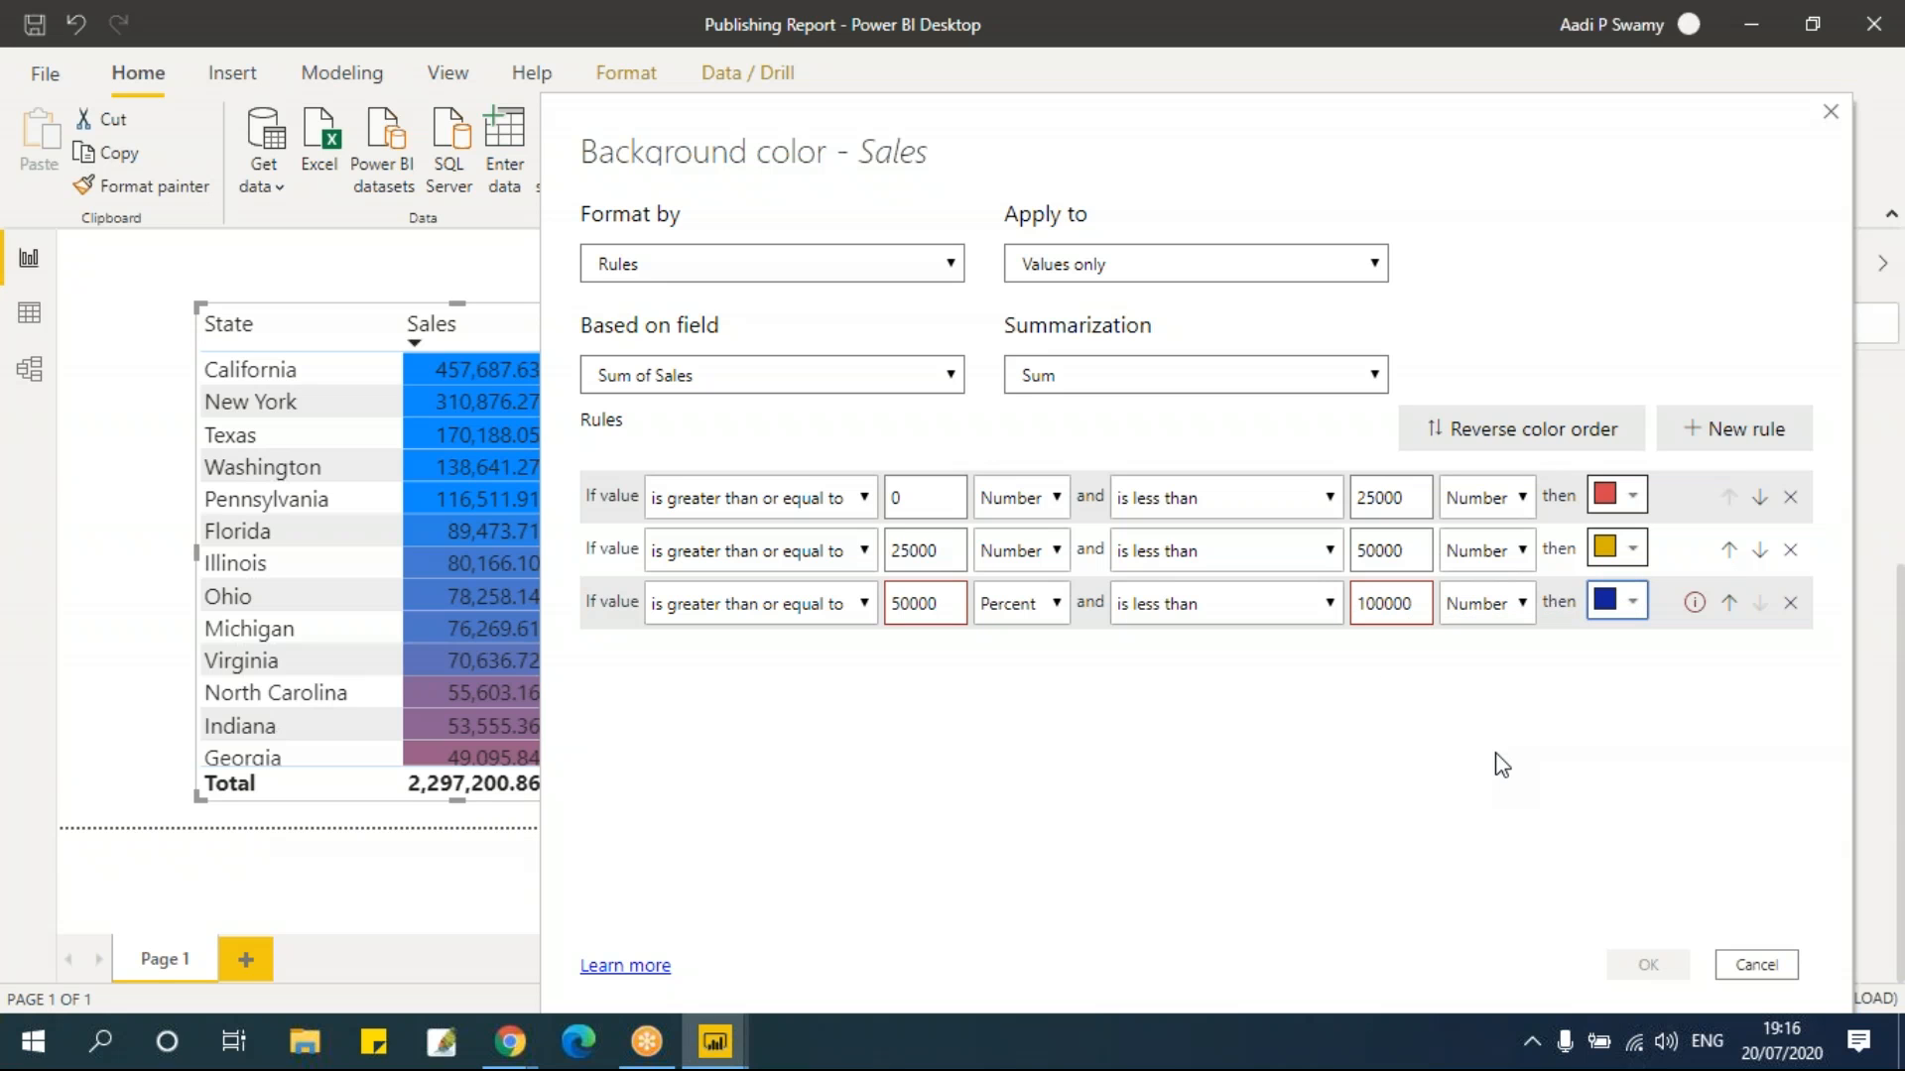
left_click(1726, 434)
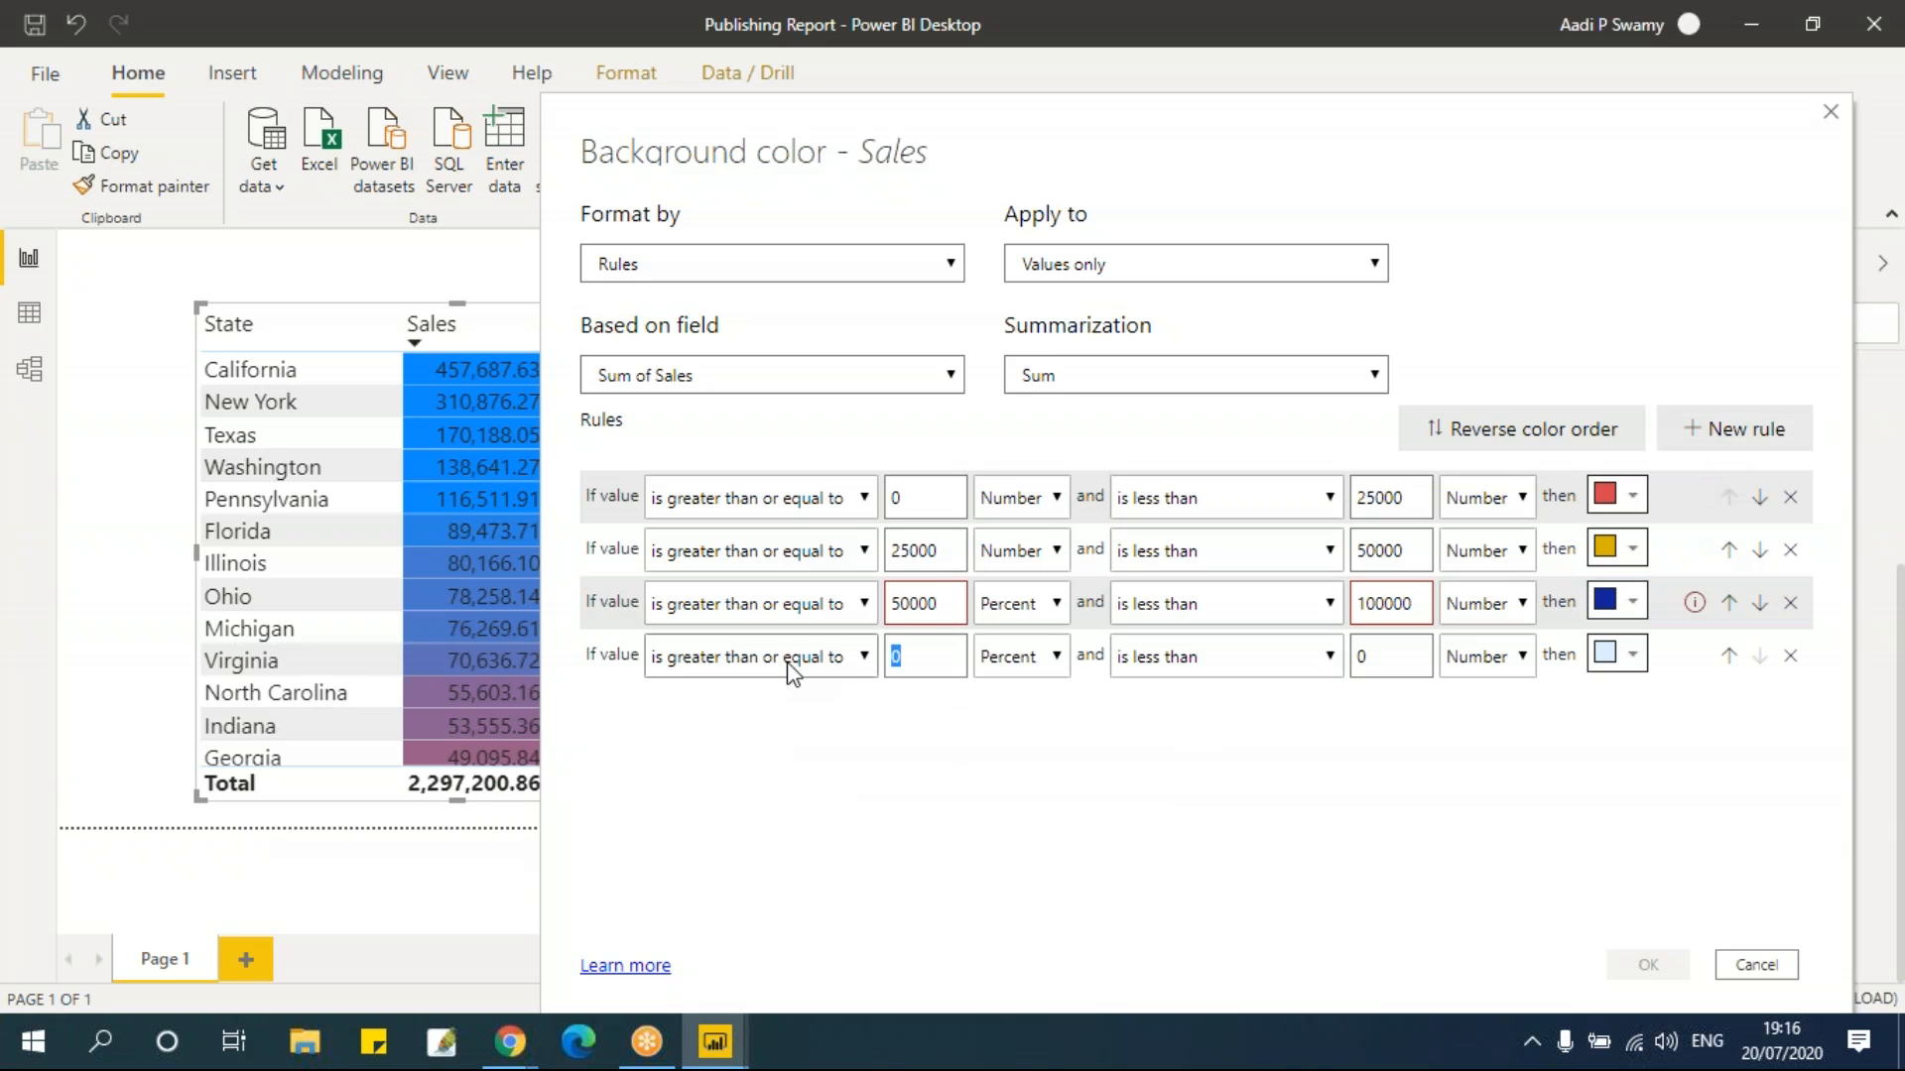
left_click(1025, 608)
left_click(1012, 639)
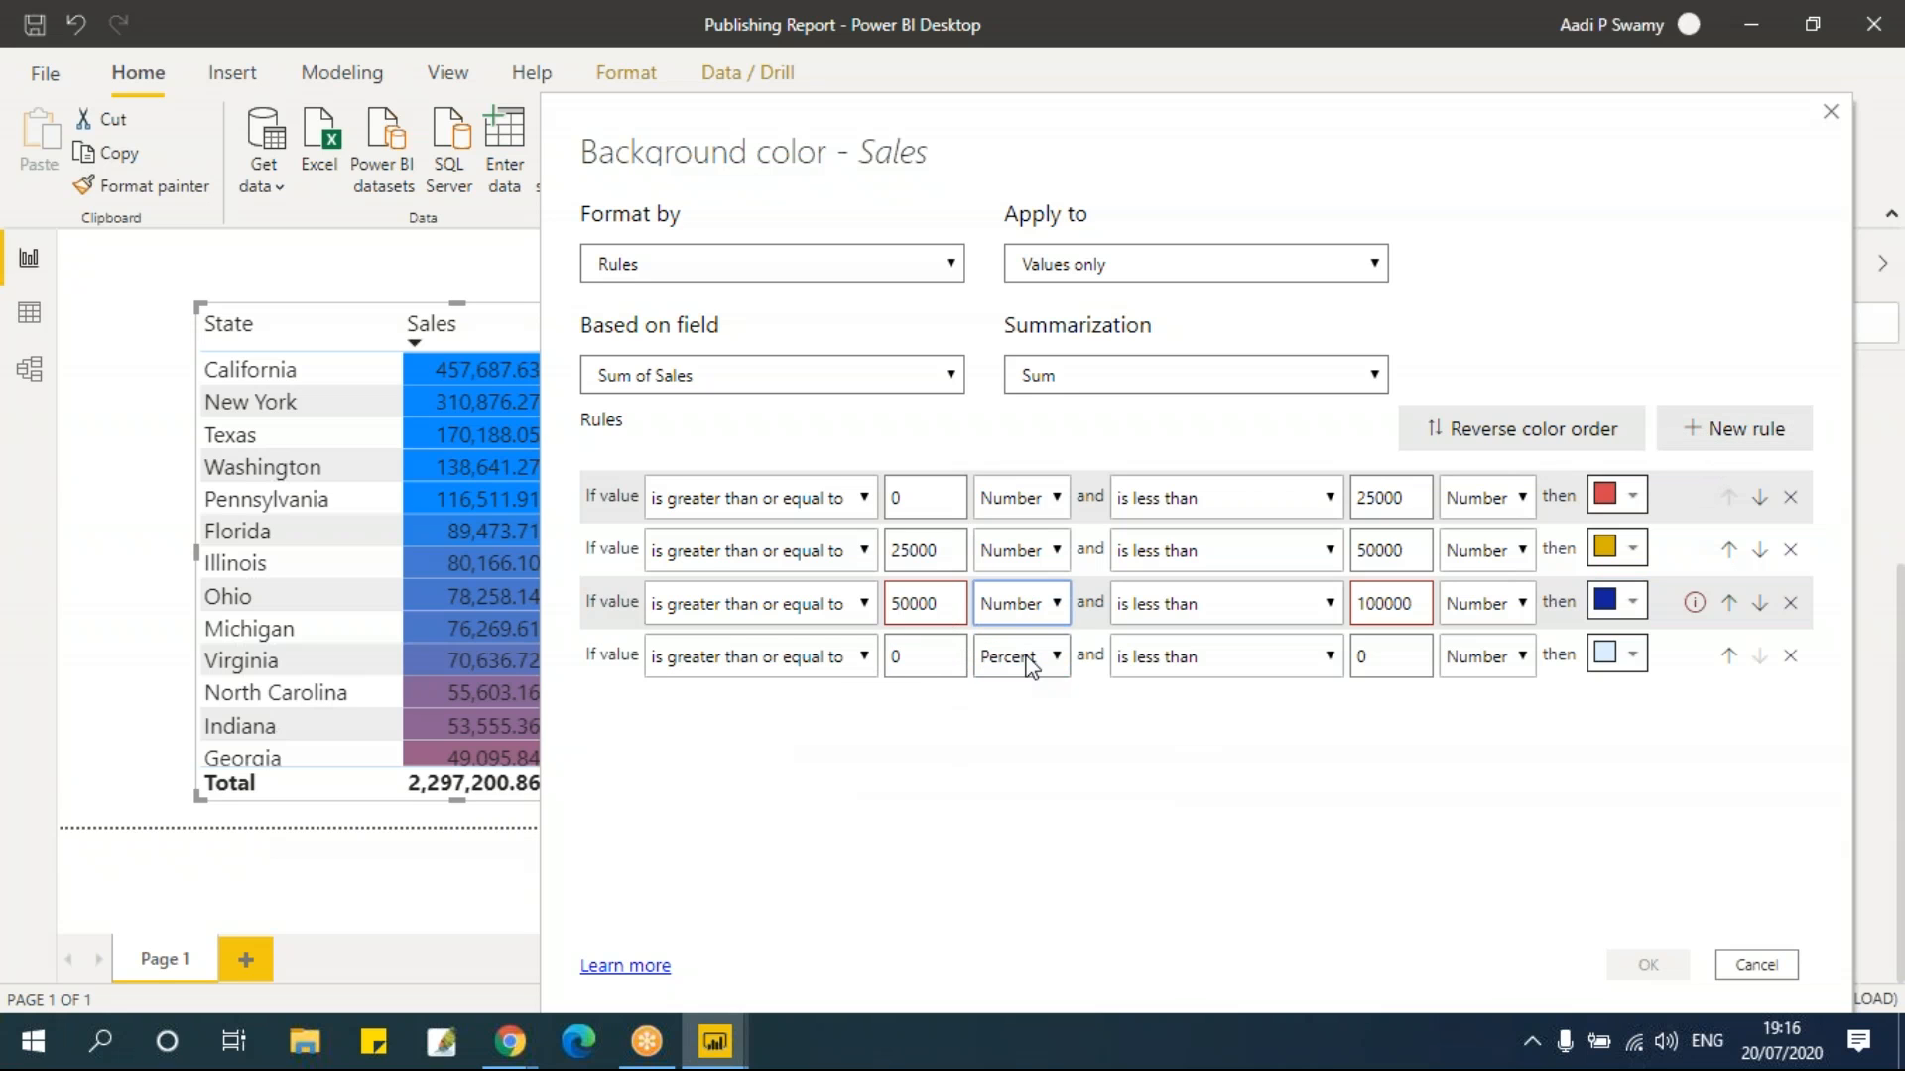
Set the fourth rule to Number bounds from 100000 to less than 1000000, then apply the rules and check the shading across the states
left_click(1057, 656)
left_click(1017, 691)
left_click(911, 658)
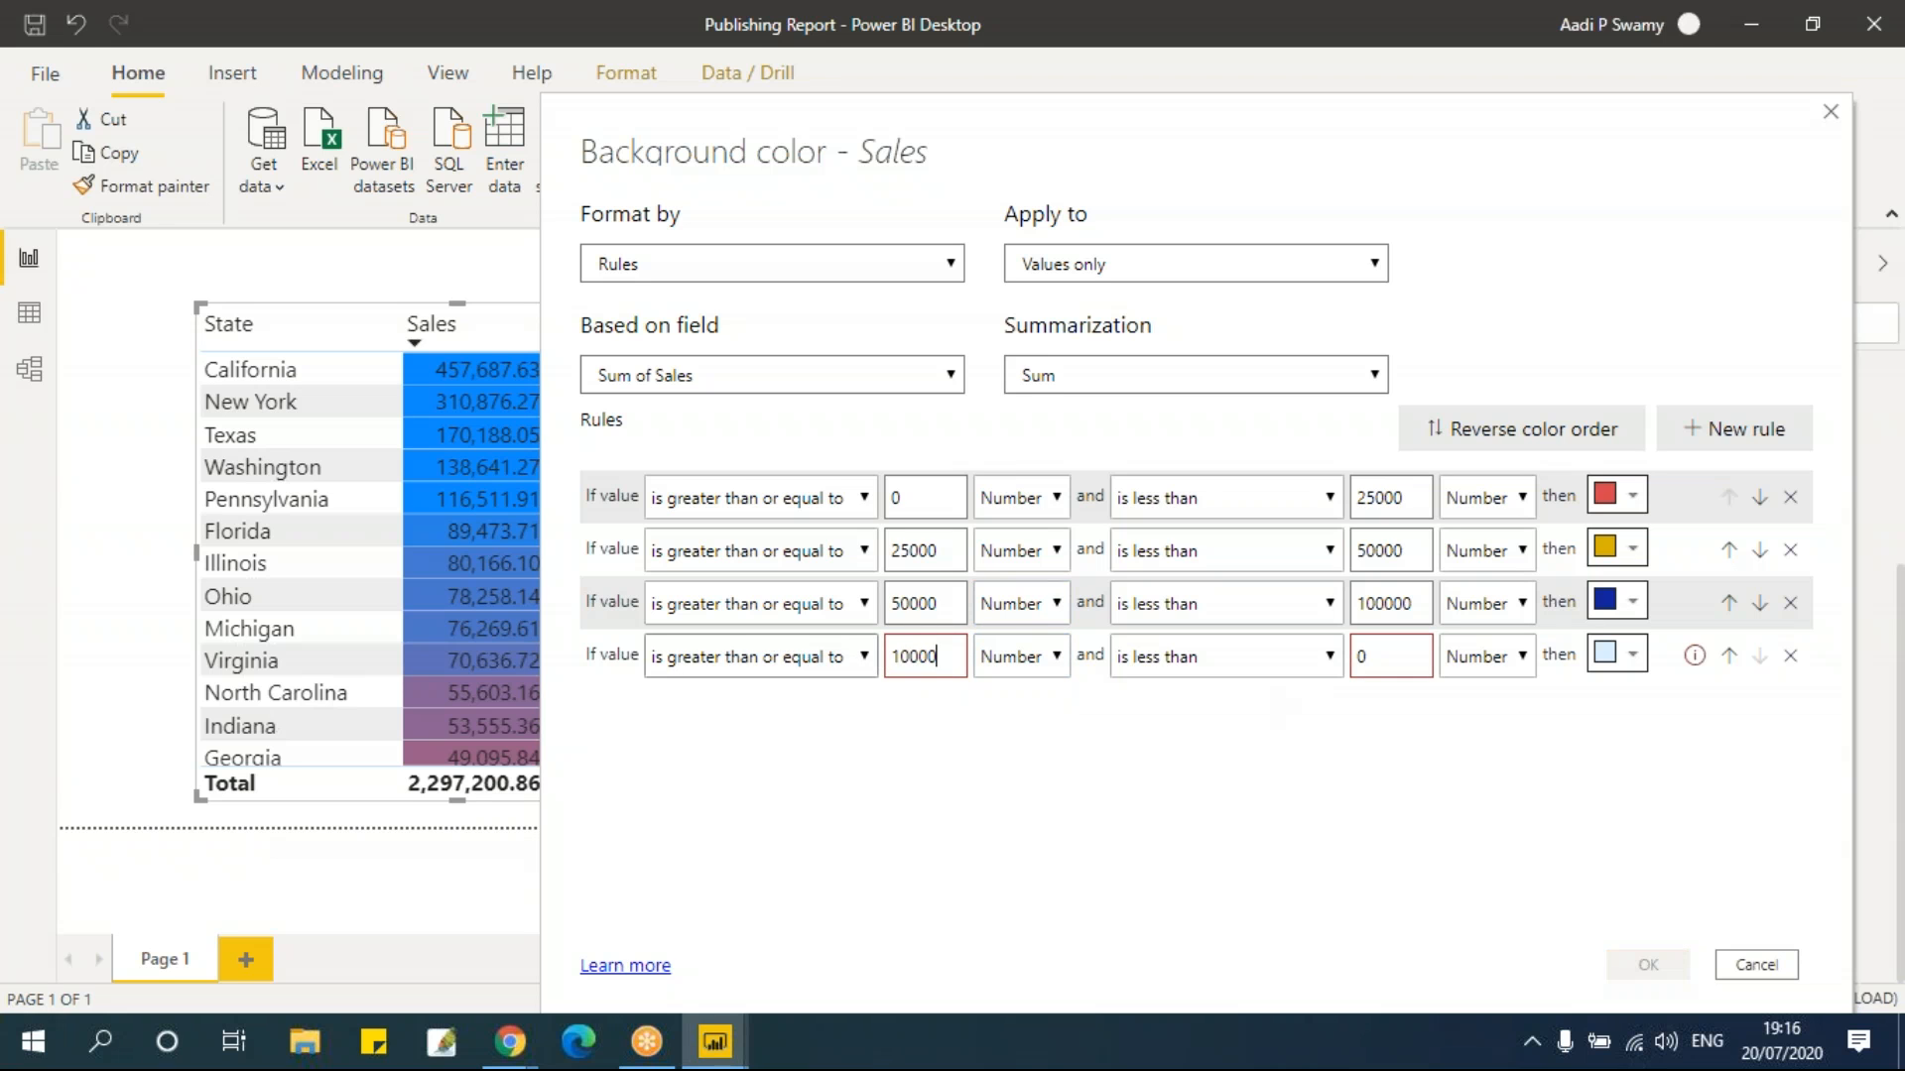
type("100000")
left_click(1392, 657)
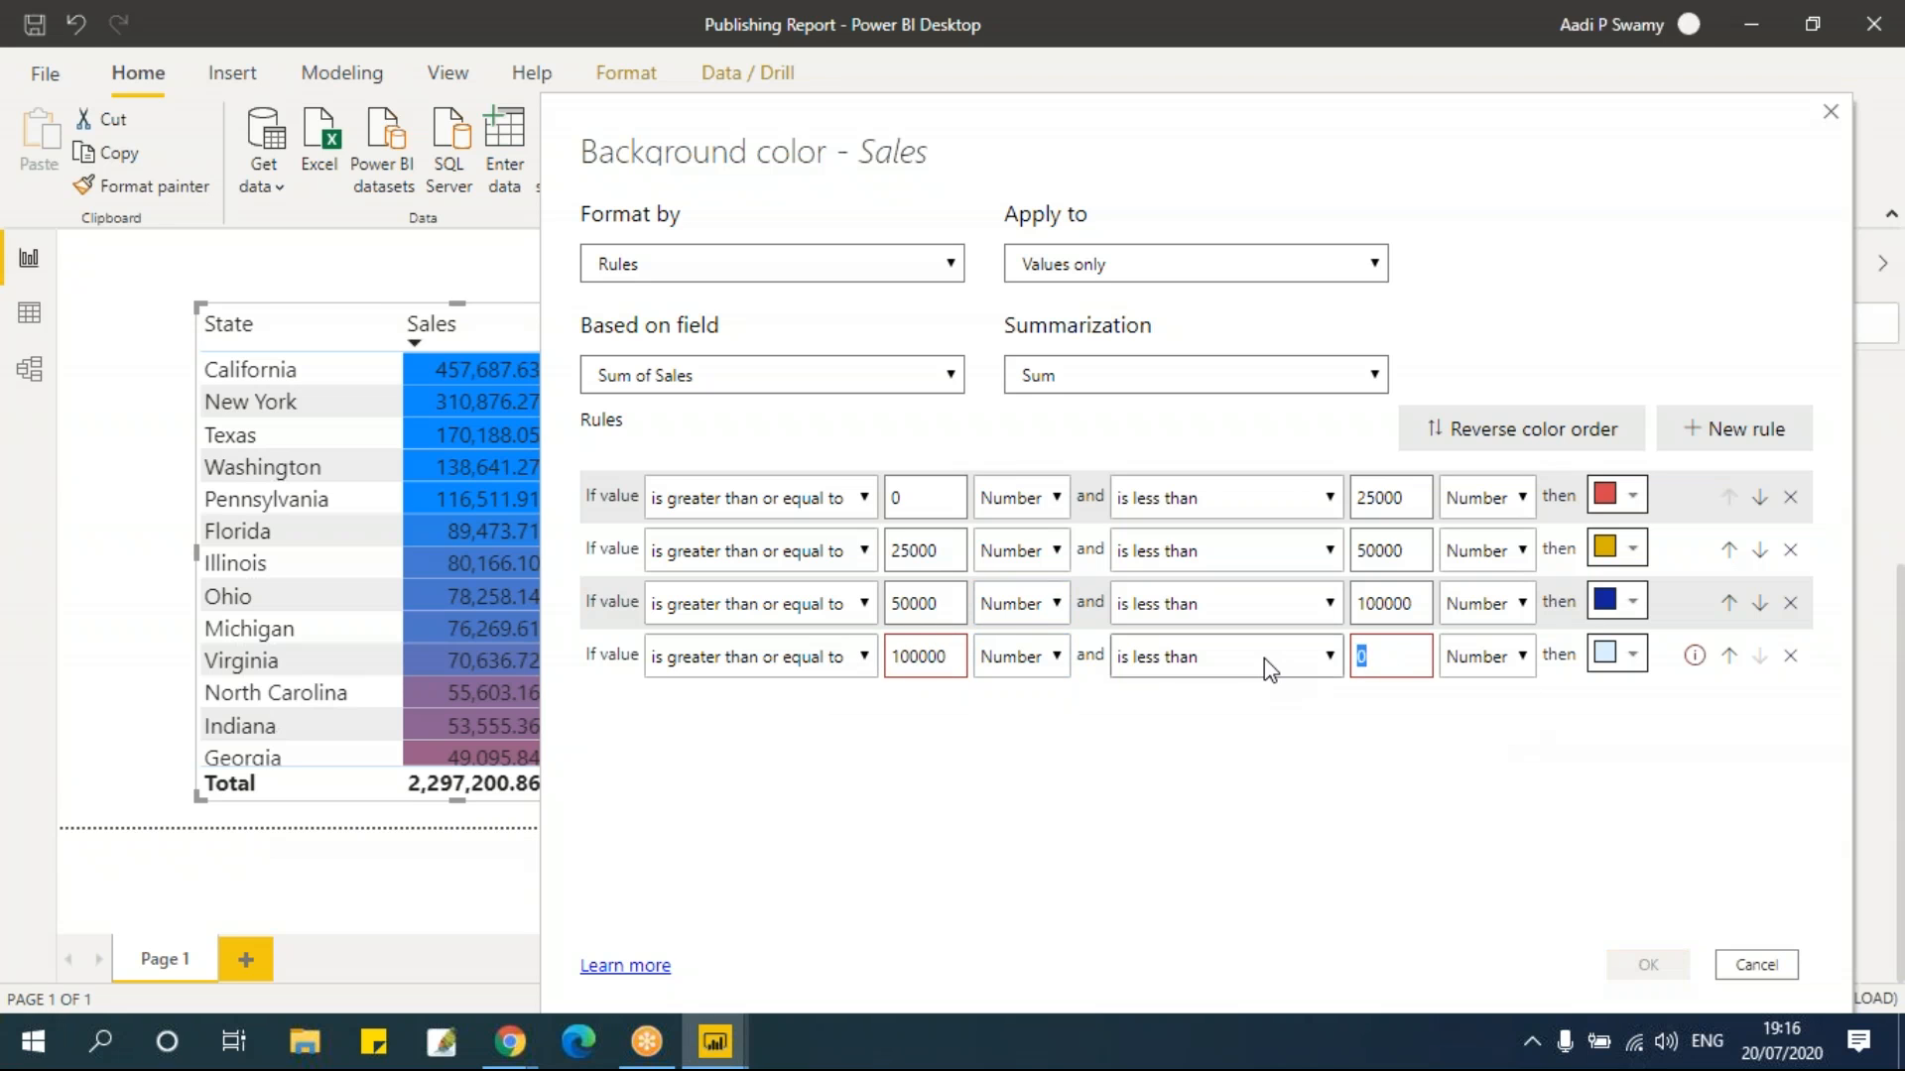
type("1000000")
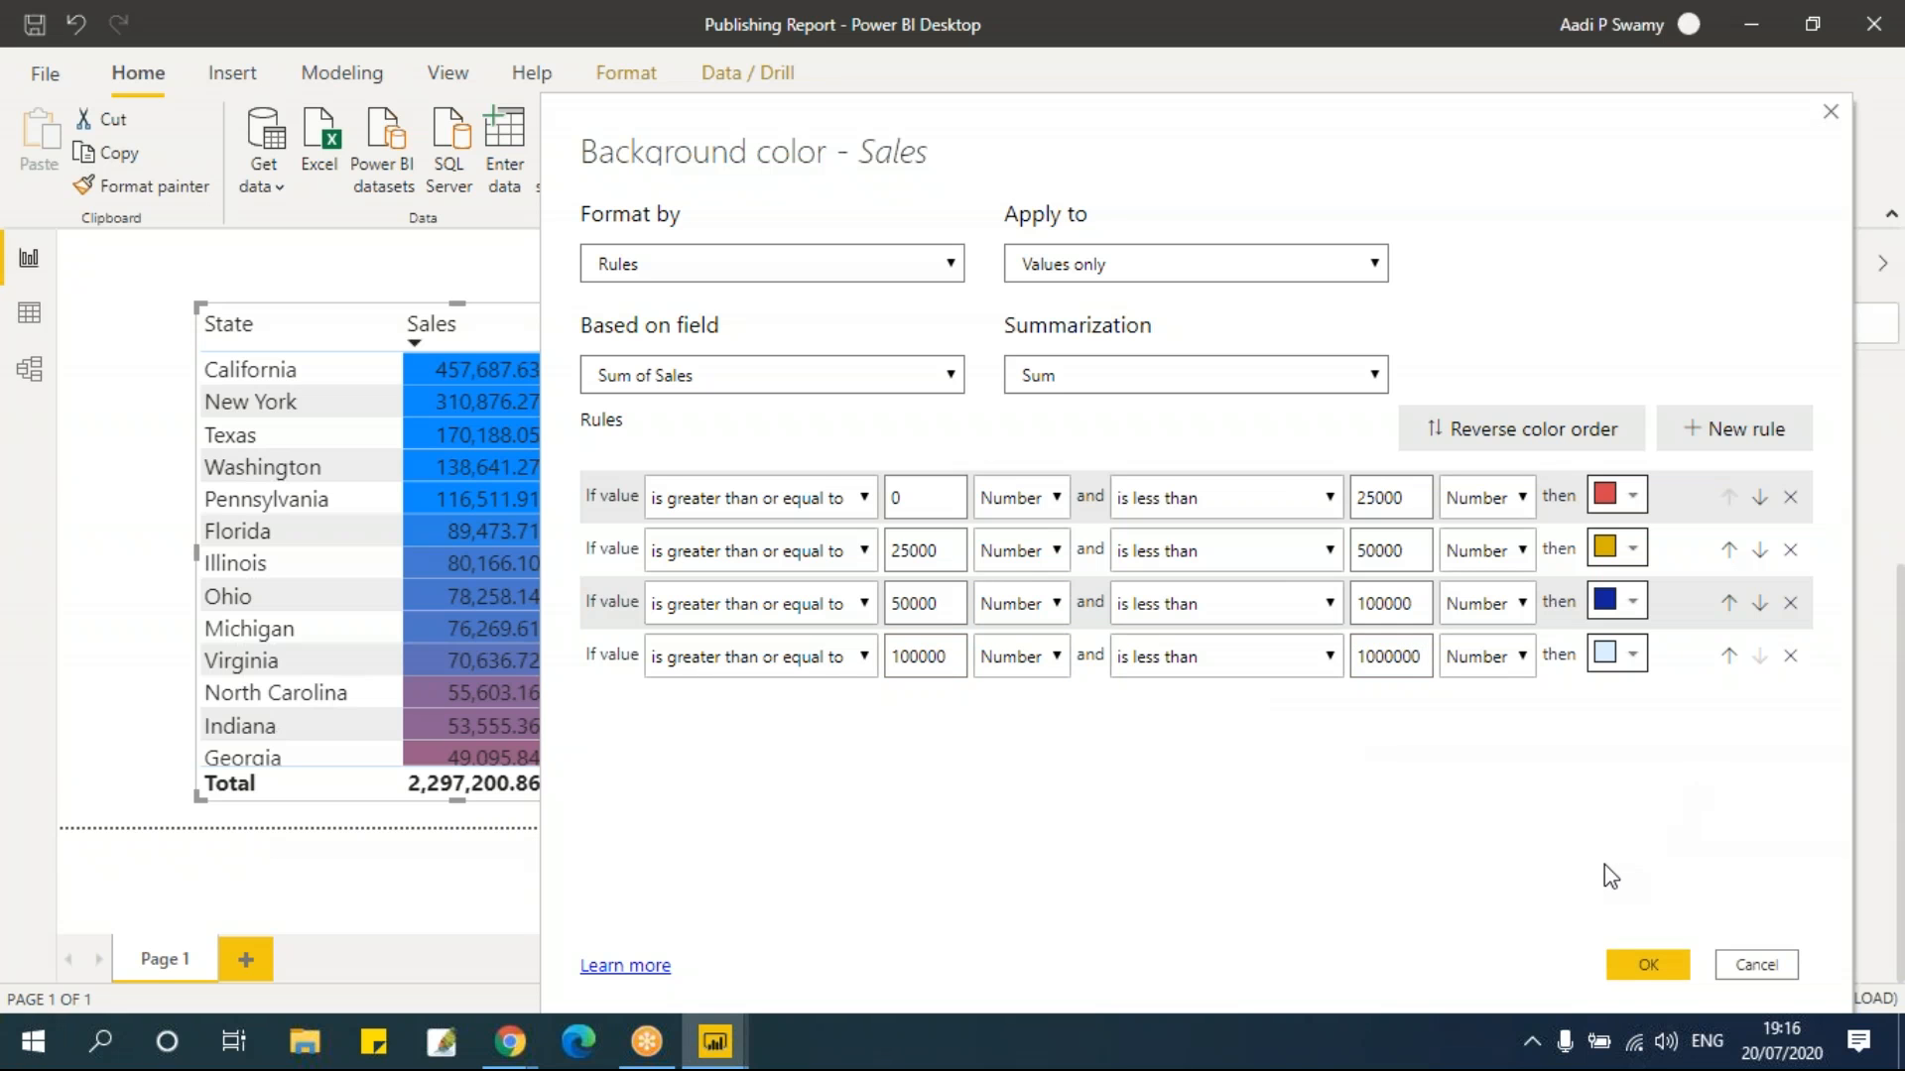
left_click(1649, 965)
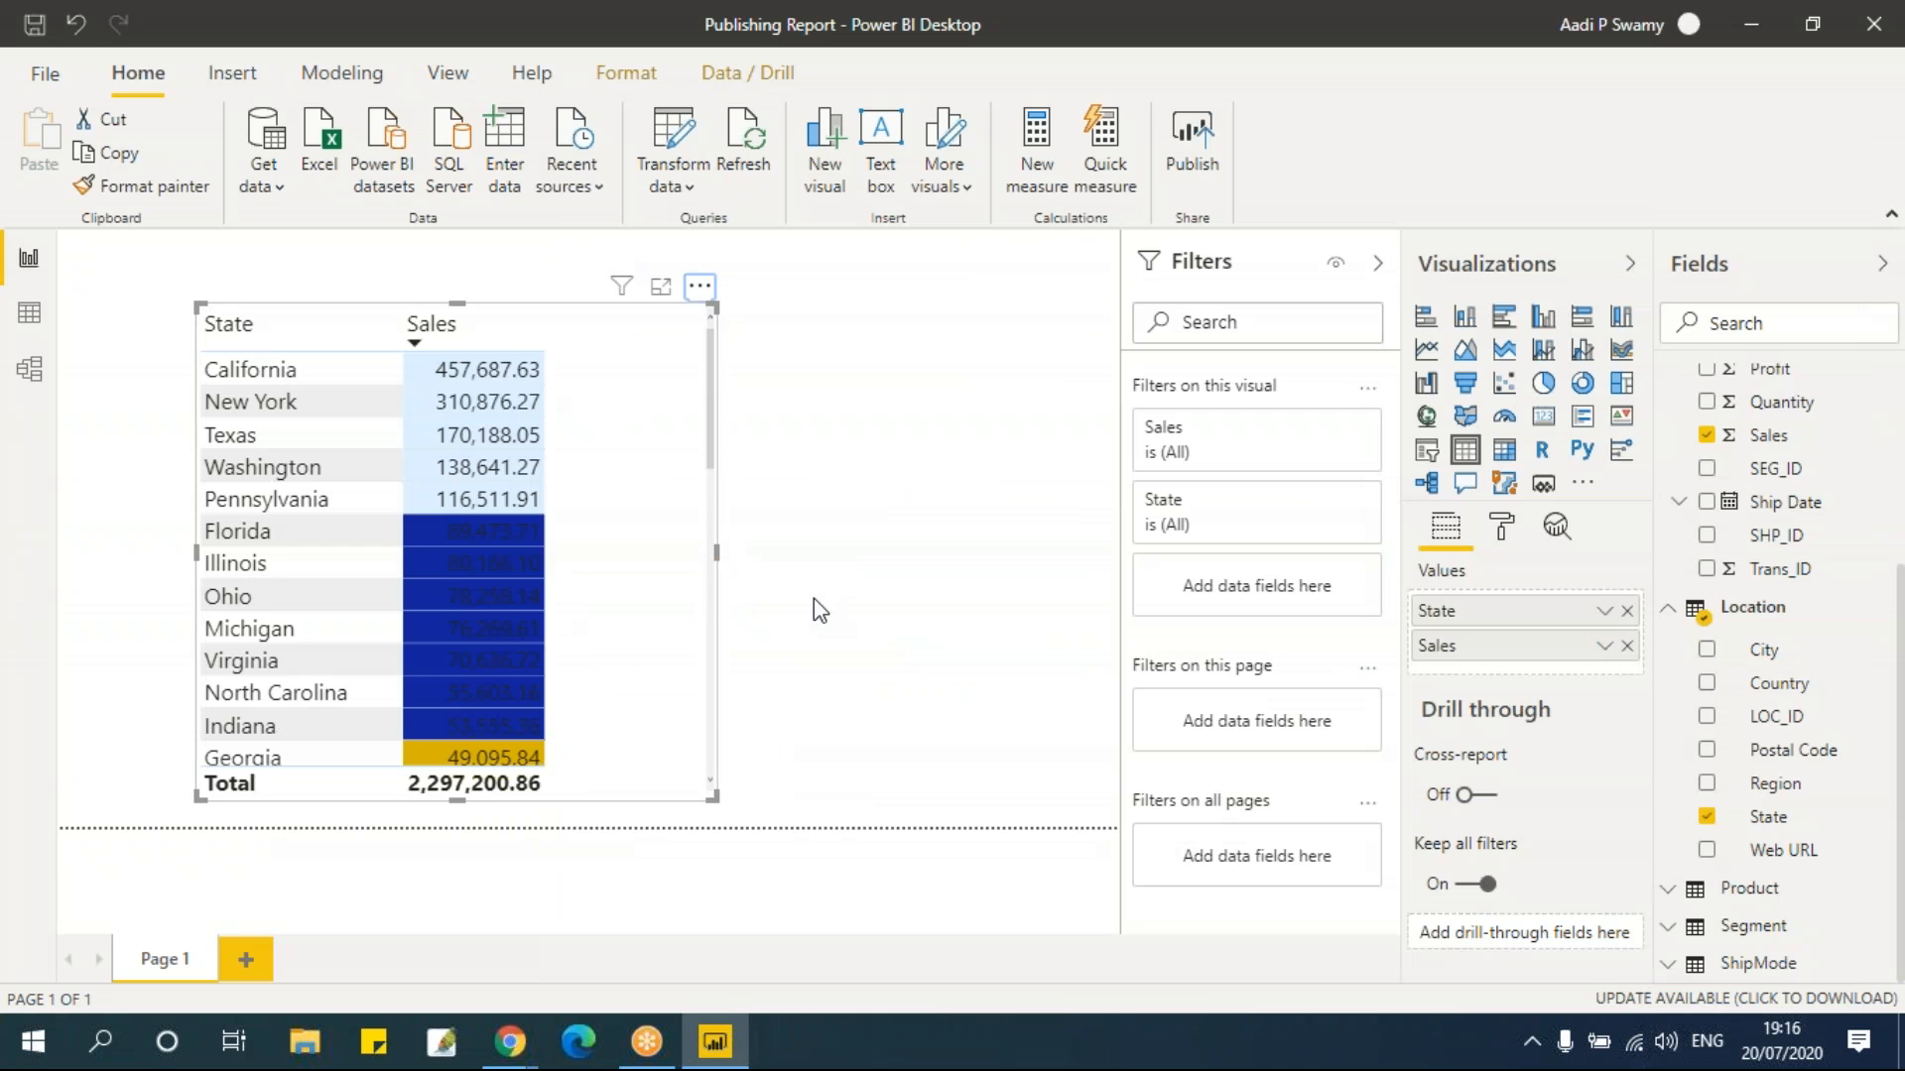
mouse_move(713, 429)
left_mouse_down()
mouse_move(712, 783)
mouse_move(713, 387)
left_mouse_up()
Review the Format by options for the Sales background color, including Field value, and leave the rules as they are
left_click(1603, 650)
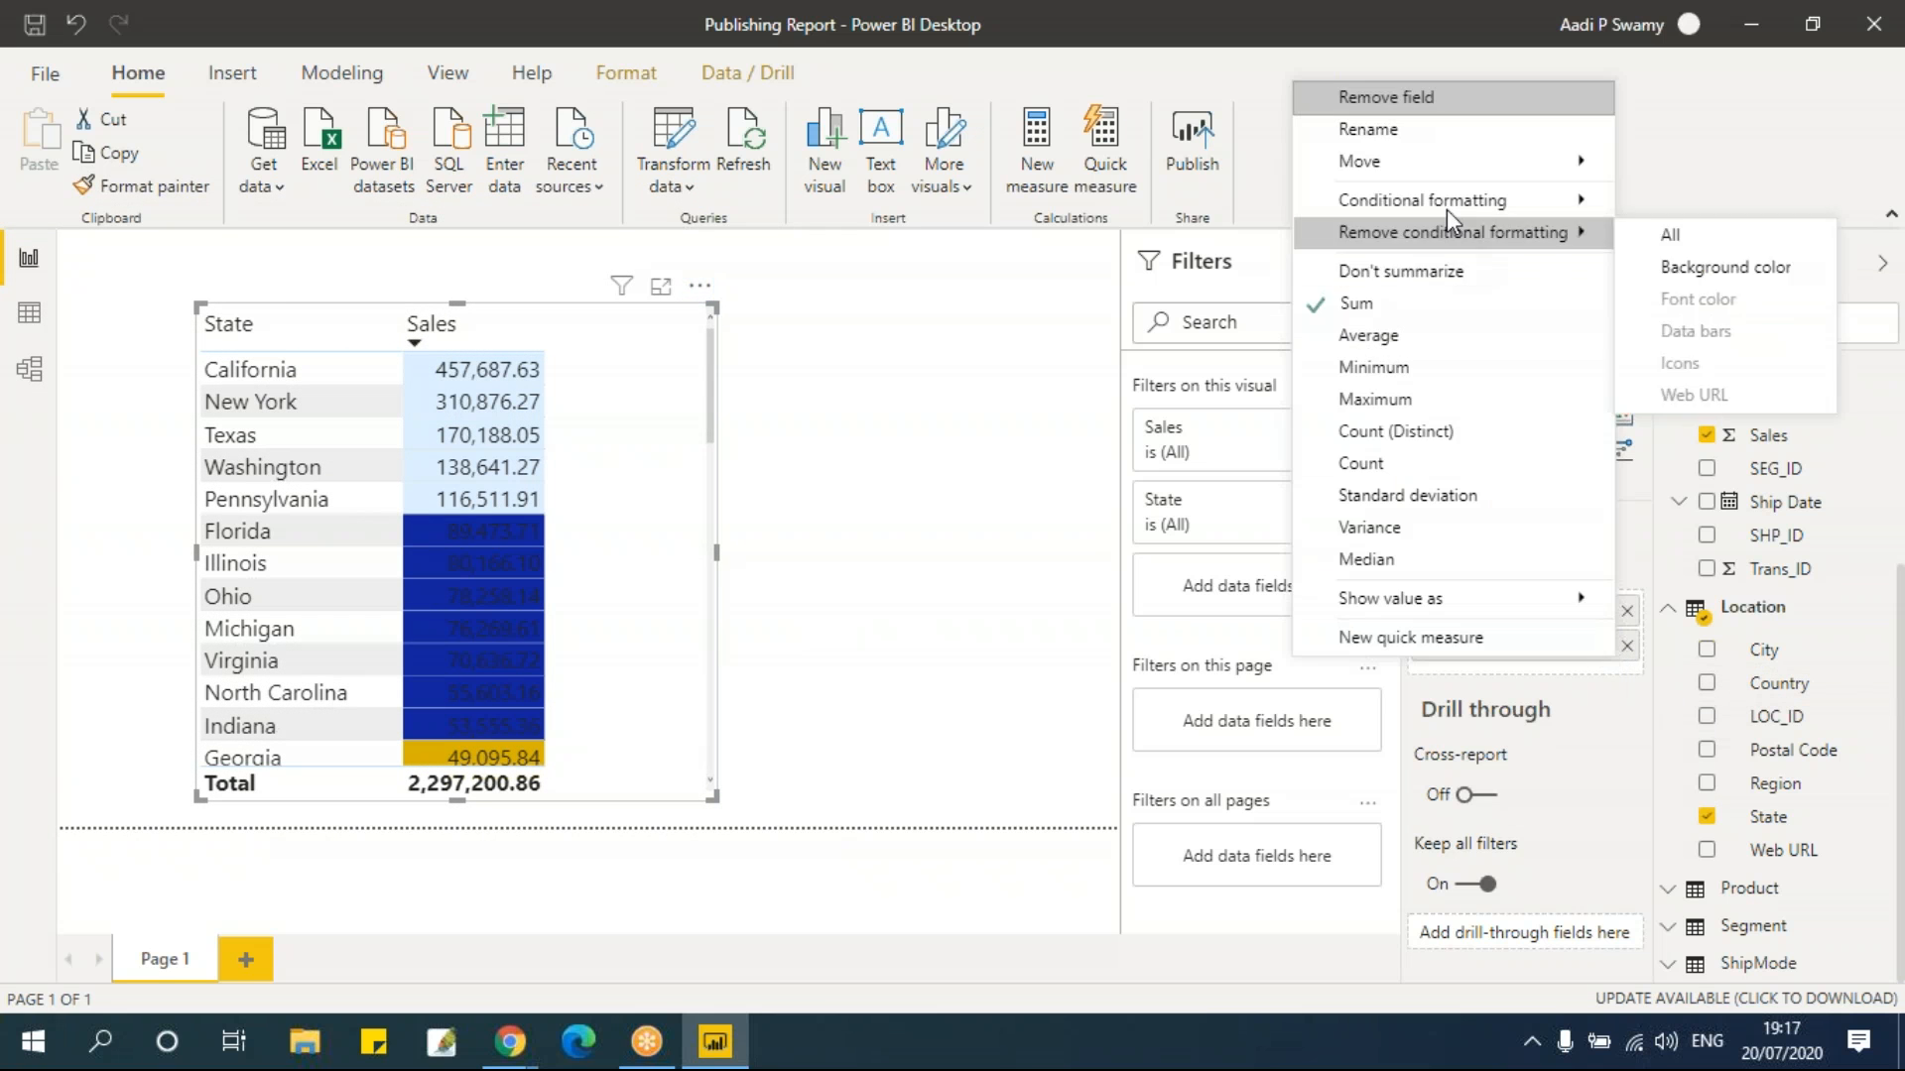
mouse_move(1447, 199)
left_click(1699, 204)
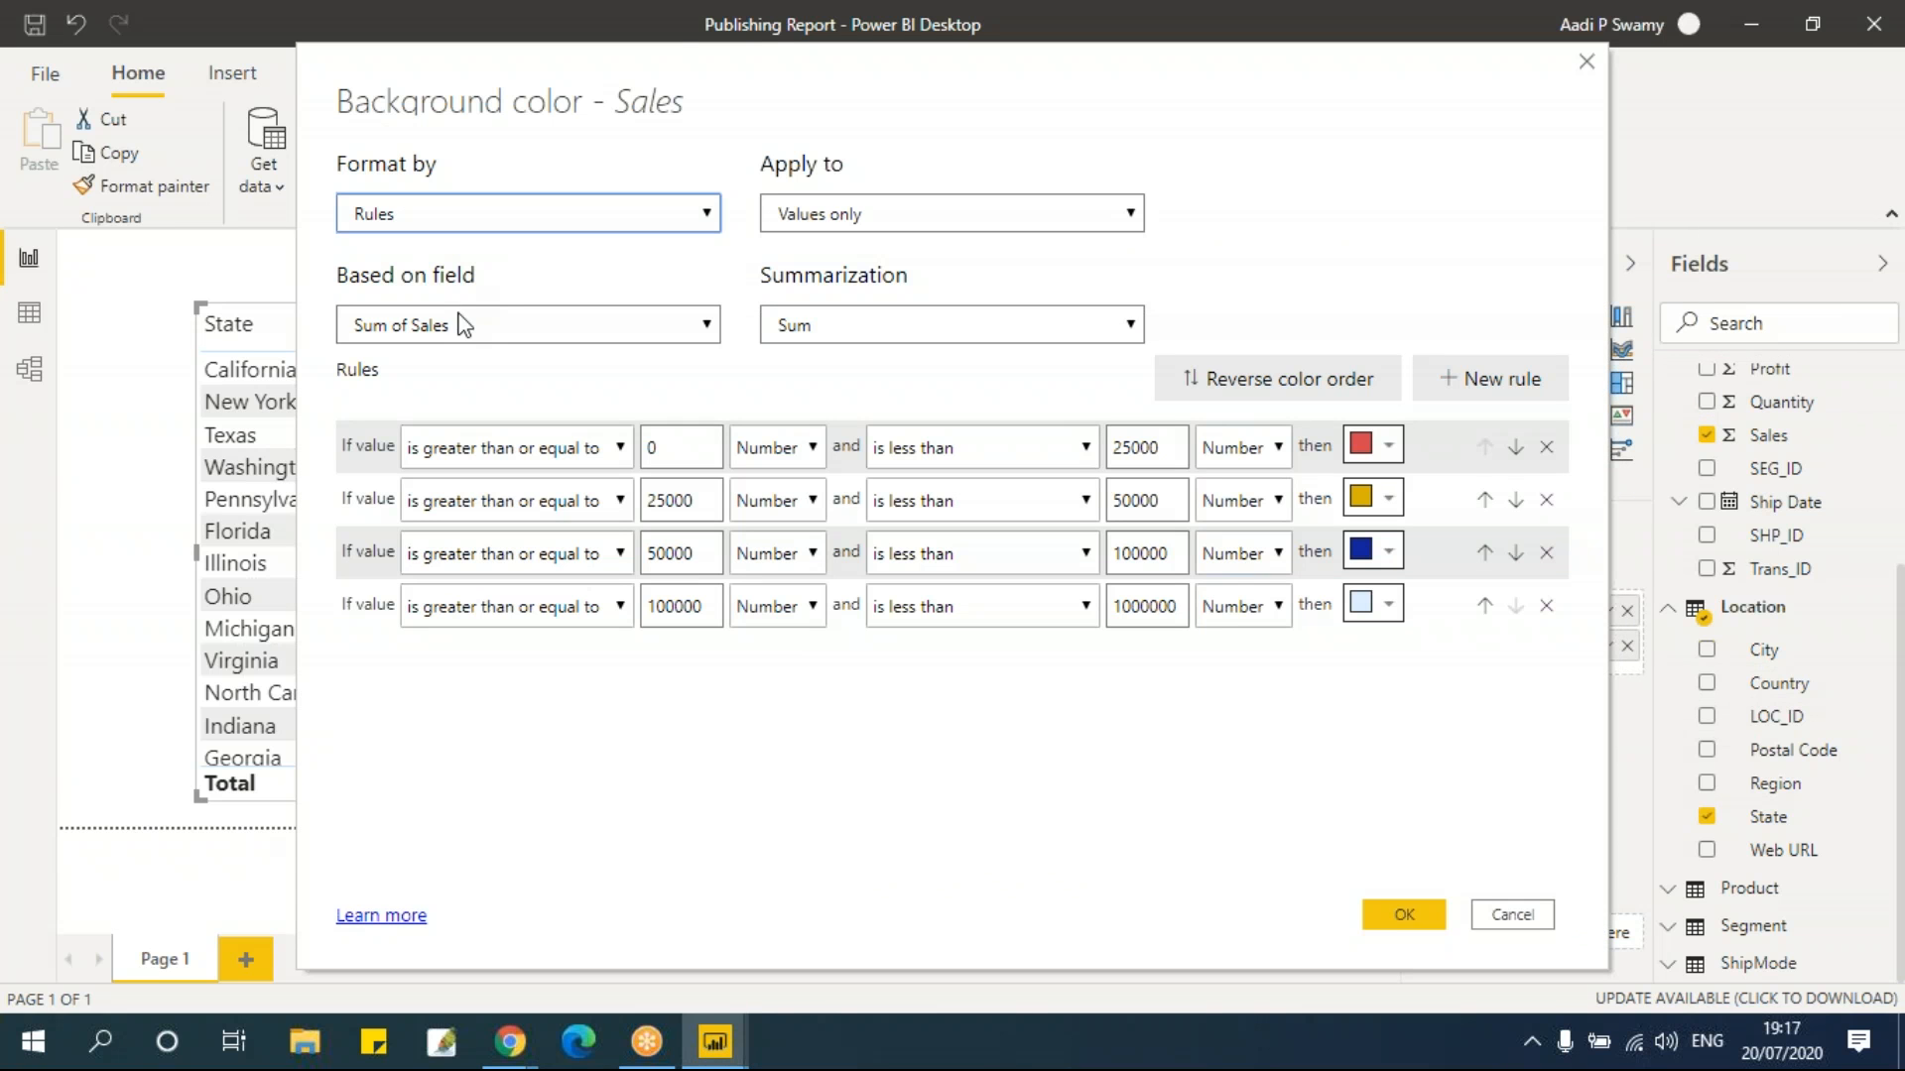
left_click(463, 213)
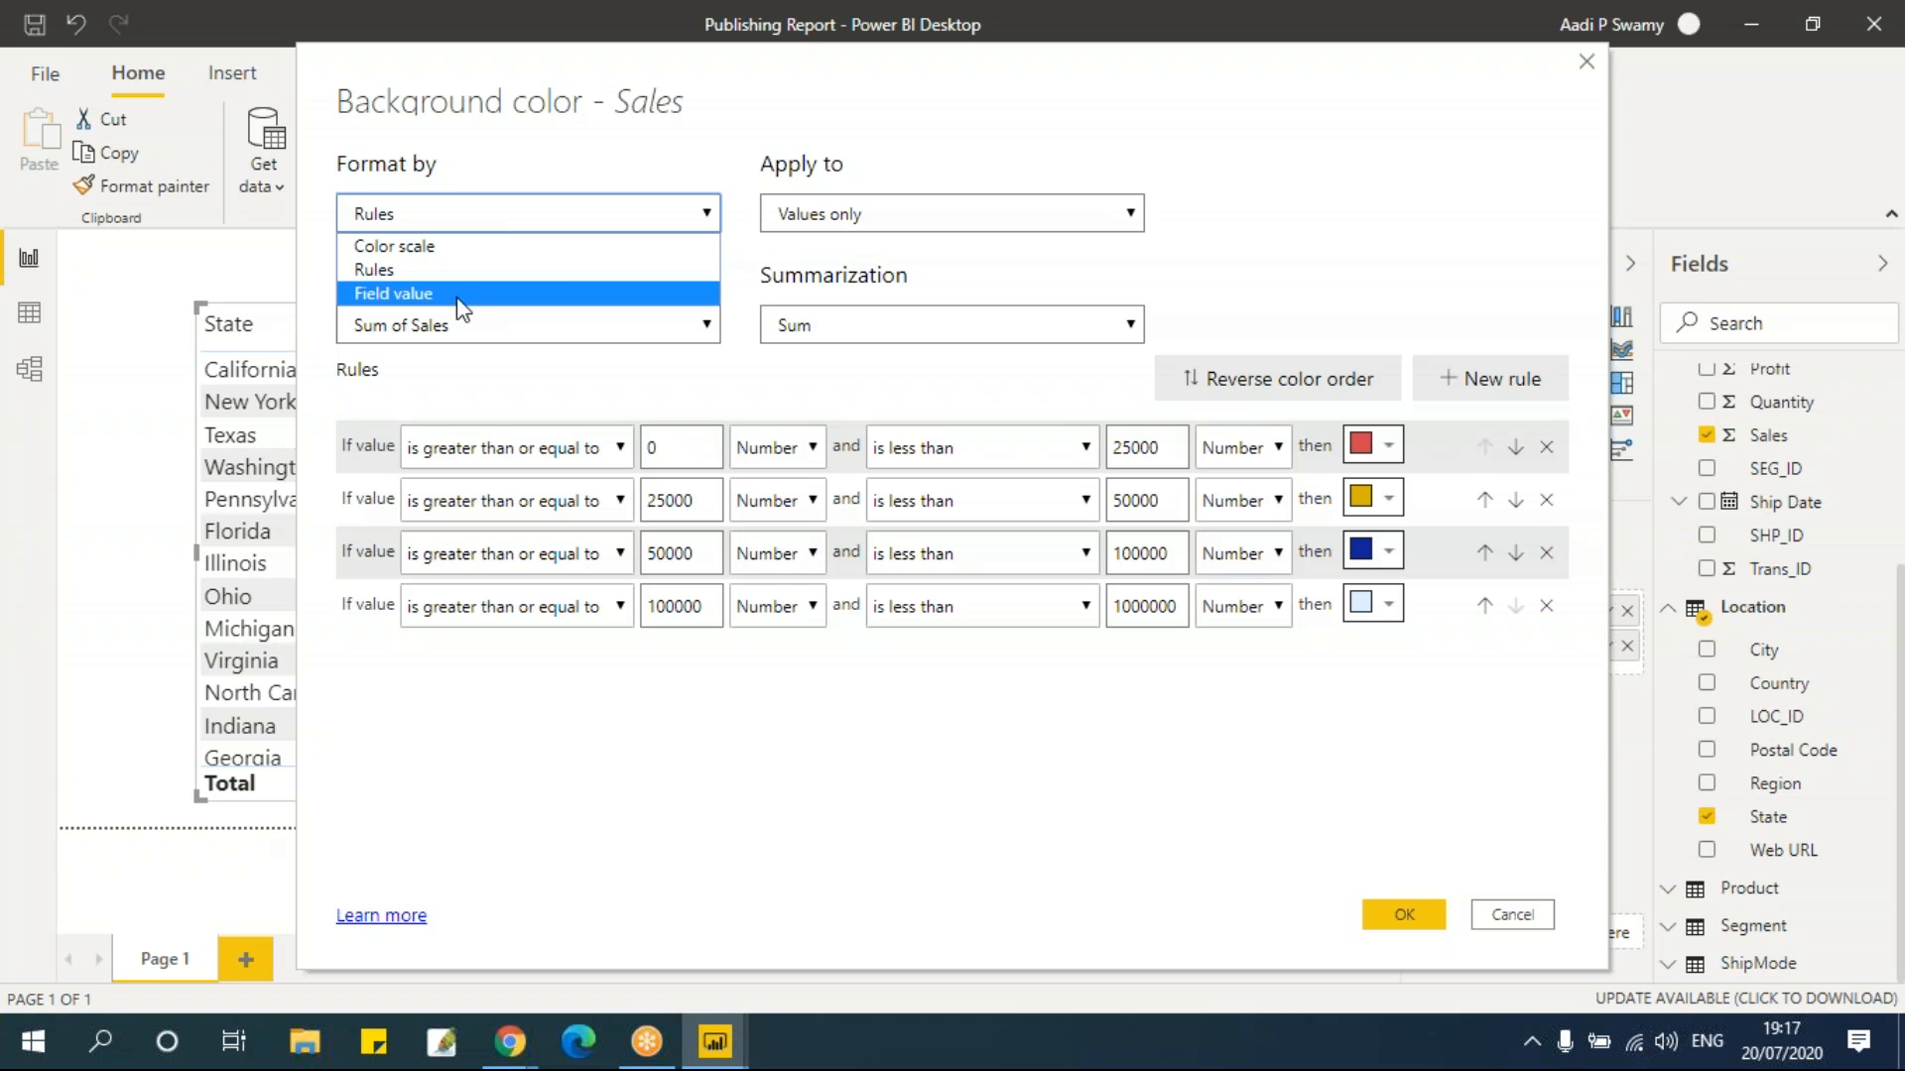
left_click(625, 167)
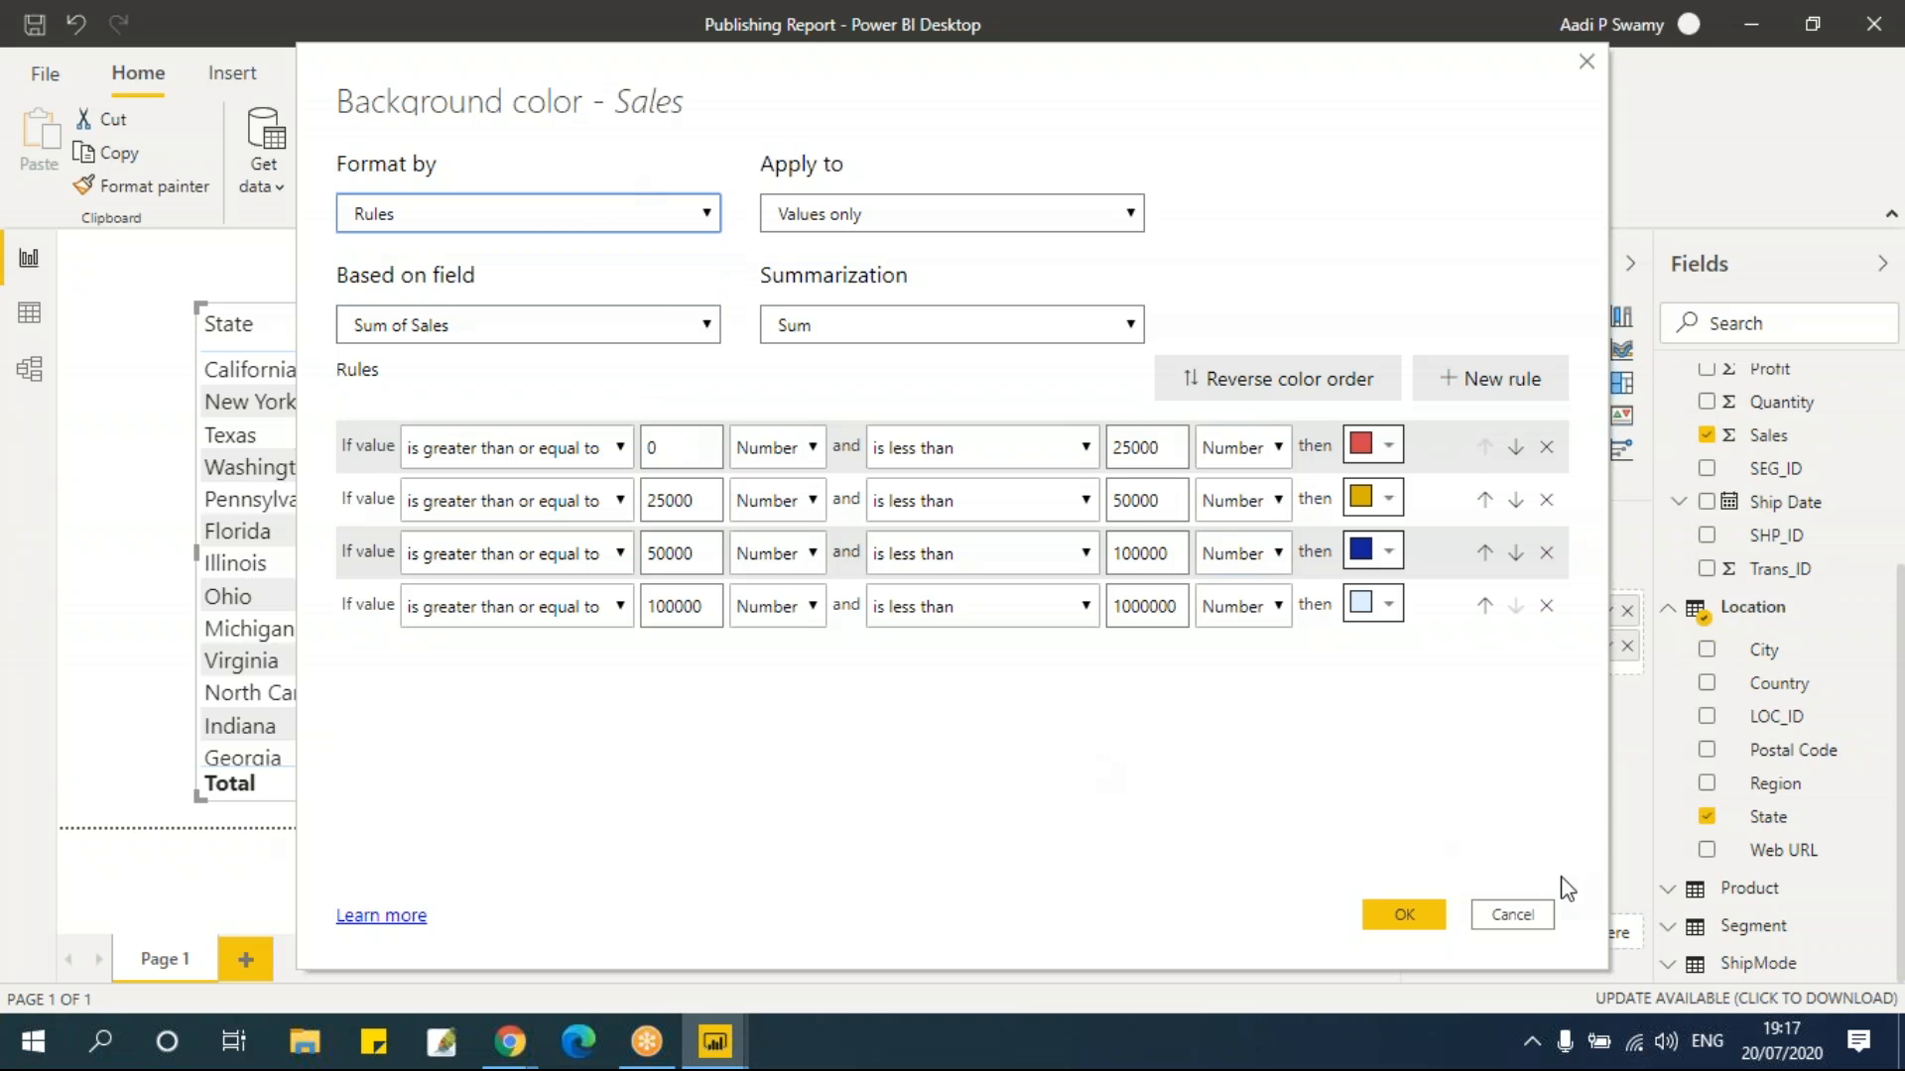
left_click(1526, 922)
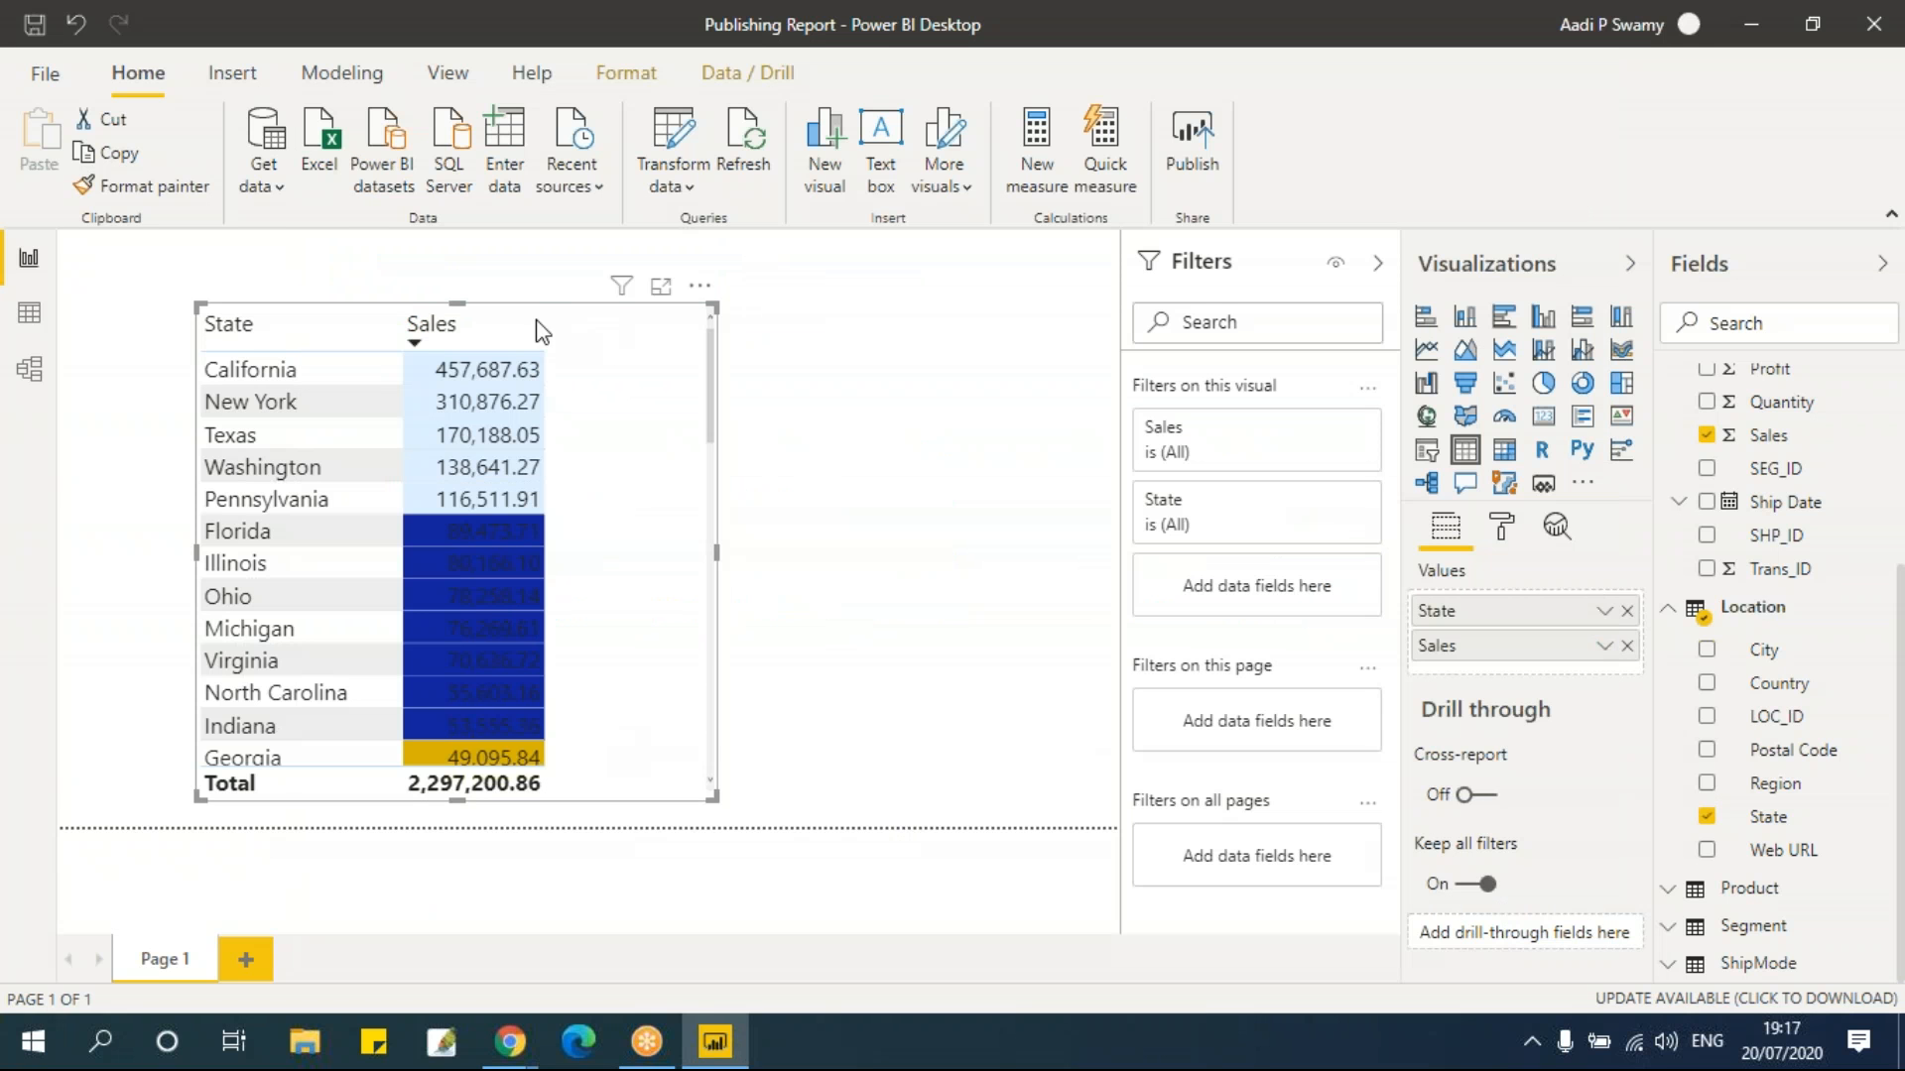
Move the State and Sales table close to the page's upper-left corner and view the conditional formatting types available for Sales
left_click_drag(631, 685, 587, 674)
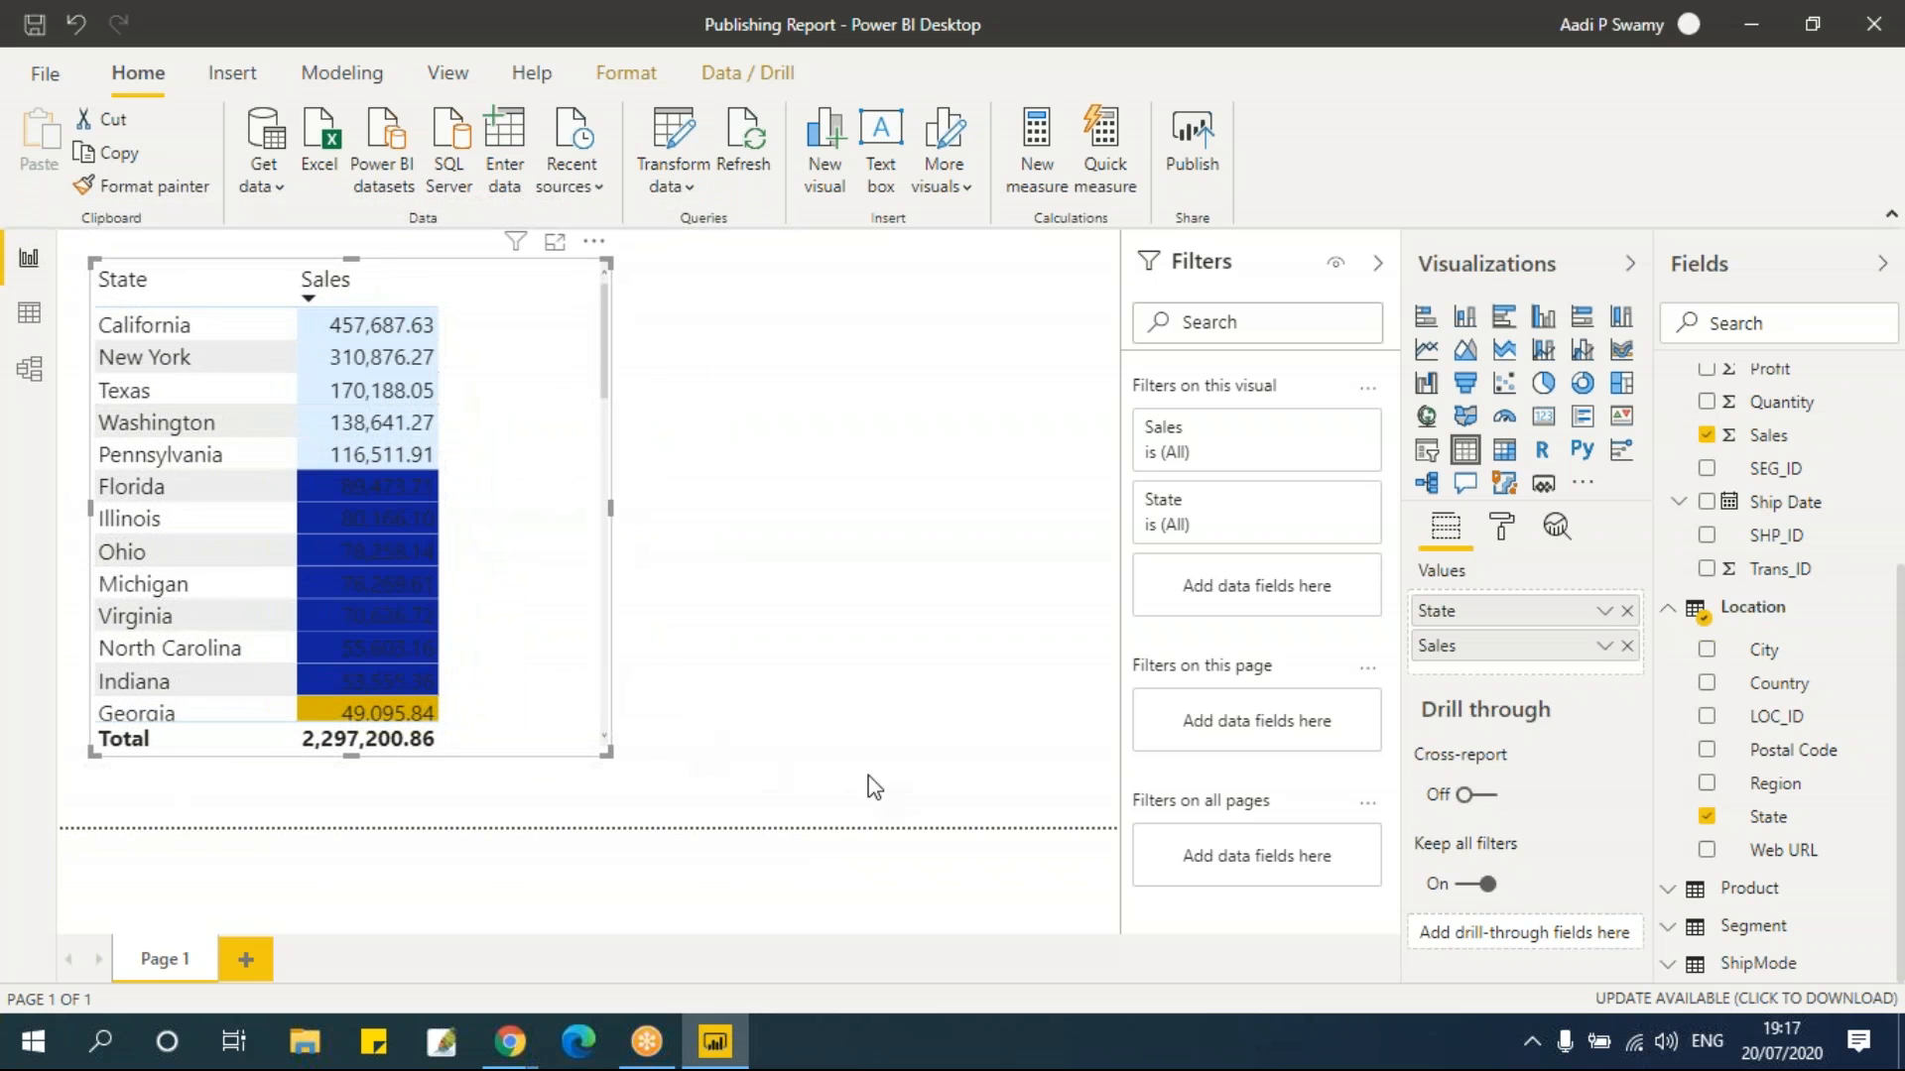
left_click(1603, 648)
mouse_move(1476, 200)
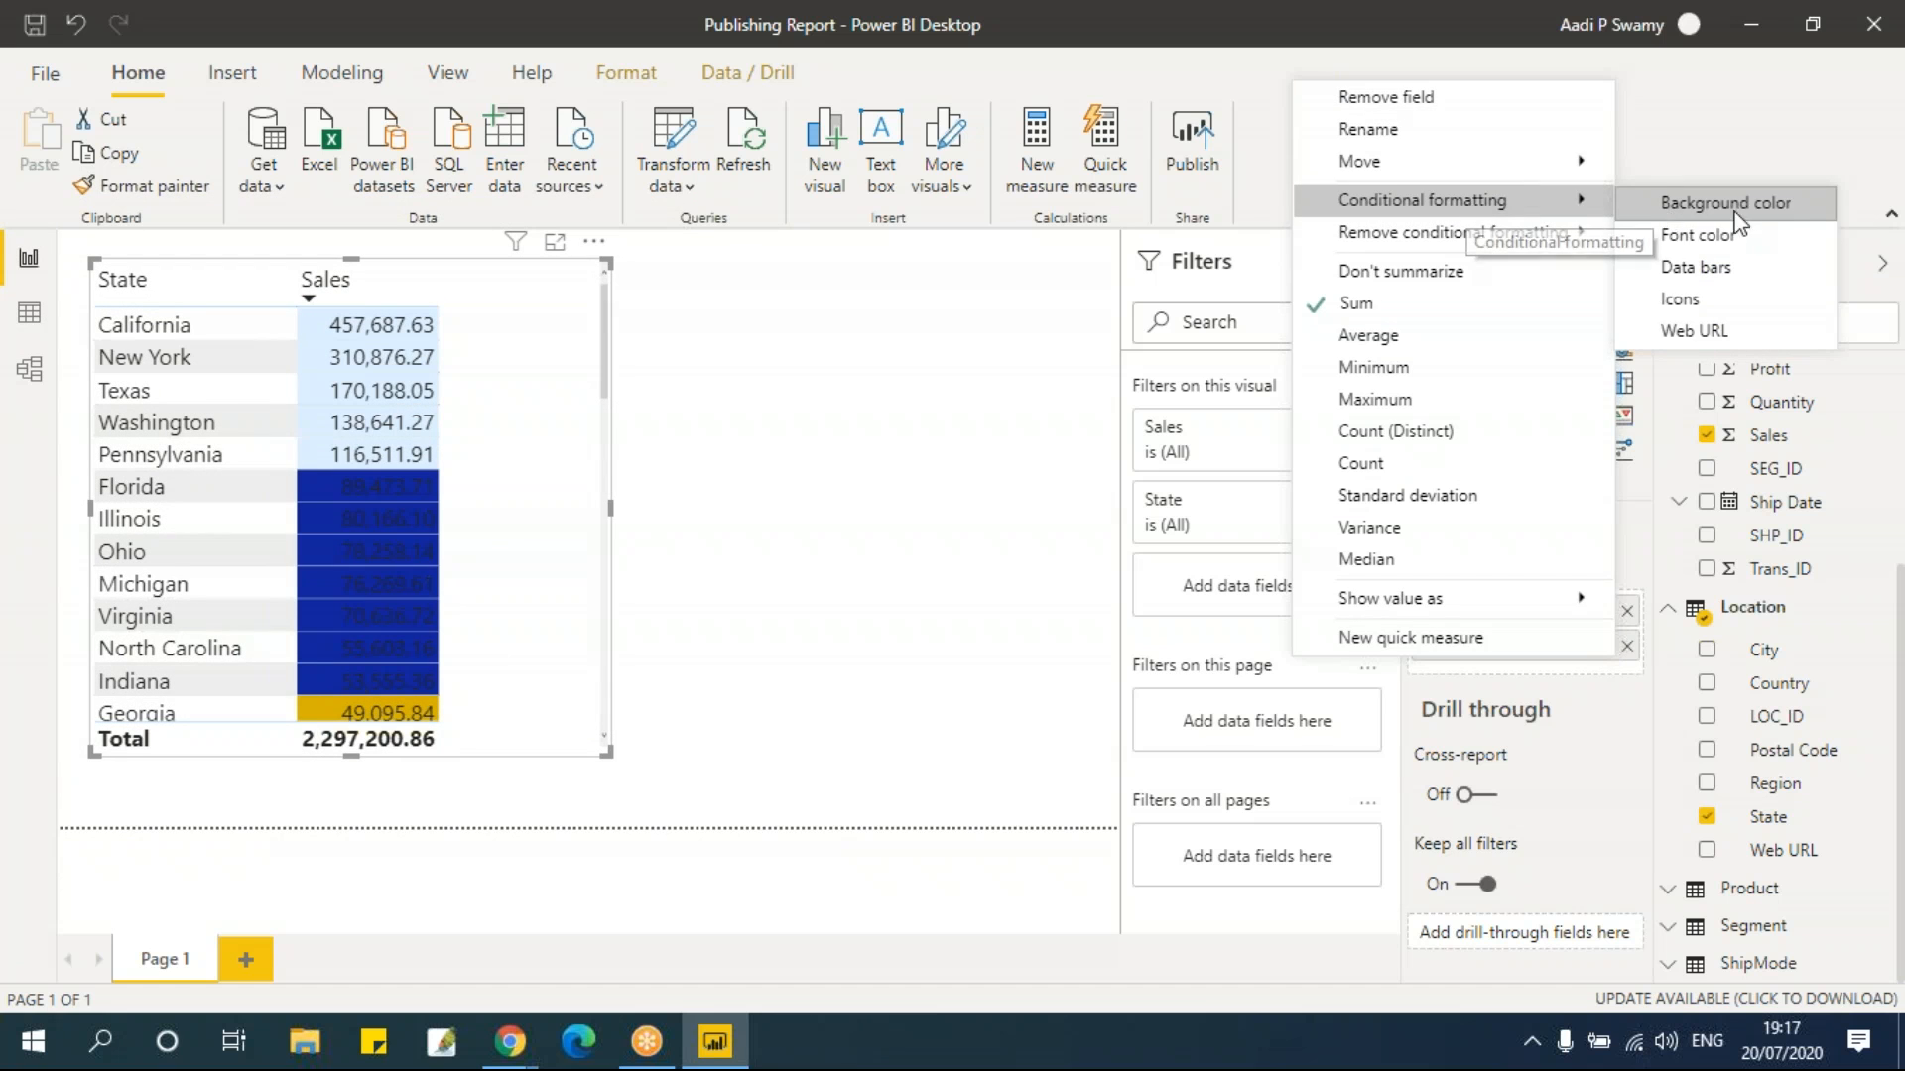
left_click(553, 467)
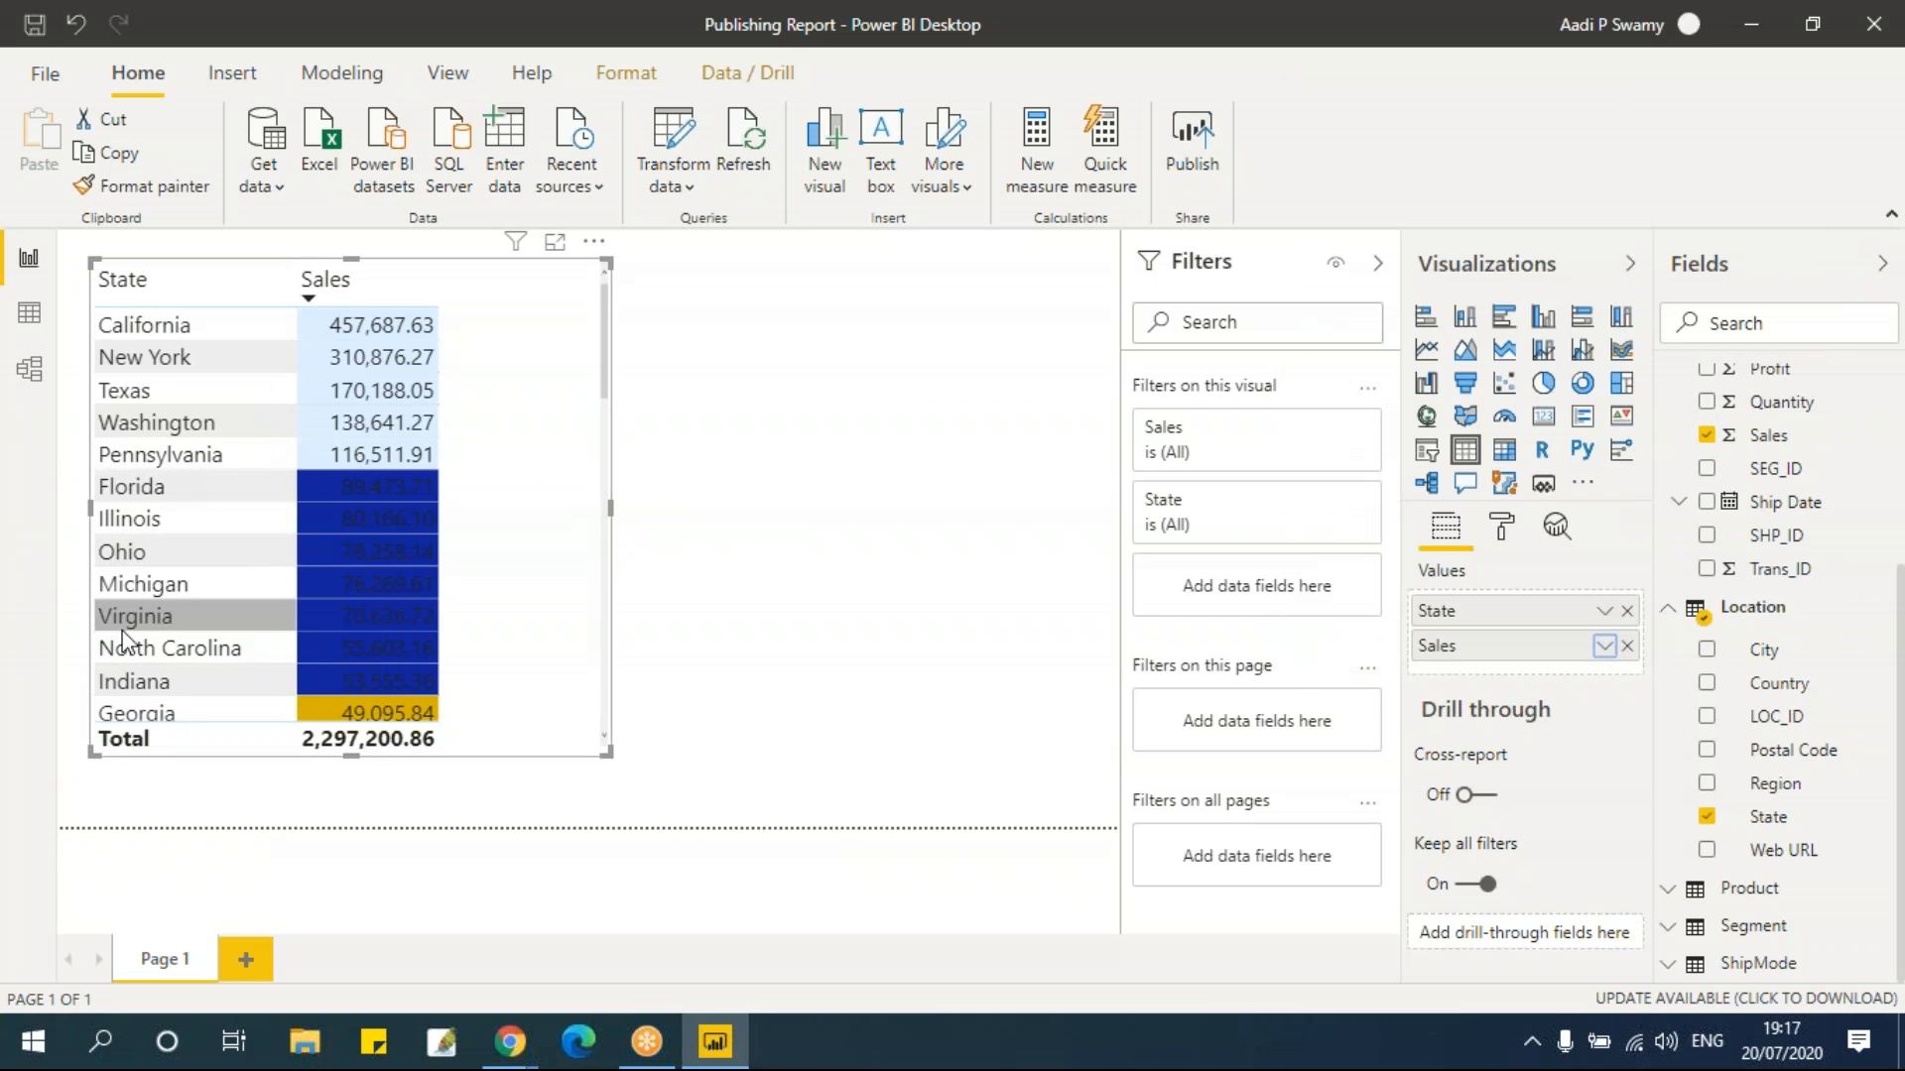
Try a background color scale for State with the Sum of Sales as its base field
left_click(1607, 611)
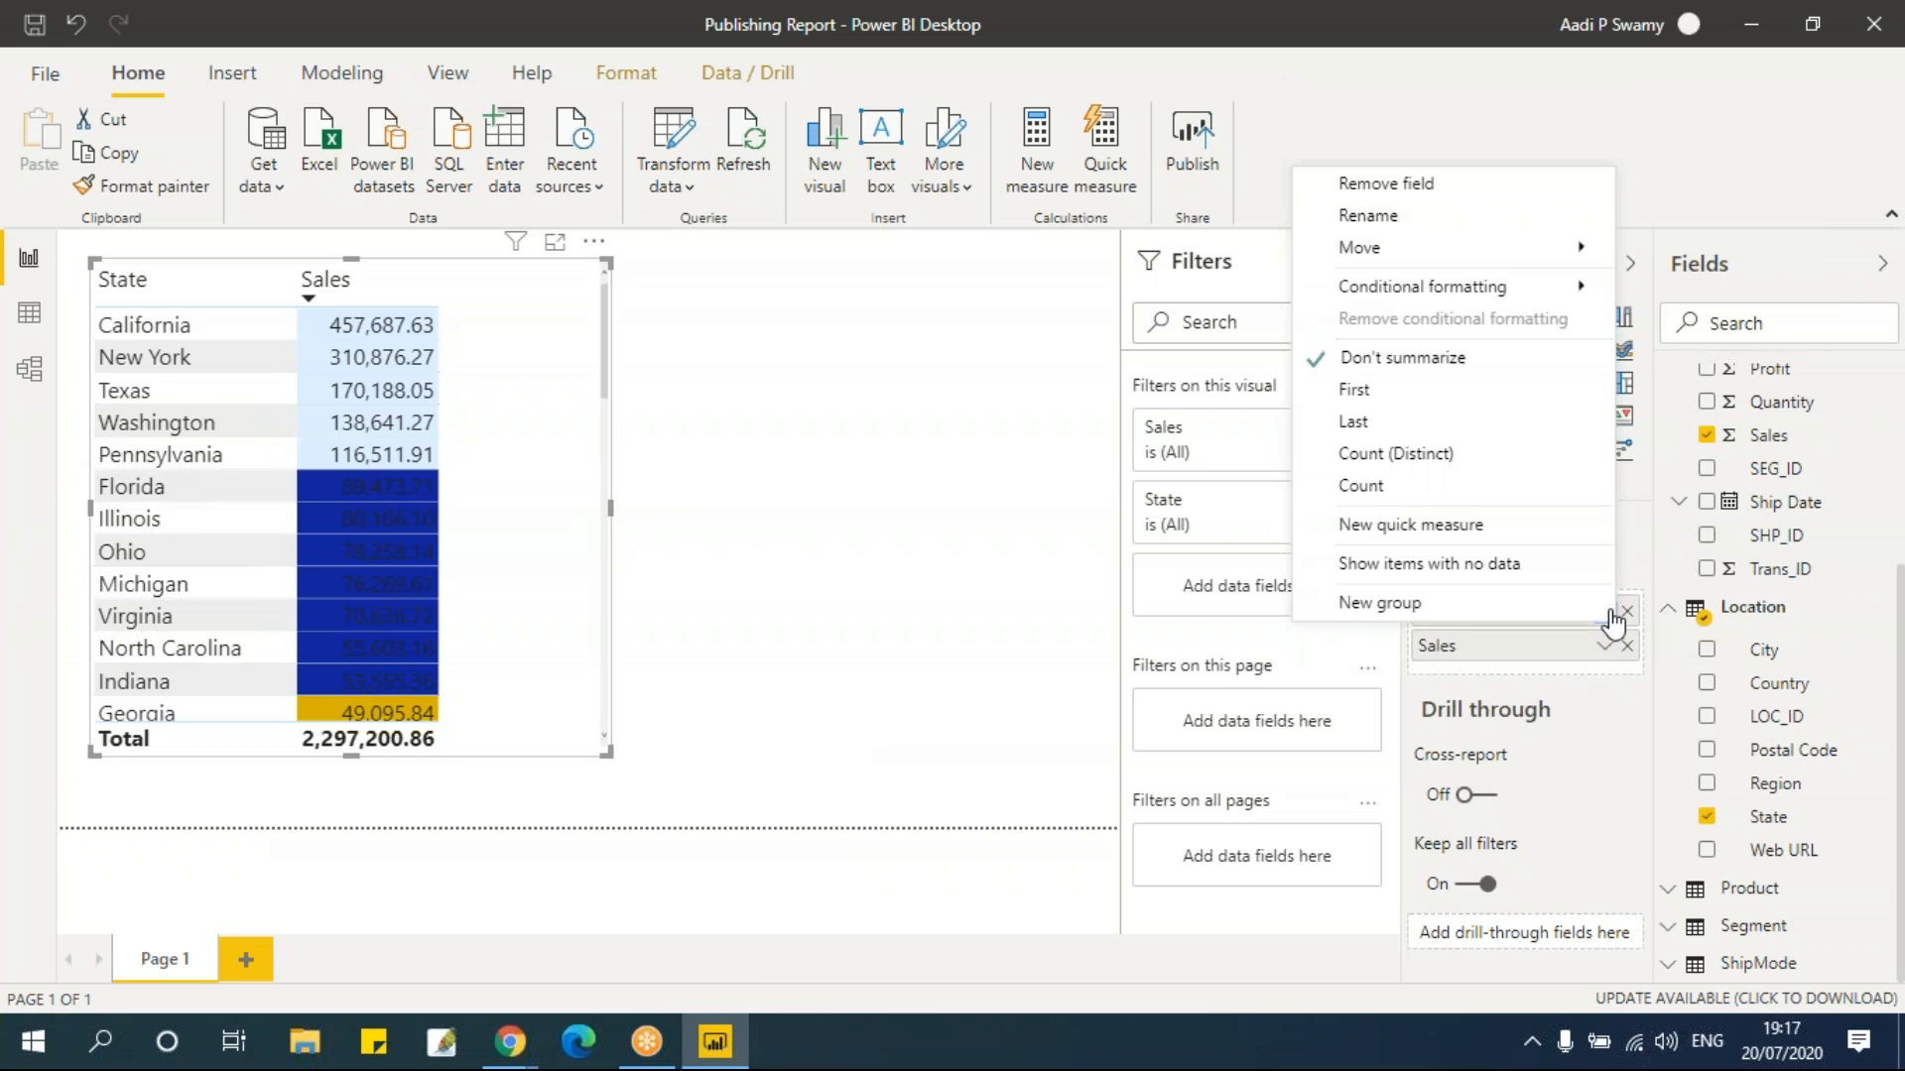
mouse_move(1461, 288)
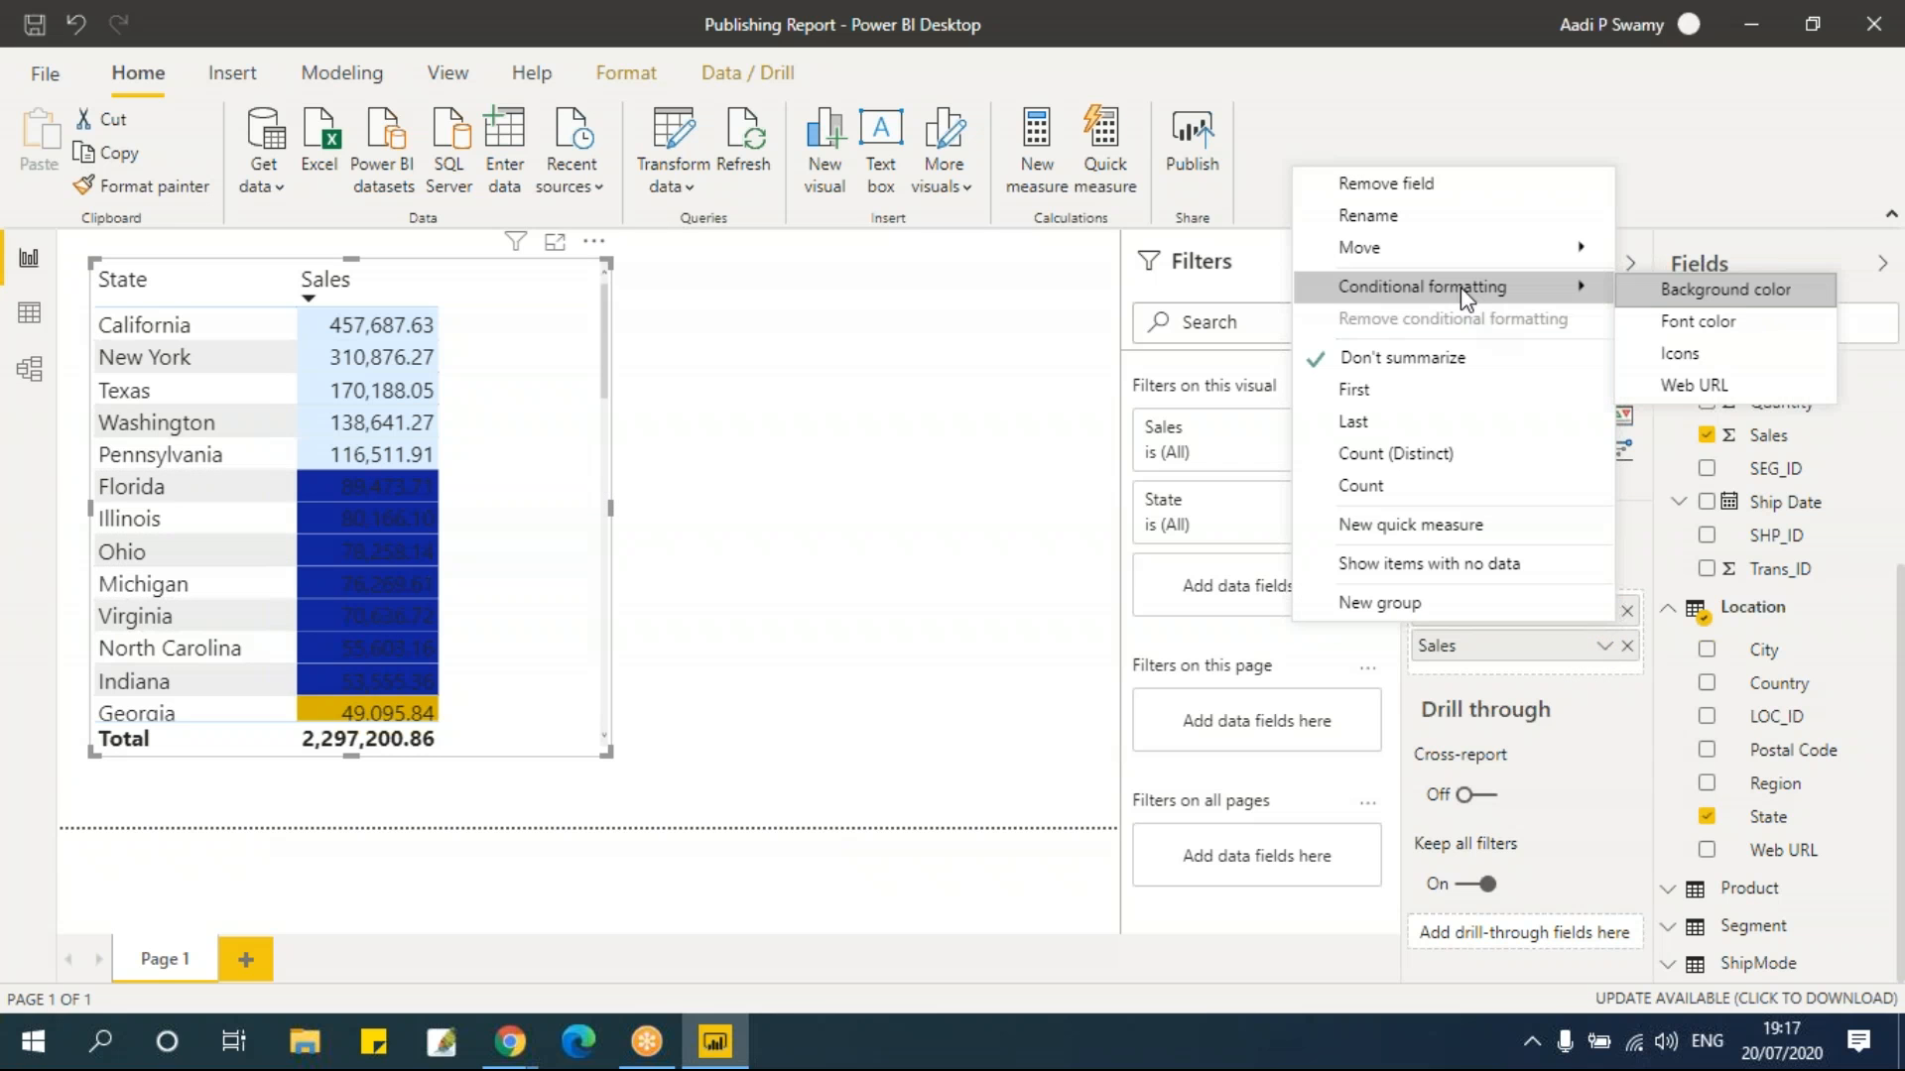
left_click(1734, 292)
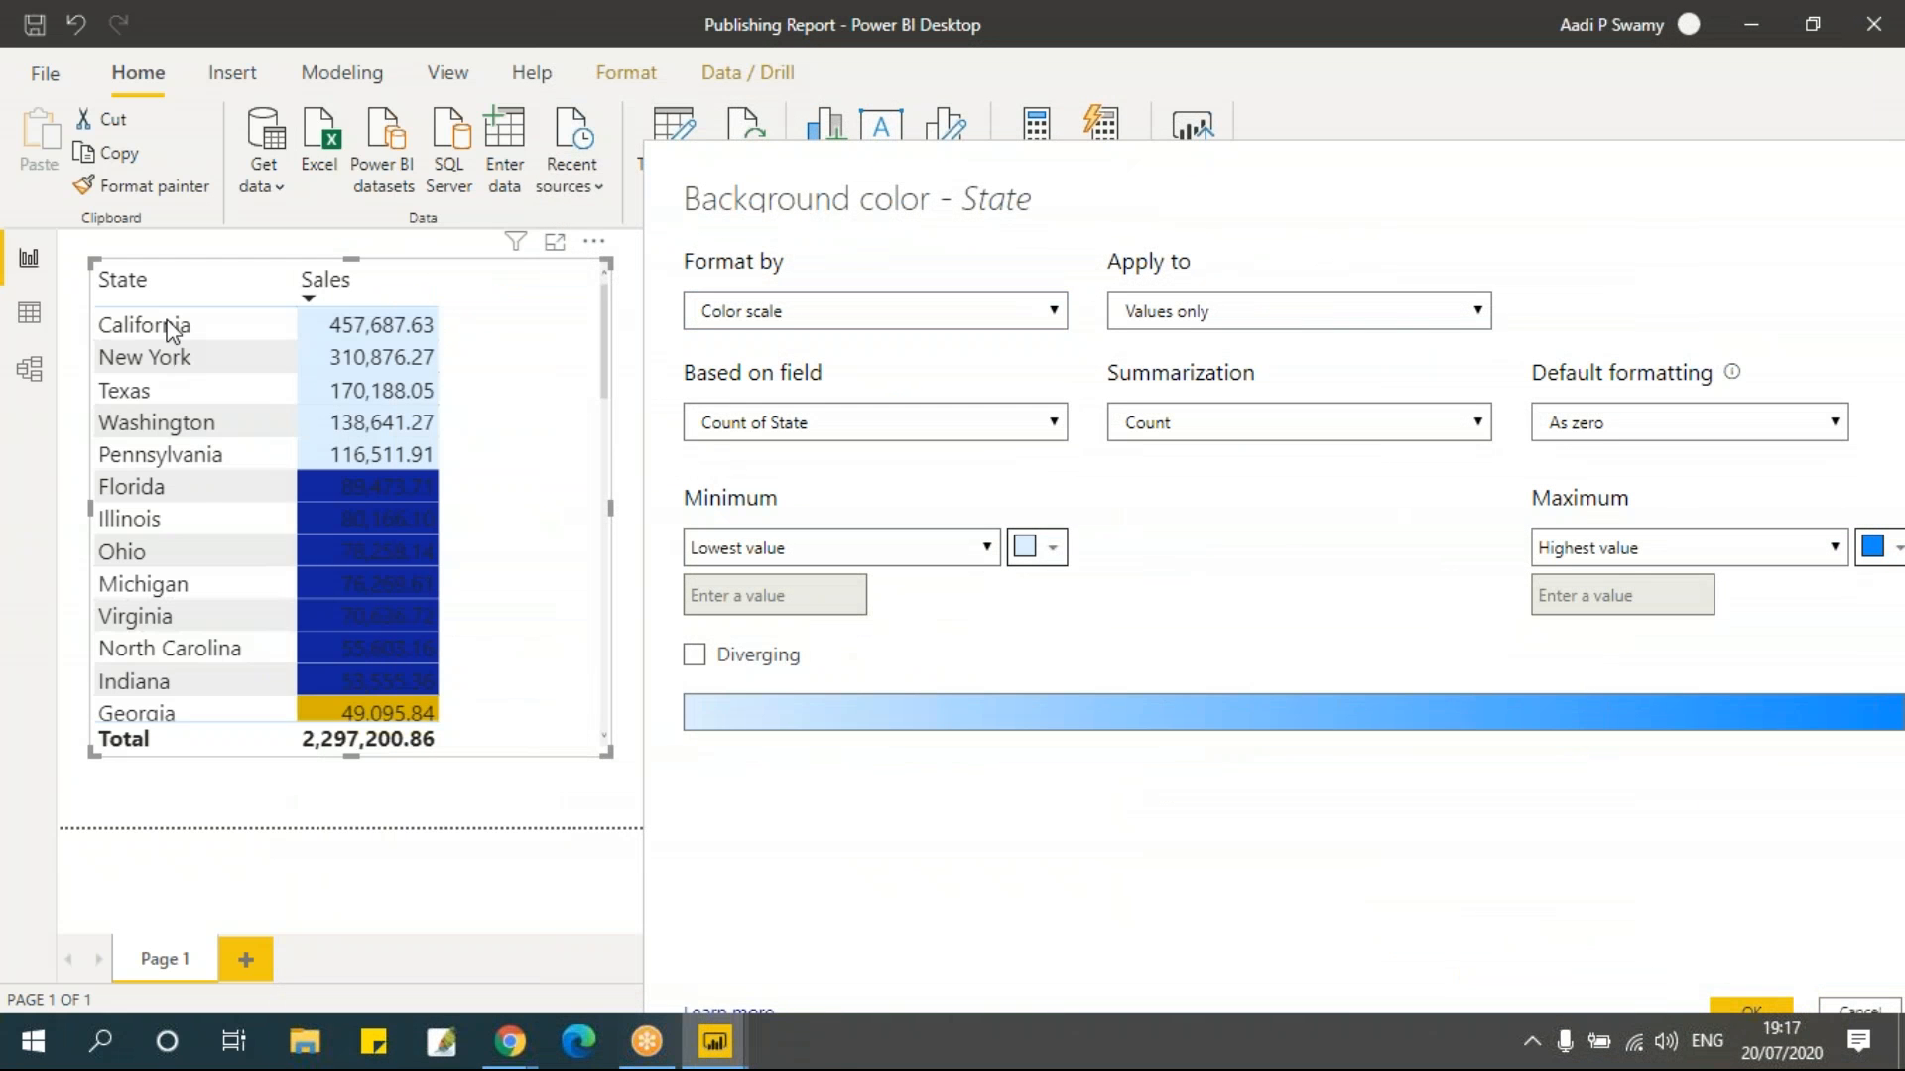
left_click(831, 317)
left_click(822, 349)
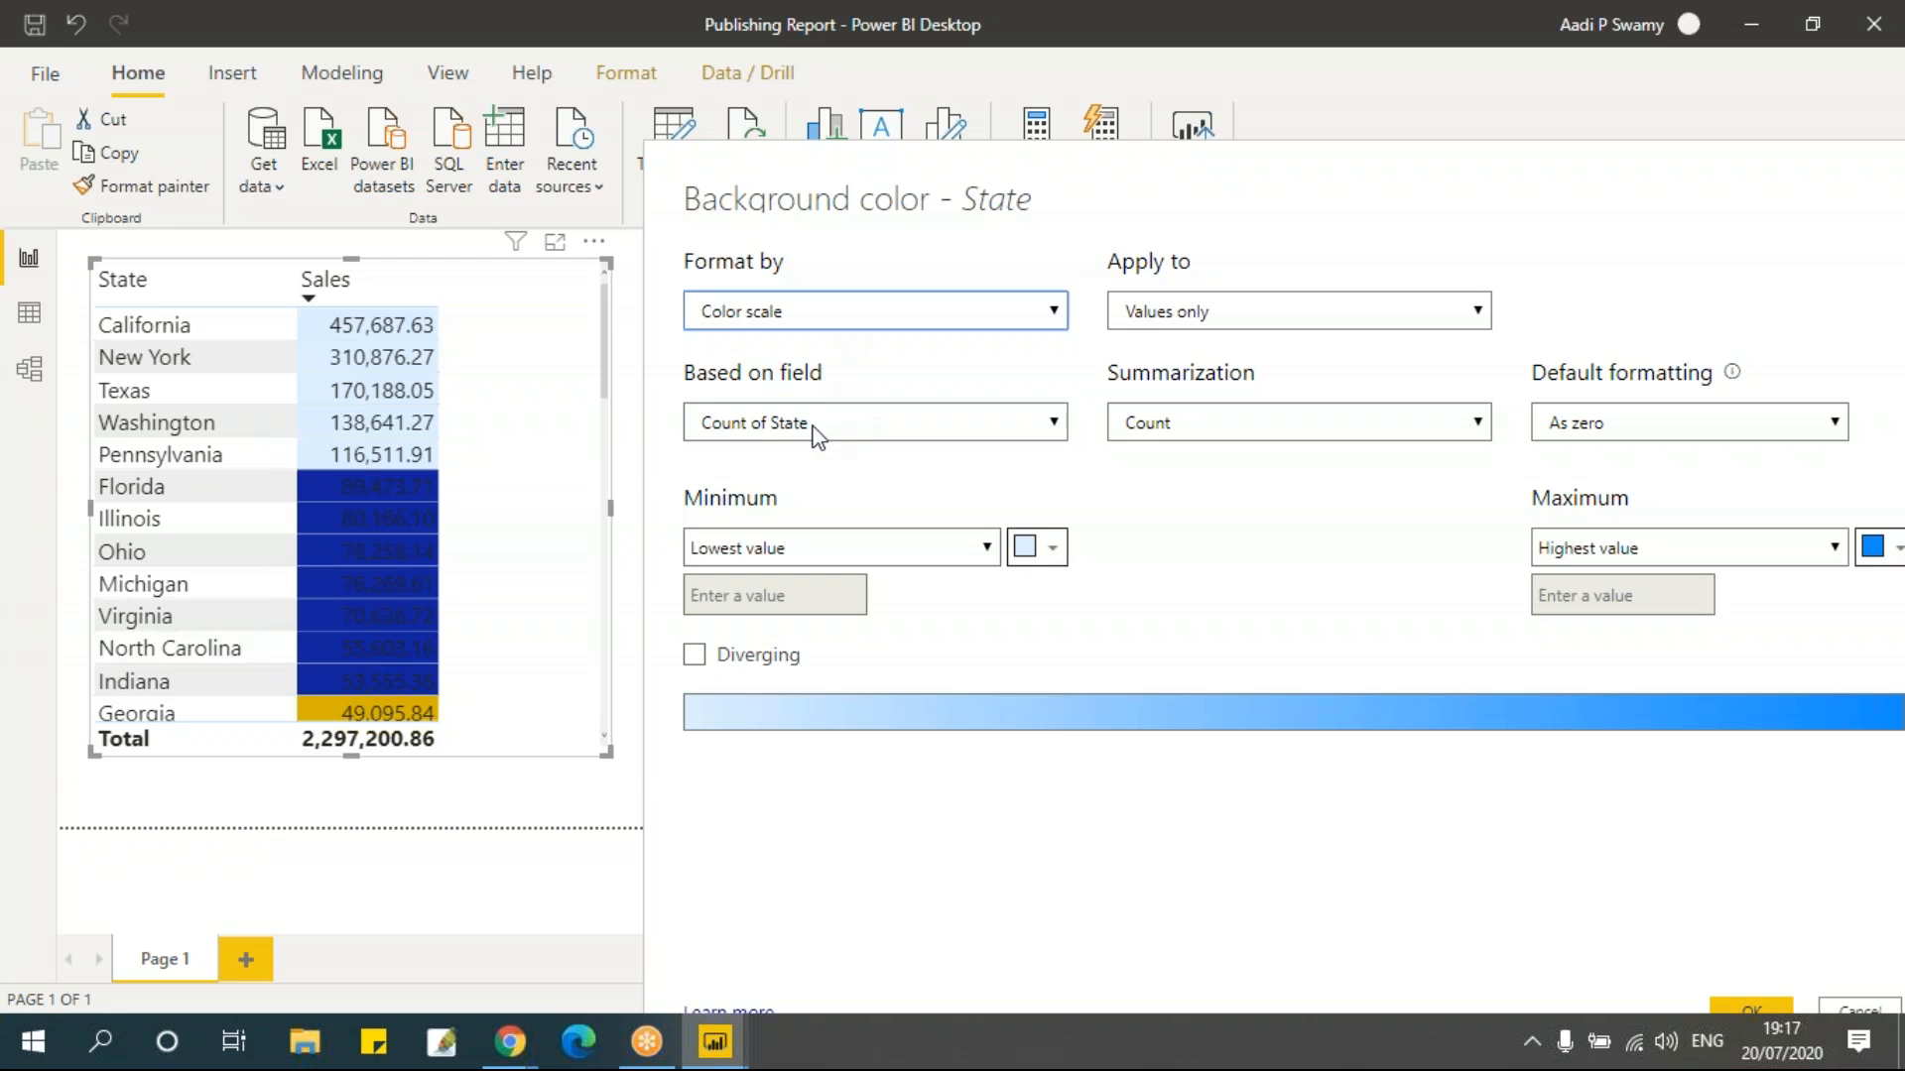
left_click(815, 426)
left_click(710, 560)
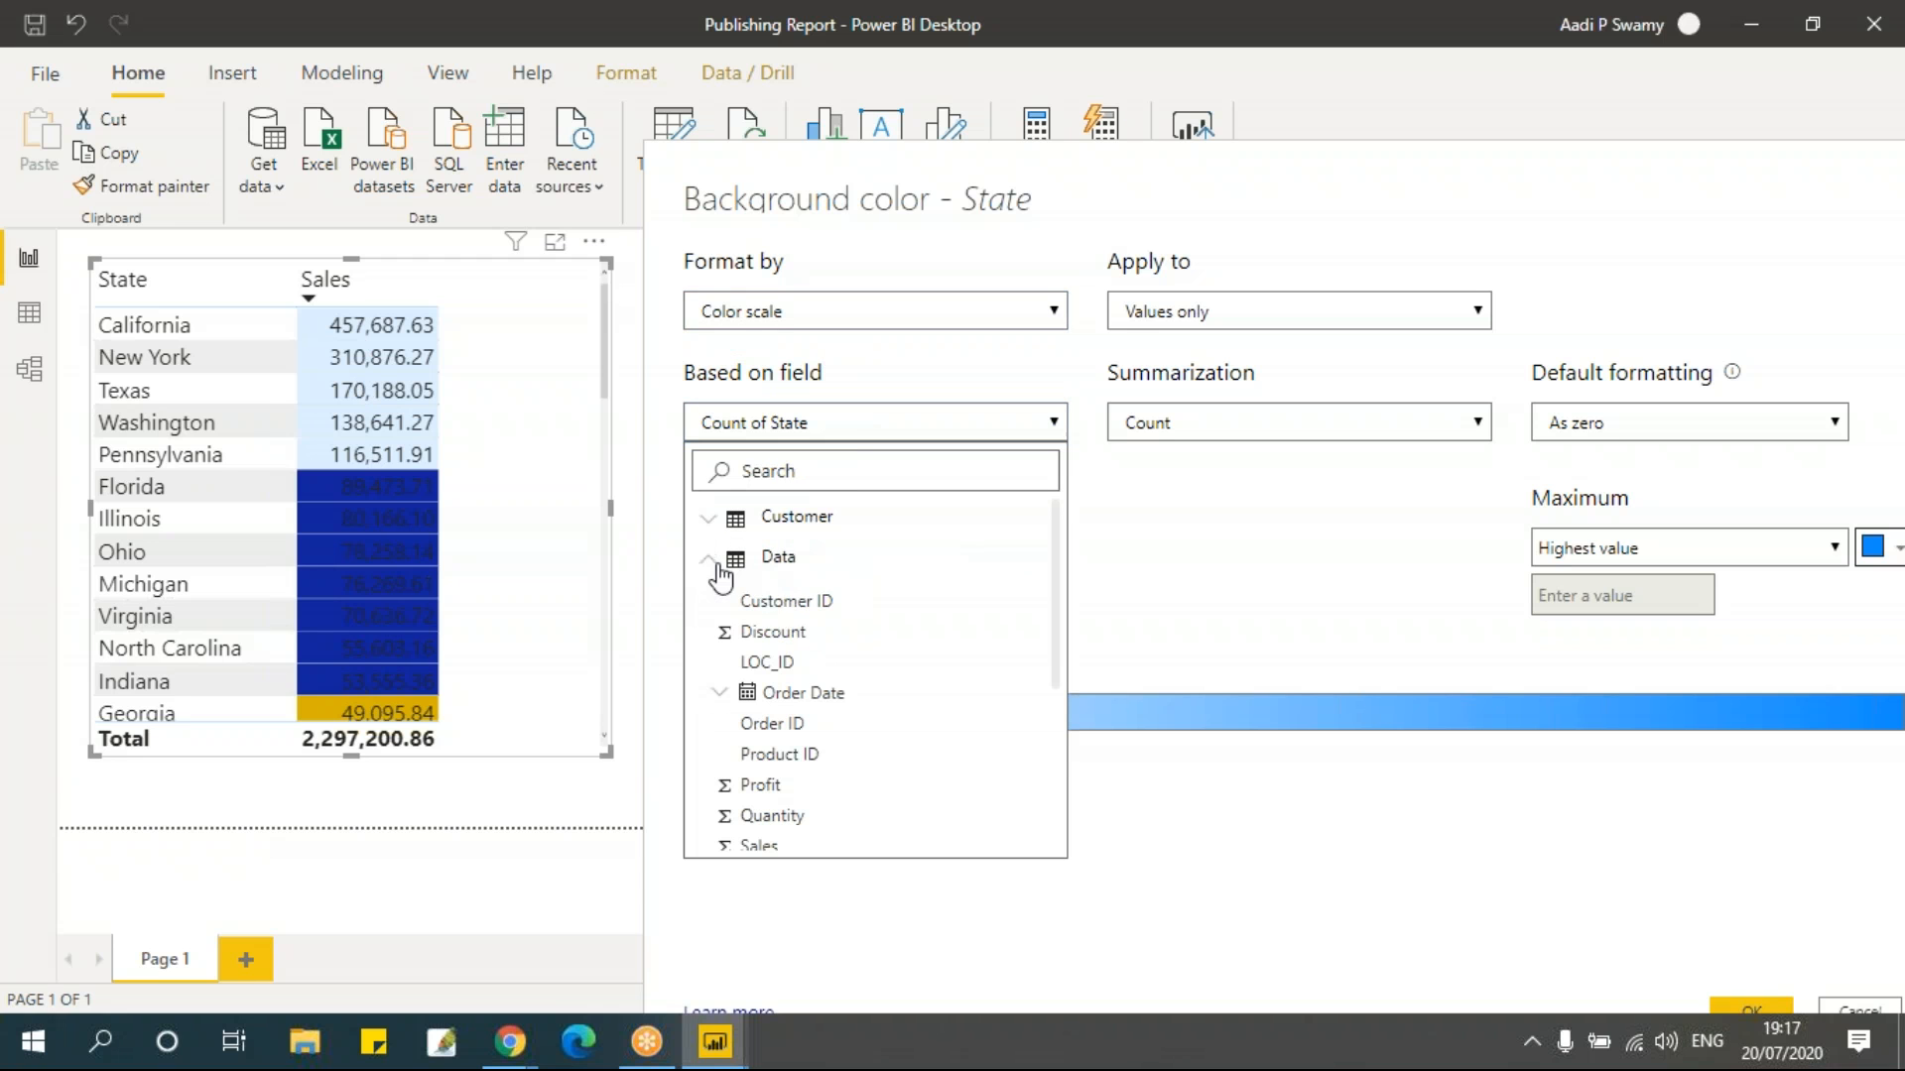
scroll(789, 764, "down", 3)
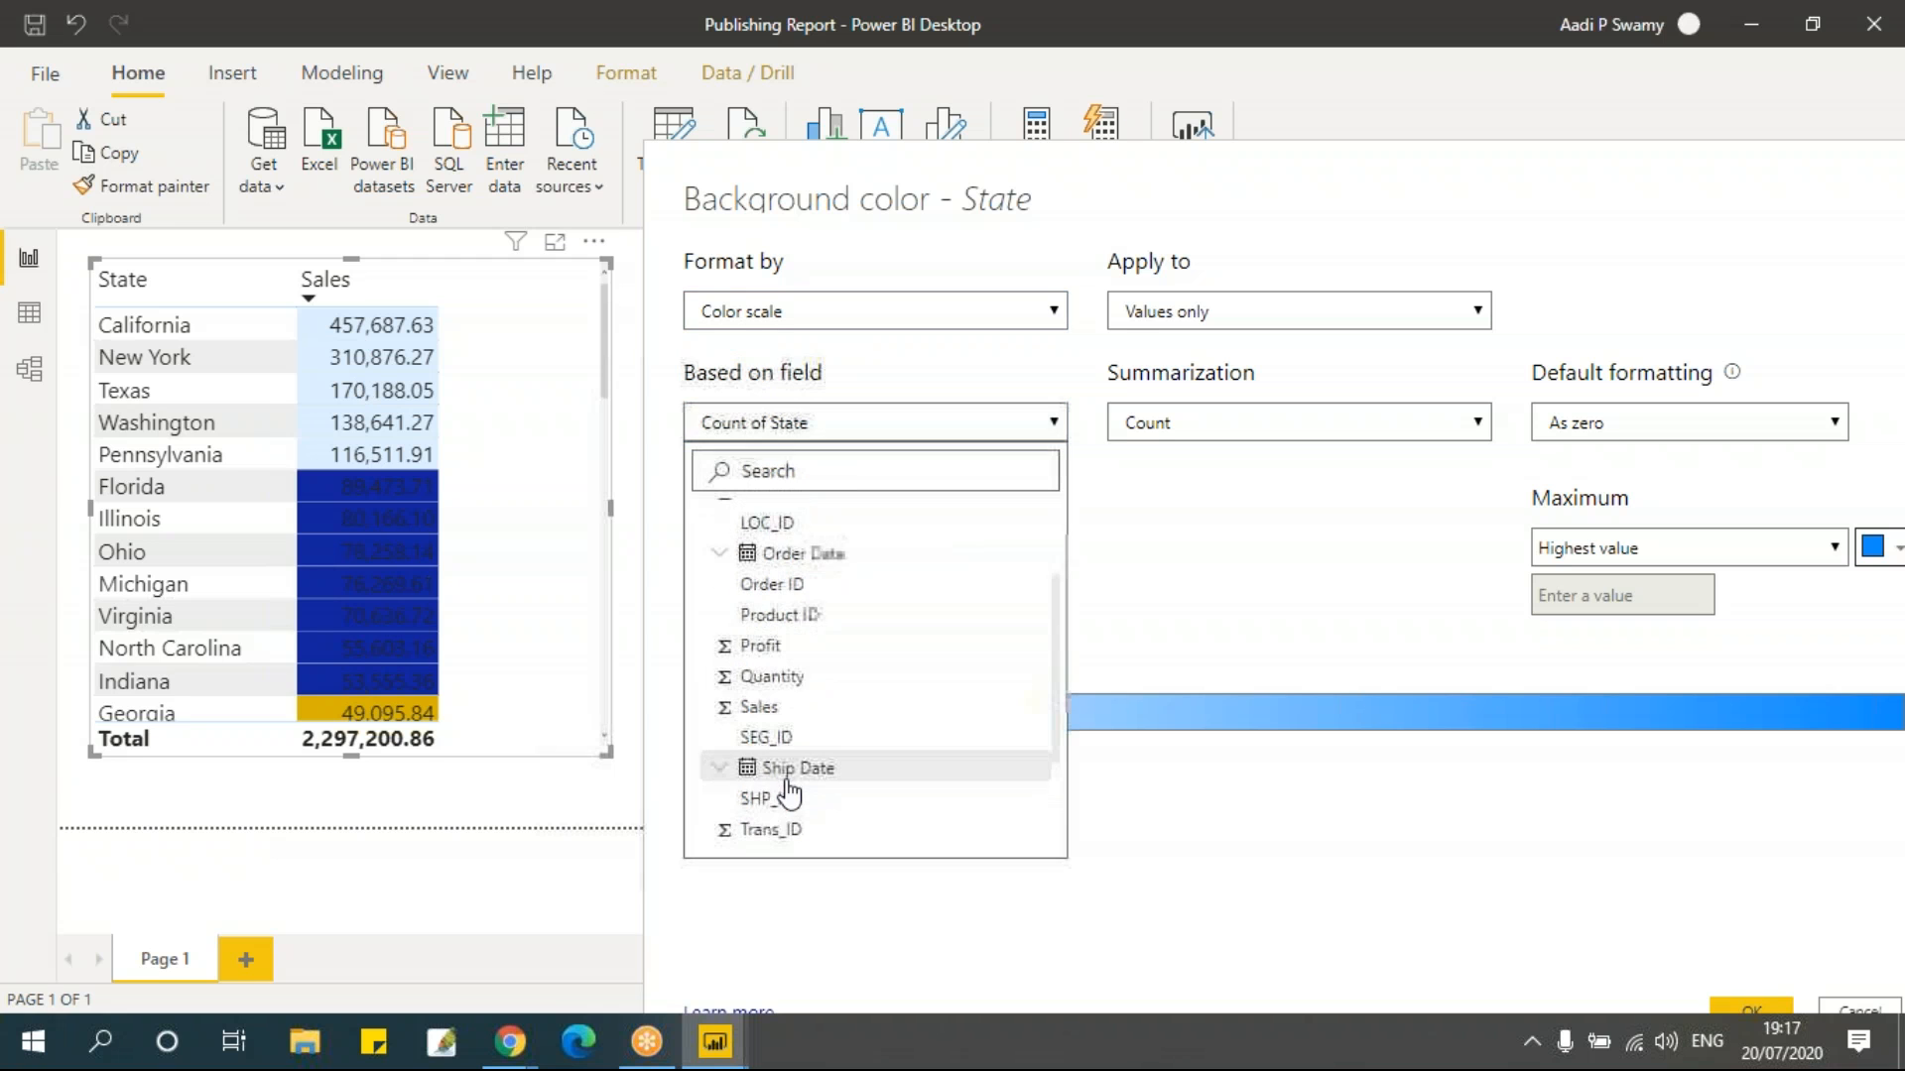
left_click(758, 707)
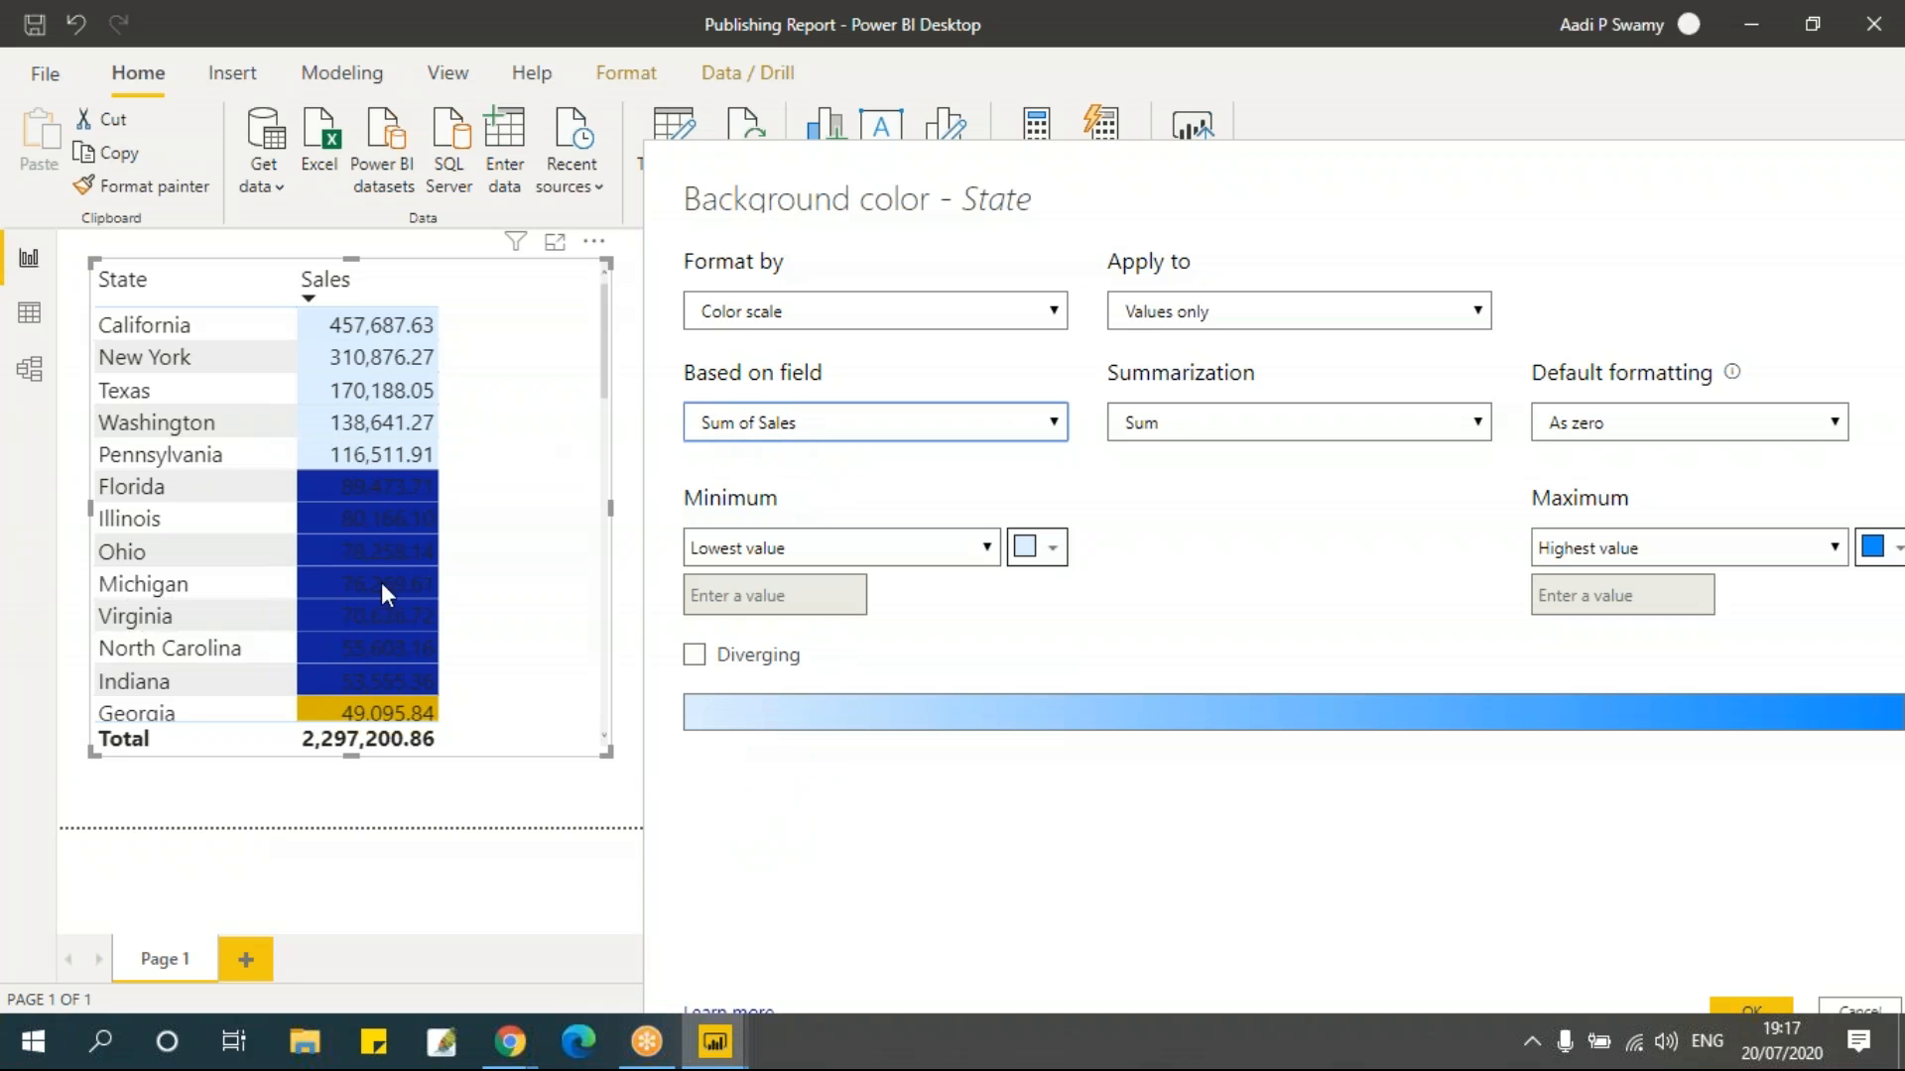
Try formatting State's background color by Rules instead of a color scale, and cancel the State formatting
left_click(788, 309)
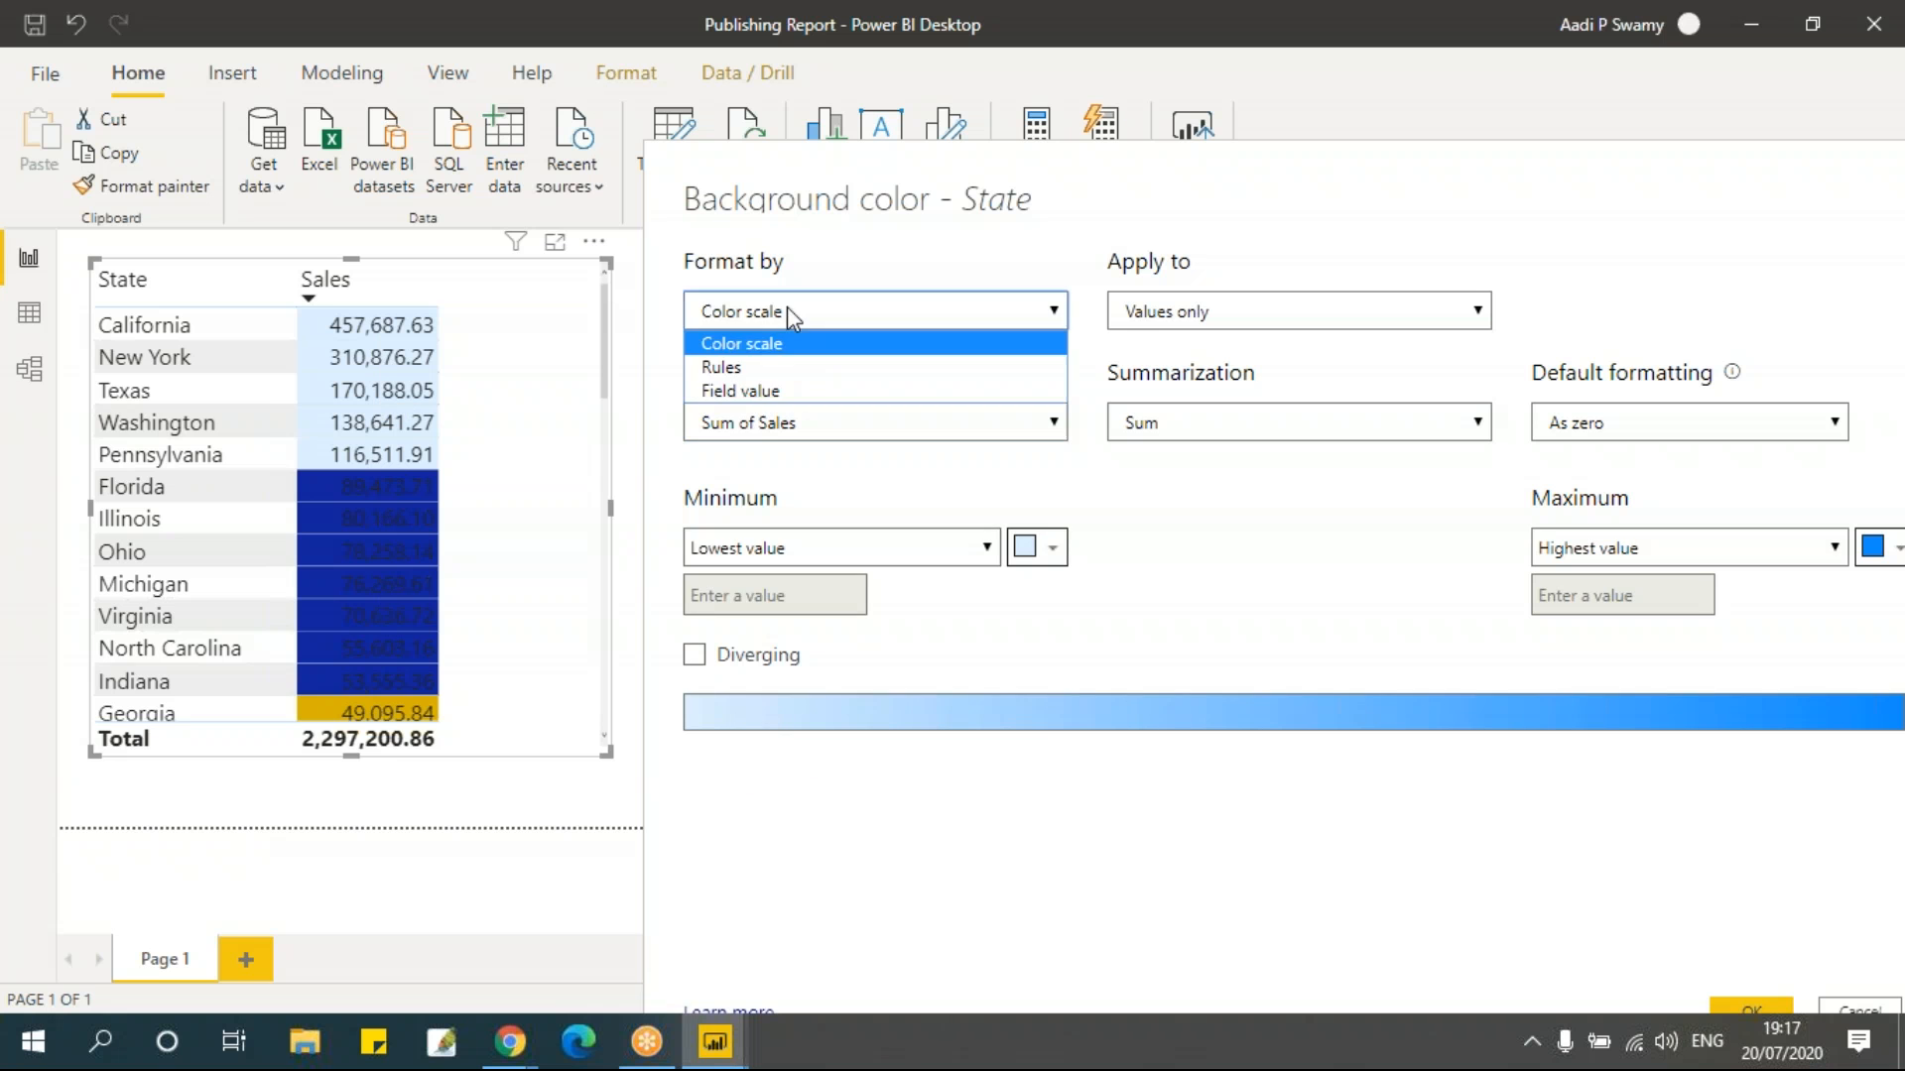
left_click(788, 372)
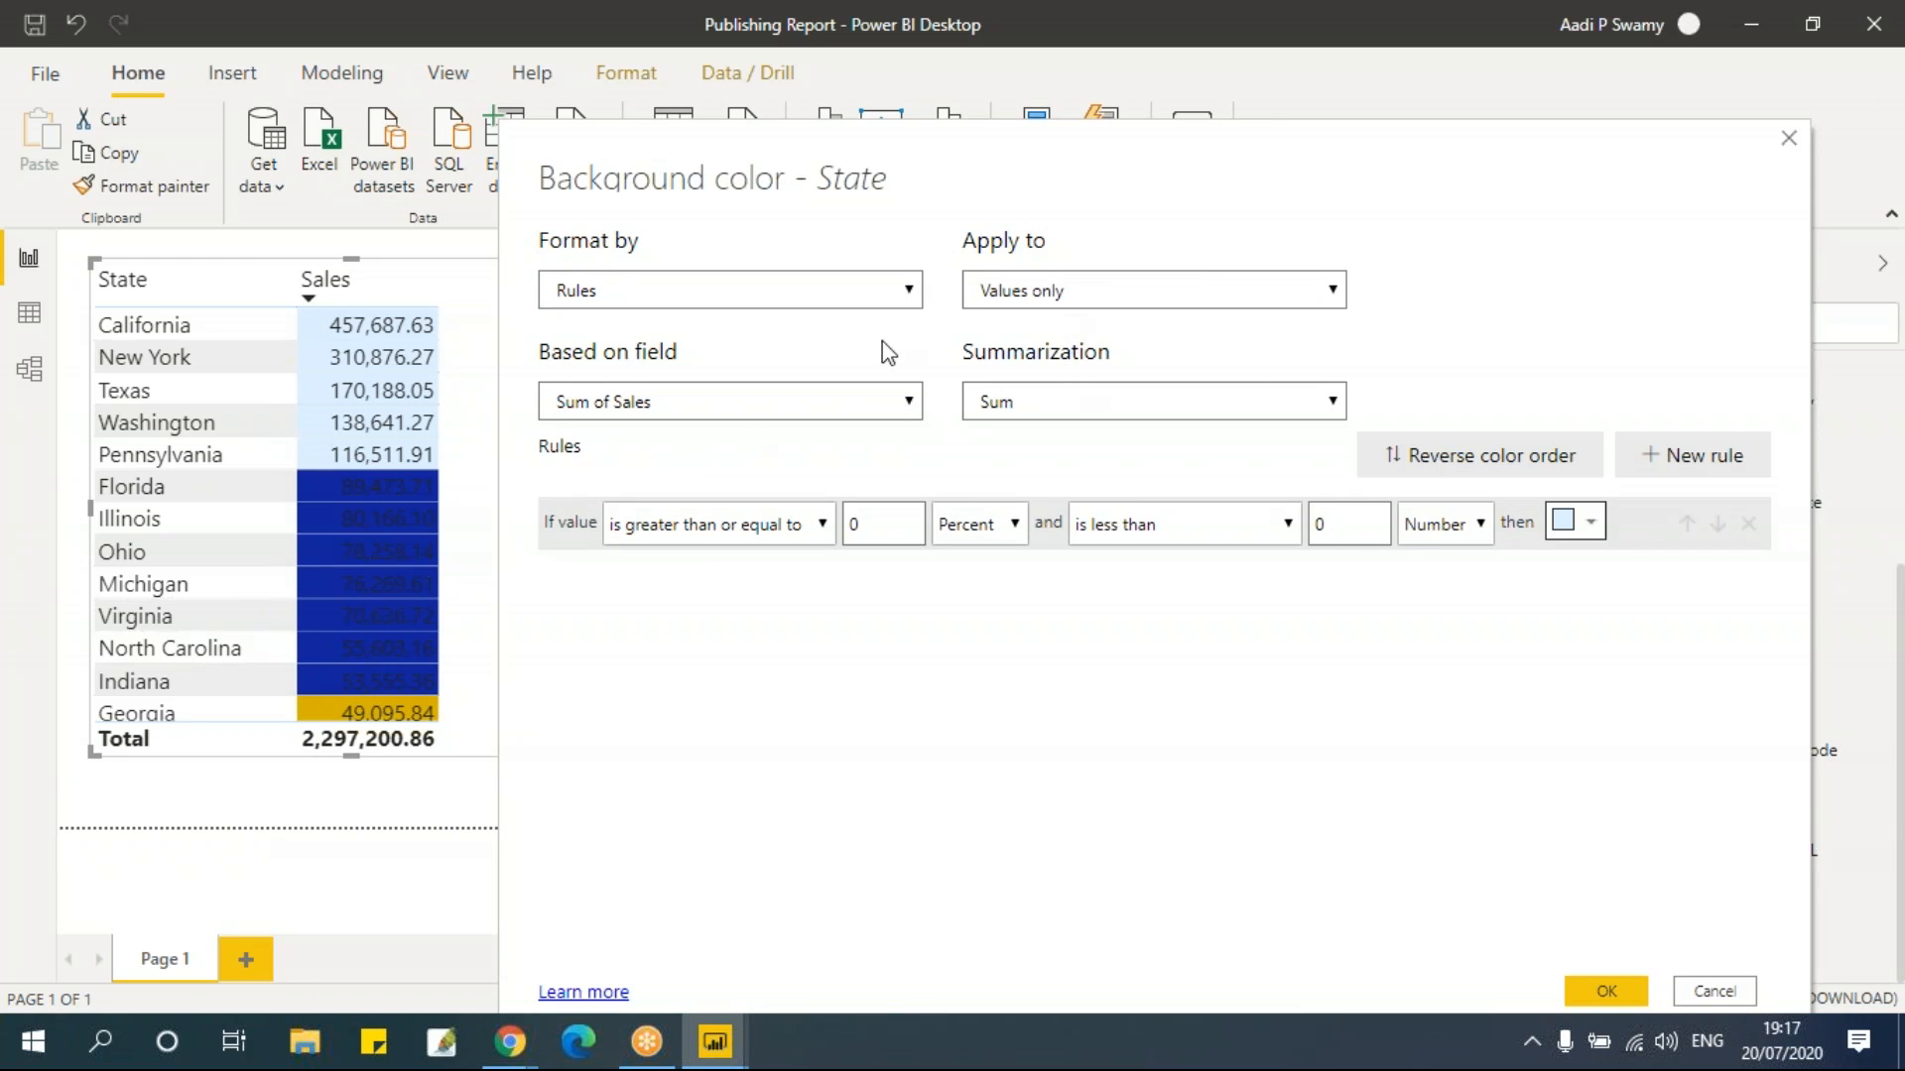
left_click(1708, 992)
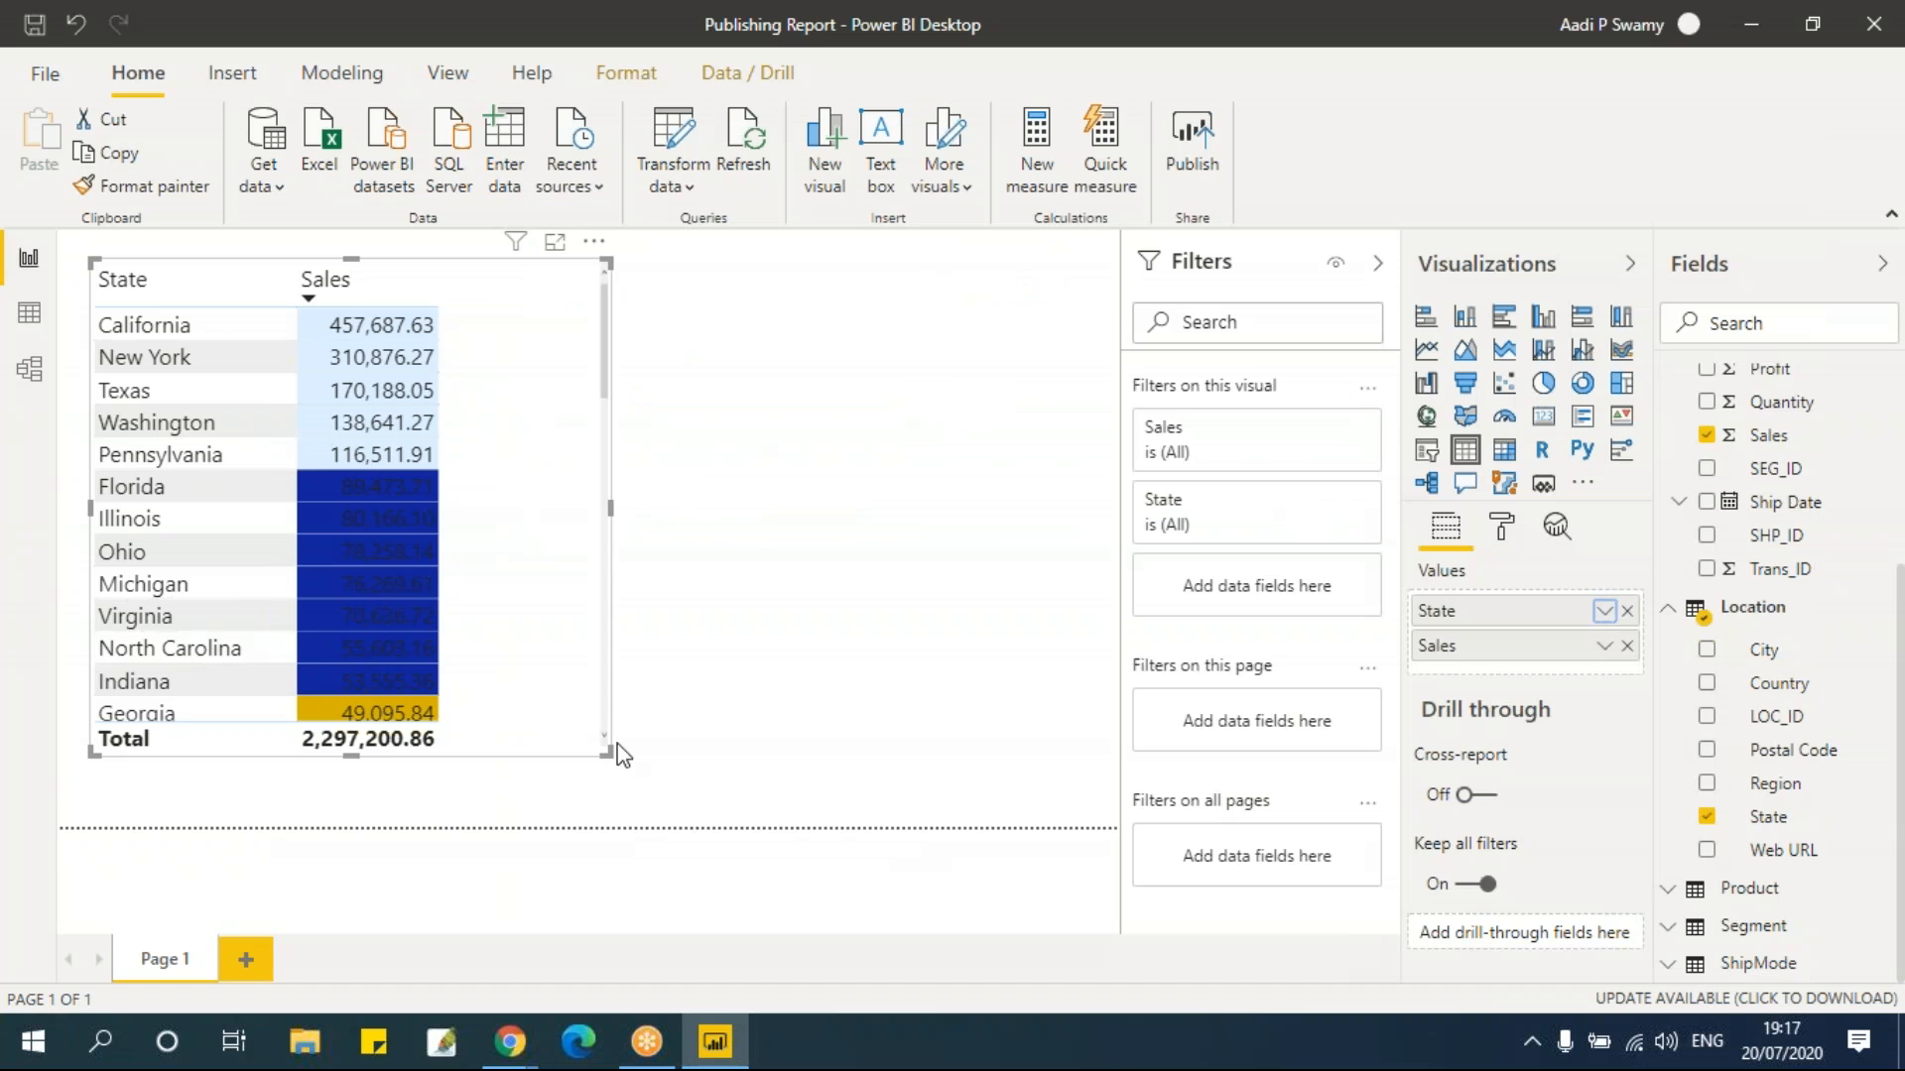
Remove all conditional formatting from the Sales column of the State table
mouse_move(390, 670)
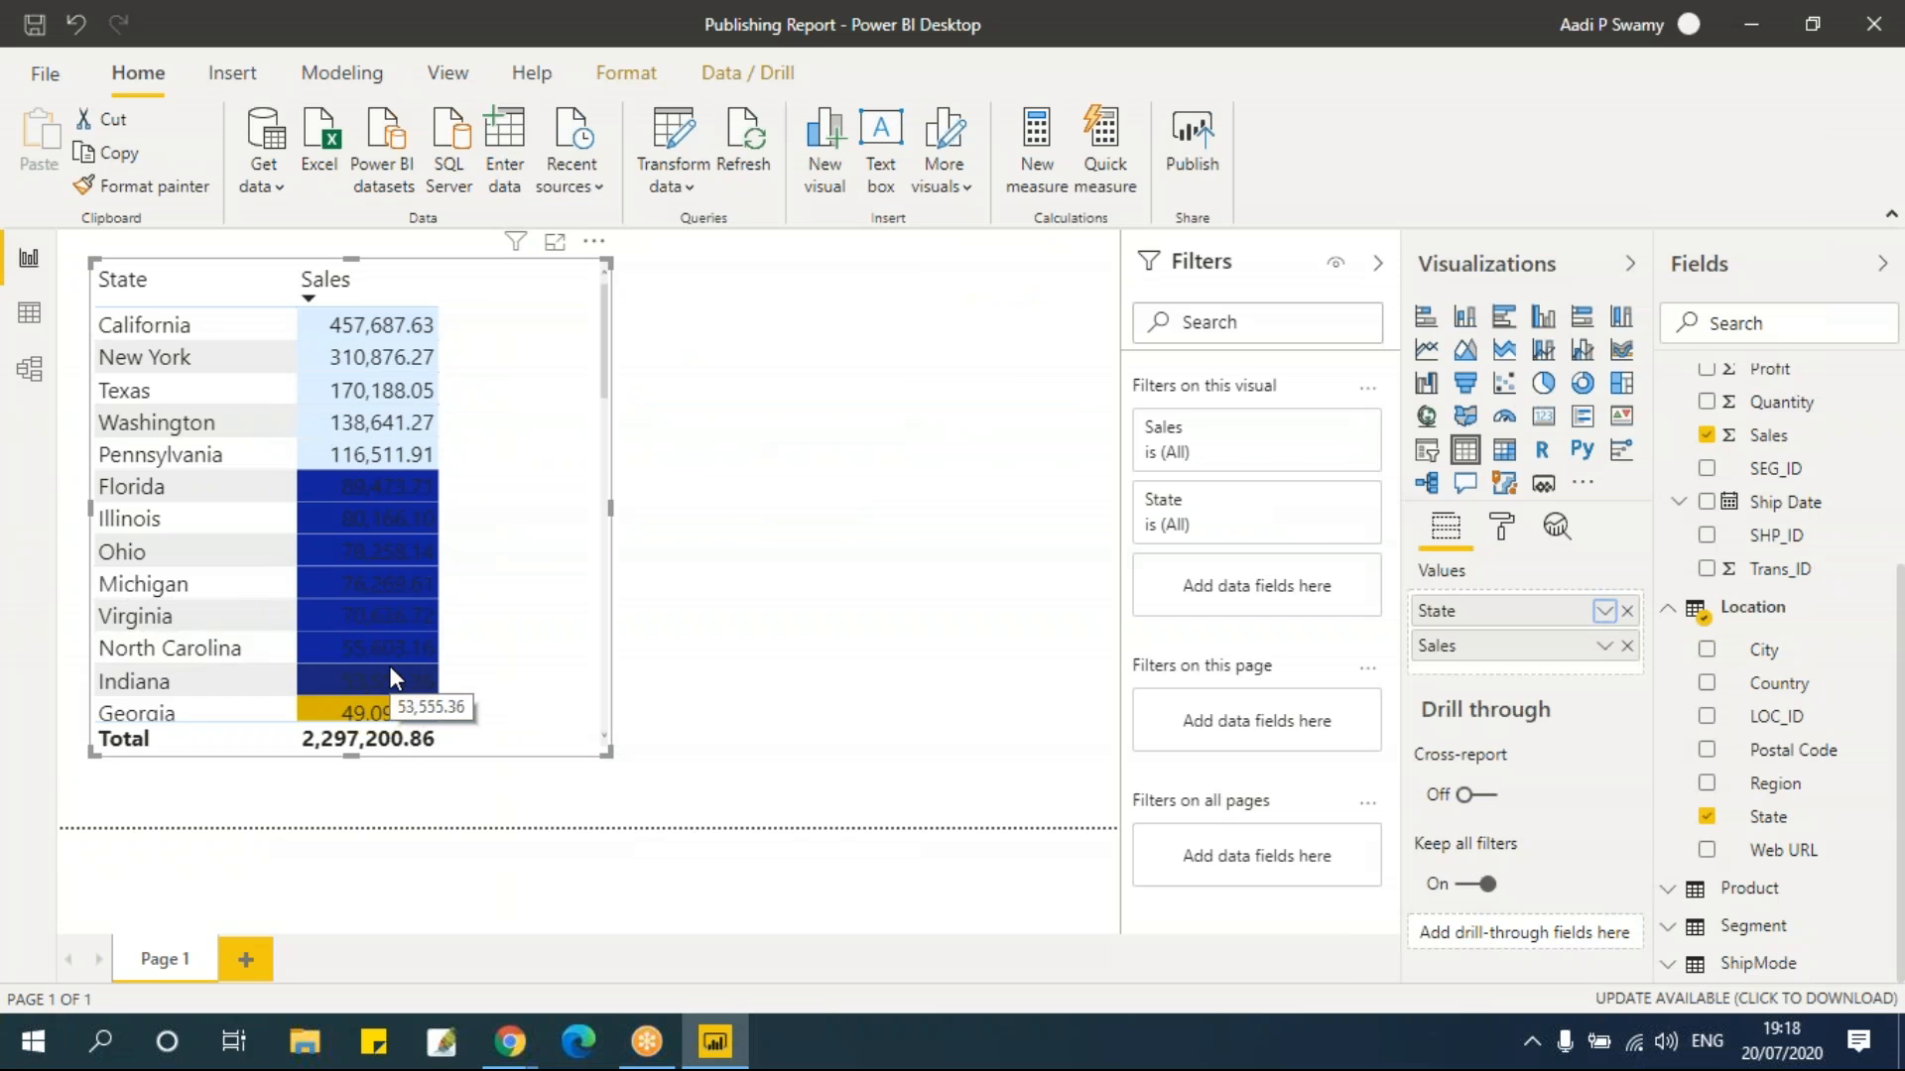
left_click(1604, 610)
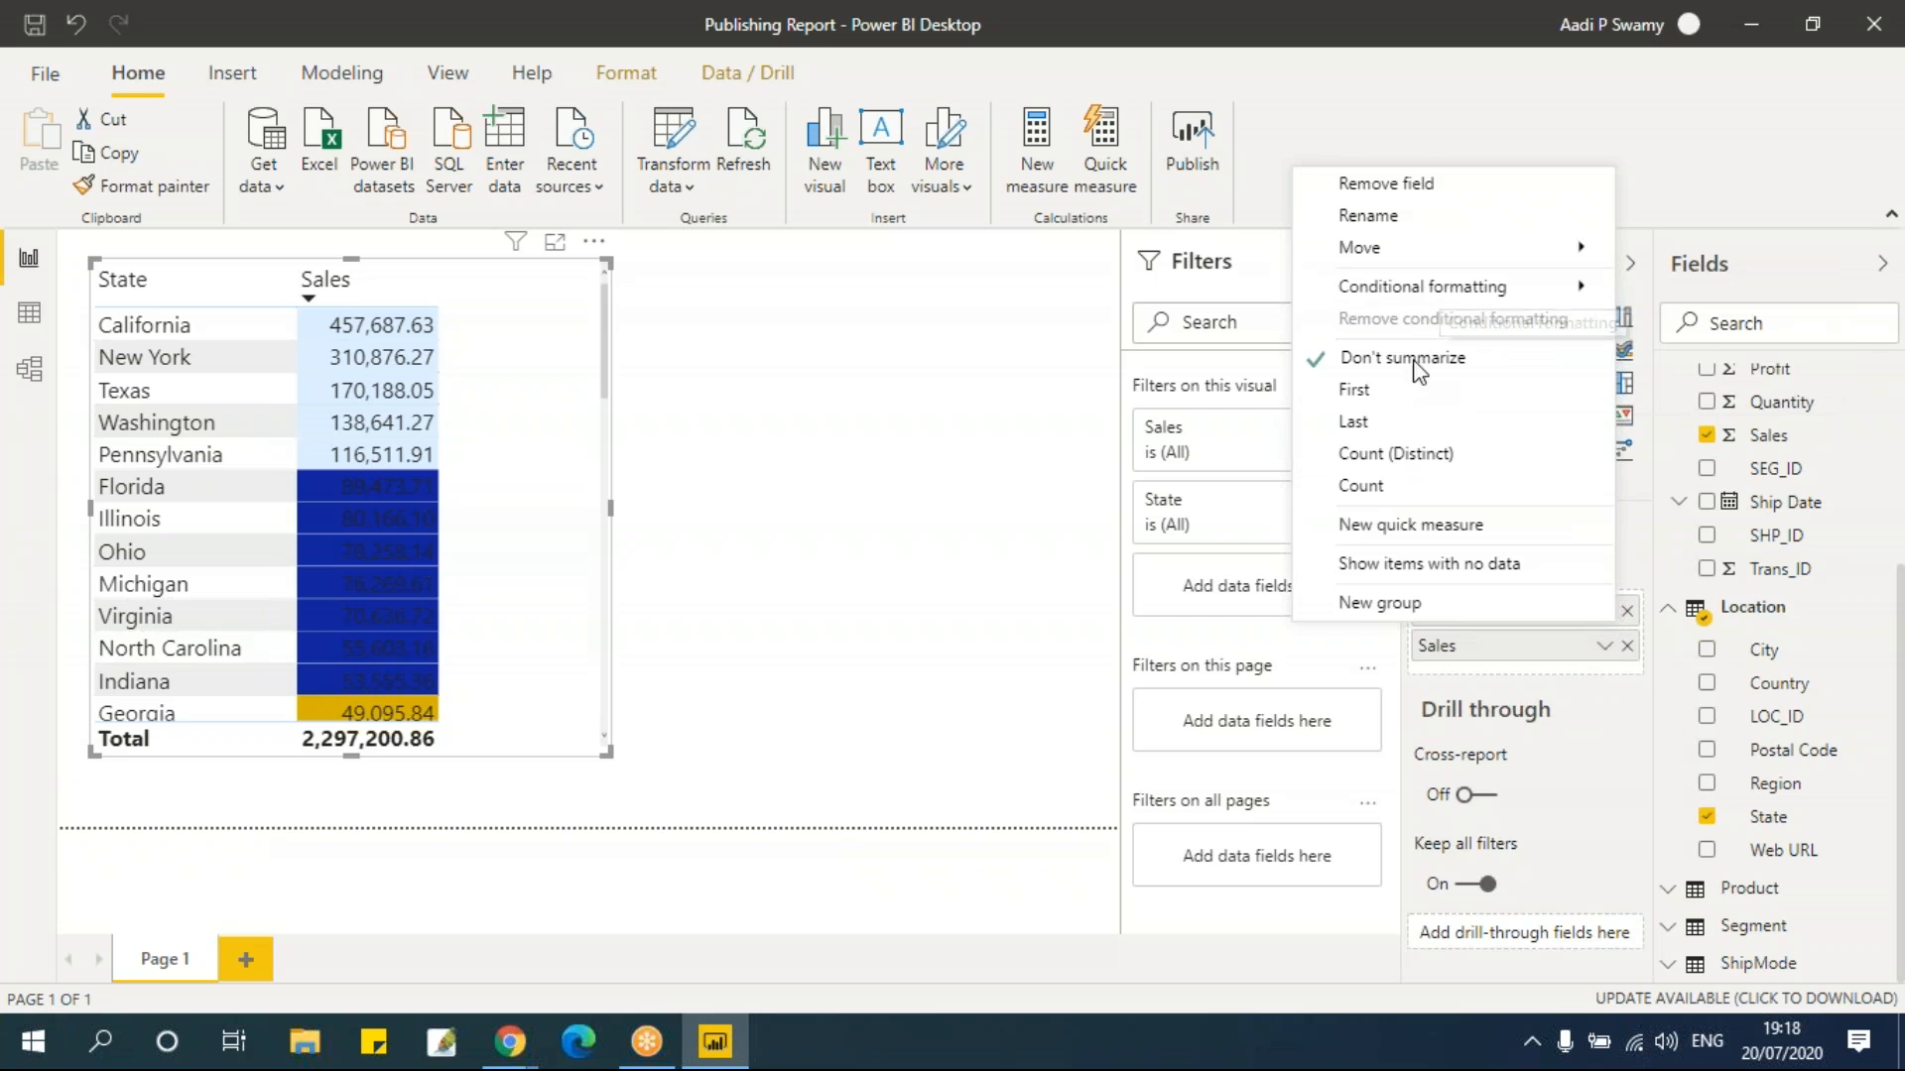
left_click(1610, 654)
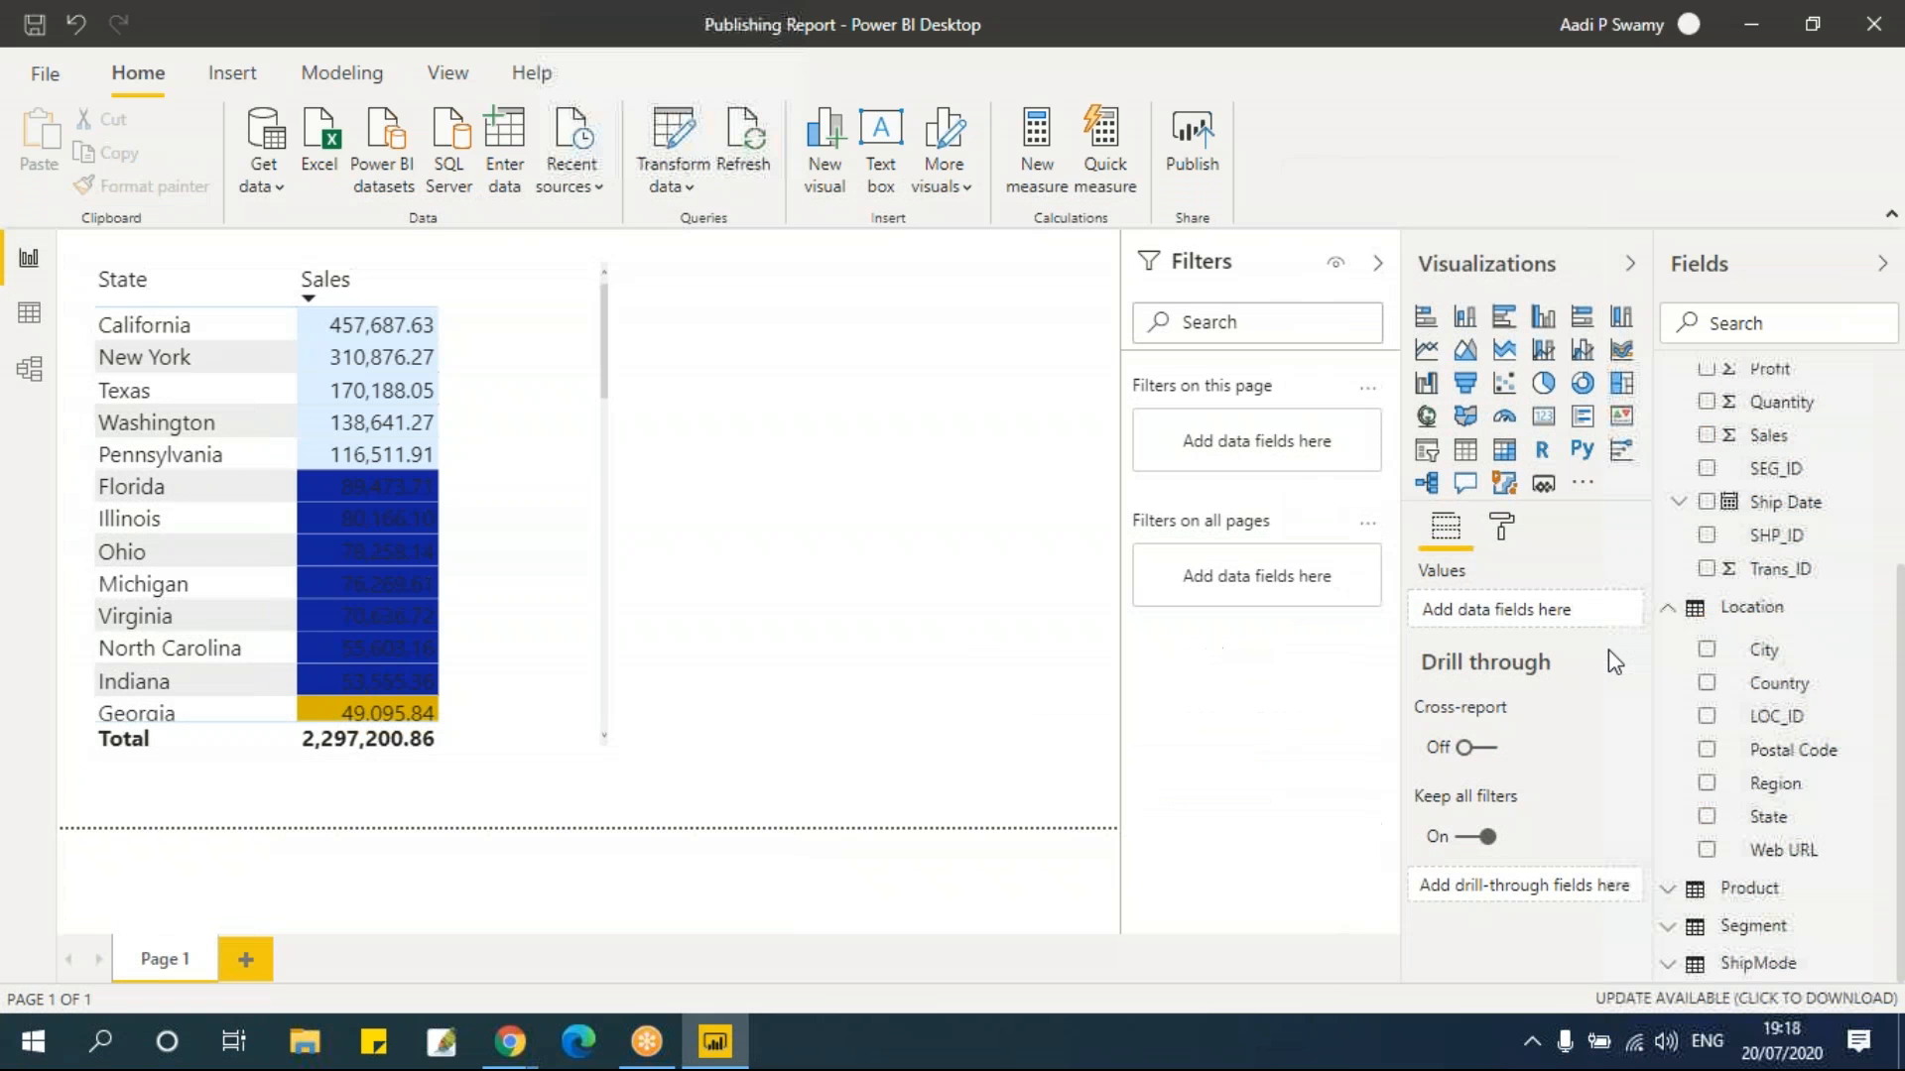
left_click(511, 470)
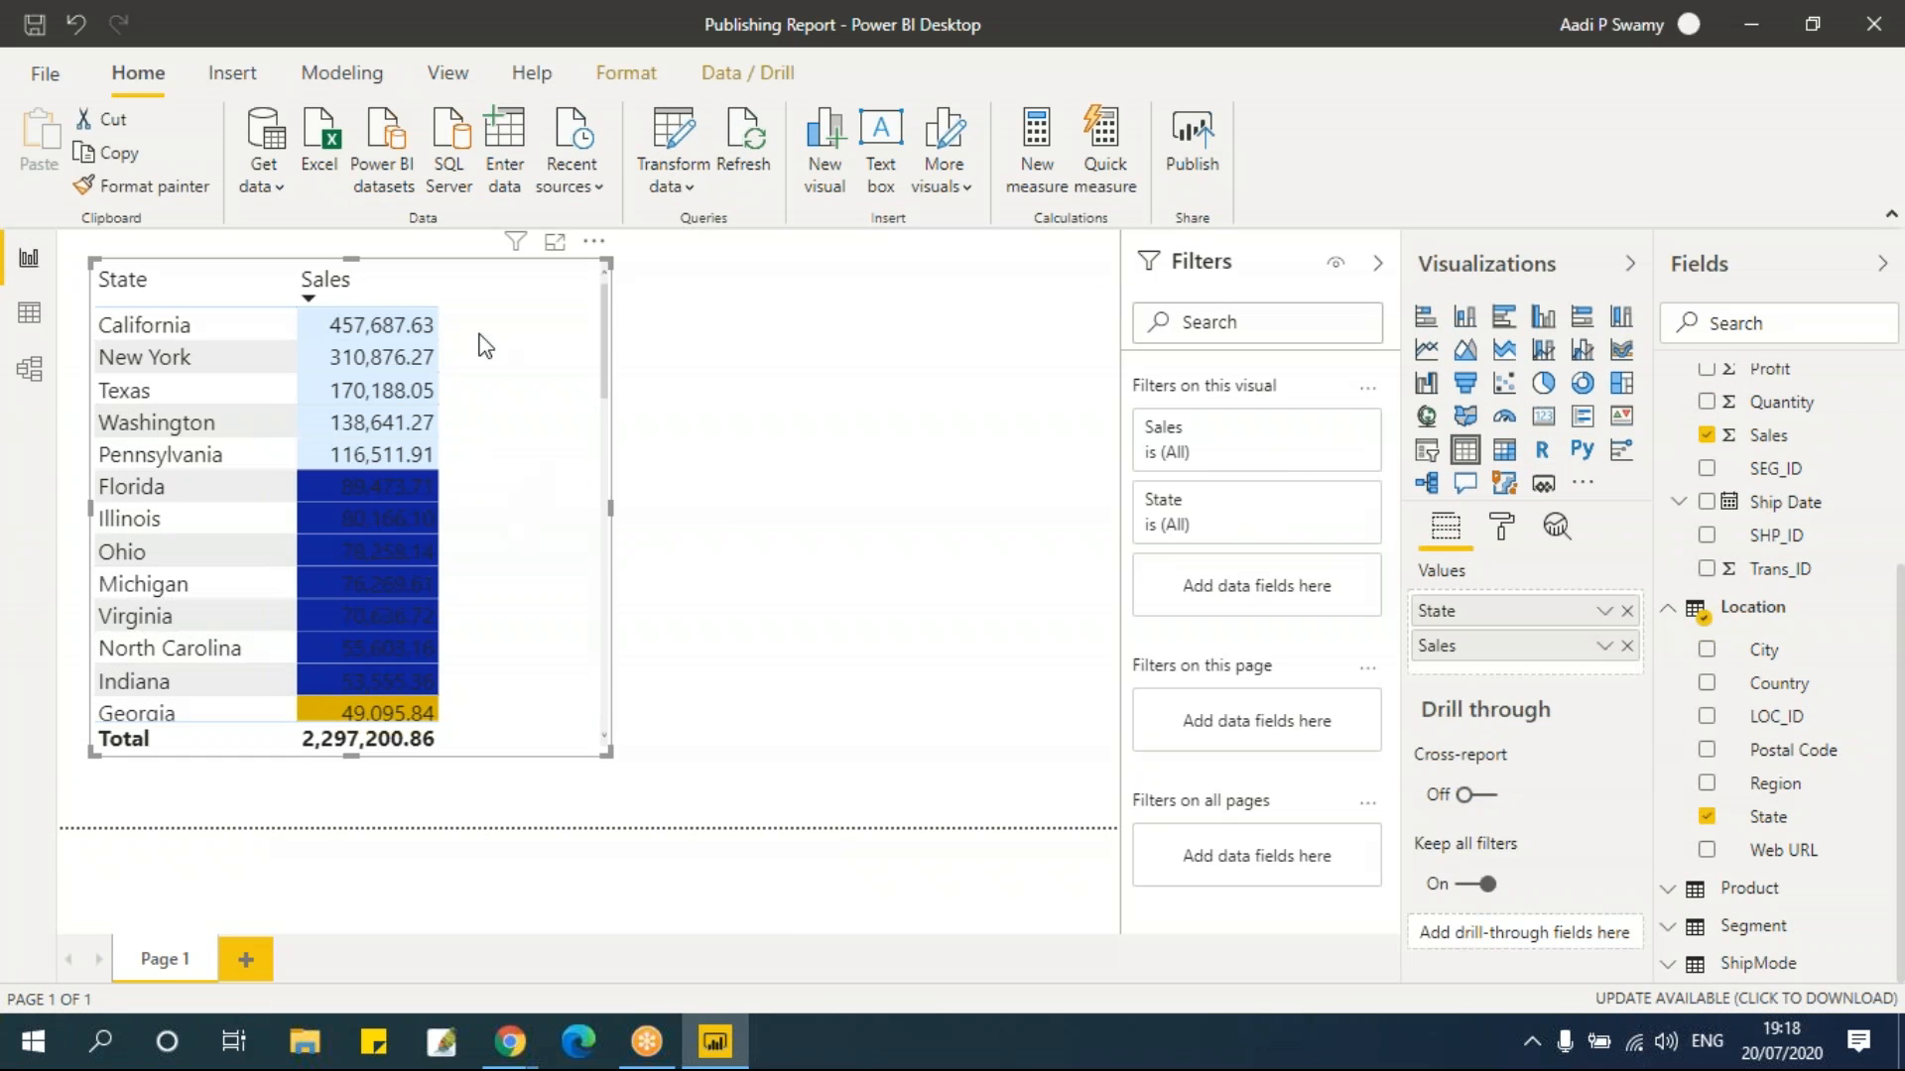
left_click(1604, 646)
mouse_move(1444, 234)
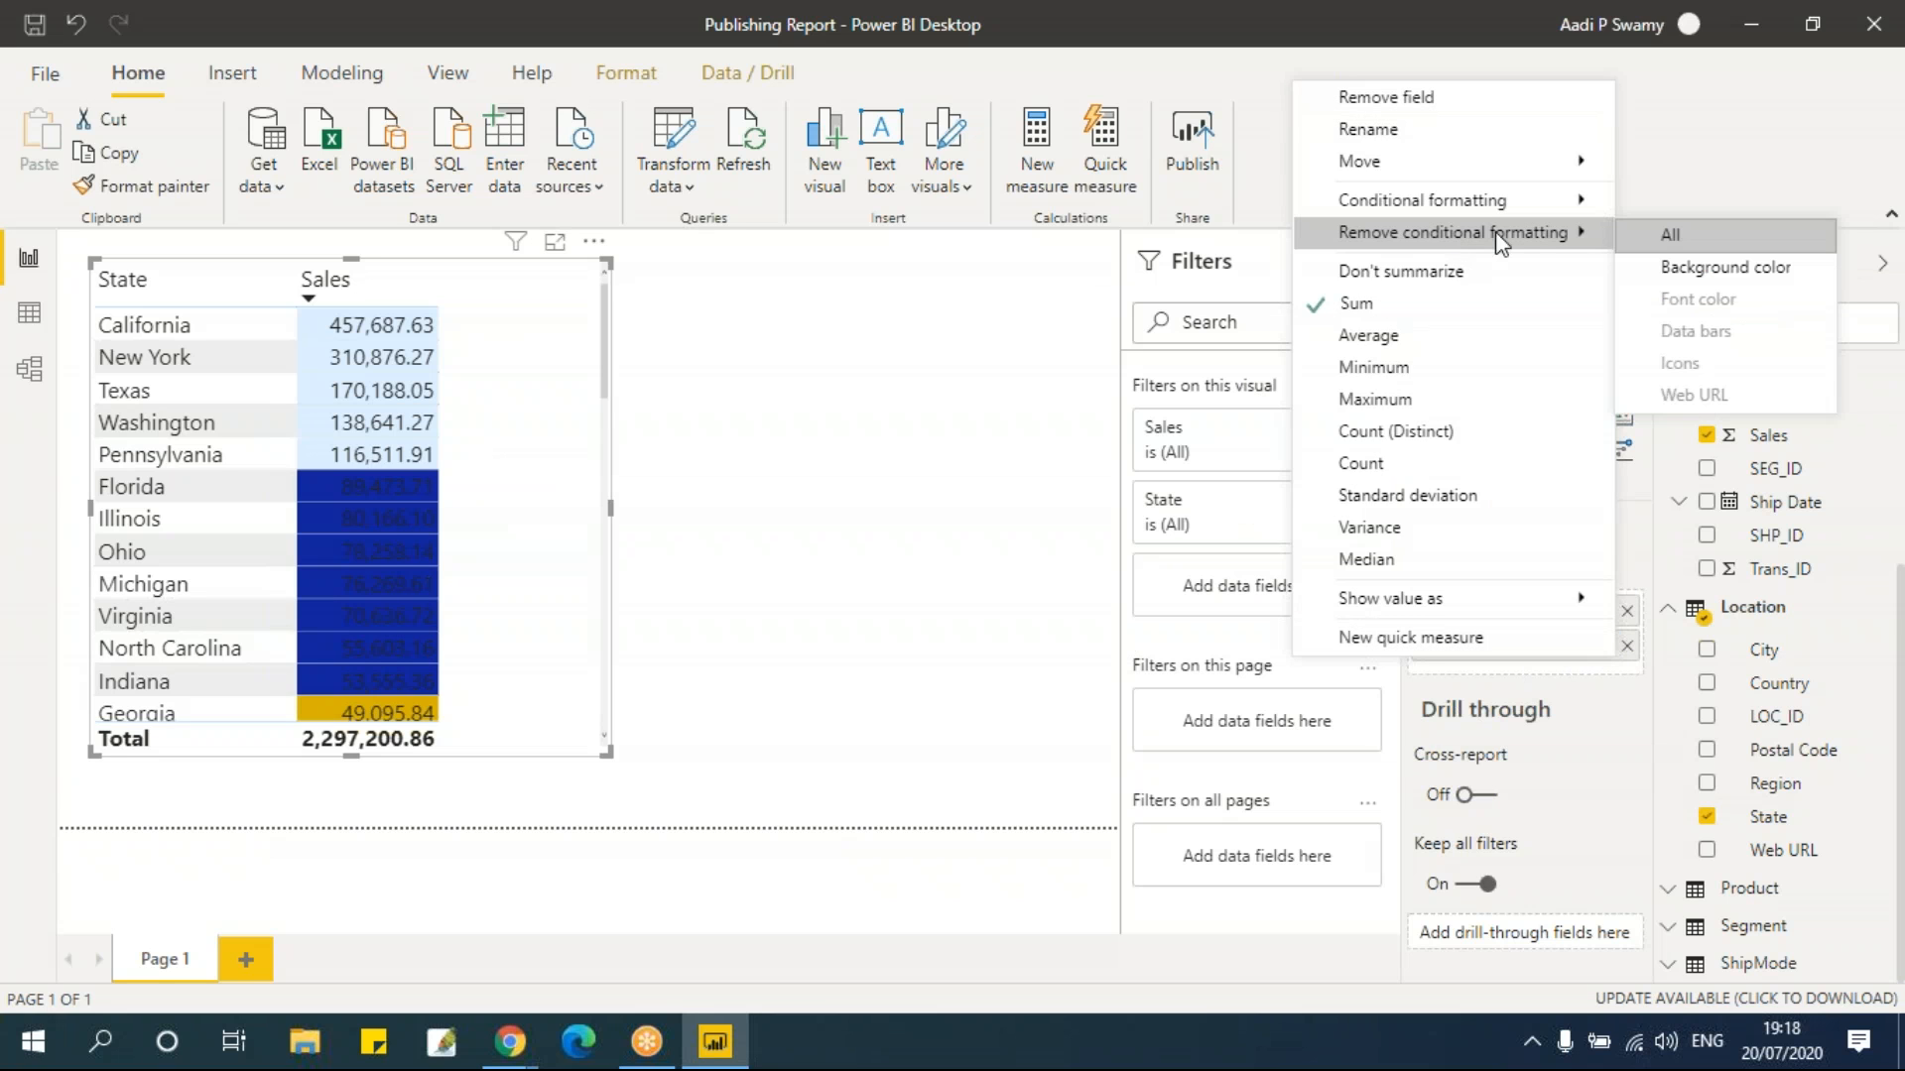
left_click(1677, 238)
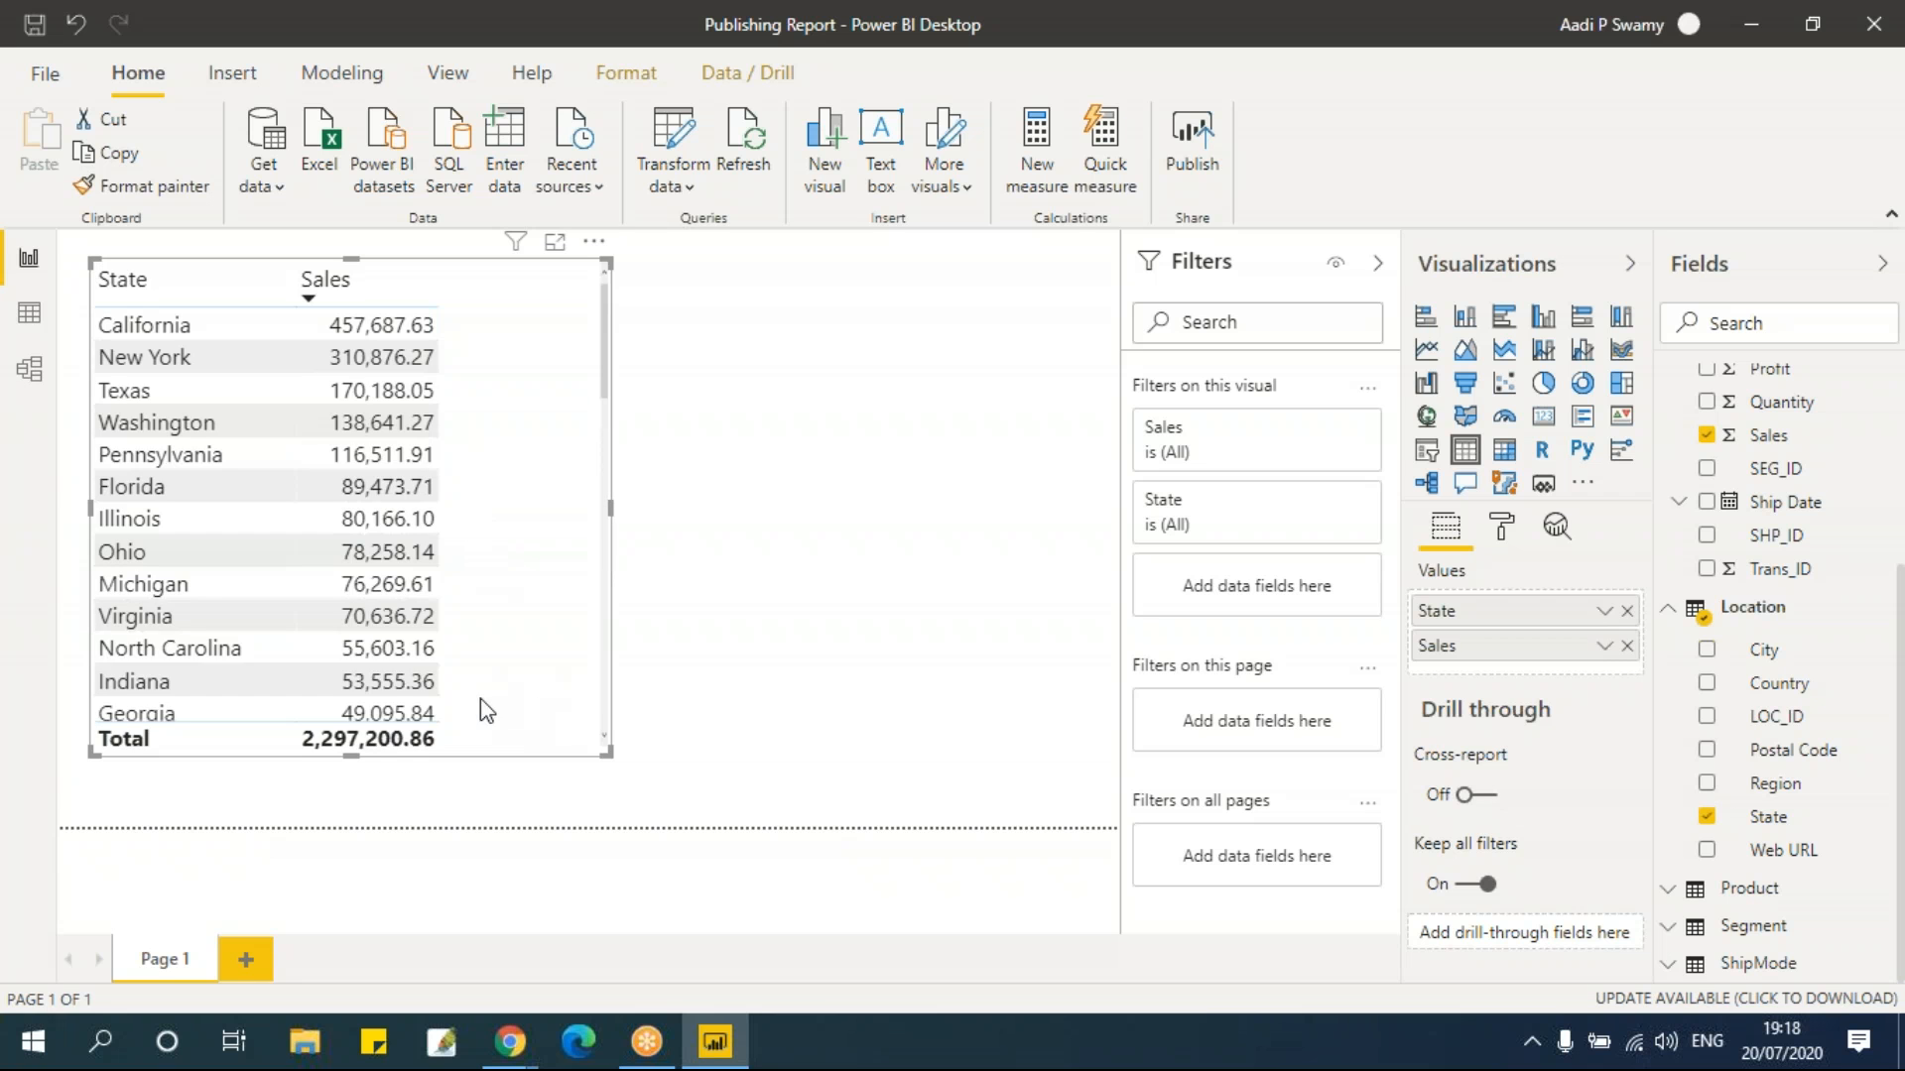
Apply a font color scale to Sales based on Sum of Sales, from lowest to highest value, and check the table's values
left_click(1605, 646)
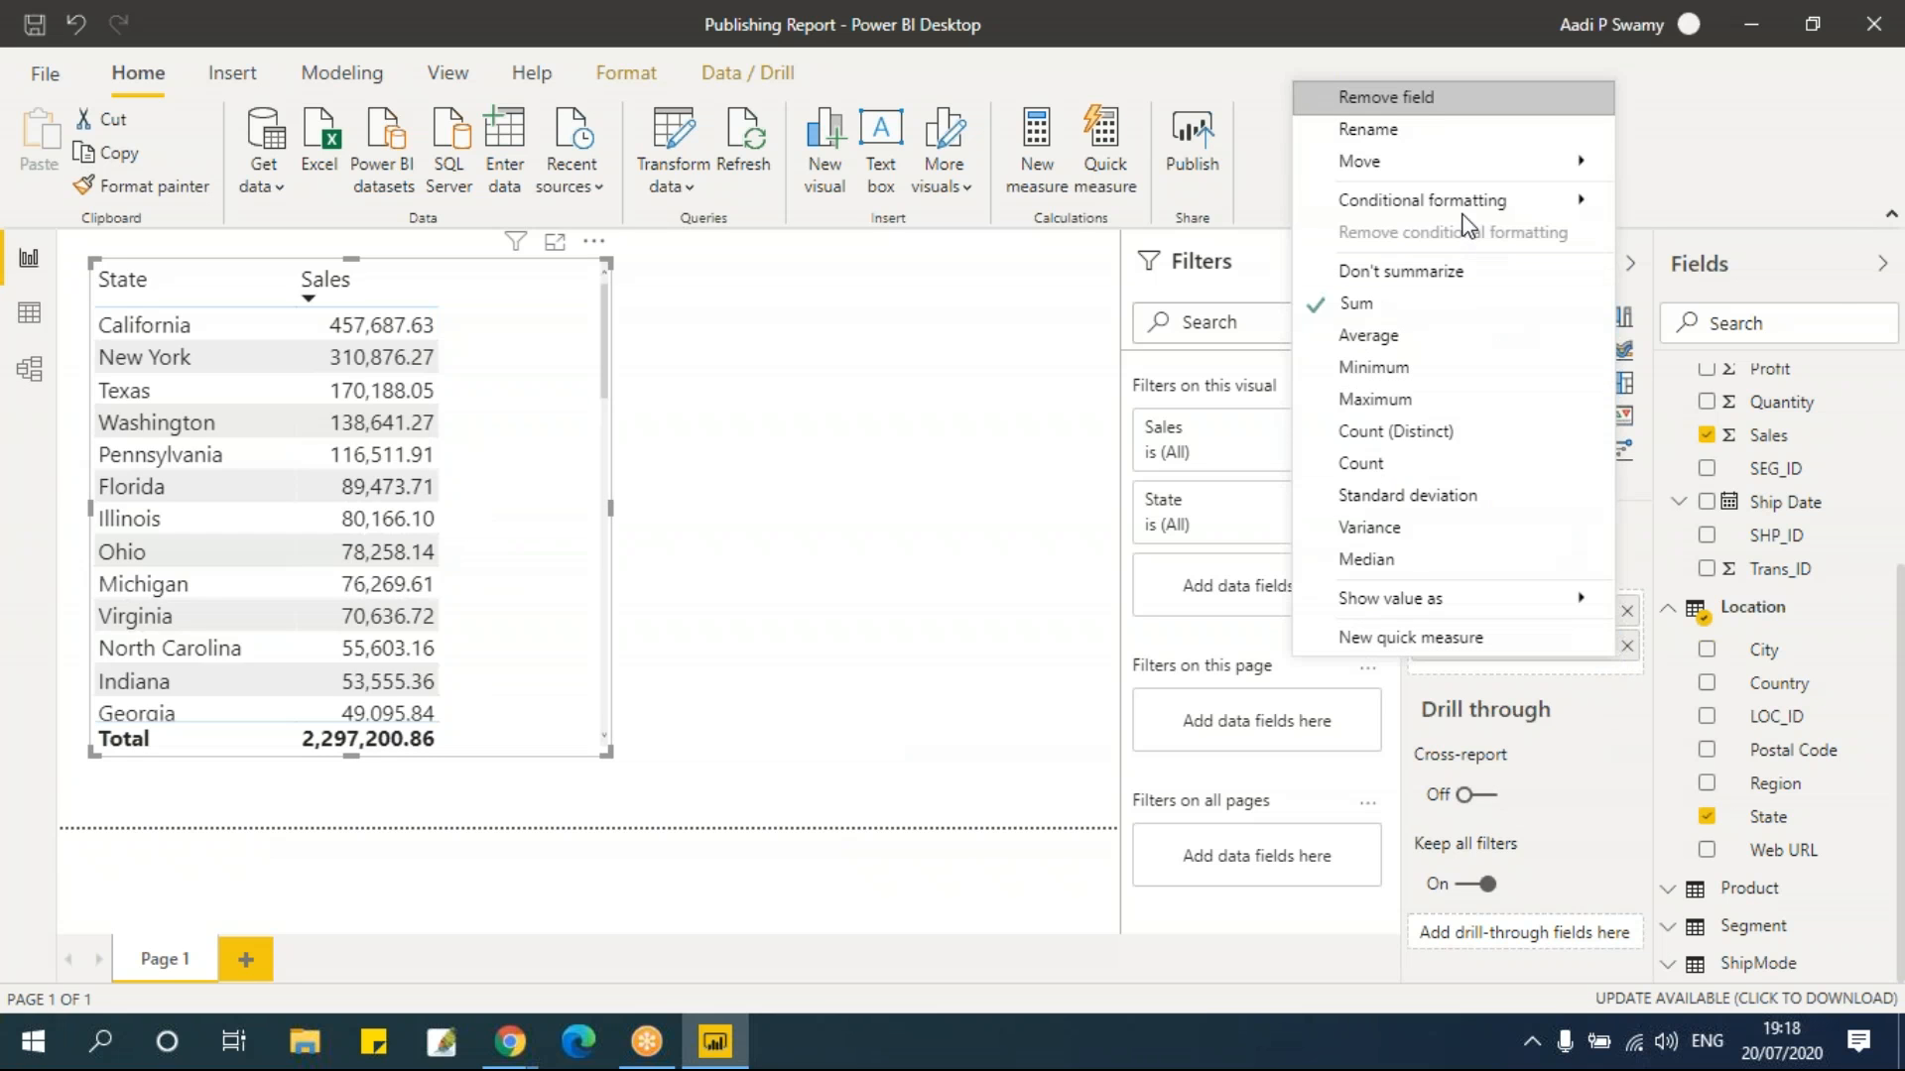
mouse_move(1466, 204)
left_click(1690, 236)
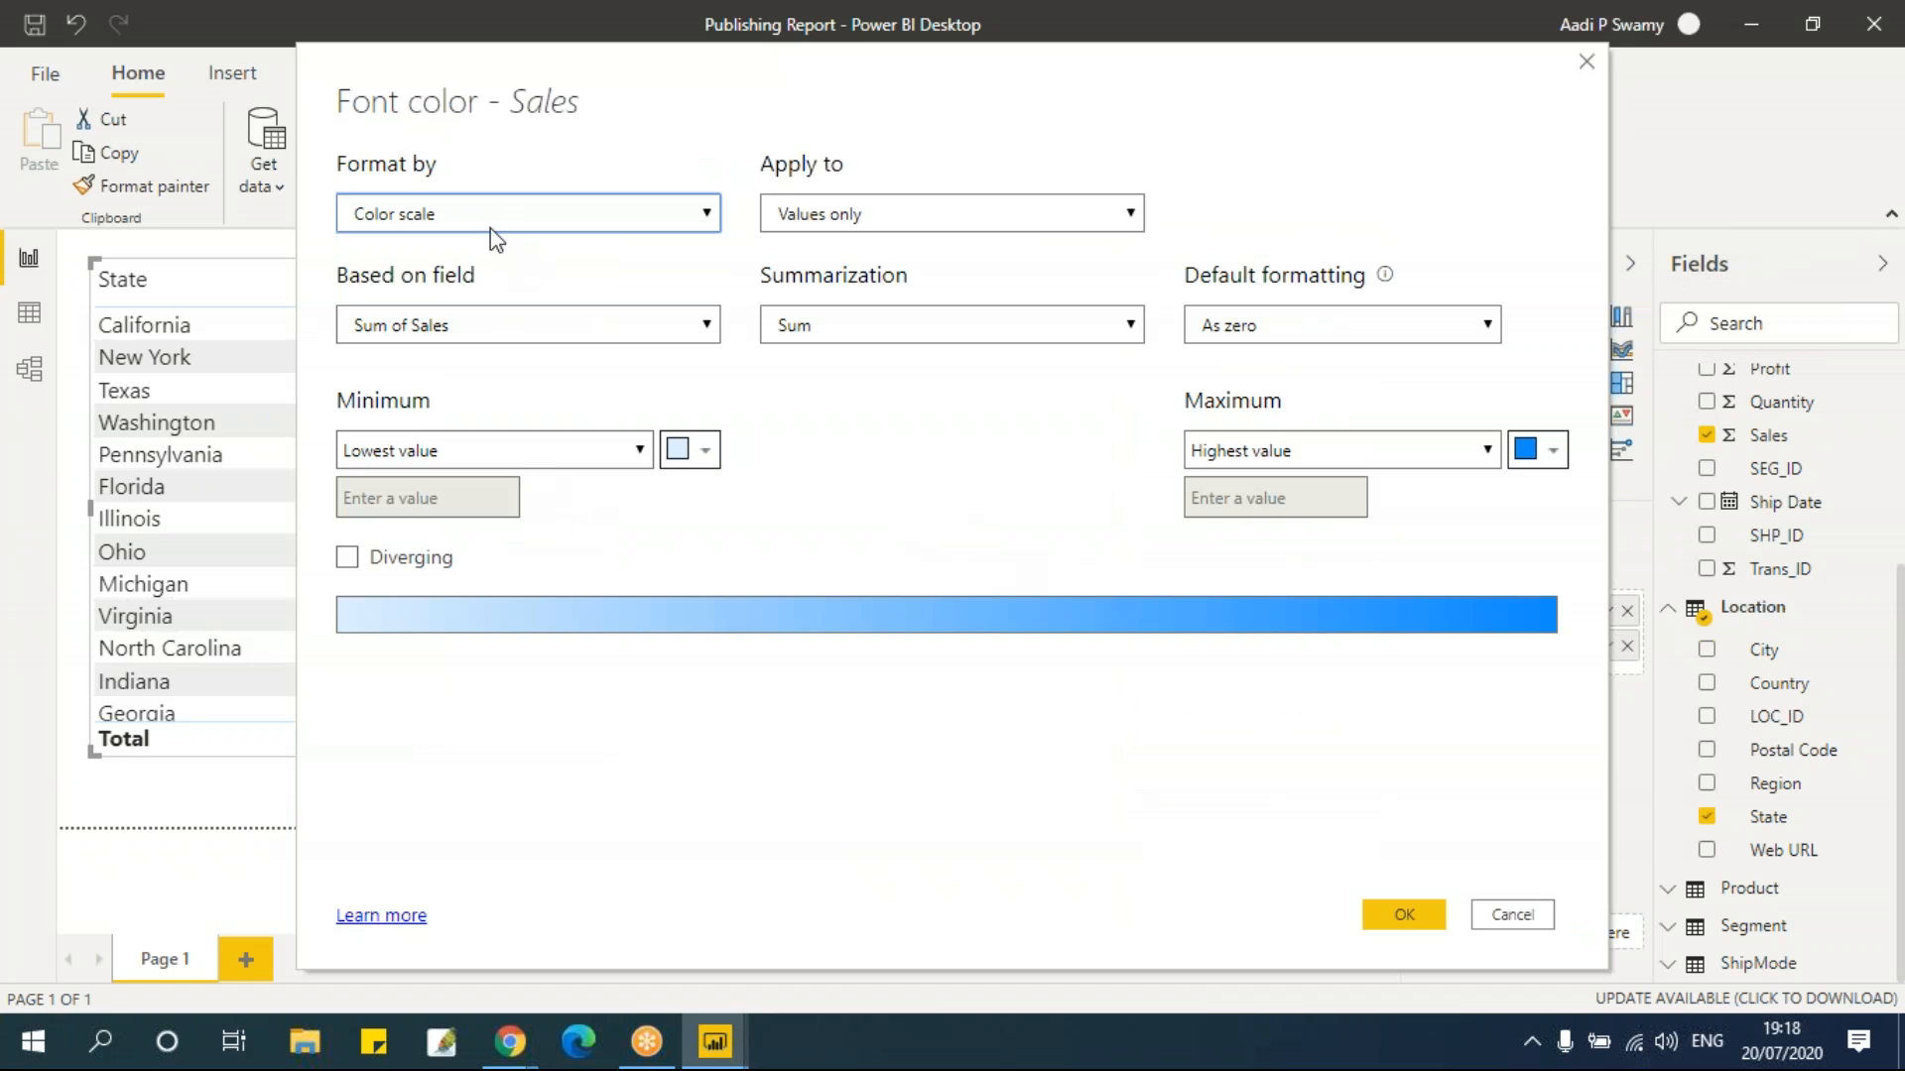
left_click(486, 214)
left_click(474, 246)
left_click(1405, 913)
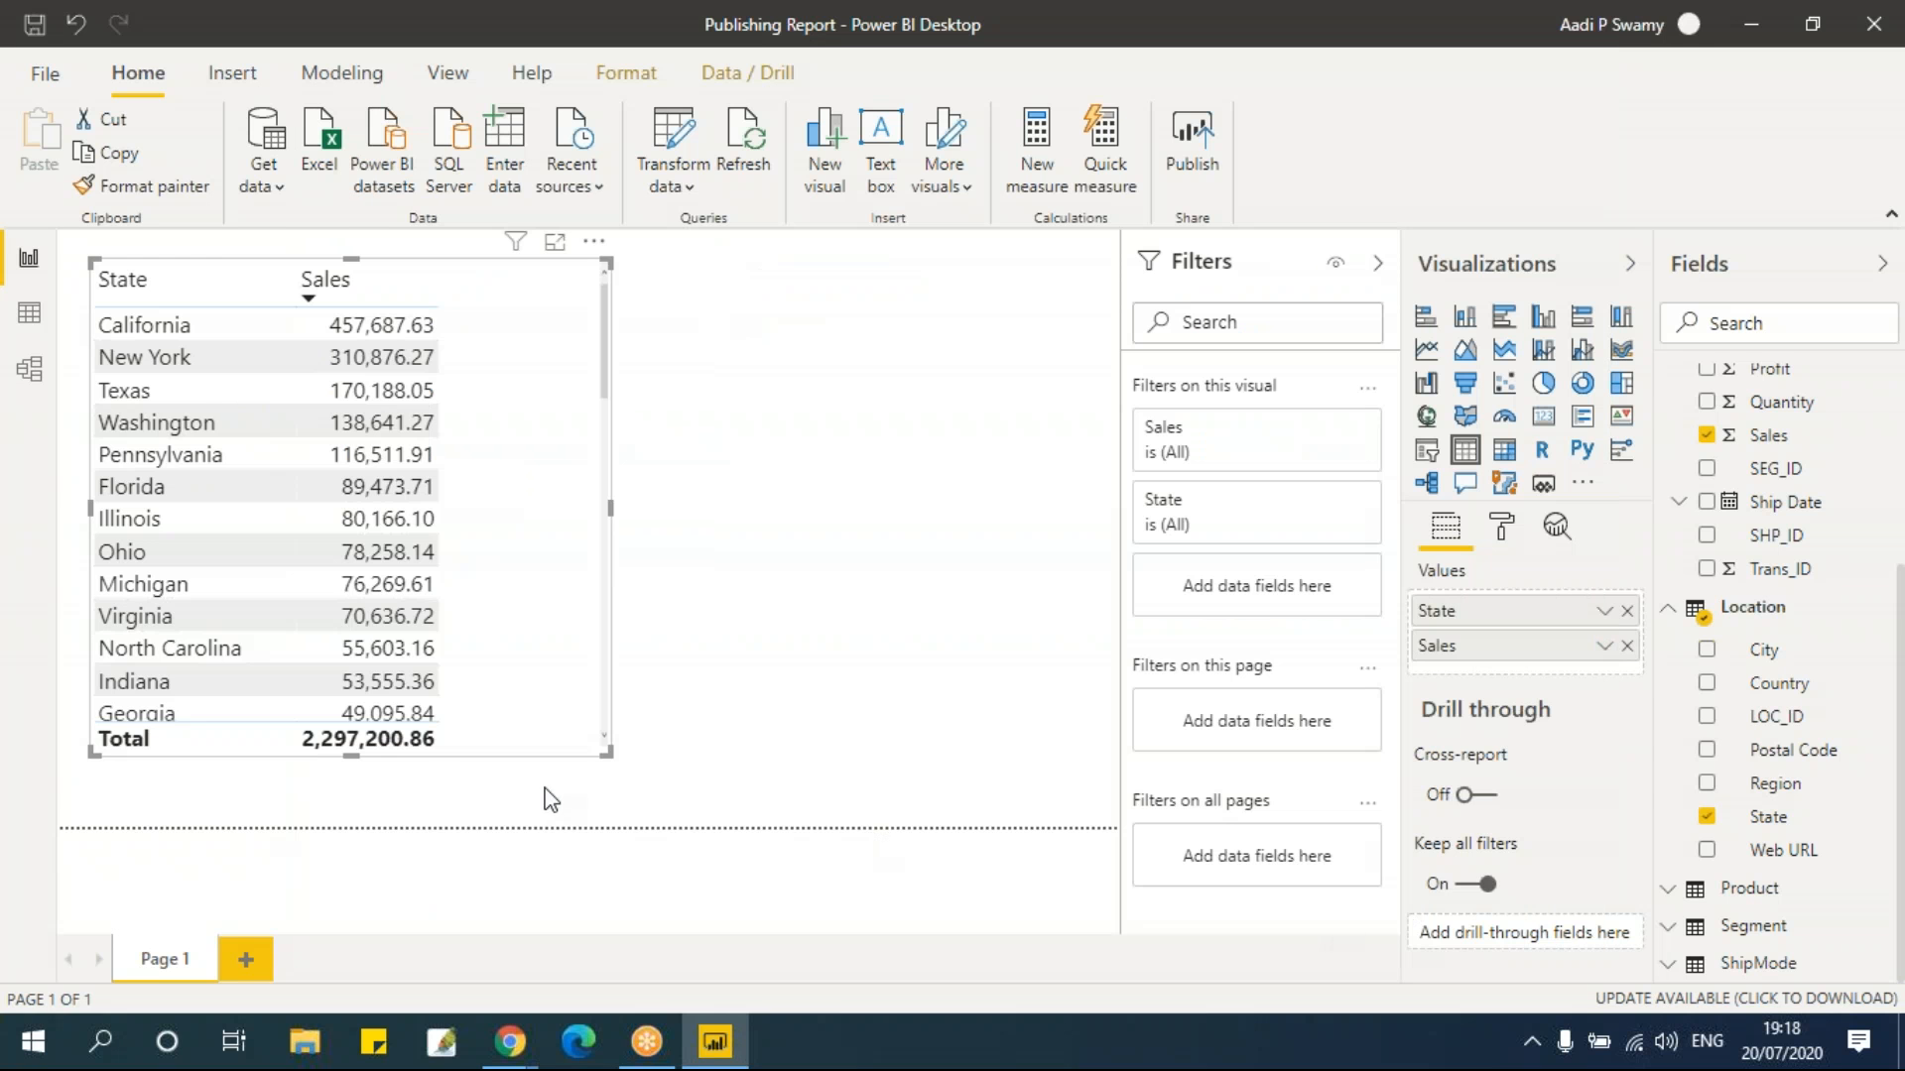
left_click_drag(601, 402, 608, 288)
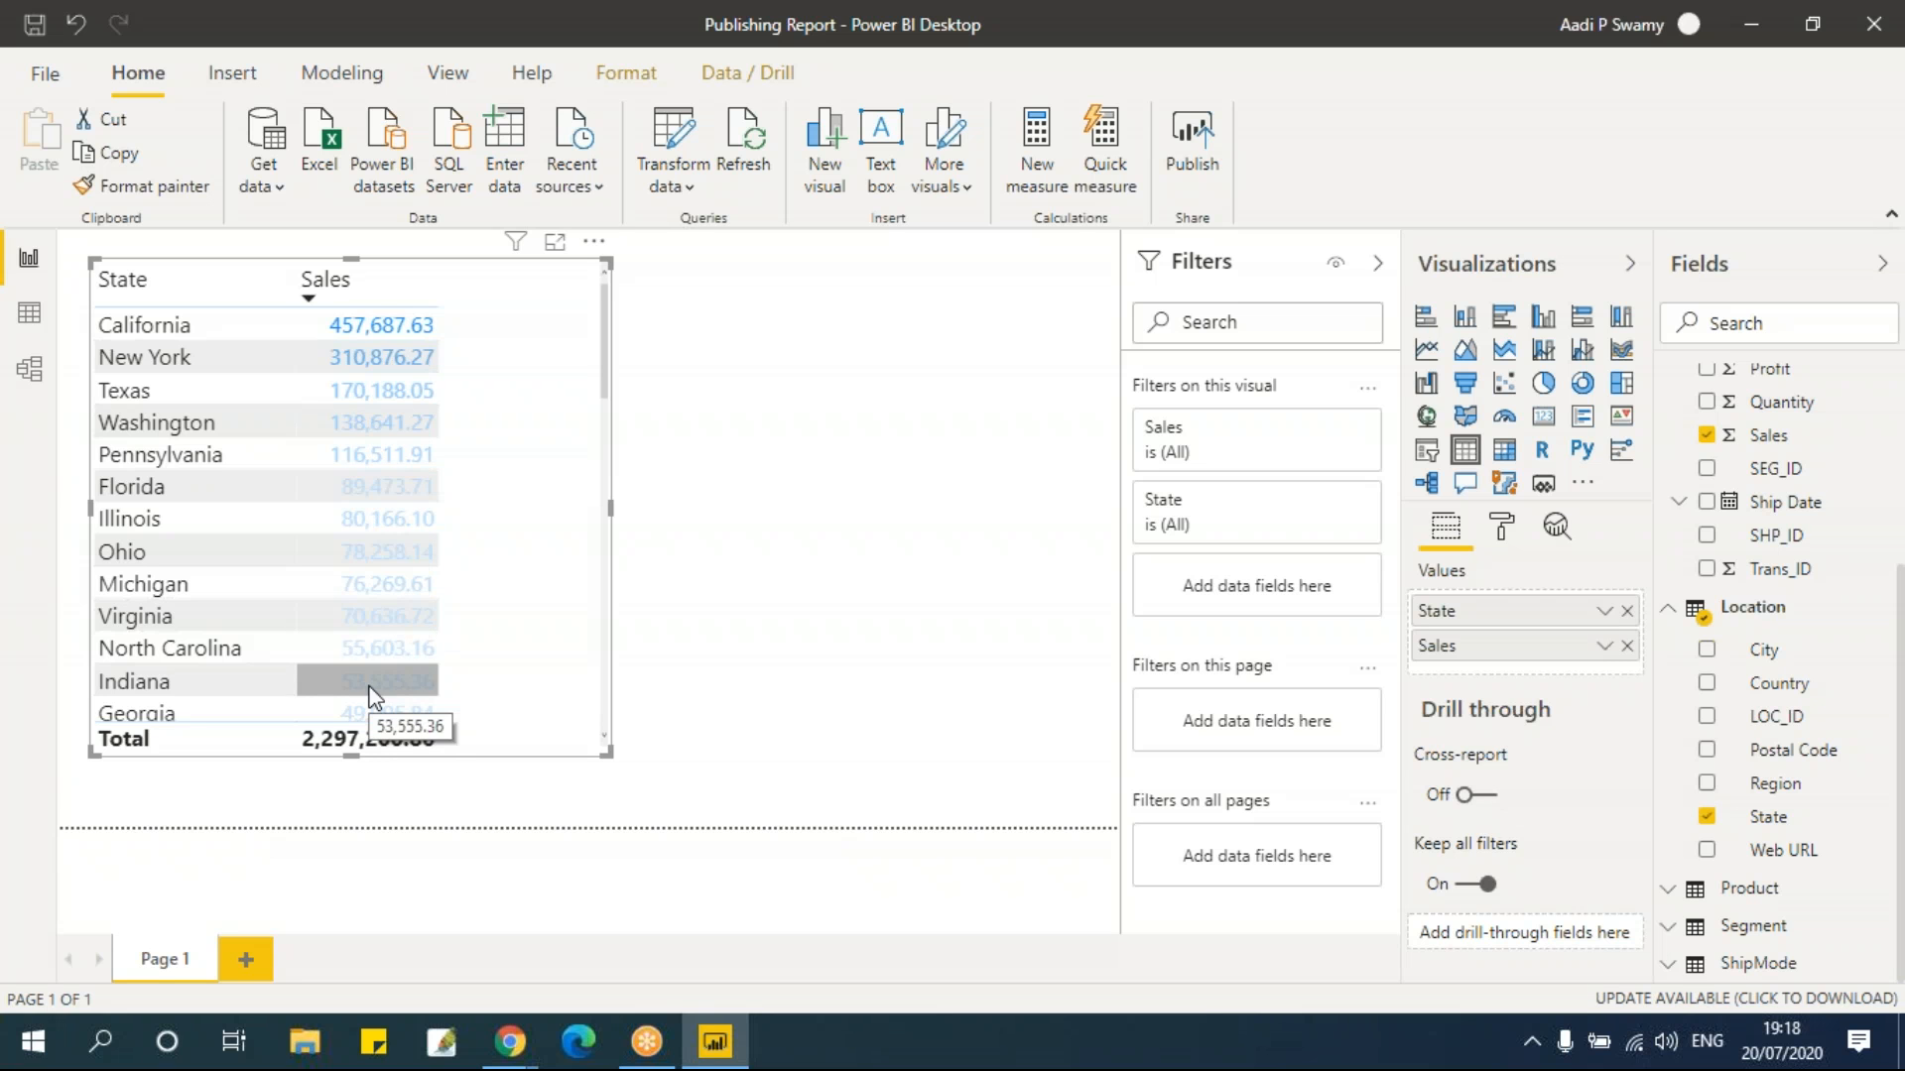
Remove all conditional formatting from Sales to clear the font color scale
left_click(1604, 646)
mouse_move(1568, 232)
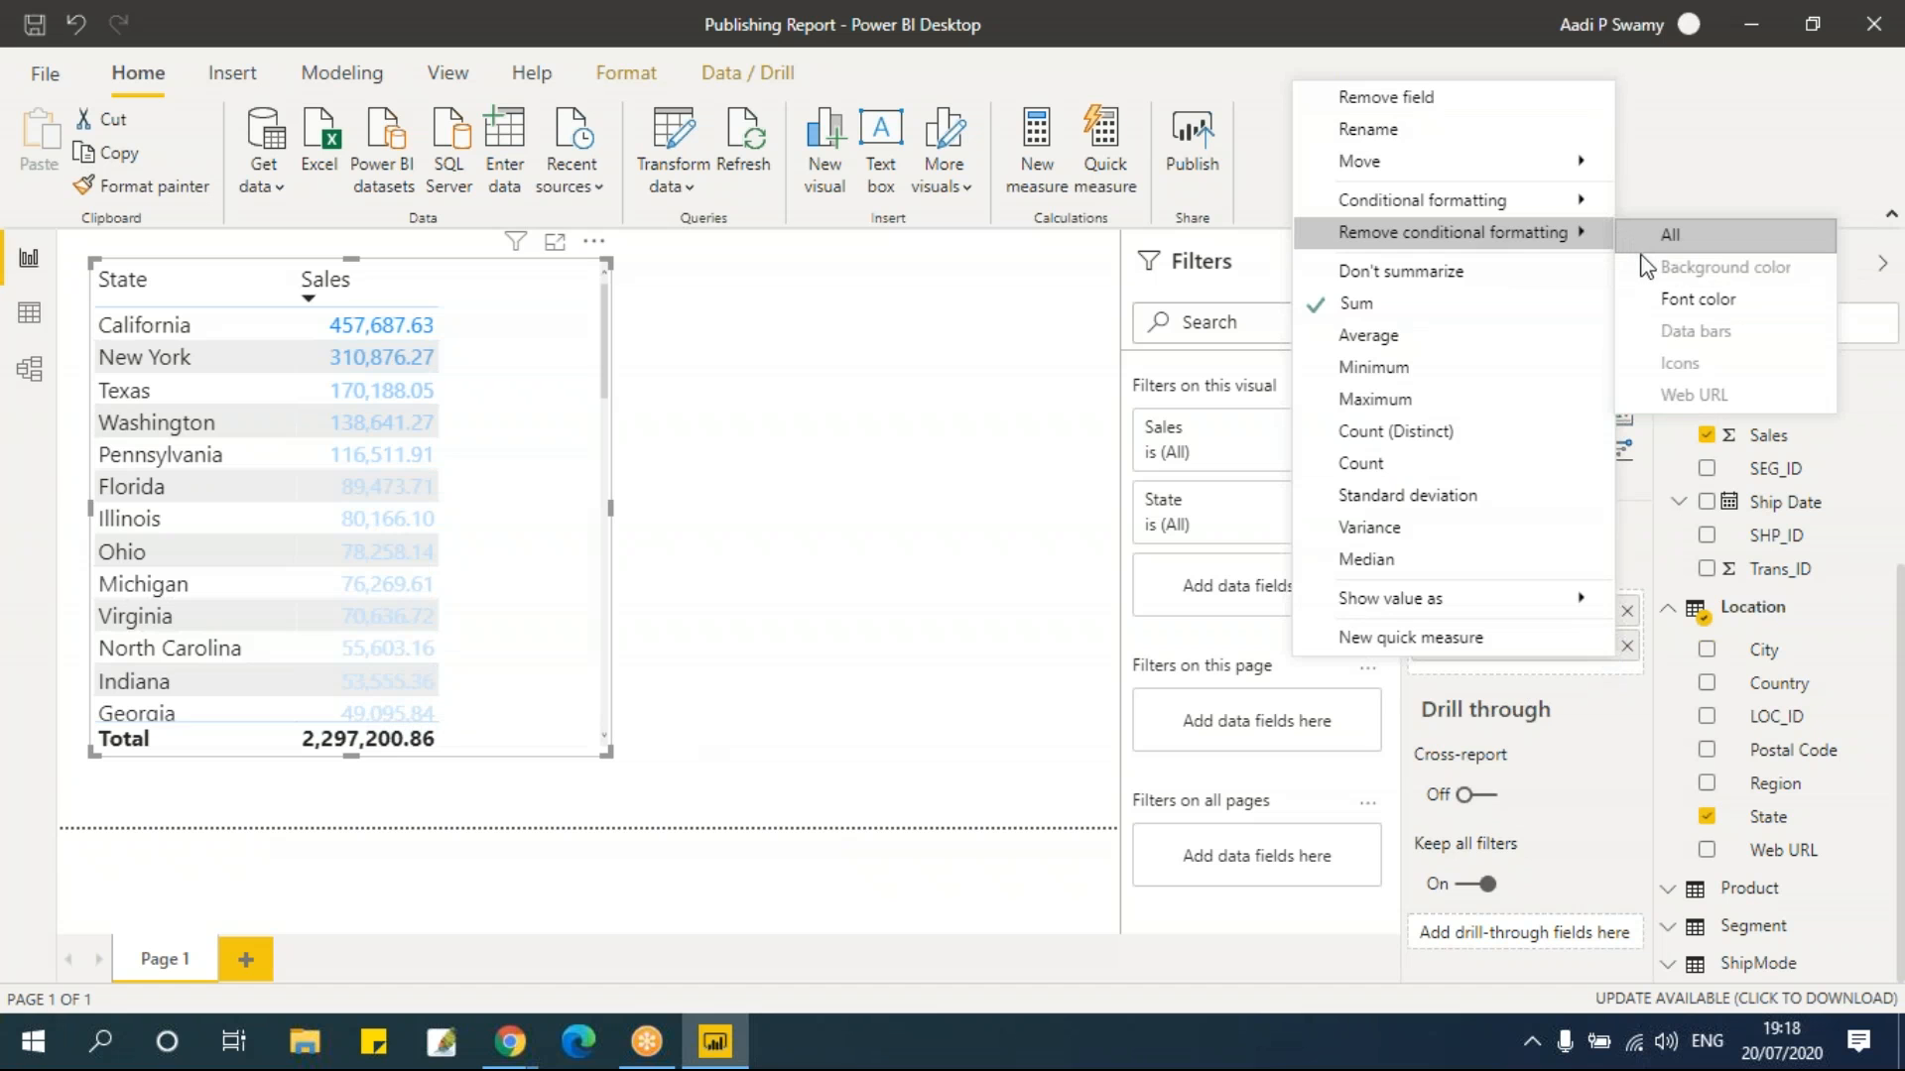
left_click(1680, 238)
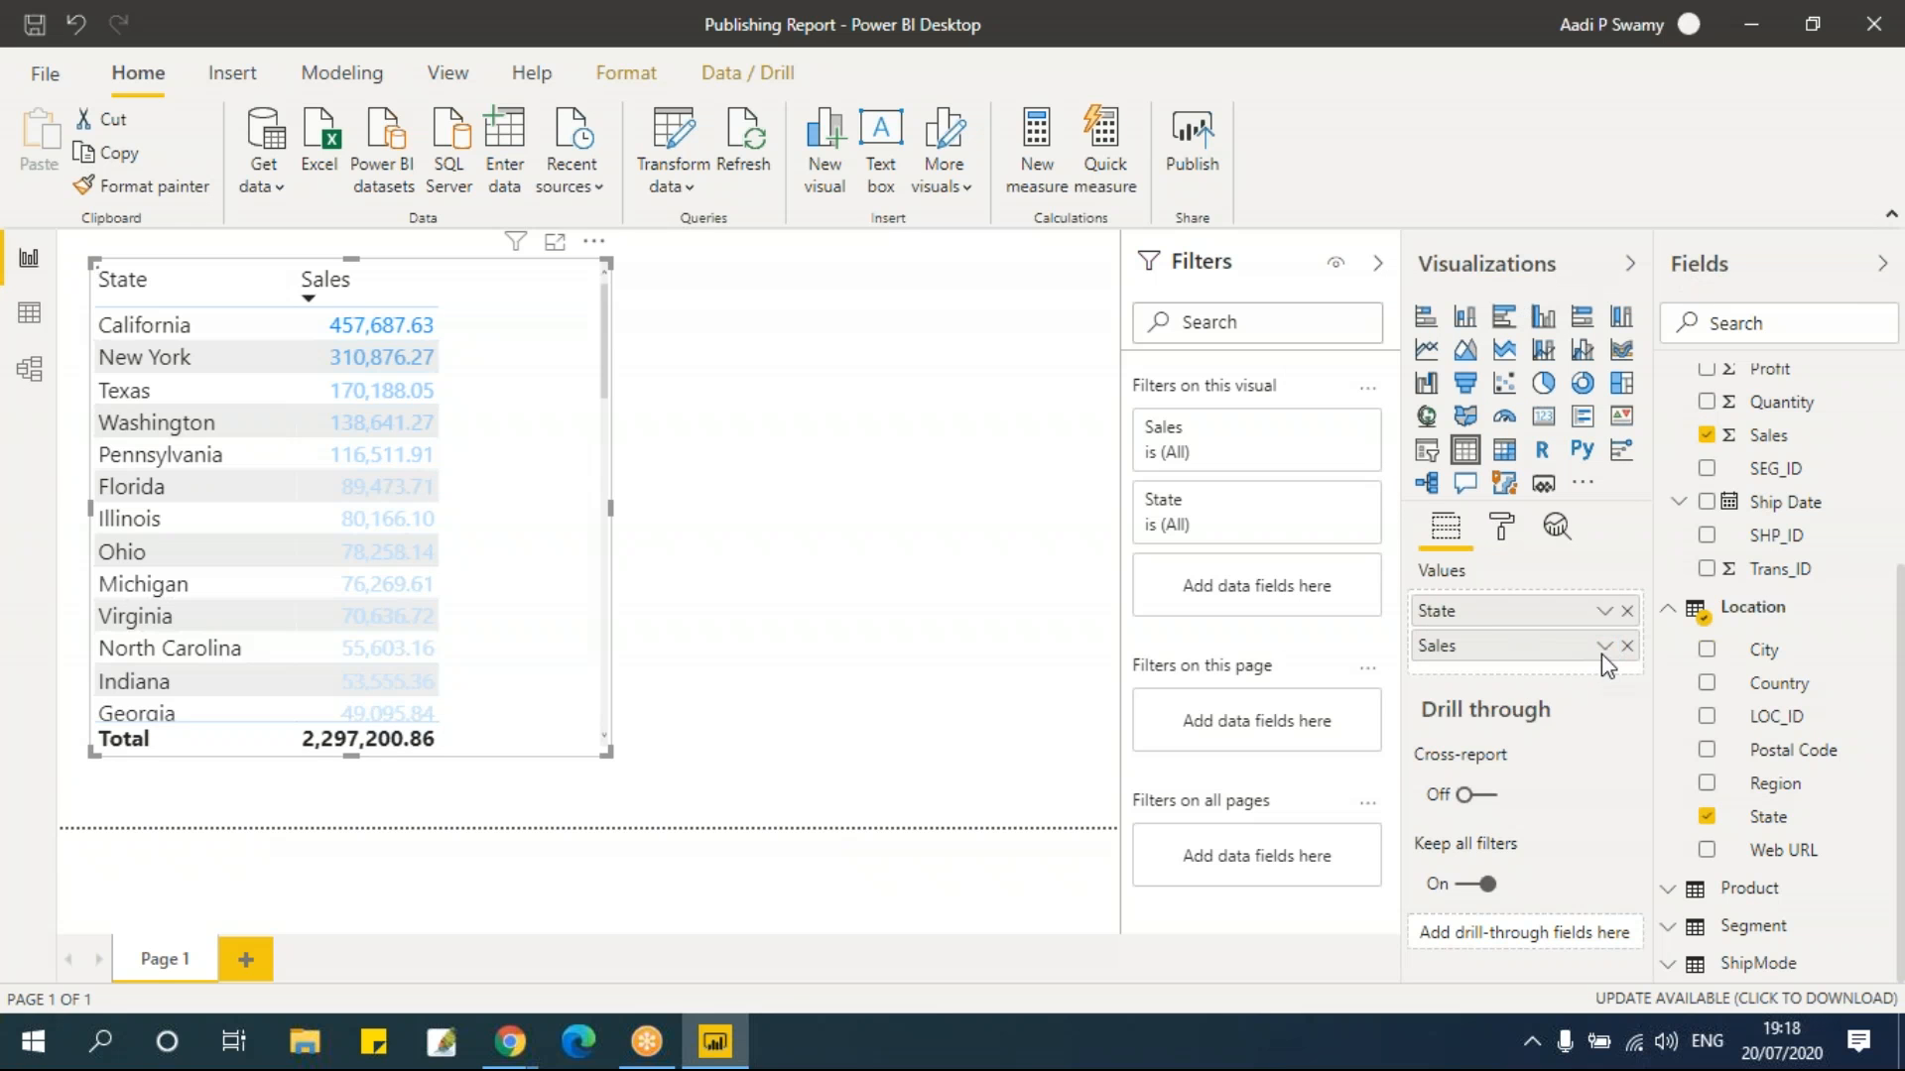
Start icon conditional formatting for Sales, keep it formatted by Rules, and move the dialog clear of the table's Sales values
left_click(1604, 646)
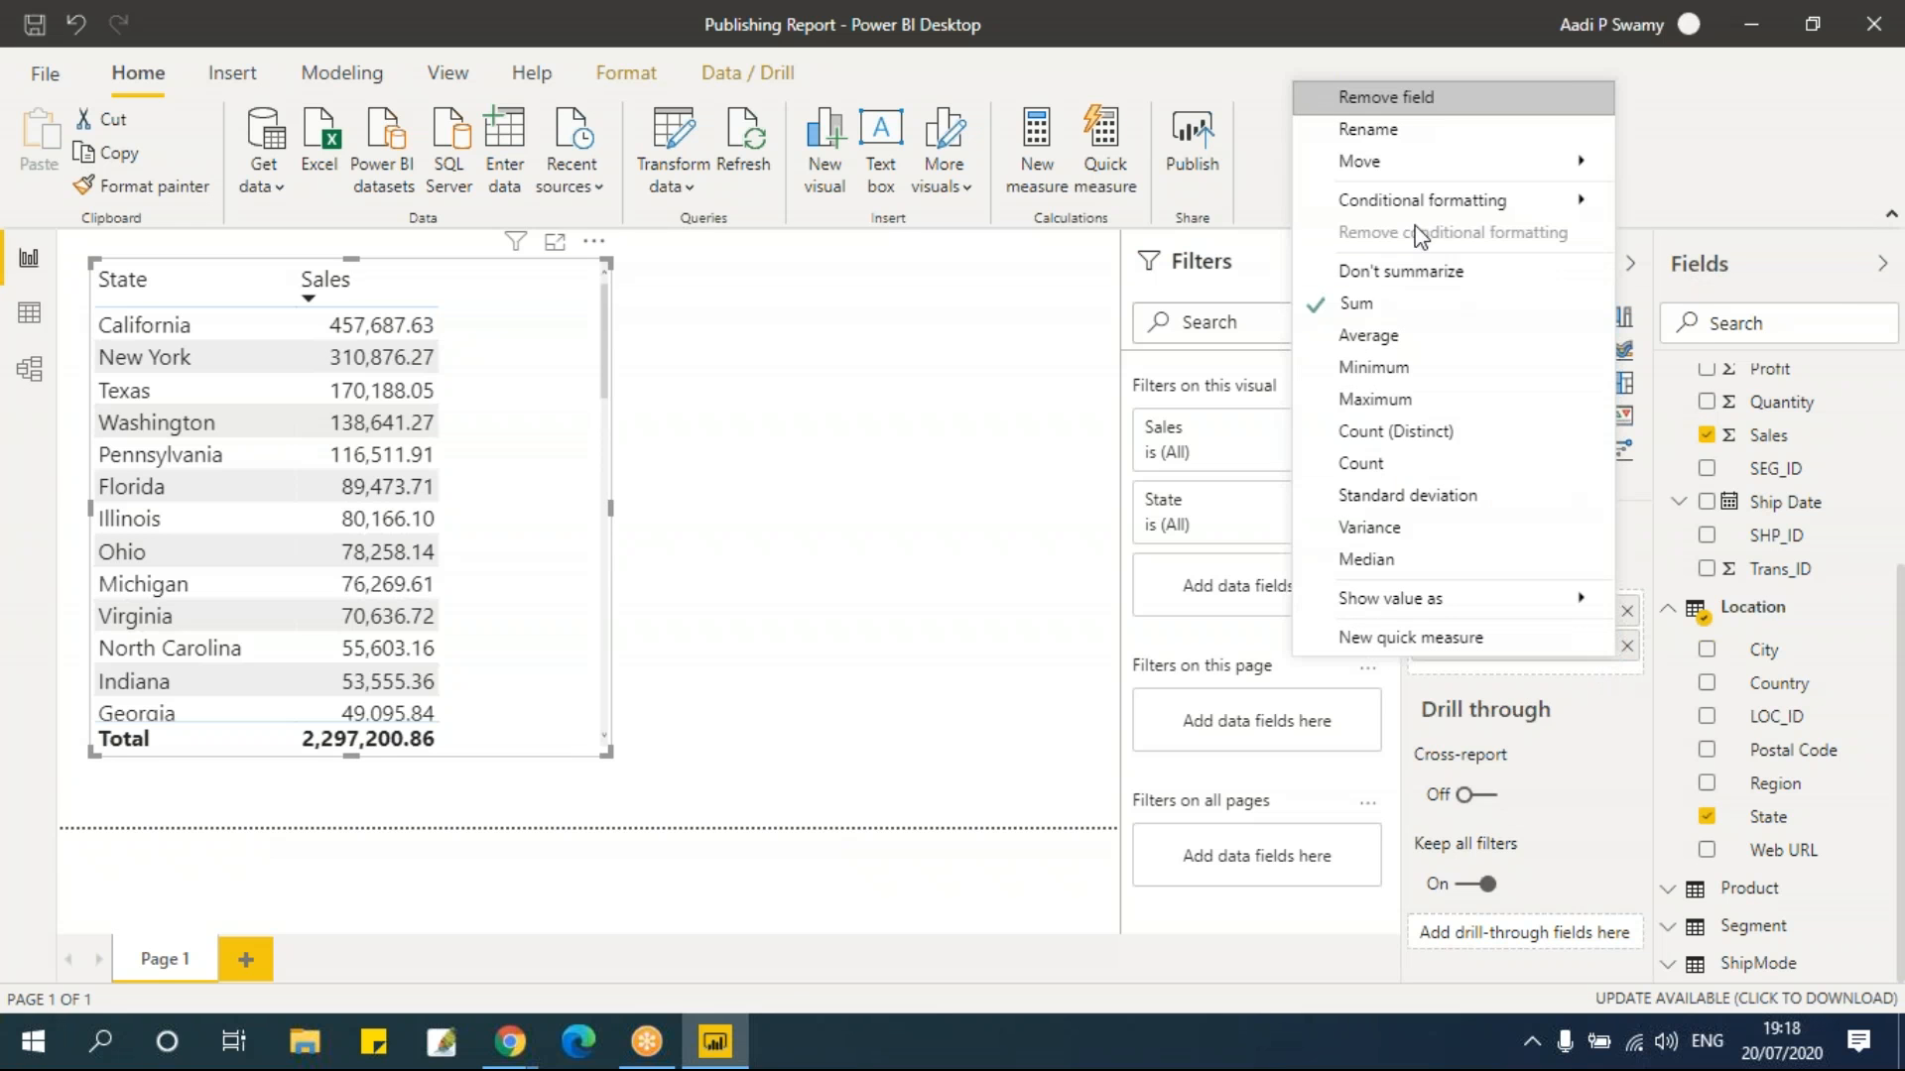
mouse_move(1414, 210)
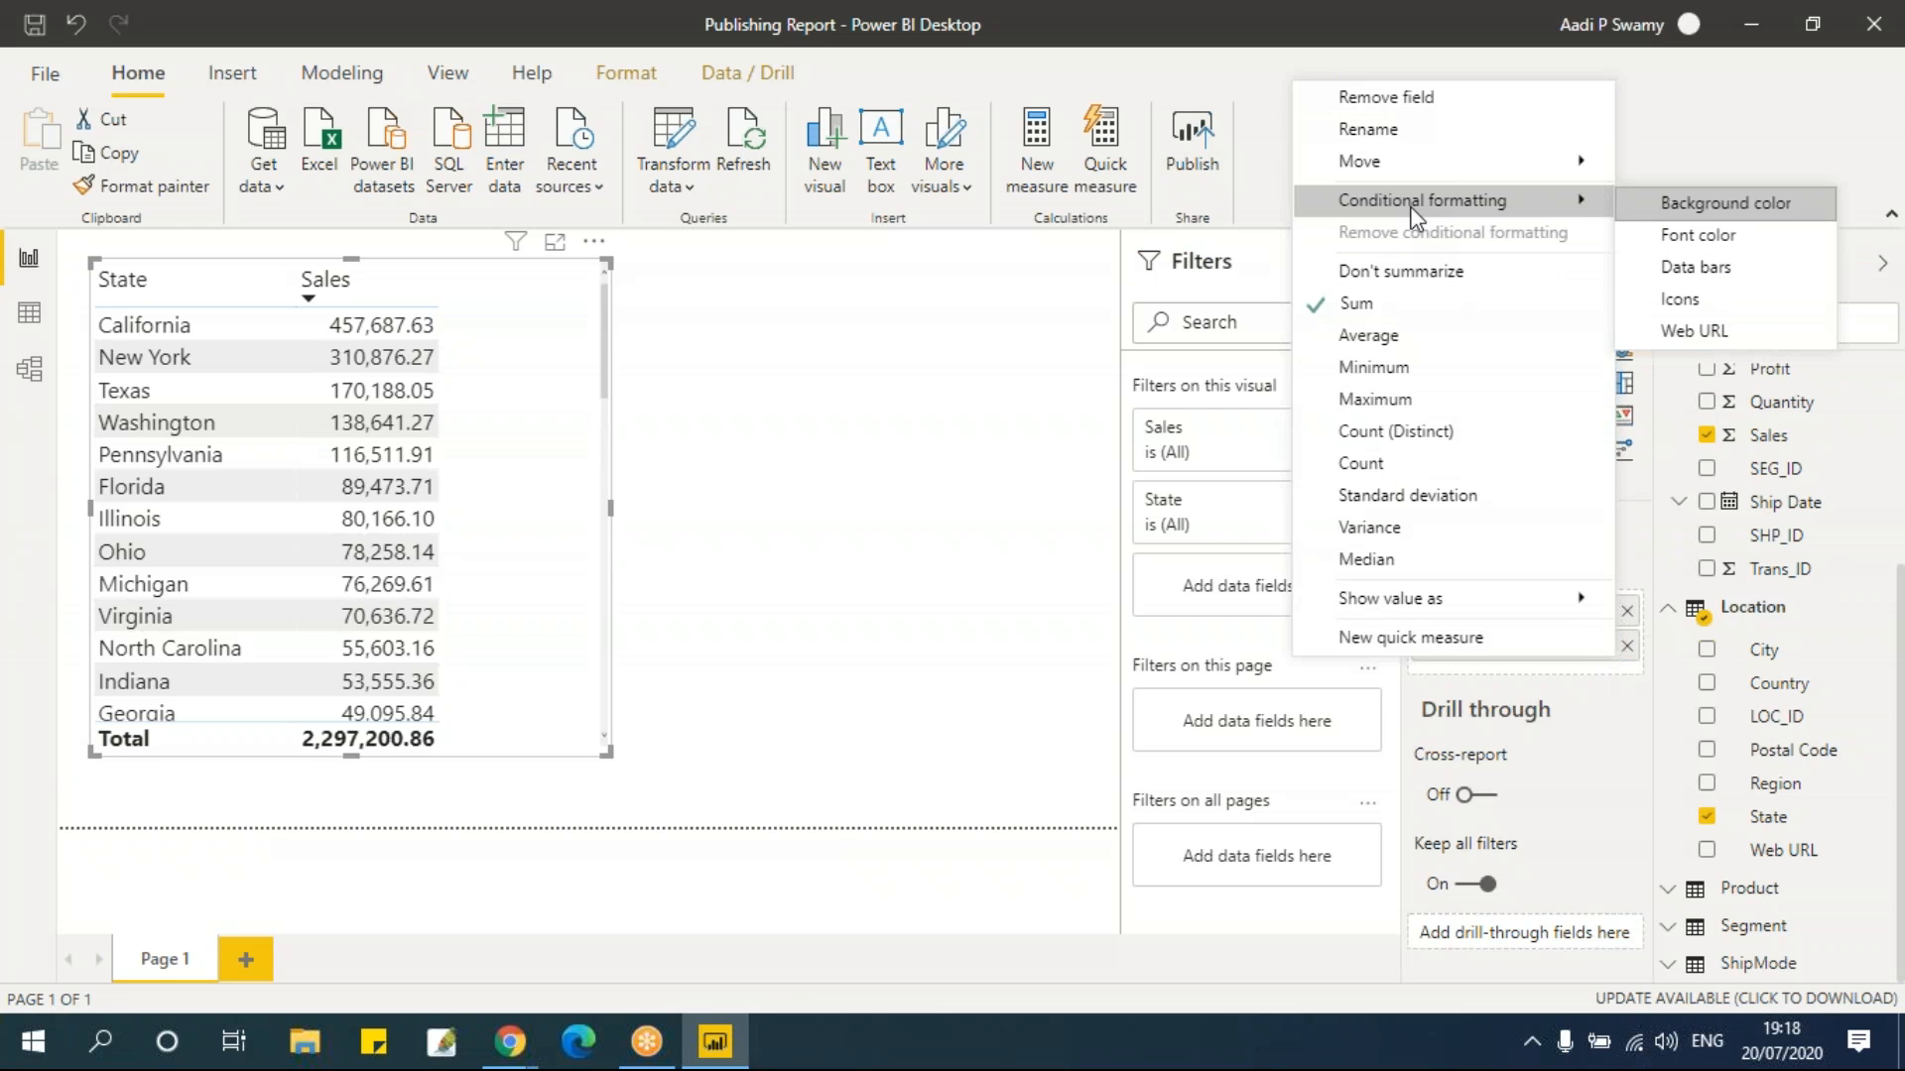
left_click(1699, 301)
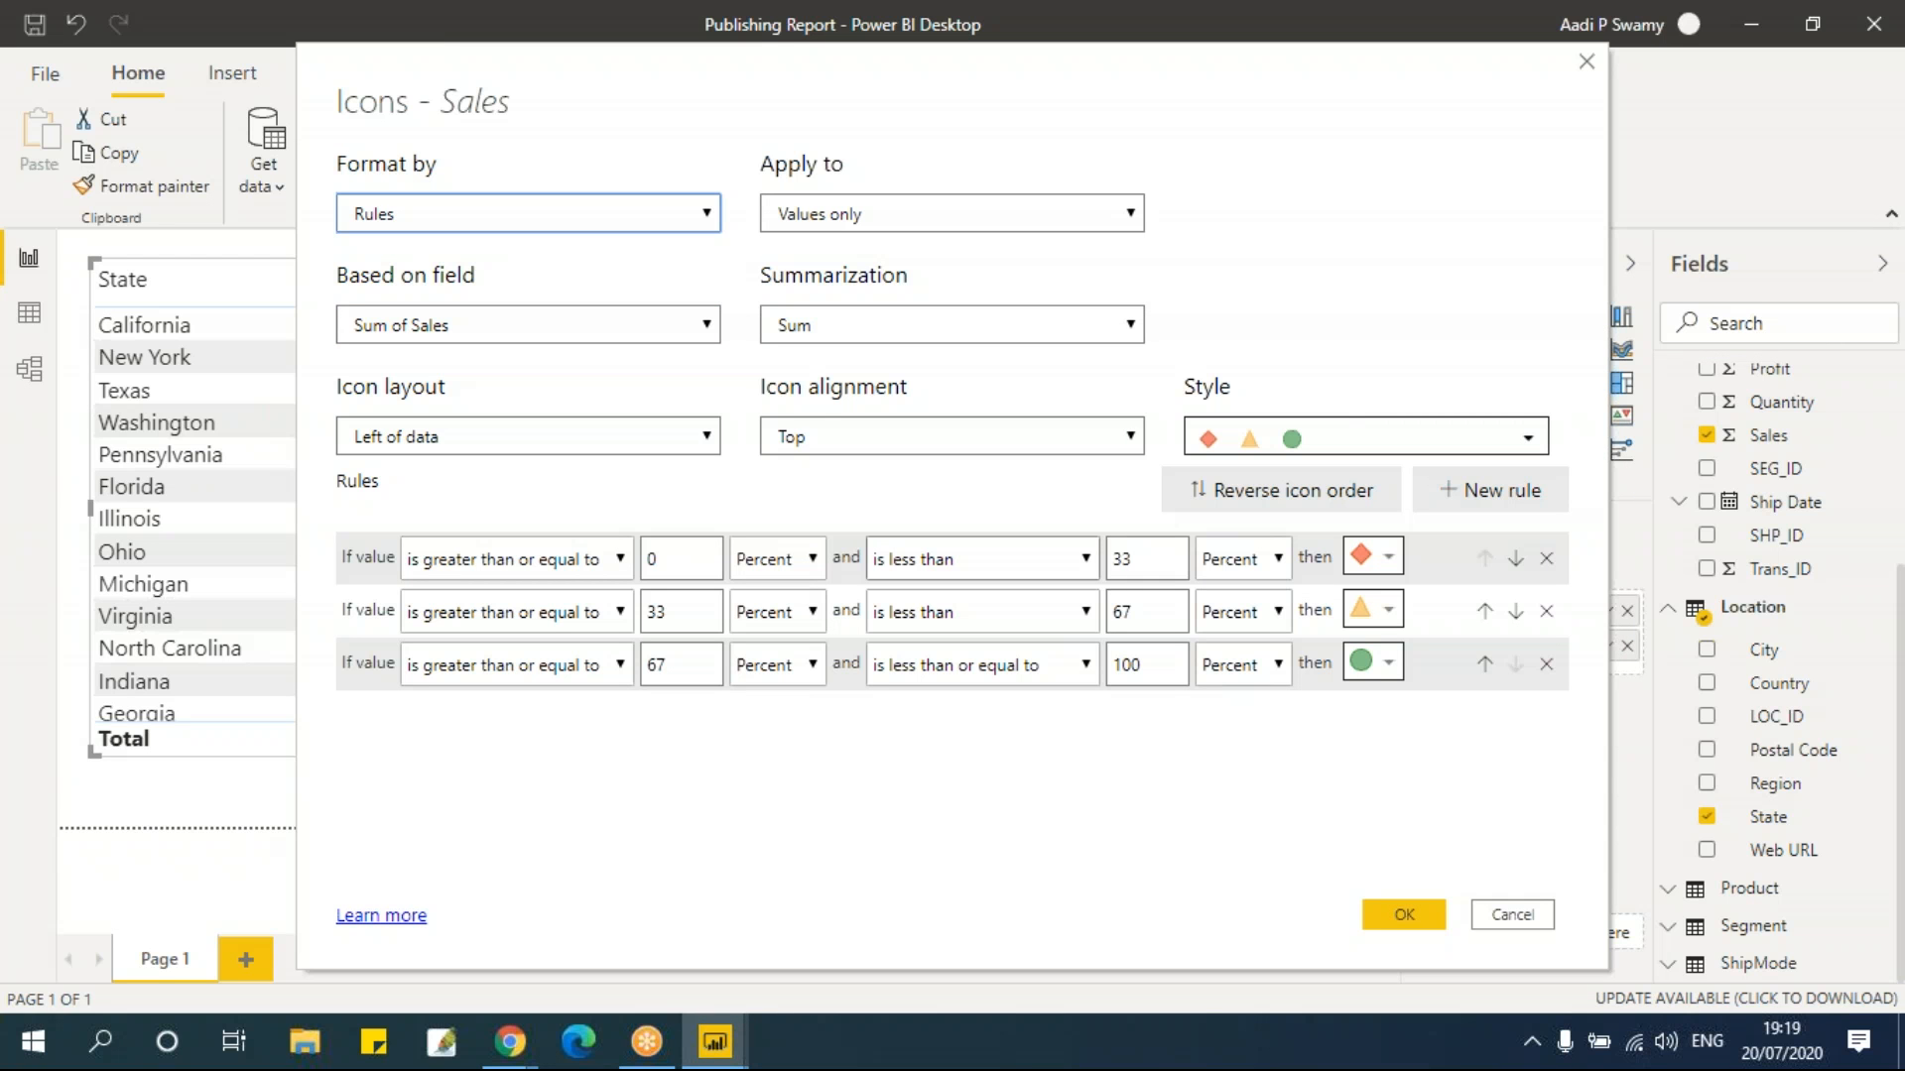
left_click(564, 227)
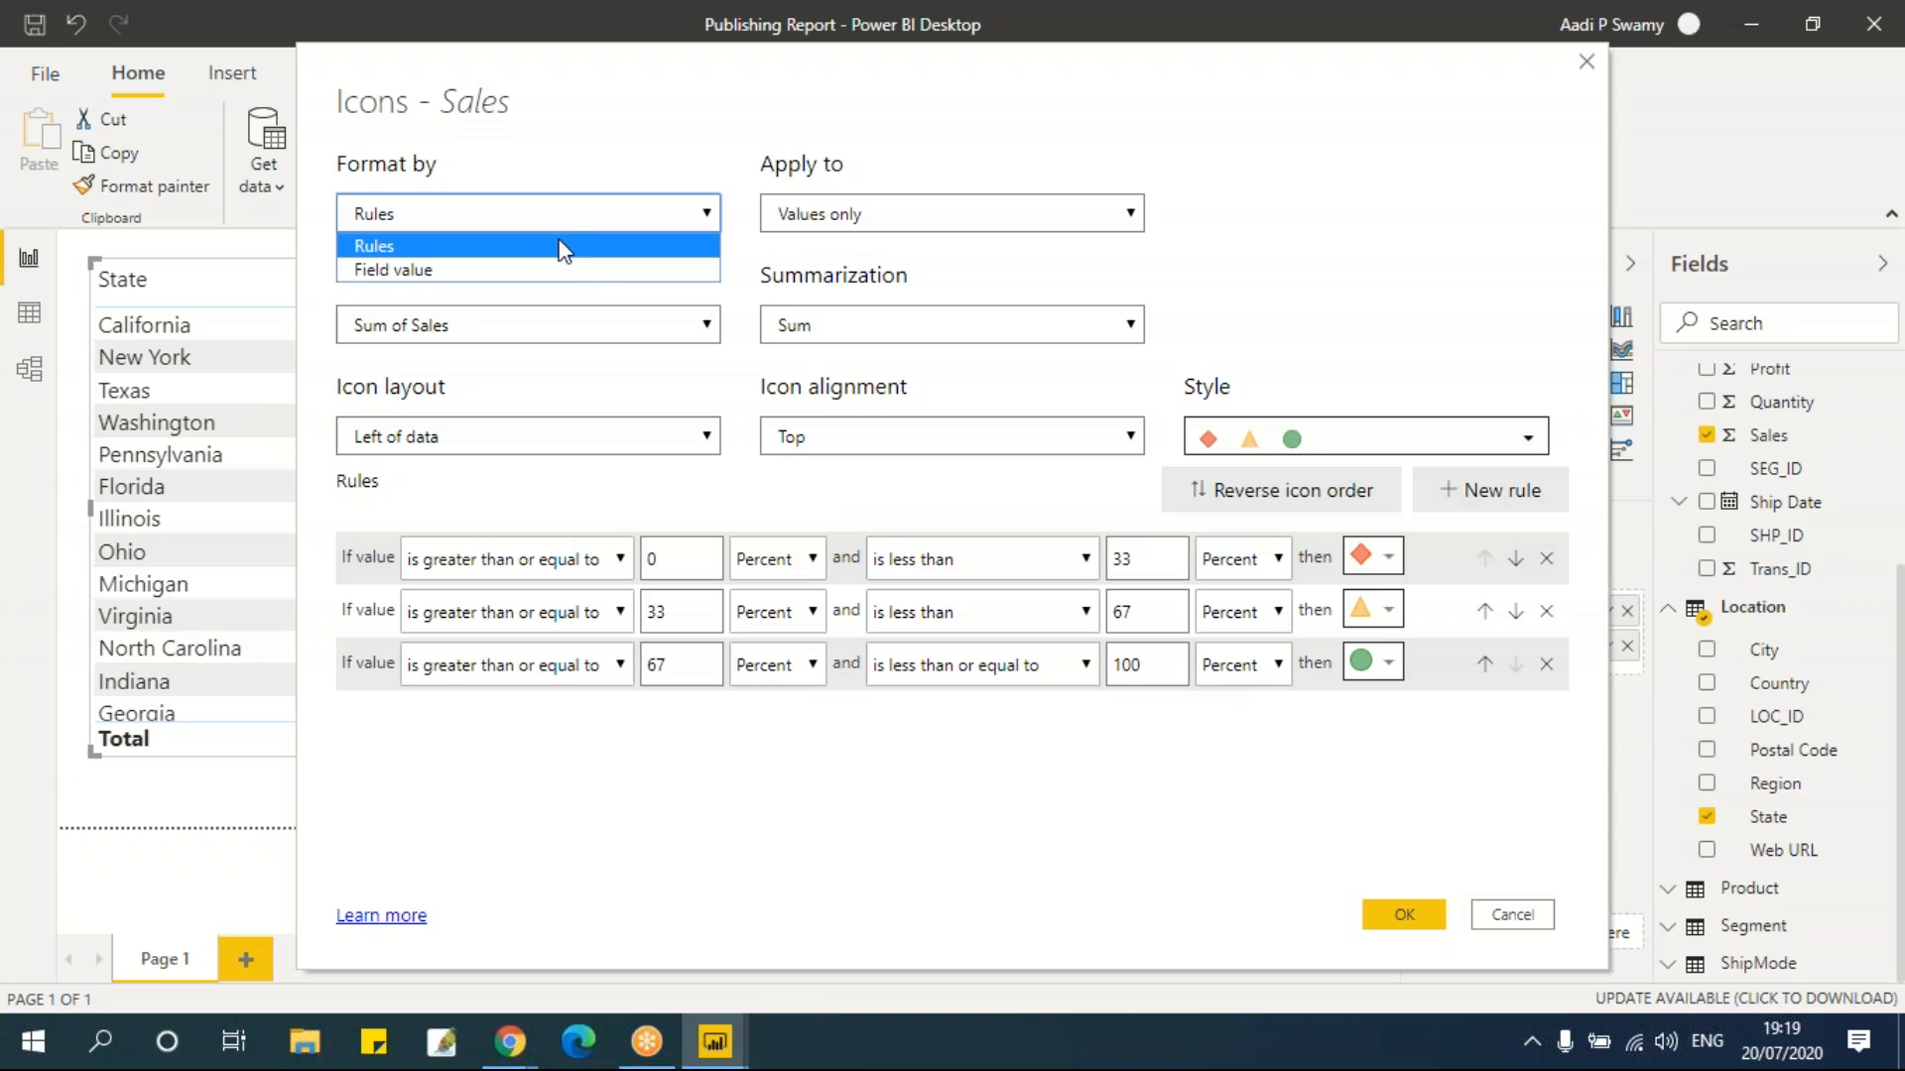
left_click(557, 247)
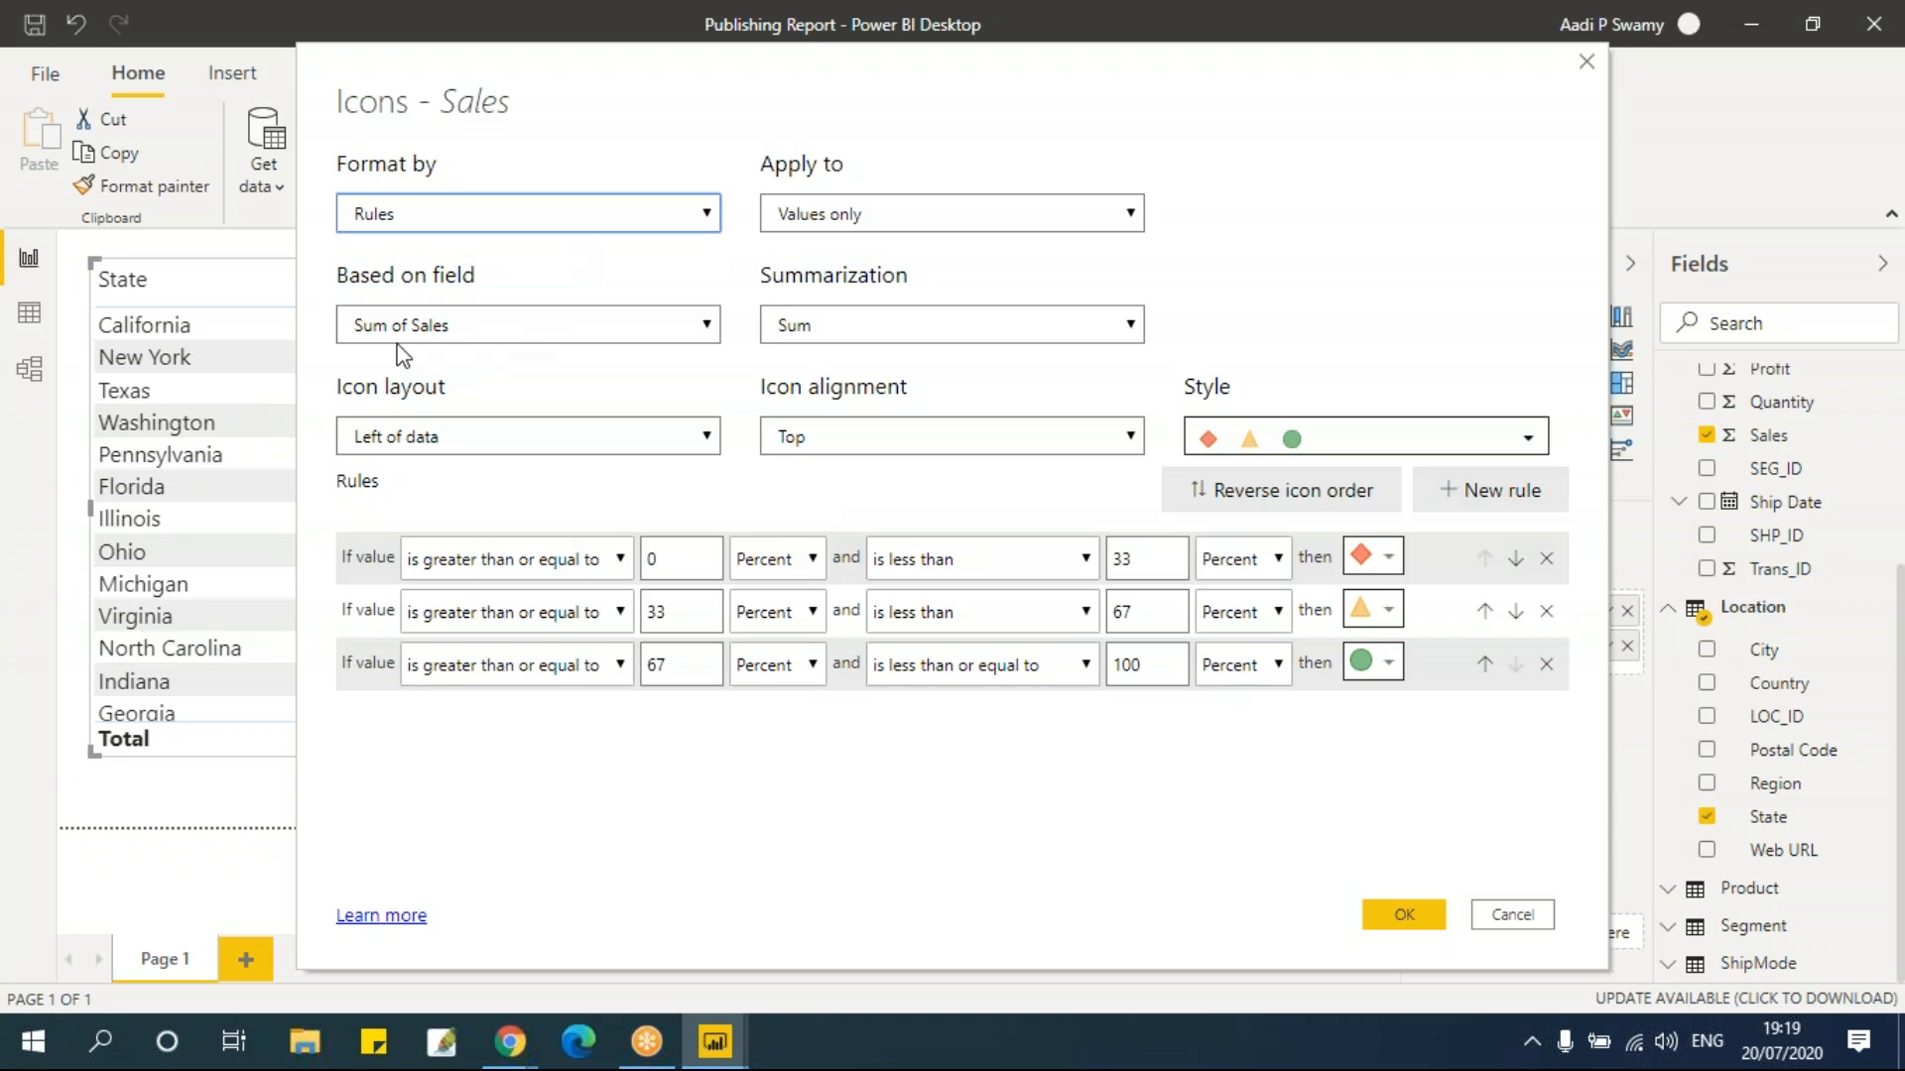
left_click_drag(599, 88, 741, 130)
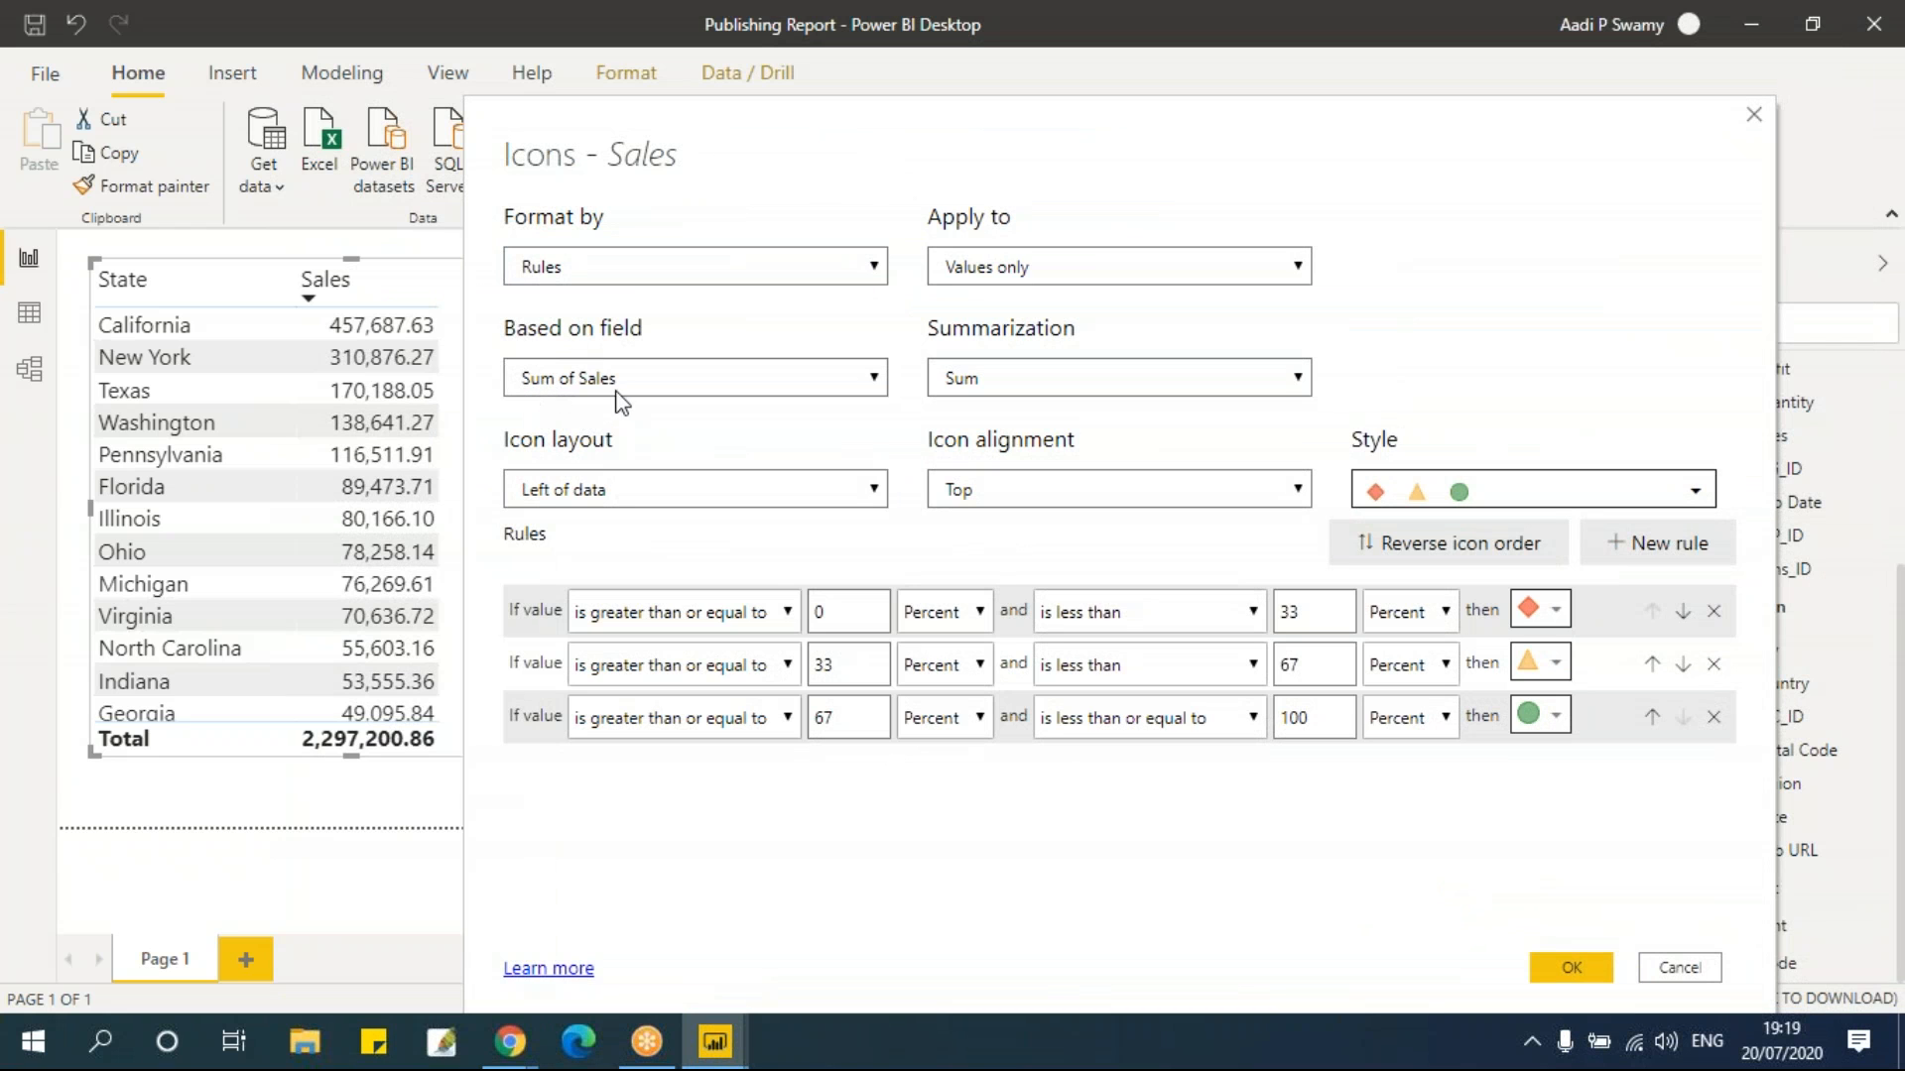
Try the Icon only and Right of data icon layouts, and return the layout to Left of data
left_click(594, 501)
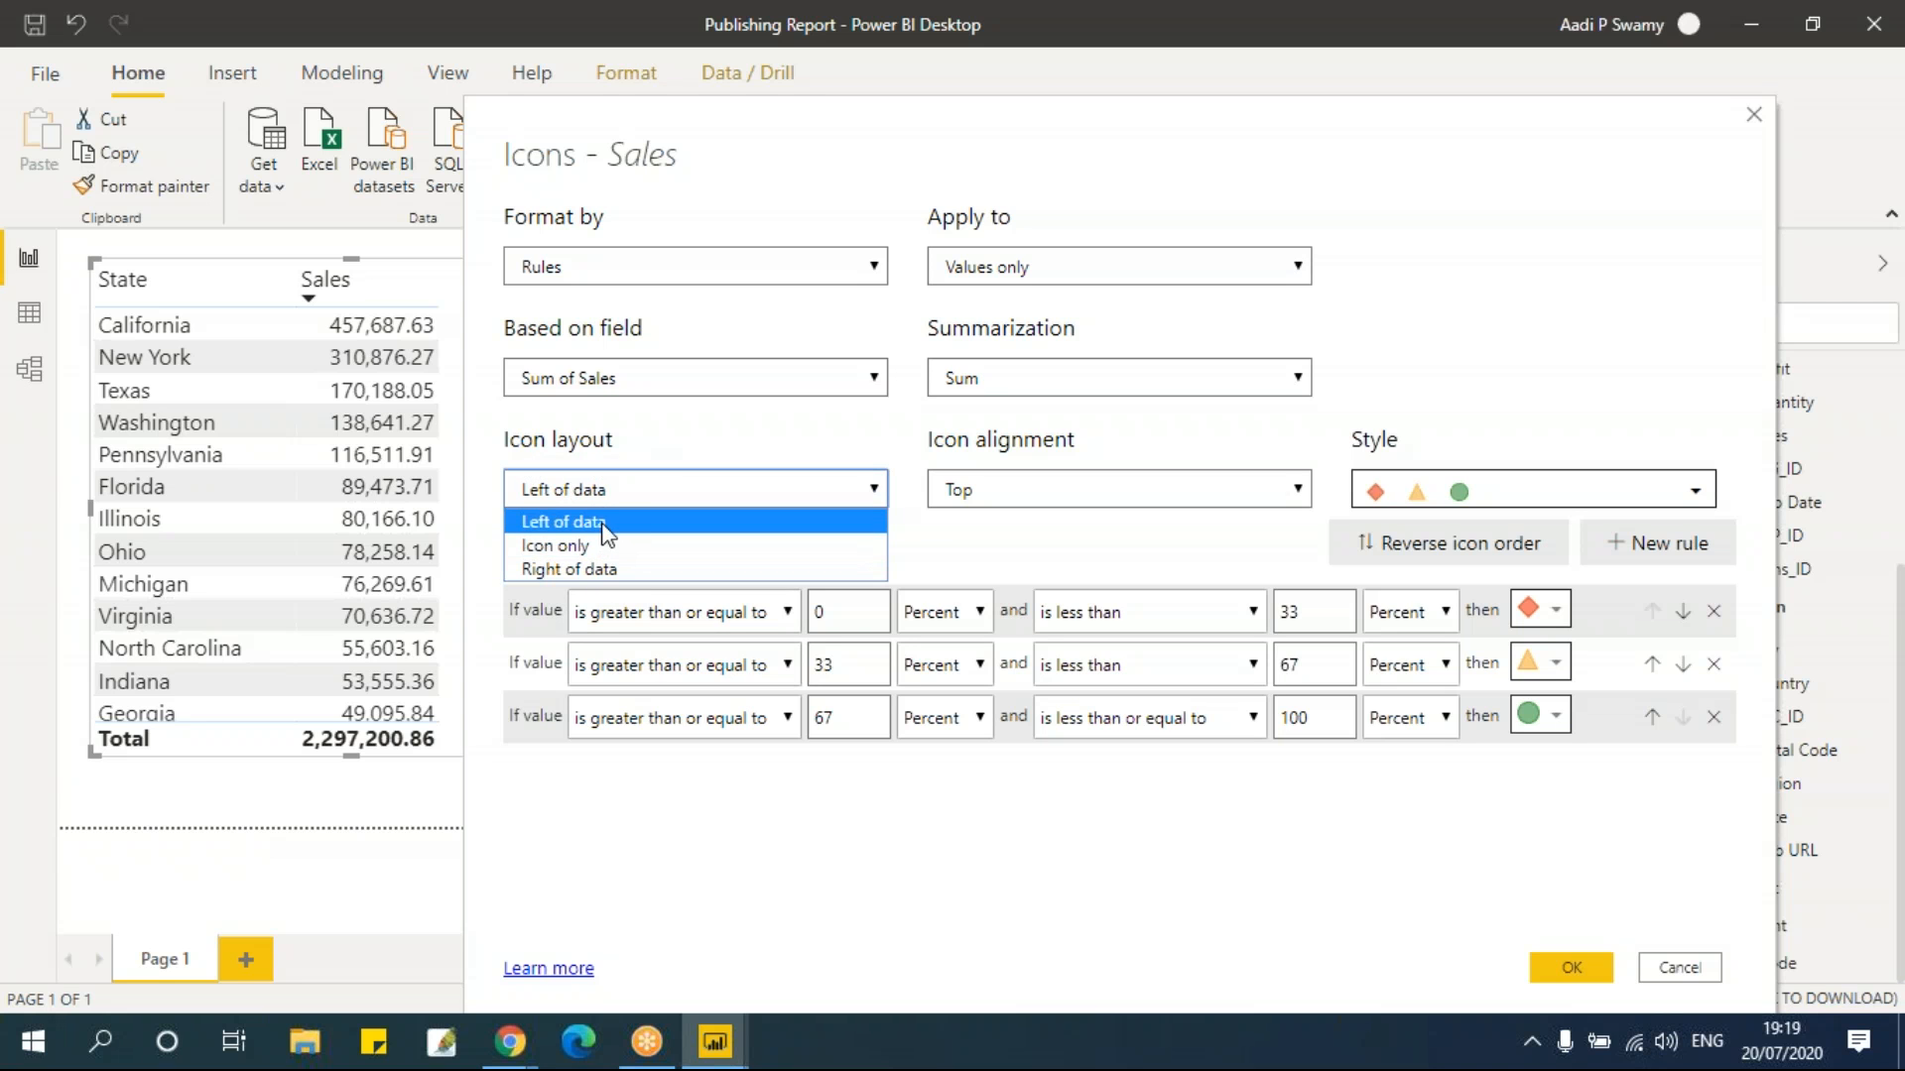
left_click(602, 524)
left_click(608, 487)
left_click(601, 545)
left_click(610, 499)
left_click(613, 568)
left_click(625, 491)
left_click(622, 522)
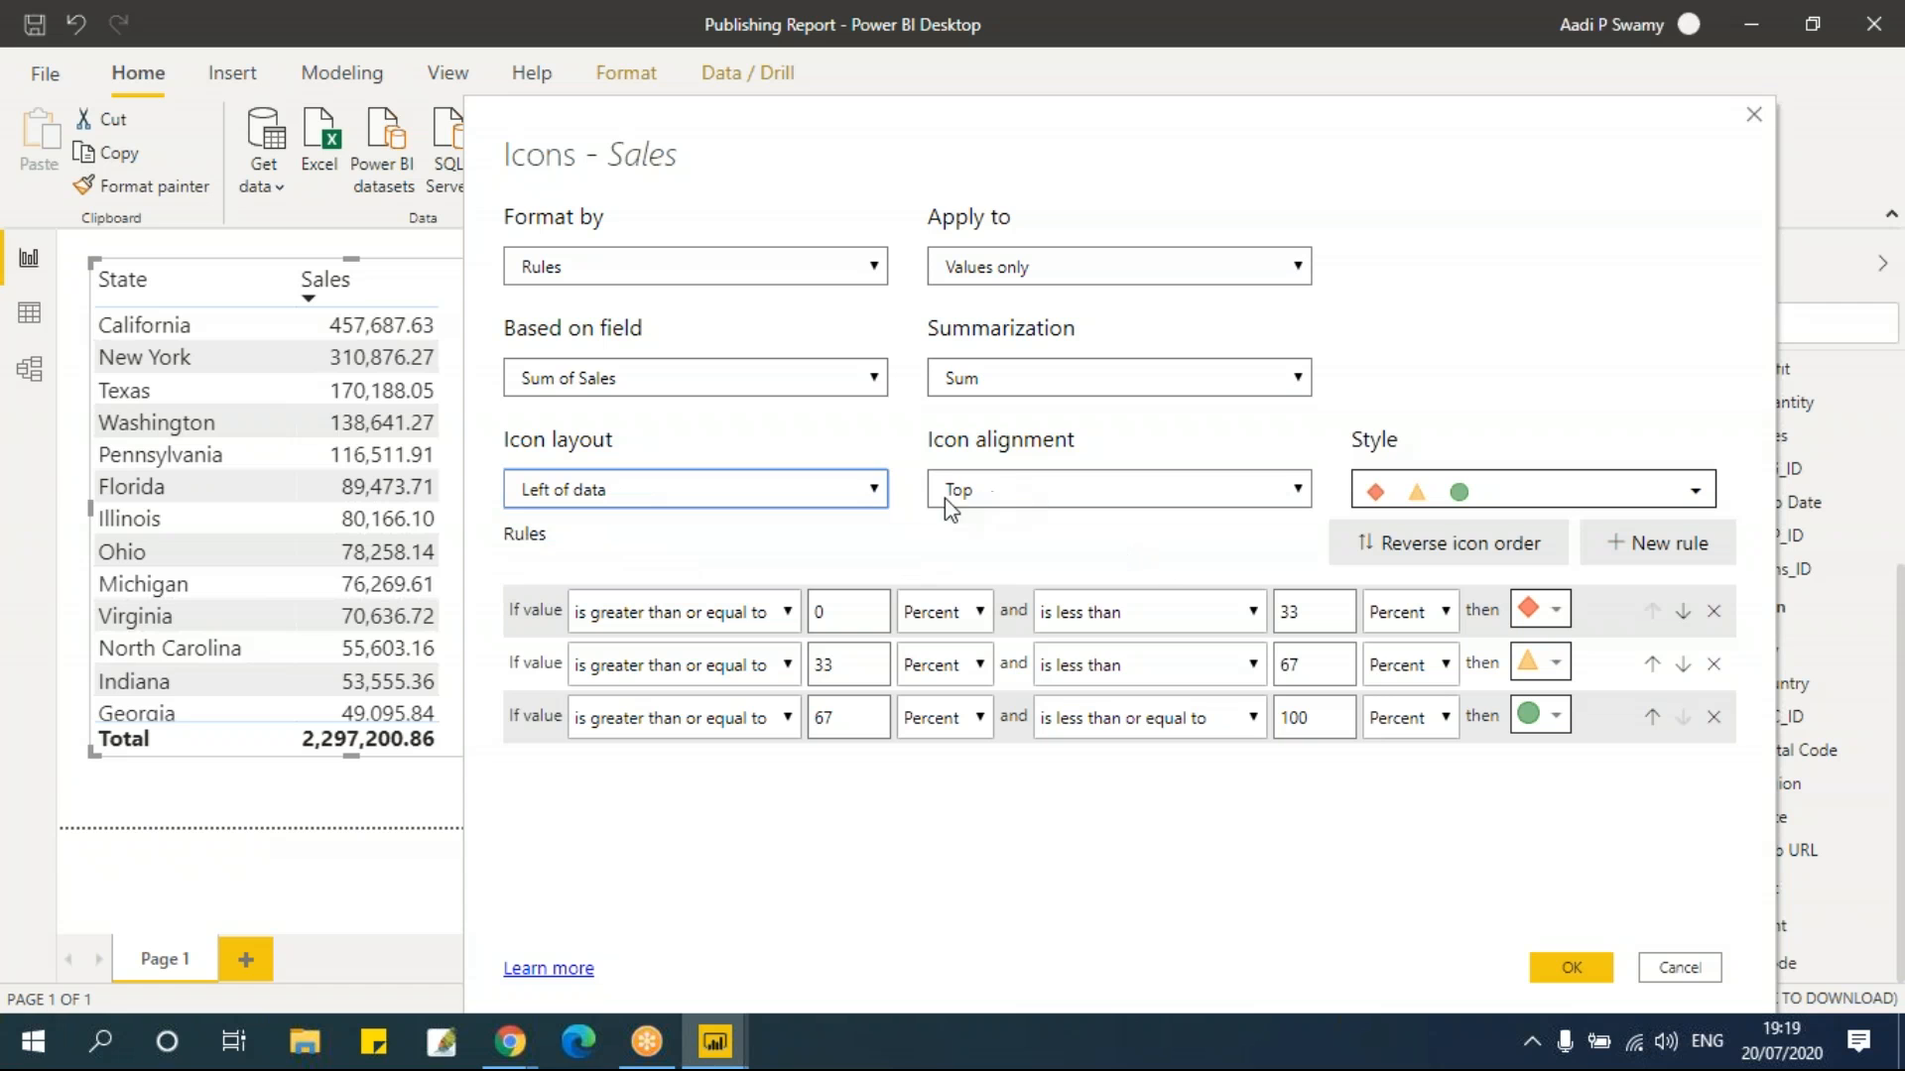
Browse the icon styles for Sales and choose the set of four circles in black, gray, pink and red
left_click(1424, 499)
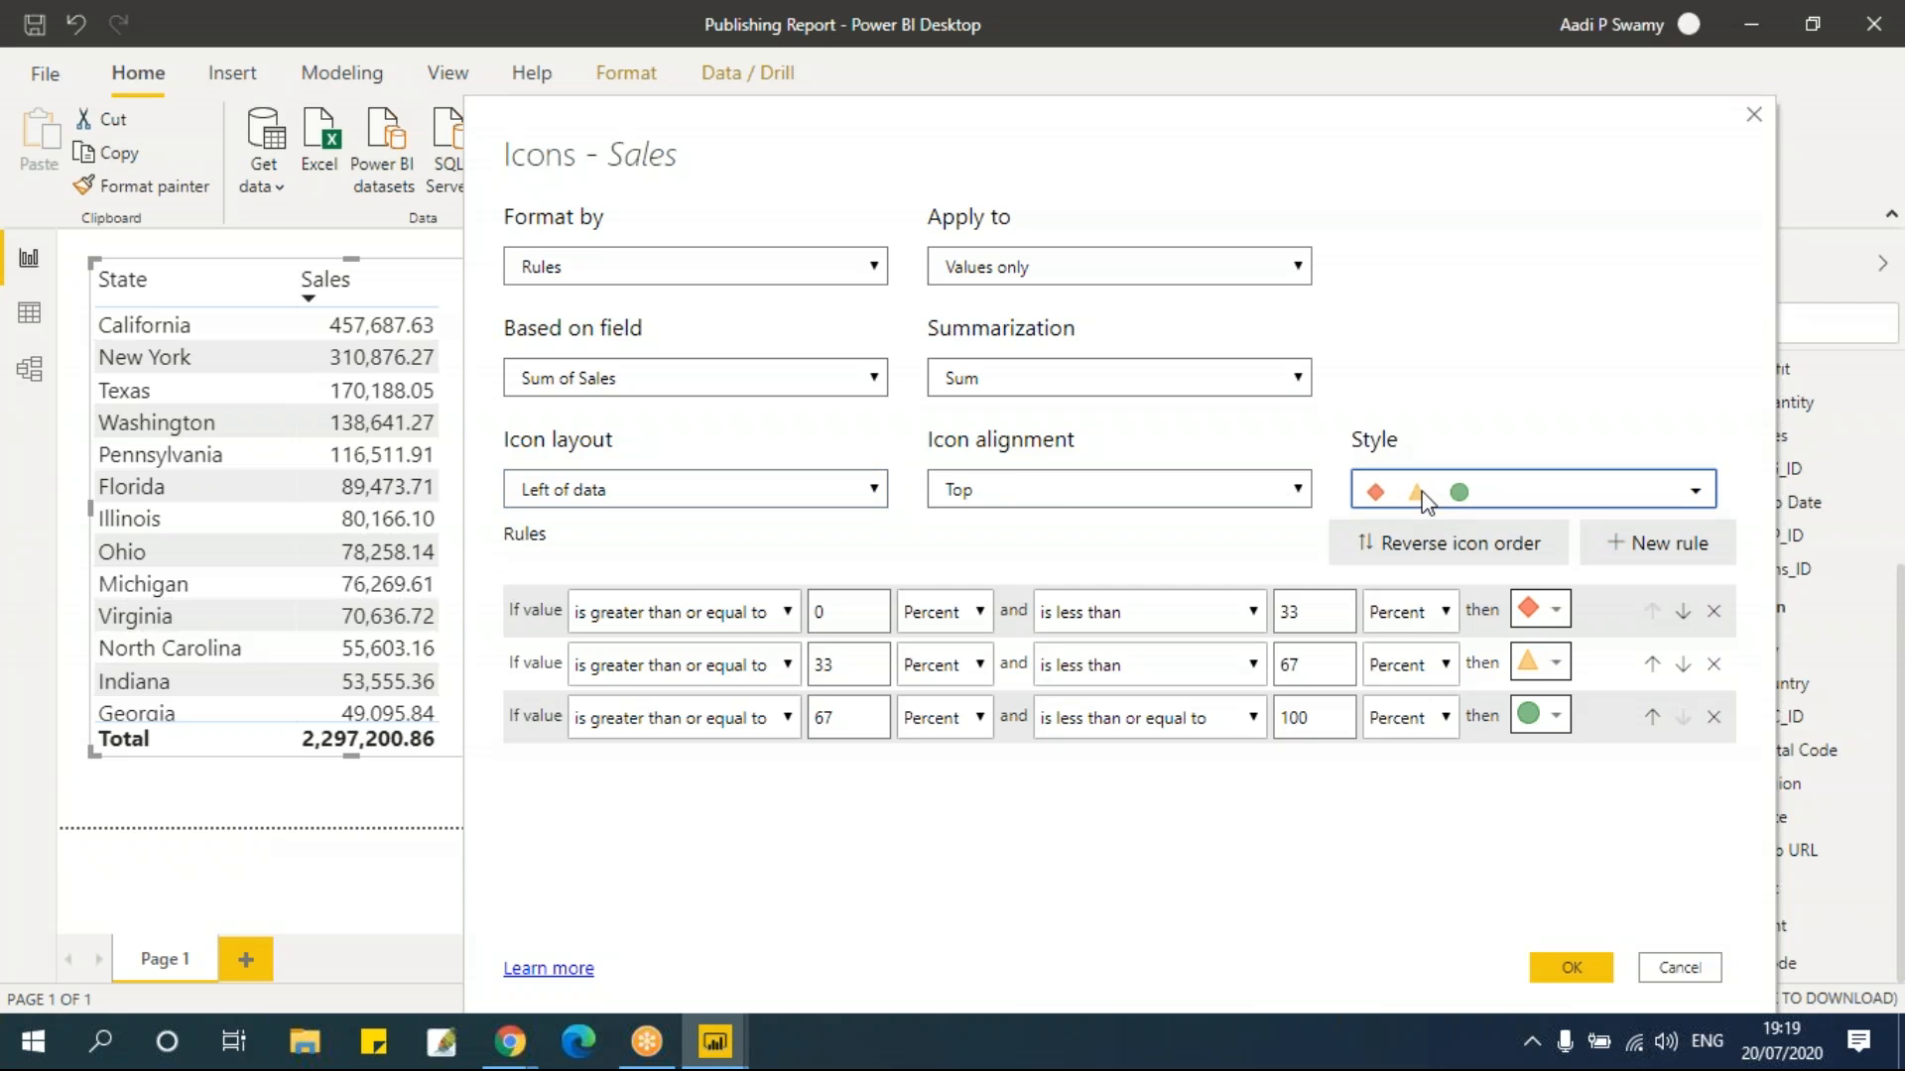
left_click(1424, 499)
left_click_drag(1711, 586, 1741, 483)
left_click(1746, 493)
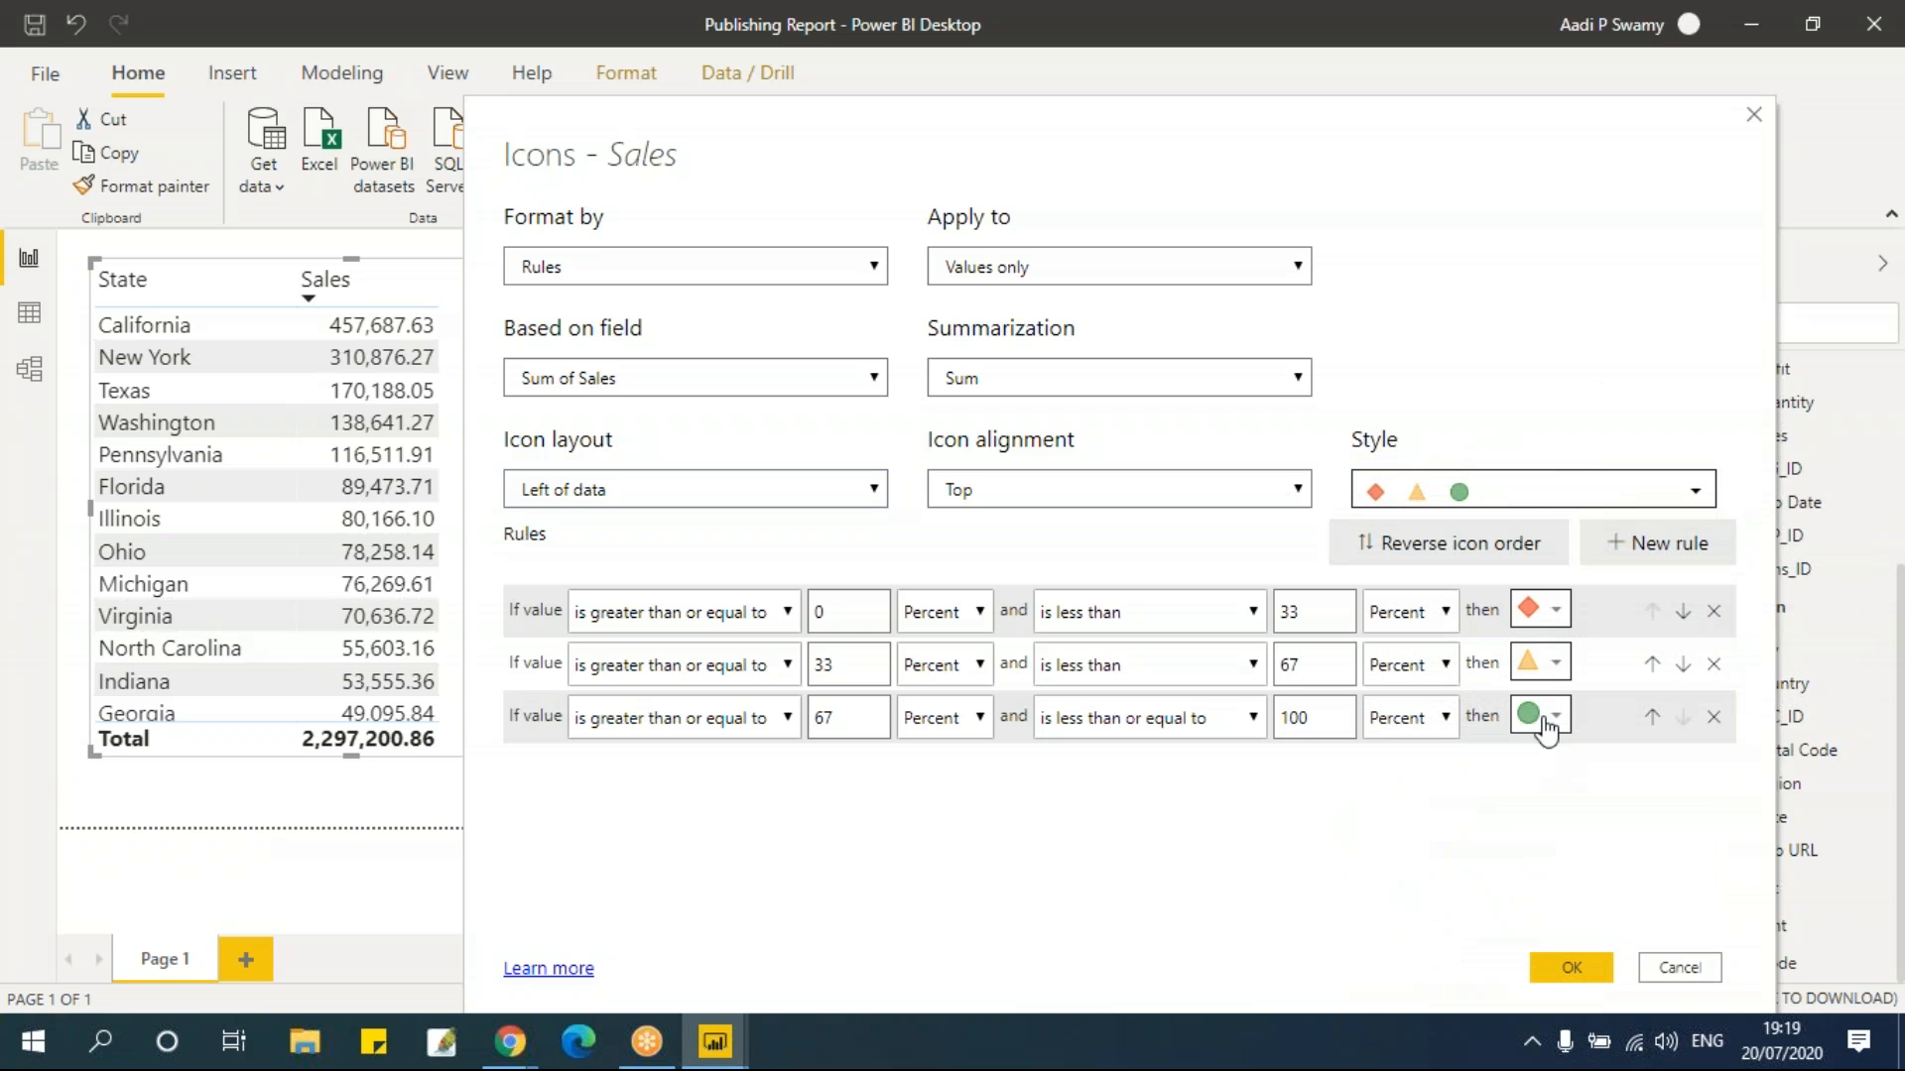
left_click(1480, 491)
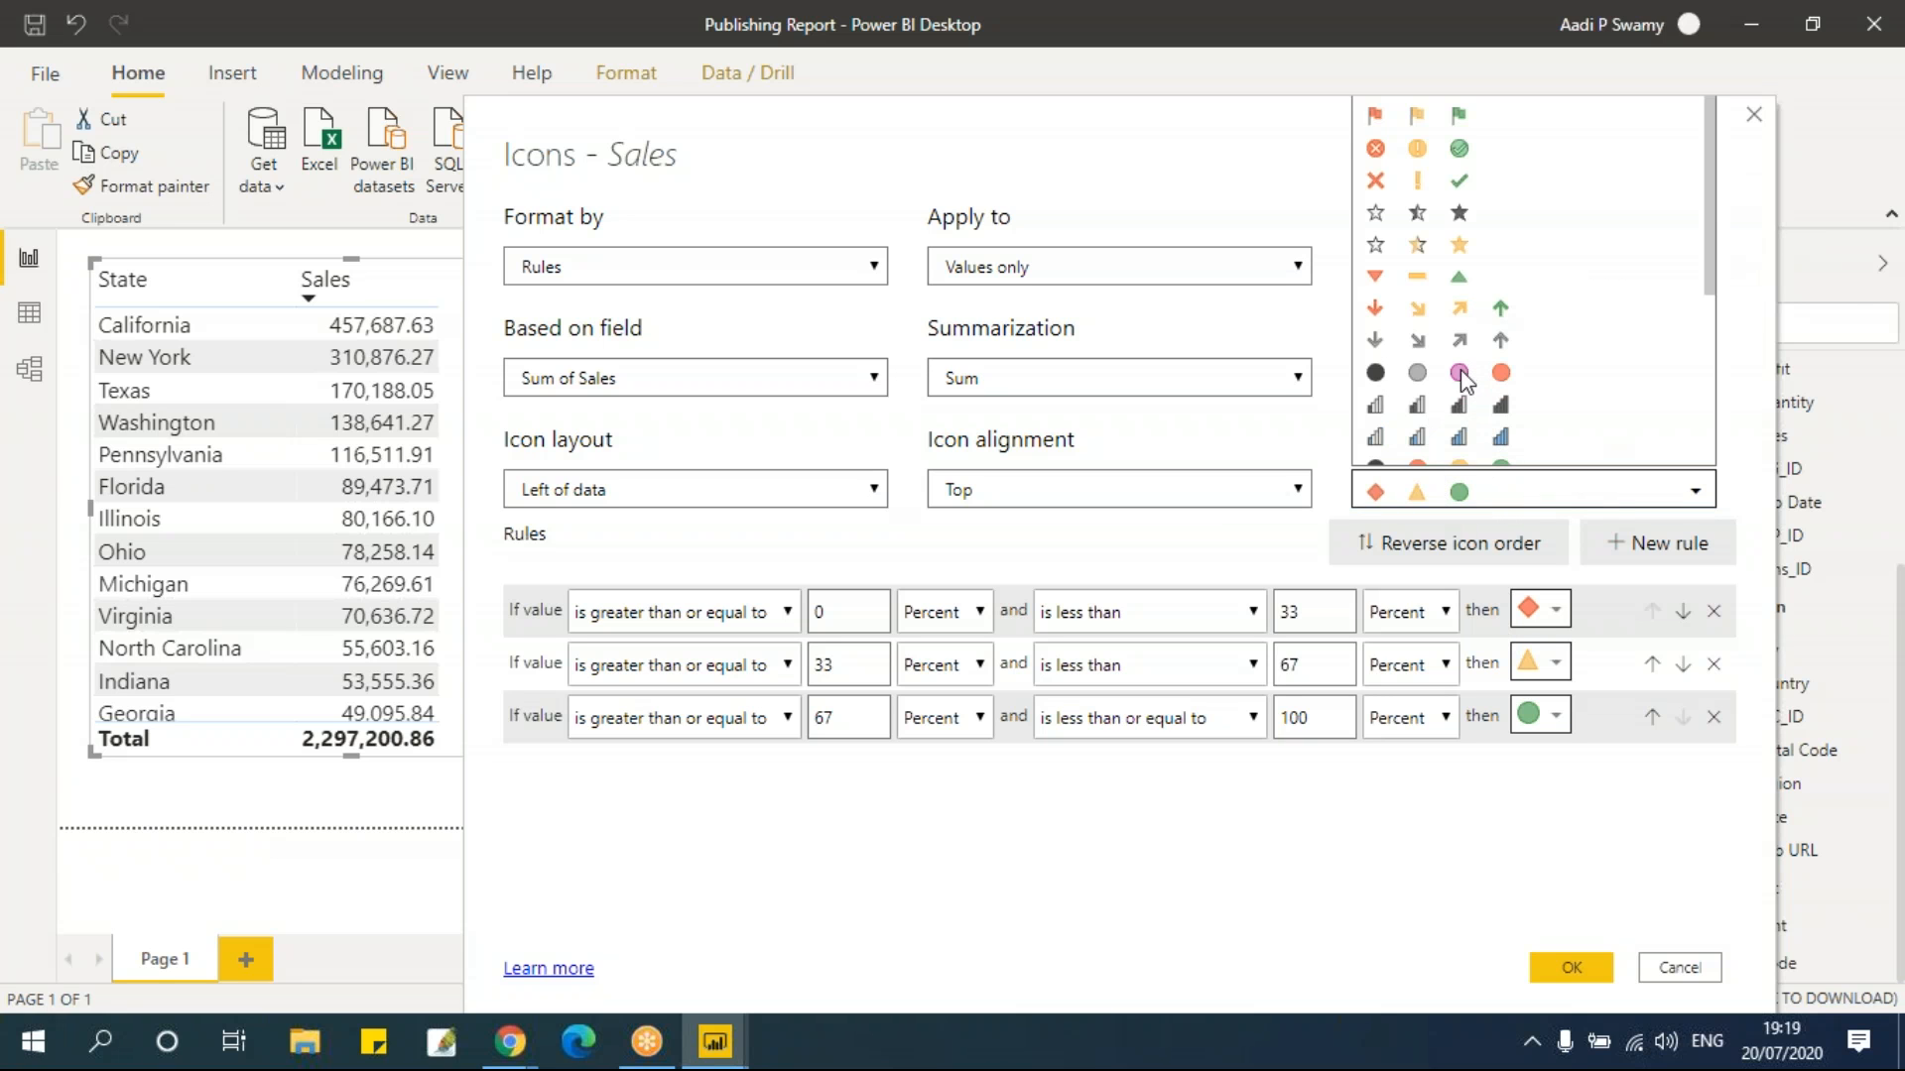
scroll(1466, 377, "down", 2)
scroll(1467, 382, "up", 3)
left_click(1468, 382)
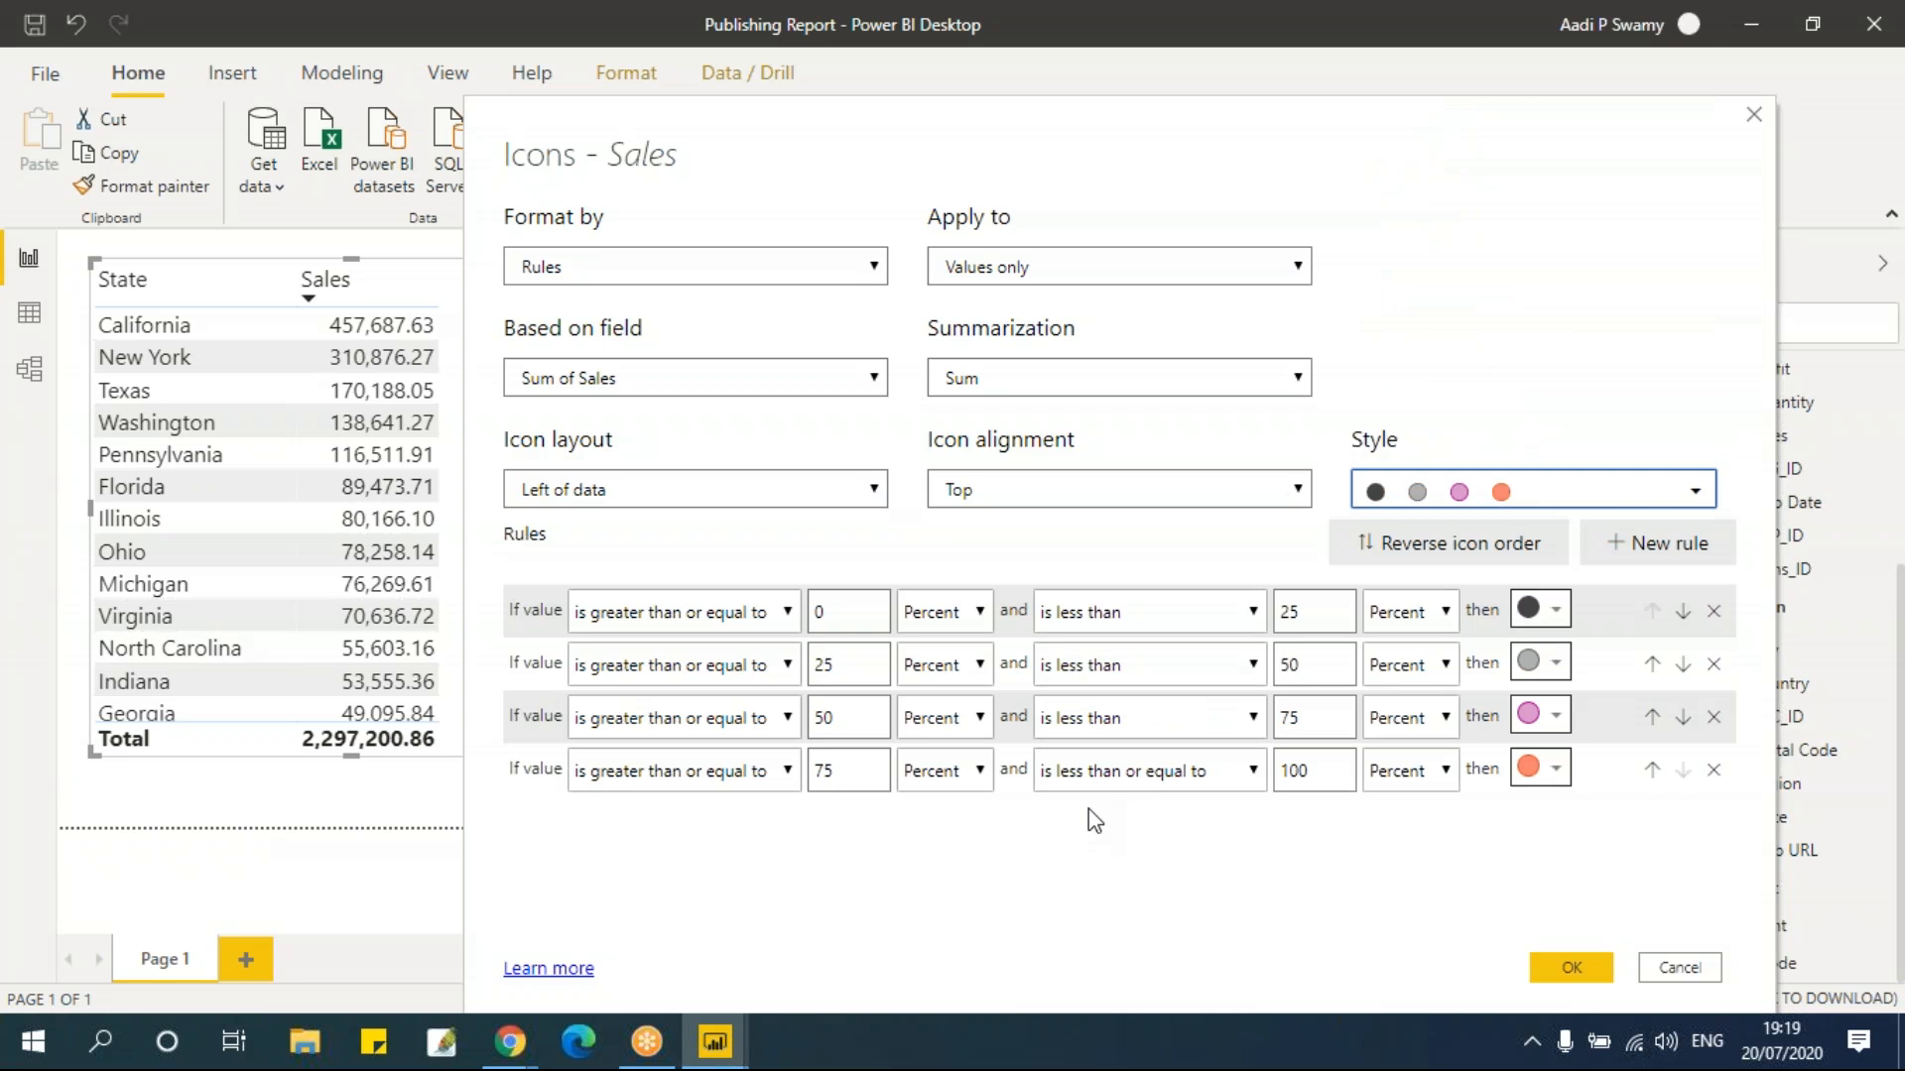
Switch the Sales icon style to the circled red cross, yellow exclamation and green check set, and keep the dialog clear of the table's Sales values
left_click(1587, 491)
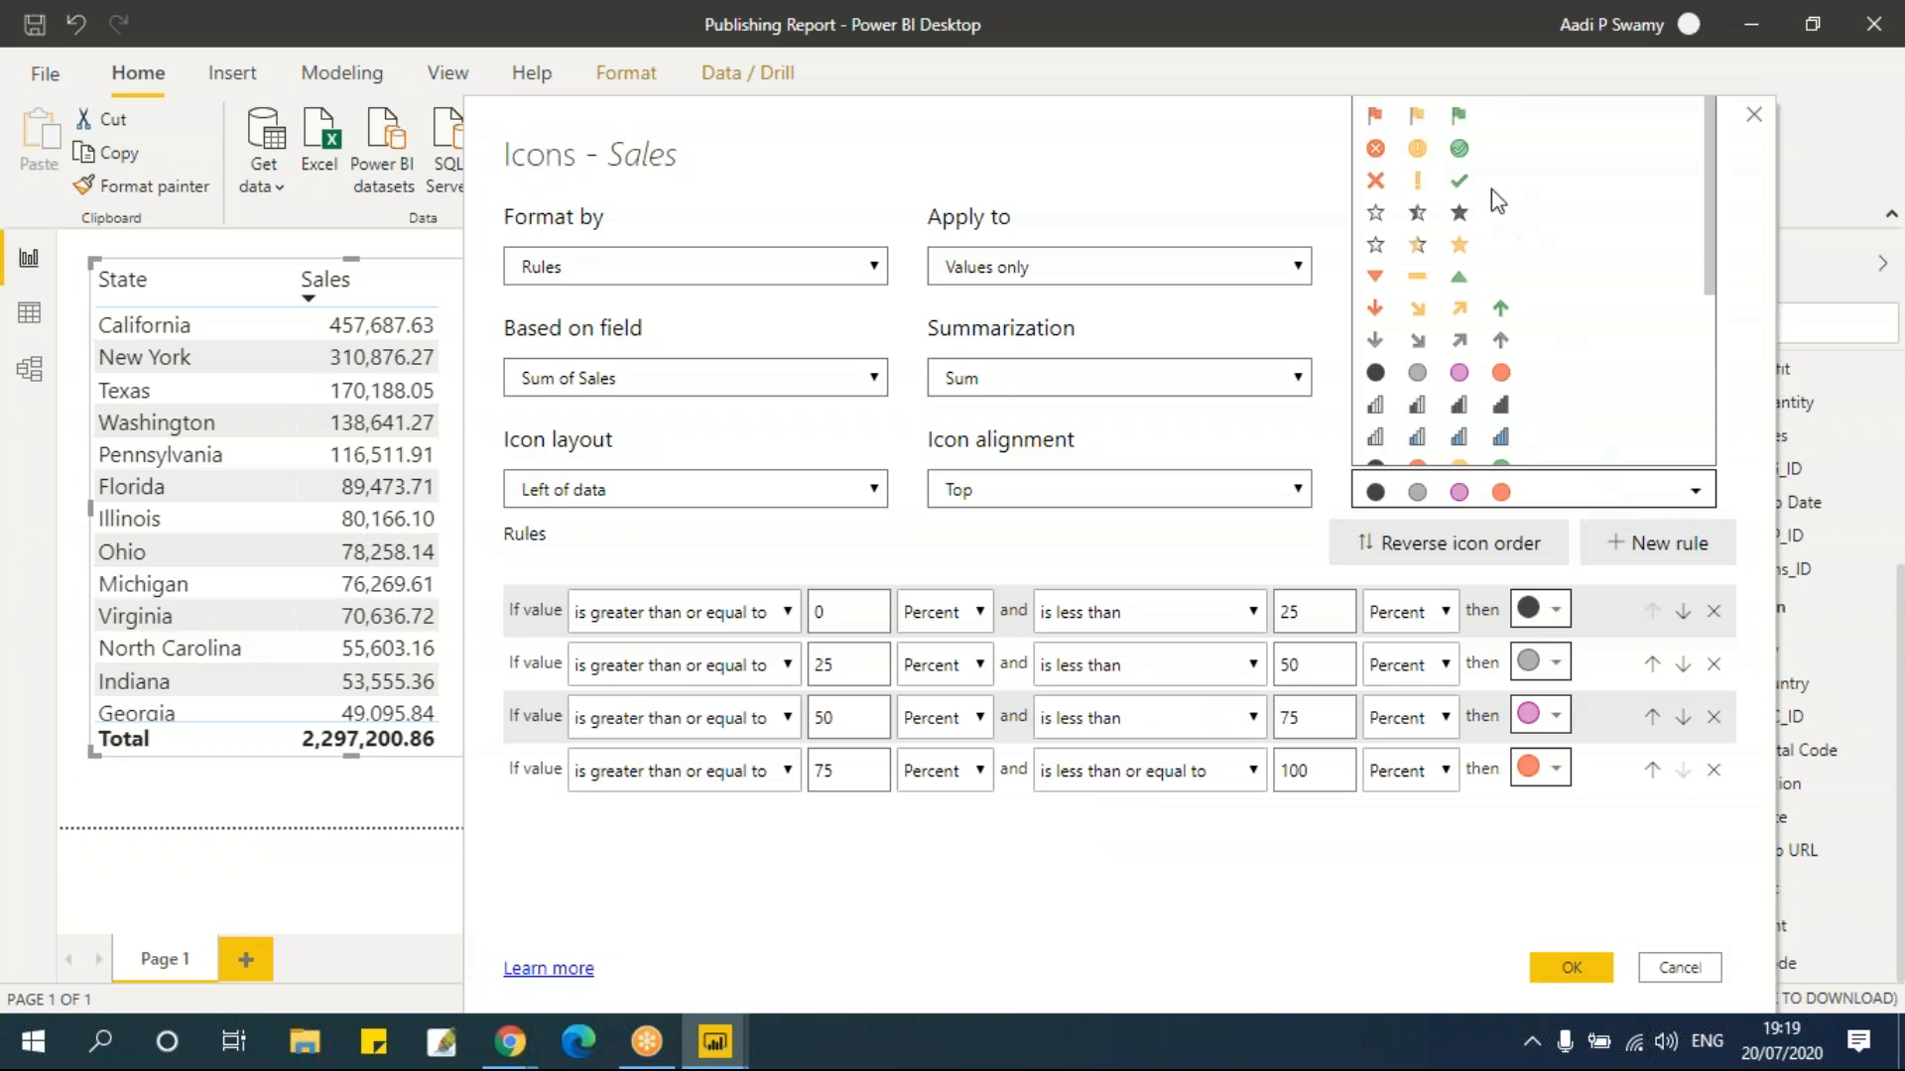
left_click(1432, 149)
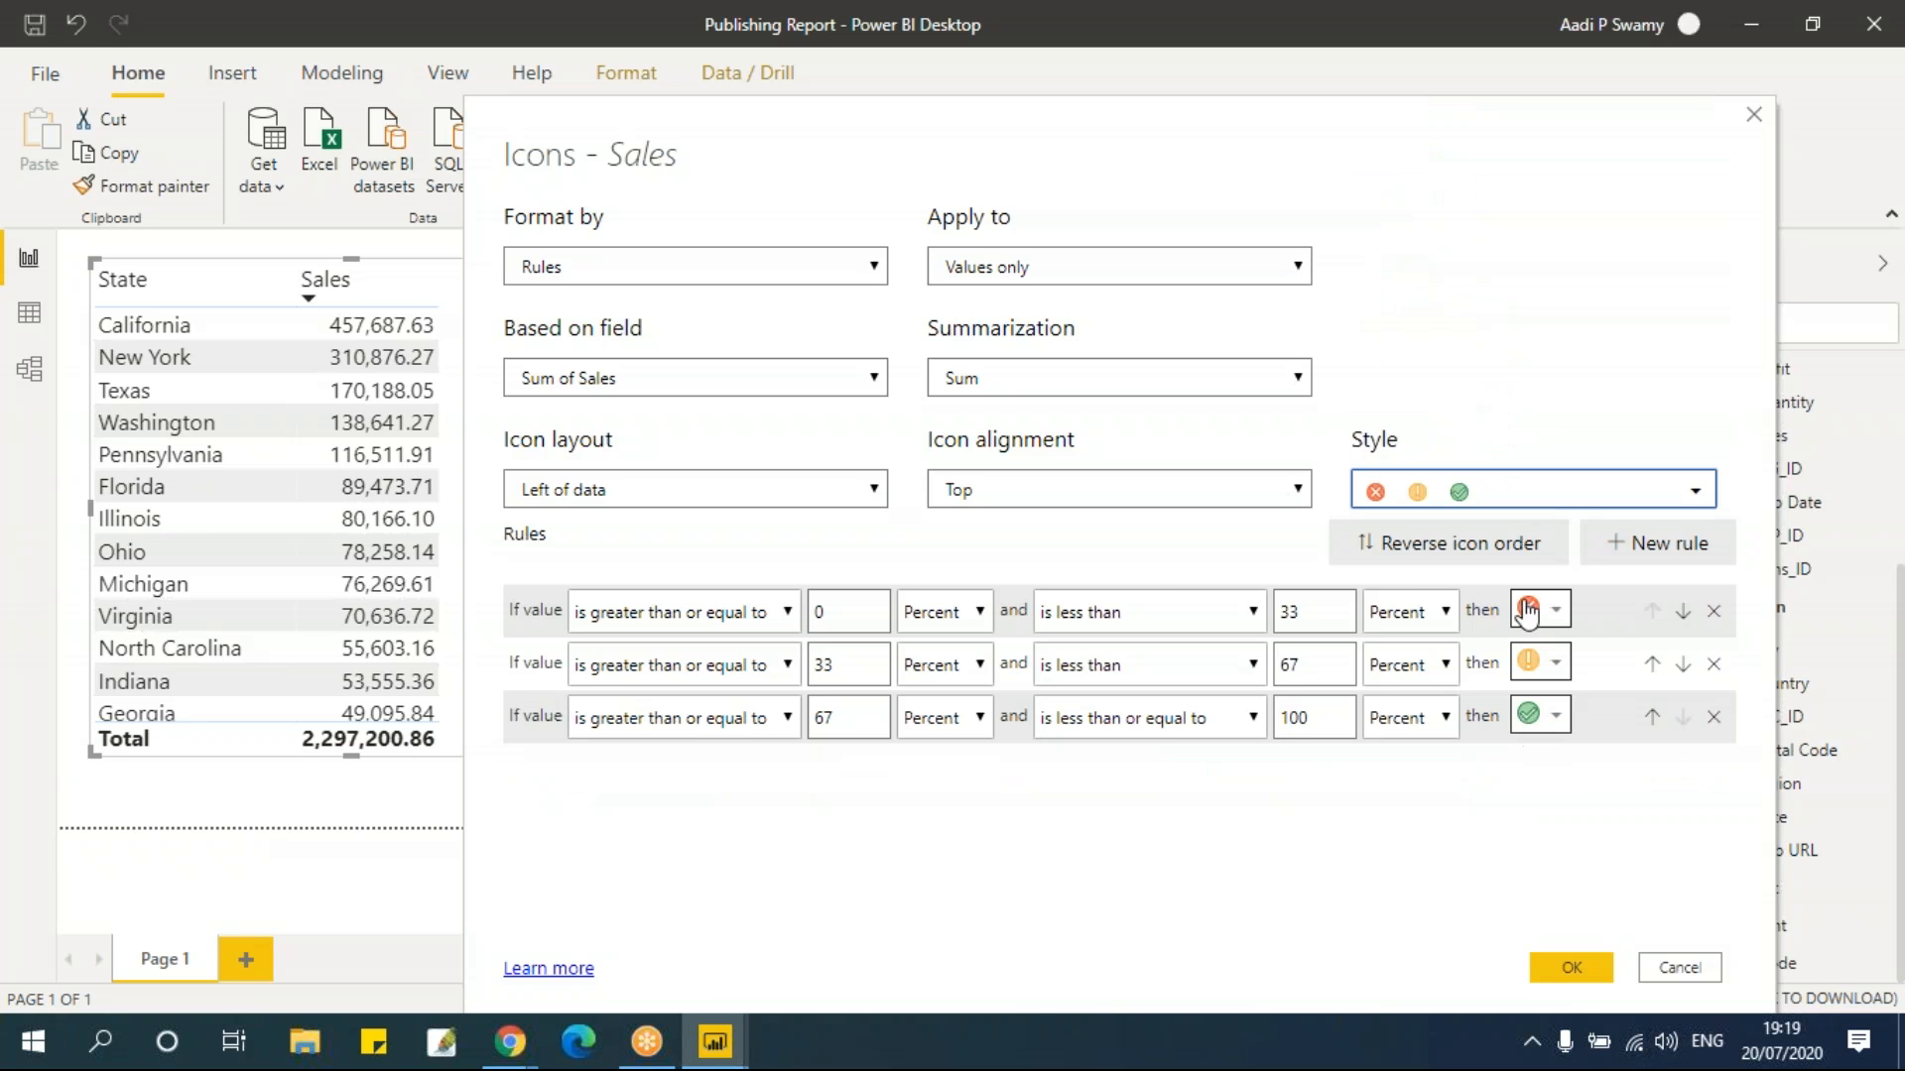
left_click_drag(1002, 149, 772, 215)
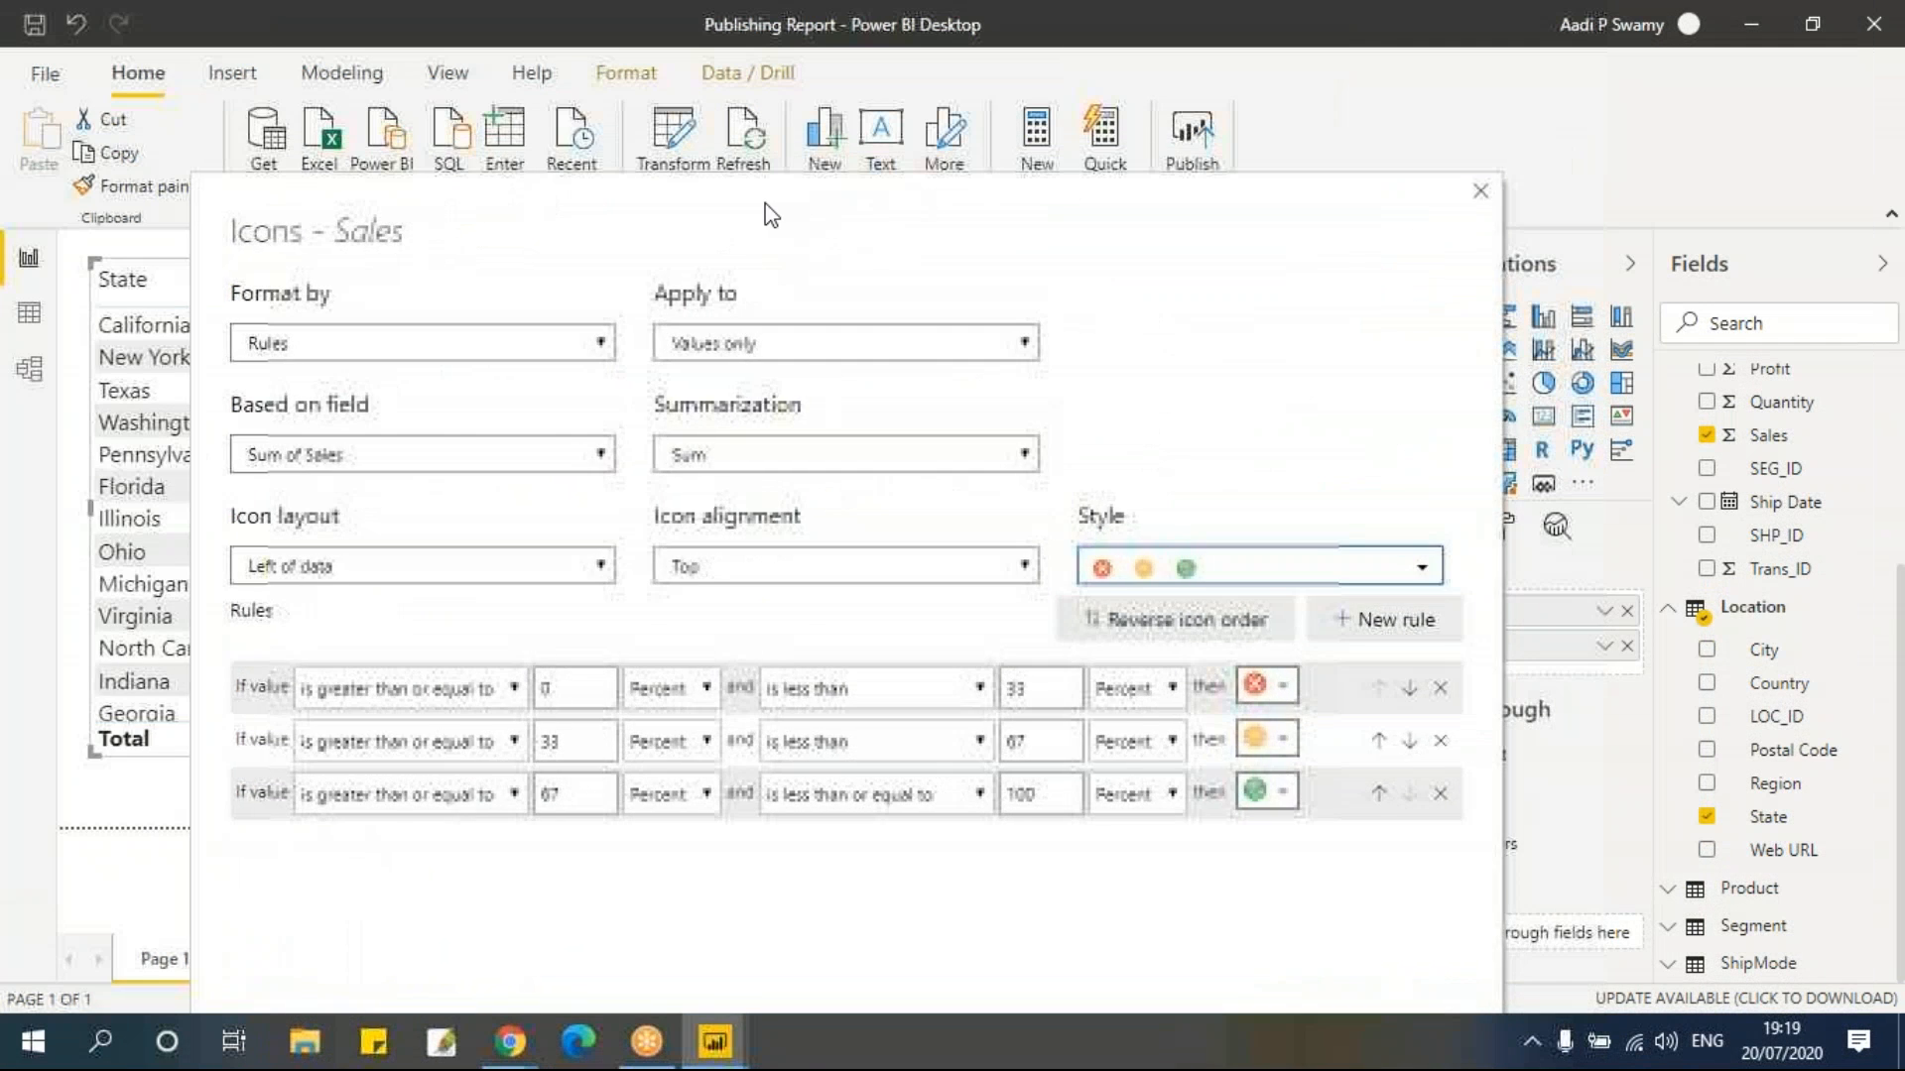
left_click(1367, 568)
left_click_drag(1439, 260, 1471, 224)
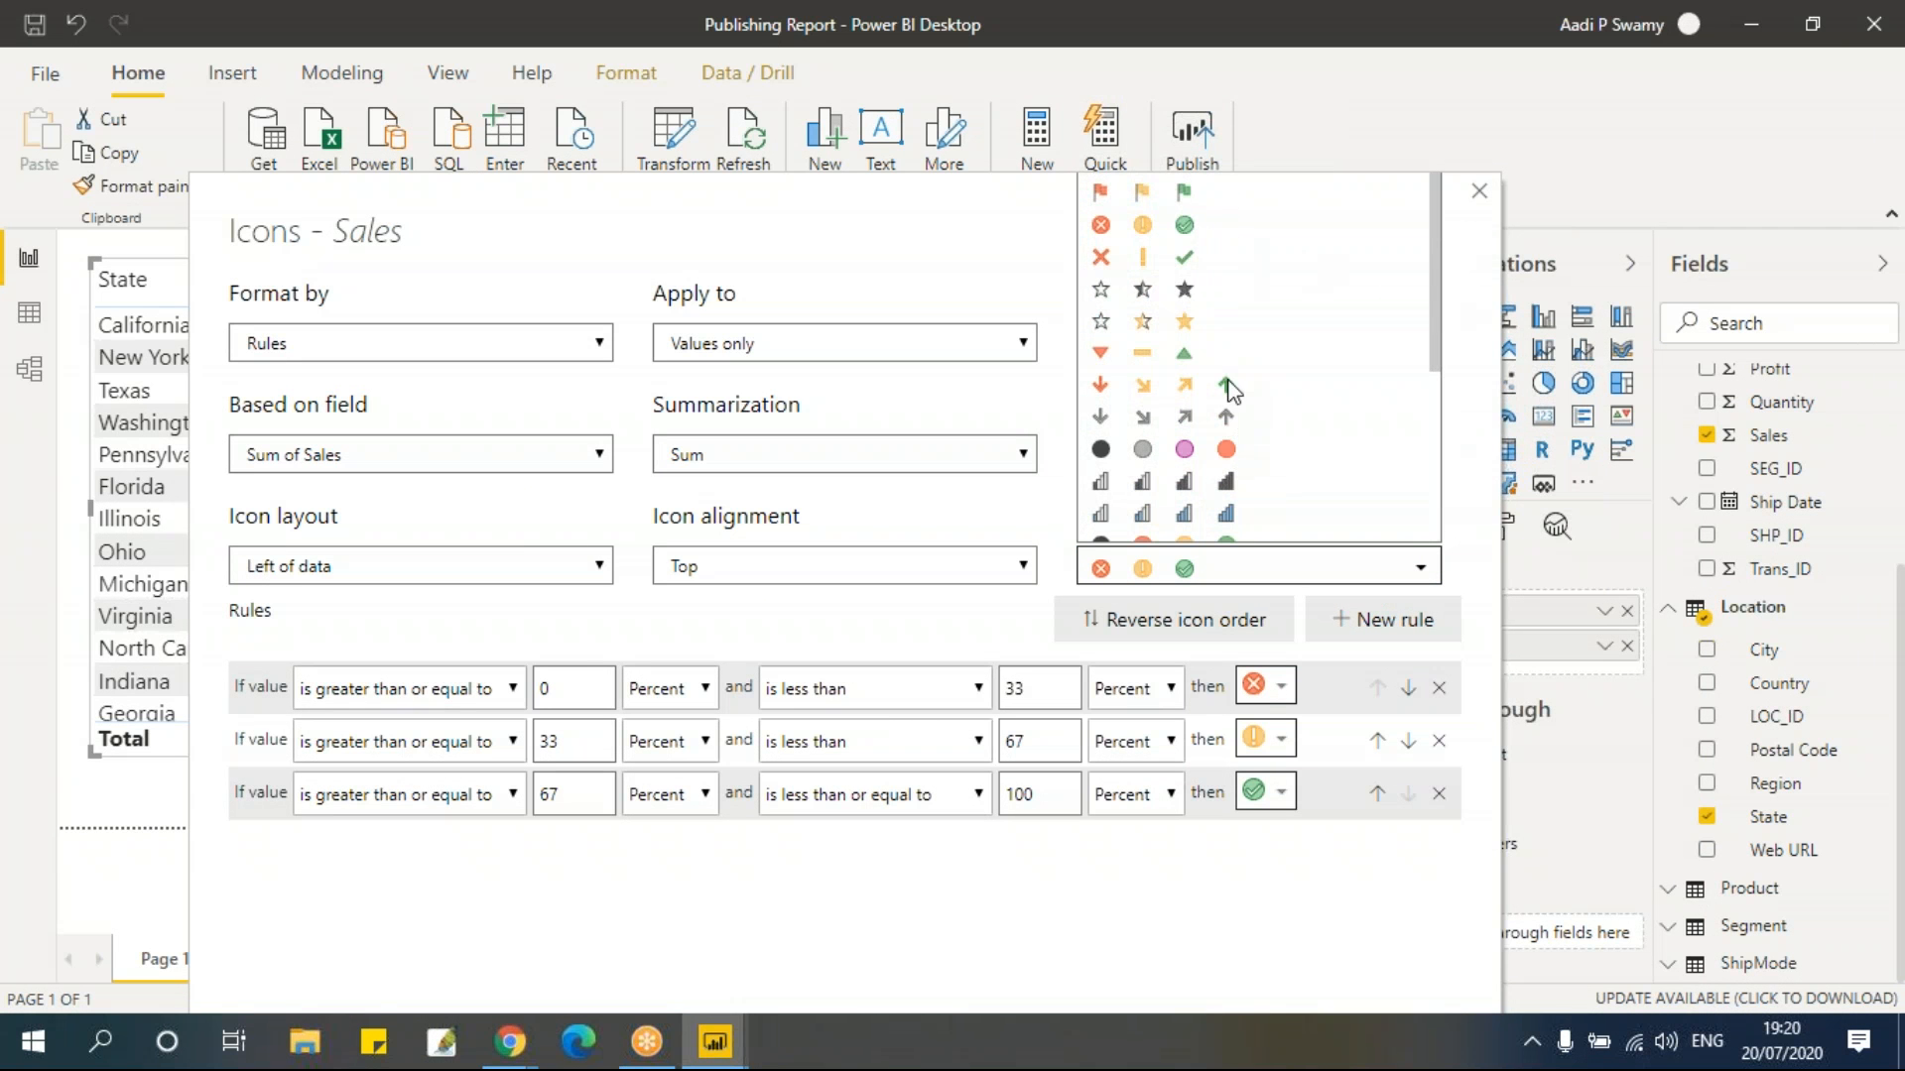
left_click(1221, 898)
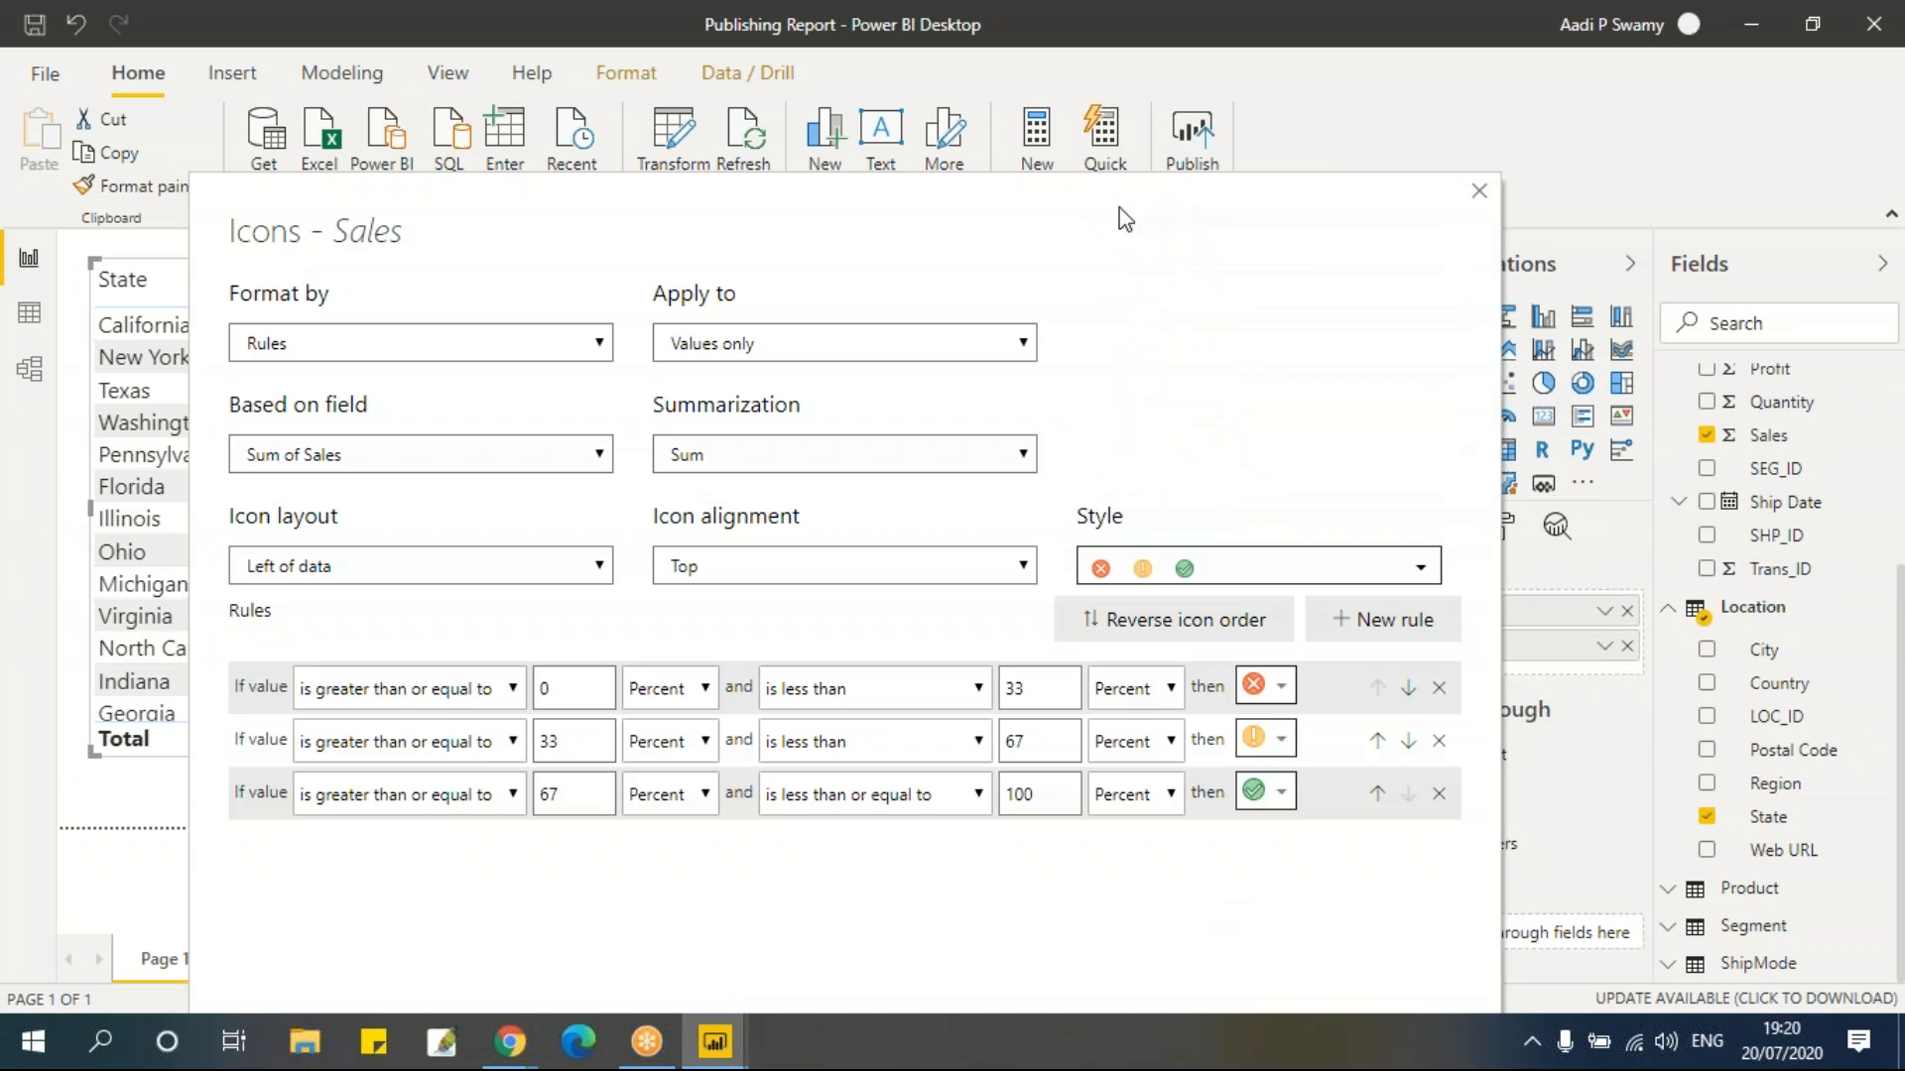
left_click_drag(1122, 213, 1291, 164)
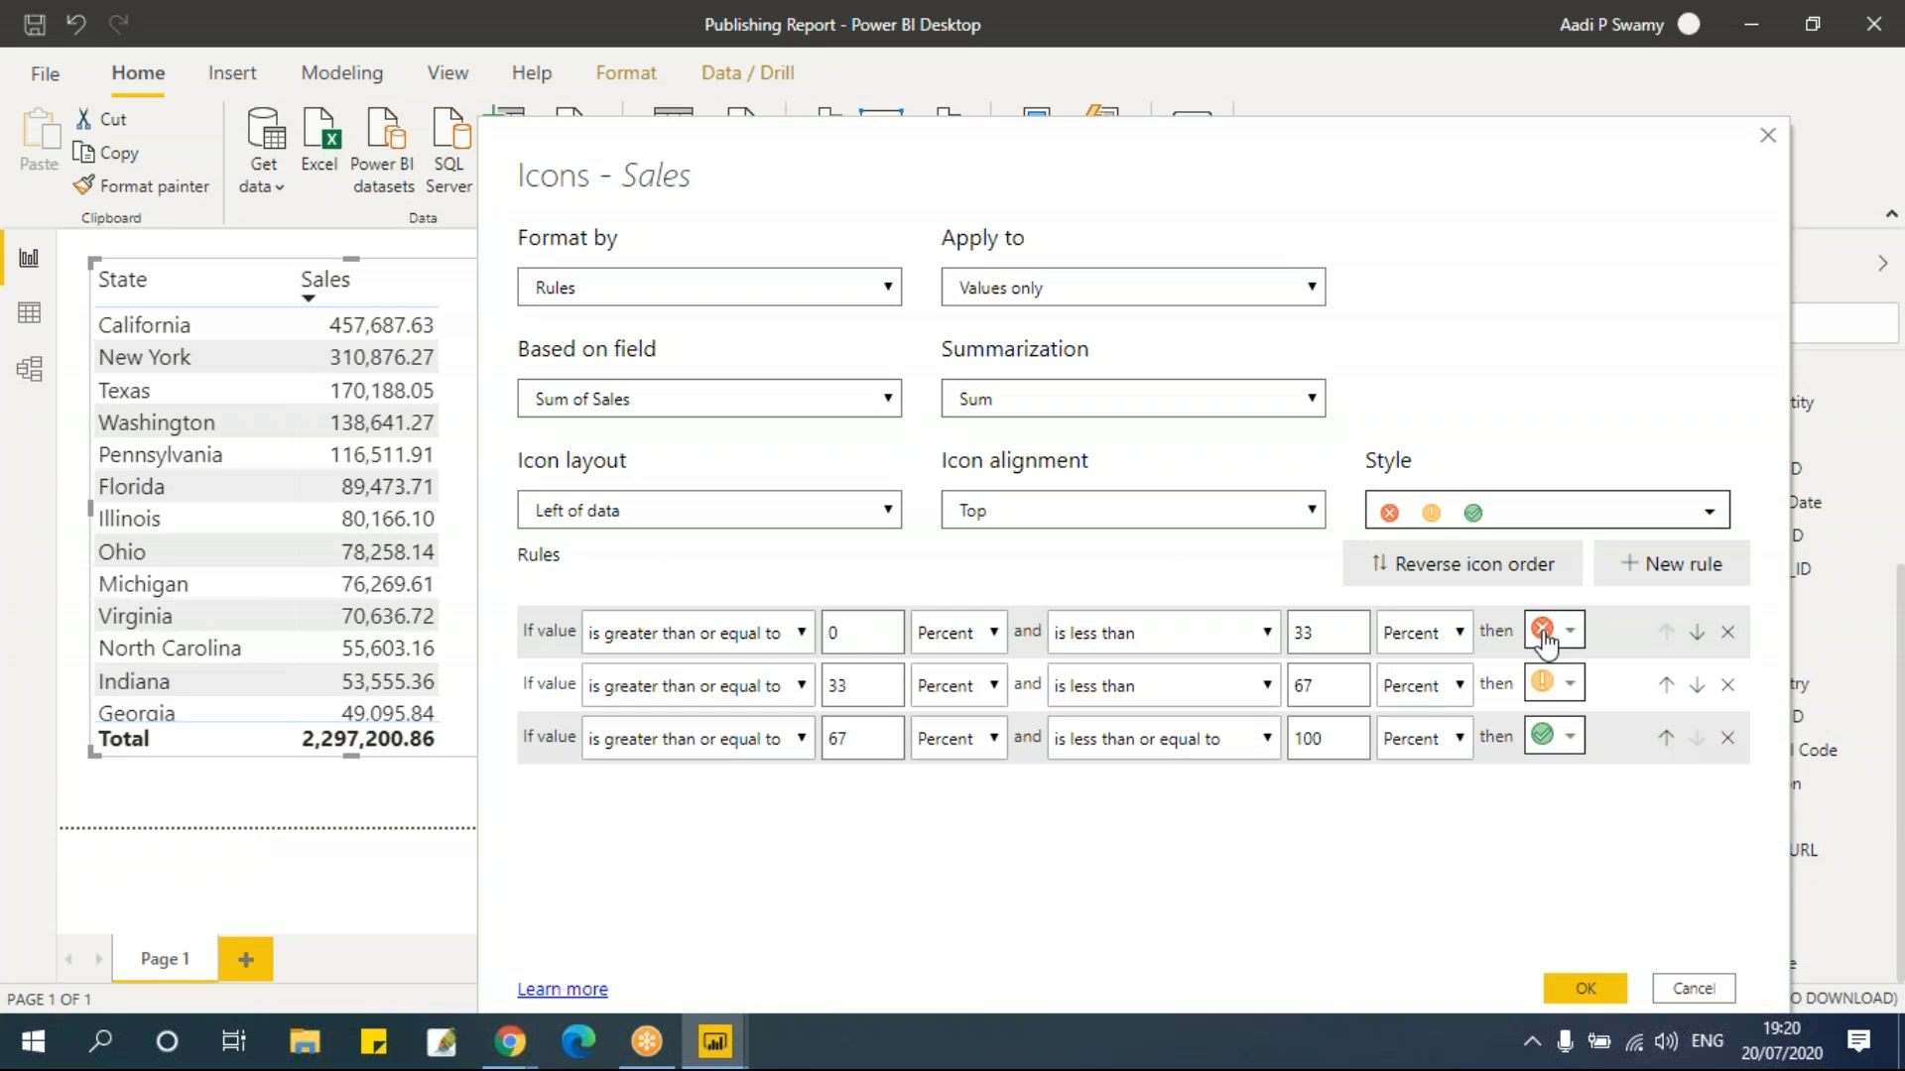
Set the unit of the lower bound to Number in all three icon rules
left_click(957, 632)
left_click(948, 668)
left_click(970, 685)
left_click(947, 721)
left_click(958, 738)
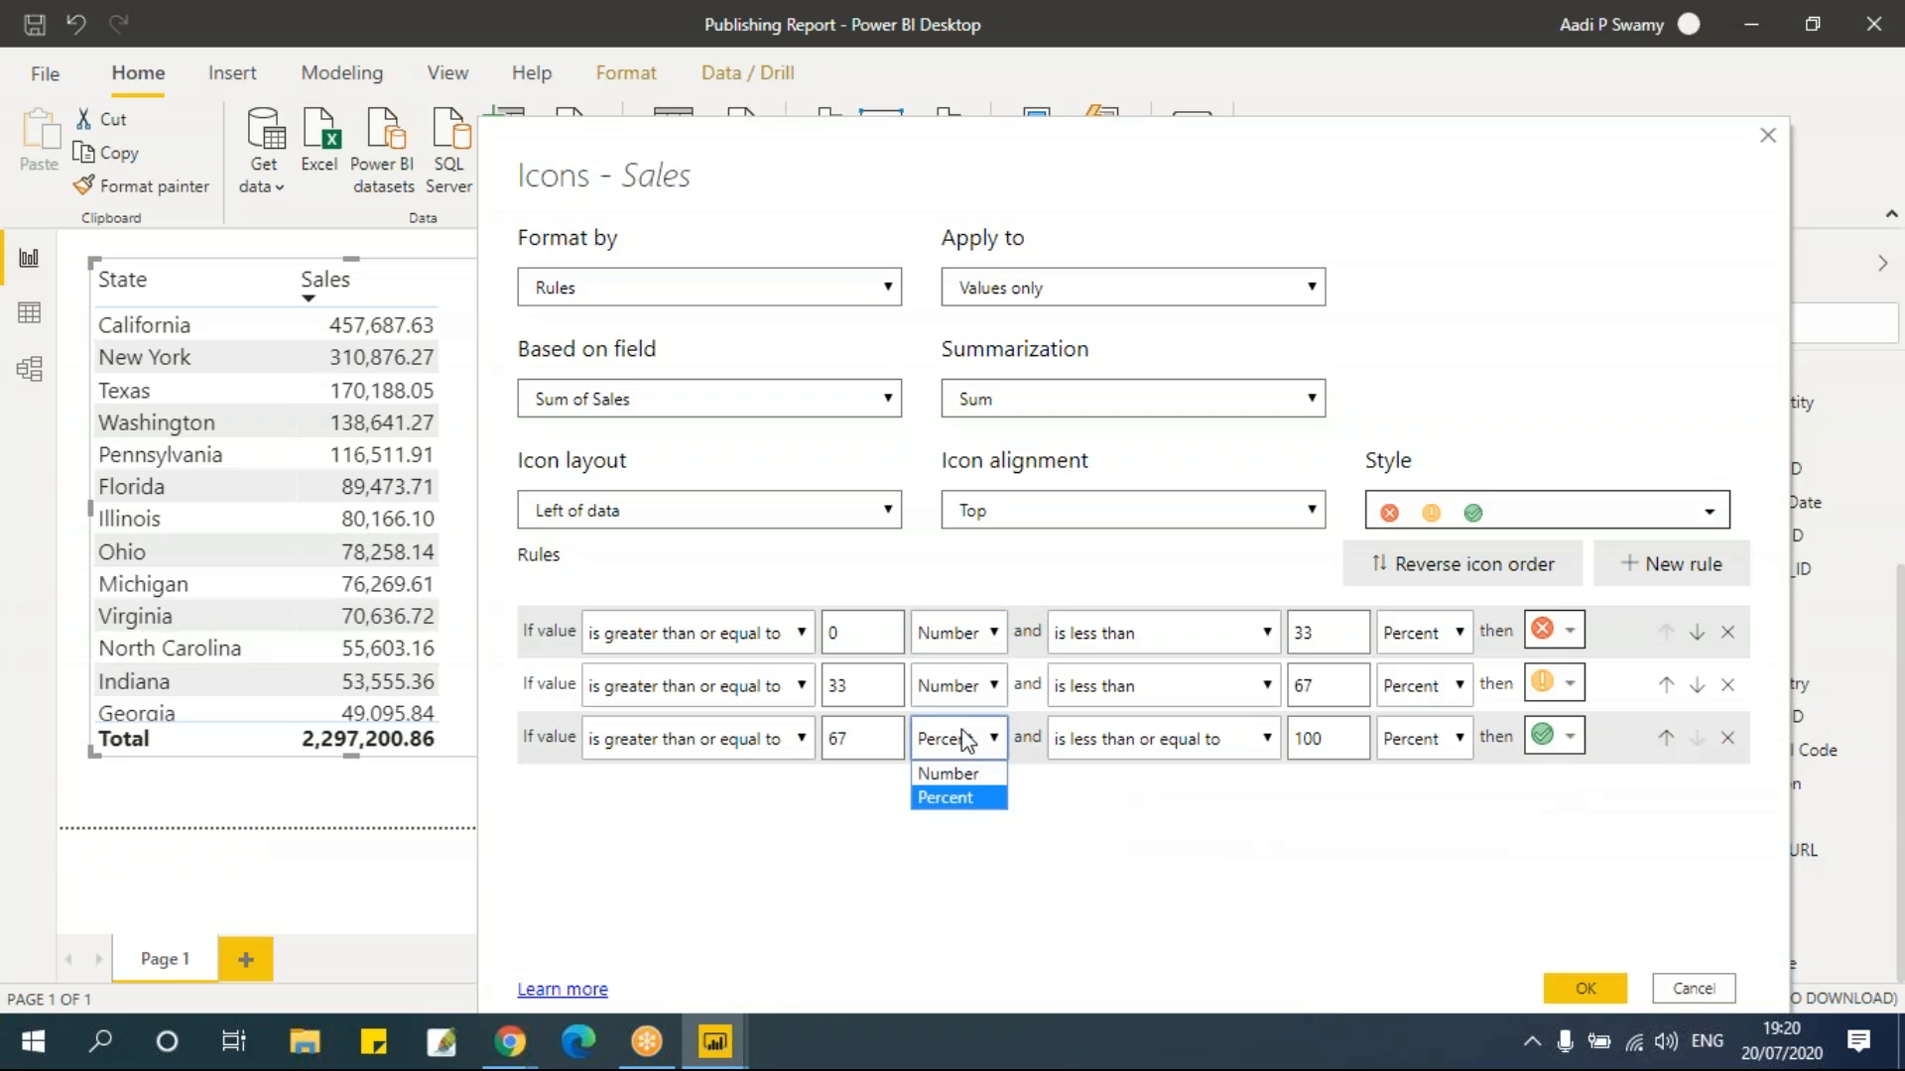
left_click(948, 773)
Set the unit of the upper bound to Number in all three icon rules
left_click(1421, 632)
left_click(1414, 668)
left_click(1420, 686)
left_click(1420, 720)
left_click(1421, 738)
left_click(1414, 773)
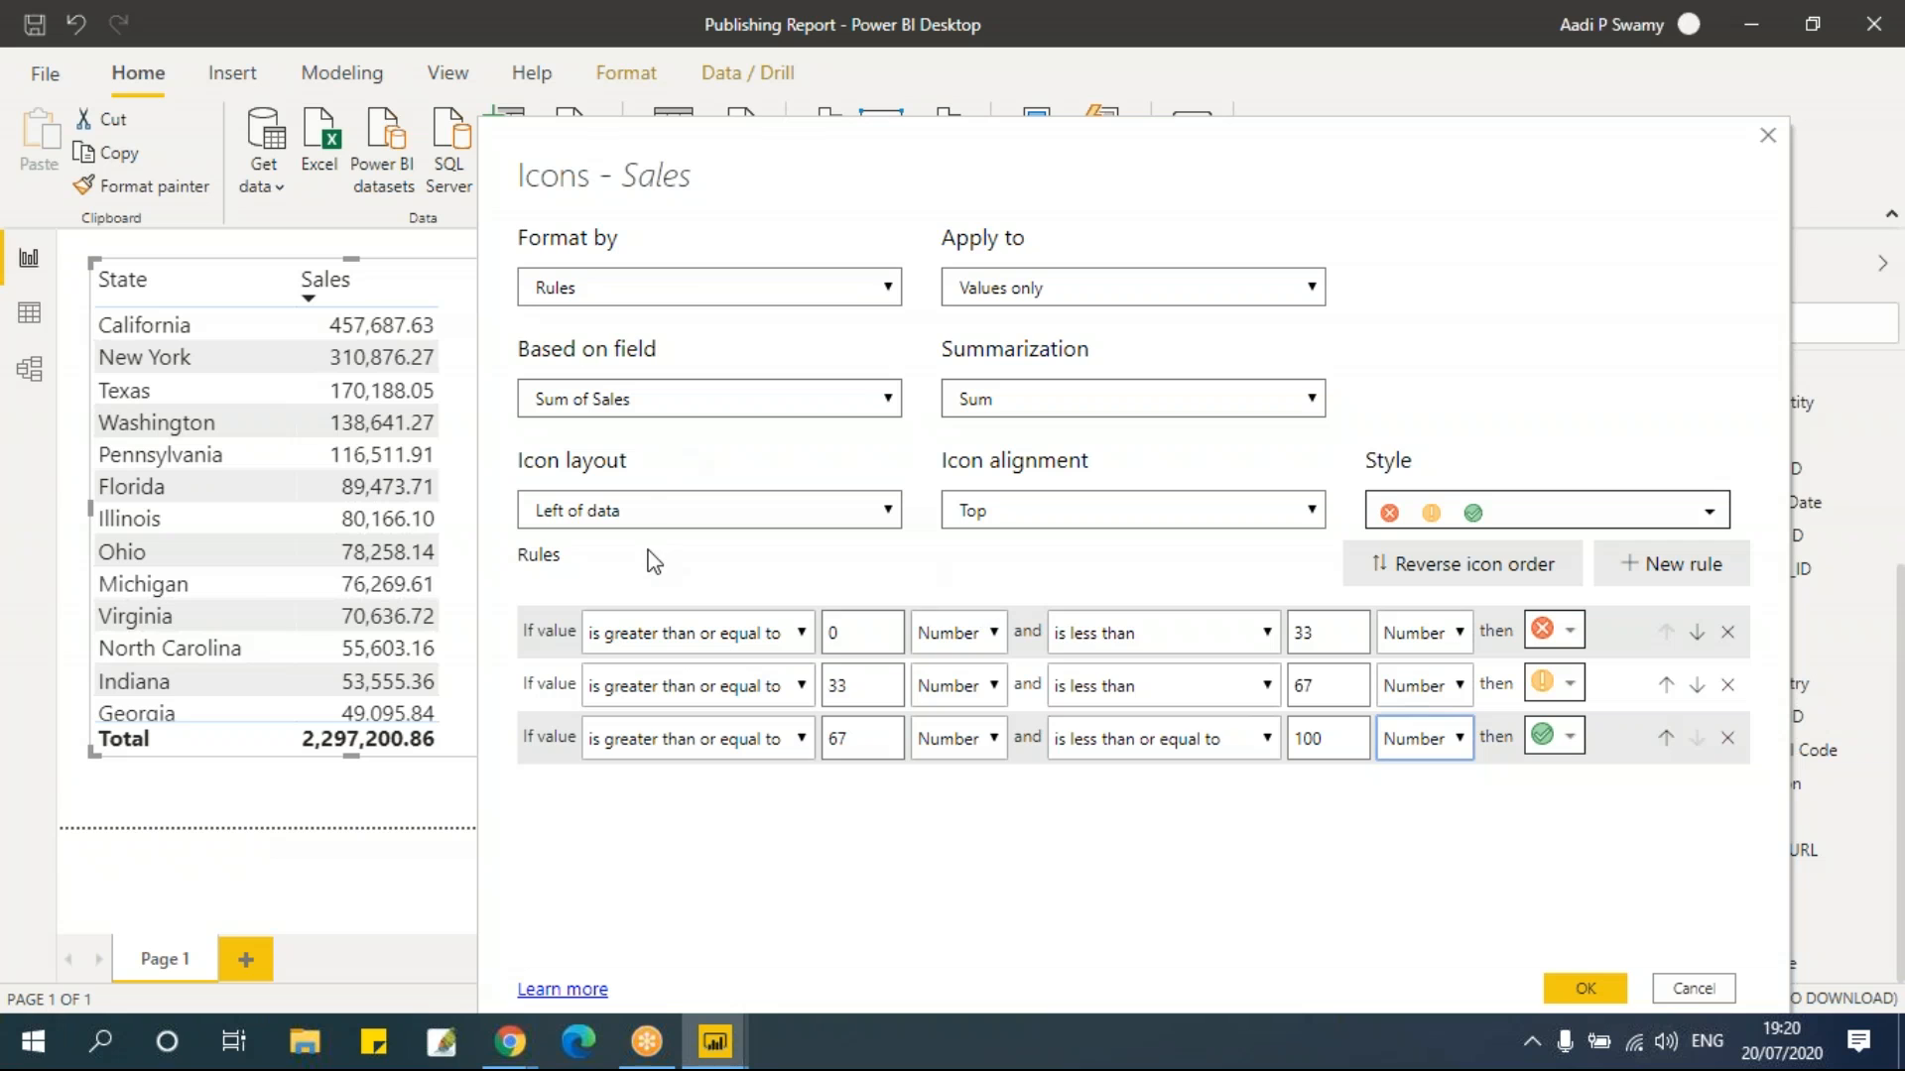
Set the three icon rules' ranges to 0 to 25000, 25000 to 50000, and 50000 to 100000
double_click(1330, 633)
key("ctrl+a")
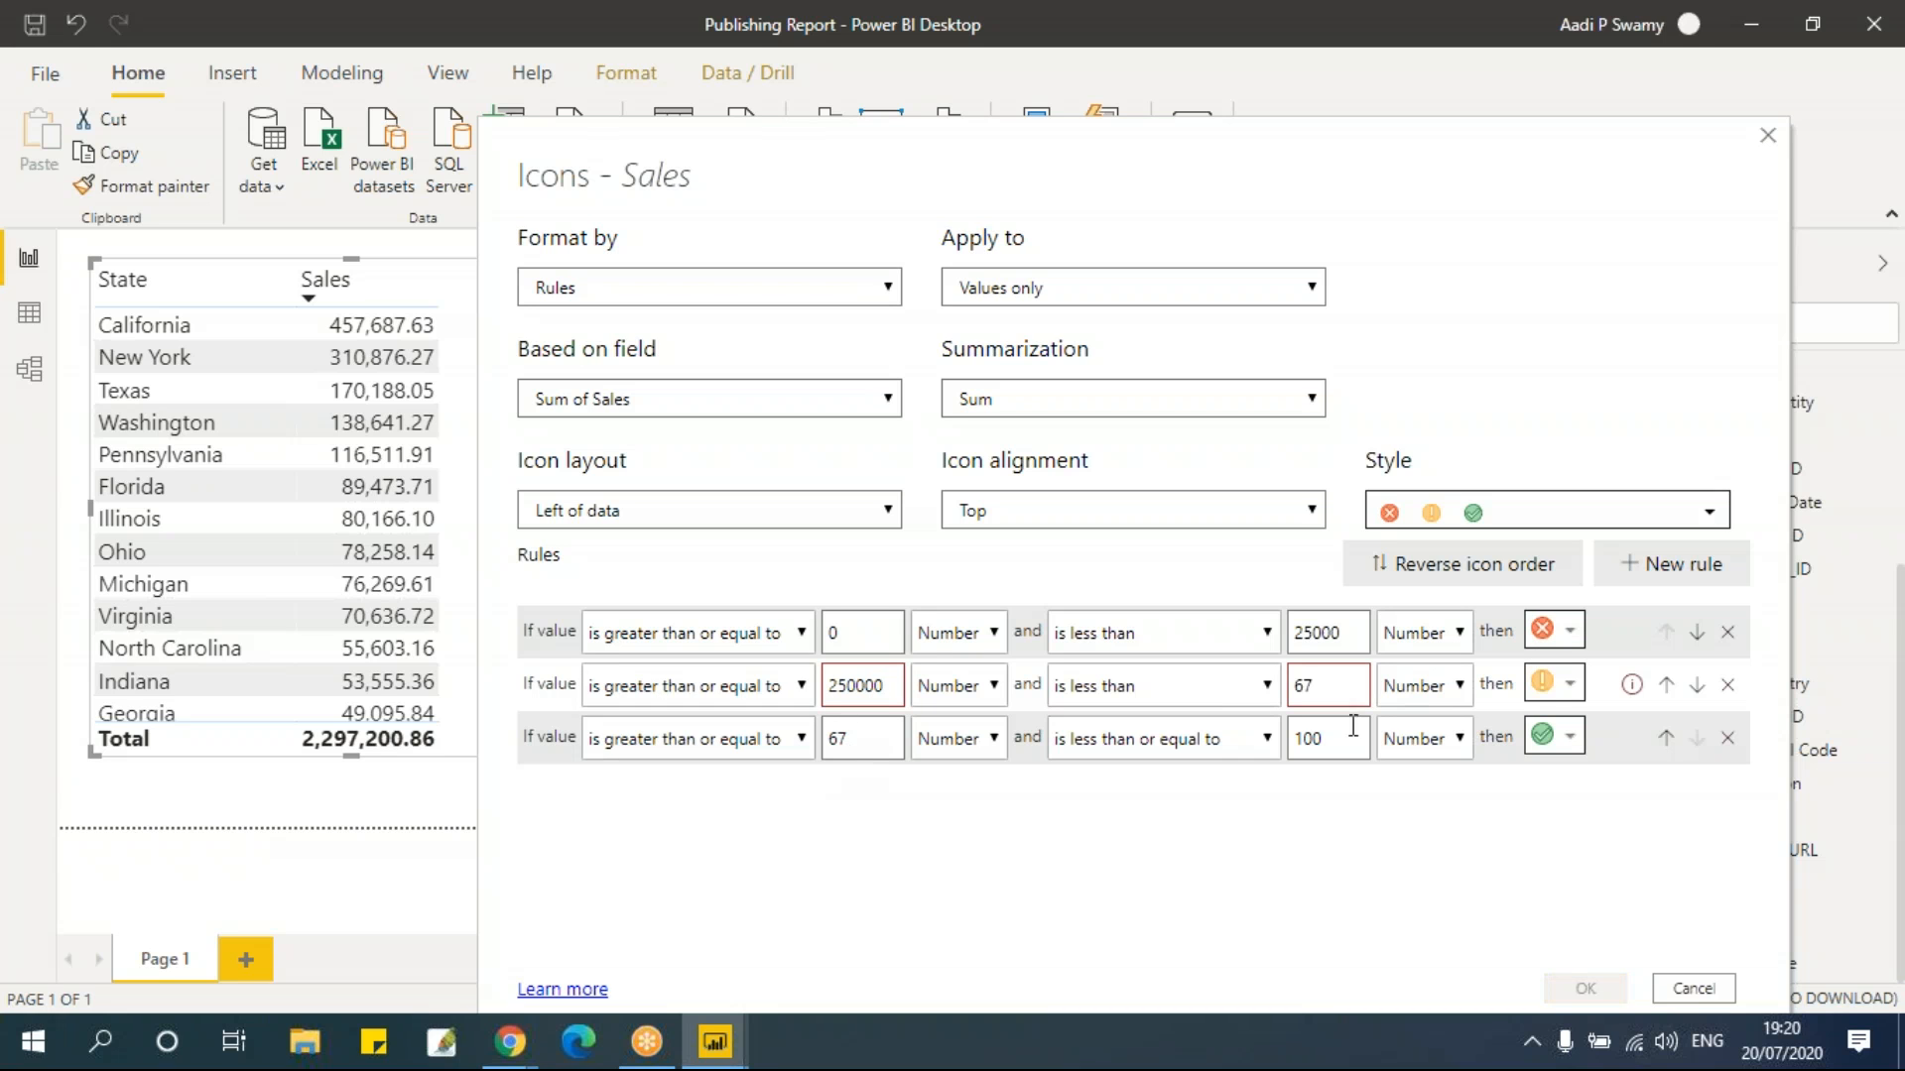
left_click_drag(1312, 684, 1218, 683)
type("50000")
key("BackSpace")
left_click(850, 738)
double_click(850, 738)
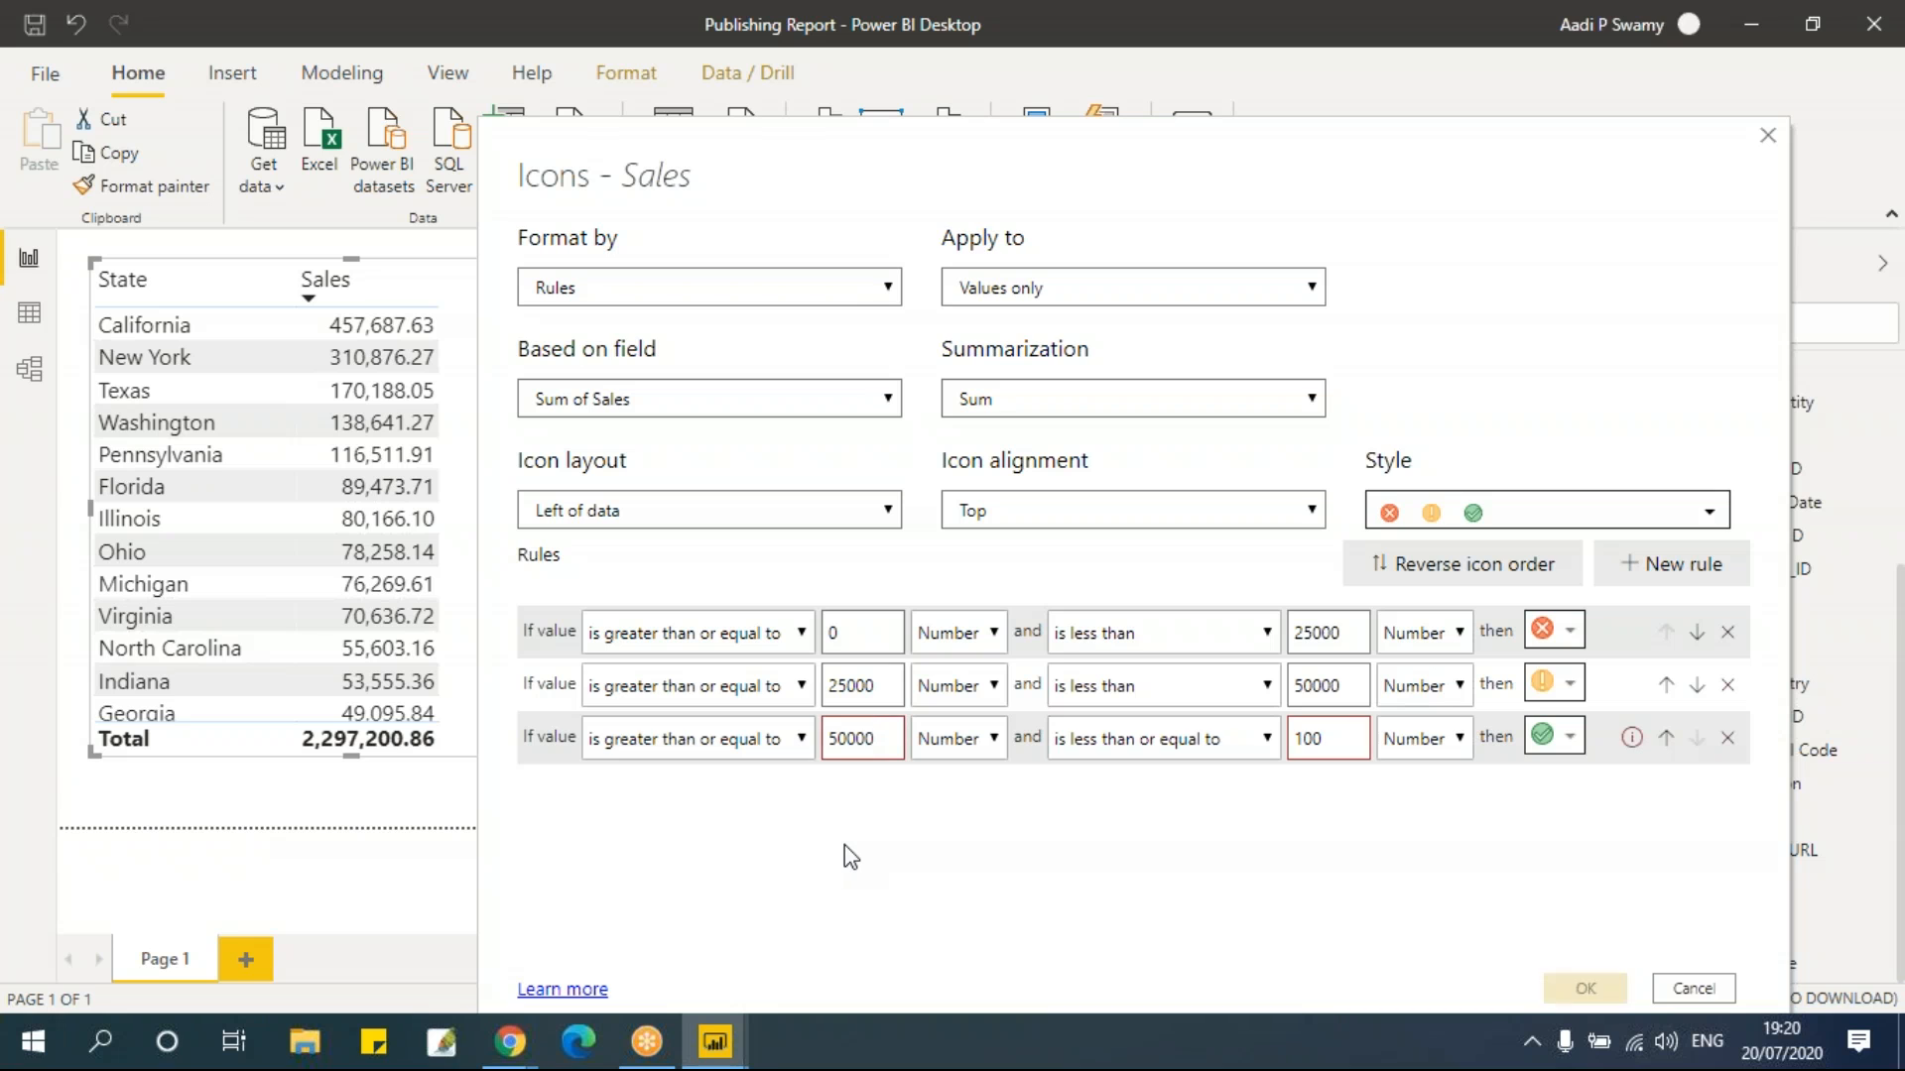
double_click(1340, 737)
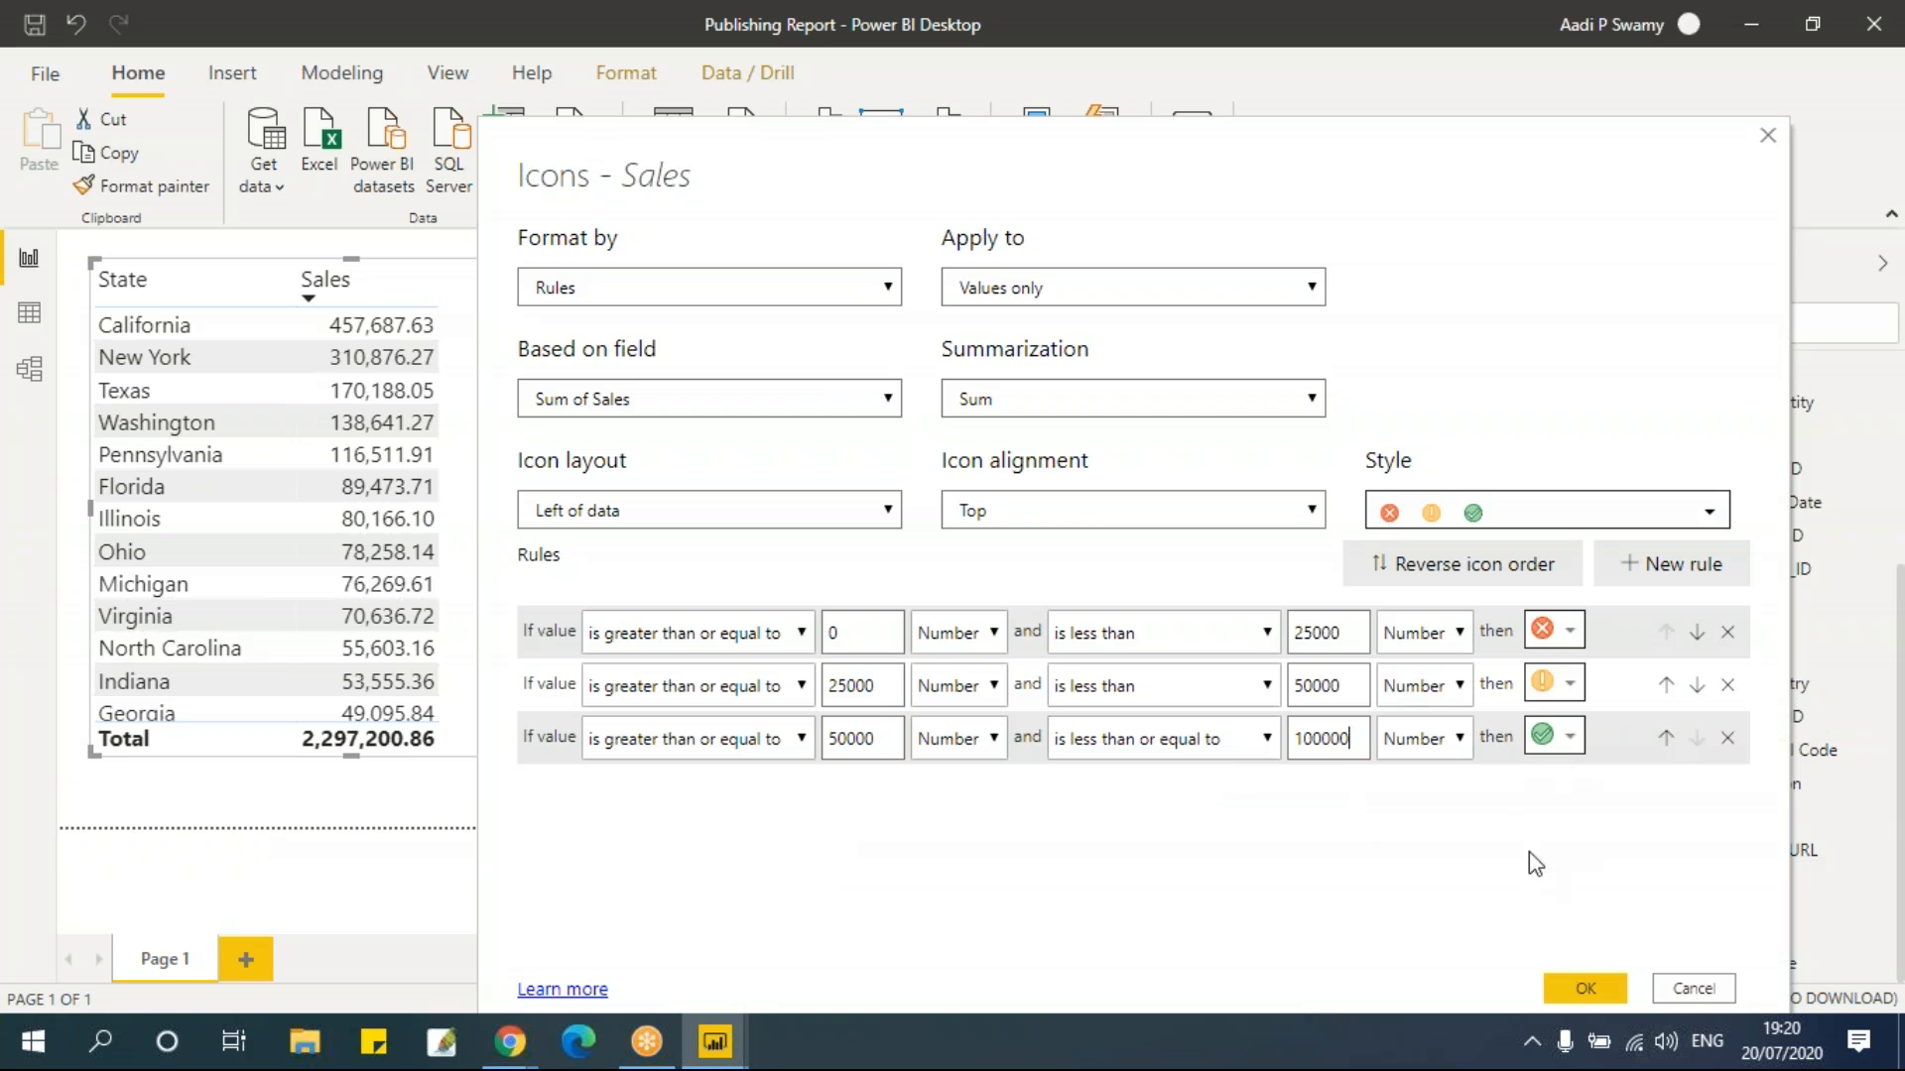
Add a fourth icon rule and assign it the green up triangle
left_click(1672, 573)
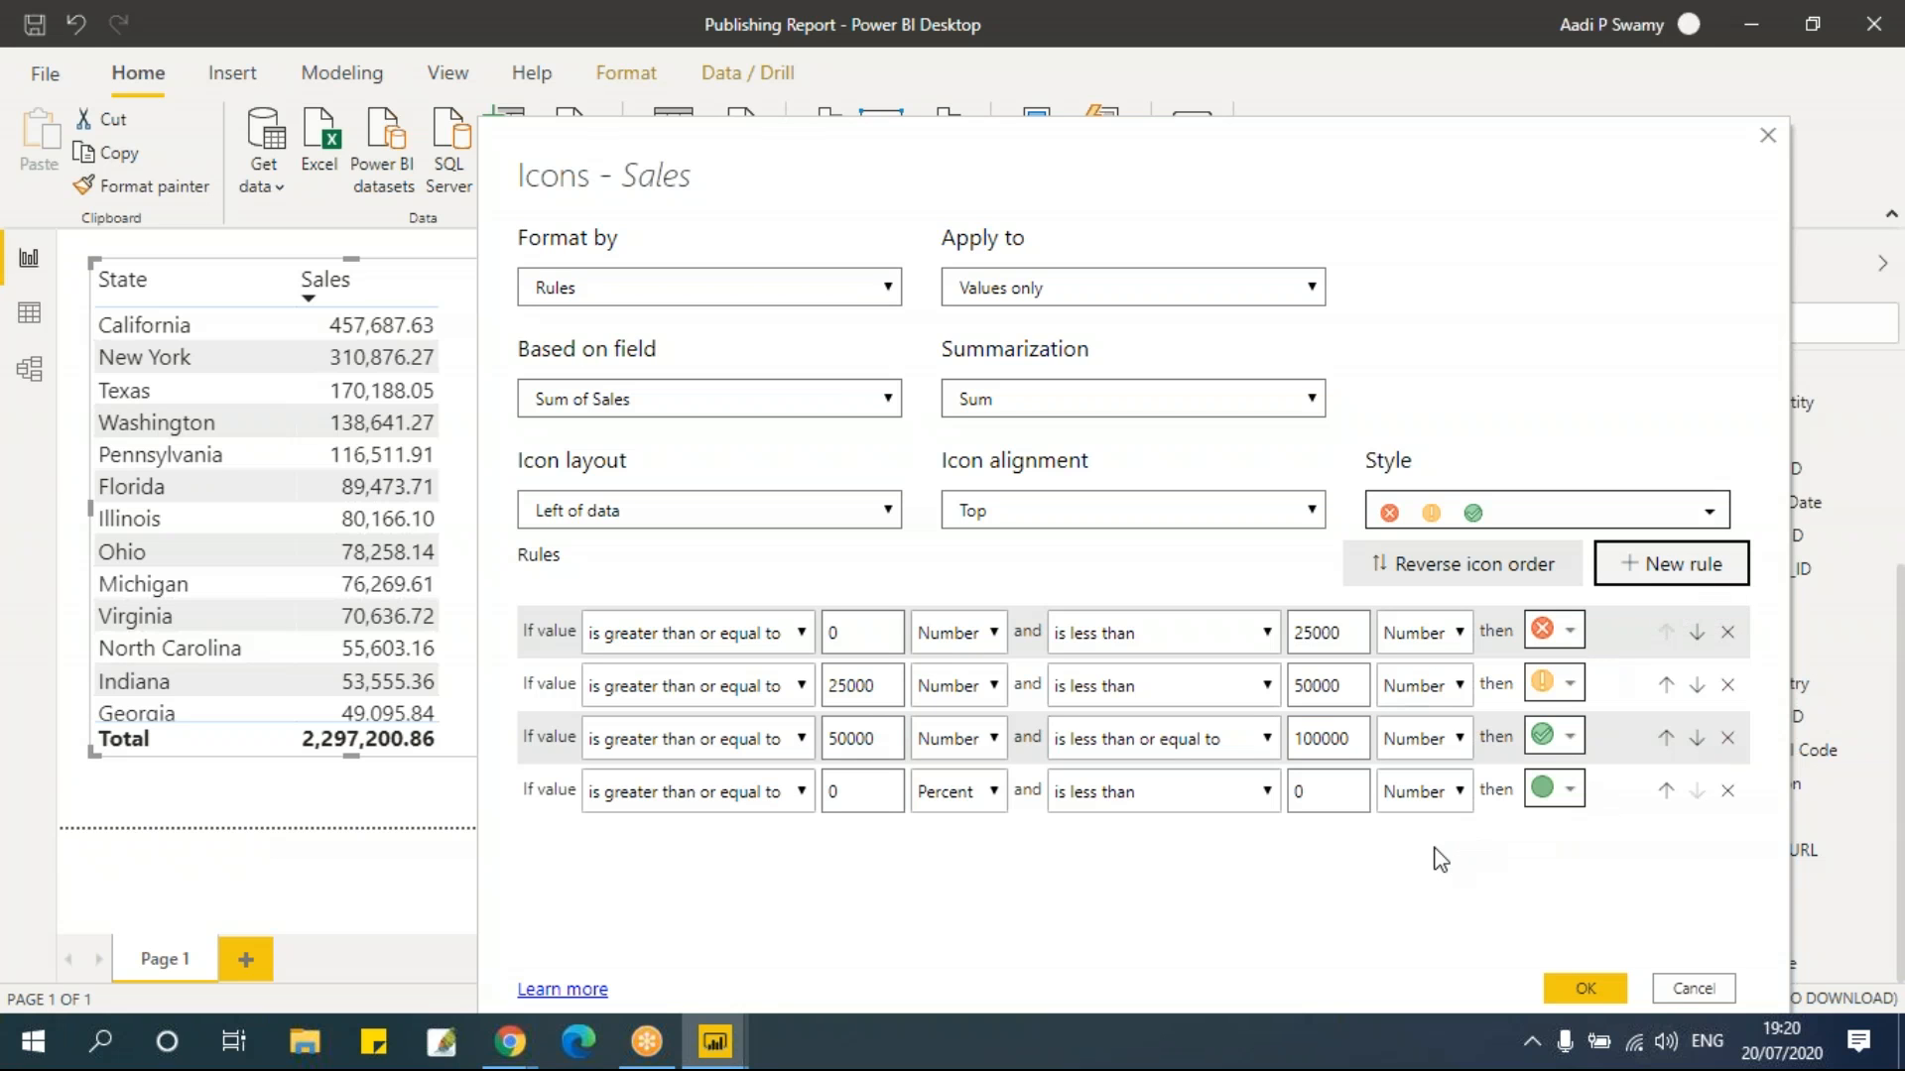
left_click(1570, 792)
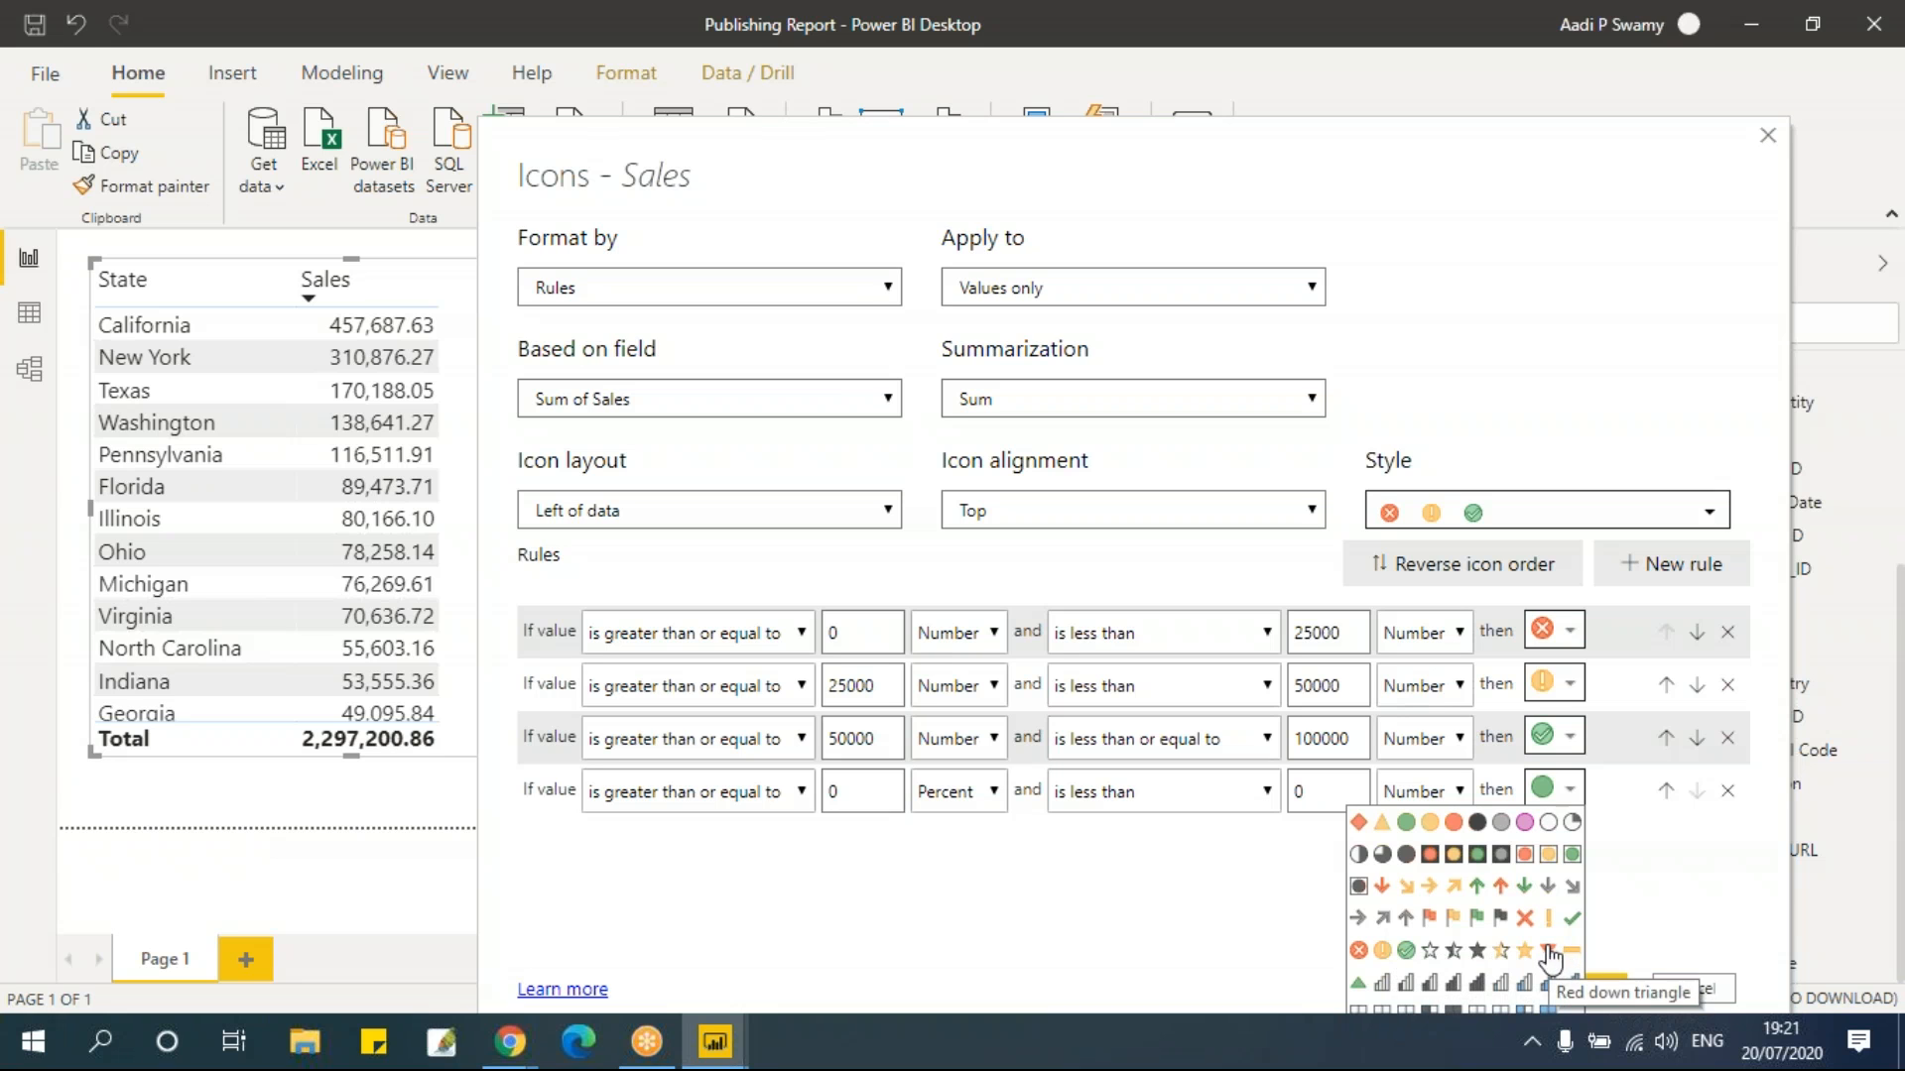
left_click(1358, 983)
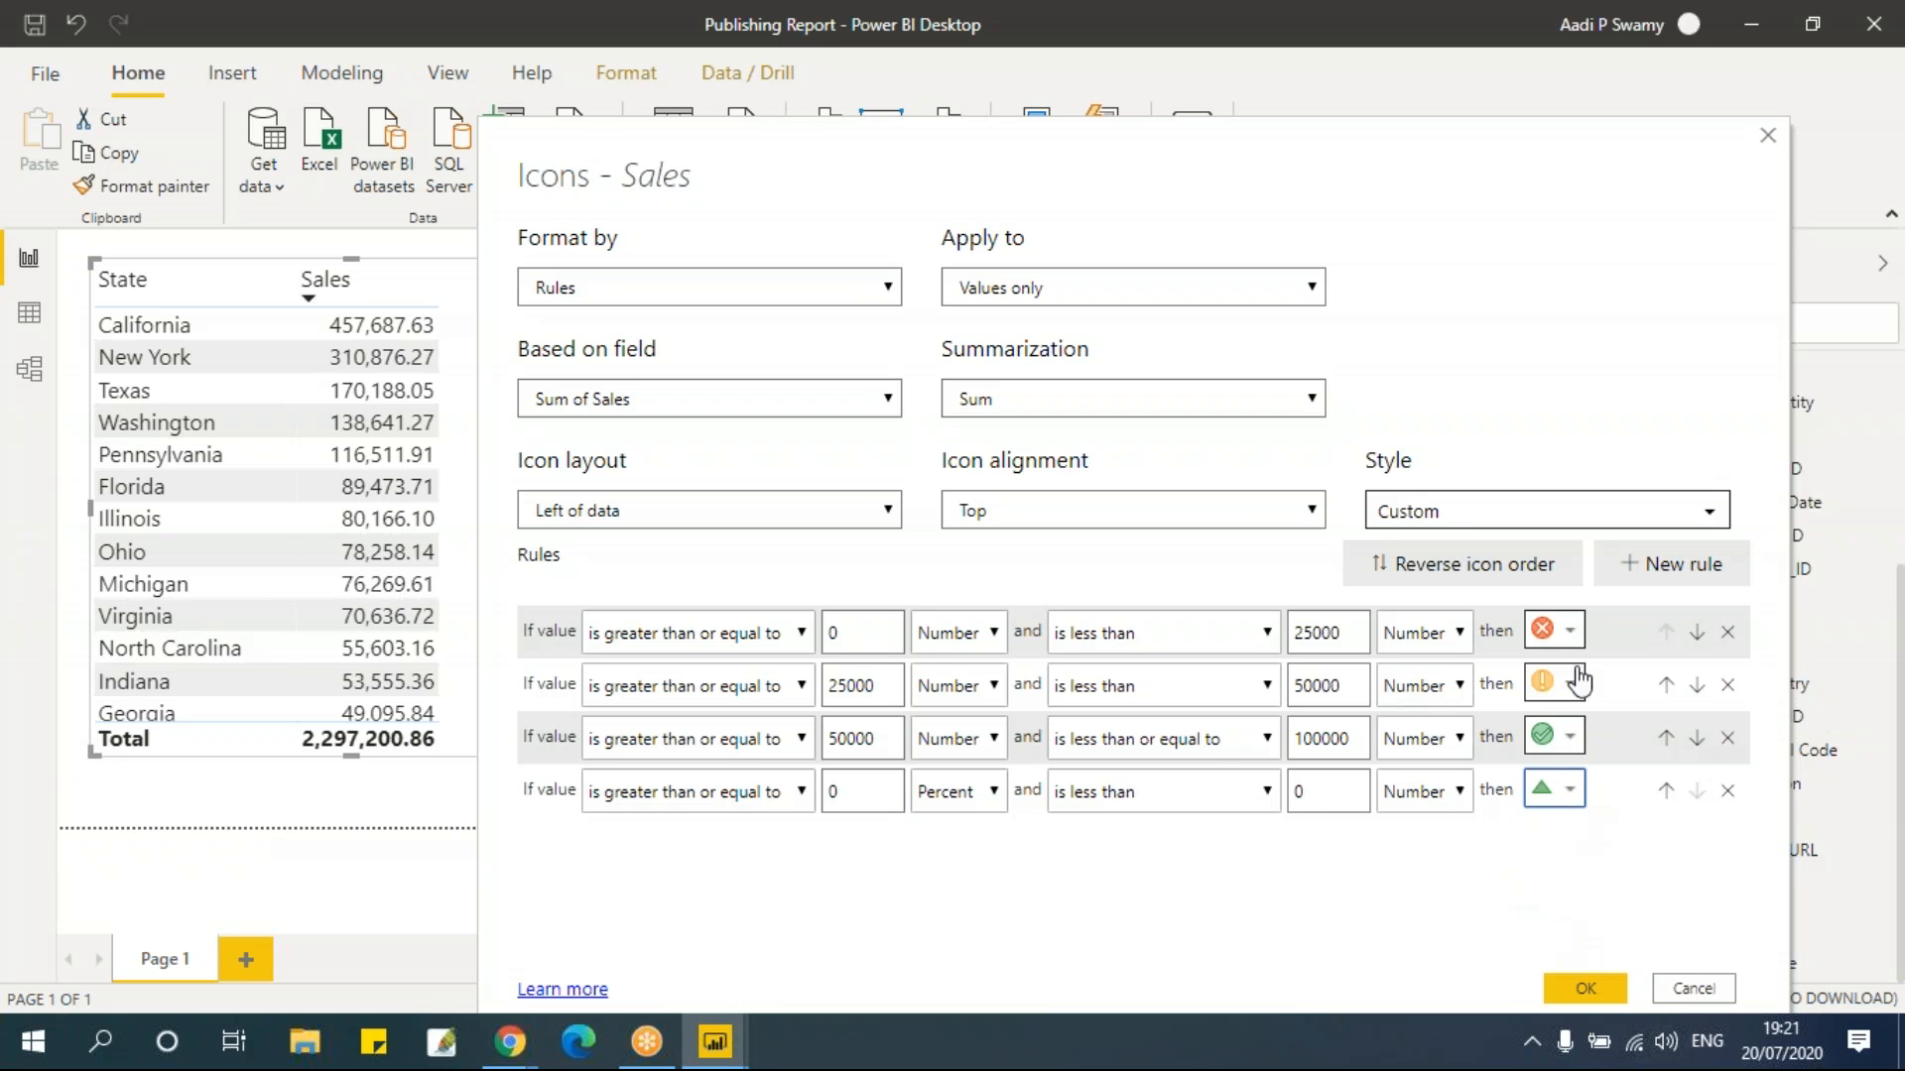
Assign plain circle icons to the four rules in order: red, yellow, green and pink
left_click(1563, 633)
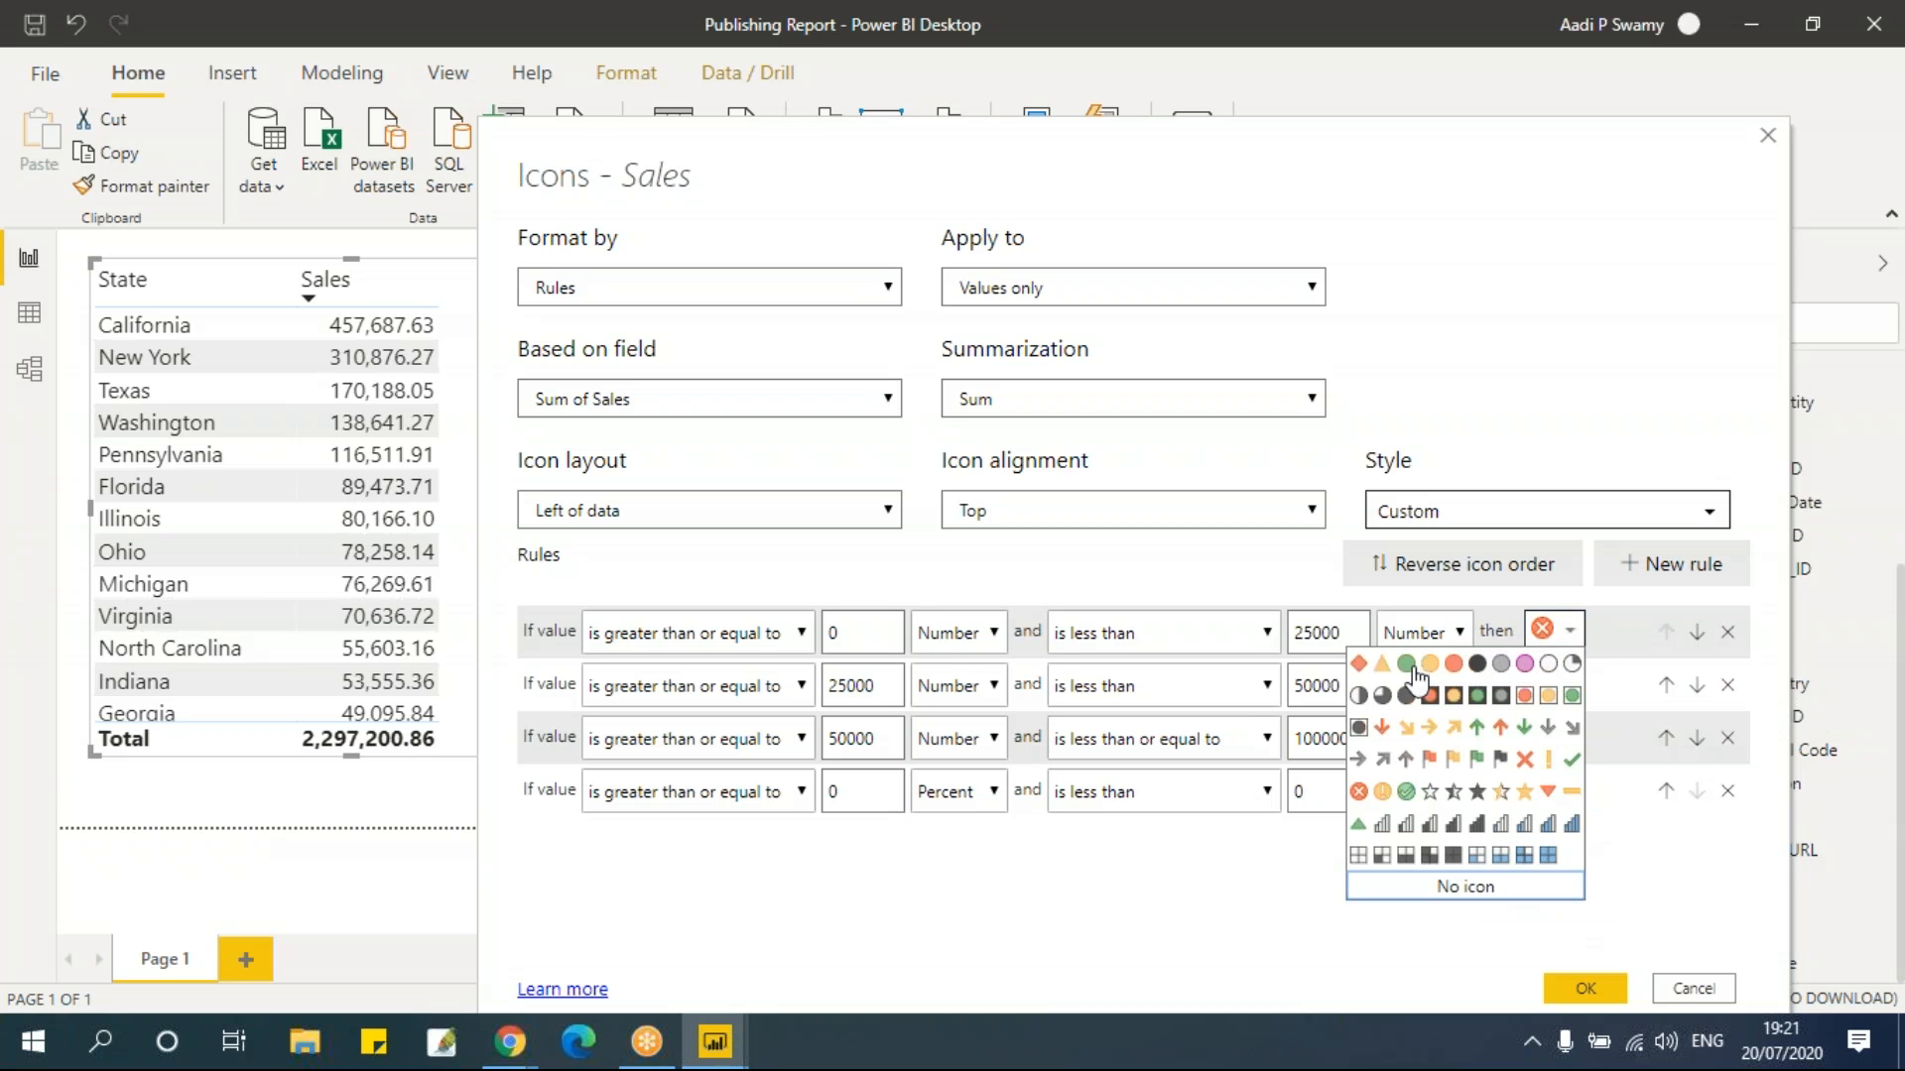
left_click(1454, 663)
left_click(1553, 683)
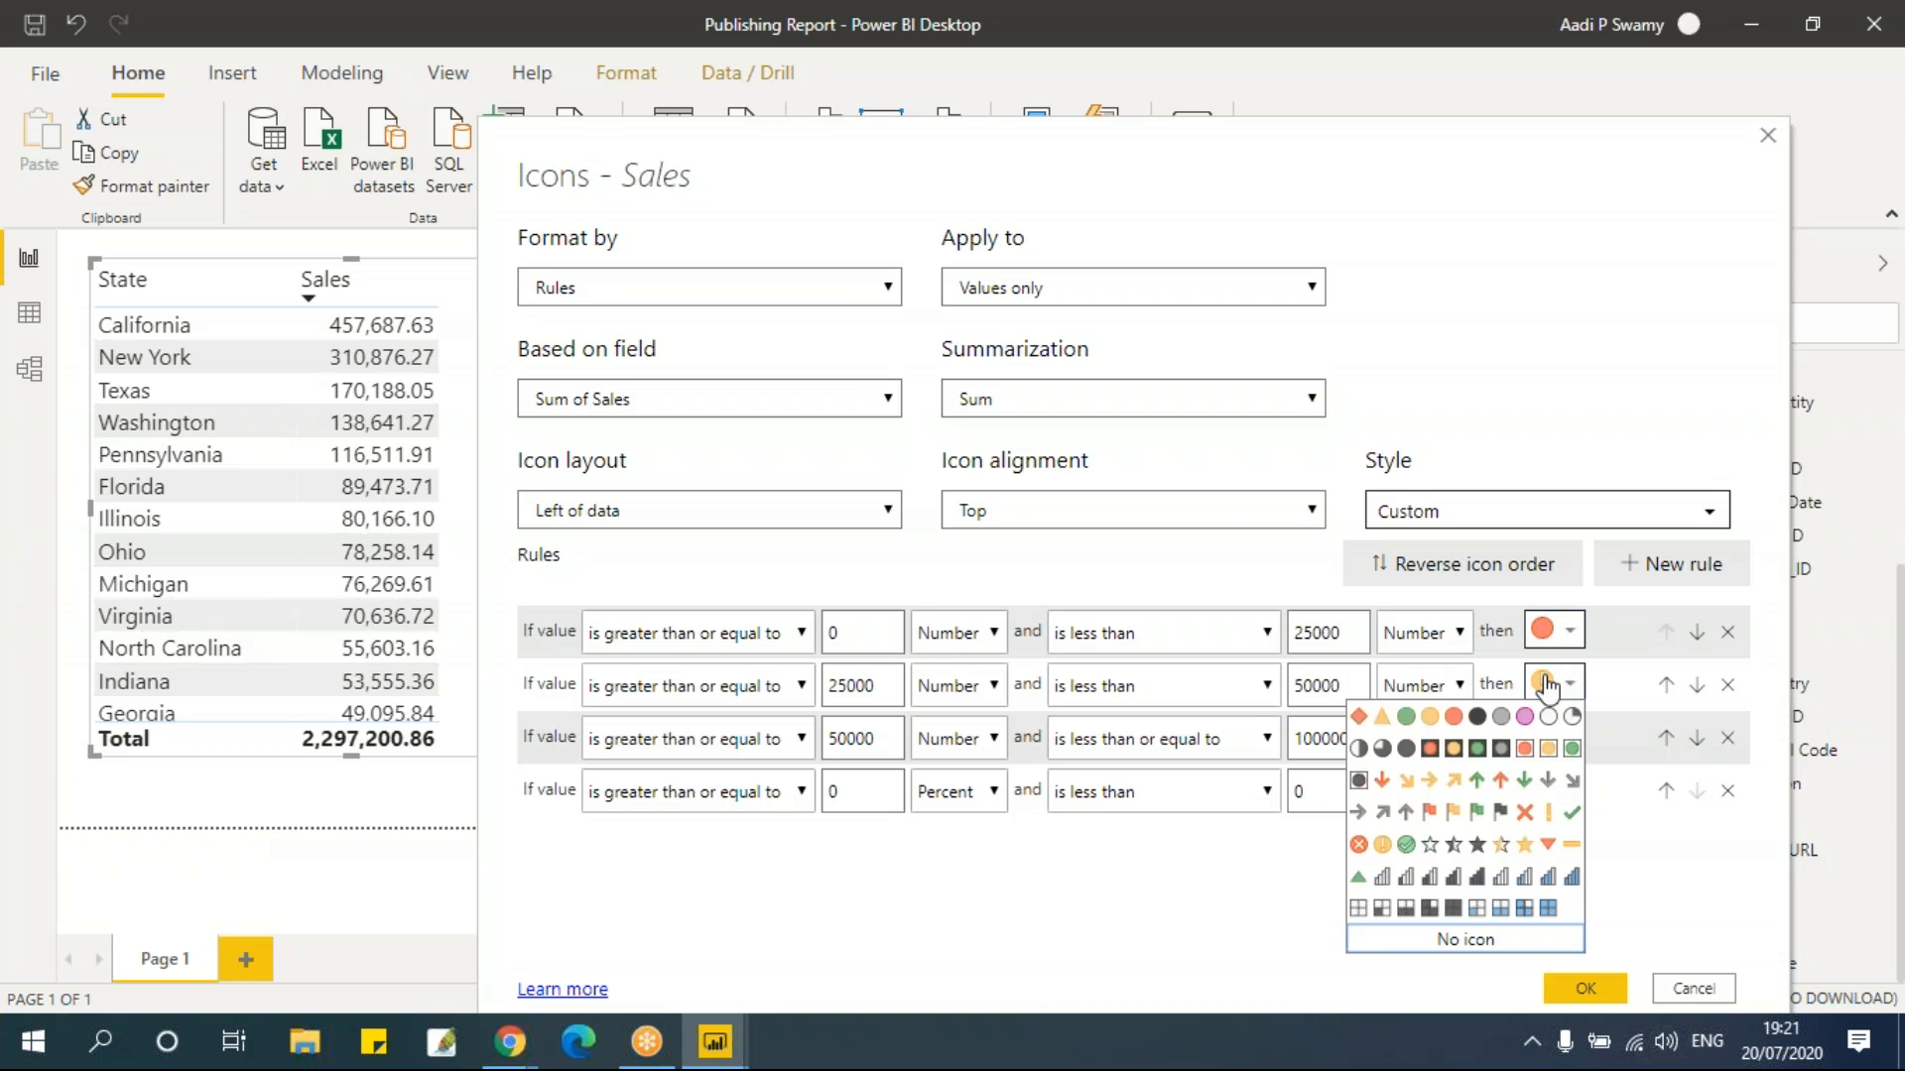
left_click(1430, 716)
left_click(1552, 736)
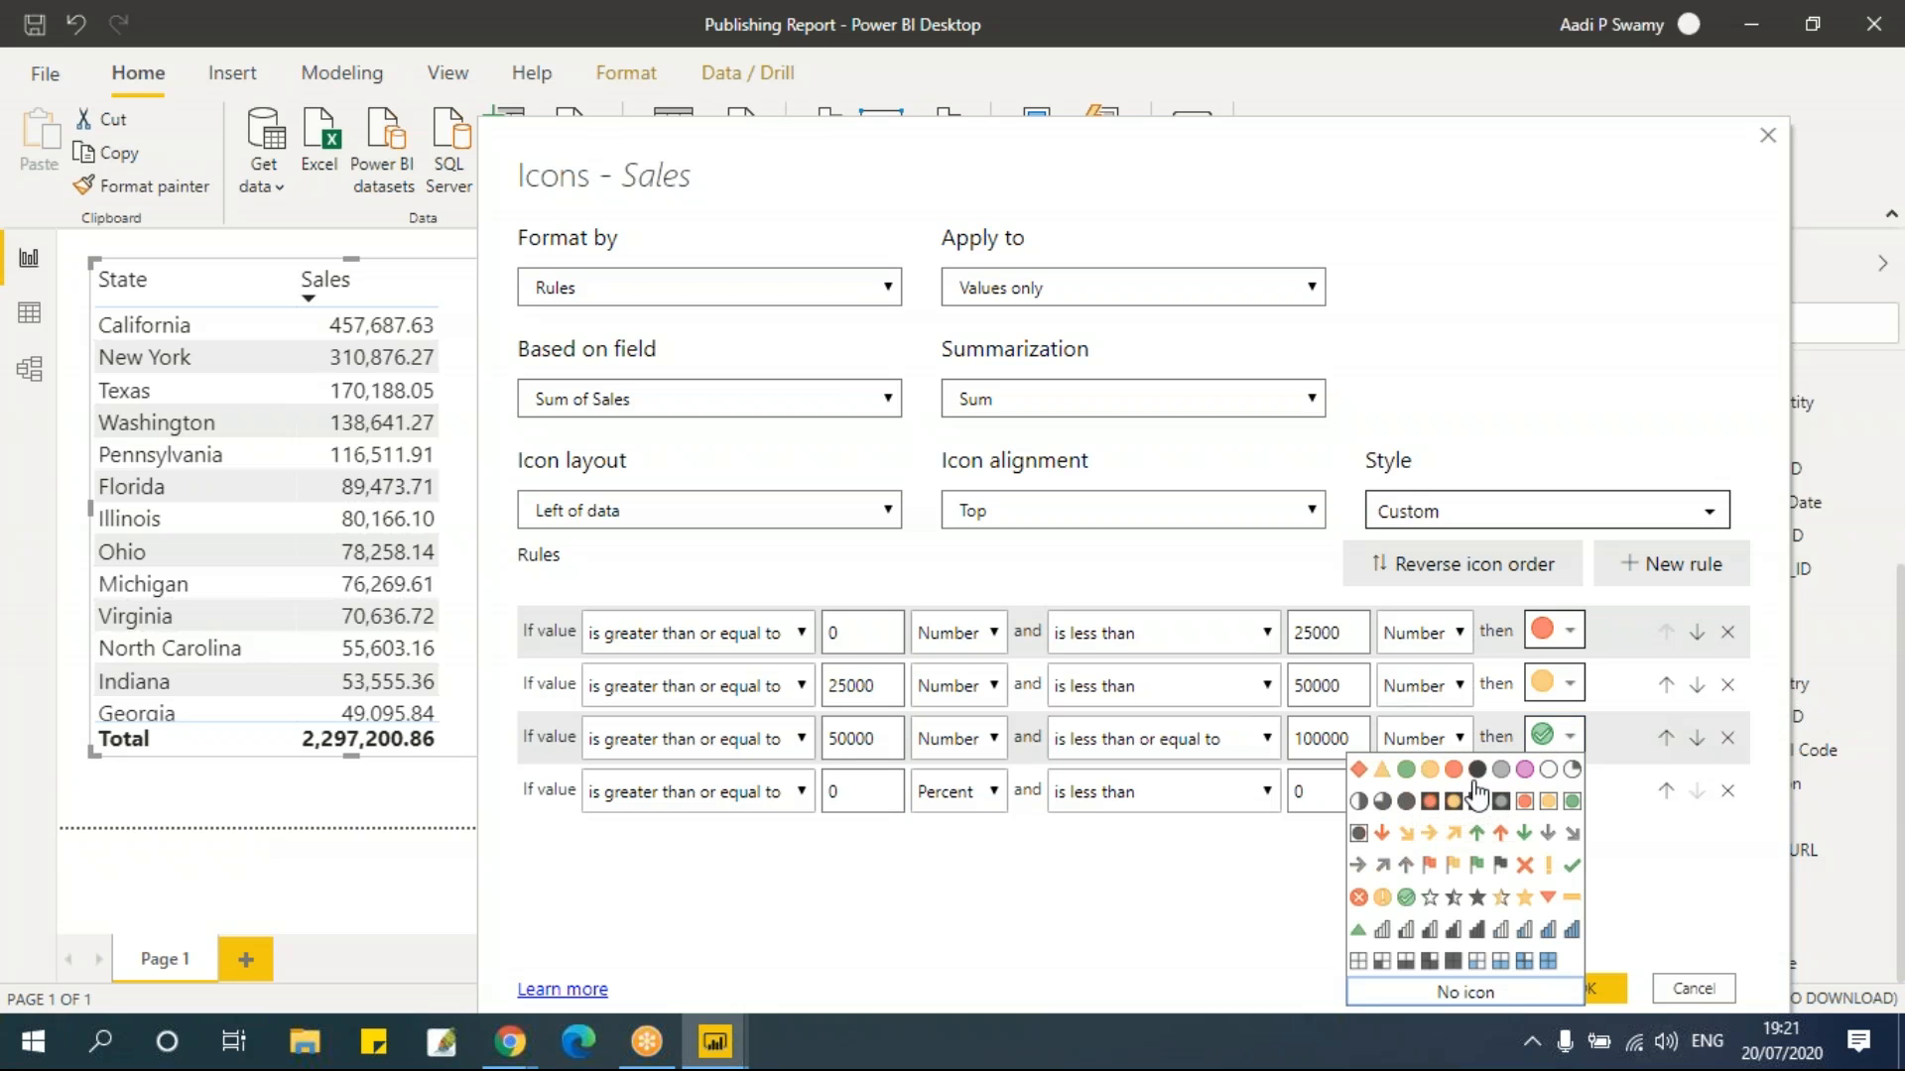
left_click(1406, 770)
left_click(1553, 791)
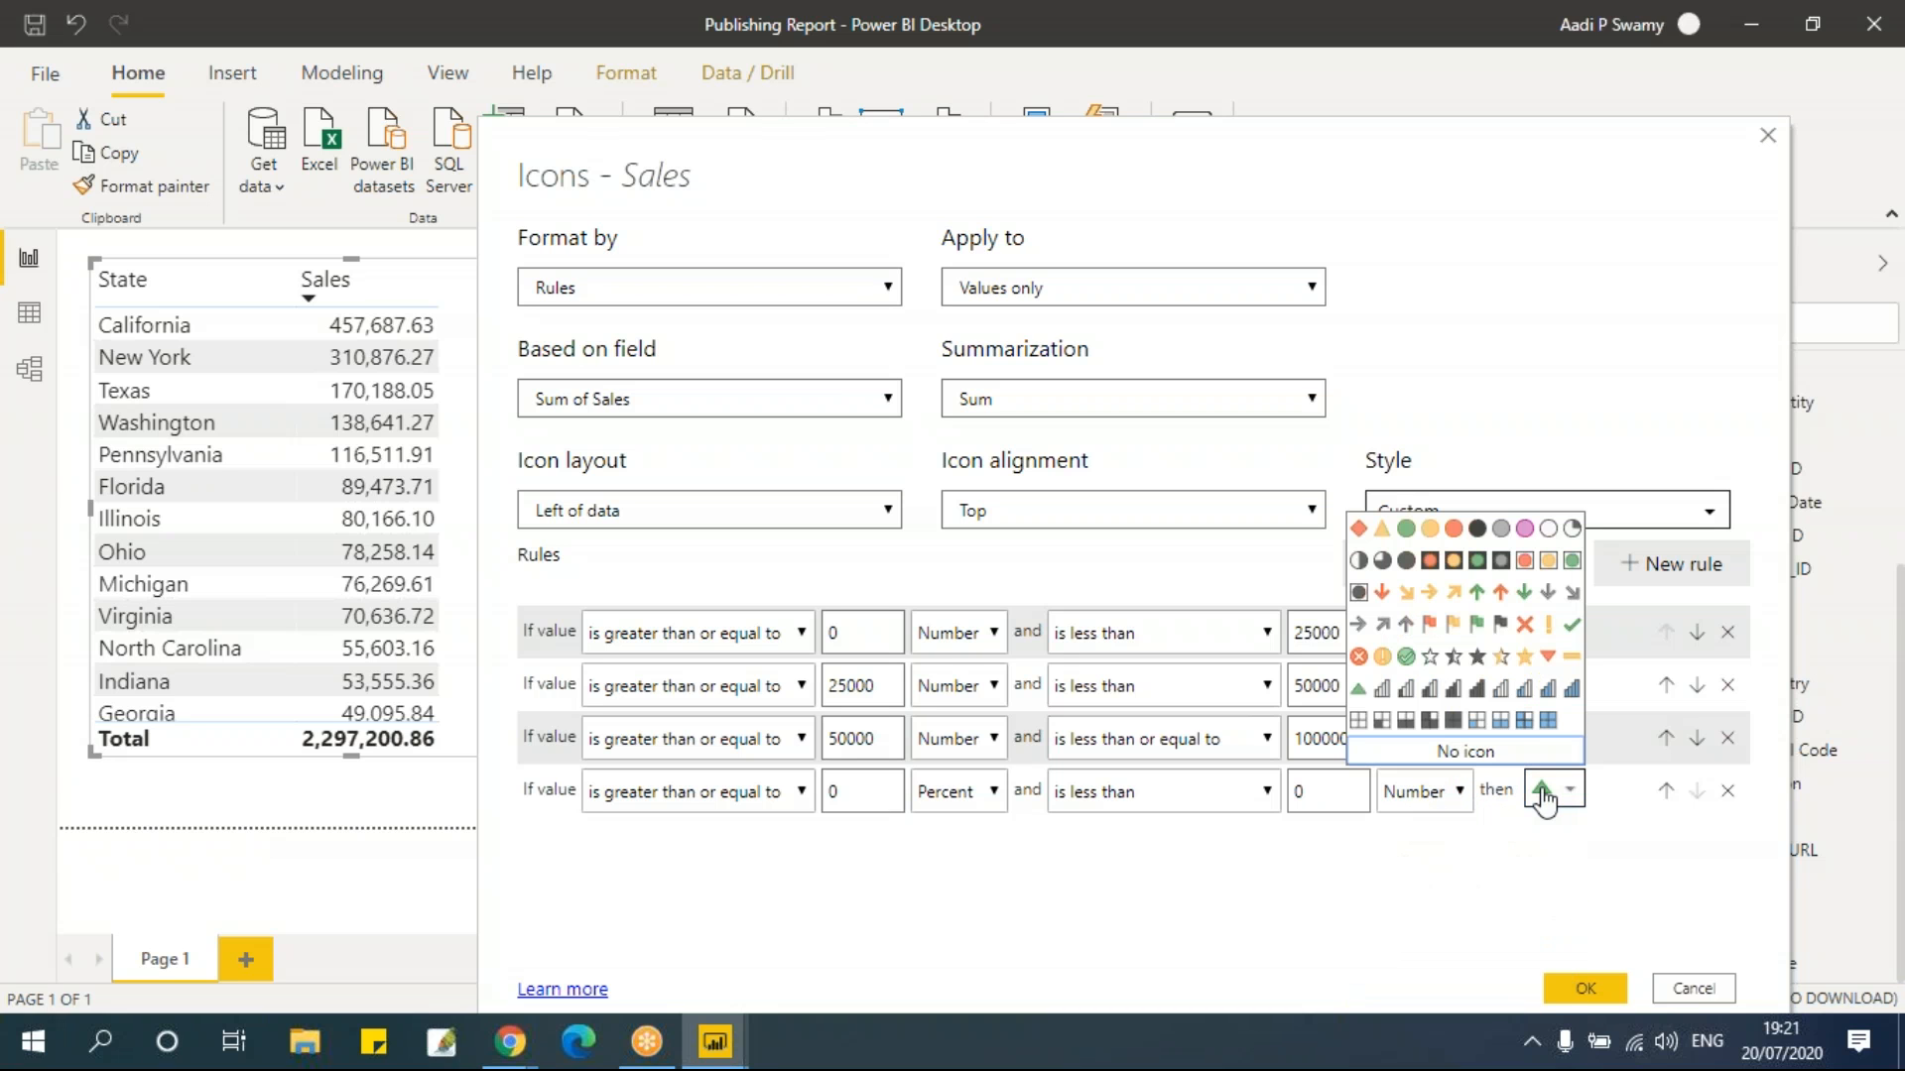
left_click(1525, 529)
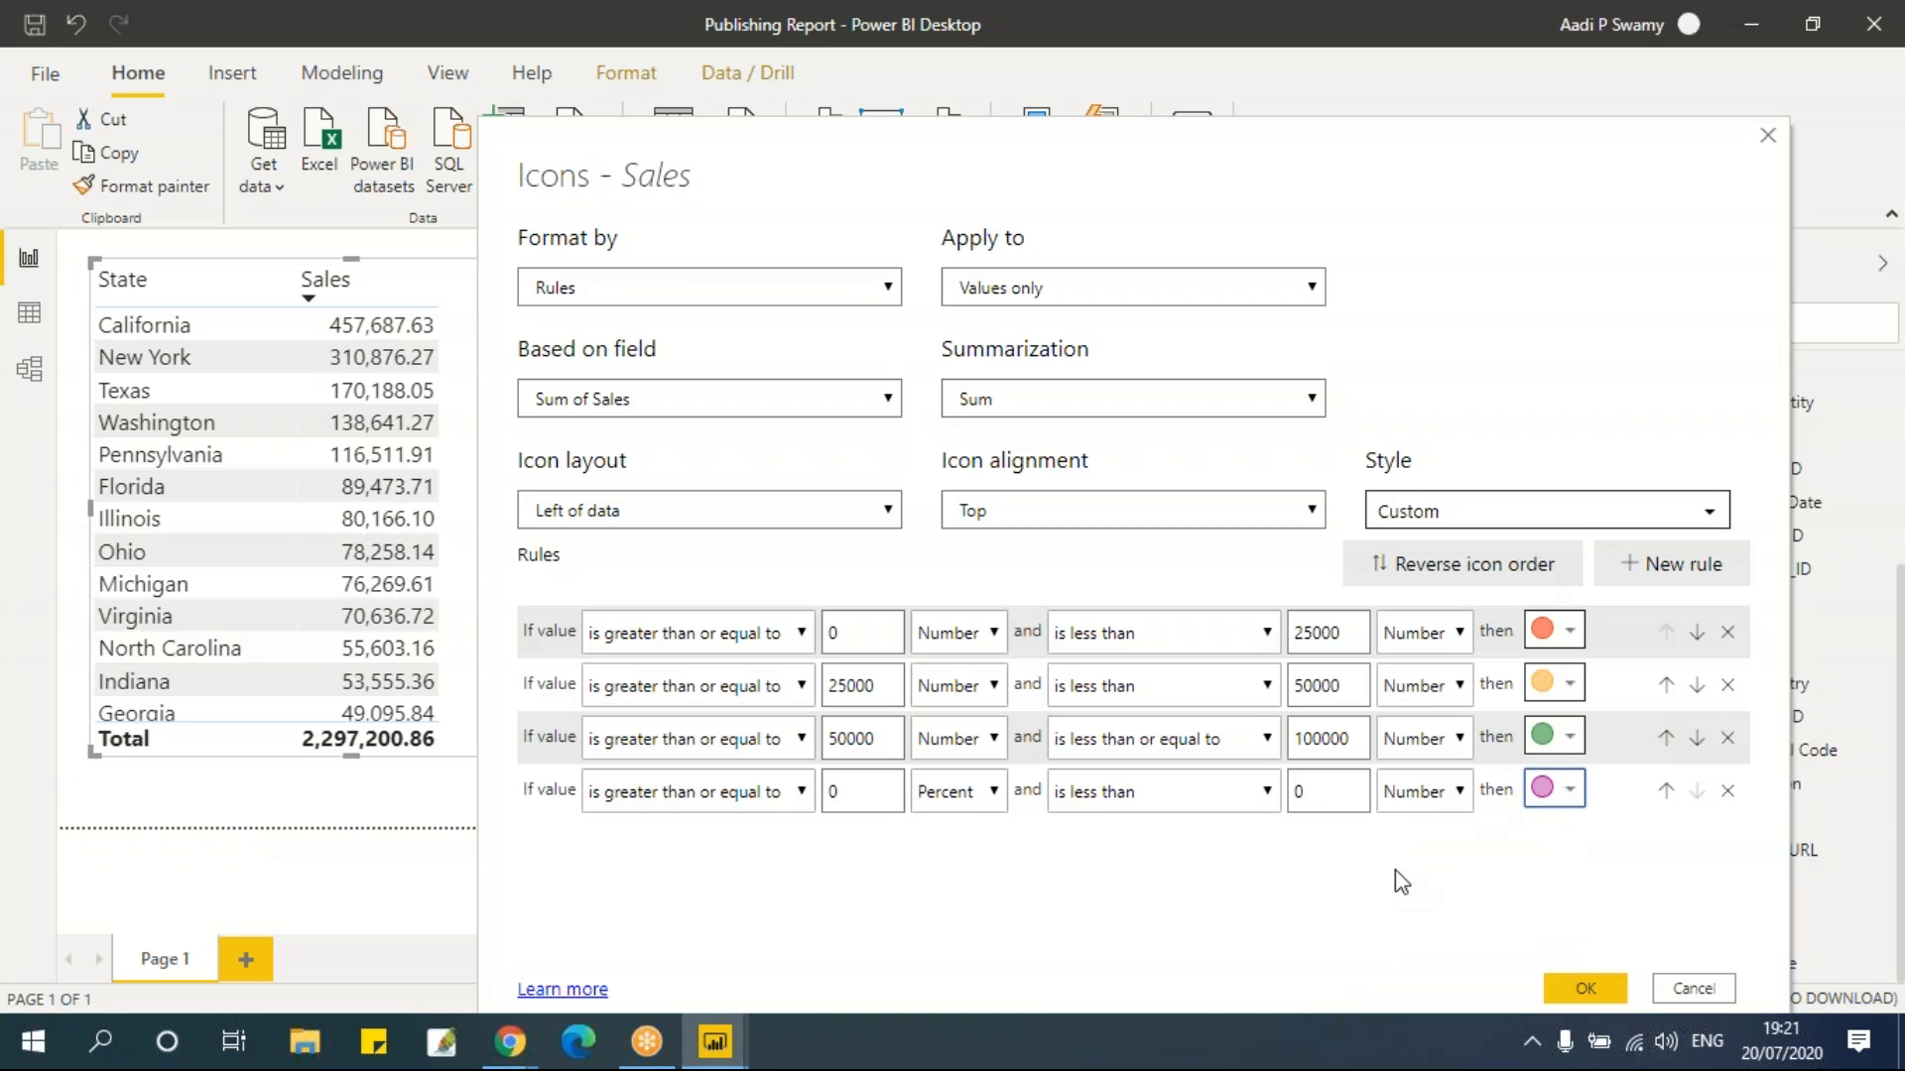
Set the fourth rule's range to 100000 up to 1000000, both bounds as Number, and apply the icon formatting
double_click(864, 790)
double_click(1313, 792)
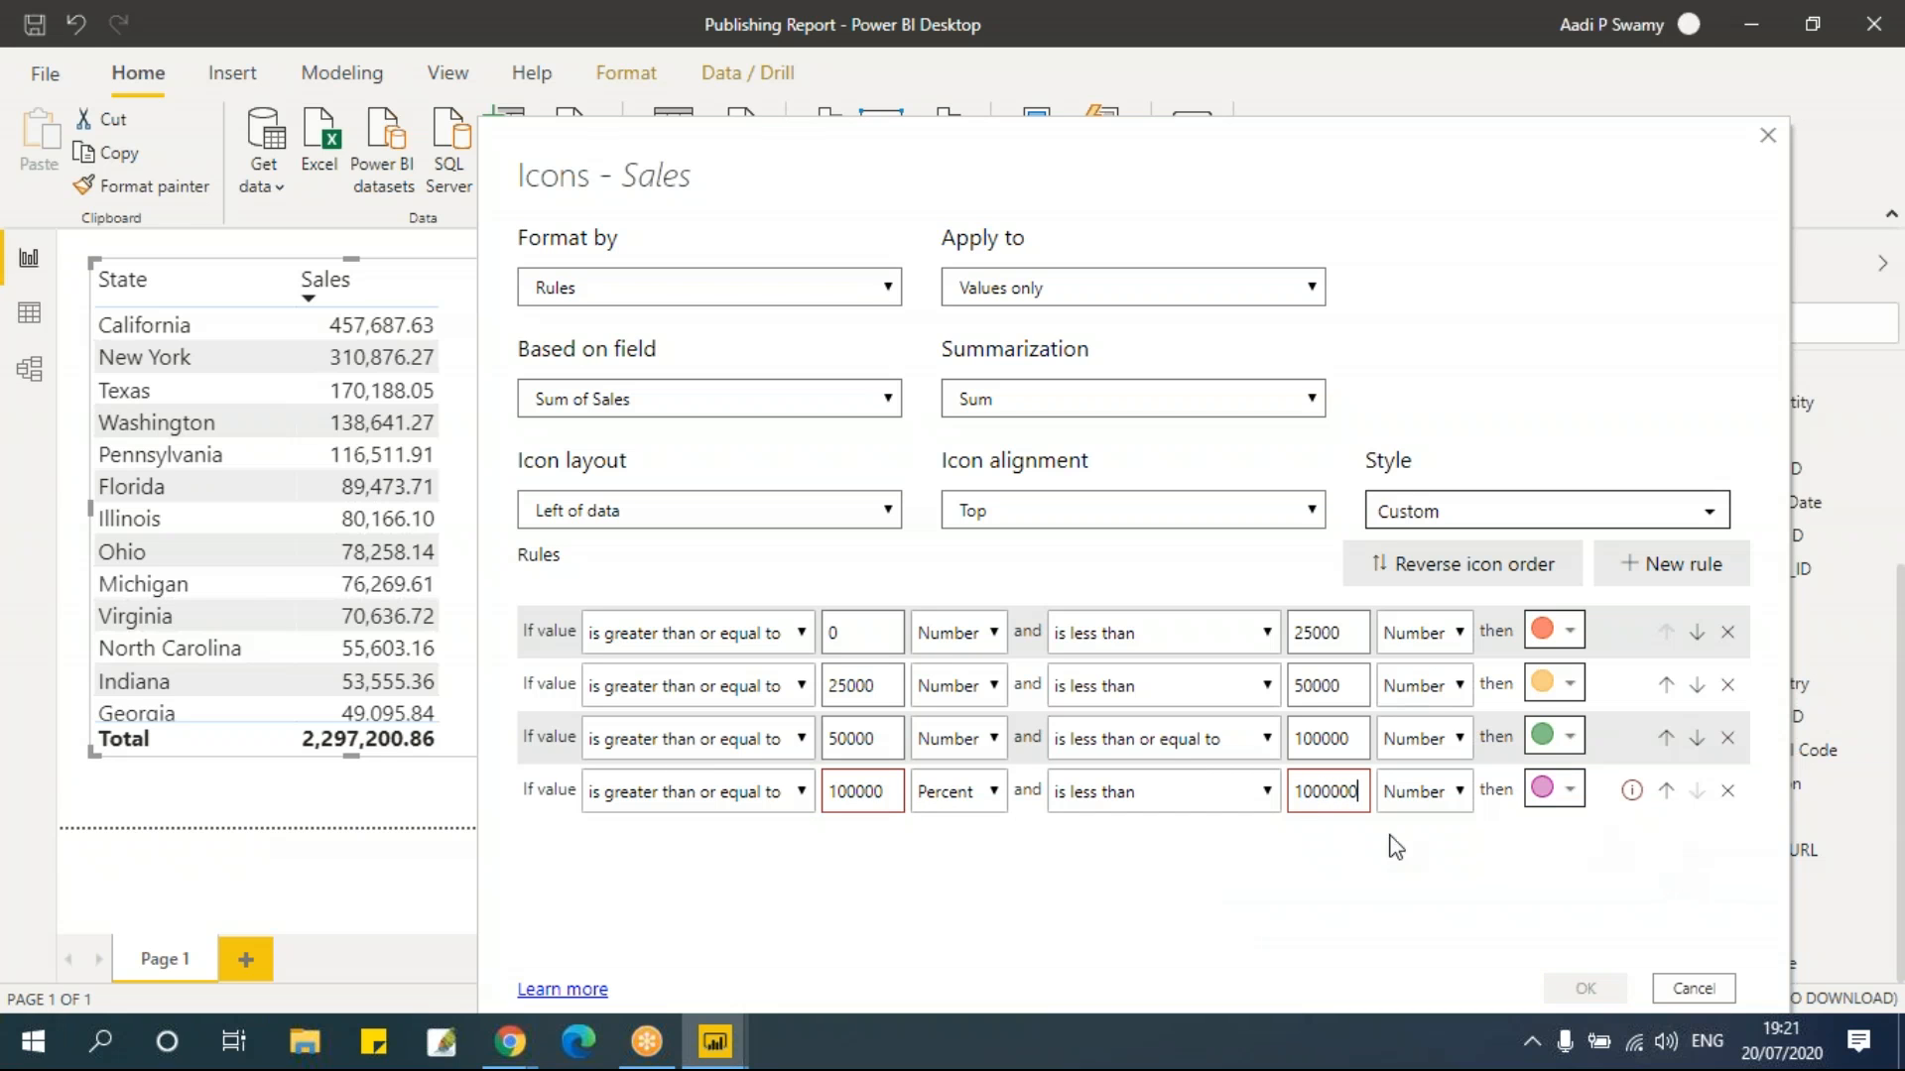
left_click(952, 793)
left_click(954, 829)
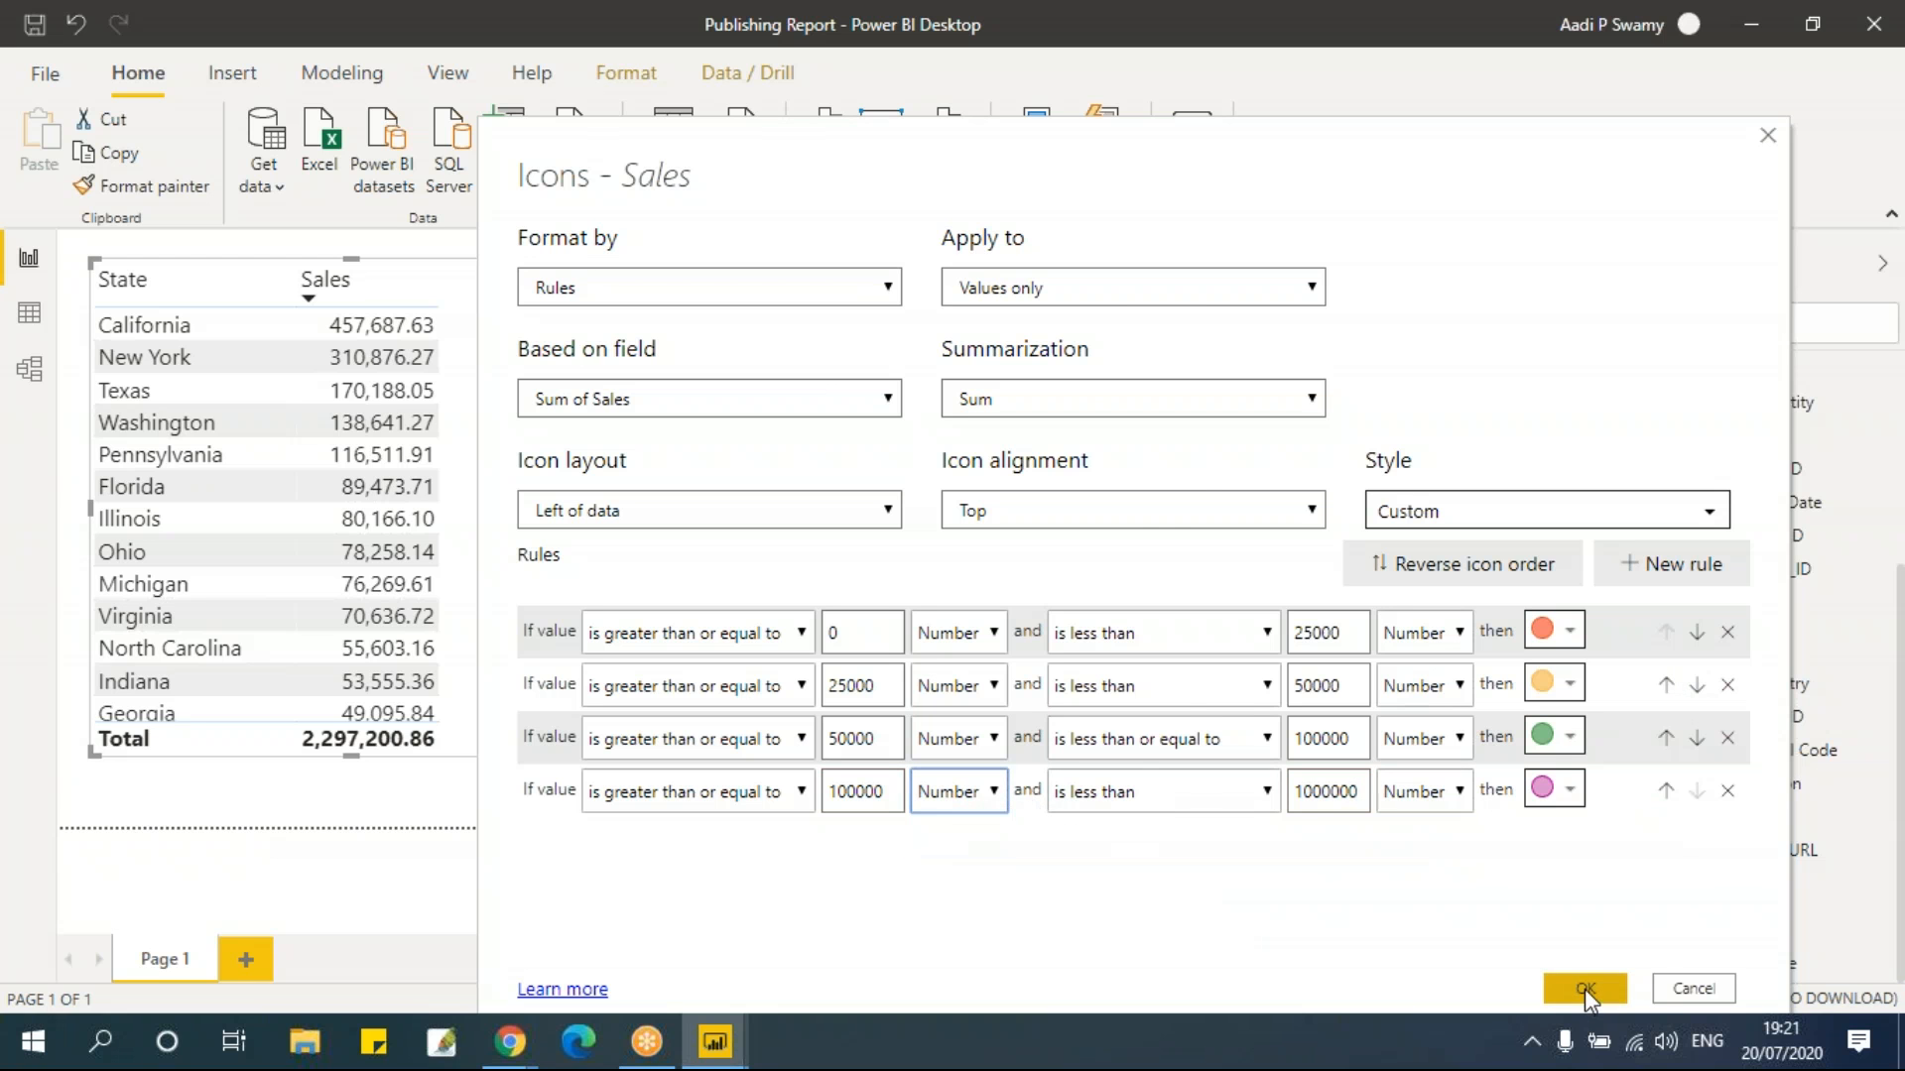
left_click(1585, 988)
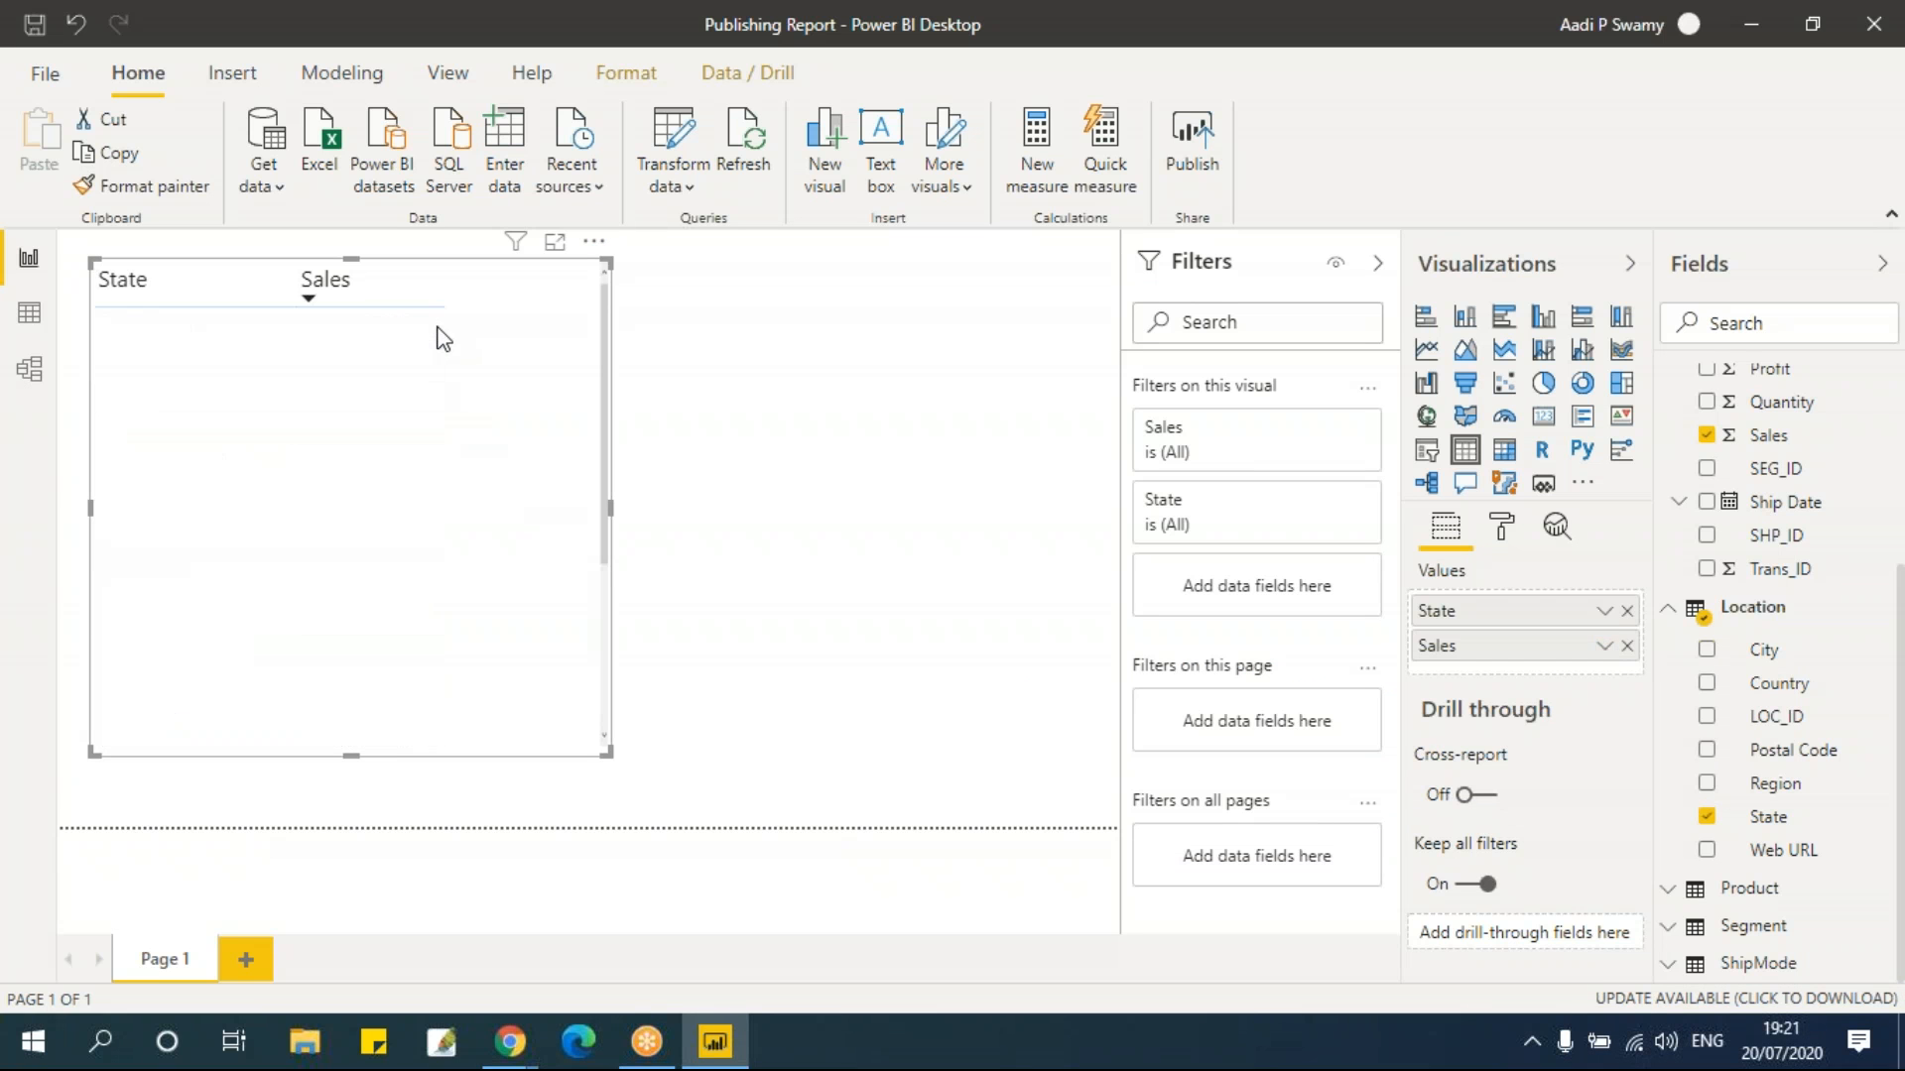
Reposition the State and Sales table near the upper-left corner of the report page
left_click_drag(597, 464, 614, 504)
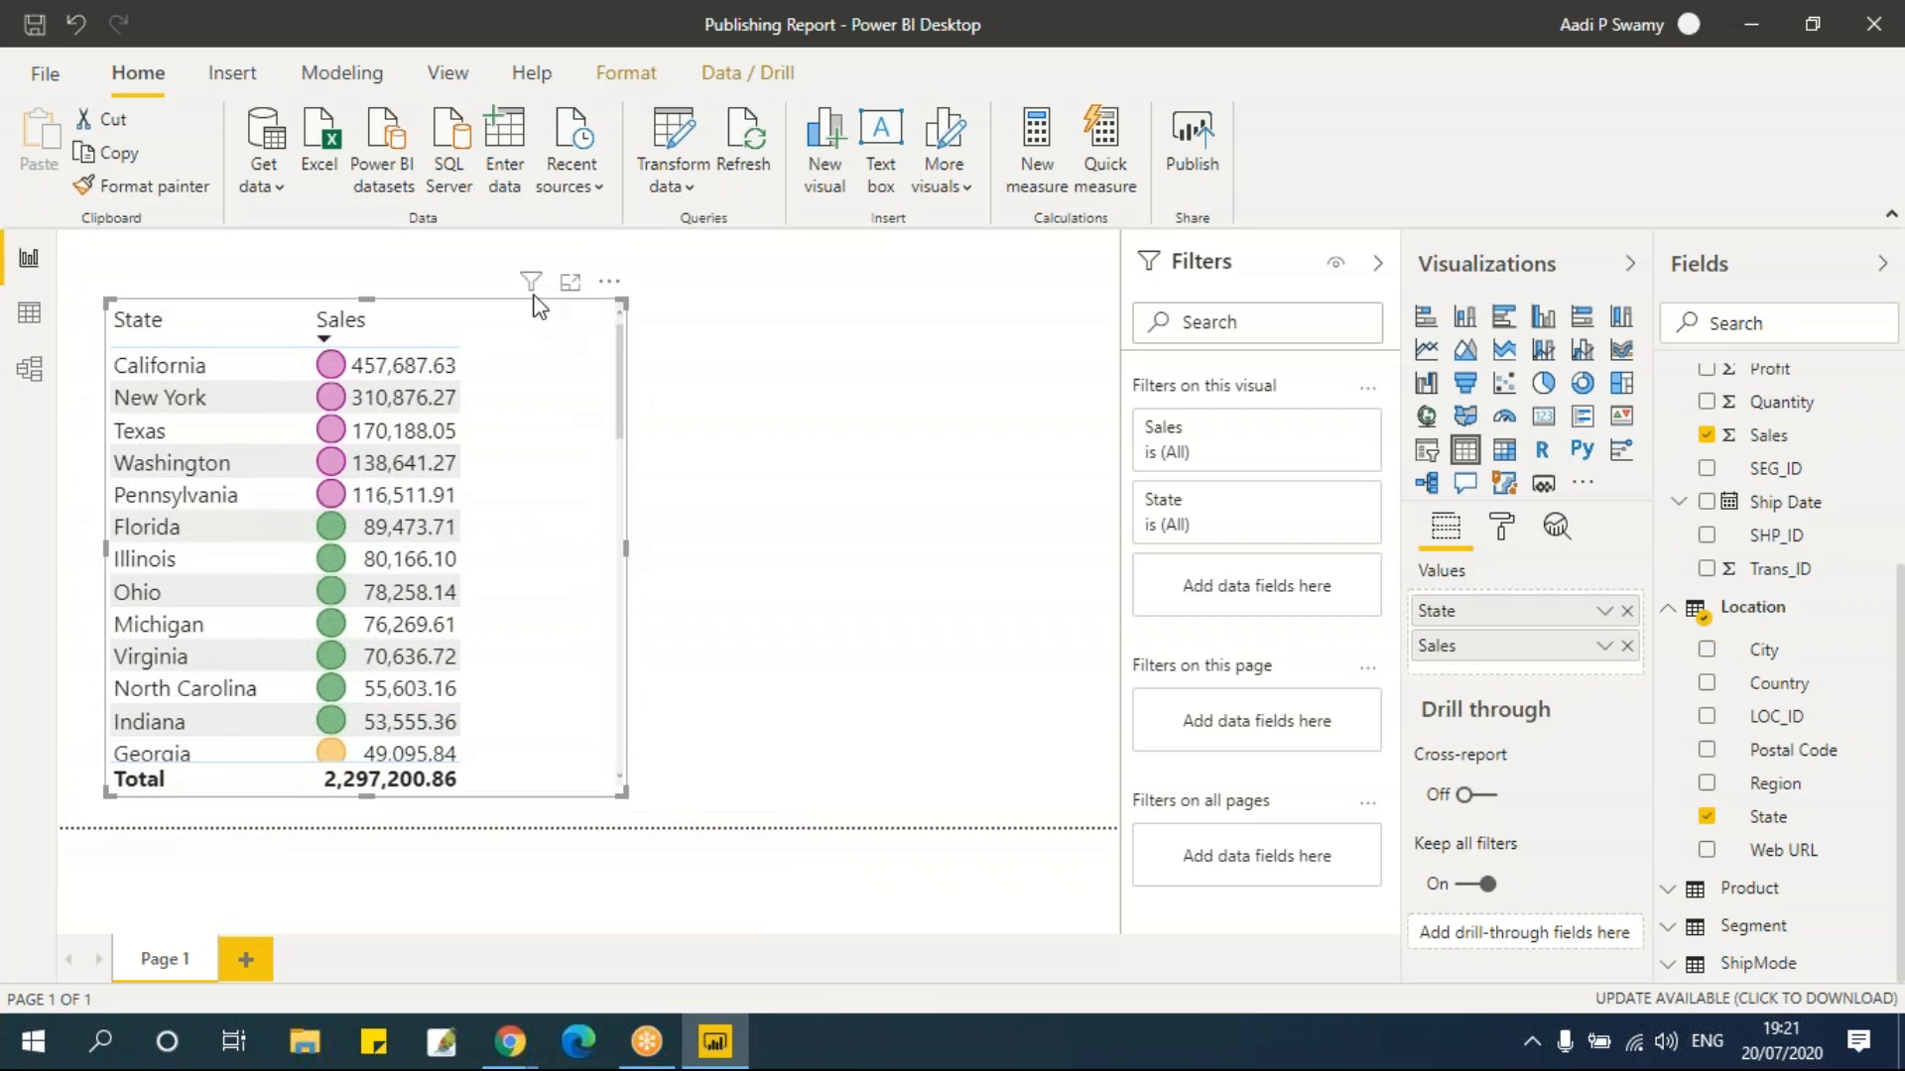
left_click_drag(544, 358, 504, 309)
mouse_move(593, 385)
left_mouse_down()
mouse_move(579, 358)
mouse_move(583, 746)
mouse_move(586, 361)
left_mouse_up()
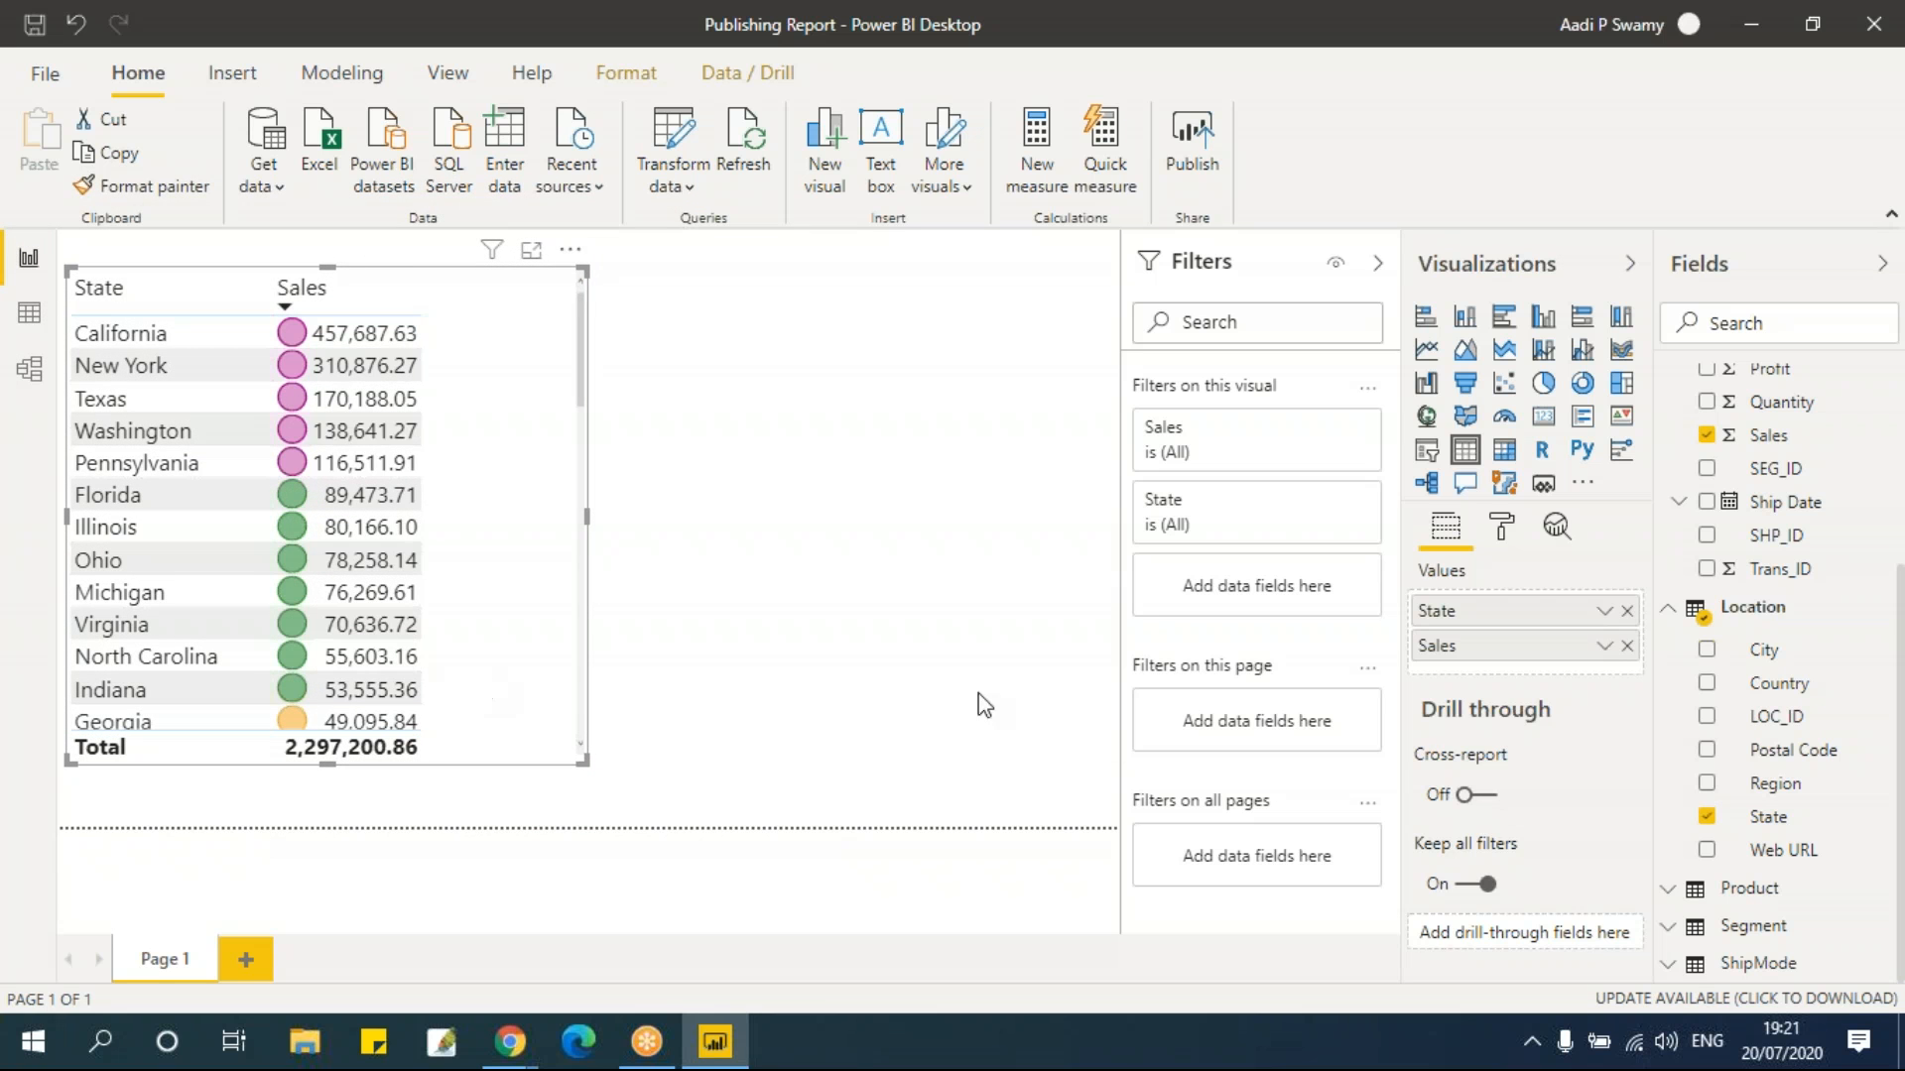
Reopen the icon formatting for Sales, set the icon layout to Right of data and apply it
left_click(1604, 646)
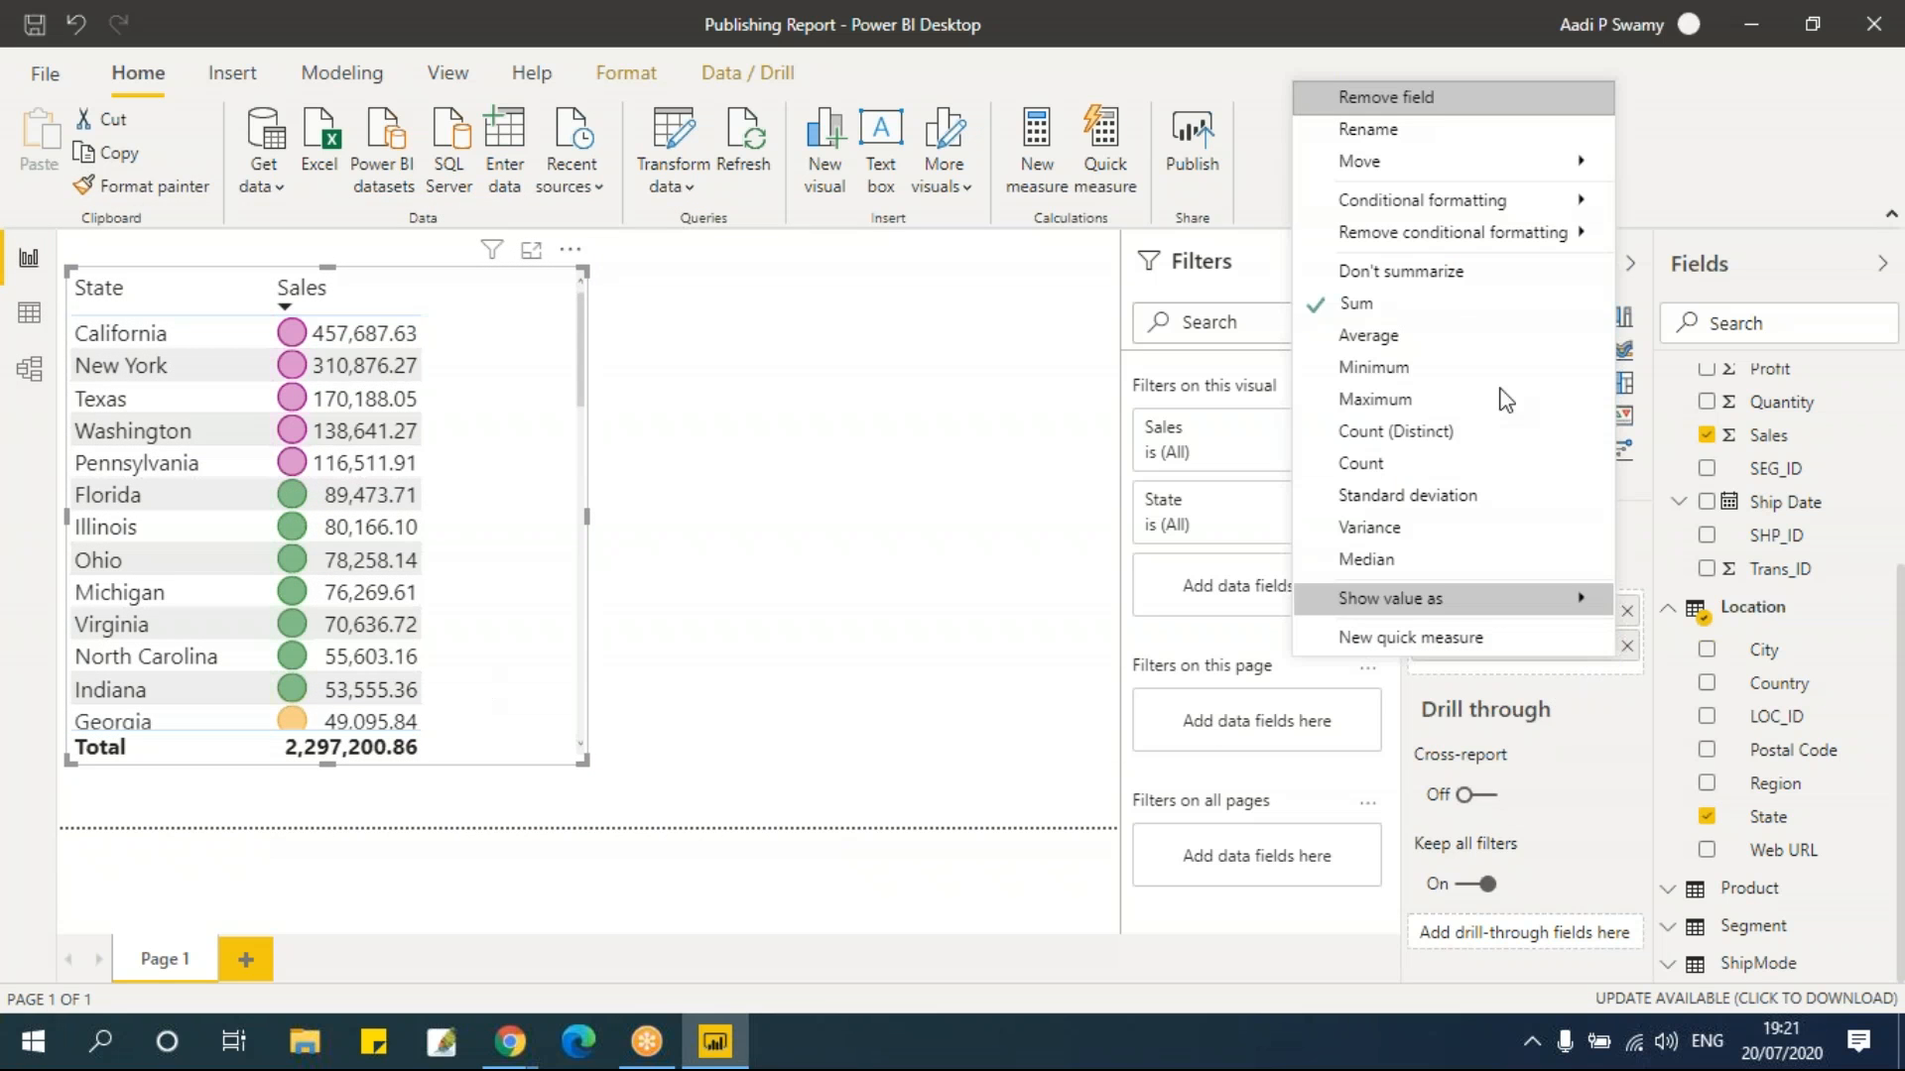
mouse_move(1468, 199)
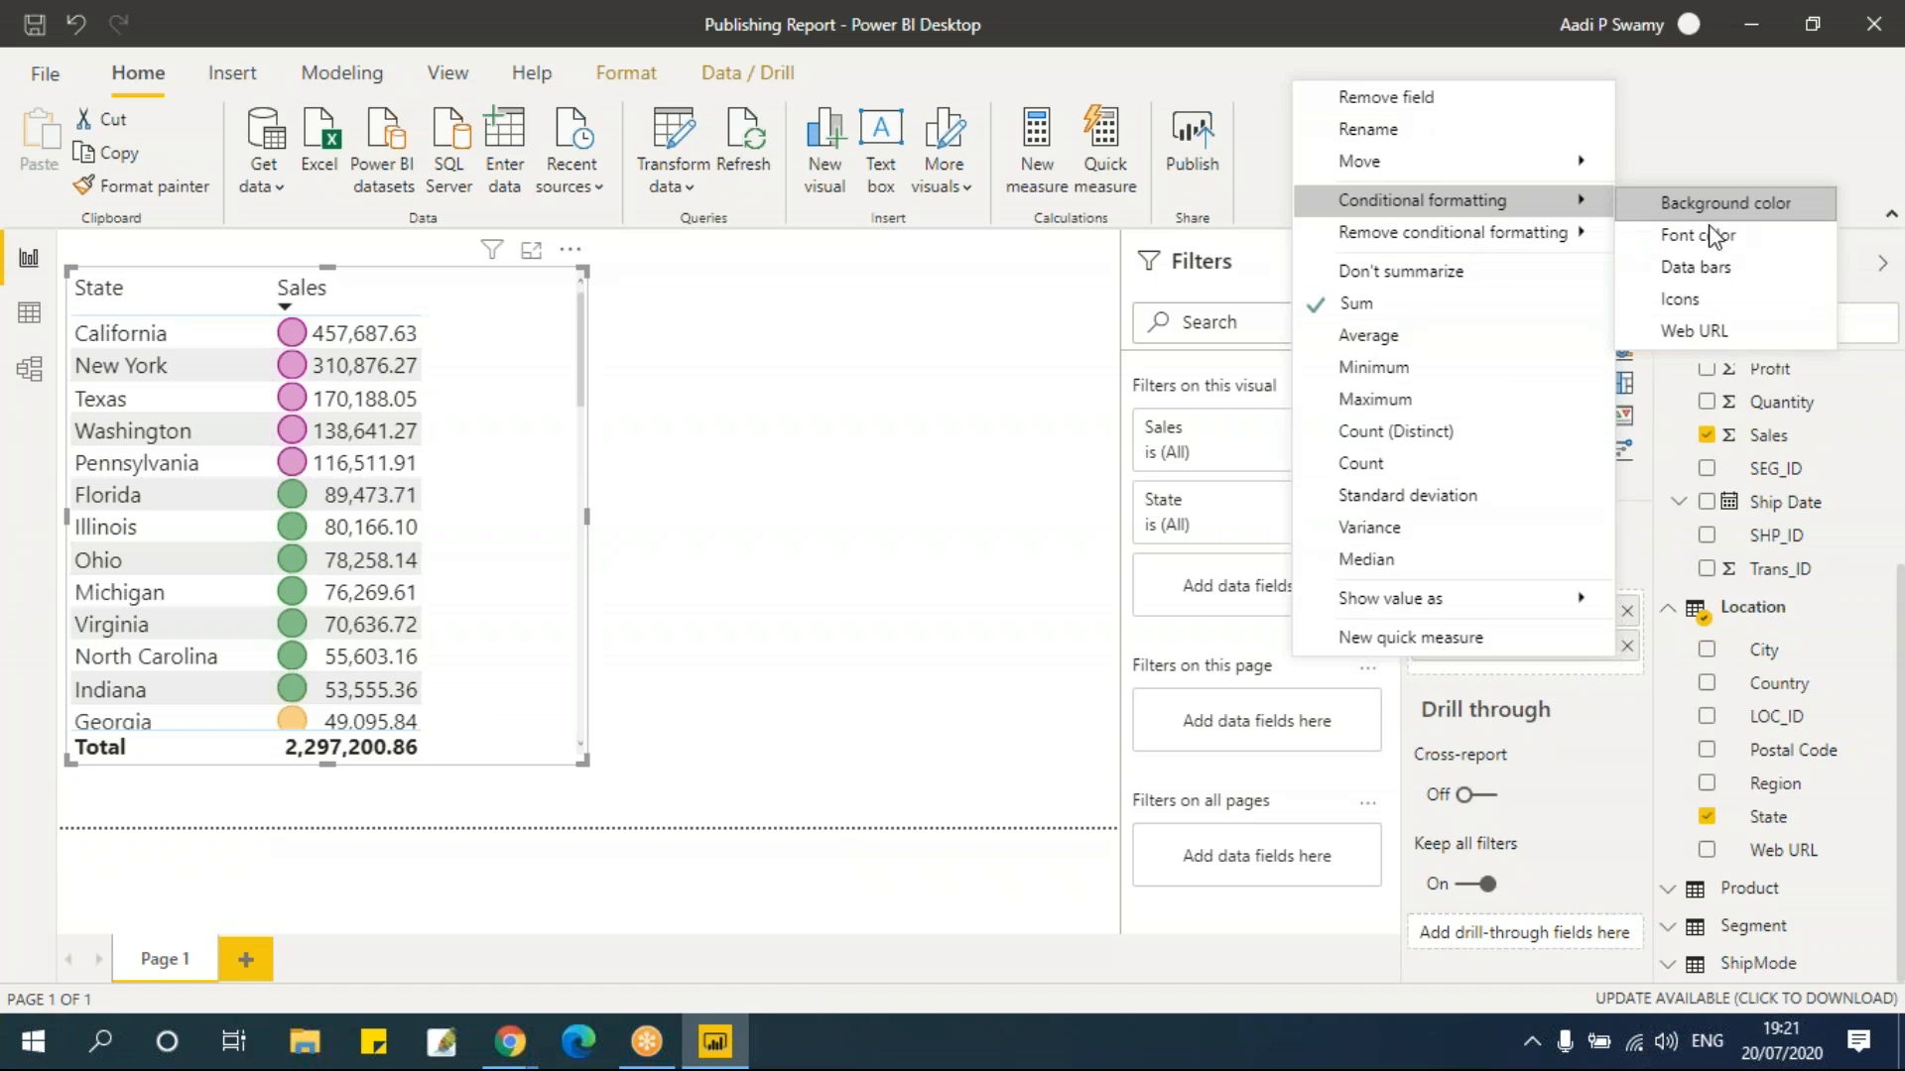
left_click(1701, 296)
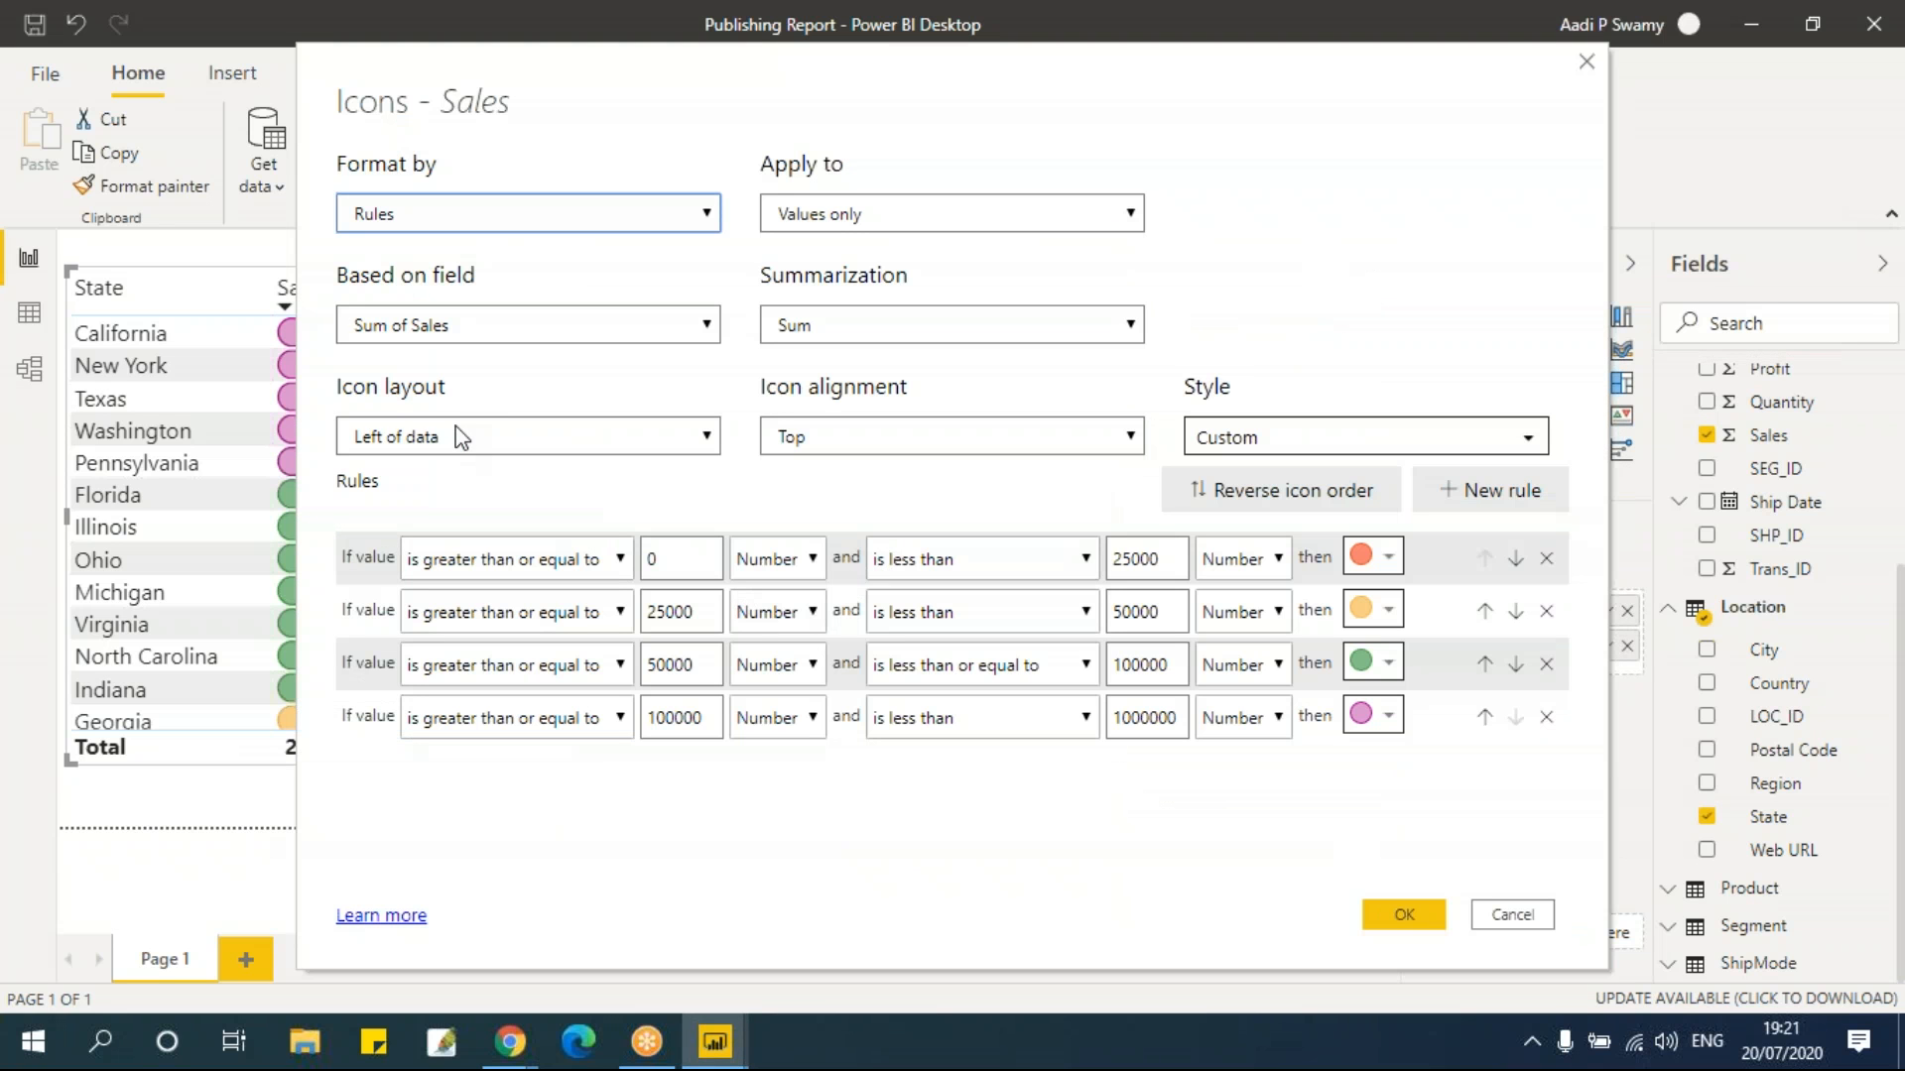
left_click(459, 438)
left_click(460, 516)
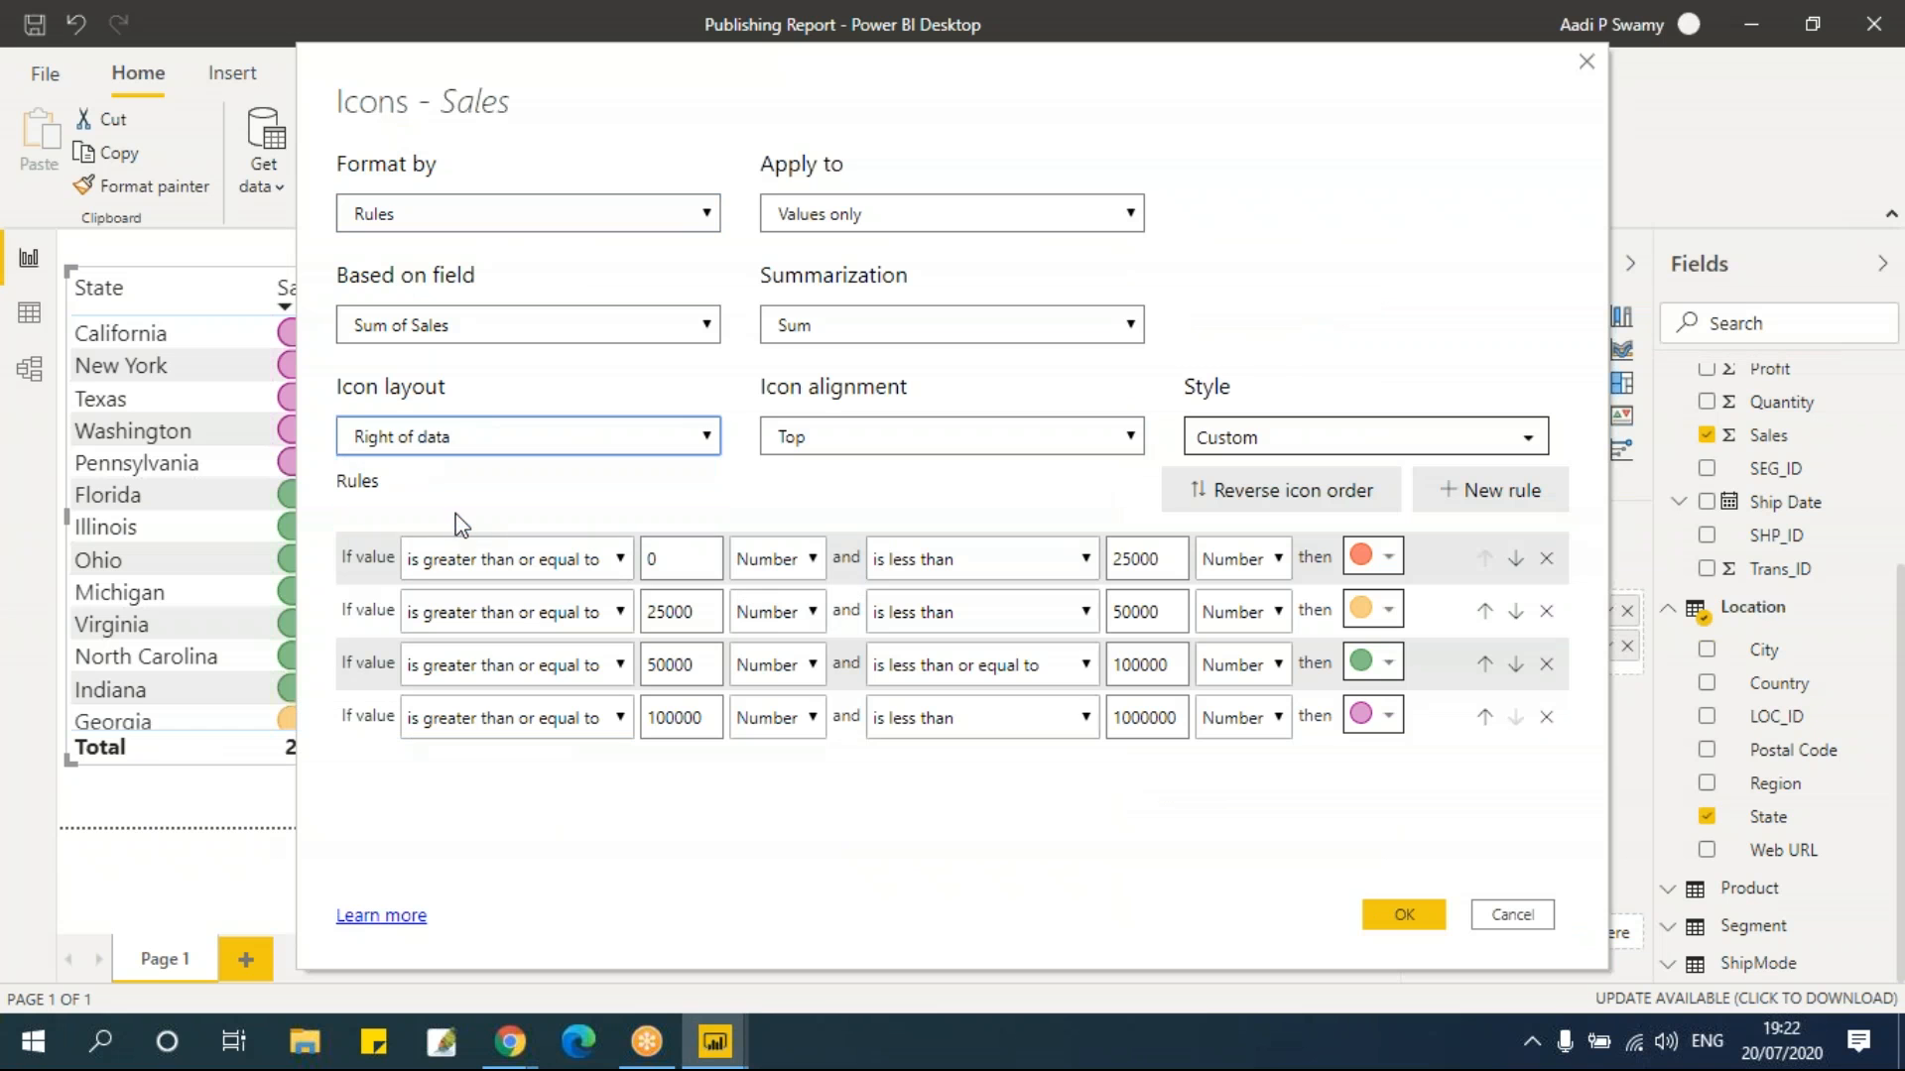
left_click(1390, 917)
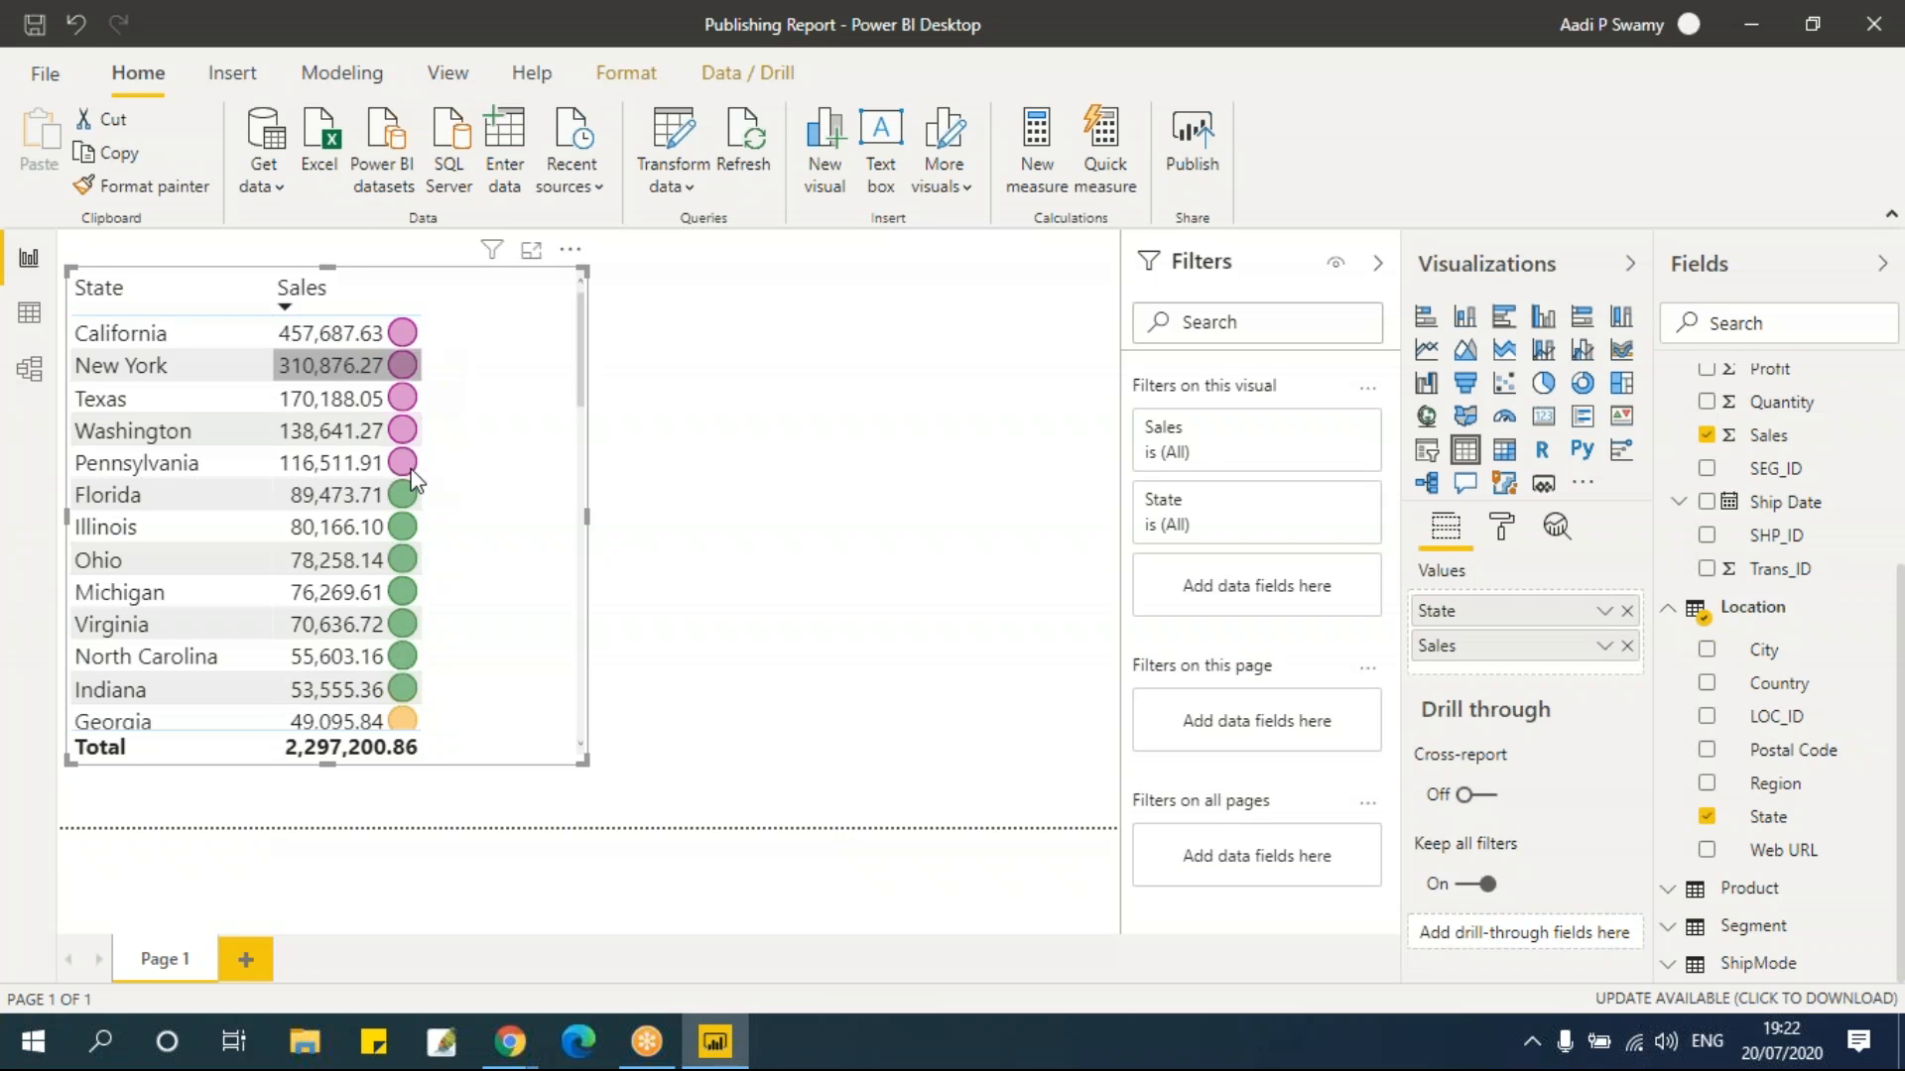
Change the Sales icon layout to Icon only and apply it so the table shows icons in place of values
left_click(1604, 646)
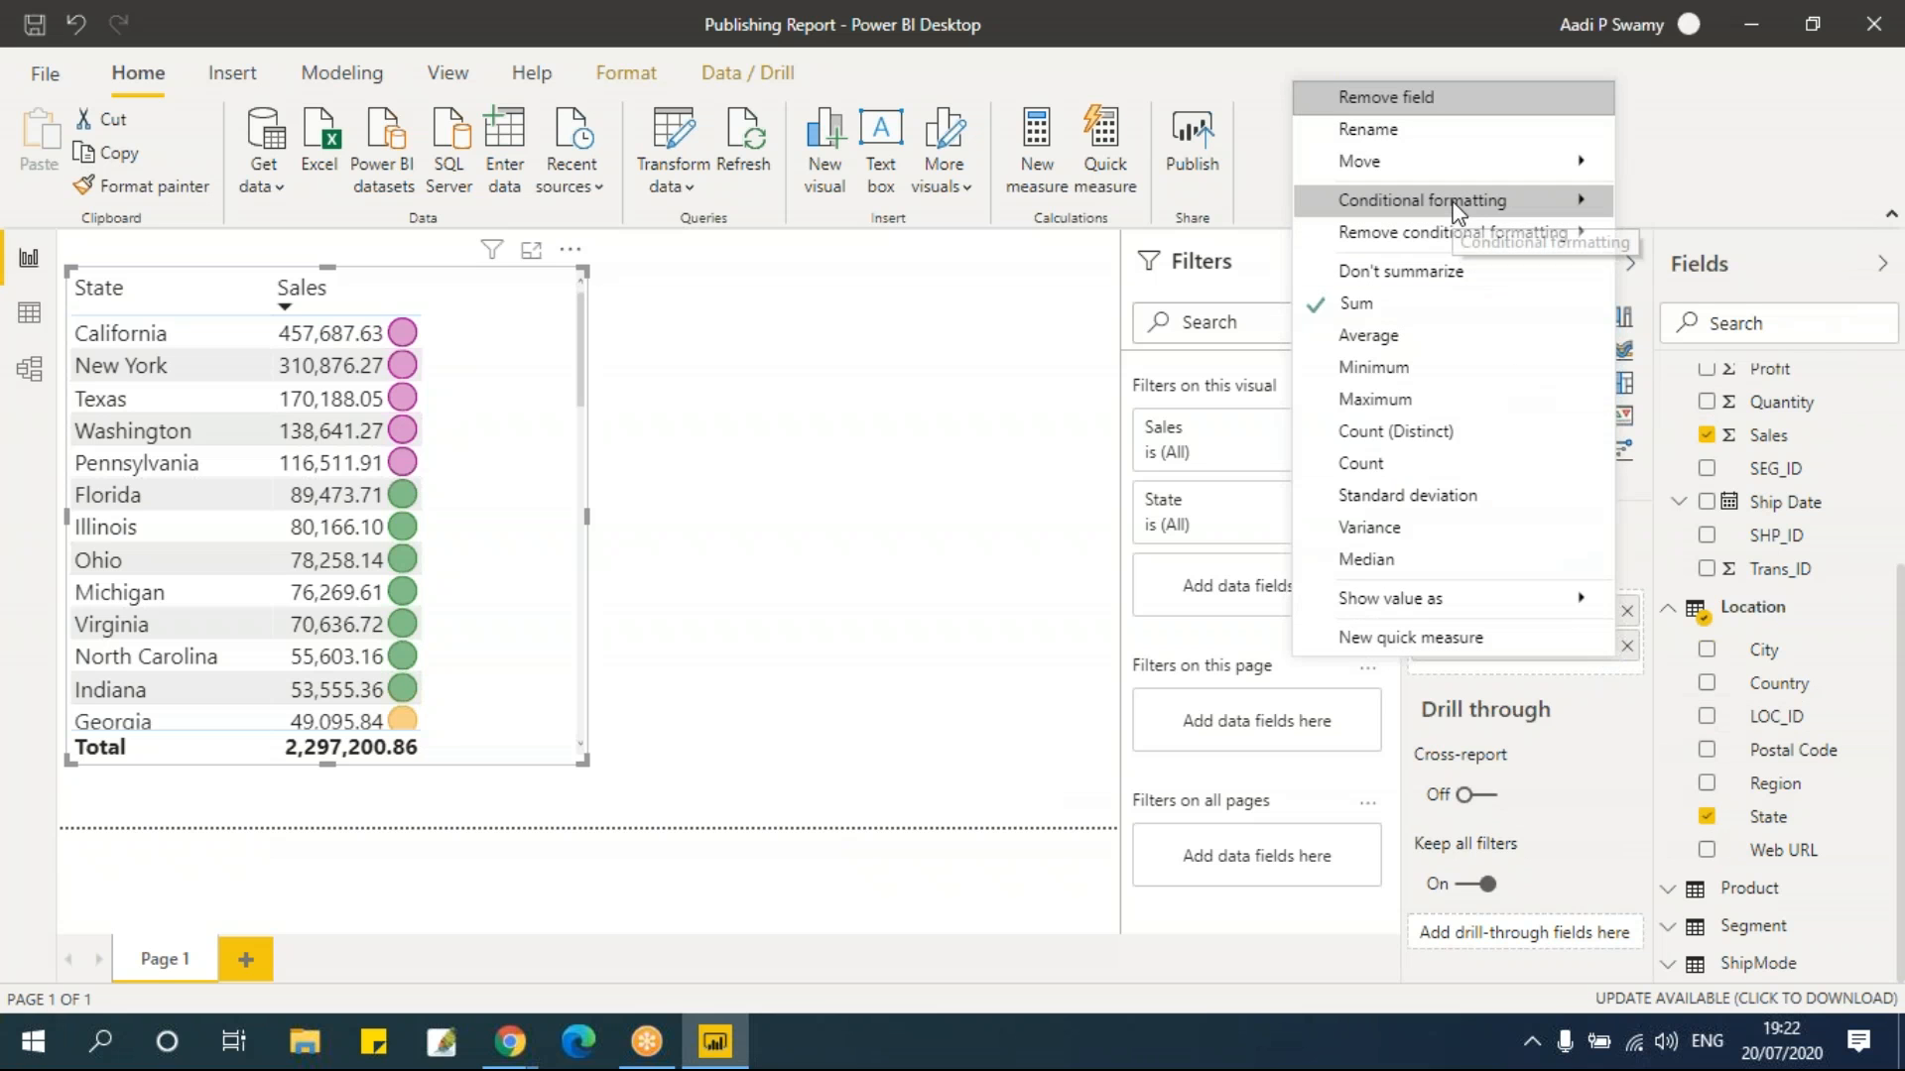
mouse_move(1456, 205)
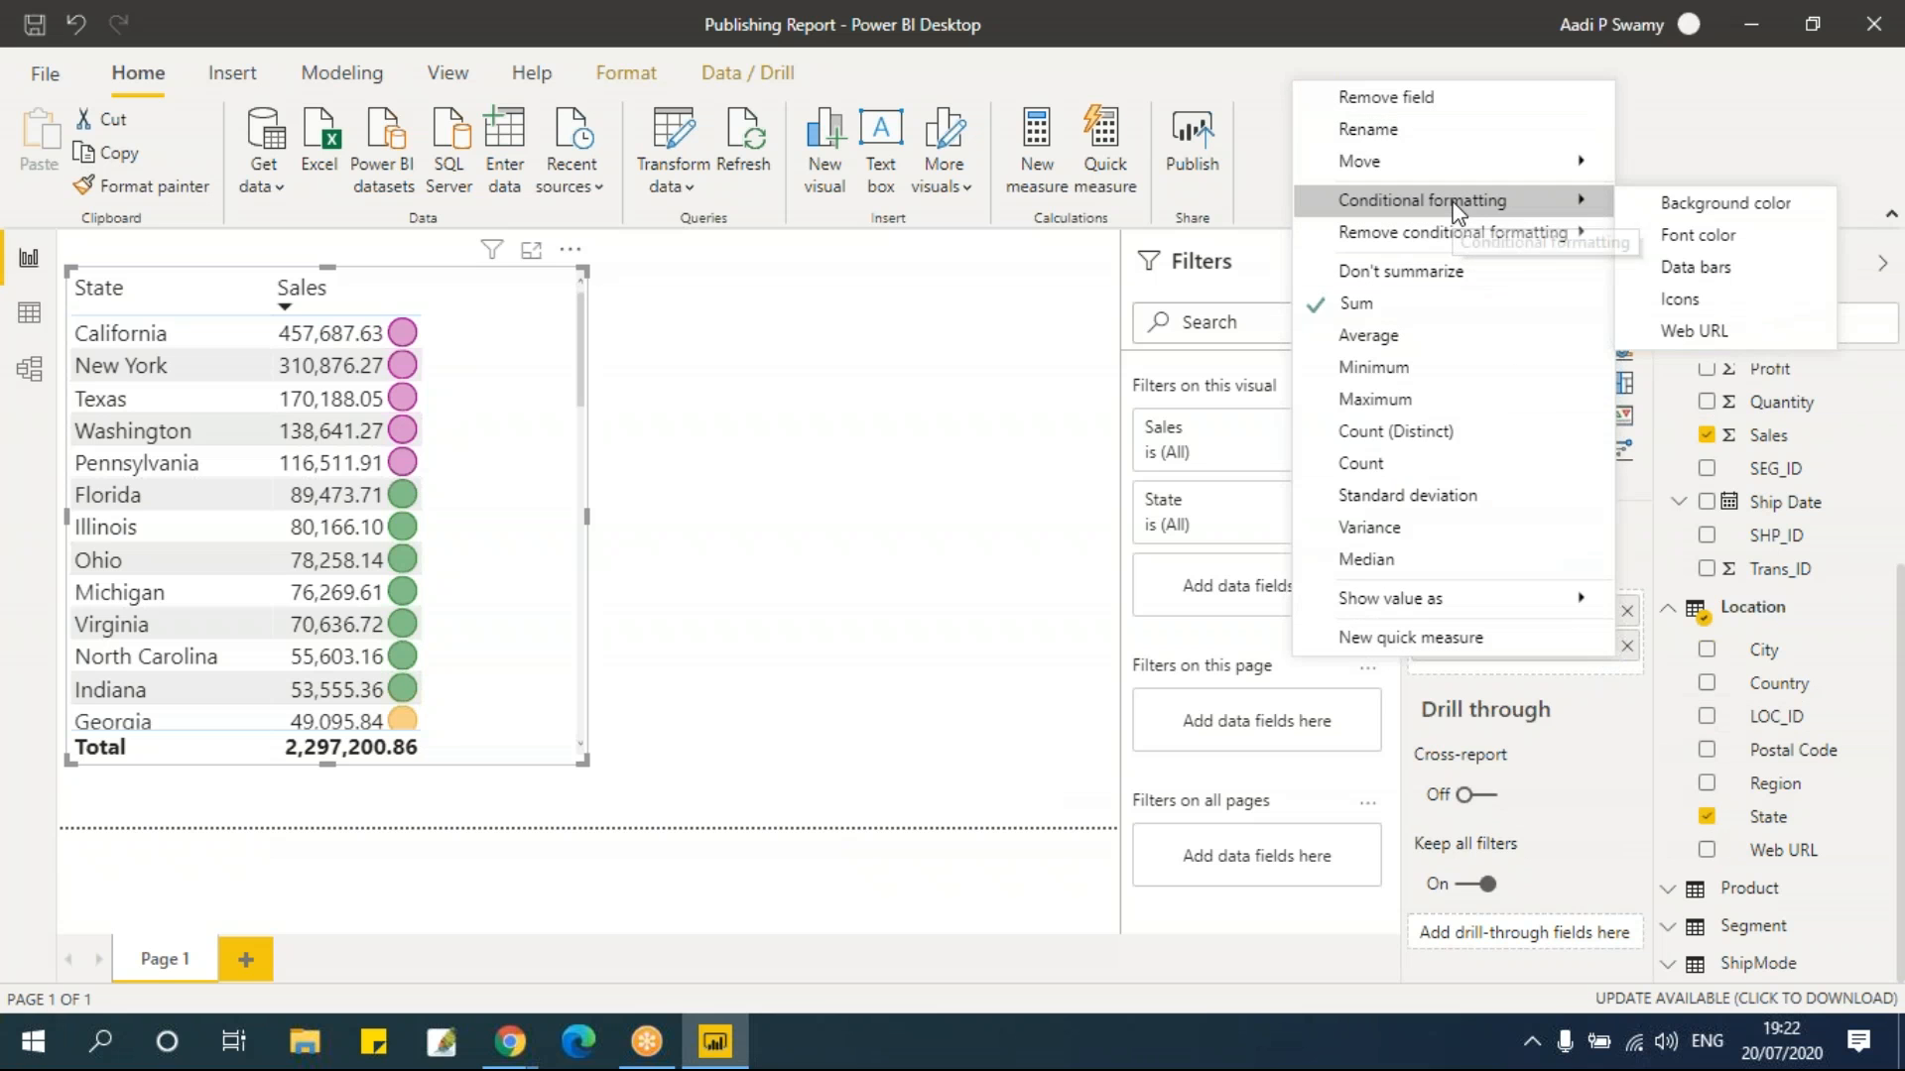
left_click(1700, 298)
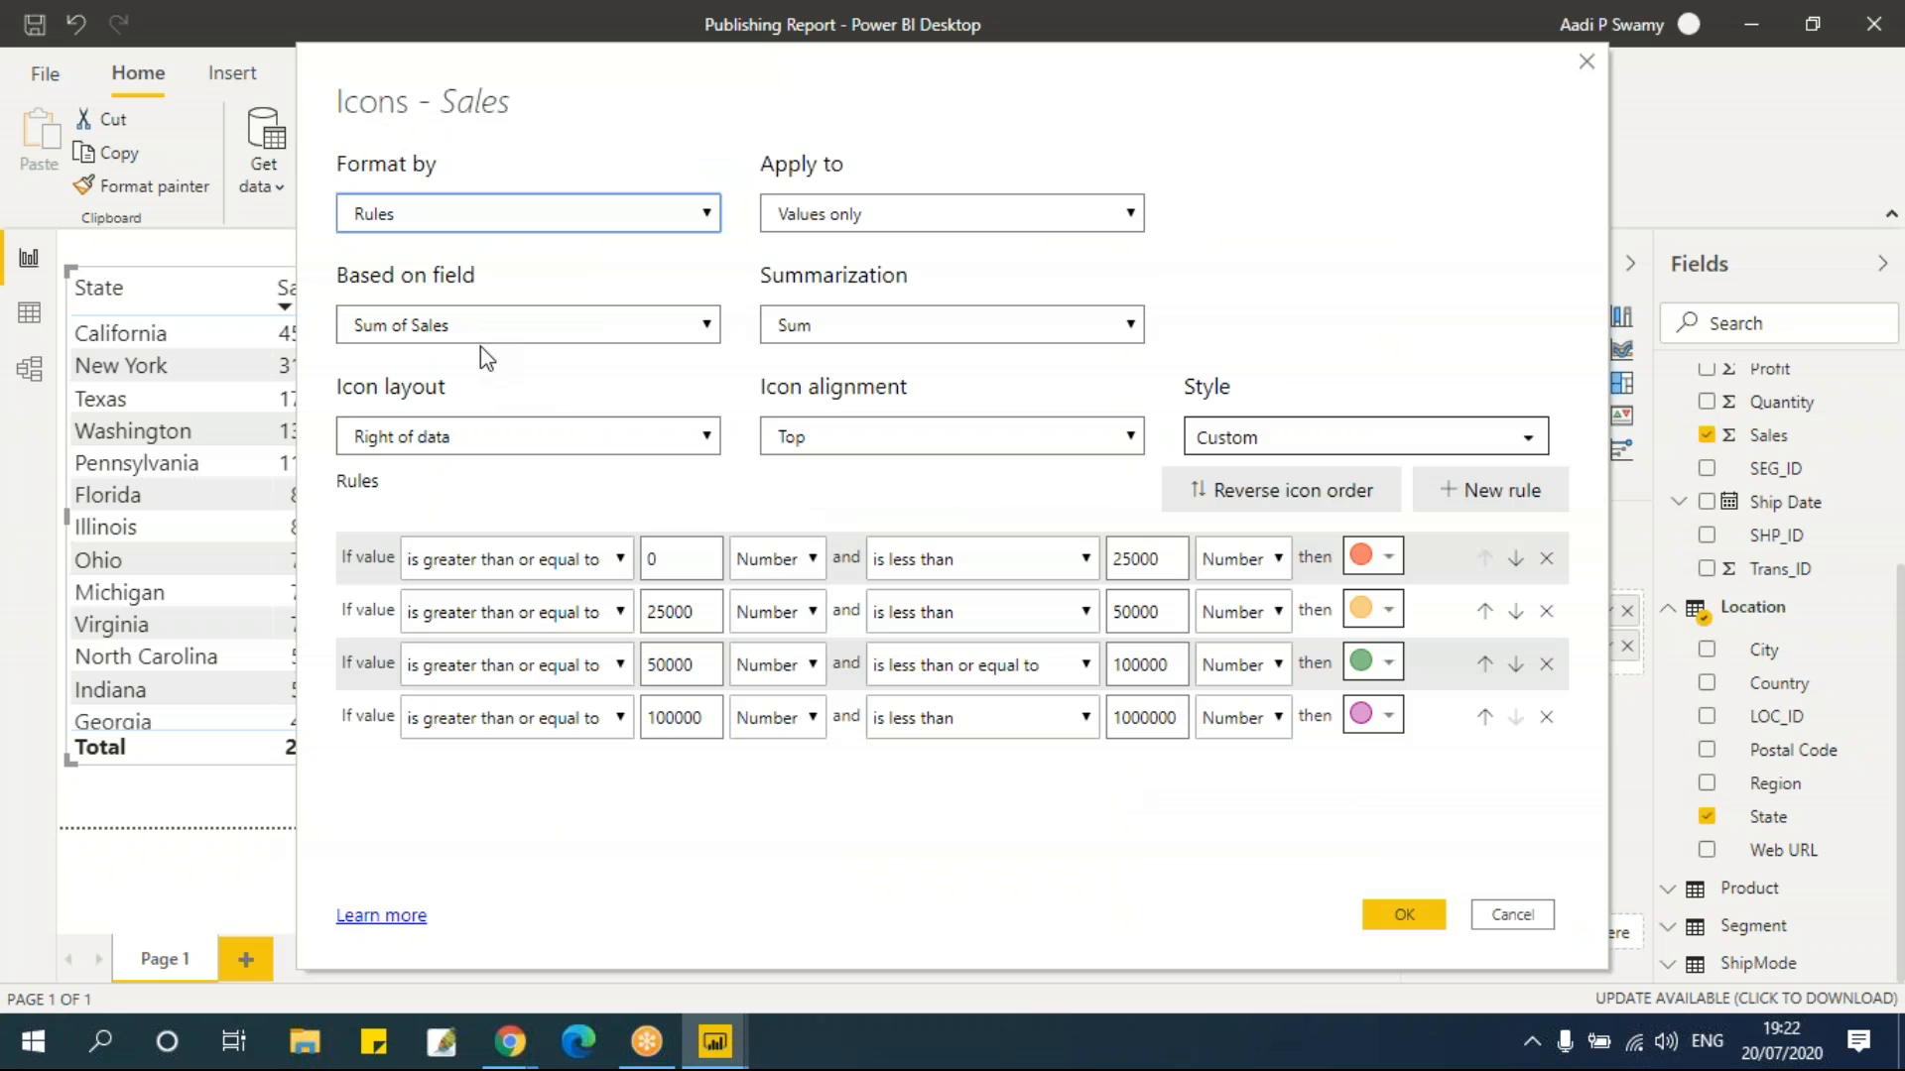
left_click(467, 437)
left_click(468, 494)
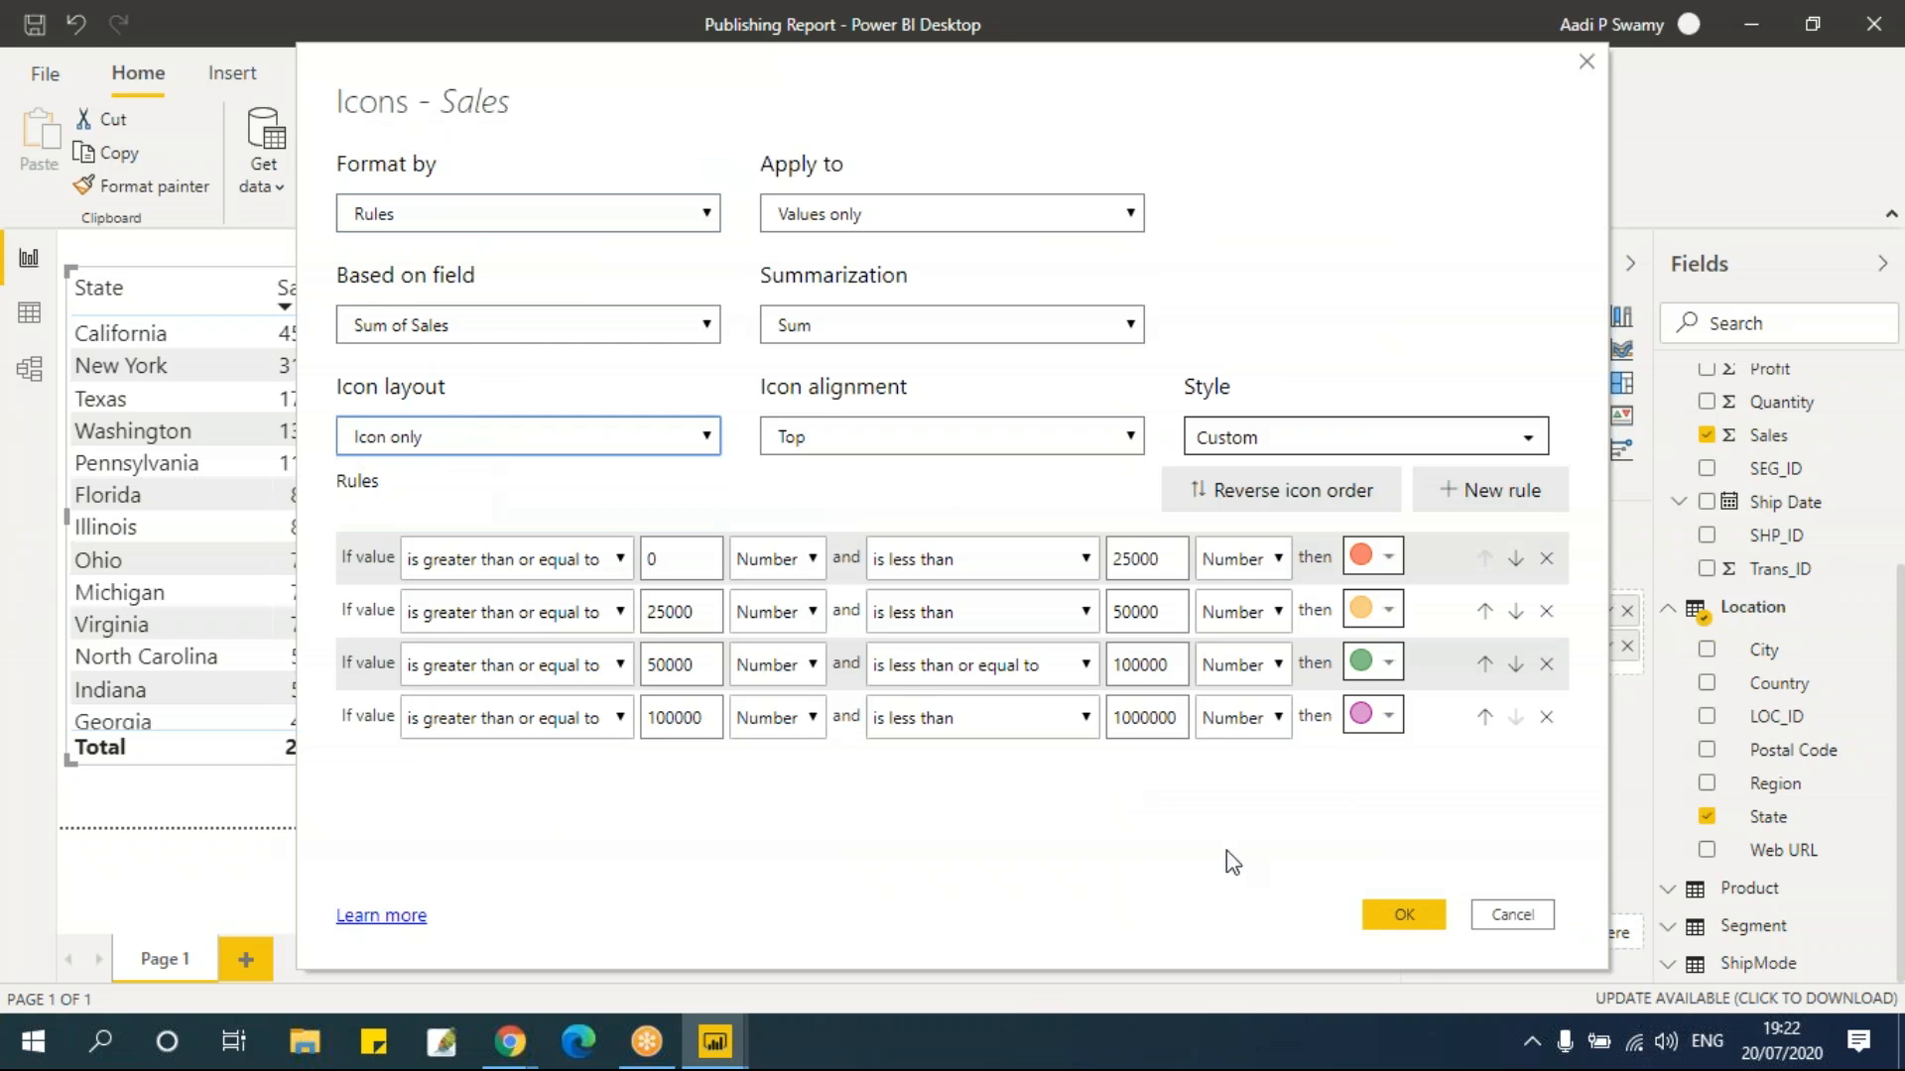
left_click(1405, 917)
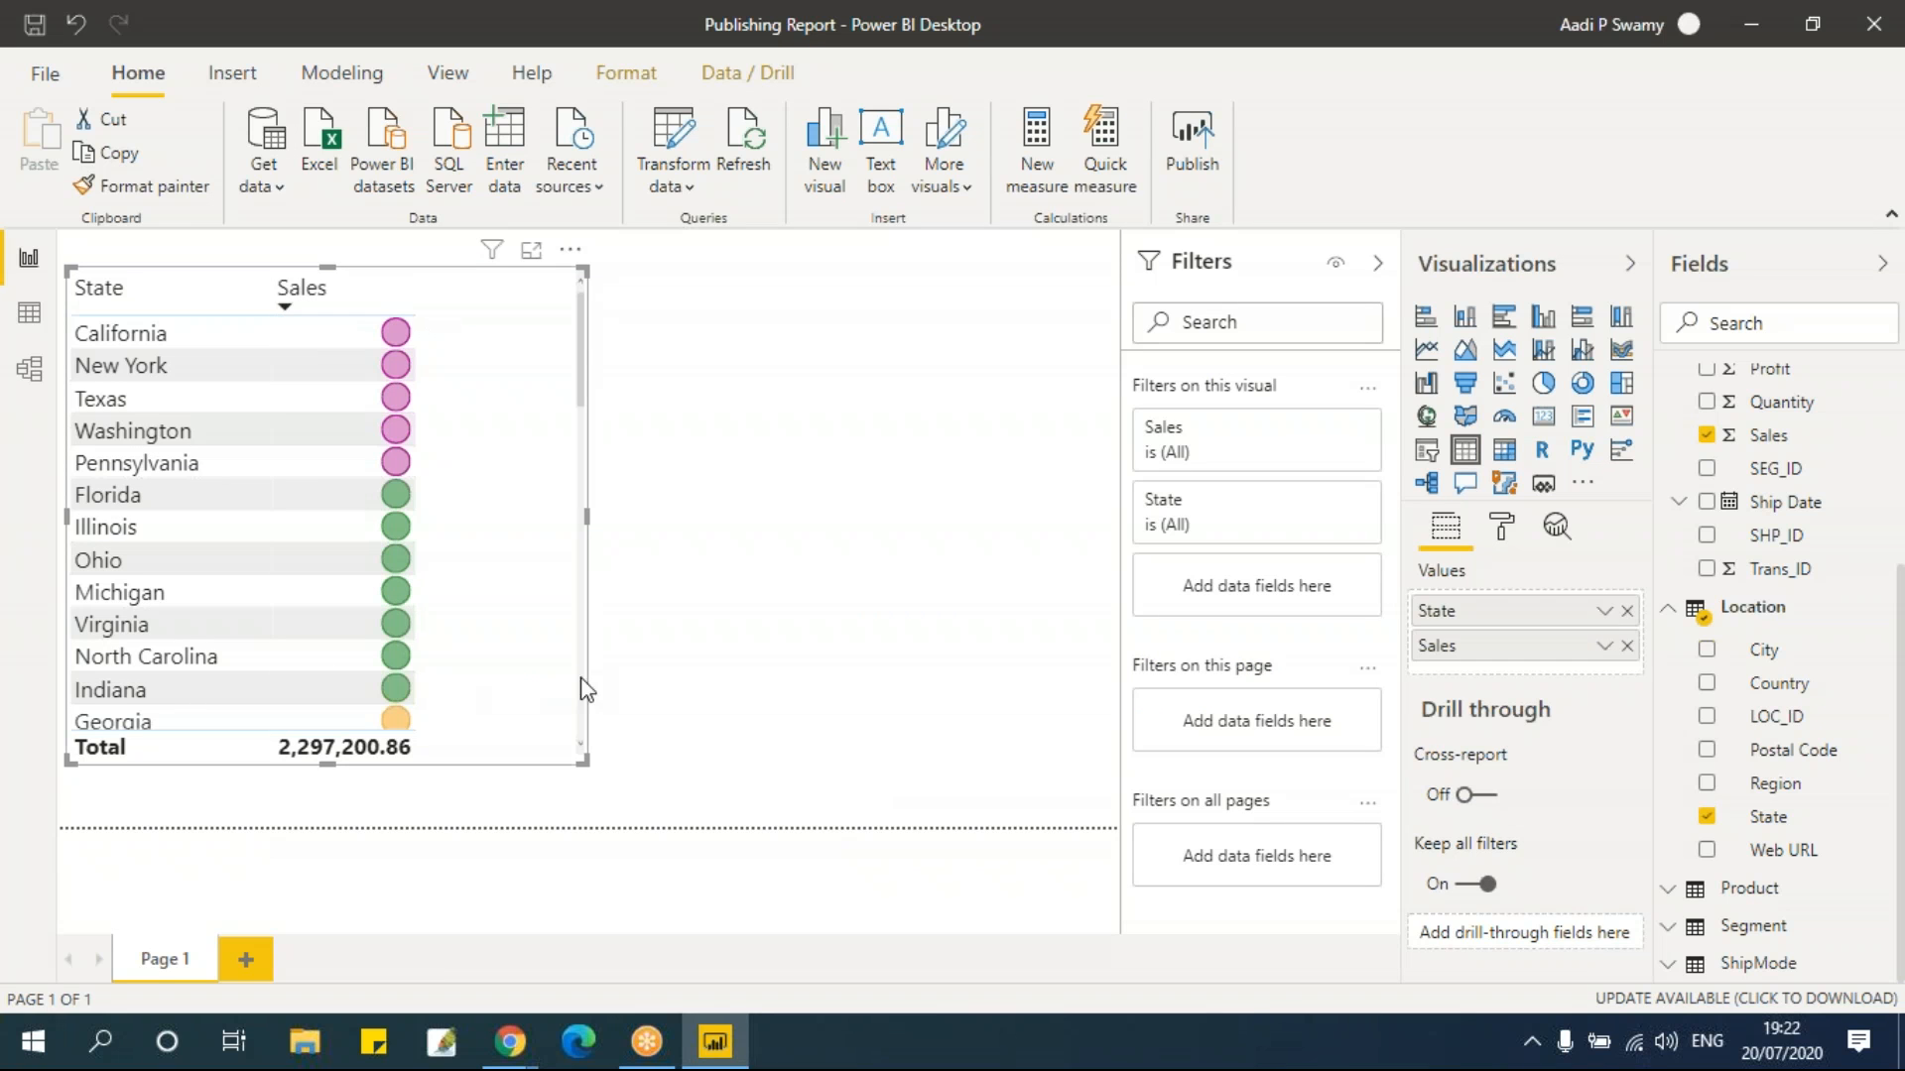
Reopen the icon formatting for Sales, change the icon alignment and apply it
left_click(1605, 646)
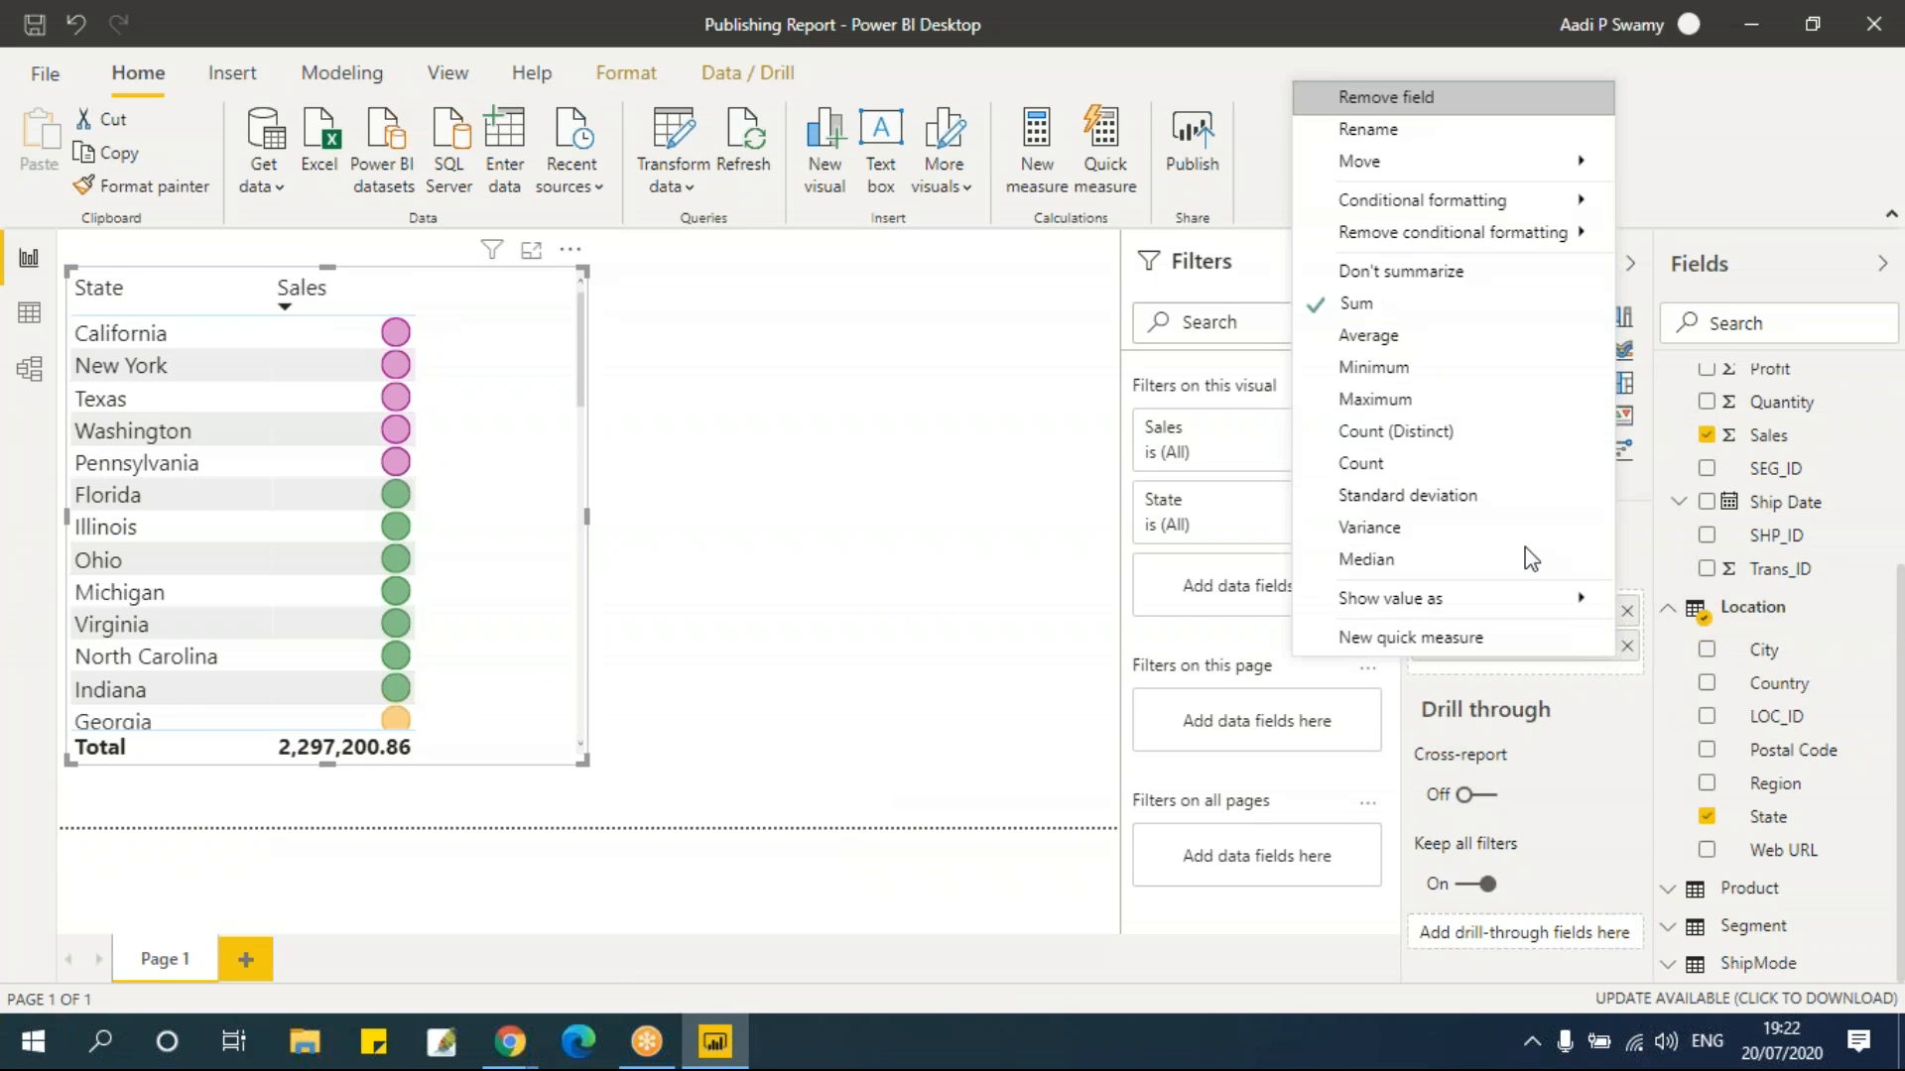
mouse_move(1449, 203)
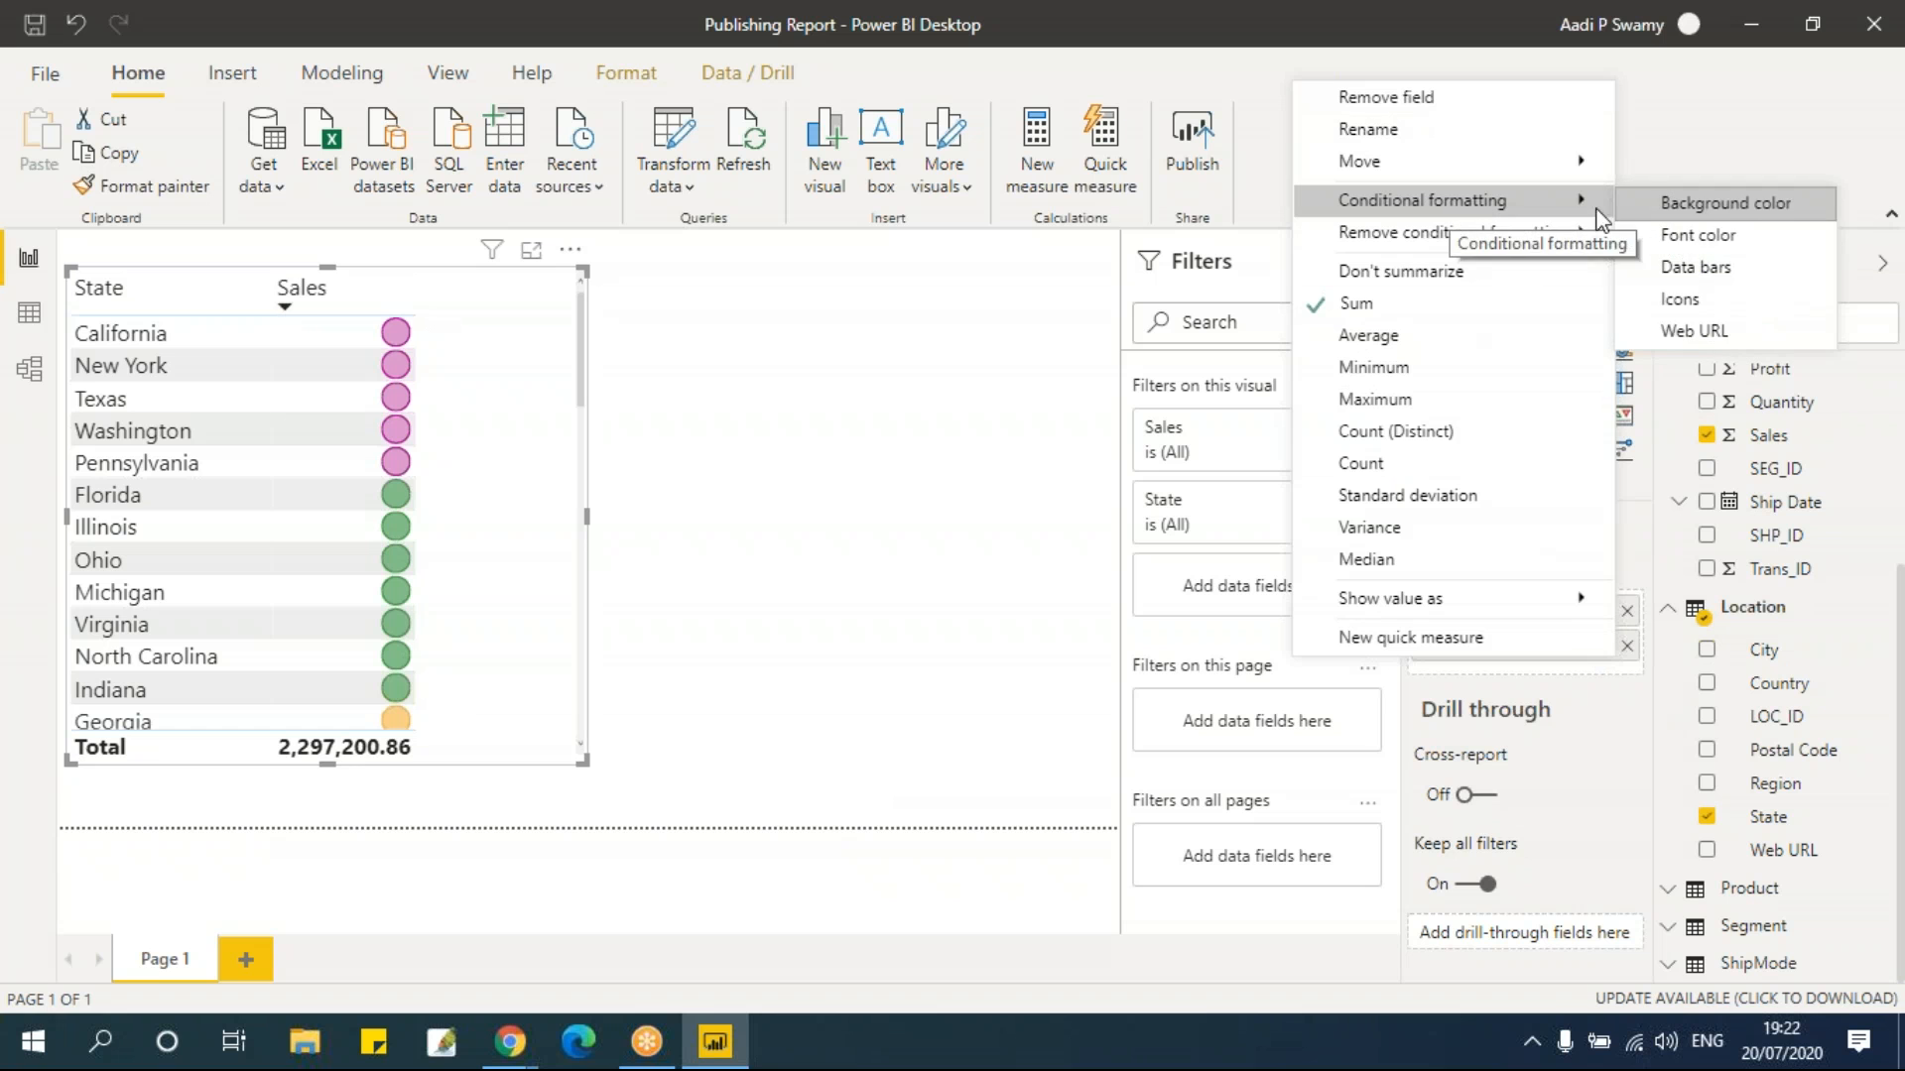
left_click(1709, 296)
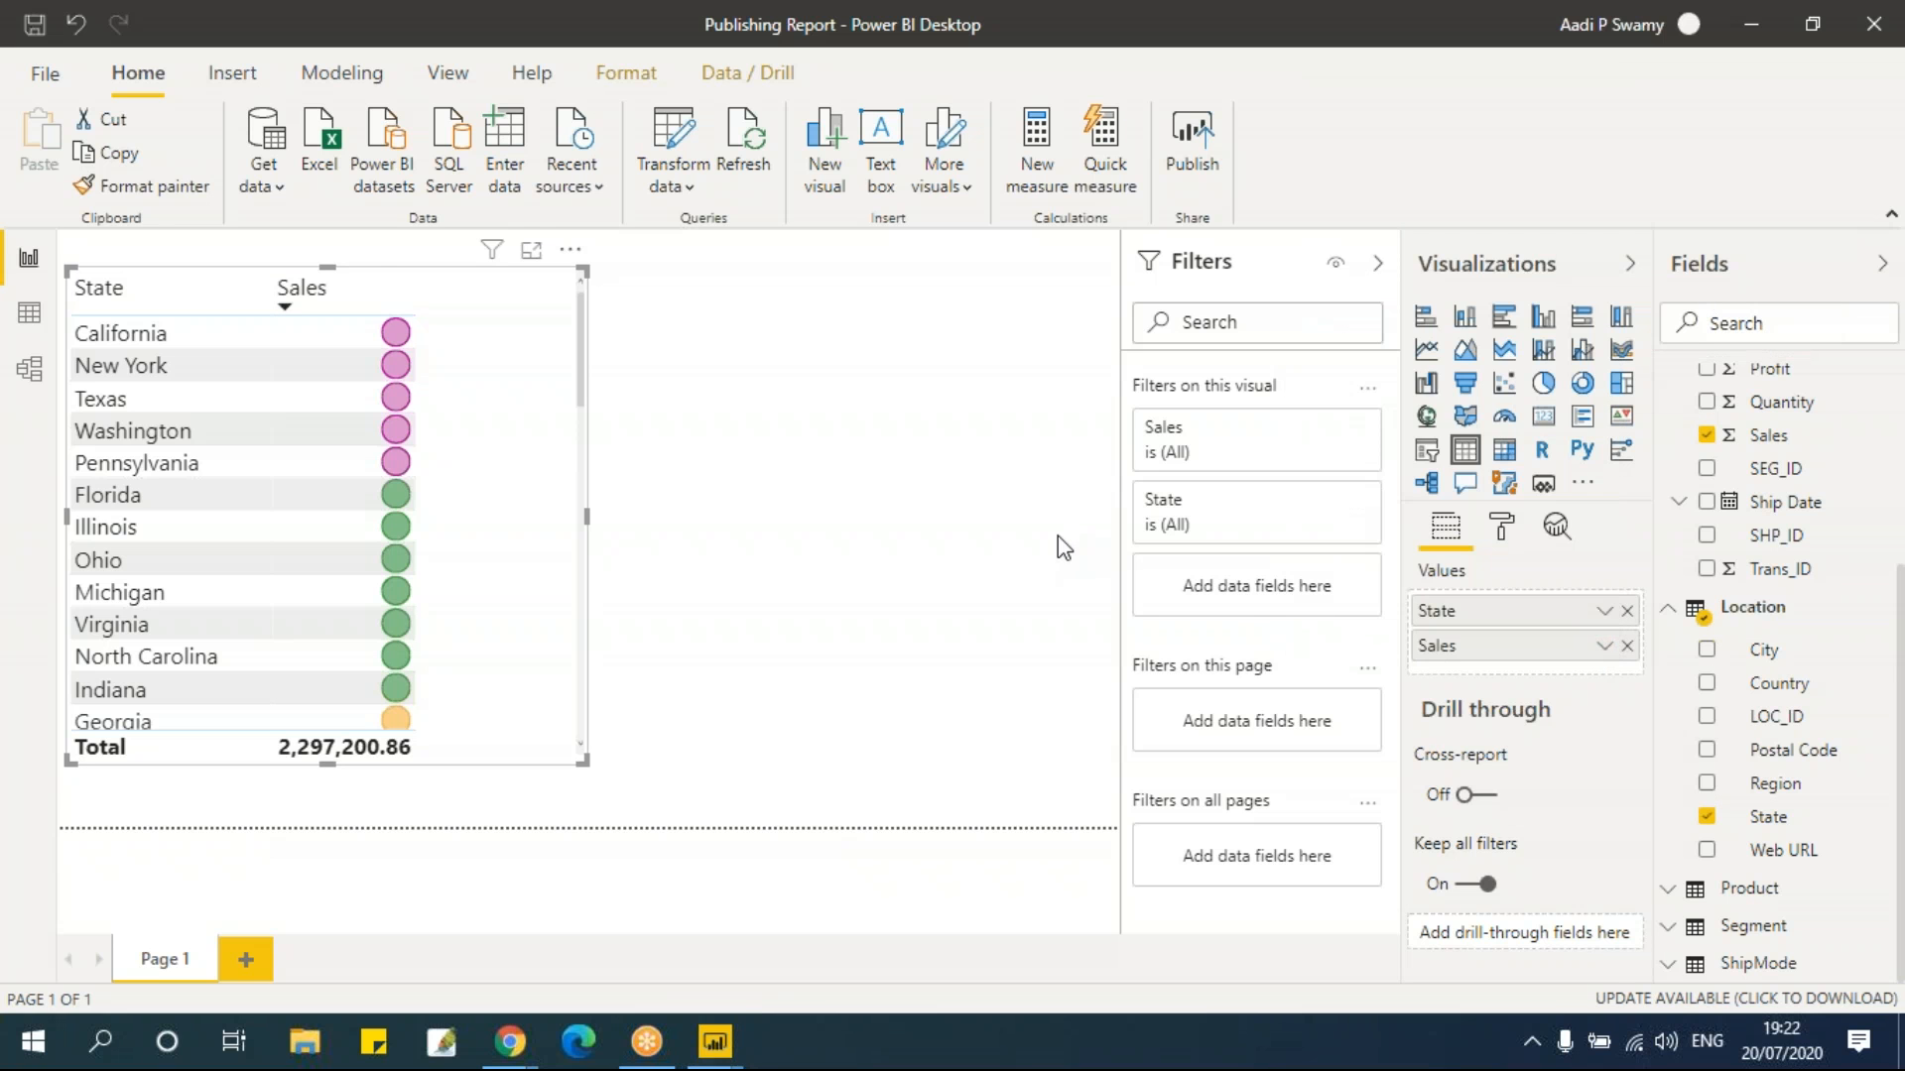
left_click(887, 443)
left_click(804, 489)
left_click(1403, 914)
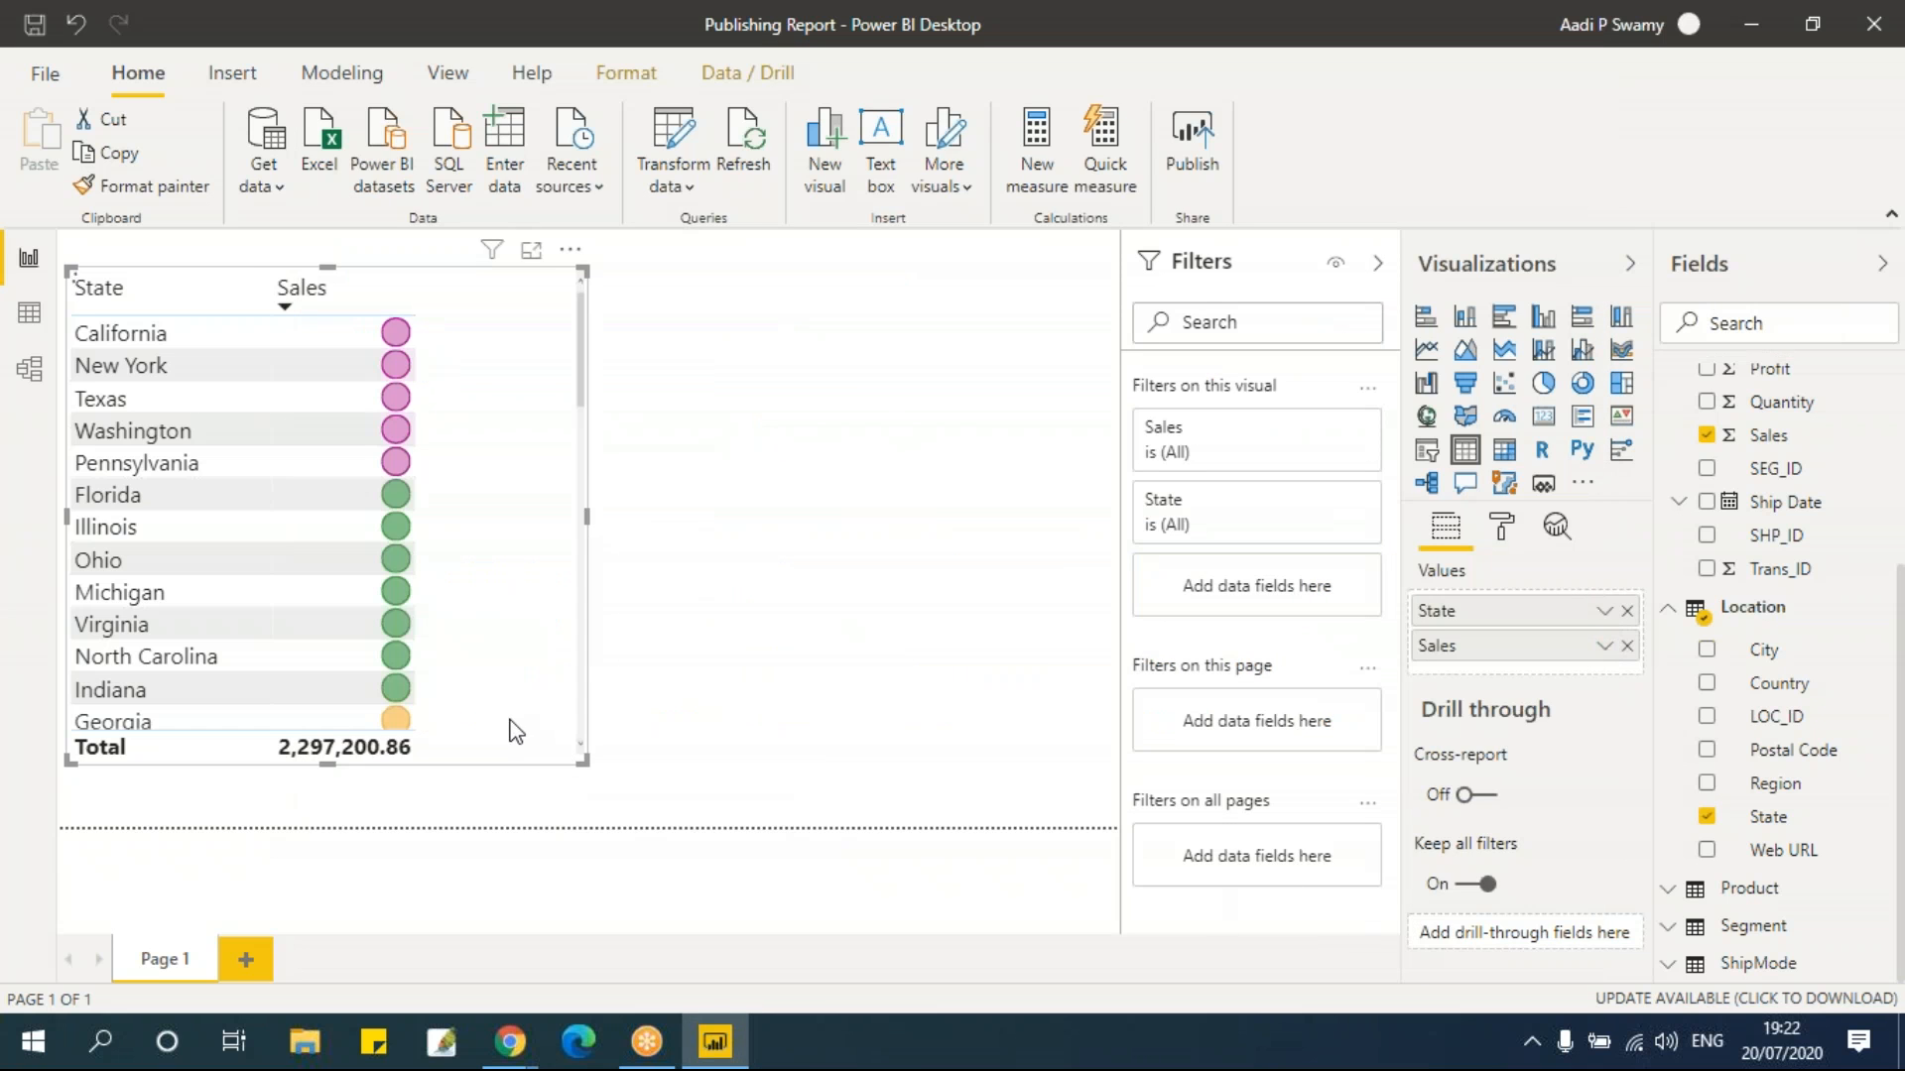
Enlarge the State and Sales table slightly and remove all conditional formatting from Sales
left_click_drag(583, 772, 604, 794)
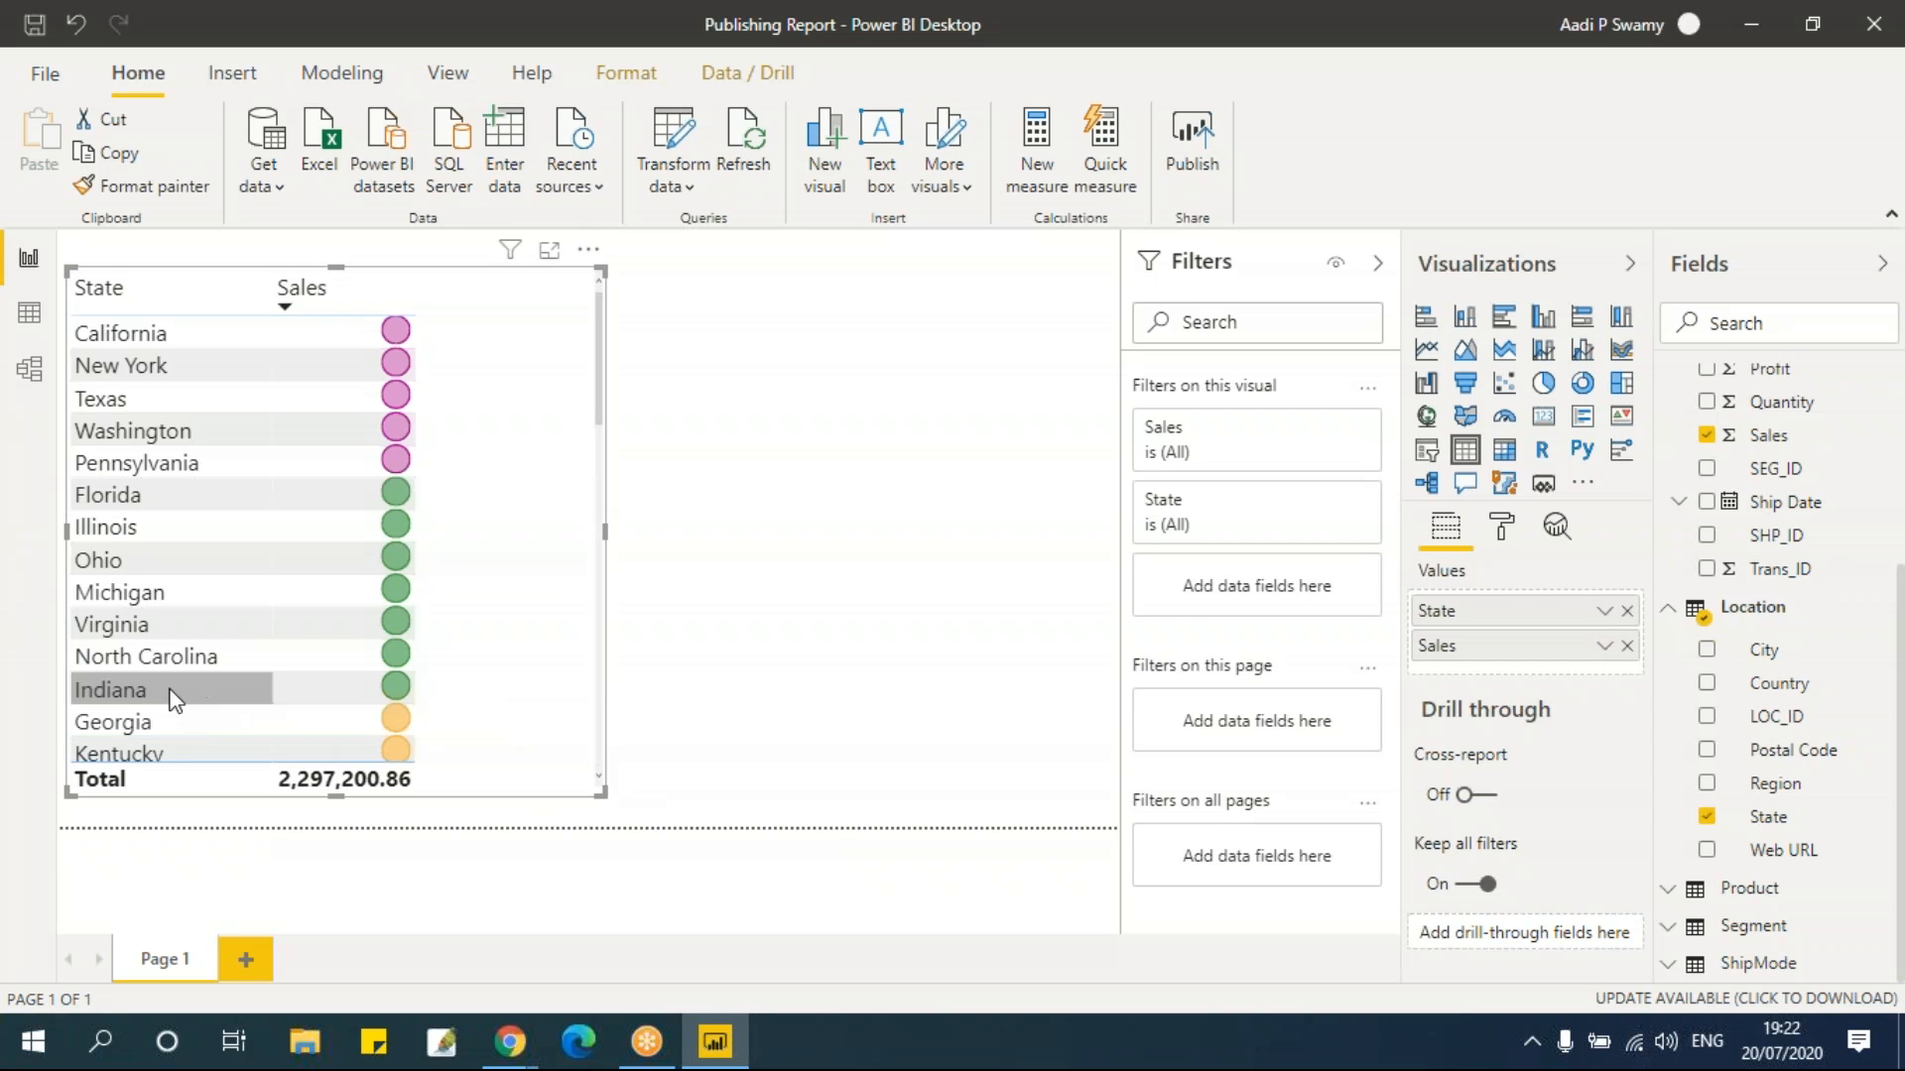
mouse_move(400, 724)
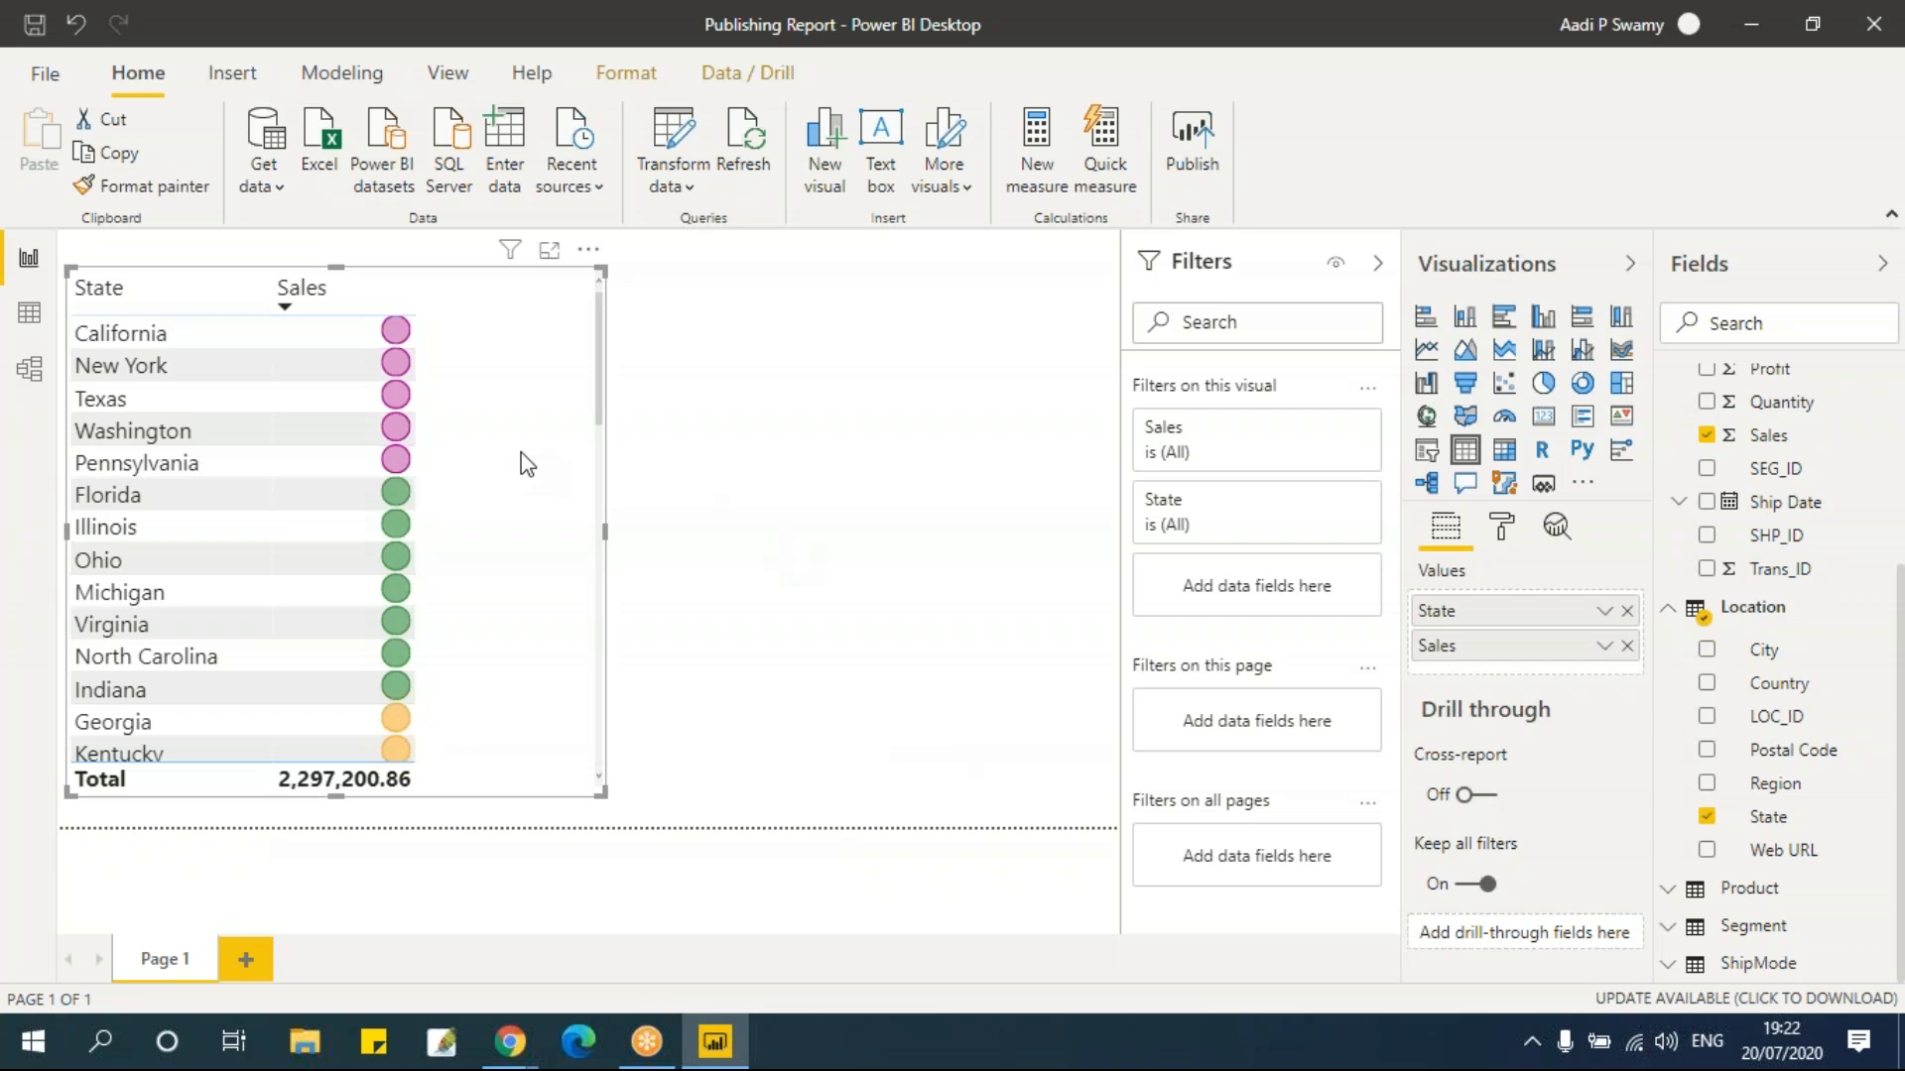
left_click(1604, 647)
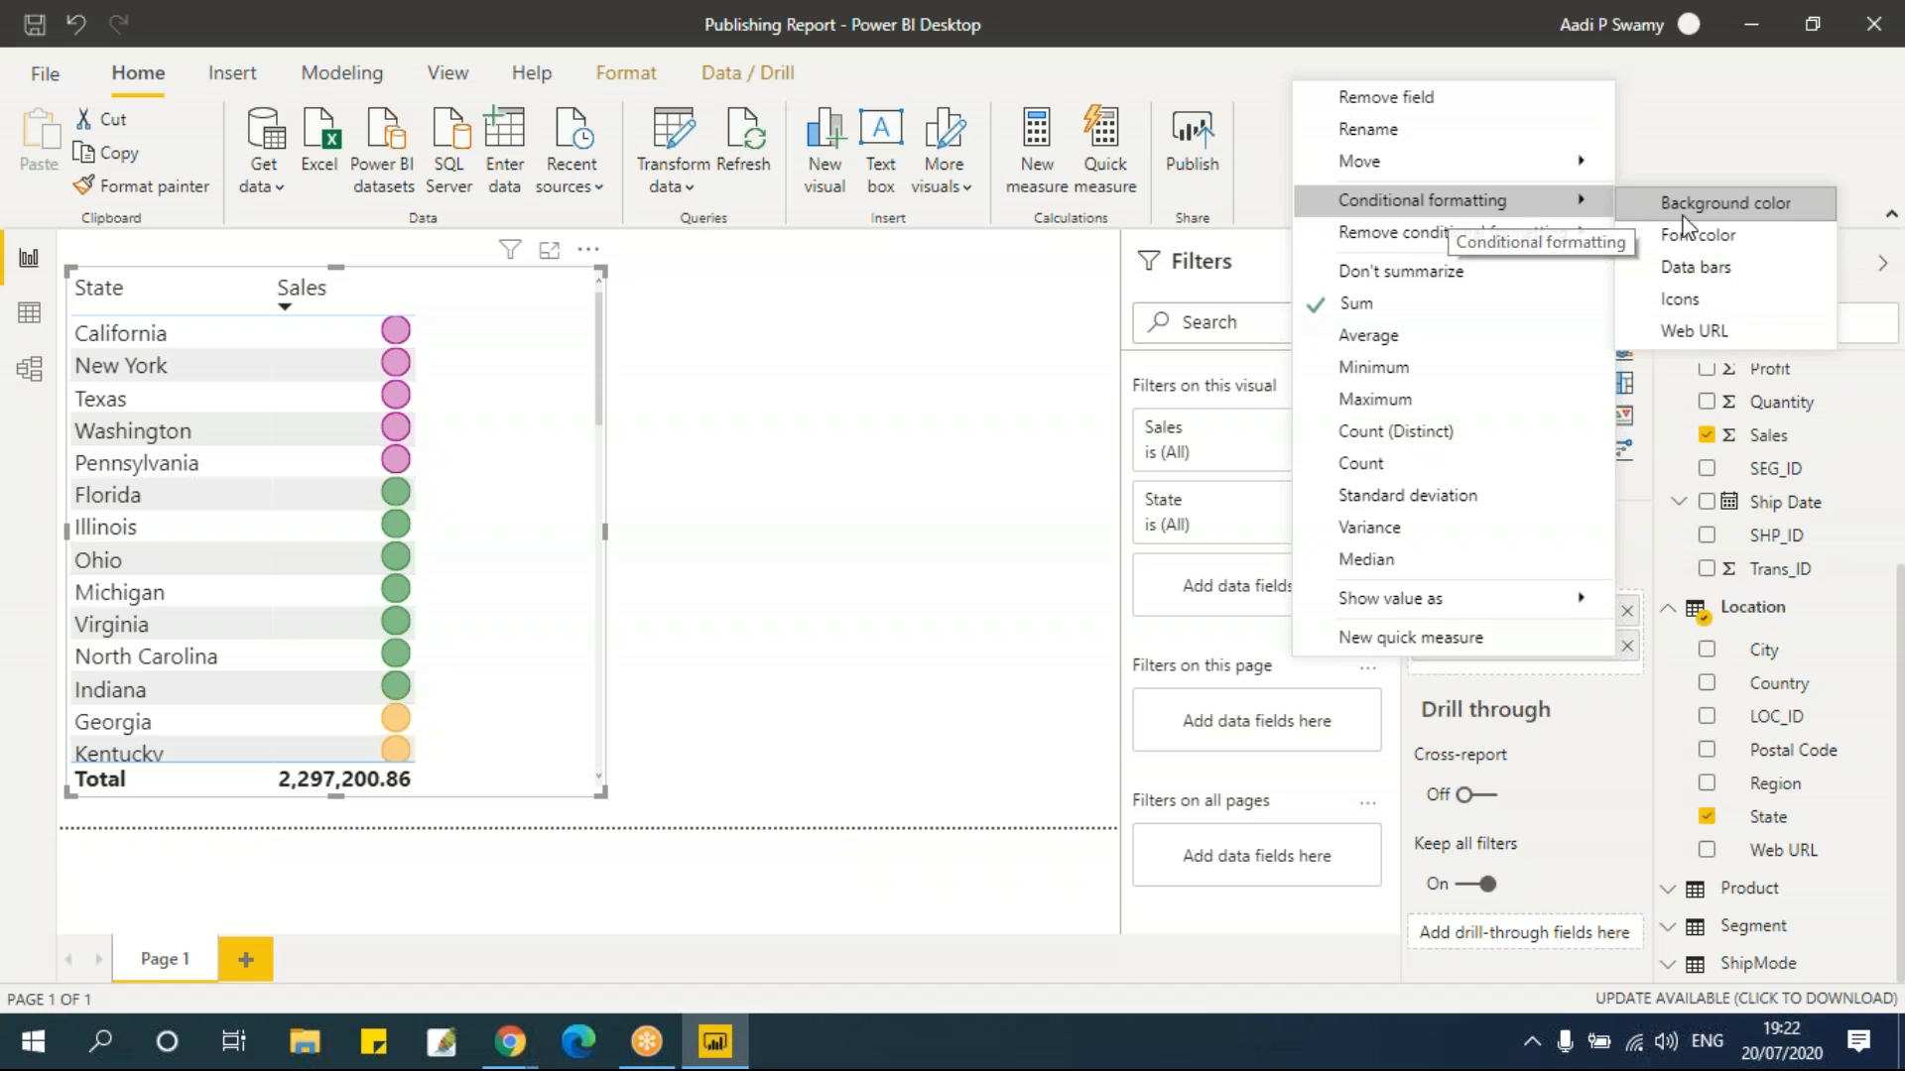
mouse_move(1495, 248)
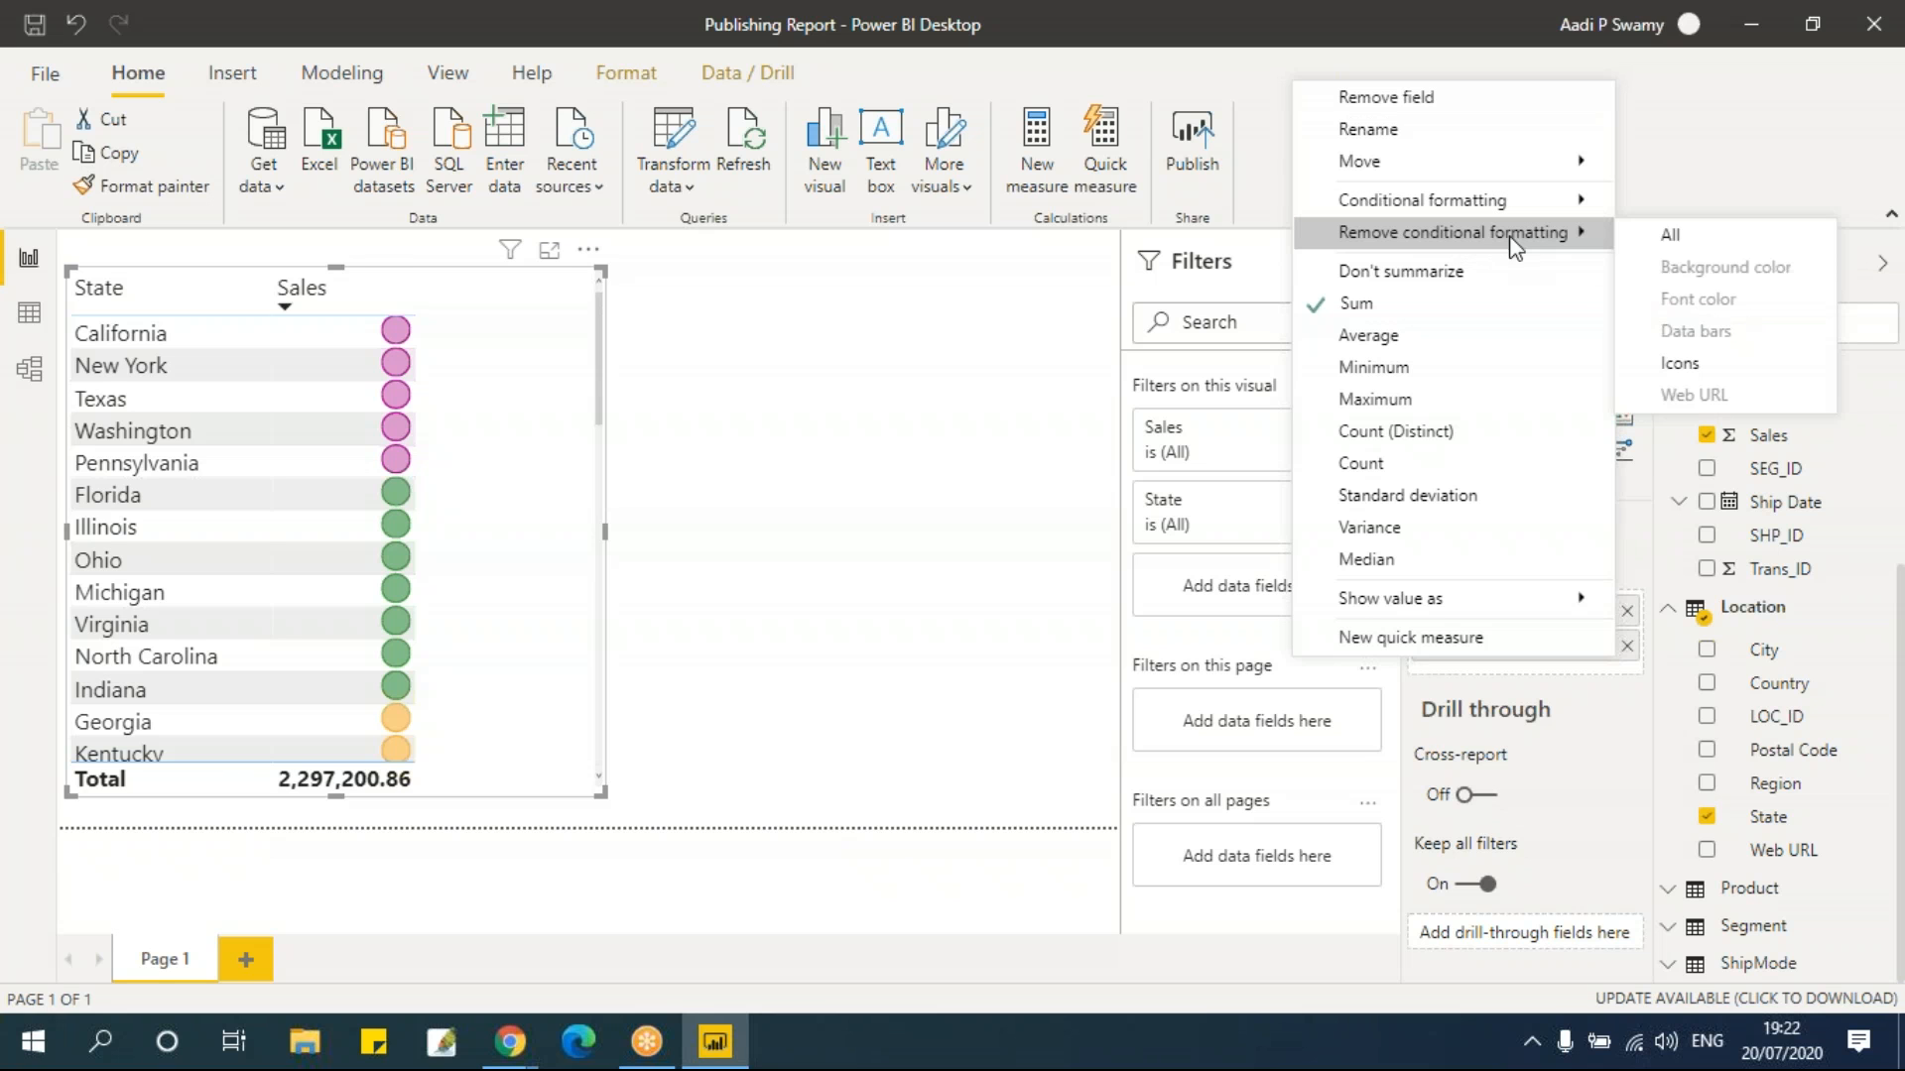
left_click(1681, 238)
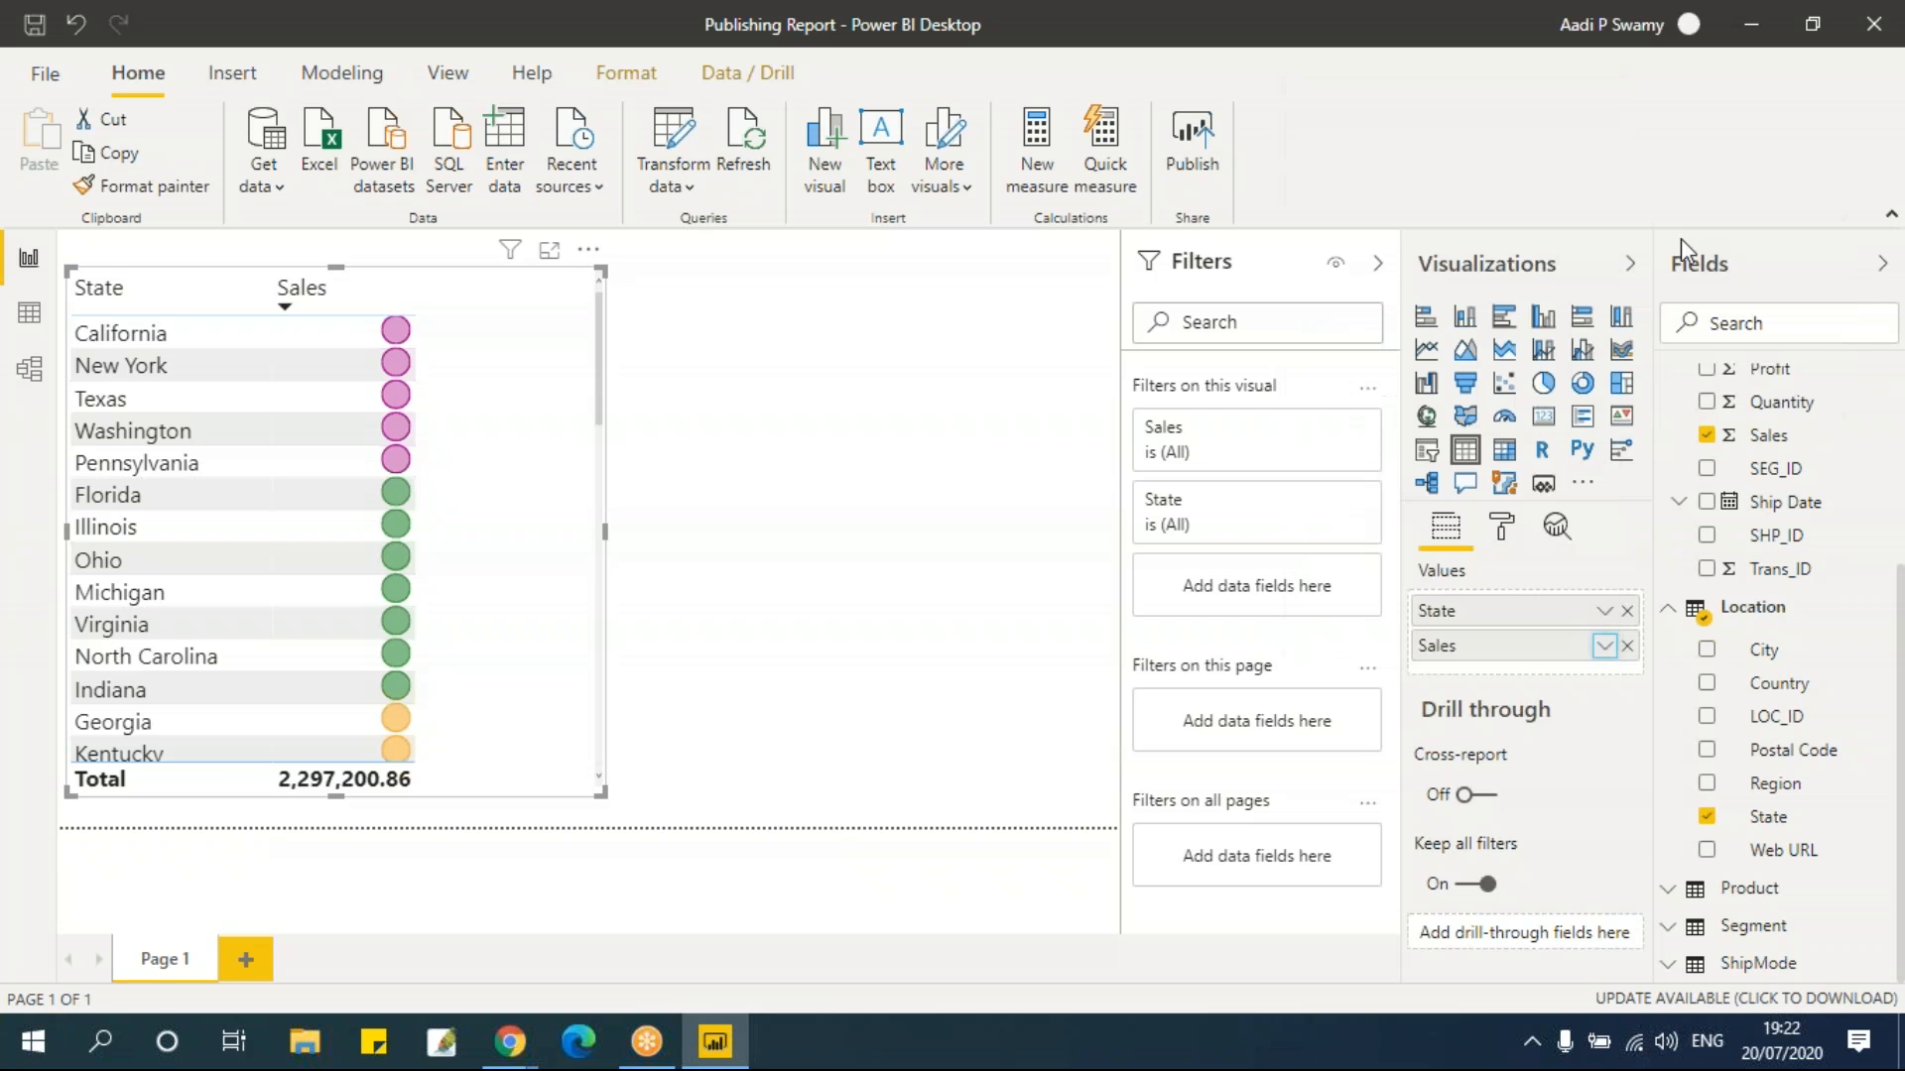
Apply data bars to Sales showing the bar only, with bar direction Right to left and a red negative bar color
left_click(1604, 646)
mouse_move(1484, 210)
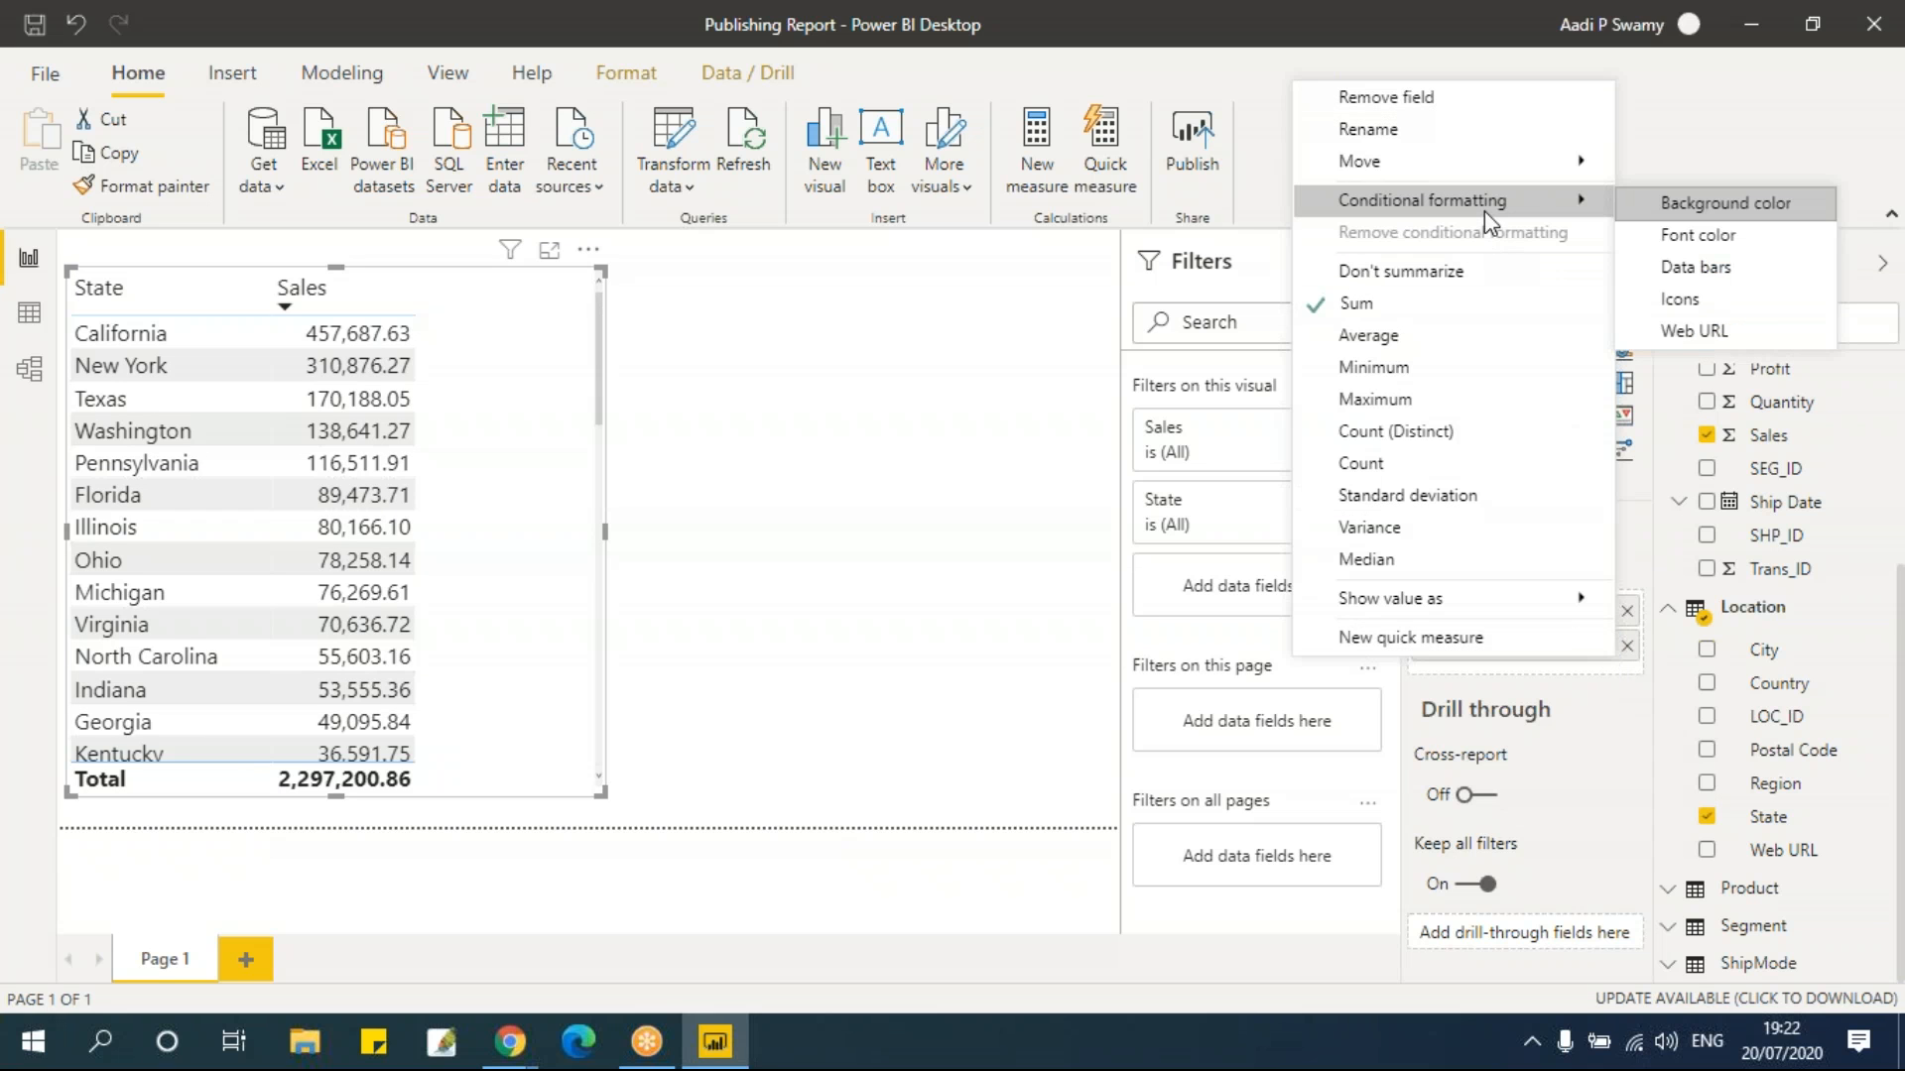
left_click(1700, 266)
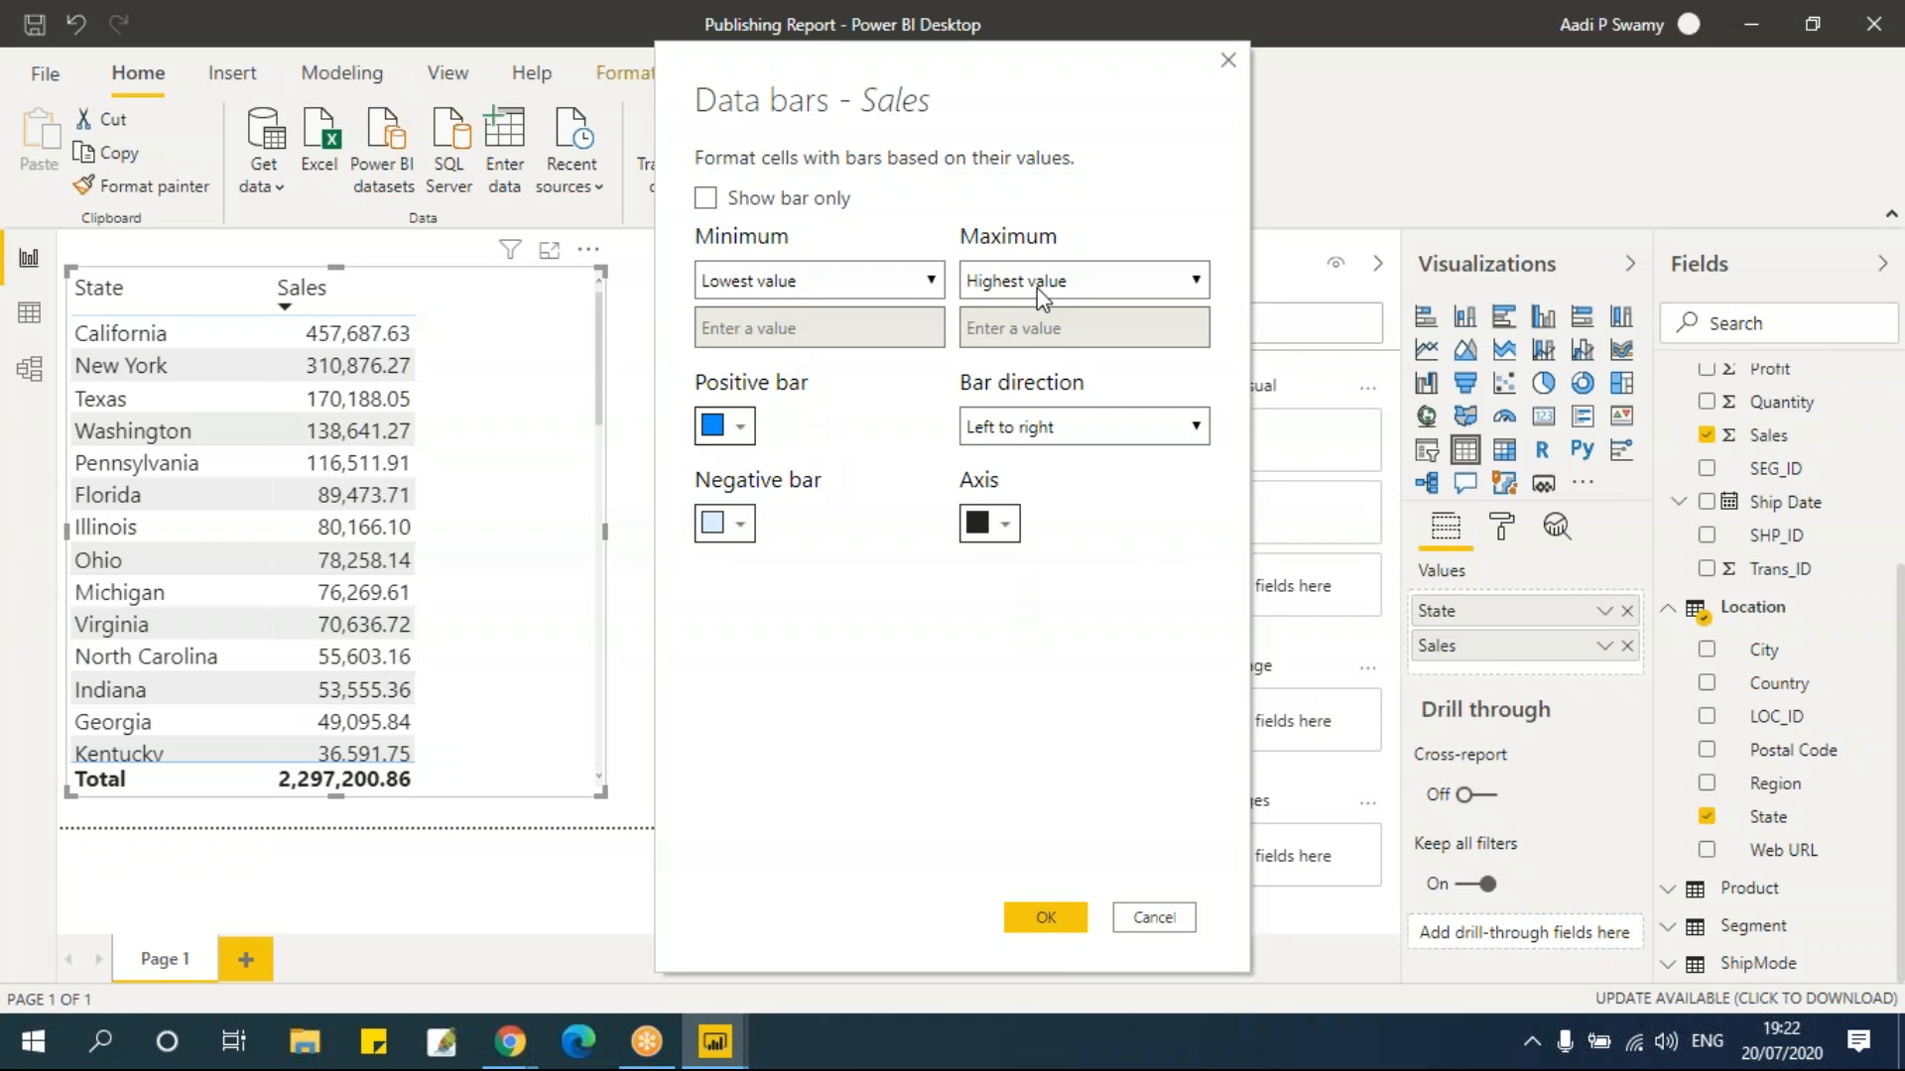
left_click(706, 197)
left_click(1032, 437)
left_click(1037, 489)
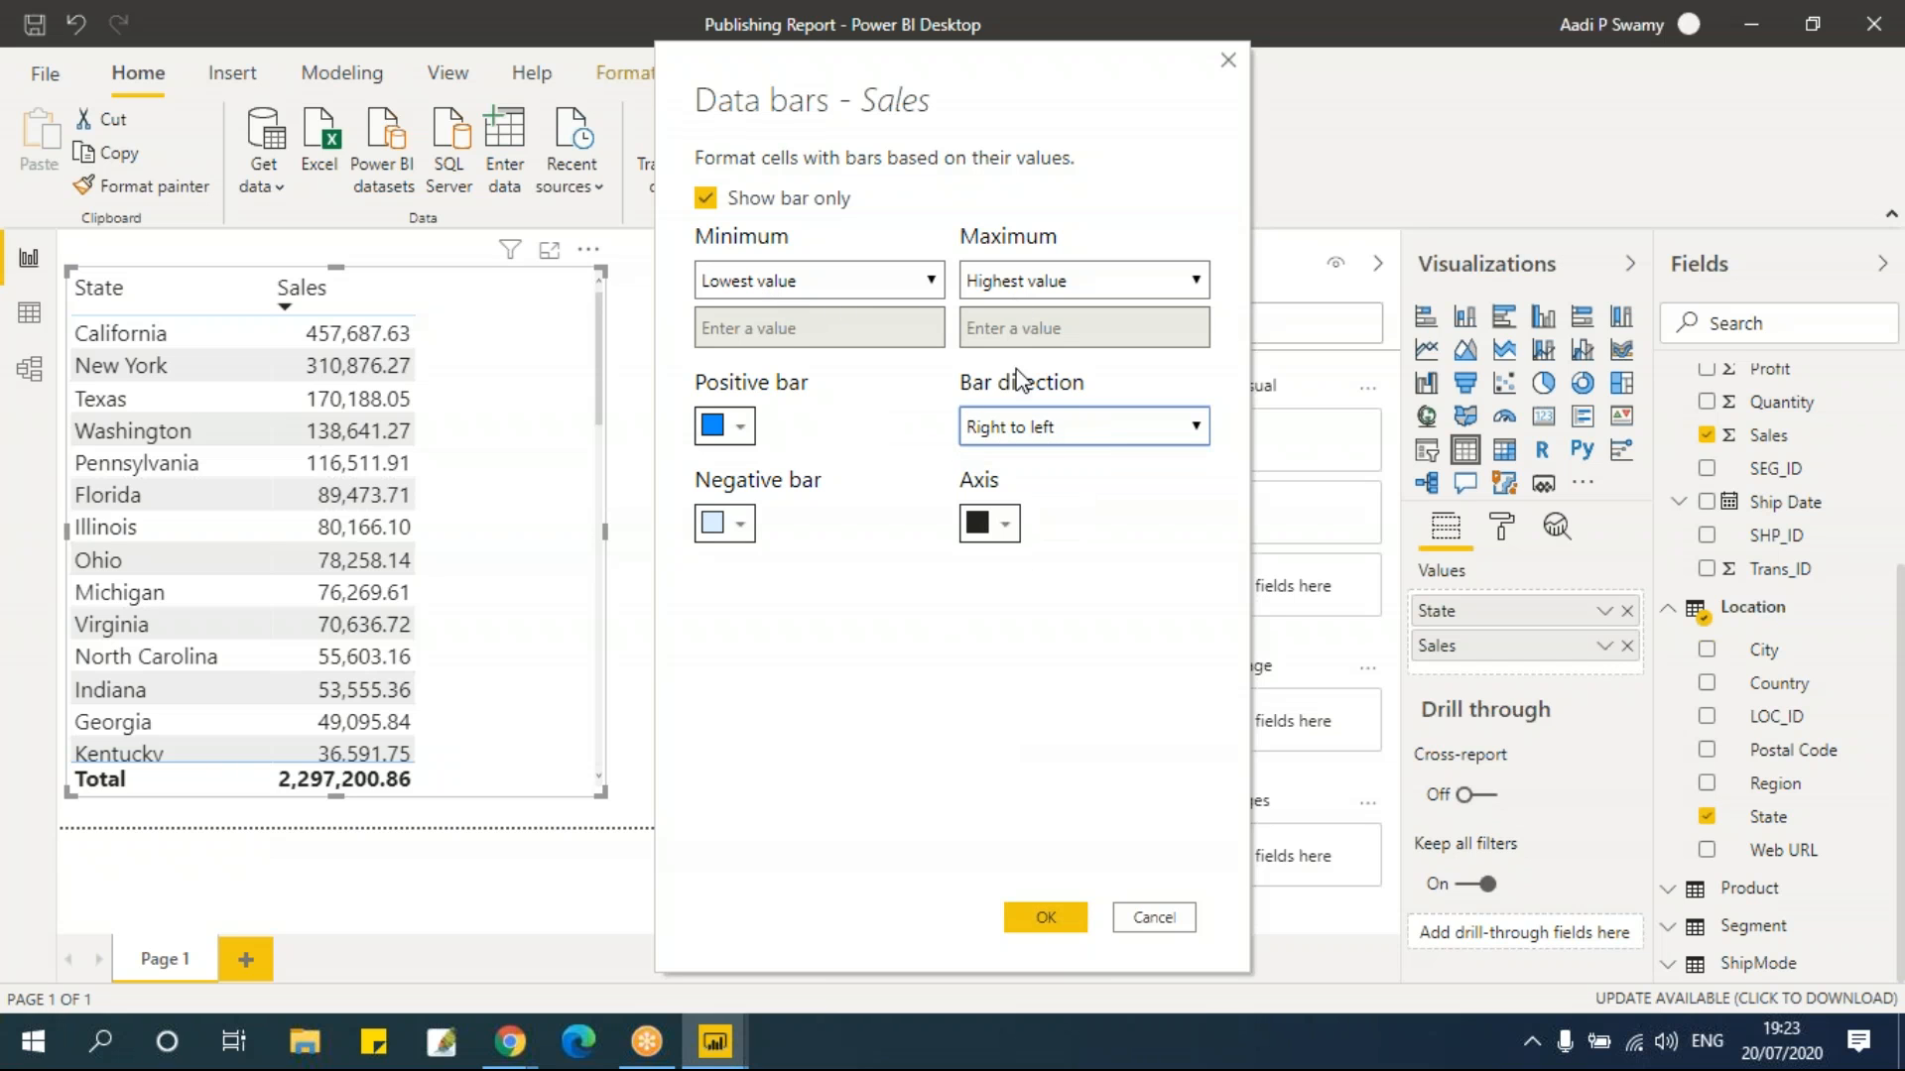
left_click(736, 536)
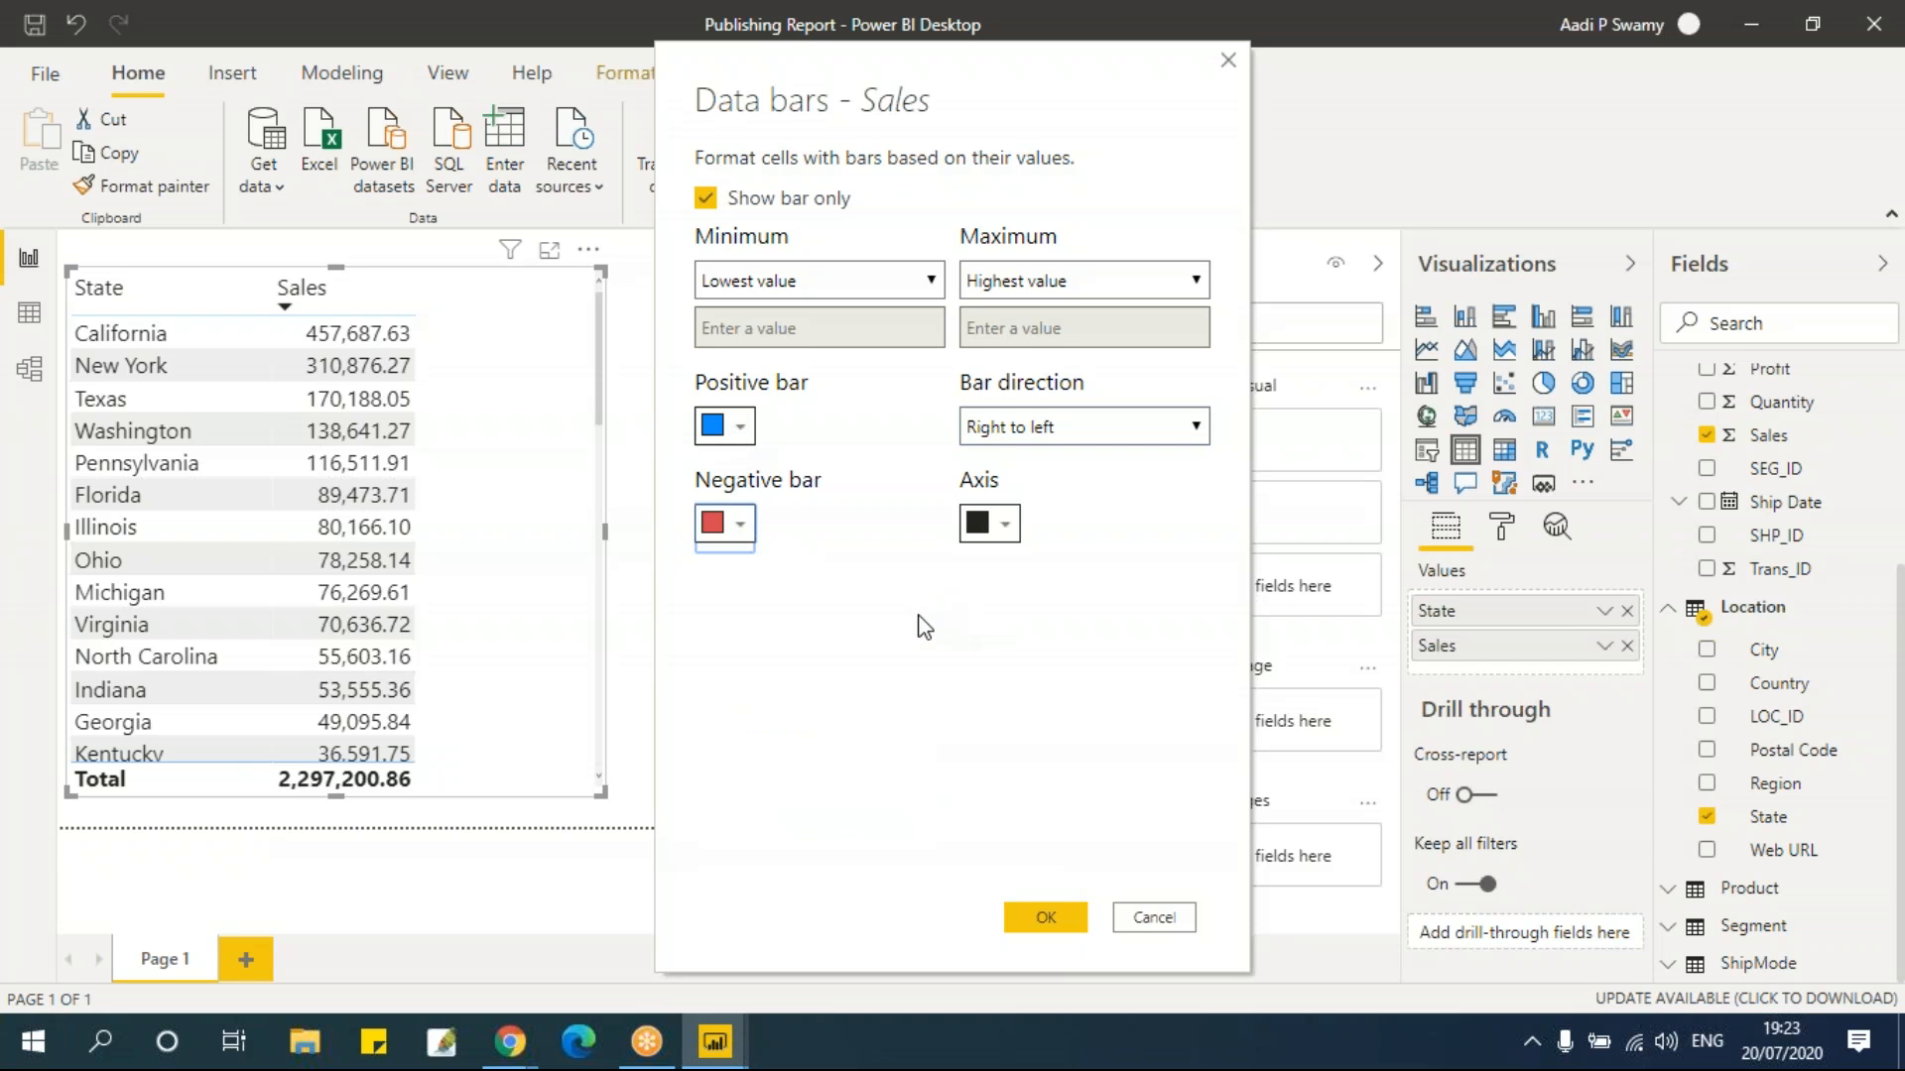
left_click(1038, 913)
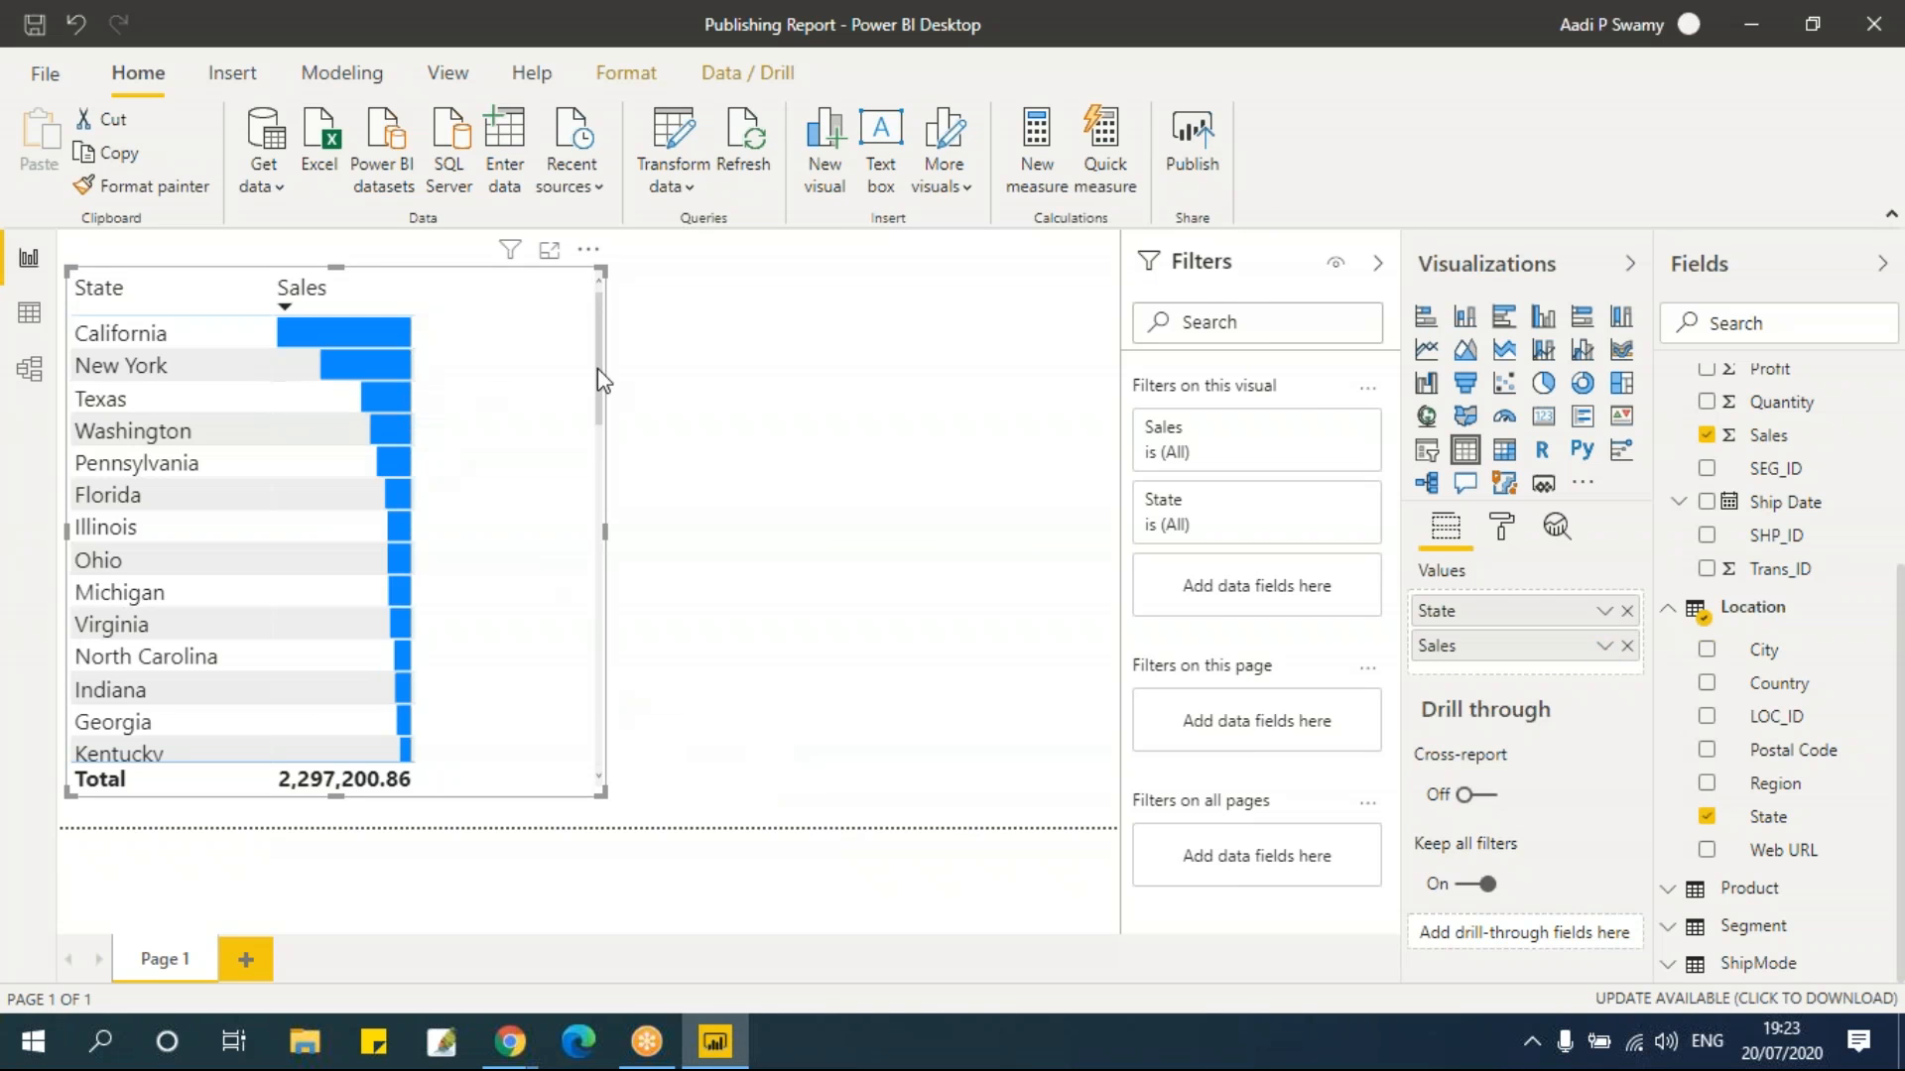
mouse_move(608, 349)
left_mouse_down()
mouse_move(599, 723)
mouse_move(632, 351)
left_mouse_up()
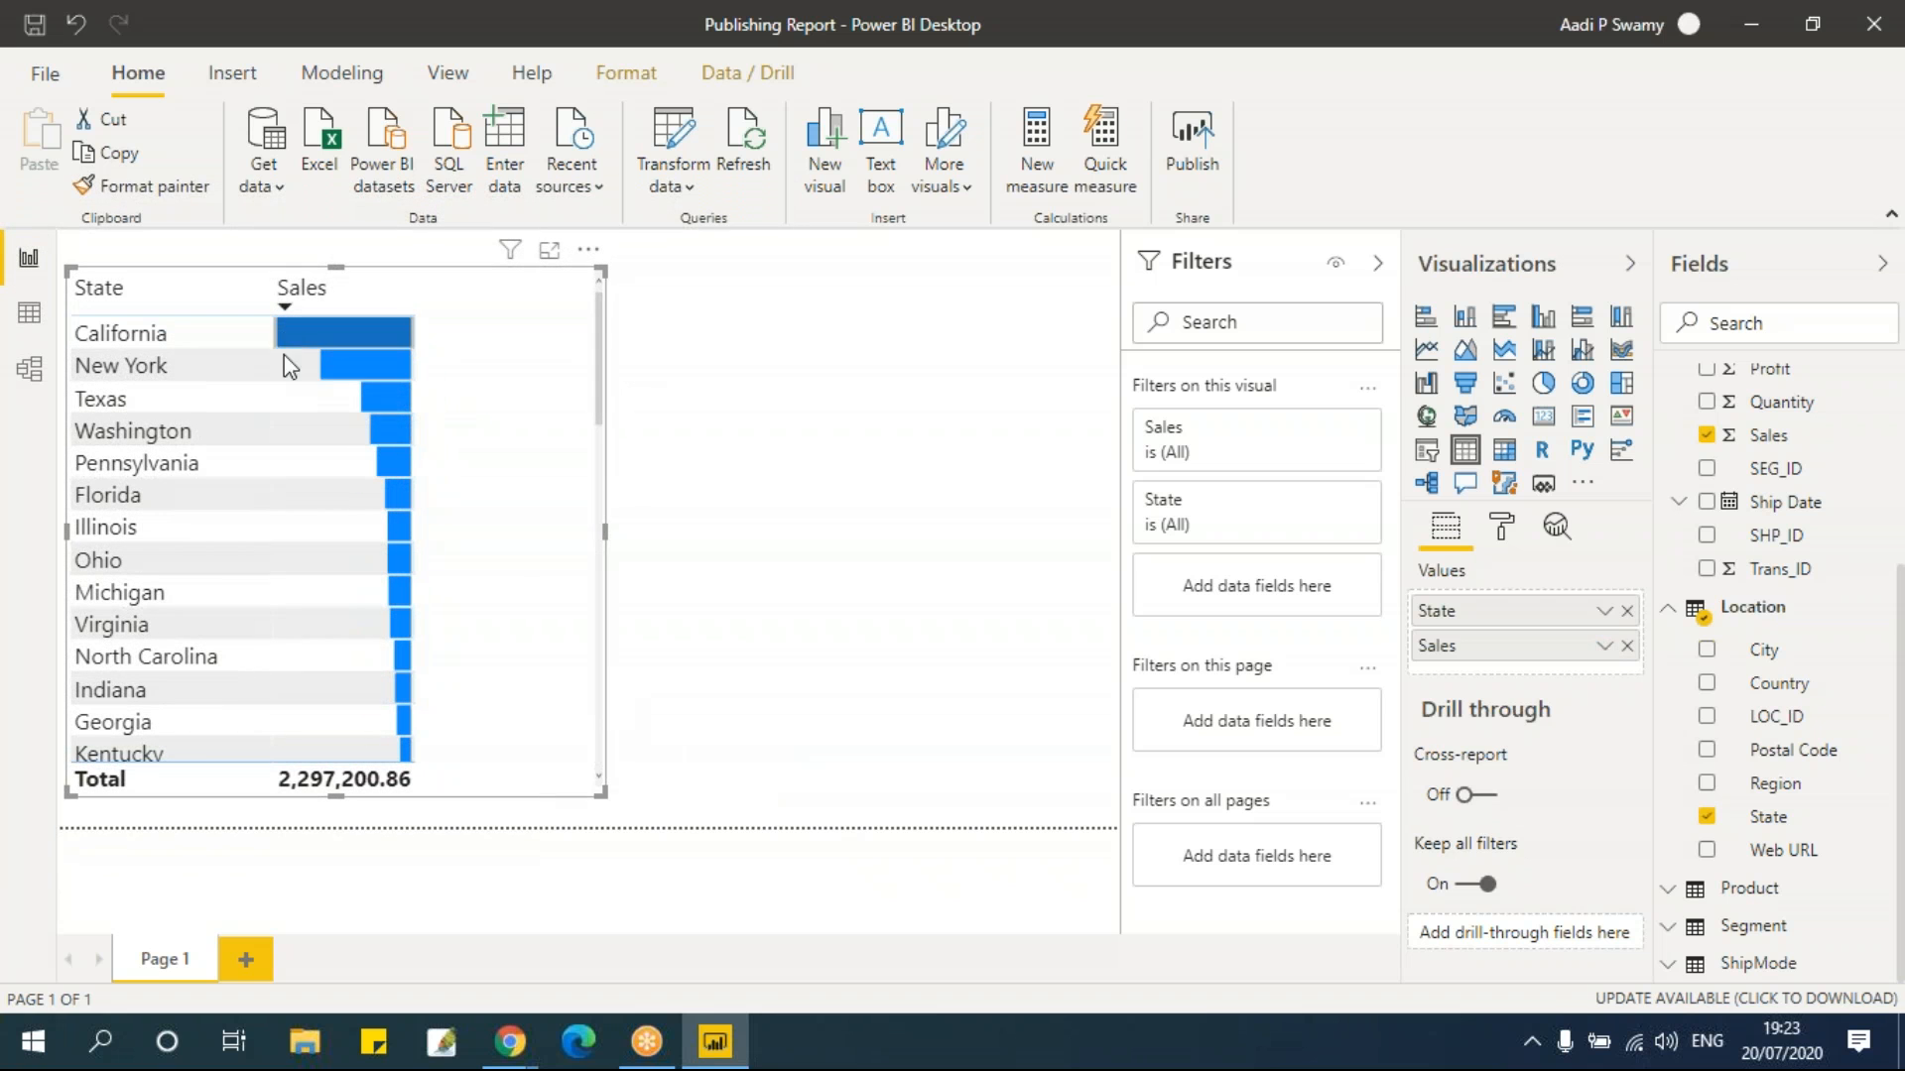
Change the Sales data bar direction to Left to right, apply it and deselect the table
left_click(1604, 650)
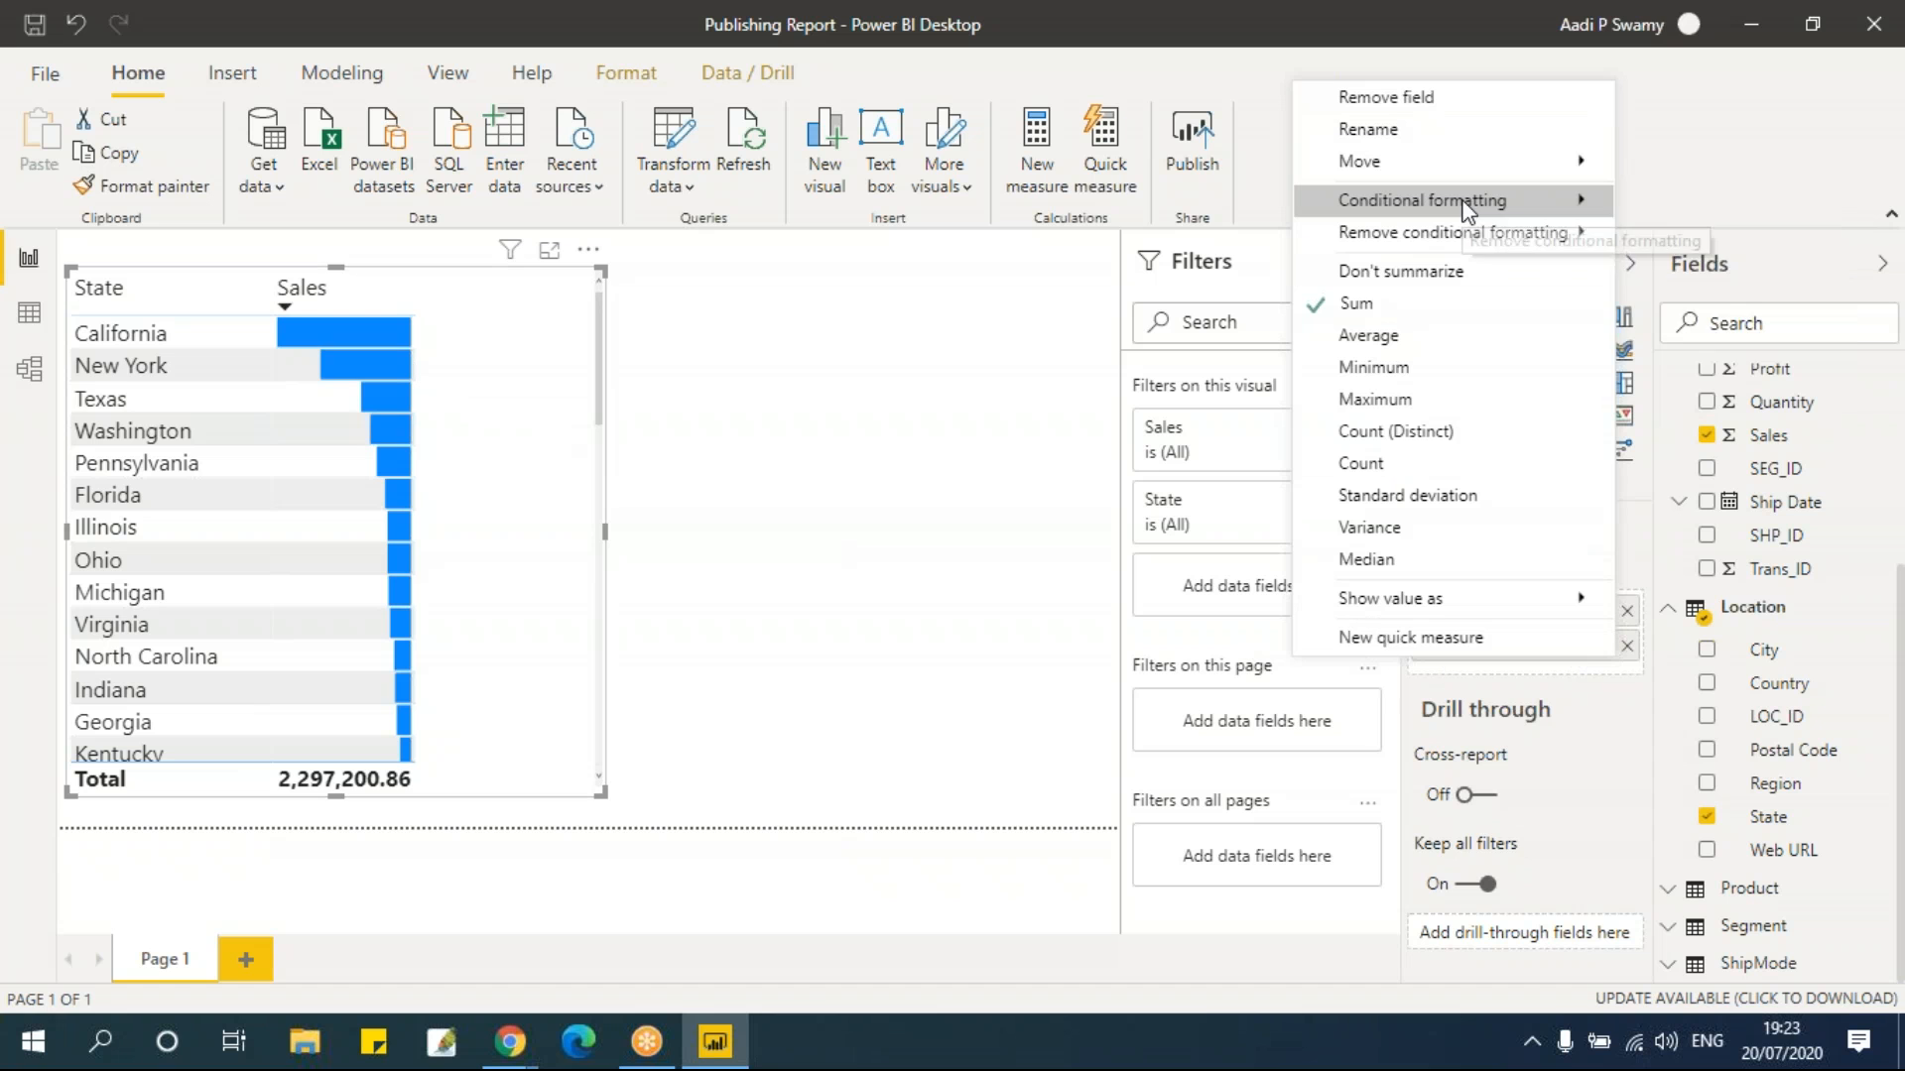
mouse_move(1464, 205)
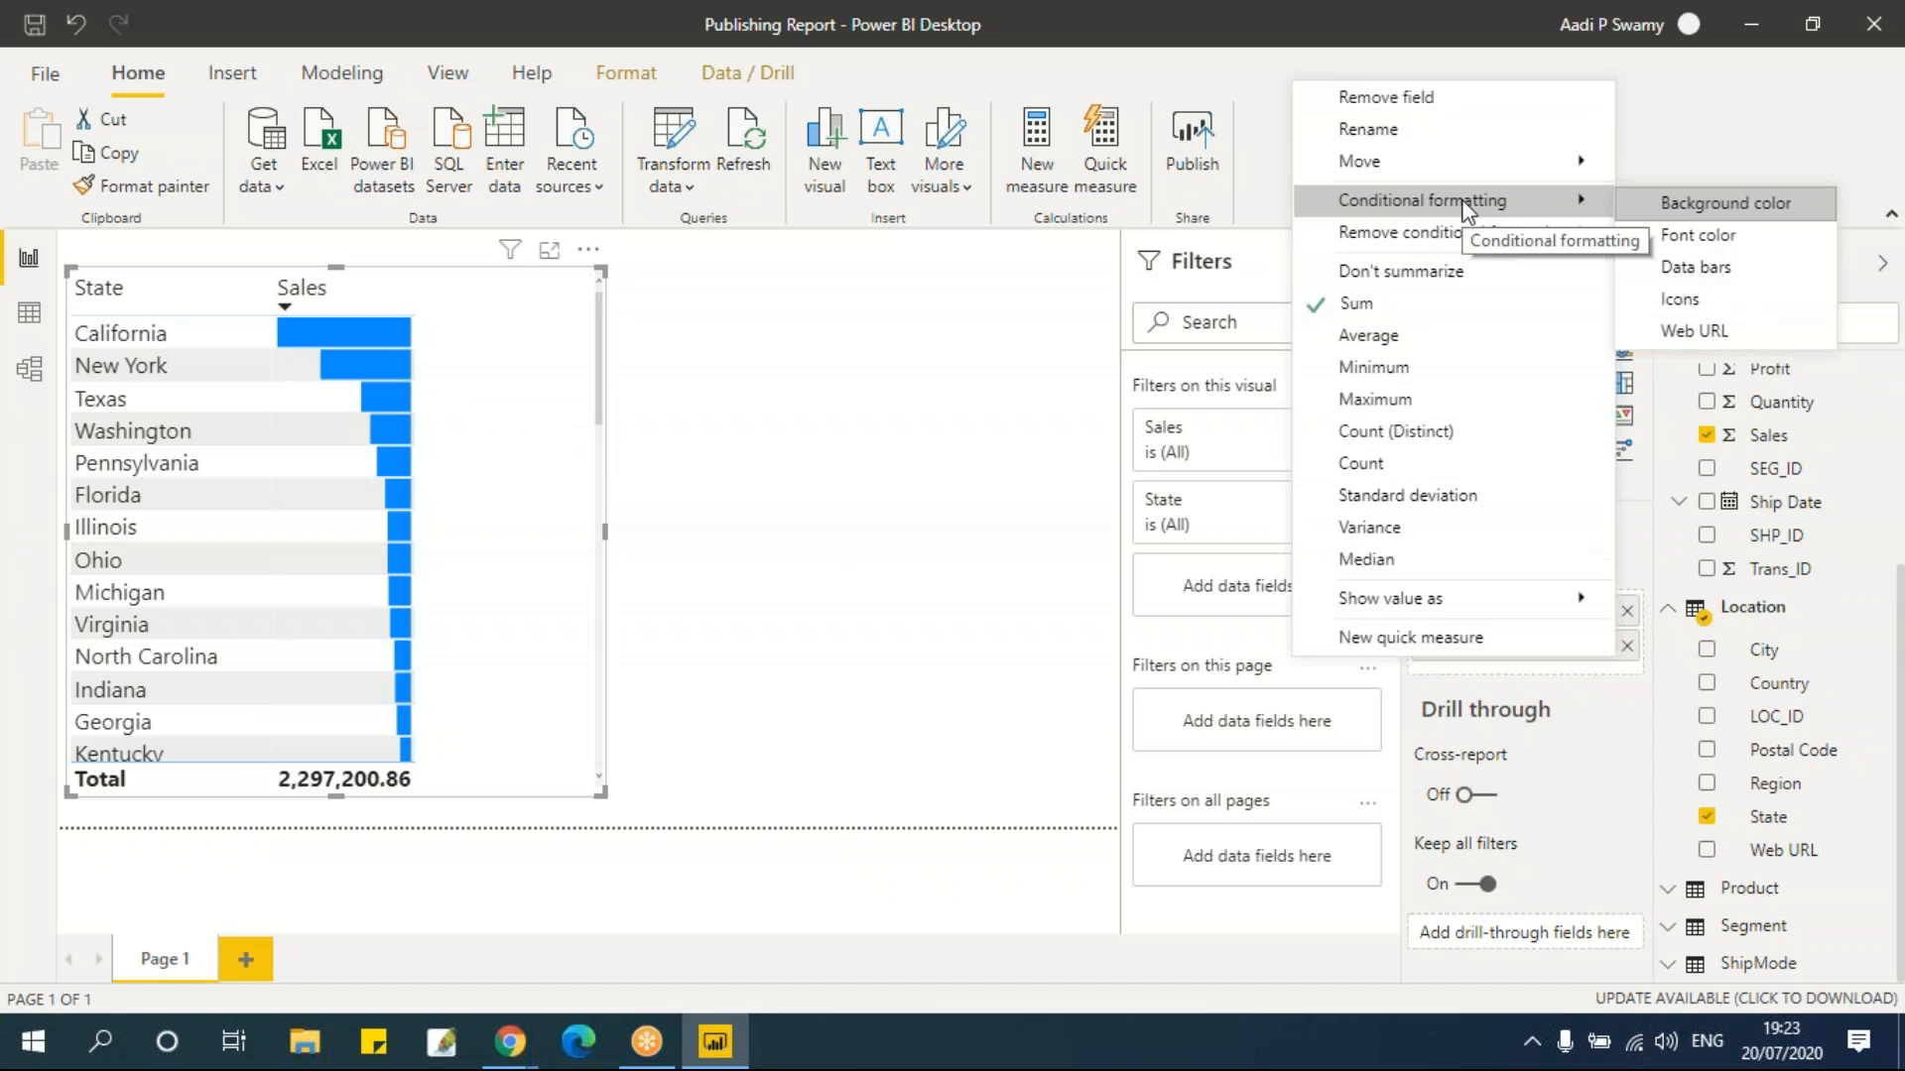
left_click(1713, 283)
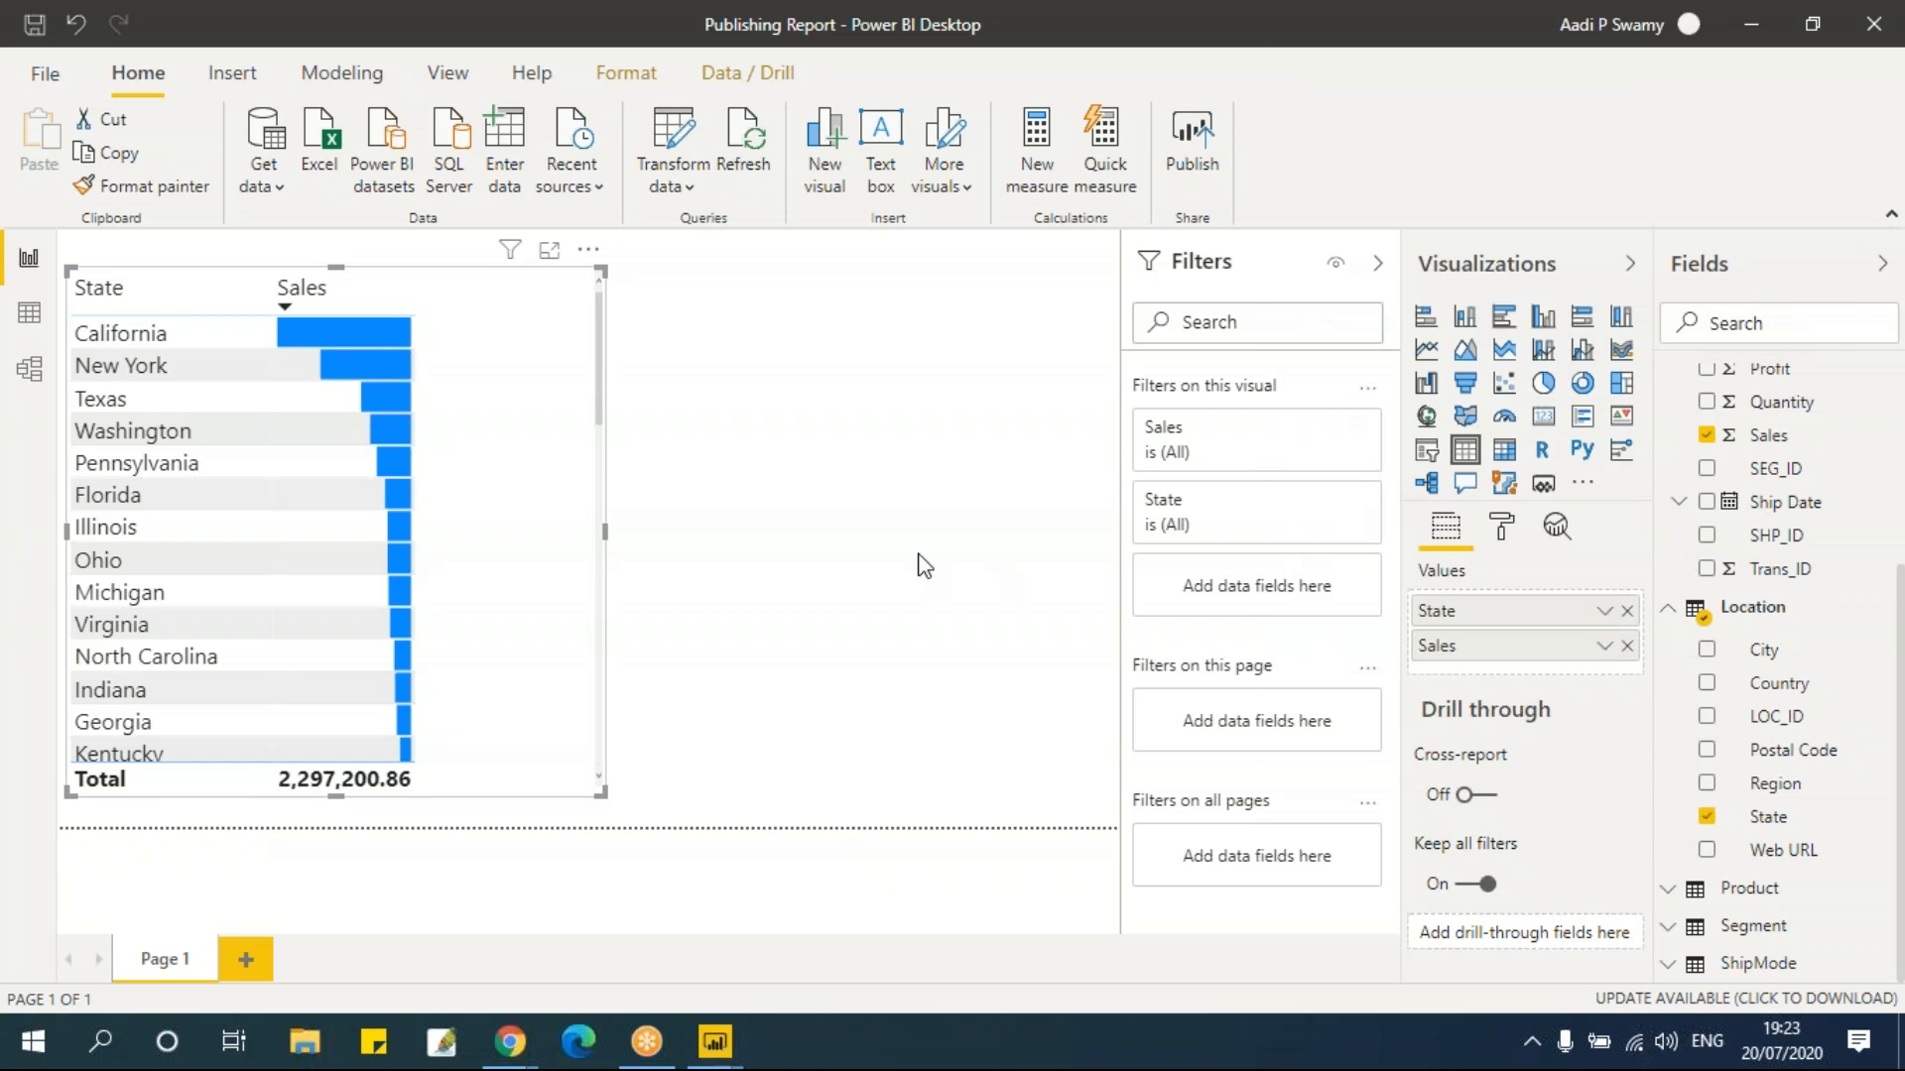
left_click(1012, 429)
left_click(1027, 458)
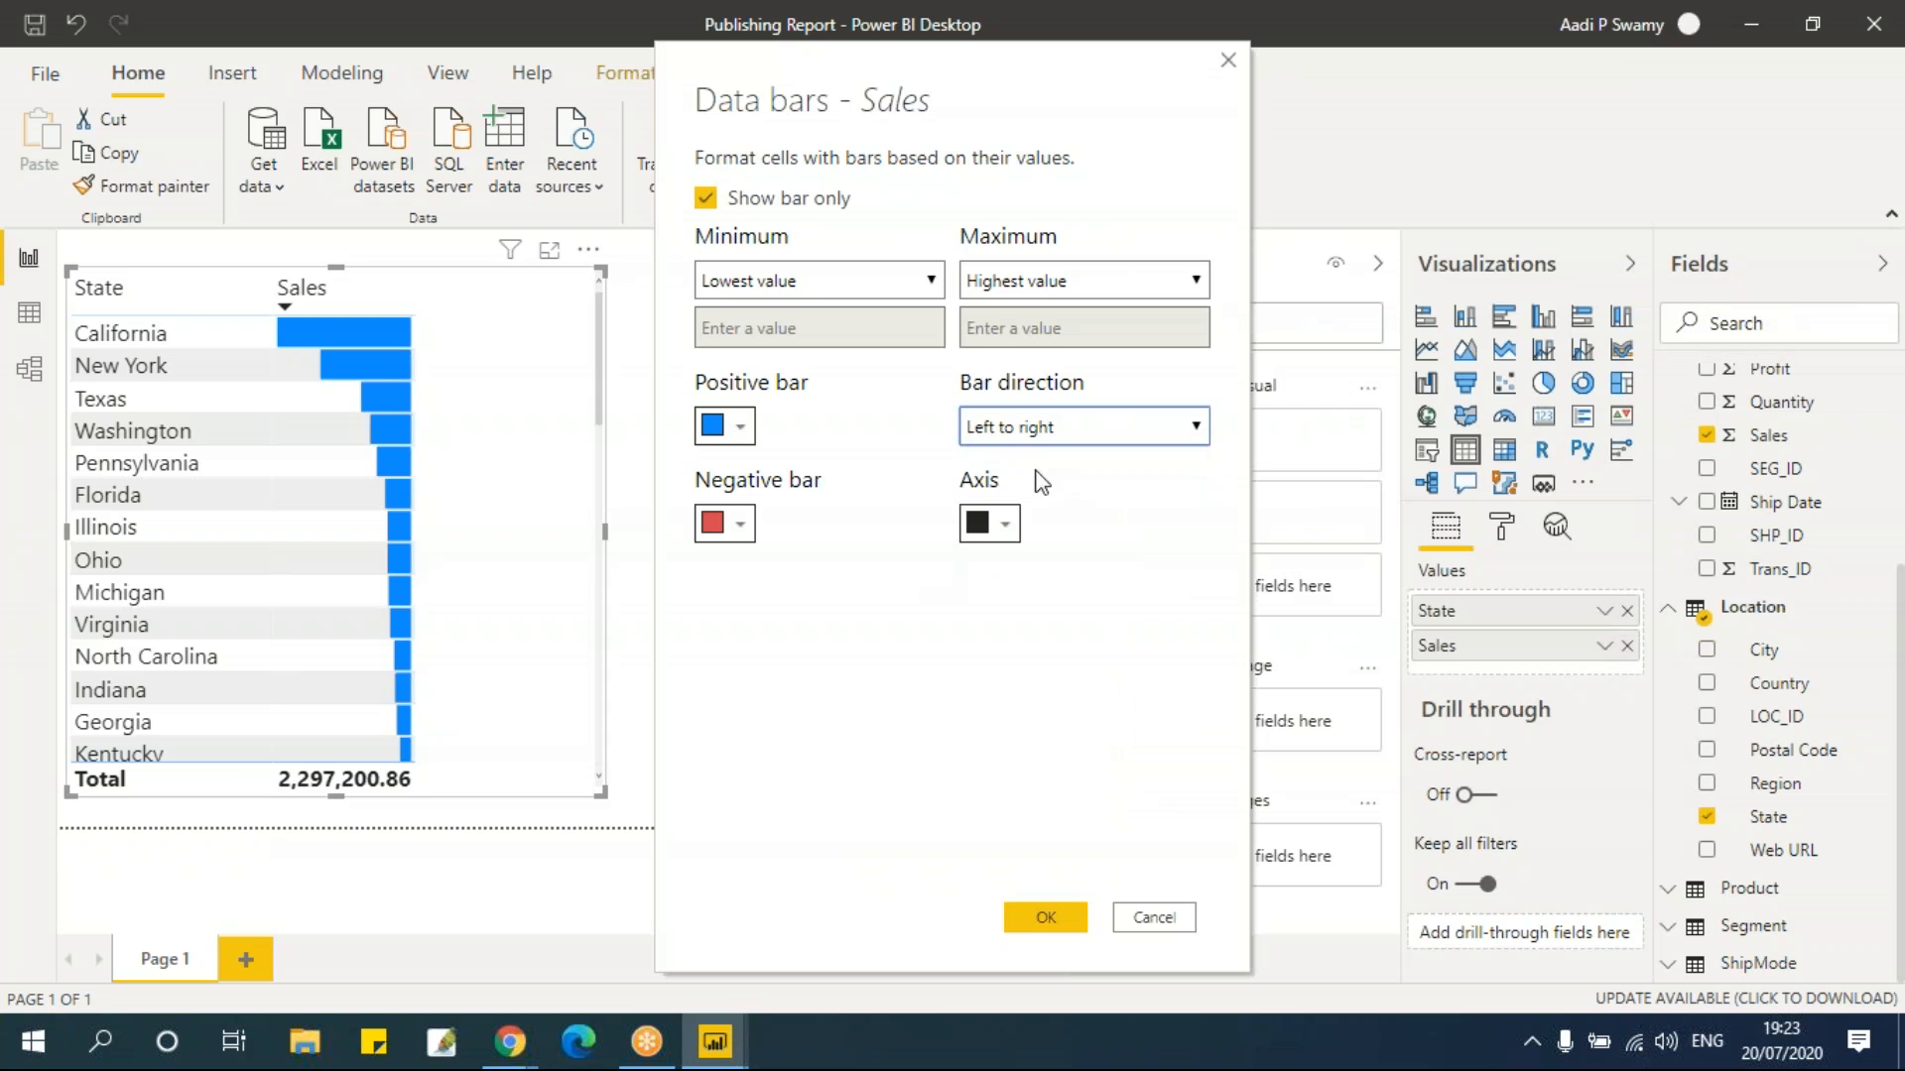
left_click(1086, 920)
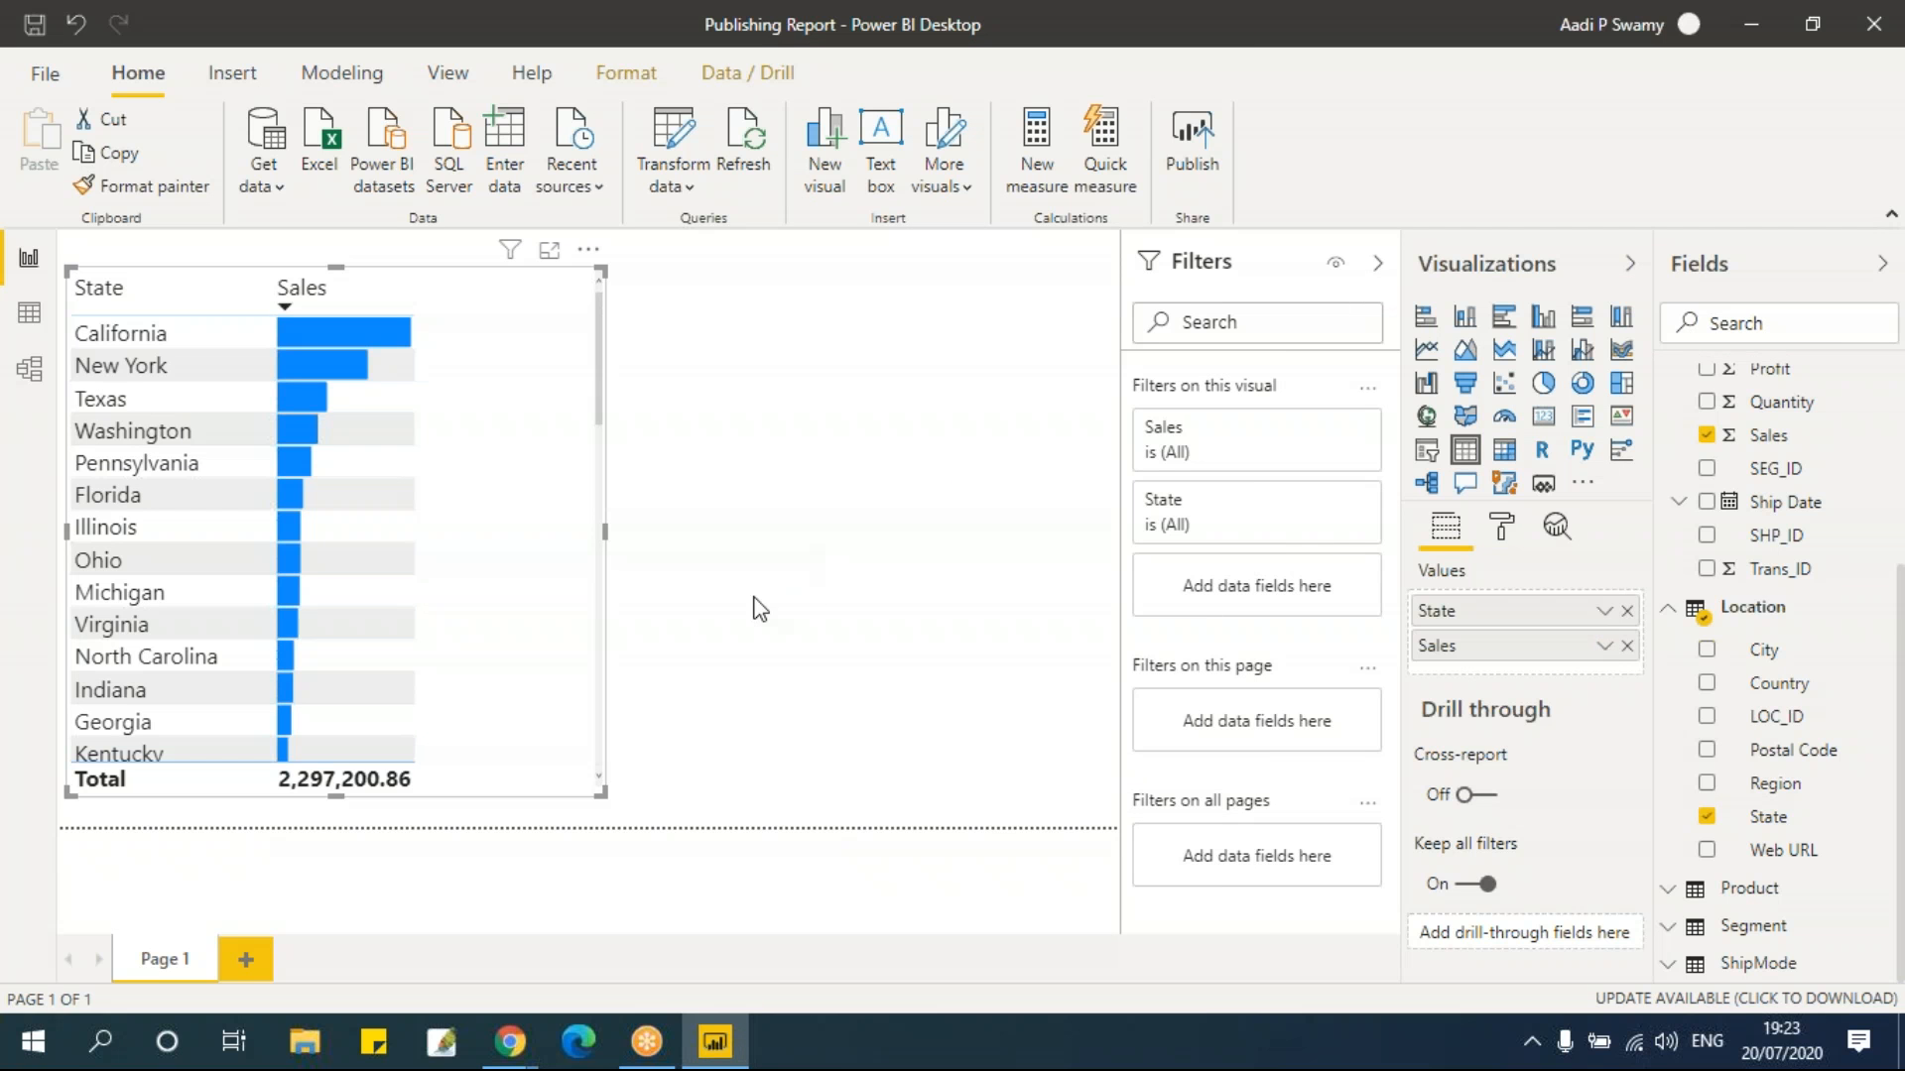
left_click(759, 608)
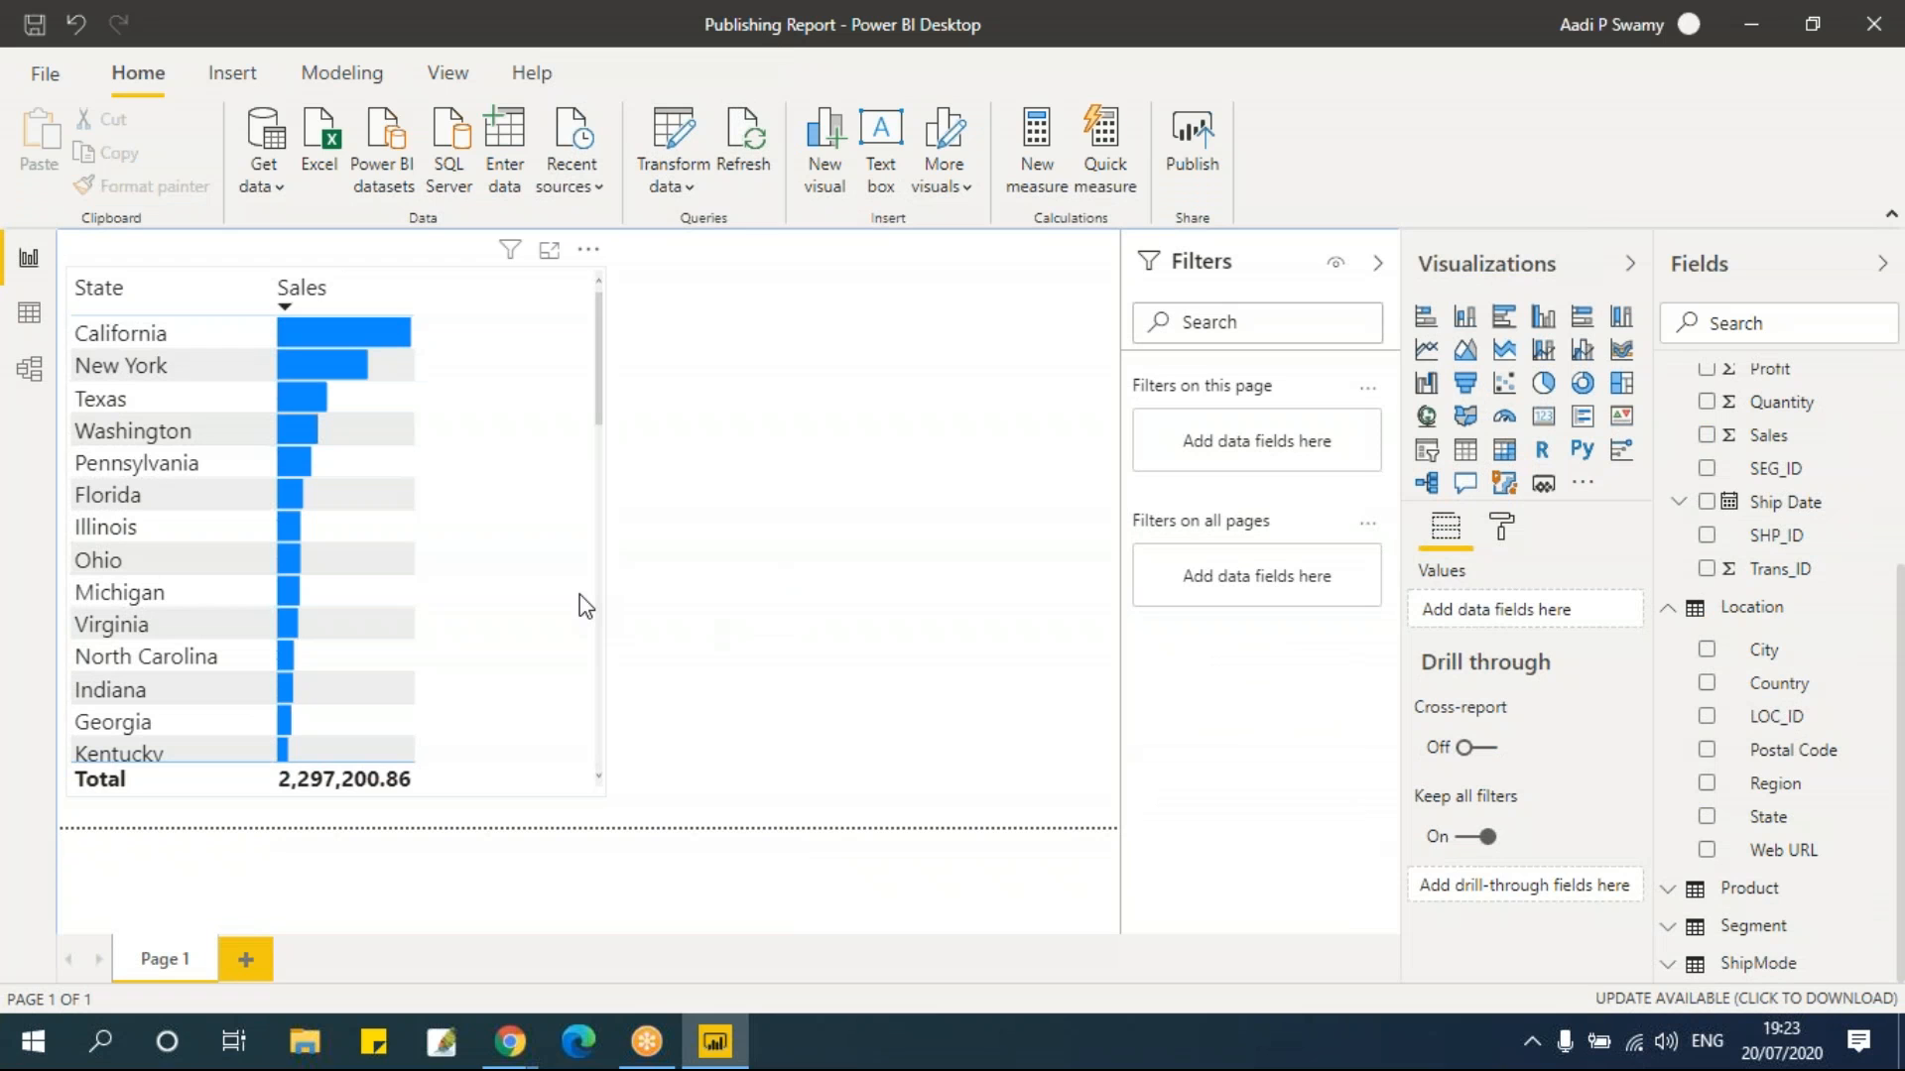
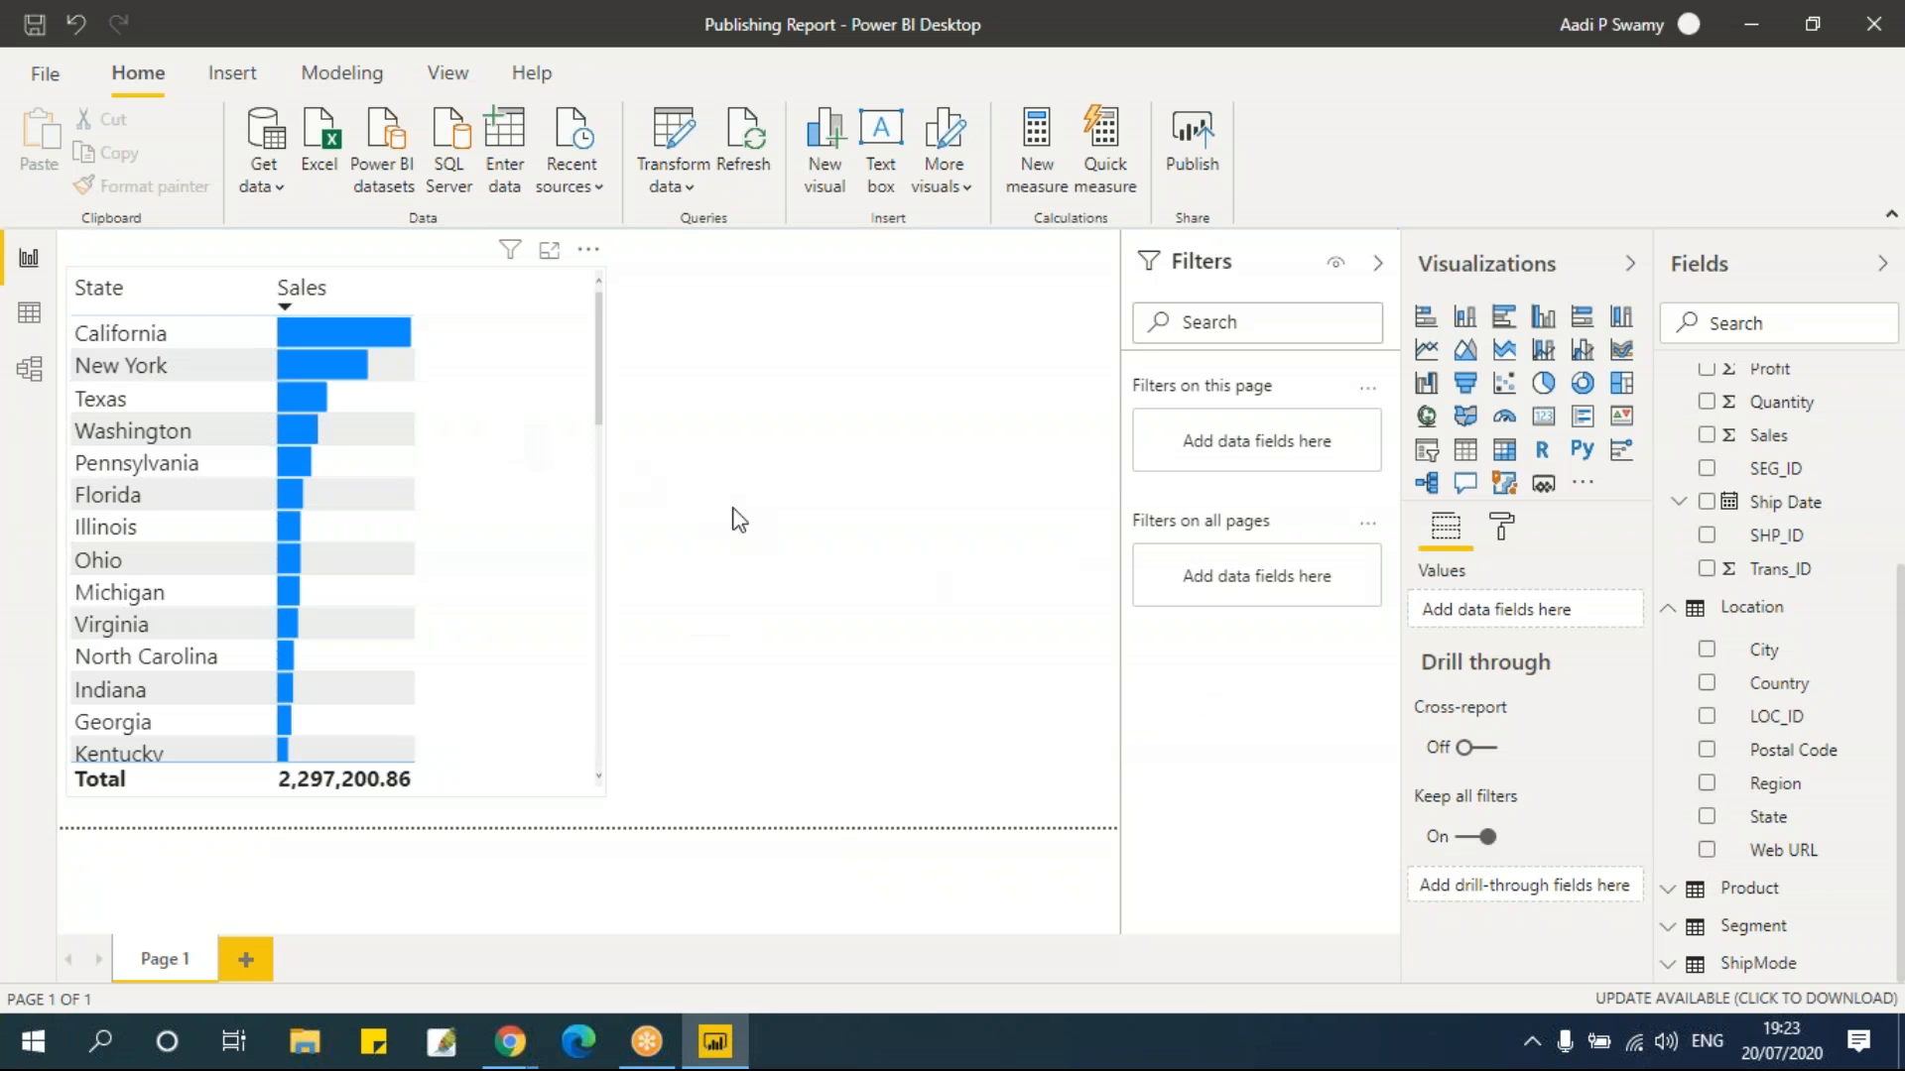
Add the Web URL field to the enlarged table to view each state's link, then remove the field again
left_click(1707, 851)
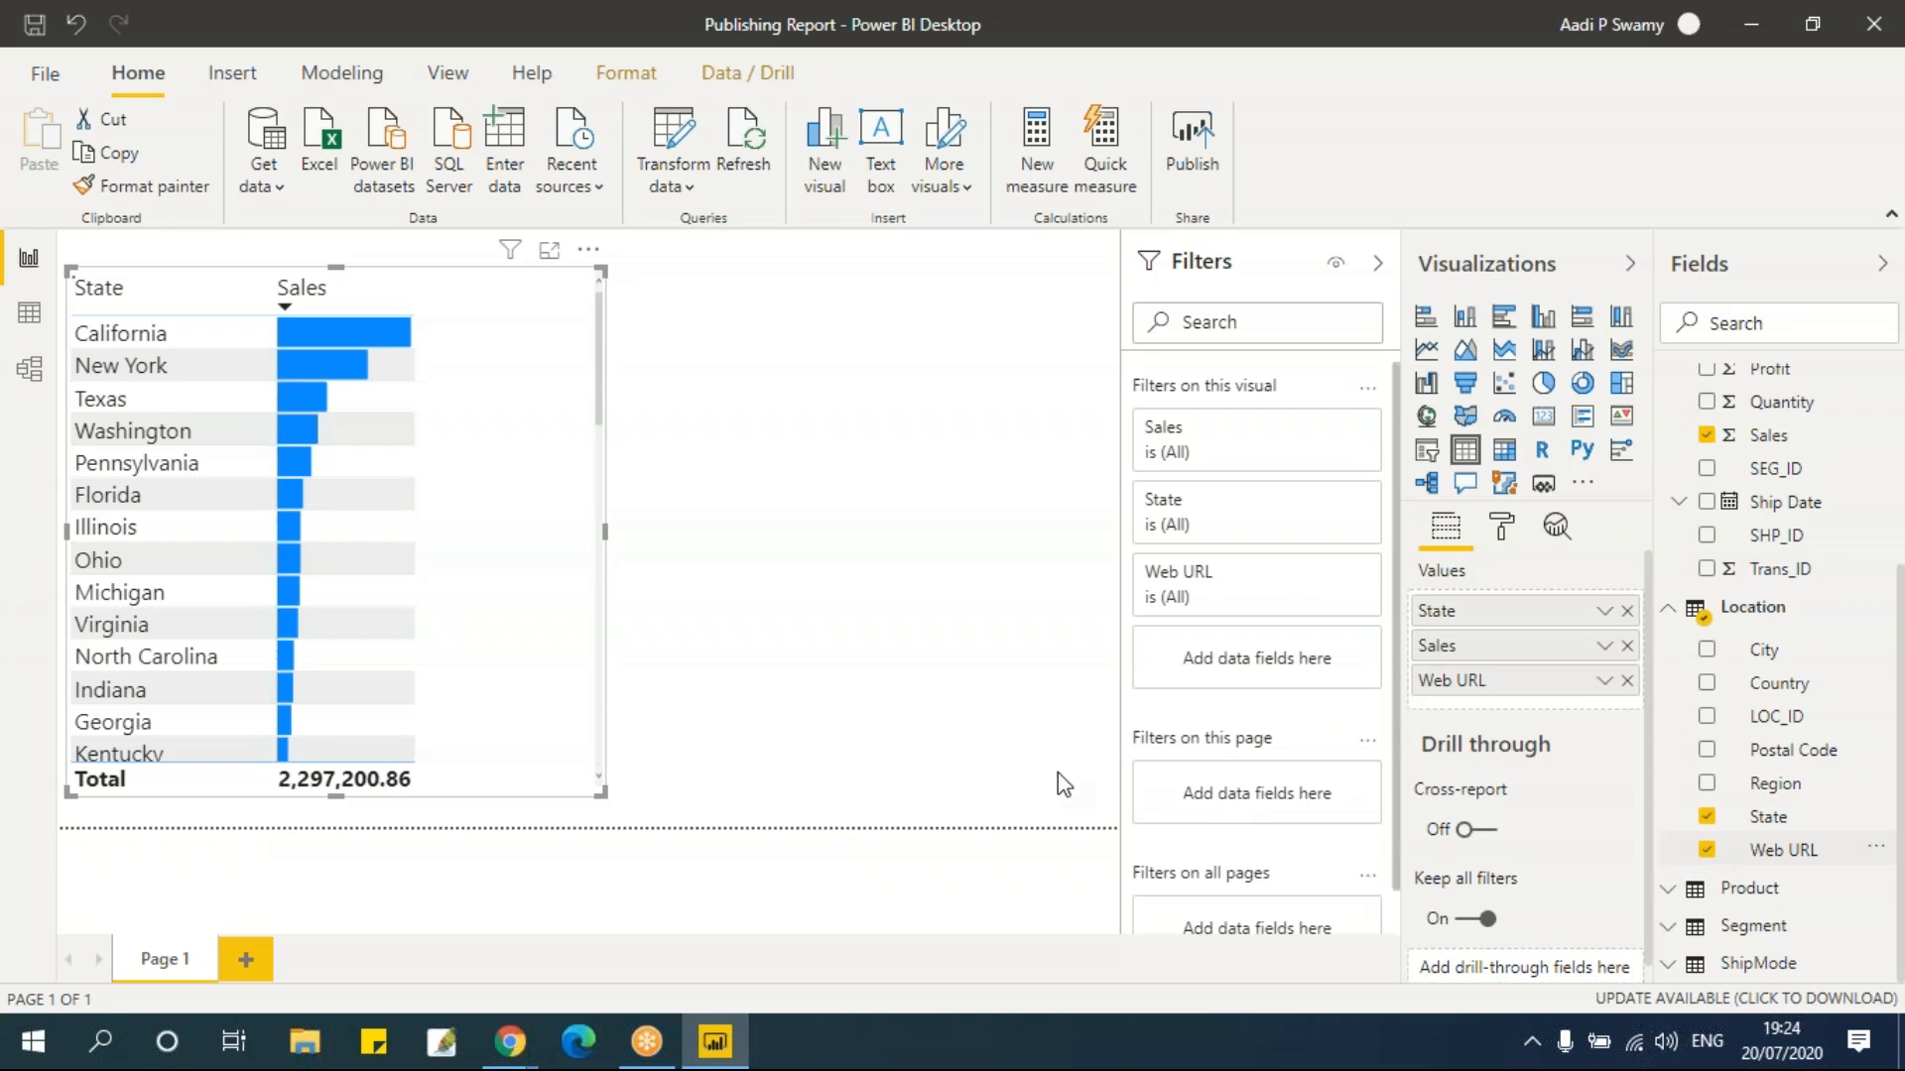
left_click_drag(600, 794, 928, 822)
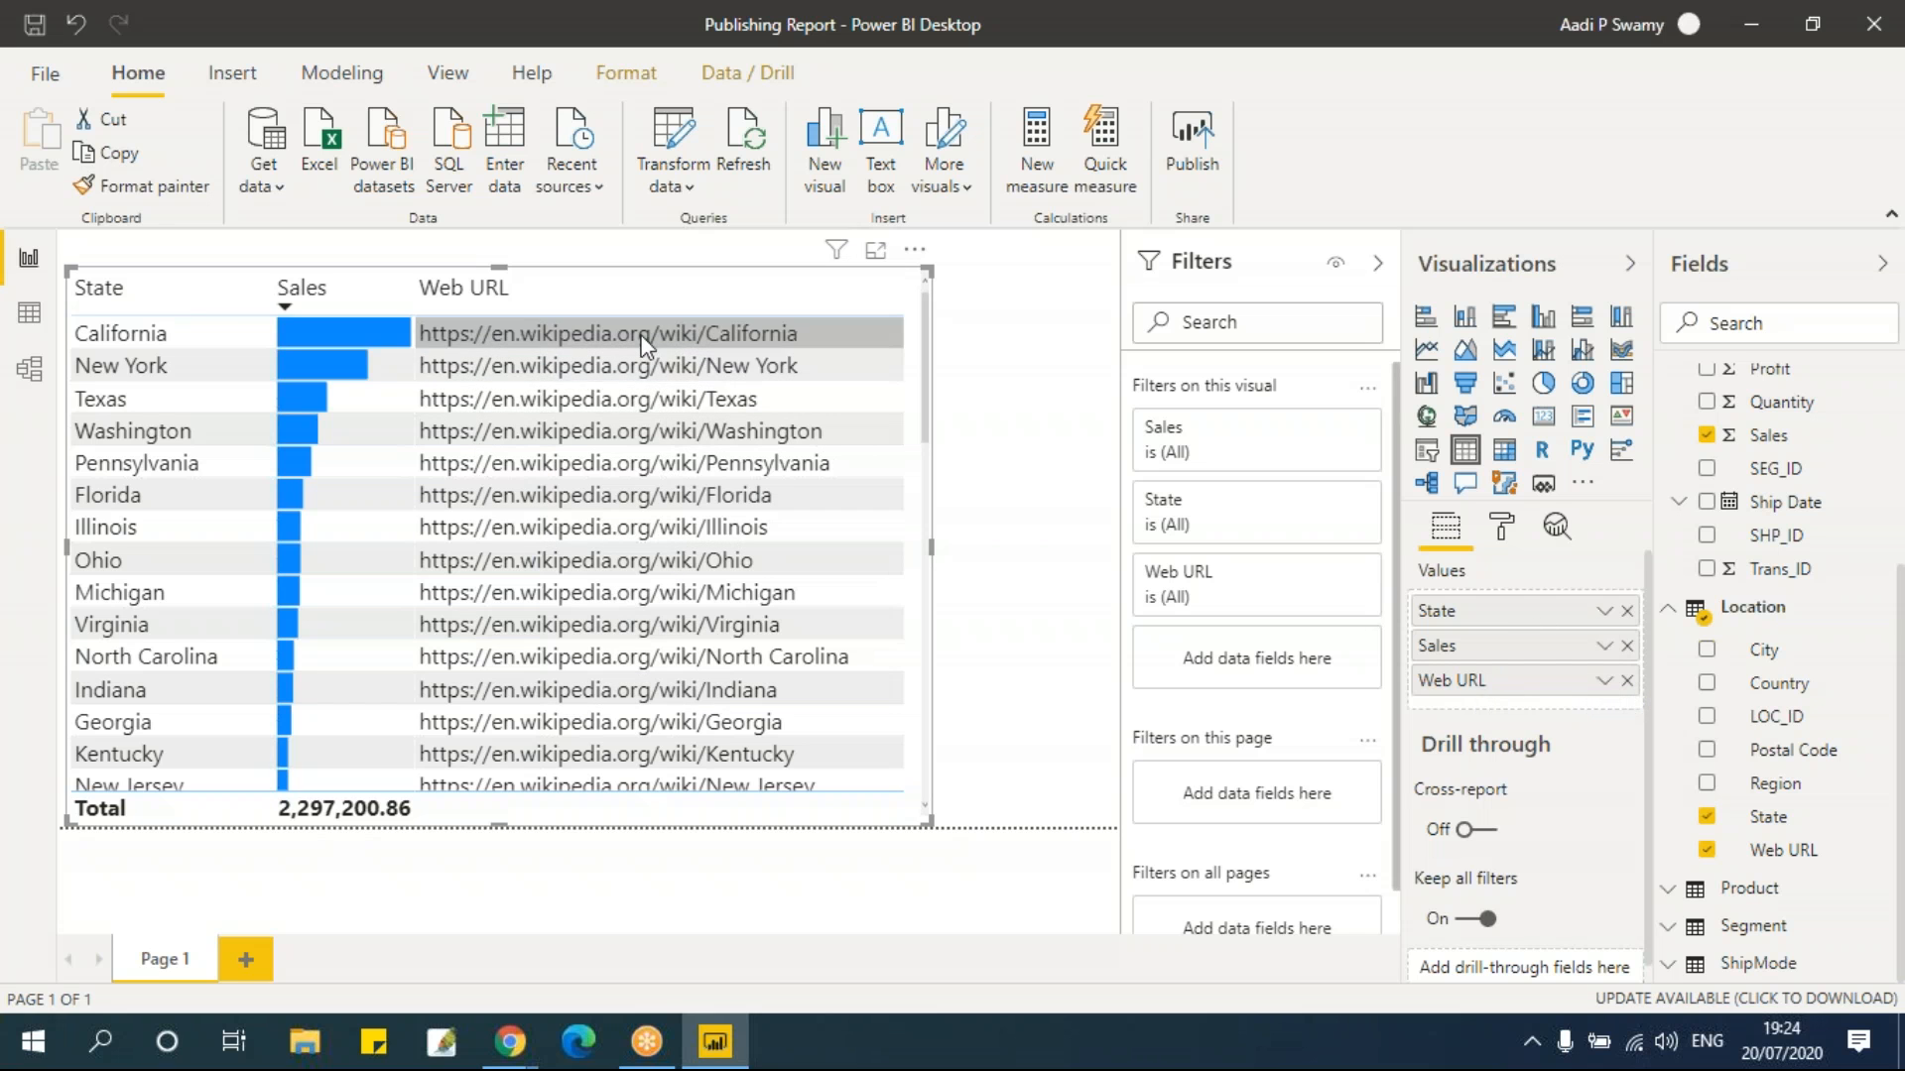
left_click(137, 336)
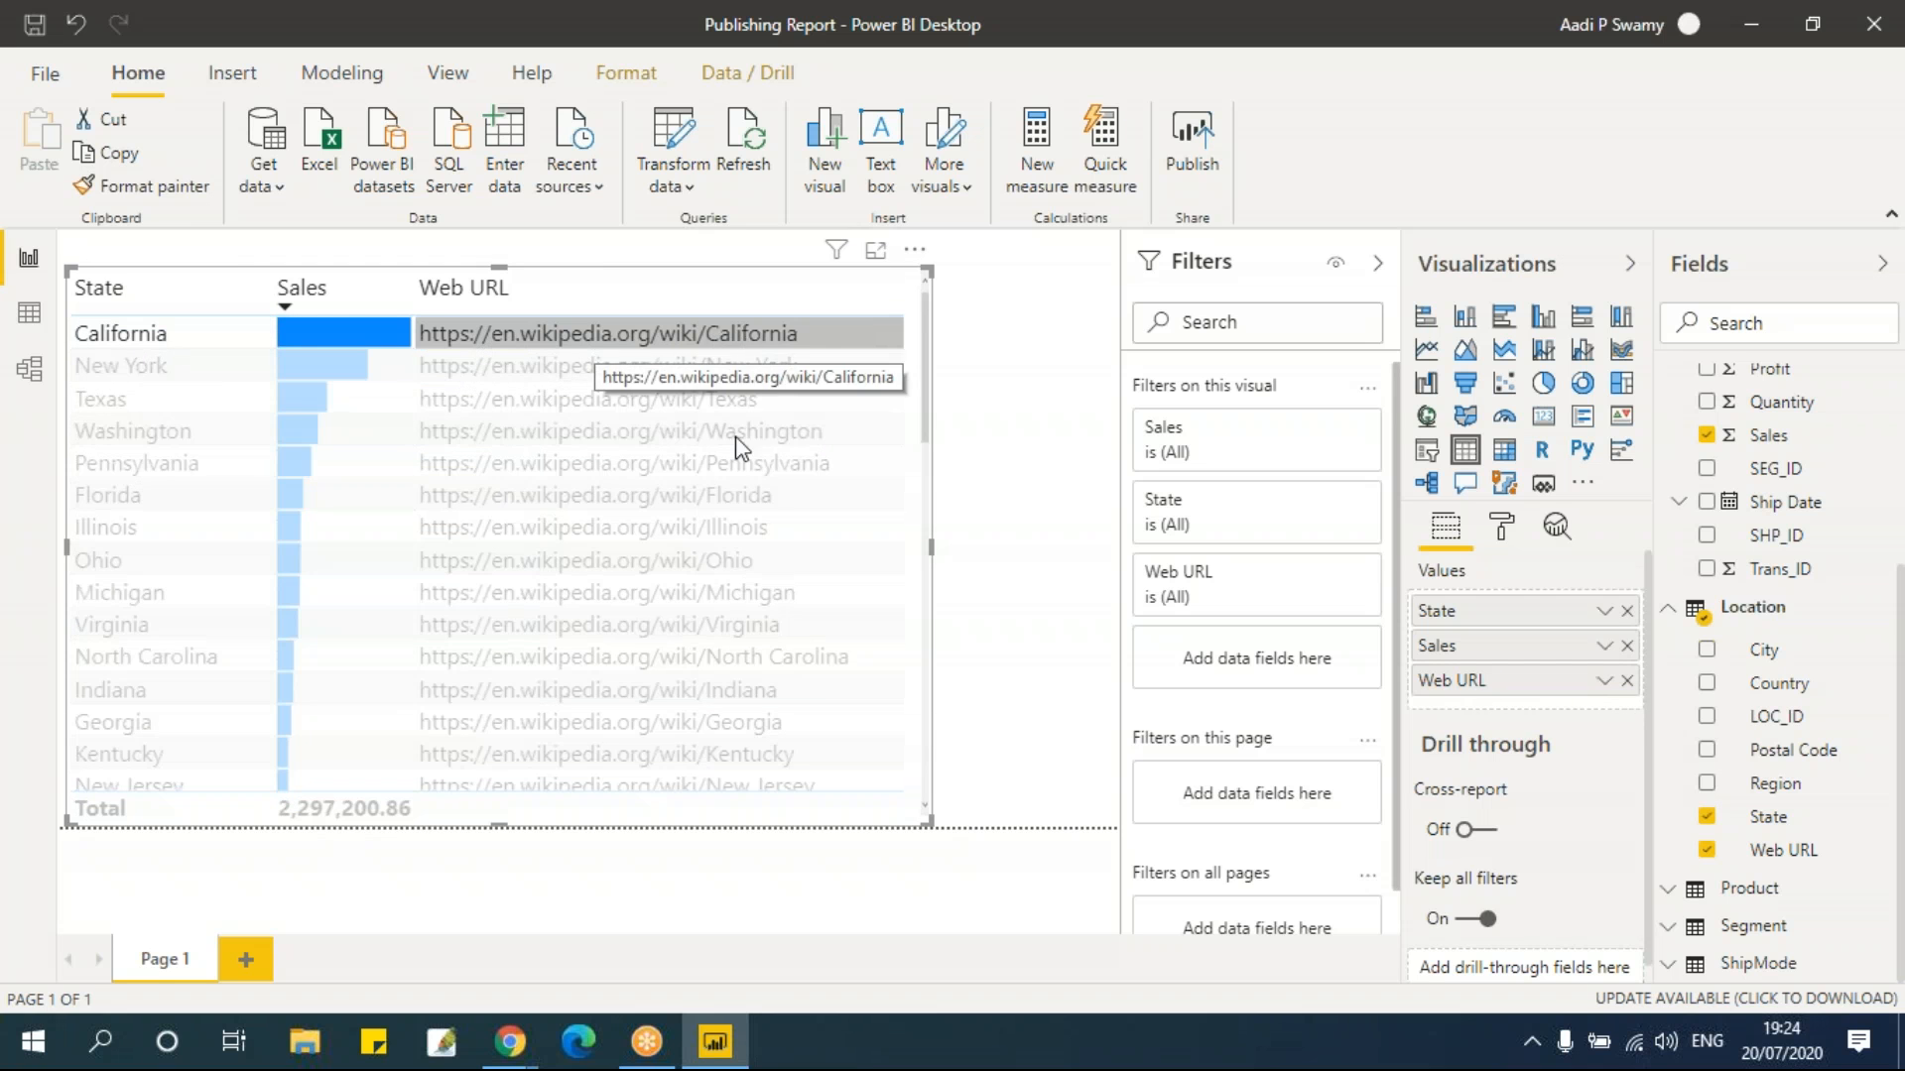
left_click(919, 670)
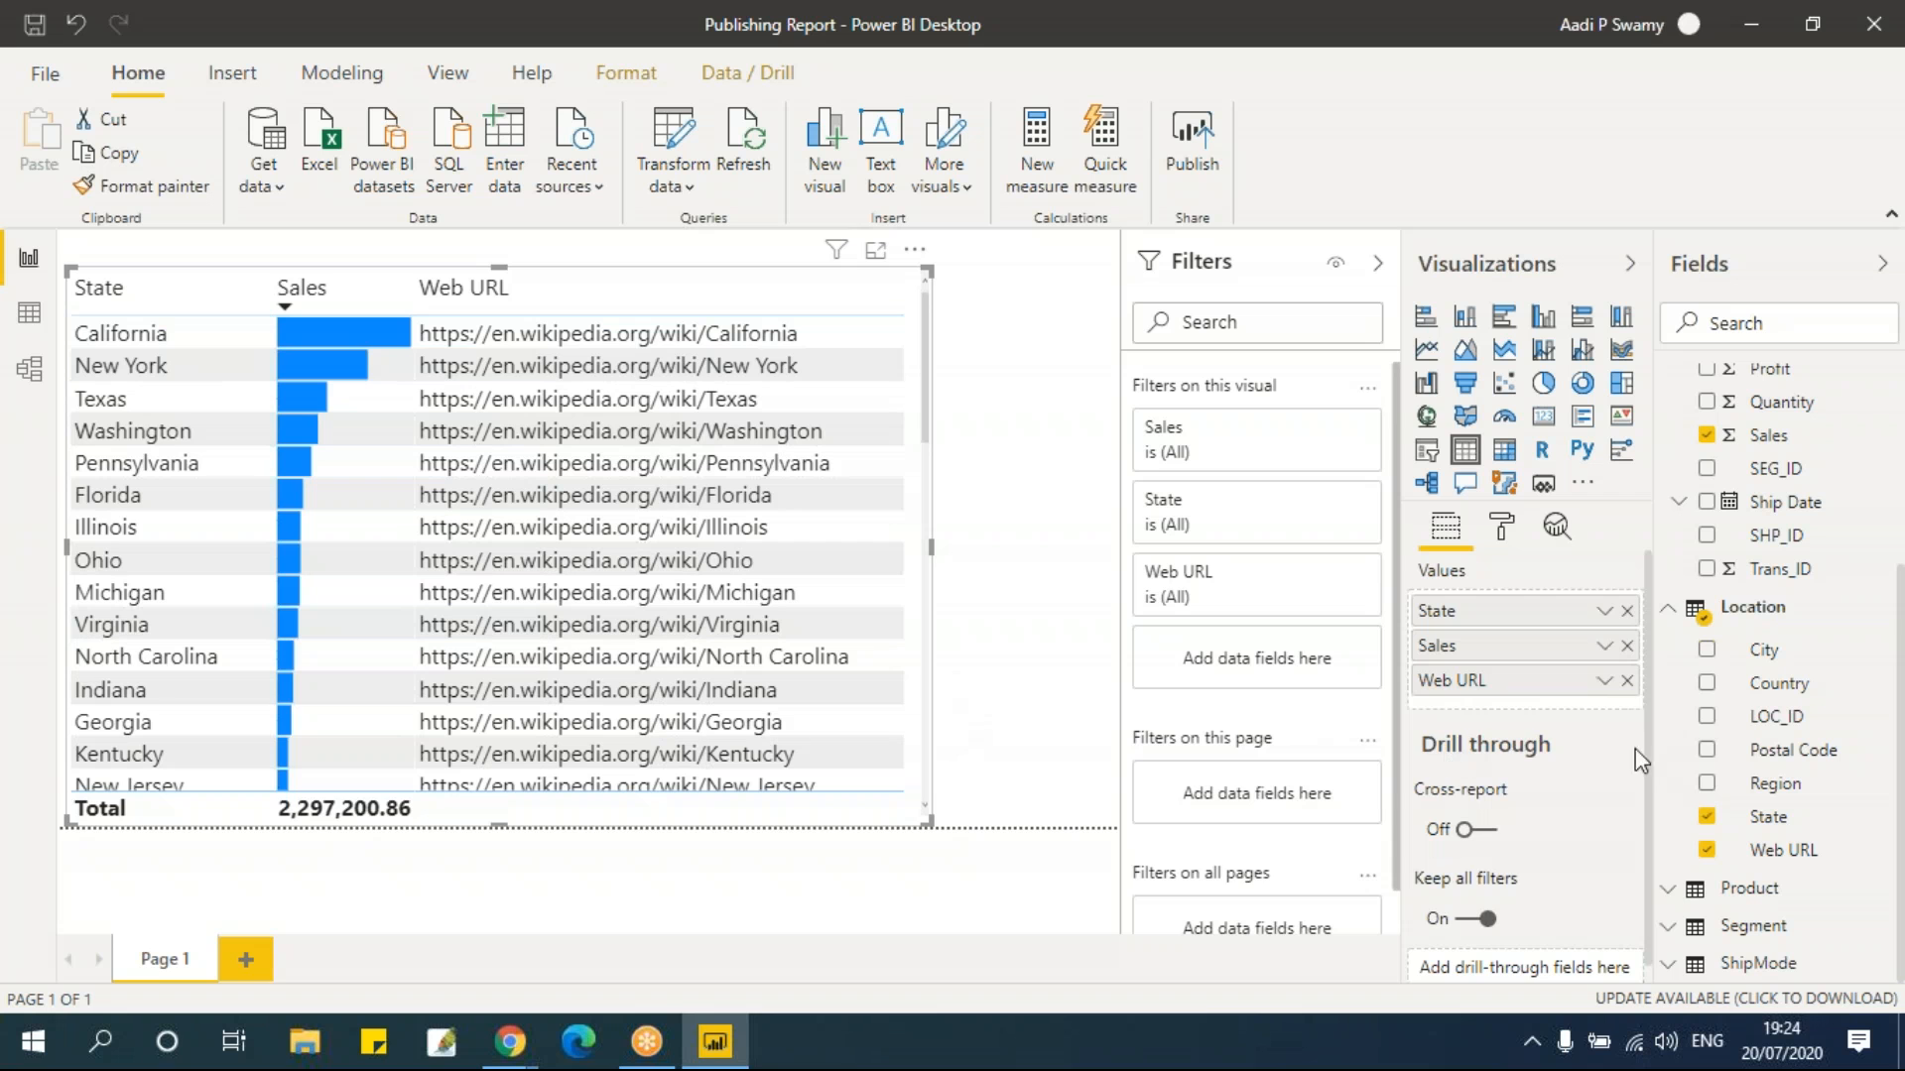
left_click(1627, 680)
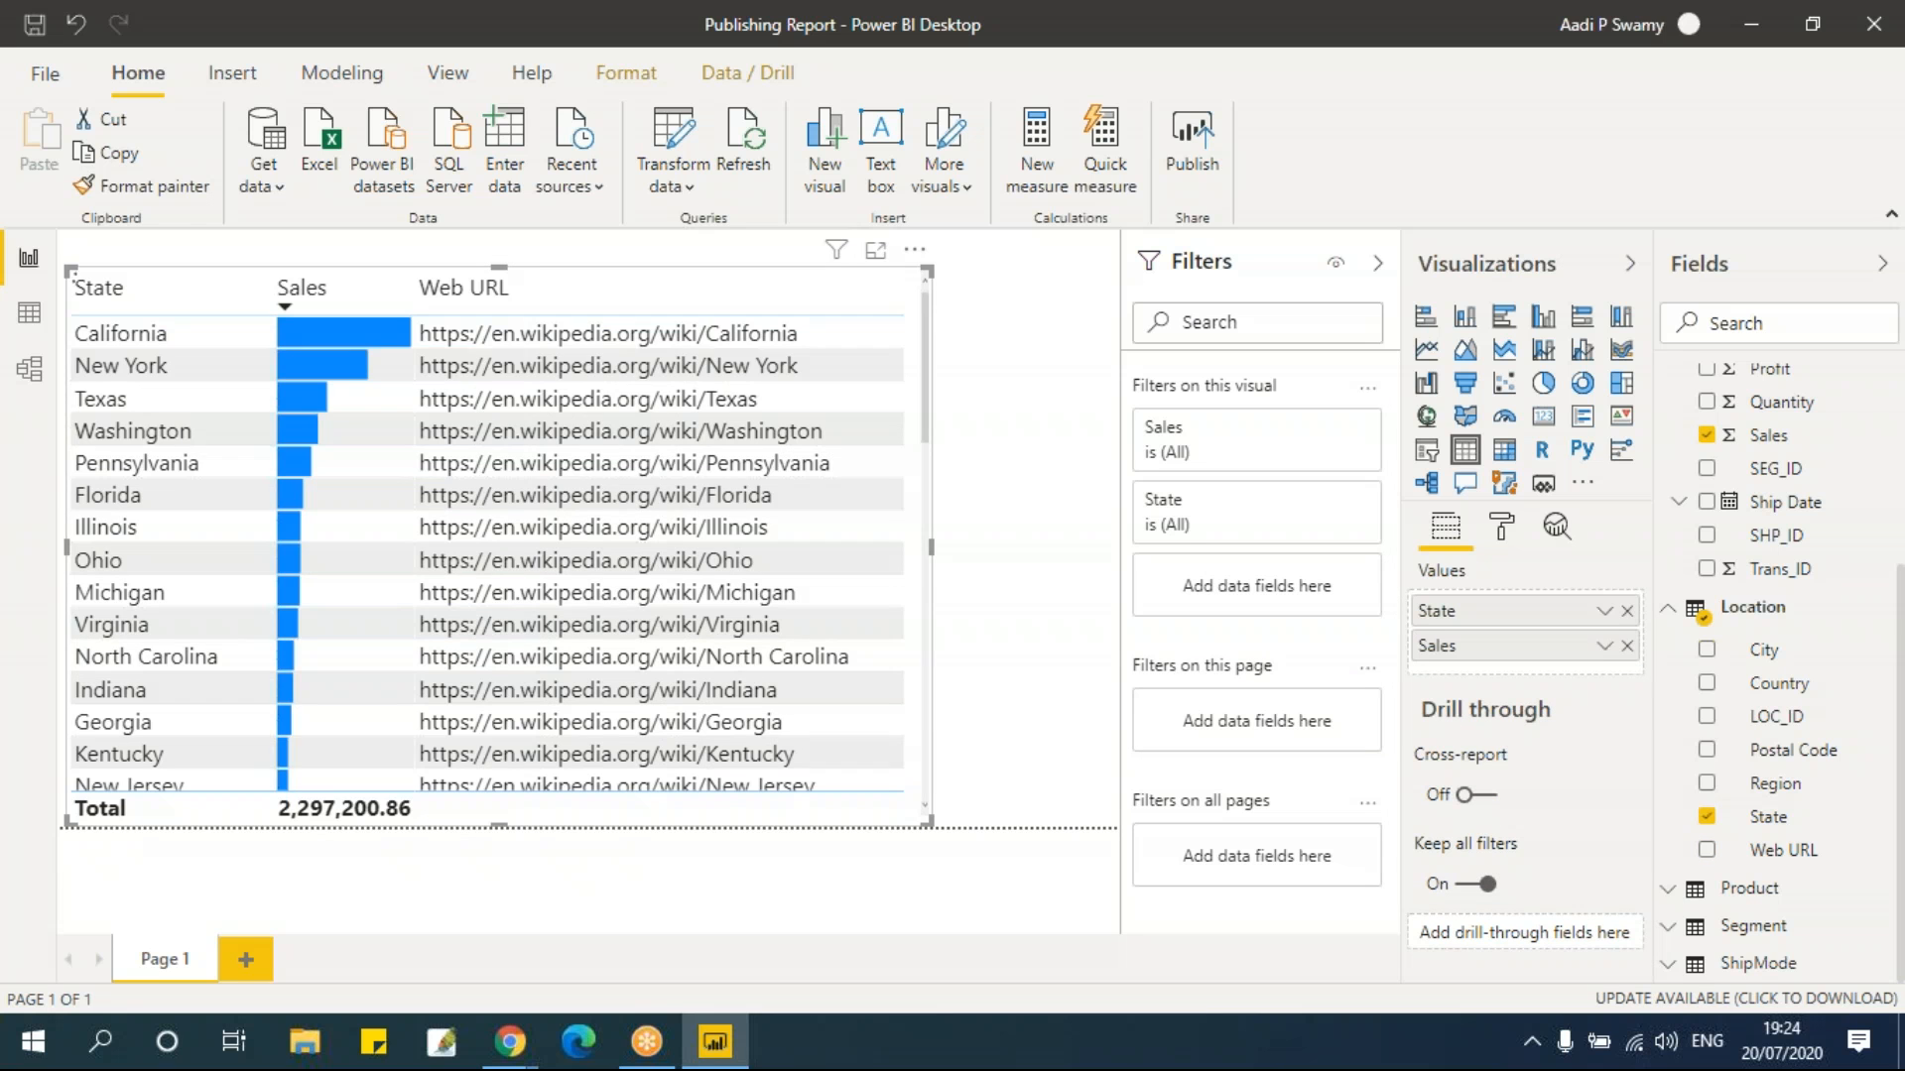
Apply Web URL conditional formatting to State based on the Location table's Web URL field, and open the California link
left_click(1605, 611)
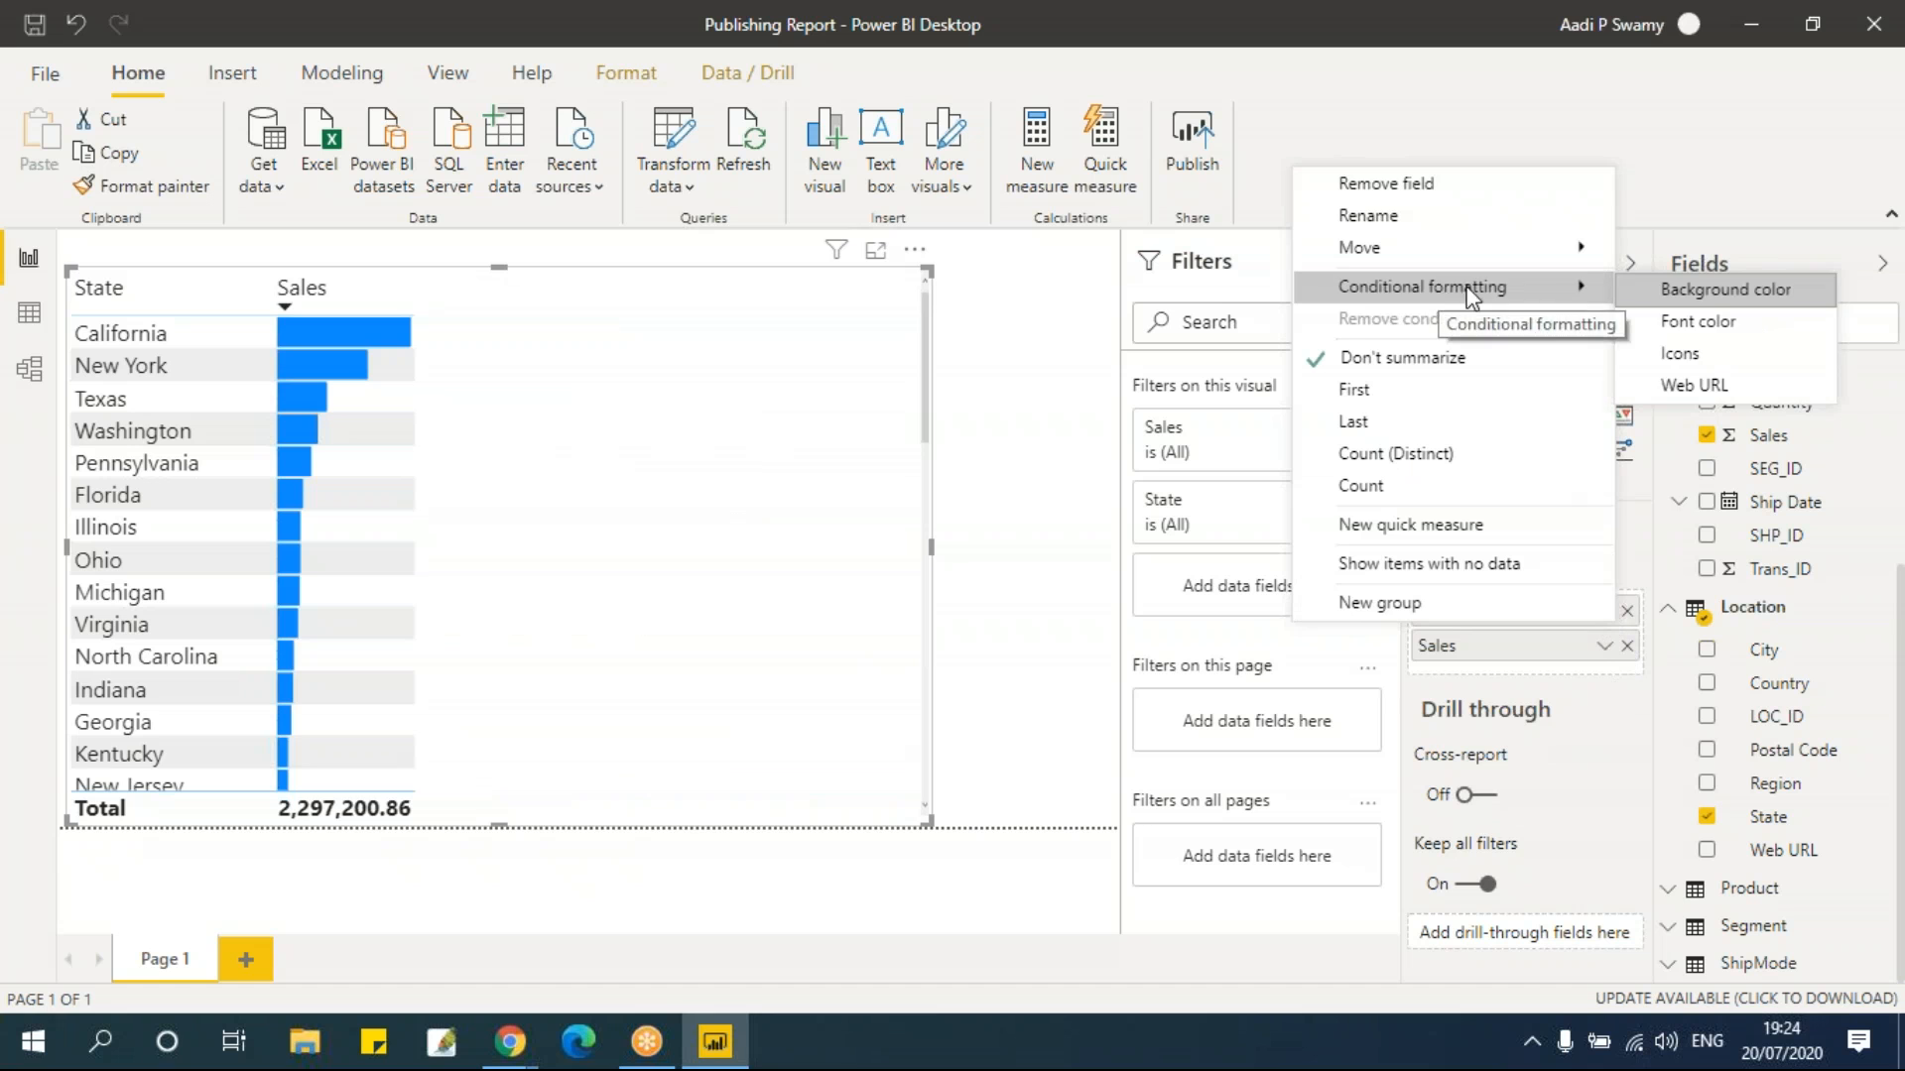
mouse_move(1550, 286)
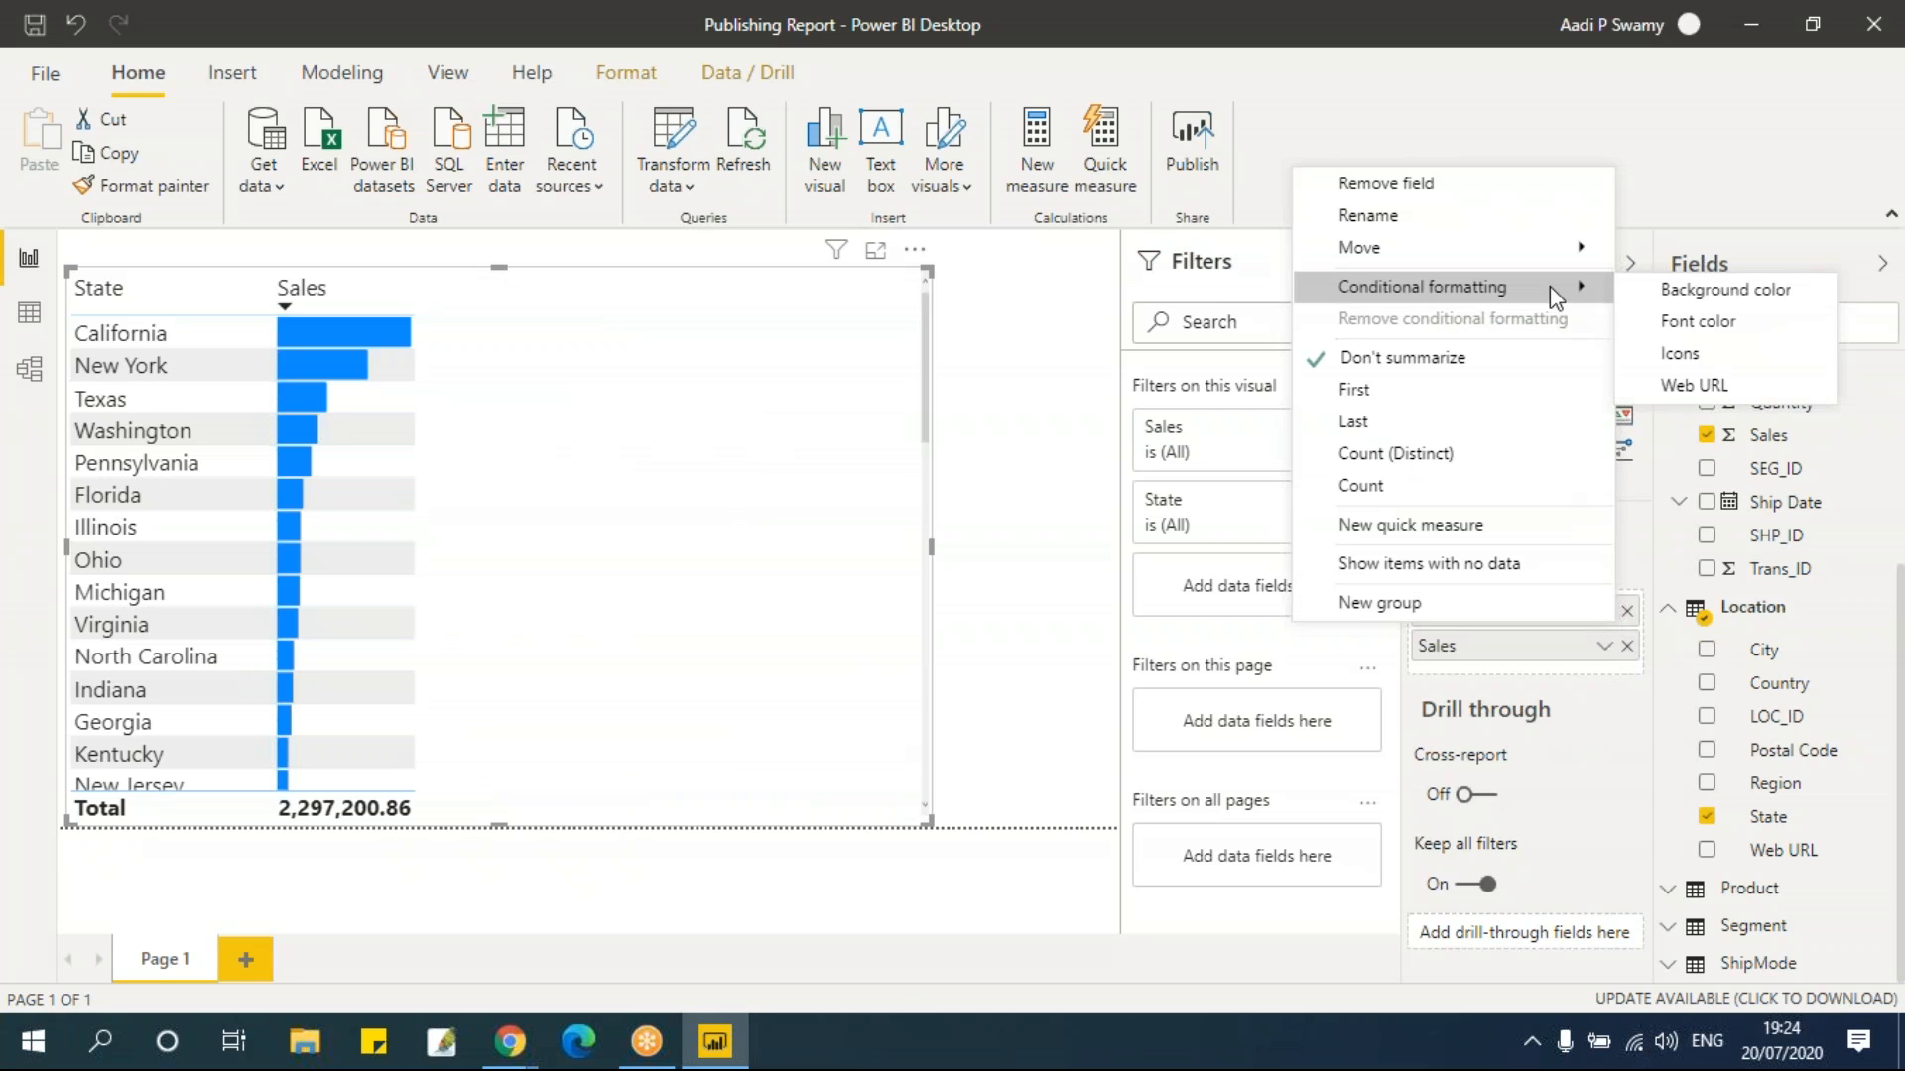
left_click(1670, 385)
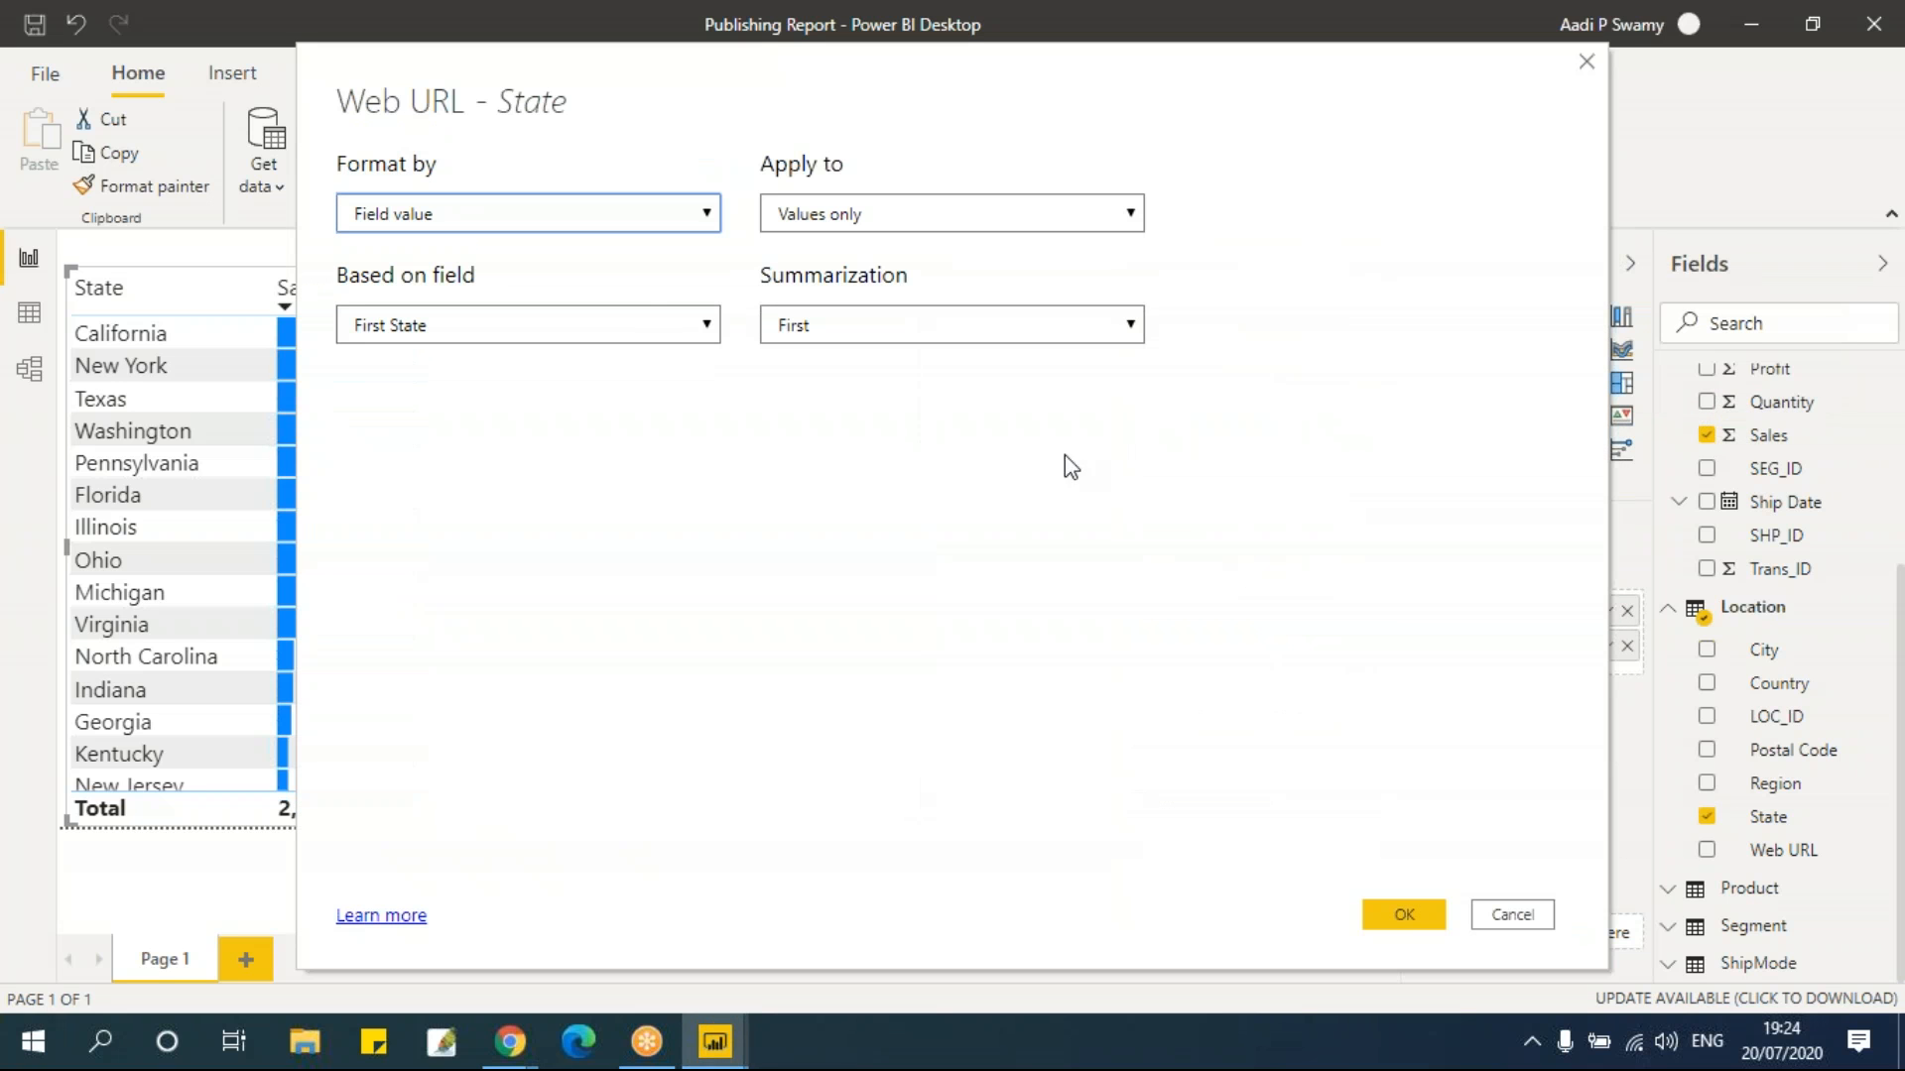
left_click(515, 336)
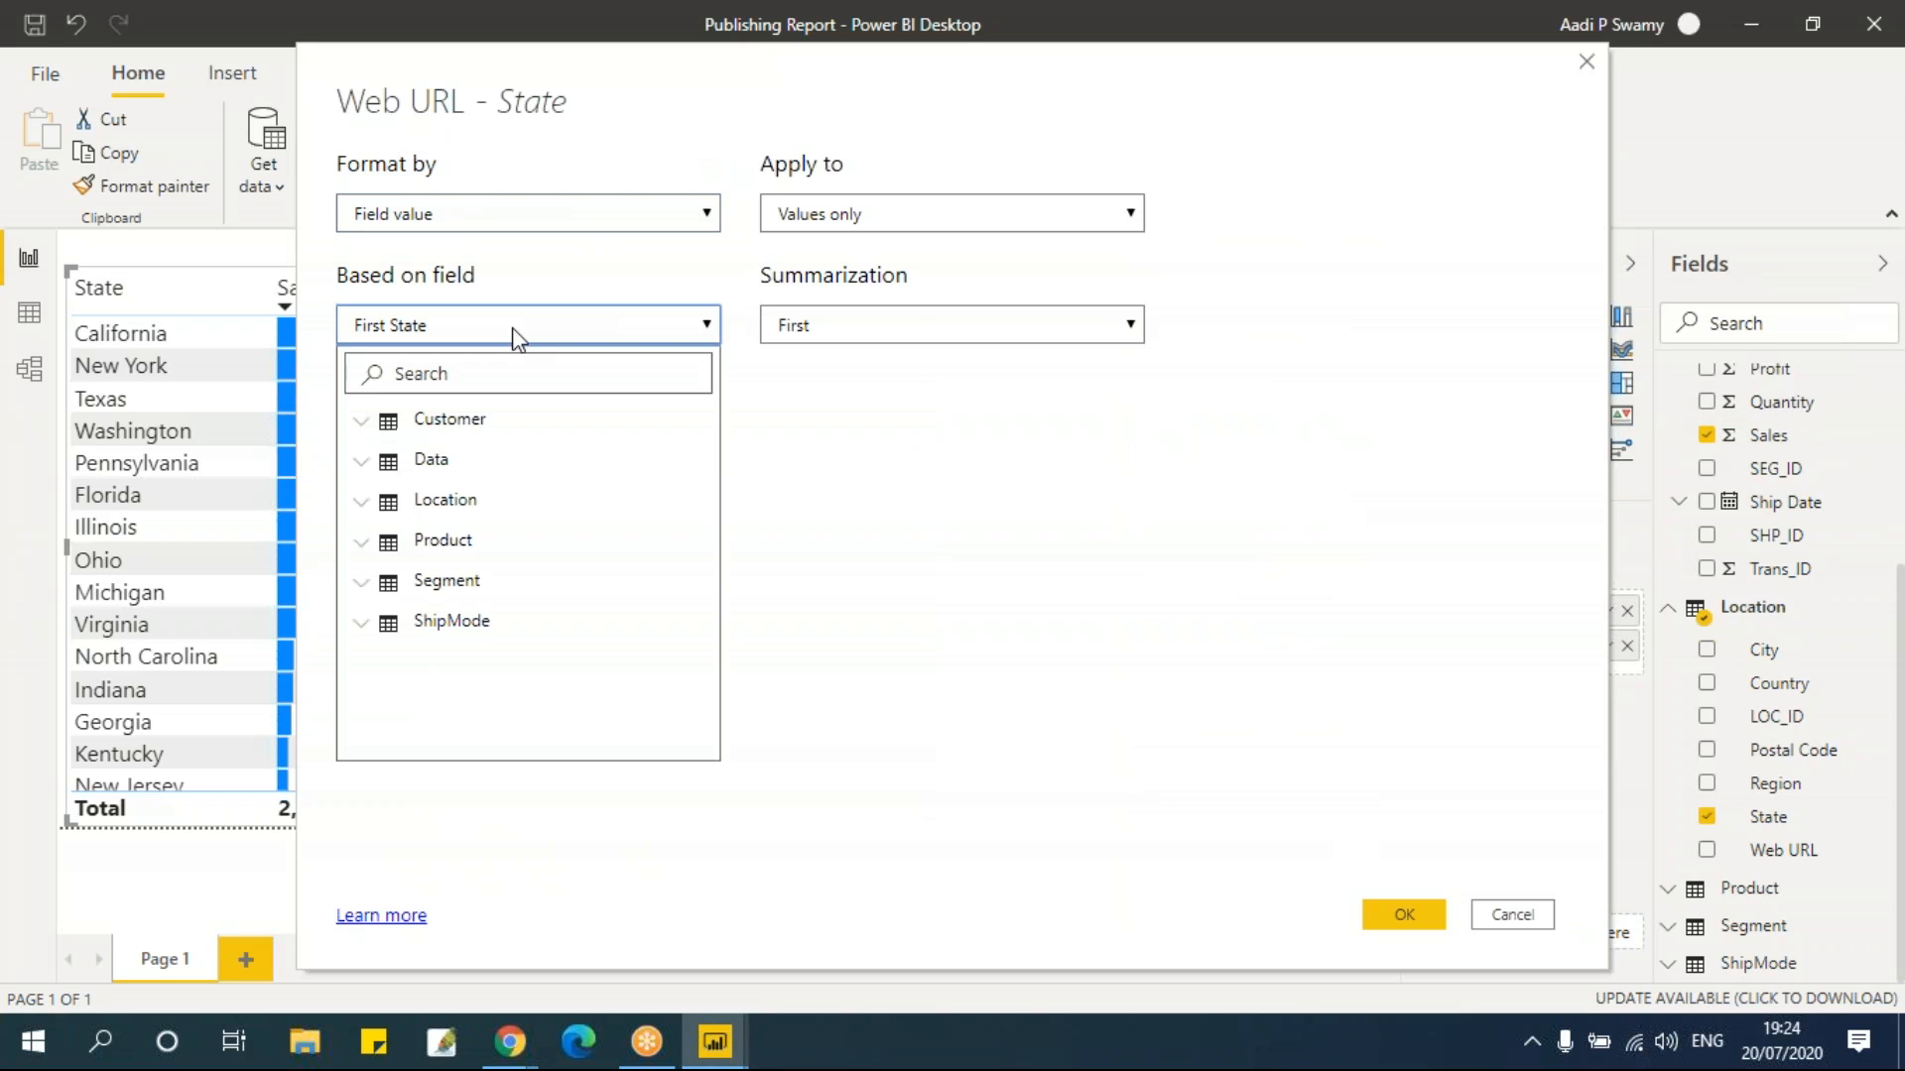
left_click(362, 503)
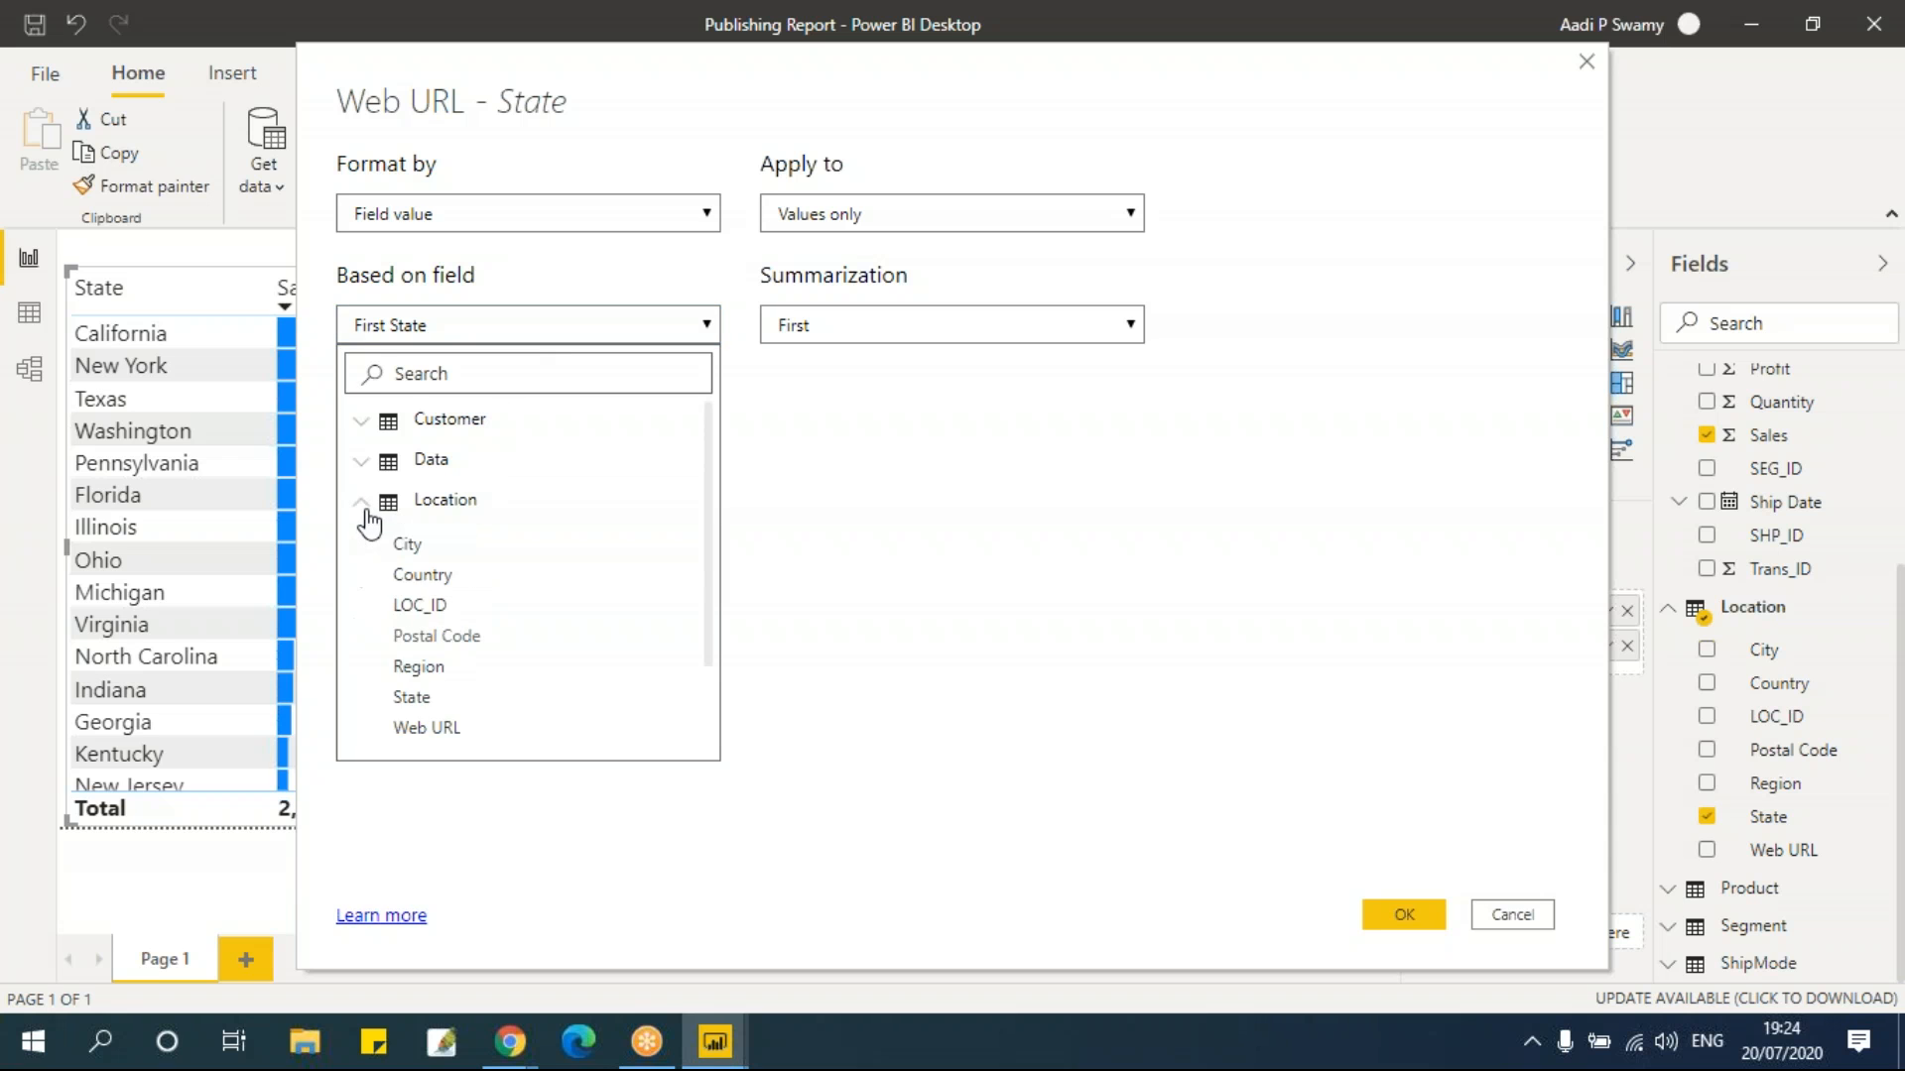
left_click(446, 731)
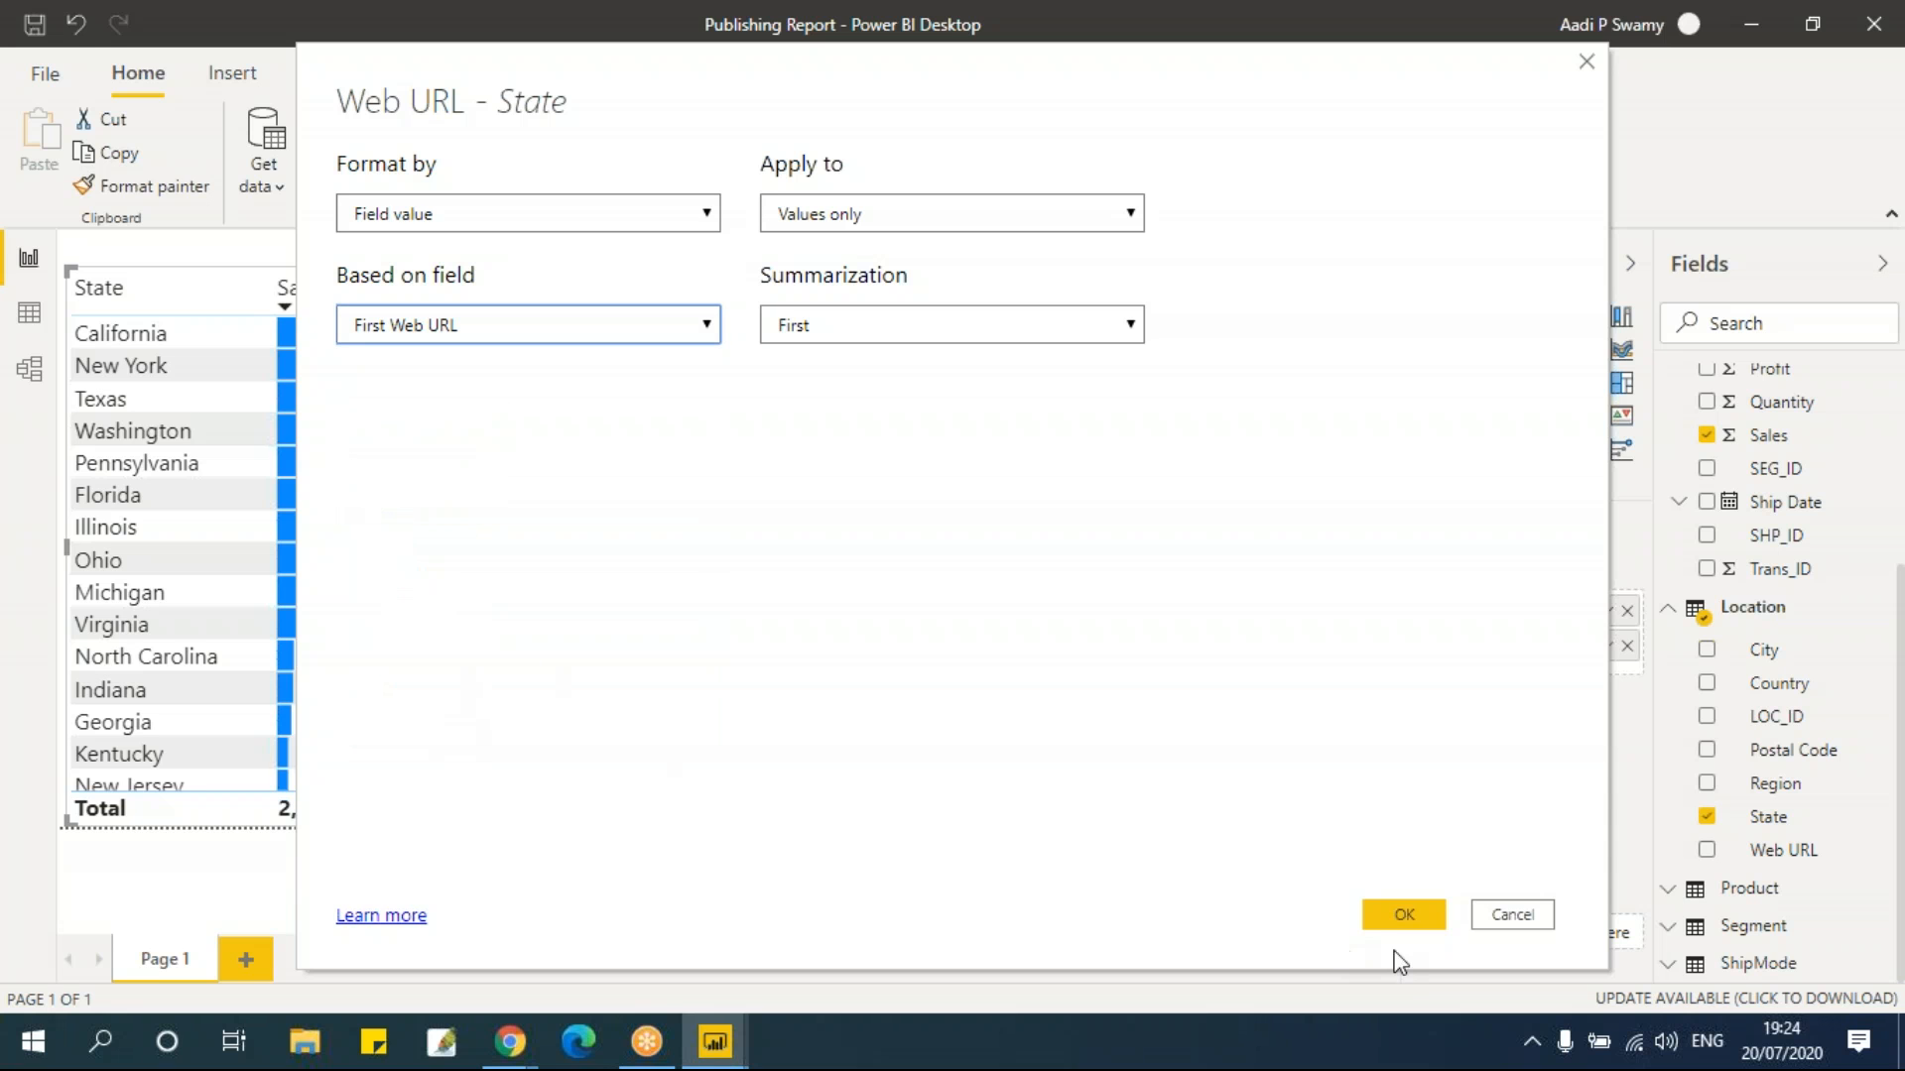
left_click(1404, 918)
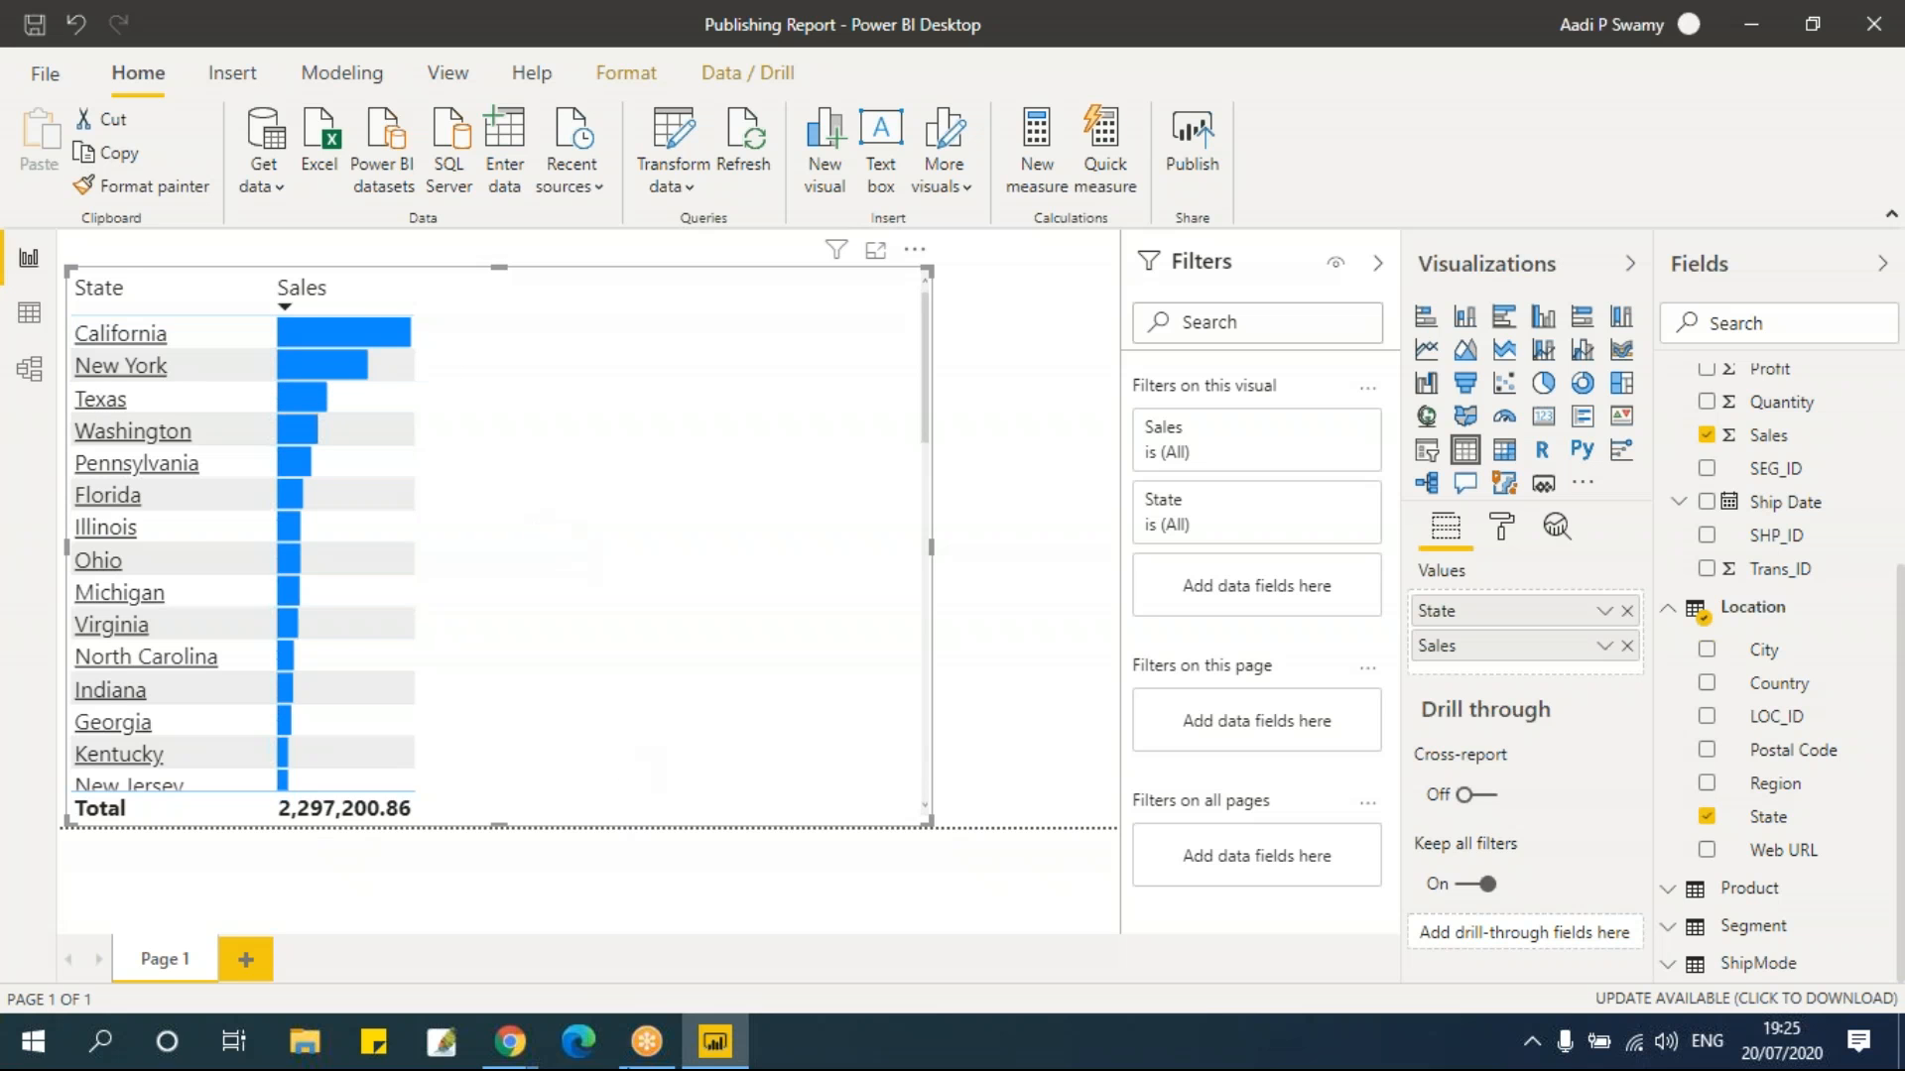
left_click(144, 338)
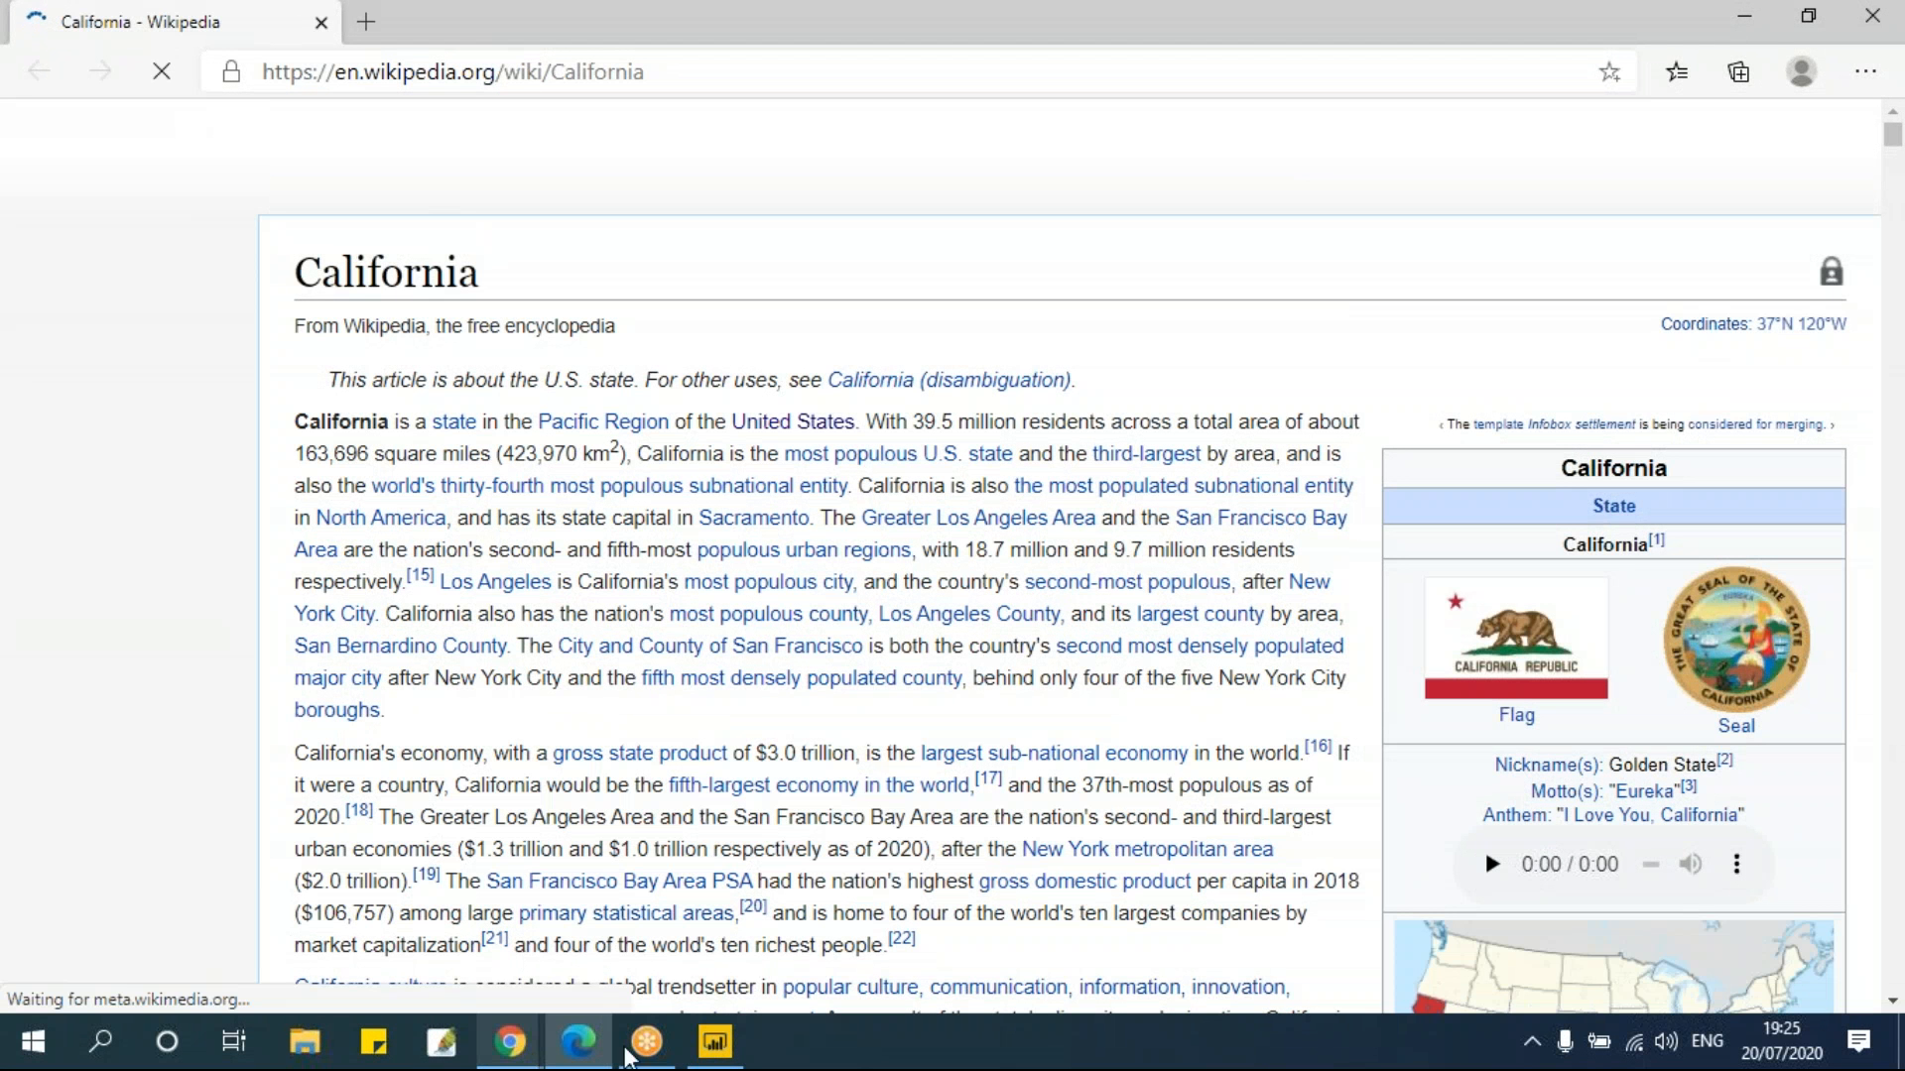
Switch back to Power BI Desktop, open the New York link from the State column, and return to the report
left_click(714, 1041)
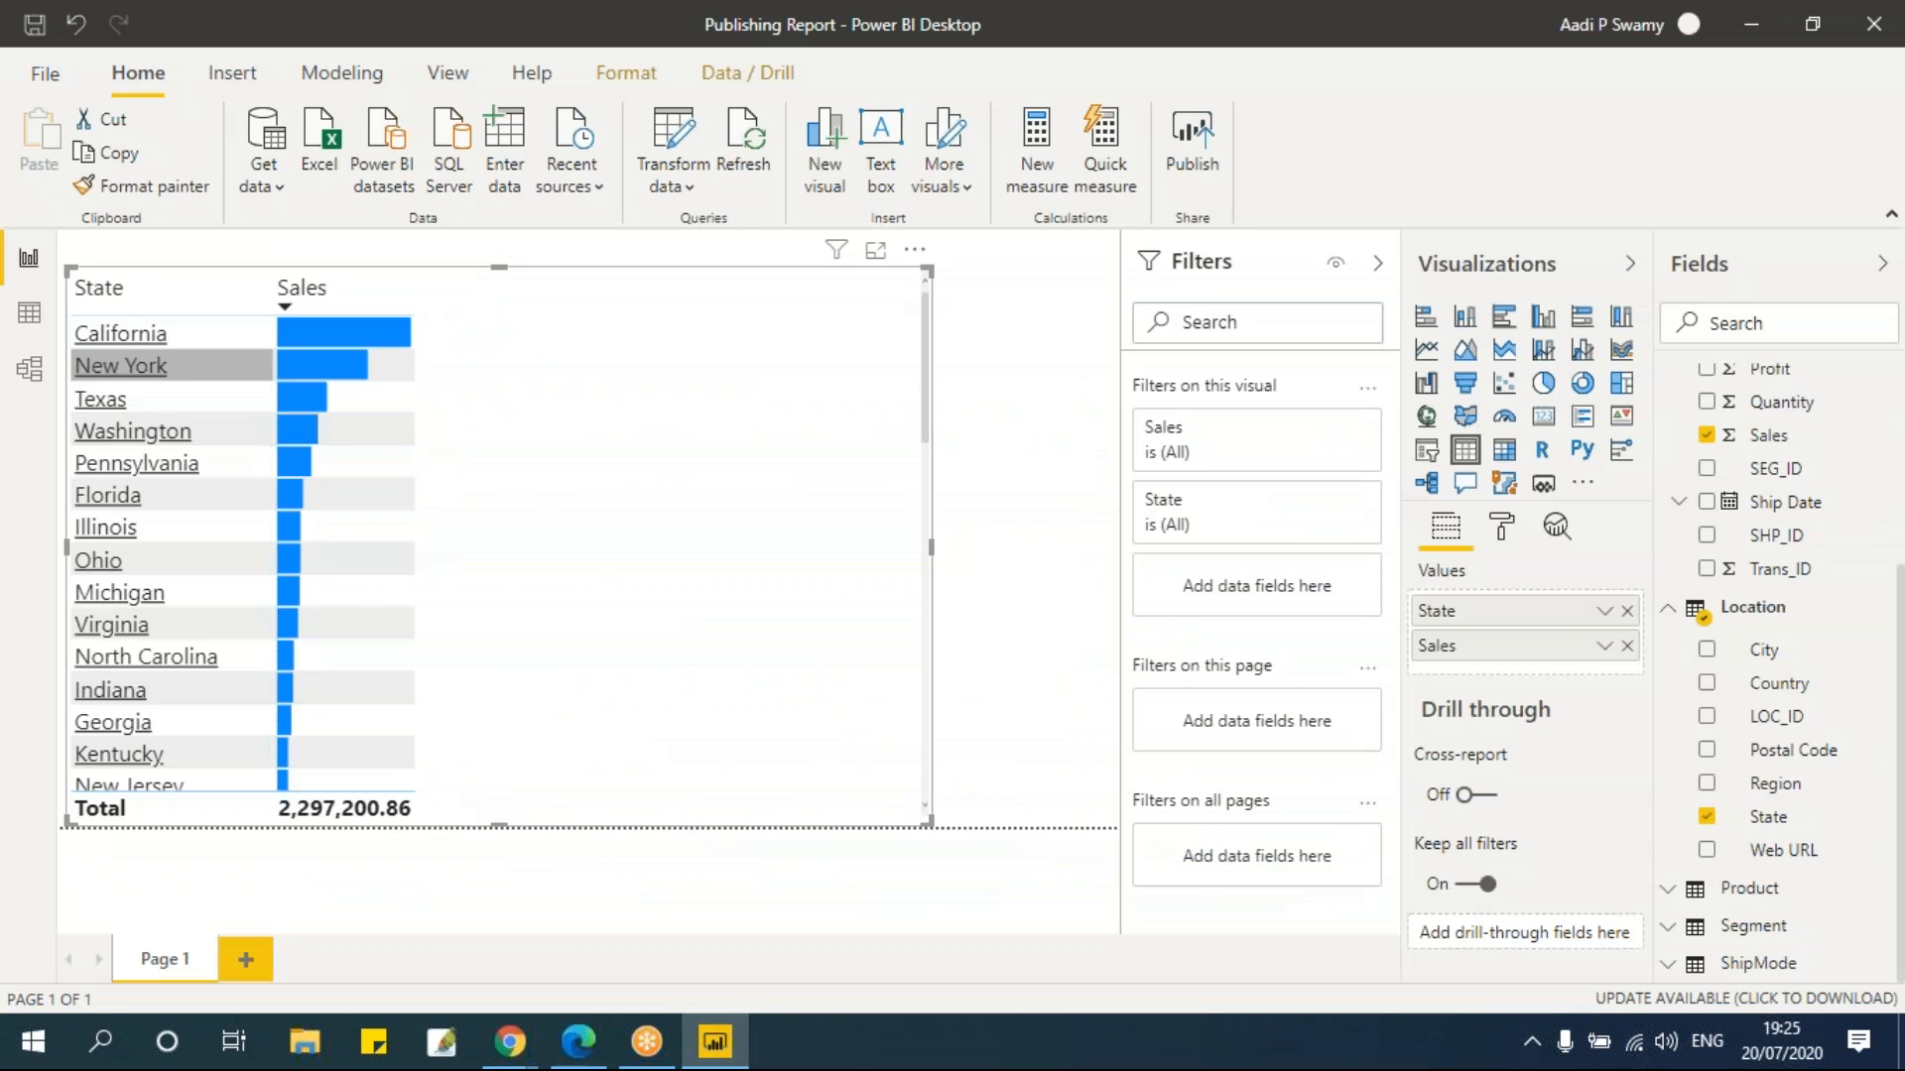
left_click(121, 366)
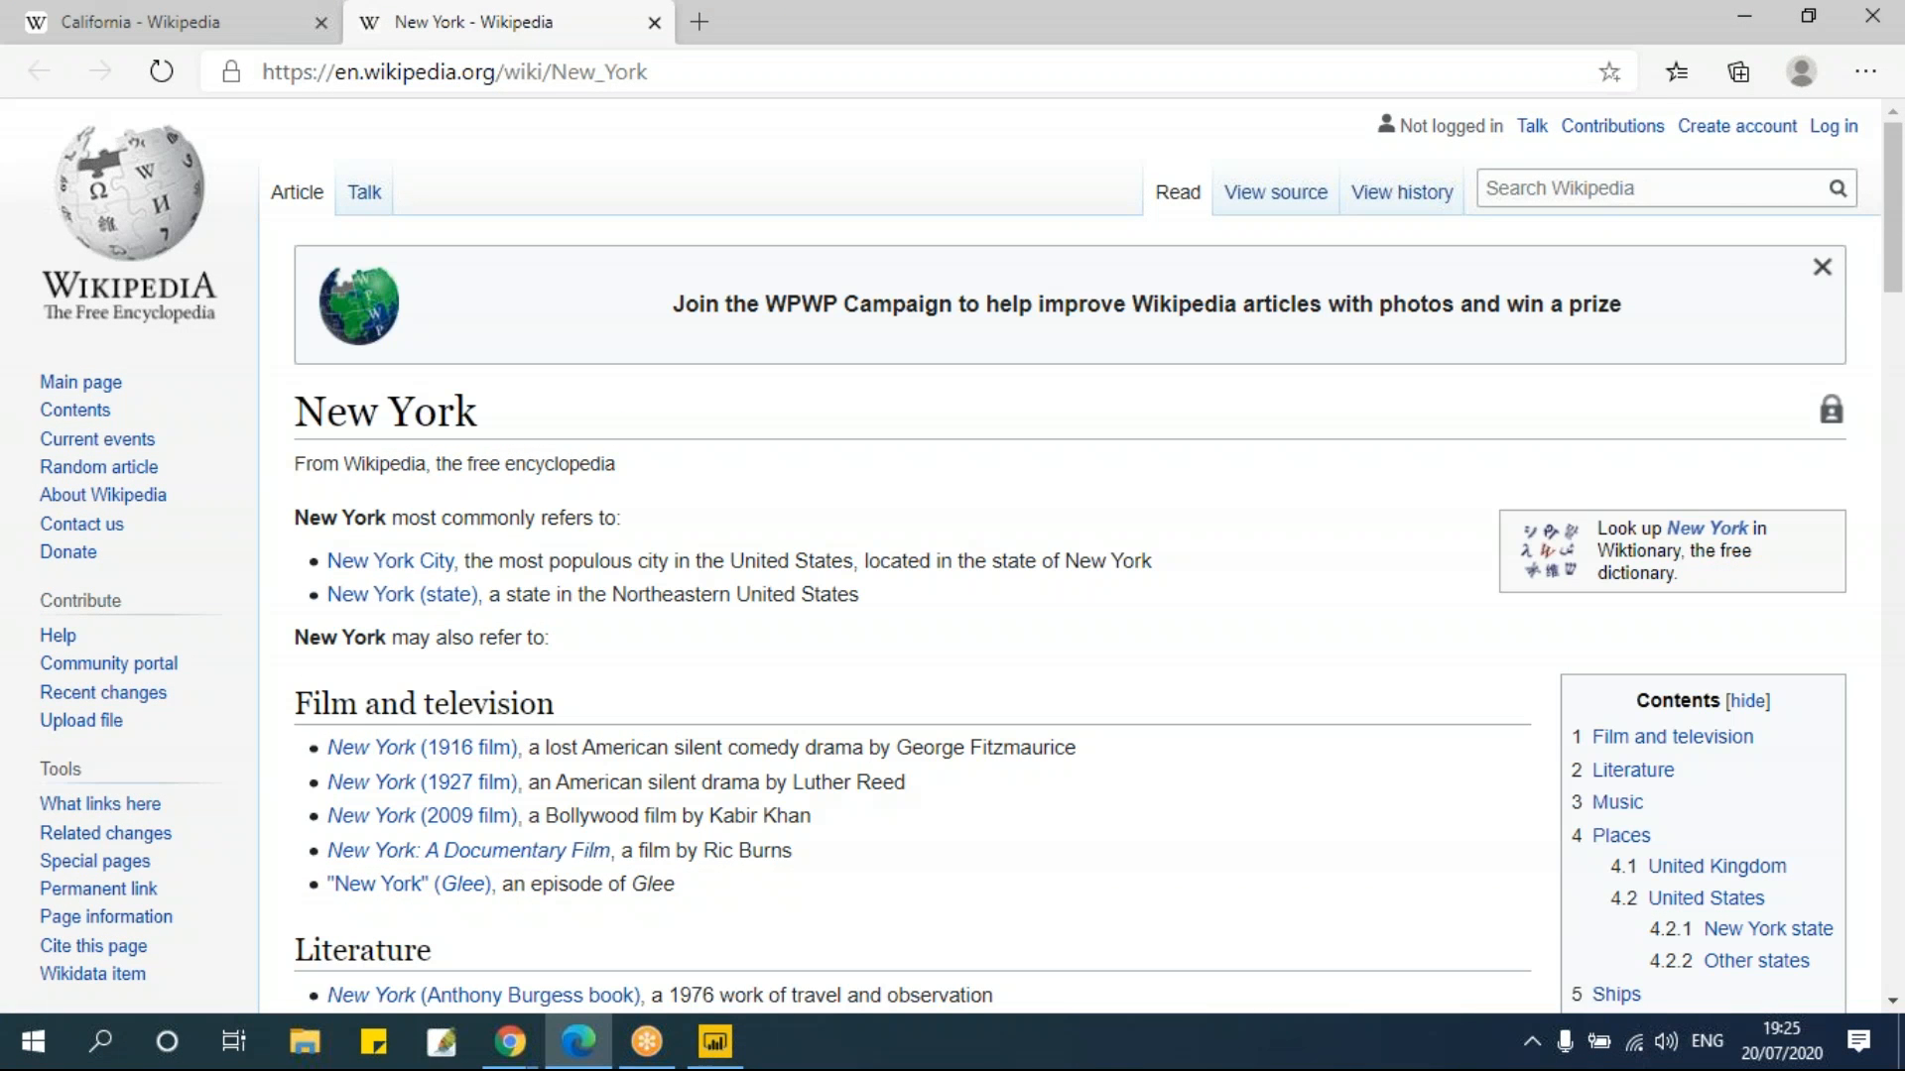
left_click(714, 1042)
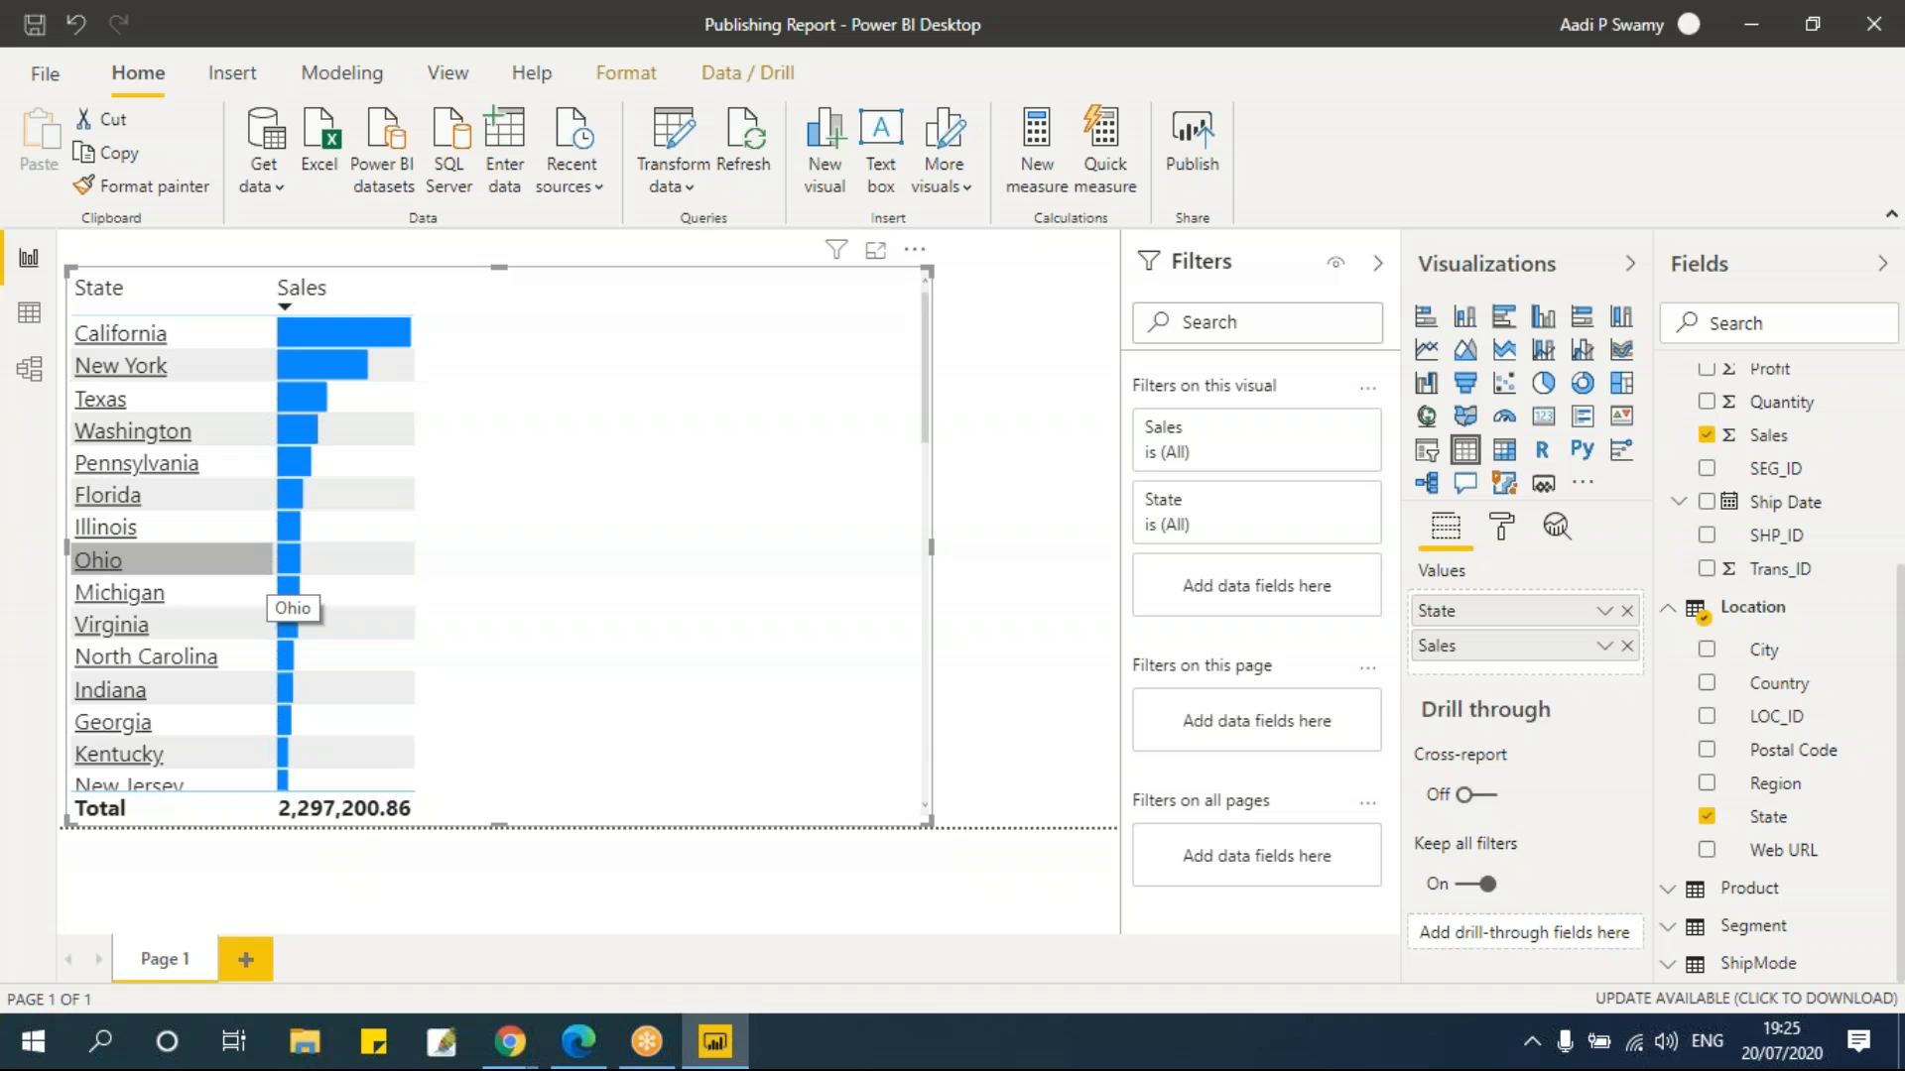
Shrink the State and Sales table to fit its columns and deselect it
left_click_drag(924, 823, 442, 750)
left_click(623, 586)
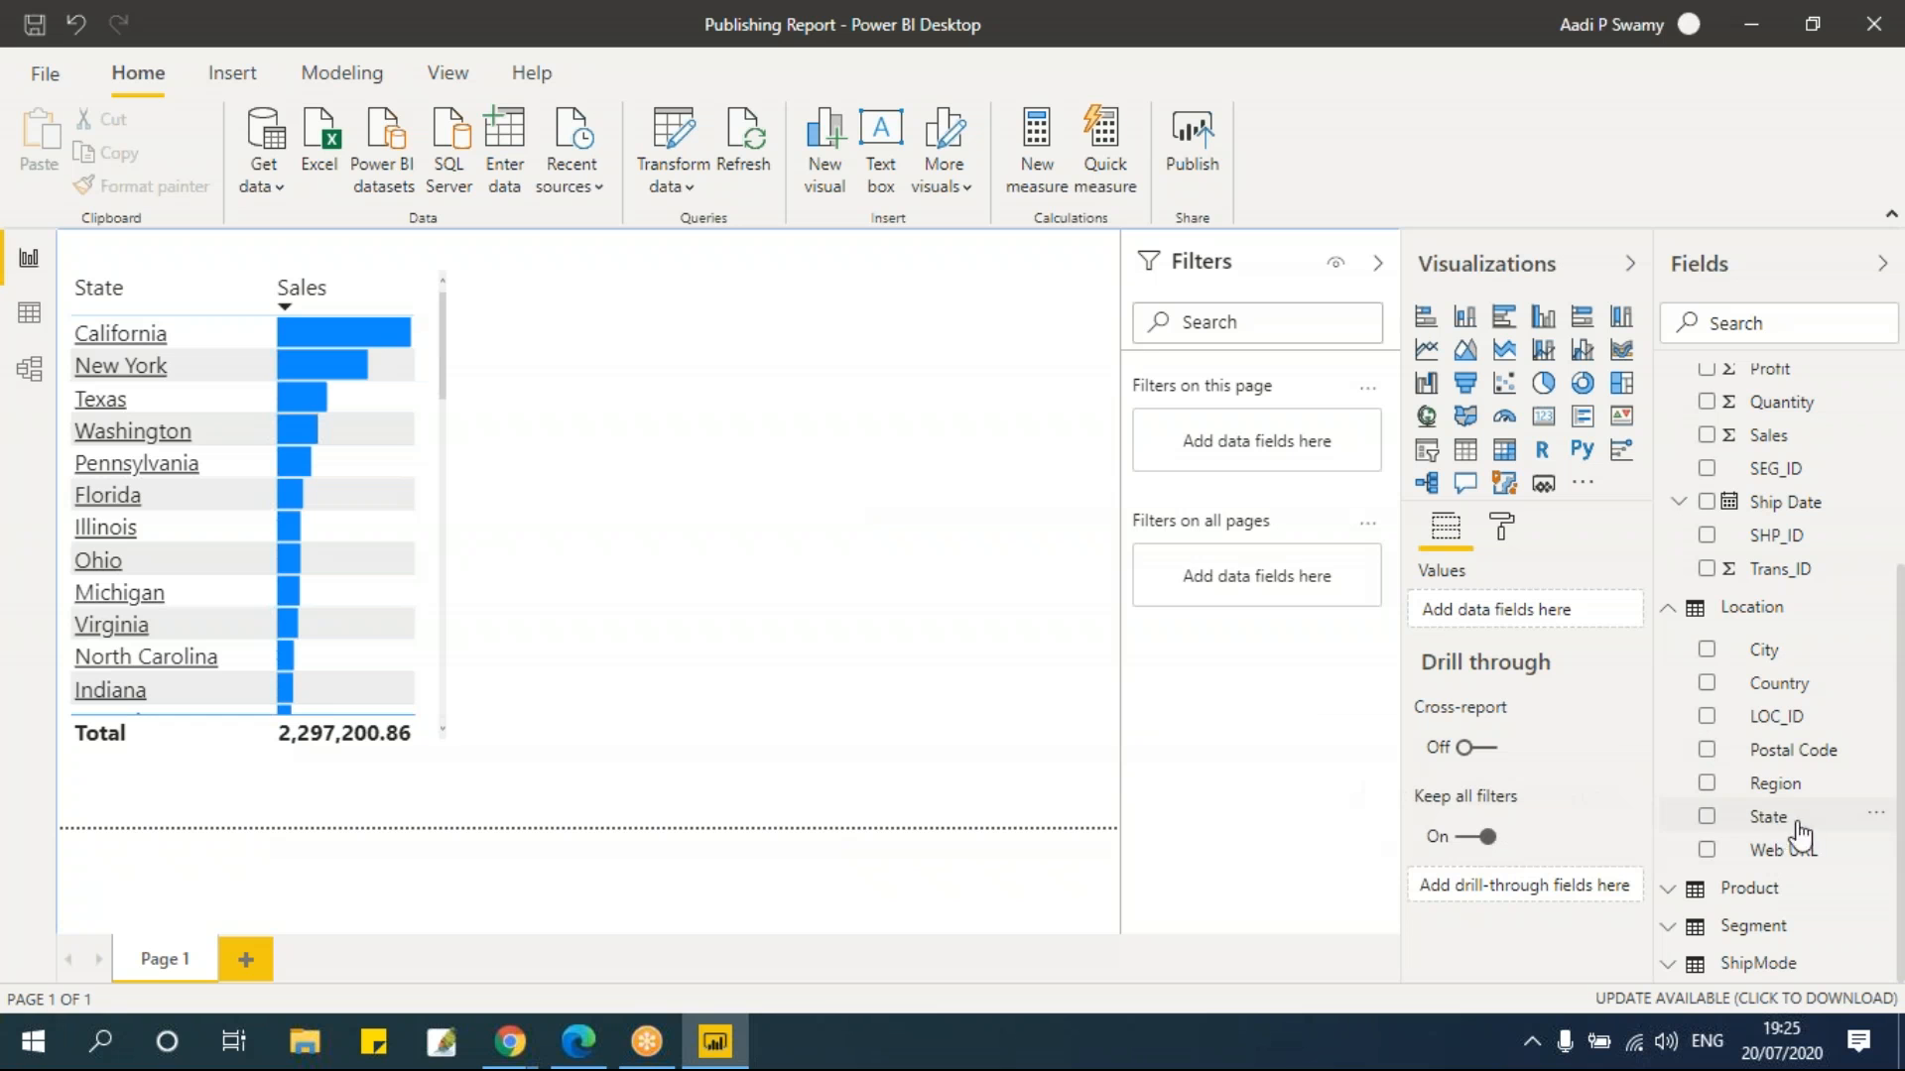
Create a 100% stacked bar chart of Sales by State beside the table and enlarge it
left_click(1707, 817)
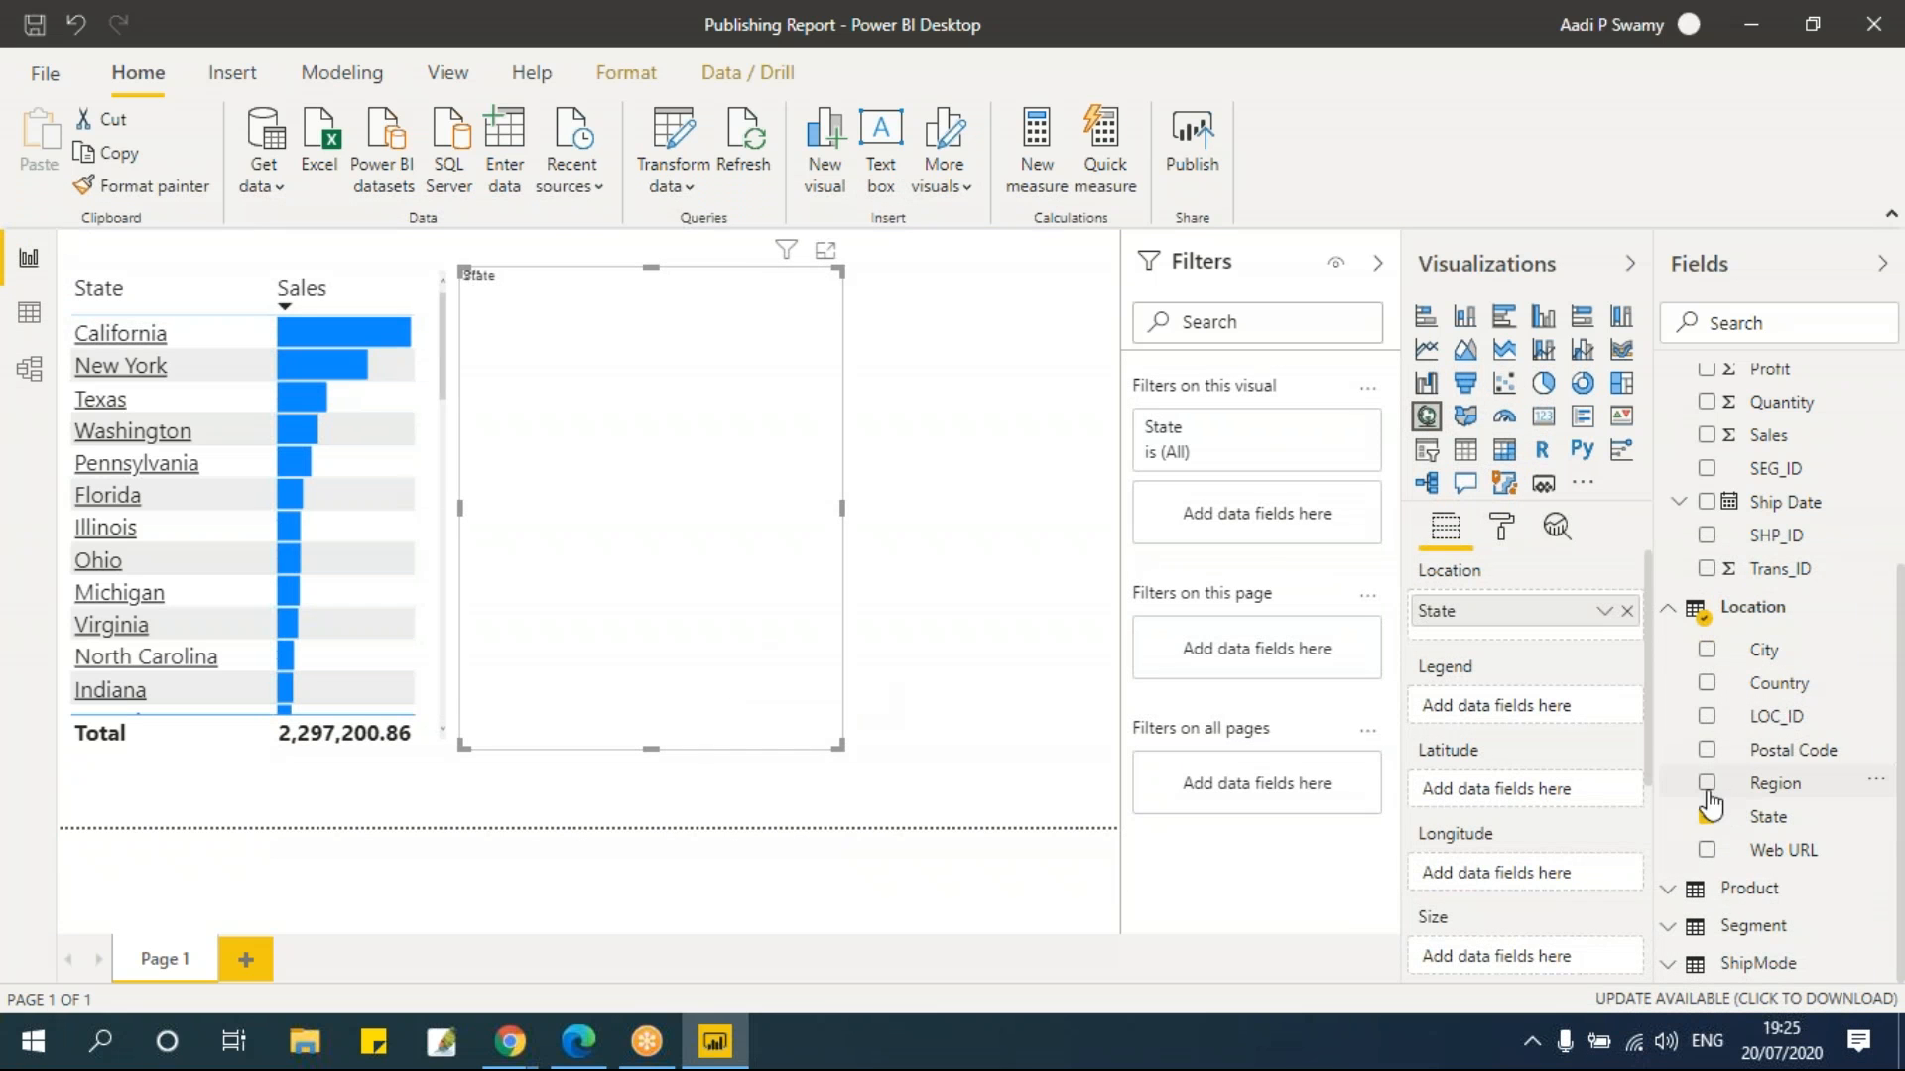
left_click(1707, 435)
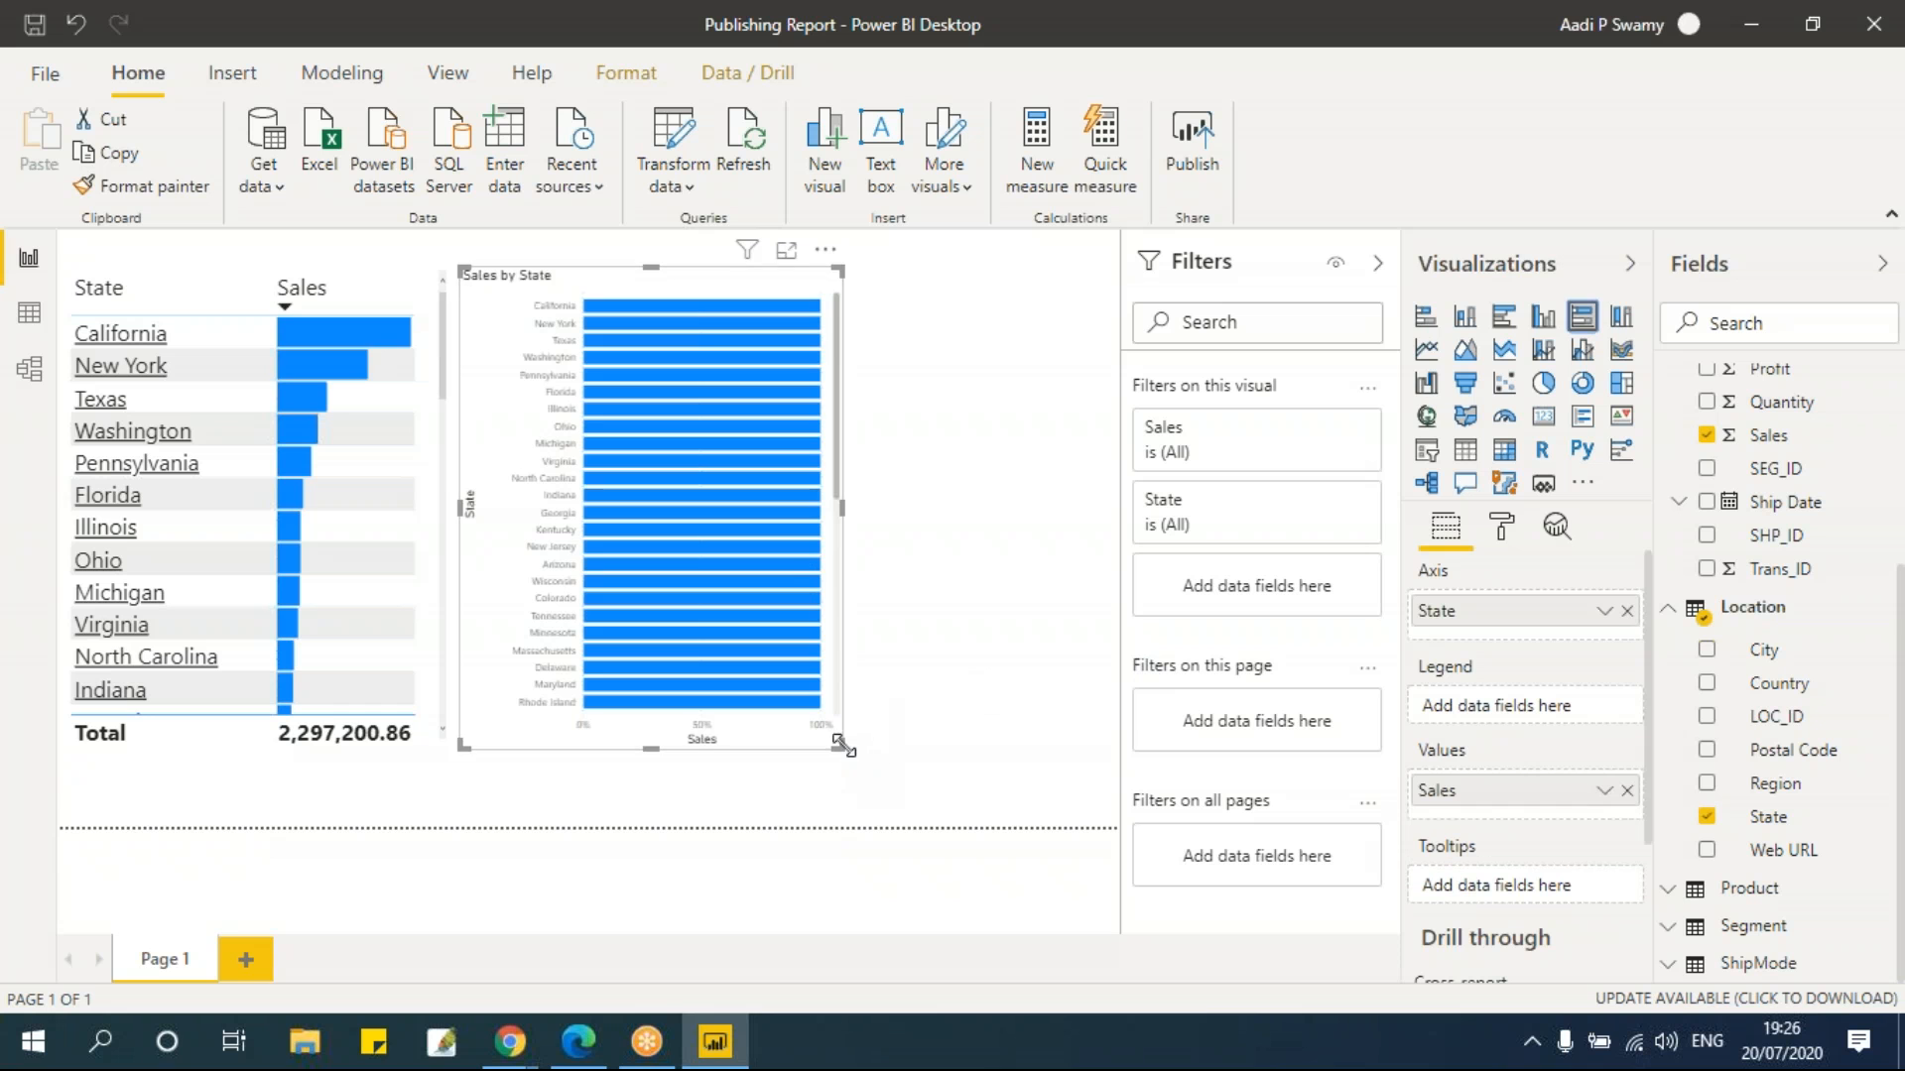
left_click_drag(946, 793, 949, 799)
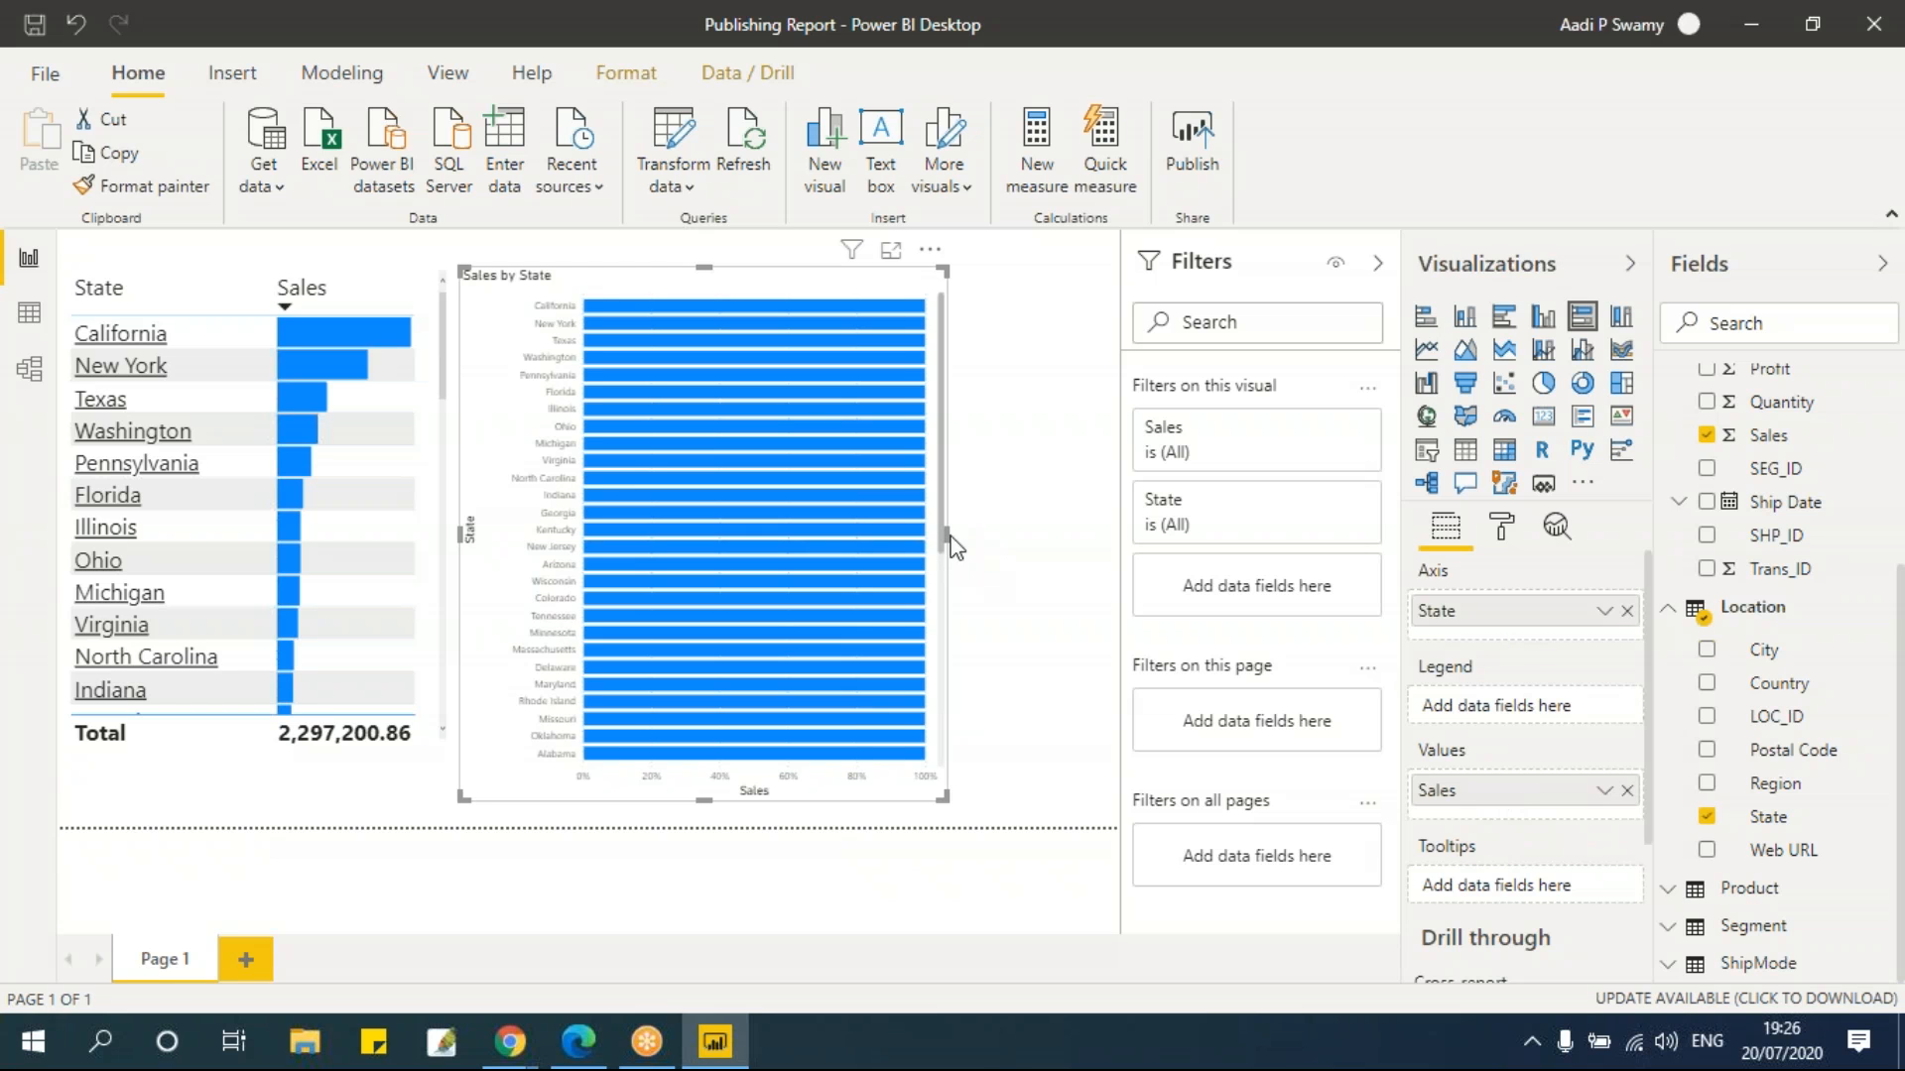
left_click_drag(948, 535, 1034, 537)
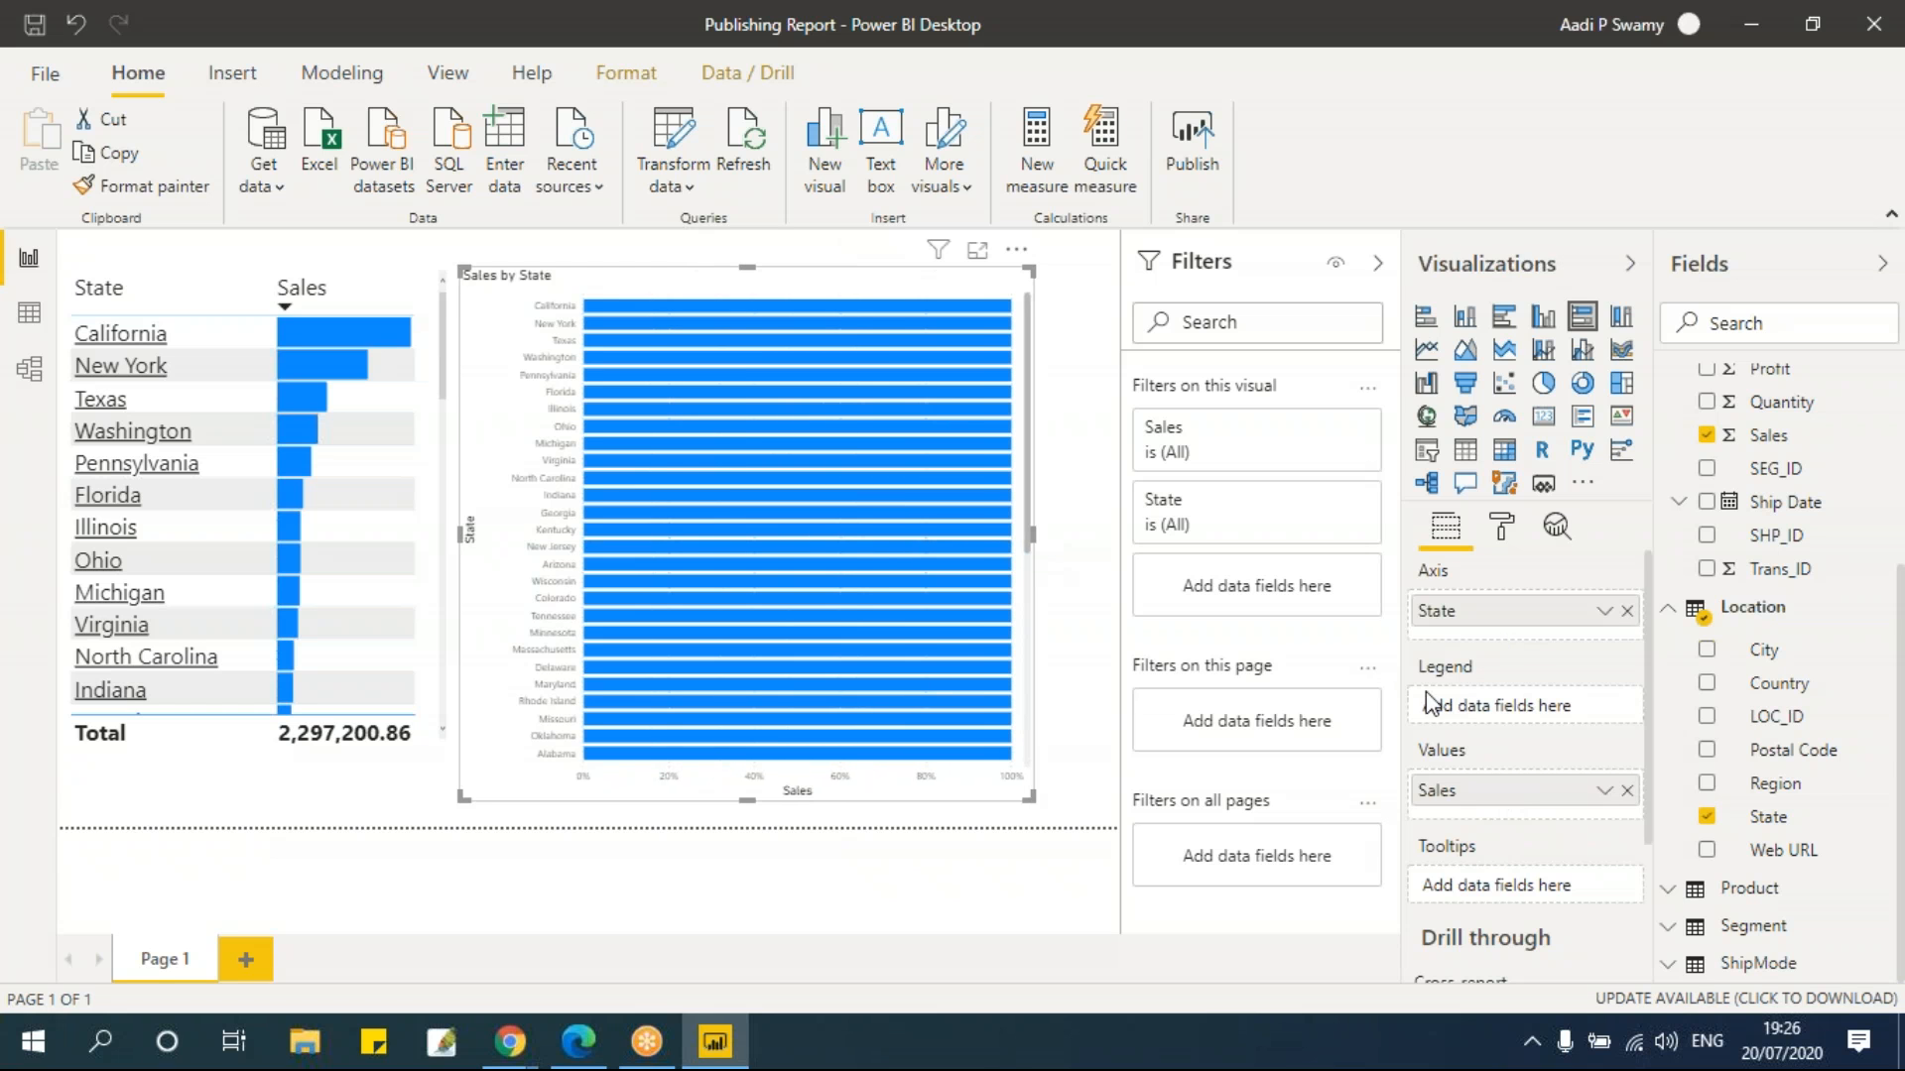
Remove and re-add Sales to make the visual a clustered column chart, moved slightly away from the table and widened
mouse_move(1530, 794)
left_mouse_down()
mouse_move(1528, 719)
mouse_move(1529, 791)
left_mouse_up()
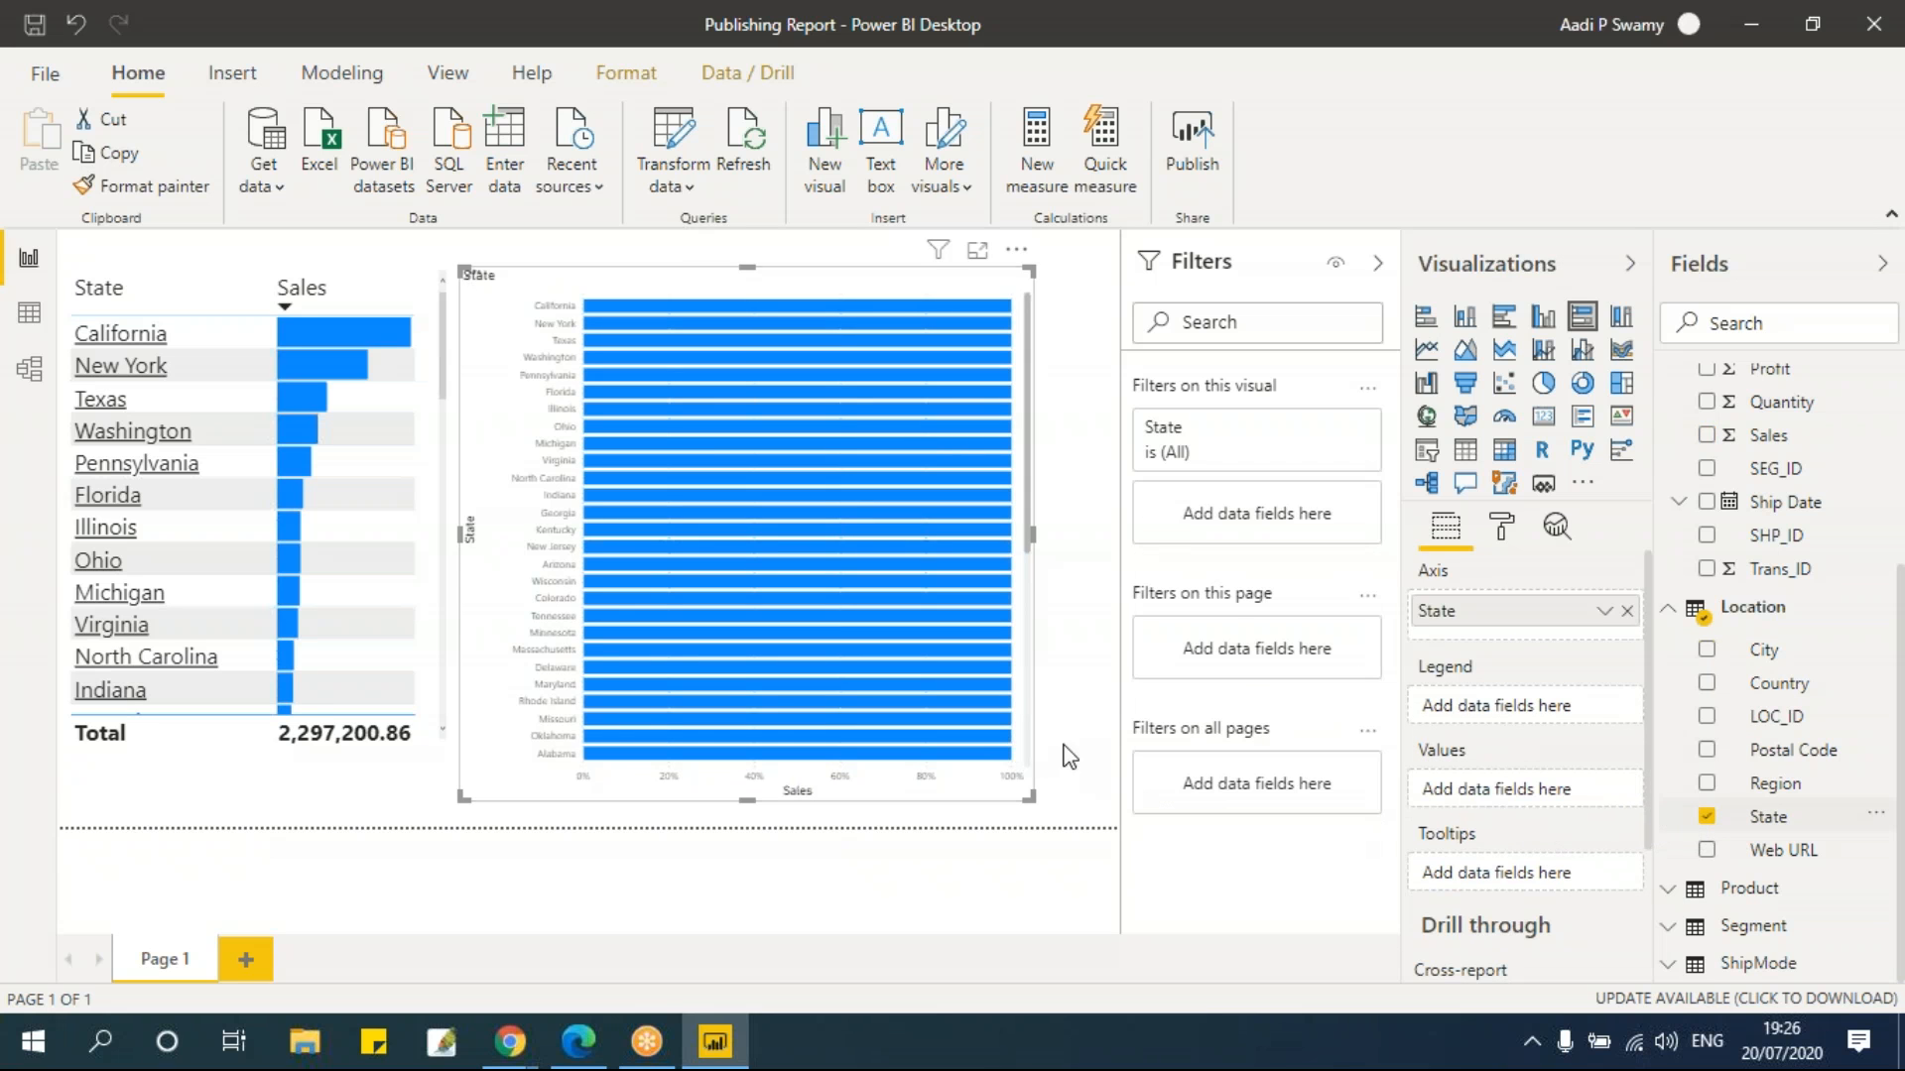
mouse_move(871, 318)
left_mouse_down()
mouse_move(853, 311)
mouse_move(889, 306)
left_mouse_up()
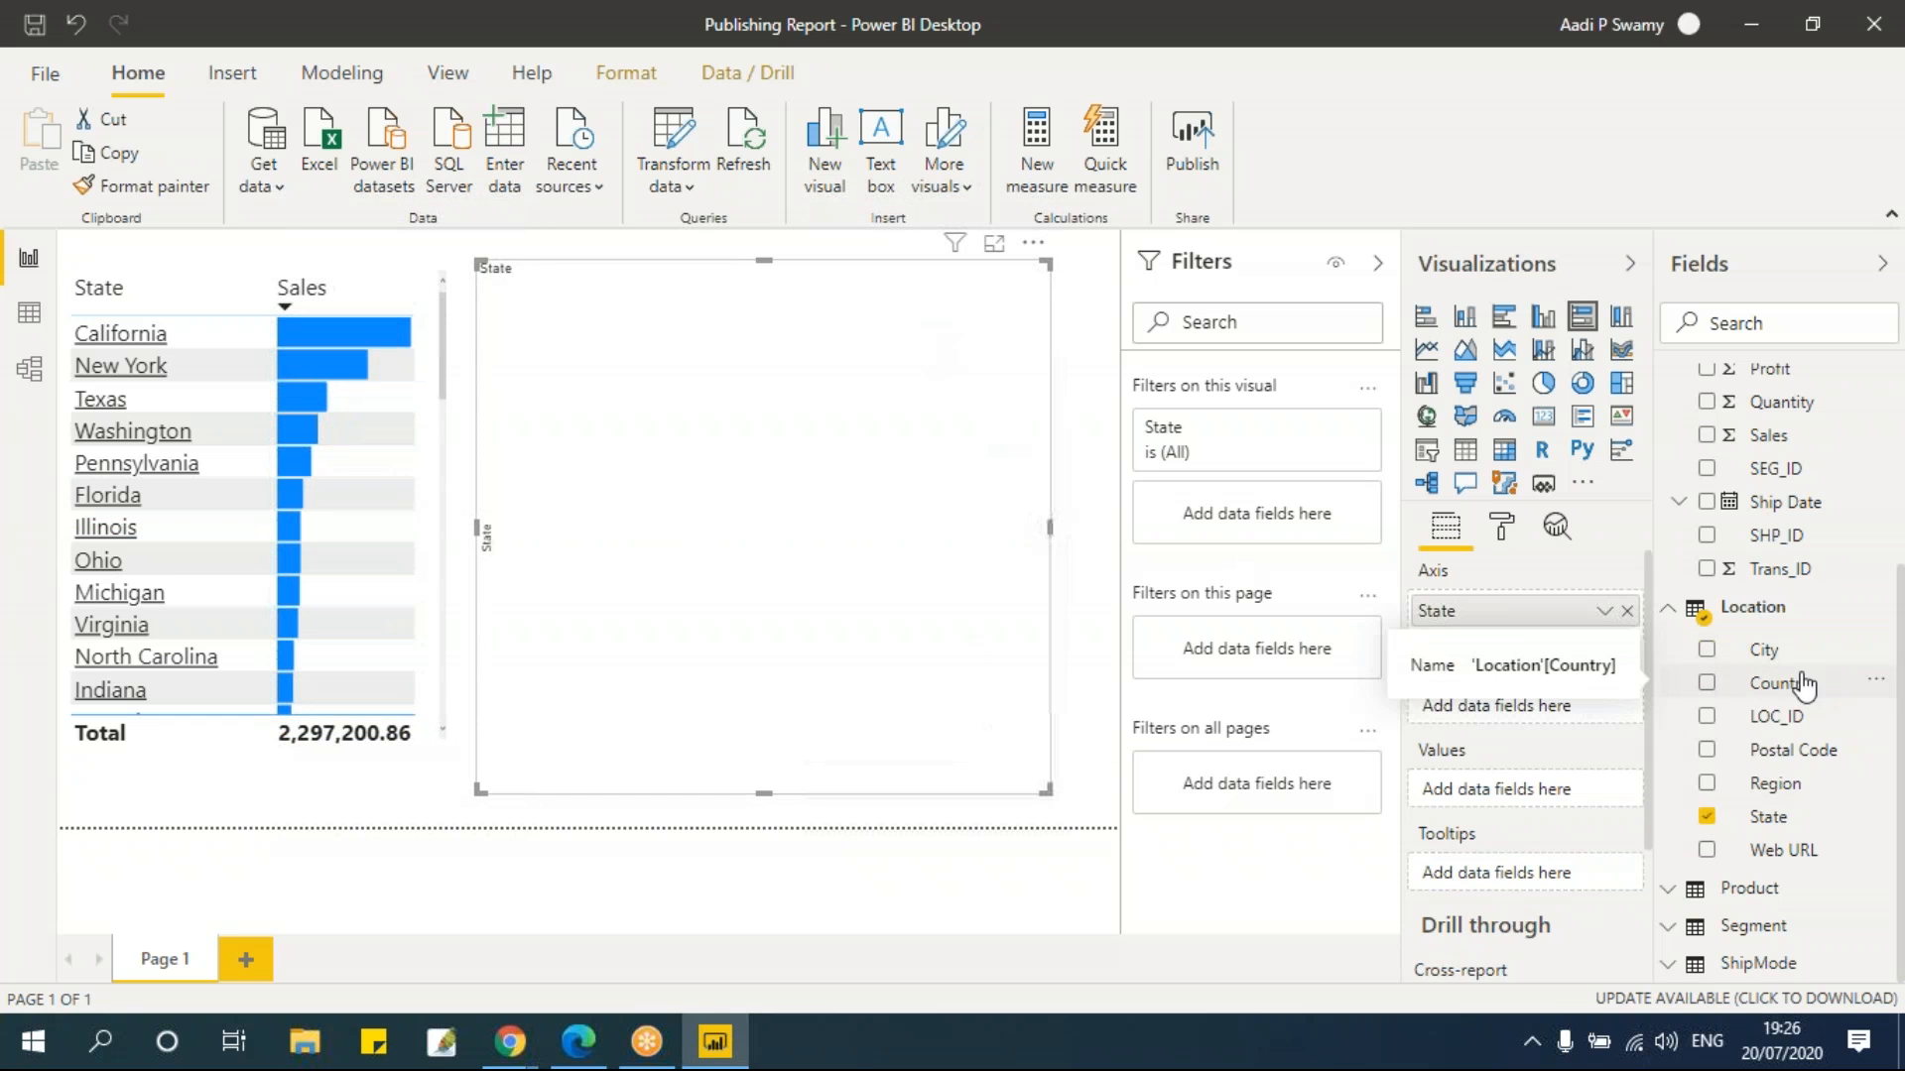
scroll(1706, 635, "up", 3)
left_click_drag(1706, 577, 1478, 779)
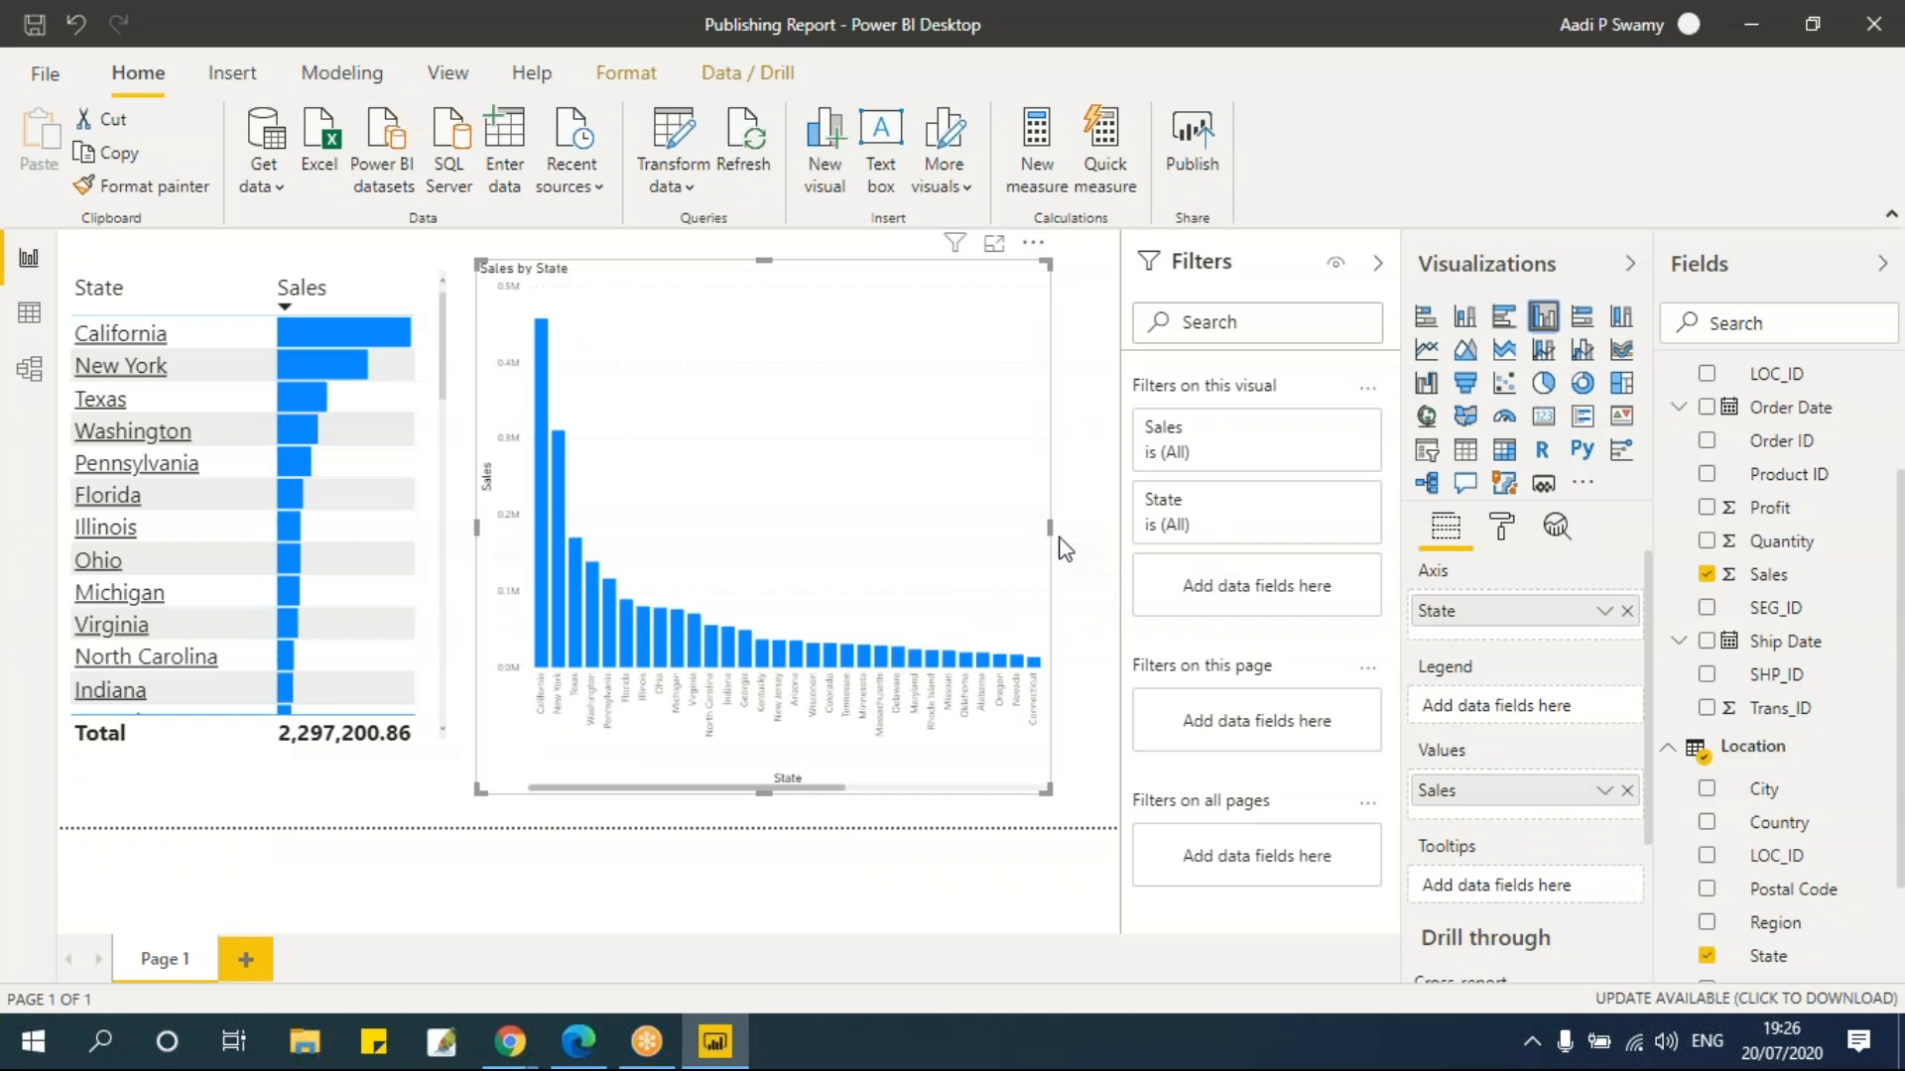
left_click_drag(1050, 528, 1081, 528)
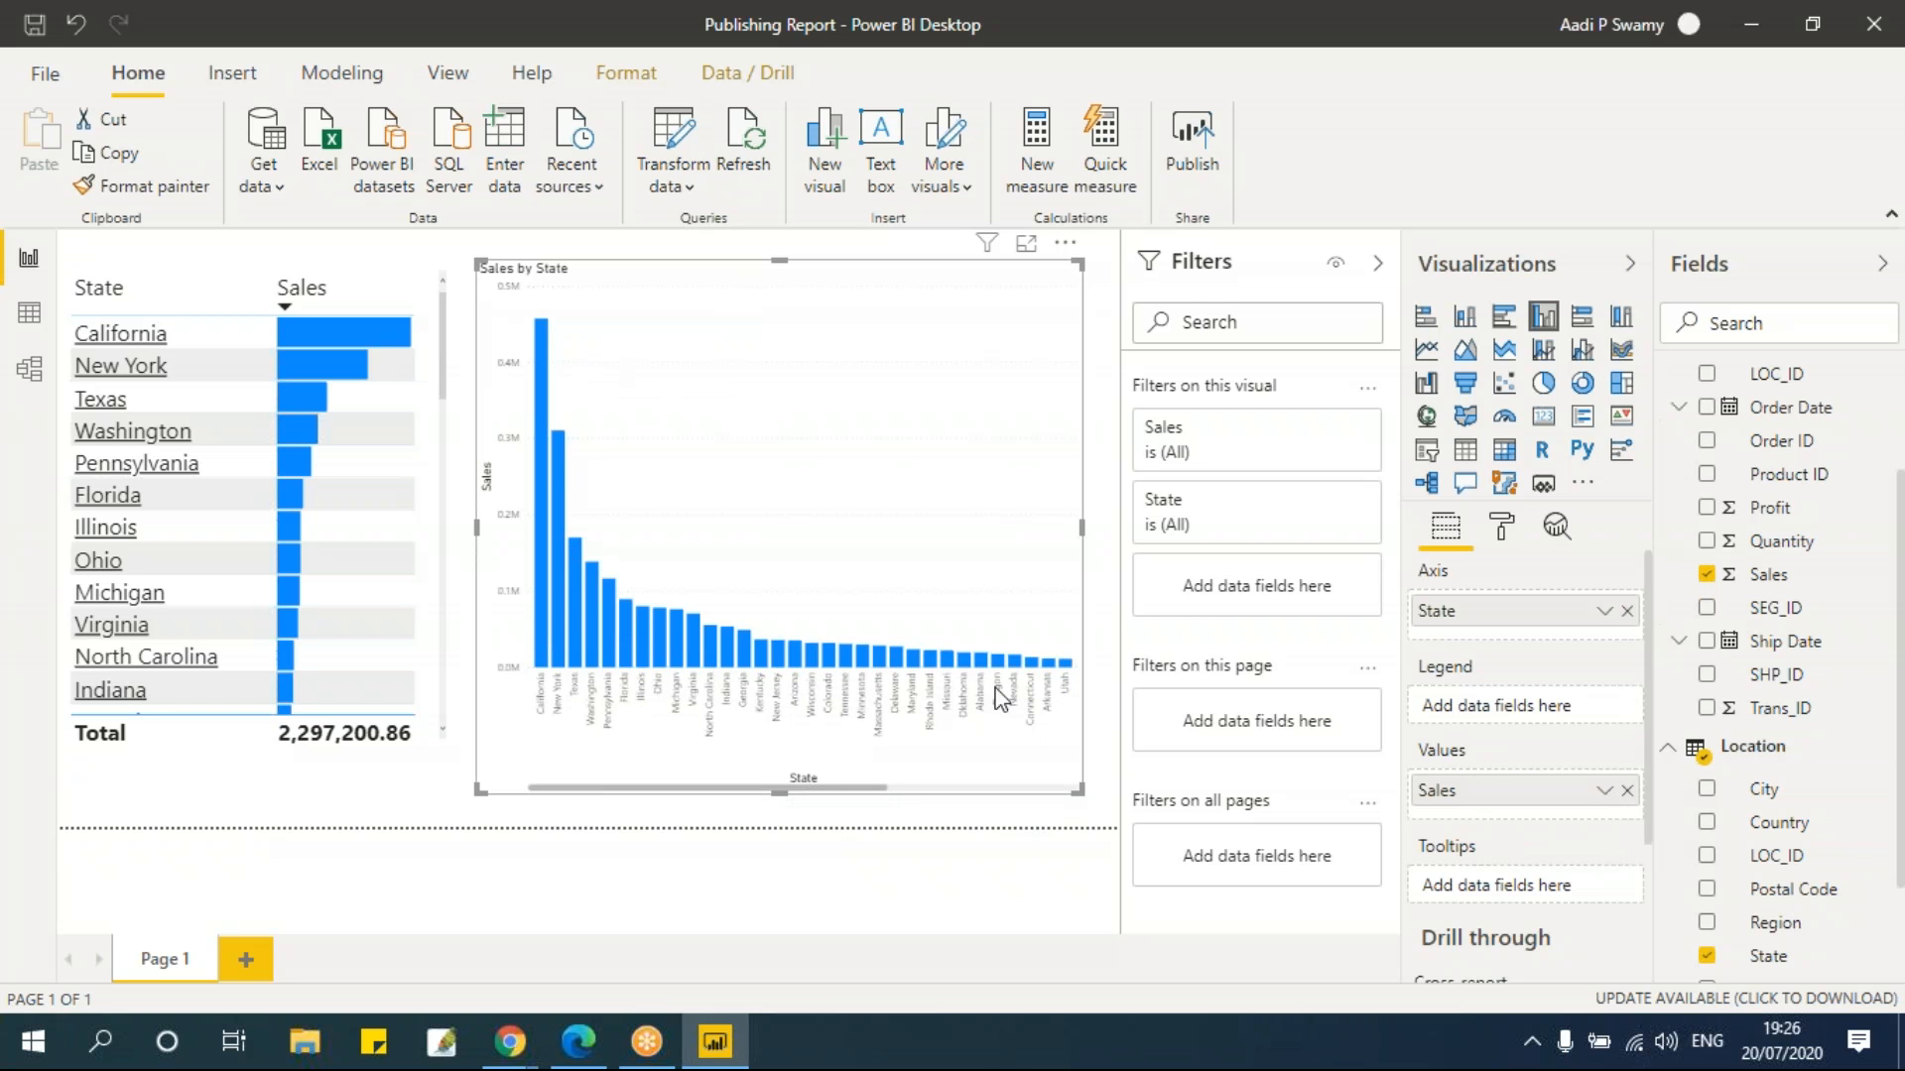
Open the data color formatting settings of the Sales by State column chart
left_click(1501, 525)
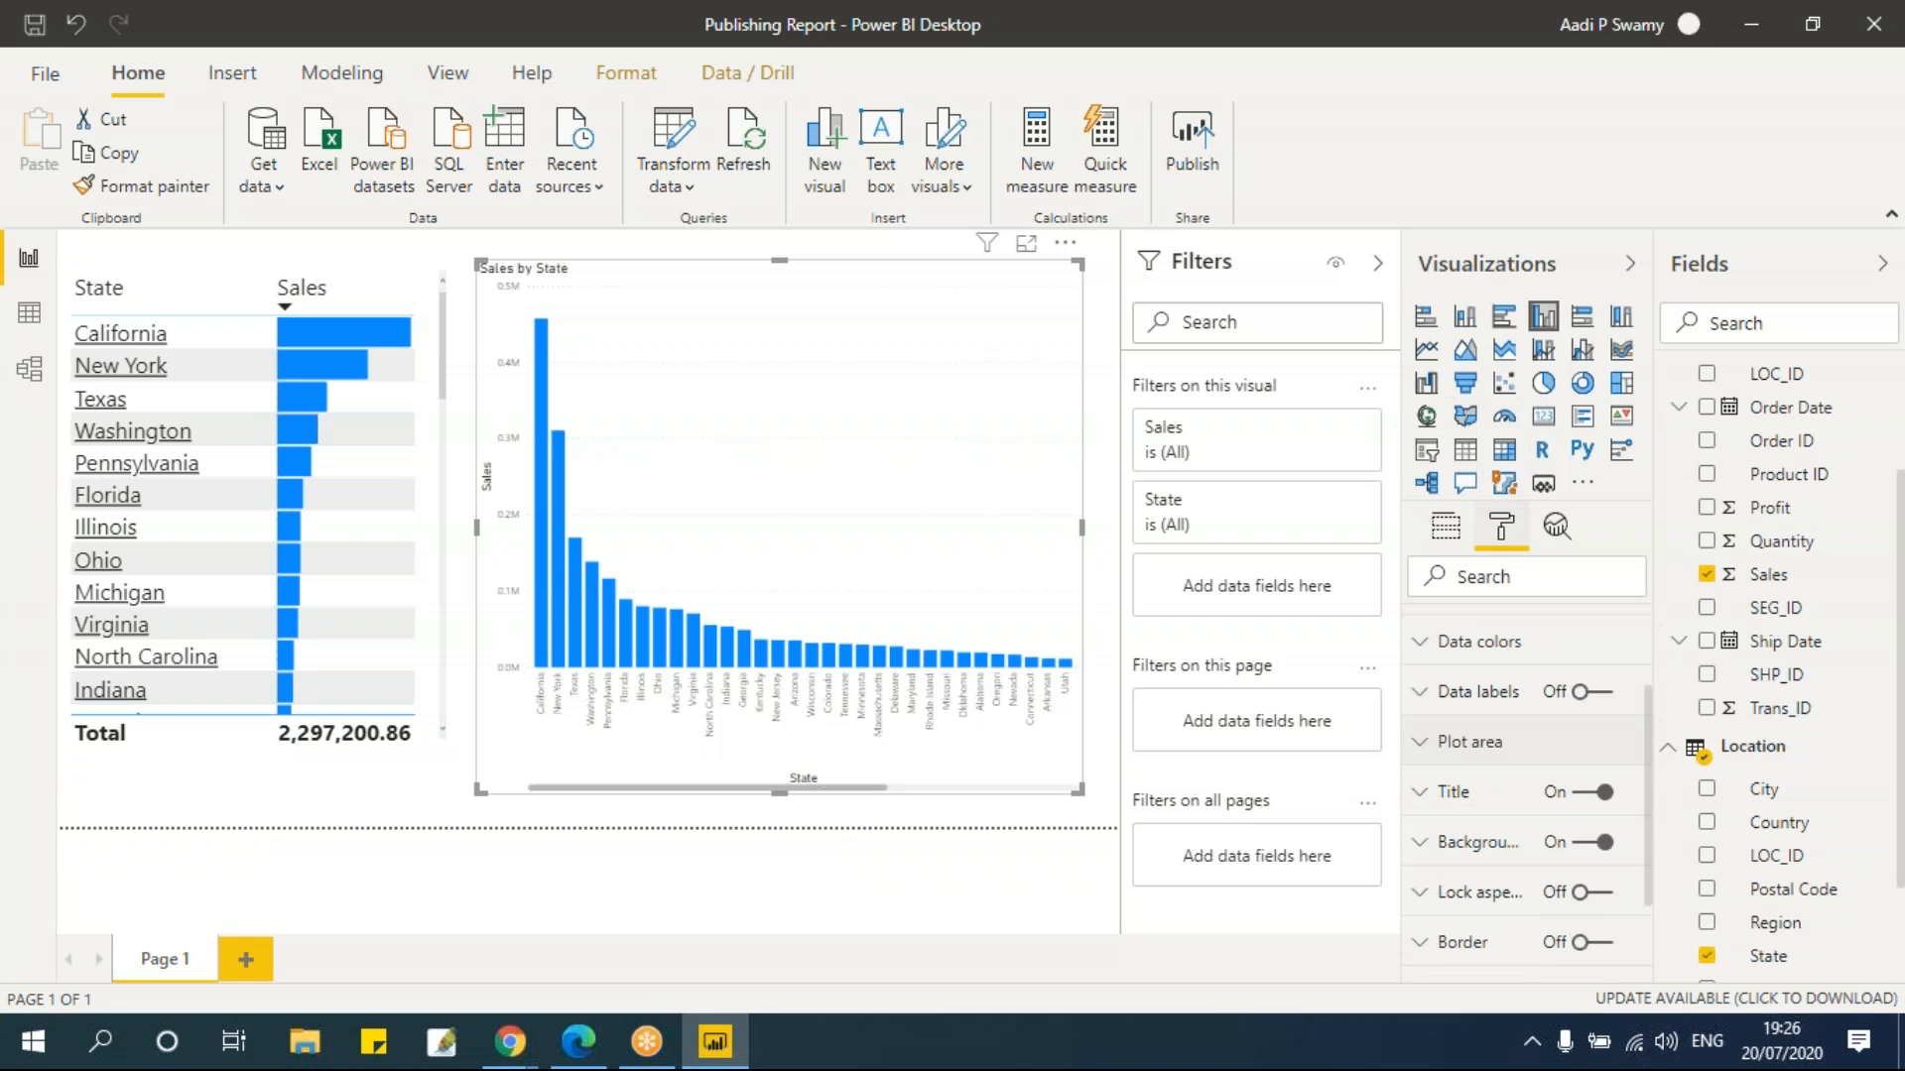
left_click(1490, 642)
scroll(1551, 805, "down", 2)
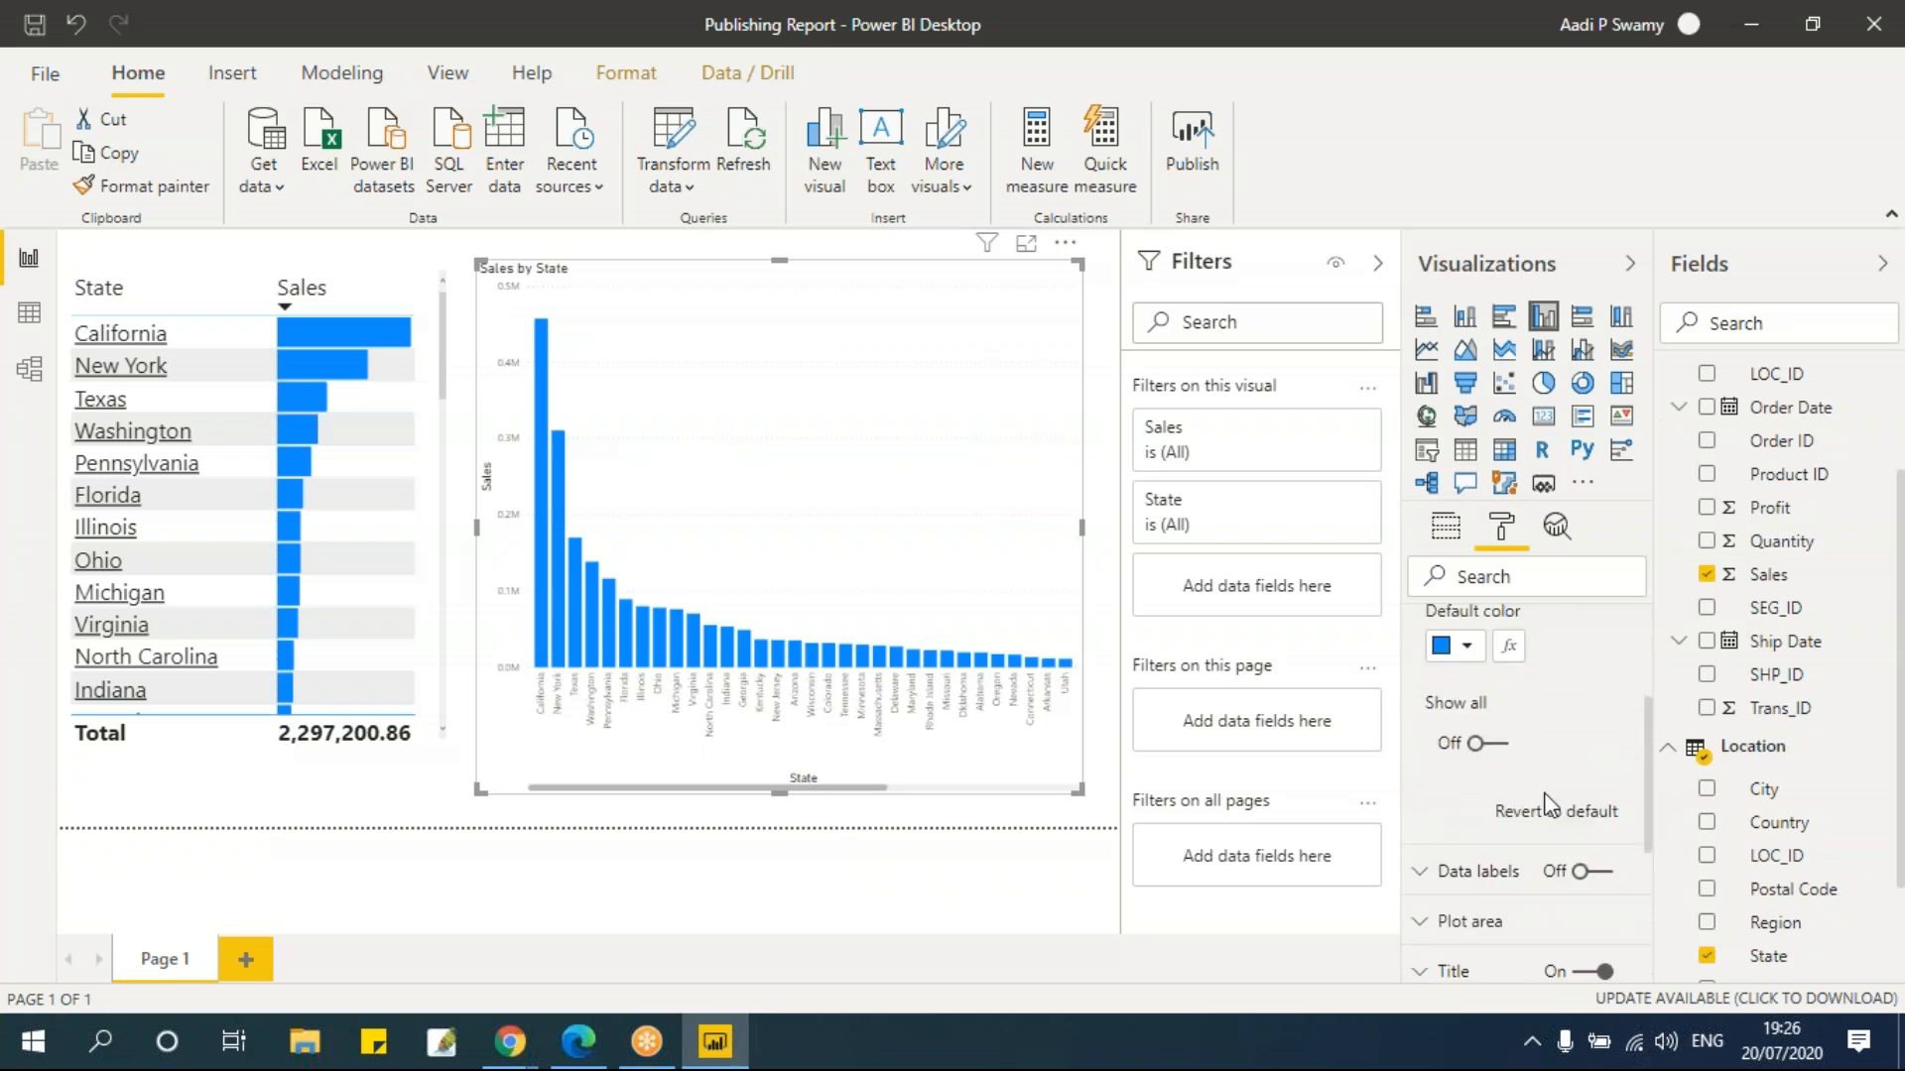
scroll(1543, 788, "up", 2)
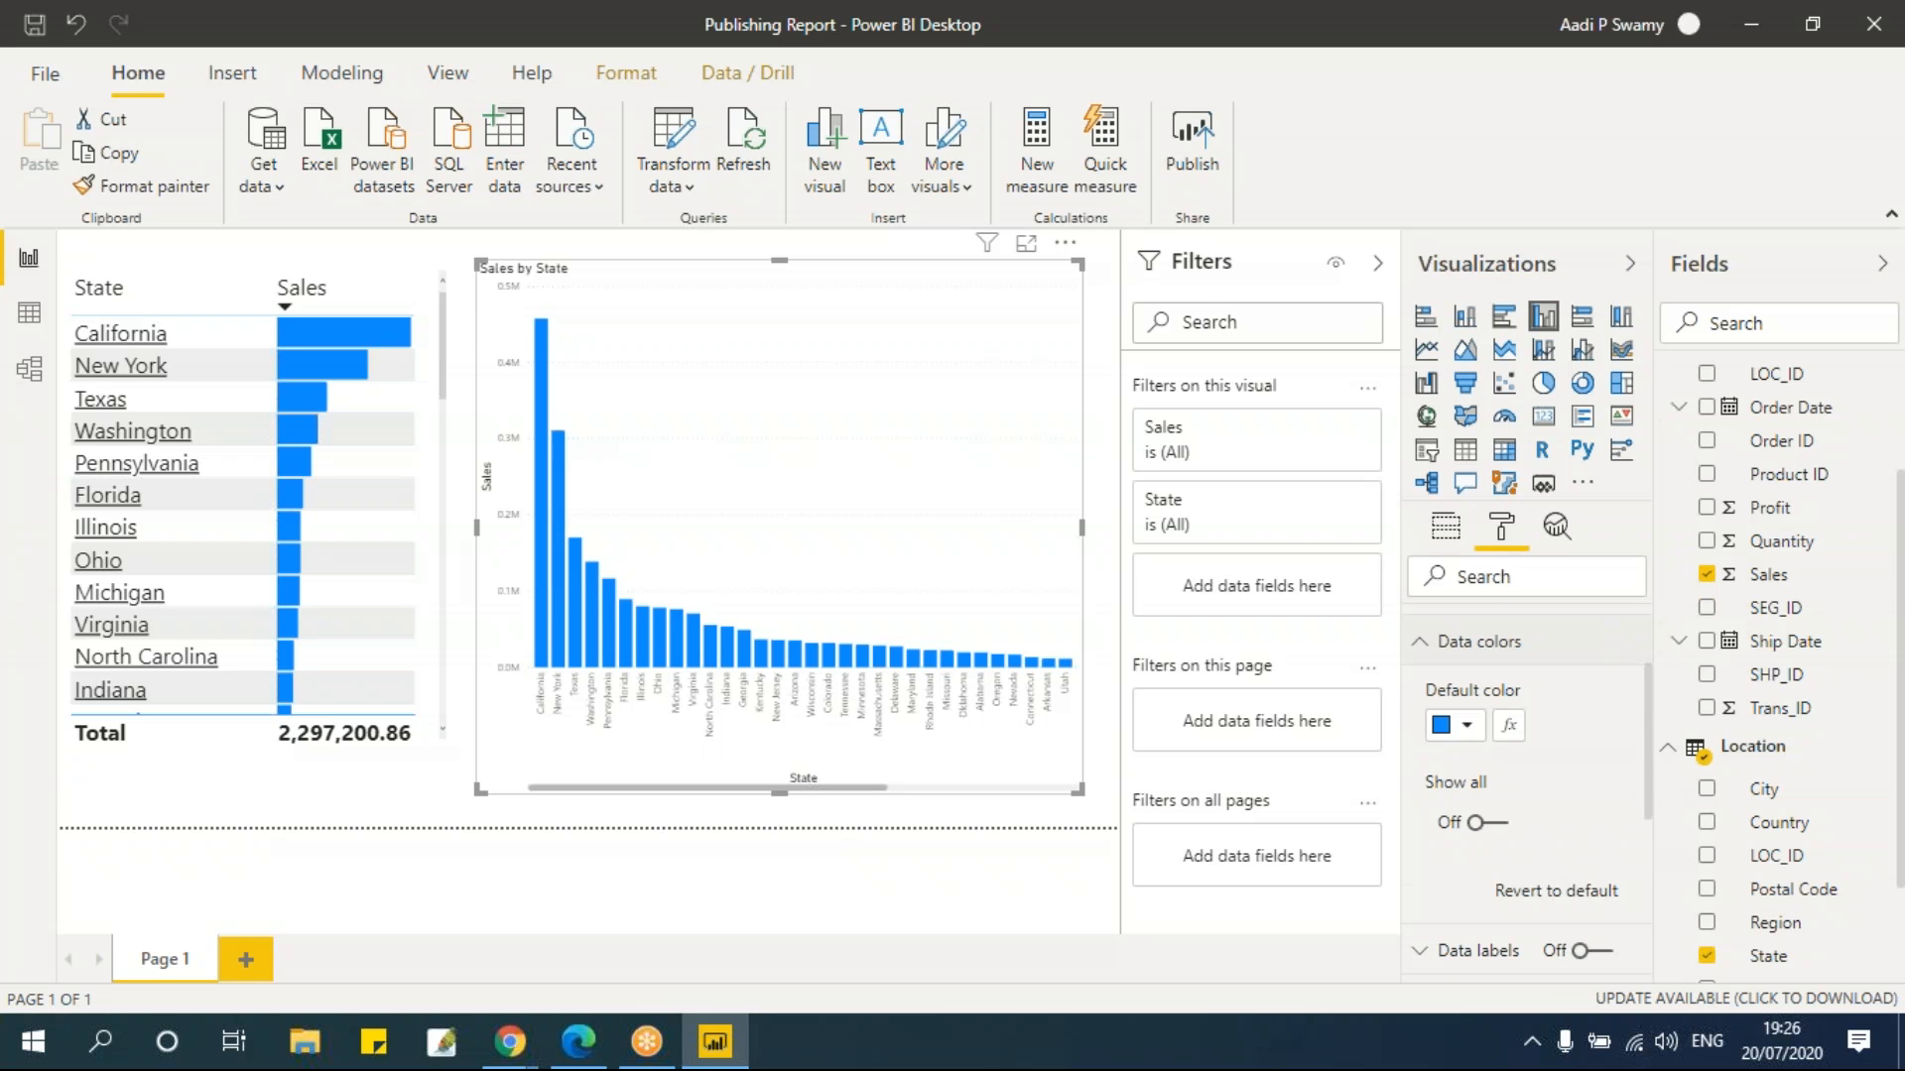
left_click(1505, 735)
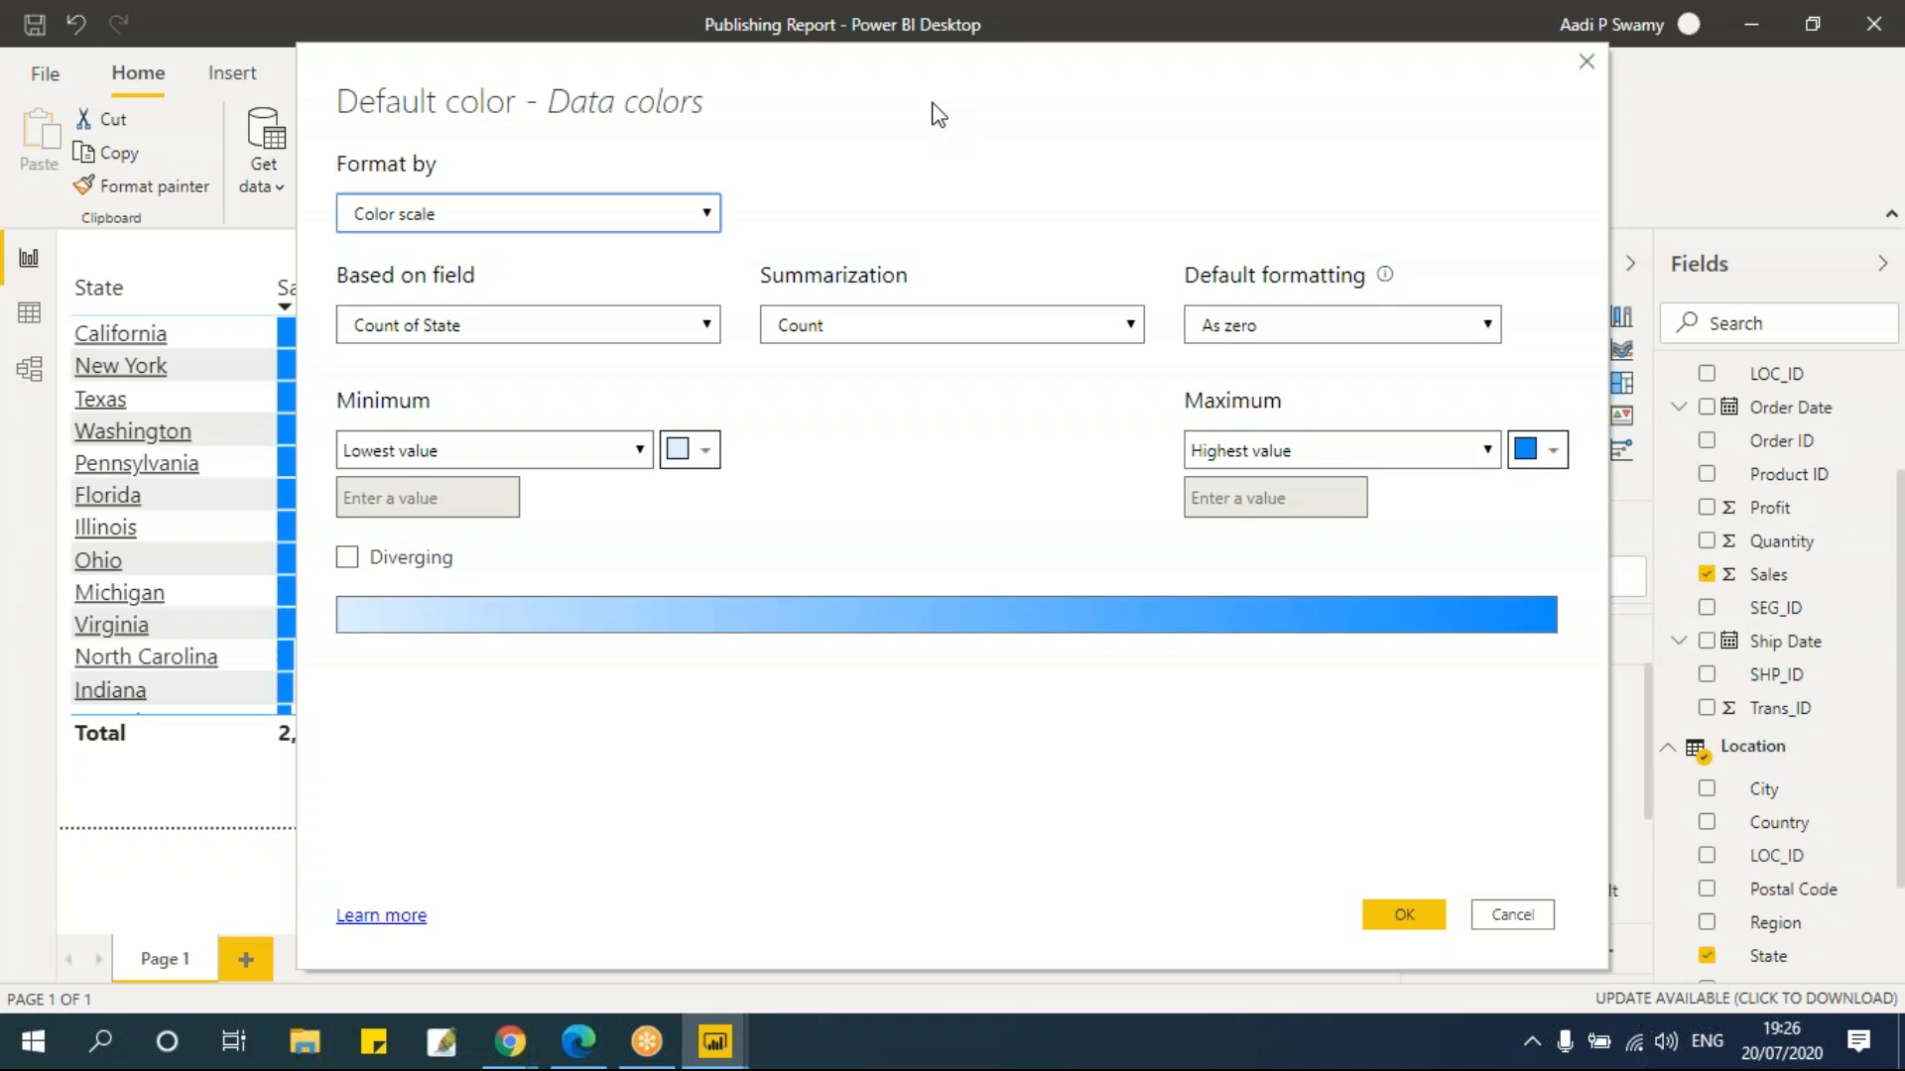
left_click_drag(473, 65, 494, 157)
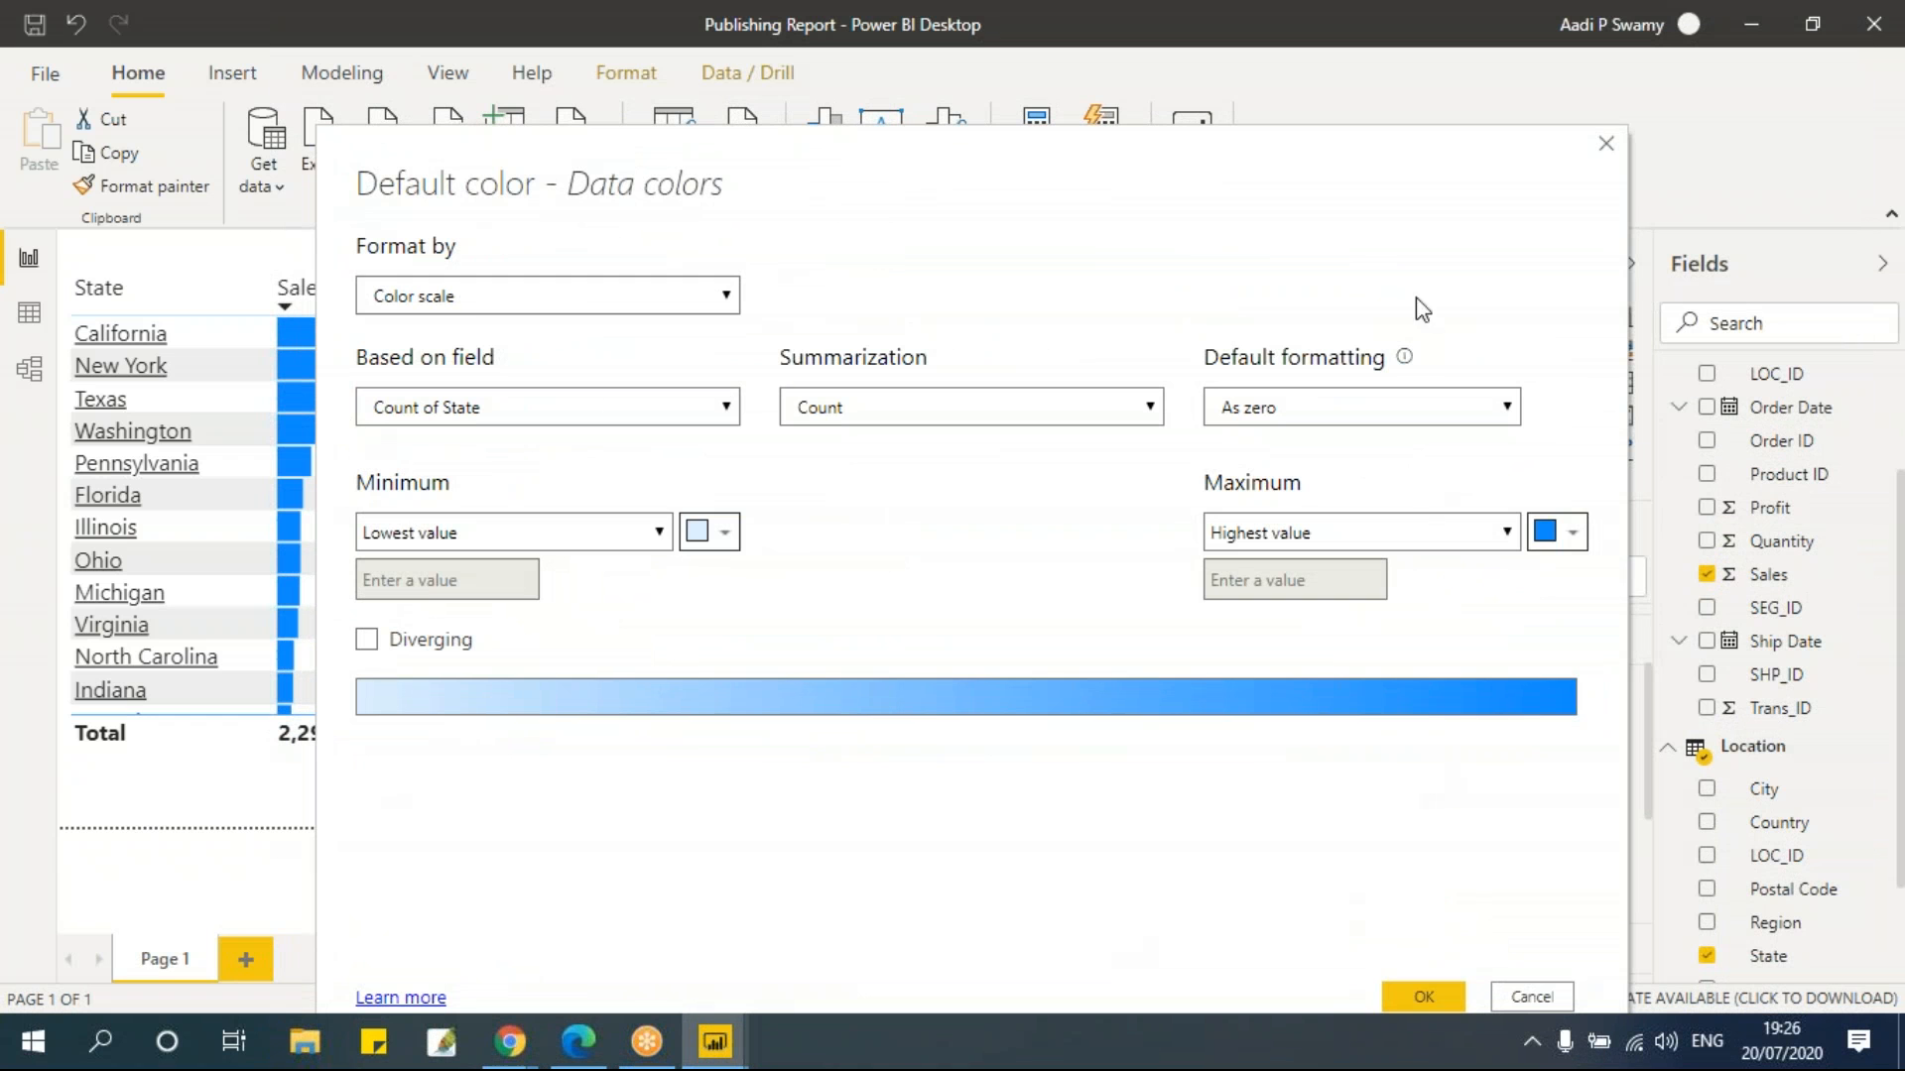
left_click(1605, 147)
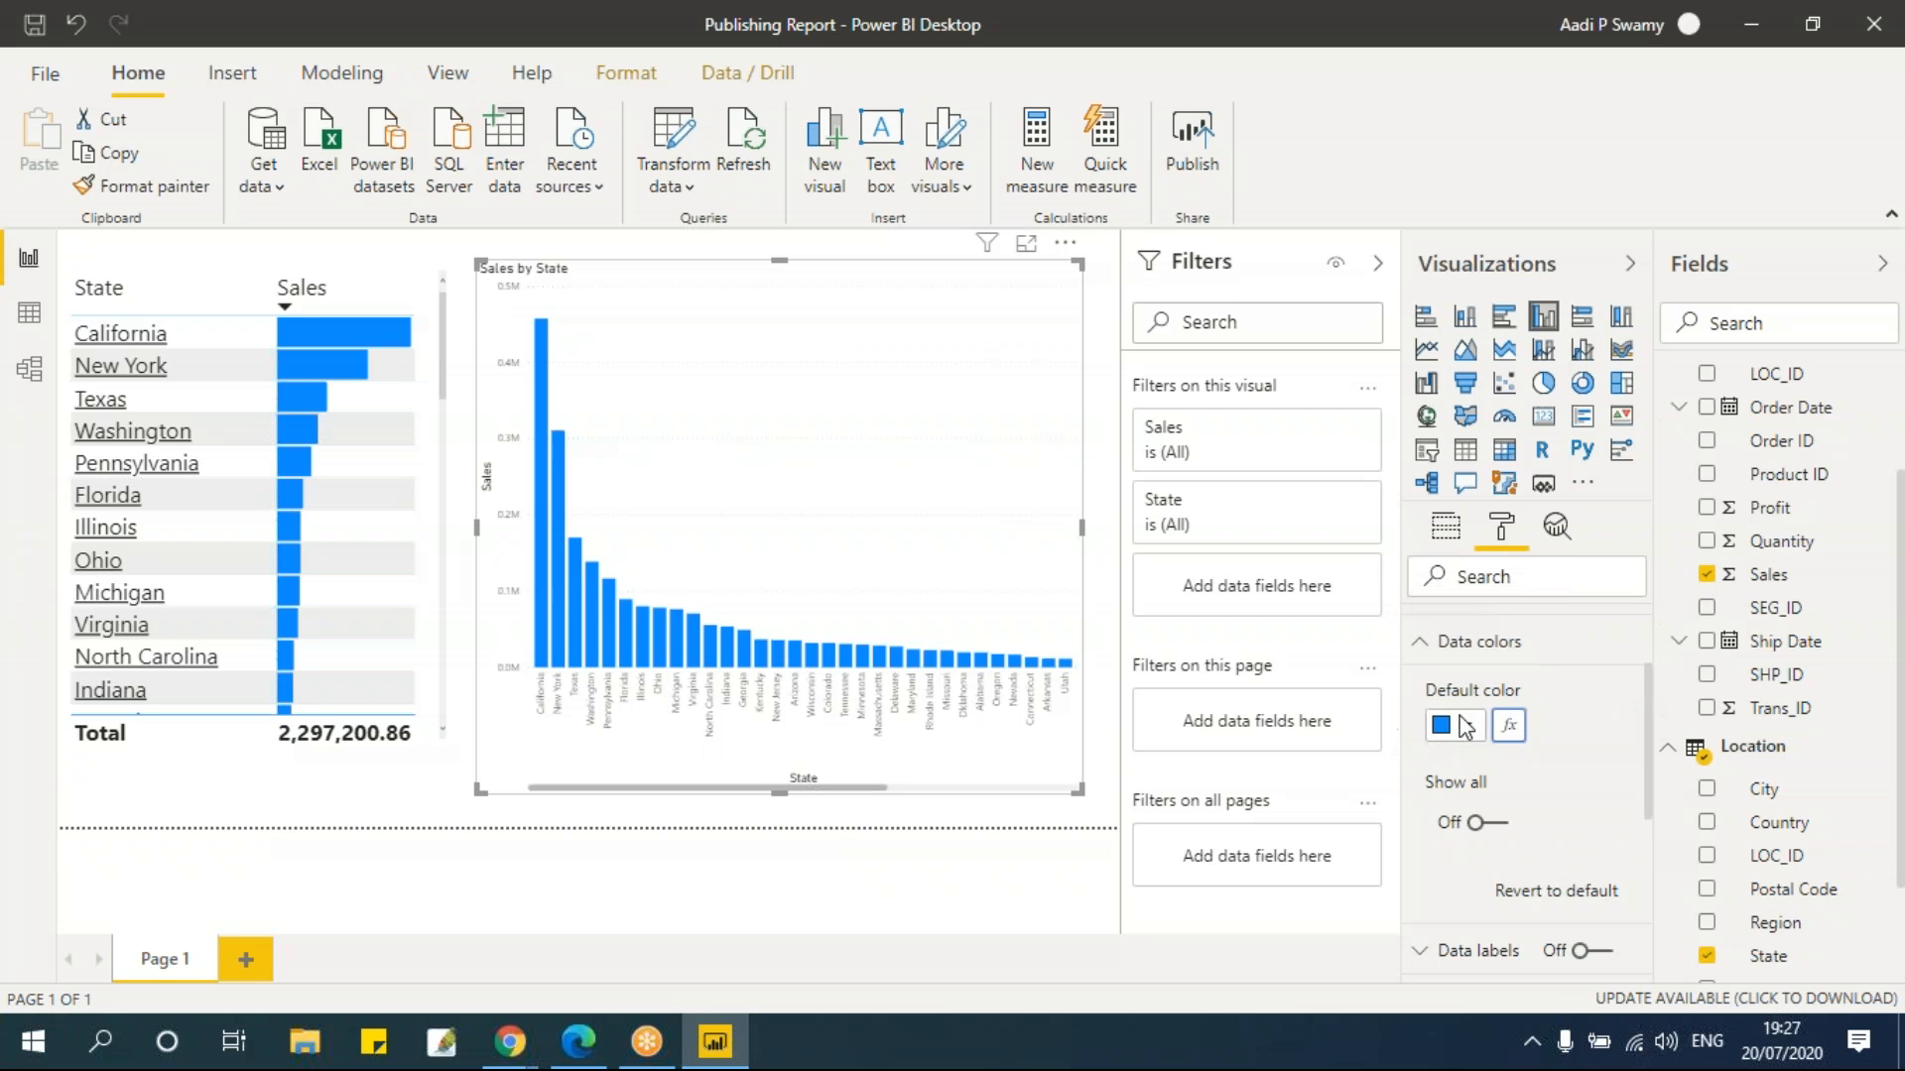
left_click(1509, 727)
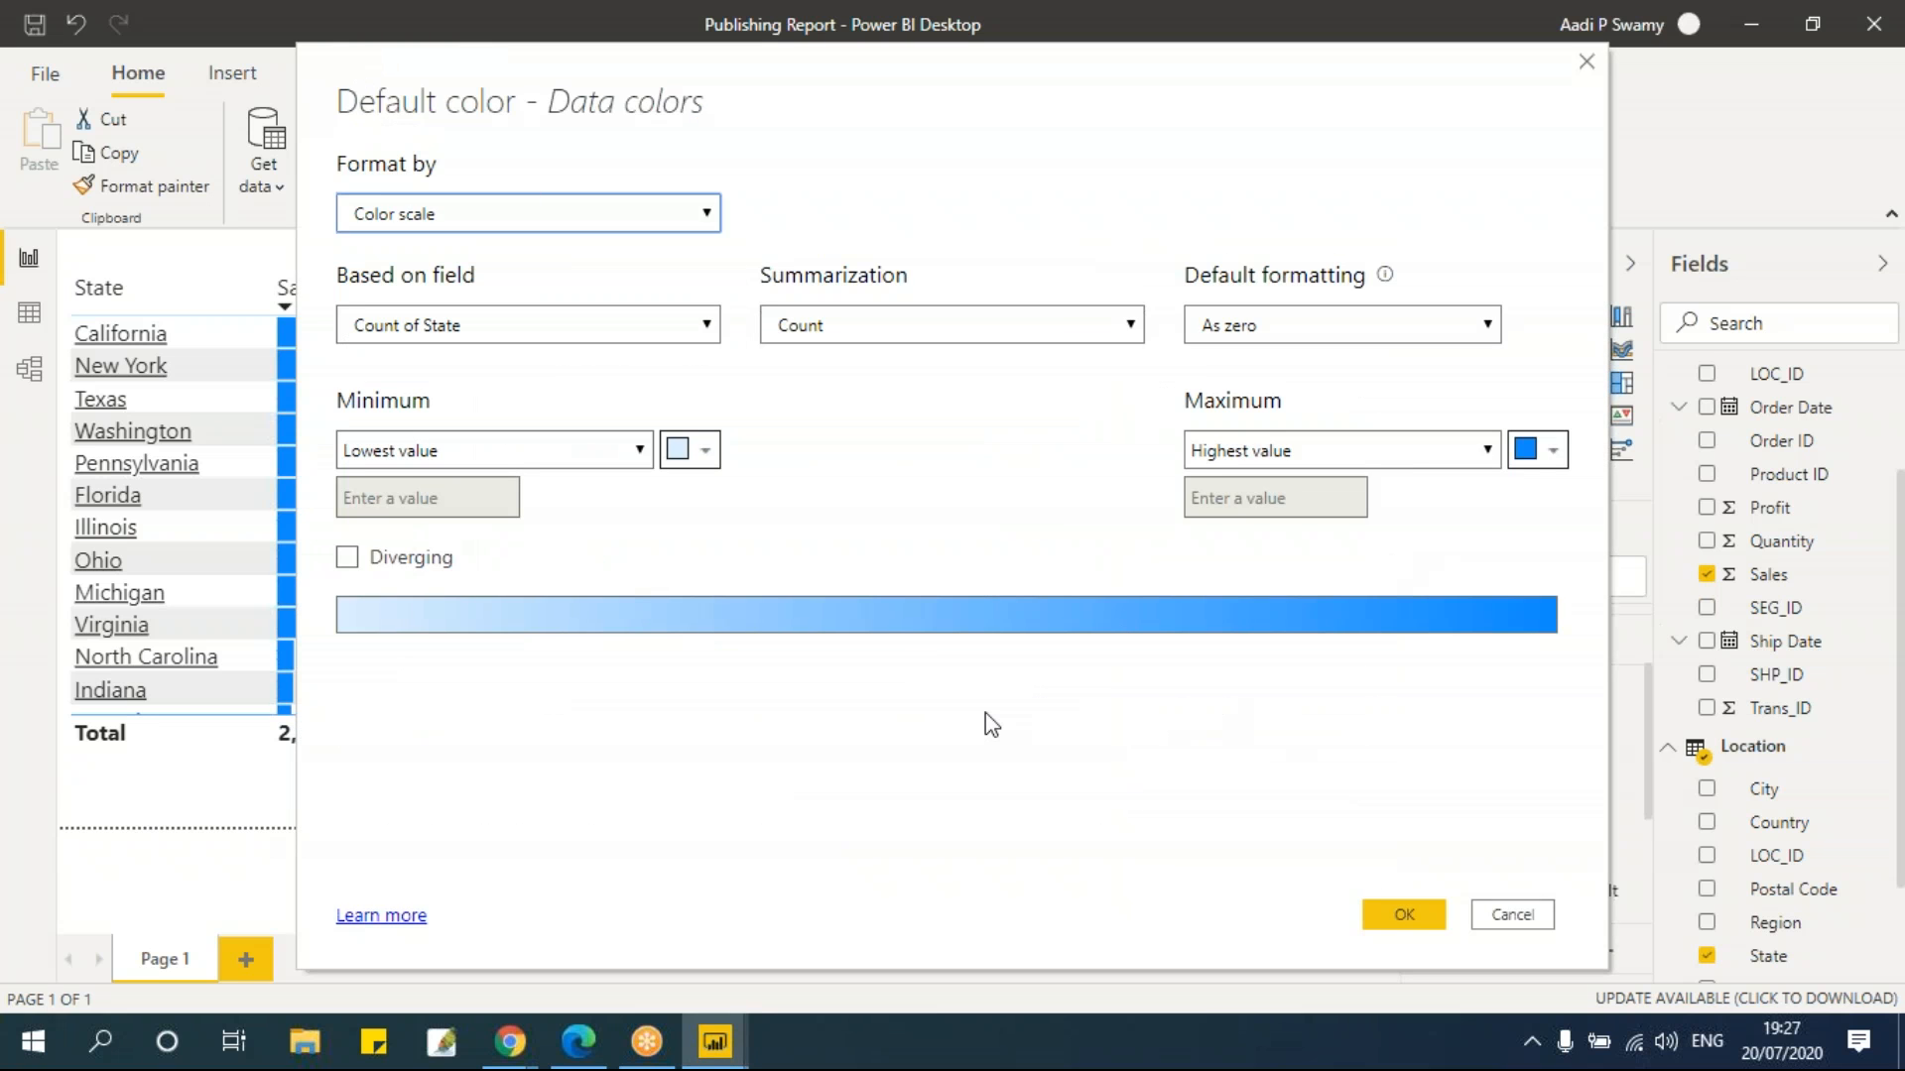
left_click_drag(794, 81, 1116, 200)
left_click(811, 338)
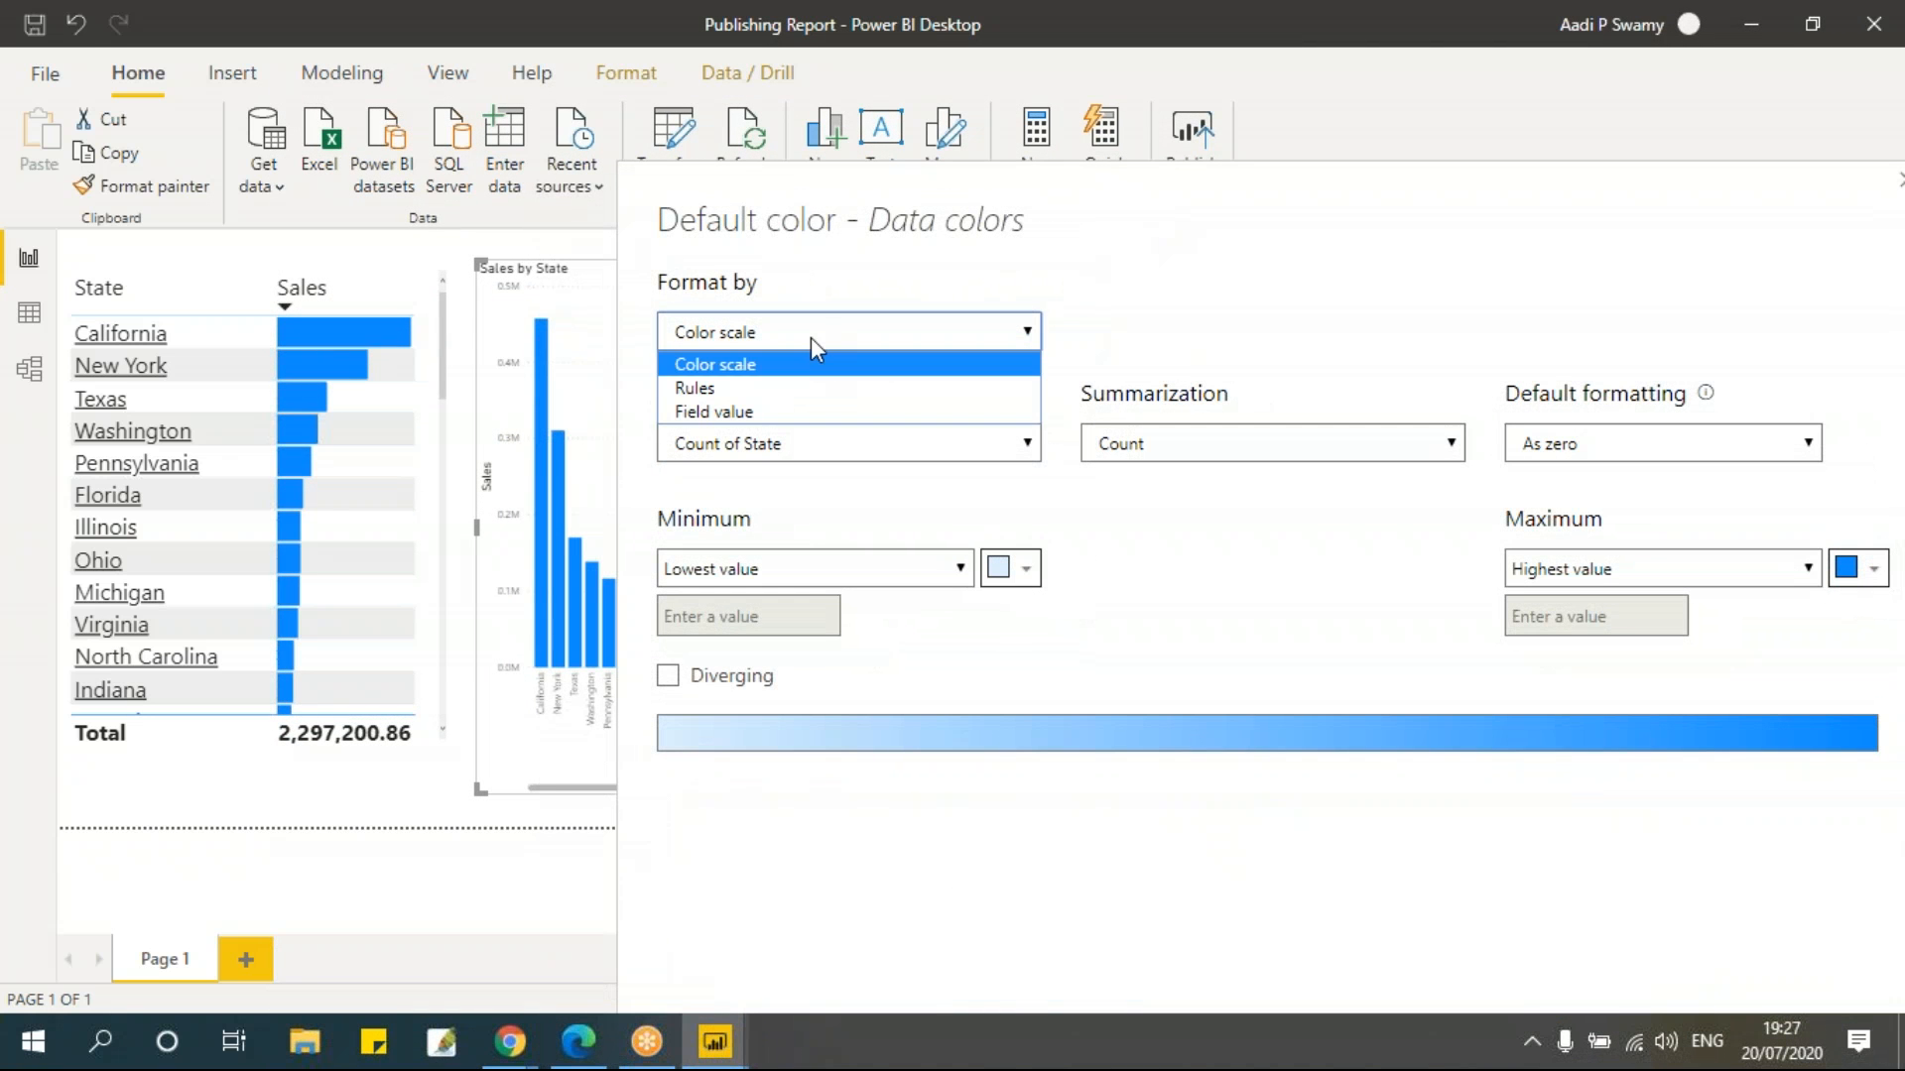
left_click(795, 389)
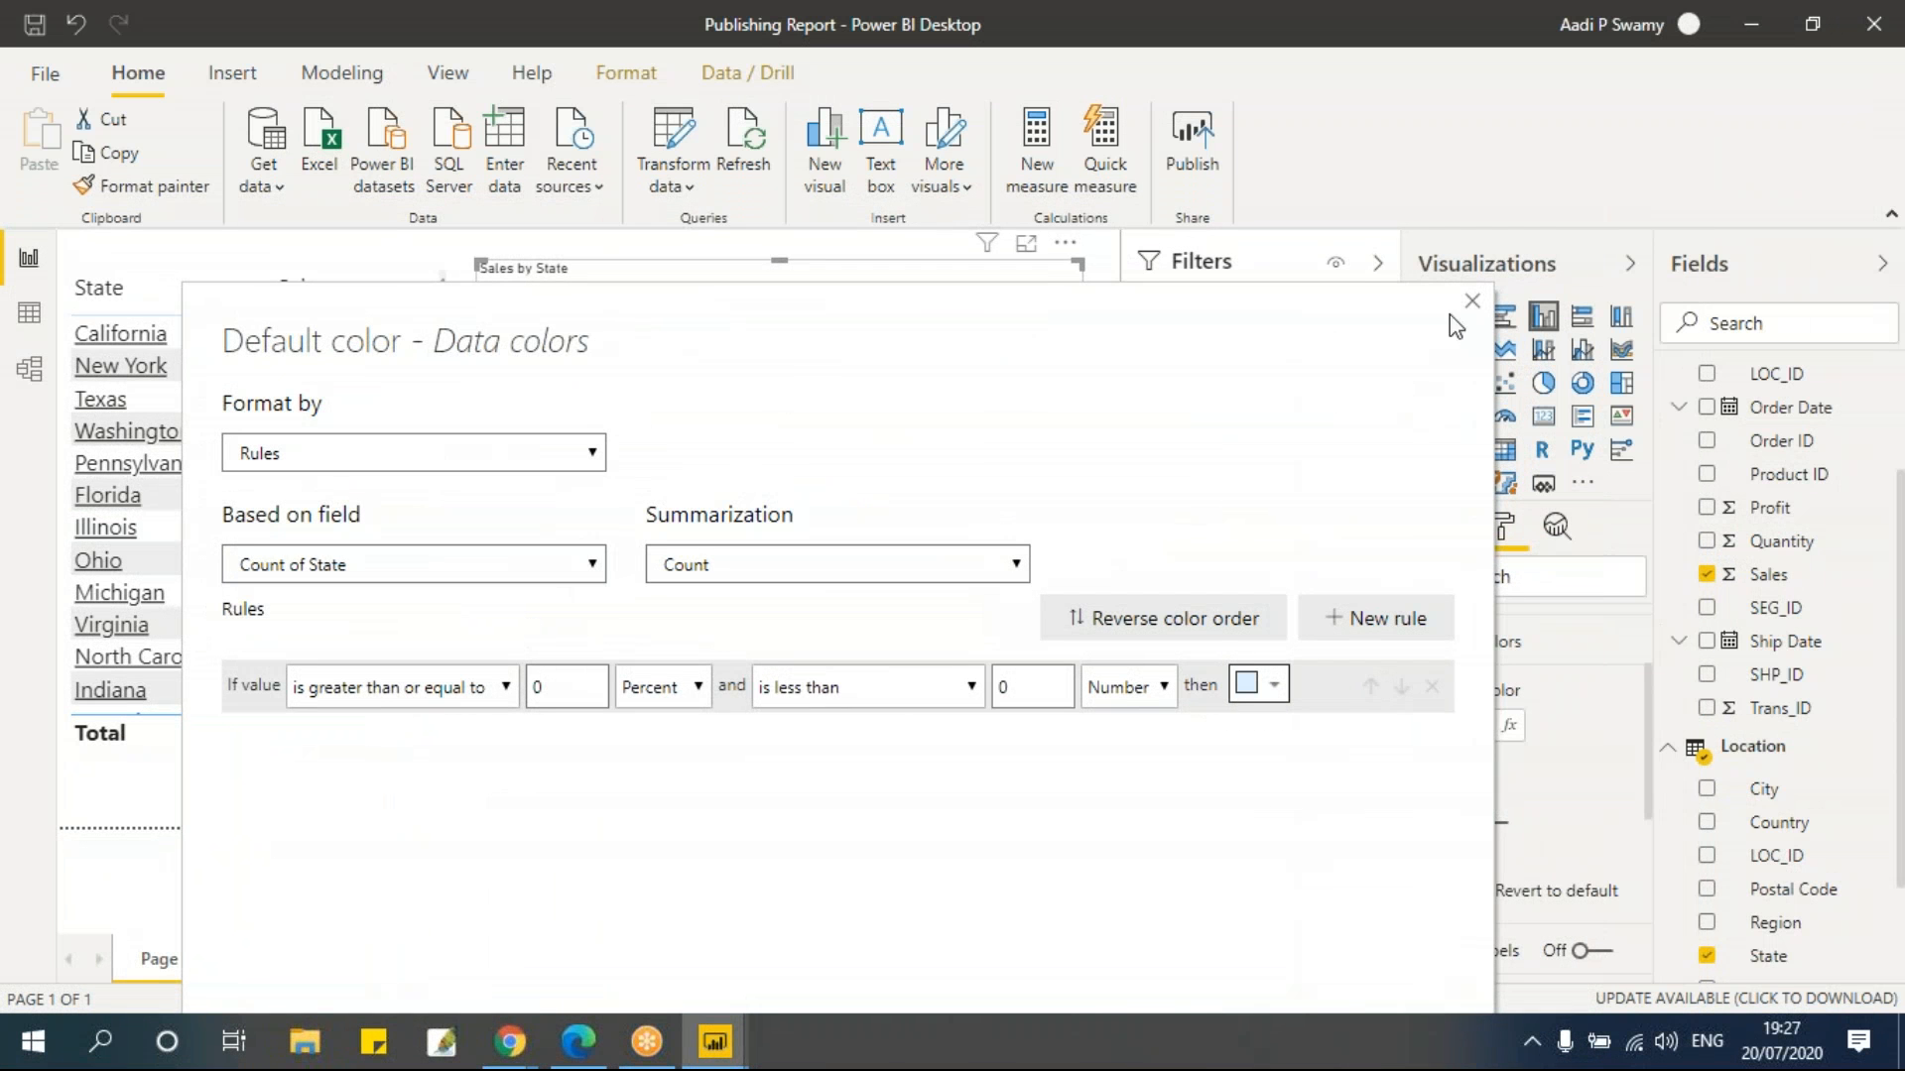
left_click(1472, 301)
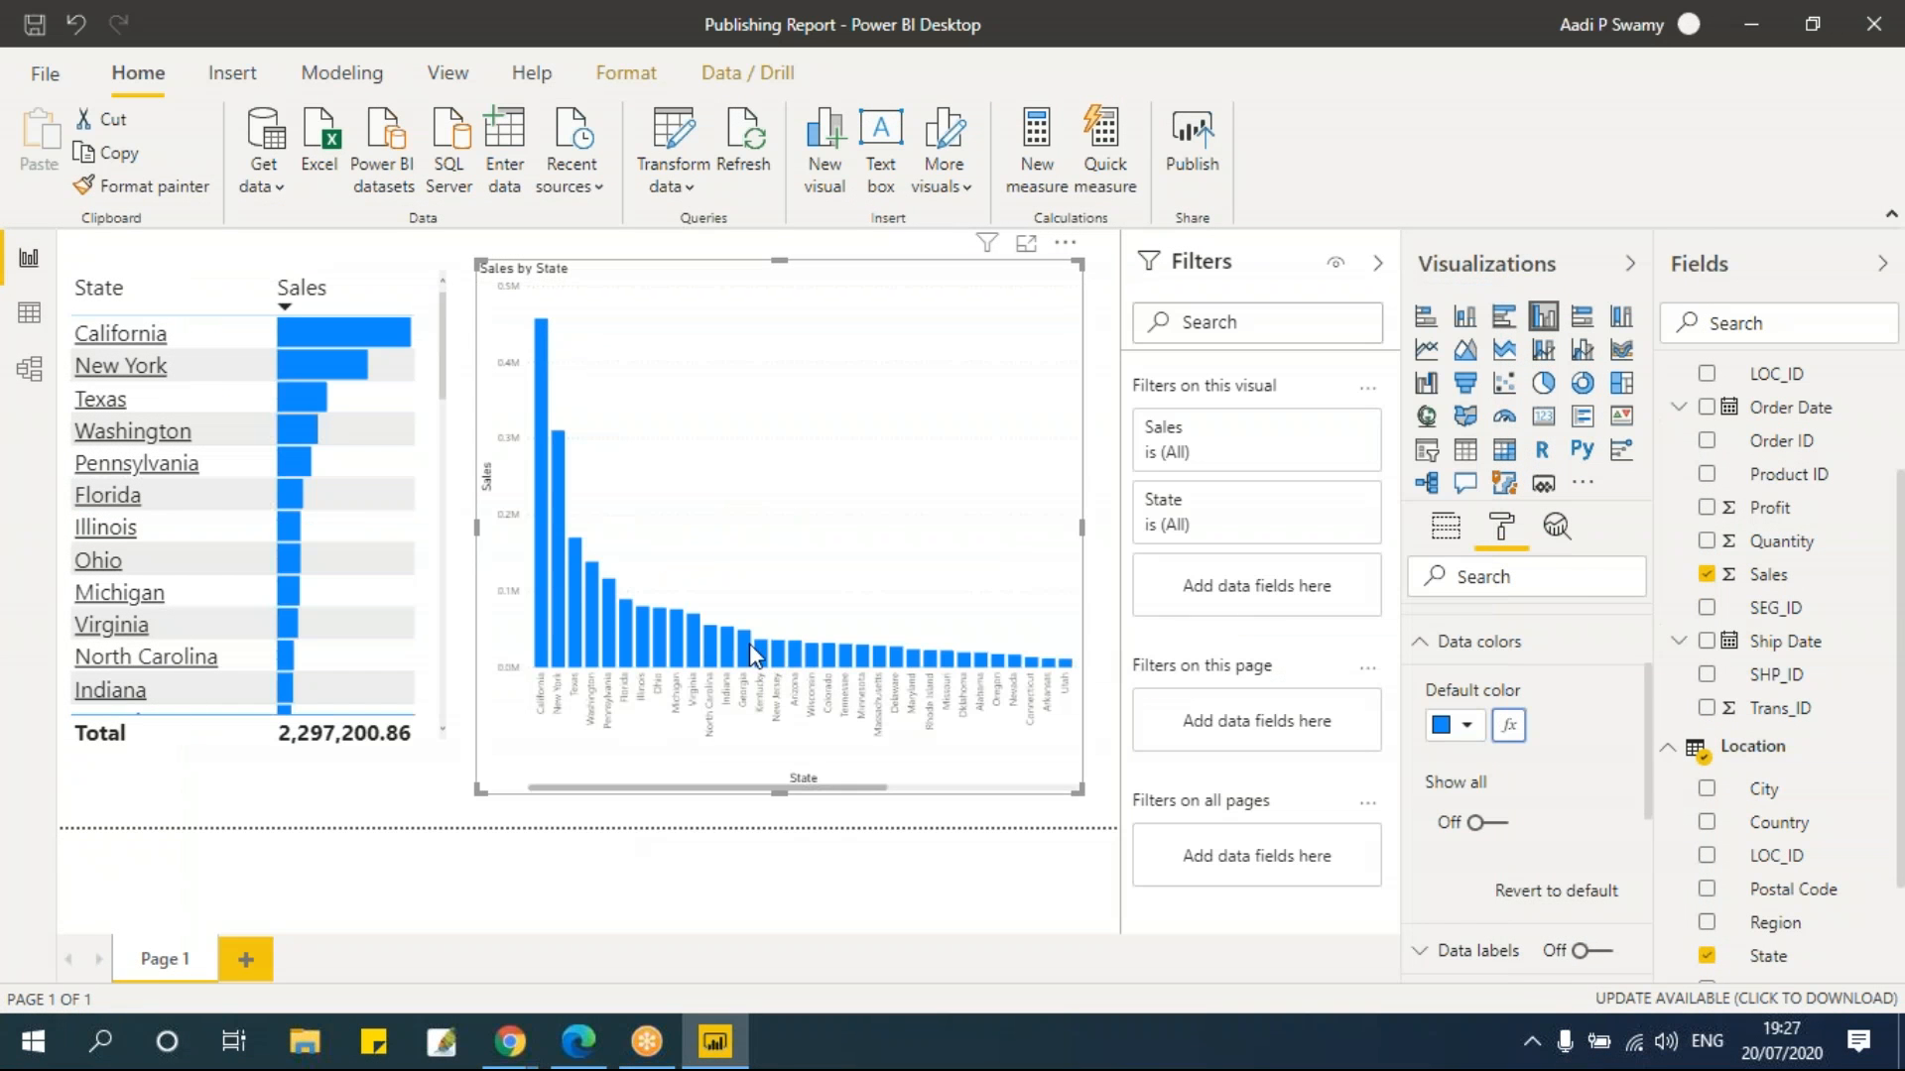
Set the chart's default color conditional formatting to Rules, based on the Sum of Sales from the Data table
left_click(1508, 737)
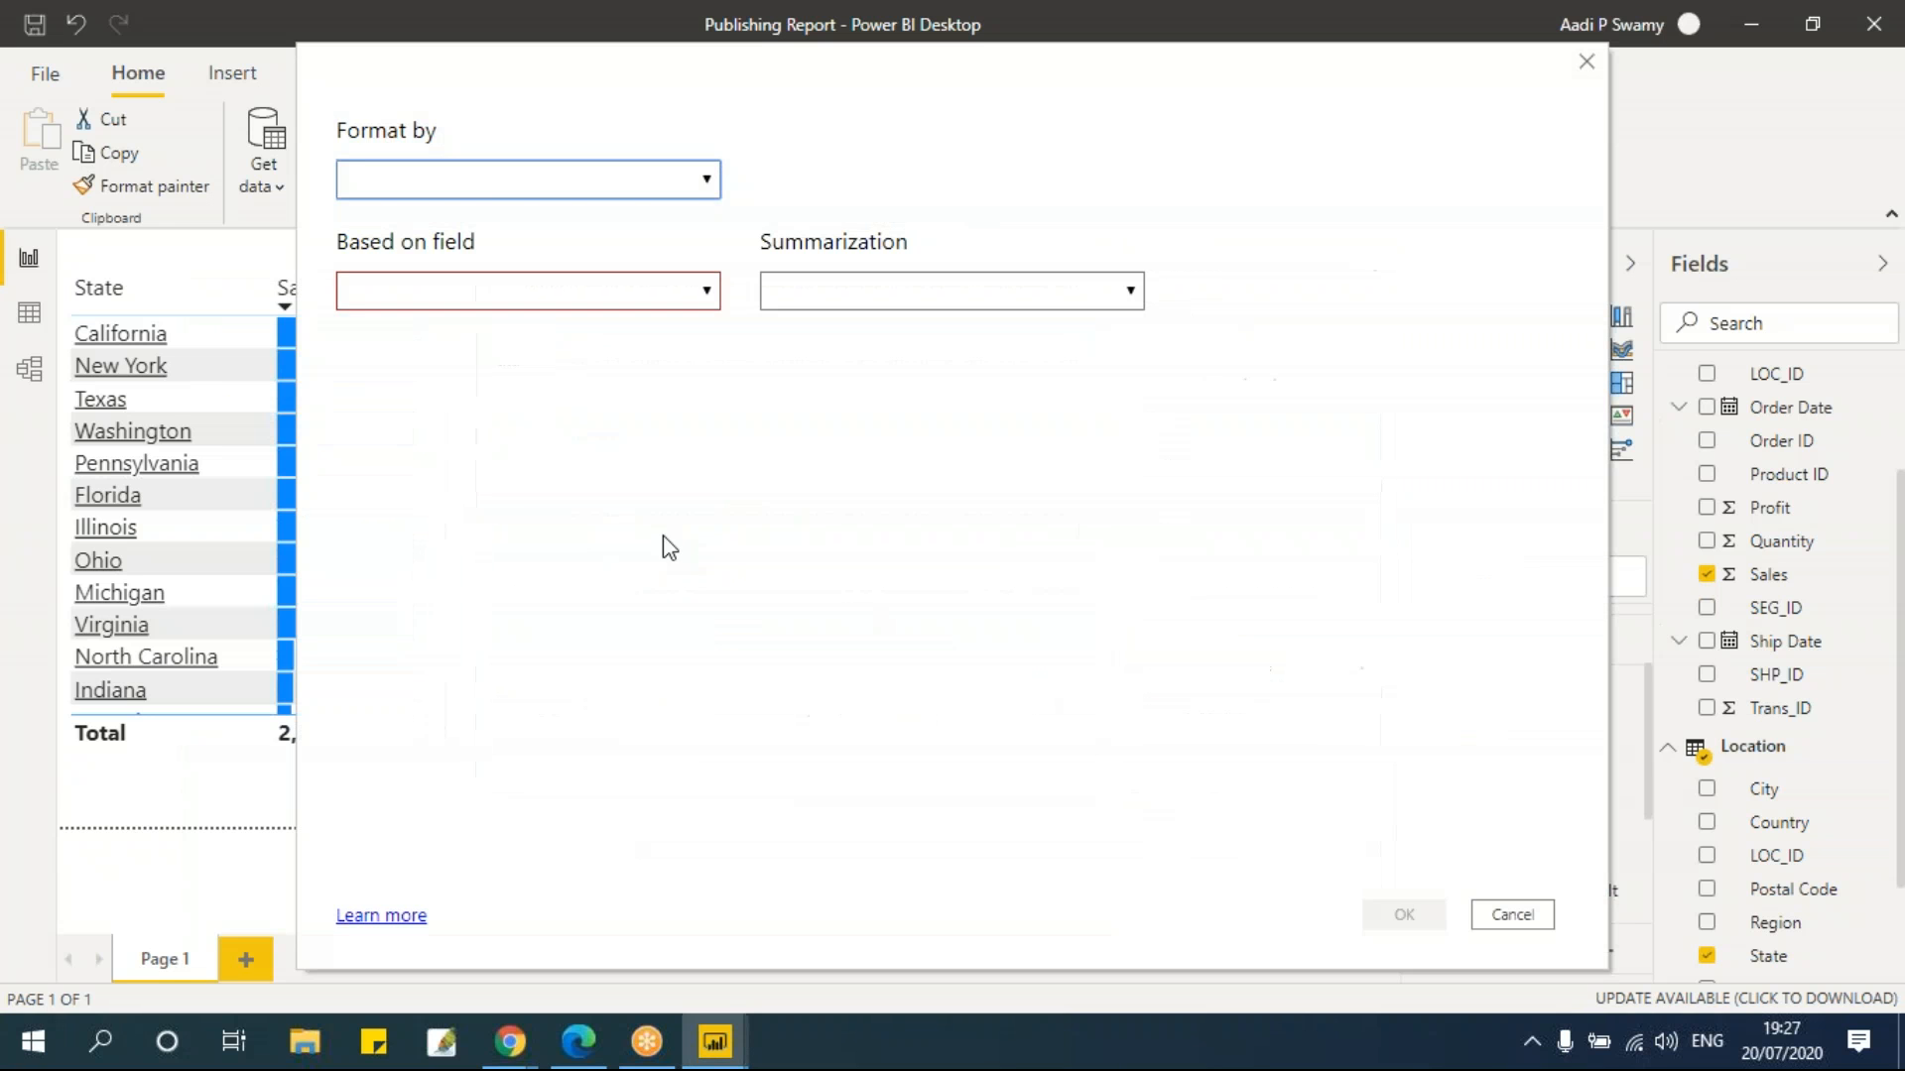
left_click(454, 212)
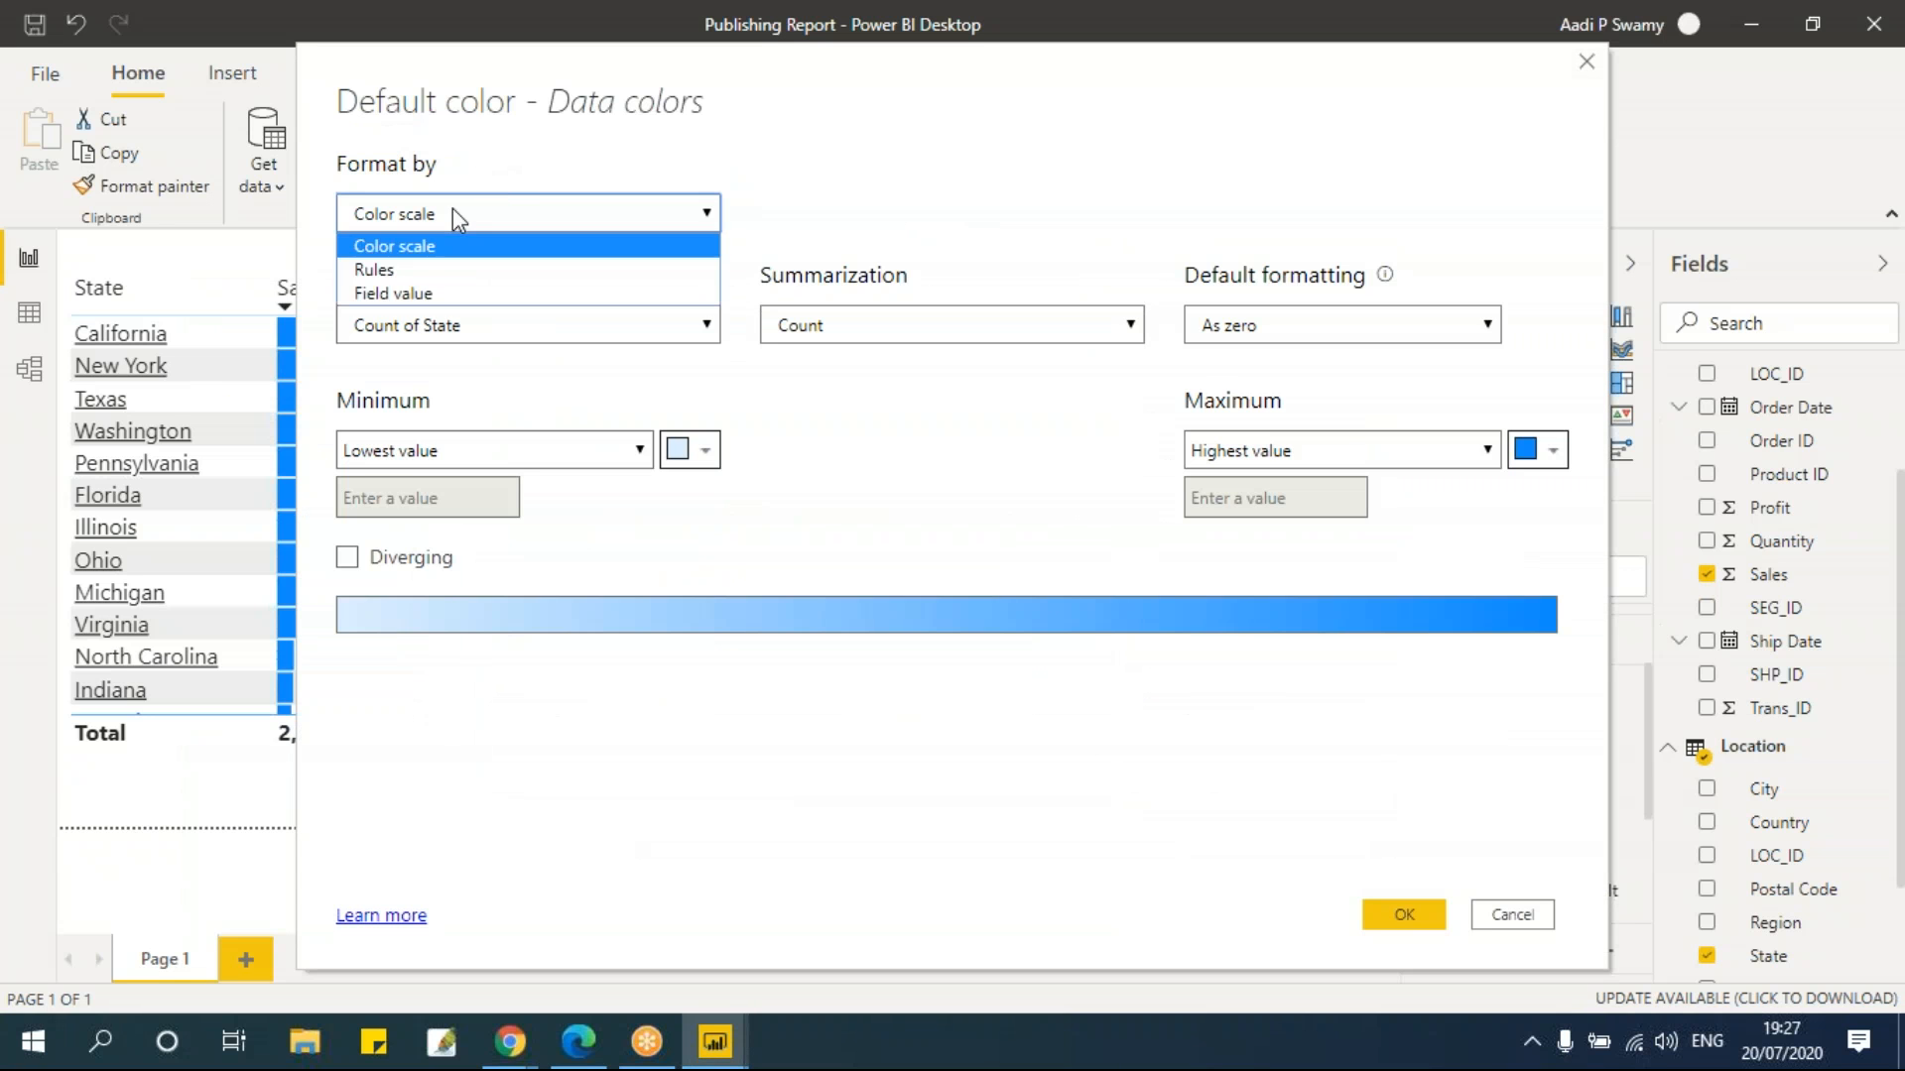
left_click(425, 270)
left_click(437, 325)
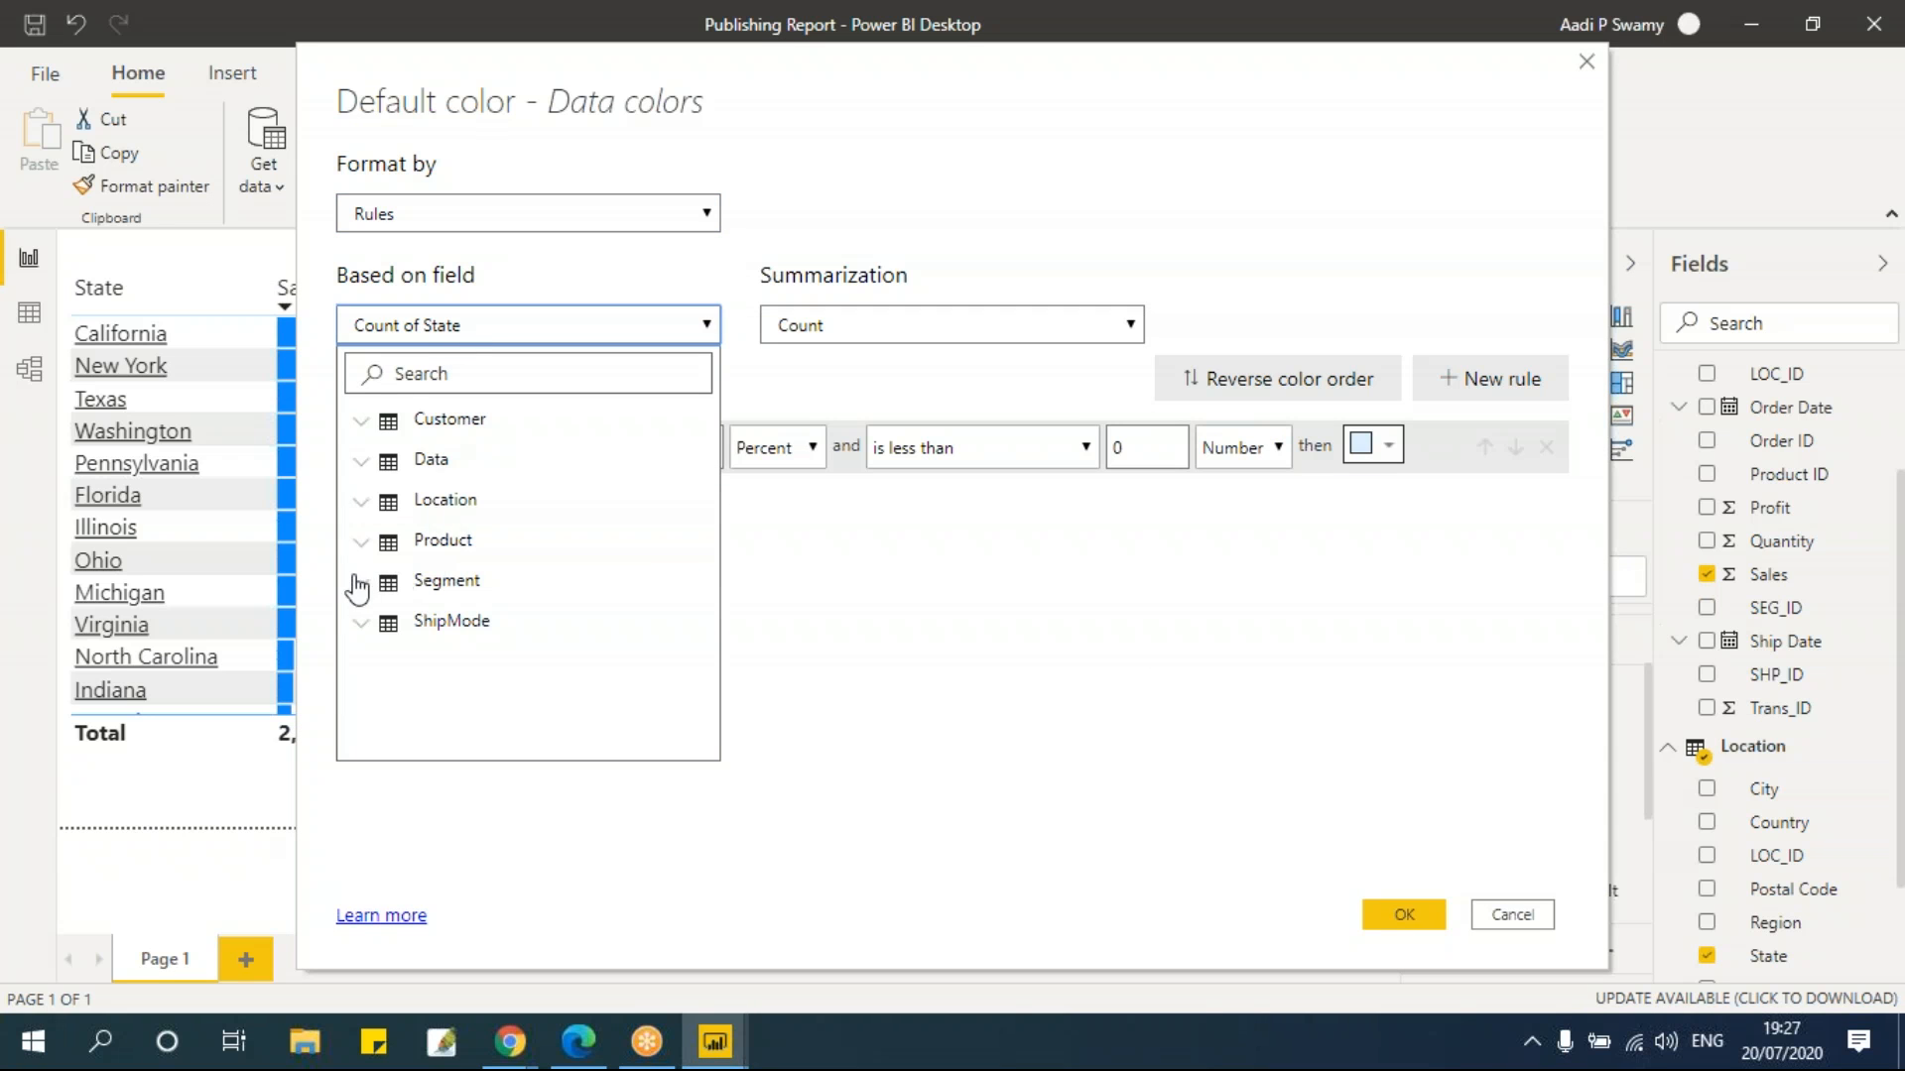
left_click(361, 461)
scroll(465, 662, "down", 3)
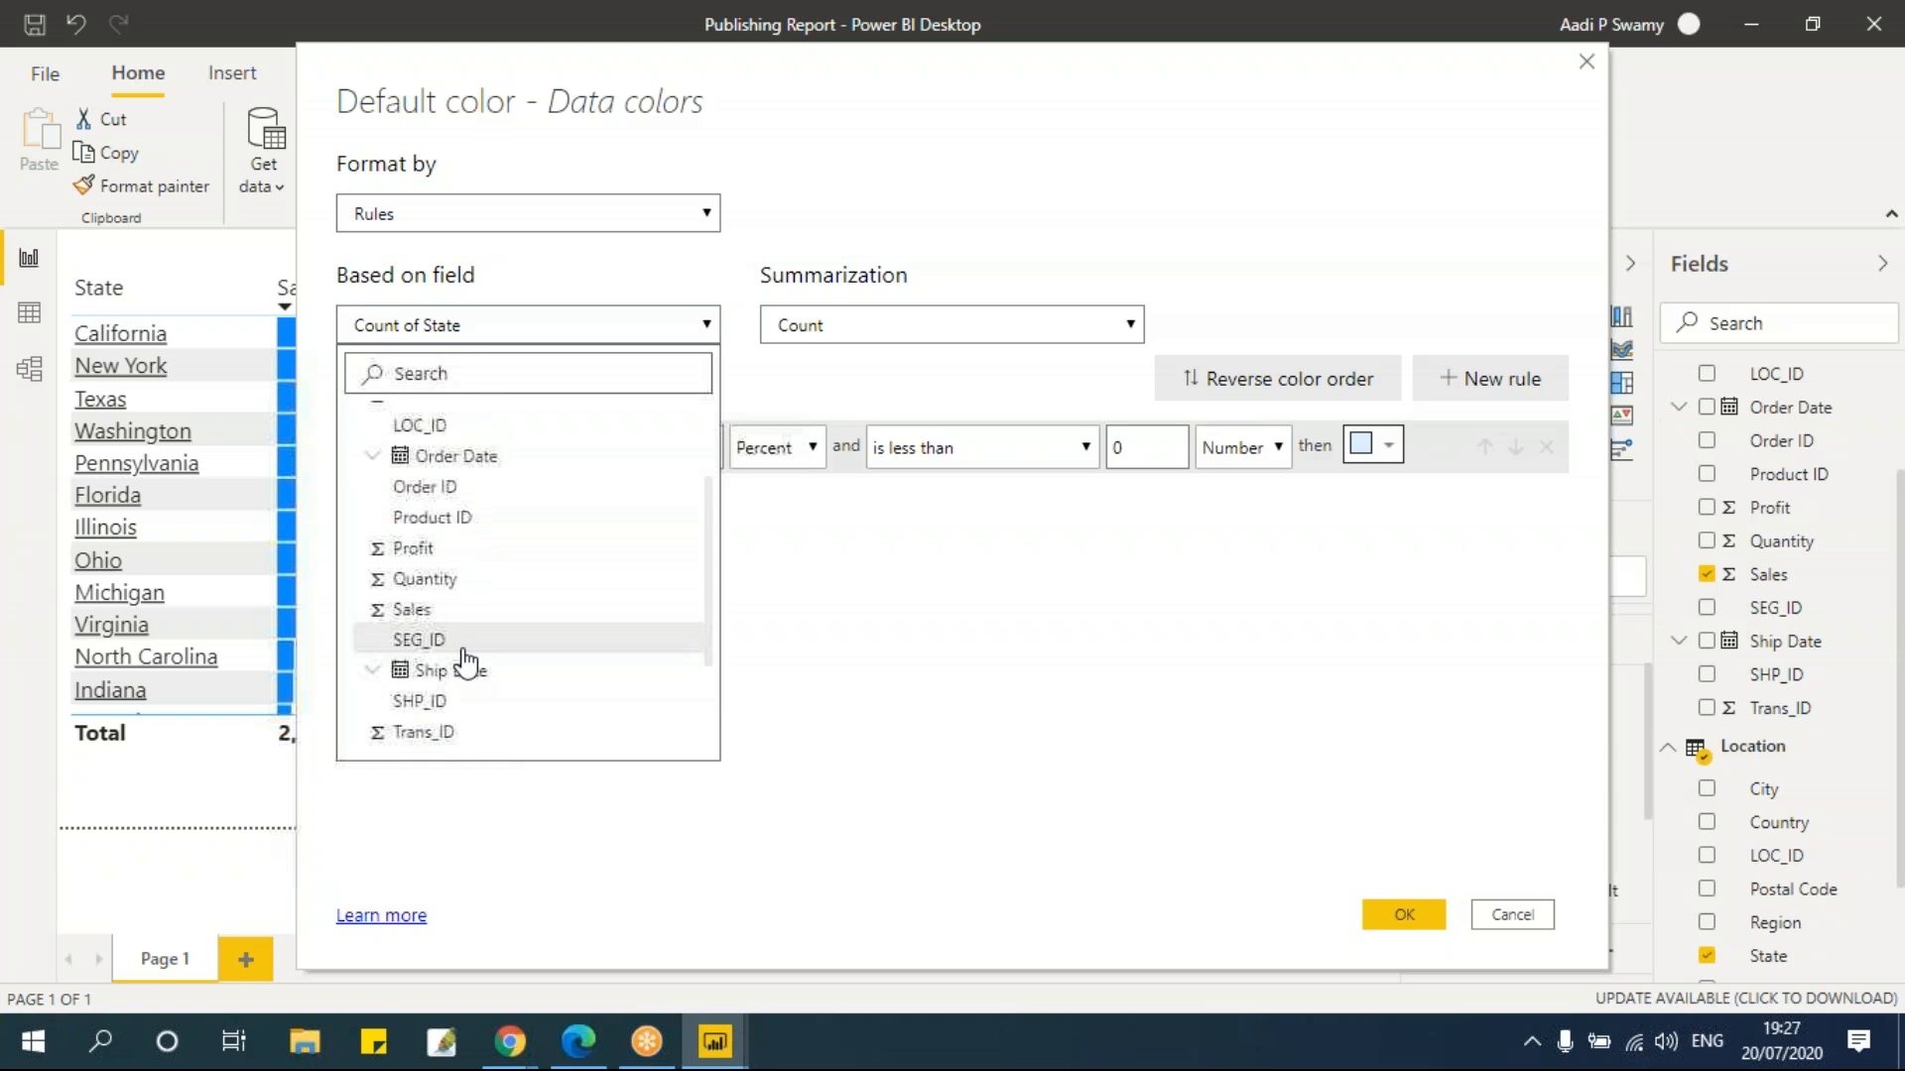
left_click(438, 474)
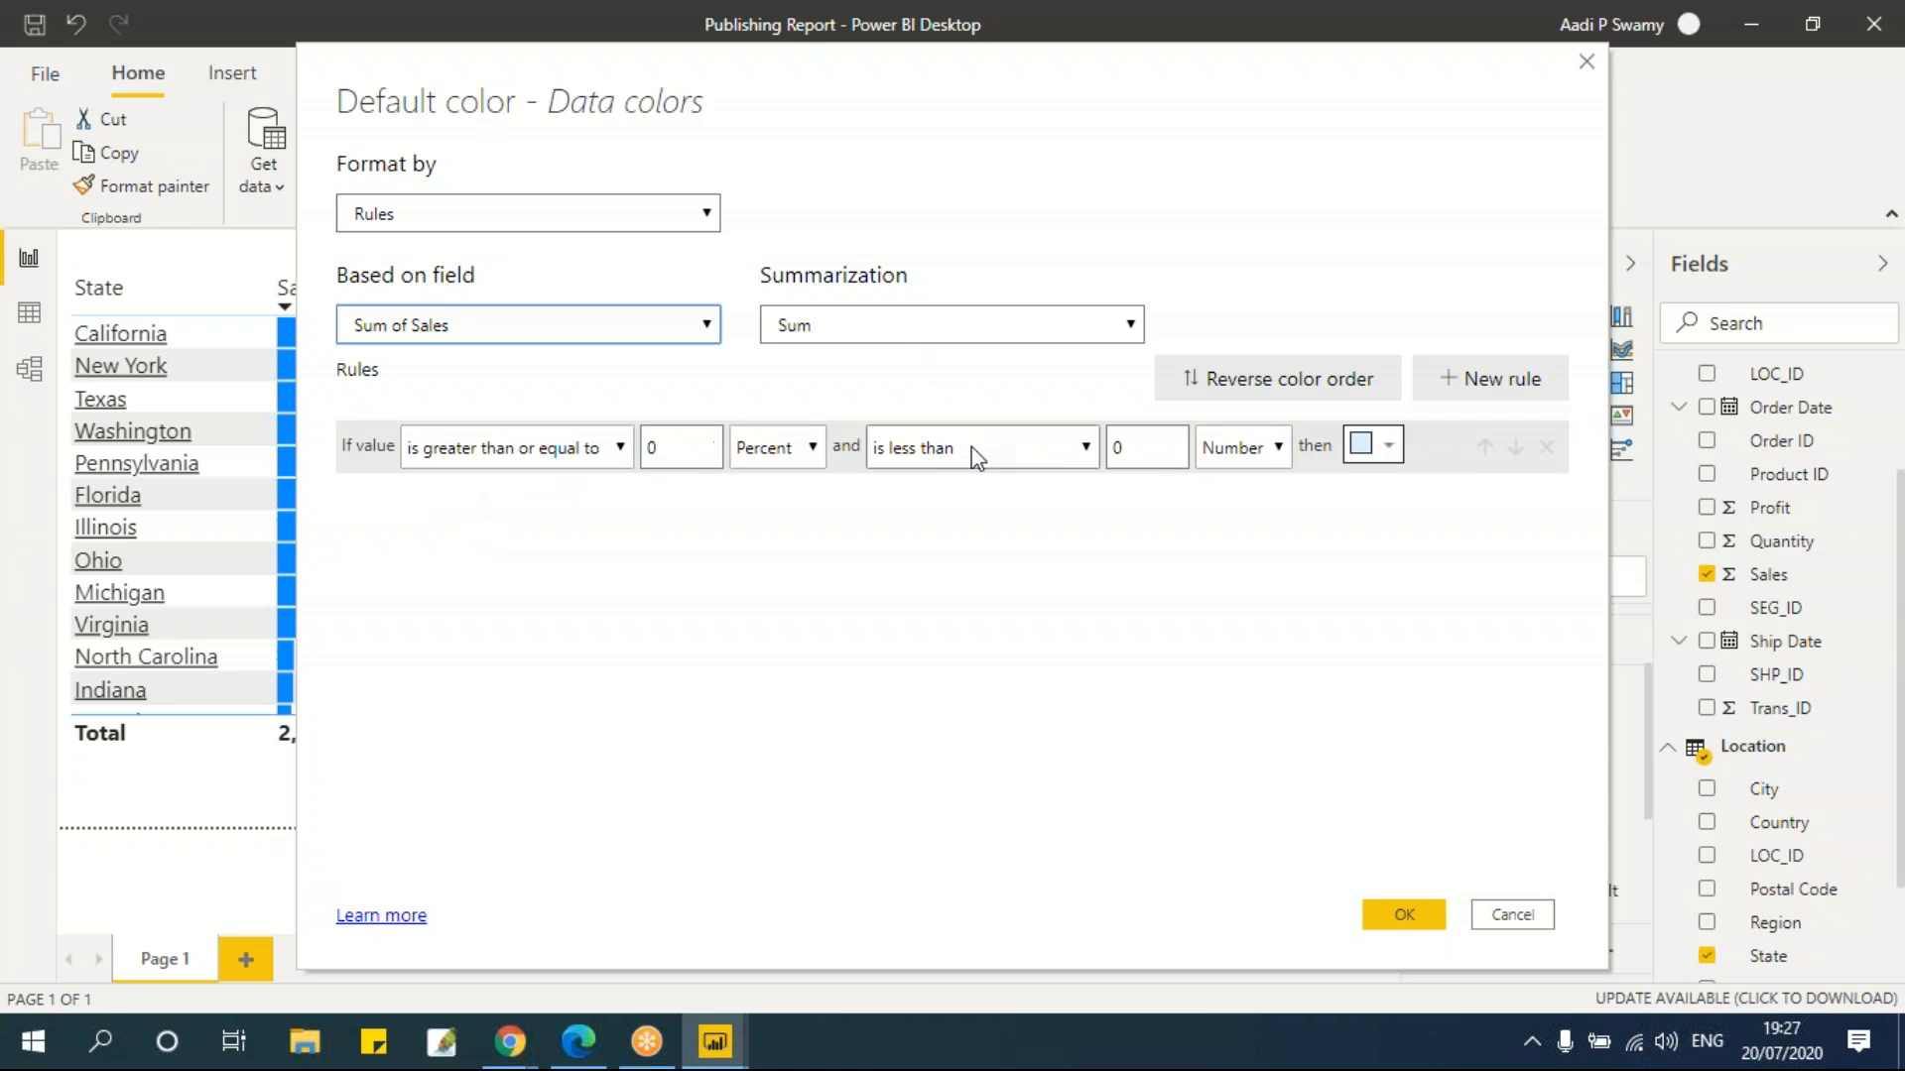
Define the first rule to color values from 0 to less than 50000 red, with both limits as Number
left_click(1365, 448)
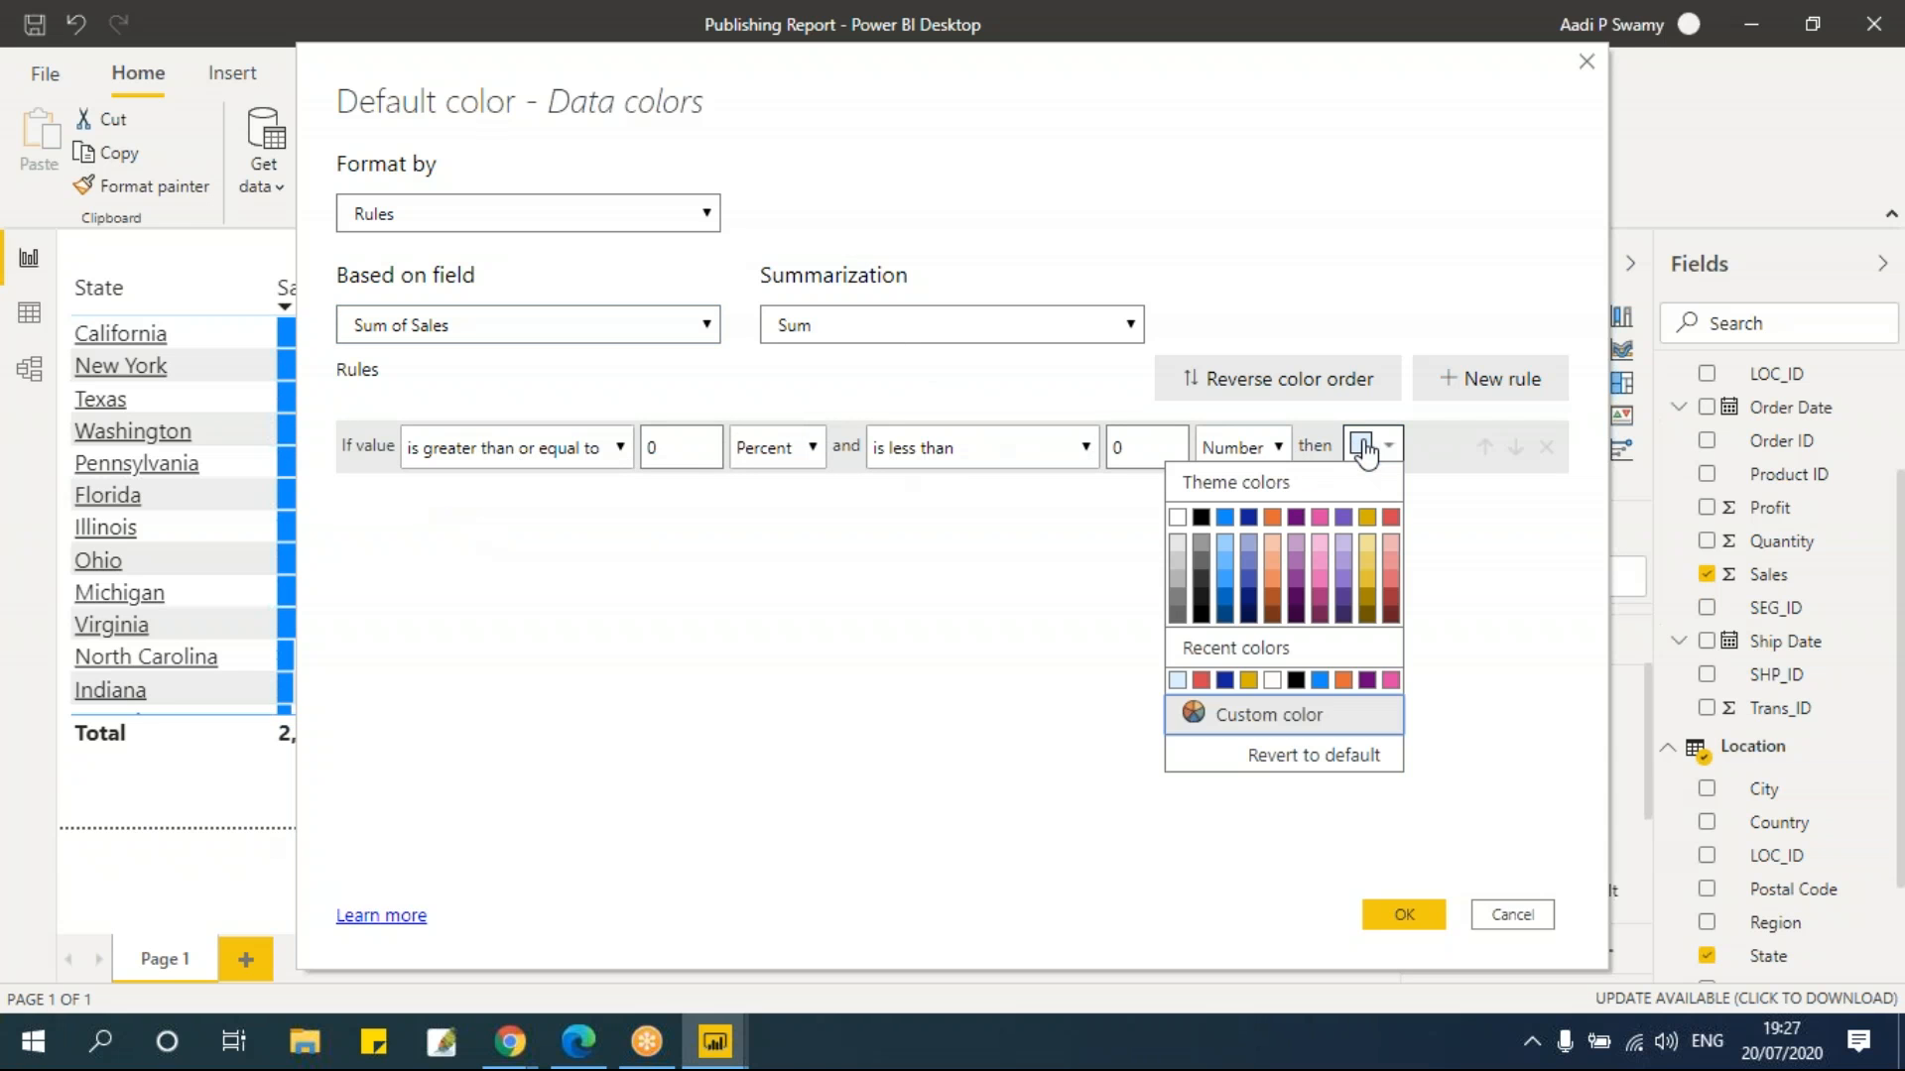
left_click(1391, 517)
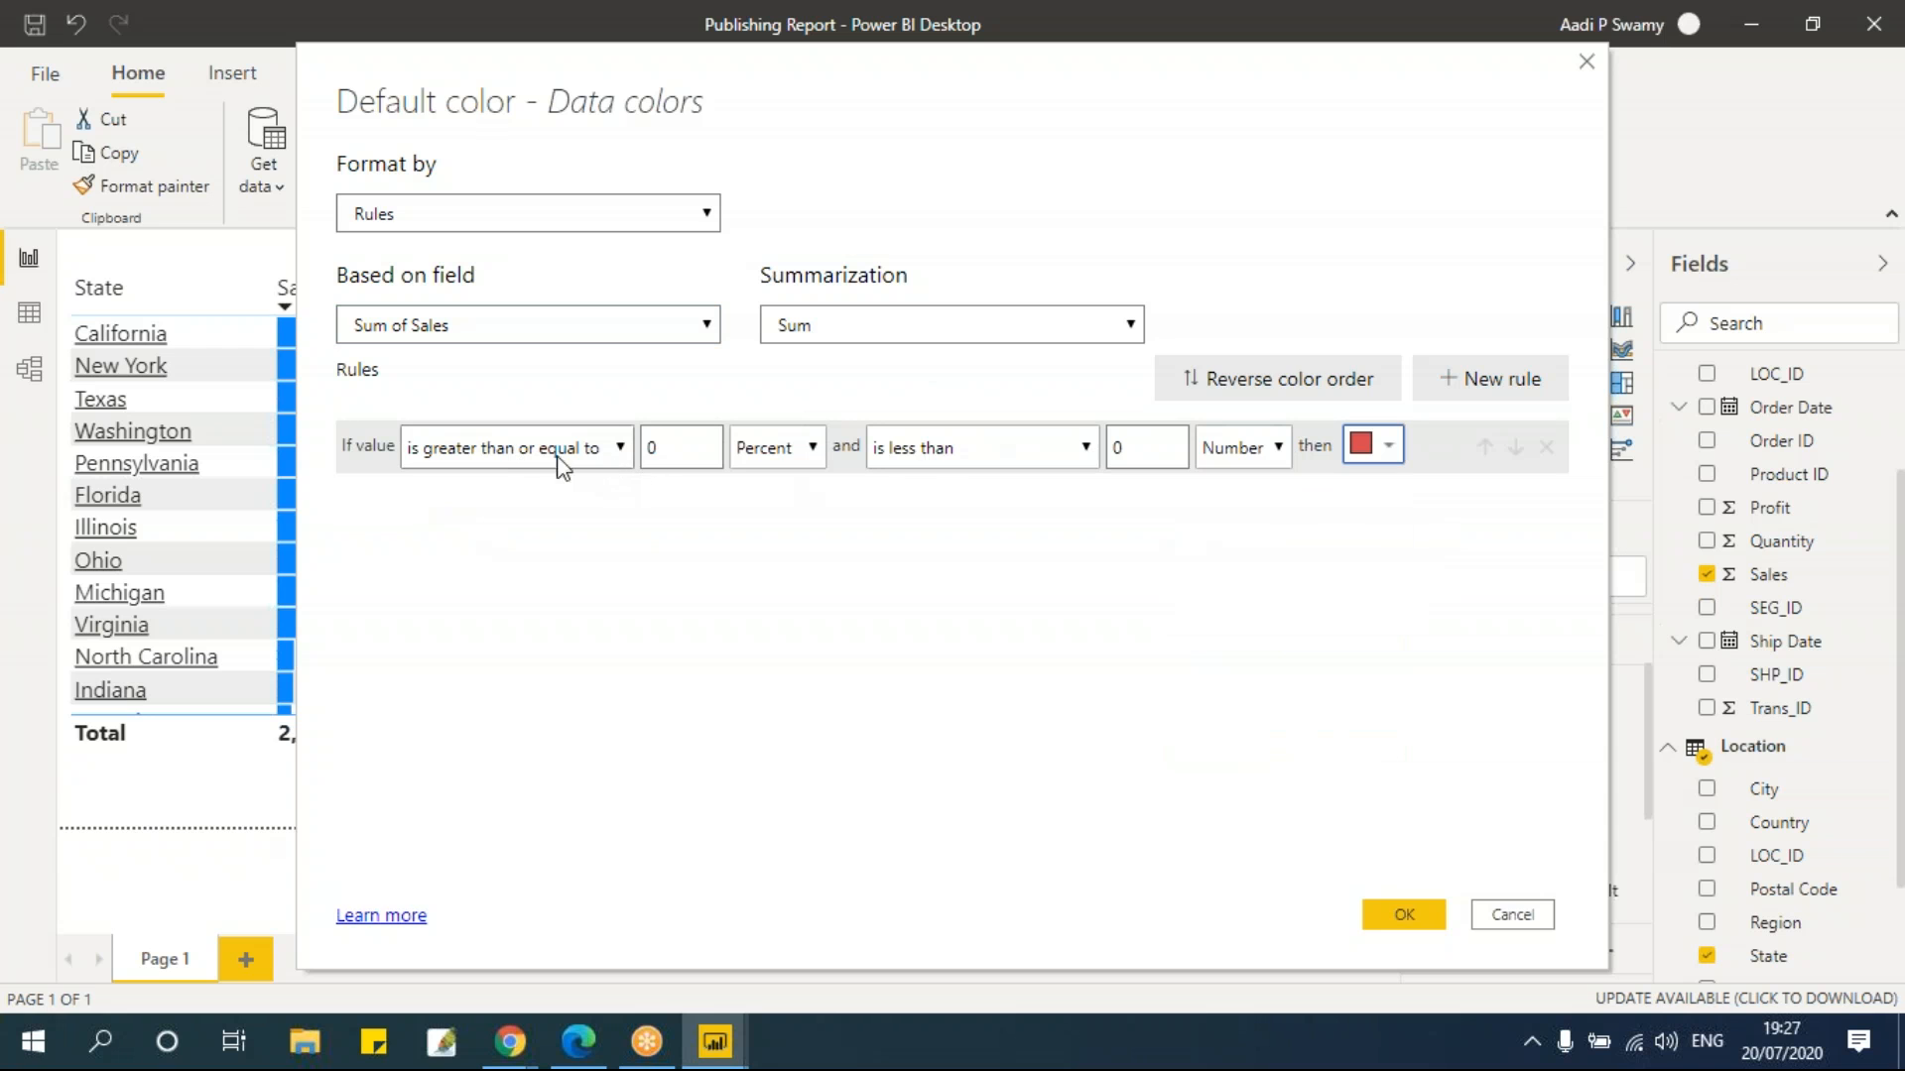
left_click(759, 452)
left_click(767, 484)
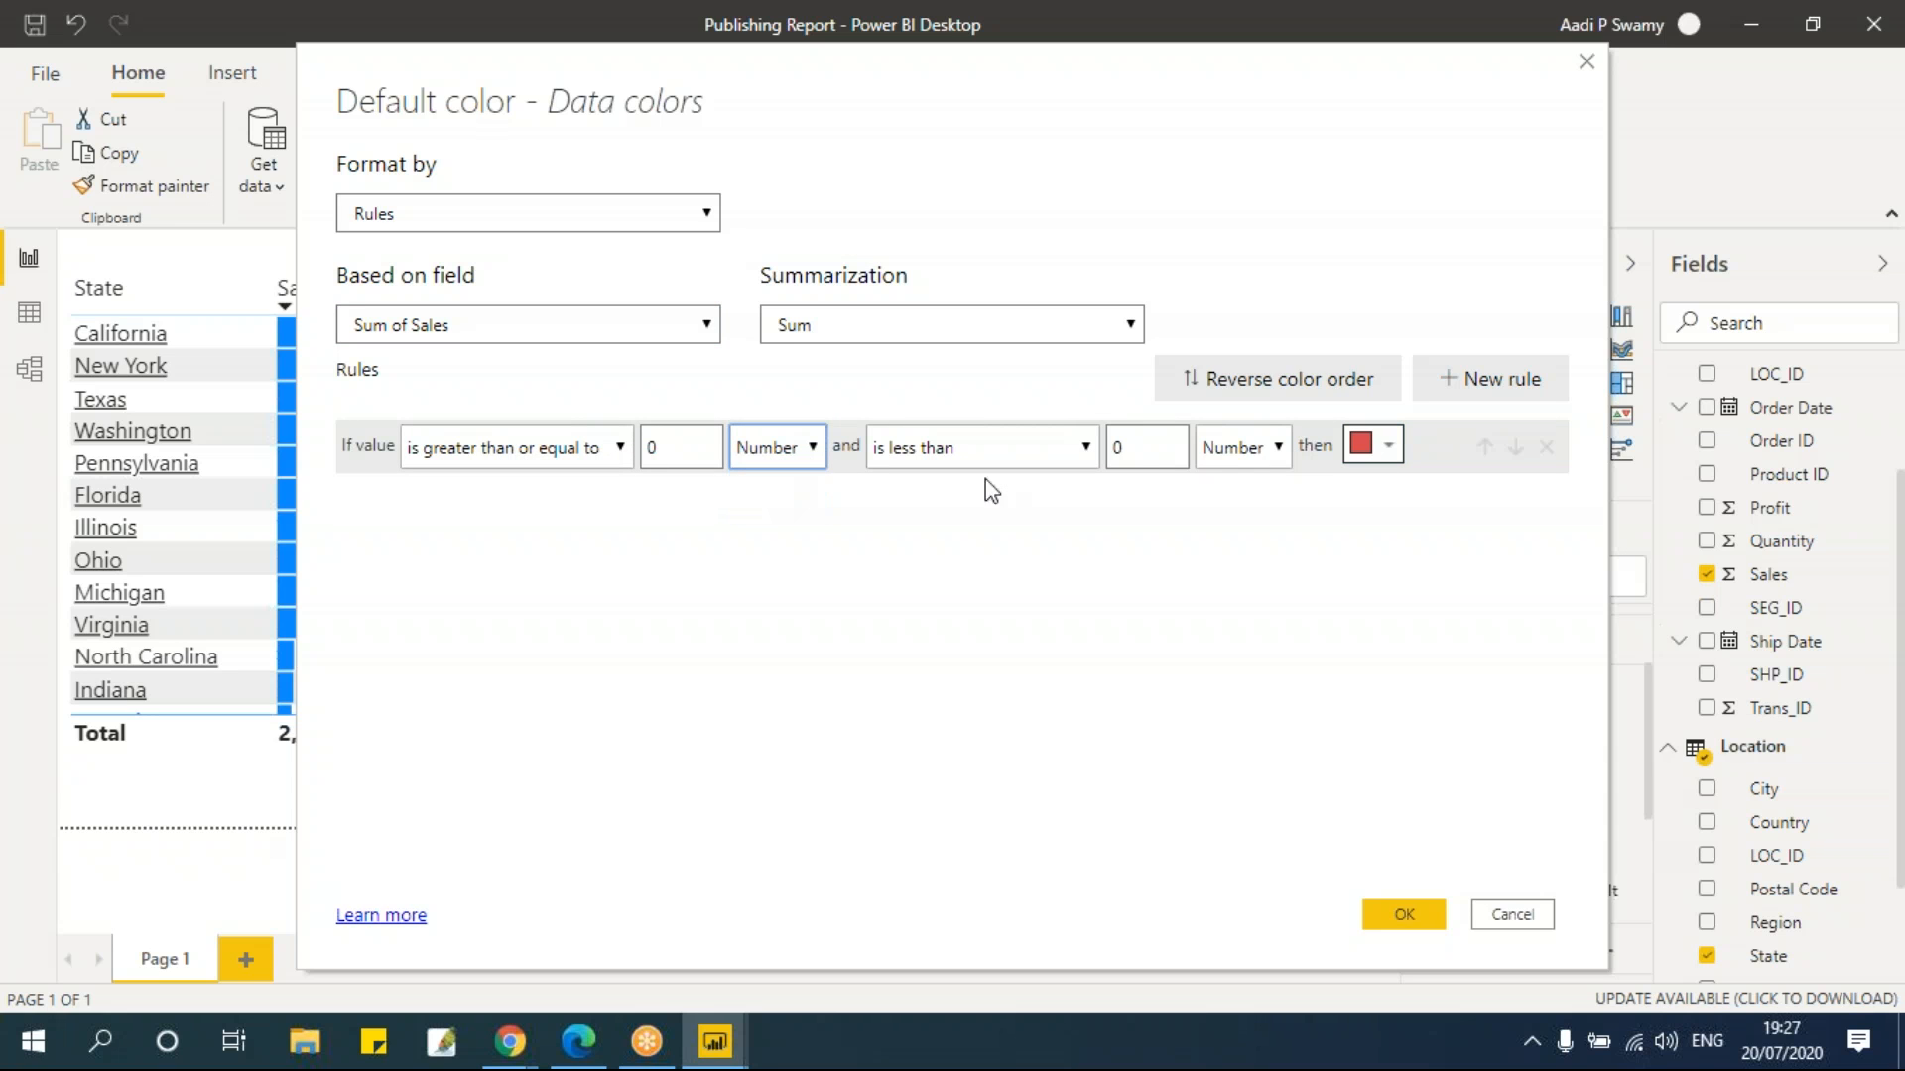
left_click(1244, 451)
left_click(1232, 482)
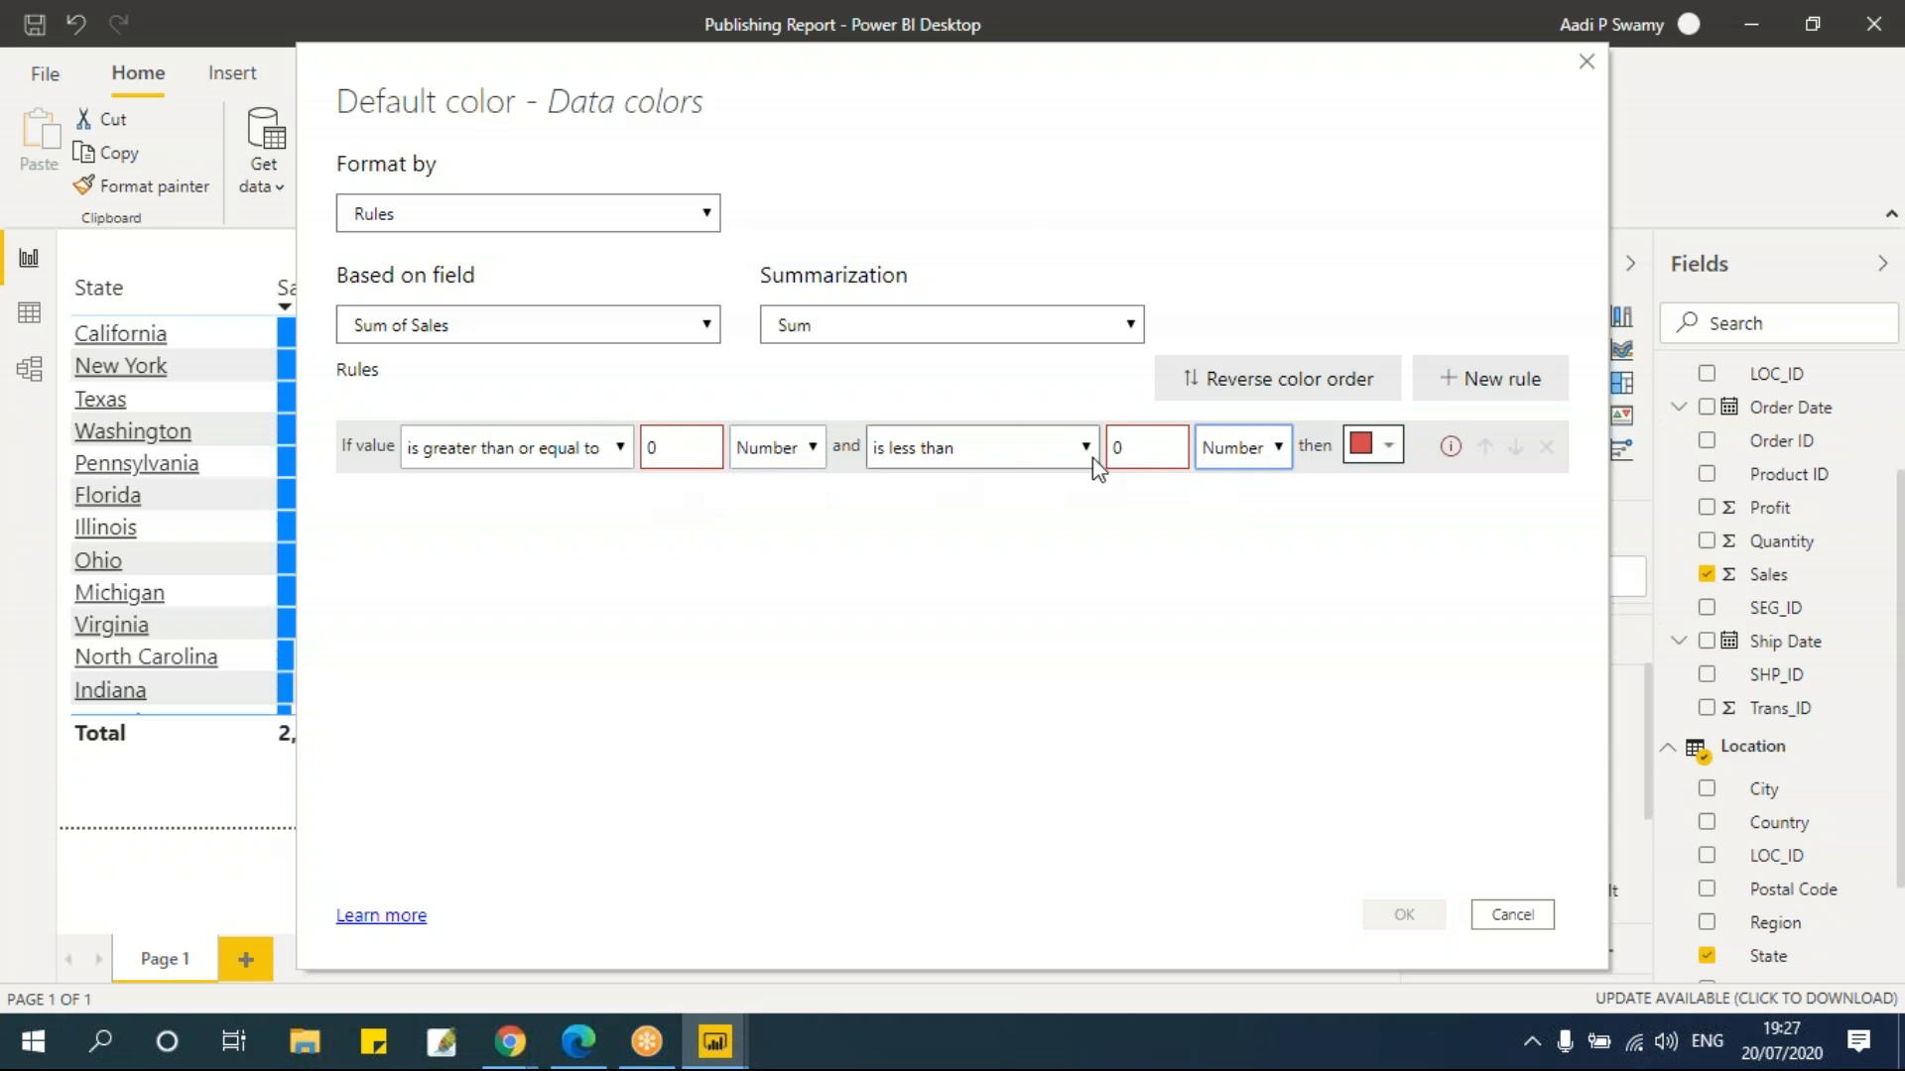
double_click(1121, 447)
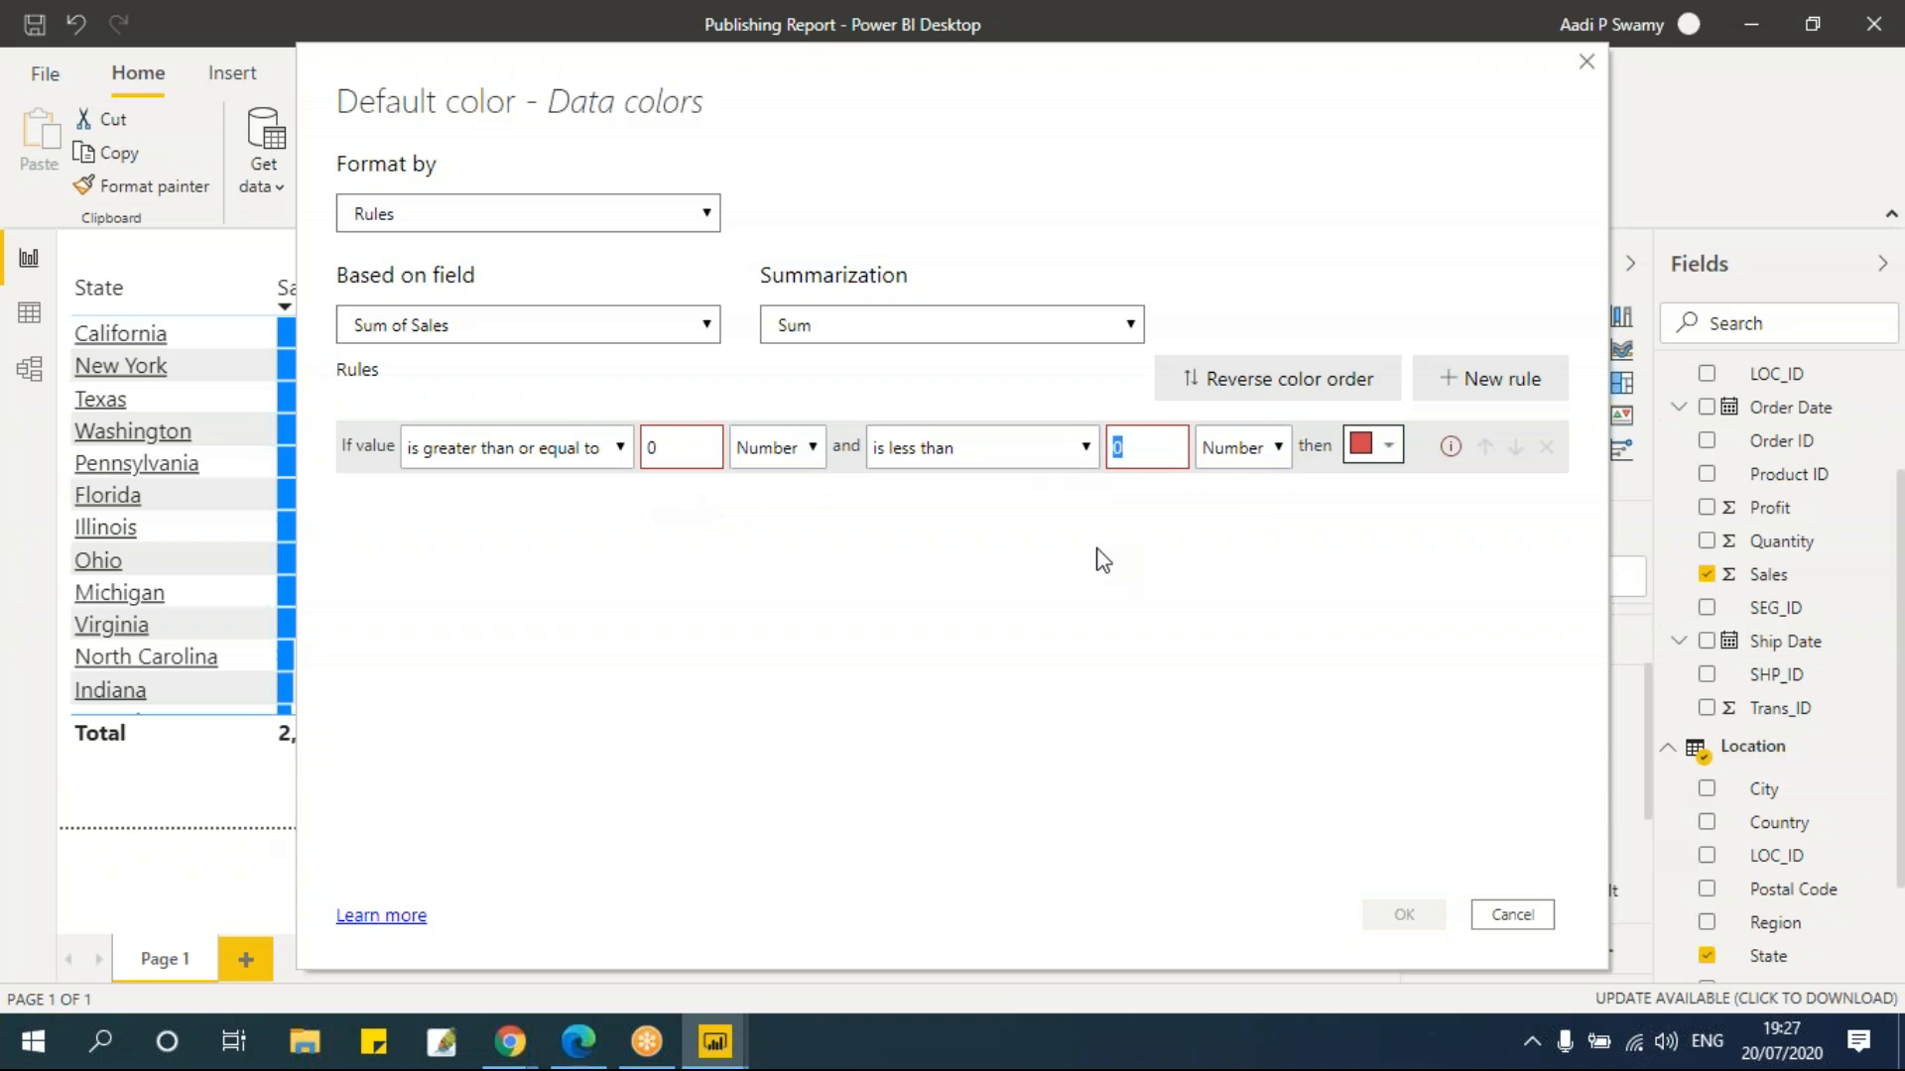
type("1")
key("BackSpace")
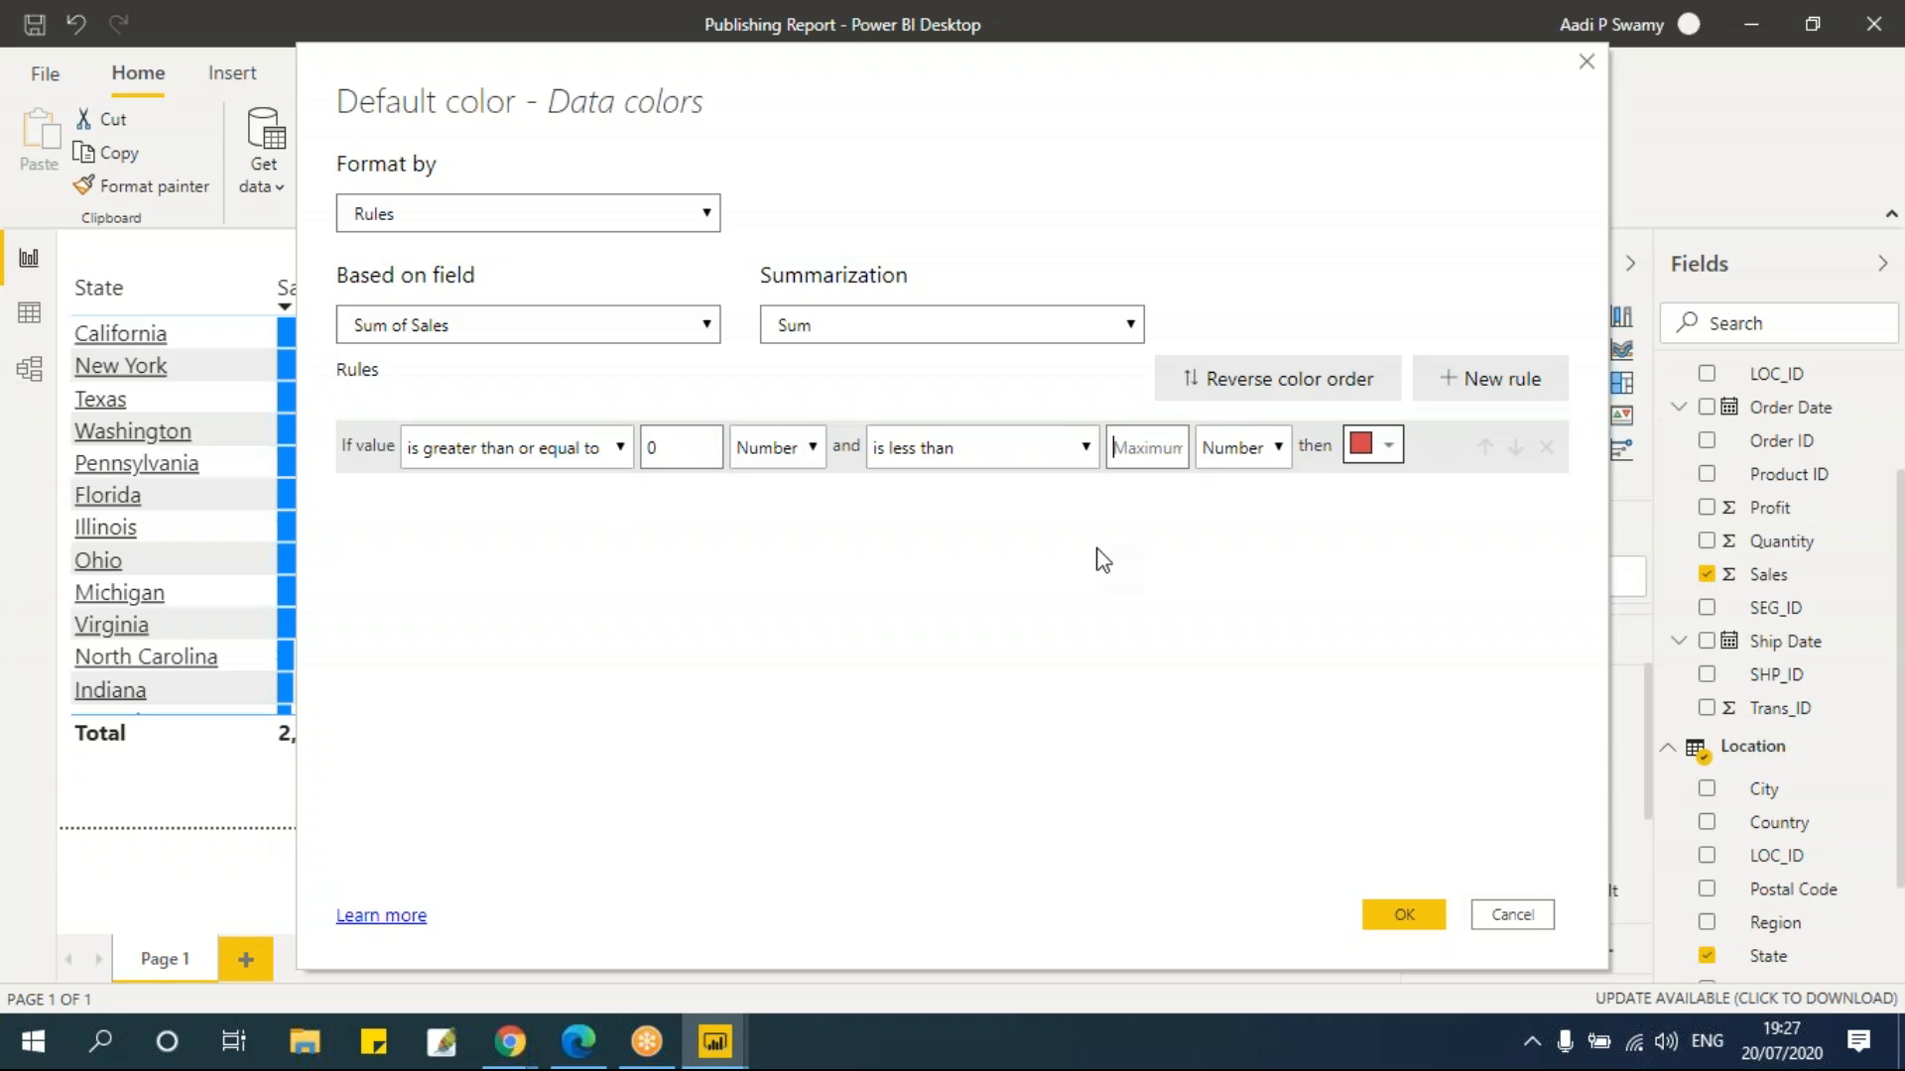
type("50000")
Add two more color rules and set their lower limits to be read as Number
left_click(1500, 383)
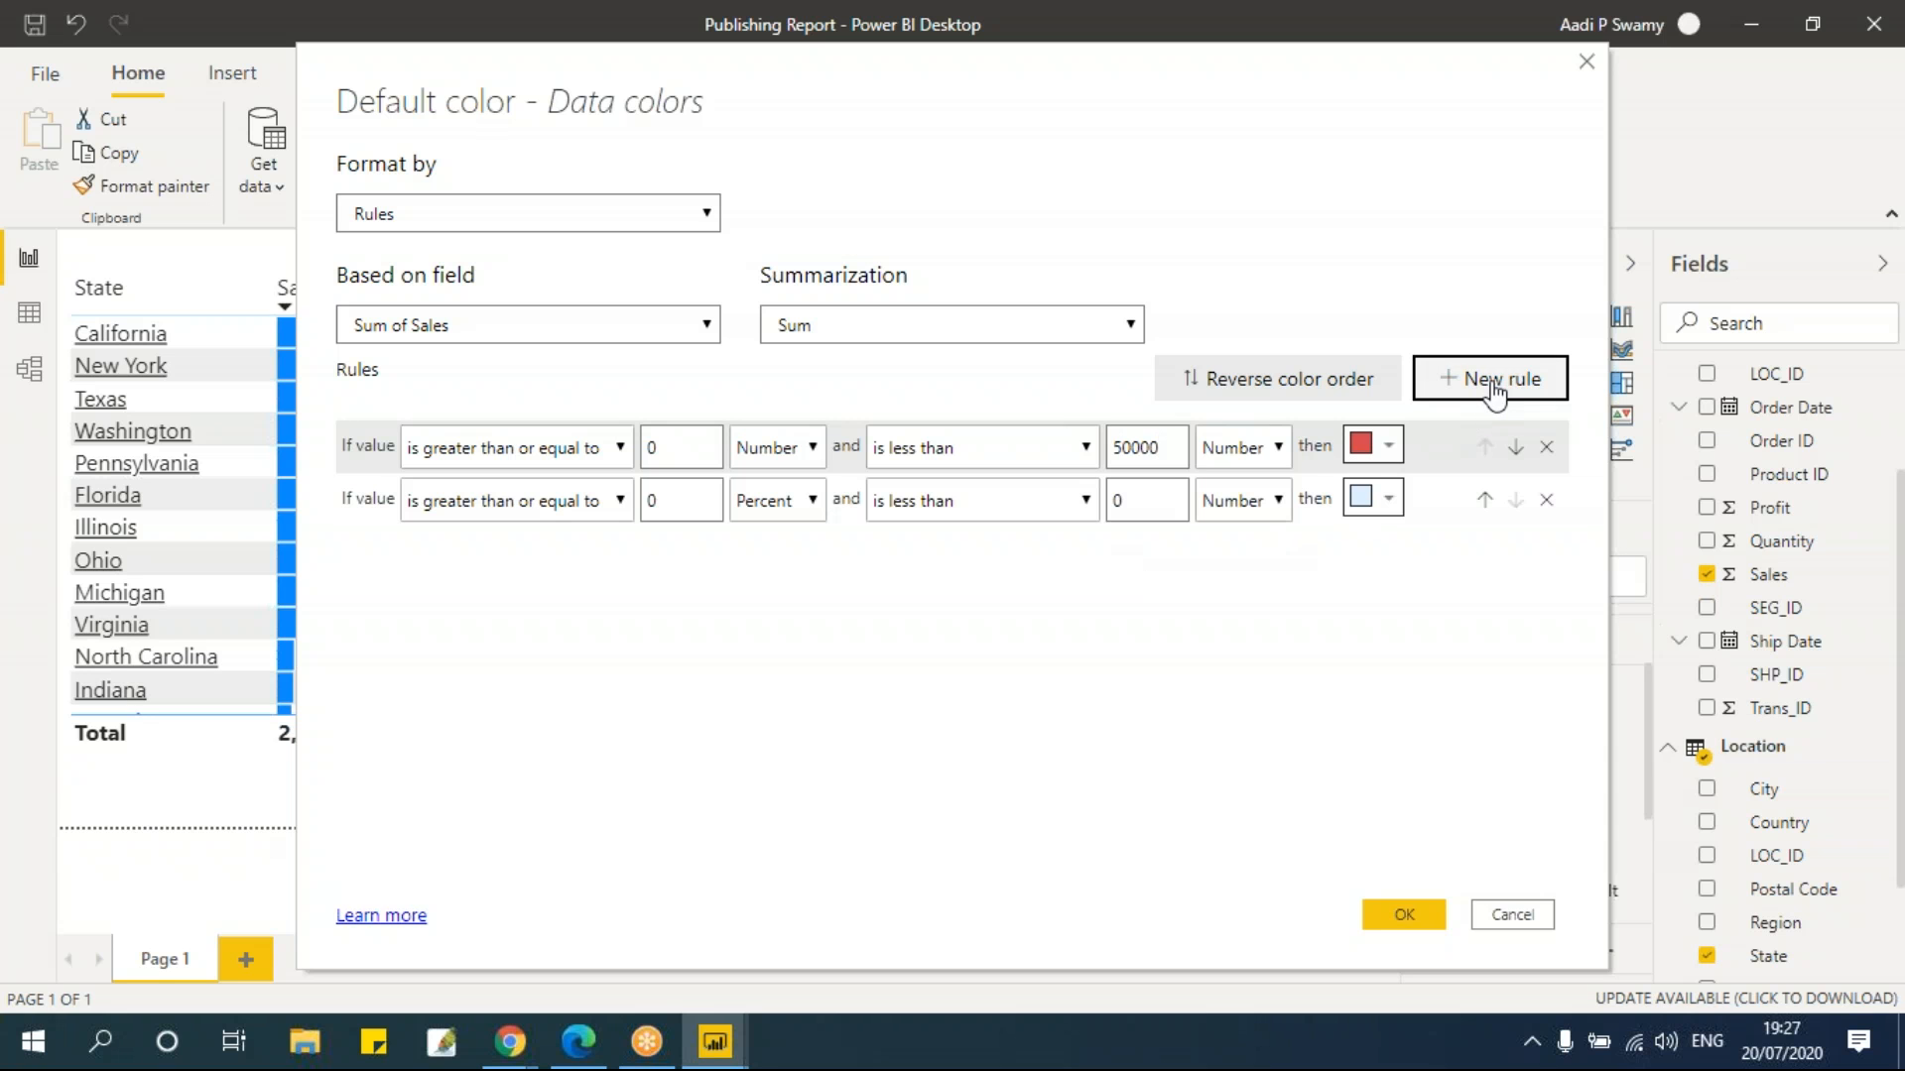
left_click(1498, 391)
left_click(770, 500)
left_click(765, 536)
left_click(783, 553)
left_click(784, 588)
Define the second rule to color values from 50000 to less than 100000 dark blue
left_click(697, 502)
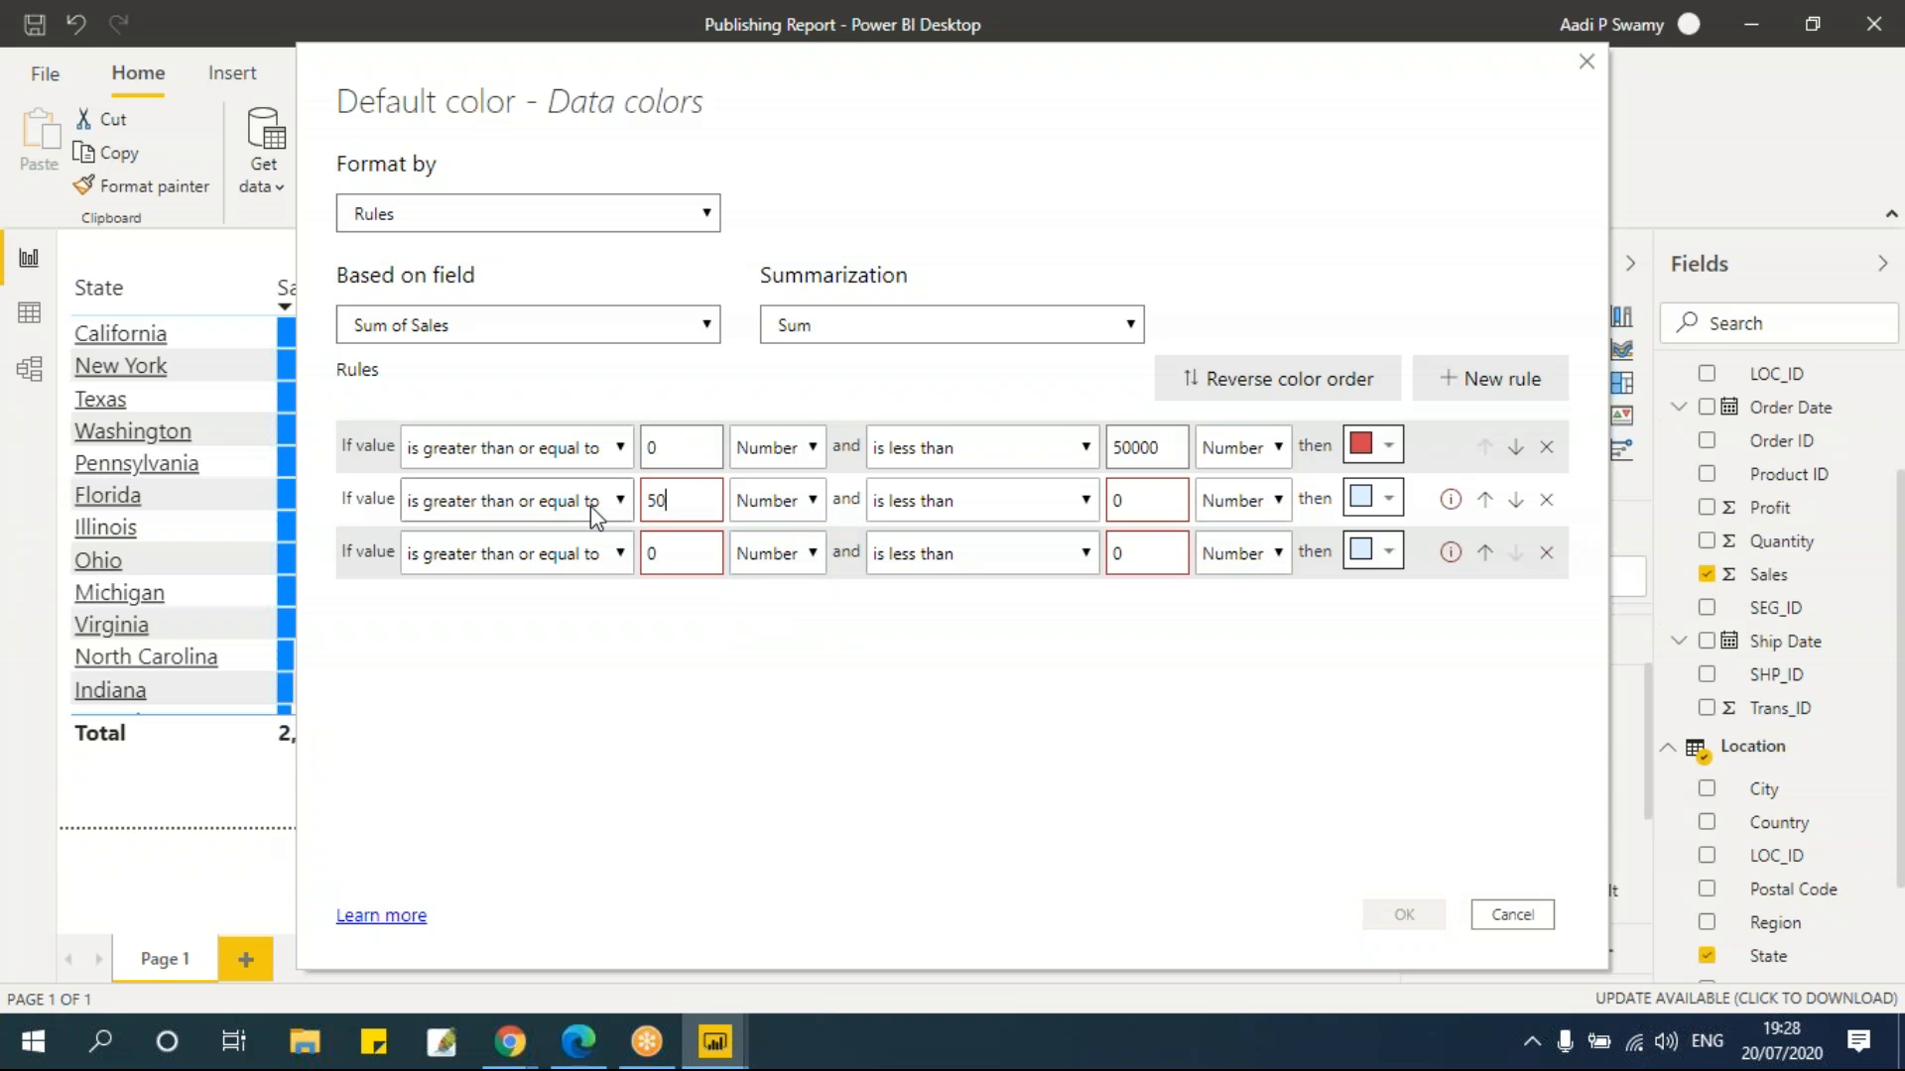
left_click(1148, 502)
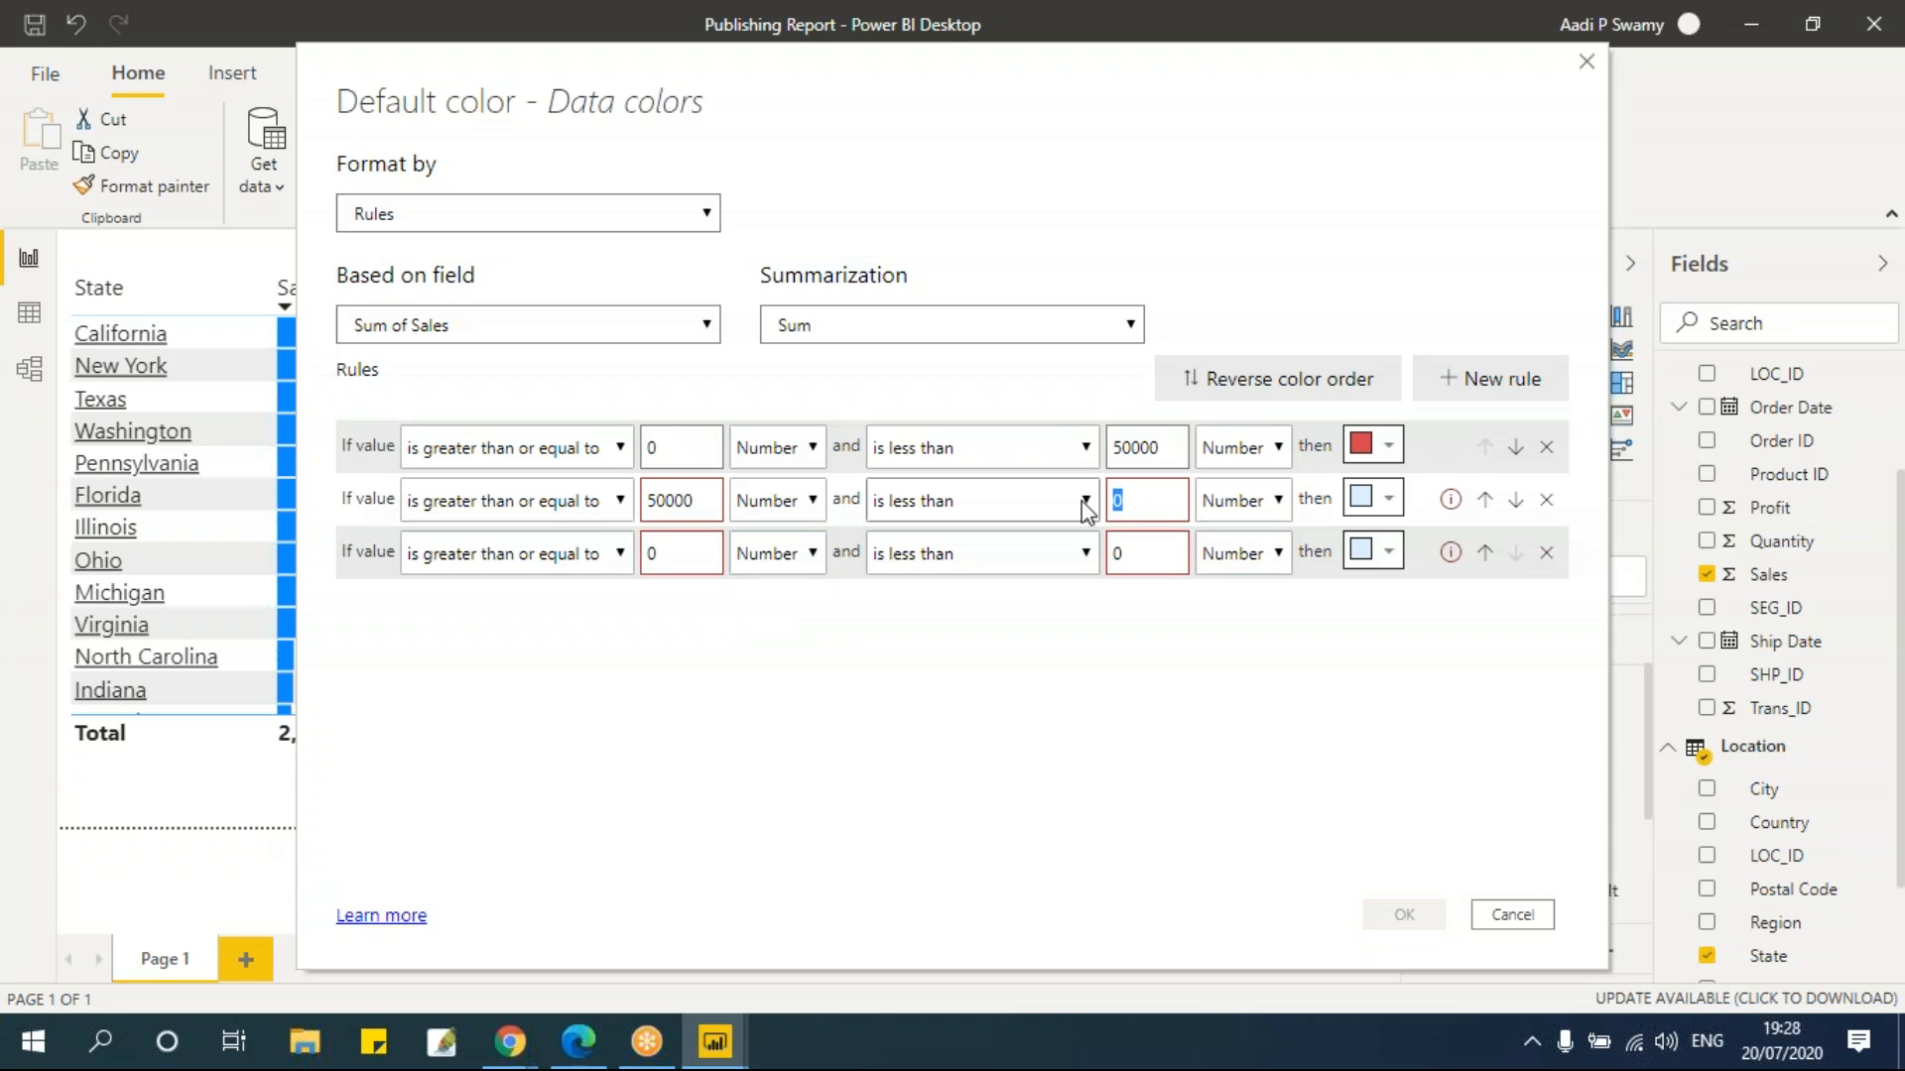
type("100000")
left_click(1384, 498)
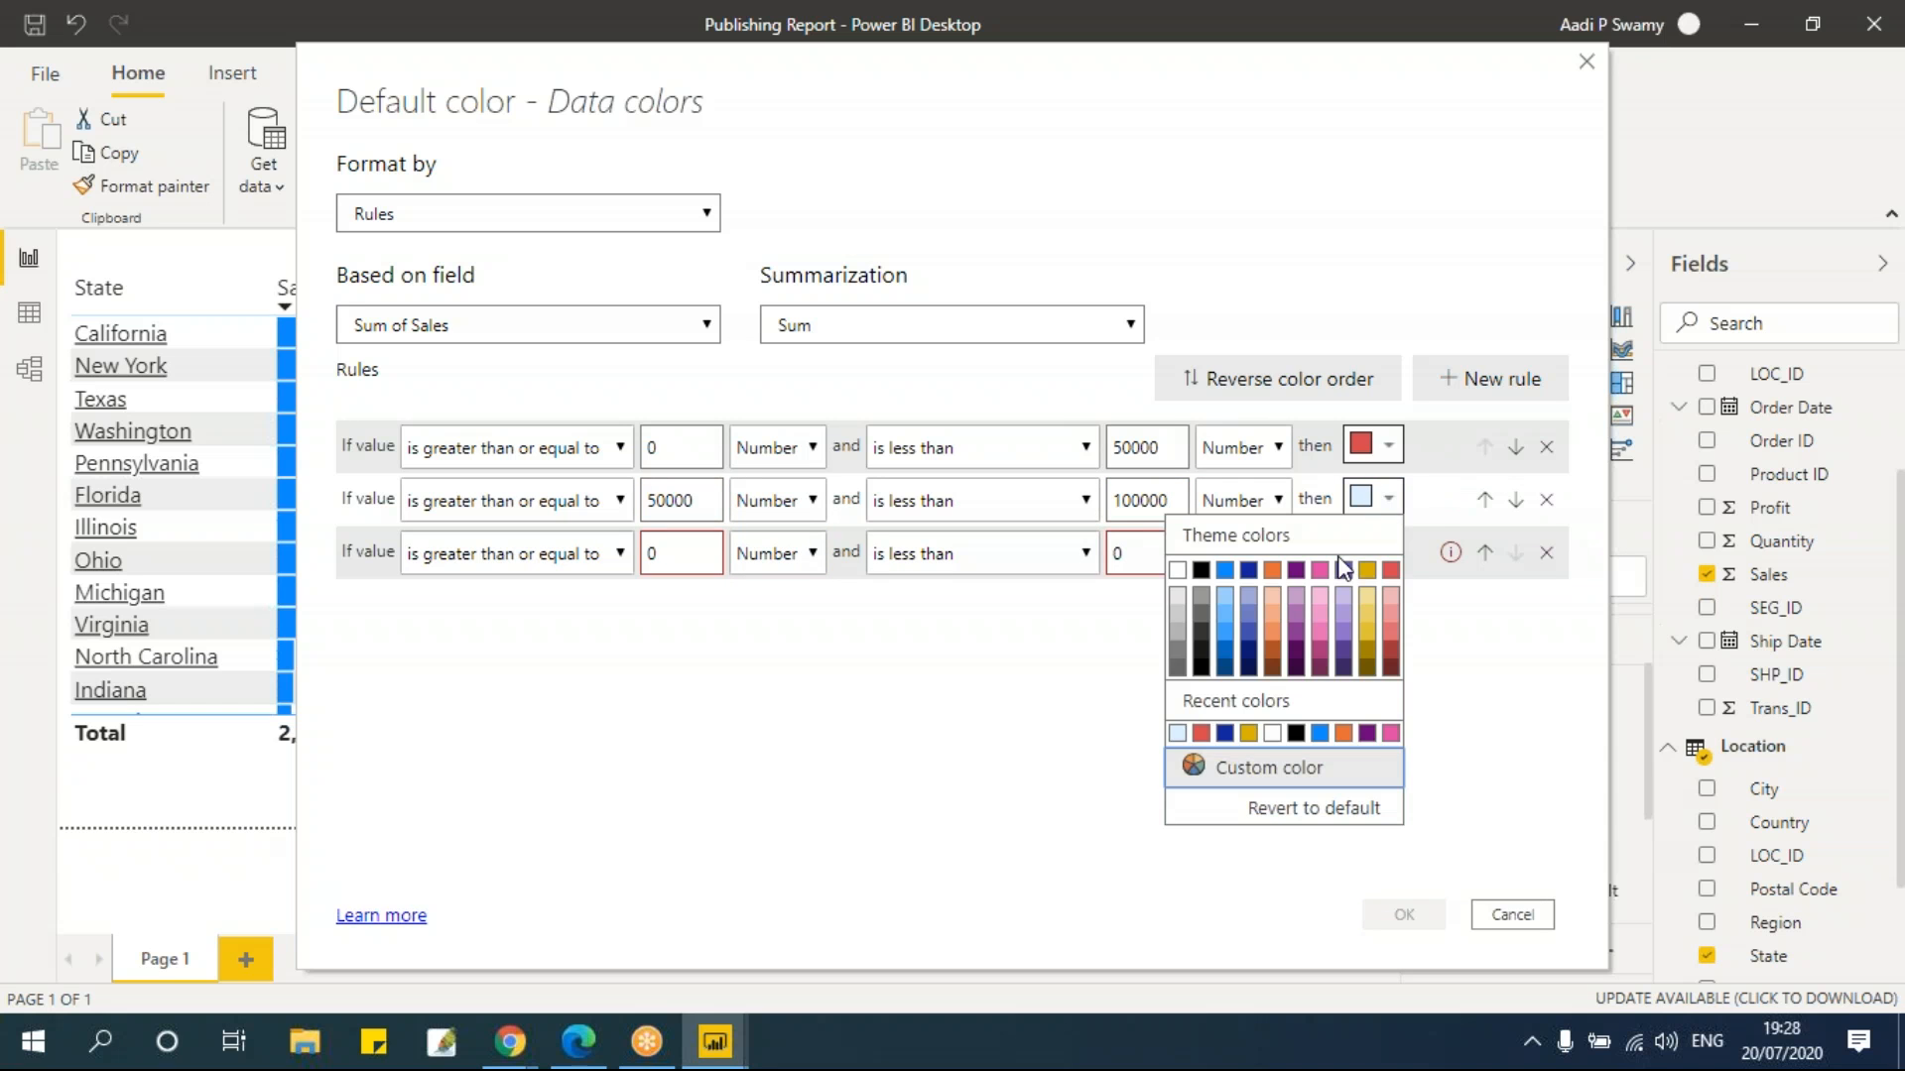
left_click(1248, 572)
Set the third rule's range from 100000 to less than 1000000, keeping its light blue color
left_click(695, 556)
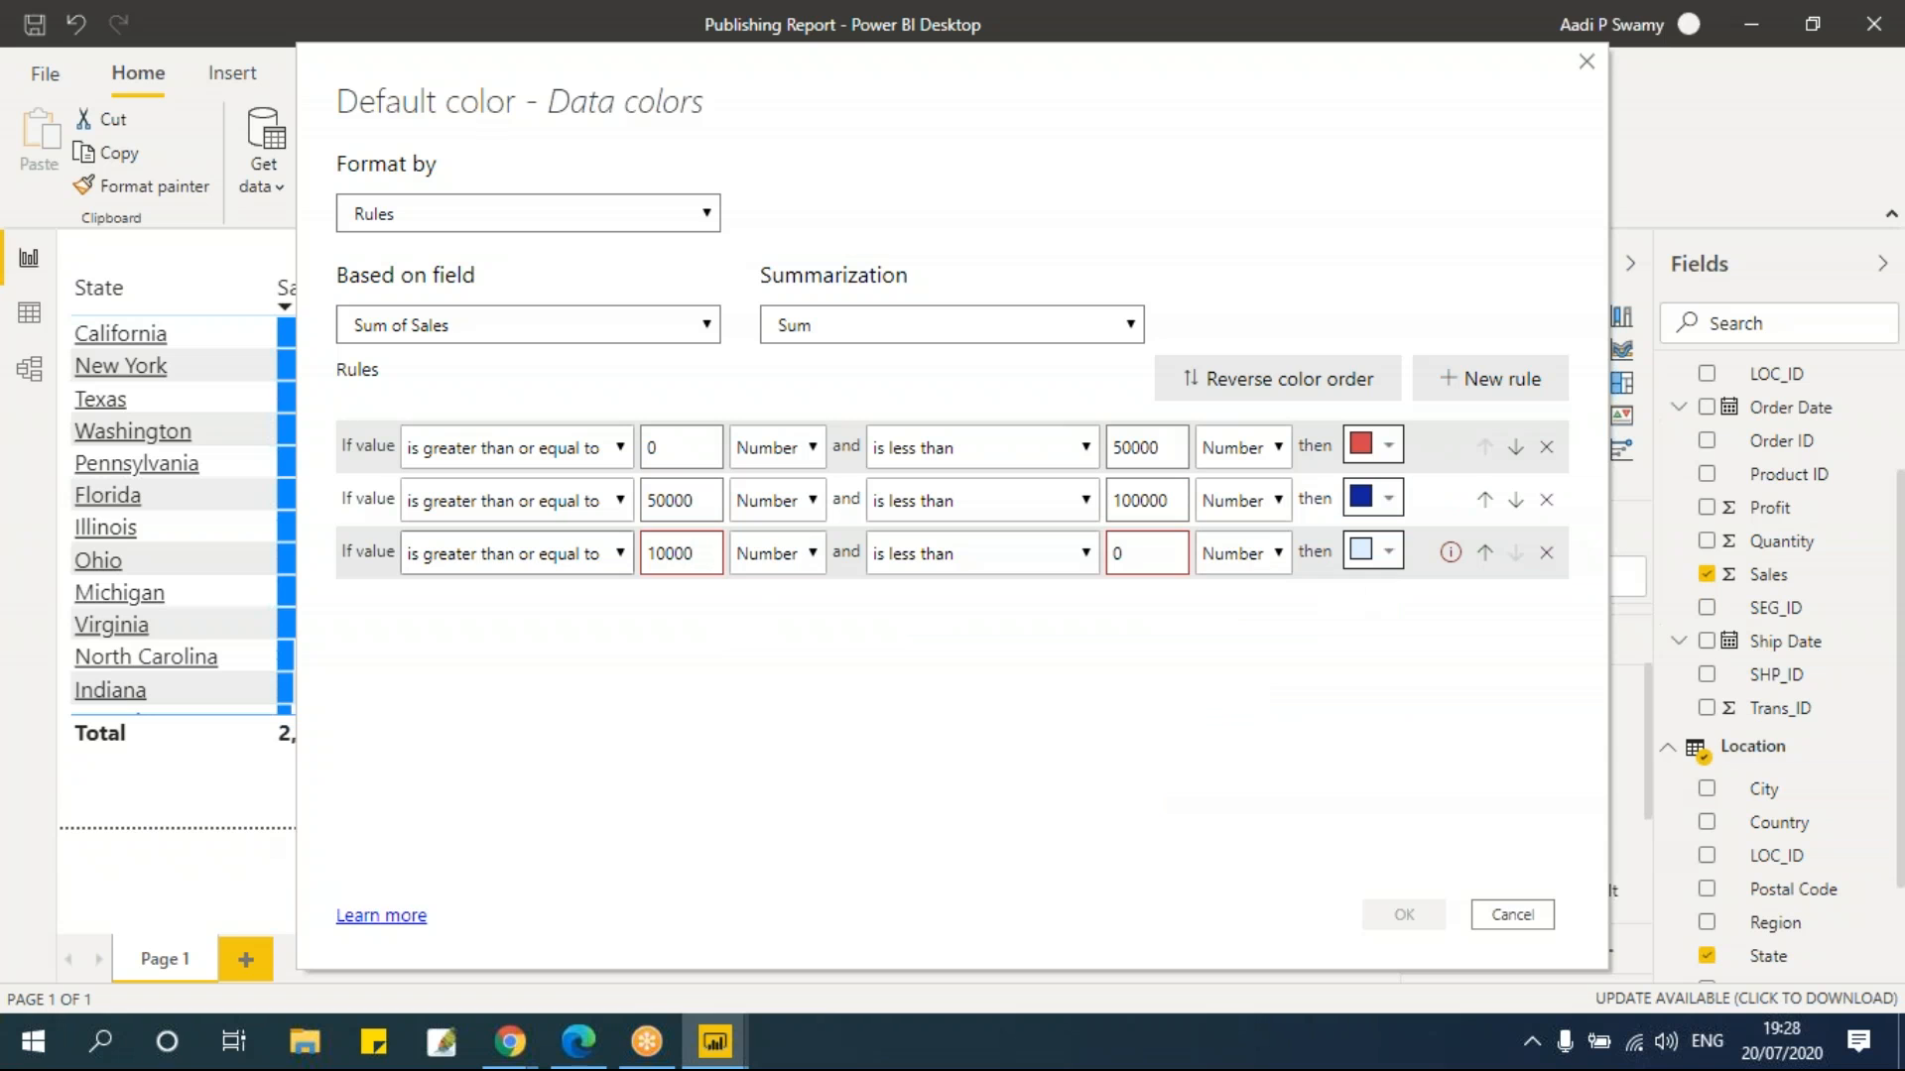
key("BackSpace")
type("100000")
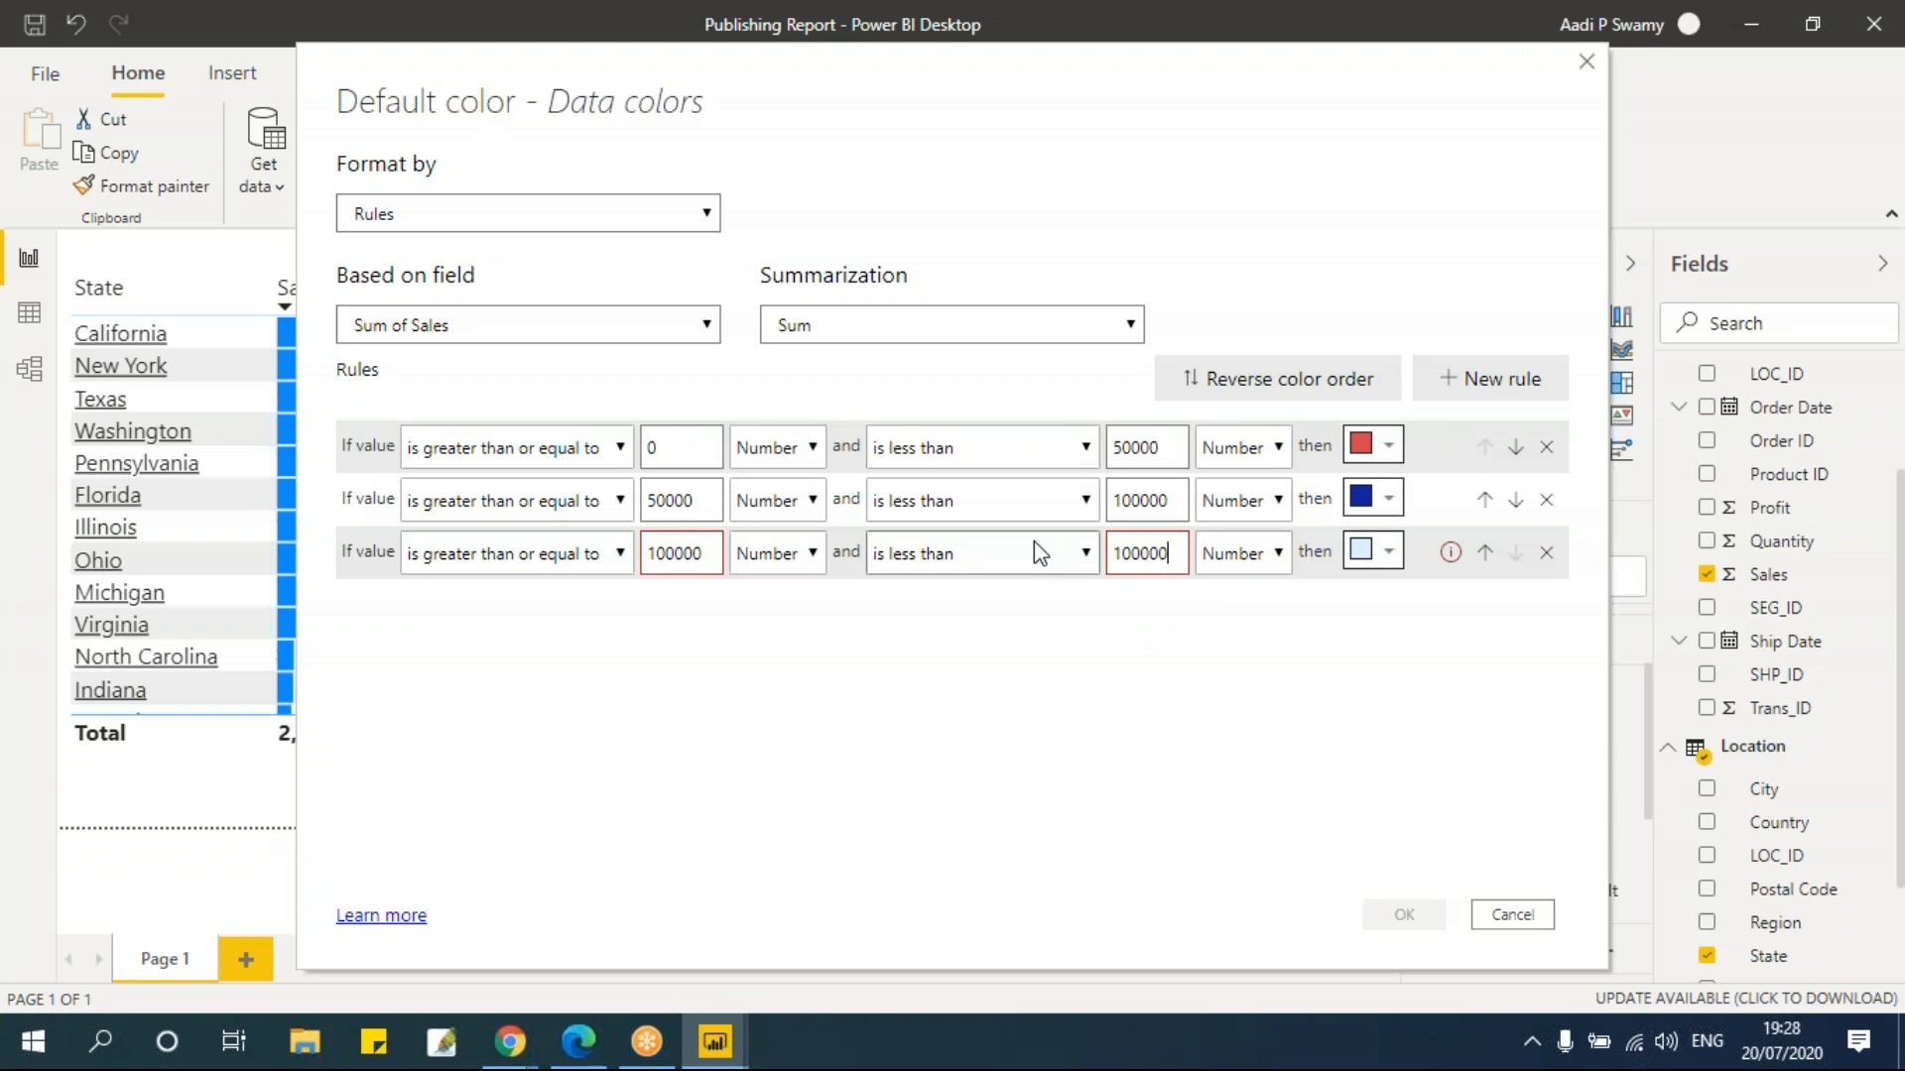
type("0")
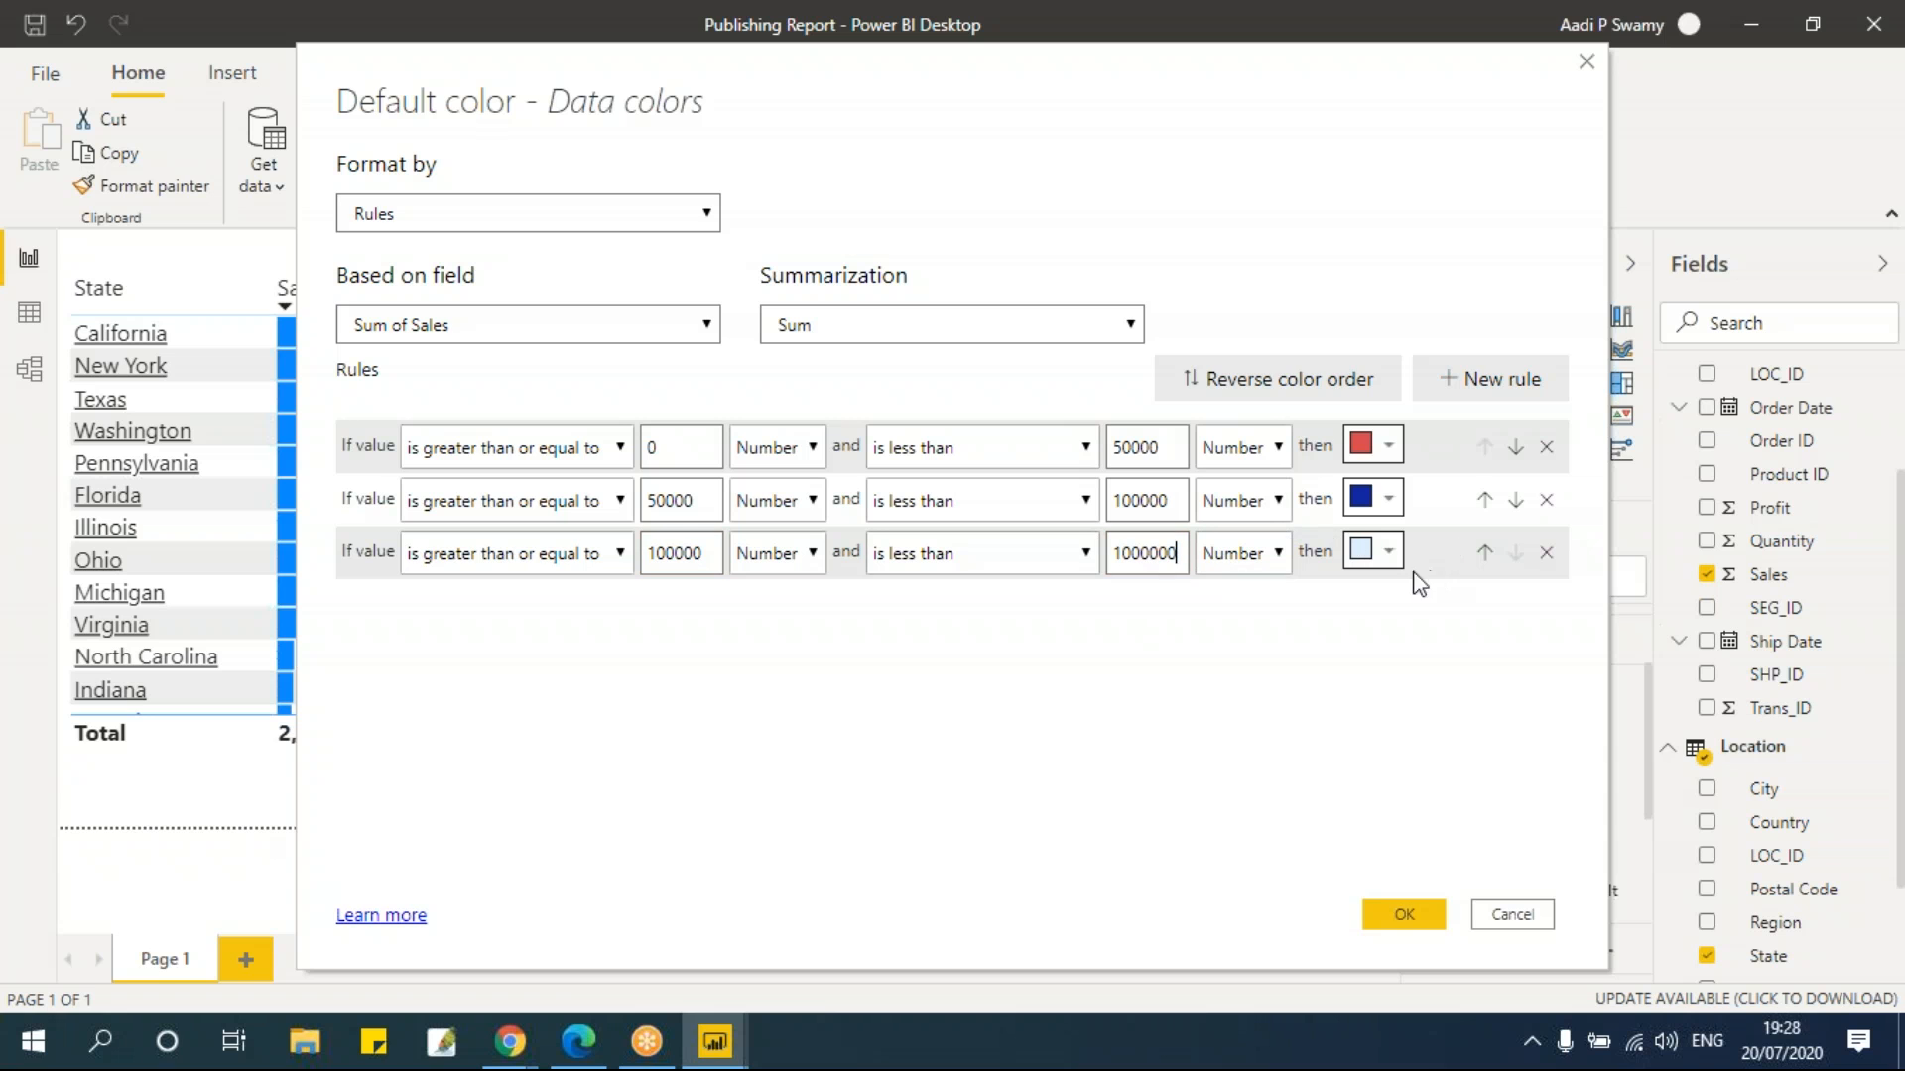
left_click(1387, 553)
left_click(1361, 551)
Try upper limits of 100000 in the third rule and 10000 in the second, then restore 1000000 and 100000
left_click(1167, 554)
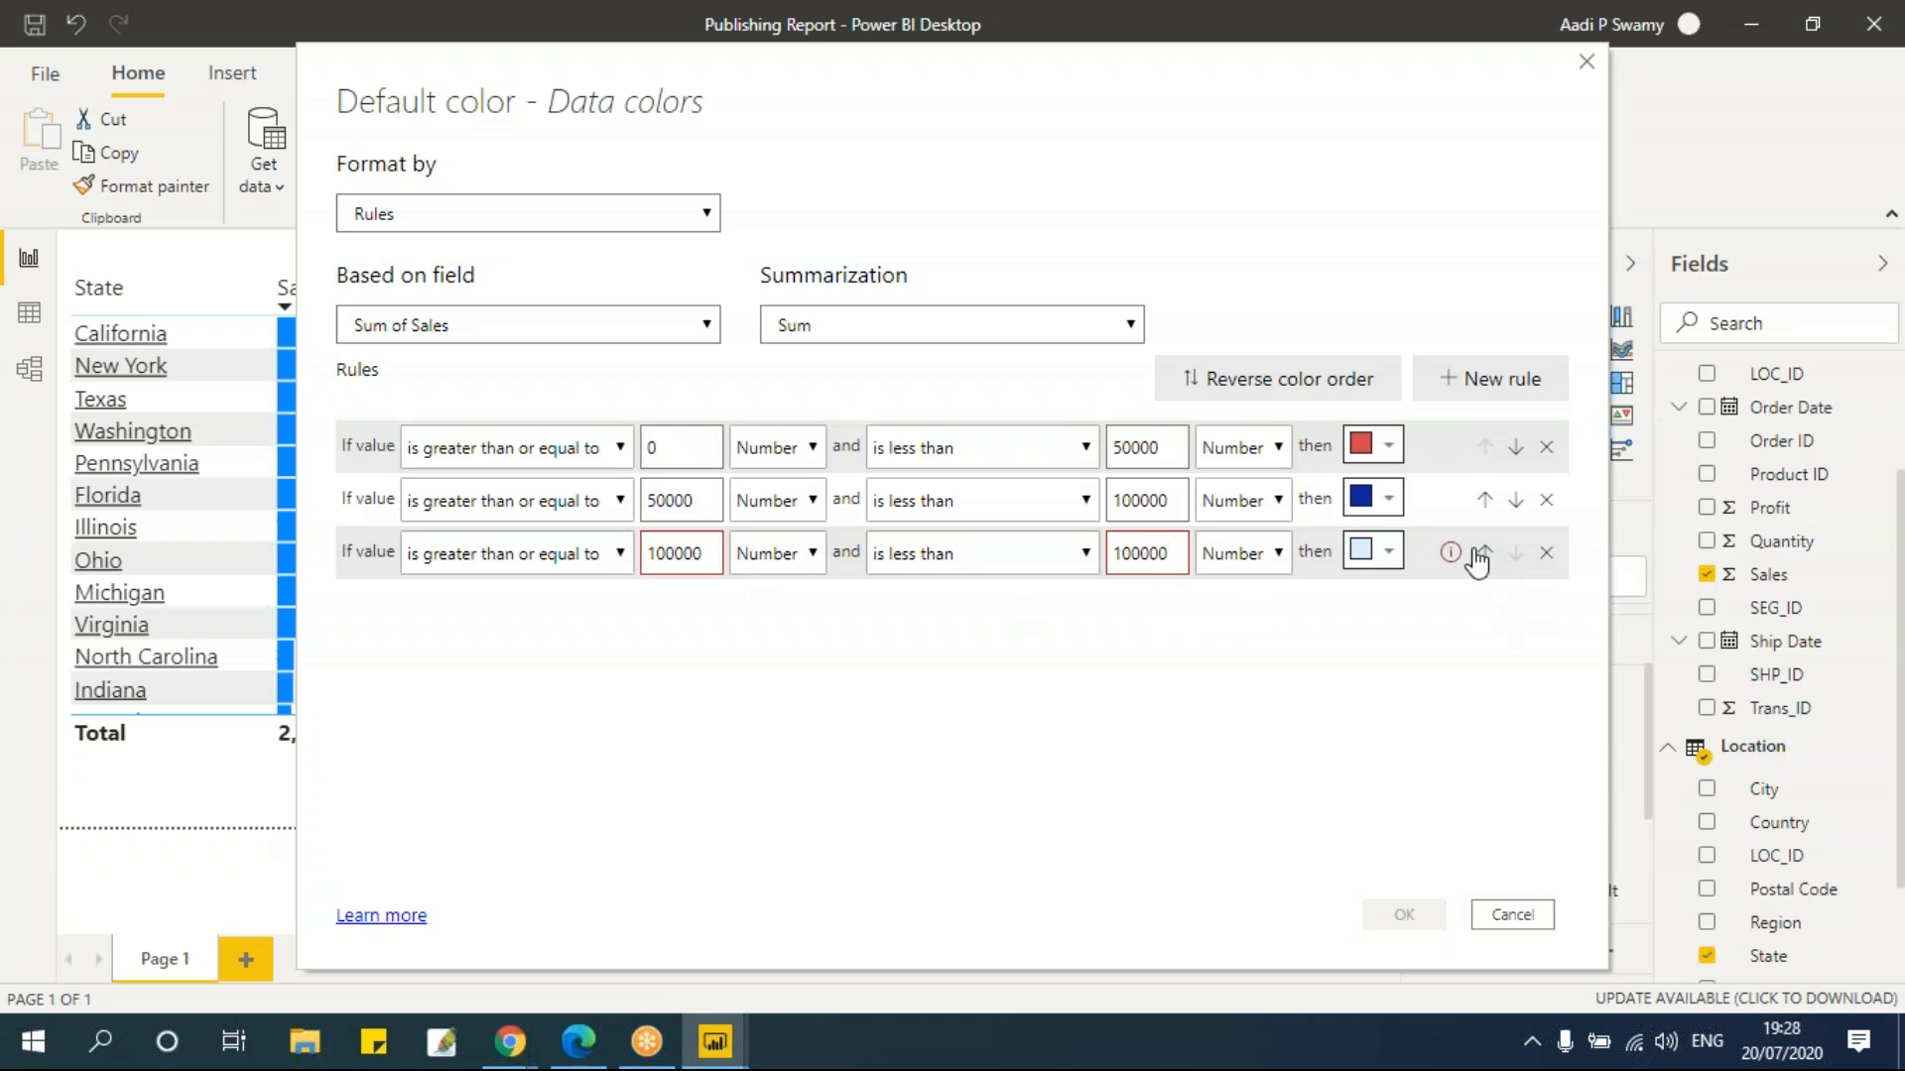
mouse_move(1452, 558)
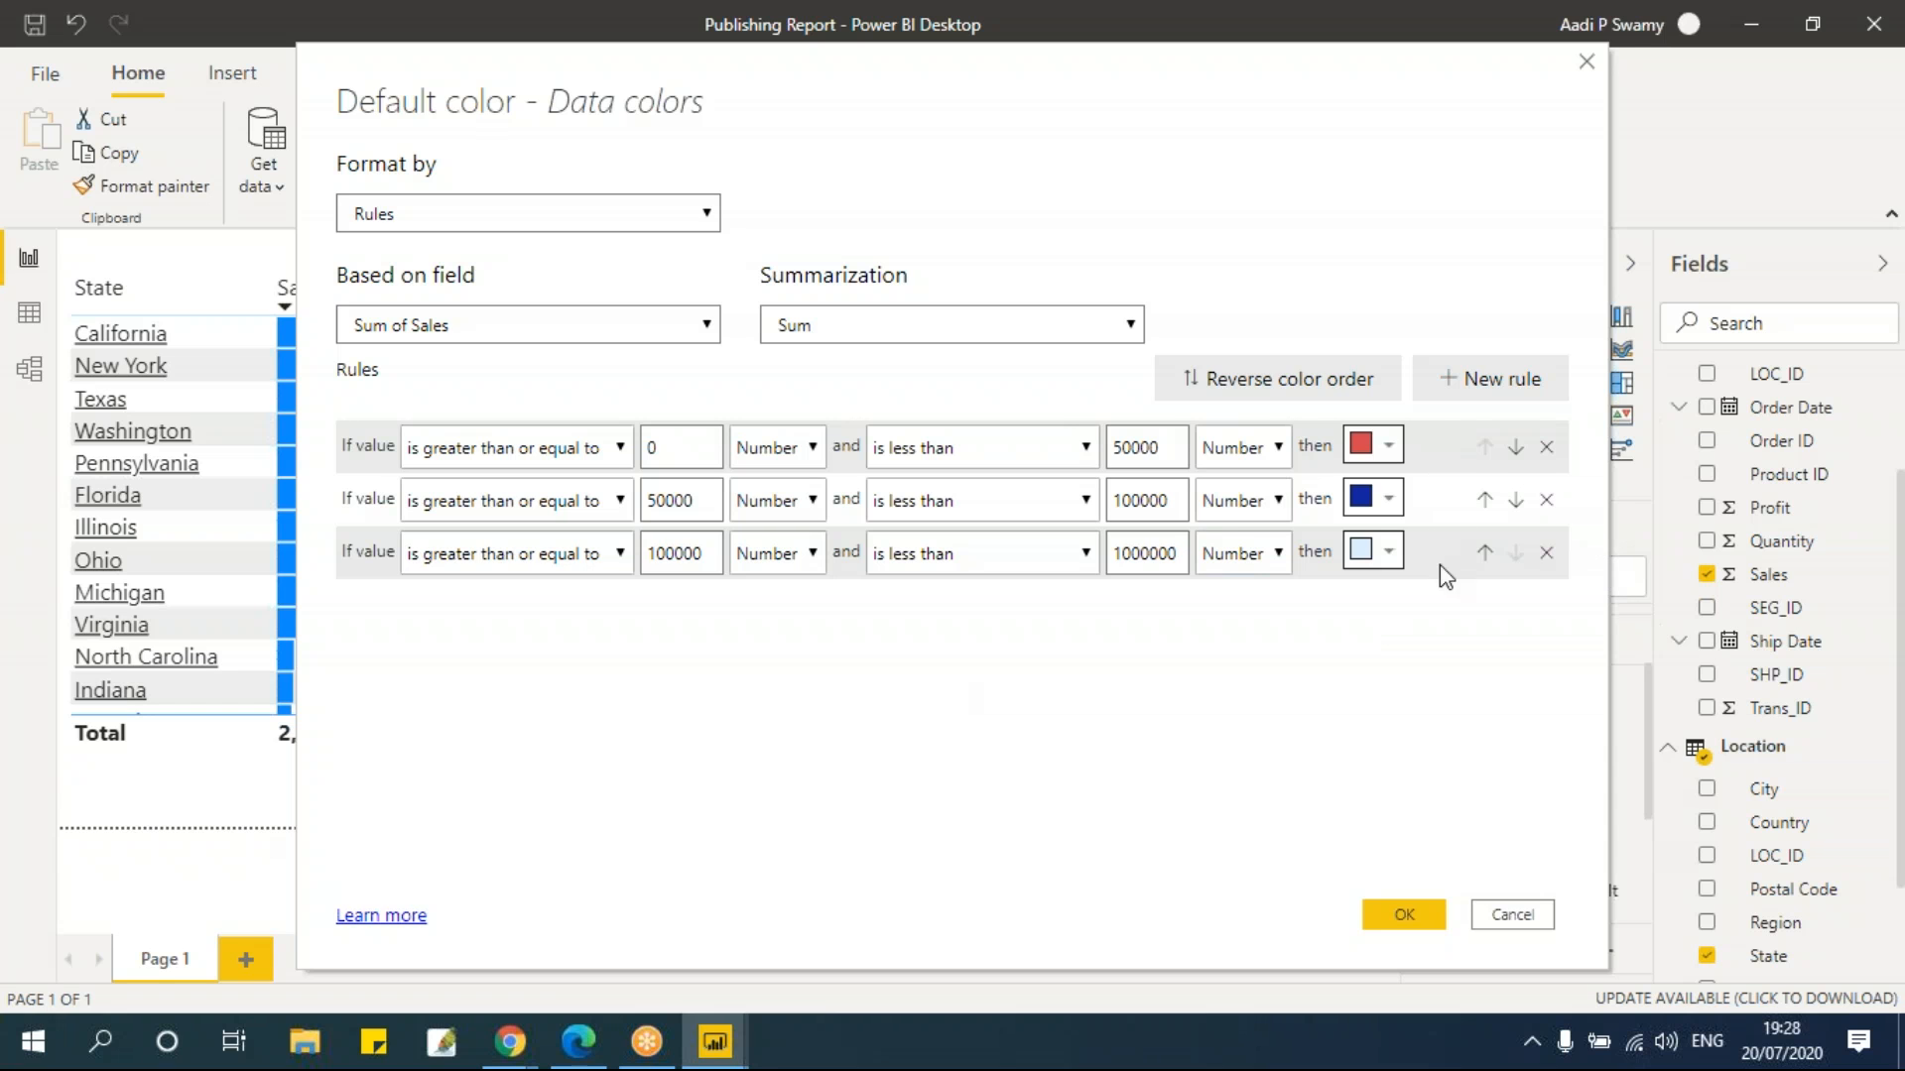
left_click(1186, 516)
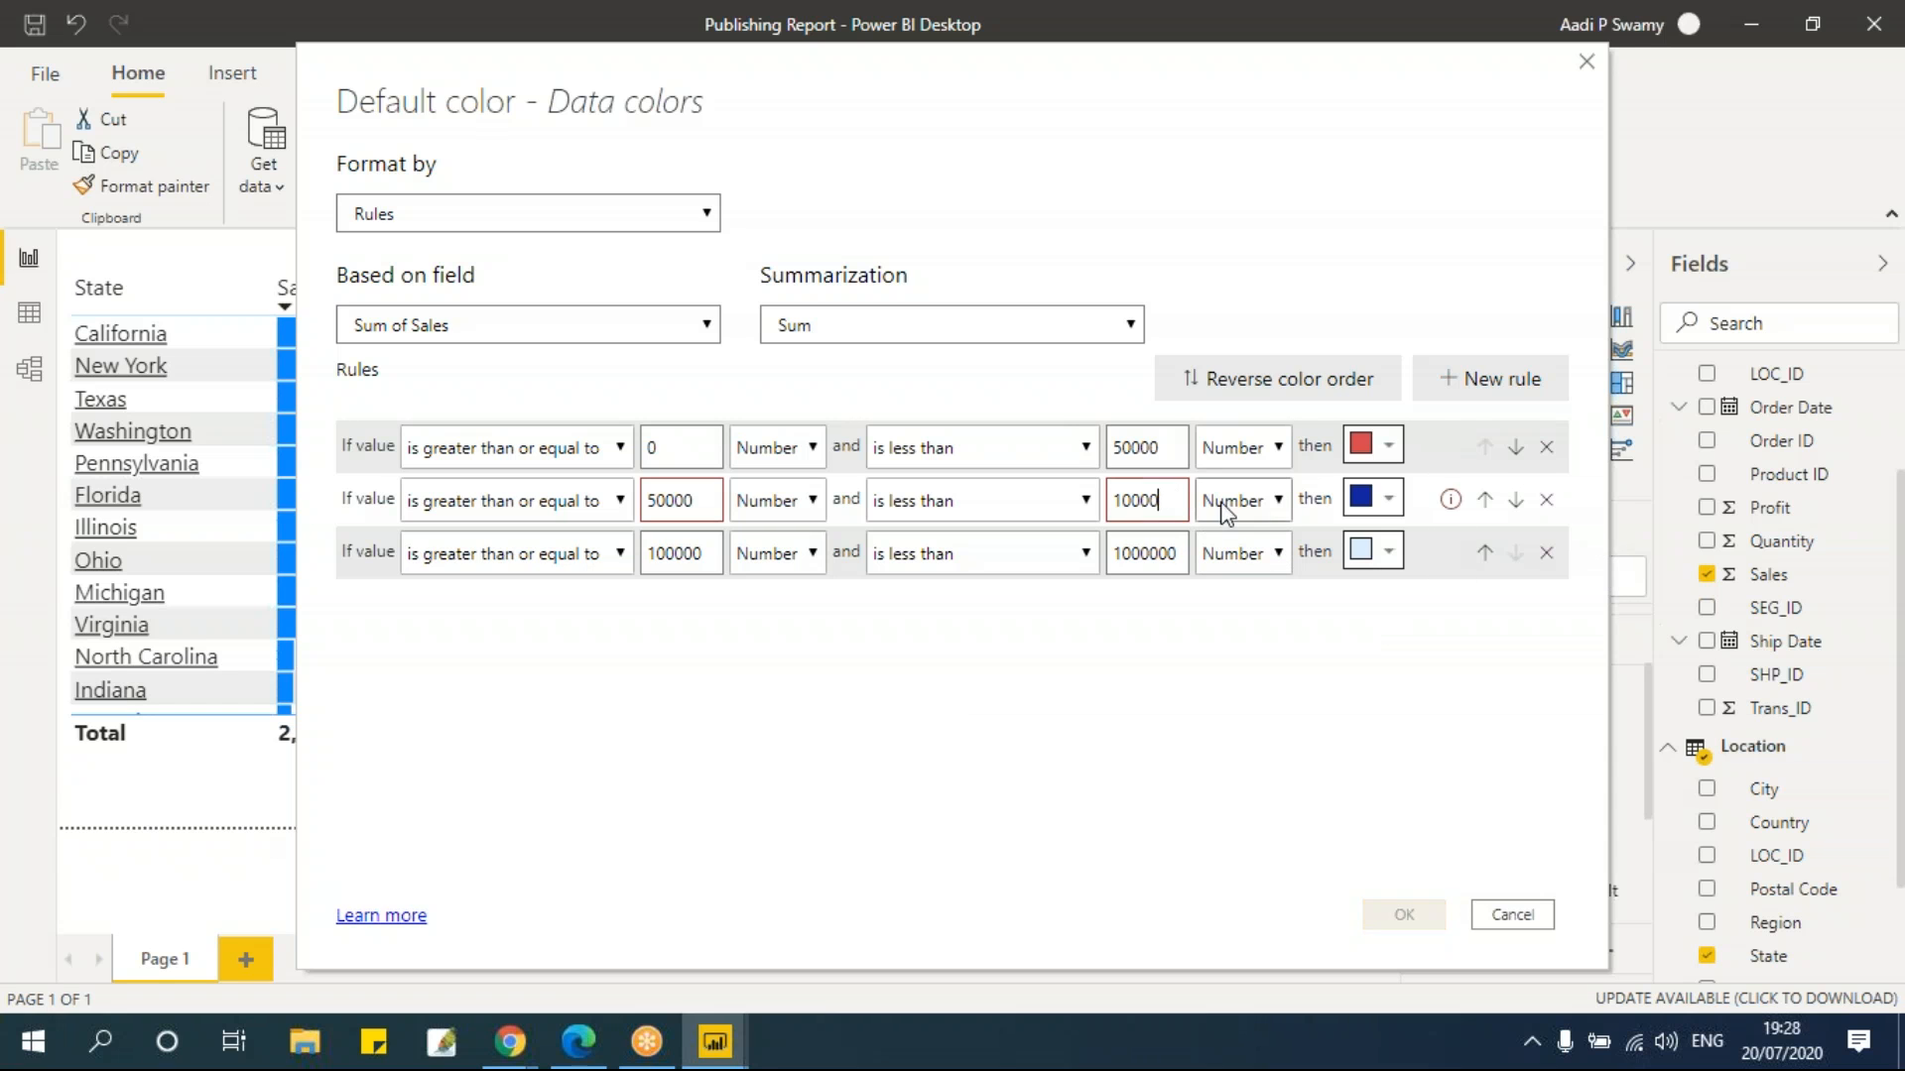
mouse_move(1453, 508)
type("0")
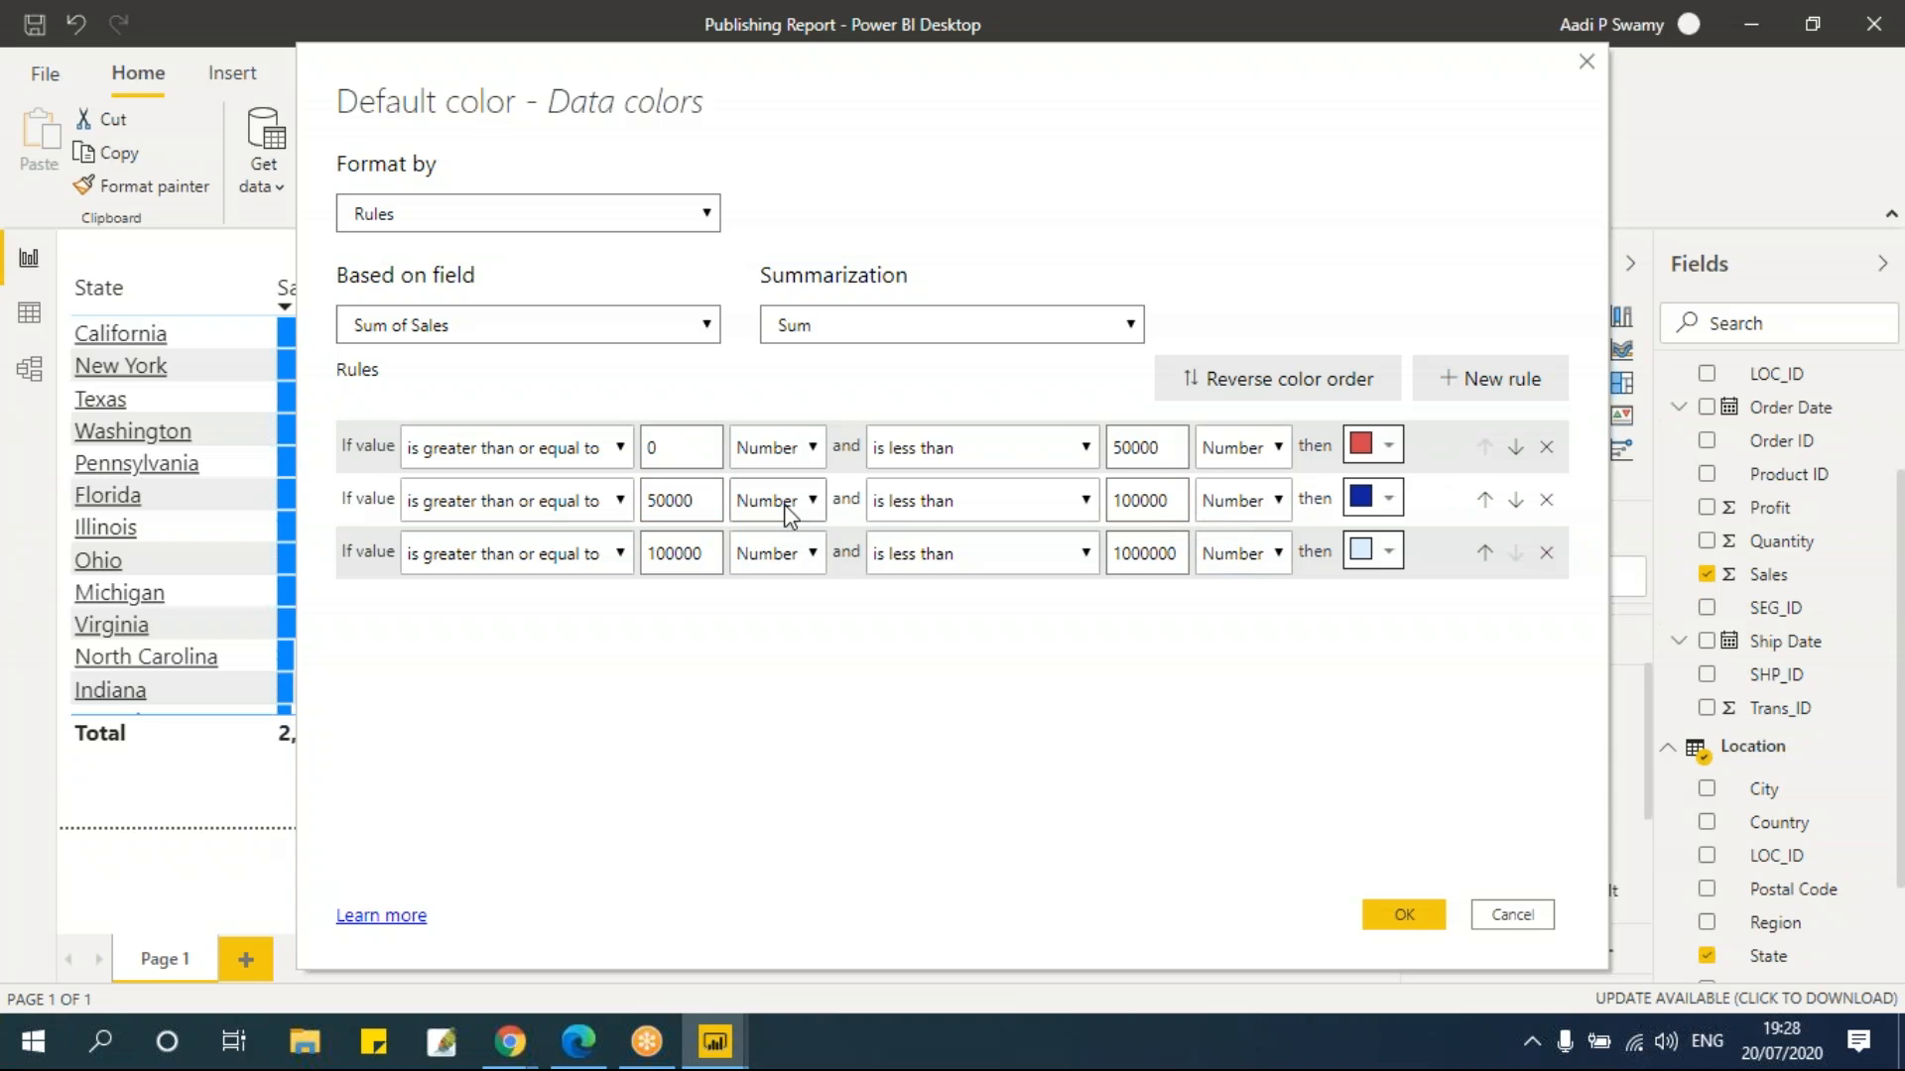
Try Percent as the second rule's lower limit type, then return it to Number
left_click(790, 501)
left_click(788, 561)
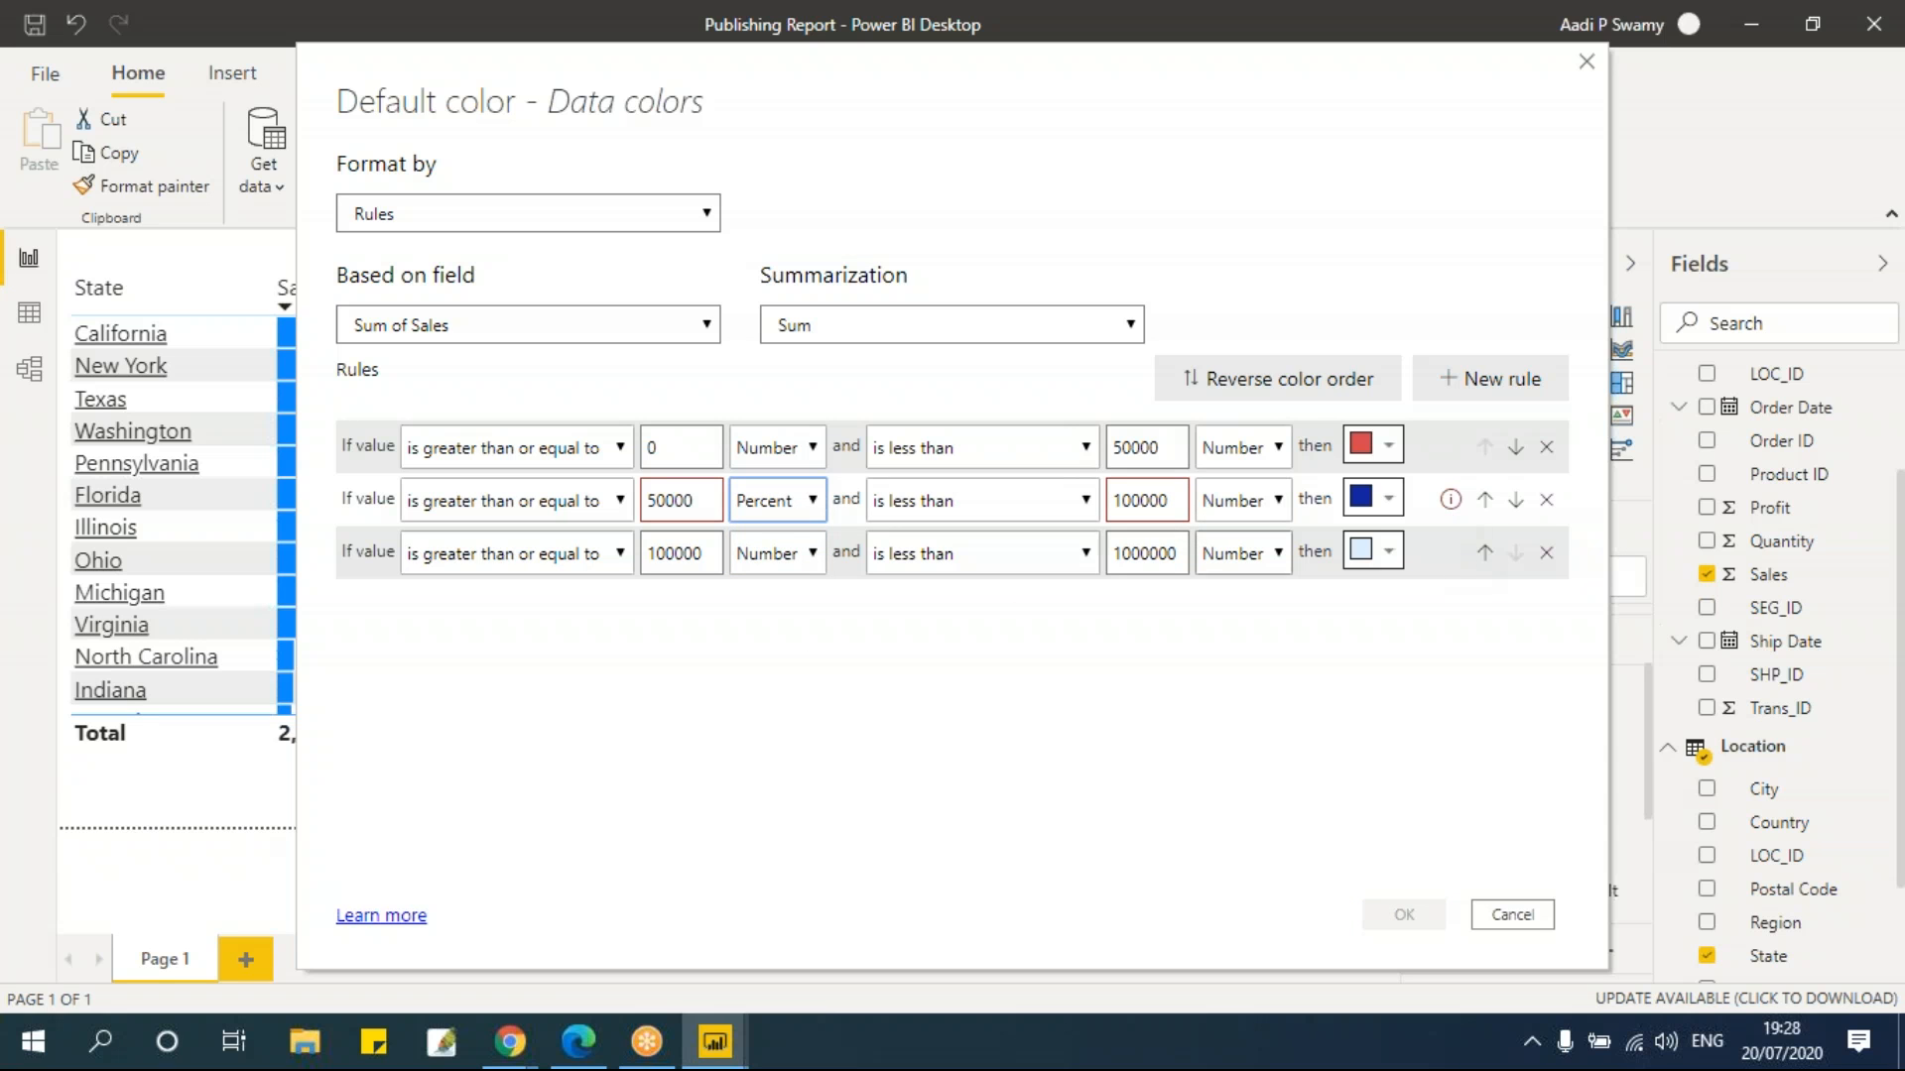
left_click(790, 506)
left_click(779, 534)
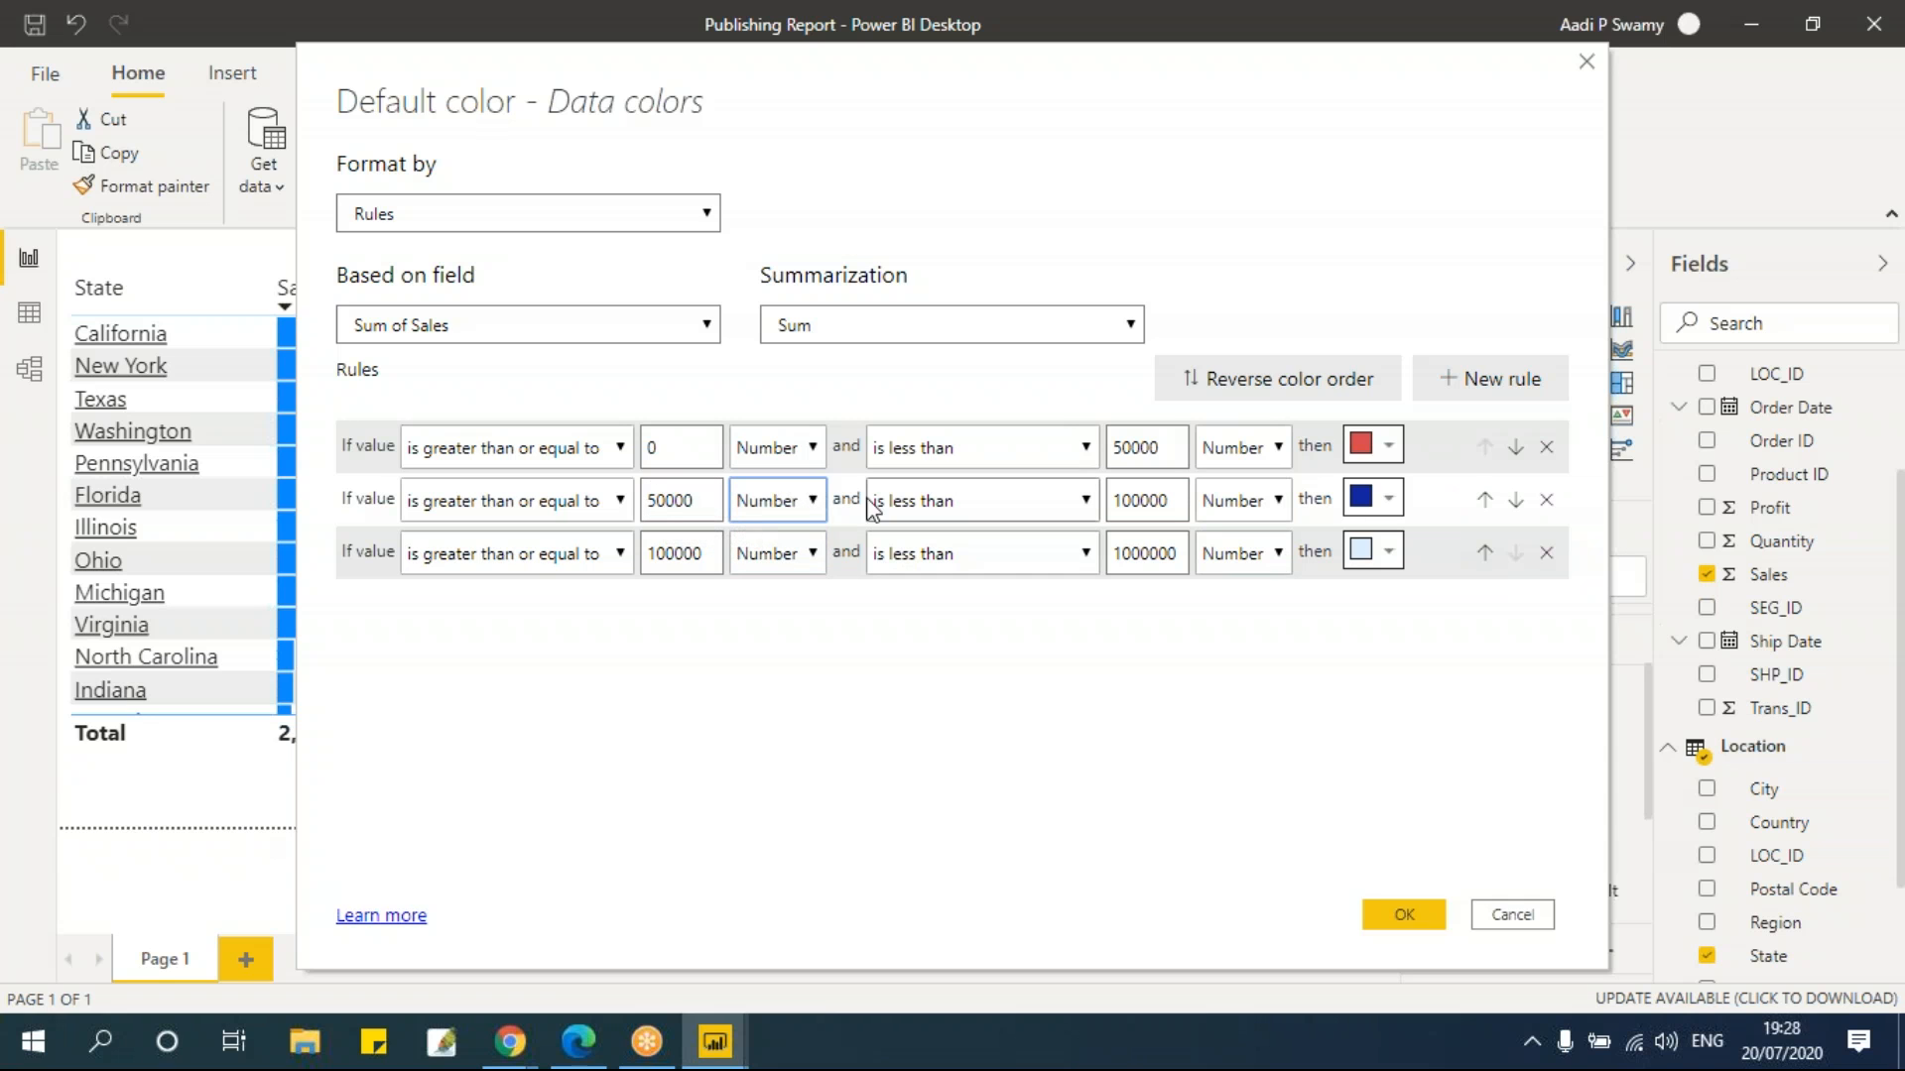
Apply the three Sales-based color rules to the Sales by State column chart and widen the chart on the page
left_click(756, 502)
left_click(766, 536)
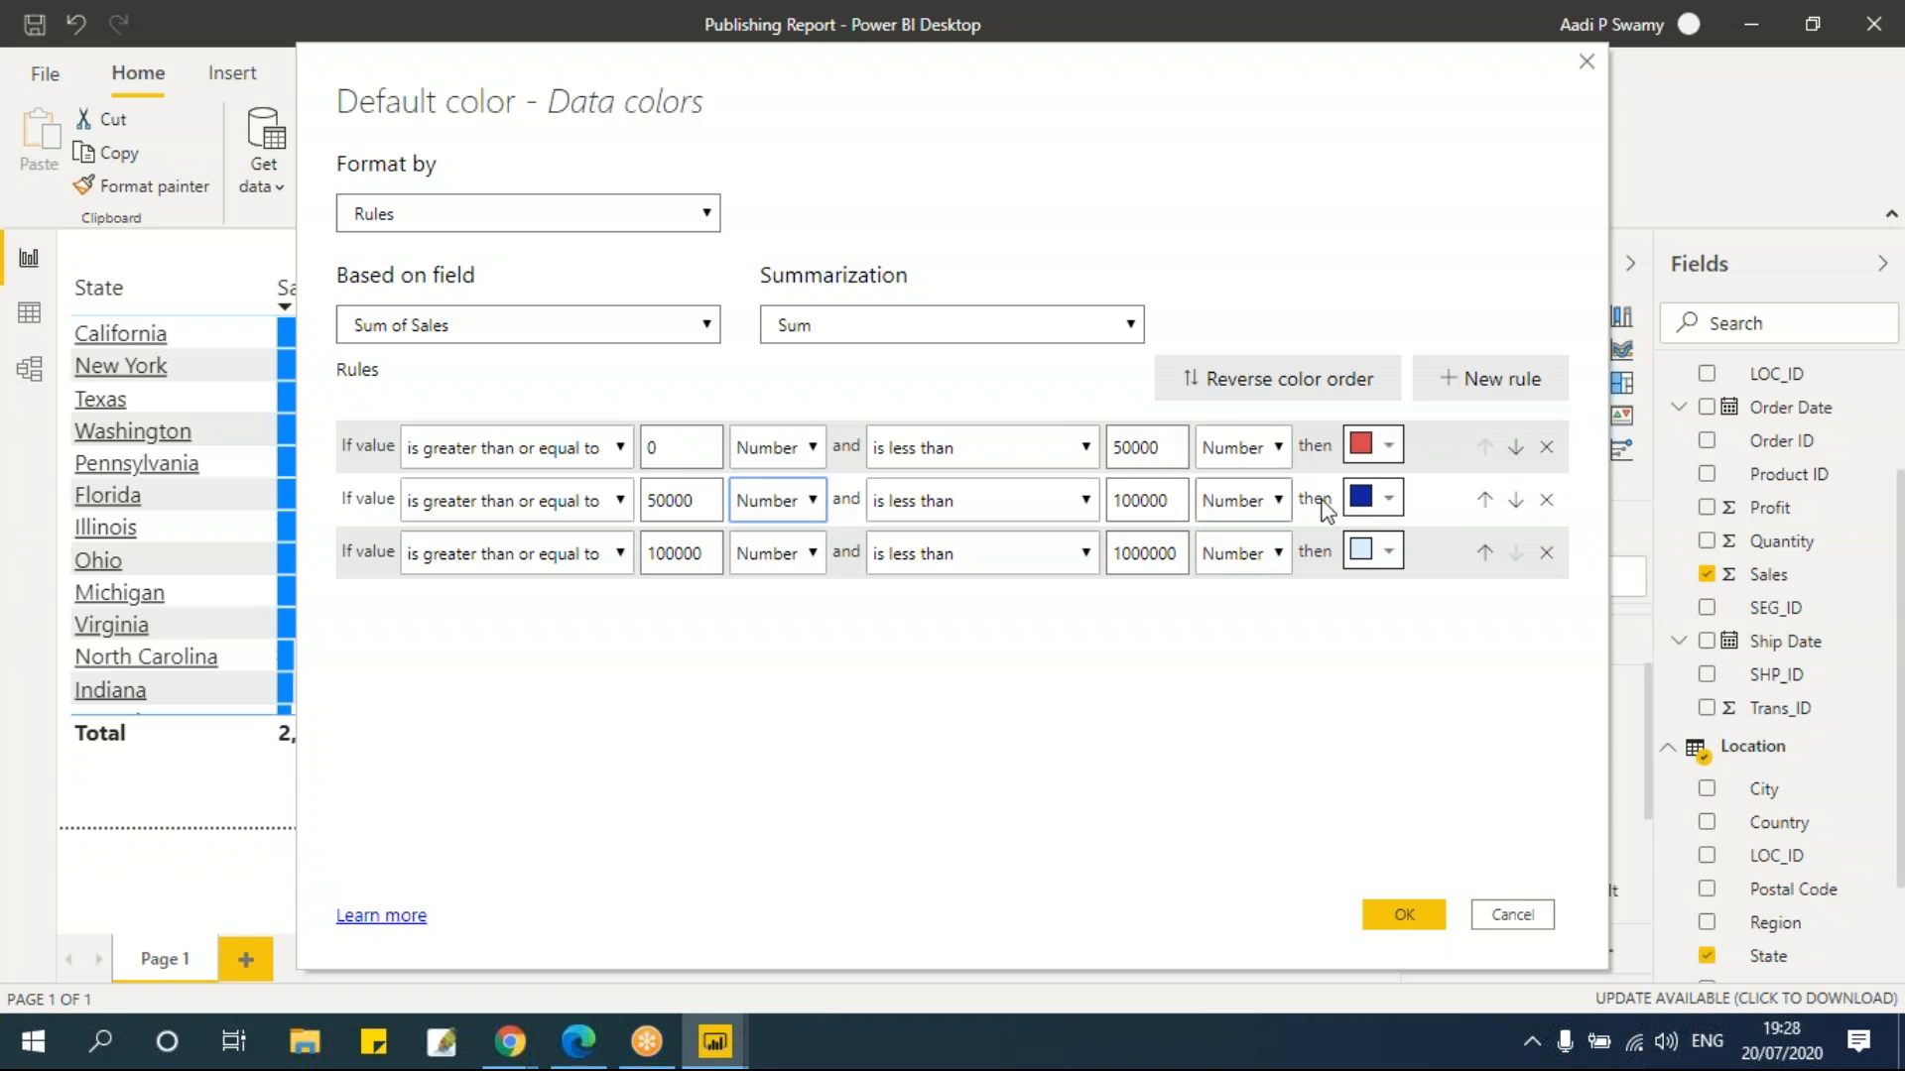
left_click(1414, 914)
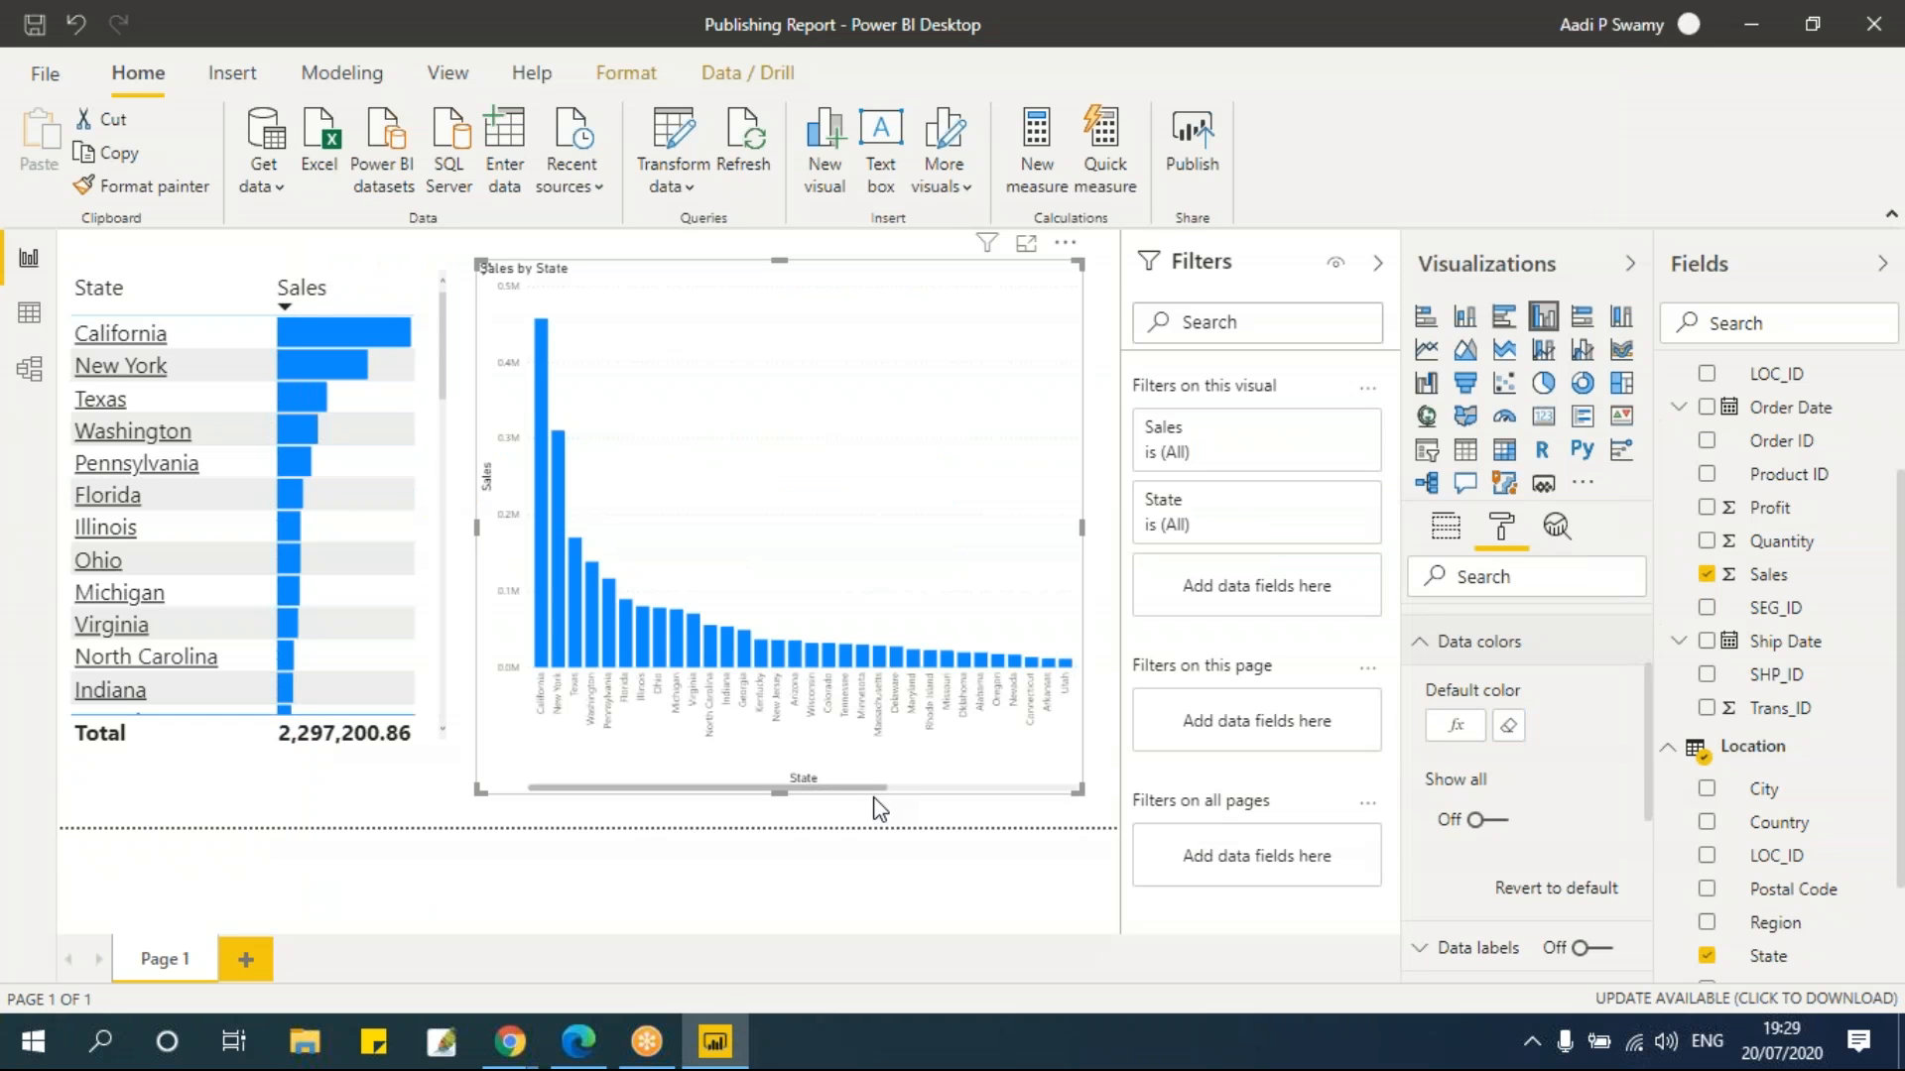
left_click_drag(704, 782, 566, 788)
left_click_drag(945, 537, 1082, 536)
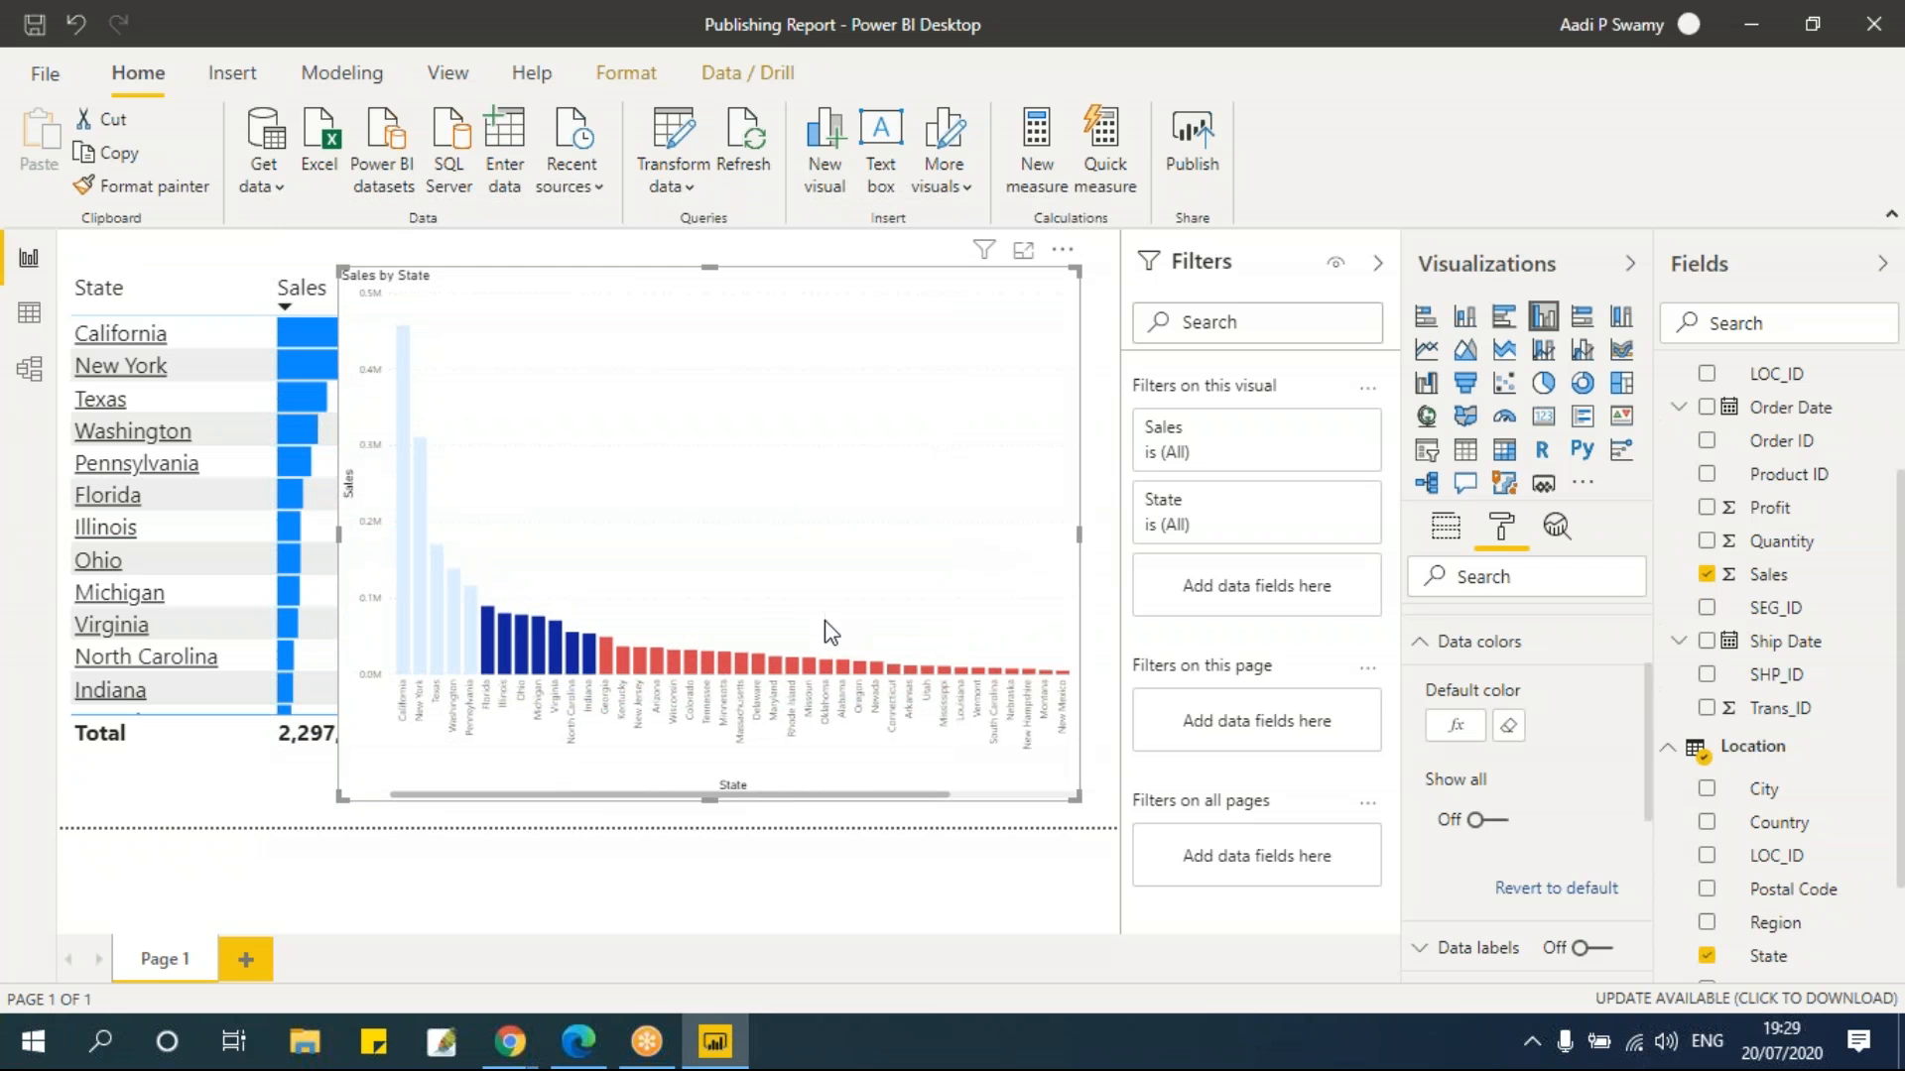
Review the column chart's Data colors formatting options
left_click(1445, 527)
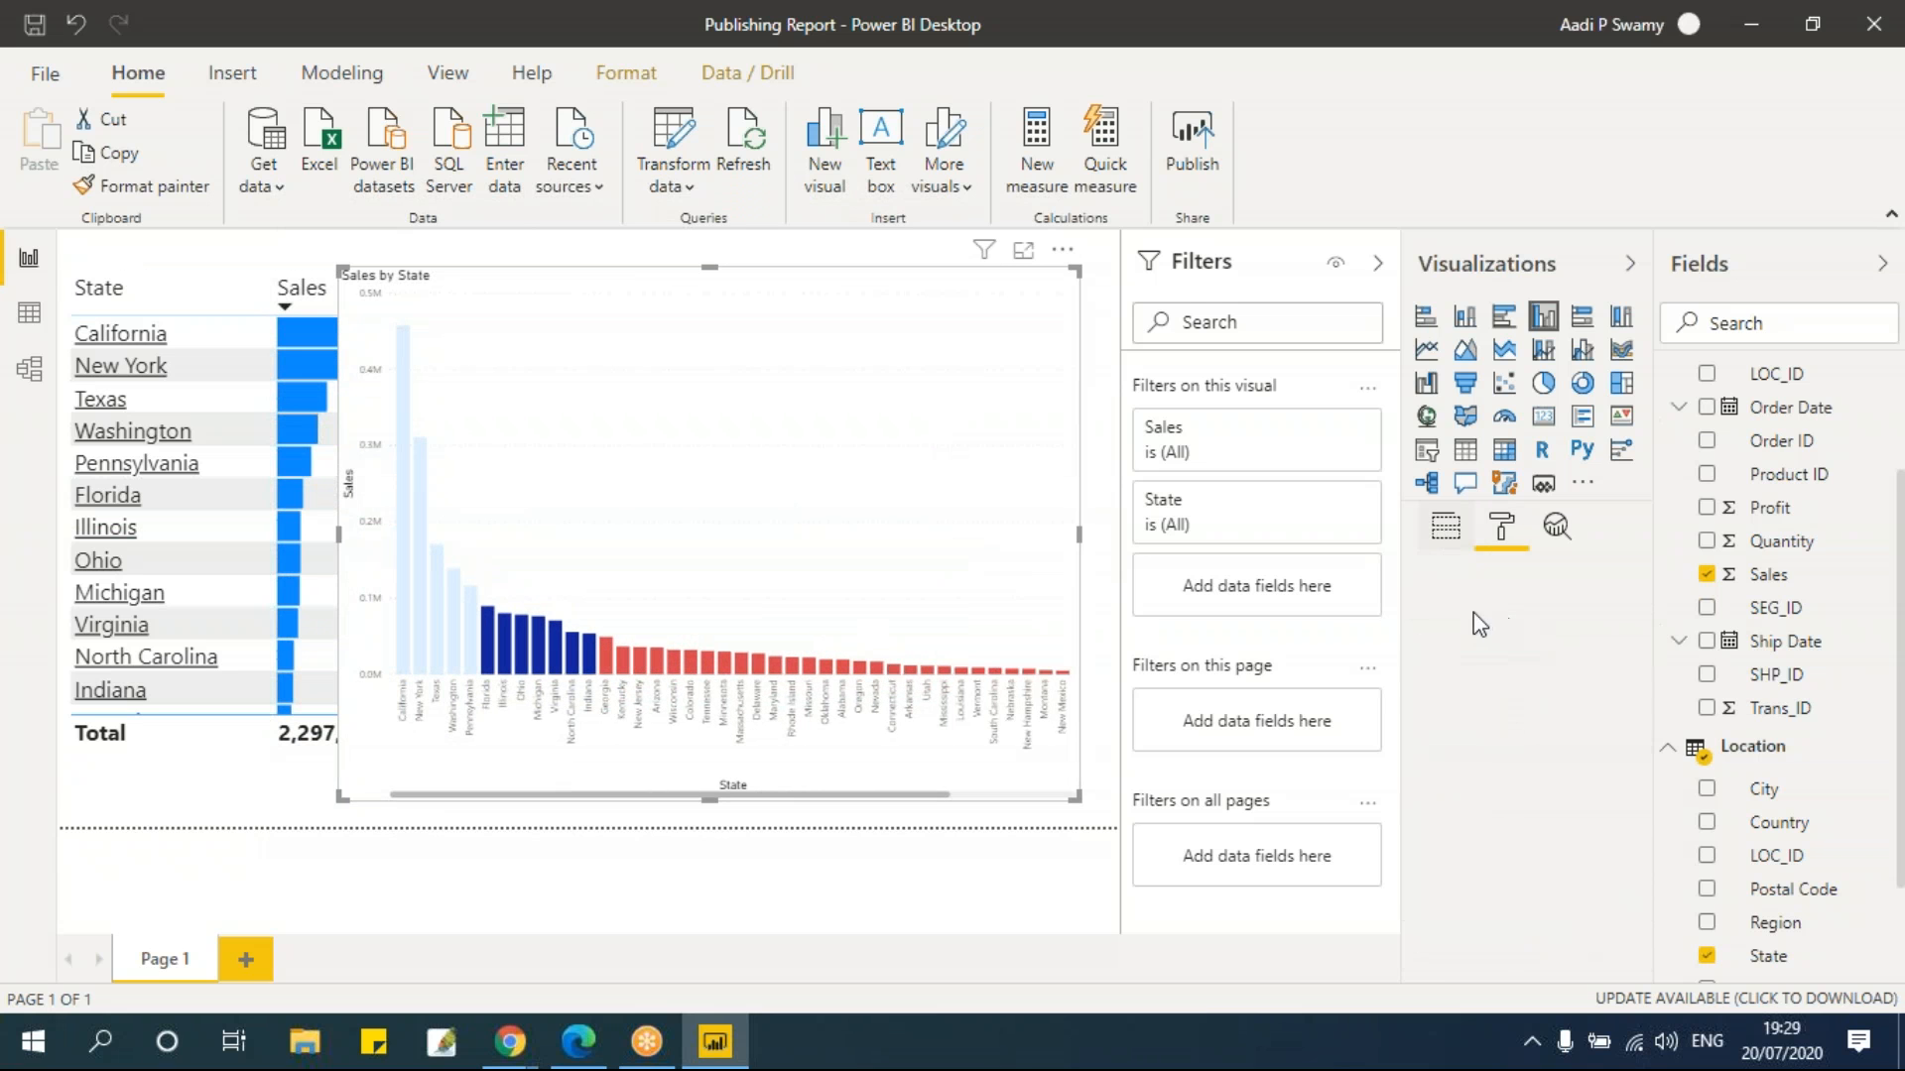
left_click(1502, 528)
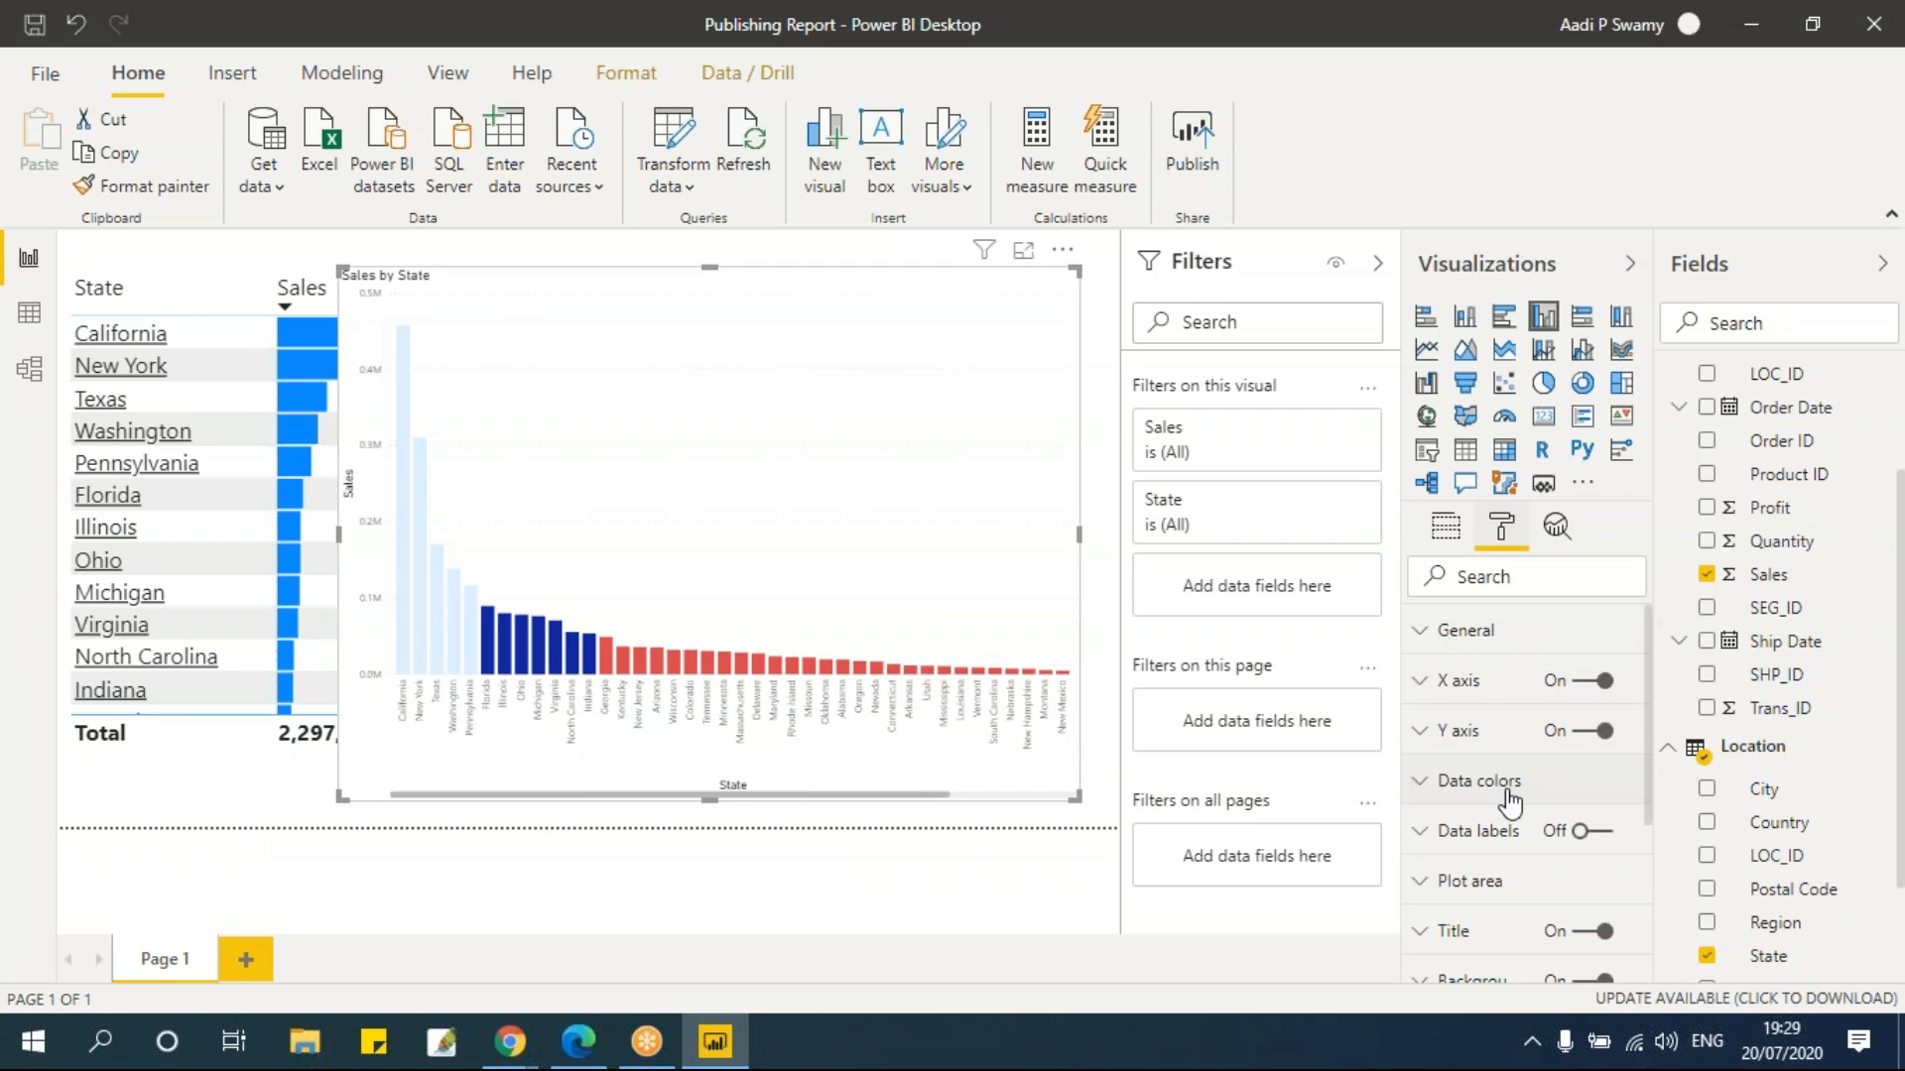
left_click(1478, 781)
scroll(1511, 798, "down", 2)
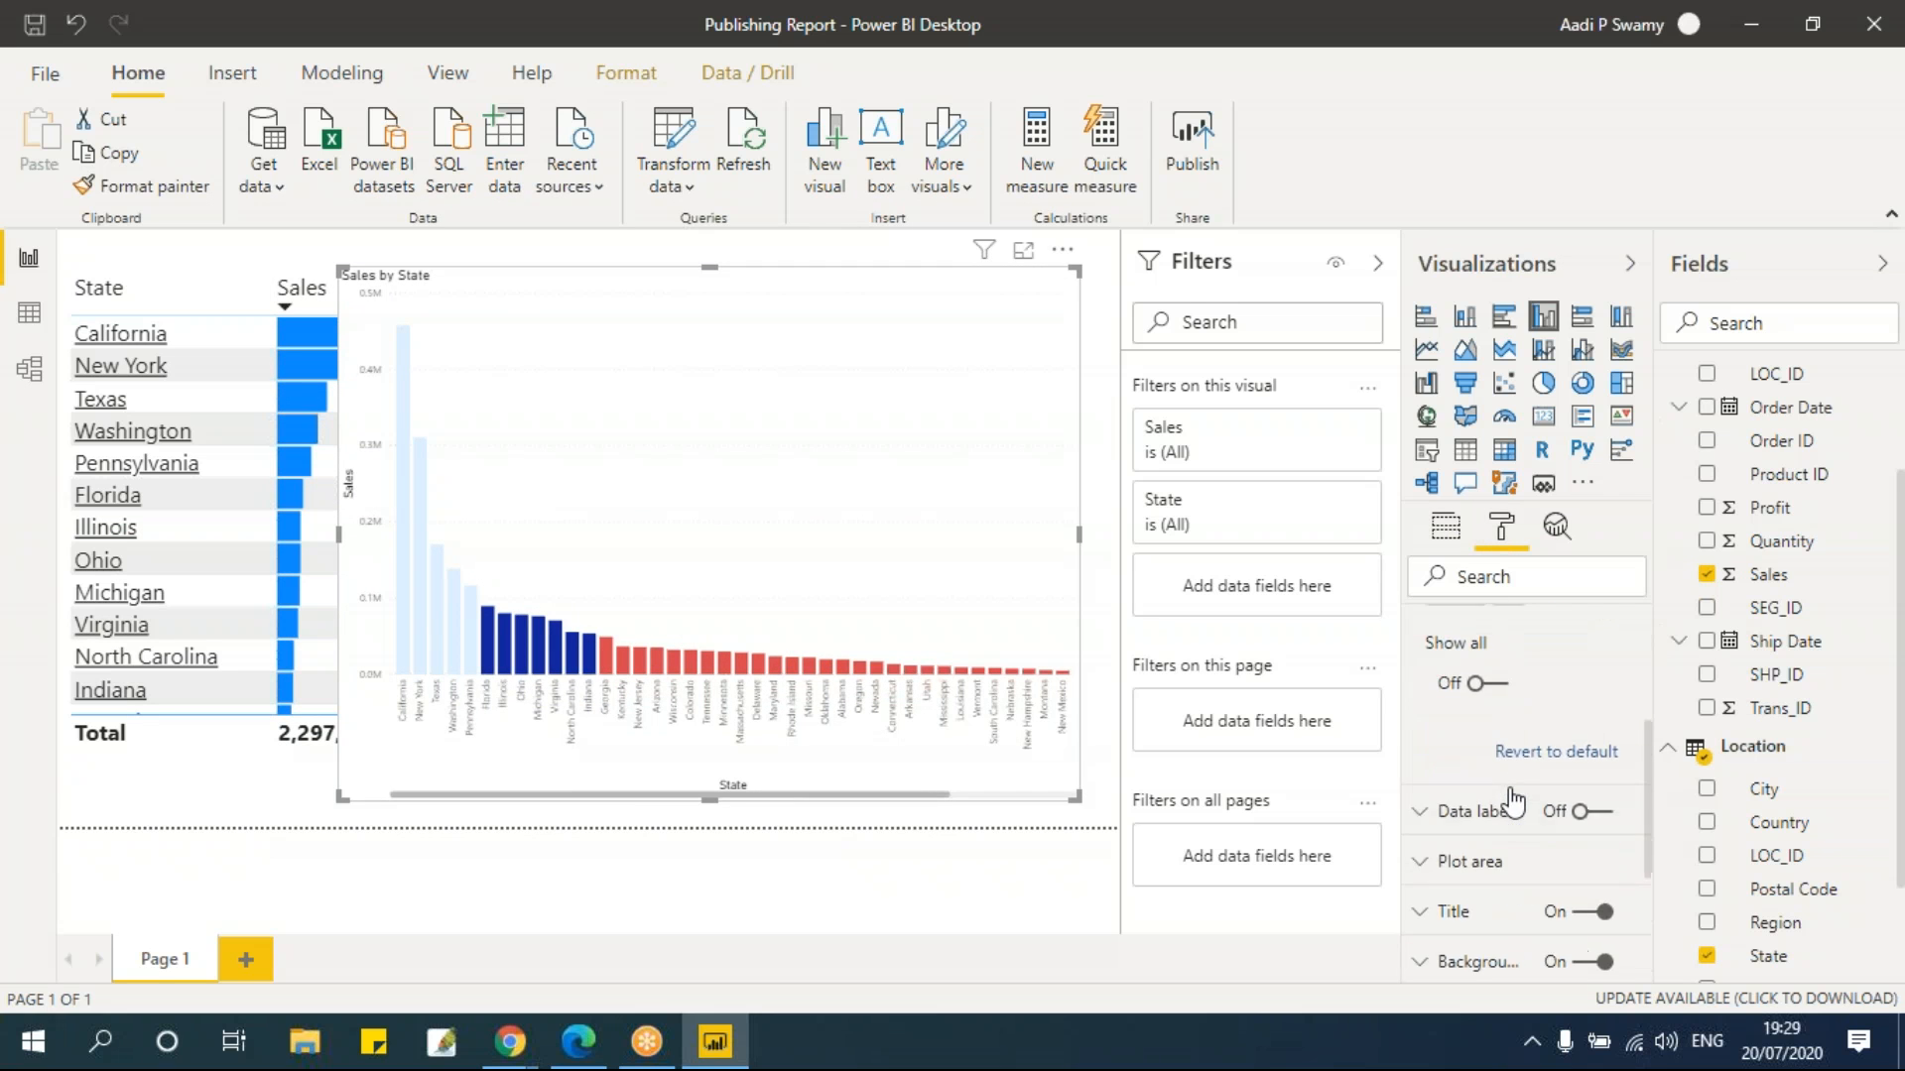
scroll(1489, 784, "up", 2)
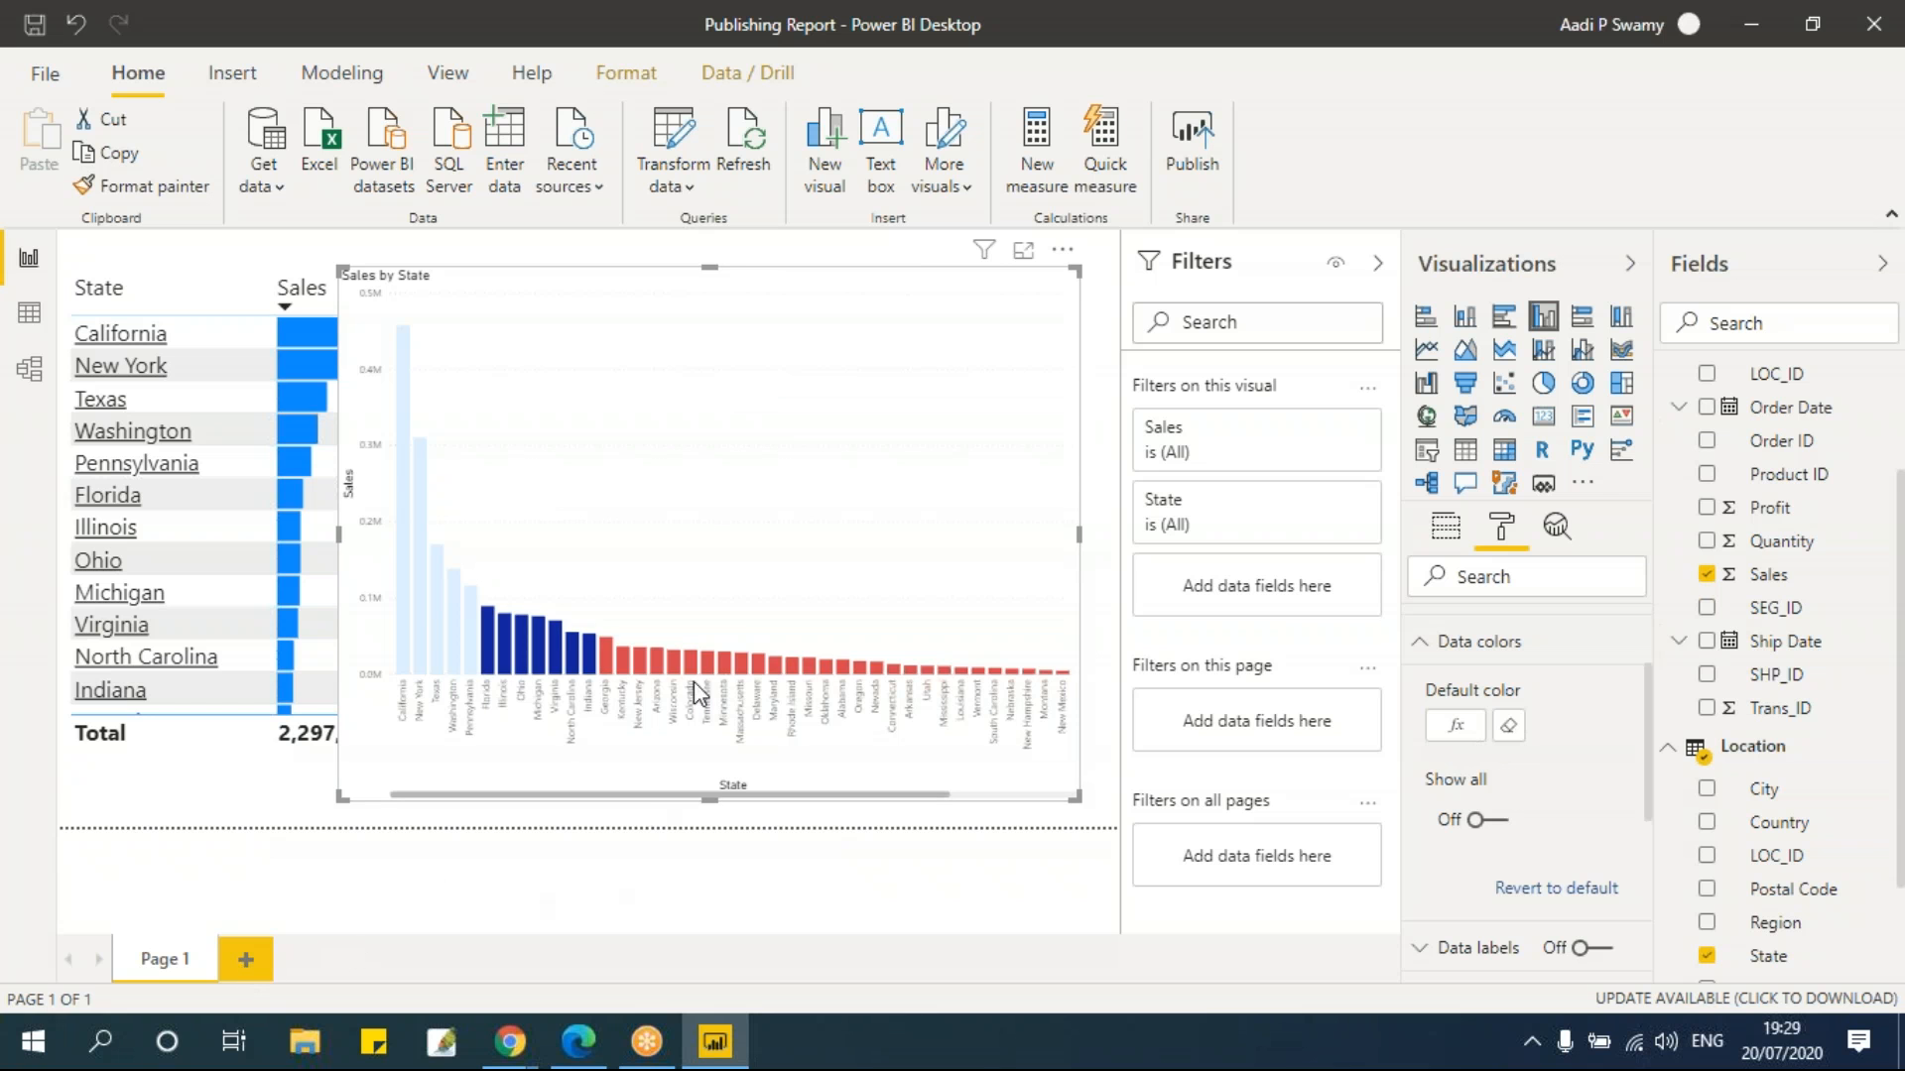
Add a second report page, move the Sales by State column chart from Page 1 onto it, and reposition the chart there
left_click(188, 954)
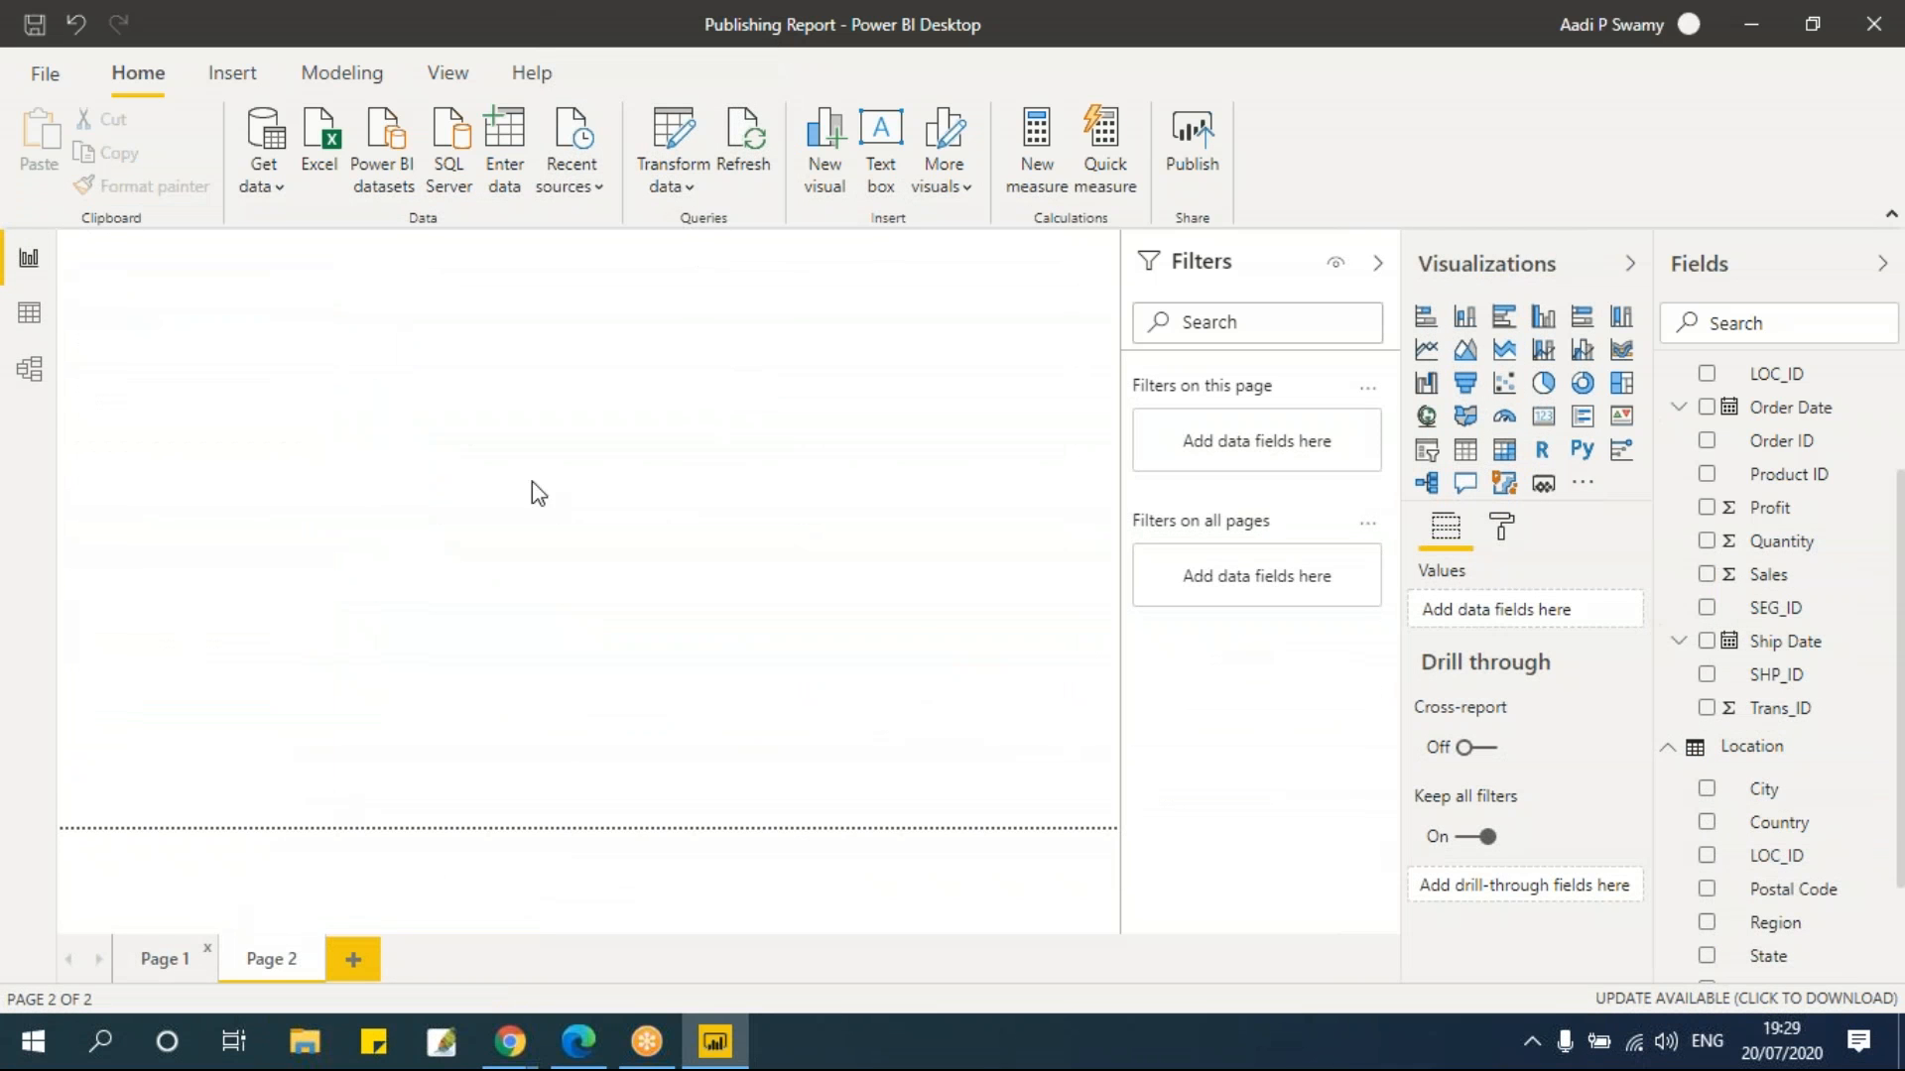
left_click(652, 294)
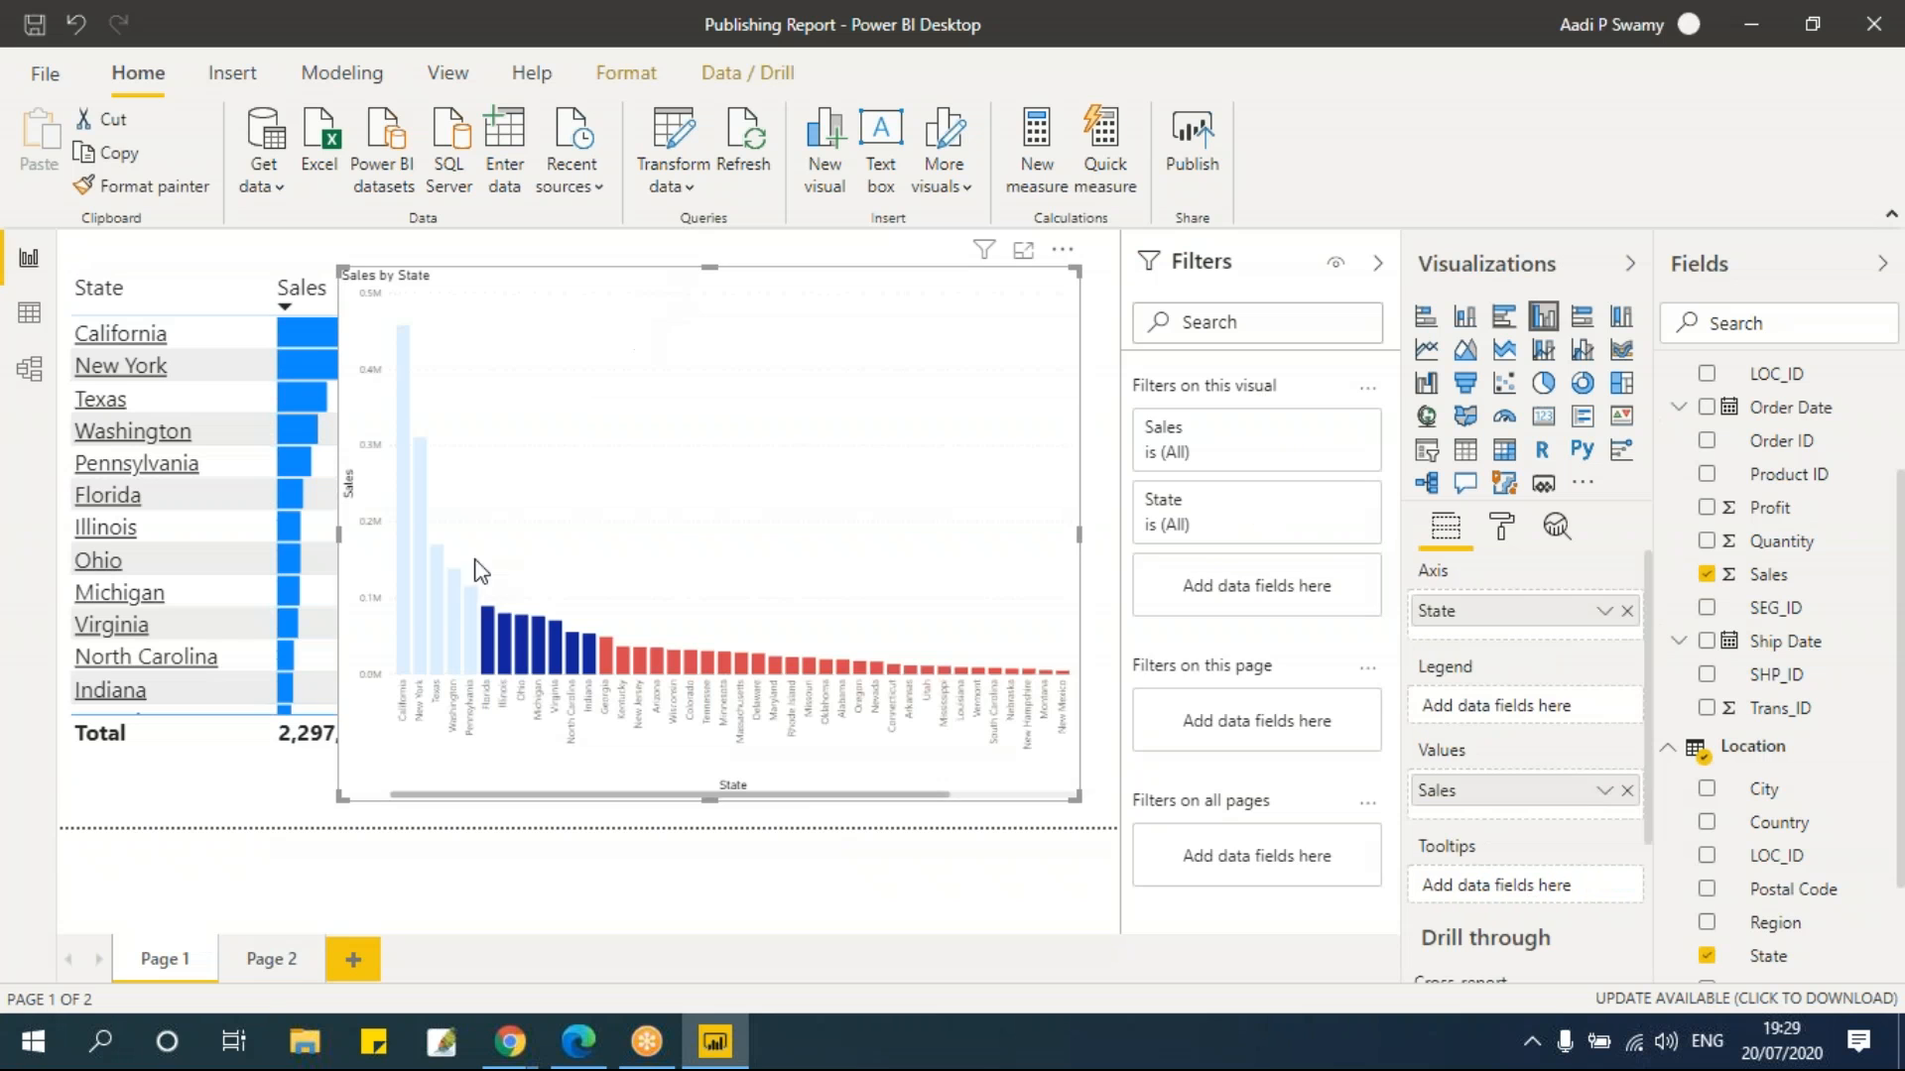
key("ctrl+x")
left_click(270, 961)
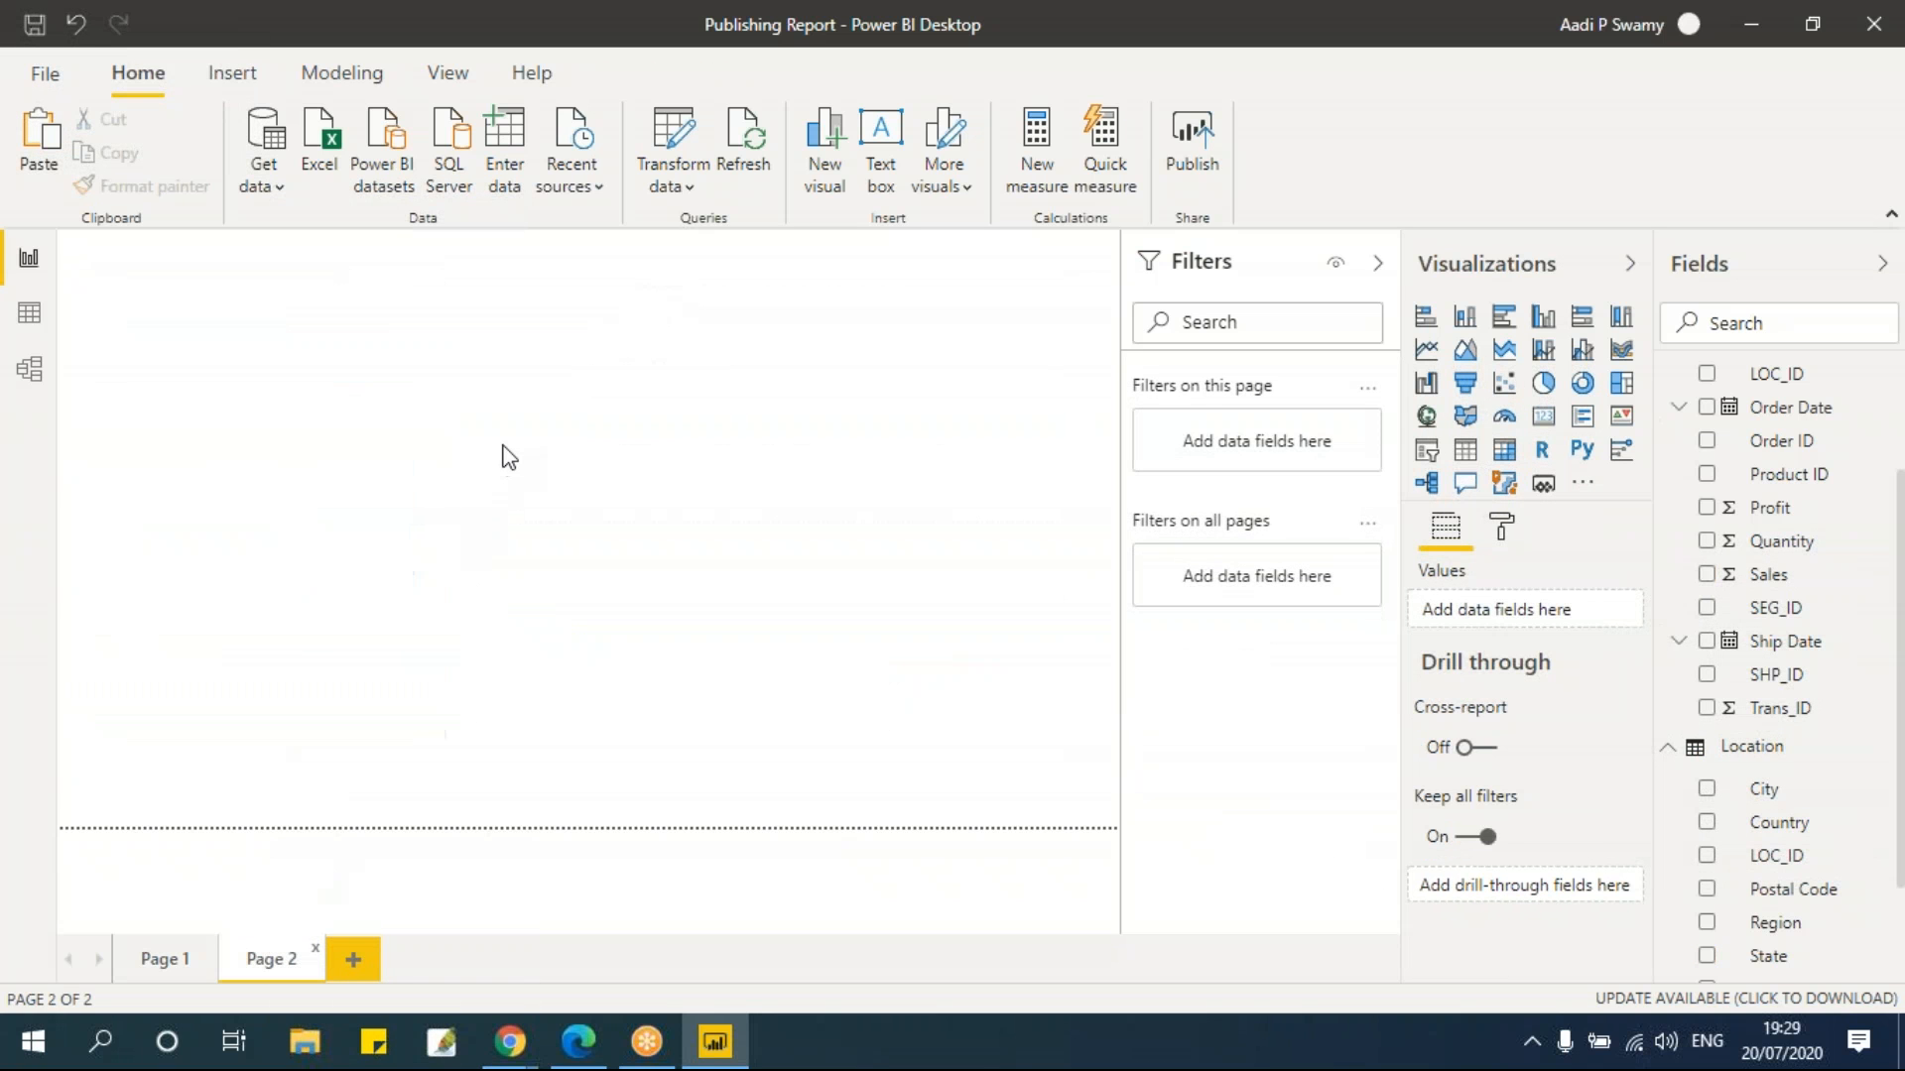
key("ctrl+v")
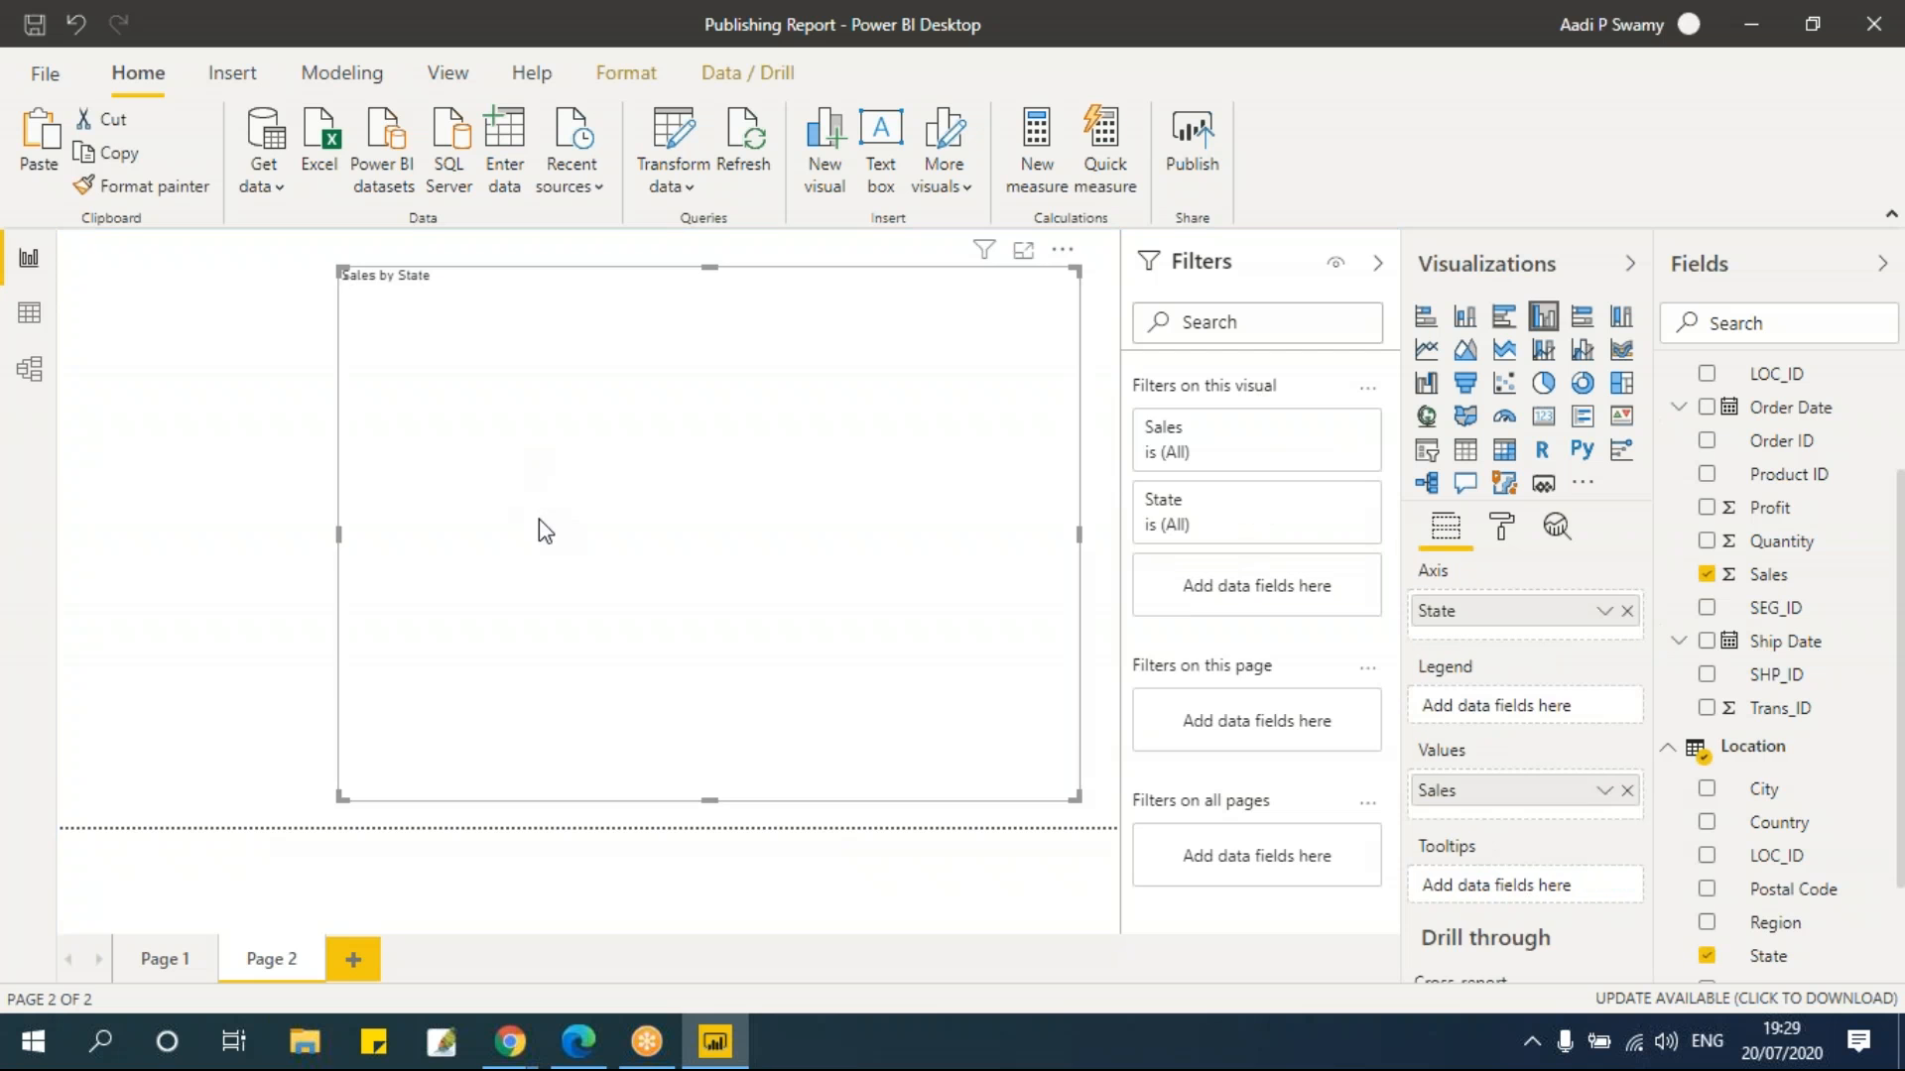
left_click_drag(437, 308, 379, 276)
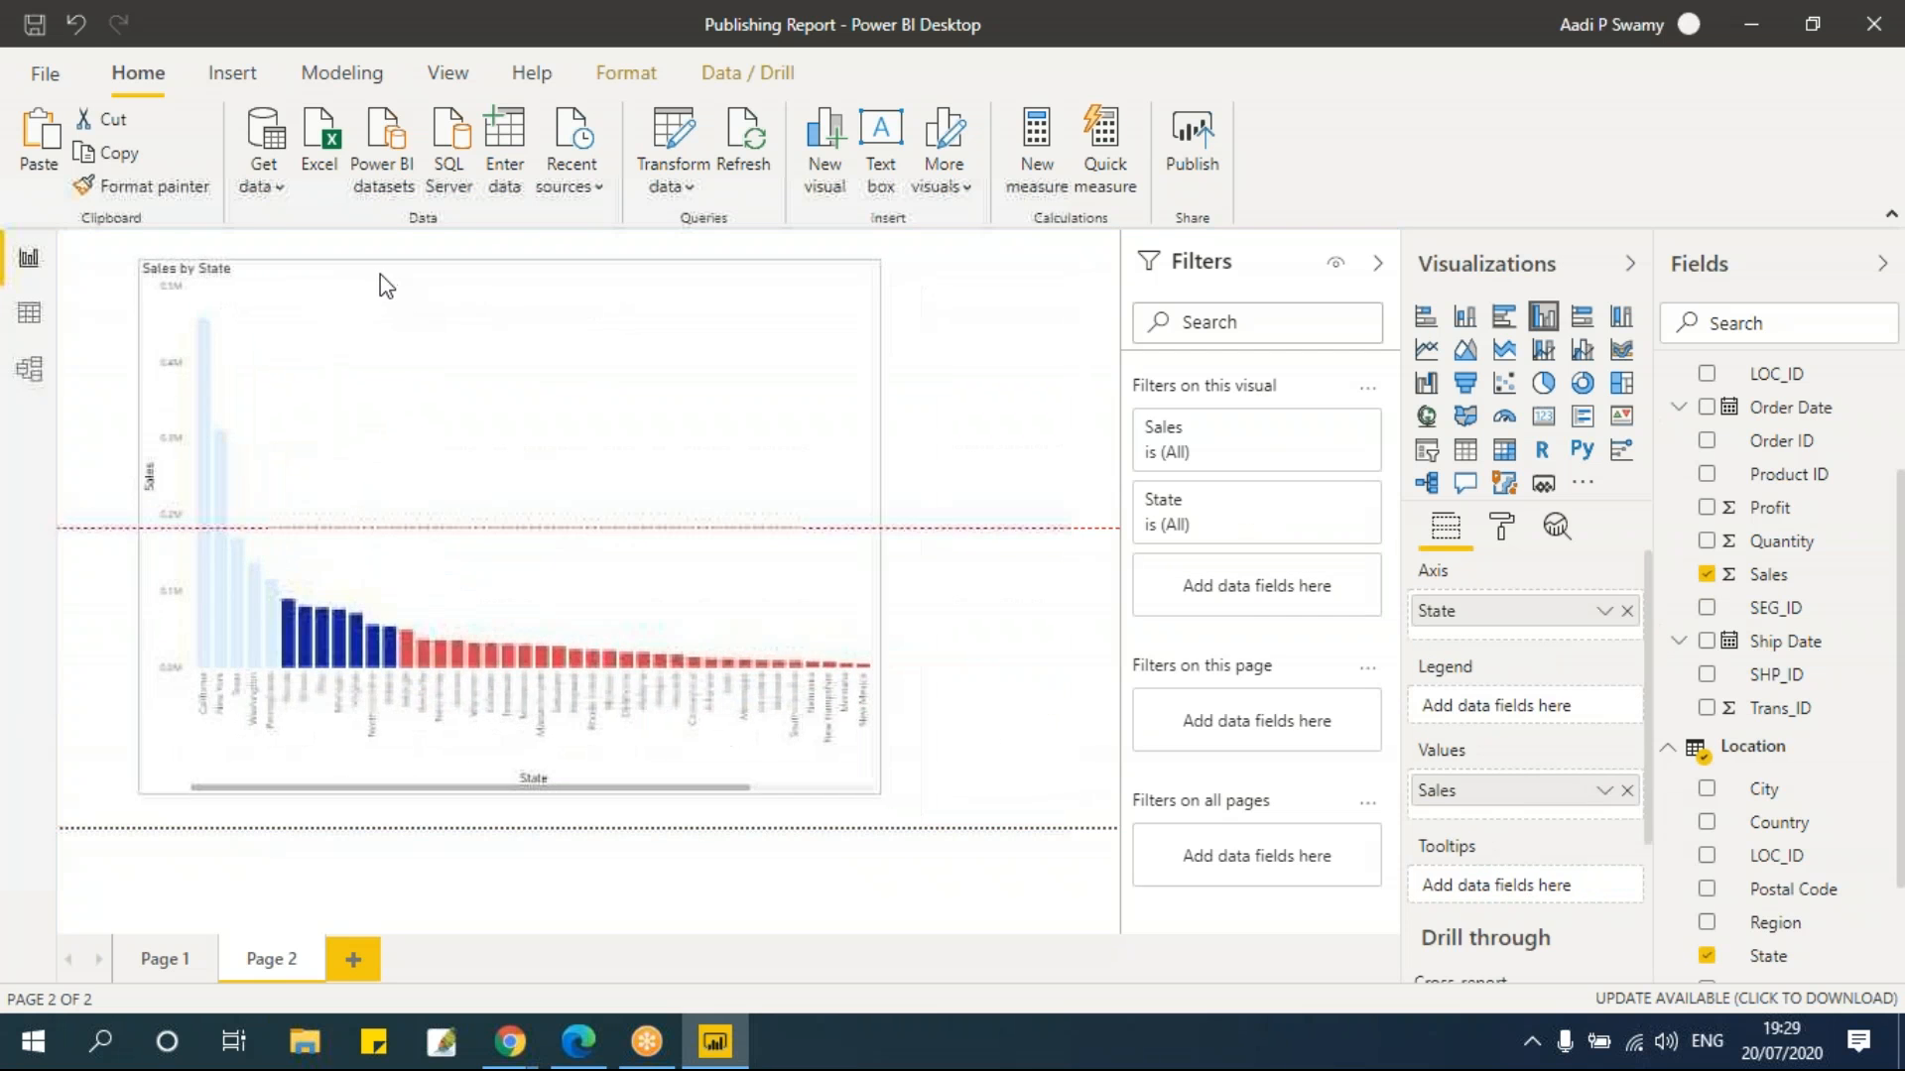
Enlarge the State and Sales table on Page 1 and remove all conditional formatting from its Sales field
left_click(179, 963)
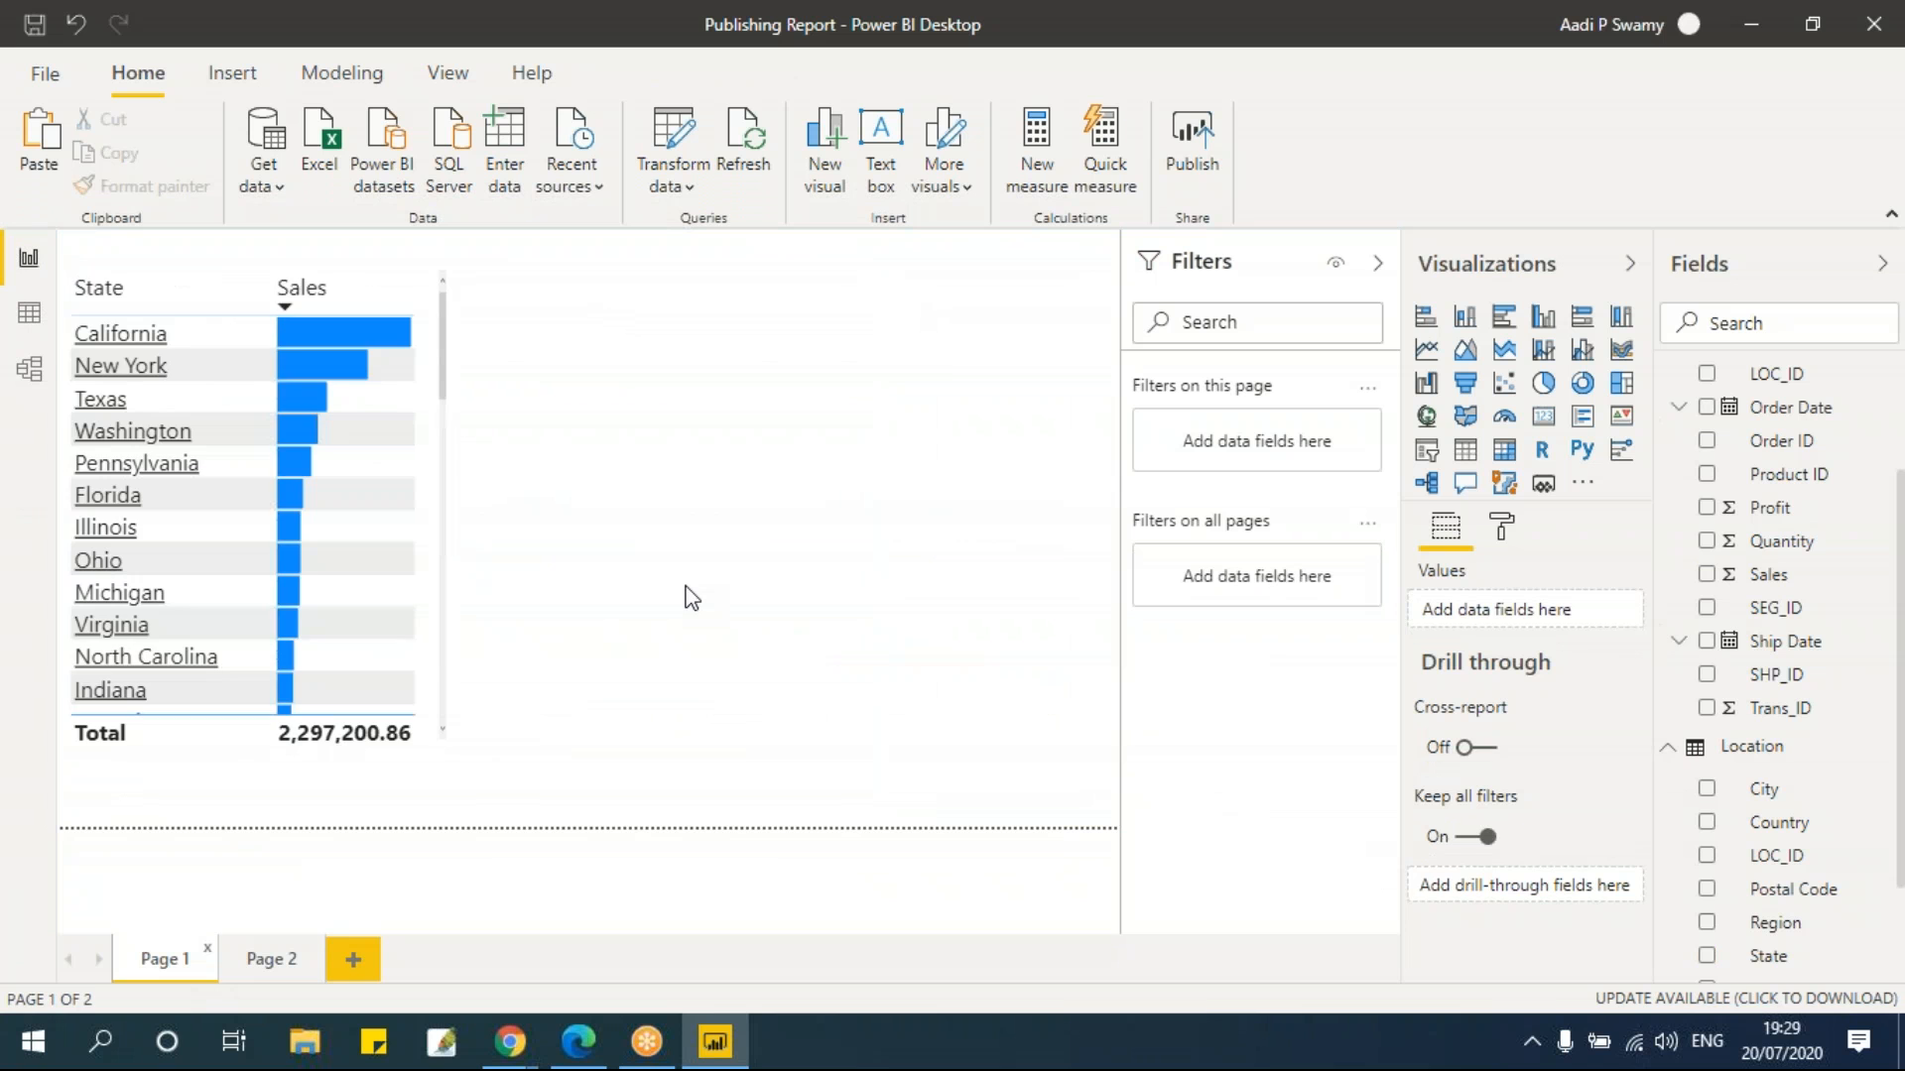
left_click(450, 754)
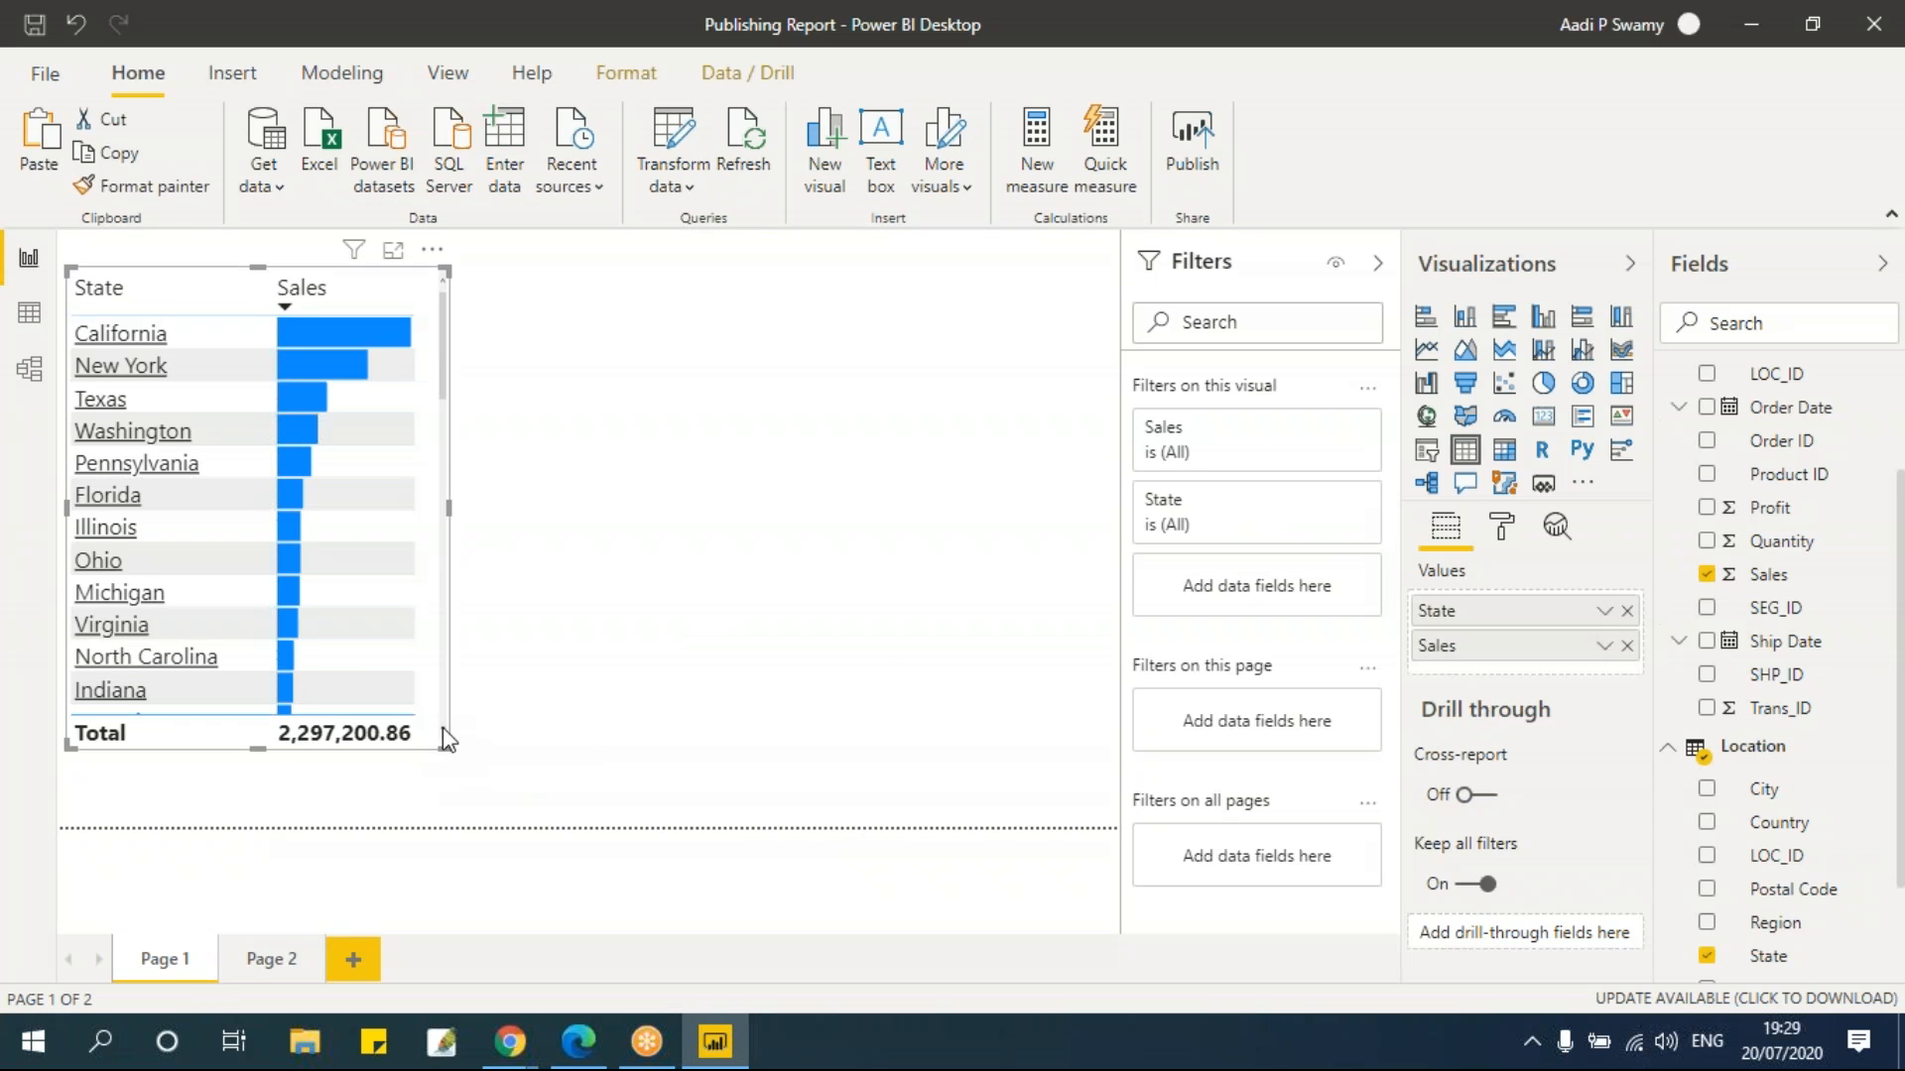
left_click_drag(449, 754, 493, 804)
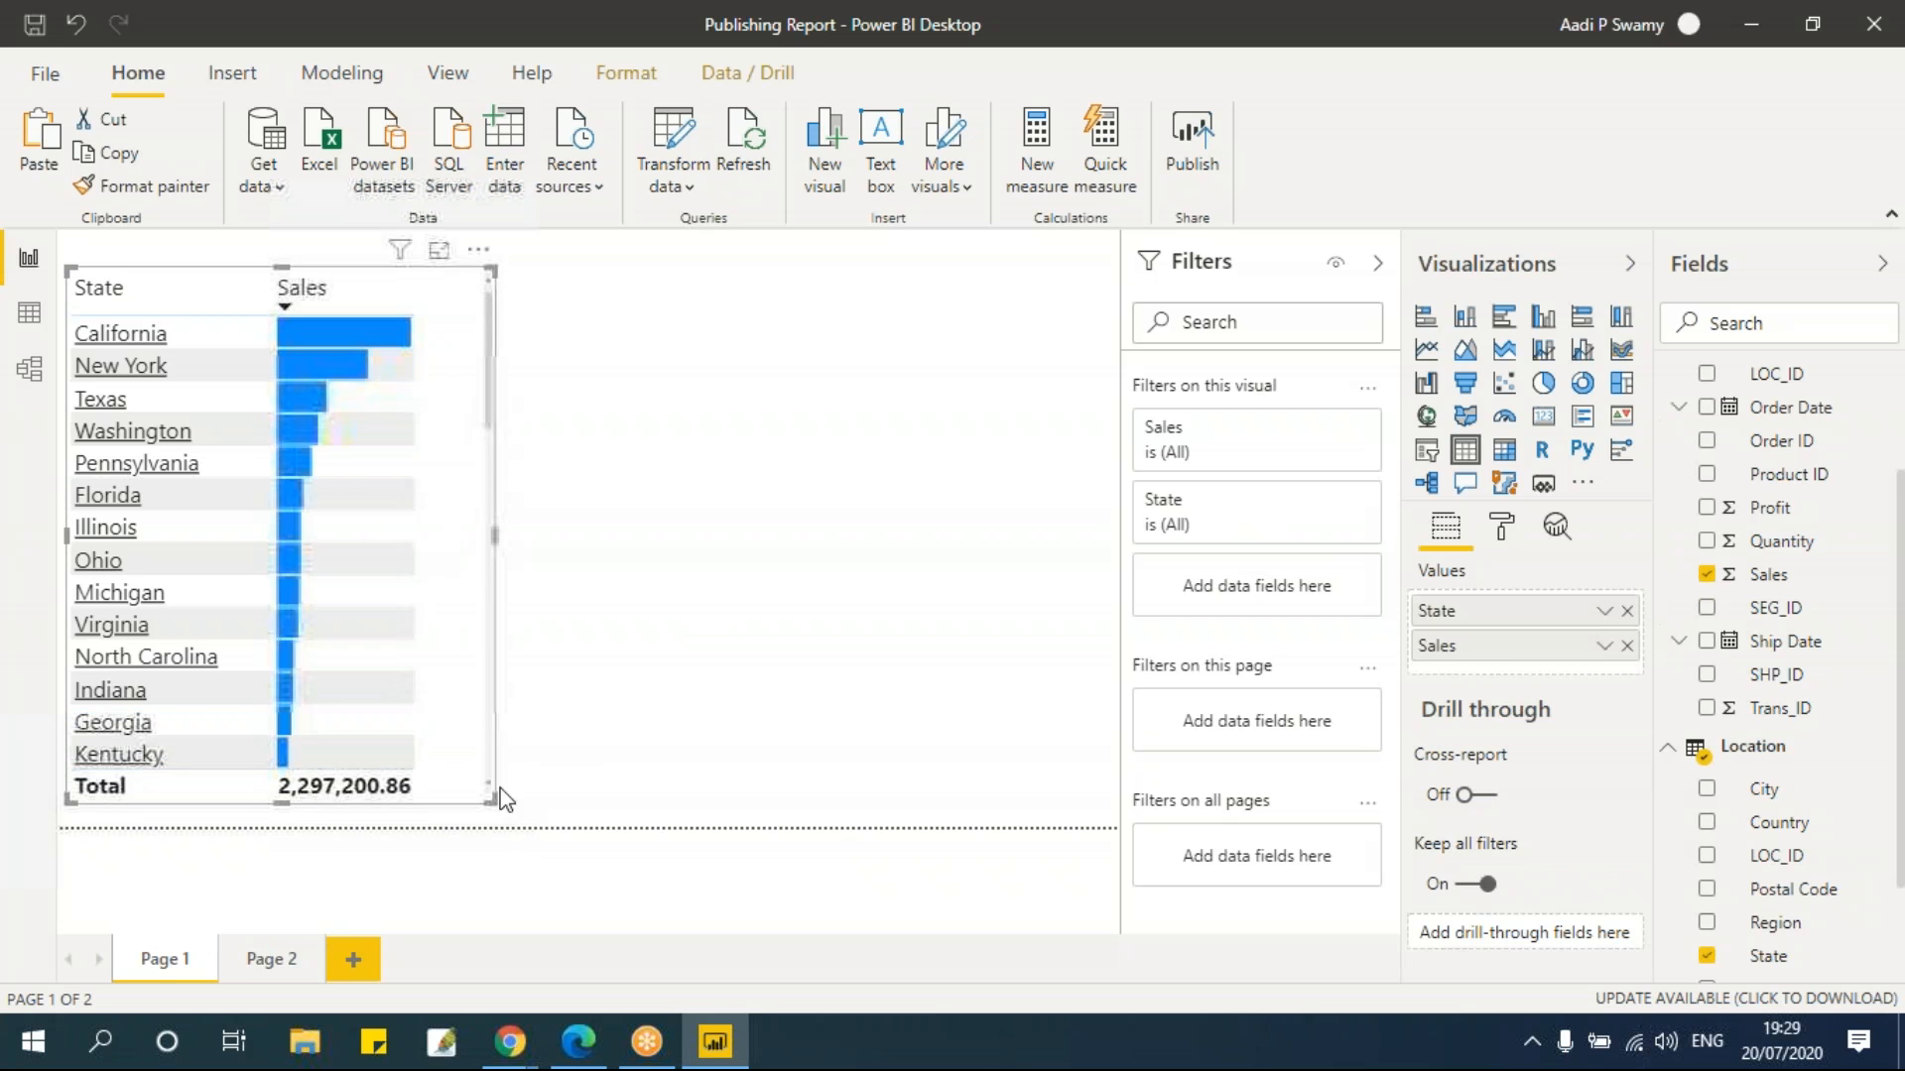
left_click(1603, 647)
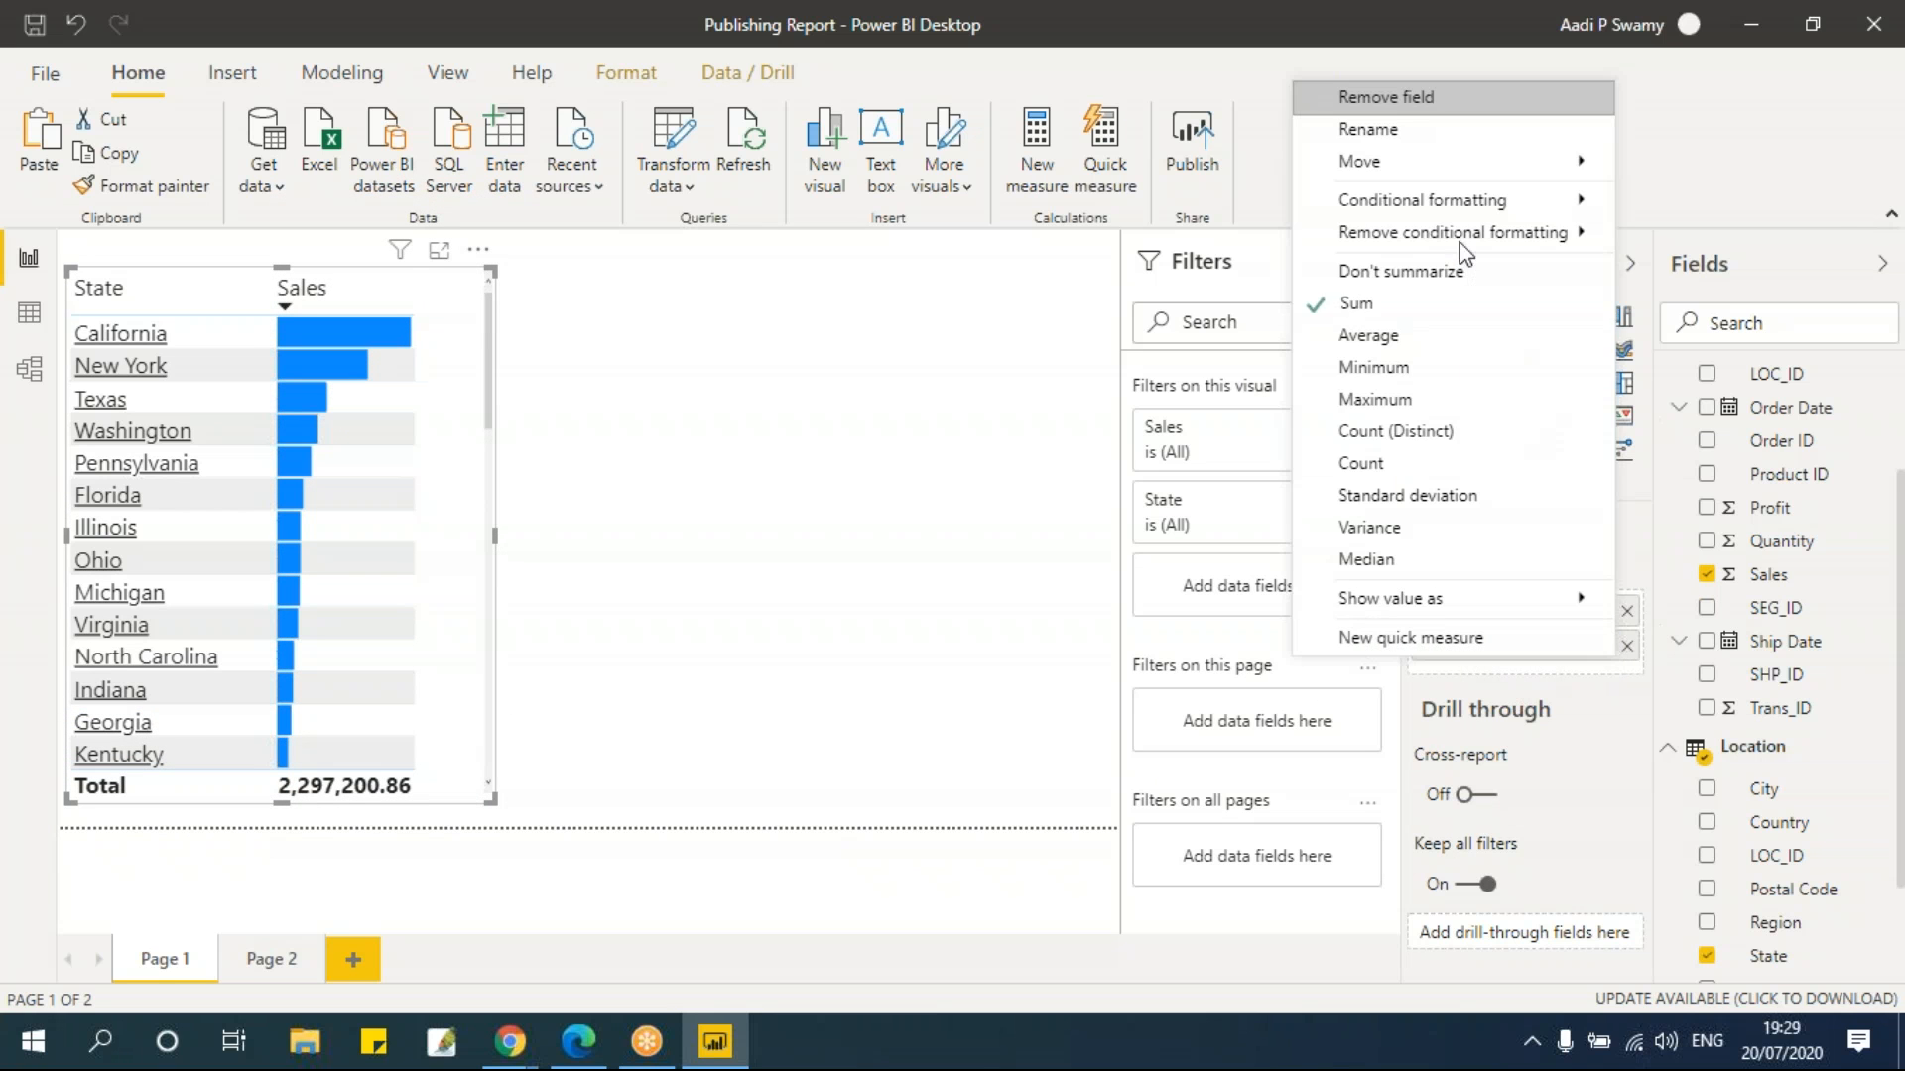
mouse_move(1457, 205)
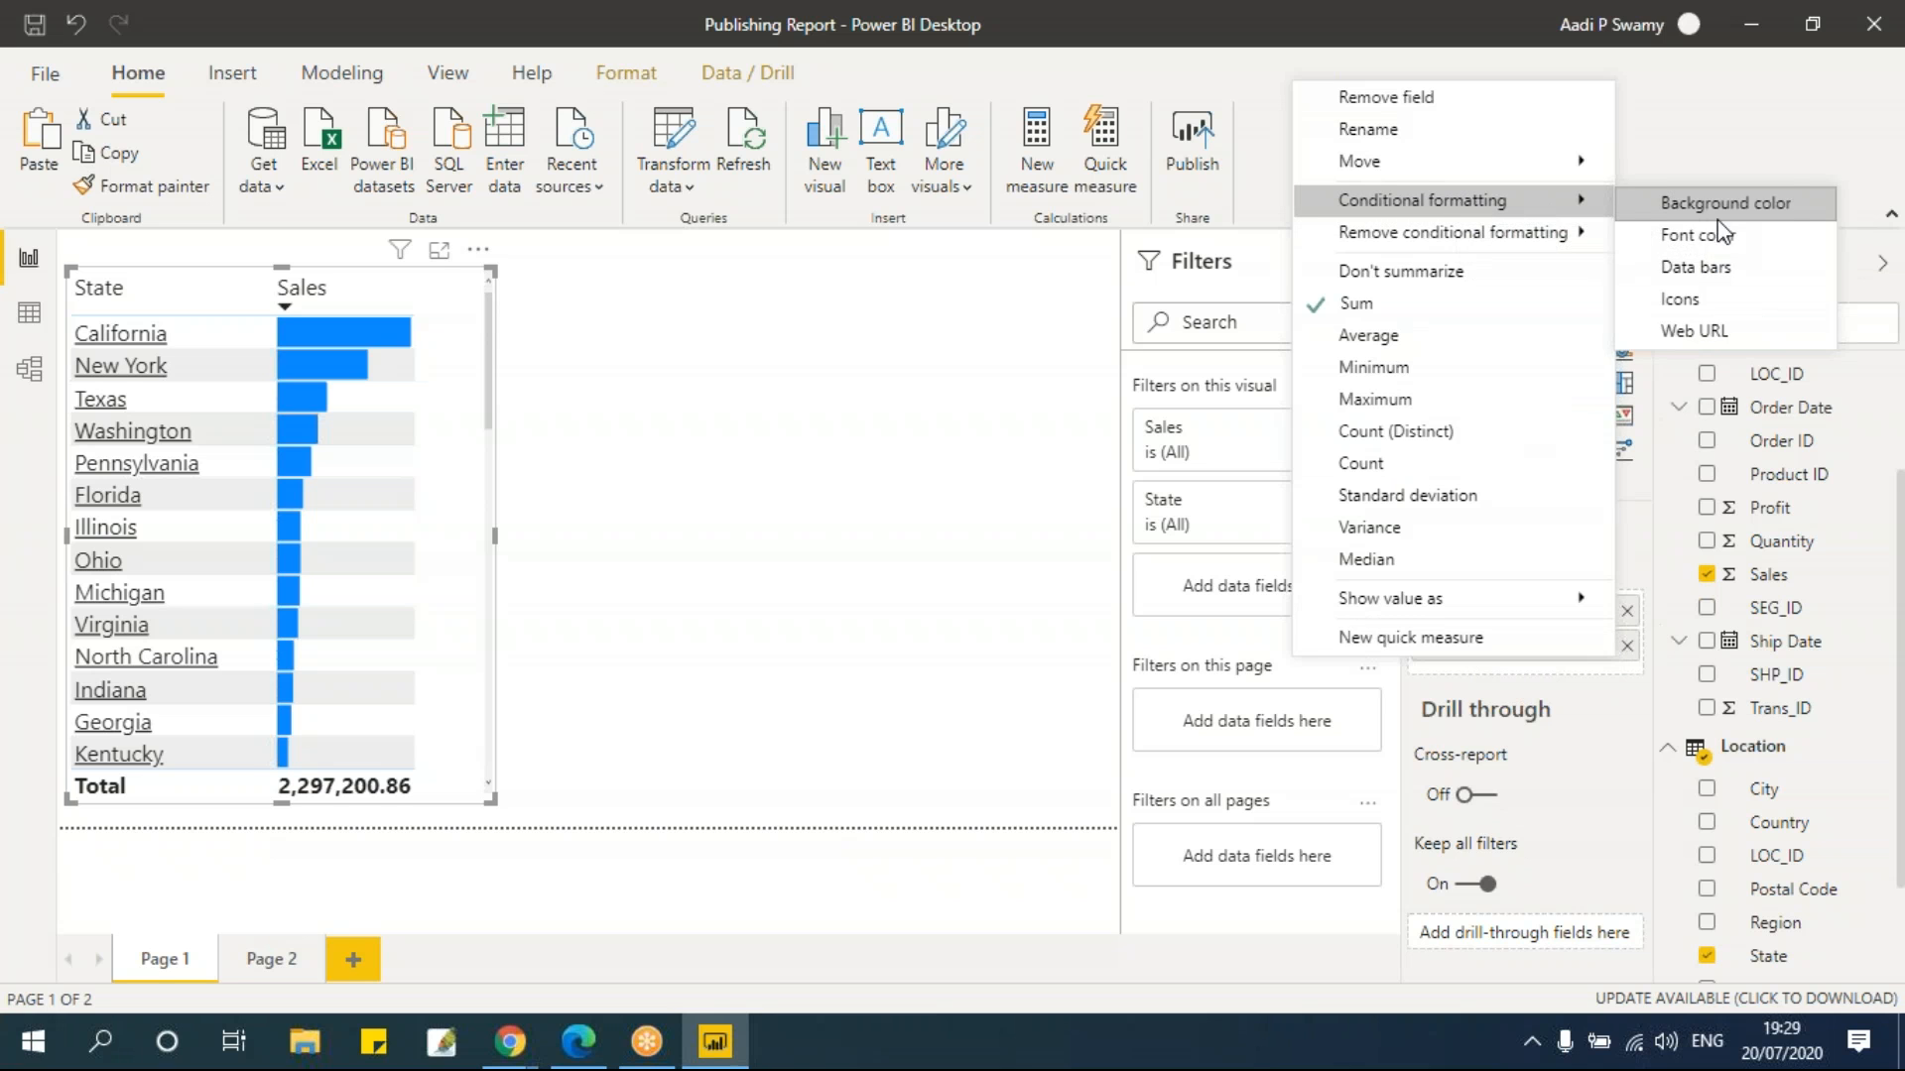
mouse_move(1567, 236)
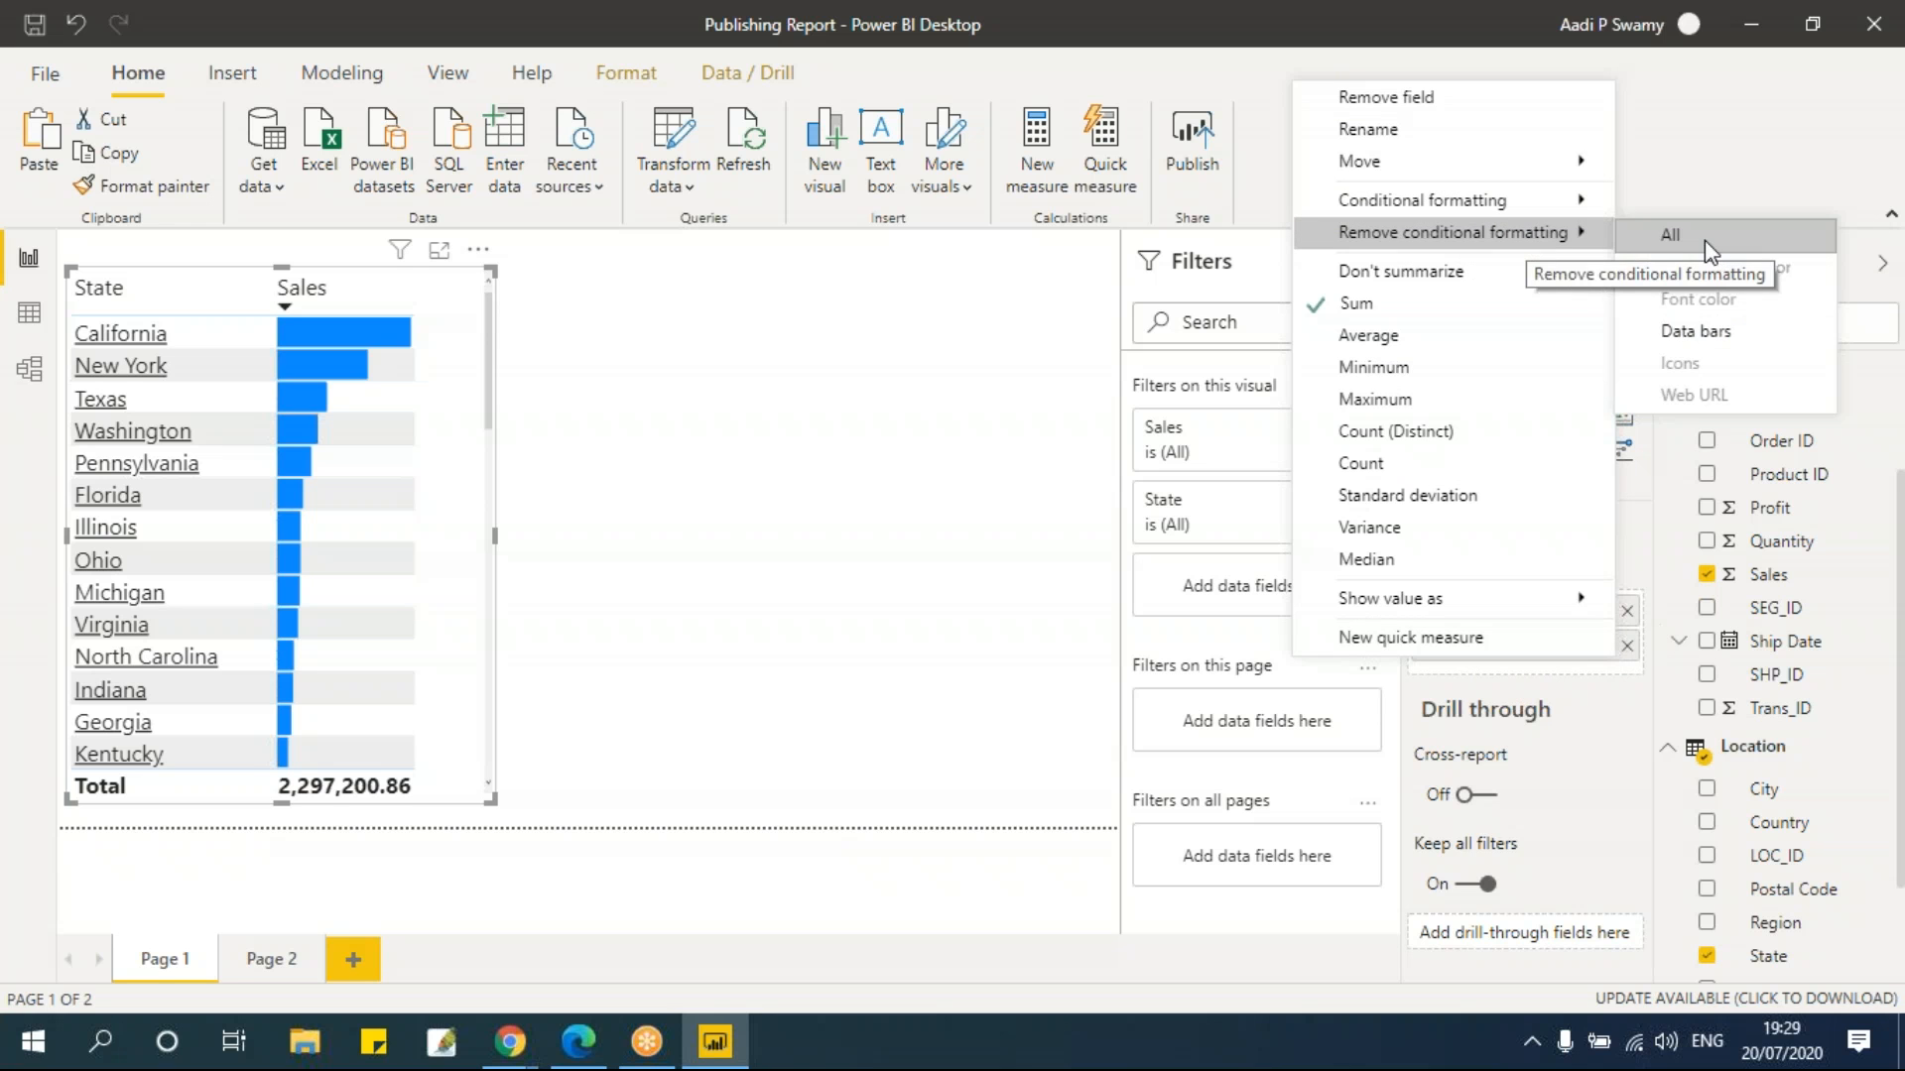
left_click(1701, 236)
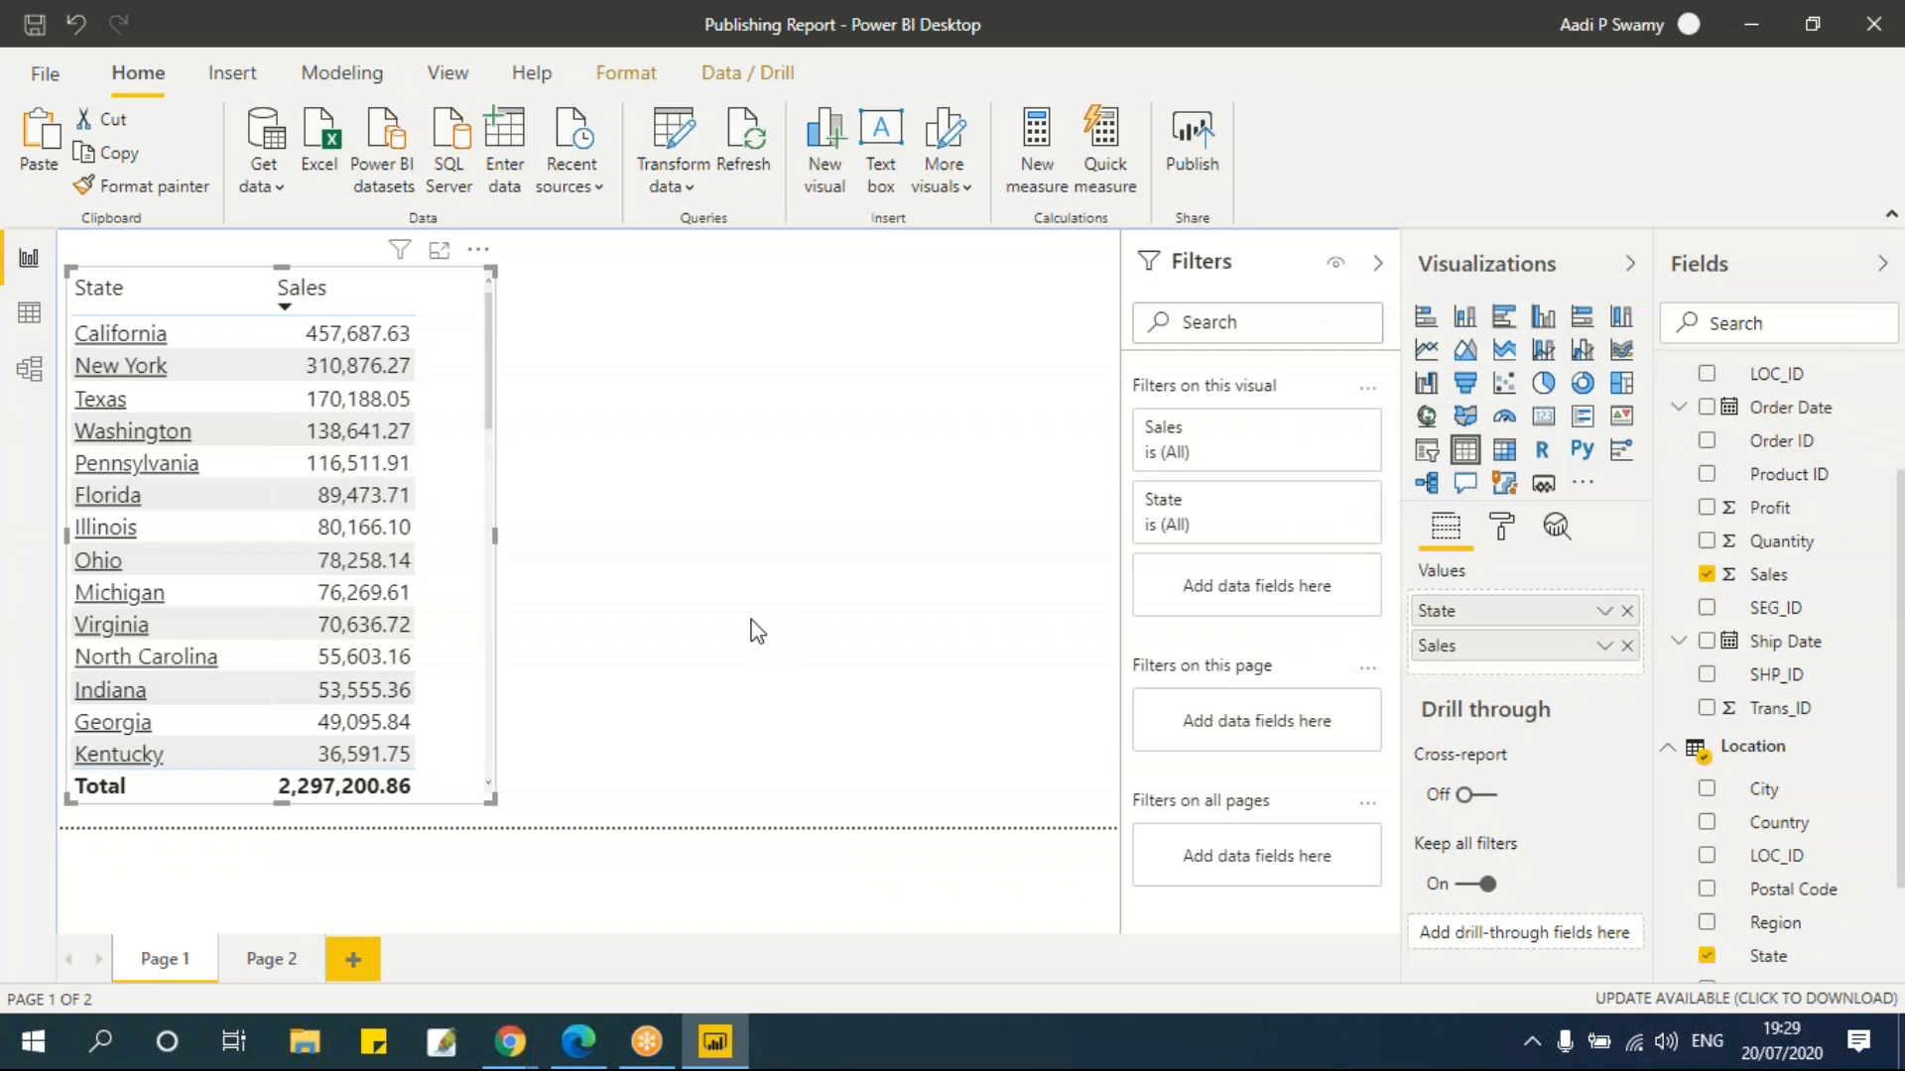
Add a bubble map beside the table with State as location and Sales as size, widened and with free space left above it
left_click(705, 487)
left_click(1466, 419)
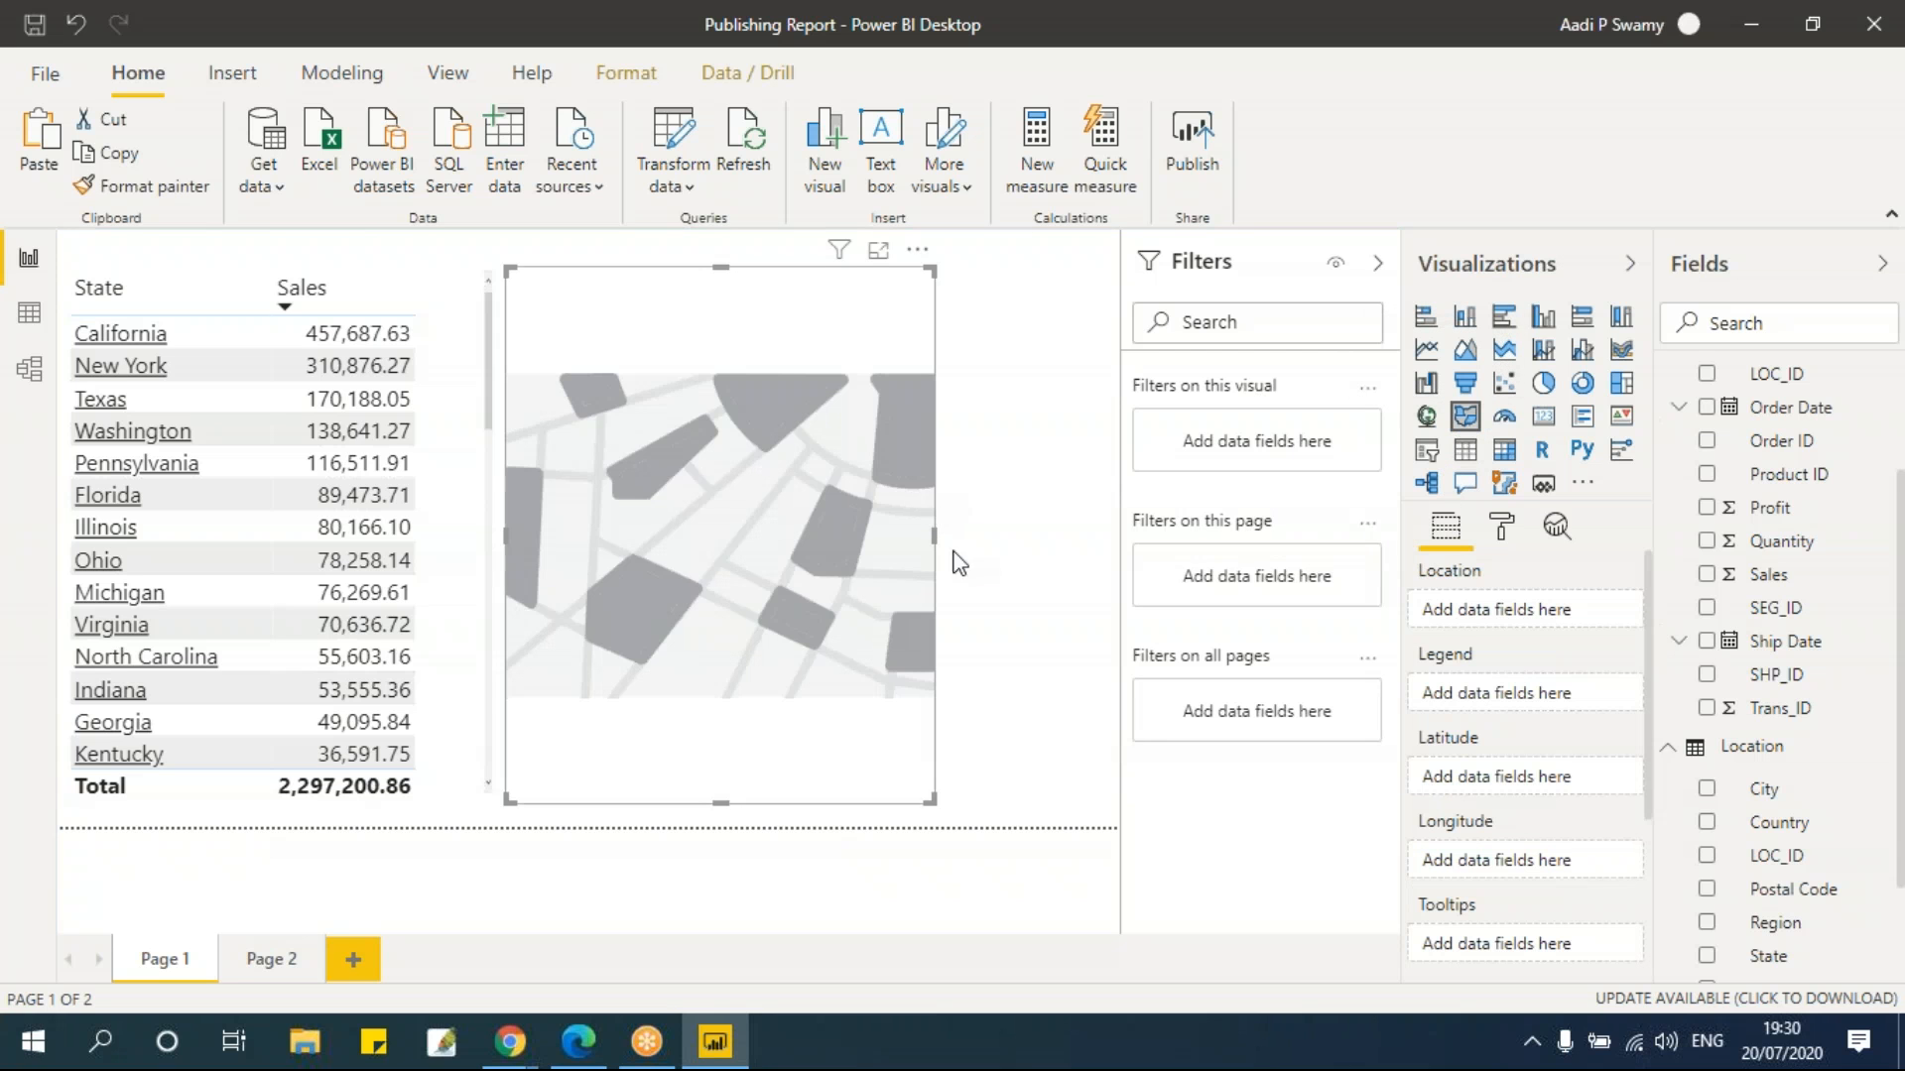
left_click(1707, 956)
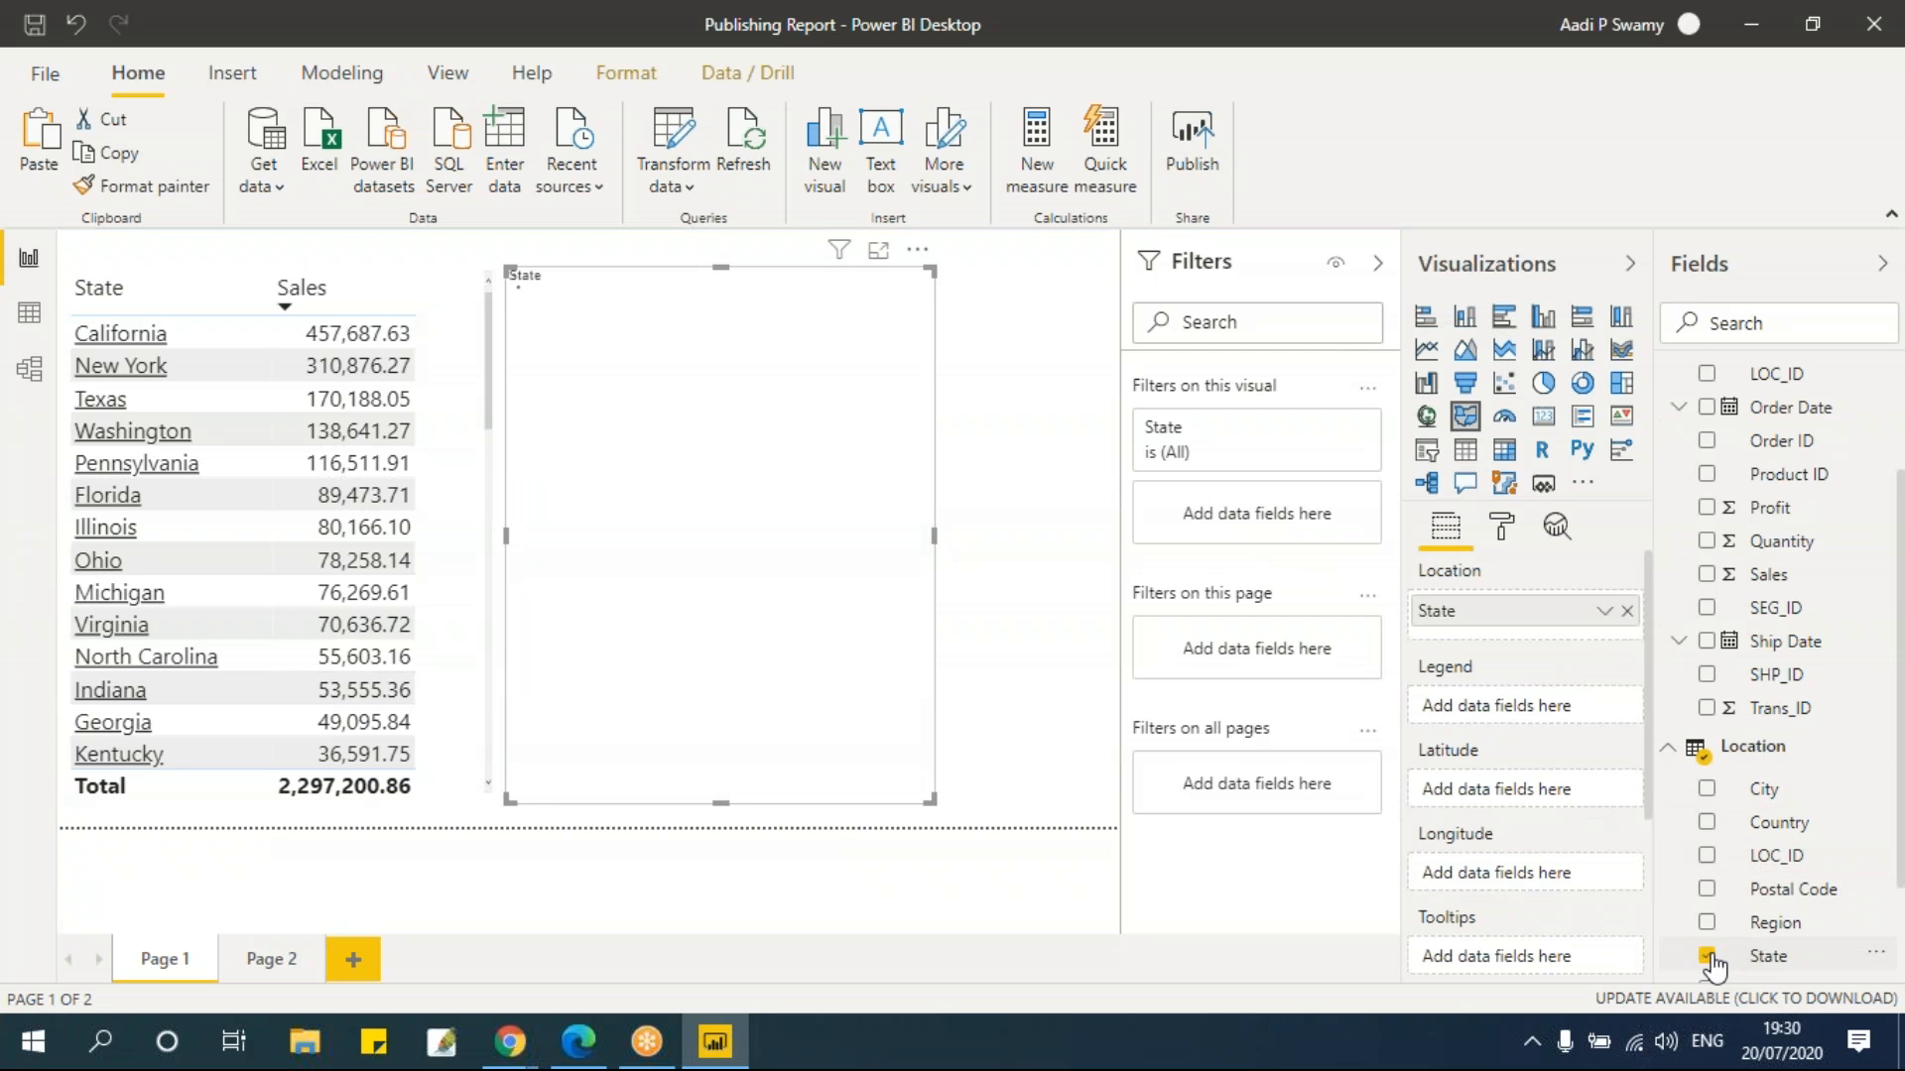
left_click(1707, 574)
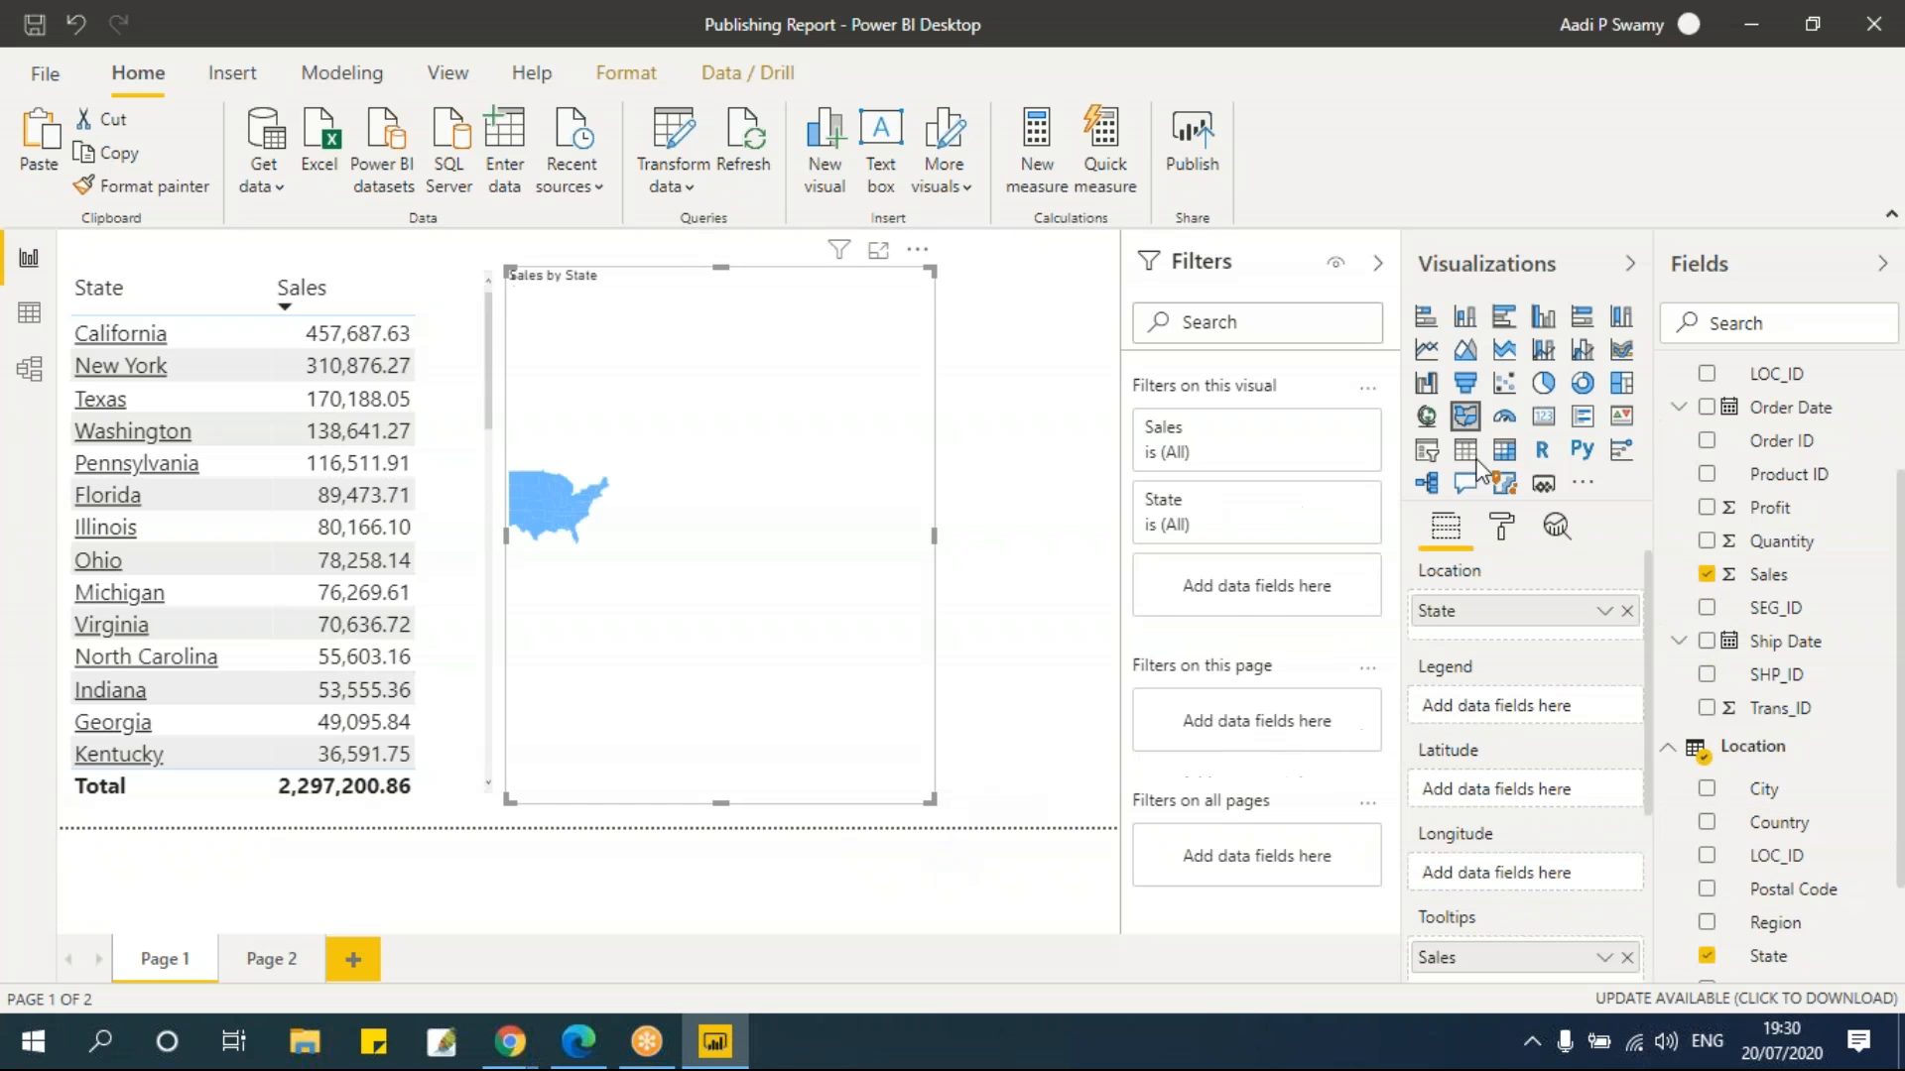
left_click(1427, 420)
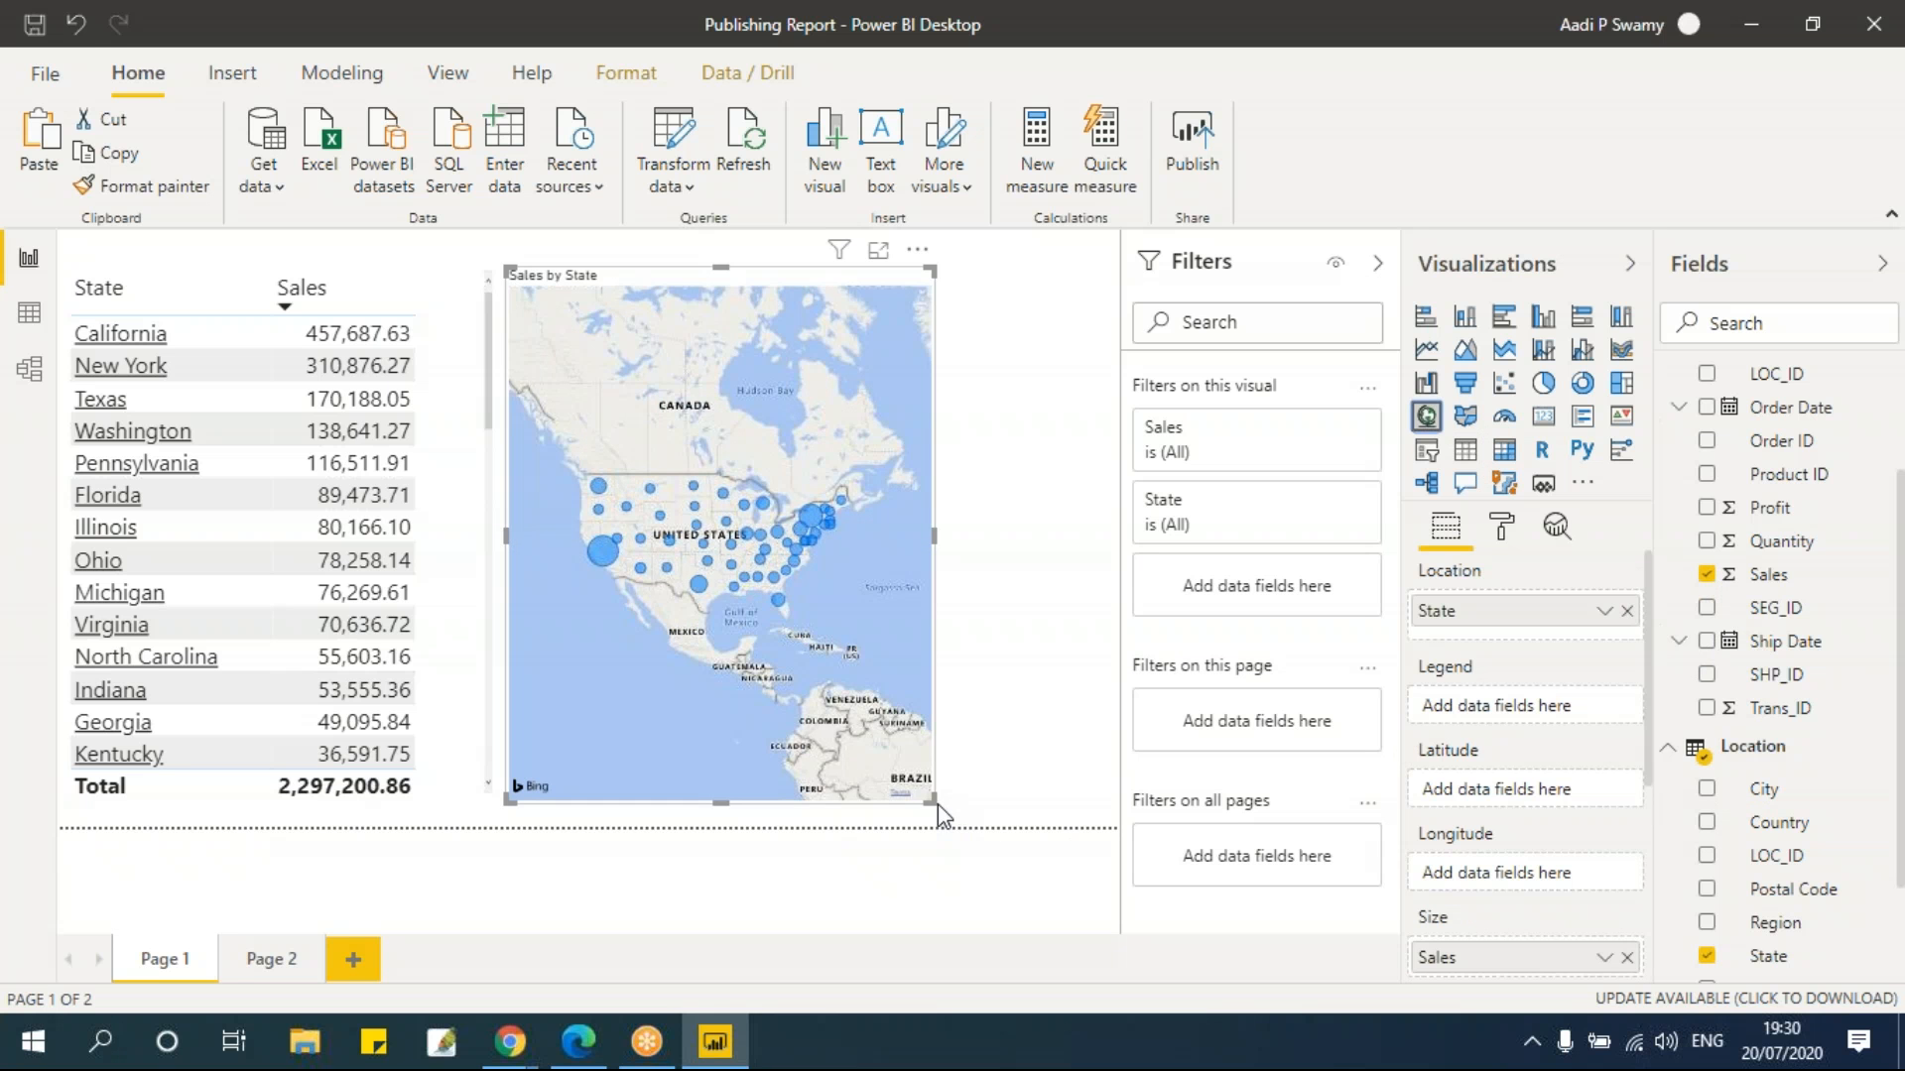
left_click_drag(931, 800, 1069, 798)
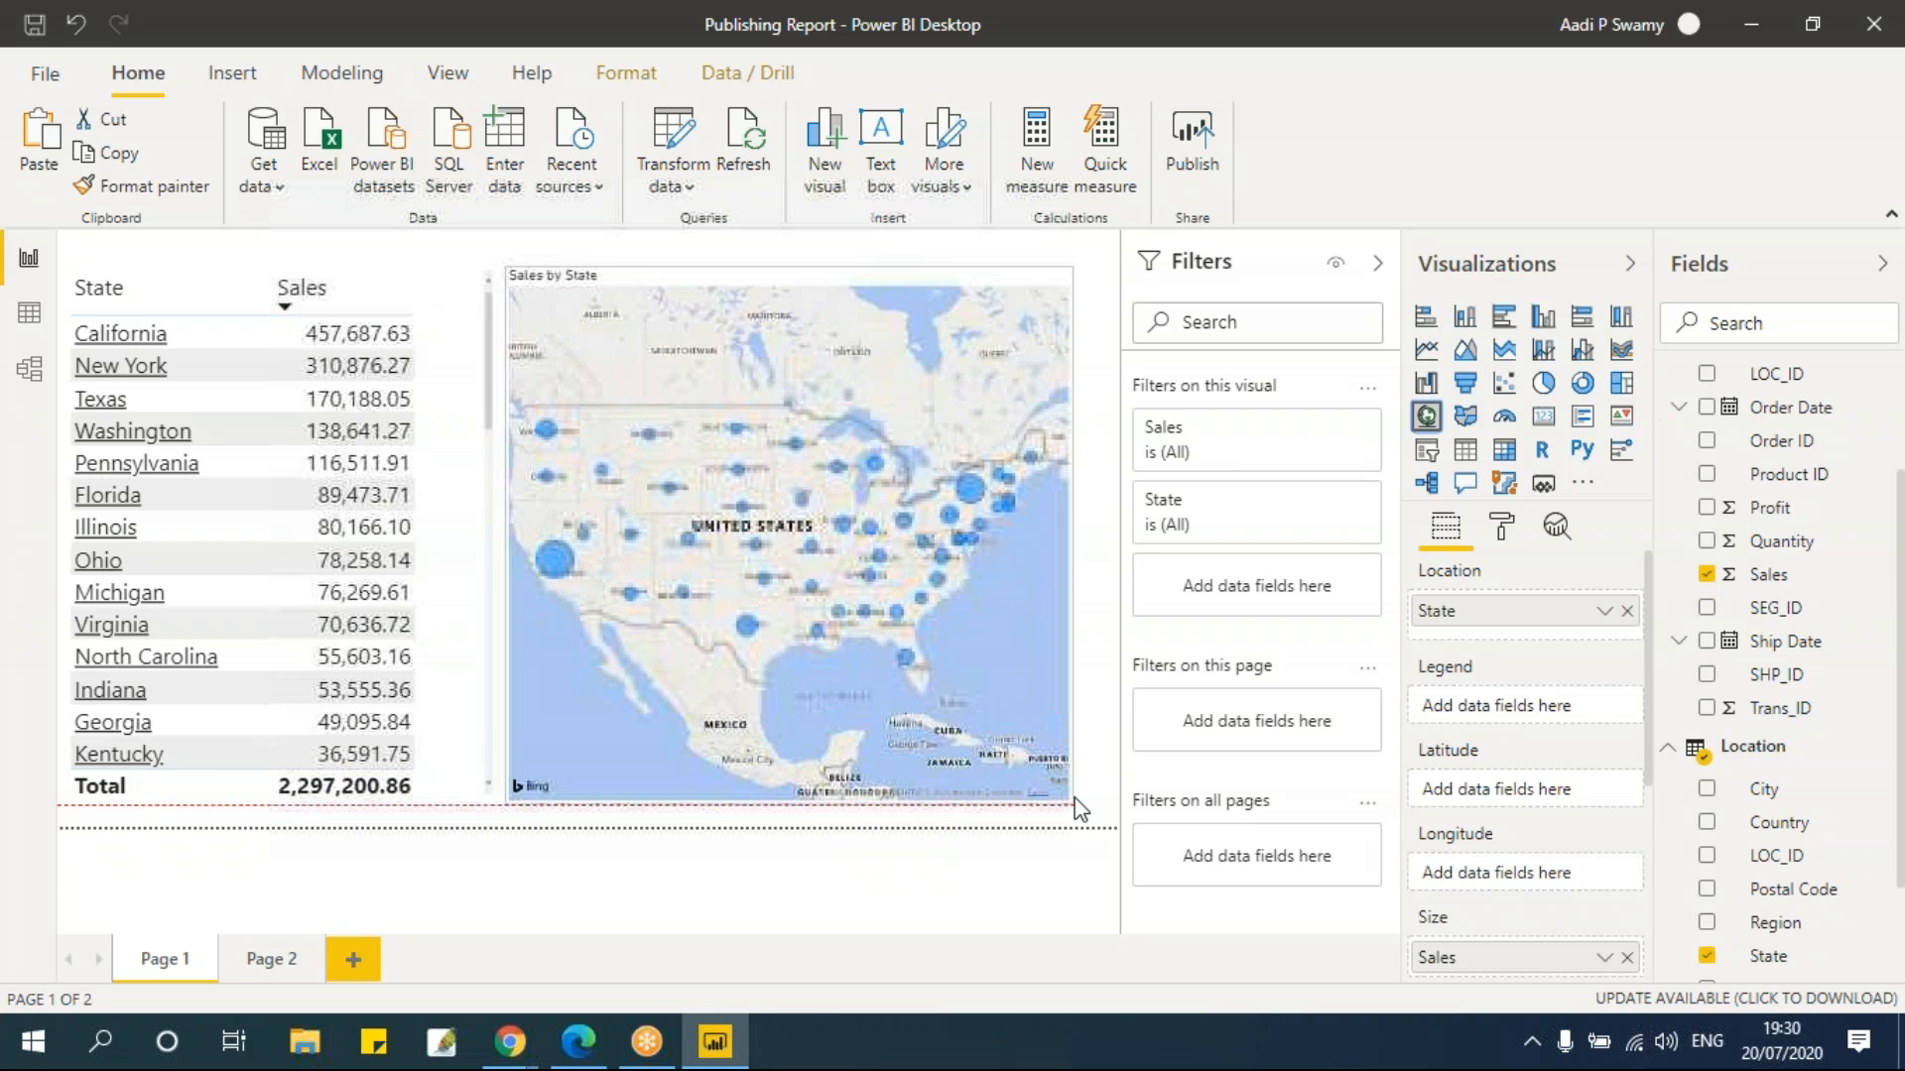
left_click_drag(883, 276, 821, 414)
Add a card visual showing Sales in the free space above the map
left_click(827, 325)
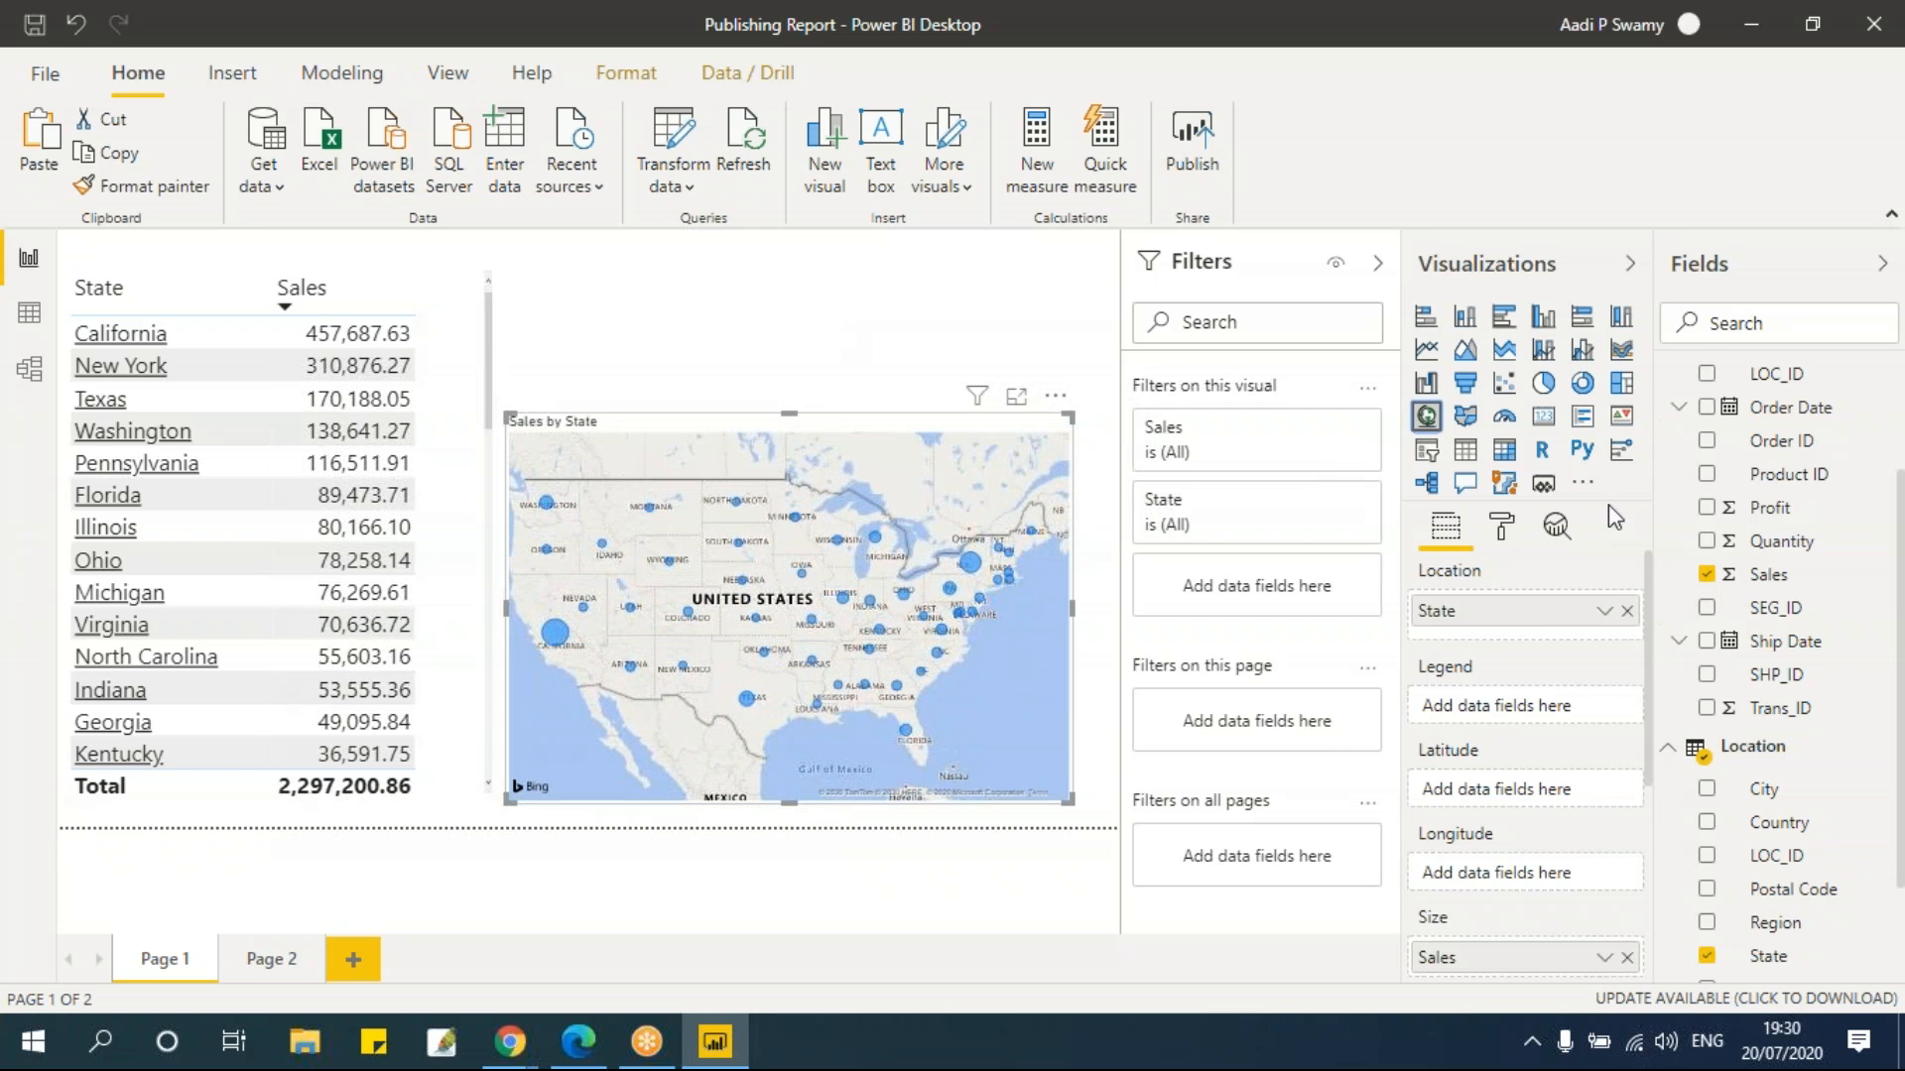
left_click(1543, 419)
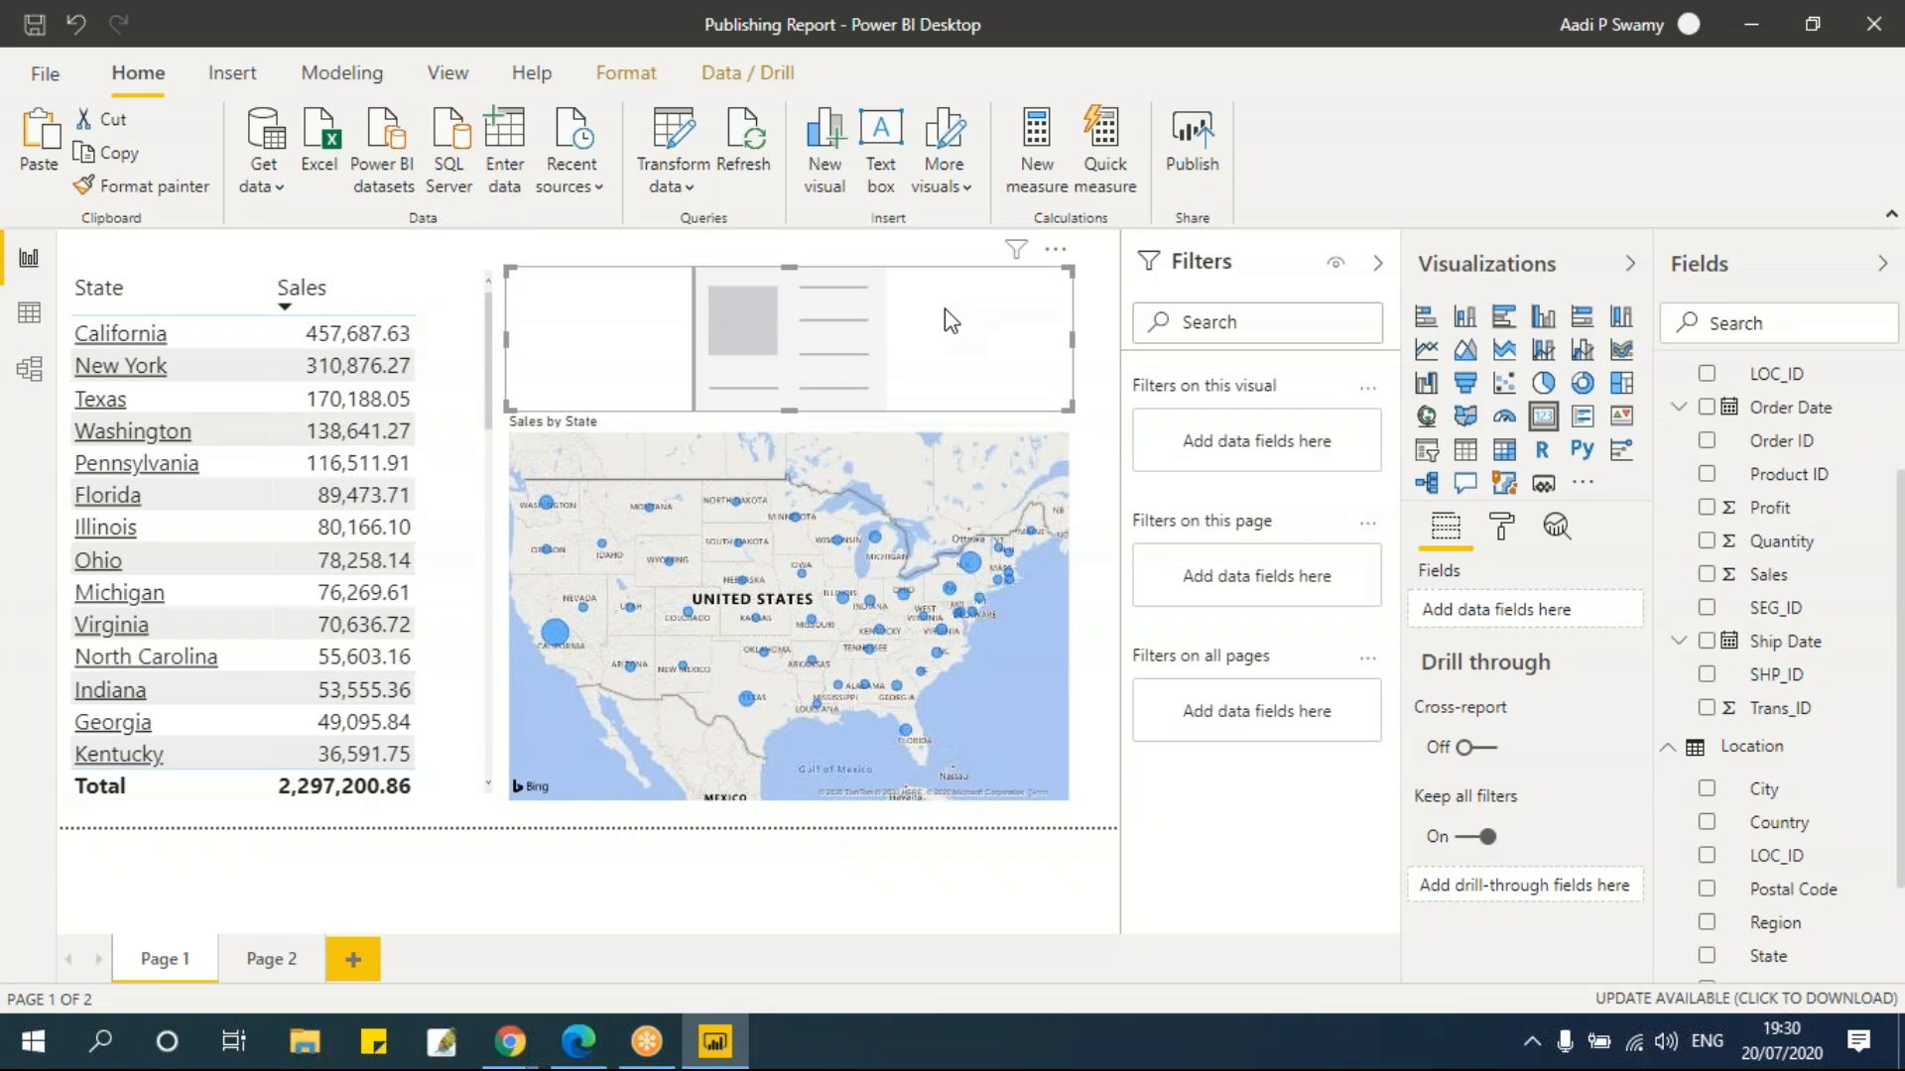
left_click(810, 321)
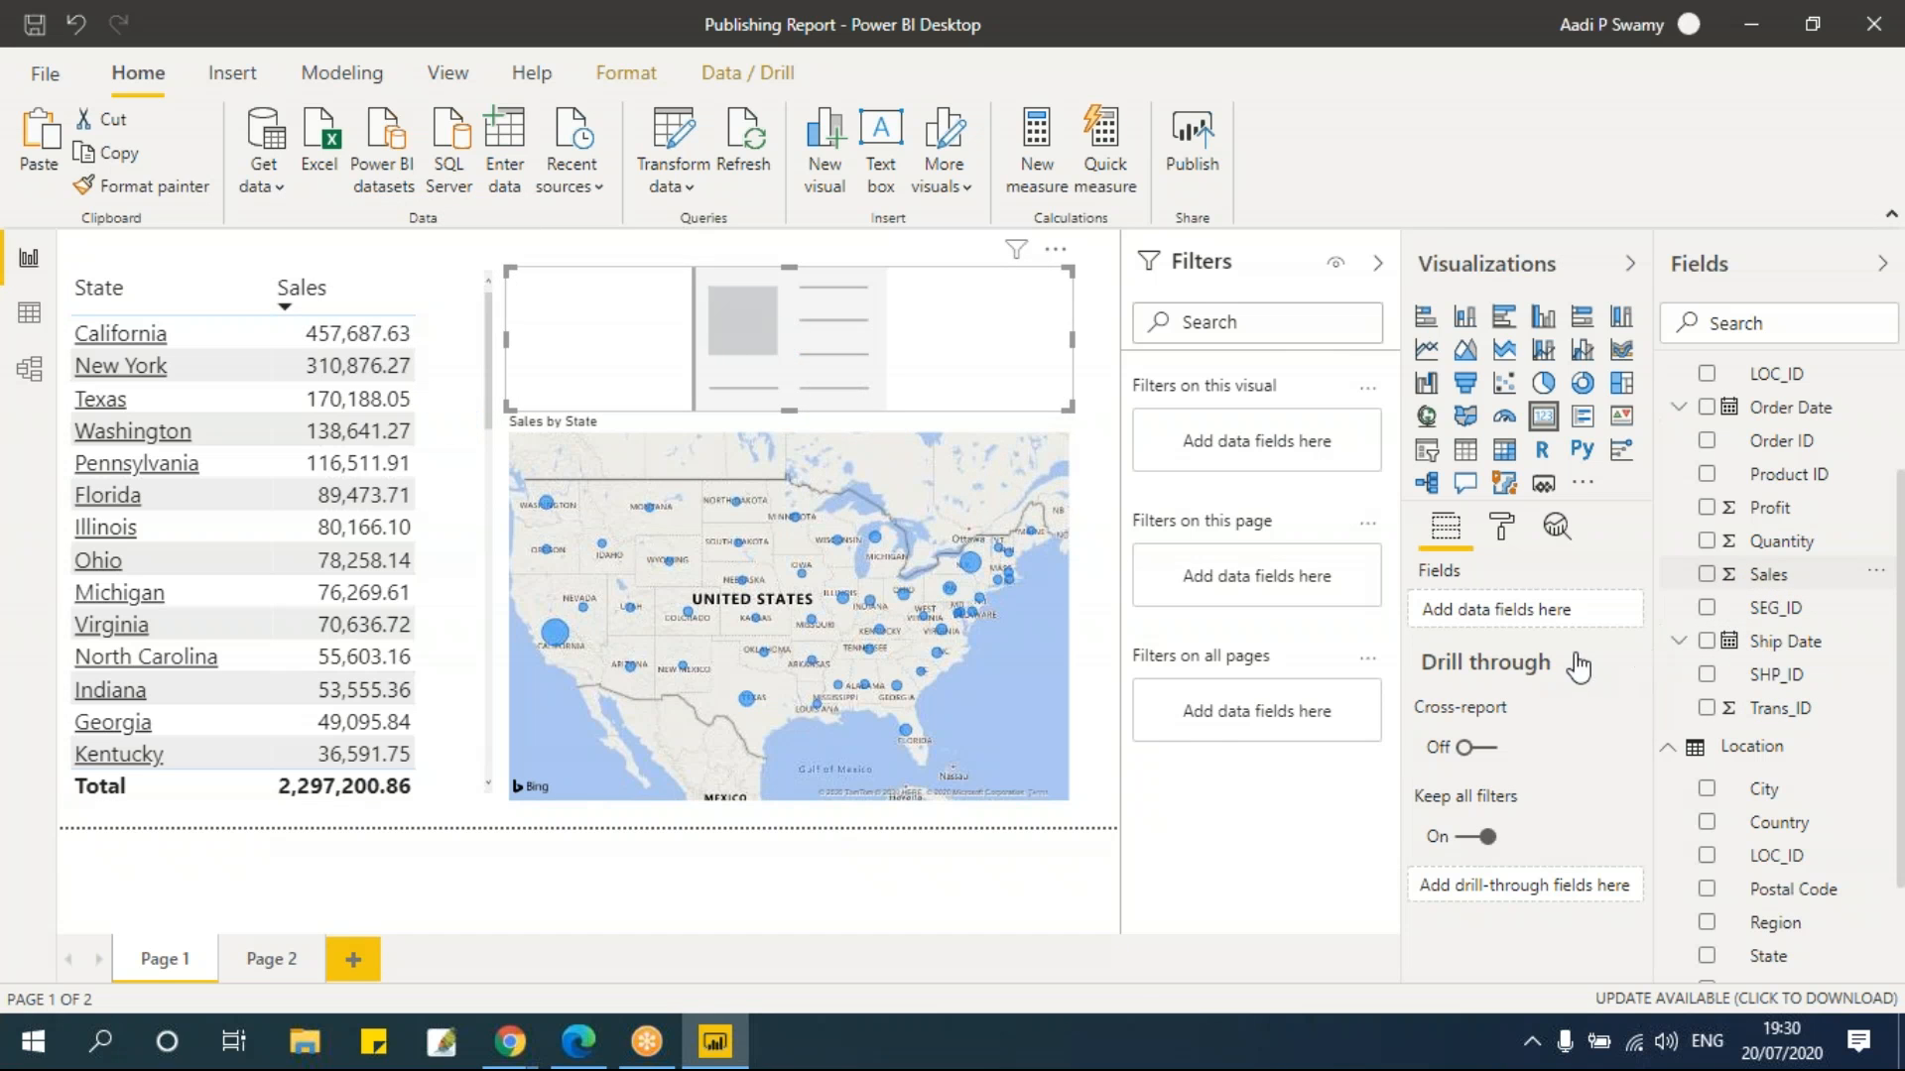
left_click(1707, 574)
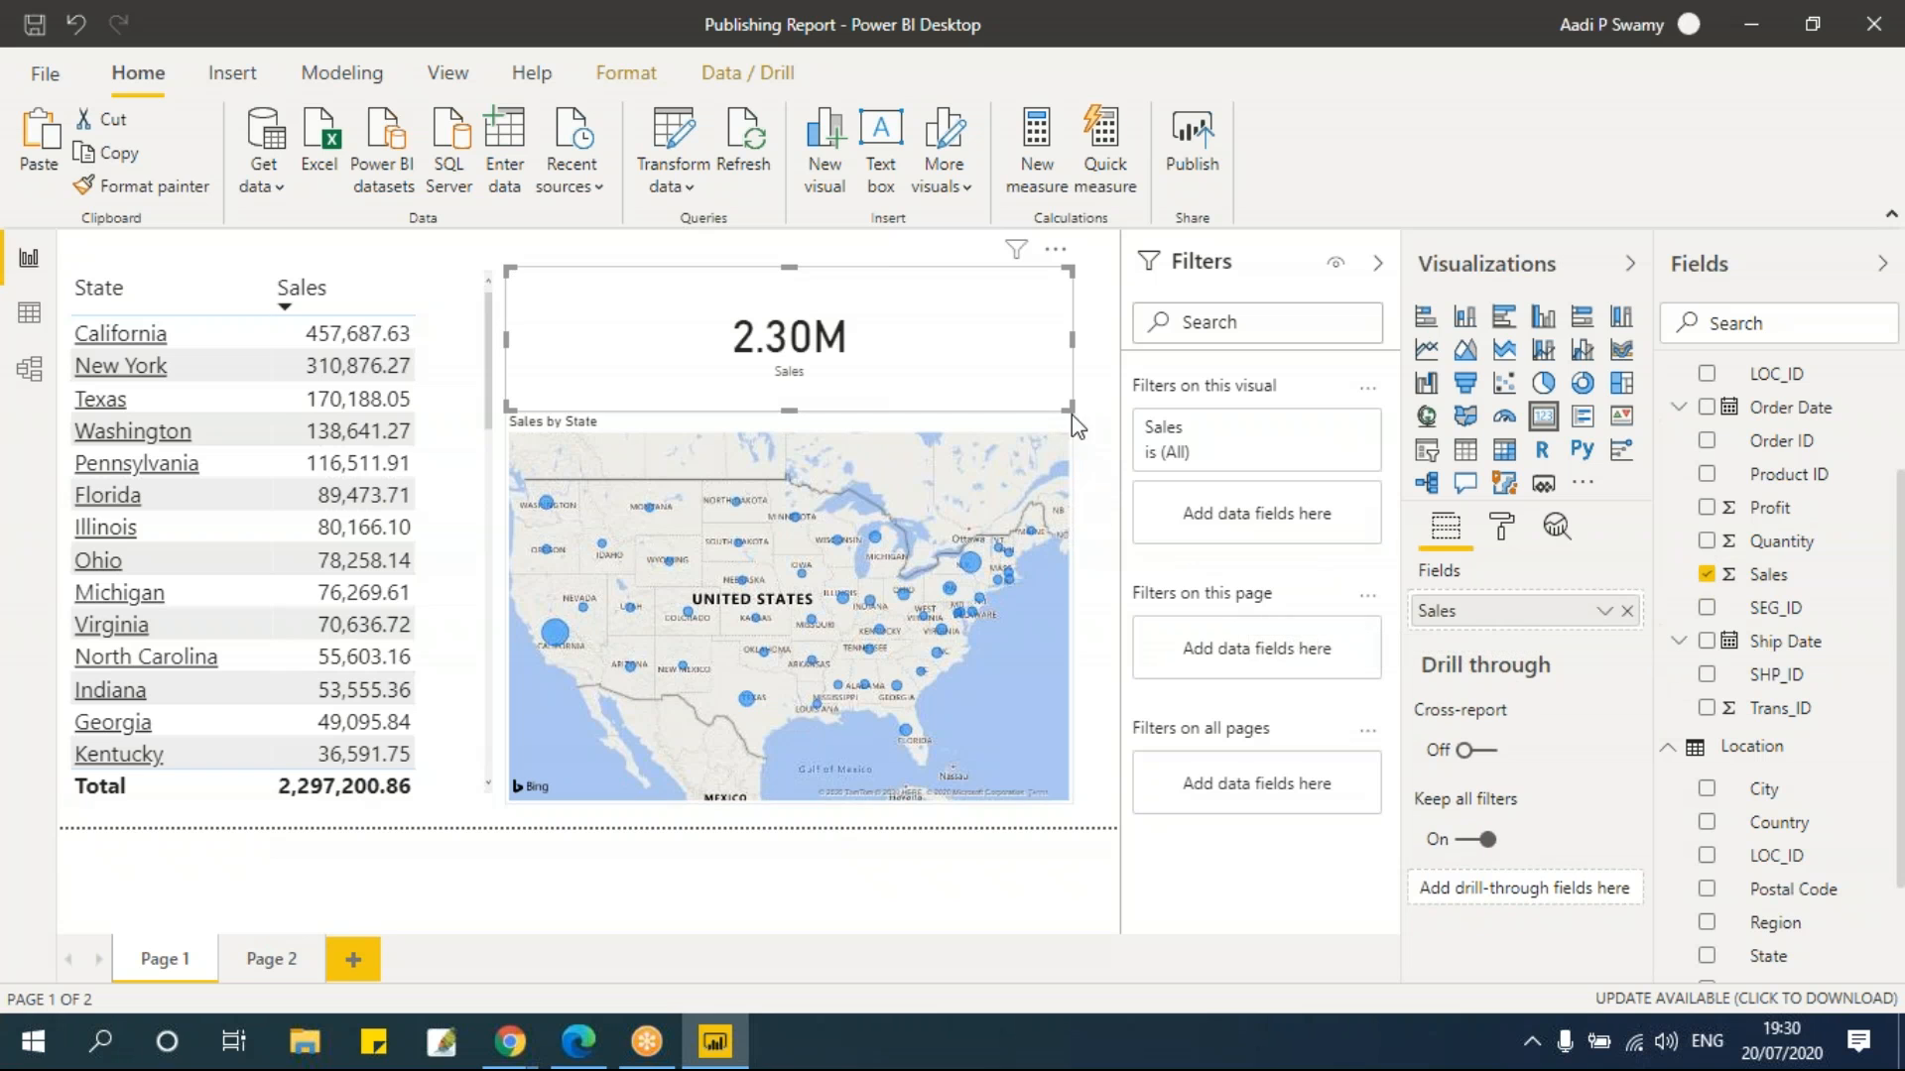
left_click_drag(1075, 413, 1073, 410)
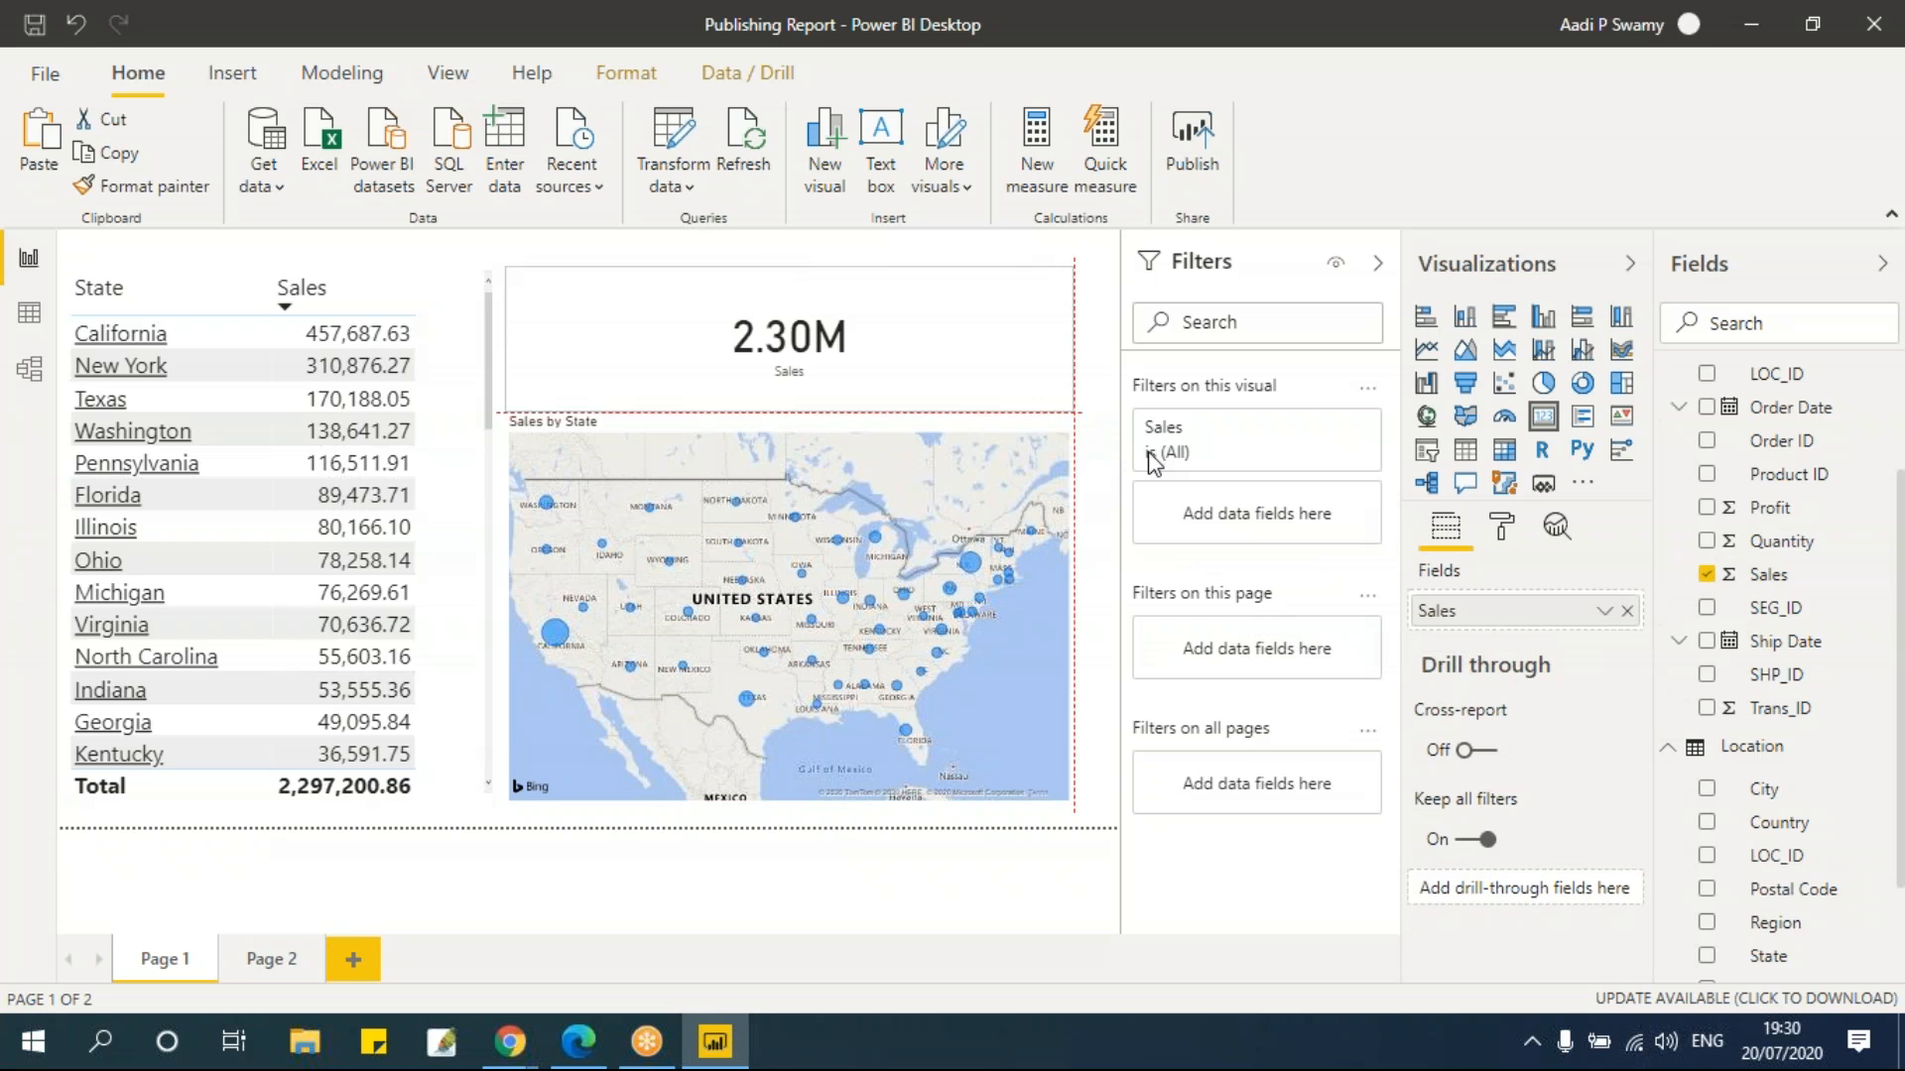
Test the table's cross-filtering of the card and map by selecting California, New York, Texas, Washington, Pennsylvania and Washington again
left_click(344, 330)
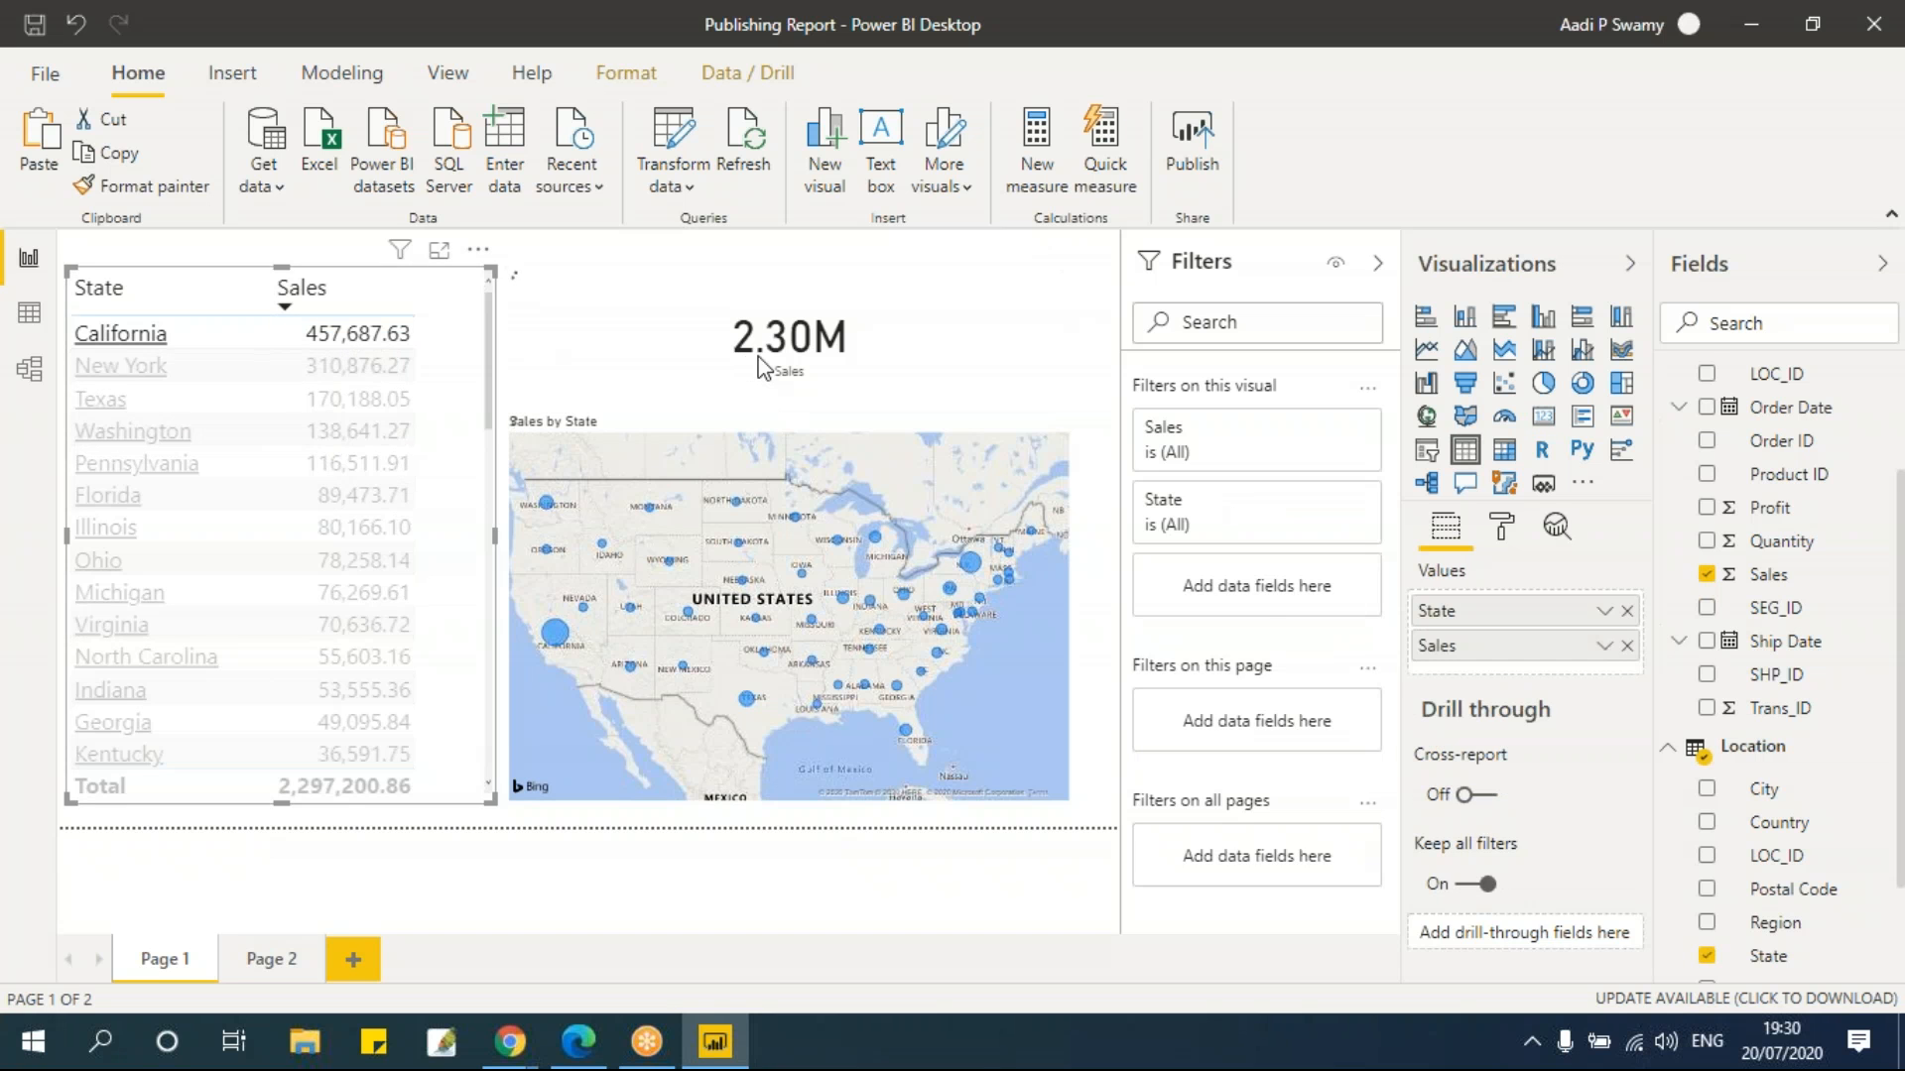
left_click(366, 369)
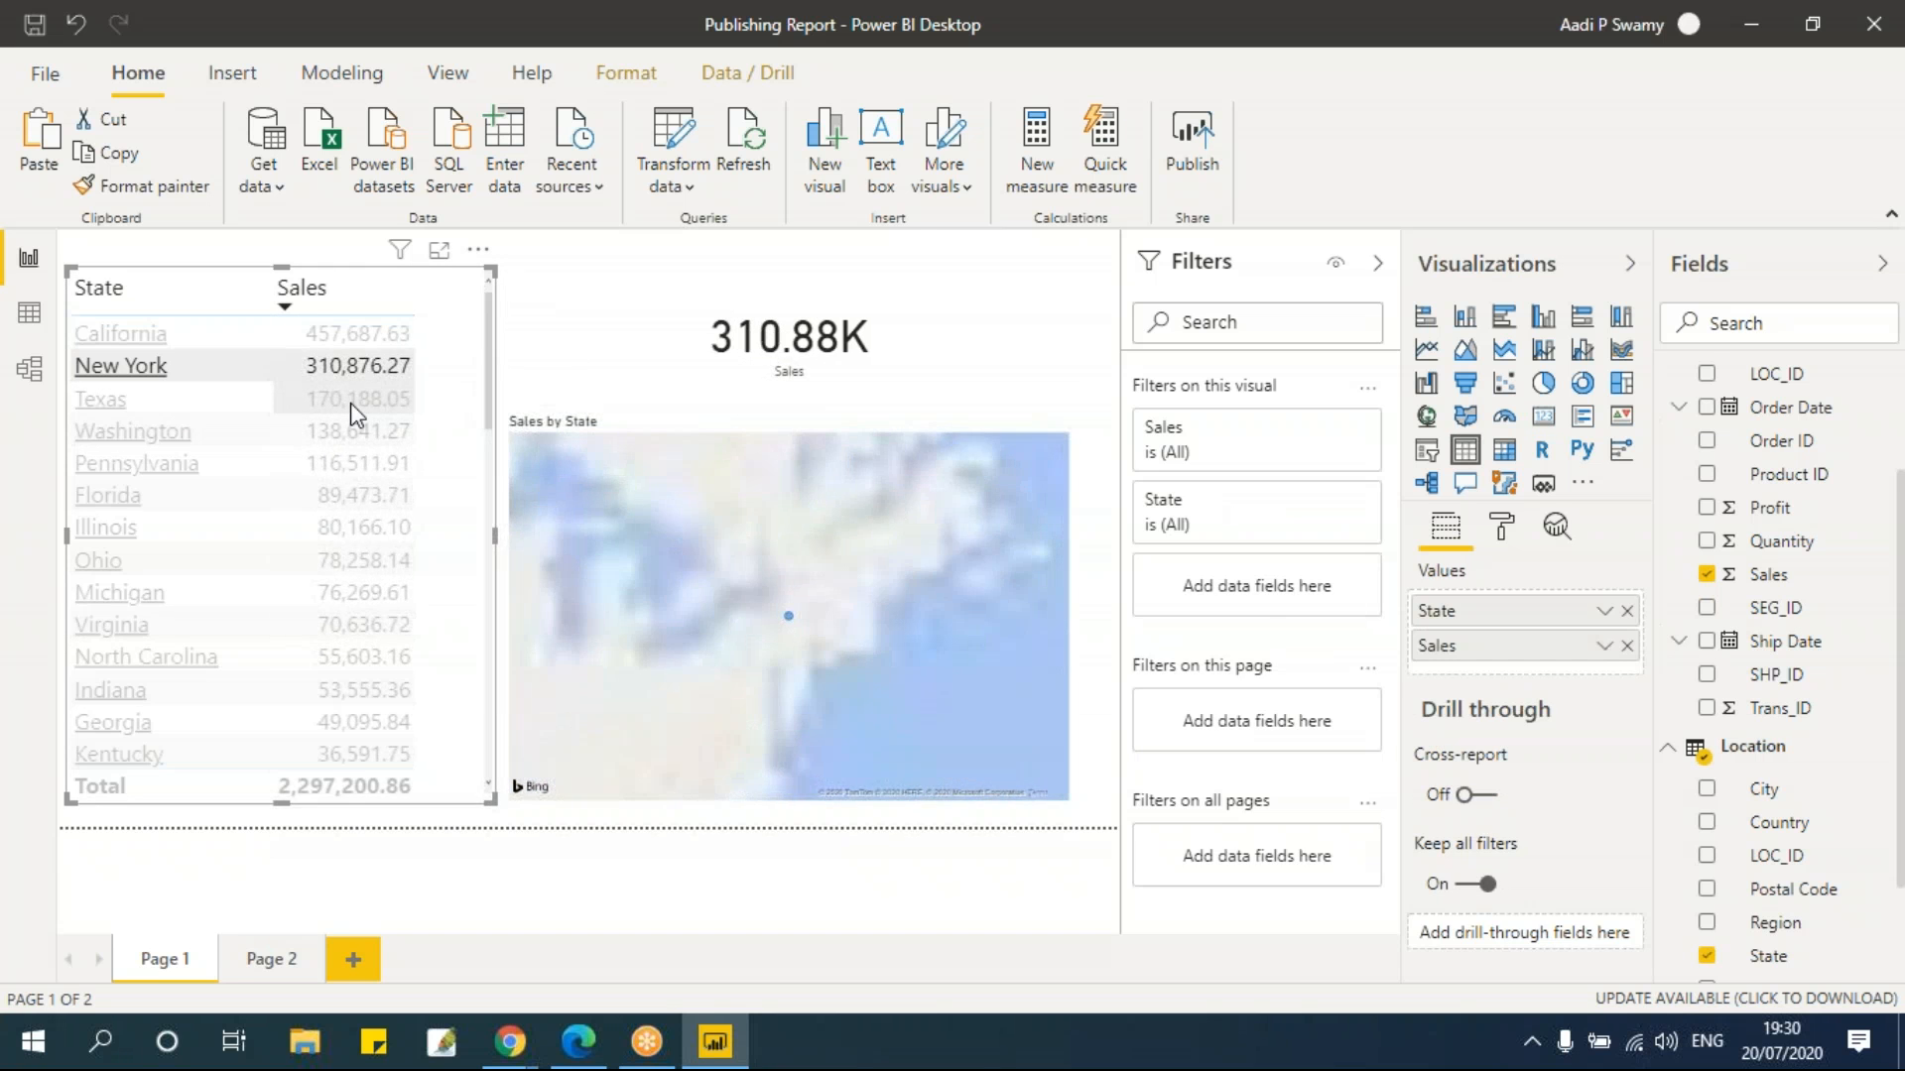
left_click(354, 401)
left_click(352, 428)
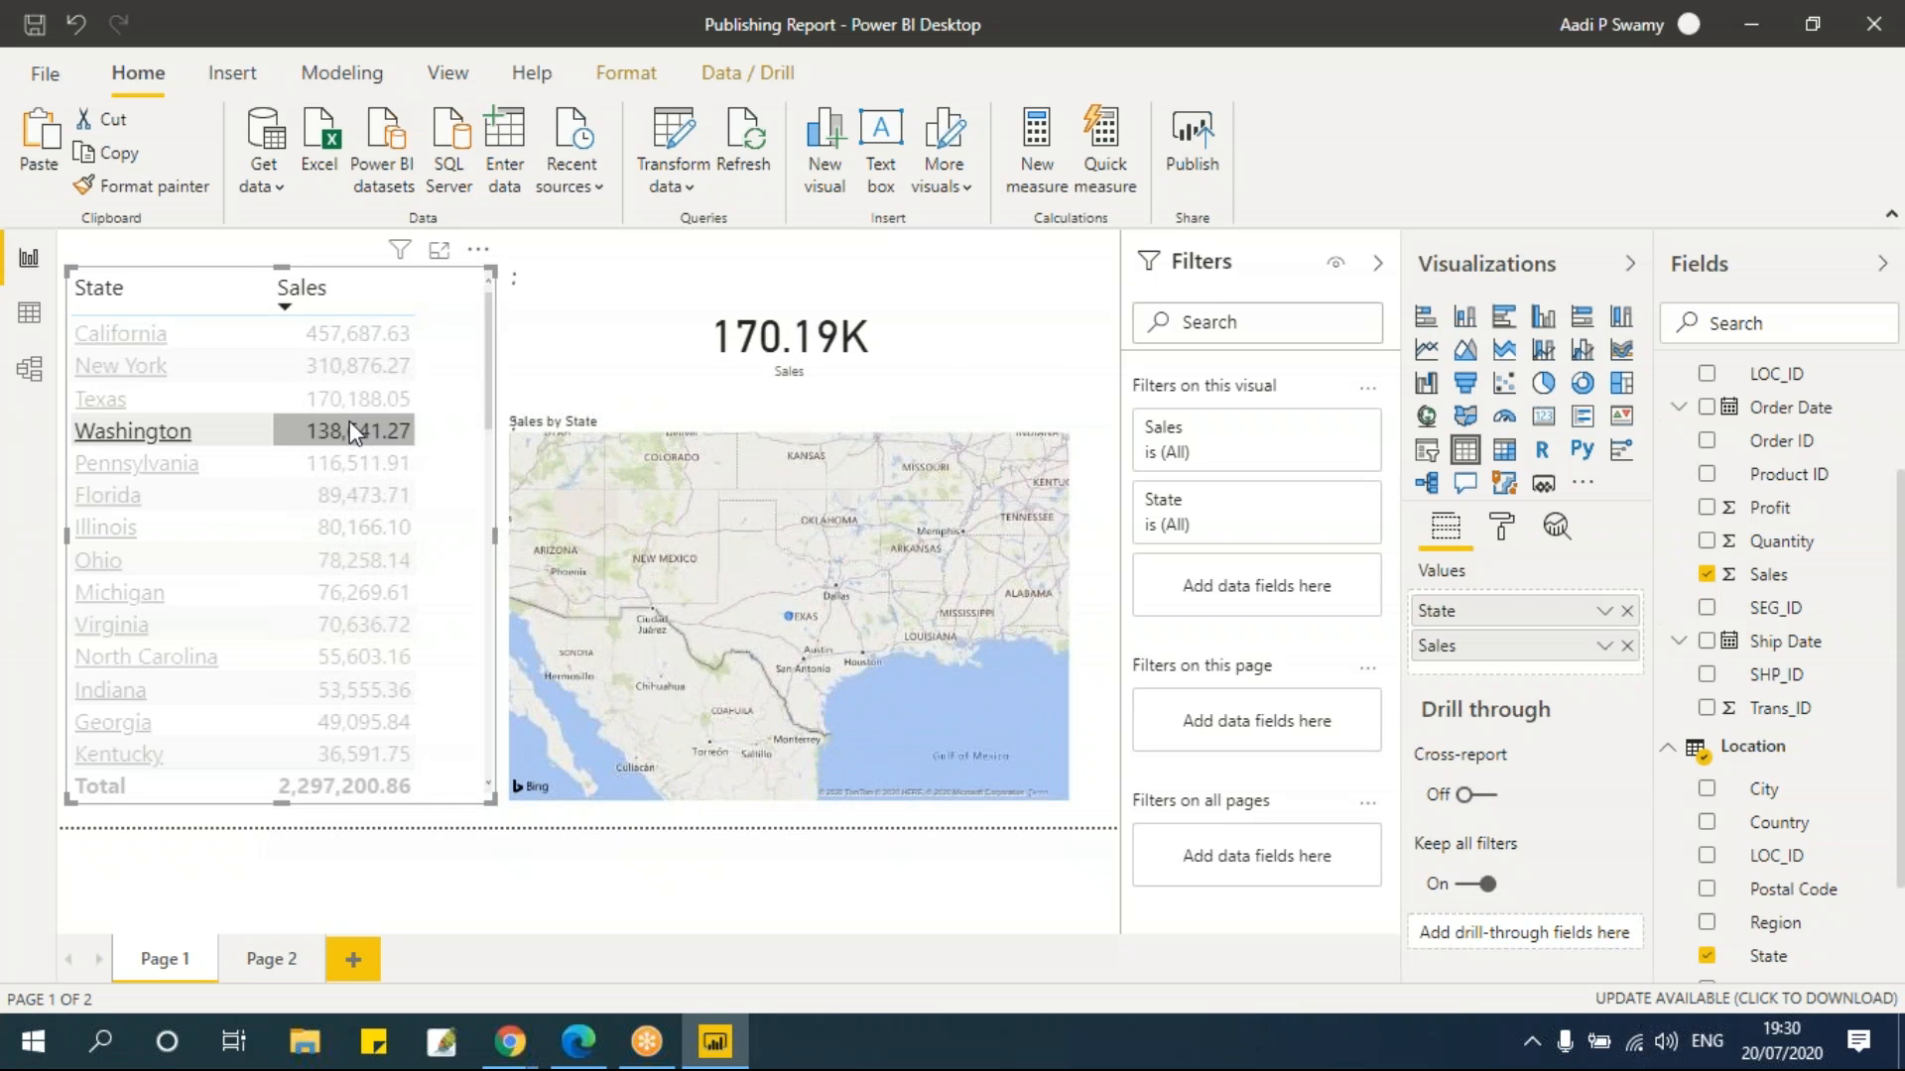
left_click(349, 461)
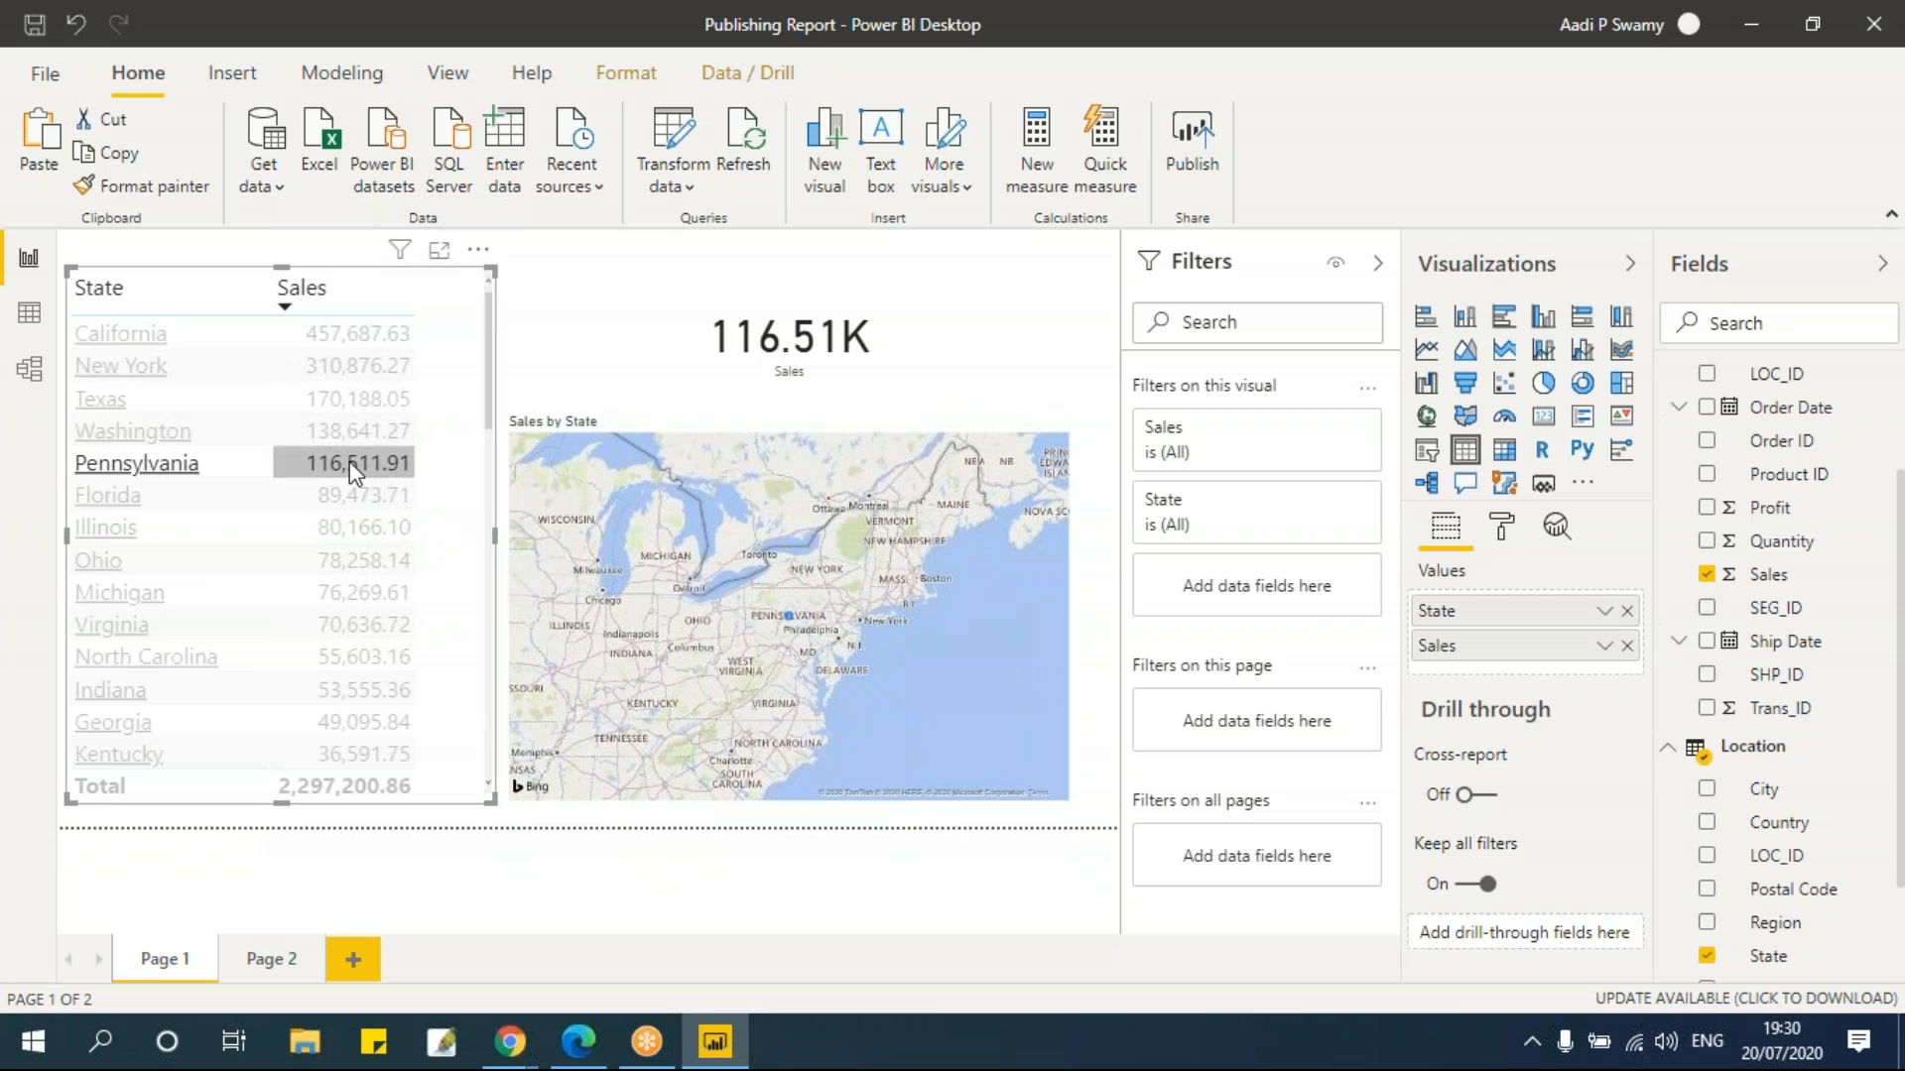
left_click(359, 430)
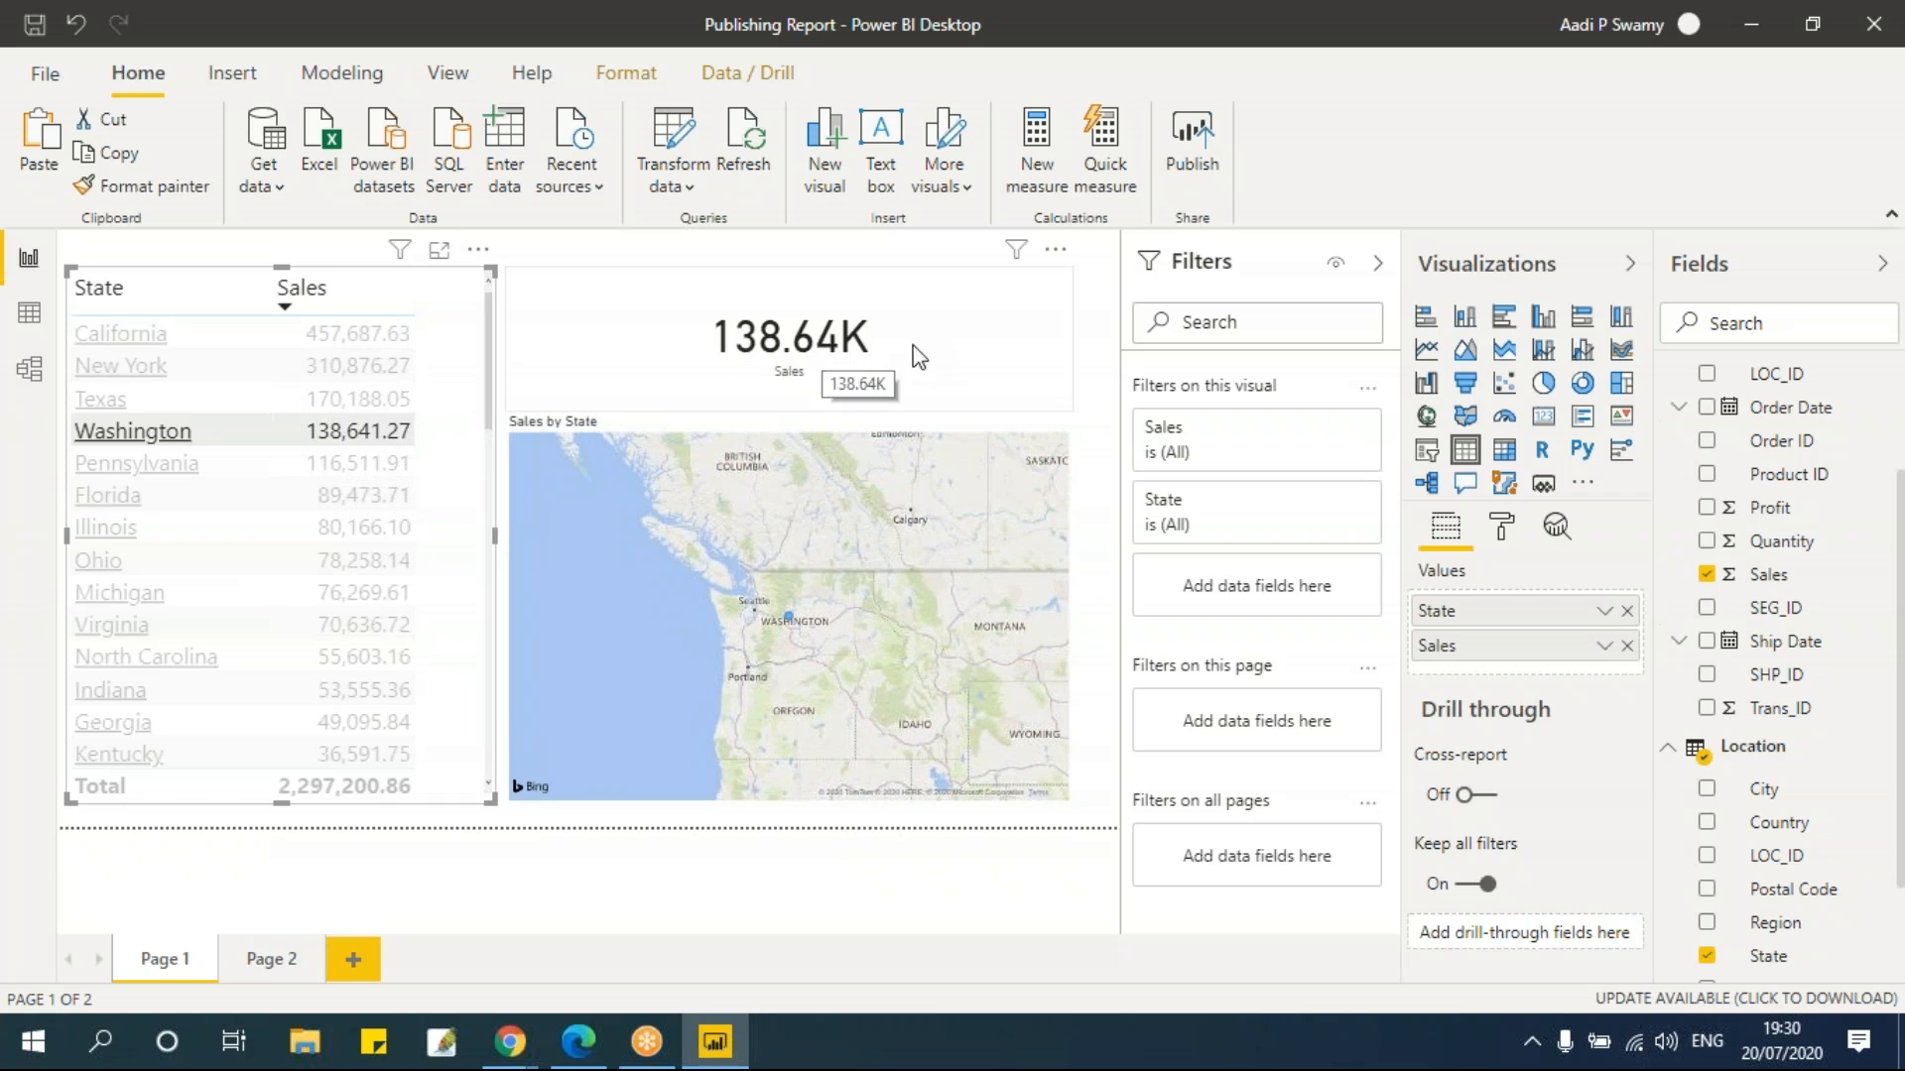
Check the Sales field of the card and of the state table for available conditional formatting options
left_click(722, 315)
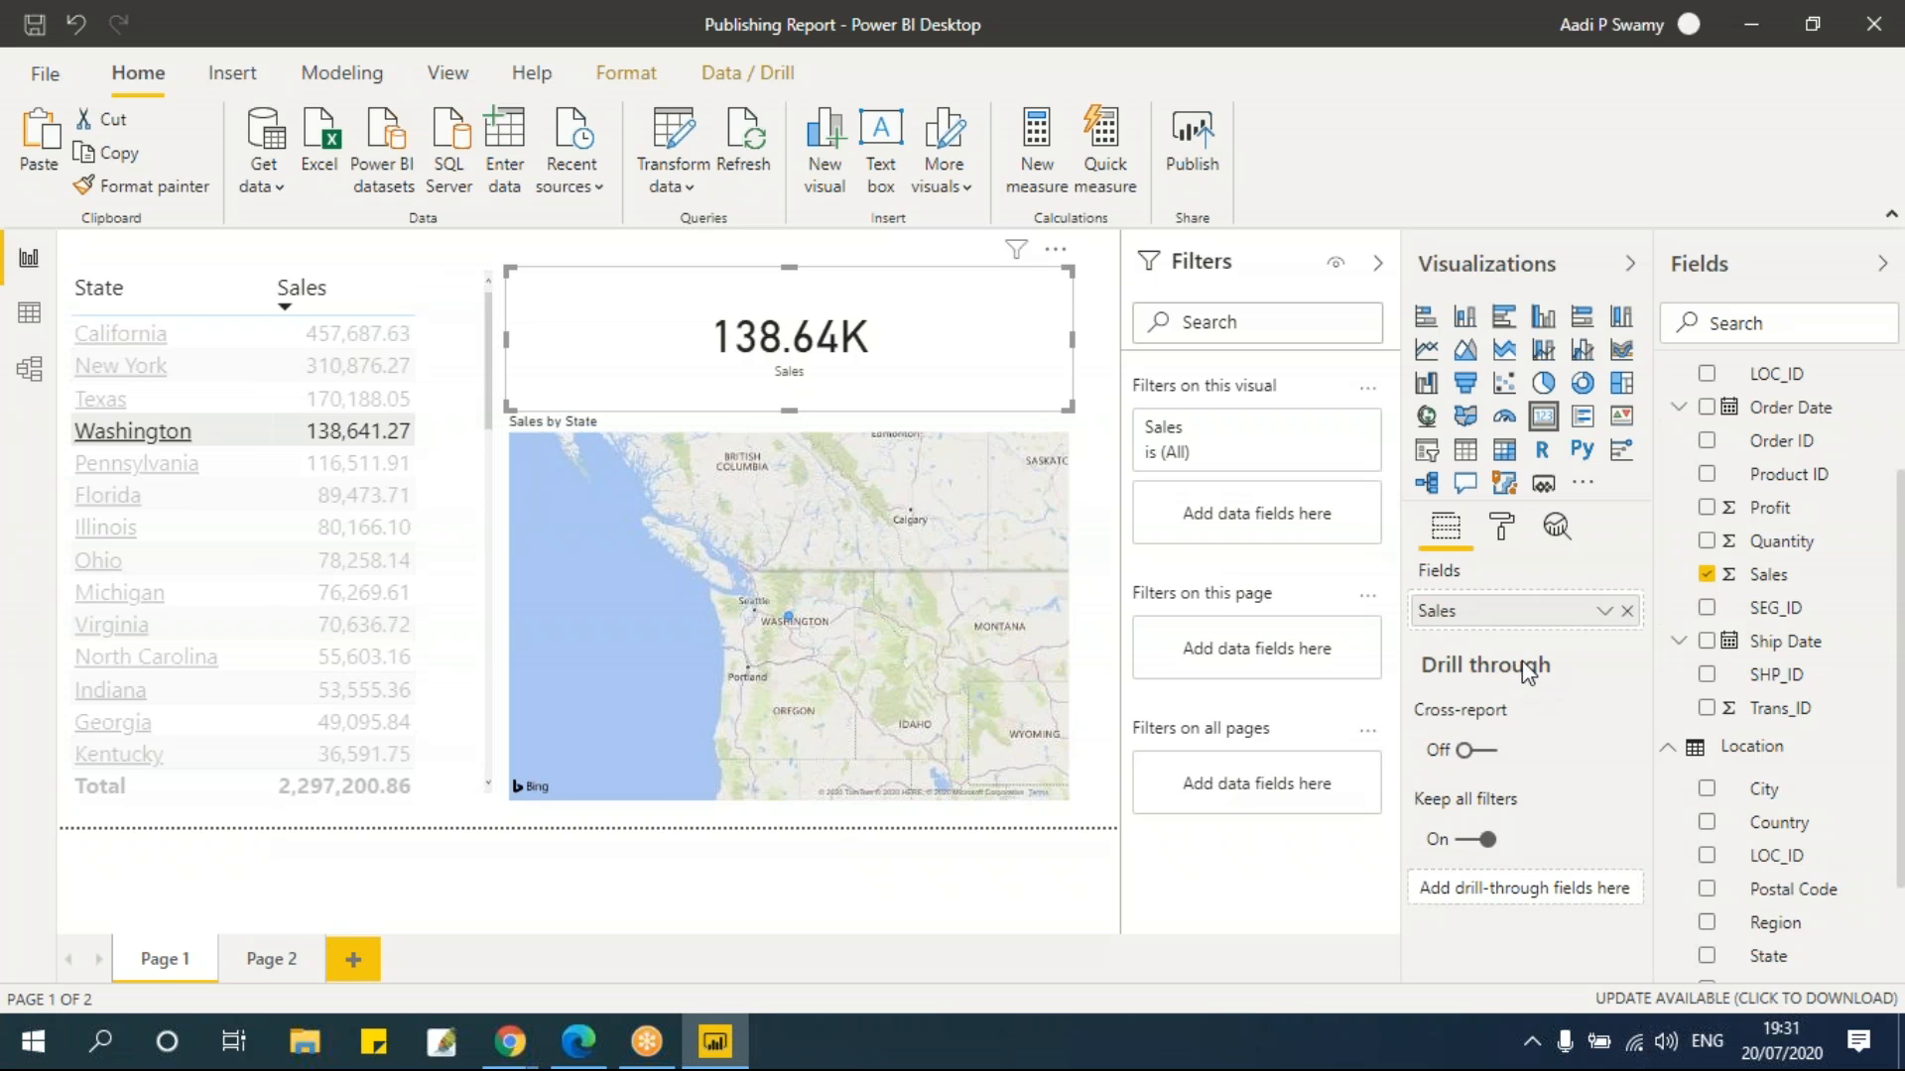
mouse_move(1528, 674)
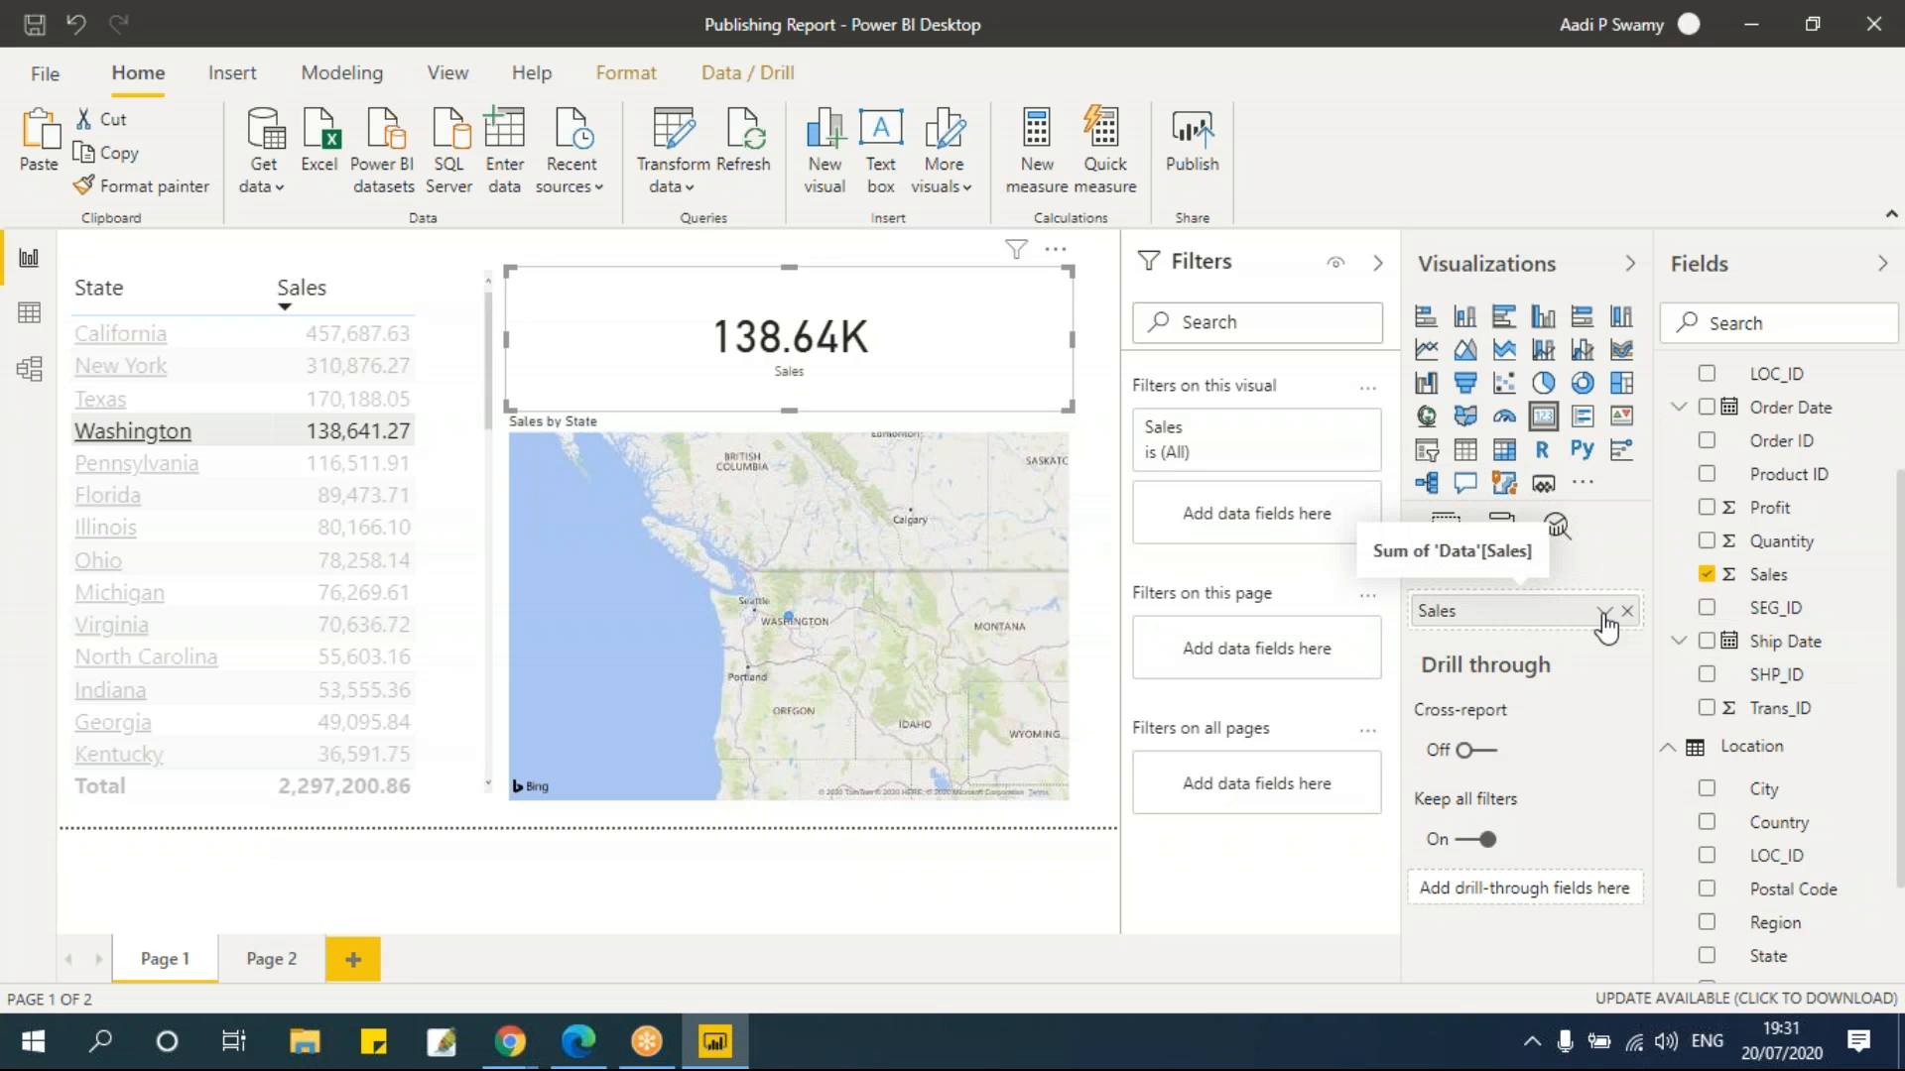
left_click(430, 306)
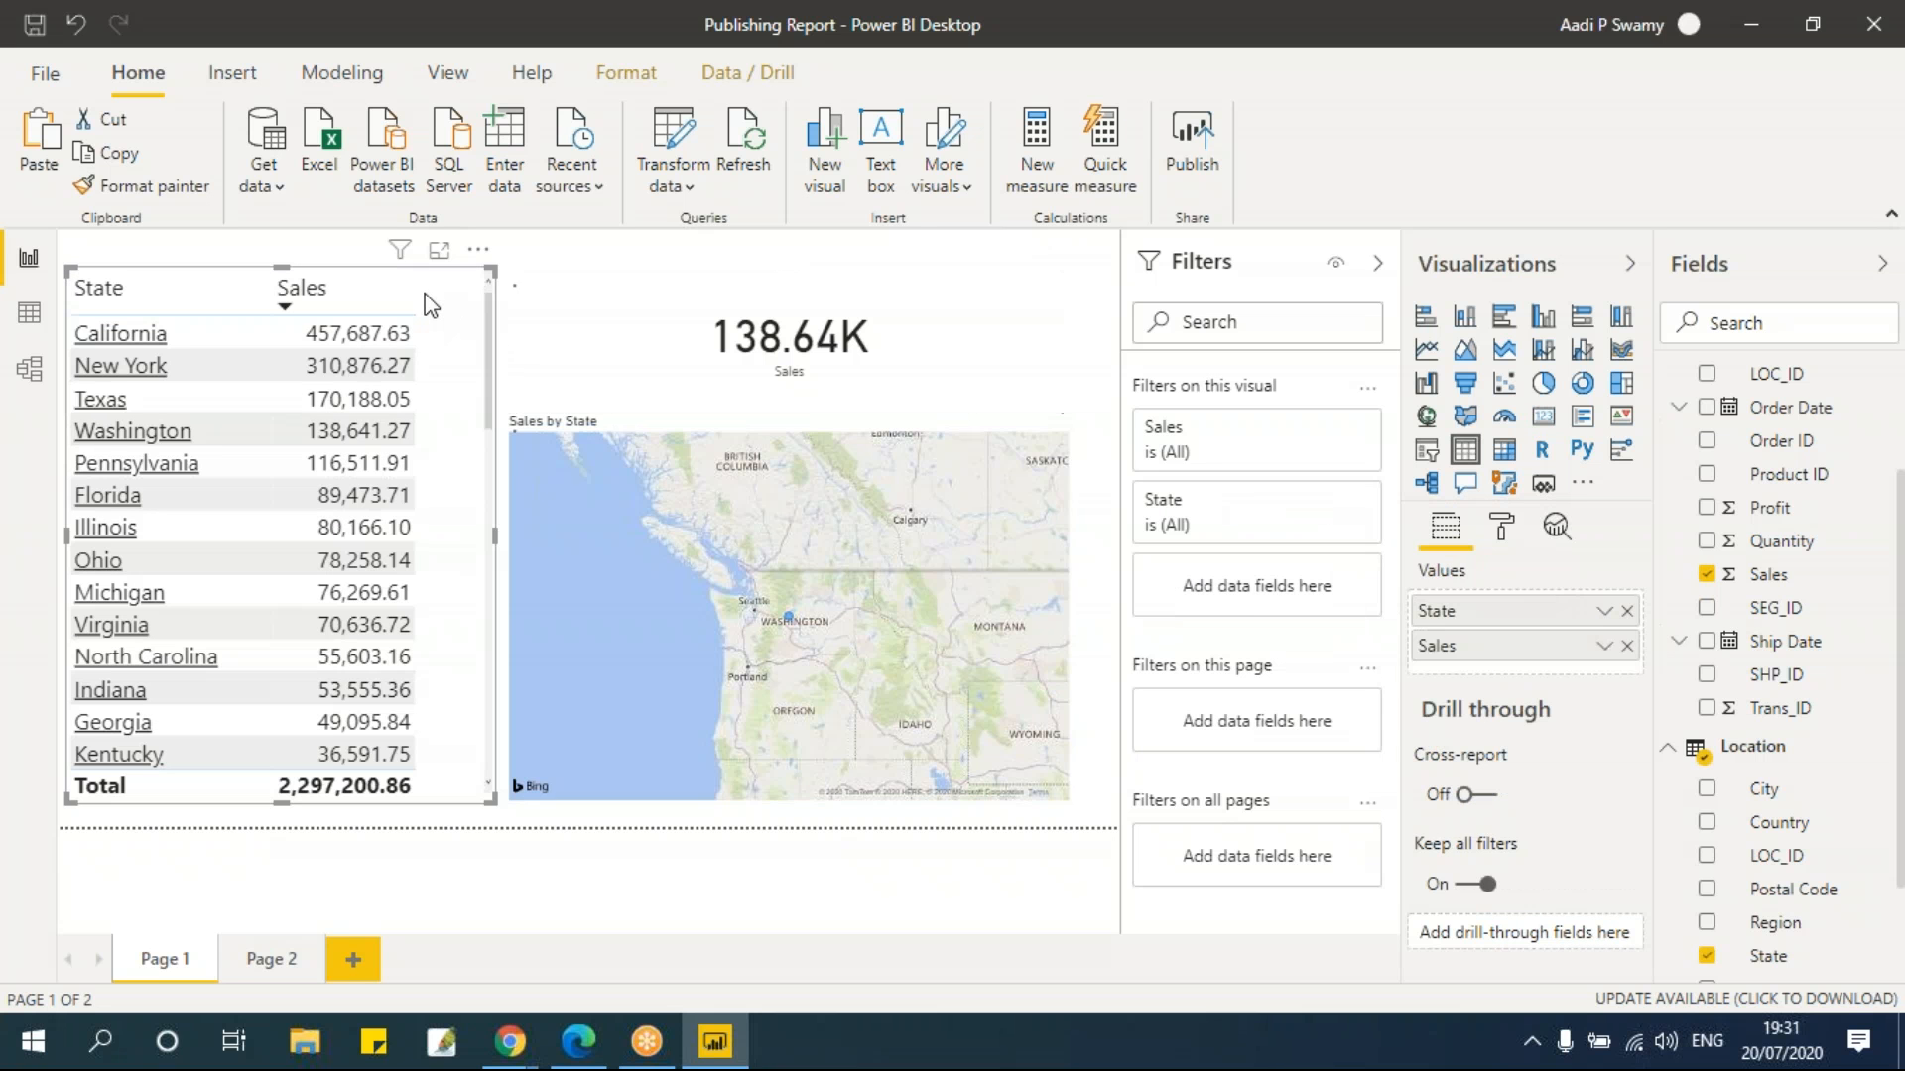
left_click(1603, 647)
mouse_move(1443, 203)
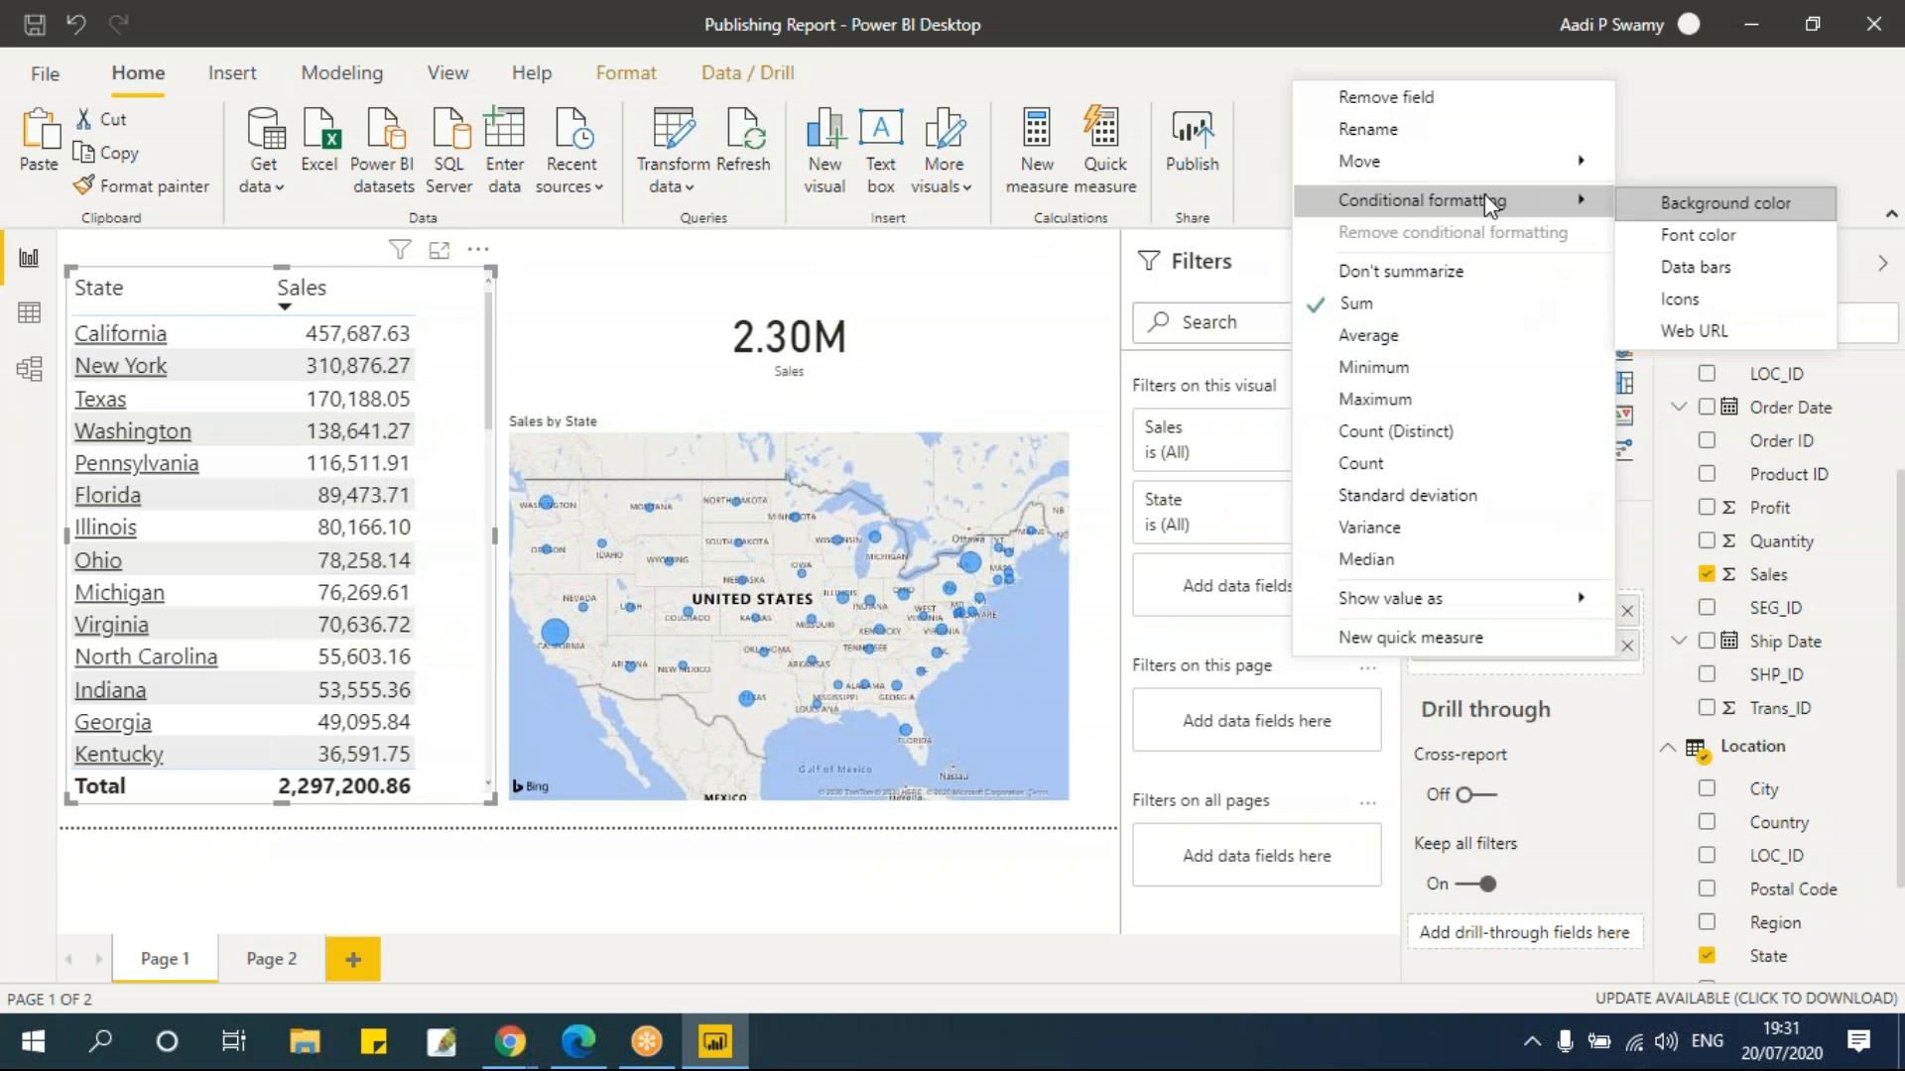
left_click(532, 296)
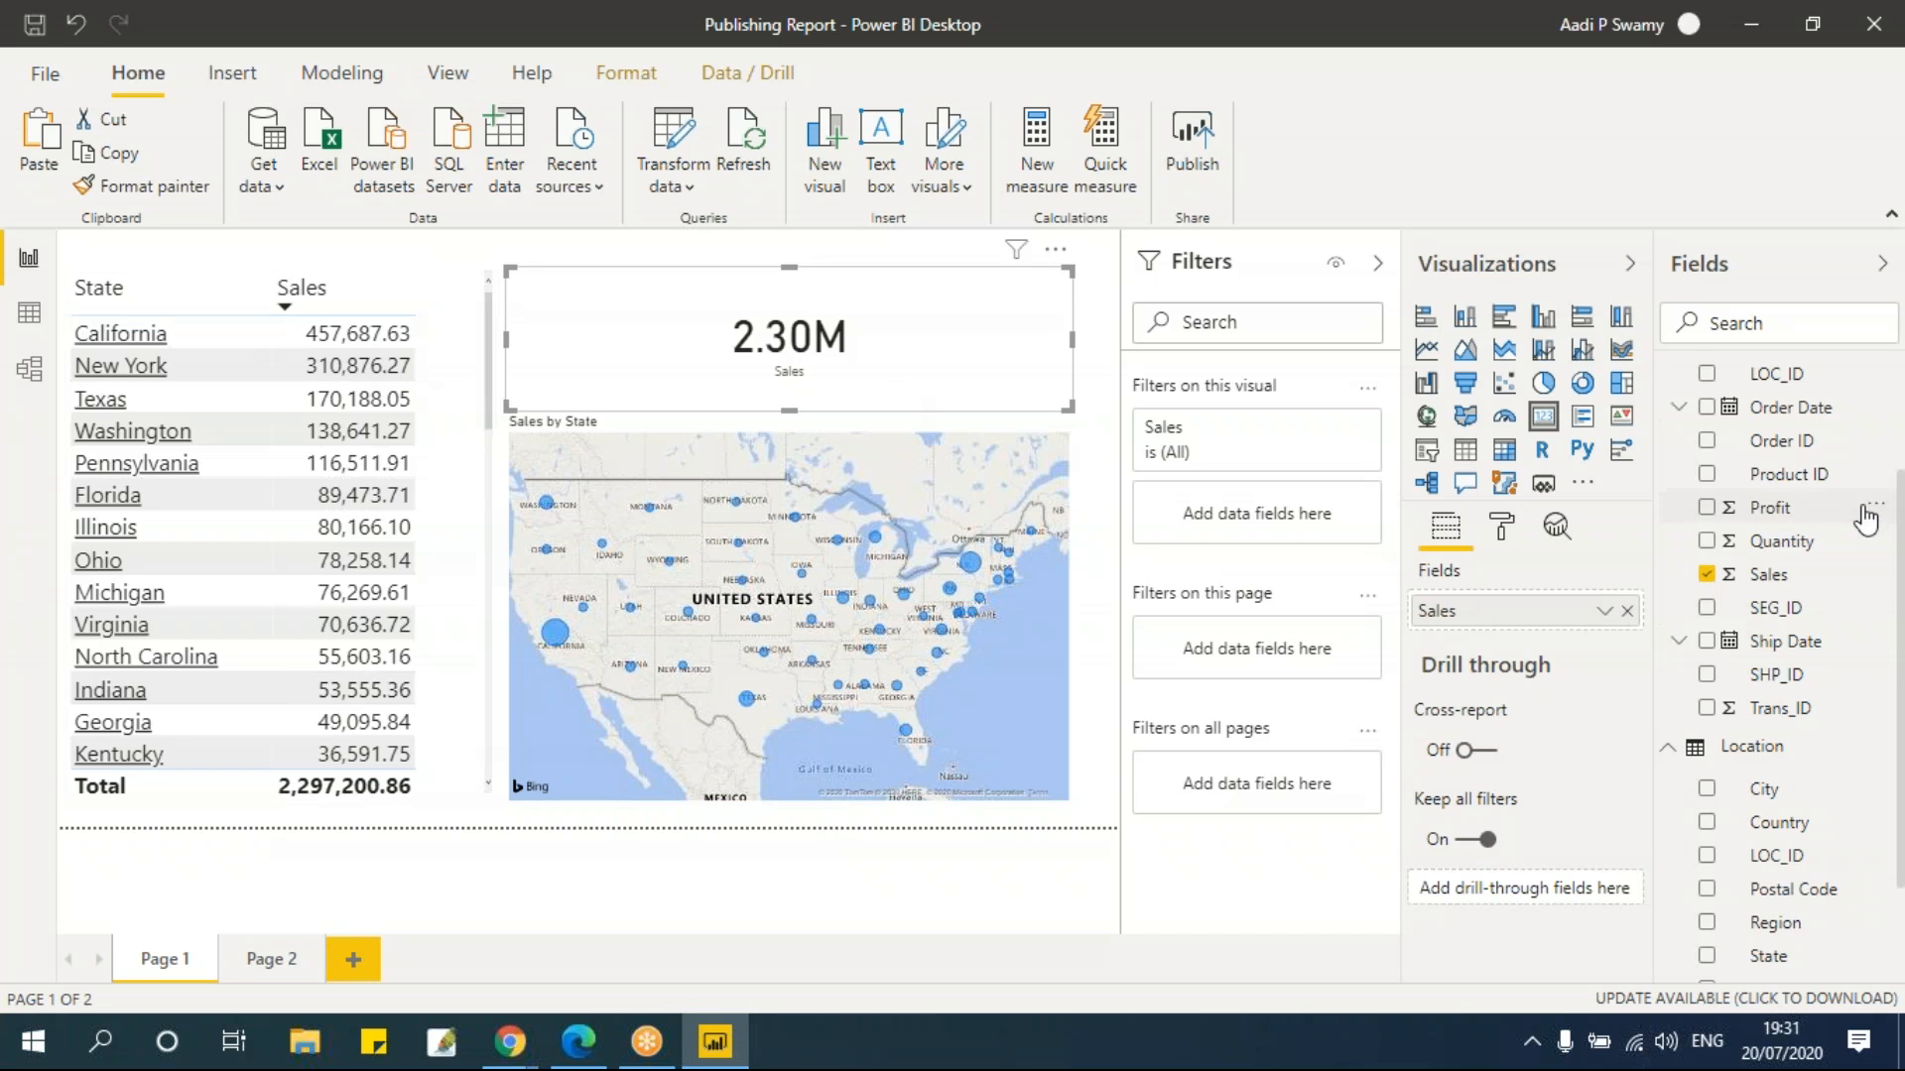
Switch to the data view and create a new measure named CondFormatting in the Data table
scroll(1804, 486, "up", 3)
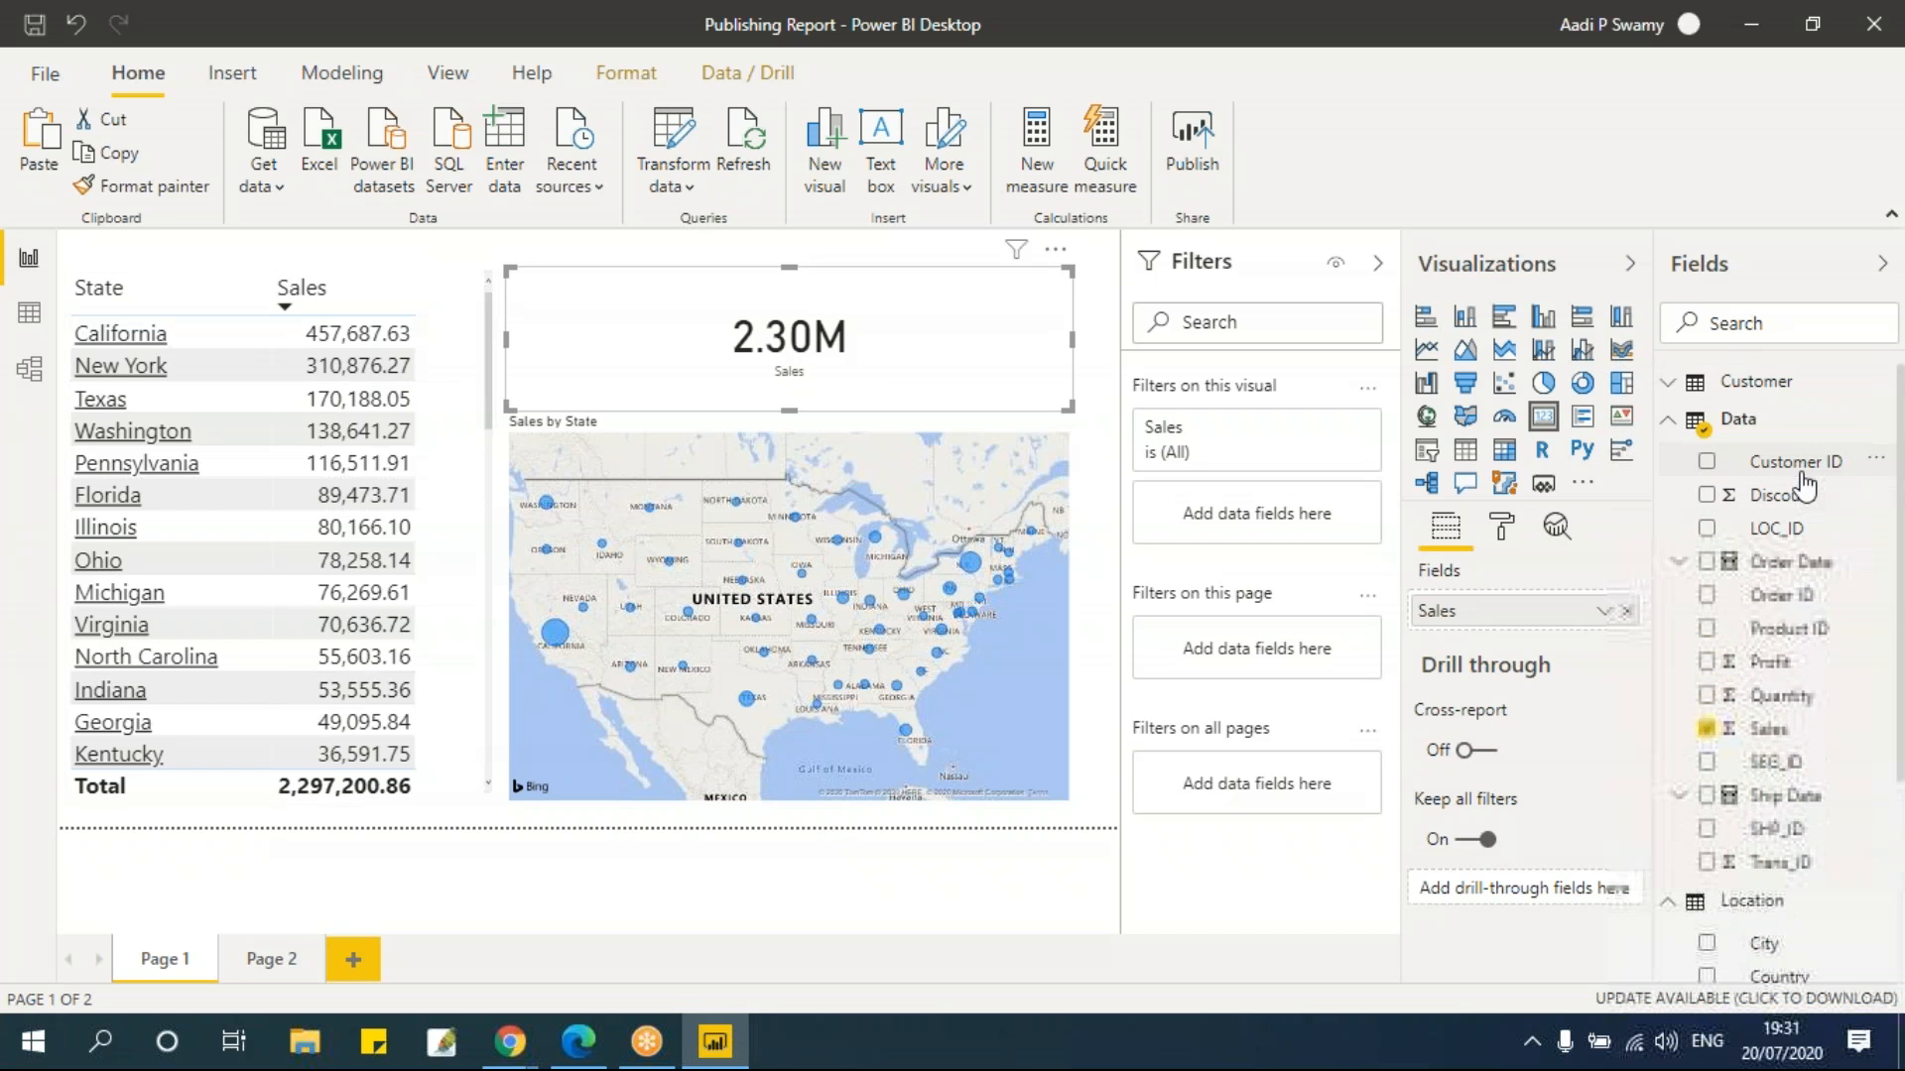
left_click(1750, 422)
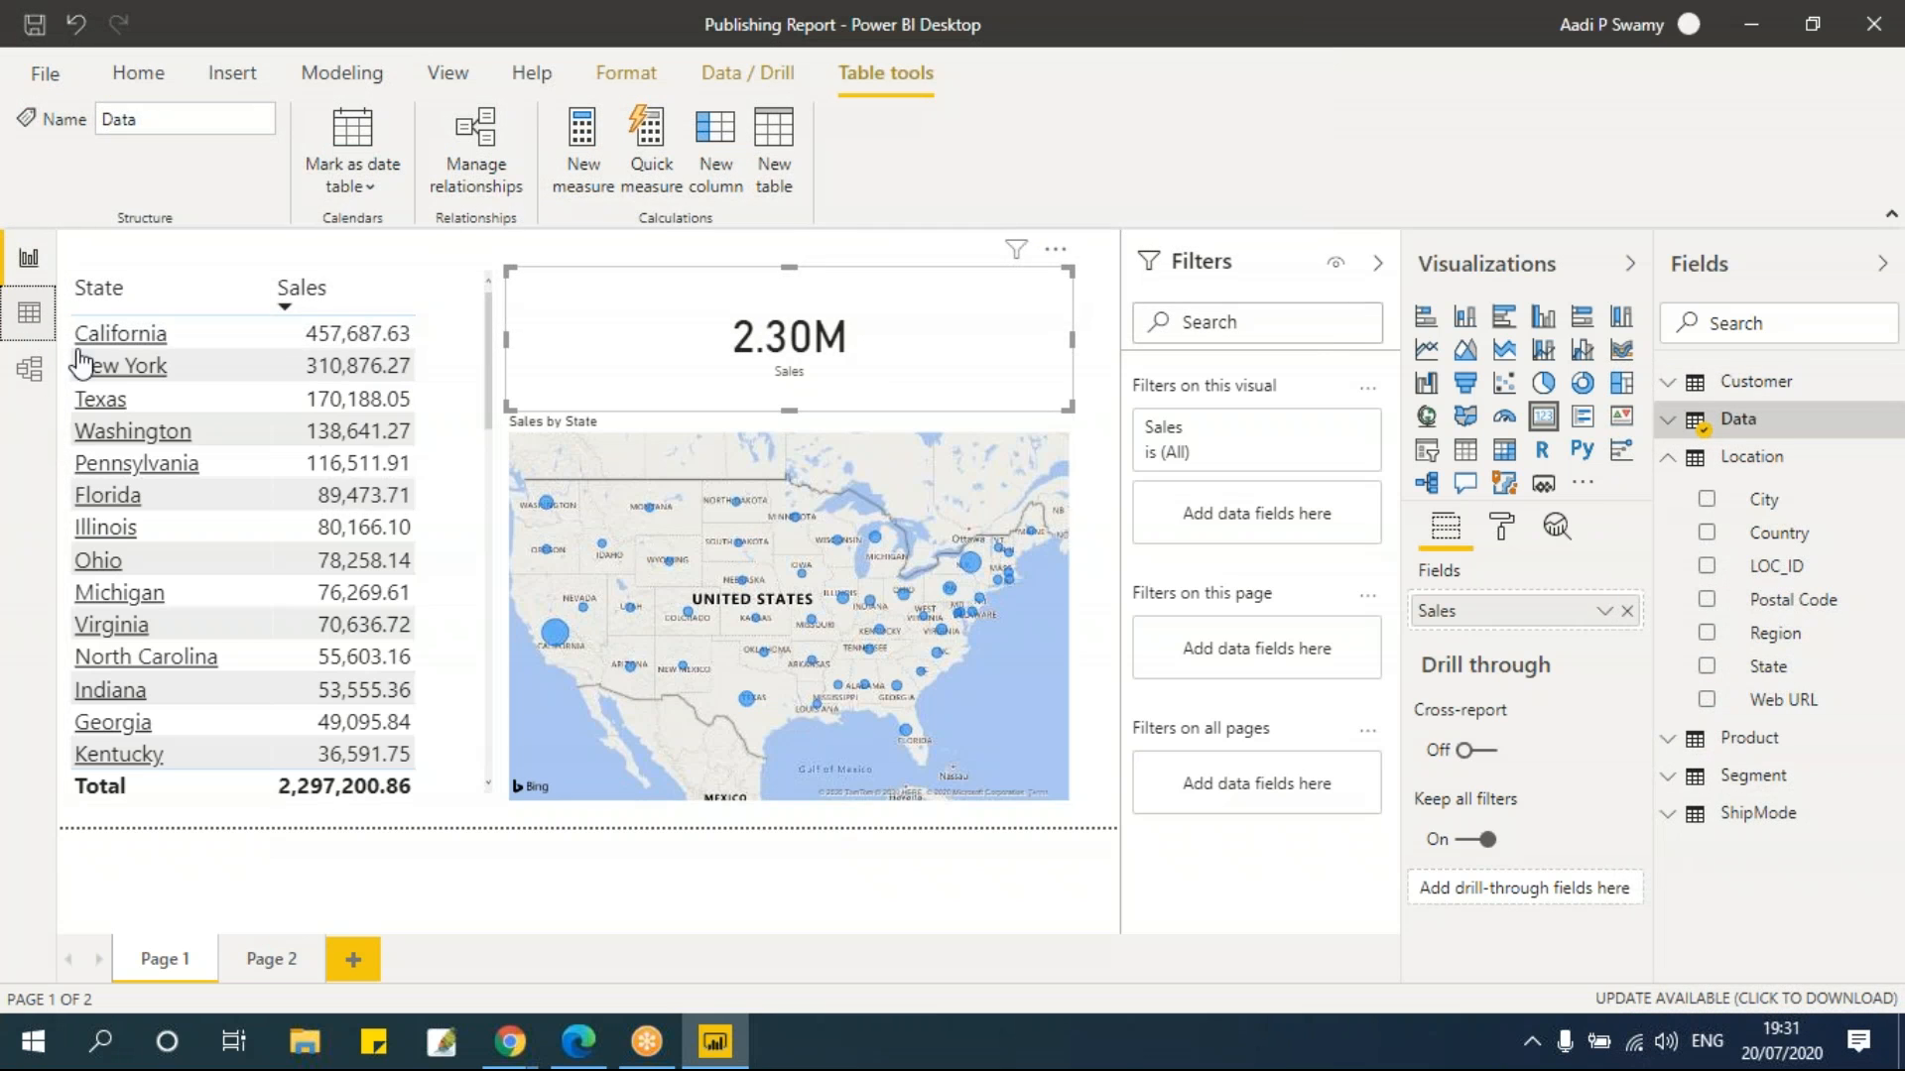
left_click(29, 314)
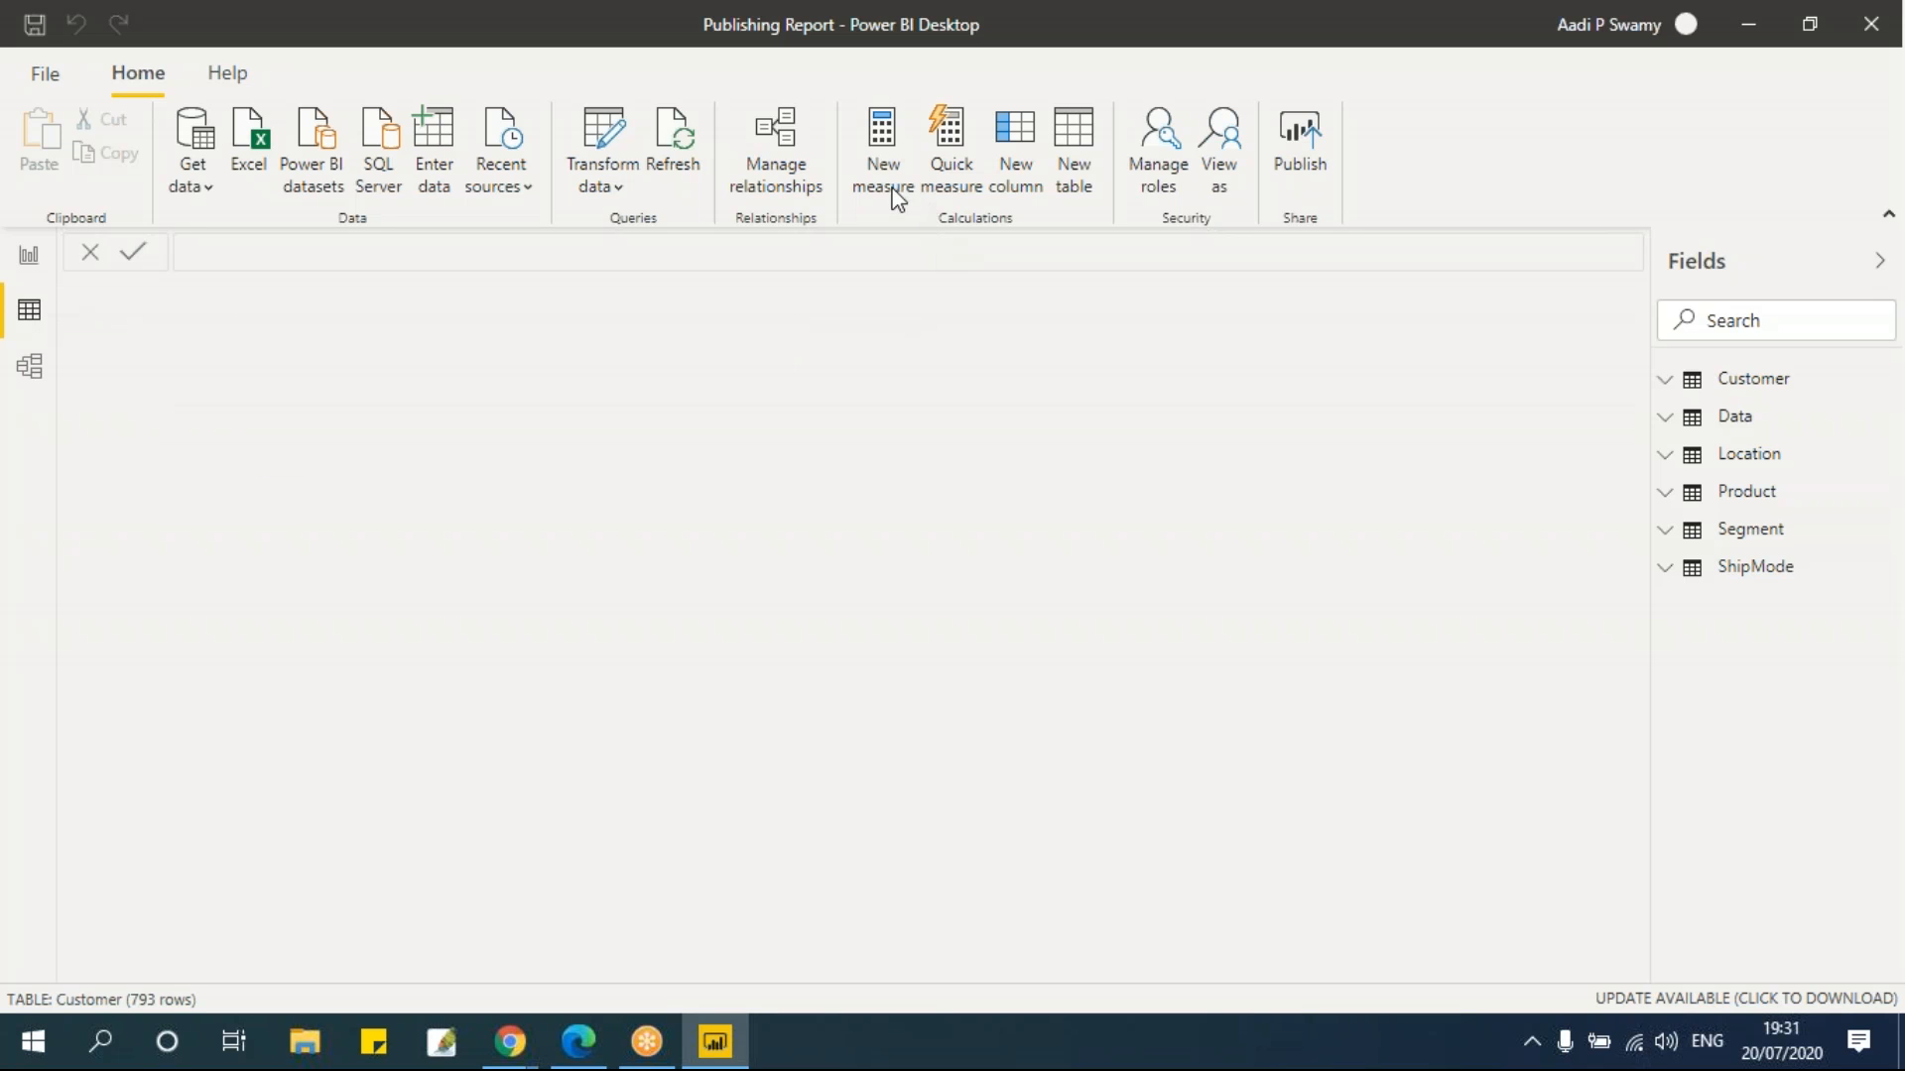
left_click(1741, 418)
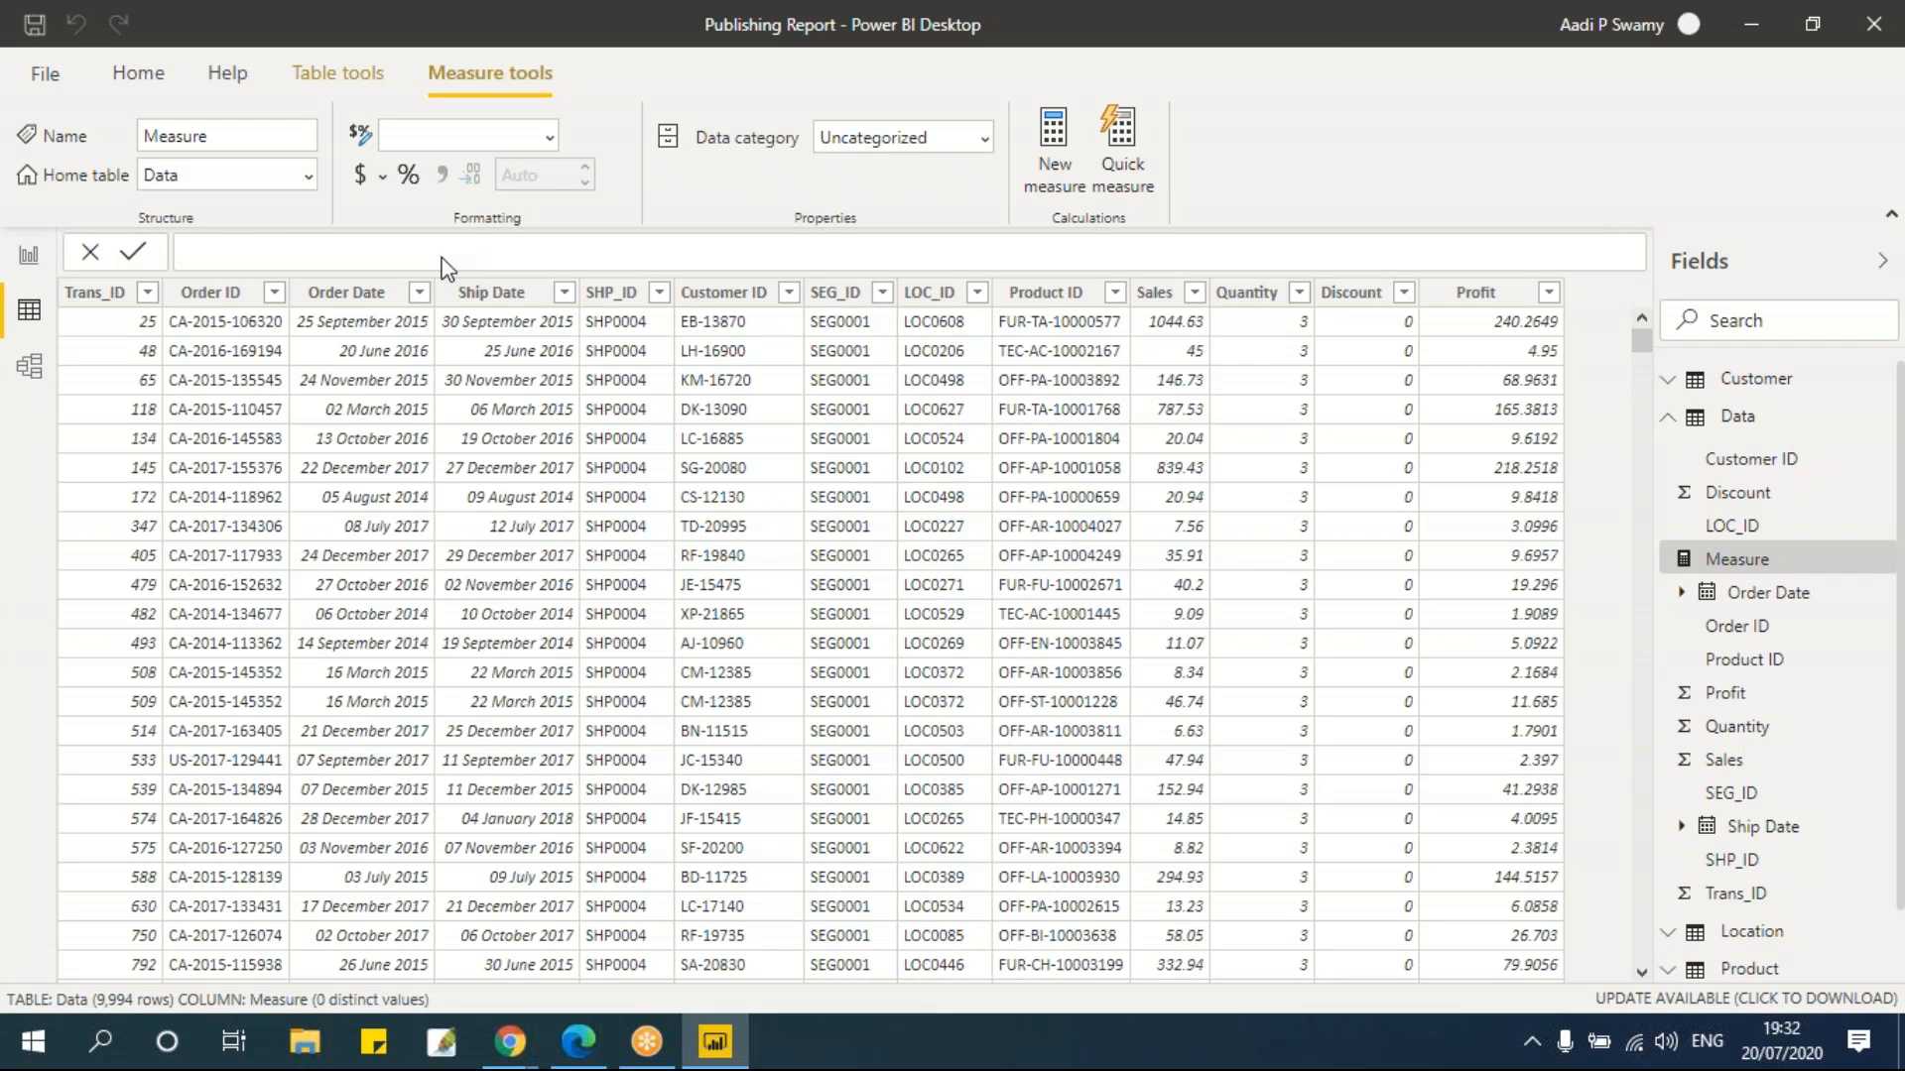
left_click(407, 249)
key("ctrl+a")
key("BackSpace")
type("CondFormatting = ")
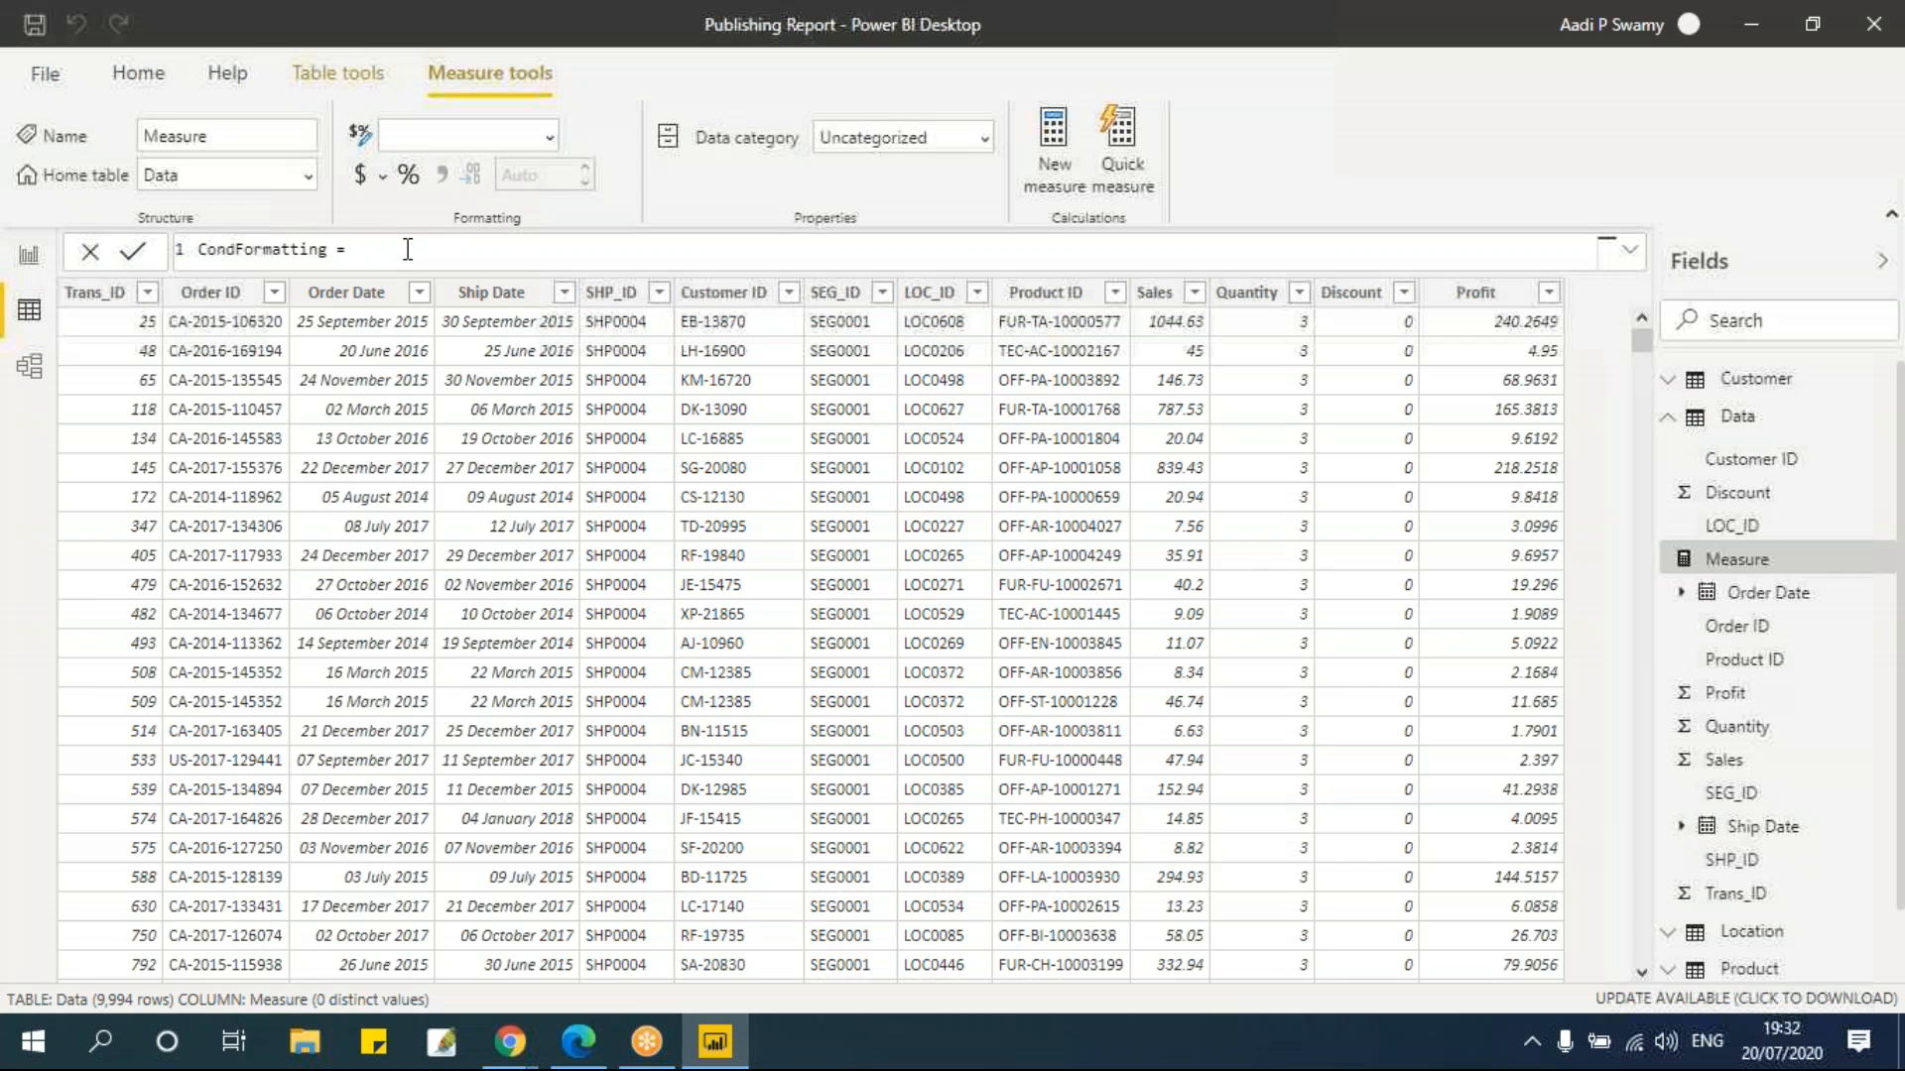
Begin the CondFormatting formula with an IF that returns "Blue" when SUM(Data[Sales]) is greater than 100000
type("i")
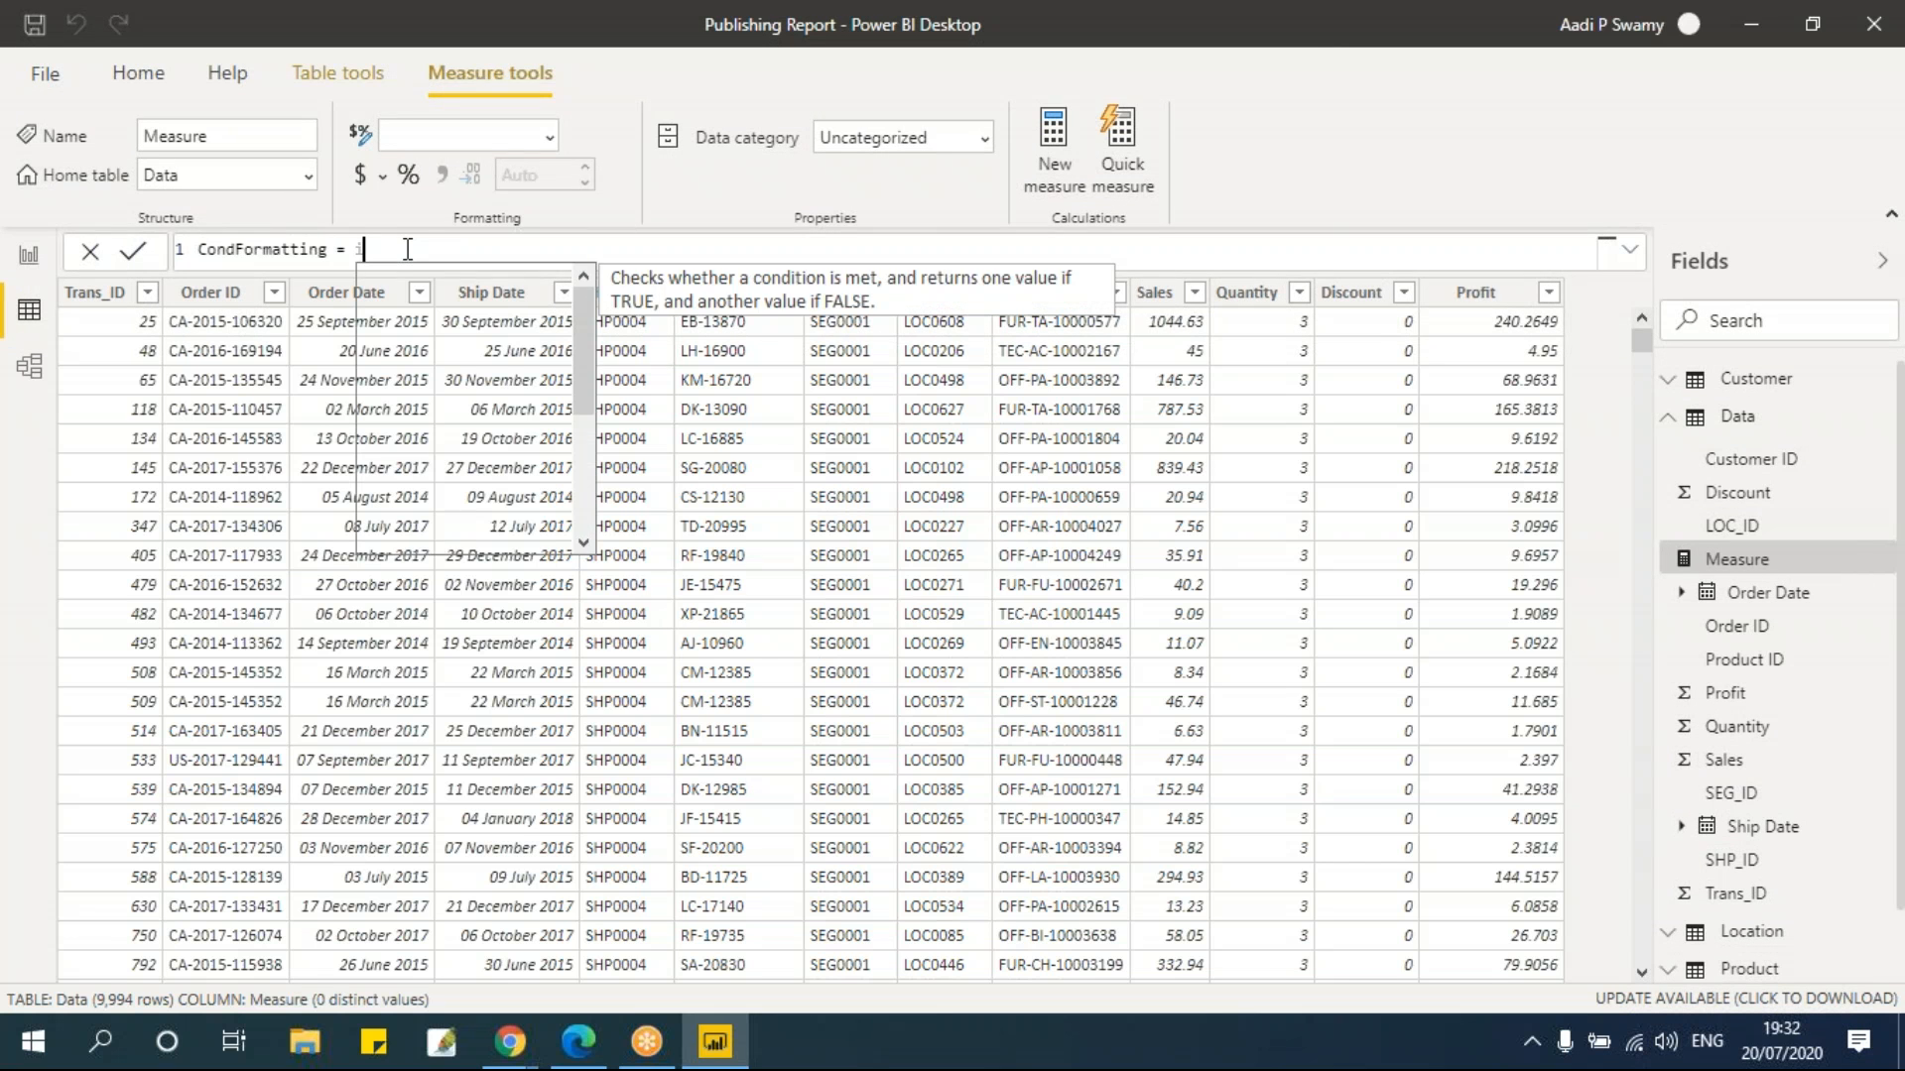
type("f su")
key("BackSpace")
key("BackSpace")
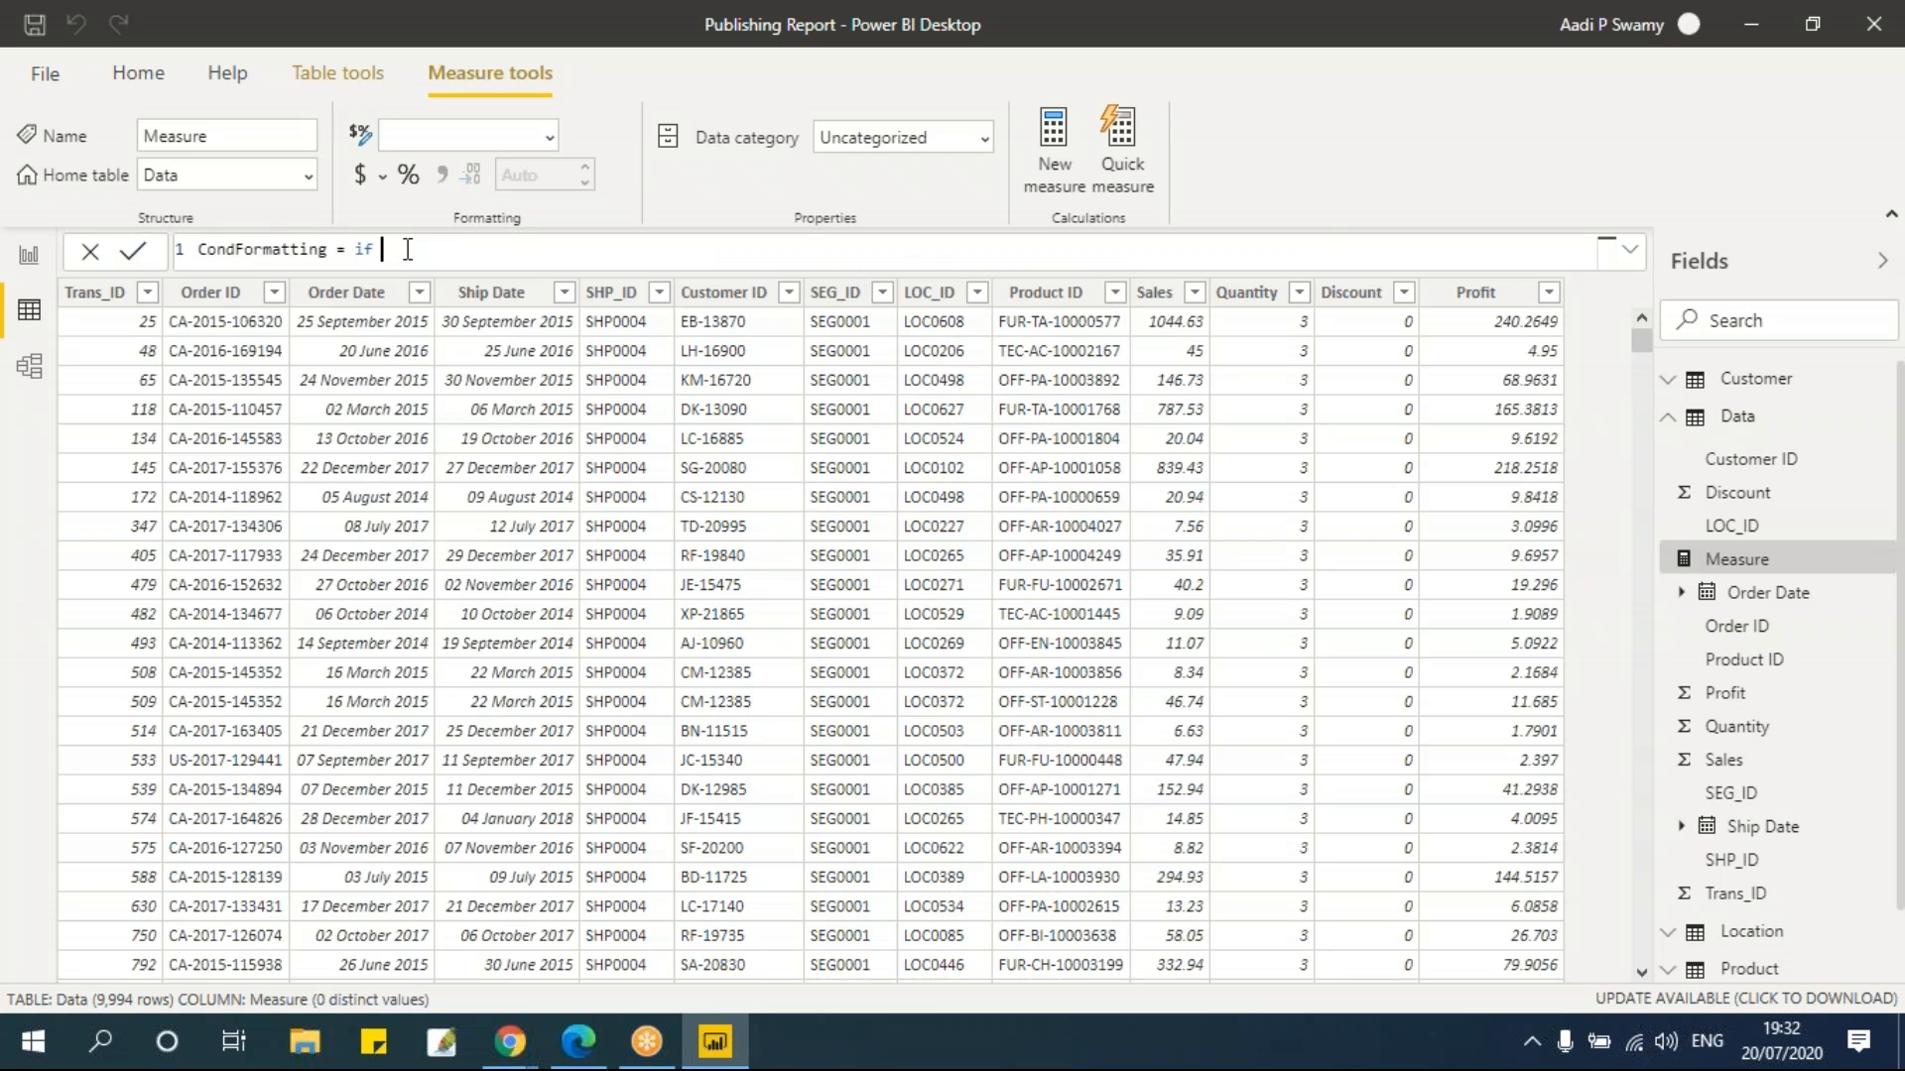
key("BackSpace")
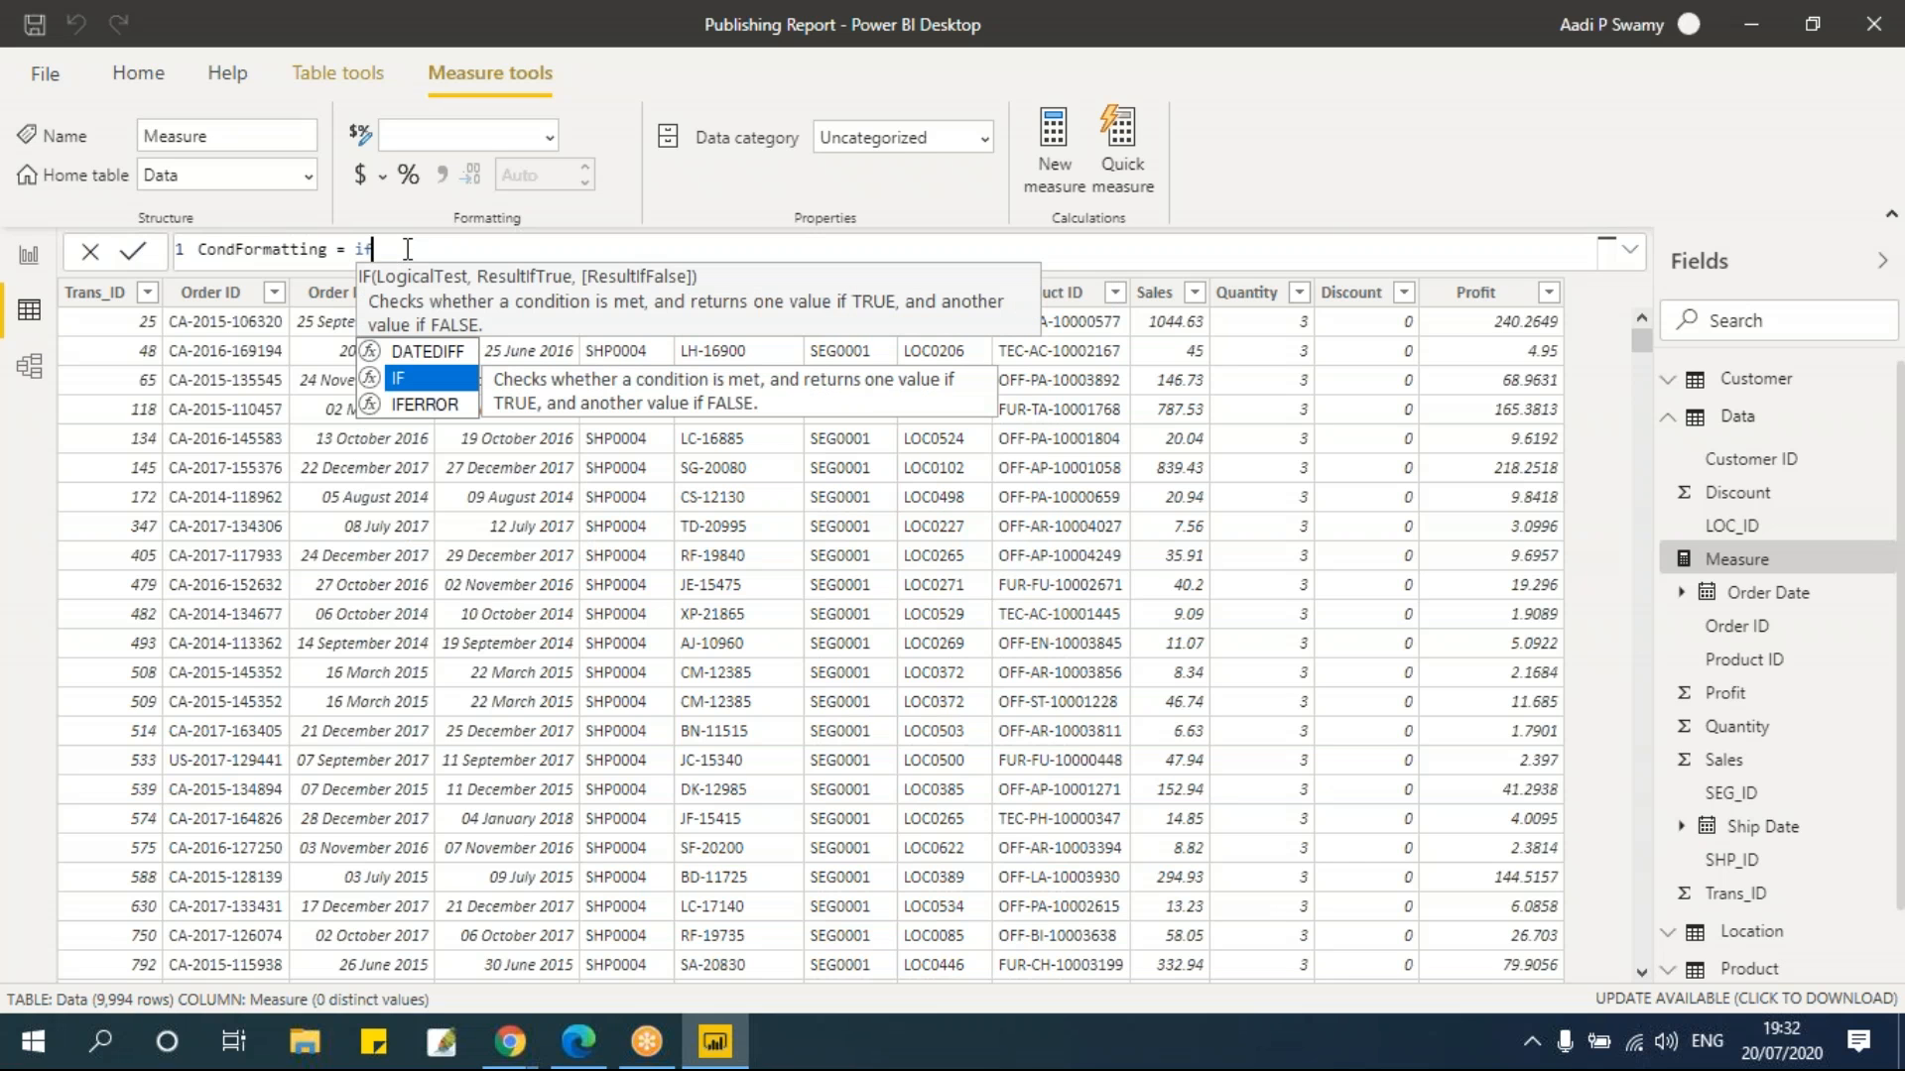
type("(")
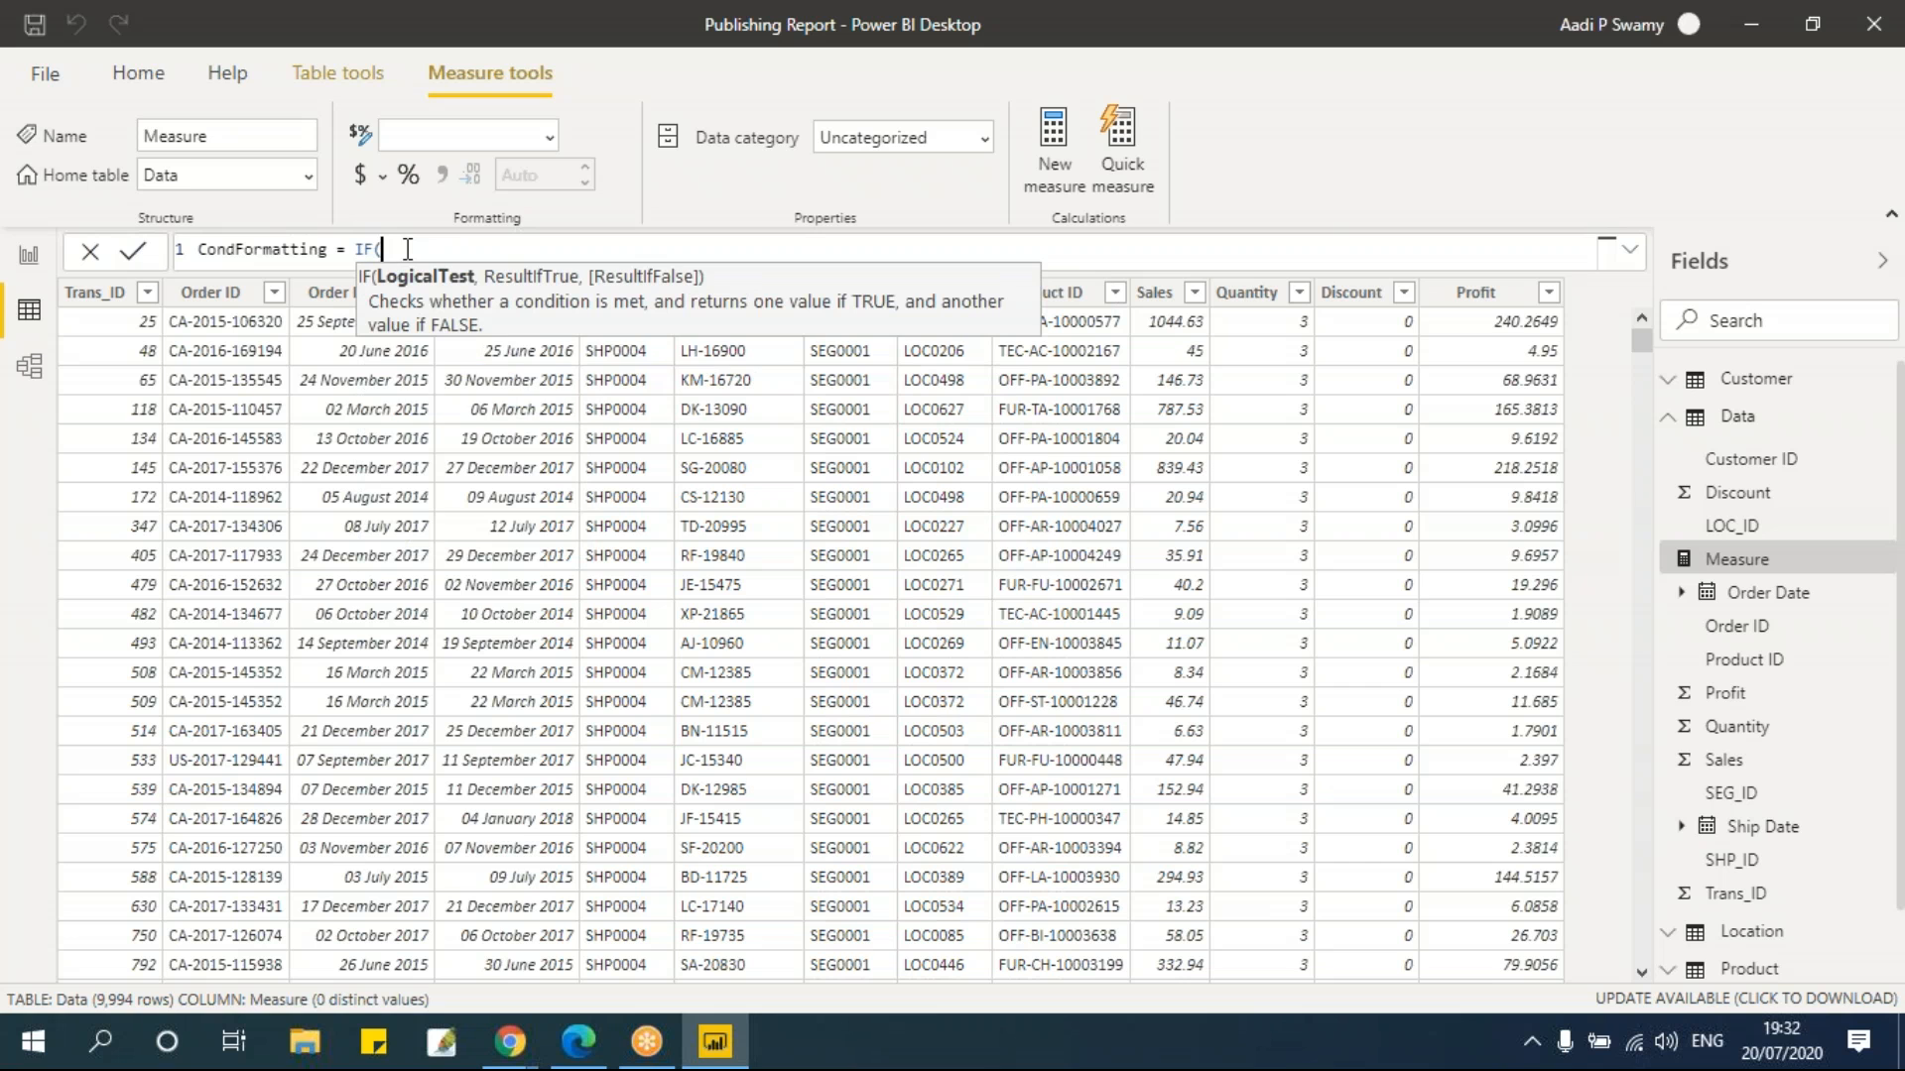
type("SUM(Data[Sales]")
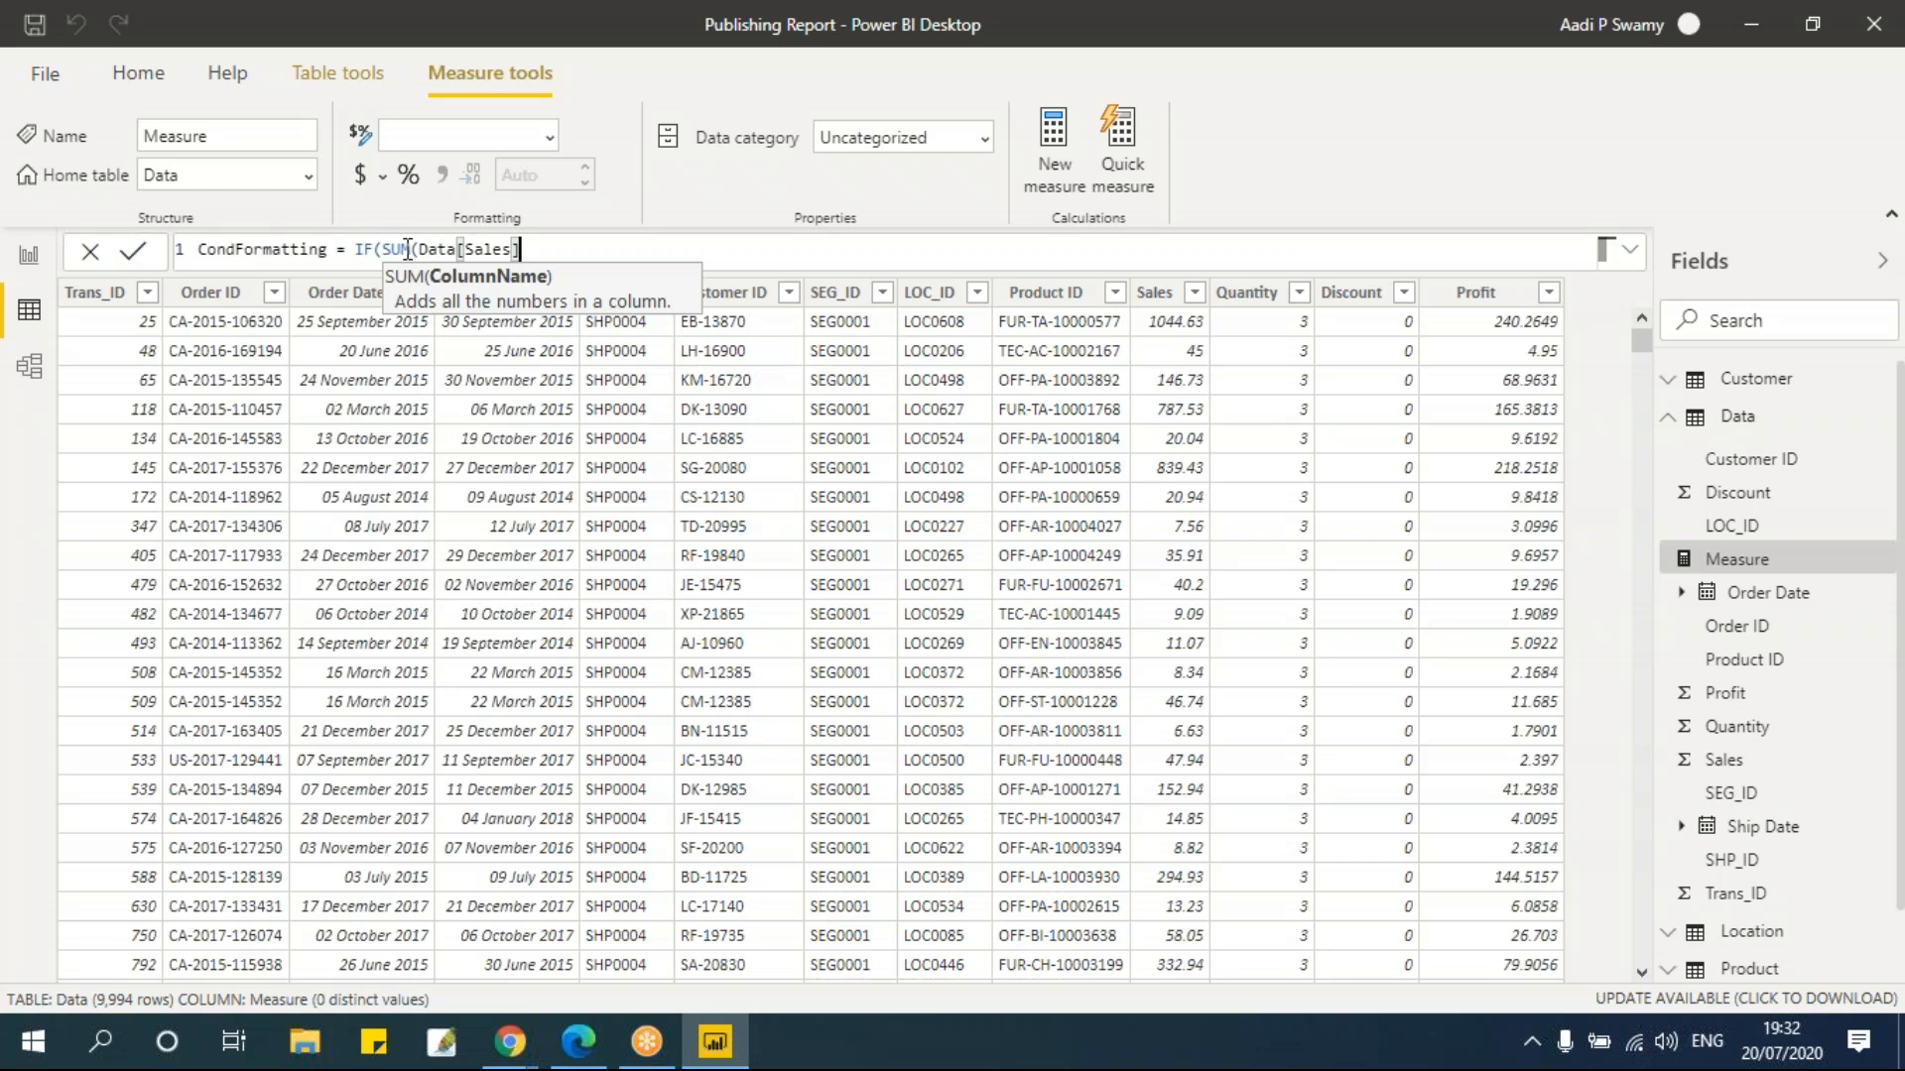
type(")>")
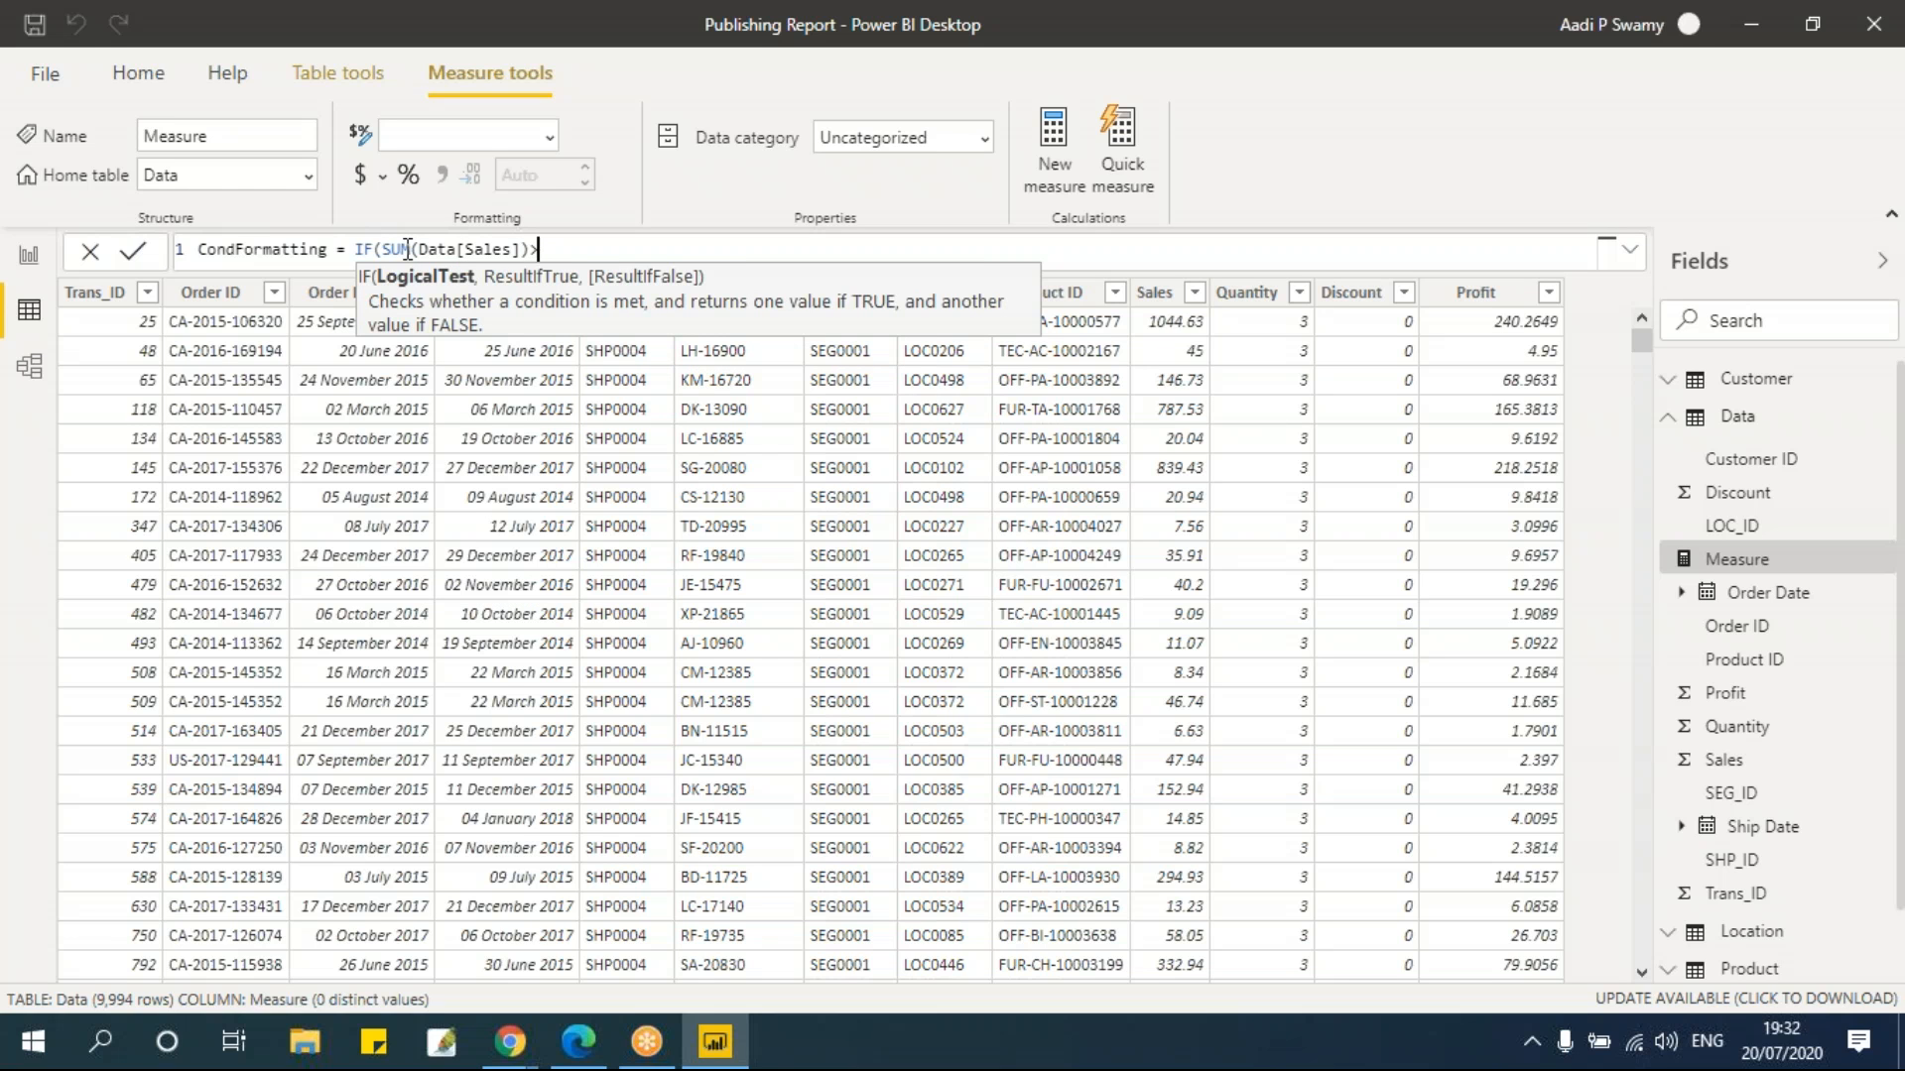
type("100000,")
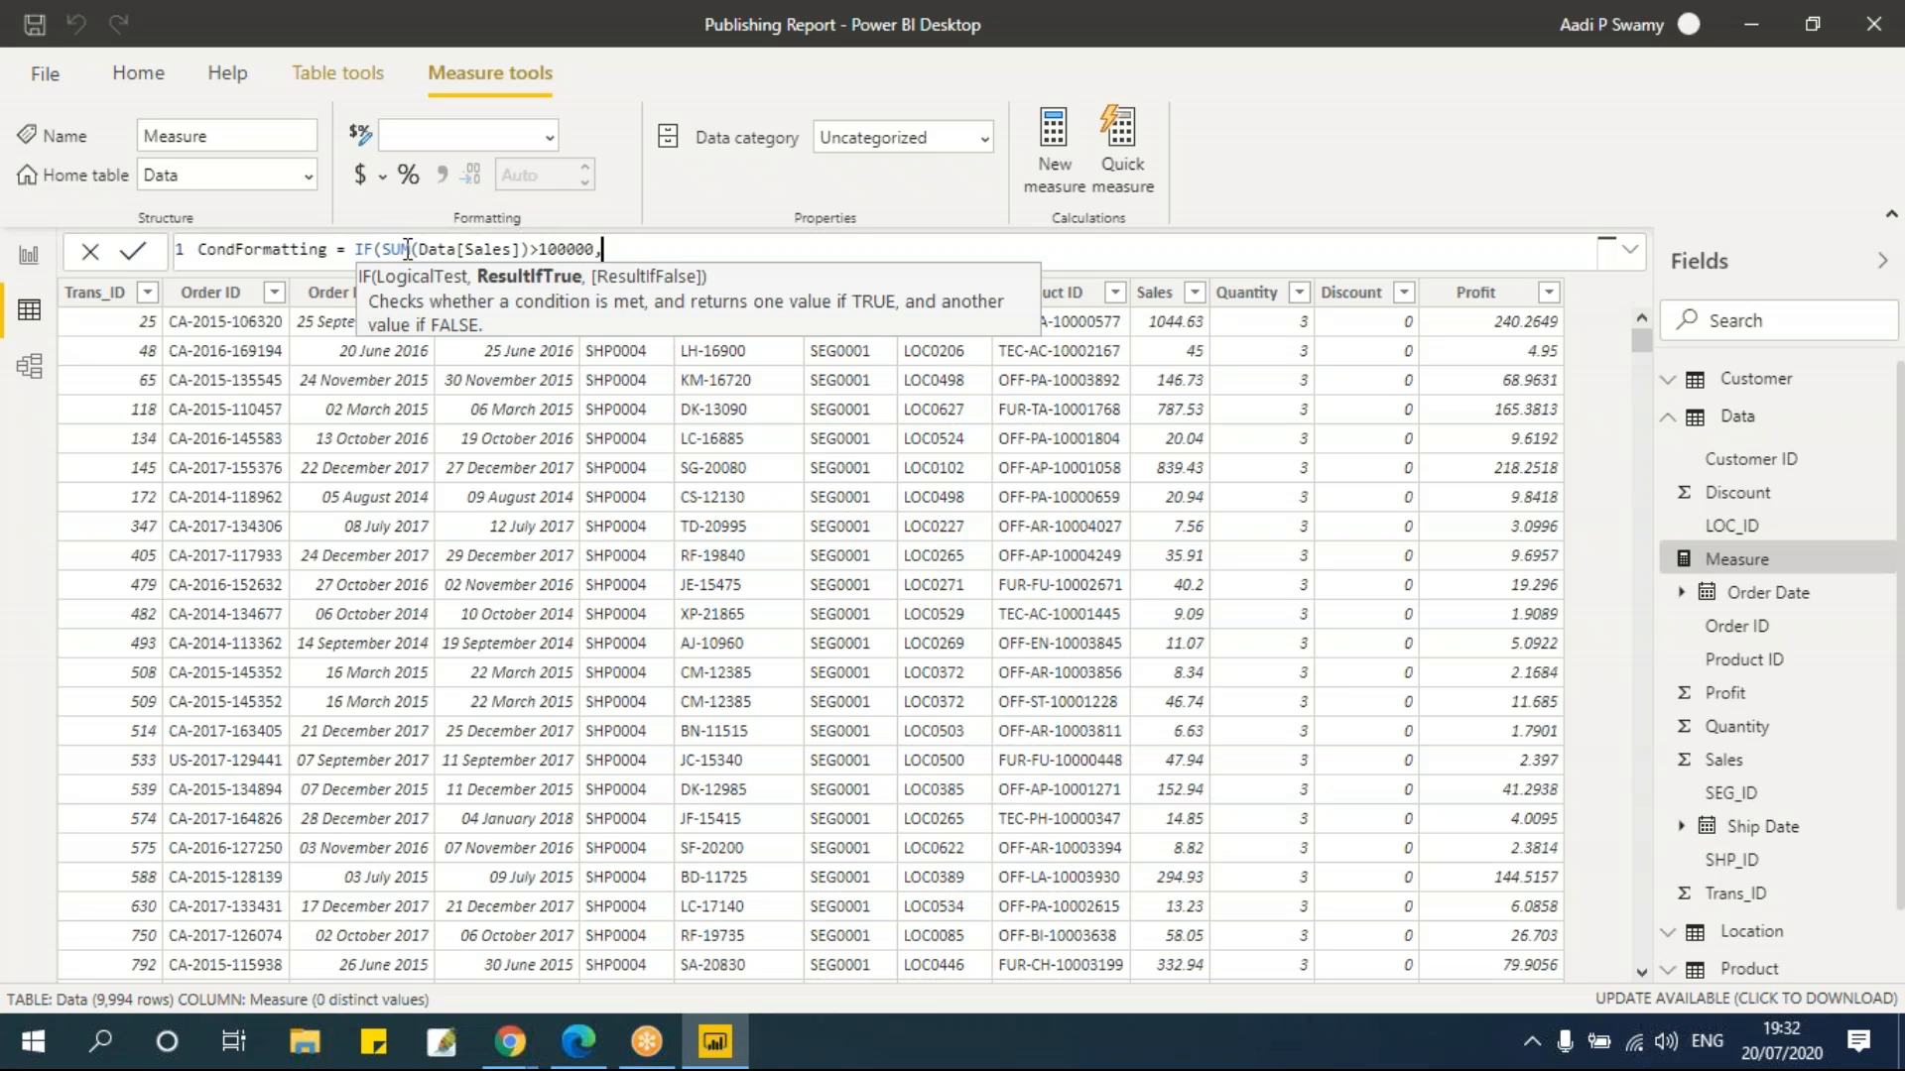
type("\"")
type("Blue")
type("\"")
type(",")
Nest a second IF returning "Green" when SUM(Data[Sales]) exceeds 50000 and otherwise "Red", and commit the measure
type("IF(")
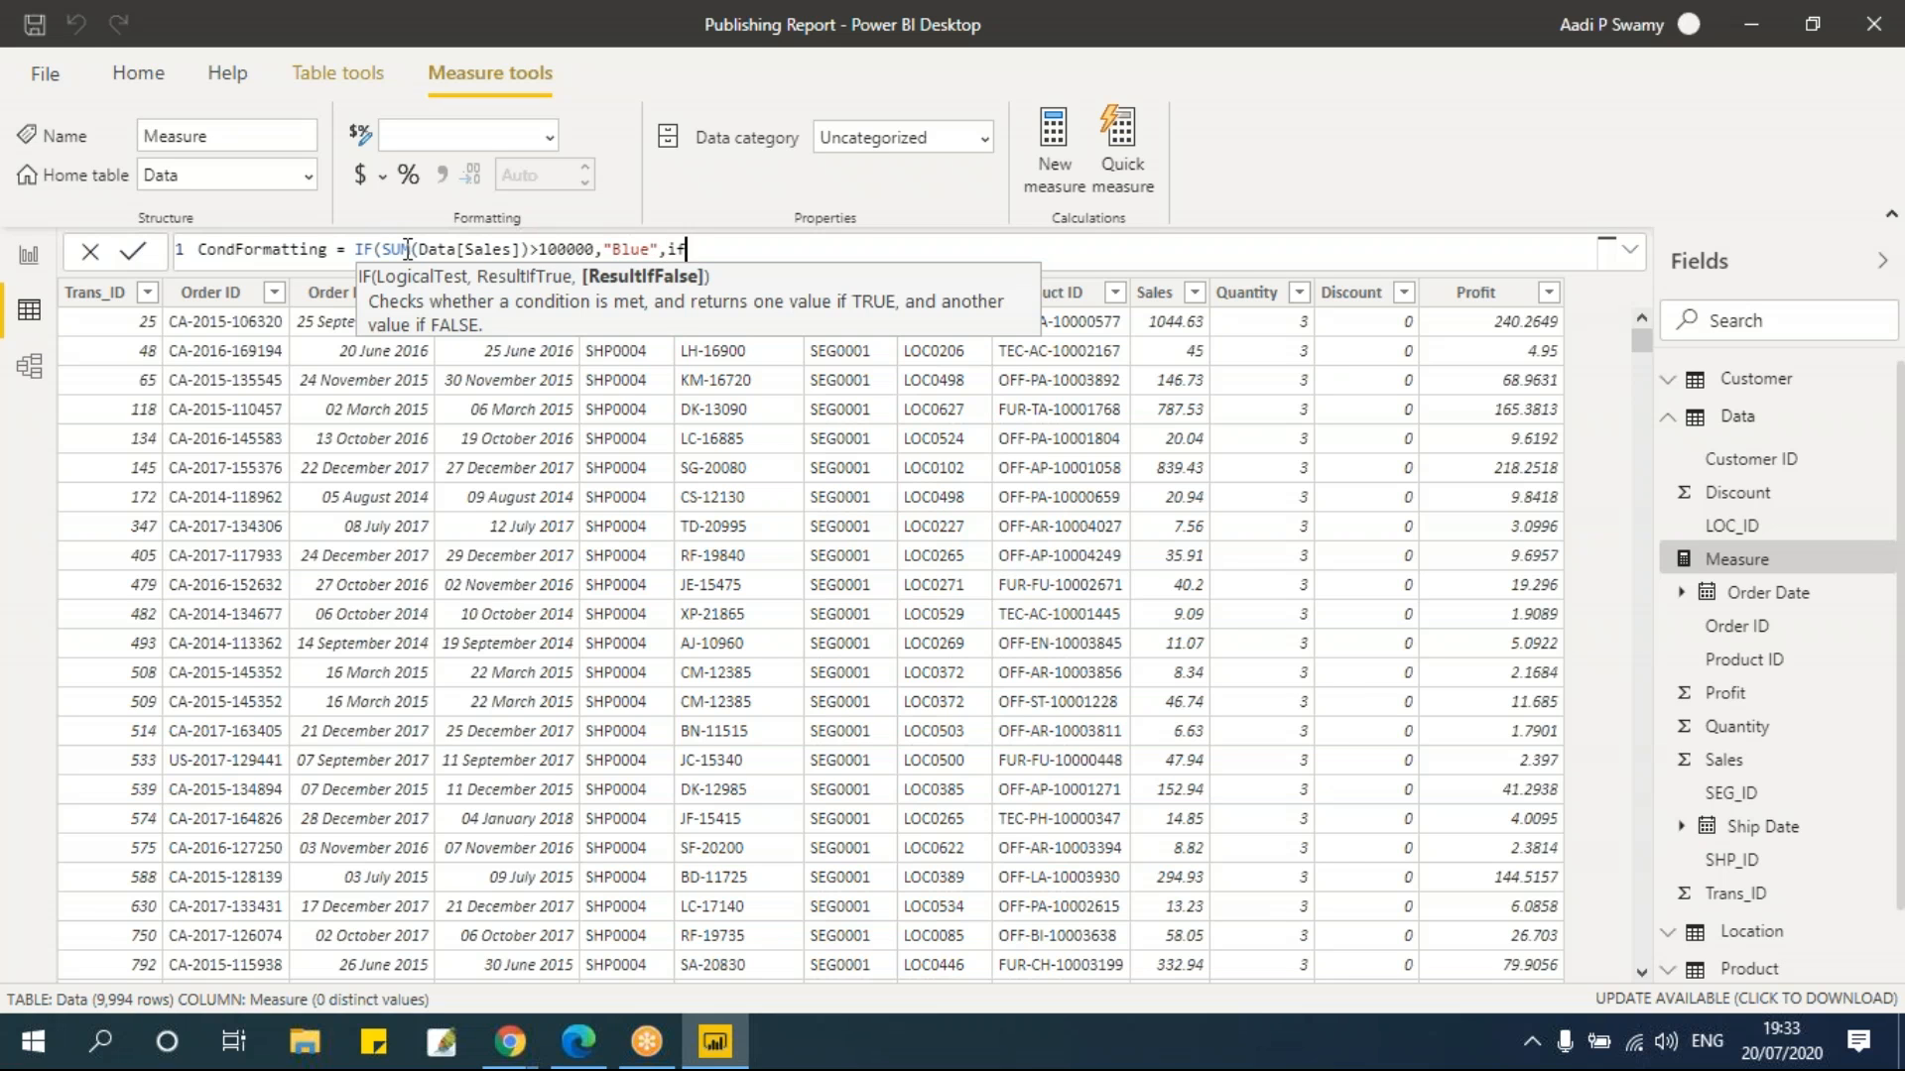
type("sum(Data[Sales]")
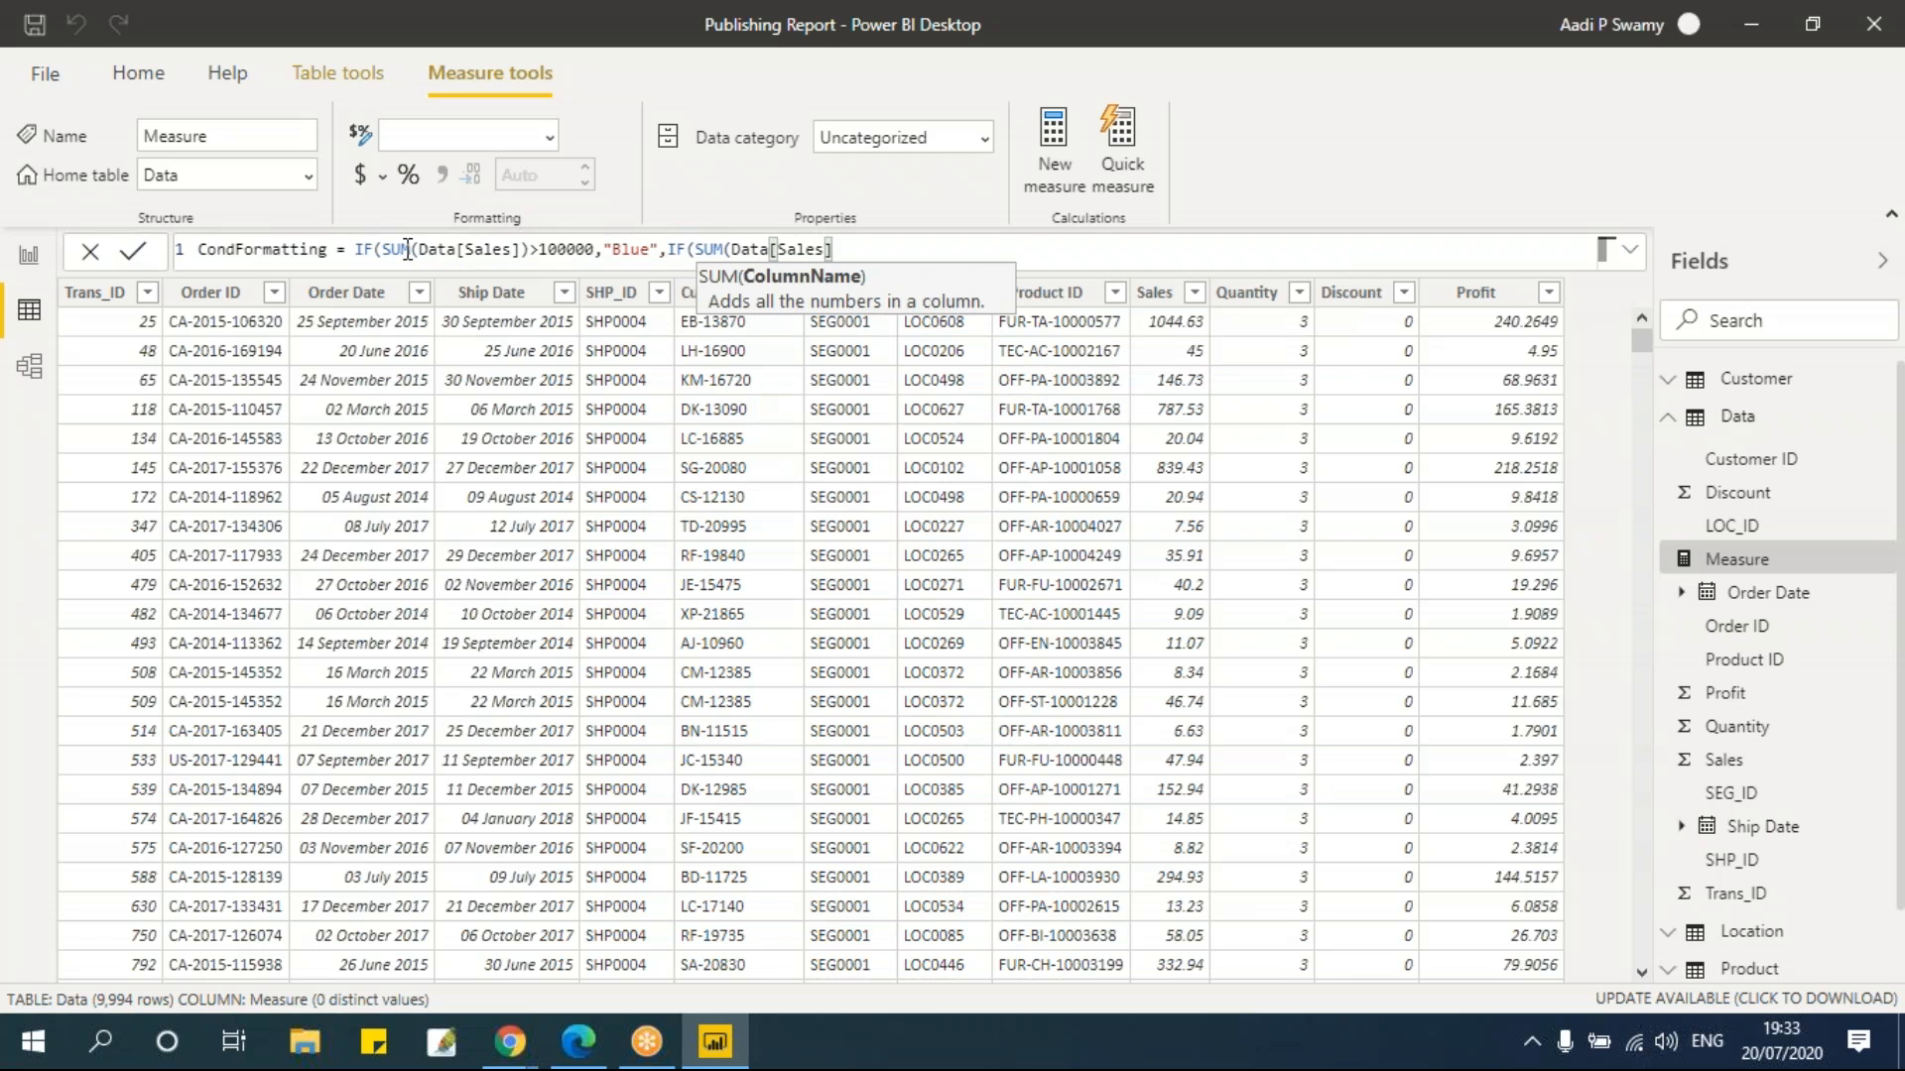
type(")>50000,")
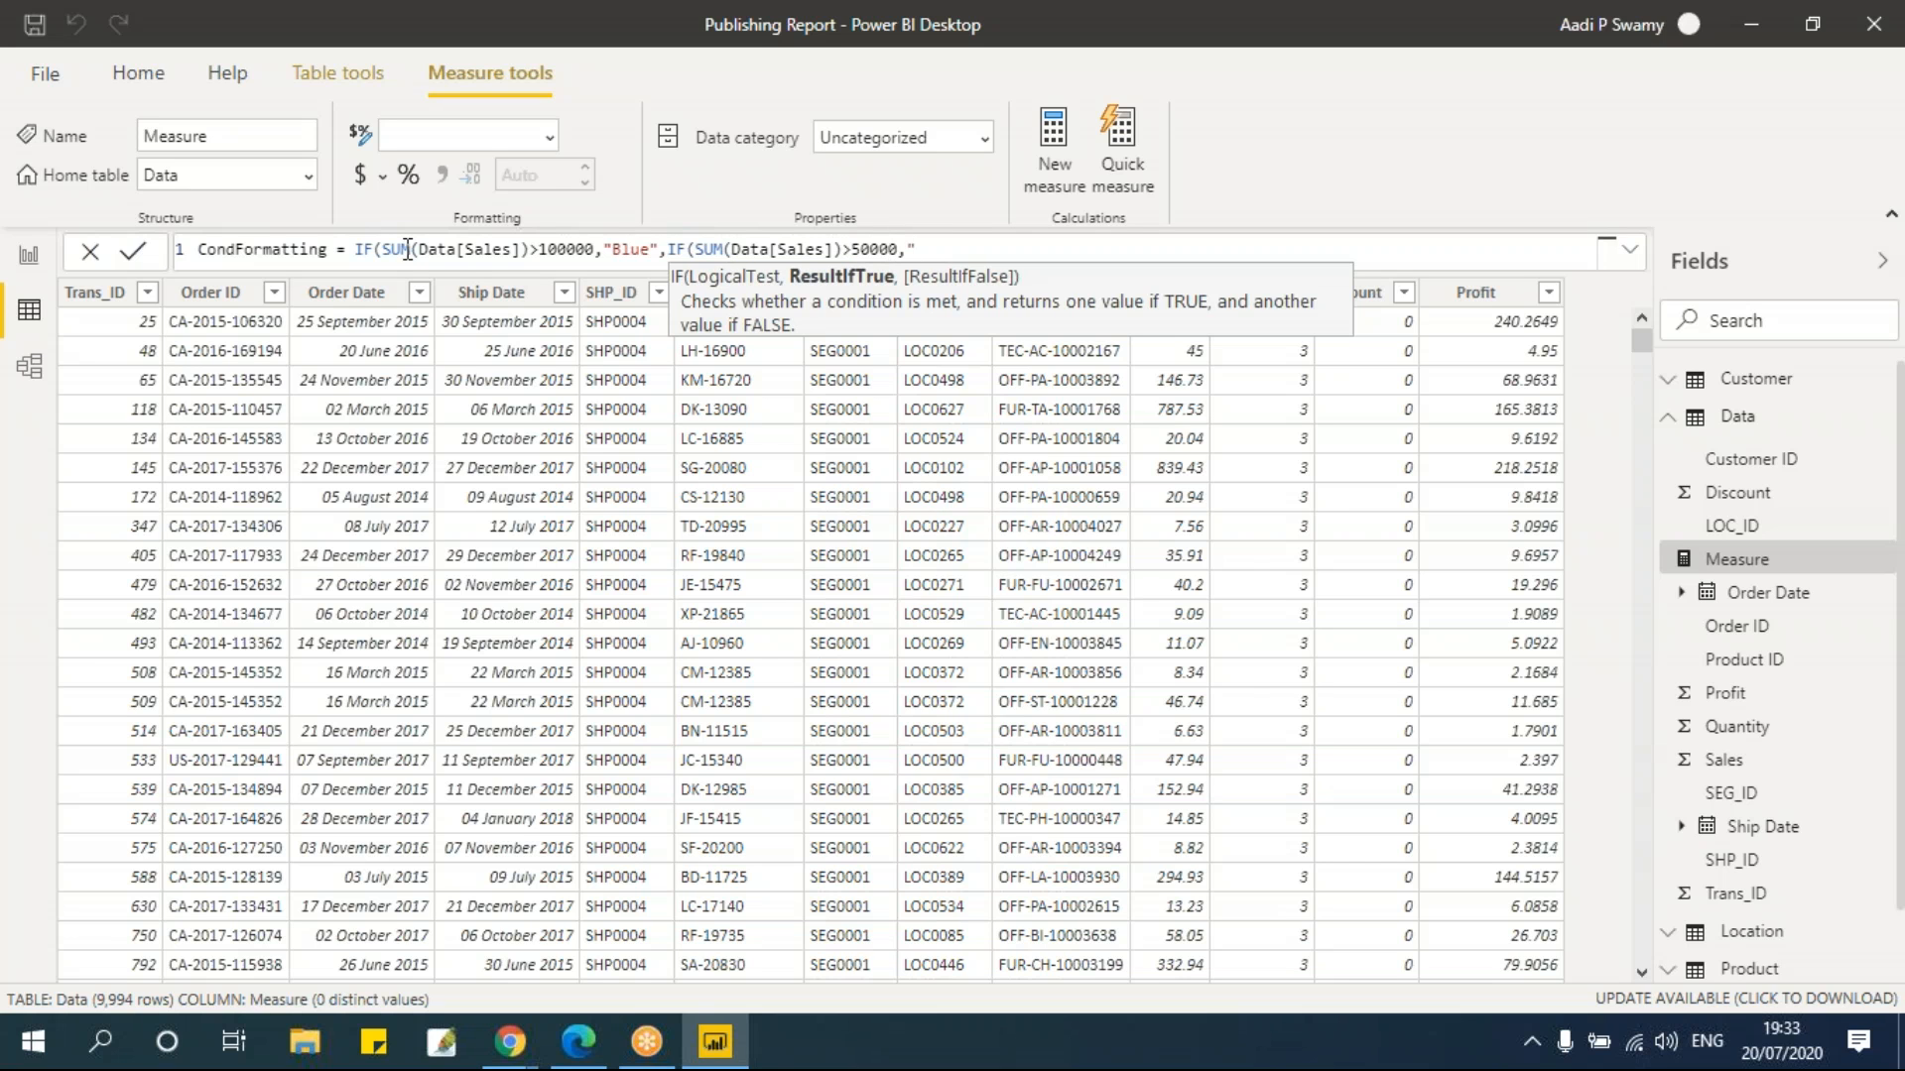
type("\"Green\",\"Red")
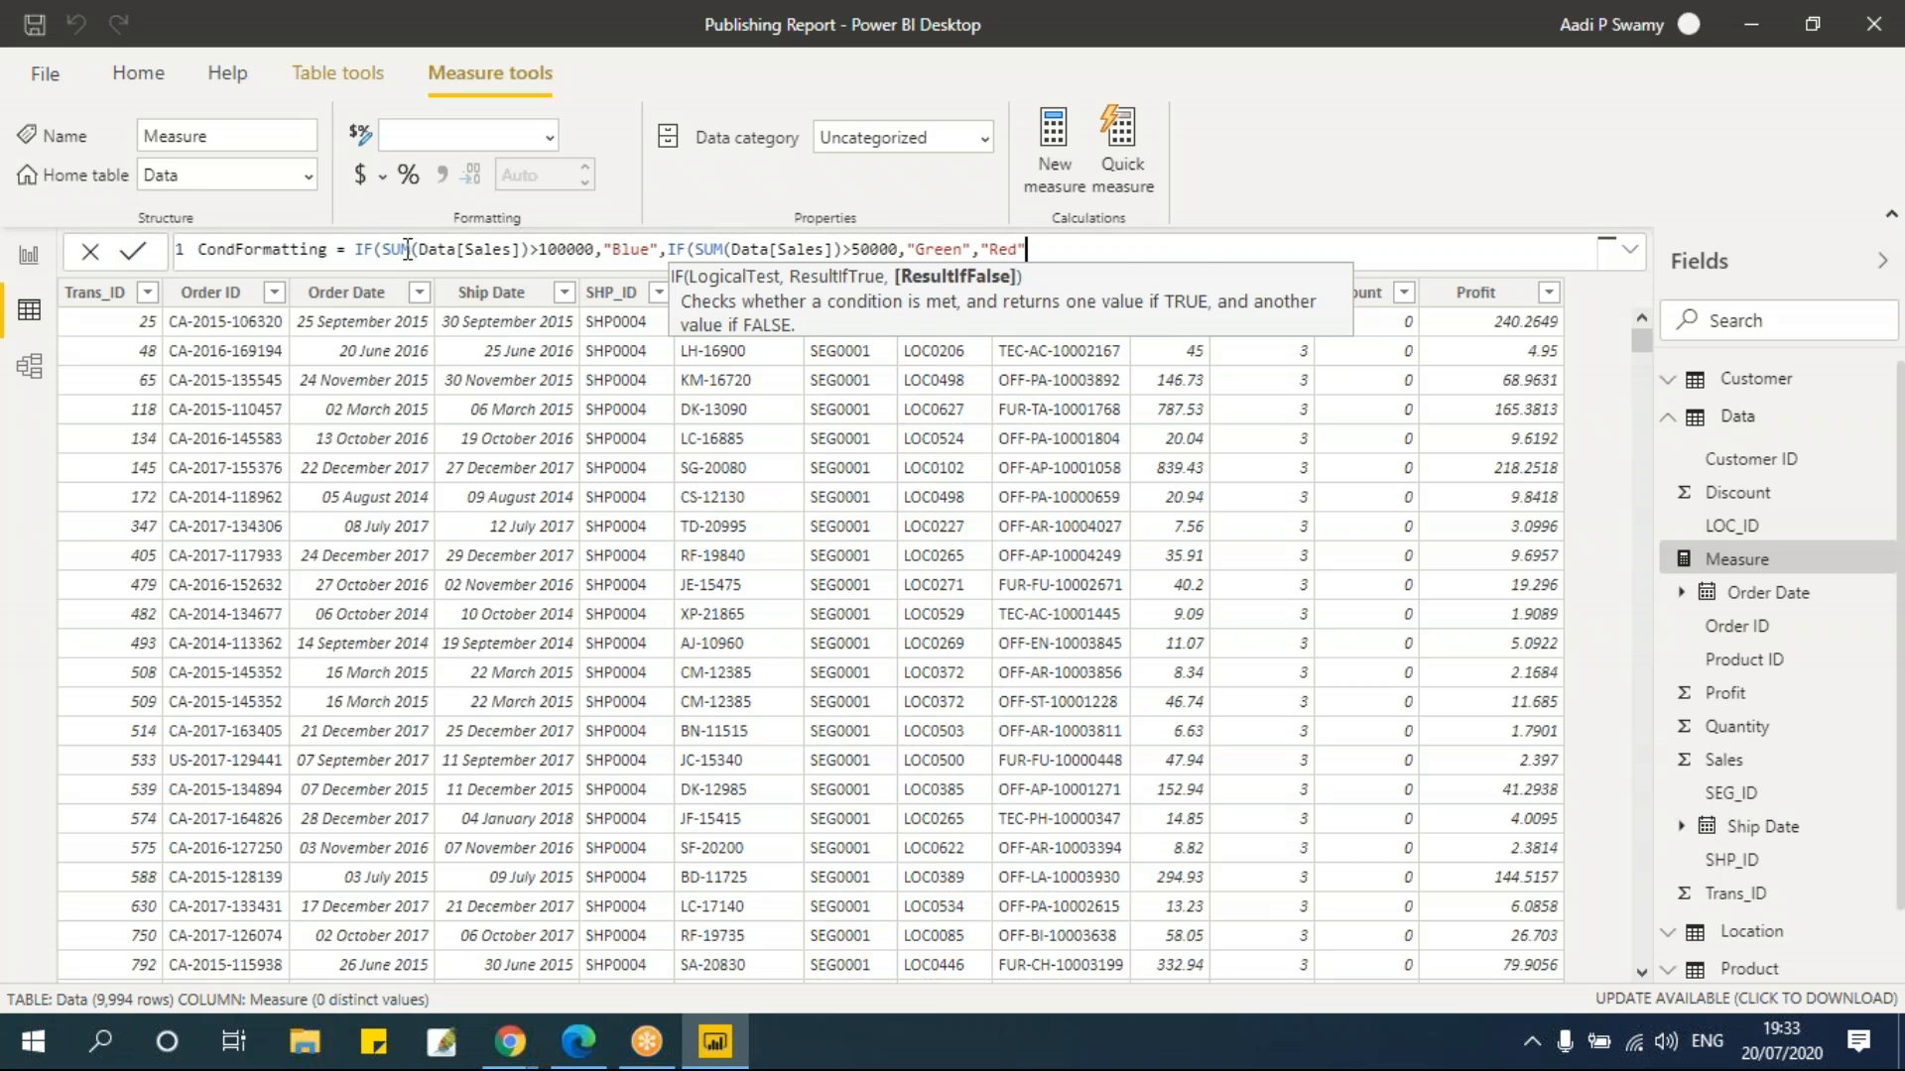
type(")")
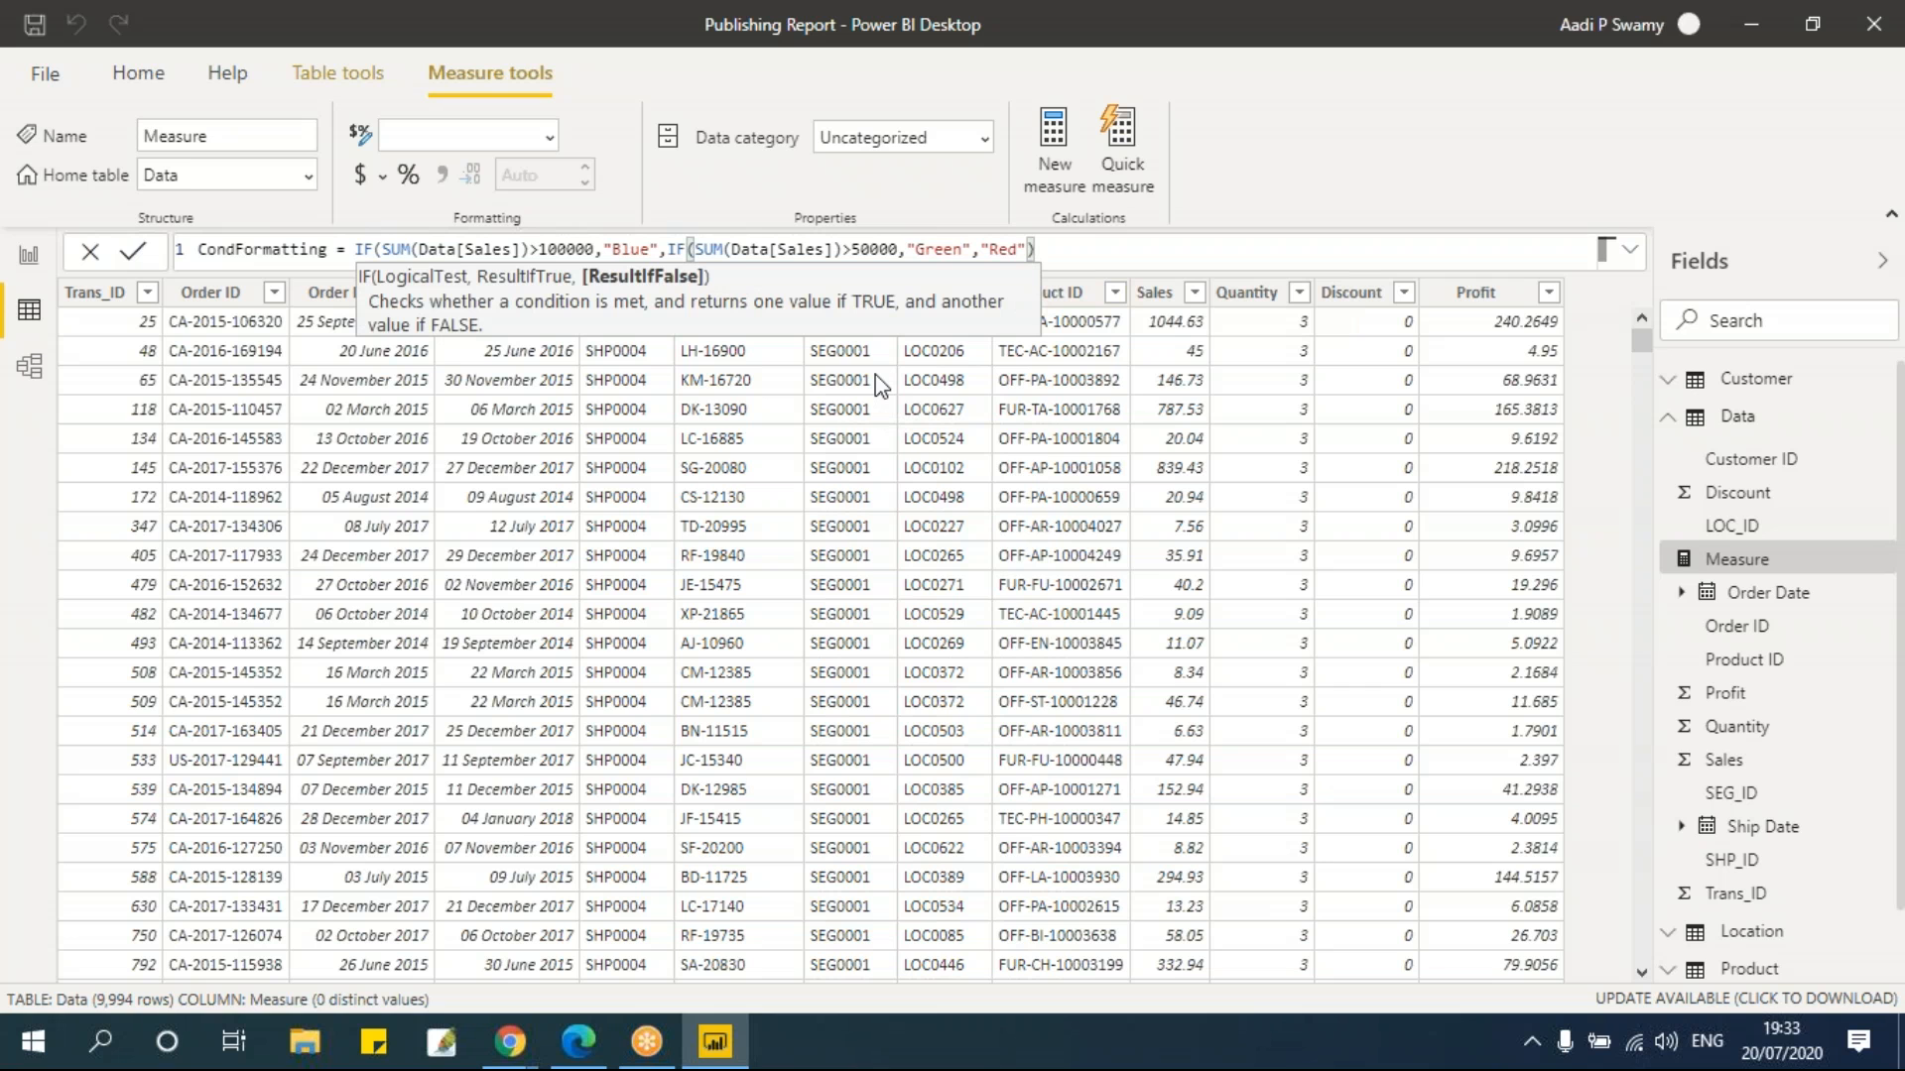
key("Return")
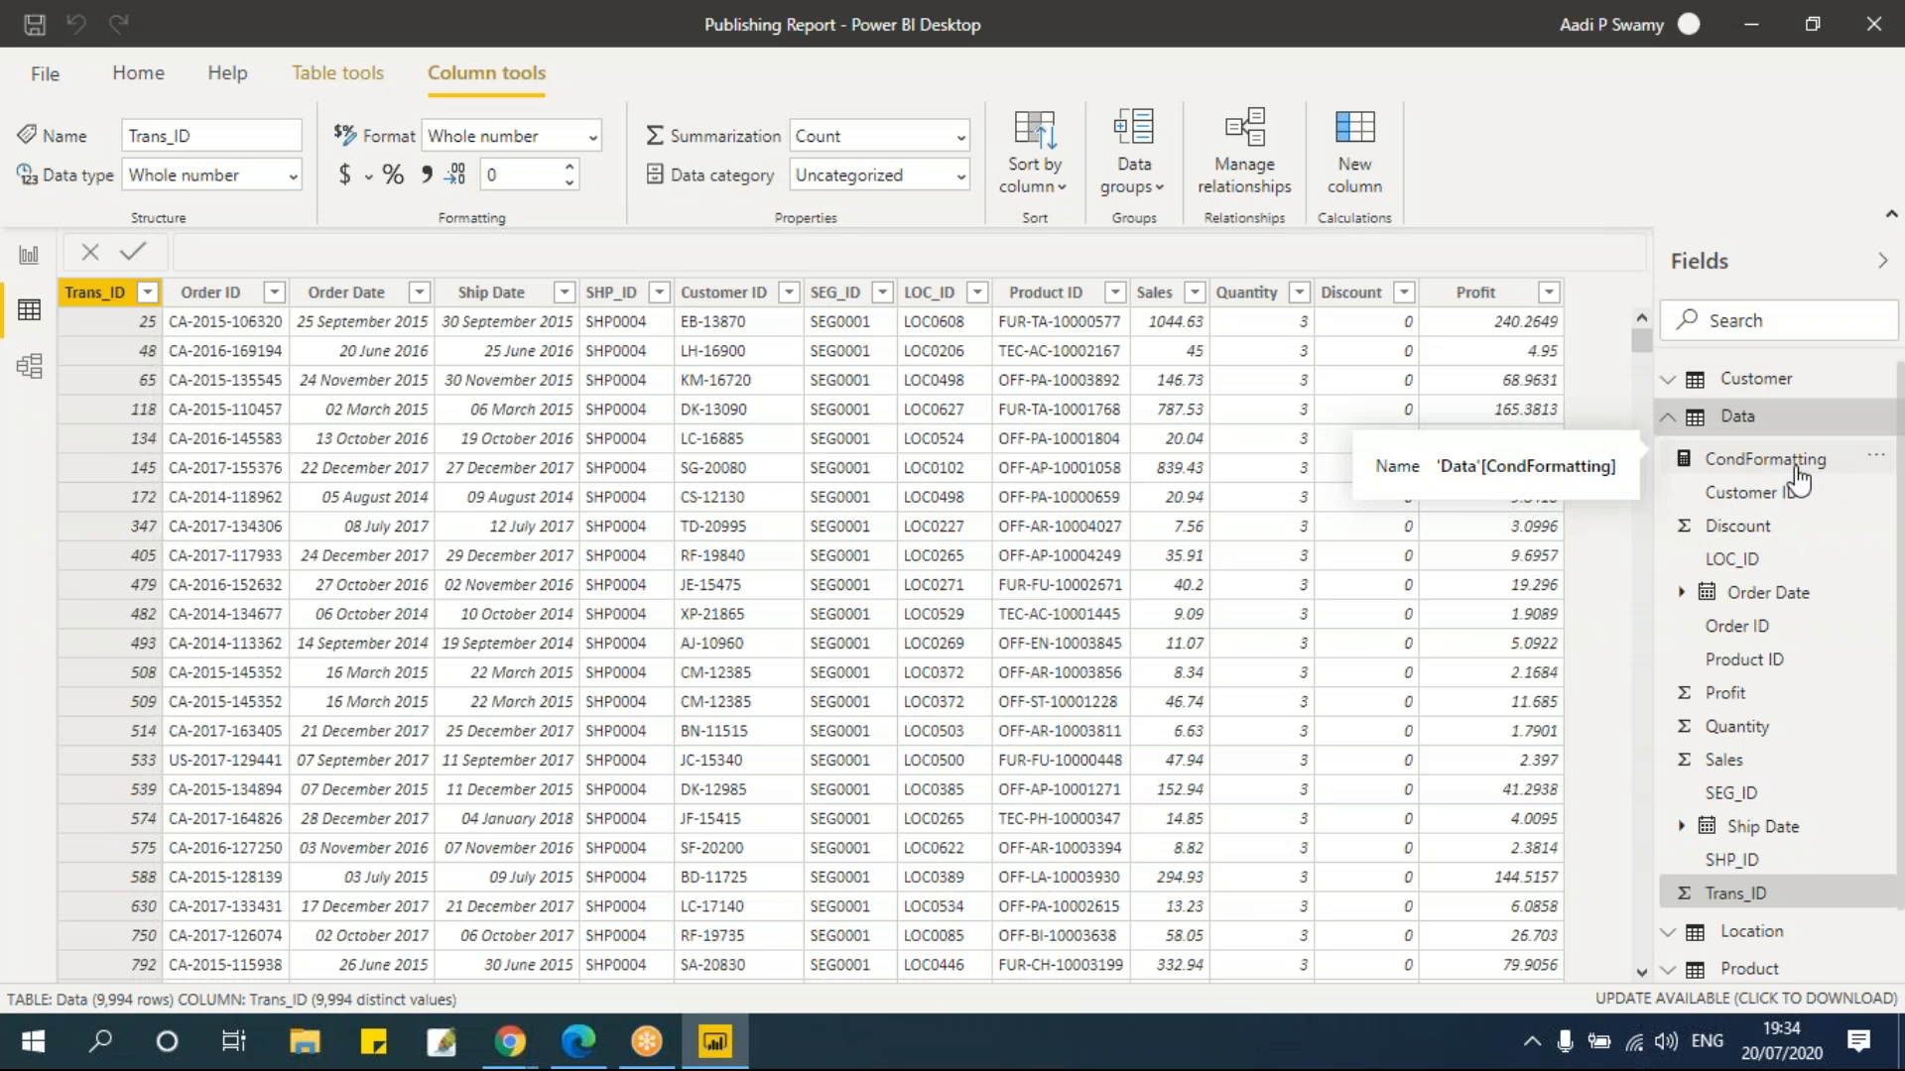
Return to the report view, select the State and Sales table and look through its formatting settings for conditional formatting
left_click(29, 256)
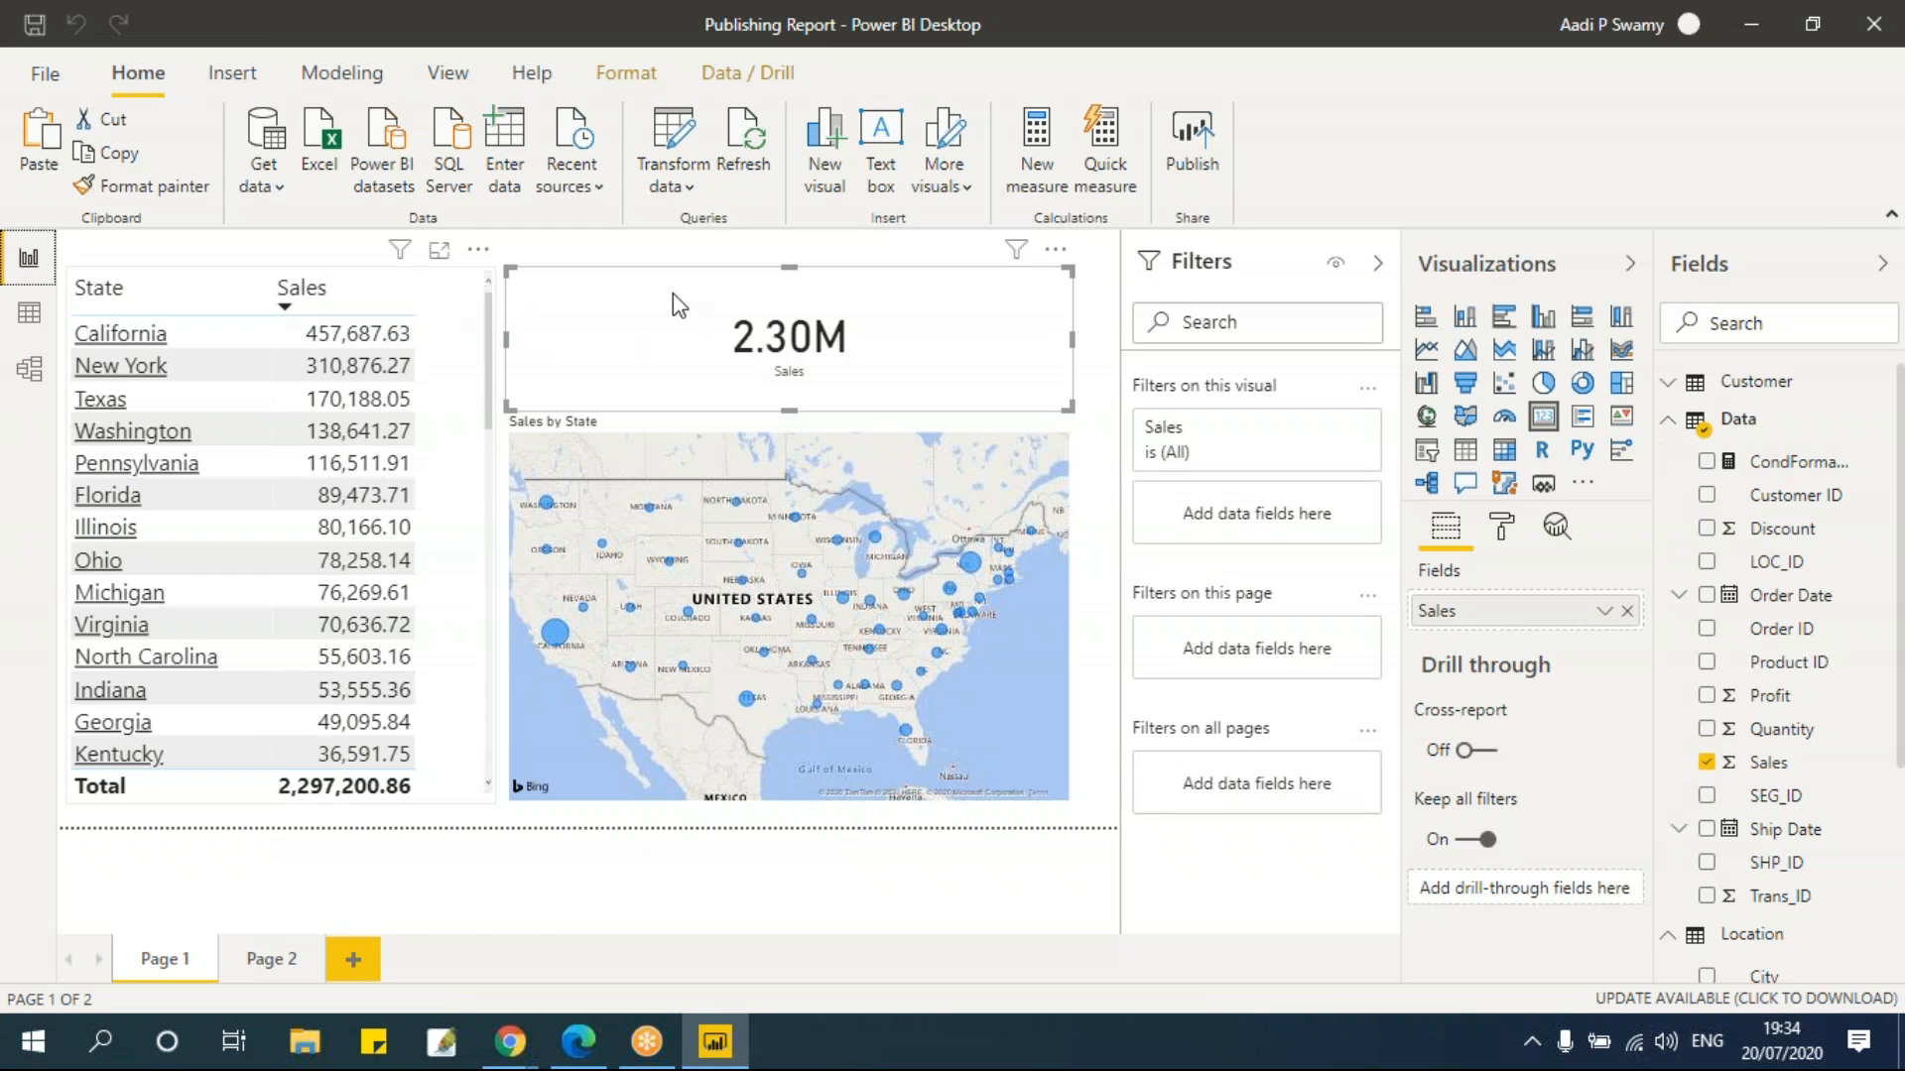
left_click(674, 439)
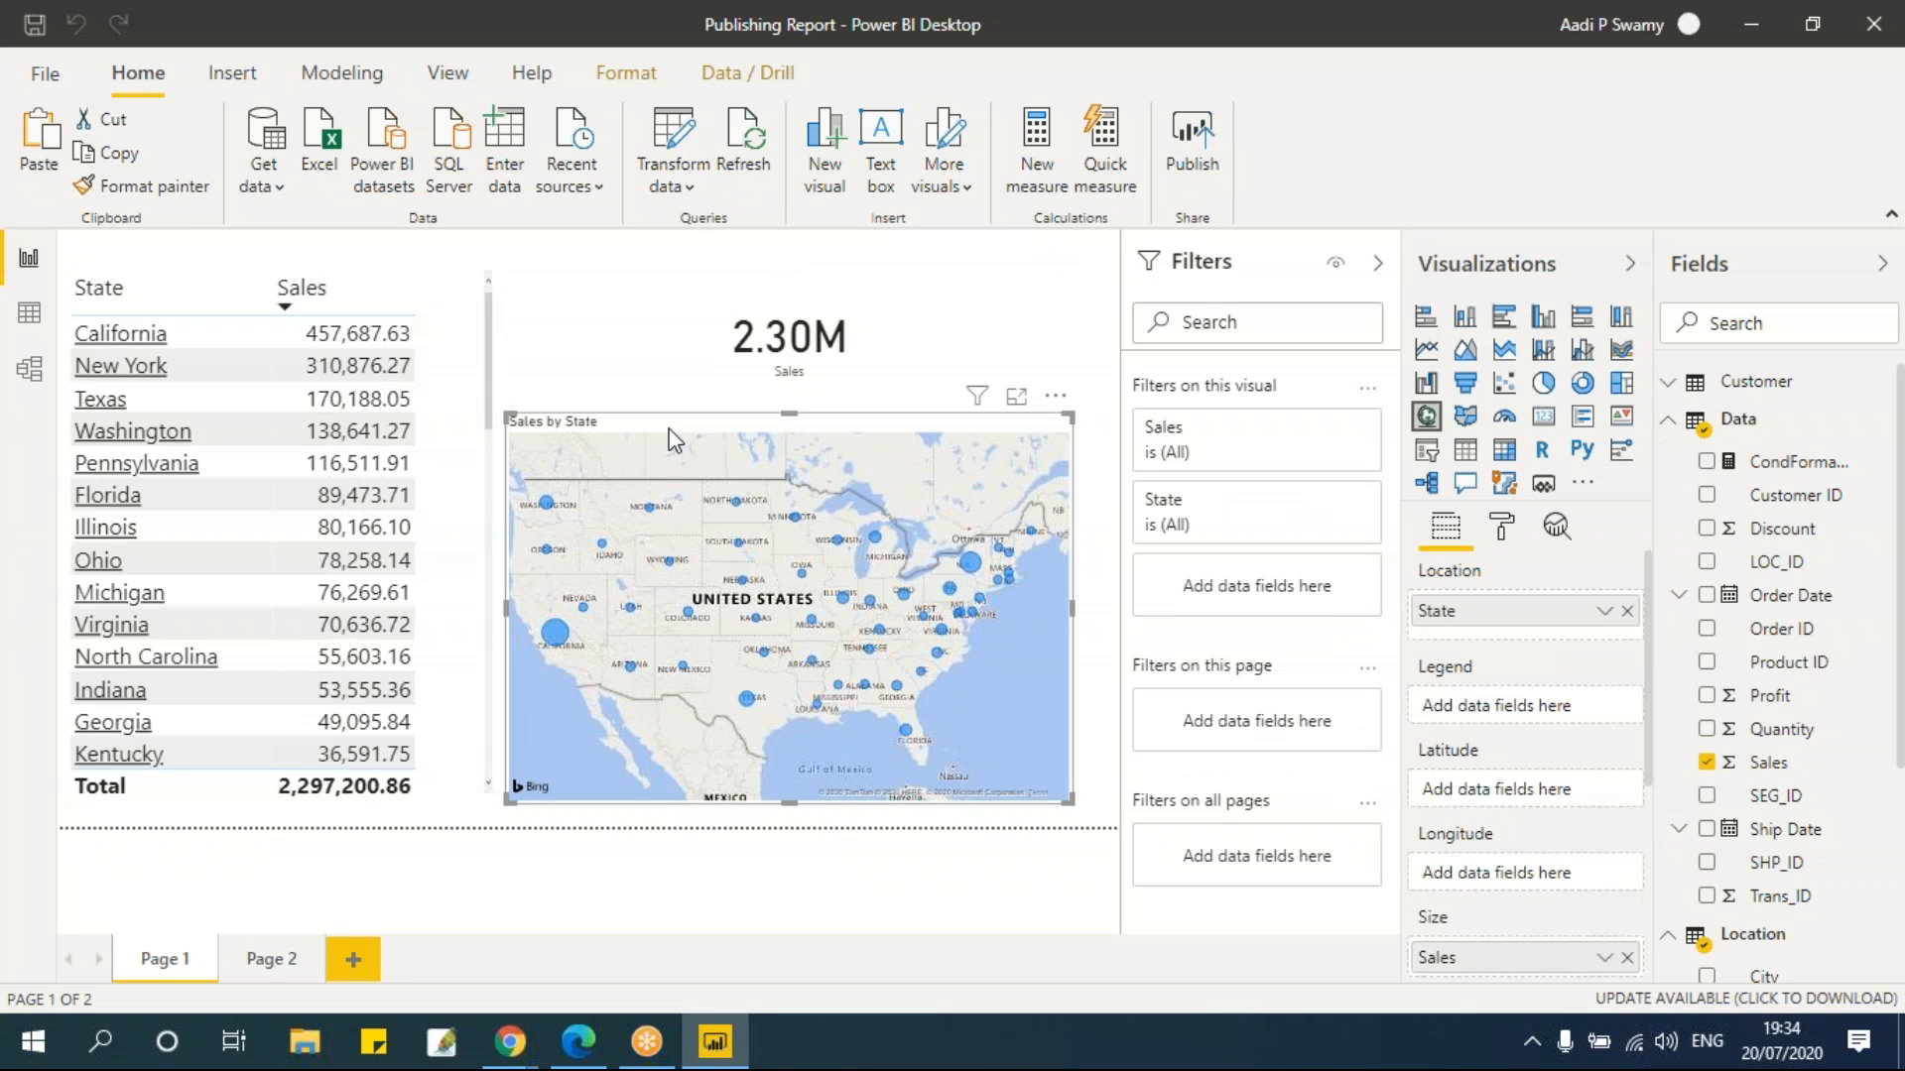
left_click(468, 313)
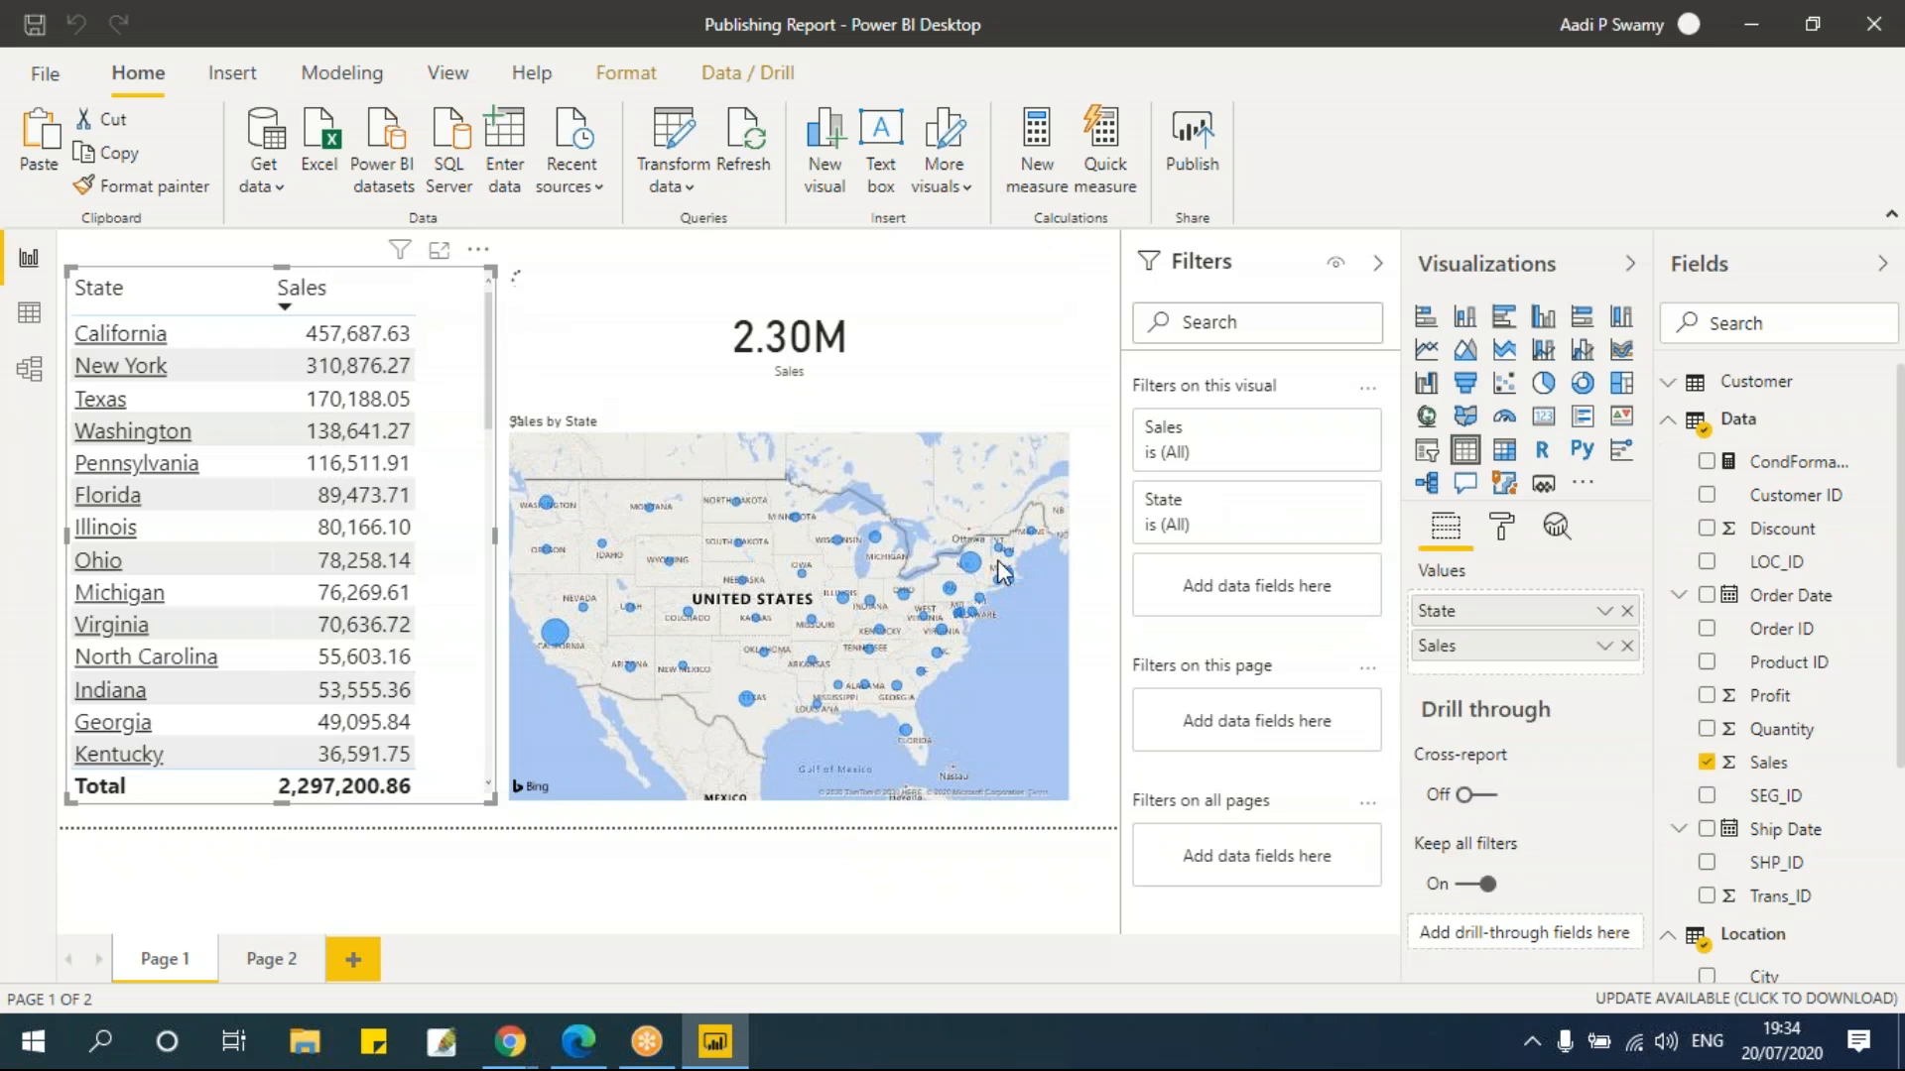
left_click(1502, 528)
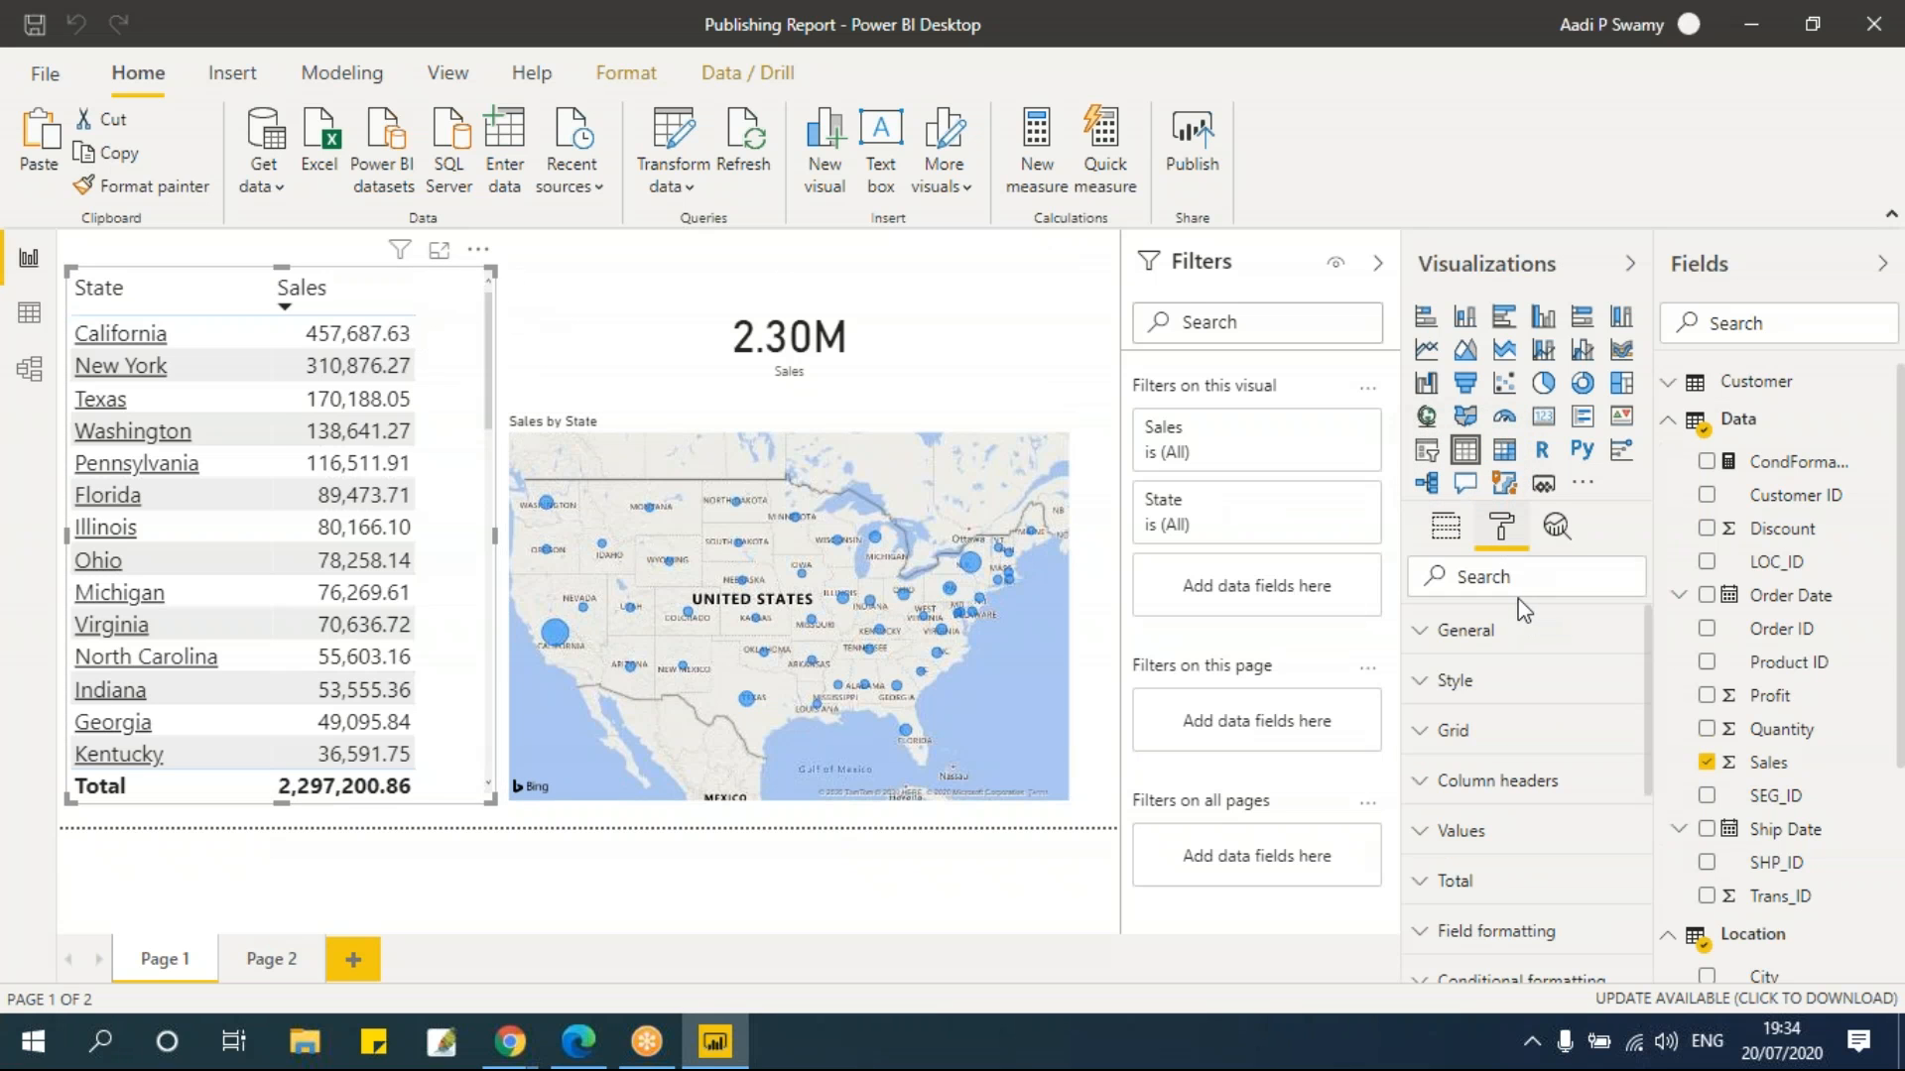
scroll(1540, 721, "down", 3)
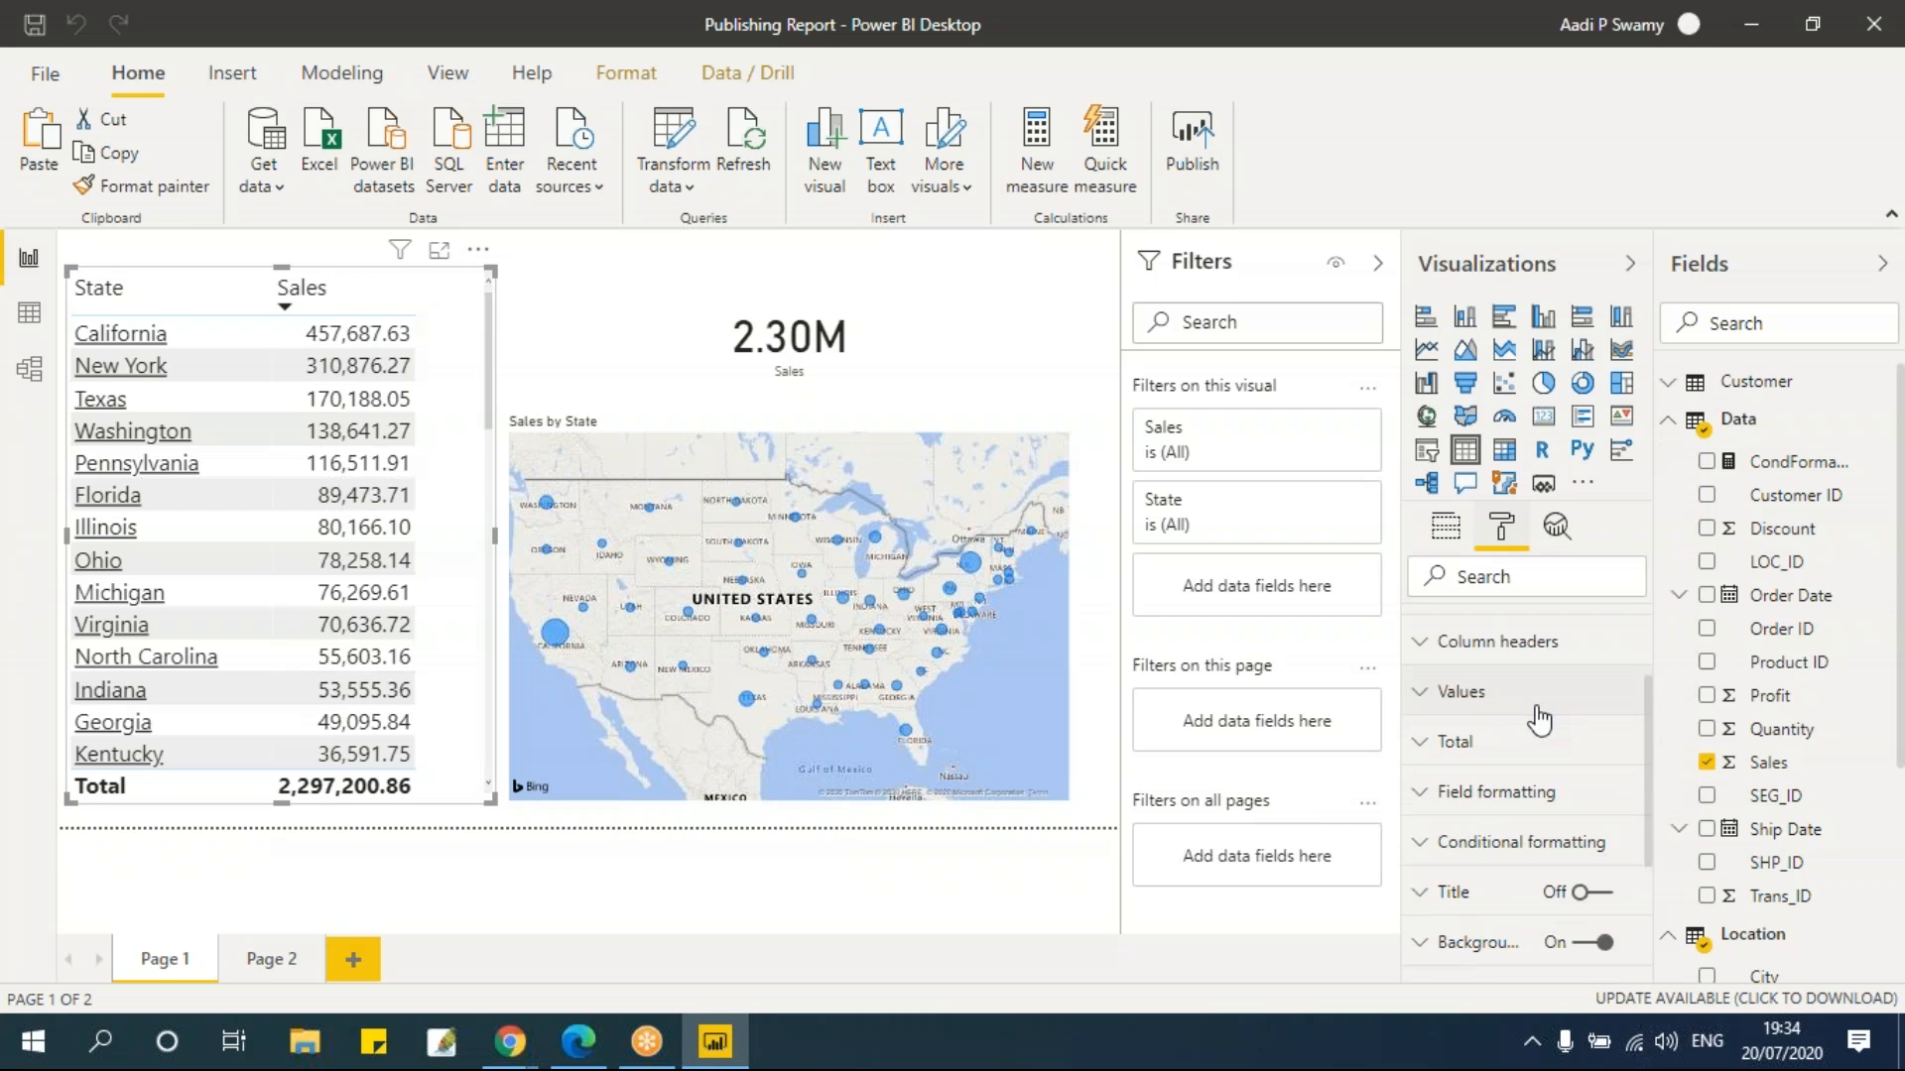
left_click(1506, 704)
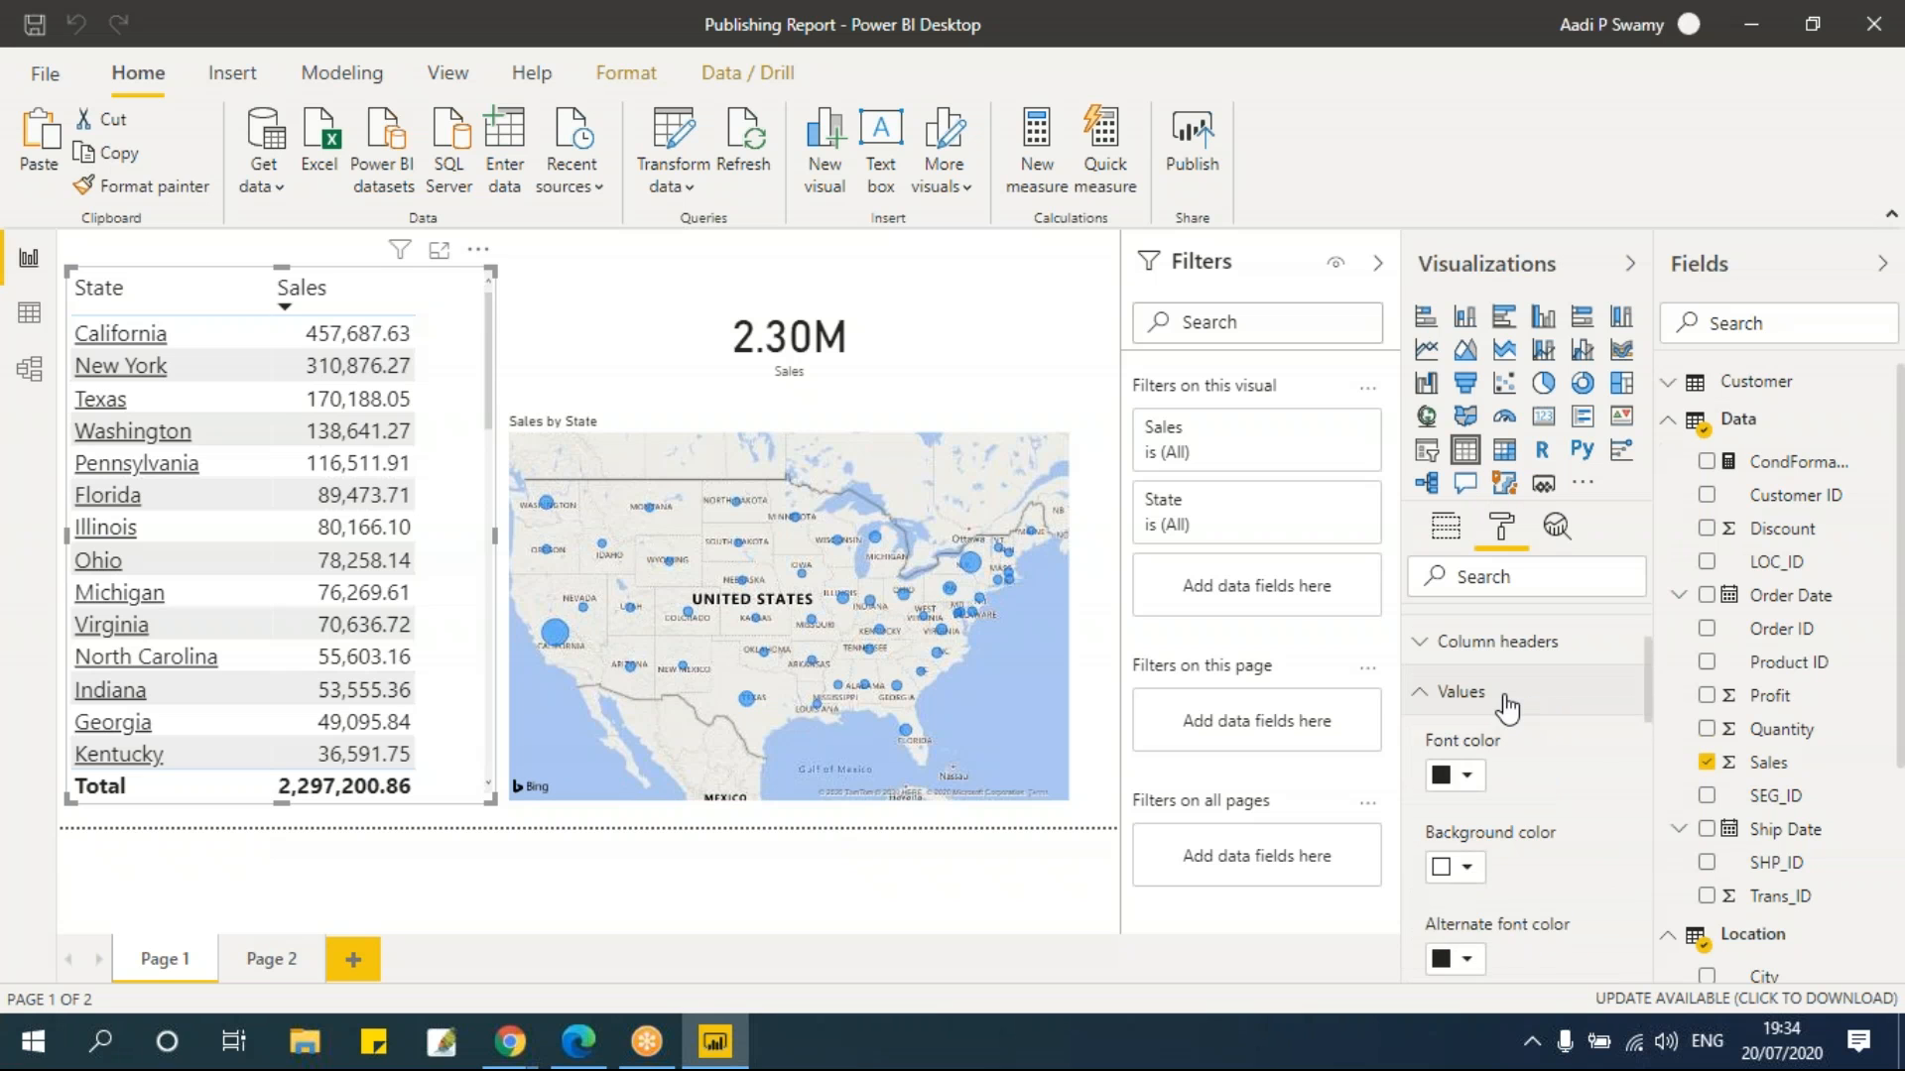
scroll(1528, 744, "down", 5)
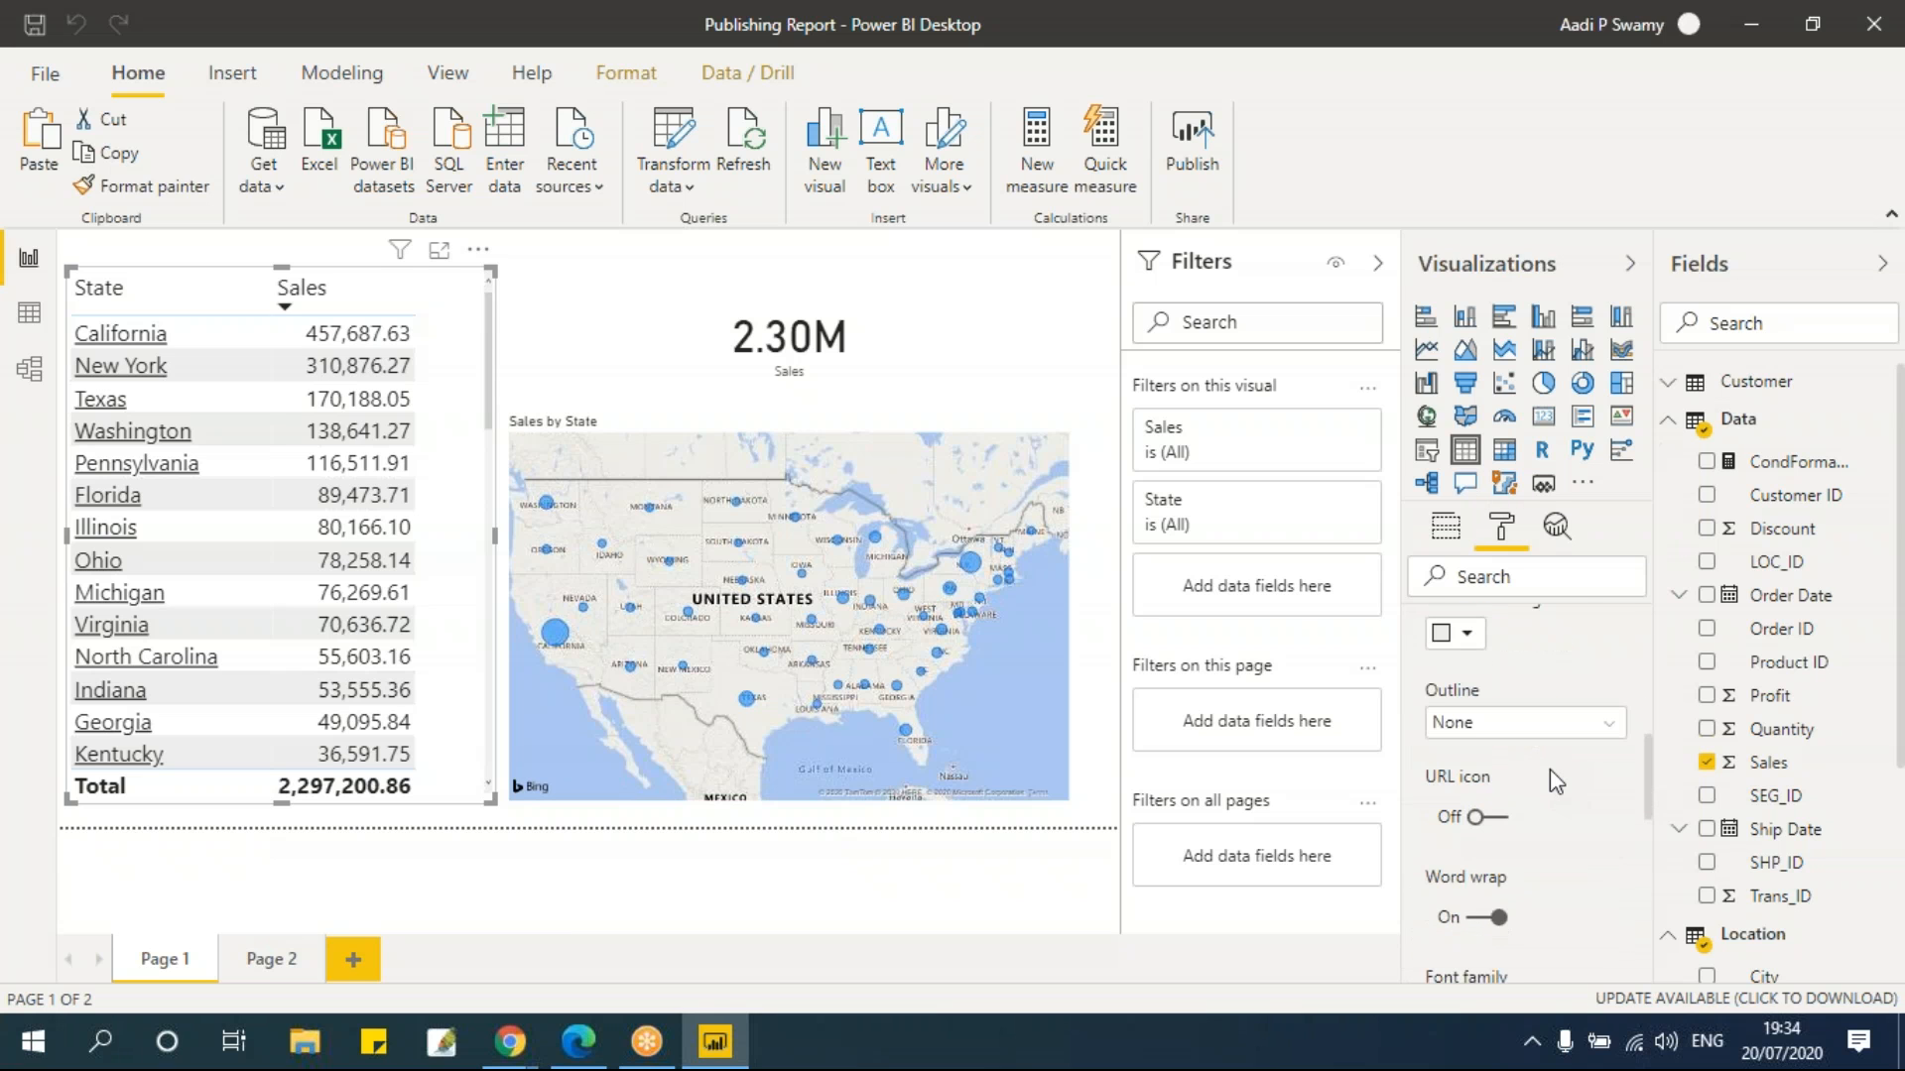
scroll(1550, 770, "up", 6)
left_click(1498, 841)
scroll(1508, 783, "down", 3)
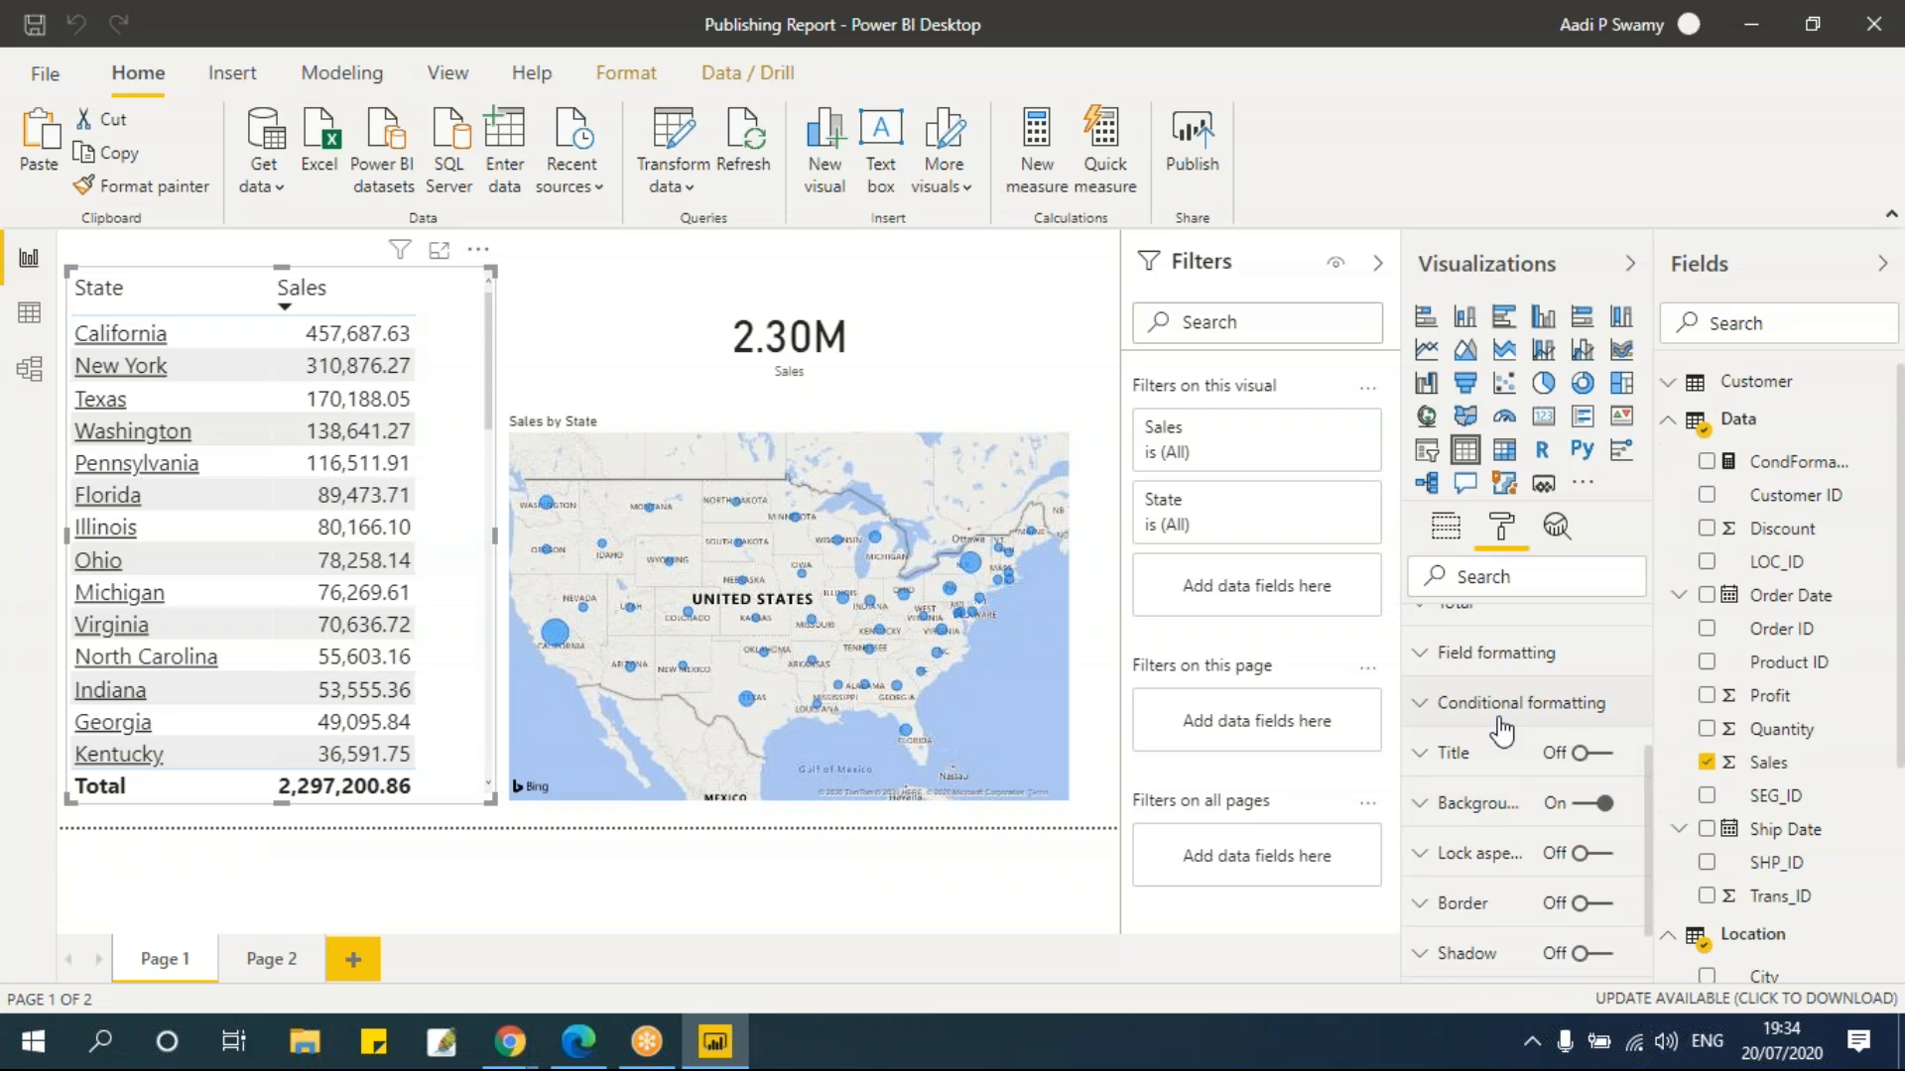
Turn on background color conditional formatting for the table's Sales field
left_click(1503, 702)
scroll(1506, 728, "down", 2)
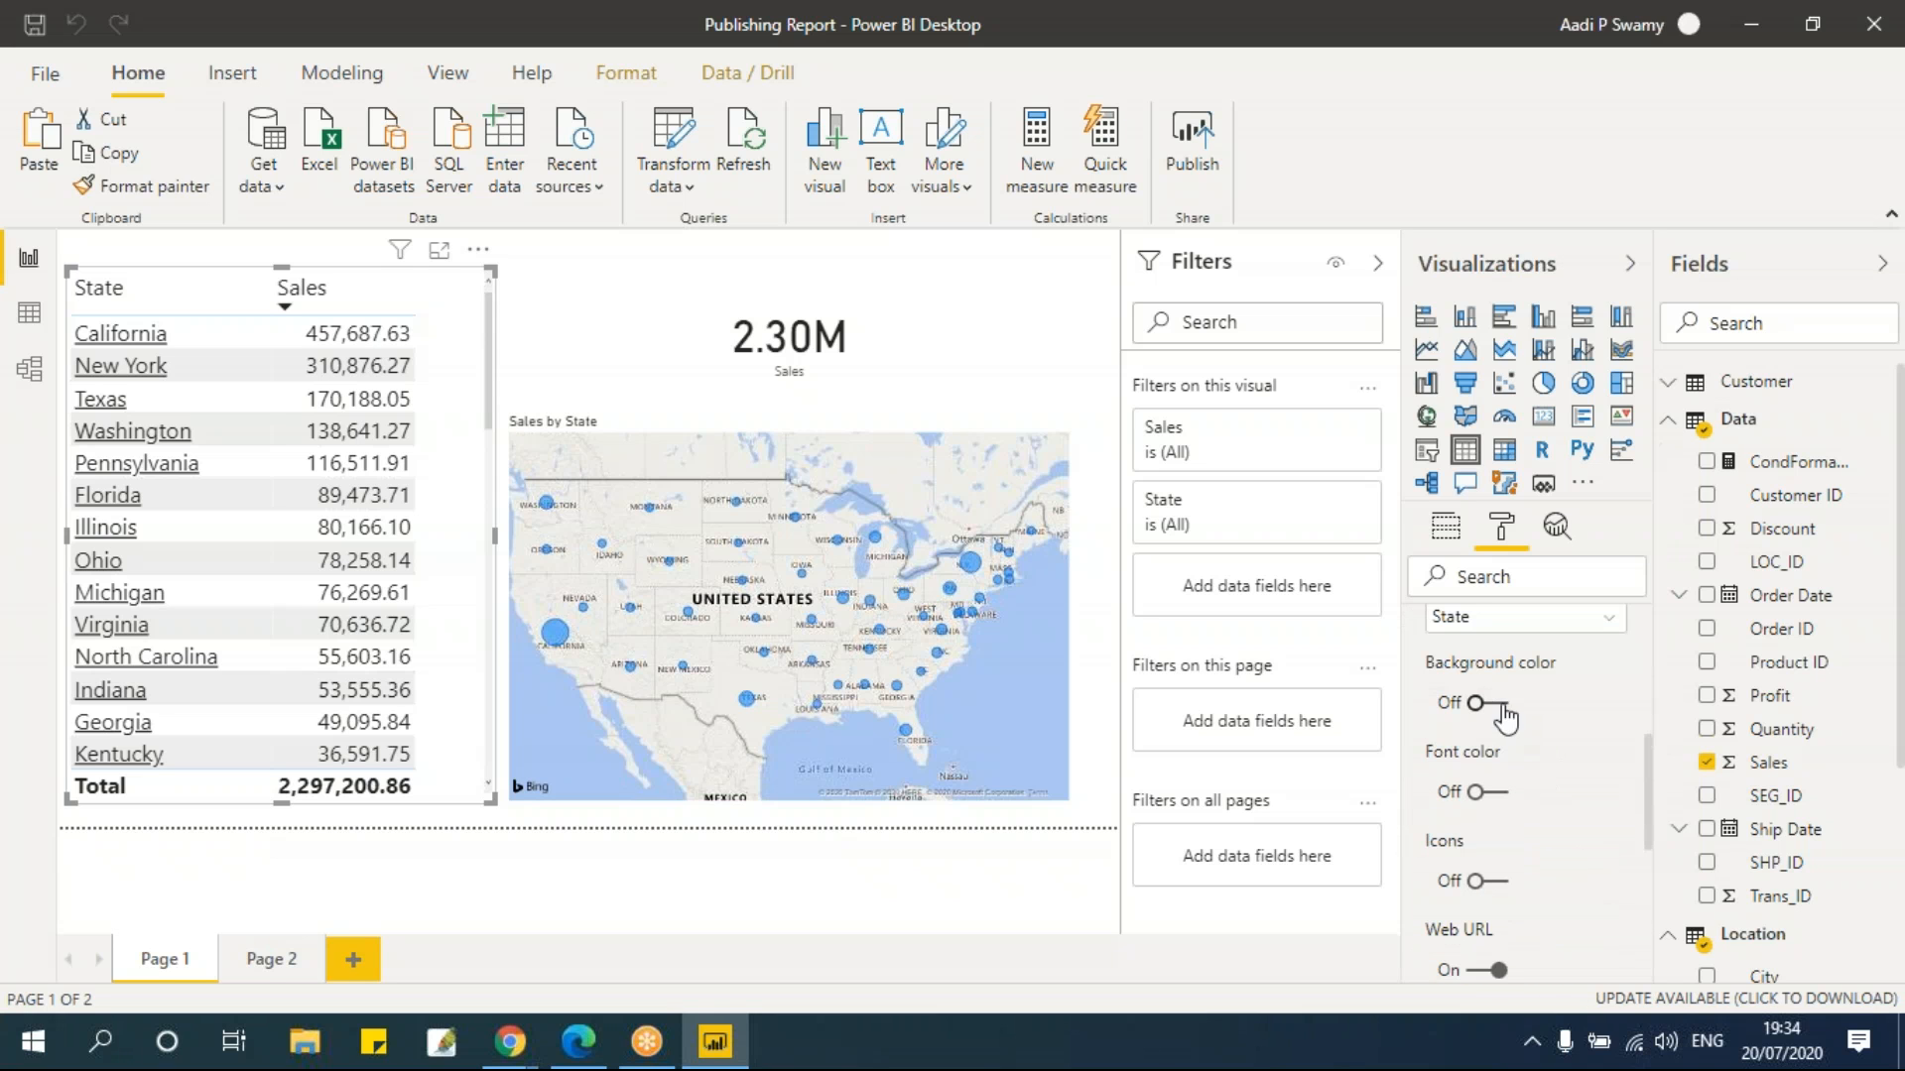
left_click(1489, 623)
left_click(1453, 680)
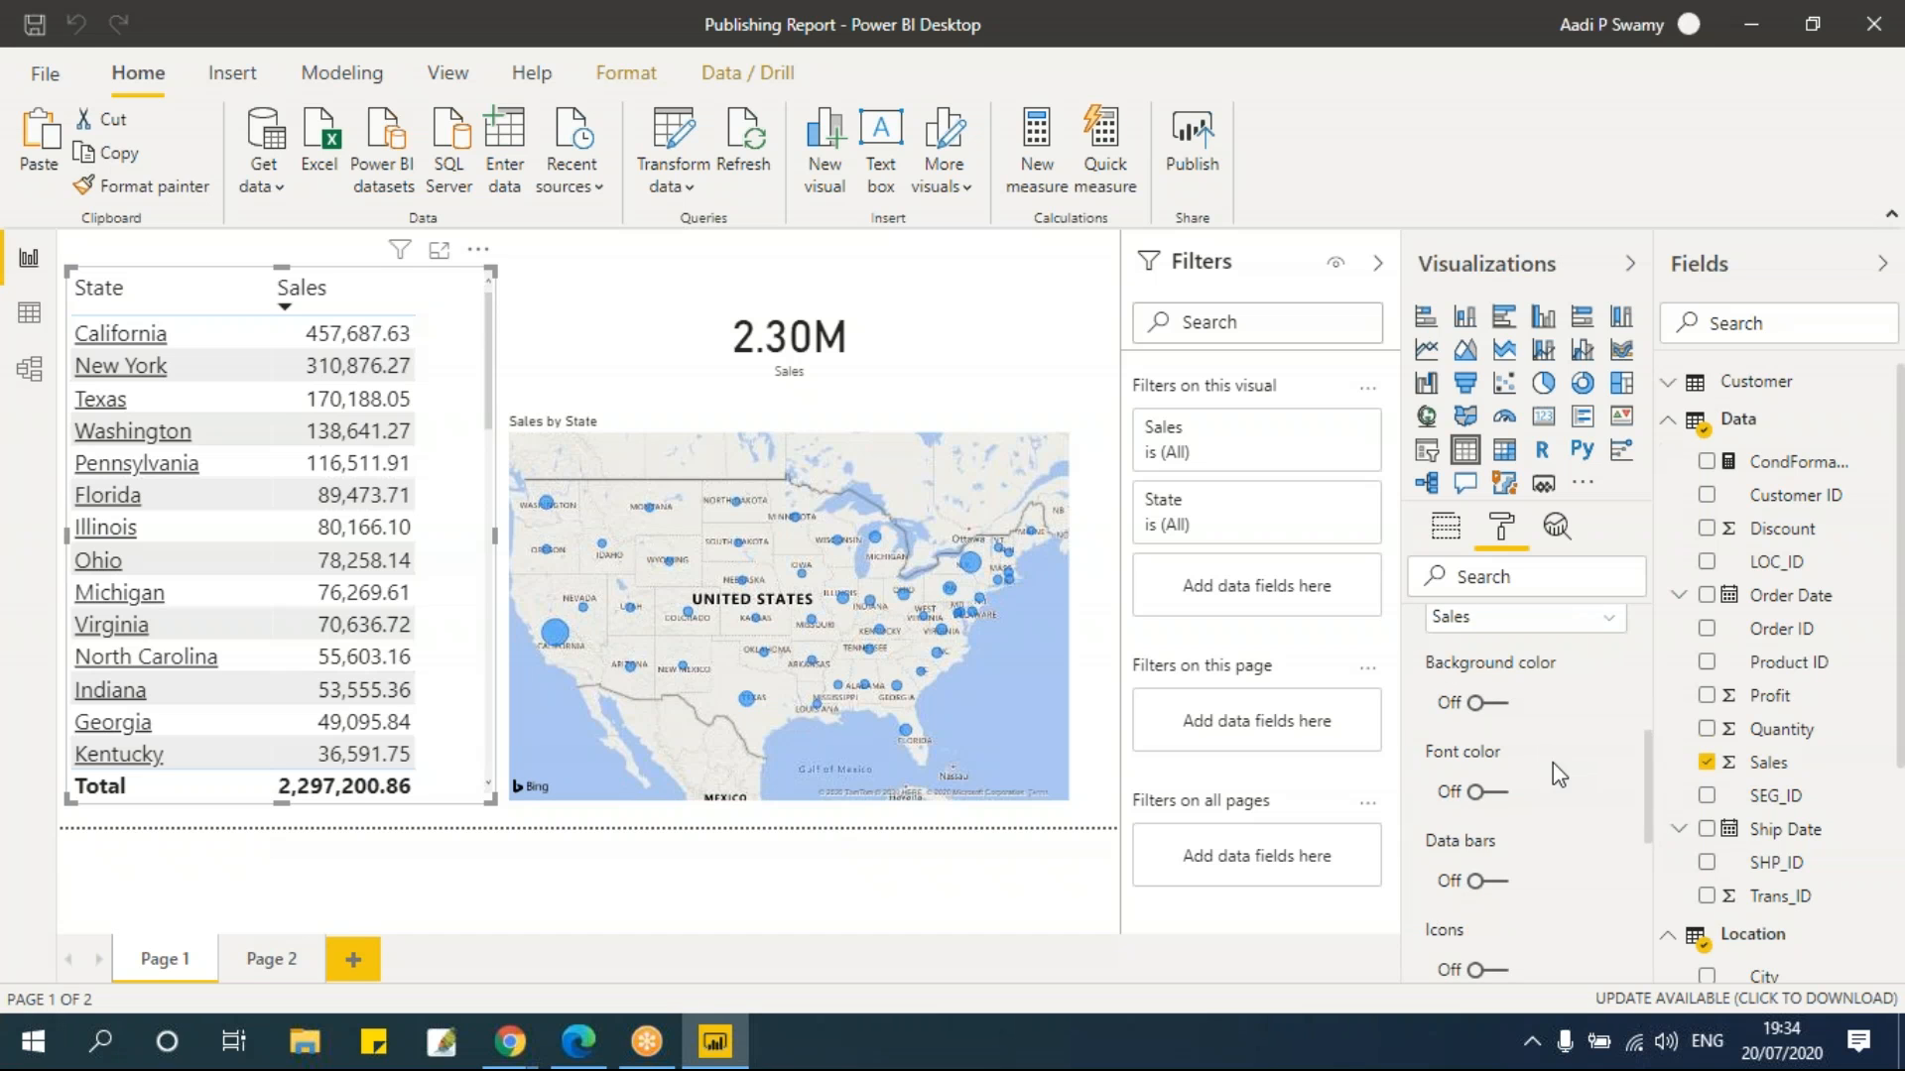
left_click(1488, 706)
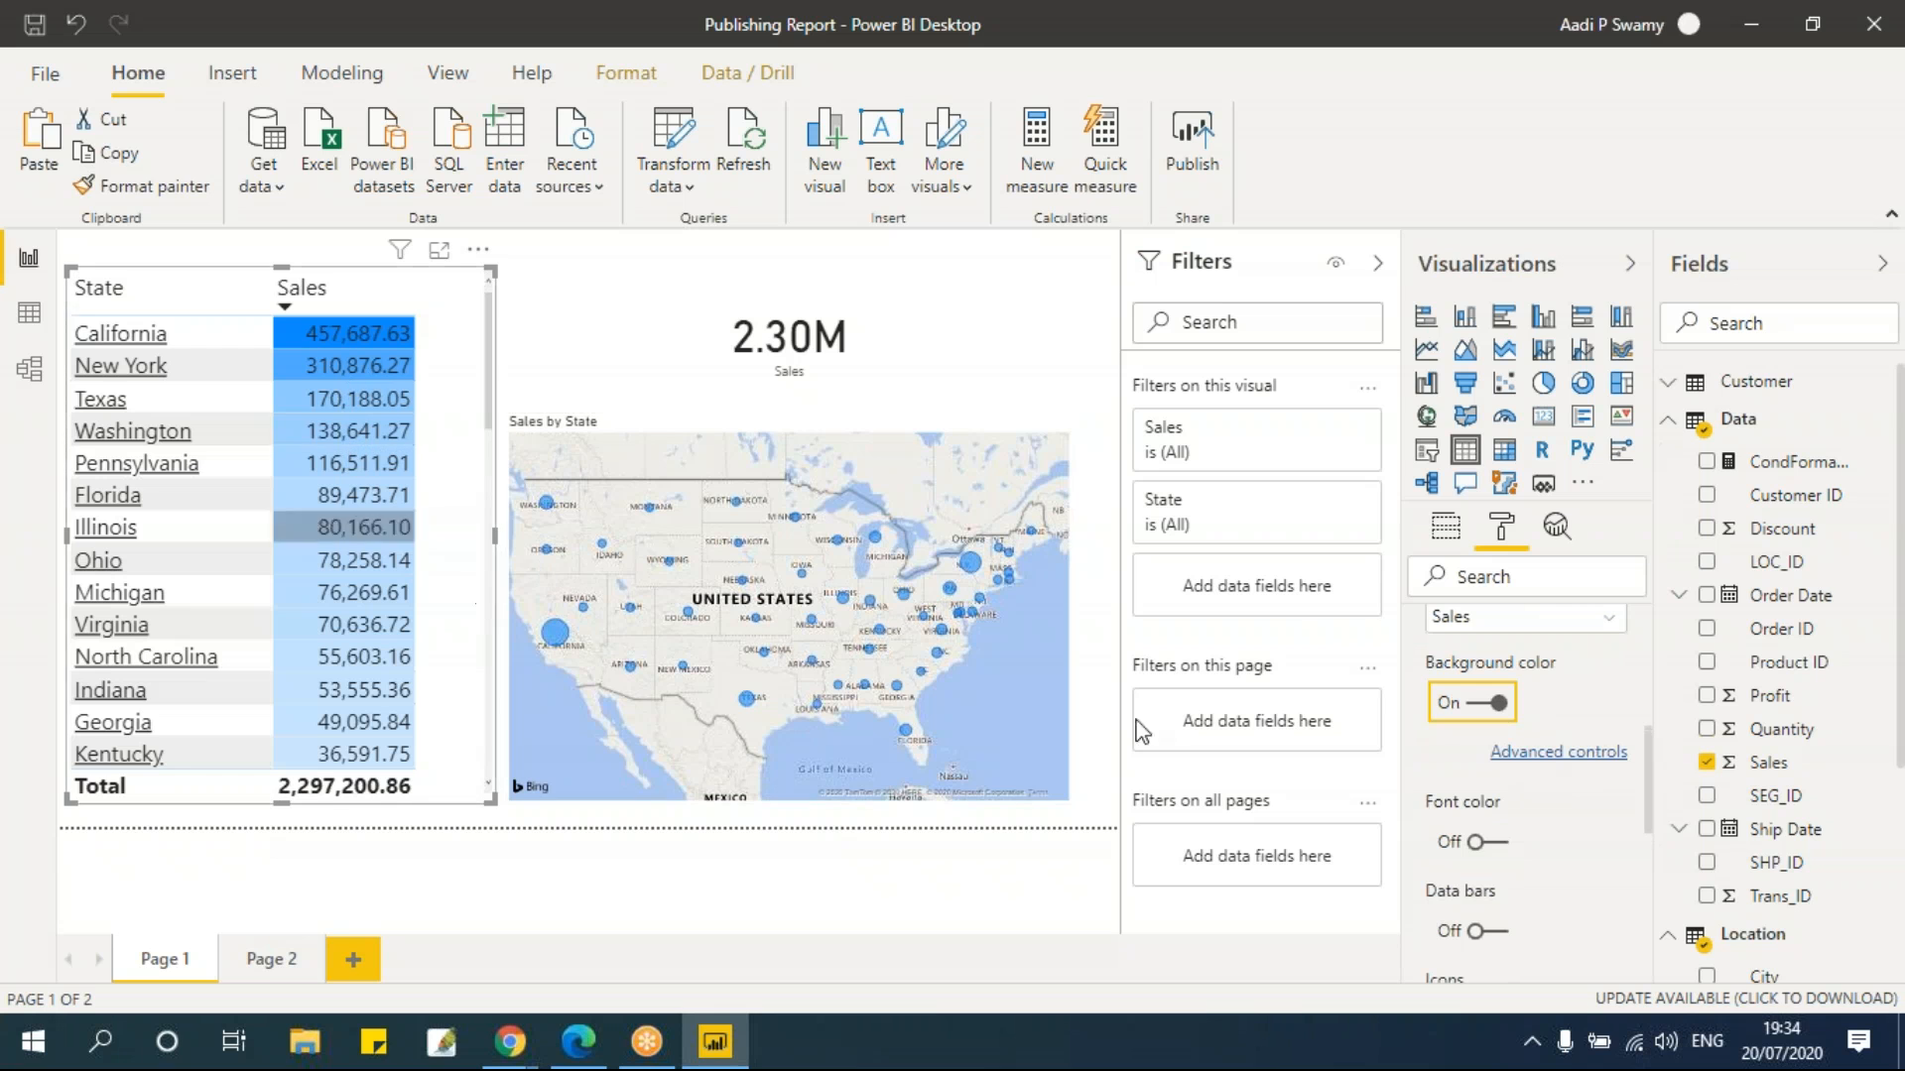
scroll(1564, 799, "down", 2)
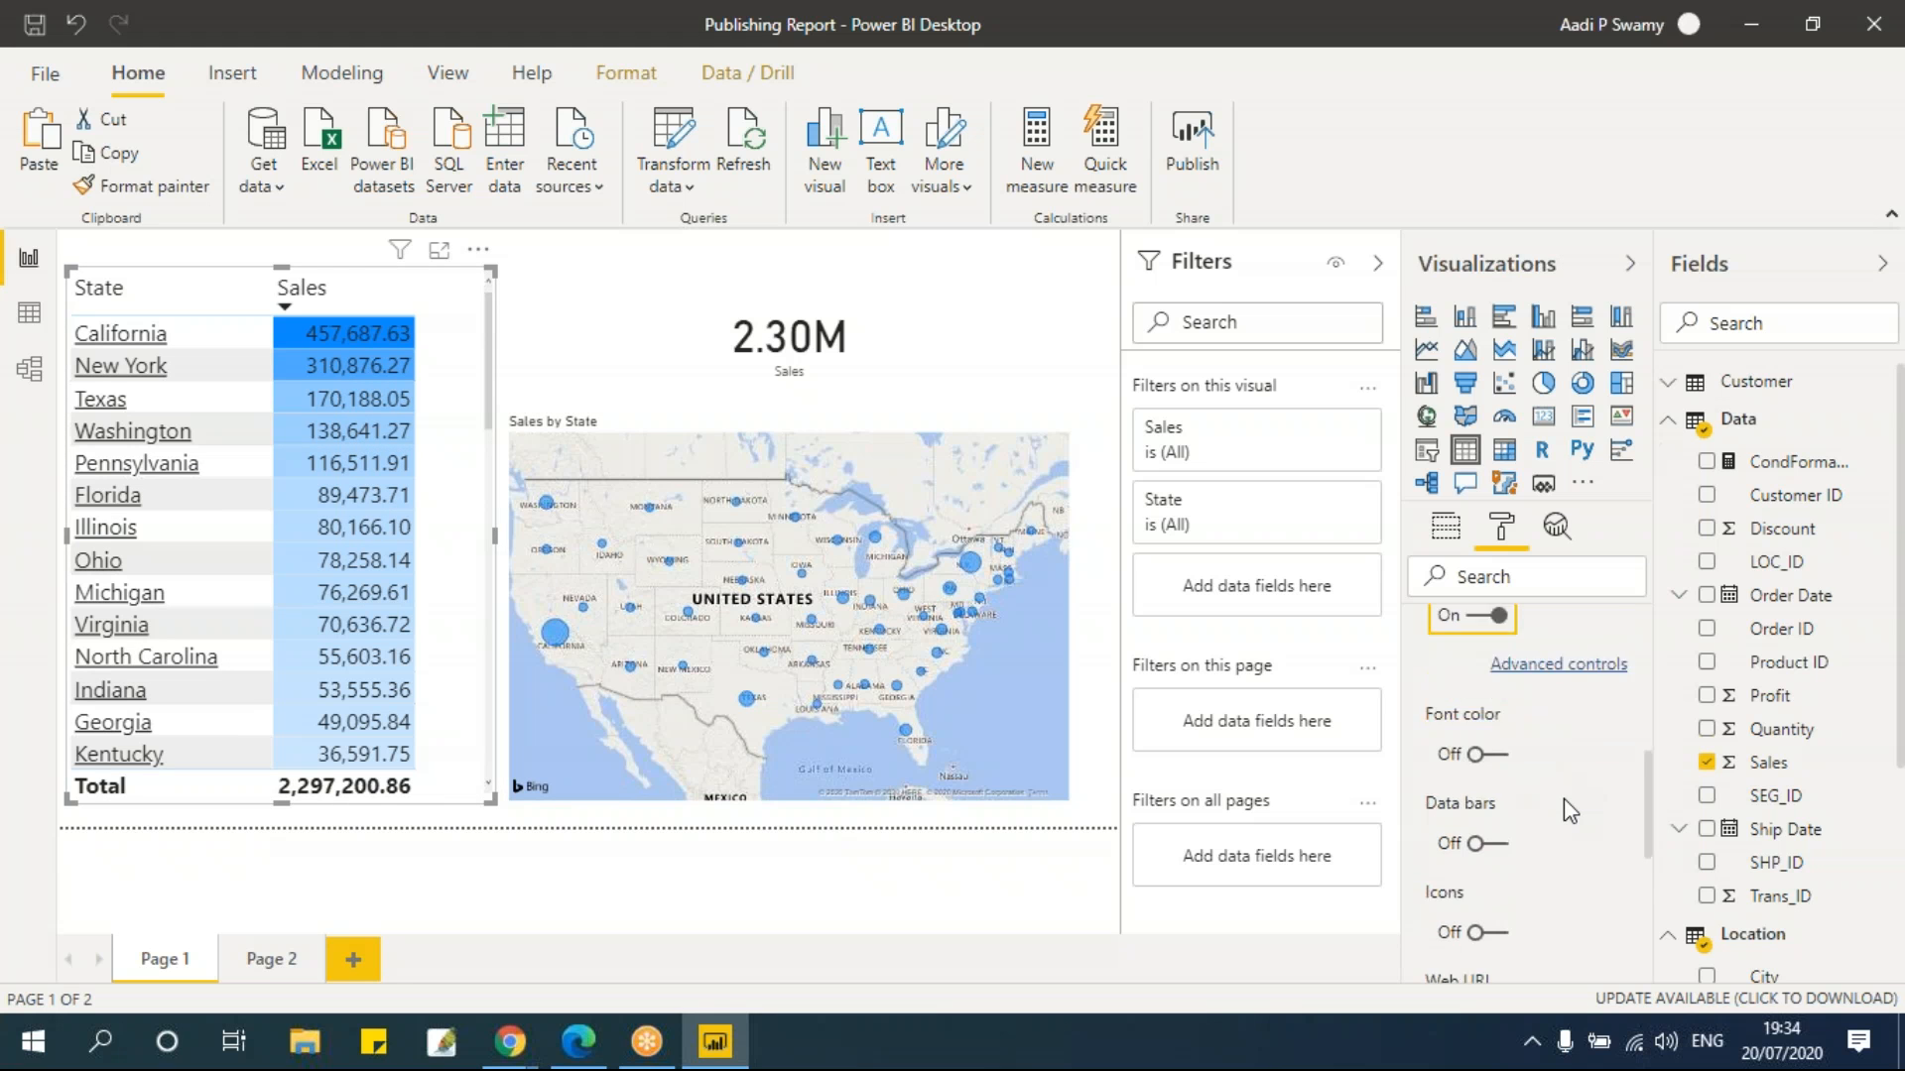
Format the Sales background color by field value, based on the CondFormatting measure in the Data table
scroll(1564, 799, "down", 2)
scroll(1564, 799, "up", 4)
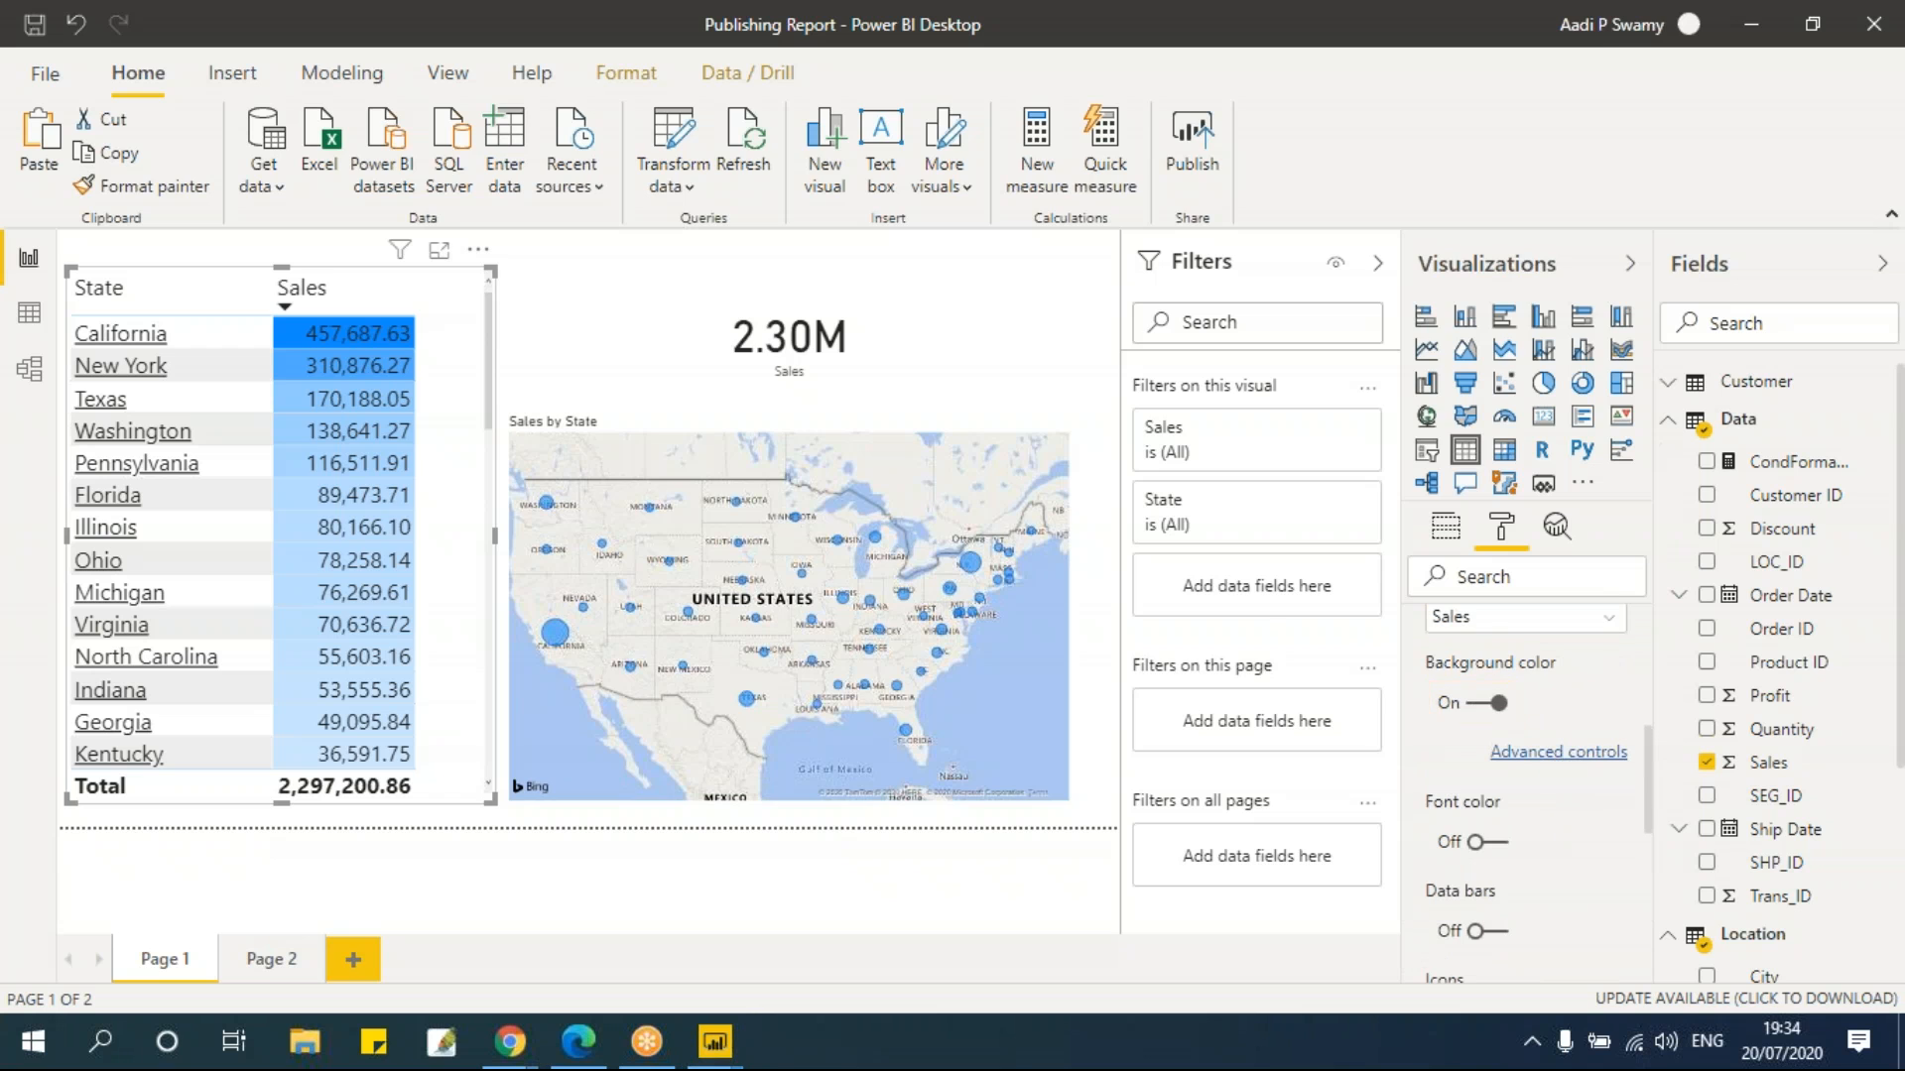
left_click(1558, 752)
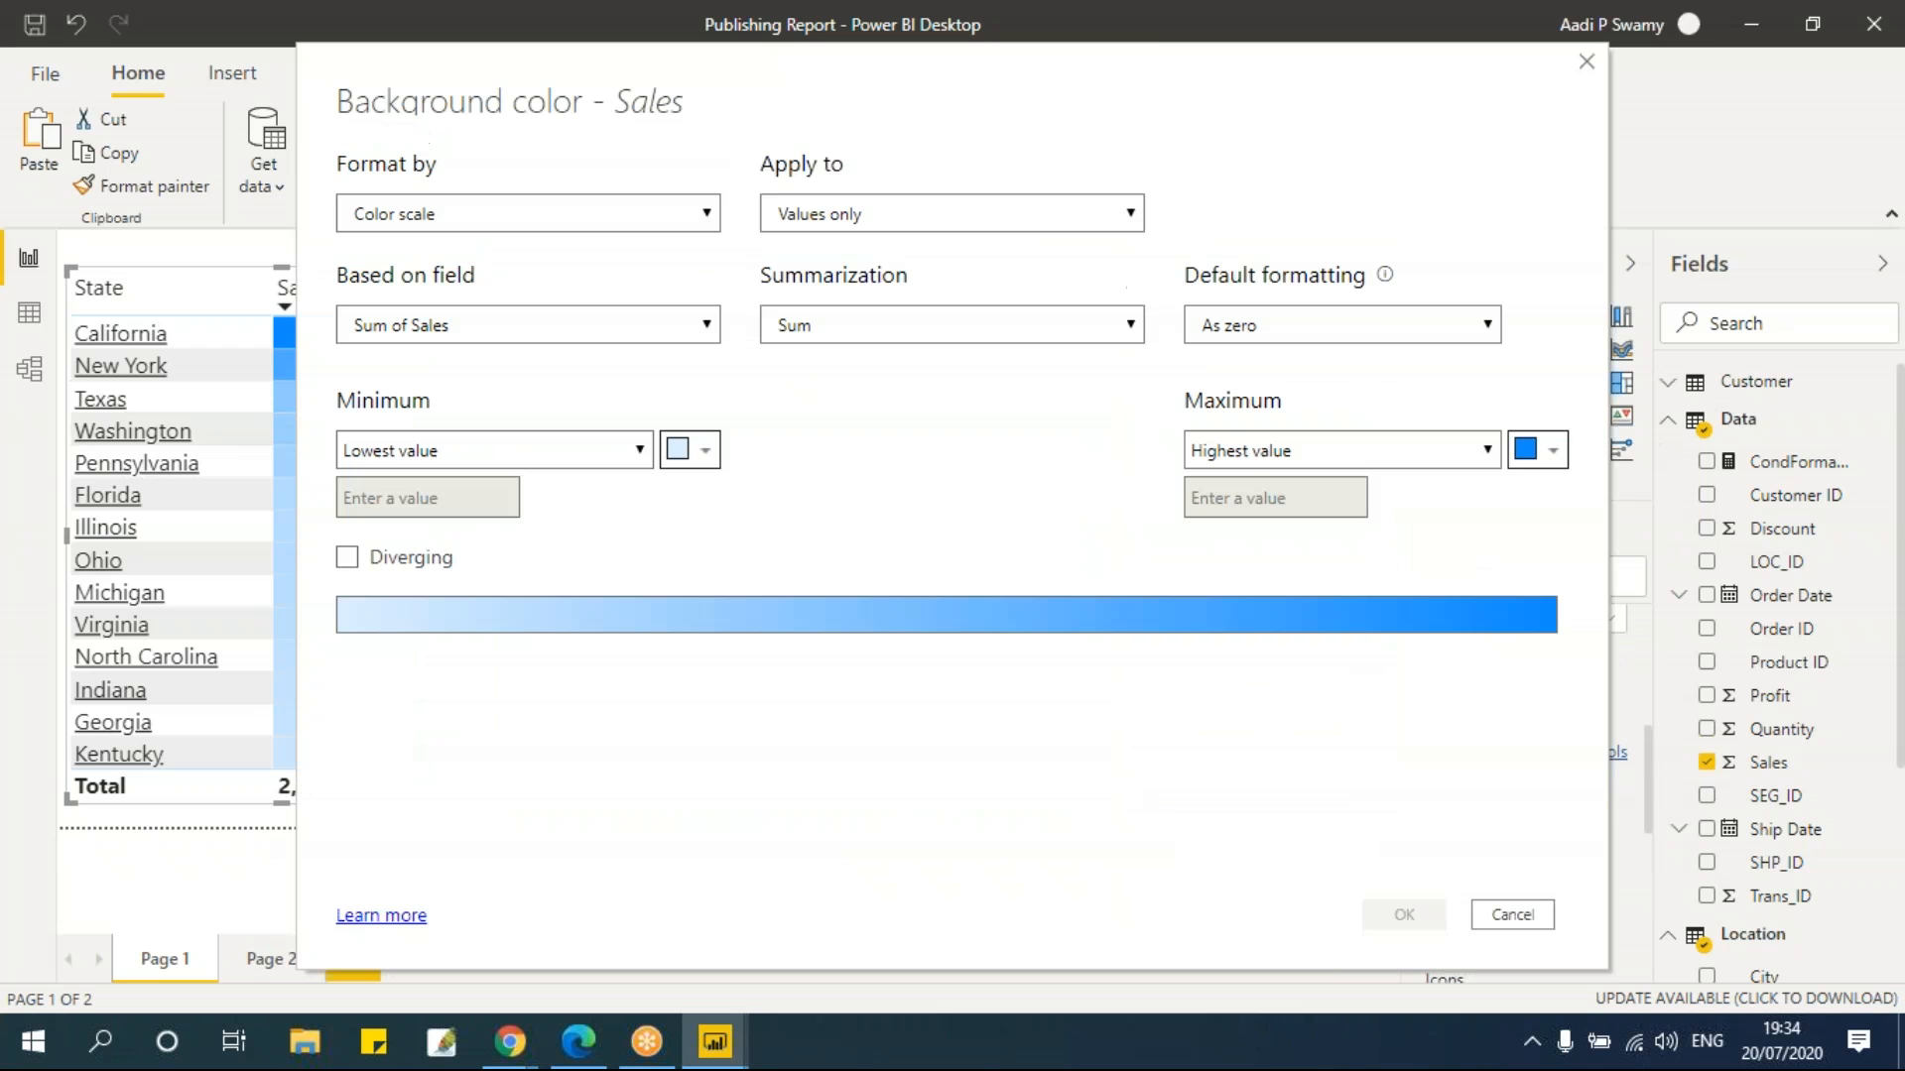
left_click(429, 216)
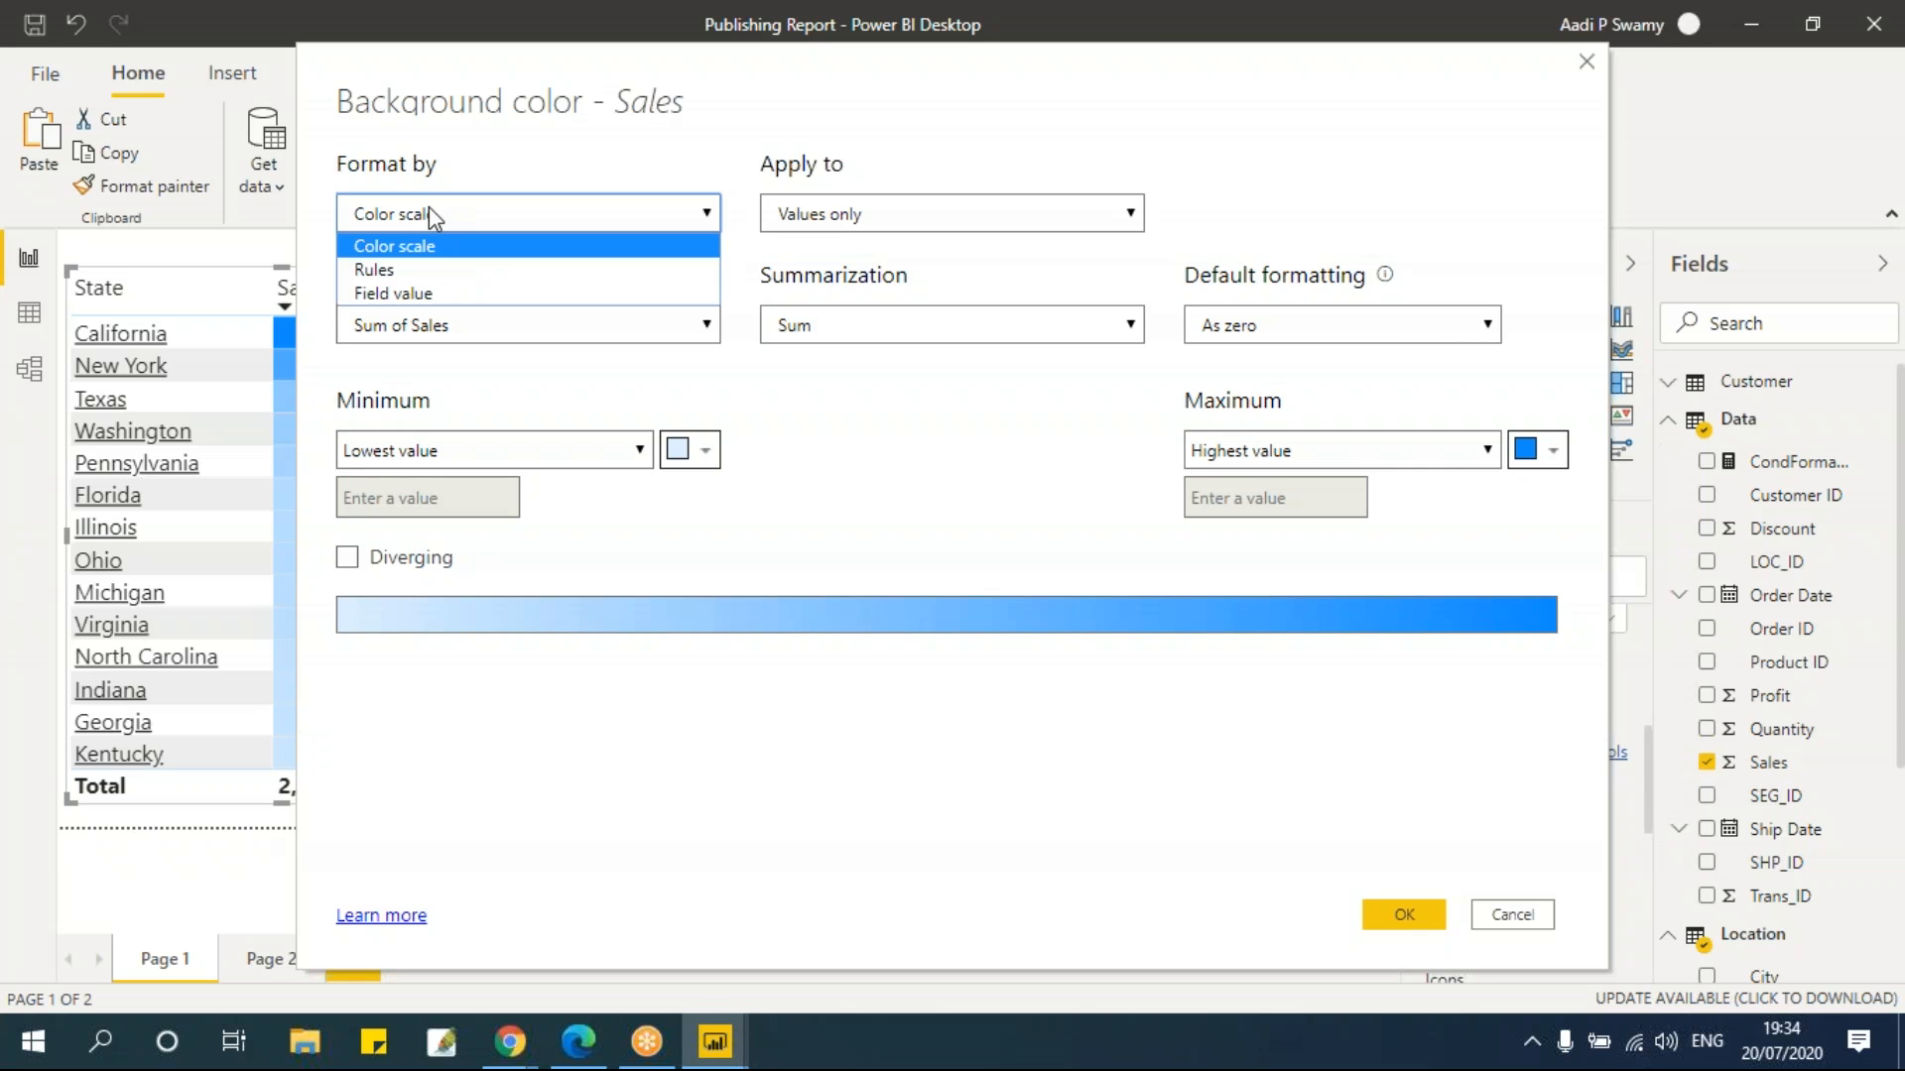
left_click(432, 296)
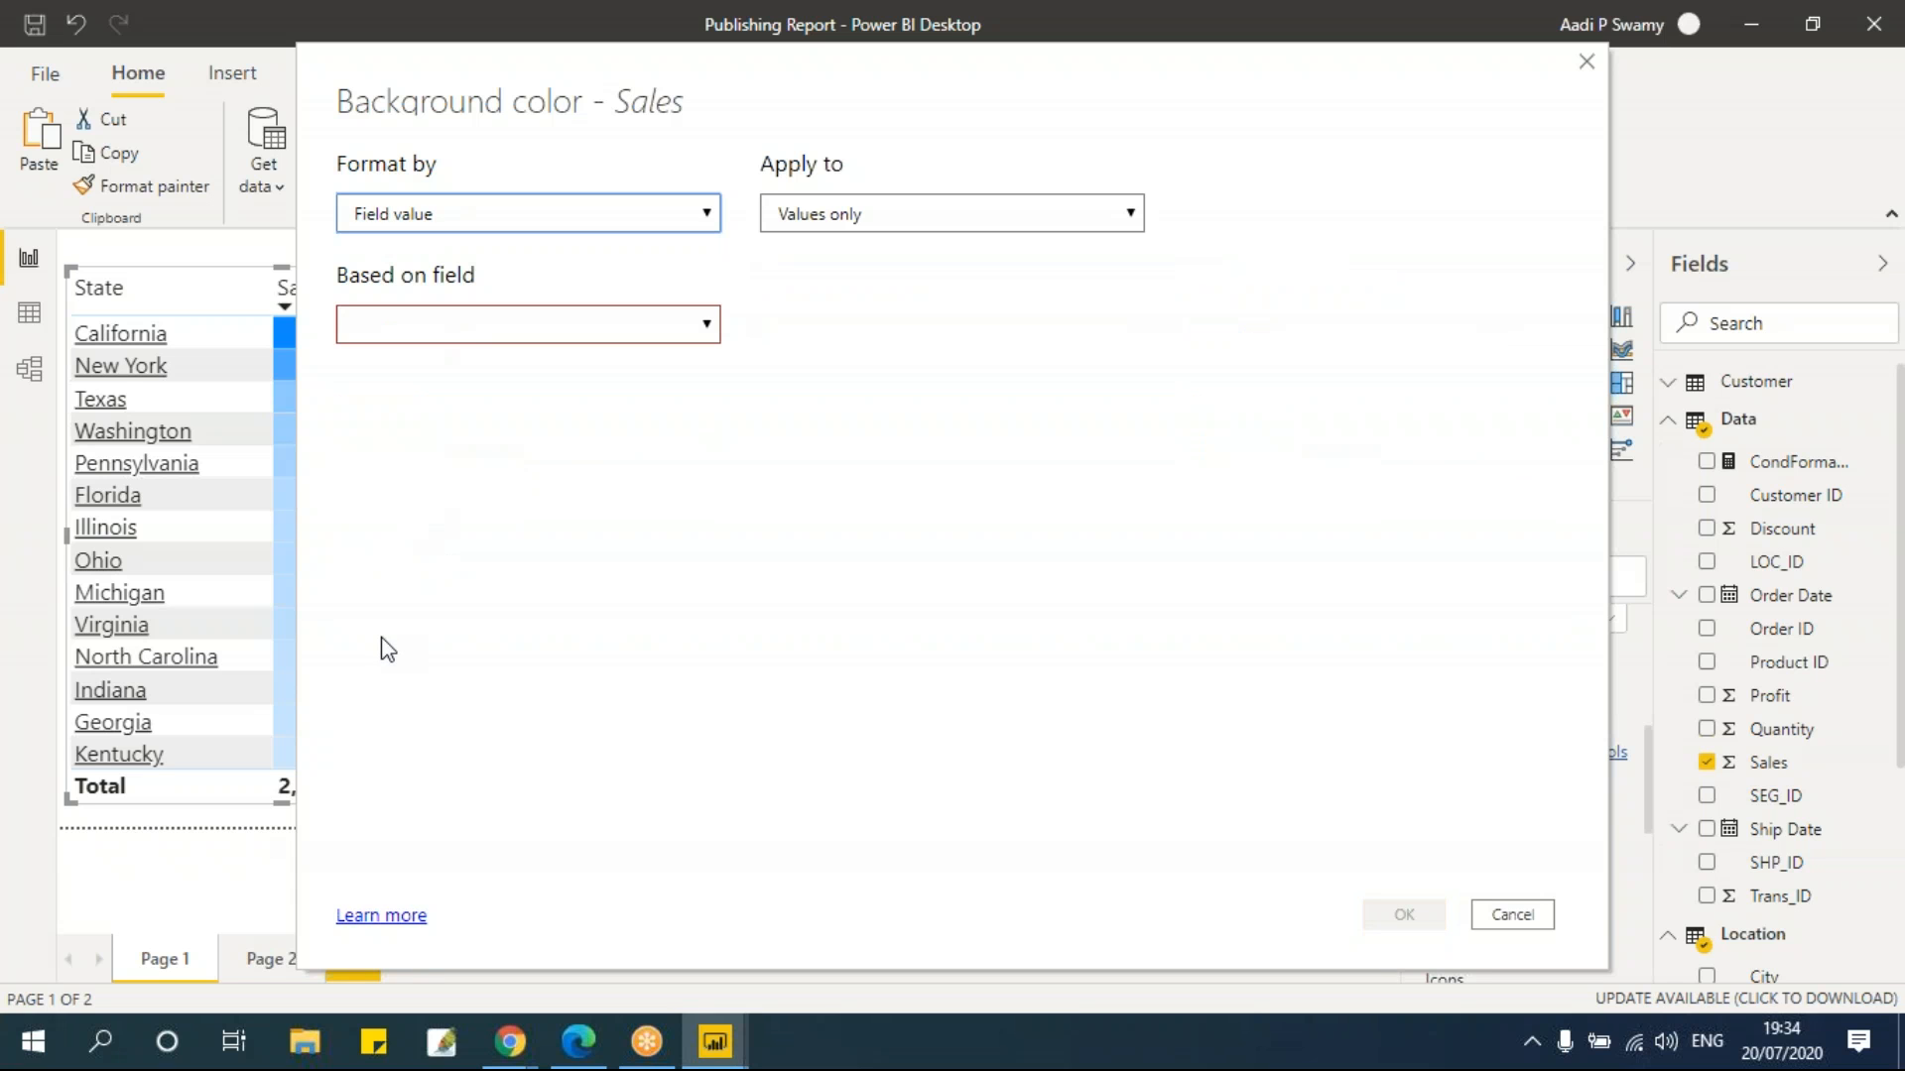
left_click(452, 214)
left_click(445, 297)
left_click(445, 332)
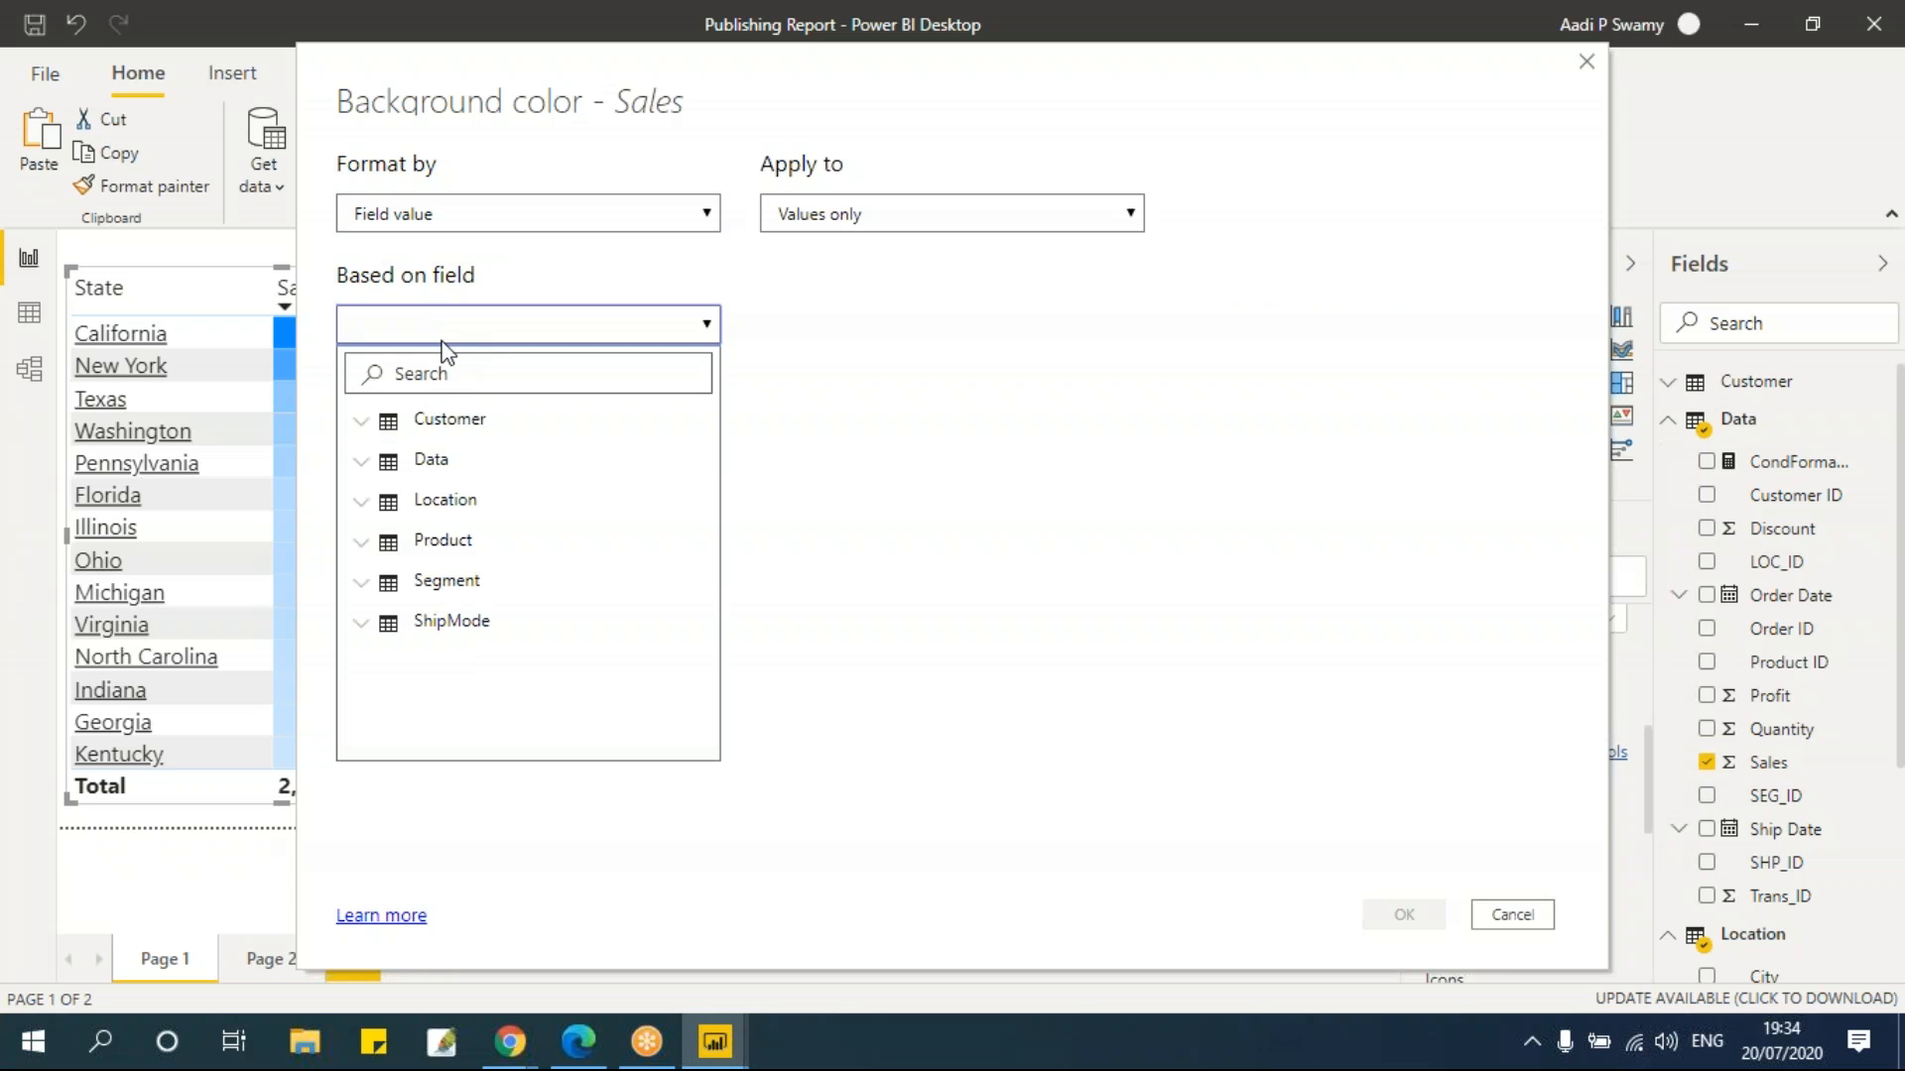
left_click(363, 462)
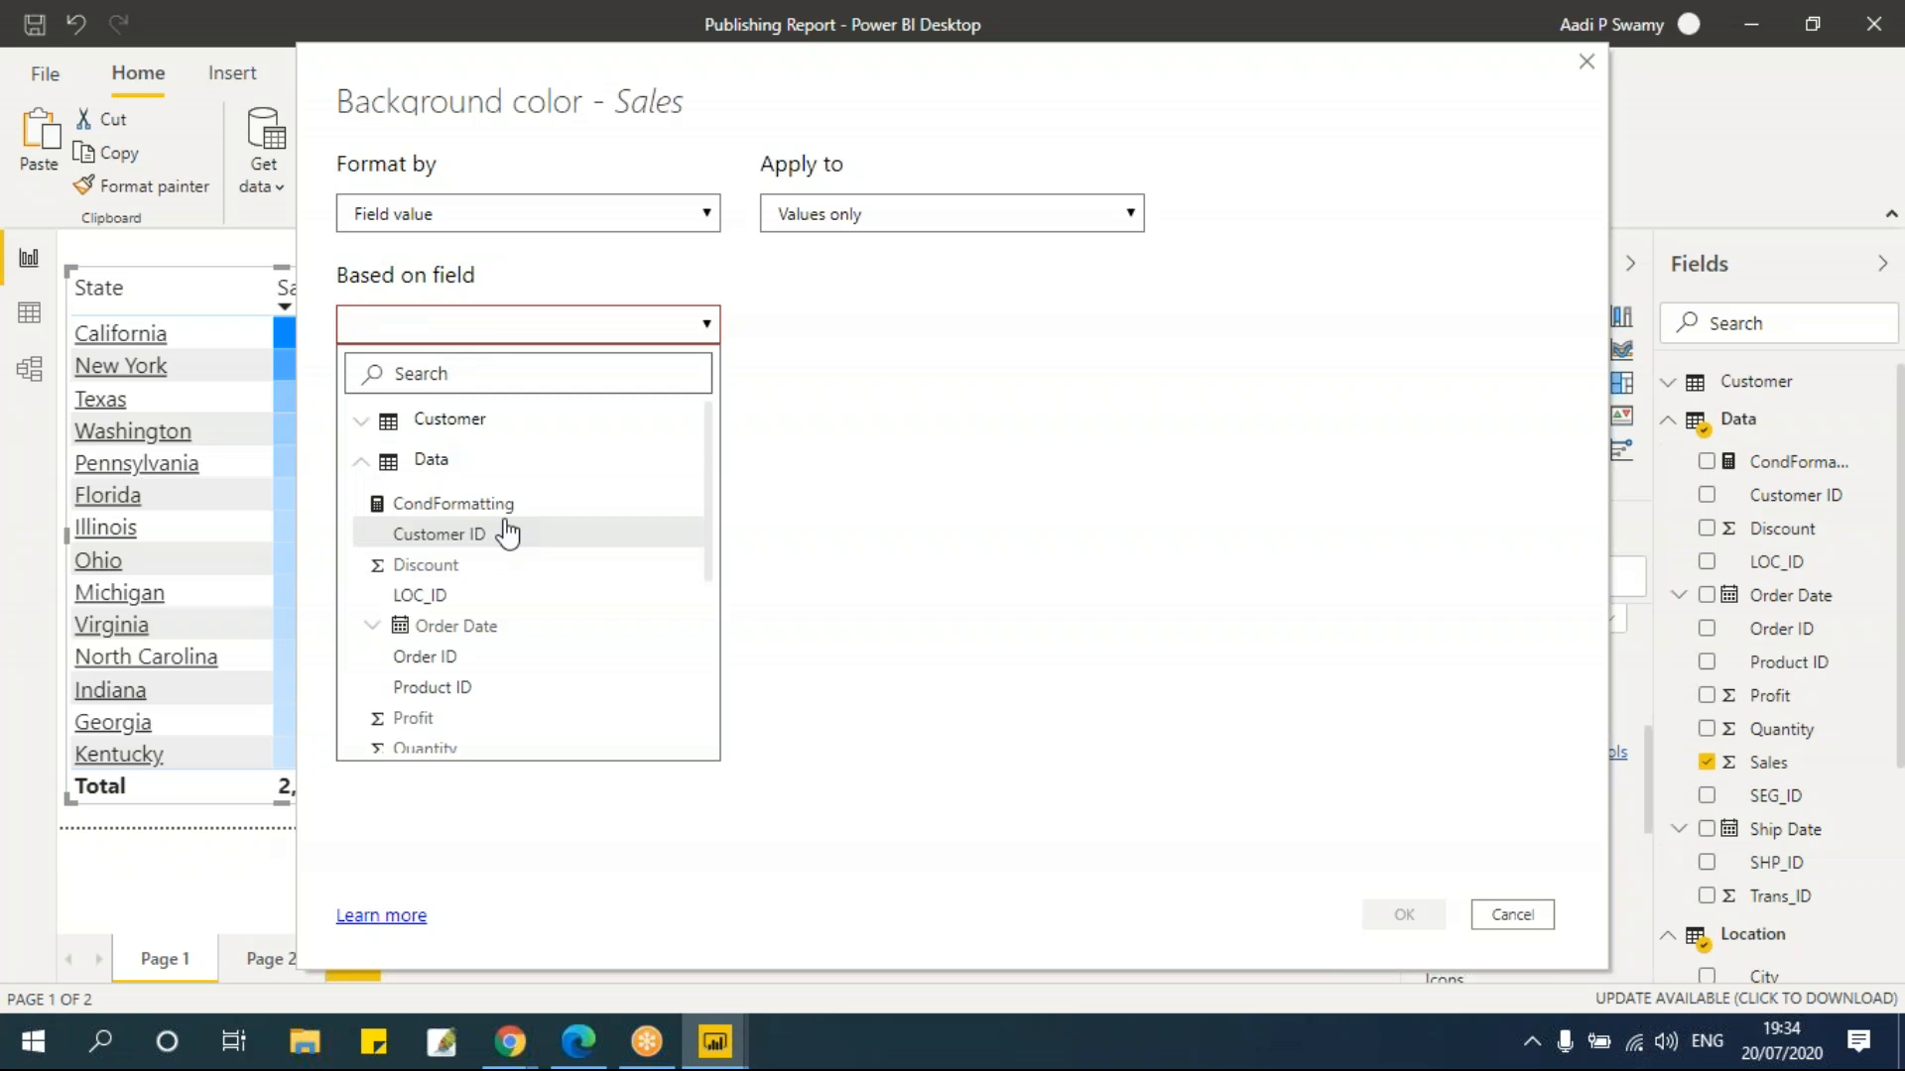
left_click(485, 508)
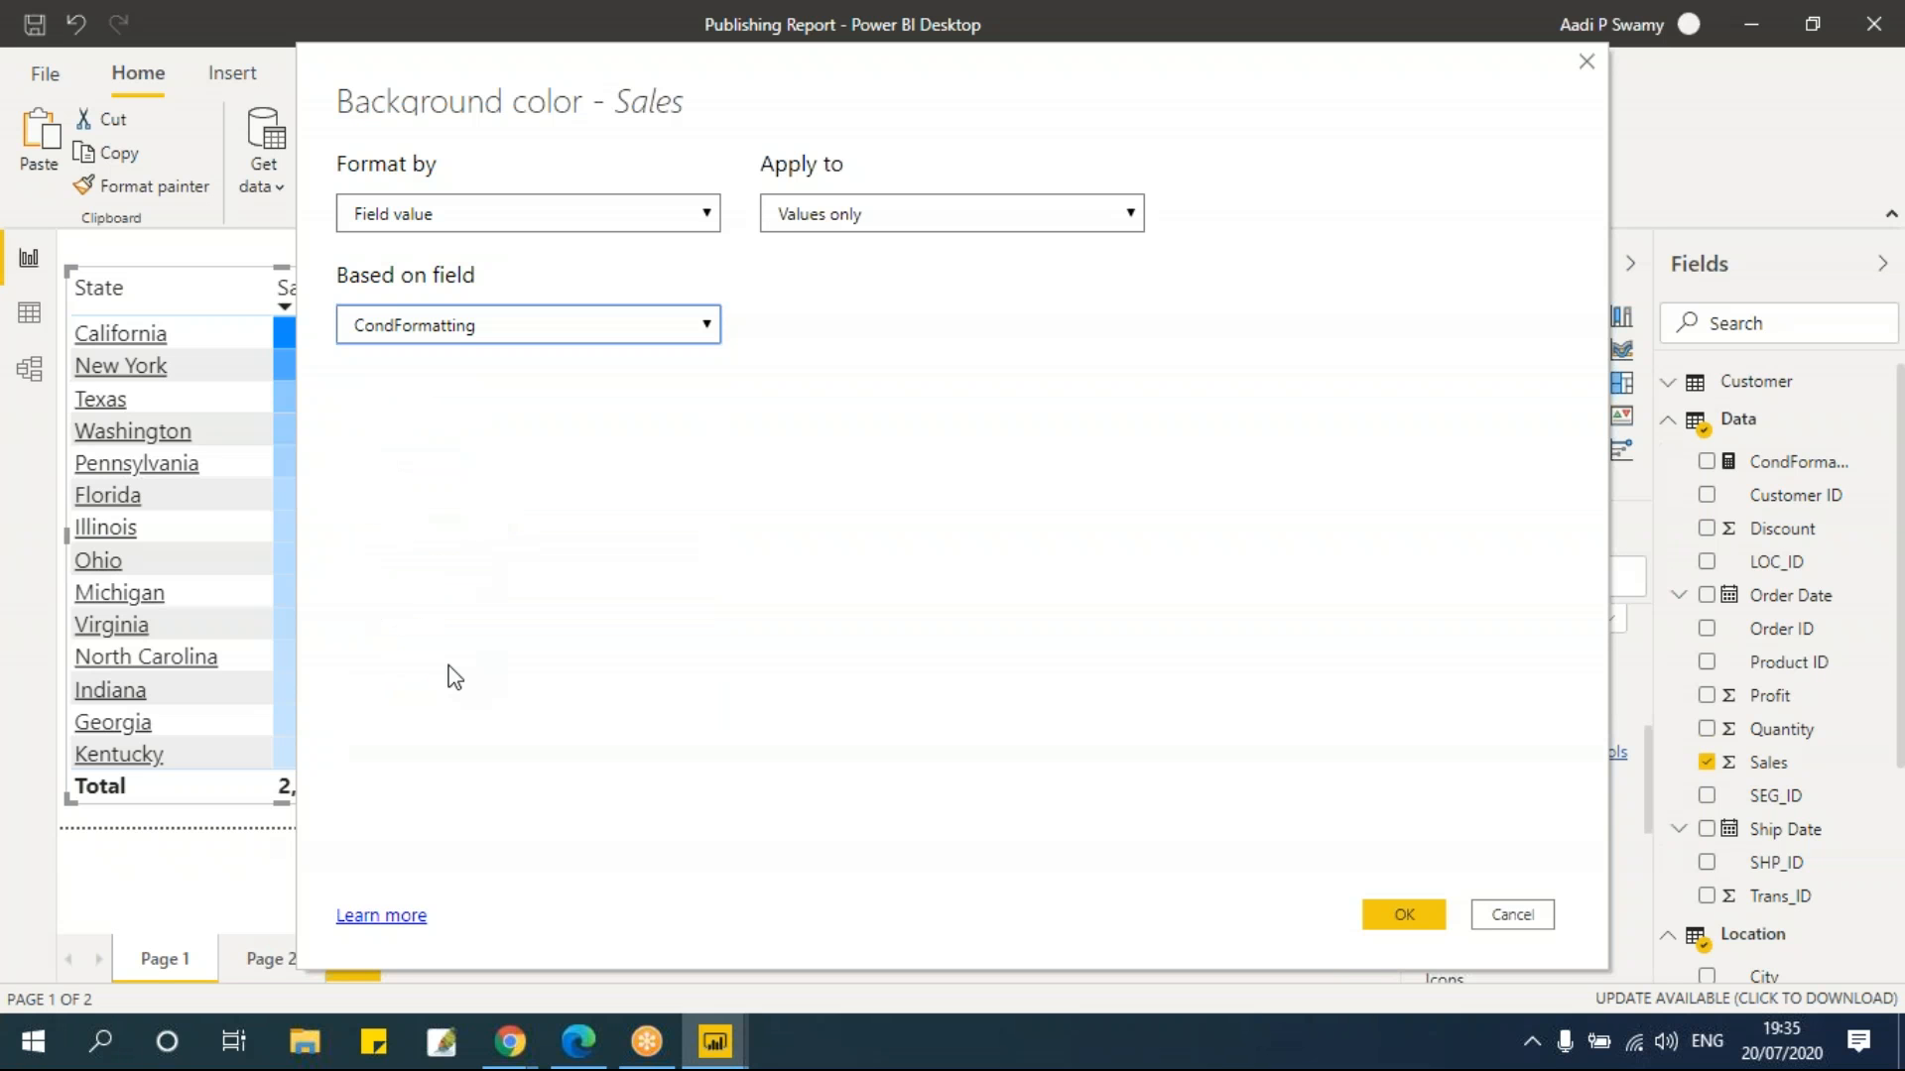
left_click(1409, 914)
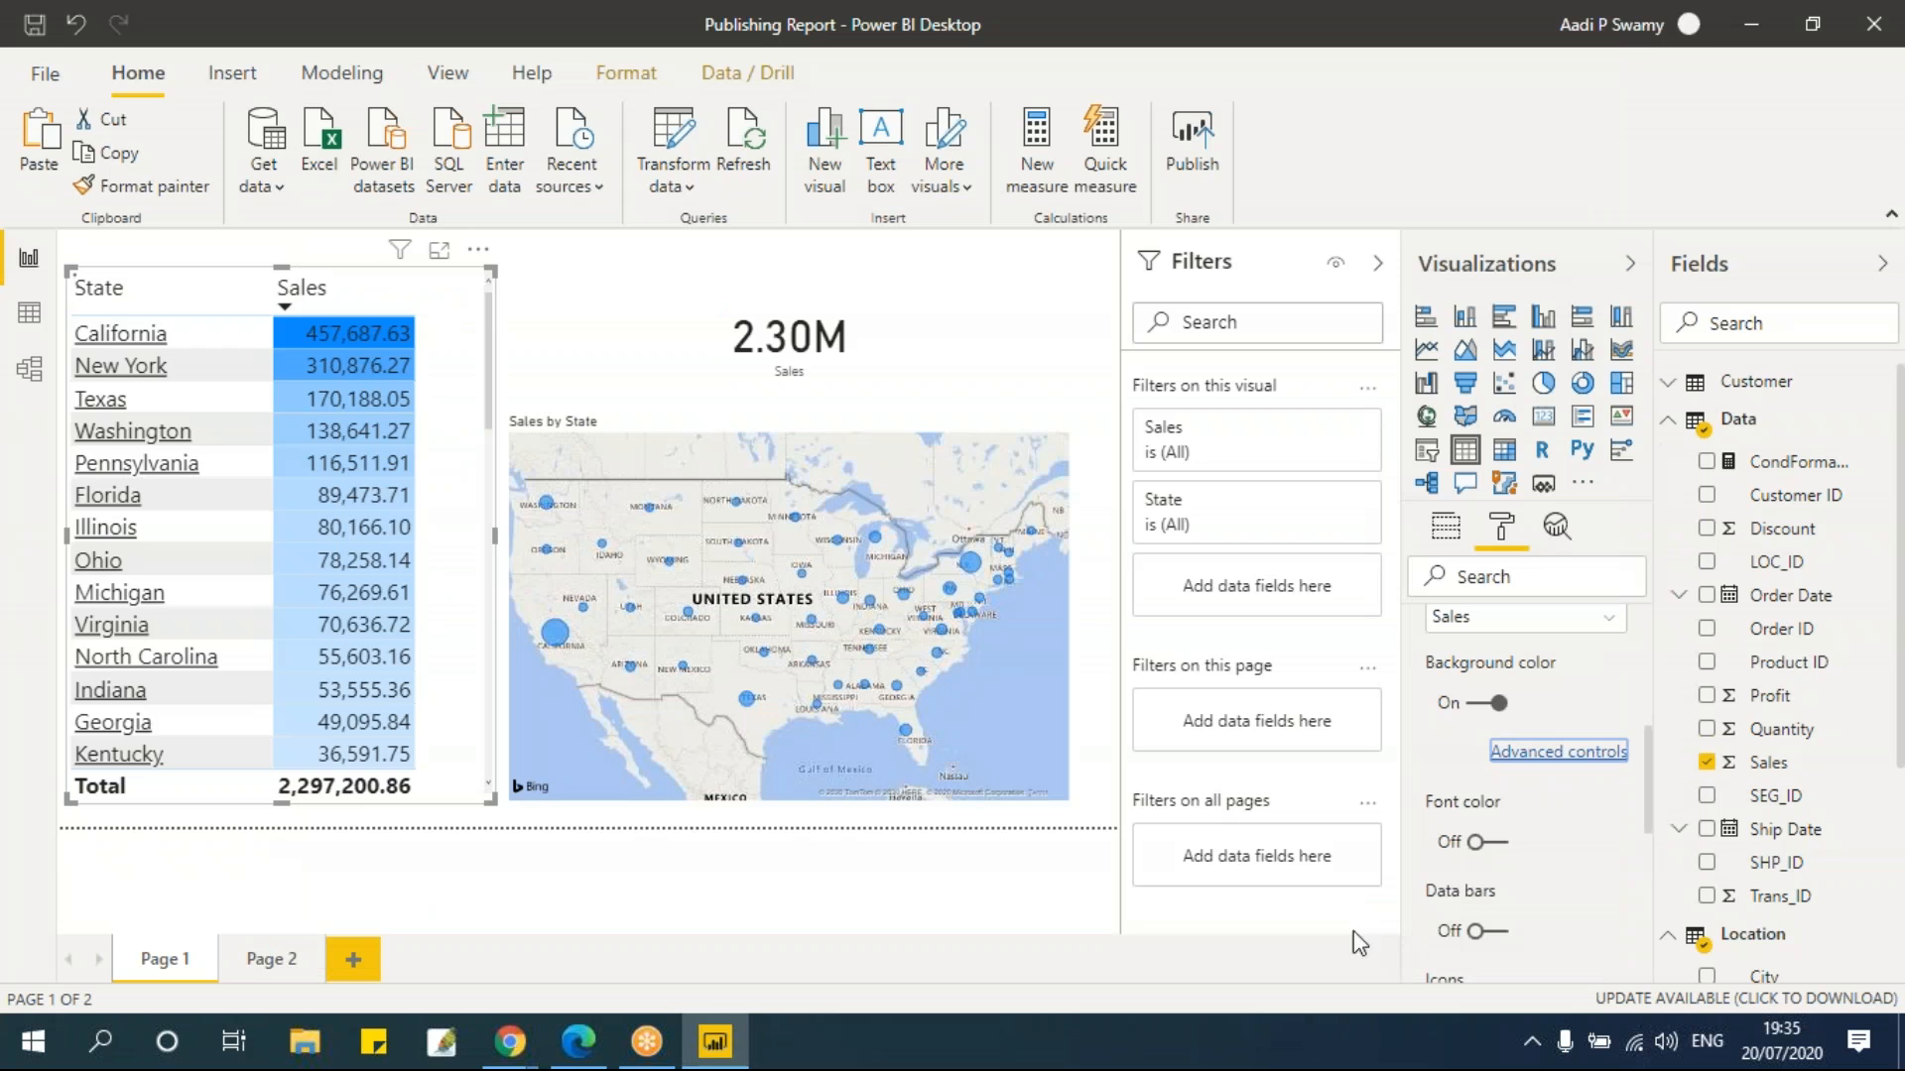
Look through the colored table rows and review the Sales field's background color settings, closing them without changes
left_click_drag(484, 342, 486, 541)
left_click_drag(483, 441, 486, 409)
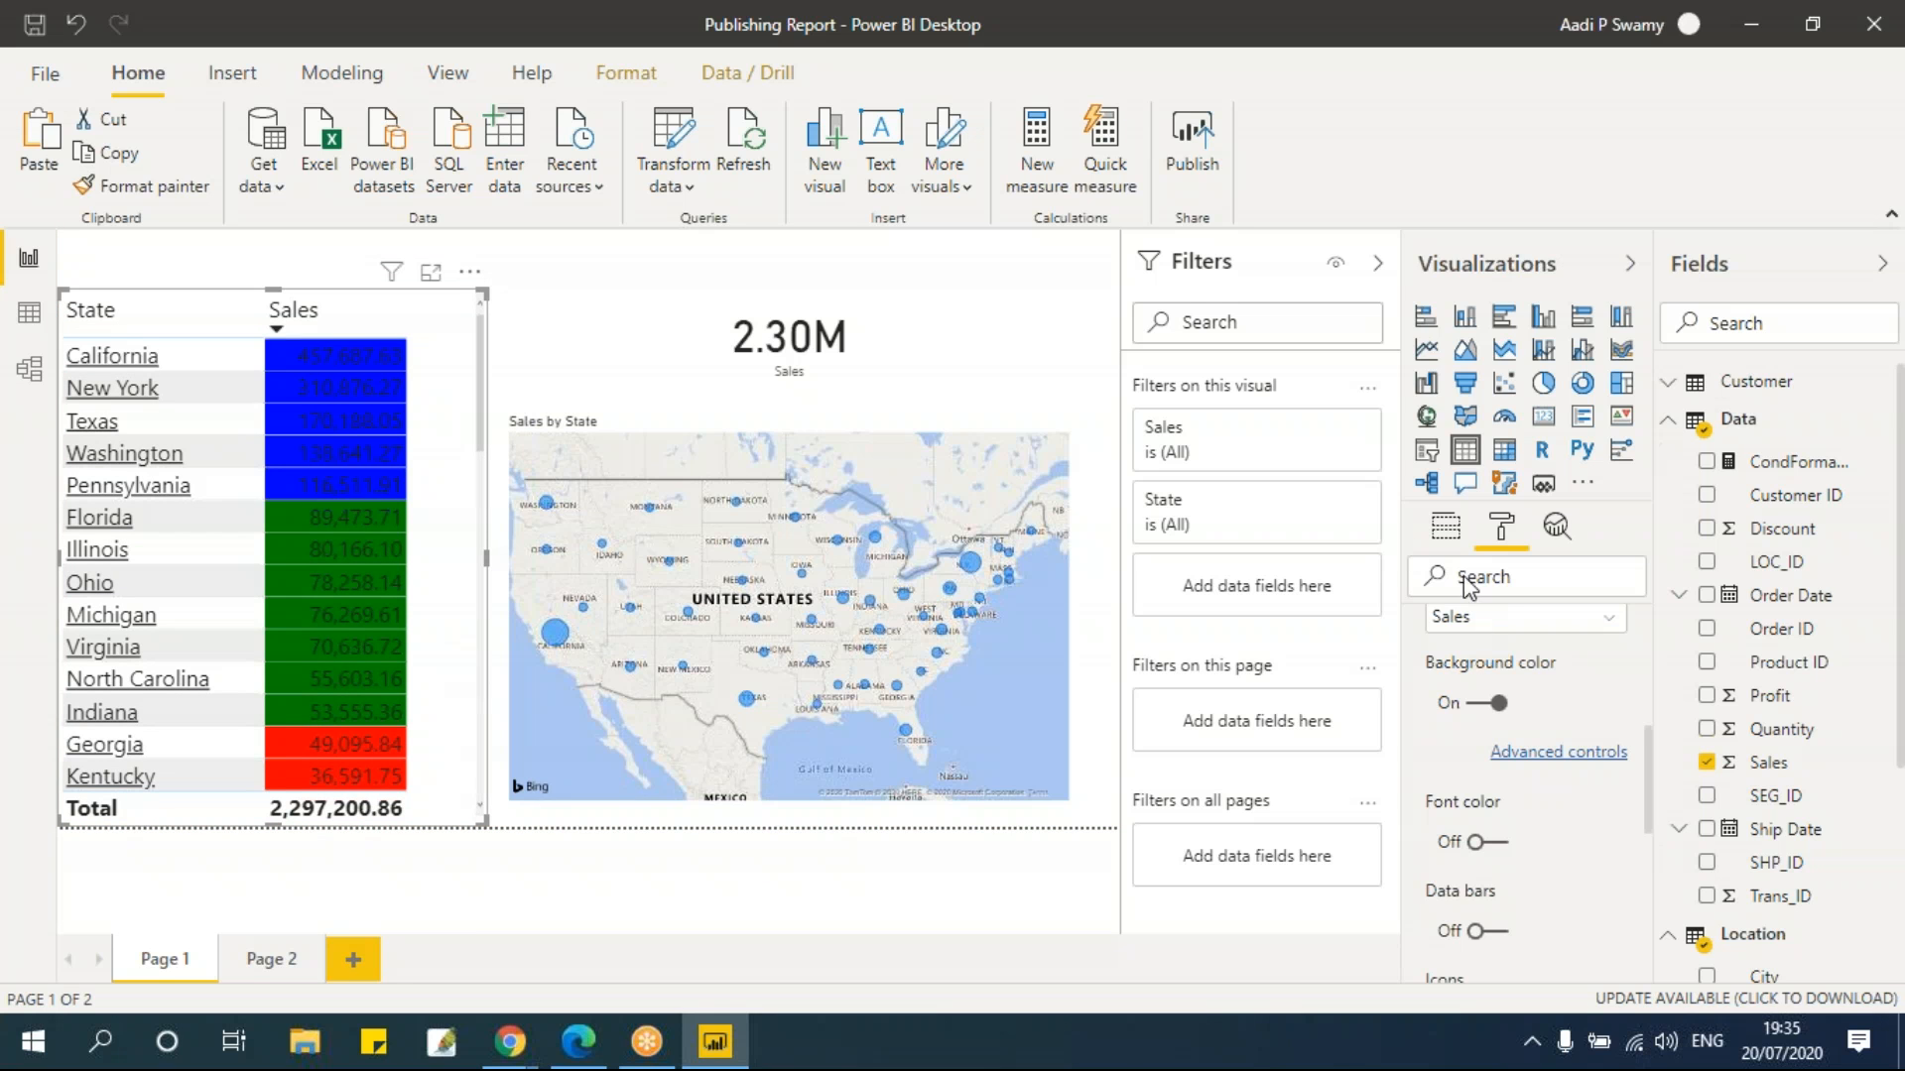
left_click(1449, 532)
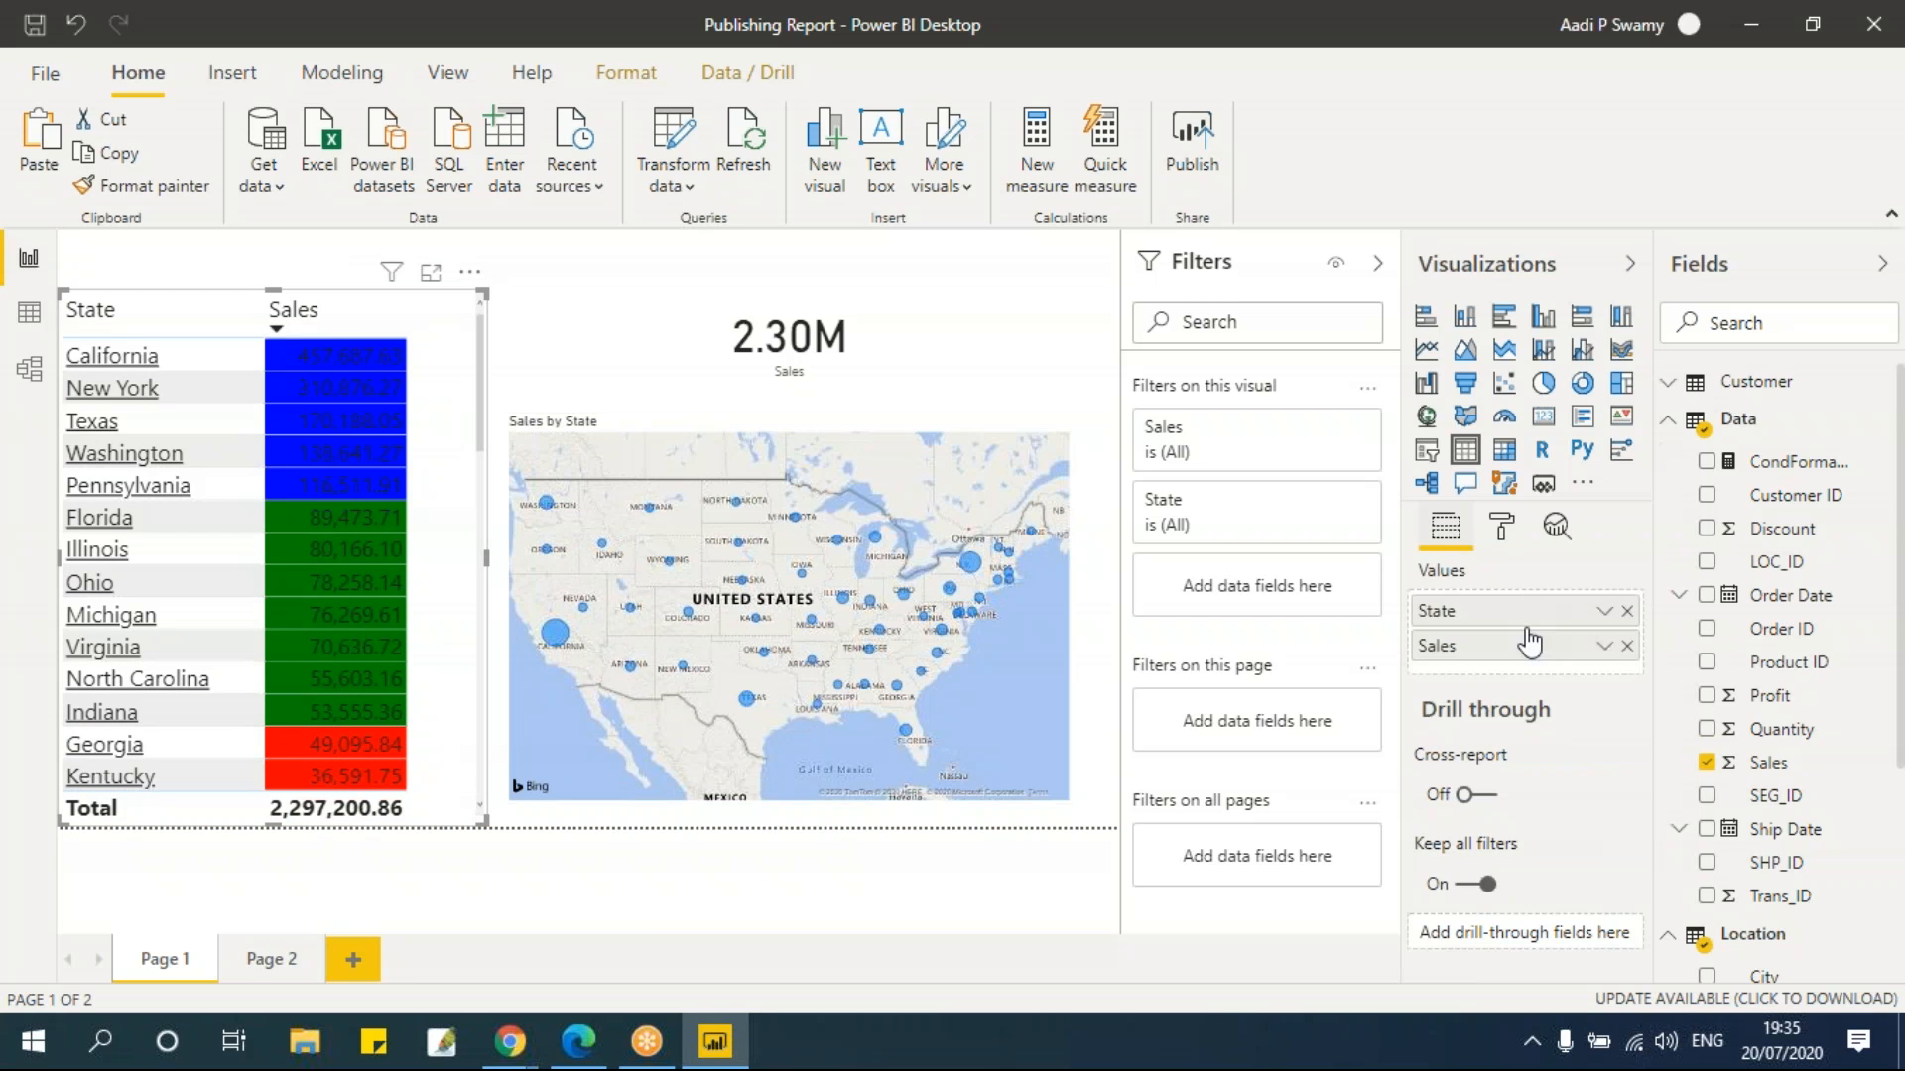
left_click(1604, 646)
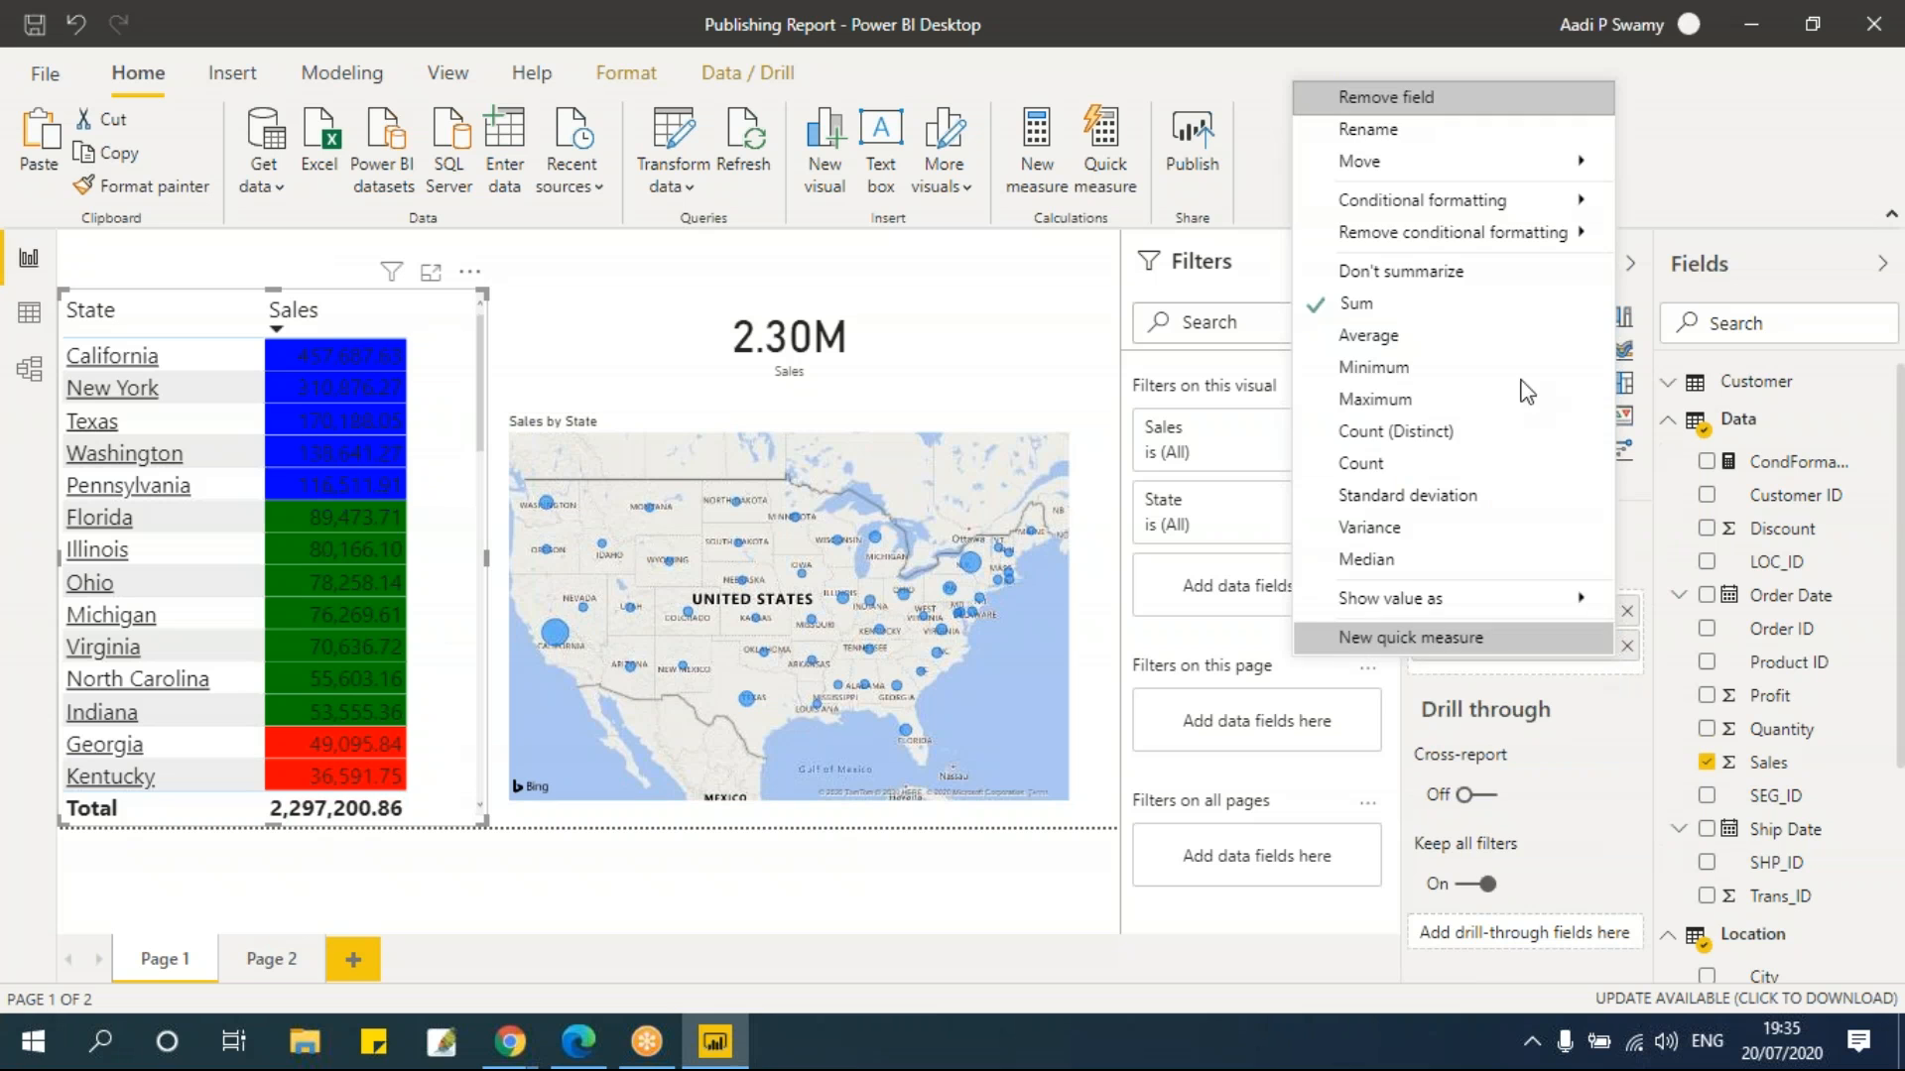
mouse_move(1474, 201)
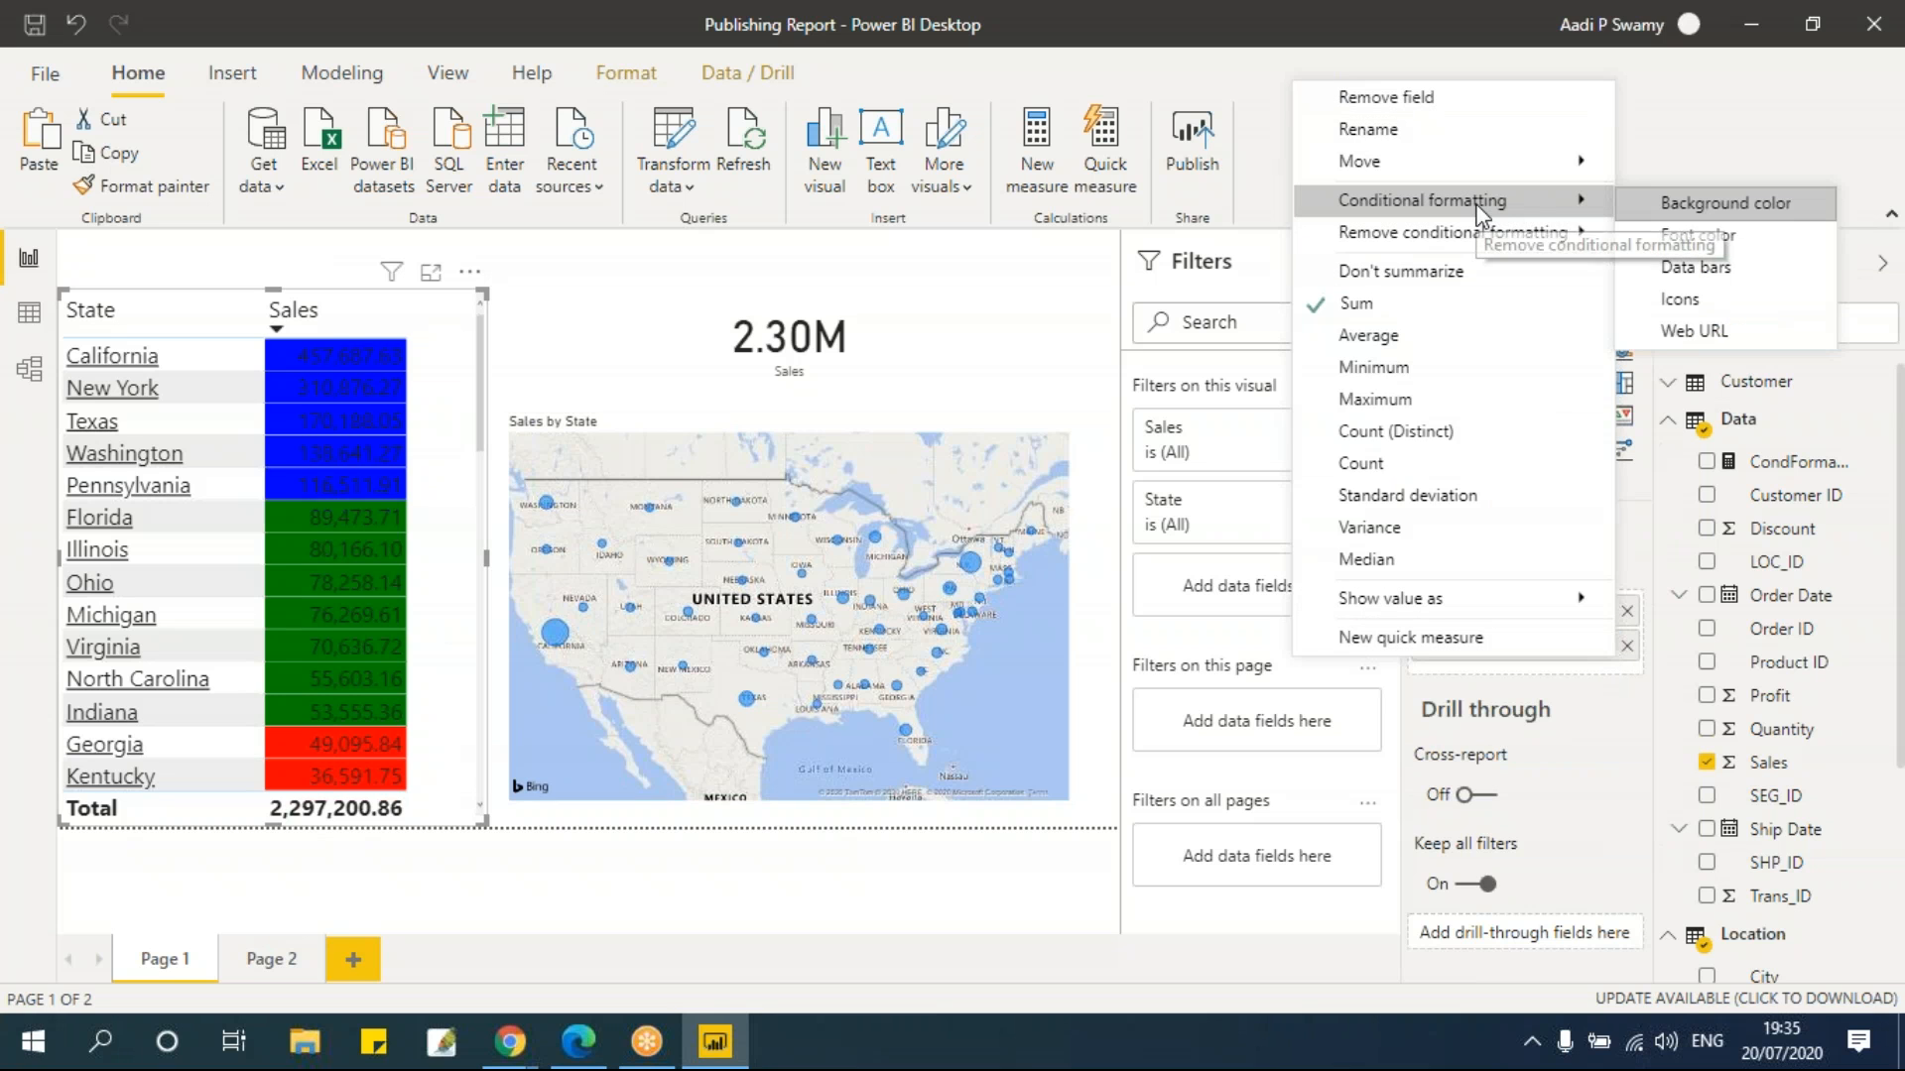
left_click(1731, 203)
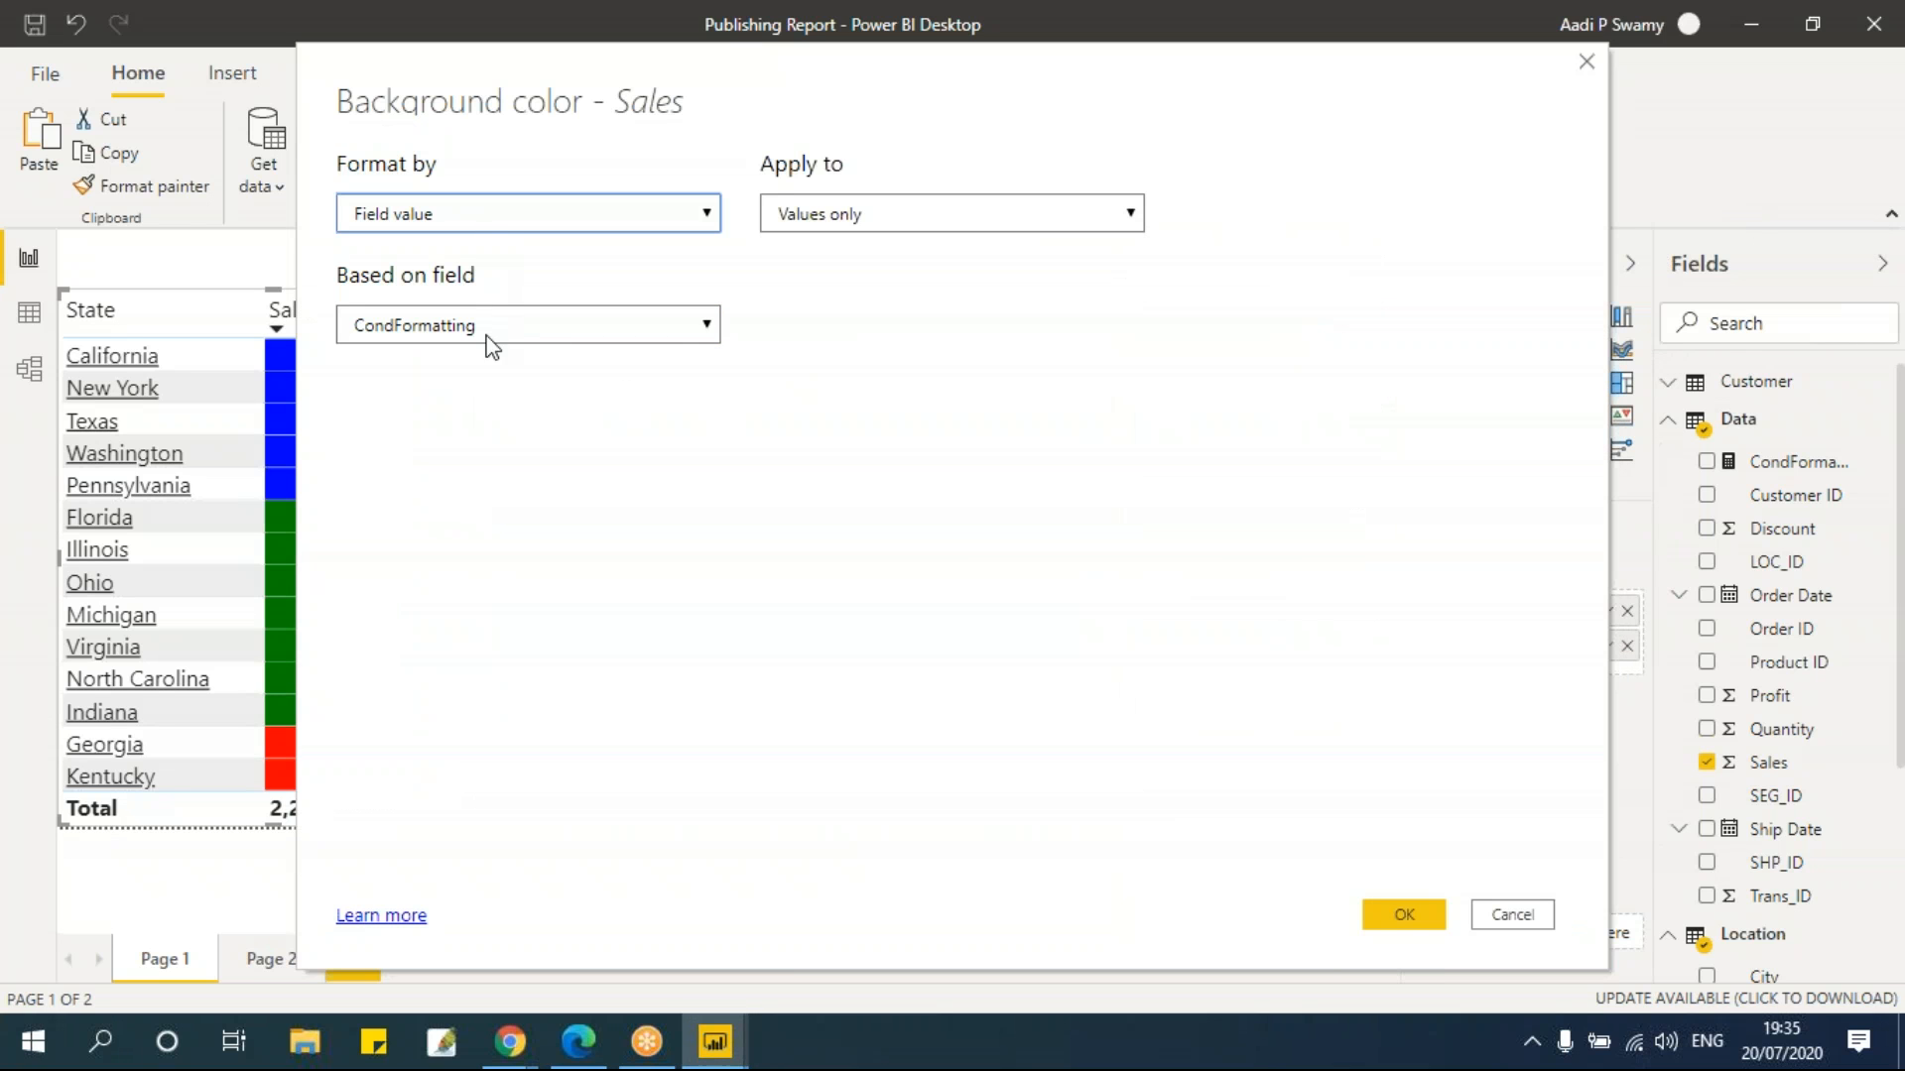
left_click(1512, 914)
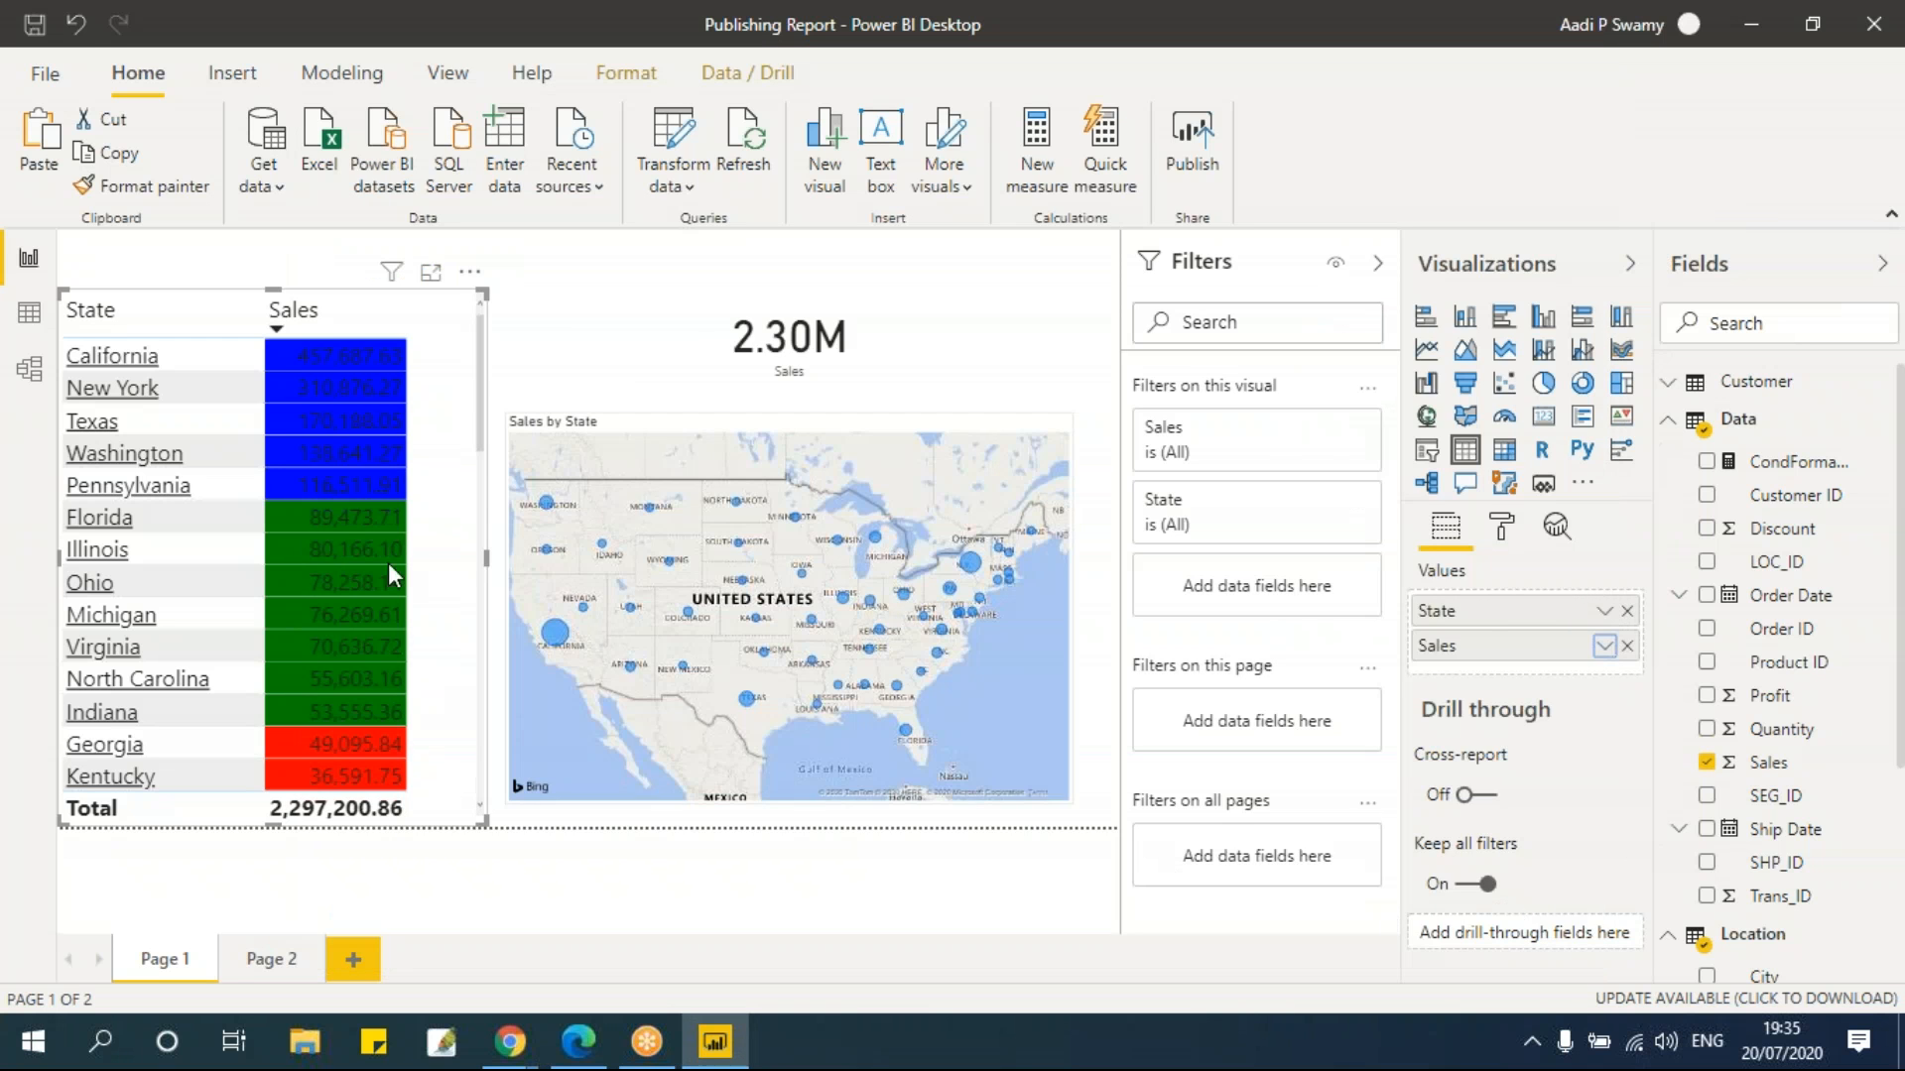
Set the text size of the Sales card's data label to 60 pt
left_click(1506, 520)
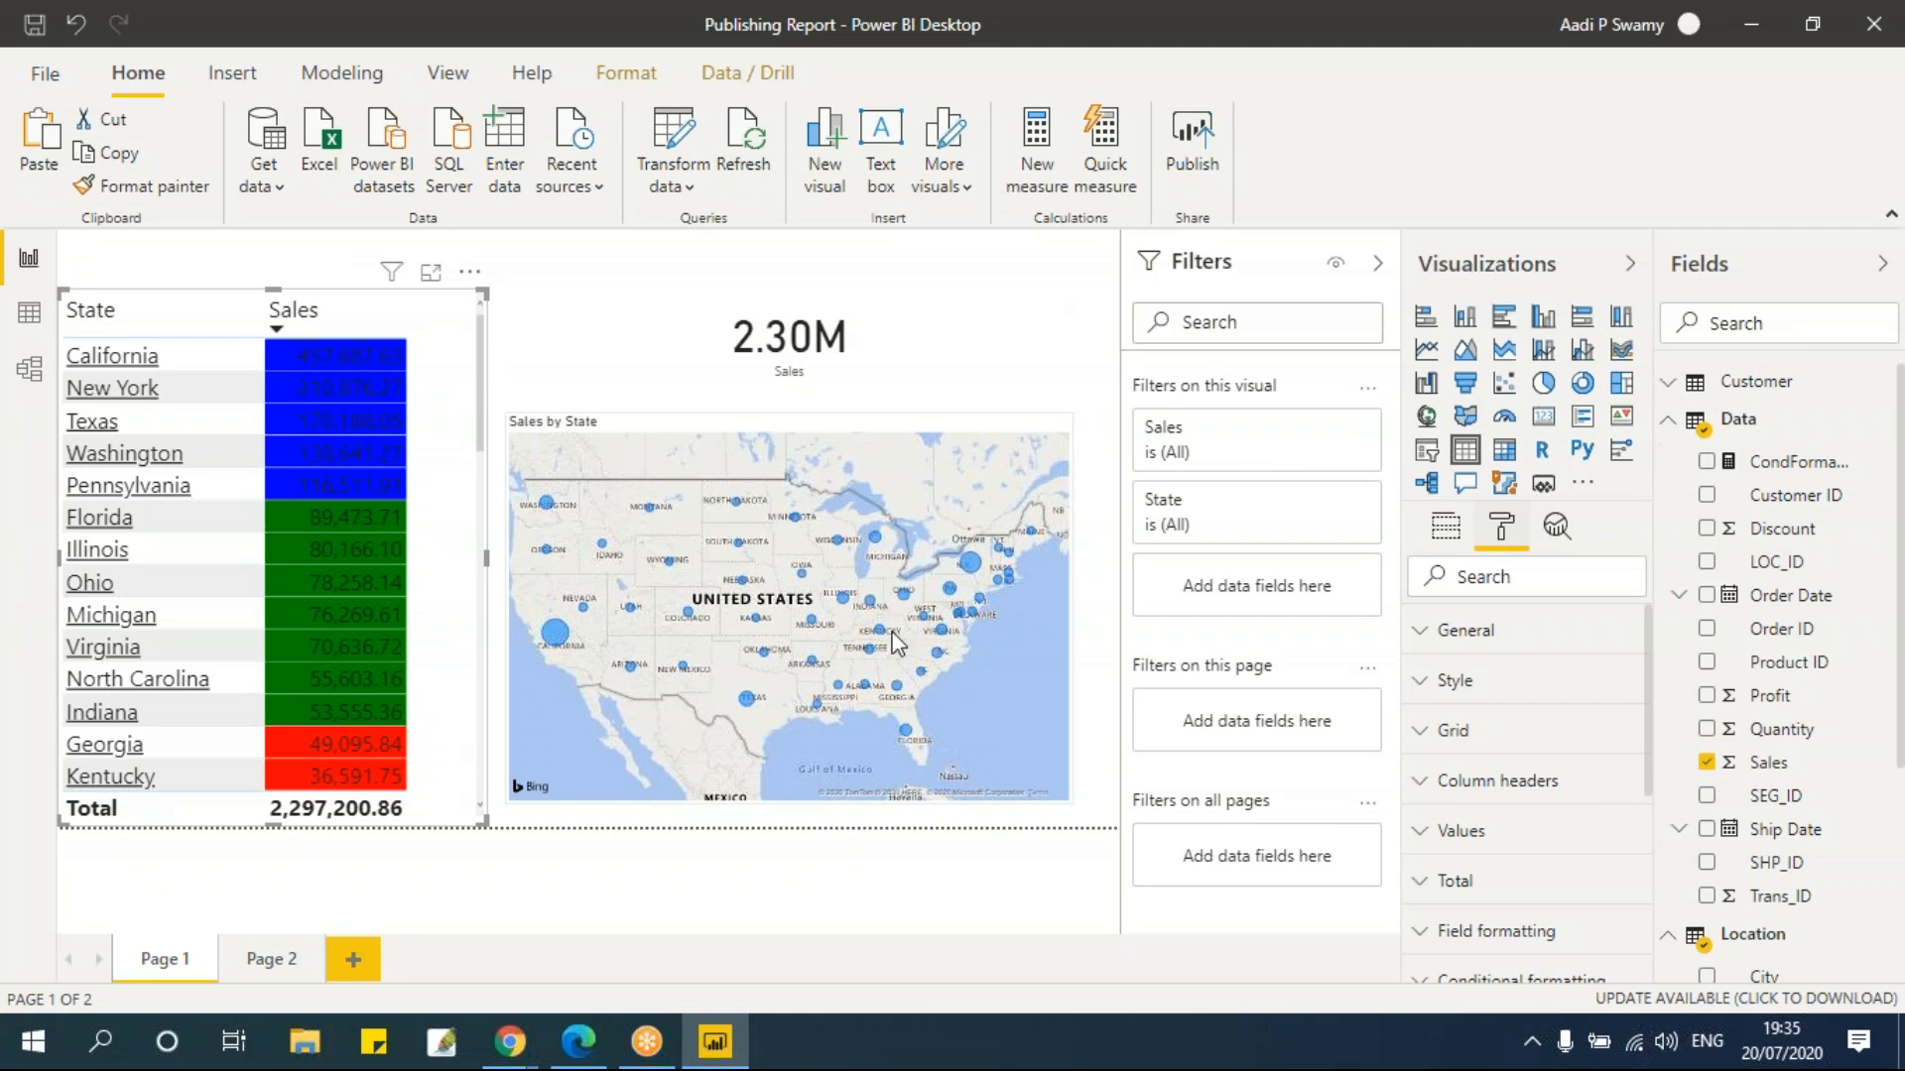
left_click(674, 333)
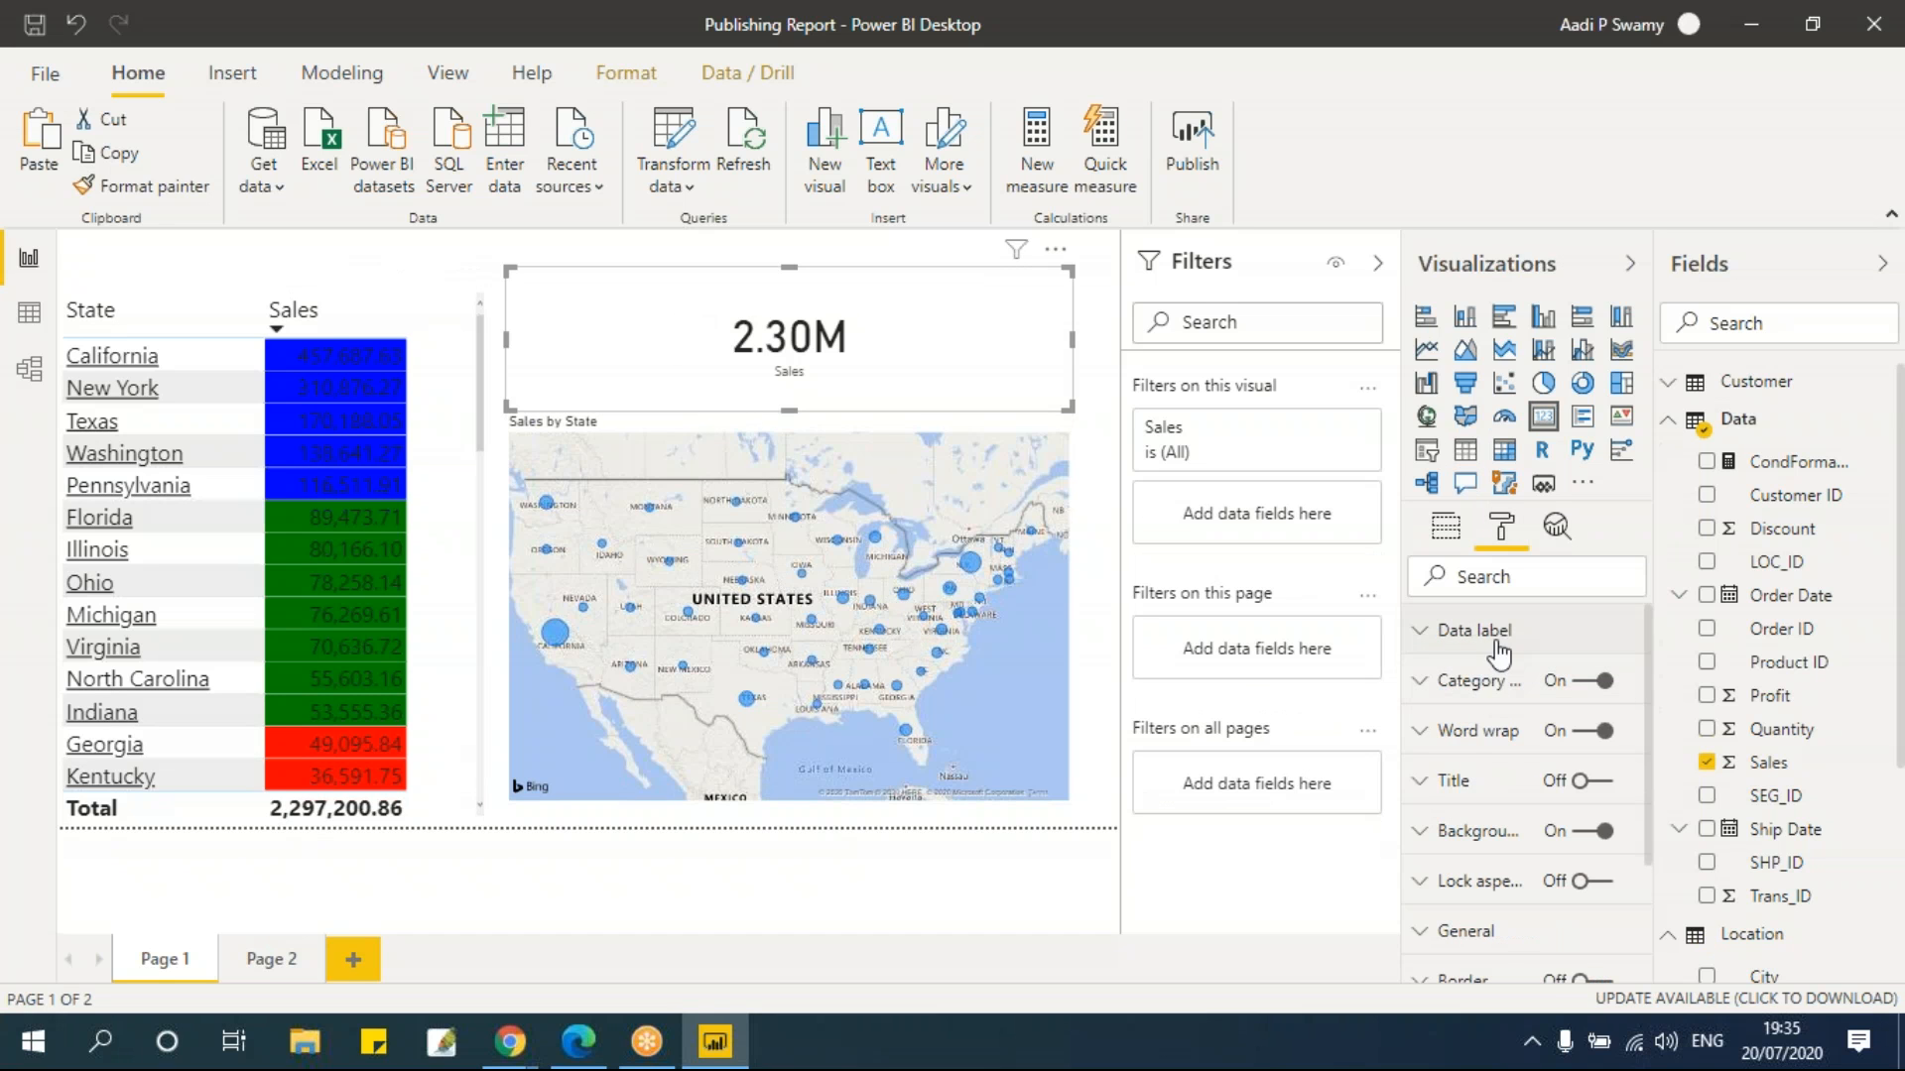
scroll(1501, 772, "down", 3)
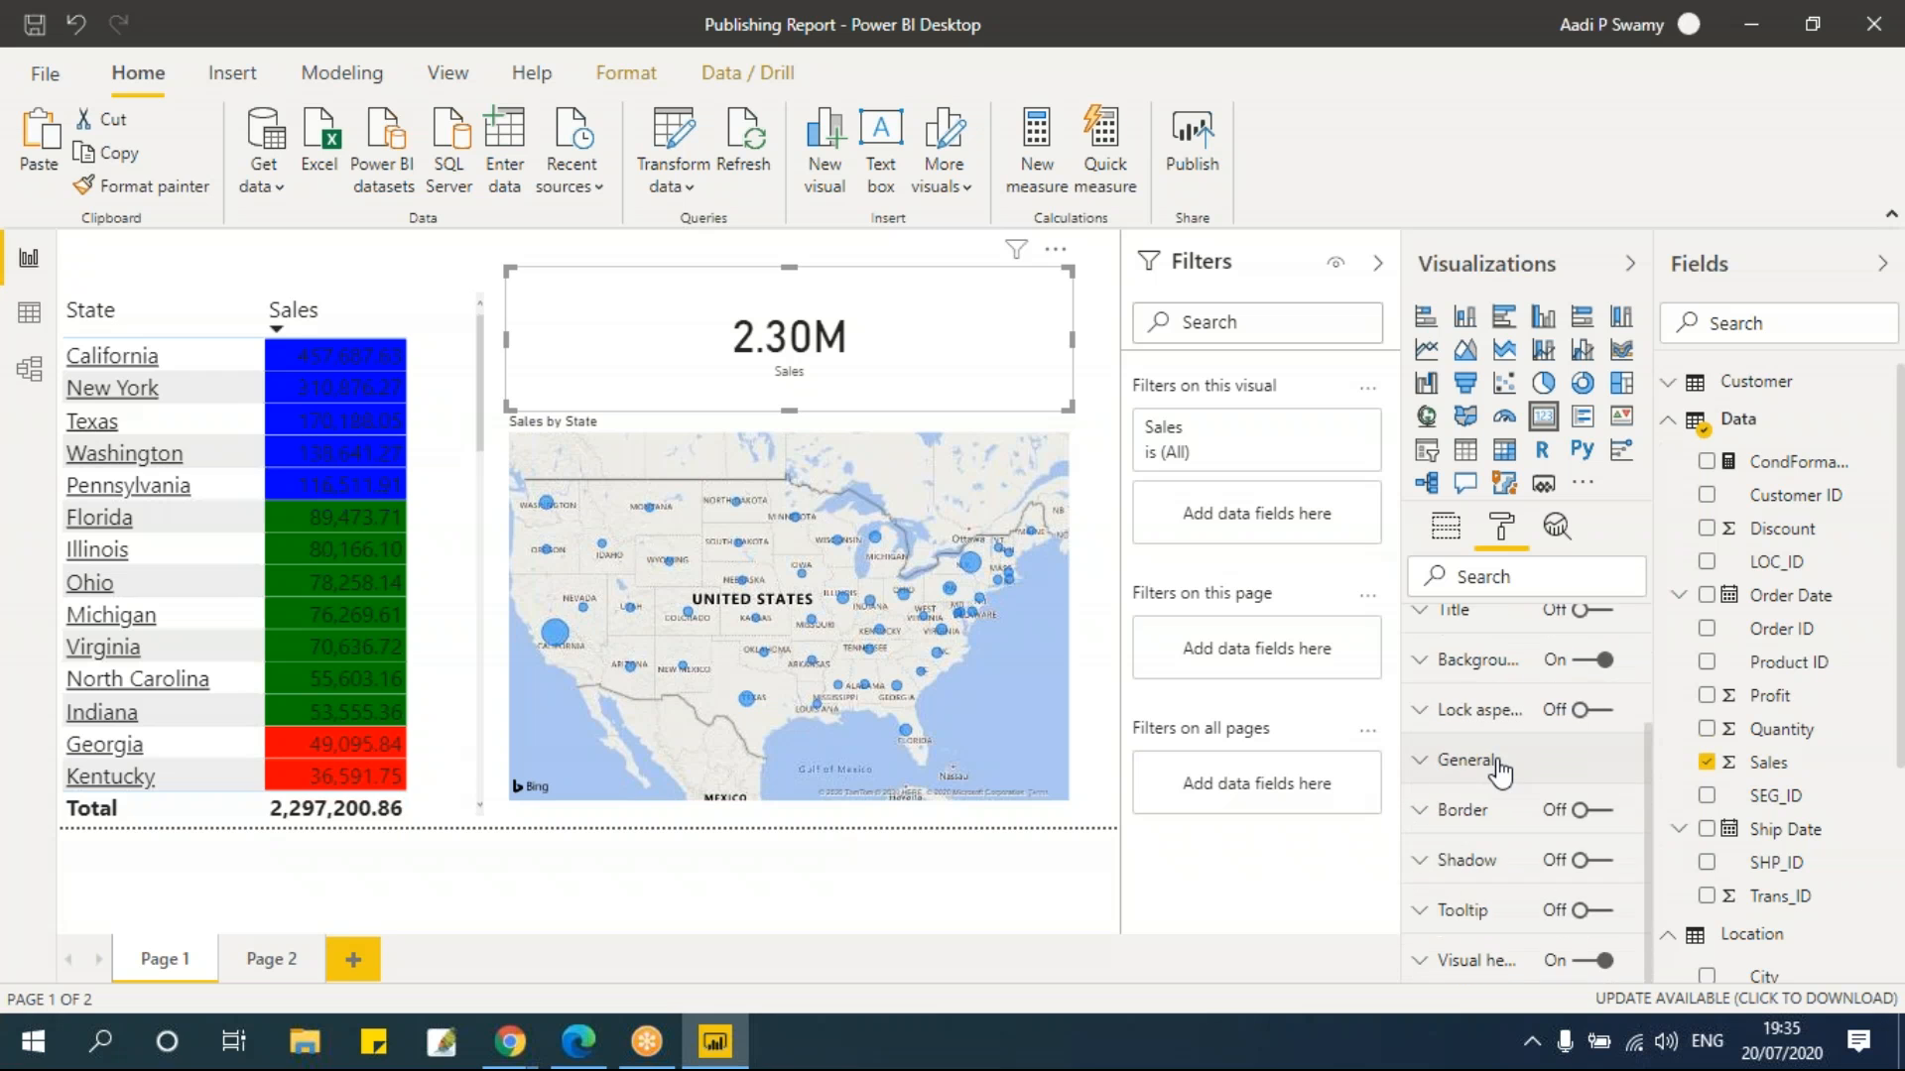
scroll(1501, 772, "up", 3)
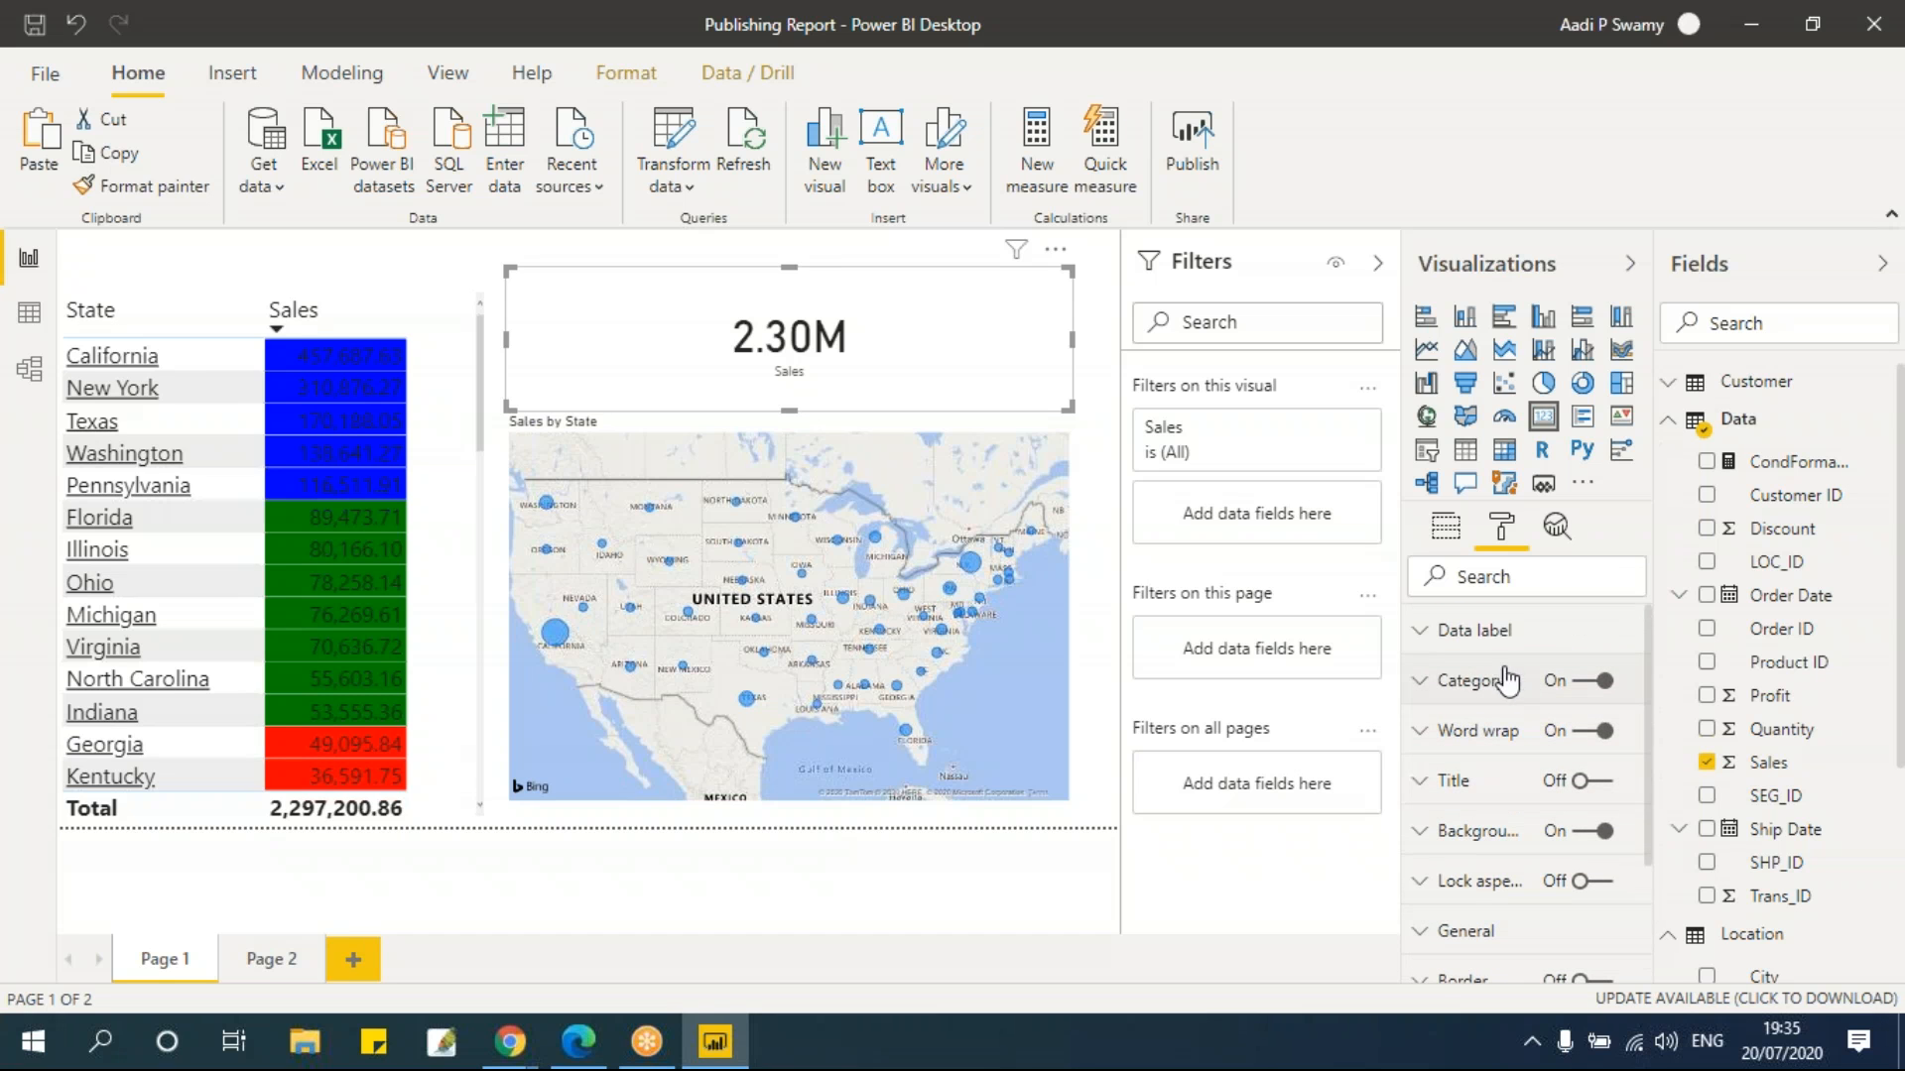
left_click(1467, 637)
scroll(1453, 814, "down", 3)
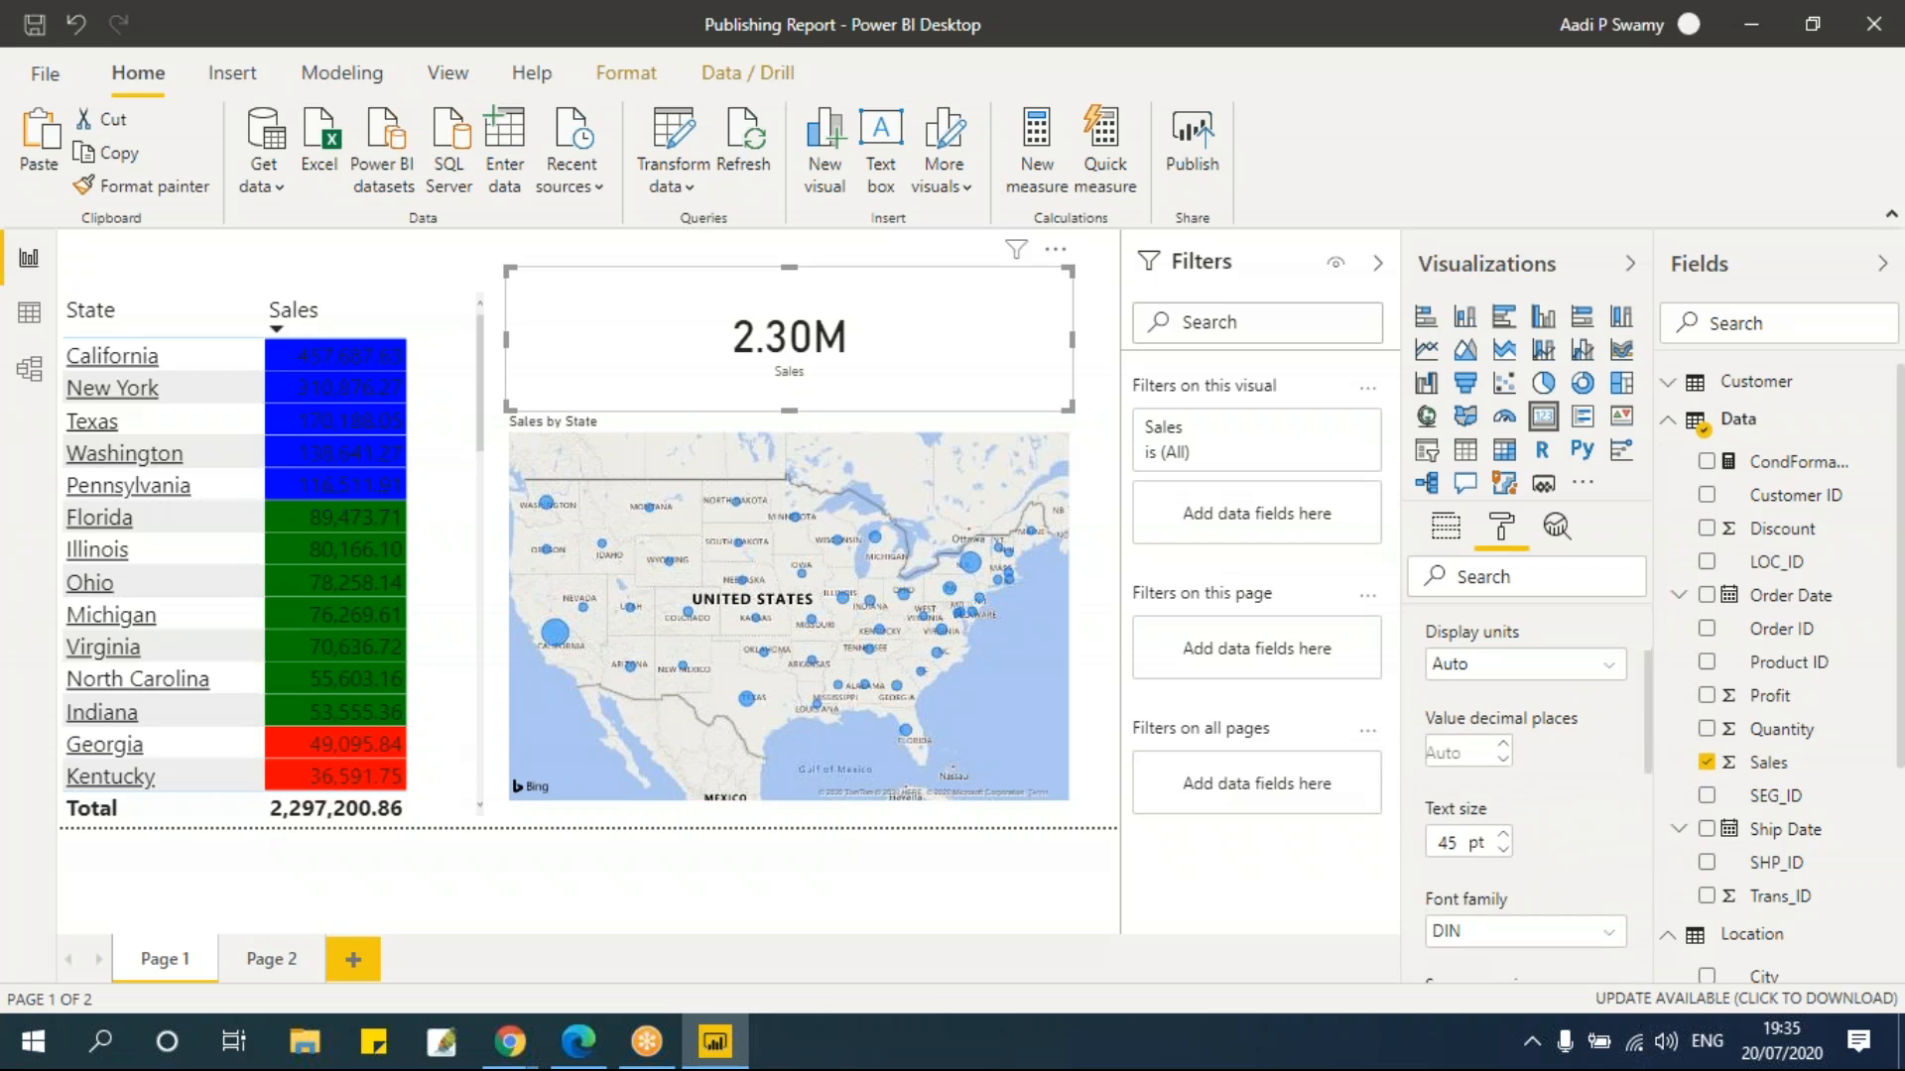
left_click_drag(1458, 845, 1422, 846)
type("60")
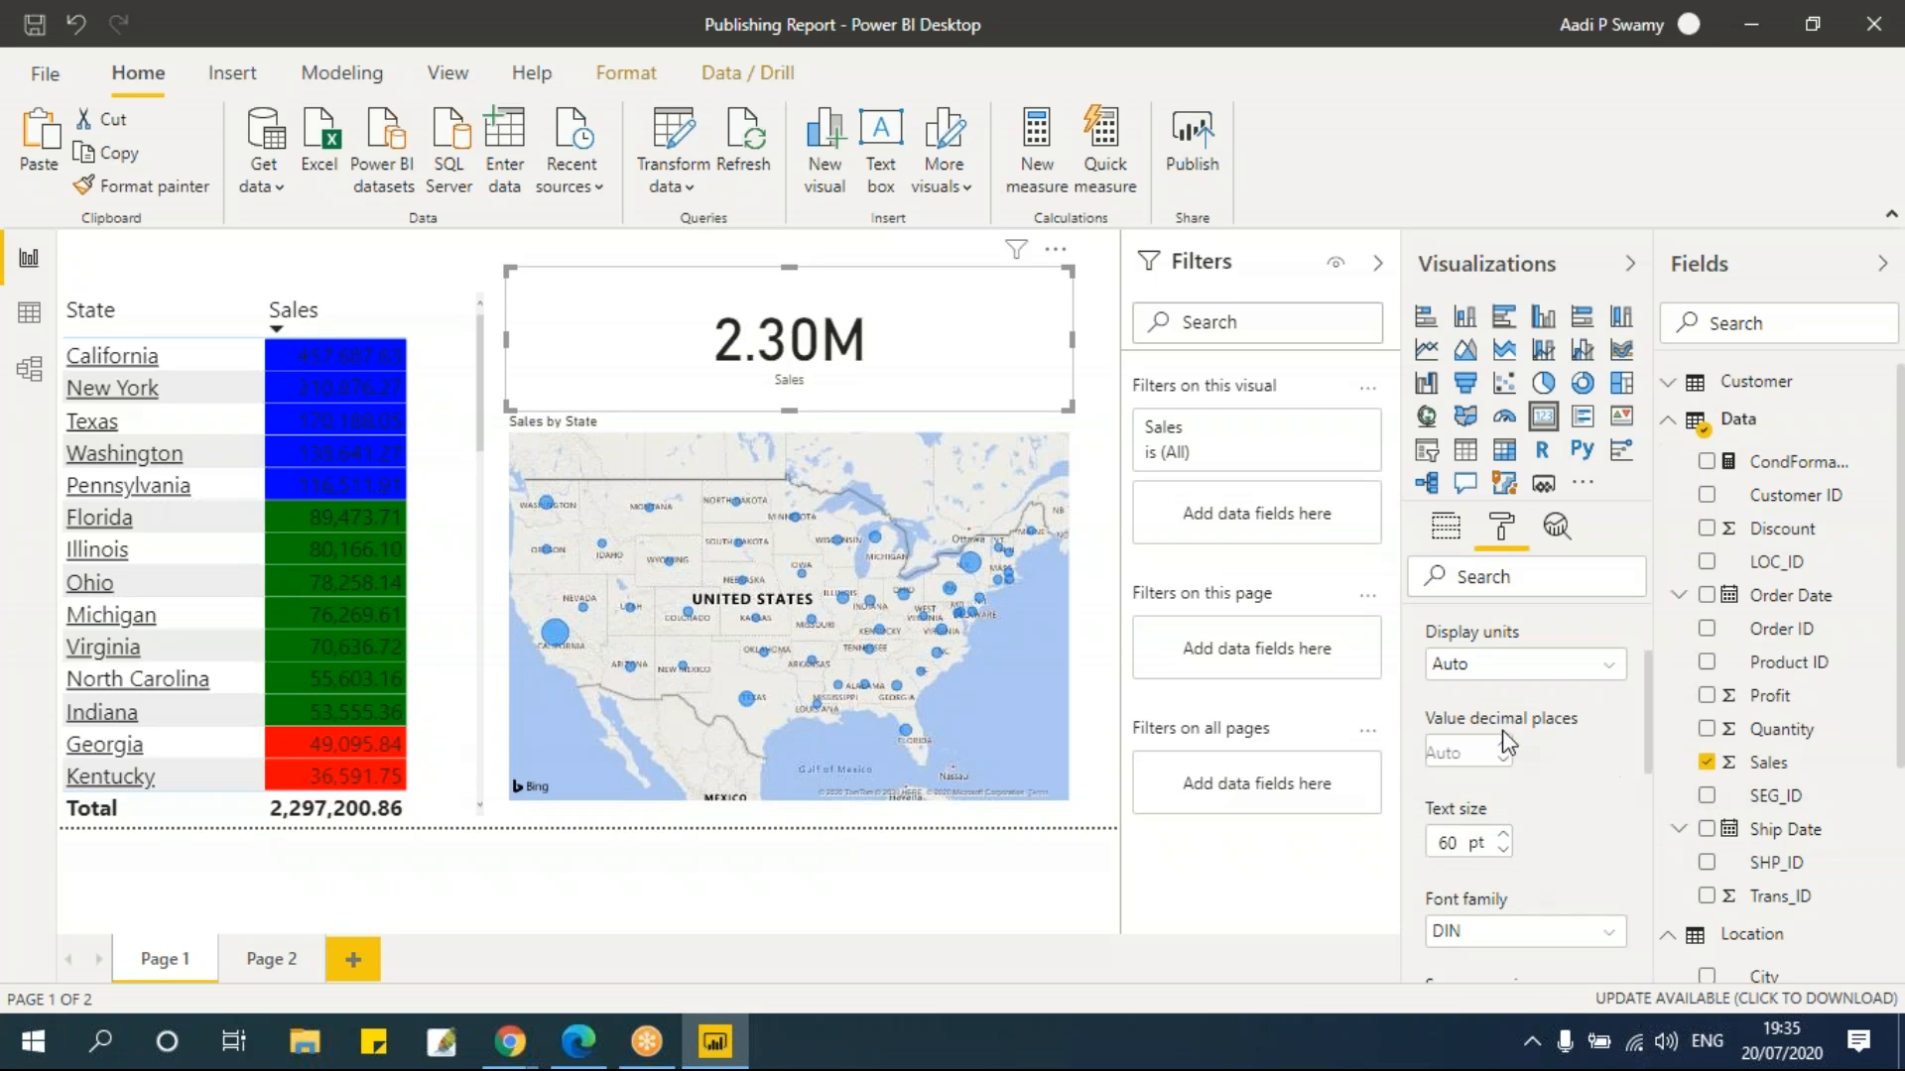
Change the font family of the Sales card's data label to Arial Black
scroll(1546, 814, "down", 3)
scroll(1553, 827, "down", 2)
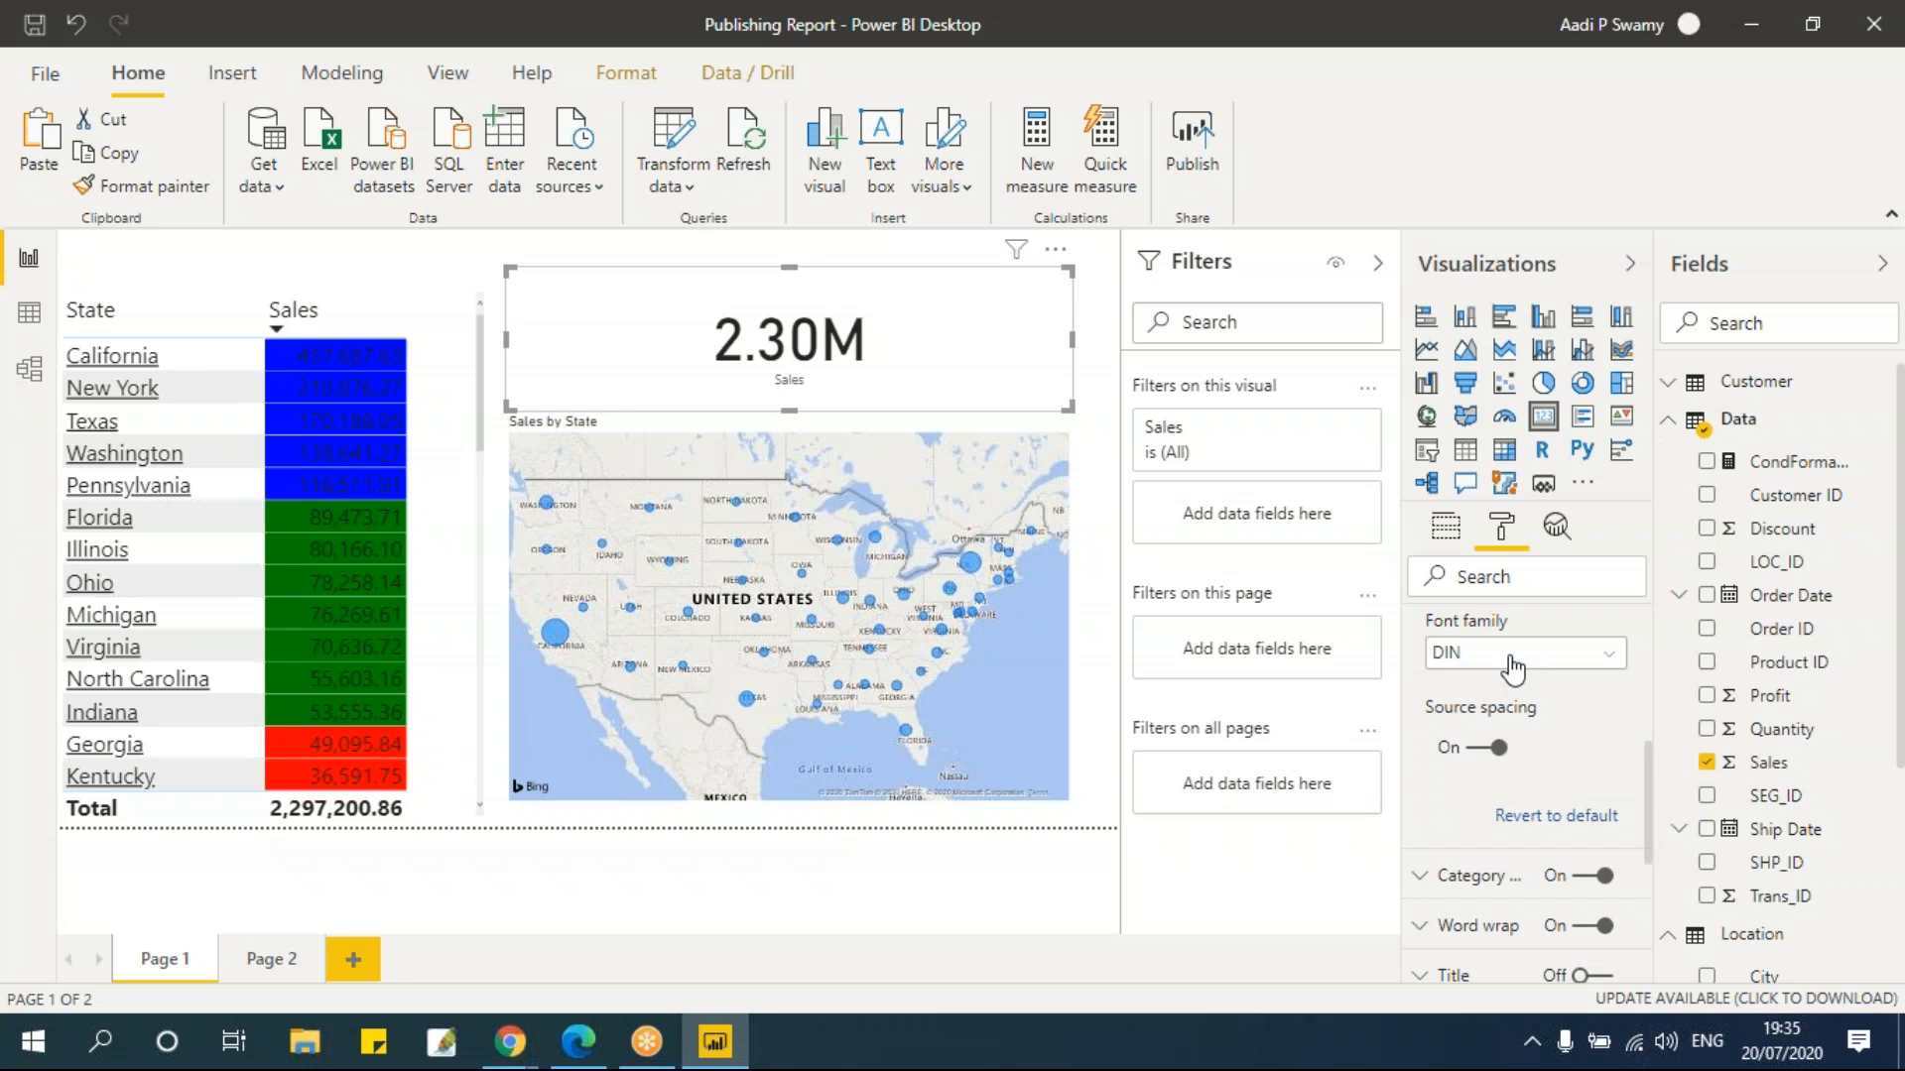
left_click(1565, 655)
scroll(1516, 397, "down", 1)
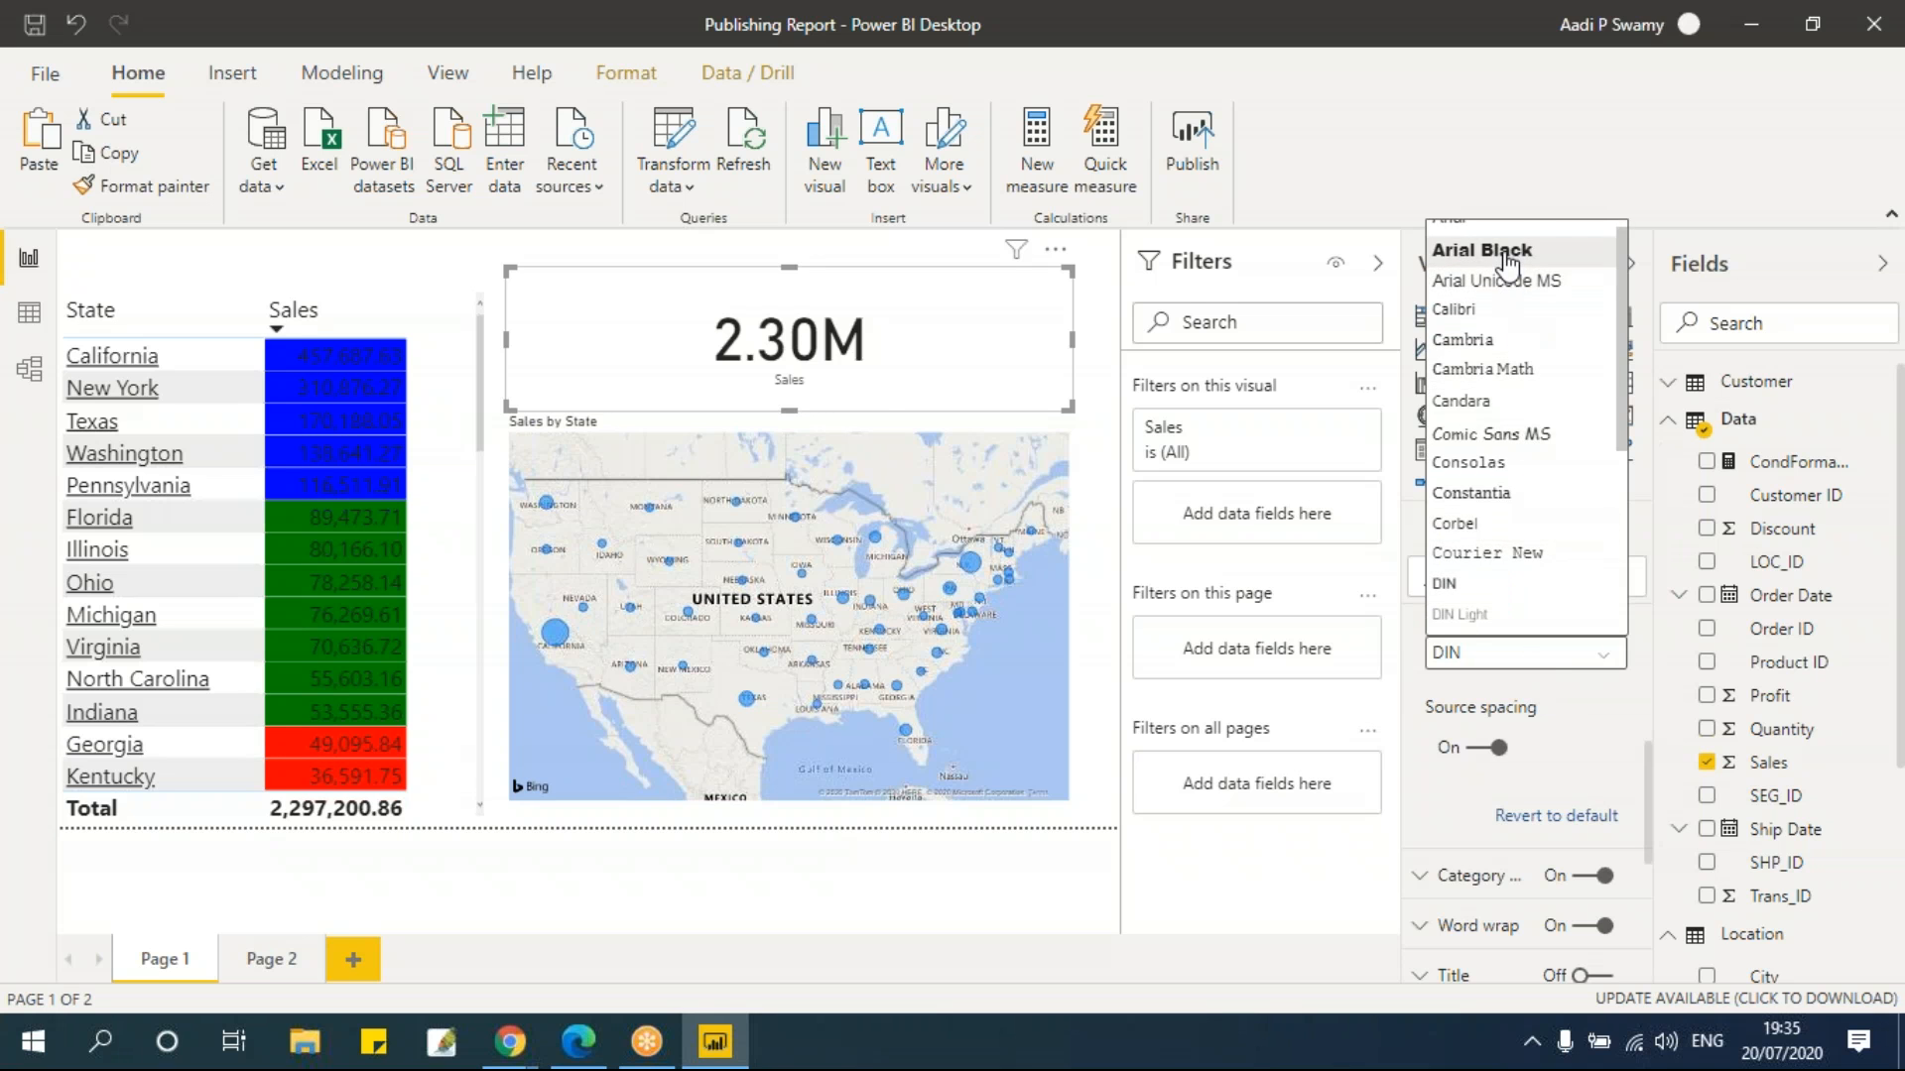
left_click(1505, 260)
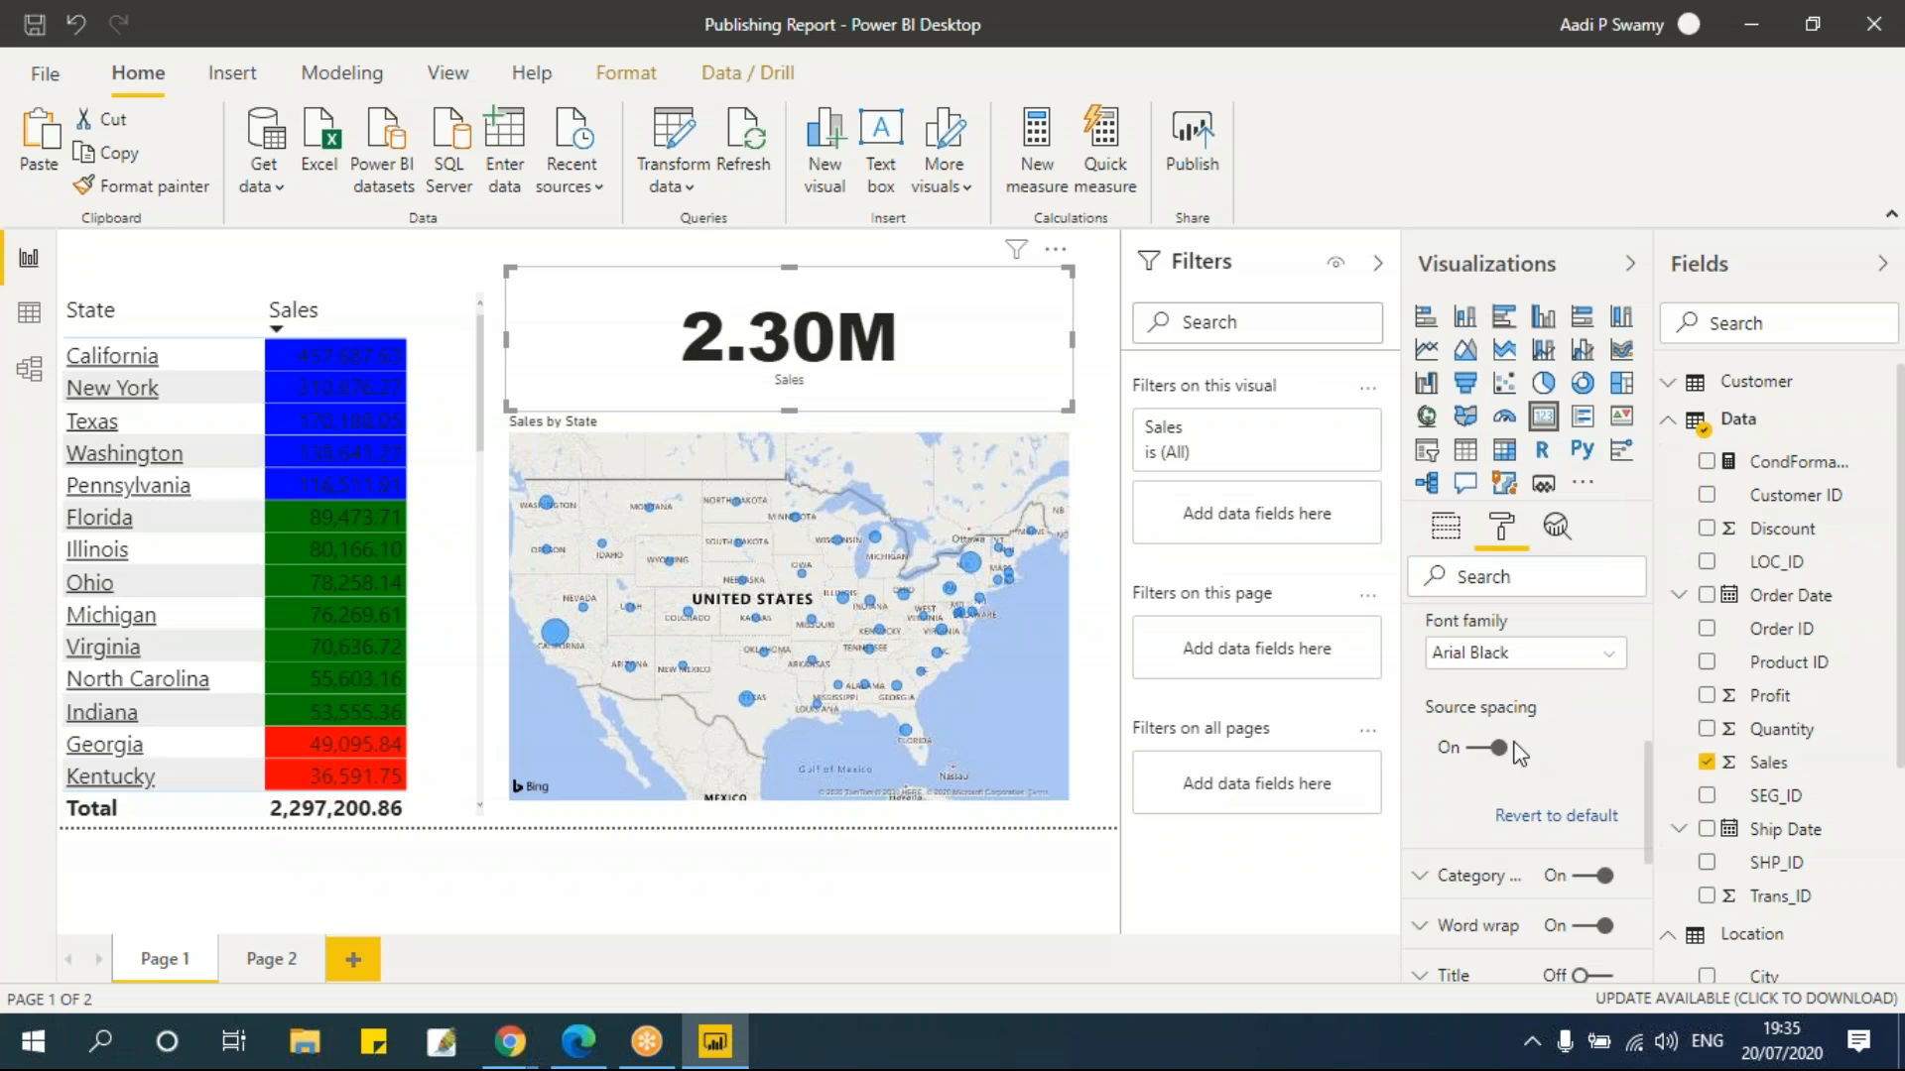
Color the card's data label conditionally by field value, based on the CondFormatting measure in the Data table
scroll(1515, 754, "up", 4)
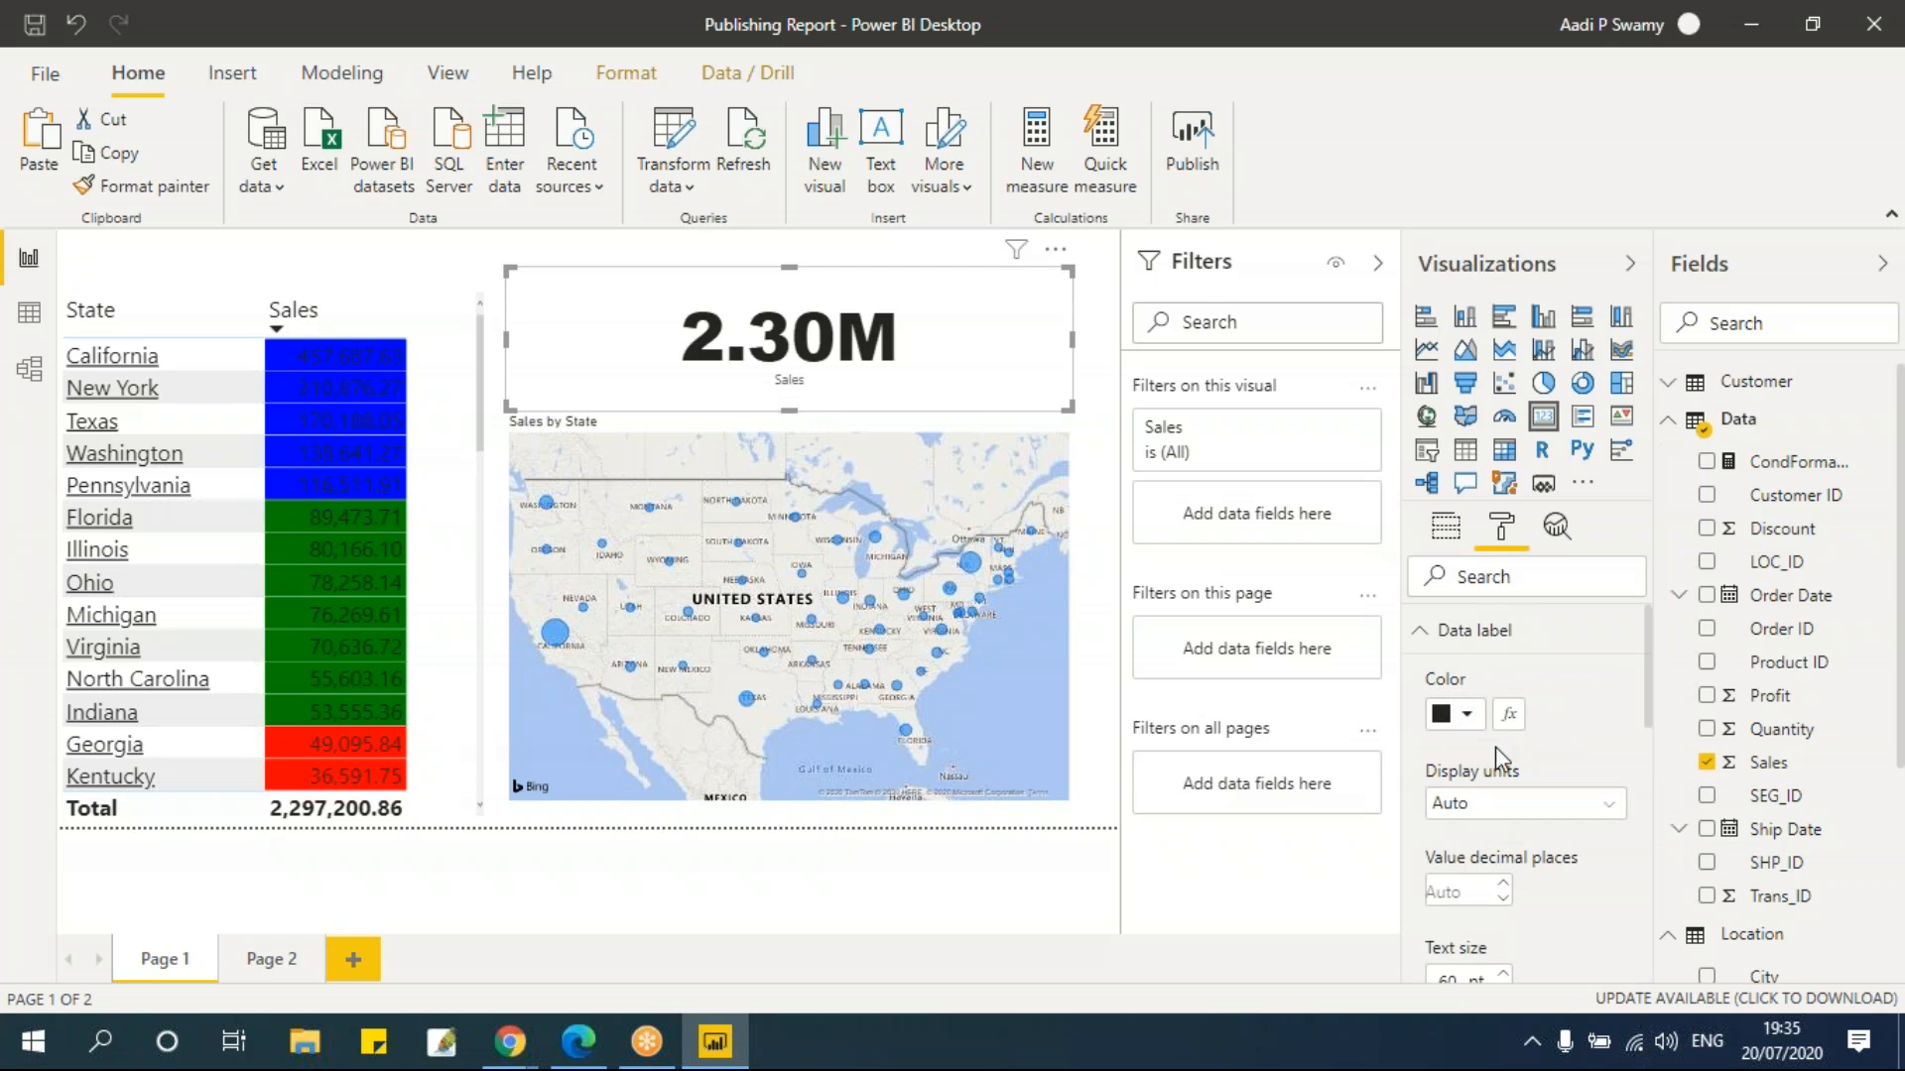
left_click(1509, 713)
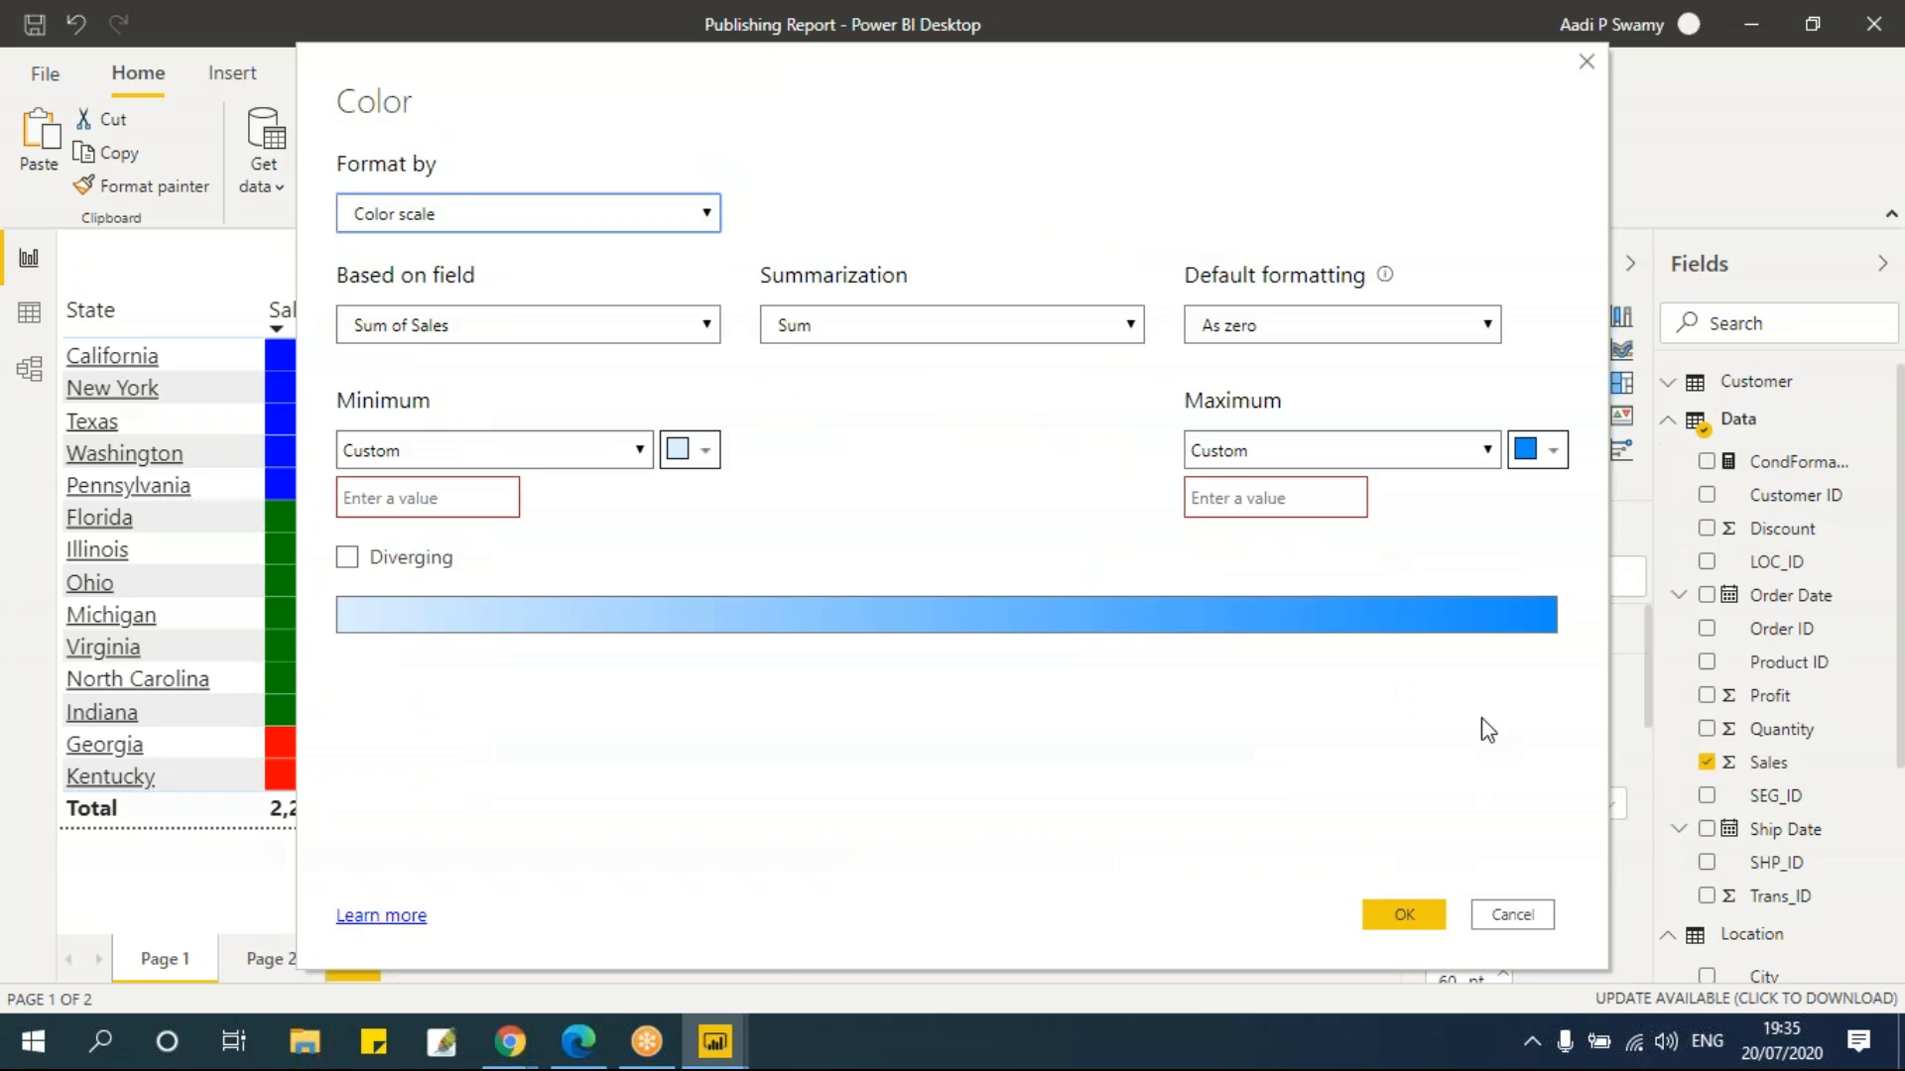
left_click(444, 212)
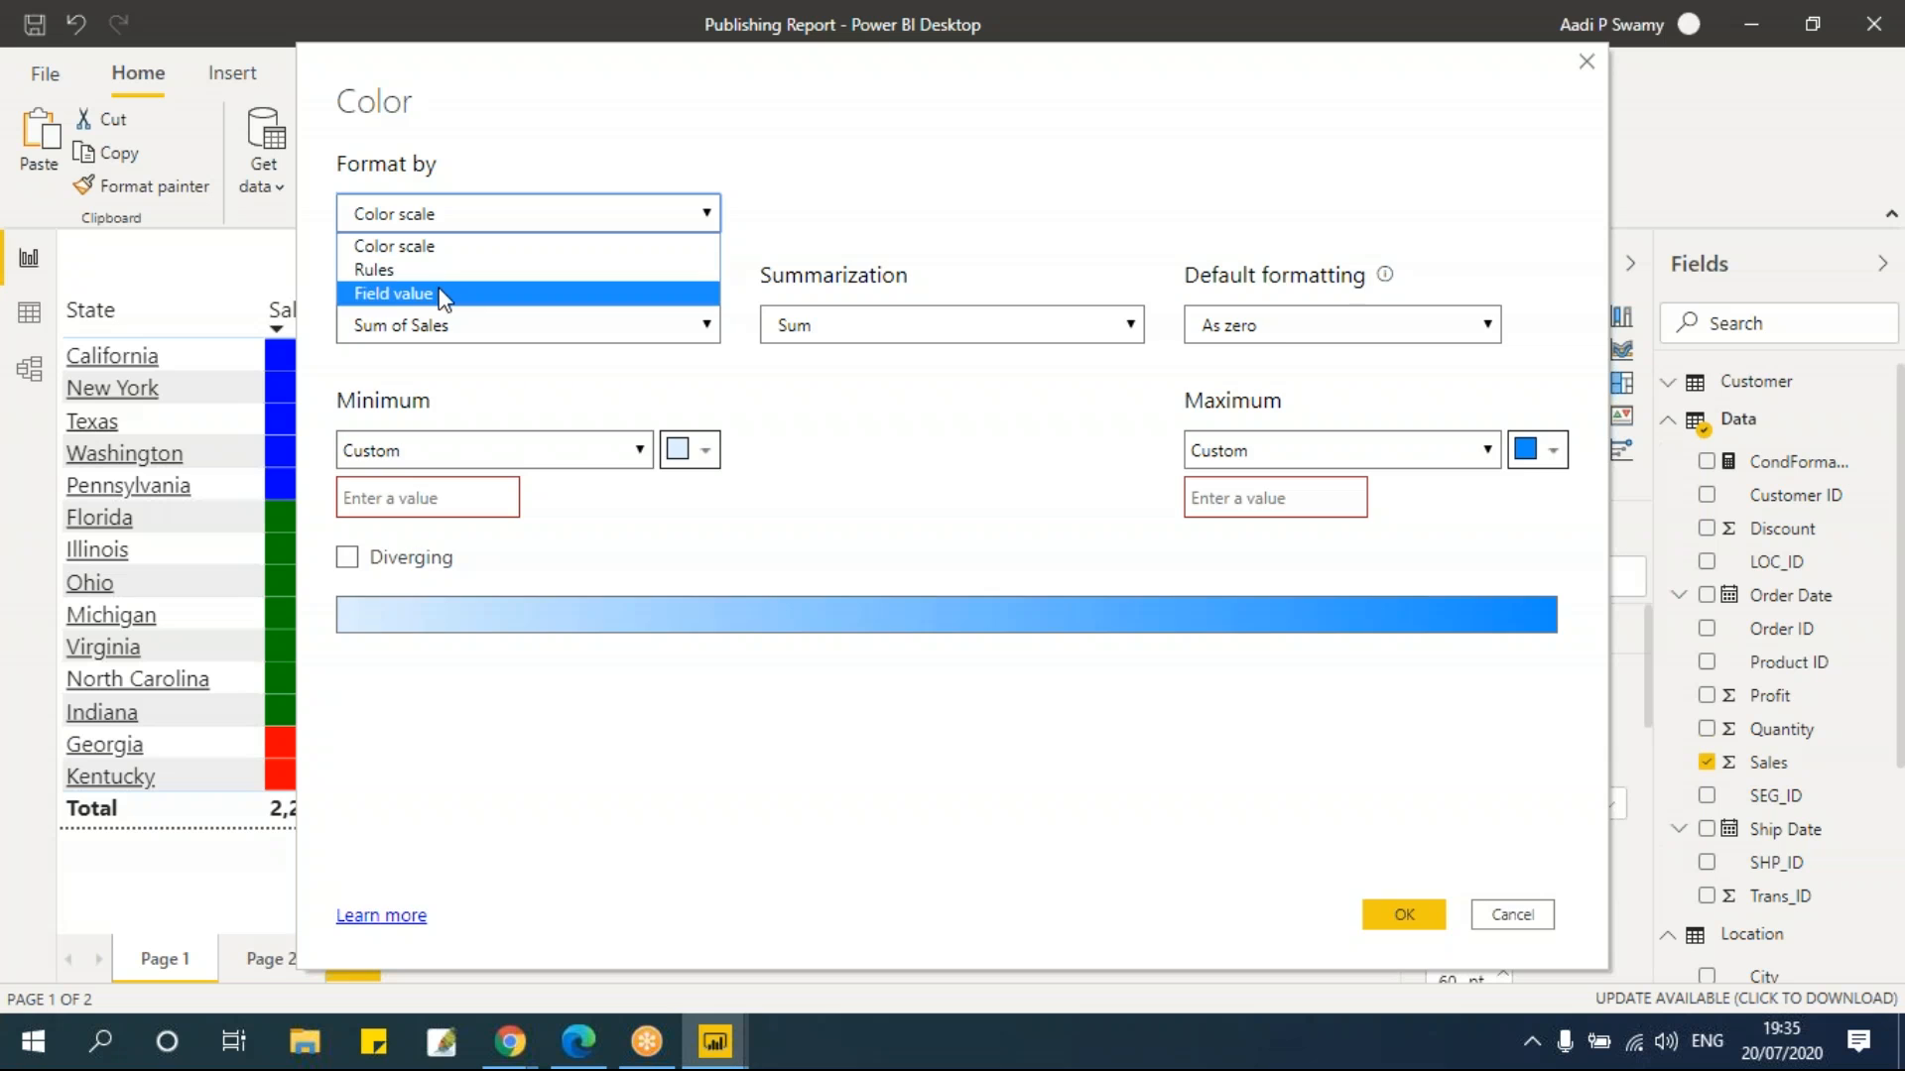
left_click(497, 294)
left_click(467, 328)
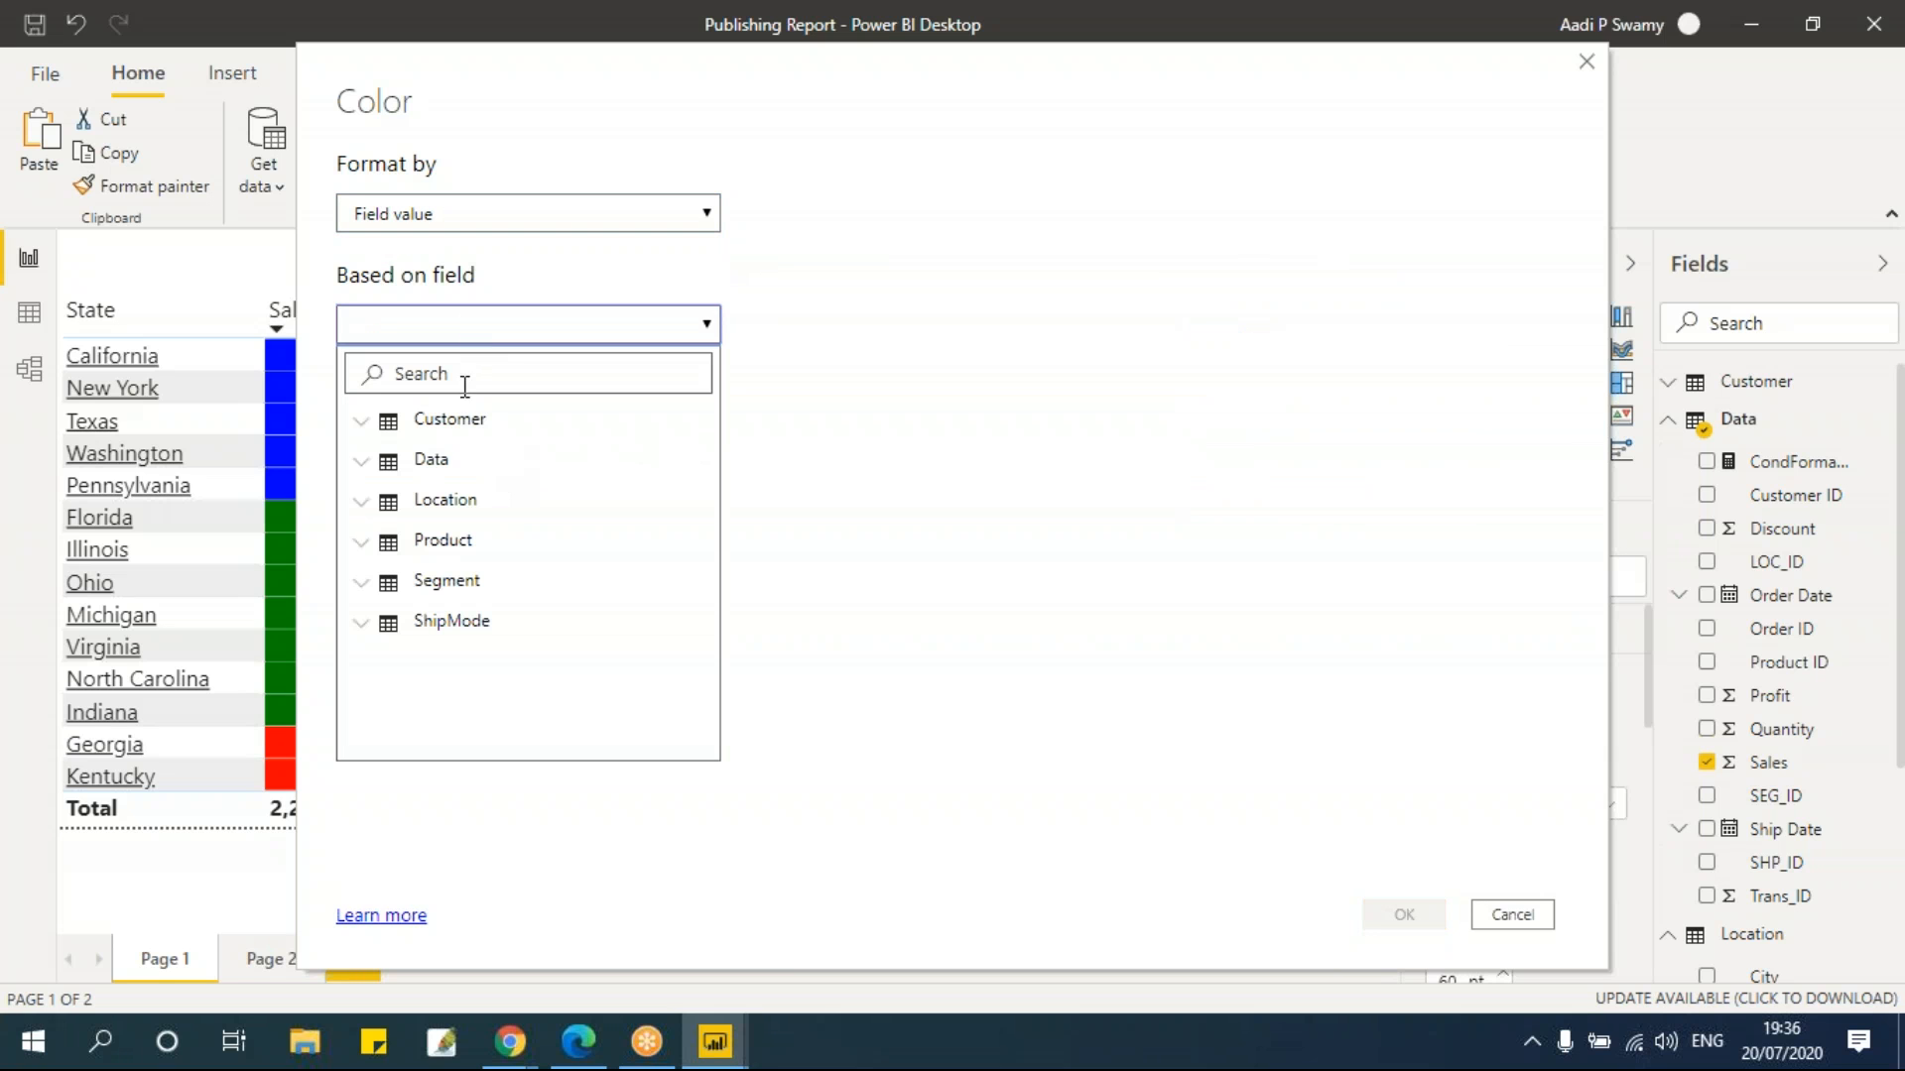
left_click(424, 461)
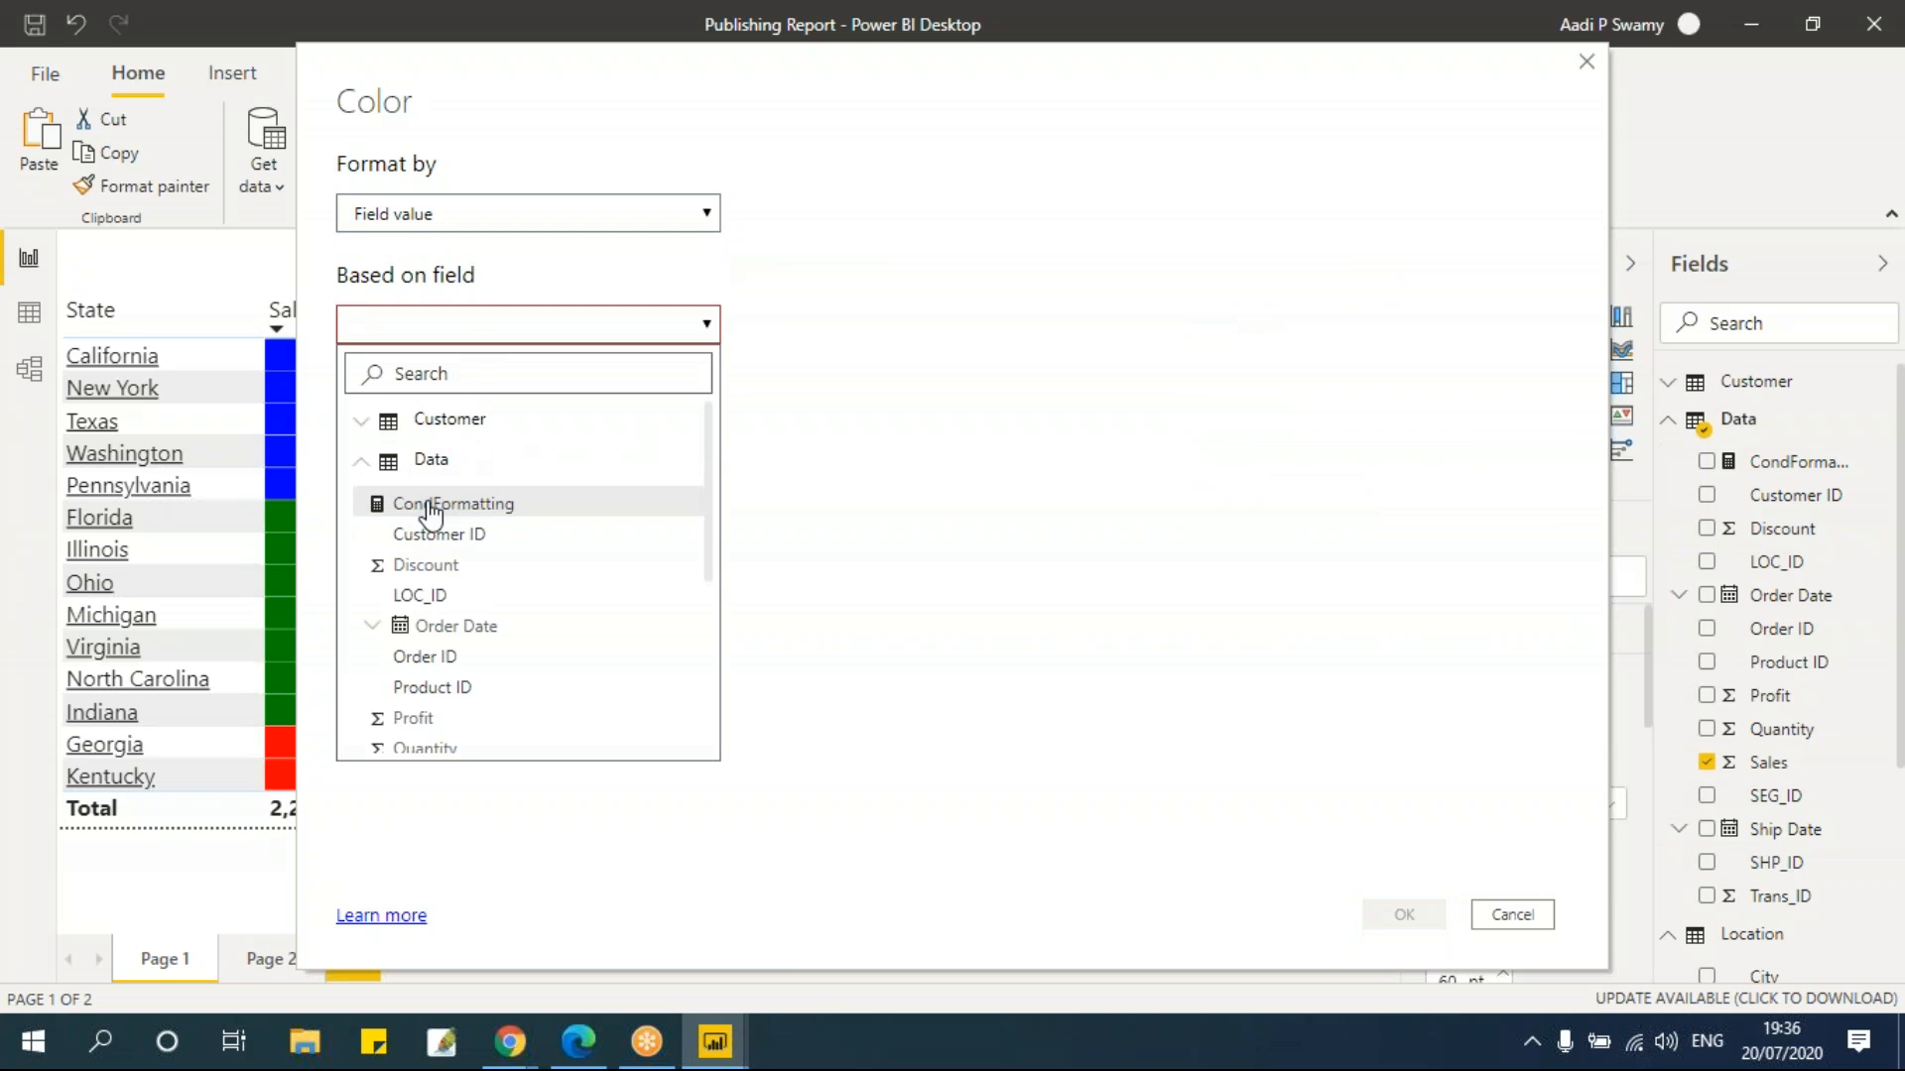
left_click(427, 502)
left_click(1381, 915)
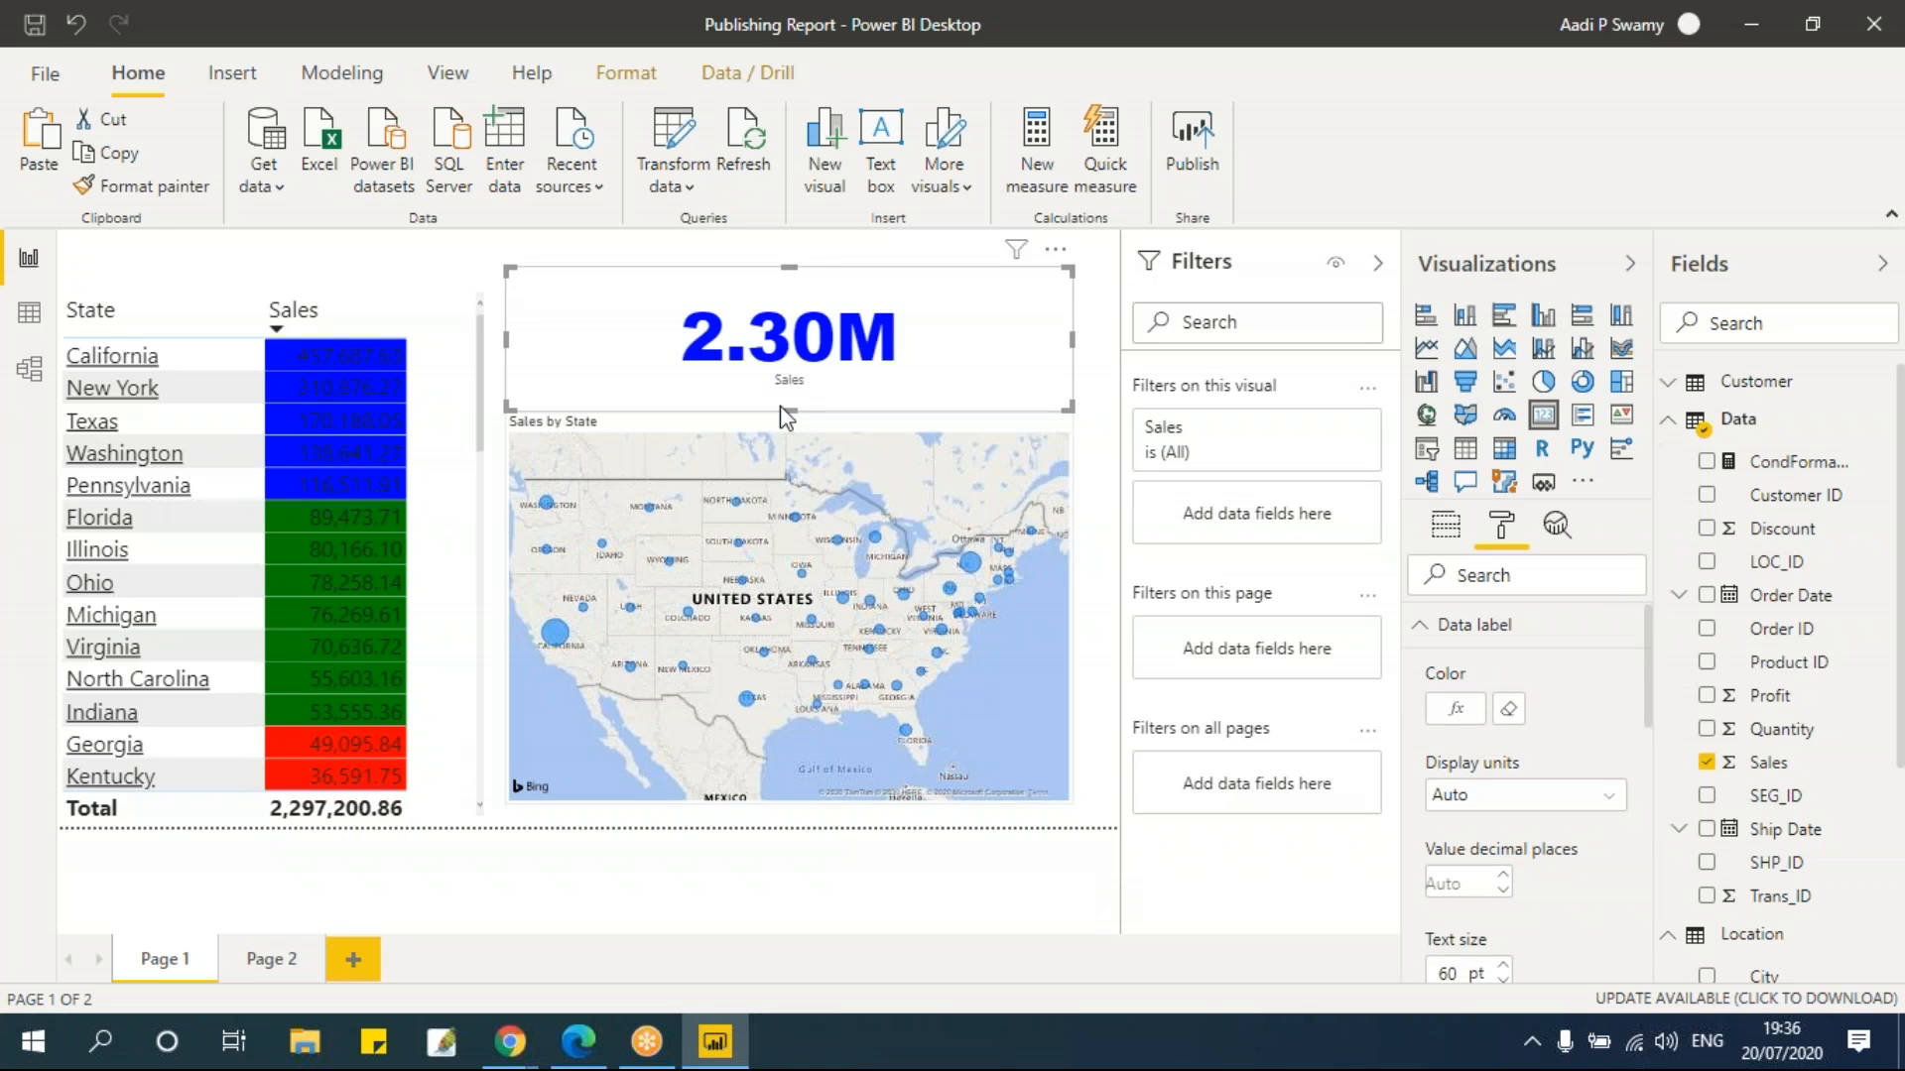
Cross-filter the report by California, Florida and Ohio in turn to check the color of the card's value
left_click(347, 355)
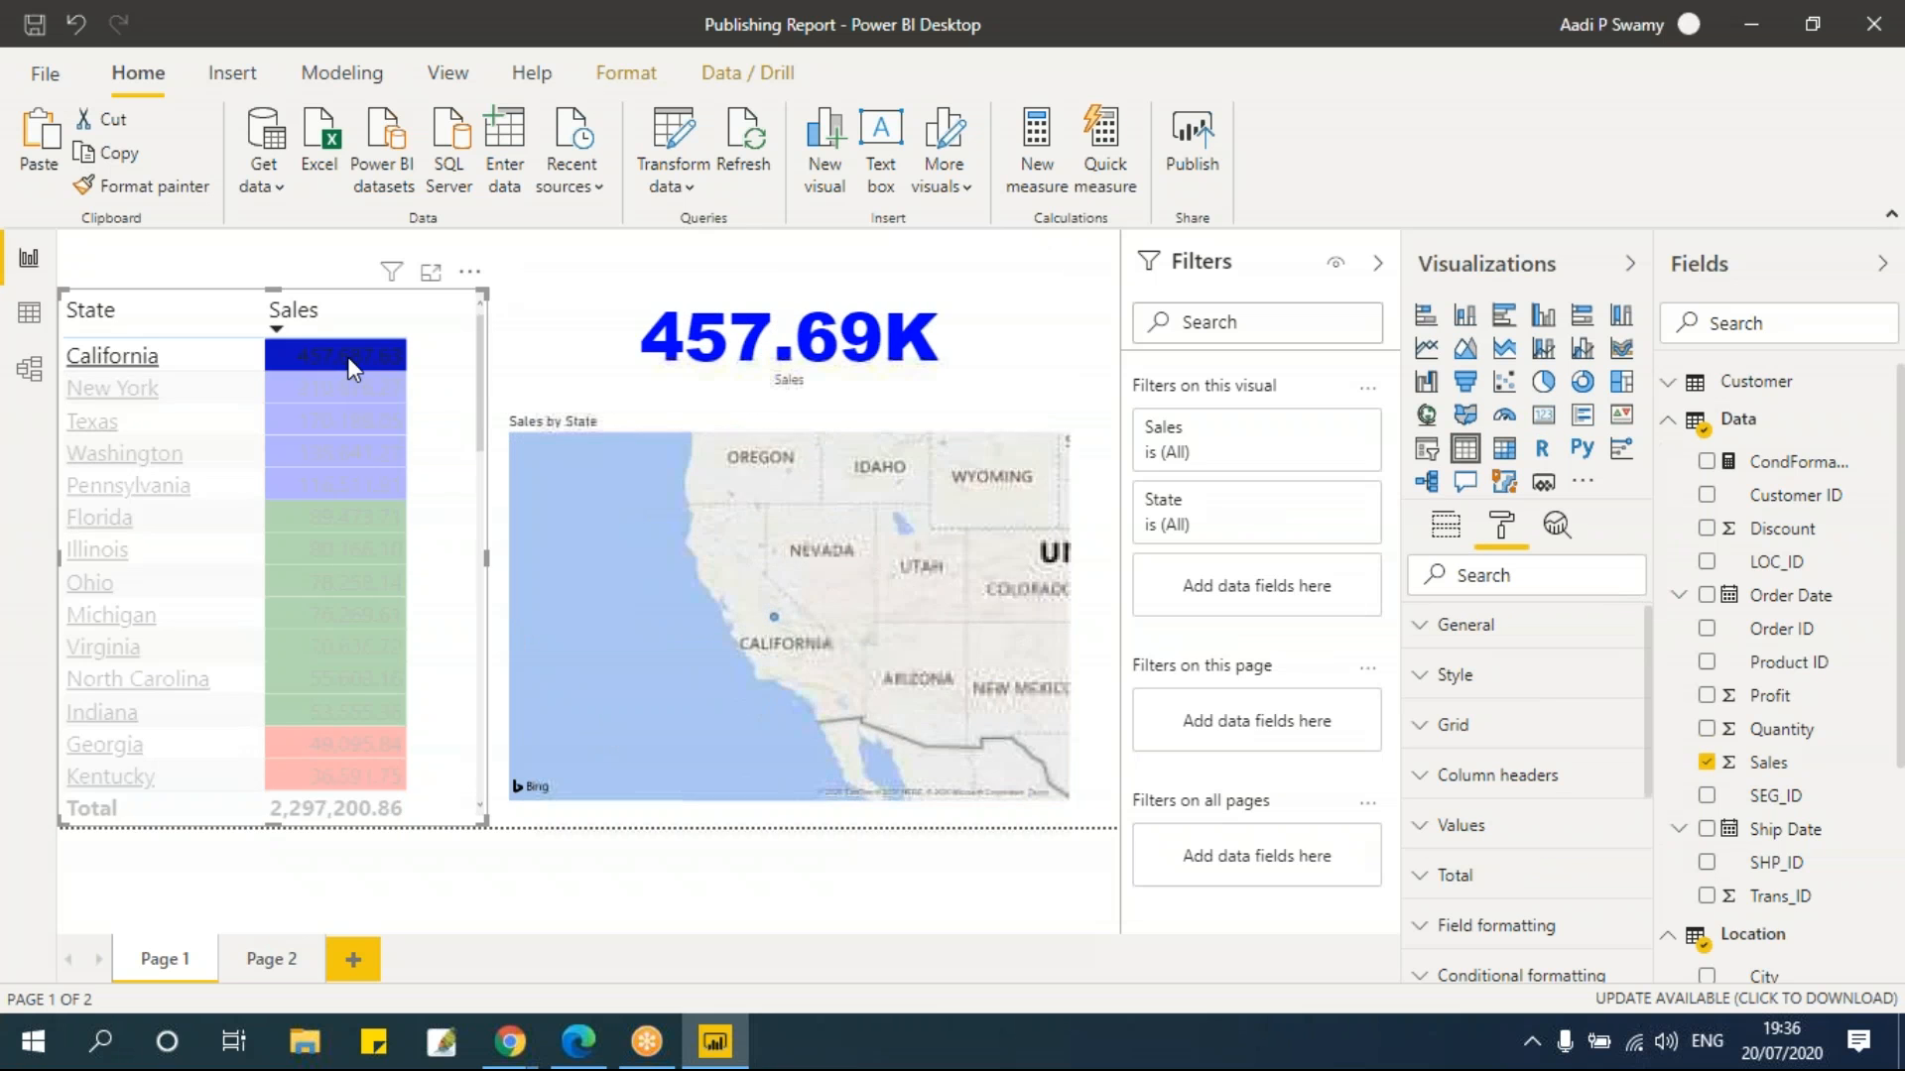
left_click(353, 514)
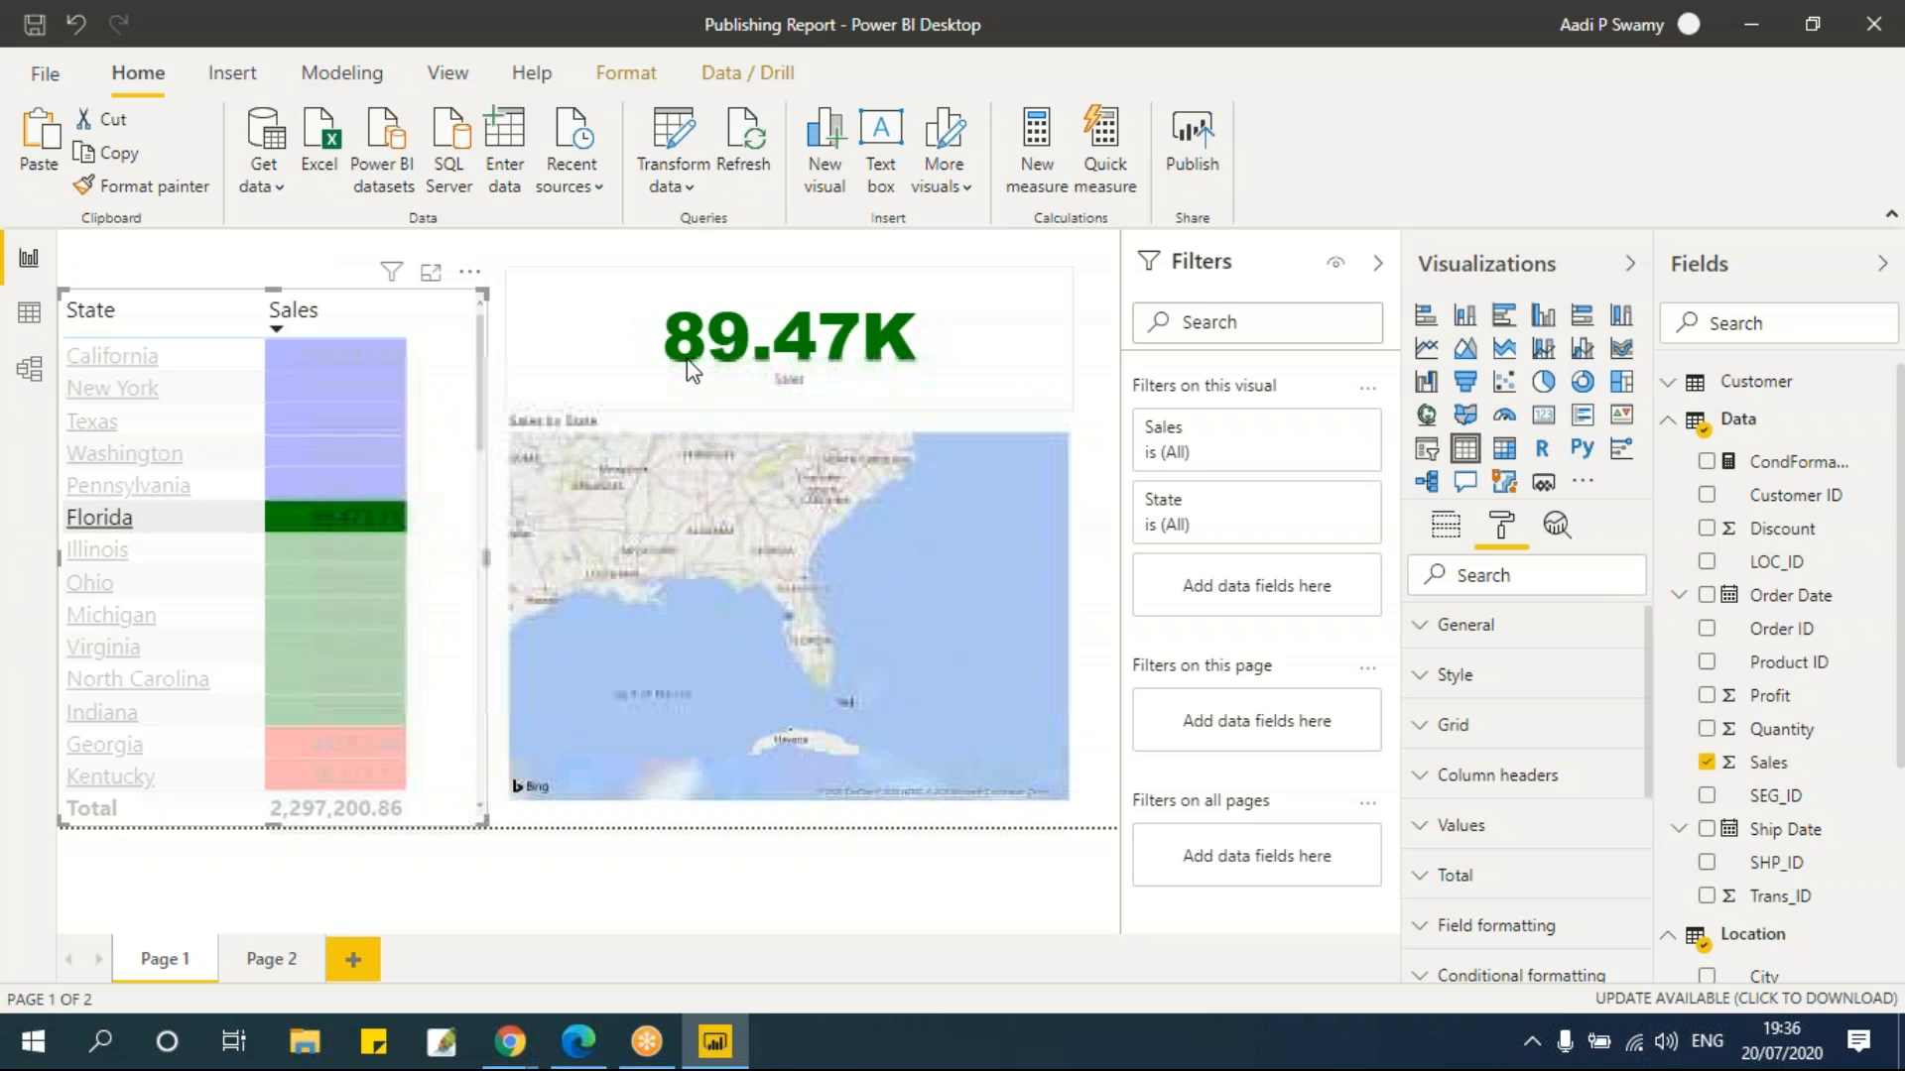
left_click(340, 582)
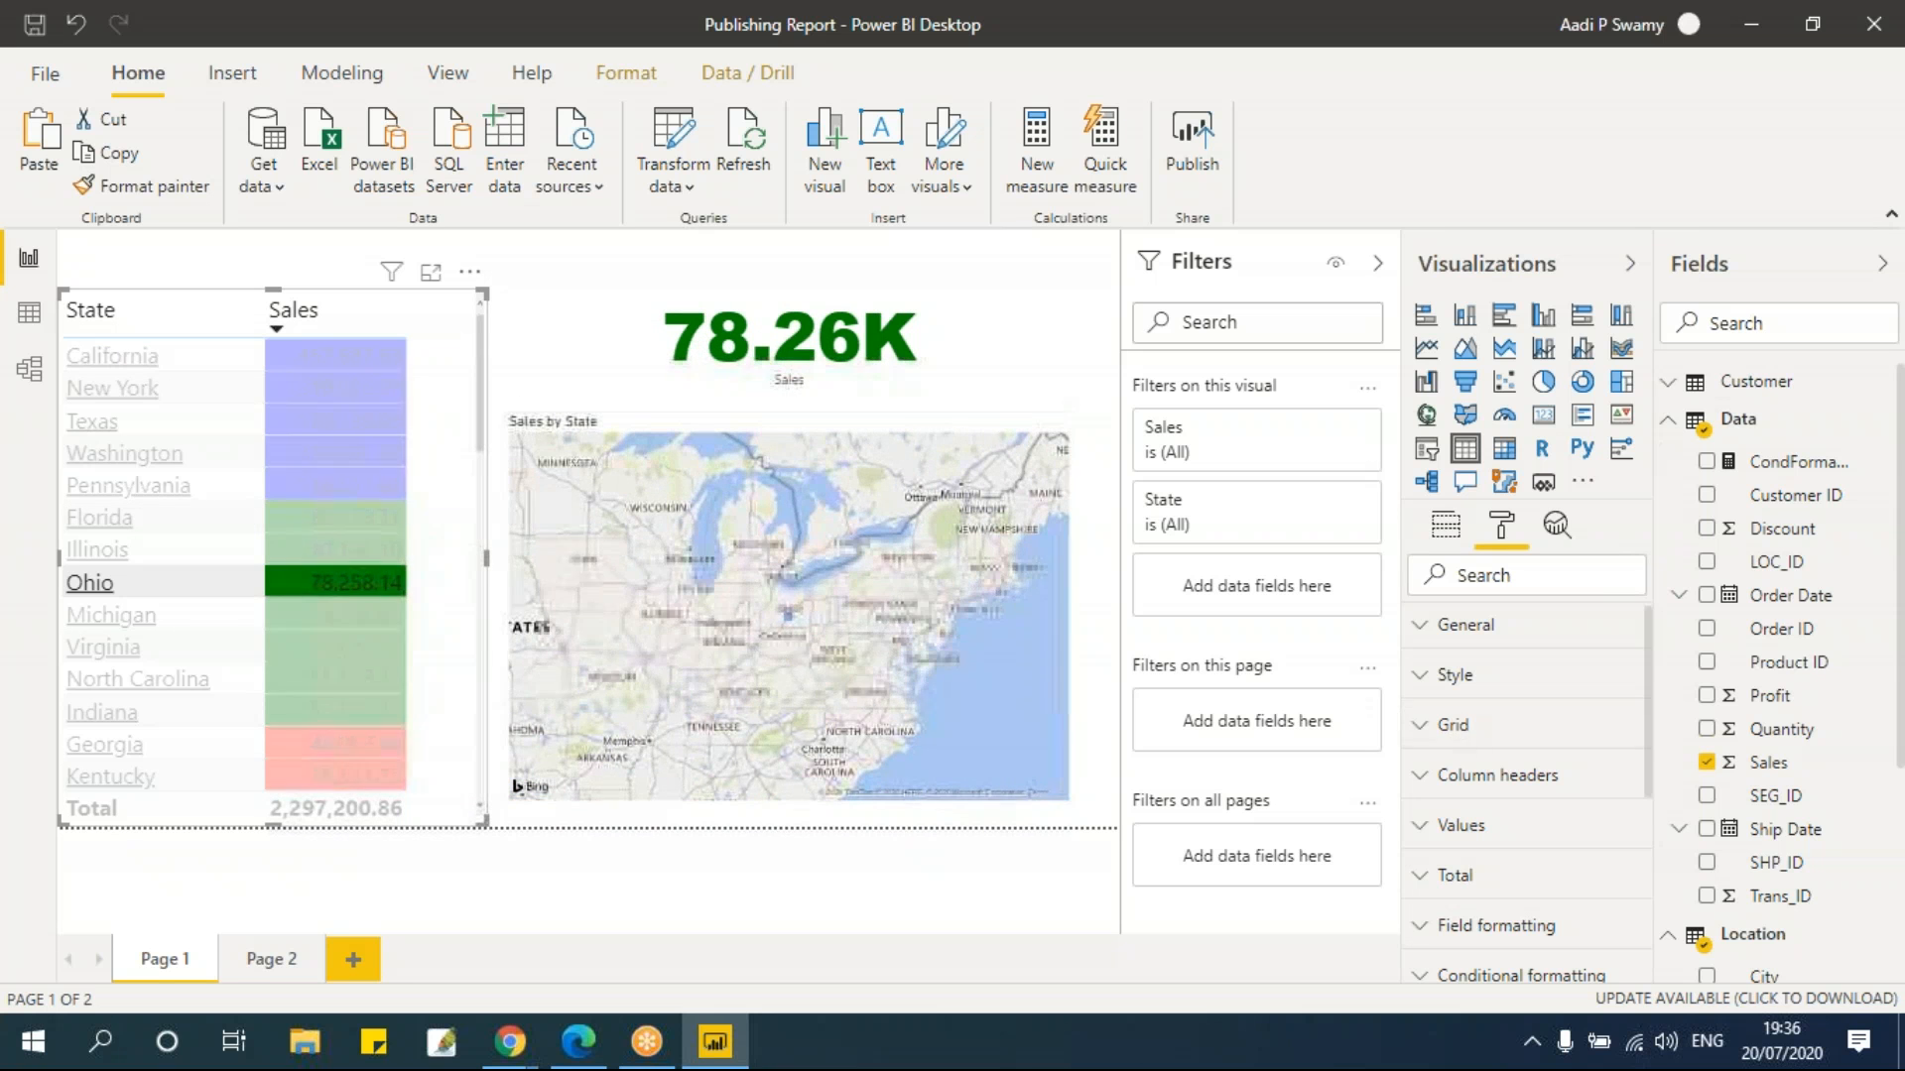
Turn on the title of the Sales card and set its text to "Total Sales"
left_click(1471, 626)
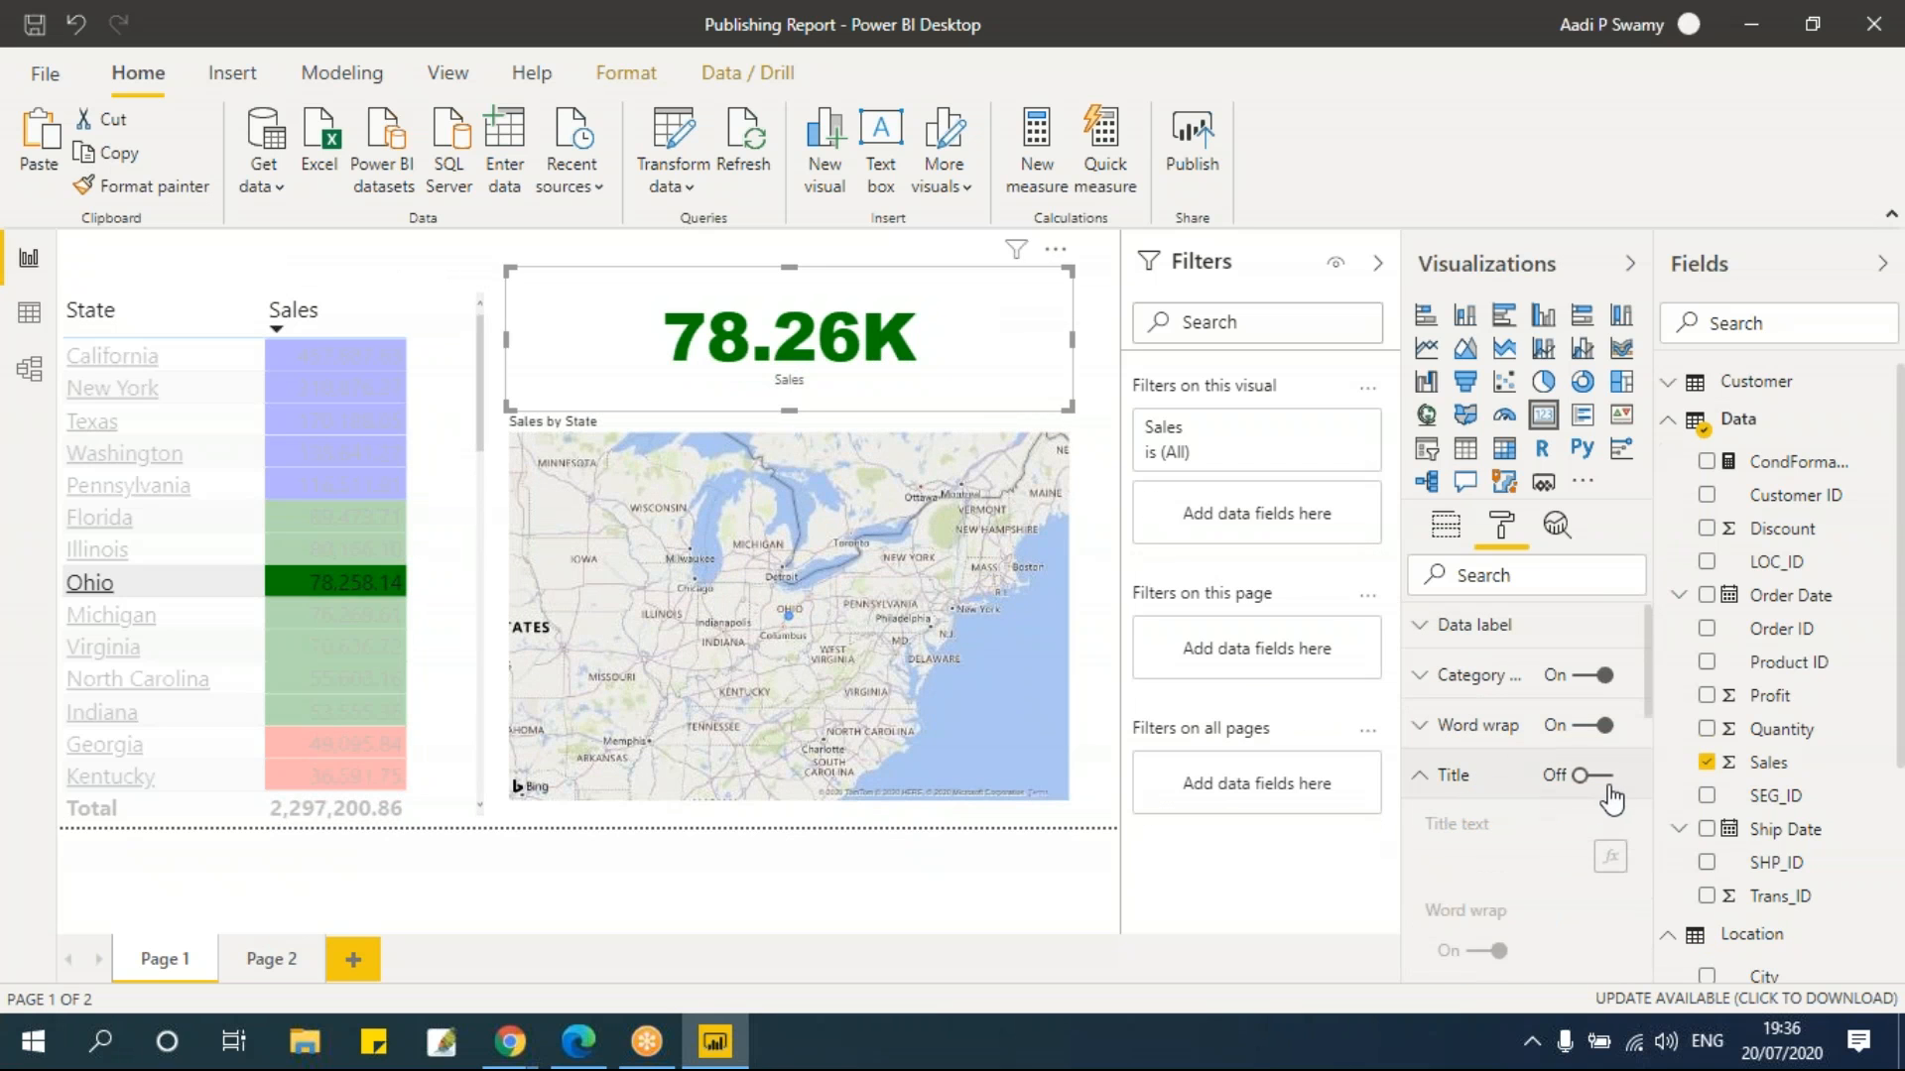
left_click(1593, 775)
left_click(1495, 856)
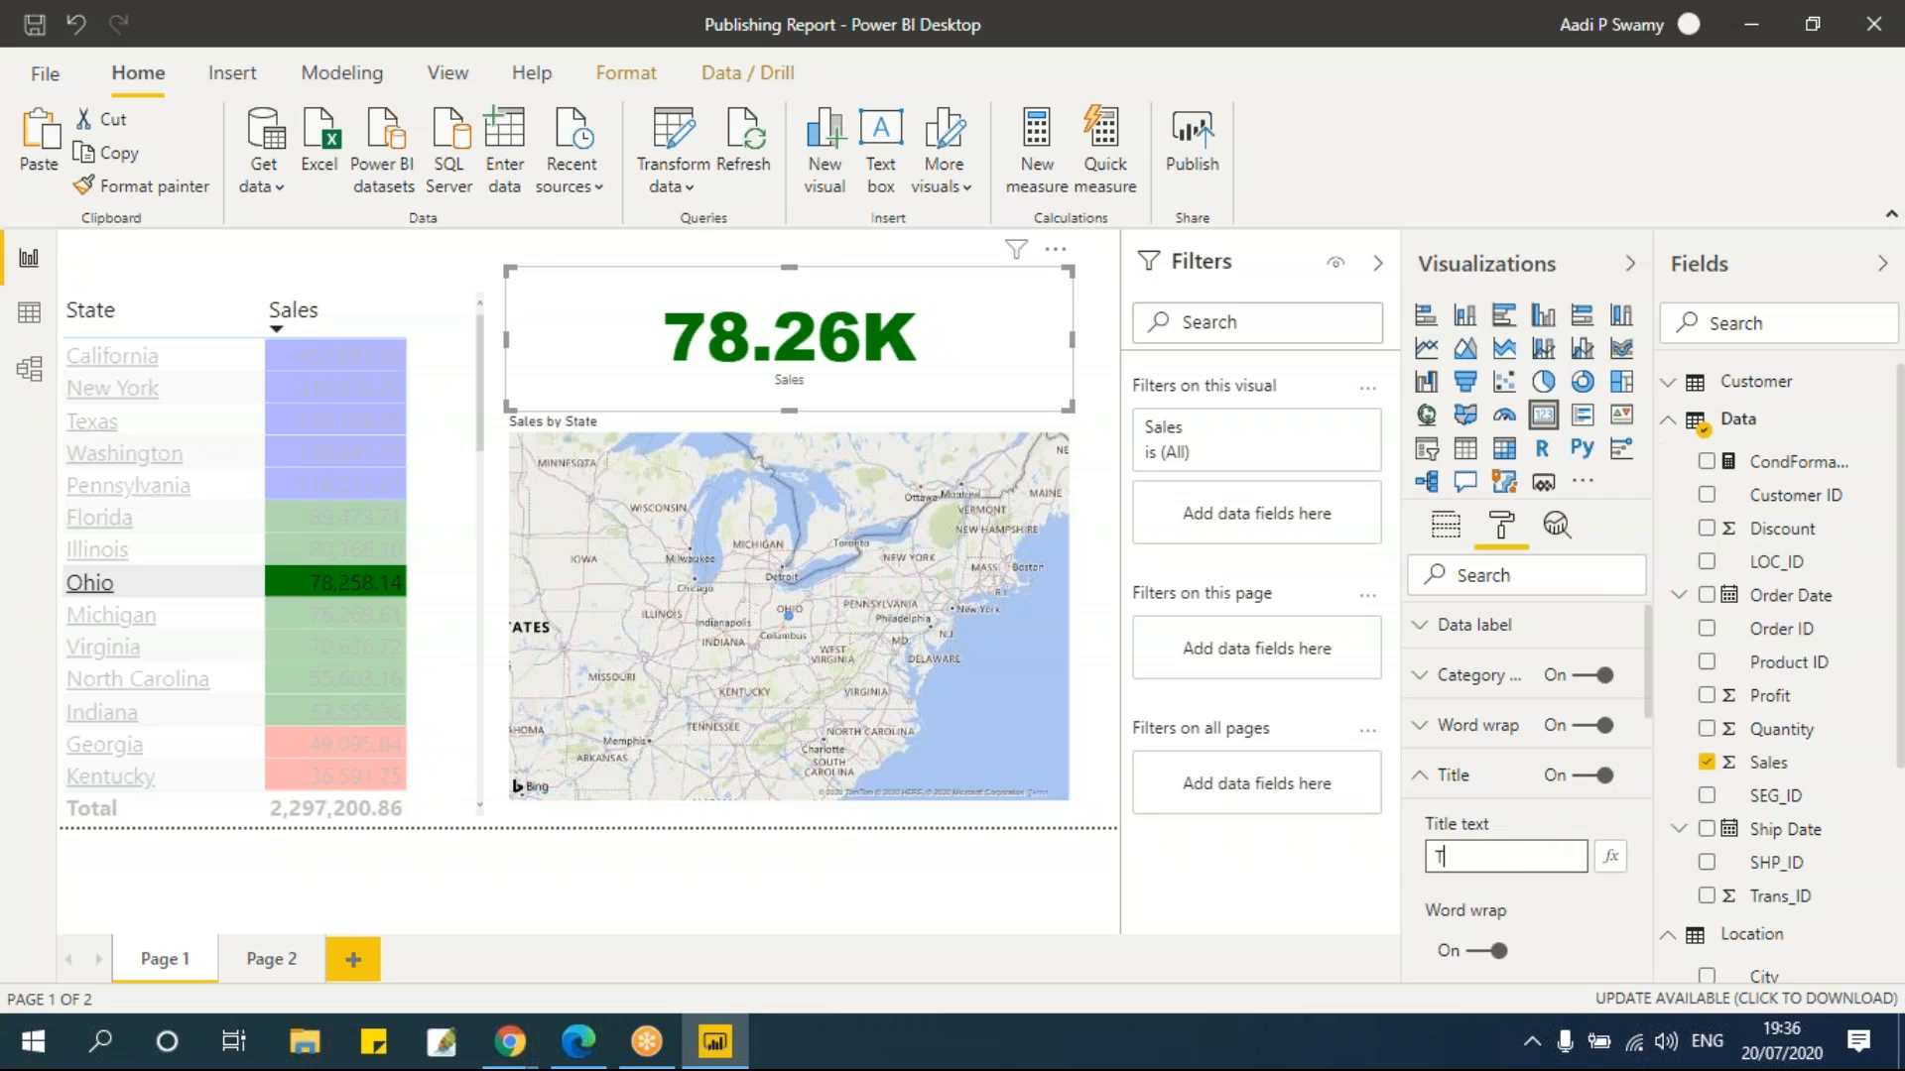
type("Total Sales")
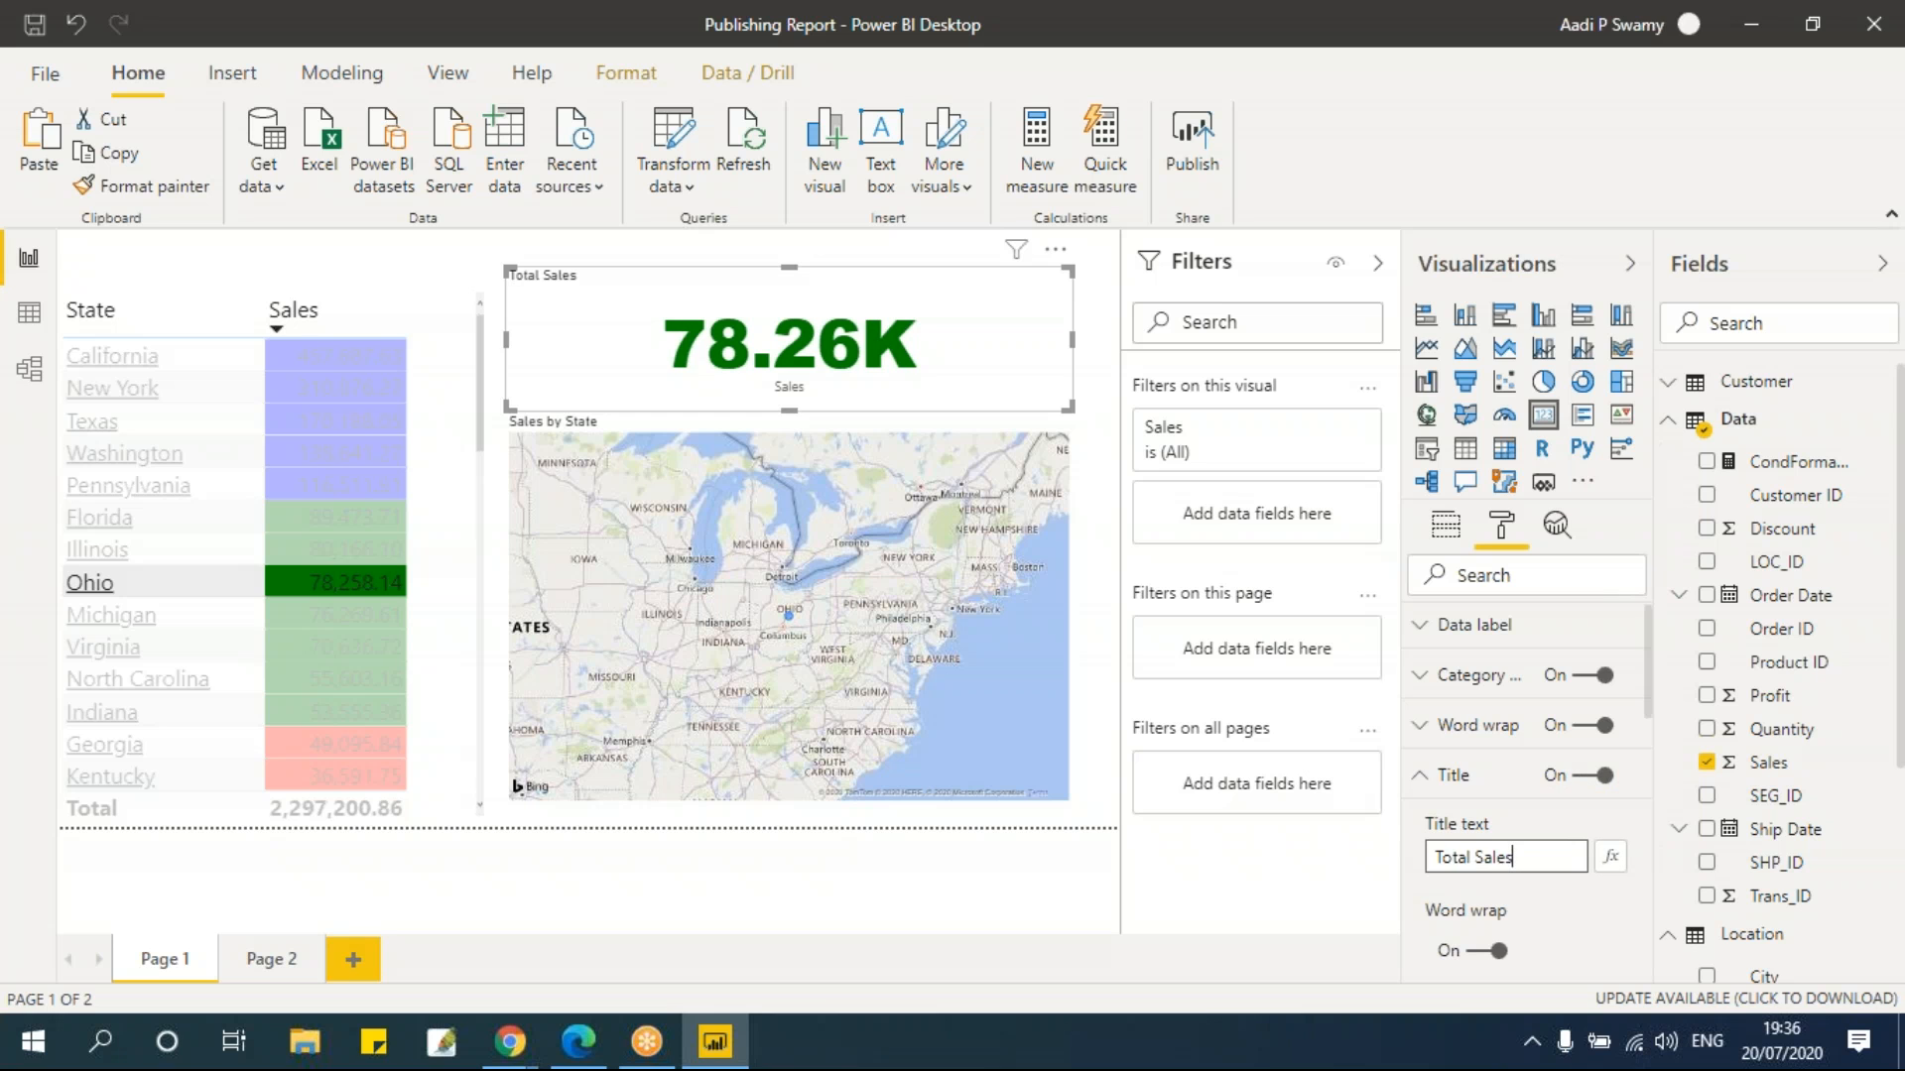
Base the Sales card's title text on the field value of the CondFormatting measure in the Data table
scroll(1496, 861, "down", 2)
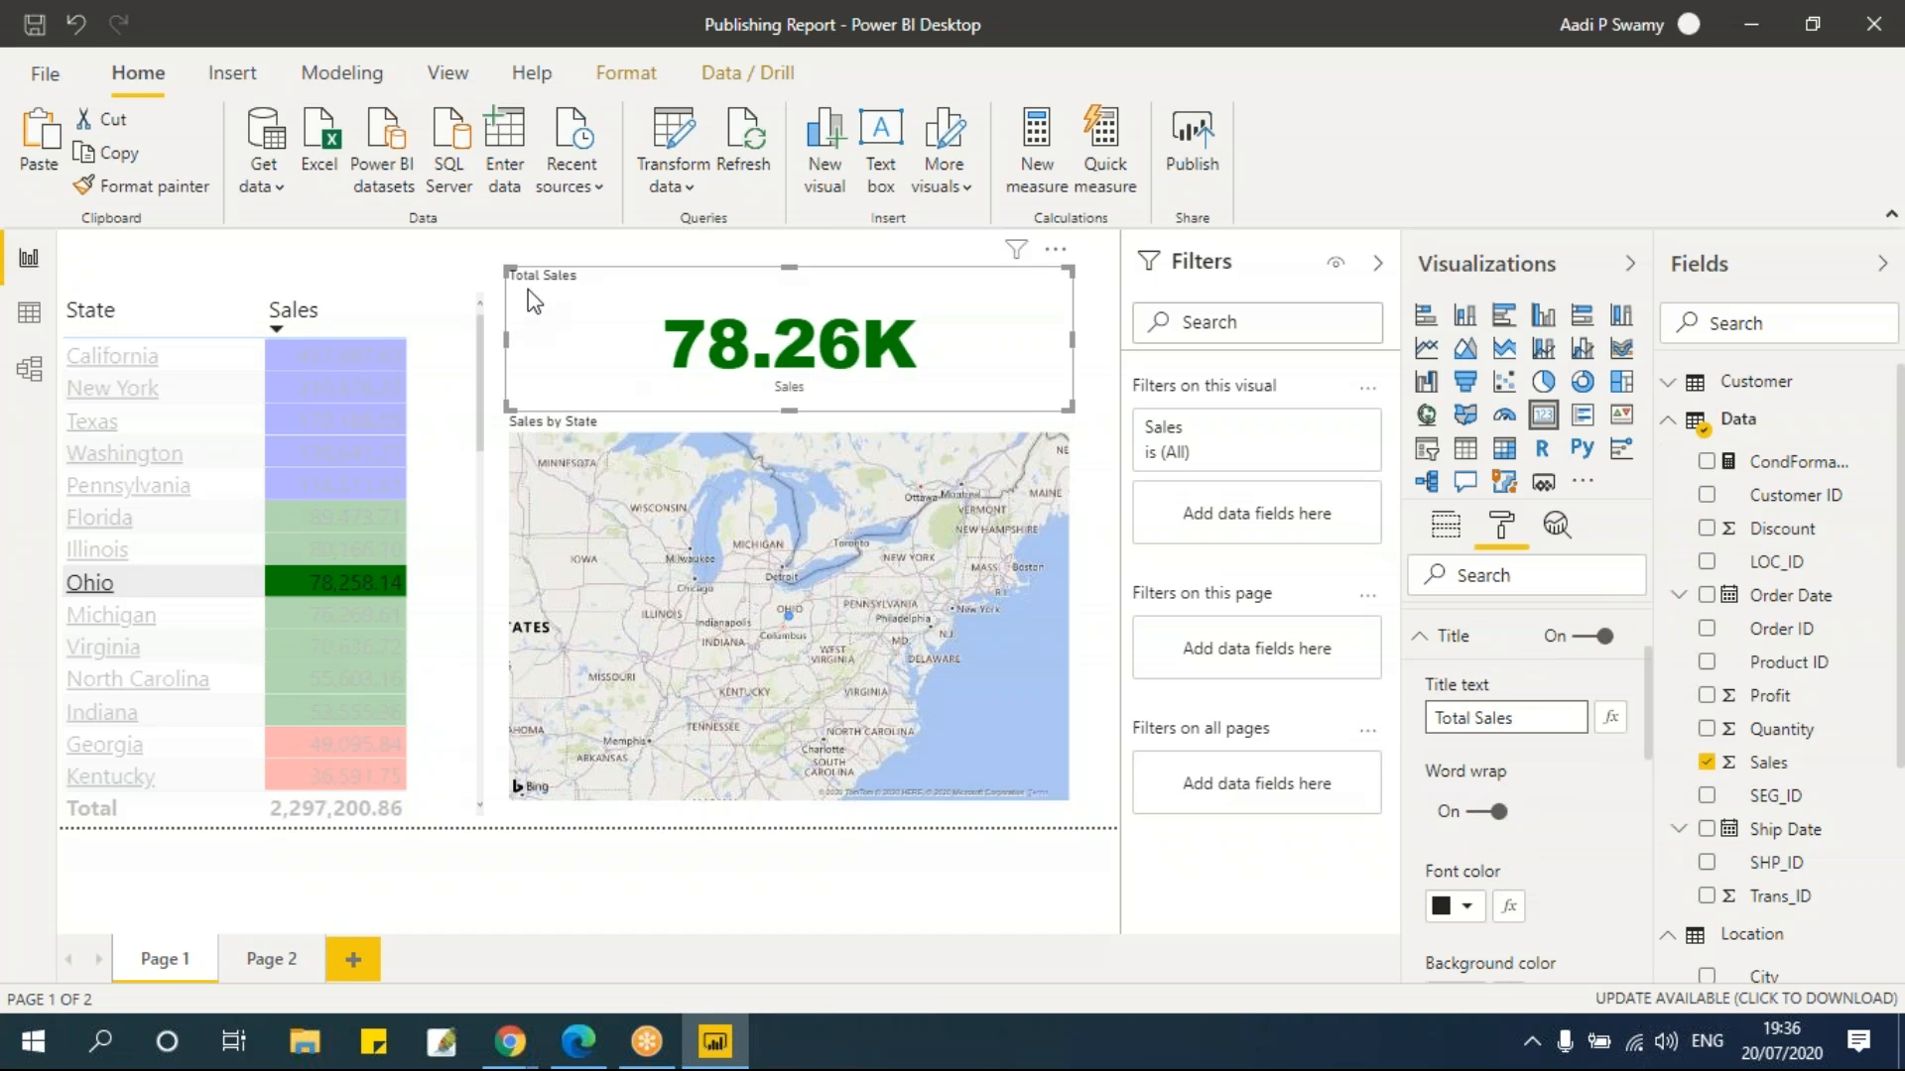
left_click(1611, 718)
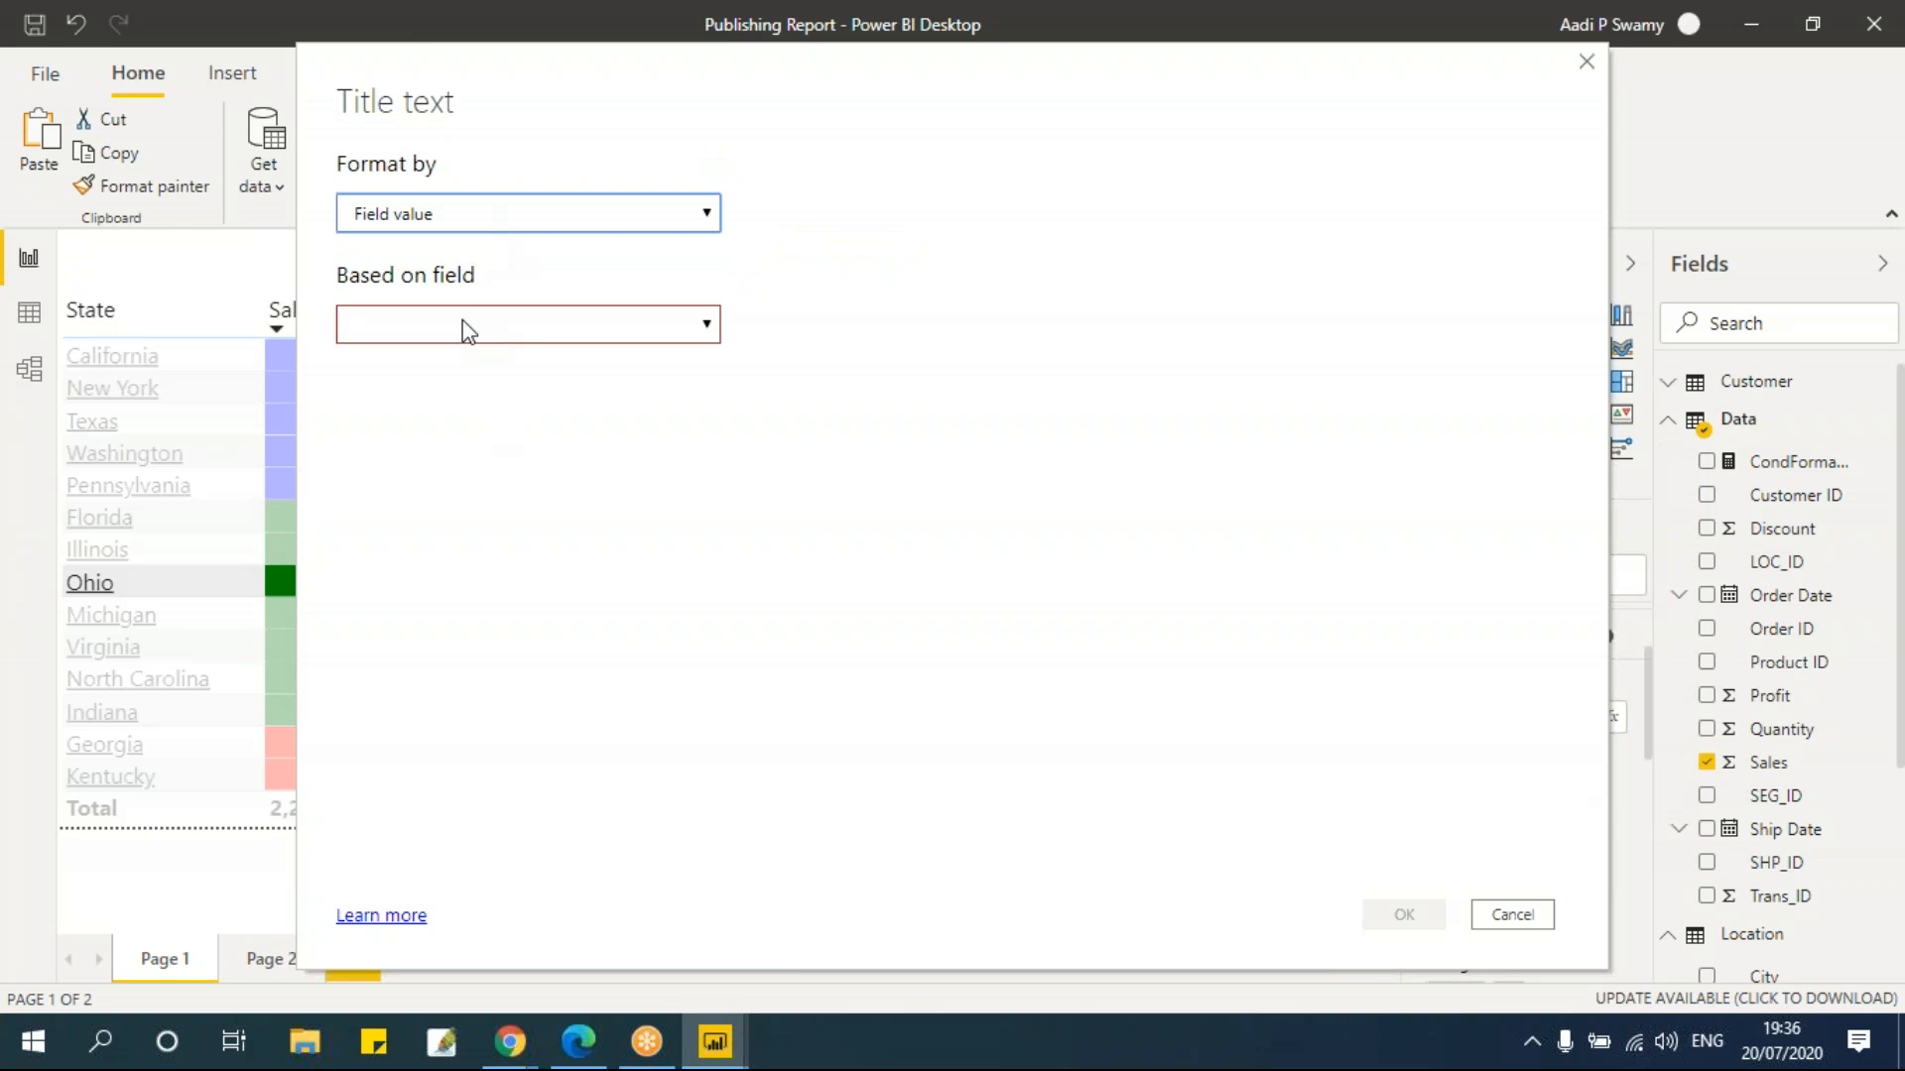
left_click(468, 330)
left_click(451, 465)
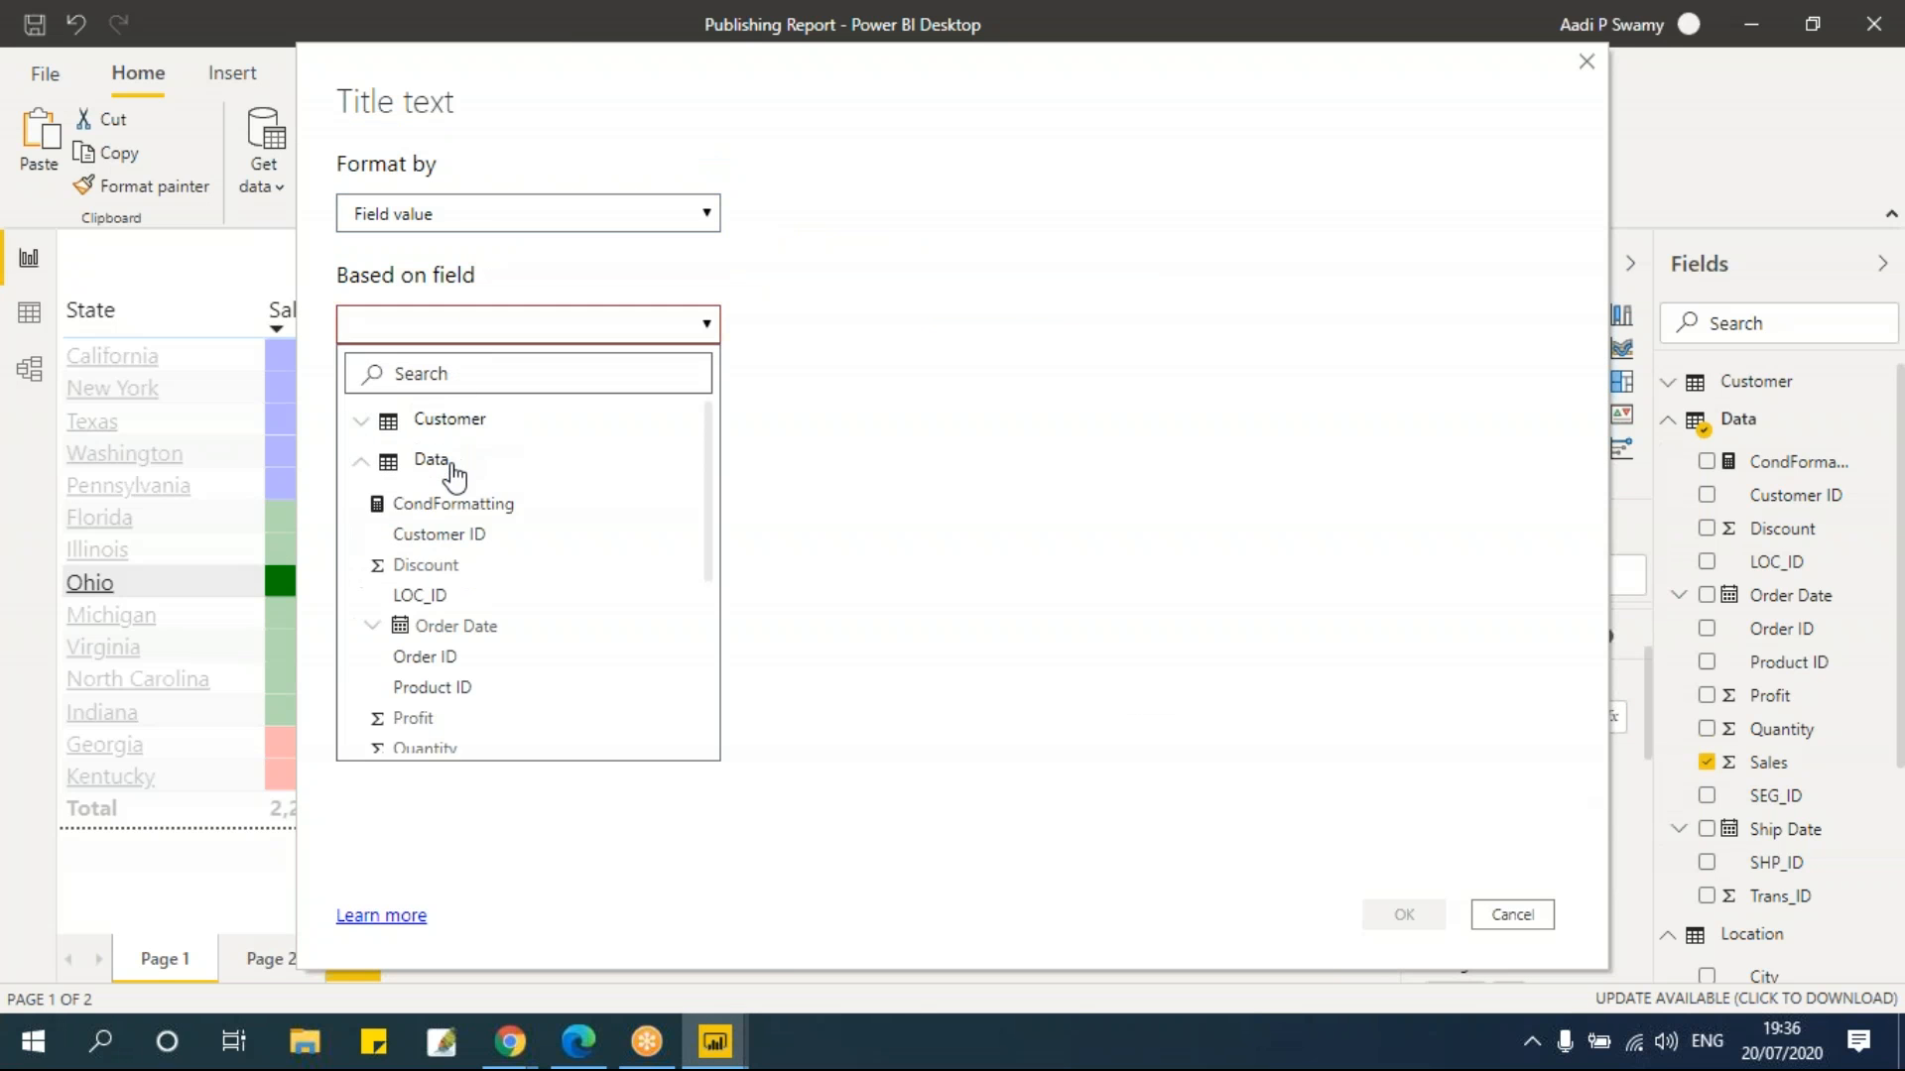
left_click(458, 504)
left_click(1426, 914)
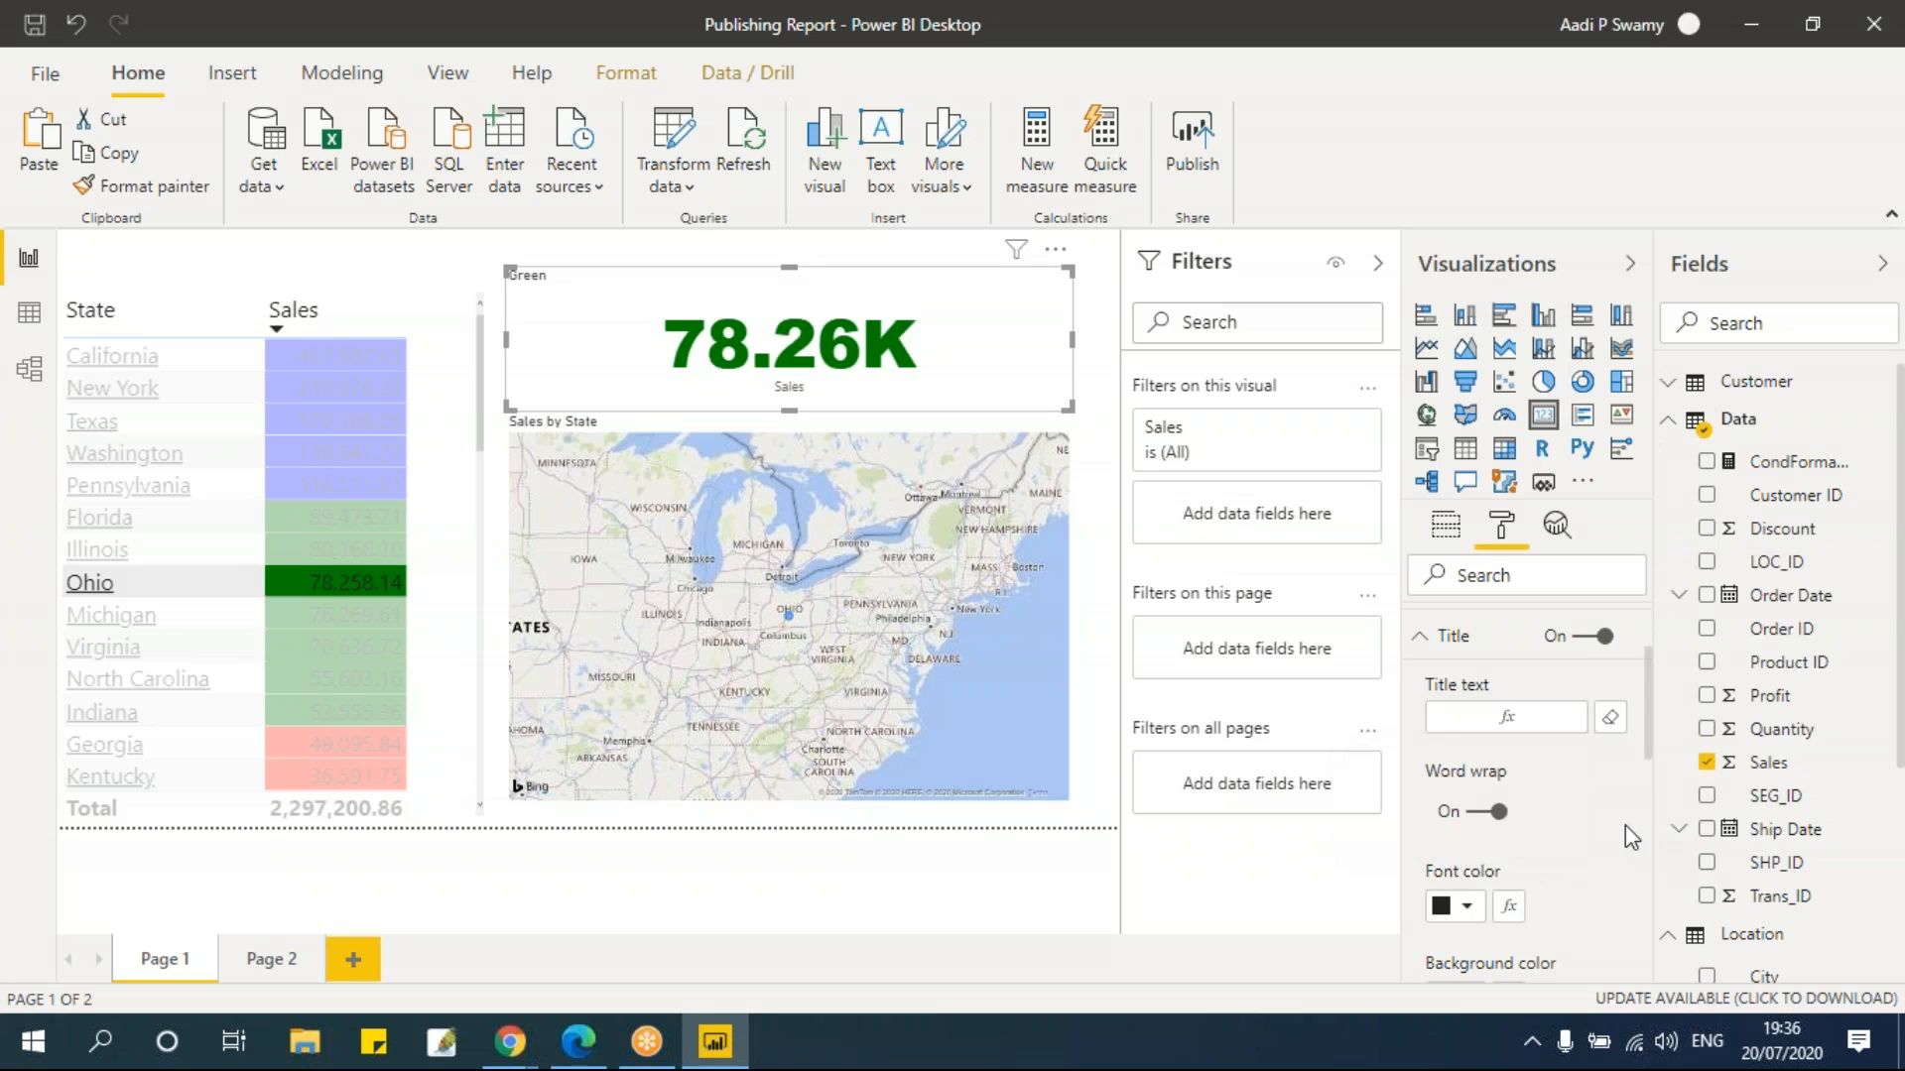
scroll(1625, 826, "down", 2)
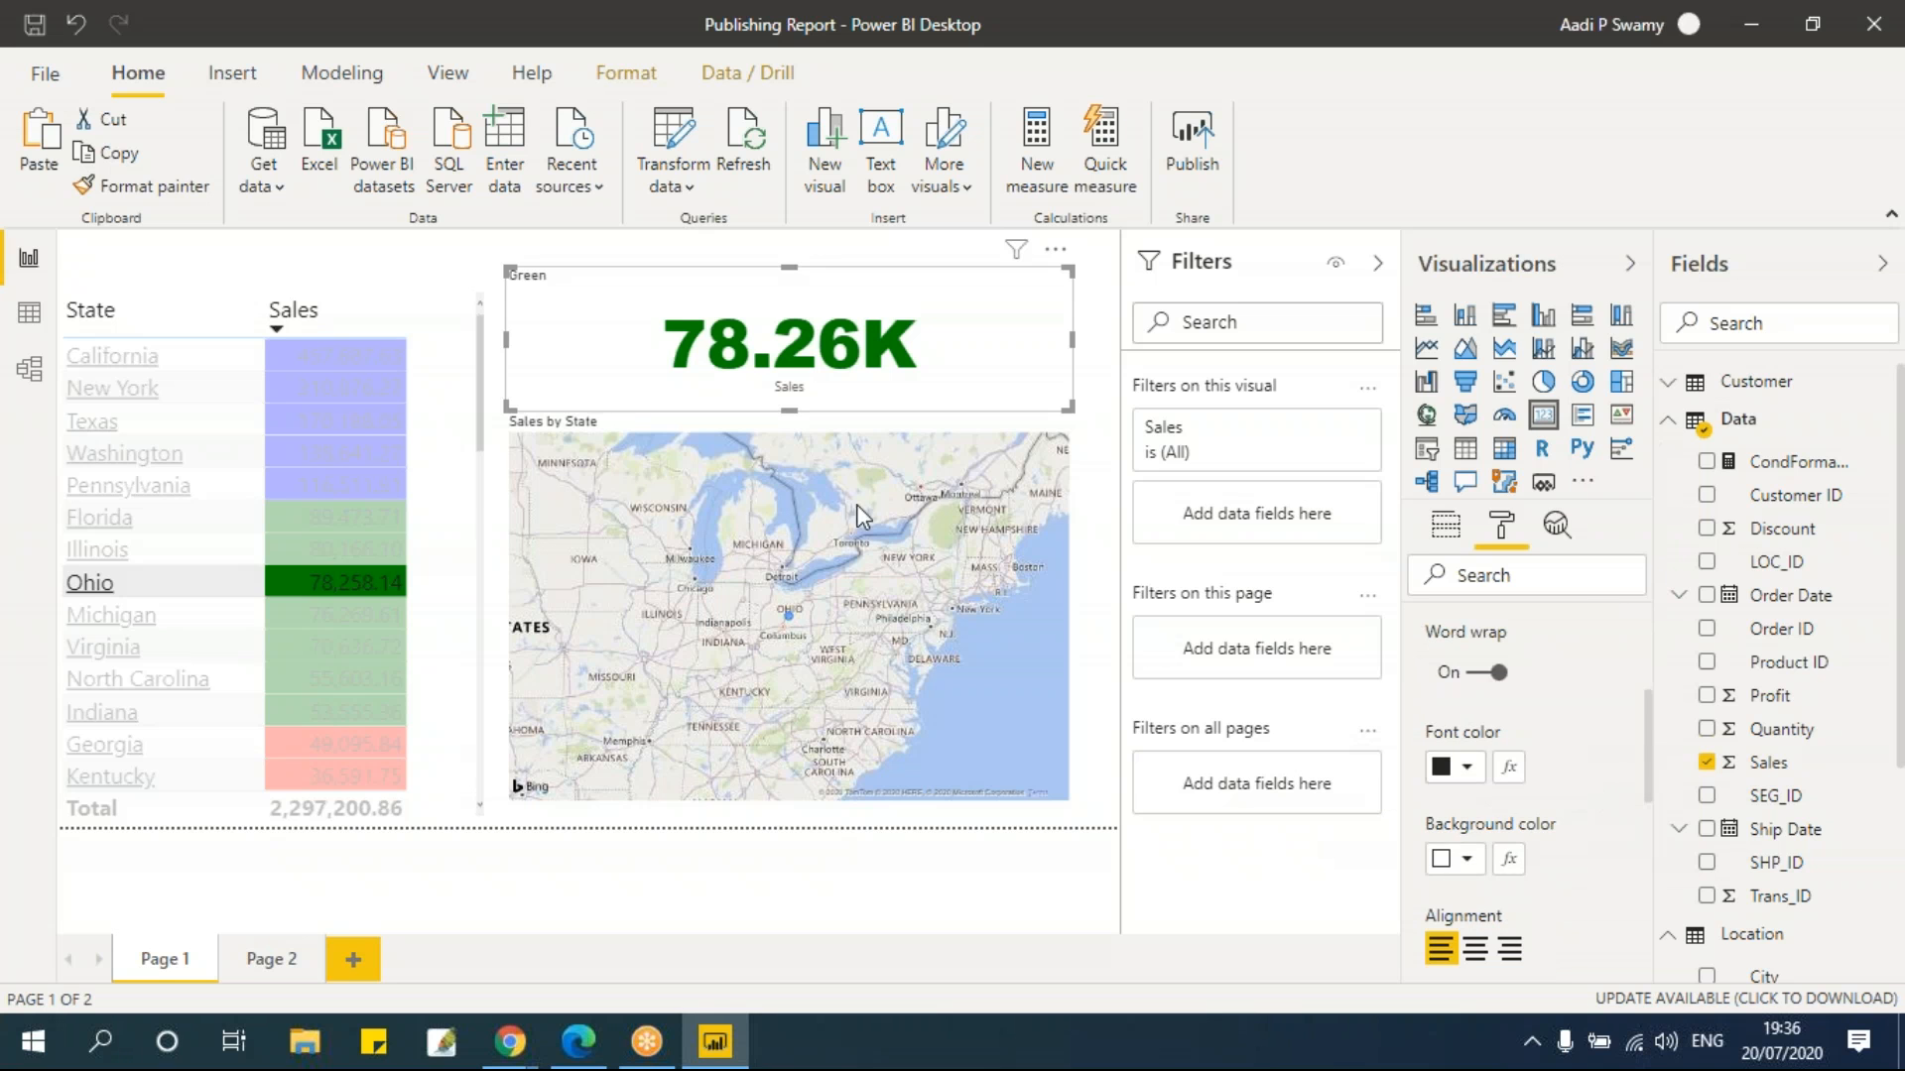
scroll(1607, 833, "up", 2)
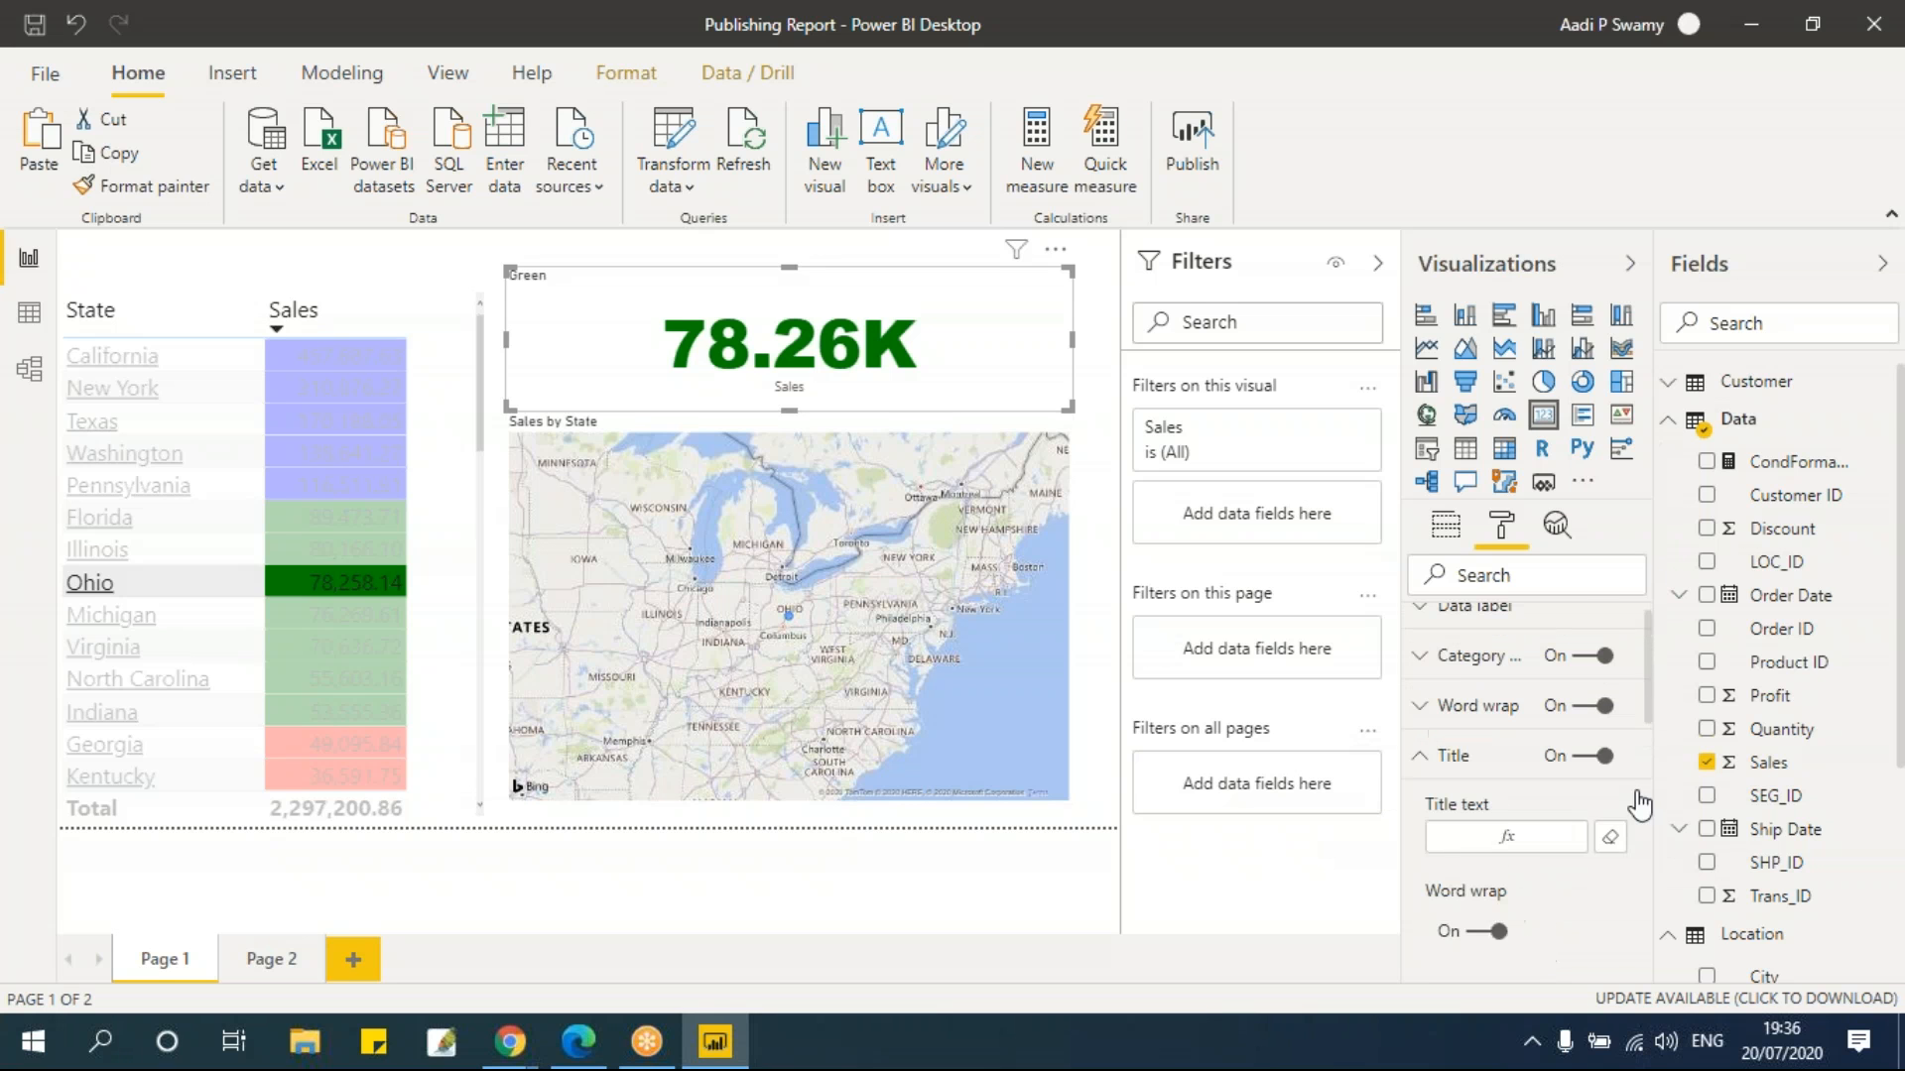
Remove the conditional formatting from the card's title text and enter "Total Sales" as the title again
left_click(1607, 860)
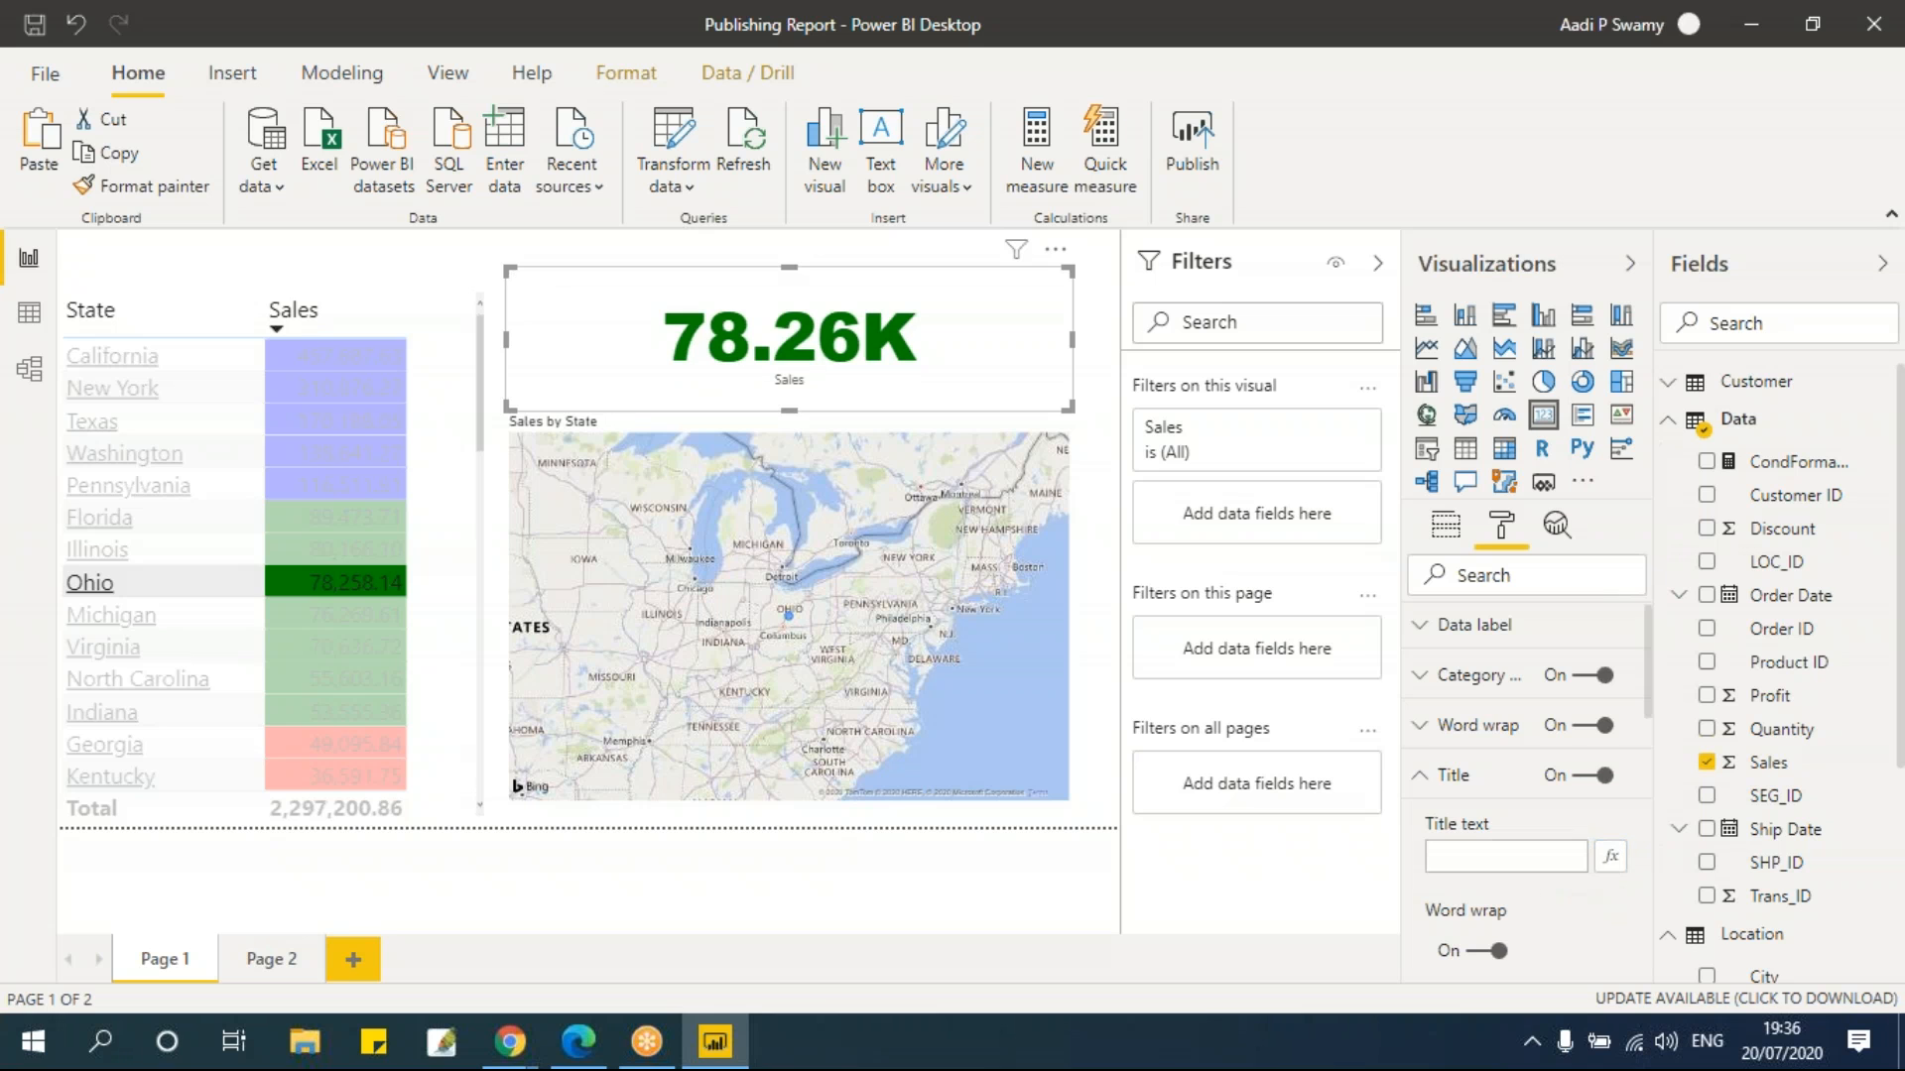
left_click(1565, 863)
type("Total Sales")
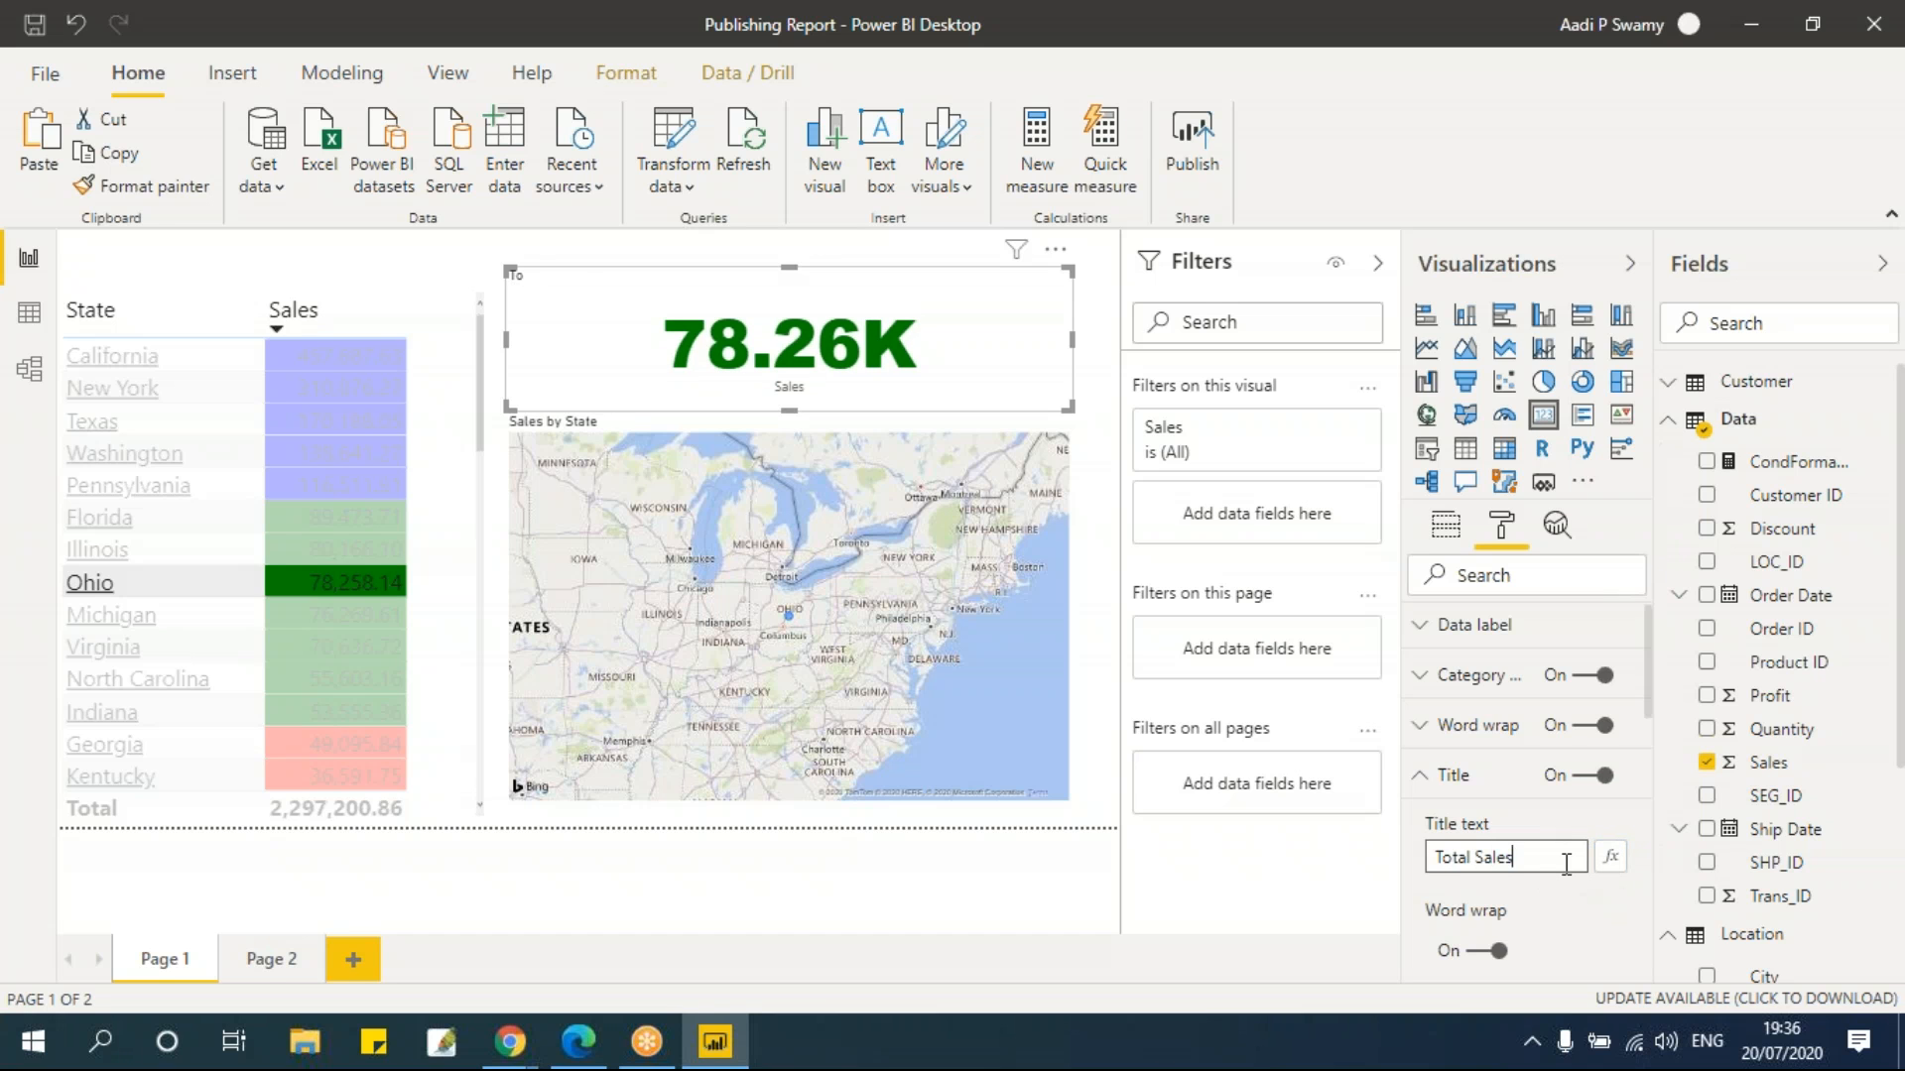
Color the card title's font conditionally by field value, based on the CondFormatting measure in the Data table
scroll(1567, 865, "down", 3)
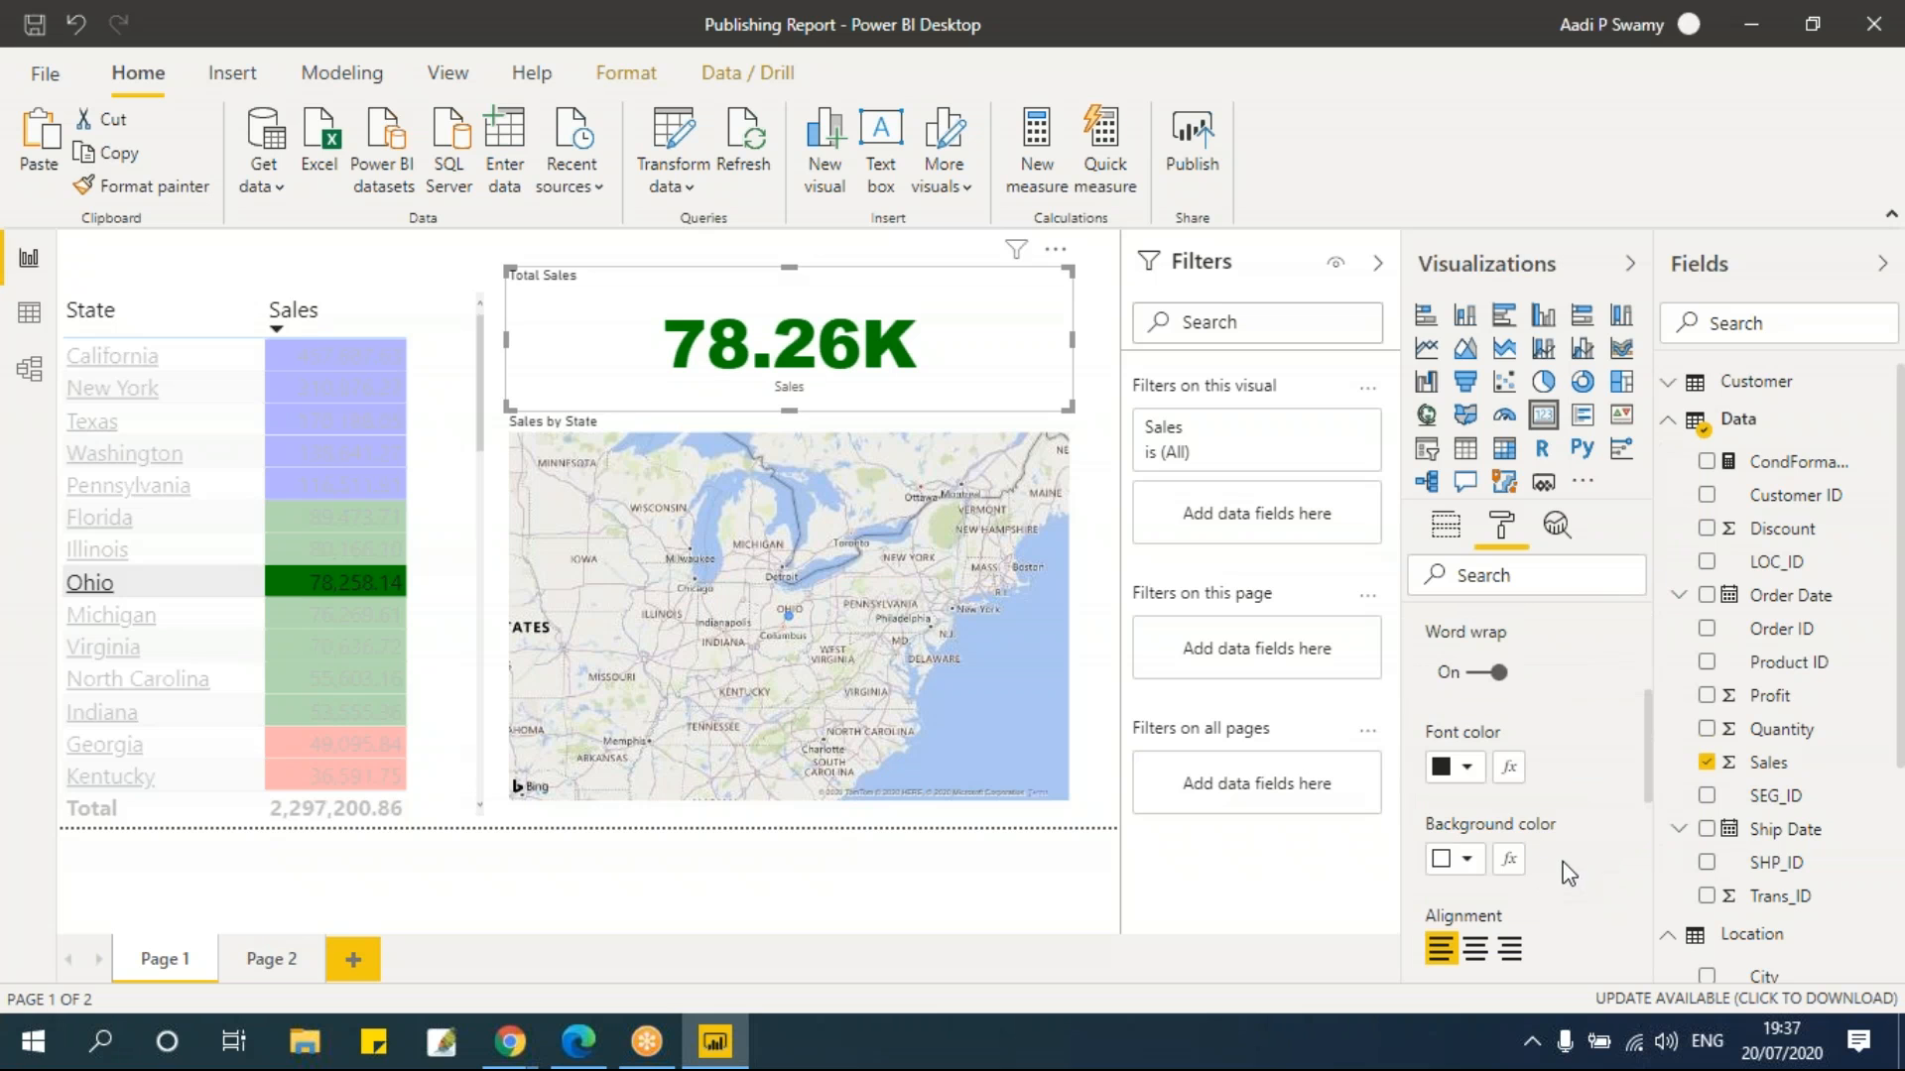
left_click(1509, 770)
left_click(479, 213)
left_click(462, 293)
left_click(459, 330)
left_click(456, 465)
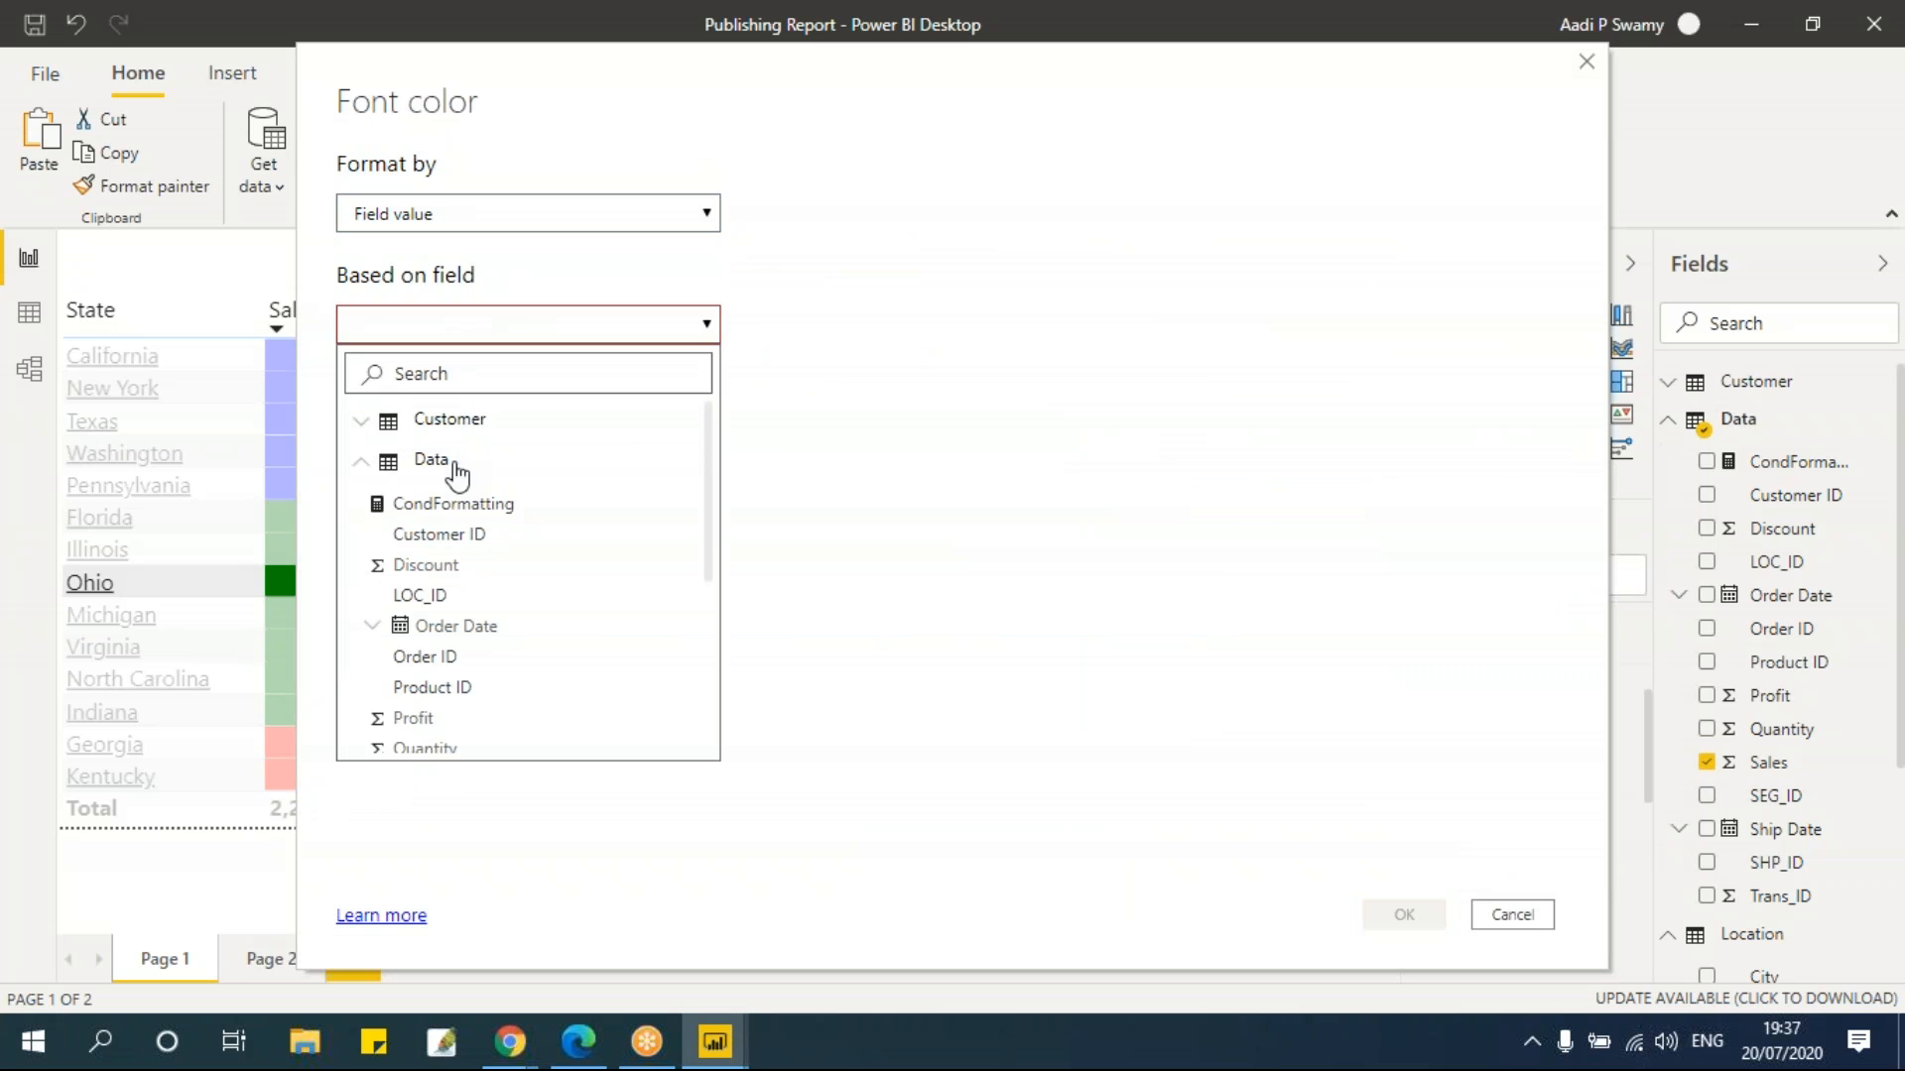
left_click(456, 506)
left_click(1404, 914)
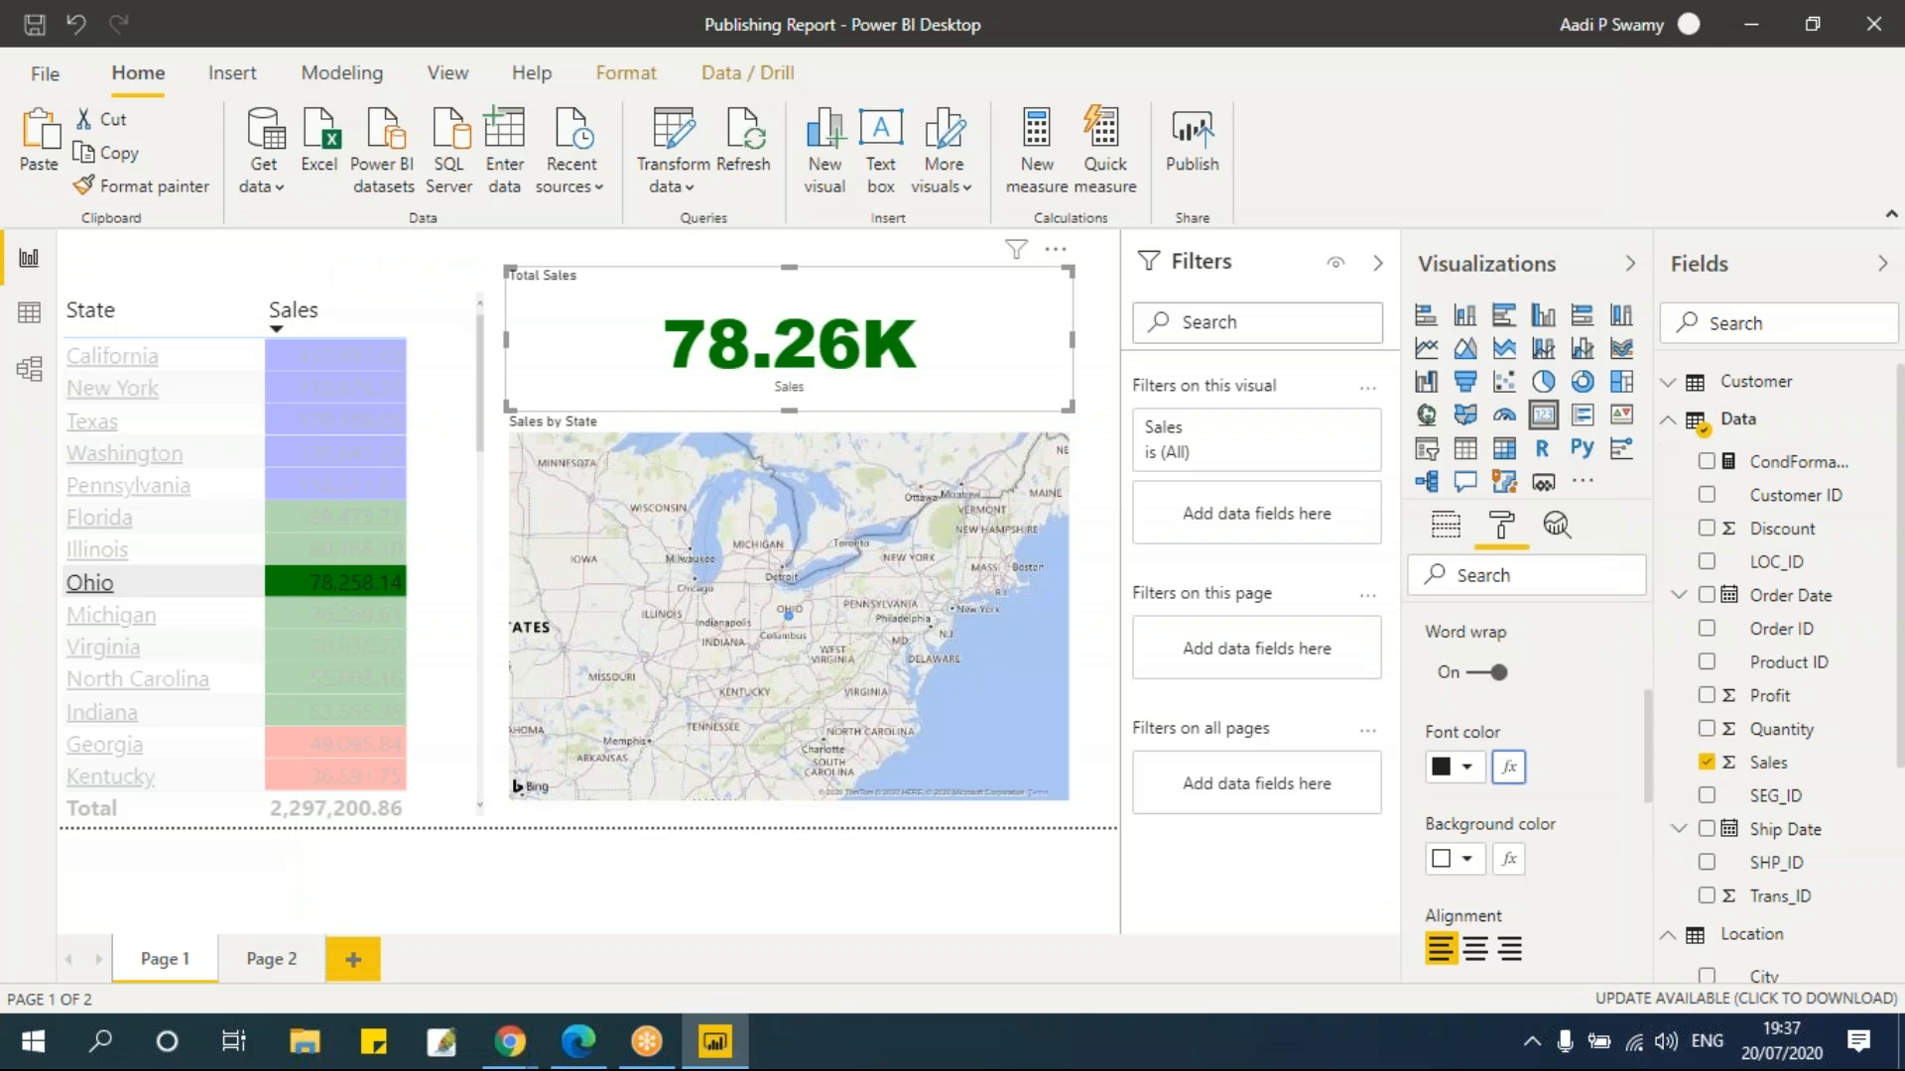
Format the card's title as centered 30 pt text in Arial Black
scroll(1527, 774, "up", 3)
scroll(1429, 701, "down", 6)
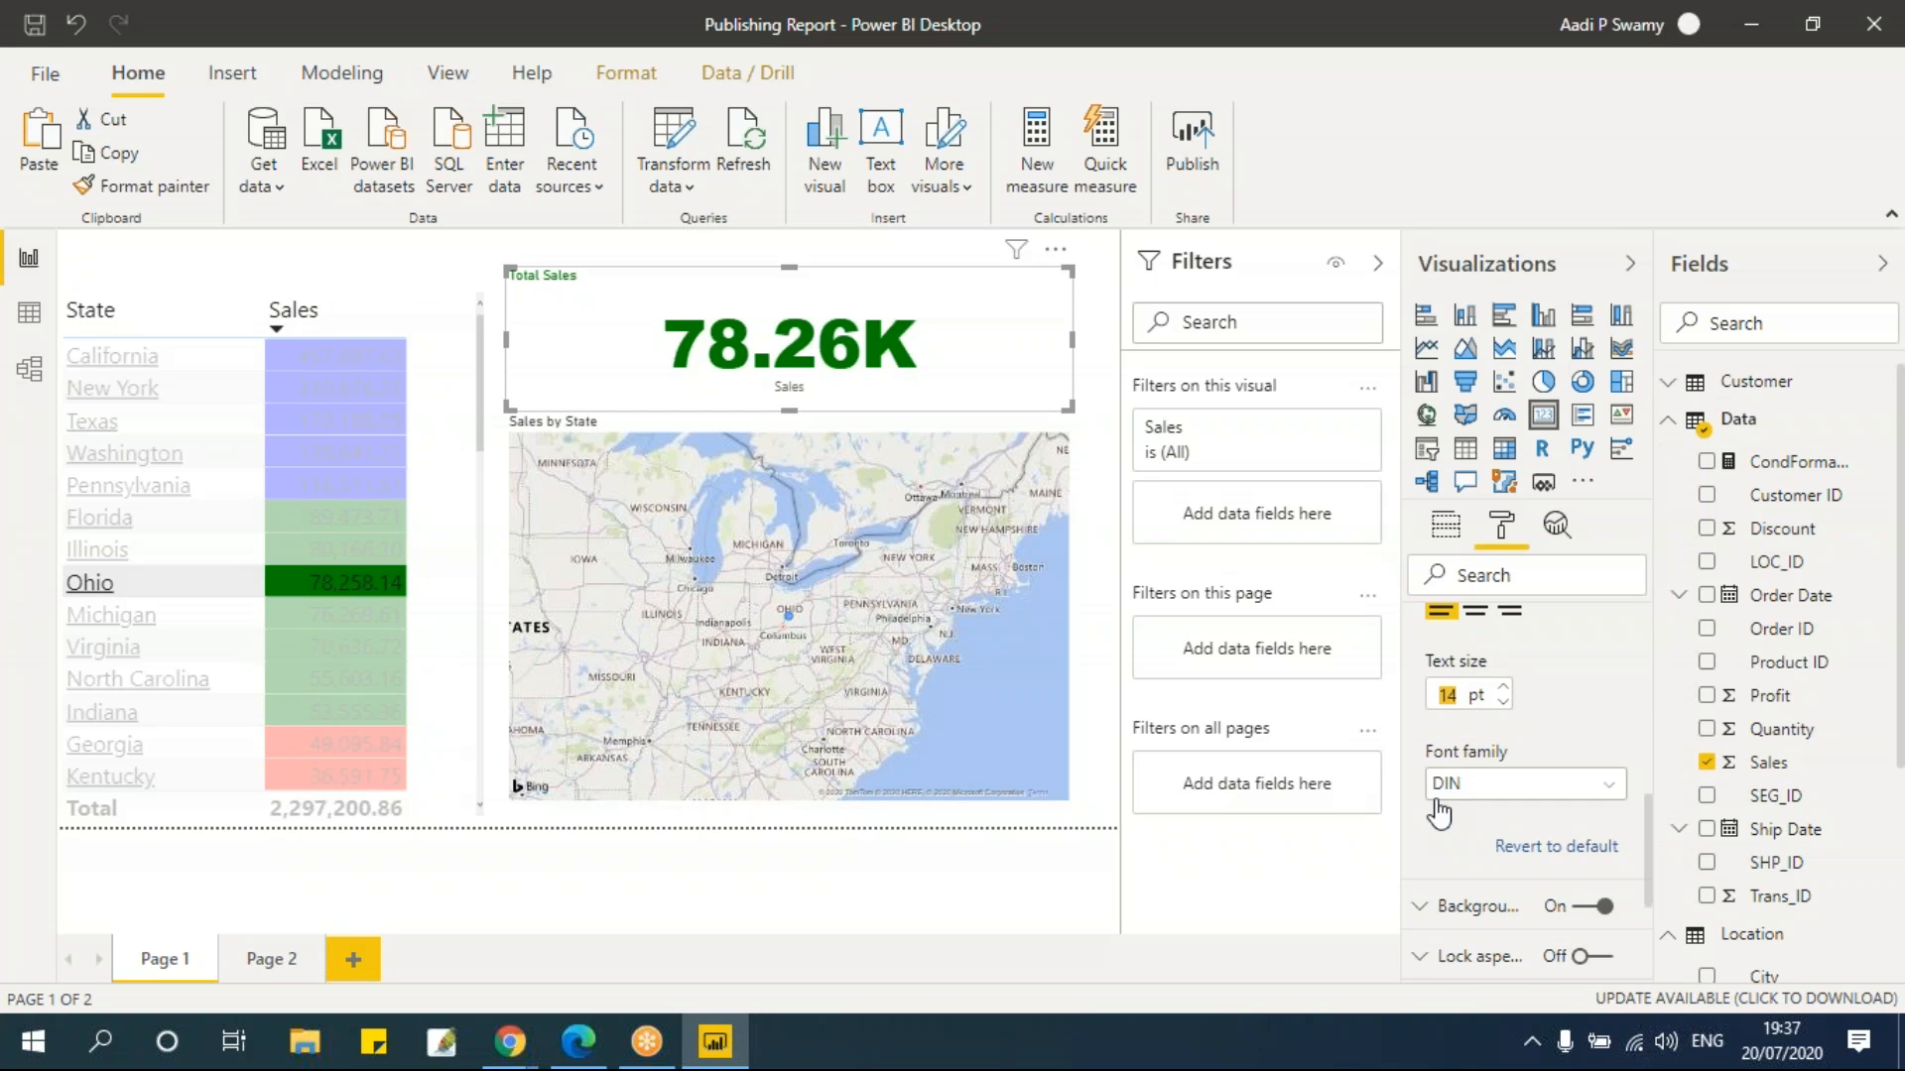
type("0")
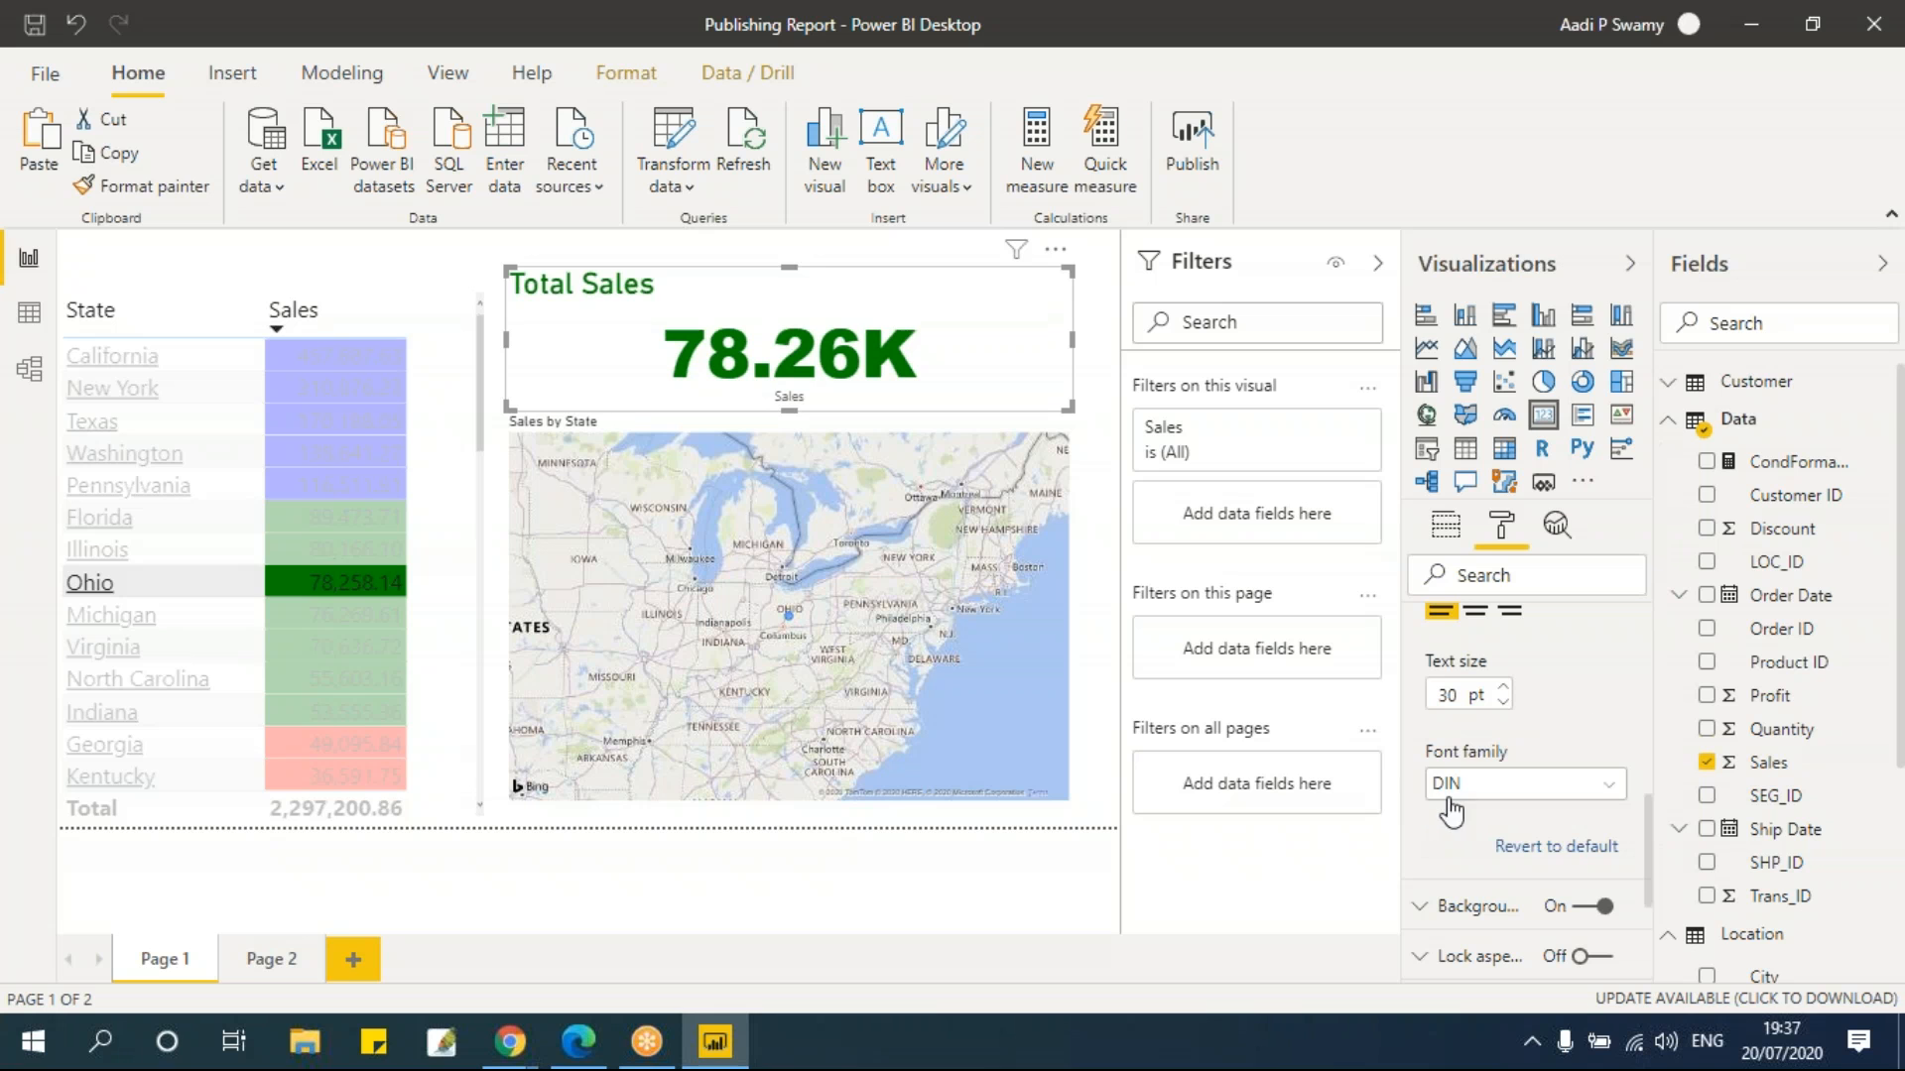
left_click(1476, 615)
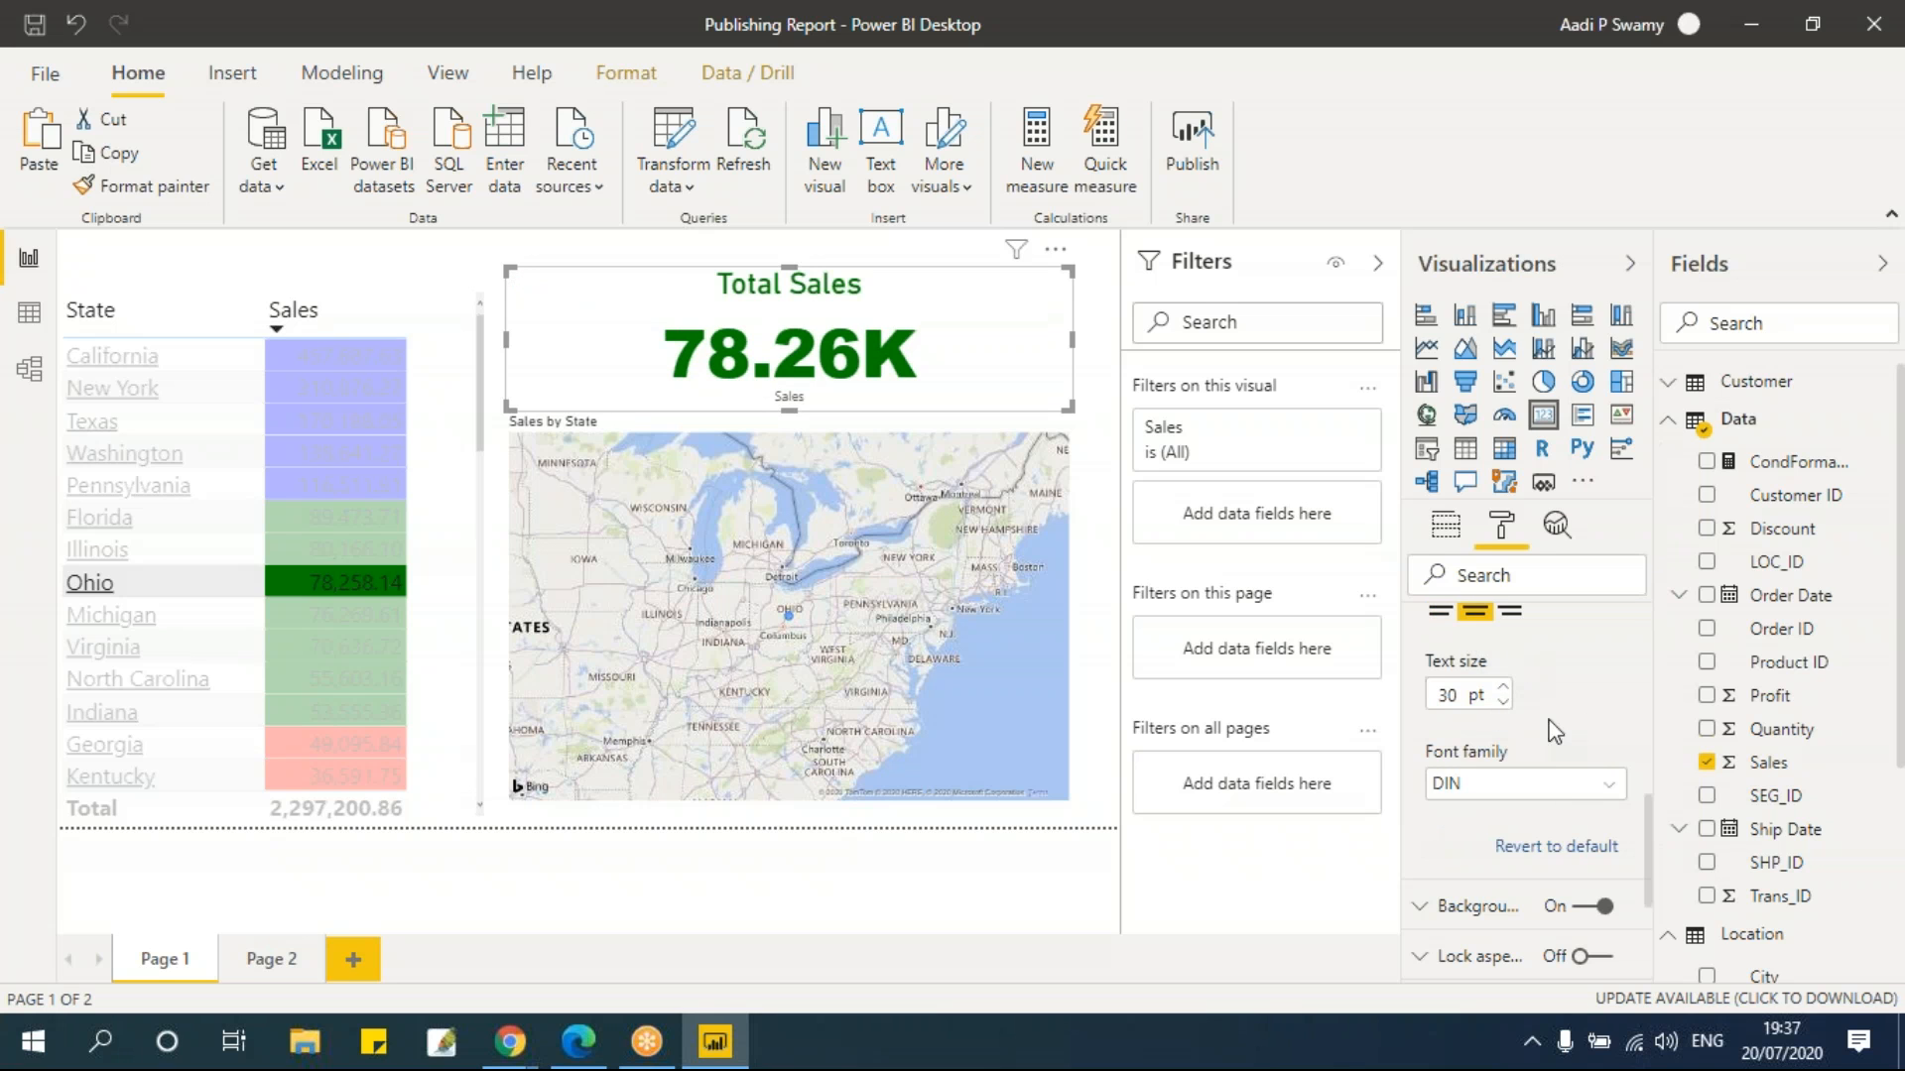
left_click(1545, 784)
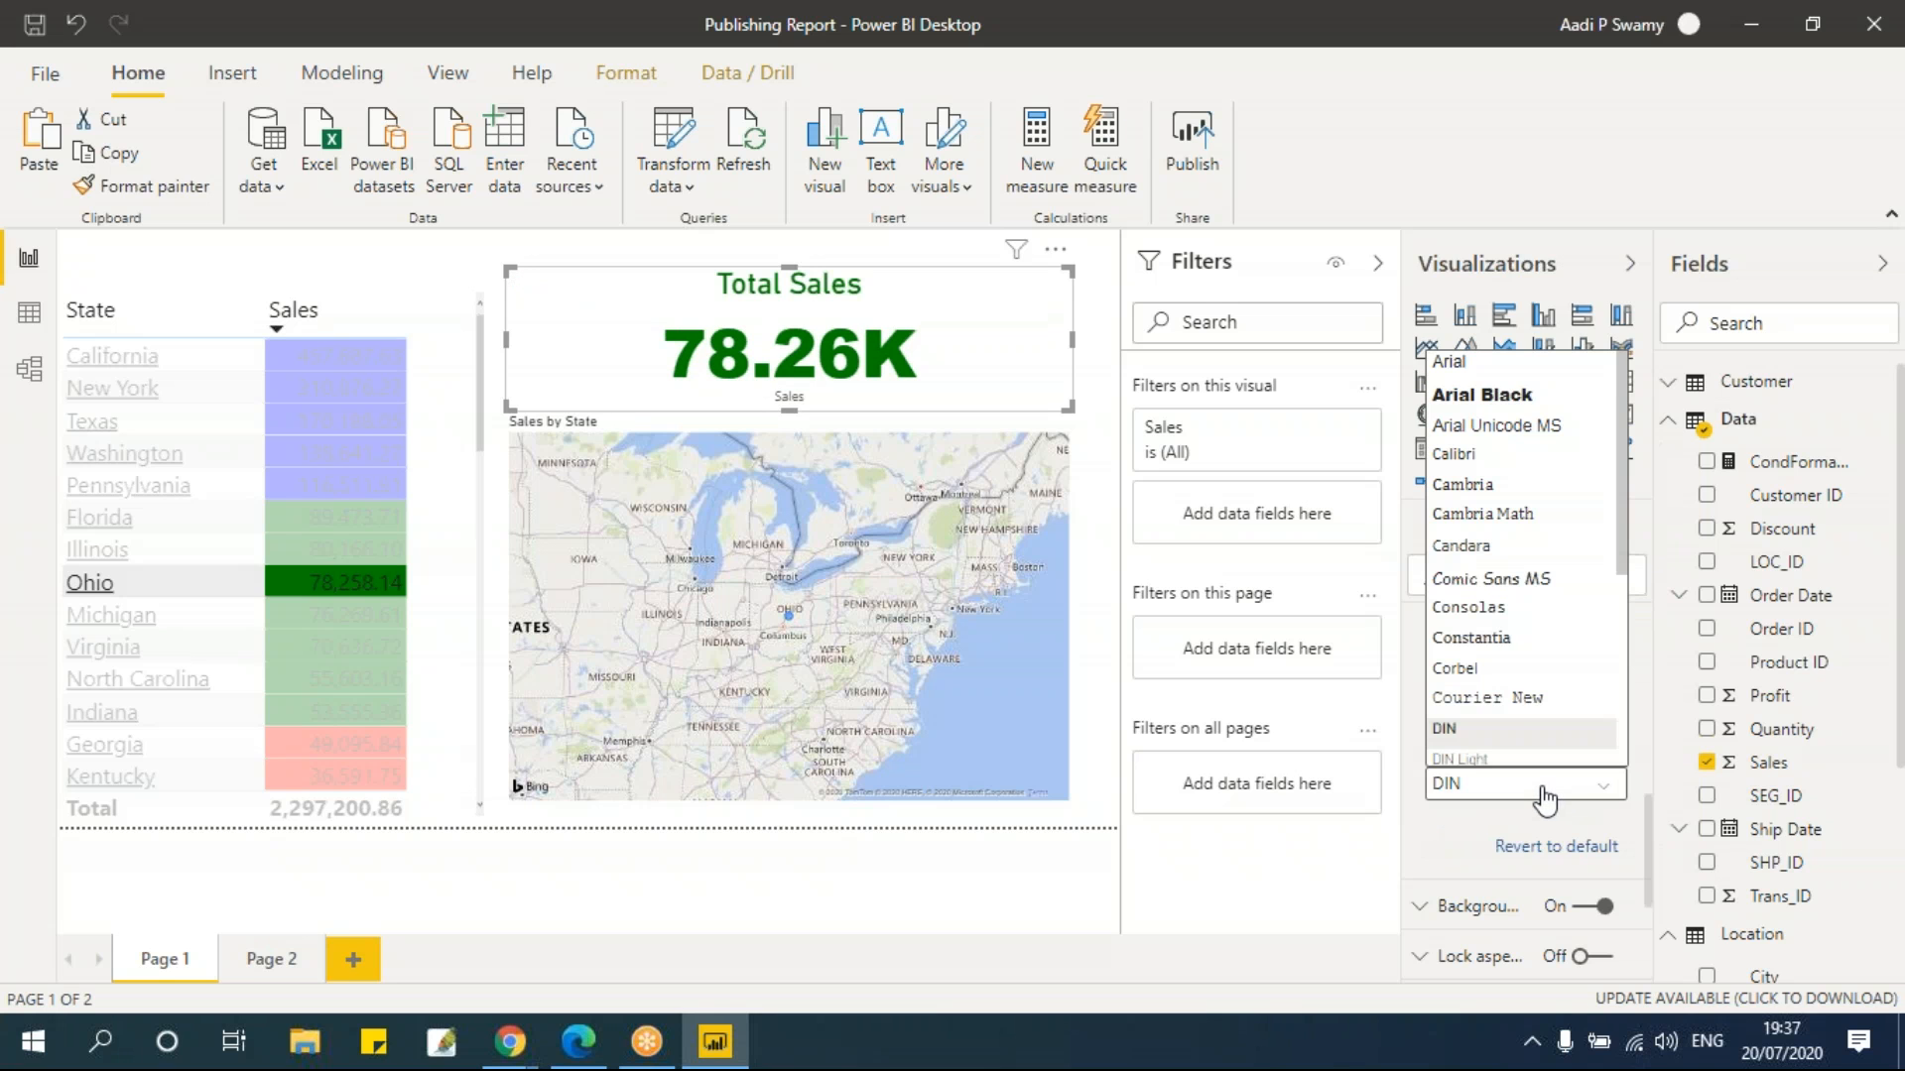
left_click(1491, 382)
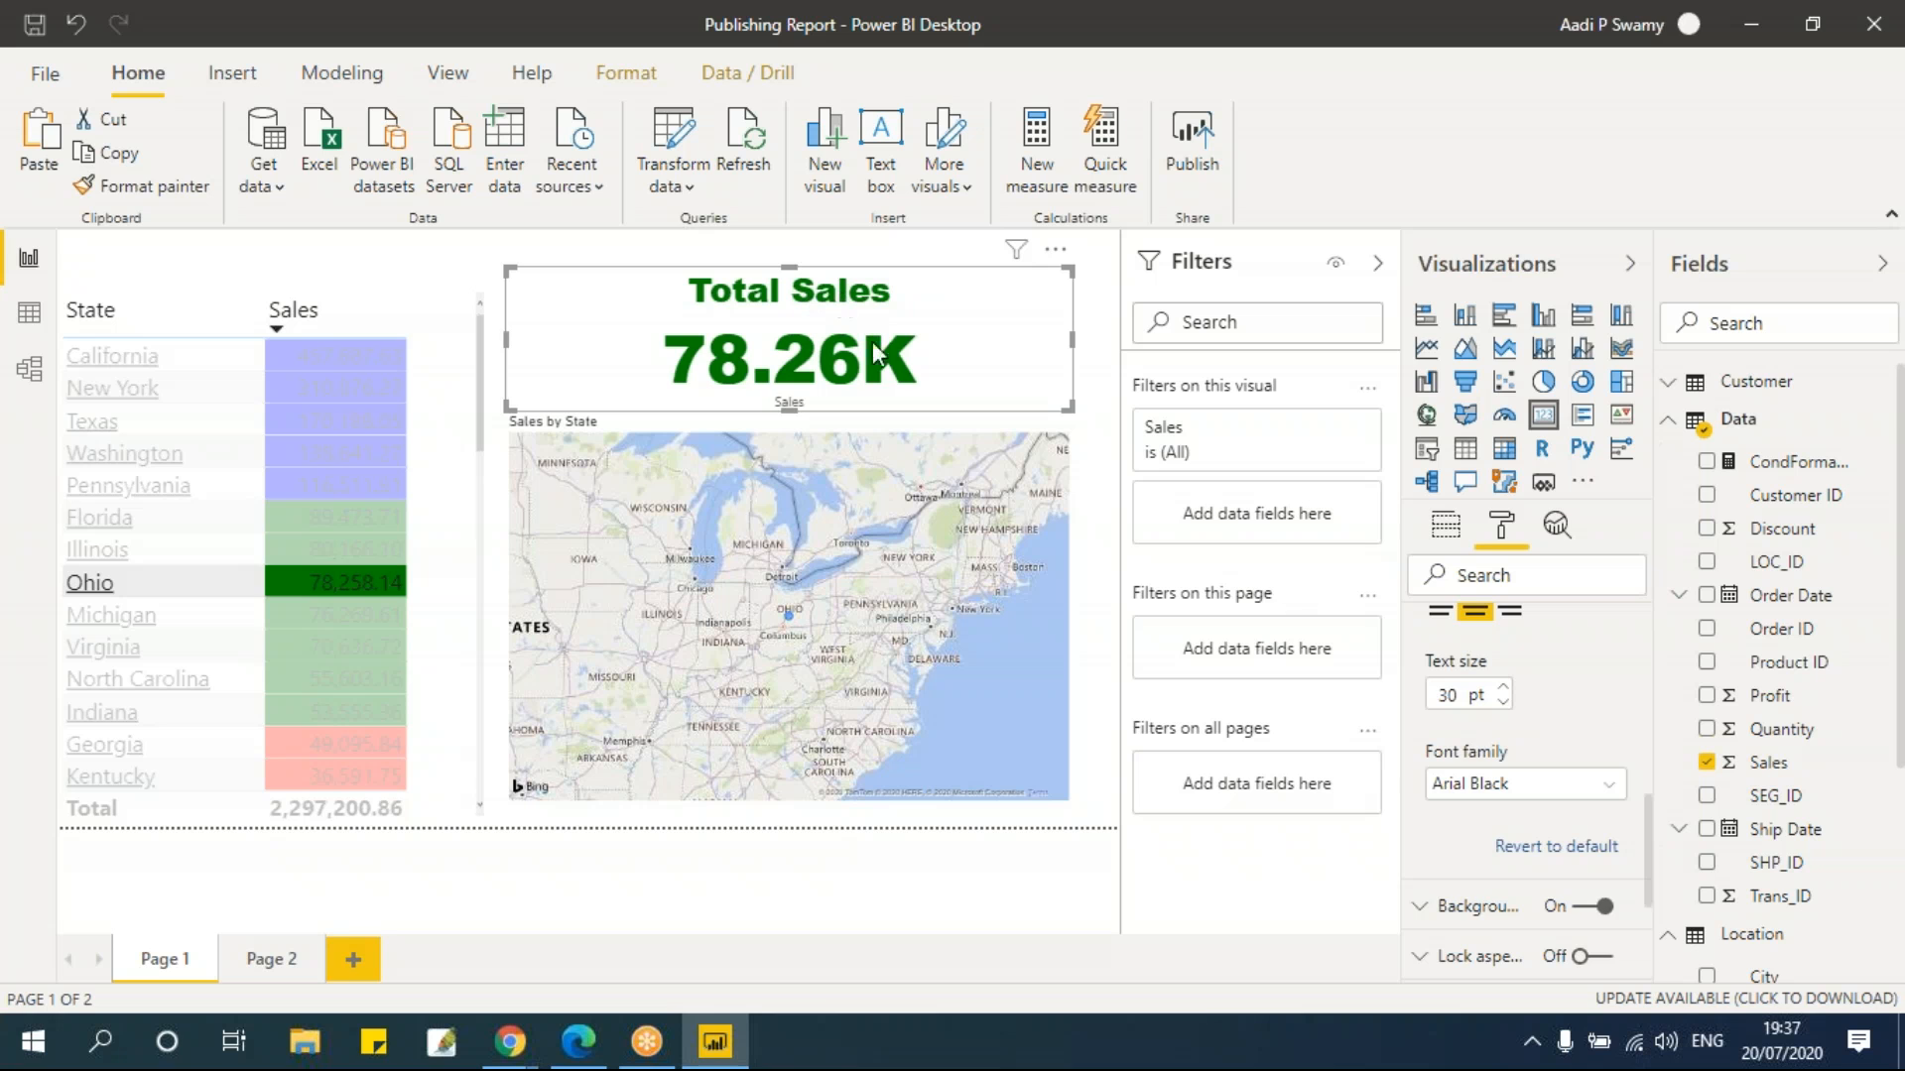
Set the background color of the card's title to black
scroll(1564, 718, "up", 3)
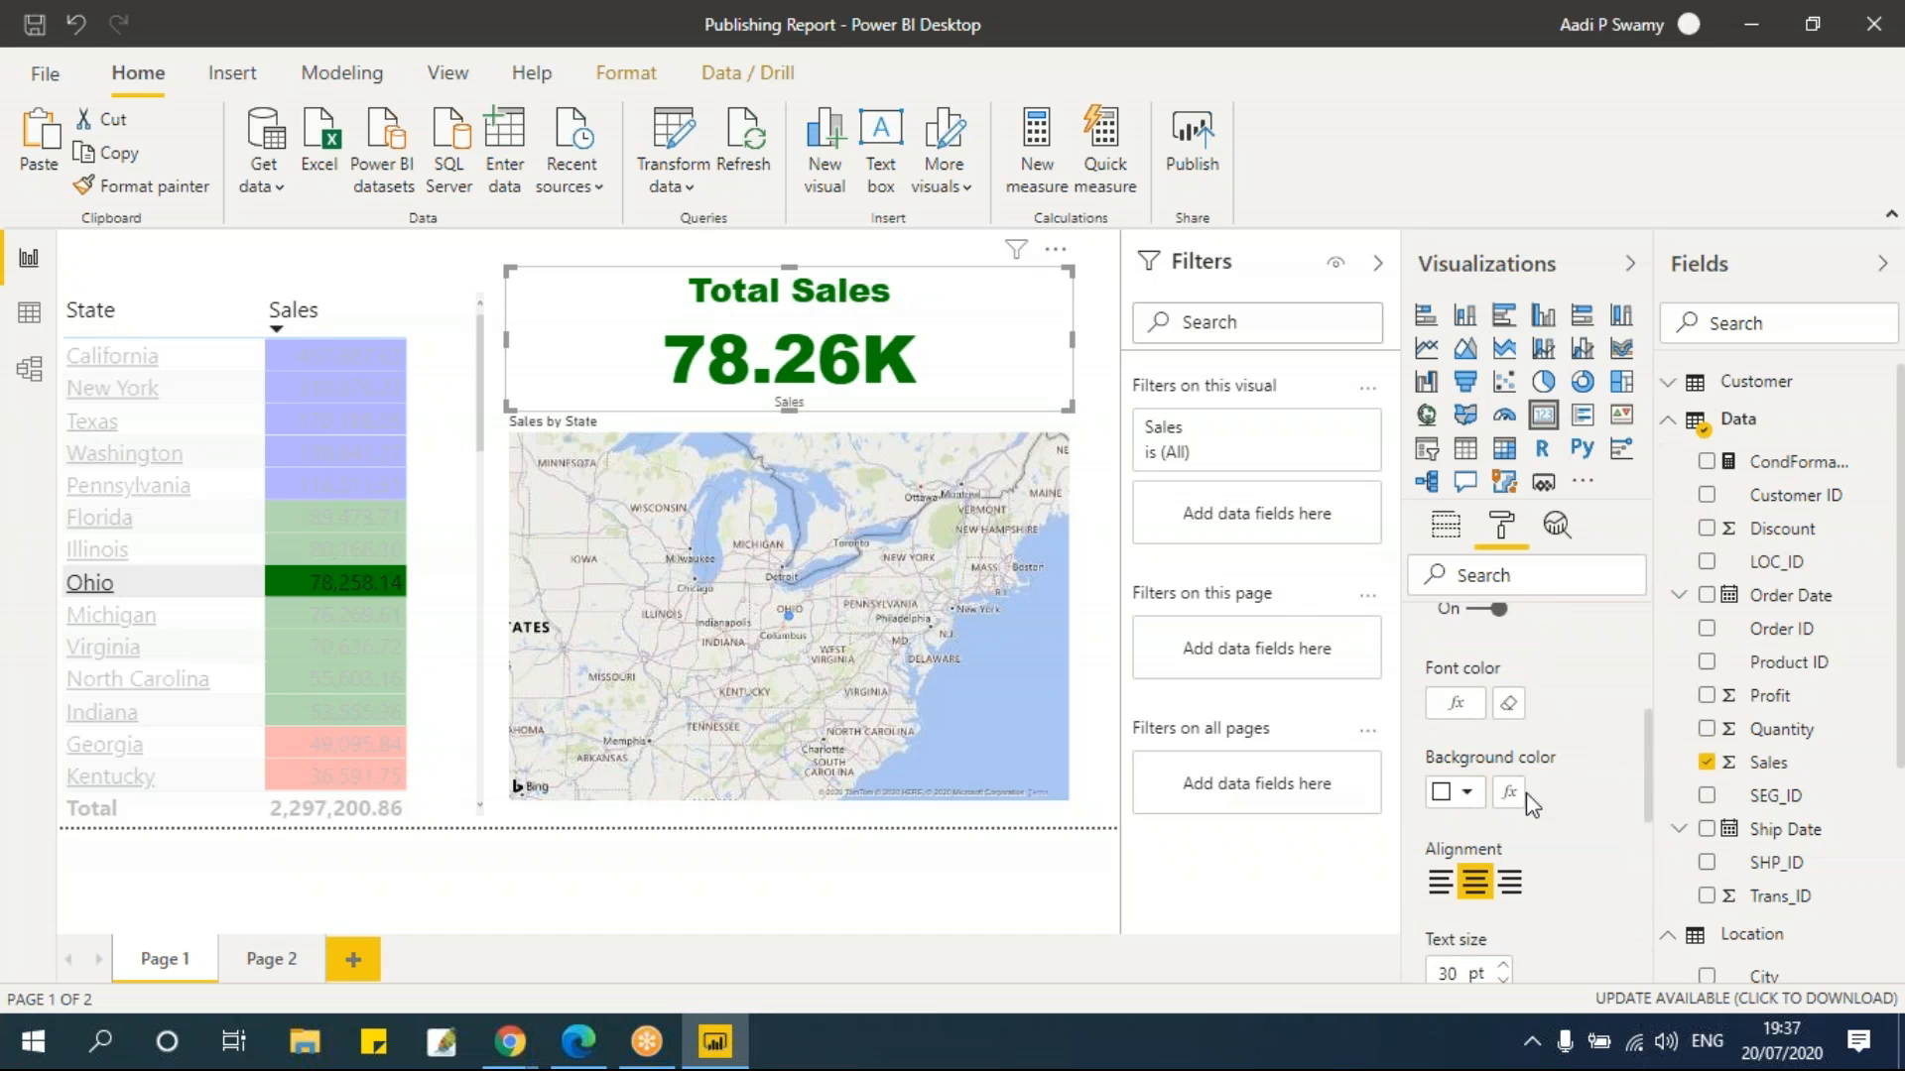
left_click(1471, 794)
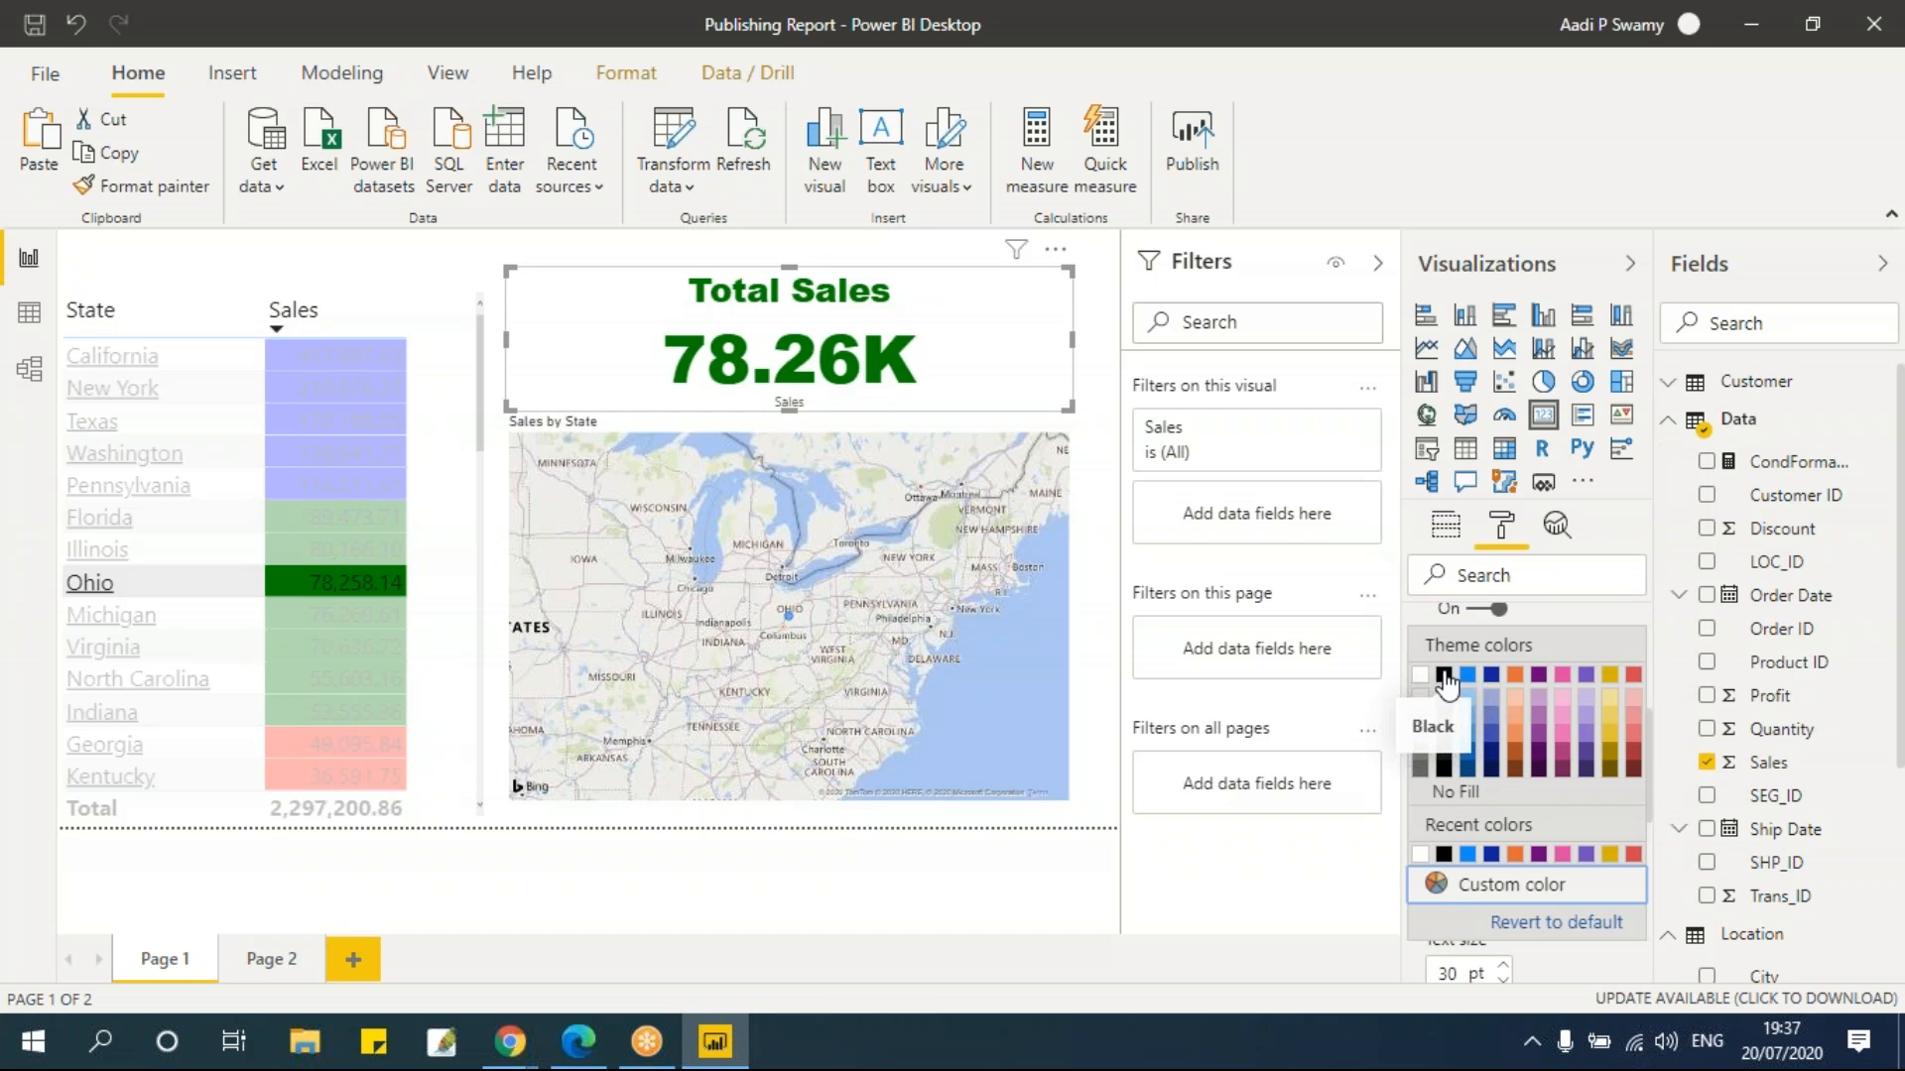
left_click(1444, 679)
Color the card title's background conditionally by field value, based on the CondFormatting measure in the Data table
scroll(1504, 748, "down", 2)
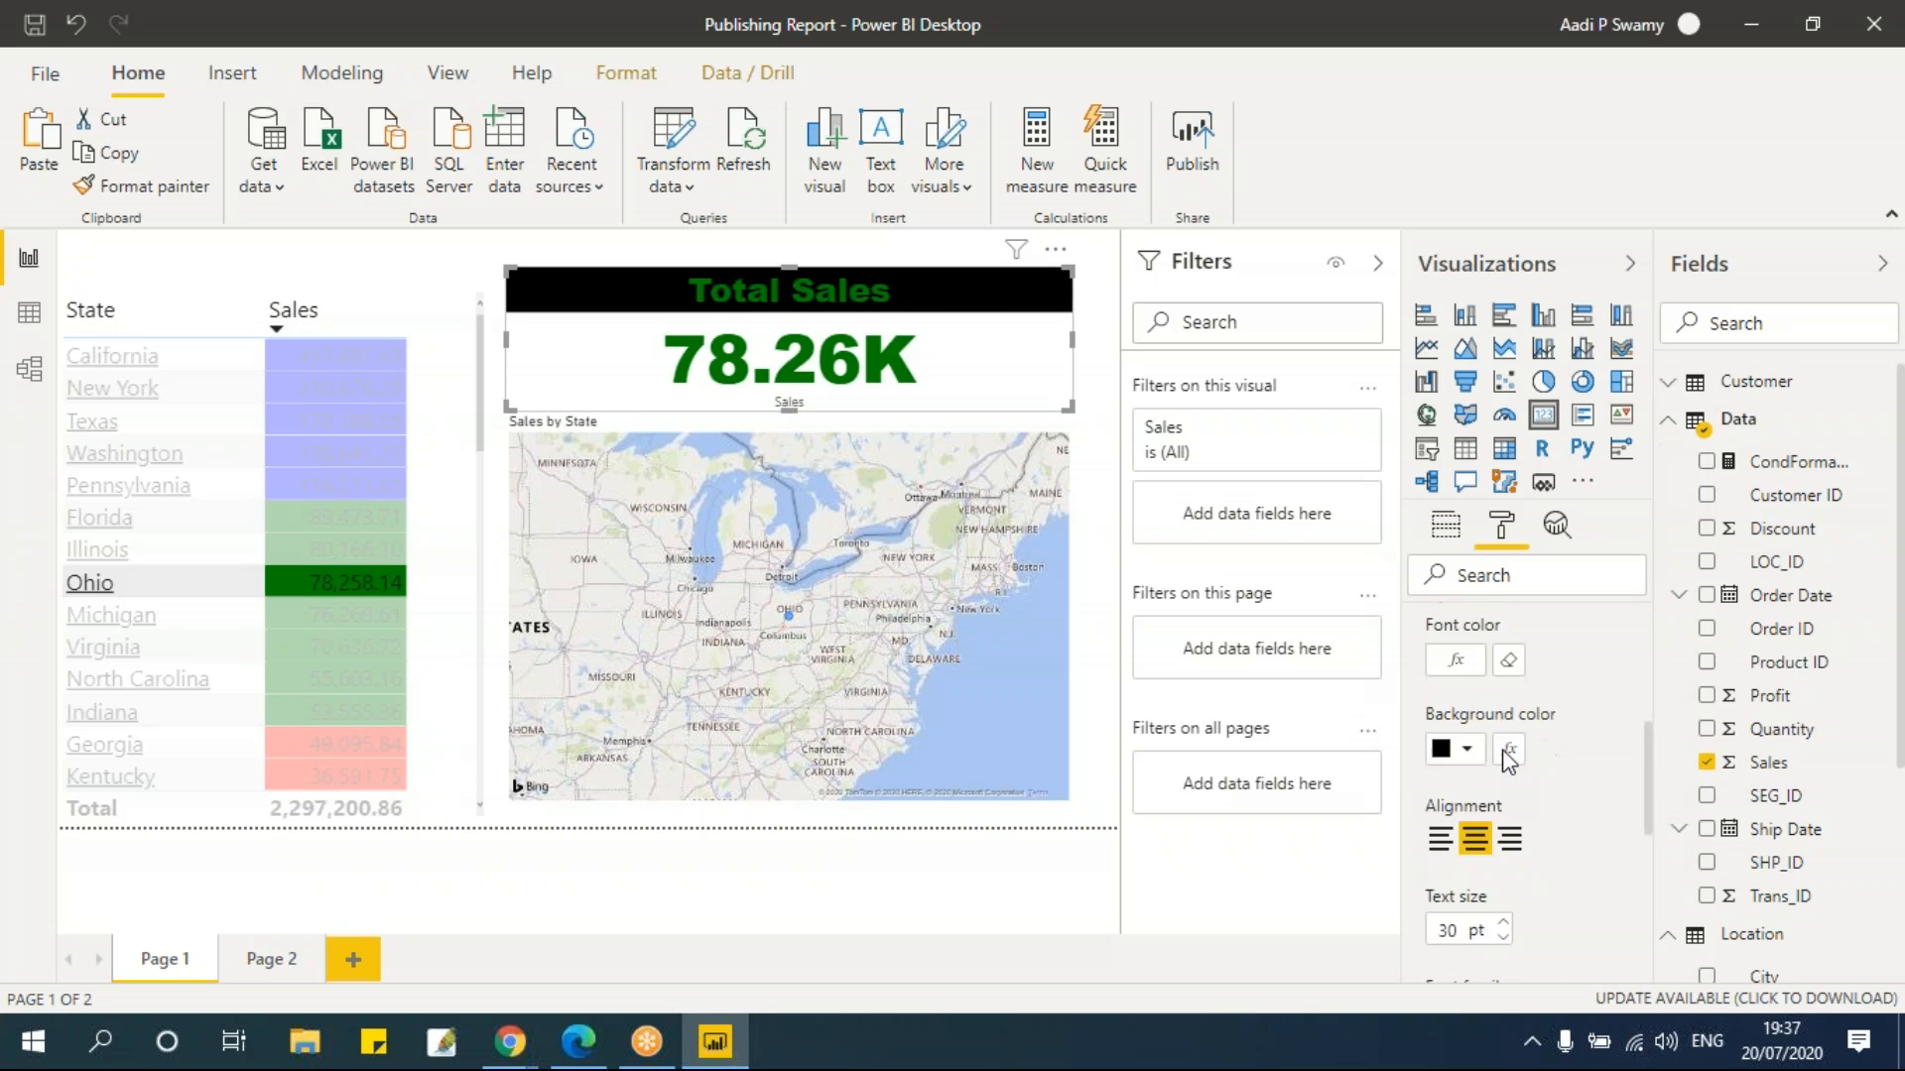
left_click(1471, 651)
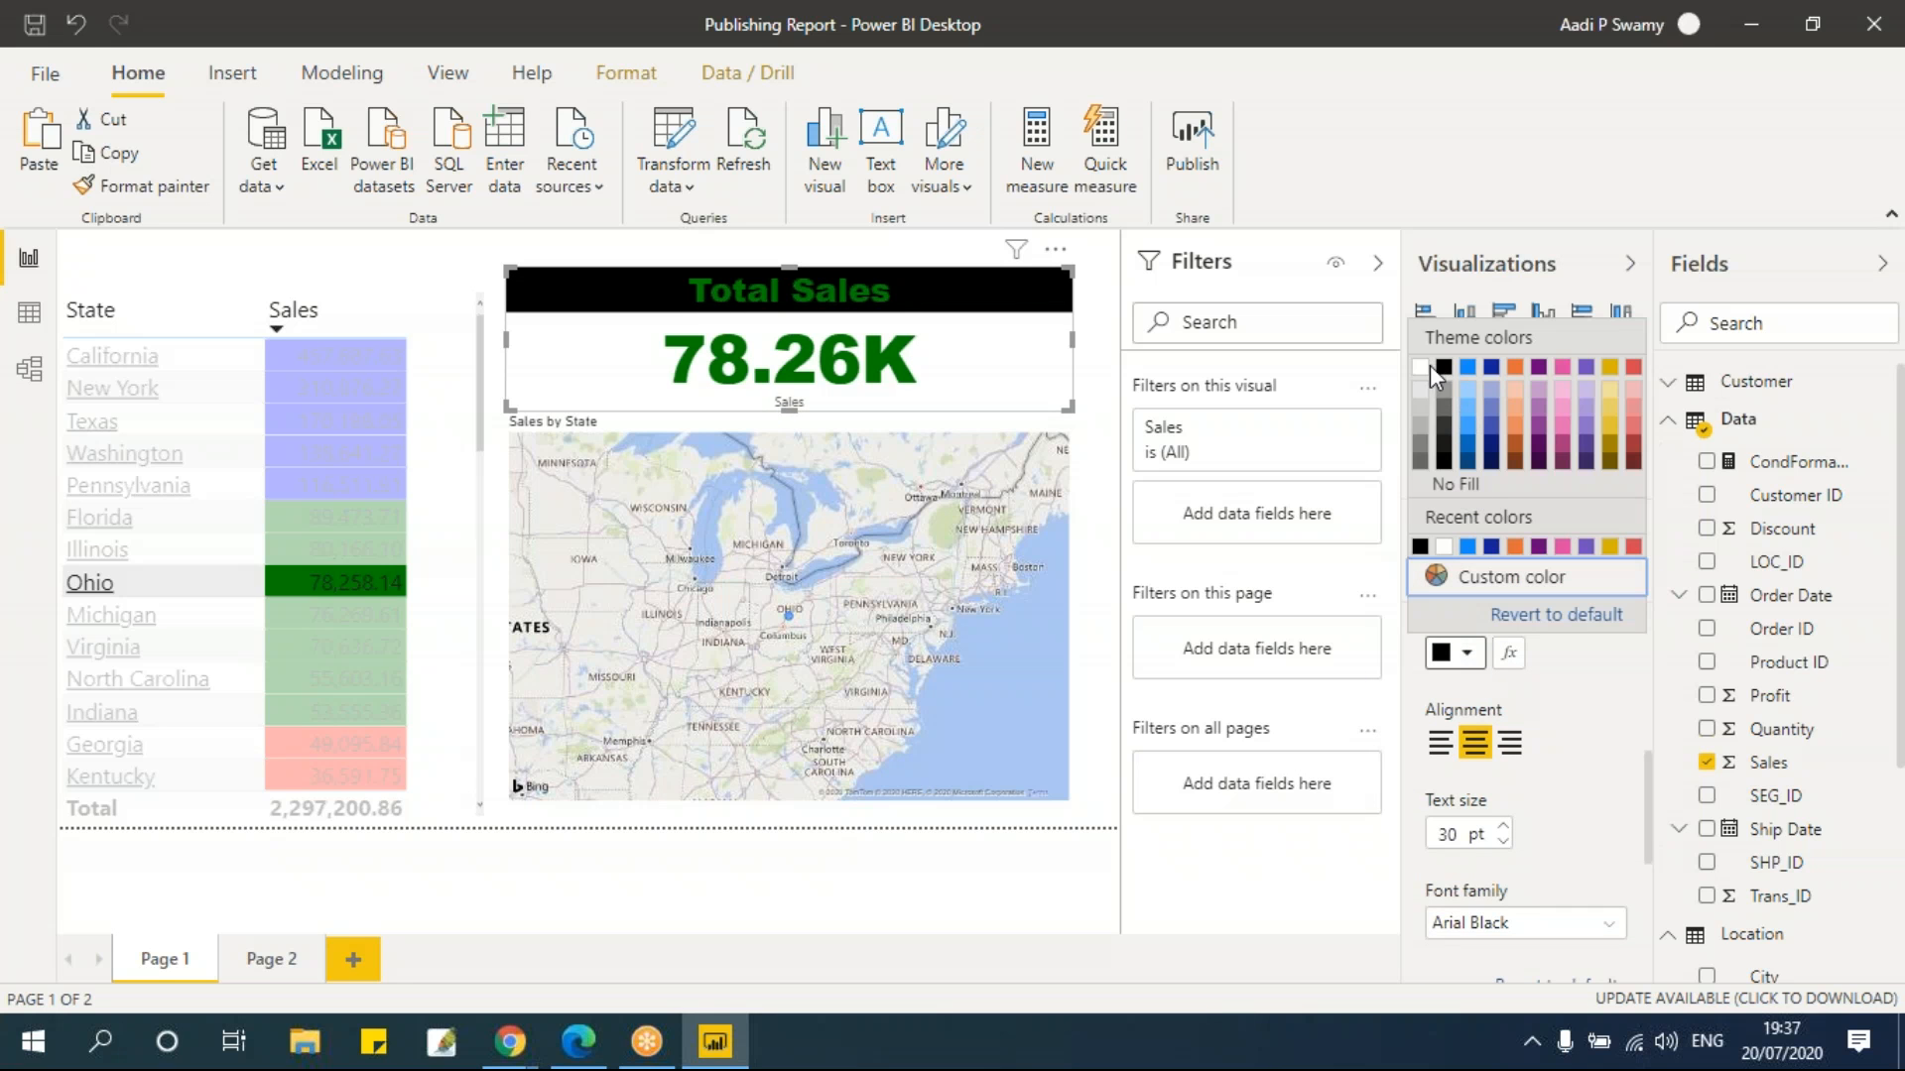
left_click(1510, 656)
left_click(1512, 659)
left_click(486, 212)
left_click(468, 288)
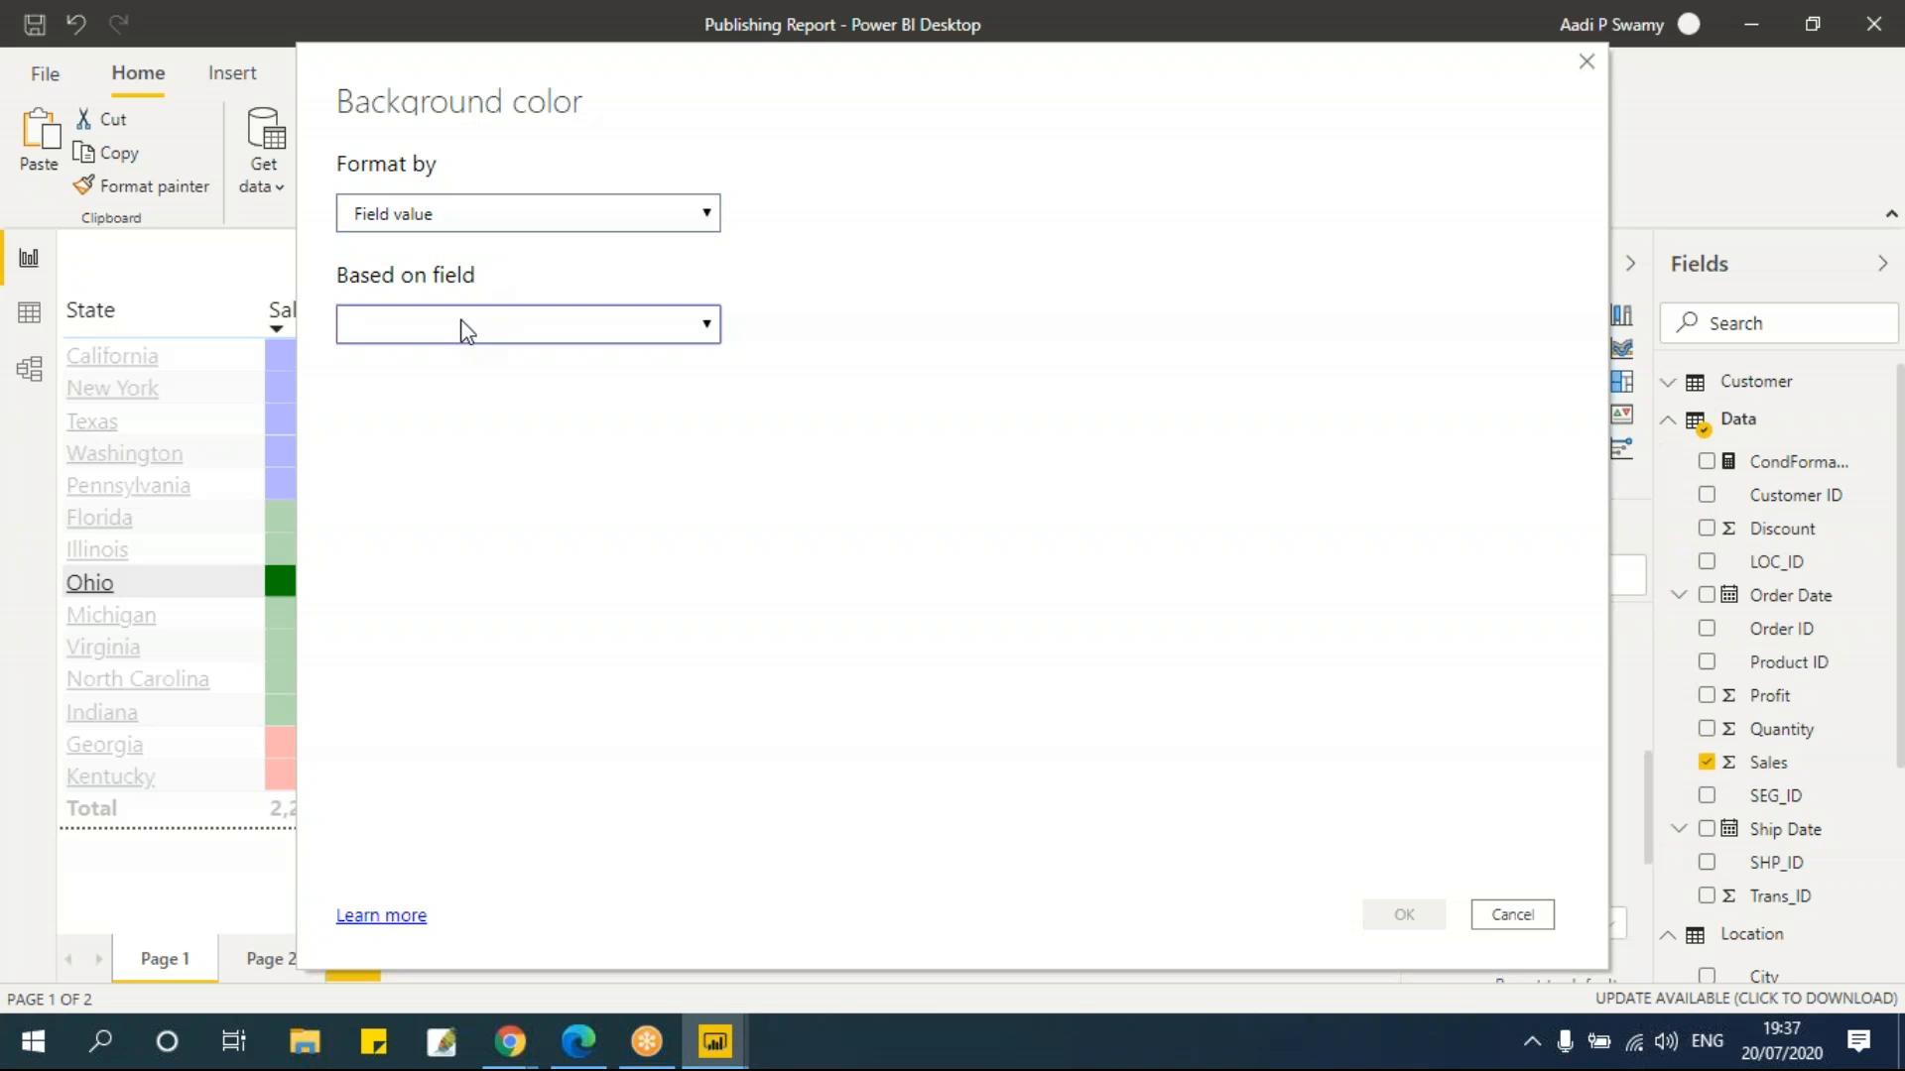
left_click(467, 331)
left_click(457, 467)
left_click(459, 502)
left_click(1402, 913)
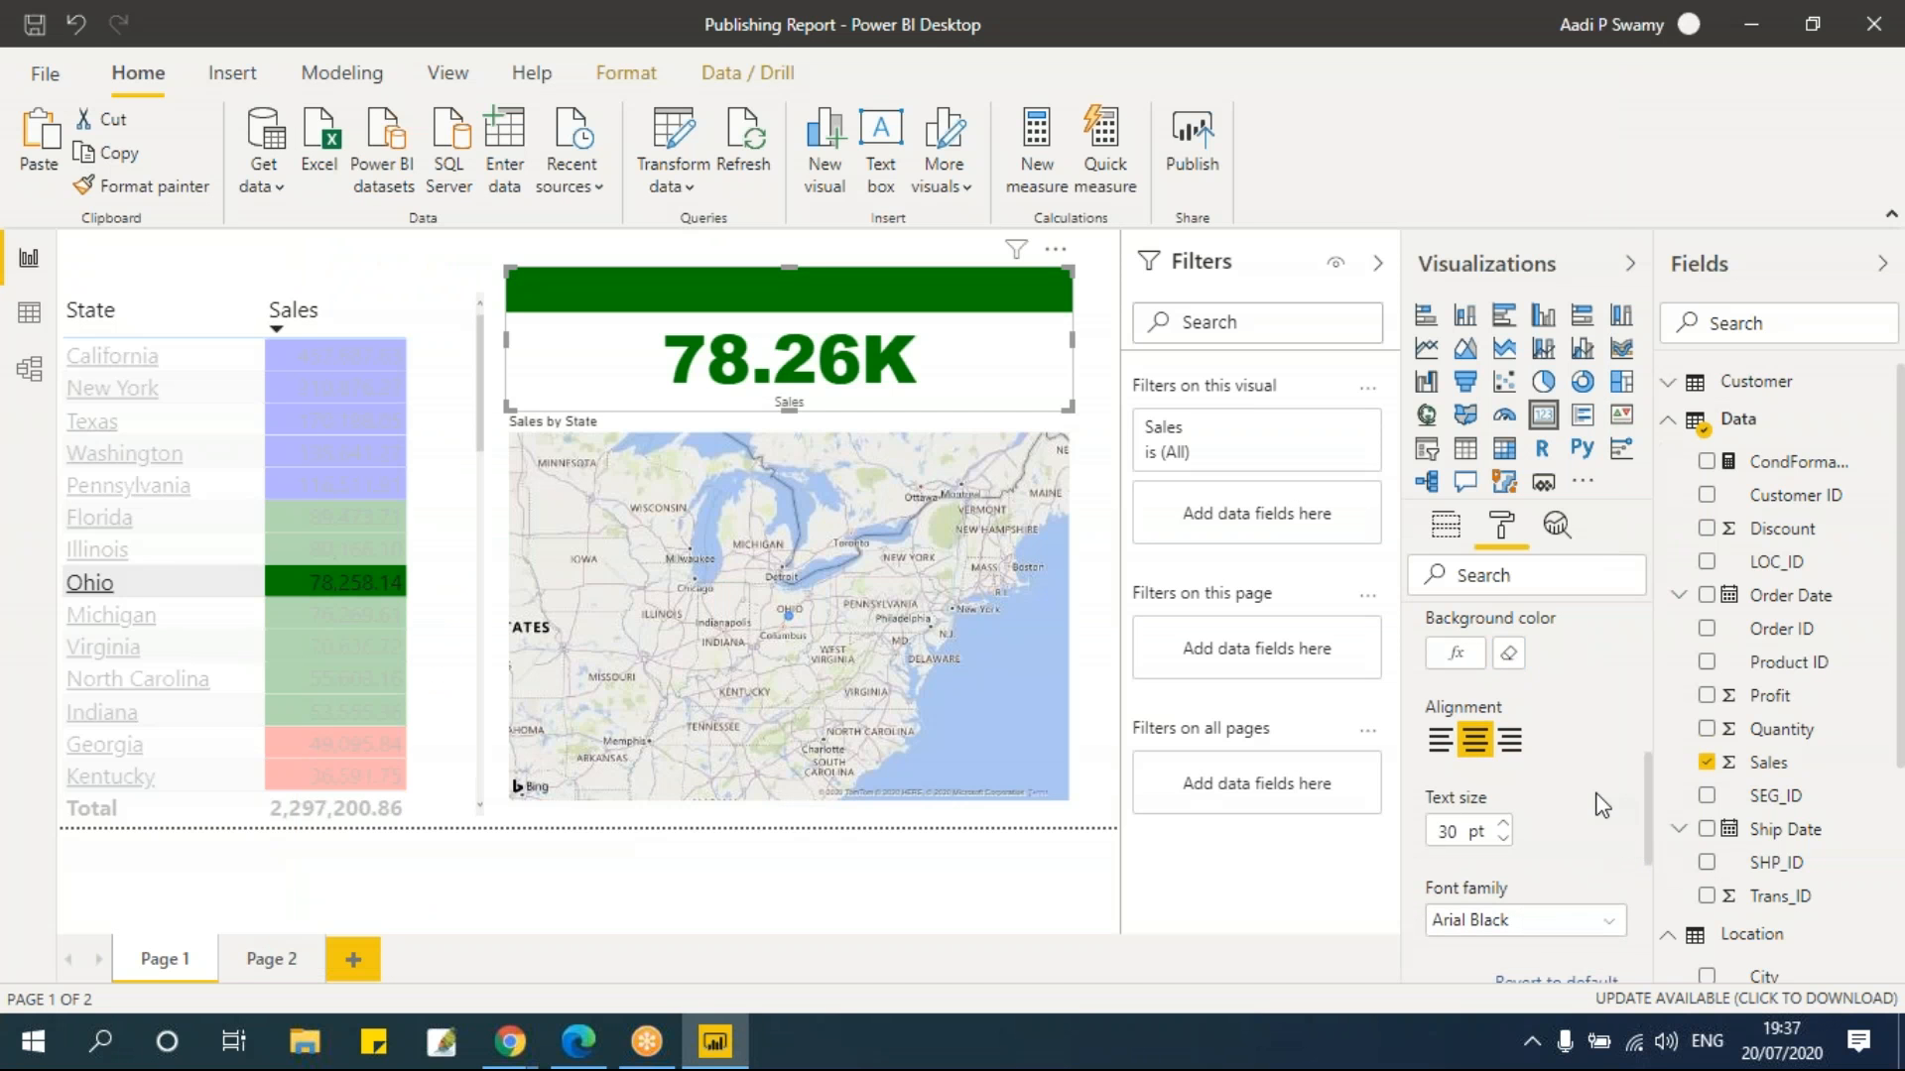
Remove the conditional formatting from the card title's font color and set the font to white
scroll(1599, 805, "down", 2)
scroll(1599, 805, "up", 4)
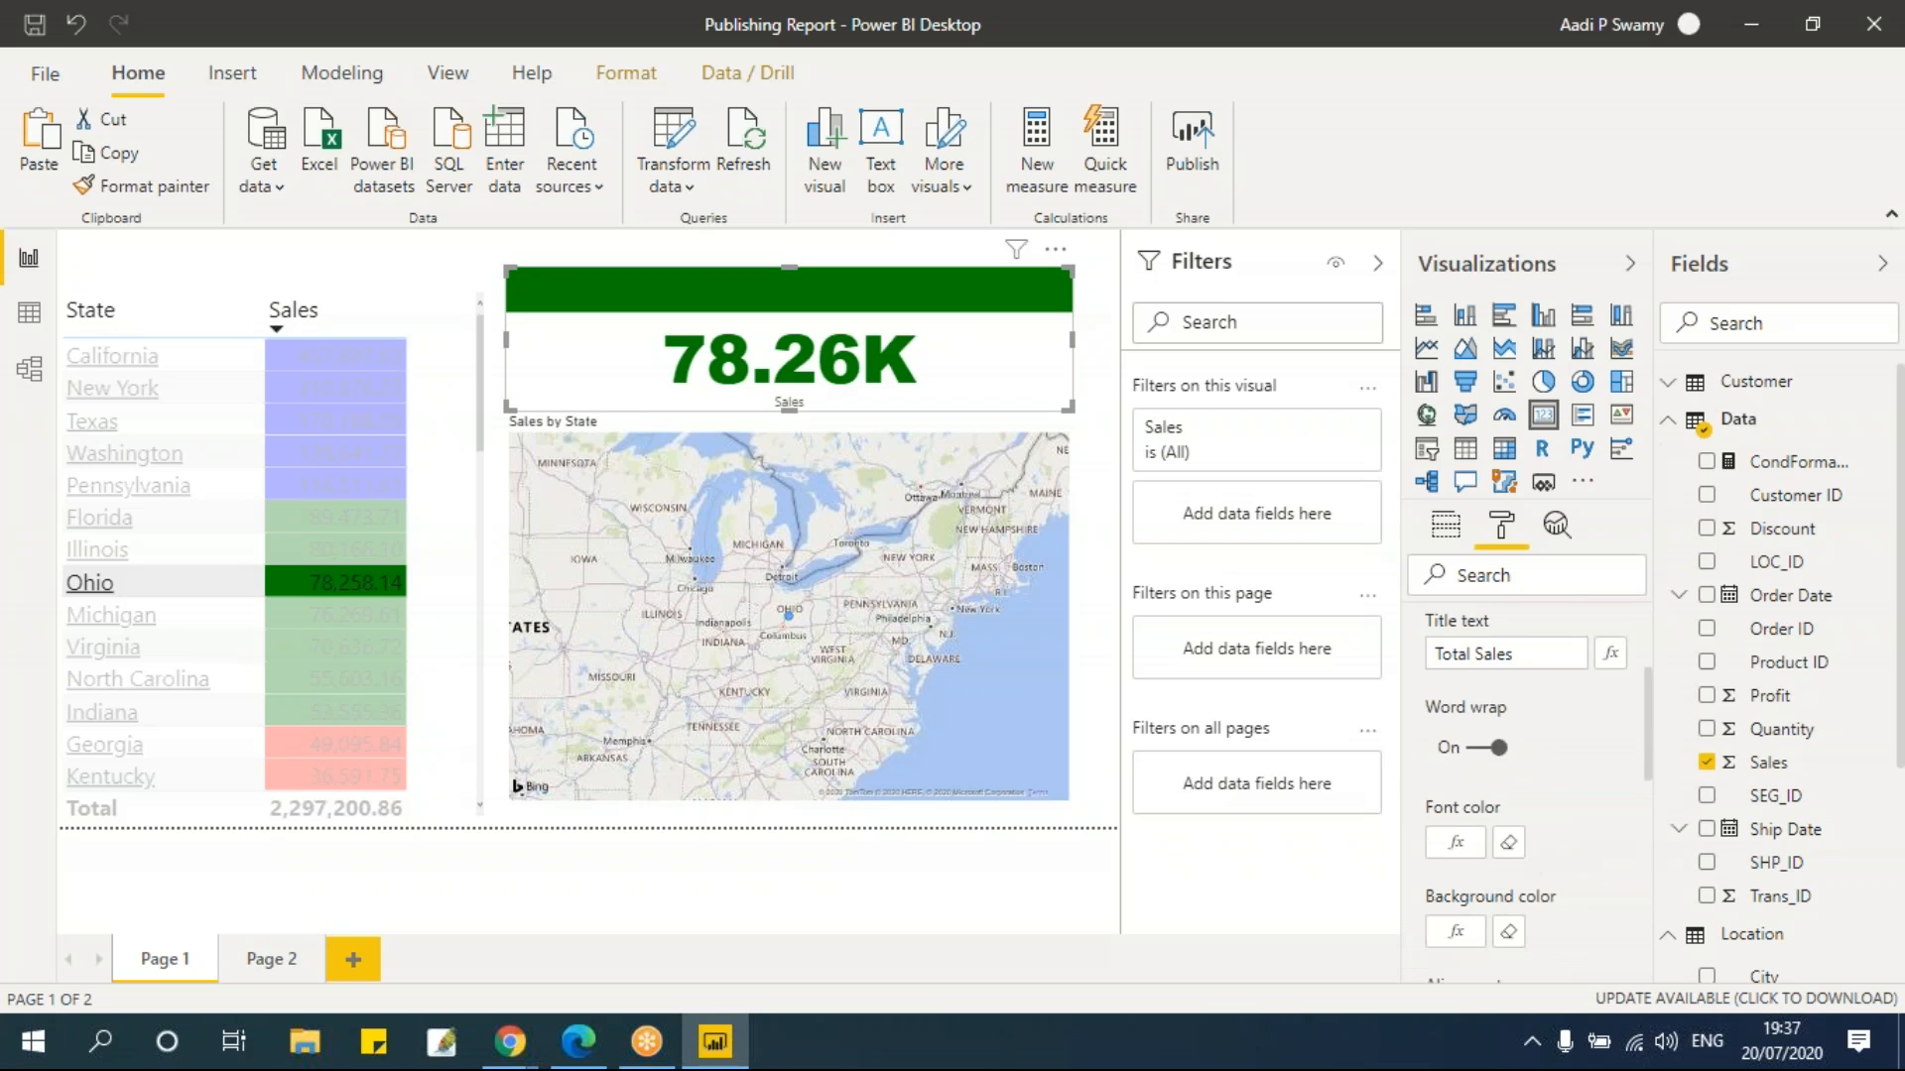
scroll(1518, 754, "down", 2)
left_click(1508, 703)
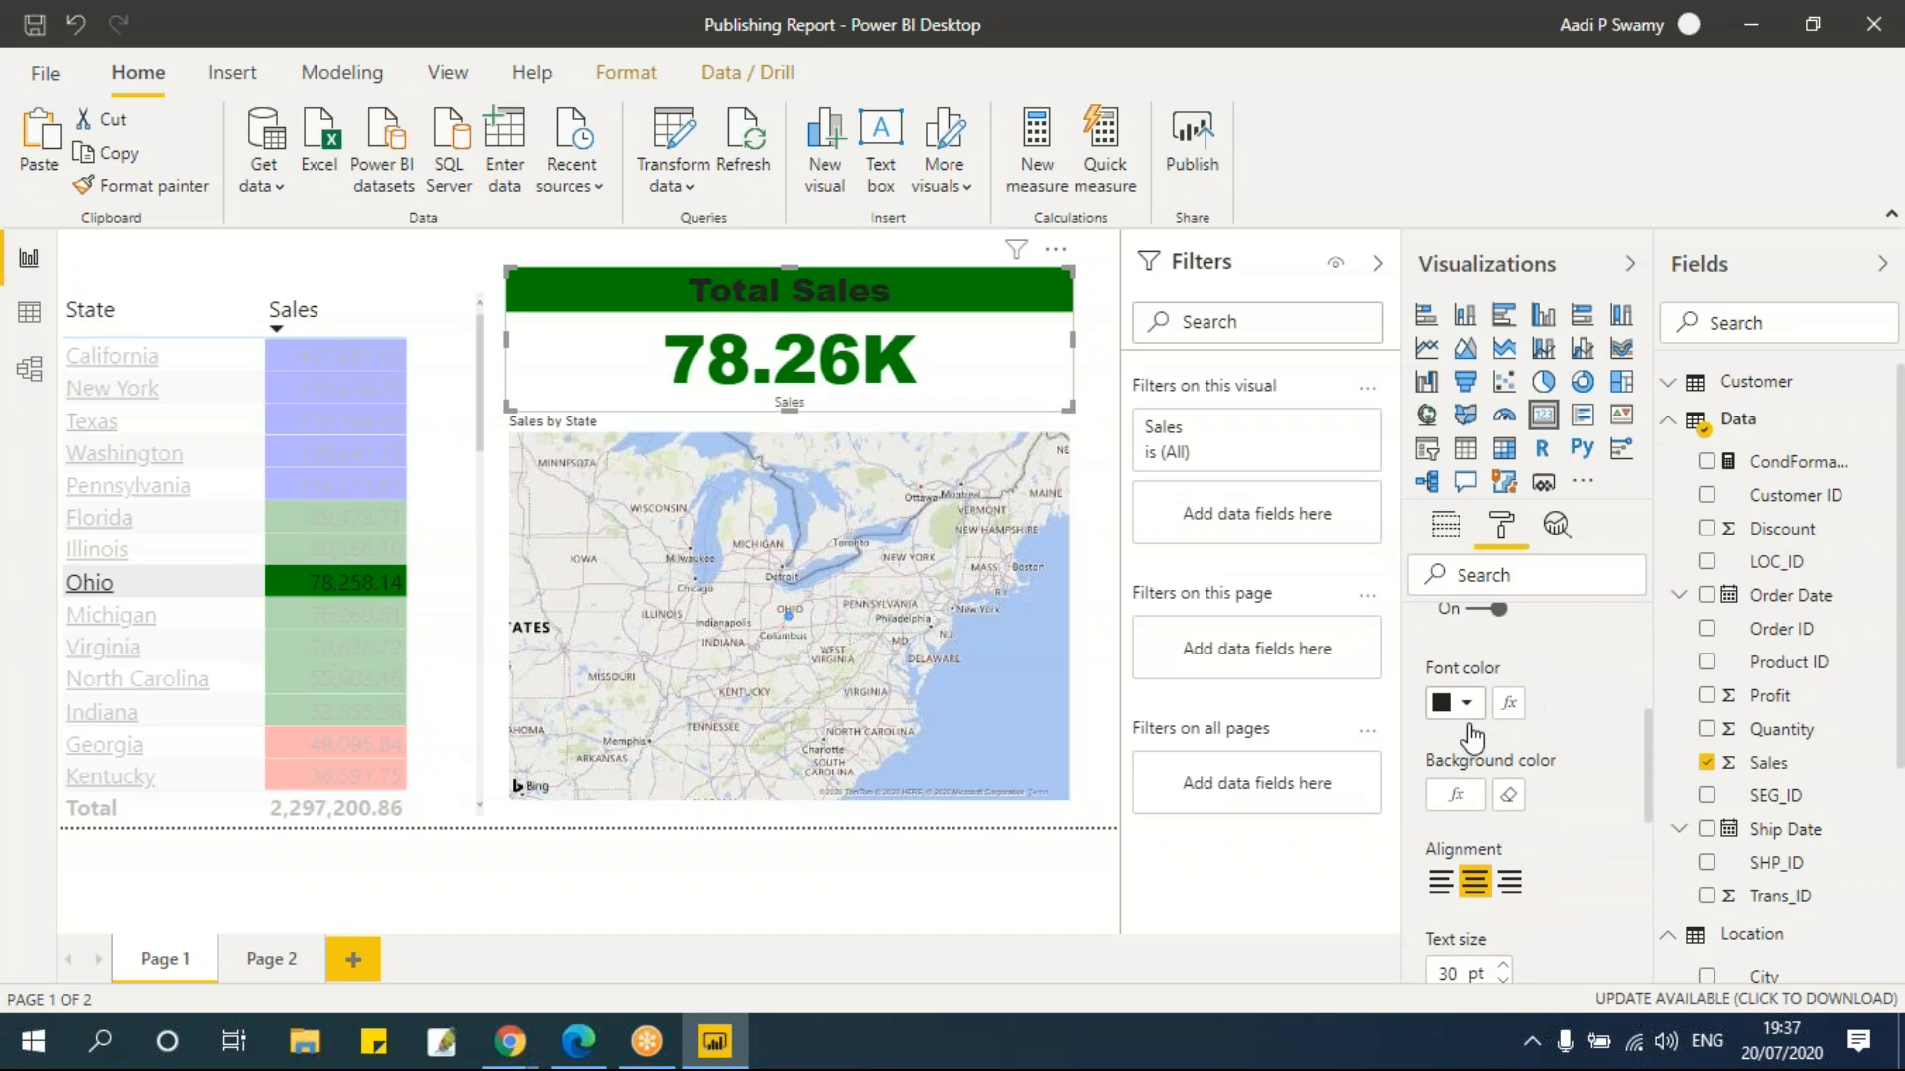
left_click(1466, 704)
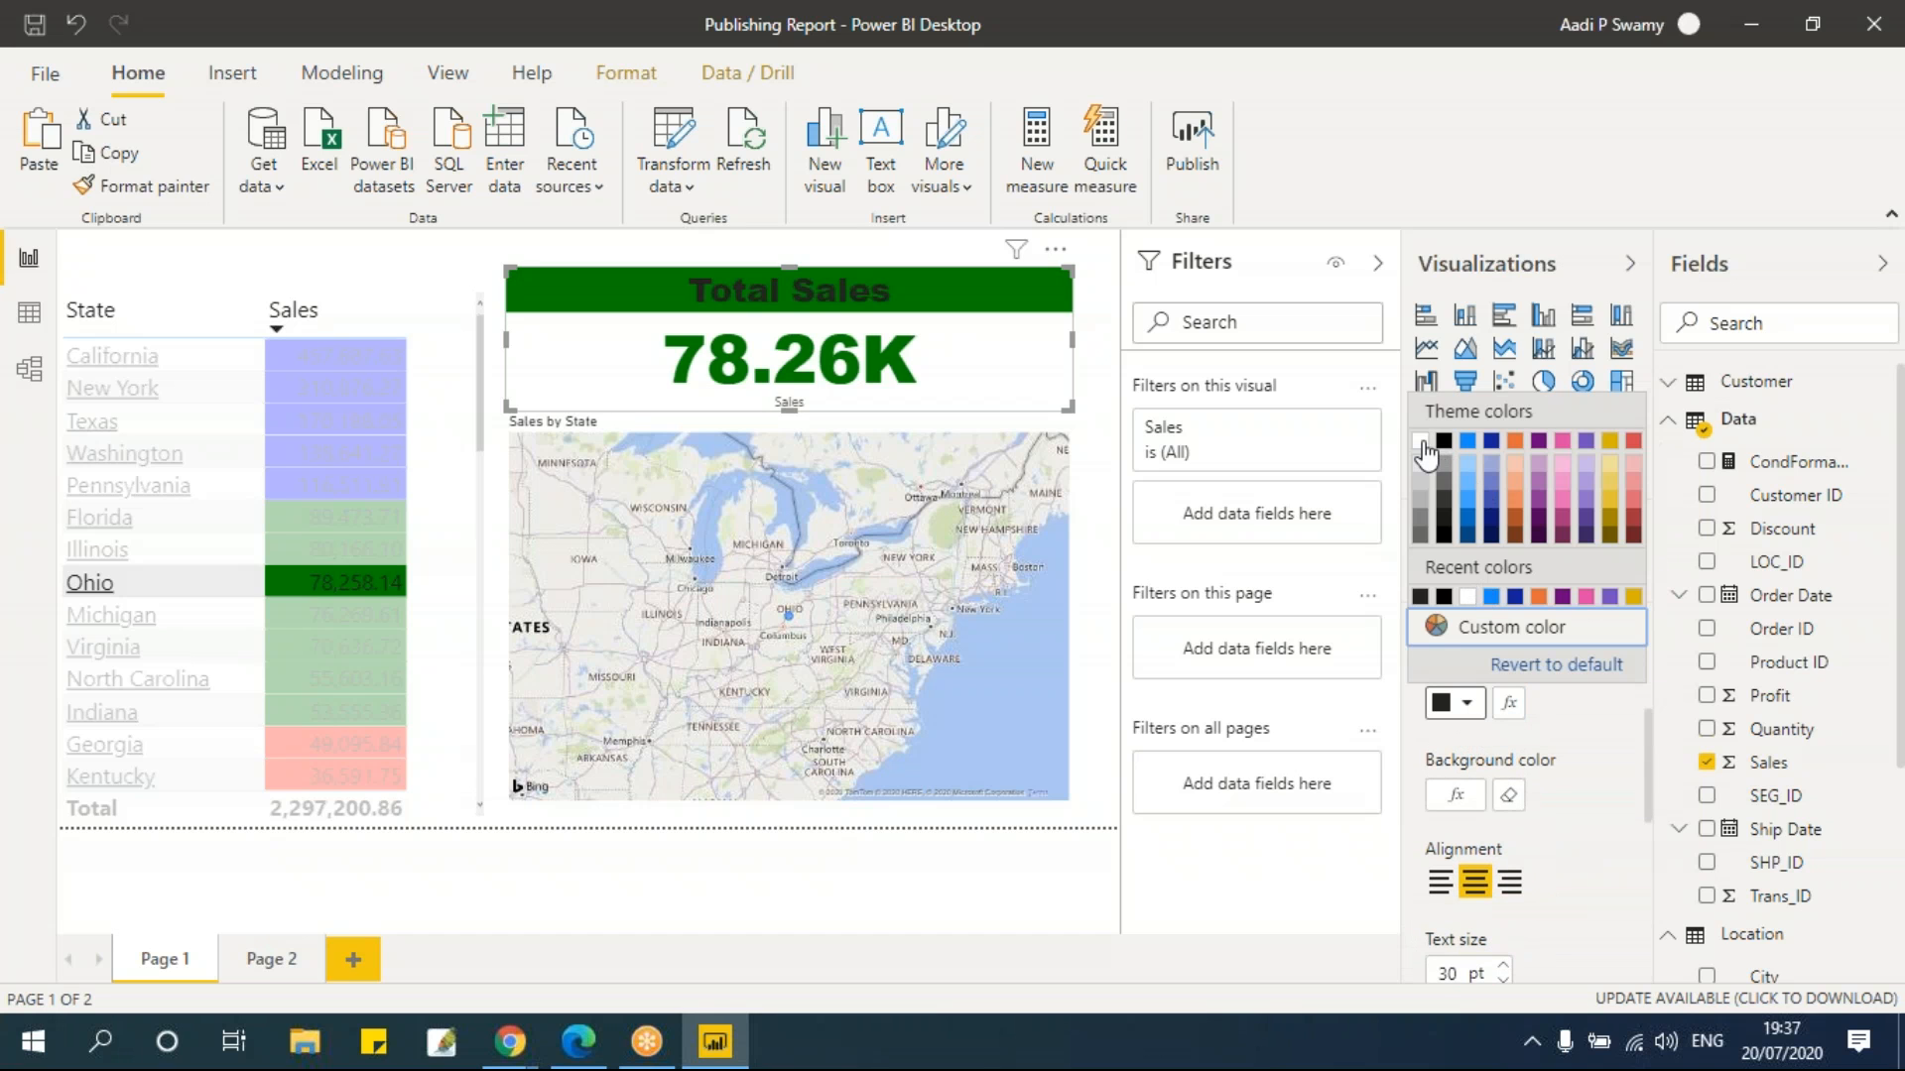
left_click(1422, 442)
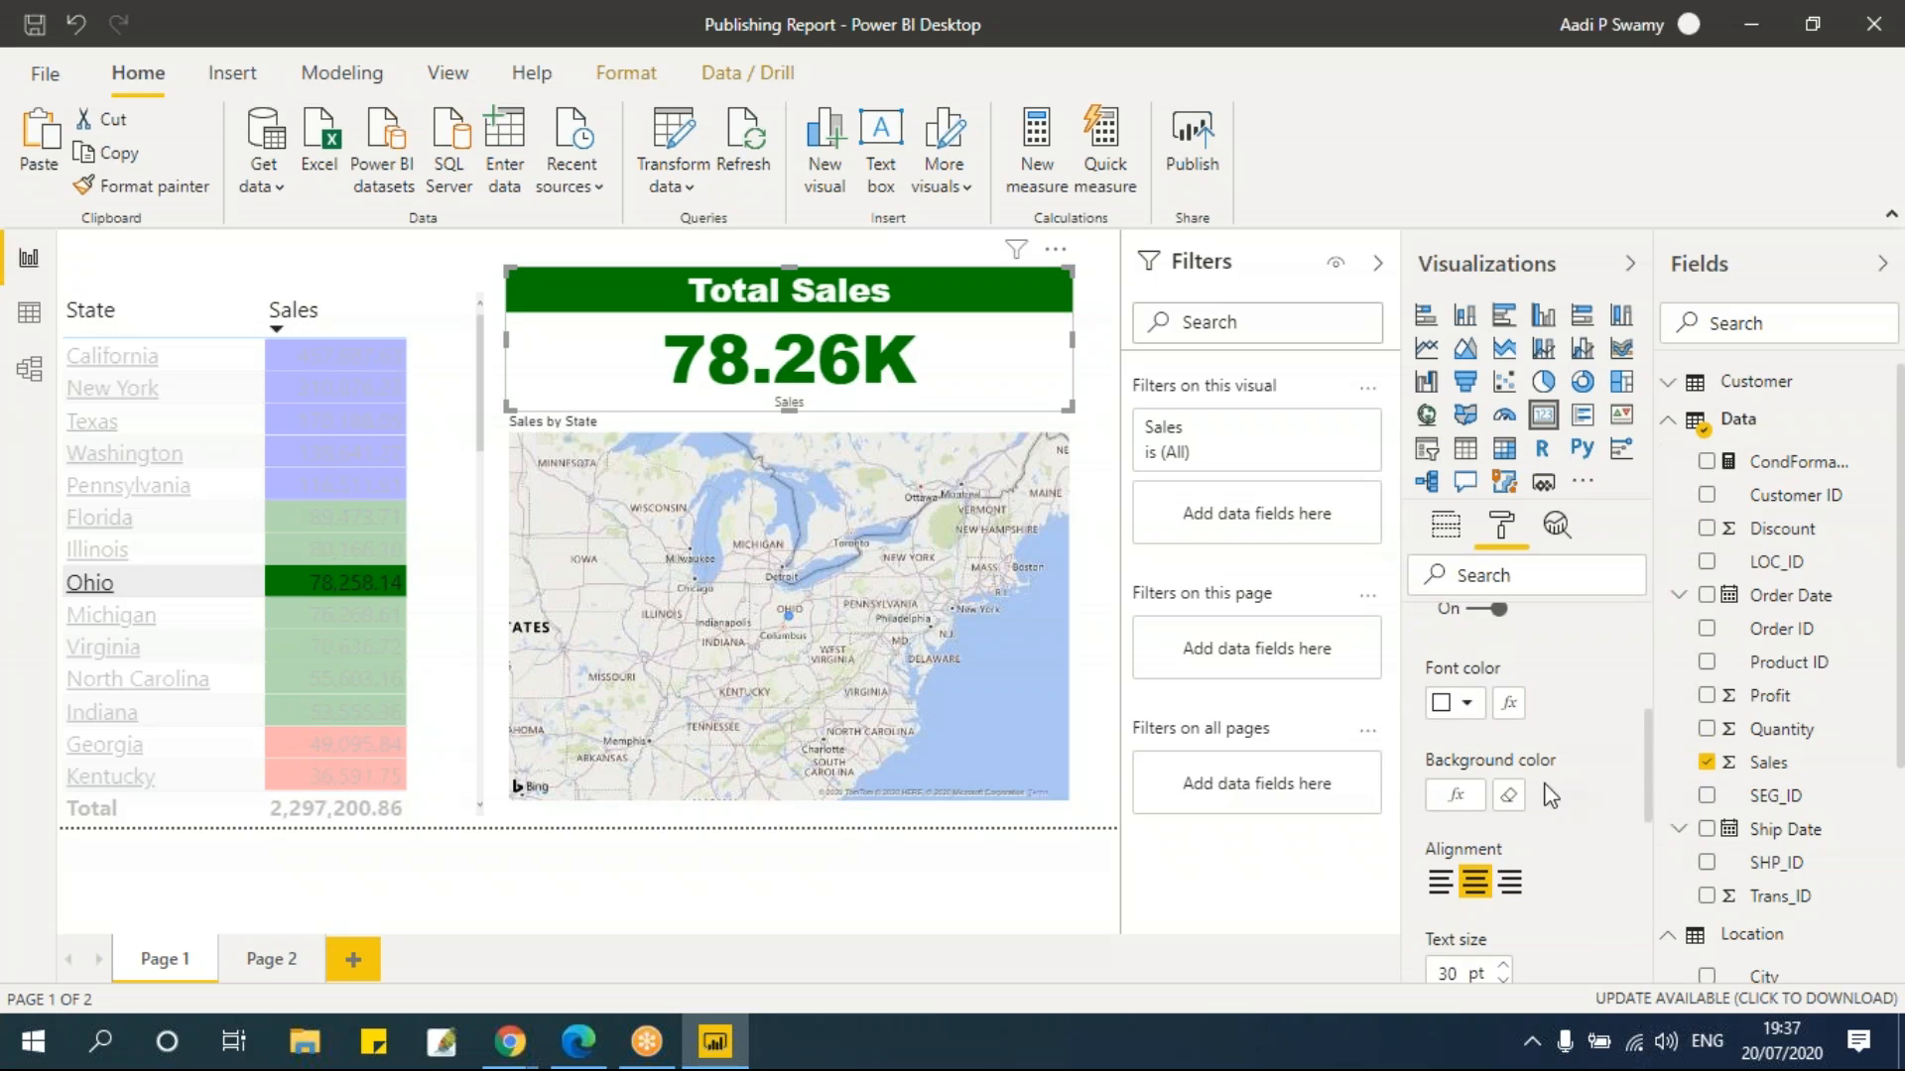
Color the card's overall background by field value with the CondFormatting measure and set its transparency to 71%
scroll(1559, 736, "down", 4)
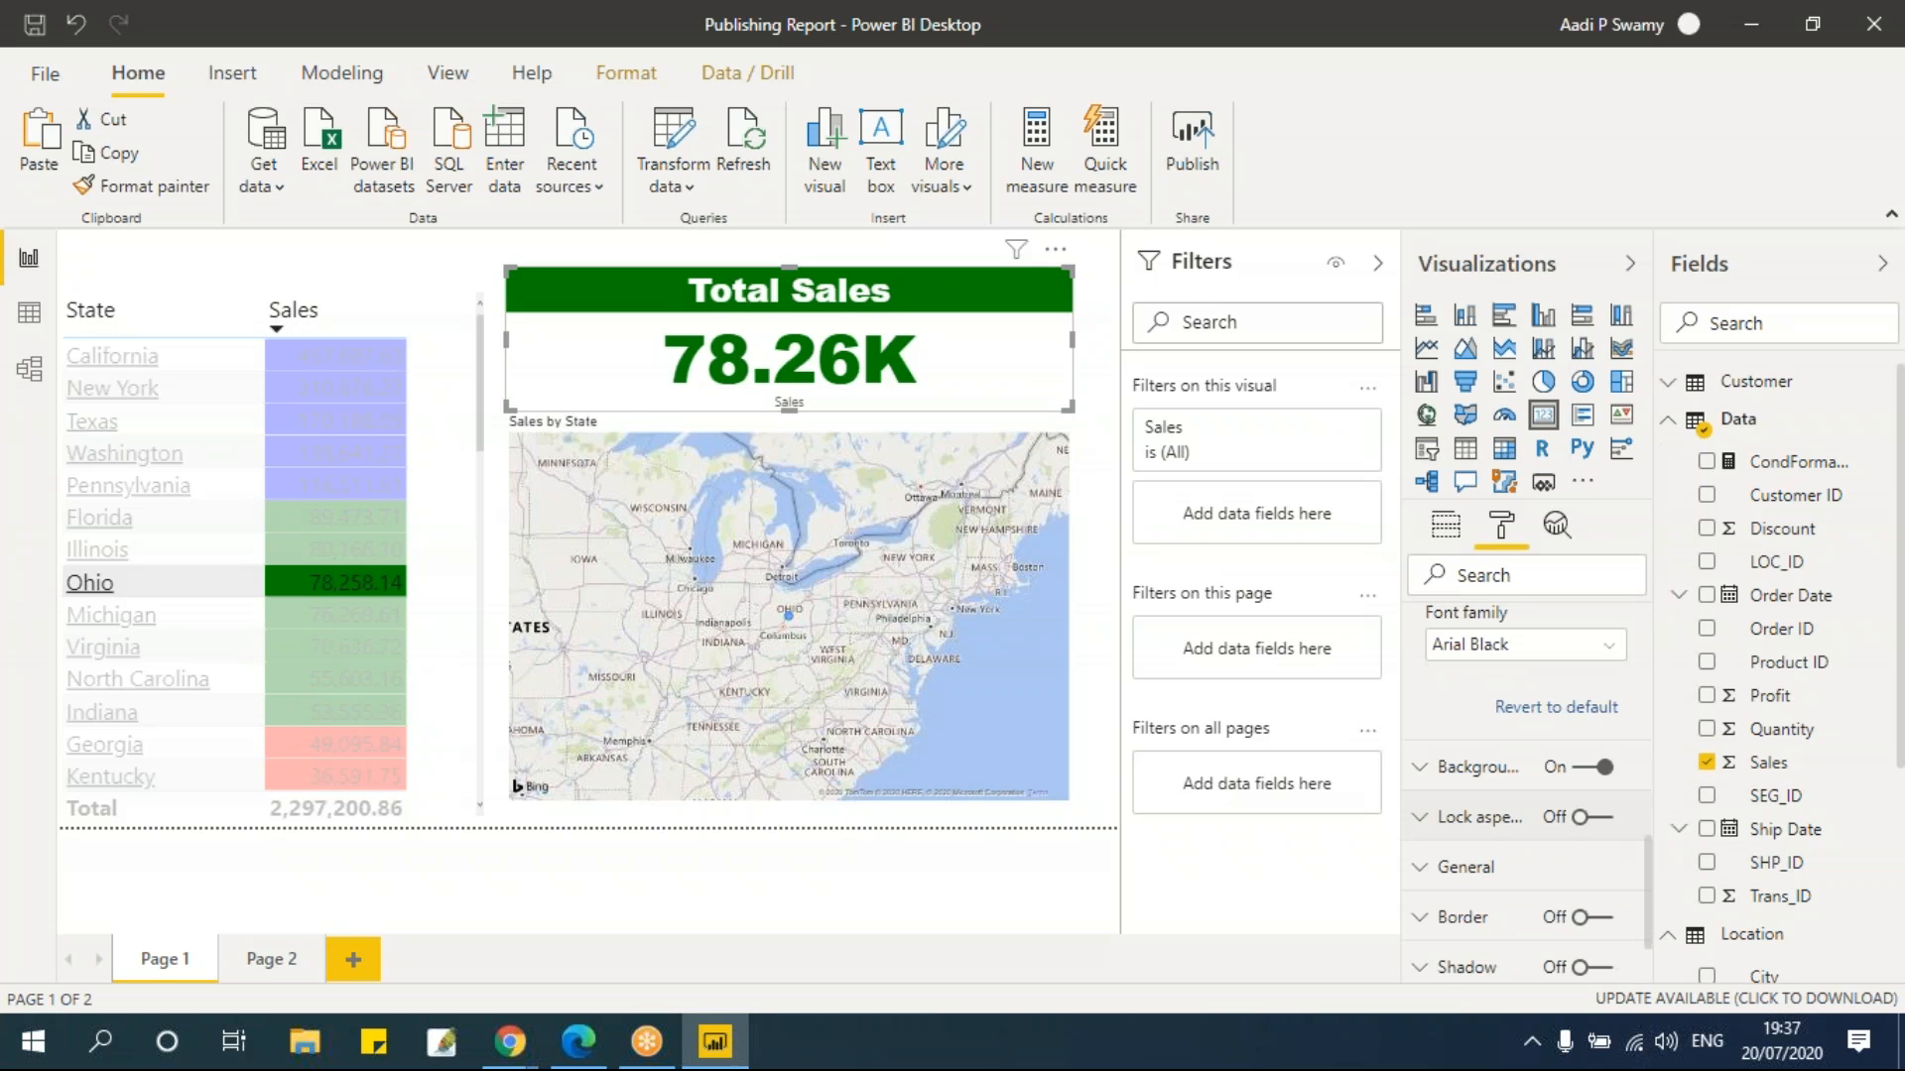
left_click(1508, 774)
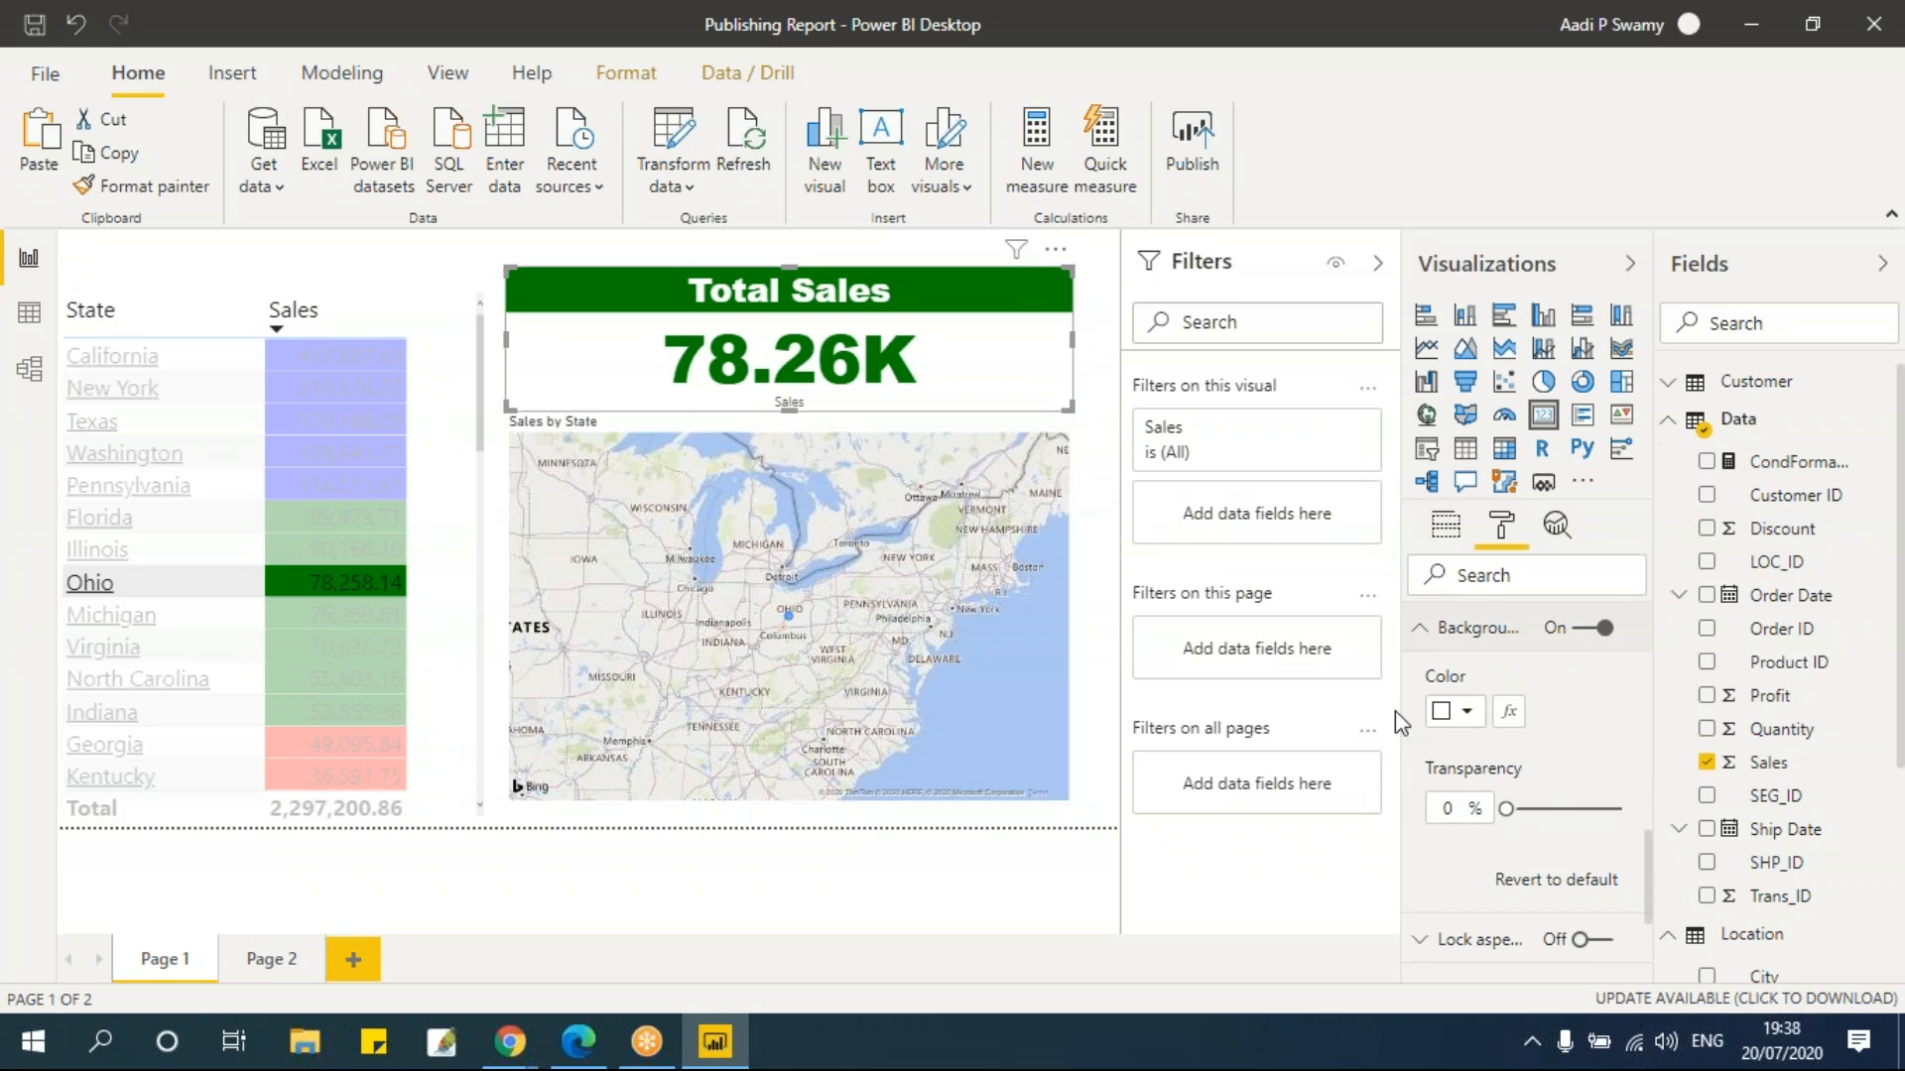
left_click(1471, 722)
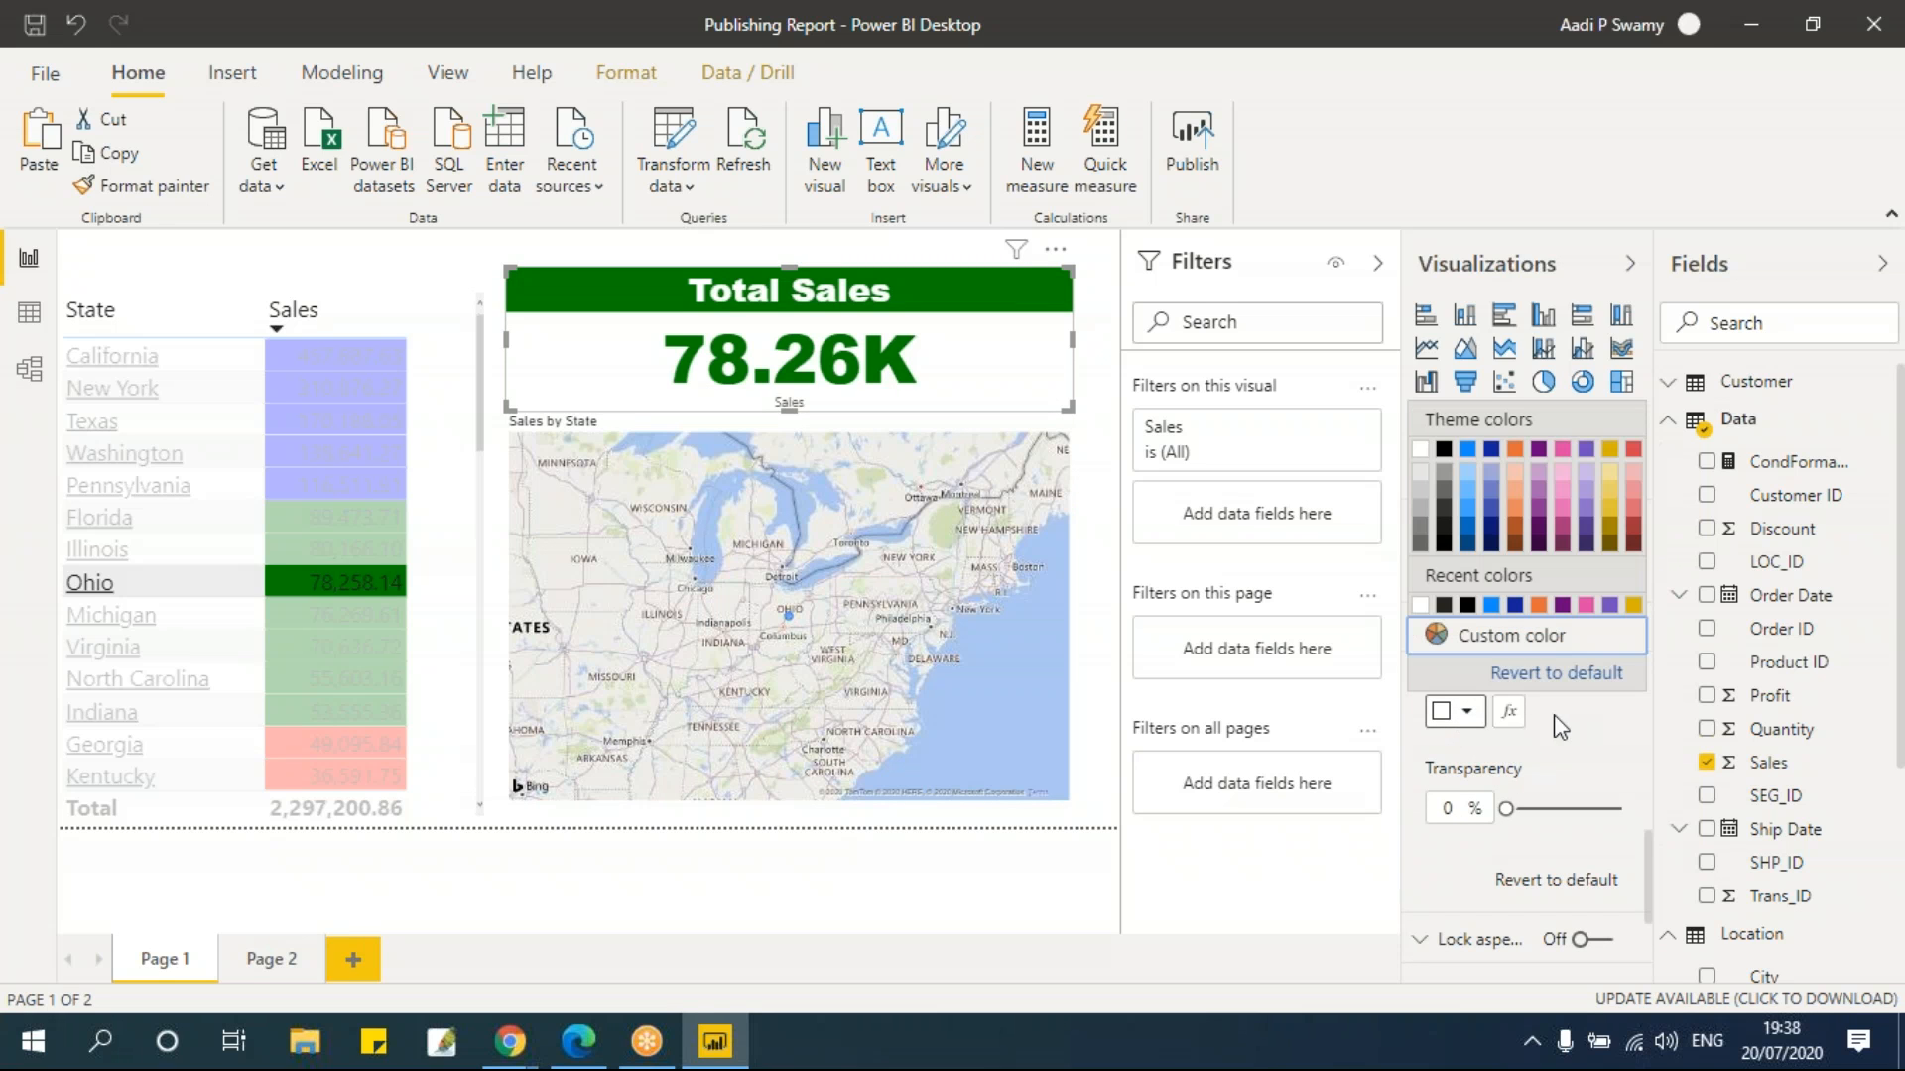
left_click(1510, 716)
left_click(1510, 716)
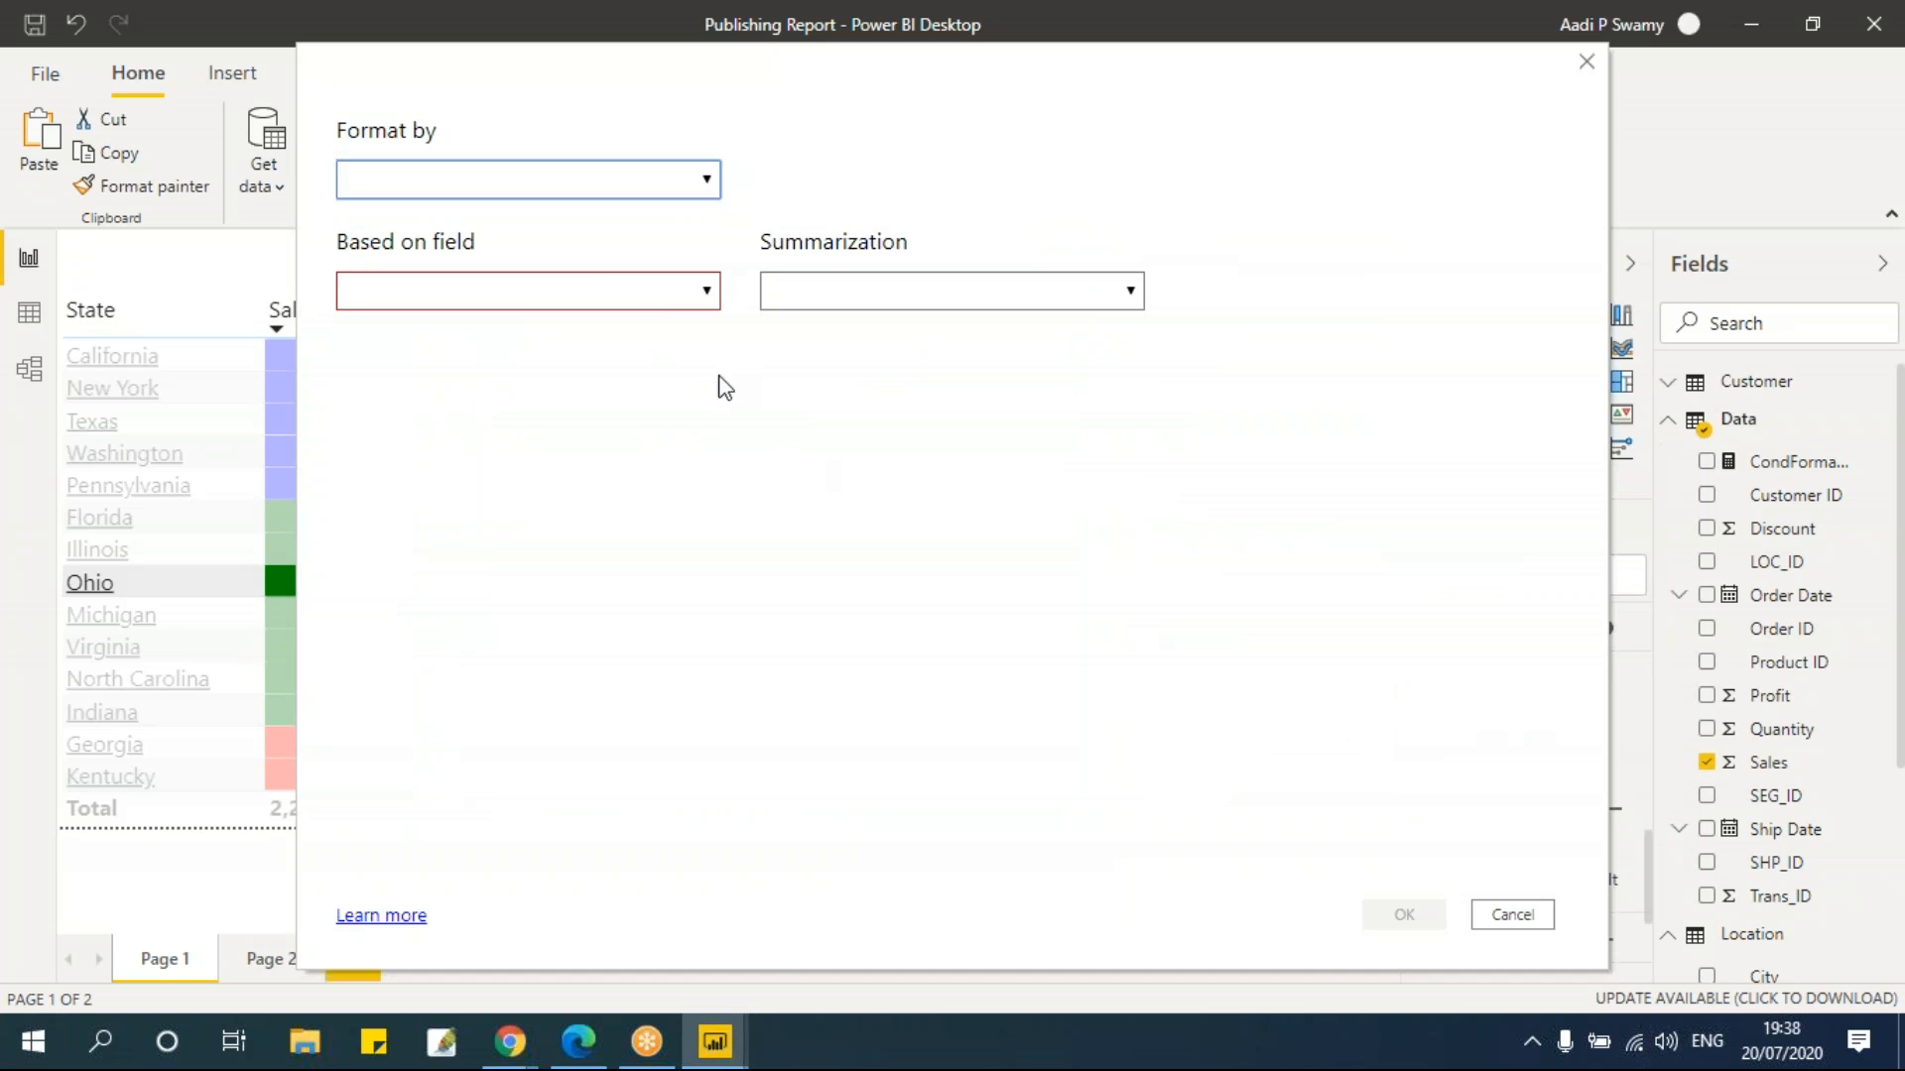
left_click(515, 217)
left_click(476, 289)
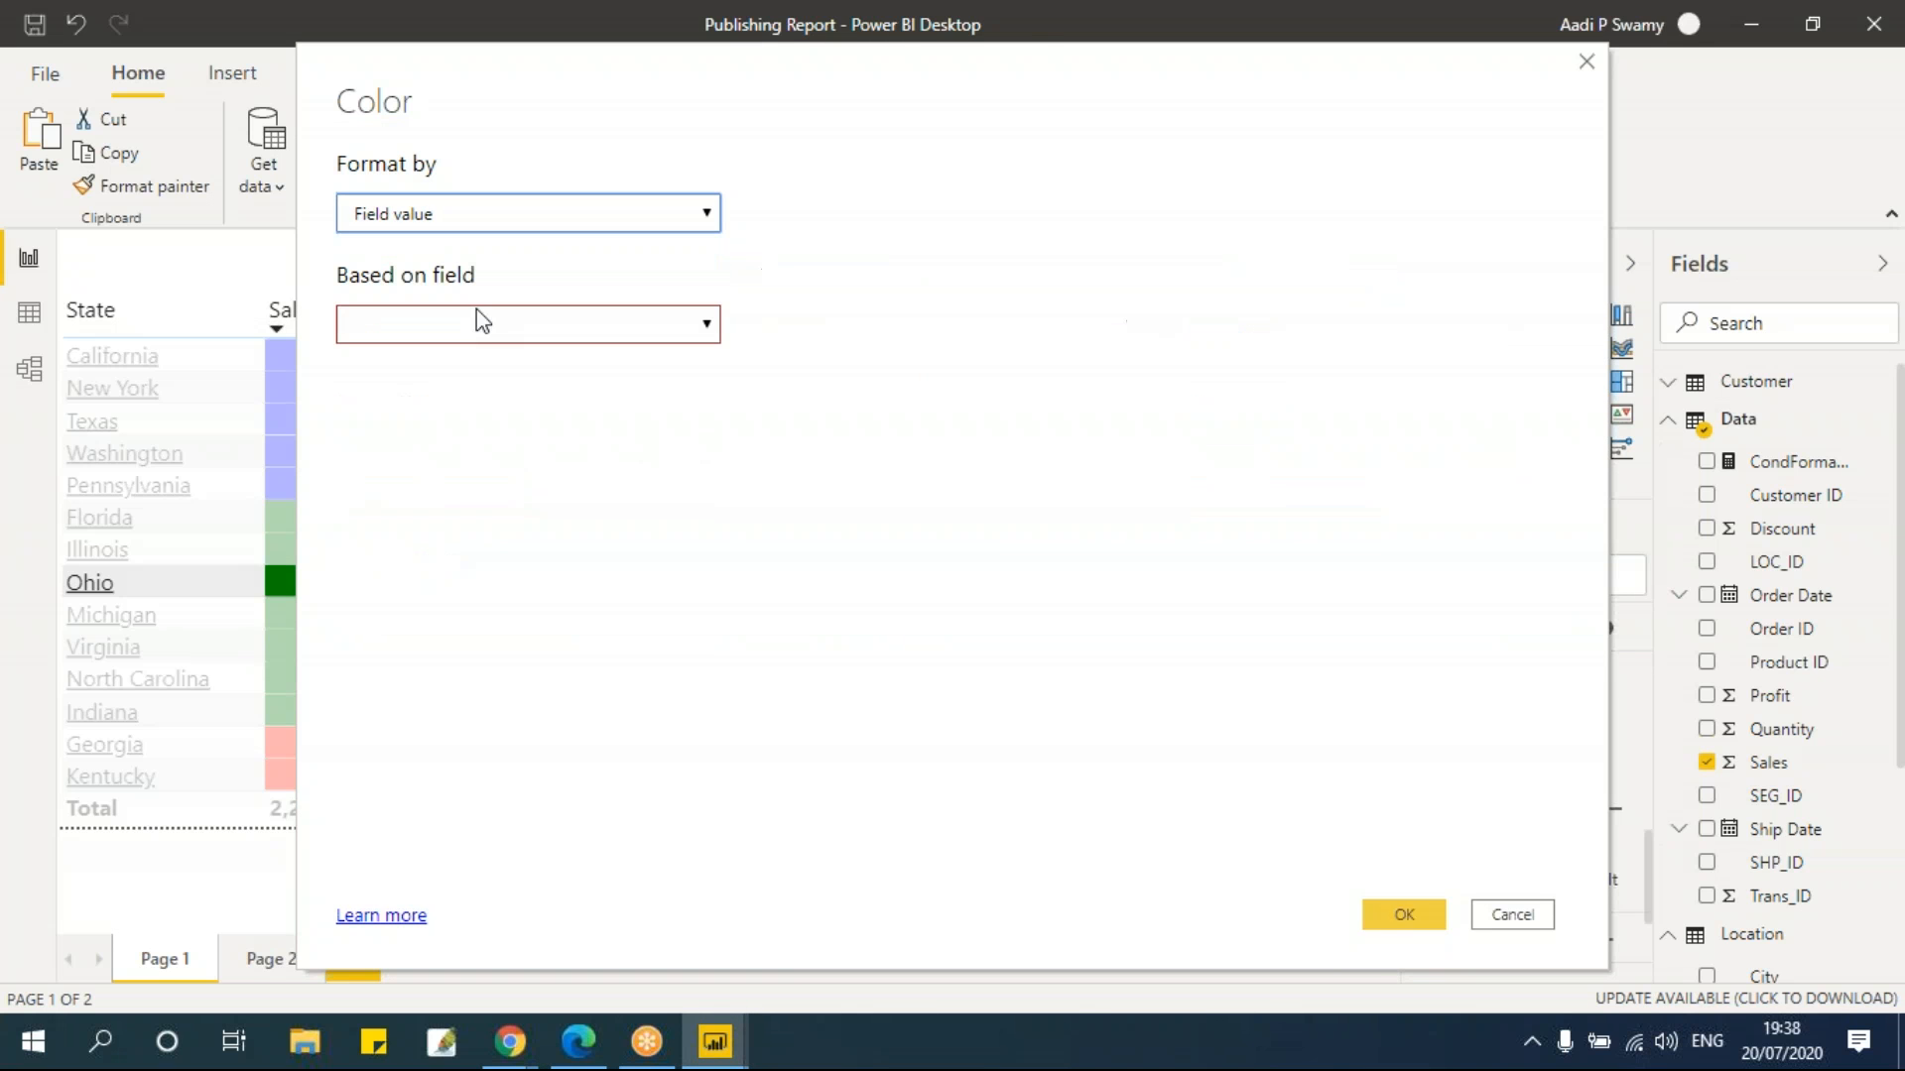
left_click(480, 338)
left_click(458, 466)
left_click(456, 499)
left_click(1413, 907)
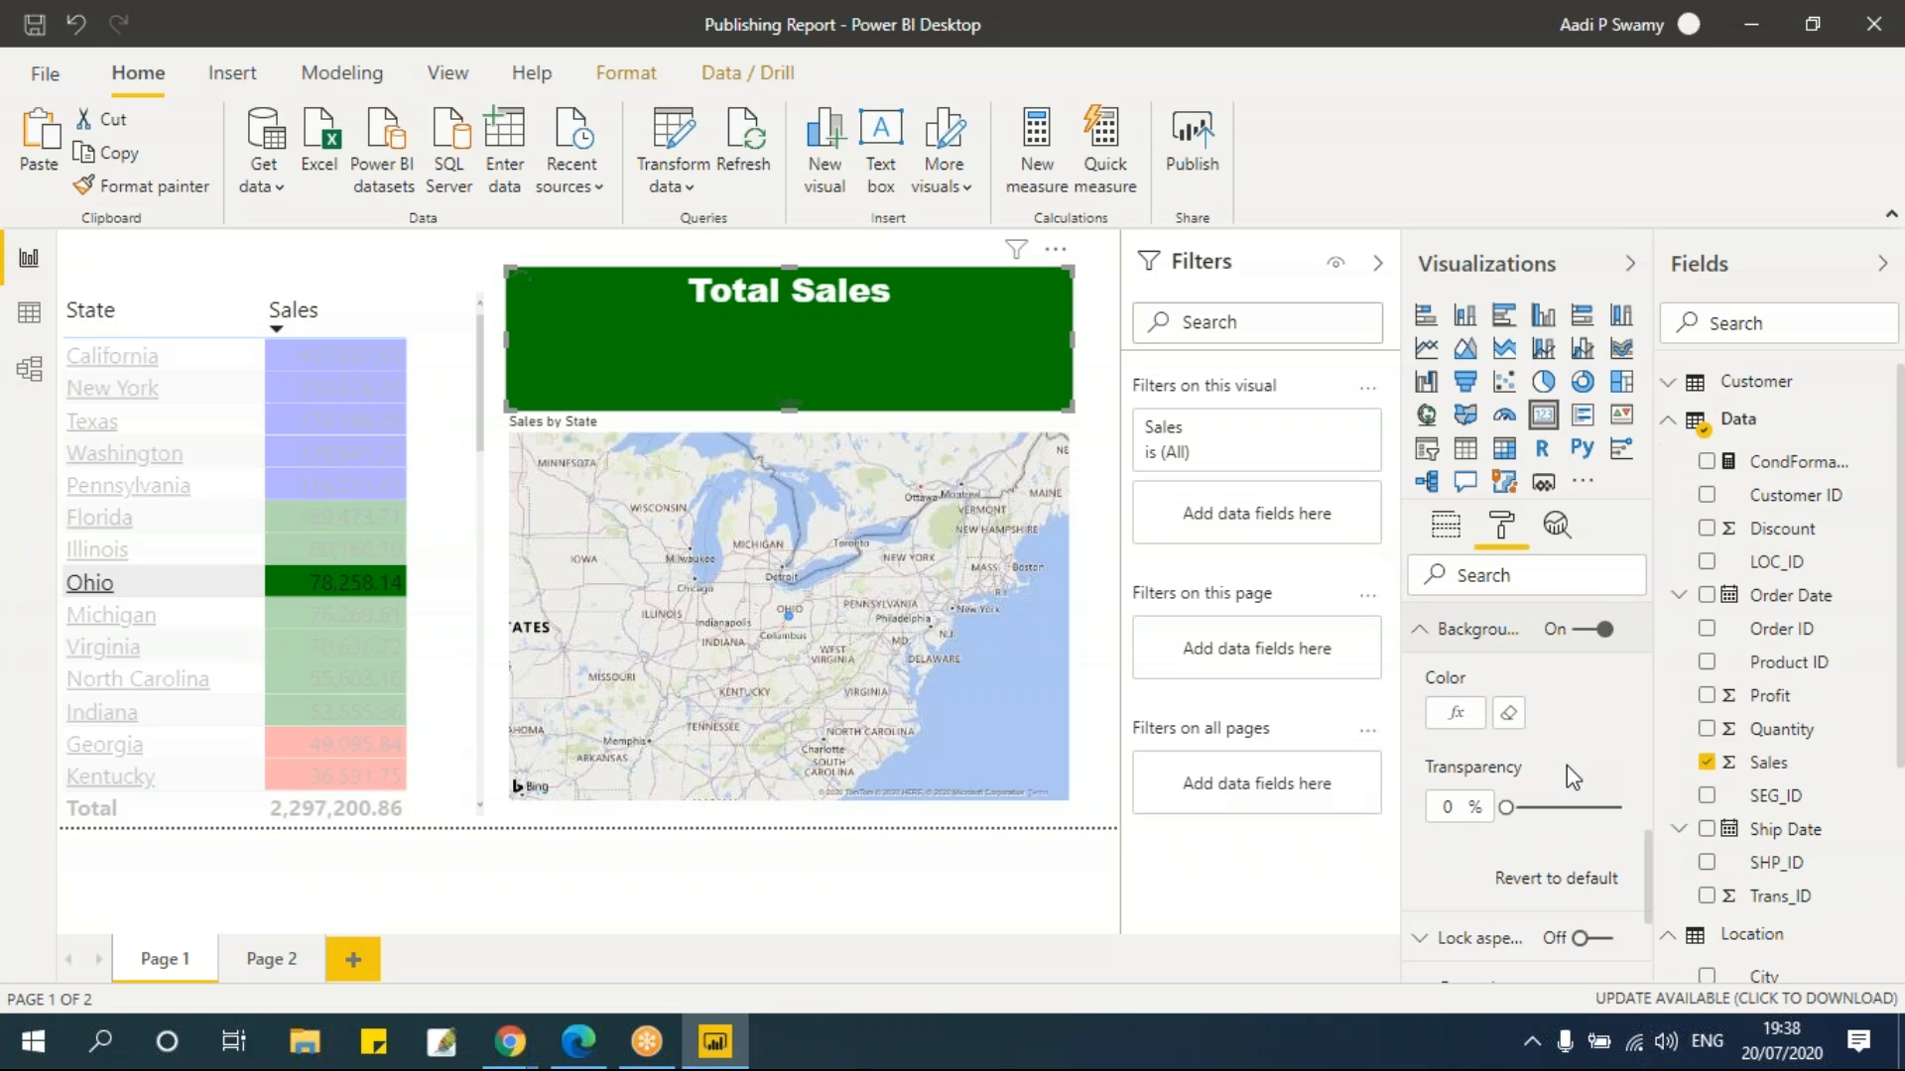
left_click_drag(1506, 806, 1589, 818)
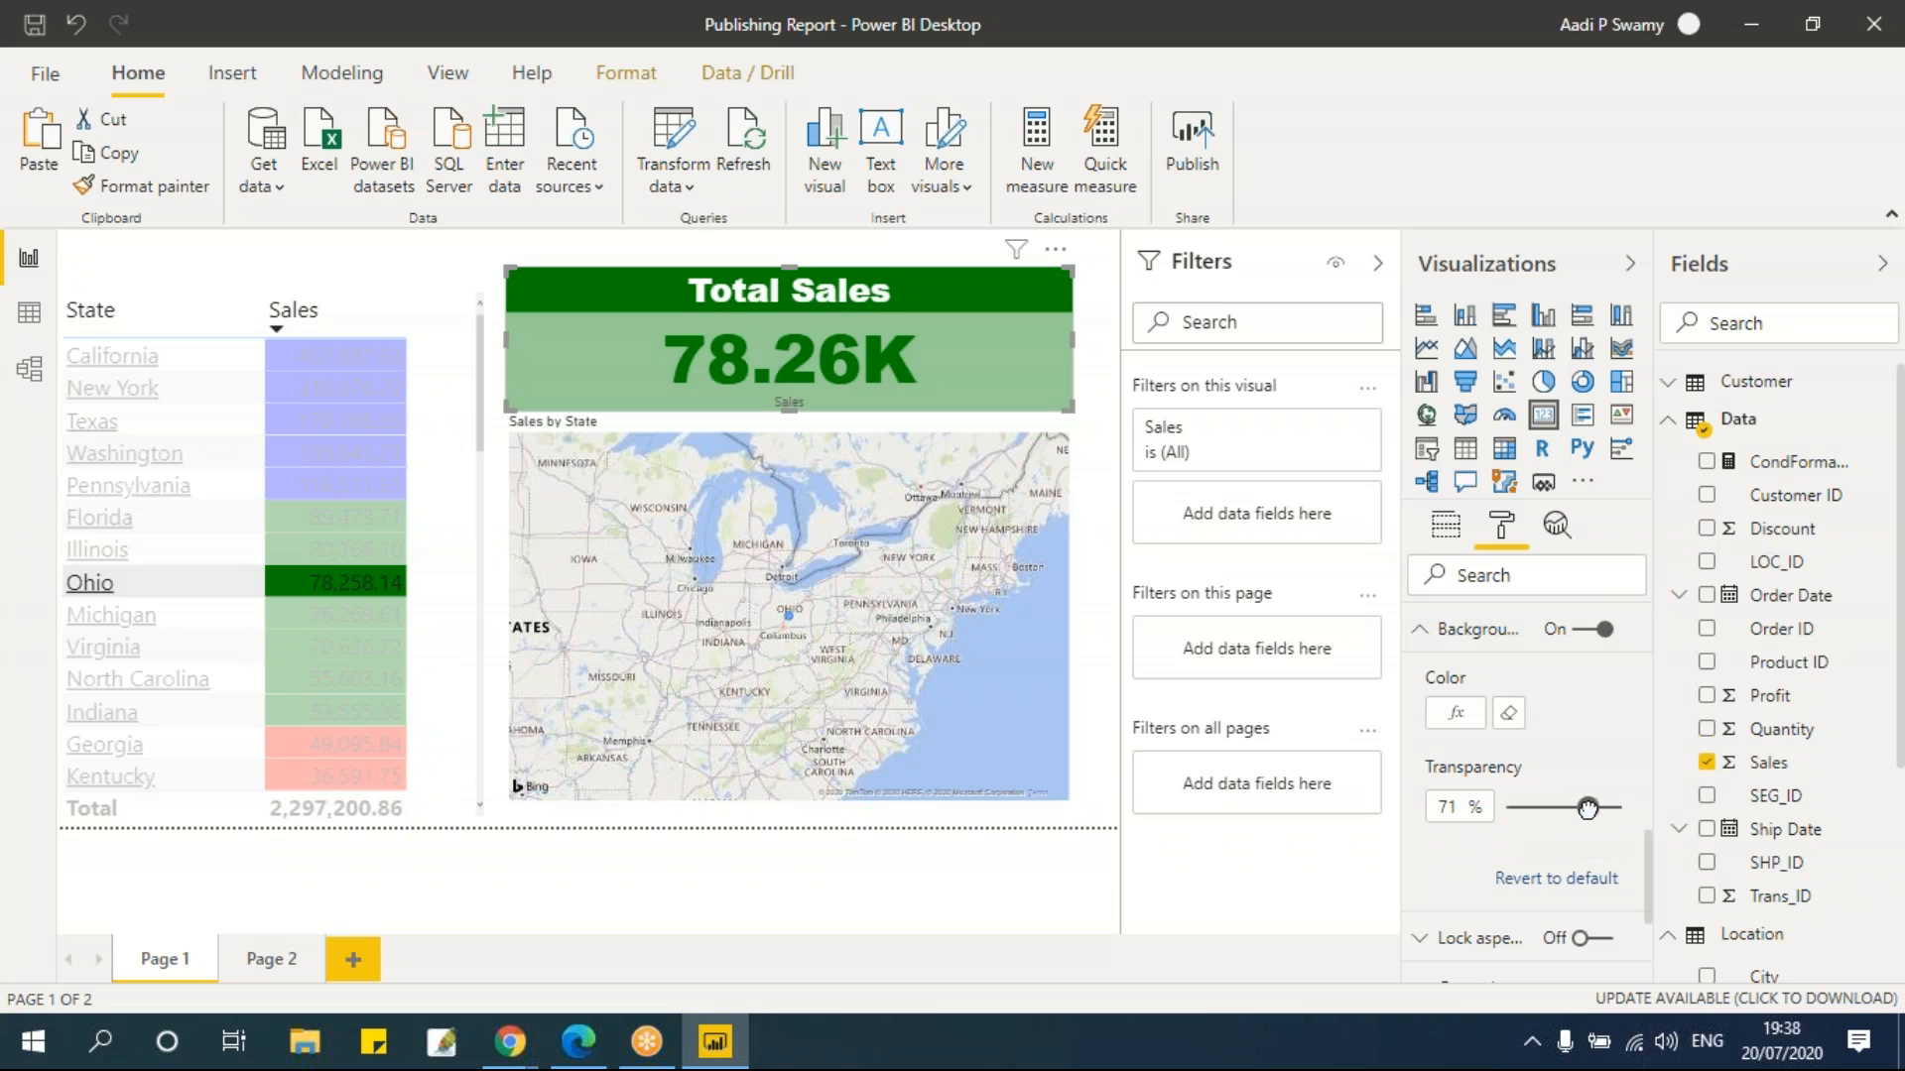
Color the map's bubbles by field value, basing their default data color on the CondFormatting measure in the Data table
left_click(719, 526)
left_click(1031, 737)
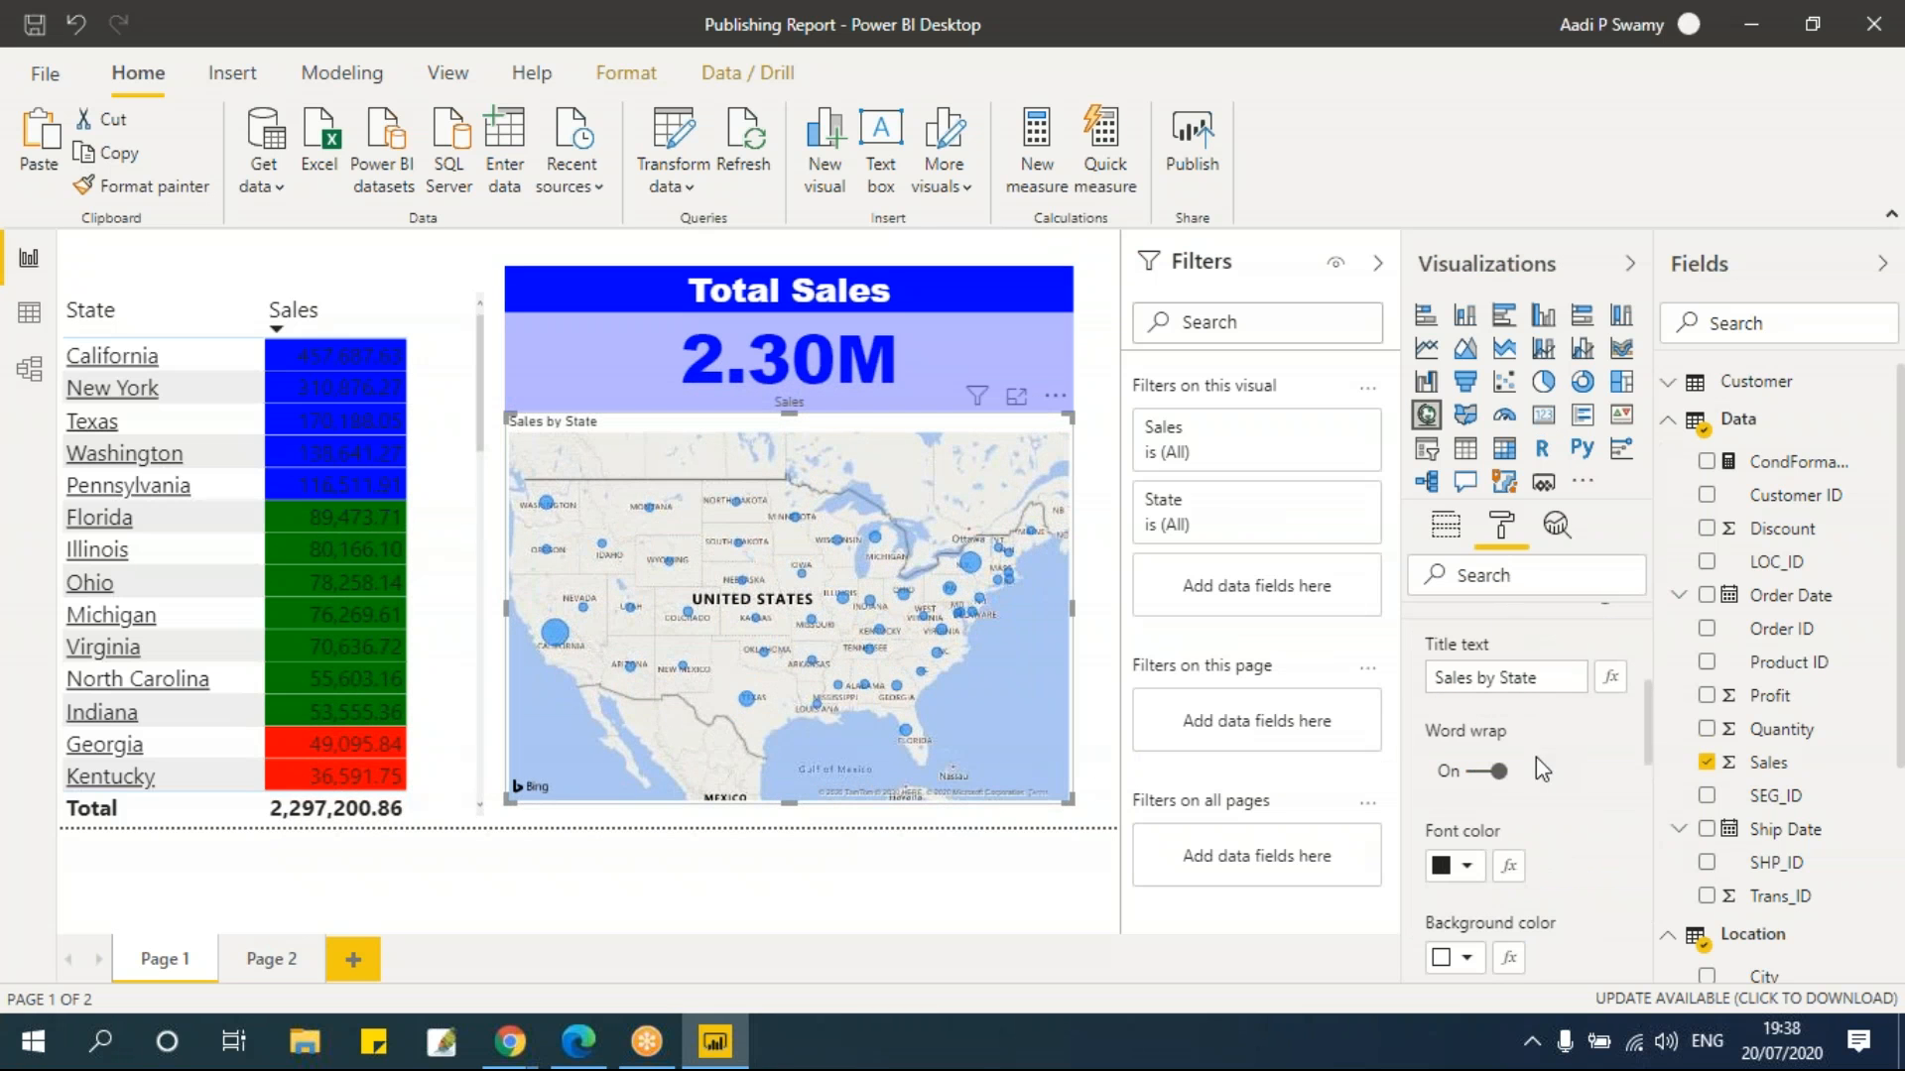
scroll(1556, 746, "down", 5)
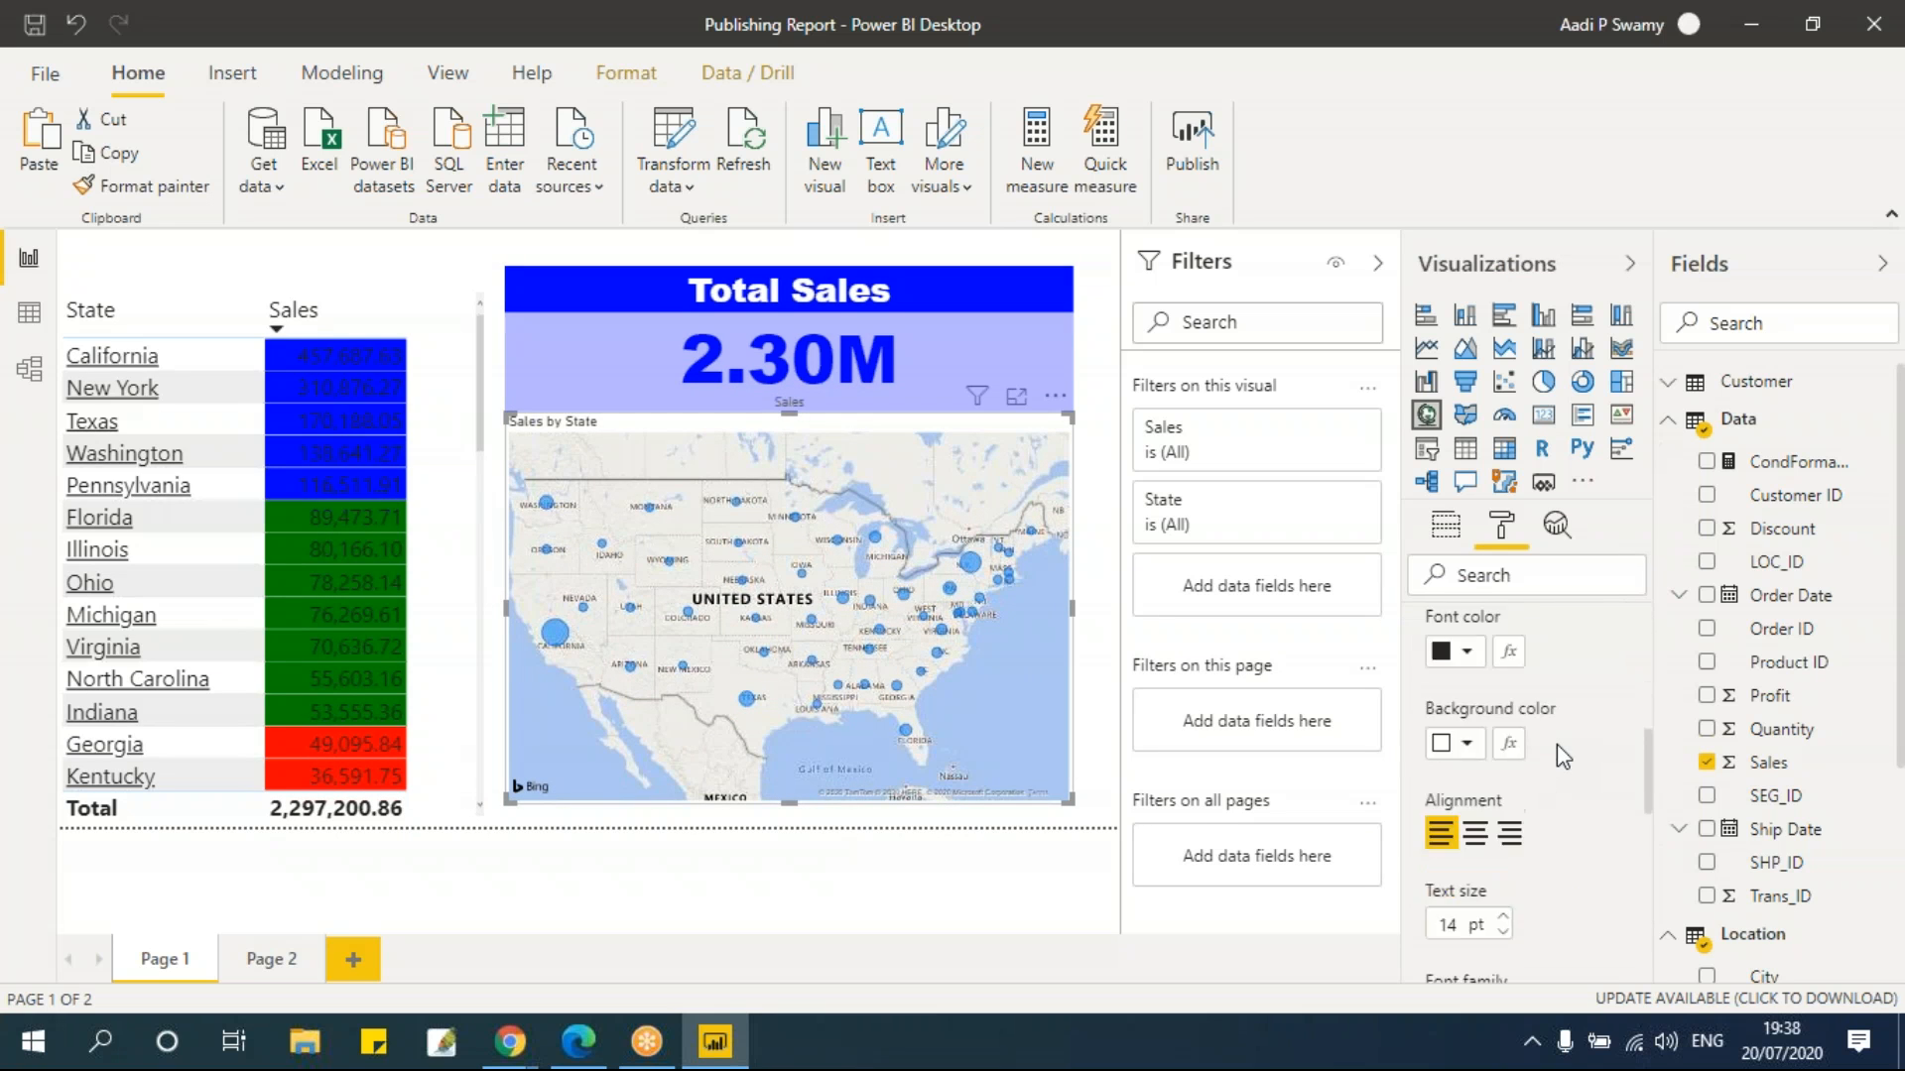
scroll(1557, 744, "down", 3)
scroll(1538, 729, "up", 10)
left_click(1498, 632)
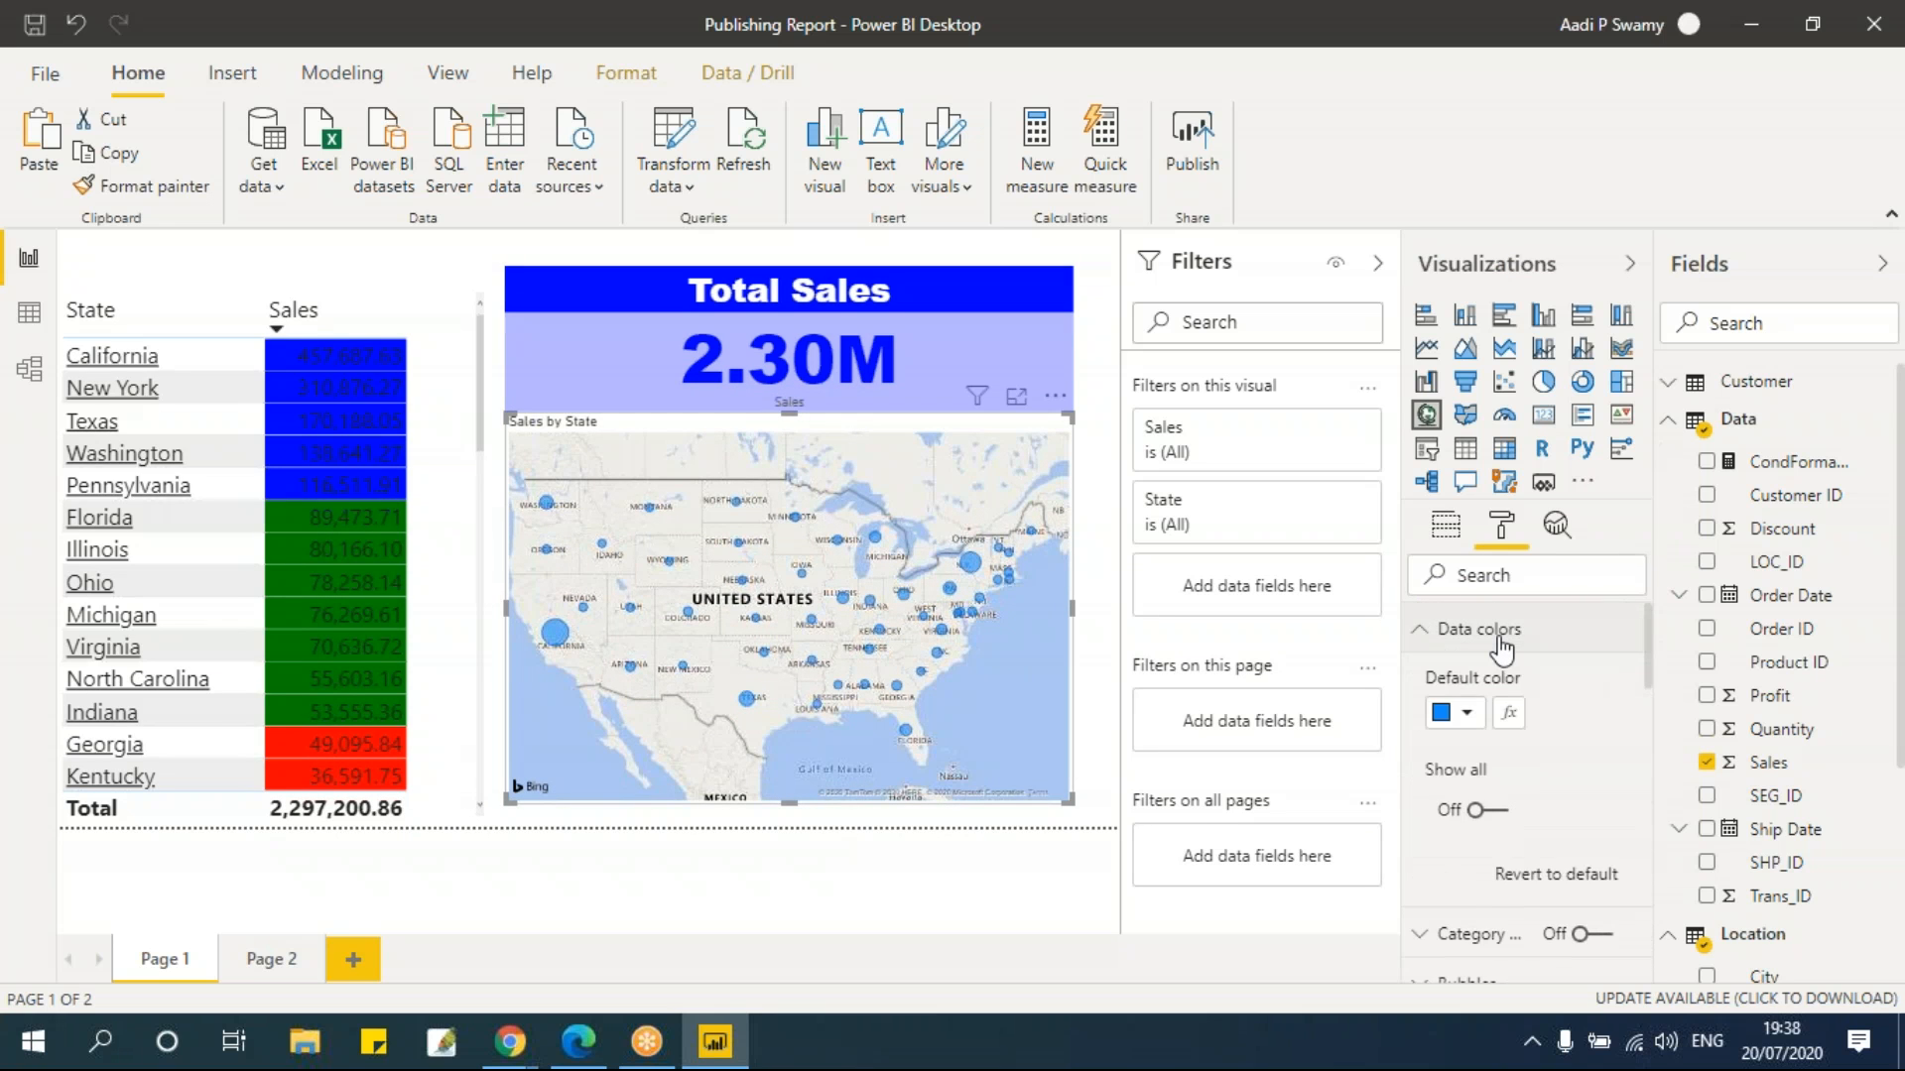
left_click(1510, 721)
left_click(497, 212)
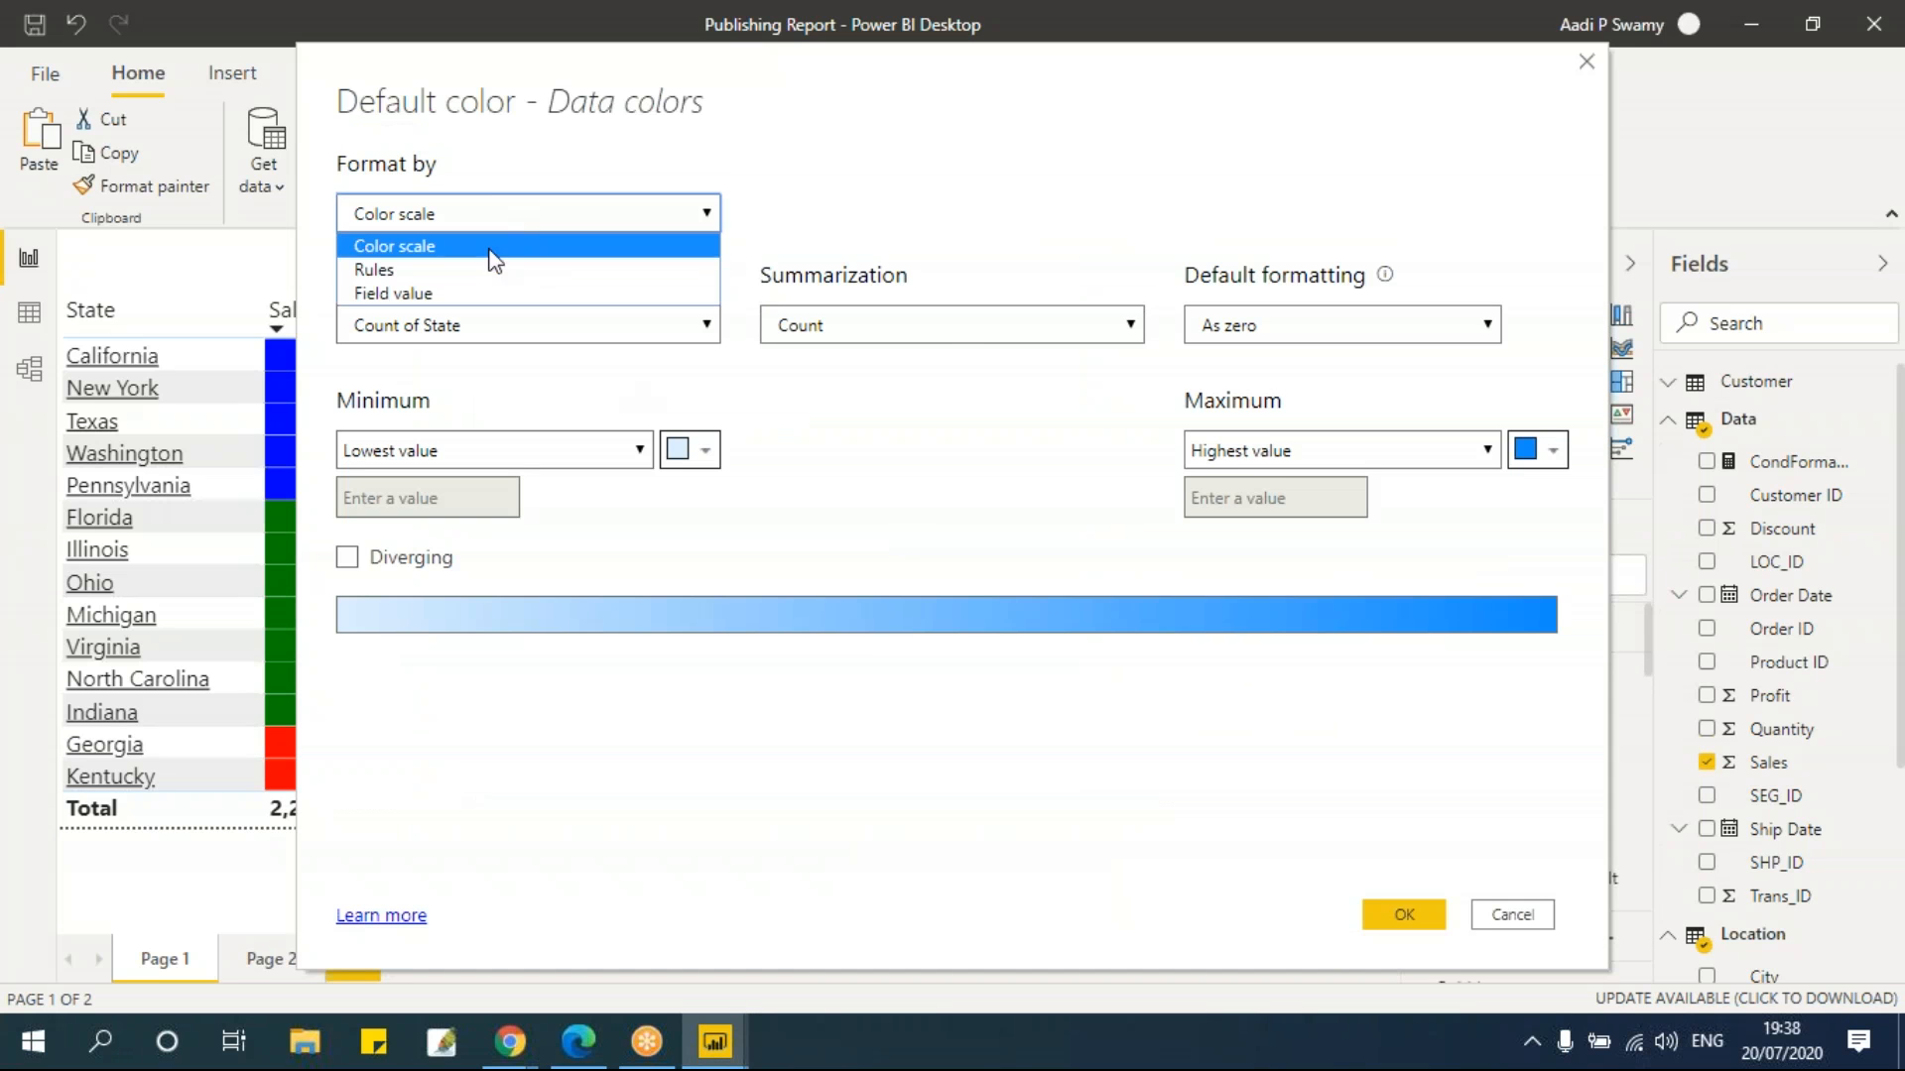
left_click(489, 293)
left_click(490, 325)
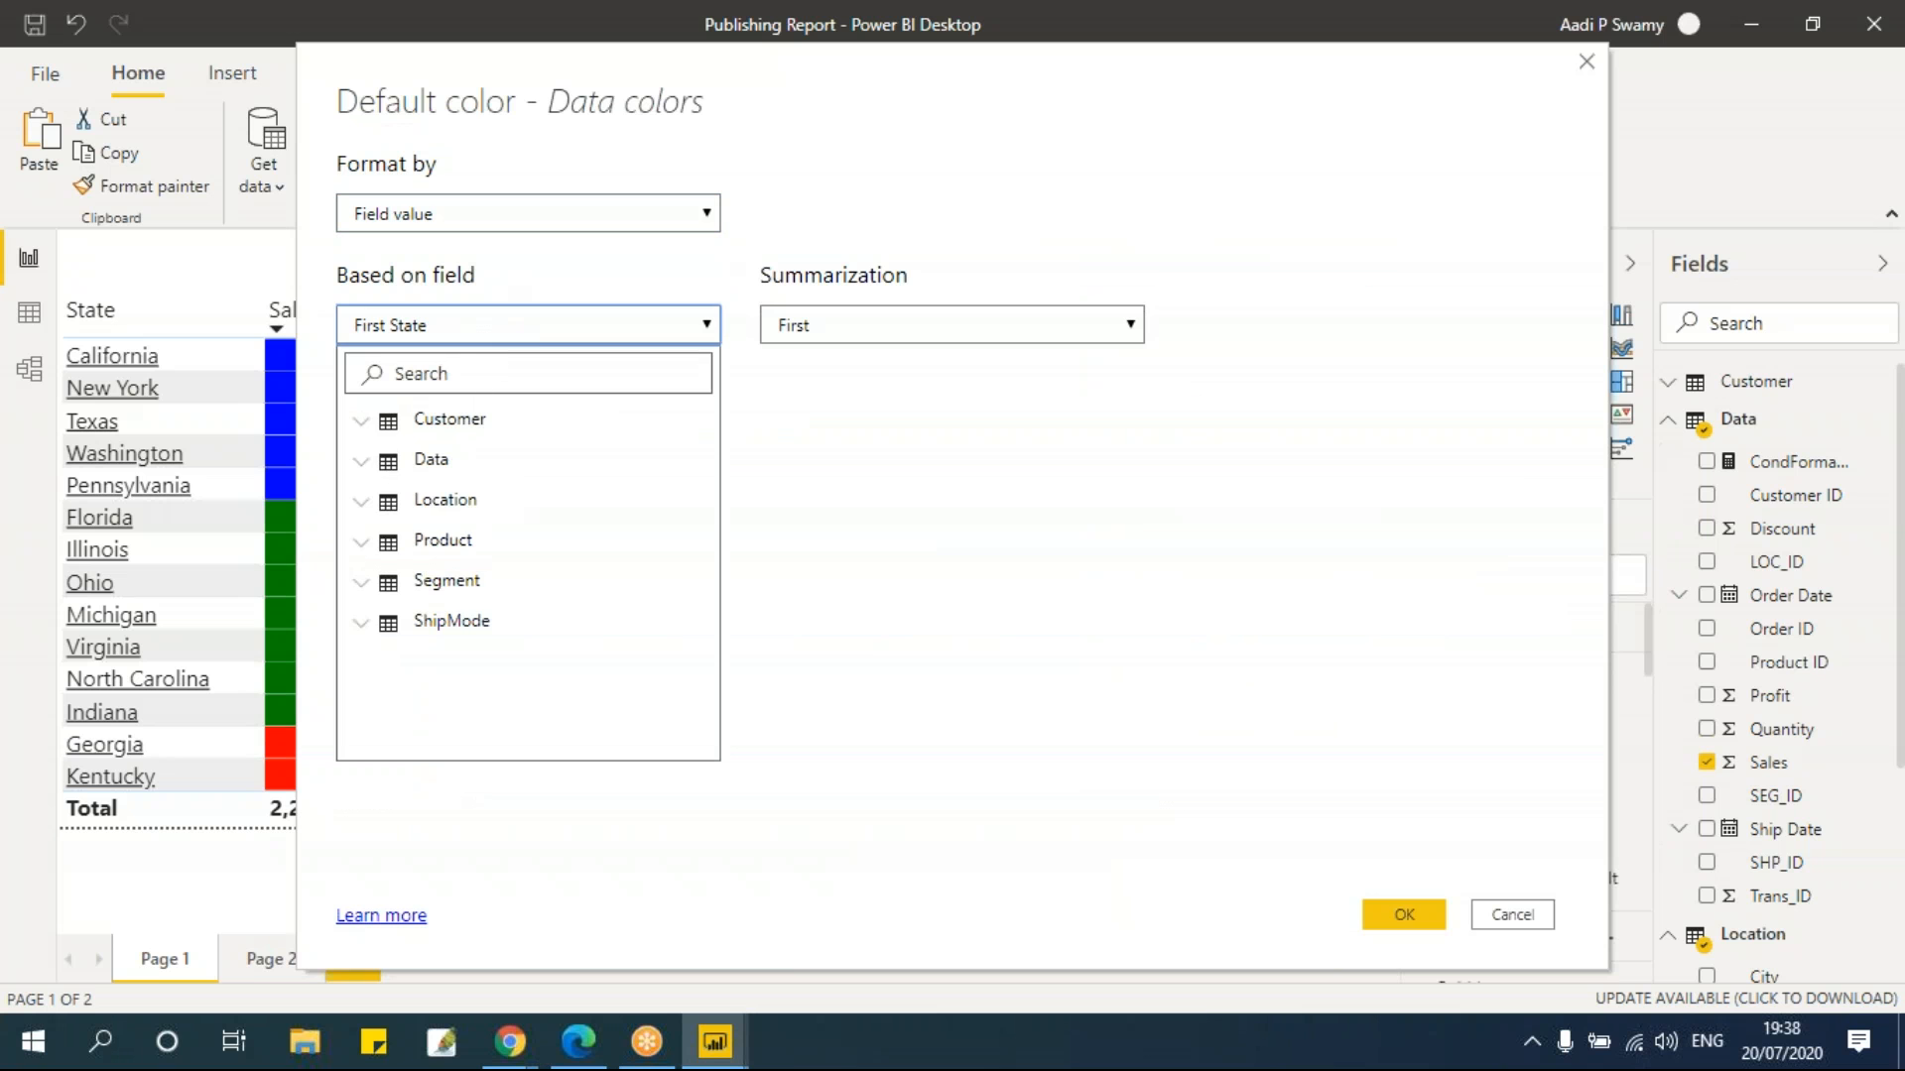
left_click(467, 458)
left_click(478, 504)
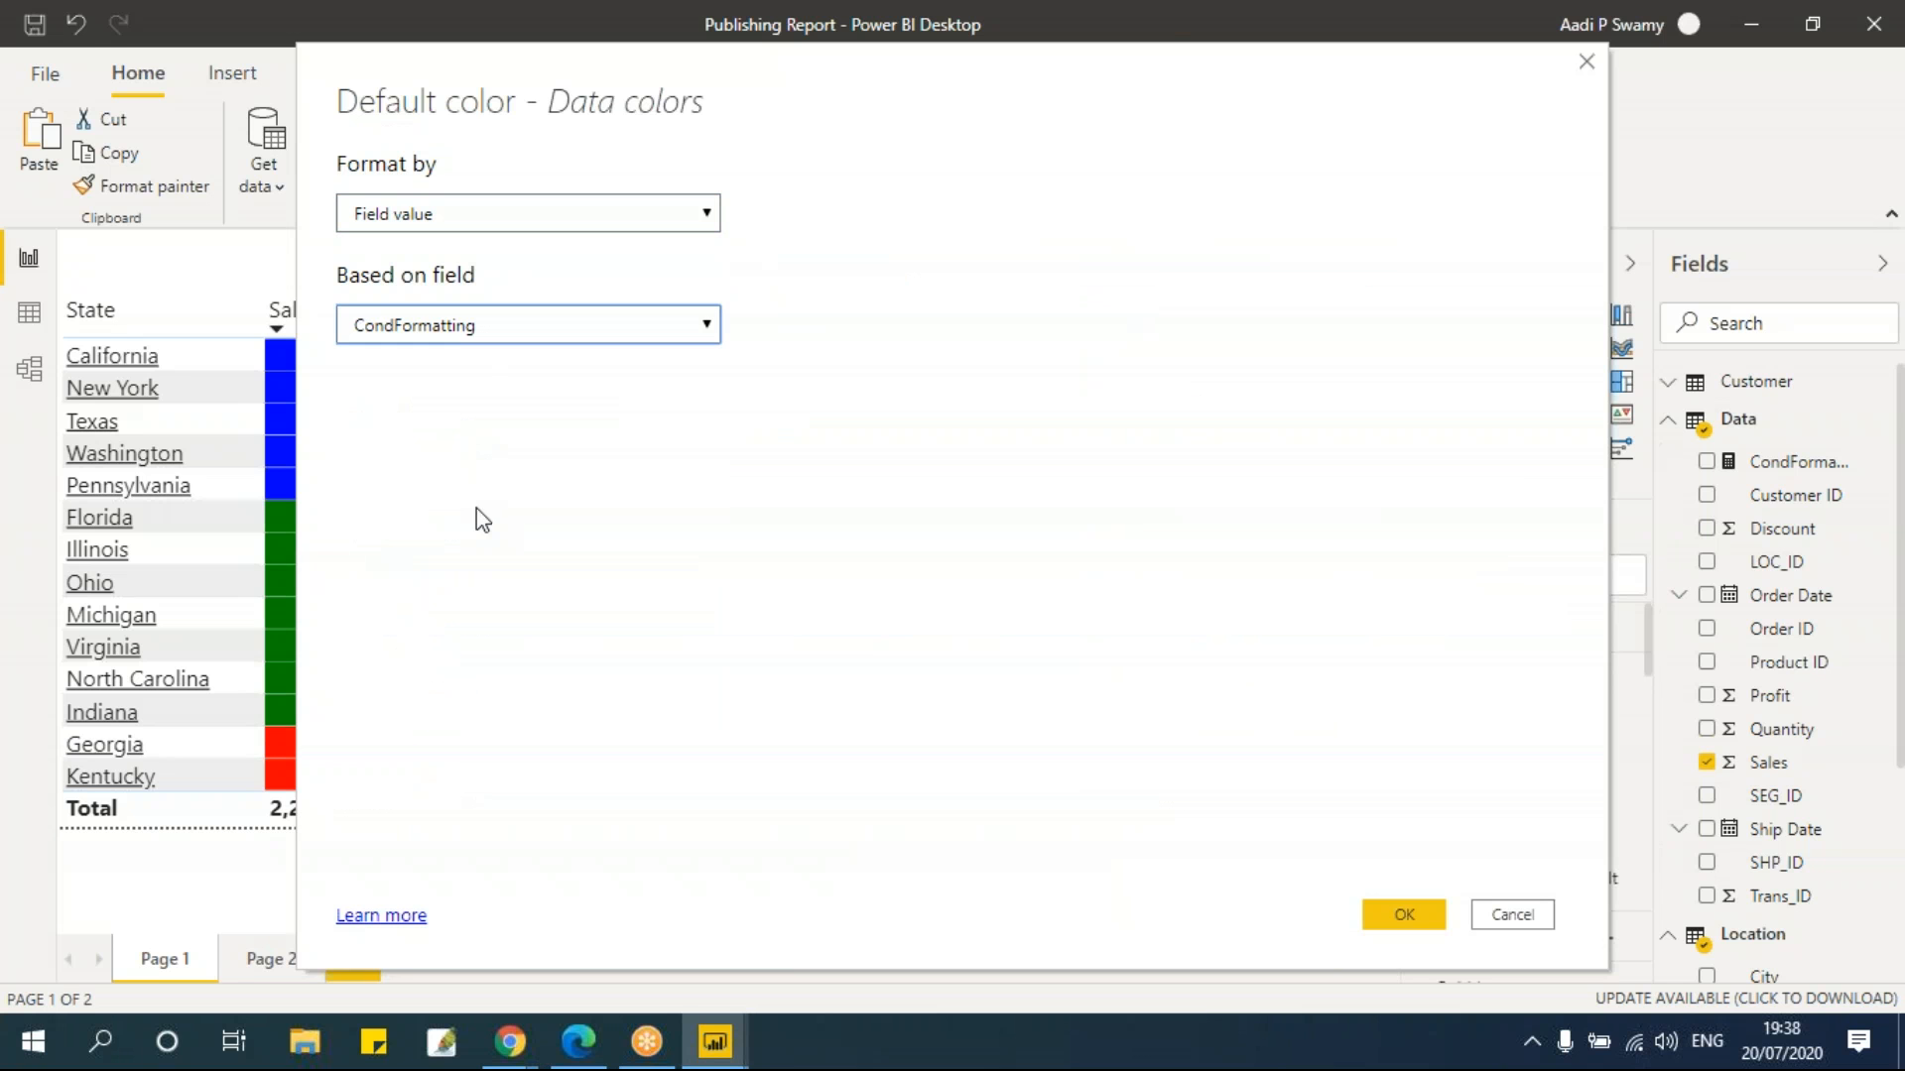
left_click(1399, 915)
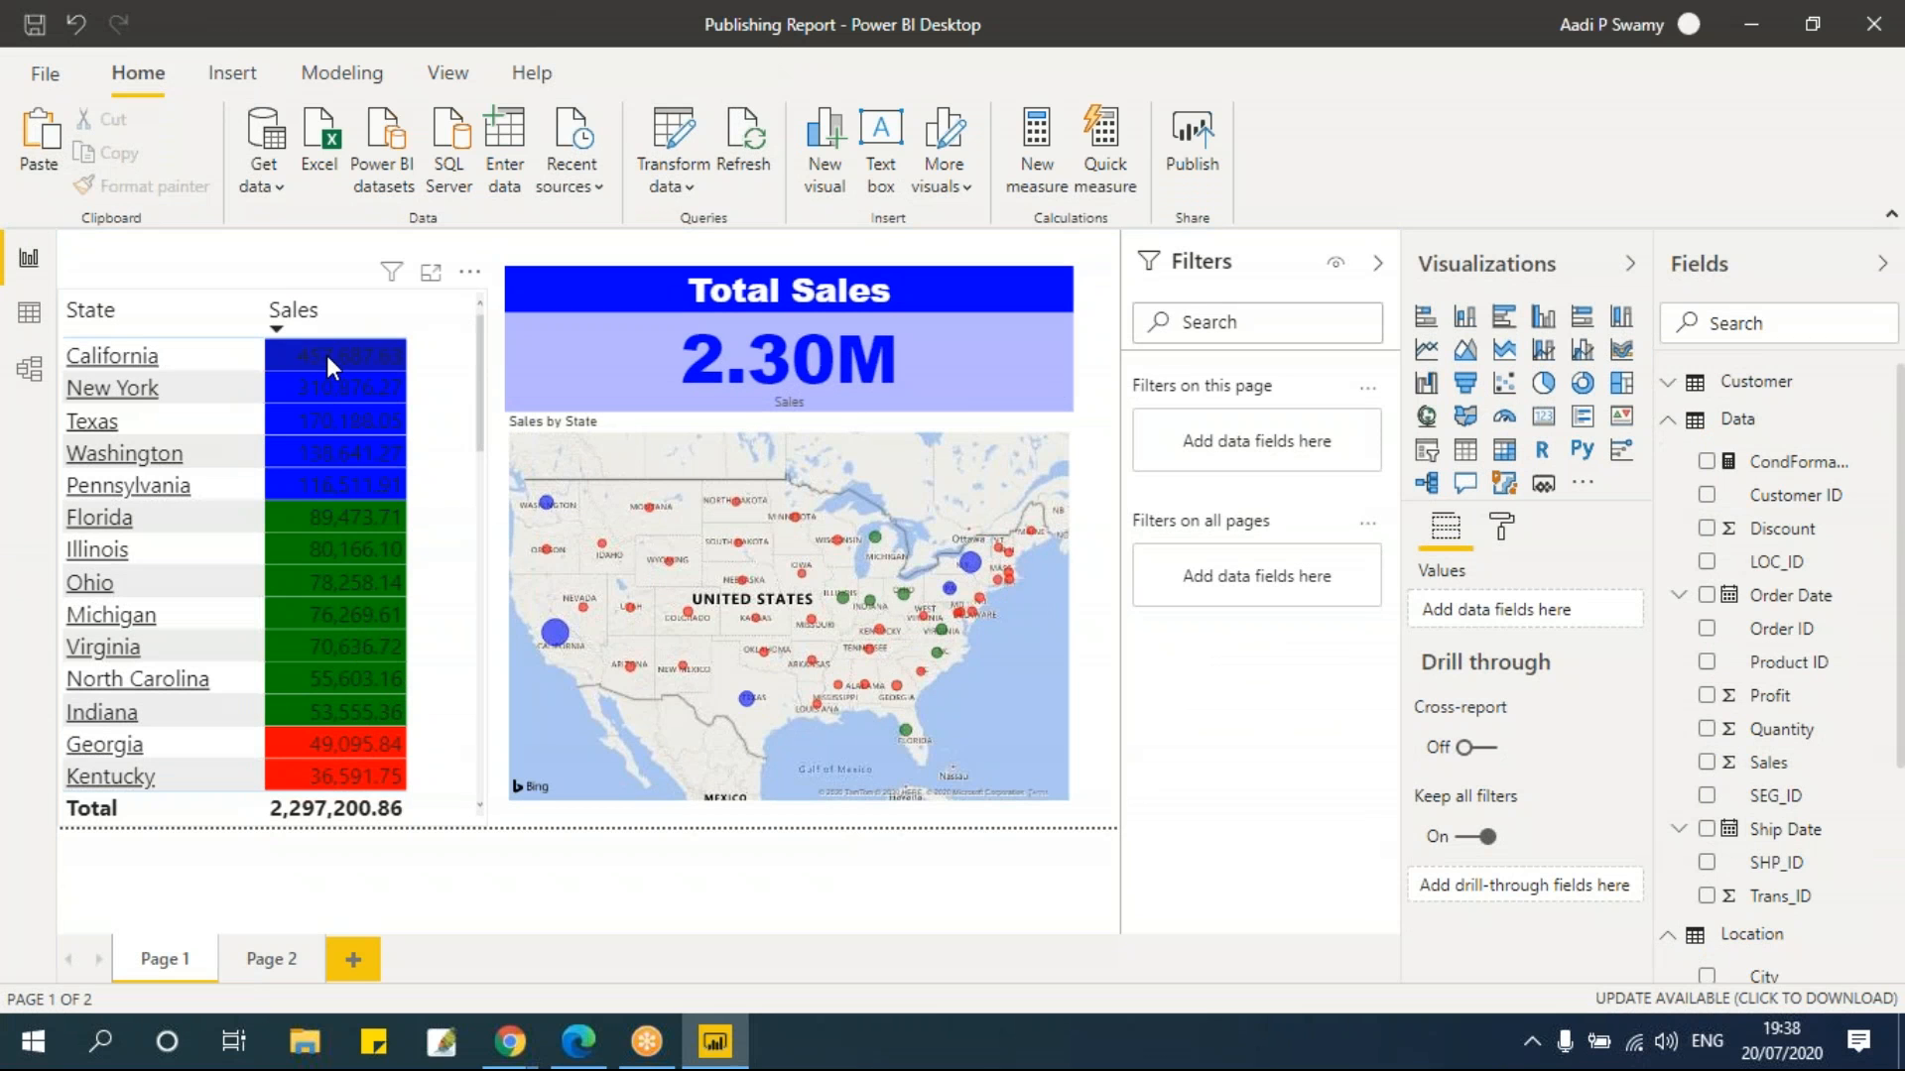
Cross-filter the card and map by selecting California, Ohio, Georgia, New Jersey, Florida and New York rows in the table to check their colors
left_click(294, 363)
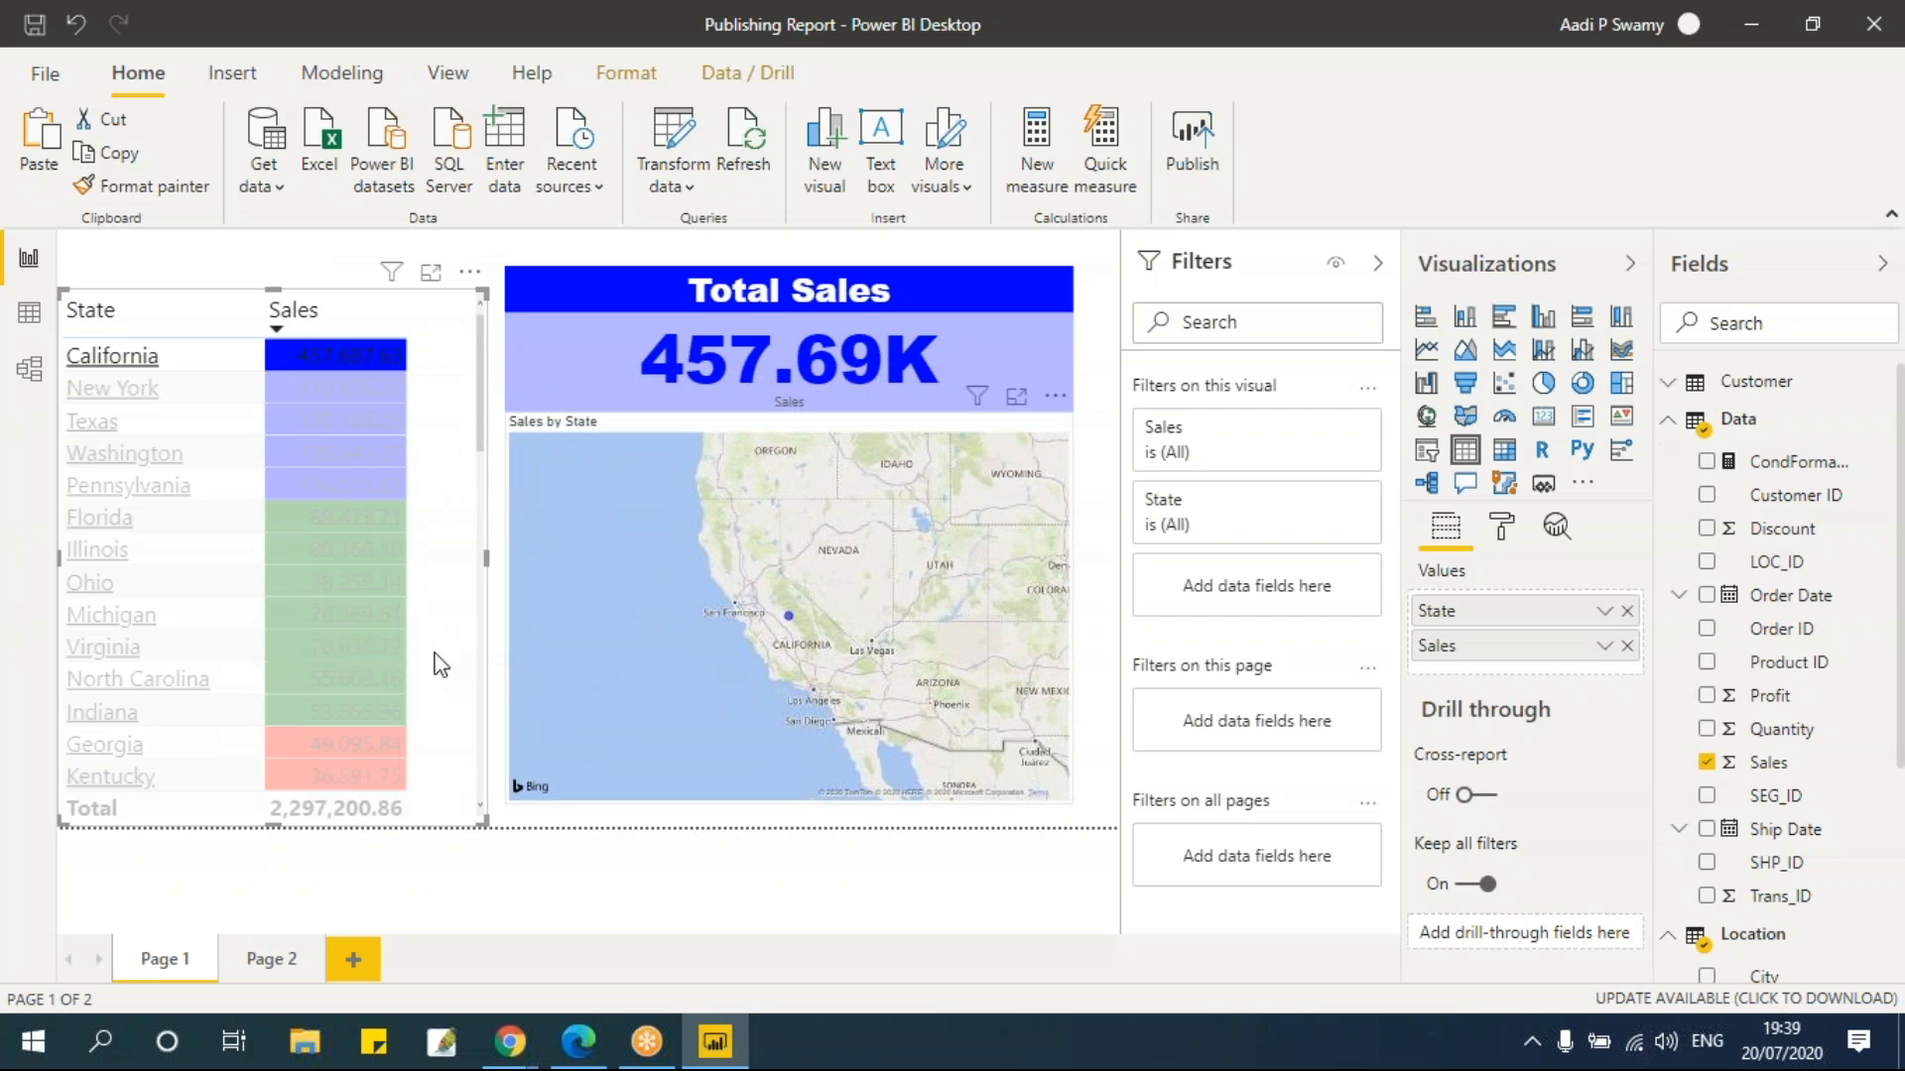
left_click(339, 586)
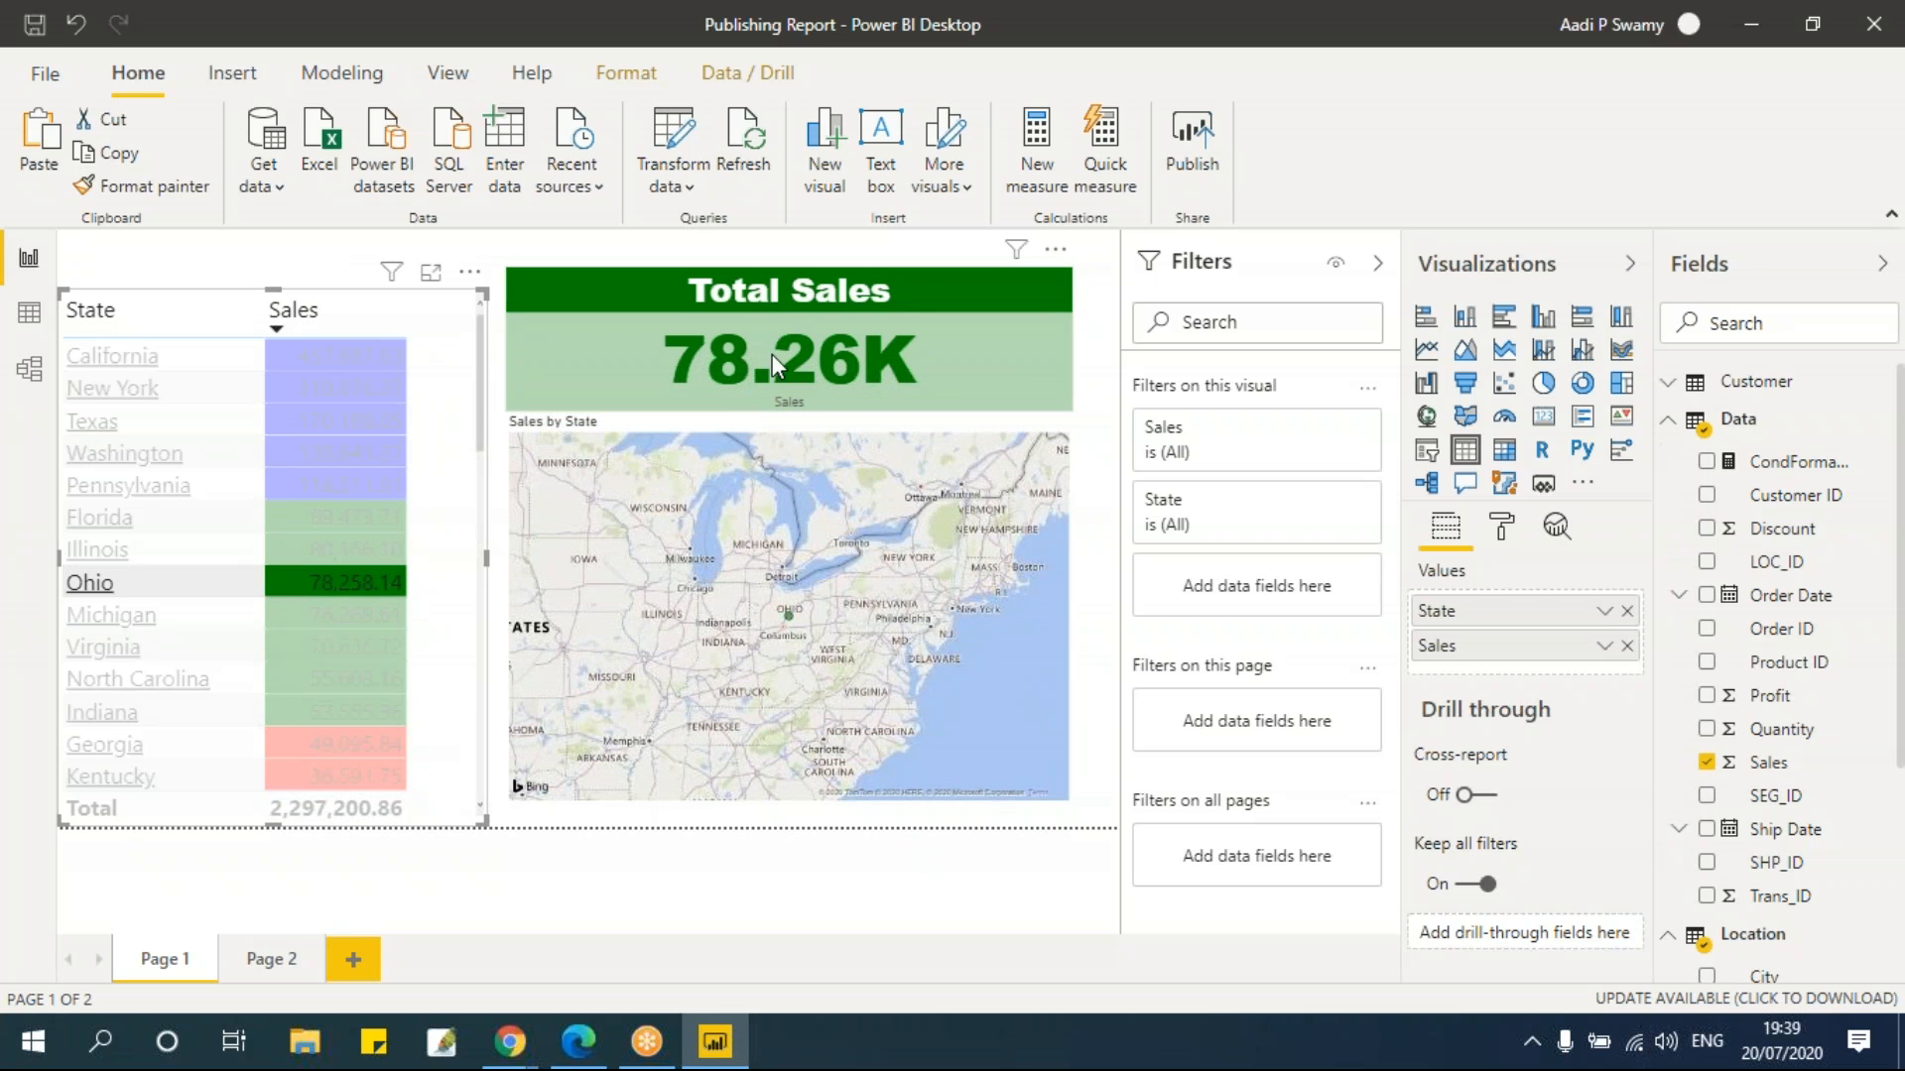
scroll(360, 708, "down", 1)
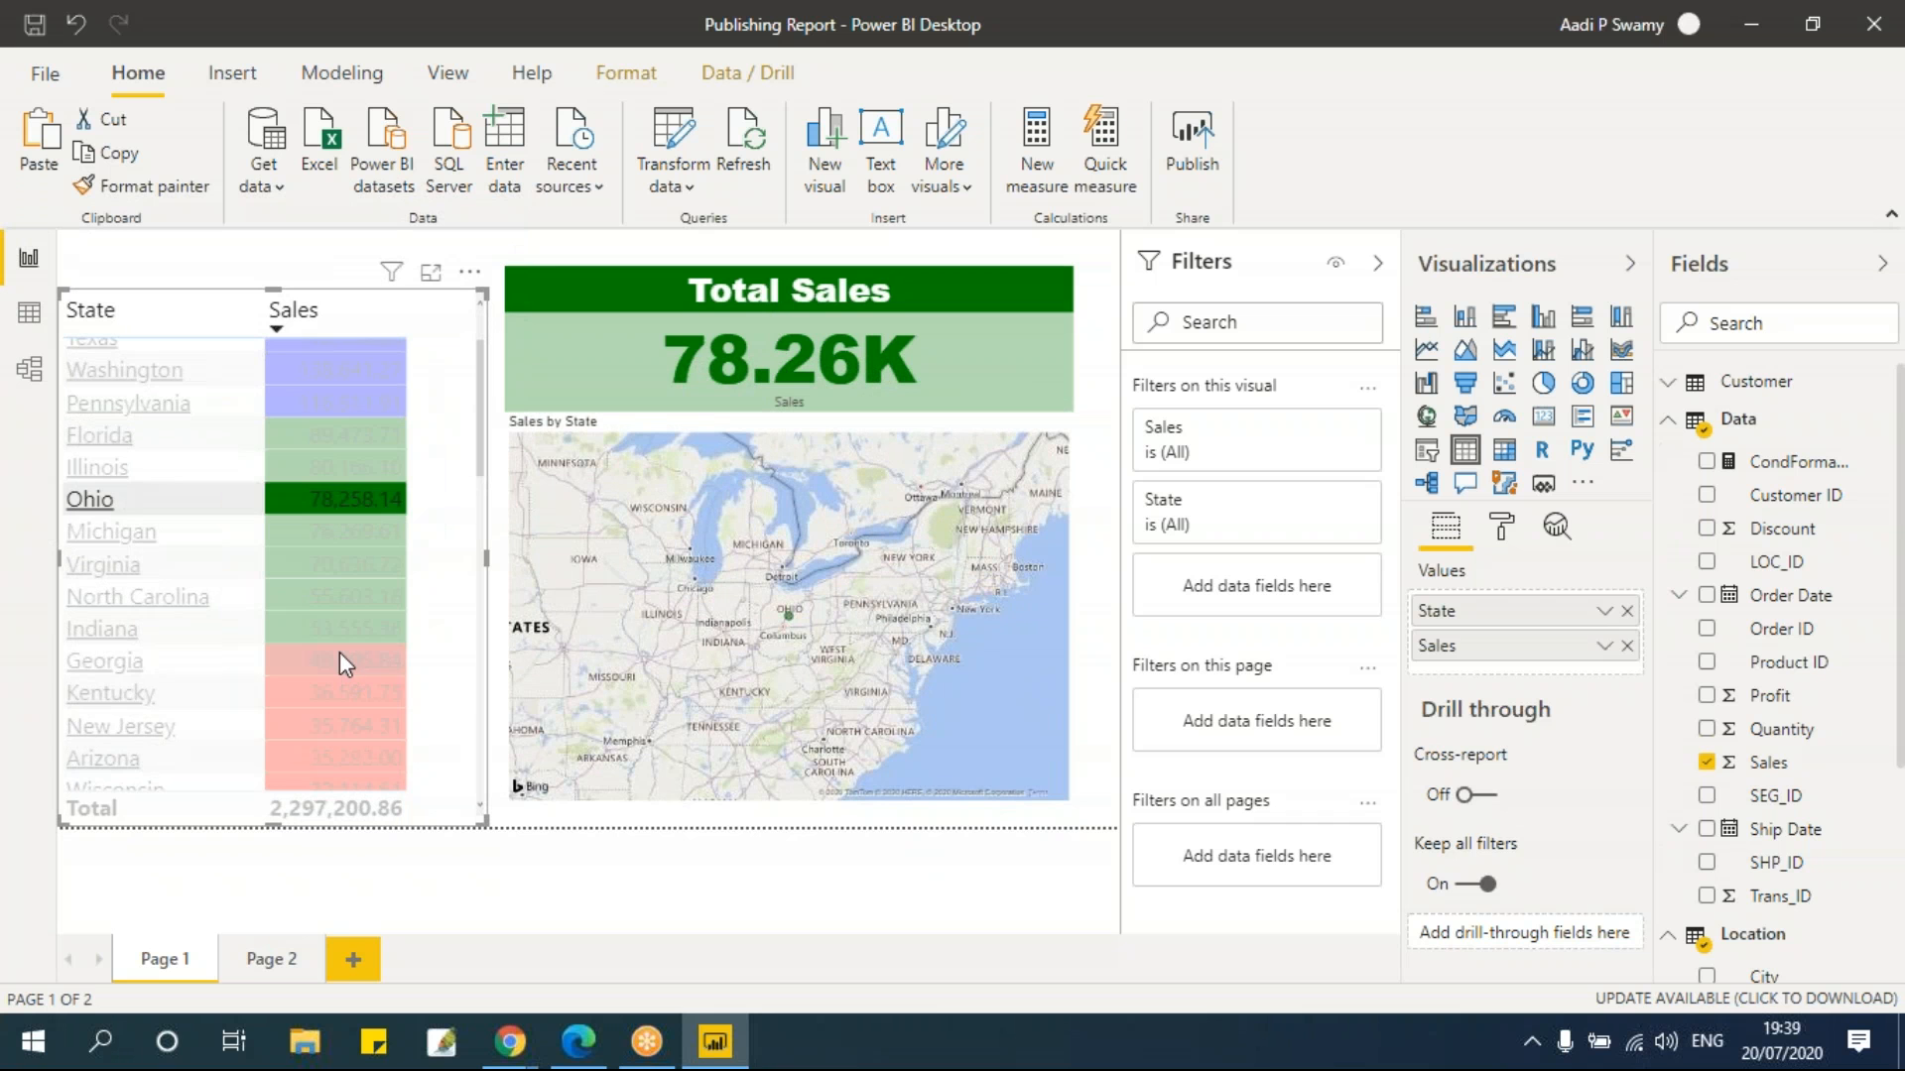
left_click(340, 657)
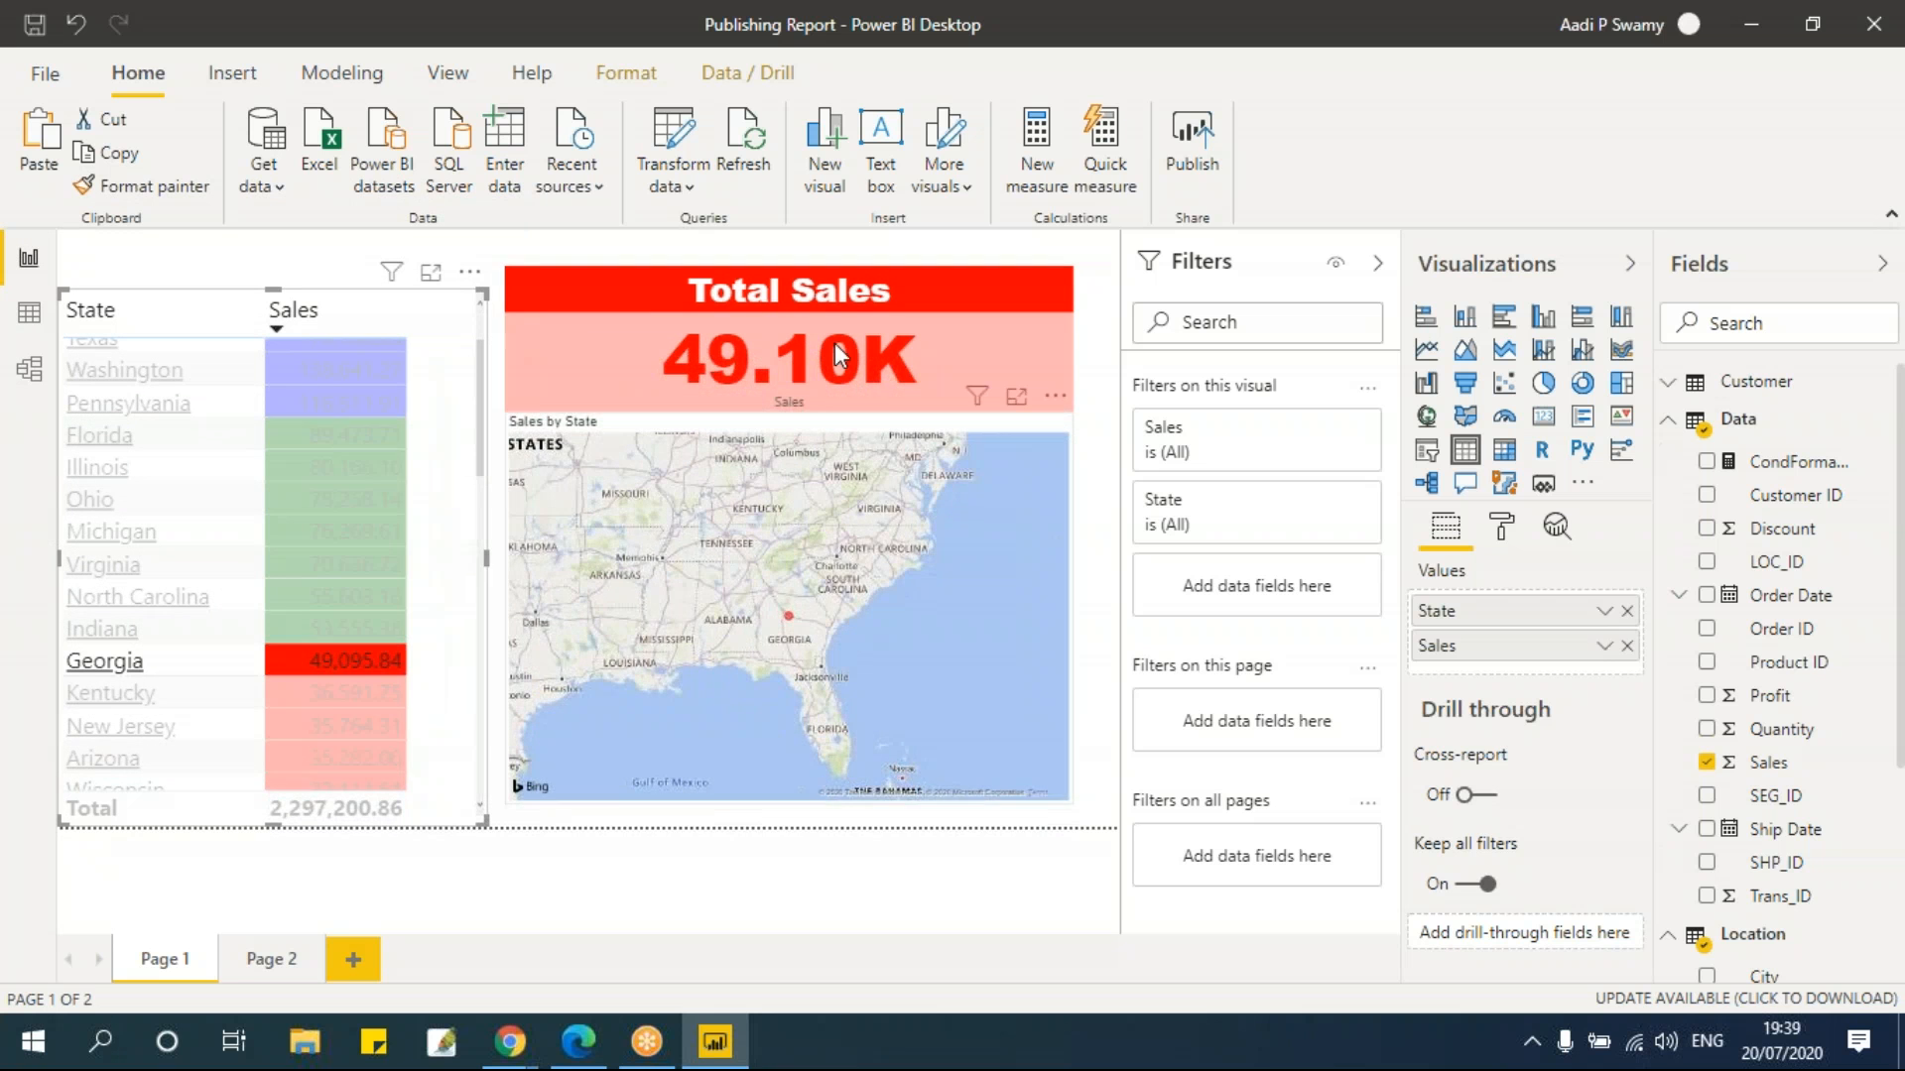
left_click(349, 732)
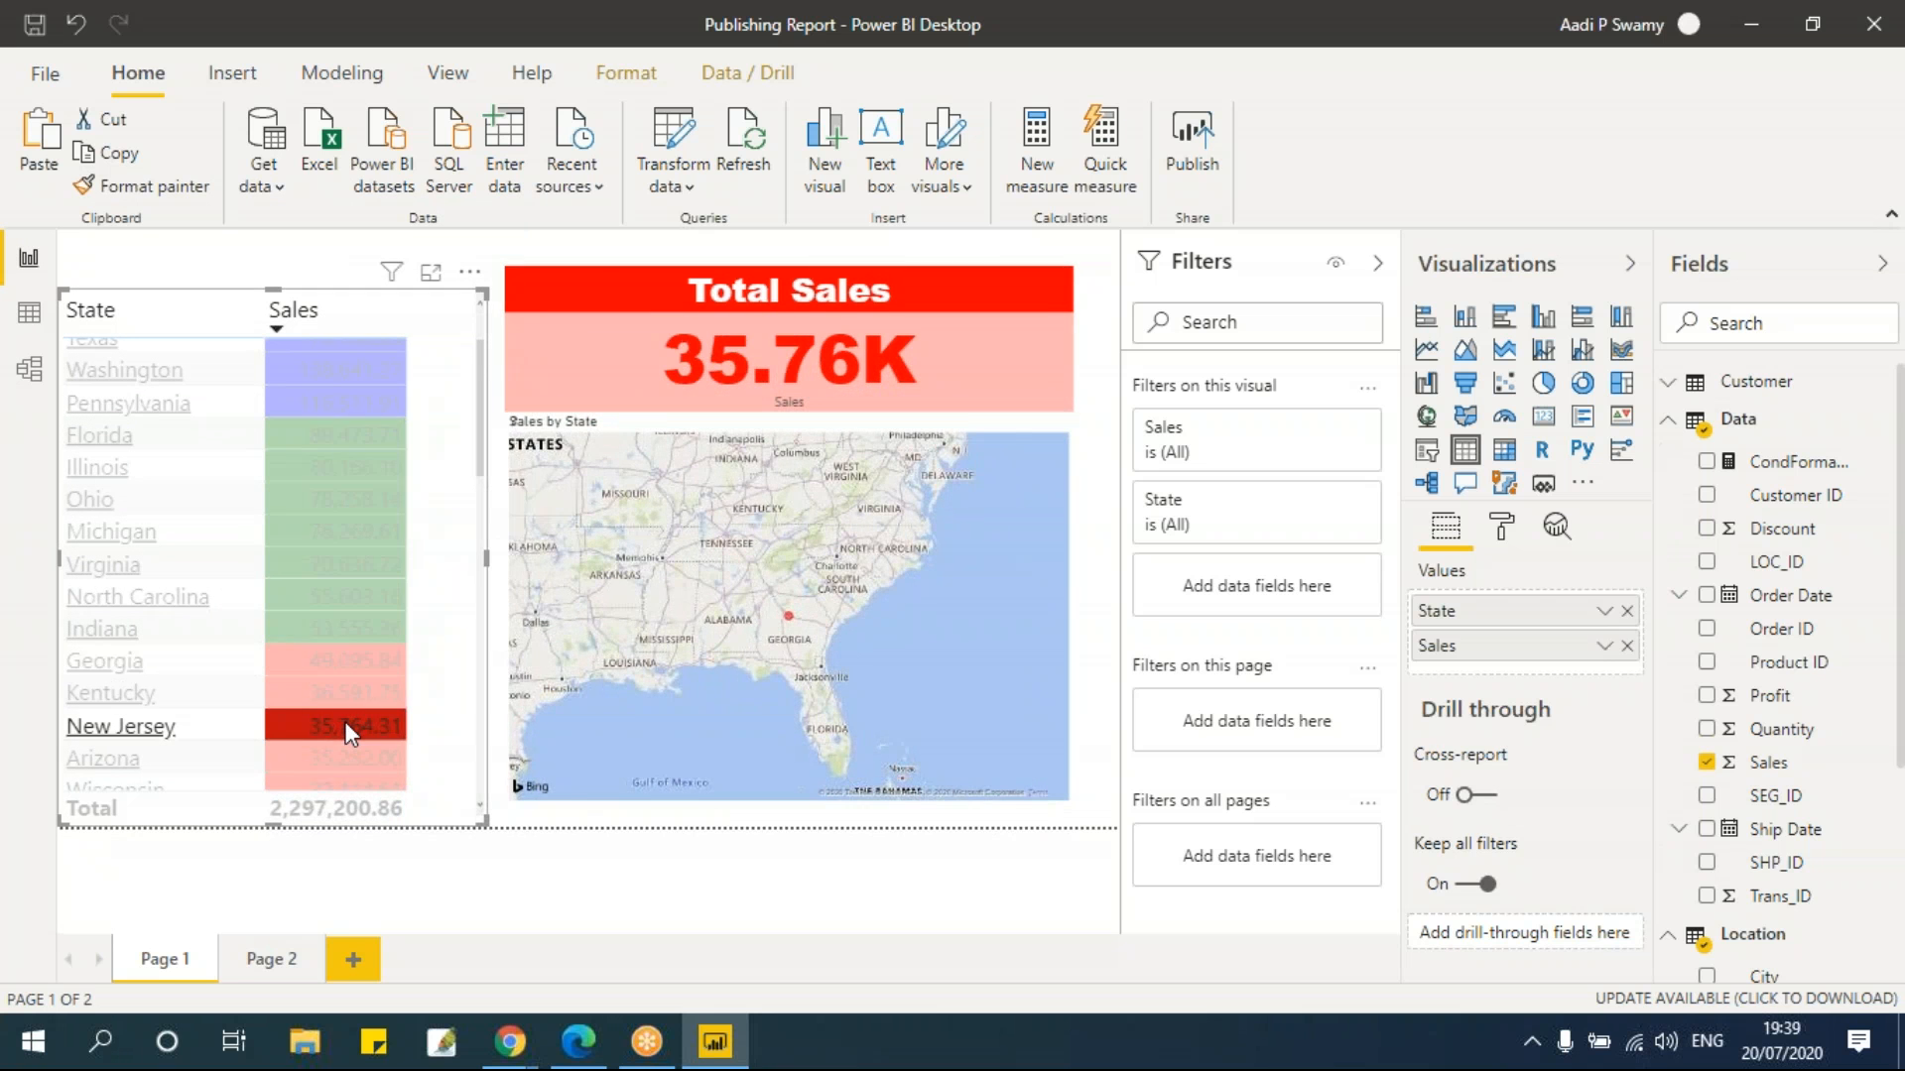
left_click(330, 652)
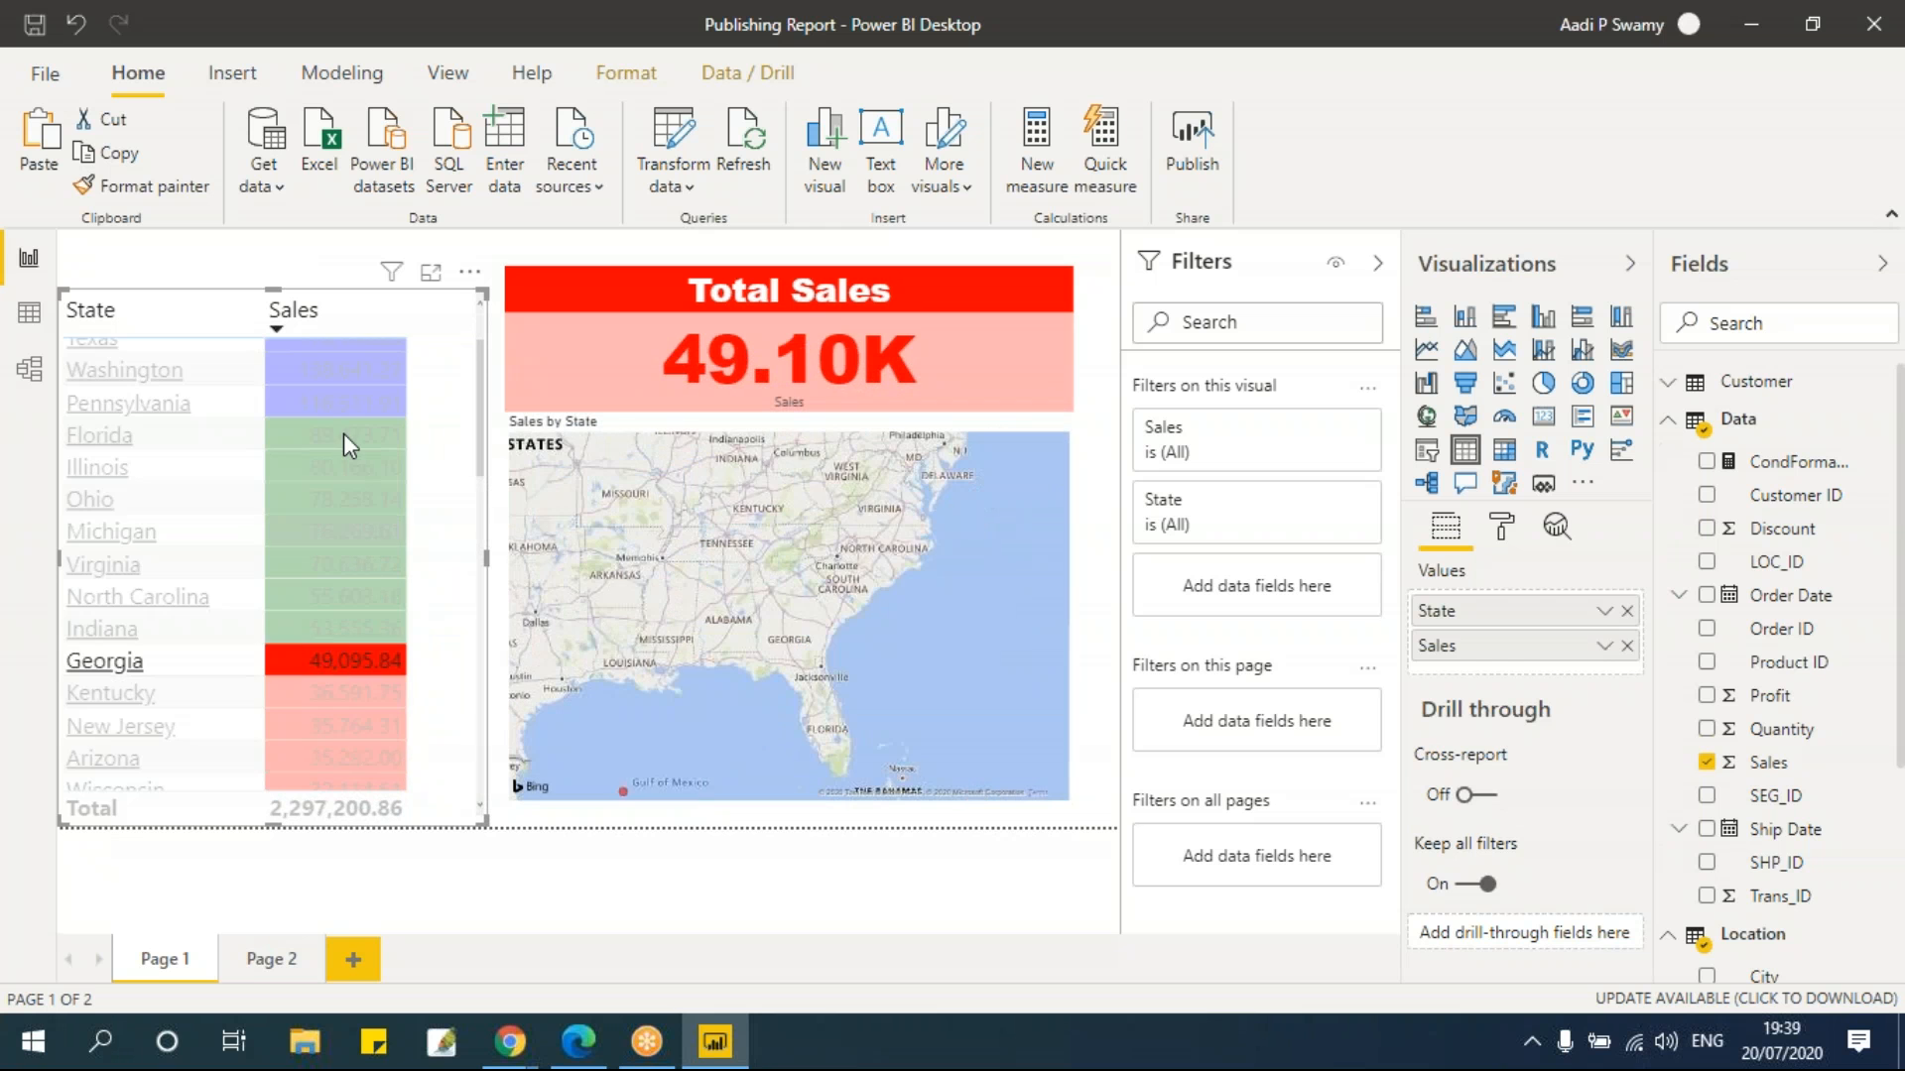
left_click(343, 433)
scroll(343, 432, "up", 2)
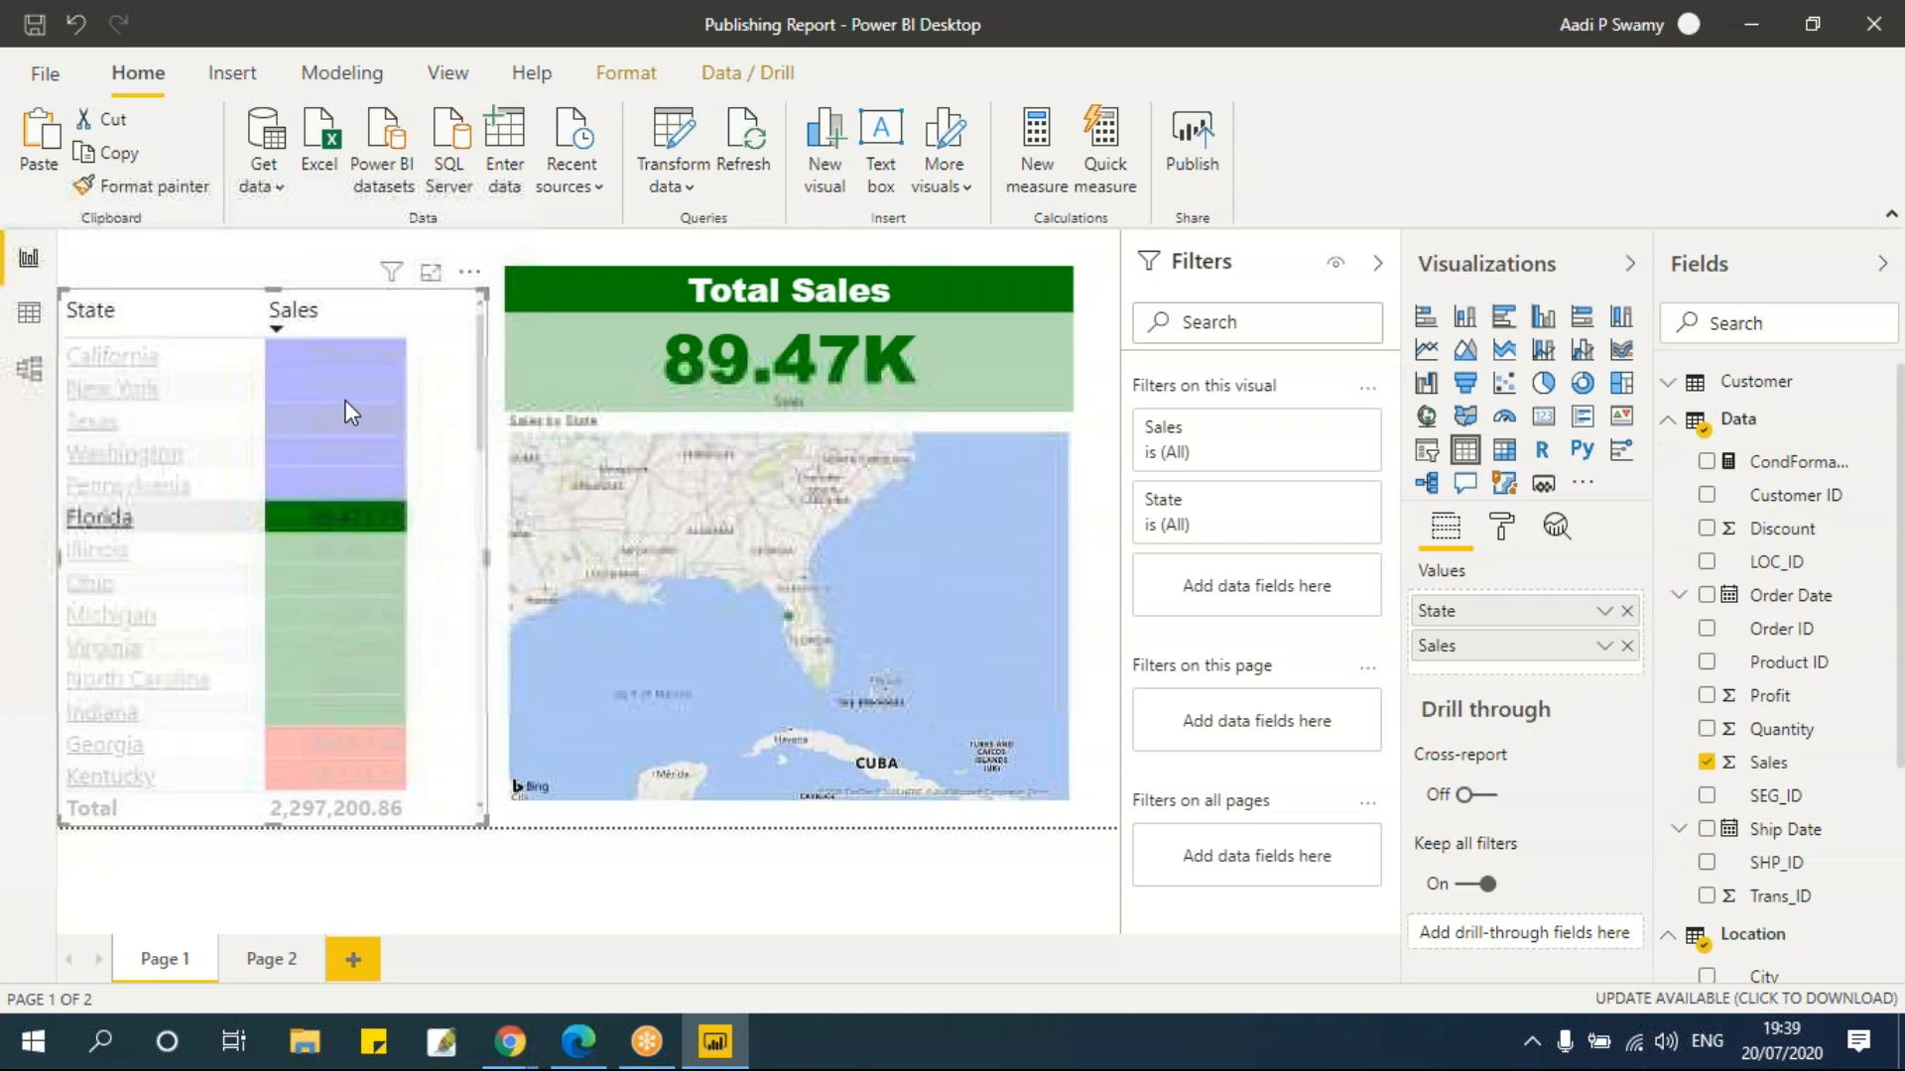
left_click(347, 400)
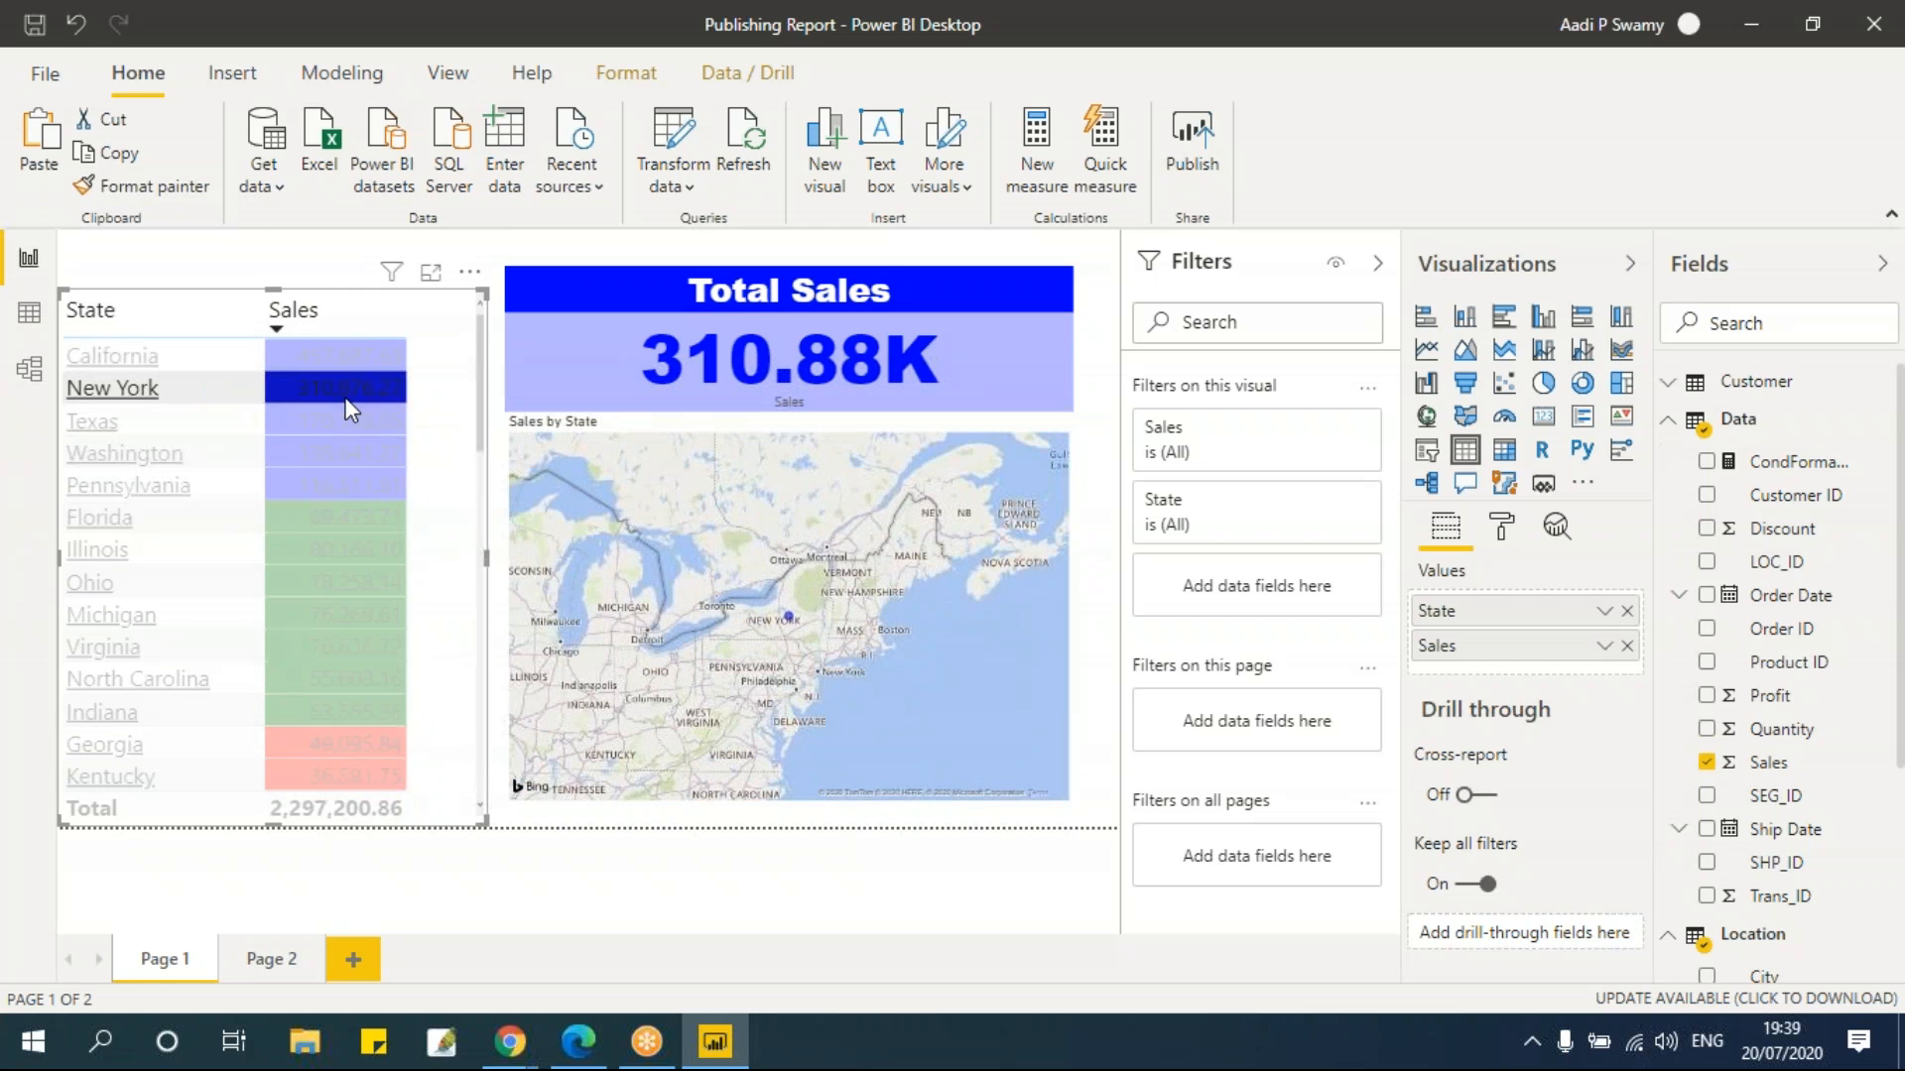
left_click(345, 361)
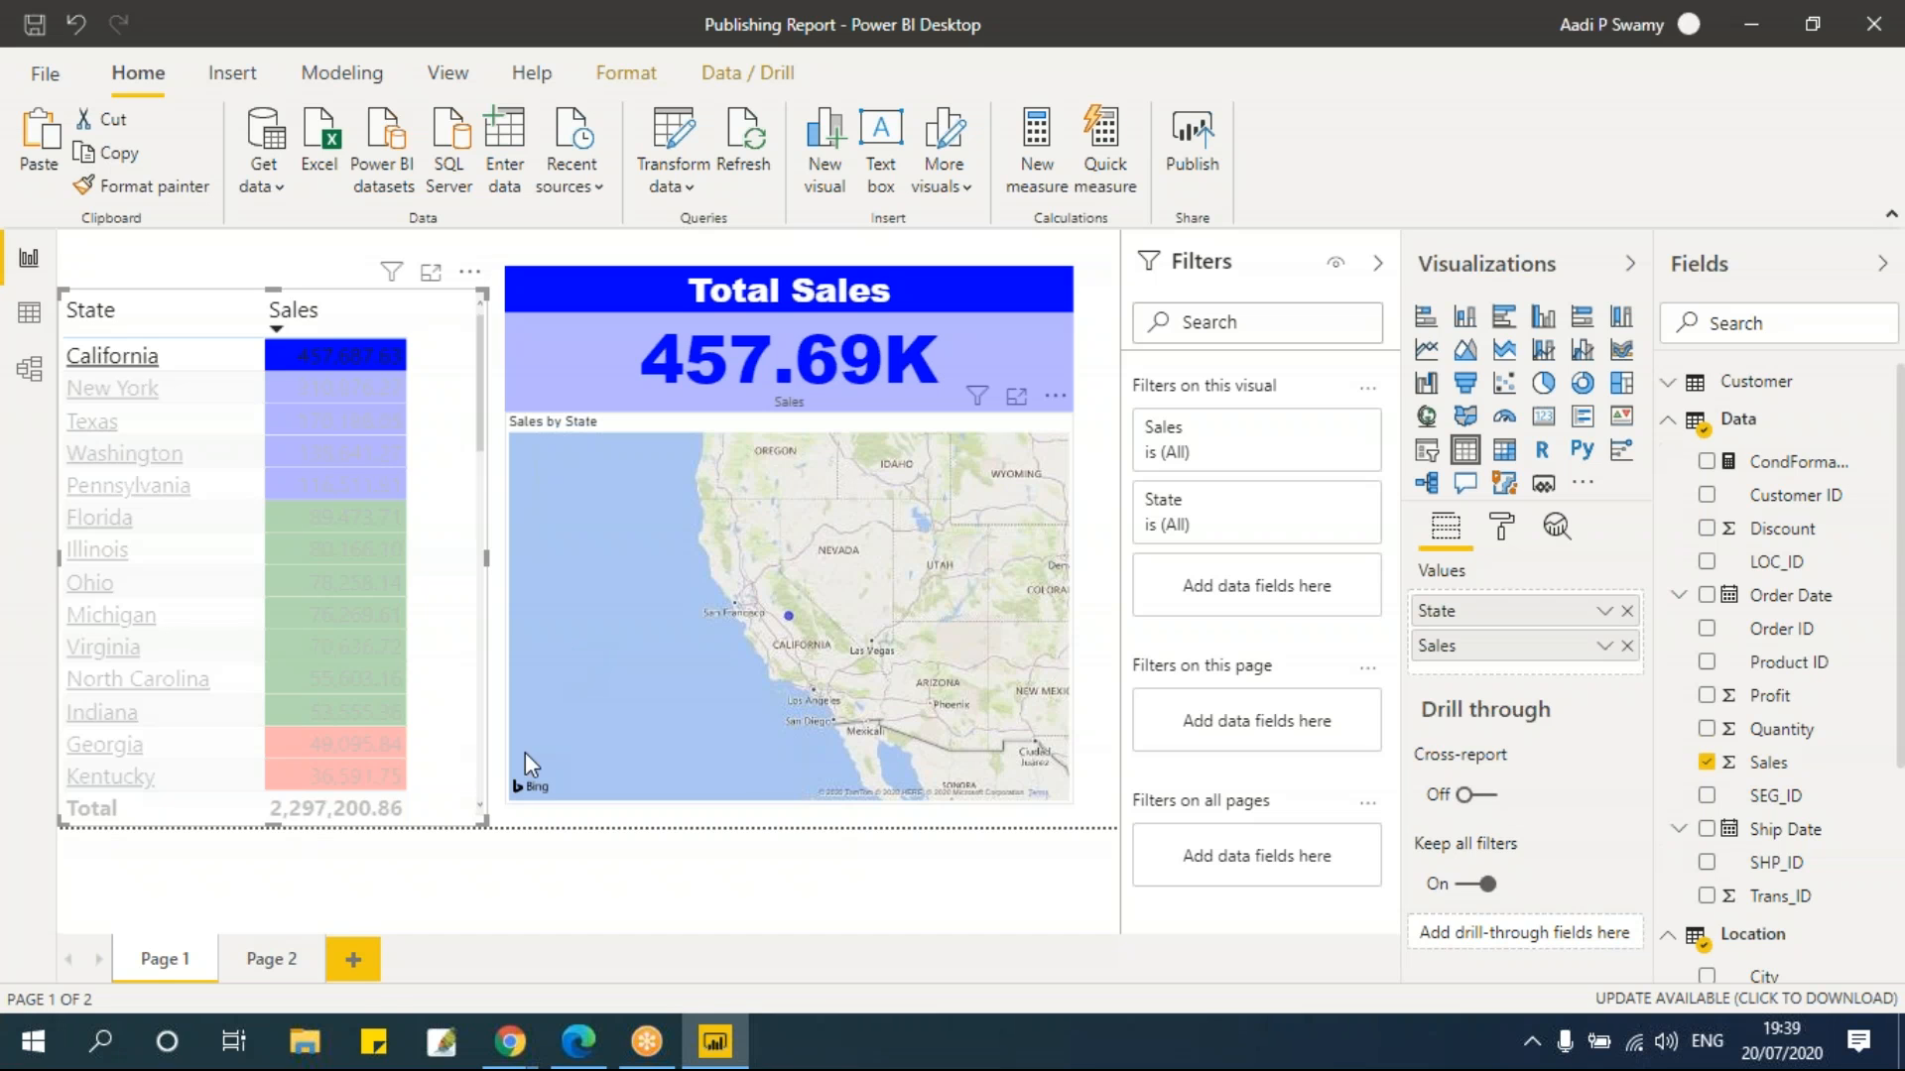
Add a new report page and collapse the Data and Location tables in the field list
left_click(355, 960)
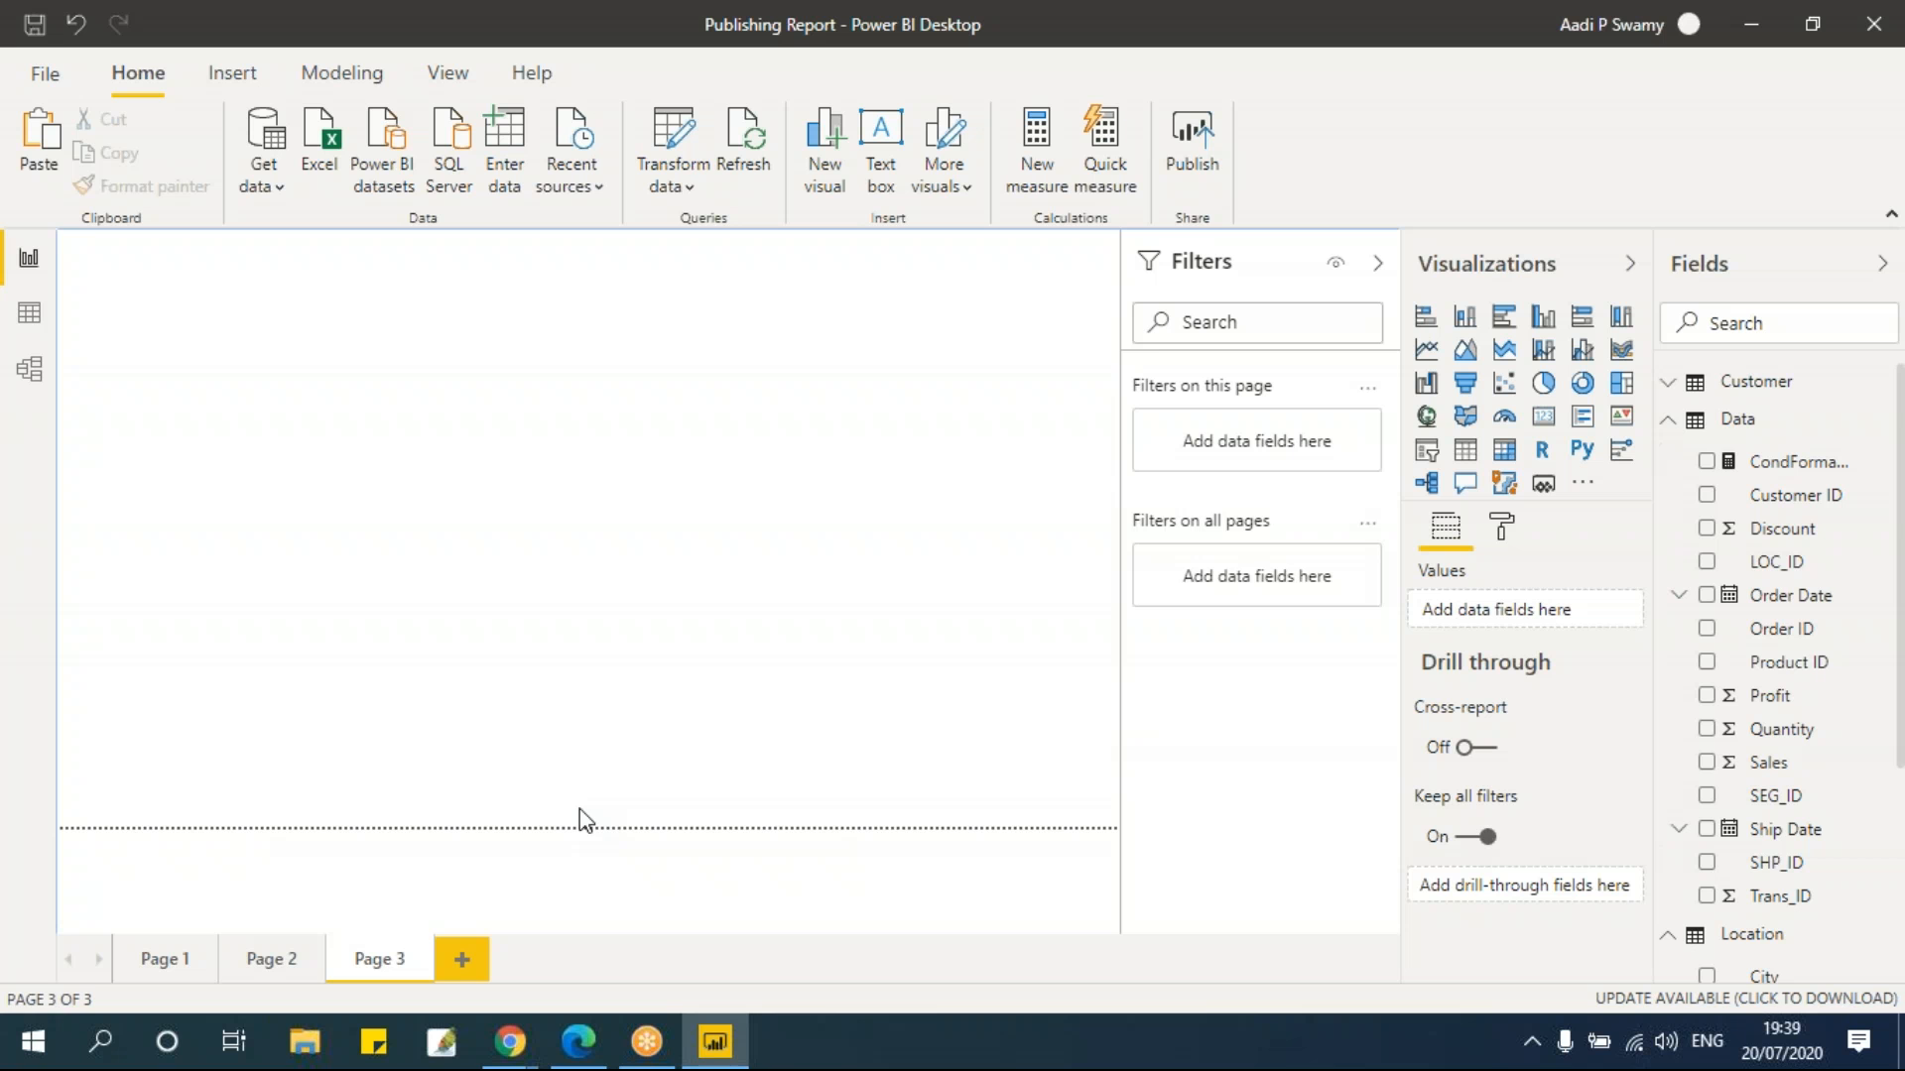
left_click(1669, 422)
left_click(1671, 458)
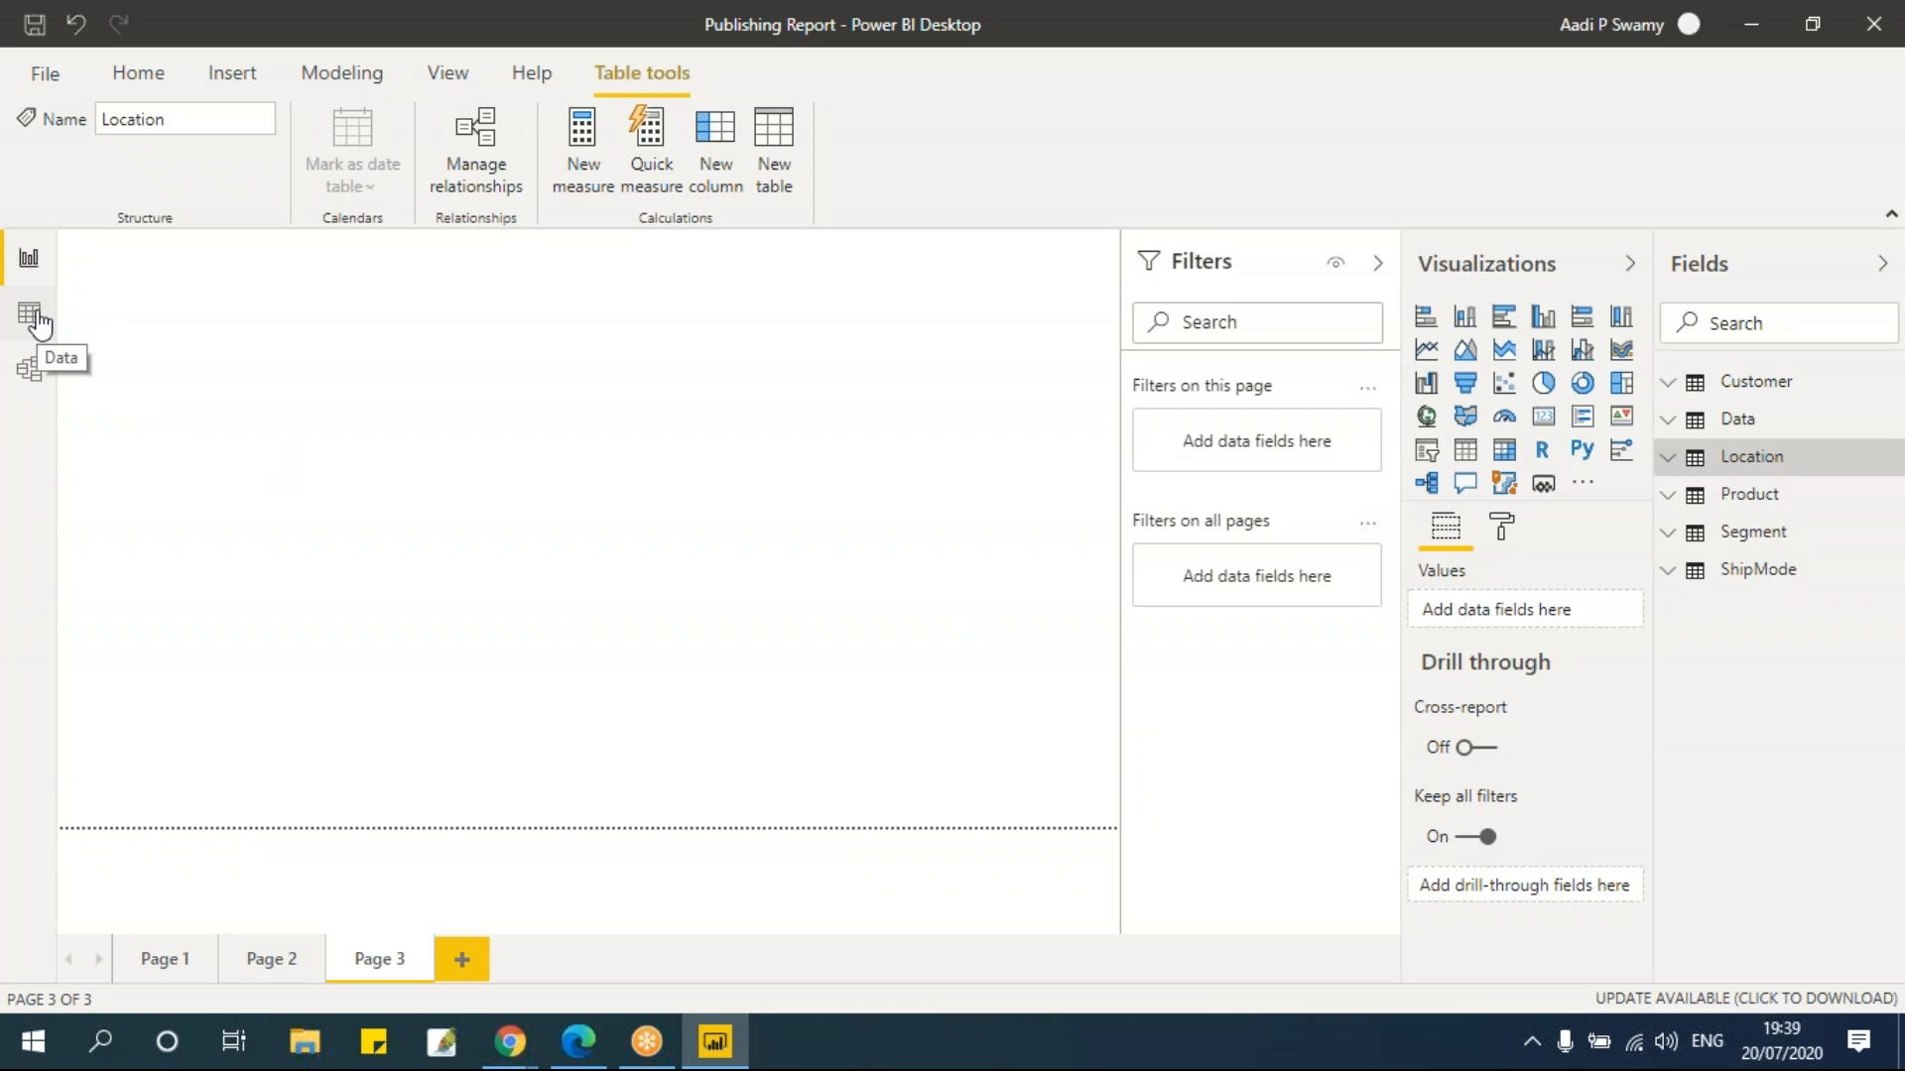
Delete the Product ID relationship between the Data and Product tables in the model
left_click(30, 371)
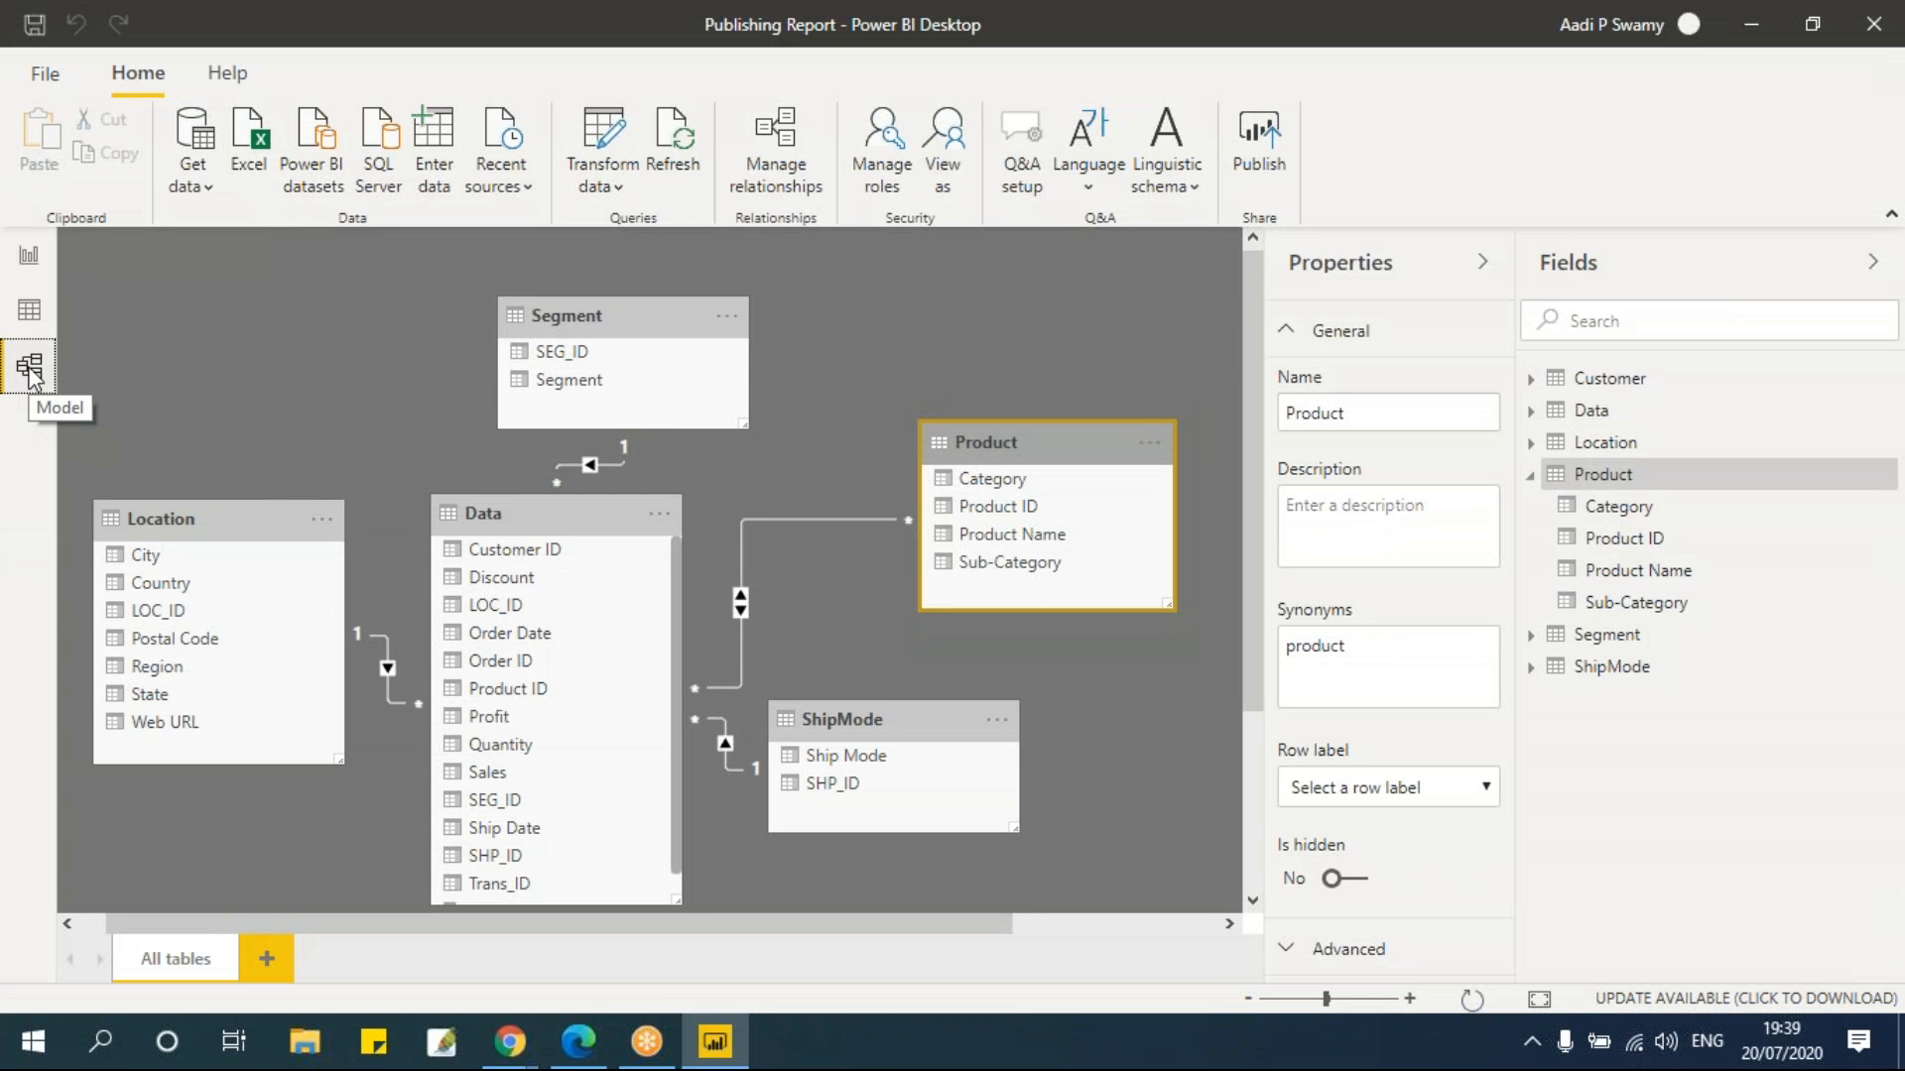
right_click(784, 521)
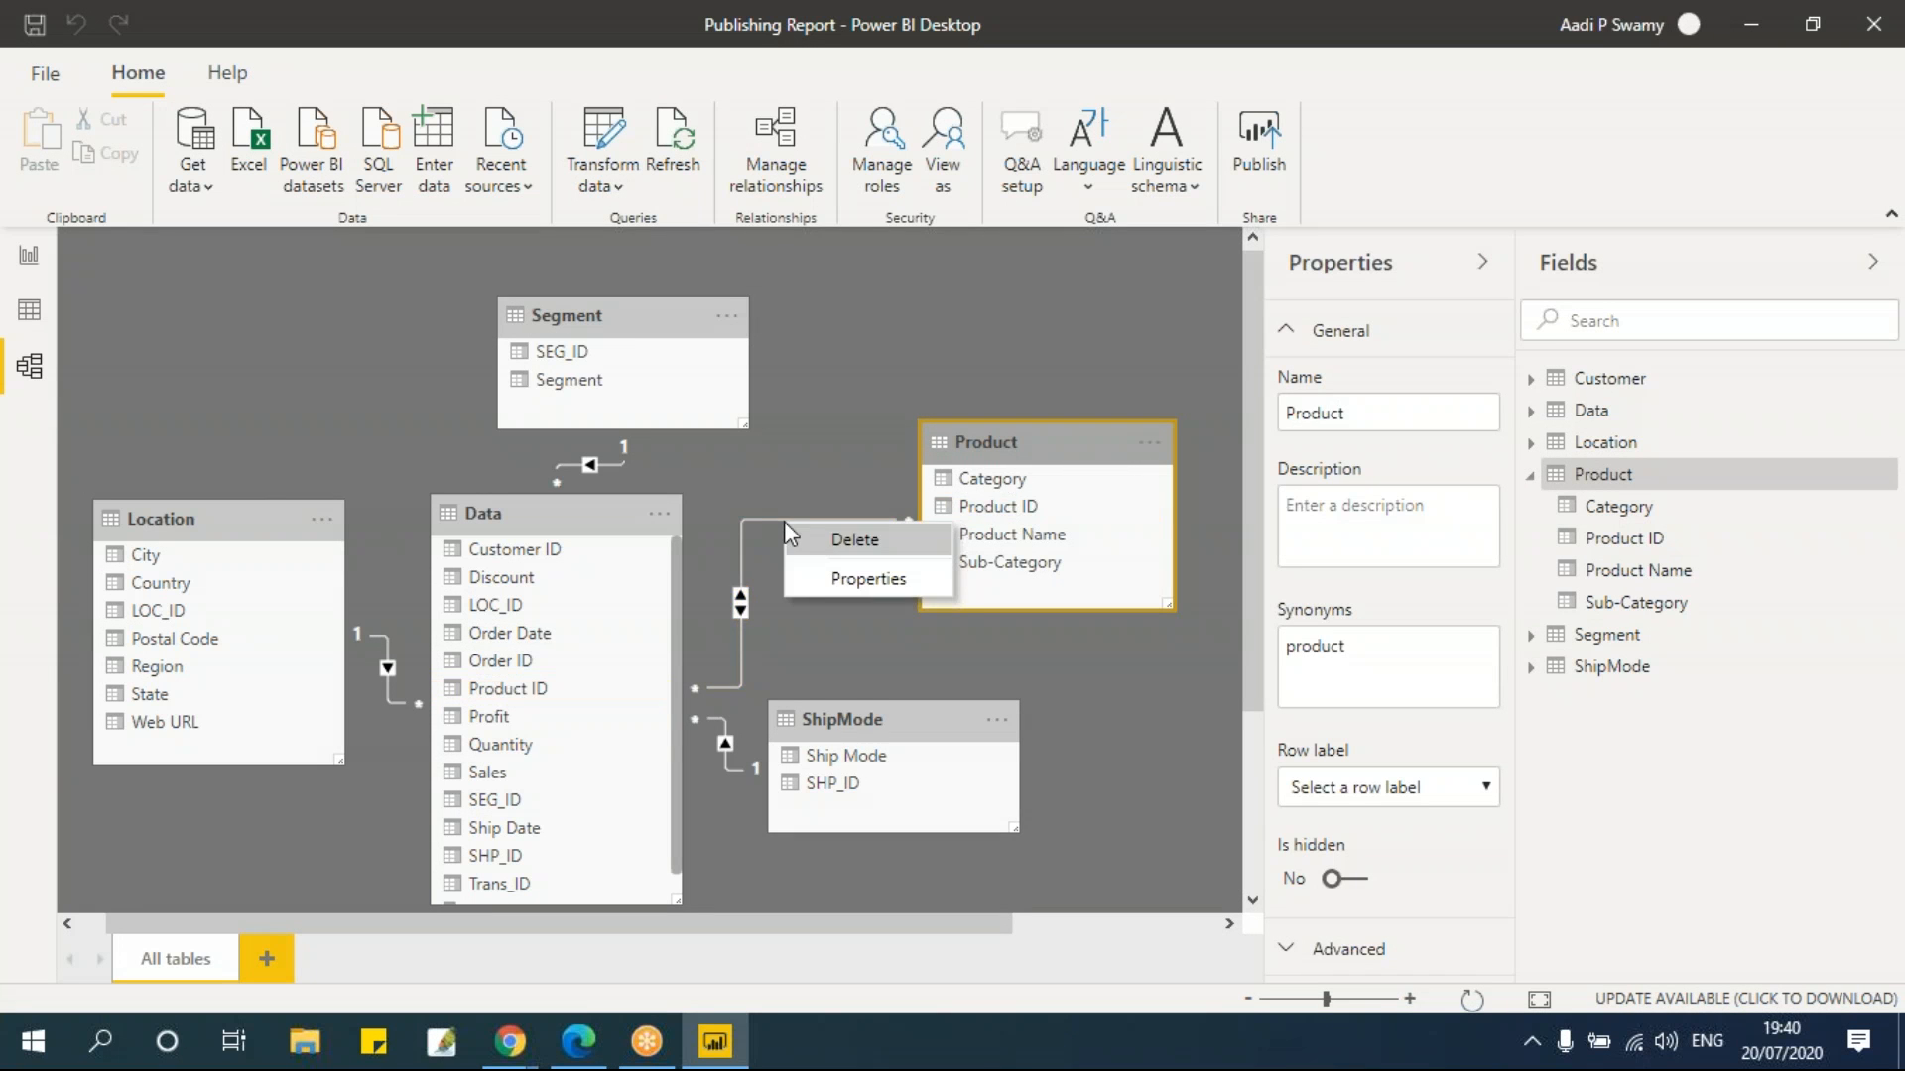
left_click(829, 543)
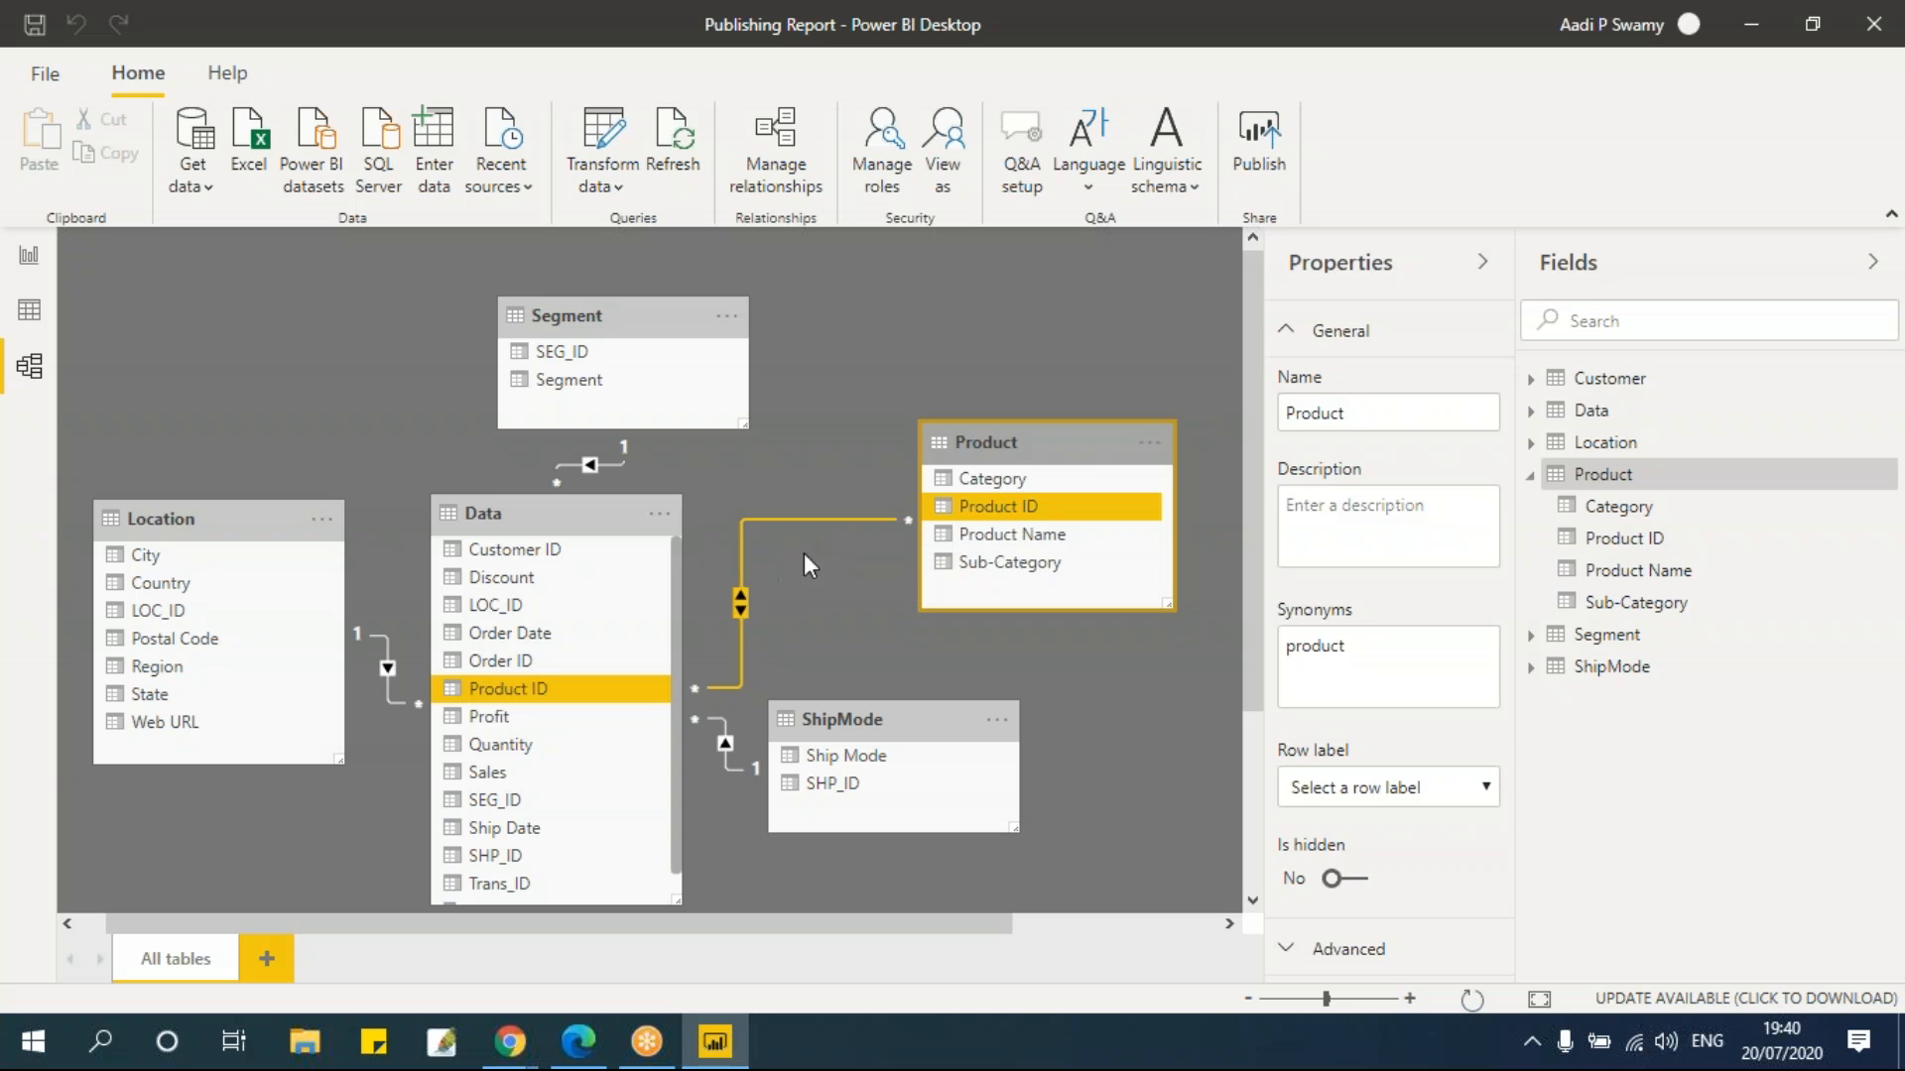
left_click(1085, 563)
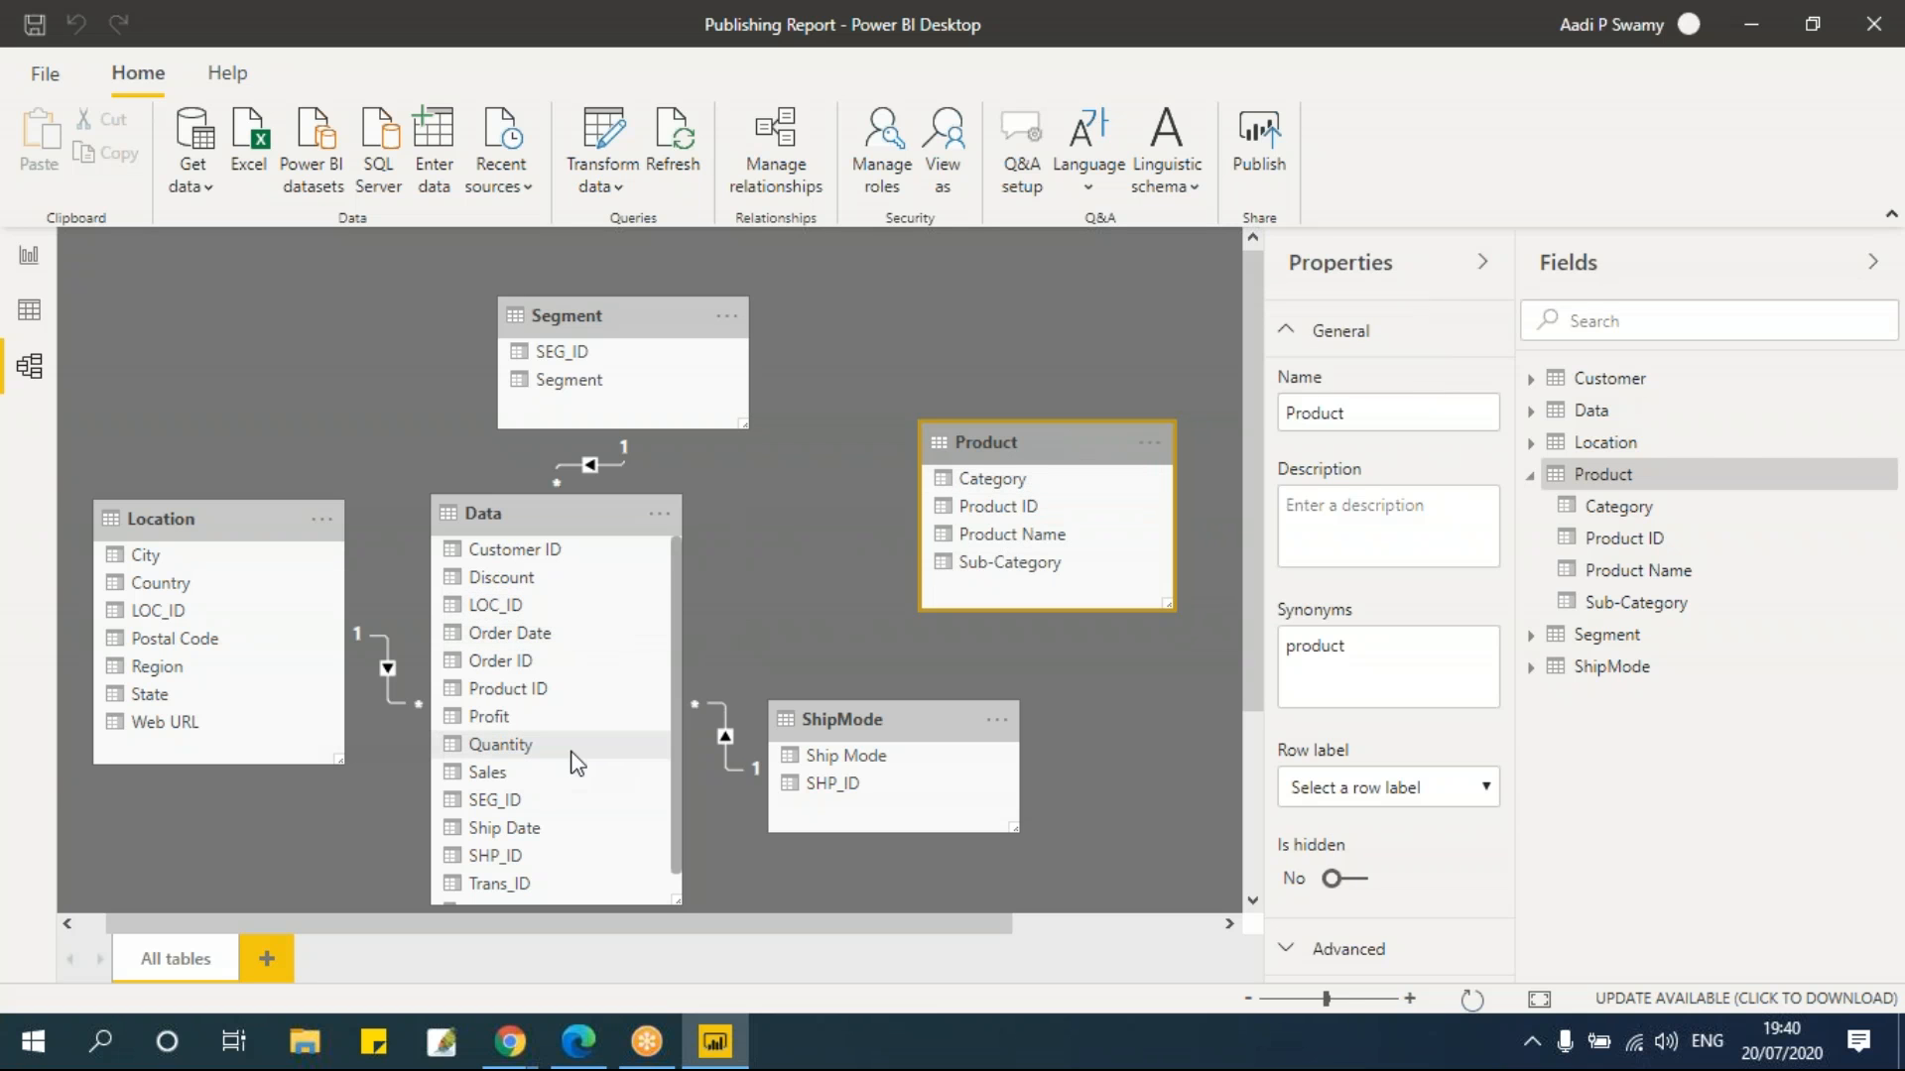
Add a table visual listing the Product table's Sub-Category field to Page 3 of the report and enlarge it
left_click(29, 260)
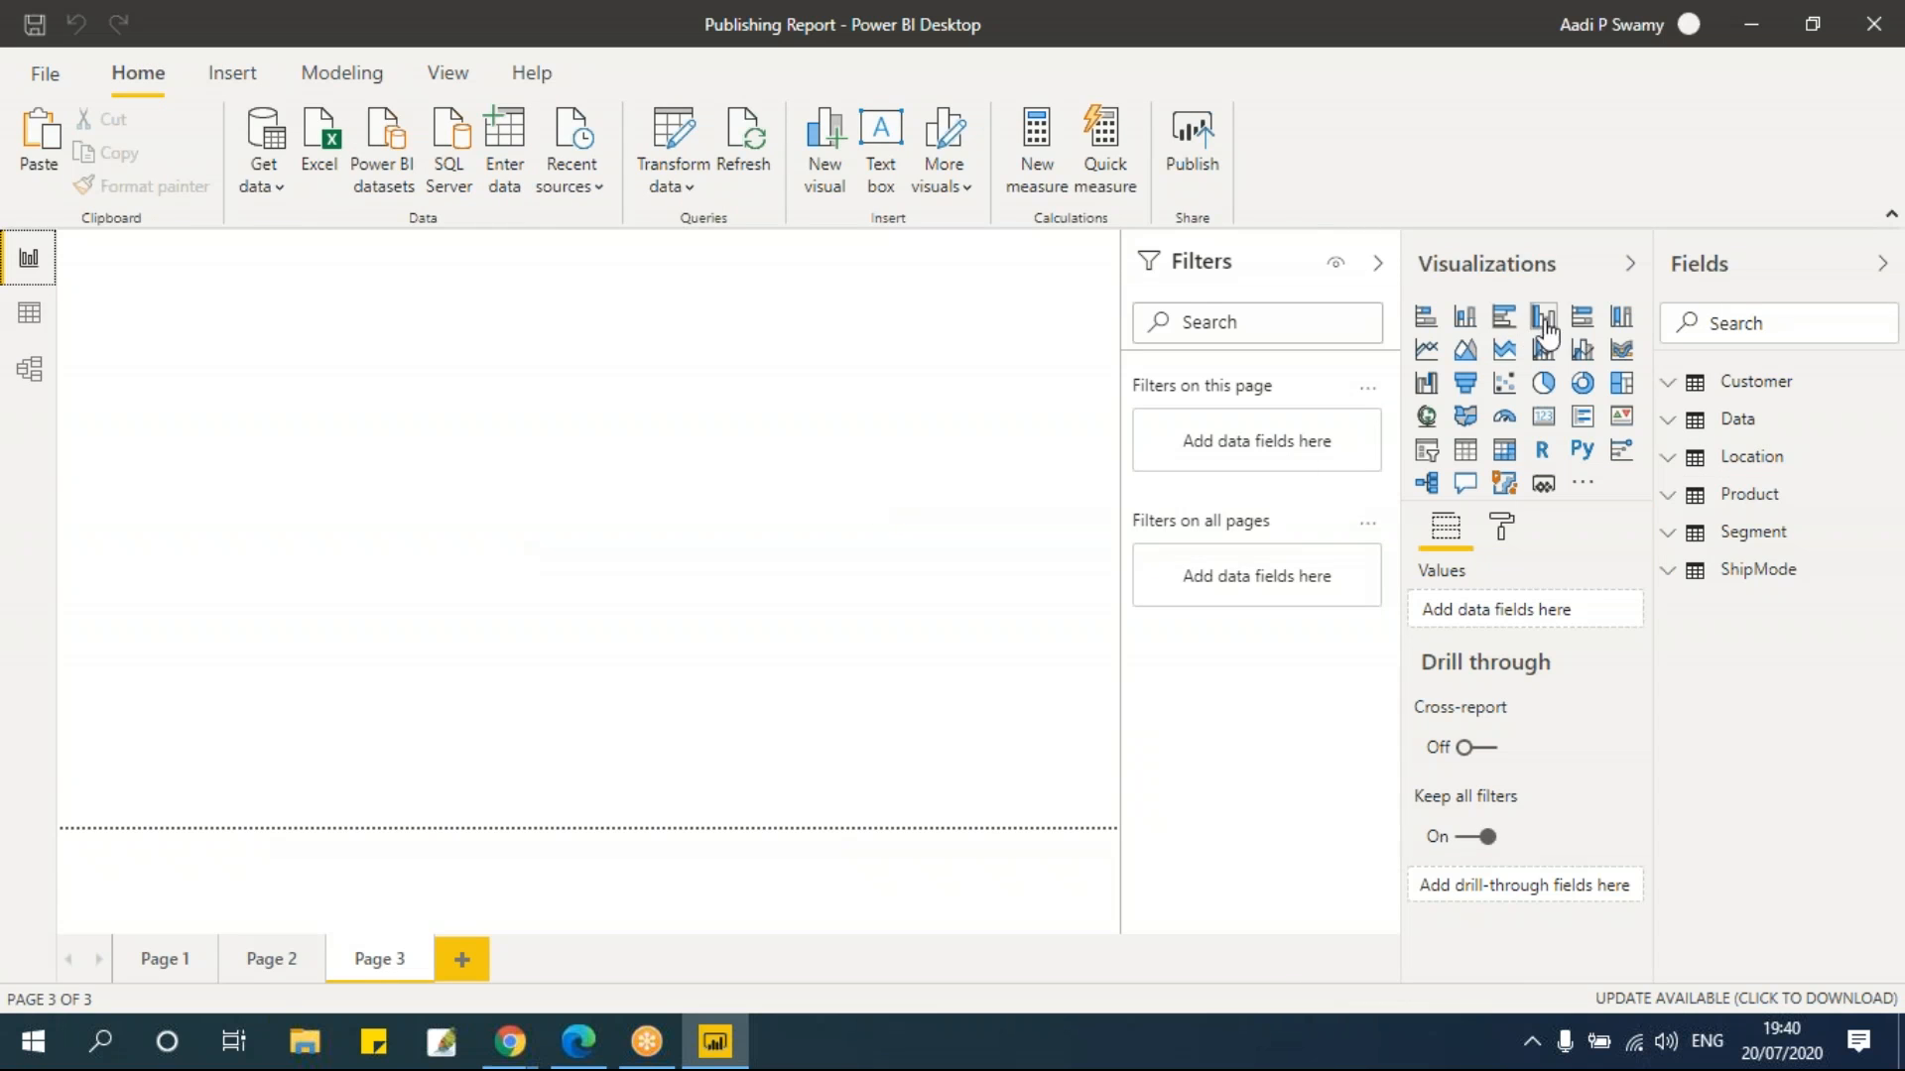
left_click(1465, 449)
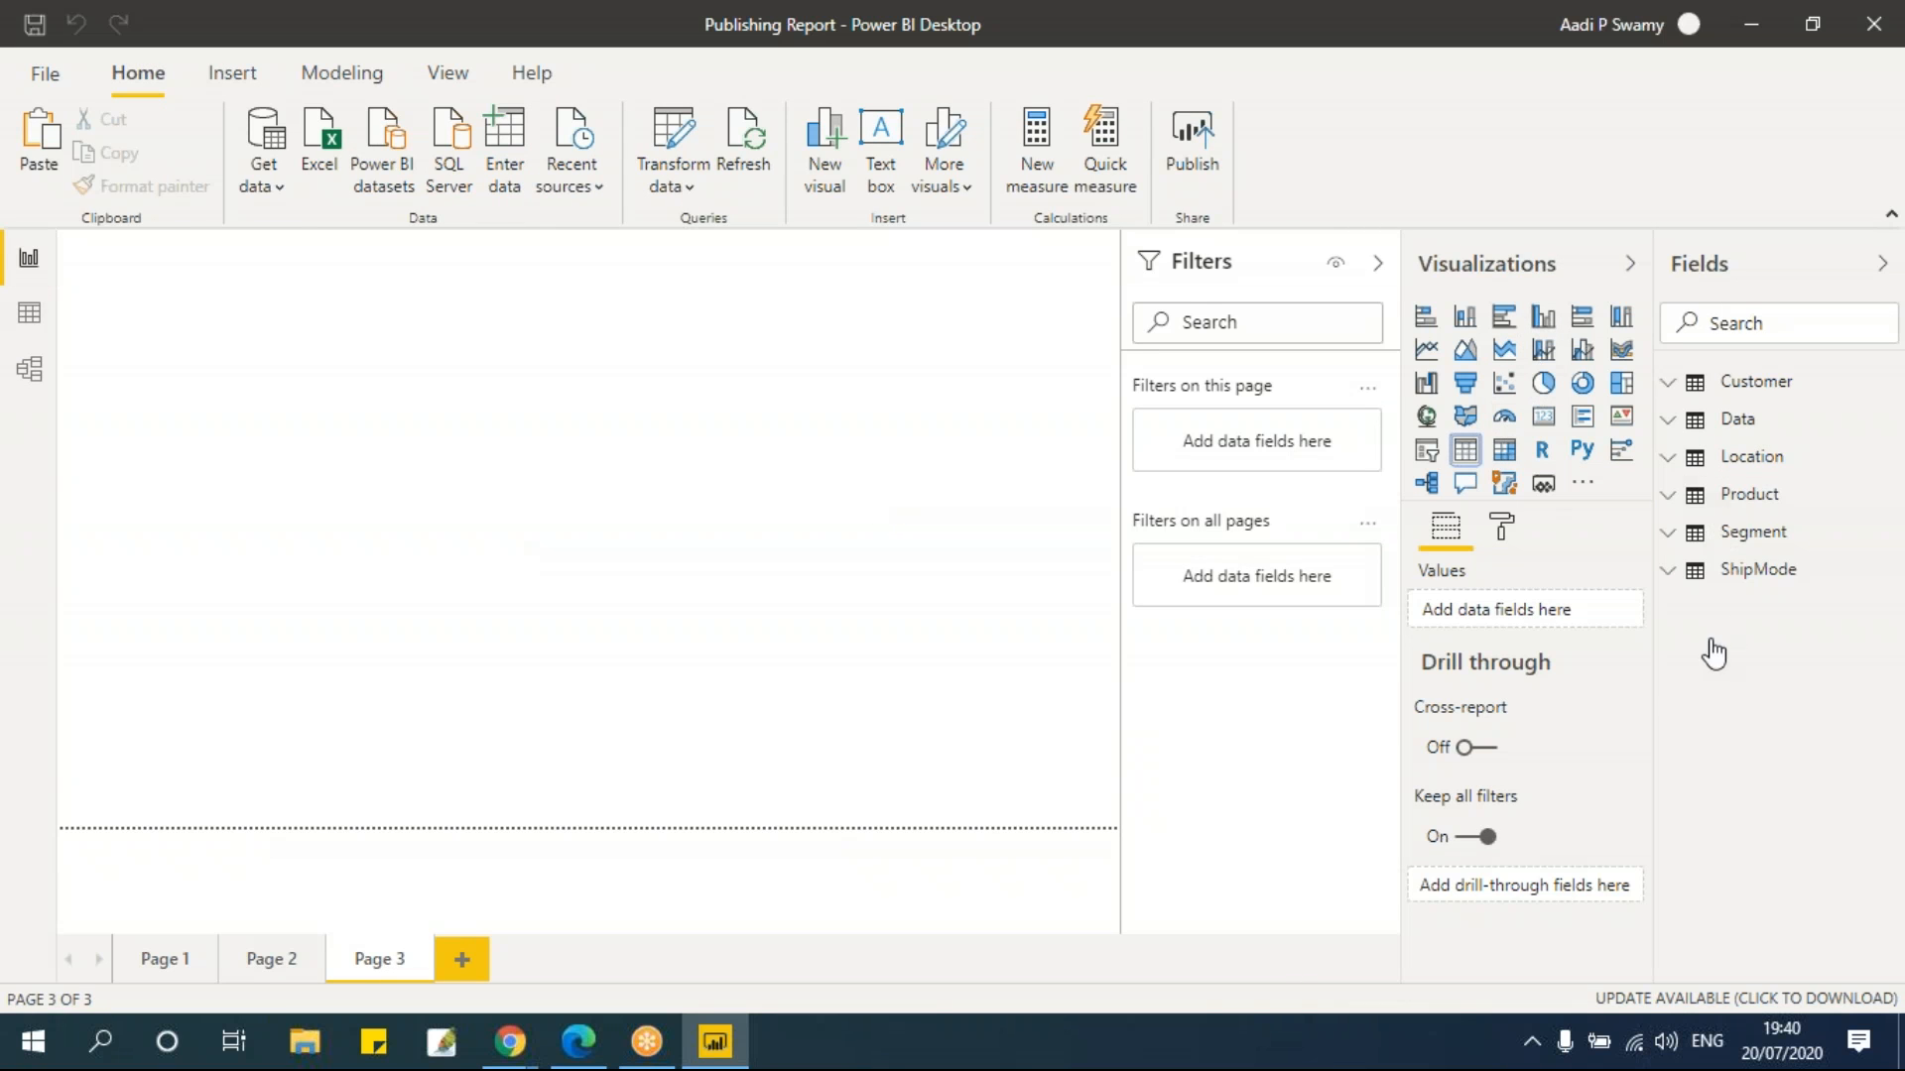
left_click(1734, 504)
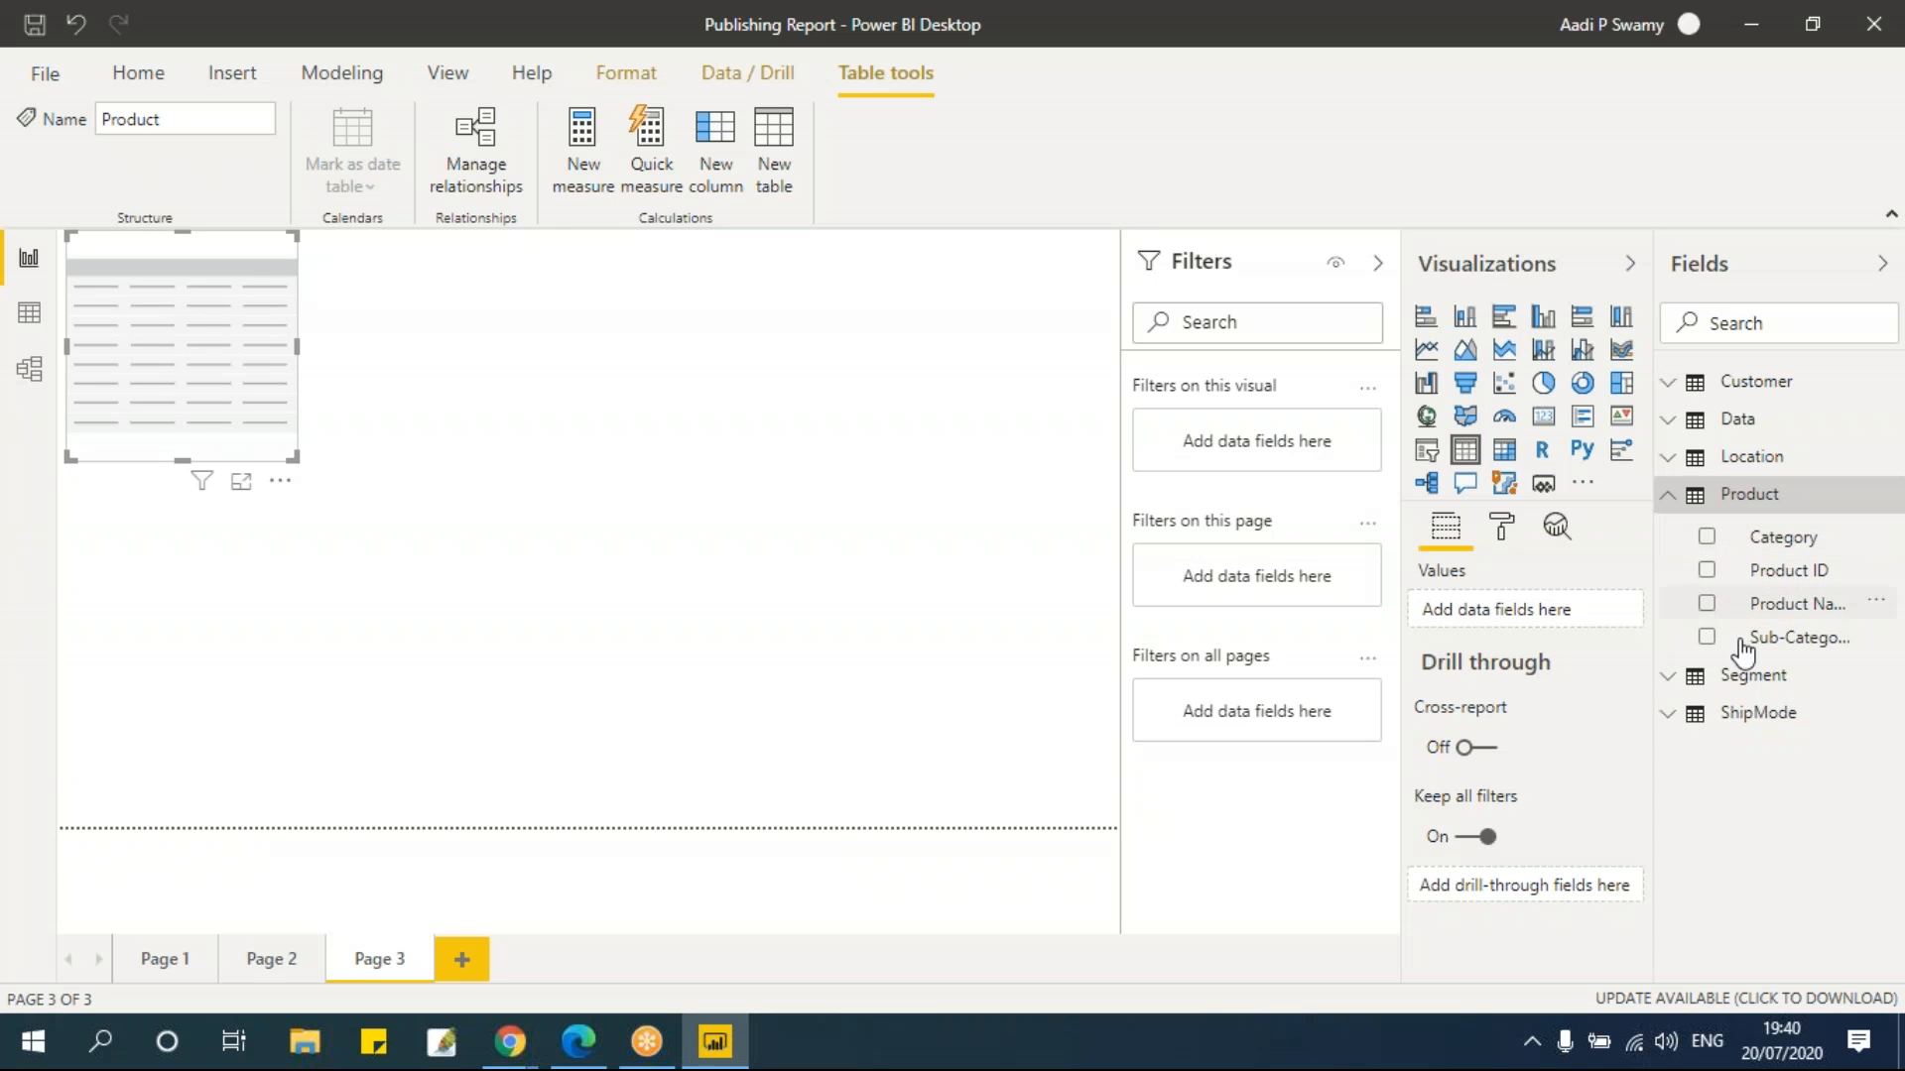
left_click(1706, 638)
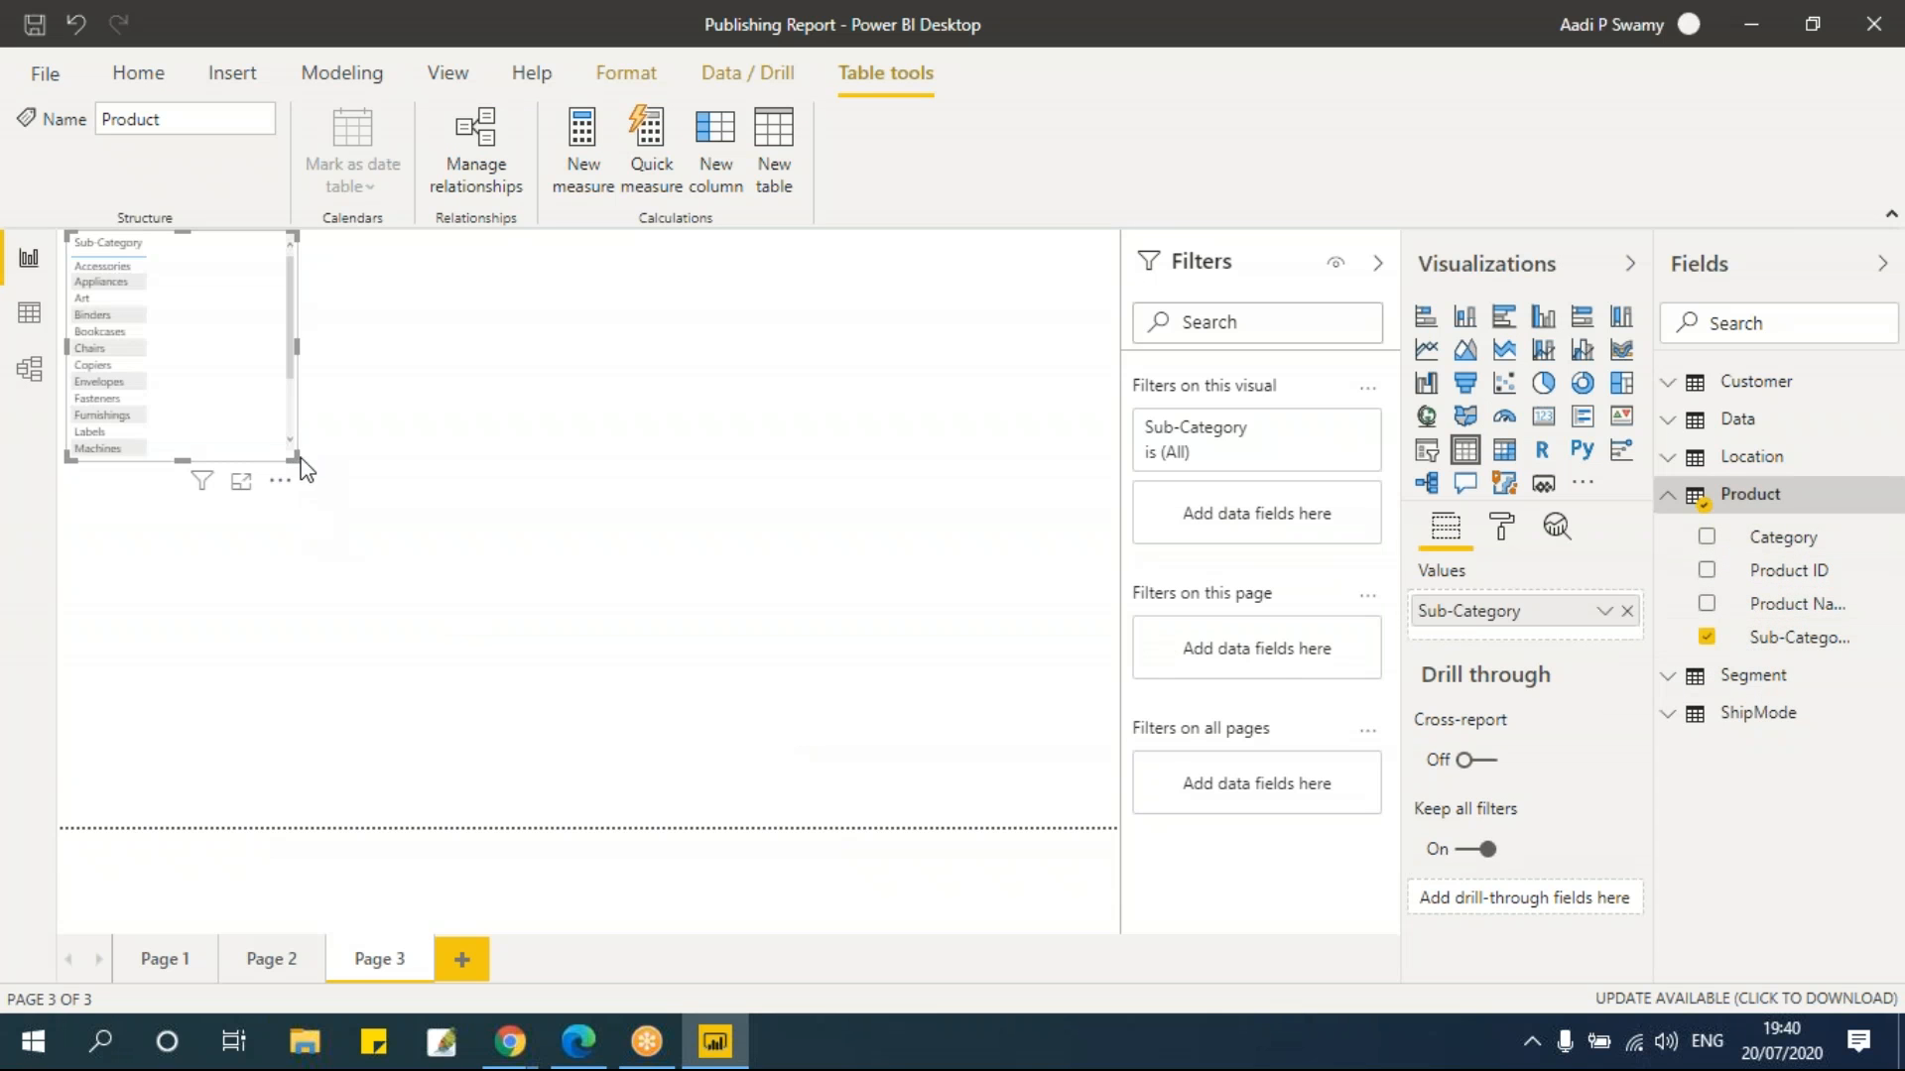
left_click_drag(295, 463, 484, 683)
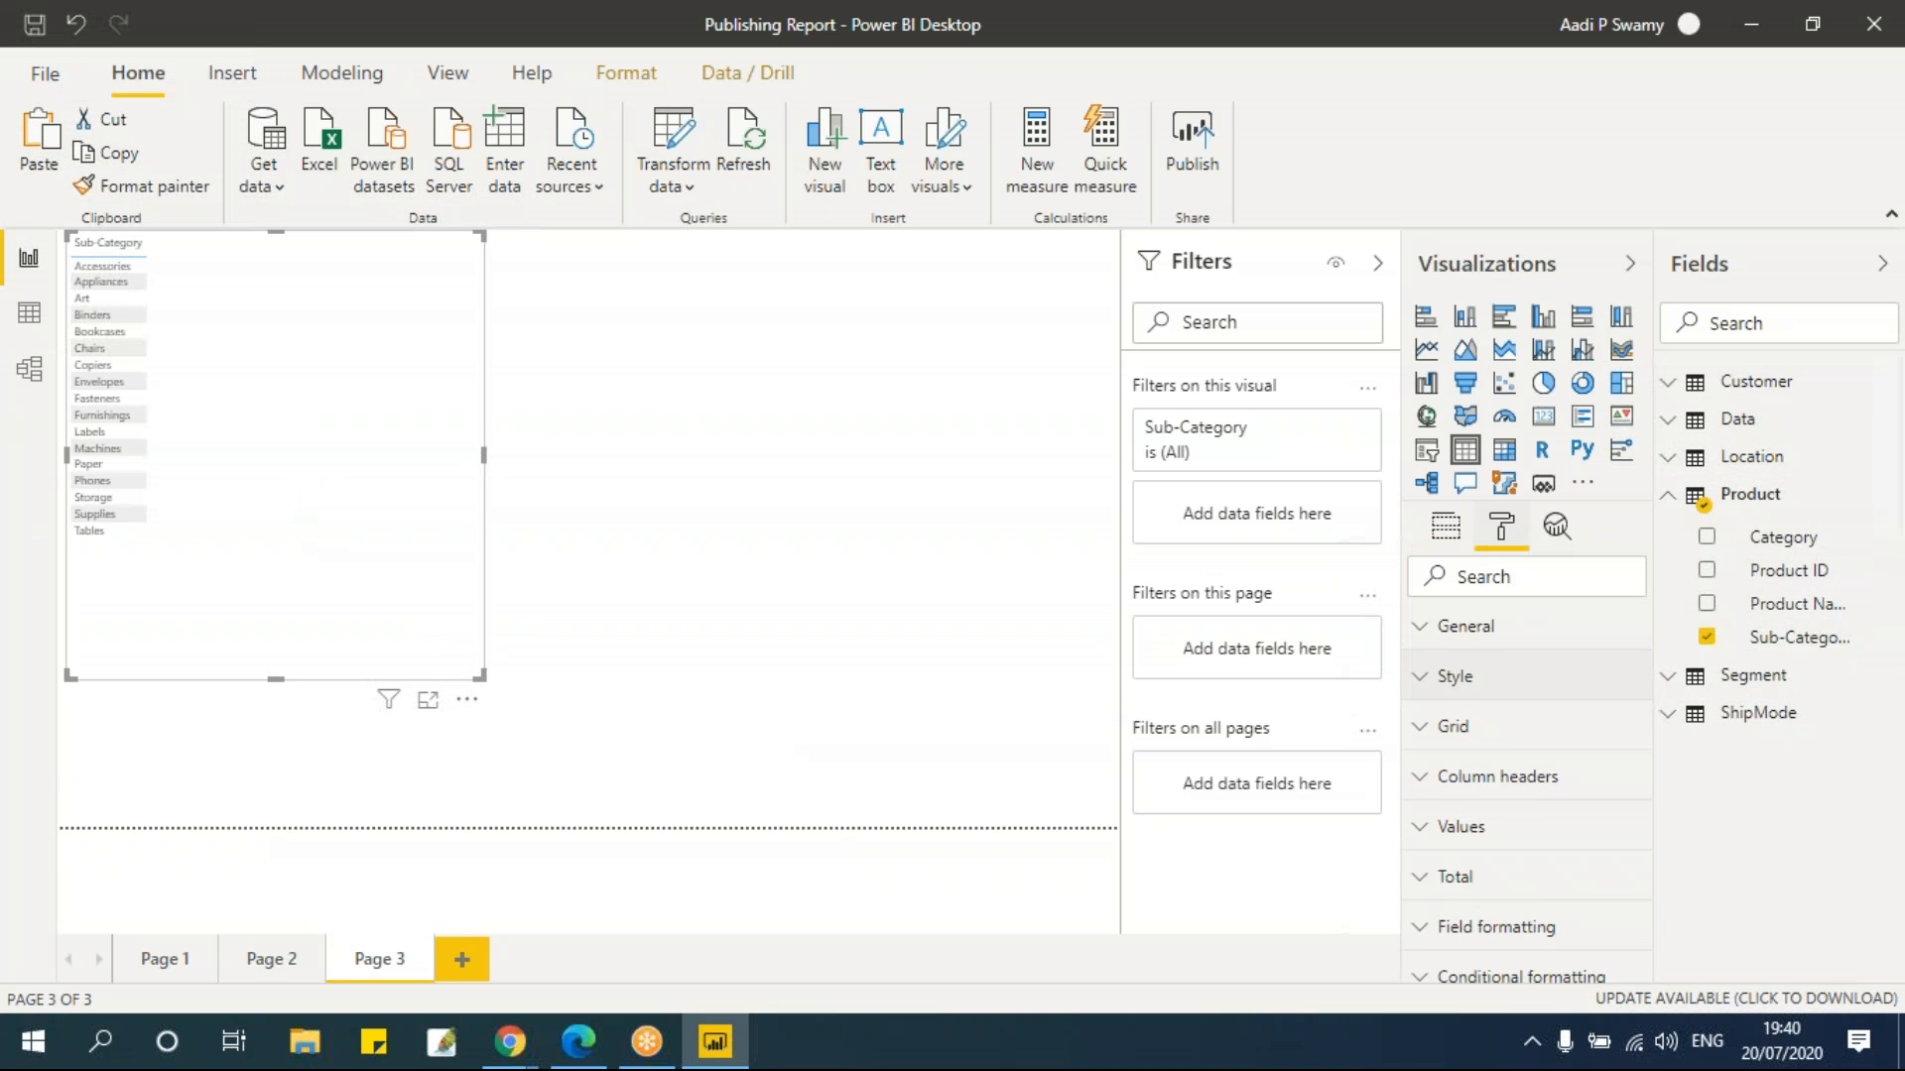
Set the text size of the table's values to 20 pt
left_click(1535, 815)
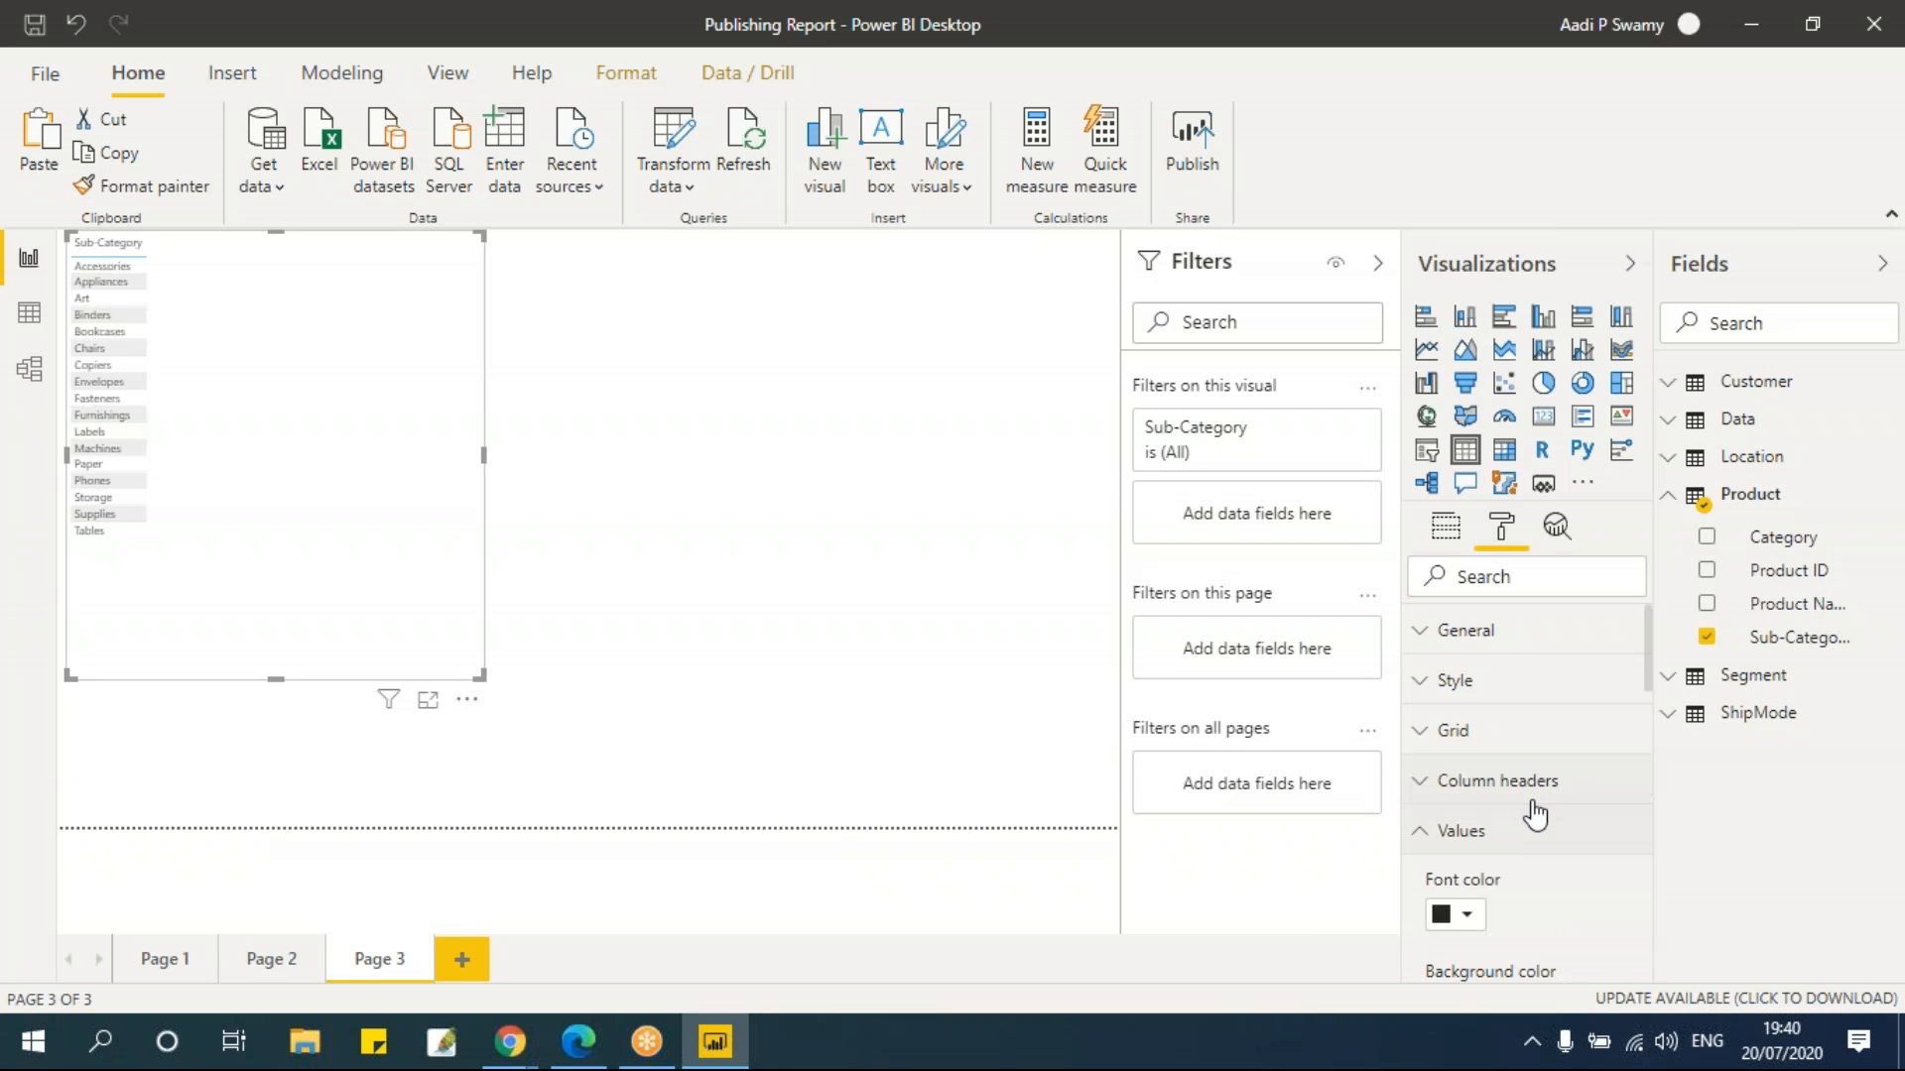
scroll(1528, 808, "down", 5)
scroll(1525, 812, "down", 1)
left_click(1448, 818)
type("20")
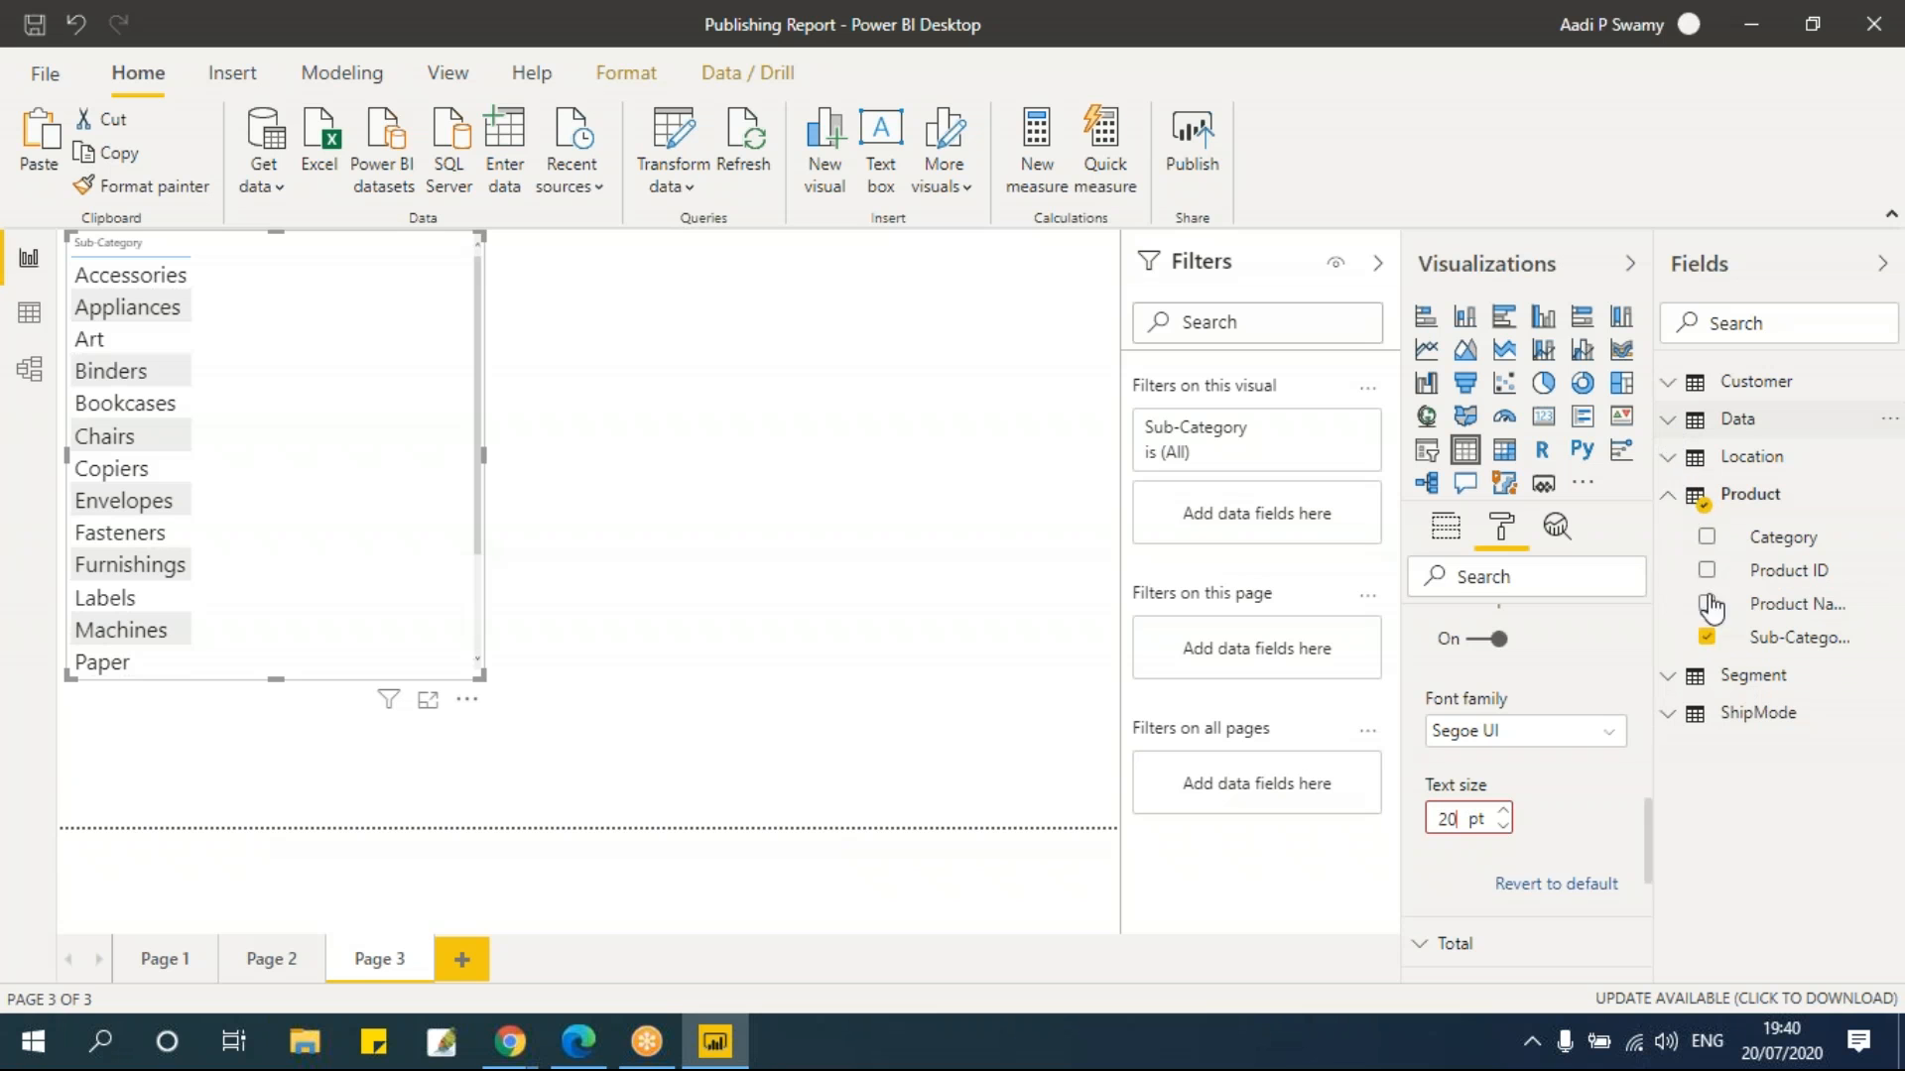
Add Sales from the Data table to the Sub-Category table, enlarge the visual and select the Accessories row
left_click(1731, 418)
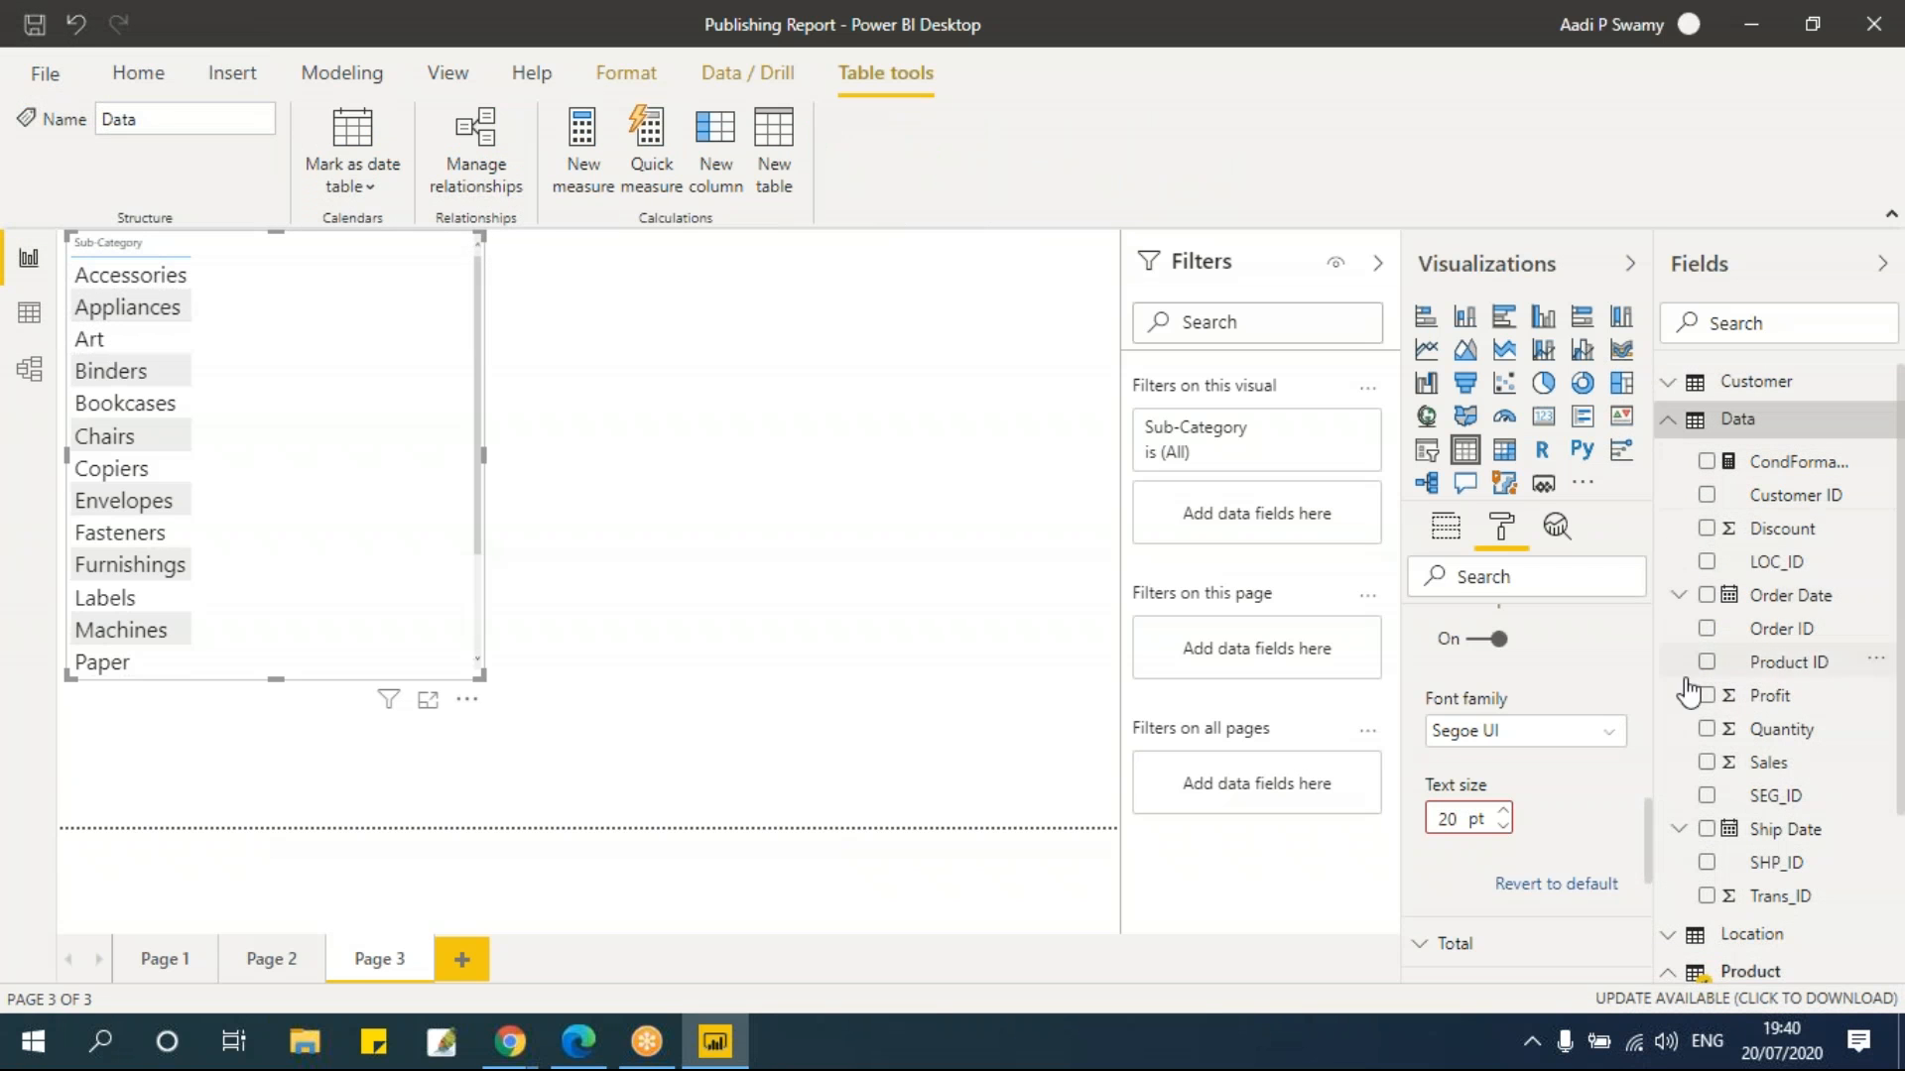
left_click(1706, 763)
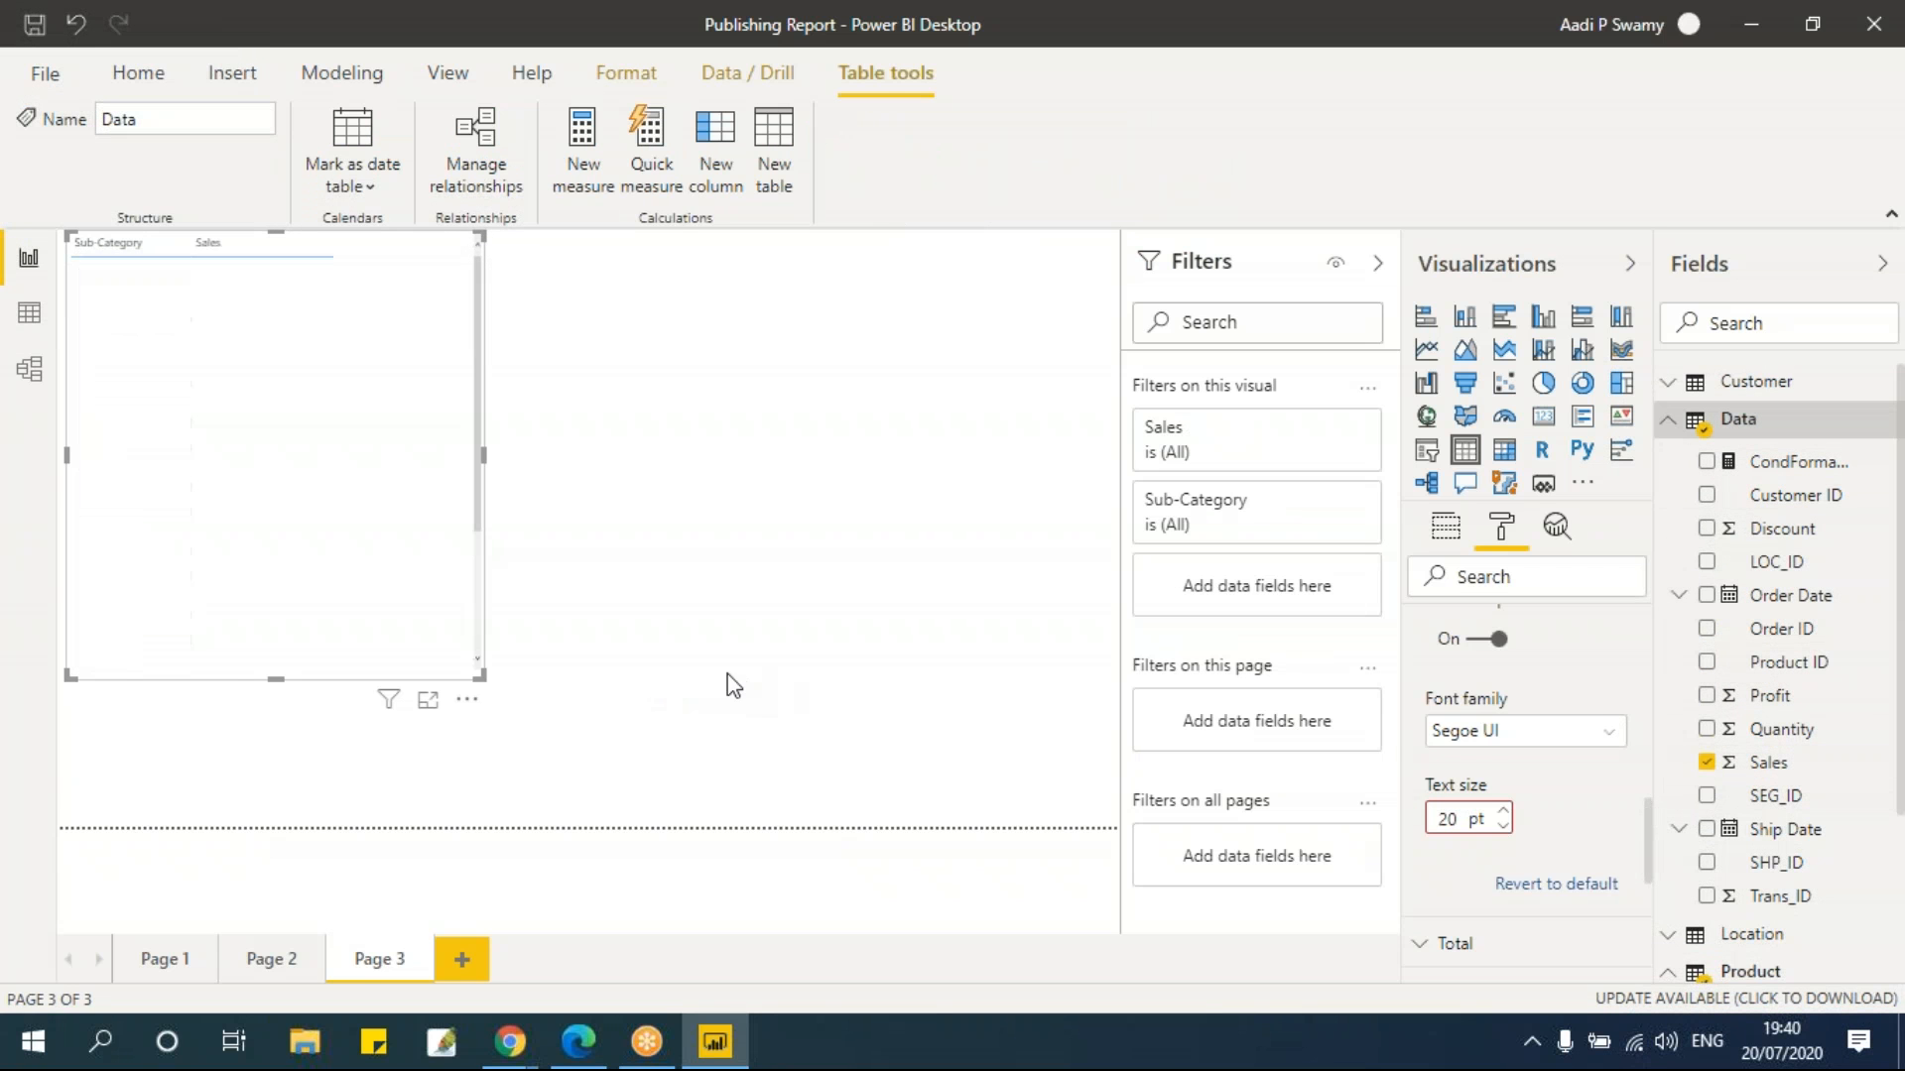
left_click_drag(477, 683, 613, 810)
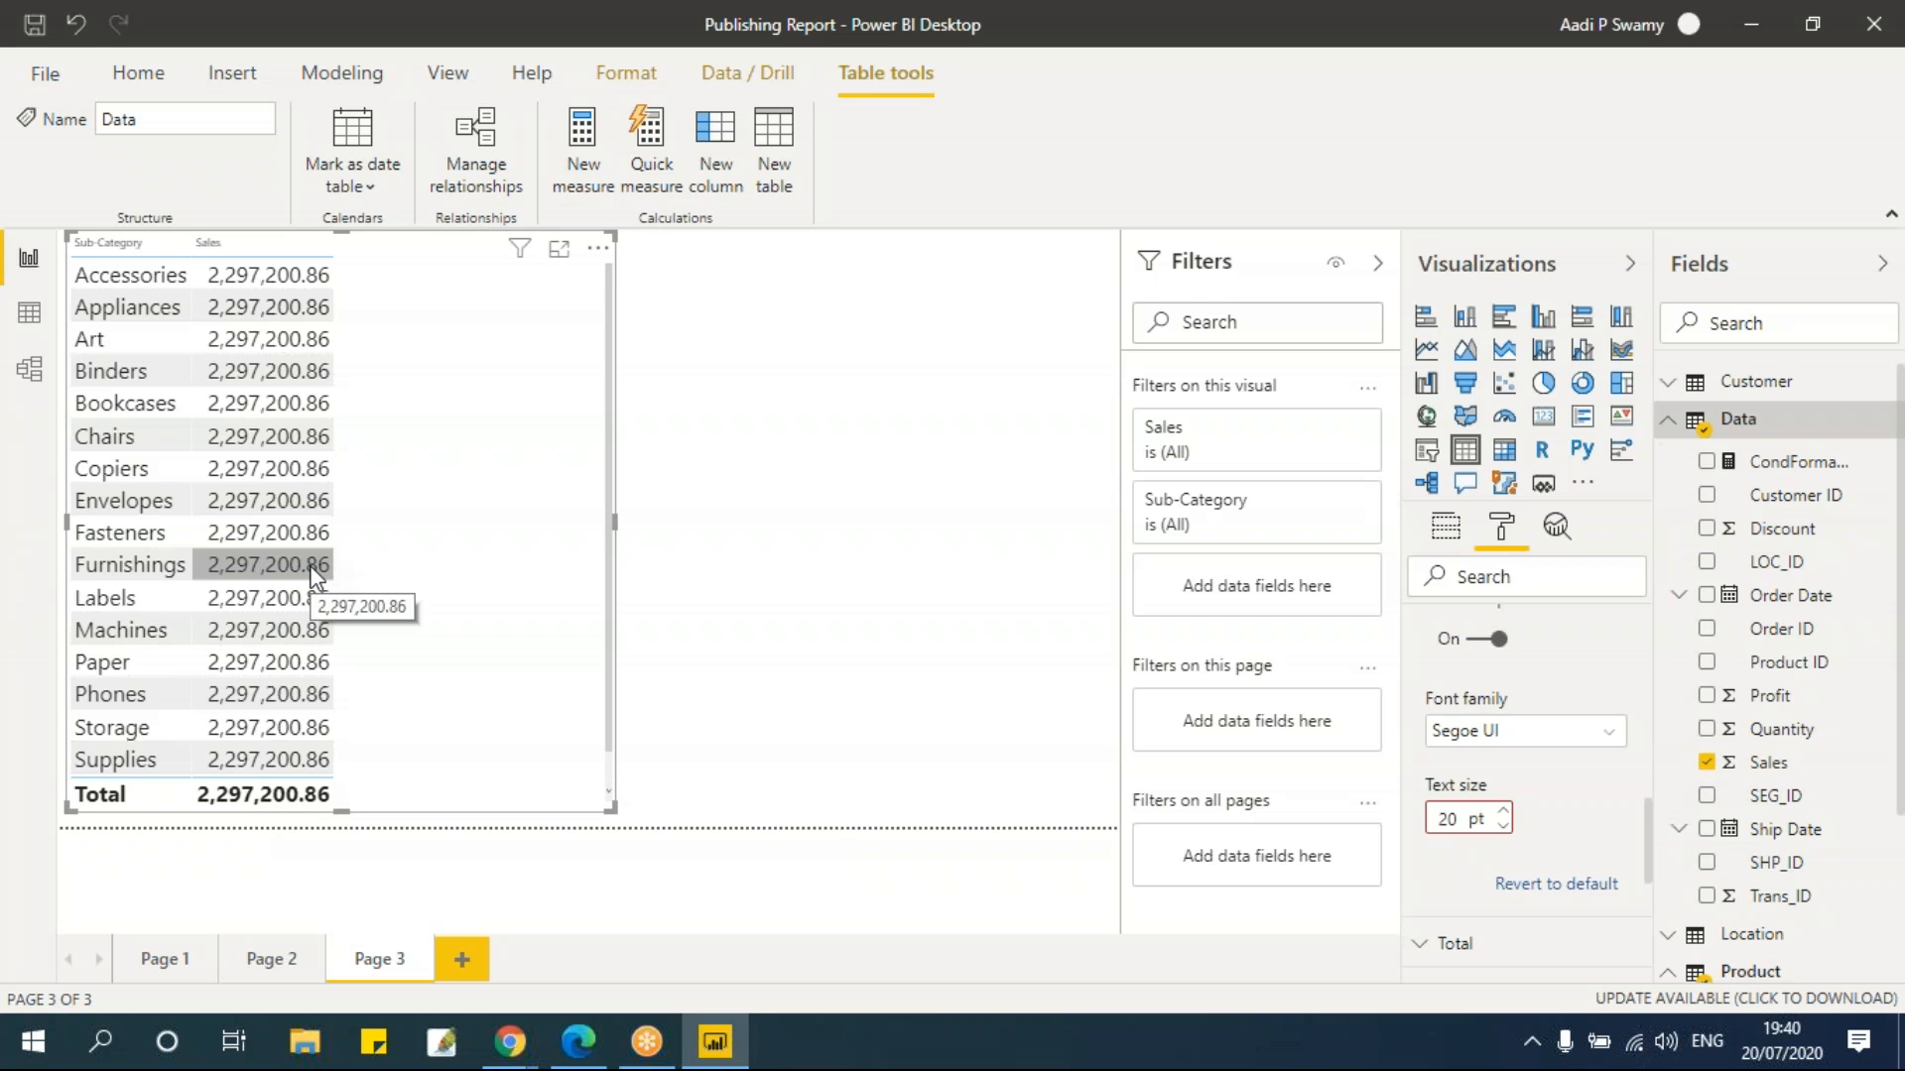
left_click(135, 281)
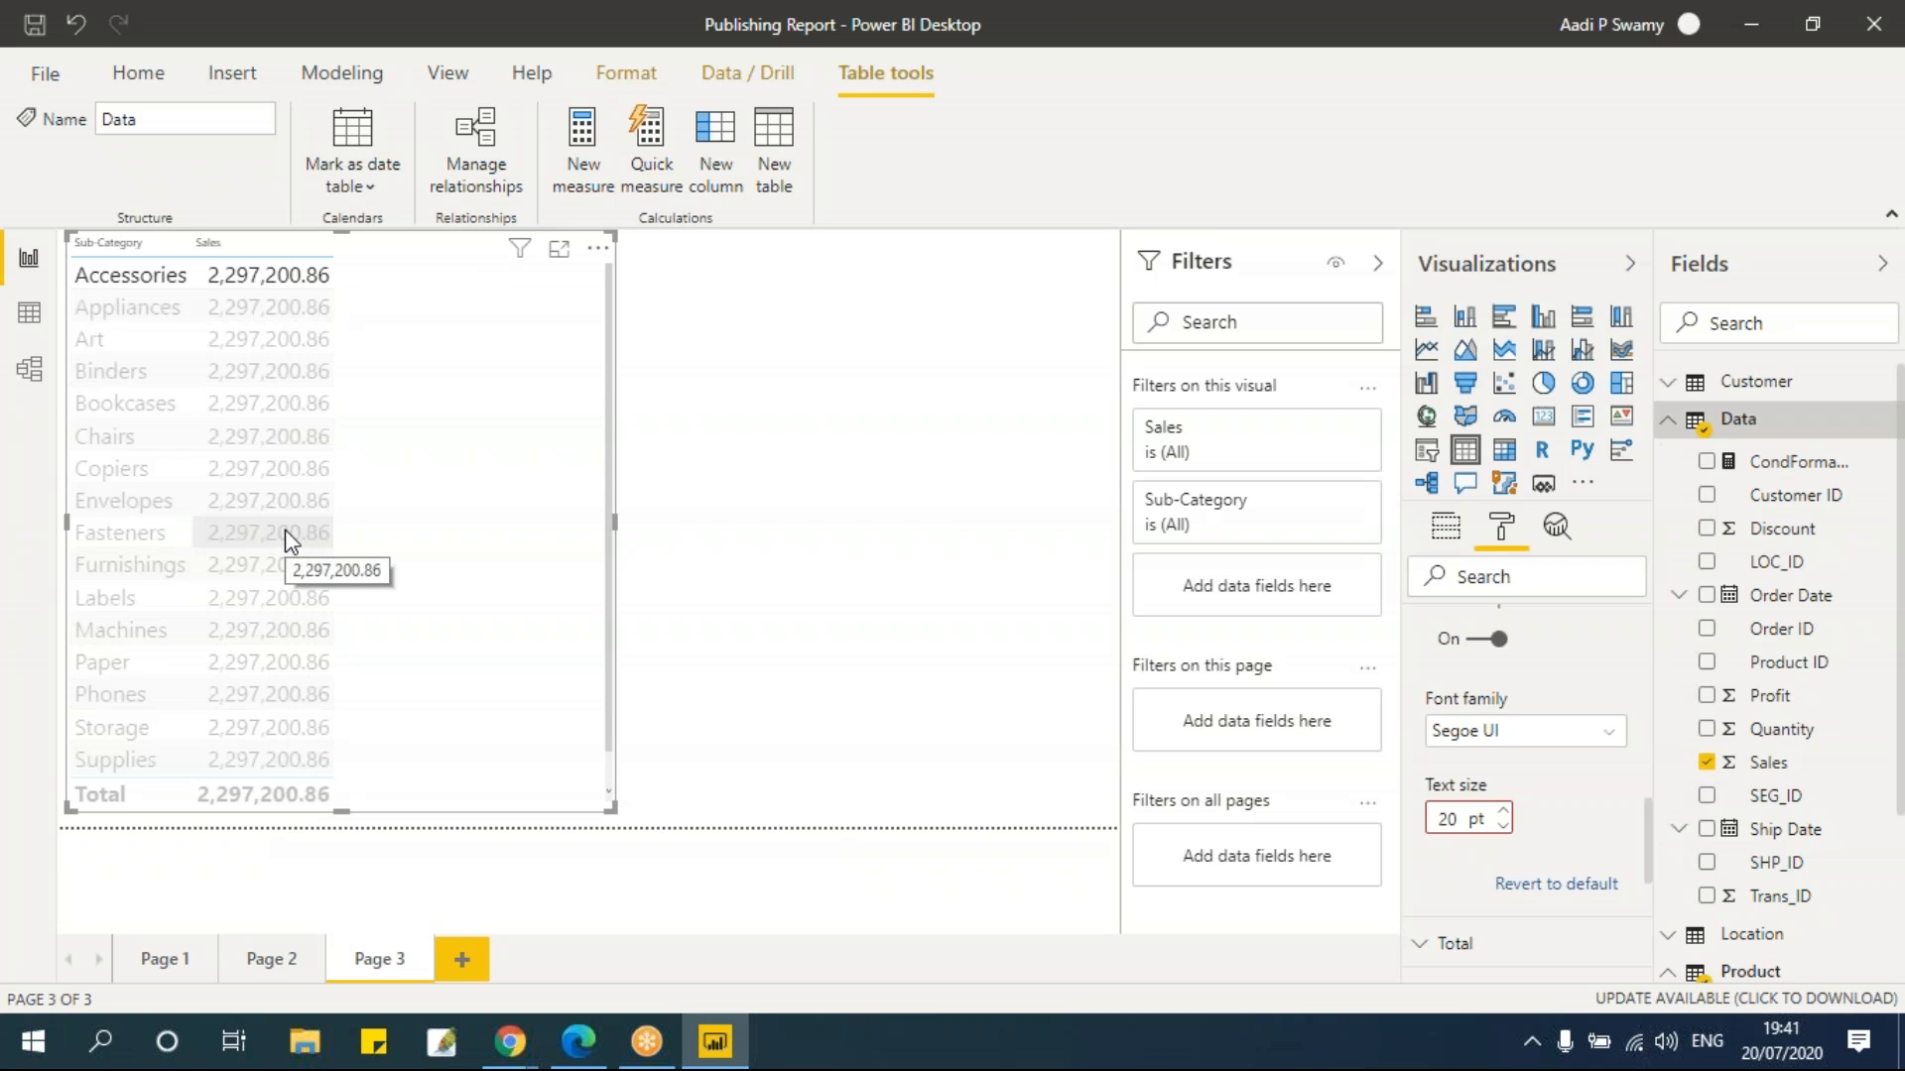
Rearrange the model diagram by moving the Product table higher and placing the Segment table above Location
left_click(29, 372)
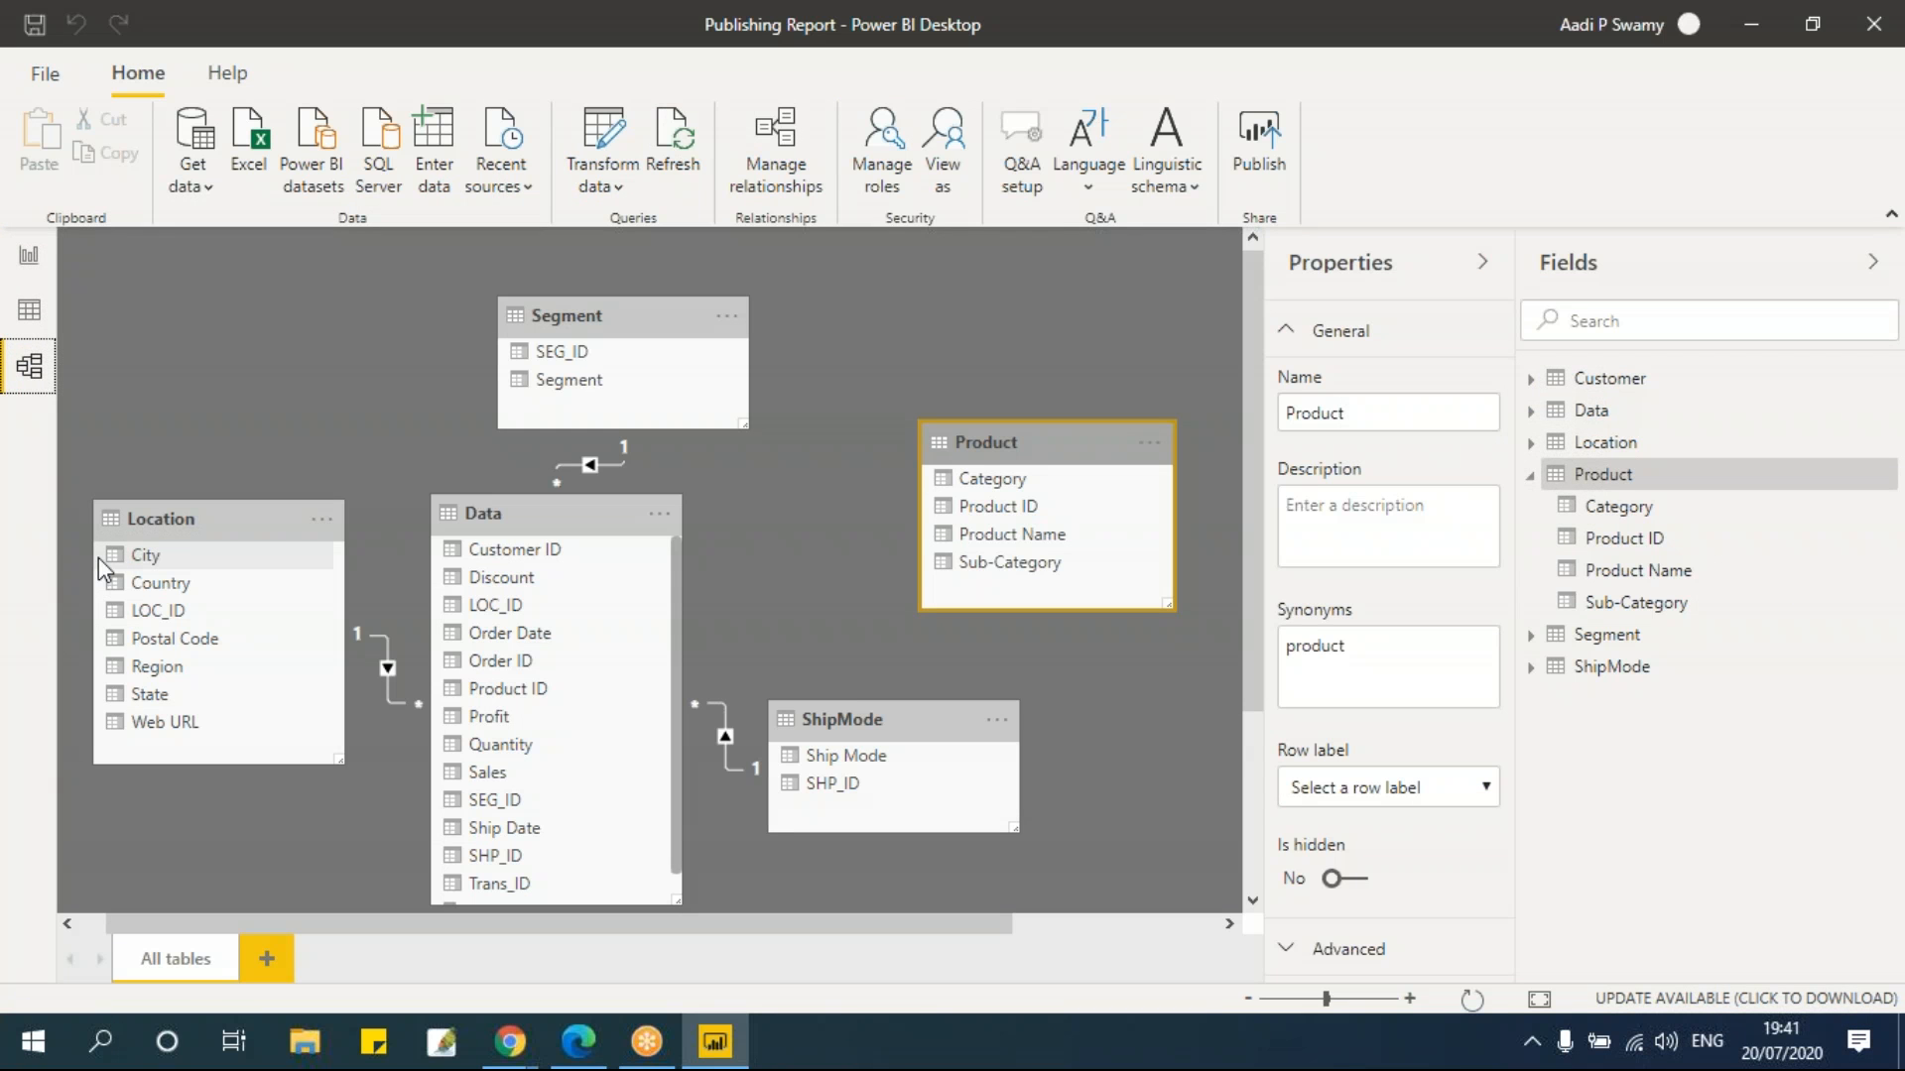
left_click_drag(990, 435, 981, 314)
left_click_drag(570, 315, 217, 315)
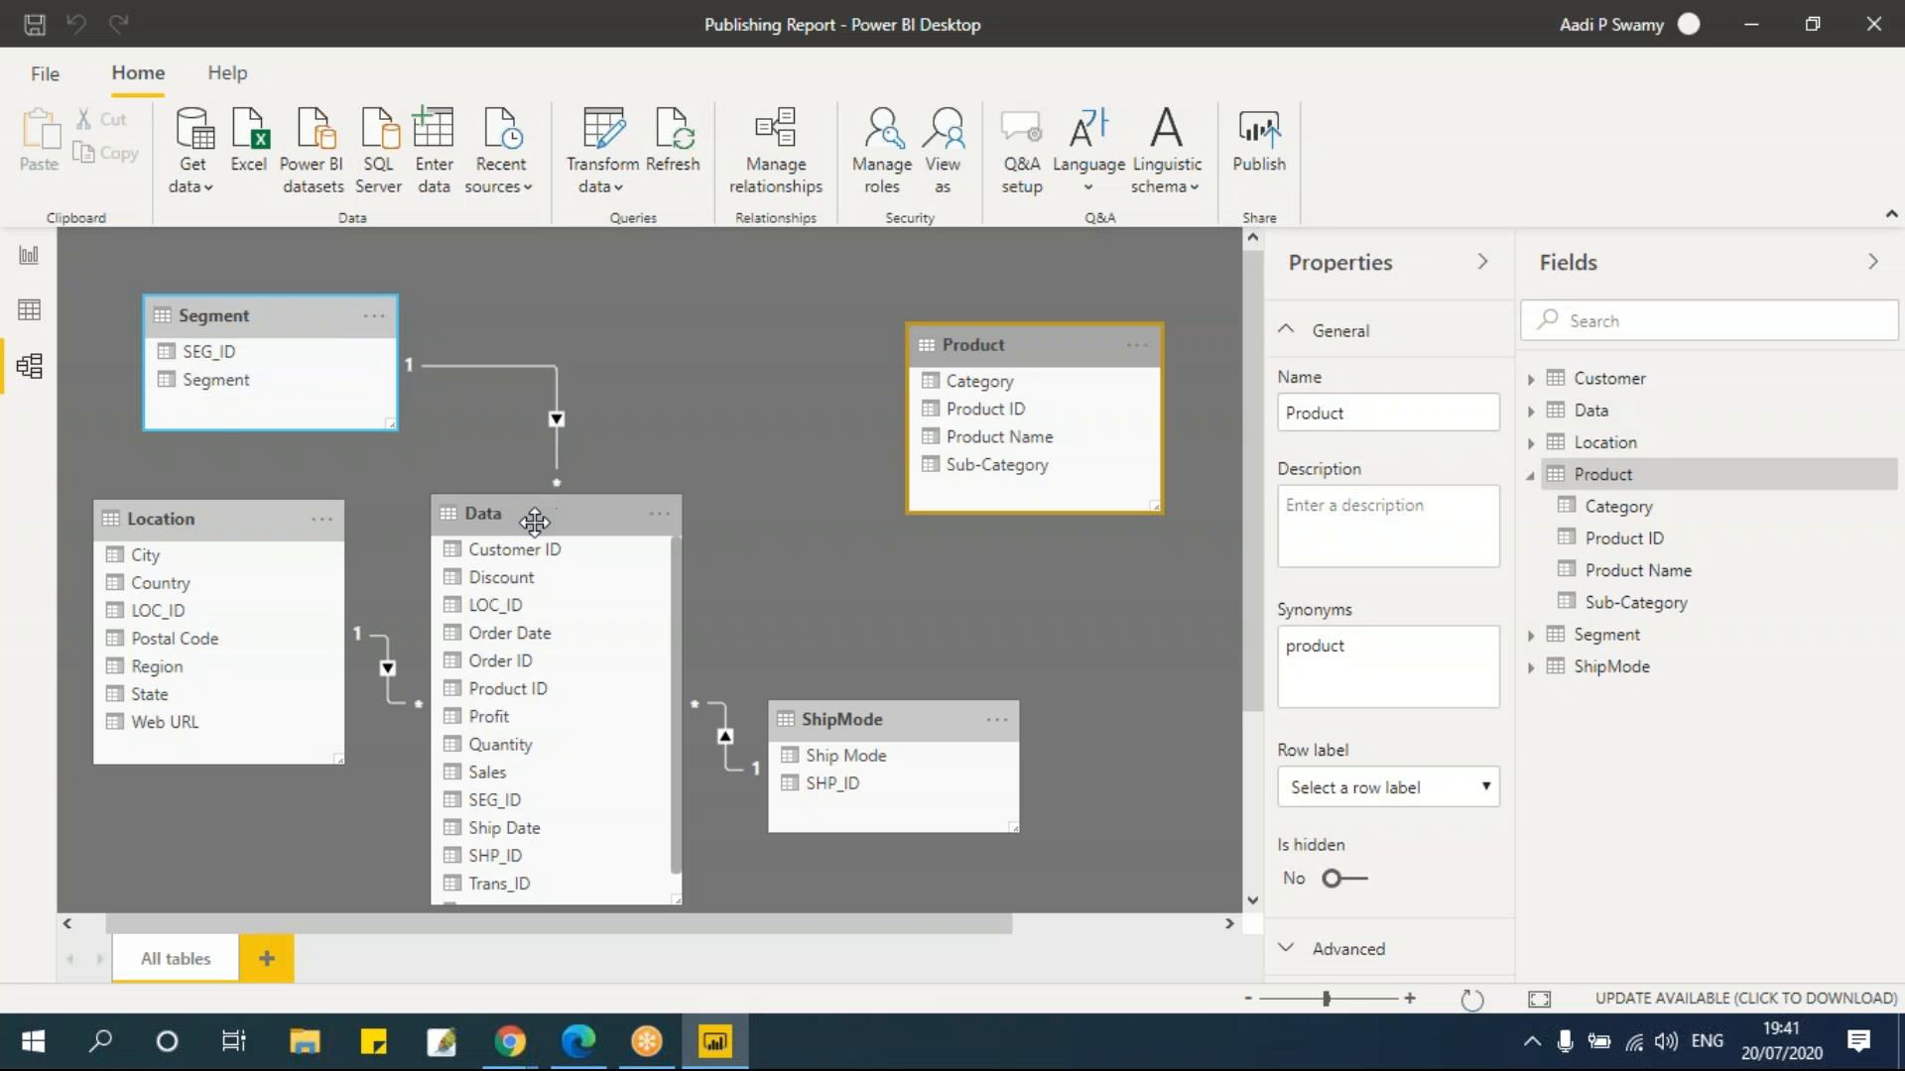
Examine the SHP_ID values in the Data table and their matching ship modes in the ShipMode table, and return to the model diagram
left_click(29, 309)
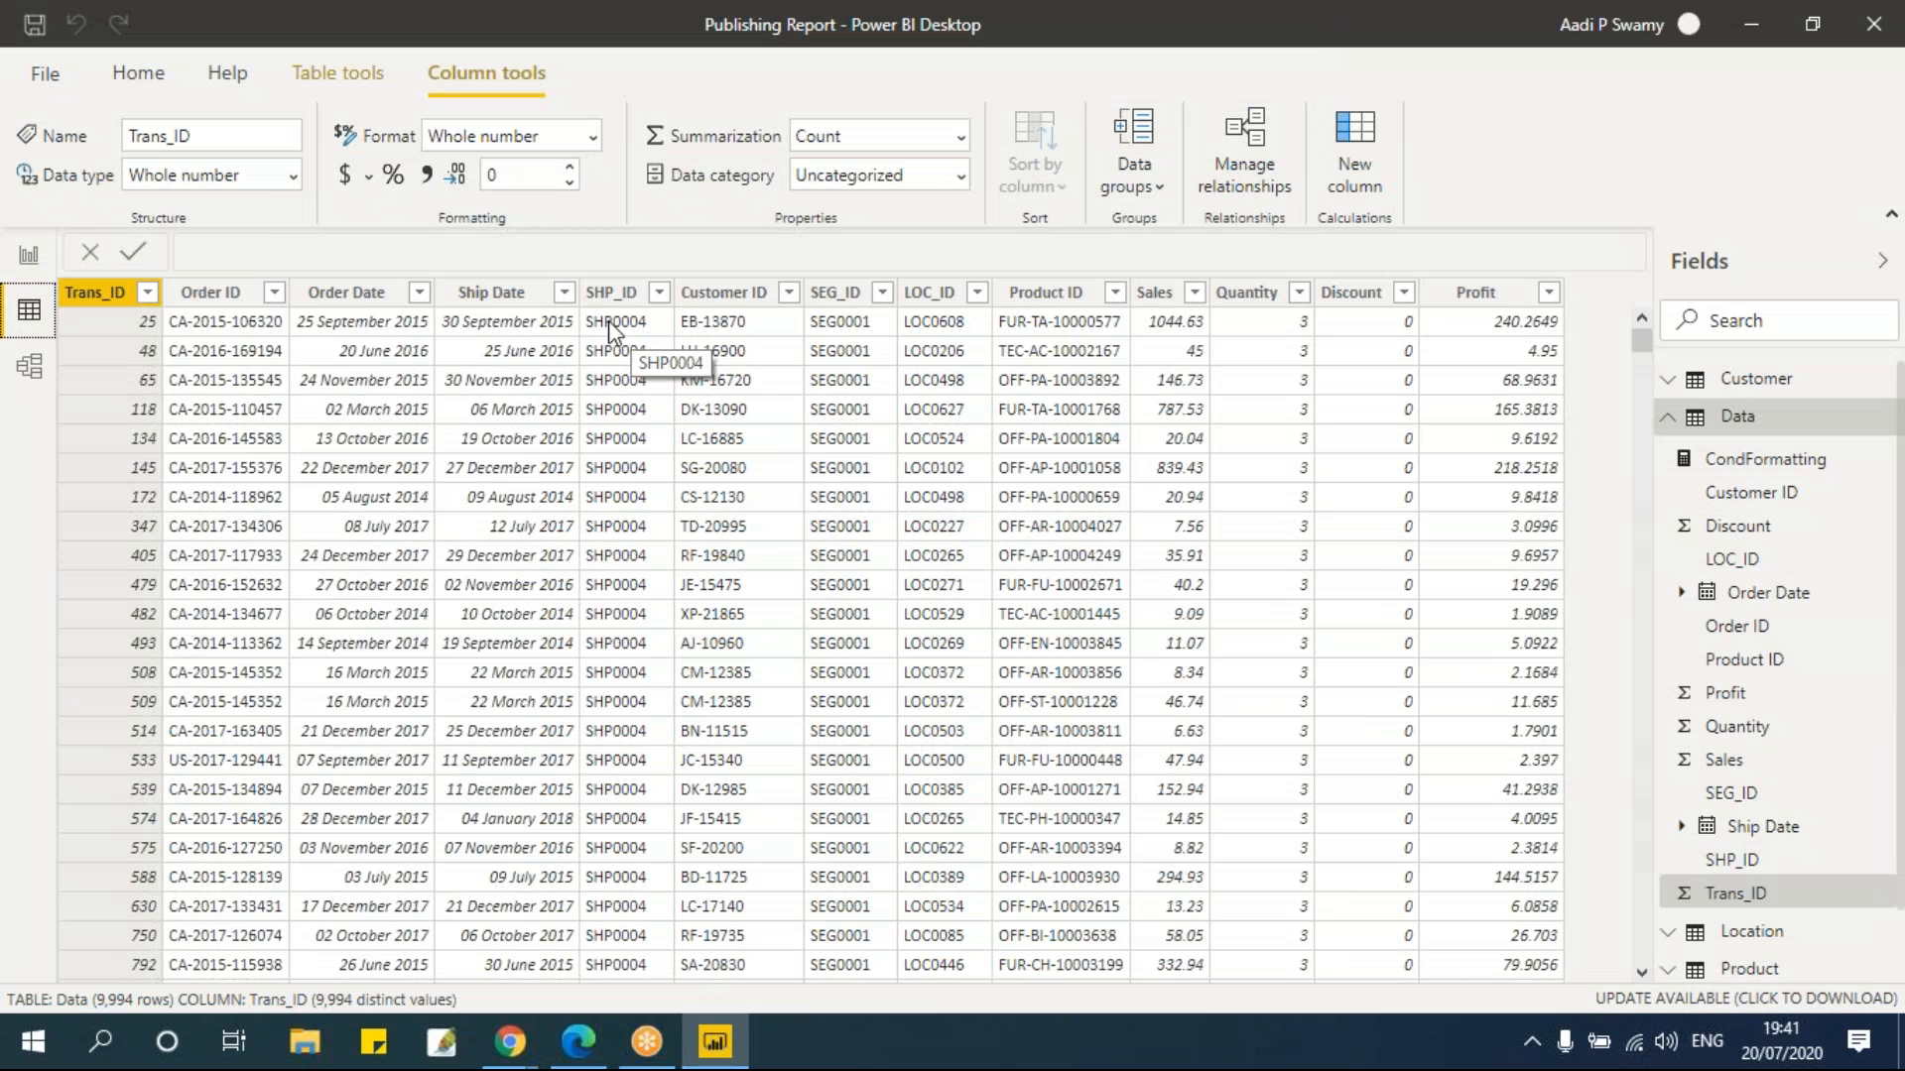
left_click(662, 301)
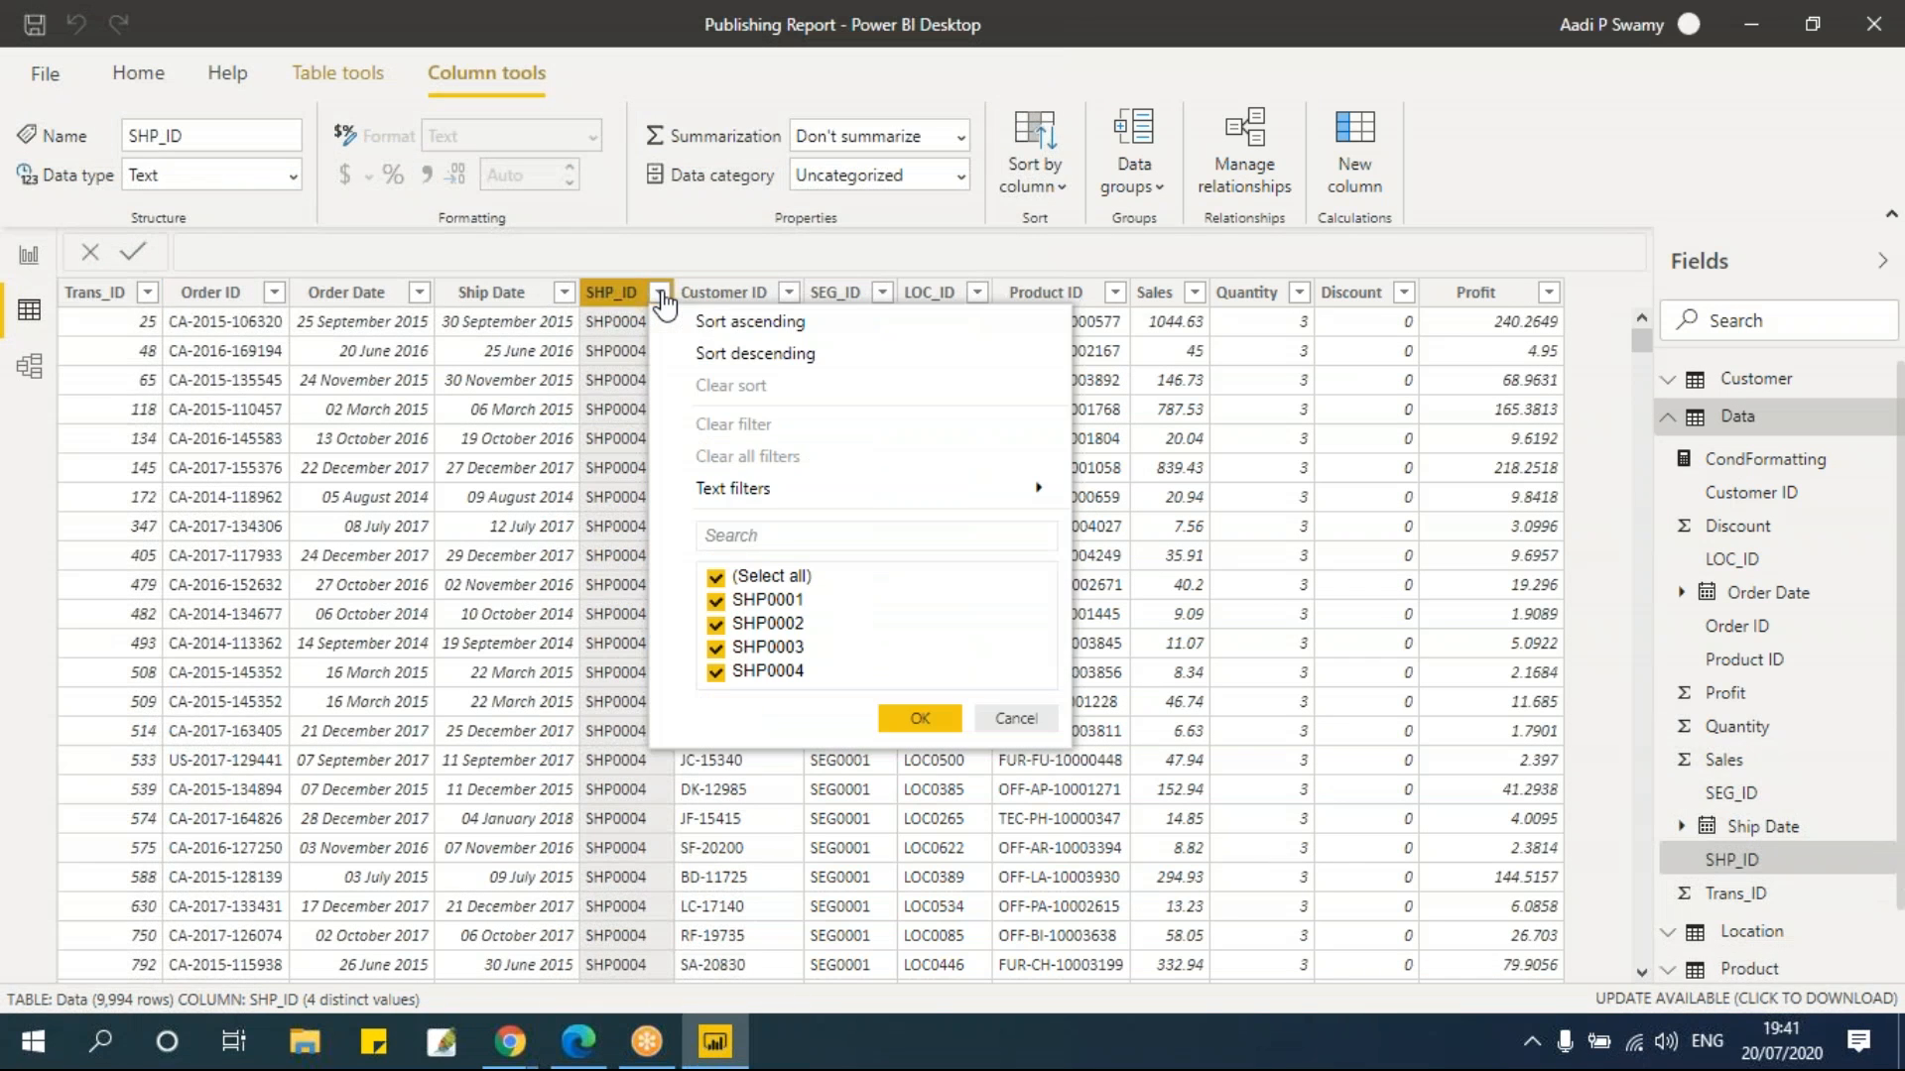
left_click(1022, 719)
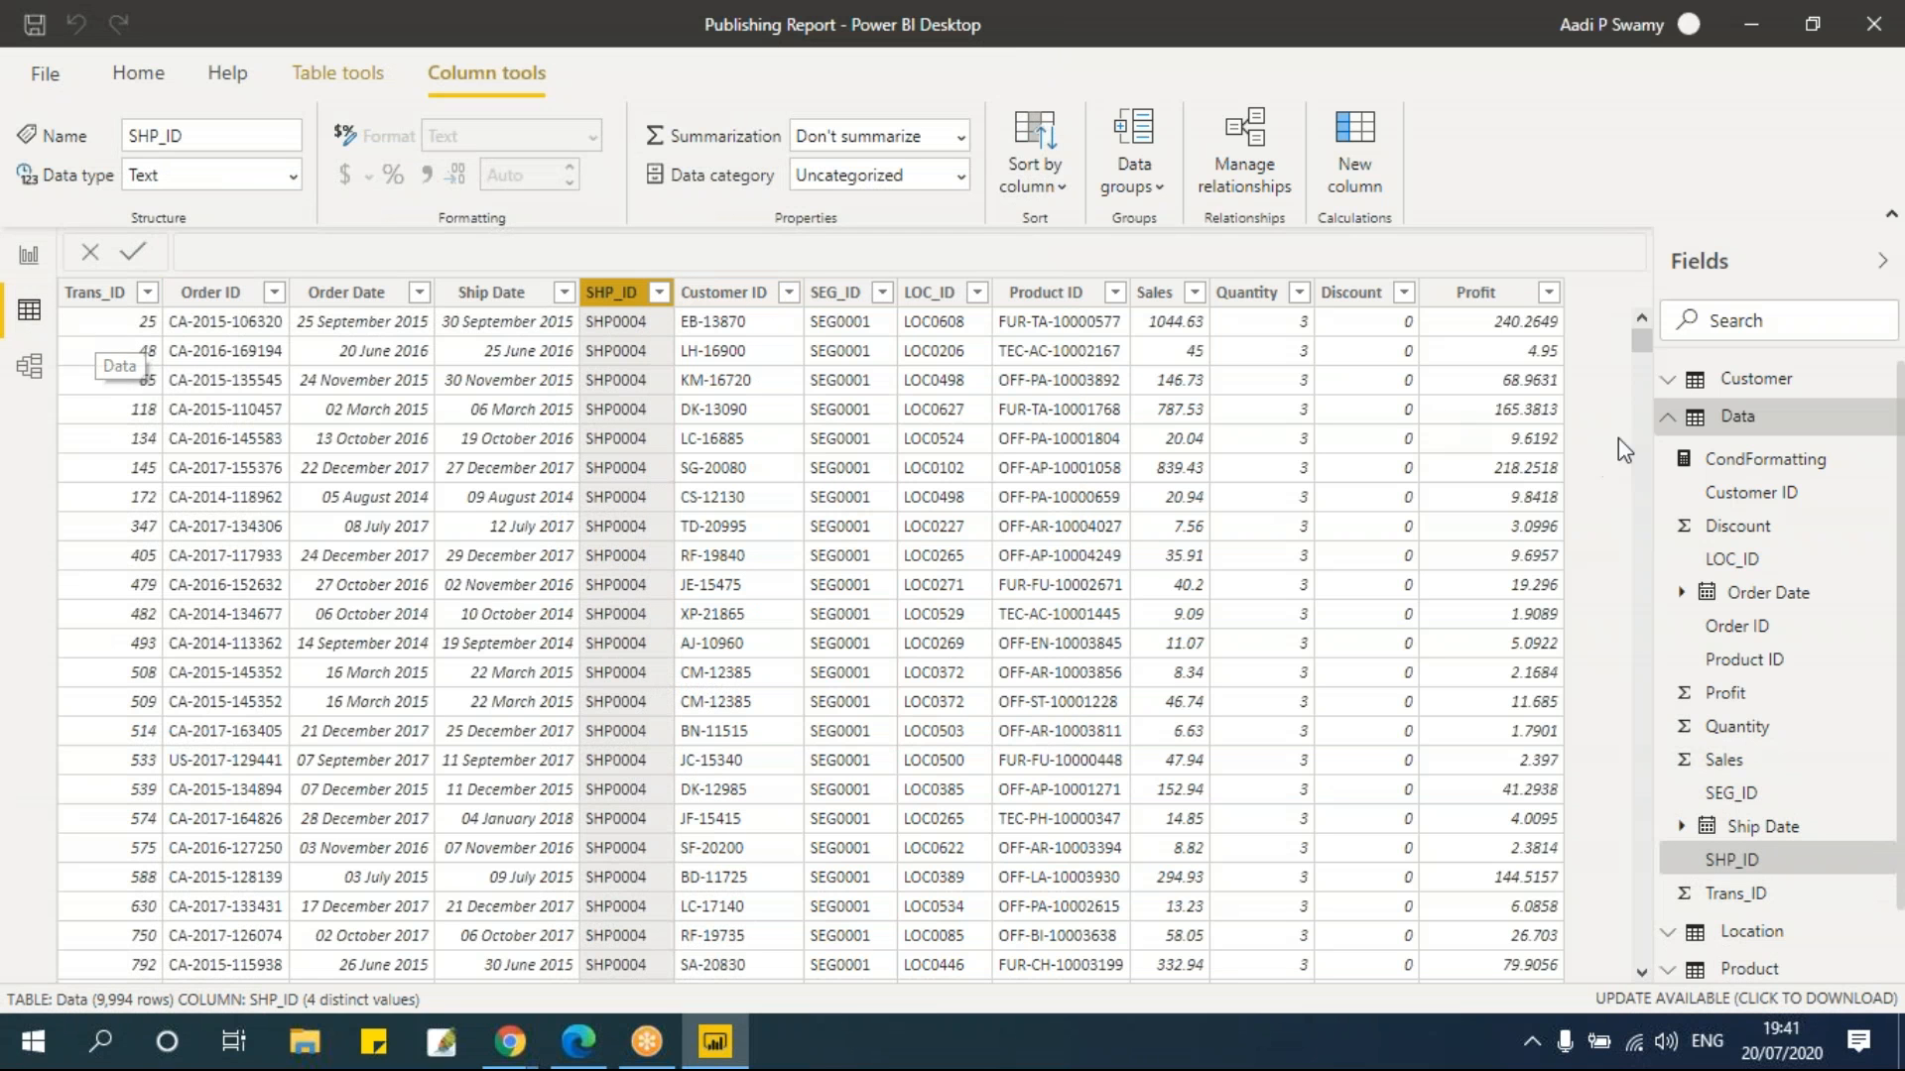
left_click(1668, 418)
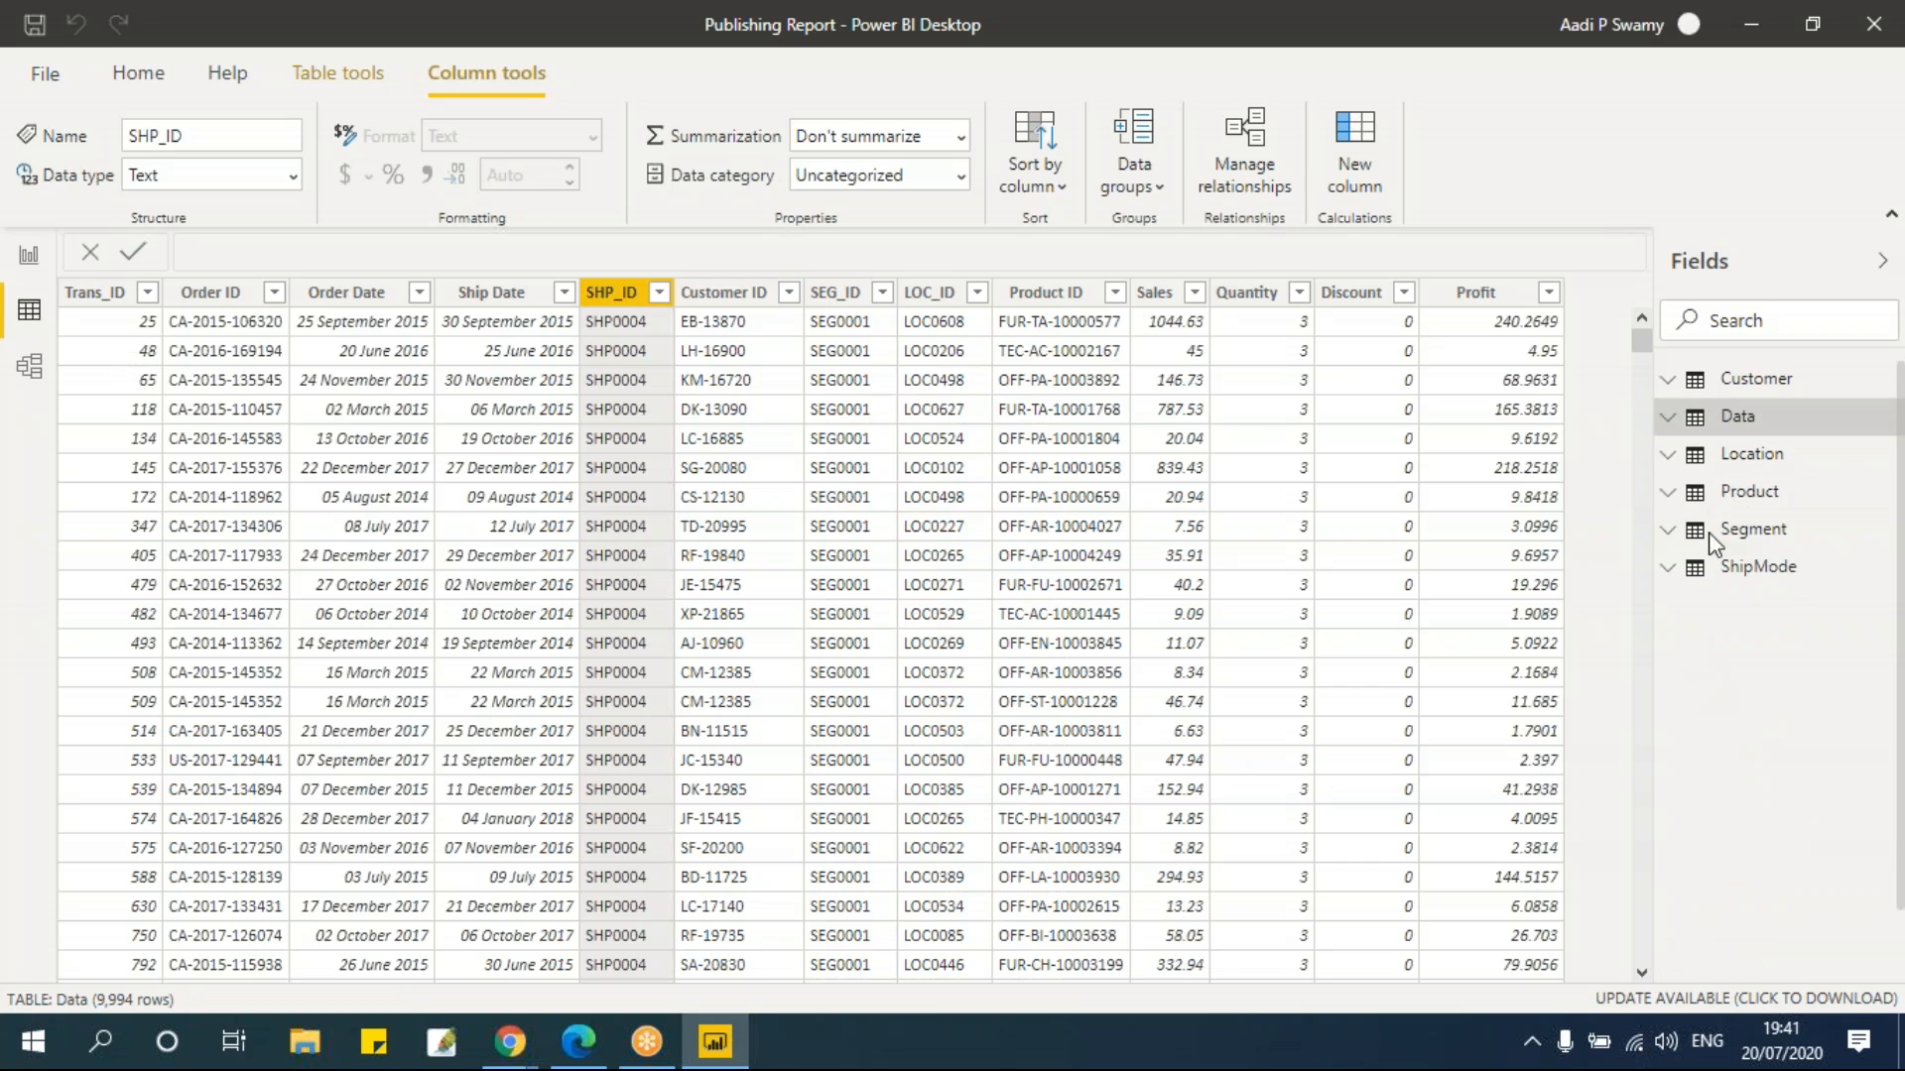
left_click(1758, 568)
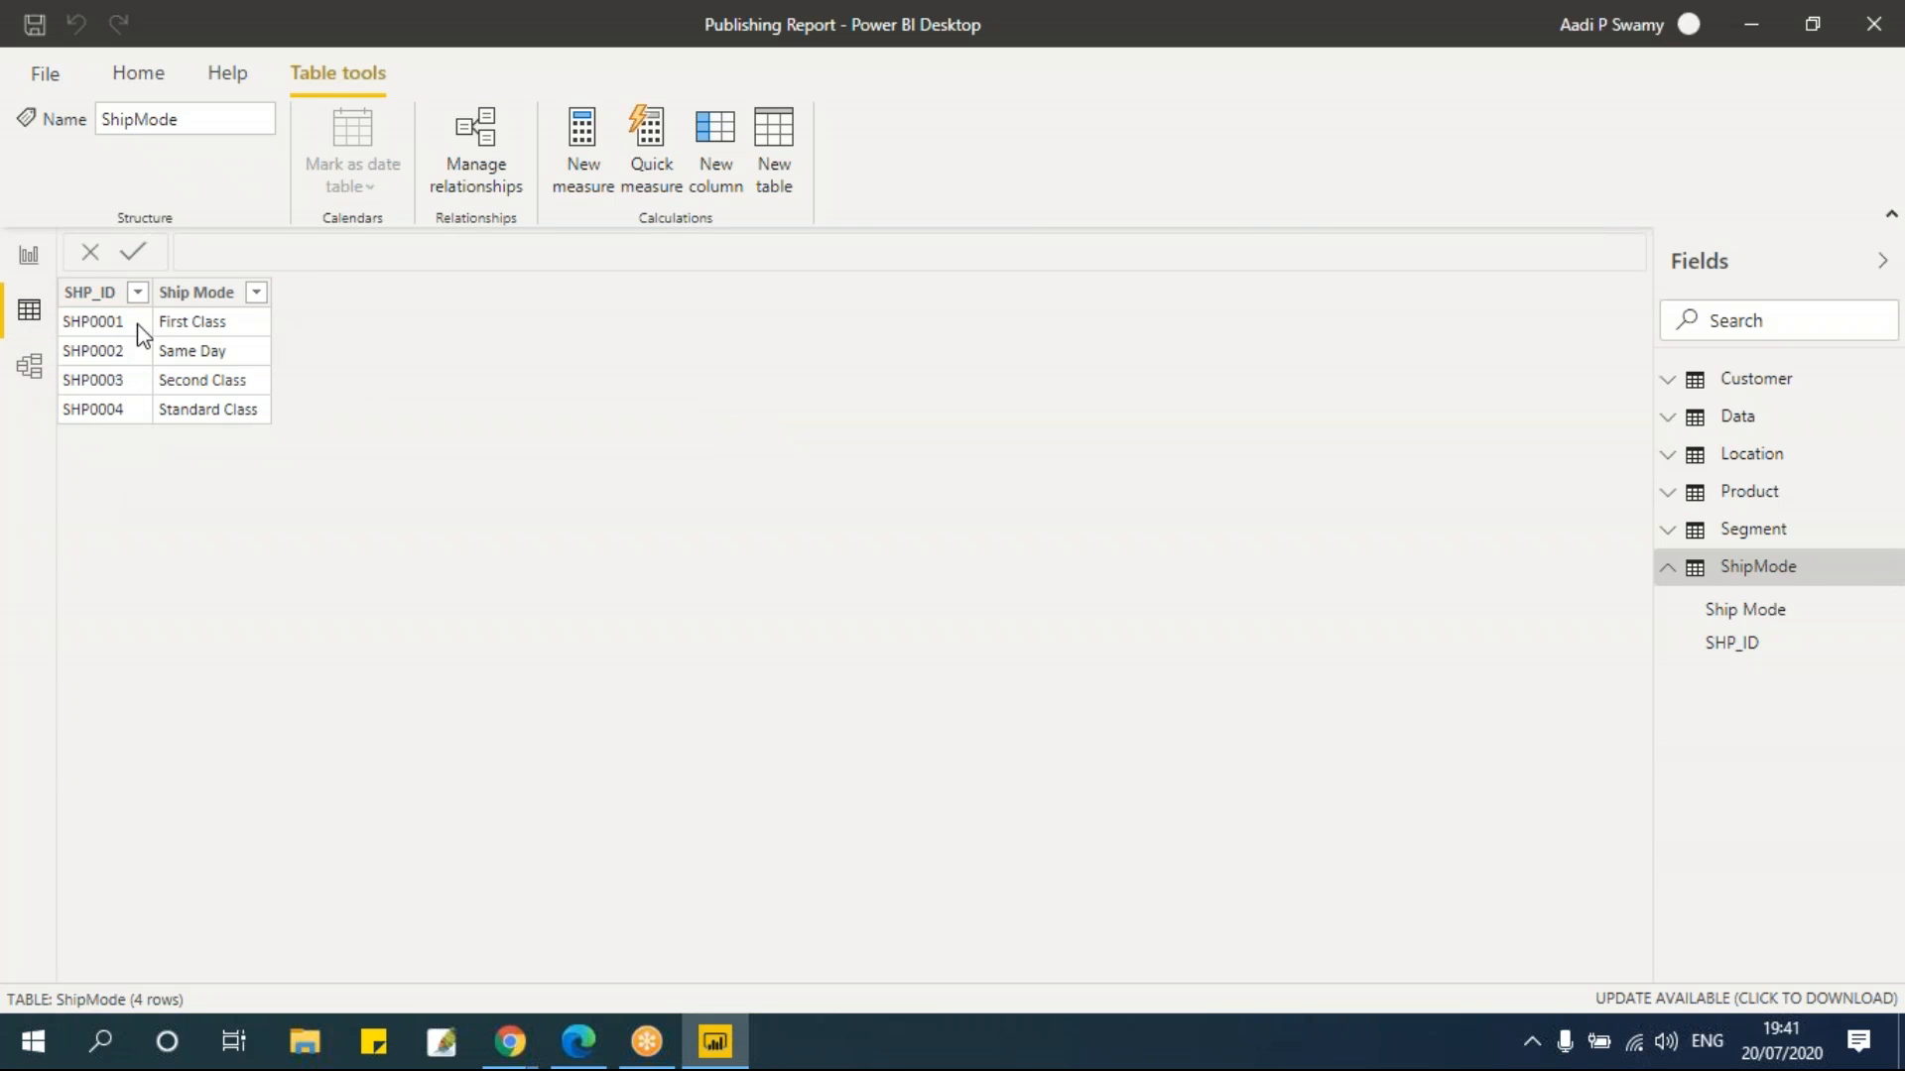
left_click(22, 370)
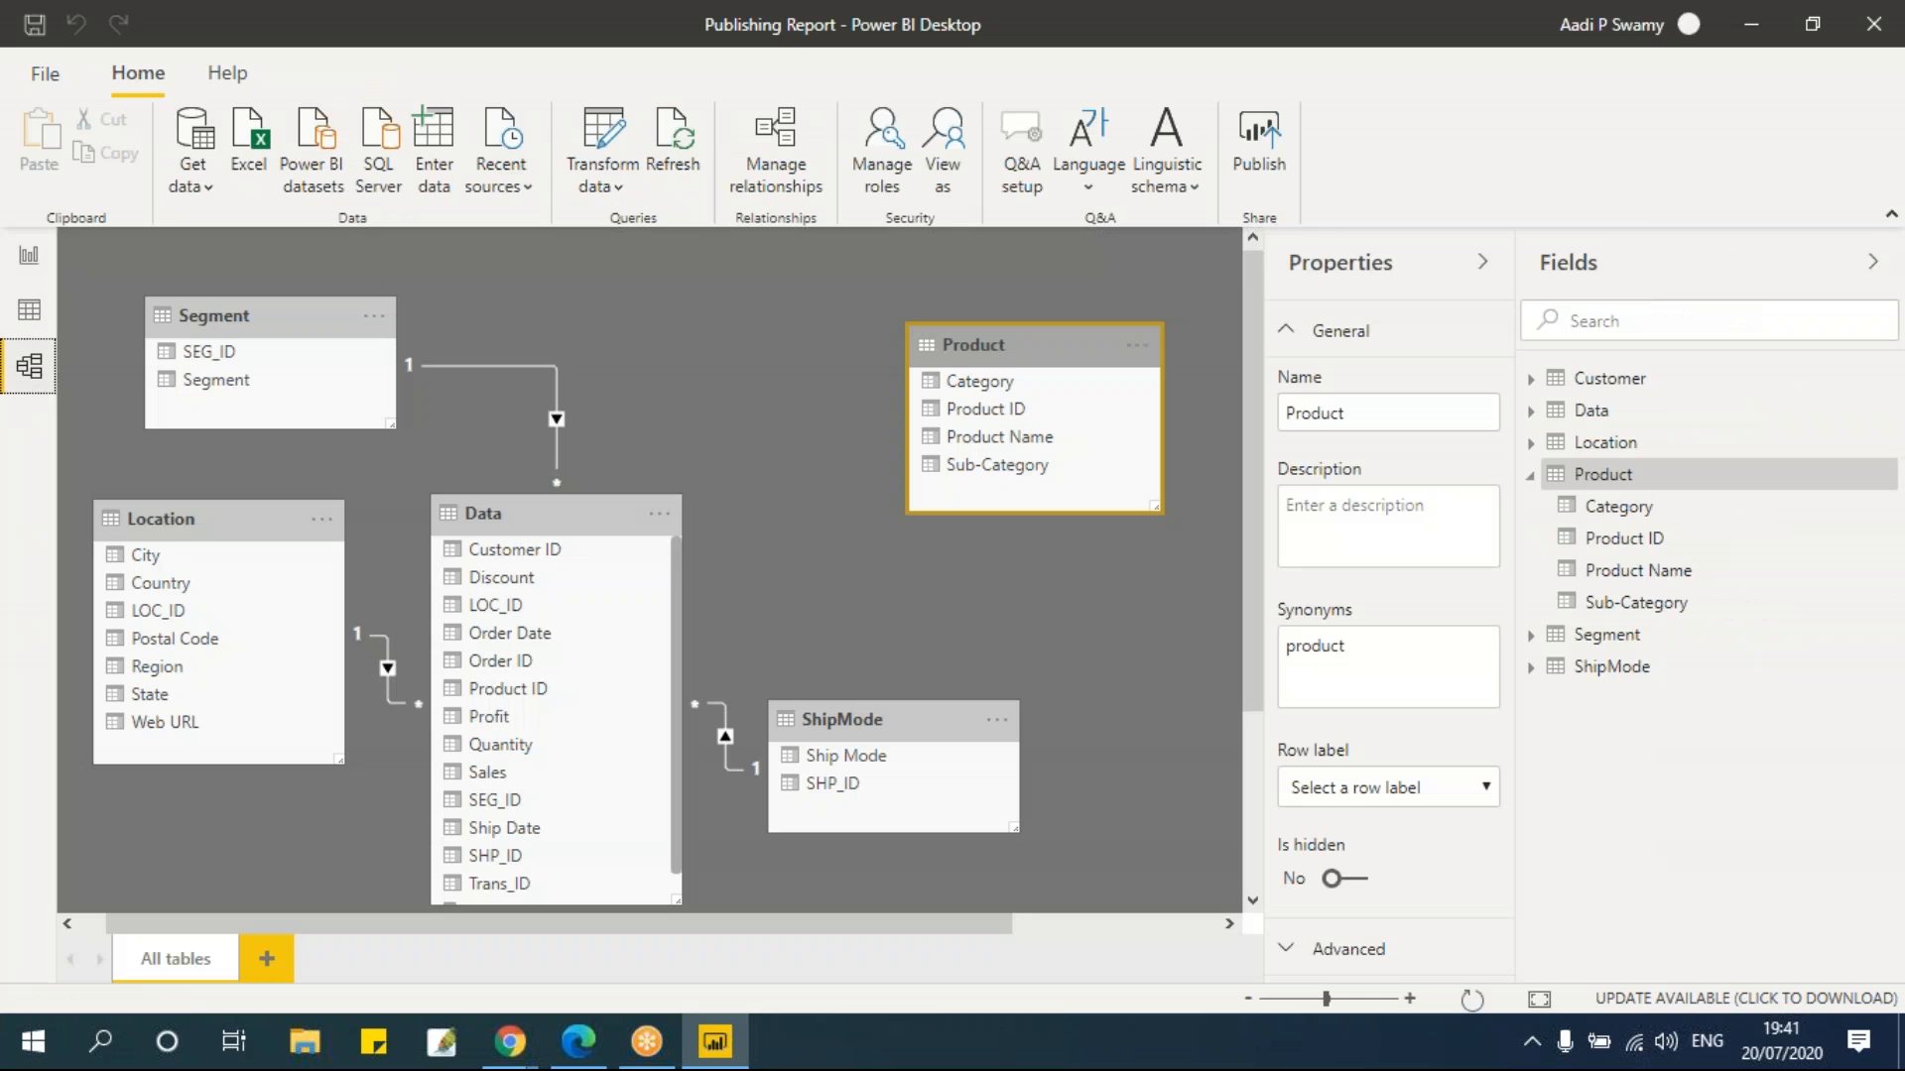
Move the Product table slightly lower in the model diagram and review the list of existing relationships
left_click_drag(1045, 355, 1029, 386)
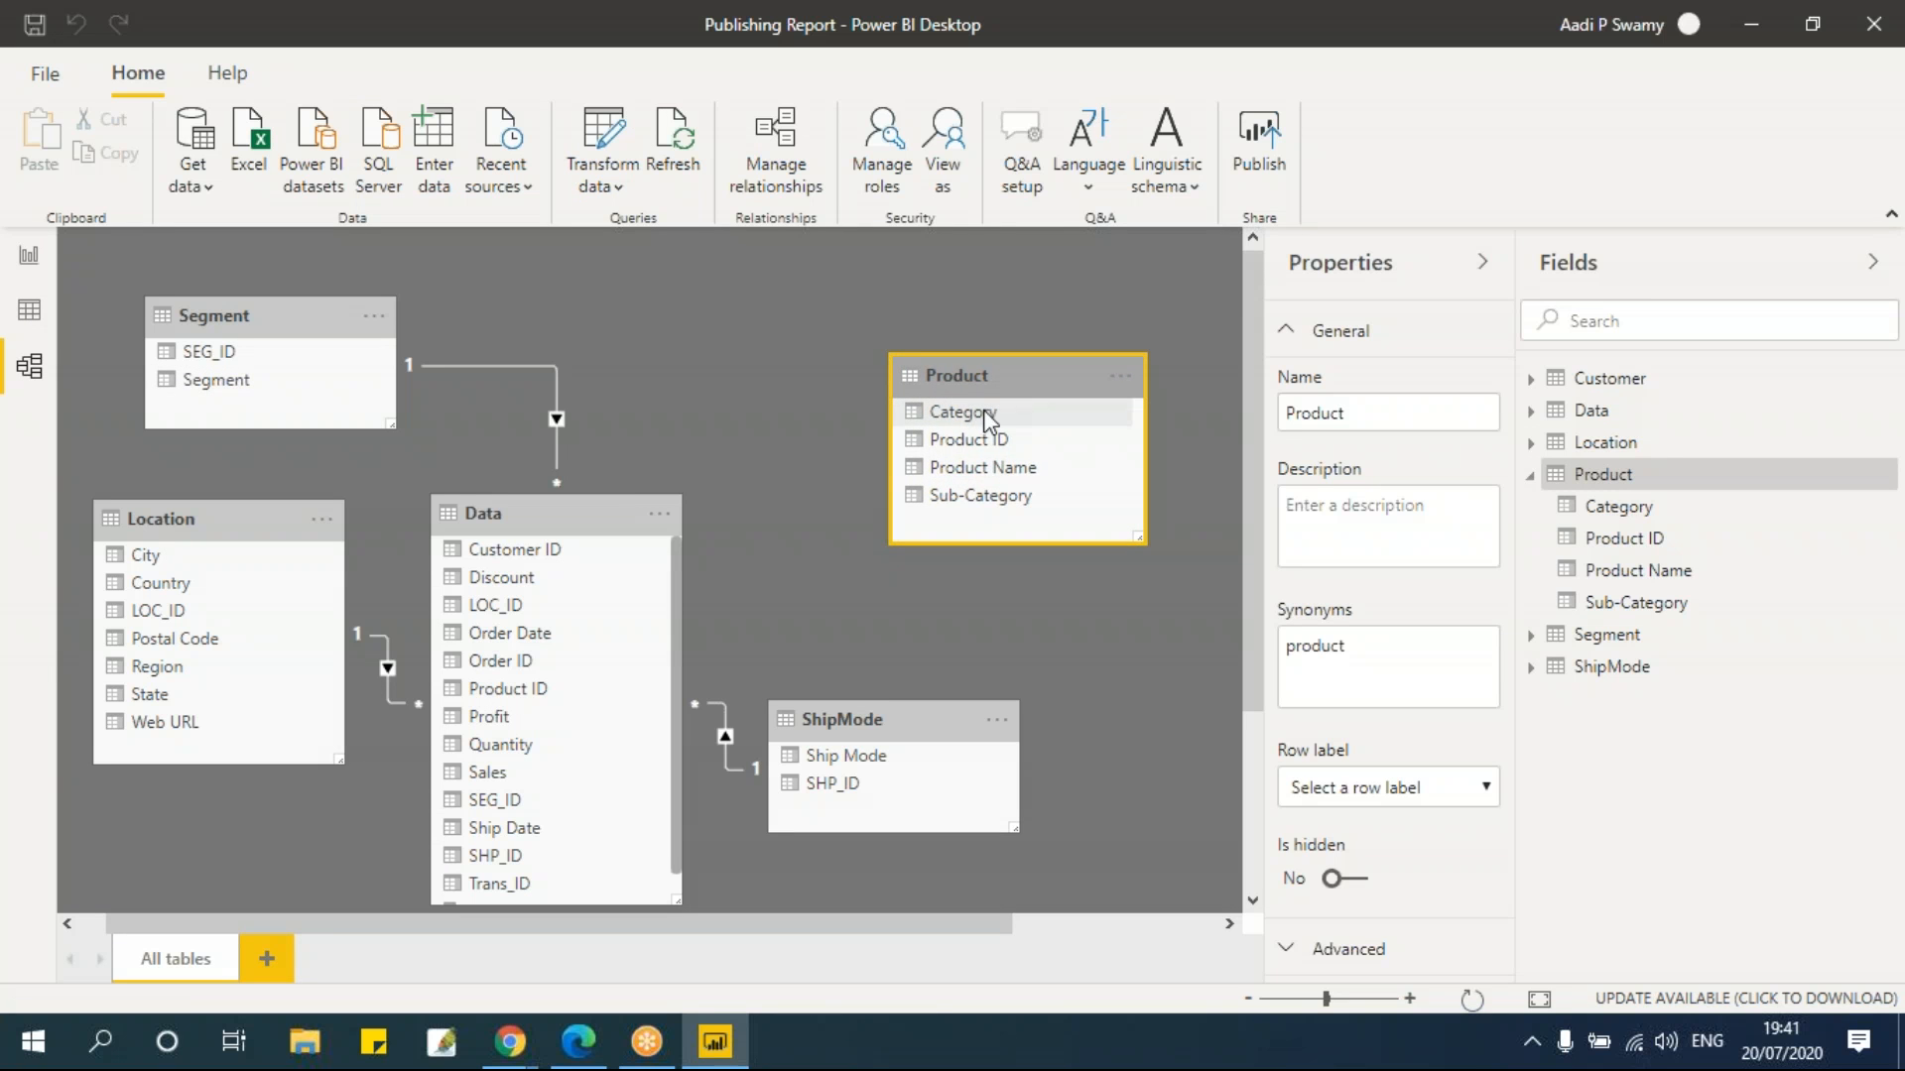
left_click(980, 440)
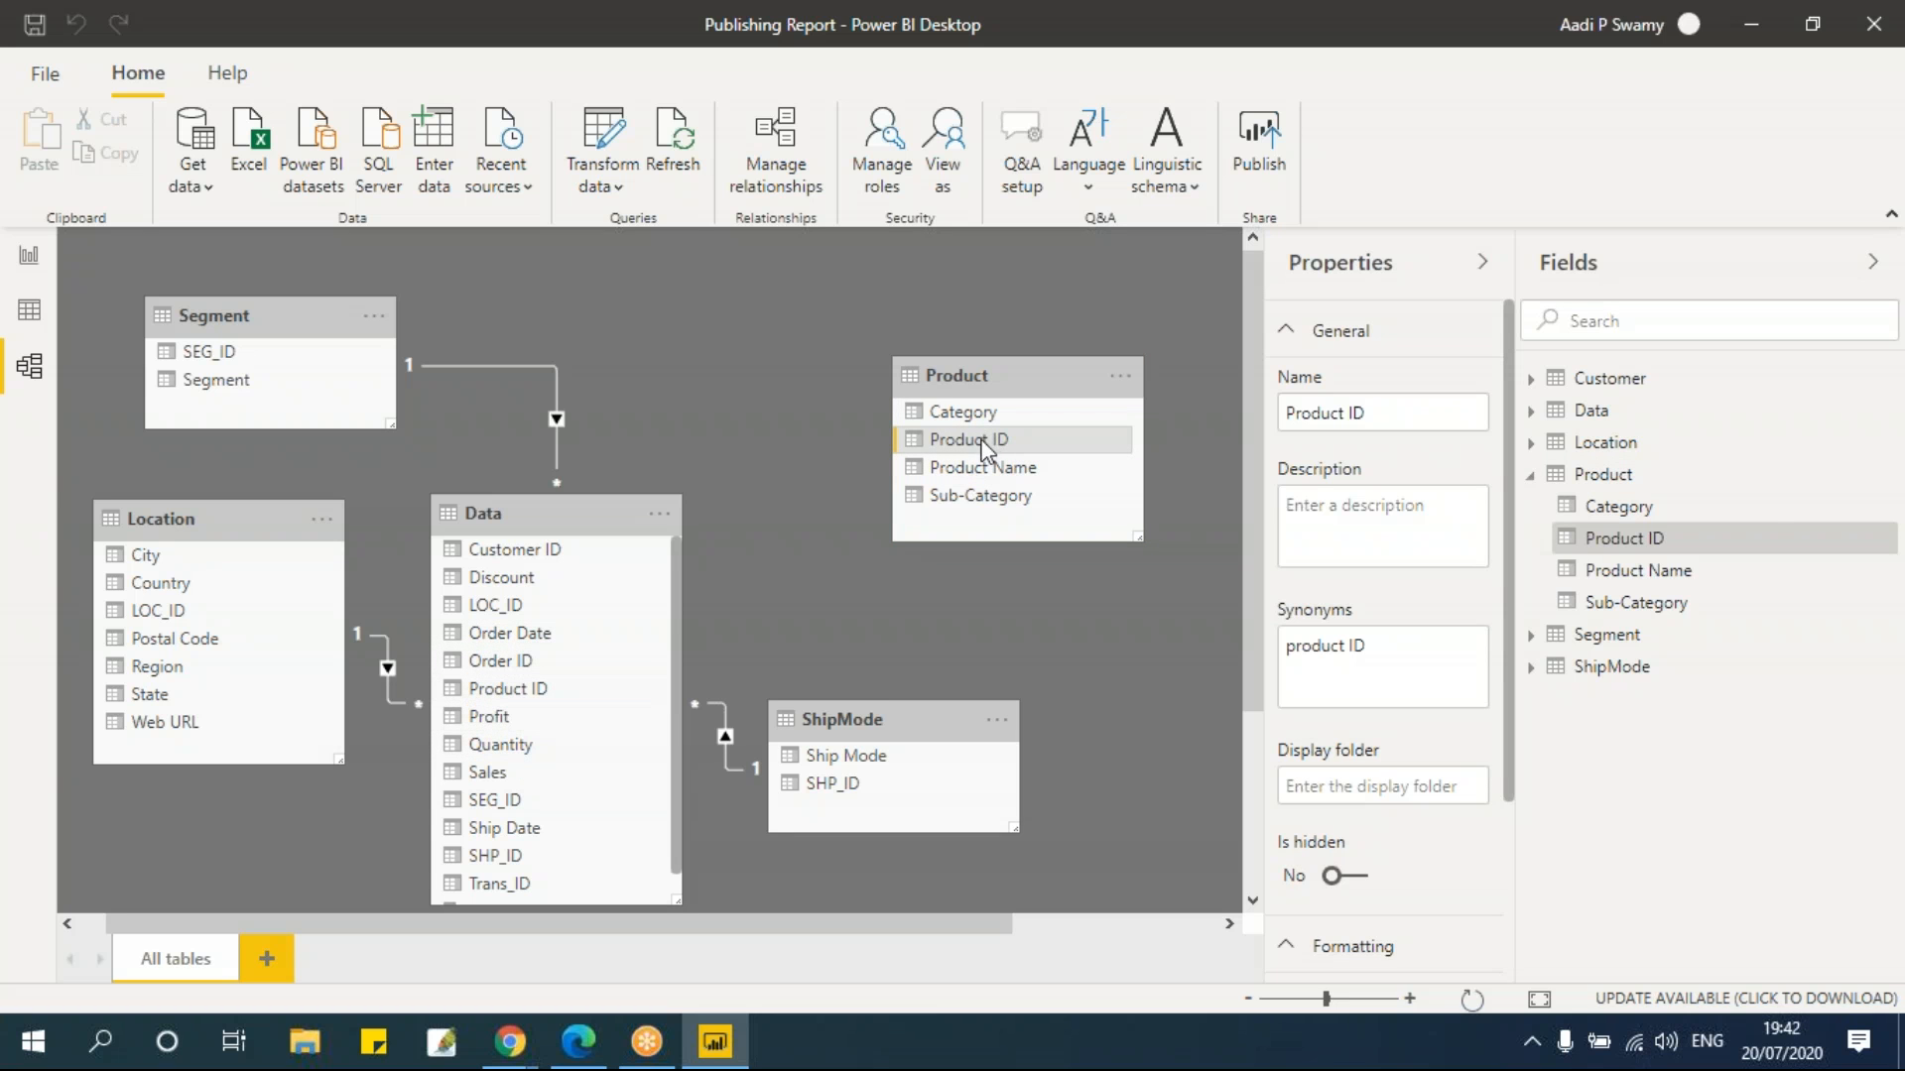
left_click_drag(835, 565, 978, 436)
left_click(784, 188)
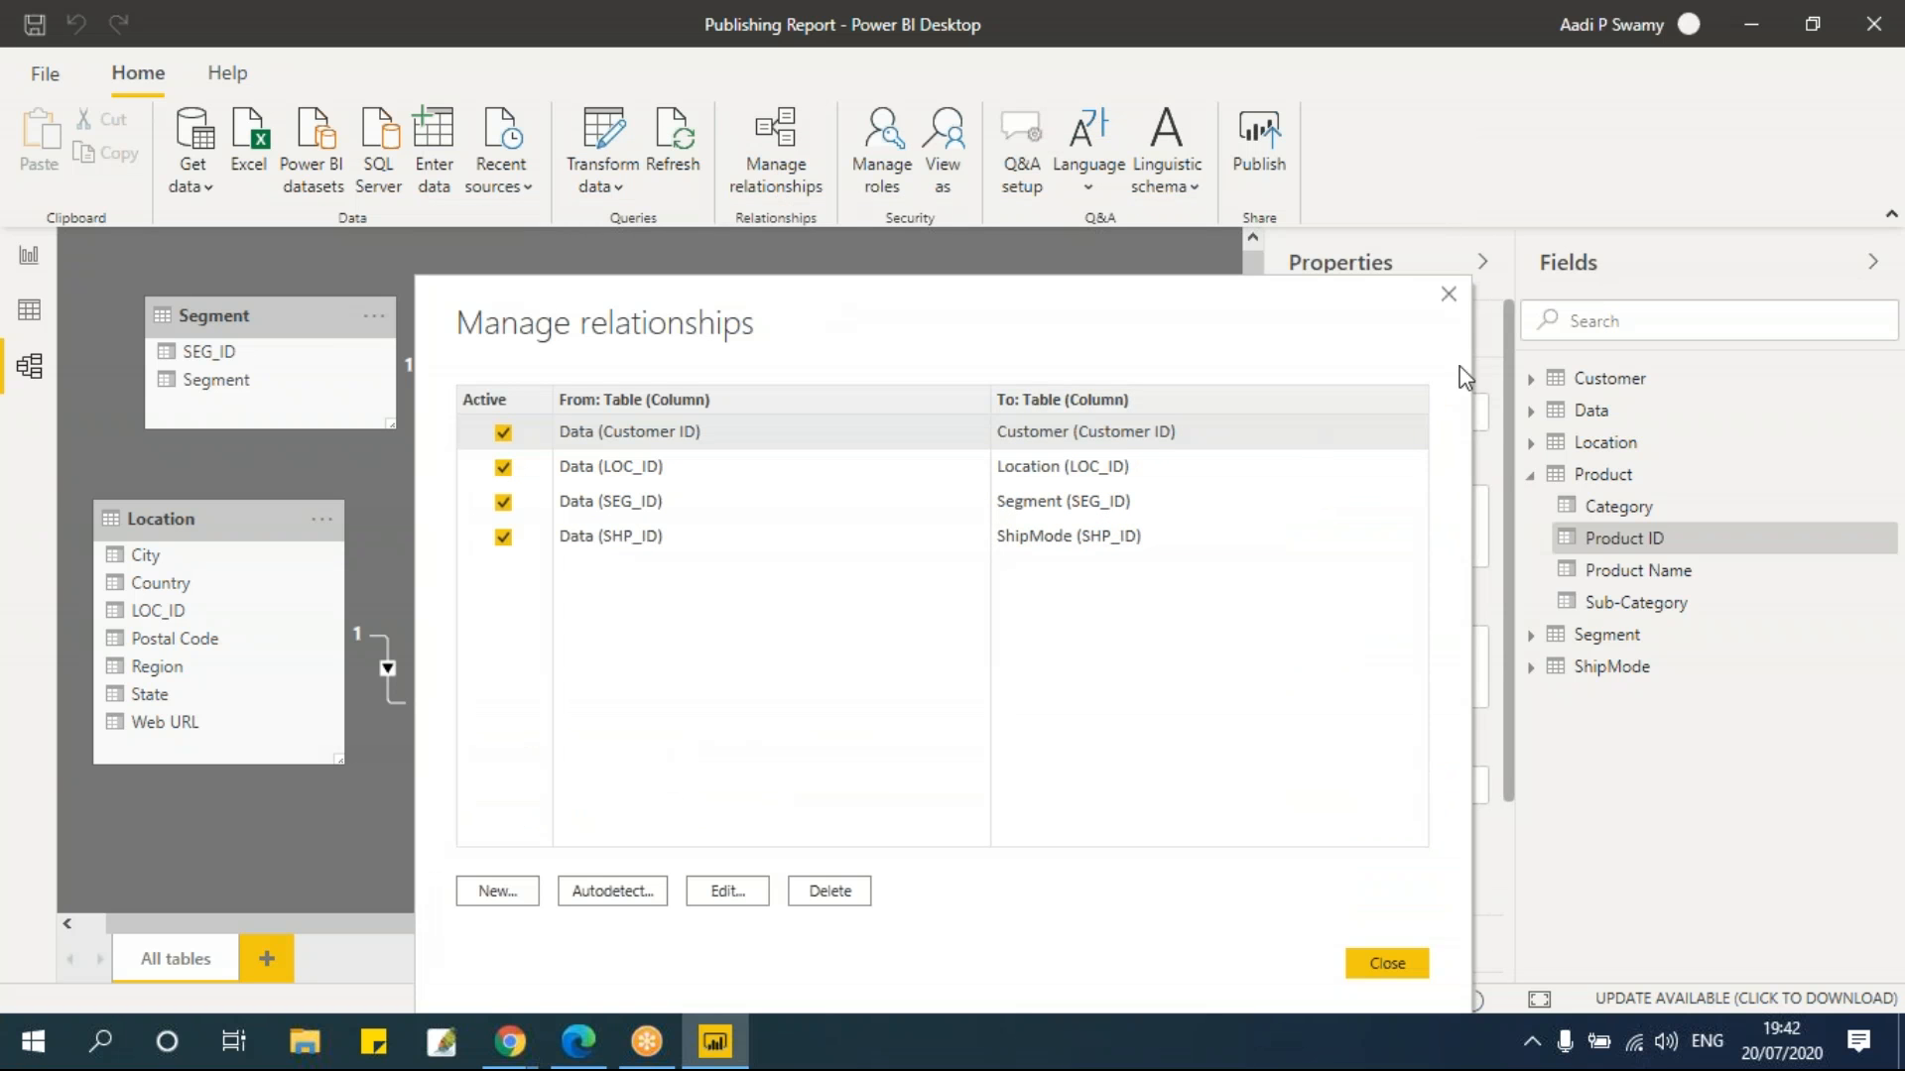
left_click(1448, 293)
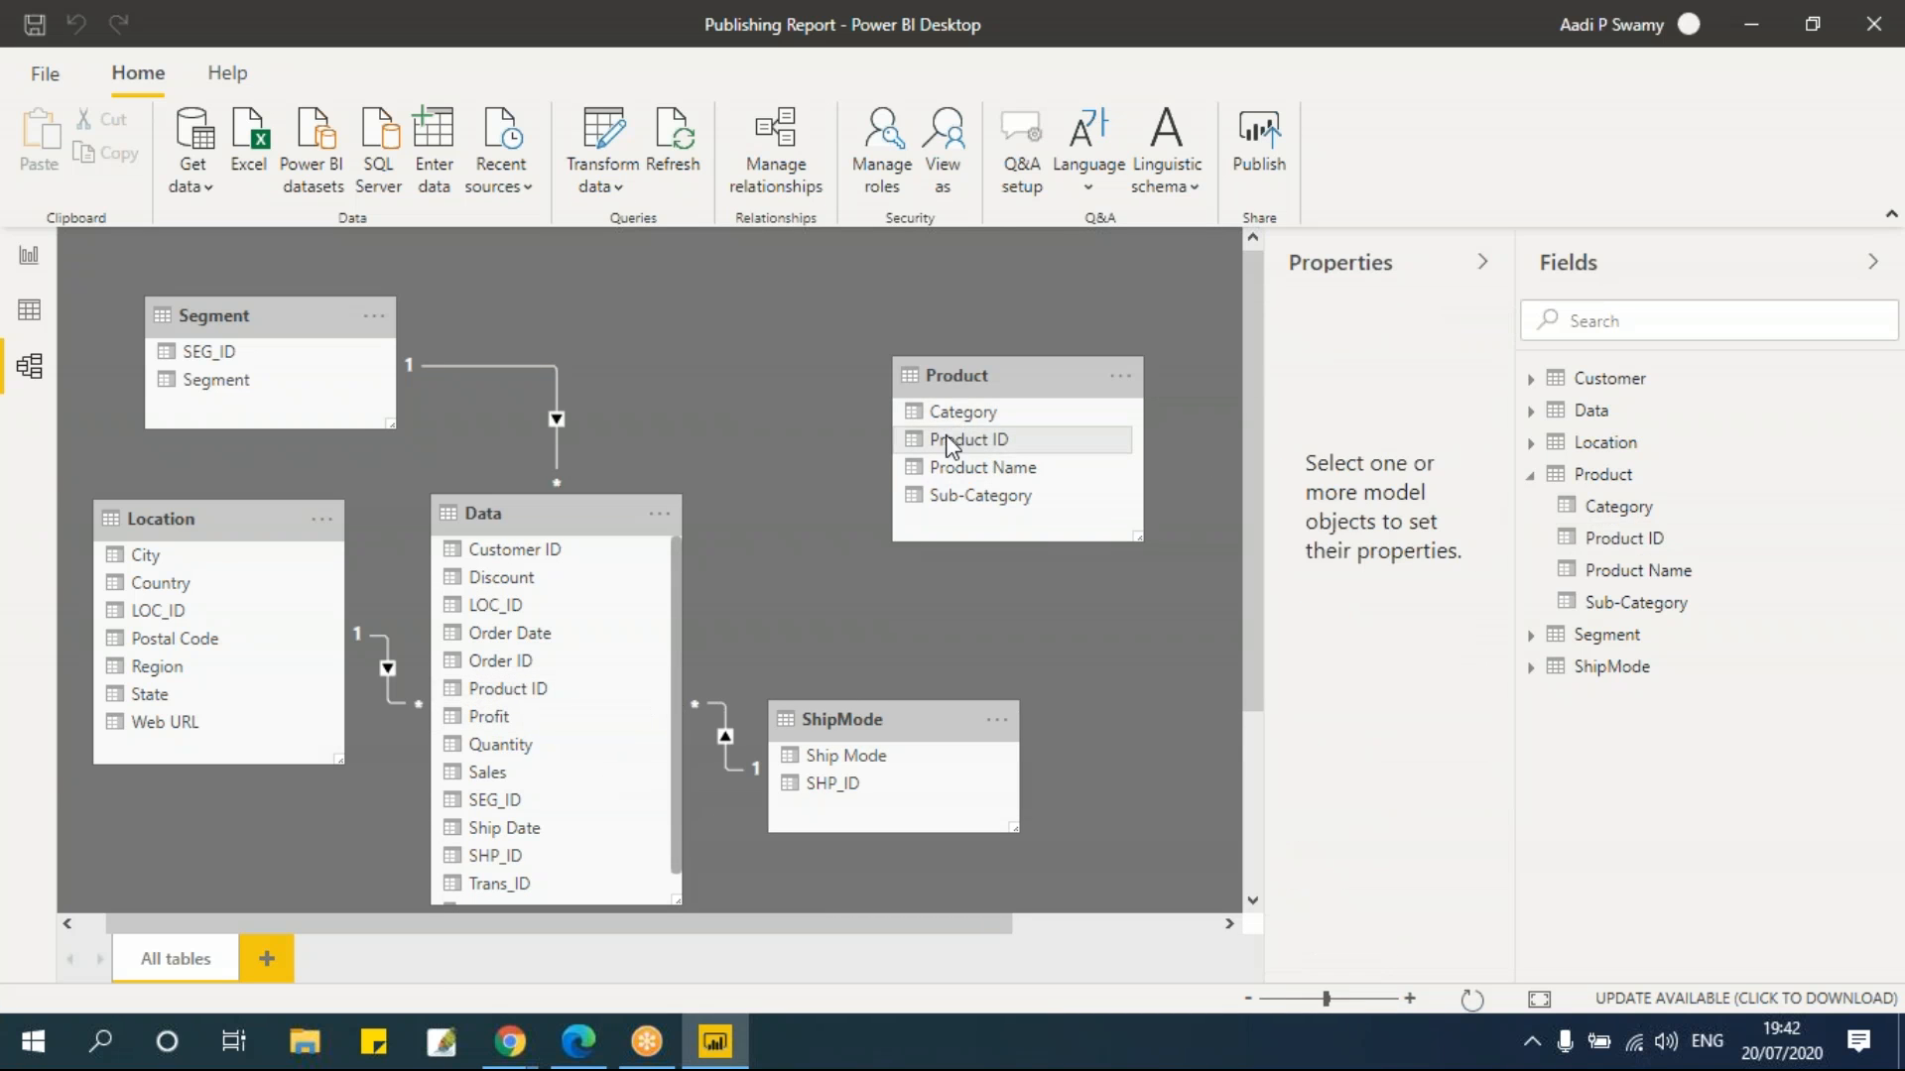
left_click(972, 440)
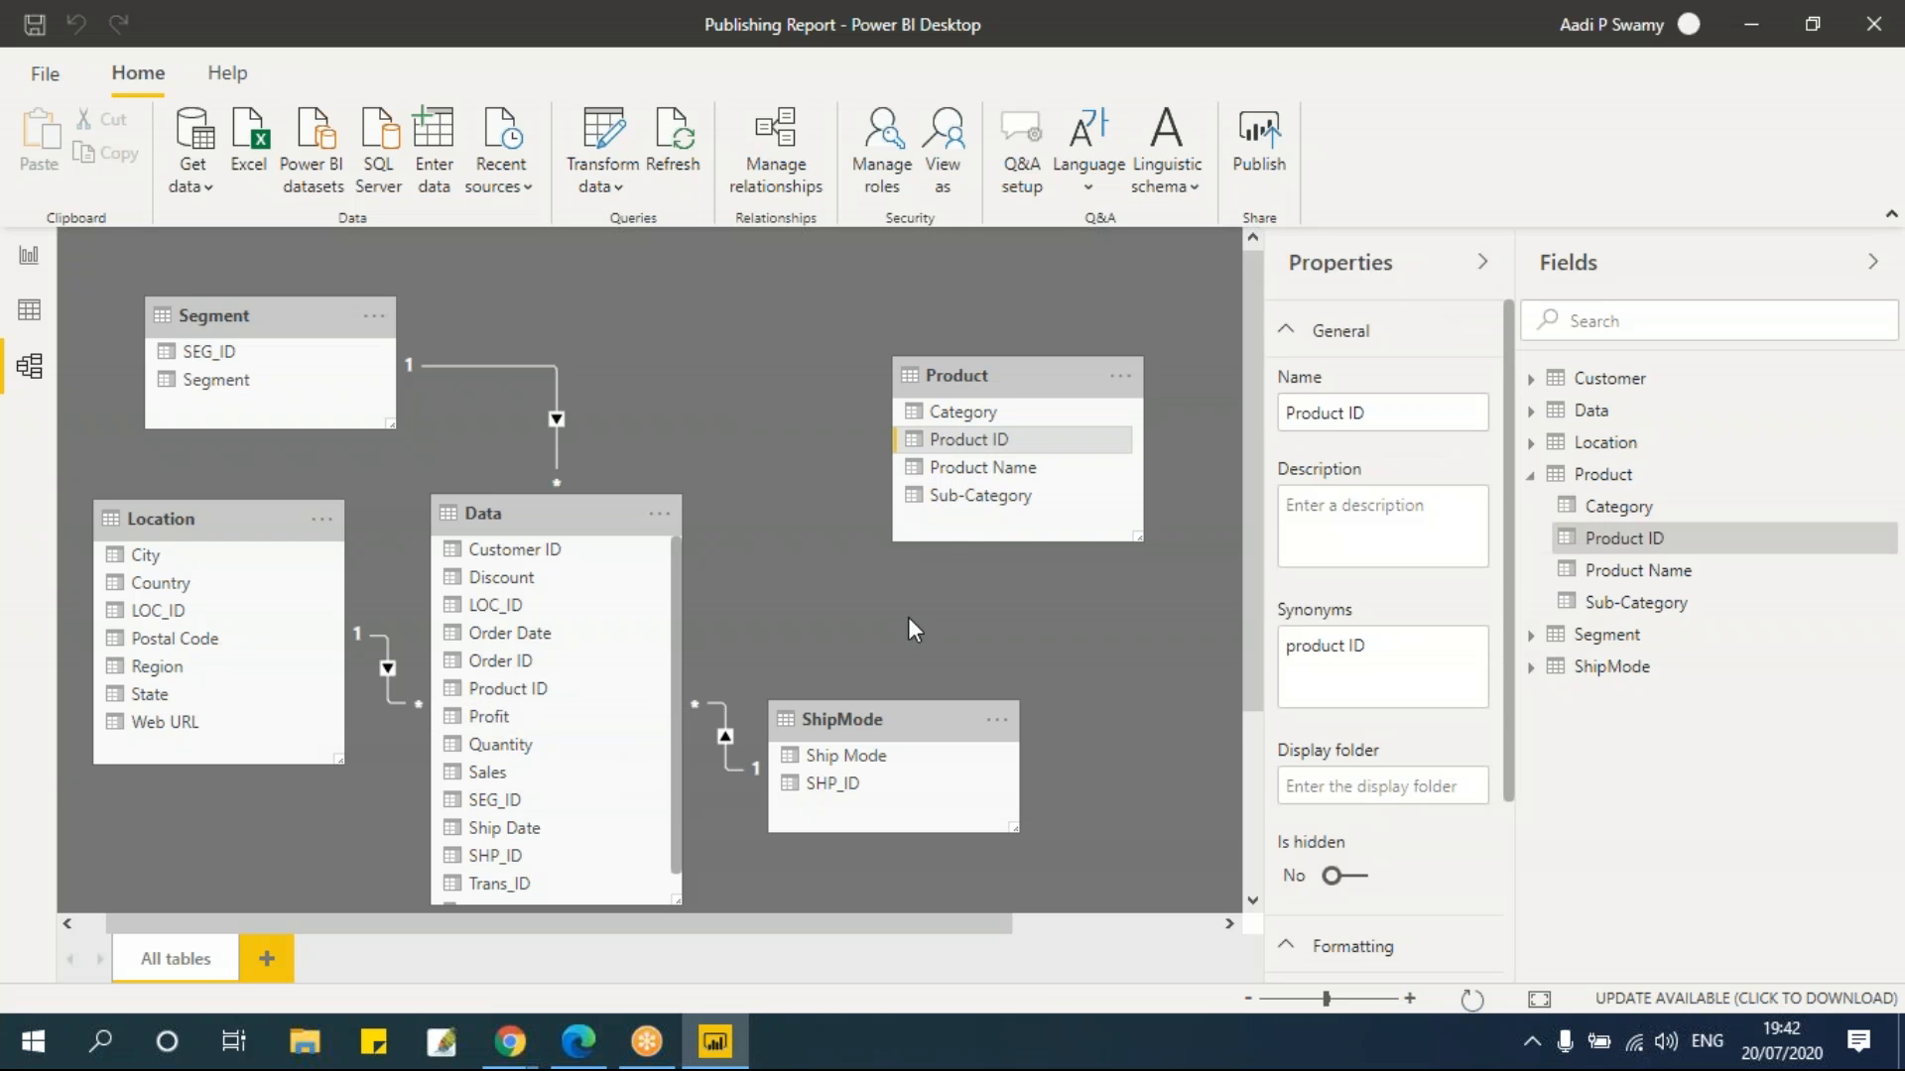
left_click(861, 482)
left_click_drag(923, 440, 467, 685)
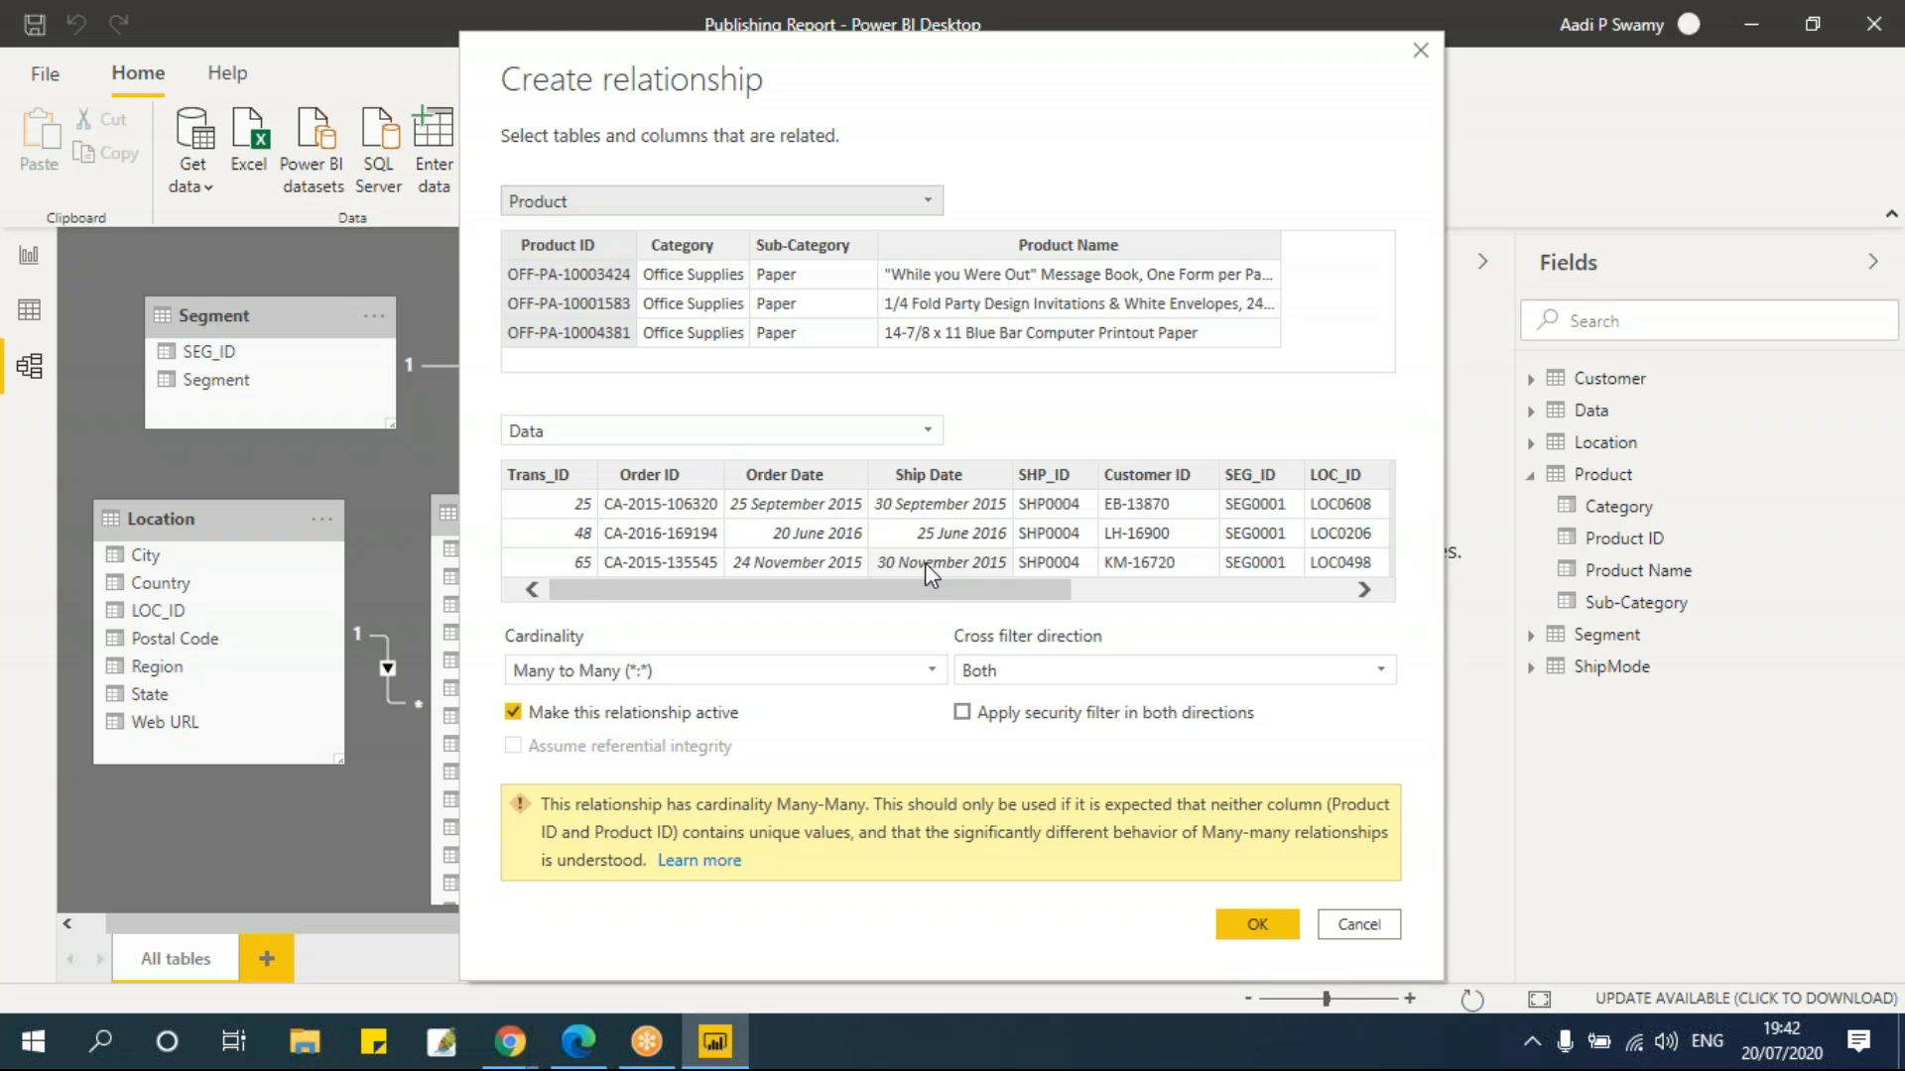
left_click(1358, 924)
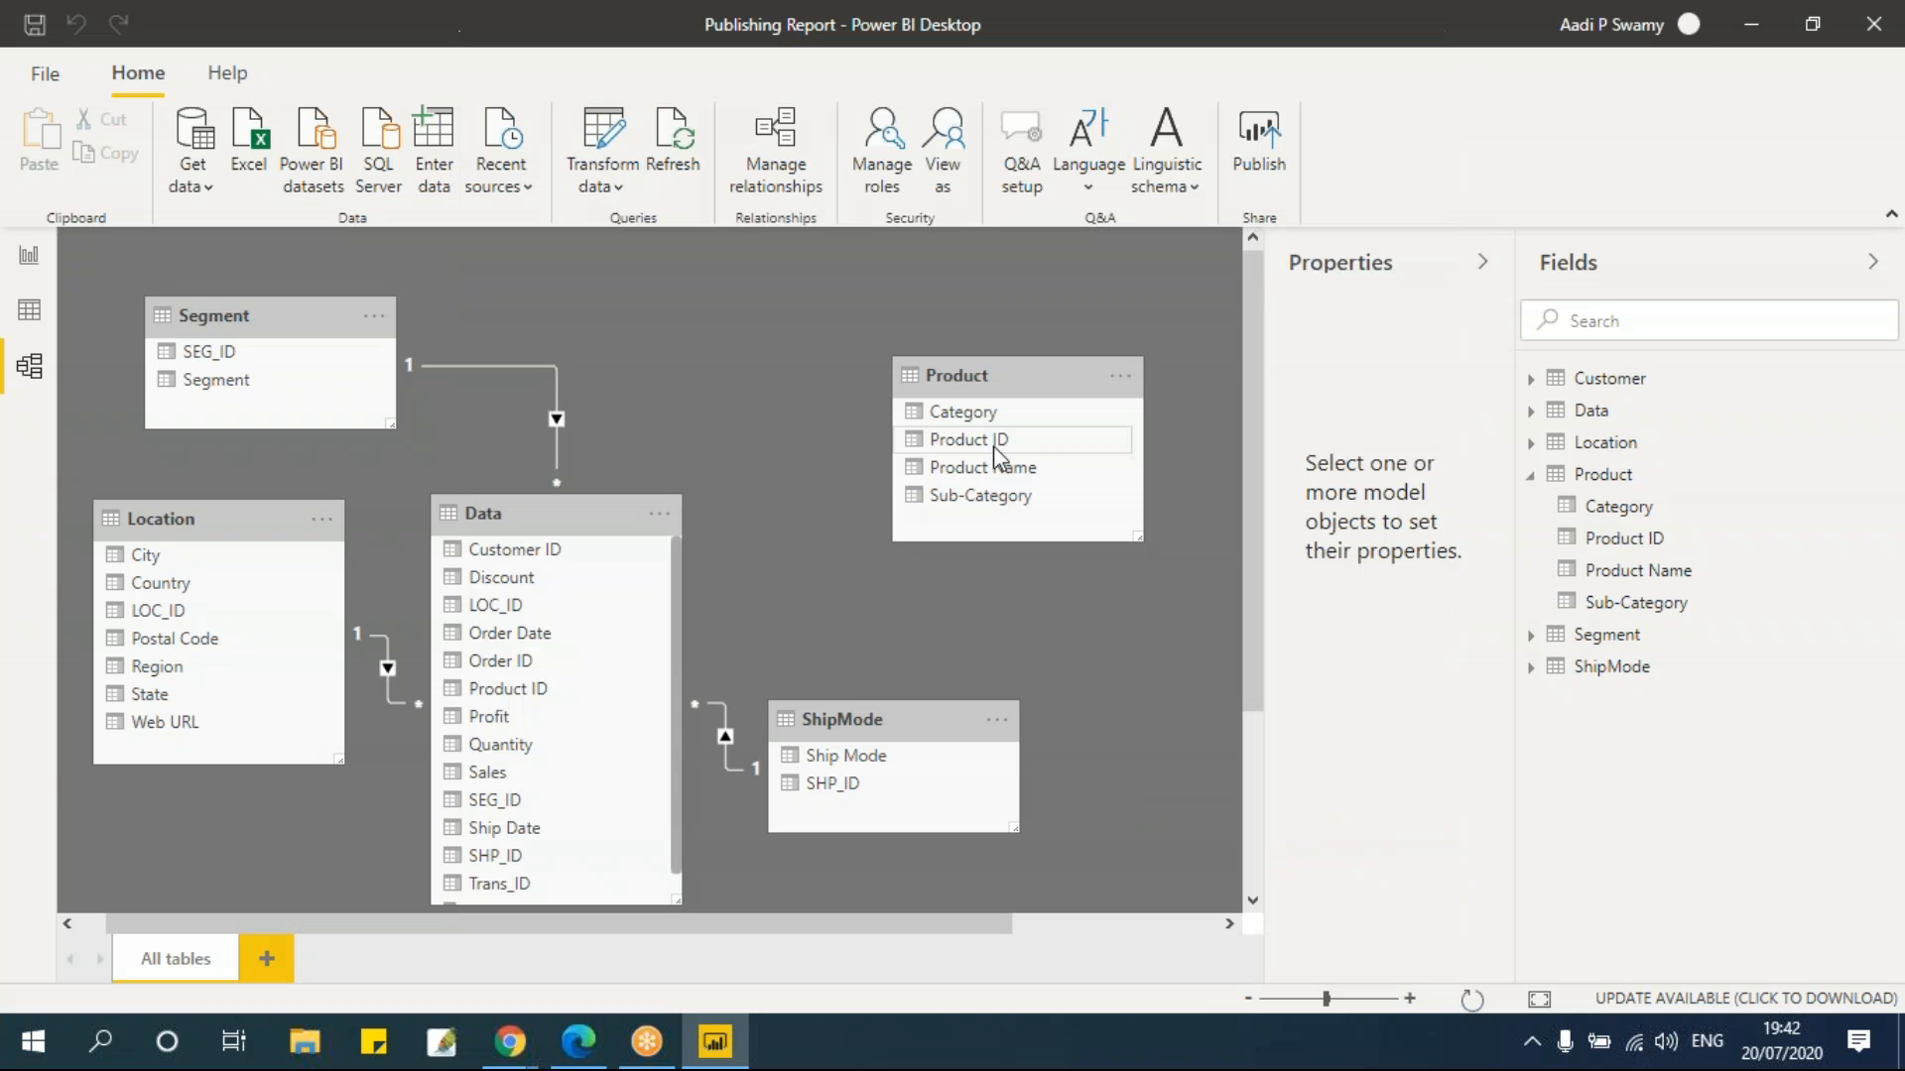
Try to define a new relationship between Data and Product on Product ID through the relationship manager
left_click(792, 178)
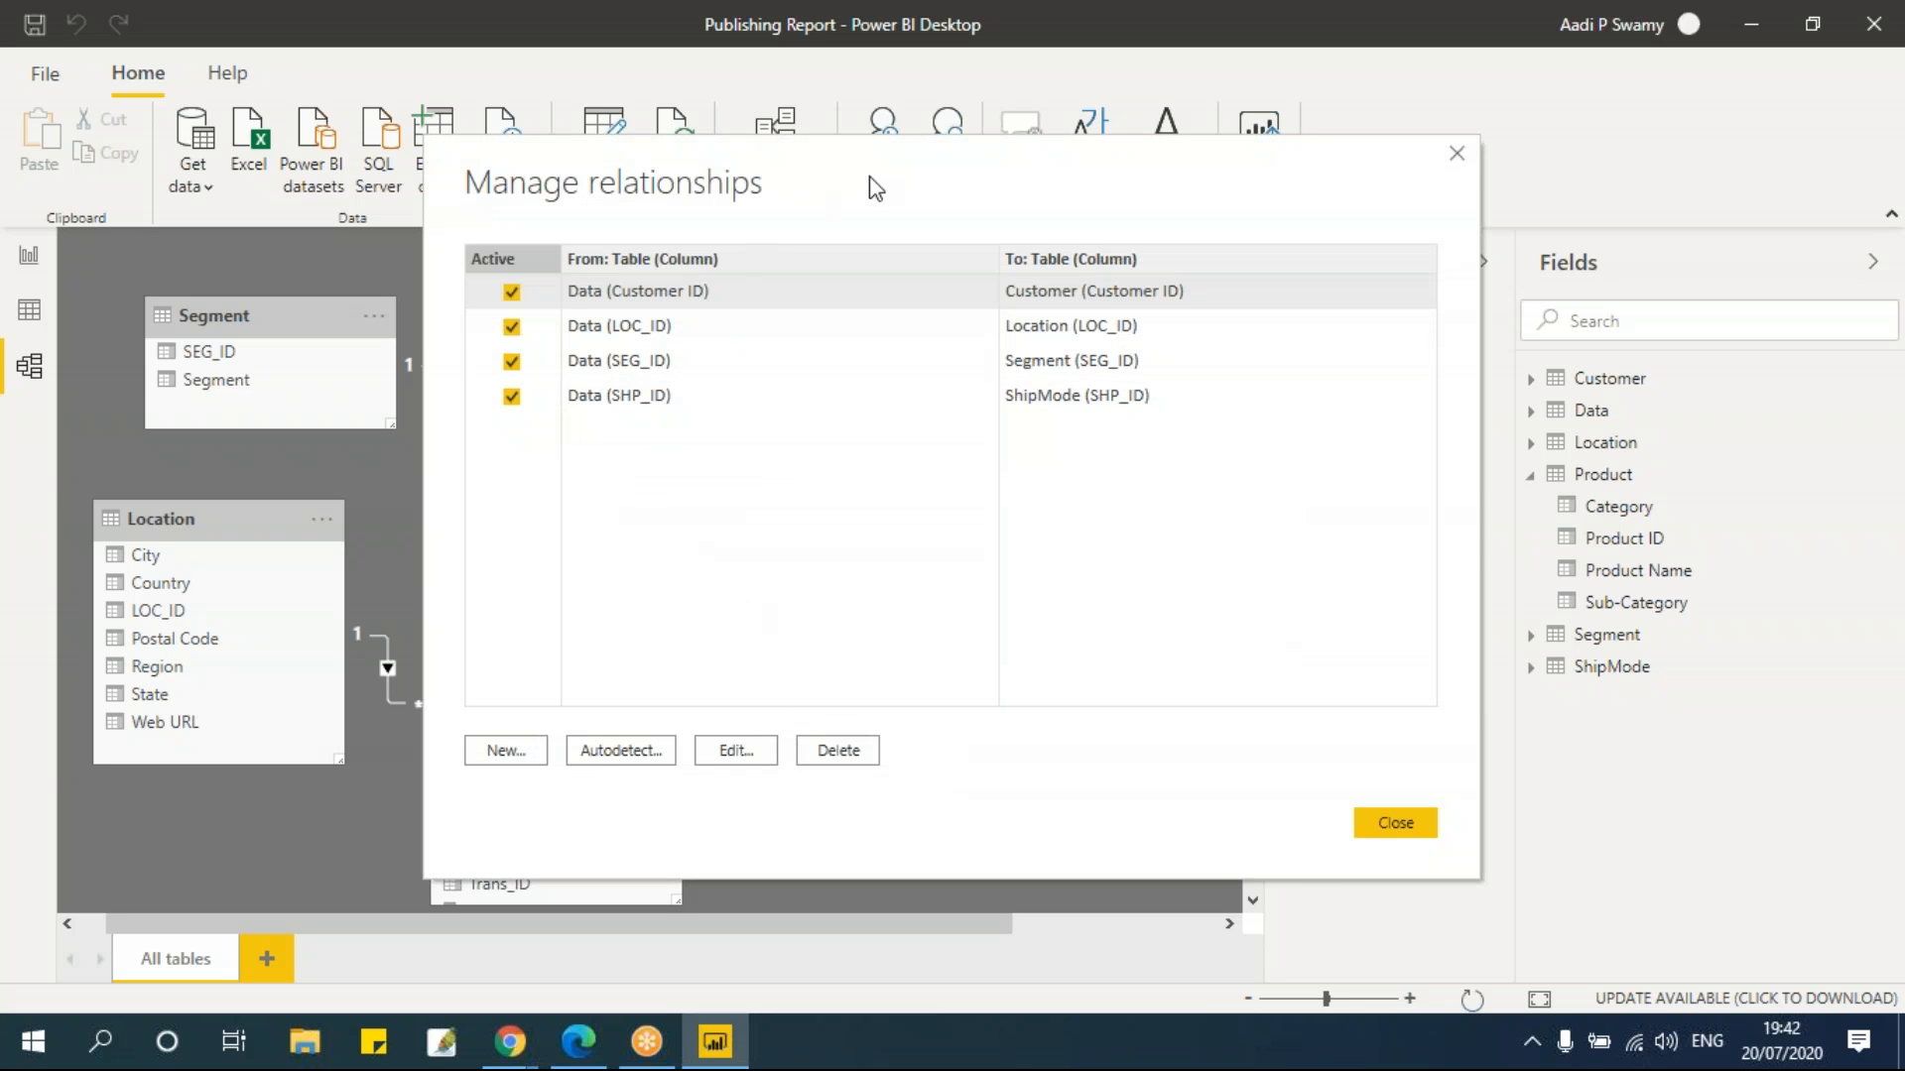
left_click_drag(873, 189, 808, 185)
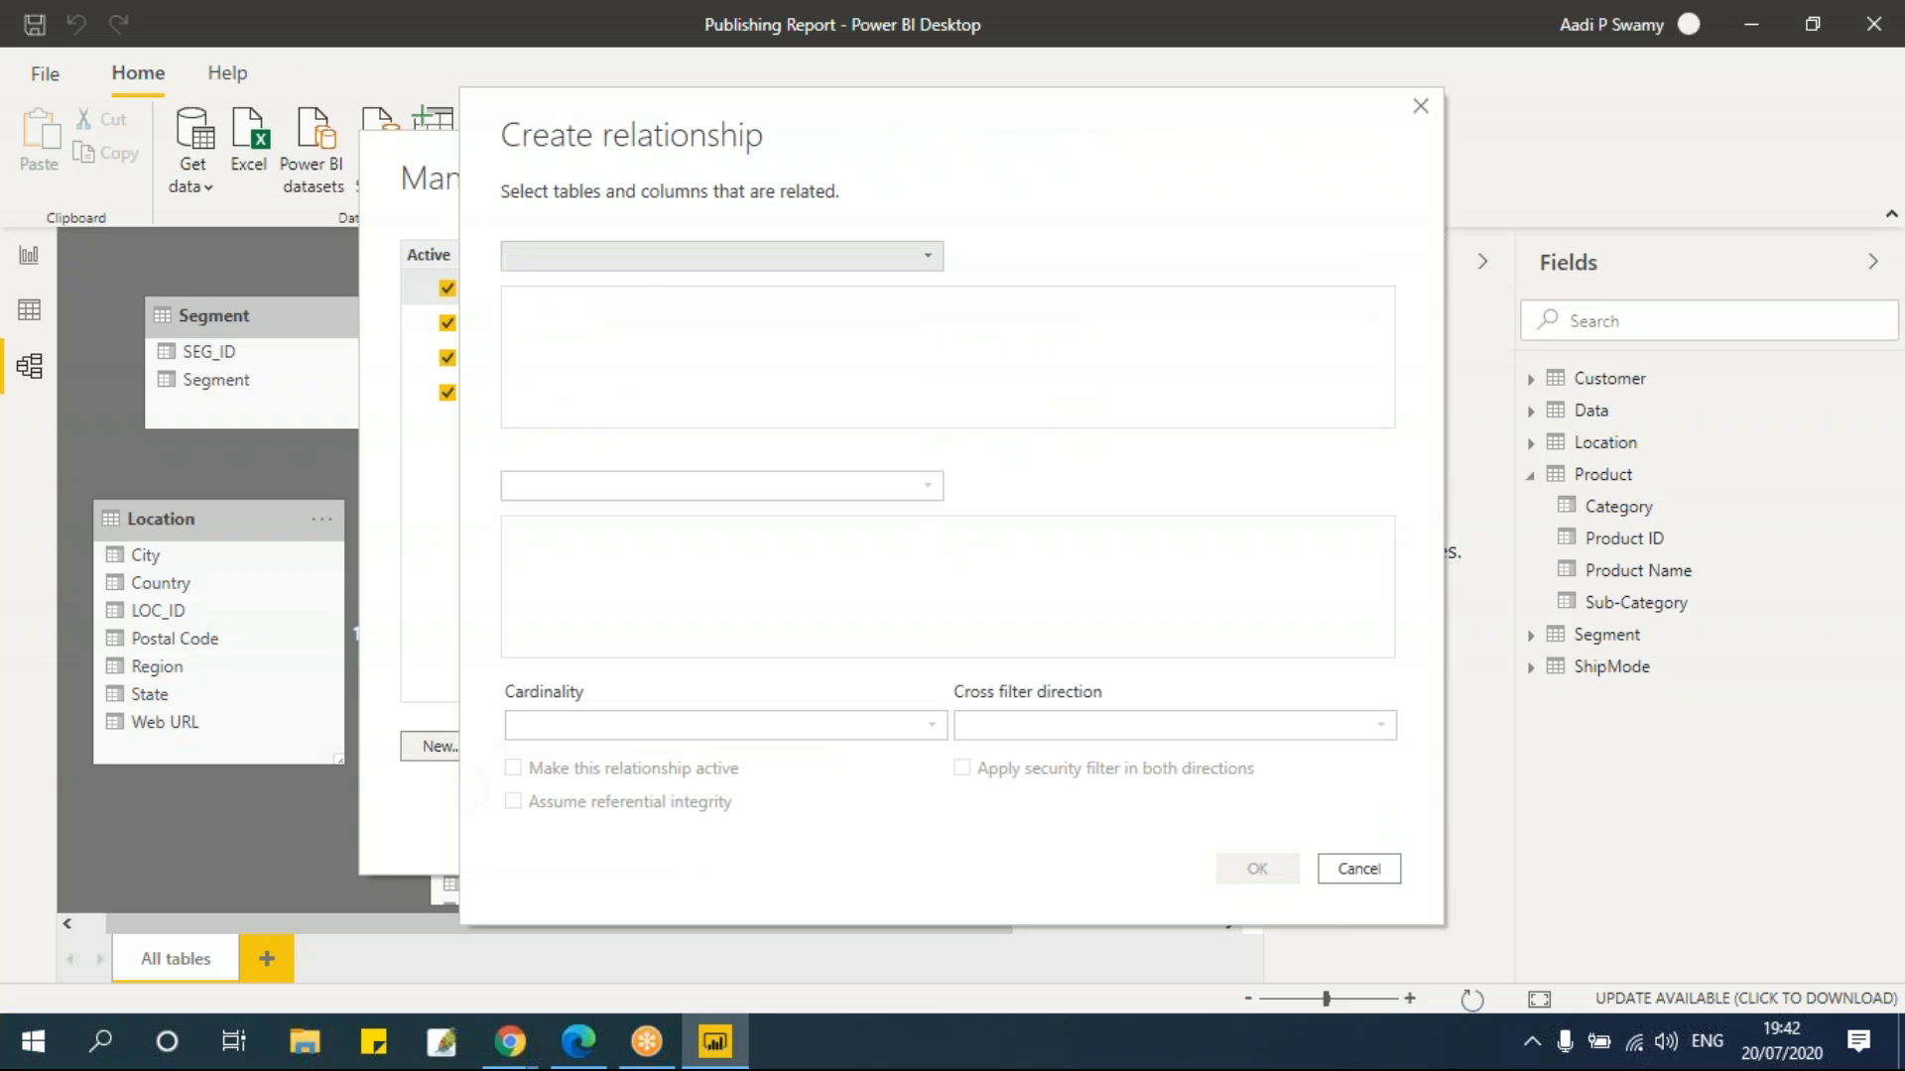
left_click(635, 256)
left_click(623, 316)
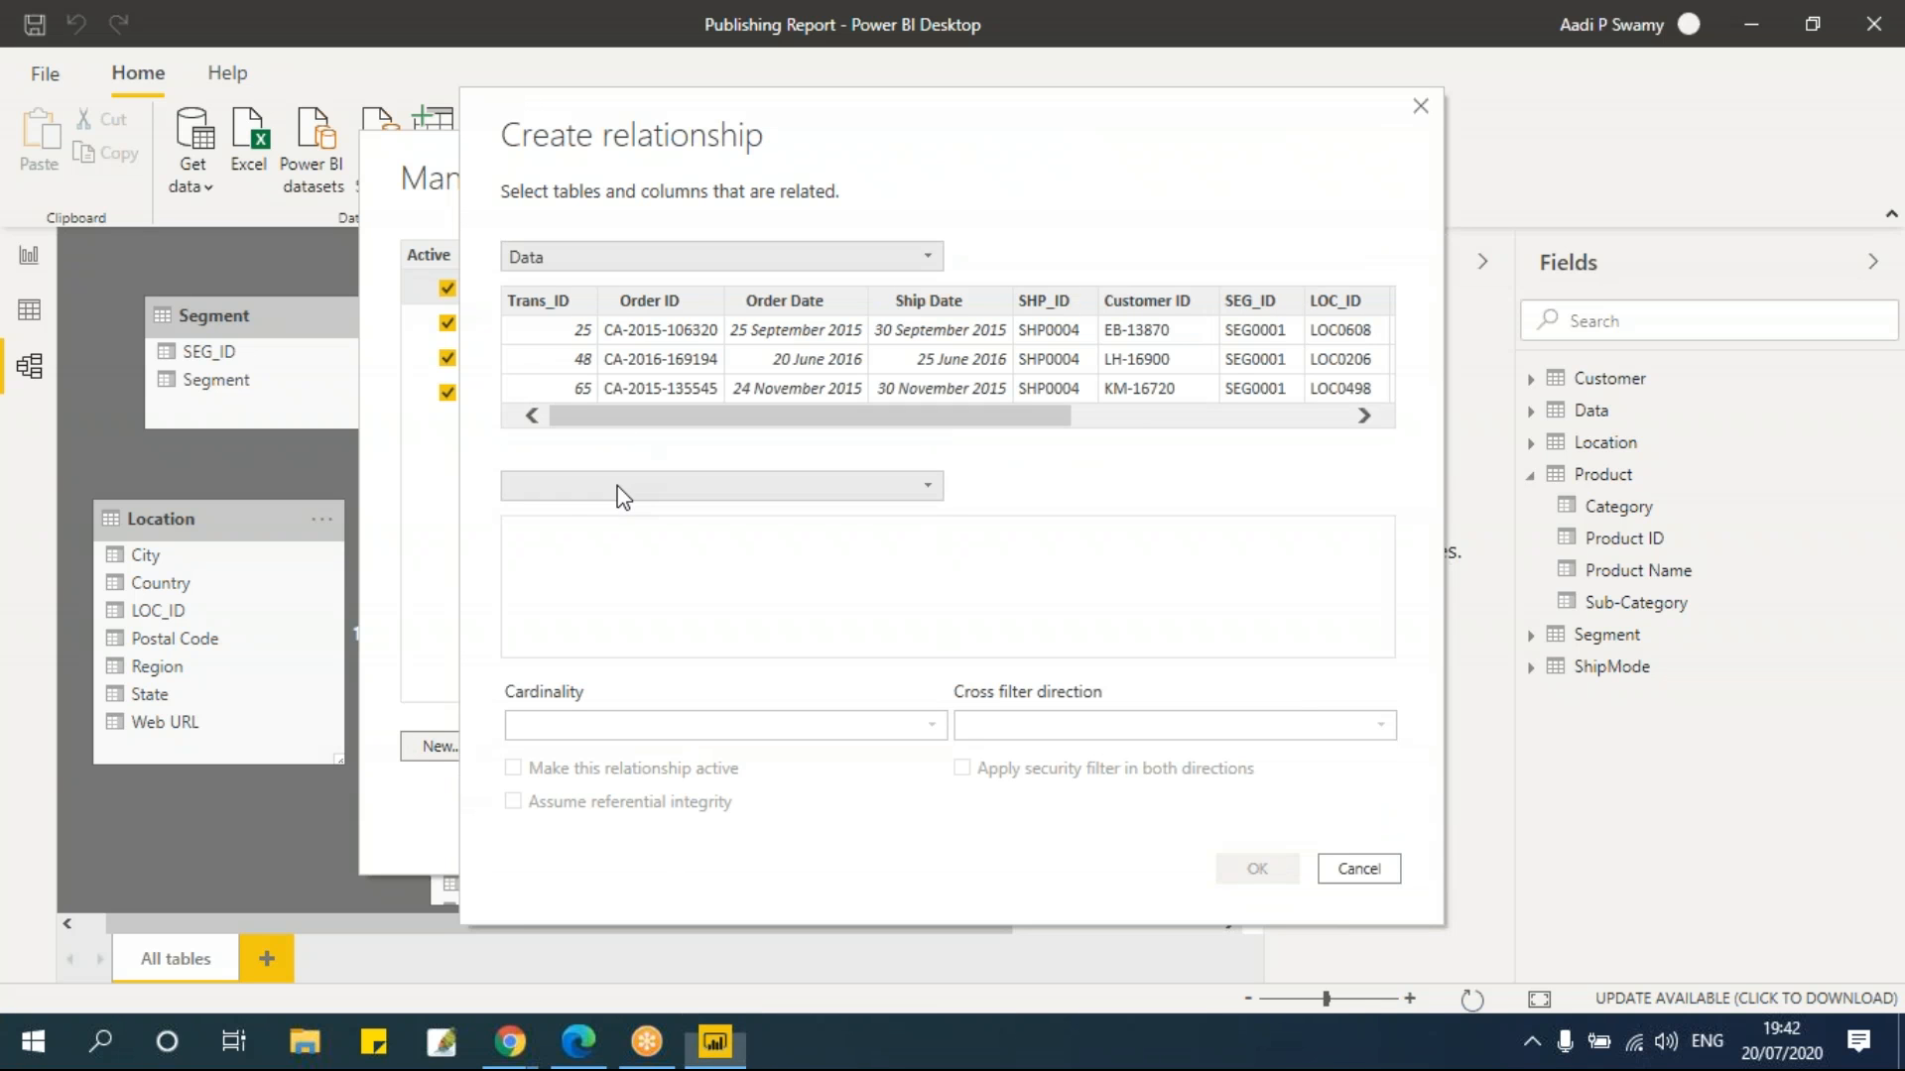
left_click(616, 486)
left_click(598, 572)
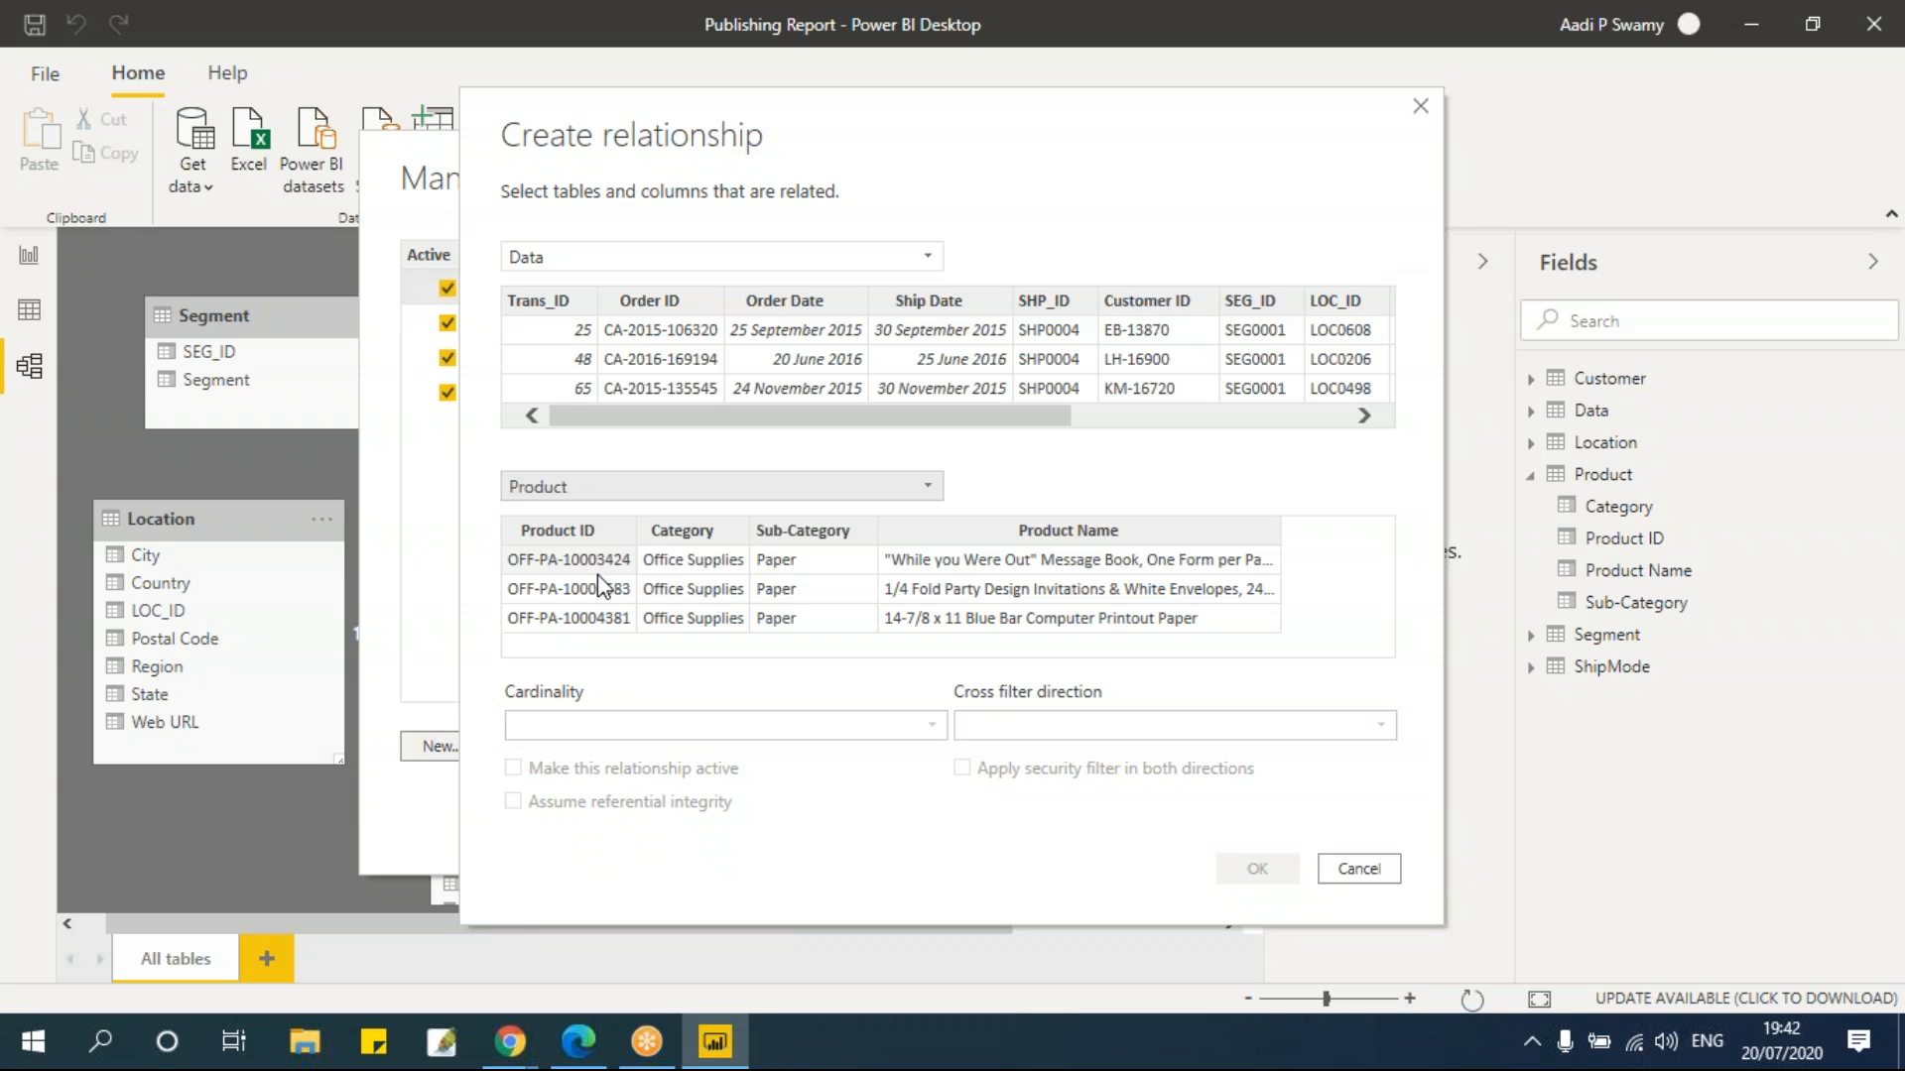
left_click(580, 533)
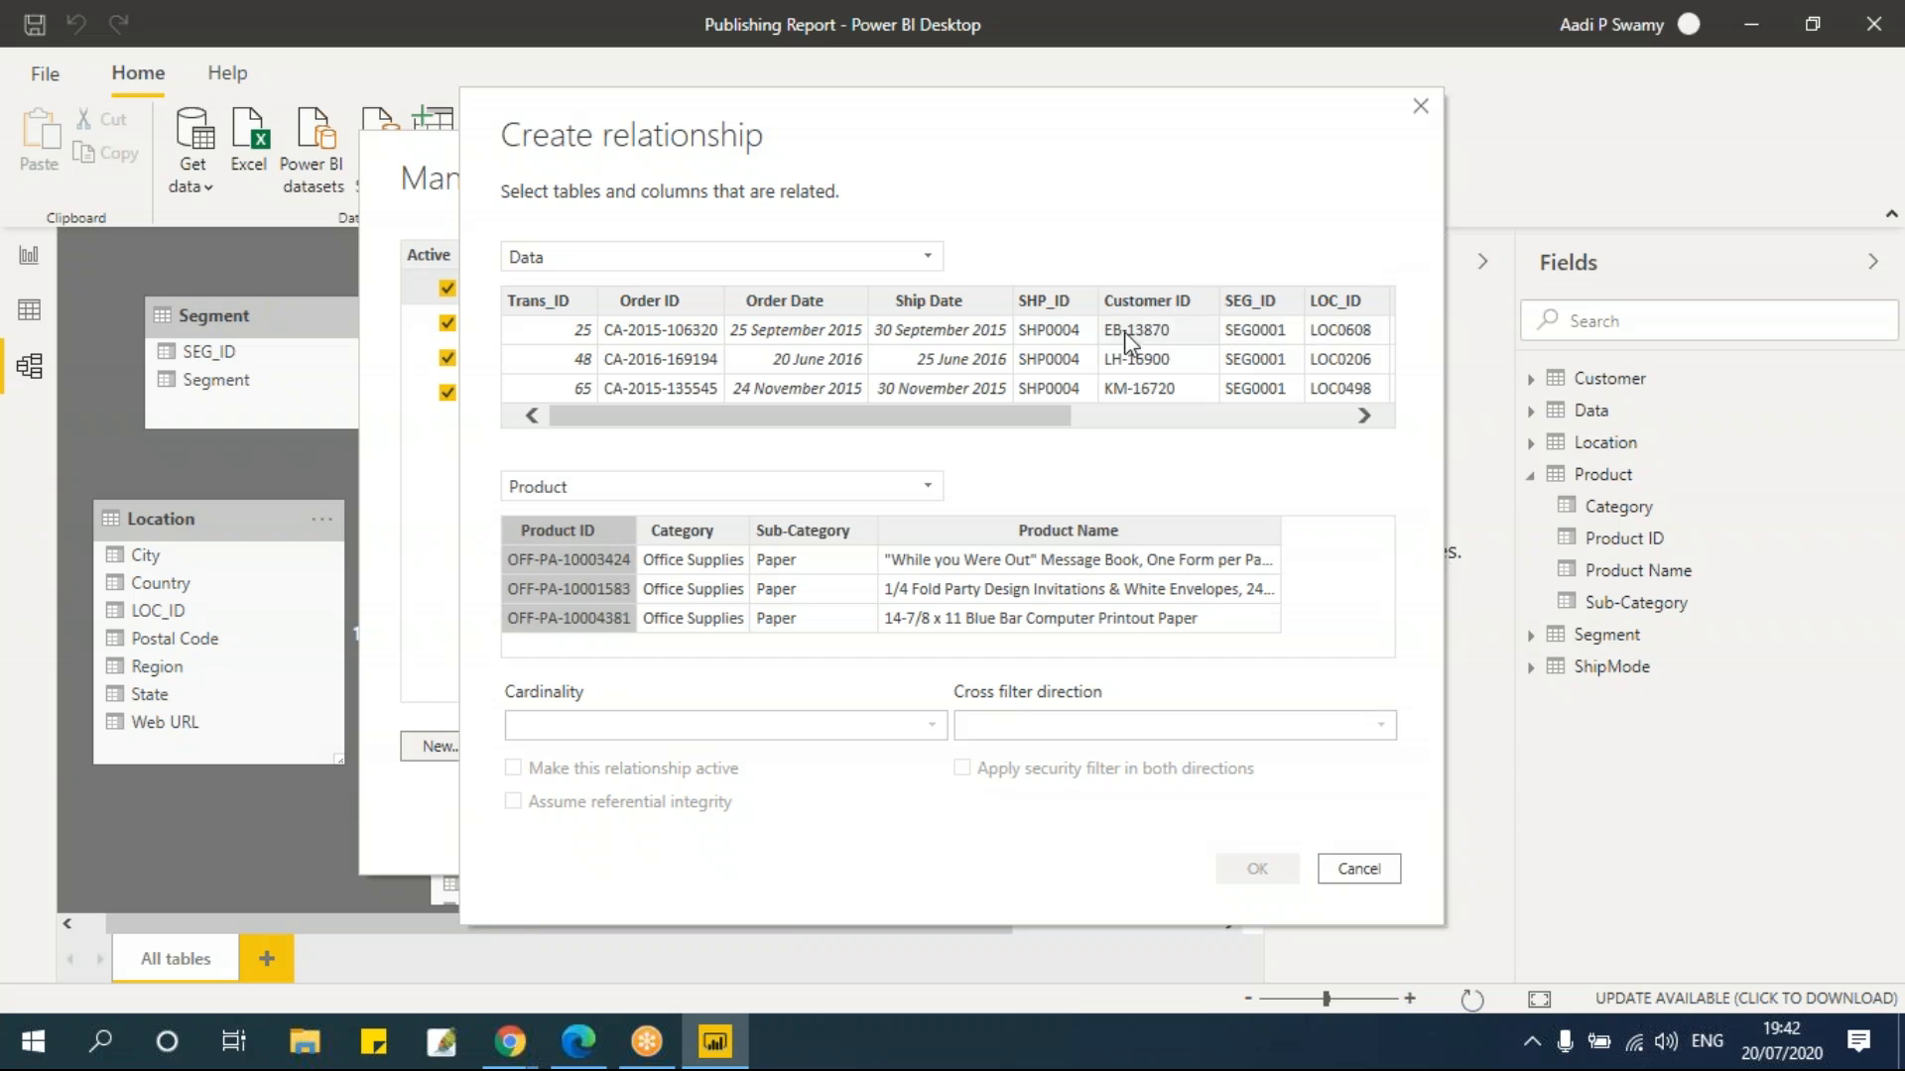
left_click_drag(961, 424, 1328, 420)
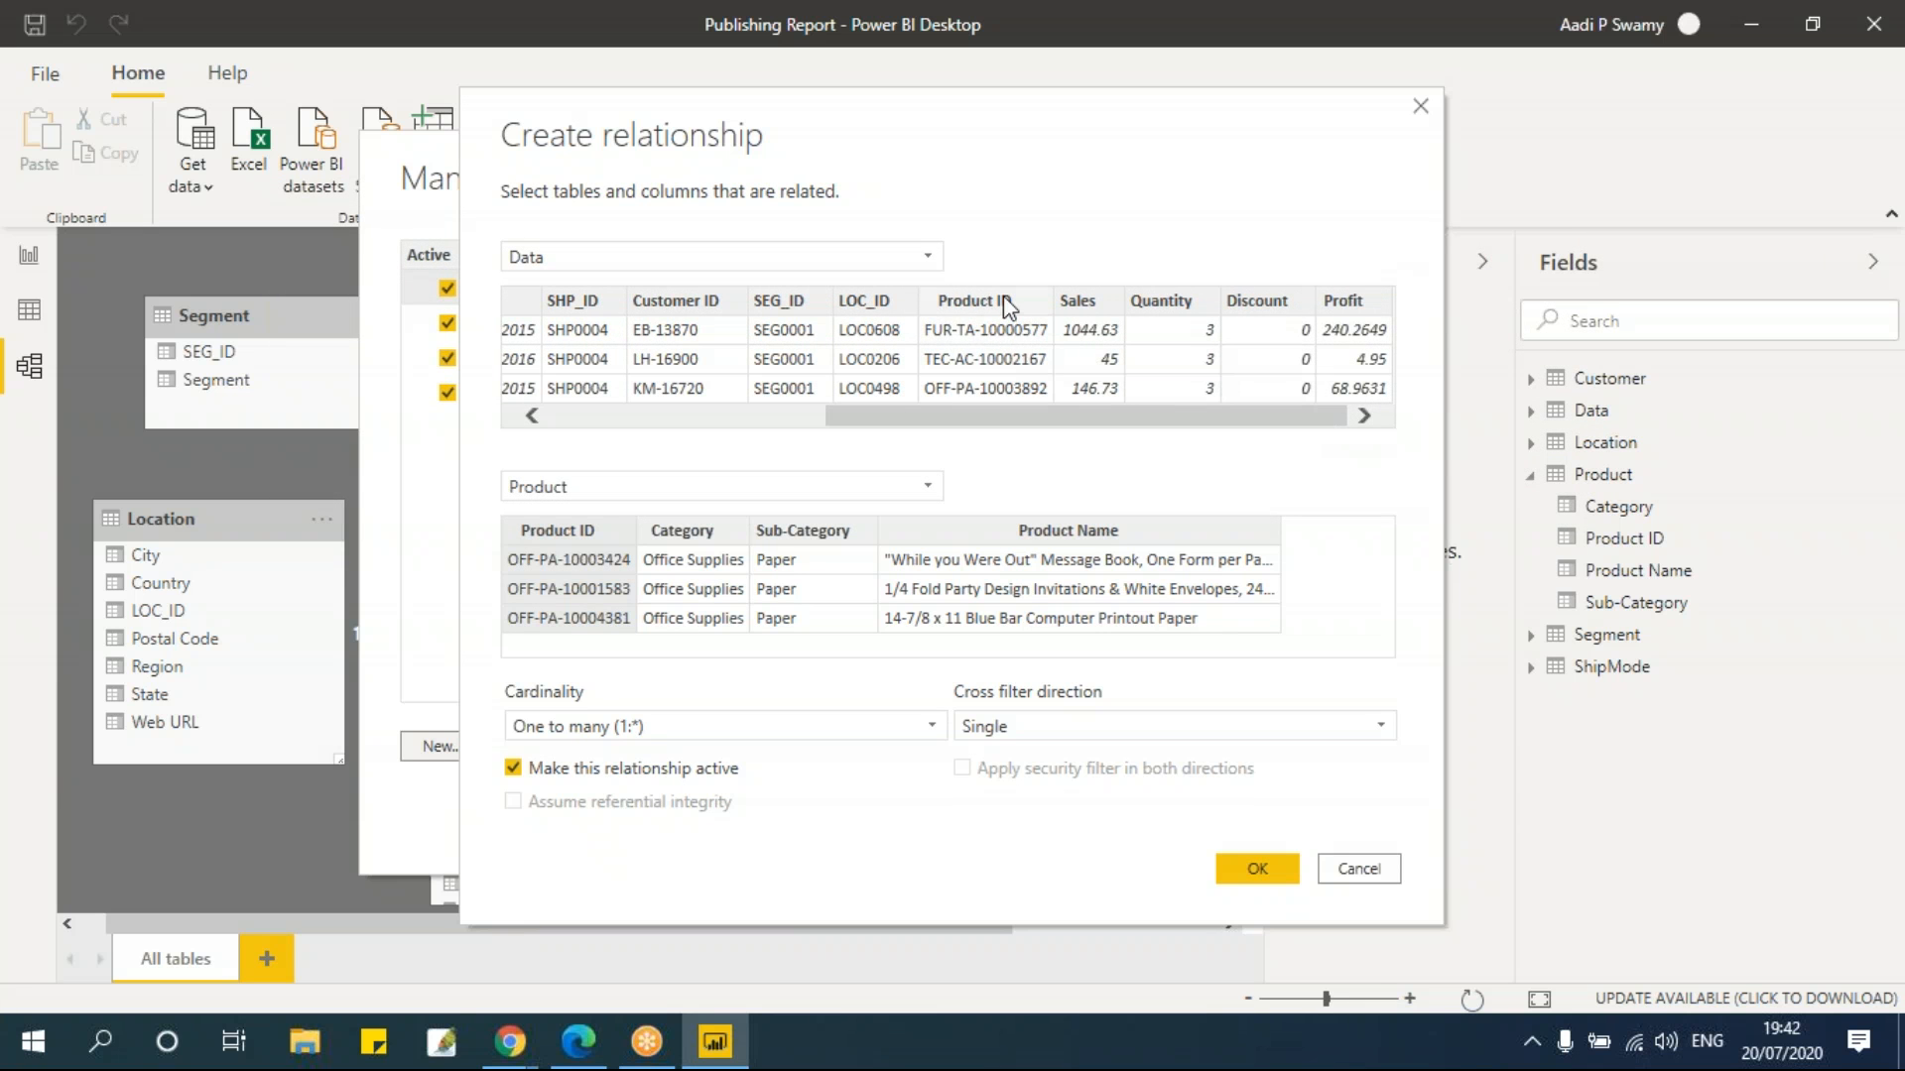
left_click(977, 301)
left_click(1358, 981)
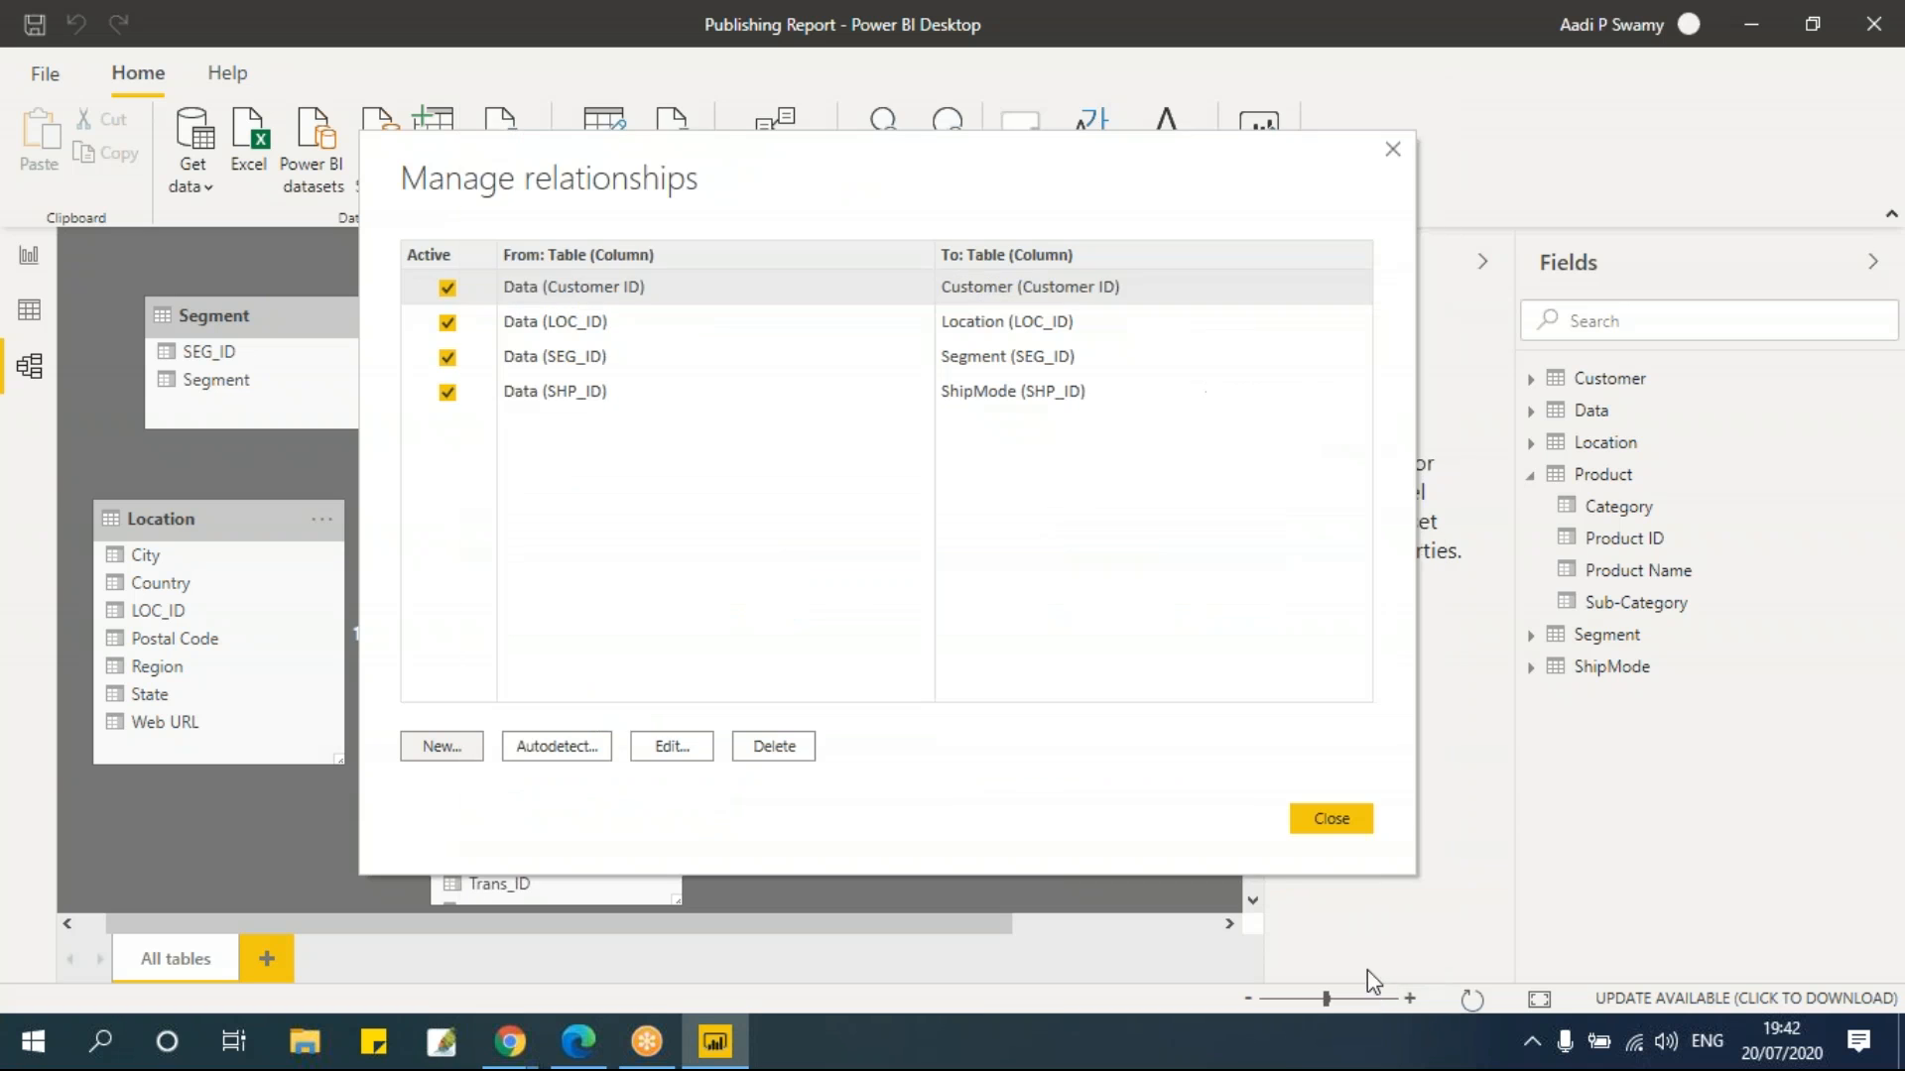
left_click(1347, 824)
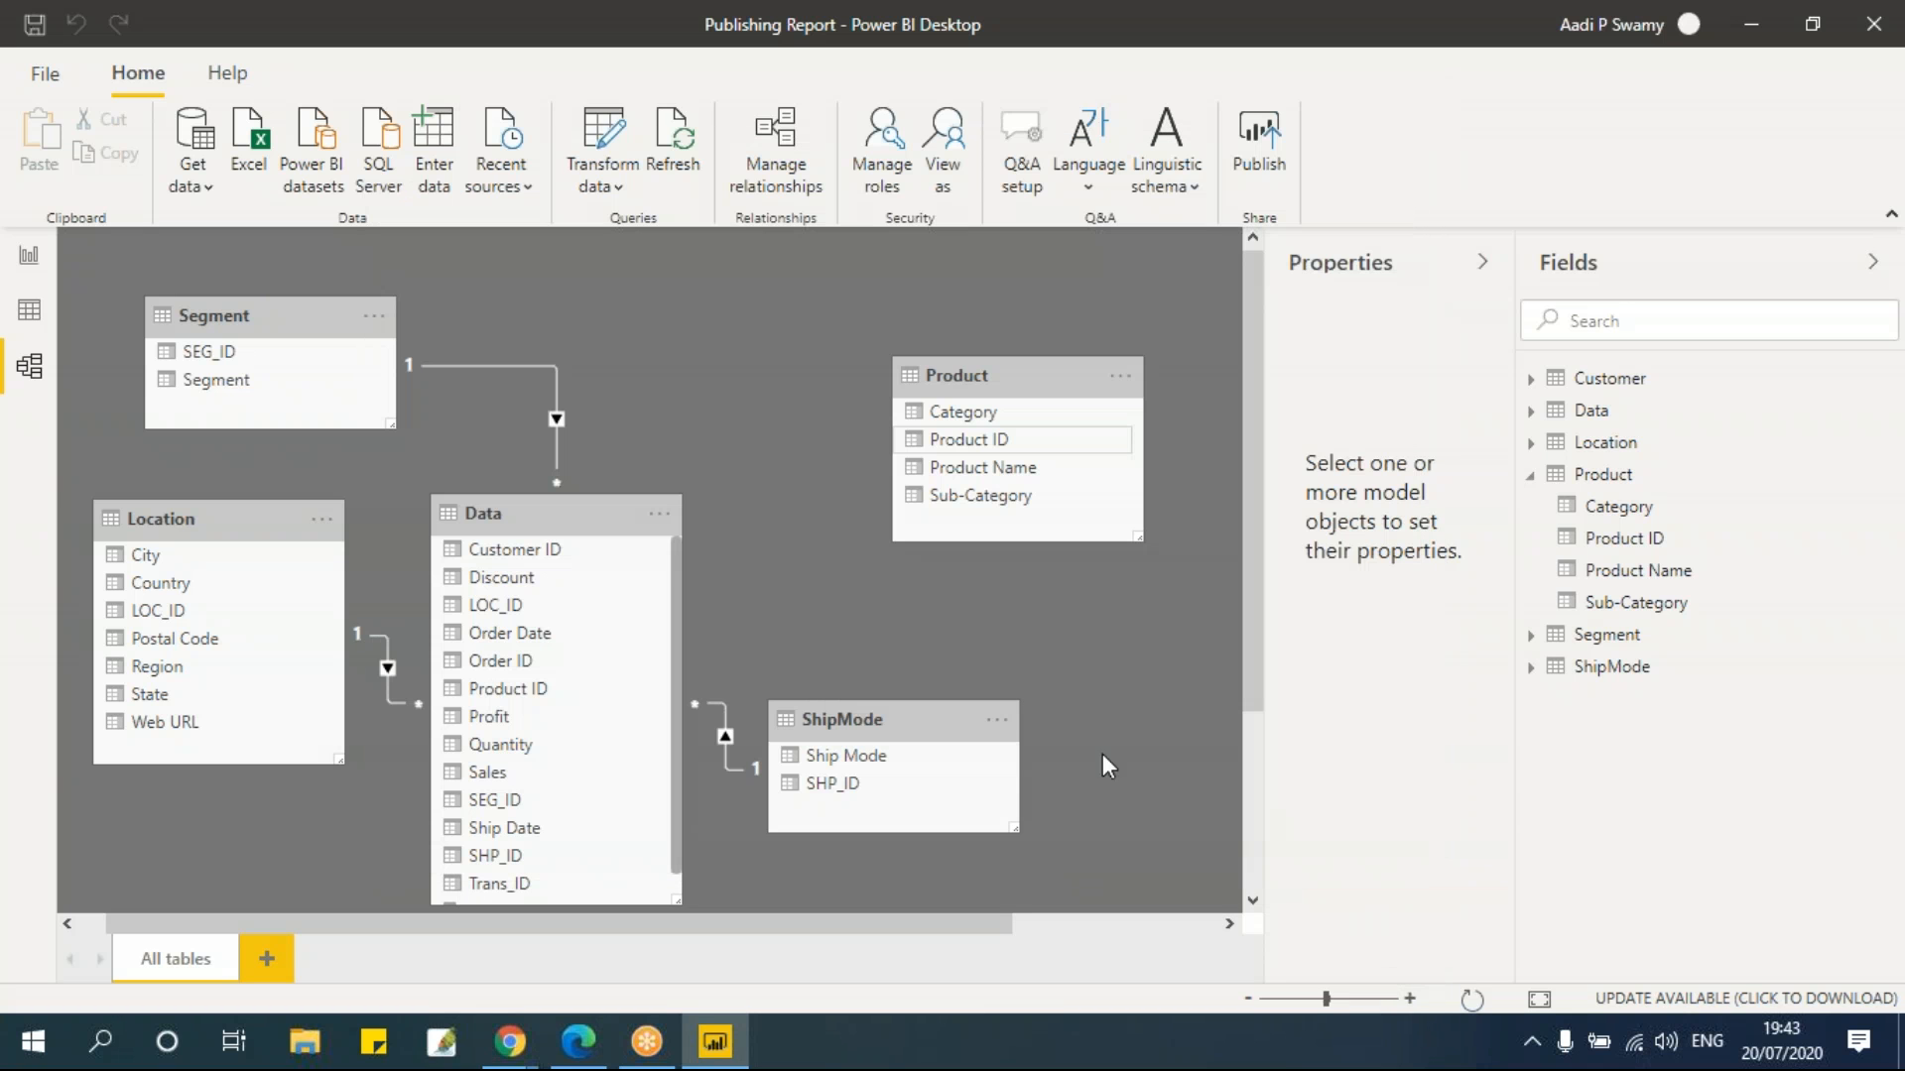
Create an active relationship between Product and Data on Product ID, trying Many to one before choosing Many to Many (*:*) cardinality
left_click(971, 441)
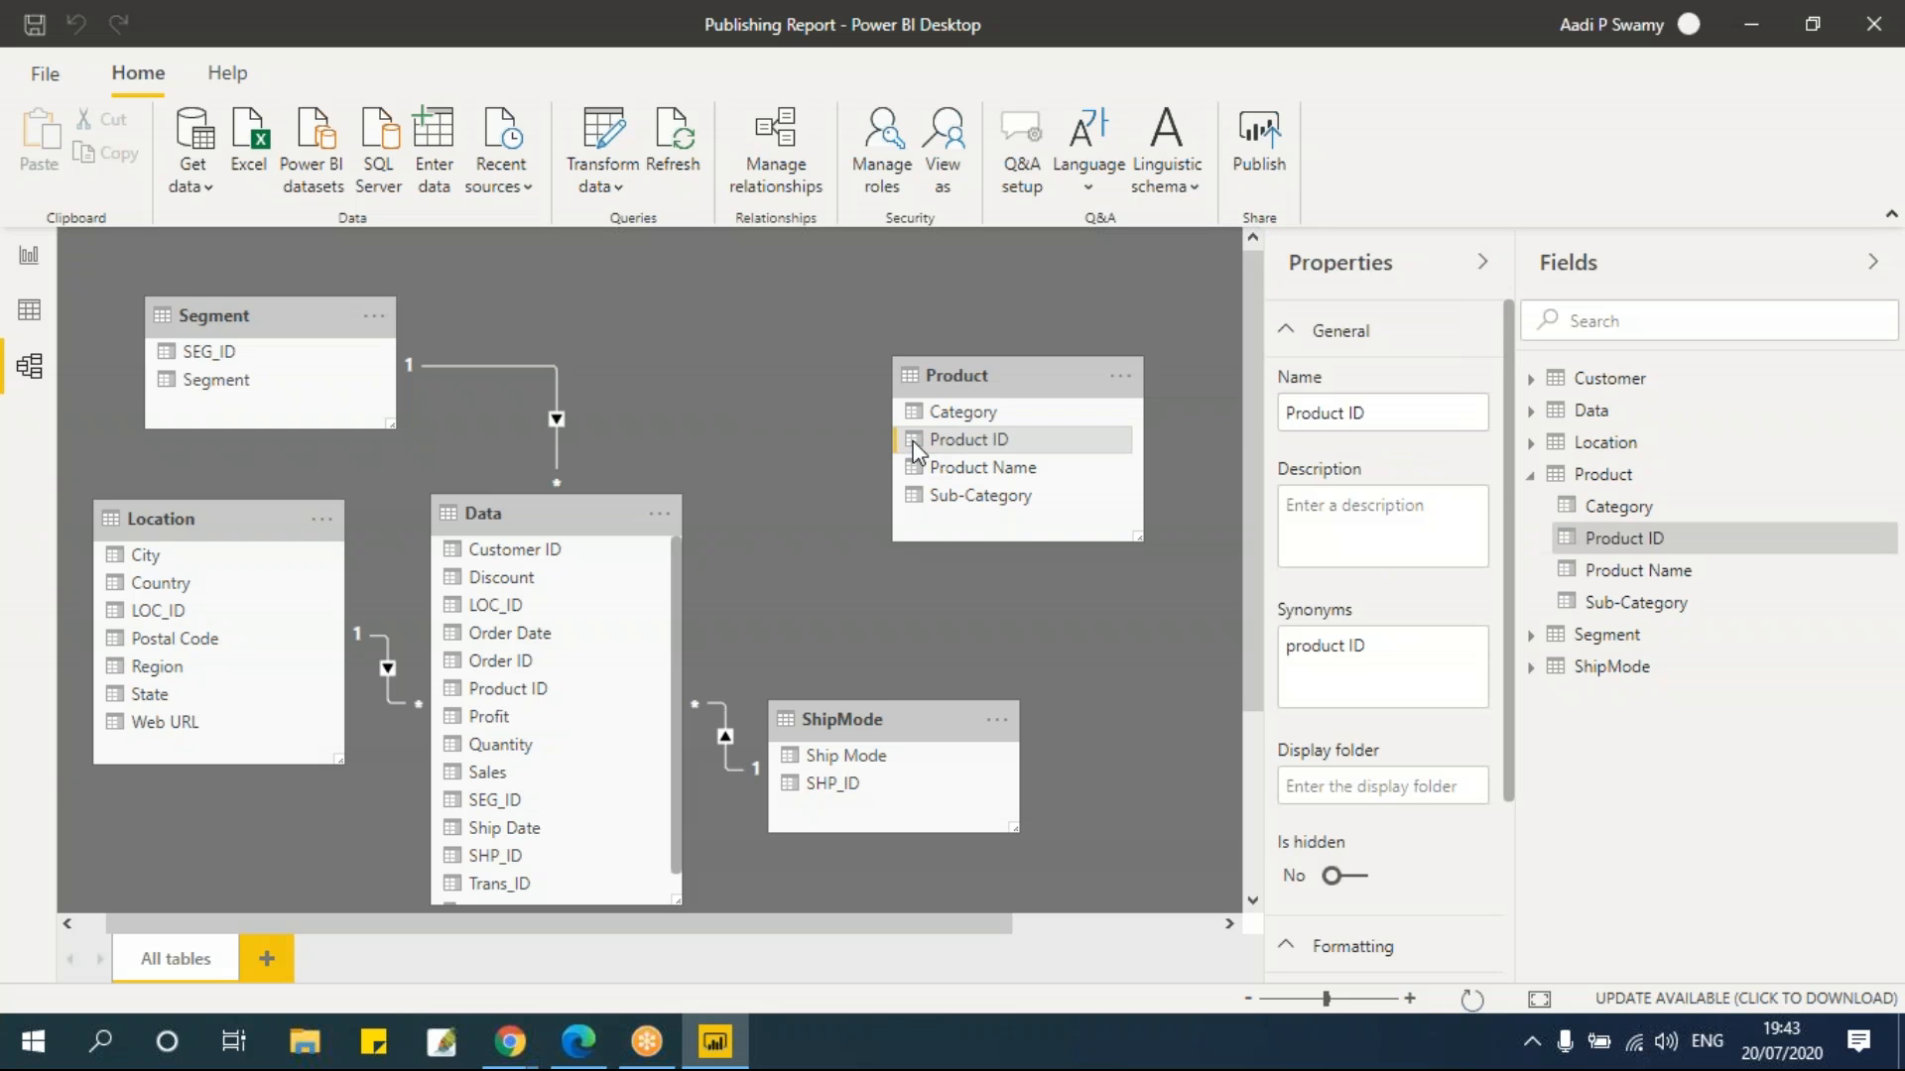
left_click_drag(915, 453, 465, 689)
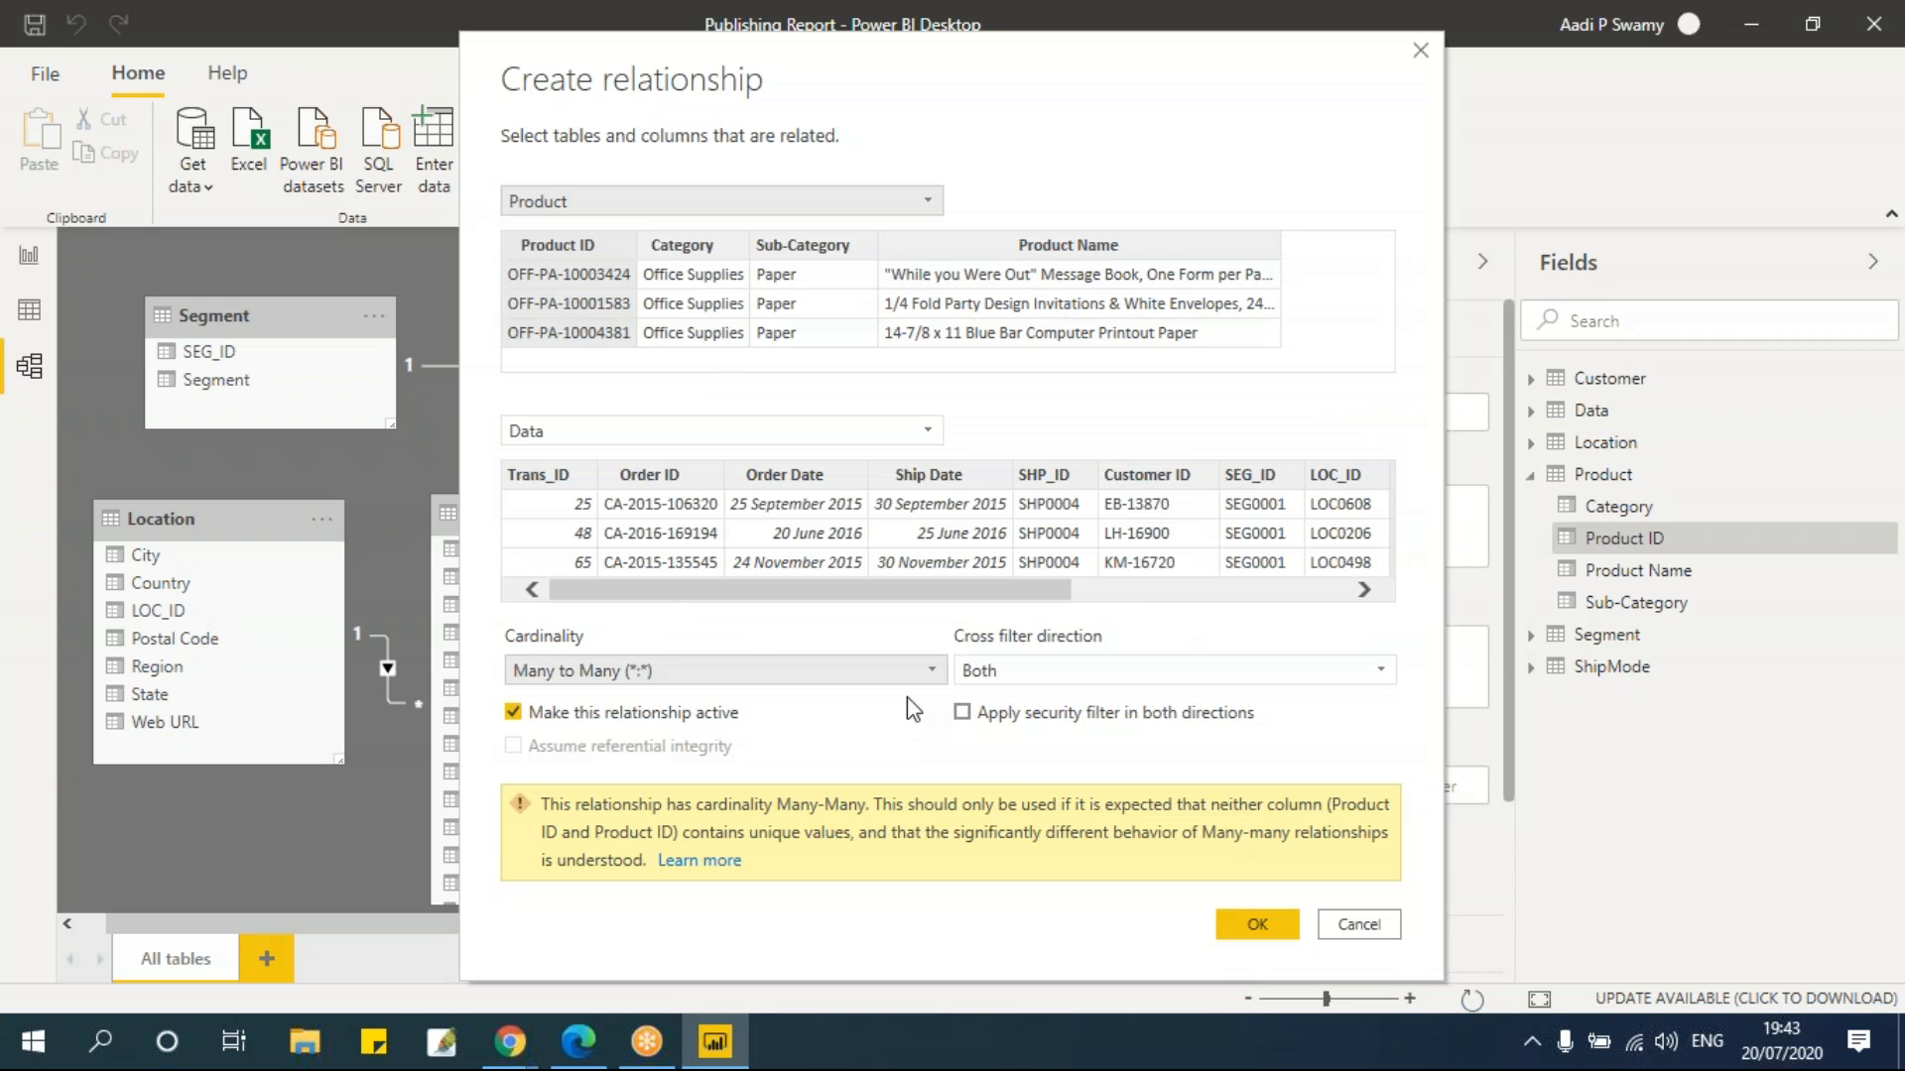
left_click_drag(948, 588, 1228, 600)
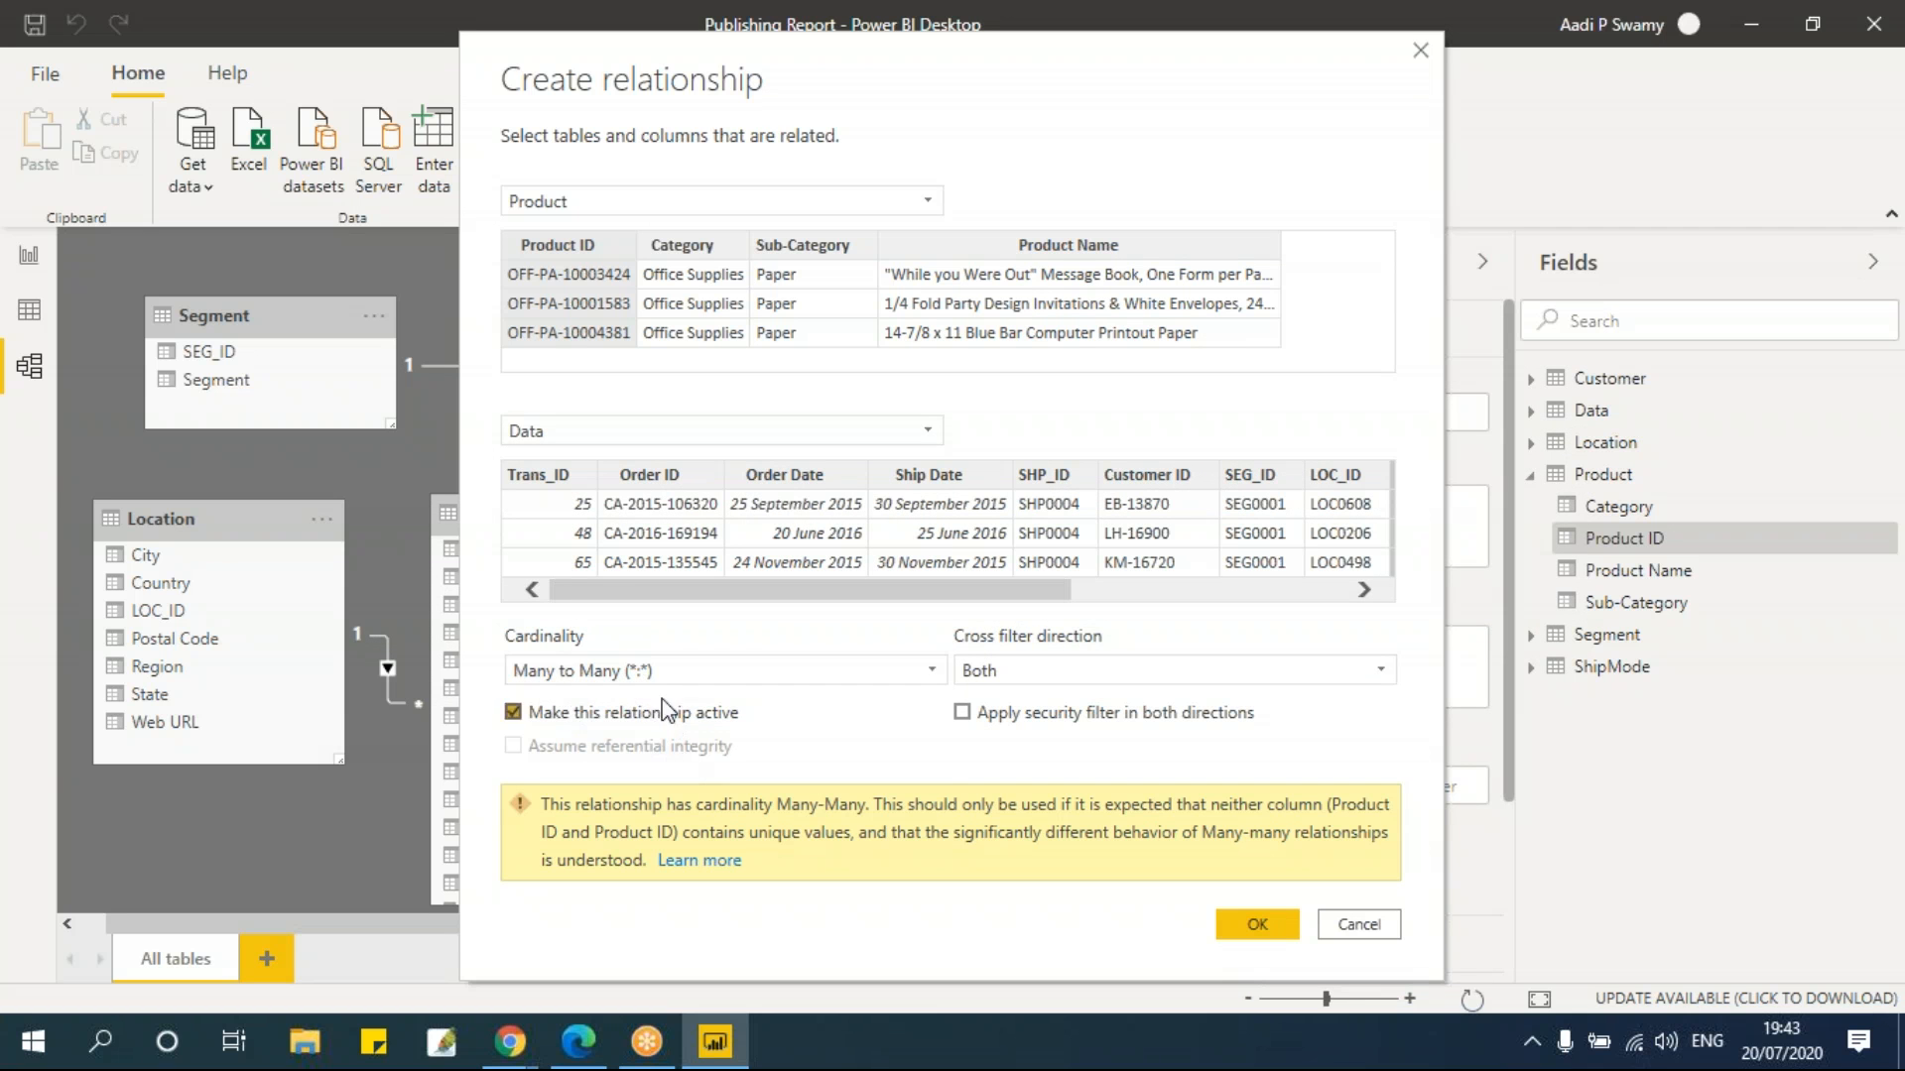
left_click(647, 673)
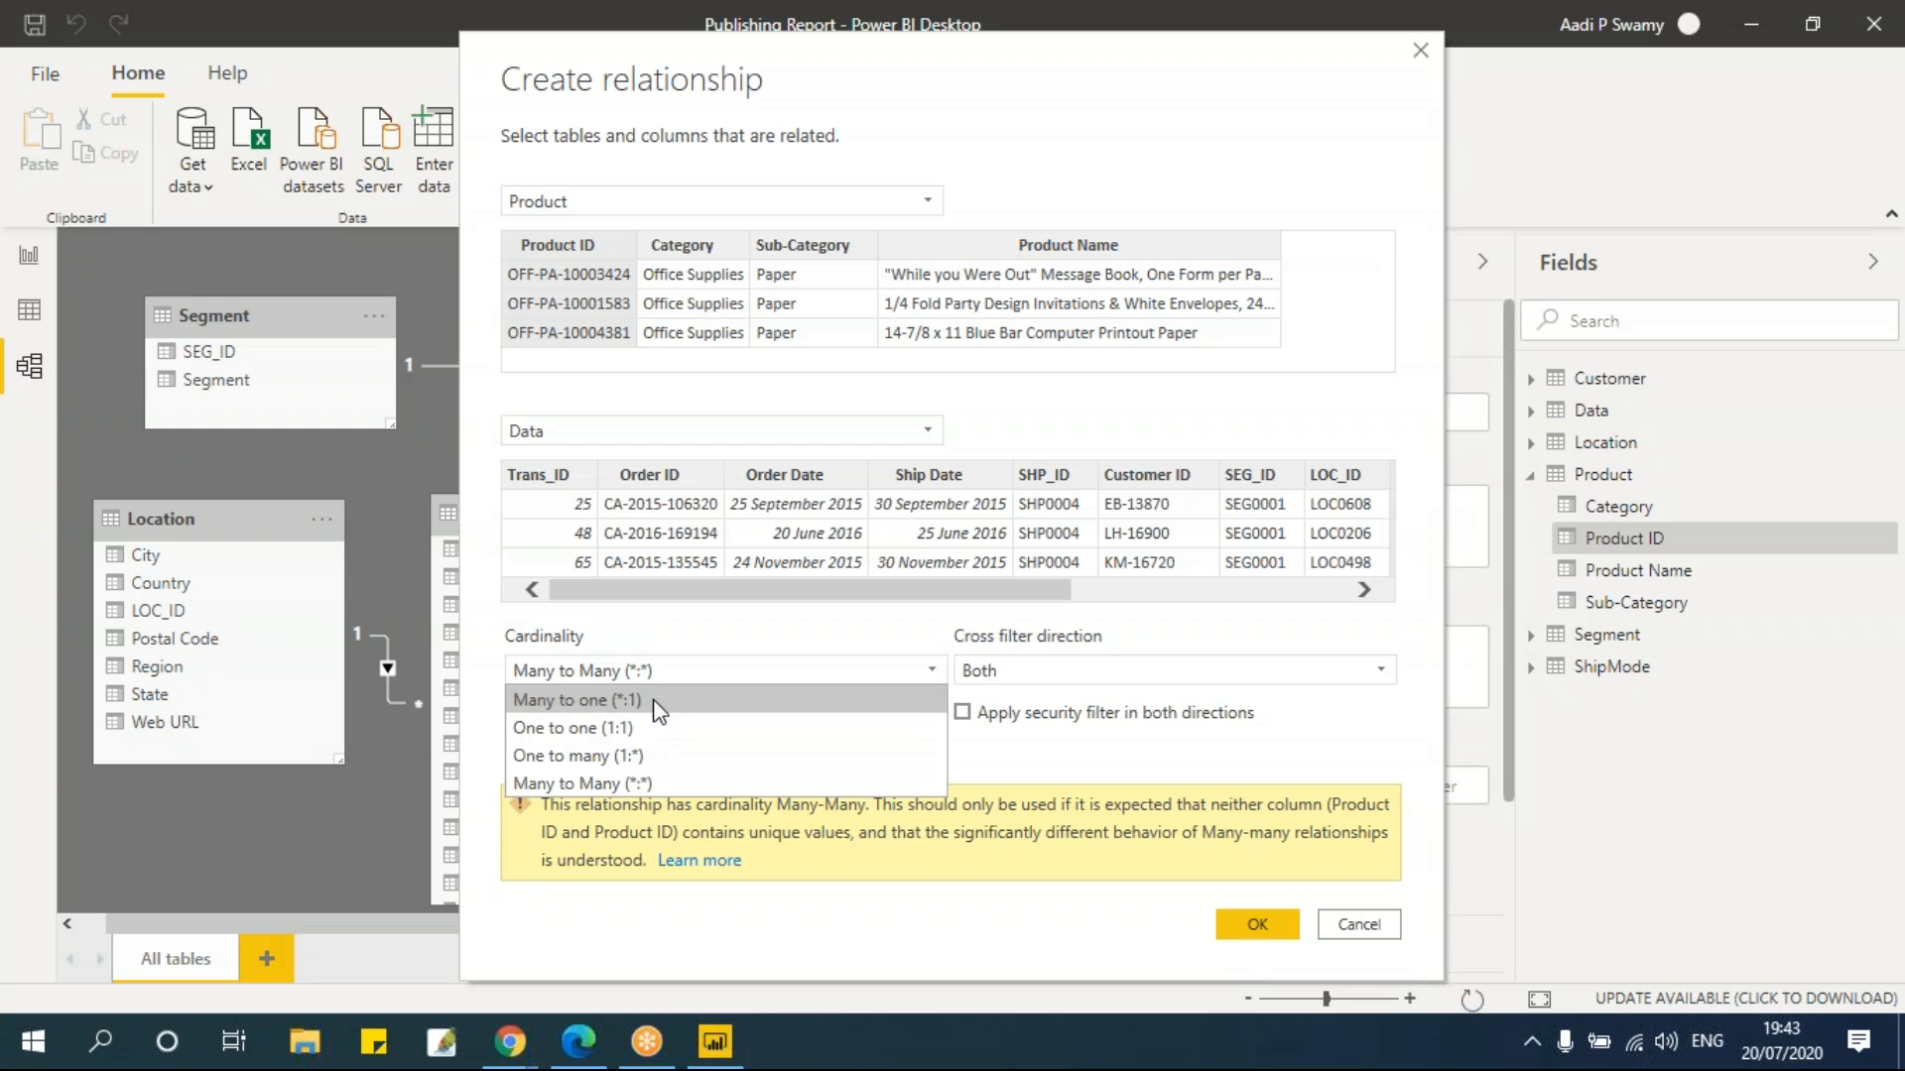
left_click(655, 702)
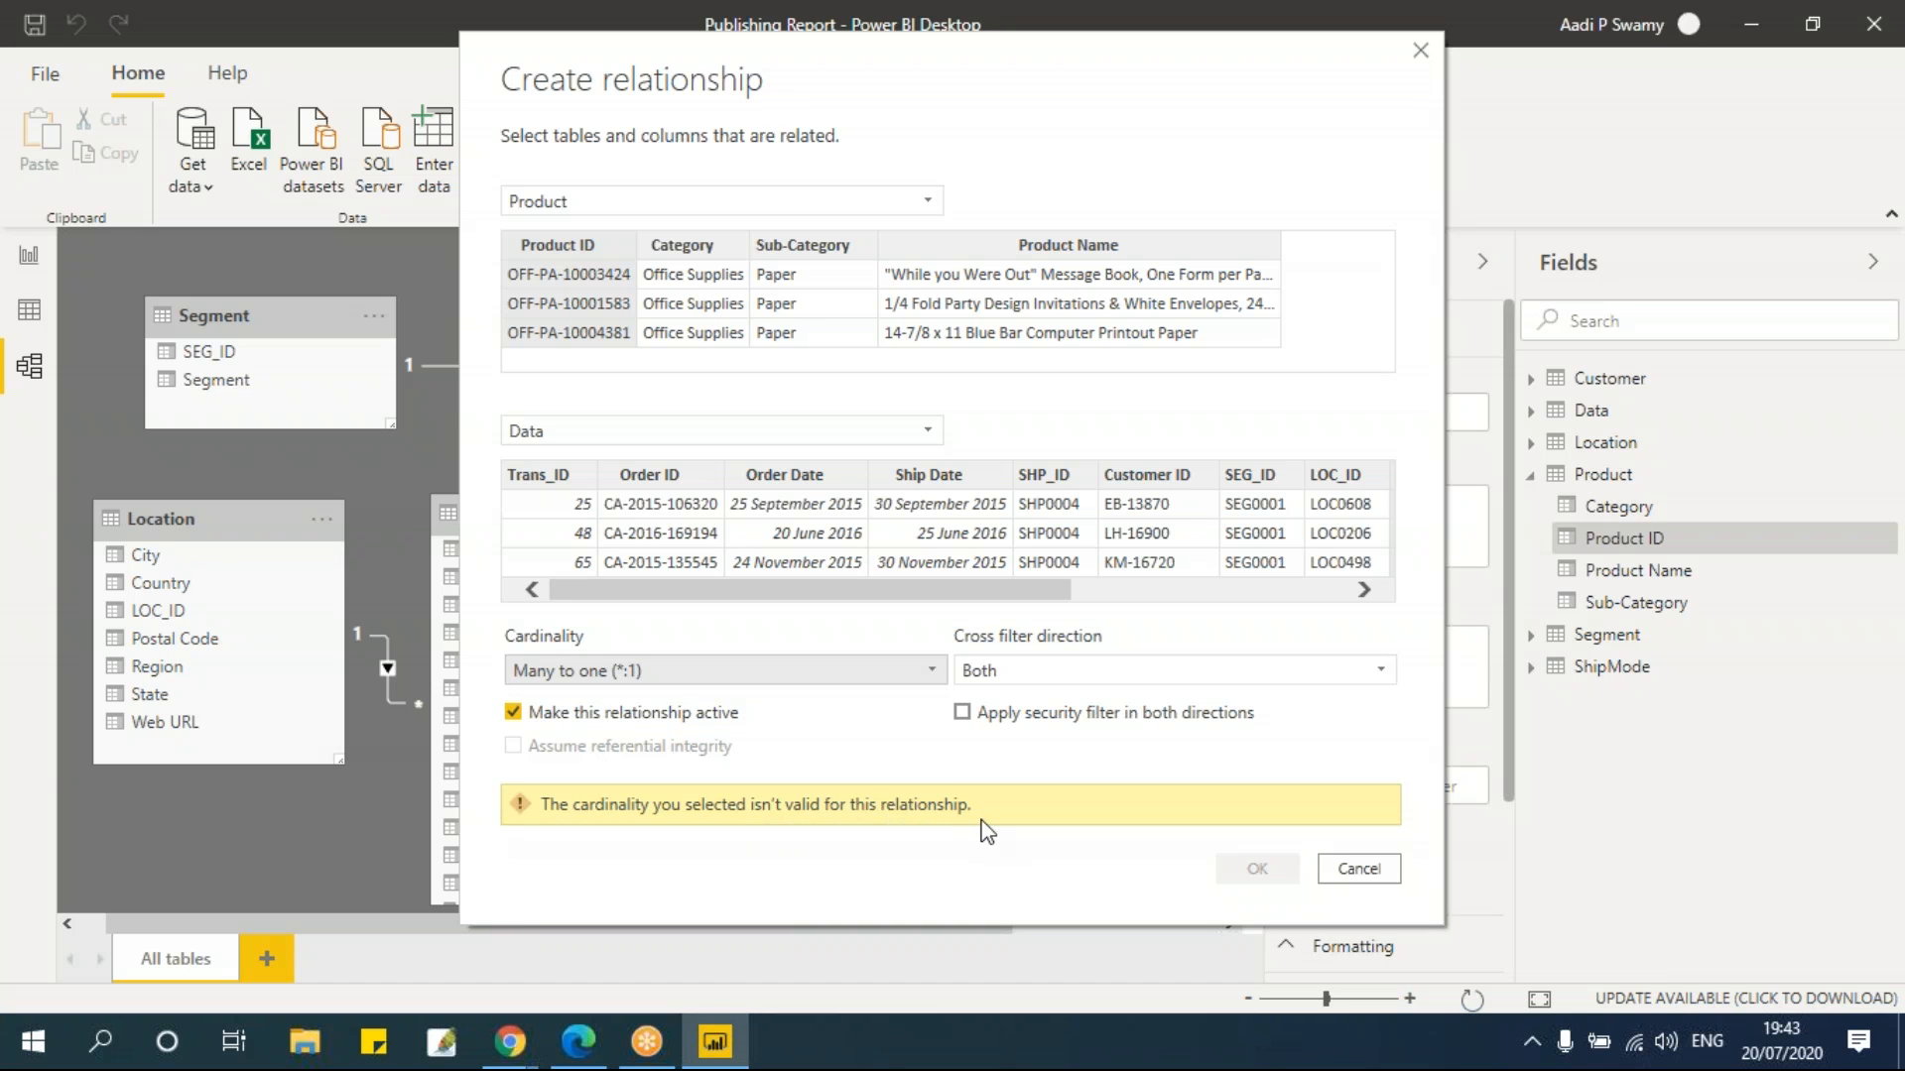
left_click(661, 672)
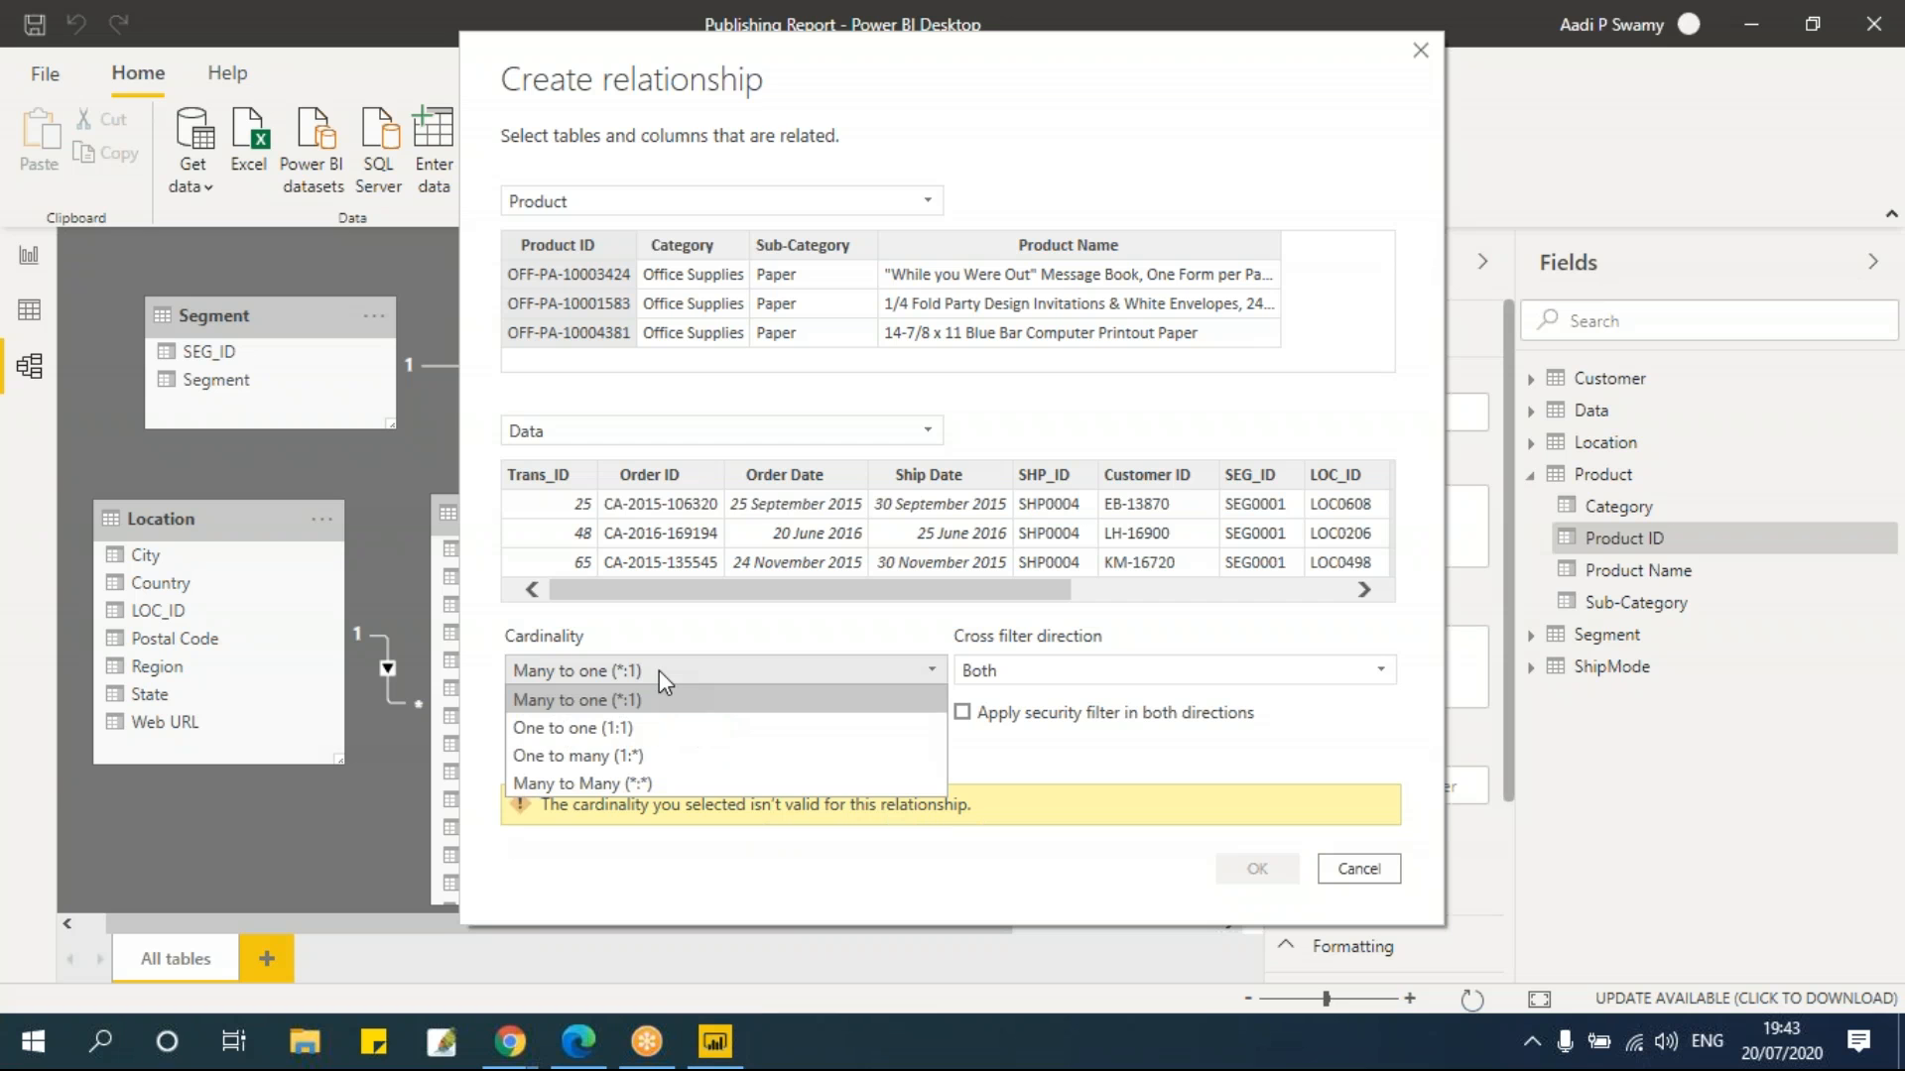
left_click(659, 783)
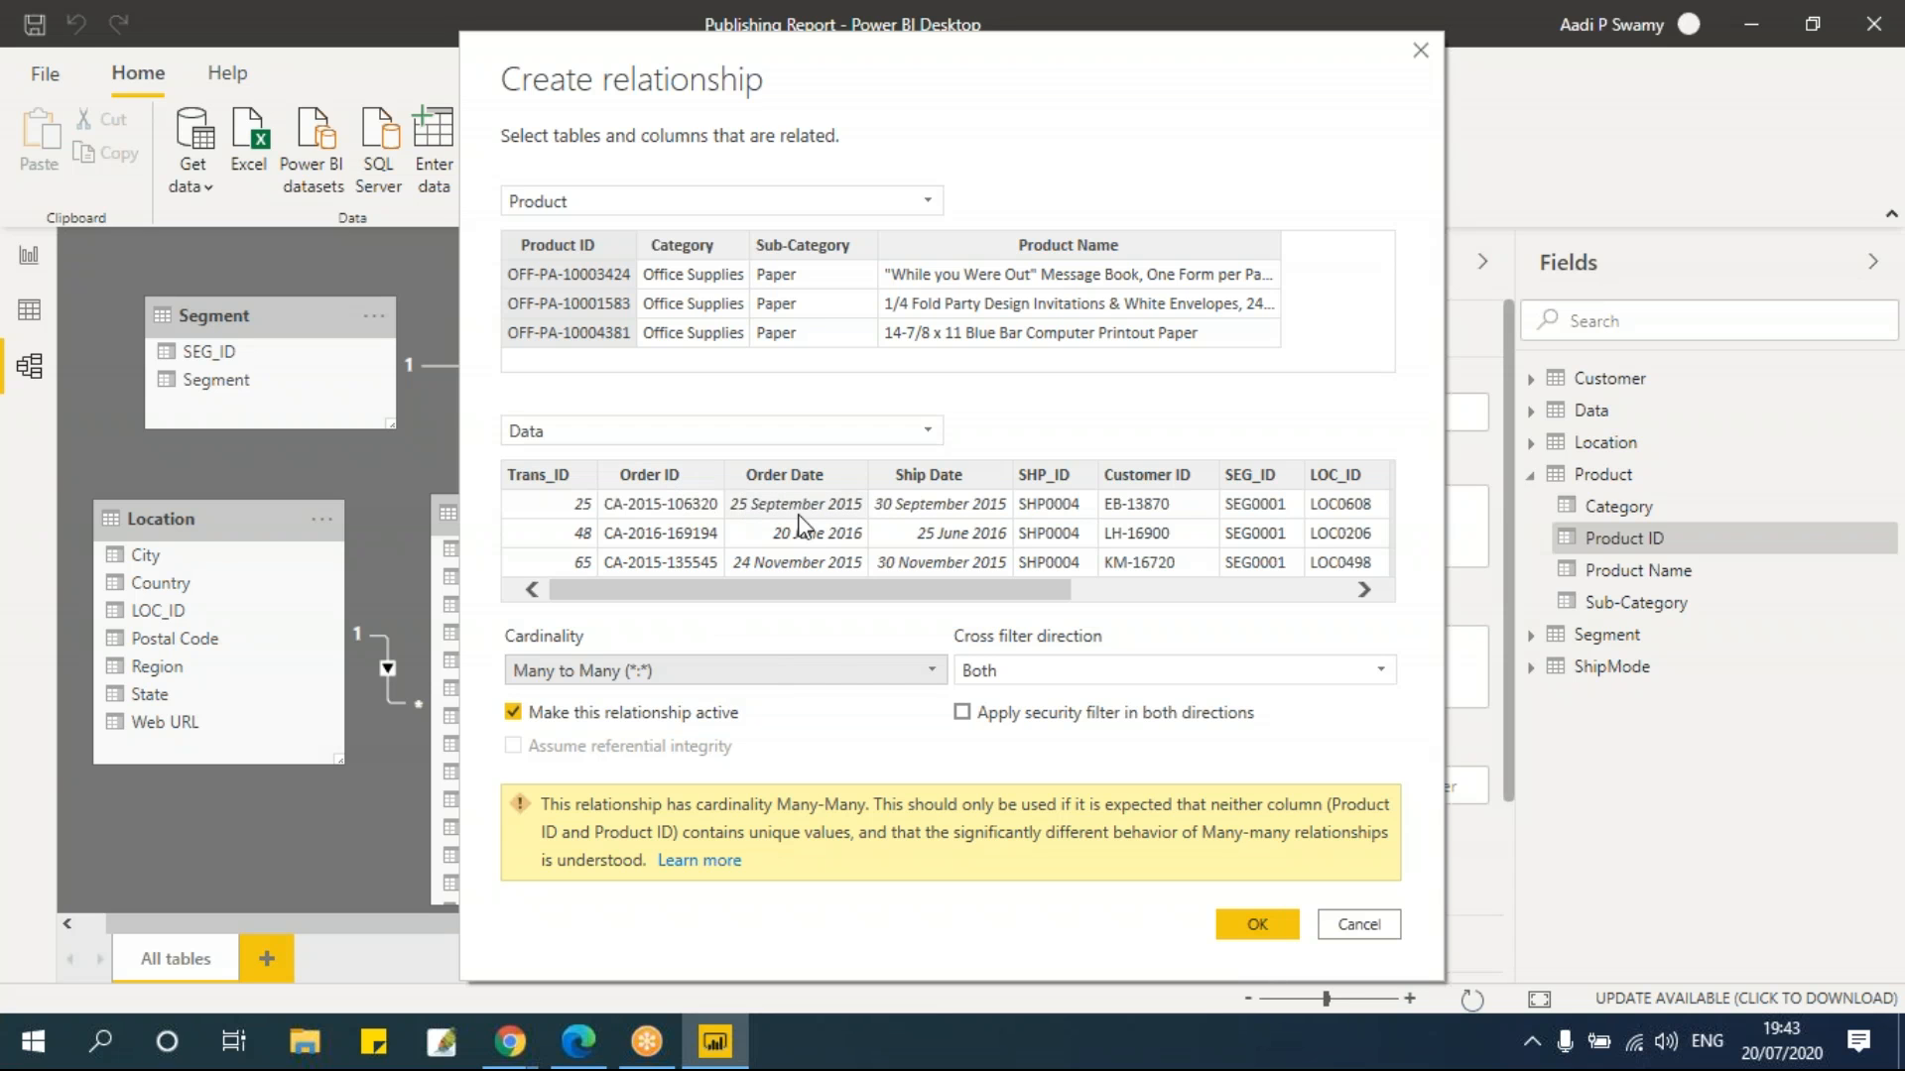
left_click(1255, 924)
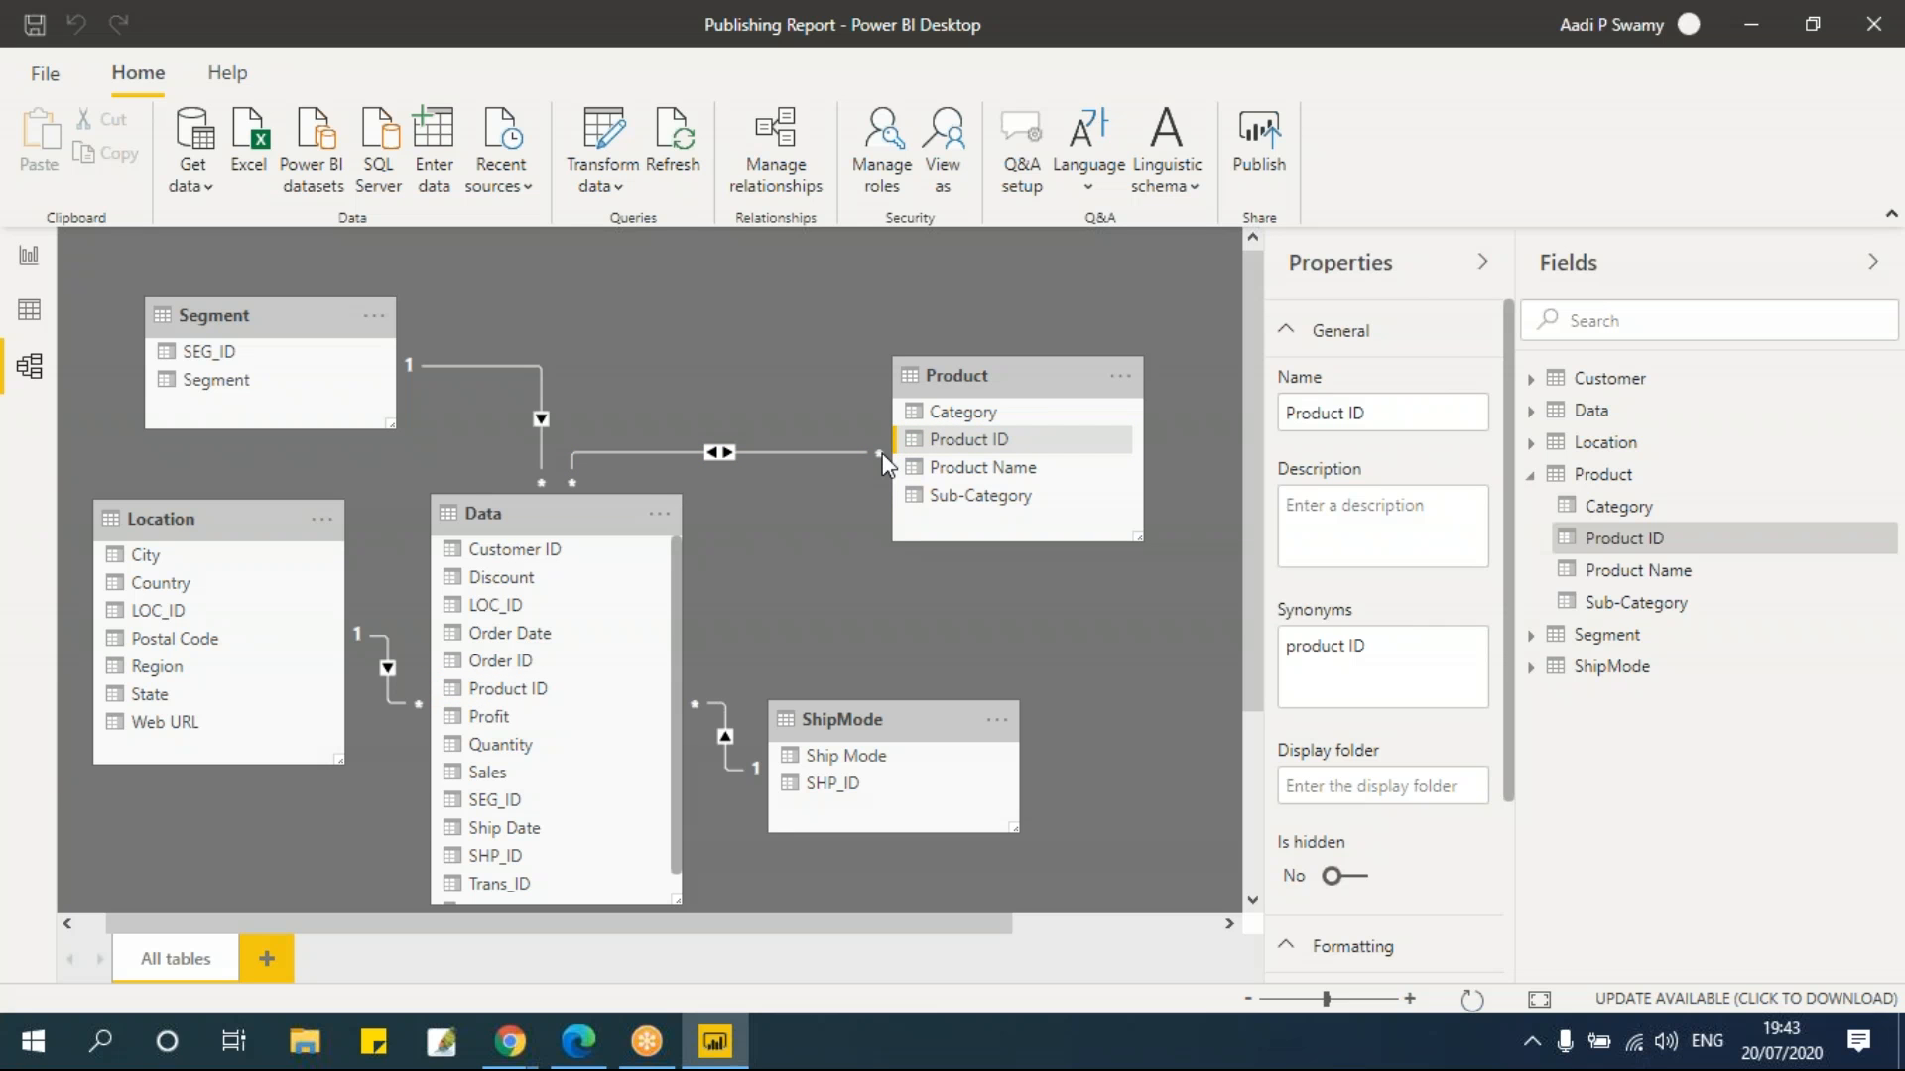
Check the Sub-Category table's sales on Page 3 against the relationships in the model diagram
left_click(28, 256)
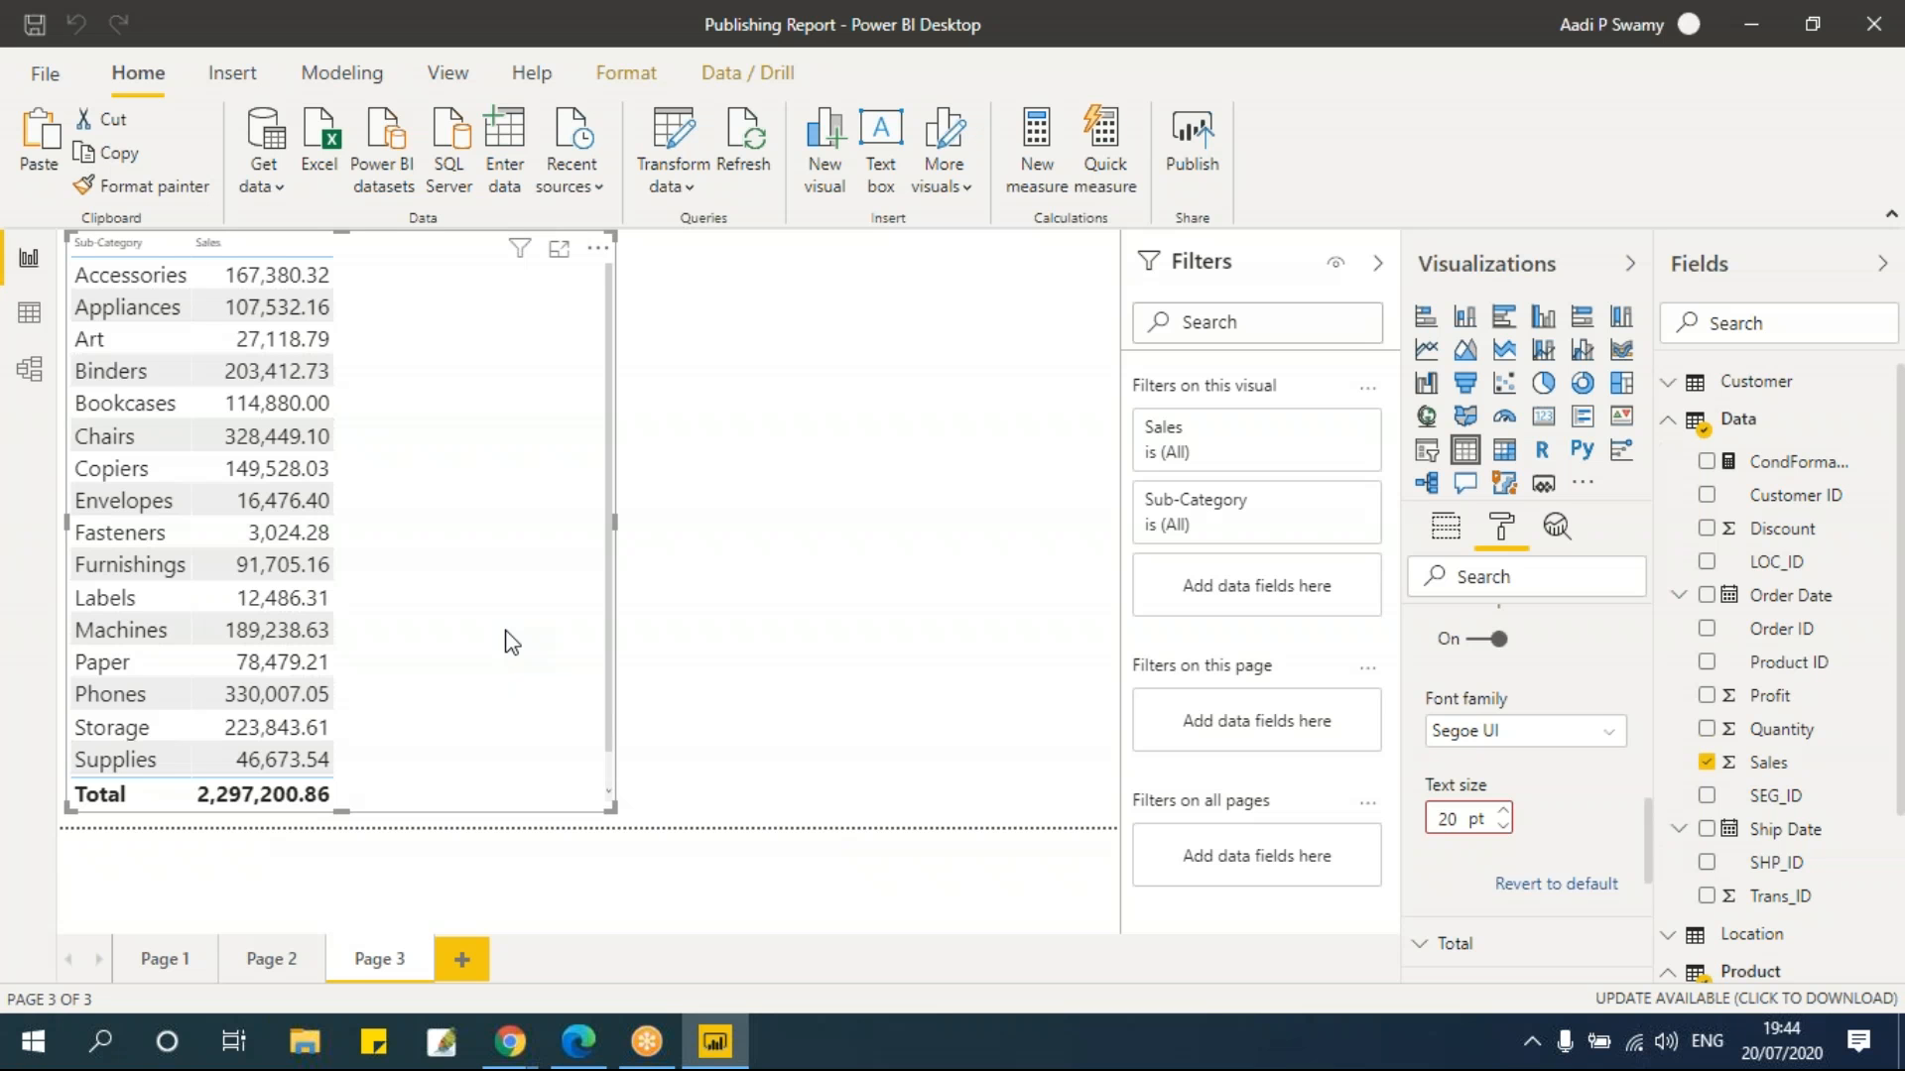
left_click(31, 371)
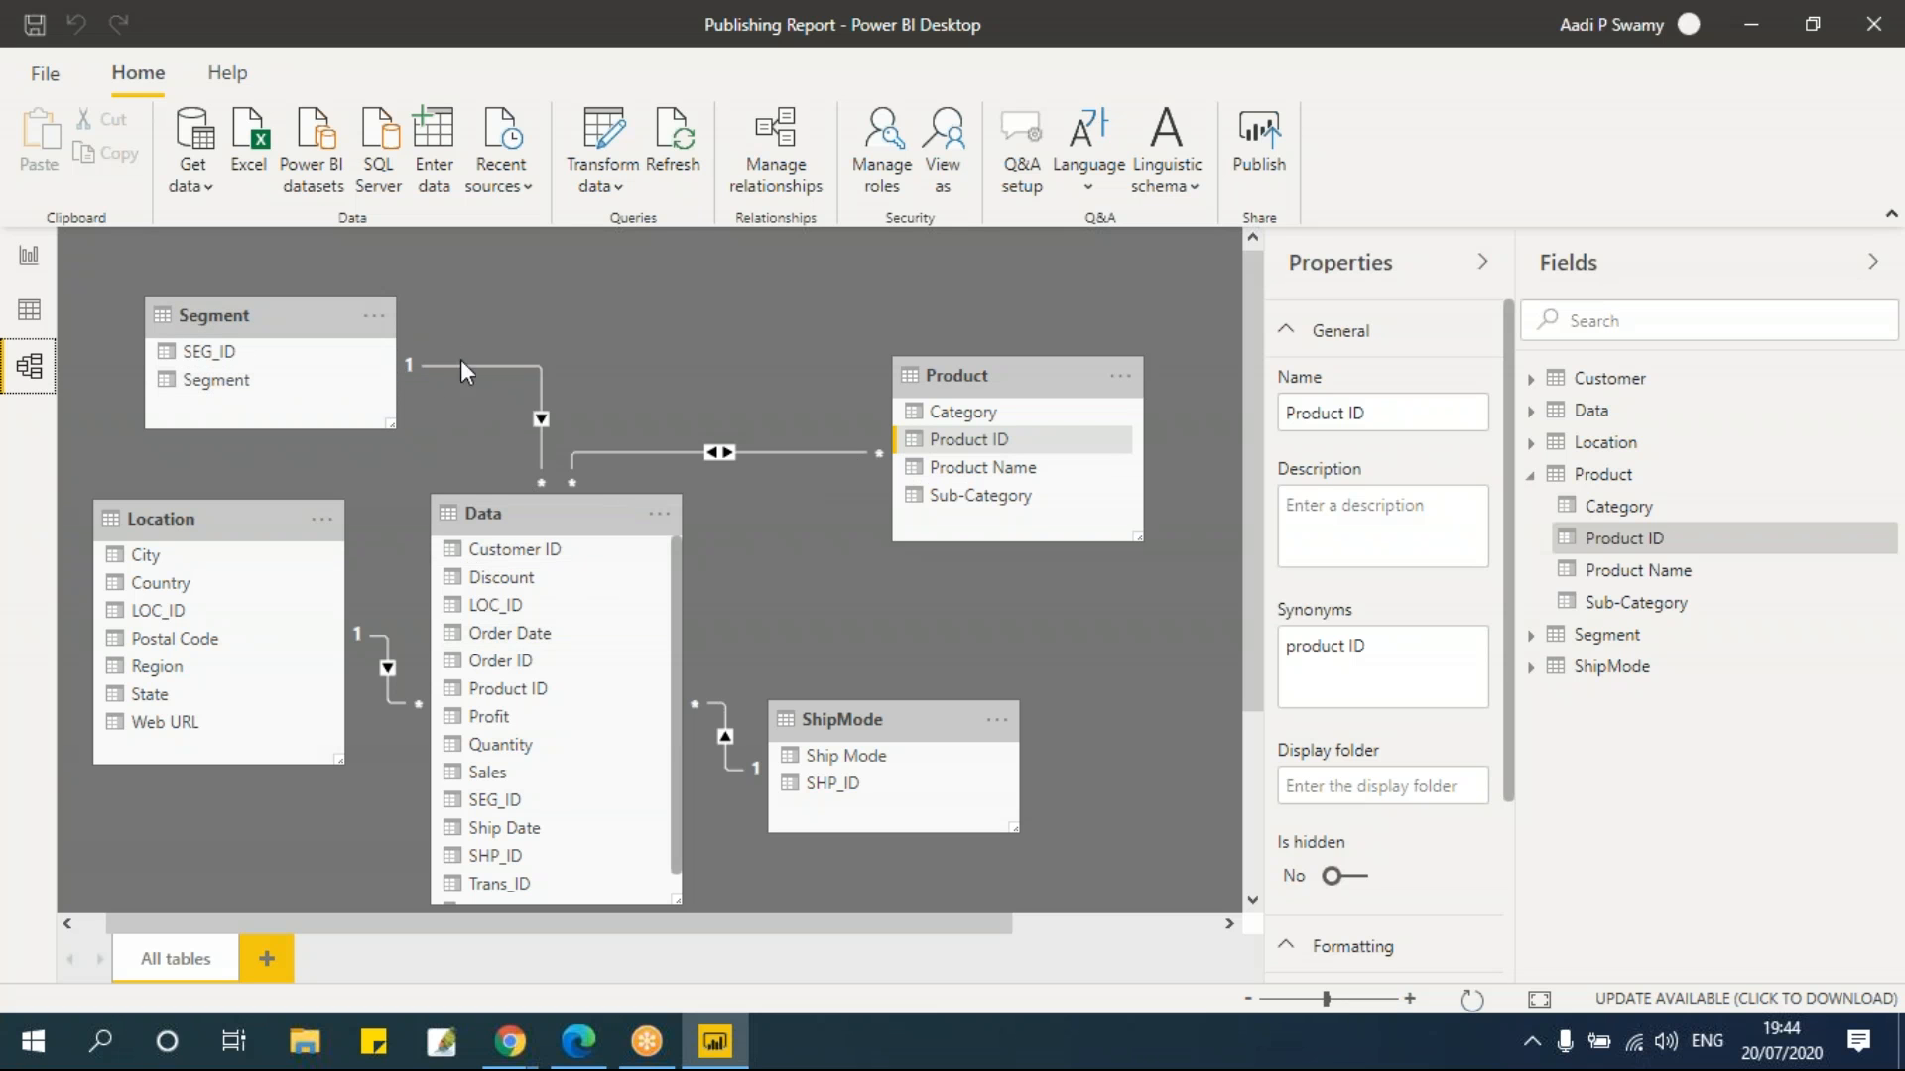
left_click(271, 352)
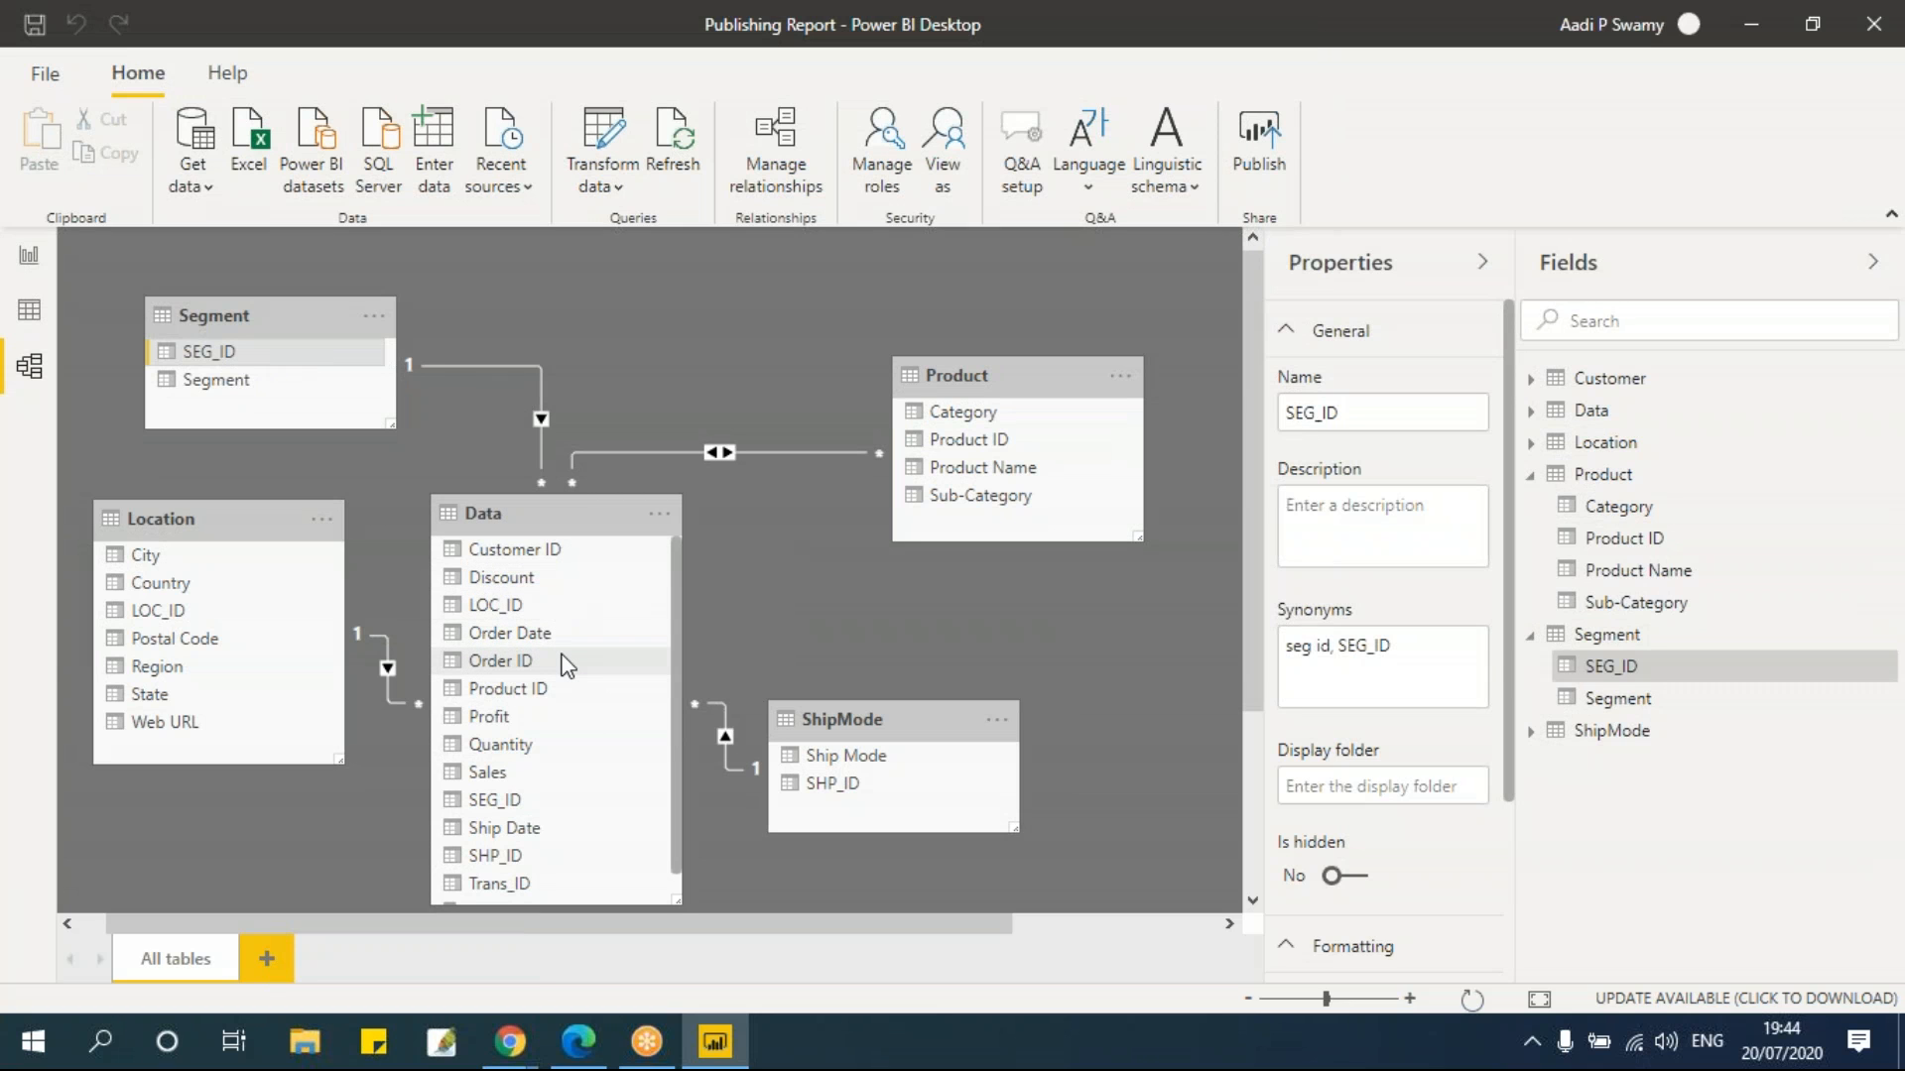
left_click(29, 256)
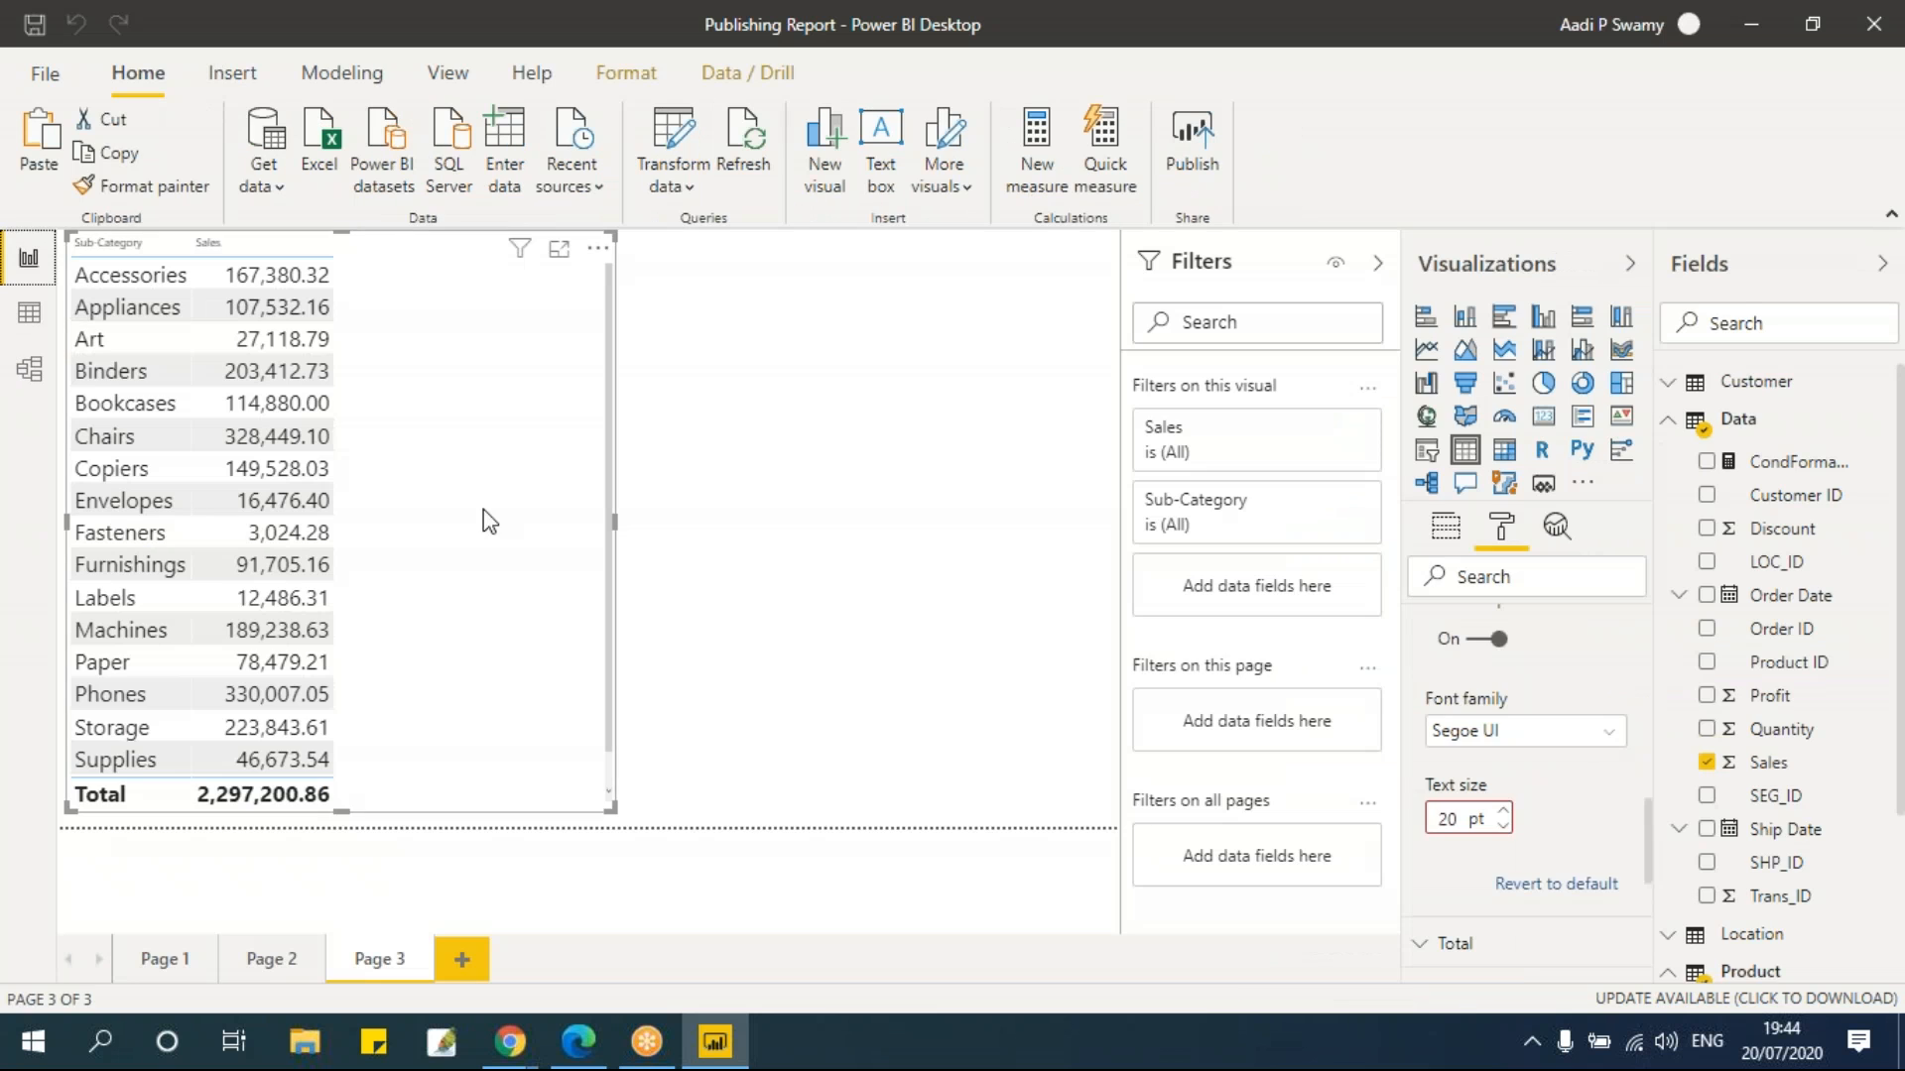
left_click(757, 526)
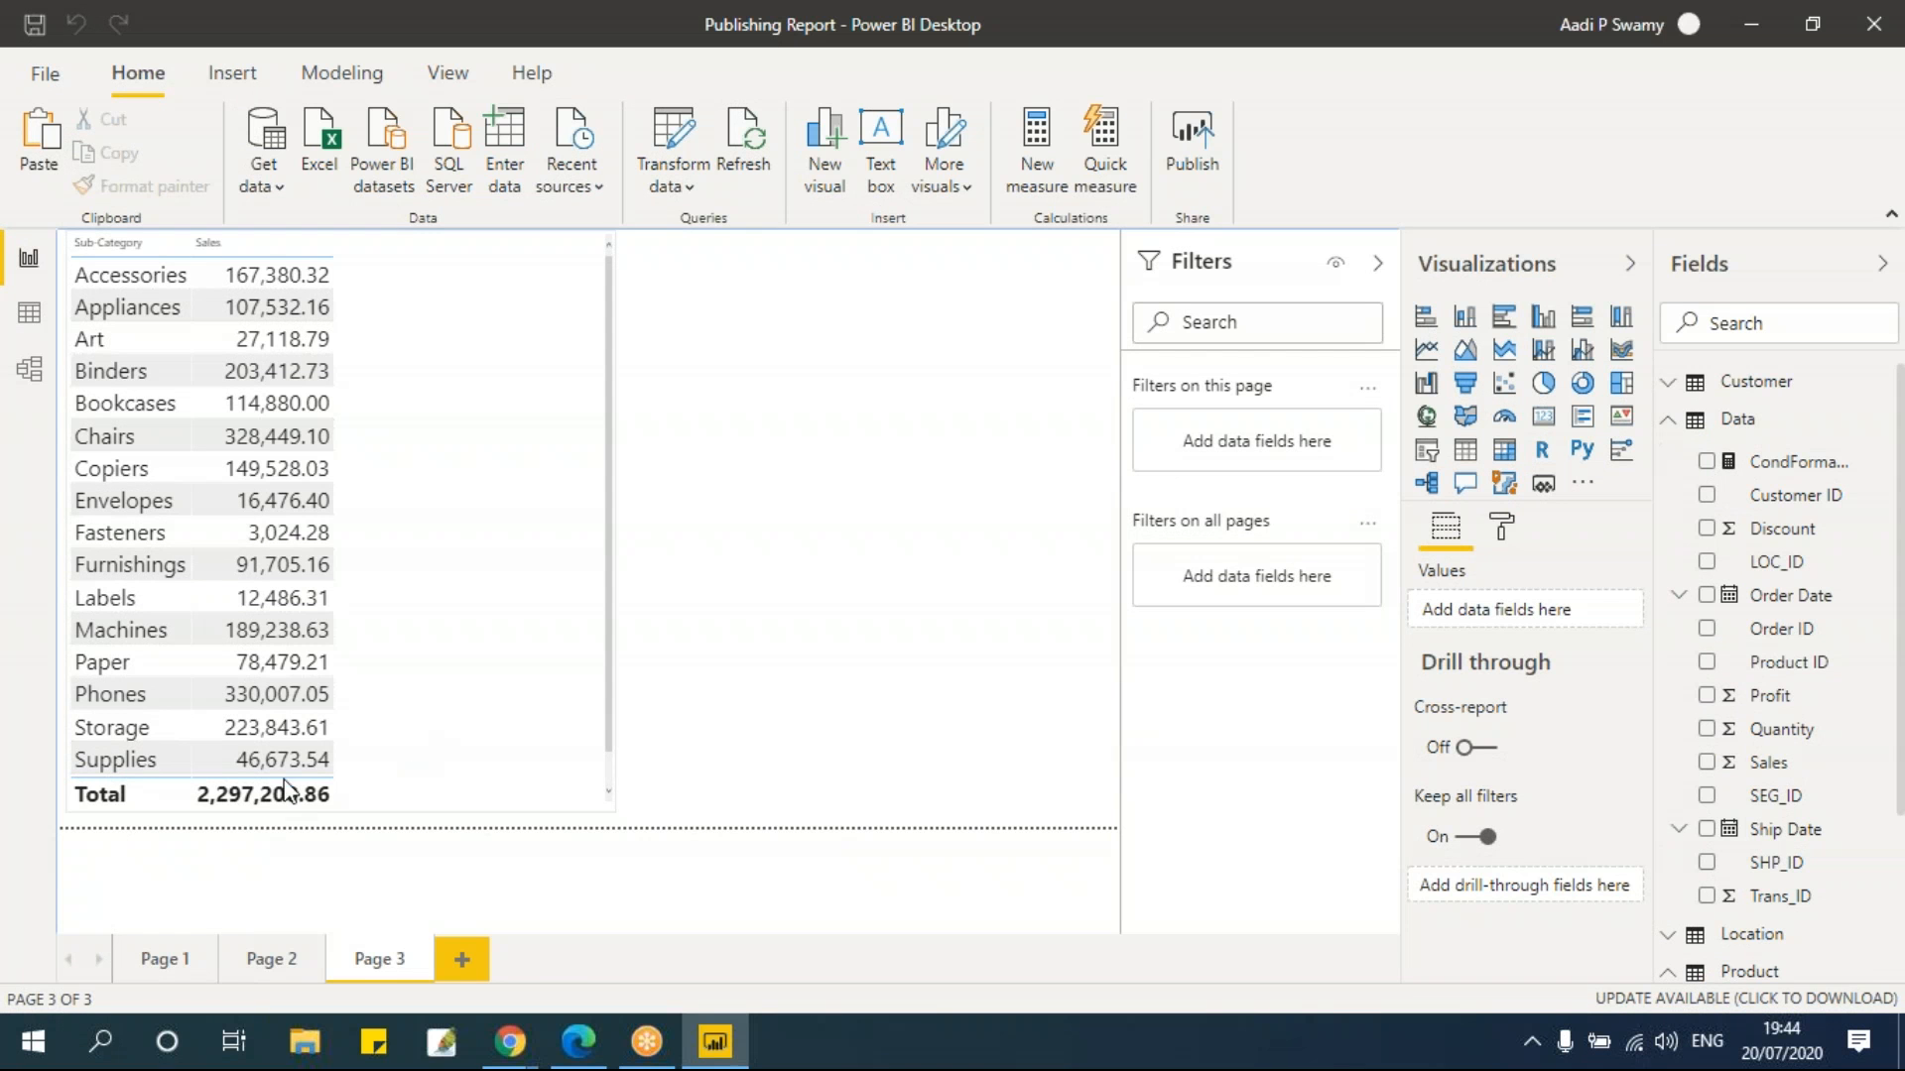
left_click(29, 368)
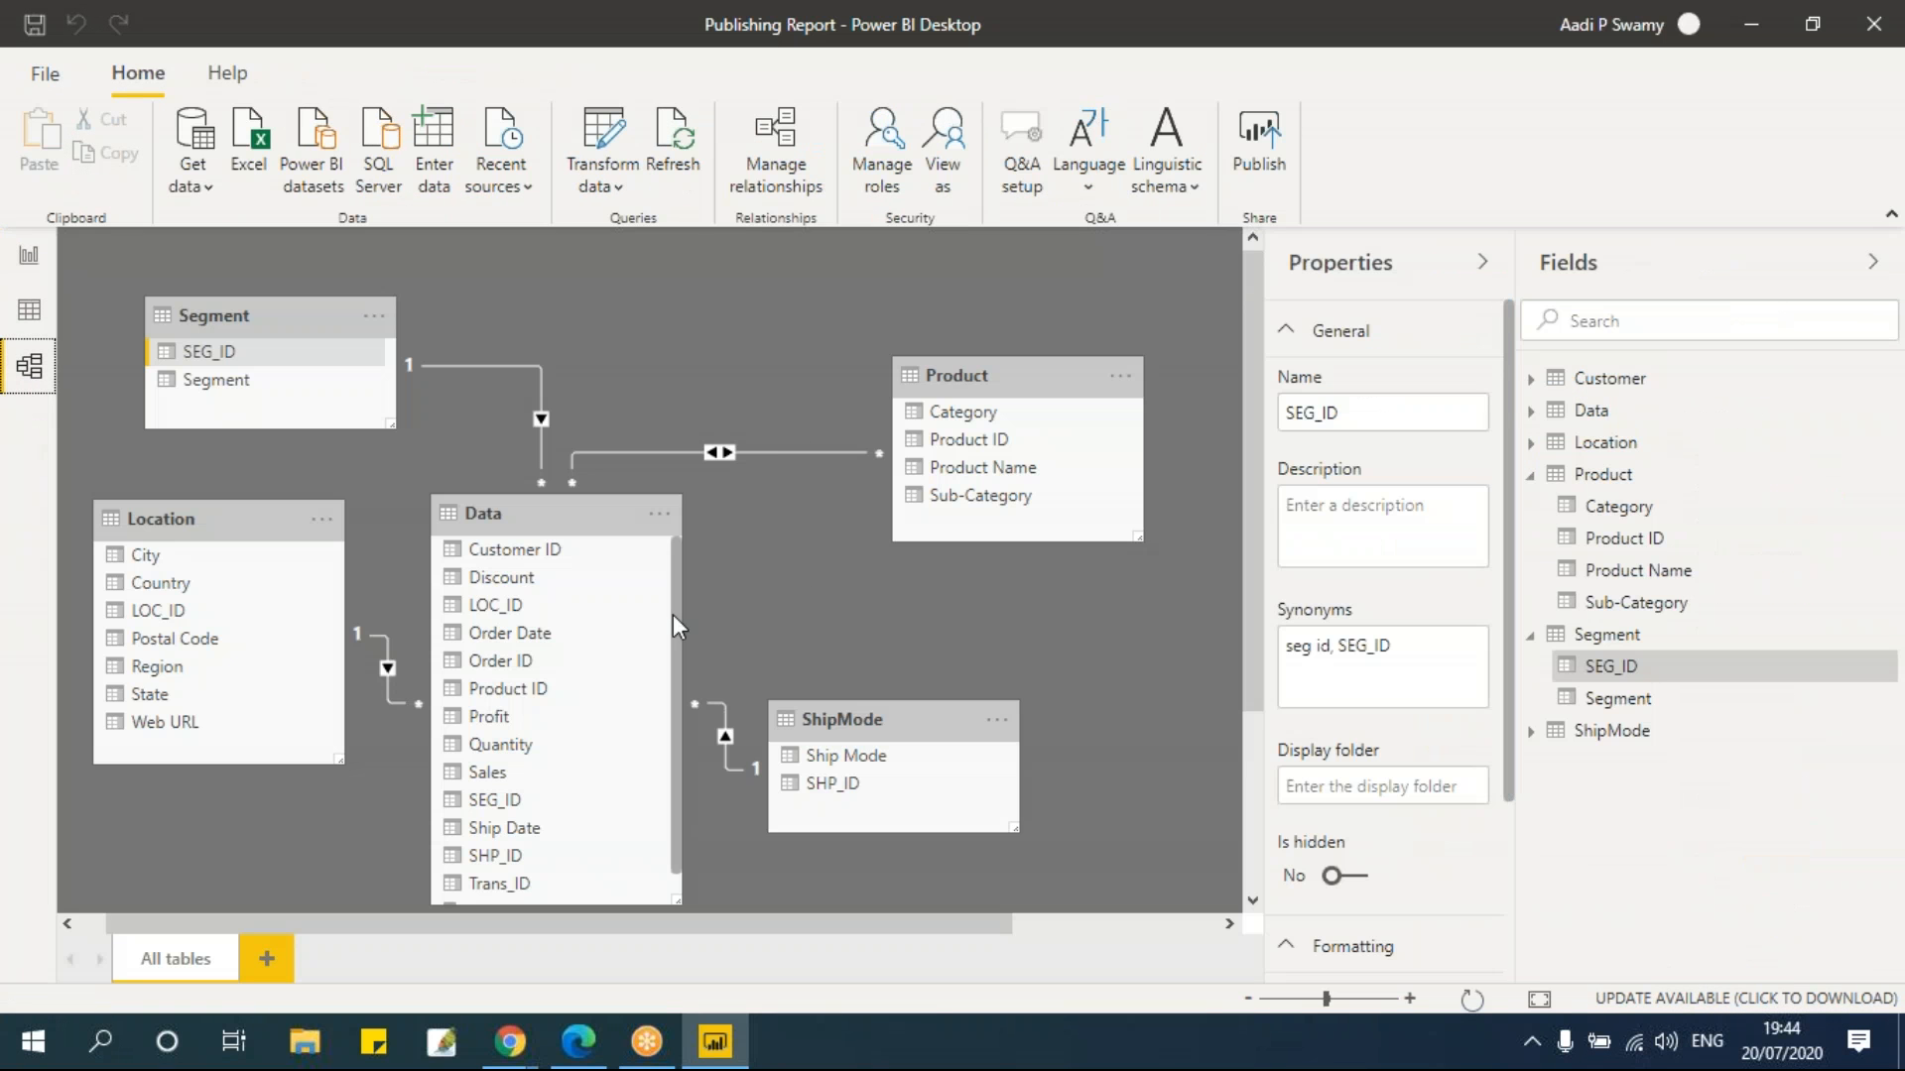
Return to Page 1 of the report and publish it to My workspace
left_click(32, 260)
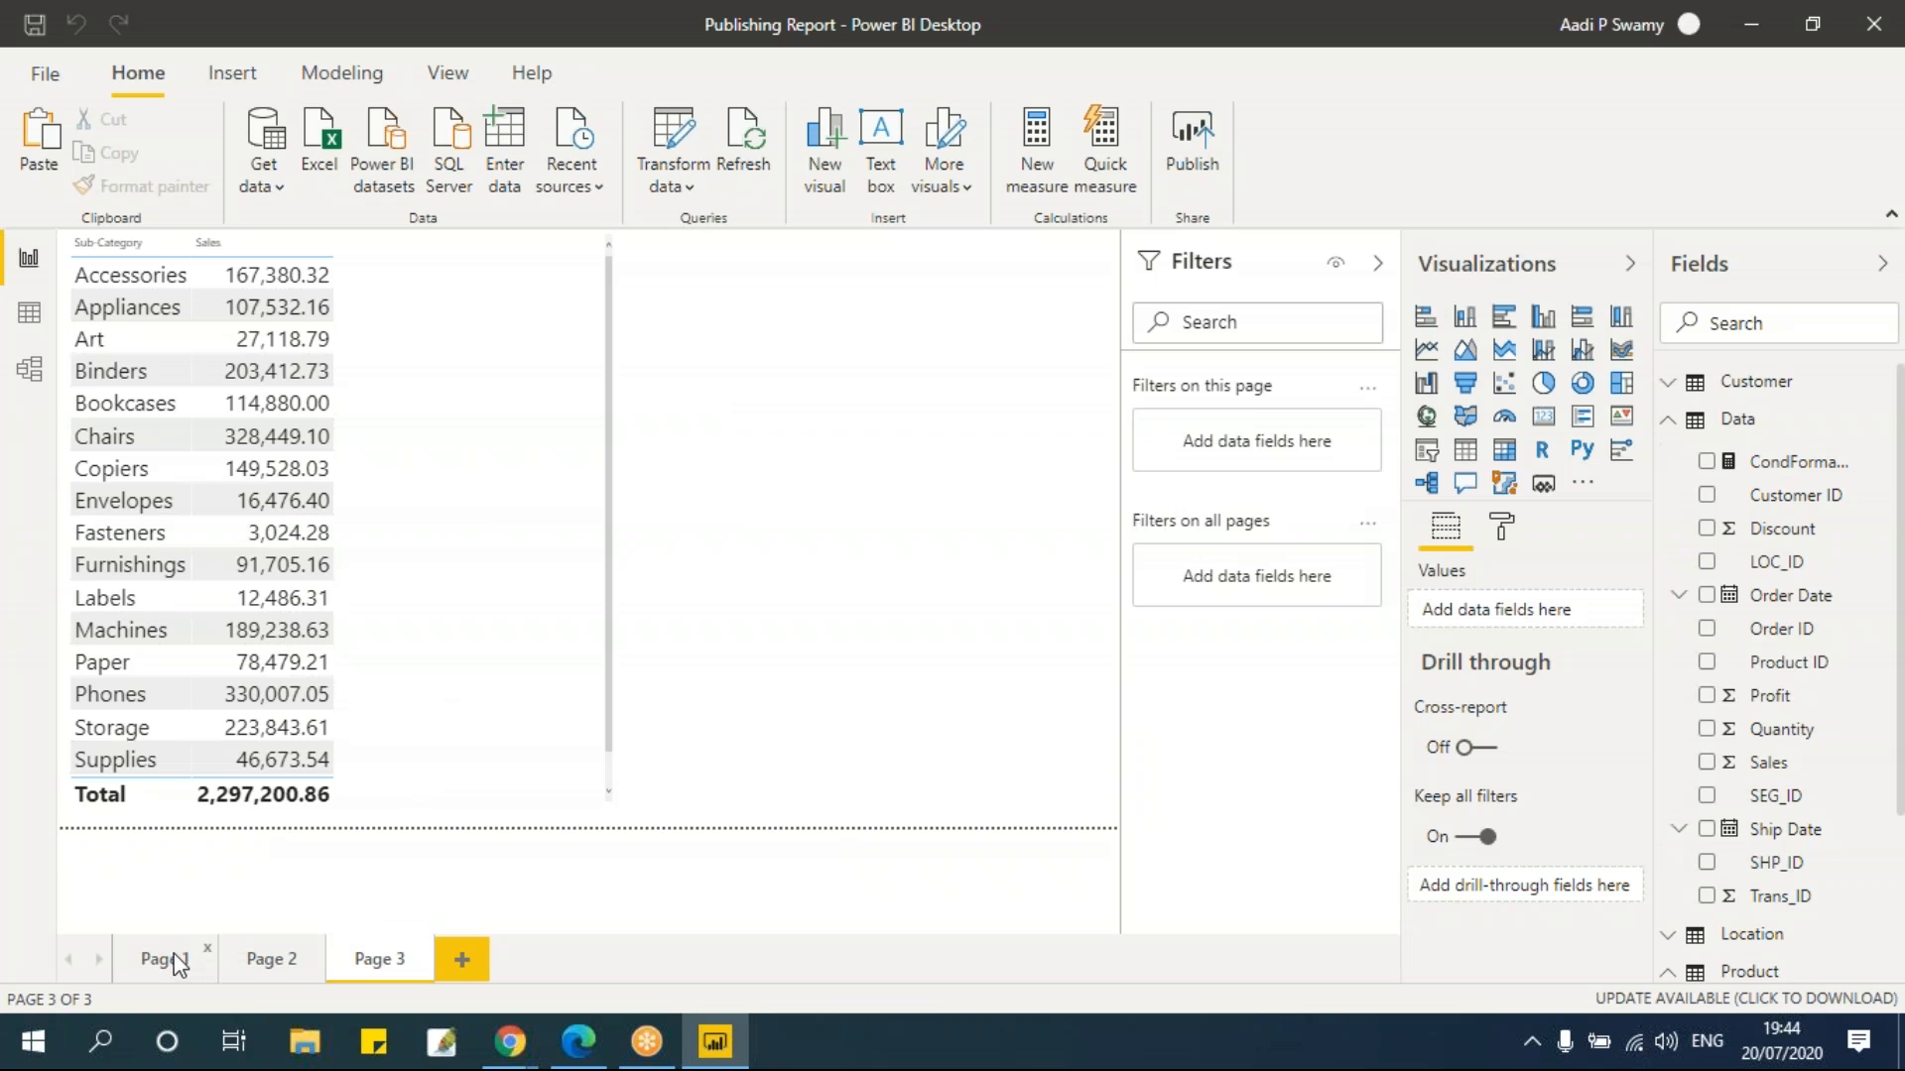
left_click(203, 948)
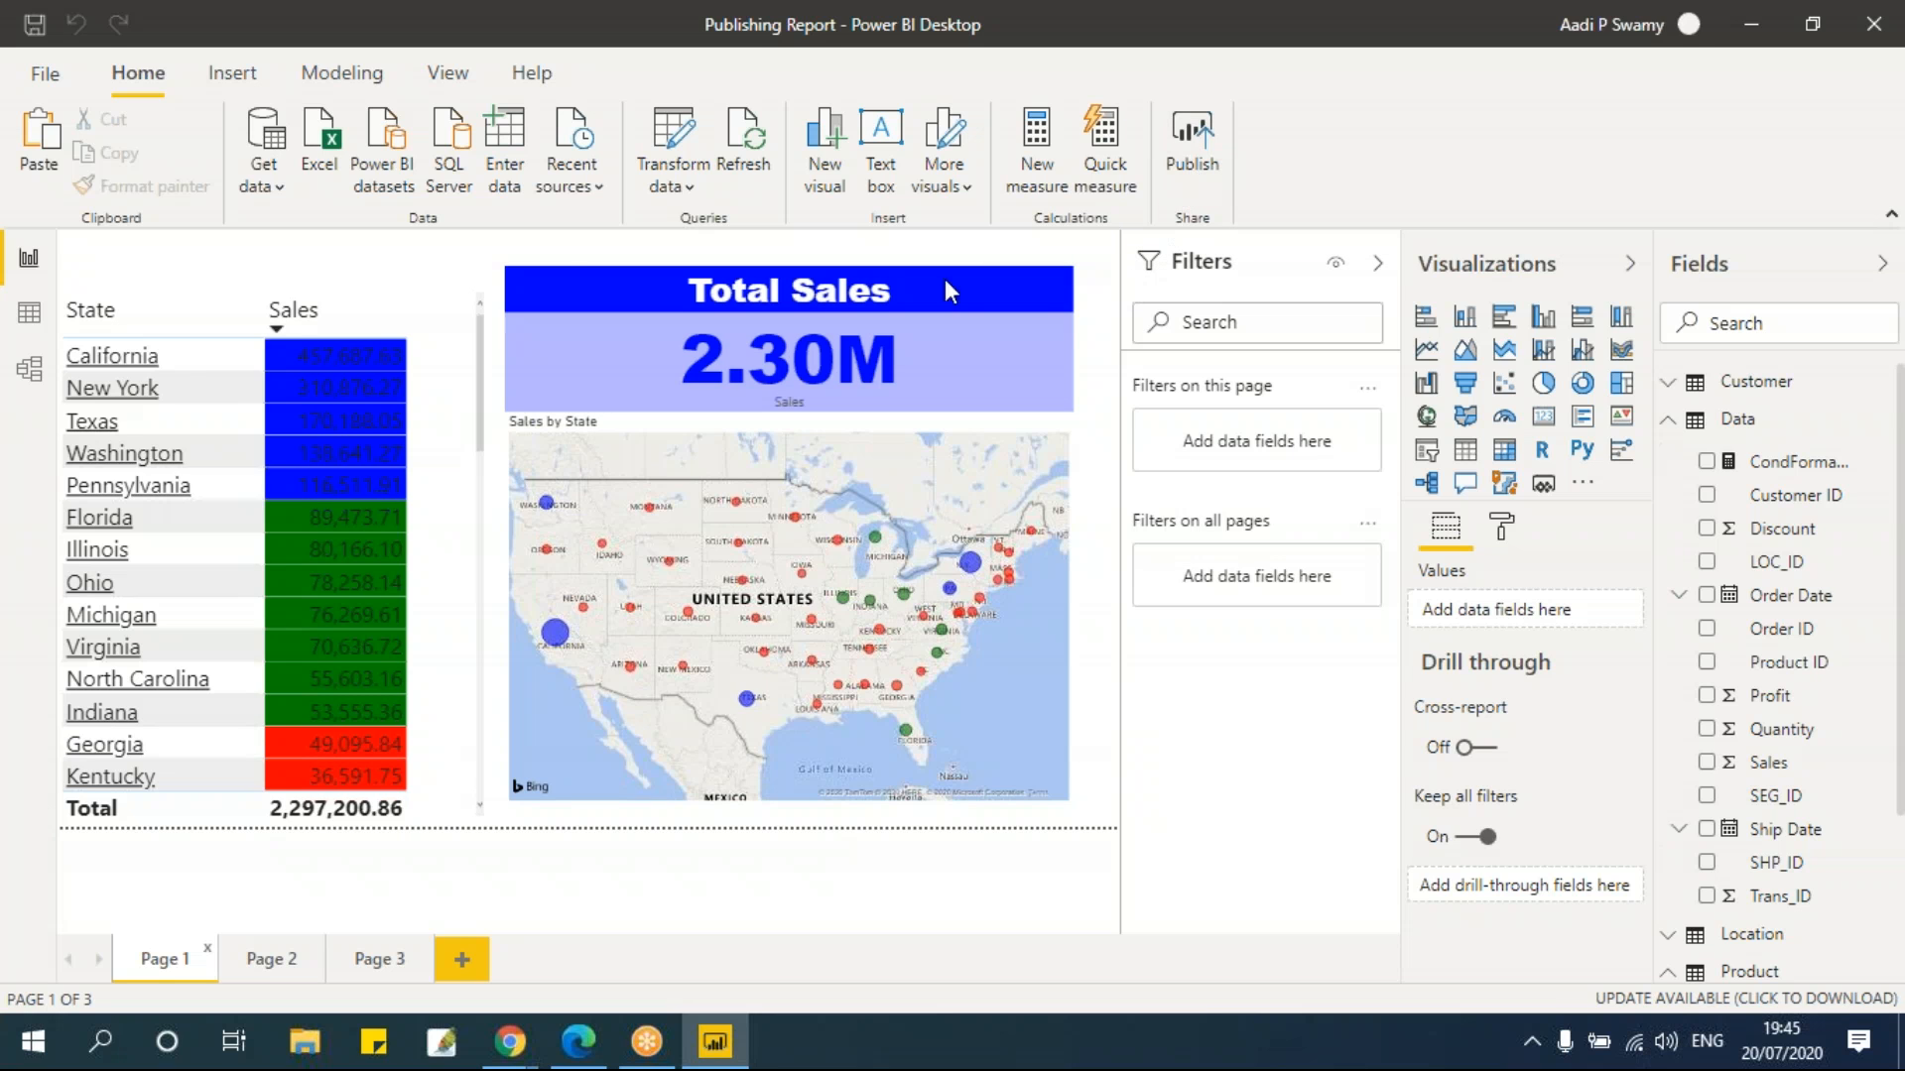
left_click(1203, 203)
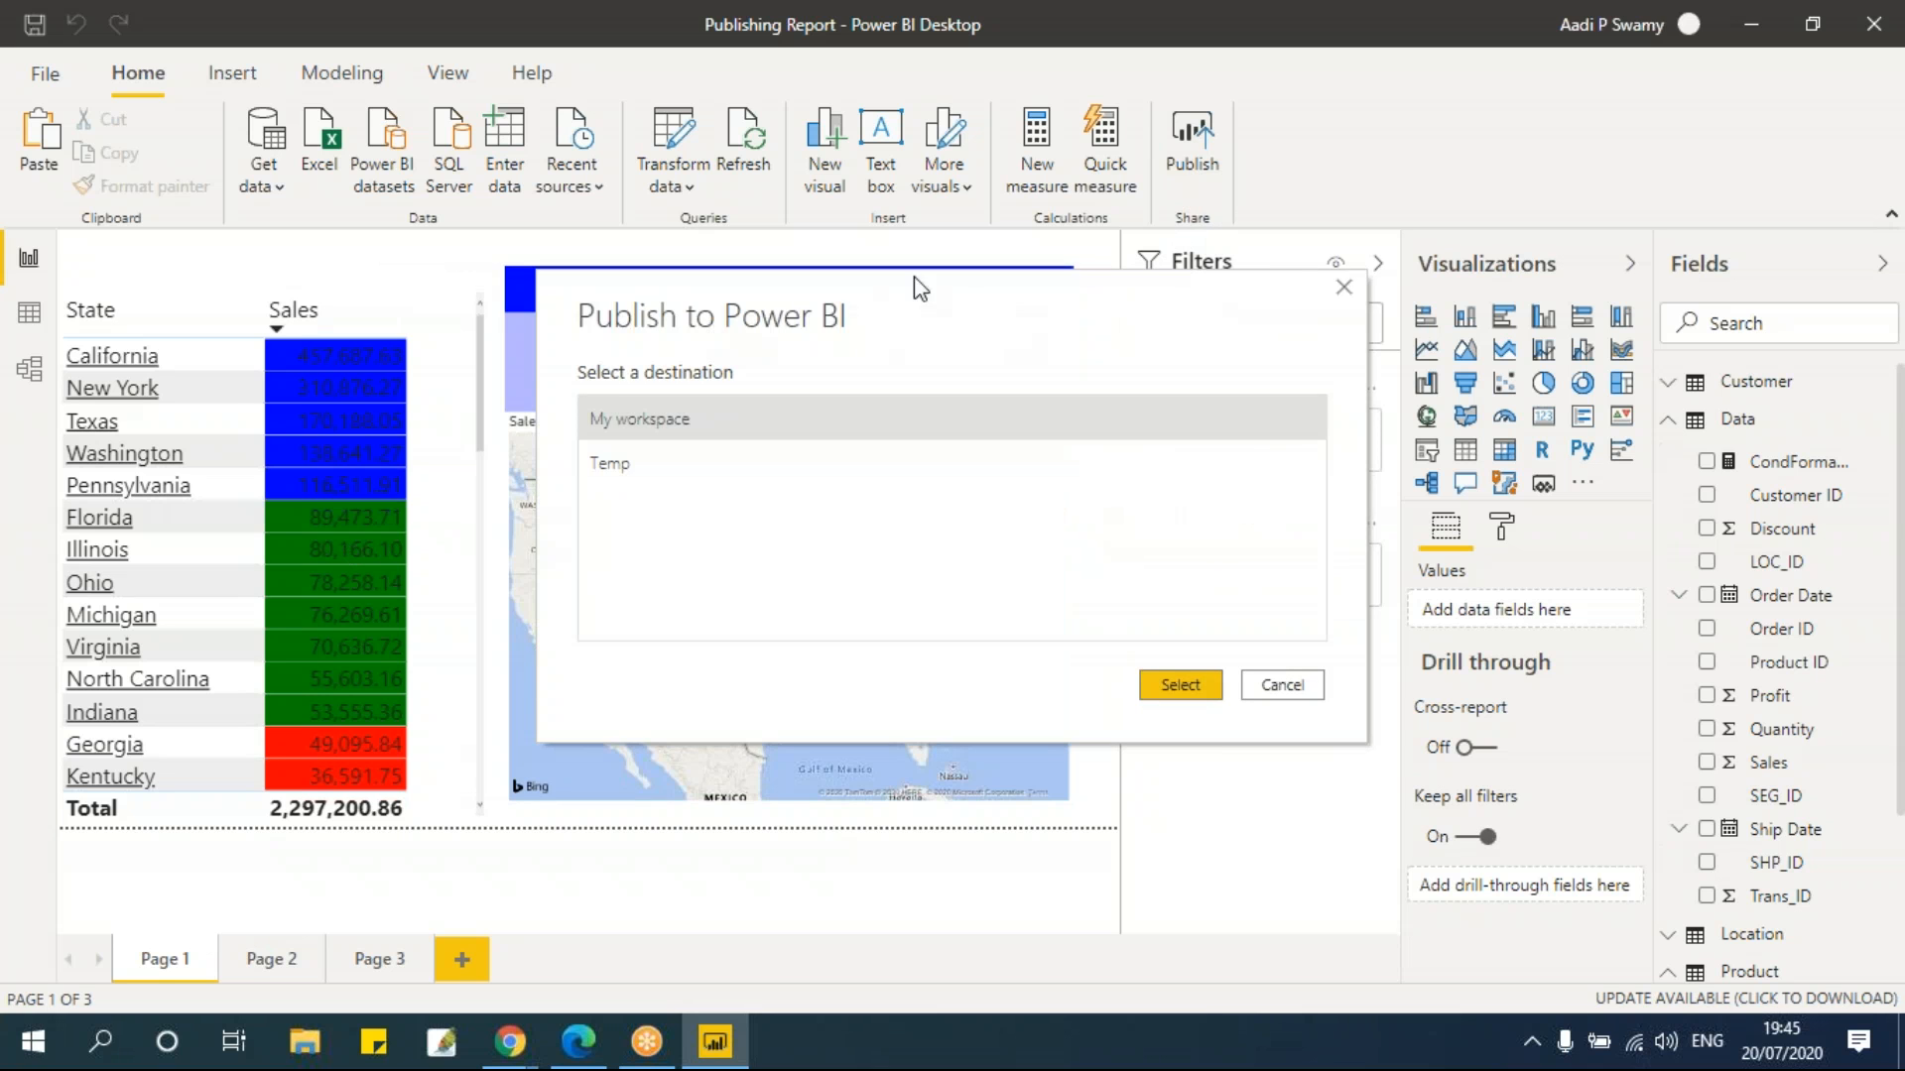
left_click_drag(980, 313, 853, 319)
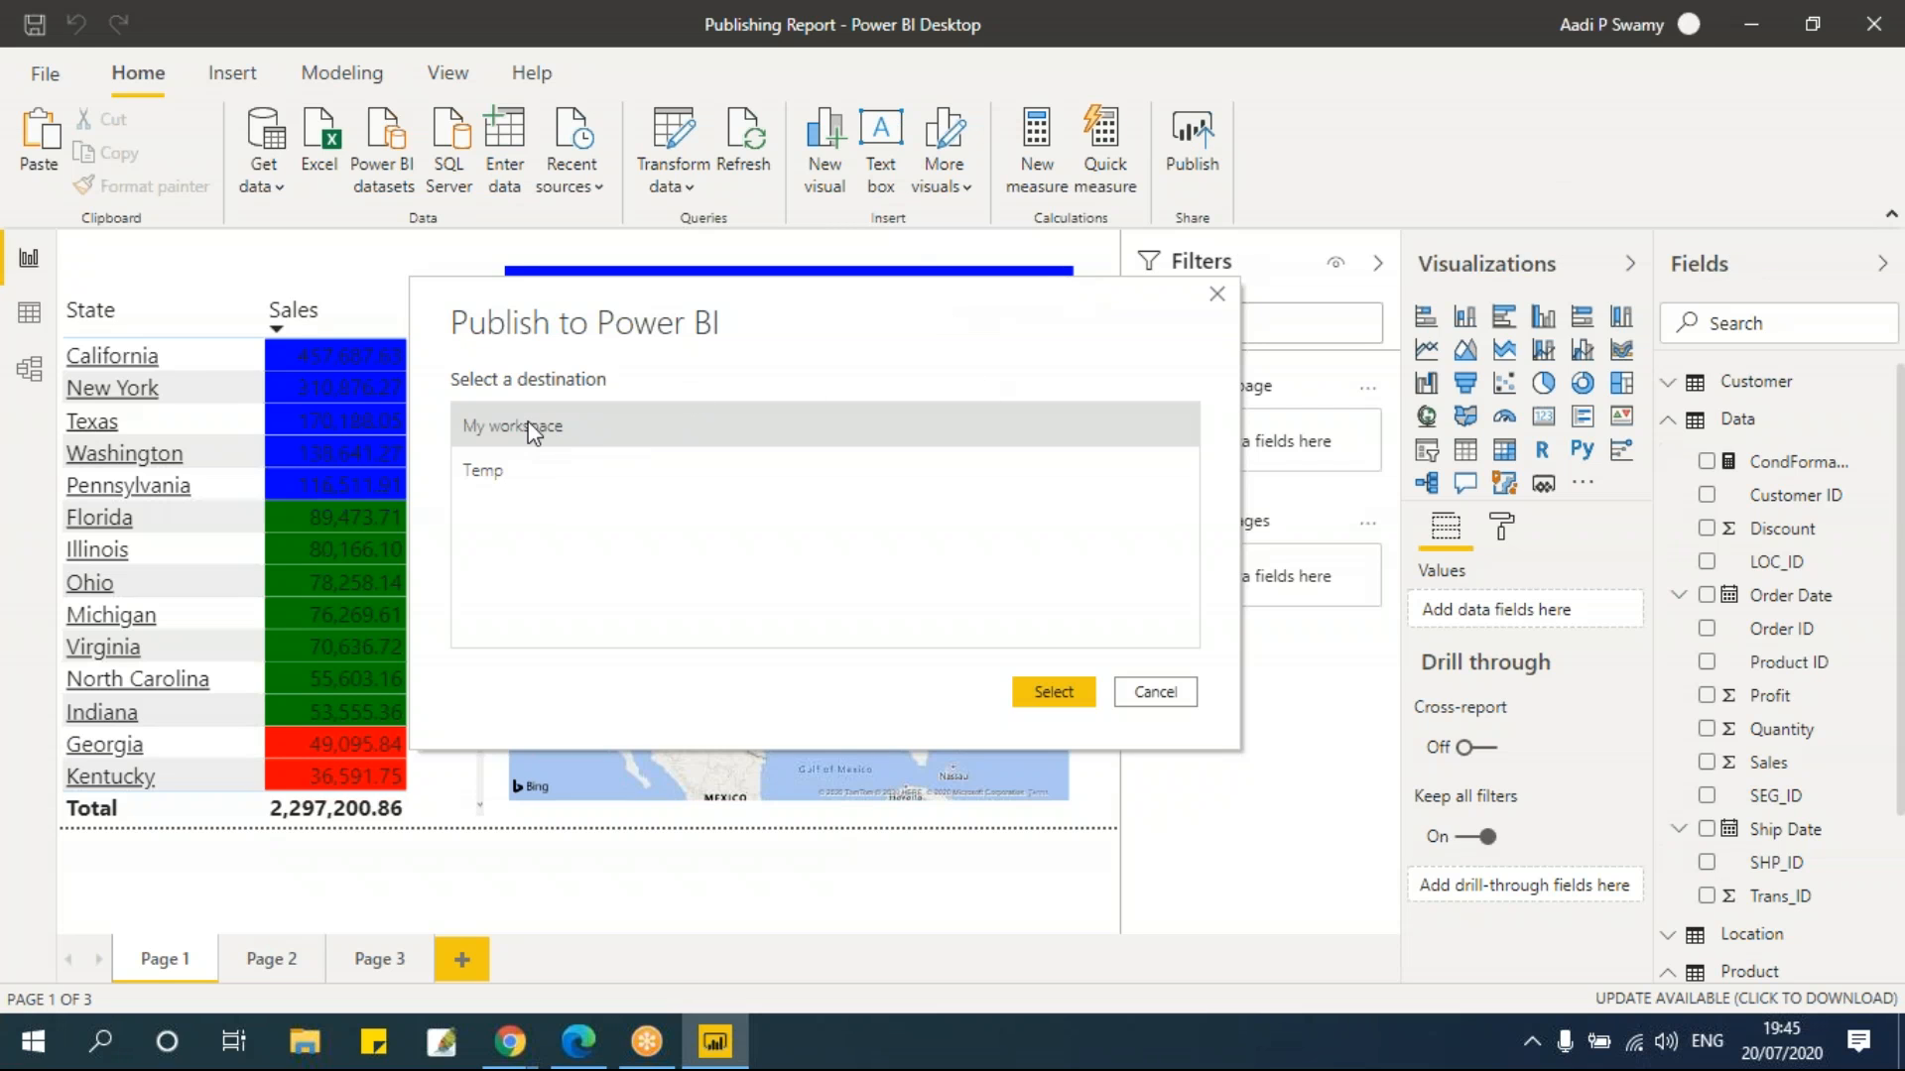
left_click(1054, 693)
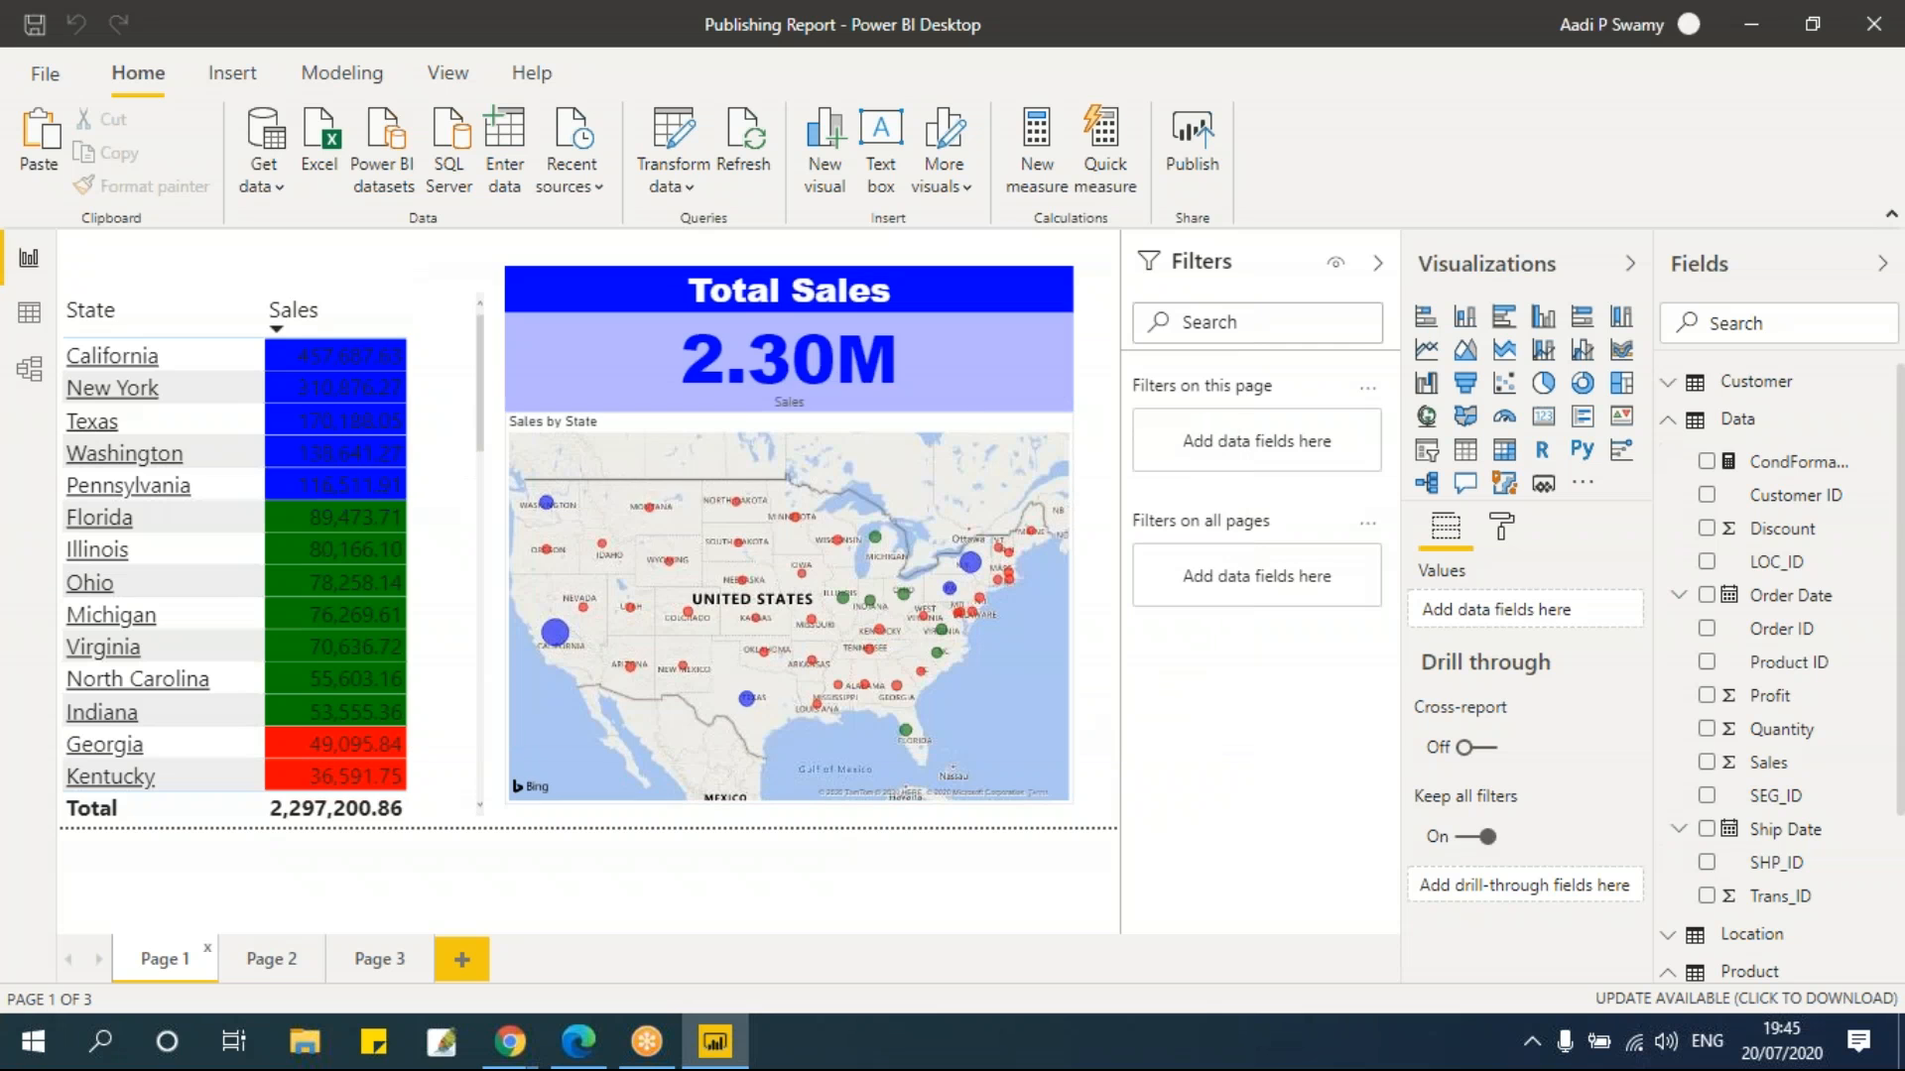
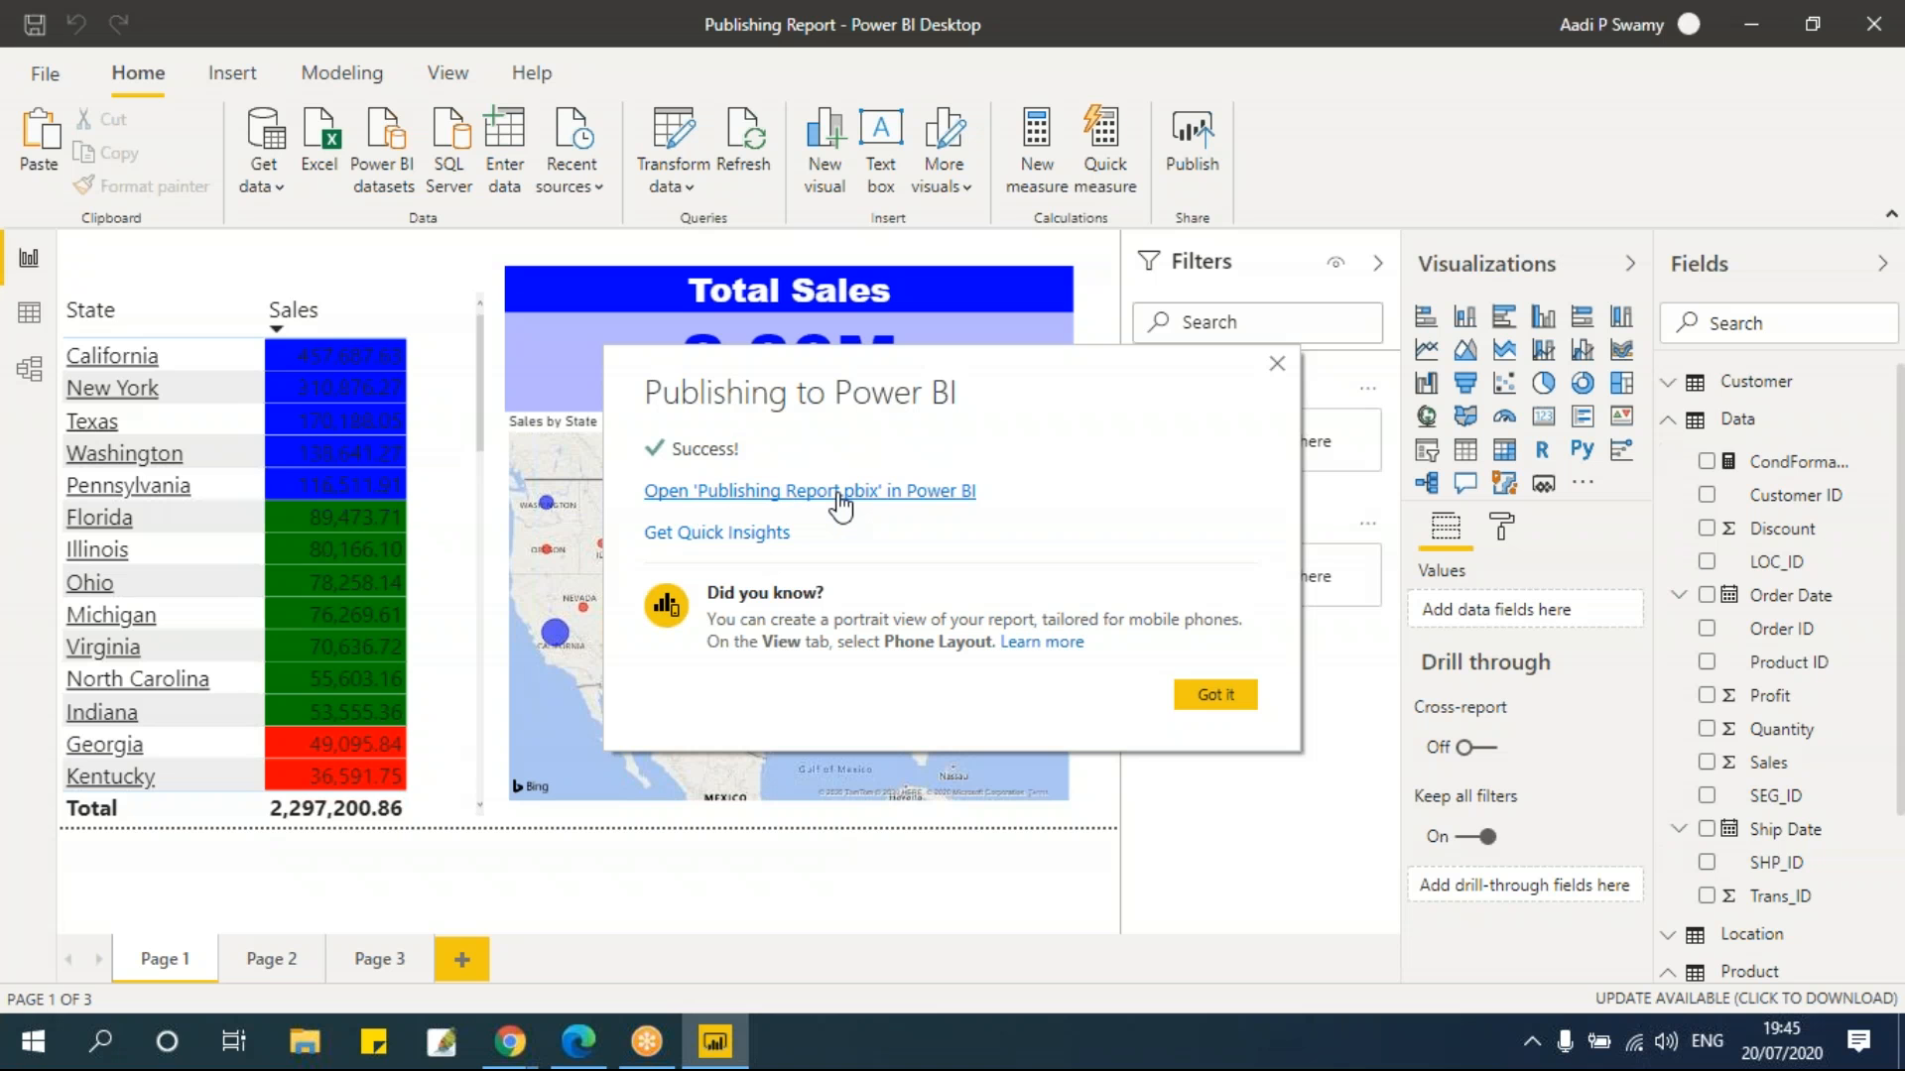
Open the published 'Publishing Report.pbix' in the Power BI service in the browser and look through Pages 1, 2 and 3
left_click(841, 494)
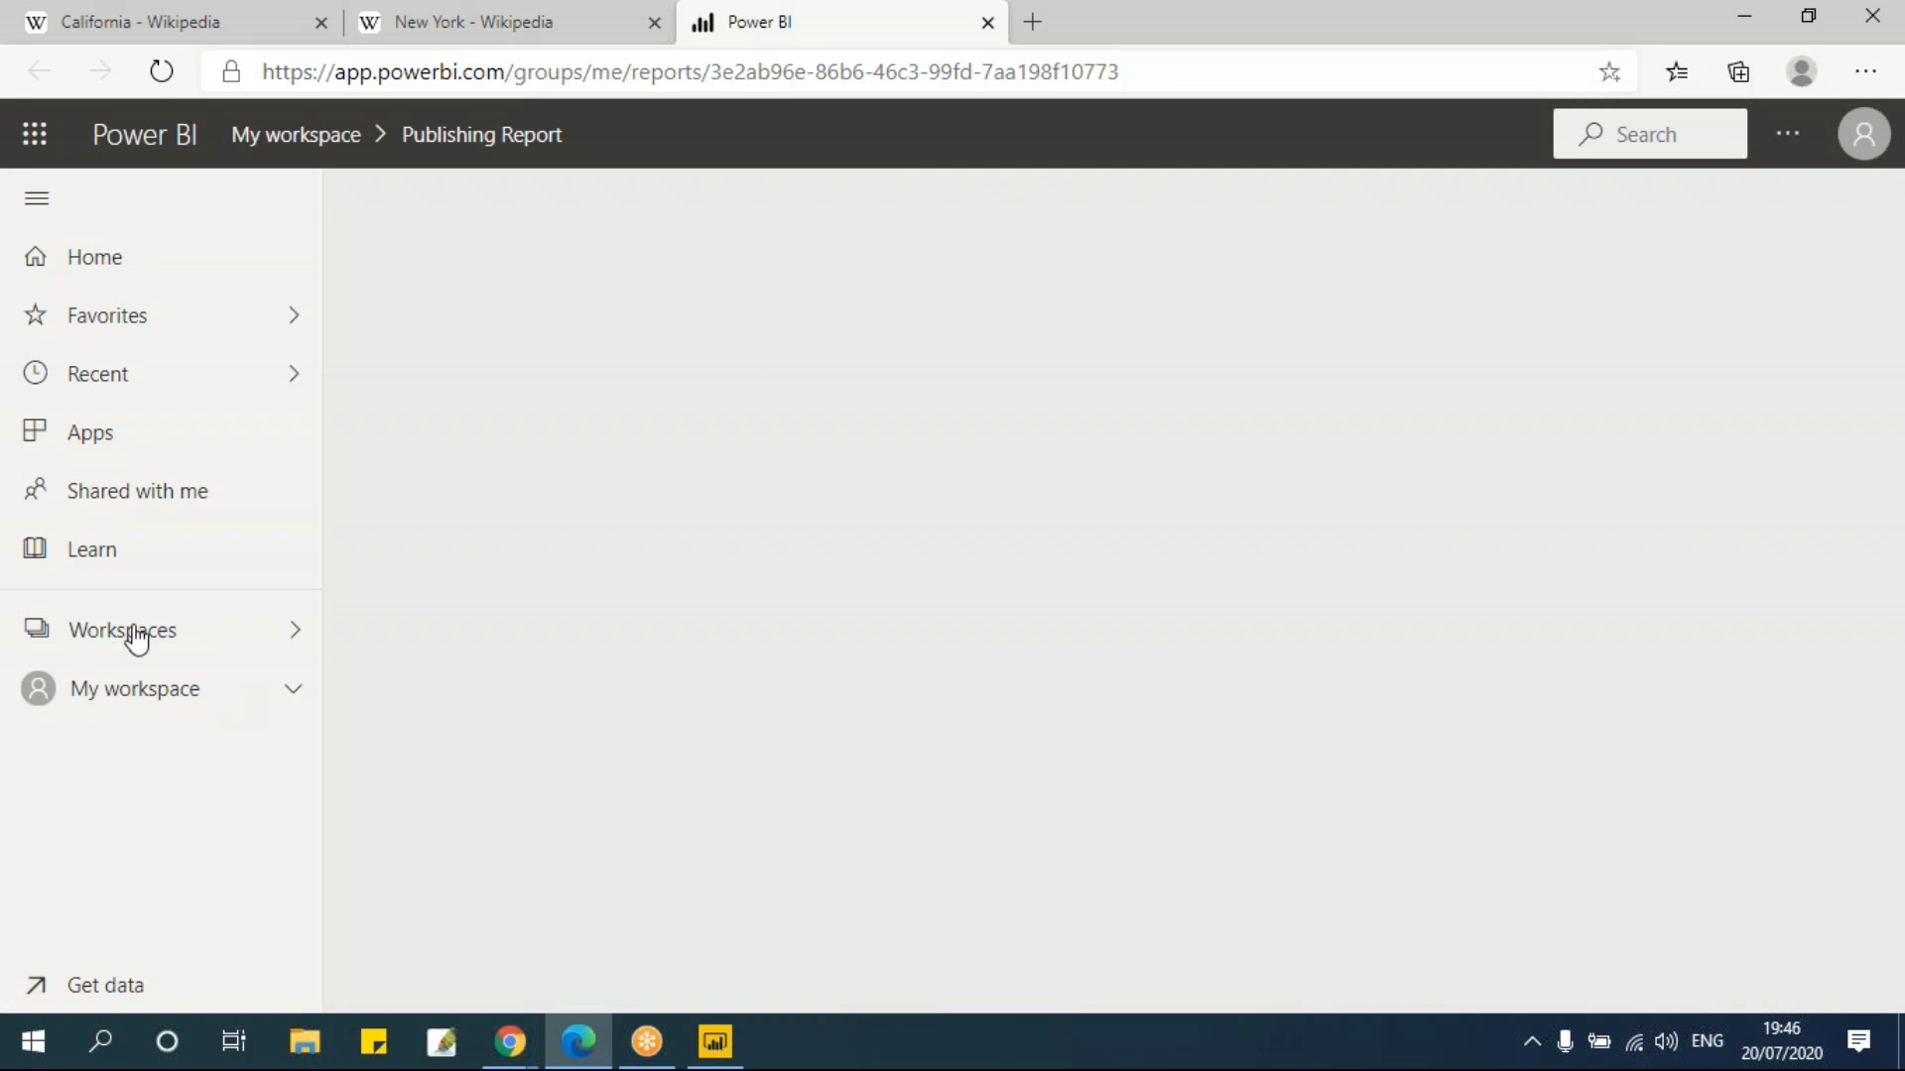
left_click(199, 641)
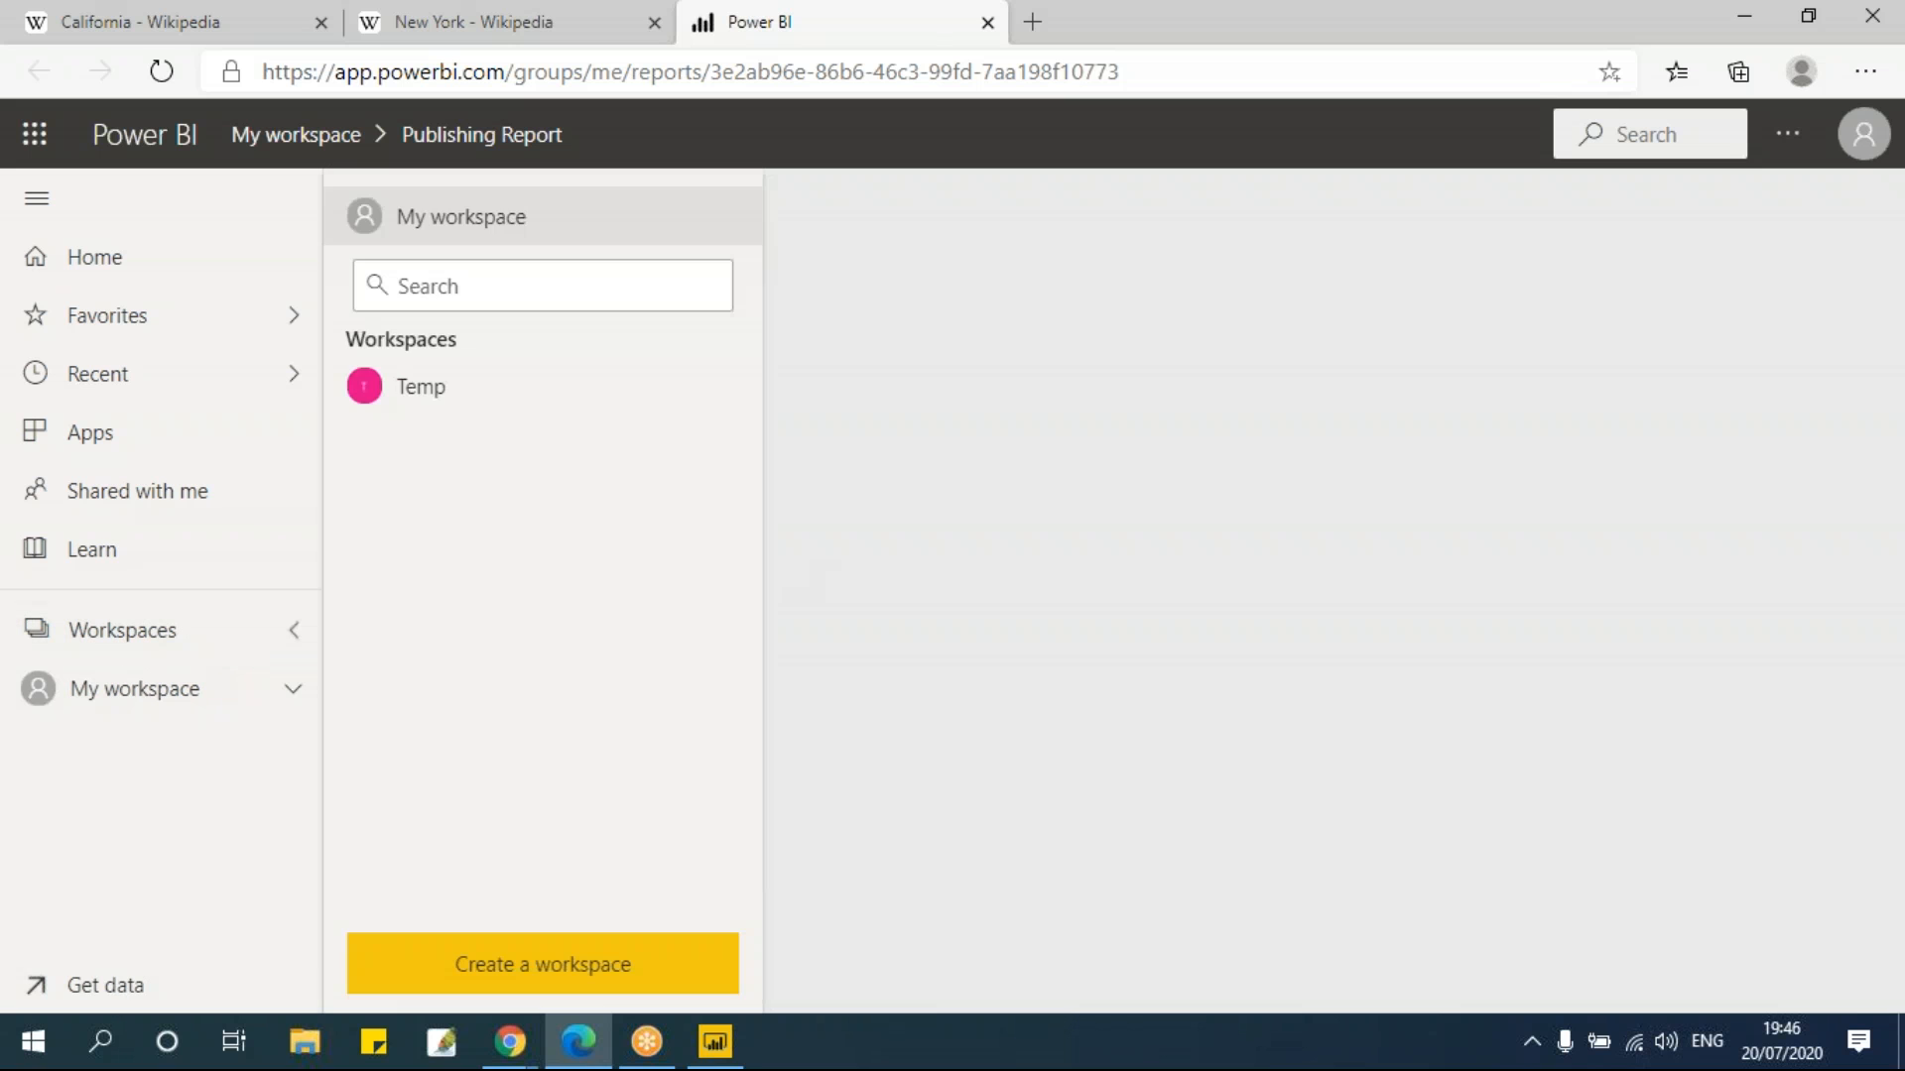
left_click(449, 218)
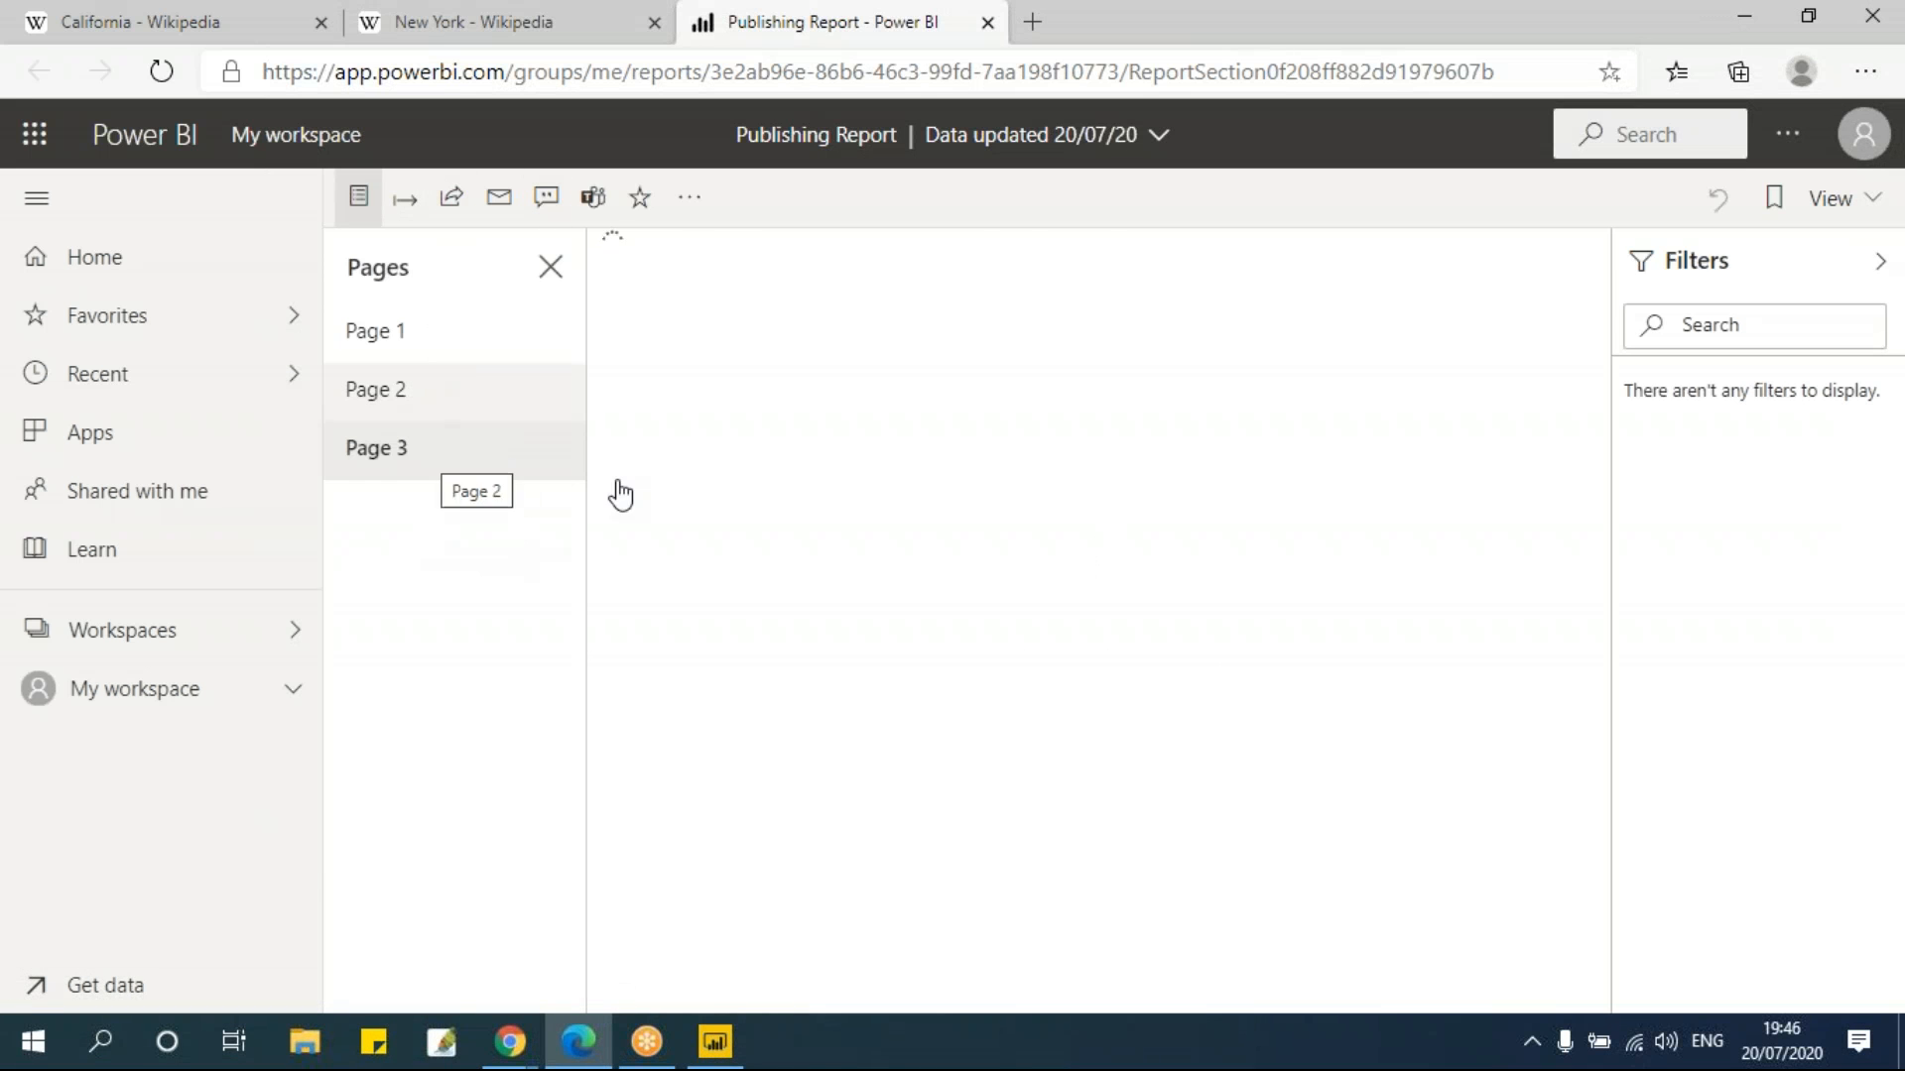
left_click(400, 334)
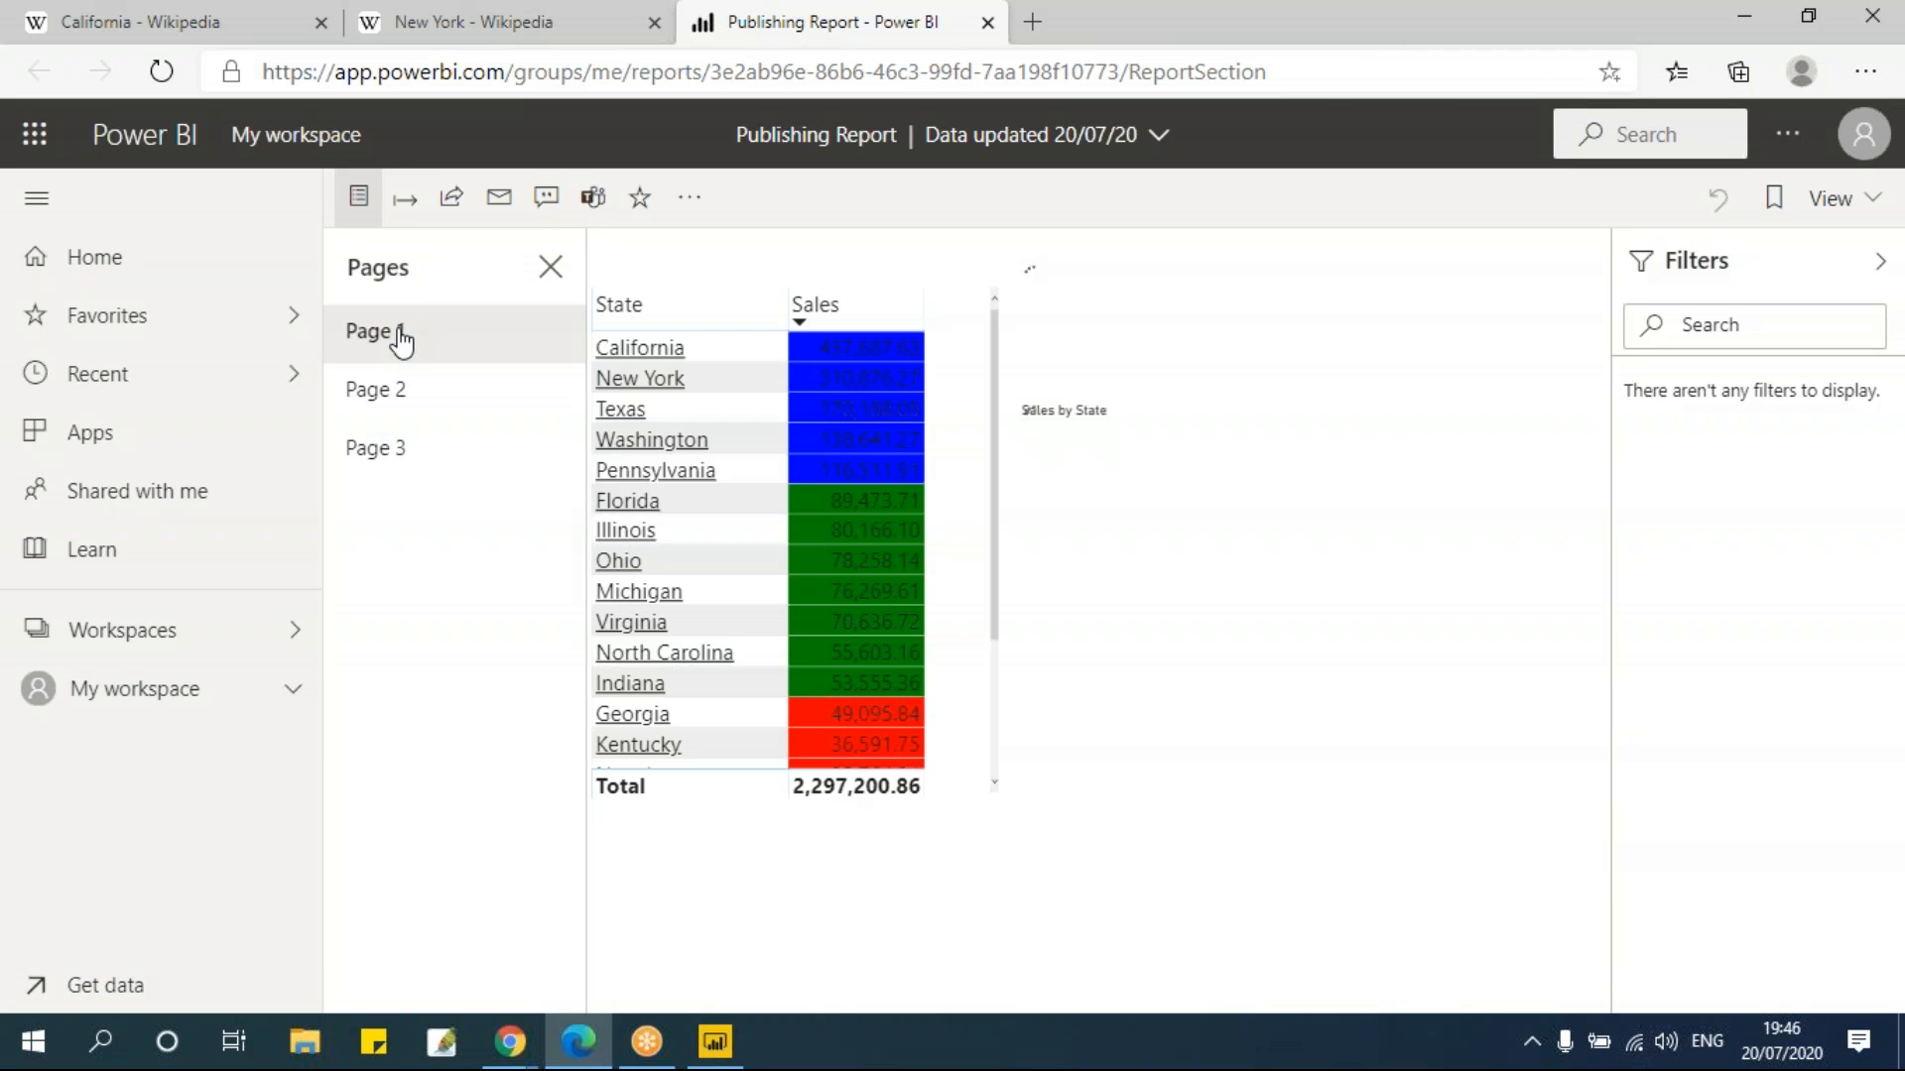
left_click(384, 400)
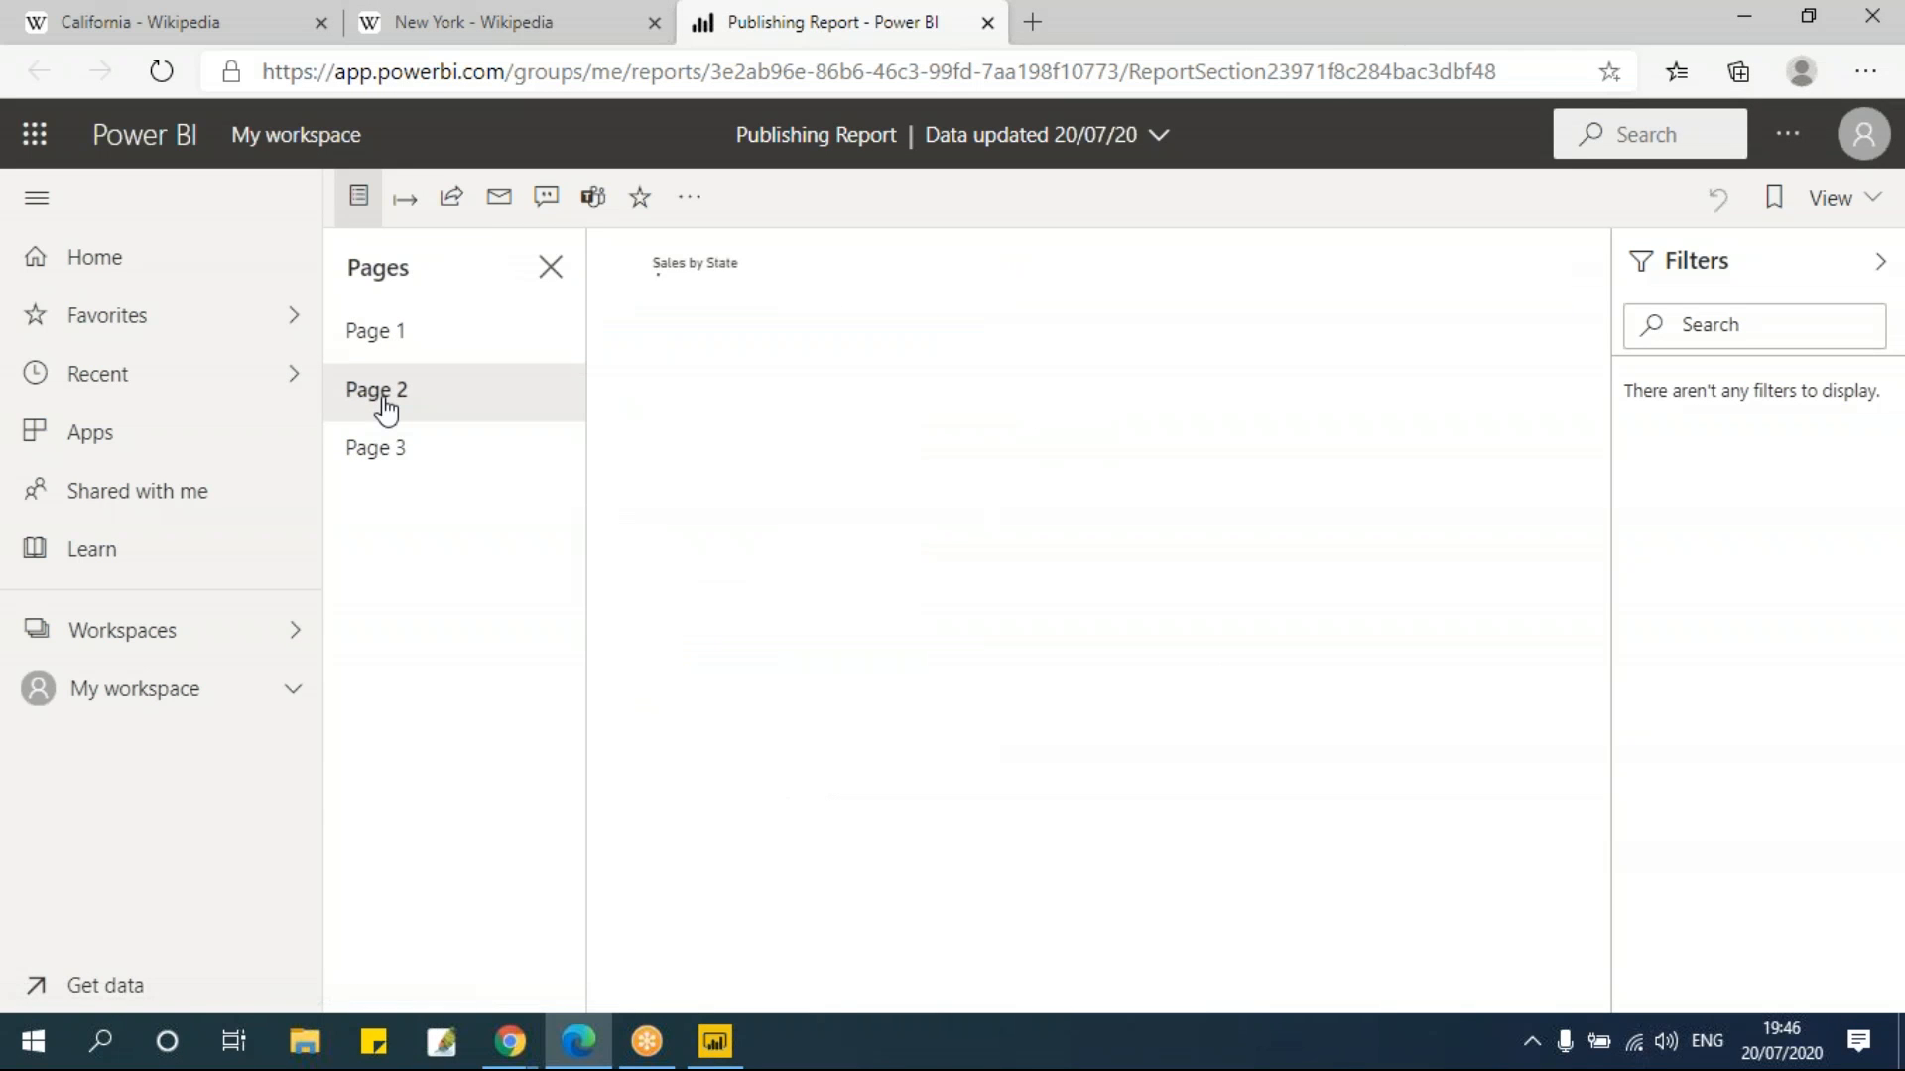
left_click(389, 451)
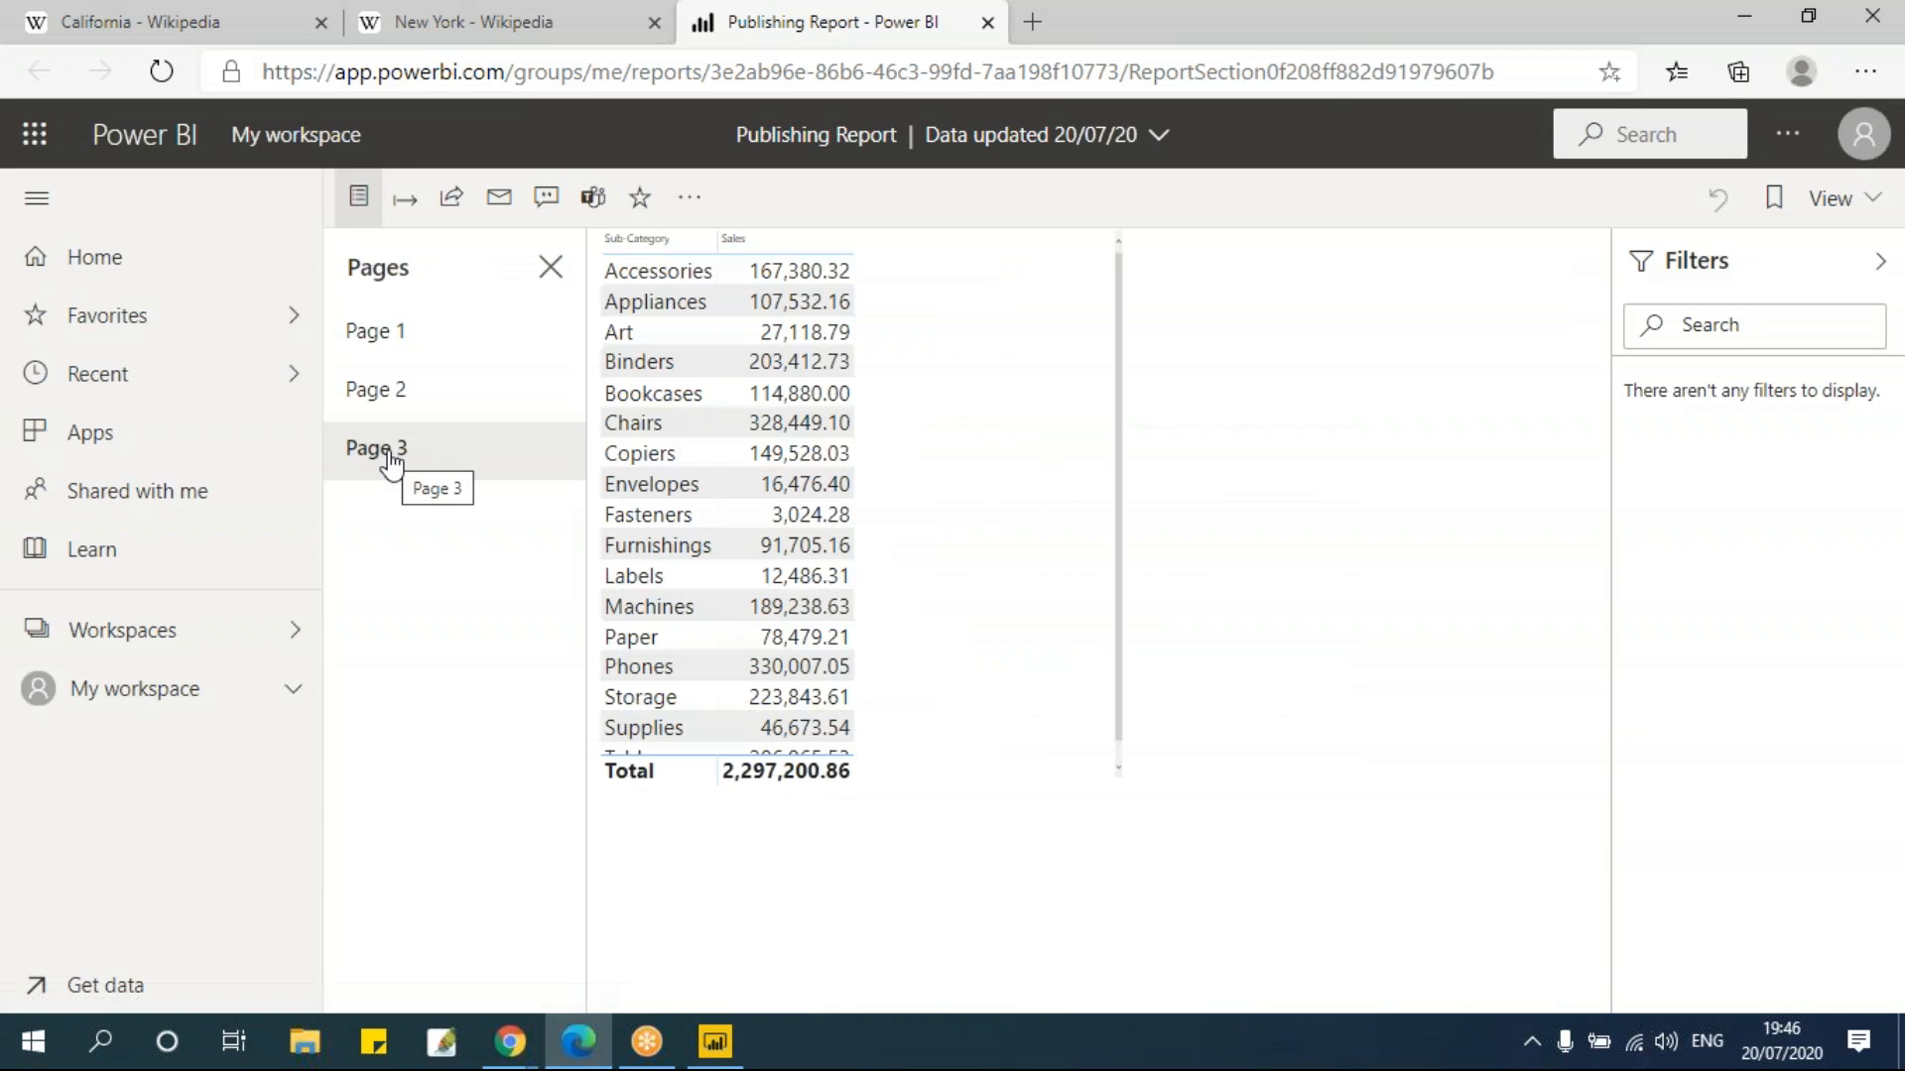
Test cross-filtering on Page 1 of the published report by selecting states in the Sales table, from California and New York to Georgia
left_click(411, 353)
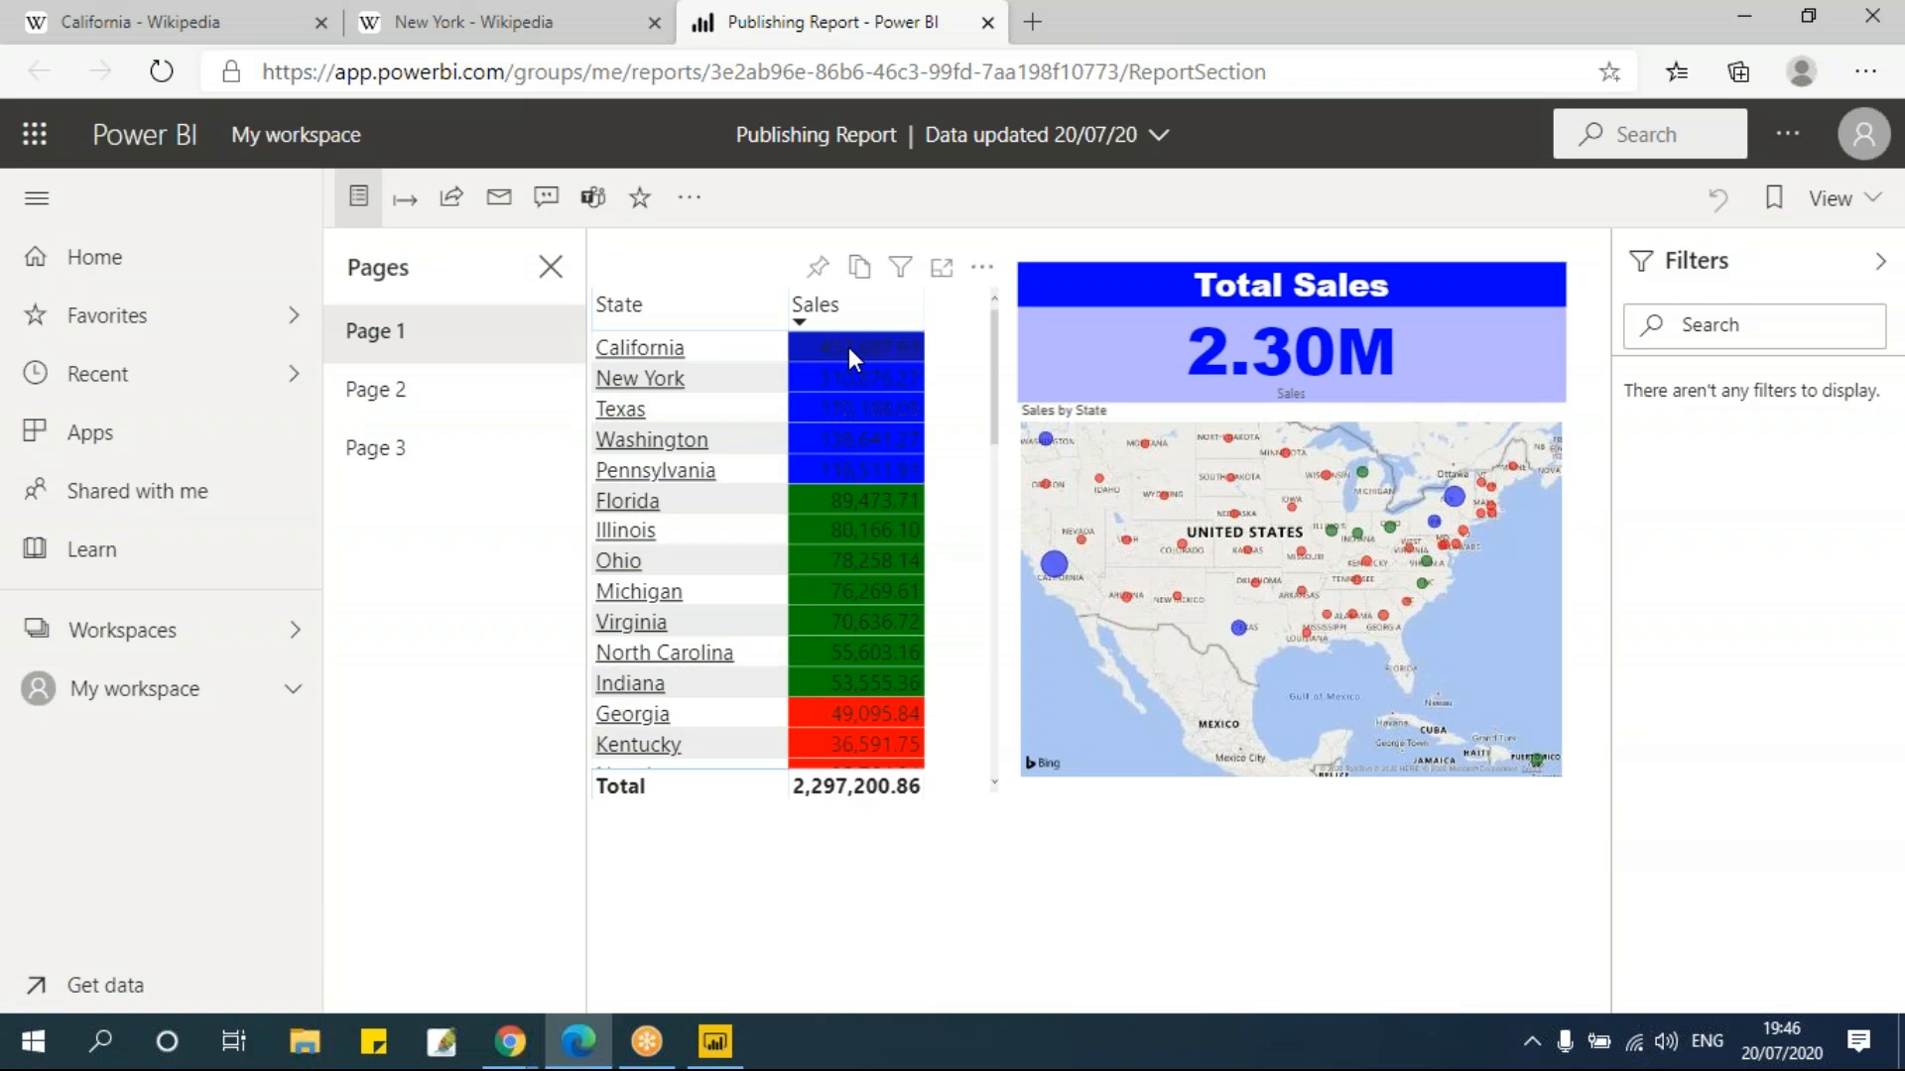
left_click(848, 347)
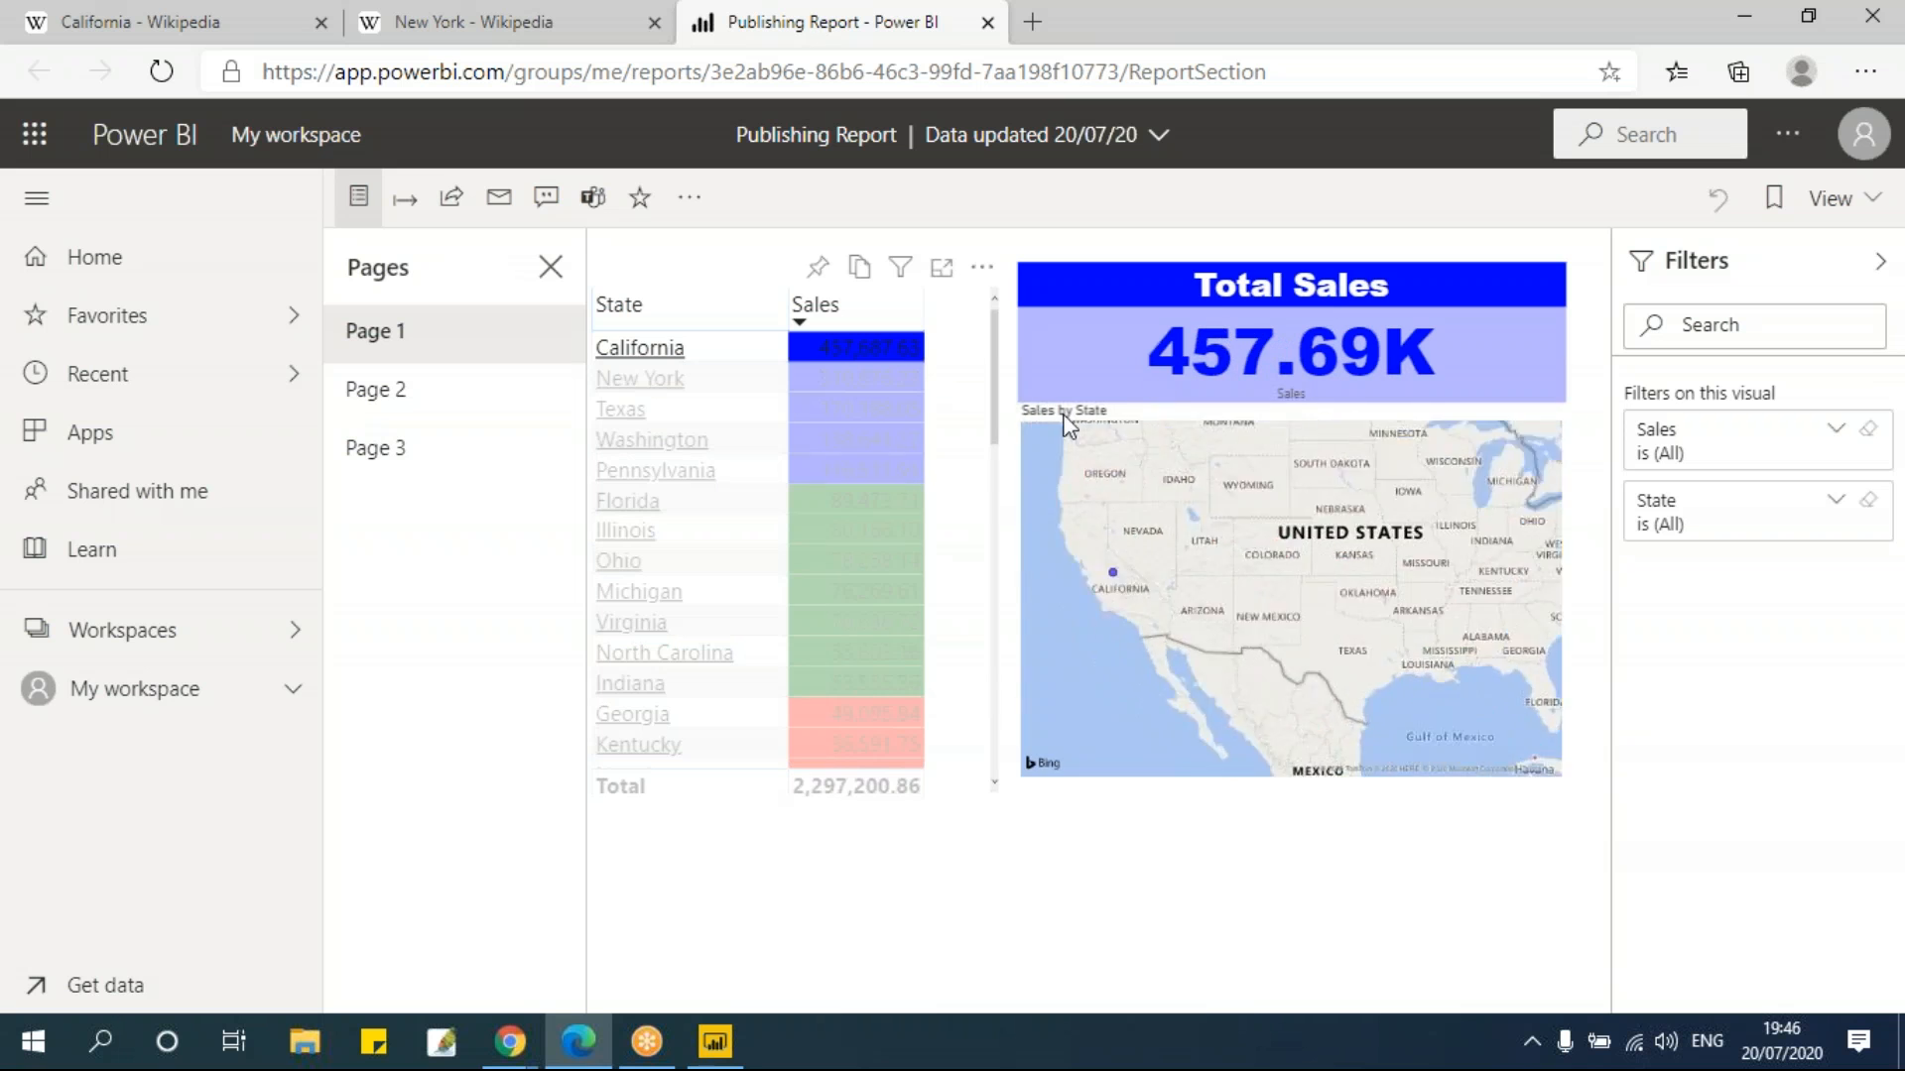
left_click(890, 377)
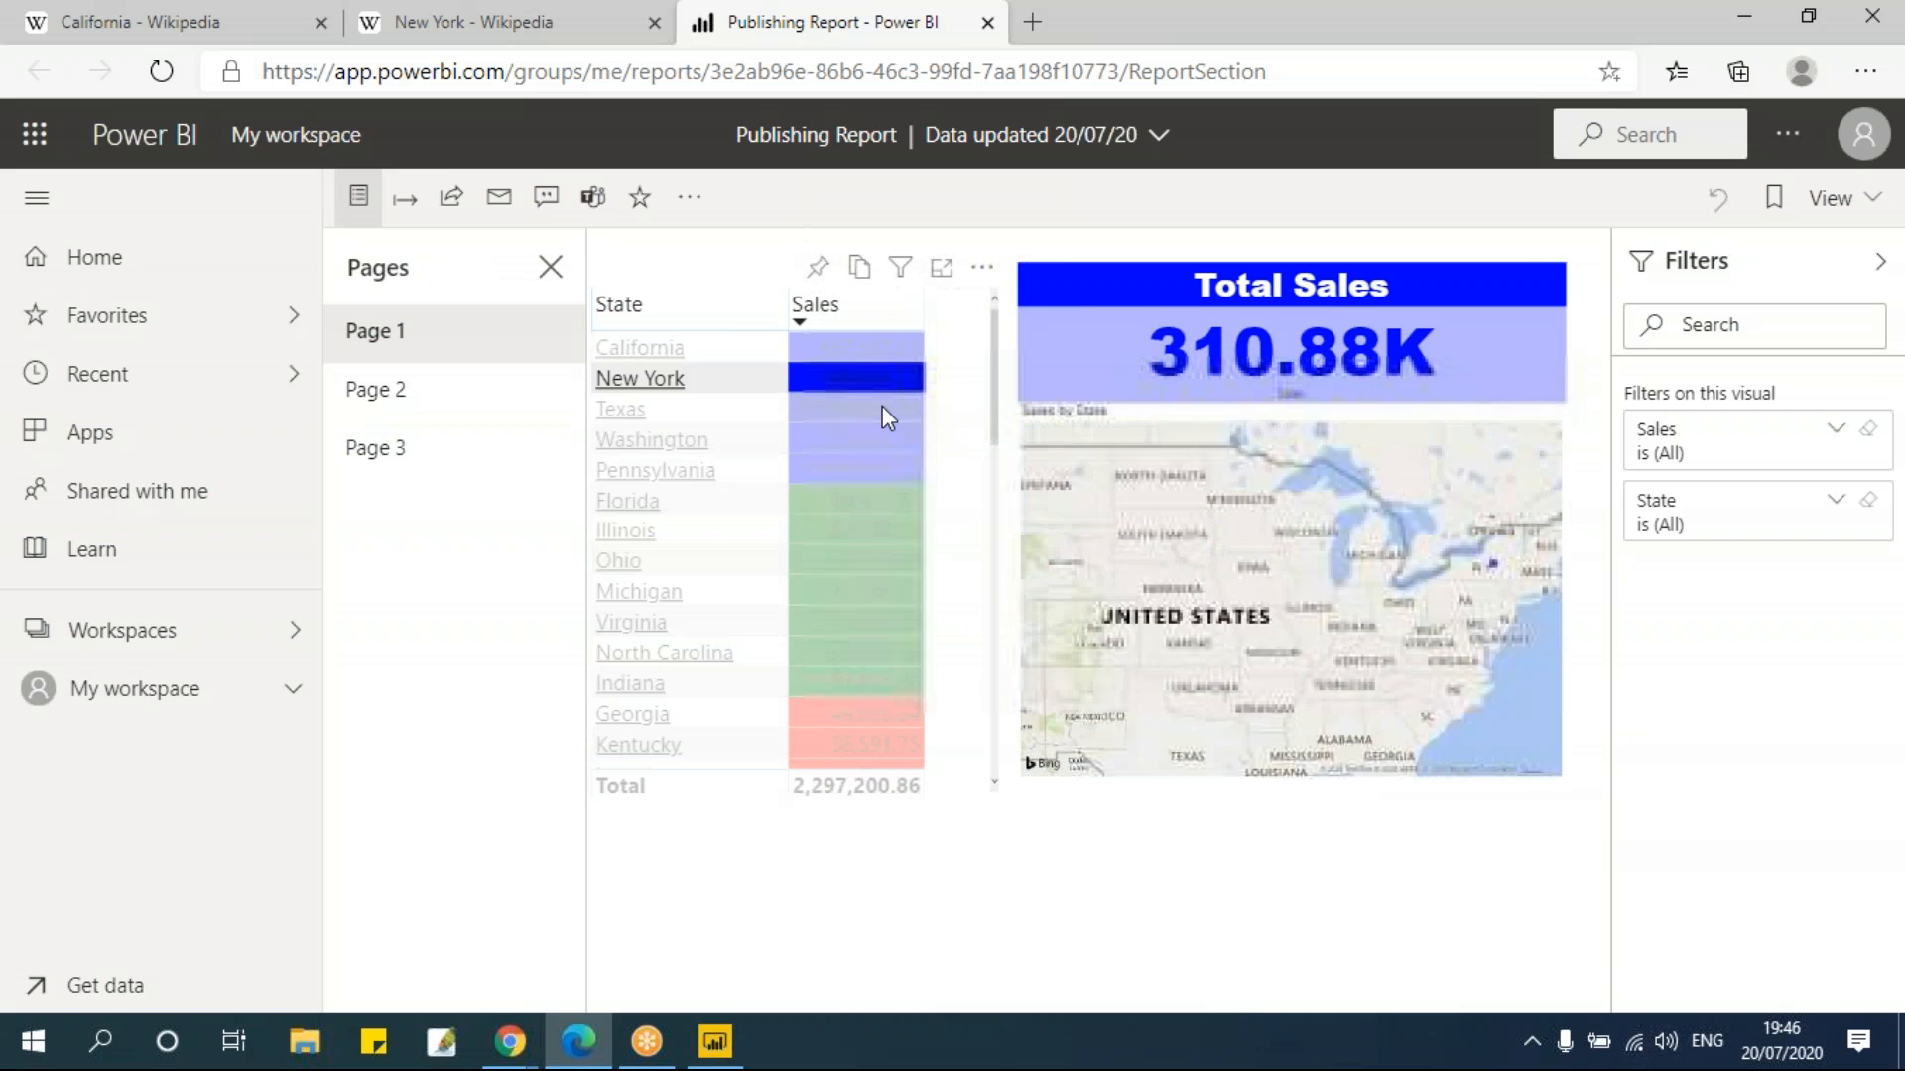
left_click(883, 406)
left_click(879, 442)
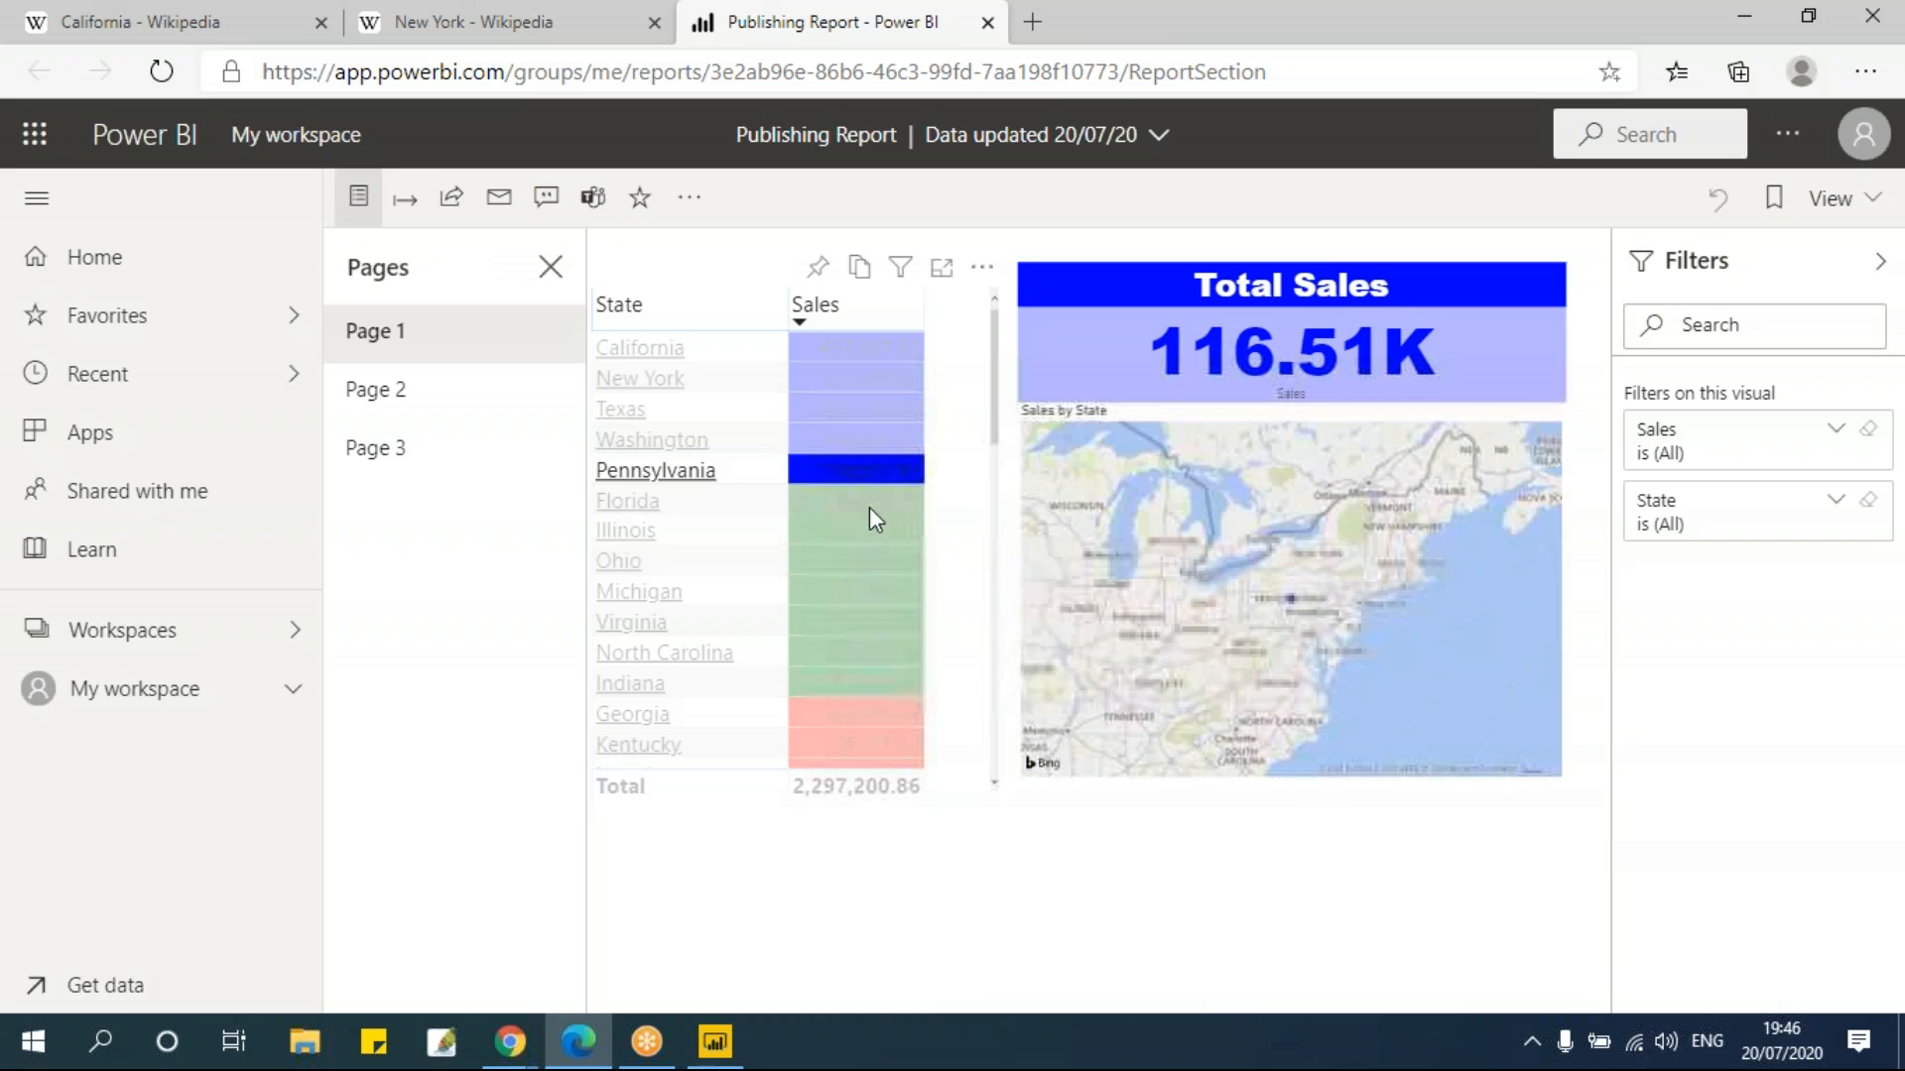
left_click(851, 711)
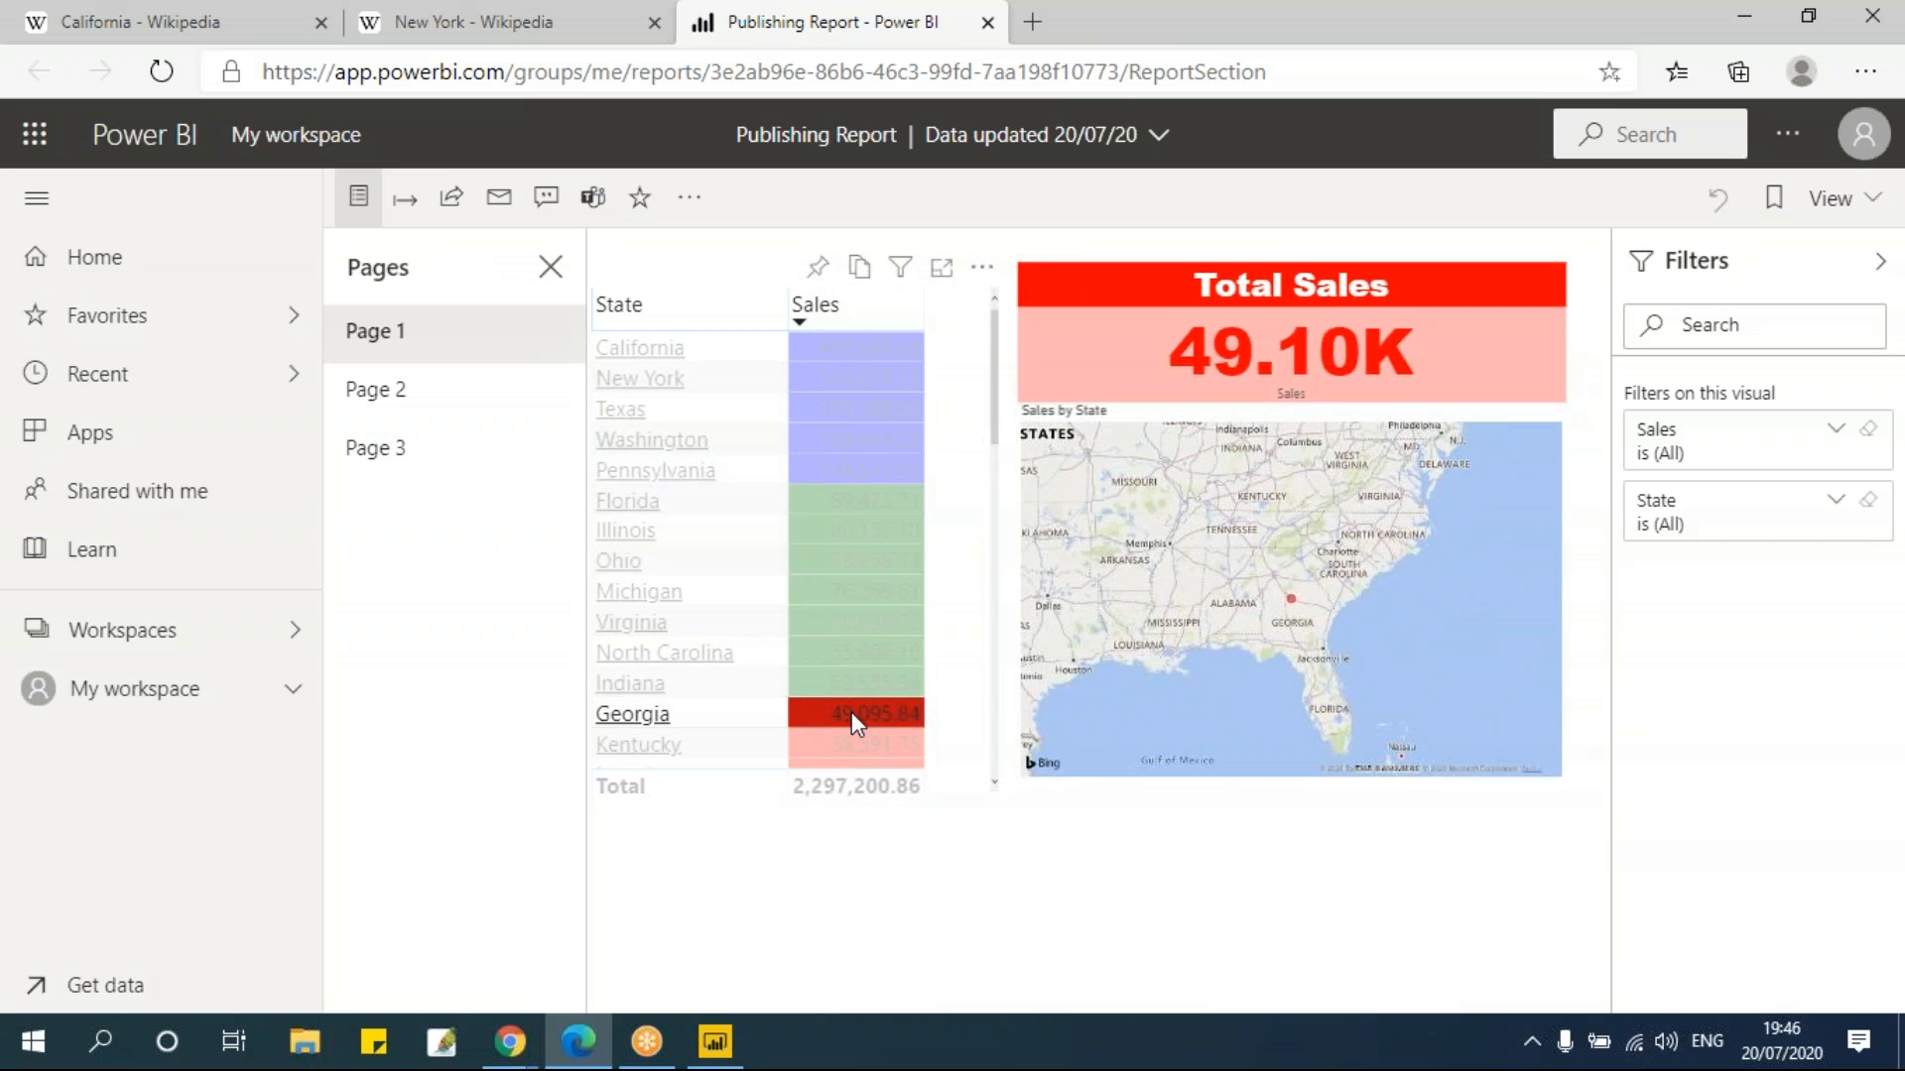
Look over Pages 2 and 3, return to Page 1 and try to share the published report
left_click(383, 390)
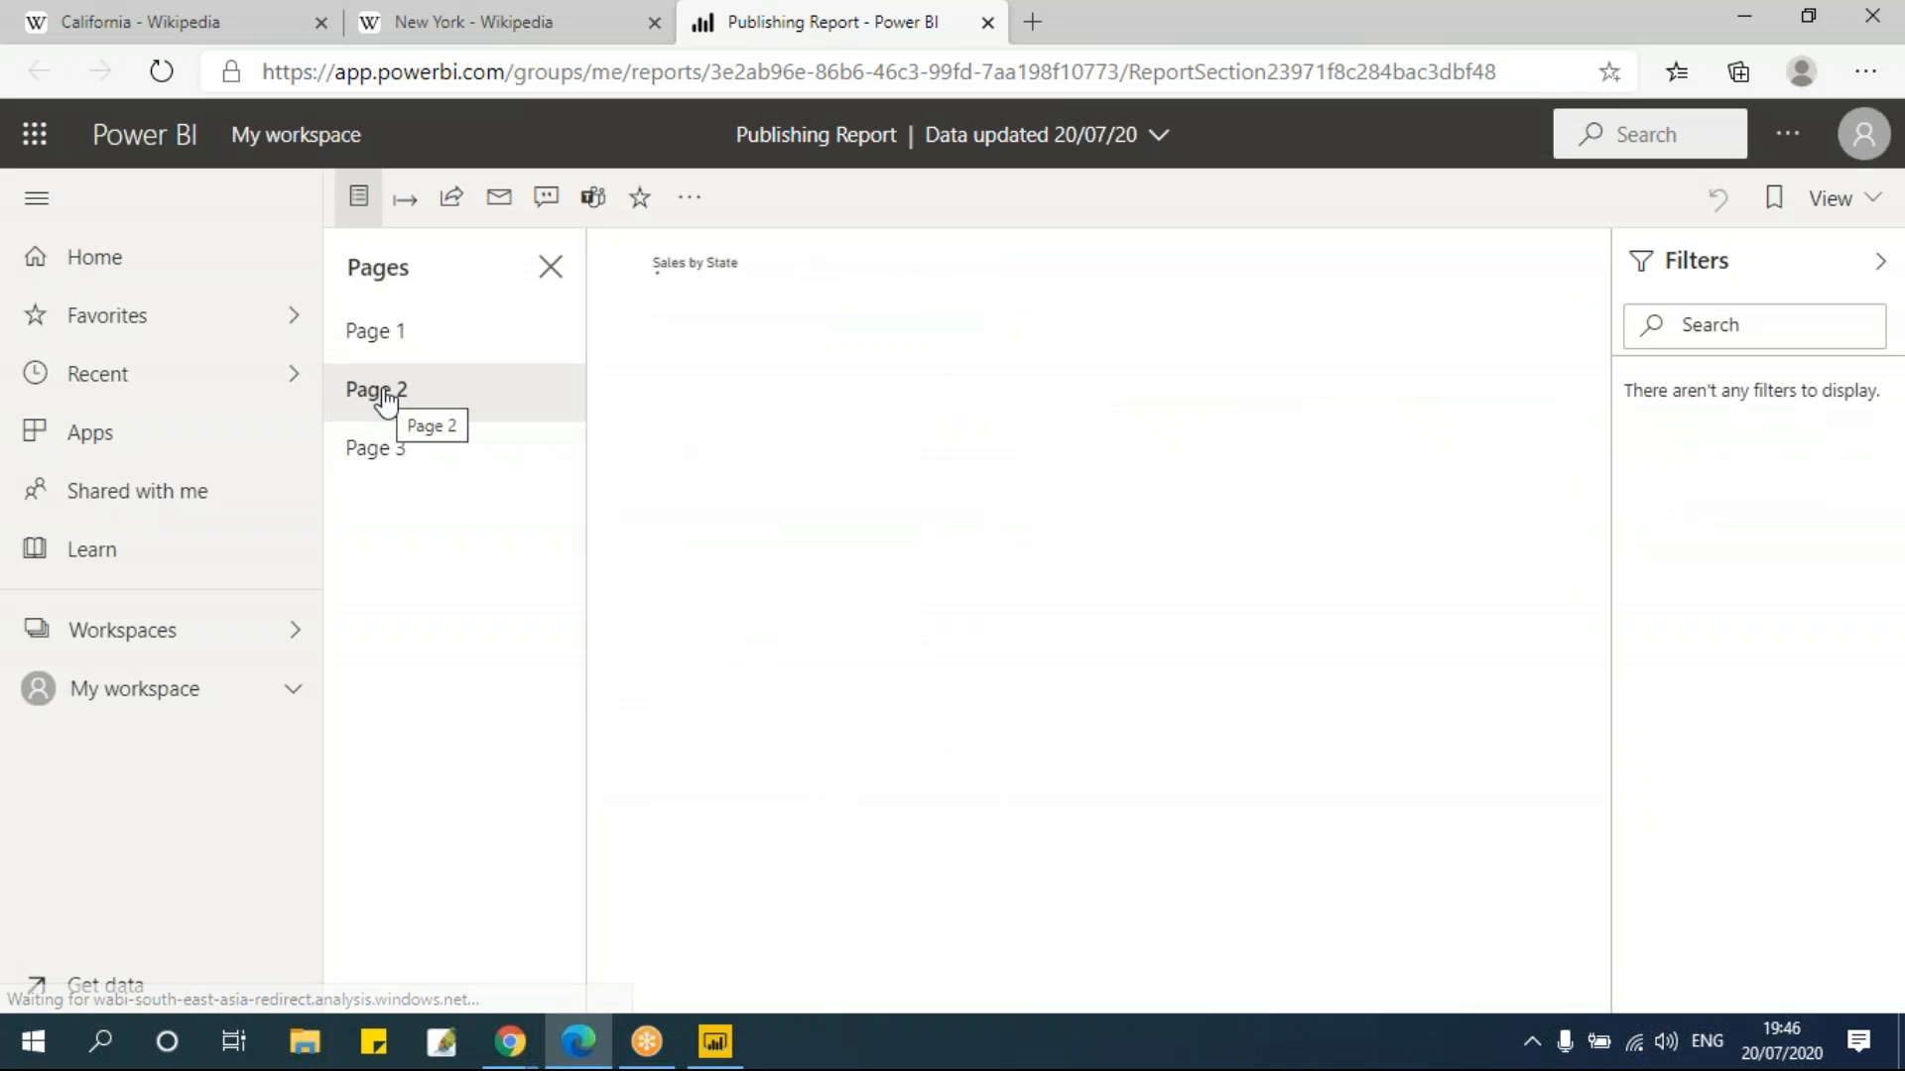
left_click(389, 451)
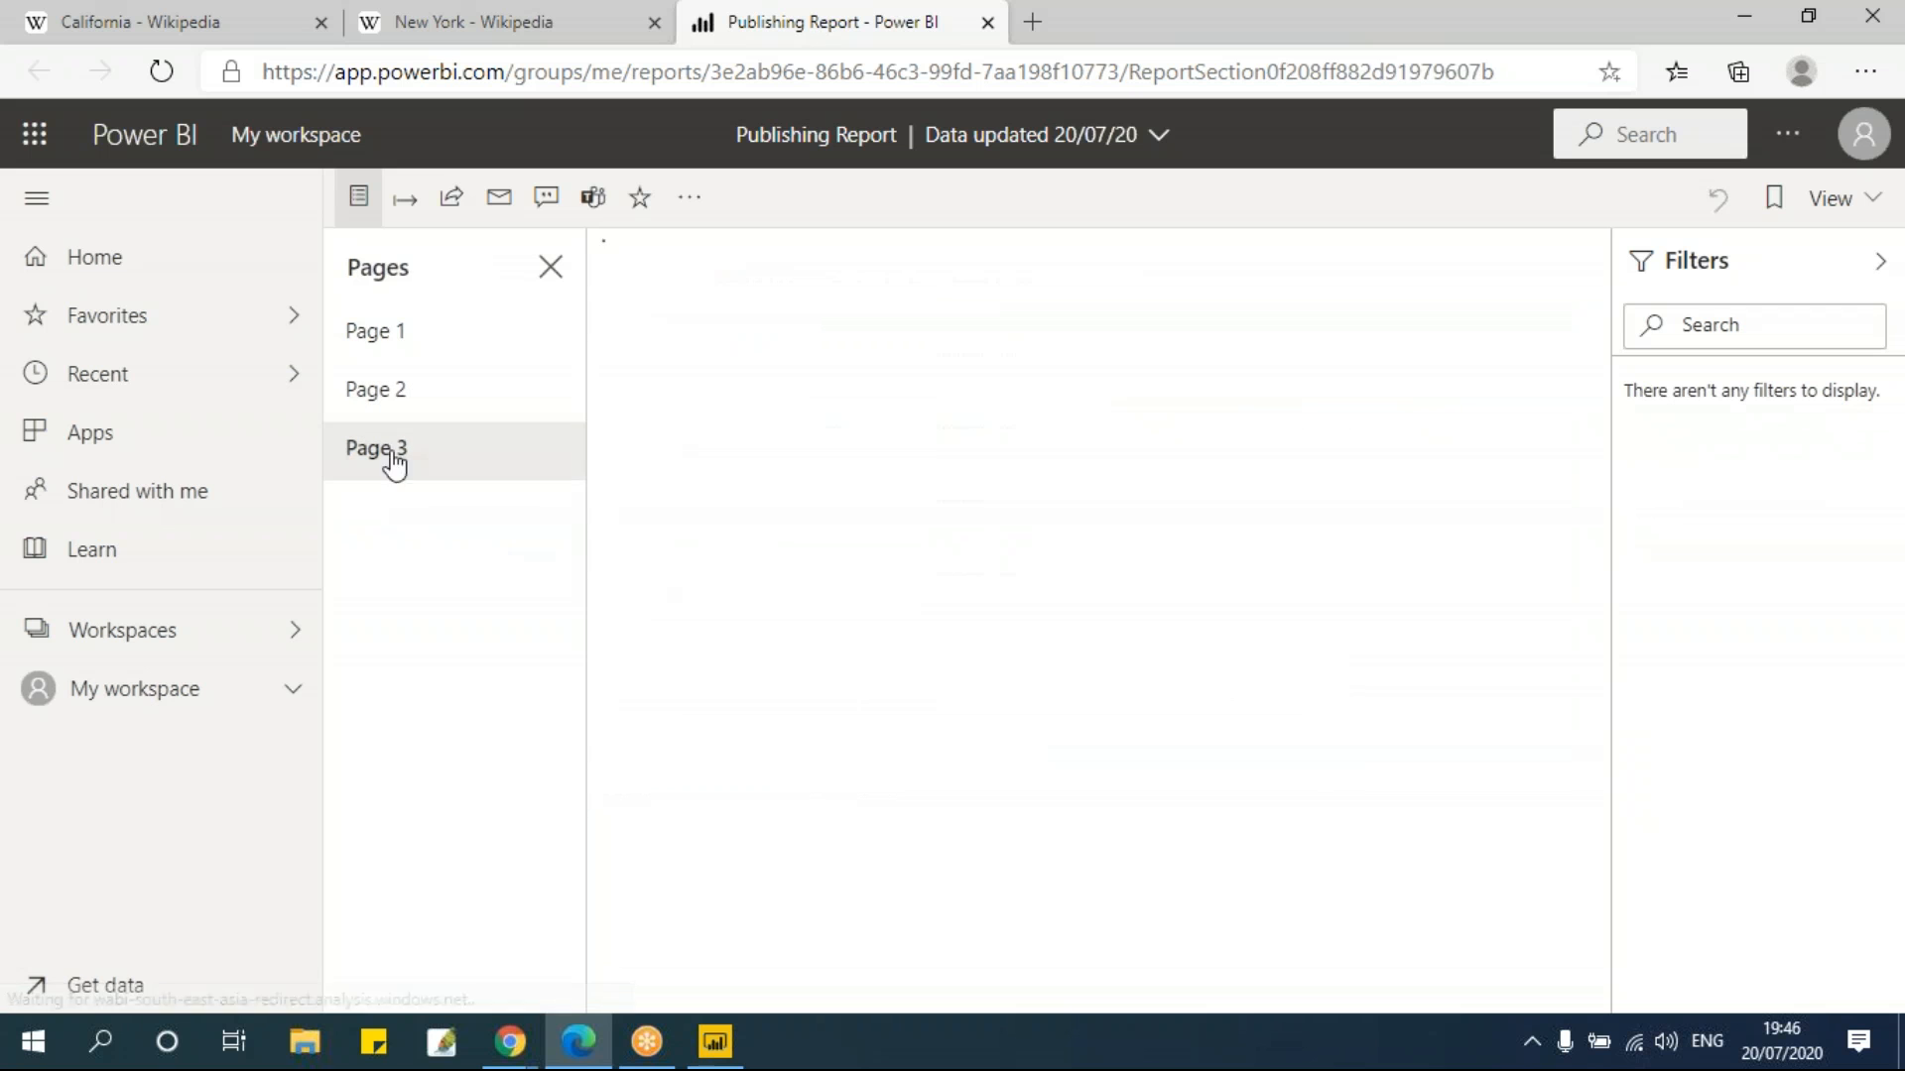
left_click(374, 331)
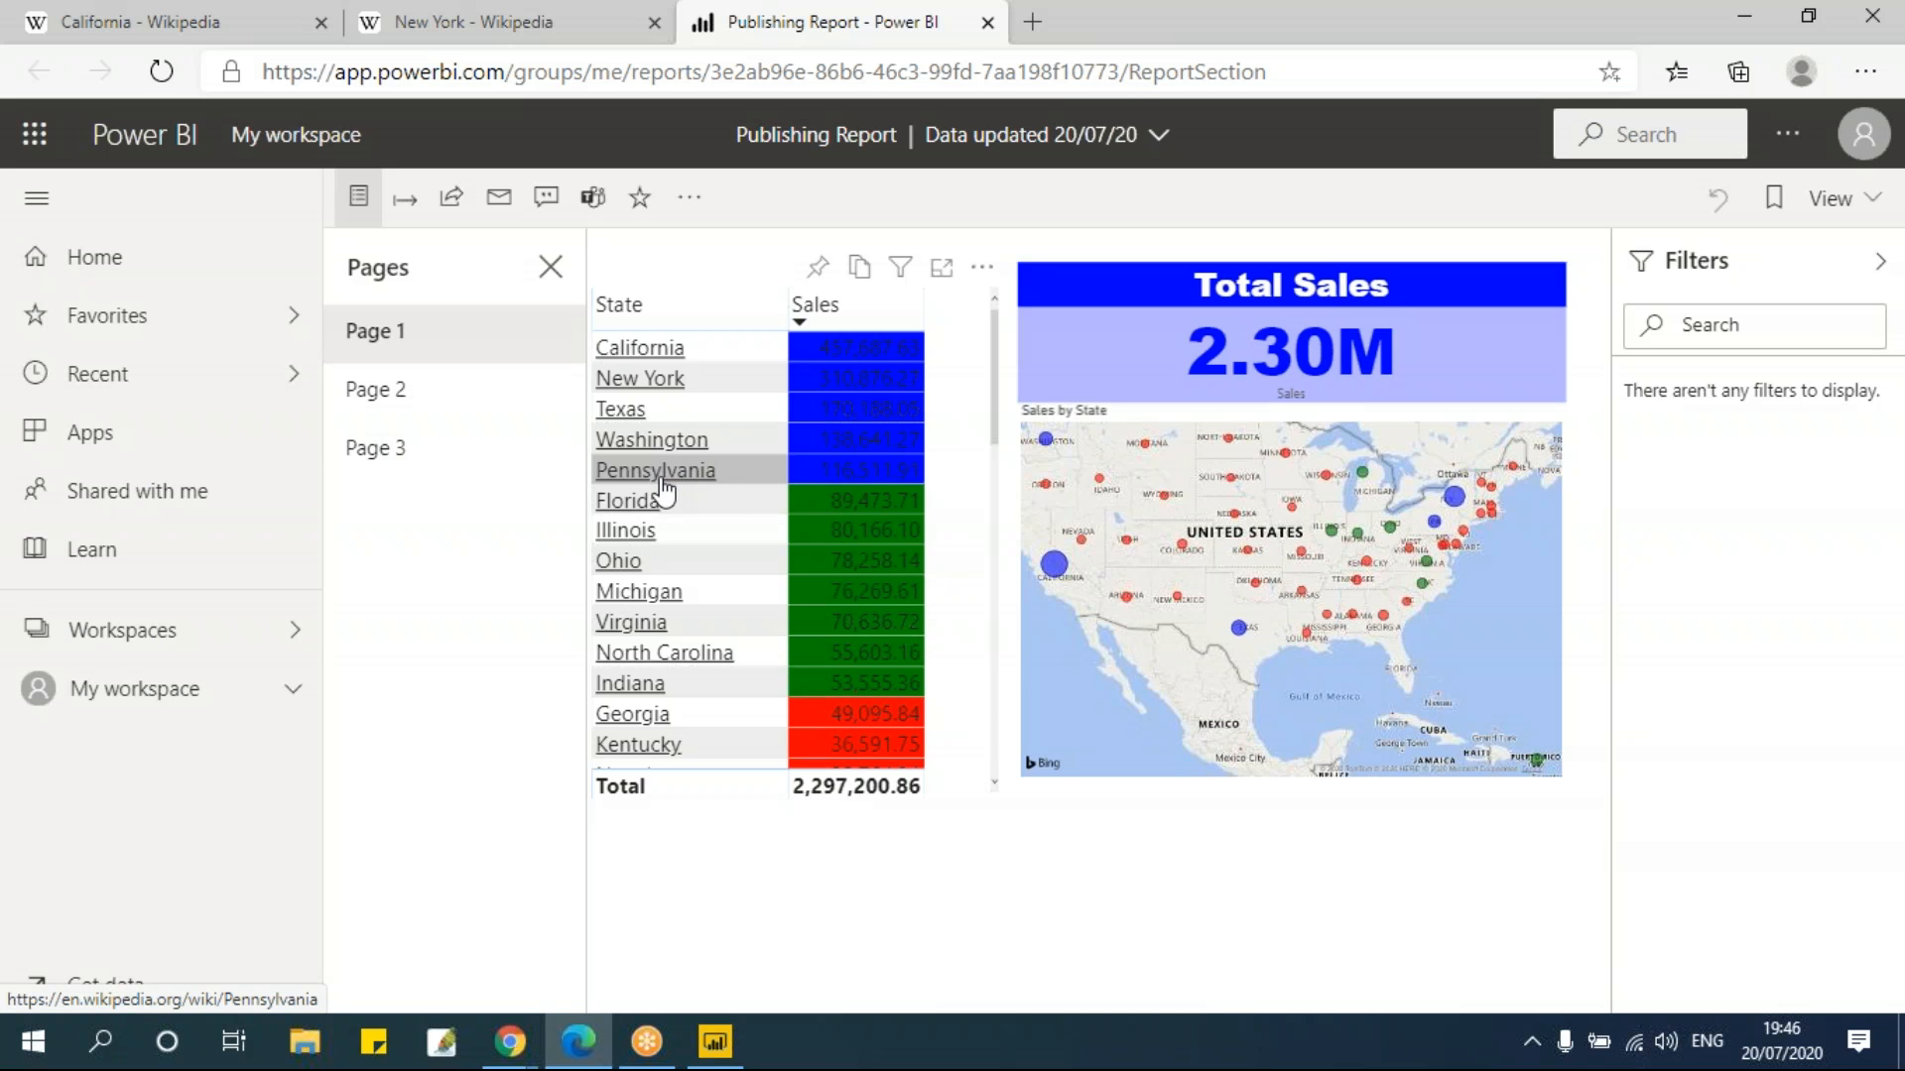
left_click(456, 211)
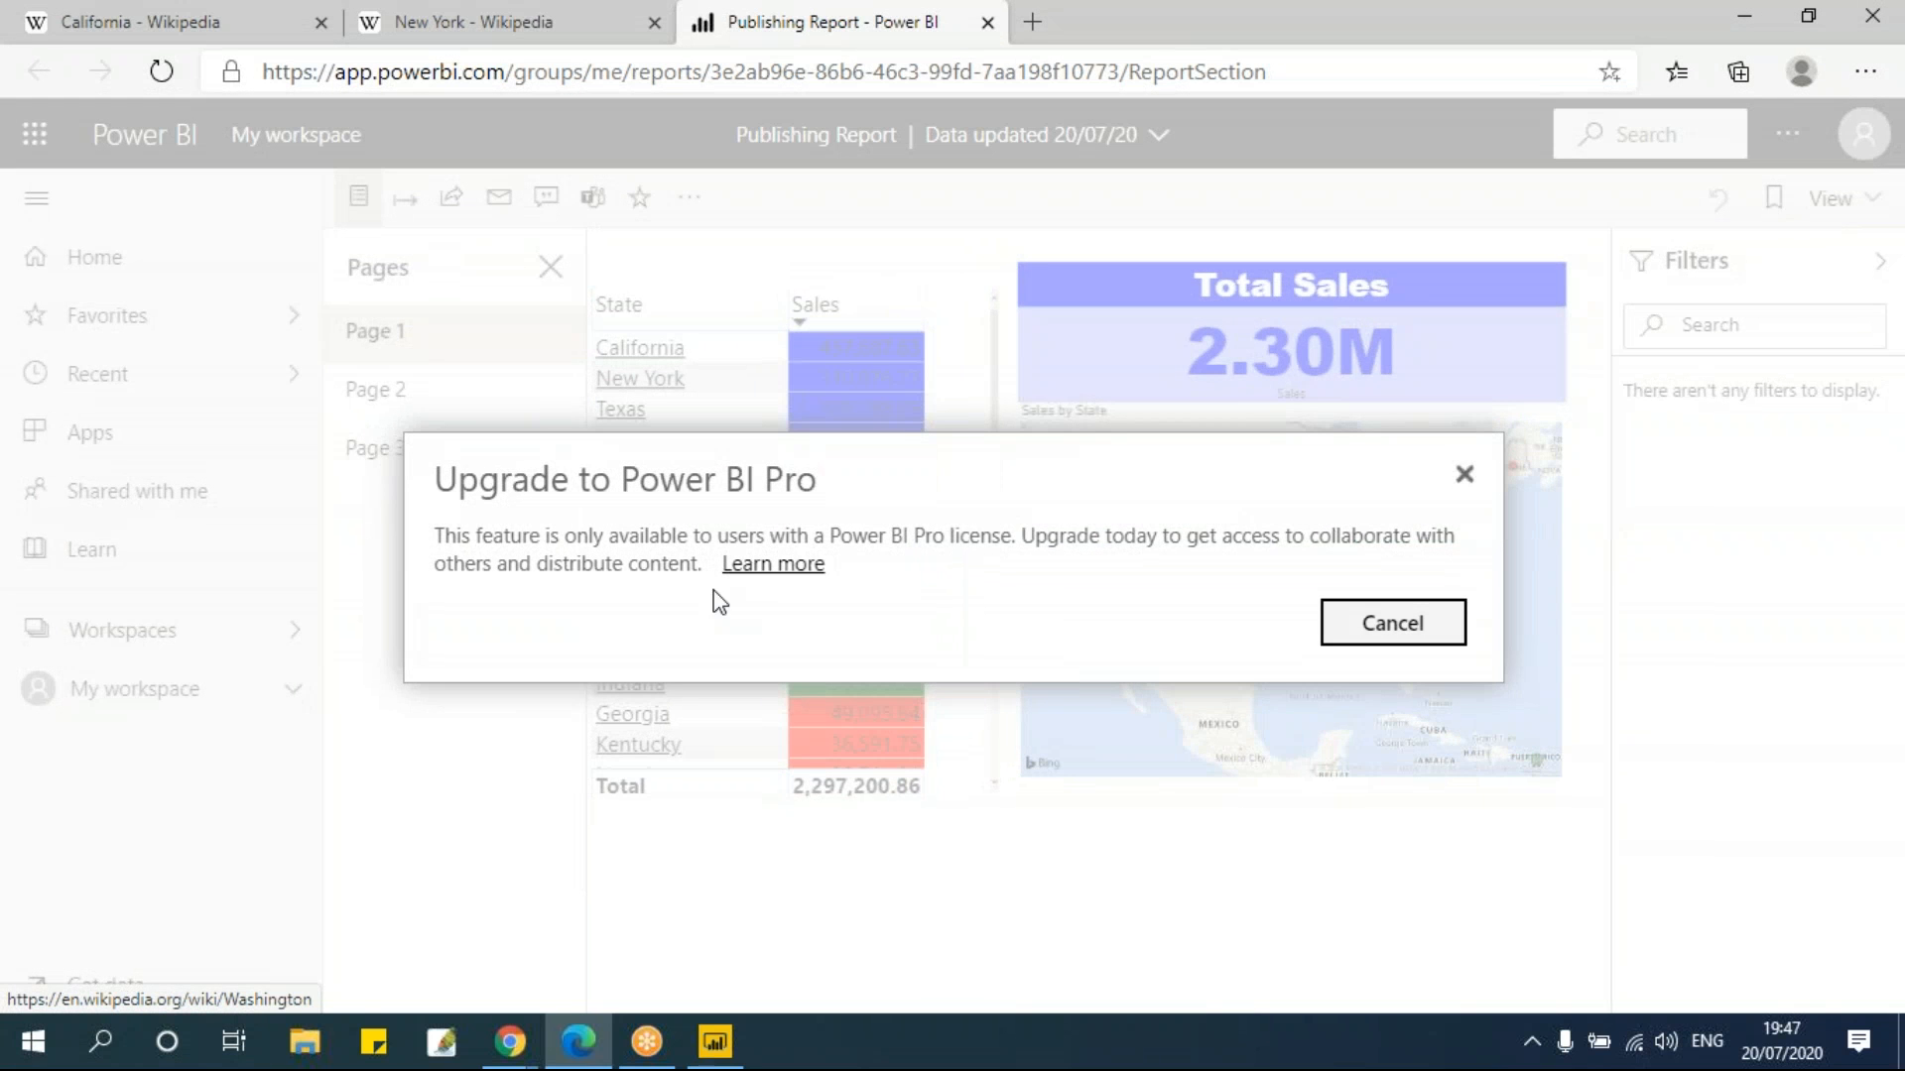
left_click(1465, 476)
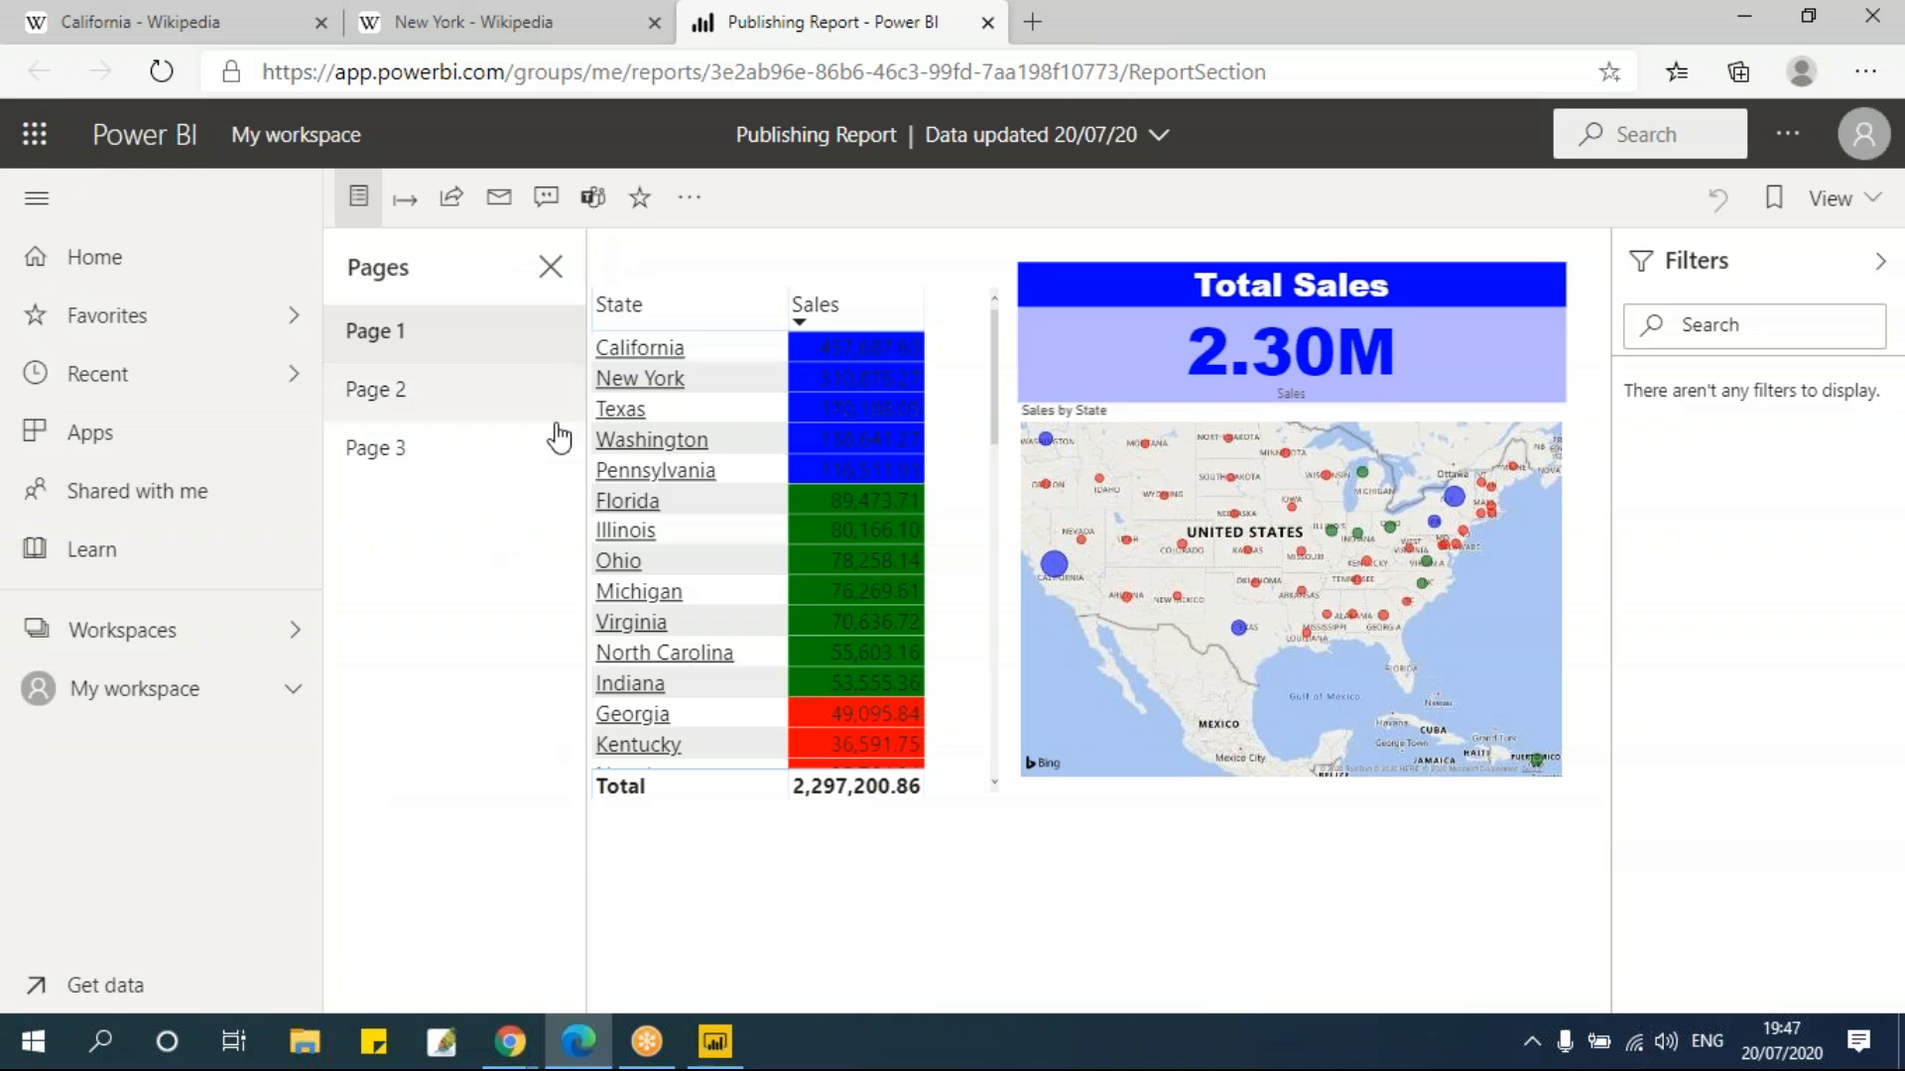
View Page 2 and Page 3 of the published report once more, ending on Page 1
left_click(402, 393)
left_click(404, 448)
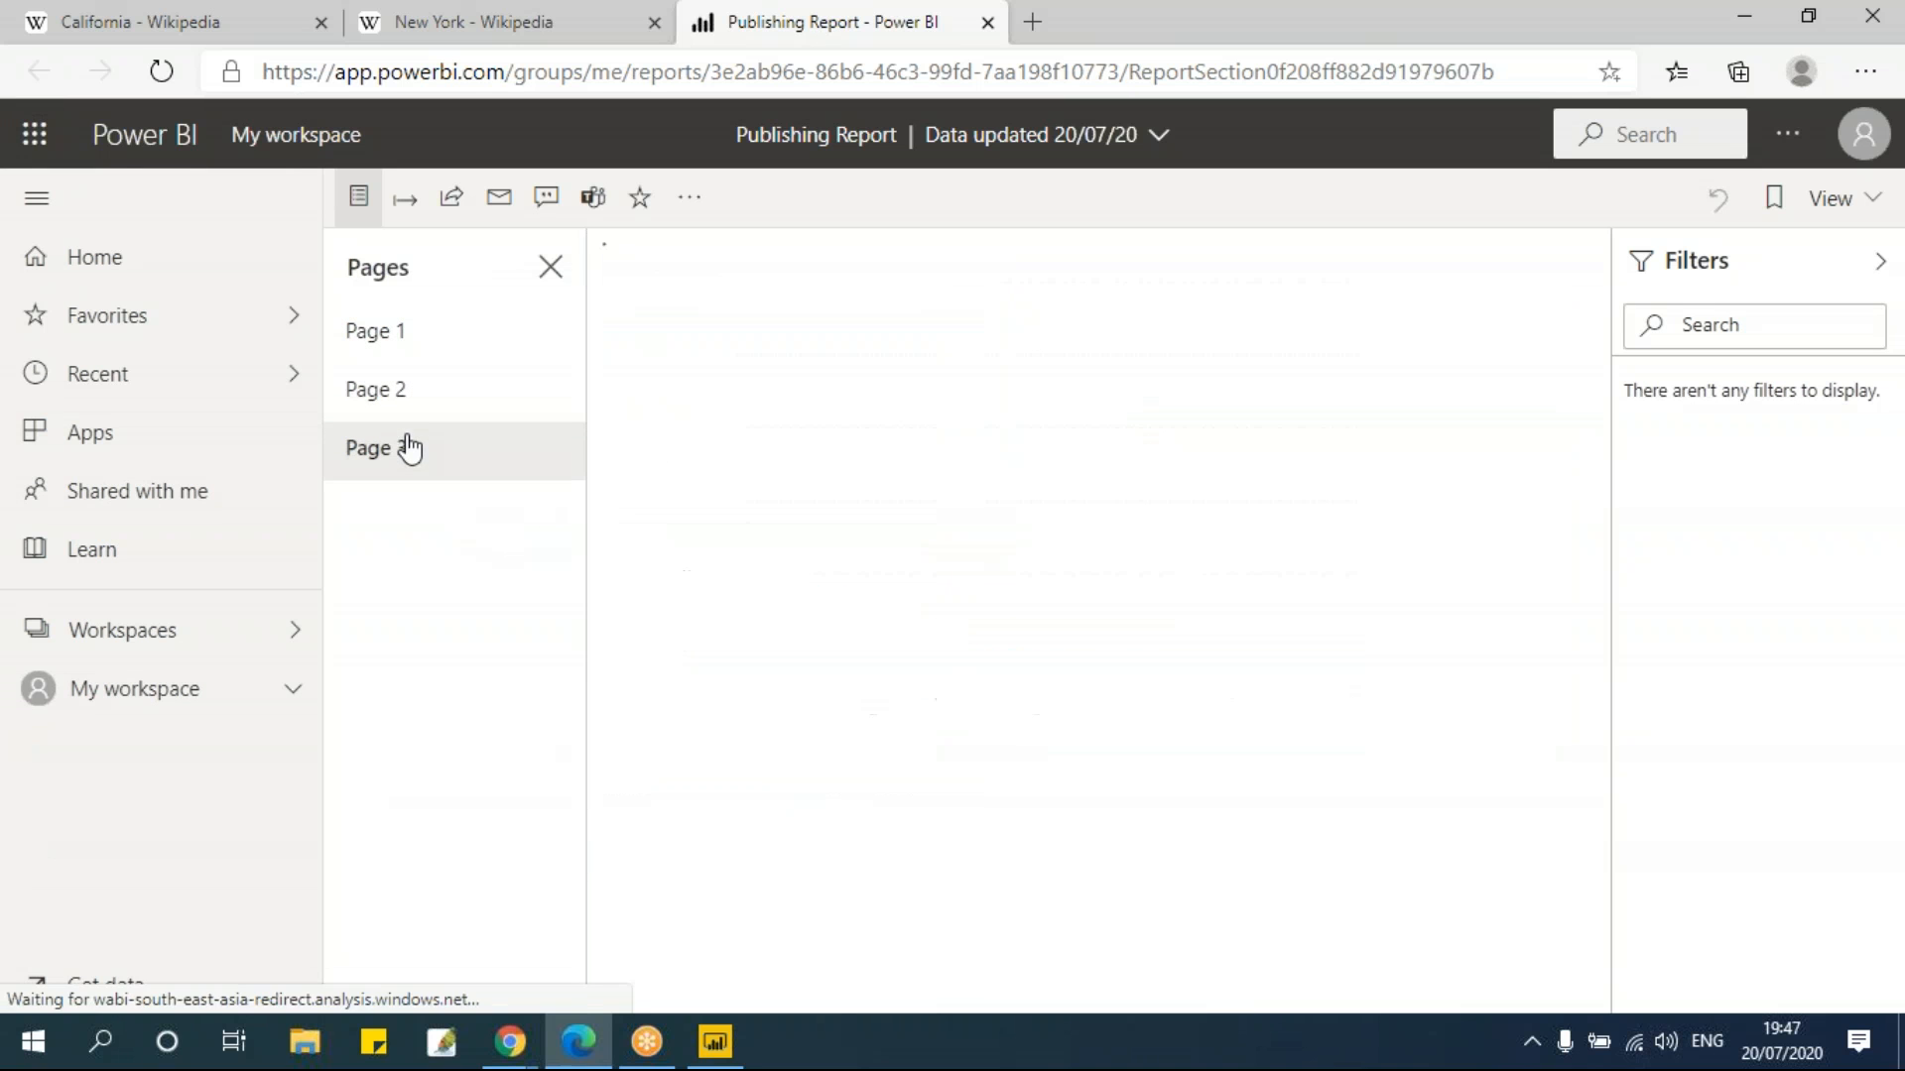
left_click(414, 337)
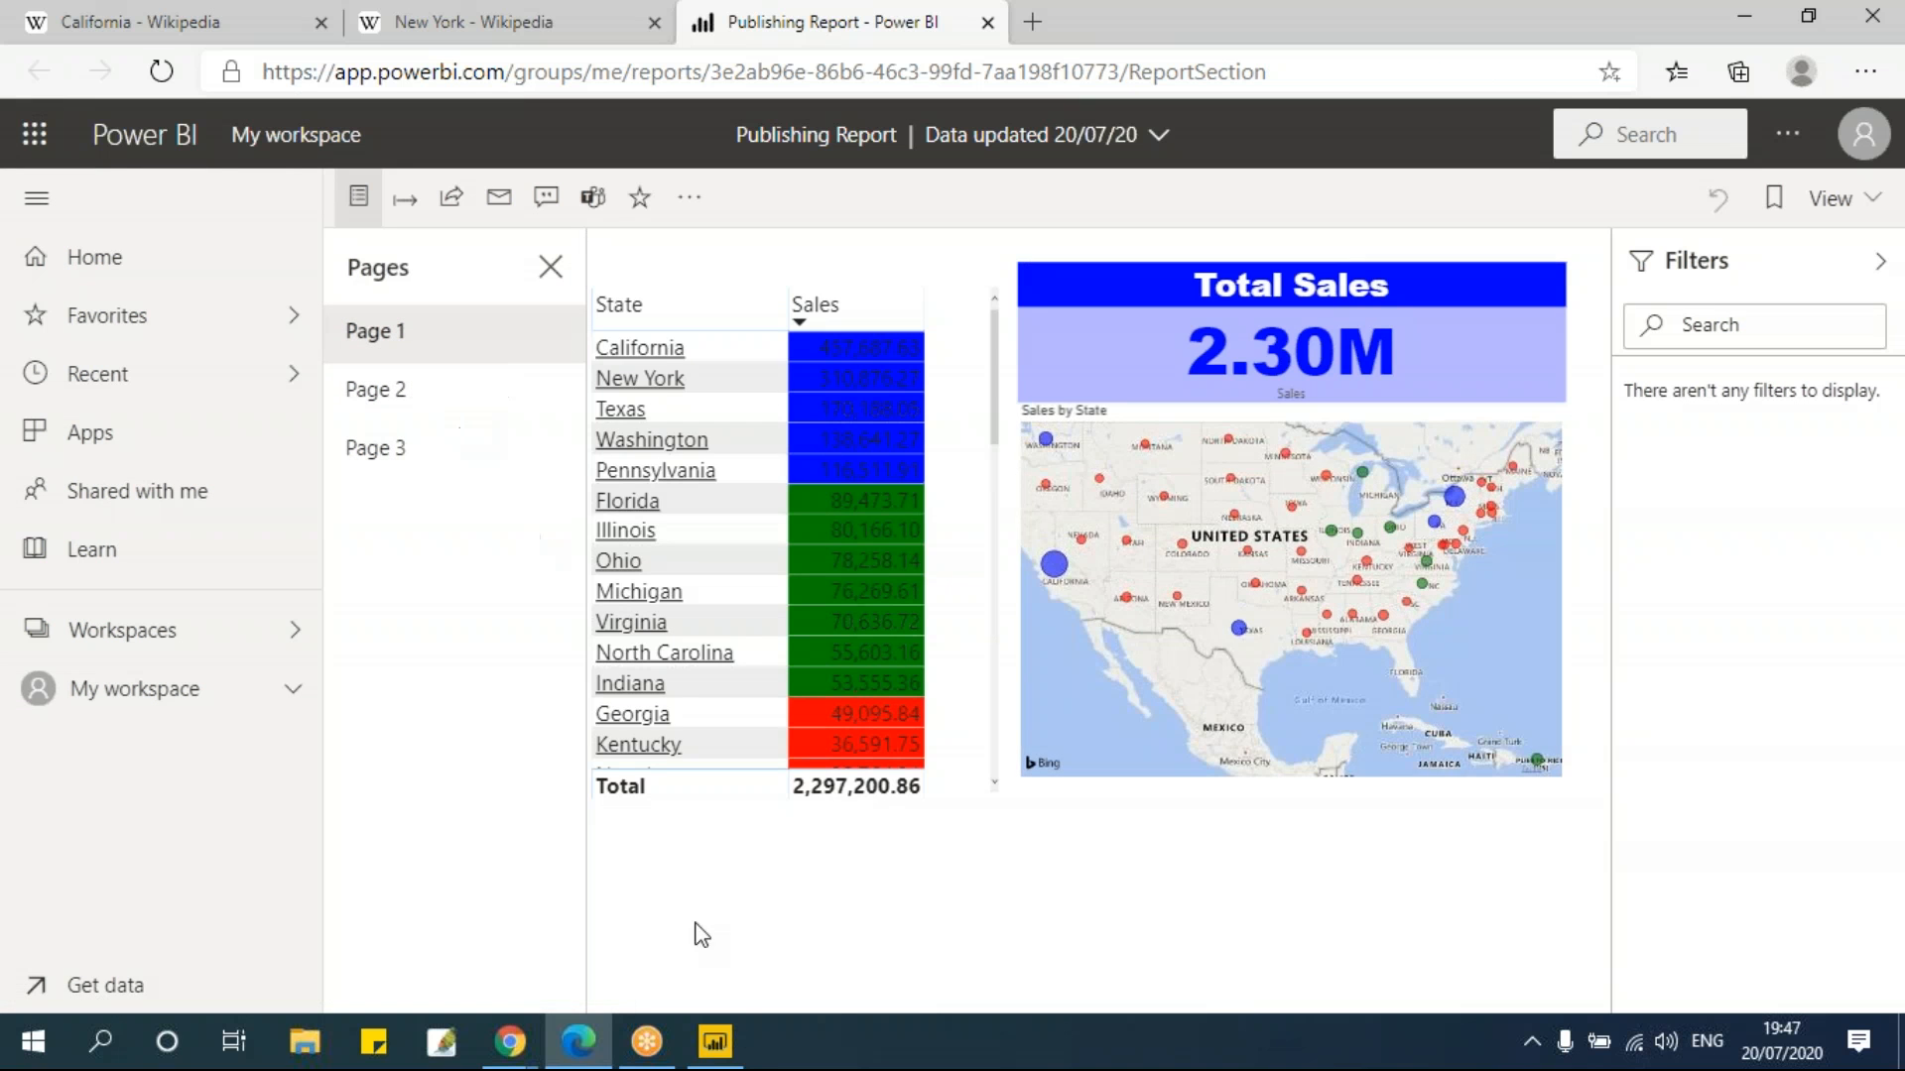
Switch to Power BI Desktop and add a new page with an enlarged clustered column chart of Profit and Sales by Sub-Category
left_click(730, 1052)
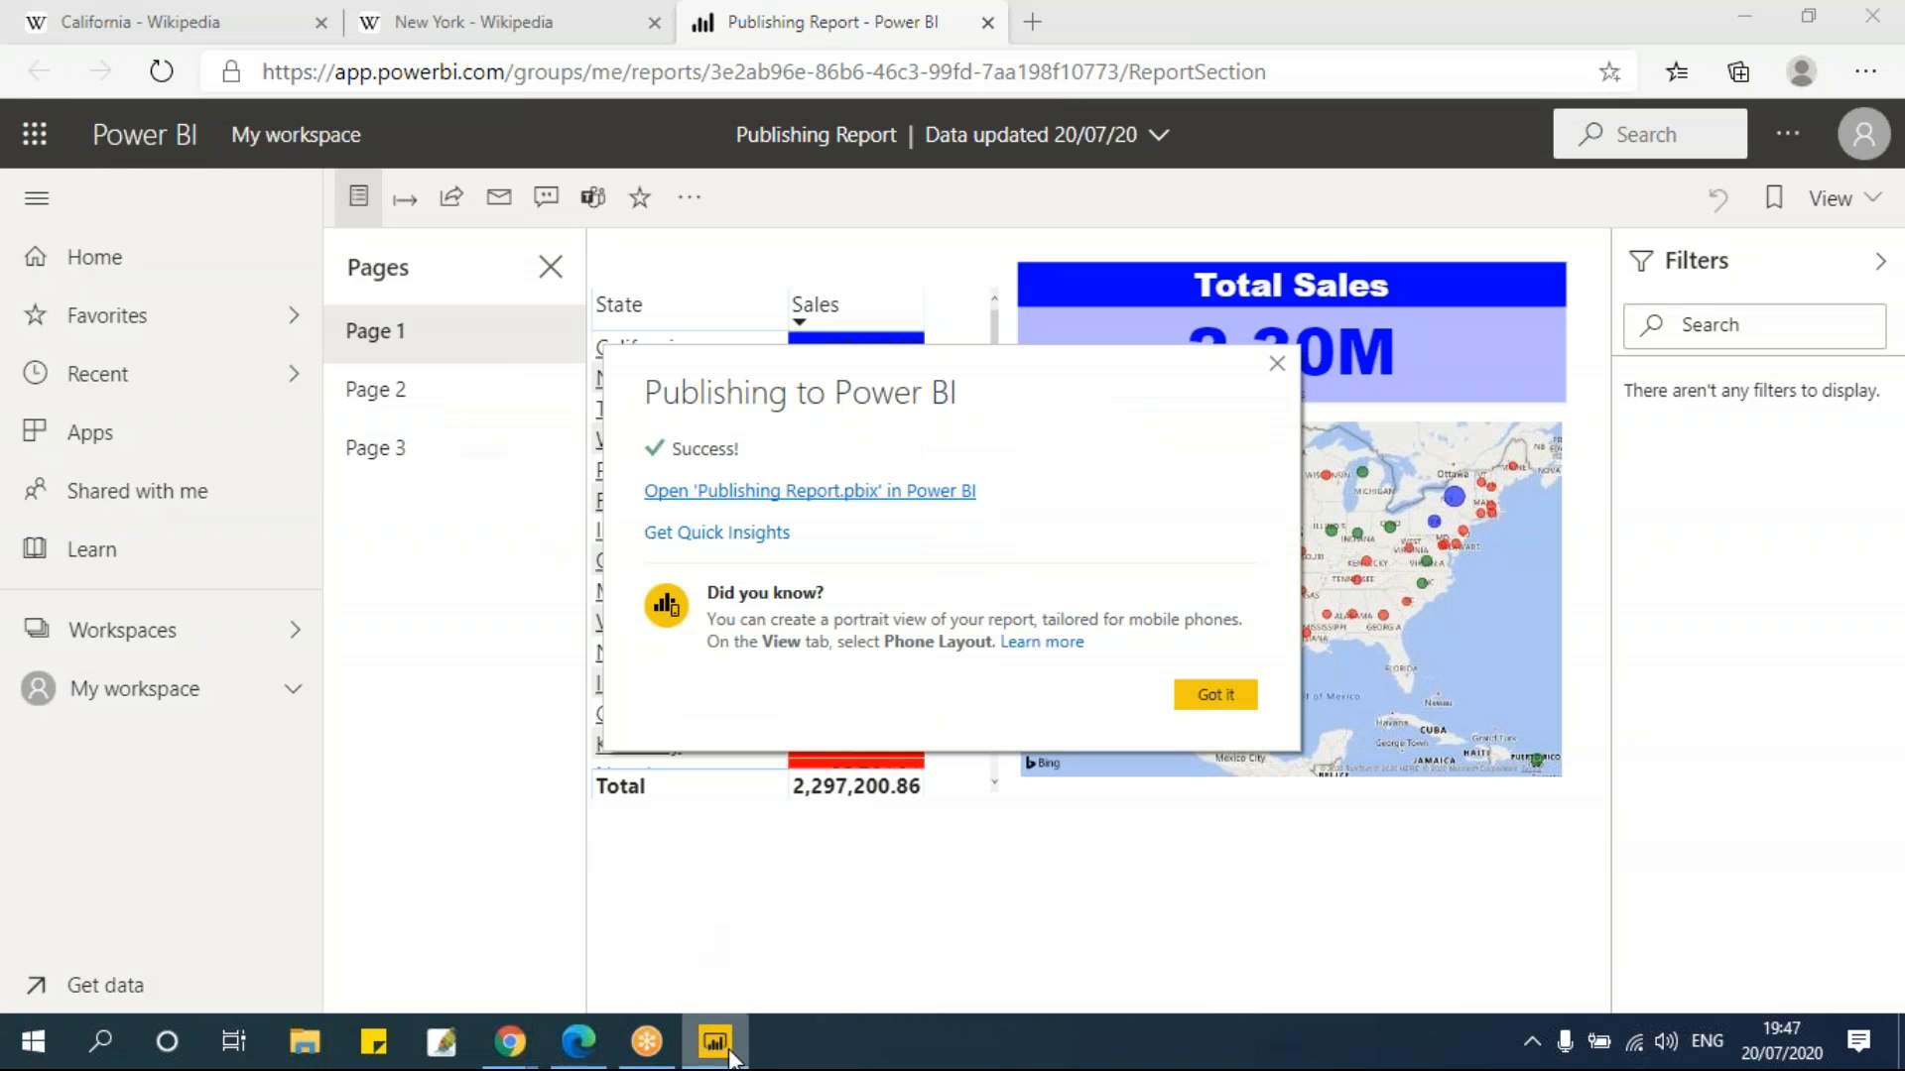
left_click(1217, 697)
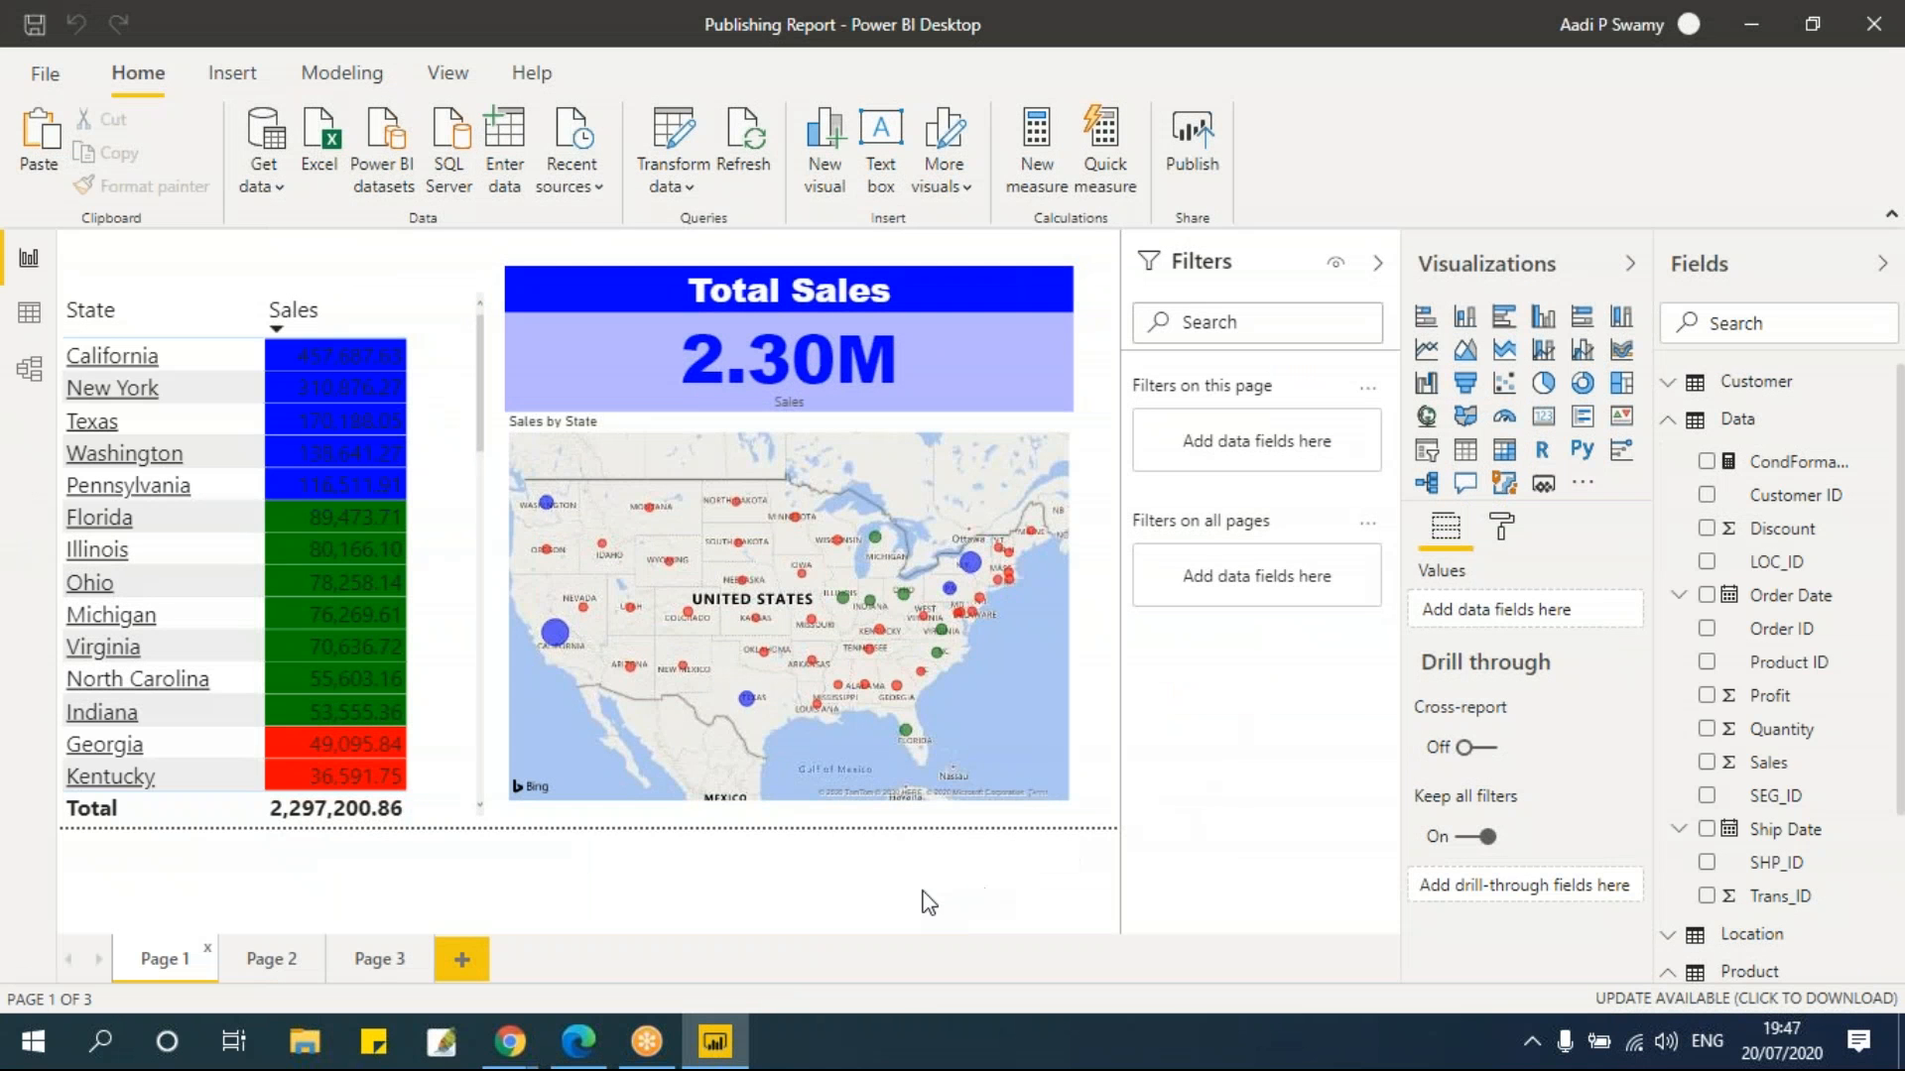
left_click(463, 956)
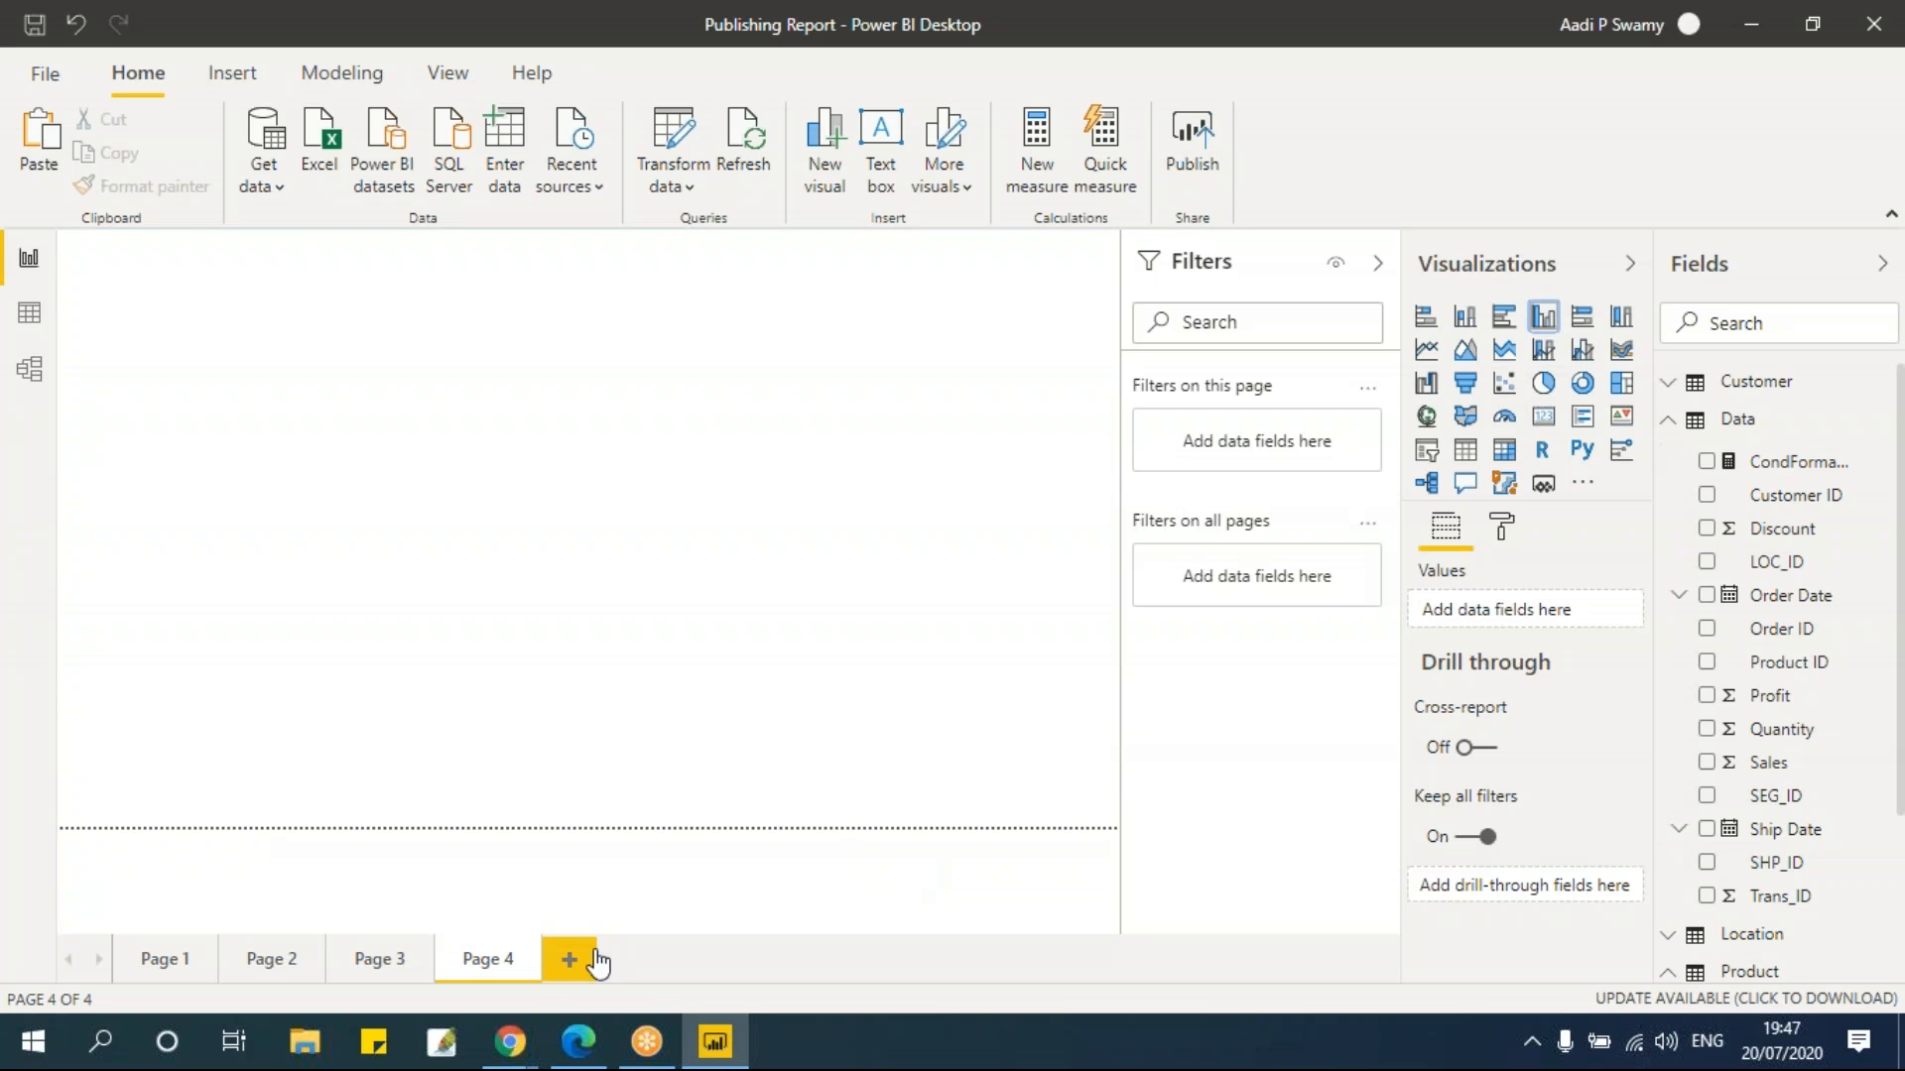
left_click(1706, 762)
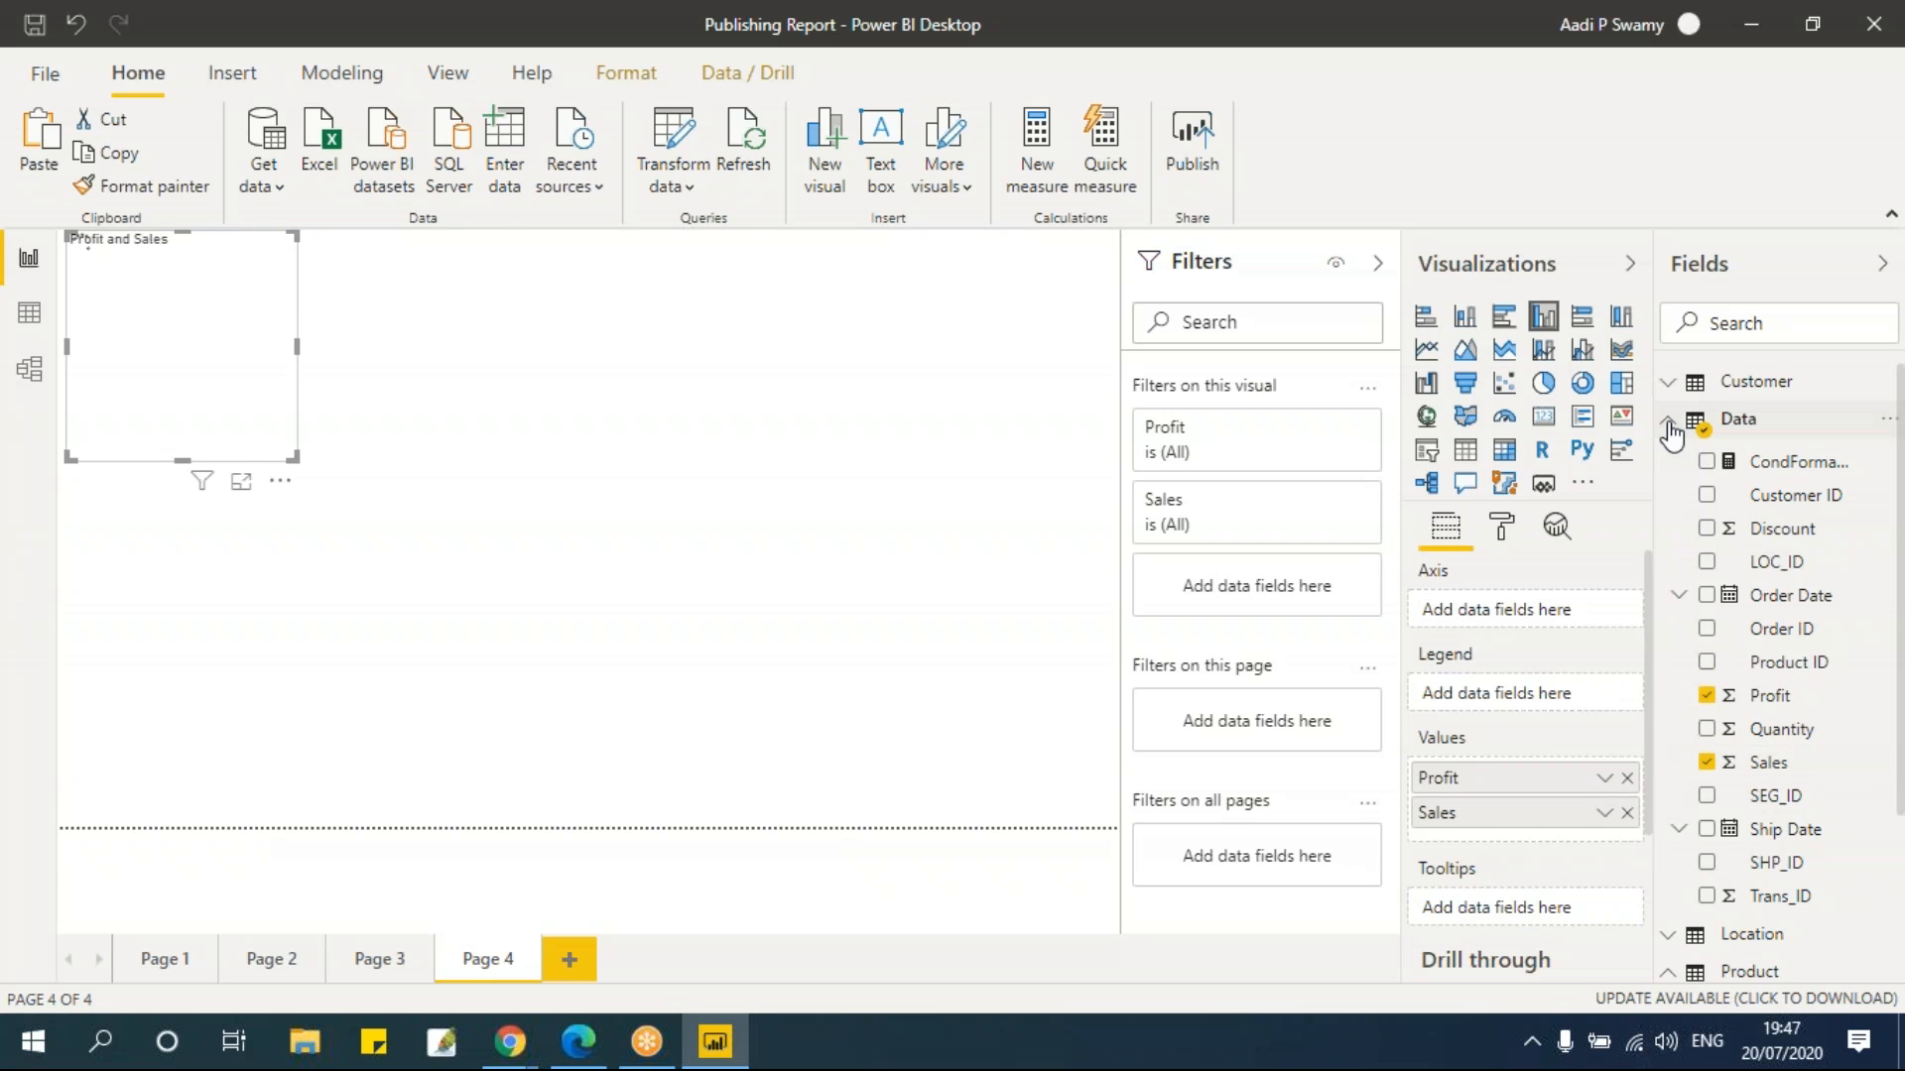
left_click(1671, 425)
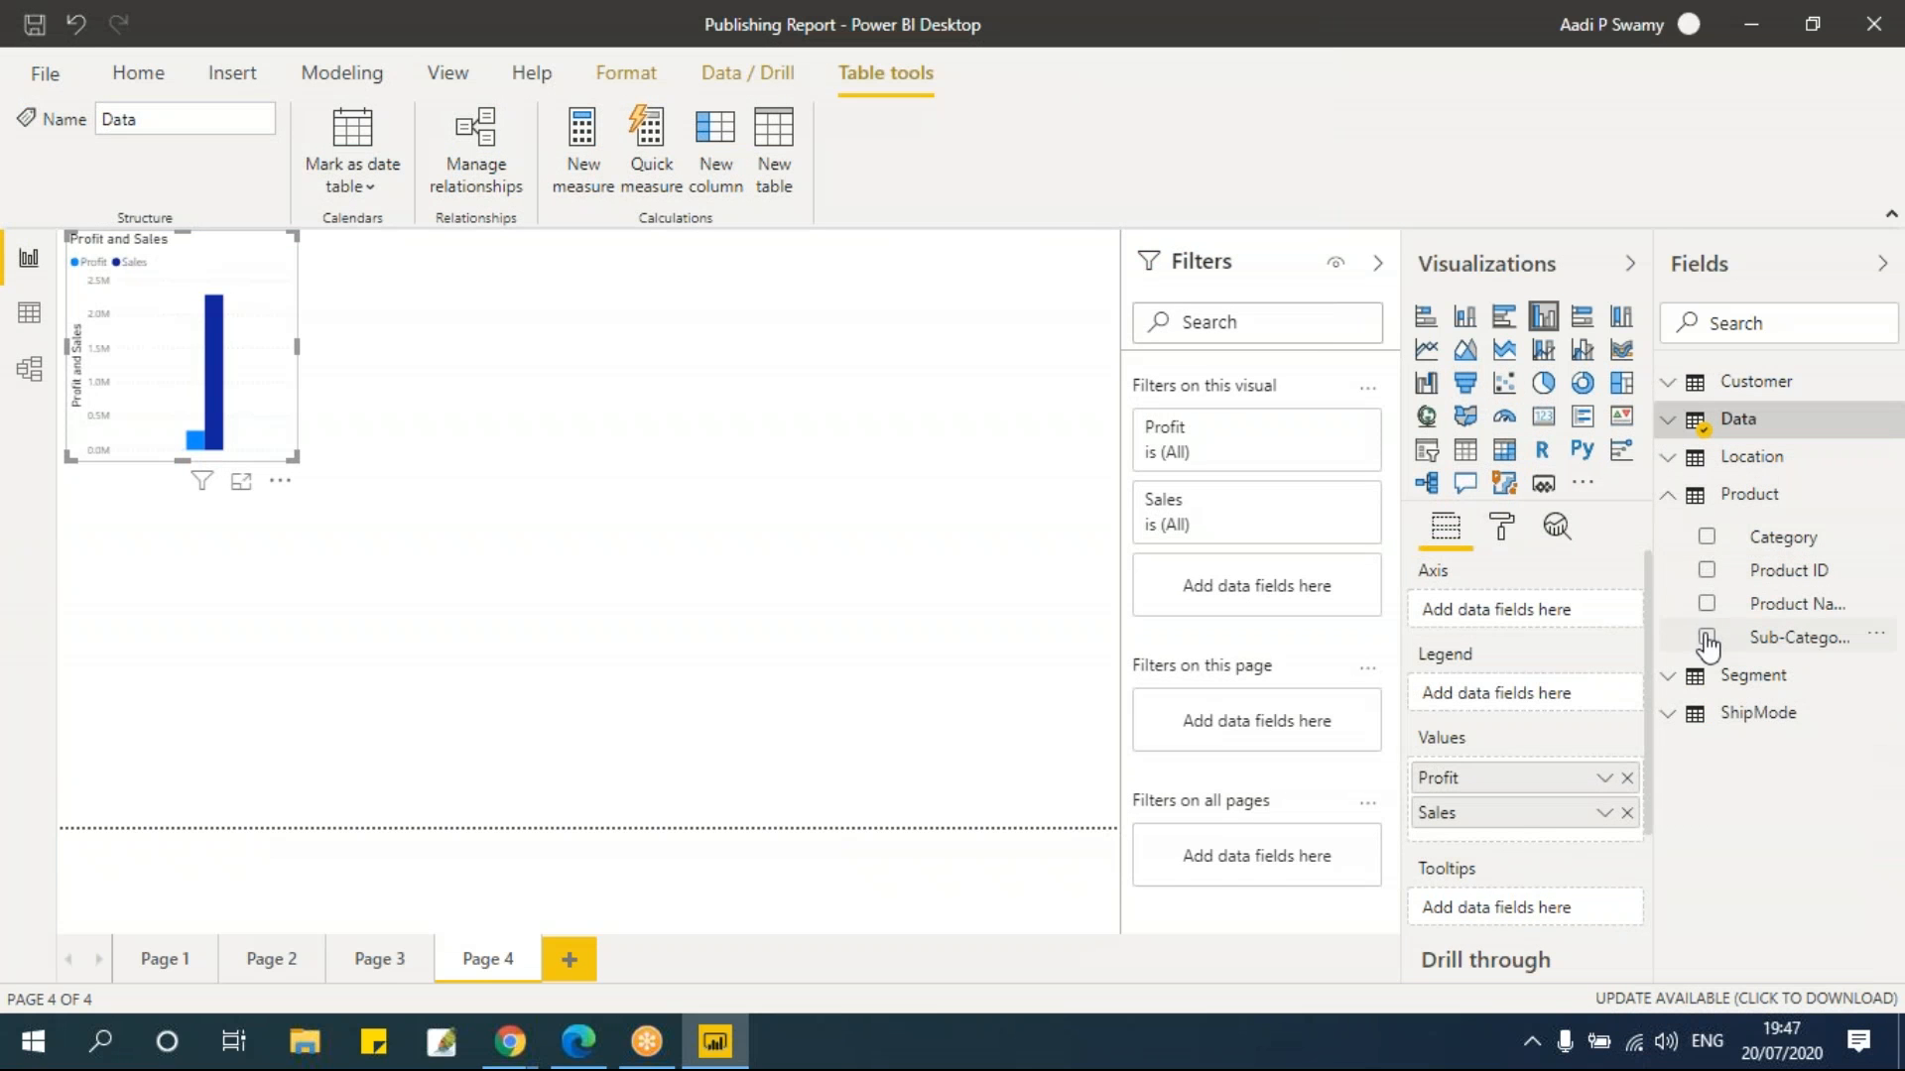
left_click_drag(295, 458, 1013, 740)
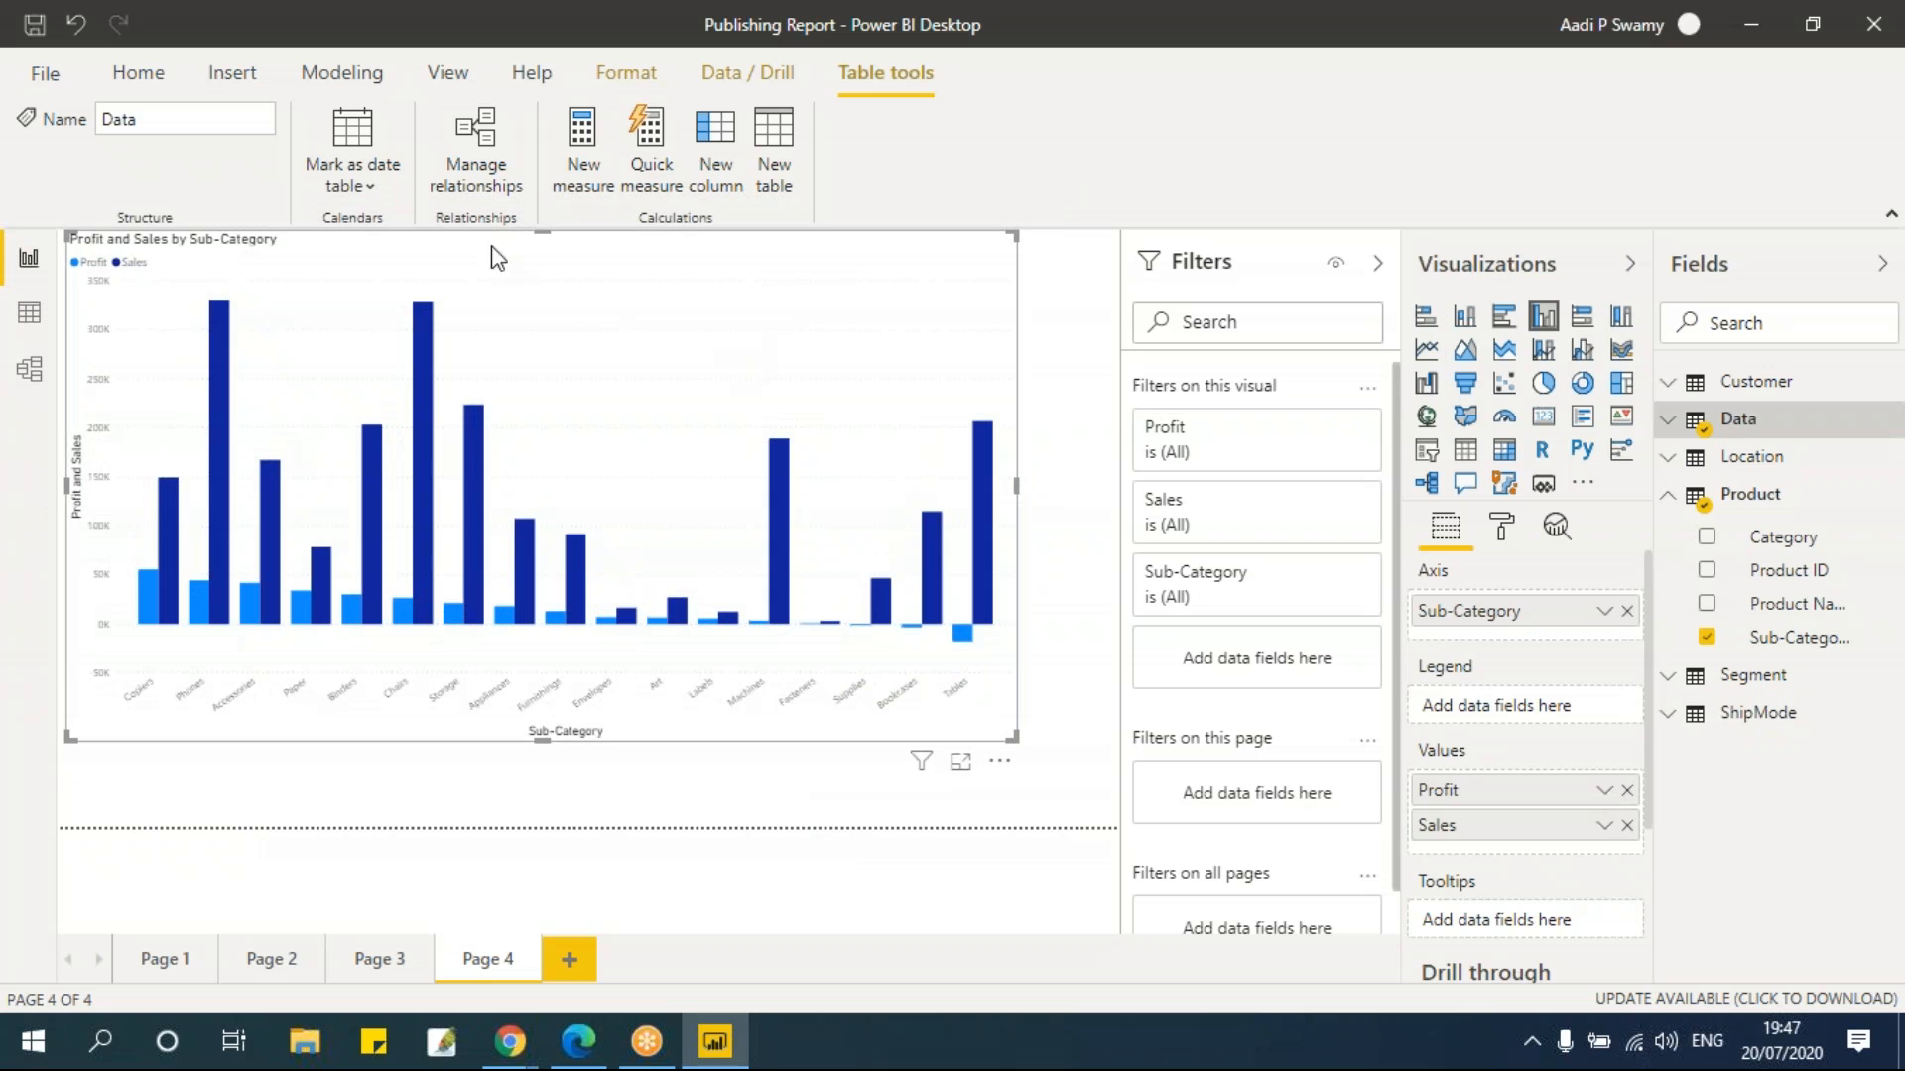
Republish the updated report to My workspace, replacing the existing 'Publishing Report' dataset
left_click(36, 270)
left_click(144, 80)
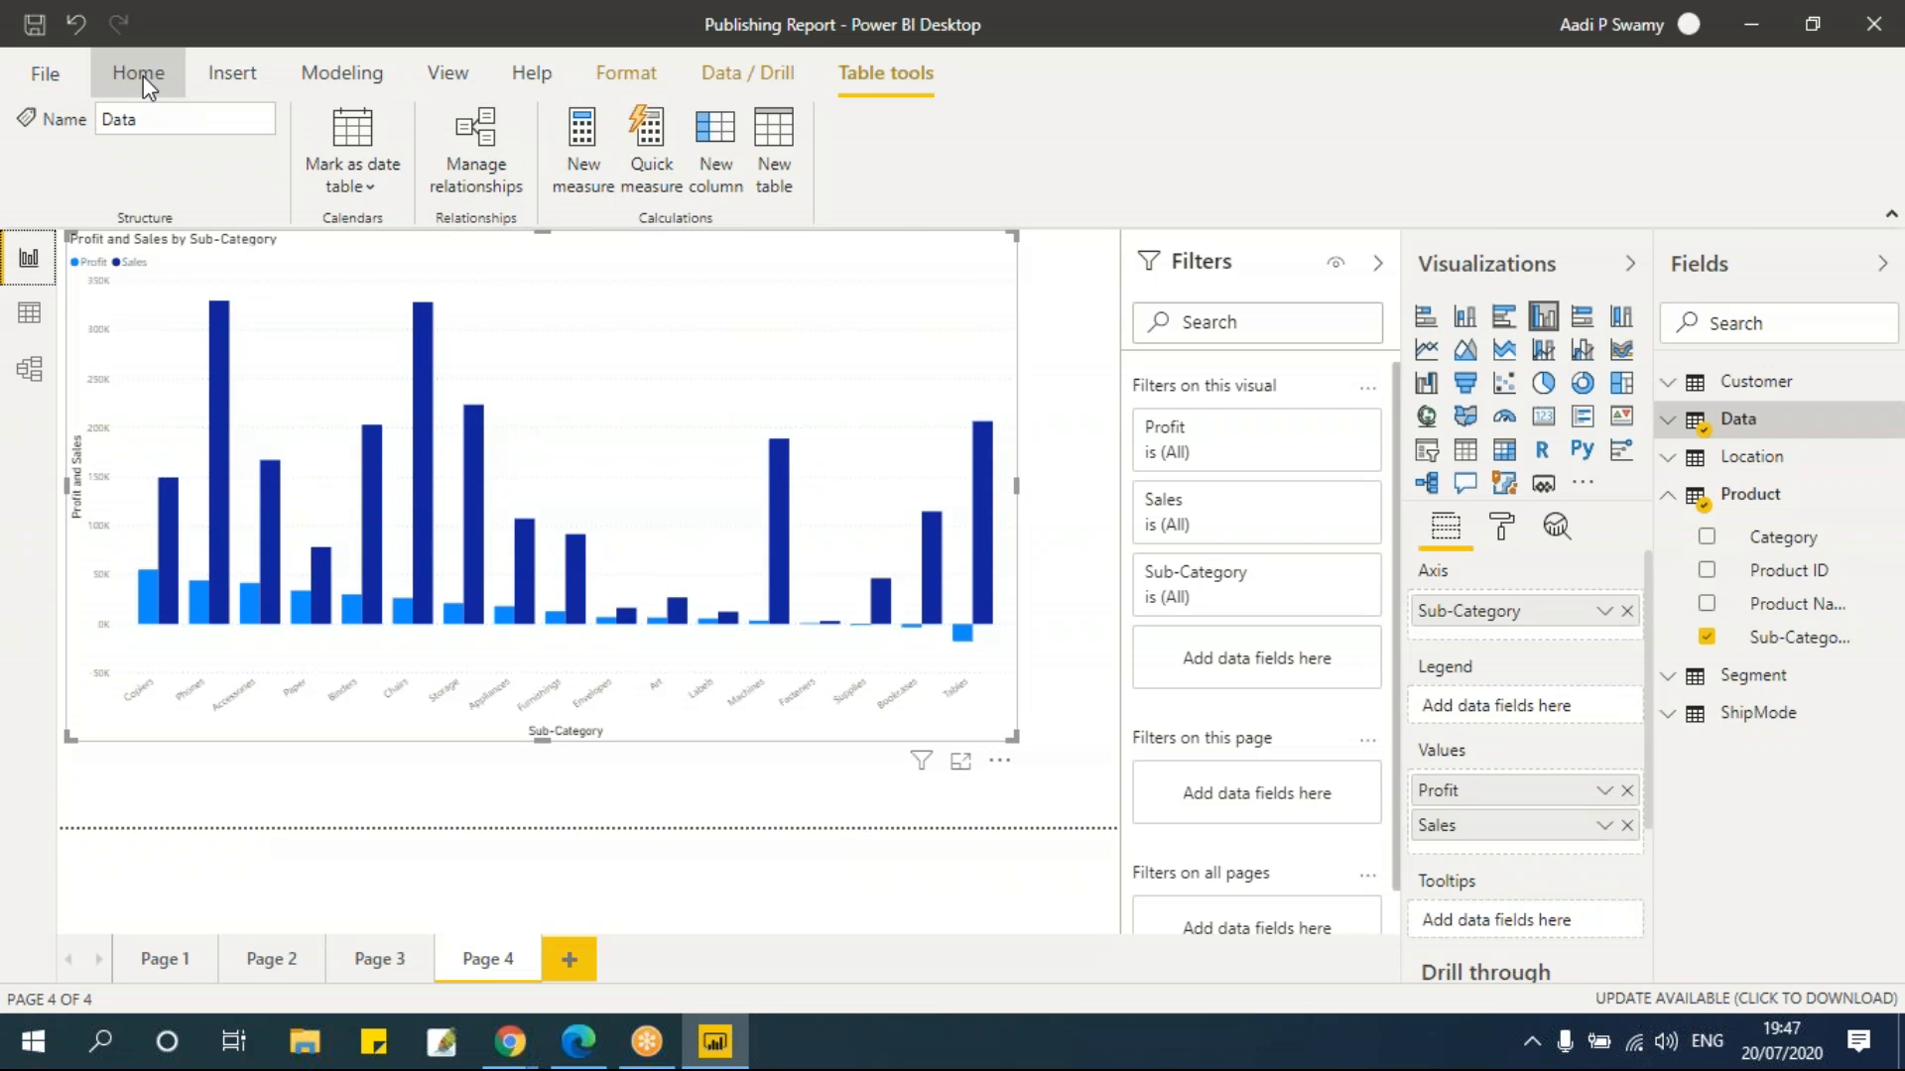
left_click(1194, 163)
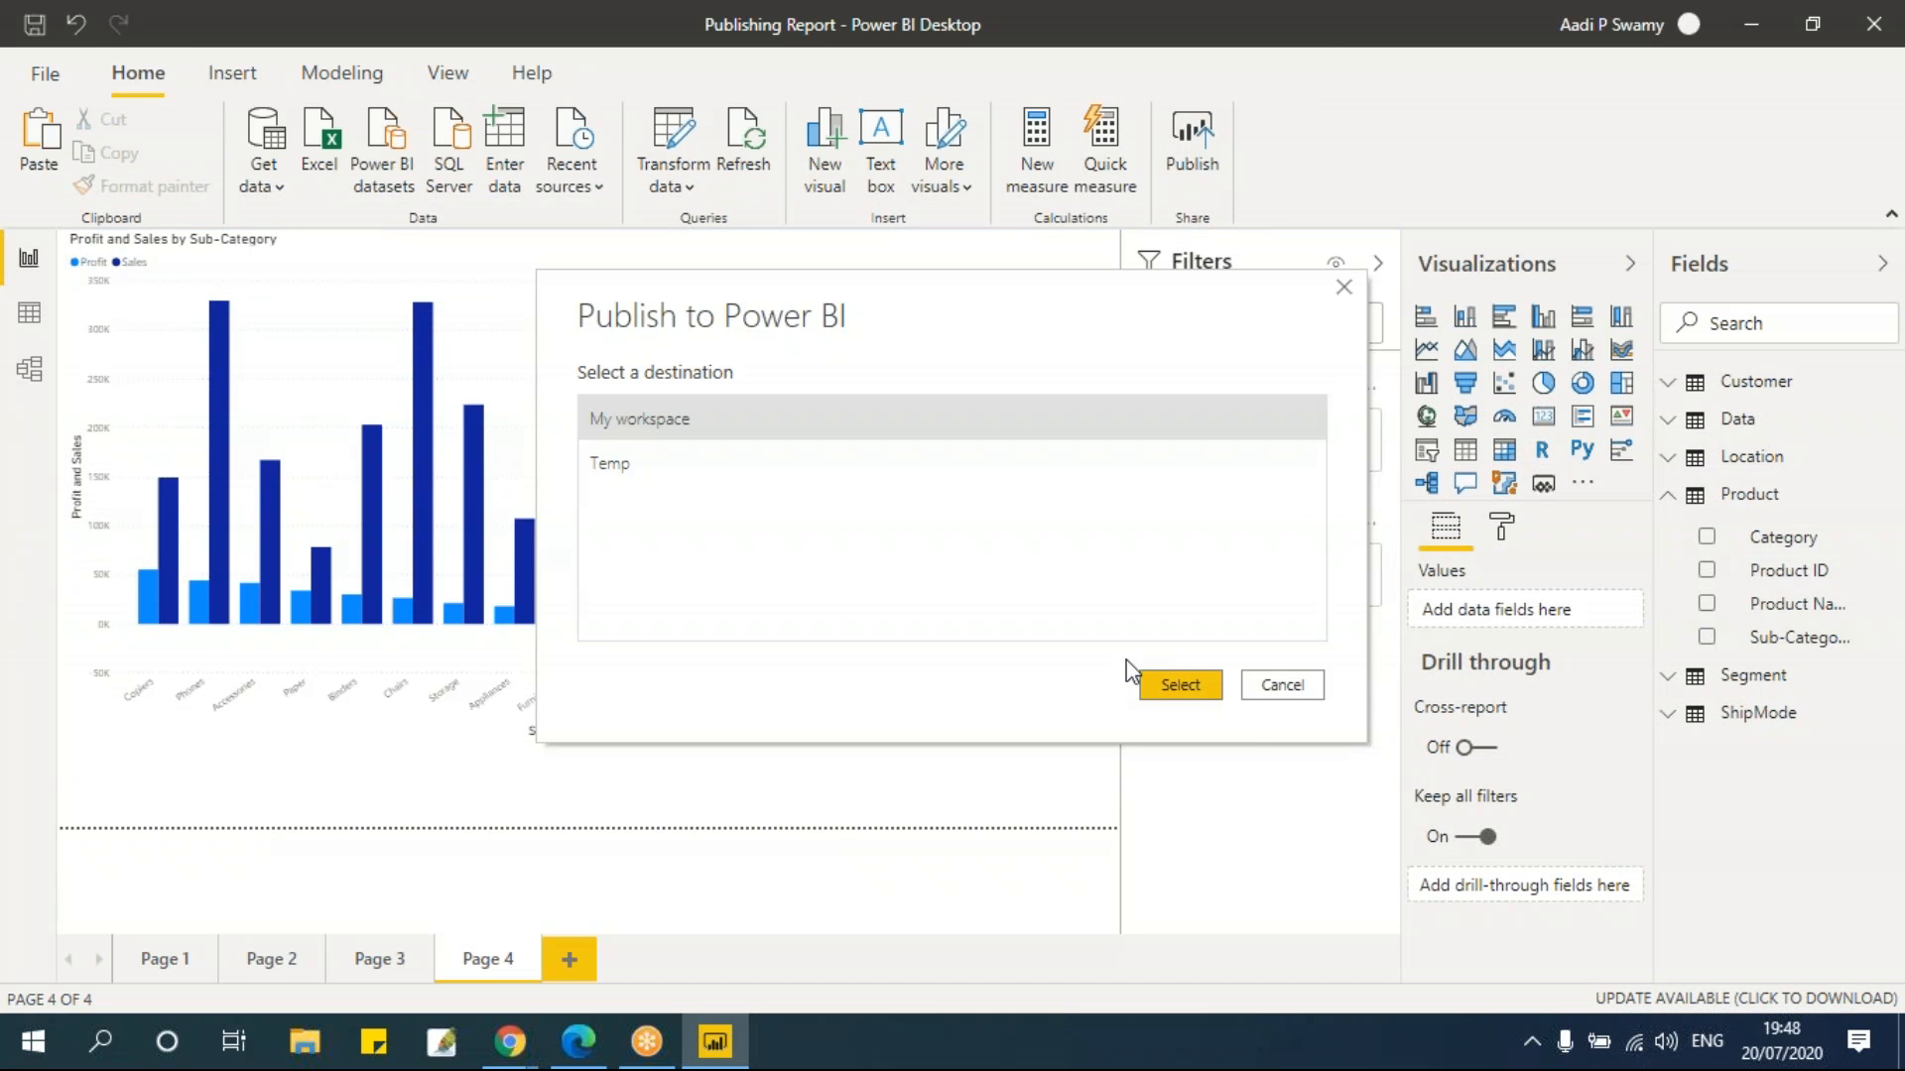
left_click(1188, 688)
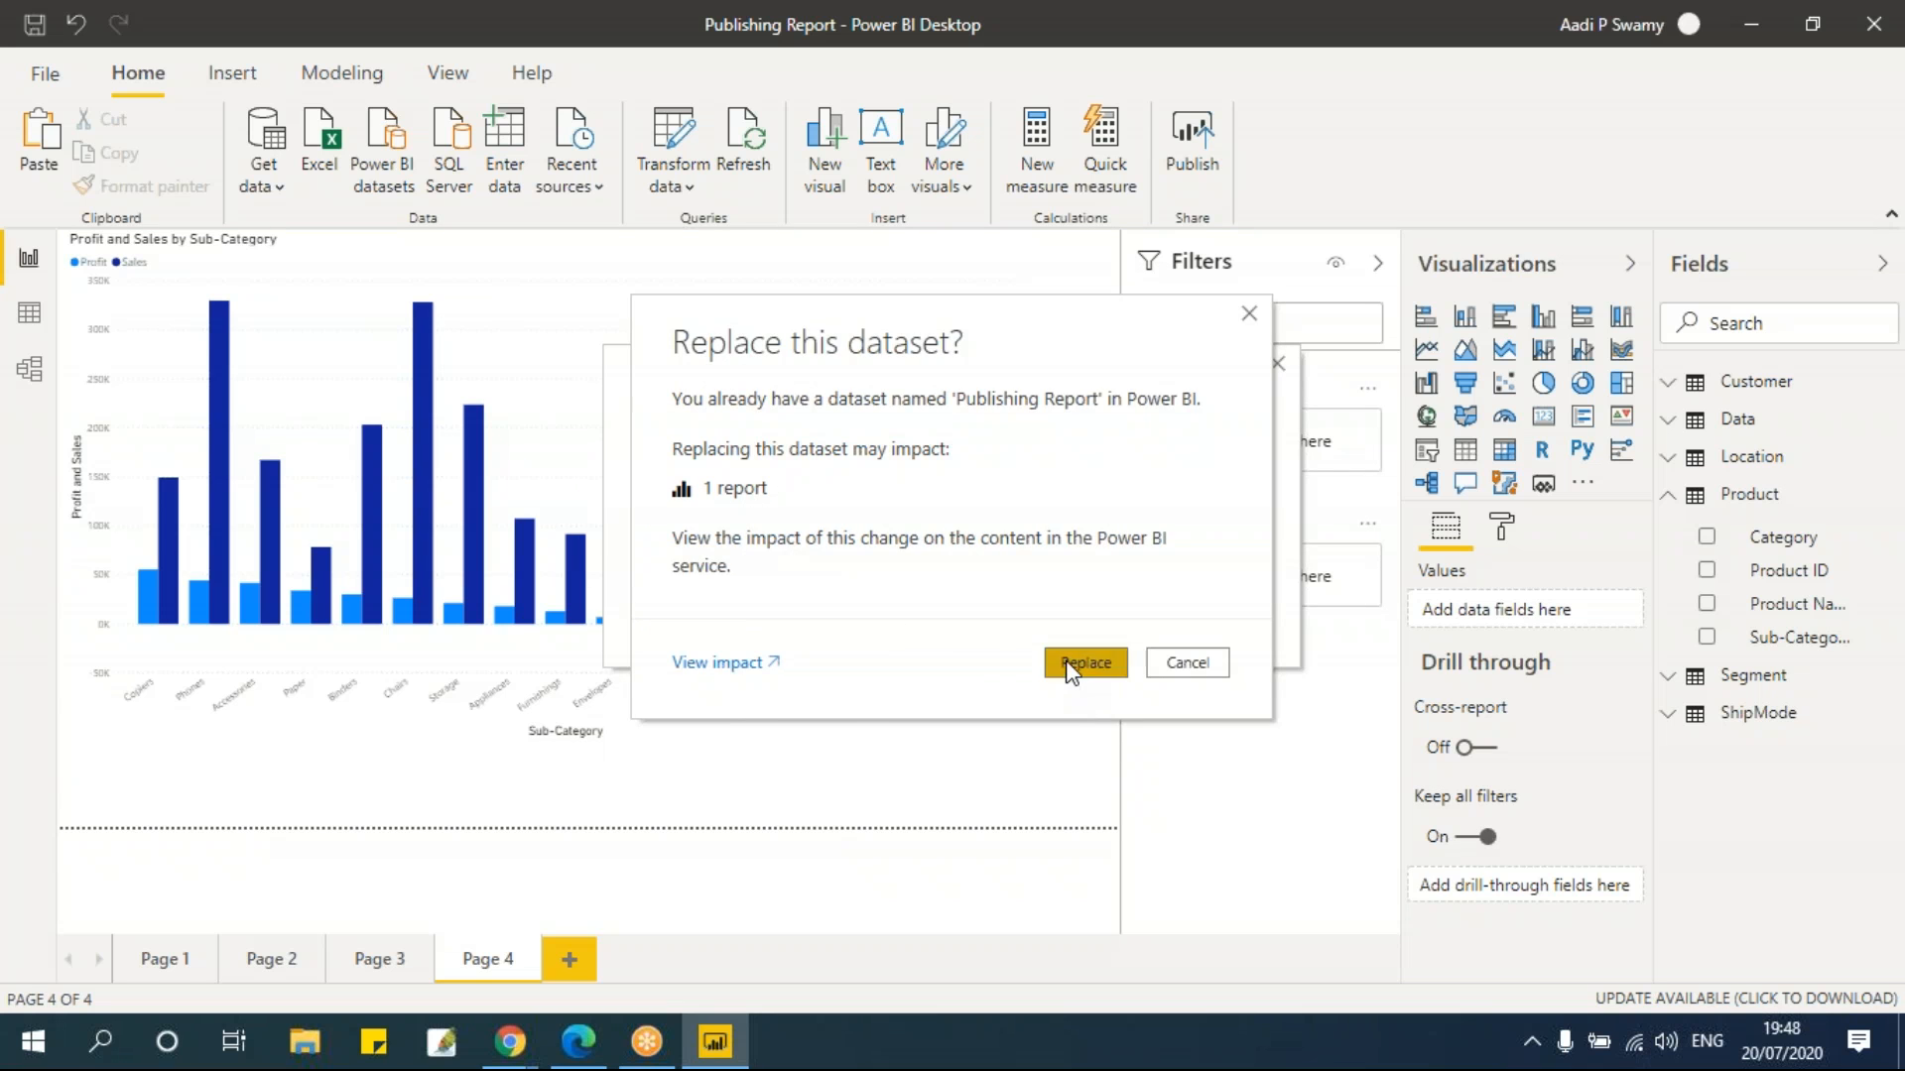
left_click(1068, 661)
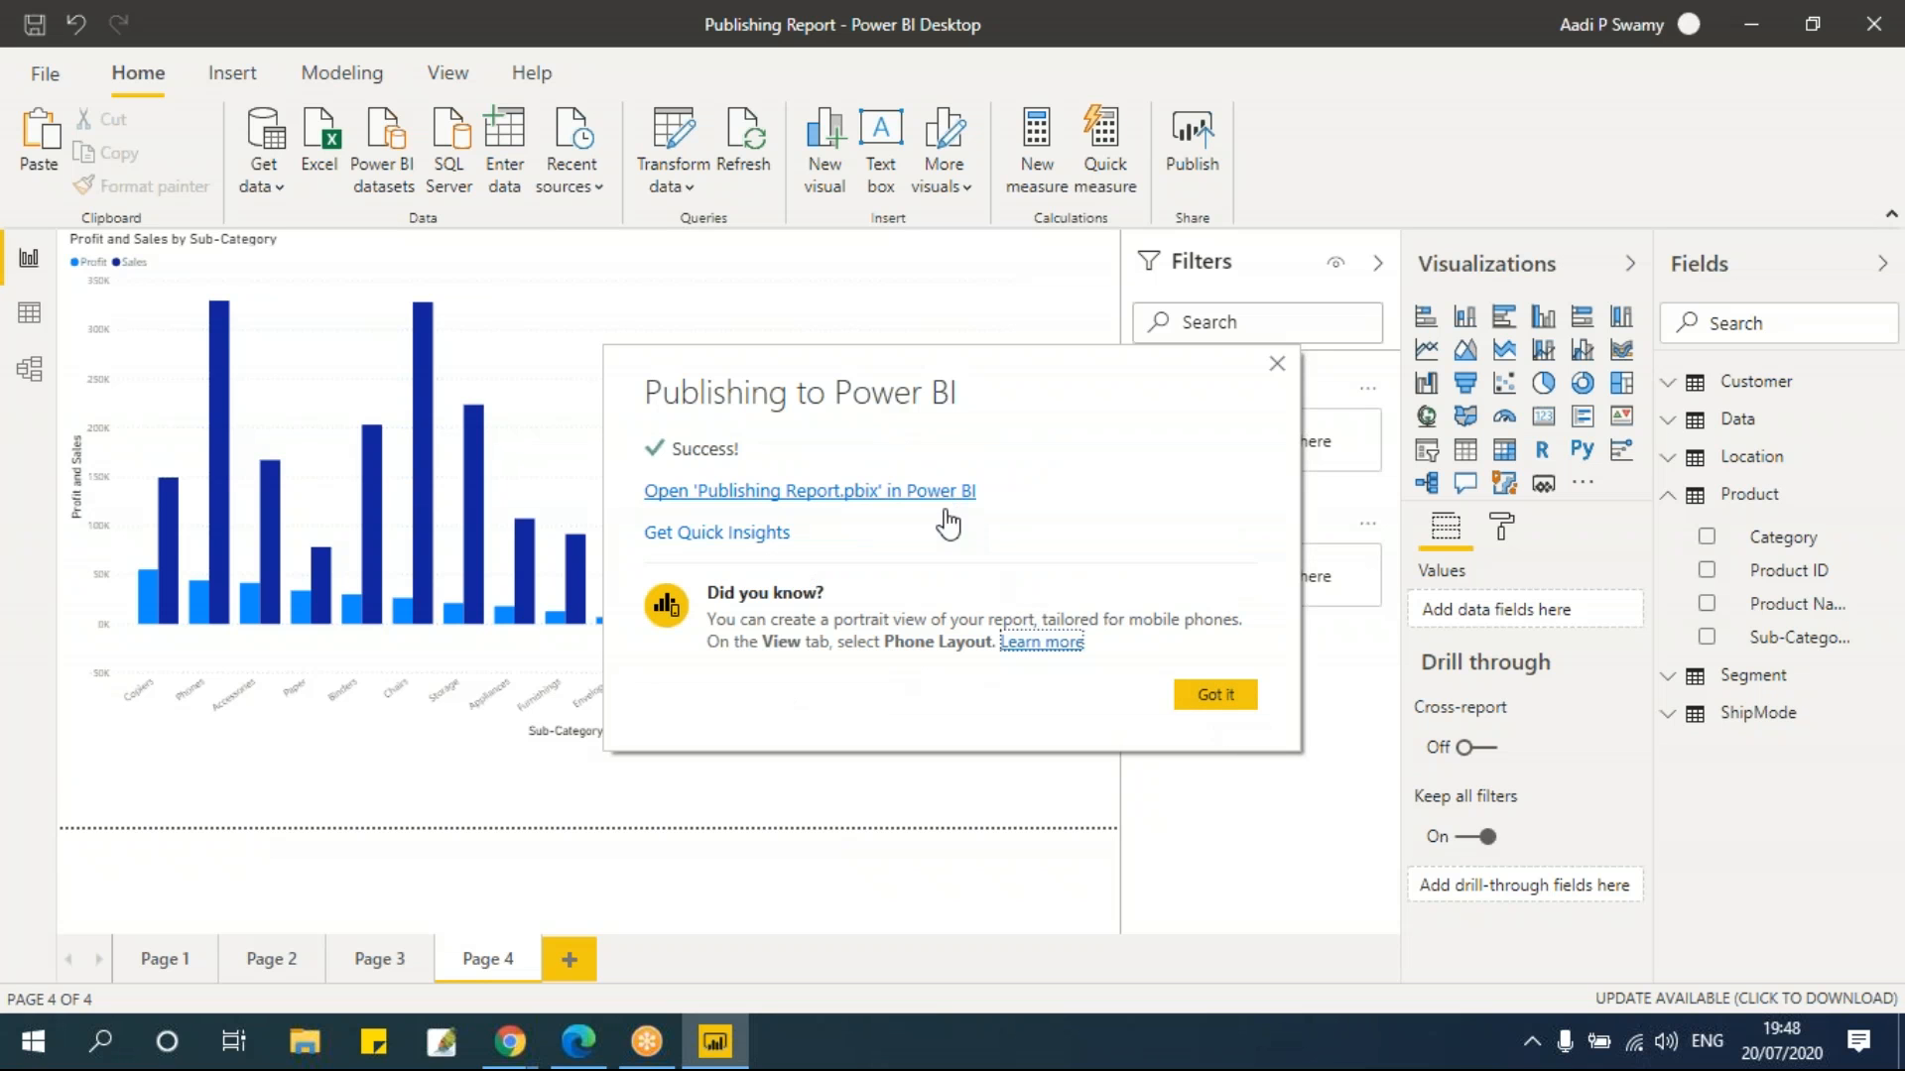
Switch to Microsoft Edge, reload the published report and view Page 4
left_click(578, 1054)
left_click(161, 73)
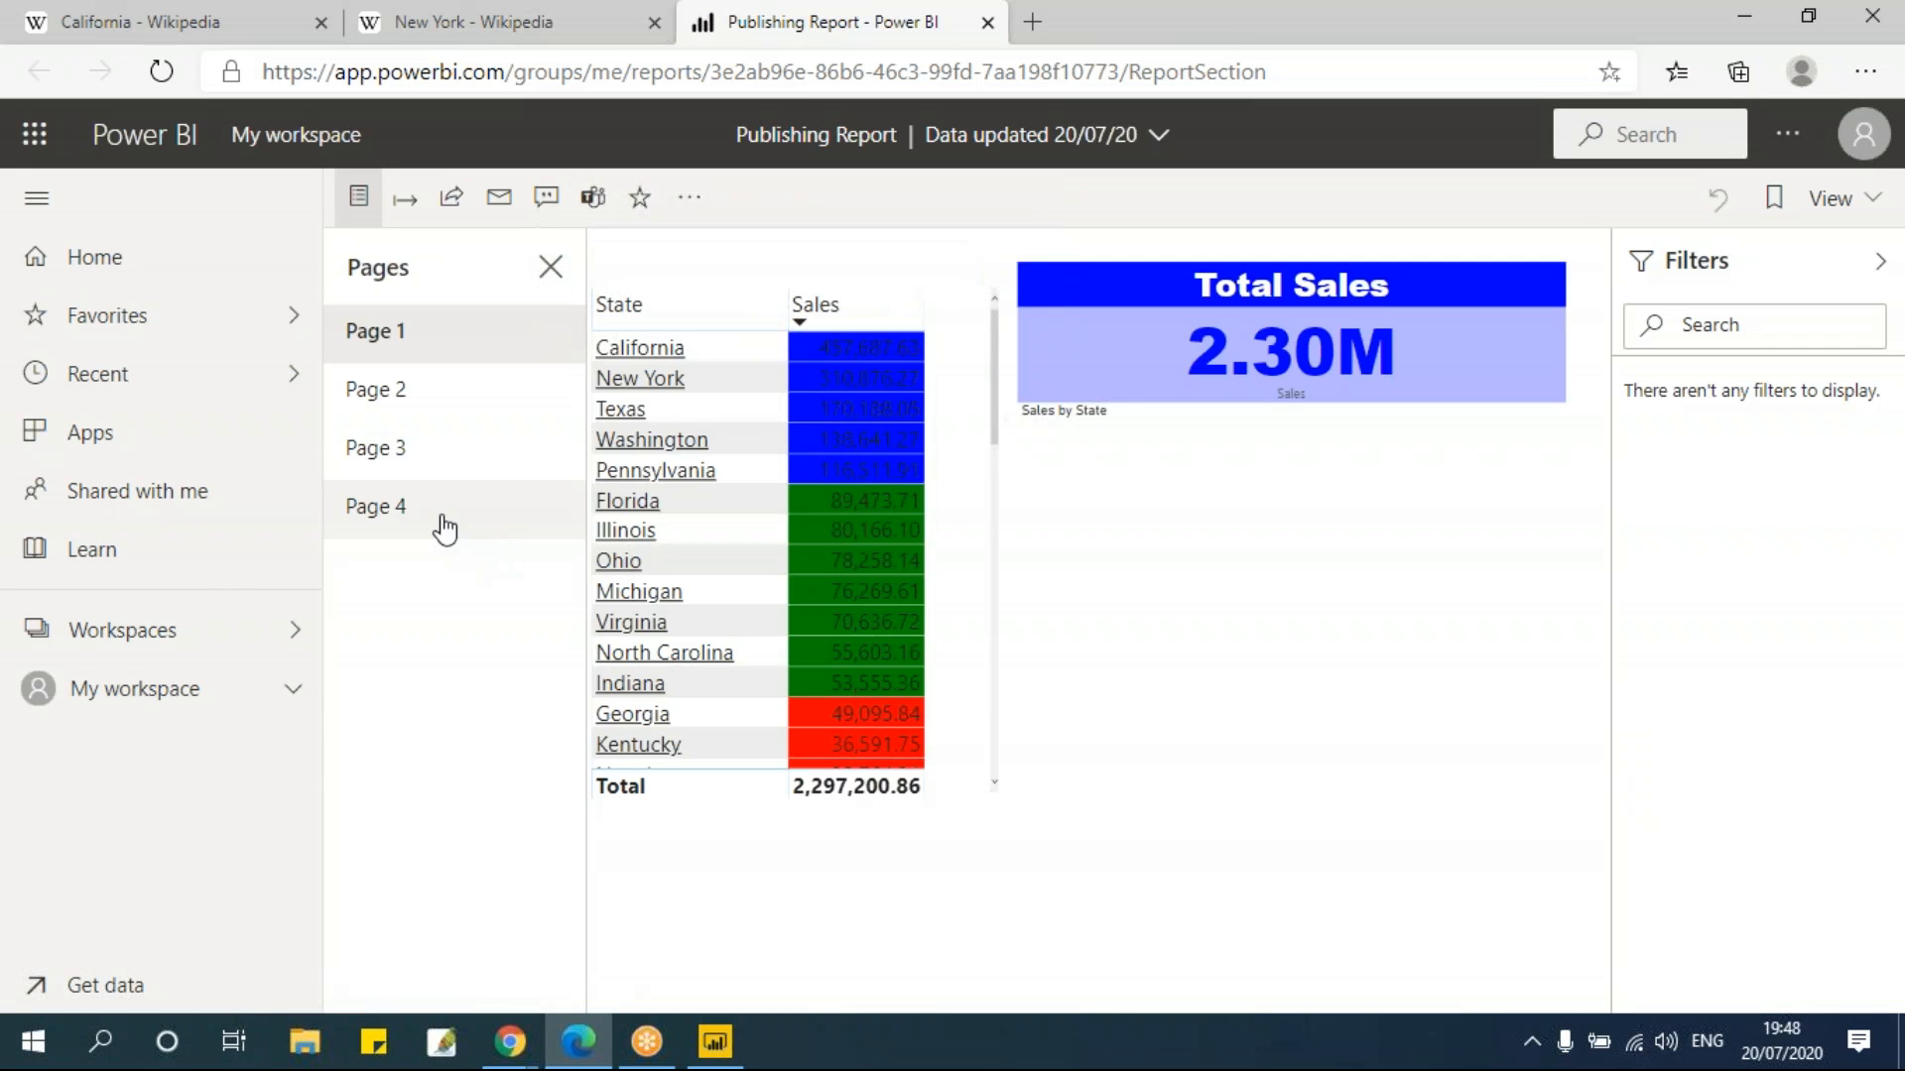
left_click(444, 528)
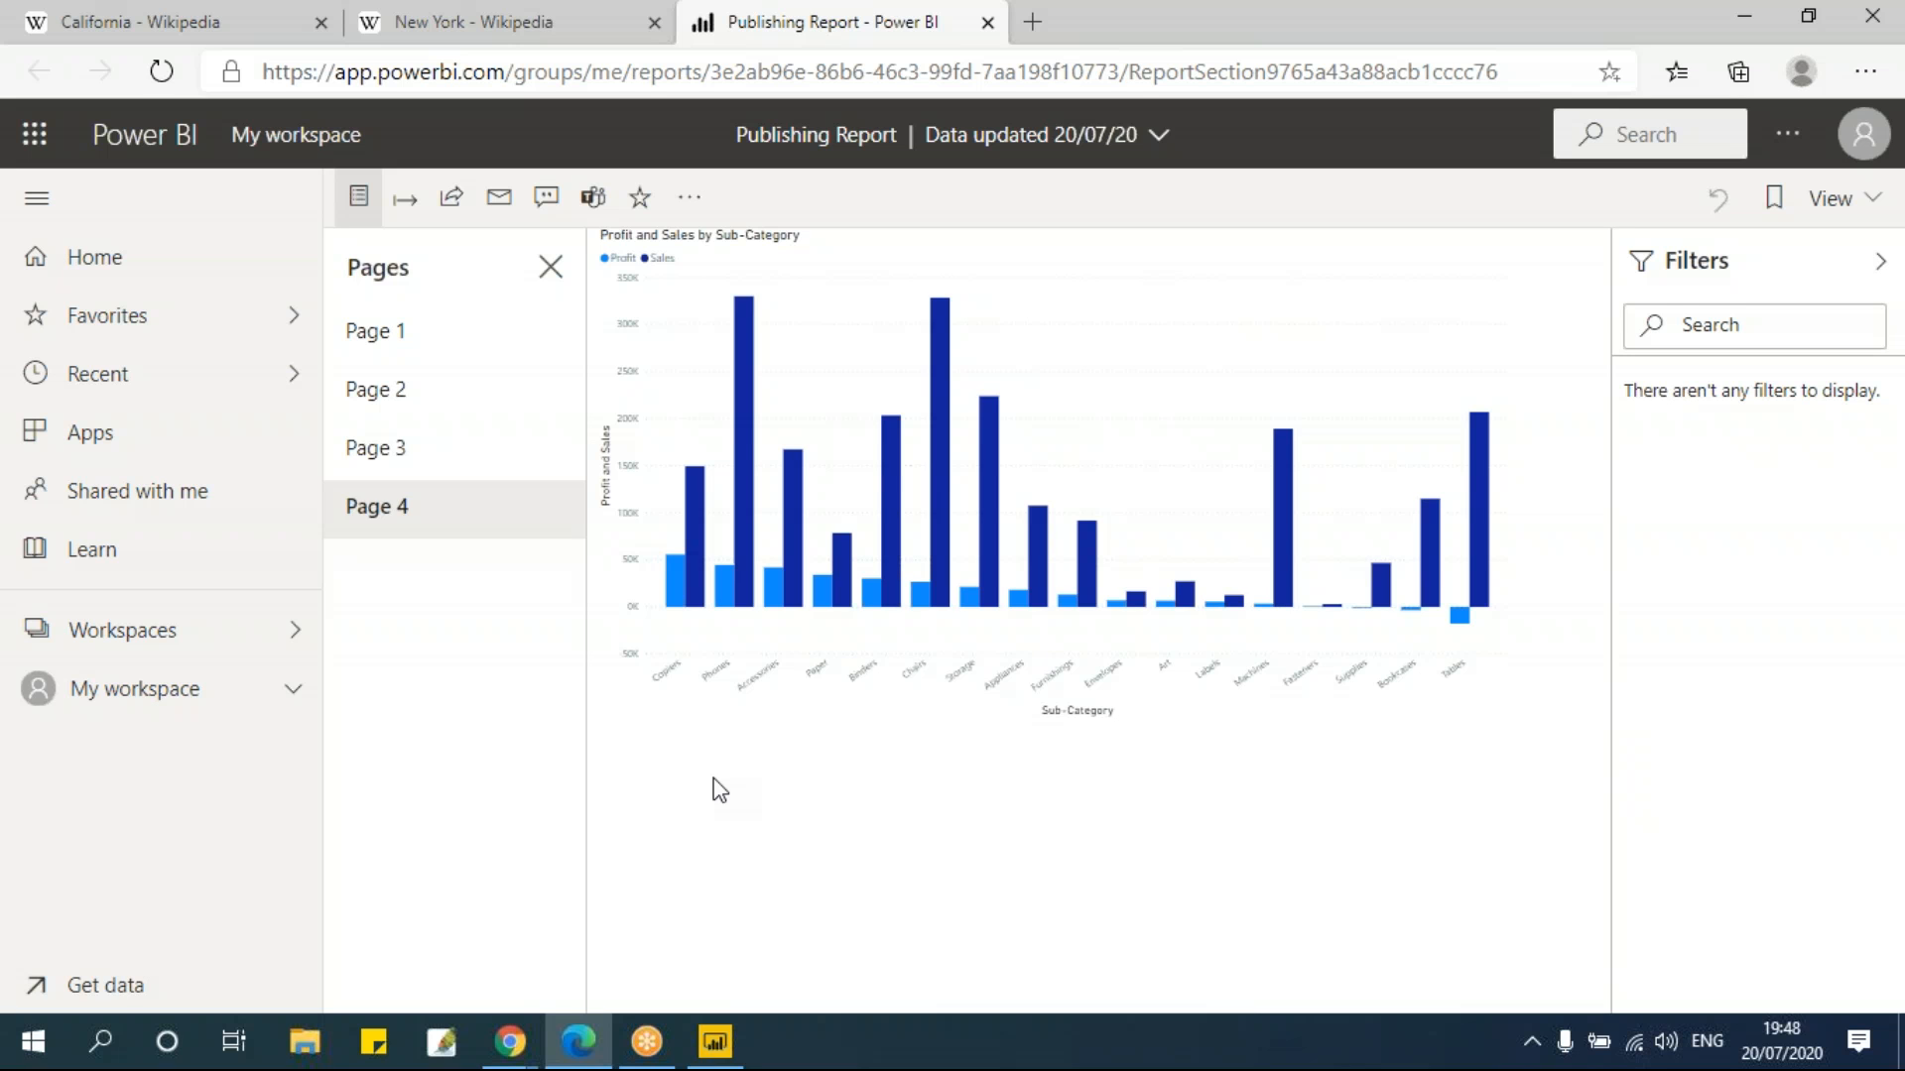
Export the published report to PowerPoint with Current Values, leaving hidden report tabs included
left_click(405, 200)
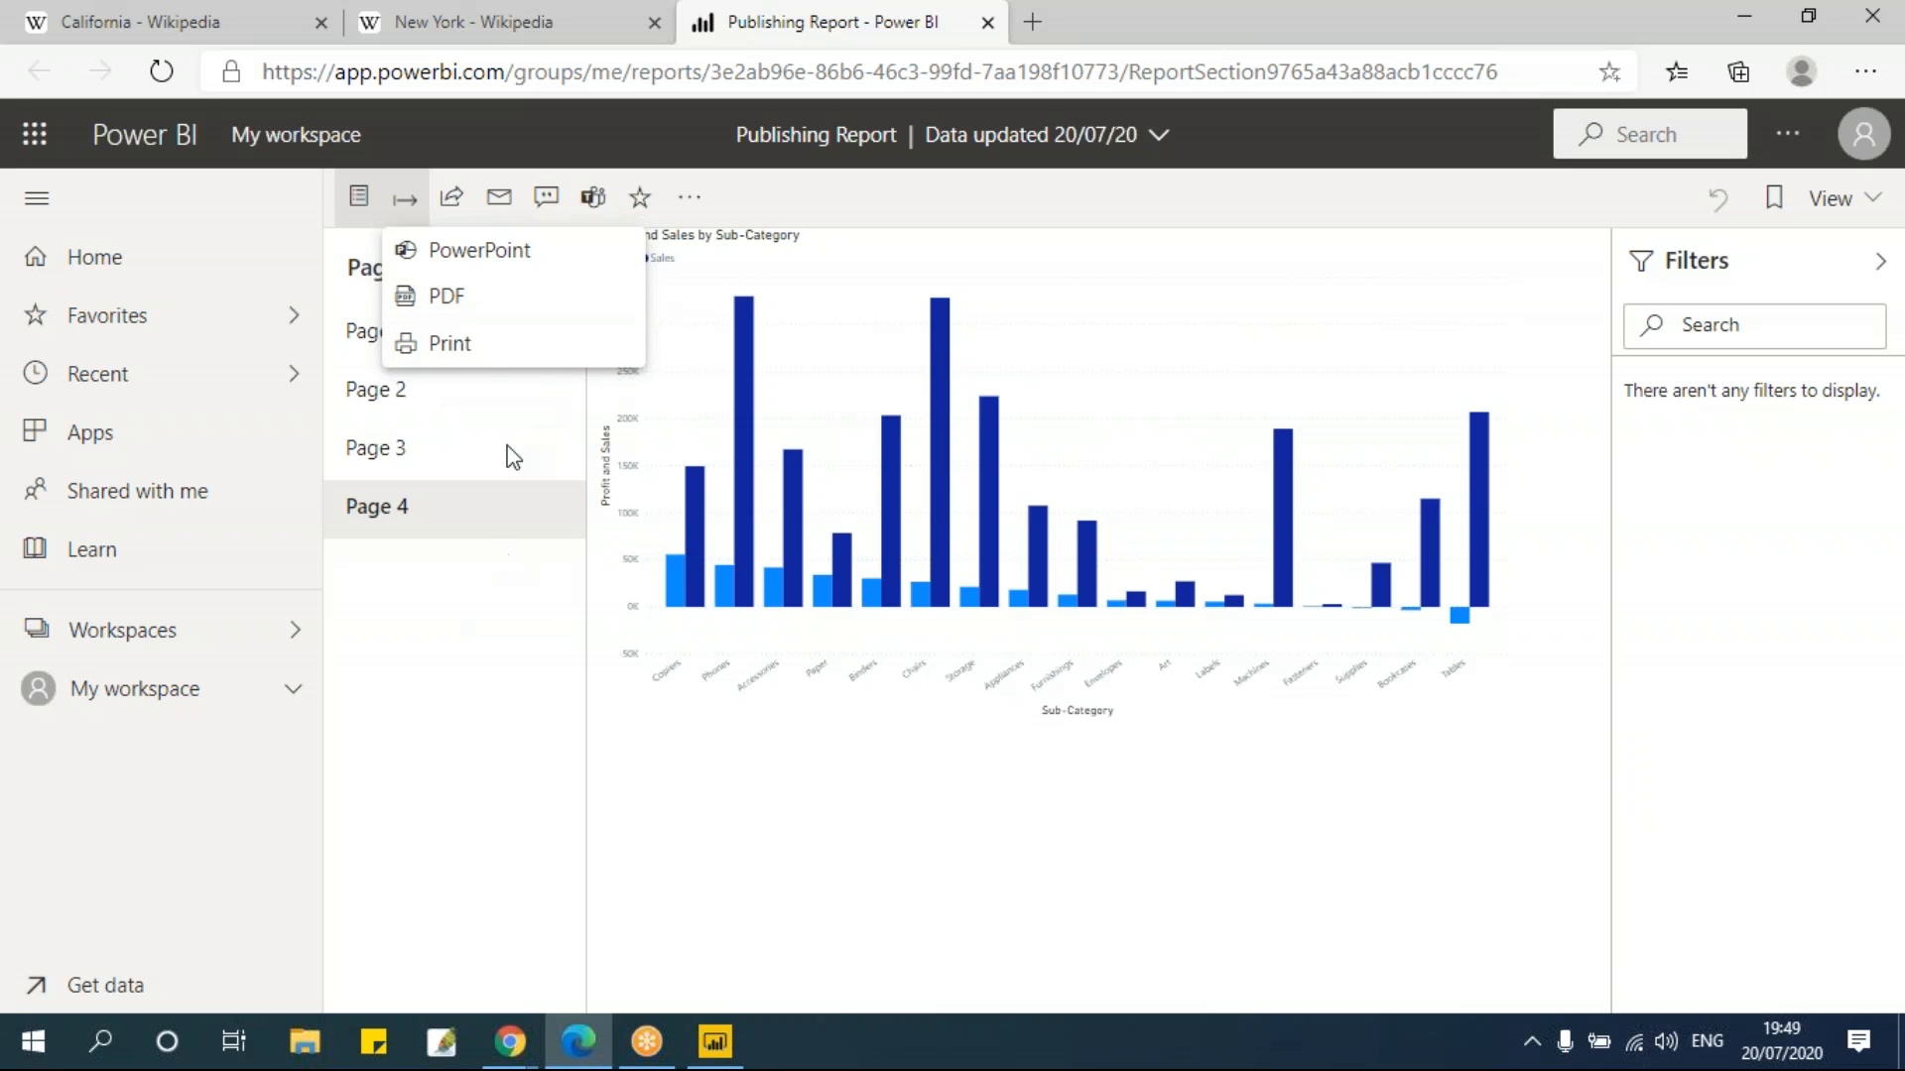
left_click(472, 260)
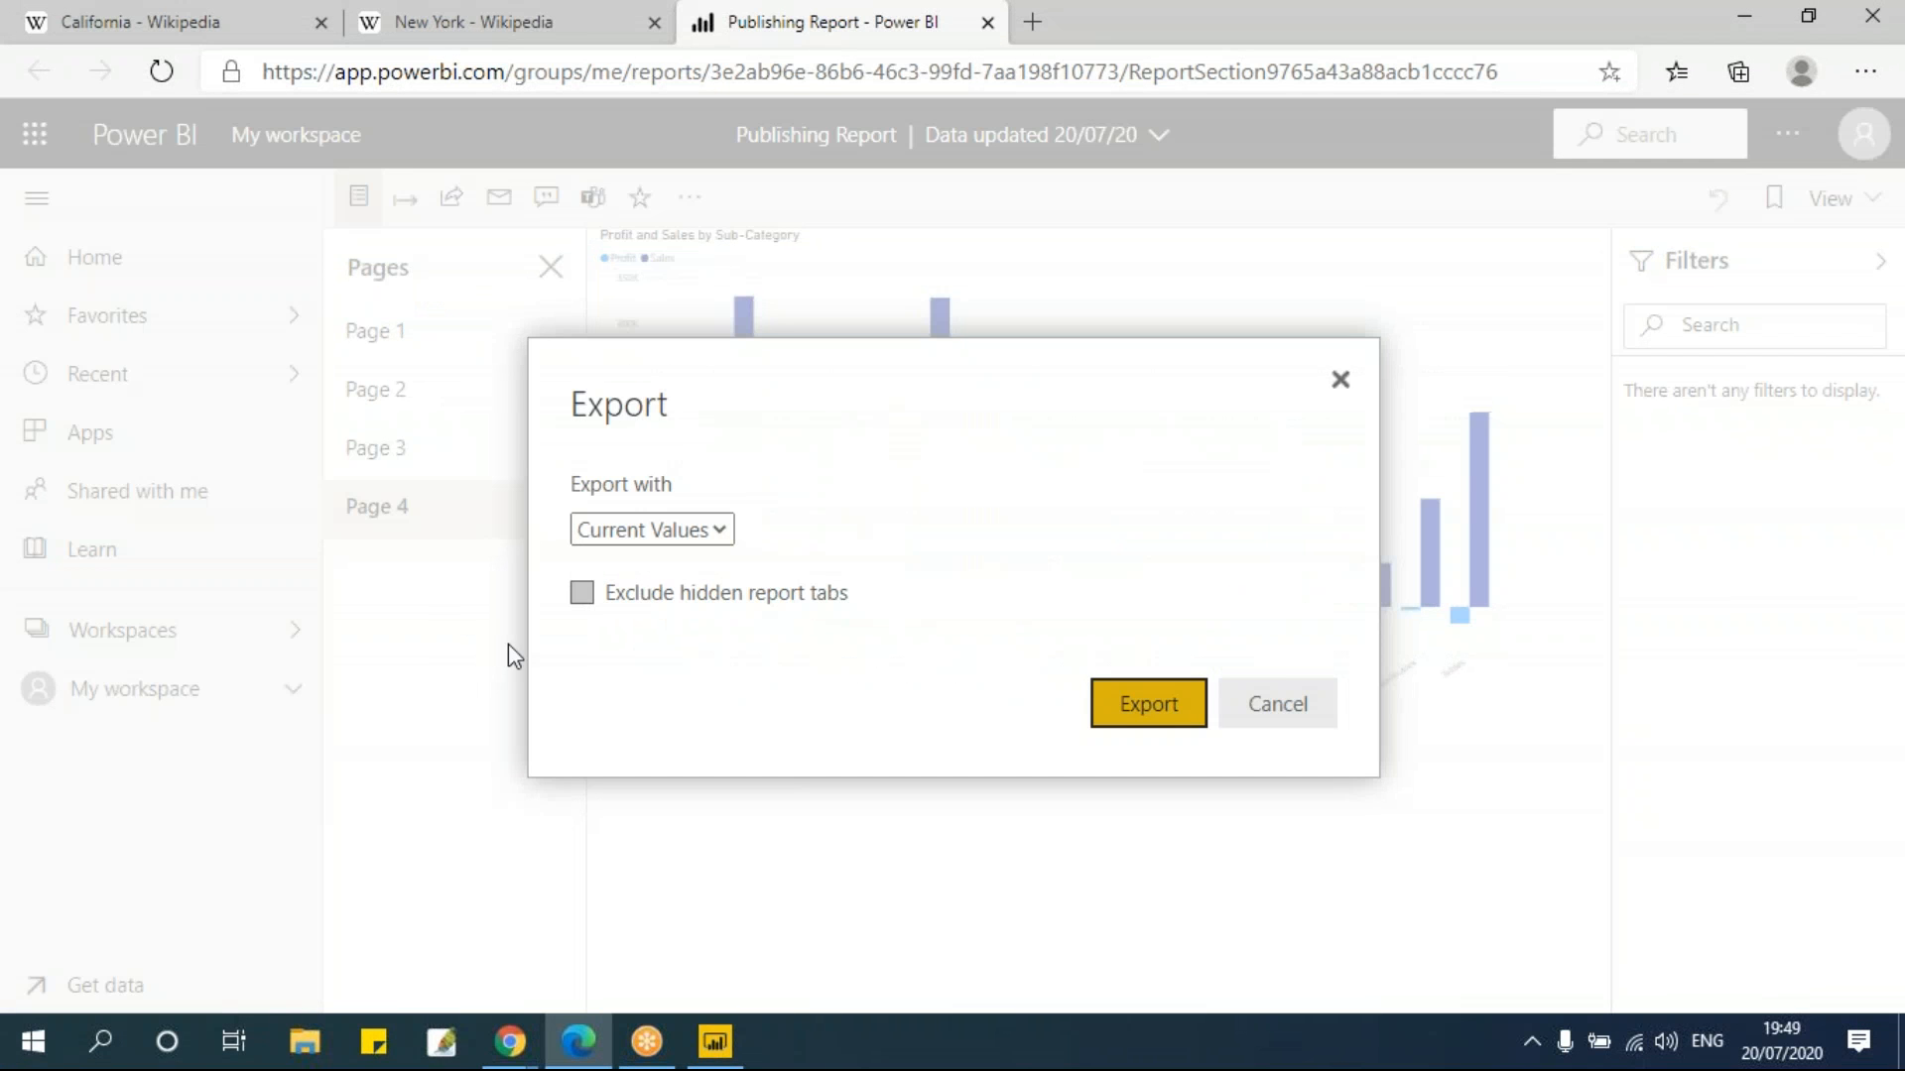
left_click(674, 533)
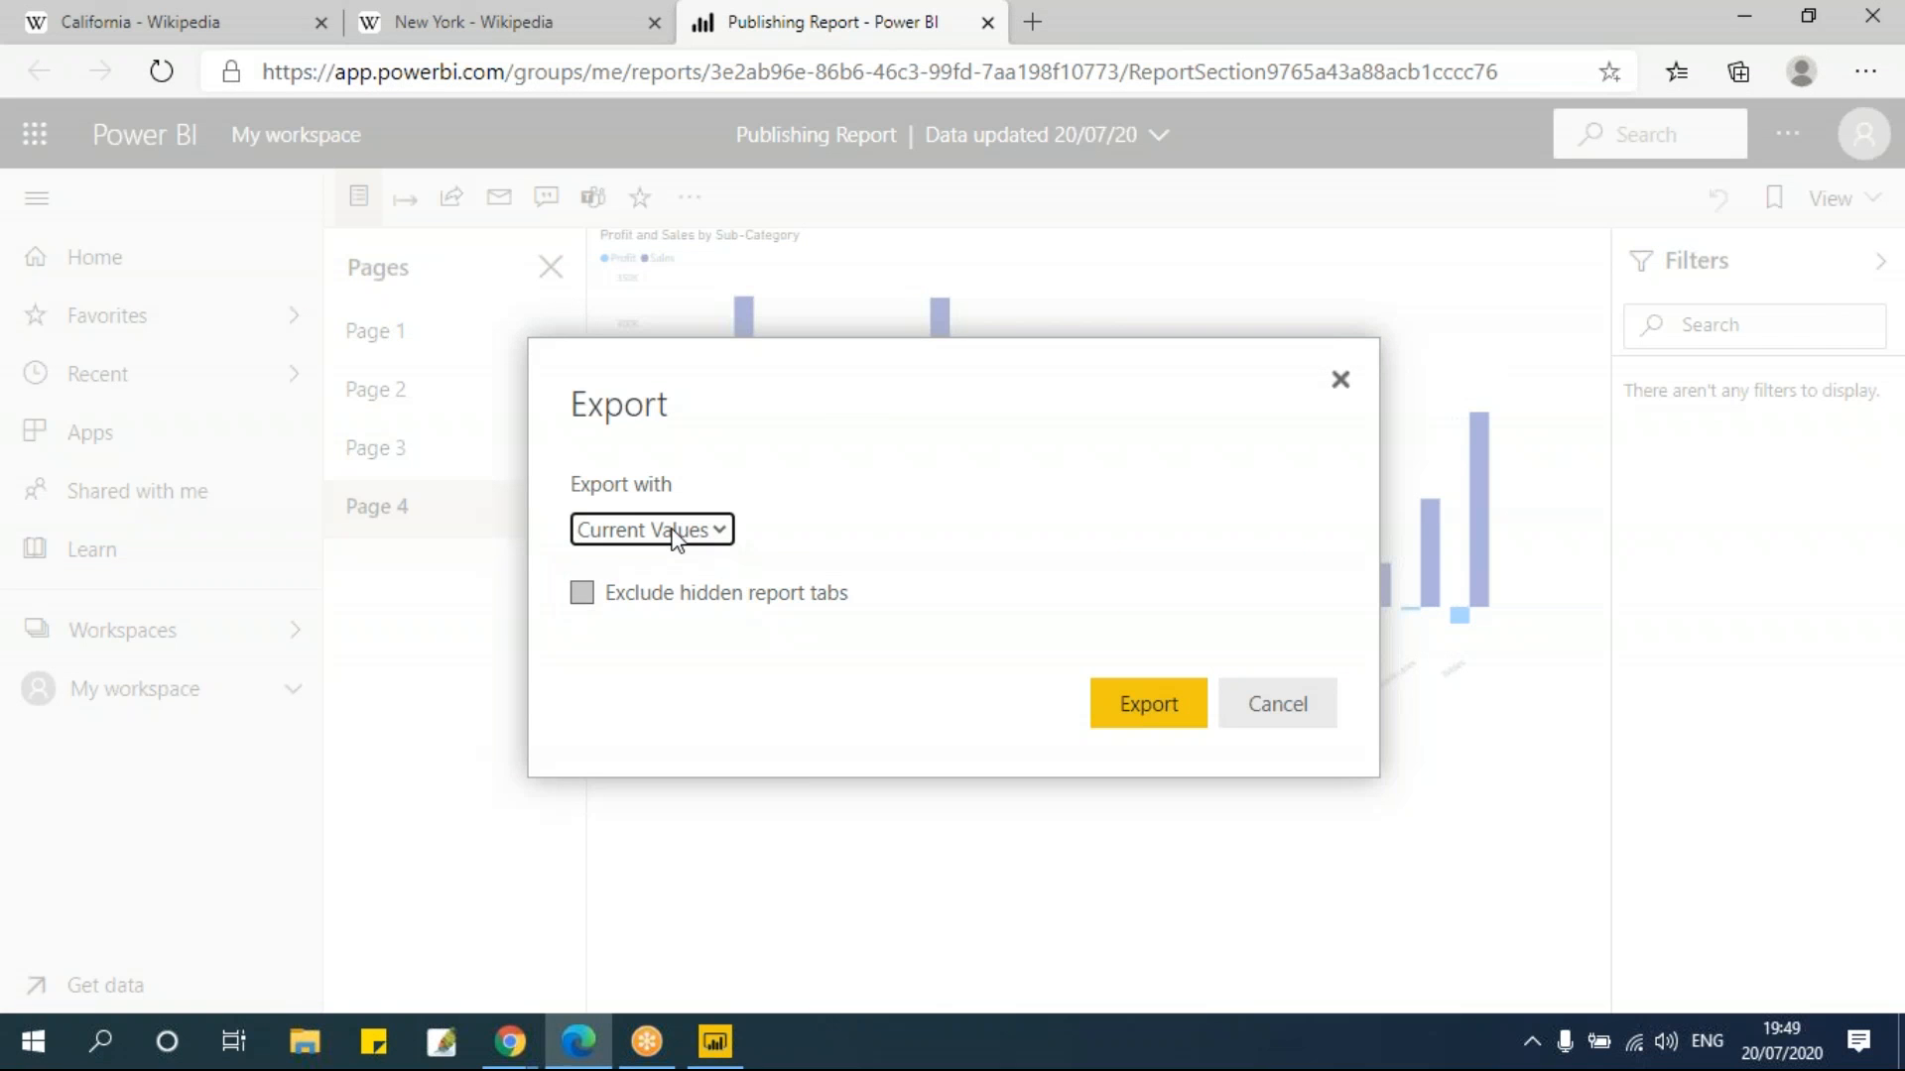
left_click(672, 530)
left_click(671, 529)
left_click(1149, 704)
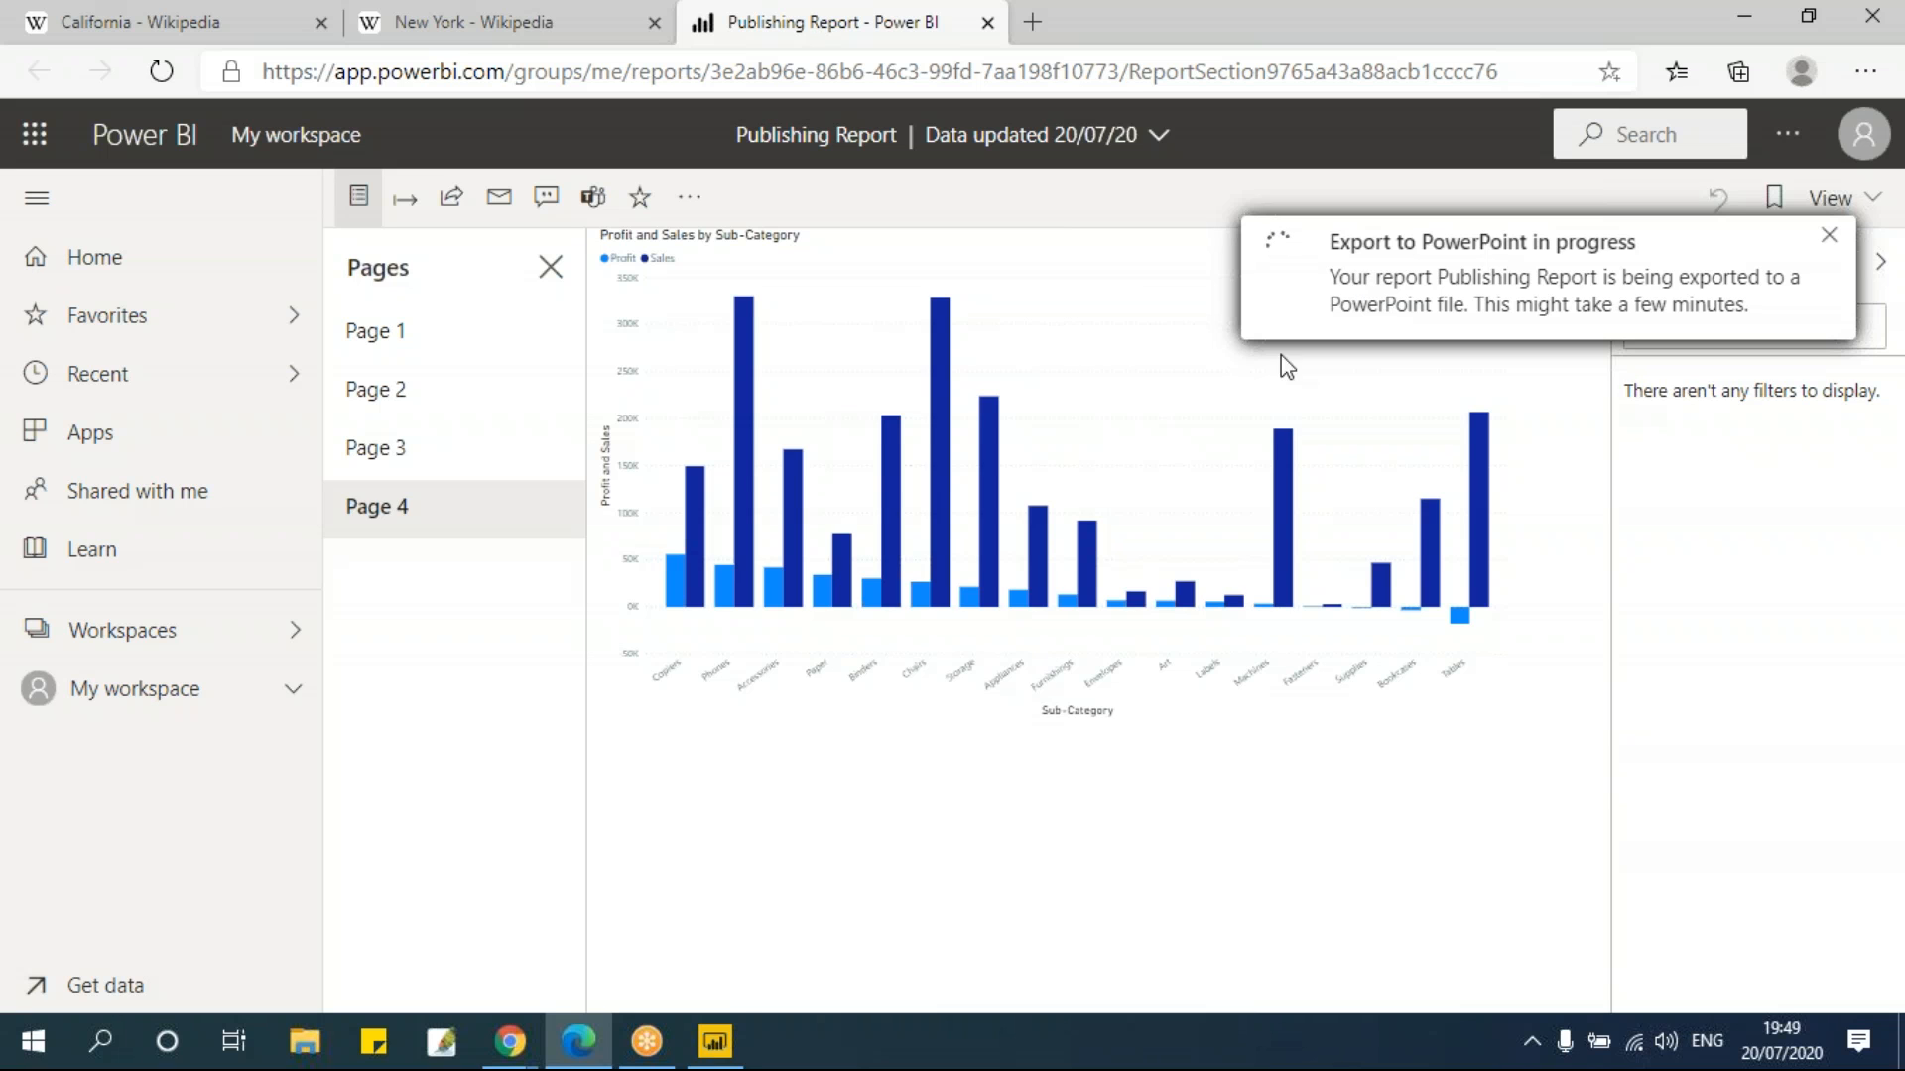
Switch to Power BI Desktop, dismiss the publishing message and open the AppSource gallery of additional visuals
mouse_move(722, 1043)
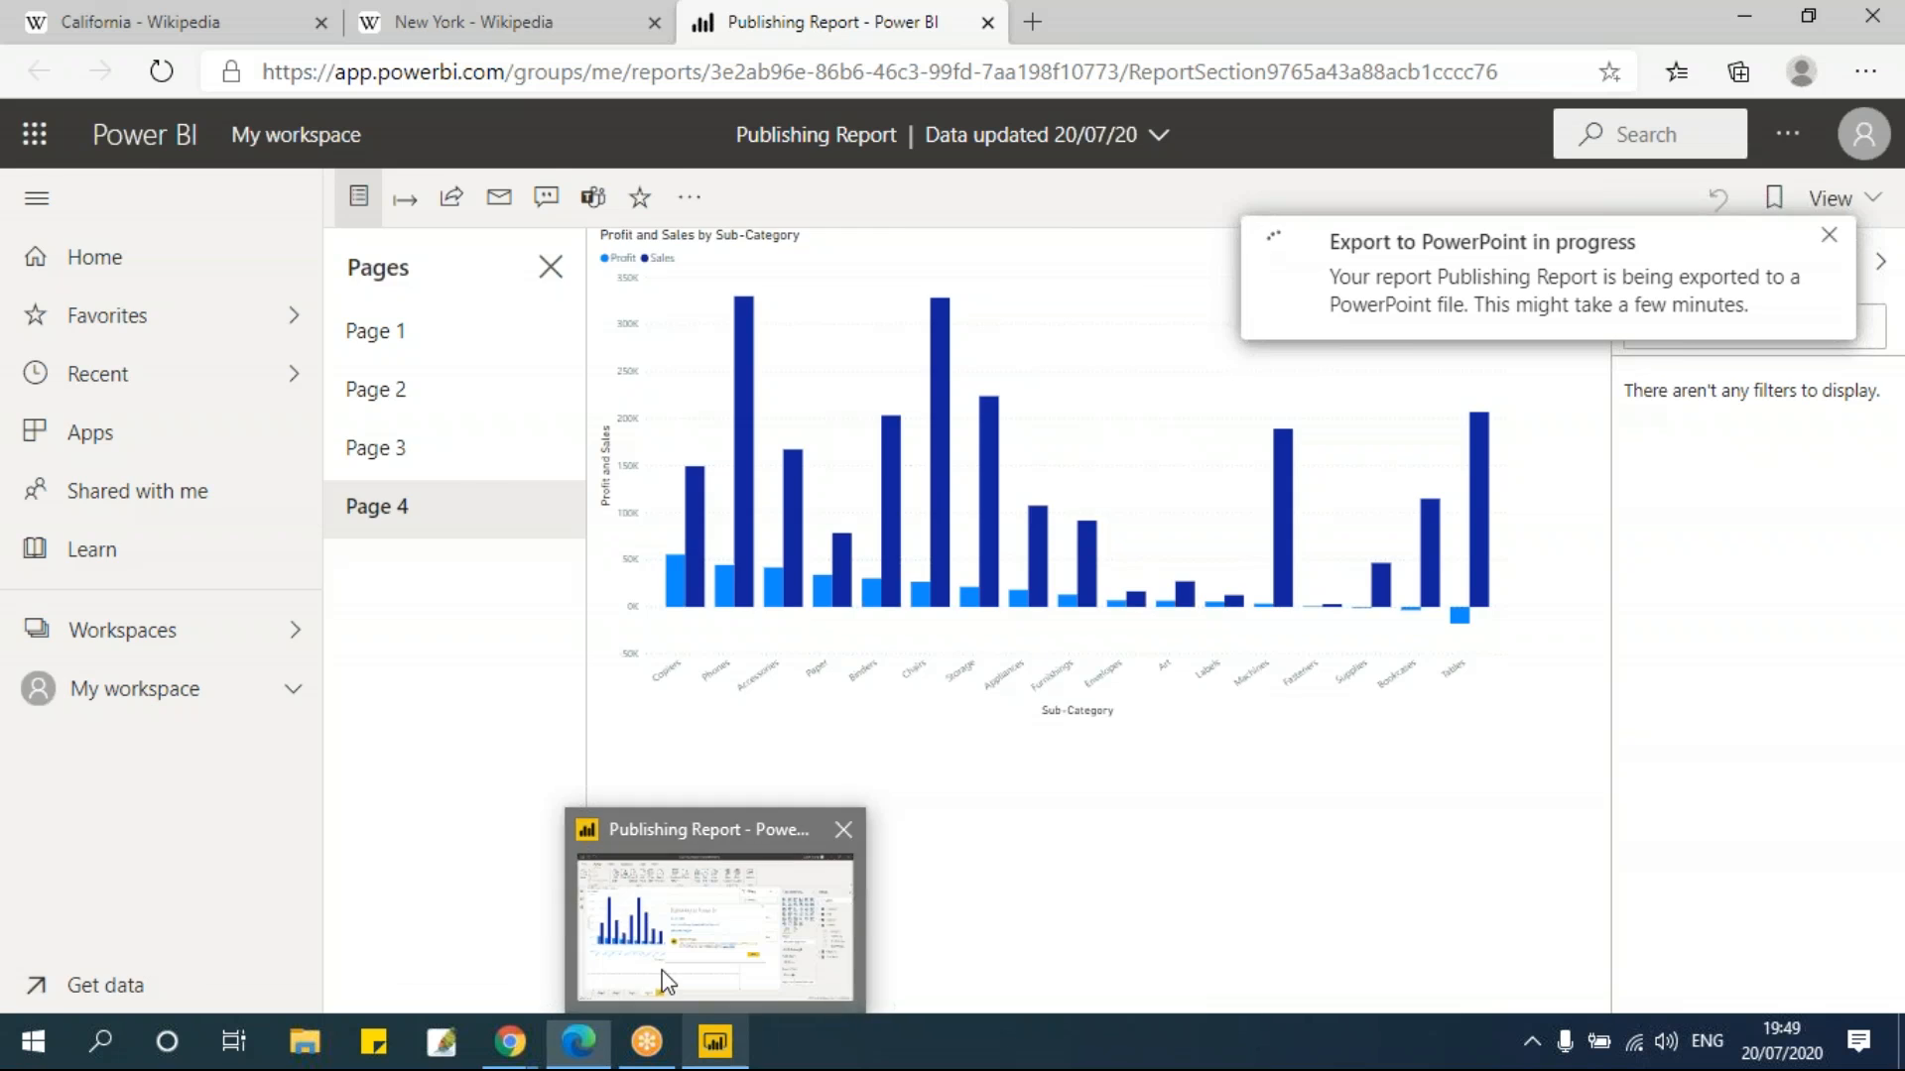
left_click(594, 987)
left_click(1212, 691)
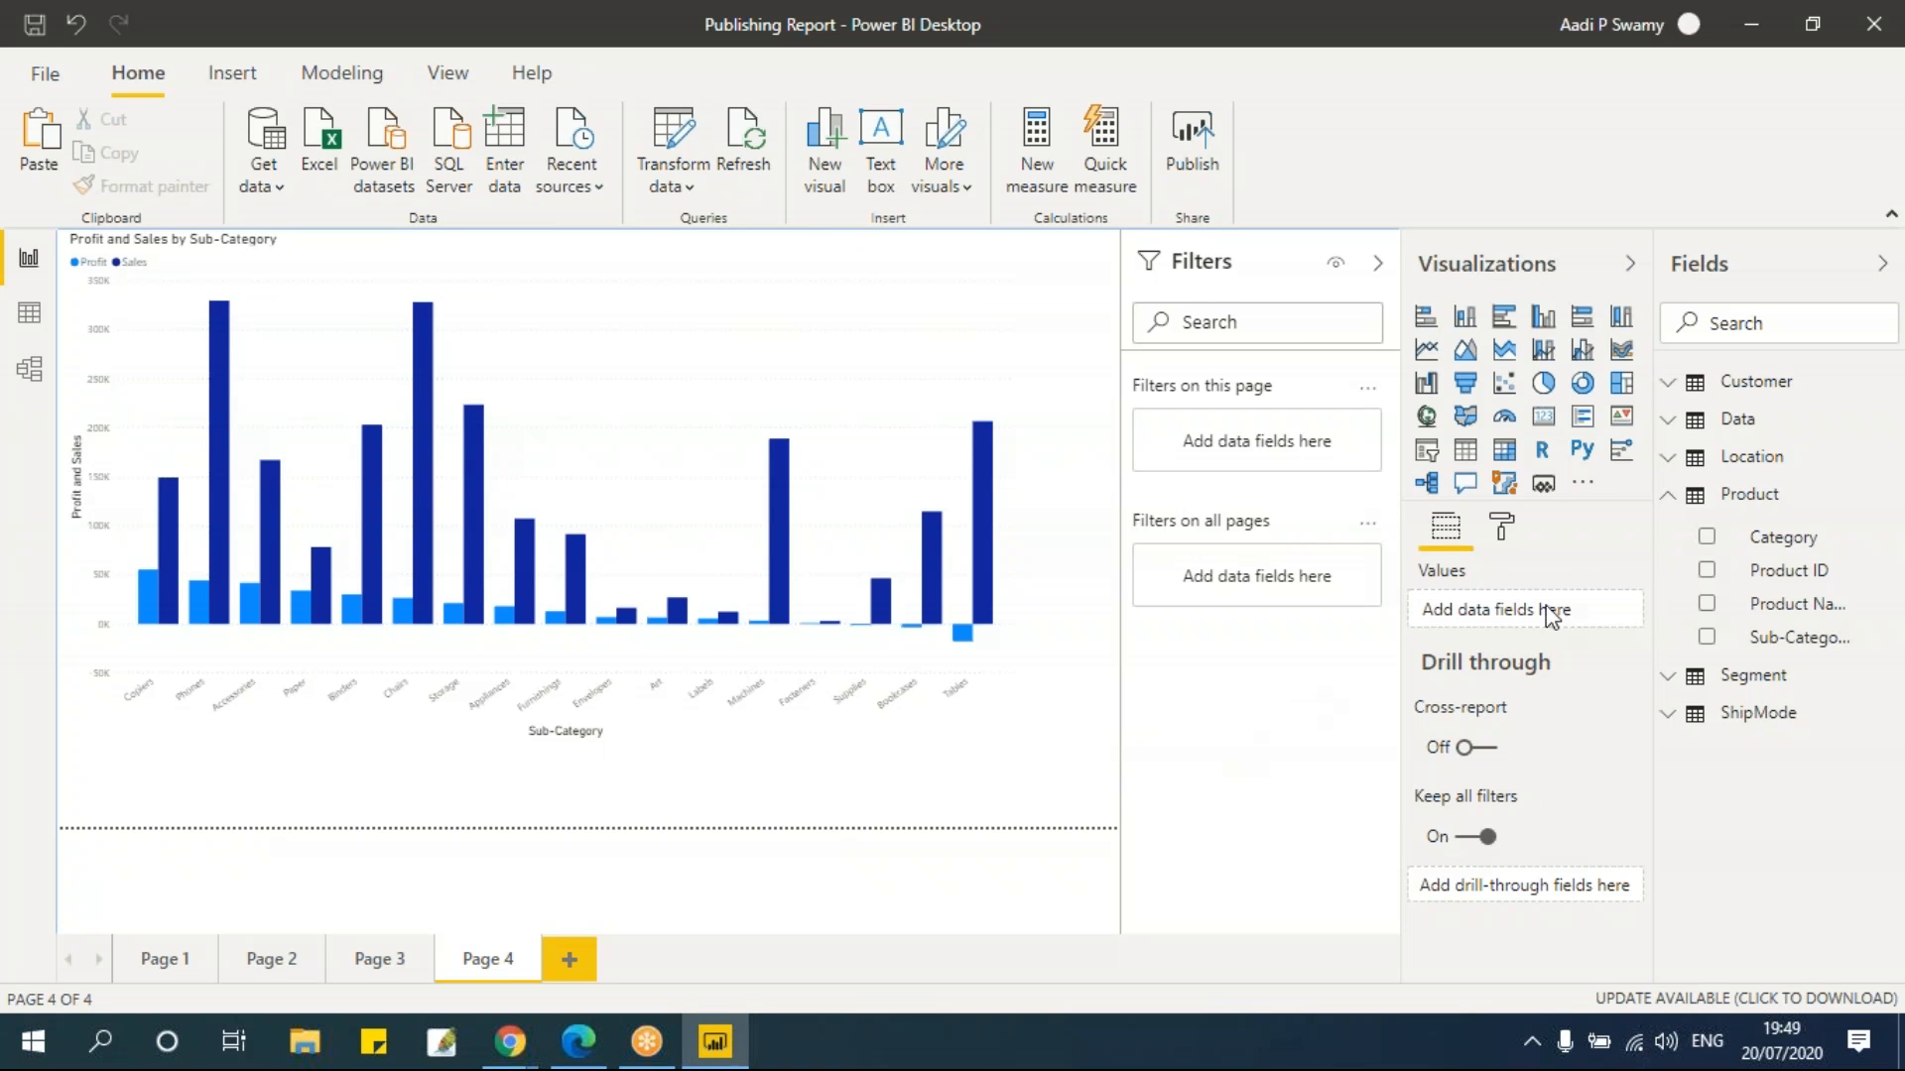
left_click(1584, 486)
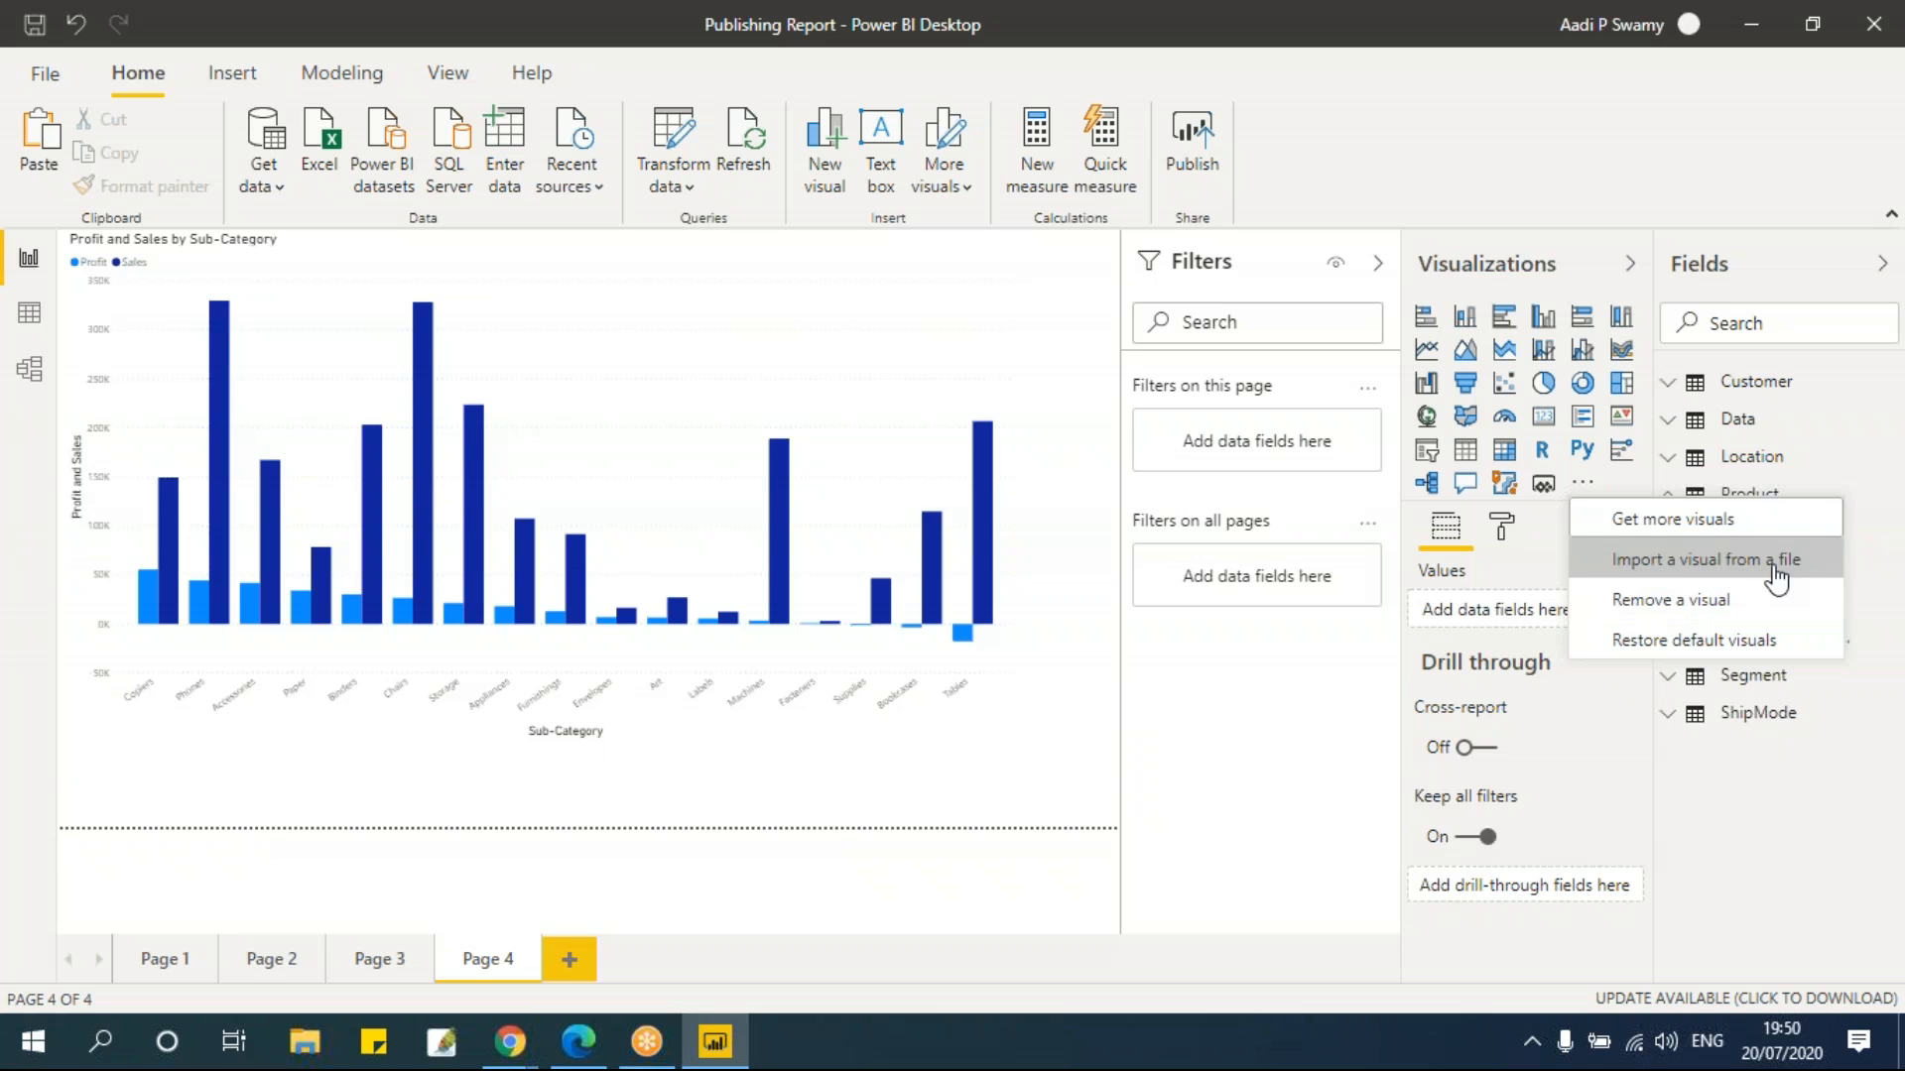
left_click(1650, 526)
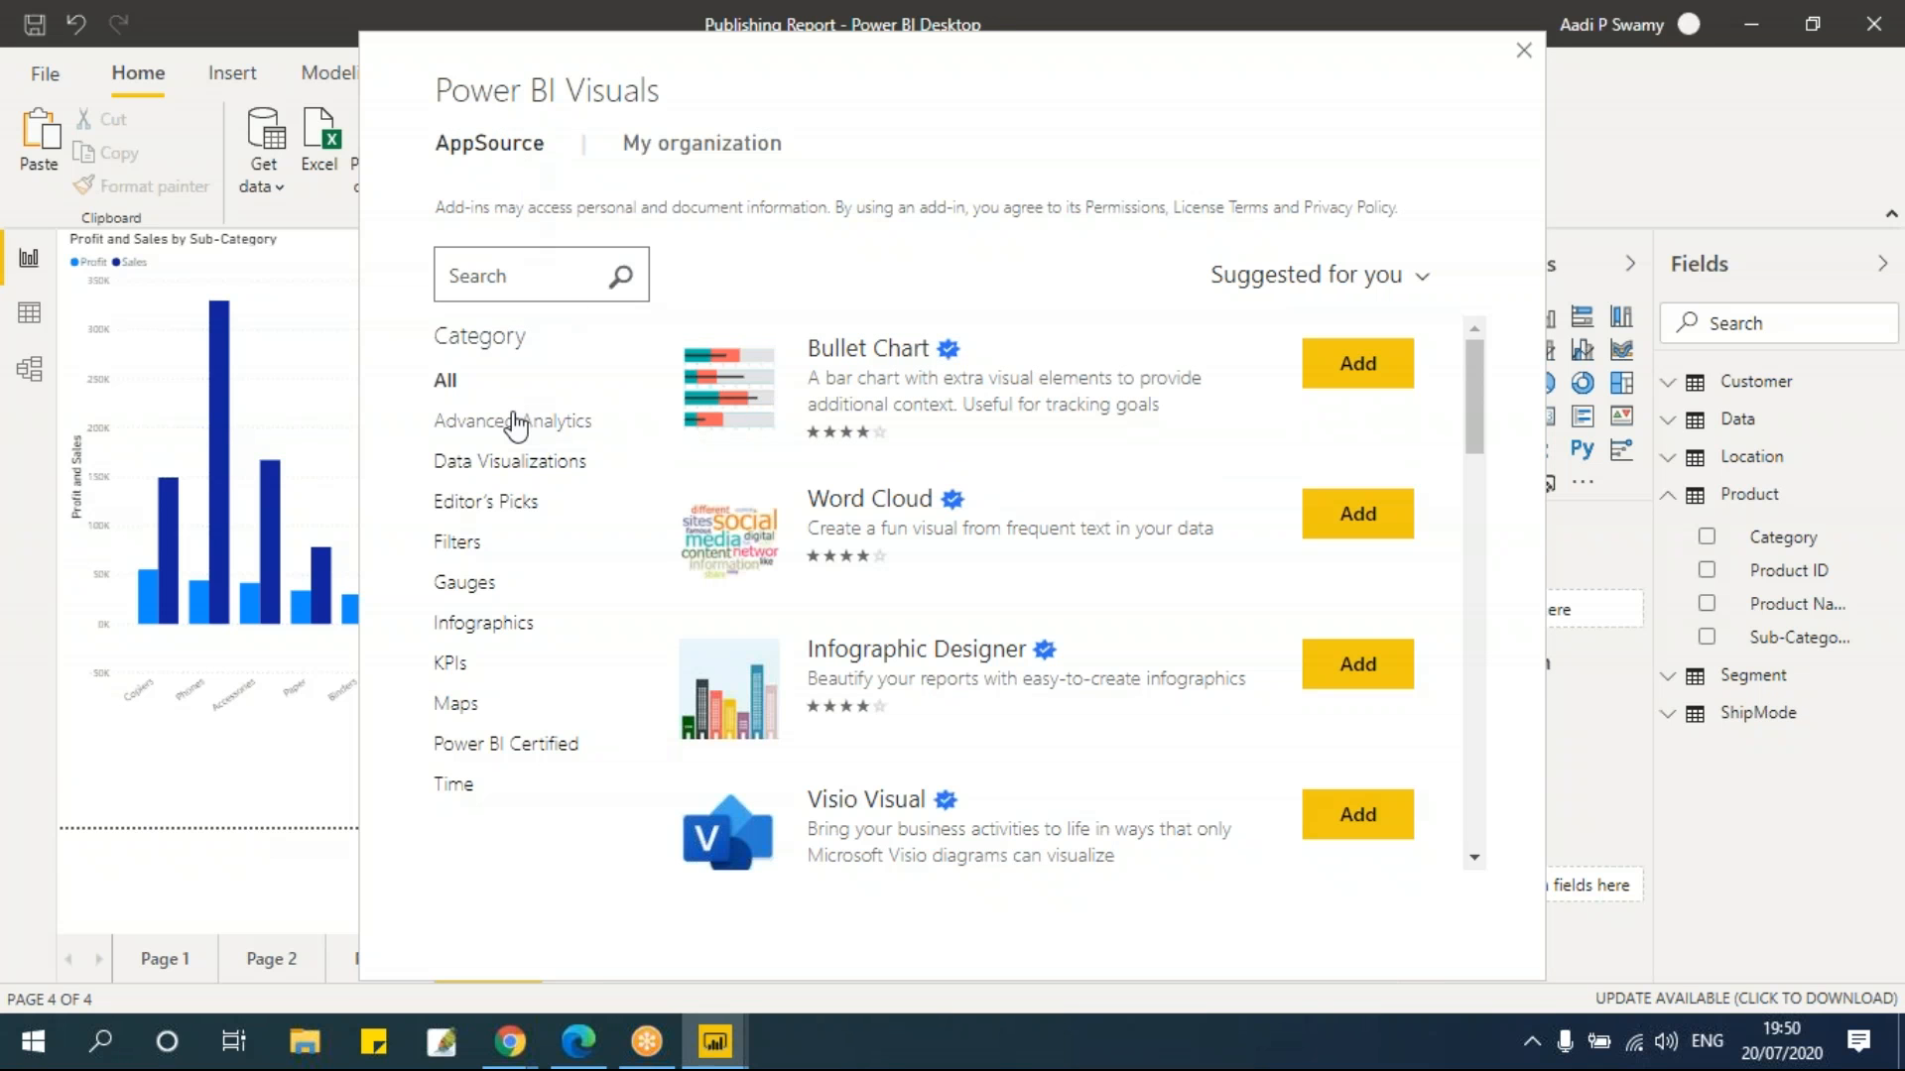
Browse the AppSource visuals and import the Word Cloud visual into the report
left_click_drag(834, 71, 801, 105)
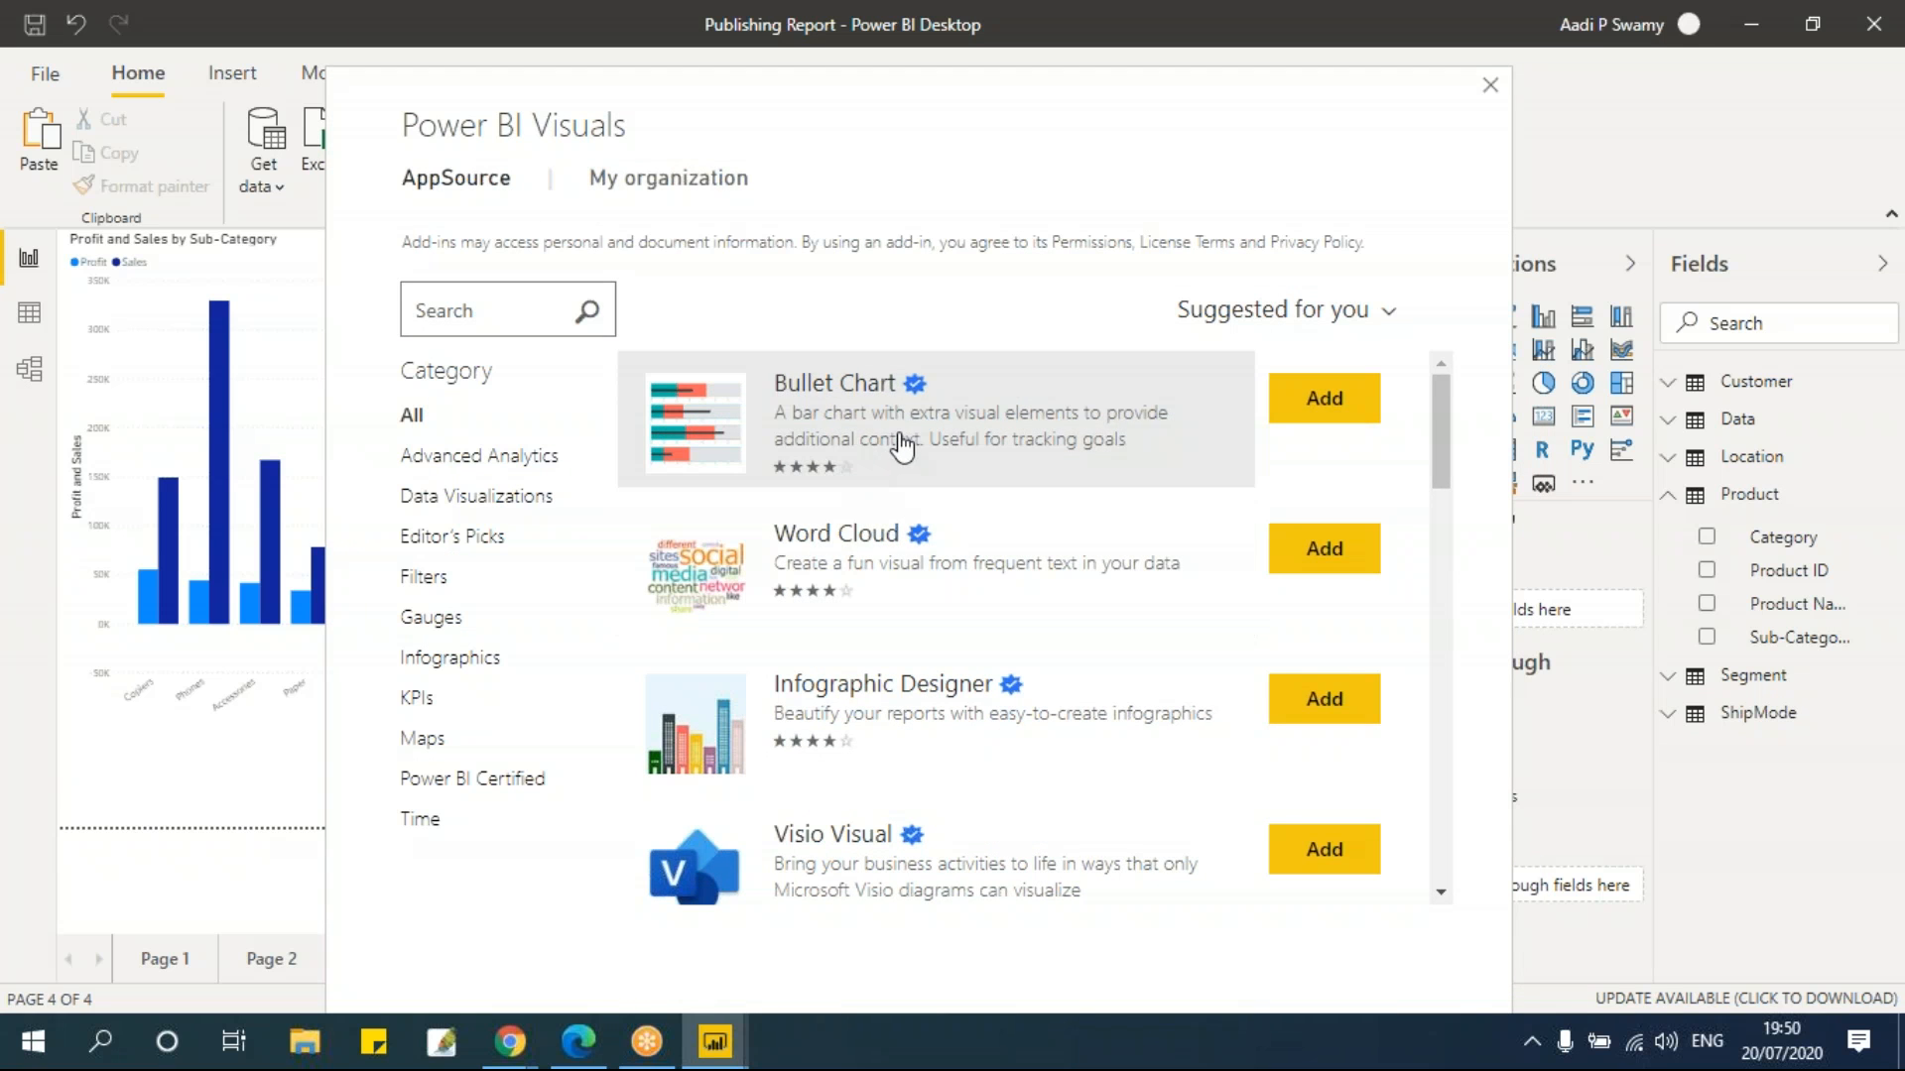
scroll(893, 447, "down", 1)
scroll(903, 456, "down", 10)
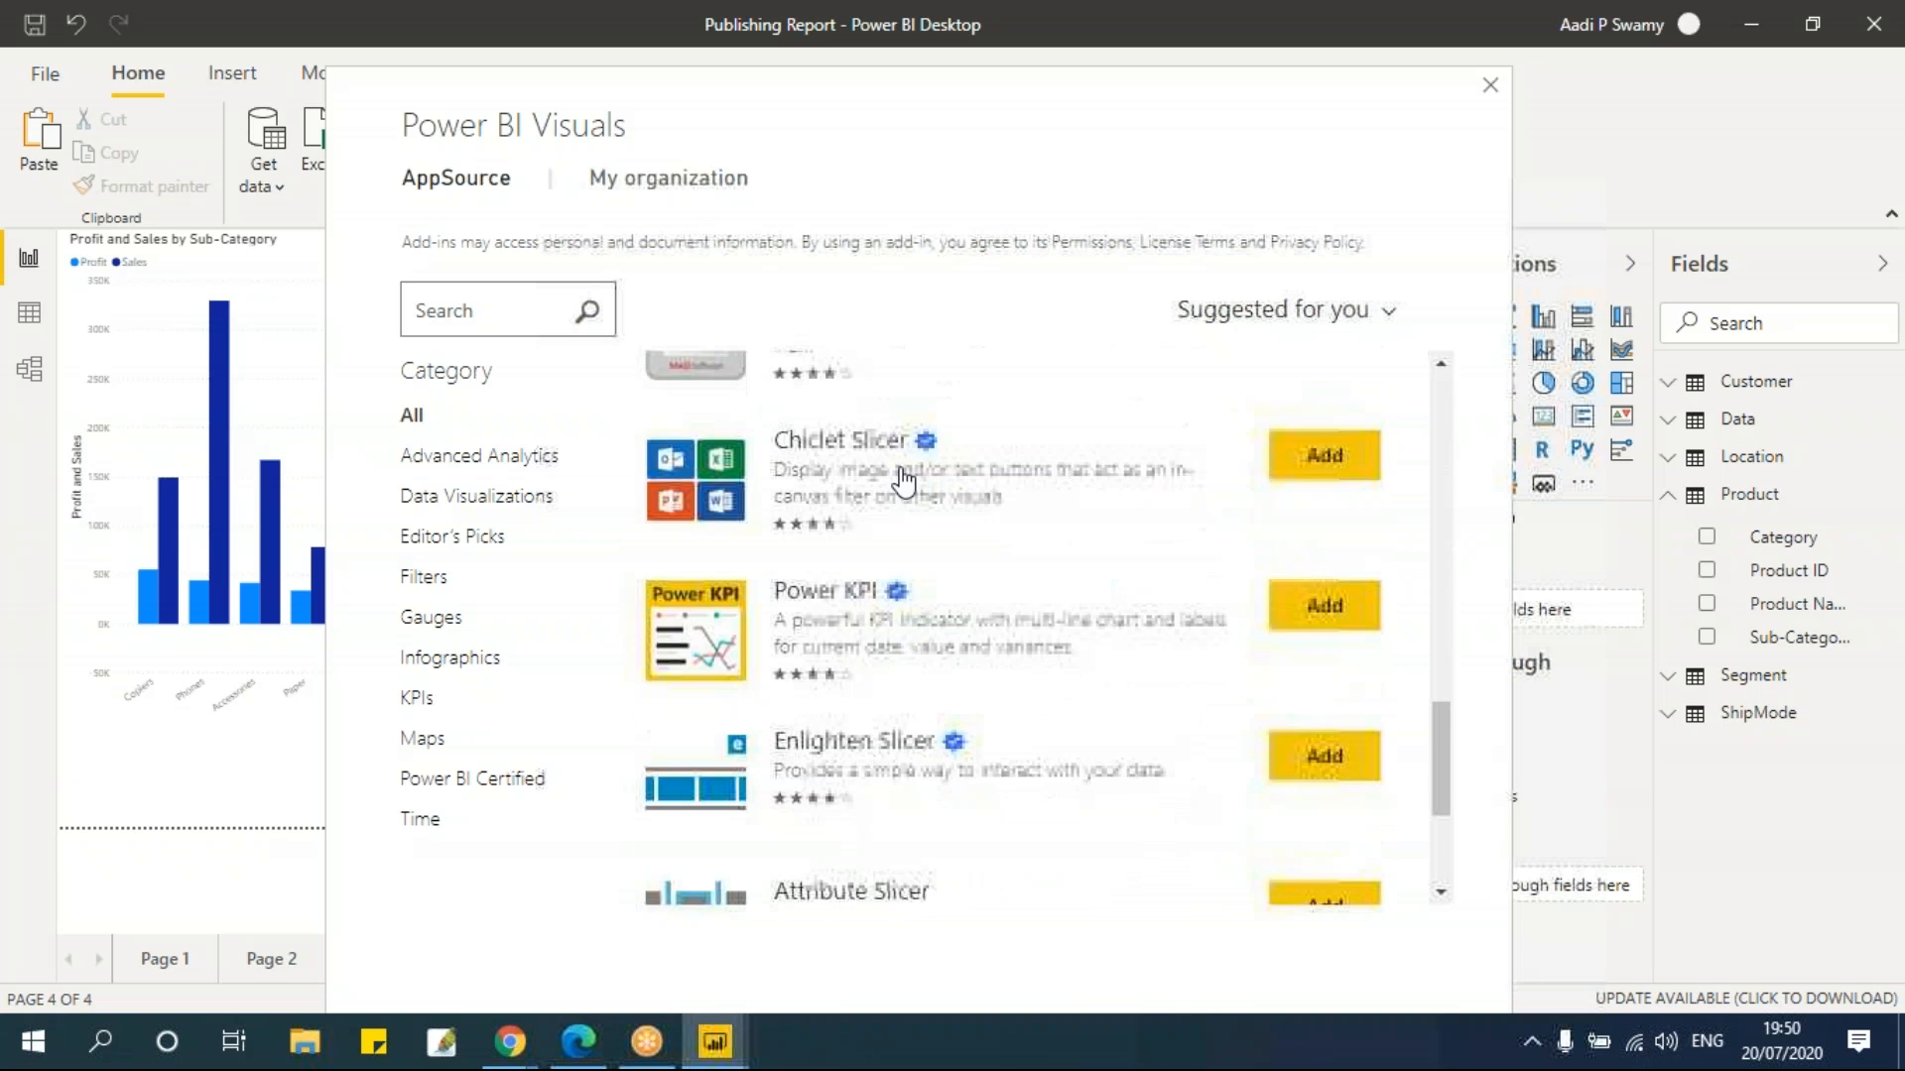
scroll(903, 481, "down", 5)
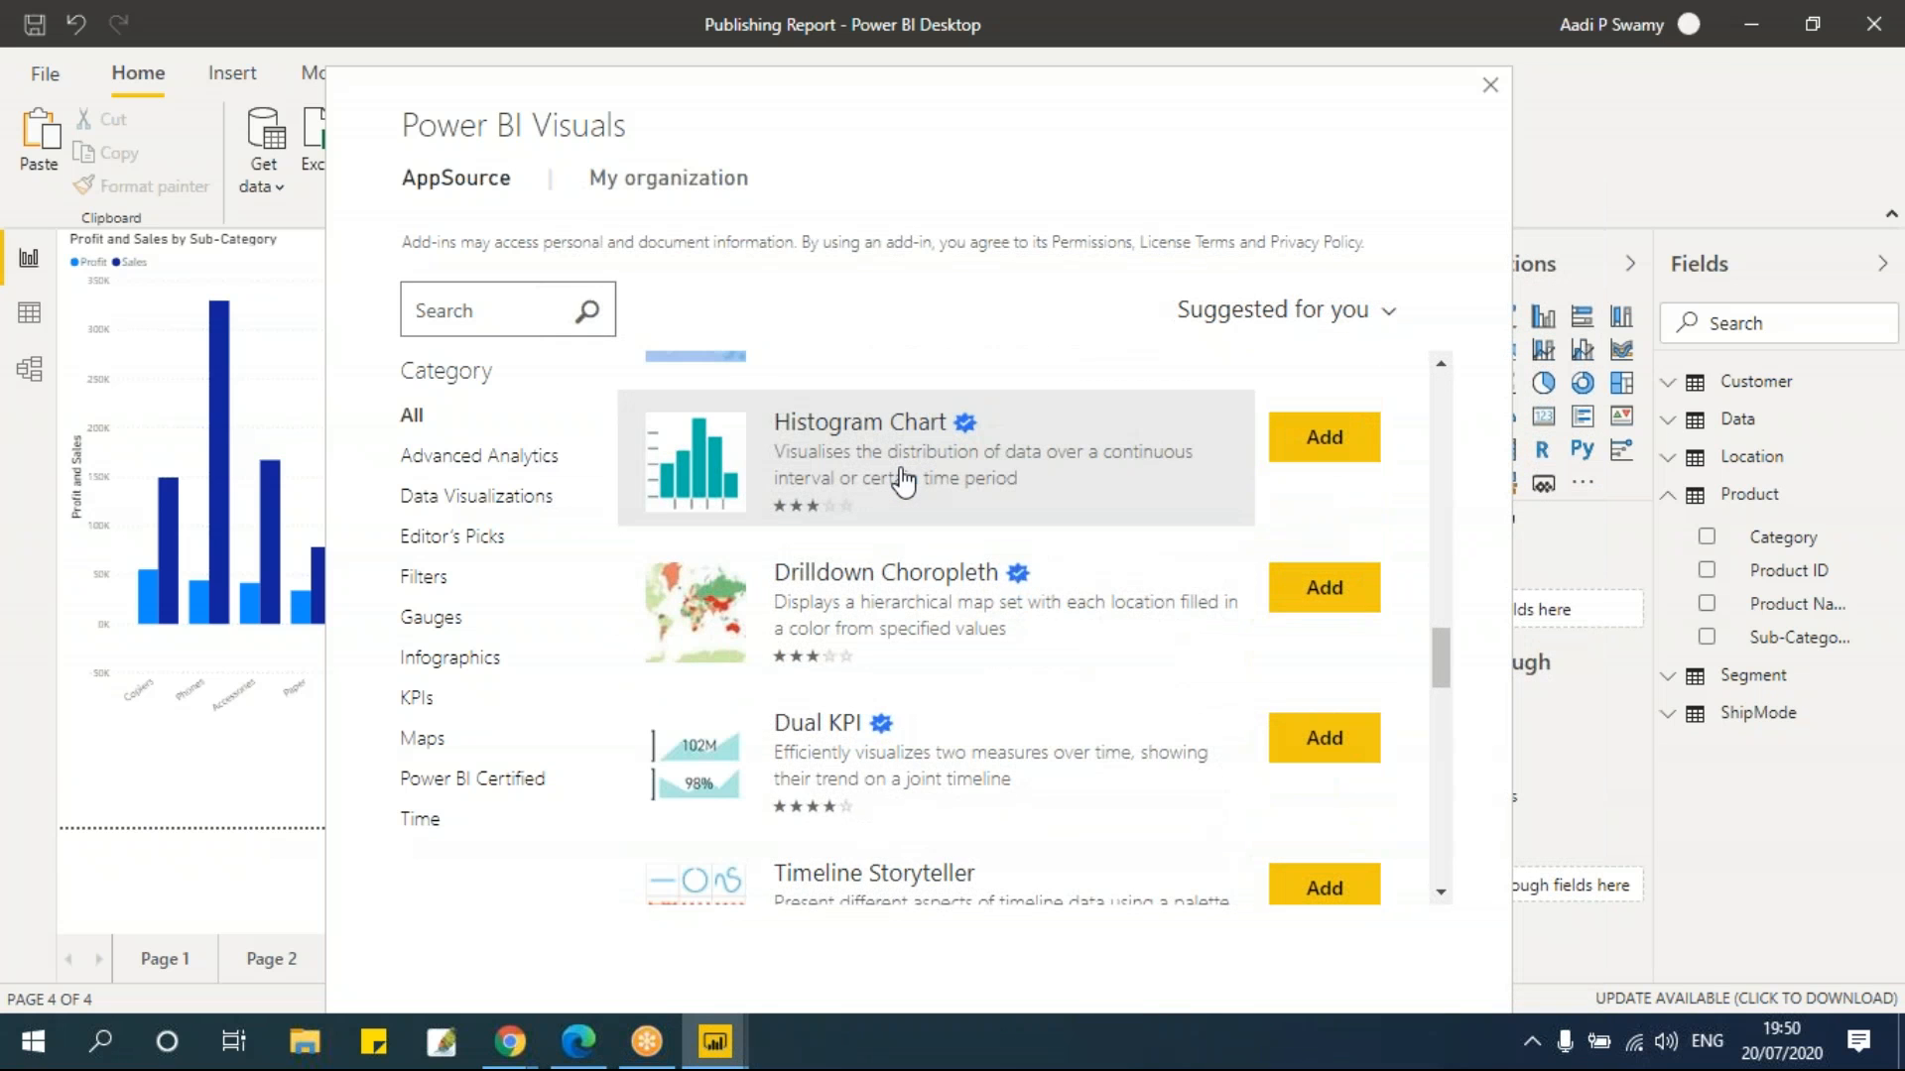
scroll(903, 481, "up", 8)
left_click_drag(1438, 573, 1480, 906)
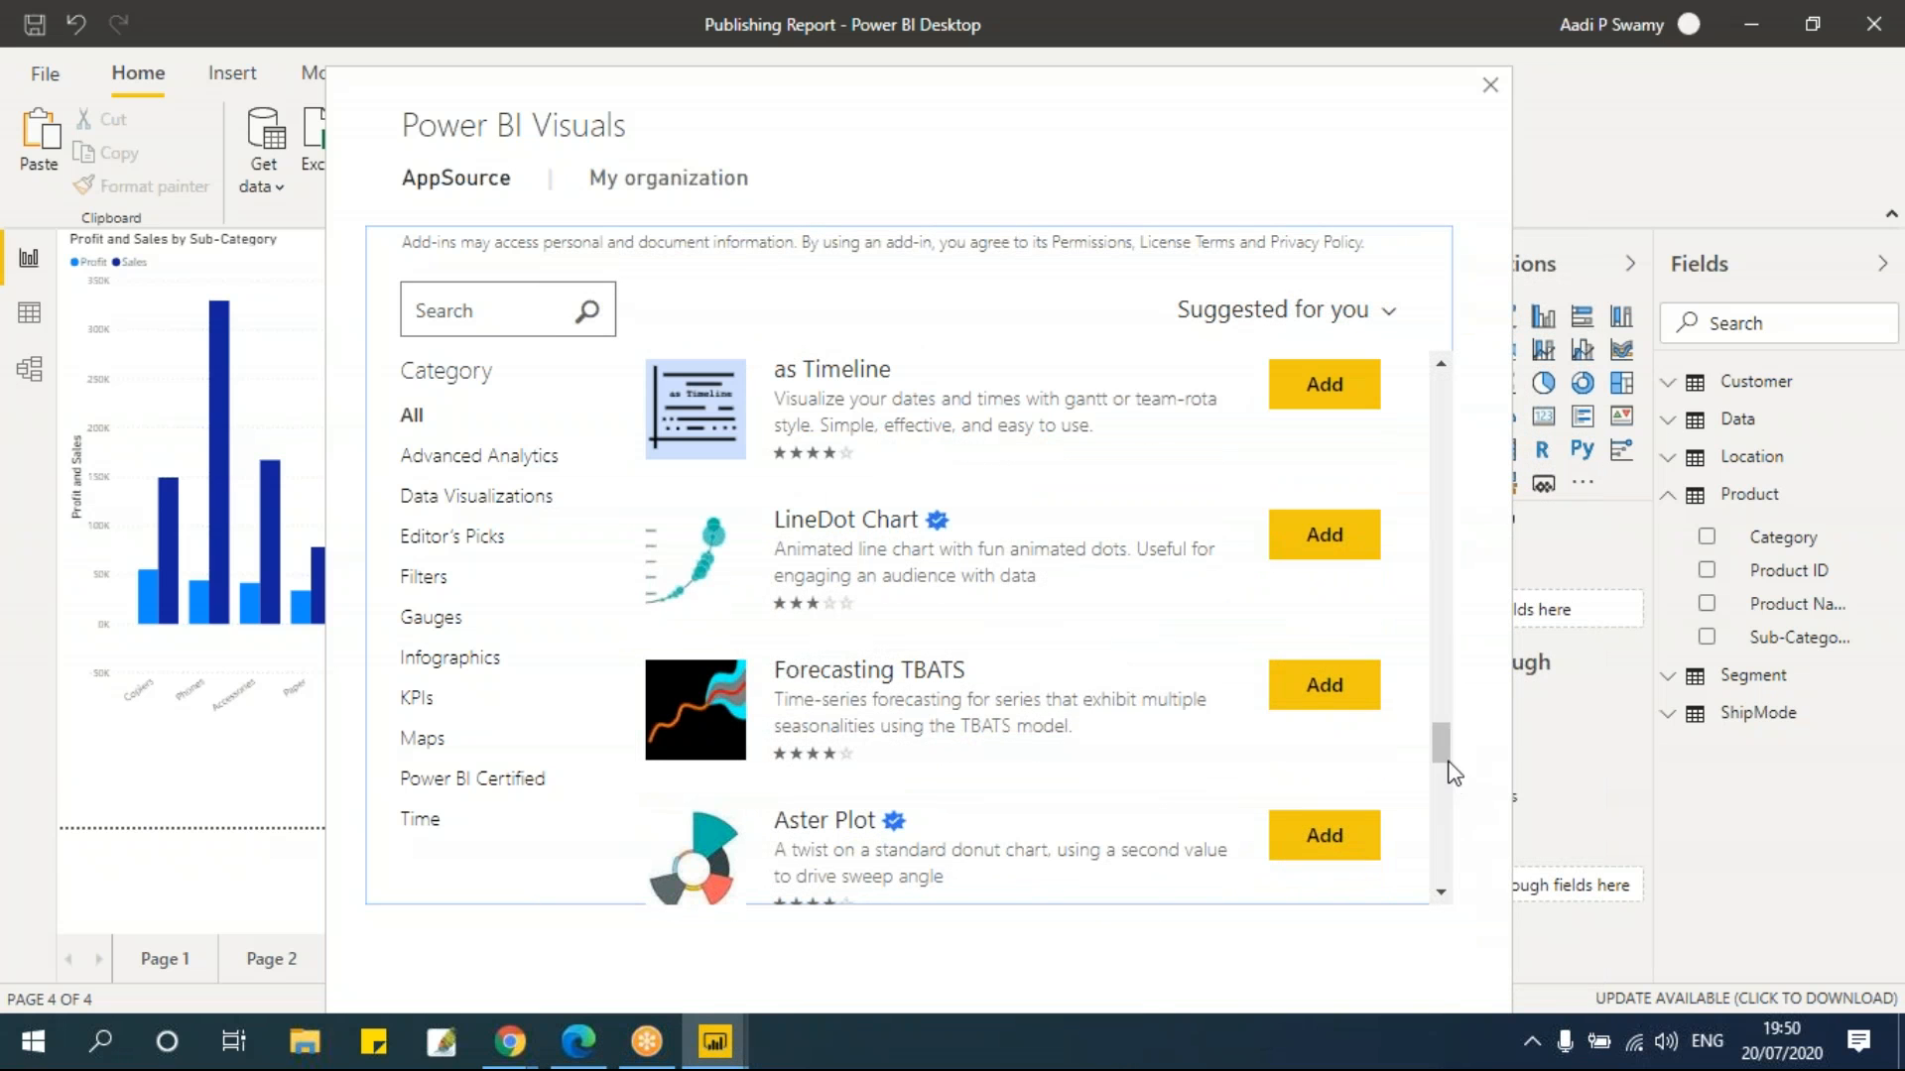
left_click_drag(1445, 757, 1436, 395)
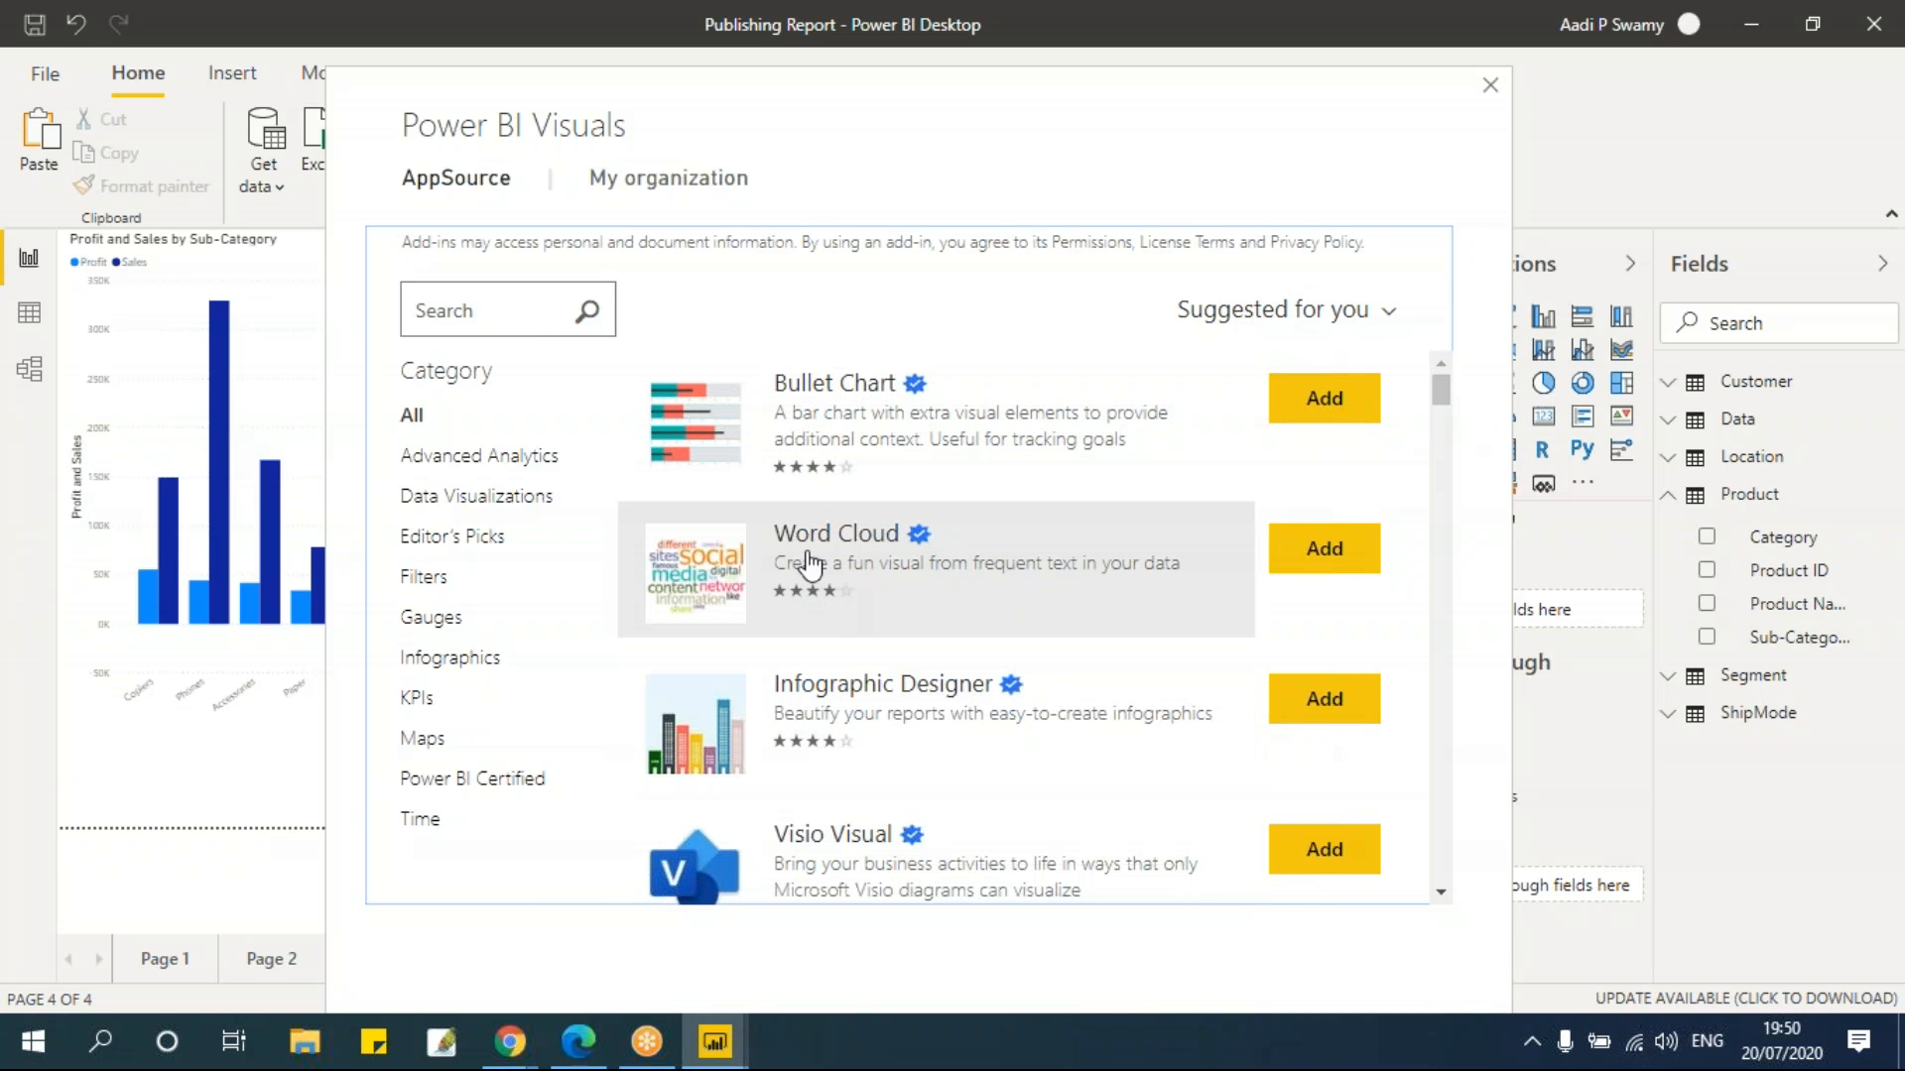
left_click(1310, 551)
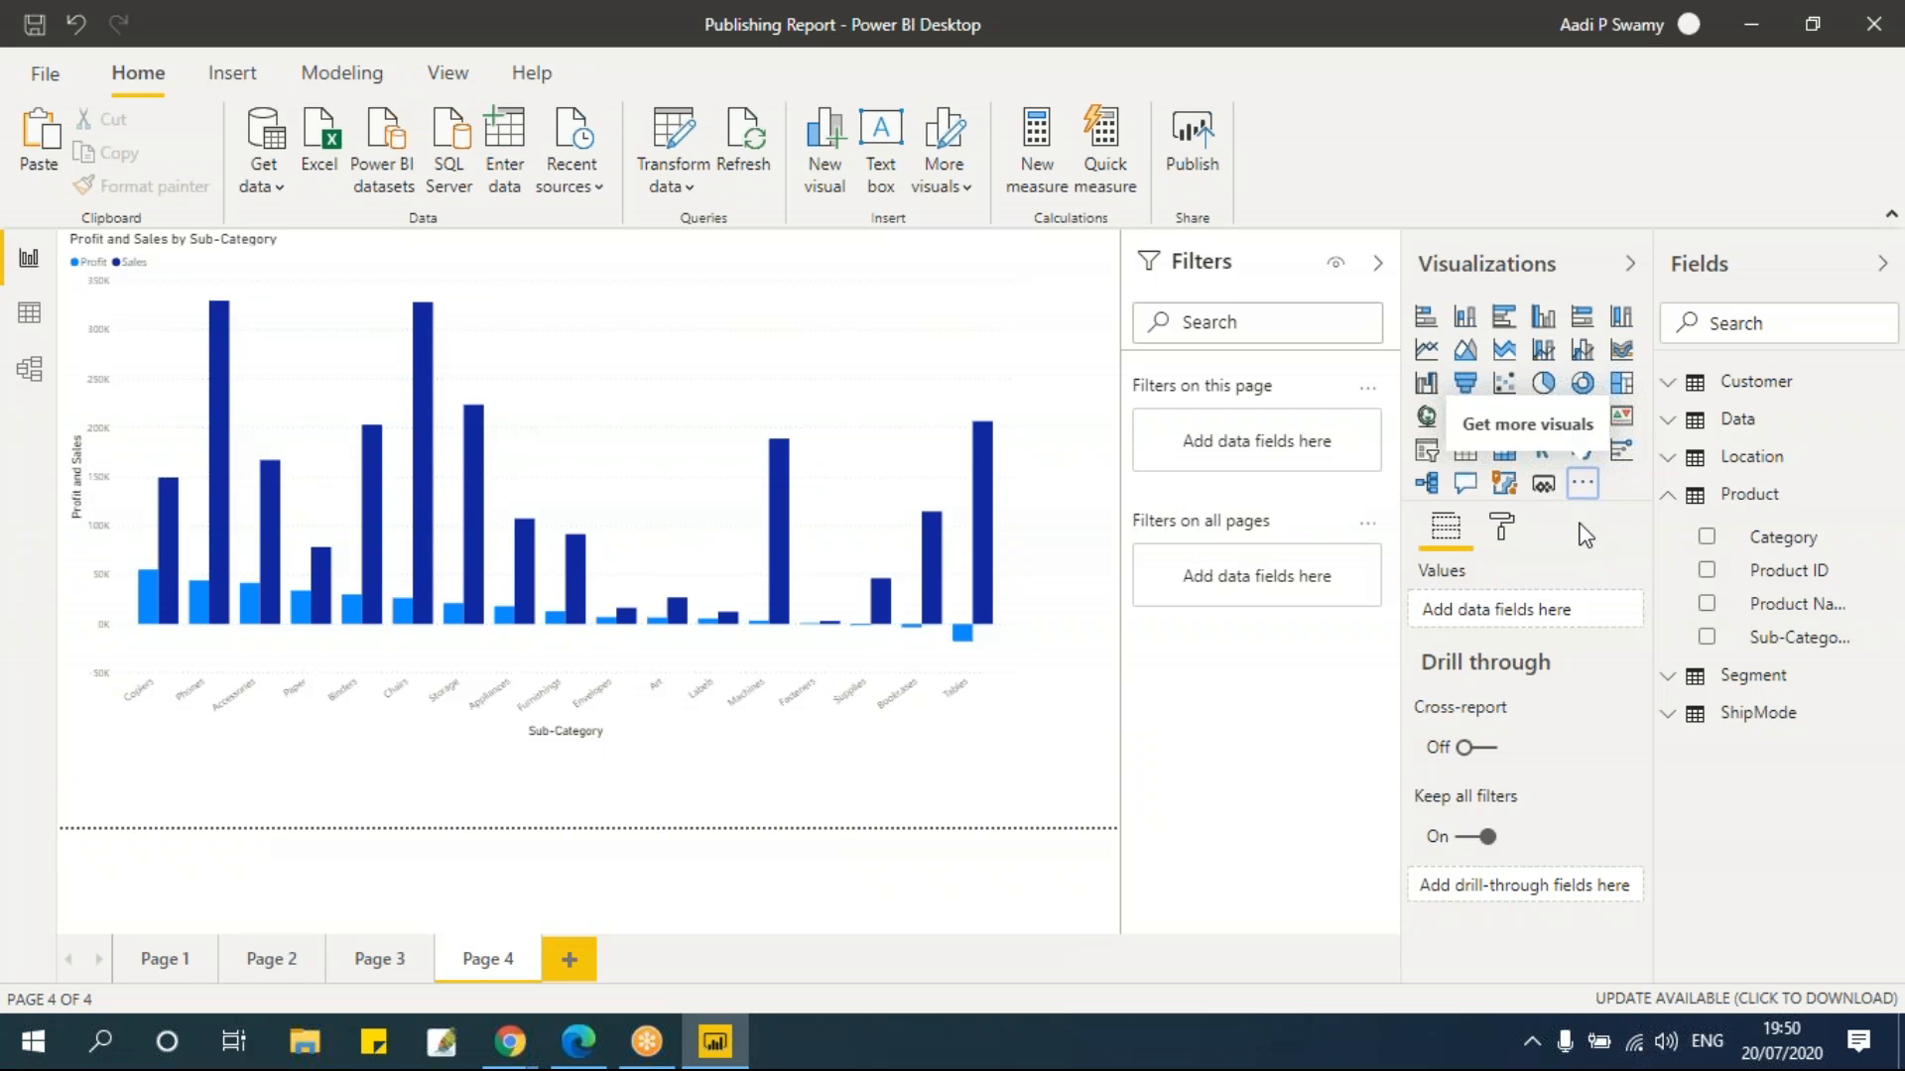
left_click(1581, 491)
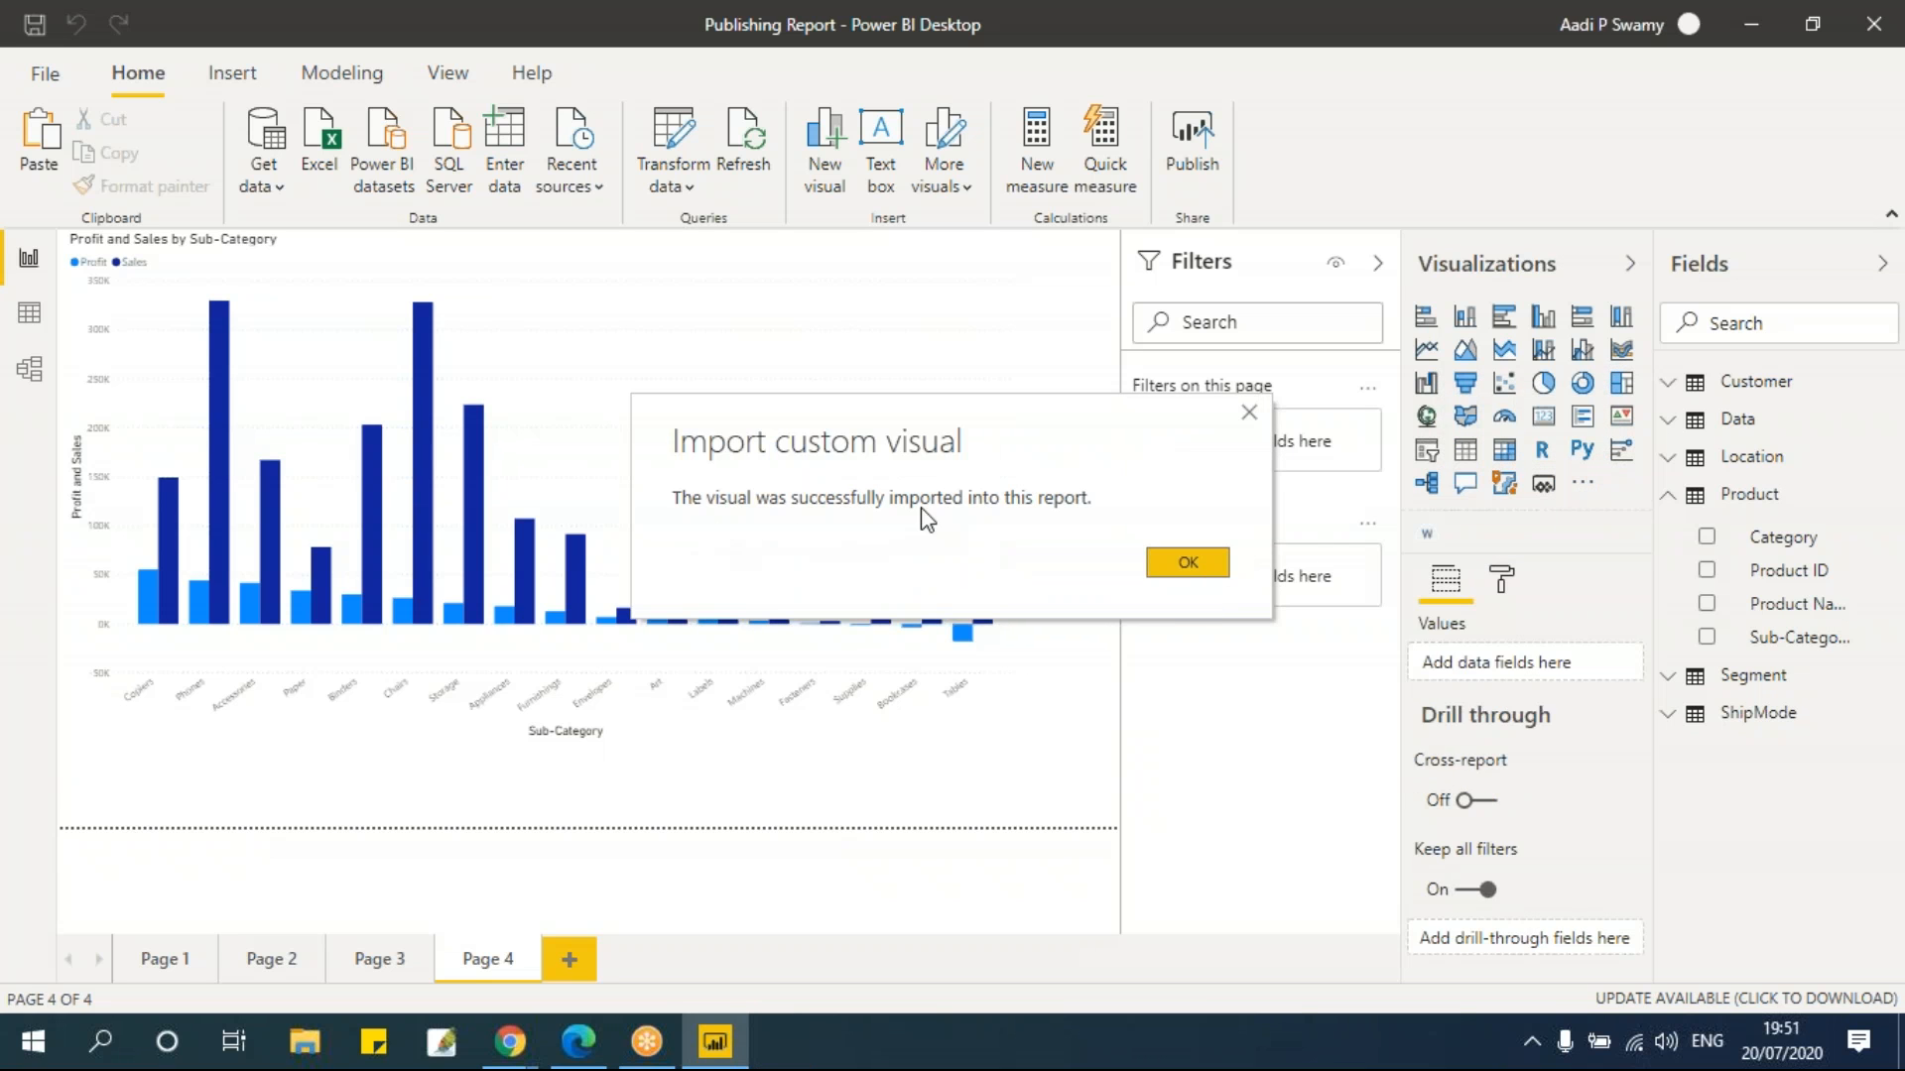
left_click(1181, 560)
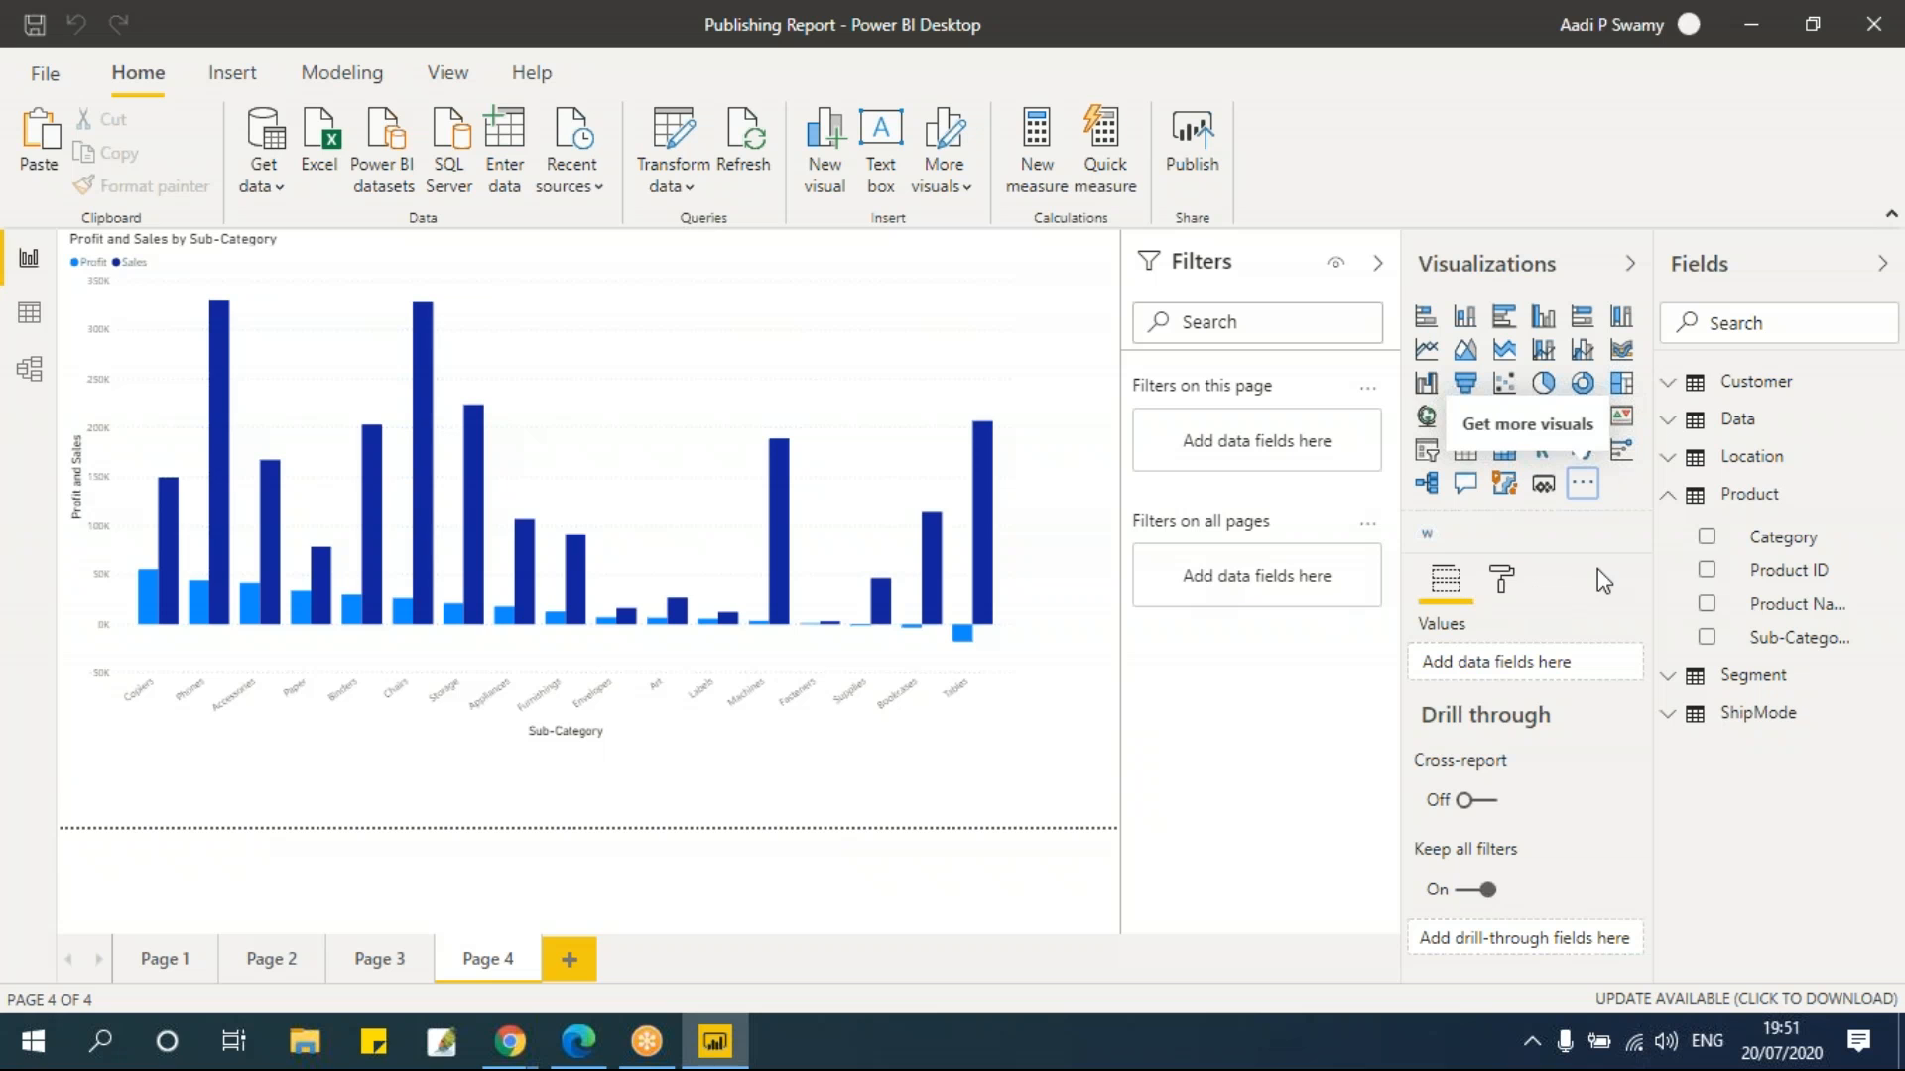
Add a new report page and place an enlarged Word Cloud visual on it
left_click(574, 958)
left_click(1426, 534)
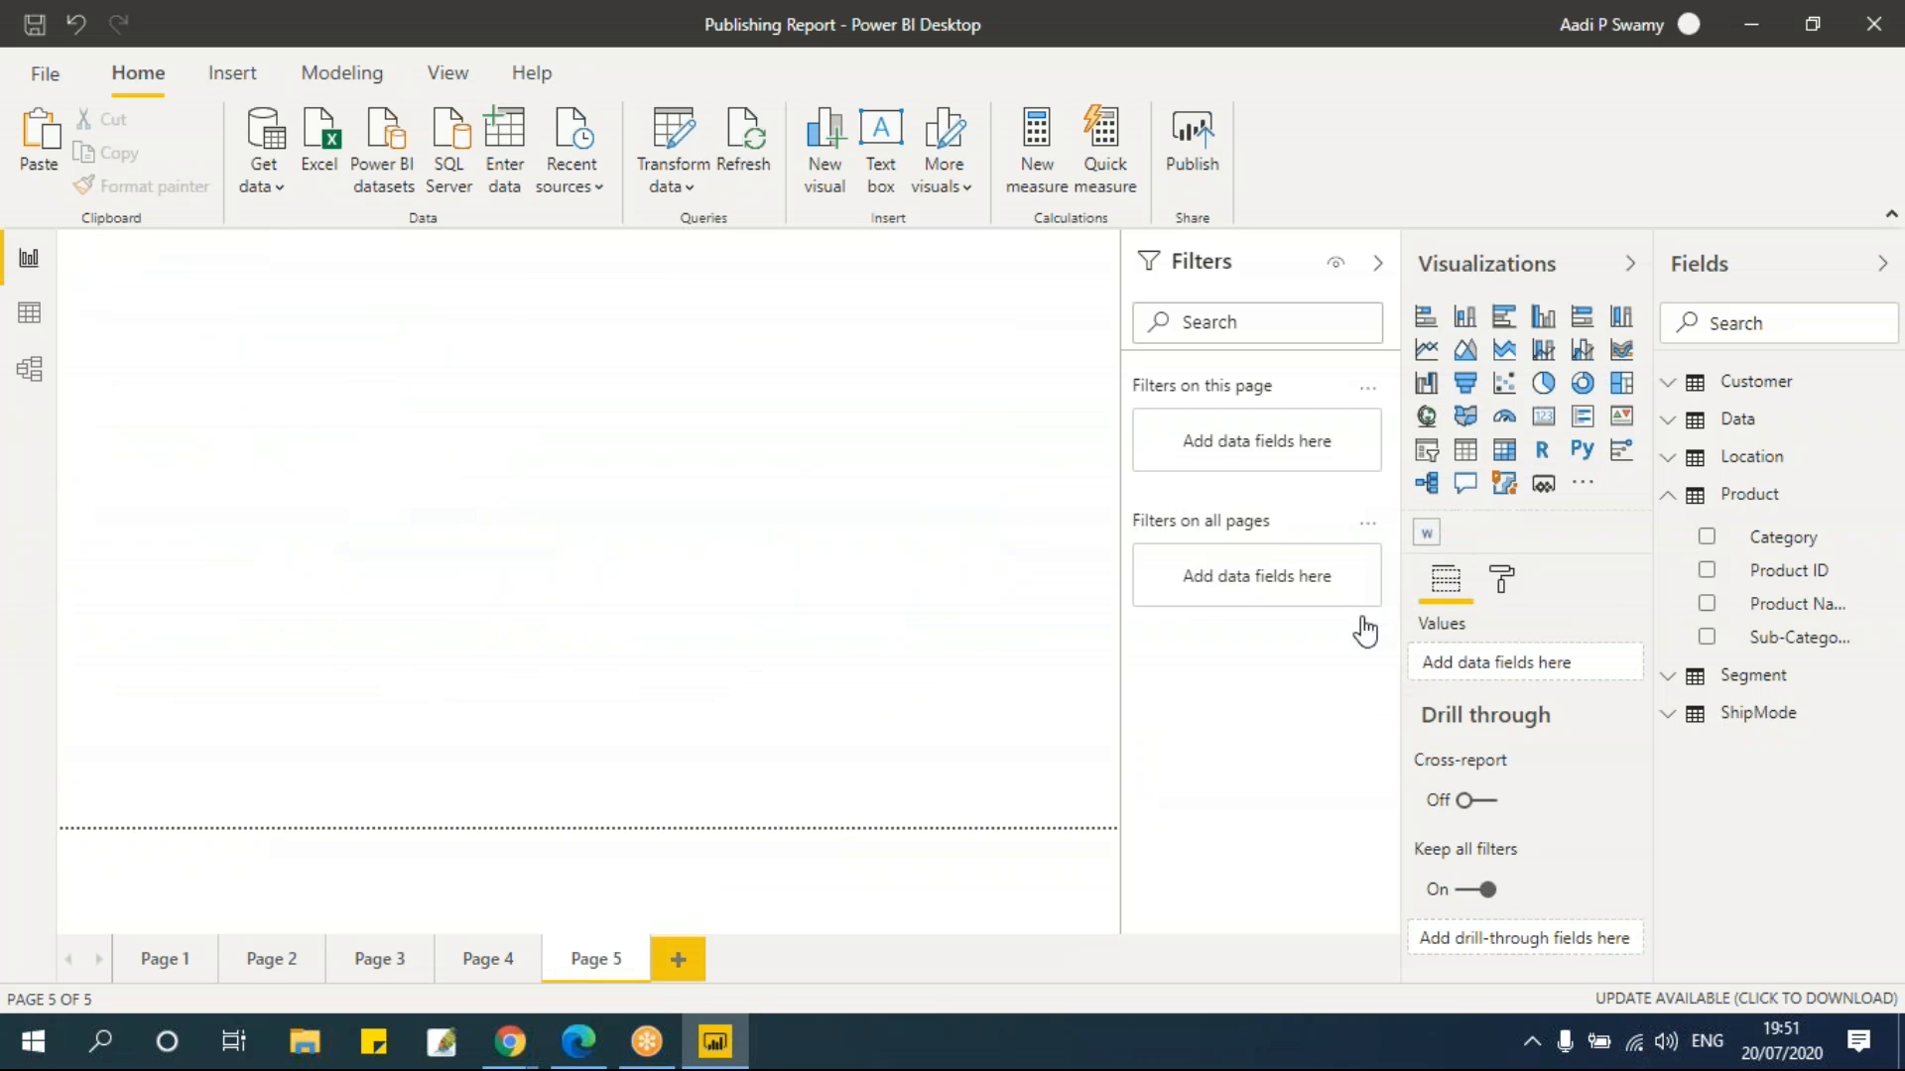
left_click_drag(292, 456, 742, 733)
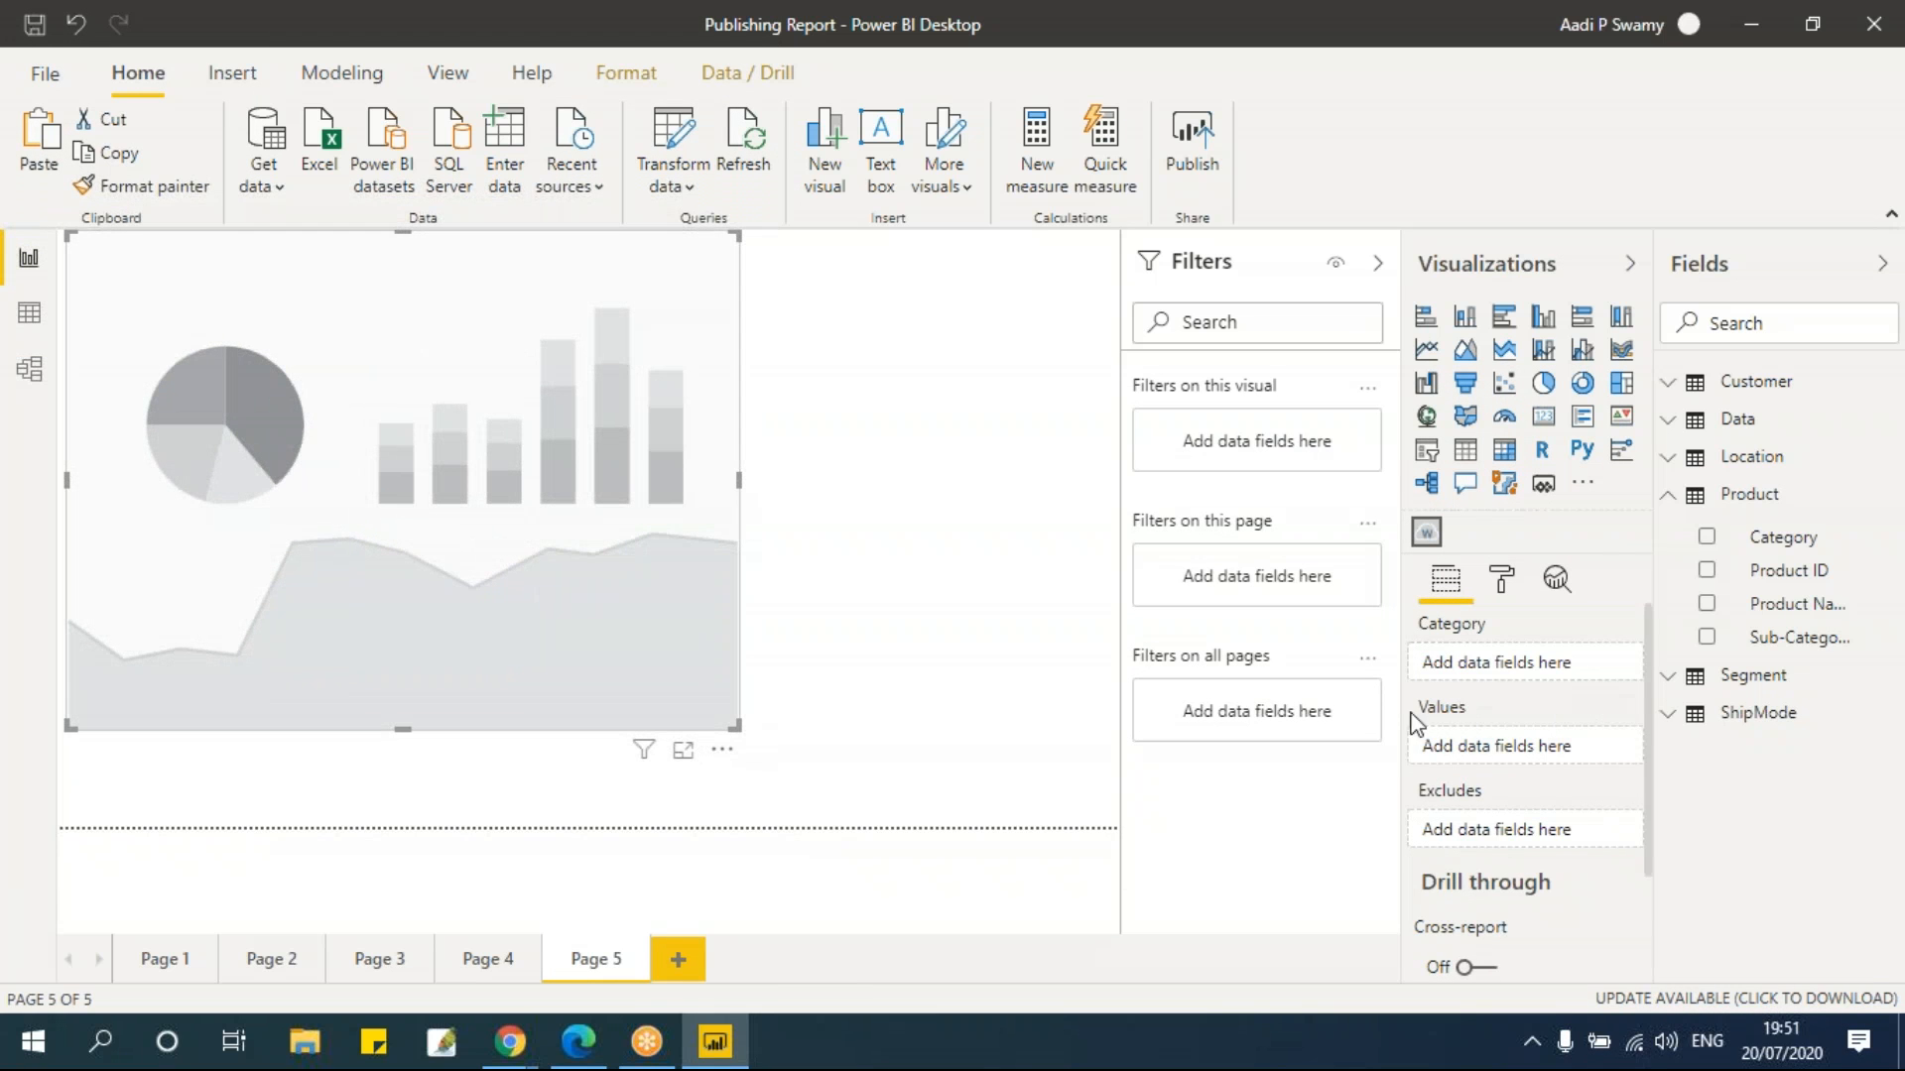
Set the word cloud's category to Sub-Category and its values to Sales, and enlarge it to nearly fill the page
left_click(1671, 495)
left_click(1669, 496)
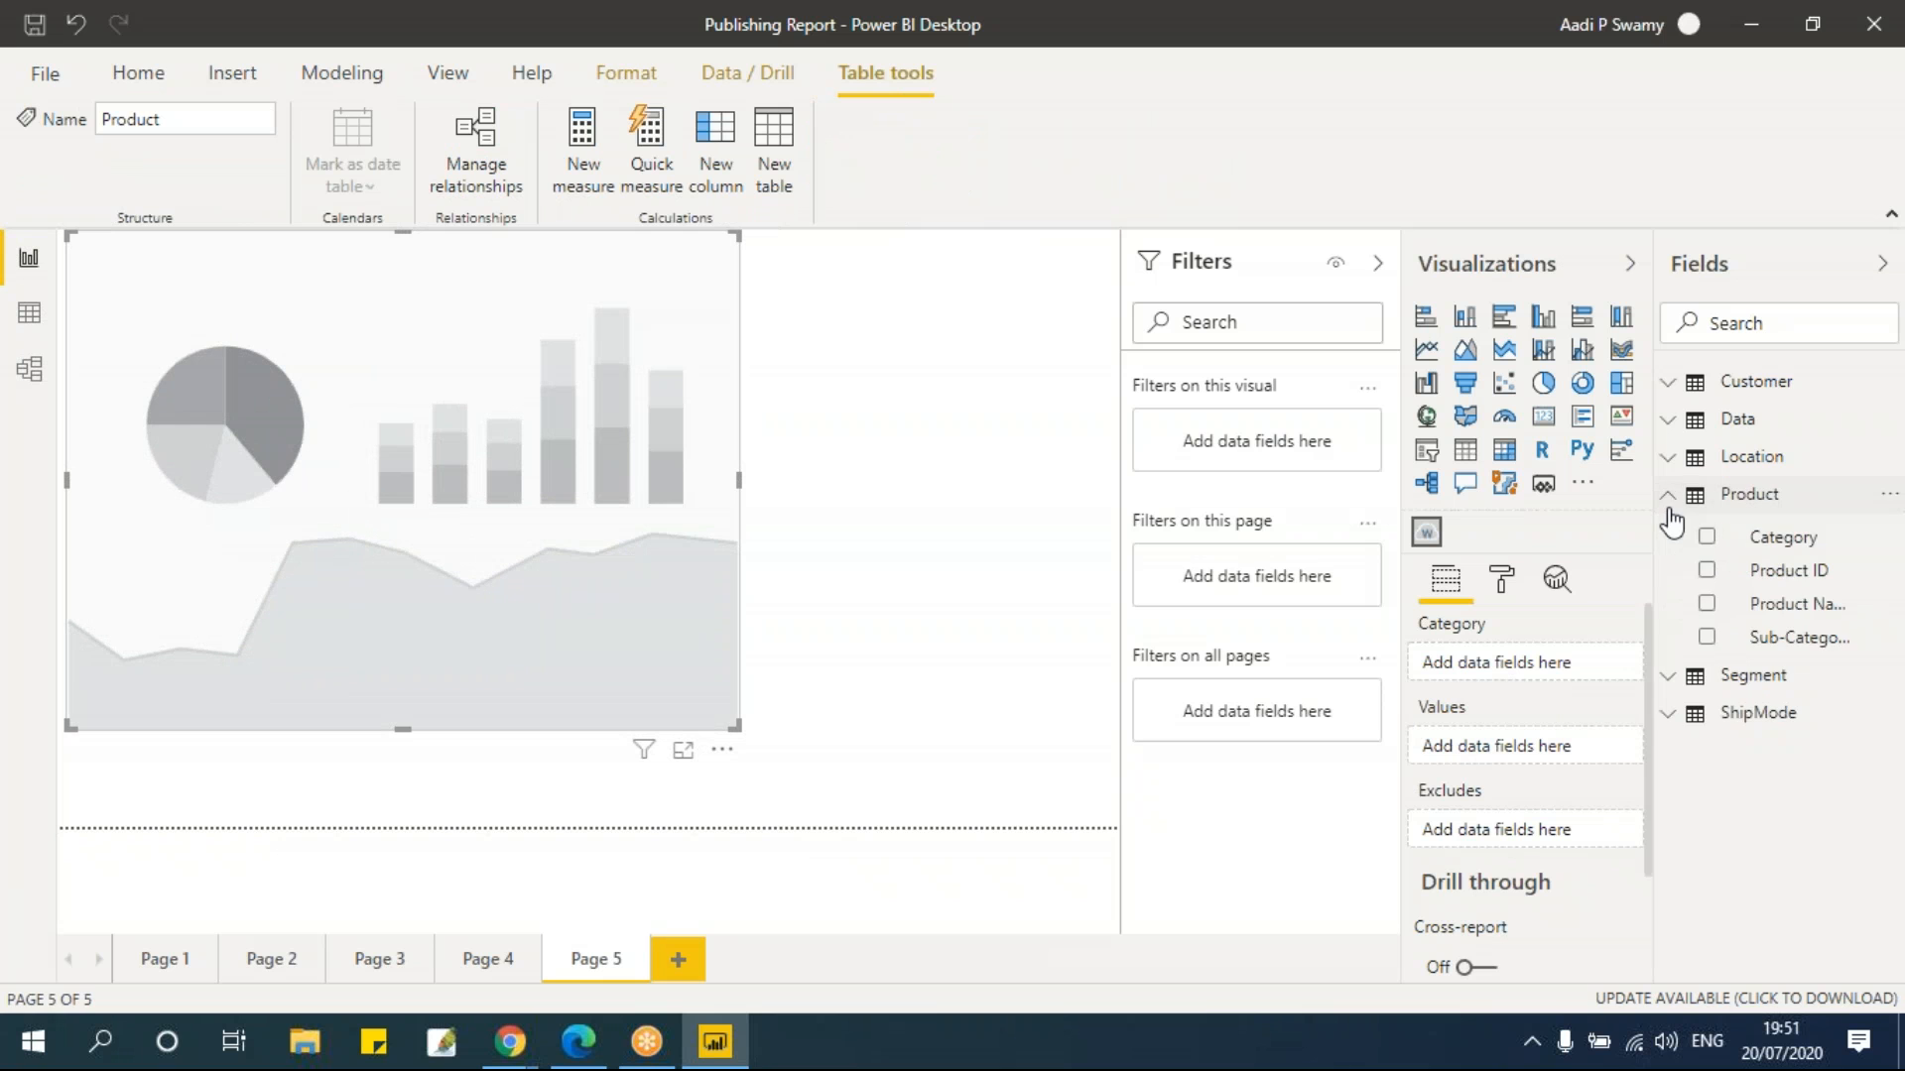
left_click(1706, 638)
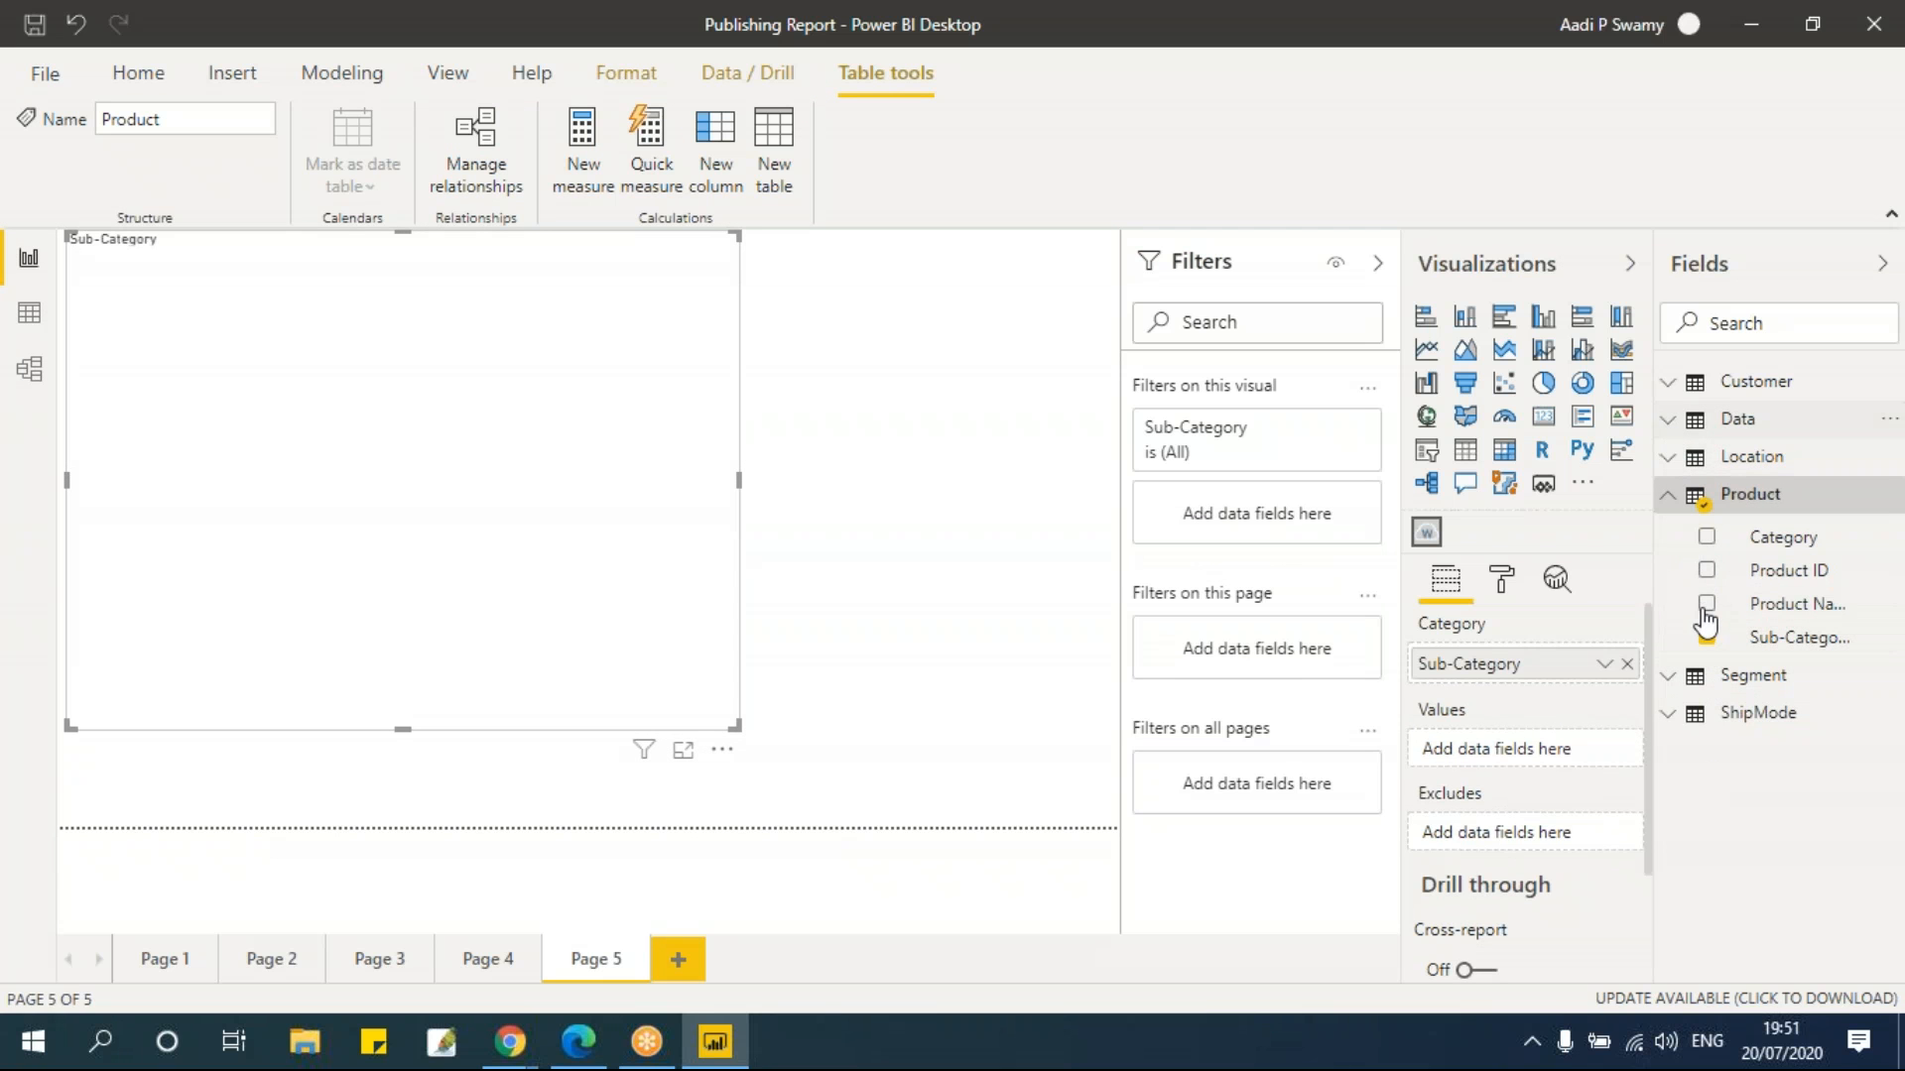
left_click(1706, 419)
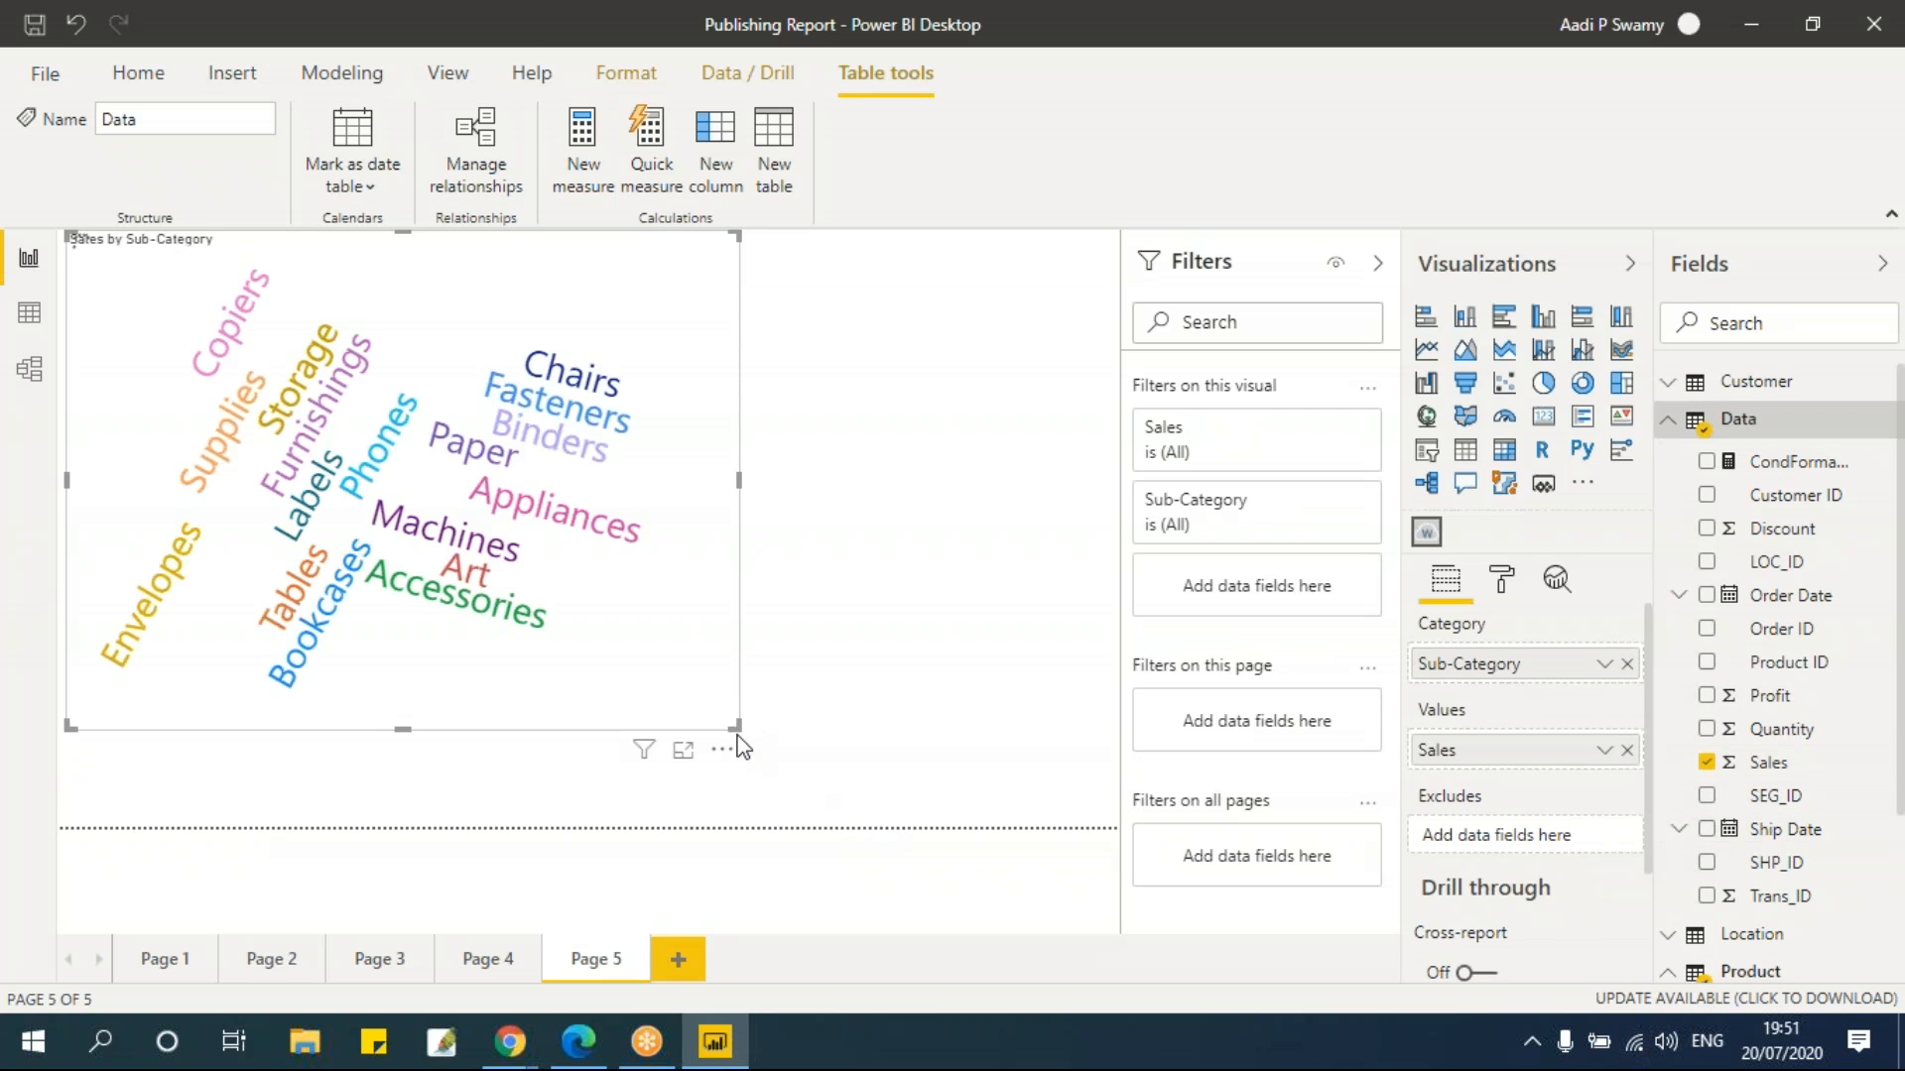
left_click_drag(734, 725, 1030, 788)
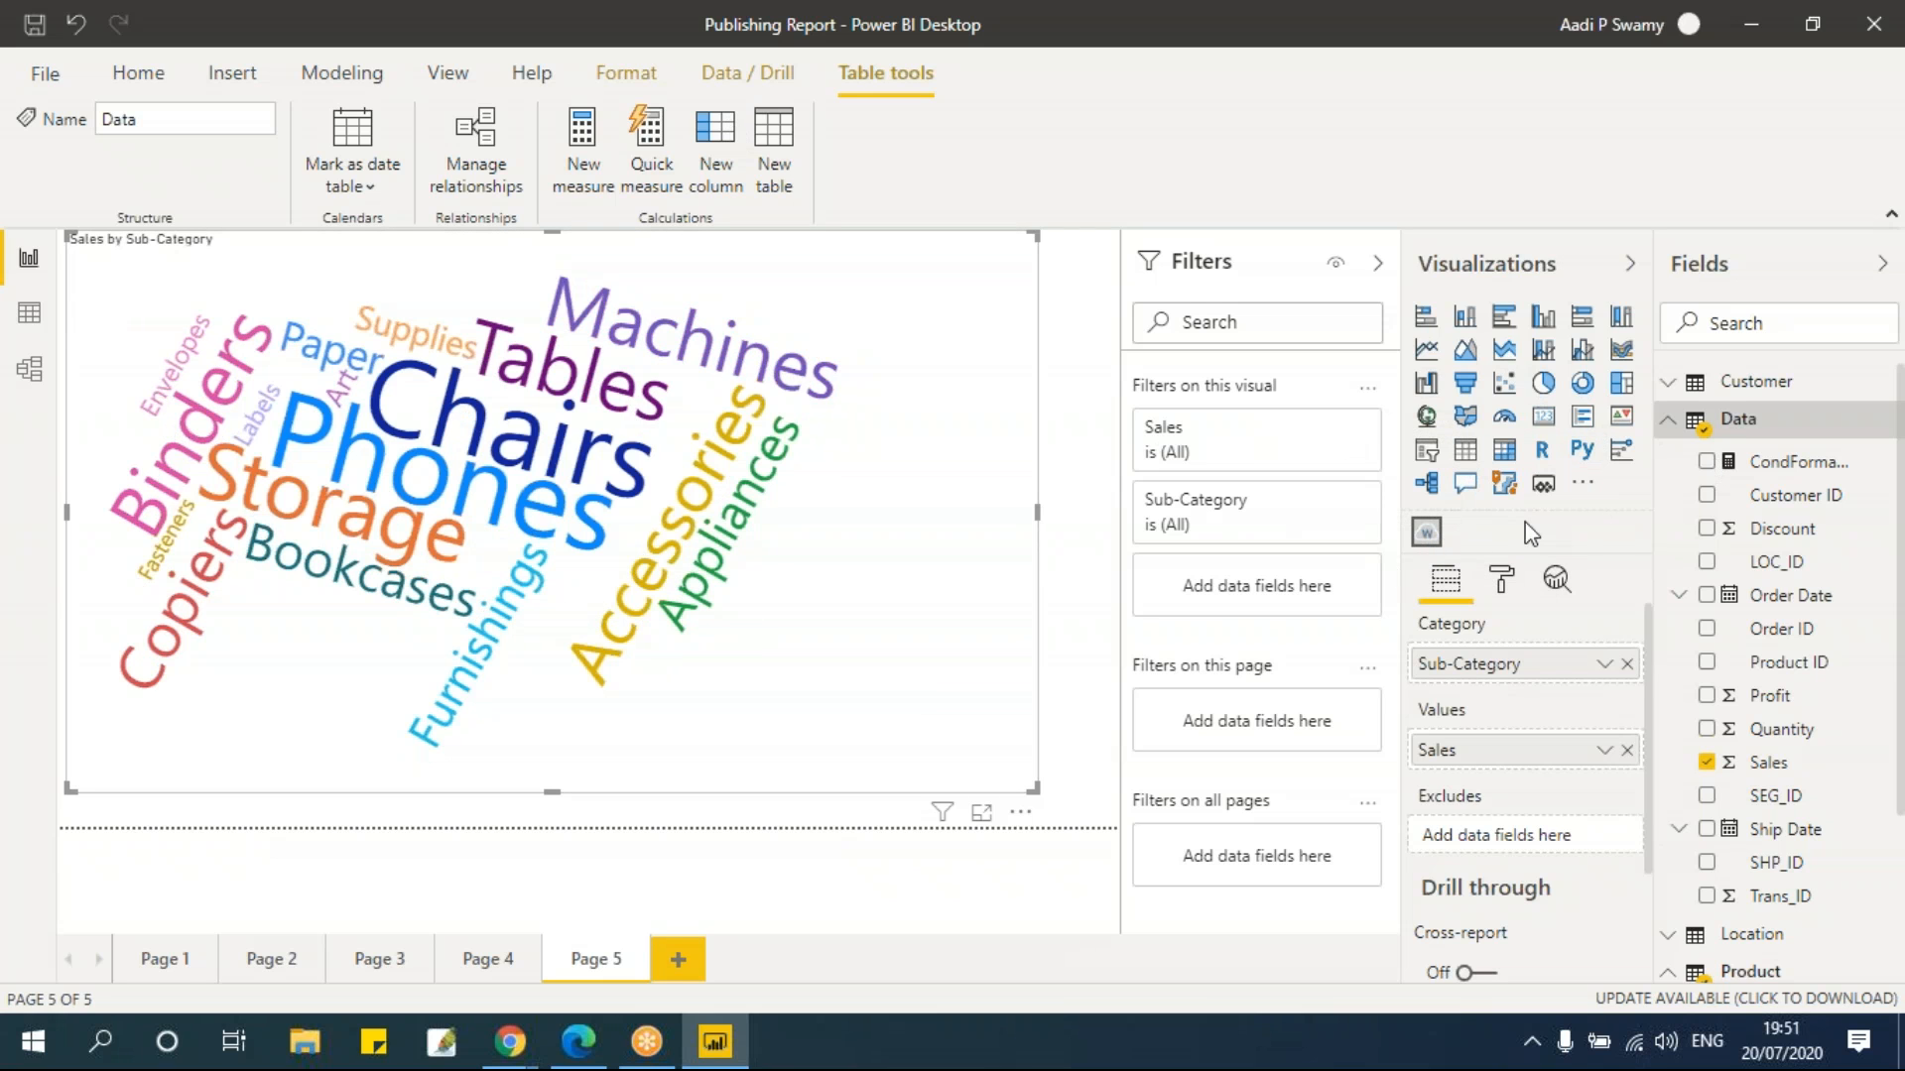
left_click(1175, 534)
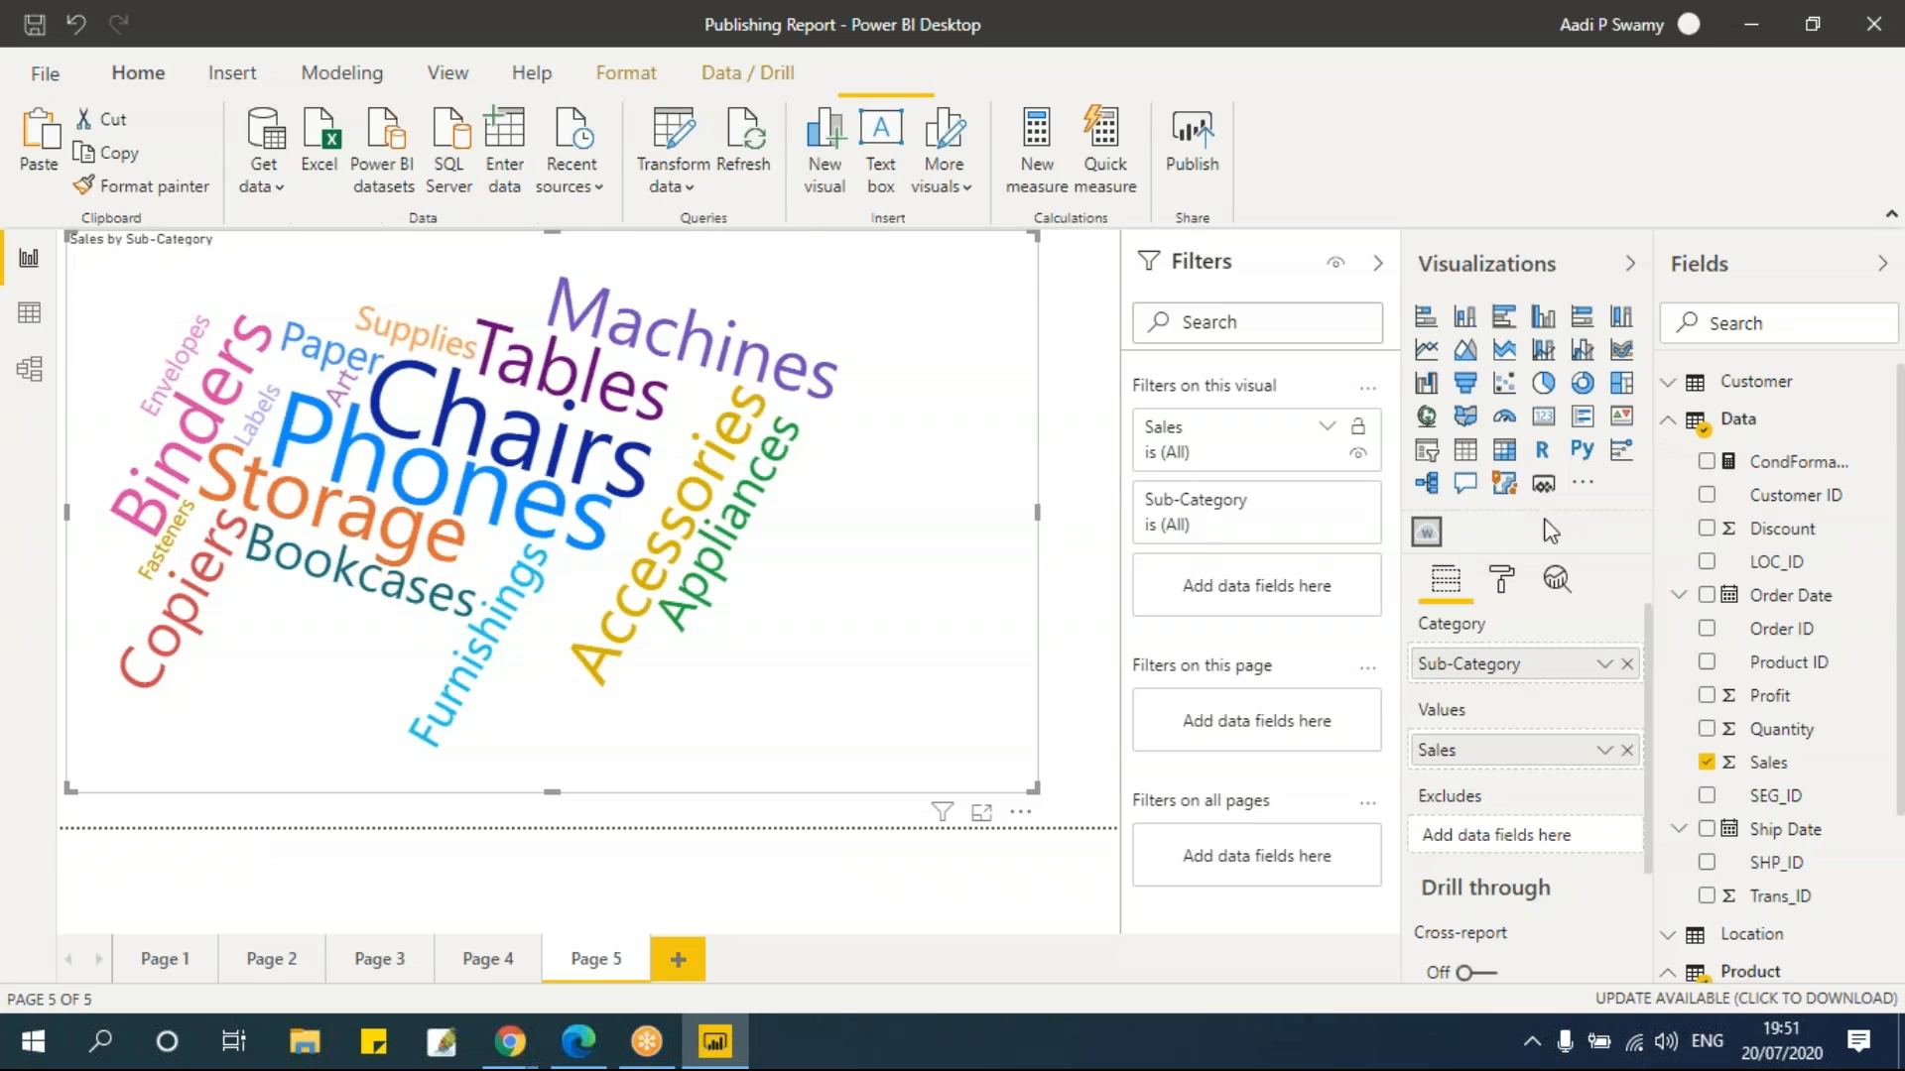
left_click(1582, 489)
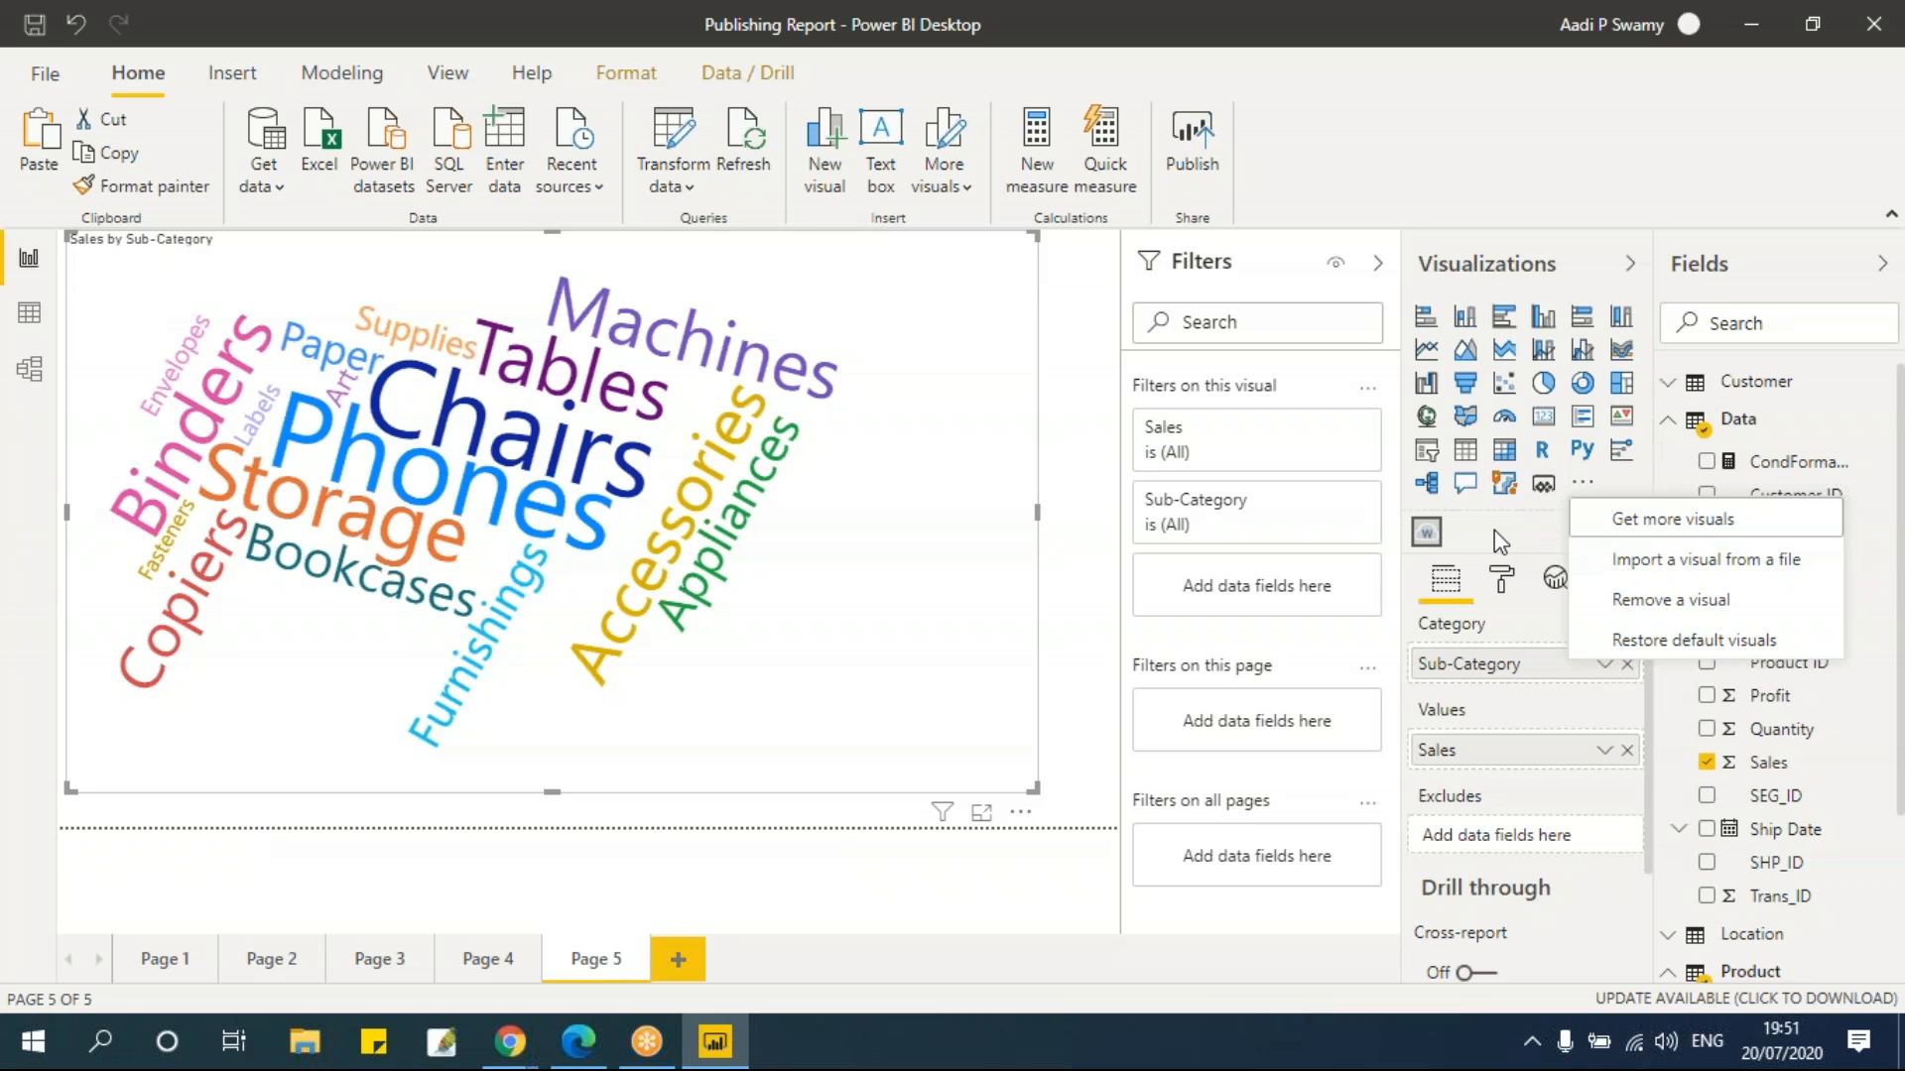
key("Escape")
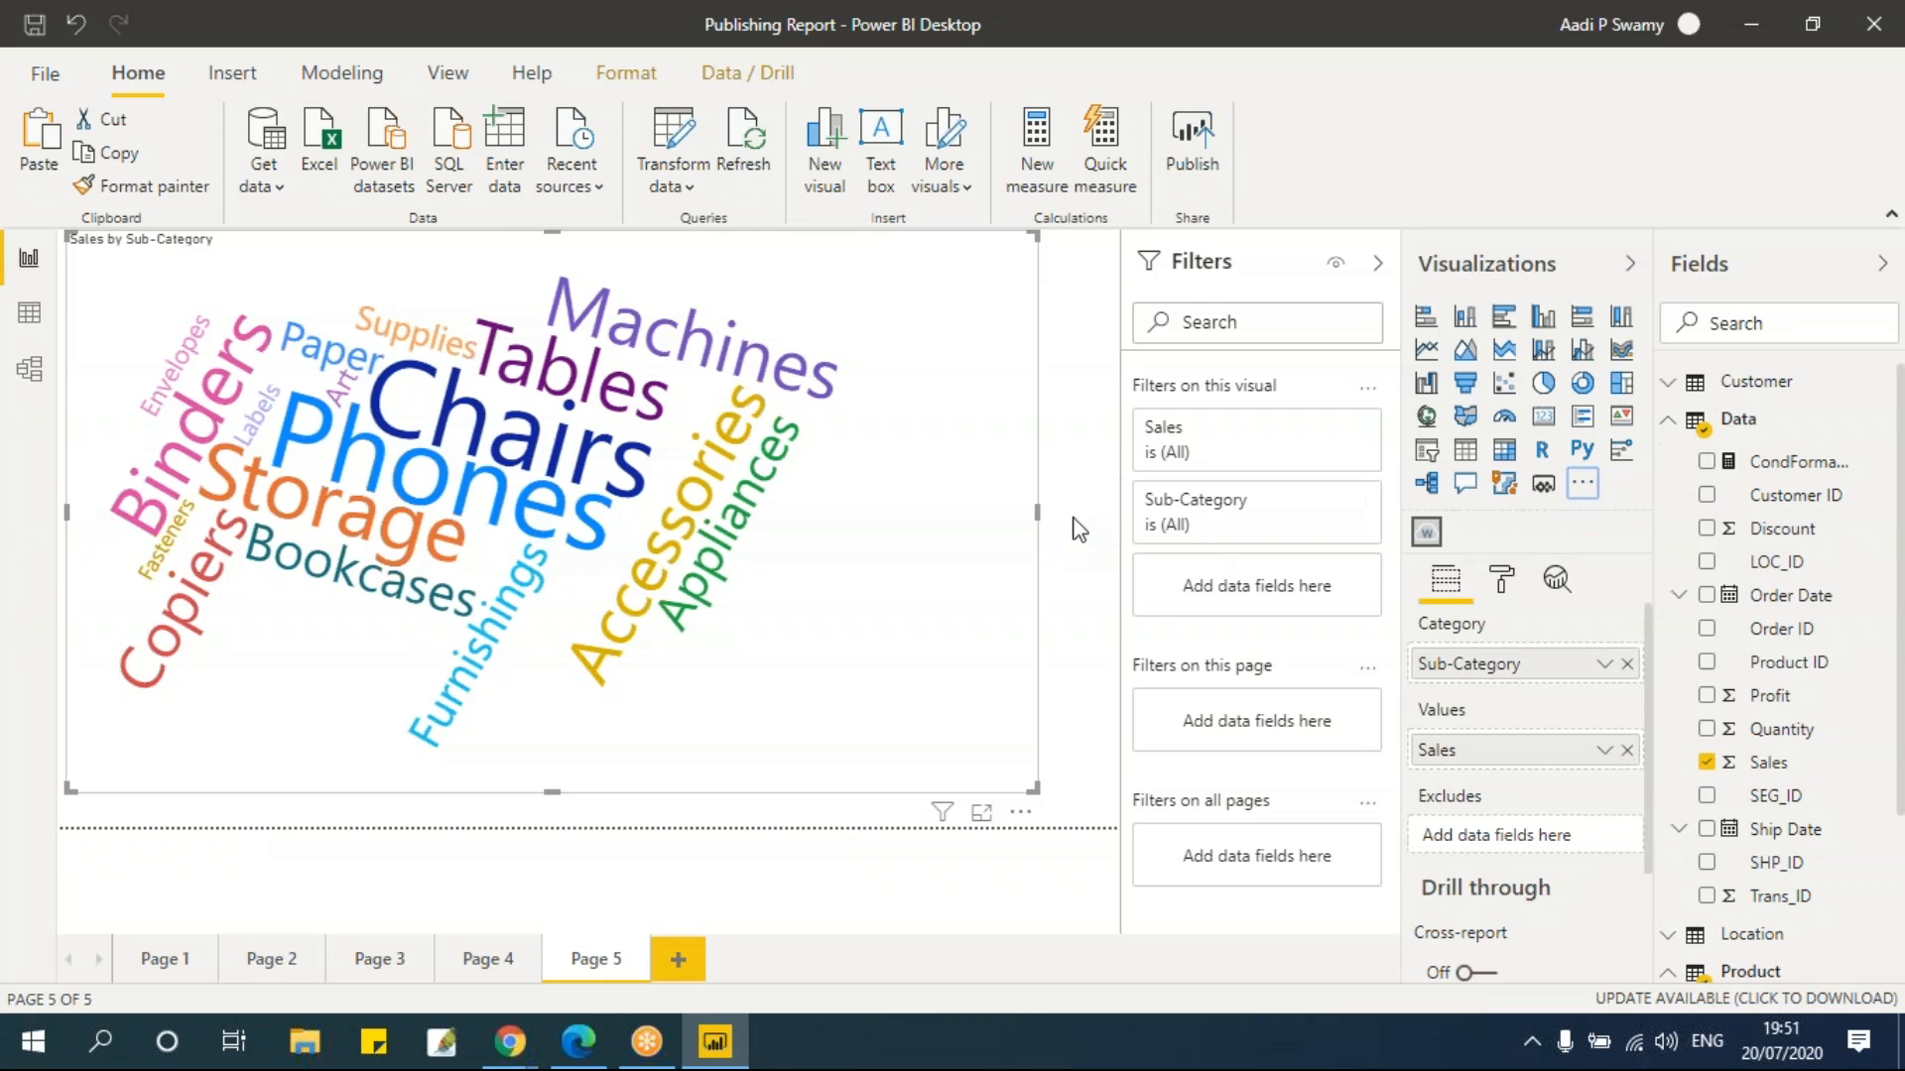
Save the report and republish it to My workspace, replacing the existing 'Publishing Report' dataset
left_click(1064, 371)
key("ctrl+s")
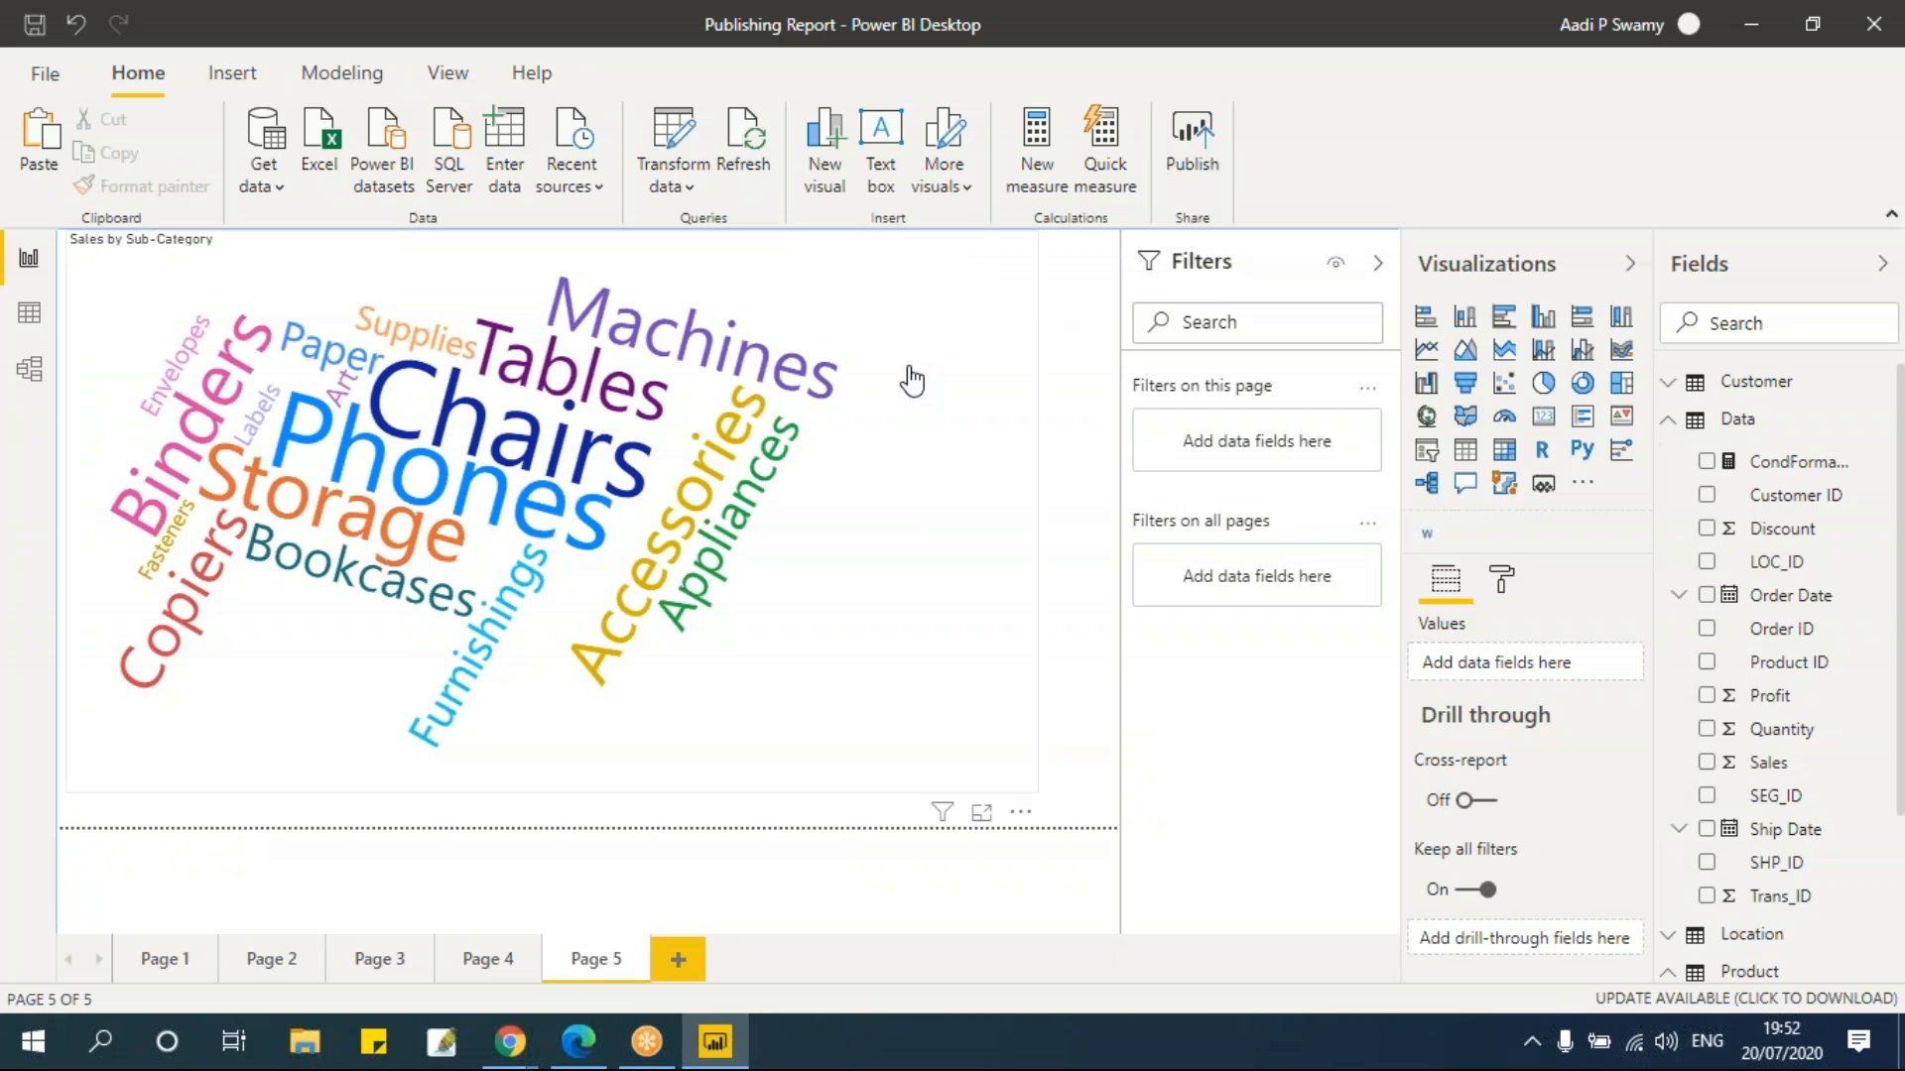
left_click(1190, 169)
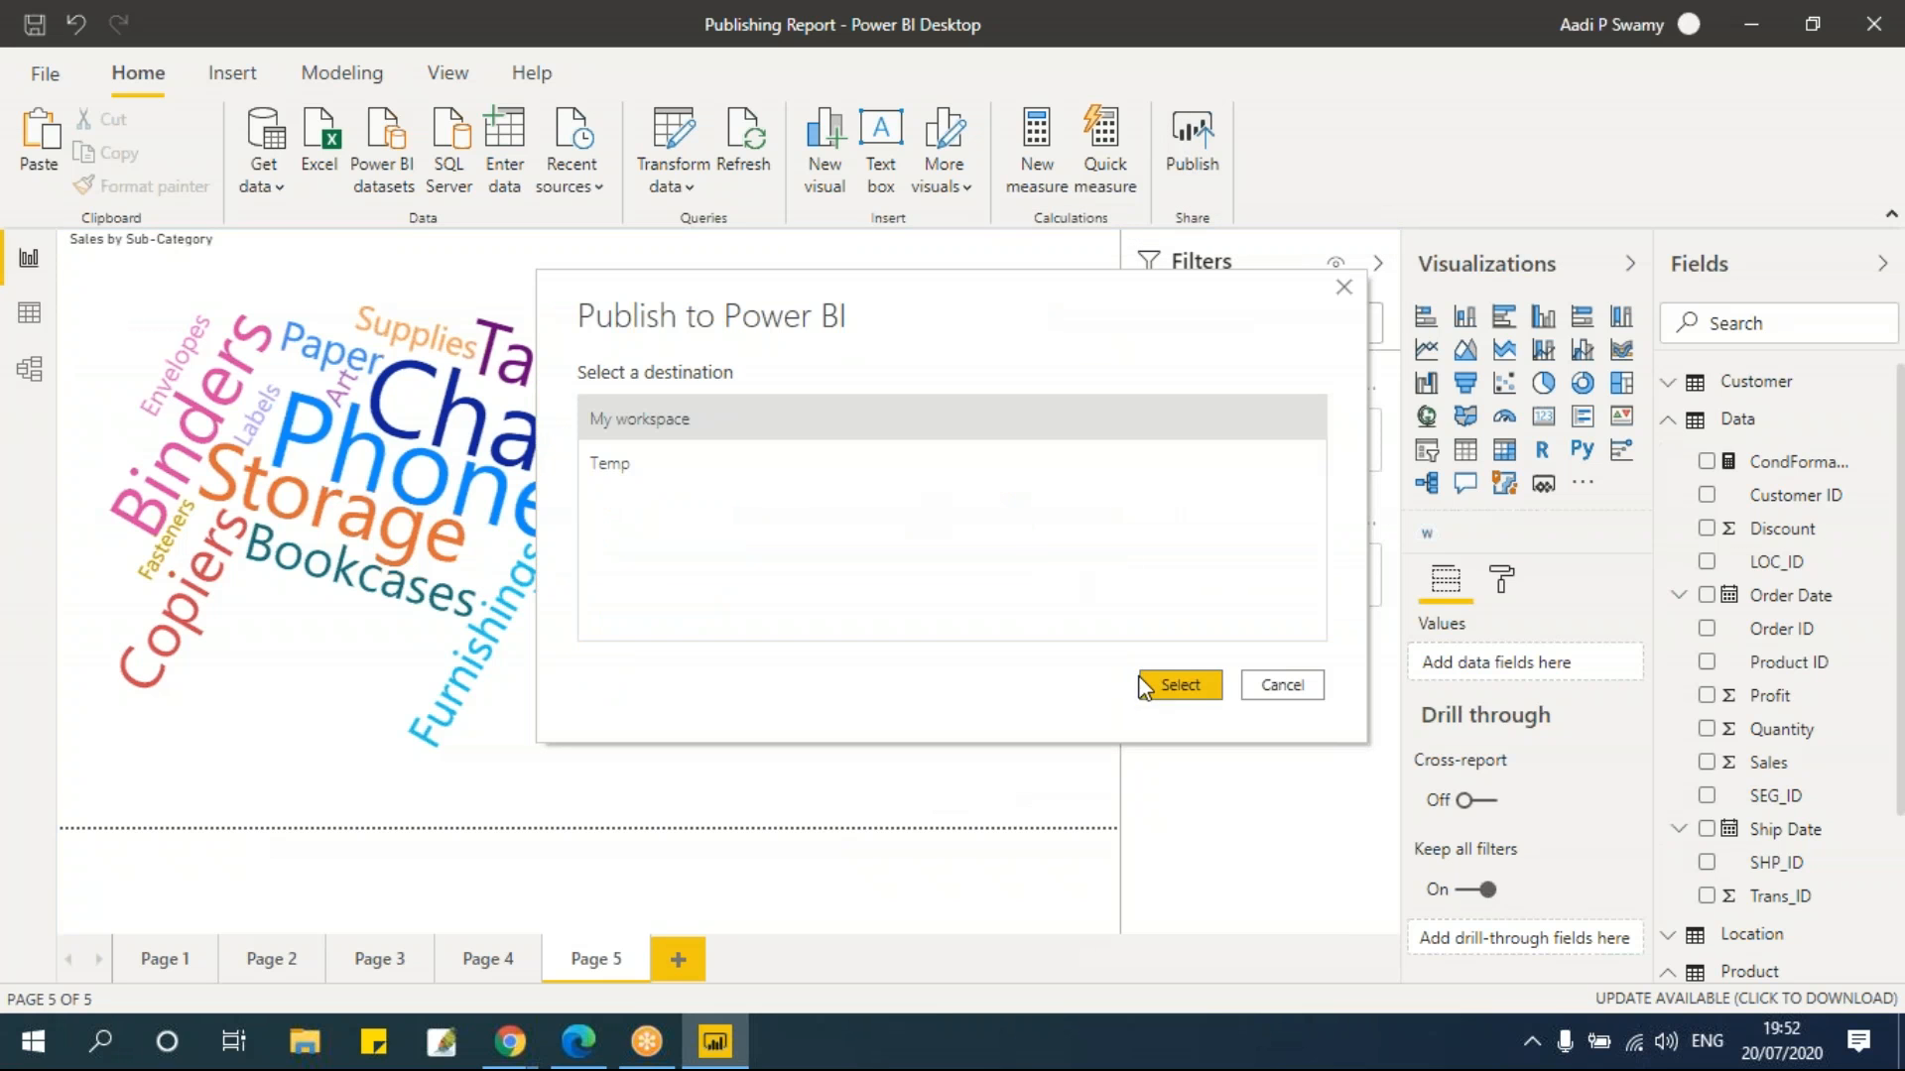
left_click(1181, 687)
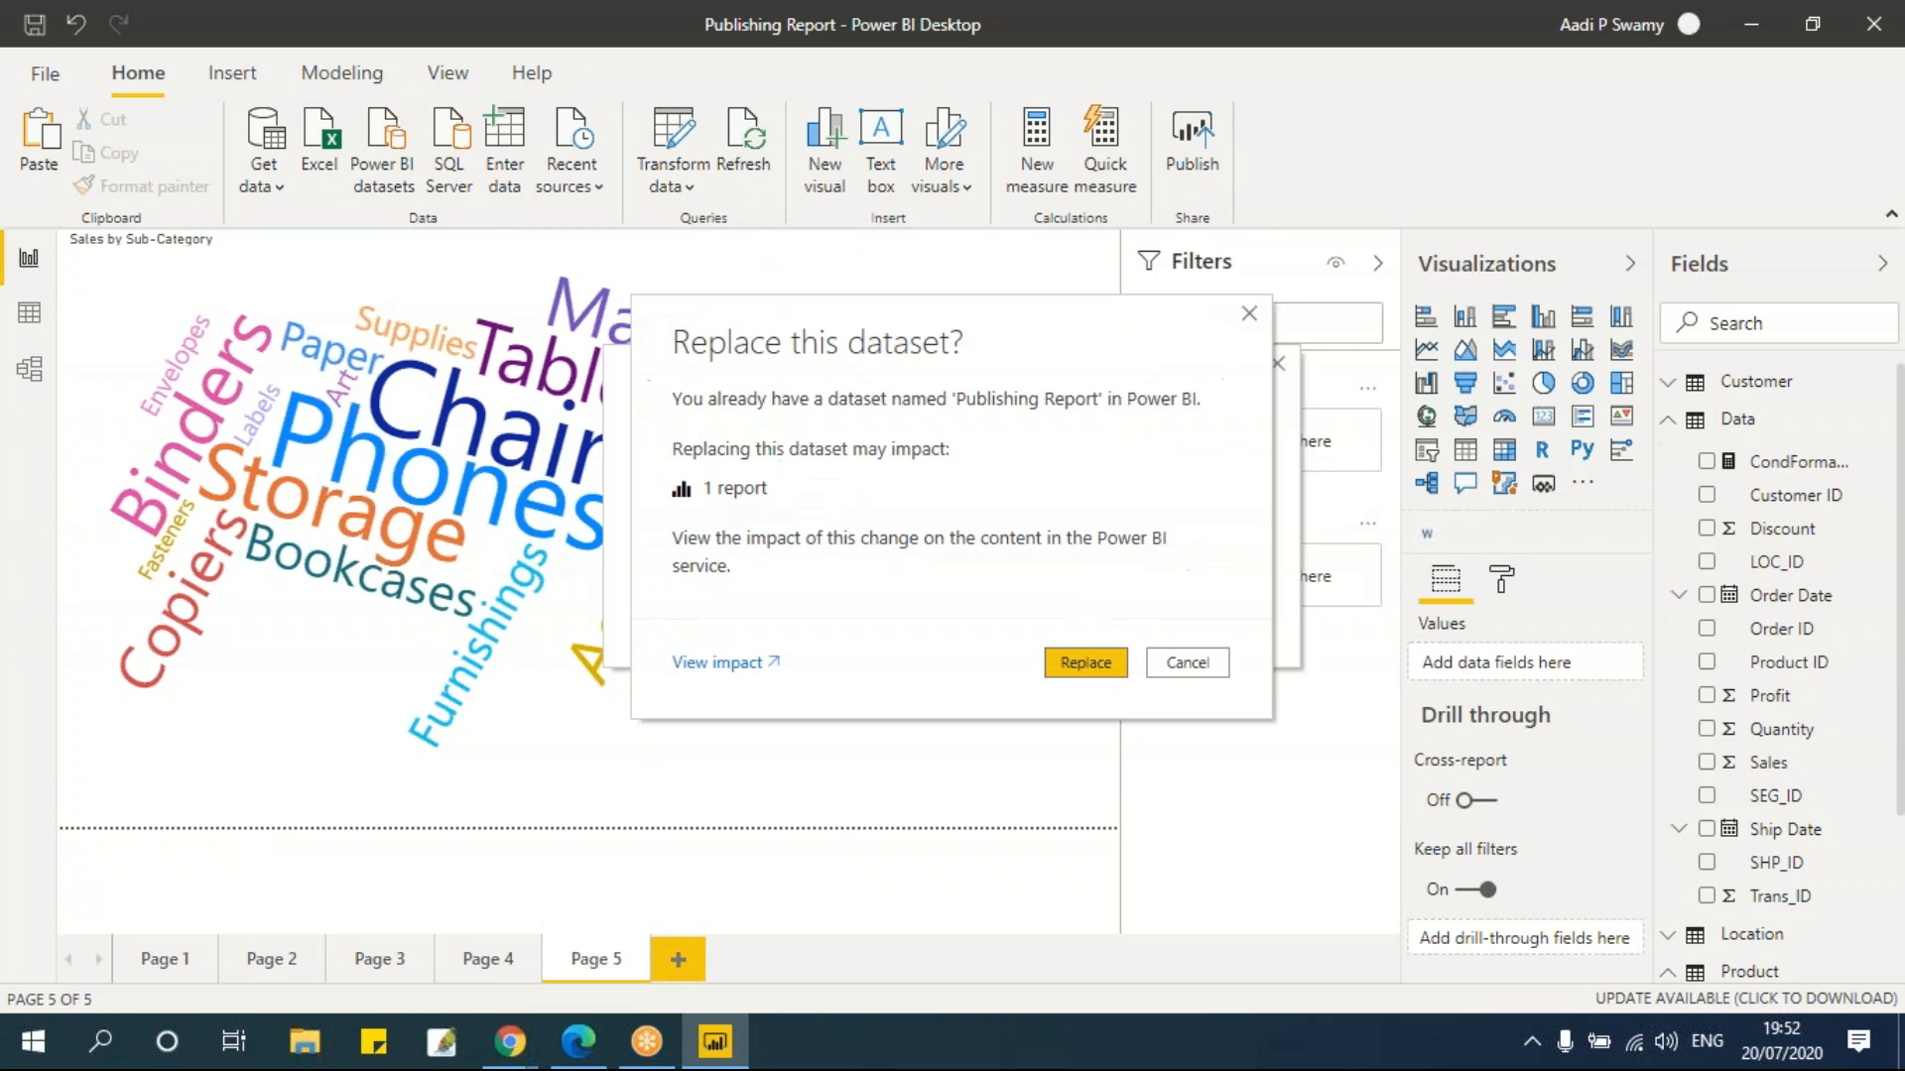
left_click(1084, 671)
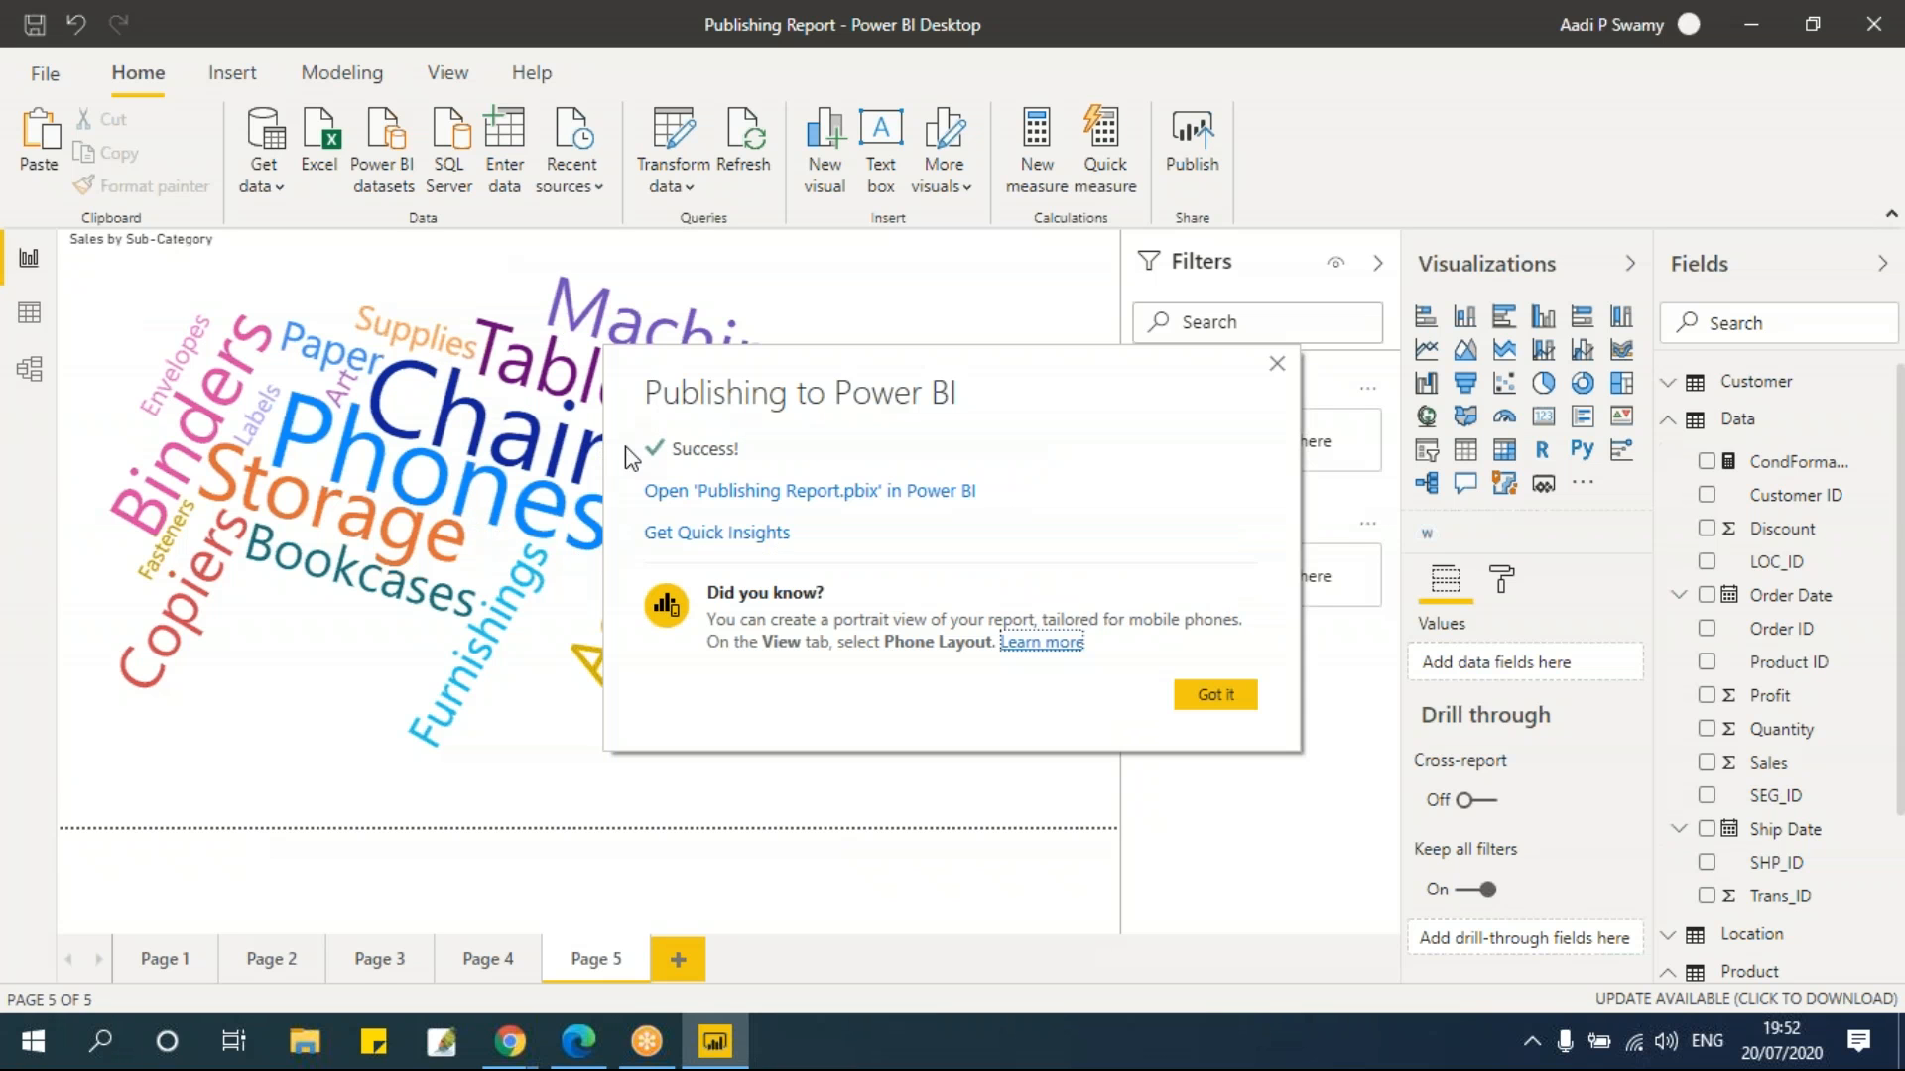
left_click(1225, 691)
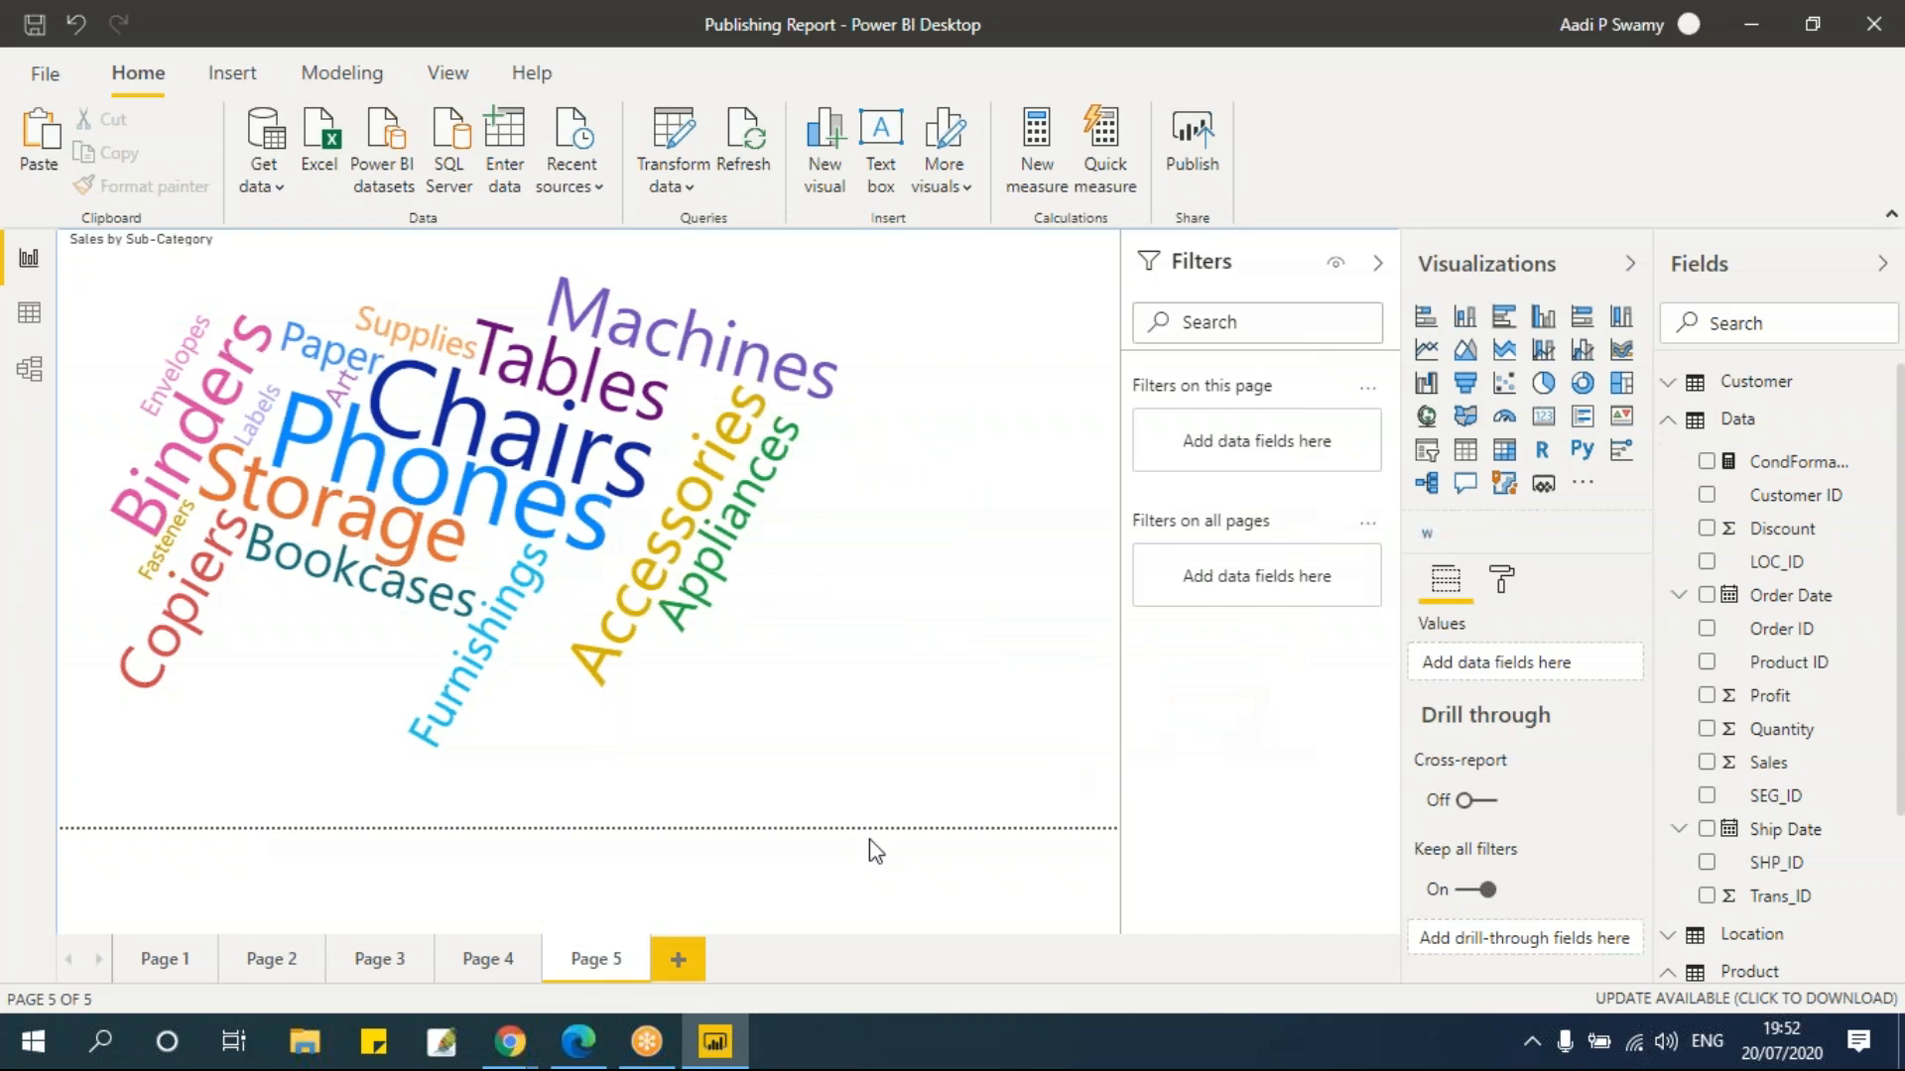
Switch to the Power BI service in Edge, reload the published report and view the word cloud on Page 5
left_click(576, 1042)
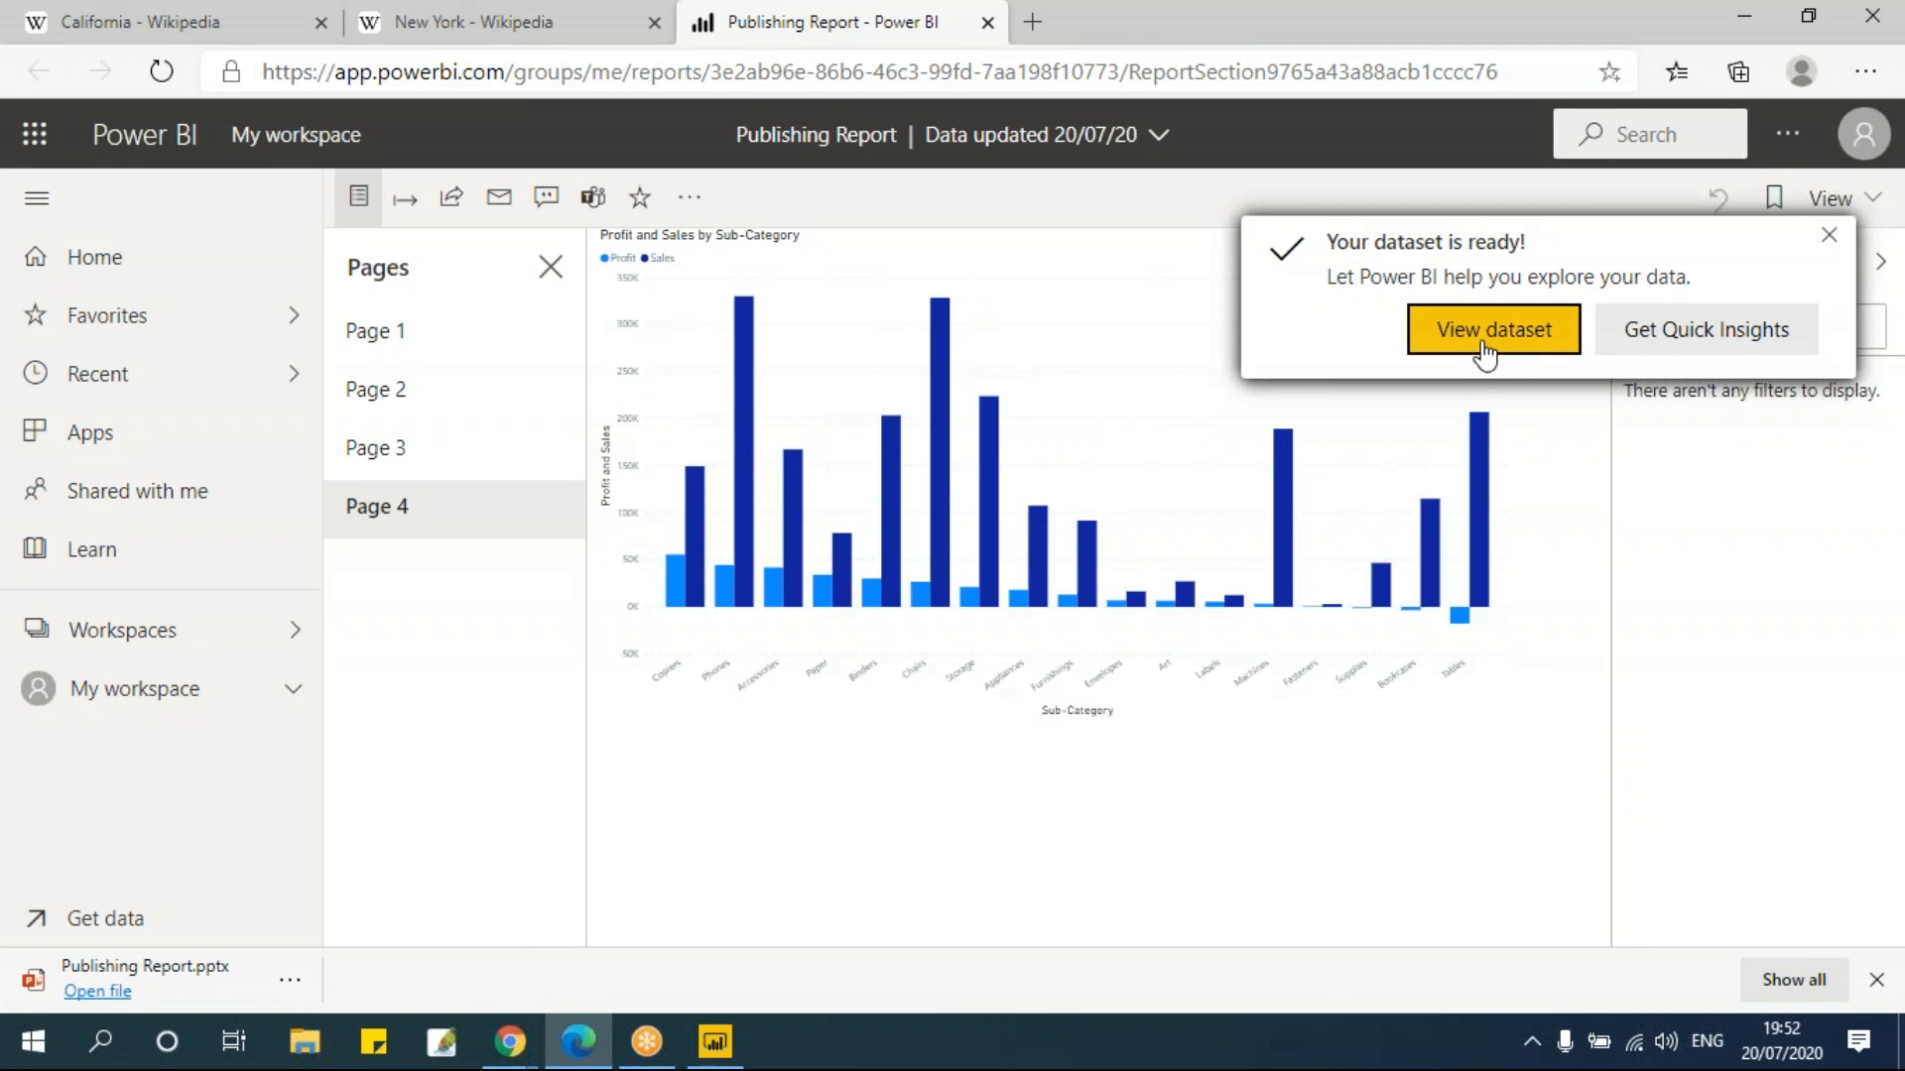
left_click(1829, 235)
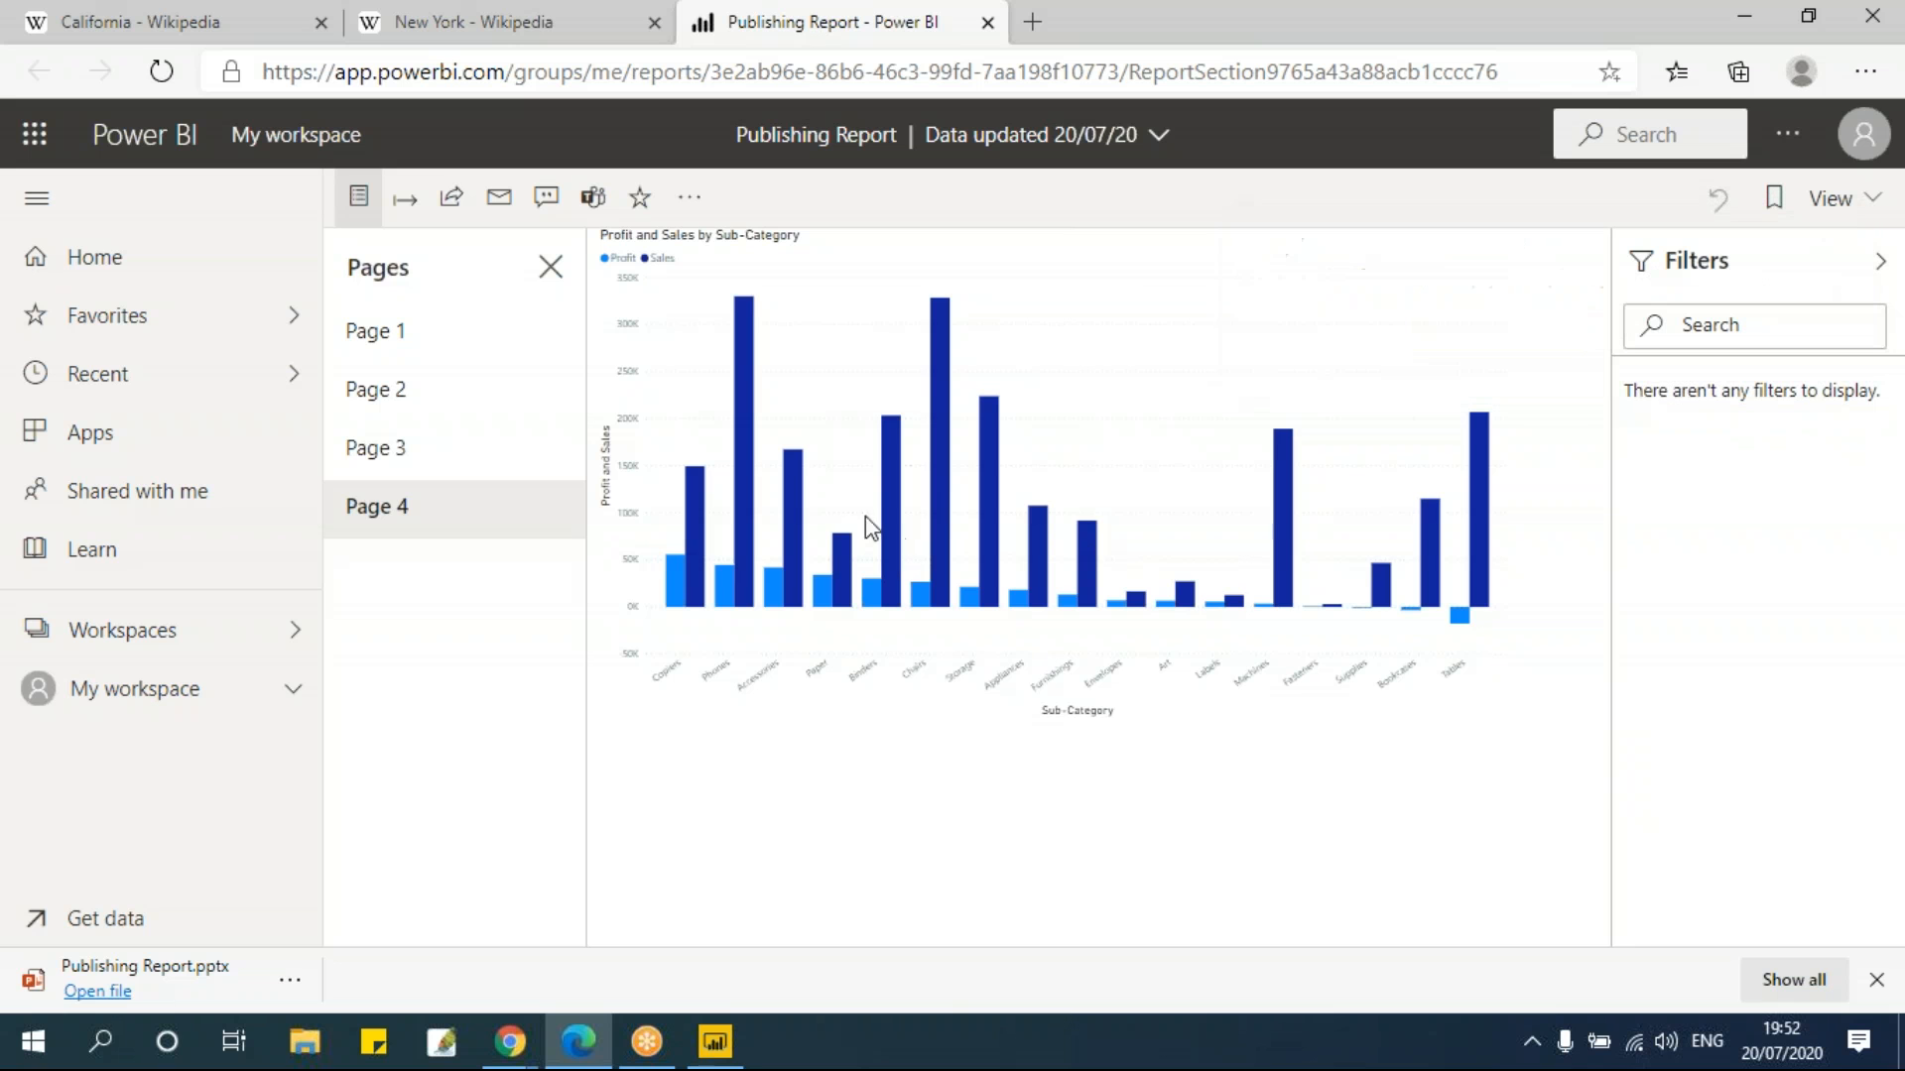
left_click(161, 71)
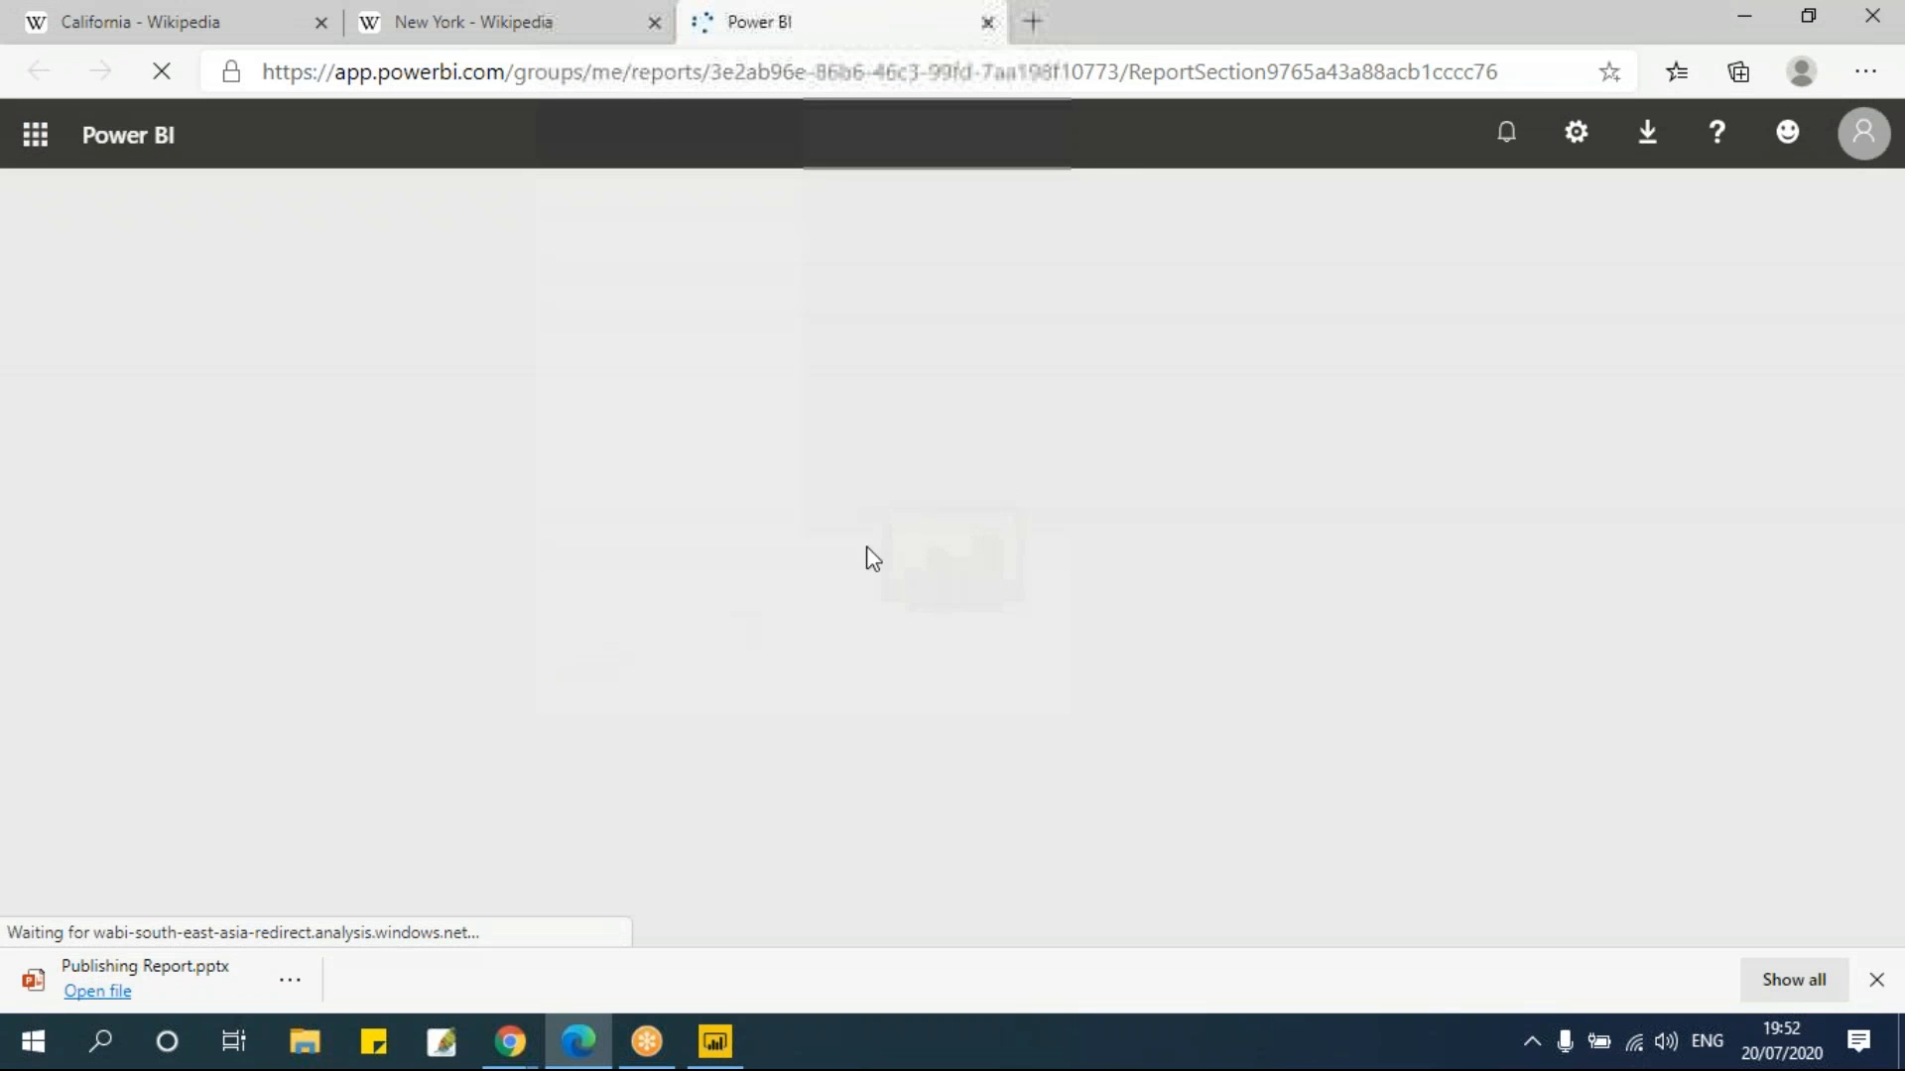
left_click(189, 974)
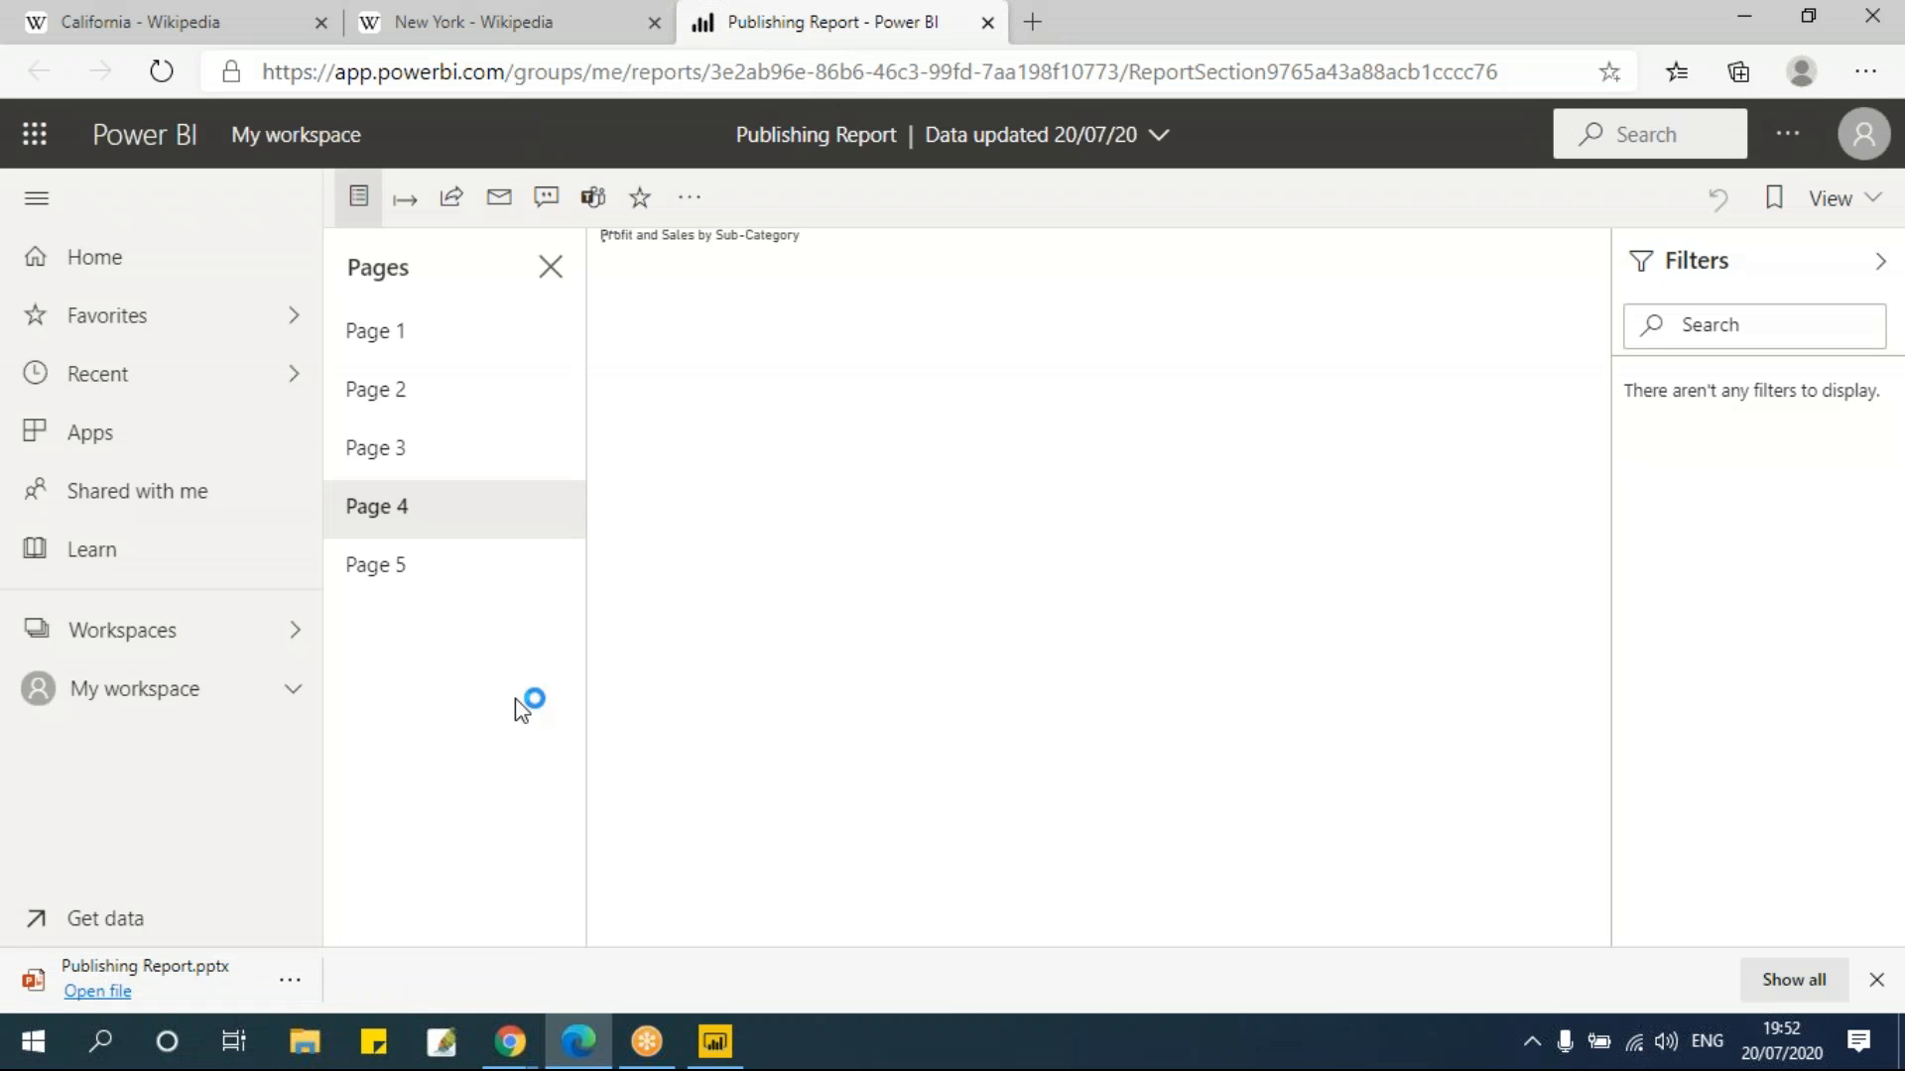
left_click(383, 566)
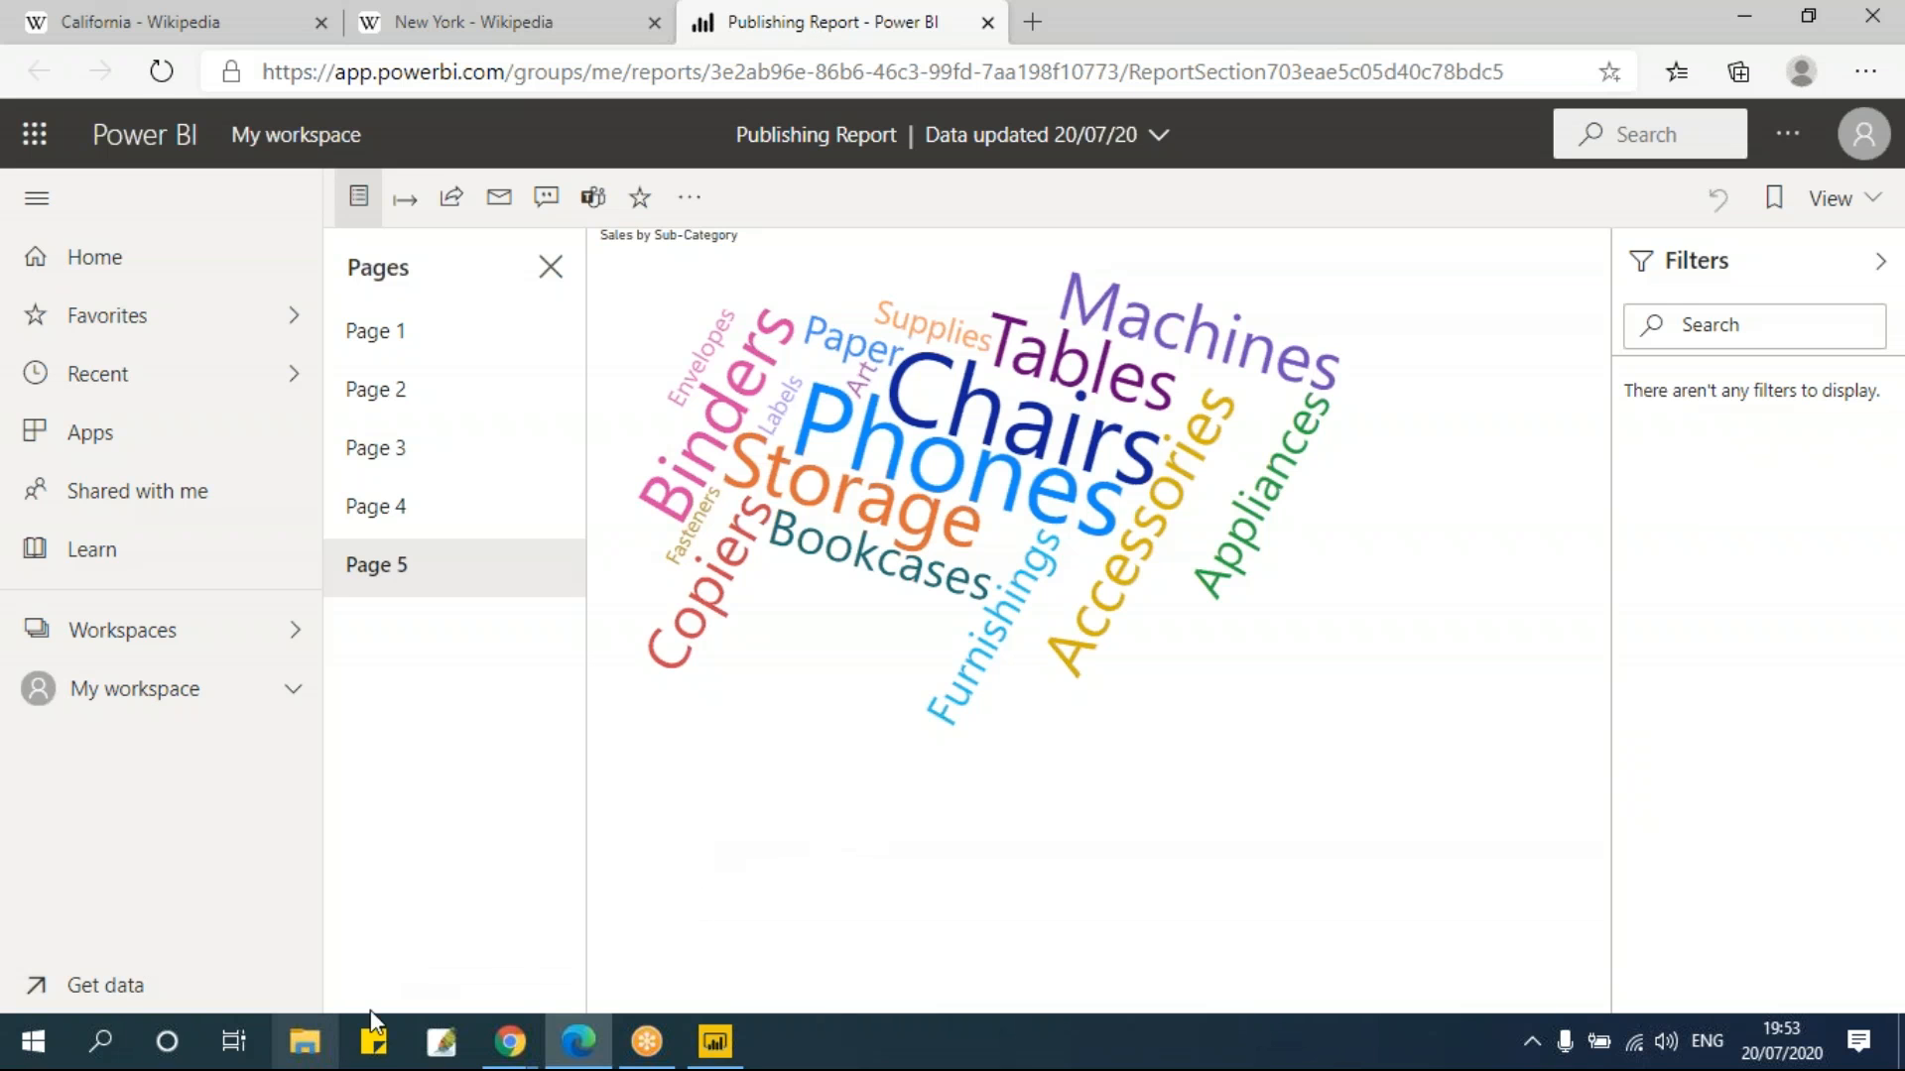
Show the list of available workspaces in the Power BI service
left_click(311, 1057)
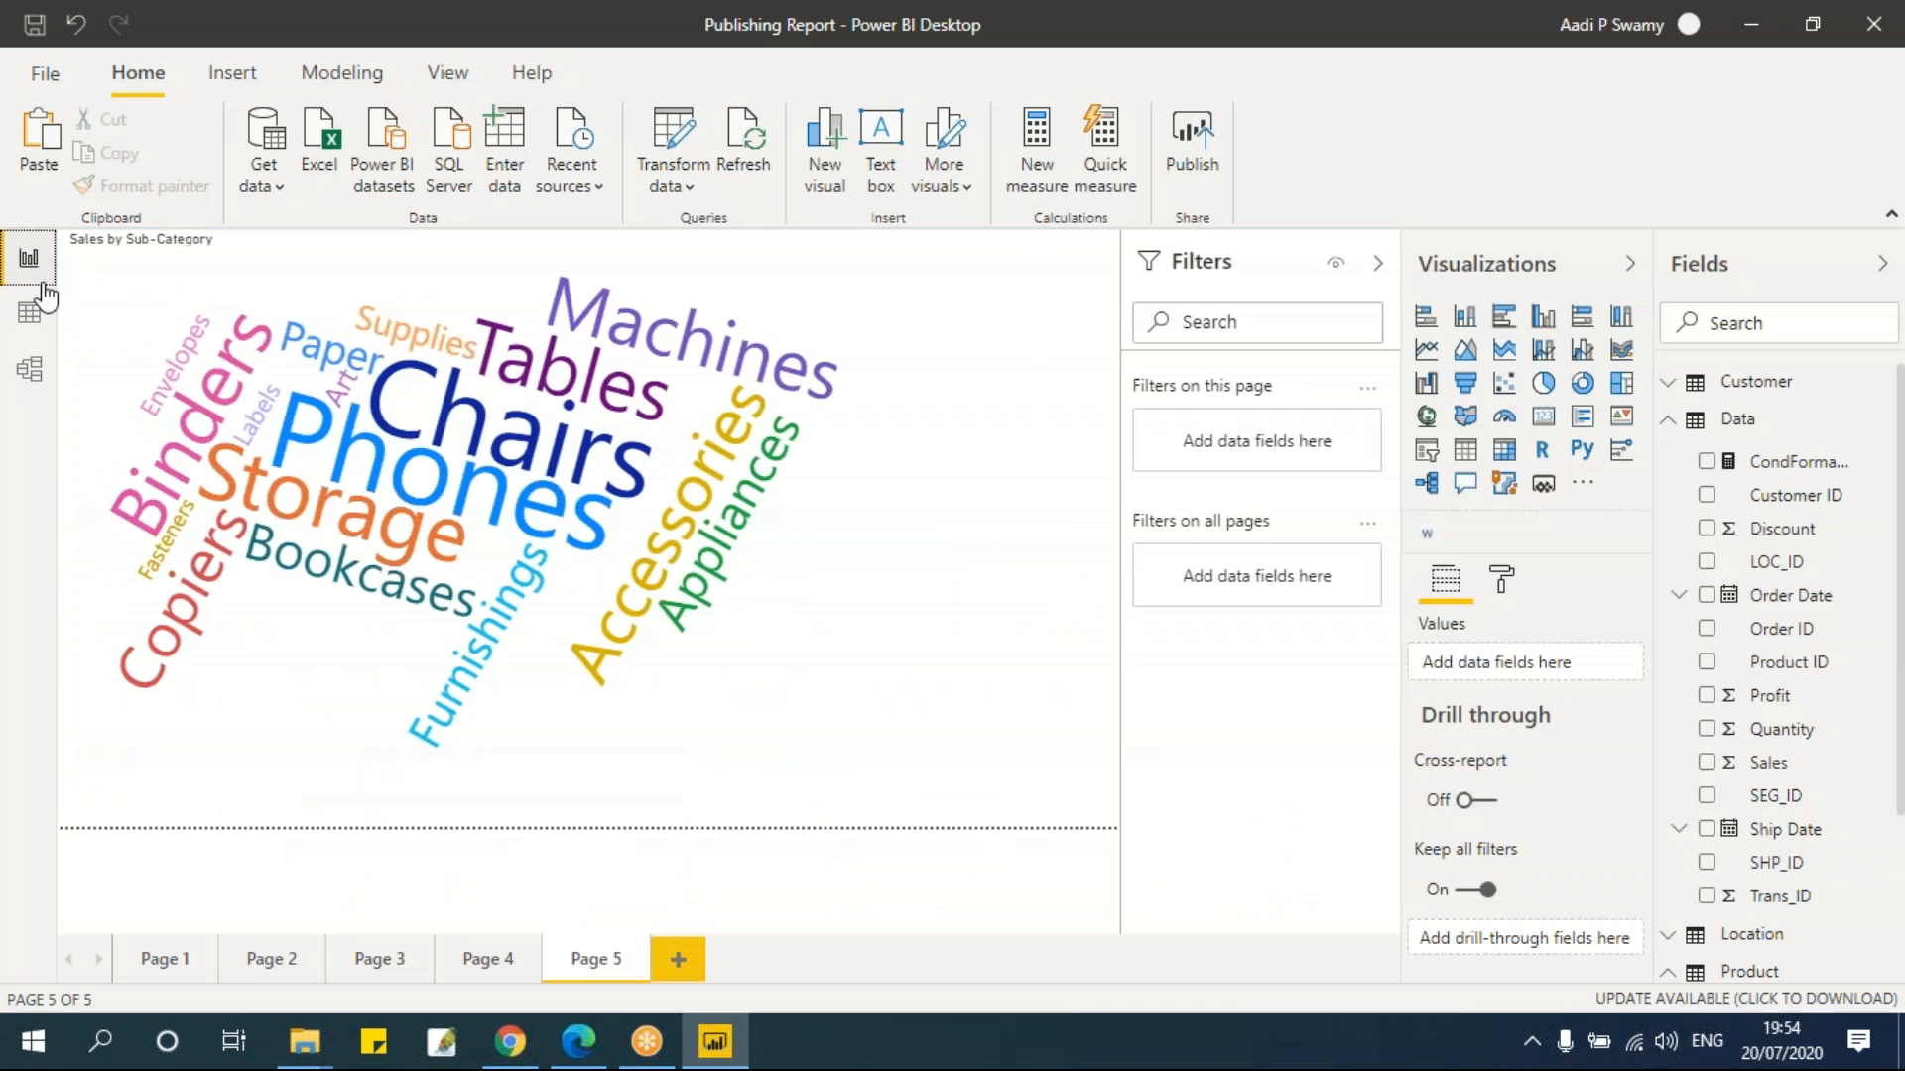
left_click(578, 1041)
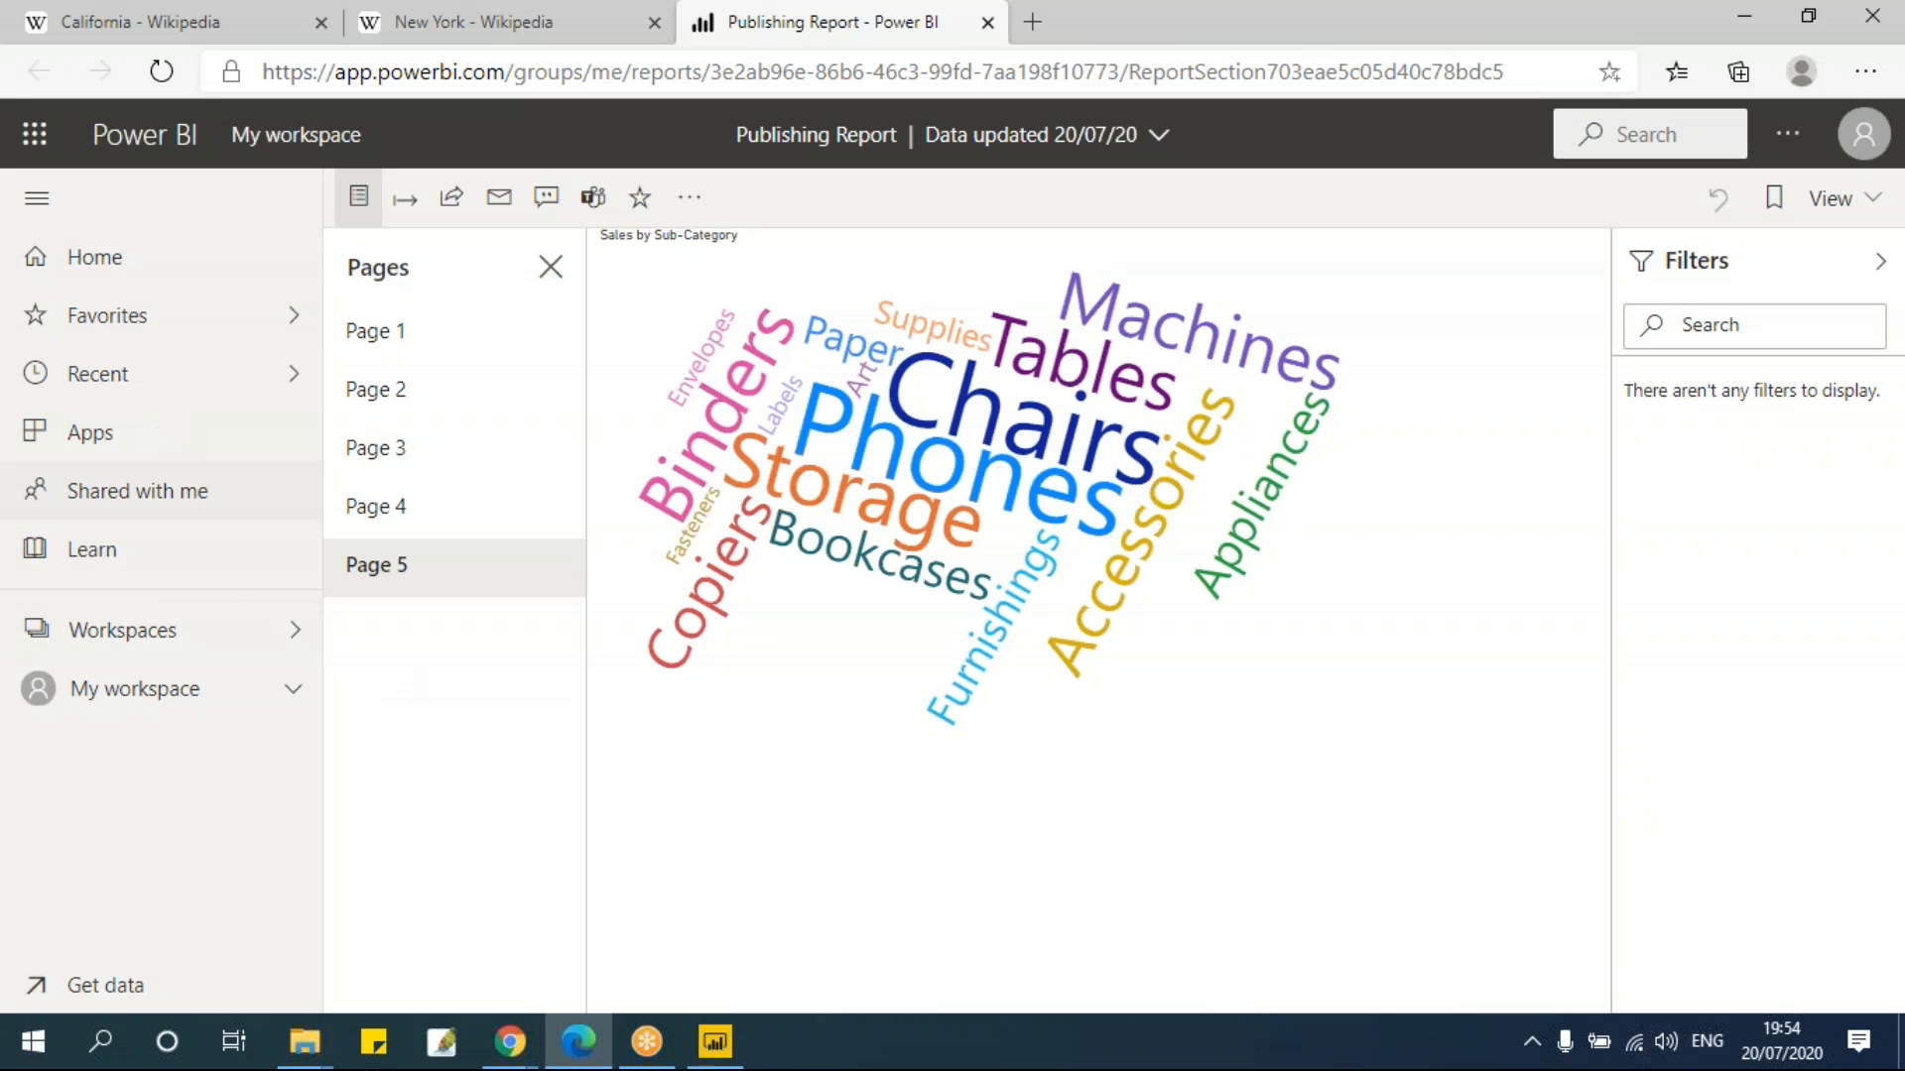
left_click(188, 633)
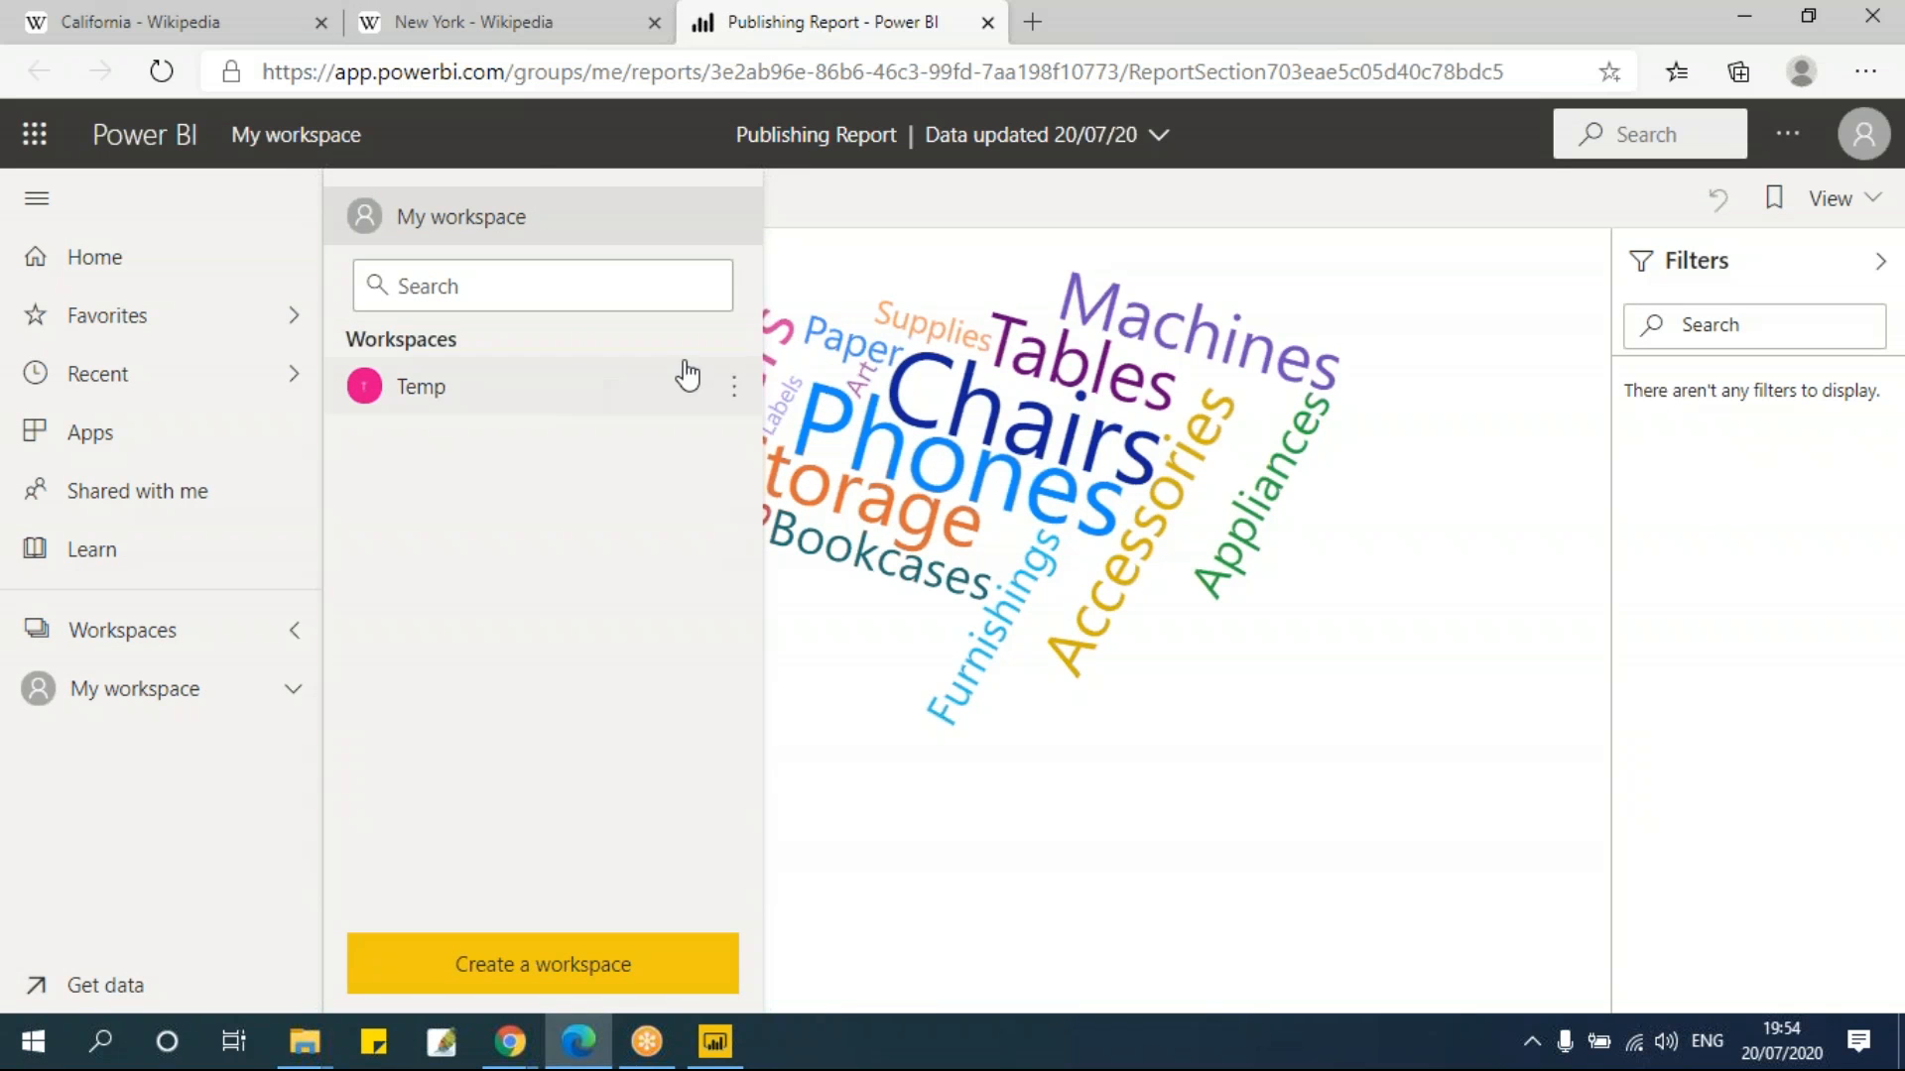
Open the exported Publishing Report presentation in PowerPoint and enable editing
left_click(1332, 588)
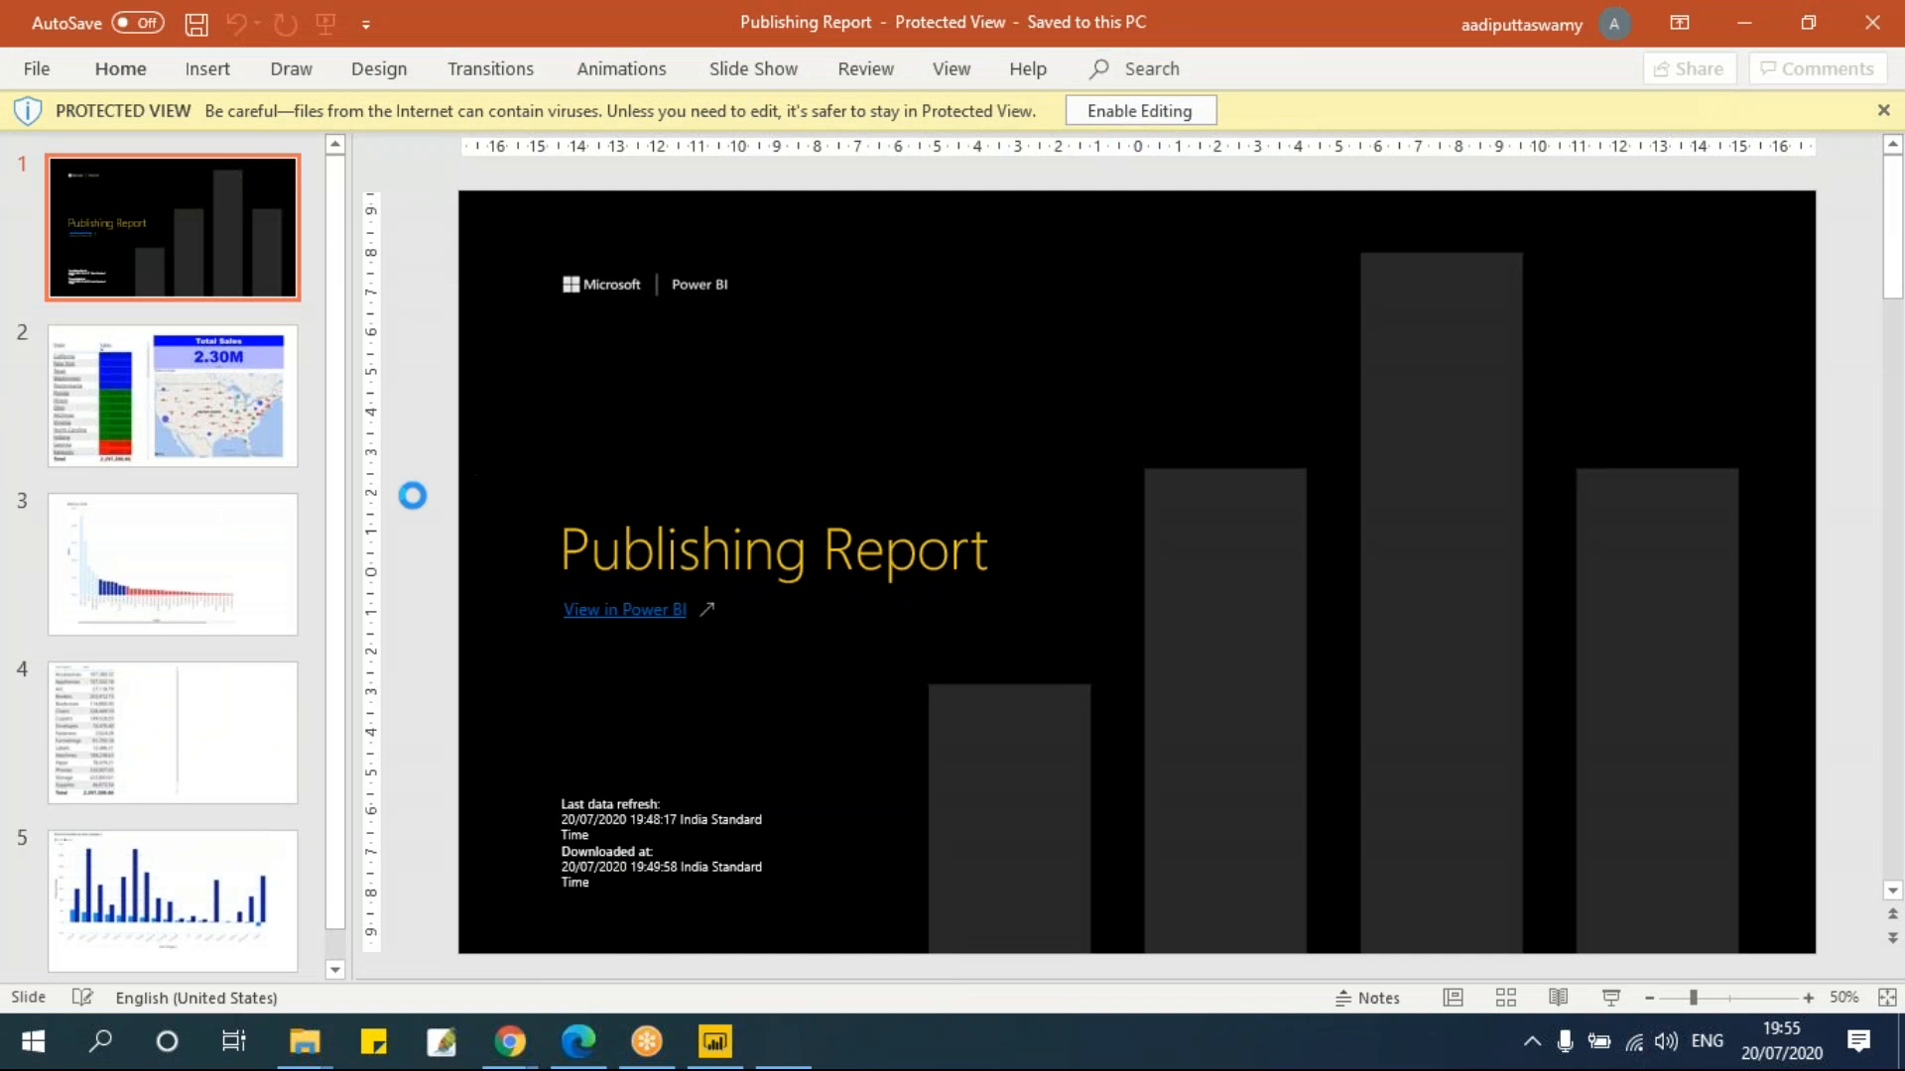
left_click(1151, 119)
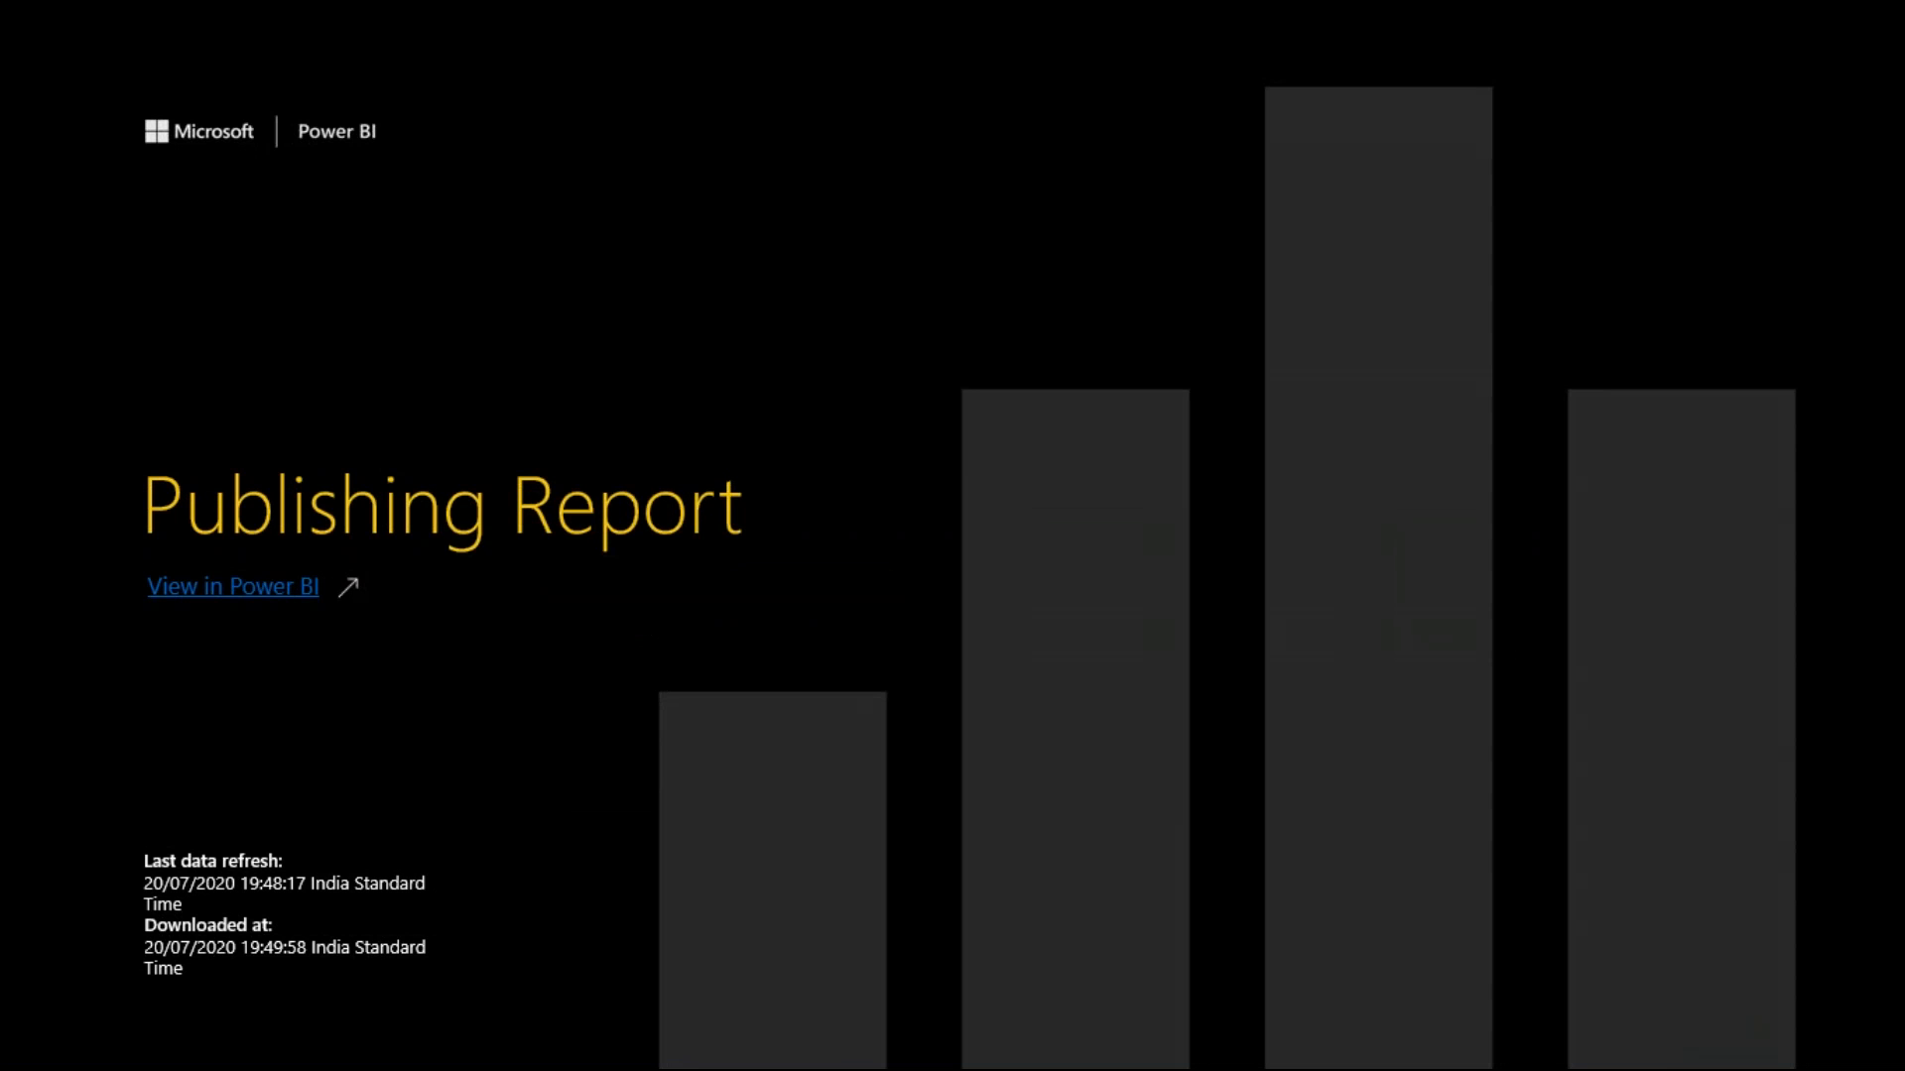
Run the presentation as a slide show to its end, go back through the slides and exit at the Total Sales slide
key("Right")
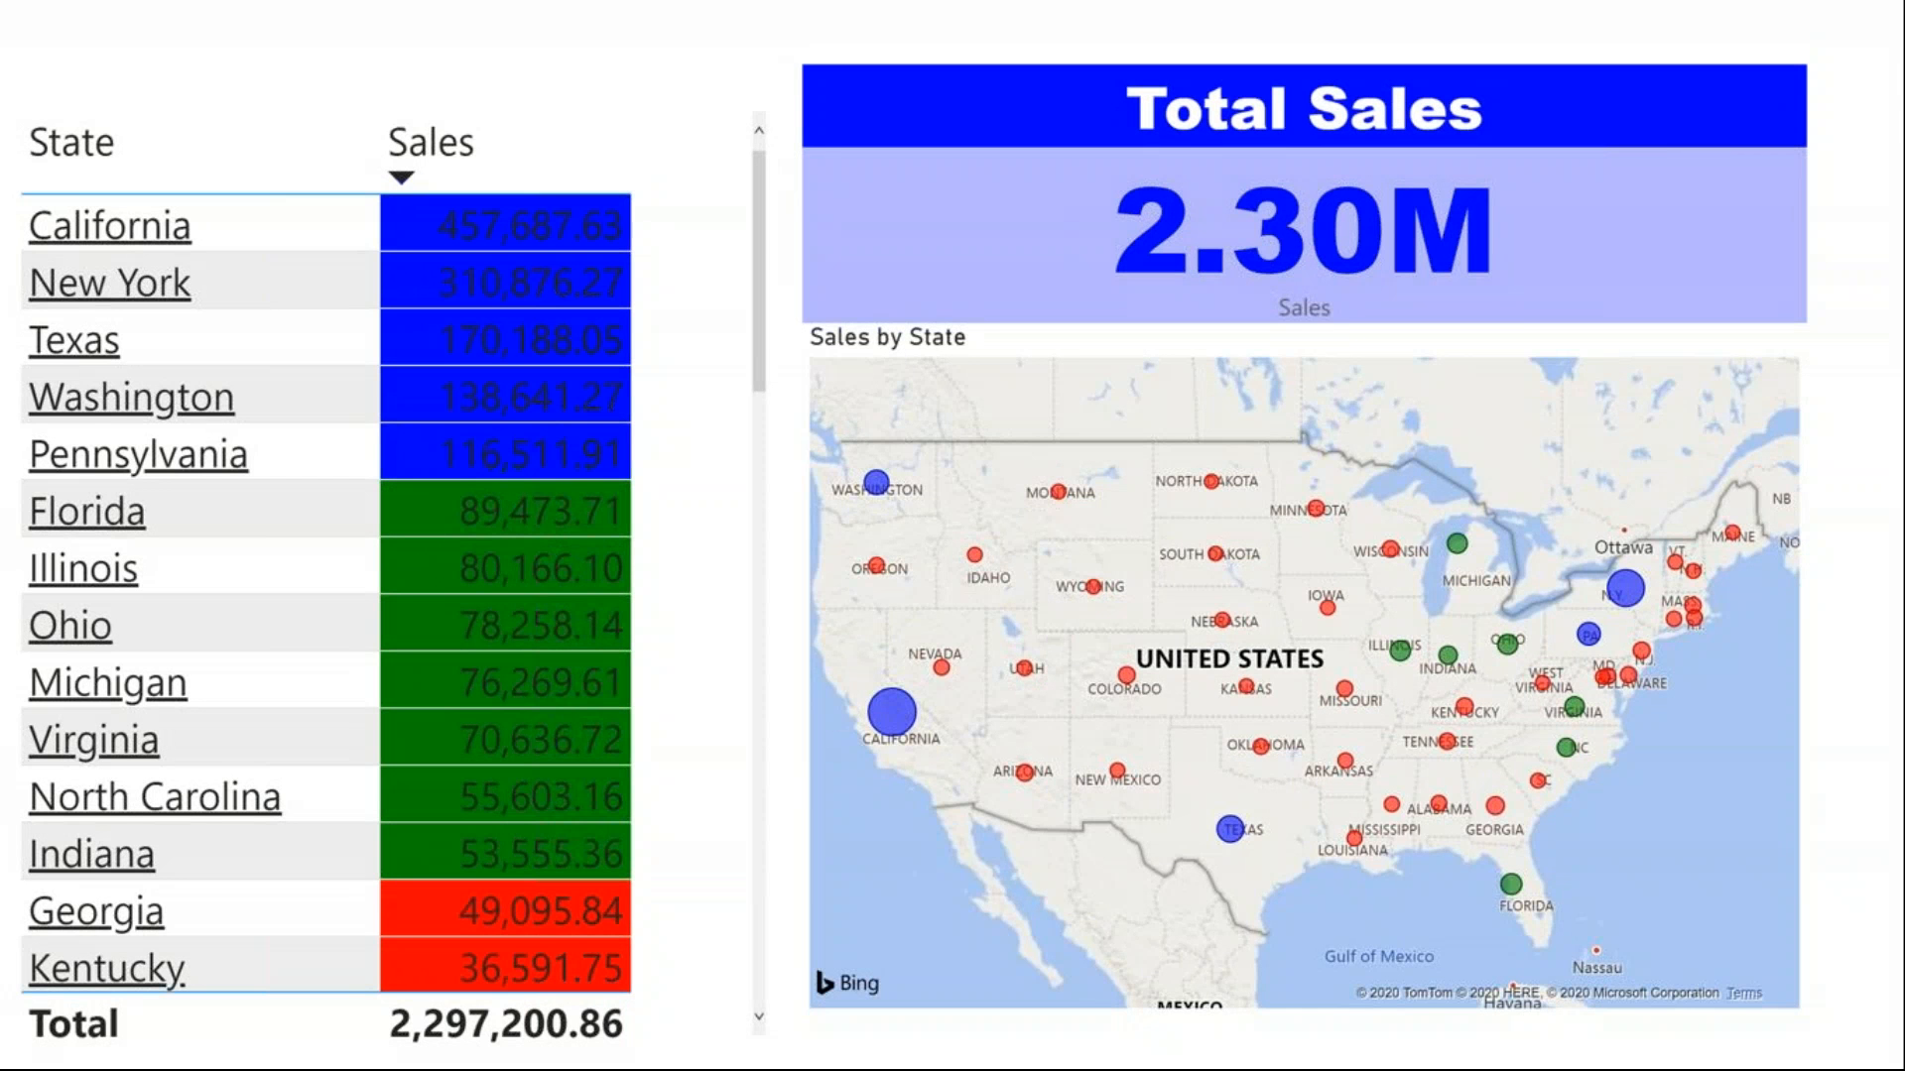
key("Right")
key("Right")
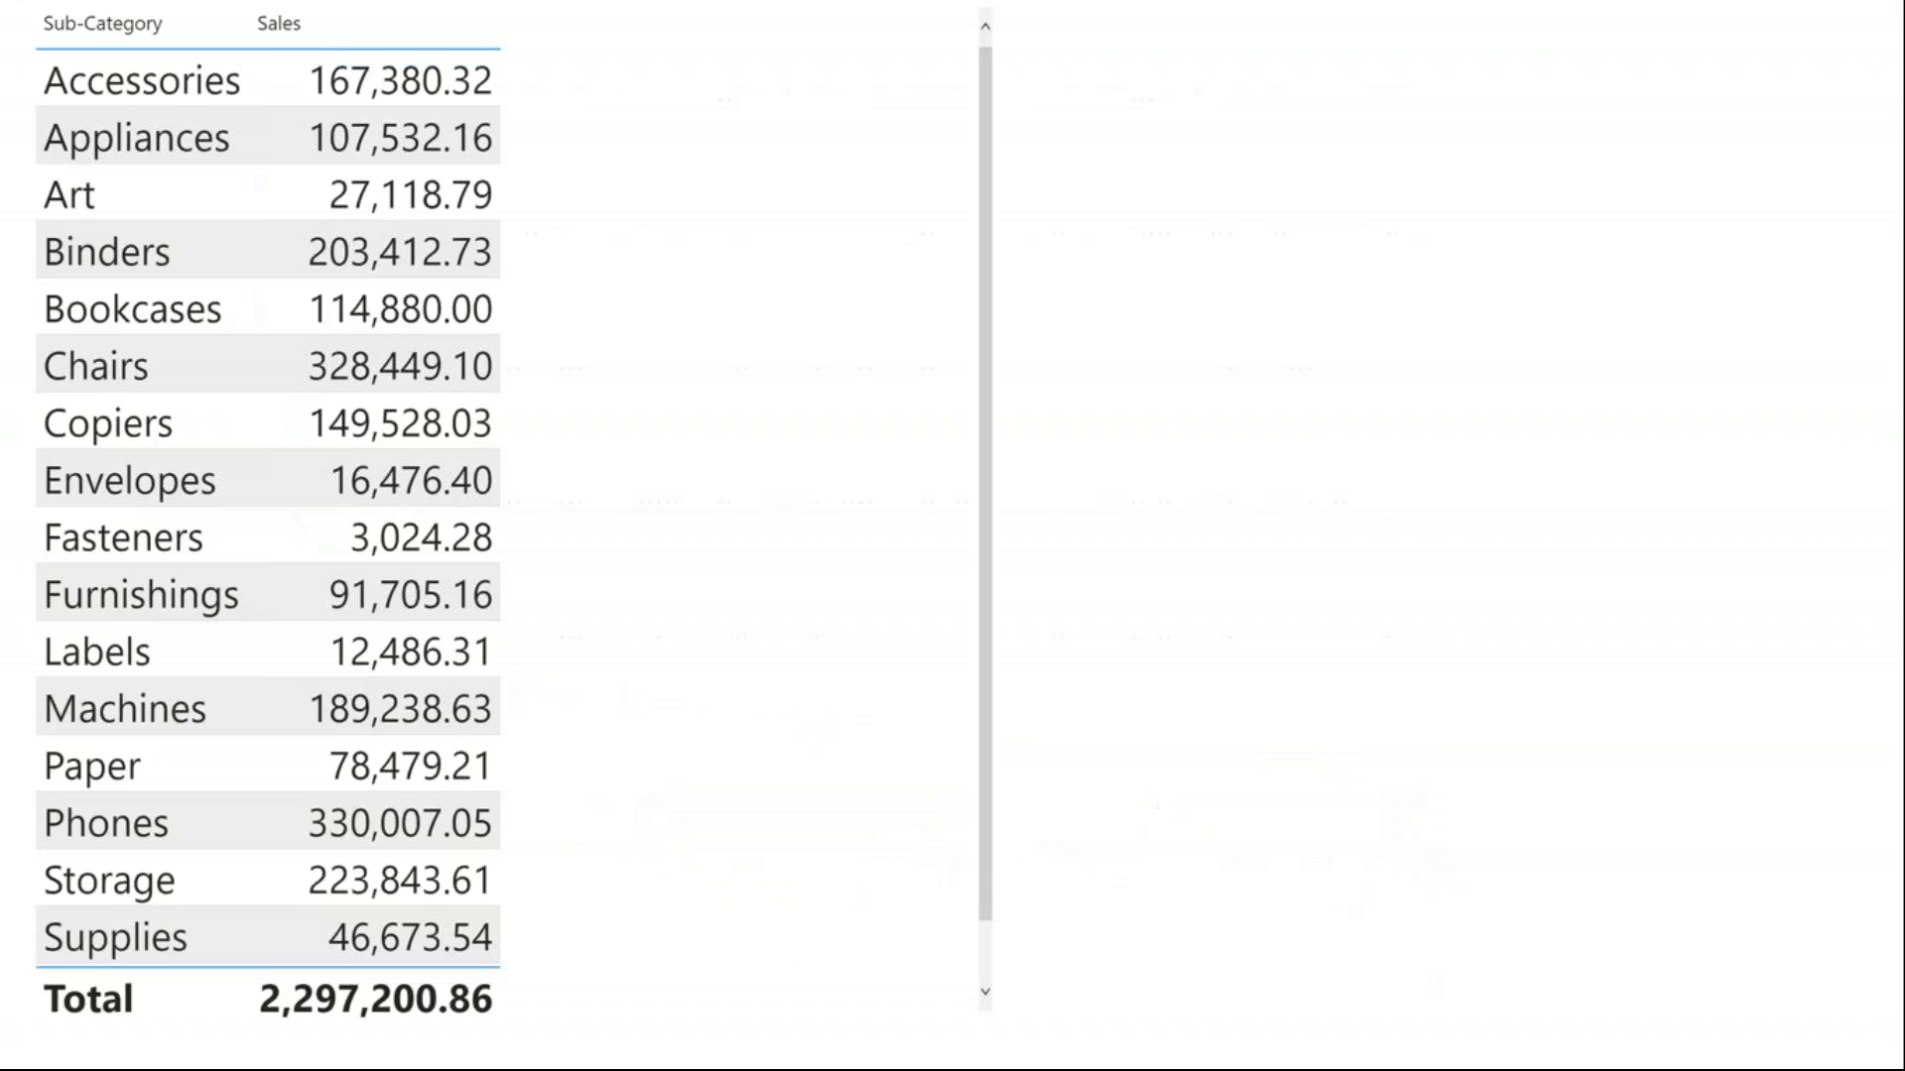
key("Right")
key("Right")
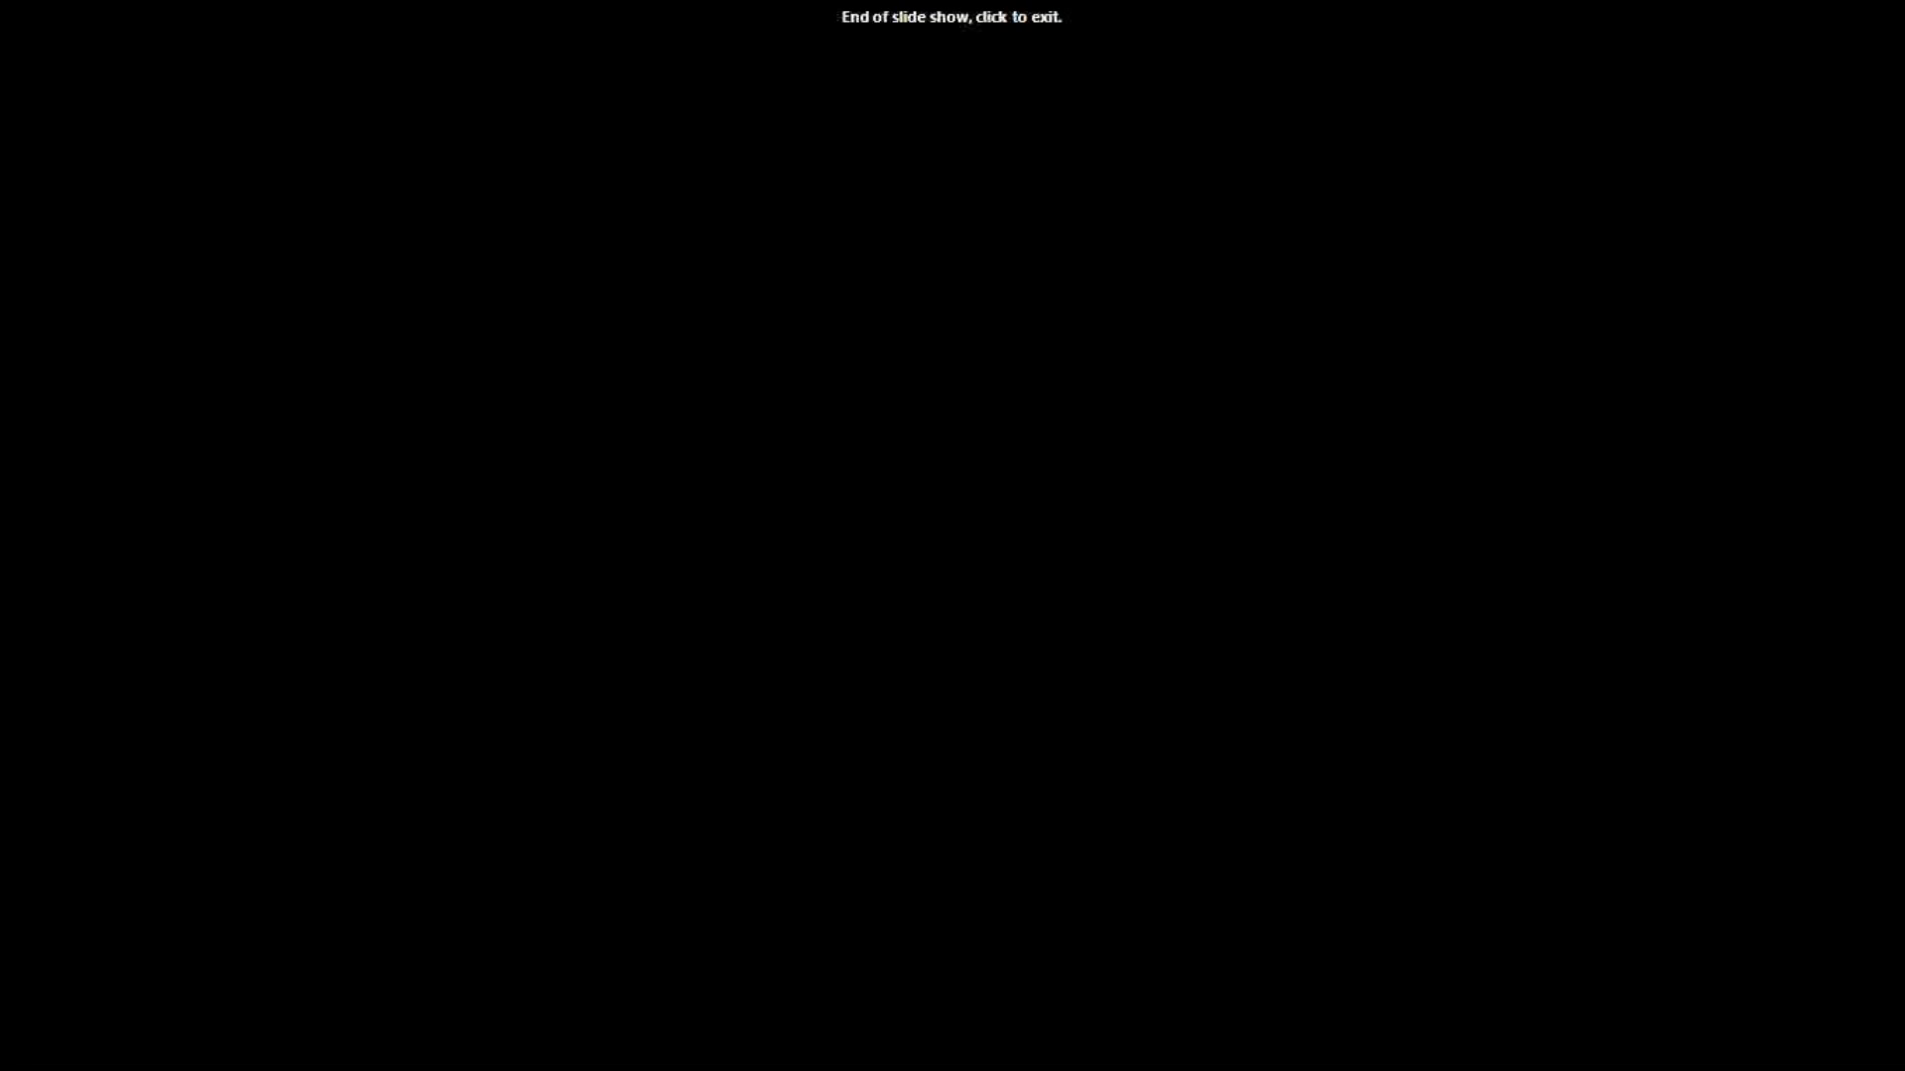
key("Left")
key("Left")
key("Left")
key("Left")
key("Escape")
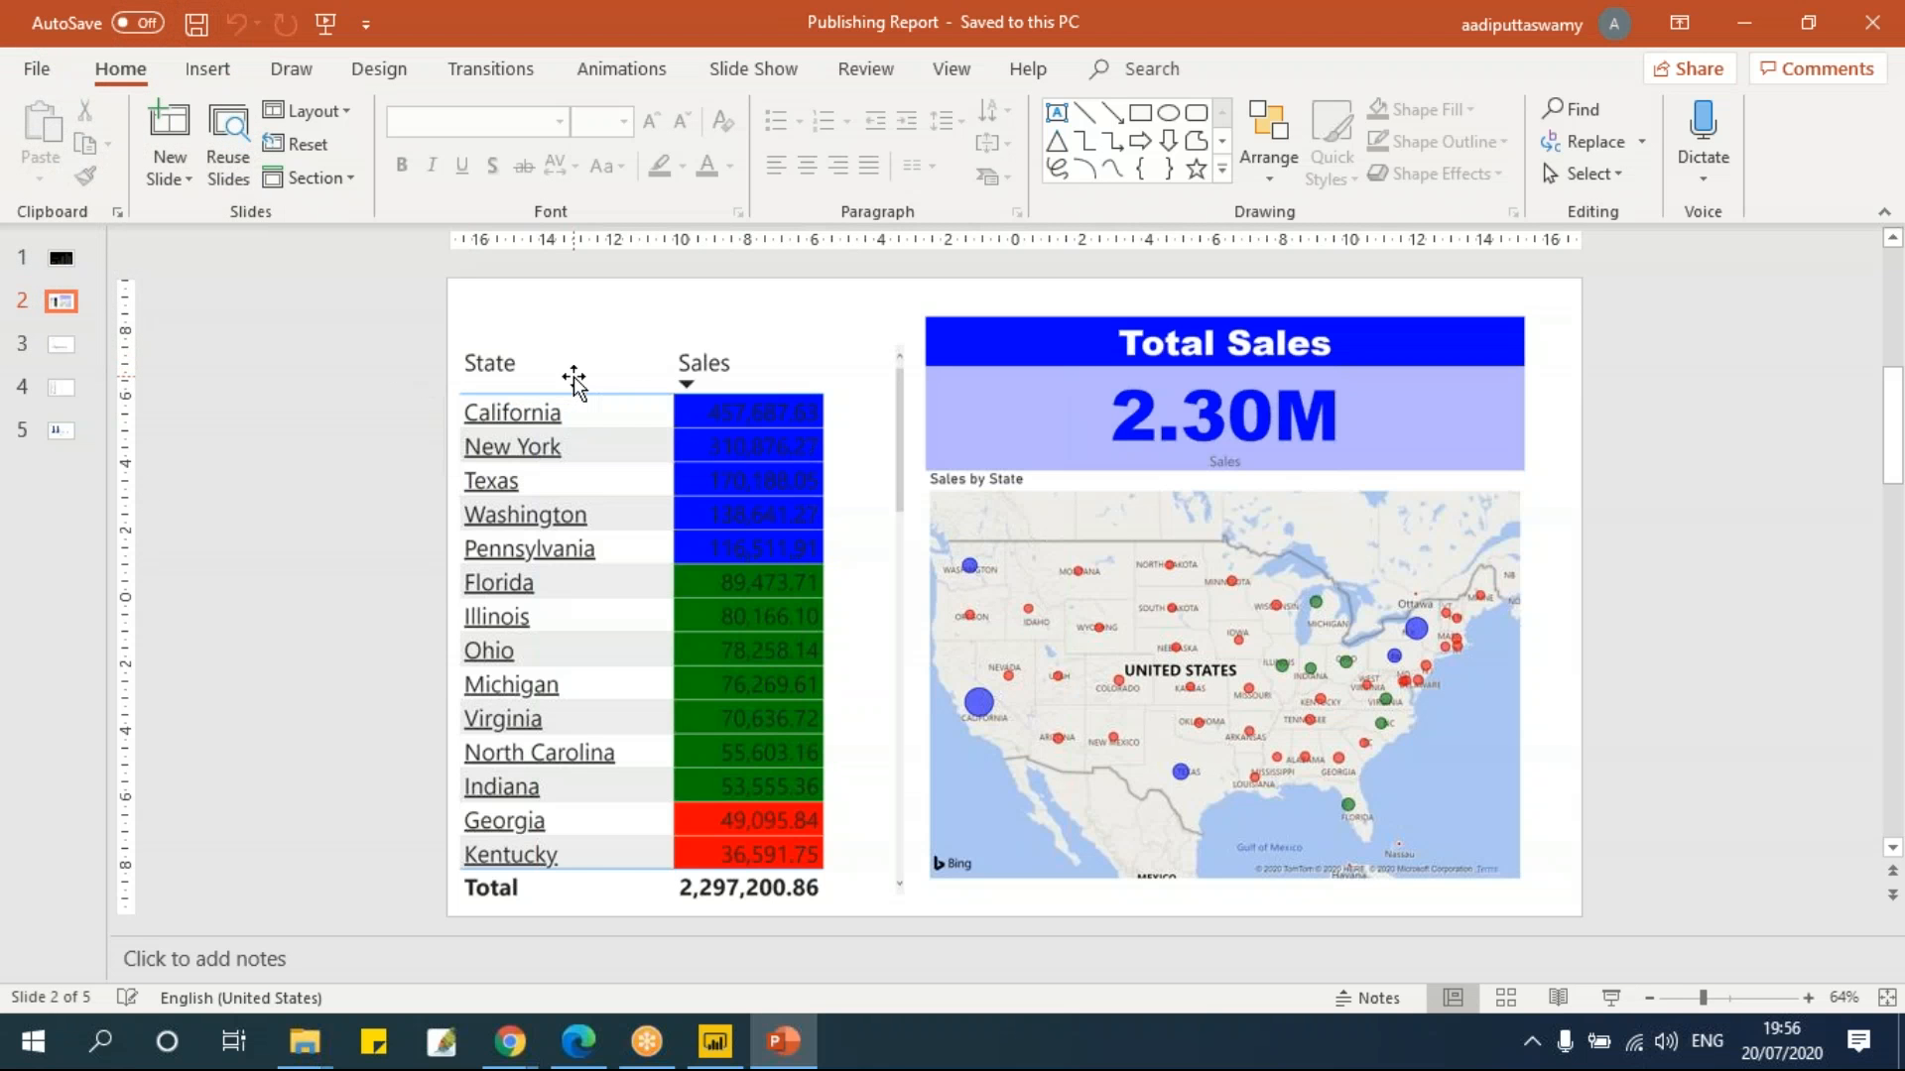
Select the report picture on slide 2 and move it downward on the slide
left_click(607, 359)
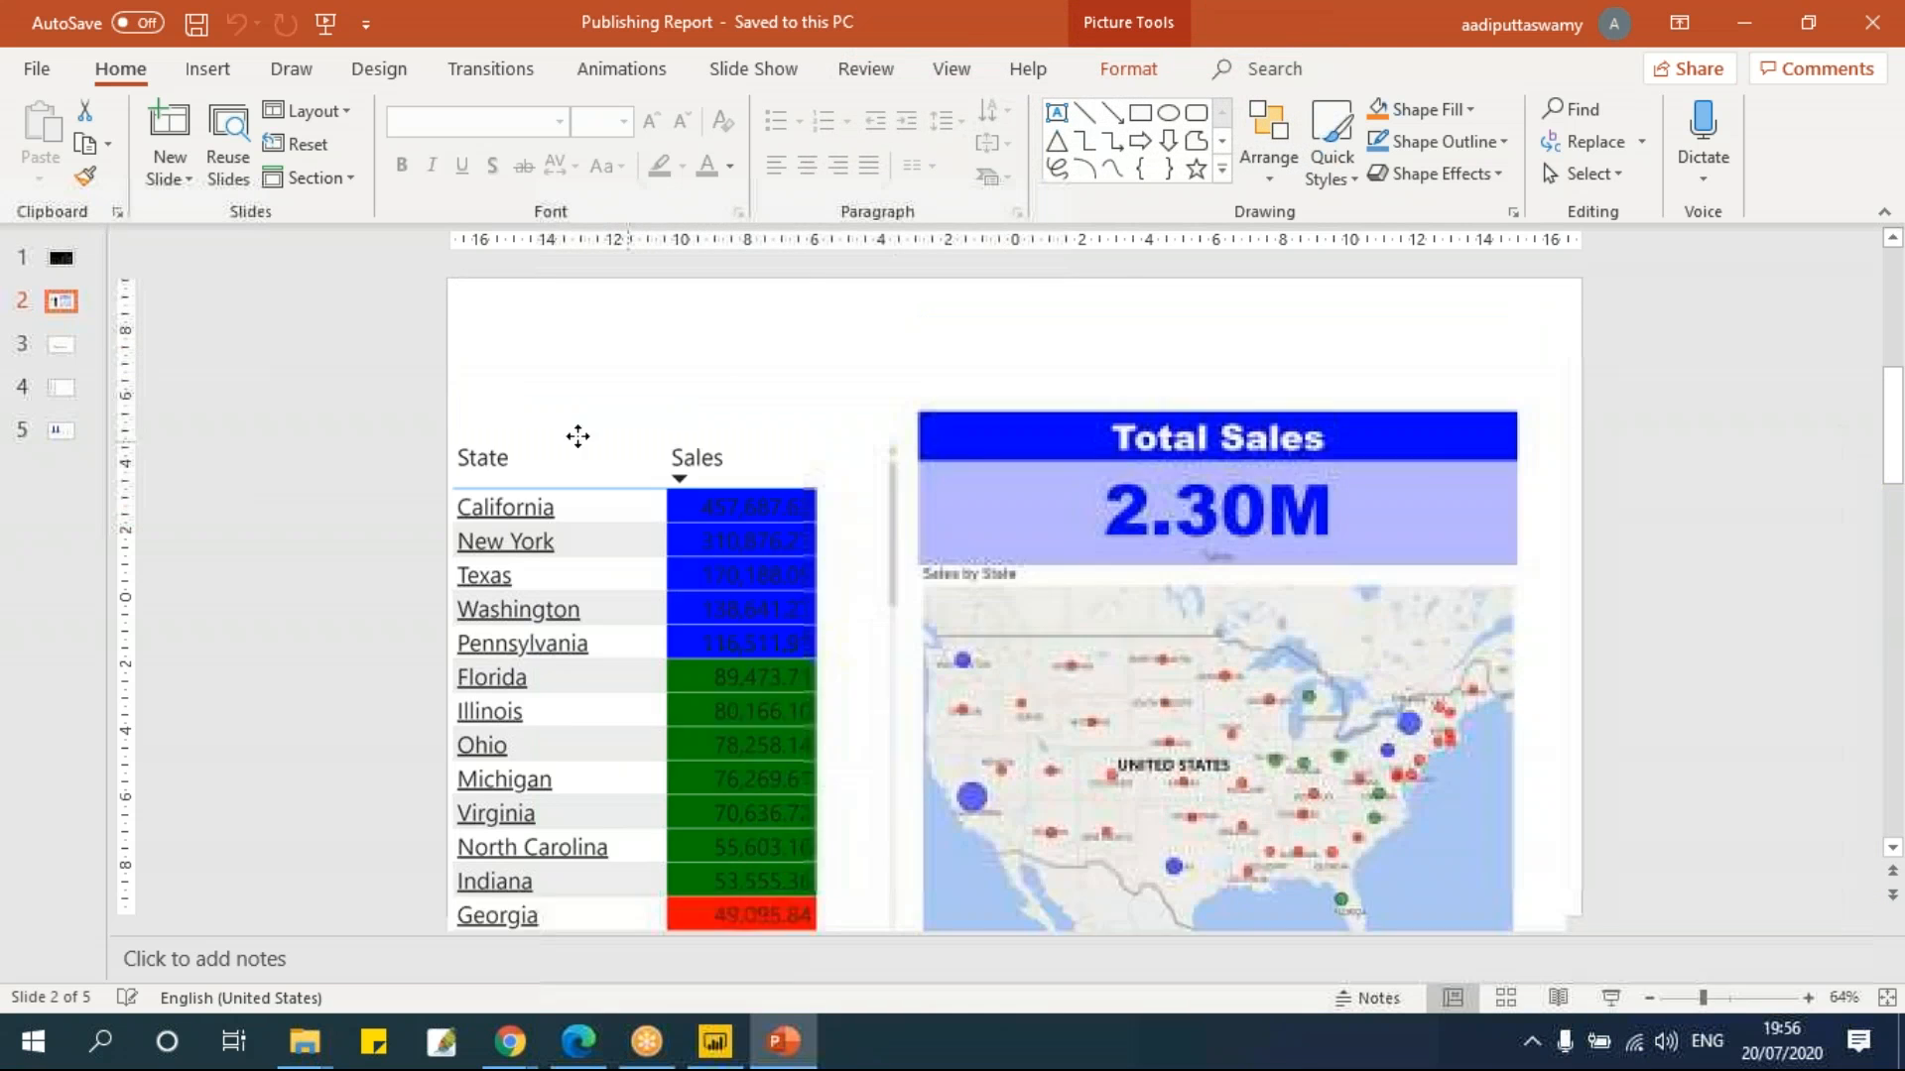